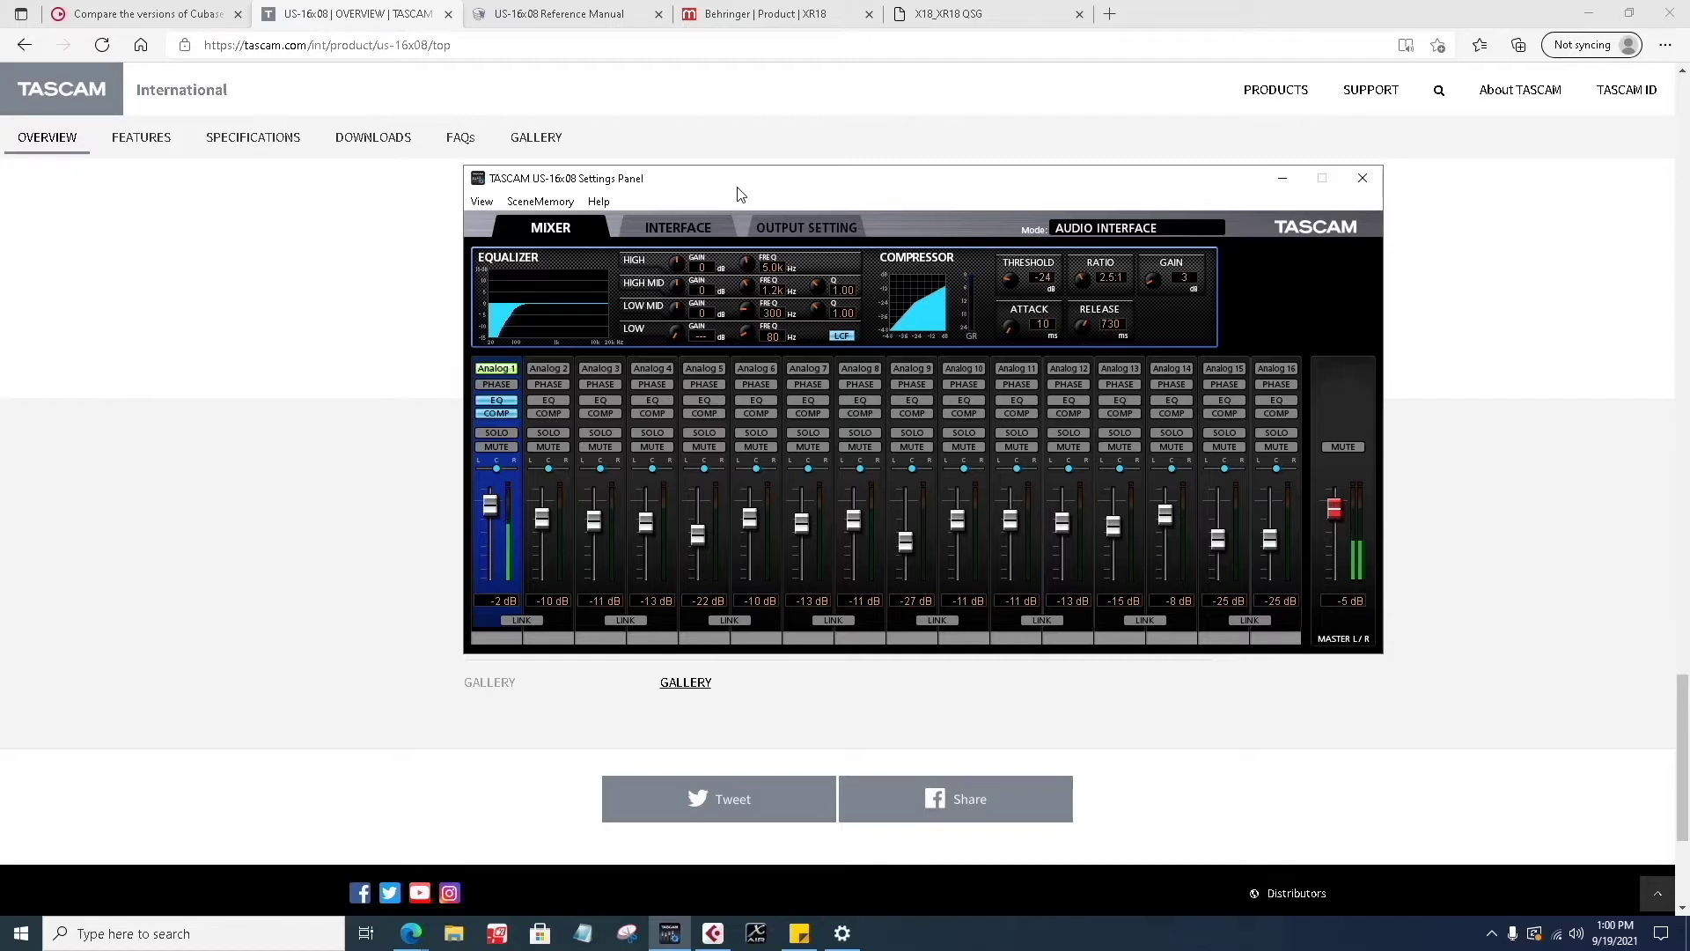
# - Review the interface and output routing pages of the TASCAM US-16x08 Settings Panel
pyautogui.click(693, 227)
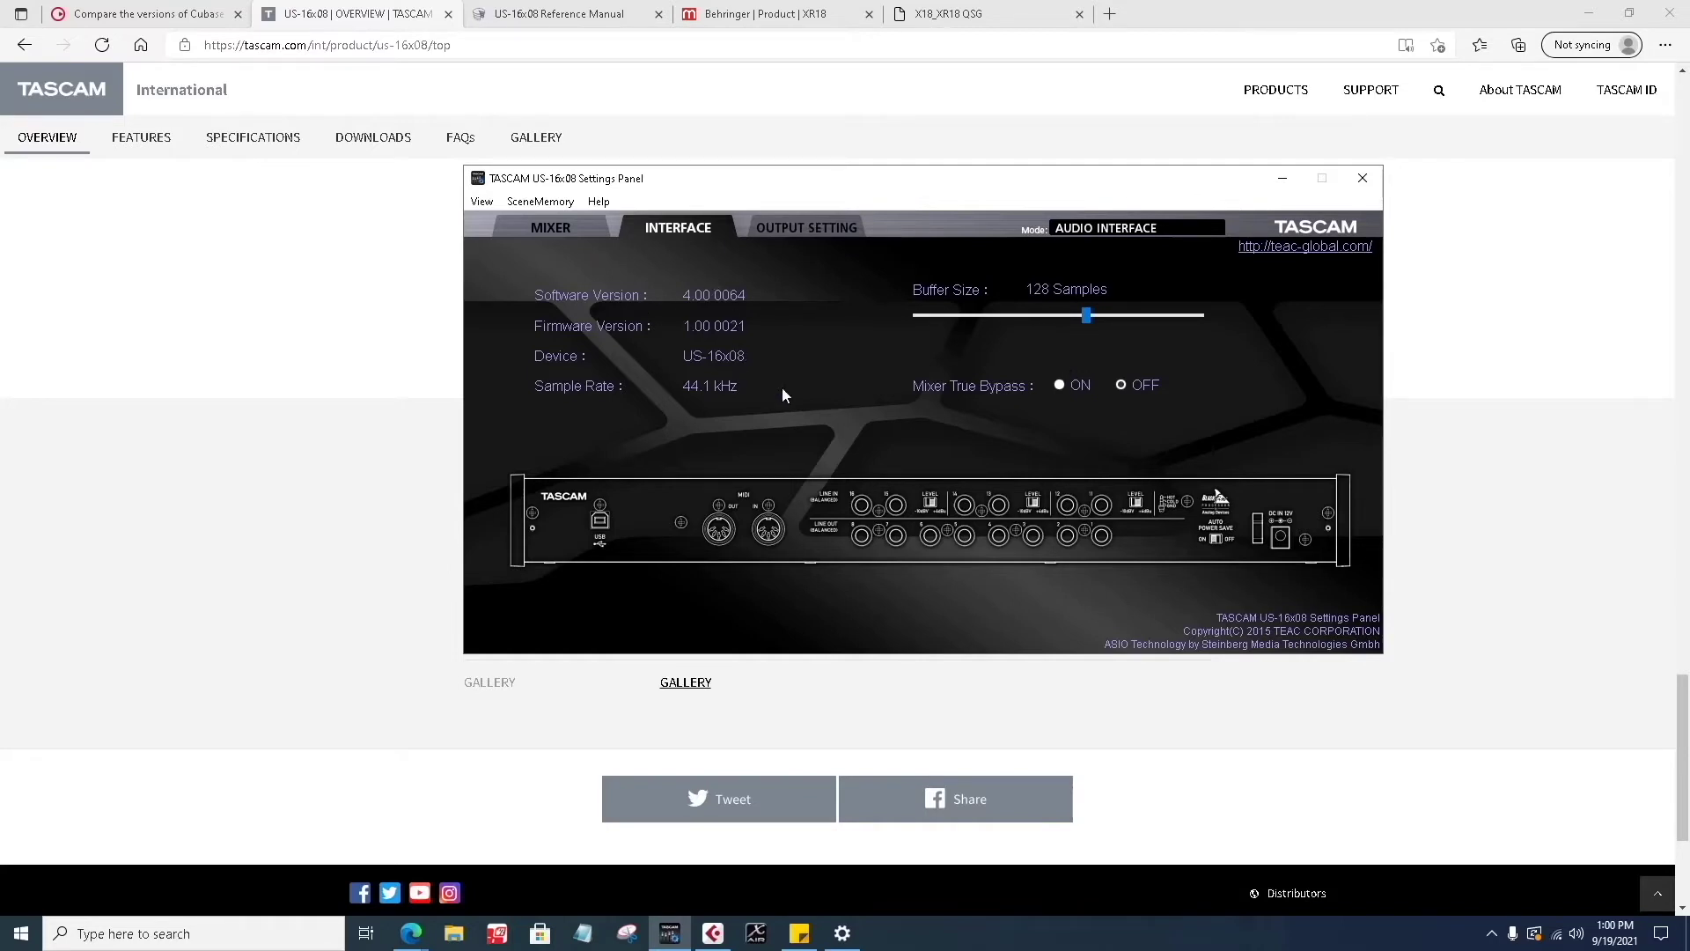
pyautogui.click(827, 229)
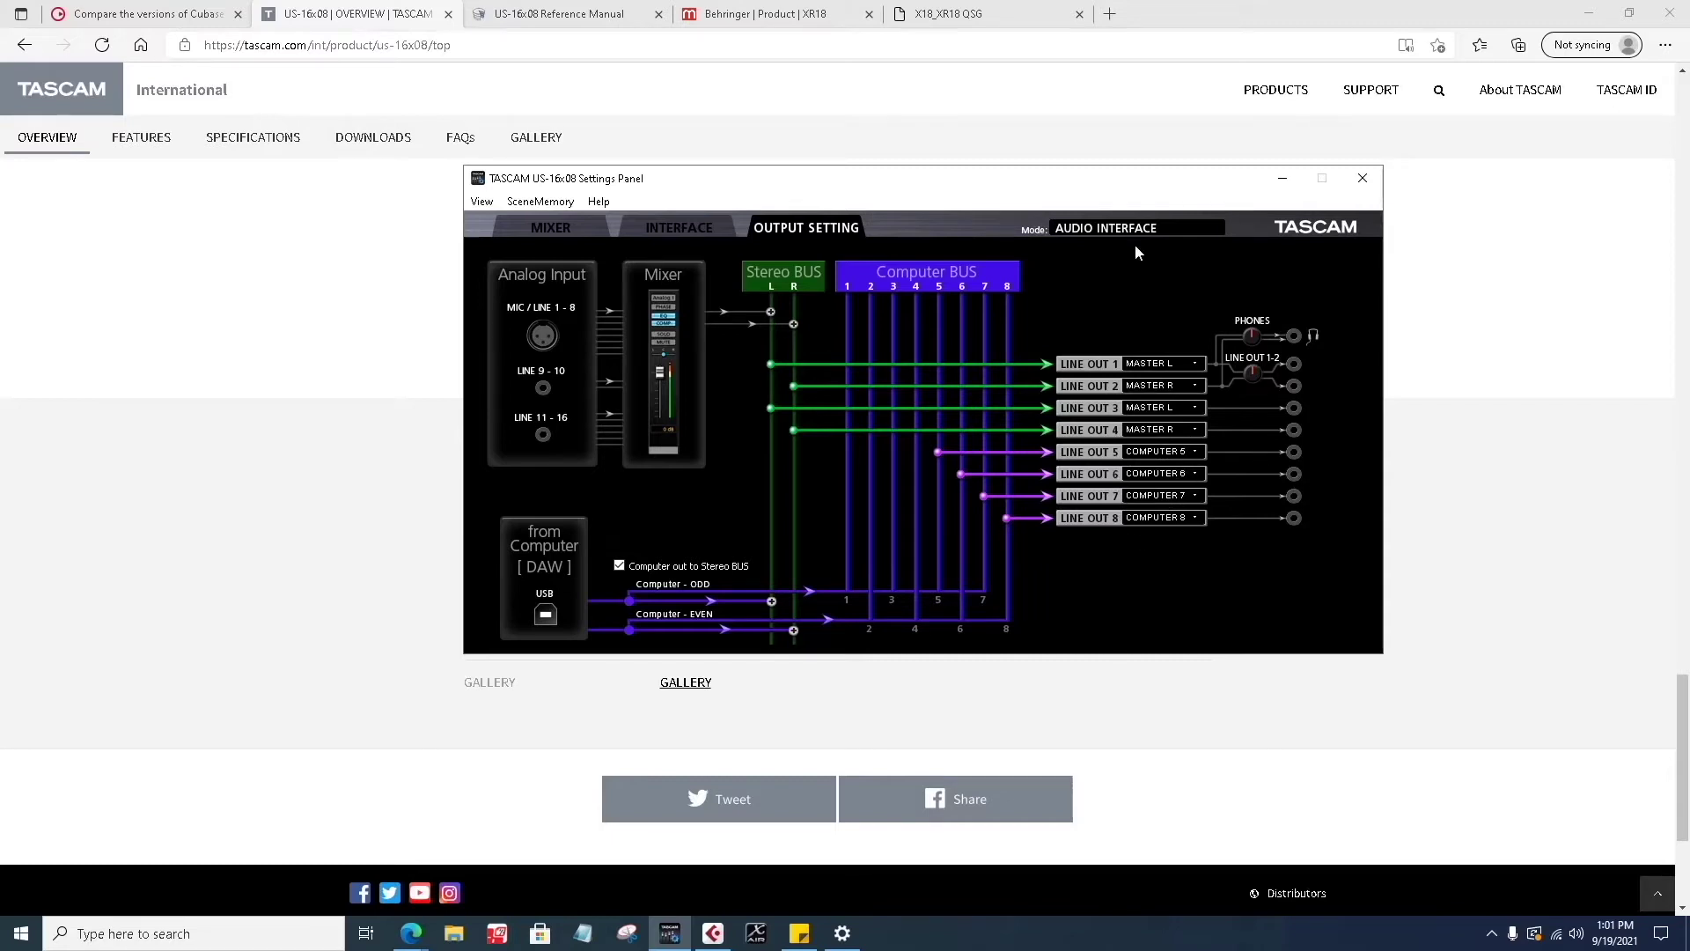
pyautogui.click(674, 228)
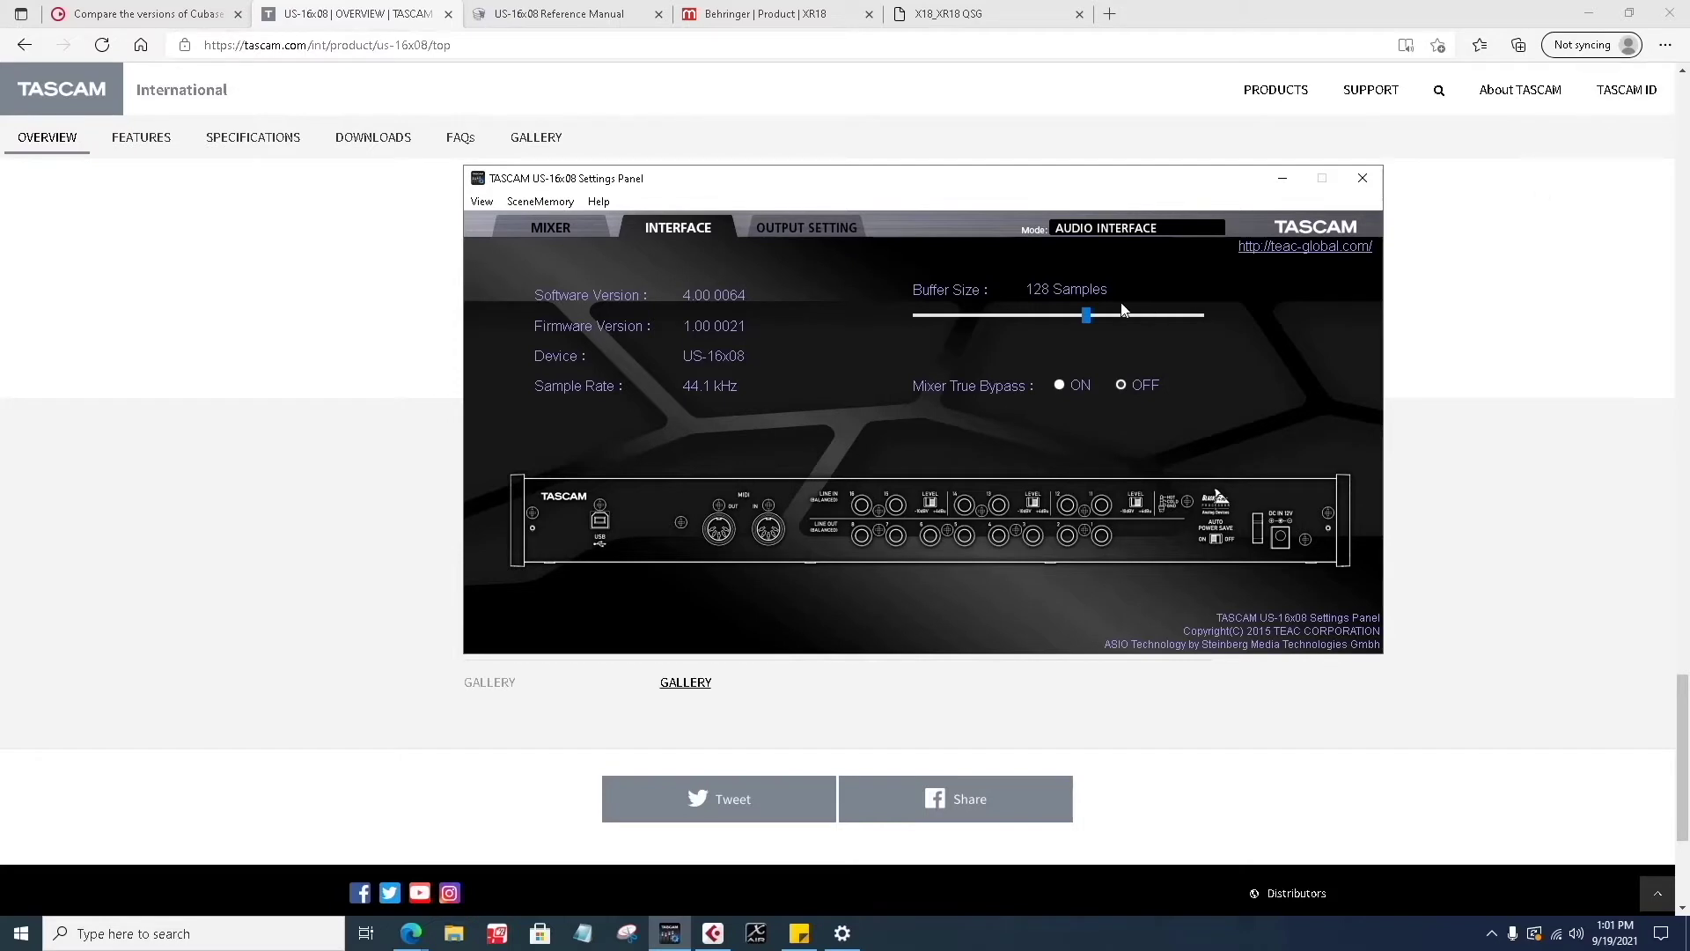
pyautogui.click(808, 221)
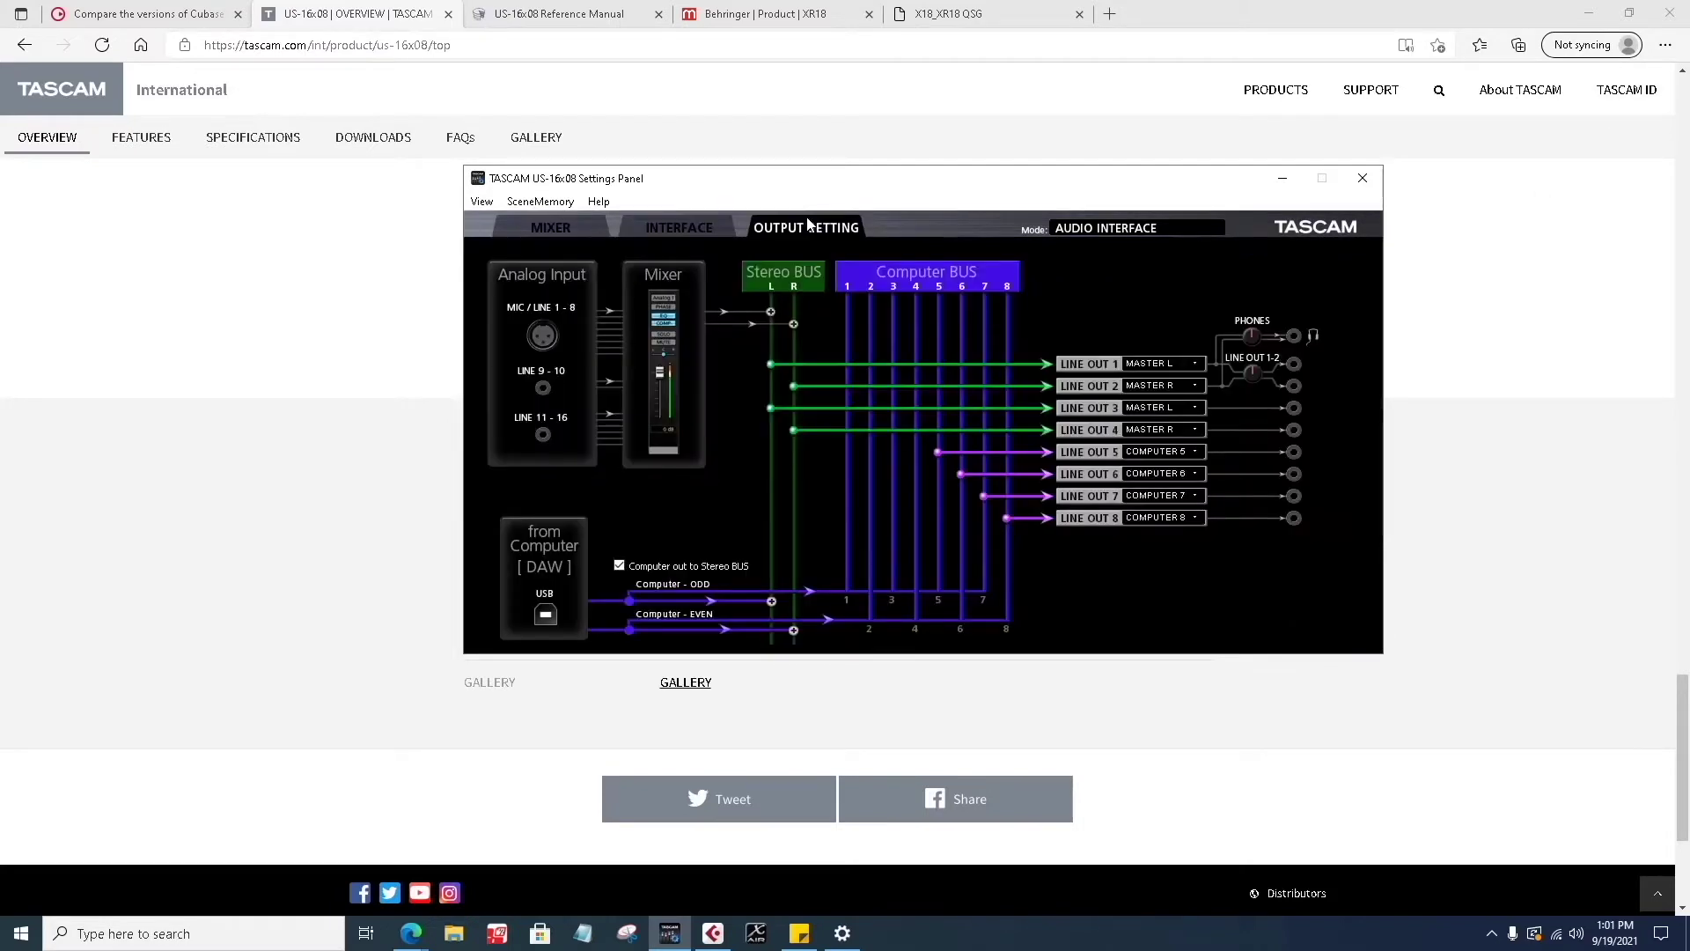
pyautogui.click(686, 233)
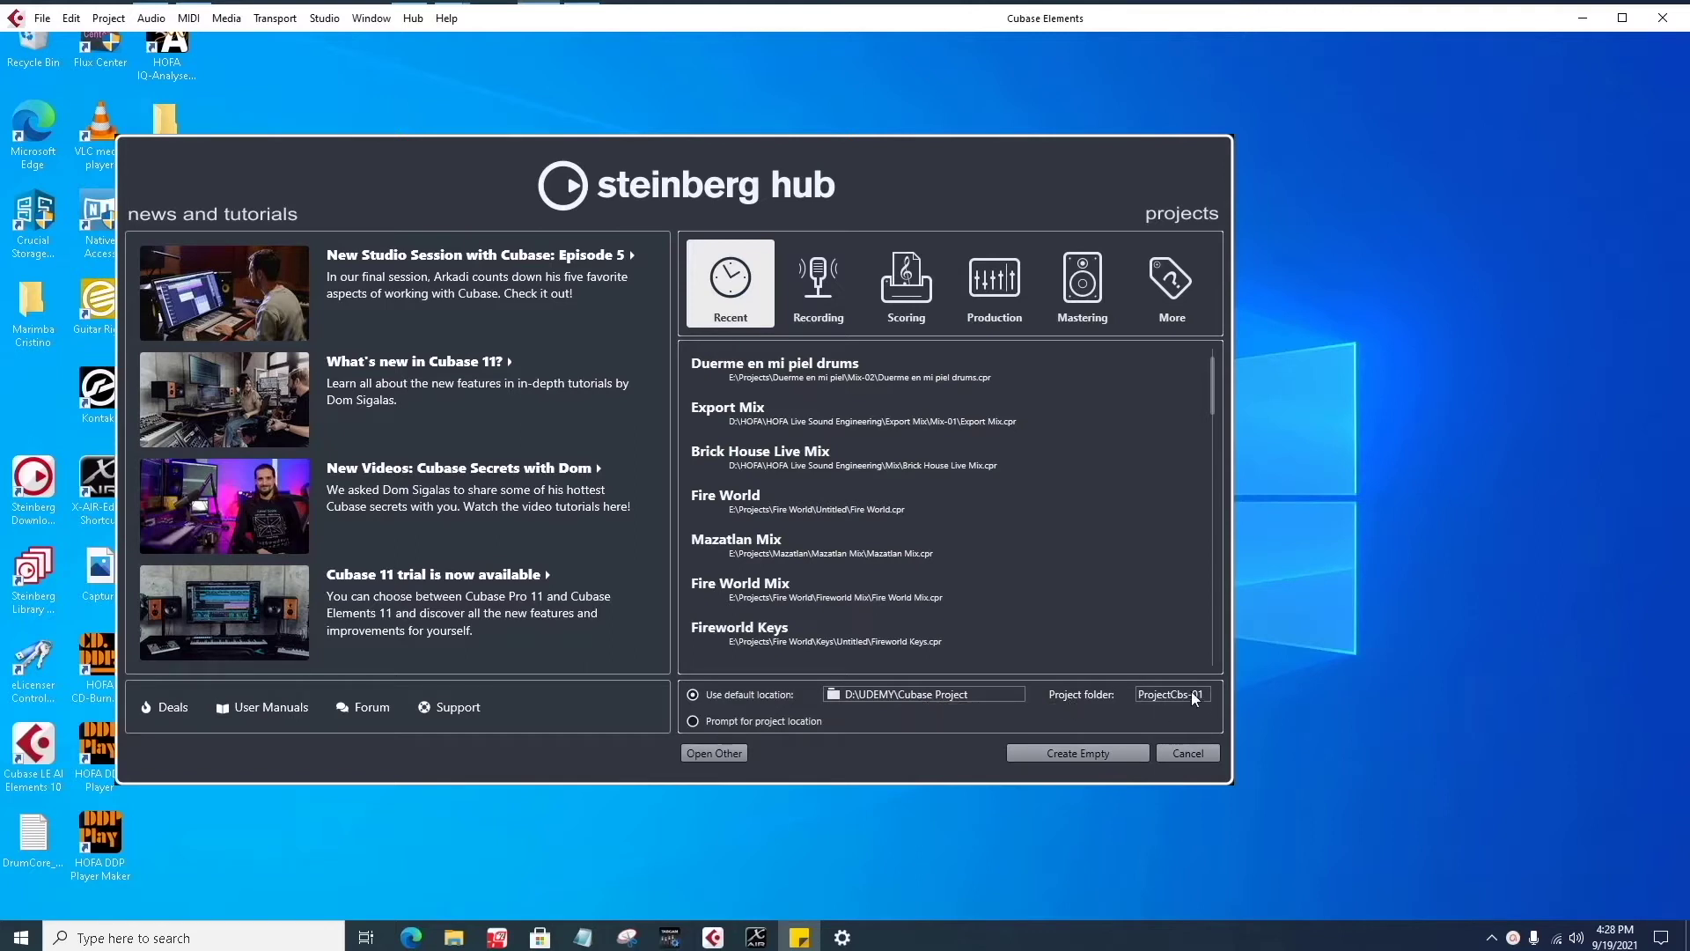
# - Name the project folder PC1 and create an empty project in the default location
pyautogui.click(1178, 691)
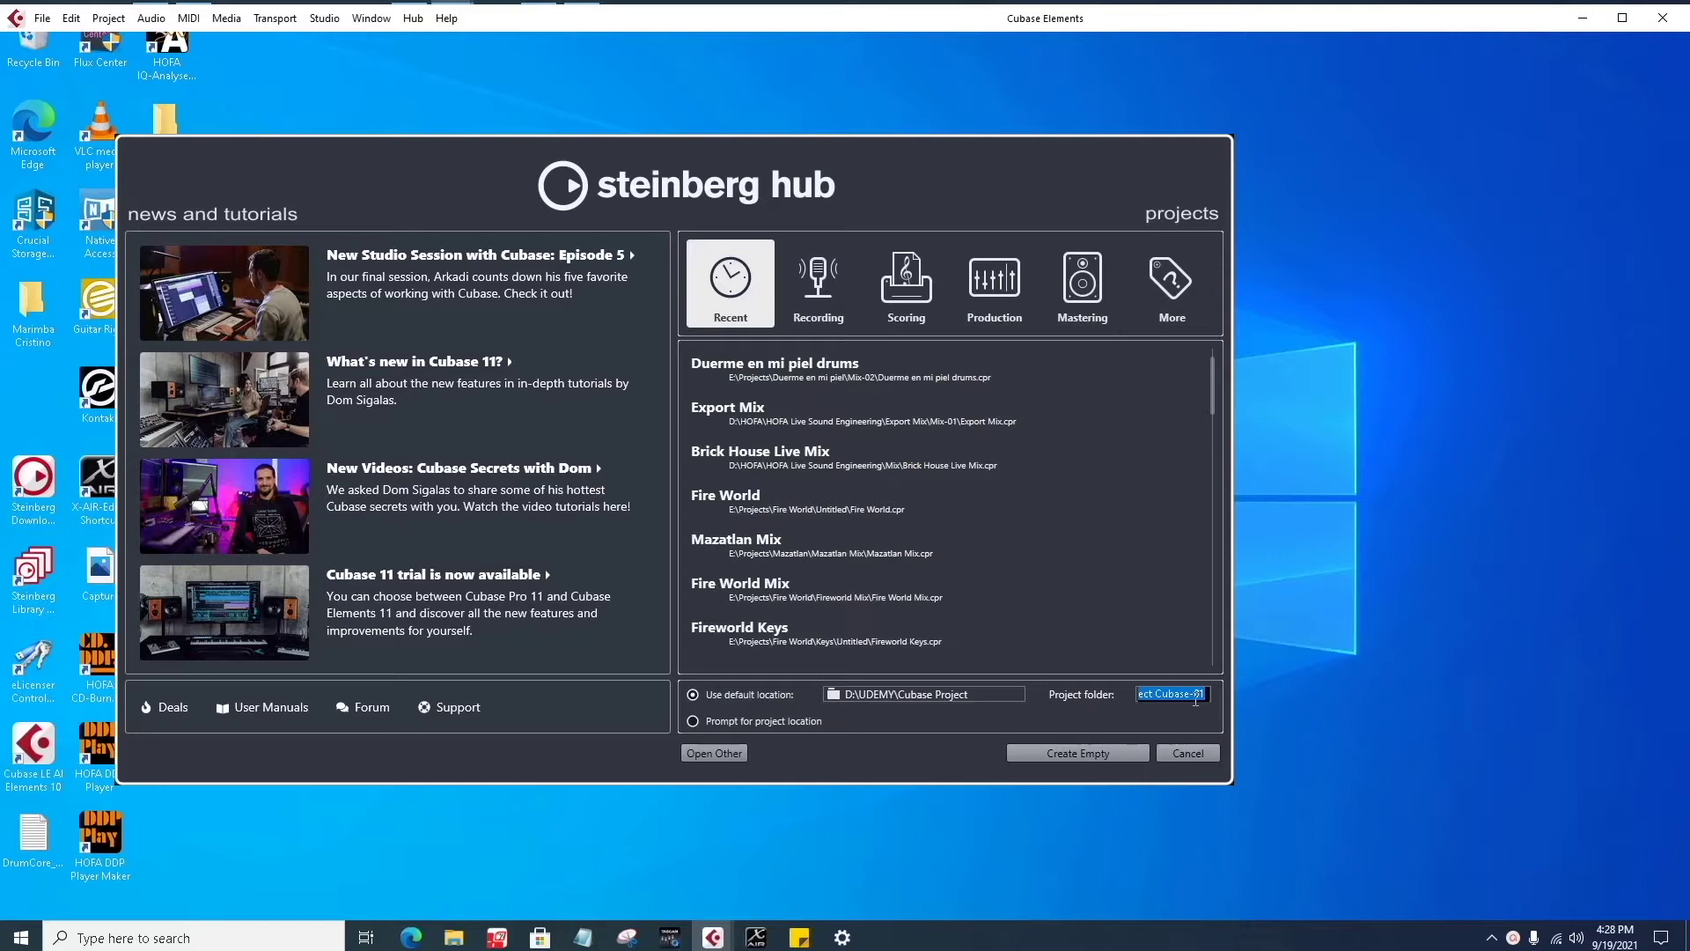
pyautogui.press('Home')
pyautogui.press('End')
pyautogui.press('BackSpace')
pyautogui.press('BackSpace')
pyautogui.press('BackSpace')
pyautogui.hotkey('ctrl', 'a')
pyautogui.write('PC`1')
pyautogui.click(1090, 753)
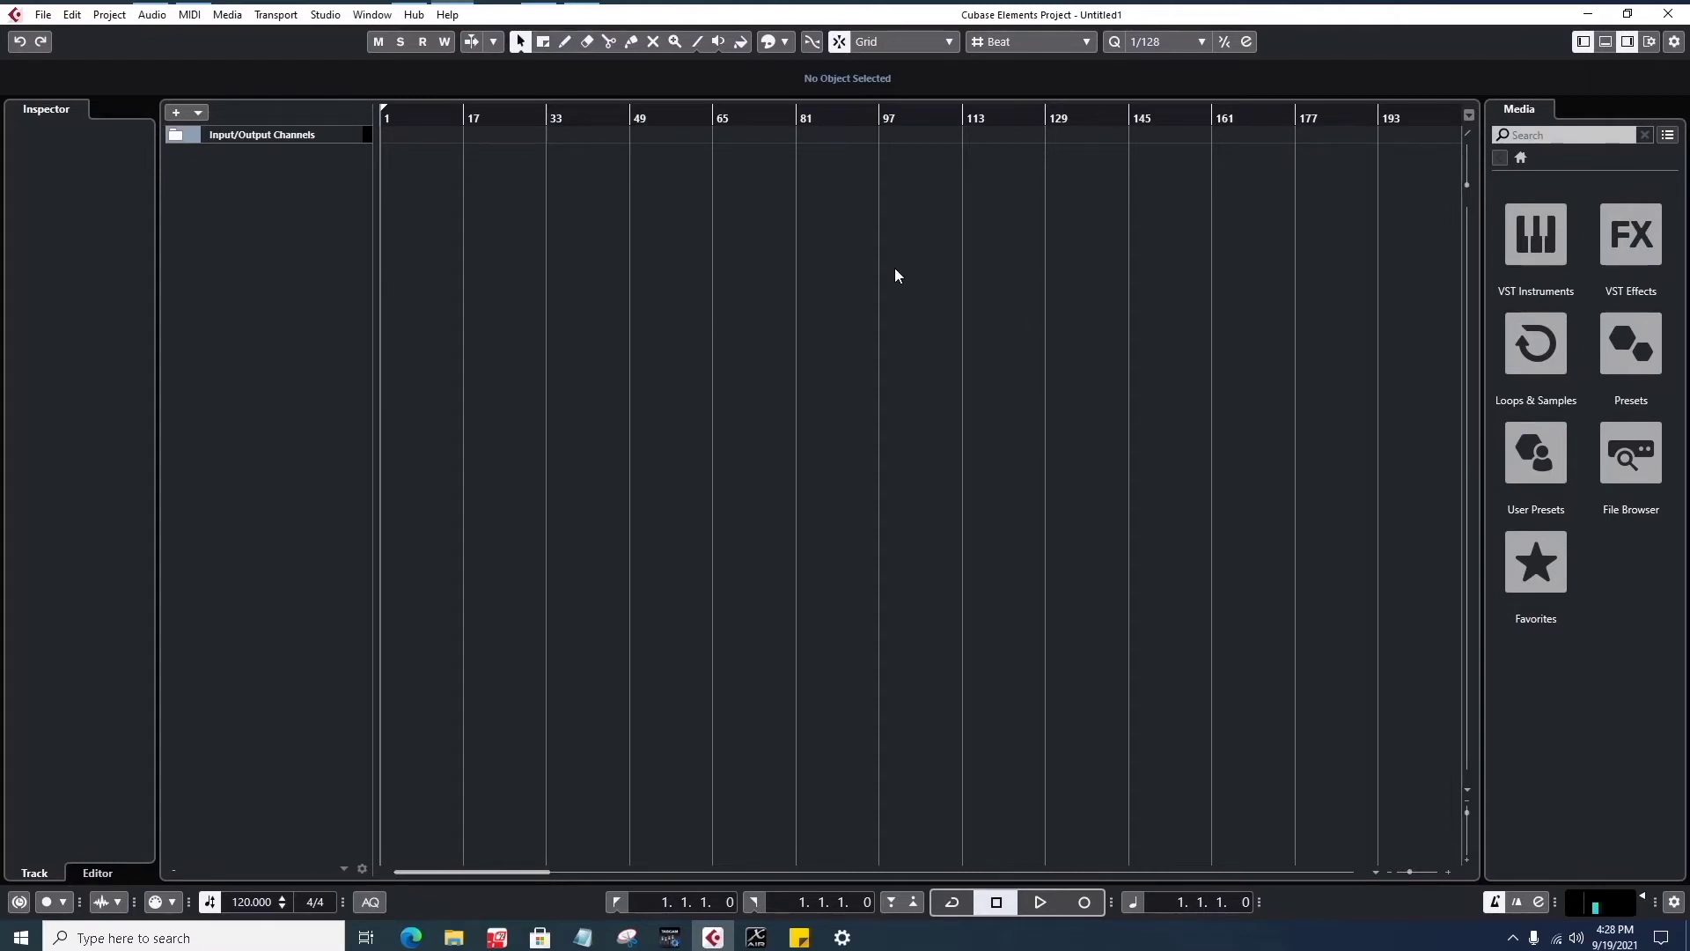
pyautogui.click(250, 183)
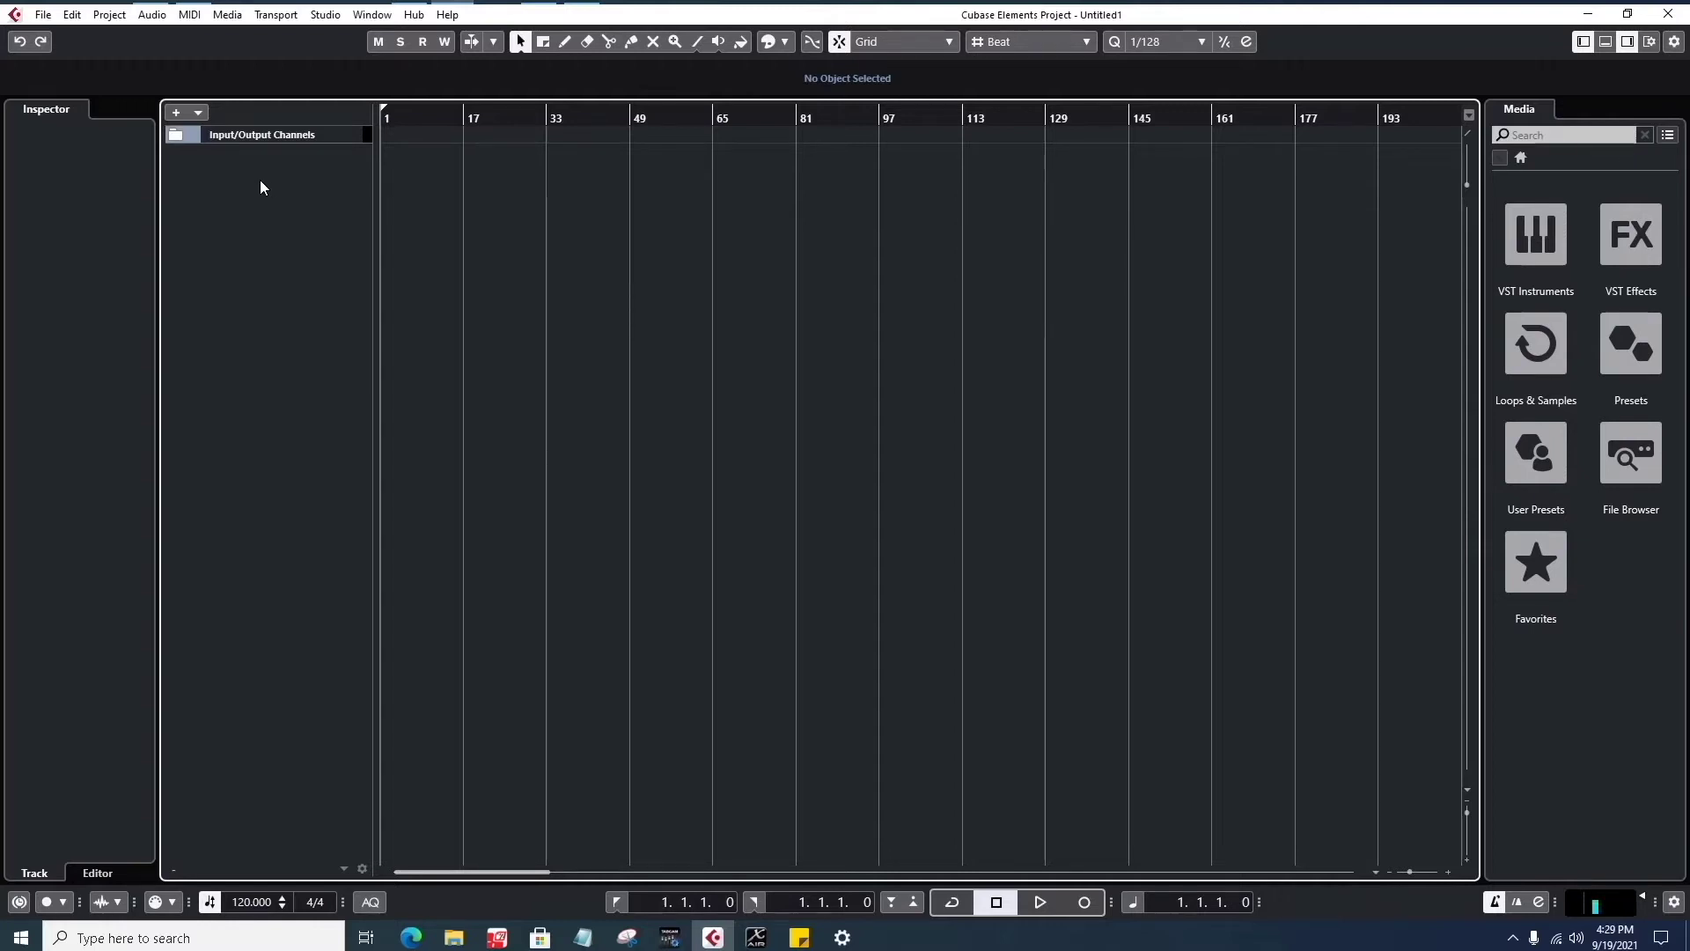
pyautogui.rightClick(261, 187)
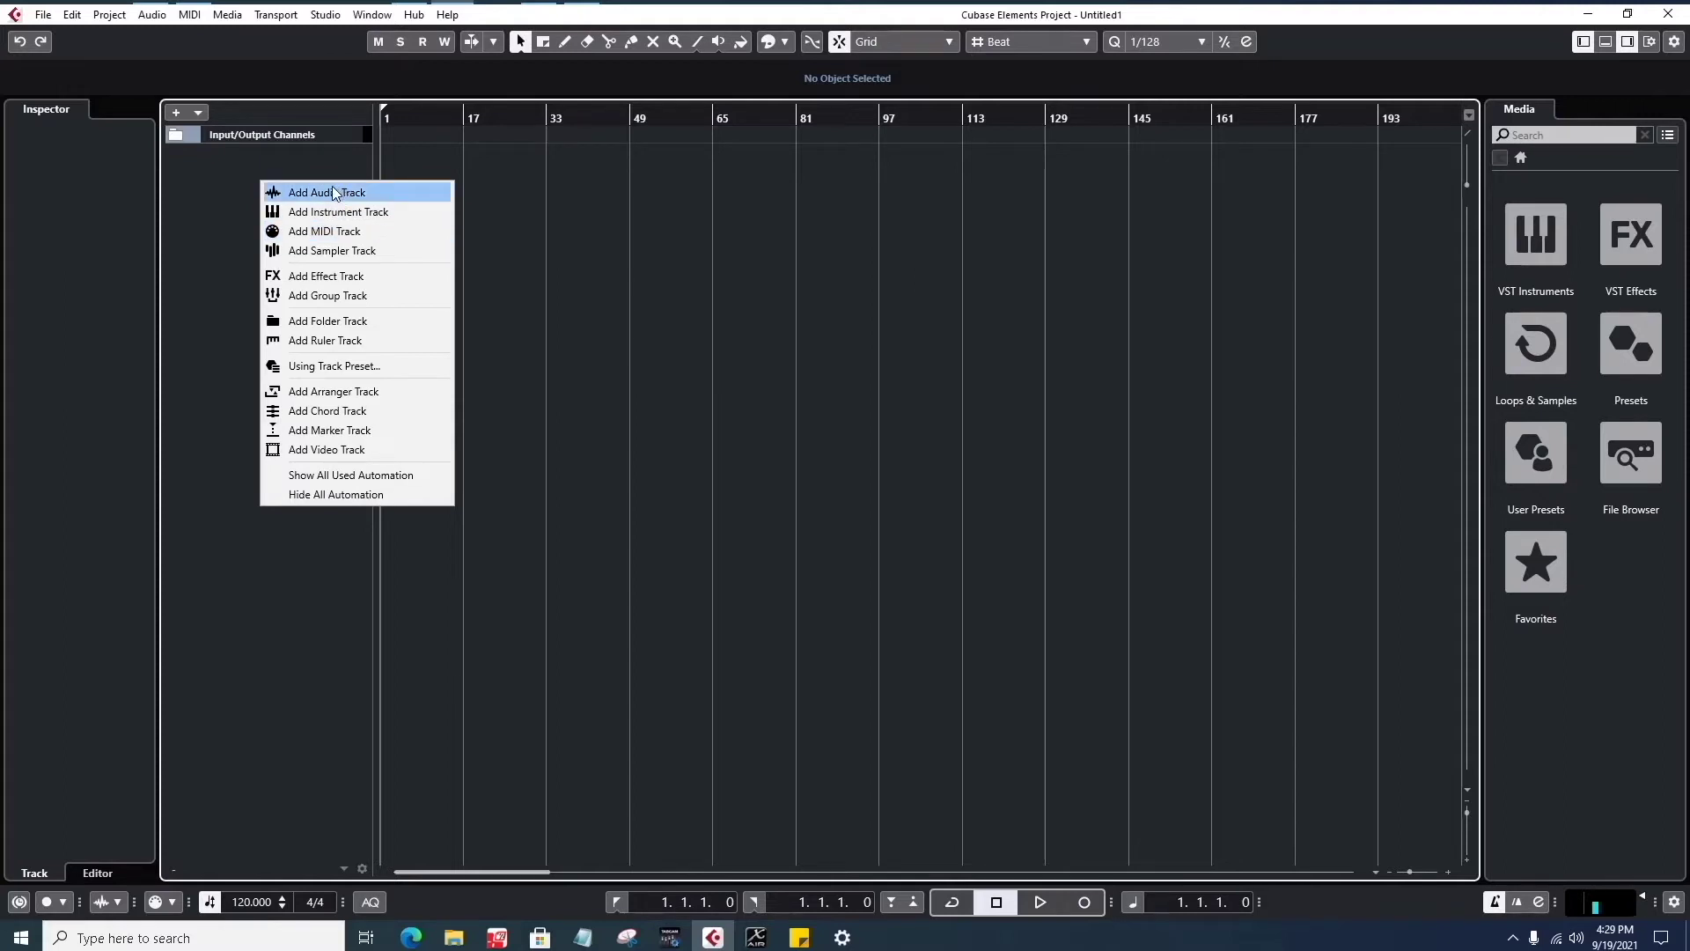
pyautogui.click(227, 243)
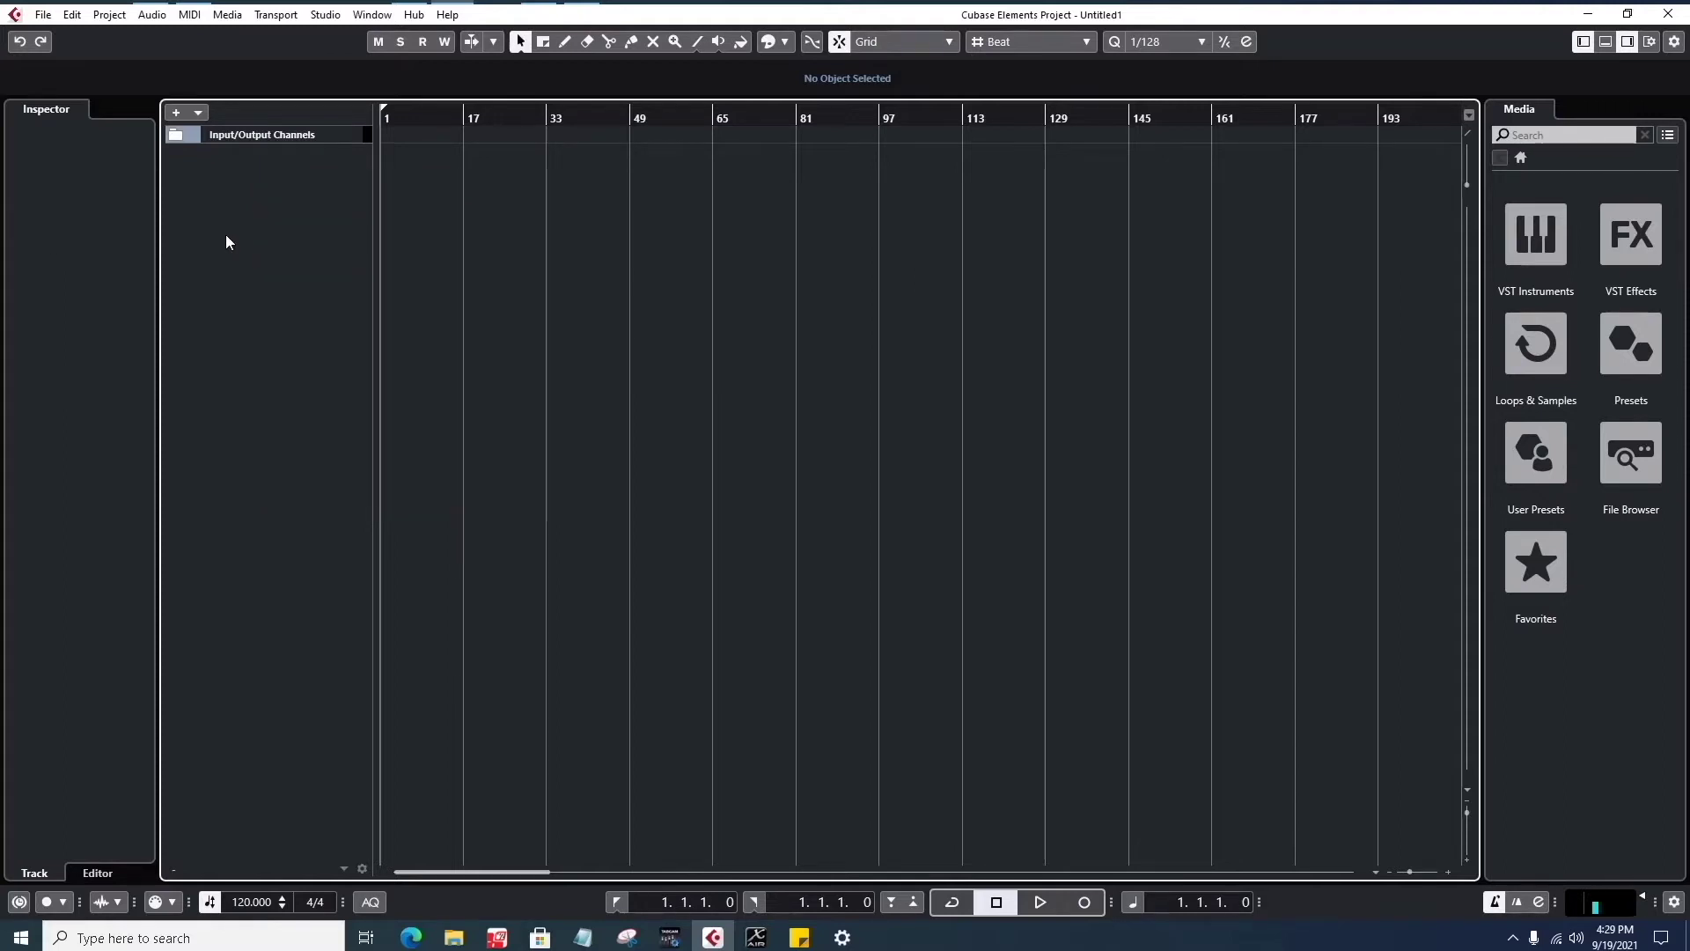
pyautogui.rightClick(253, 185)
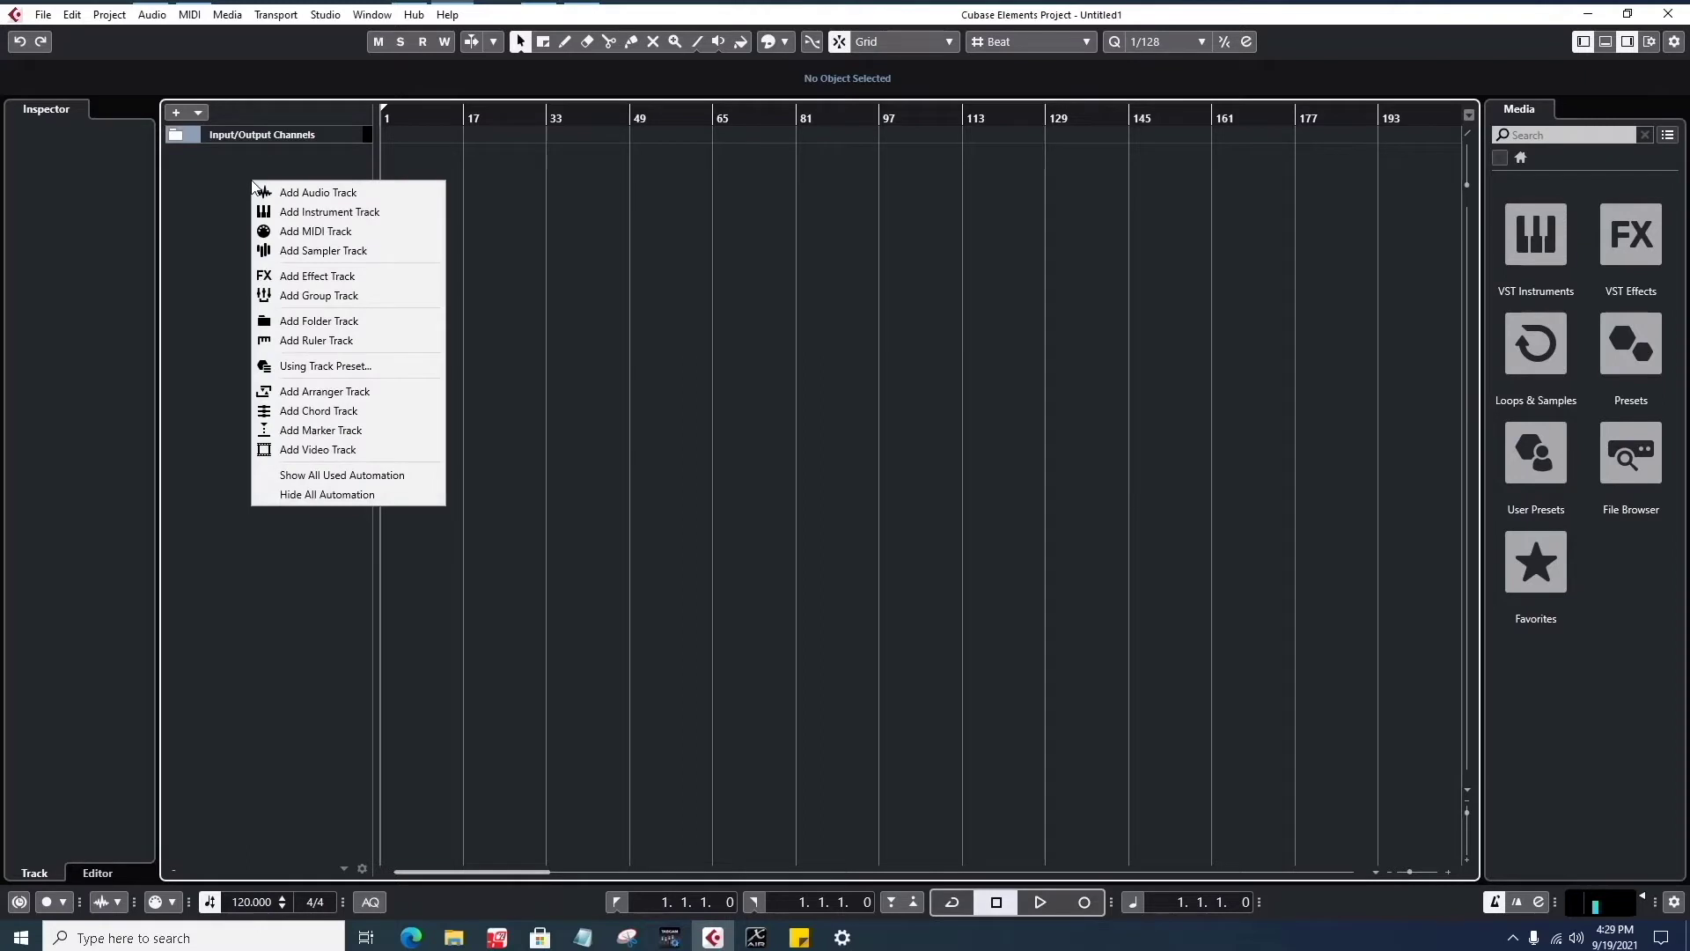
pyautogui.click(337, 196)
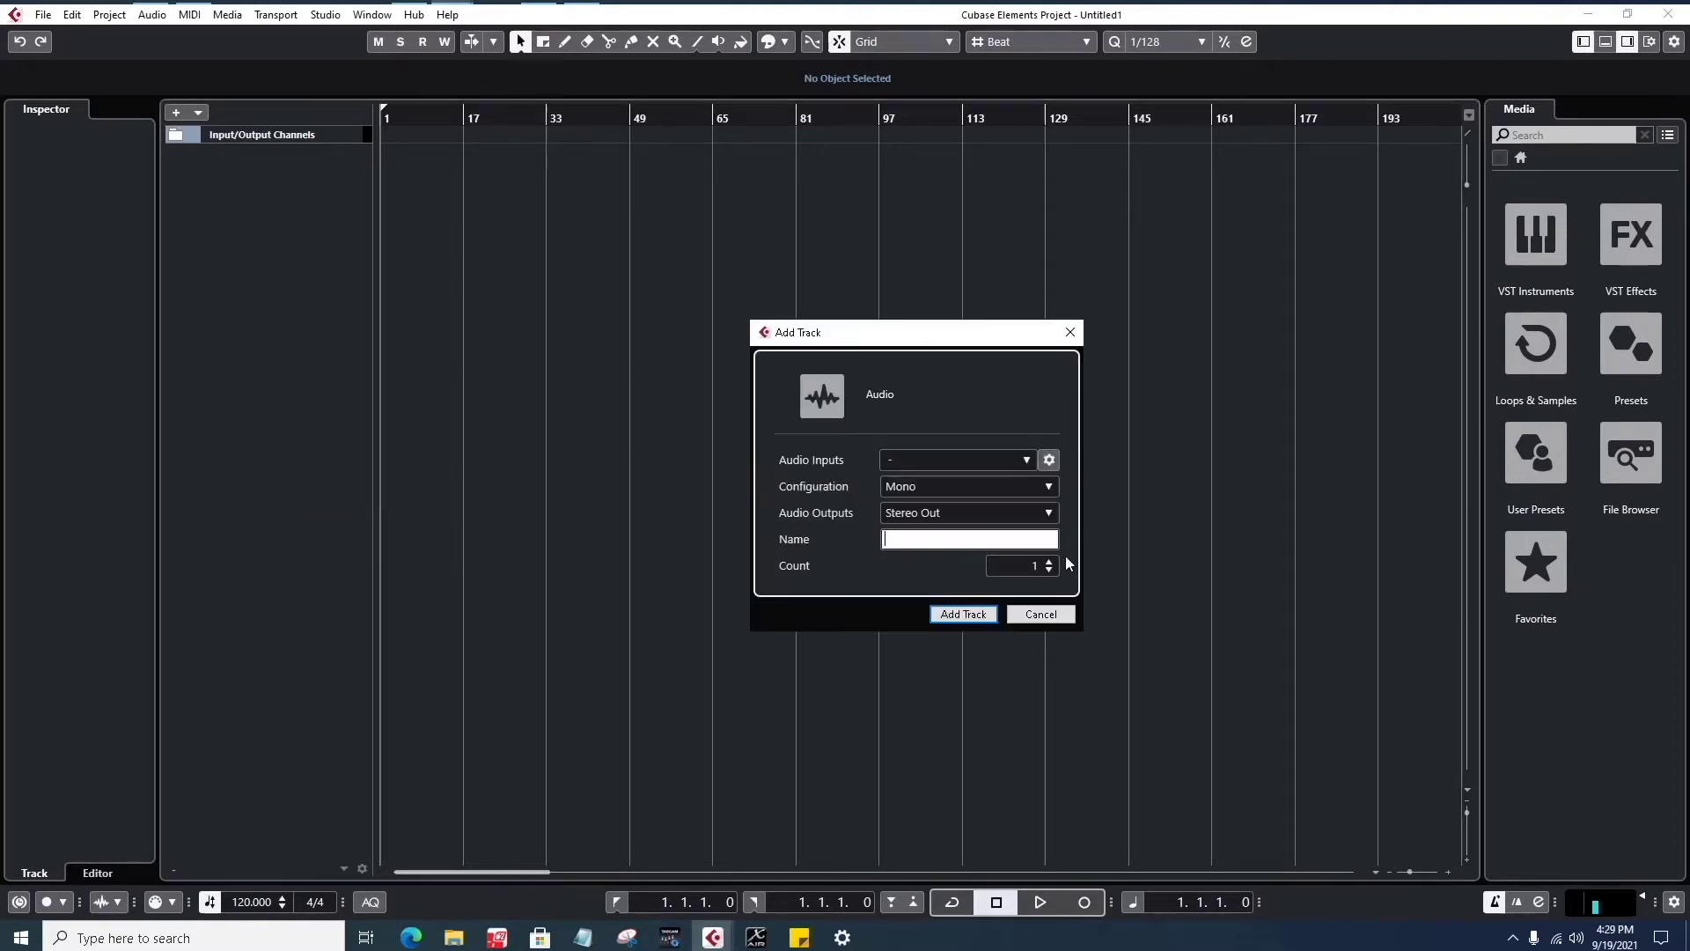
pyautogui.click(1046, 620)
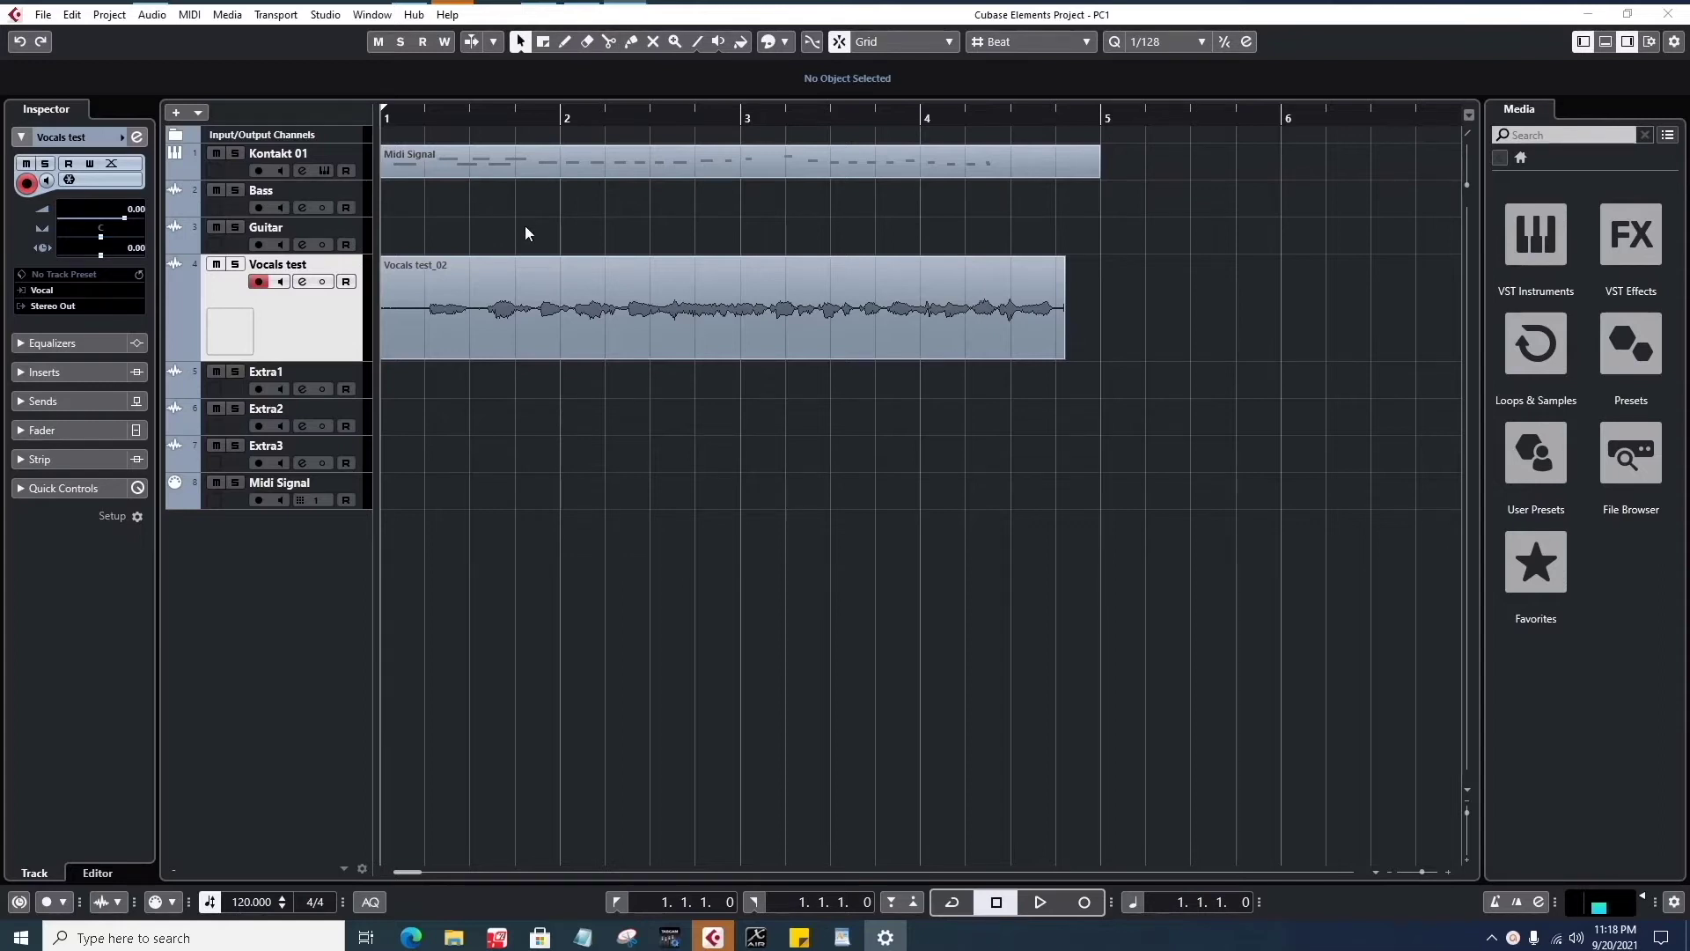
# - Show the floating Transport panel and set the project tempo to 100 BPM
pyautogui.click(333, 20)
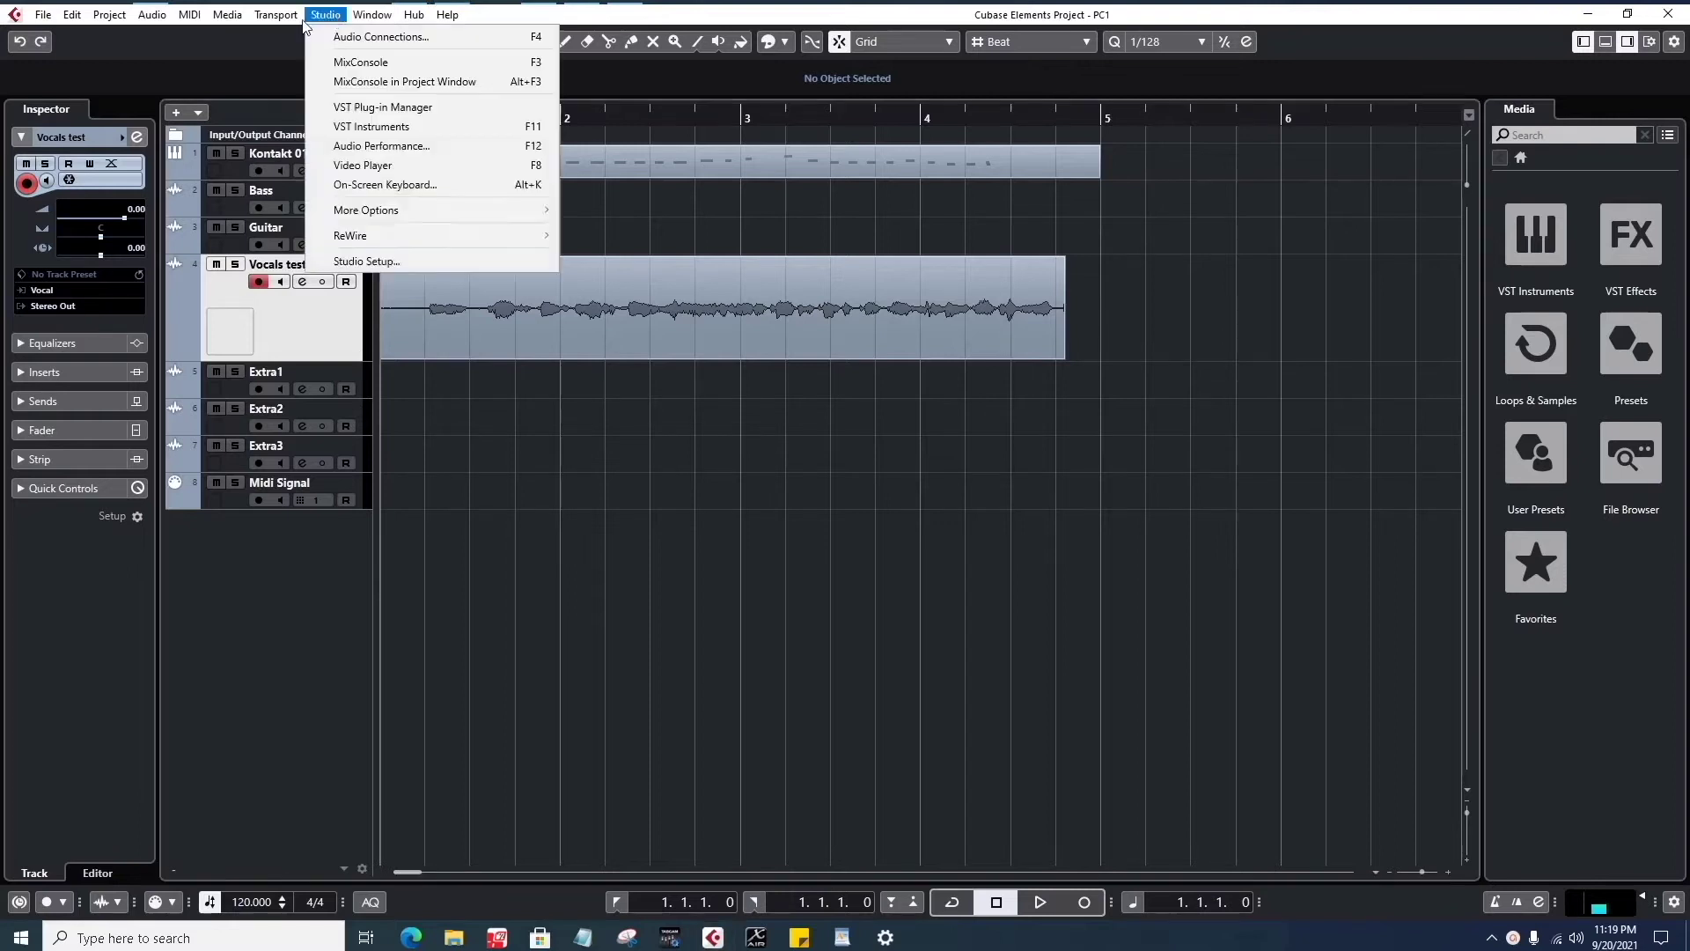
pyautogui.click(293, 34)
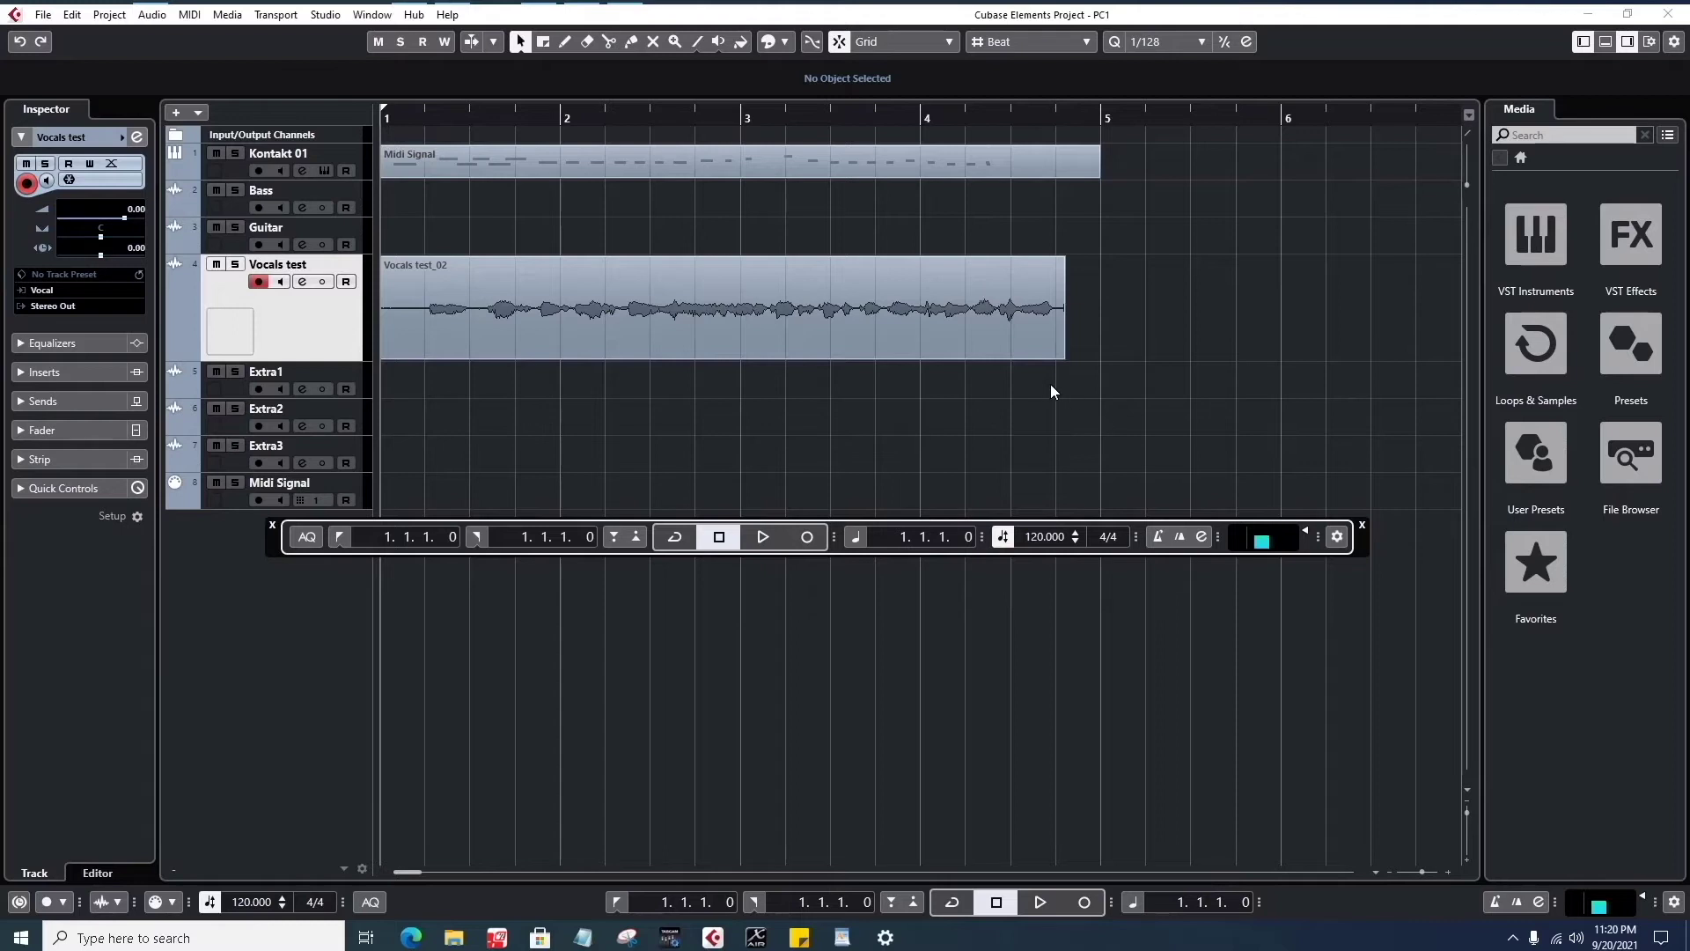
pyautogui.click(1042, 537)
pyautogui.moveTo(1040, 538); pyautogui.dragTo(1179, 538)
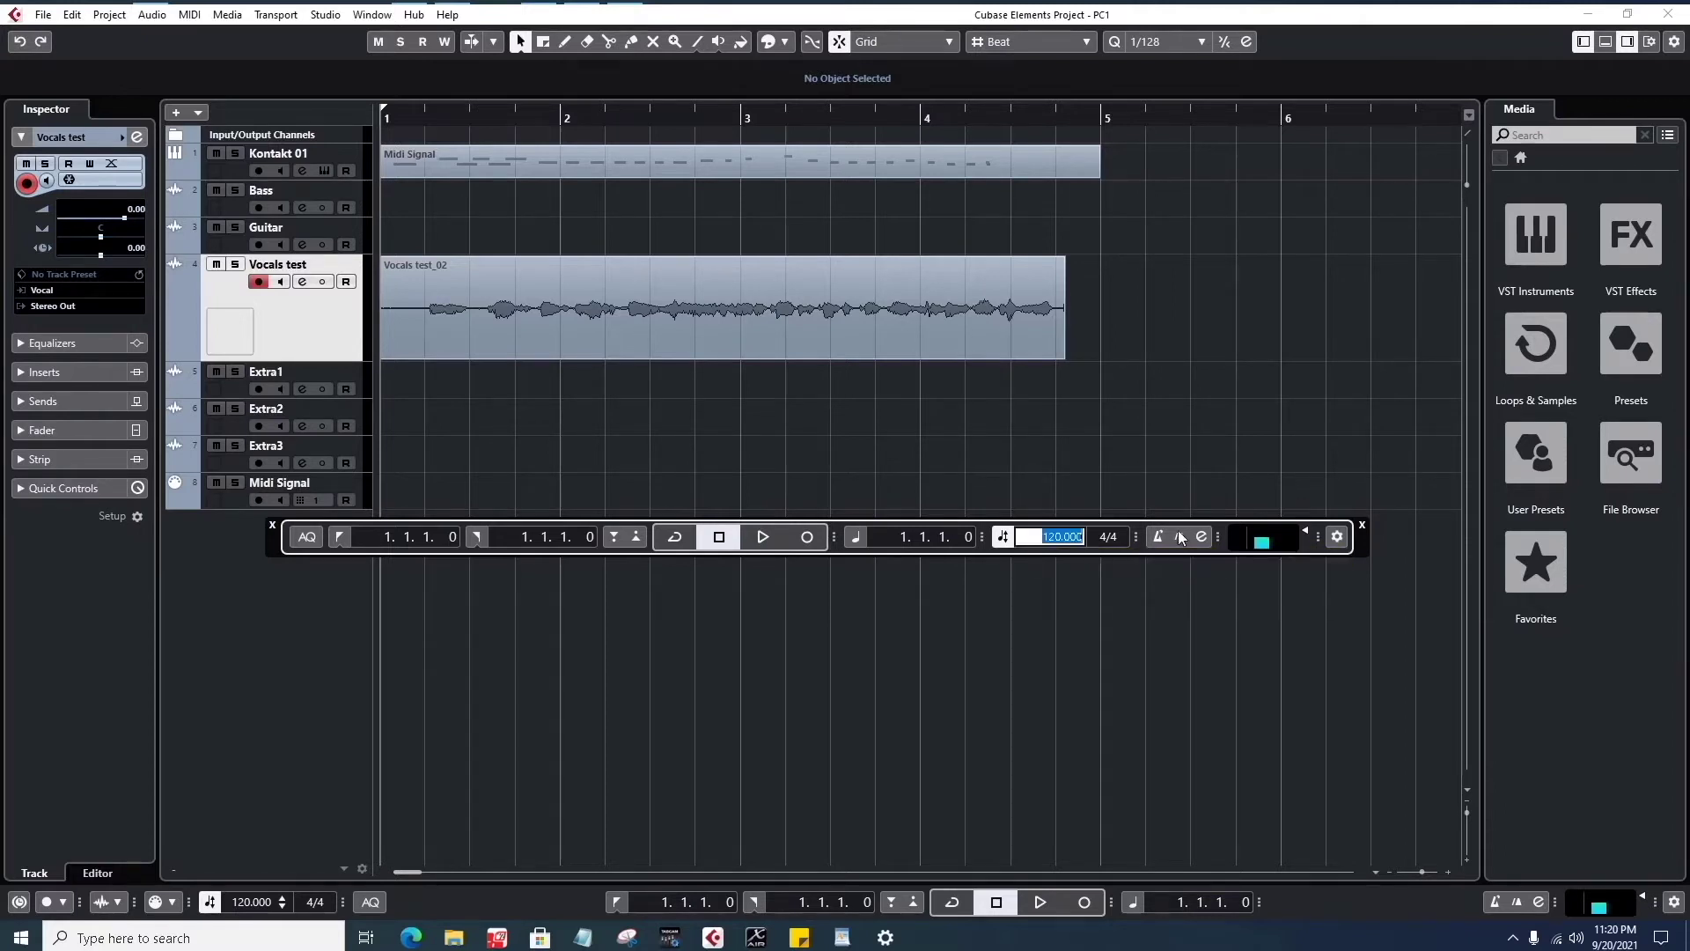
pyautogui.write('100')
pyautogui.press('Return')
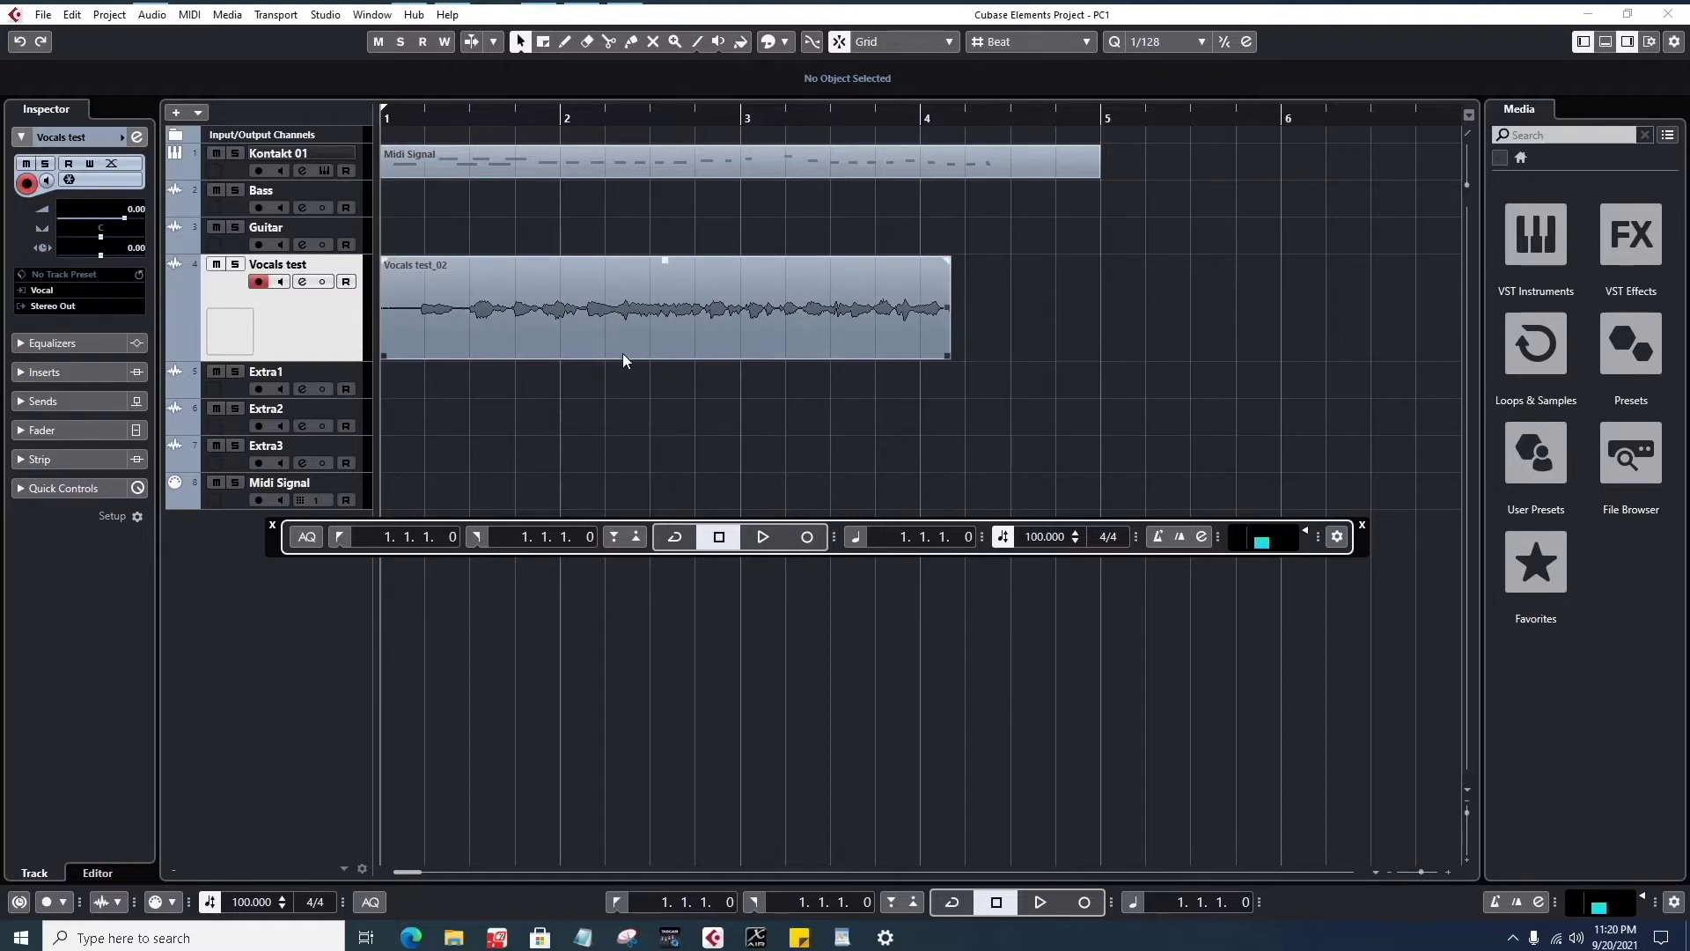
# - Turn on the metronome click and play back the MIDI and vocal tracks with it
pyautogui.press('c')
pyautogui.press('space')
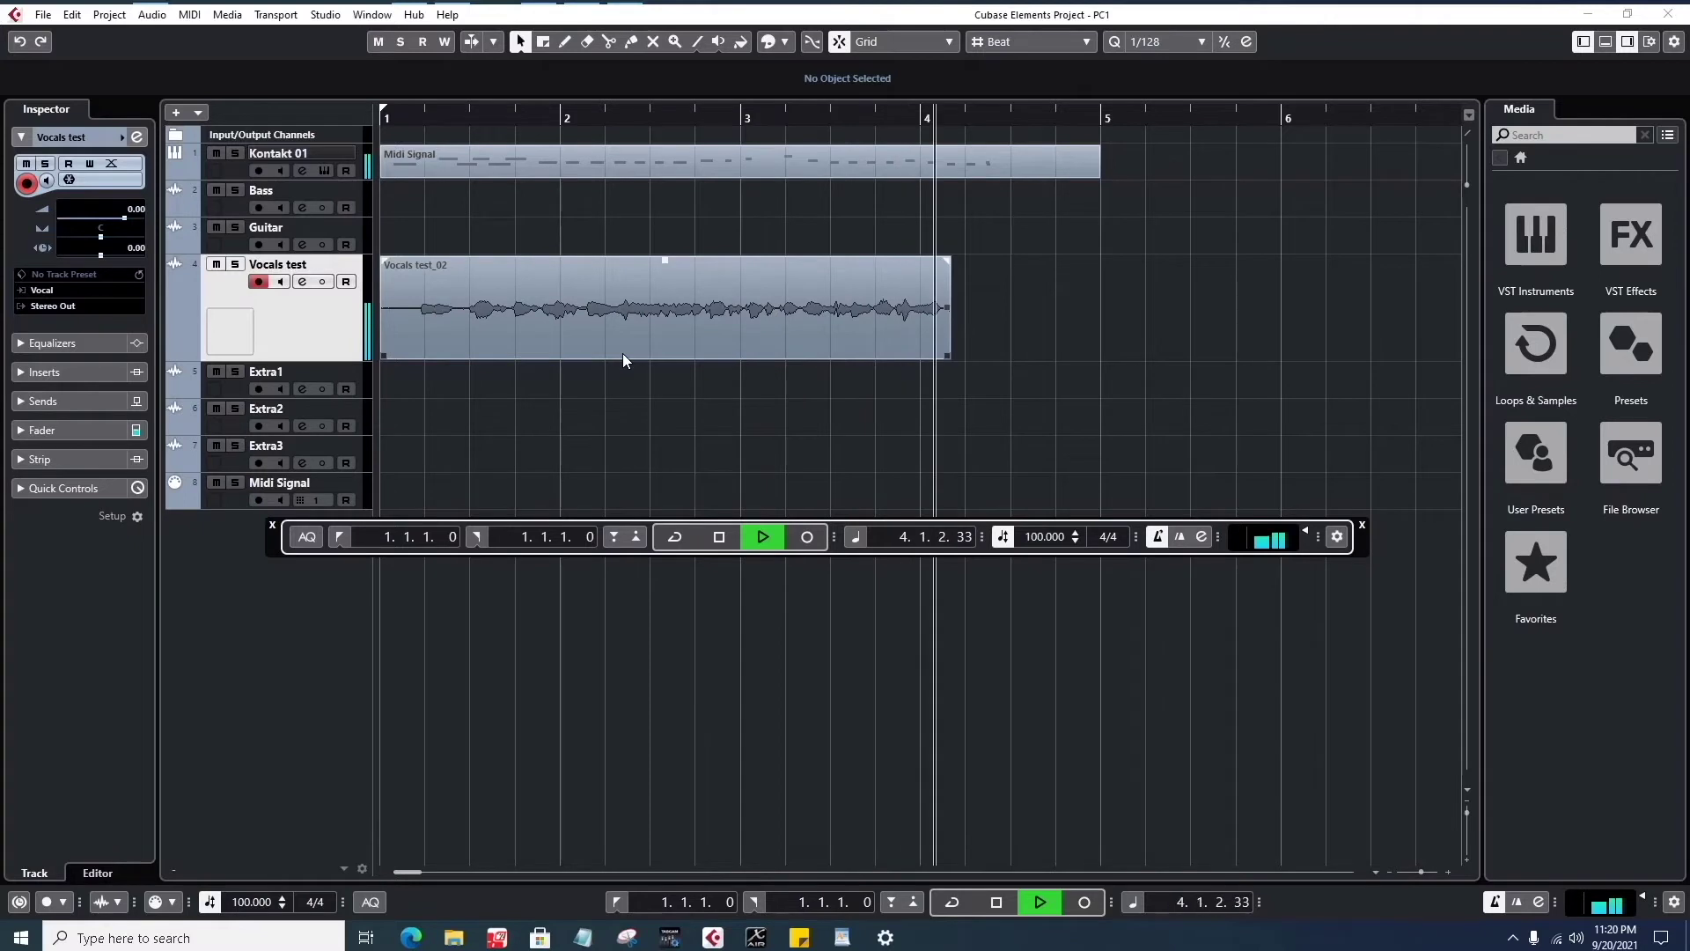
pyautogui.press('space')
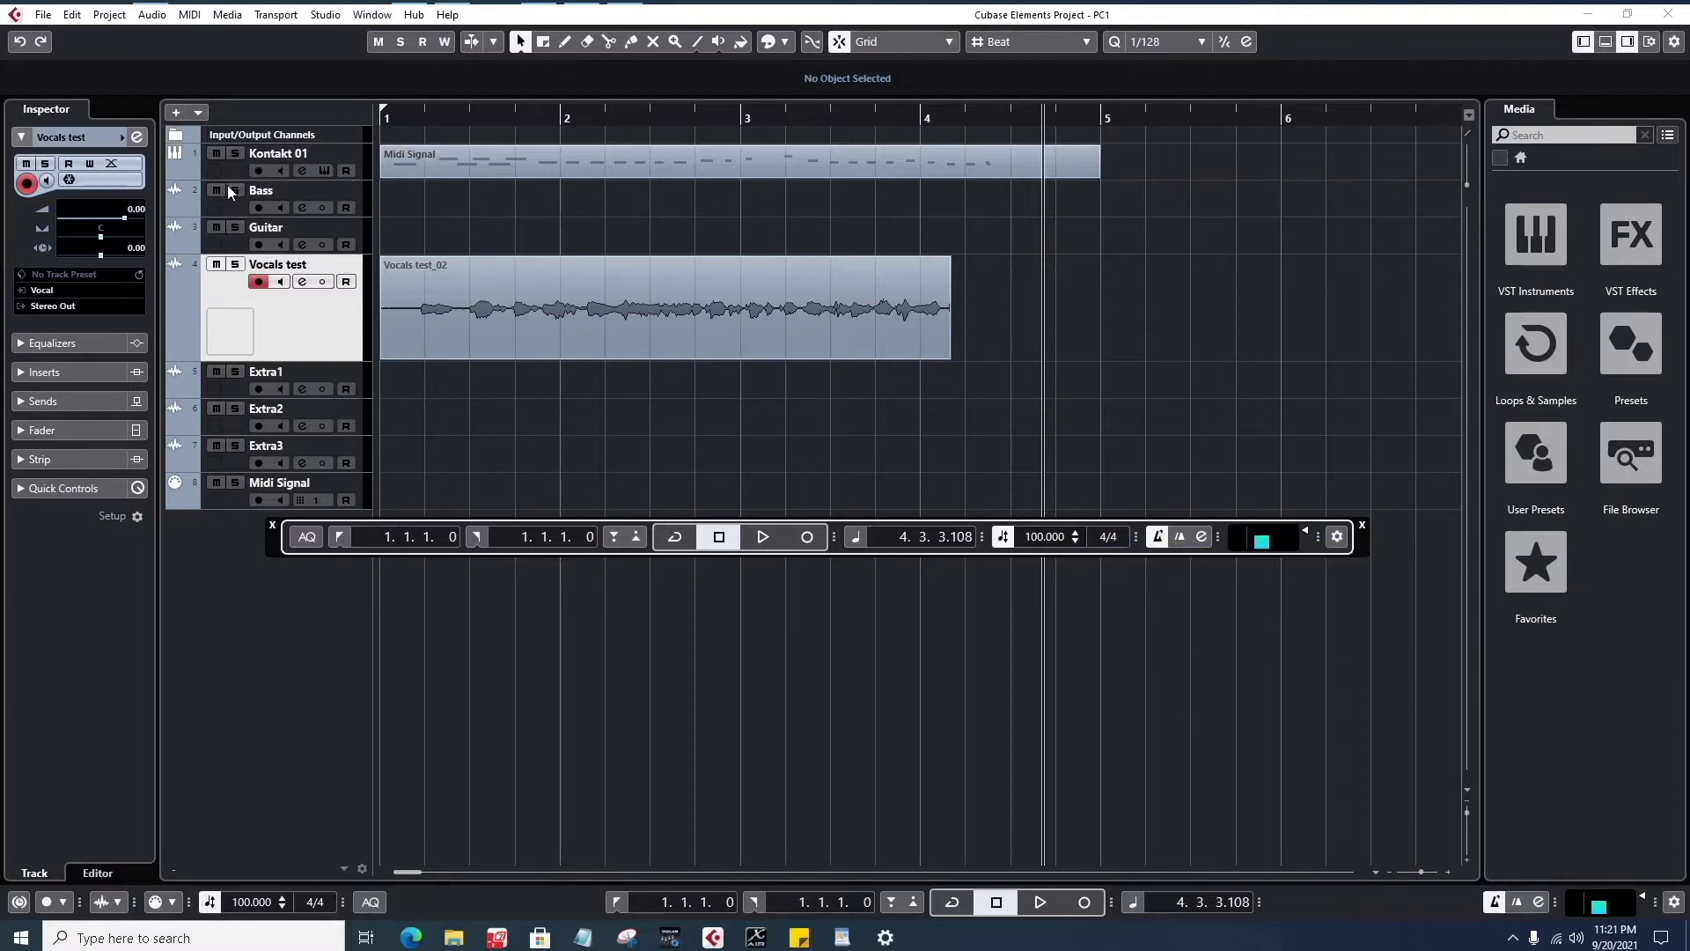
# - Mute the Kontakt 01 and Vocals test tracks and play only the metronome click
pyautogui.click(216, 154)
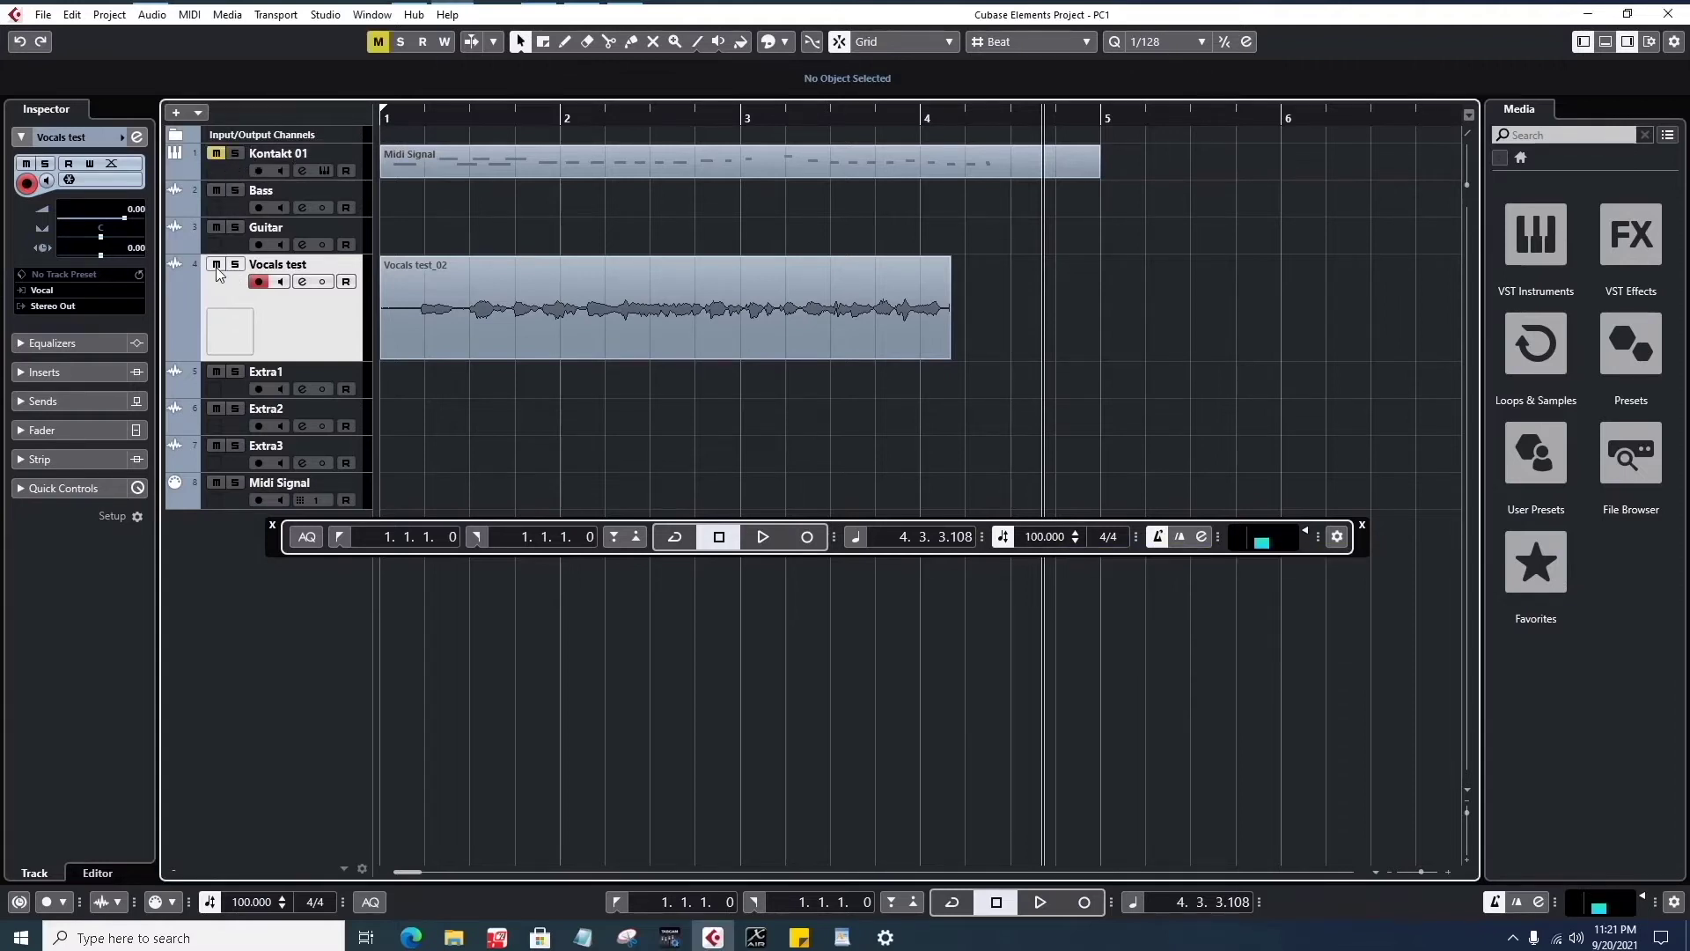
pyautogui.click(216, 266)
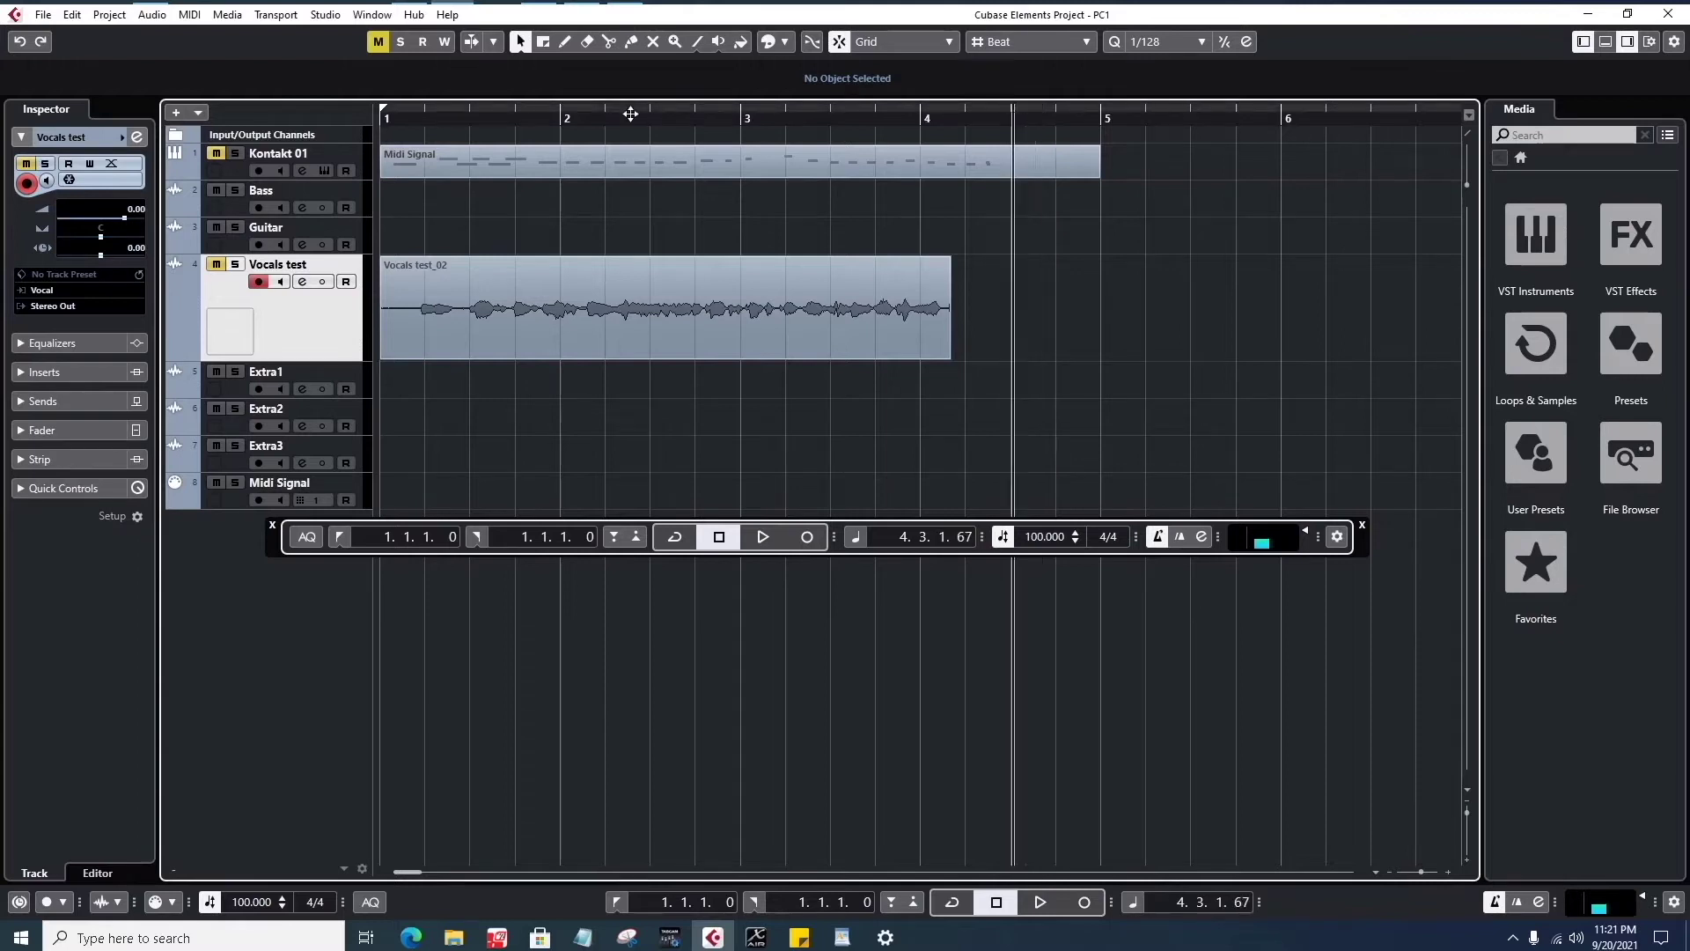
pyautogui.press('KP_Subtract')
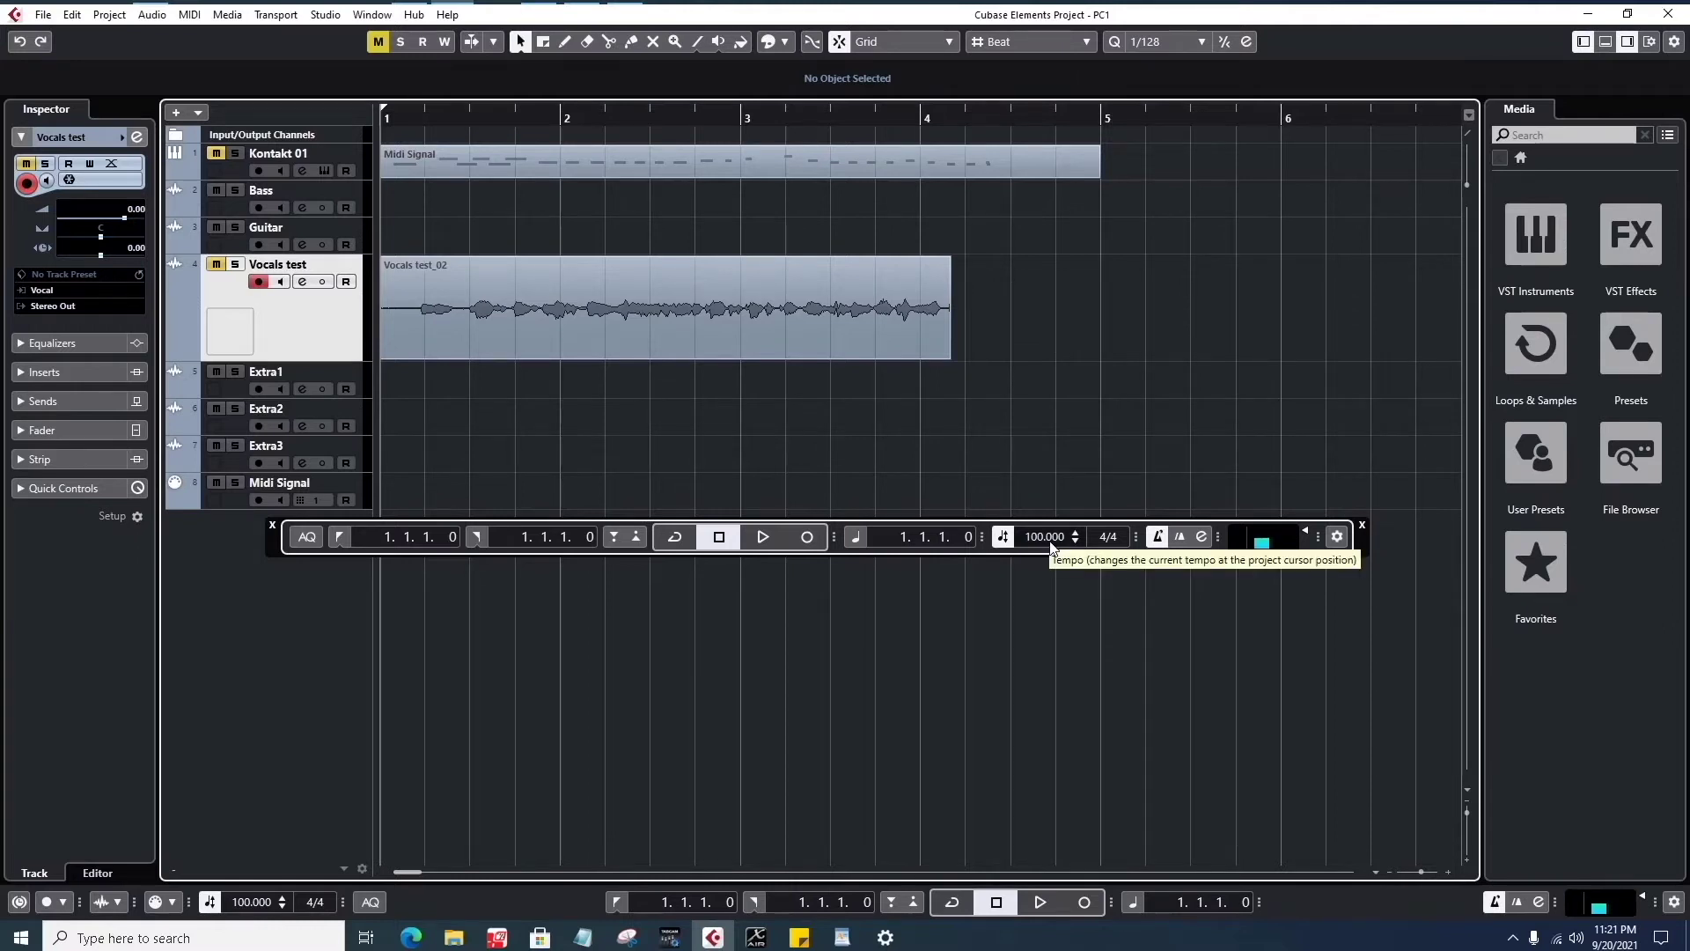
pyautogui.press('space')
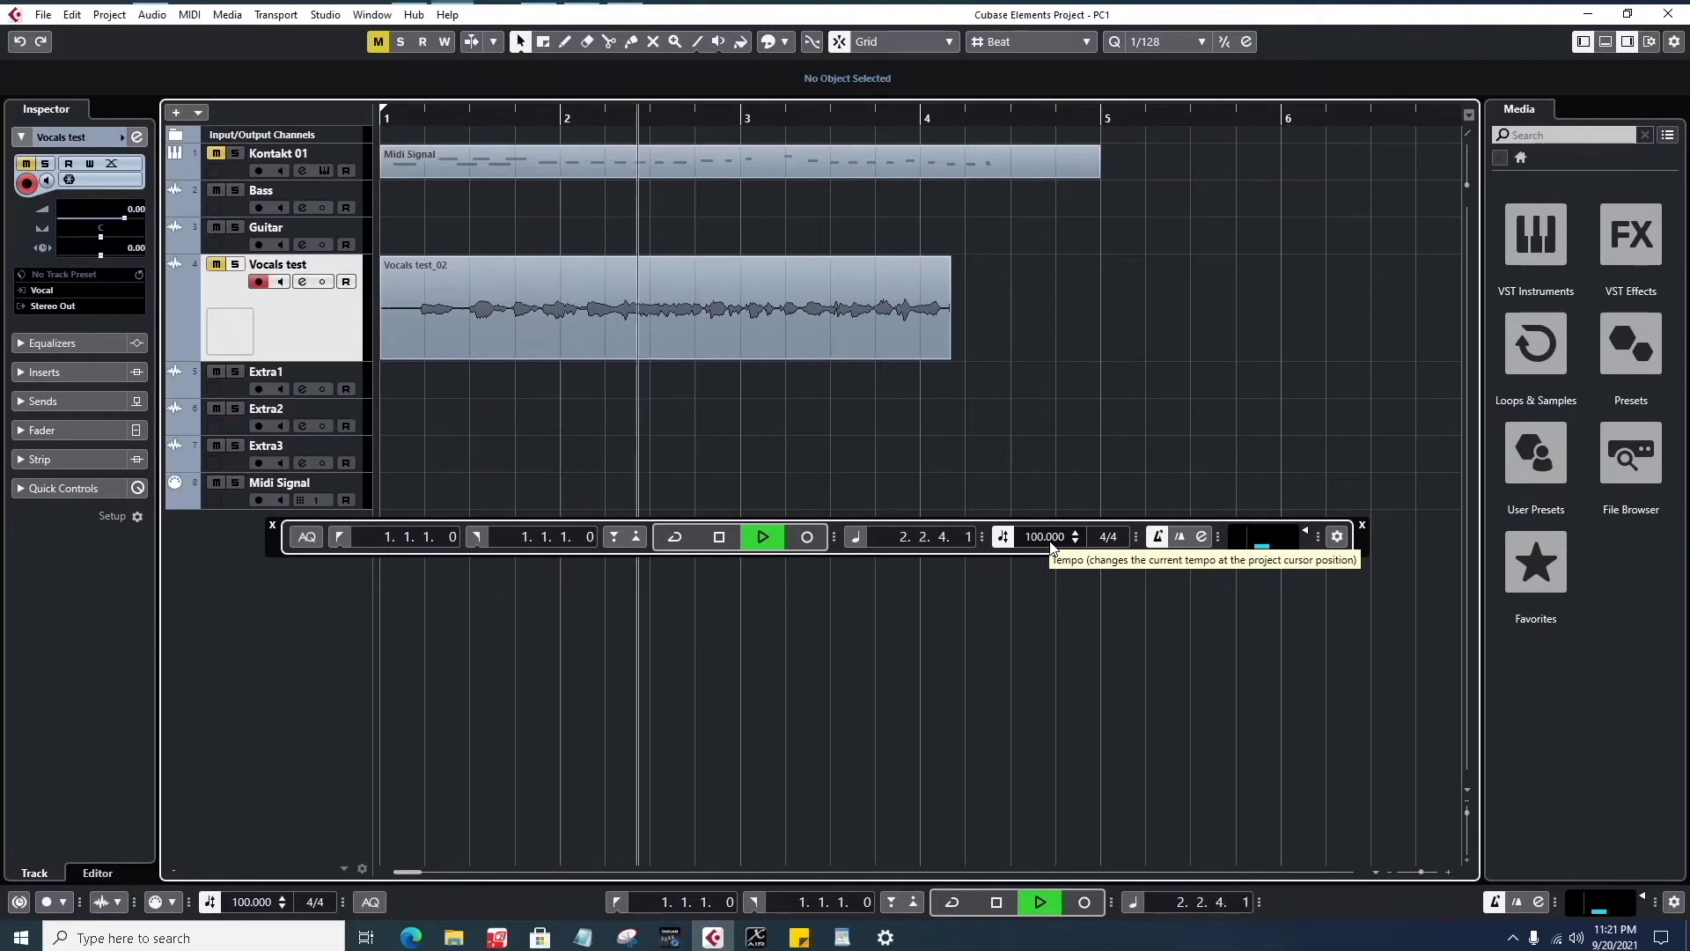
pyautogui.press('space')
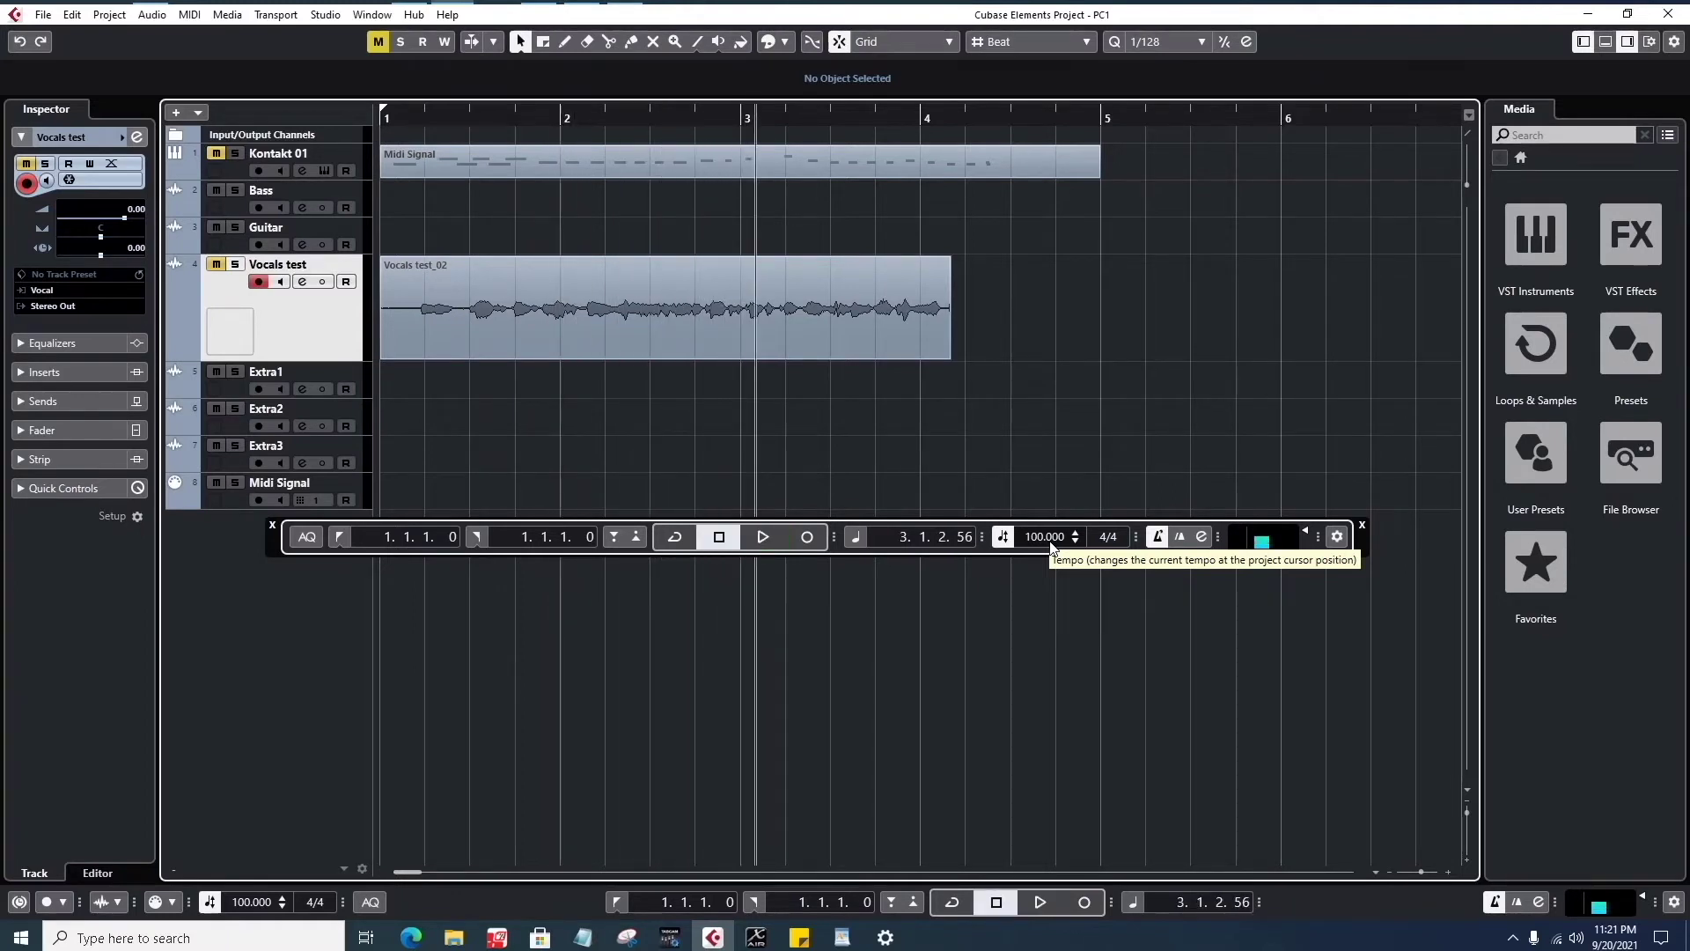
# - Set the project tempo to 80 BPM and play the metronome click at that speed
pyautogui.doubleClick(1051, 539)
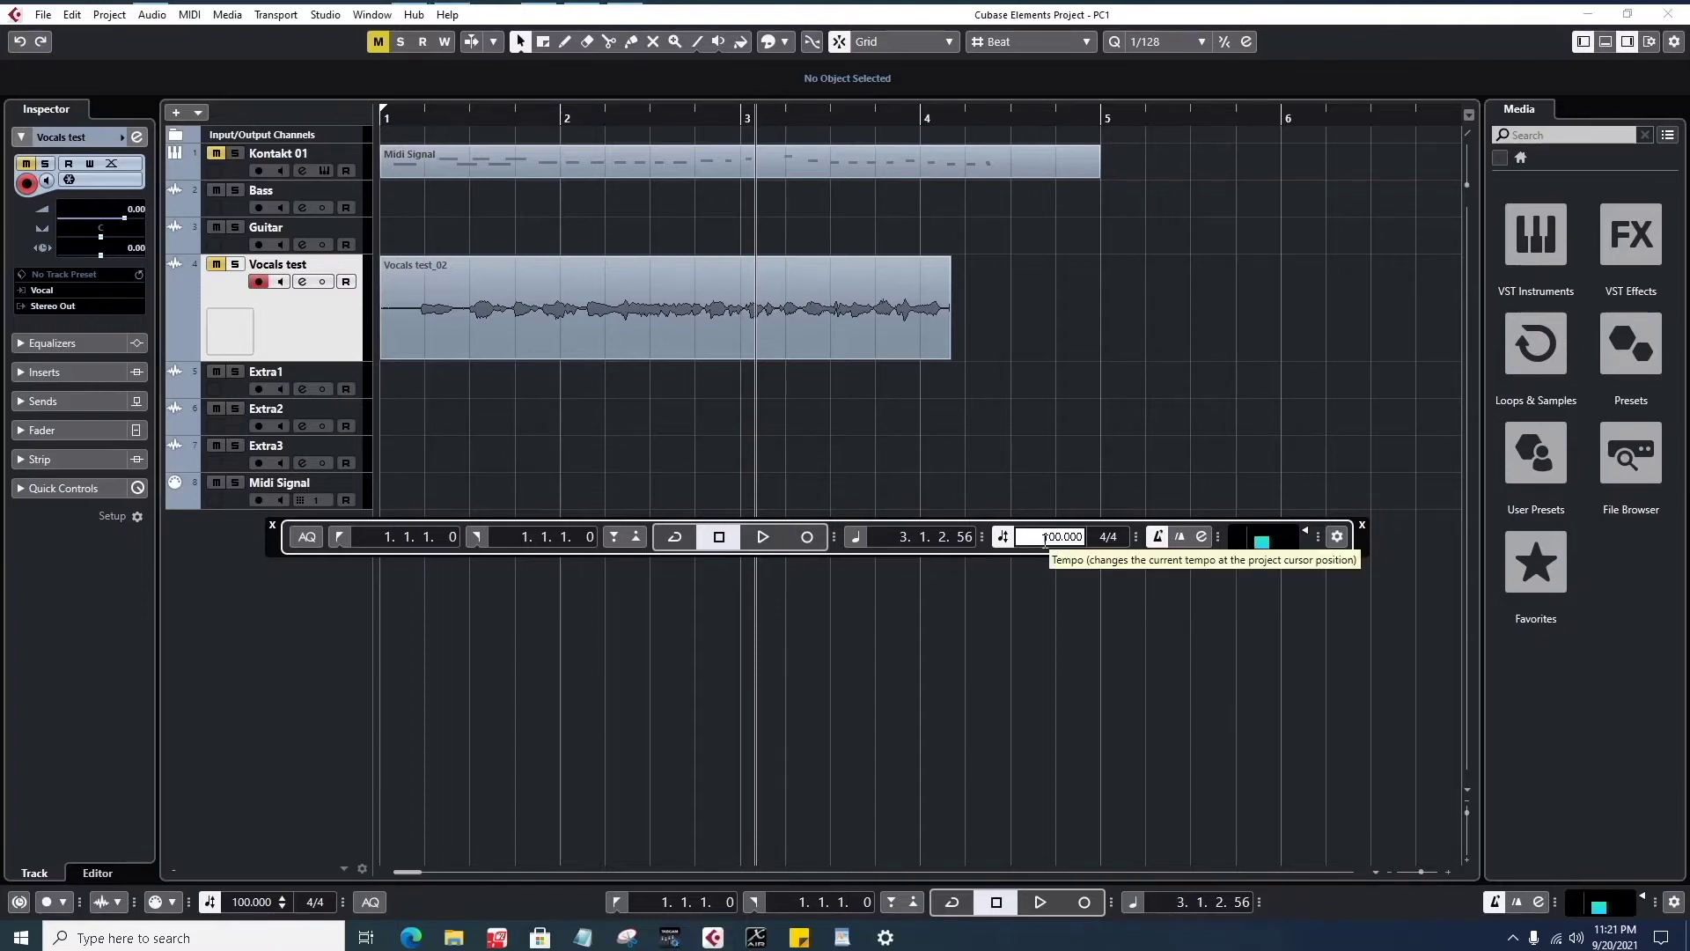
pyautogui.write('80')
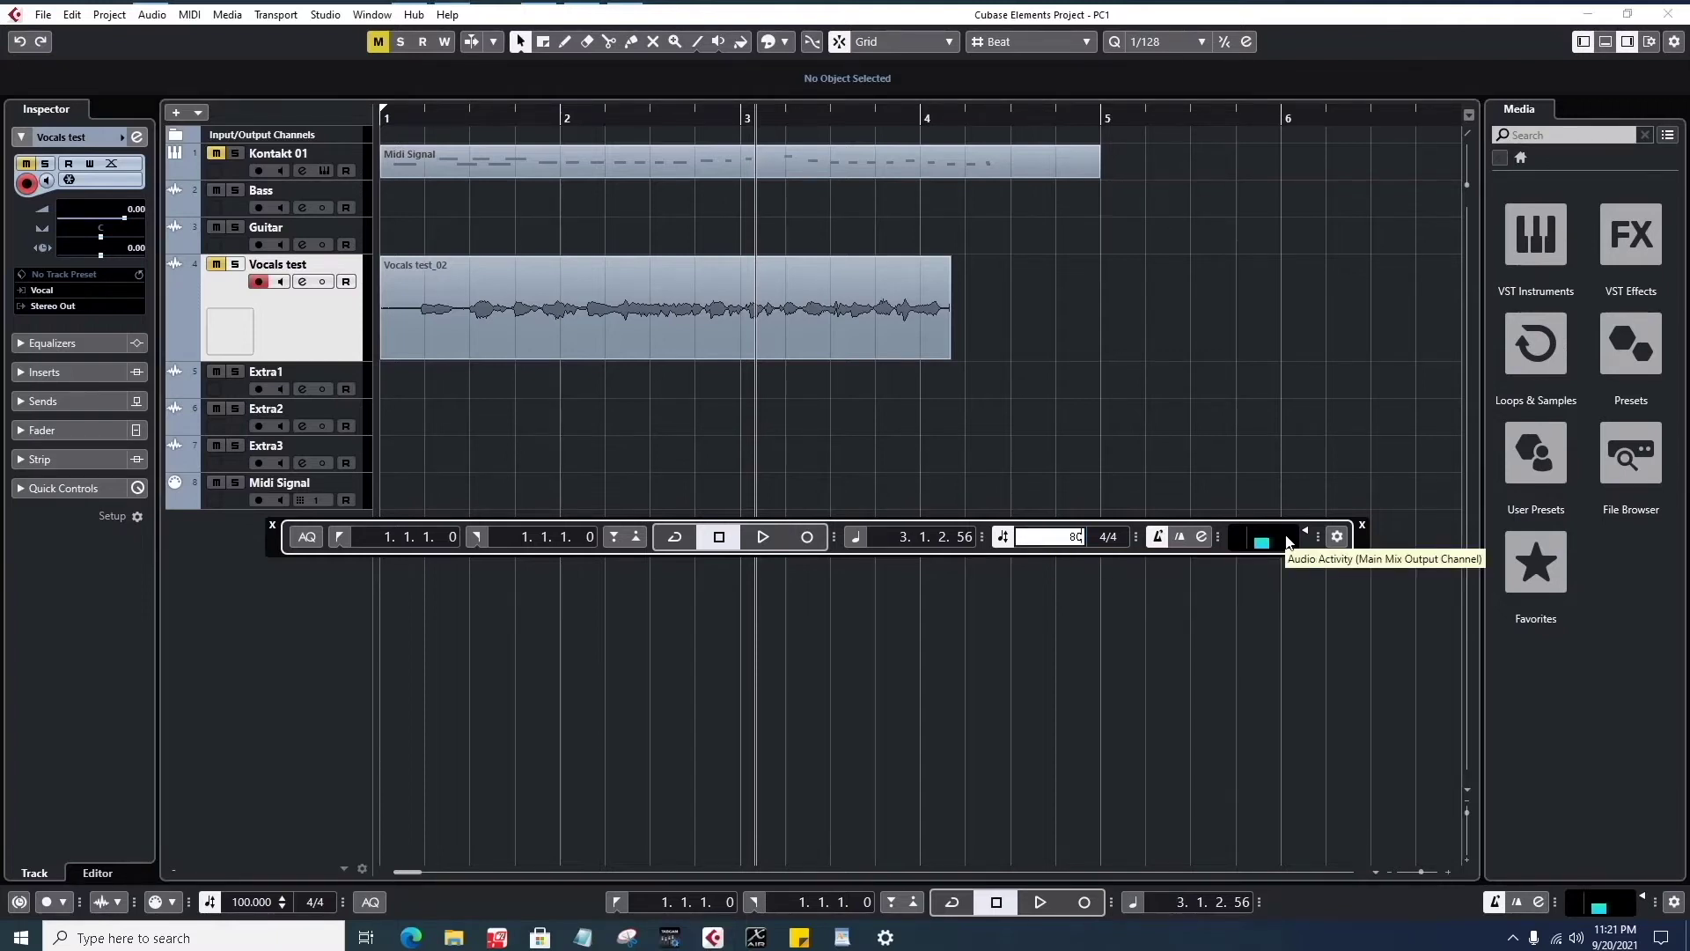
pyautogui.press('Return')
pyautogui.press('space')
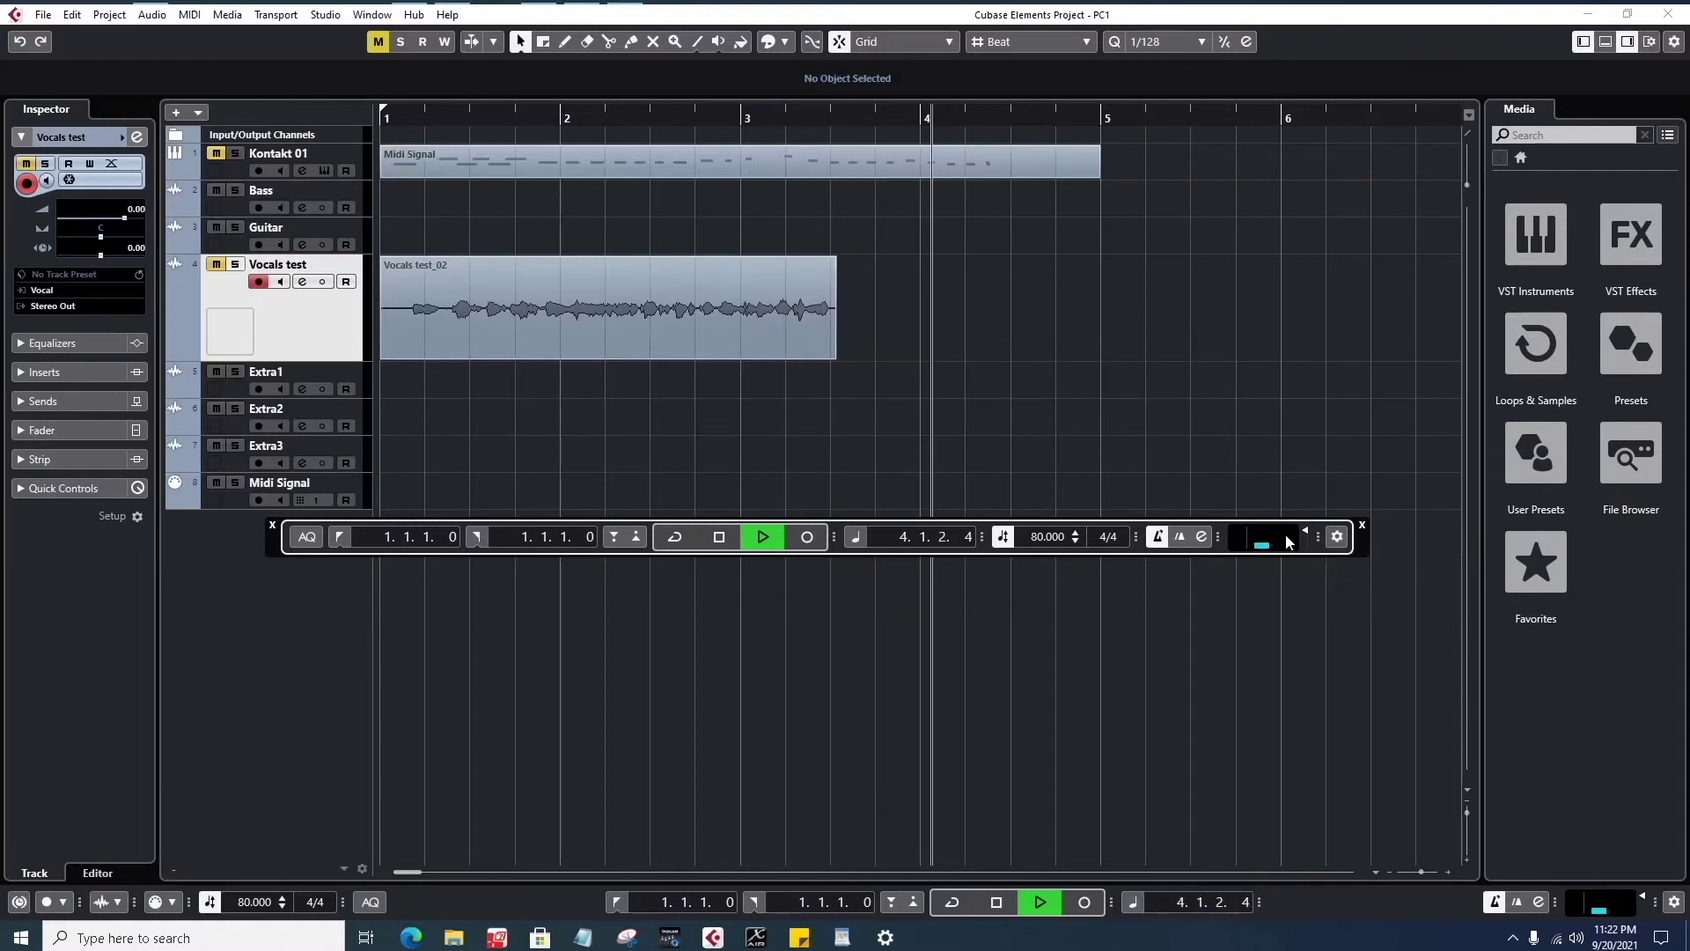
# - Raise the tempo to 110 BPM during playback, listen to the click and stop
pyautogui.doubleClick(1052, 536)
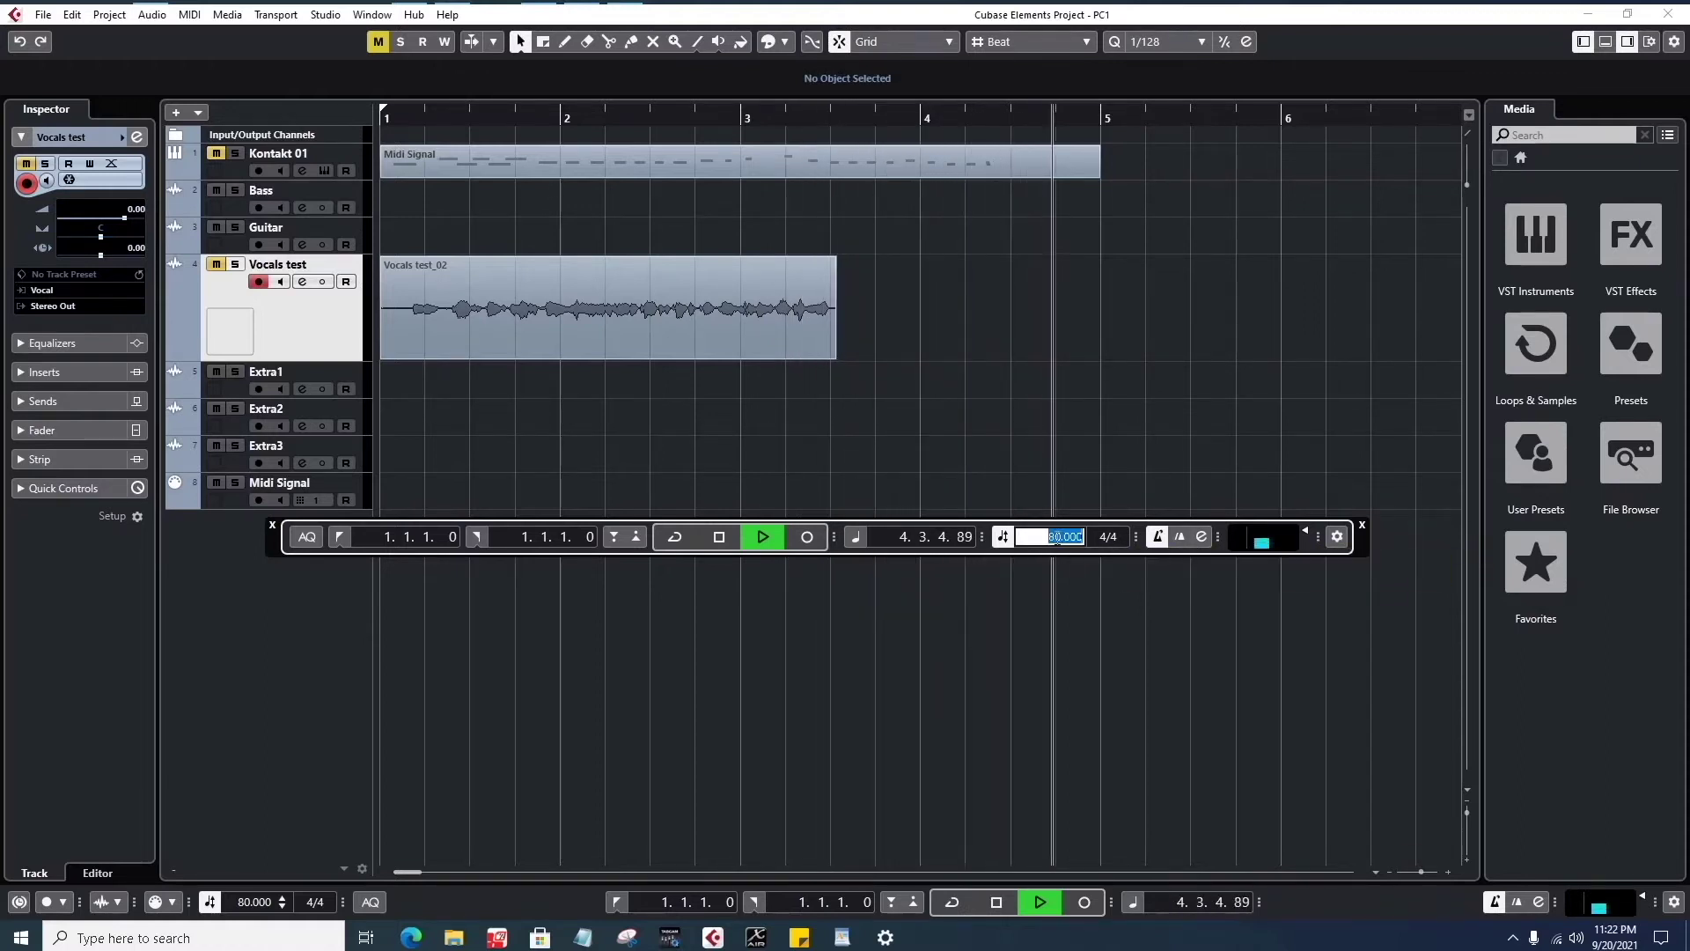
pyautogui.write('110')
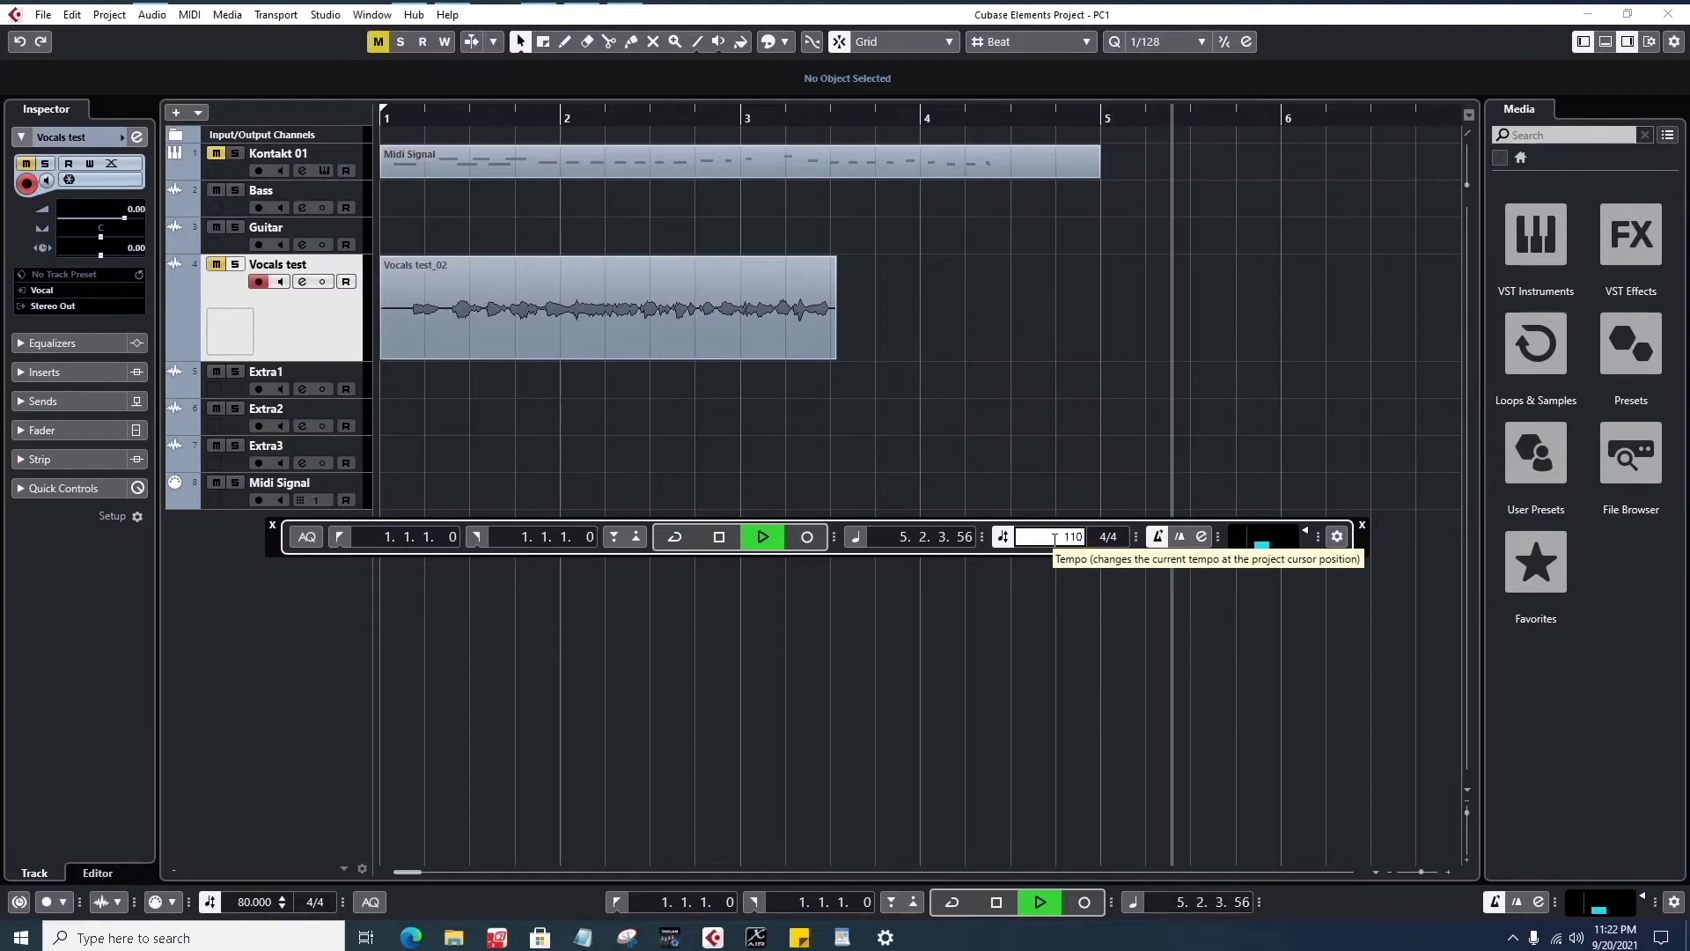
pyautogui.press('Return')
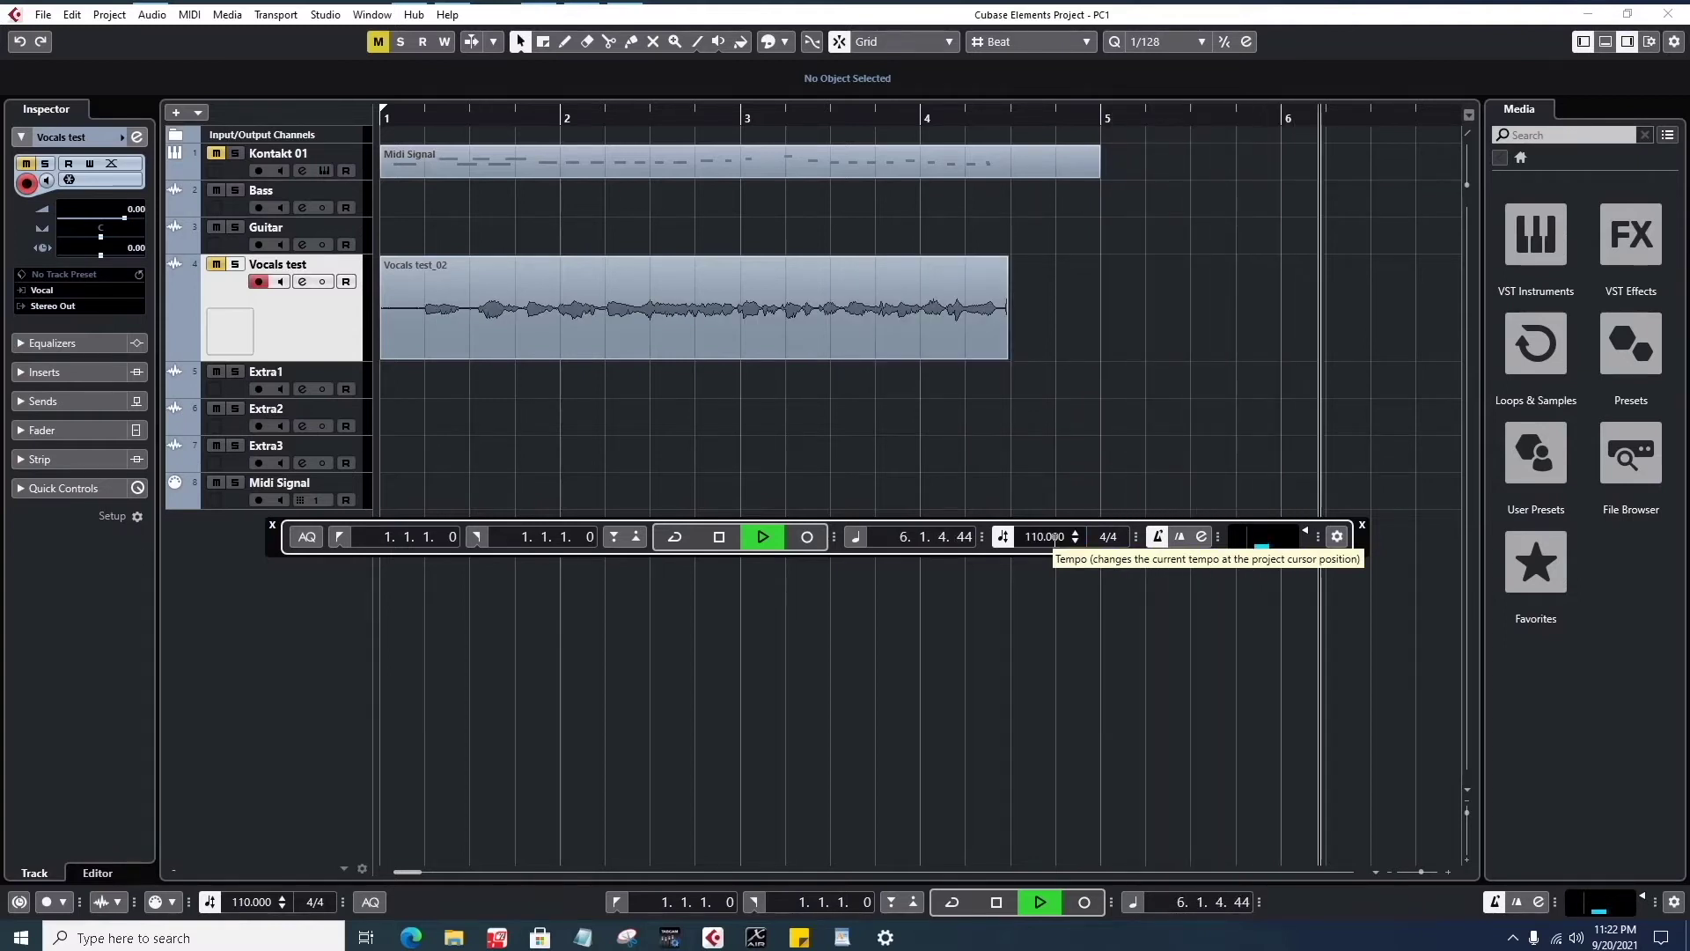
pyautogui.press('space')
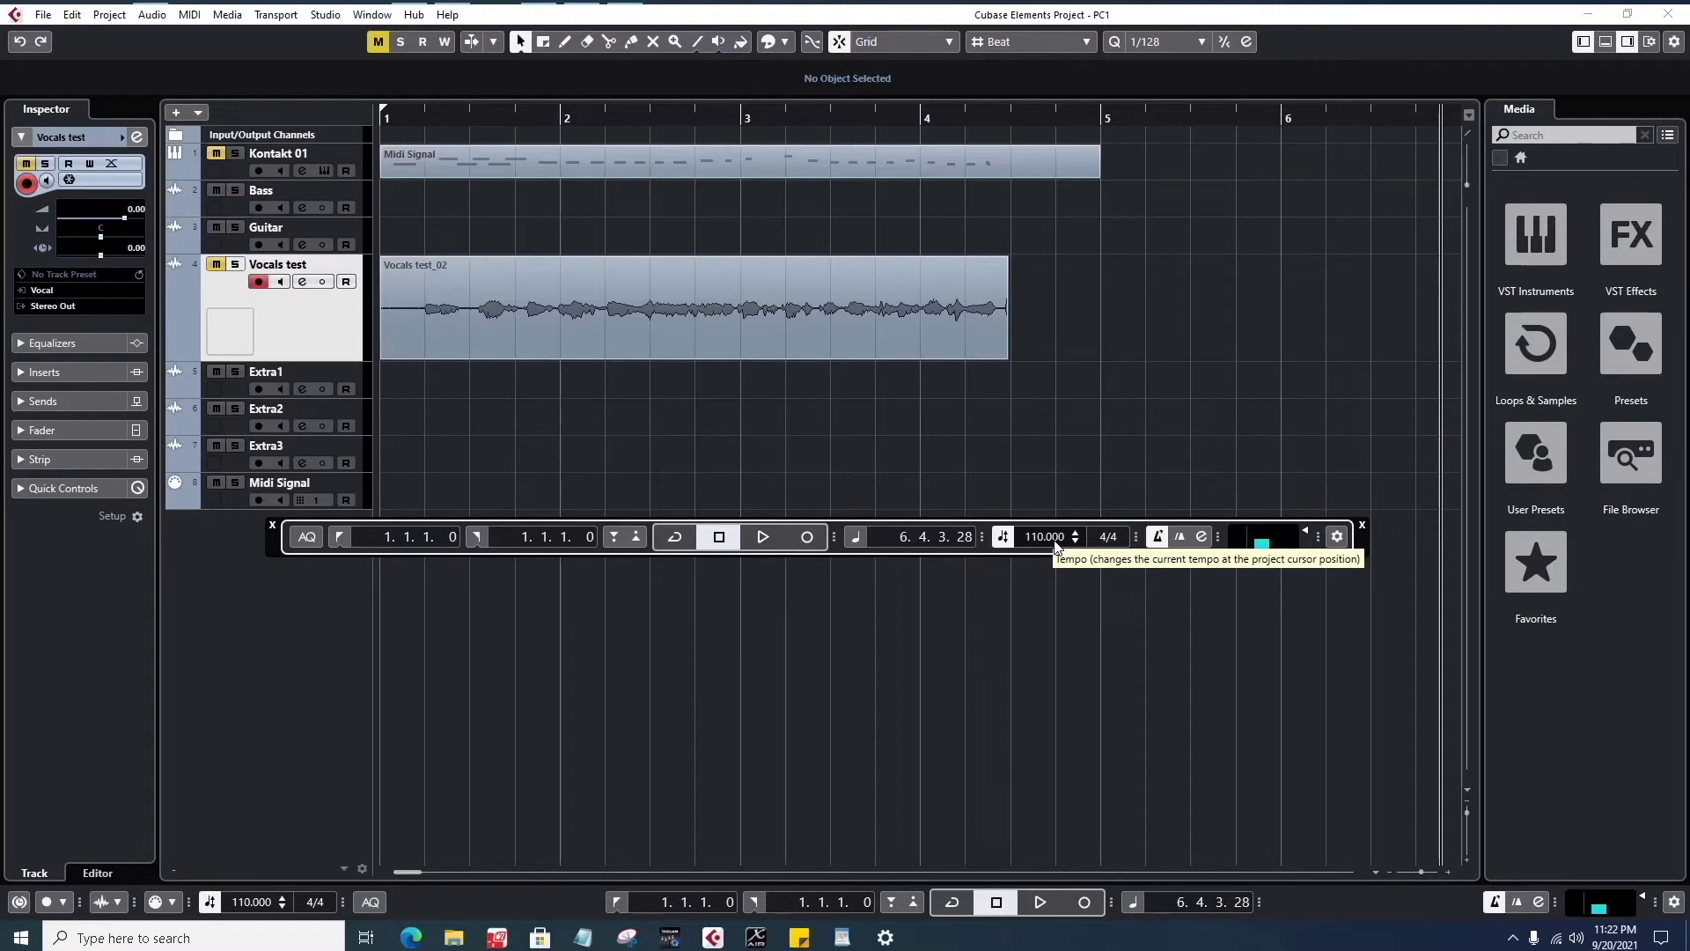
# - Set the project tempo back to 100 BPM
pyautogui.doubleClick(1054, 542)
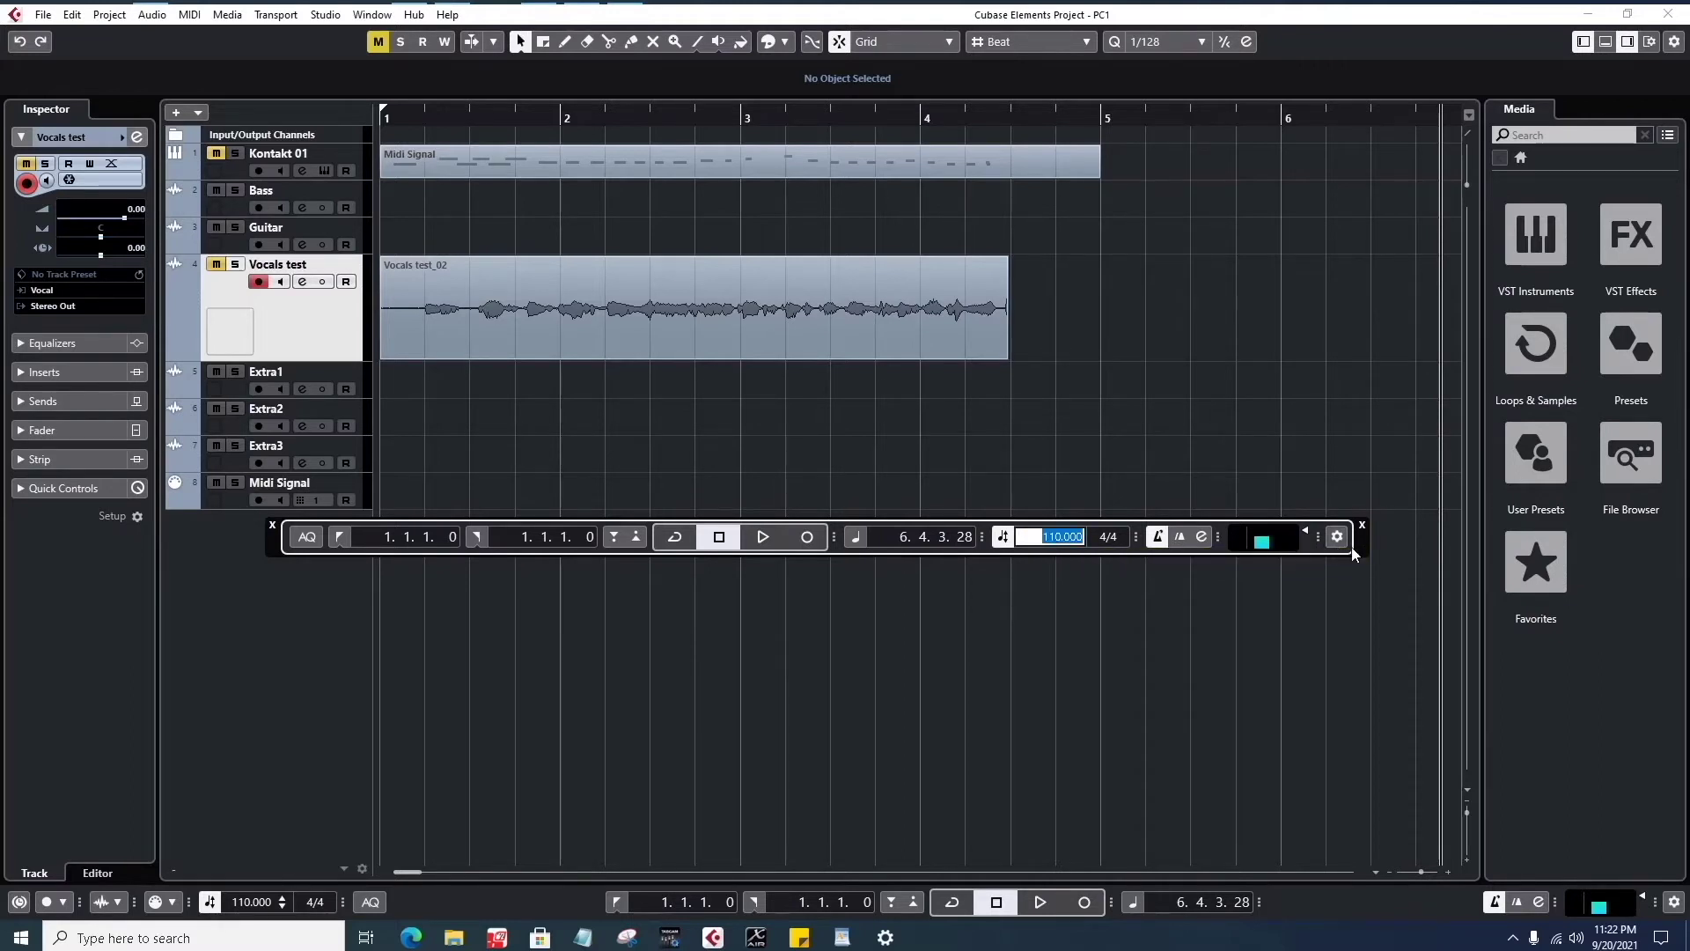
pyautogui.write('100')
pyautogui.press('Return')
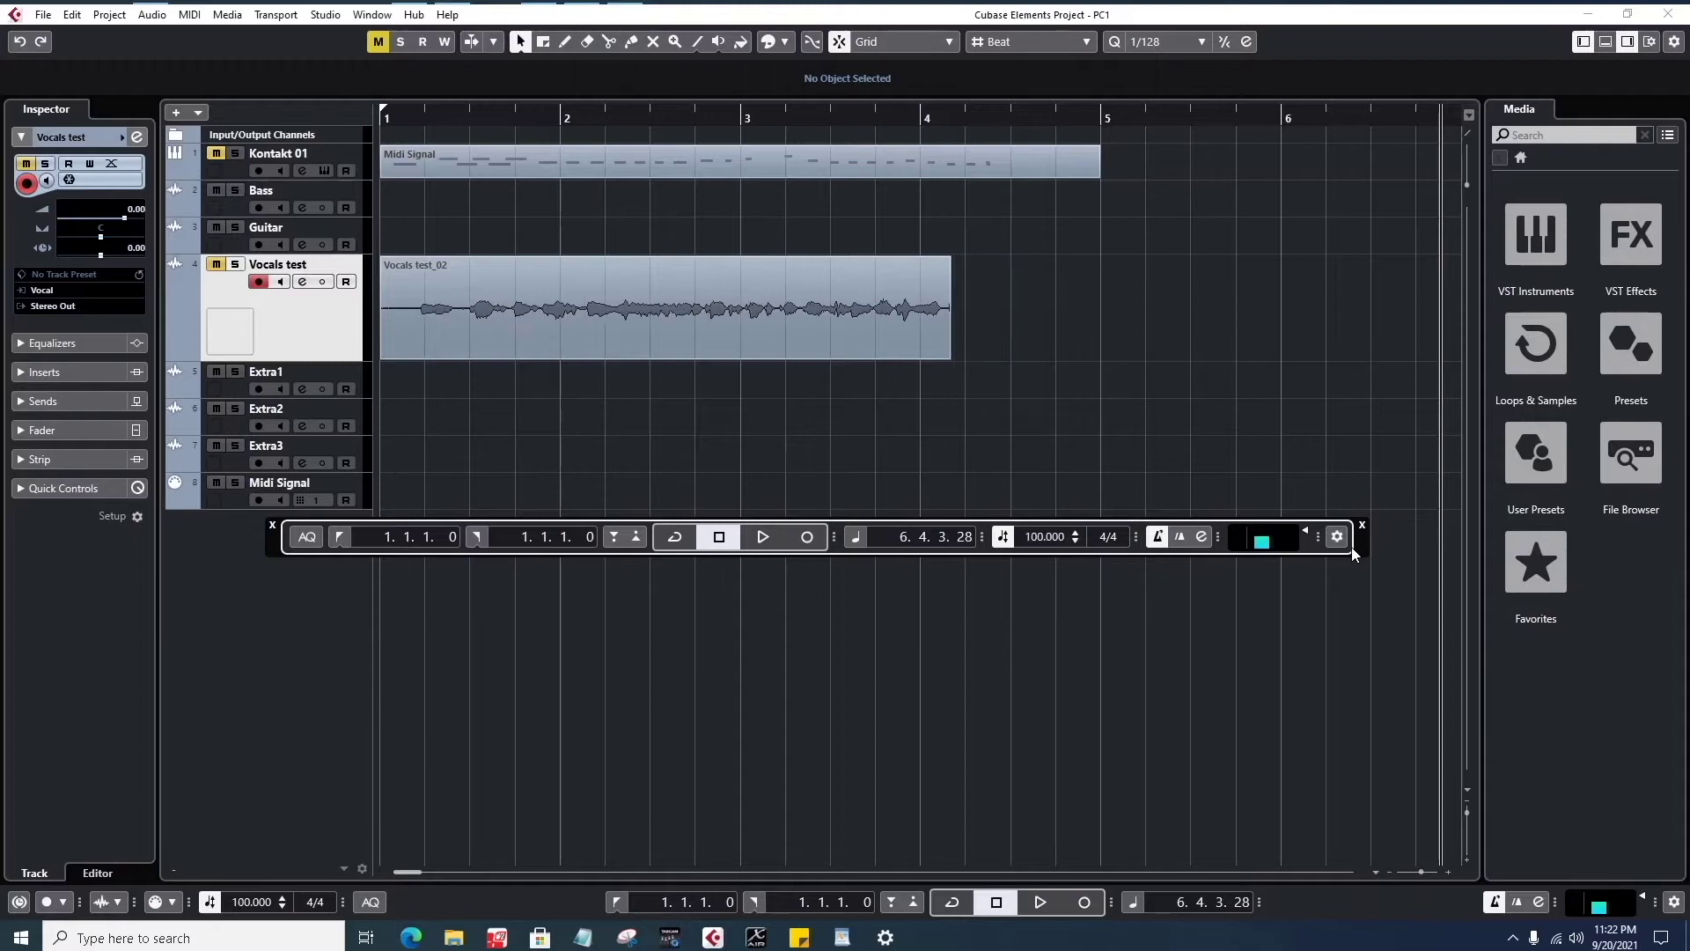
# - Open the Midi Signal part on the Kontakt 01 track to examine its notes
pyautogui.click(430, 156)
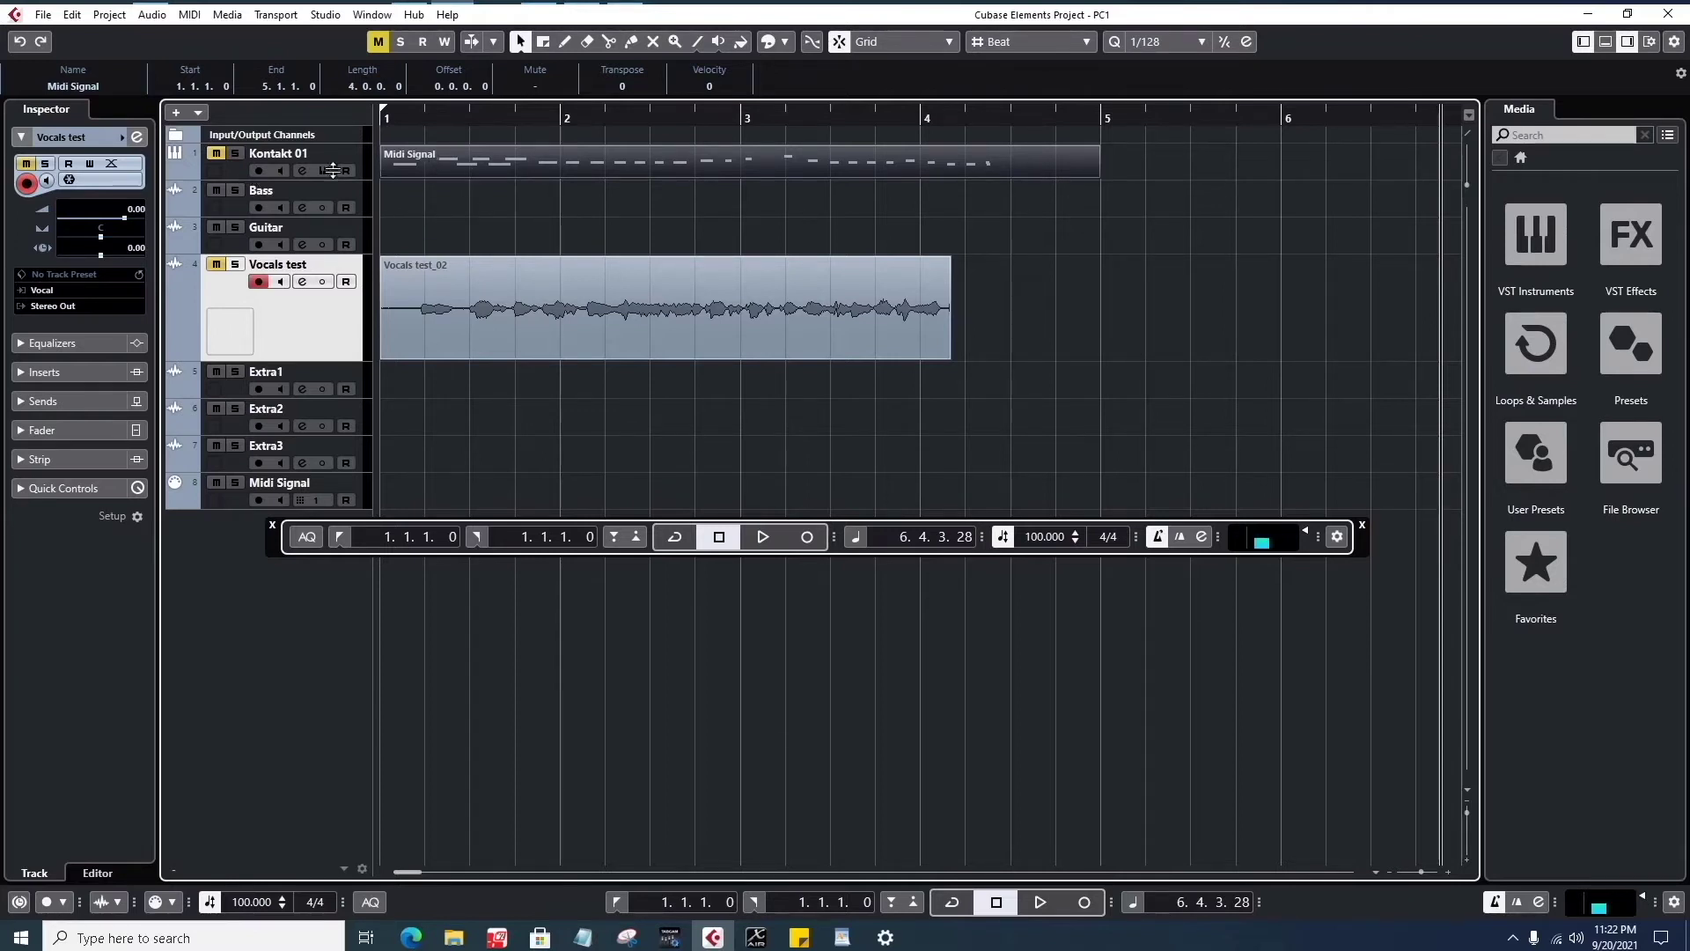
pyautogui.doubleClick(497, 166)
pyautogui.scroll(-1, 585, 443)
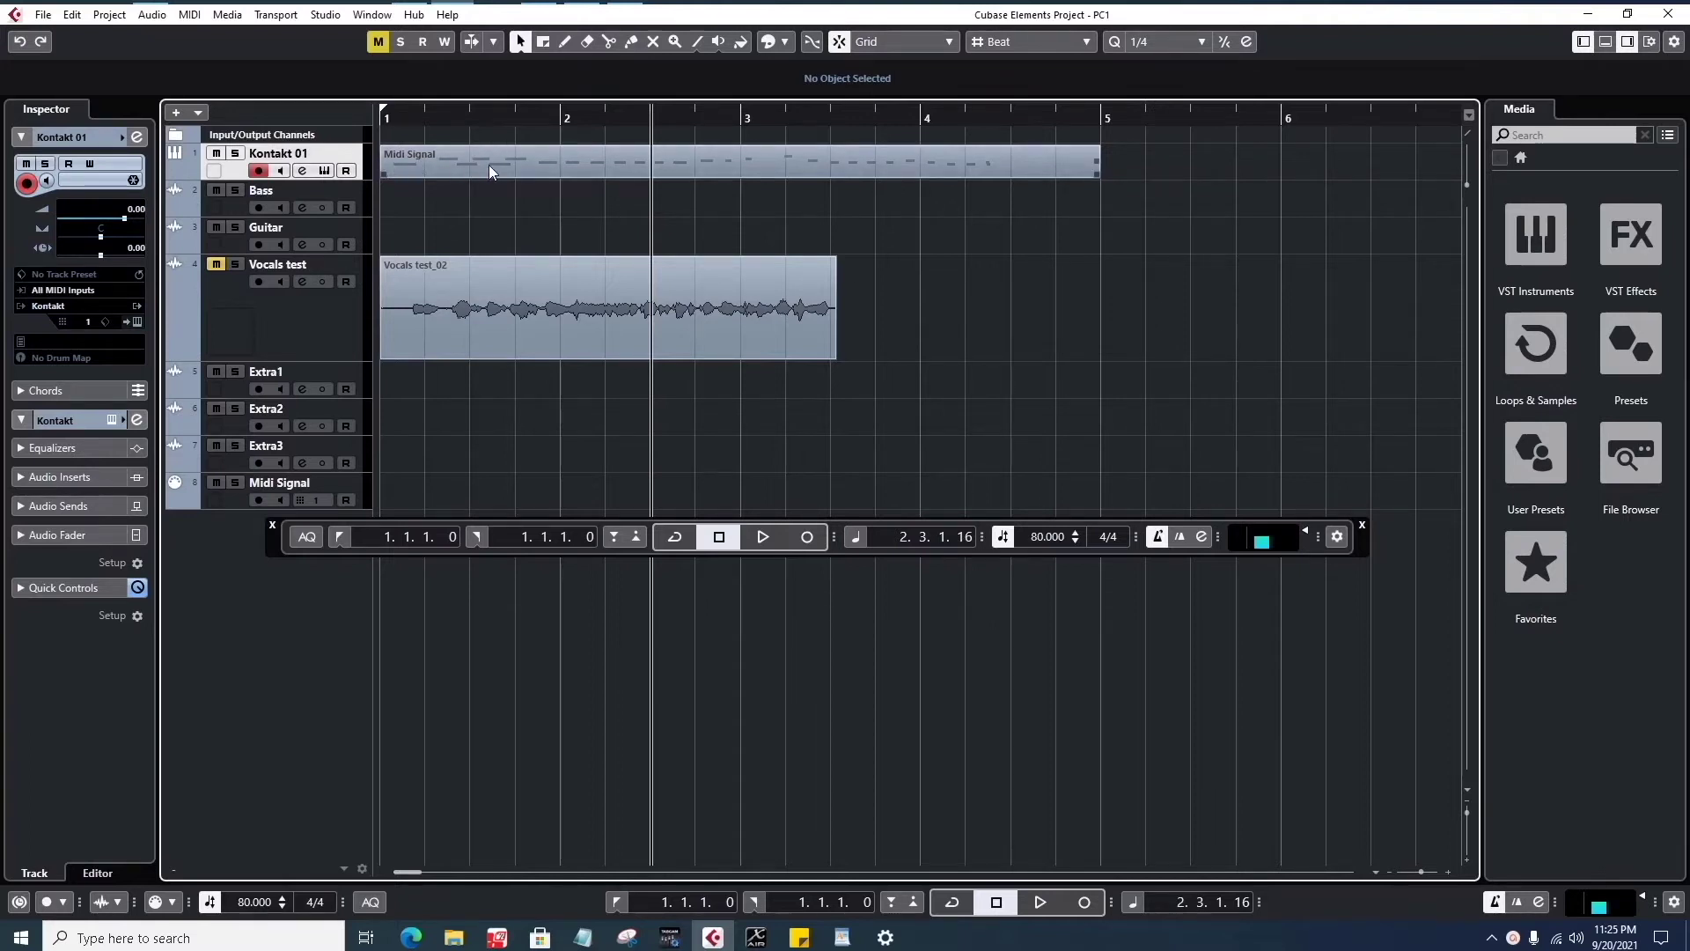
# - Set the project tempo to 100 BPM
pyautogui.press('KP_Subtract')
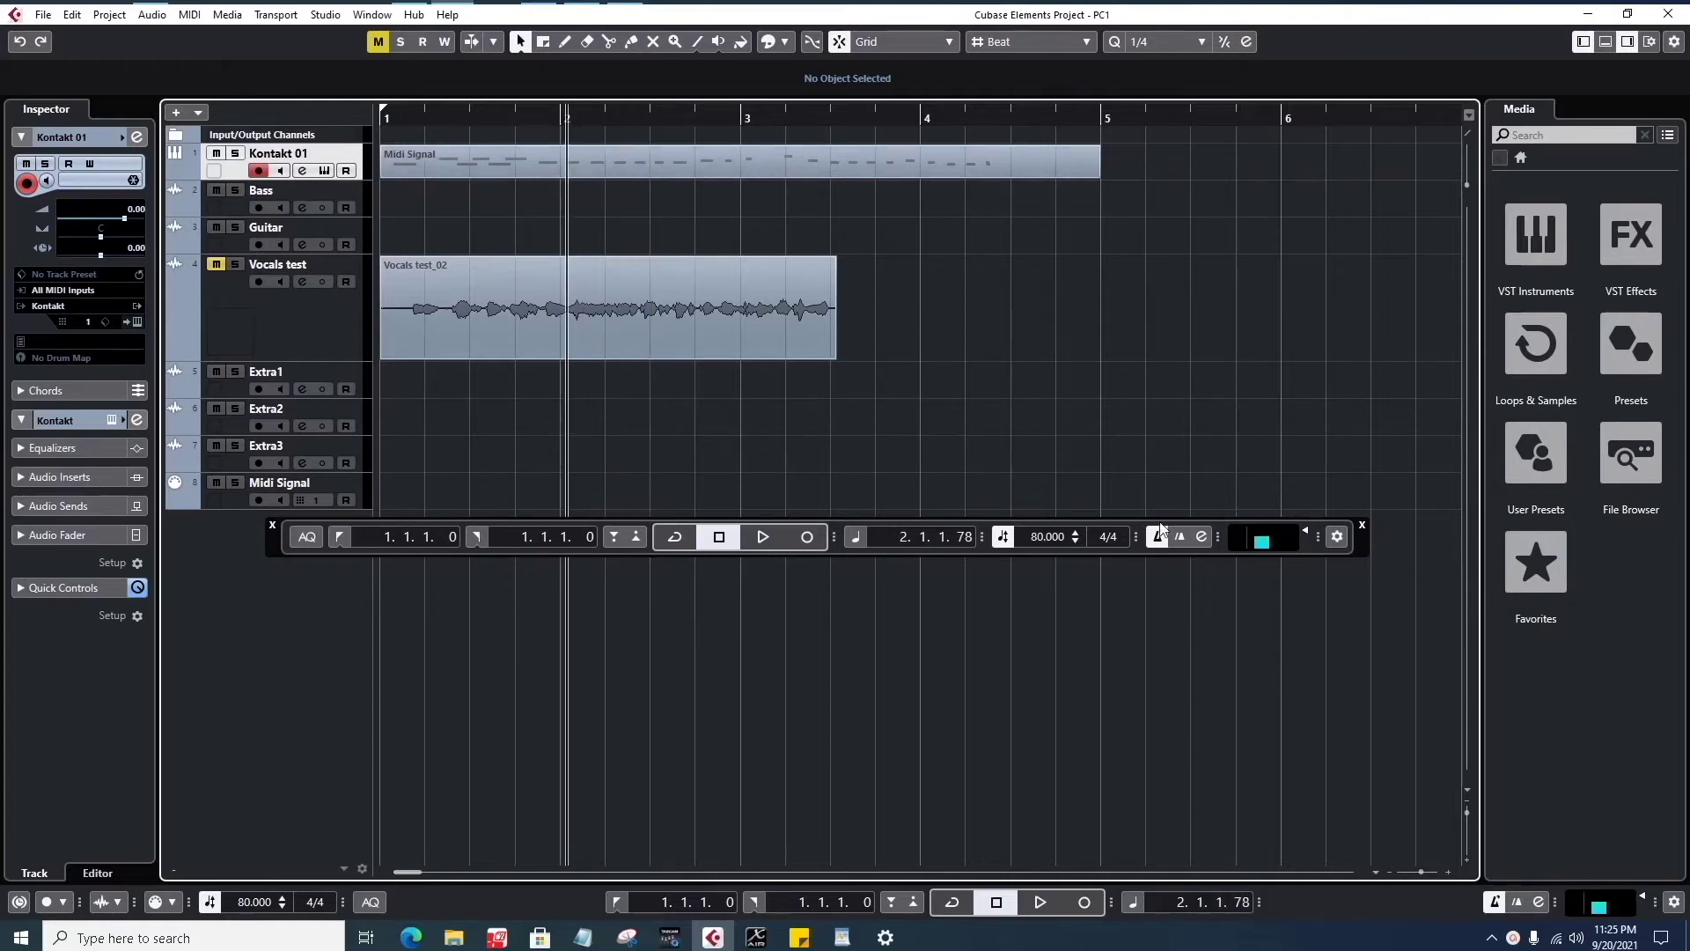
pyautogui.click(1045, 538)
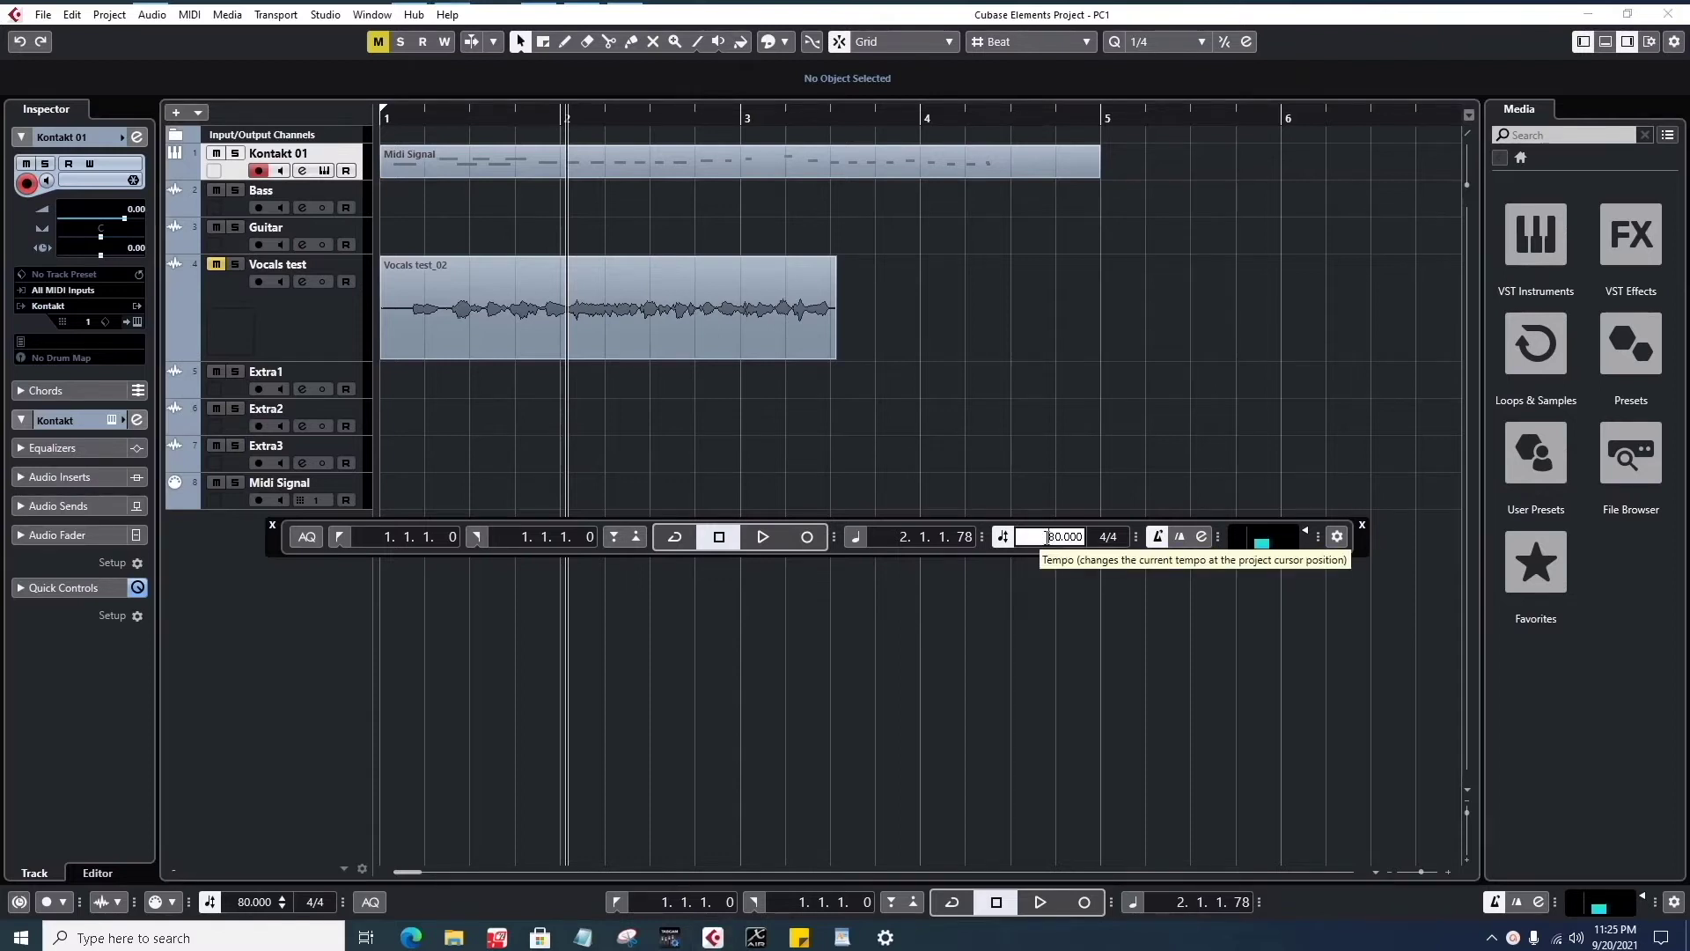
pyautogui.write('100')
pyautogui.press('Return')
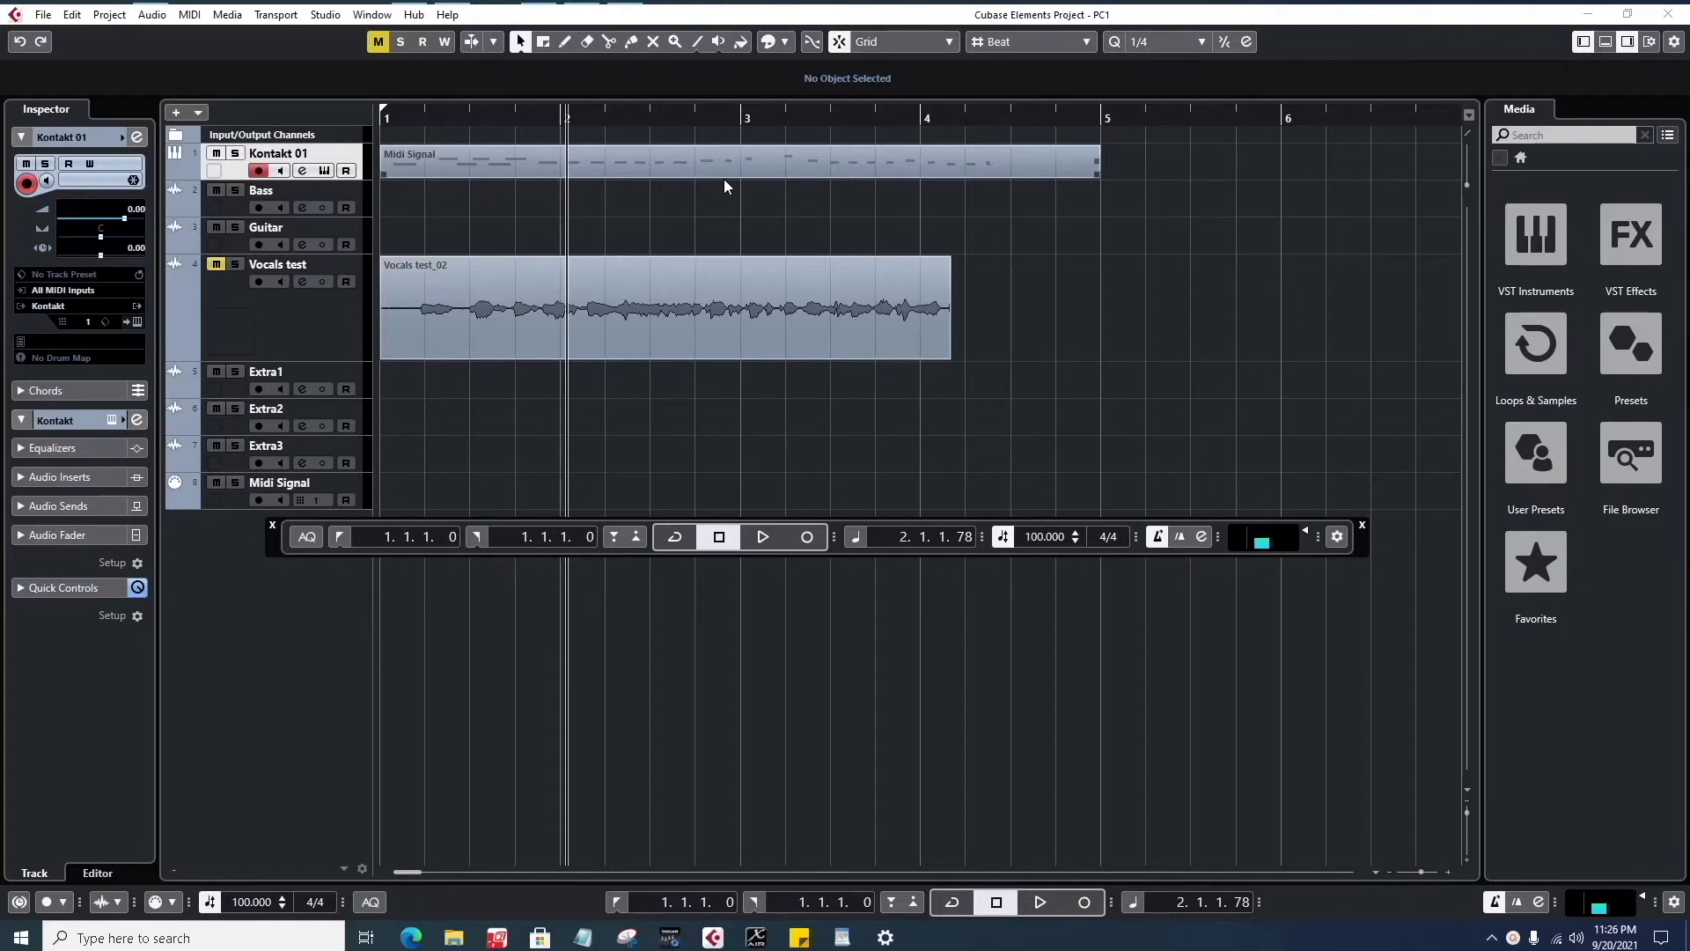
# - Play the recorded Kontakt 01 MIDI part at 100 BPM and stop playback in bar 4
pyautogui.press('c')
pyautogui.press('space')
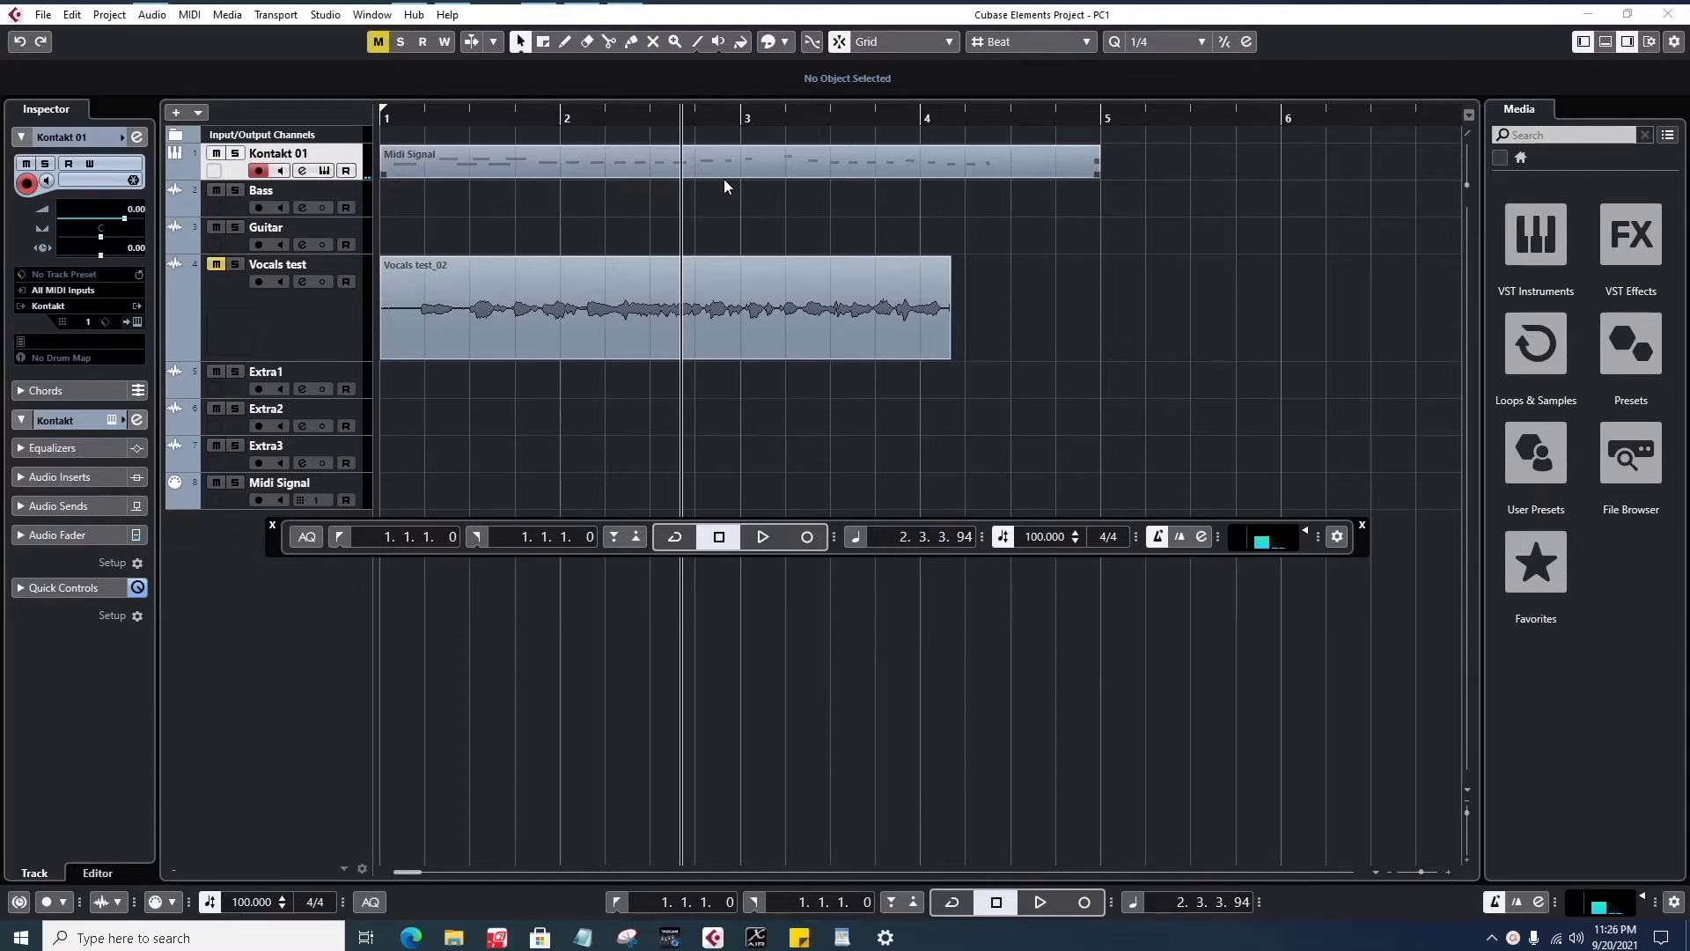
pyautogui.press('space')
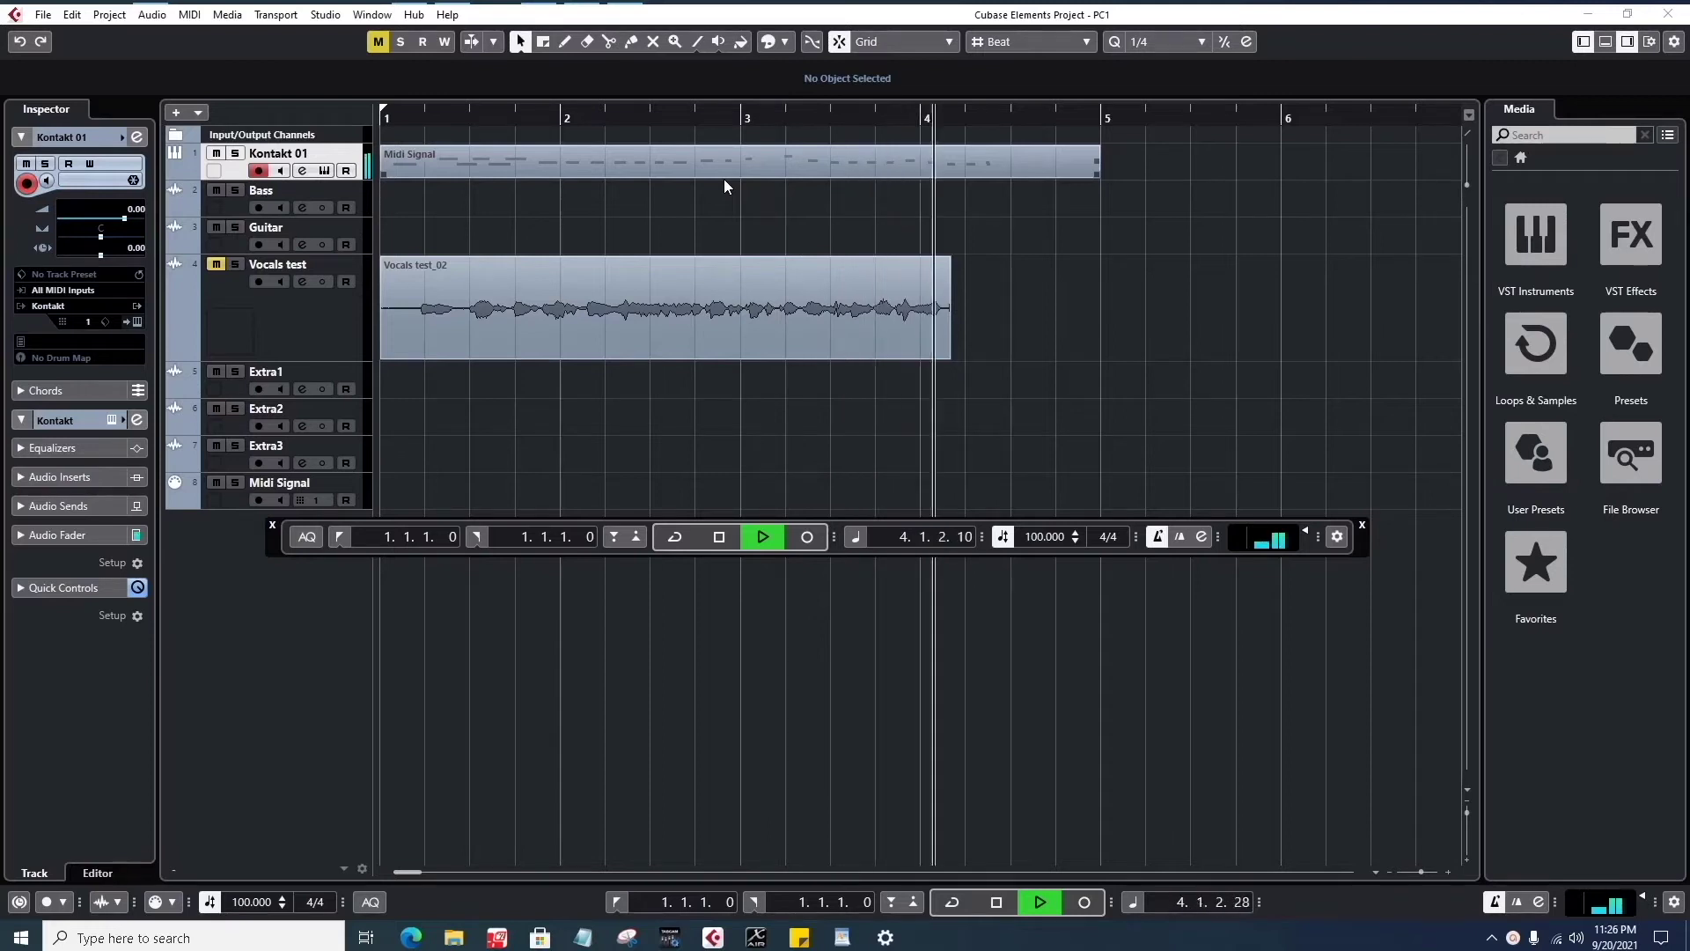
pyautogui.press('space')
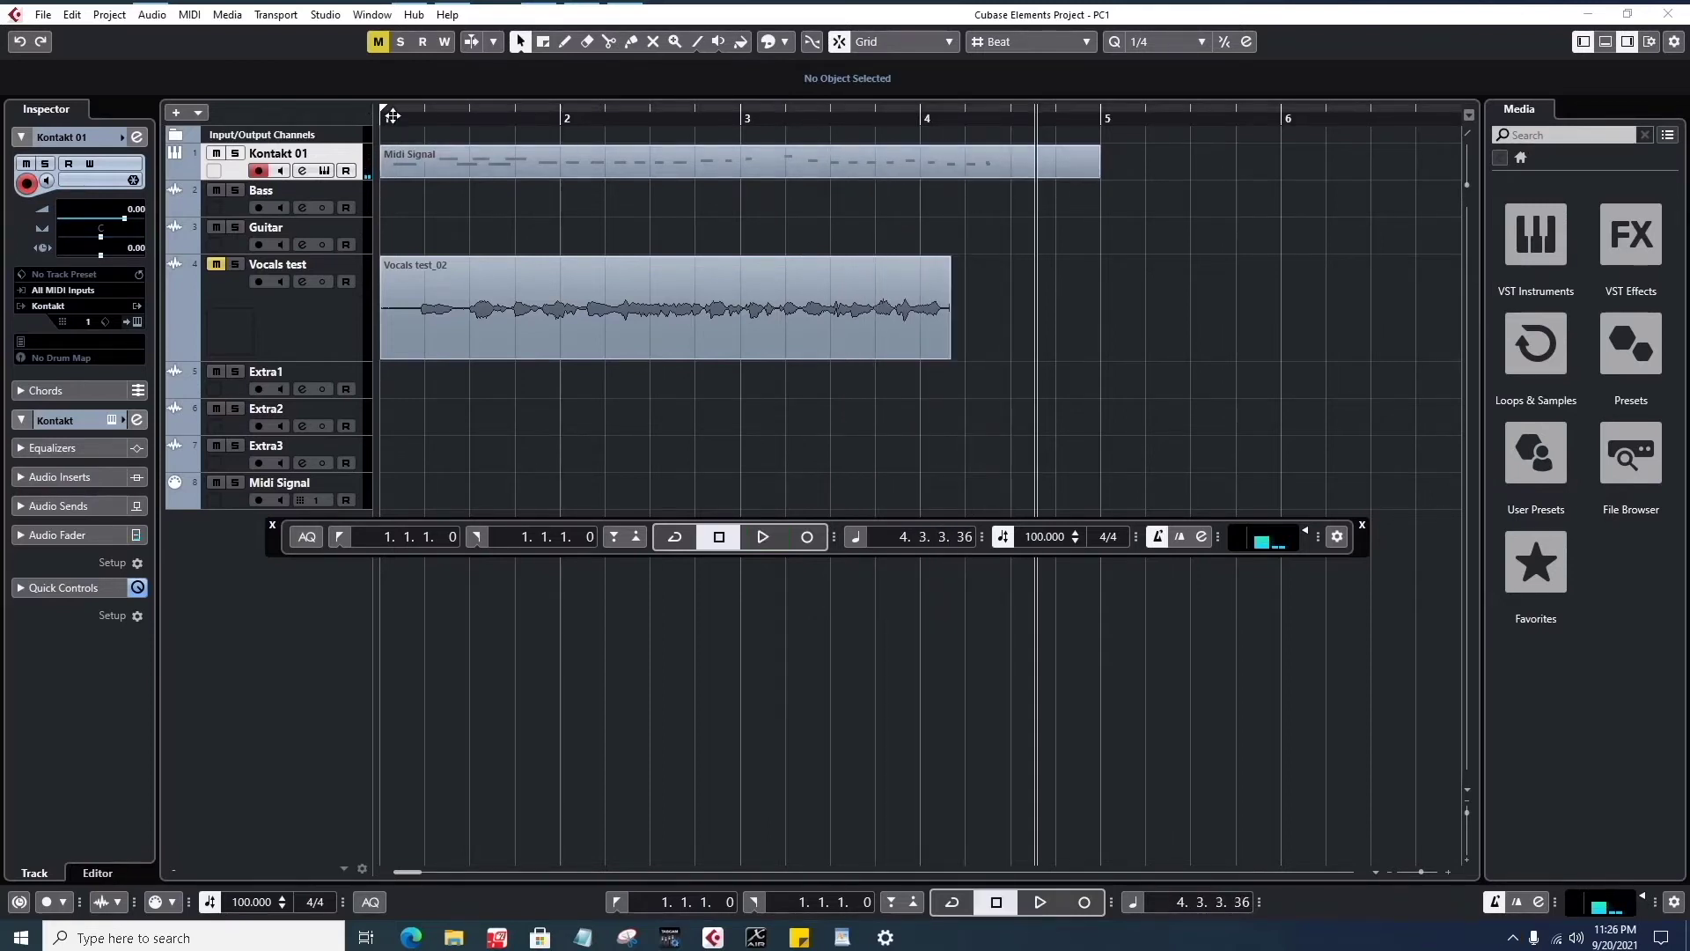
# - Return to the project start, replay the opening bars to compare the MIDI notes with the beat, and rewind through the passage
pyautogui.press('KP_Subtract')
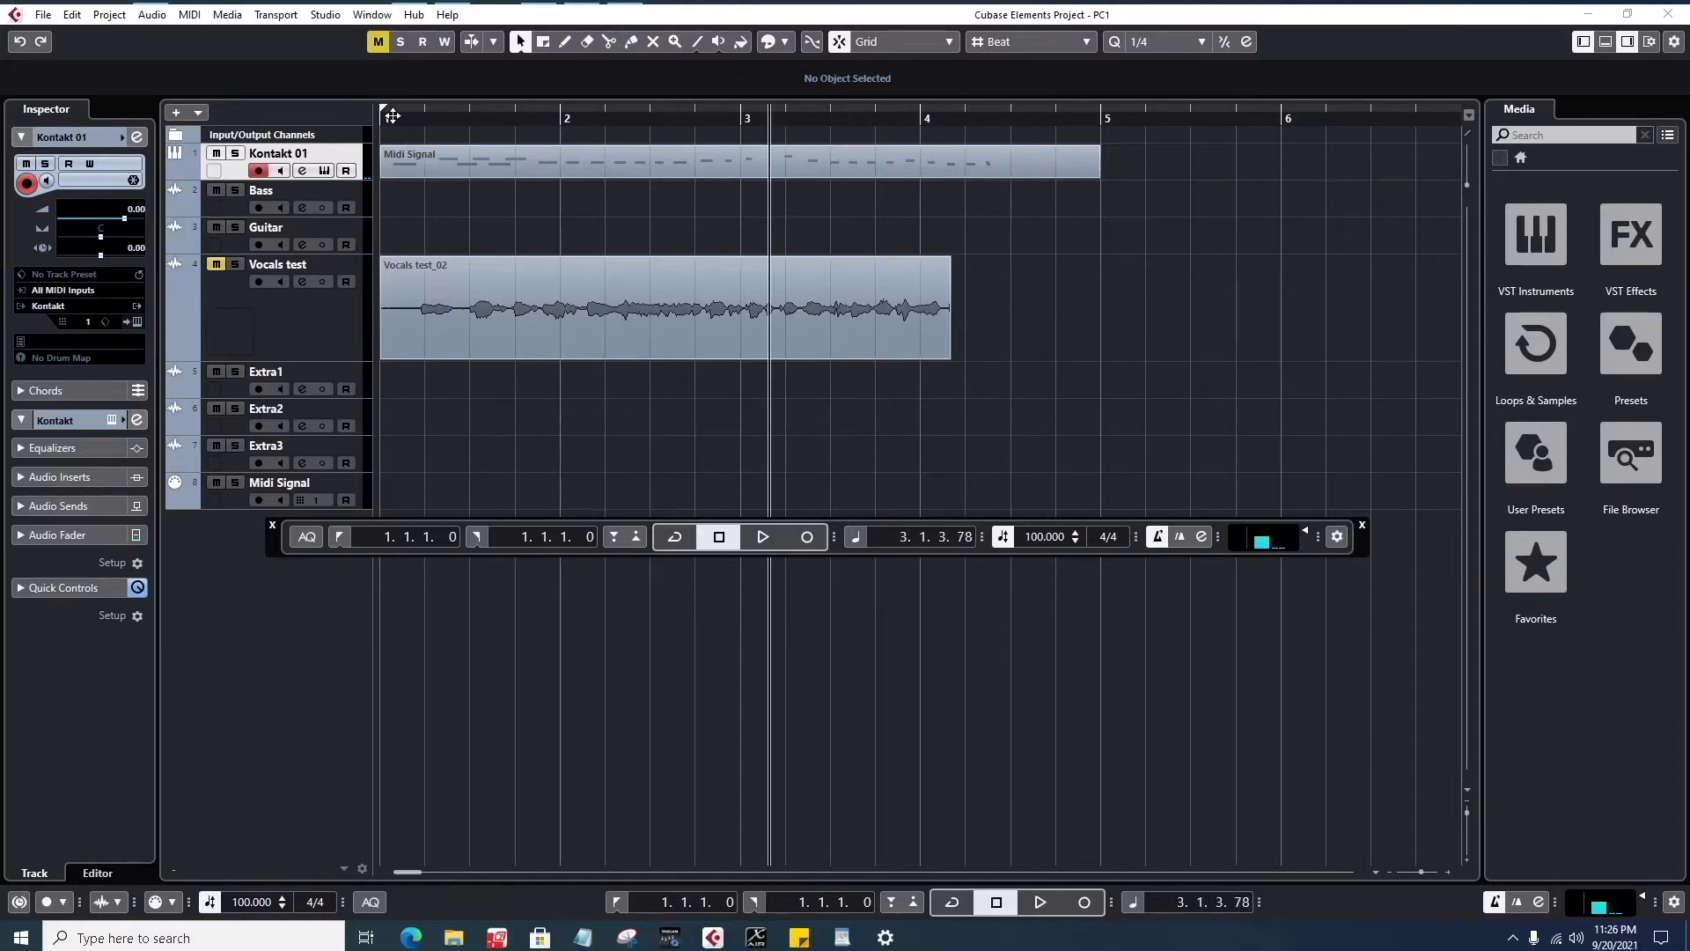
pyautogui.press('KP_Subtract')
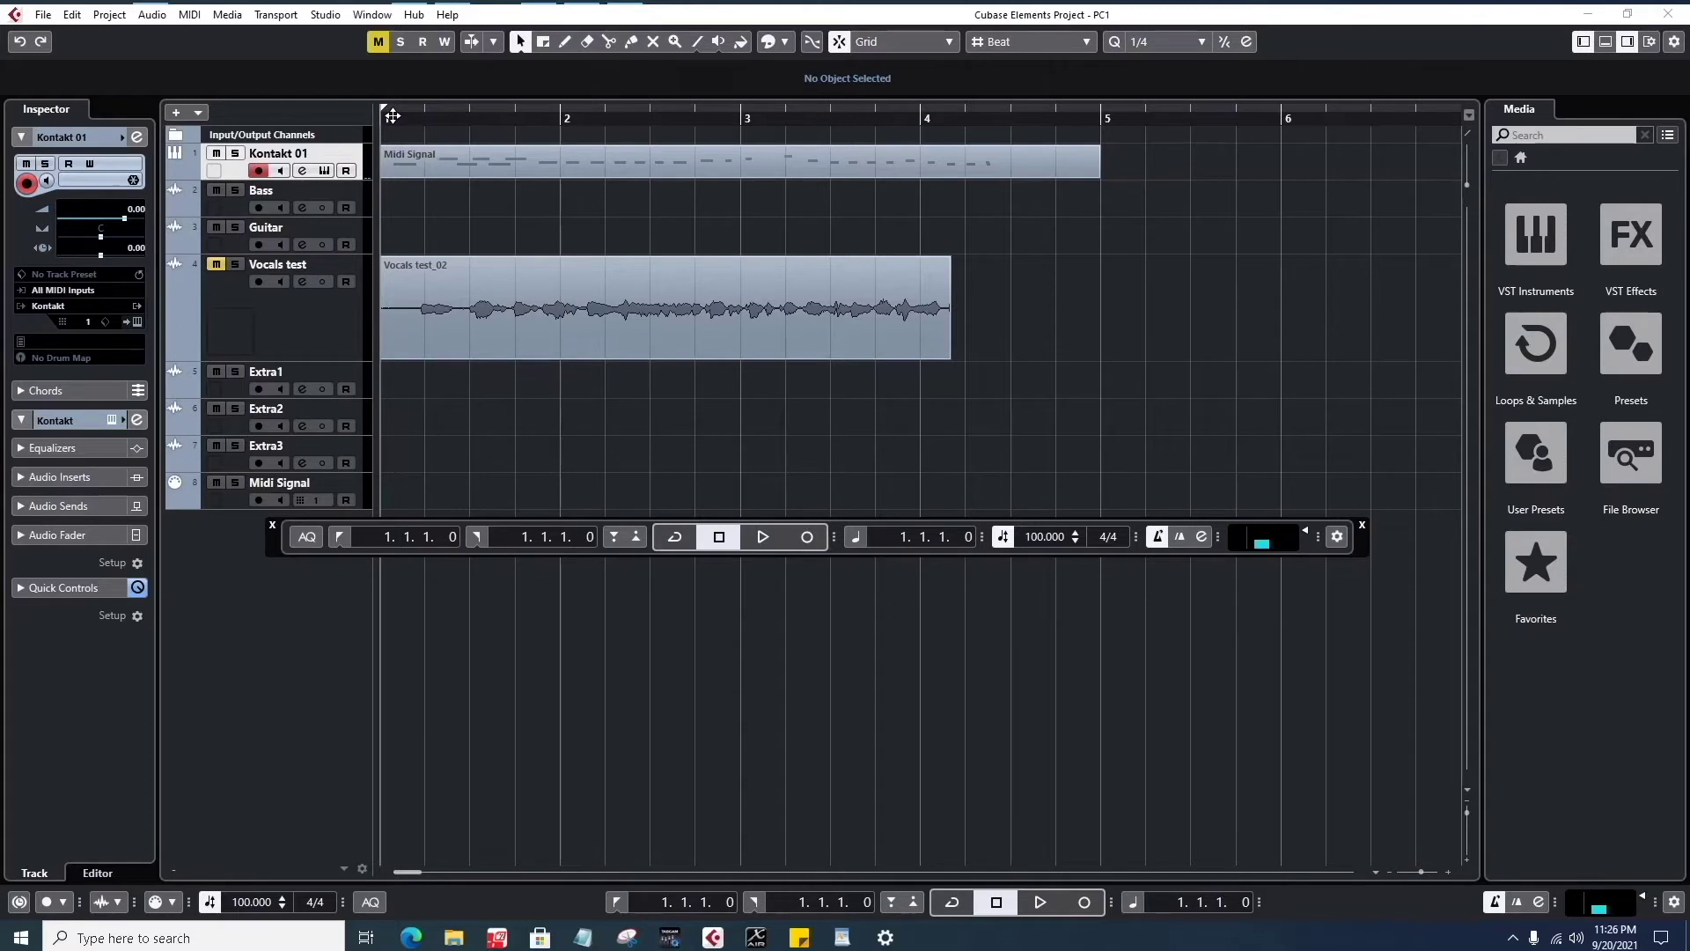
pyautogui.press('space')
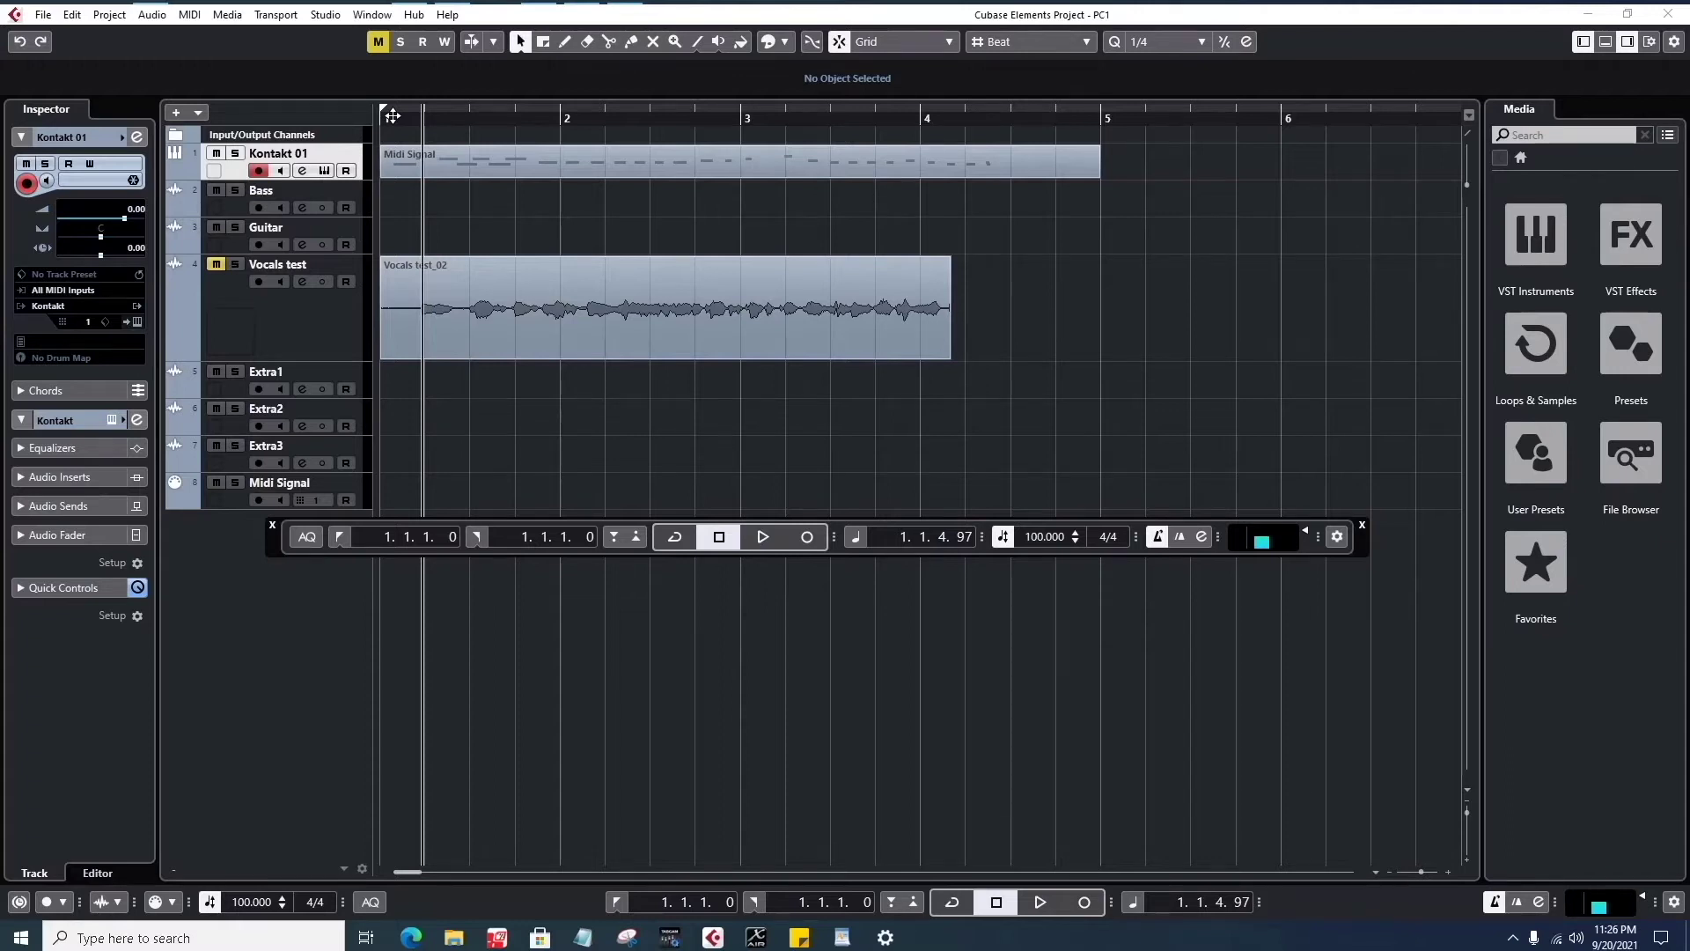
pyautogui.click(393, 115)
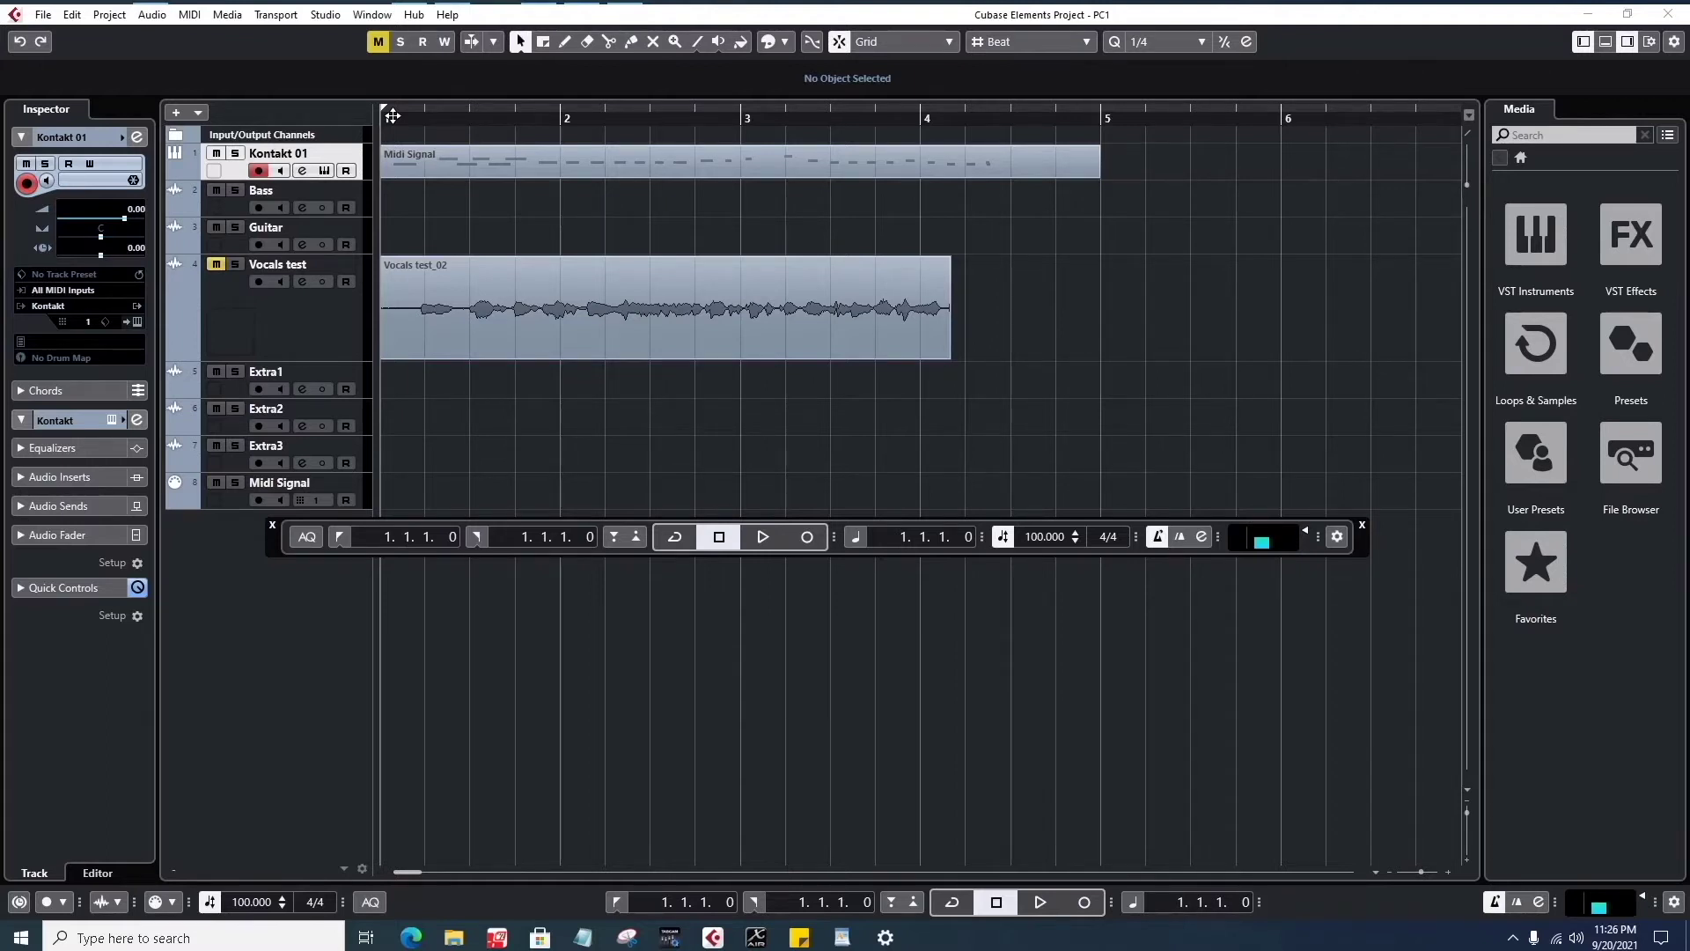
pyautogui.press('space')
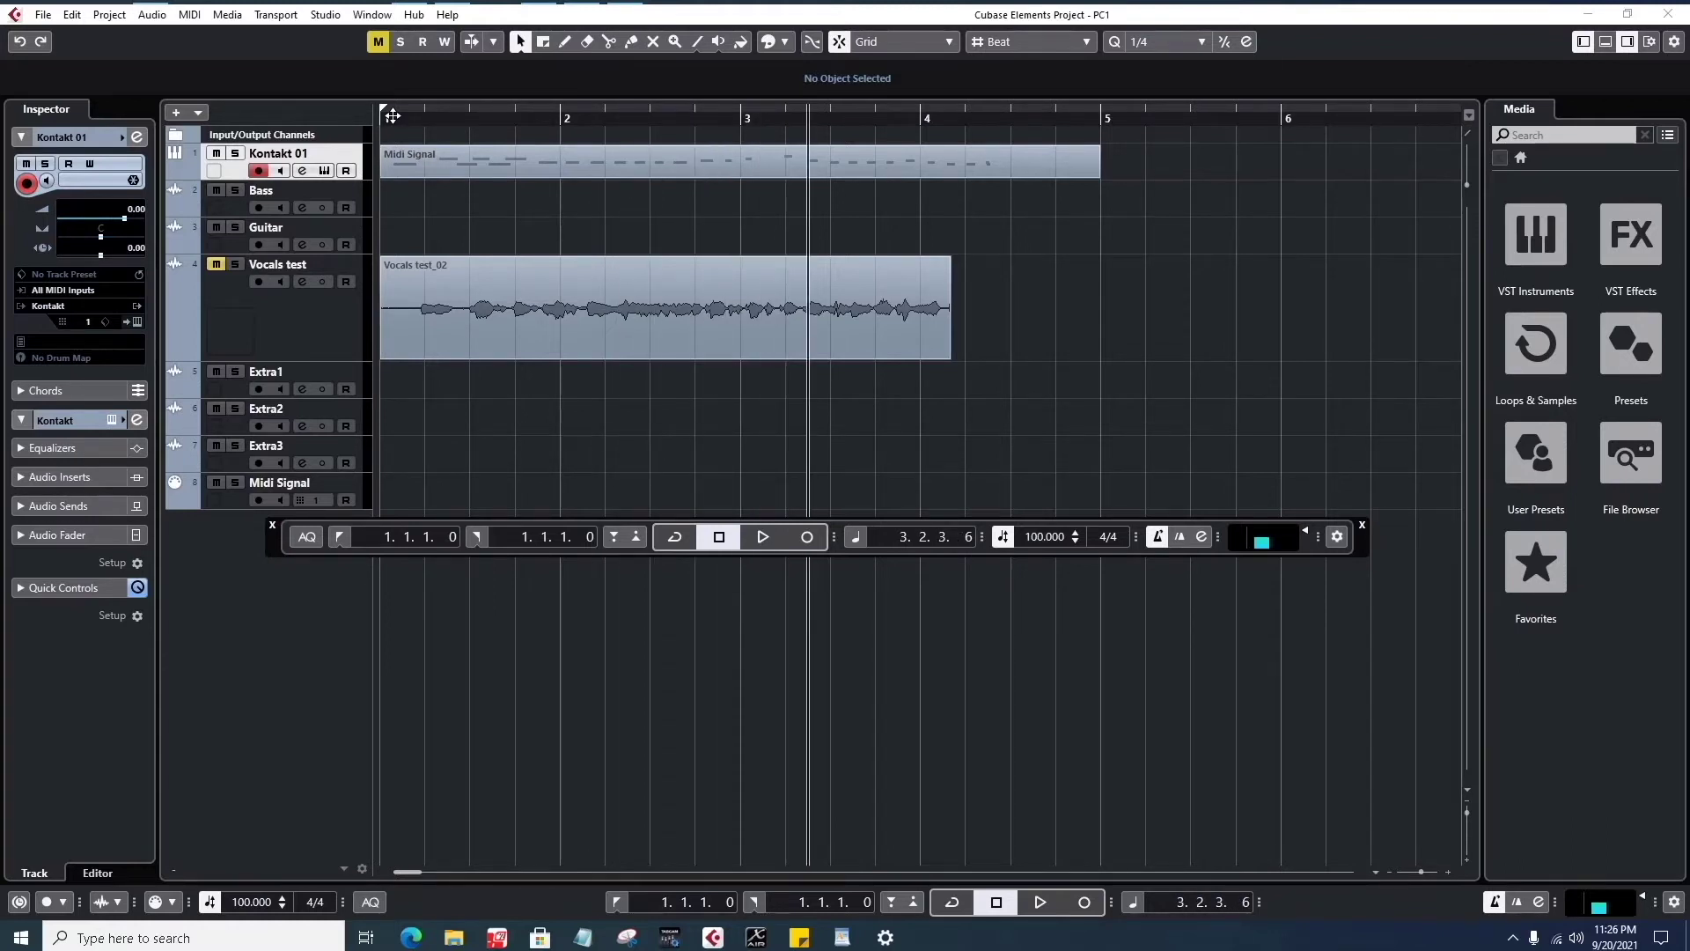
pyautogui.press('KP_Subtract')
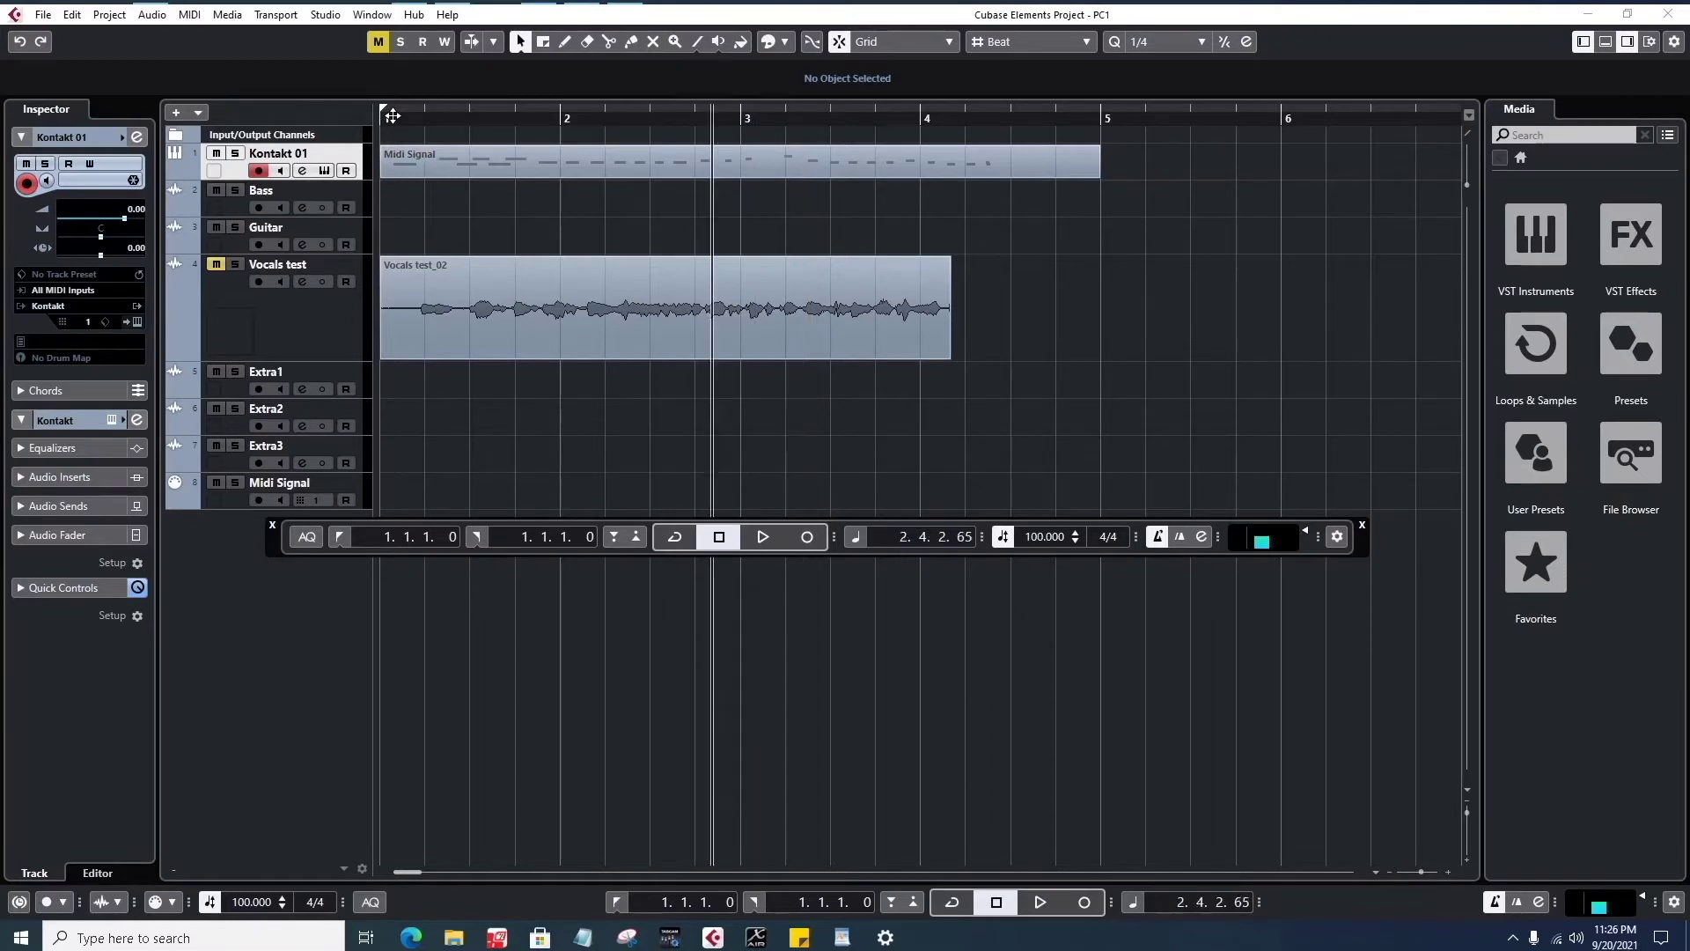
pyautogui.press('KP_Add')
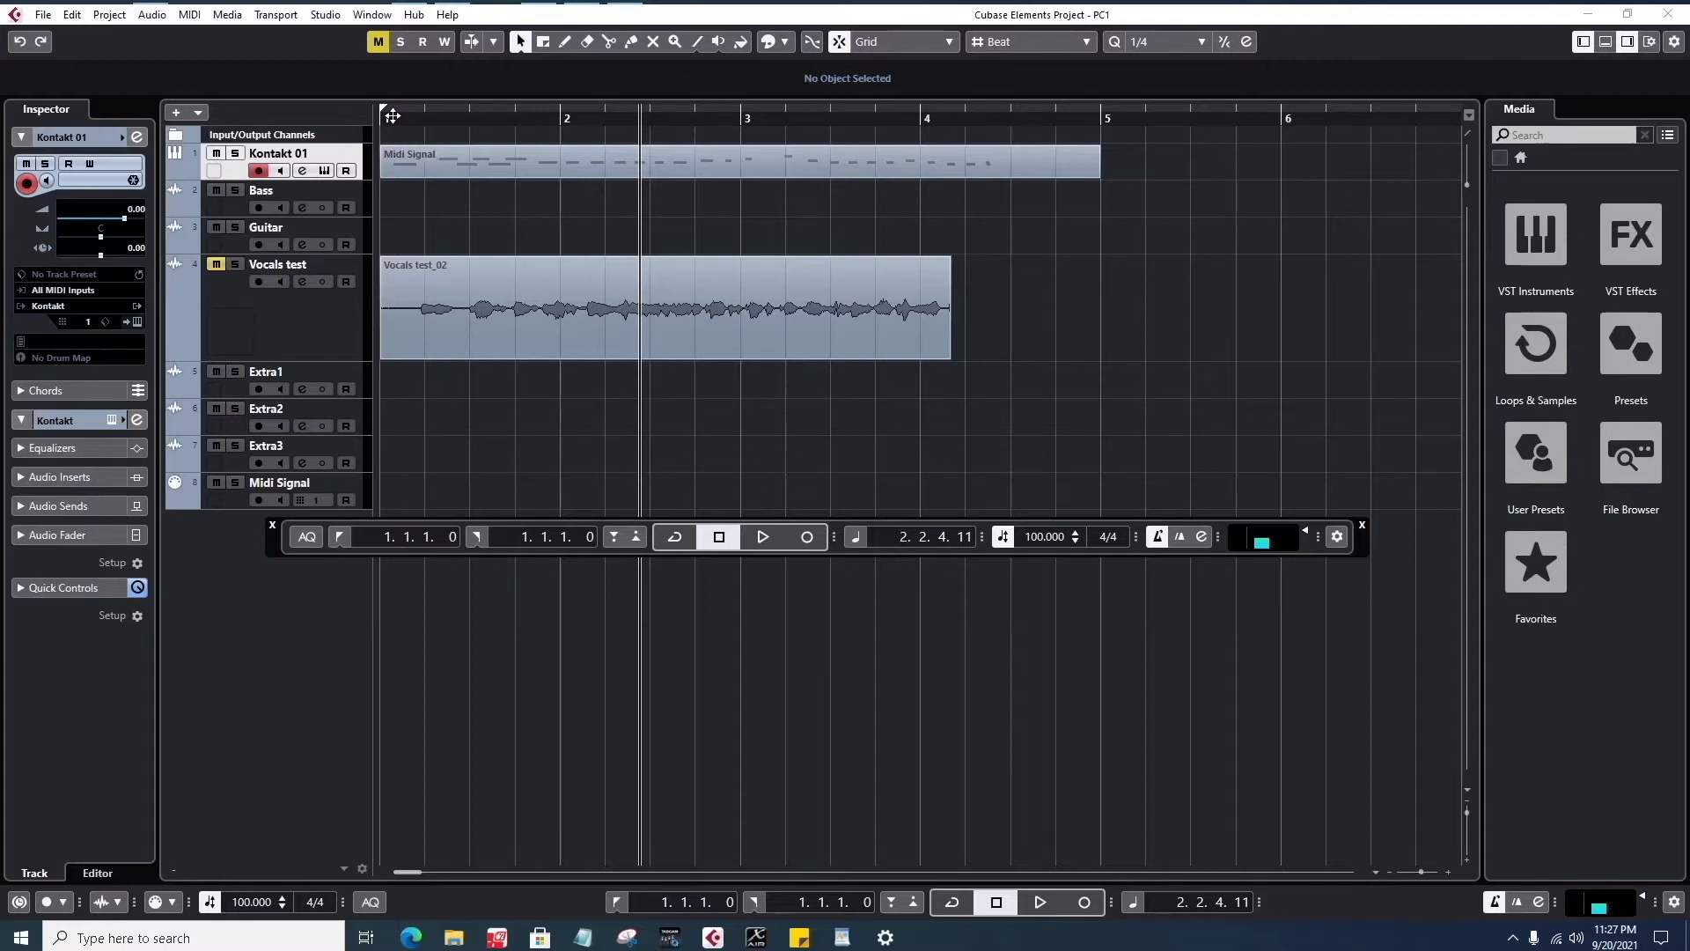
# - Open the Midi Signal part on the Kontakt 01 track in a separate Key Editor window
pyautogui.click(529, 174)
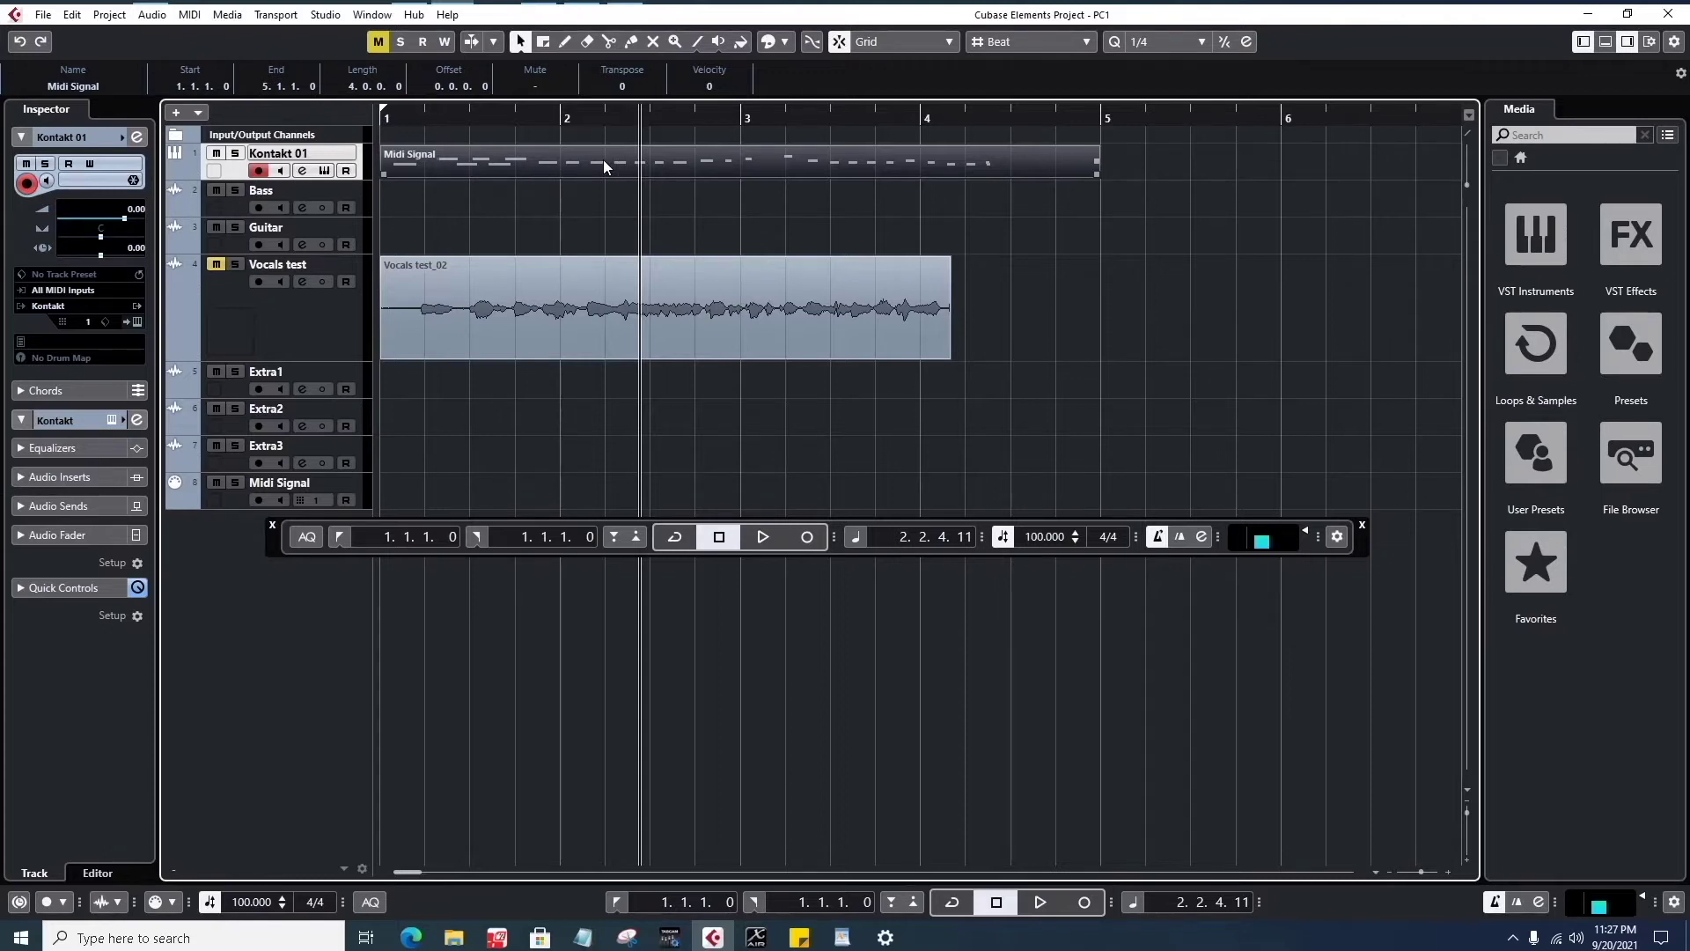
pyautogui.doubleClick(579, 160)
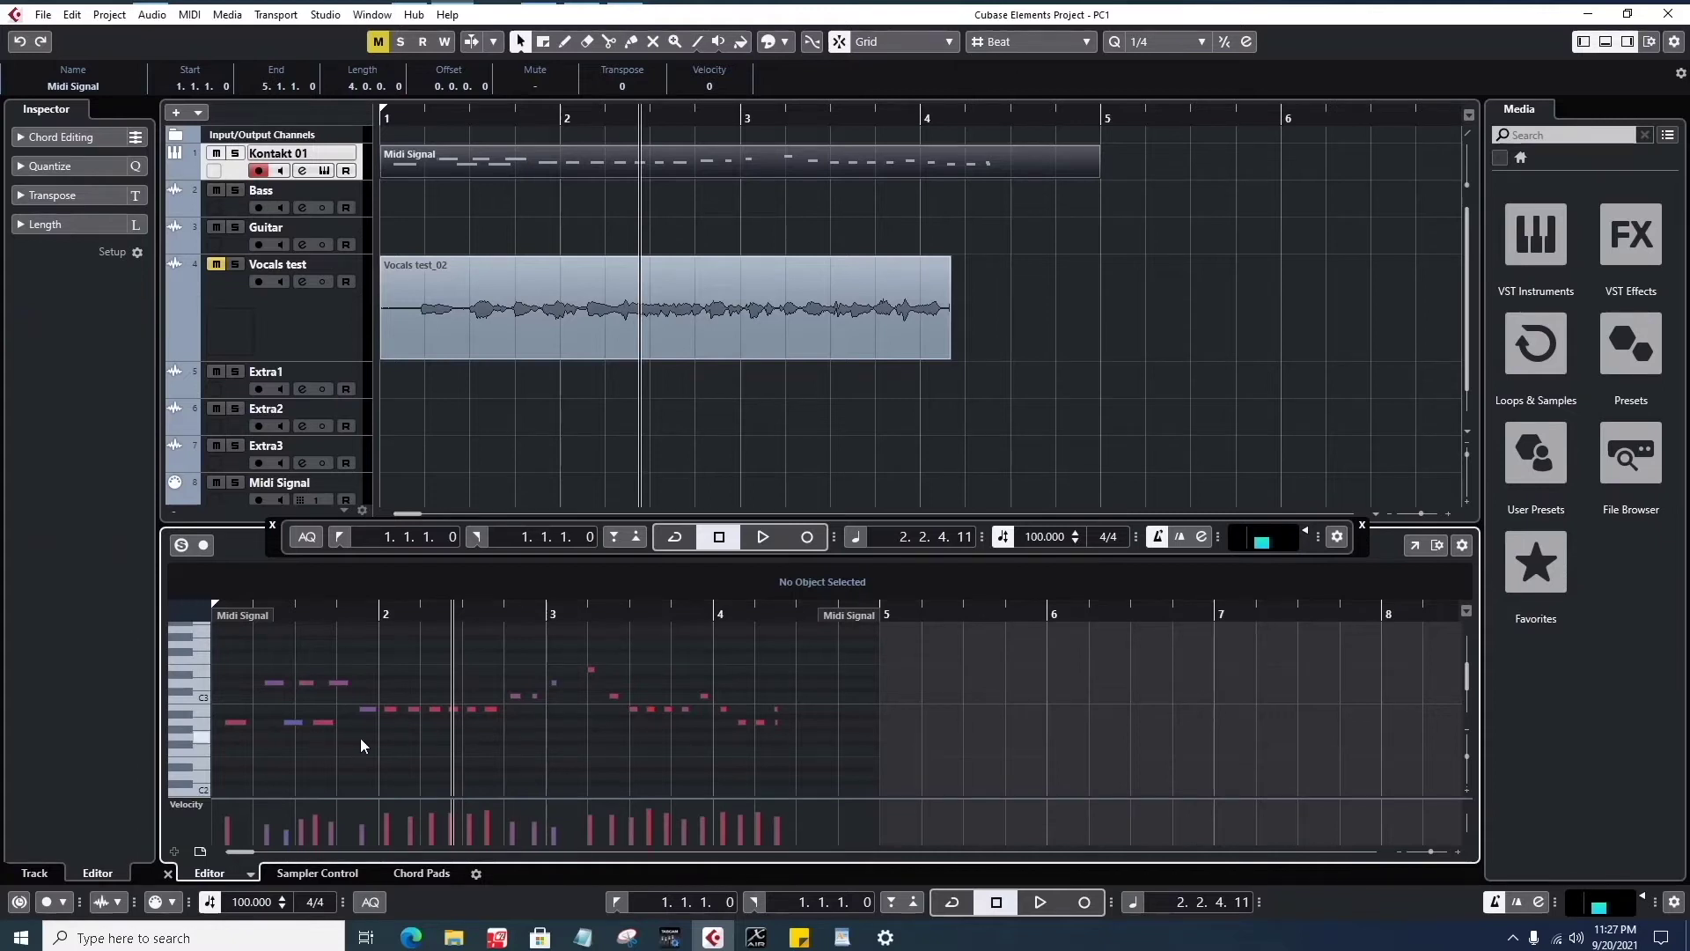
pyautogui.scroll(-1, 369, 750)
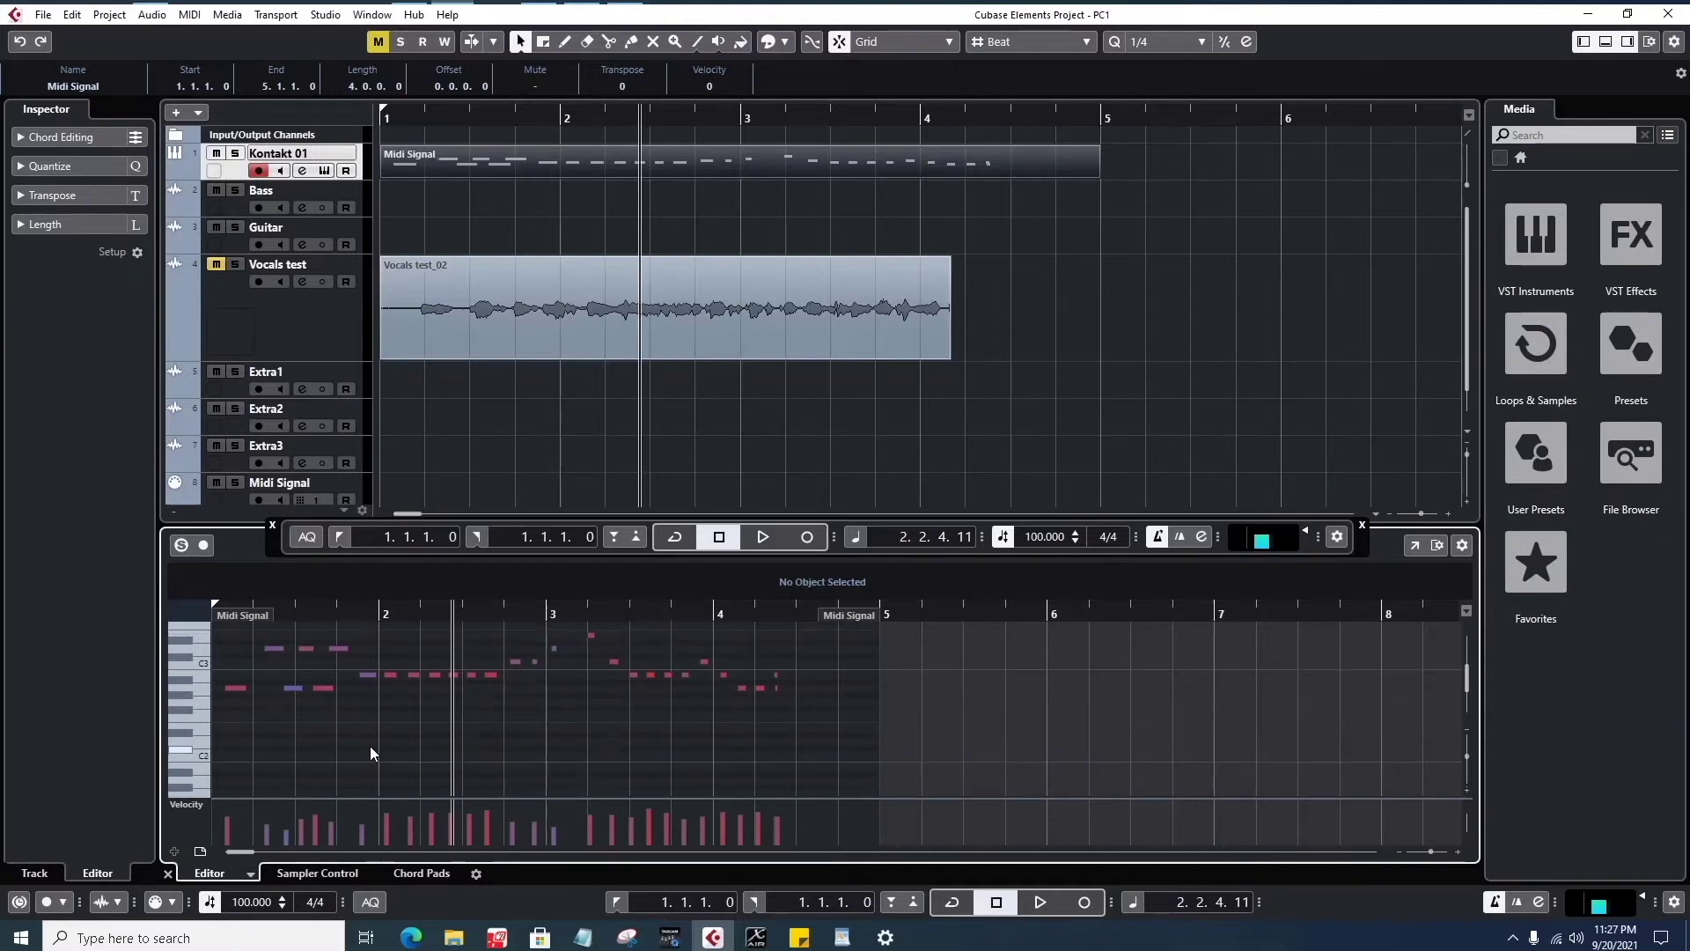
pyautogui.scroll(1, 563, 724)
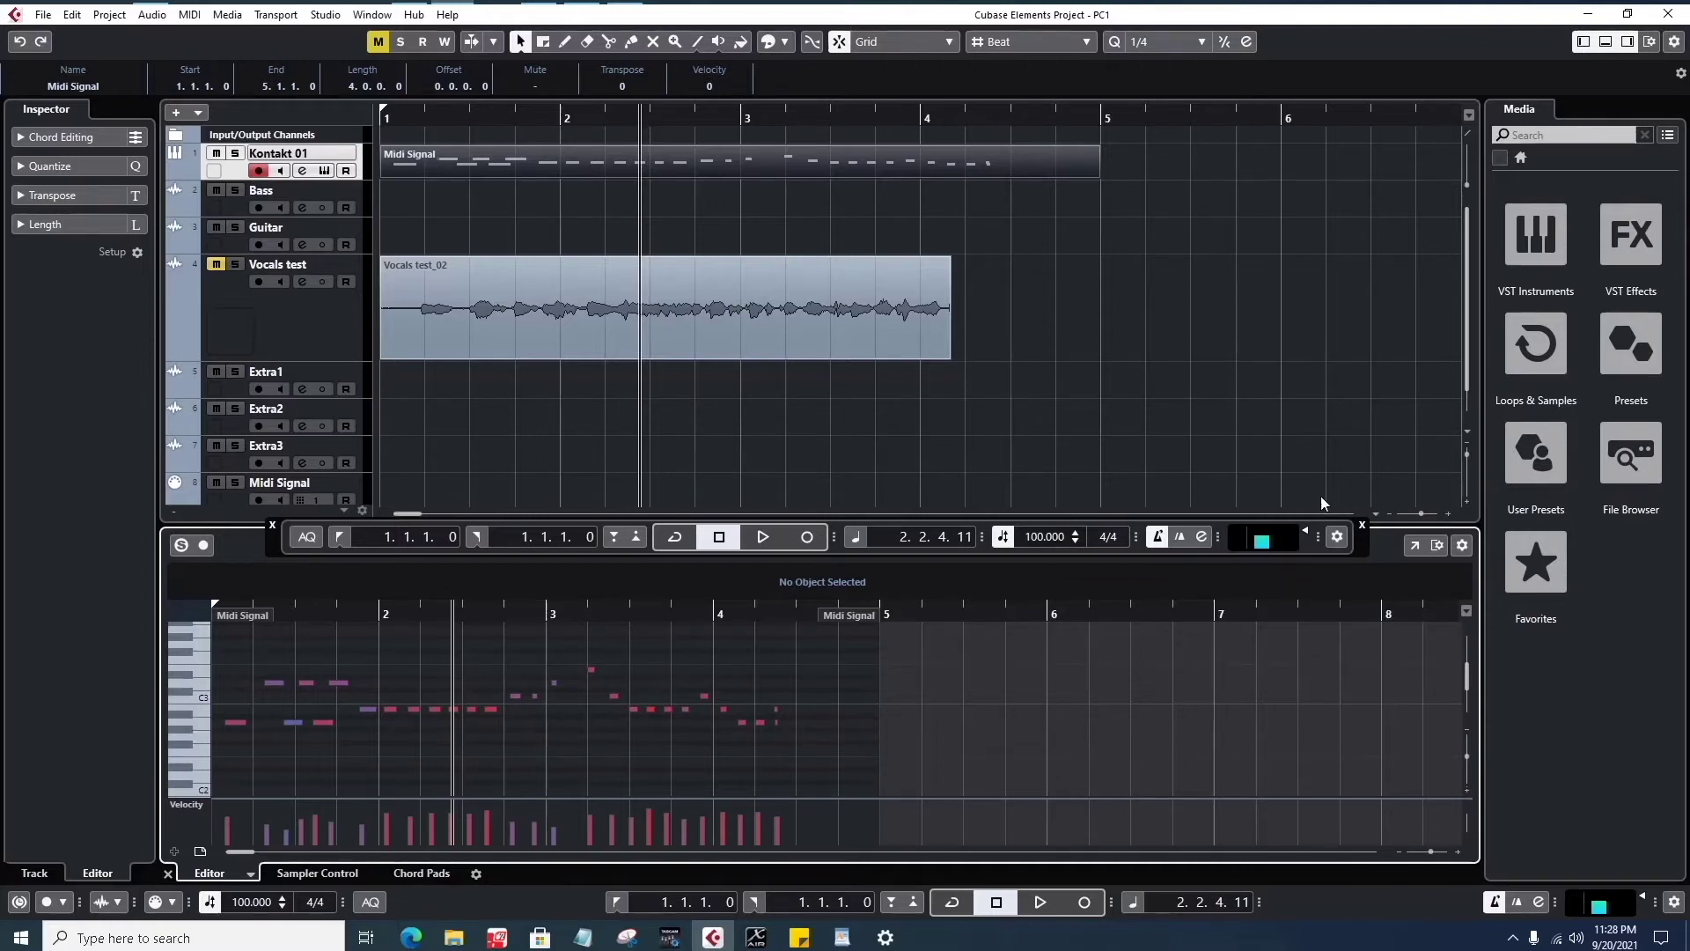
pyautogui.click(1415, 546)
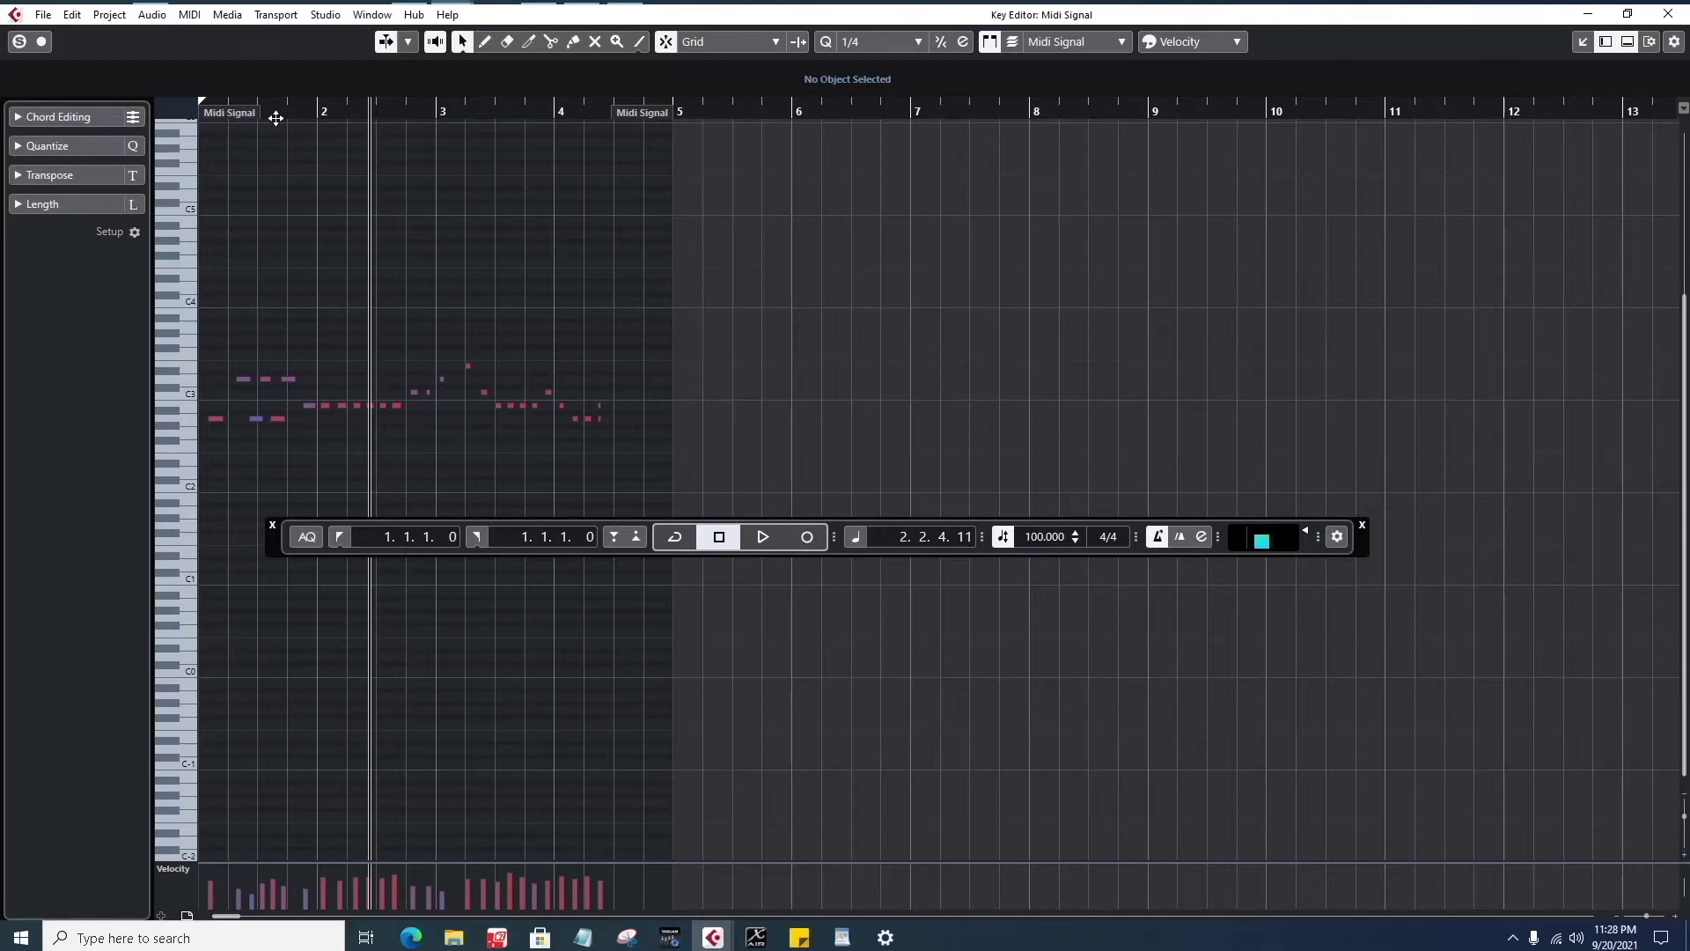
# - Play the Midi Signal part from its start in the Key Editor to check its timing against the grid, and stop in bar 3
pyautogui.moveTo(276, 118); pyautogui.dragTo(245, 153)
pyautogui.press('Home')
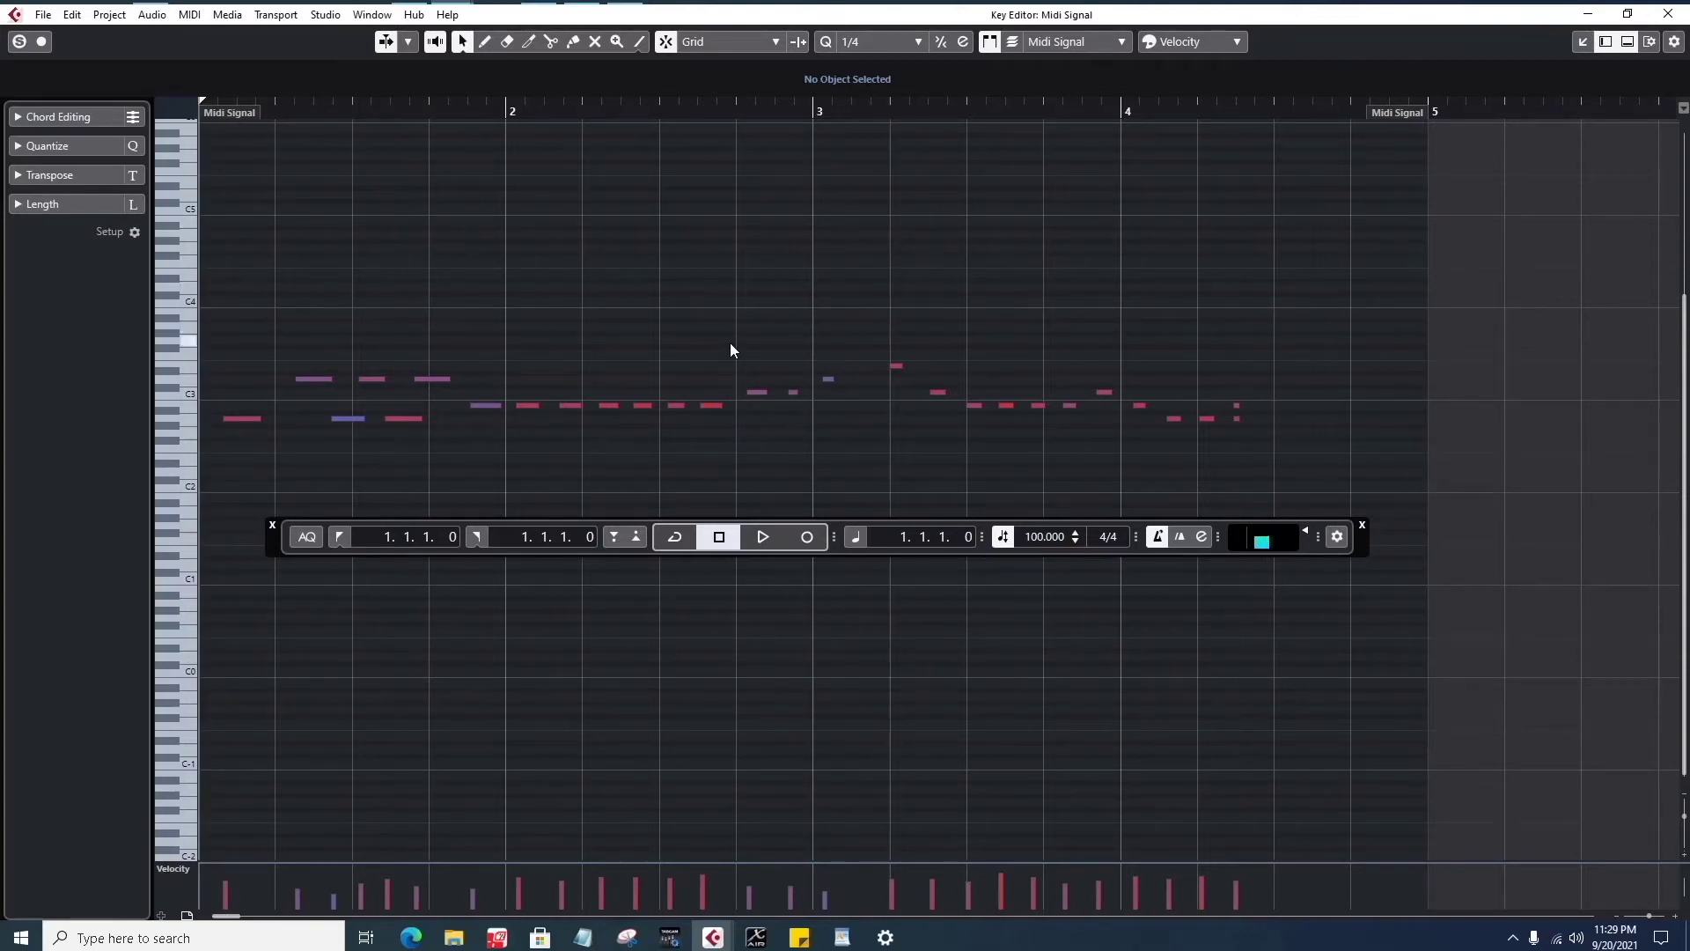
pyautogui.press('space')
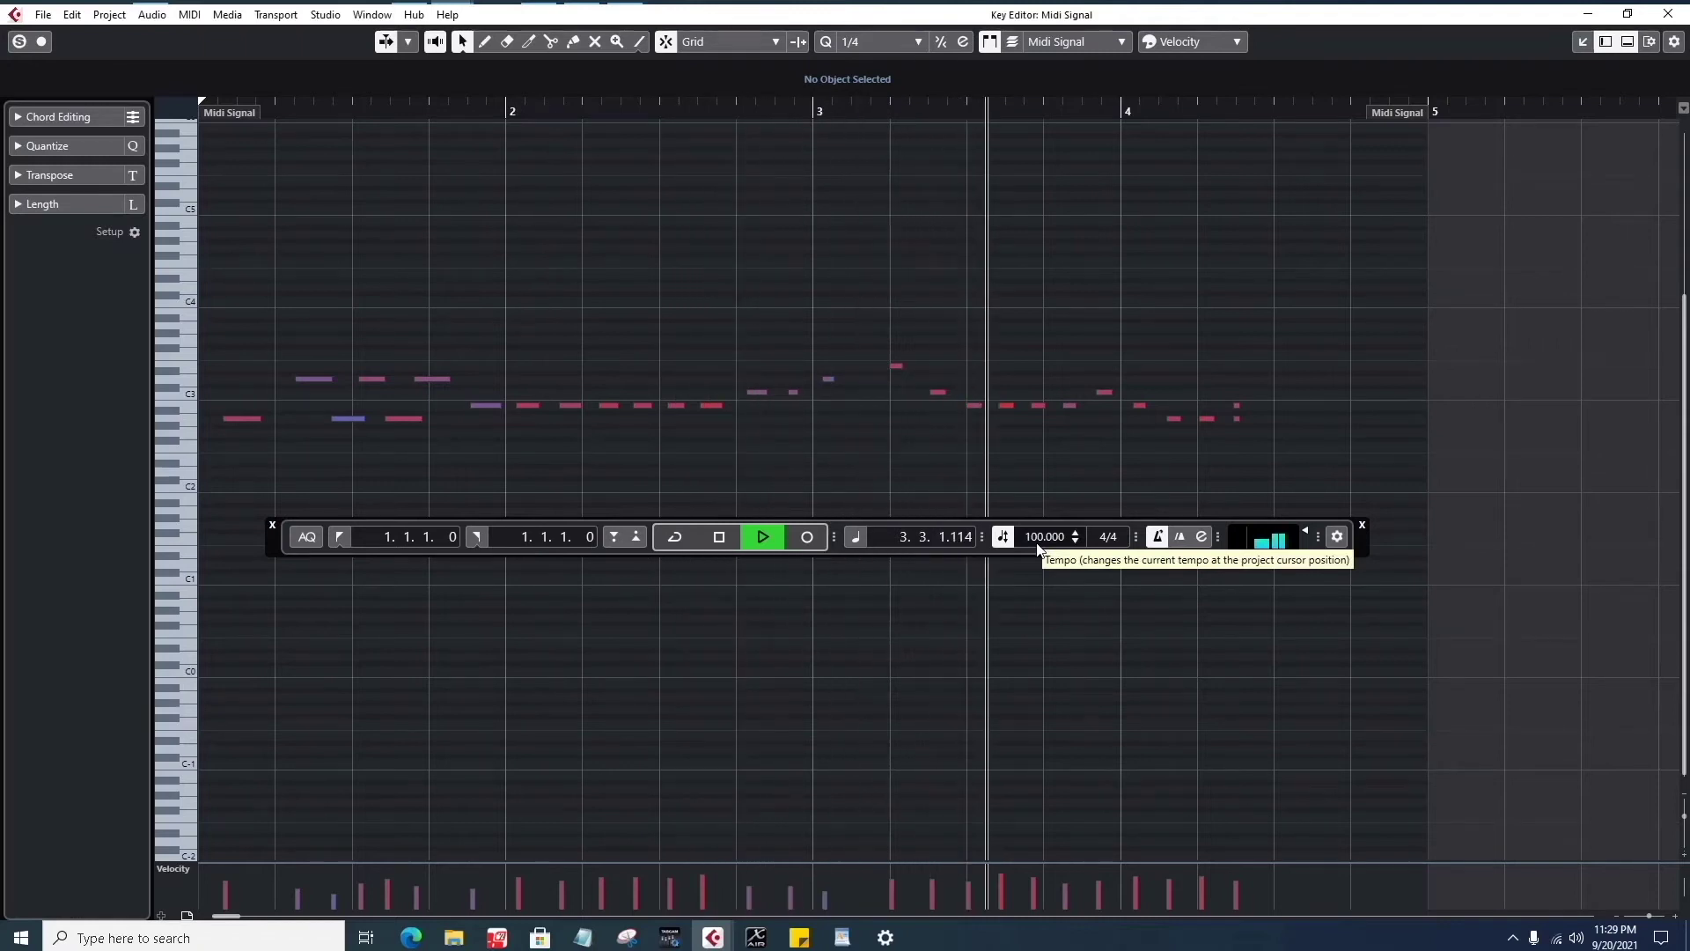
pyautogui.press('space')
# - Select all the notes in the Midi Signal part, try quantizing them to 1/4 and undo the quantize
pyautogui.moveTo(1386, 298); pyautogui.dragTo(140, 495)
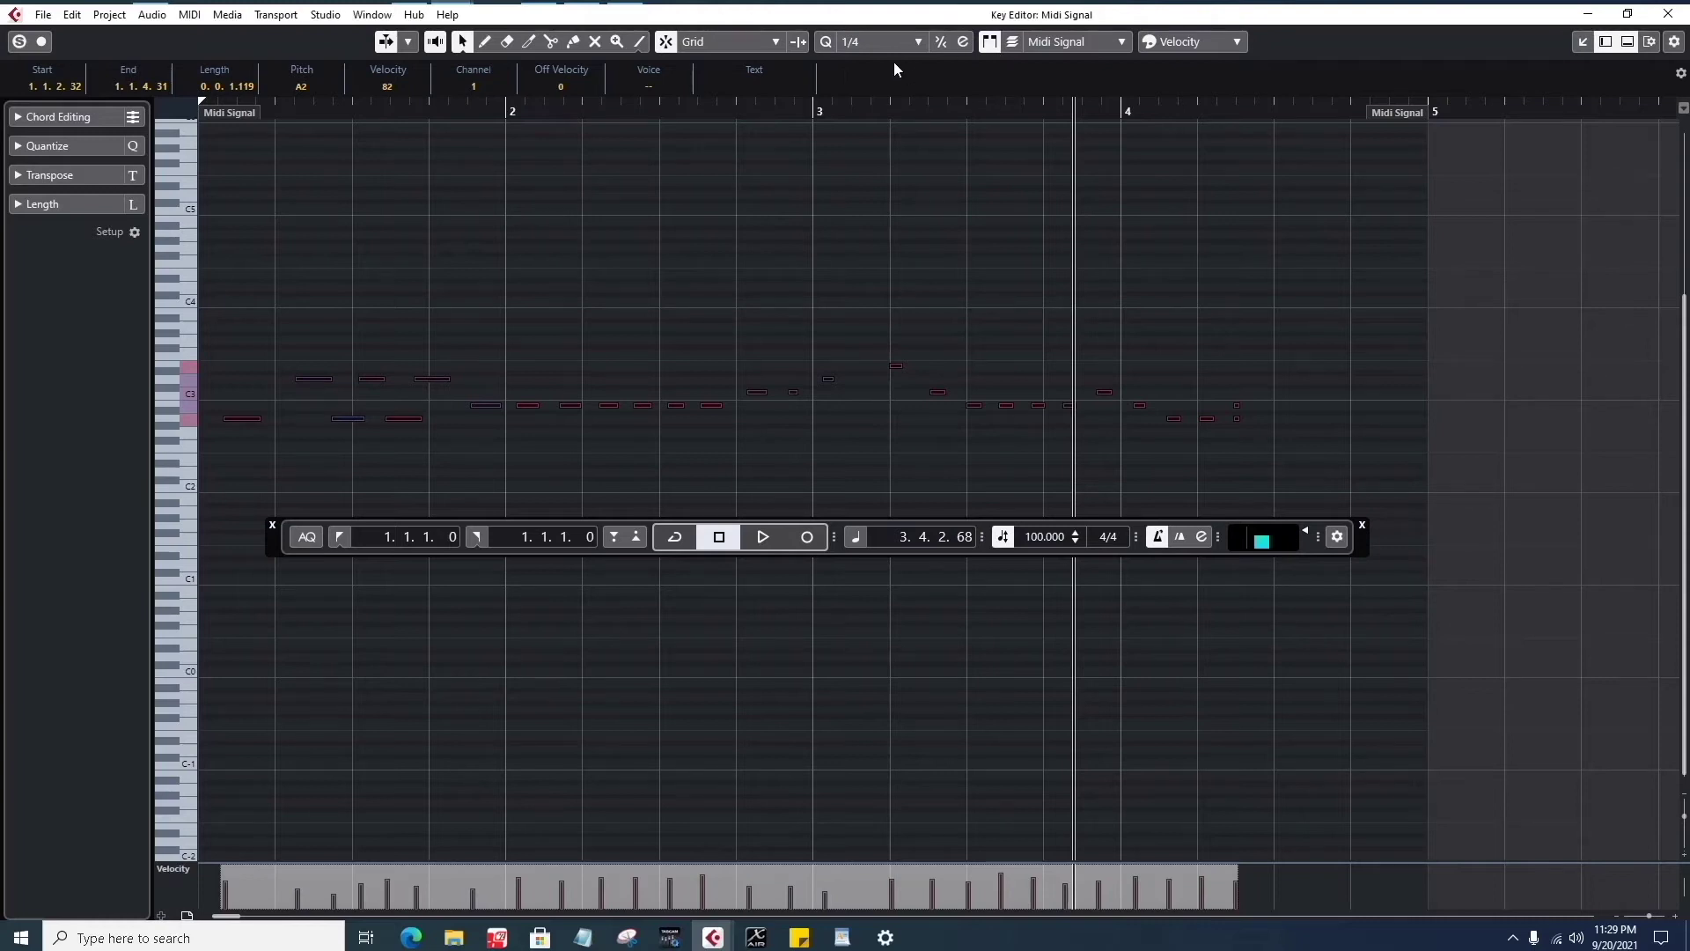
pyautogui.click(826, 43)
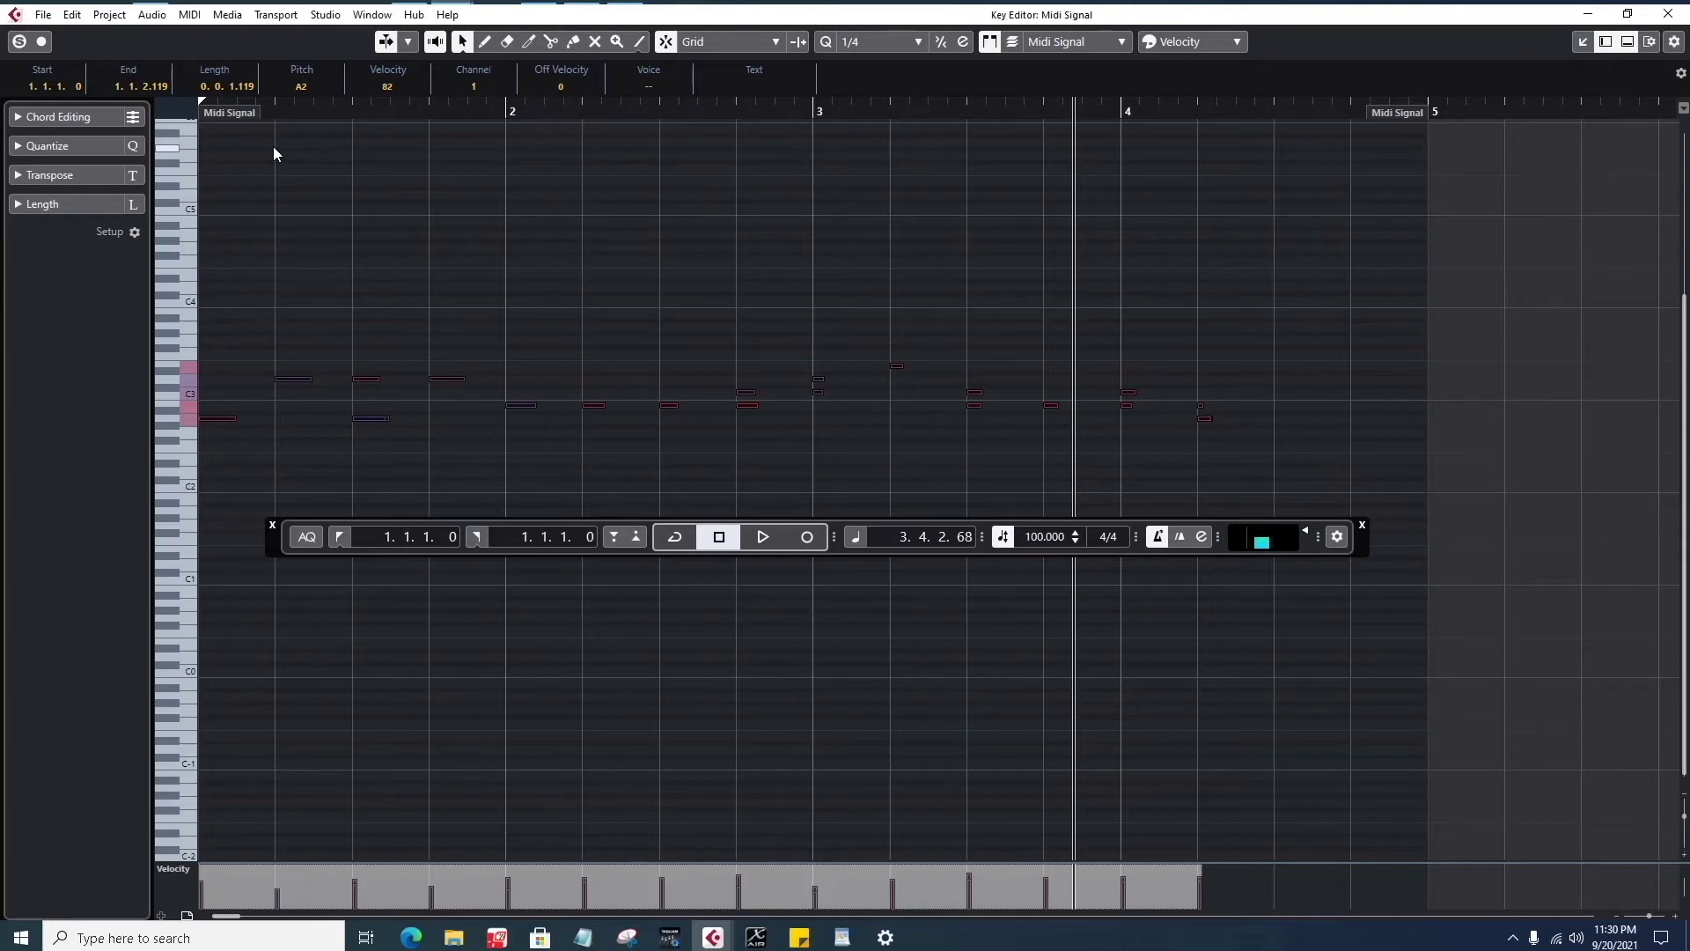
pyautogui.hotkey('ctrl', 'z')
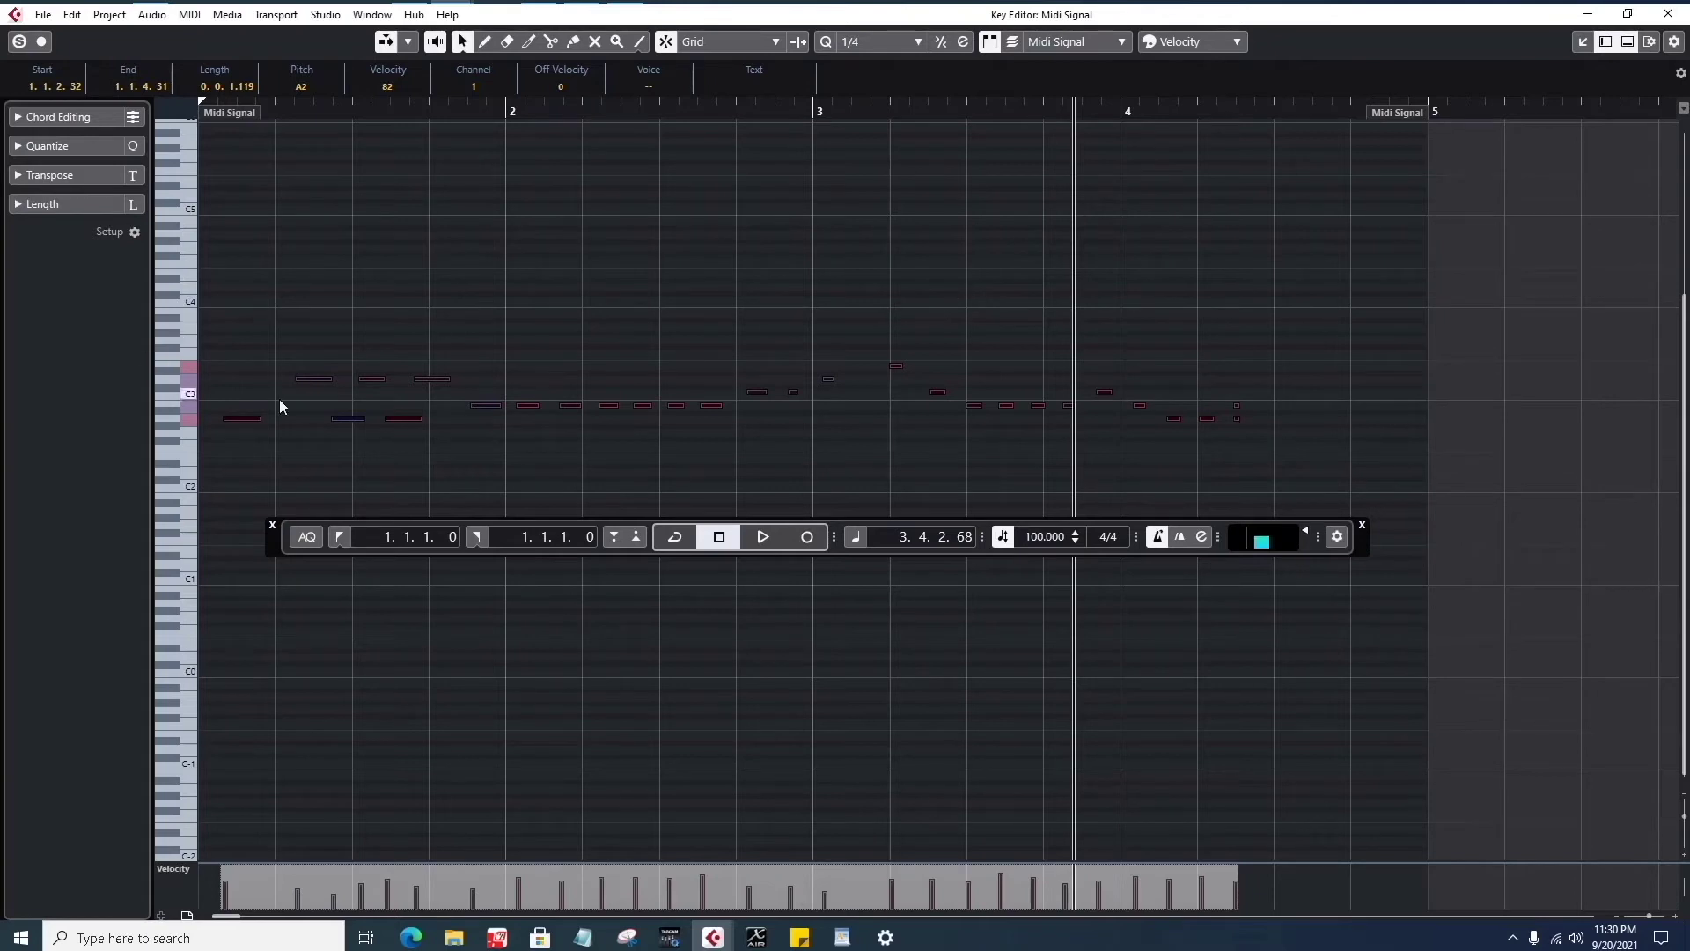
# - Point out beats 3 and 4 of bar 1 with the project cursor and quantize the selected notes to 1/4
pyautogui.click(354, 109)
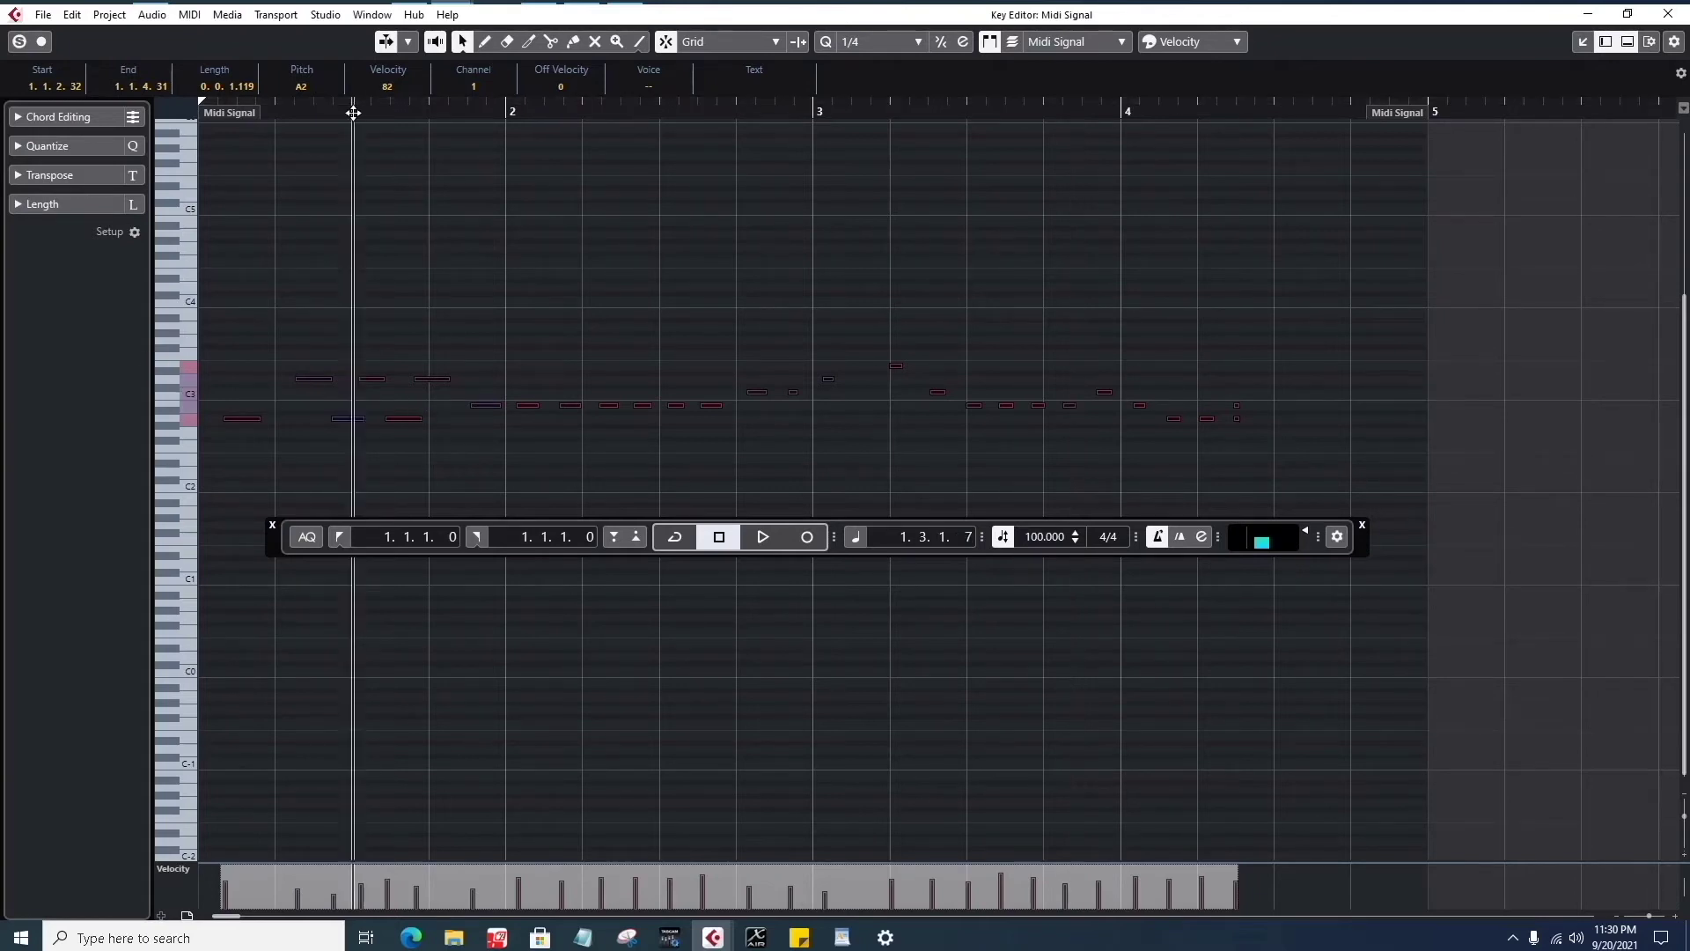
pyautogui.click(430, 109)
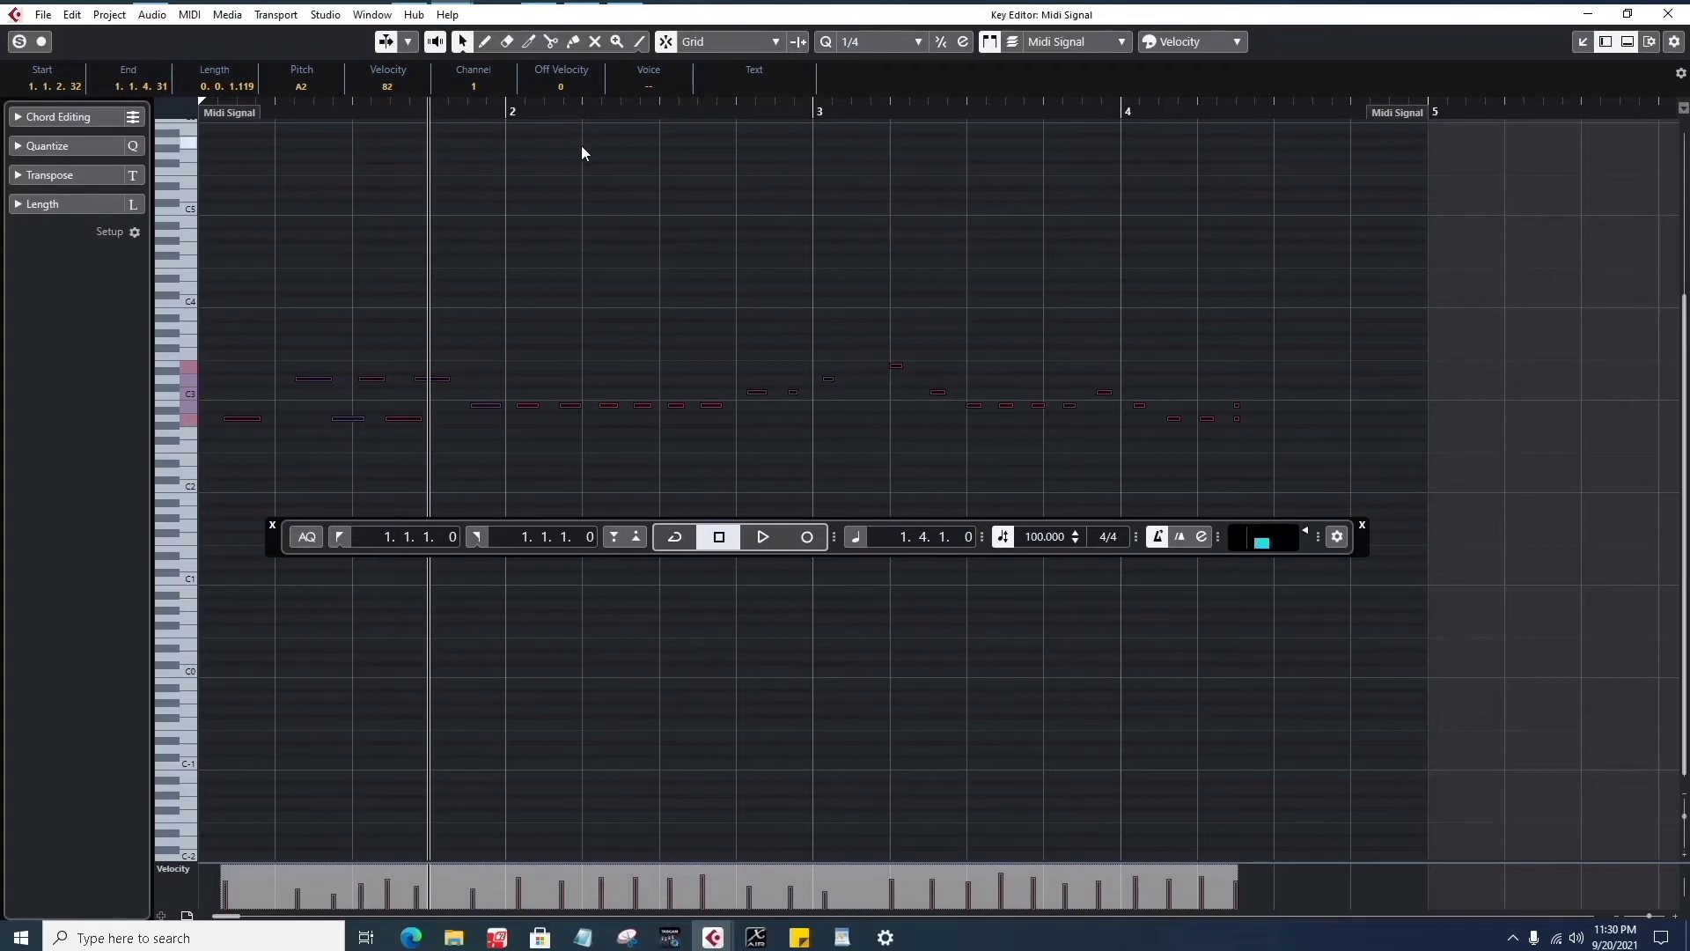
pyautogui.click(825, 42)
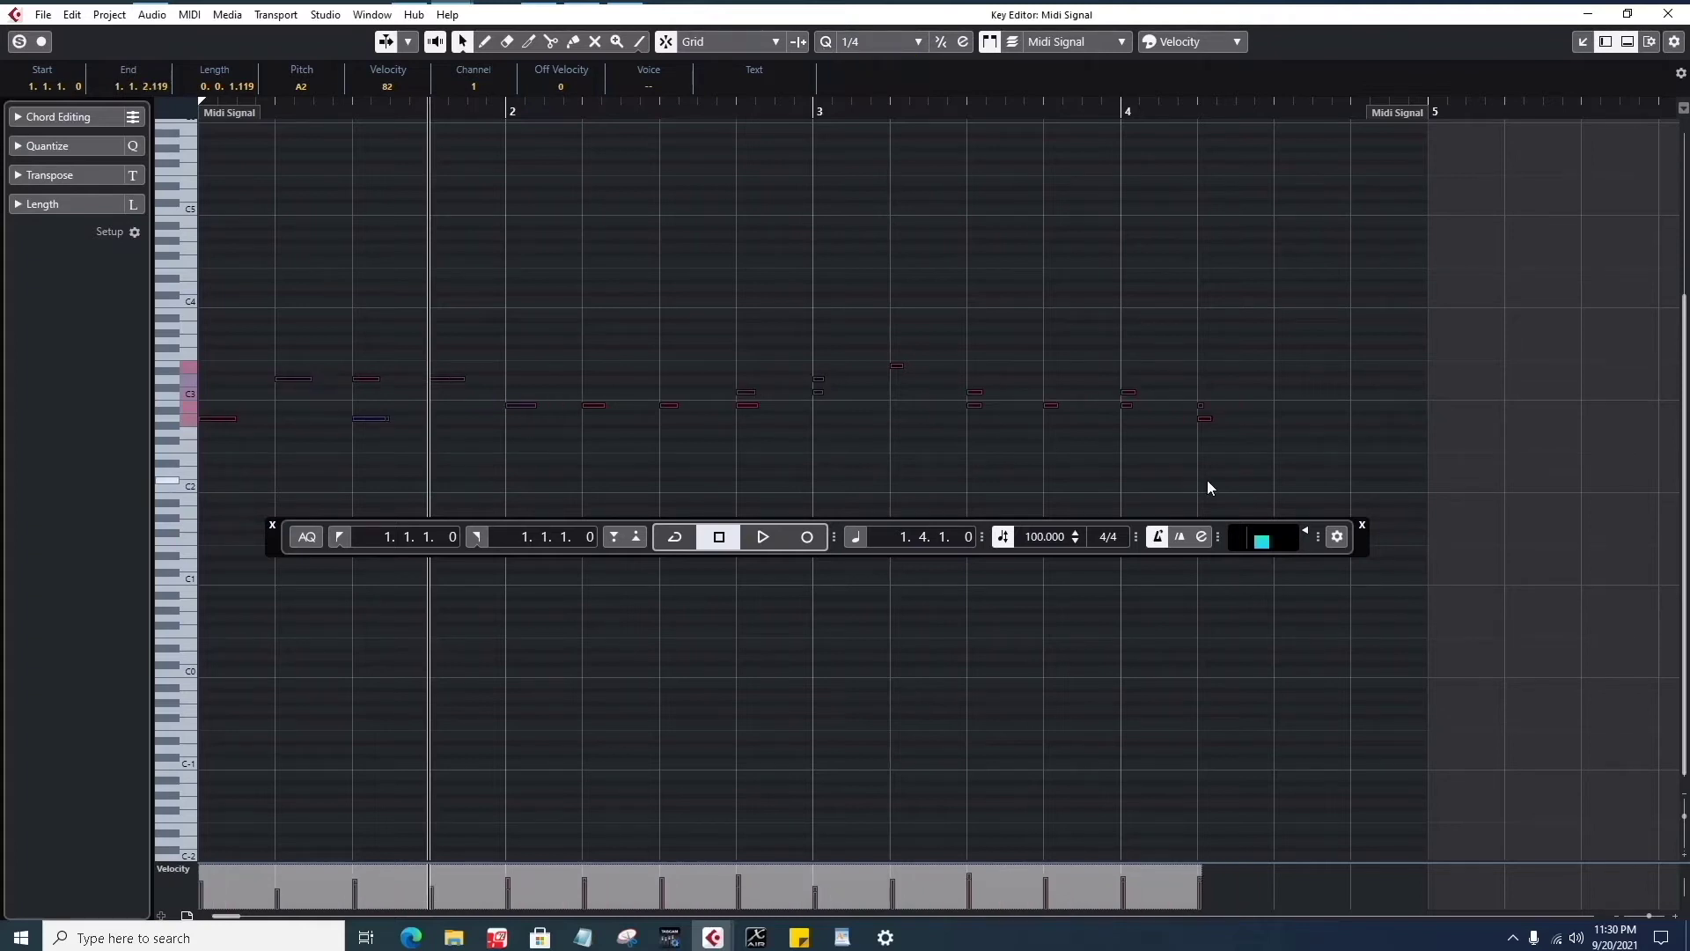
# - Play the quantized notes from the start of the part and stop in bar 4
pyautogui.press('KP_Subtract')
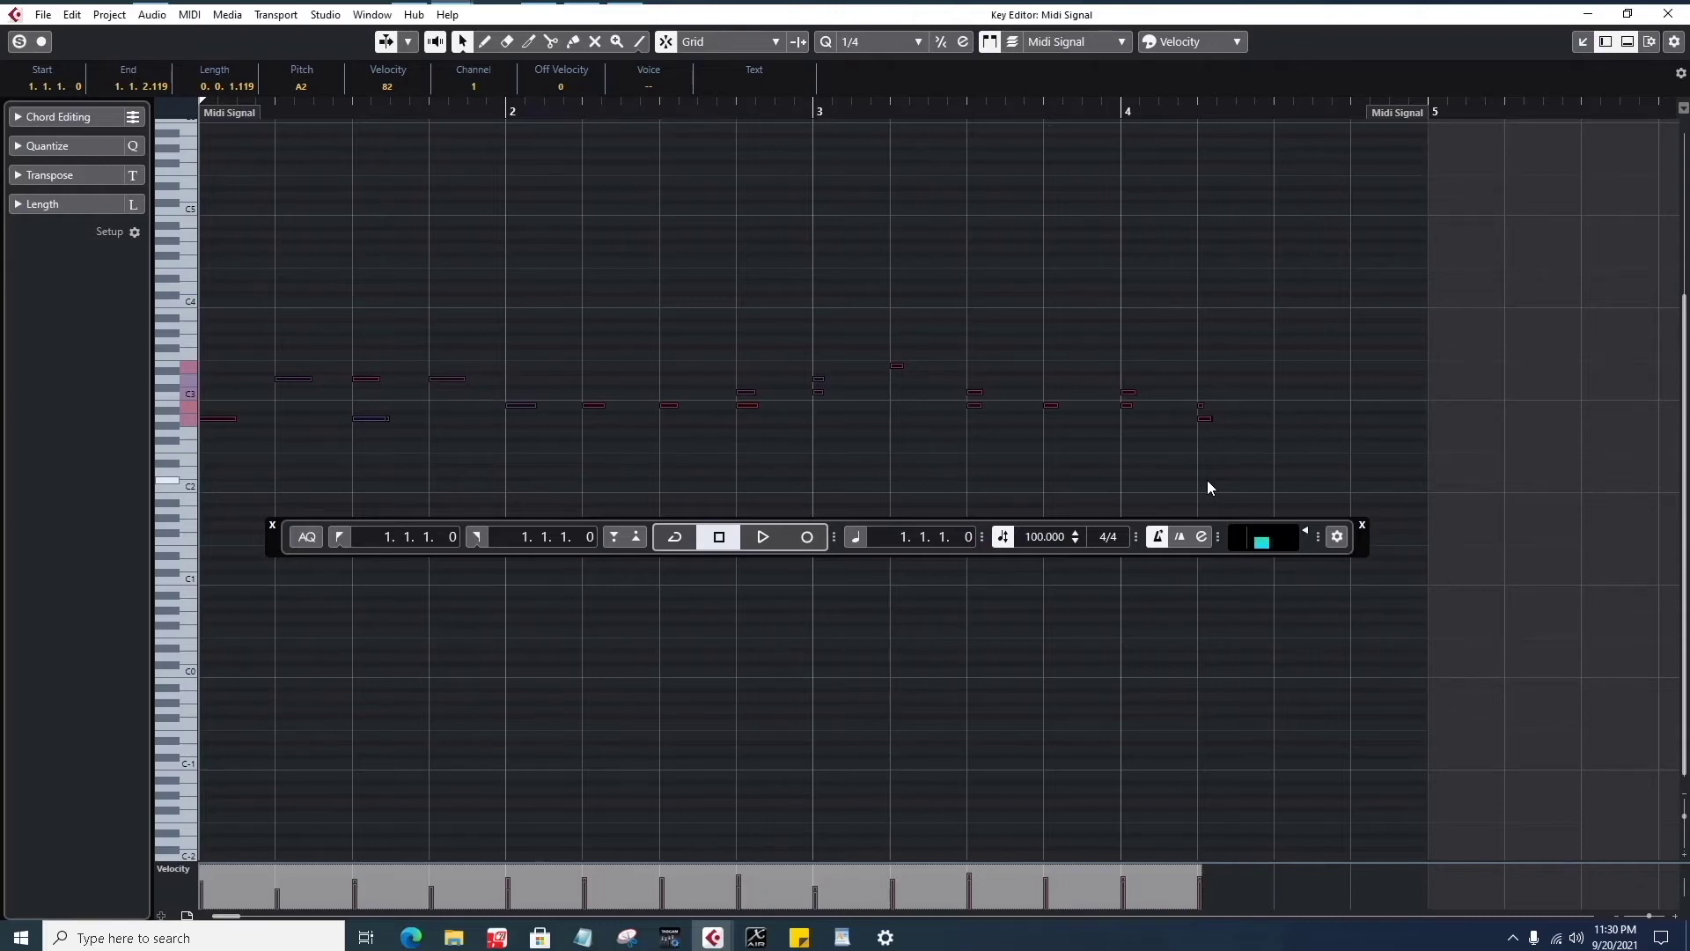
pyautogui.press('space')
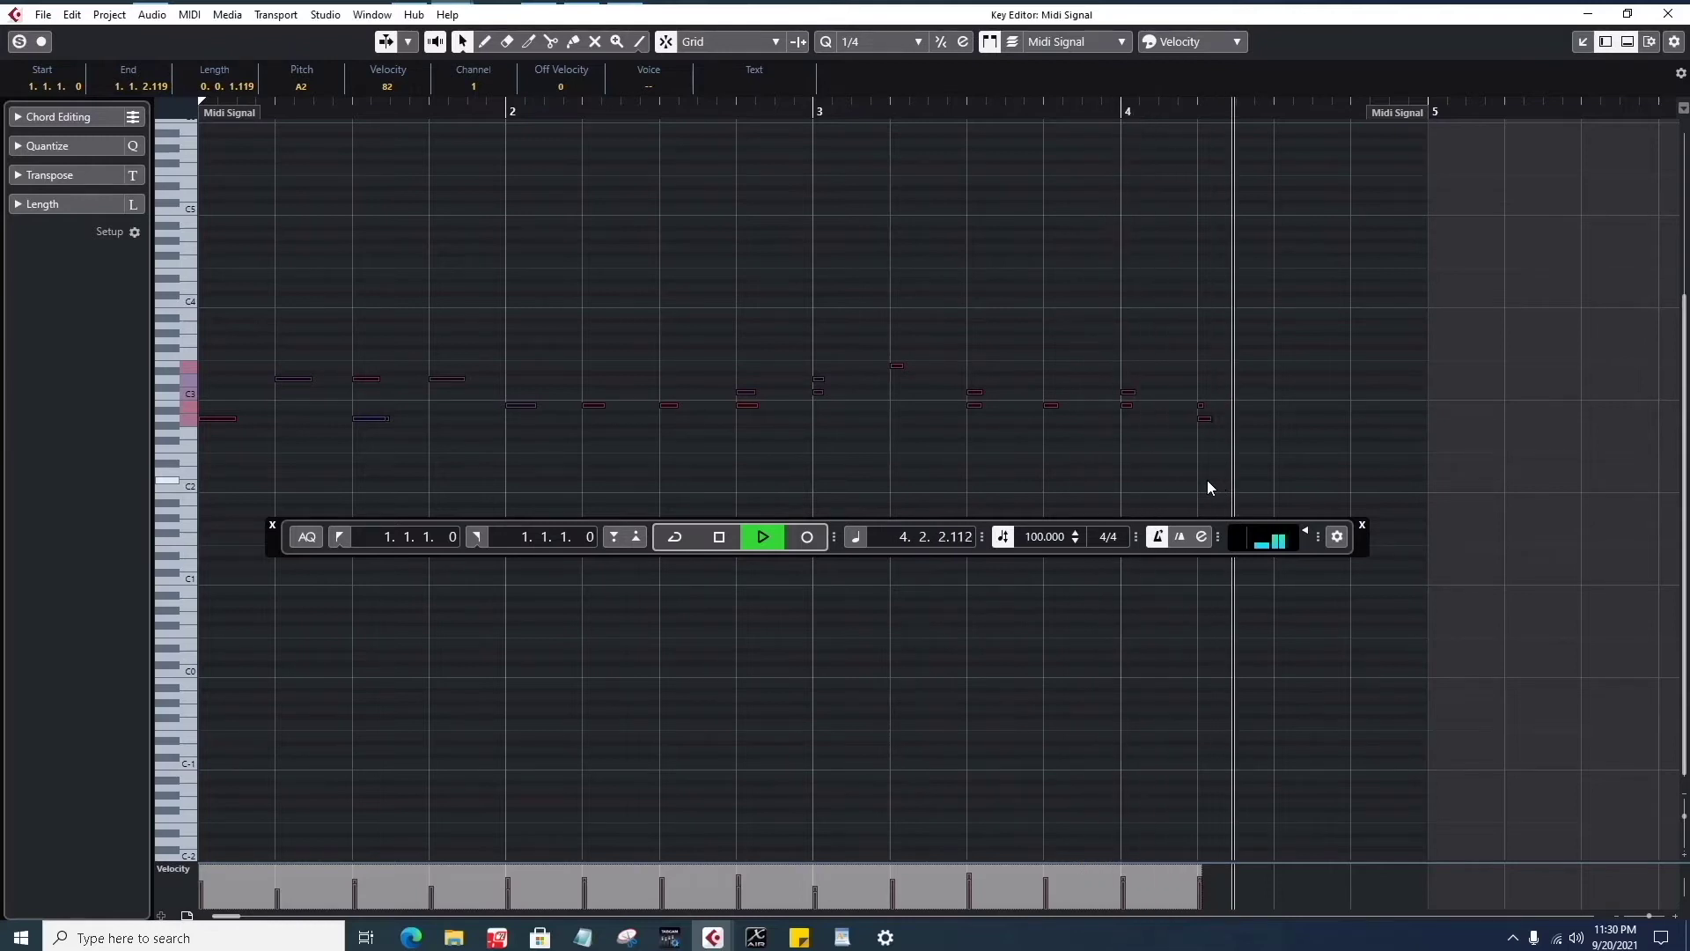
pyautogui.press('space')
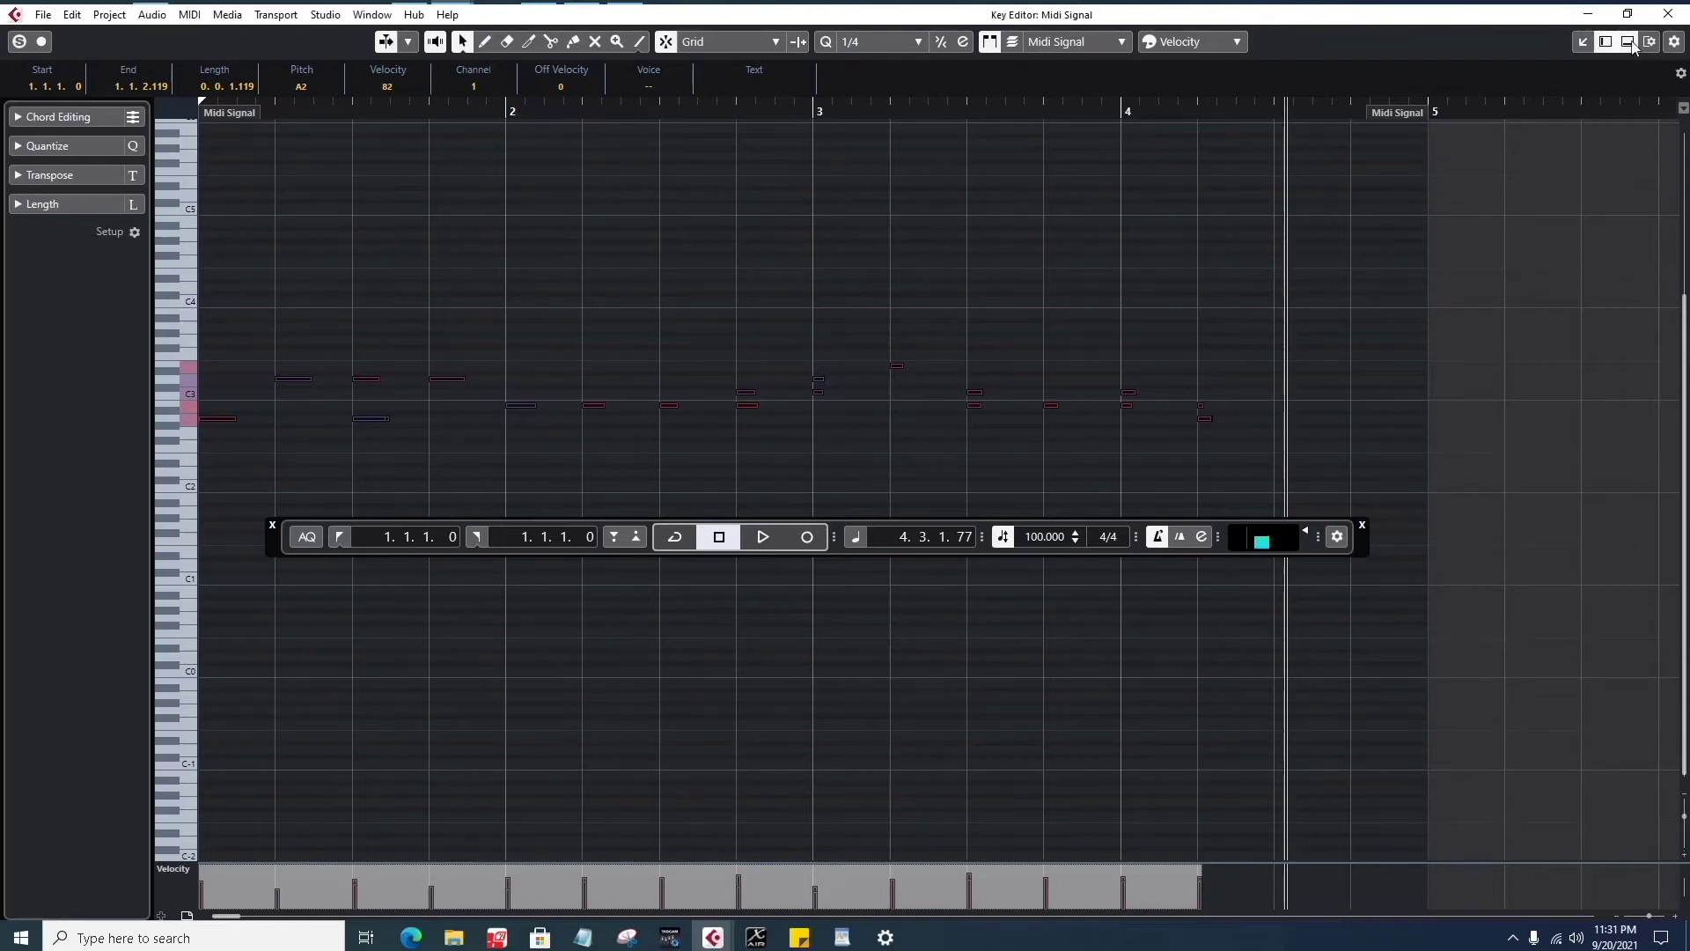
# - Dock the Key Editor back into the lower zone of the project window
pyautogui.click(1582, 43)
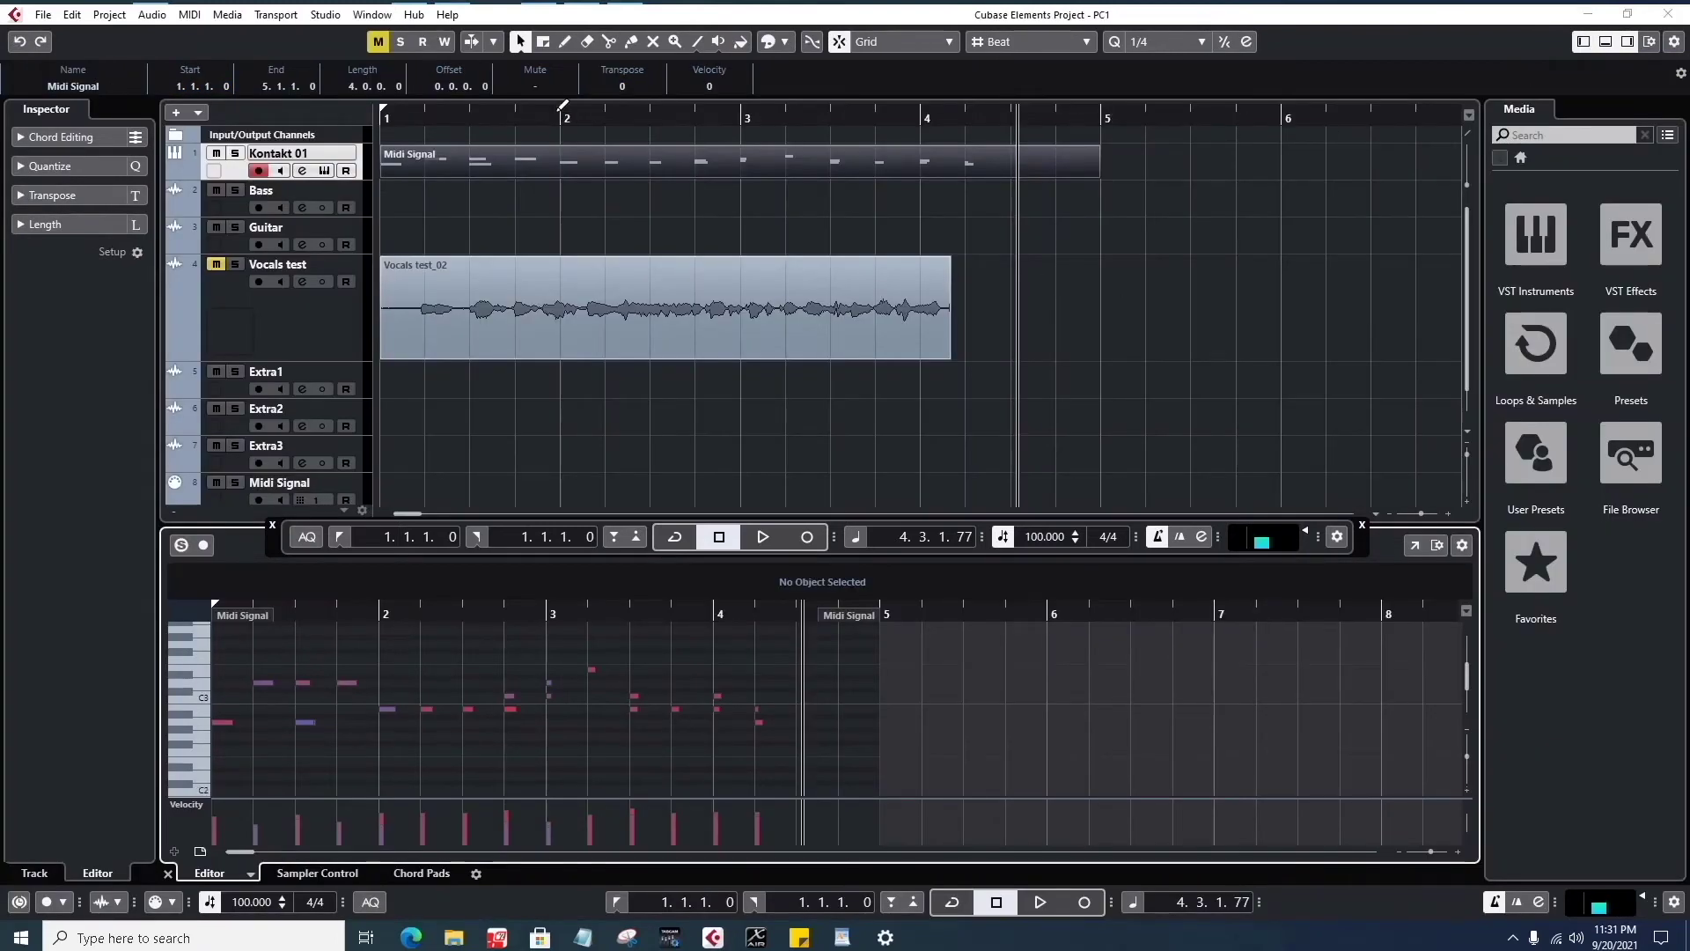
pyautogui.click(395, 123)
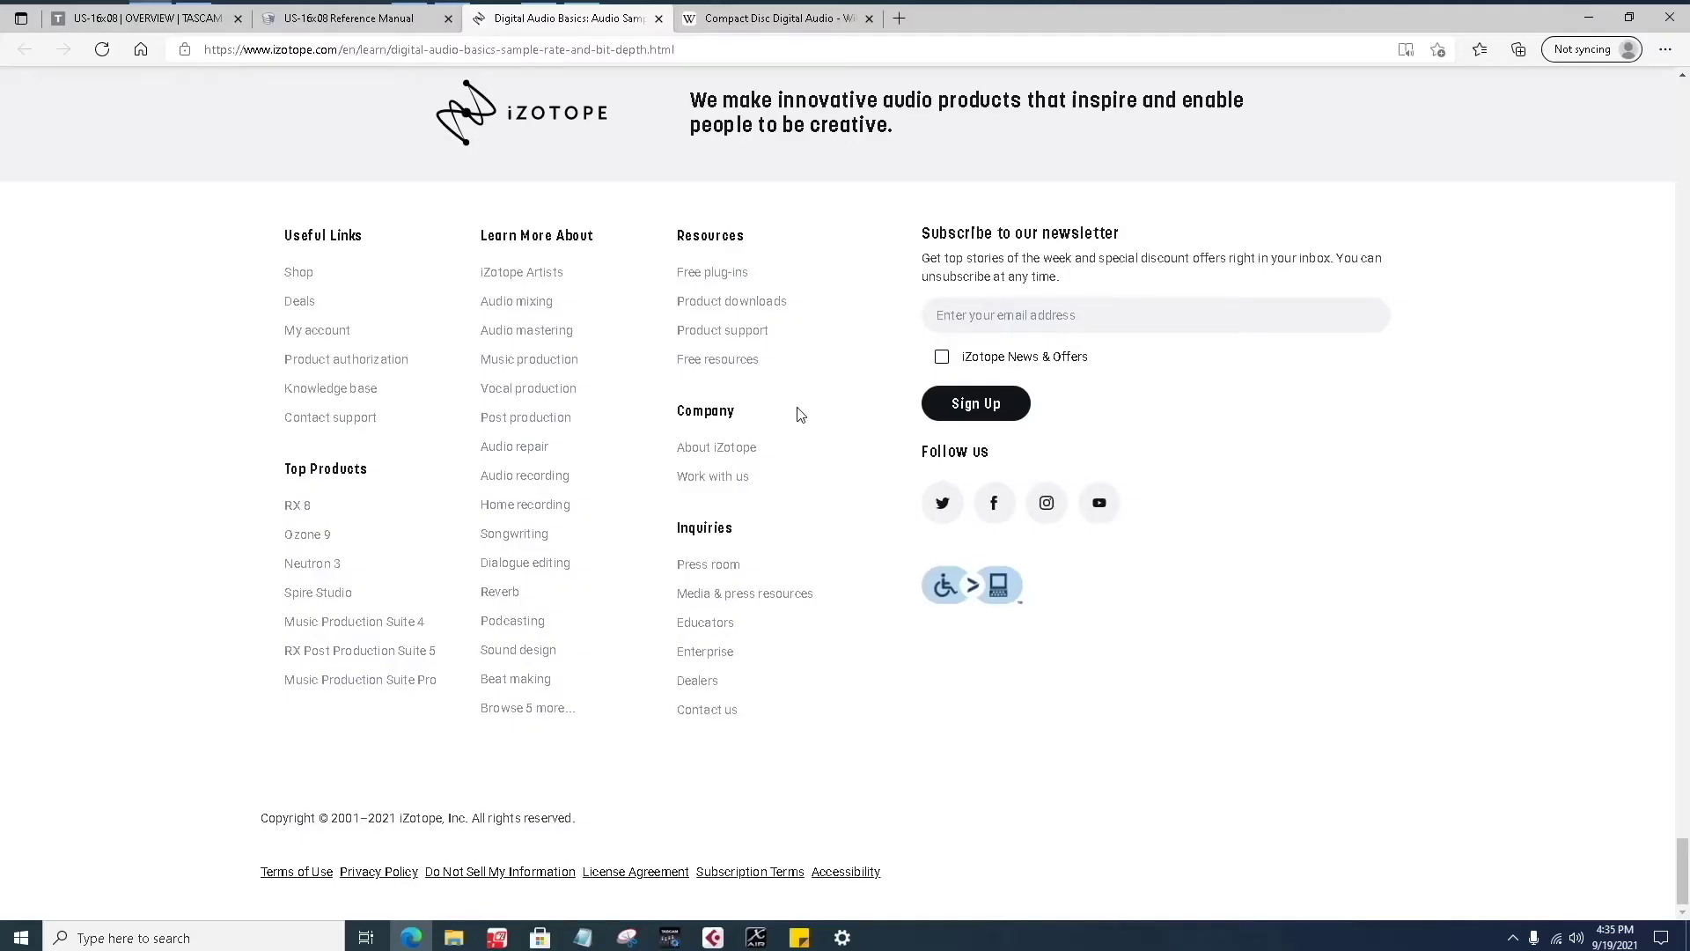
# - Look back through the iZotope article from its footer to the sections explaining digital audio and audio samples
pyautogui.scroll(20, 806, 475)
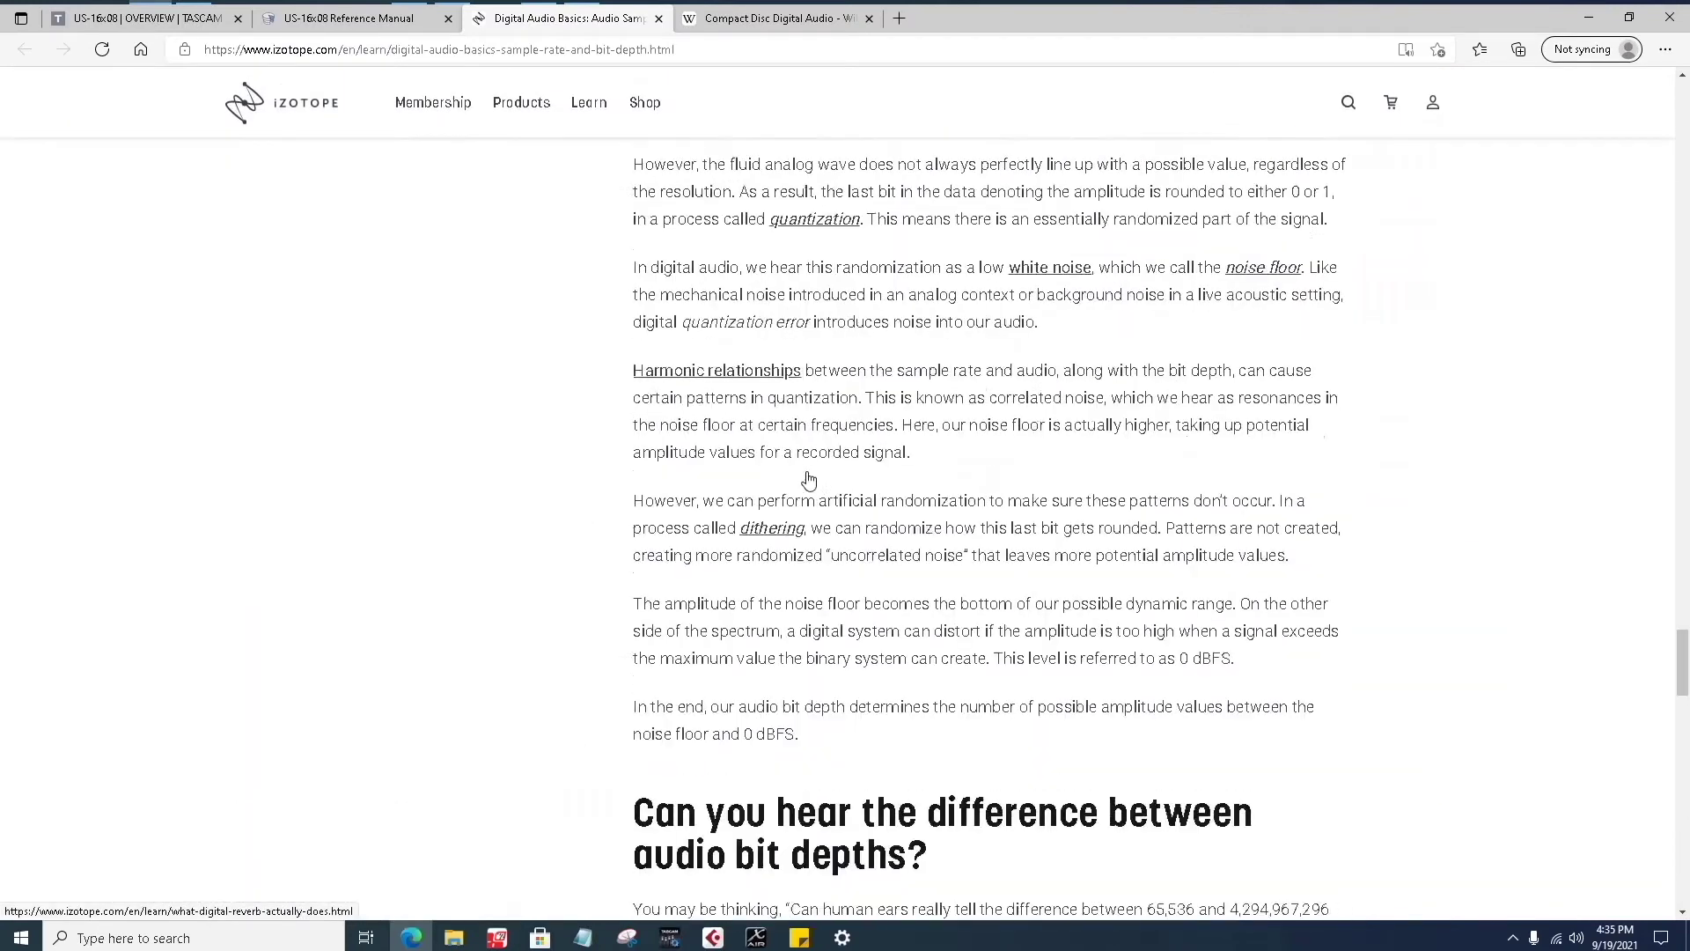
pyautogui.scroll(7, 809, 480)
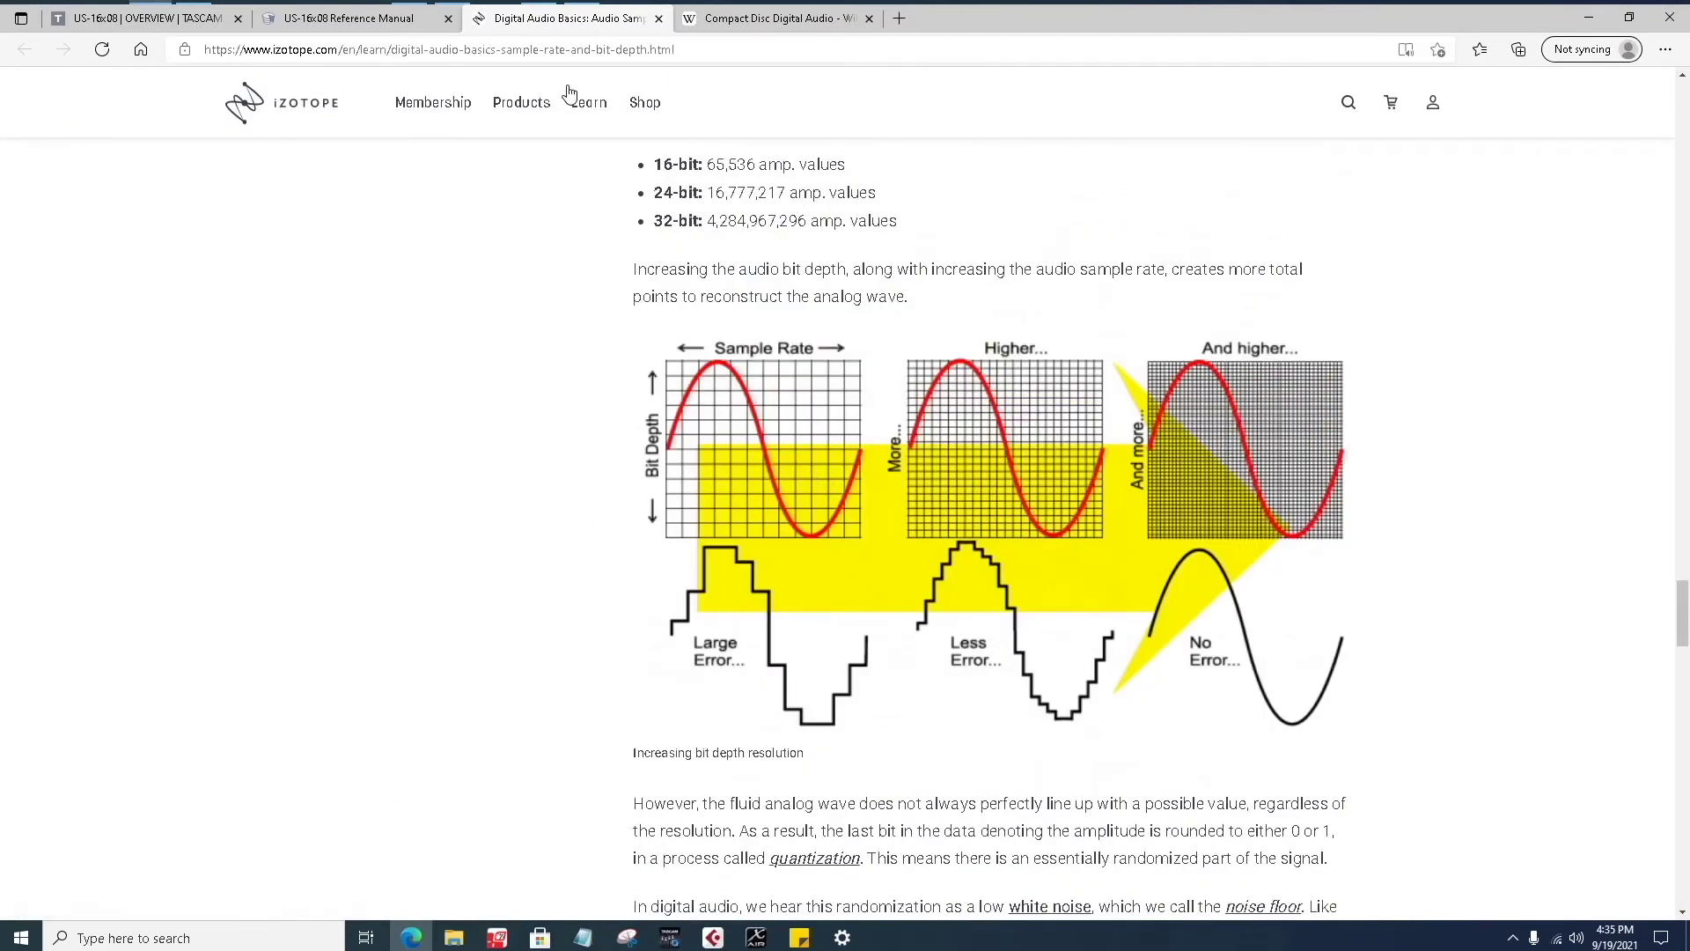
pyautogui.scroll(6, 547, 275)
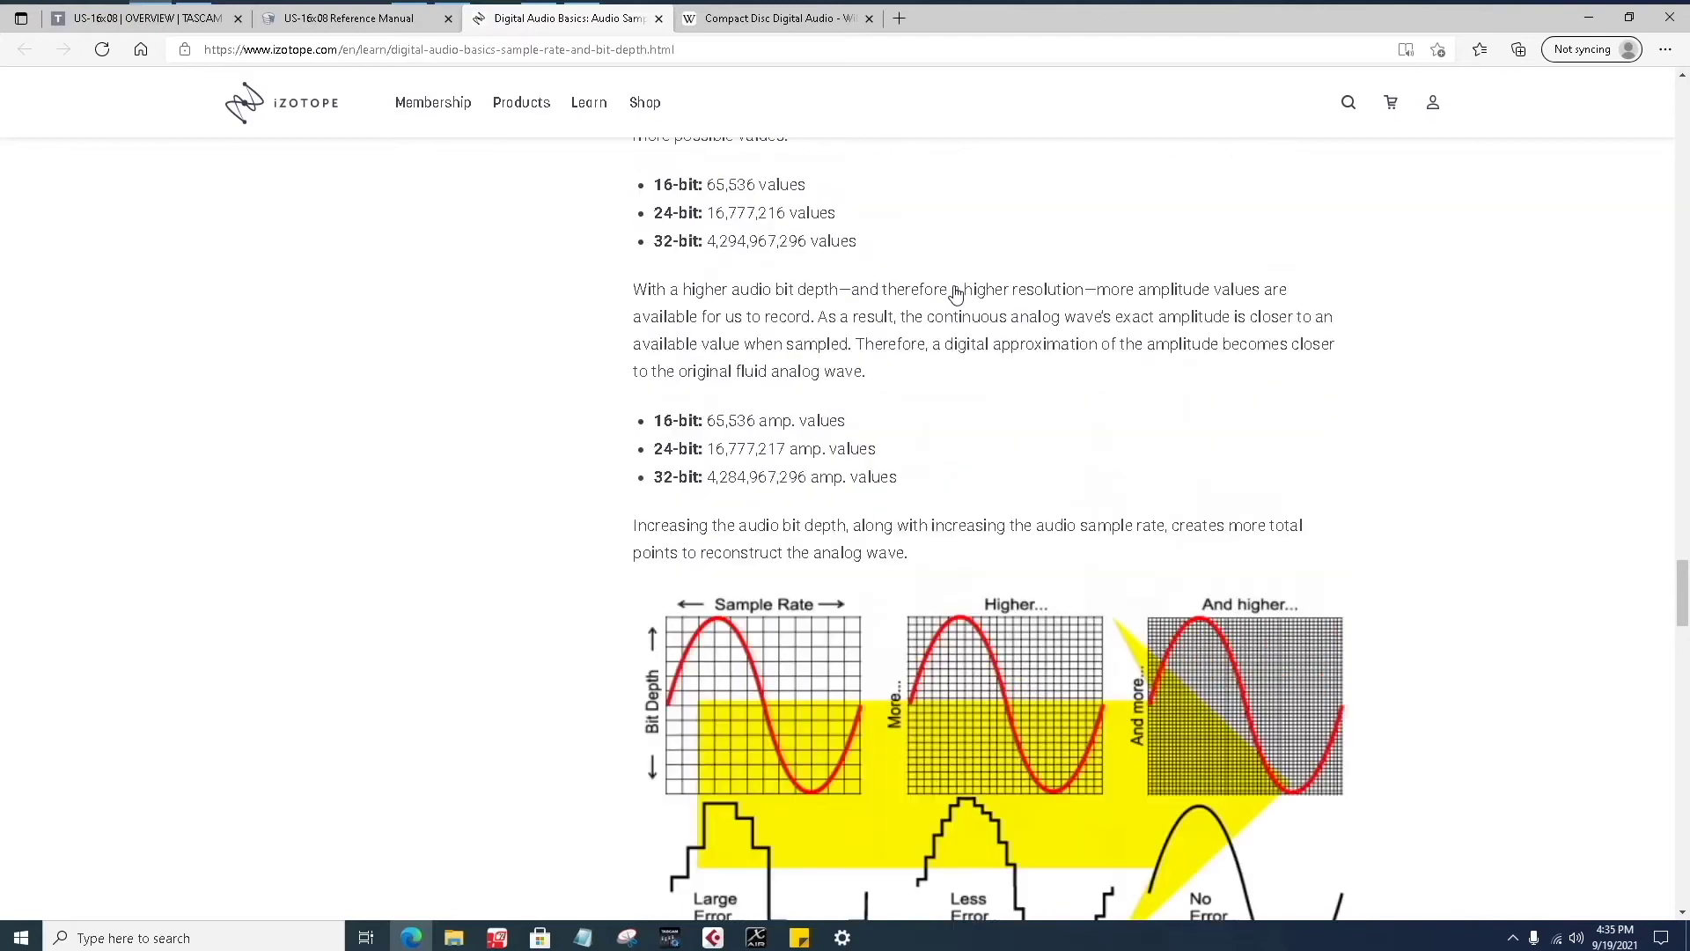
pyautogui.scroll(6, 591, 363)
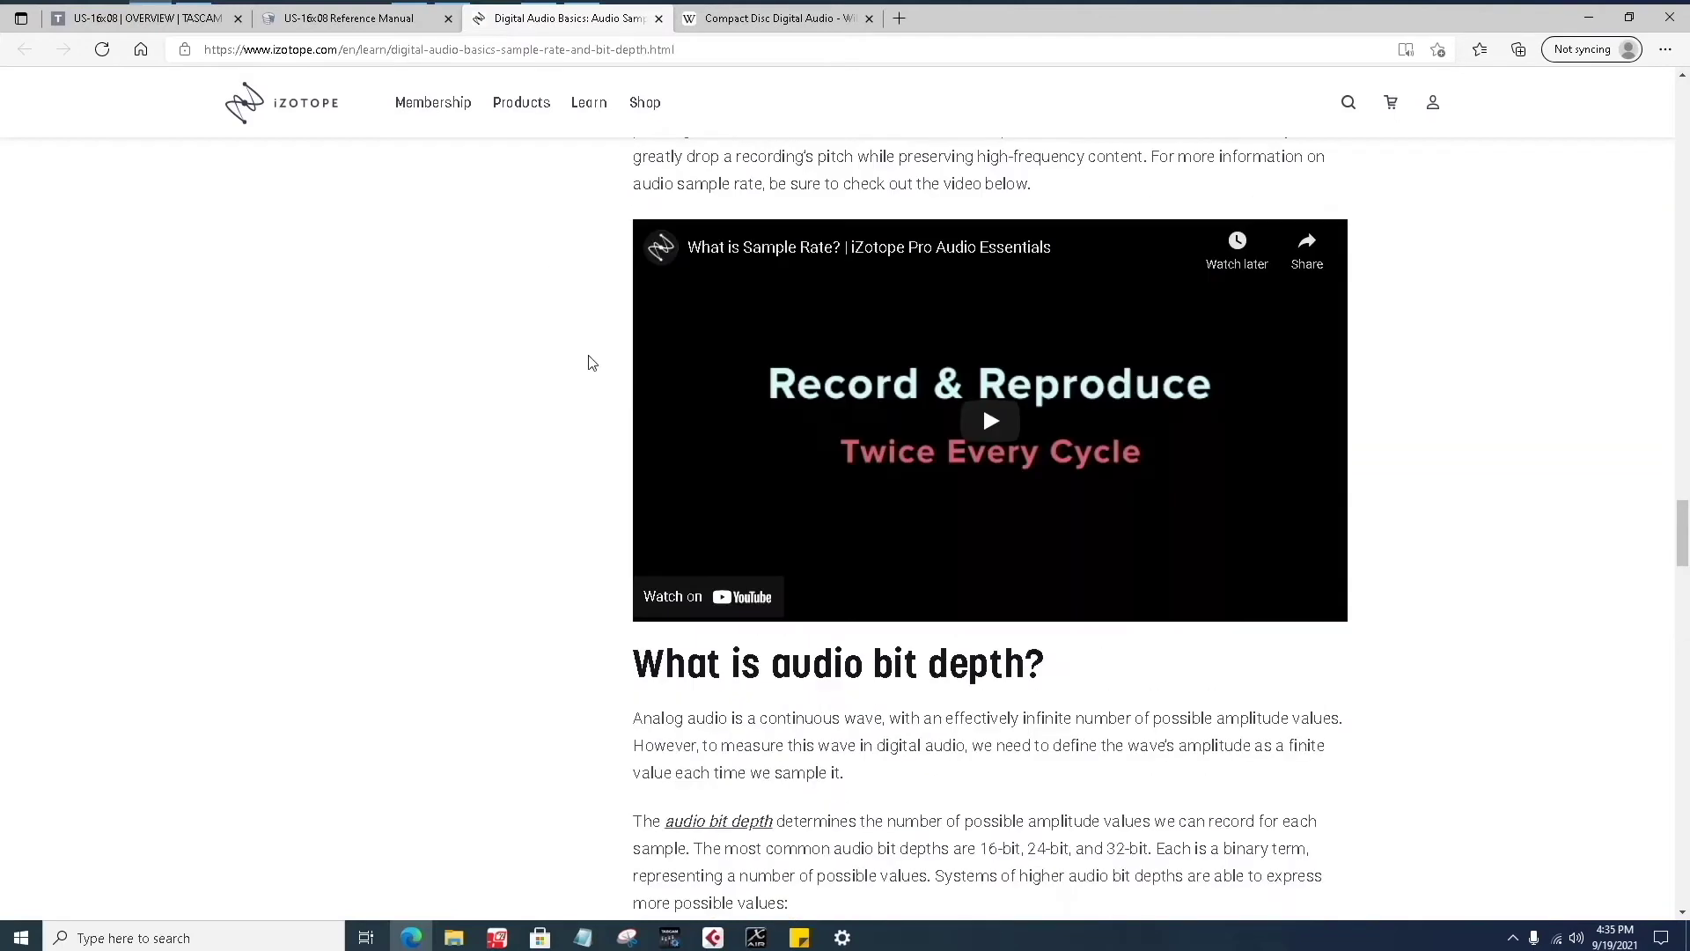
pyautogui.scroll(11, 591, 362)
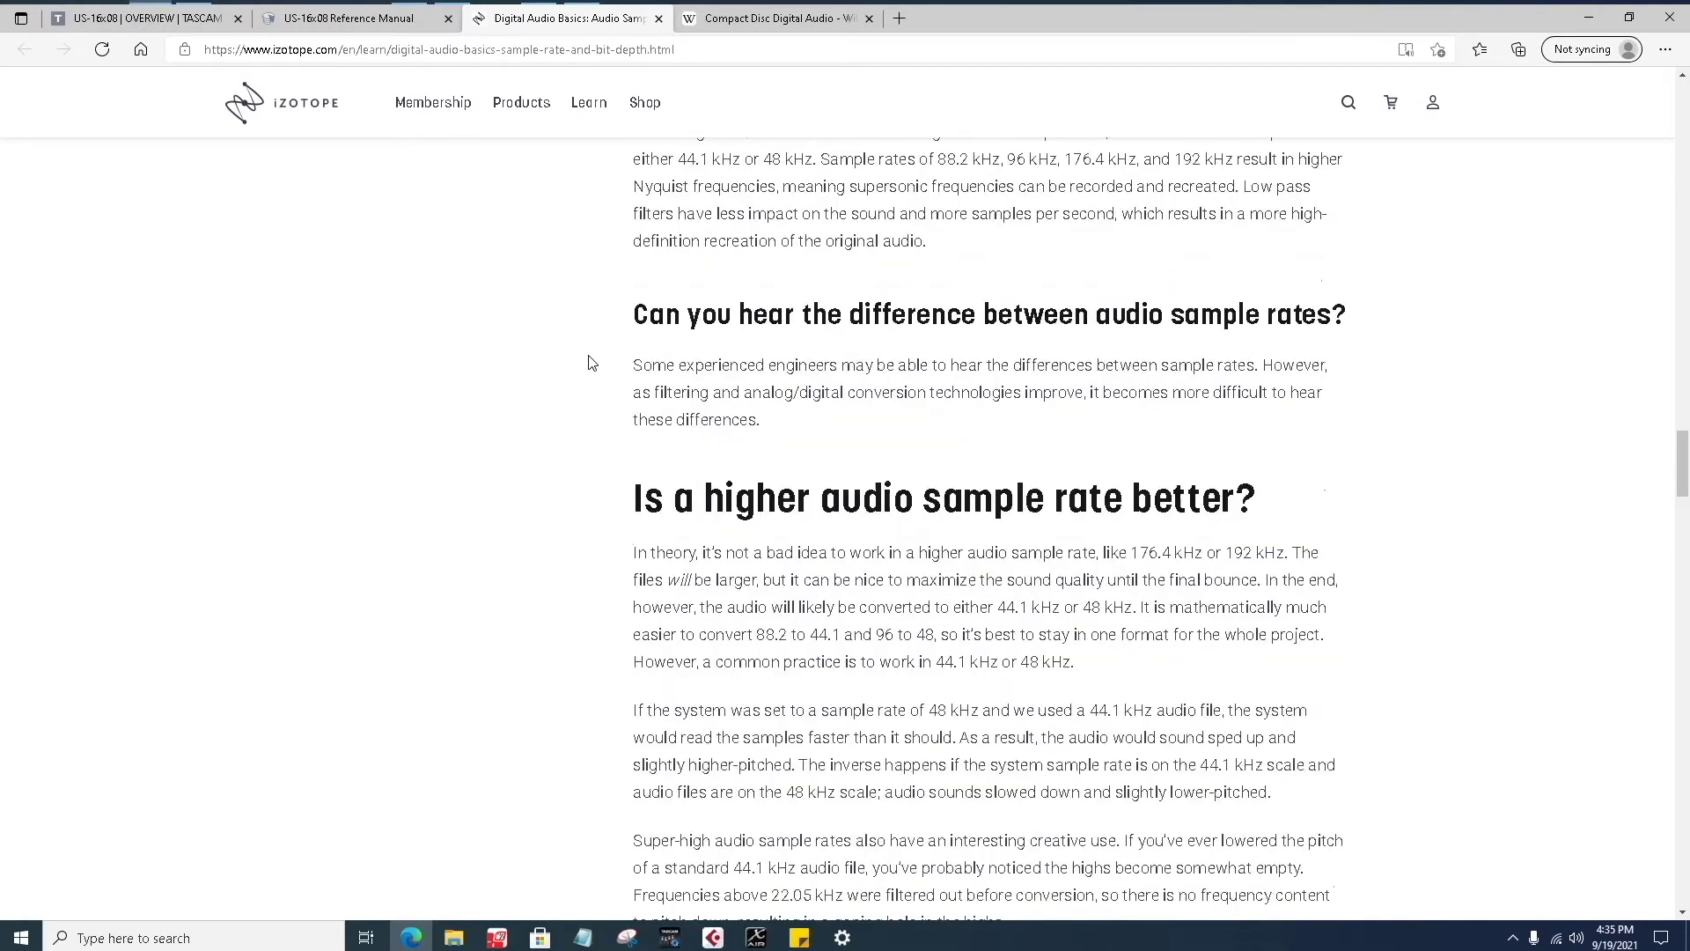
pyautogui.scroll(7, 591, 363)
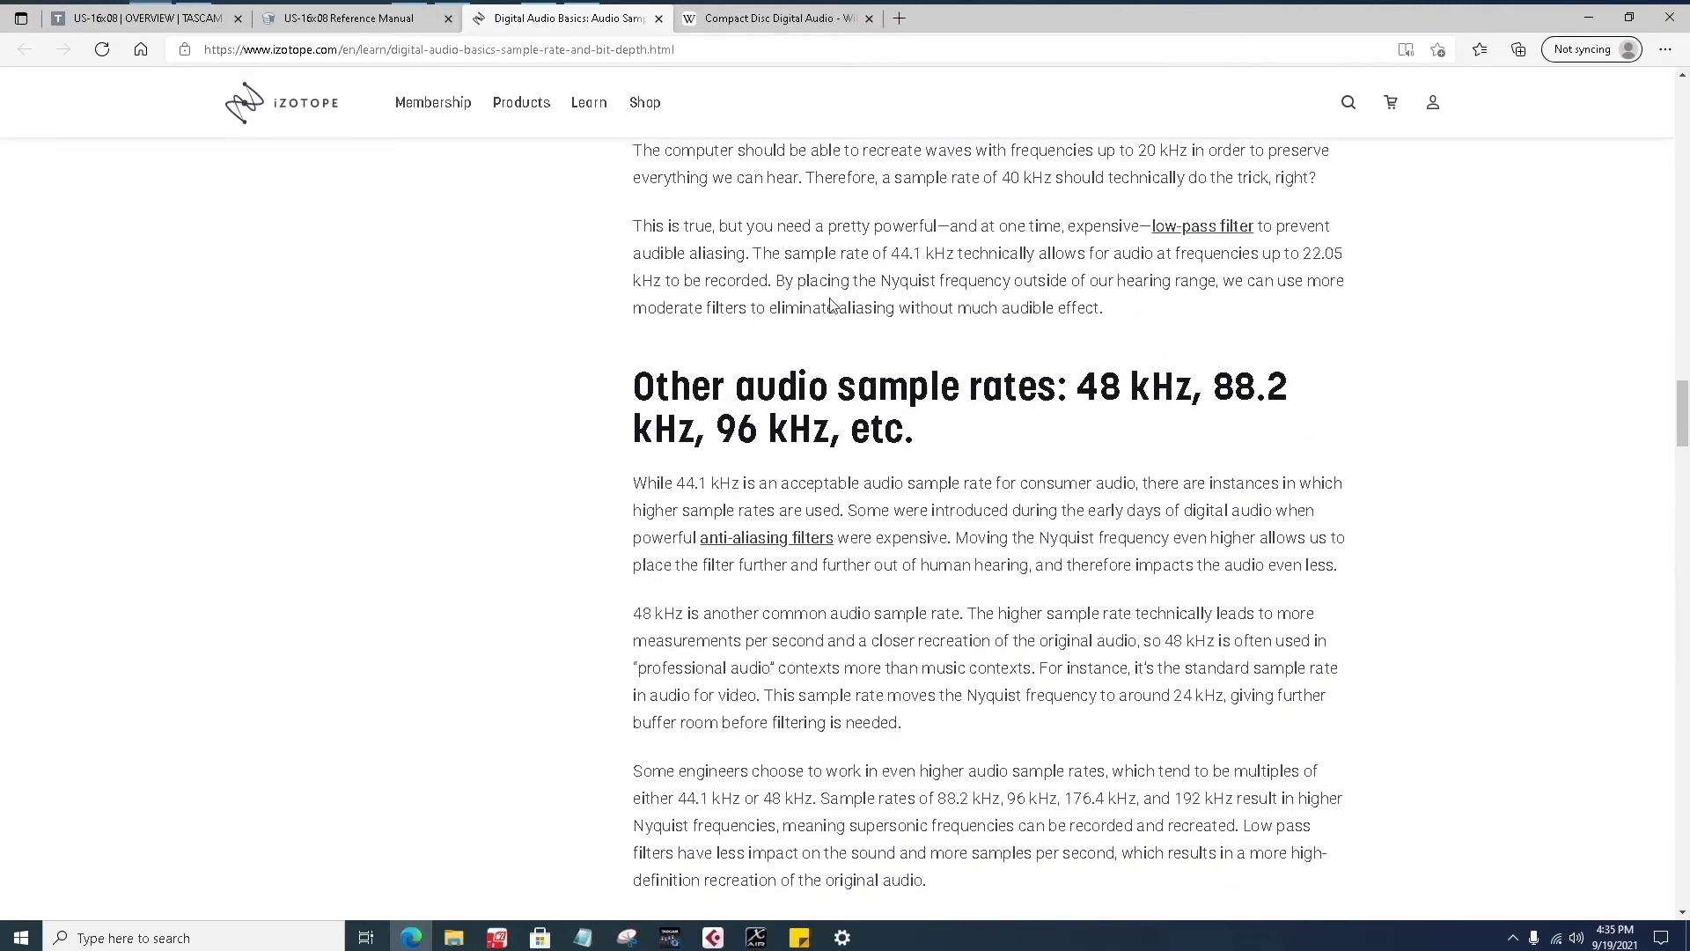
pyautogui.scroll(2, 989, 458)
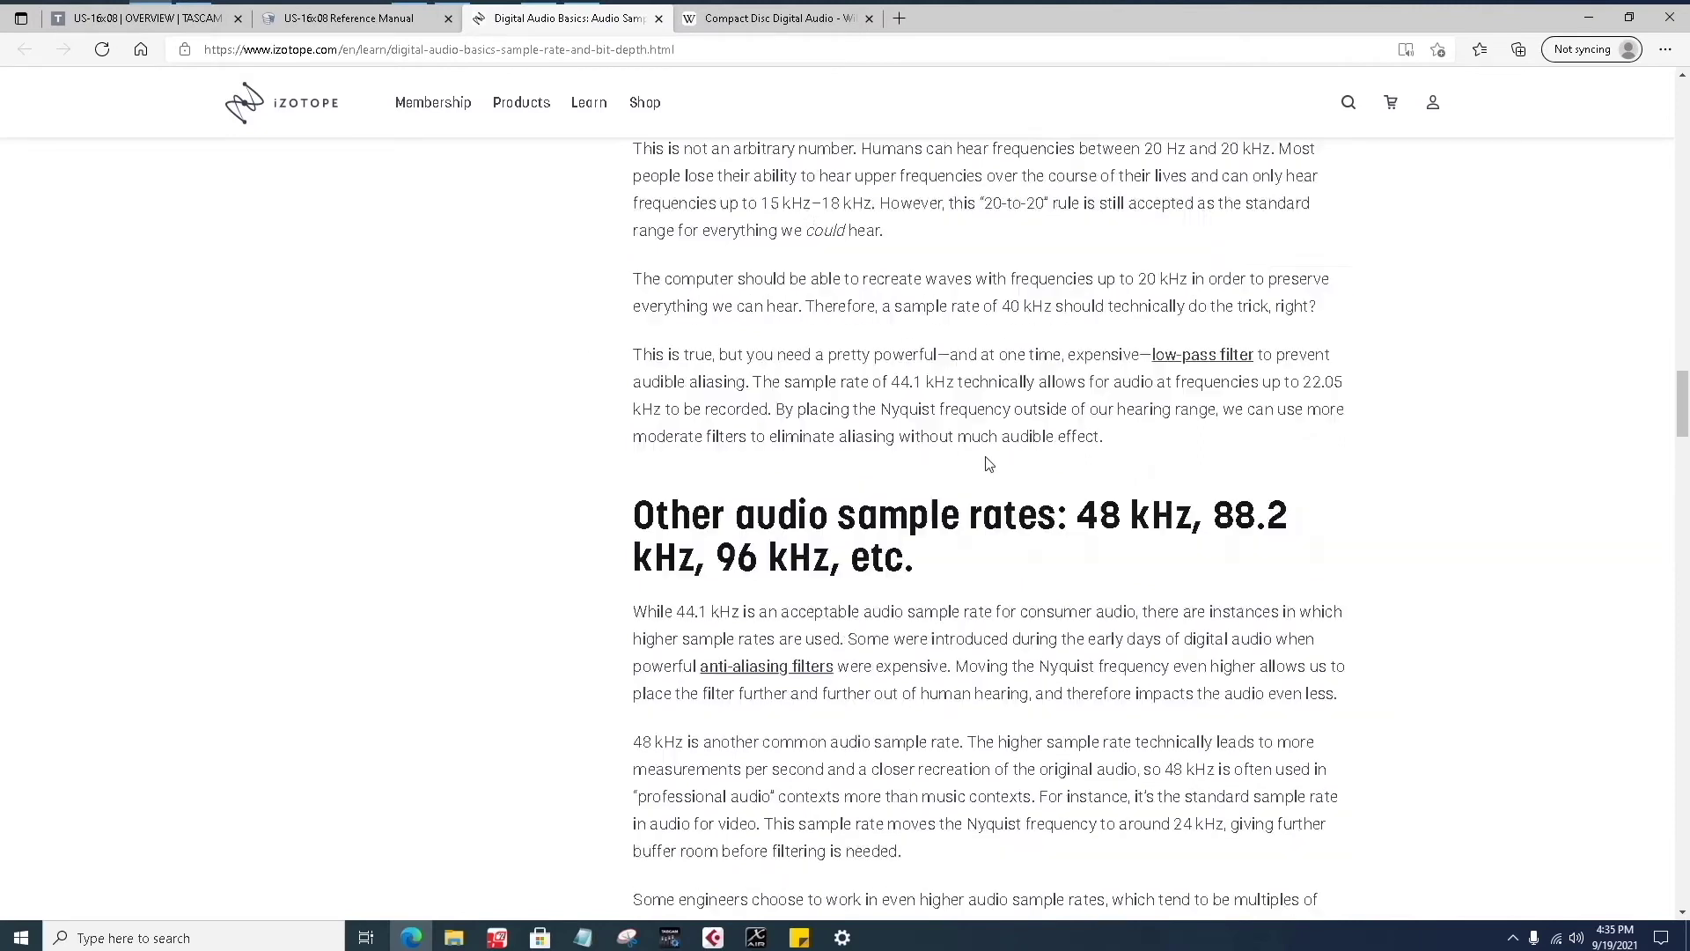
pyautogui.scroll(20, 989, 464)
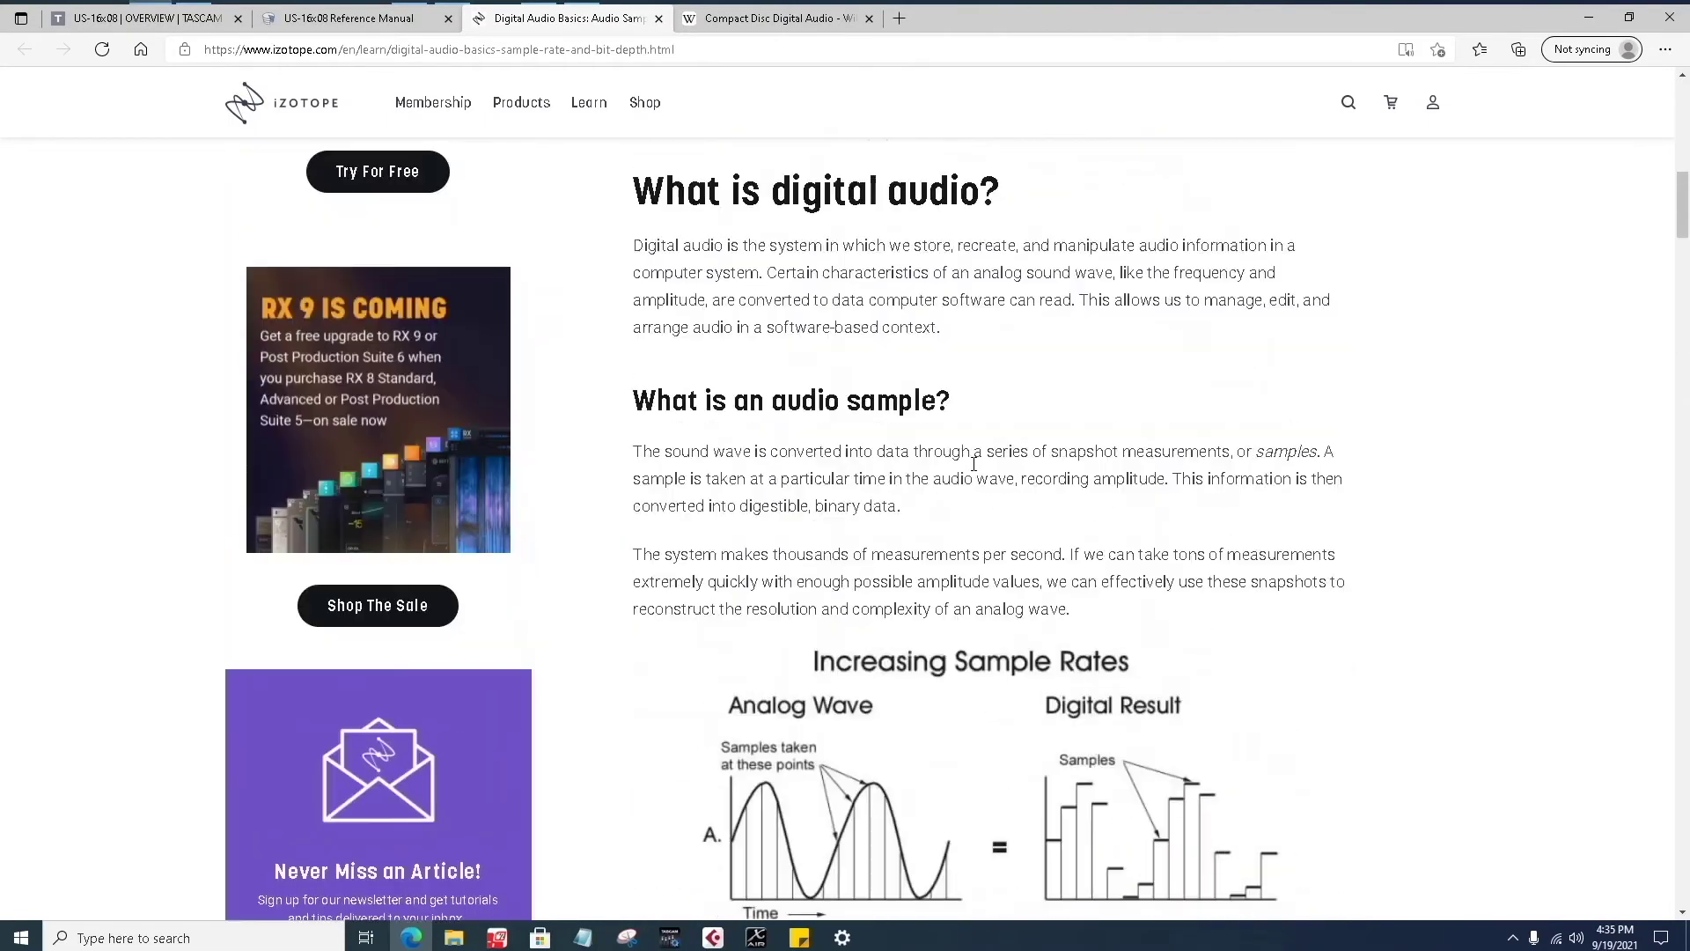
# - Examine the article's Increasing Sample Rates diagram, its sample rate sections and the bit depth resolution diagram
pyautogui.scroll(-8, 973, 464)
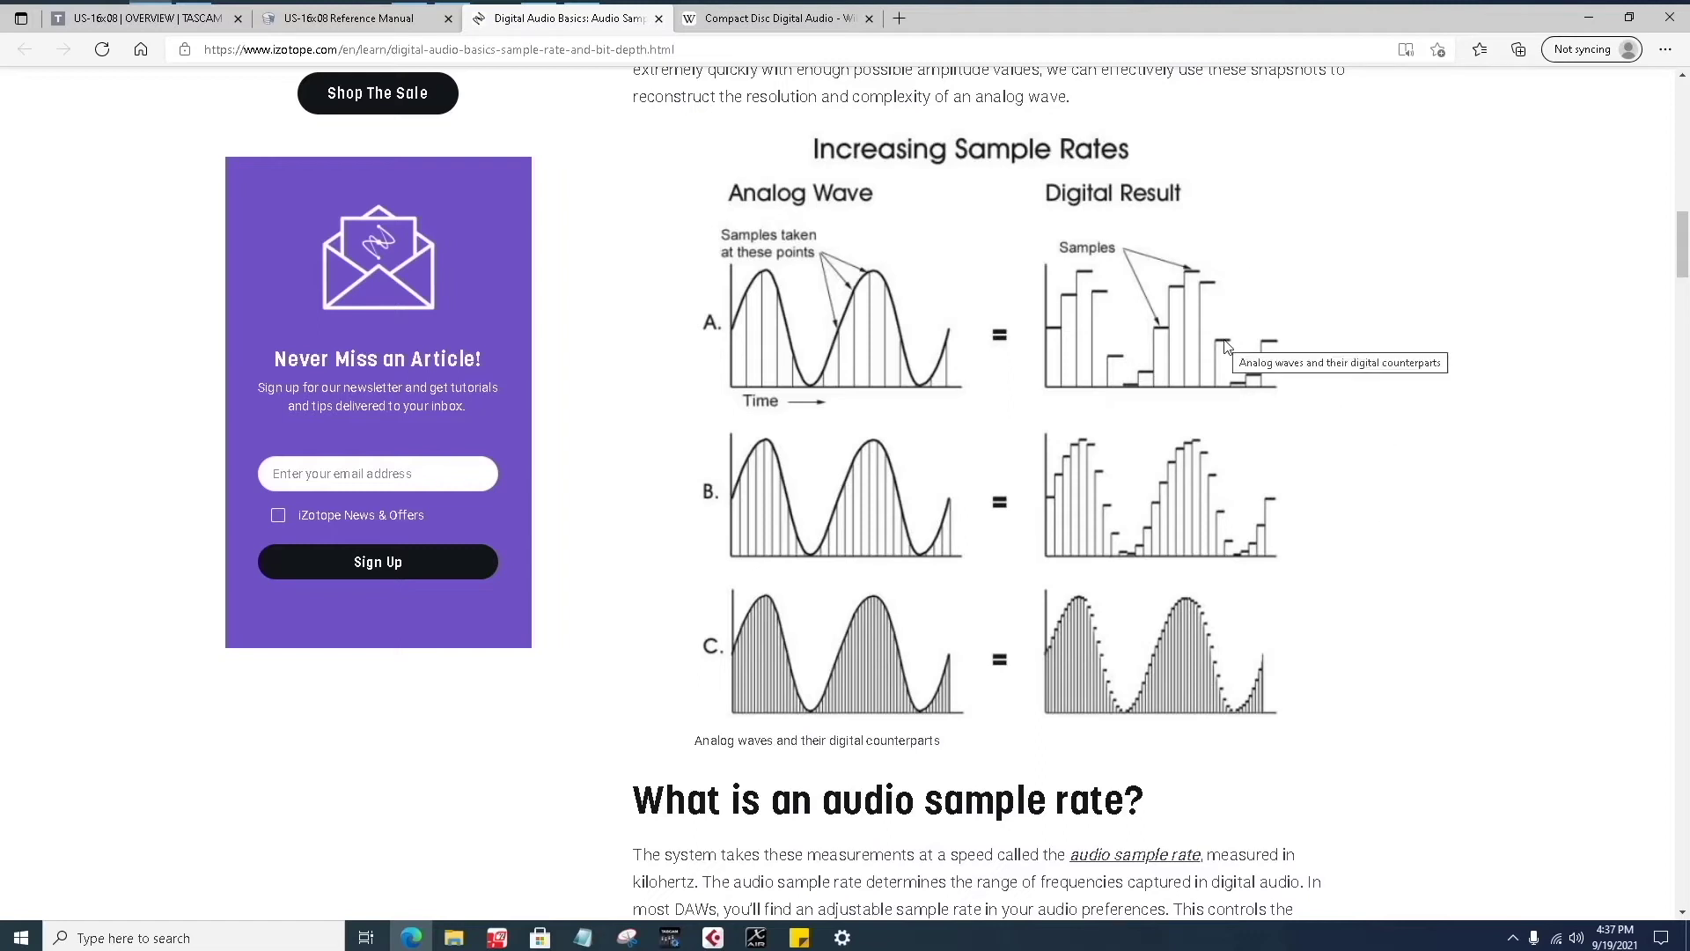
pyautogui.scroll(-8, 1330, 519)
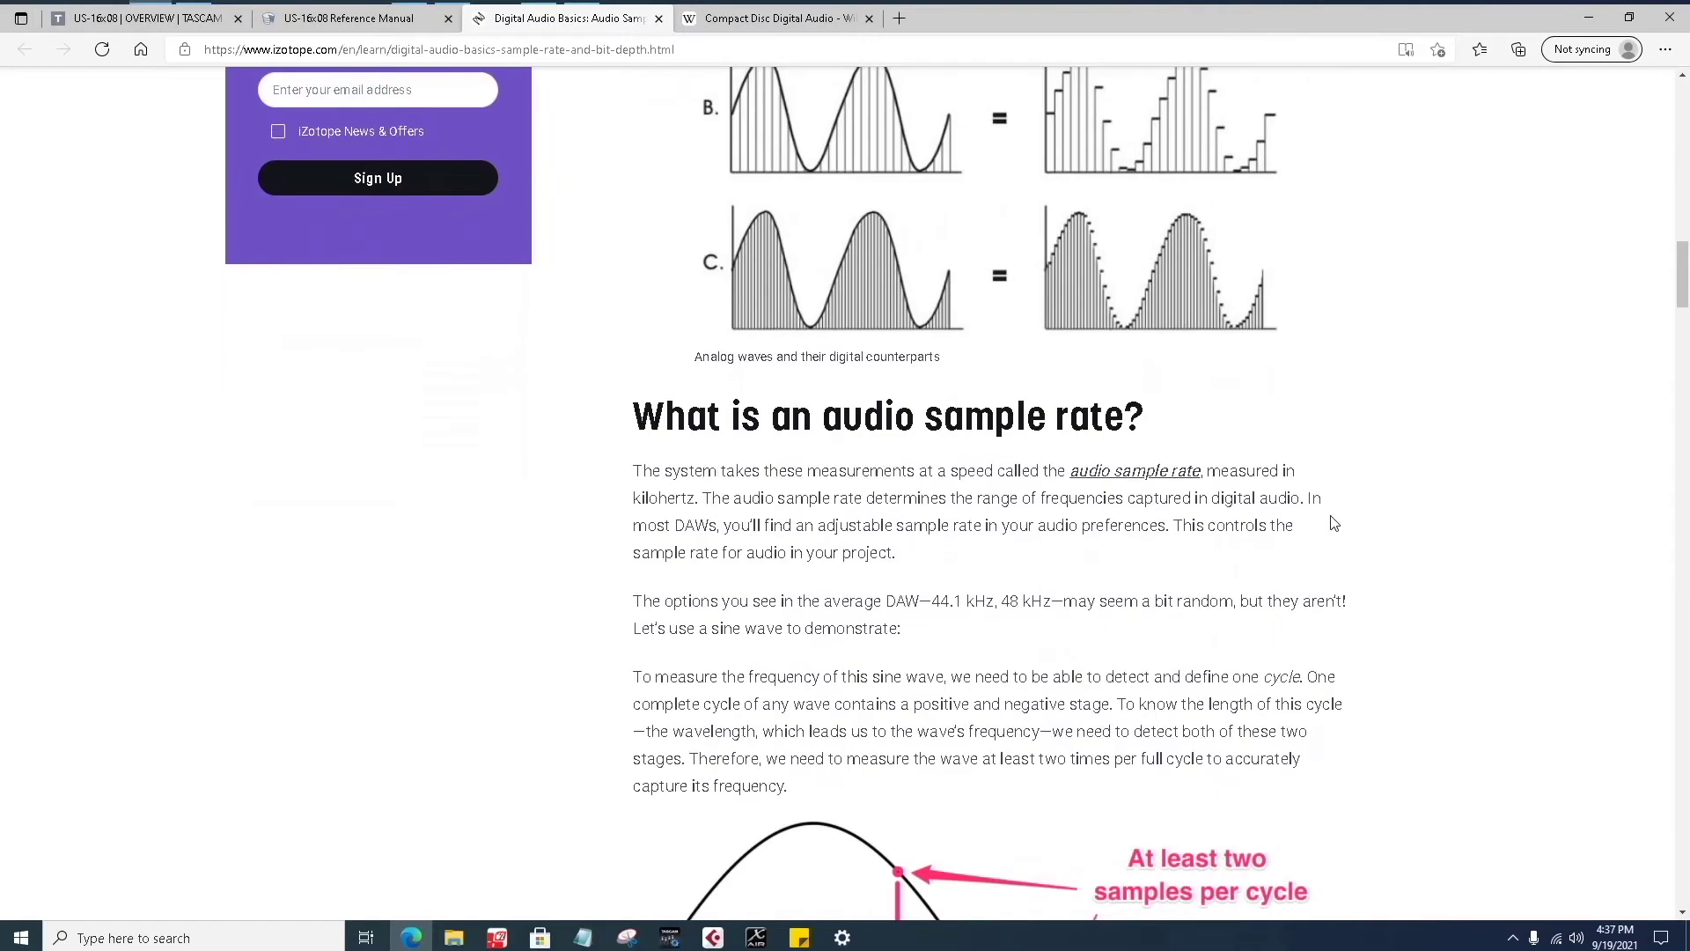
pyautogui.scroll(-5, 1334, 523)
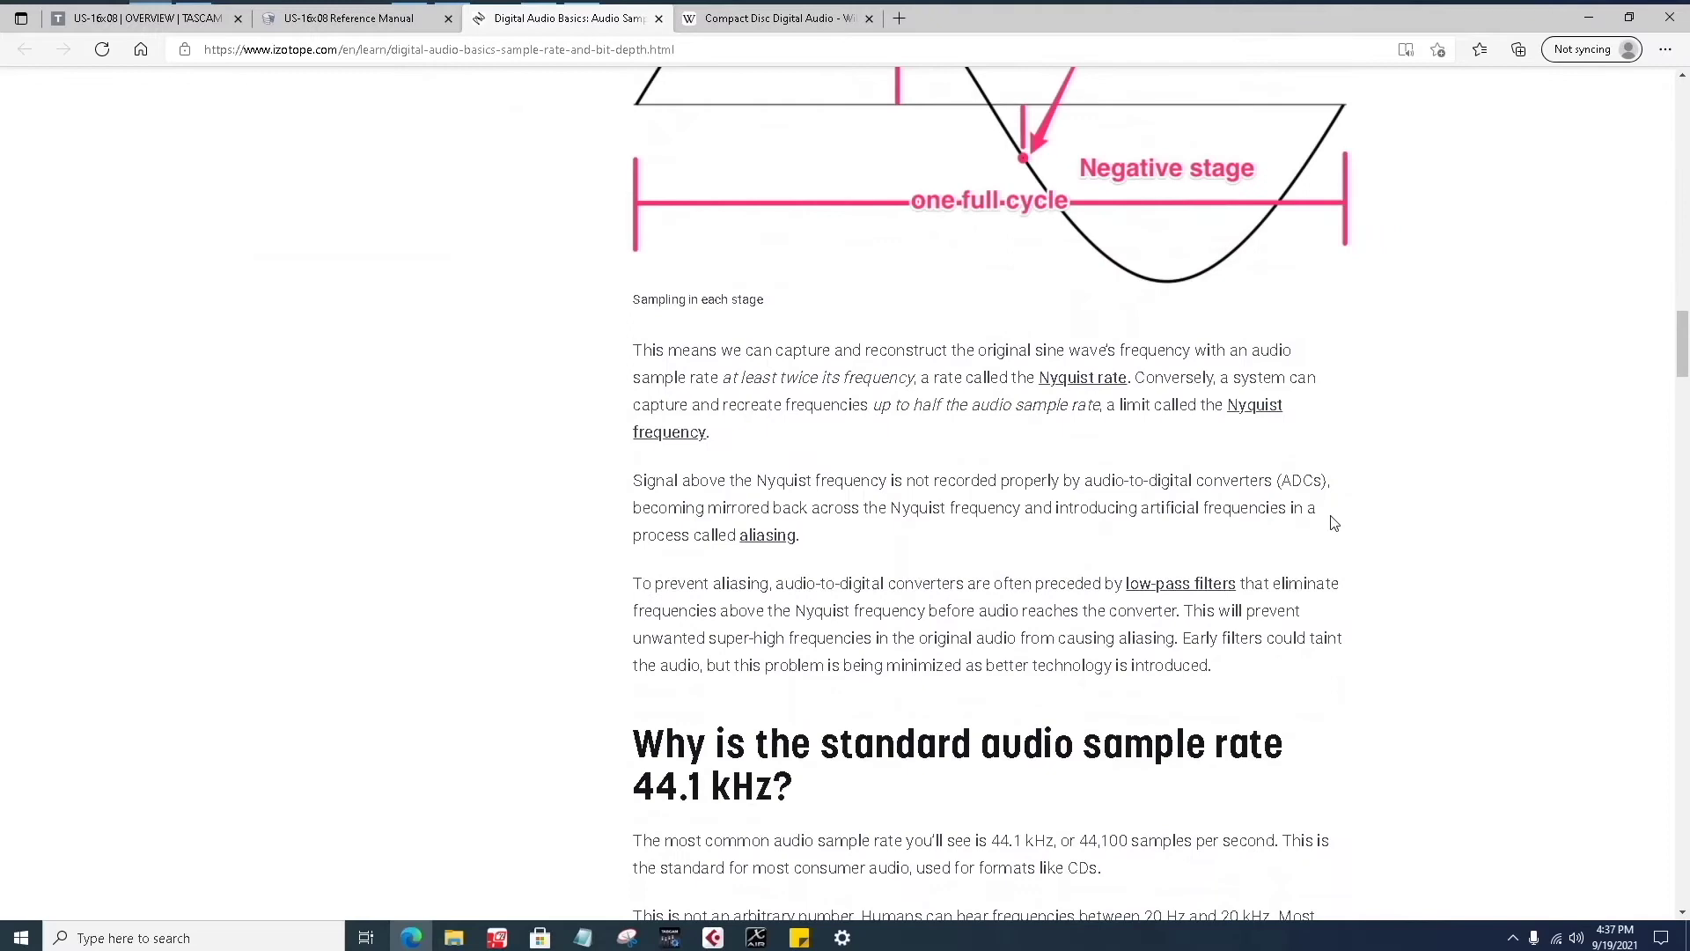
pyautogui.scroll(-8, 1233, 506)
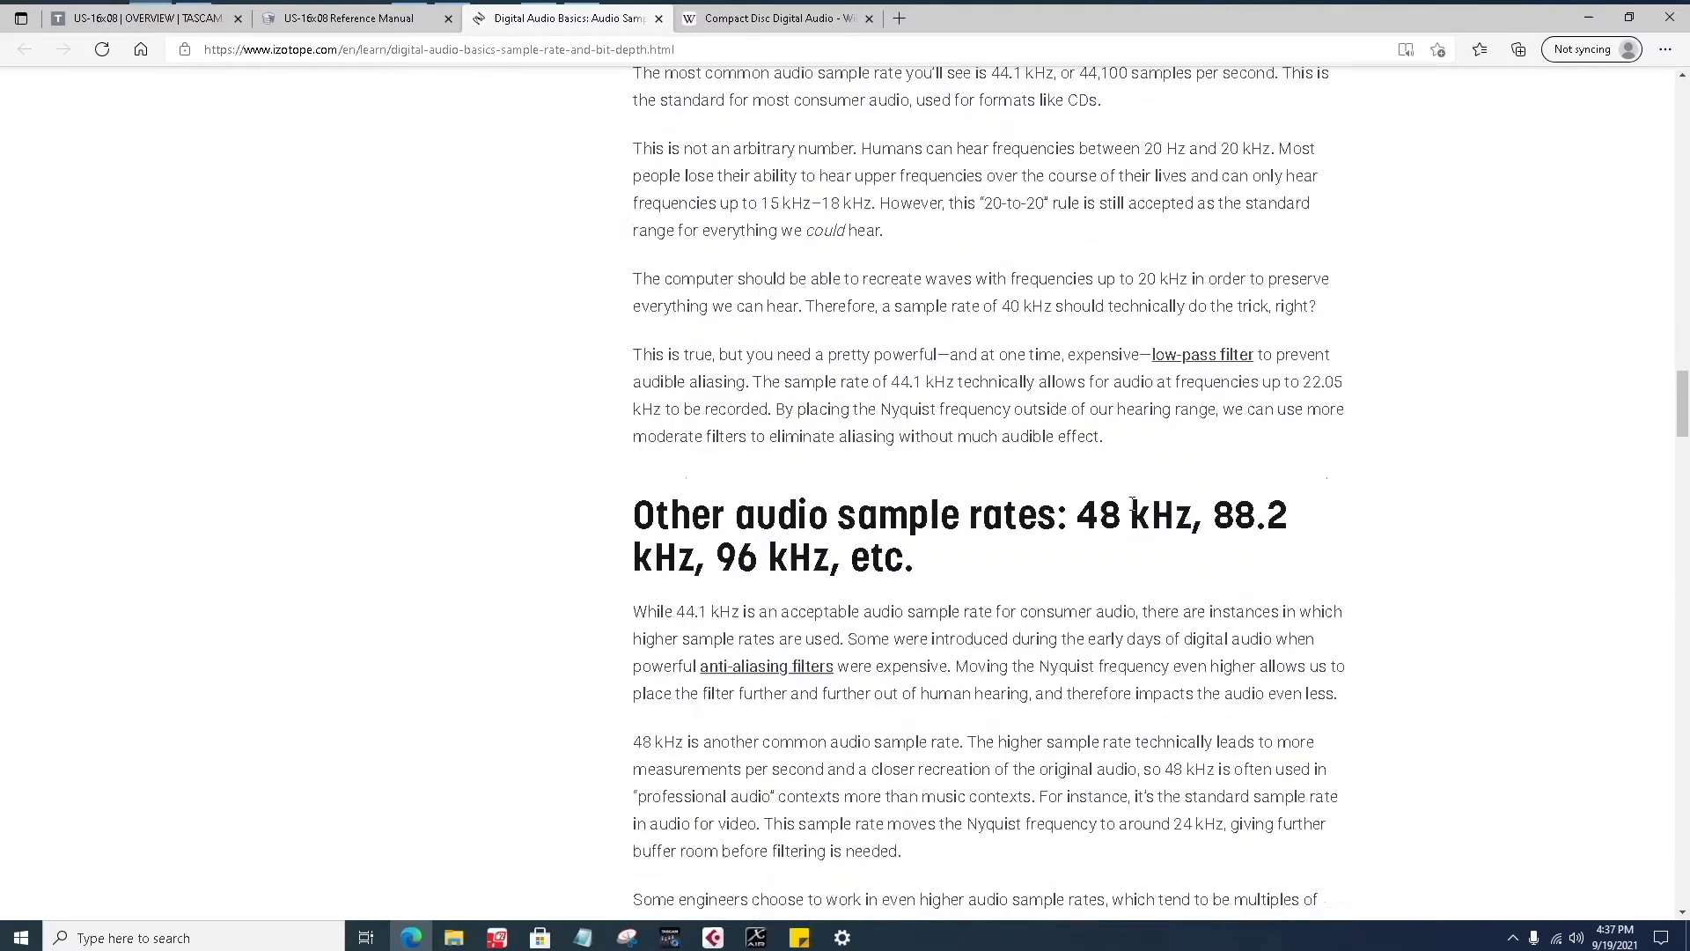
pyautogui.scroll(-20, 1134, 505)
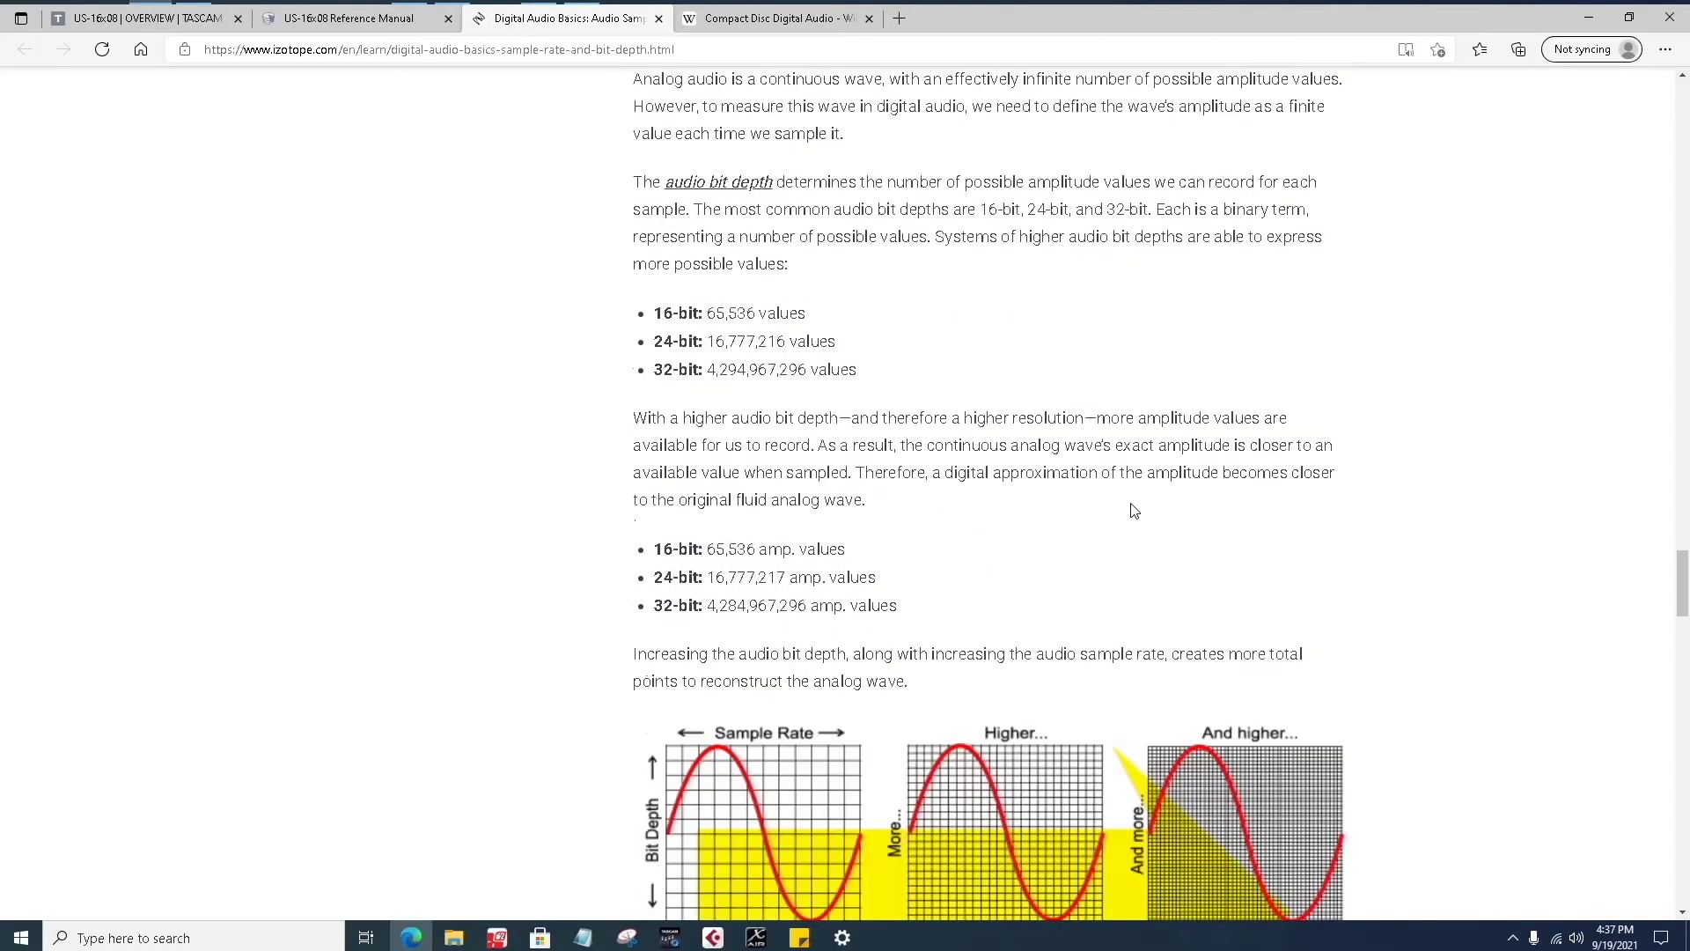
pyautogui.scroll(-4, 1132, 505)
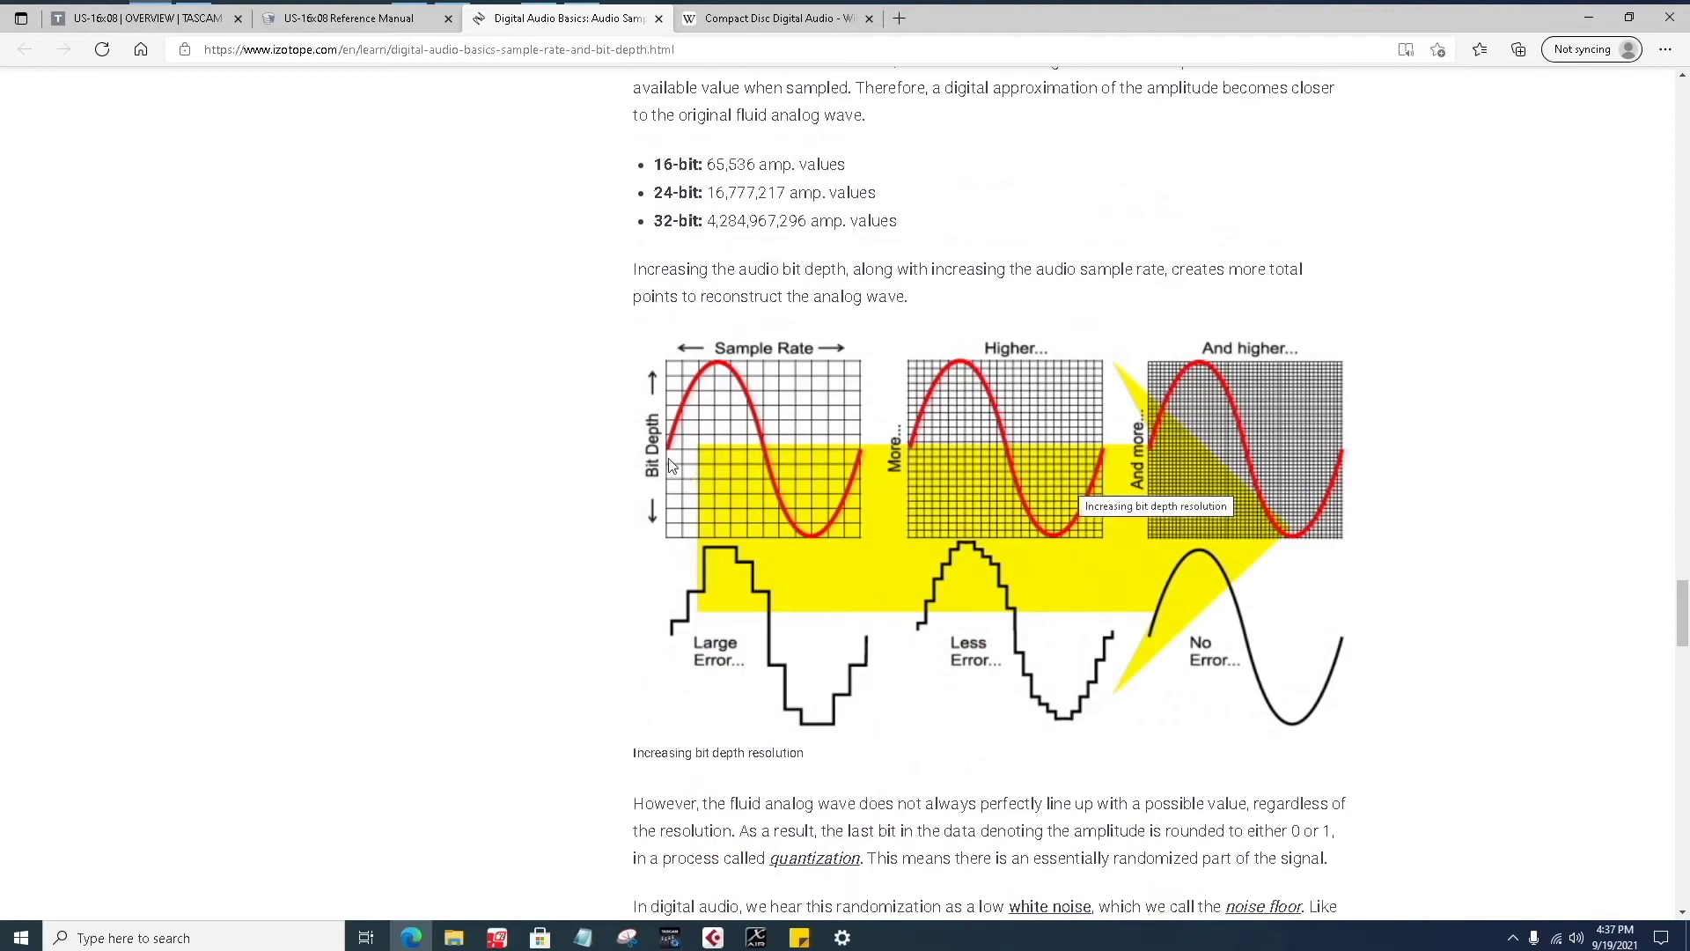
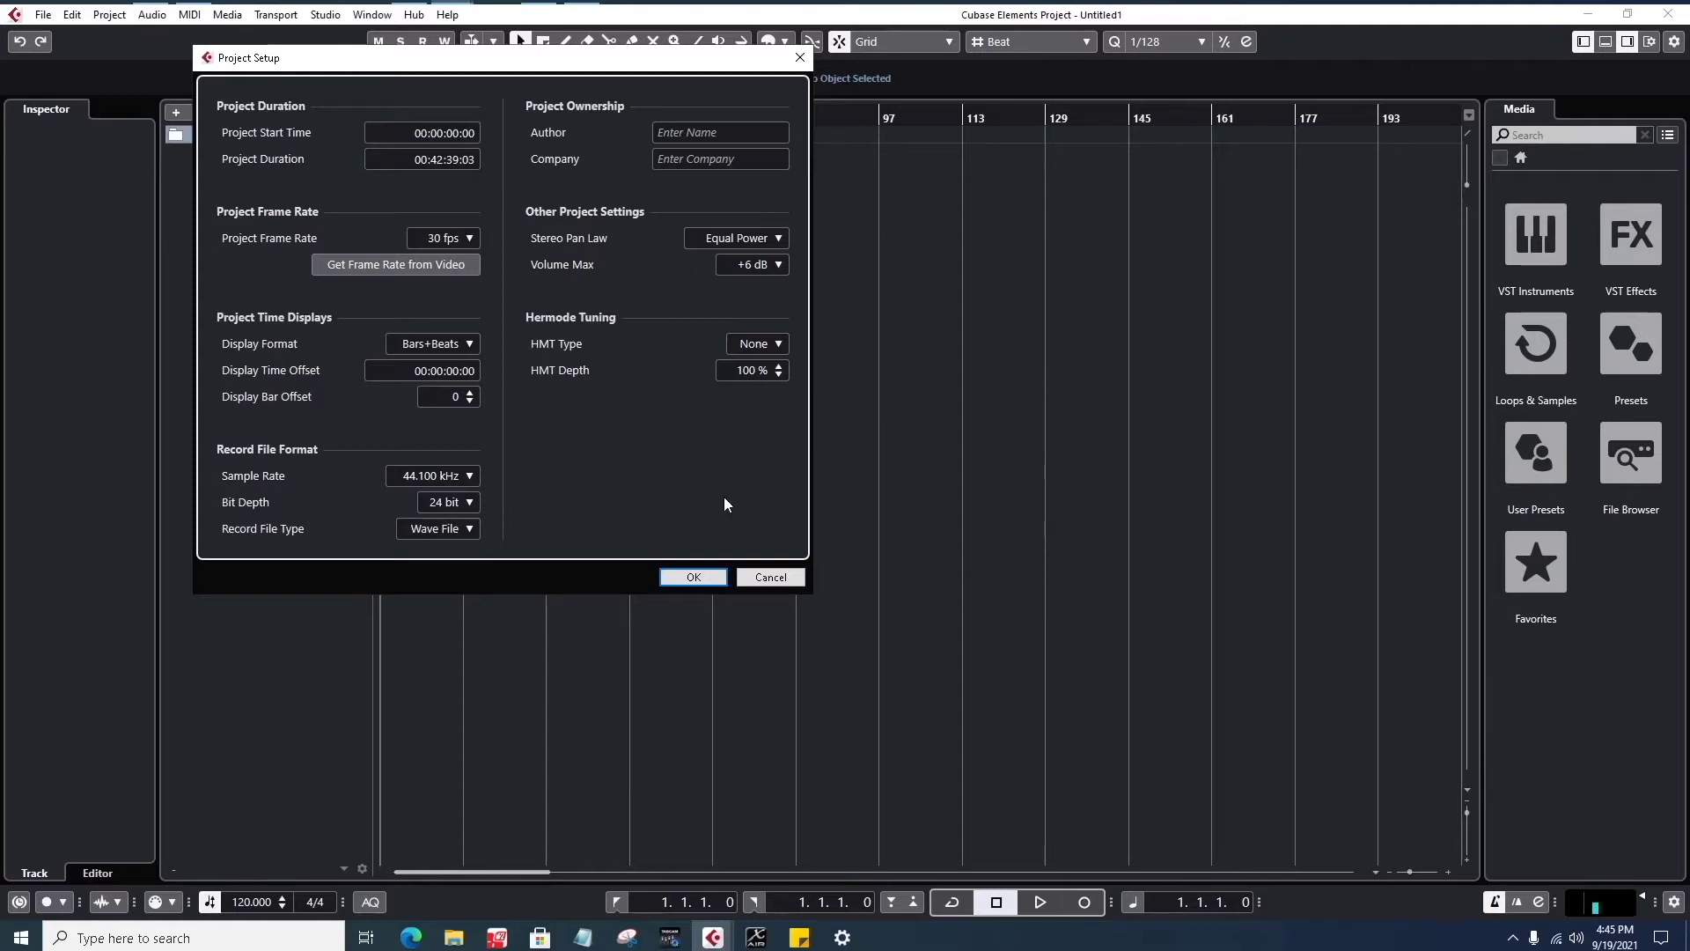
# - In Cubase, accept the project setup and start a new mono audio track with hardware input IN 1
pyautogui.click(703, 578)
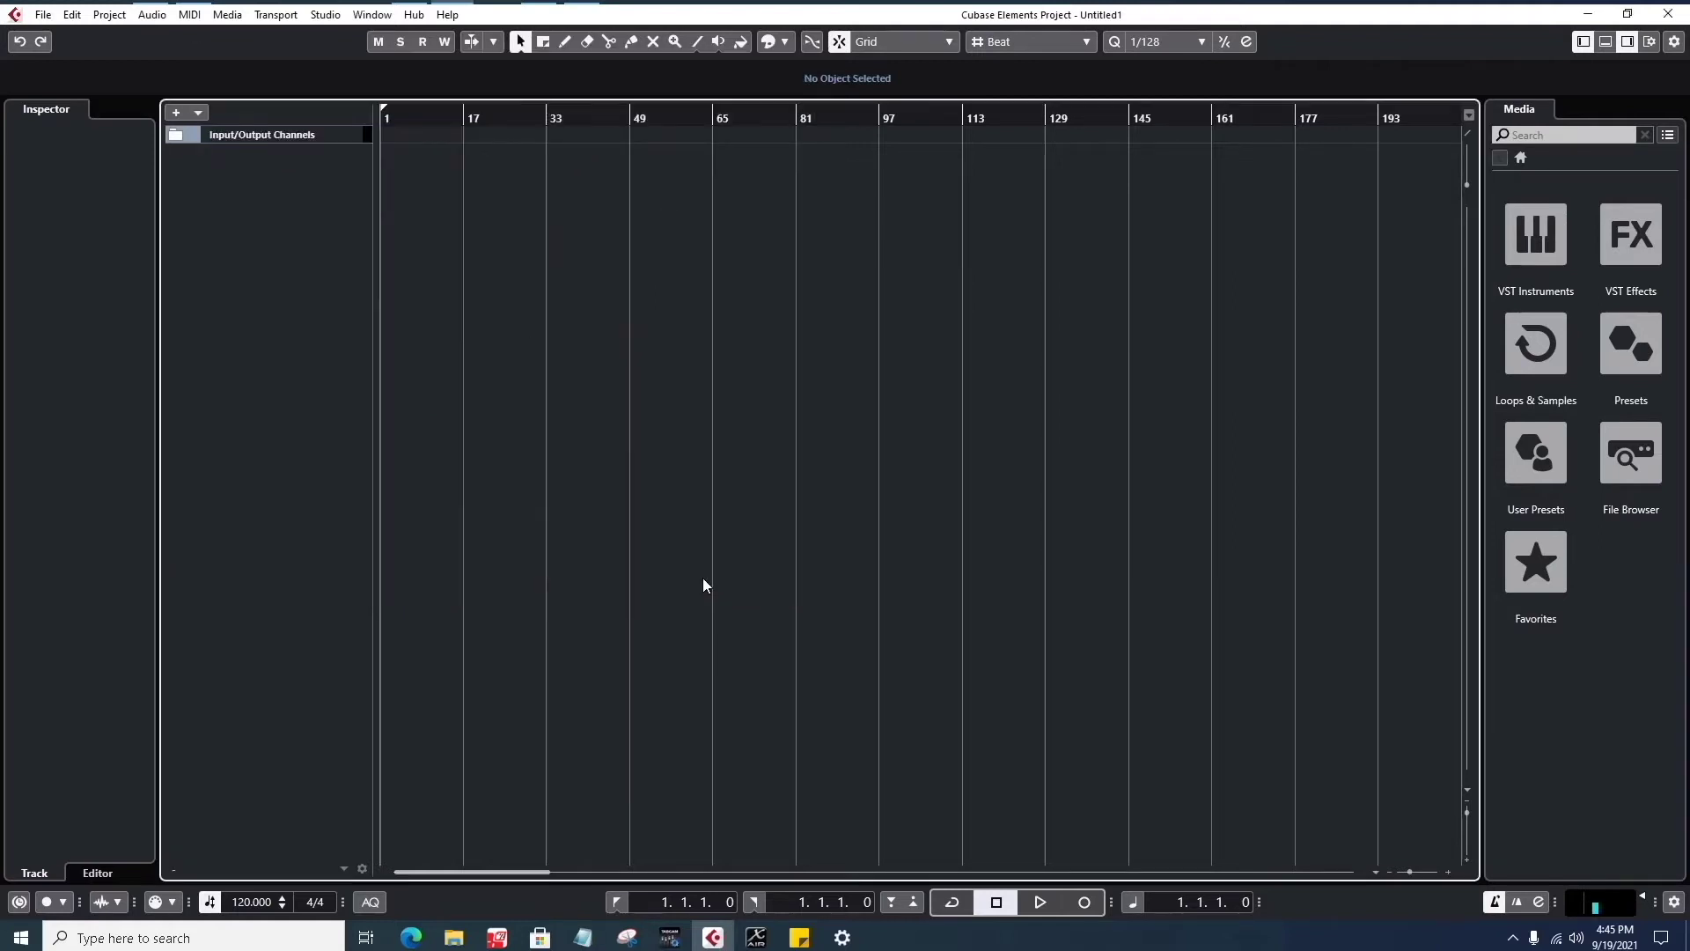
pyautogui.rightClick(290, 186)
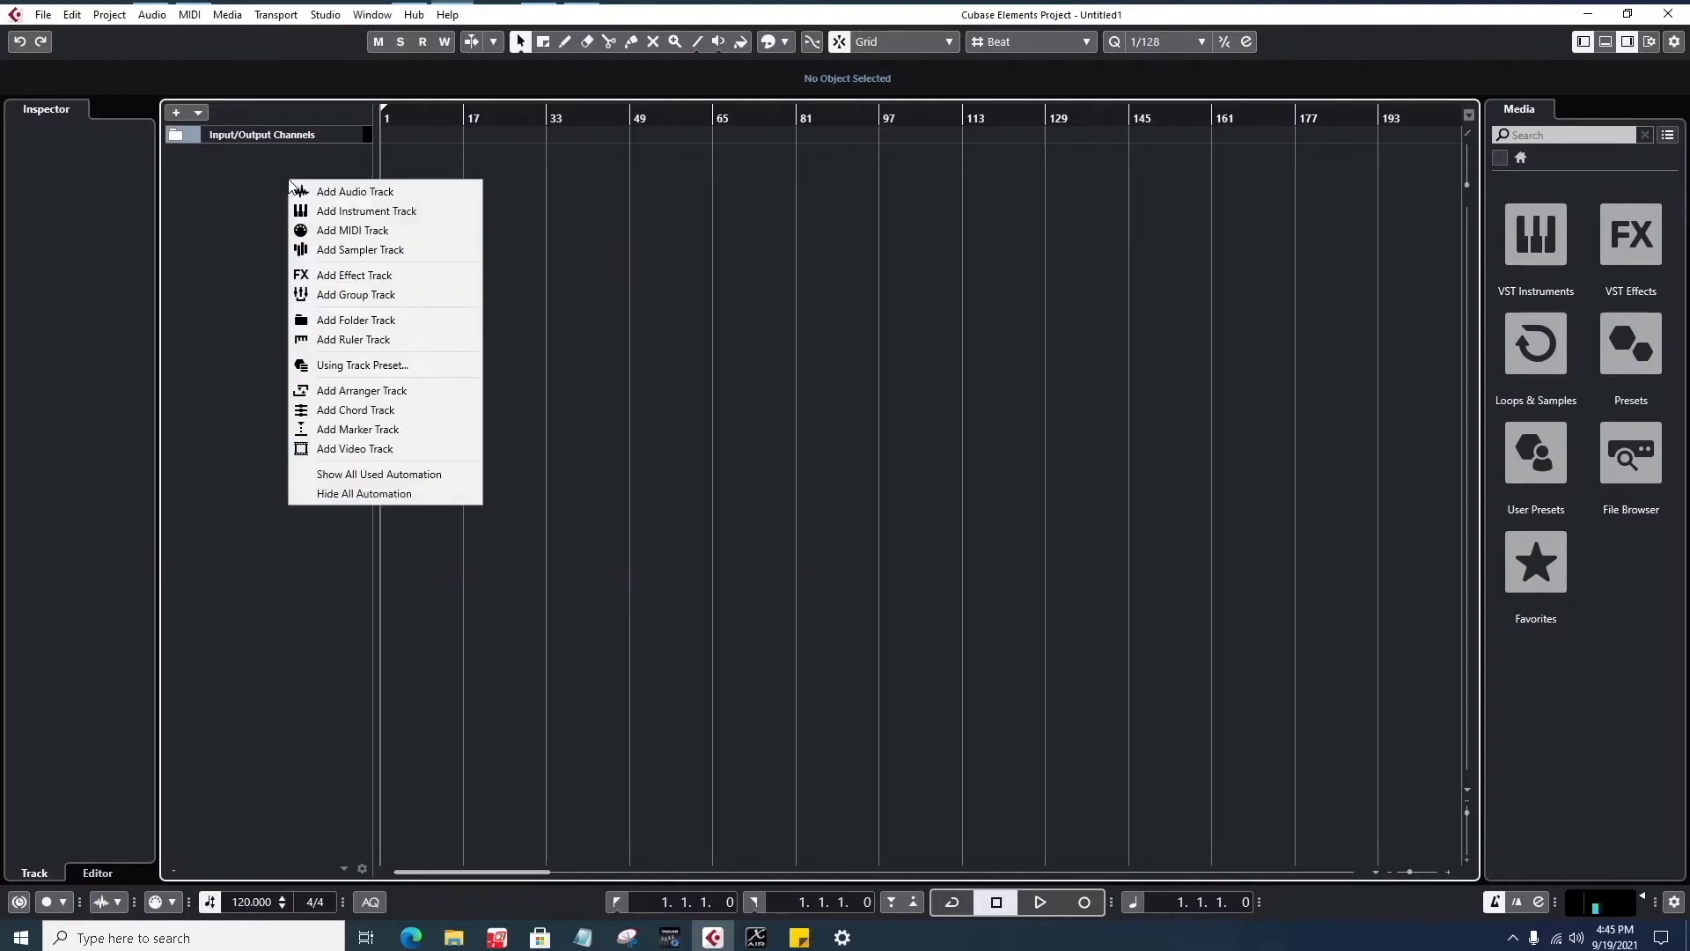
pyautogui.click(368, 191)
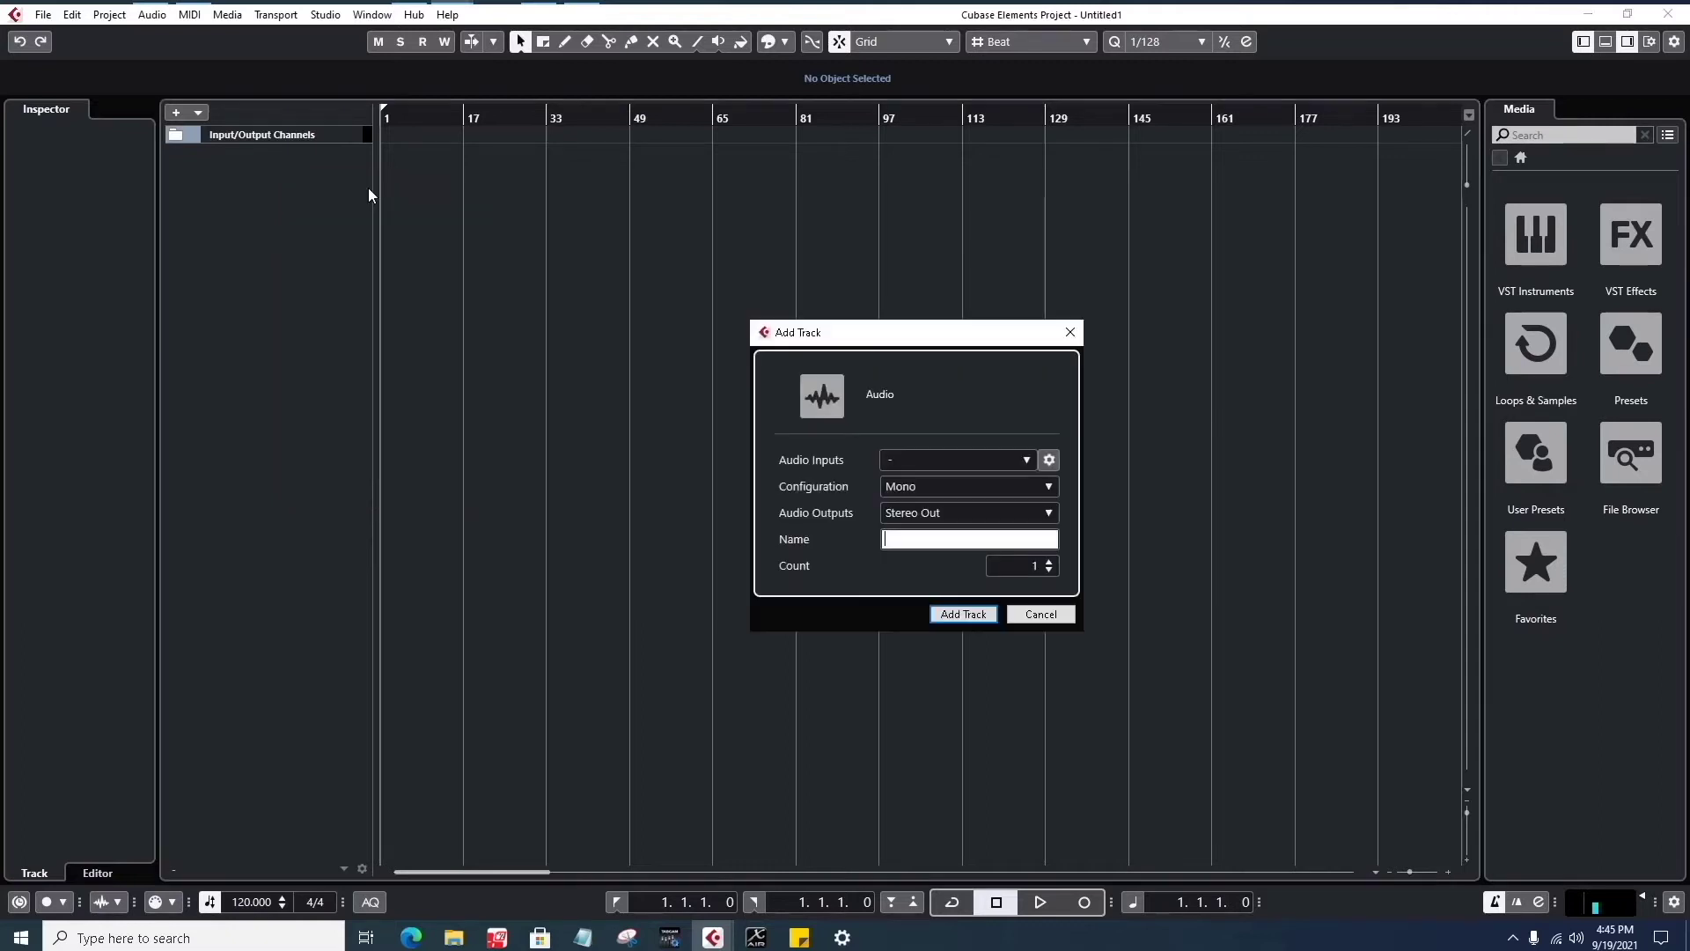
pyautogui.click(976, 462)
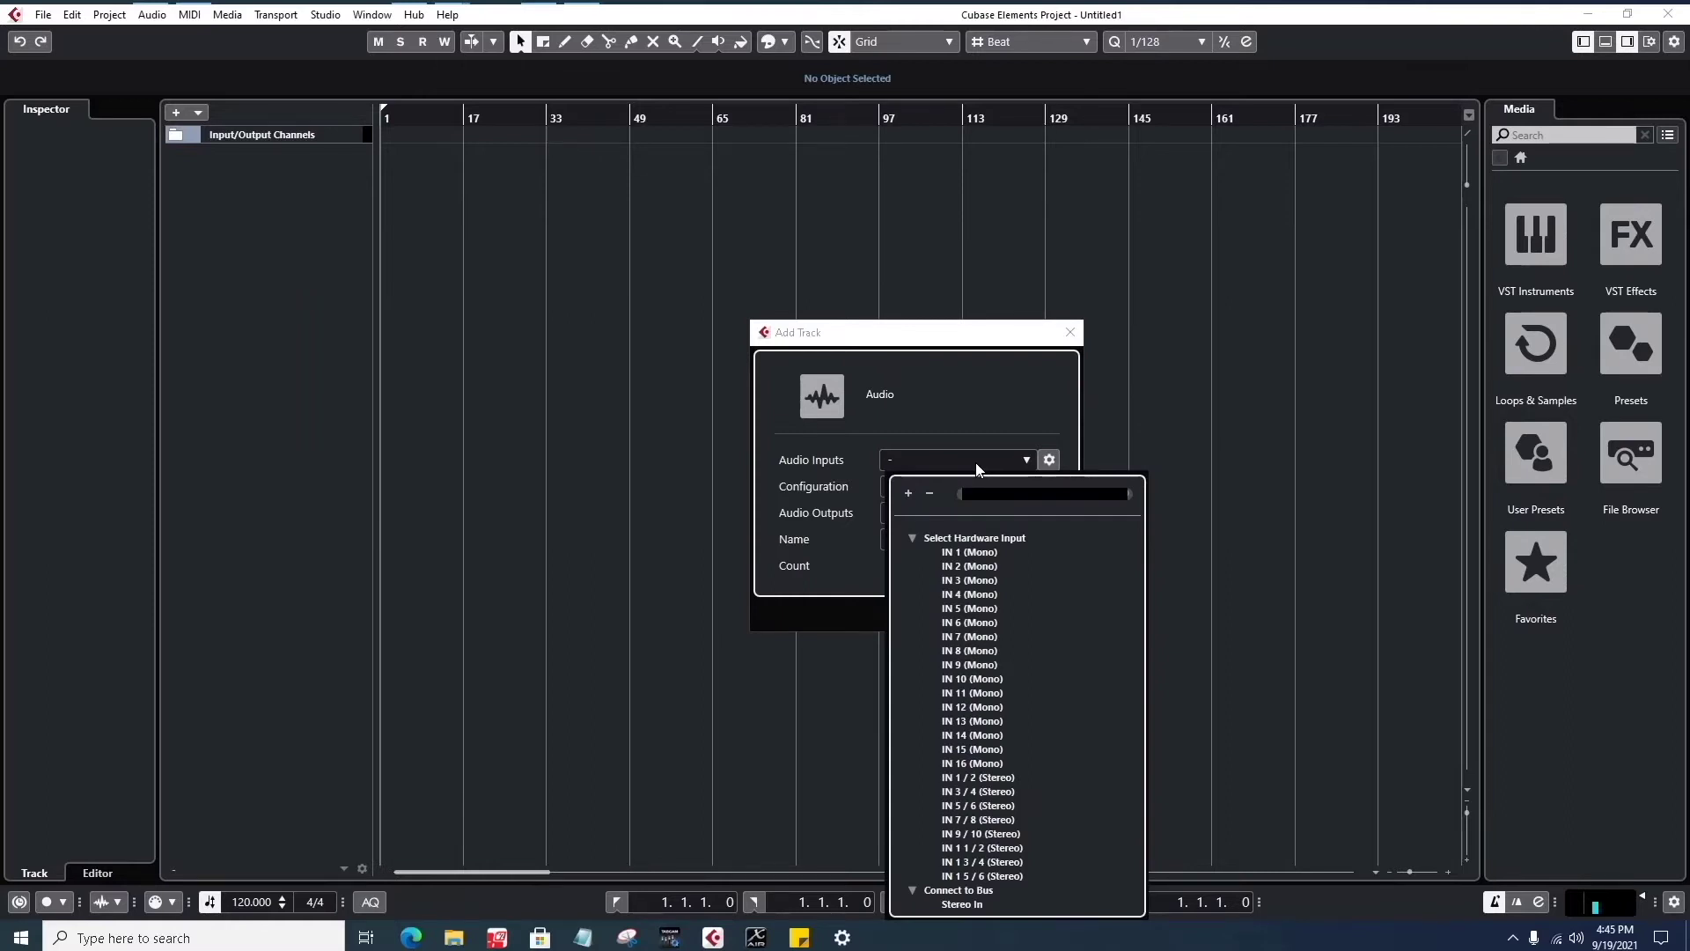
pyautogui.click(968, 552)
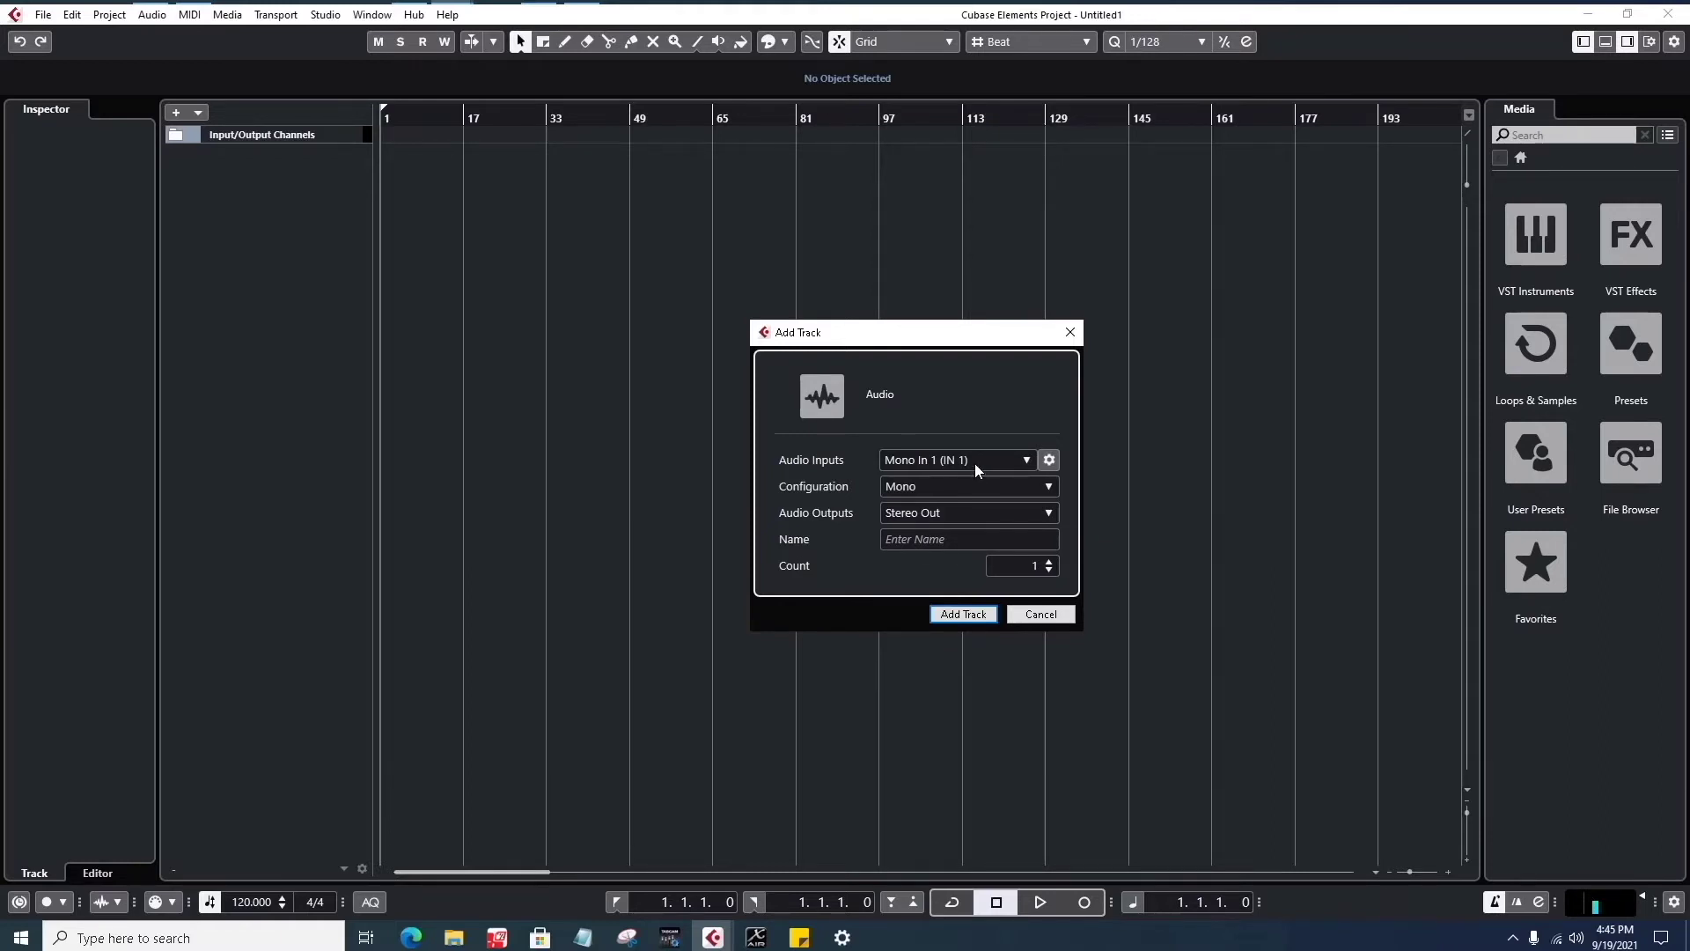
# - Check the Analog 1 channel in the mixer of the TASCAM US-16x08 Settings Panel and return to Cubase
pyautogui.click(670, 937)
pyautogui.click(588, 232)
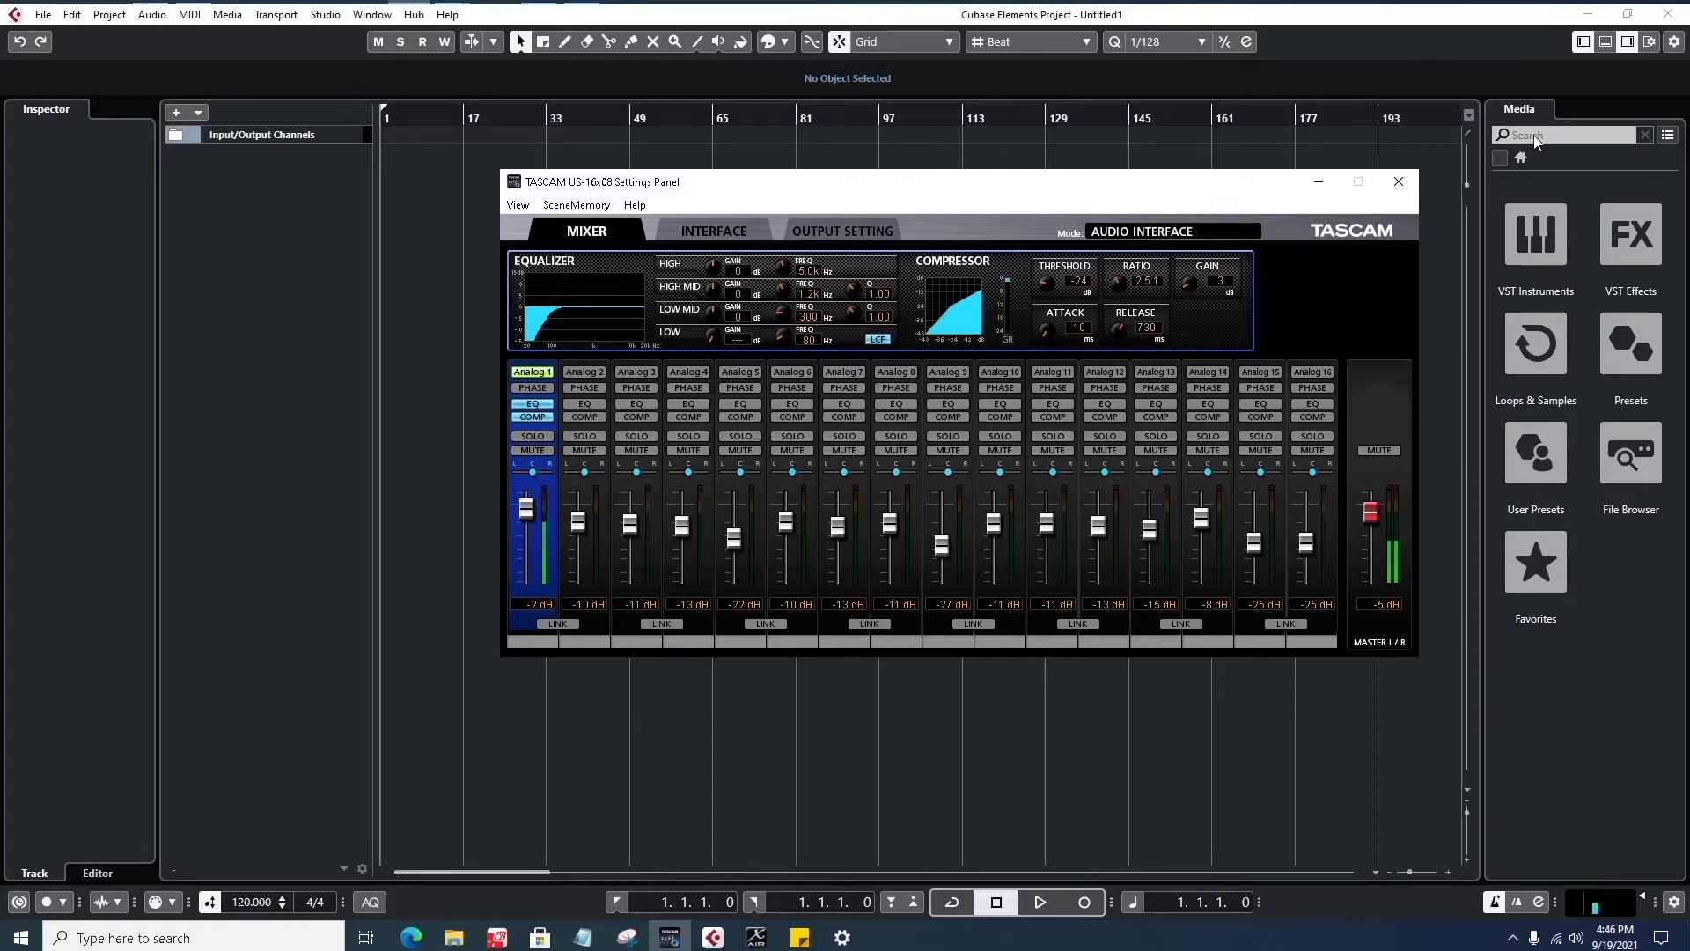
pyautogui.click(1318, 181)
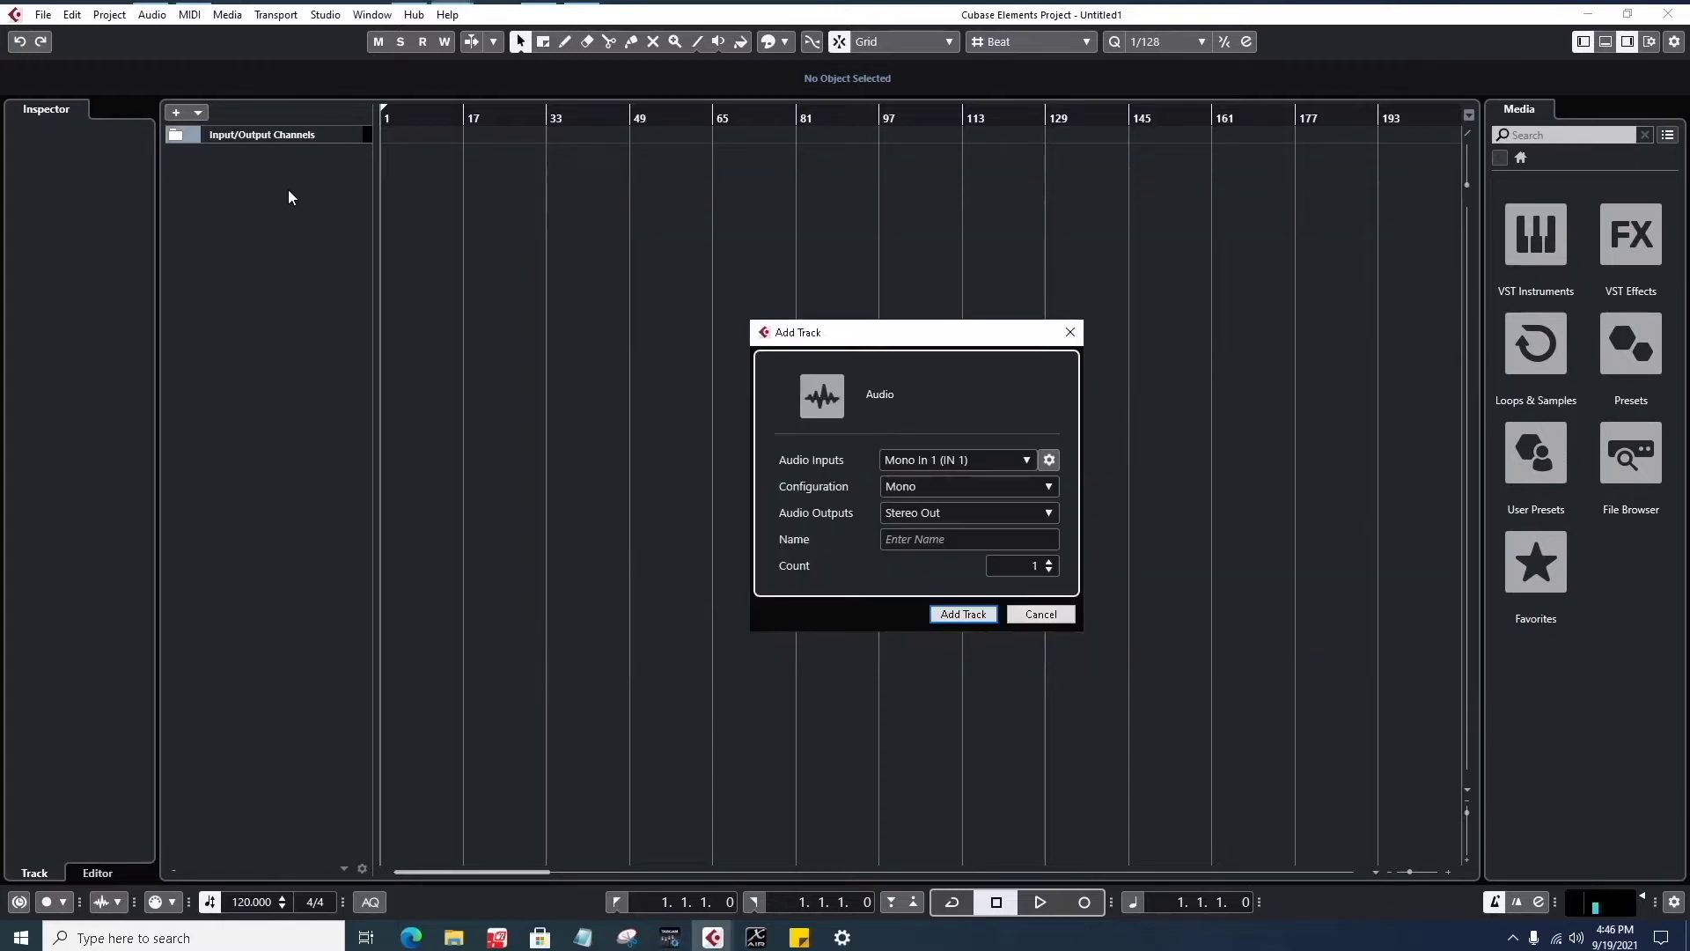
# - Name the track "Vocals test", review the TASCAM panel's output routing and add the track to the project
pyautogui.click(933, 539)
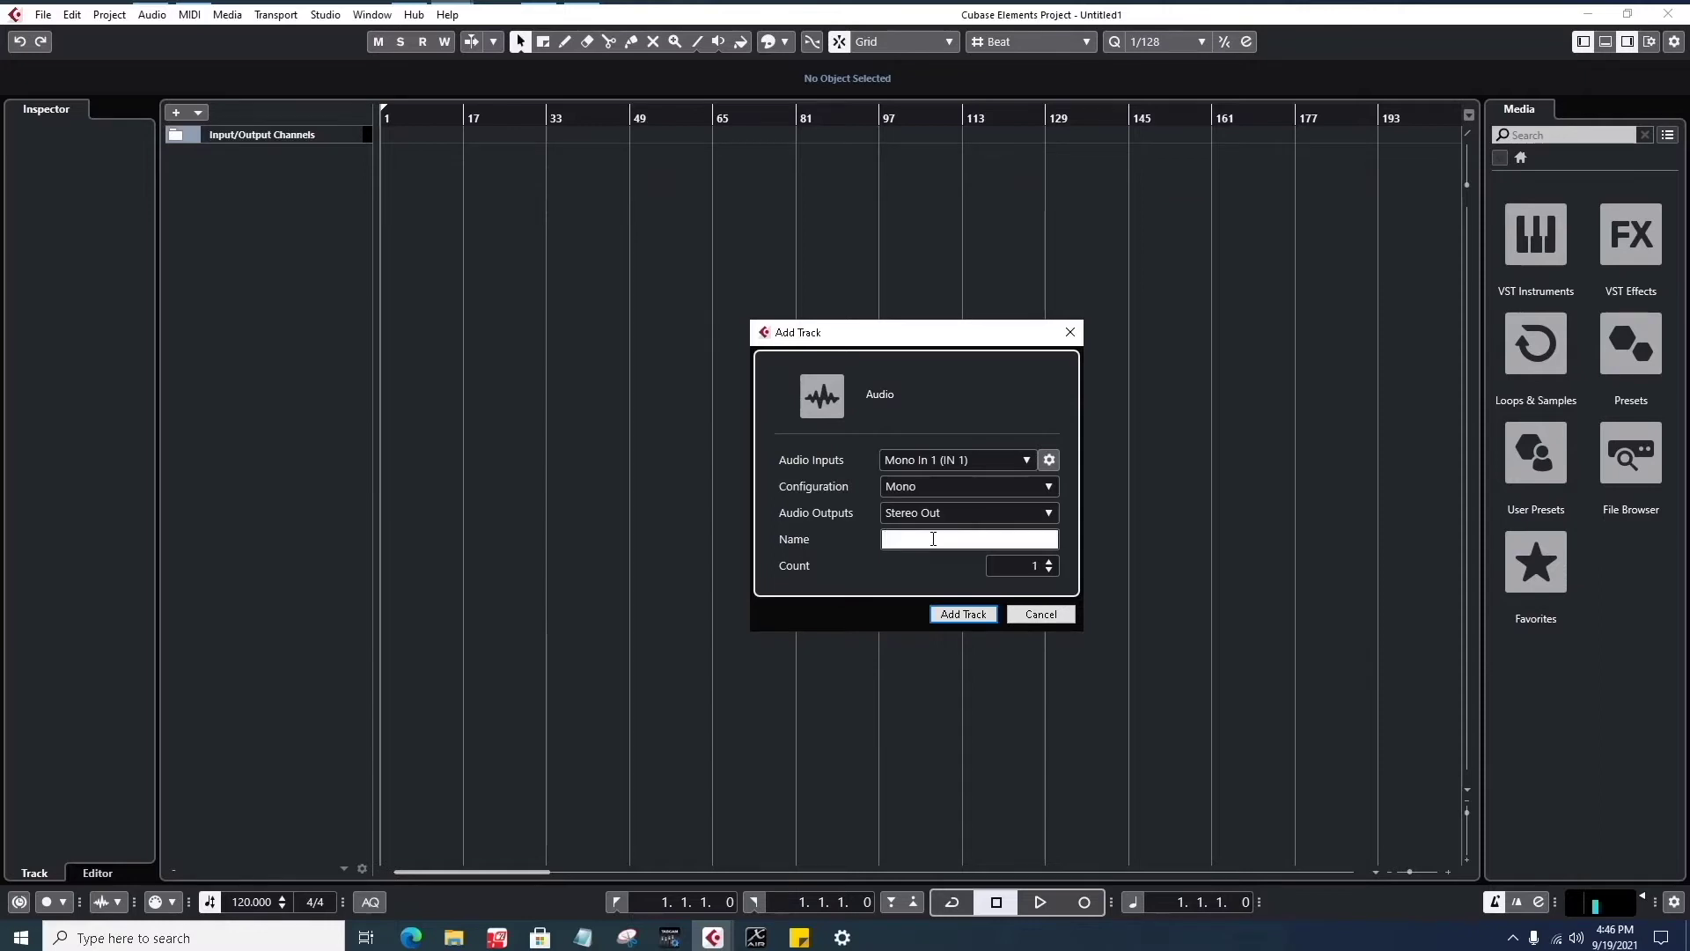
pyautogui.write('Vocals test')
pyautogui.click(674, 938)
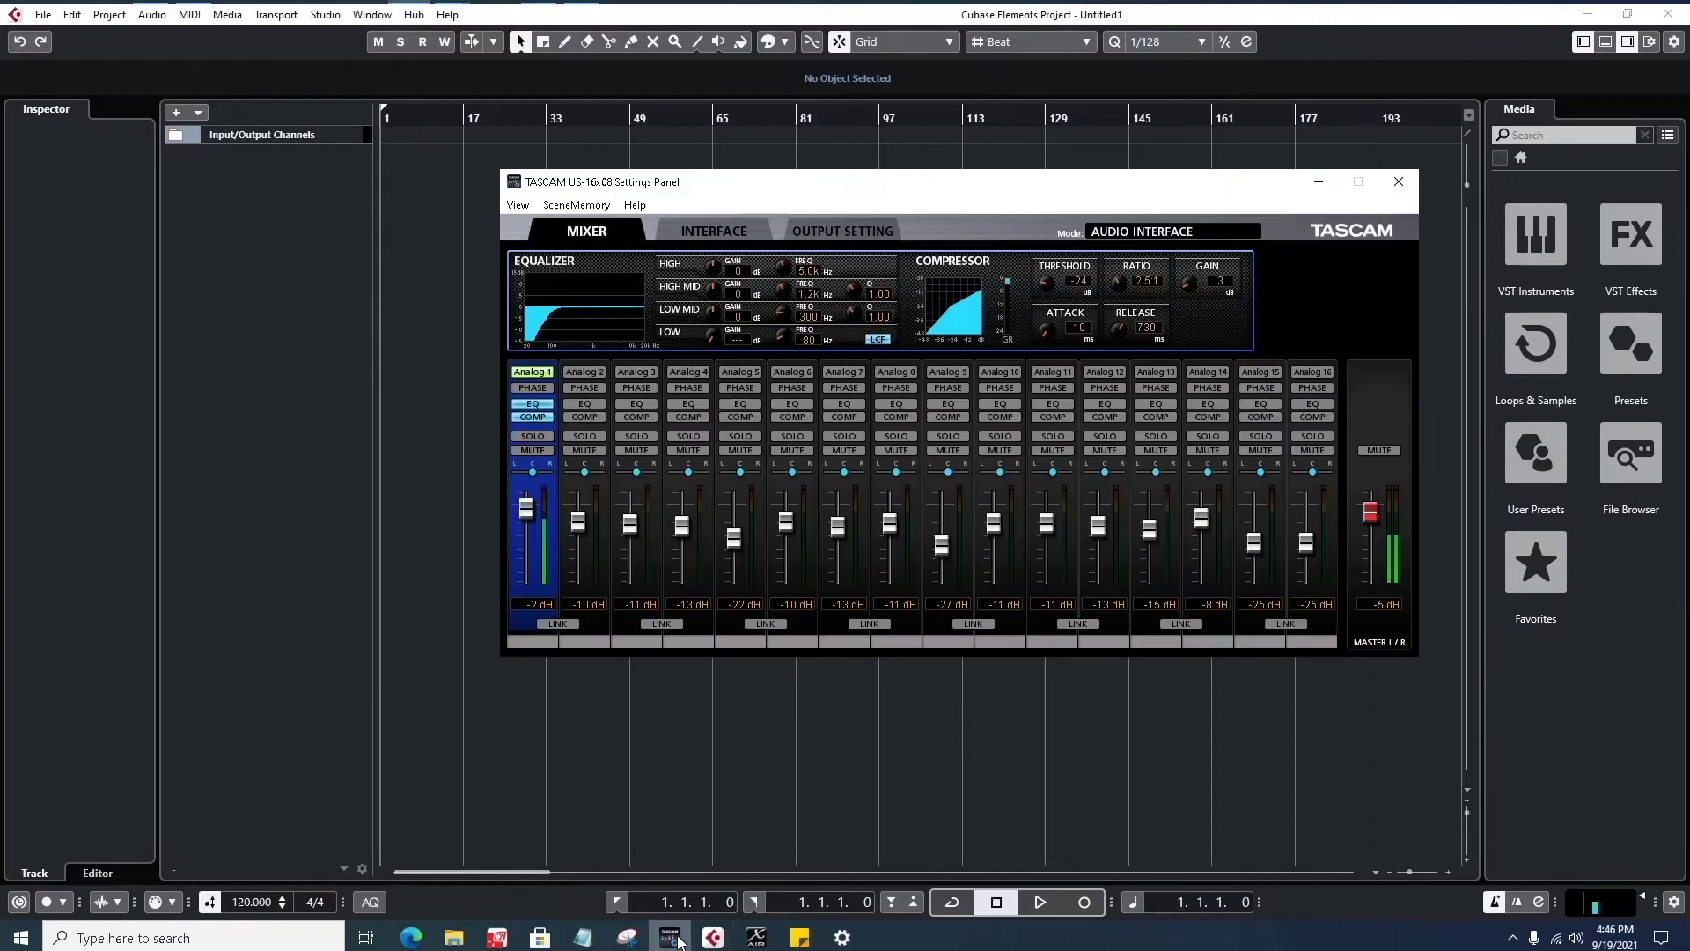
pyautogui.click(860, 238)
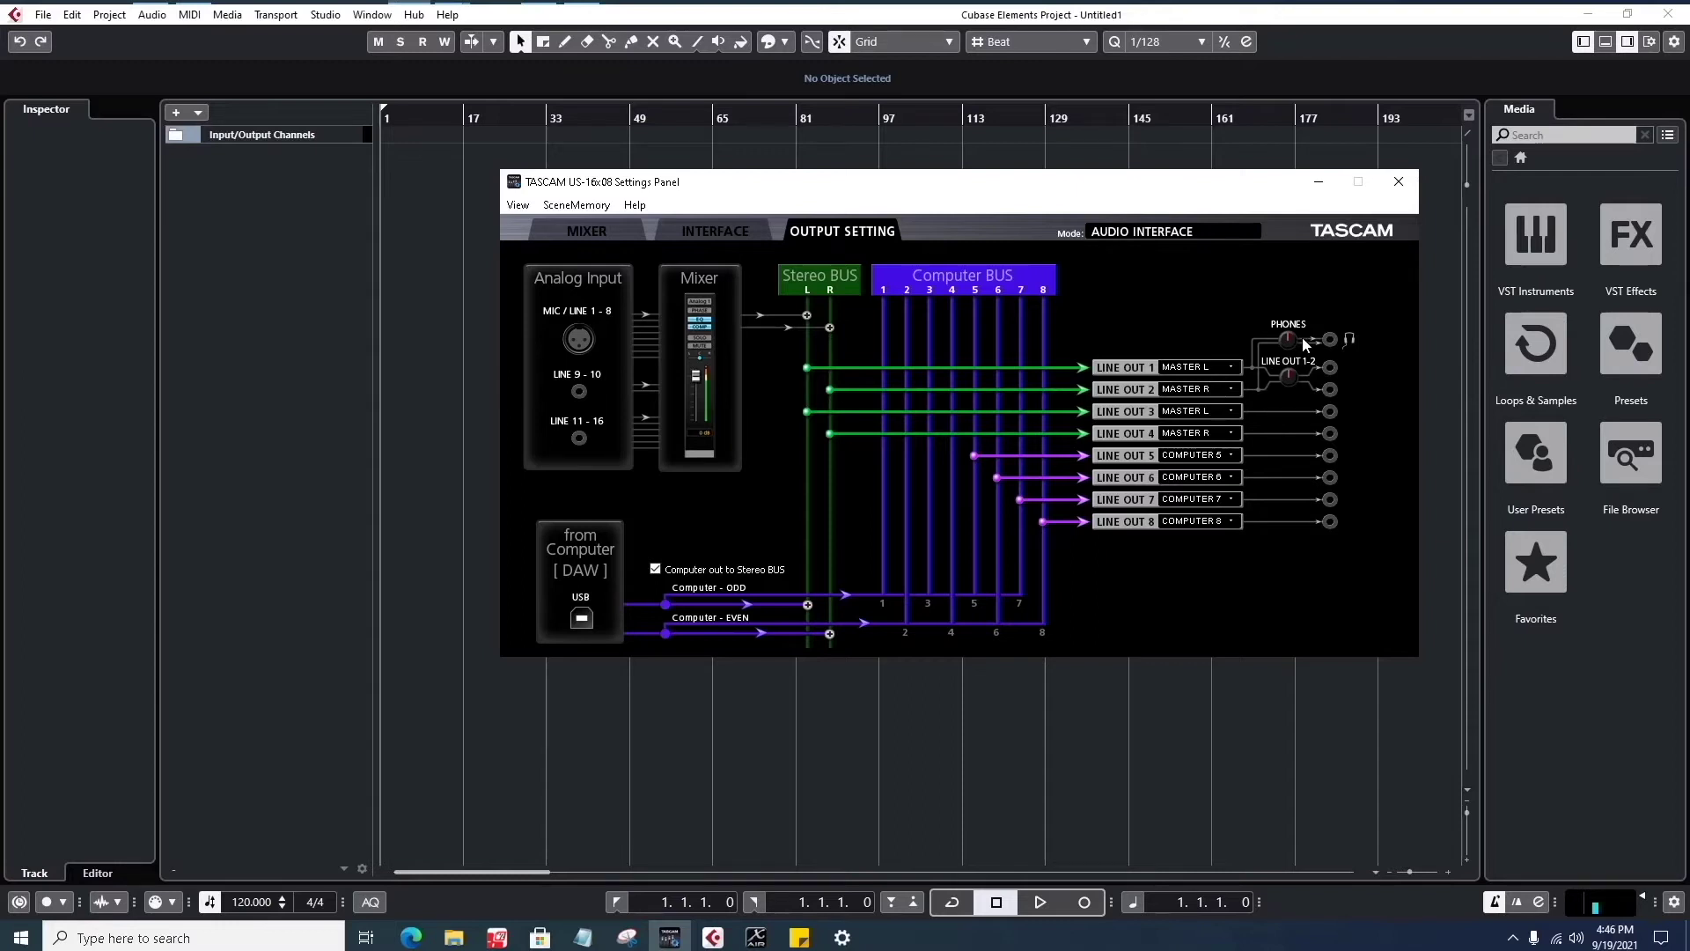
pyautogui.click(1319, 182)
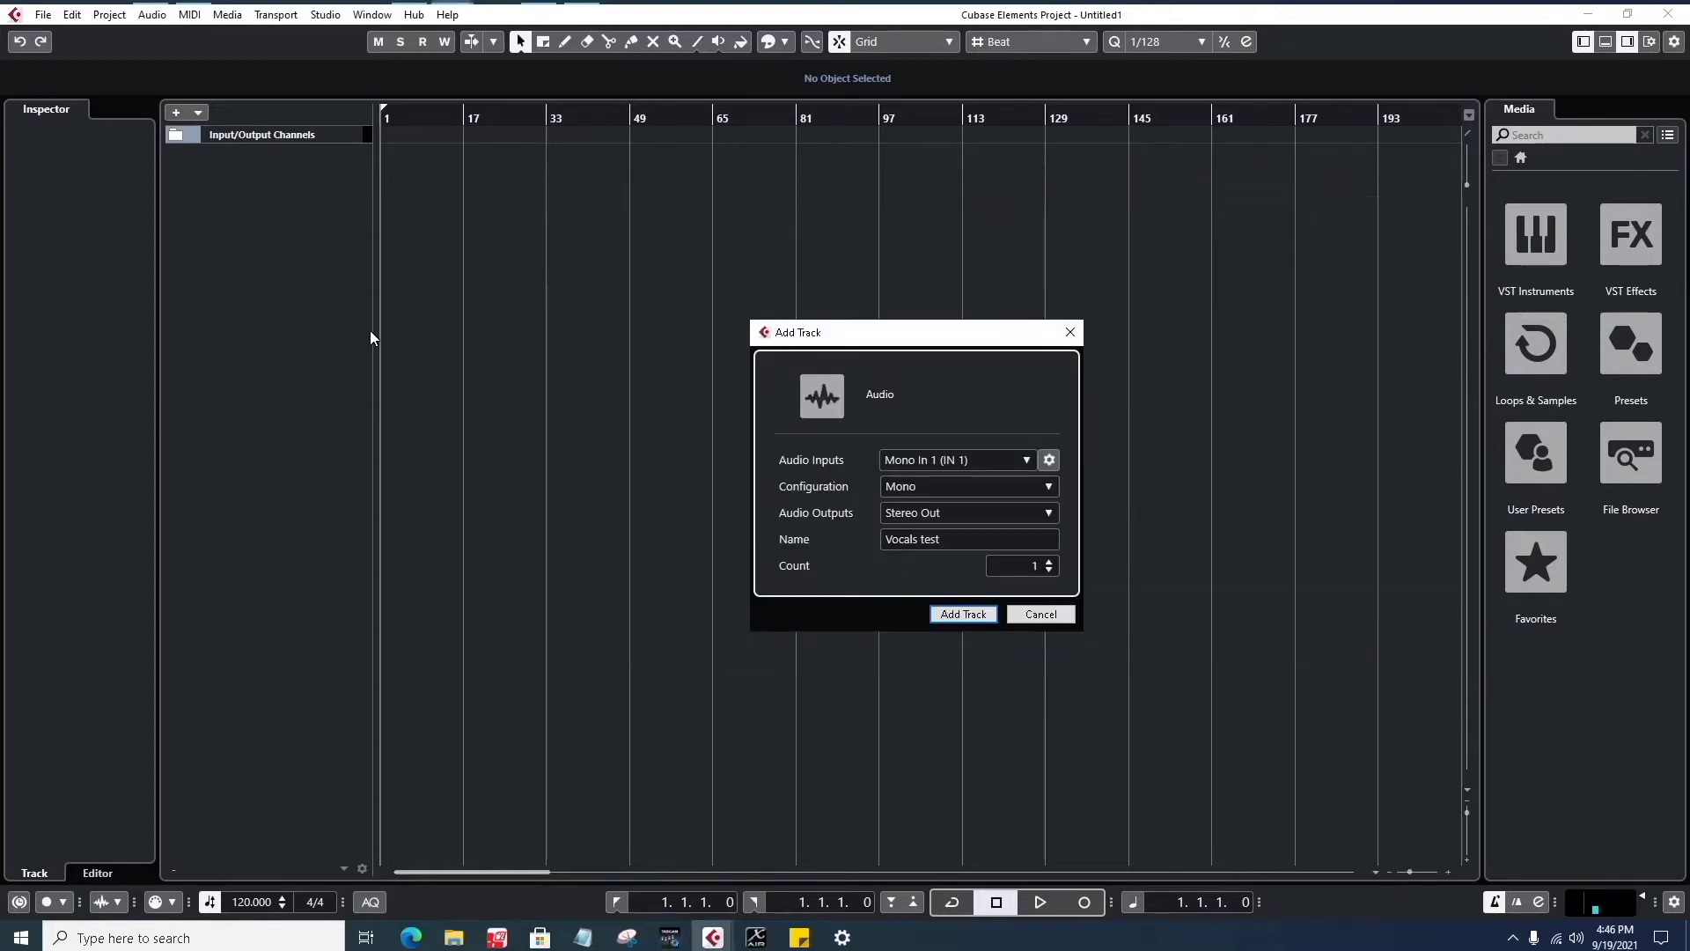
pyautogui.click(977, 614)
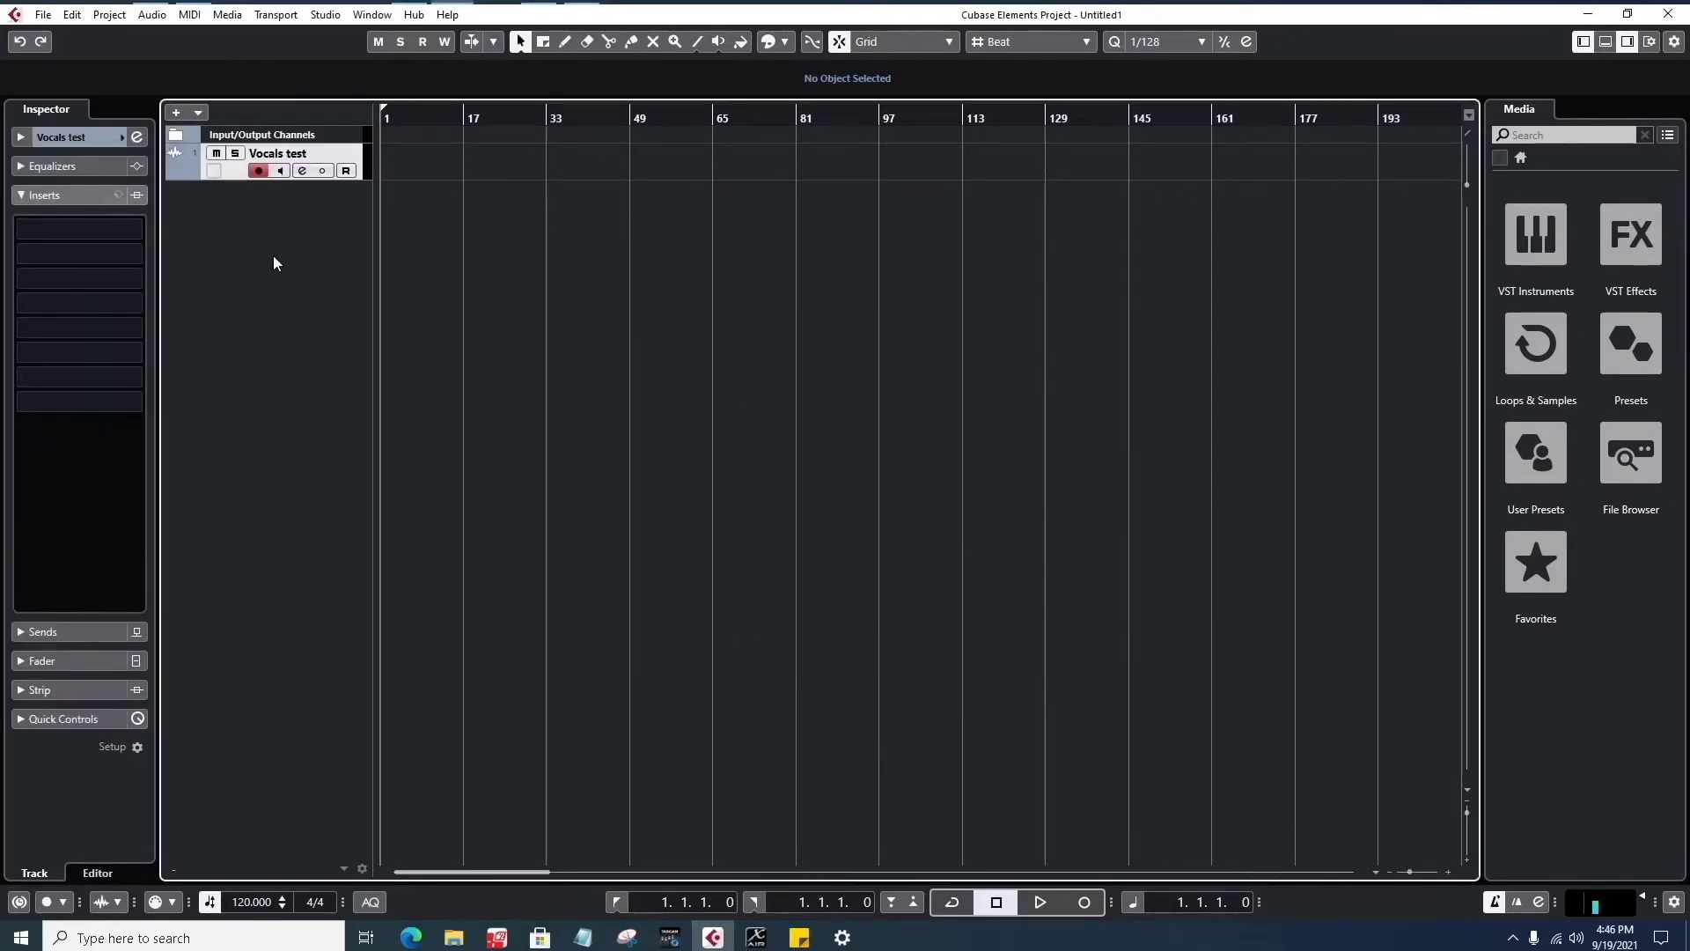
# - Add a mono audio track named "Guitar" with hardware input IN 2 below the vocals track
pyautogui.rightClick(276, 193)
pyautogui.click(331, 210)
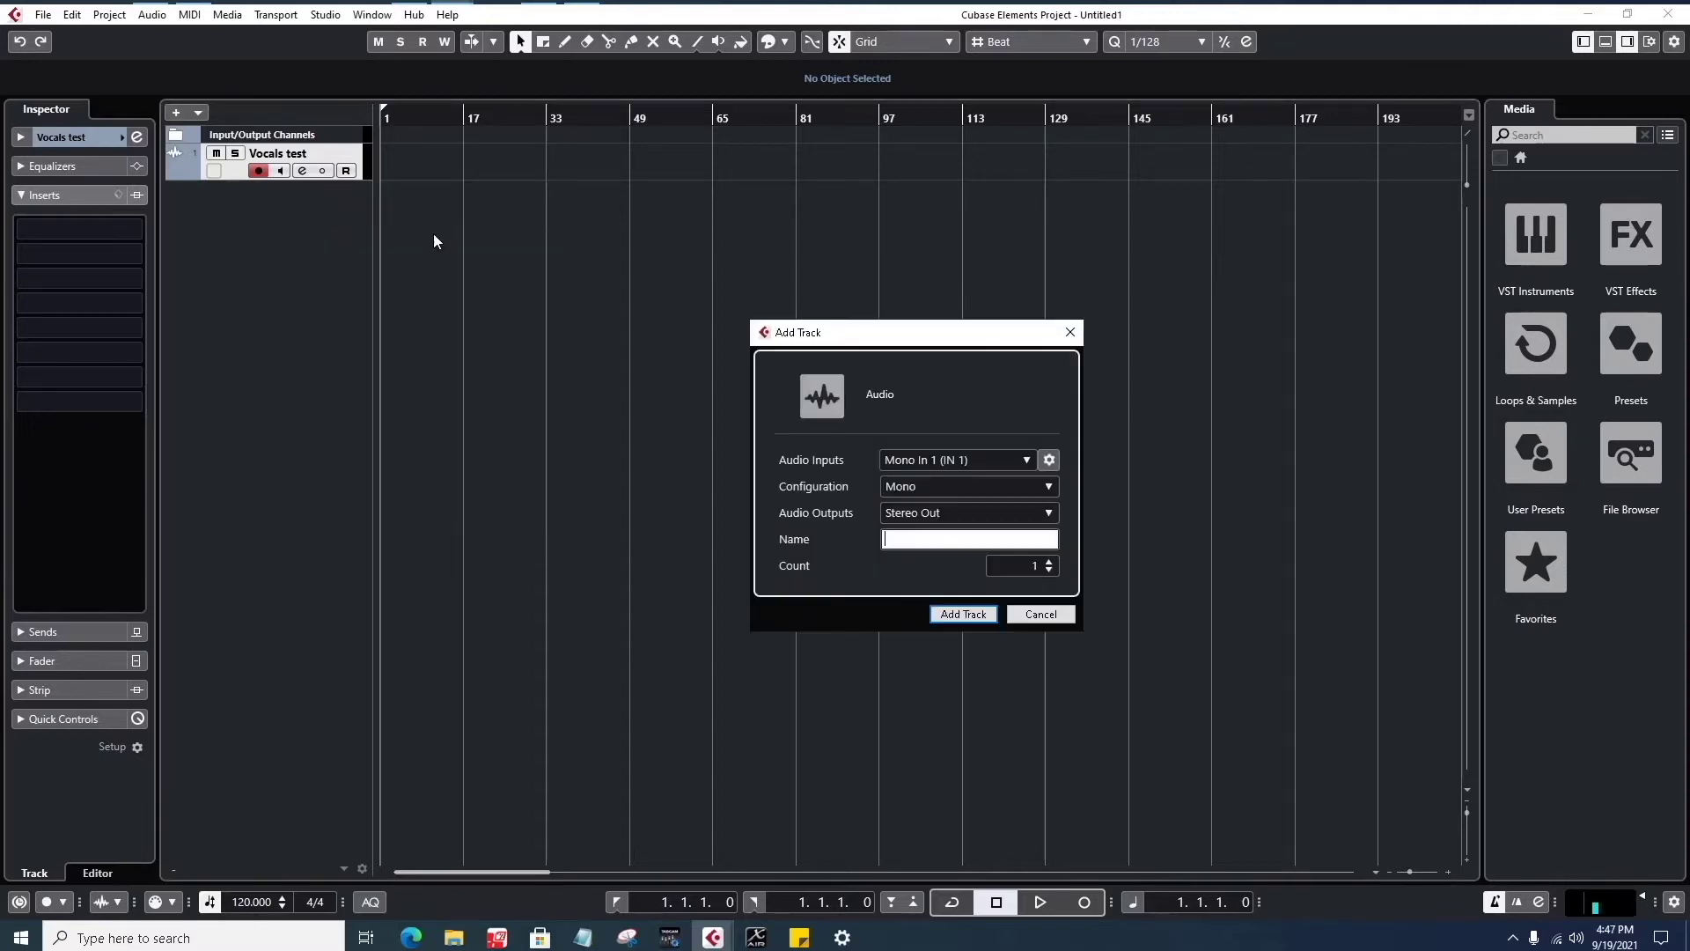
pyautogui.click(1021, 460)
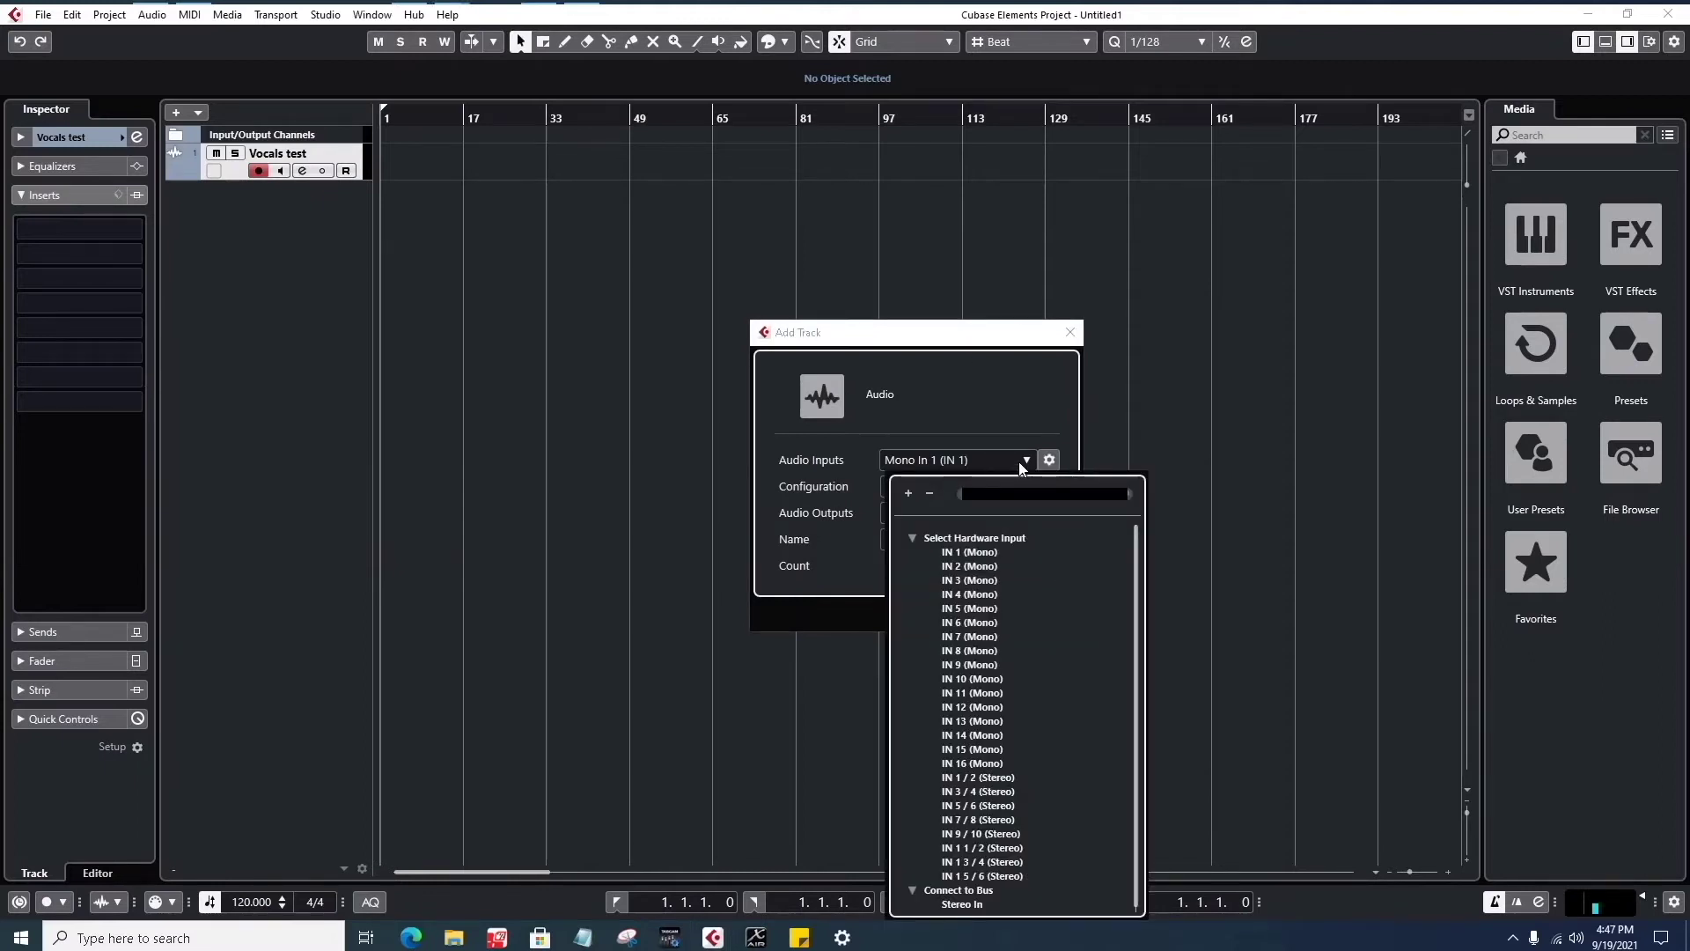
pyautogui.click(989, 565)
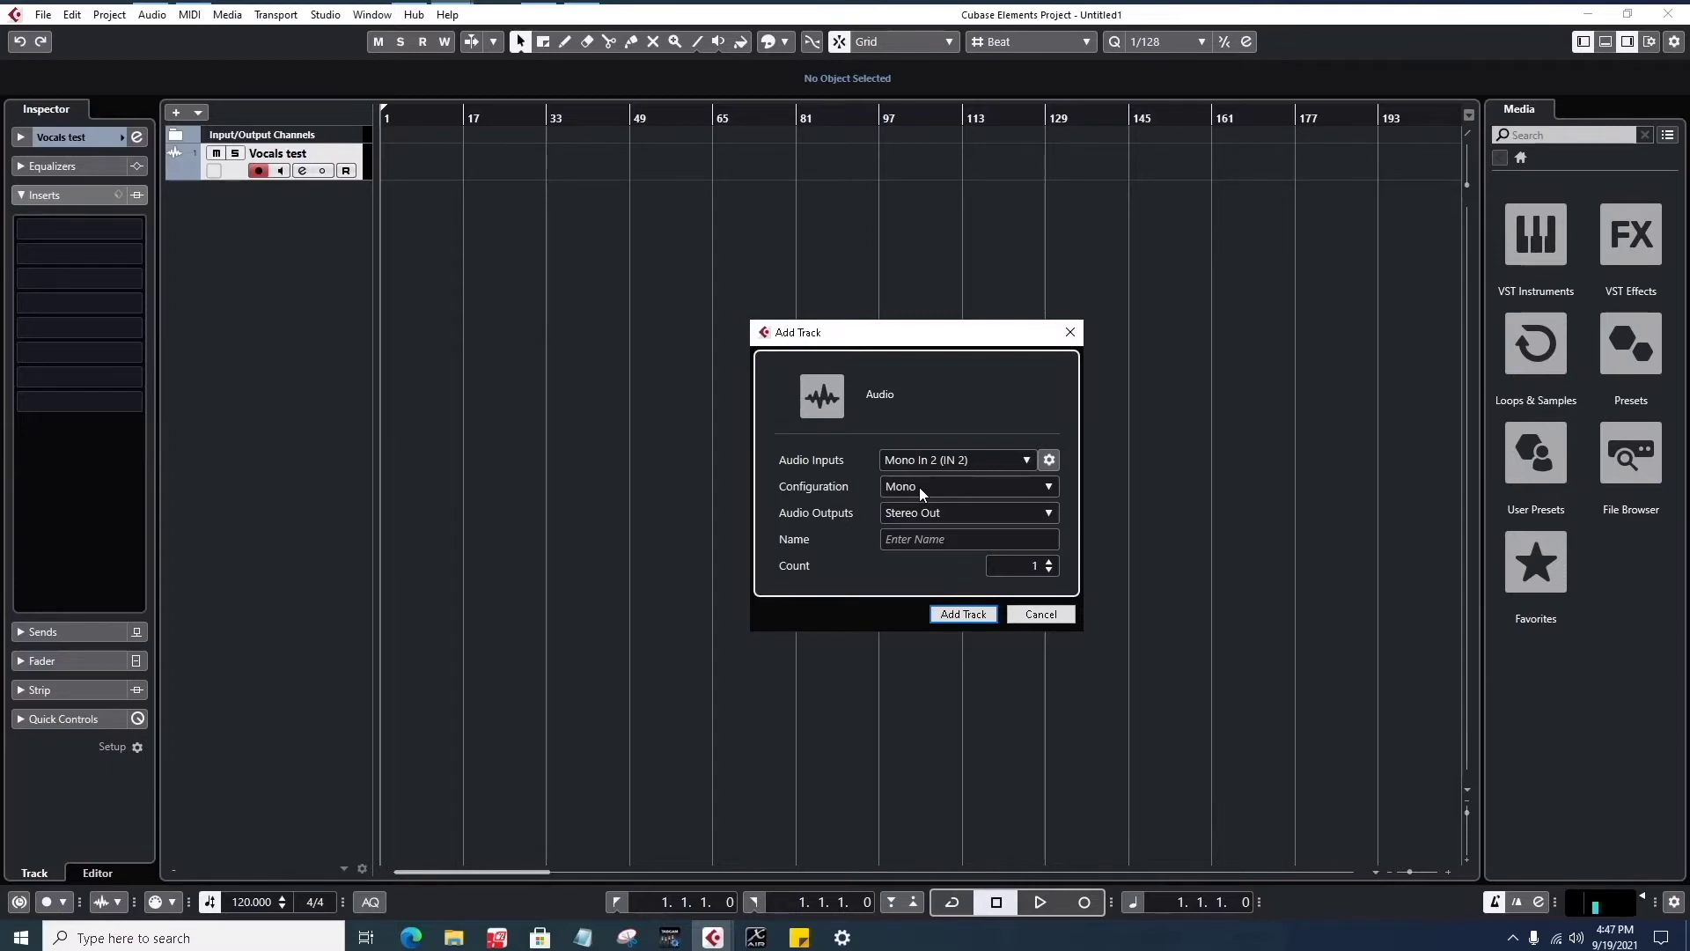
pyautogui.click(930, 540)
pyautogui.write('Guitar')
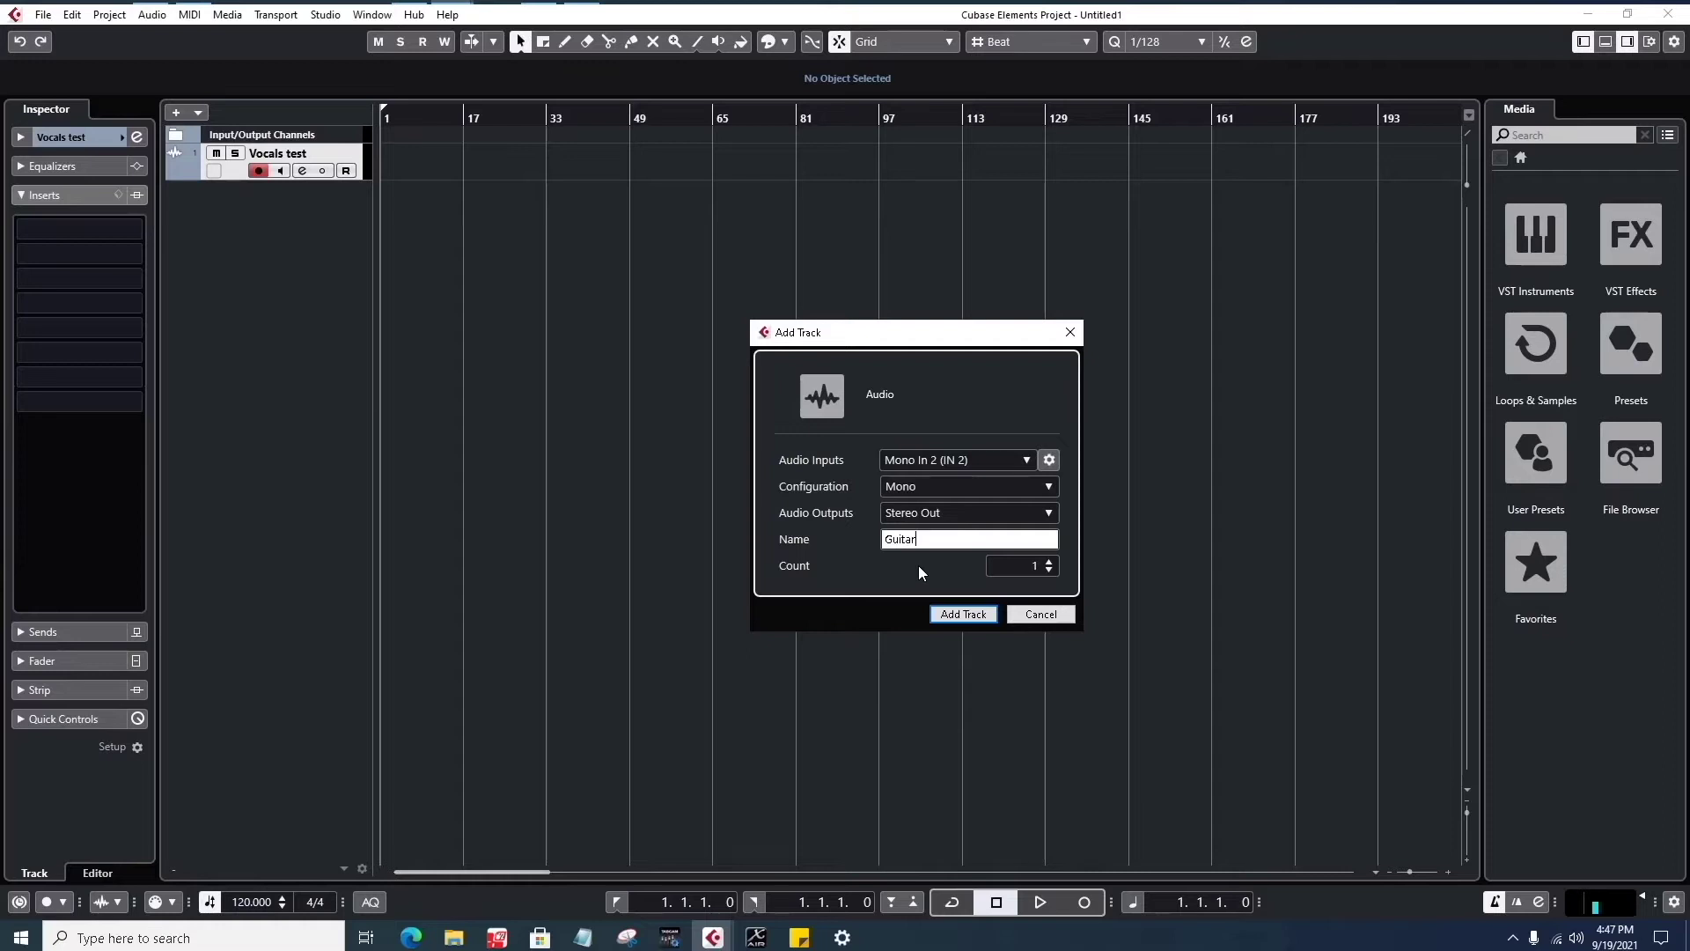
pyautogui.click(968, 616)
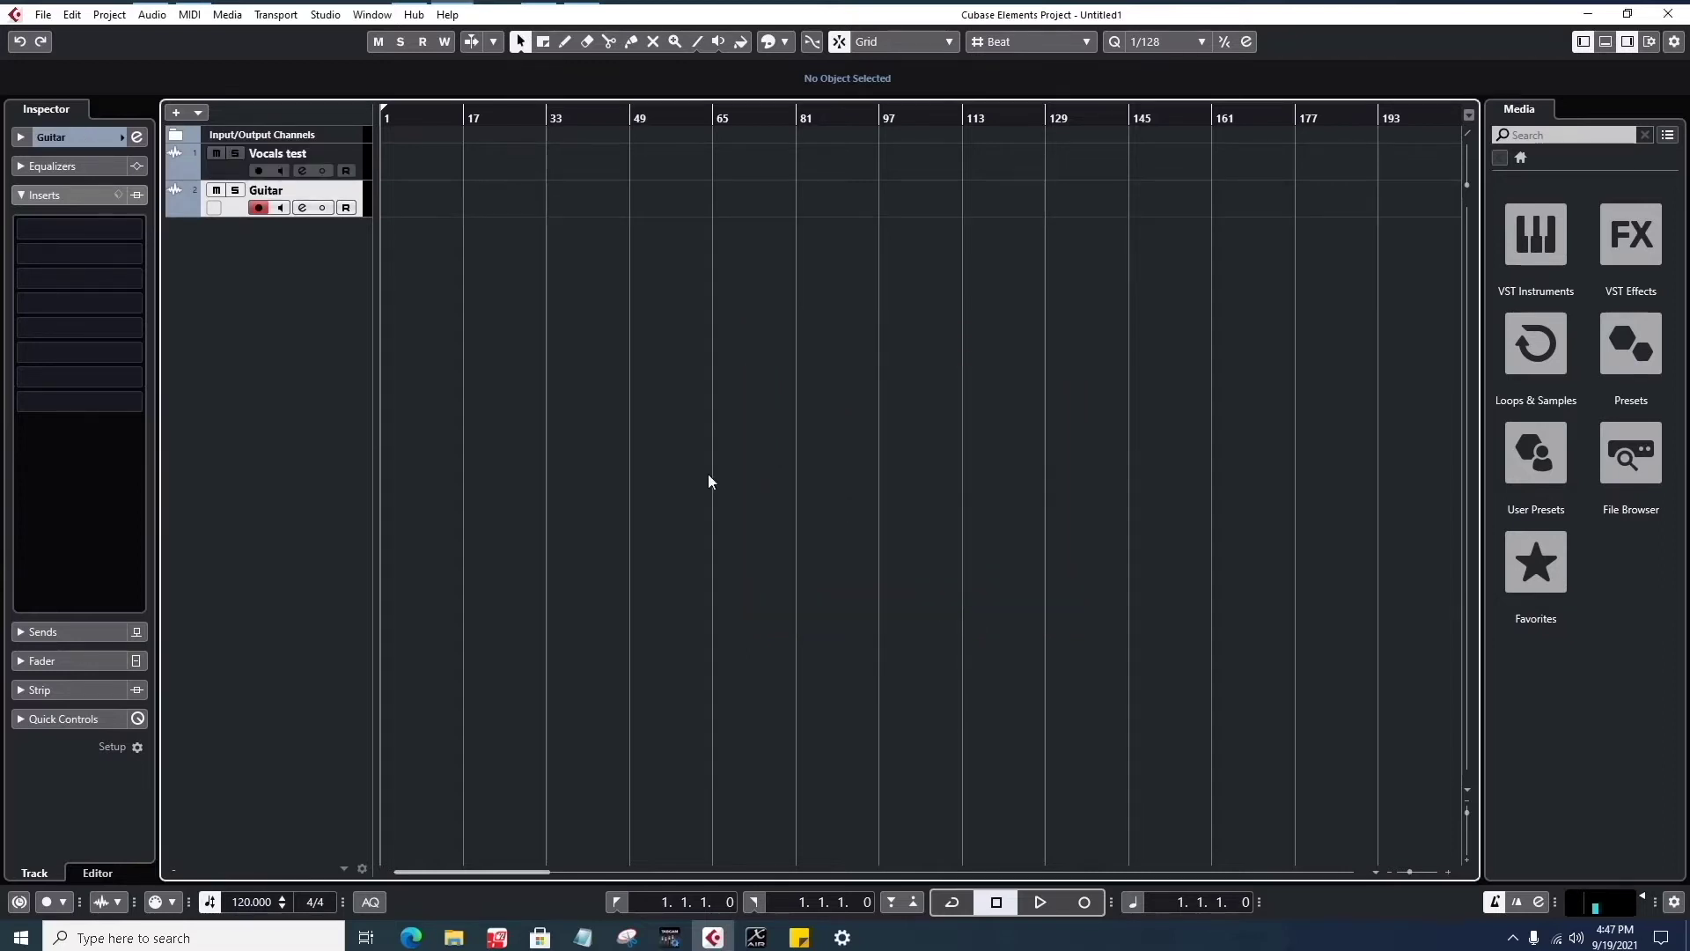
# - Add a mono audio track named "Bass" with hardware input IN 3 below the guitar track
pyautogui.rightClick(291, 236)
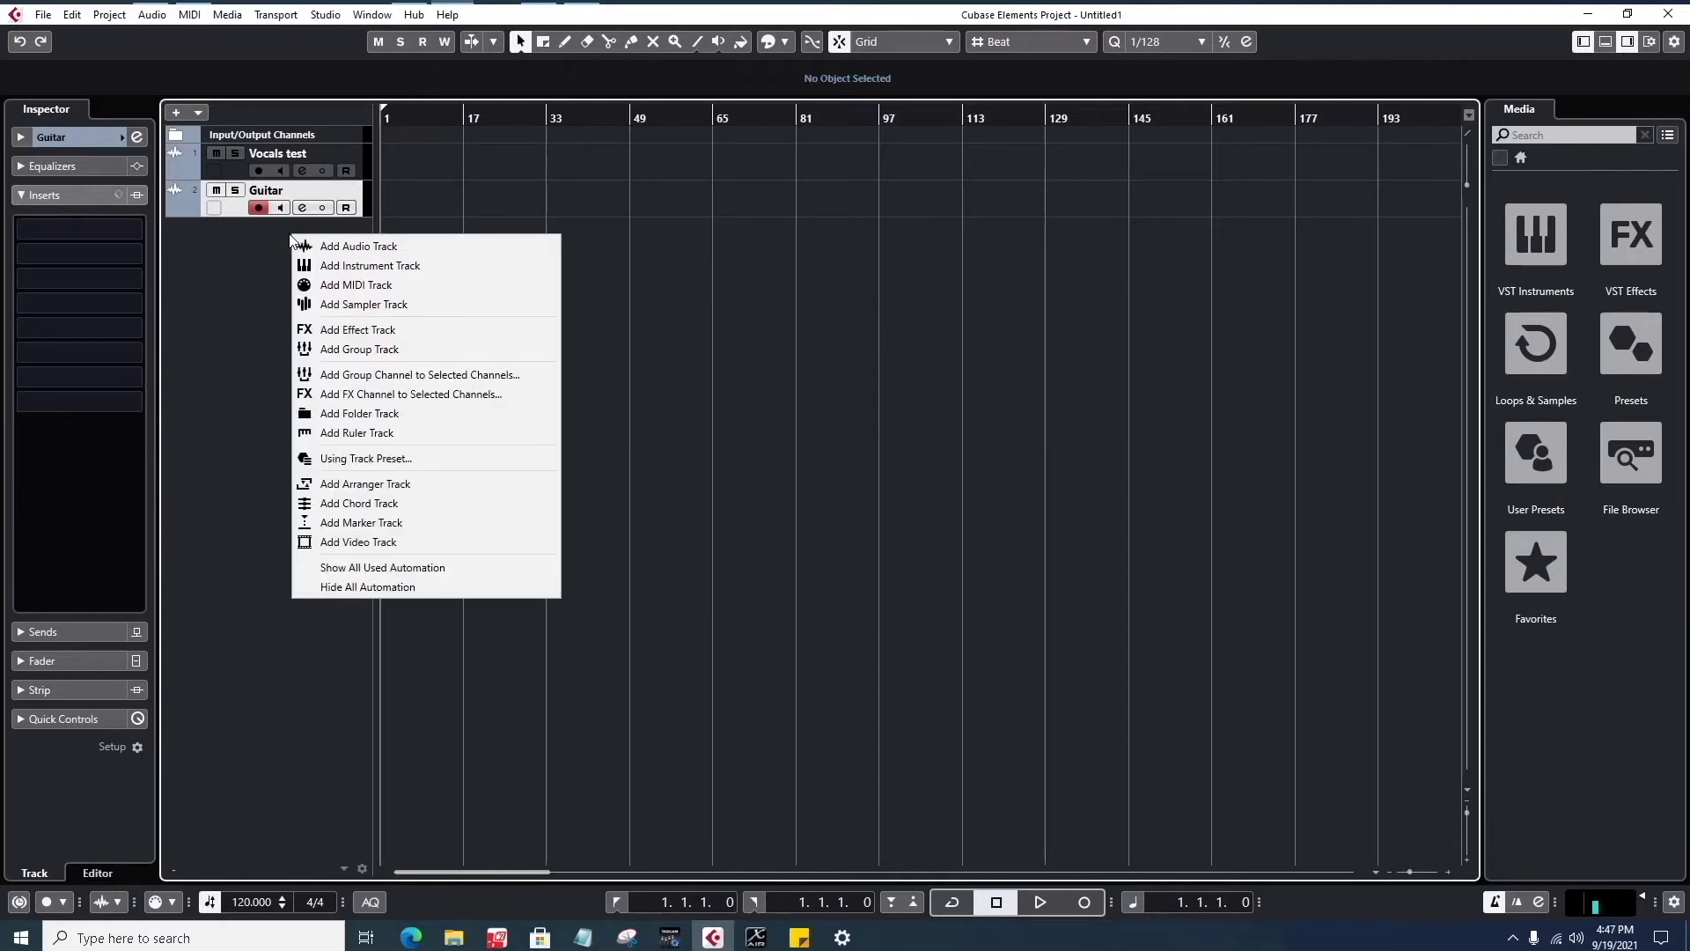
pyautogui.click(377, 244)
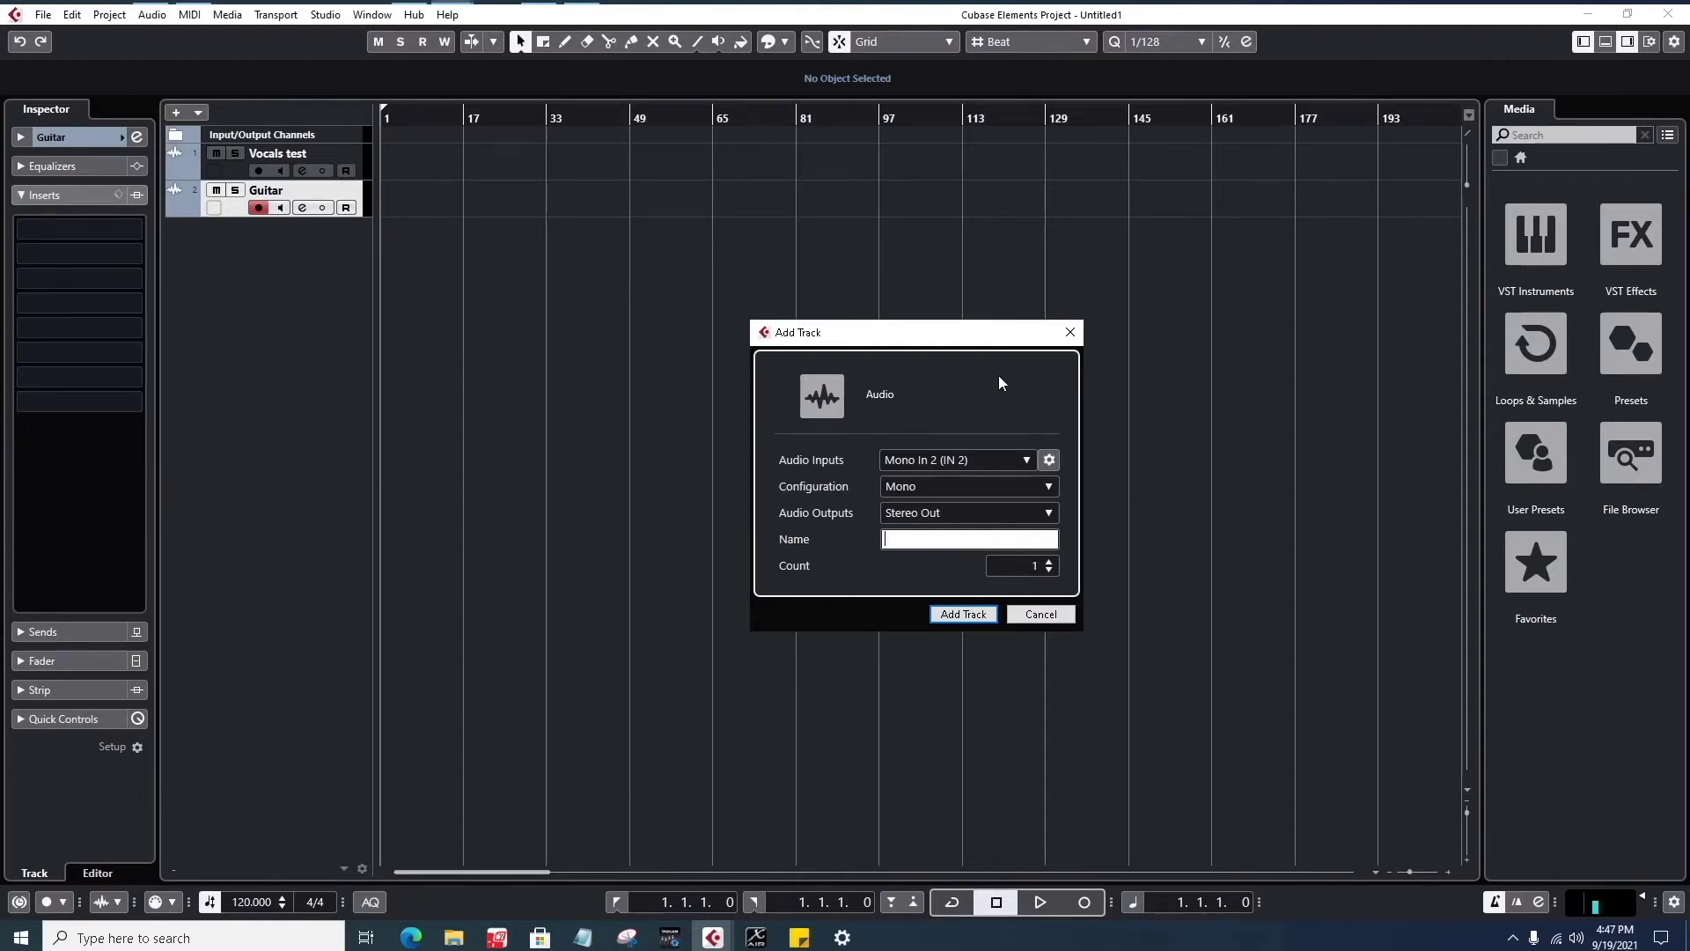
pyautogui.write('Bass')
pyautogui.click(966, 467)
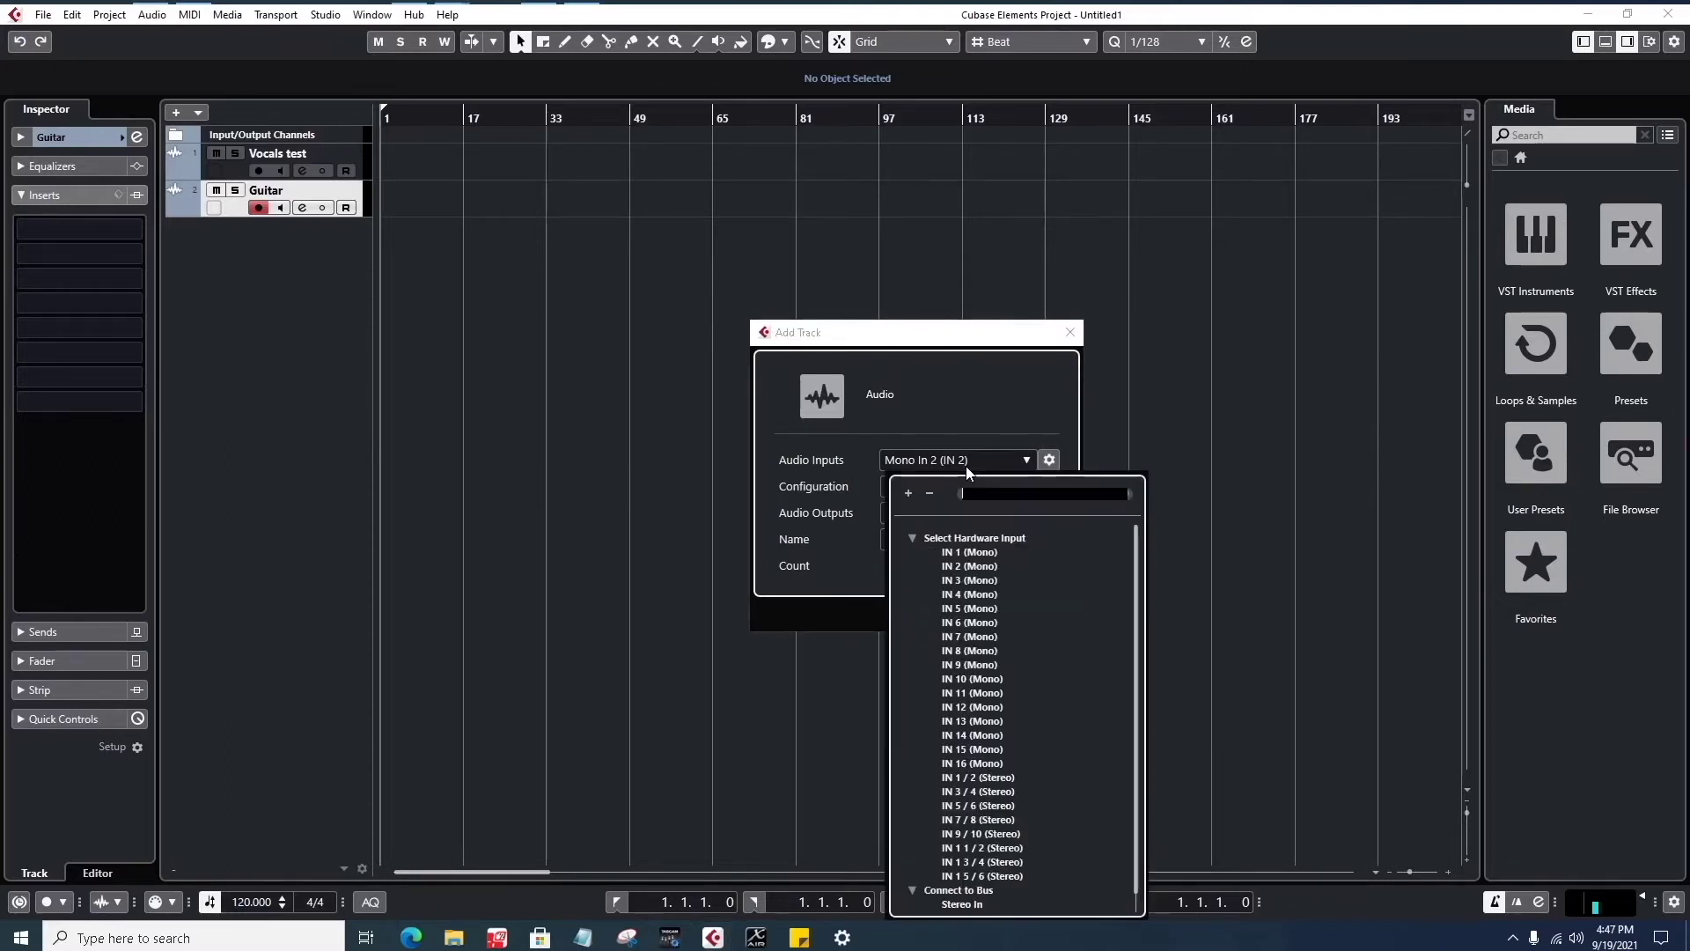
pyautogui.click(971, 579)
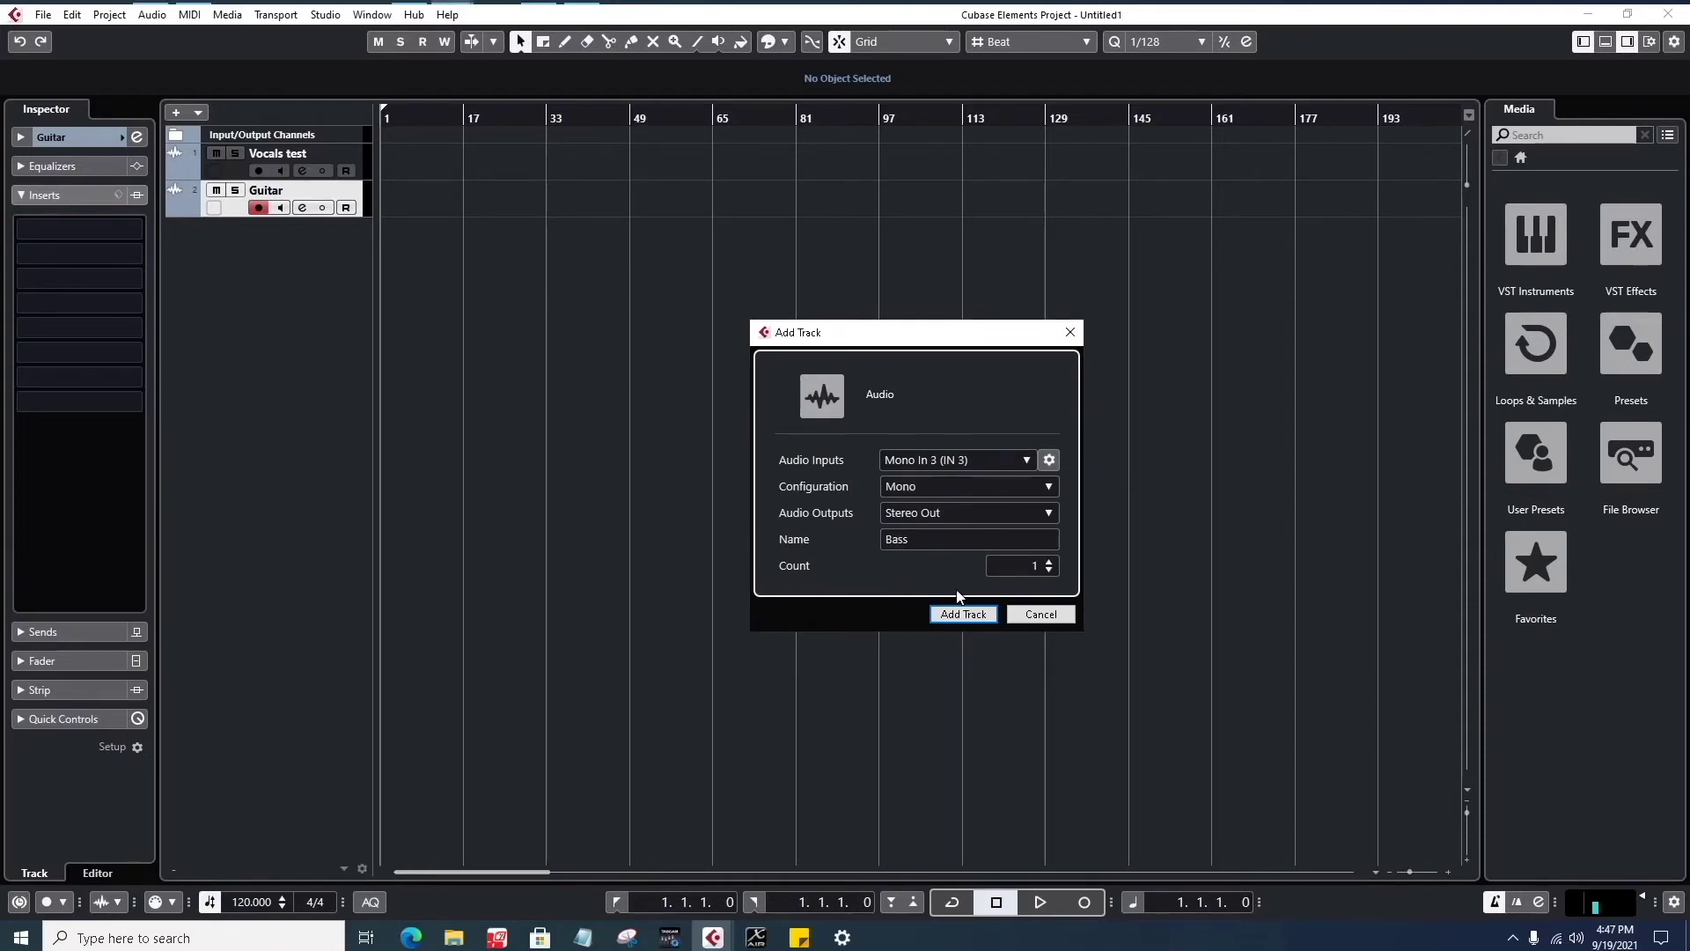
pyautogui.click(968, 614)
# - Add three unnamed mono audio tracks at once below the bass track, all using hardware input IN 4
pyautogui.rightClick(266, 288)
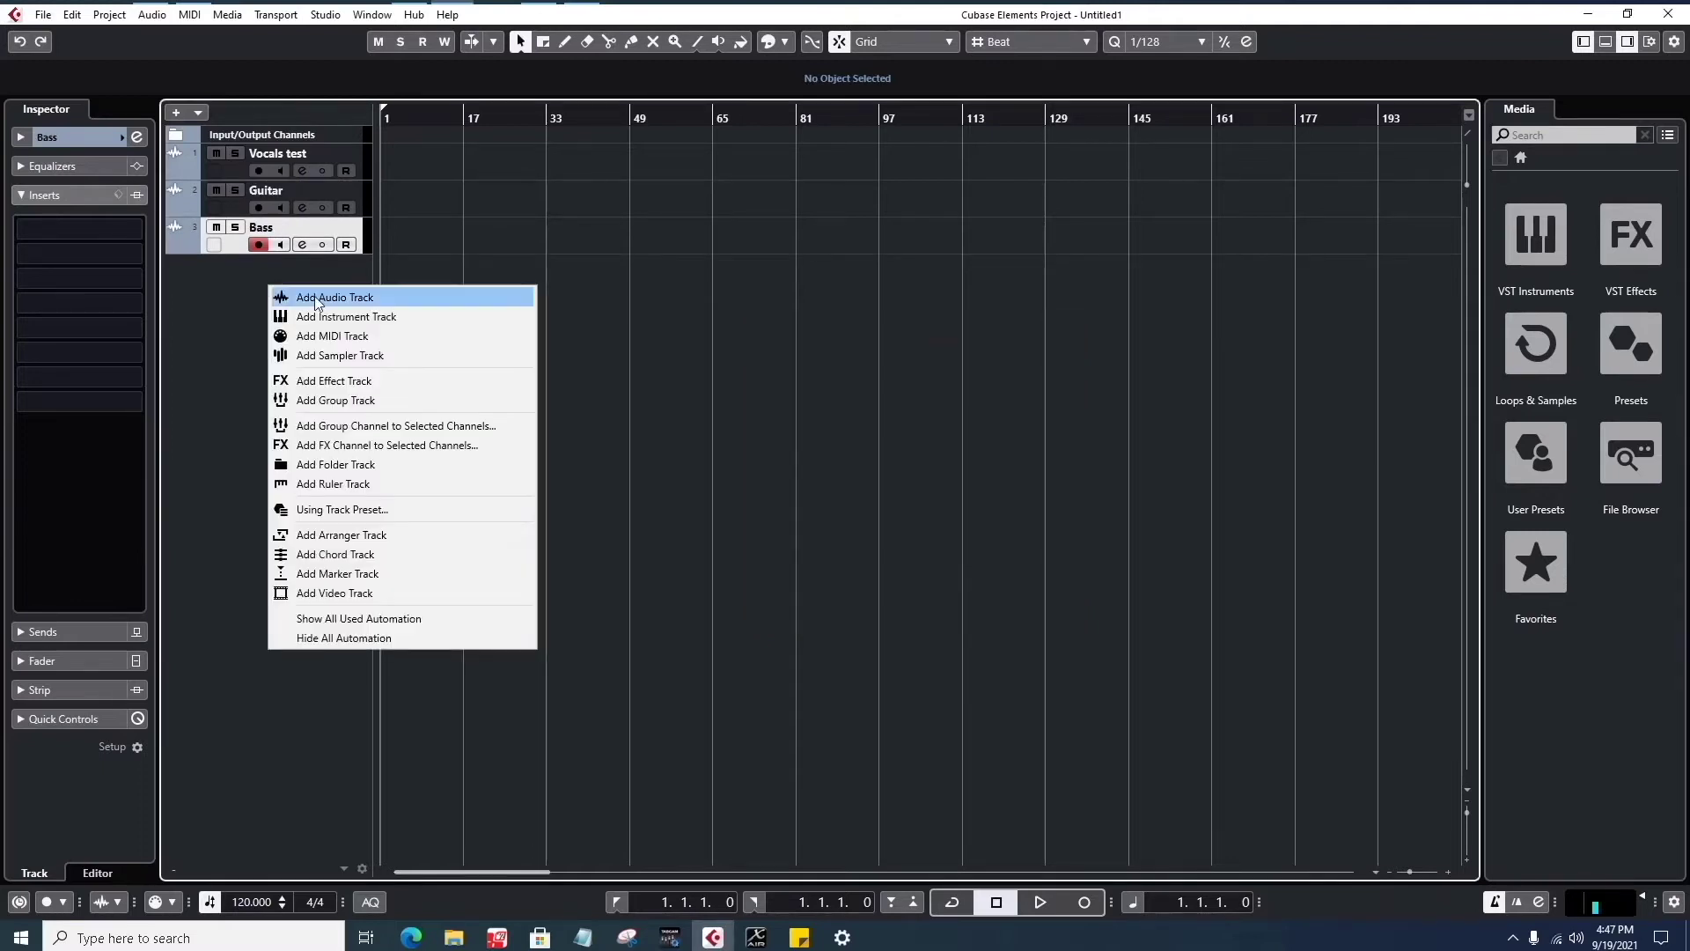
pyautogui.click(314, 296)
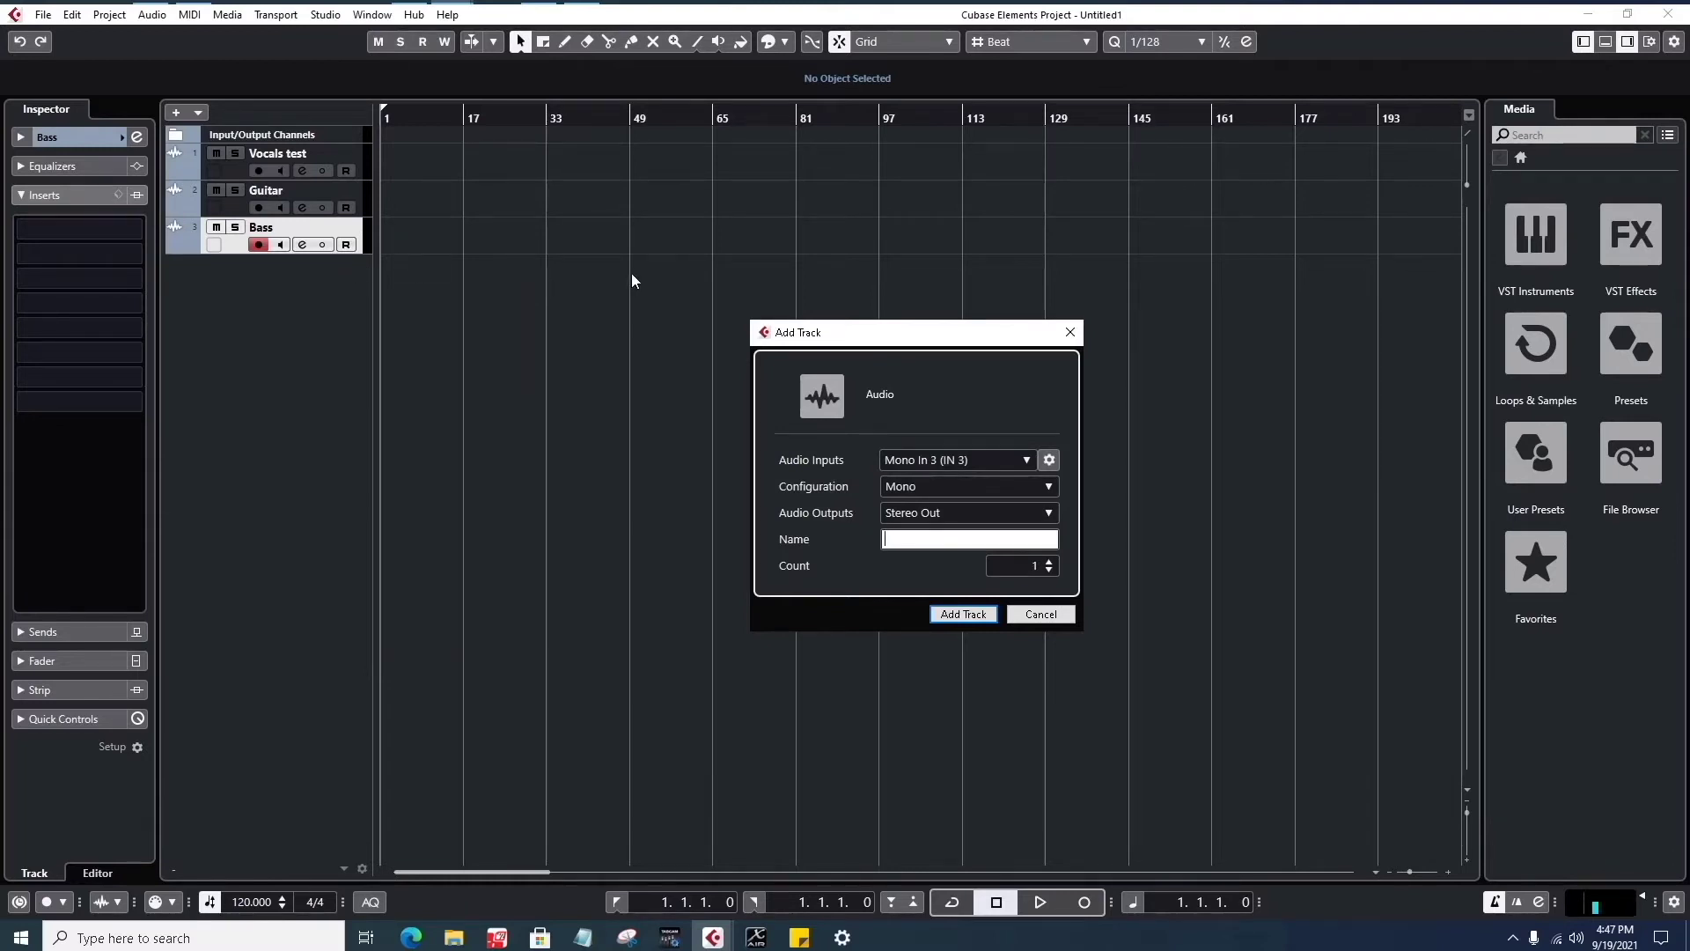
pyautogui.click(1024, 461)
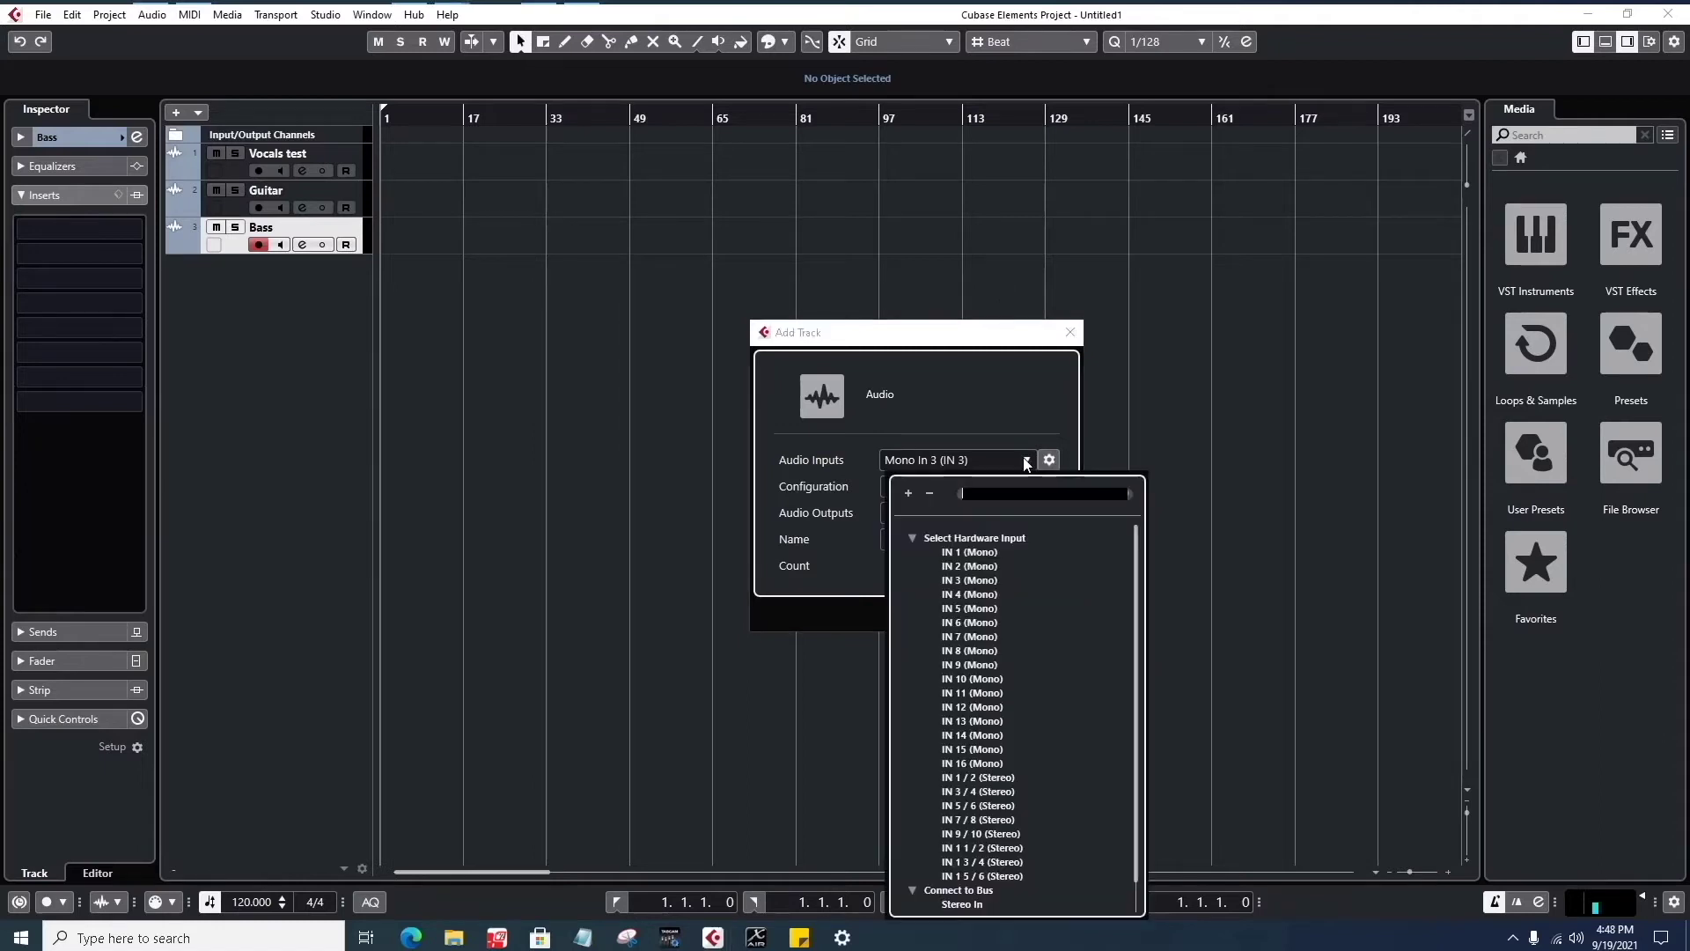
pyautogui.click(958, 596)
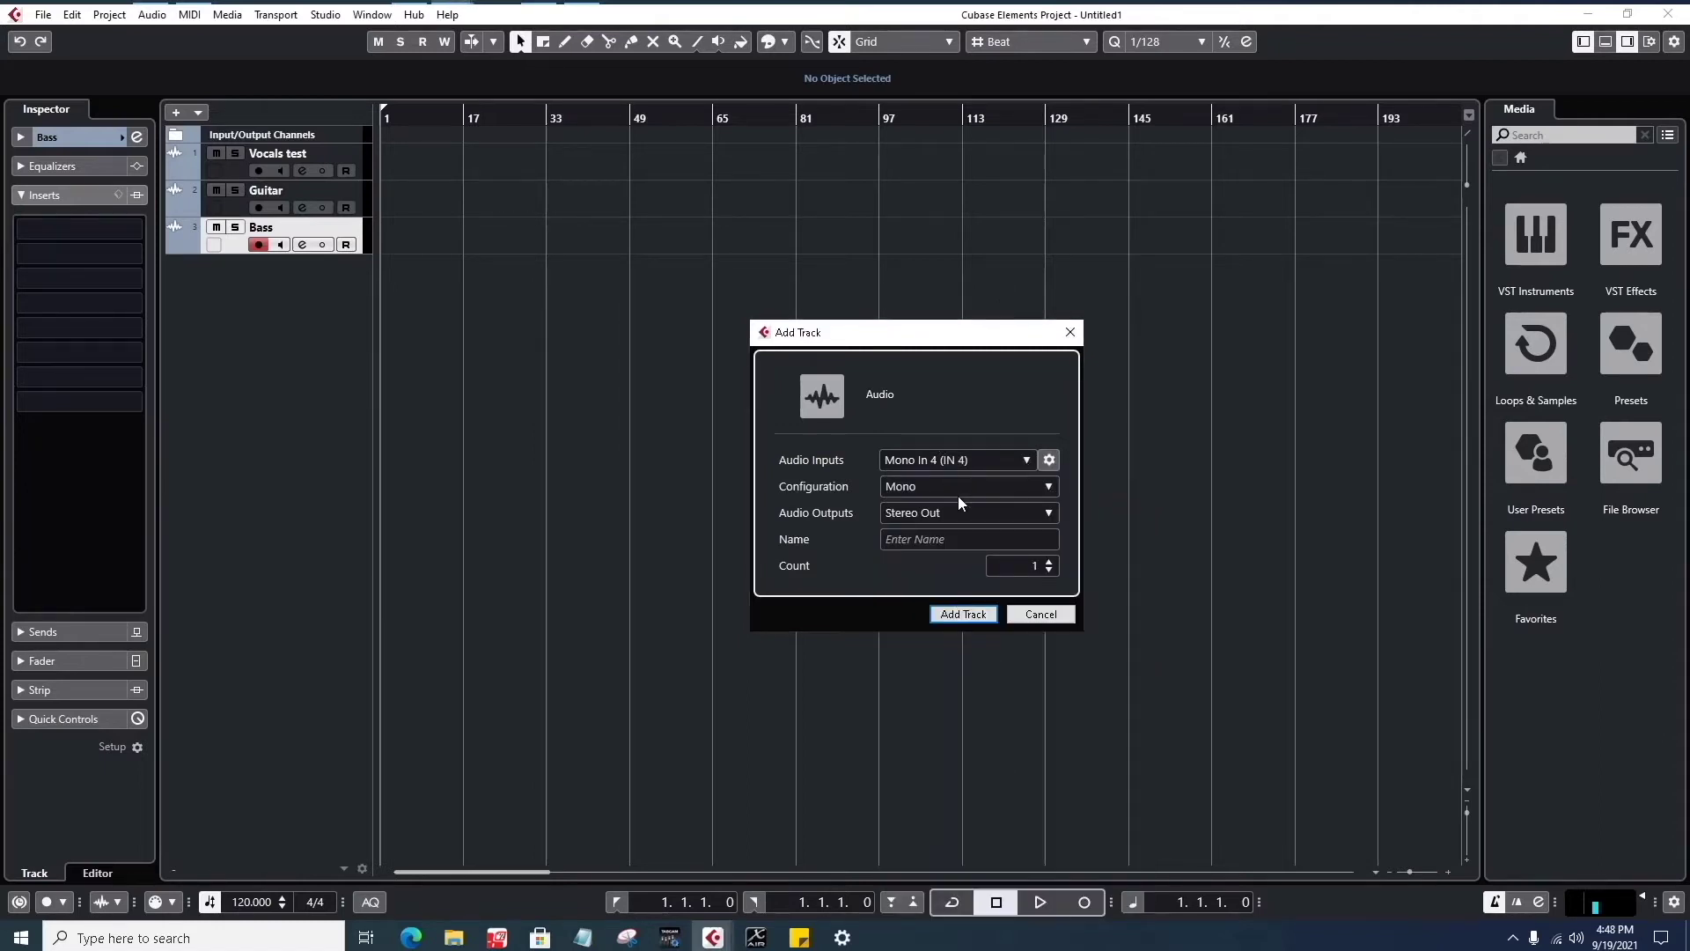
pyautogui.click(1050, 563)
pyautogui.click(959, 617)
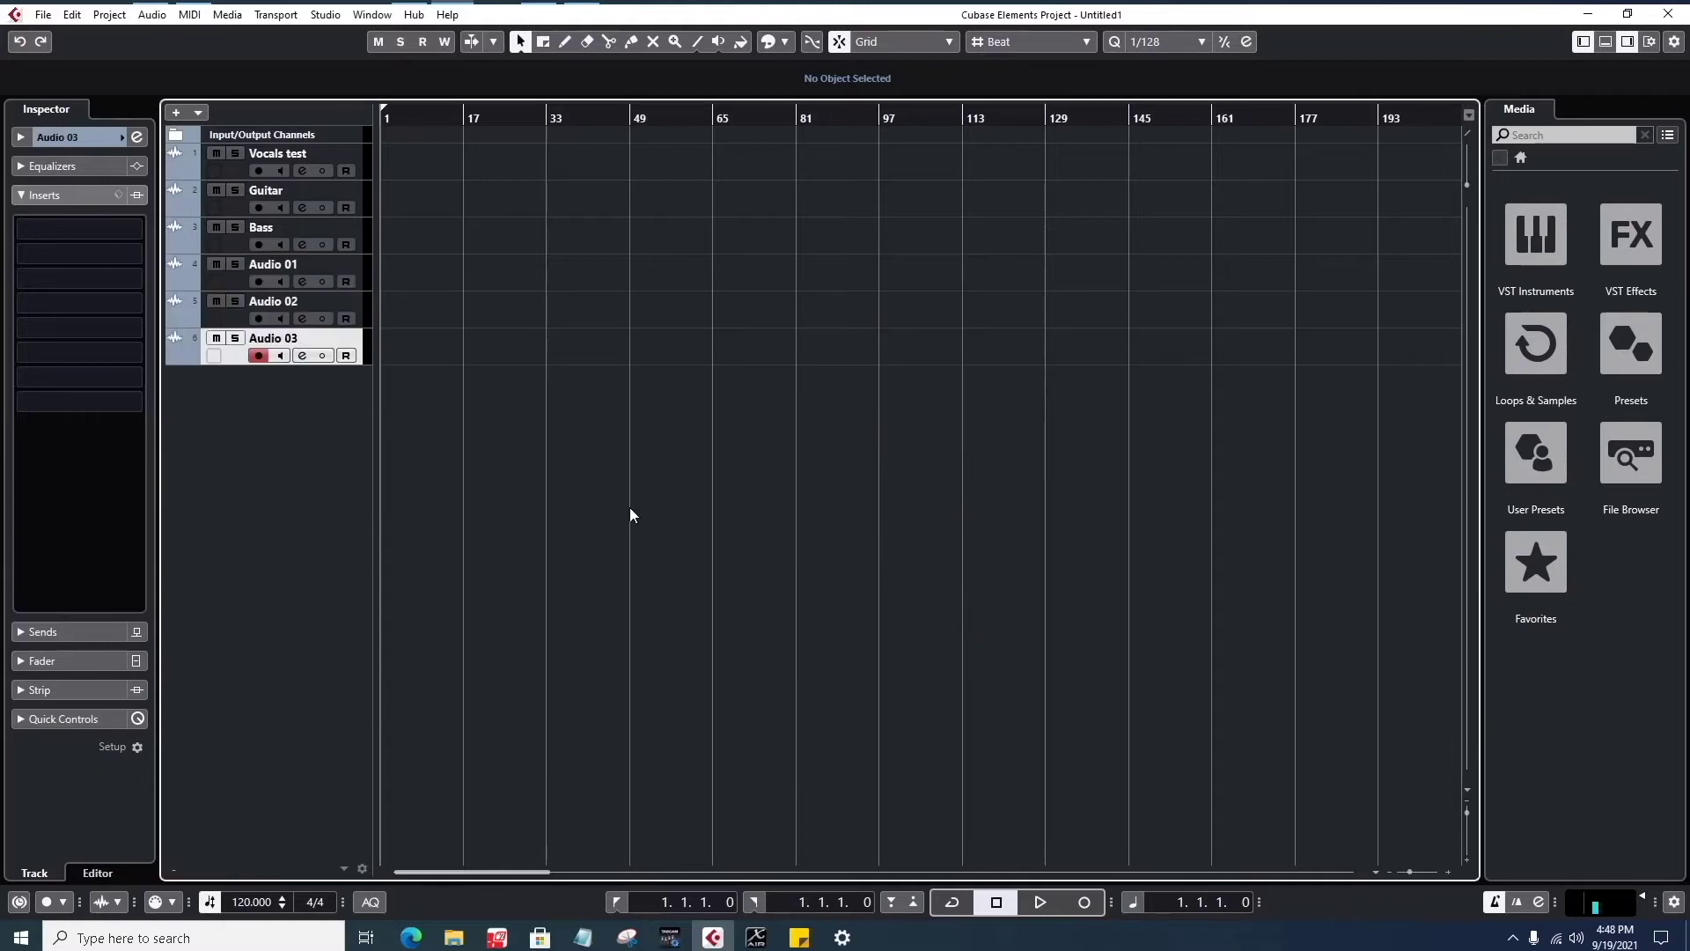
# - Expand the track section in the Inspector and compare the input routing of Audio 01, Audio 02 and Audio 03
pyautogui.click(238, 284)
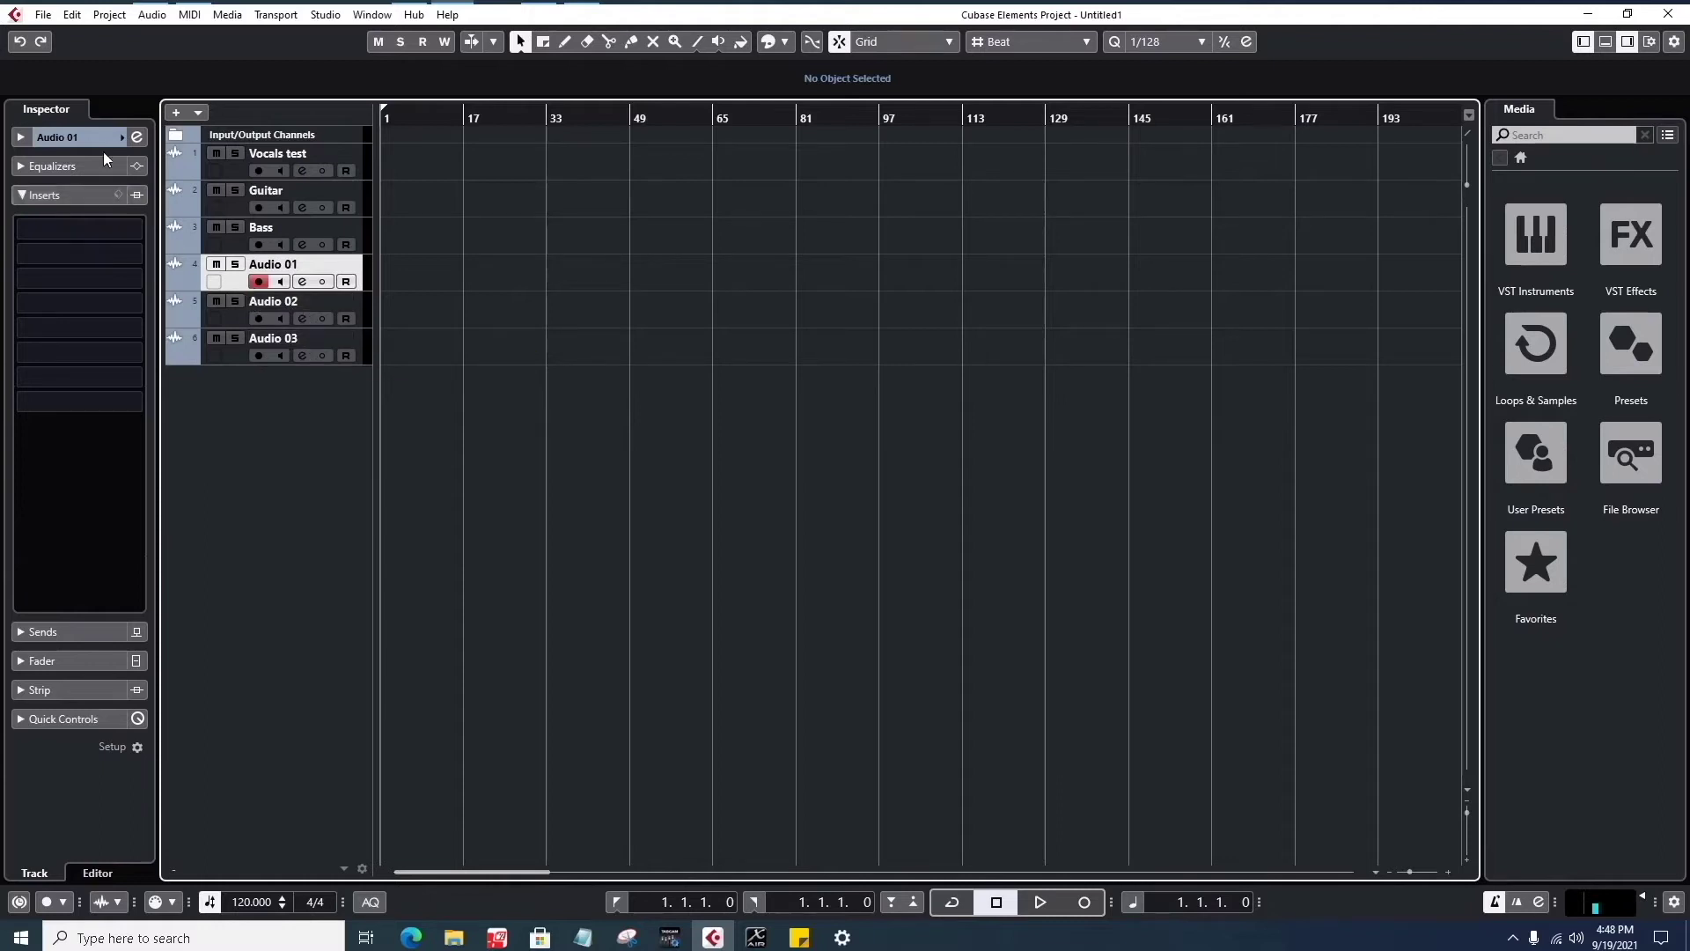
pyautogui.click(236, 318)
pyautogui.click(262, 350)
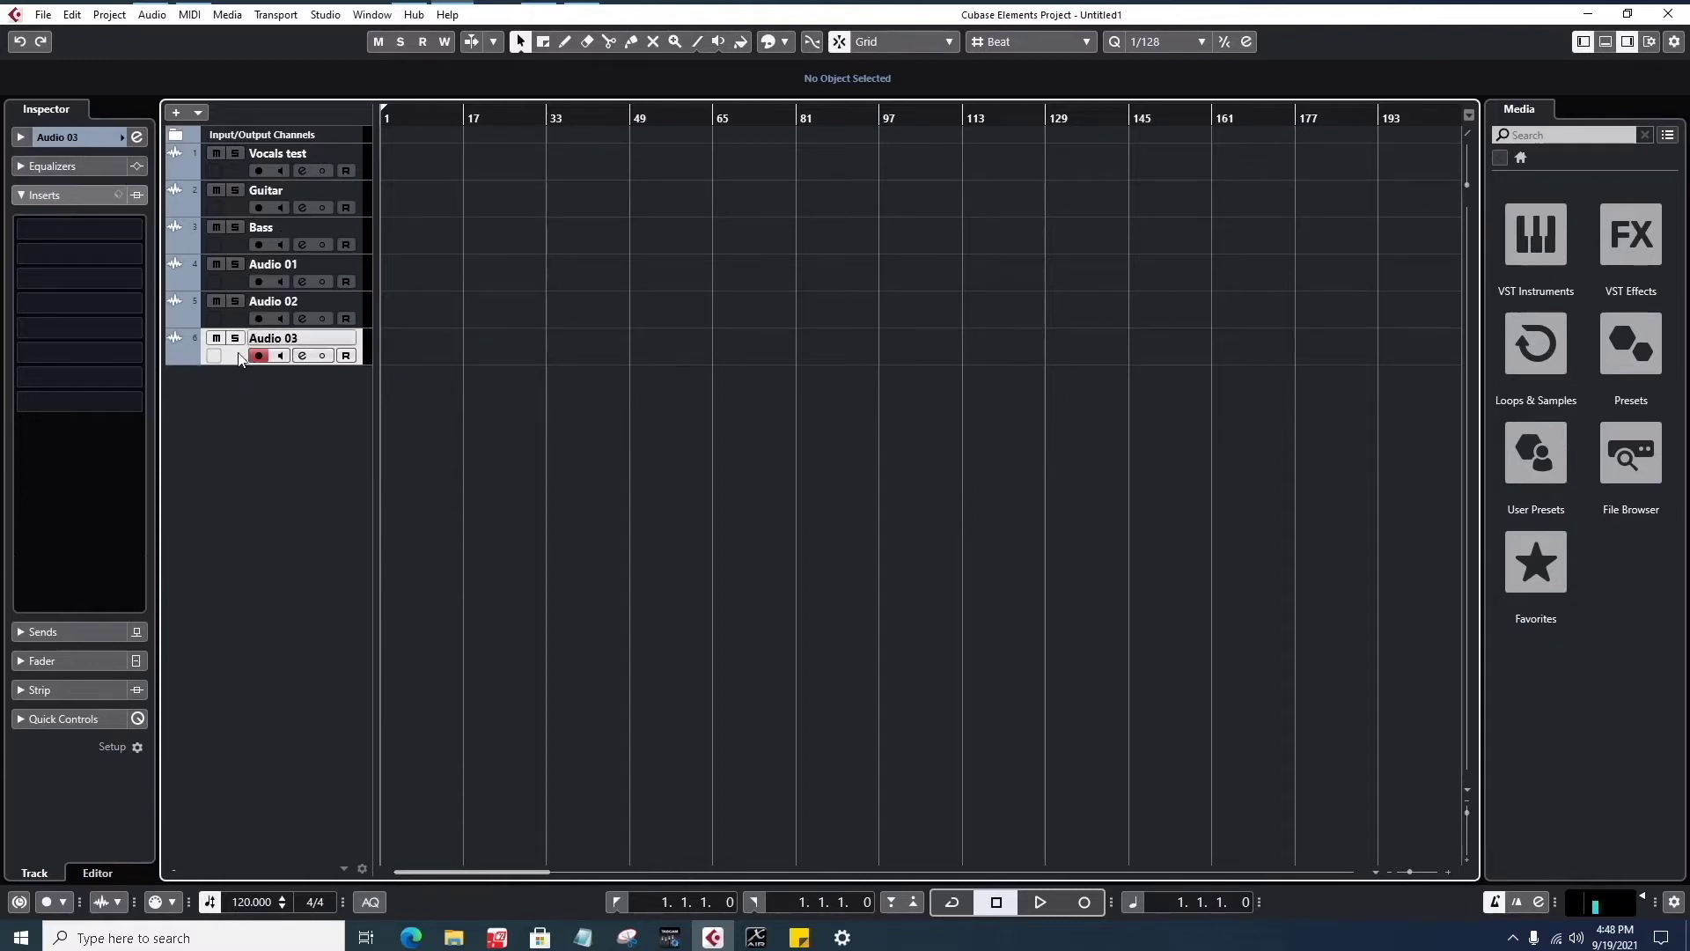
pyautogui.click(237, 284)
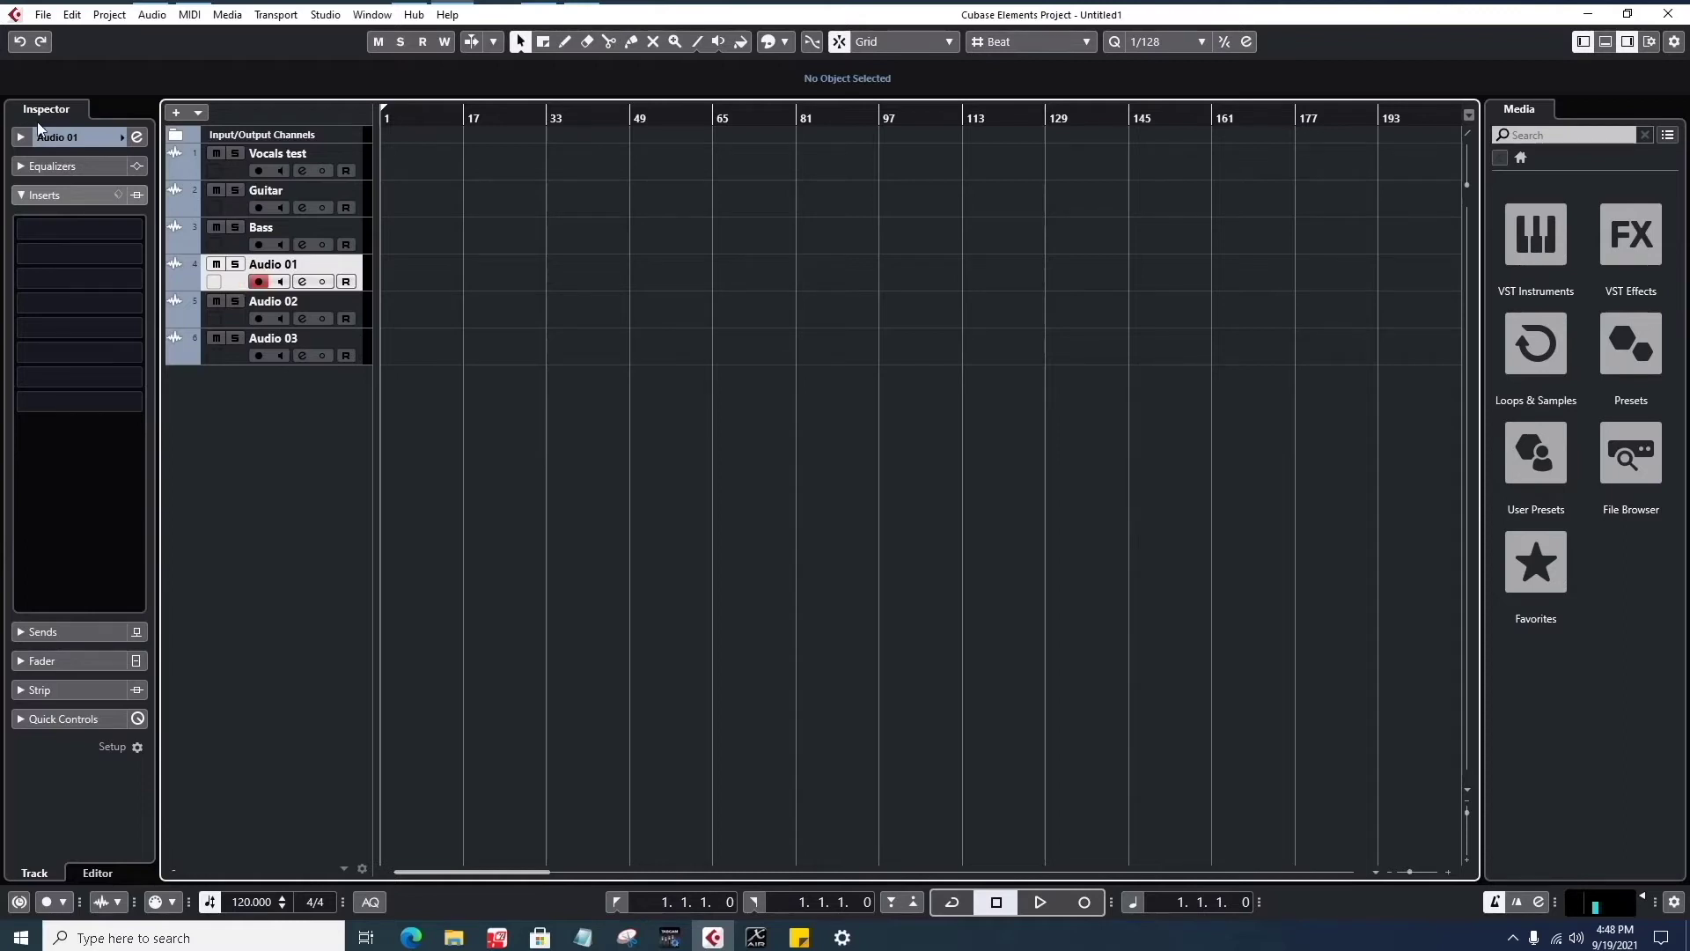
pyautogui.click(21, 138)
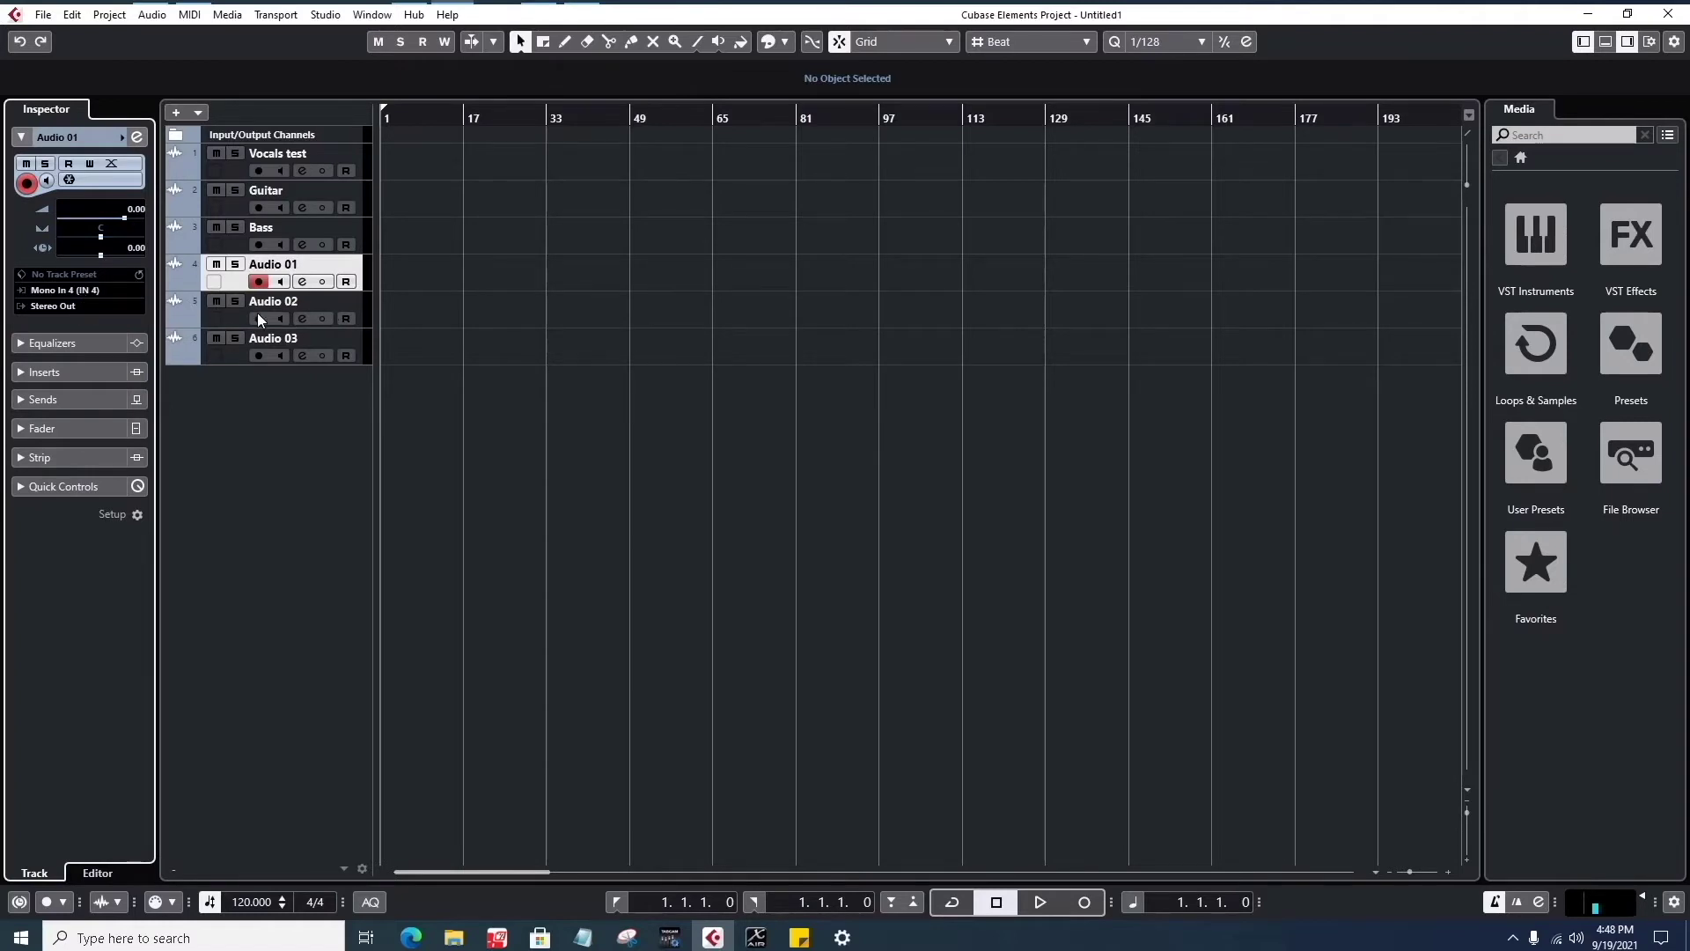
pyautogui.click(237, 324)
pyautogui.click(244, 352)
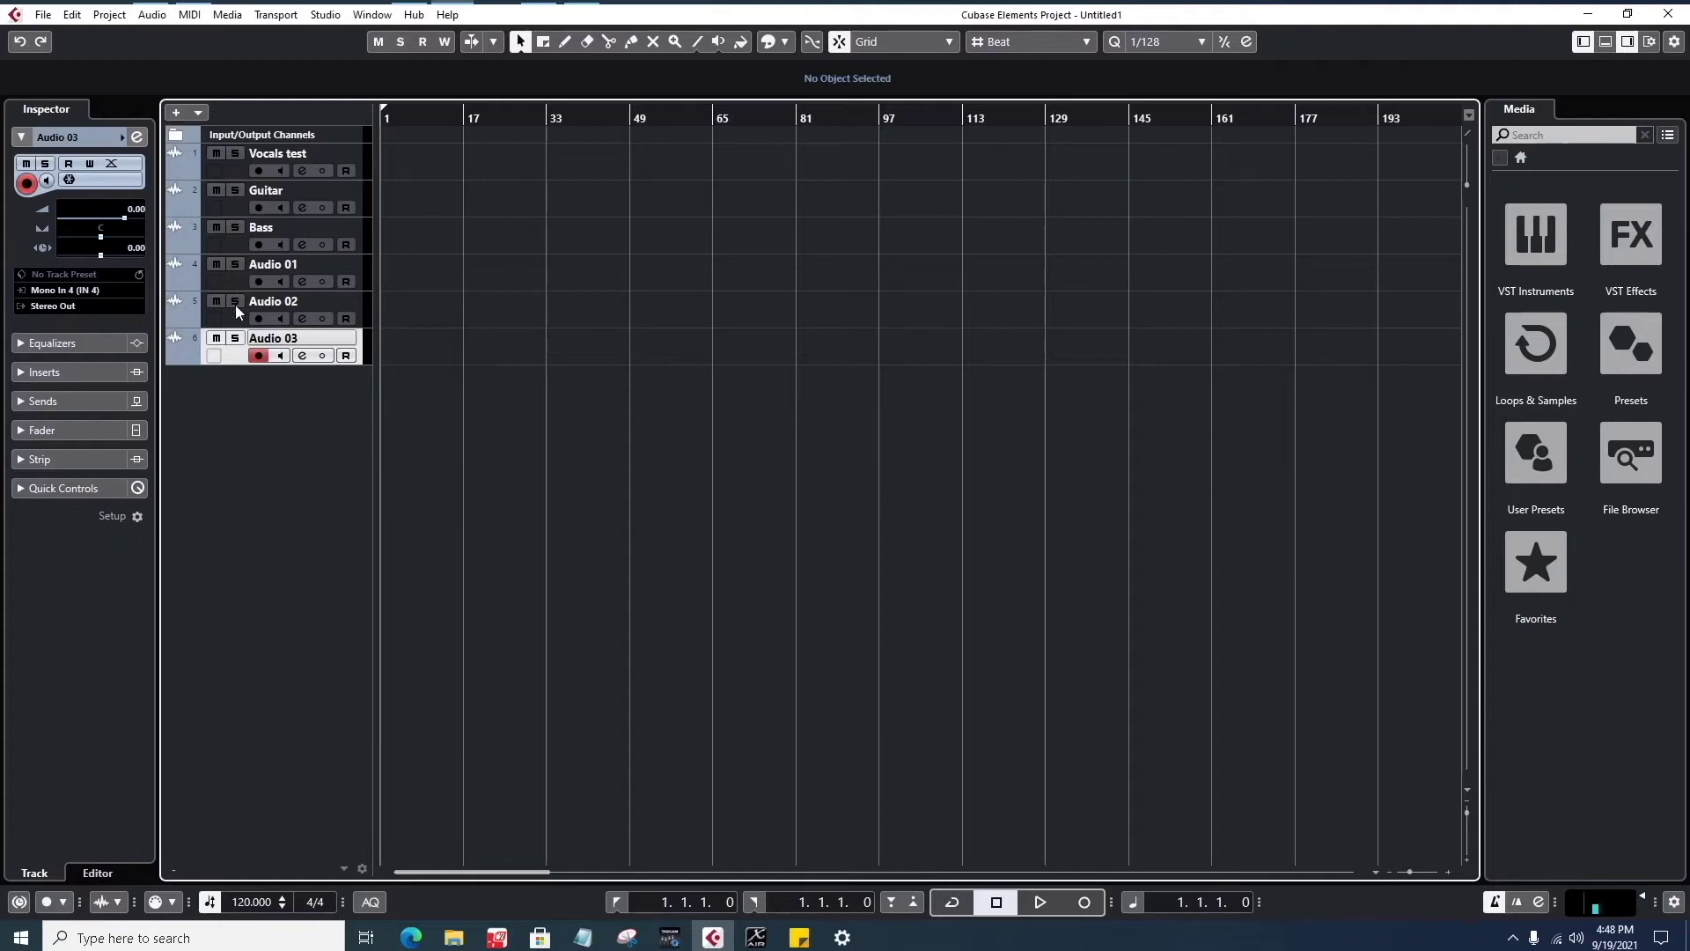
pyautogui.click(238, 318)
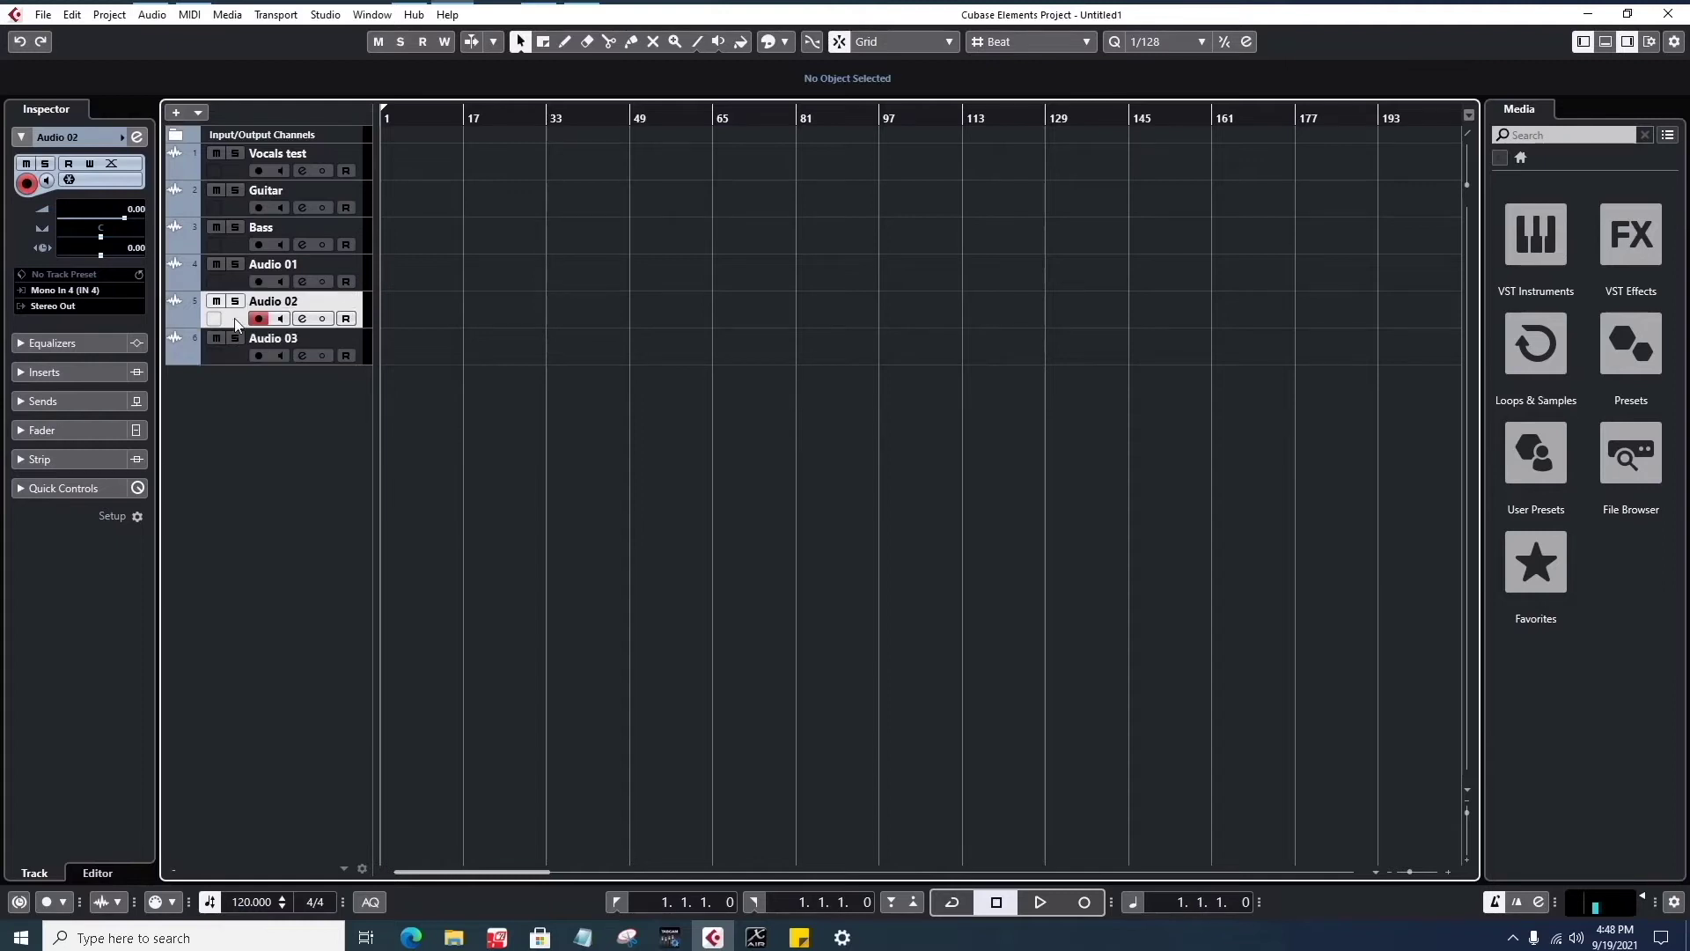
# - Examine the input buses offered for Audio 02 and compare its routing with Audio 01, keeping the current input
pyautogui.click(75, 290)
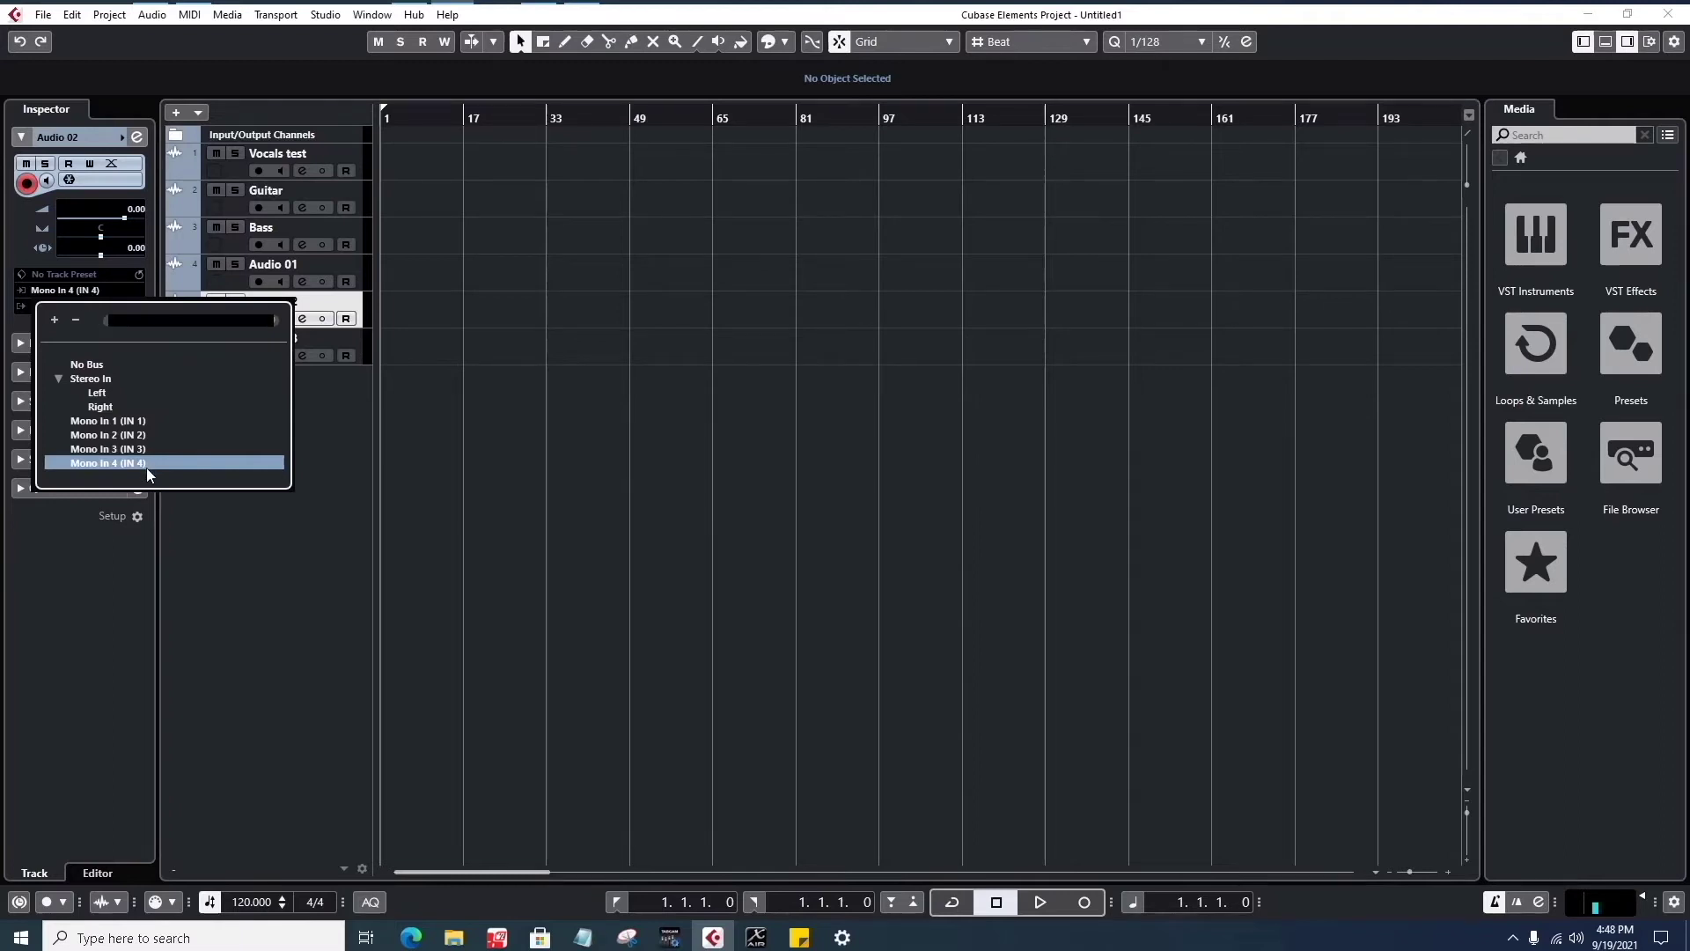
pyautogui.click(323, 435)
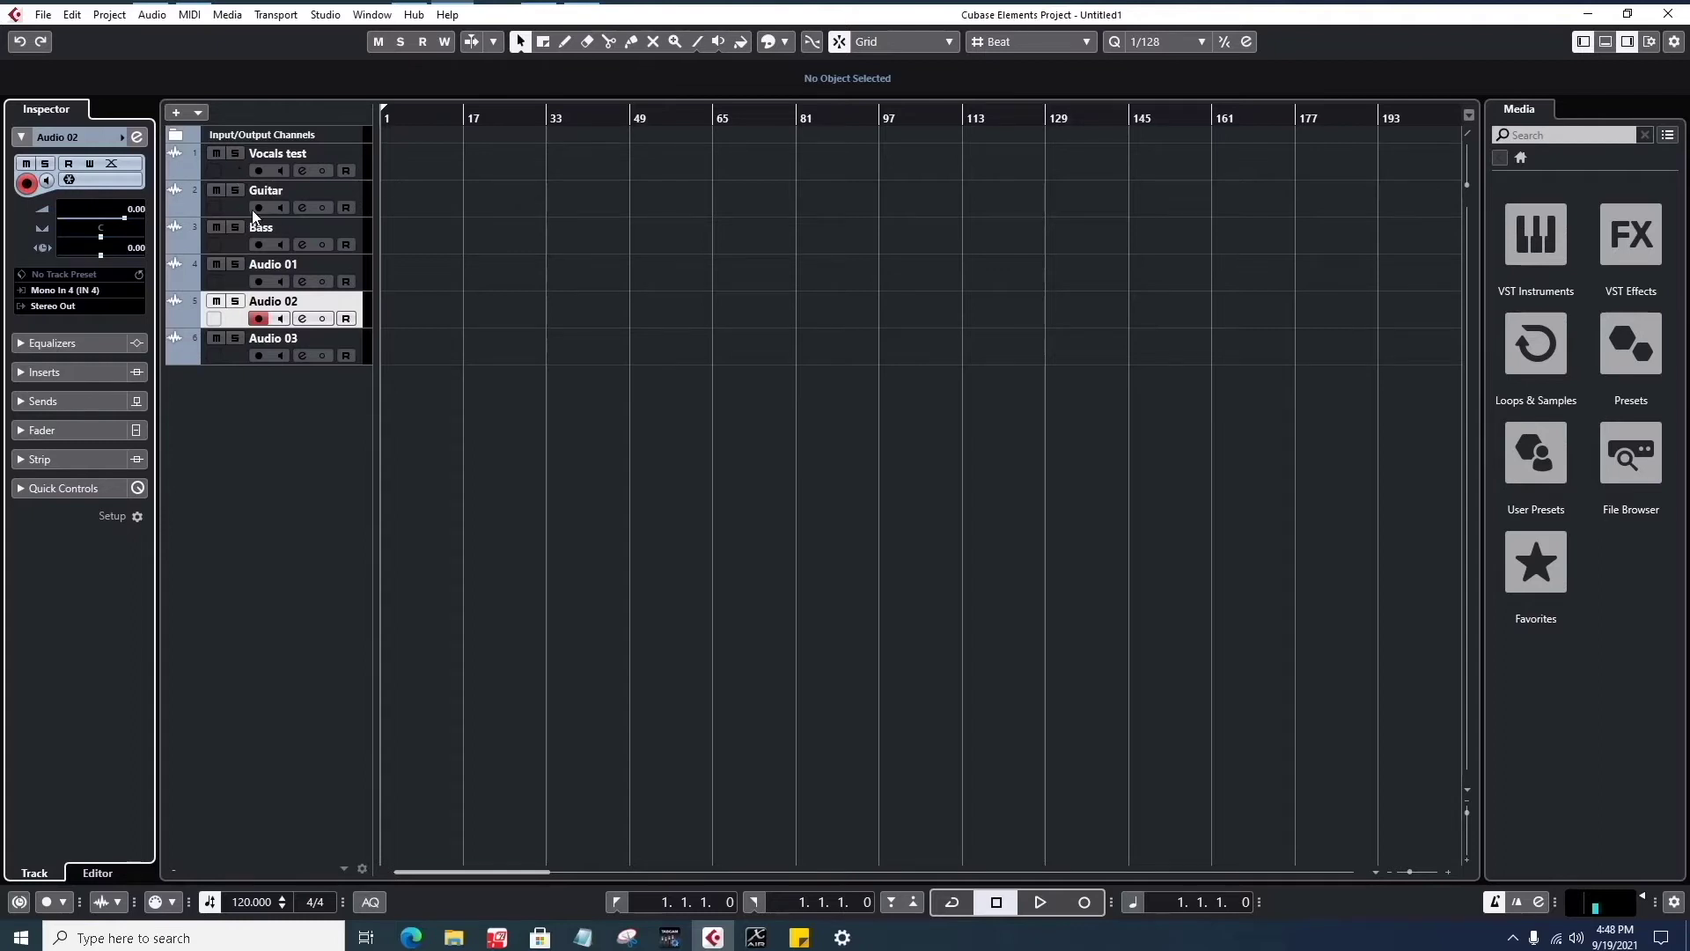
pyautogui.click(299, 273)
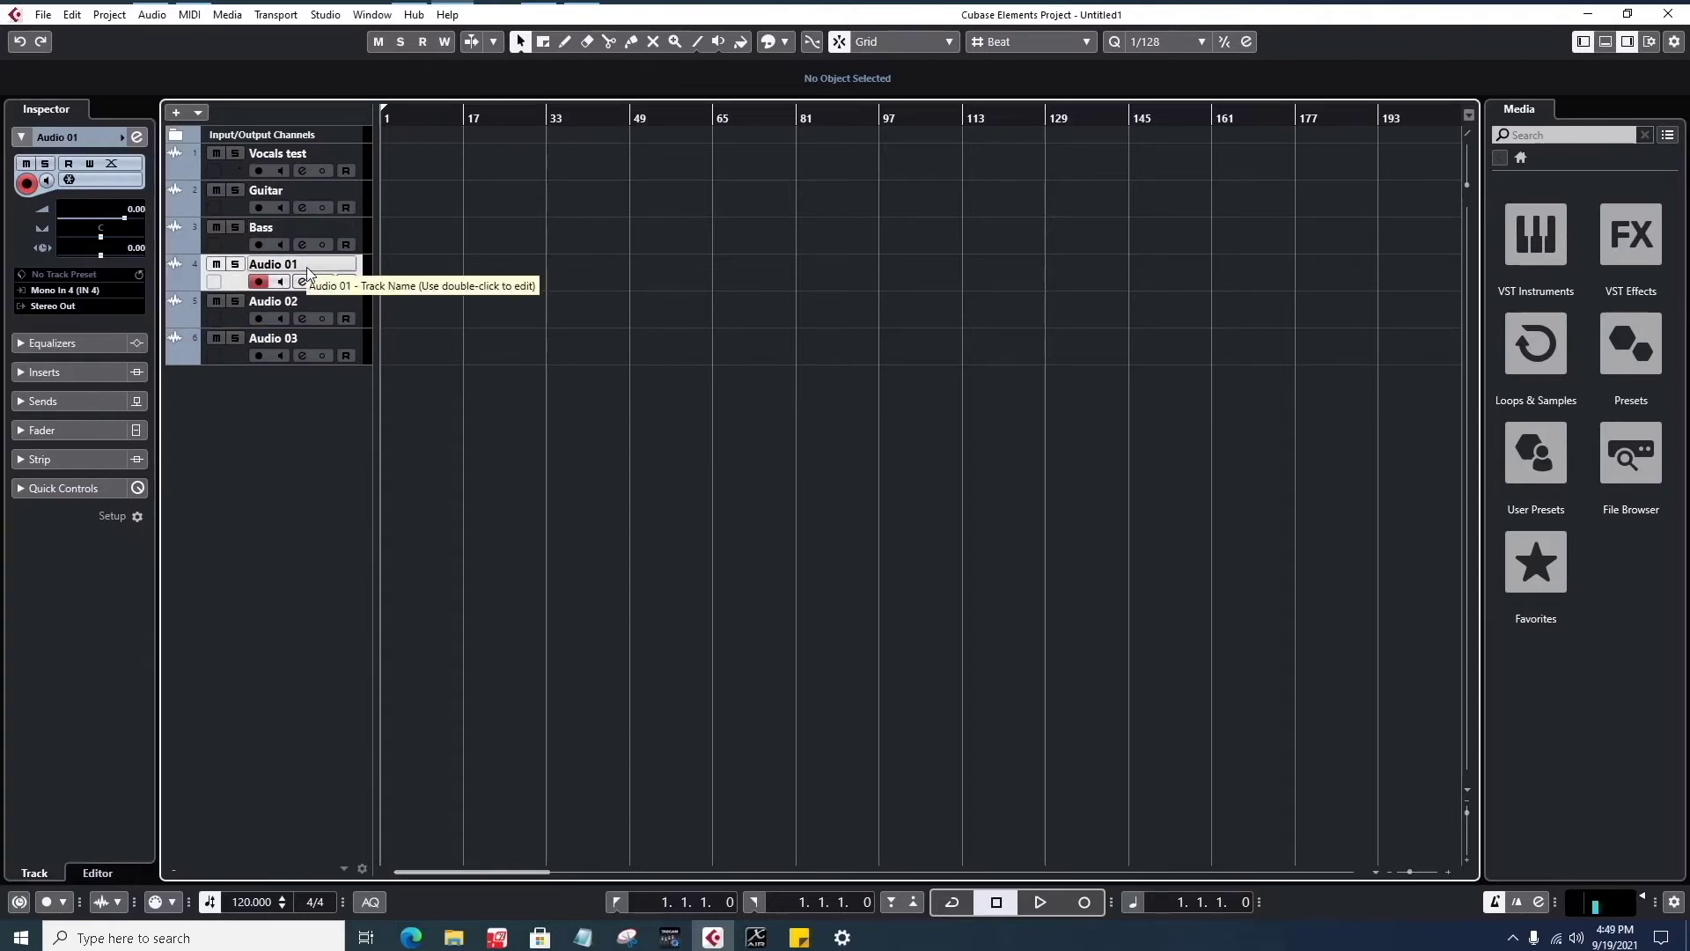
pyautogui.click(237, 321)
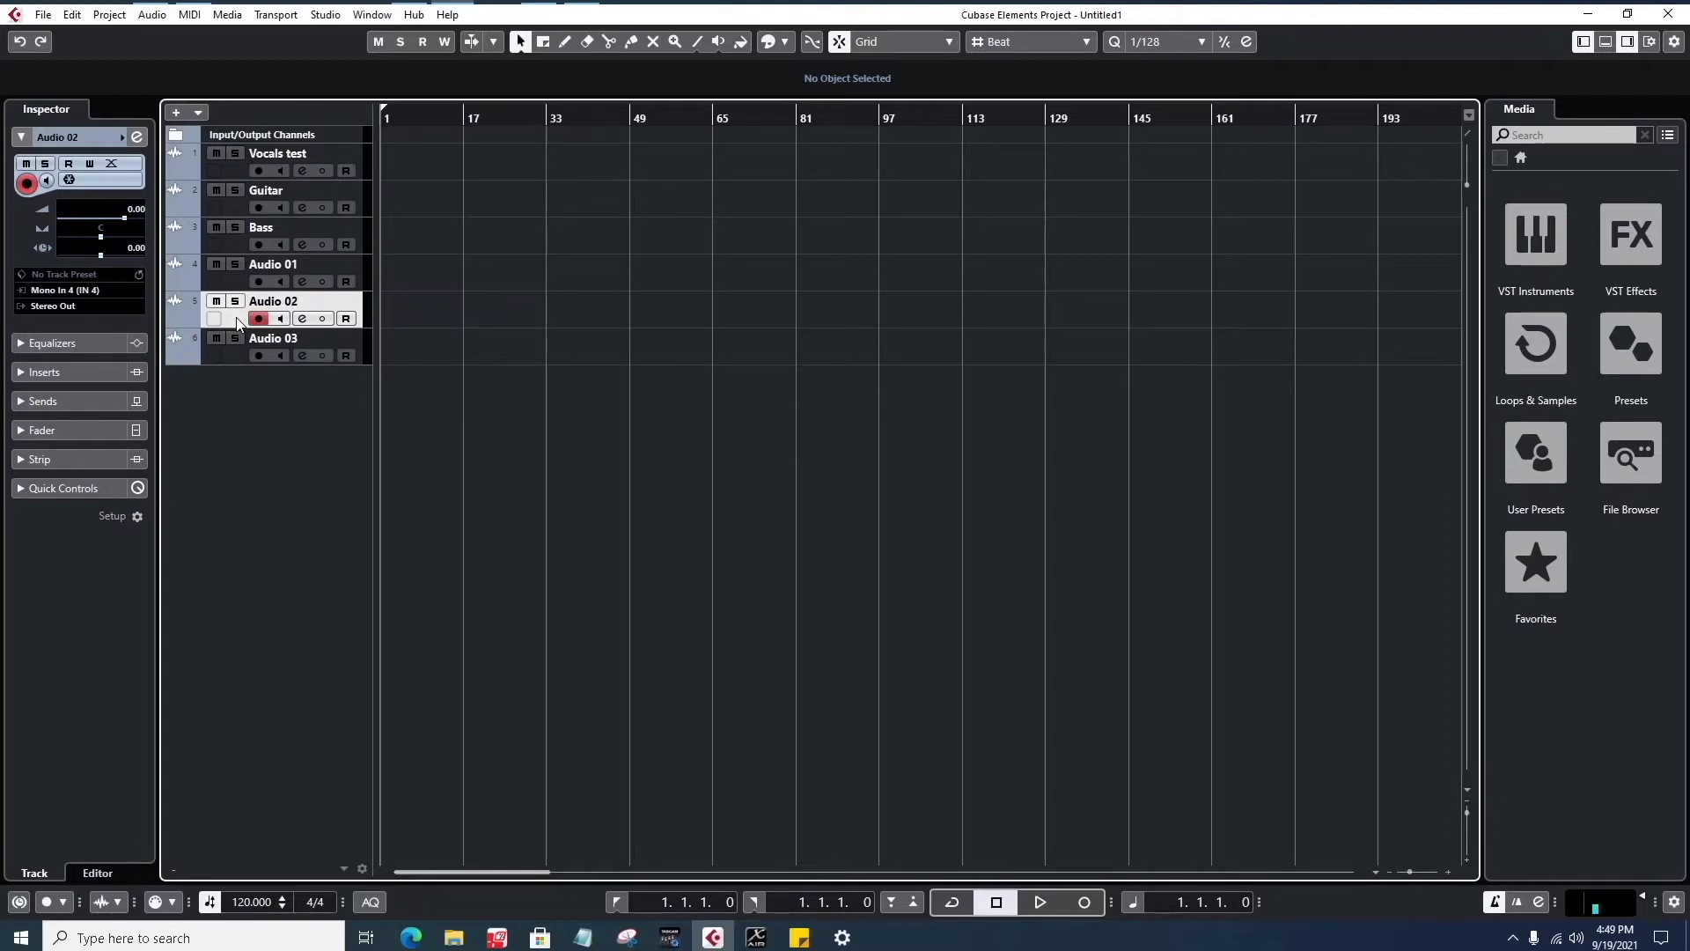
pyautogui.click(88, 291)
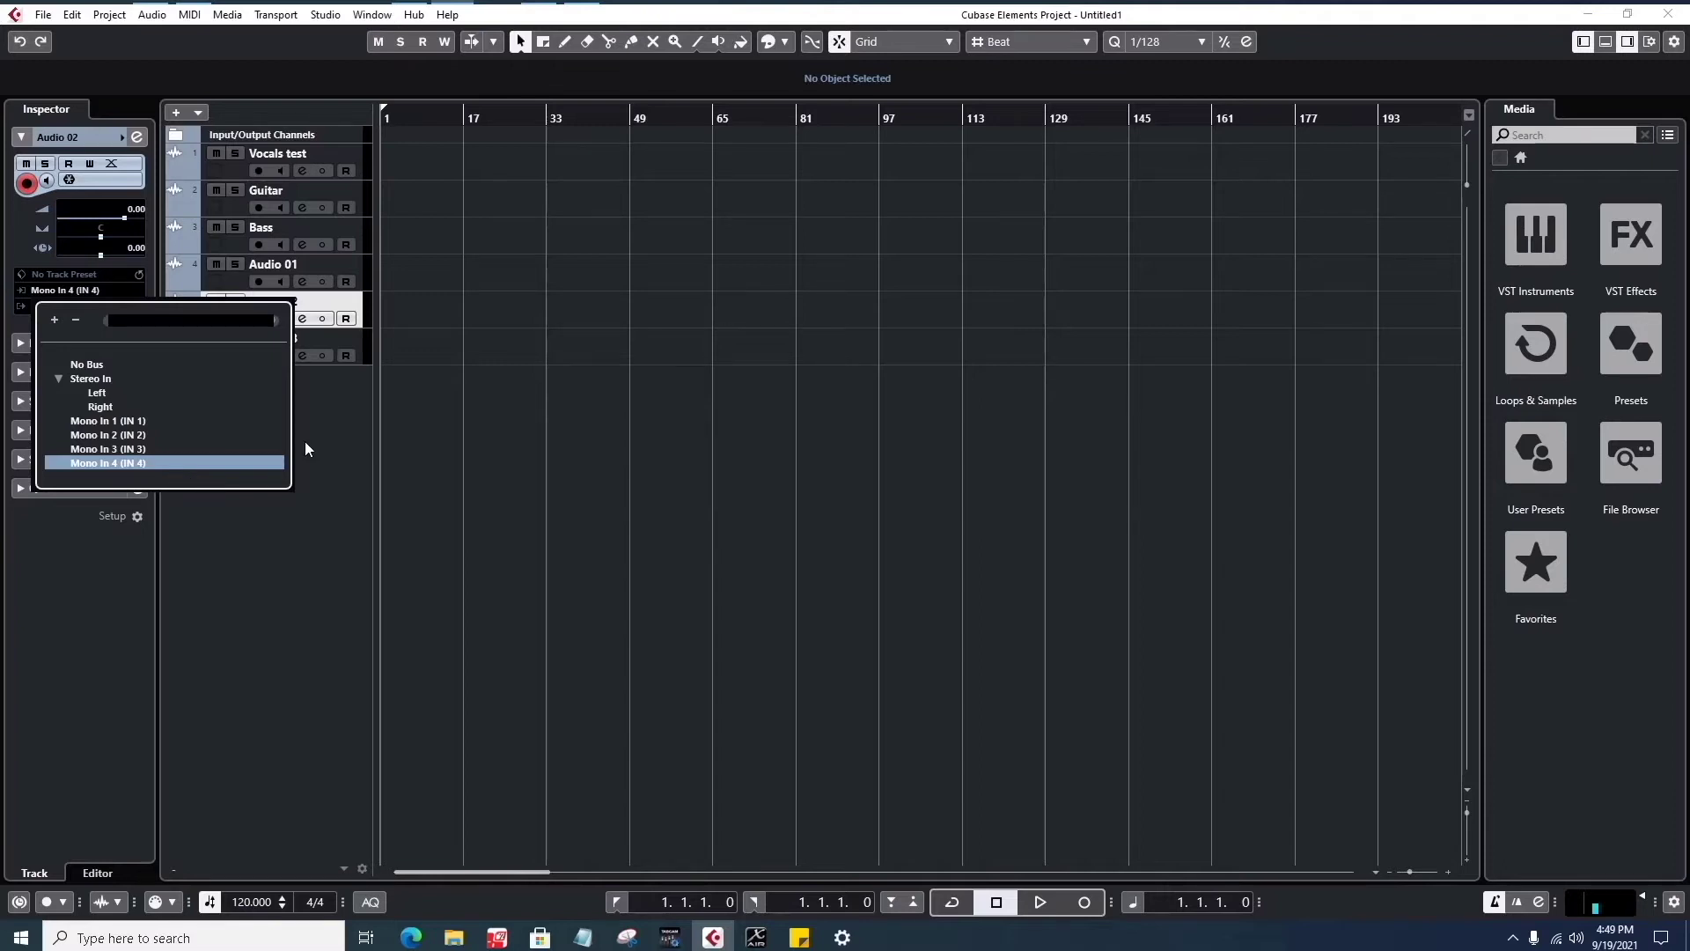
pyautogui.click(326, 421)
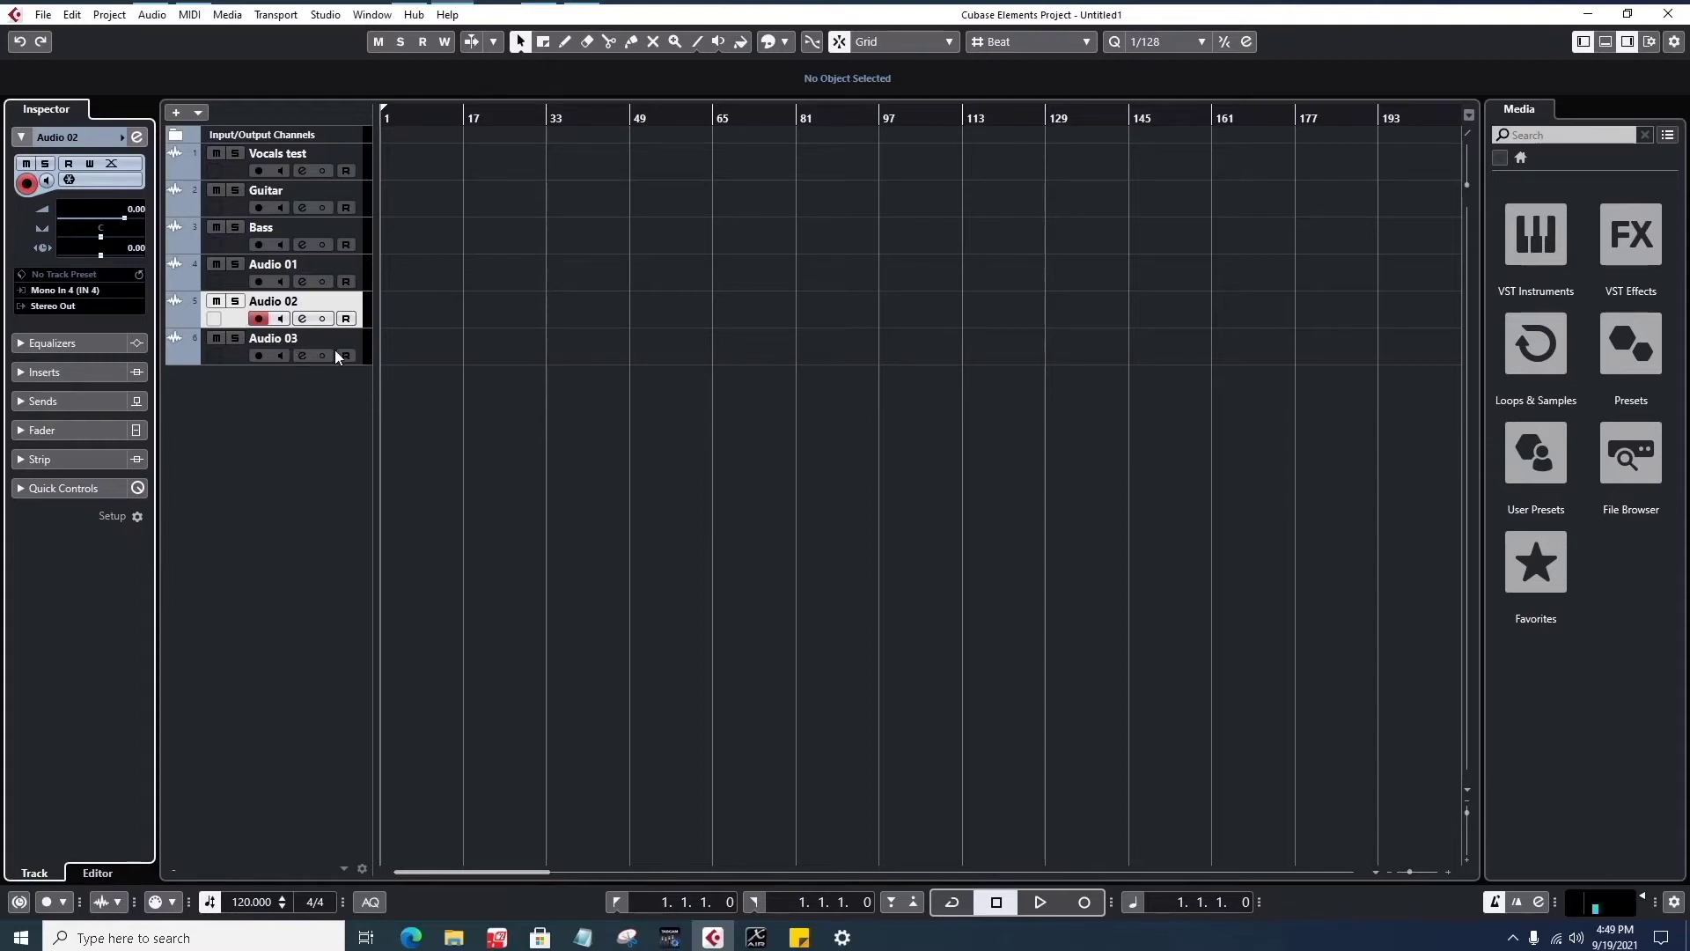
# - Open Audio Connections, review the output and input buses, and collapse the Mono In 1 bus
pyautogui.click(322, 15)
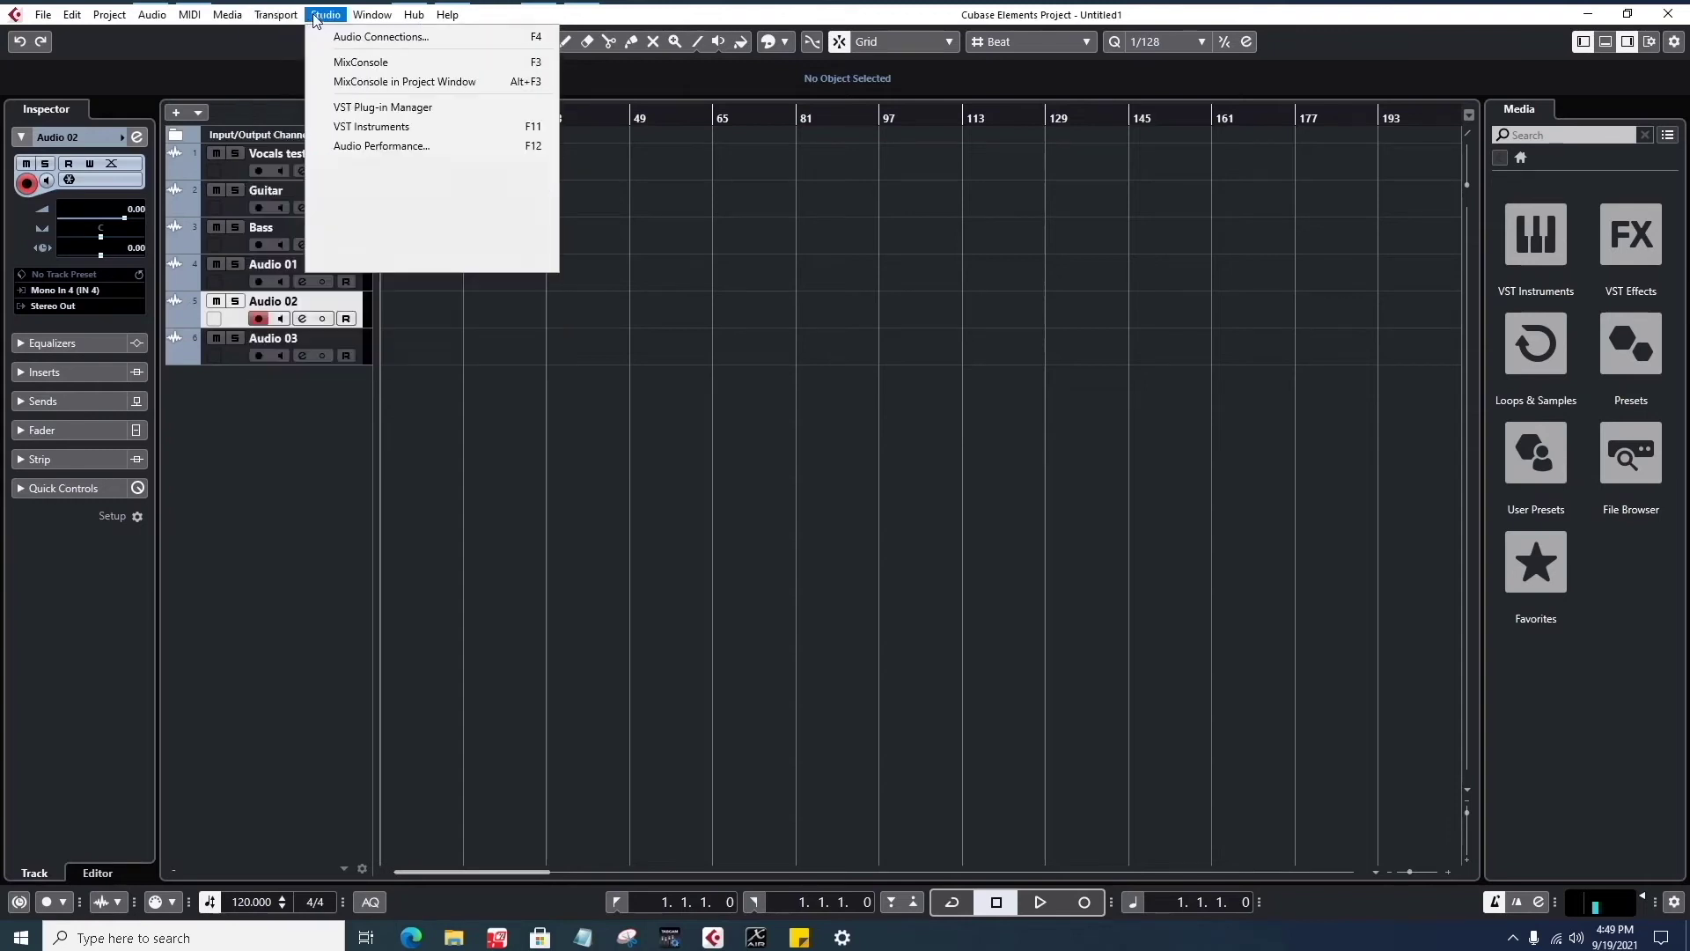
pyautogui.click(351, 40)
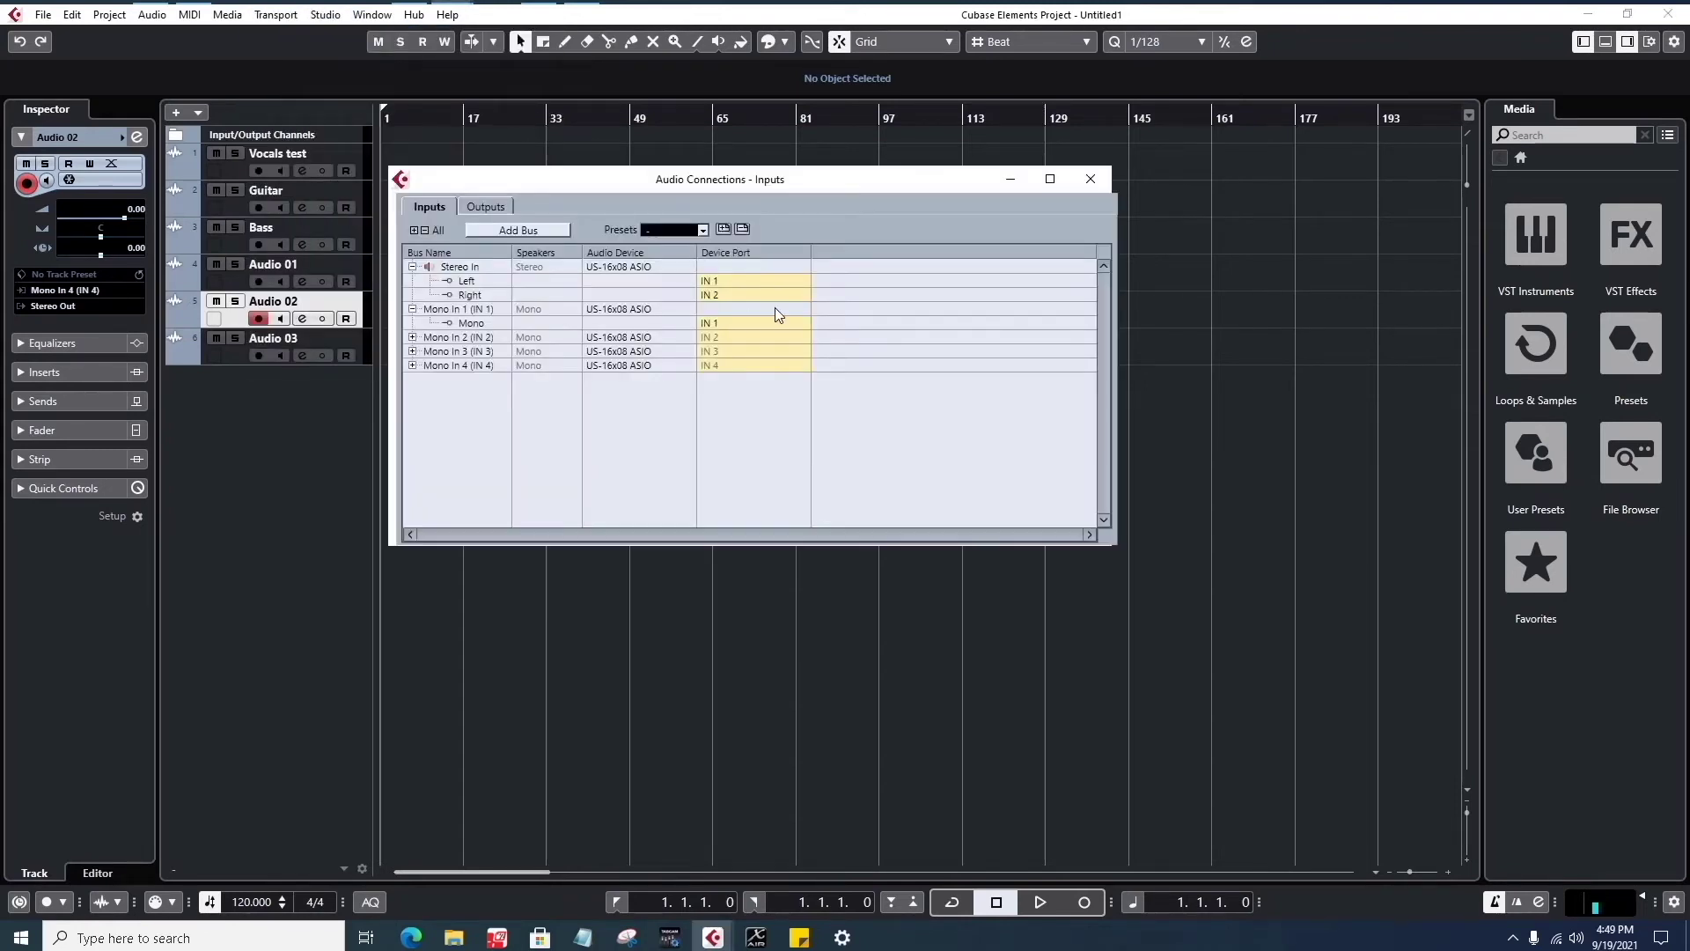
pyautogui.click(473, 207)
pyautogui.click(439, 205)
pyautogui.click(417, 309)
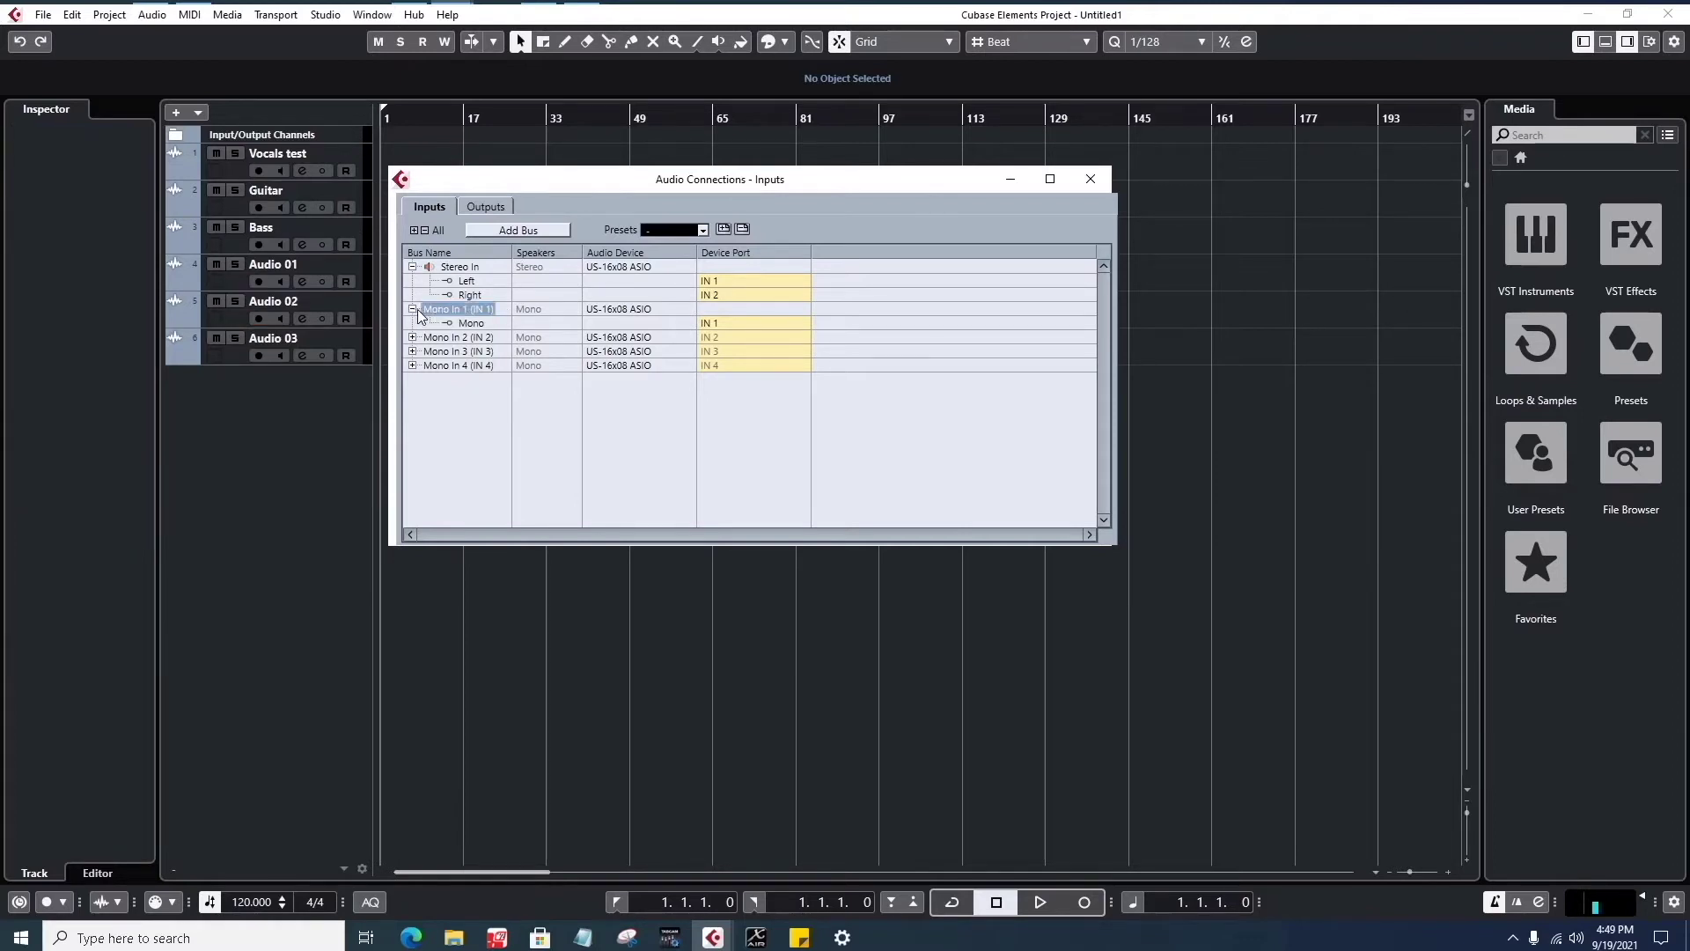
pyautogui.click(413, 309)
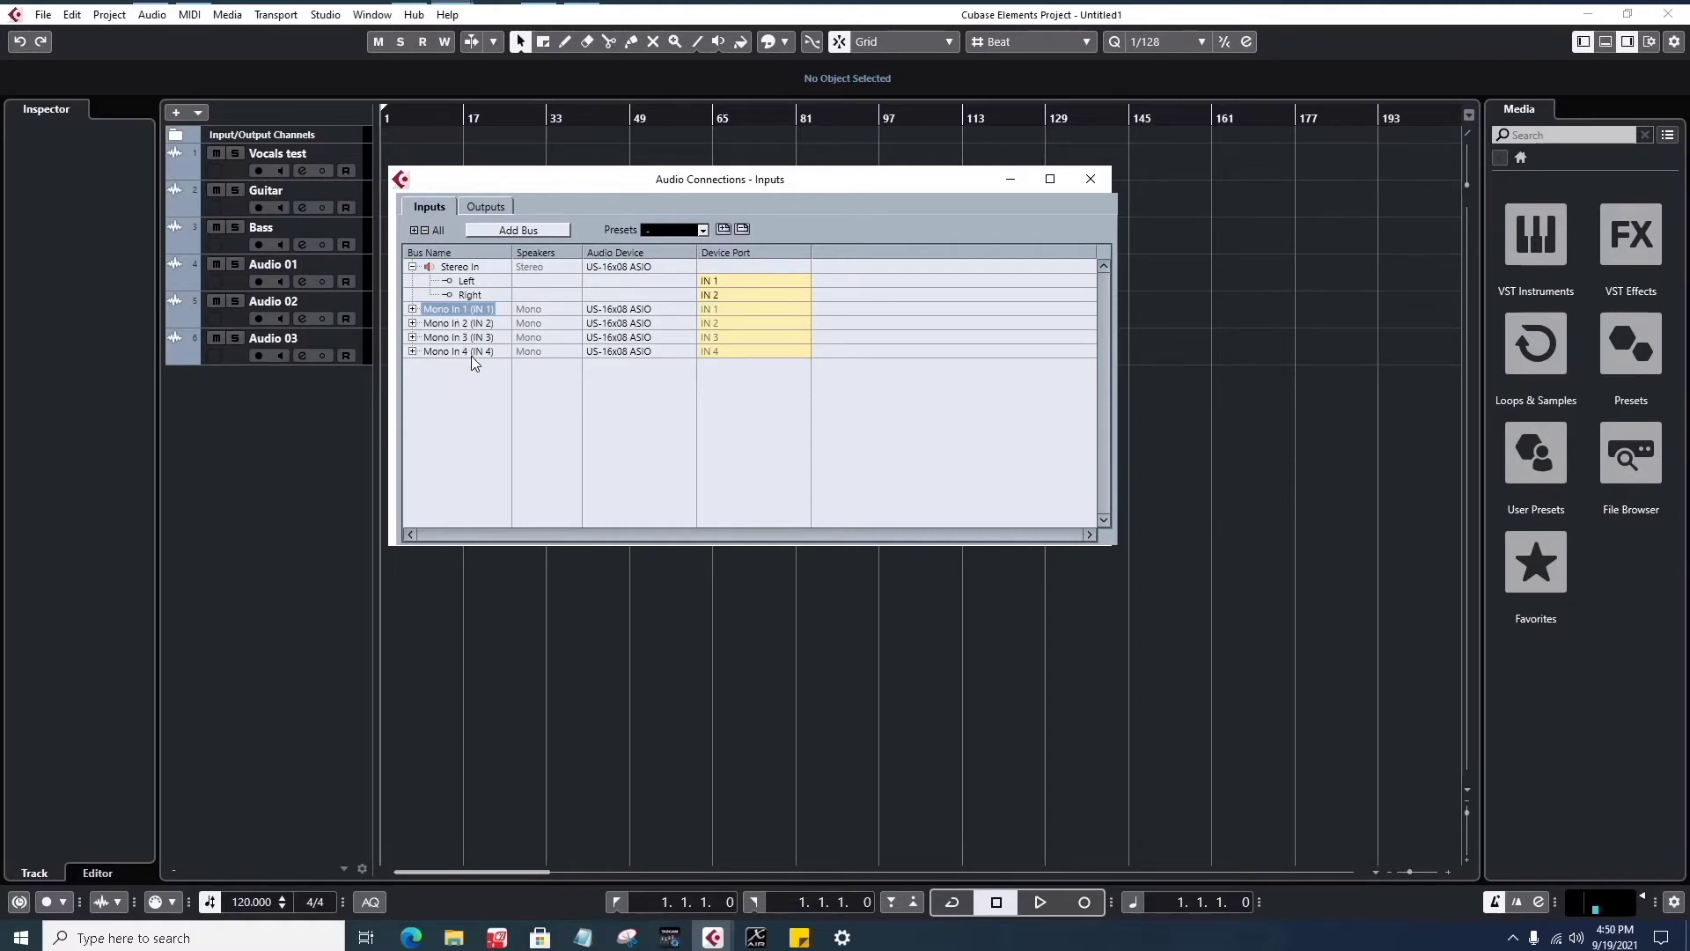
# - Collapse the Stereo In bus and remove it from the input connections
pyautogui.click(416, 266)
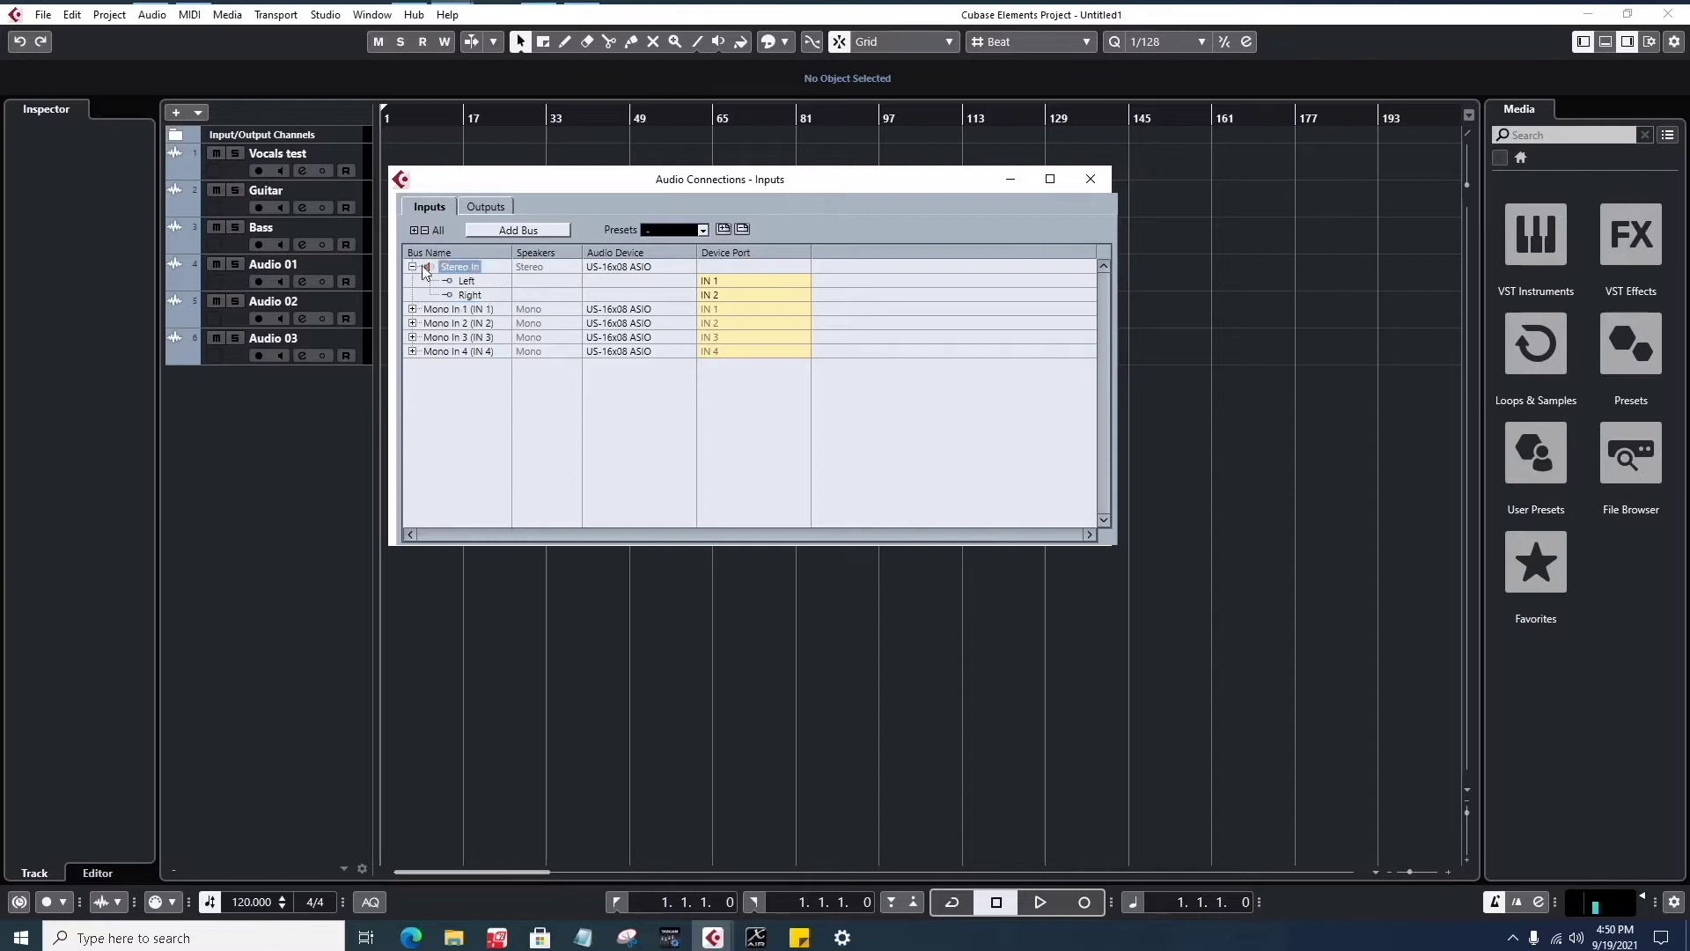
pyautogui.click(413, 266)
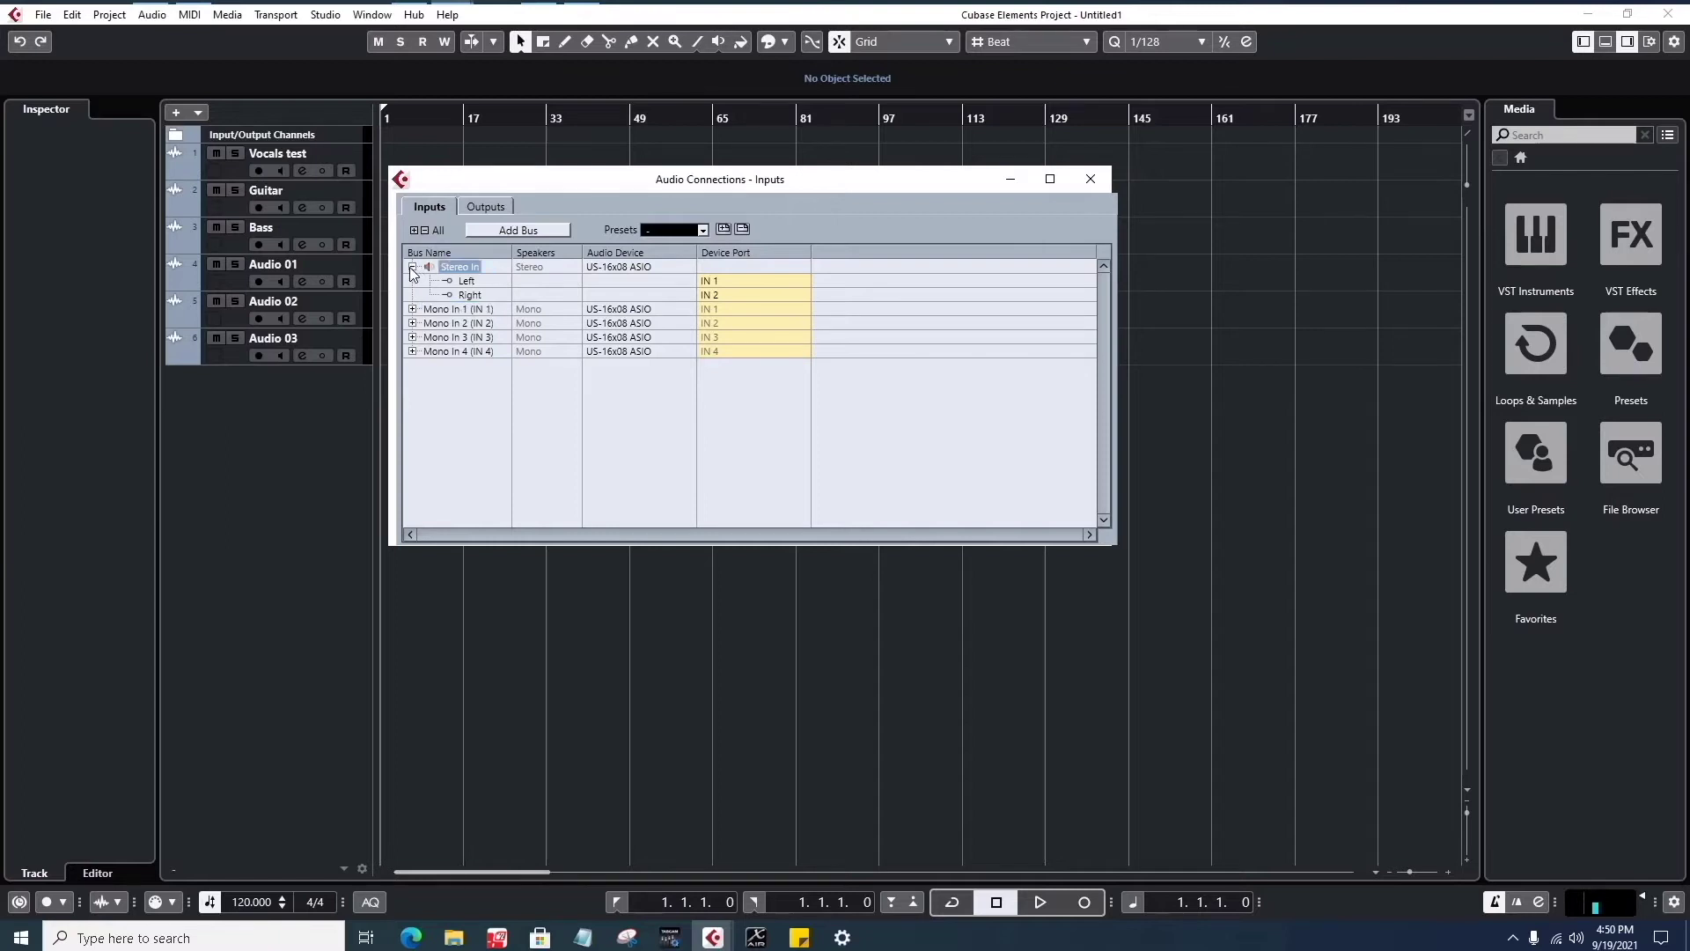
pyautogui.rightClick(472, 266)
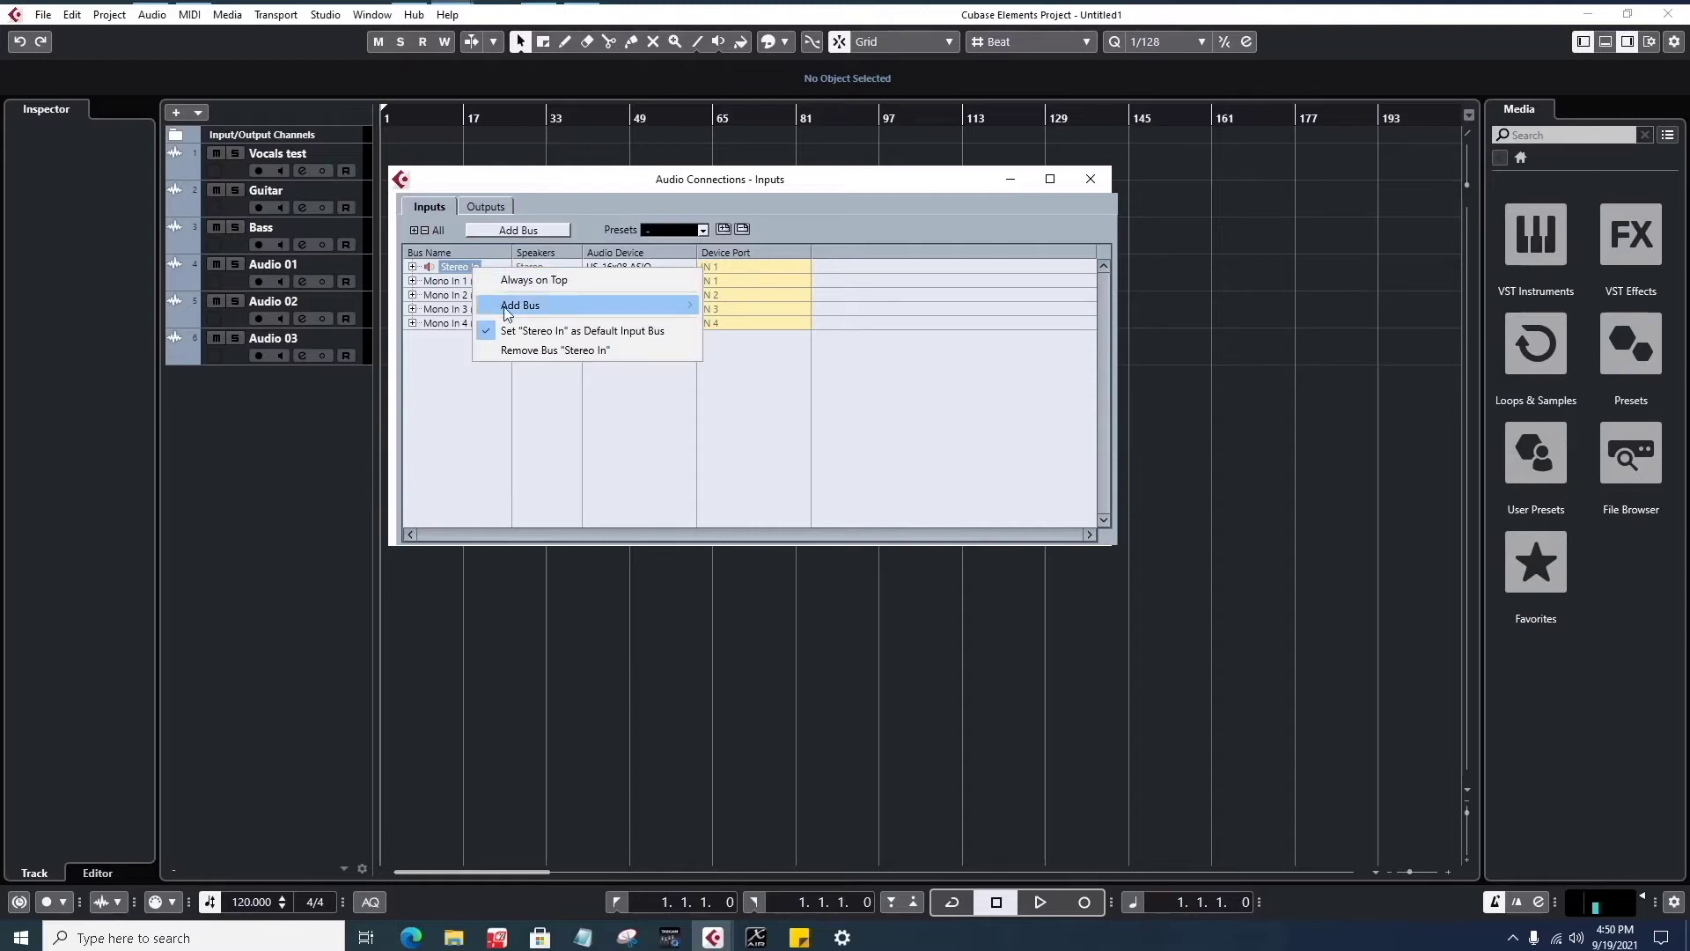
pyautogui.click(532, 351)
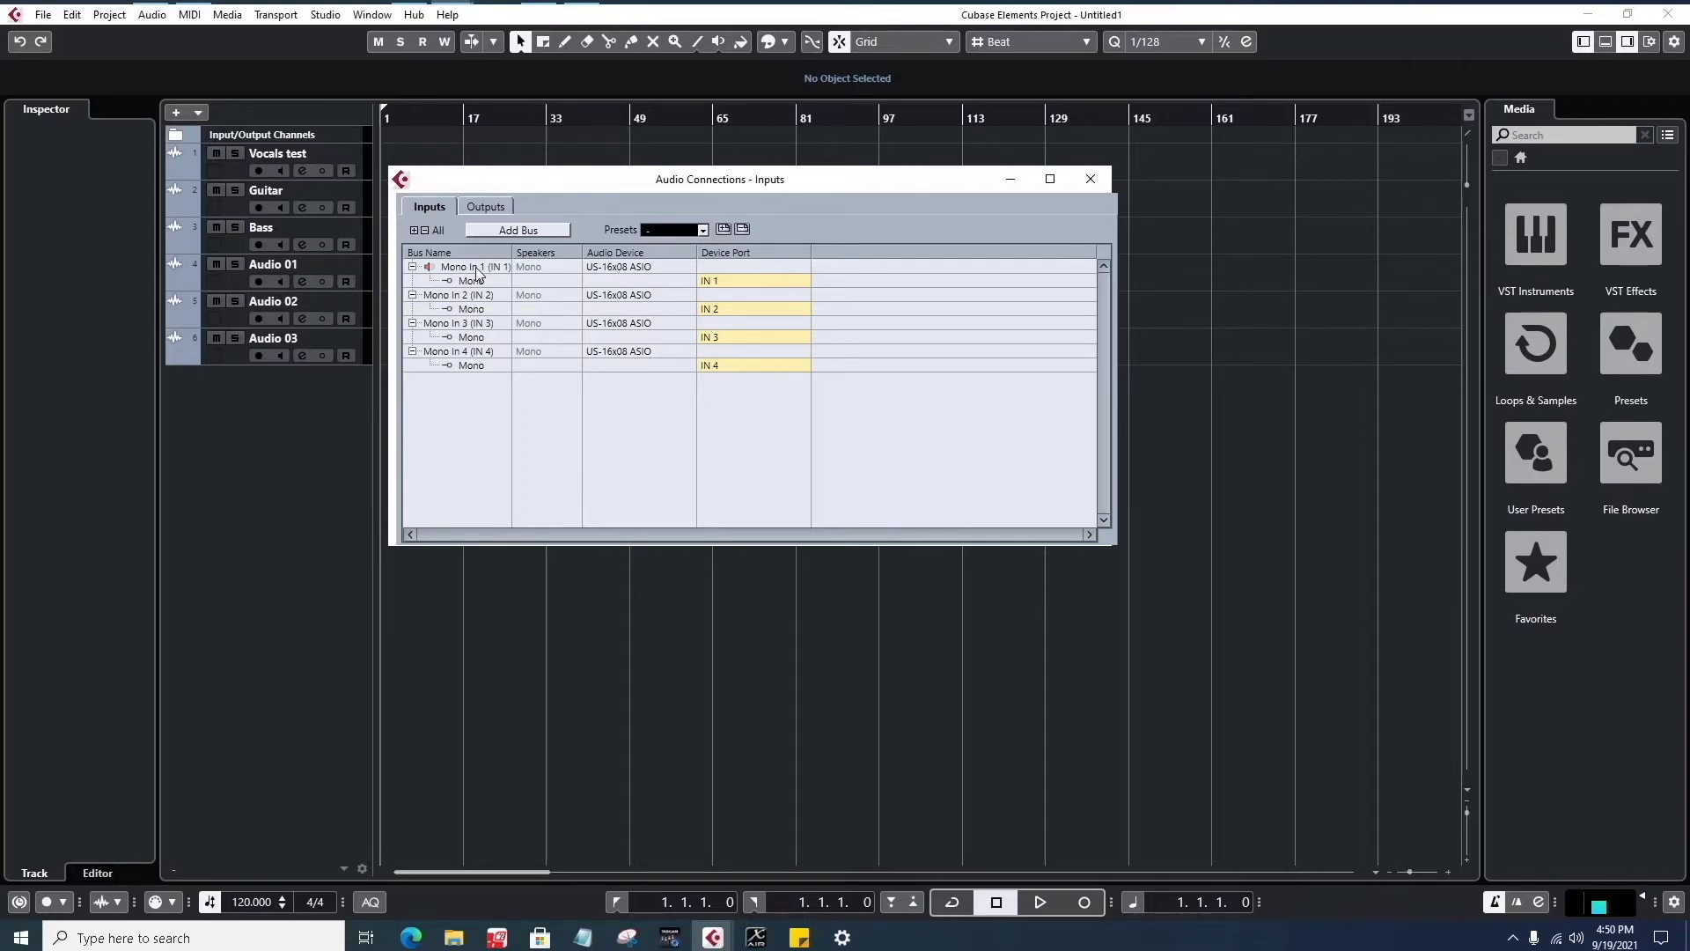
# - Rename the Mono In 1 input bus as "Vocal"
pyautogui.doubleClick(464, 298)
pyautogui.doubleClick(484, 326)
pyautogui.doubleClick(475, 354)
pyautogui.doubleClick(470, 268)
pyautogui.rightClick(485, 266)
pyautogui.click(478, 266)
pyautogui.write('Vocal')
# - Rename the Mono In 2 input bus as "Guit"
pyautogui.doubleClick(465, 300)
pyautogui.rightClick(462, 298)
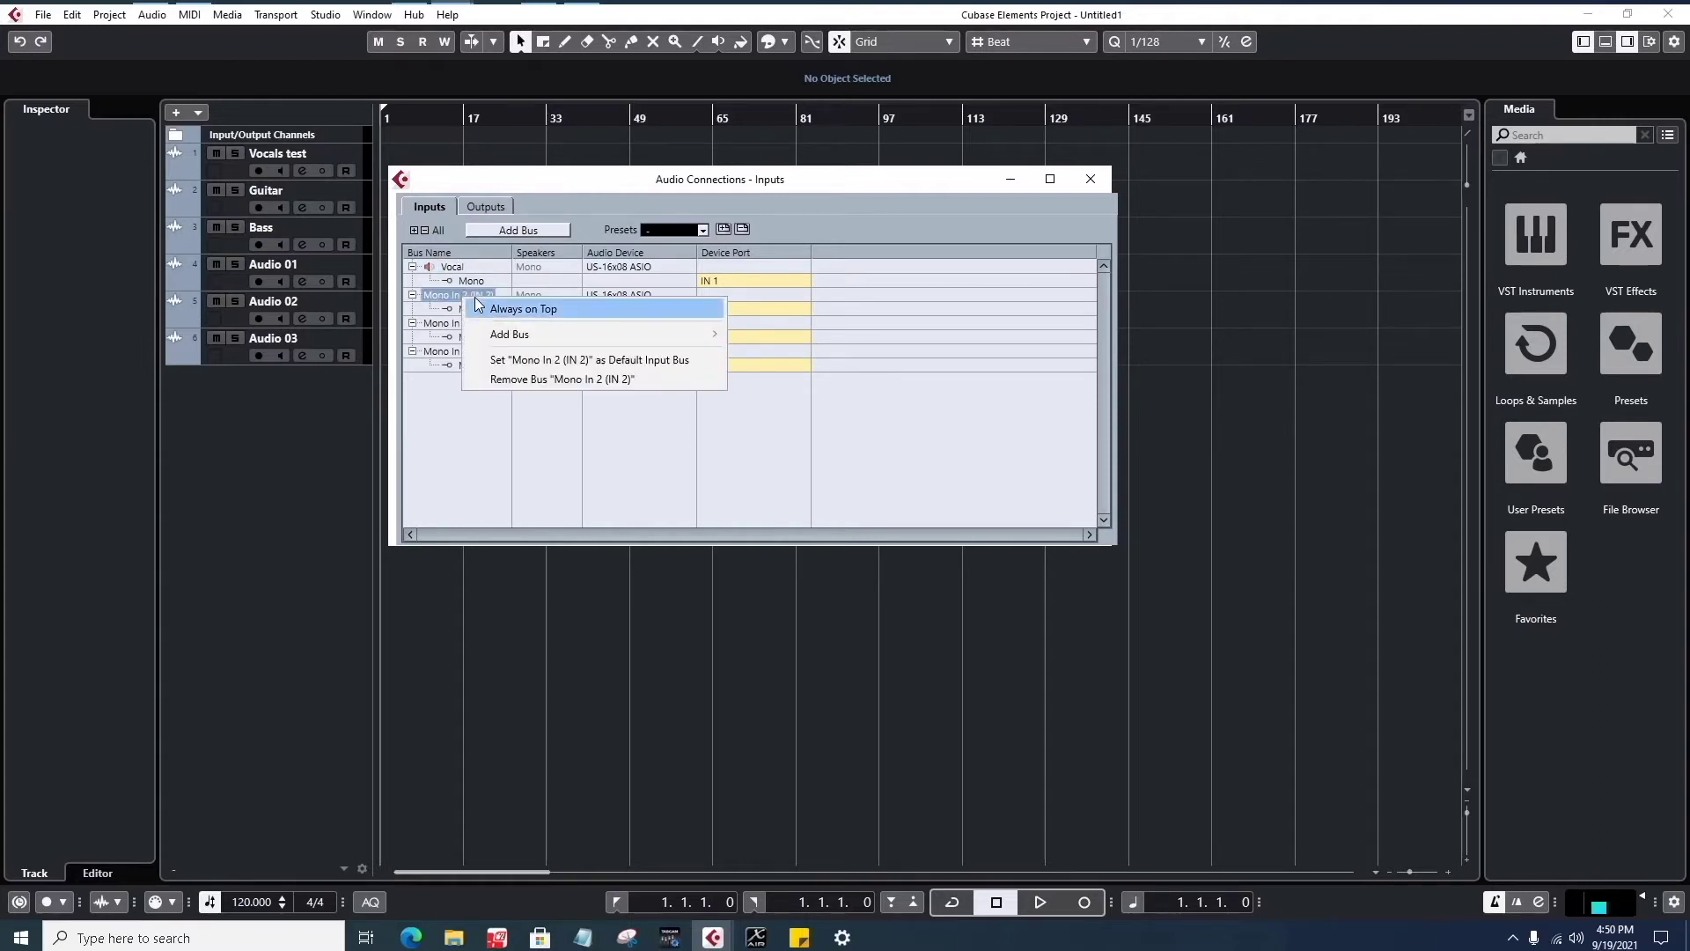
pyautogui.click(440, 297)
pyautogui.write('Guit')
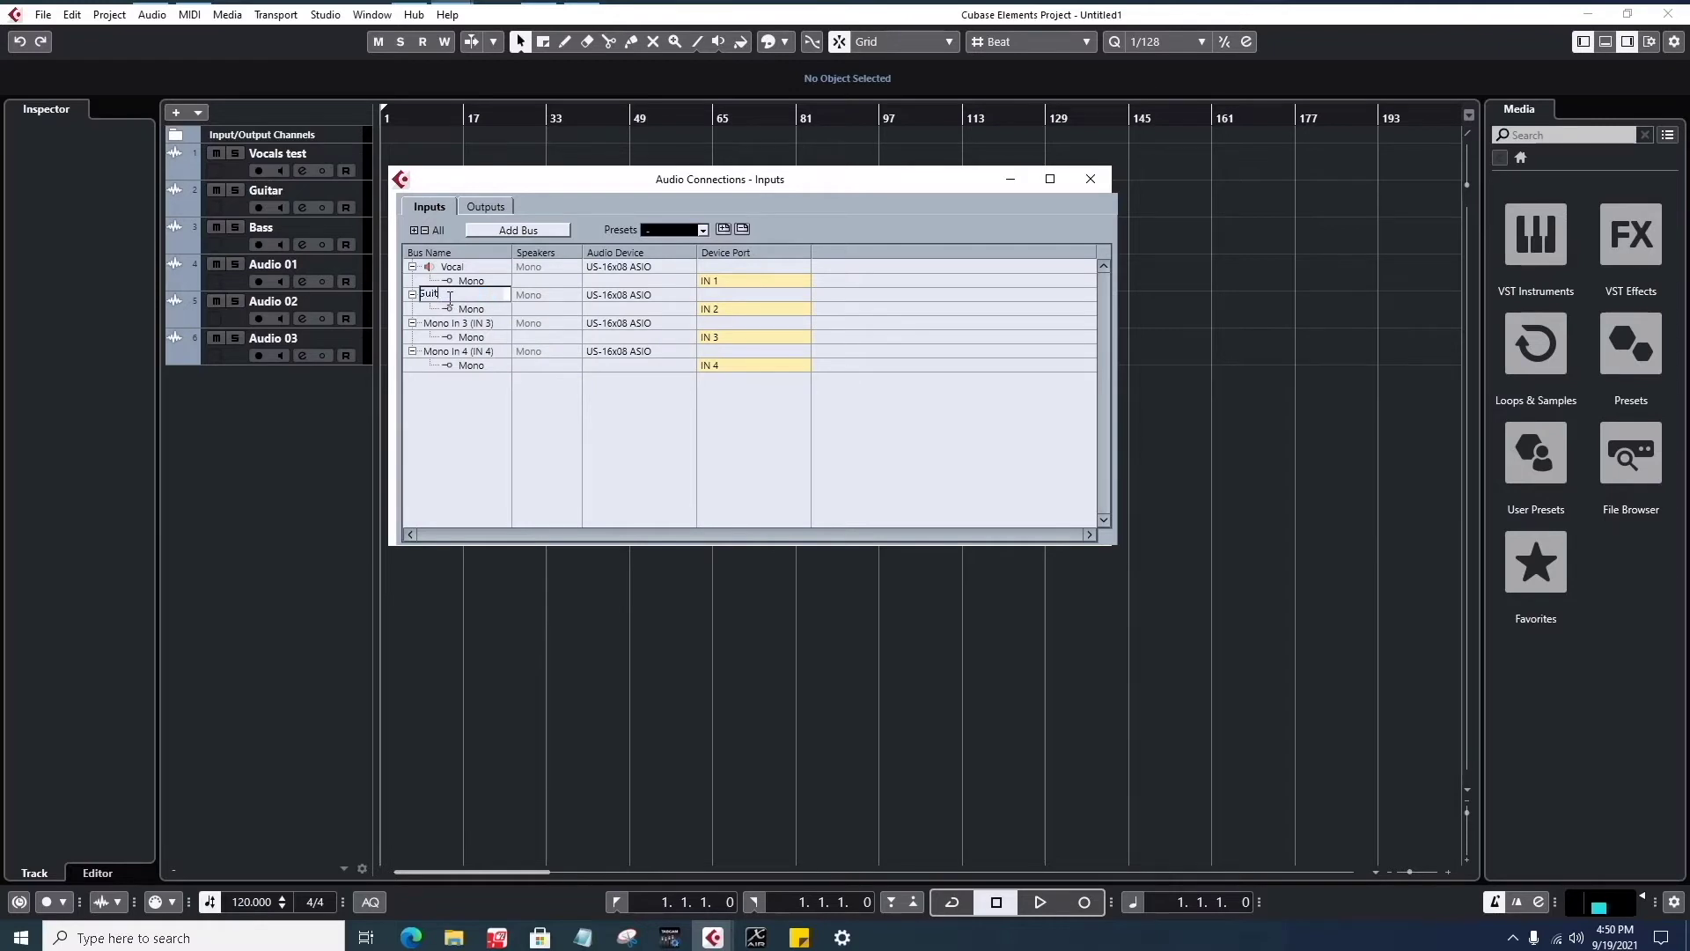
# - Rename the Mono In 3 input bus as "Bass"
pyautogui.doubleClick(471, 323)
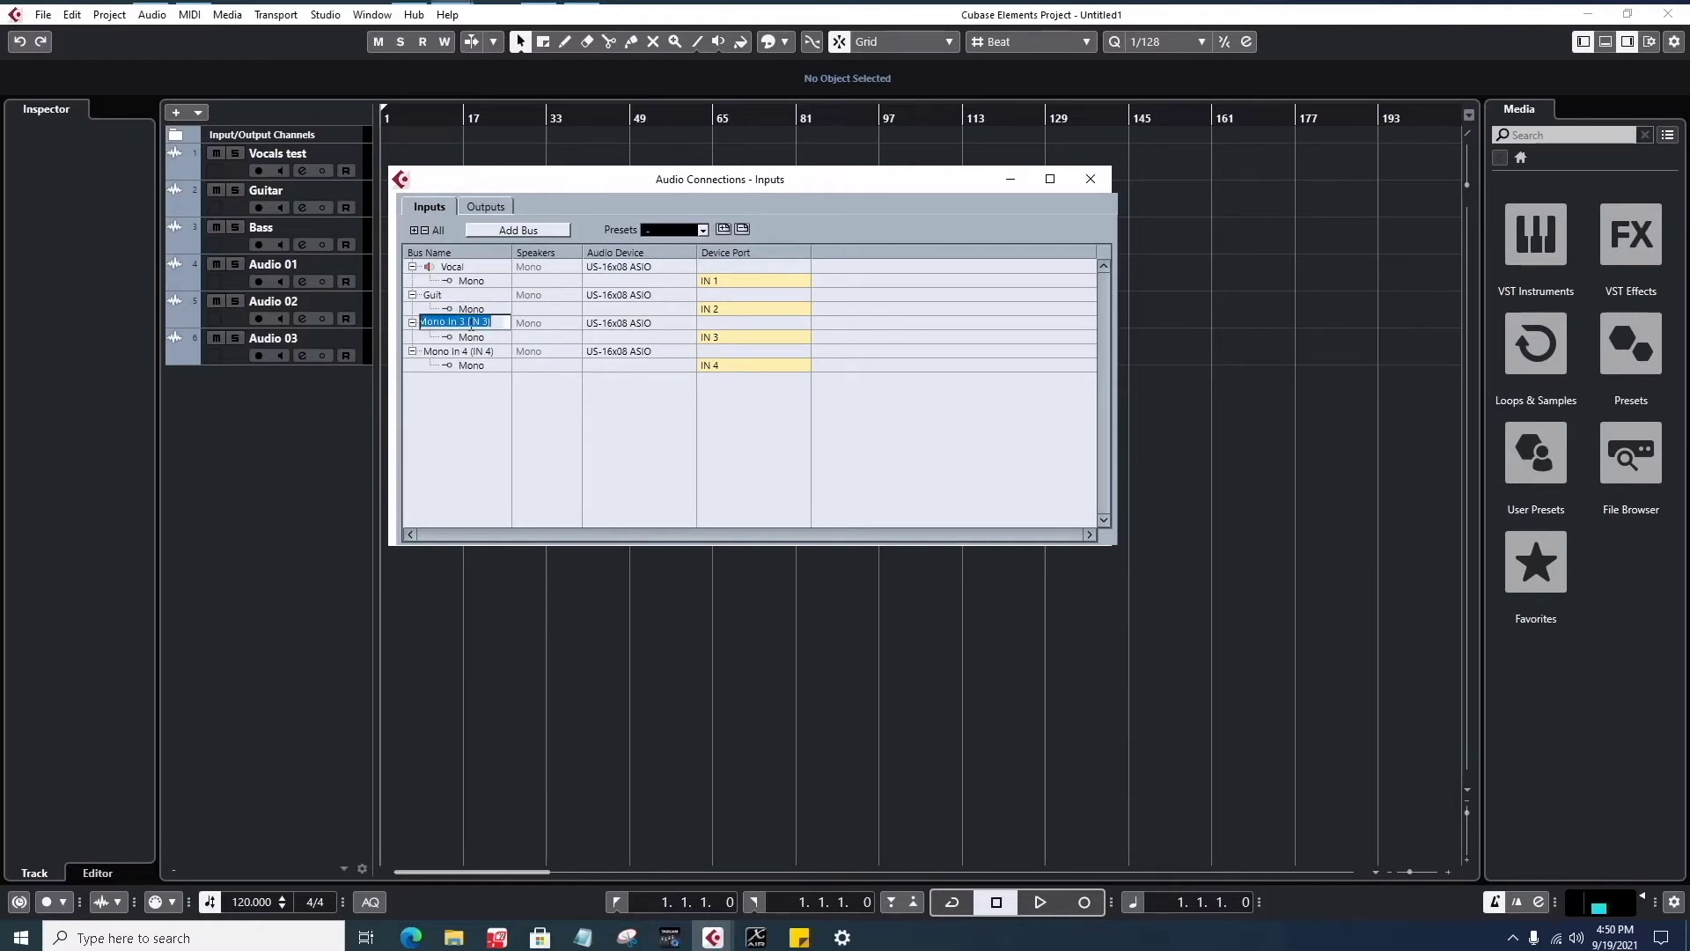
pyautogui.write('BassBas')
pyautogui.press('Return')
pyautogui.click(468, 404)
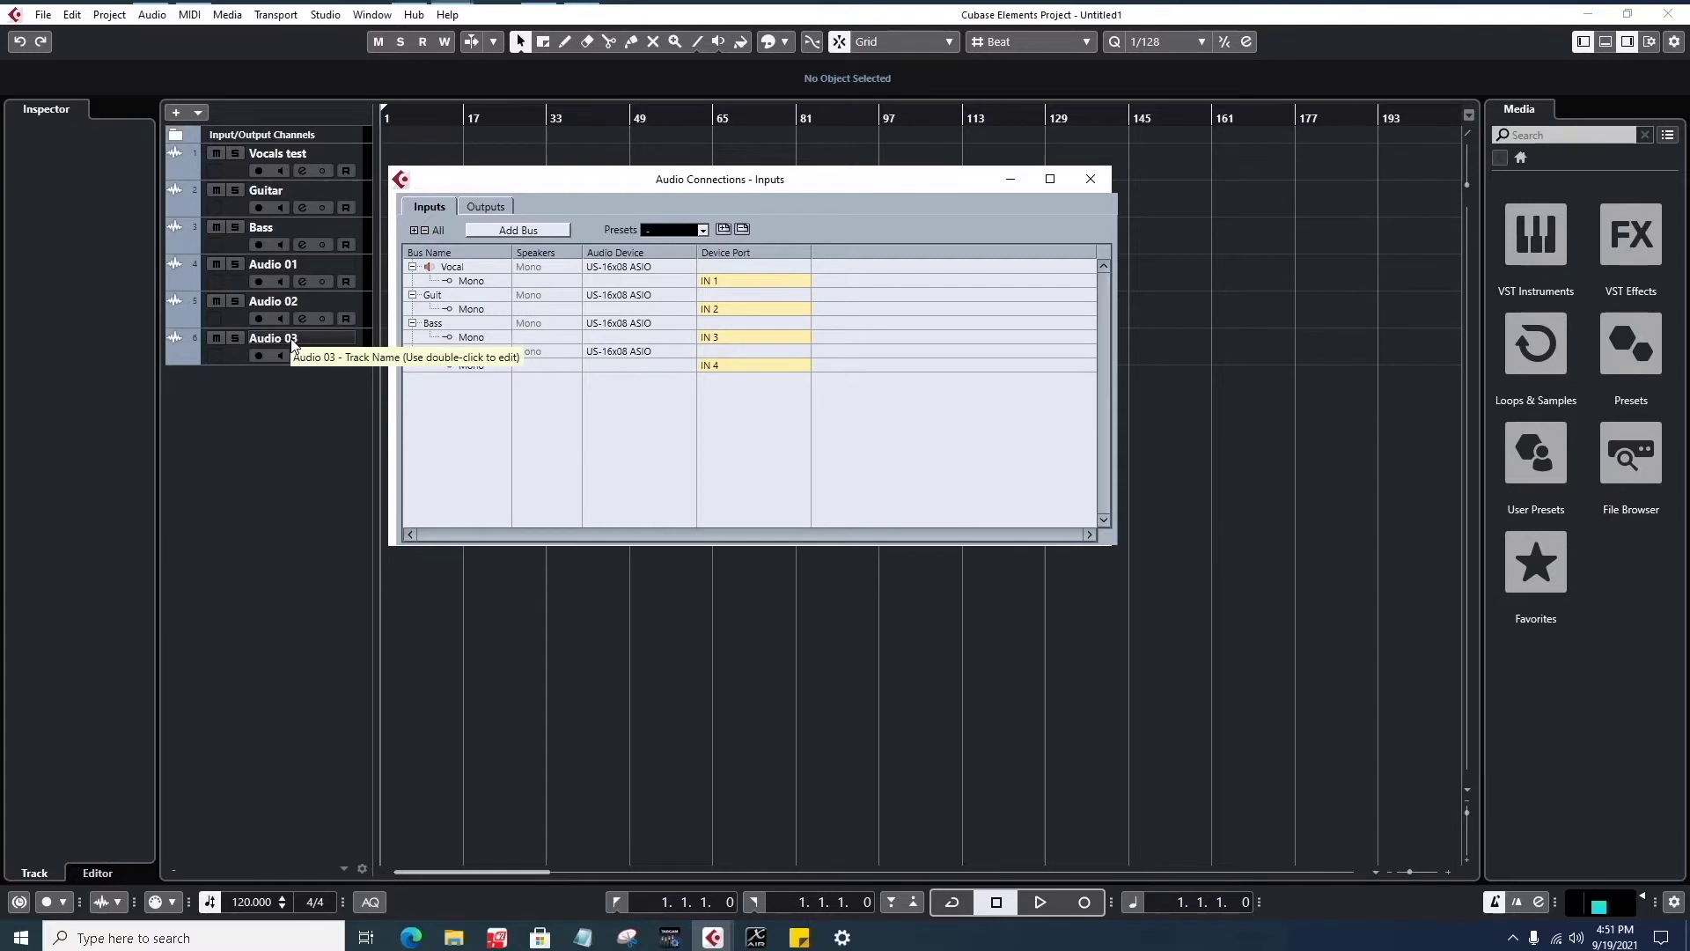
# - Add two more mono input buses to the audio connections
pyautogui.click(235, 319)
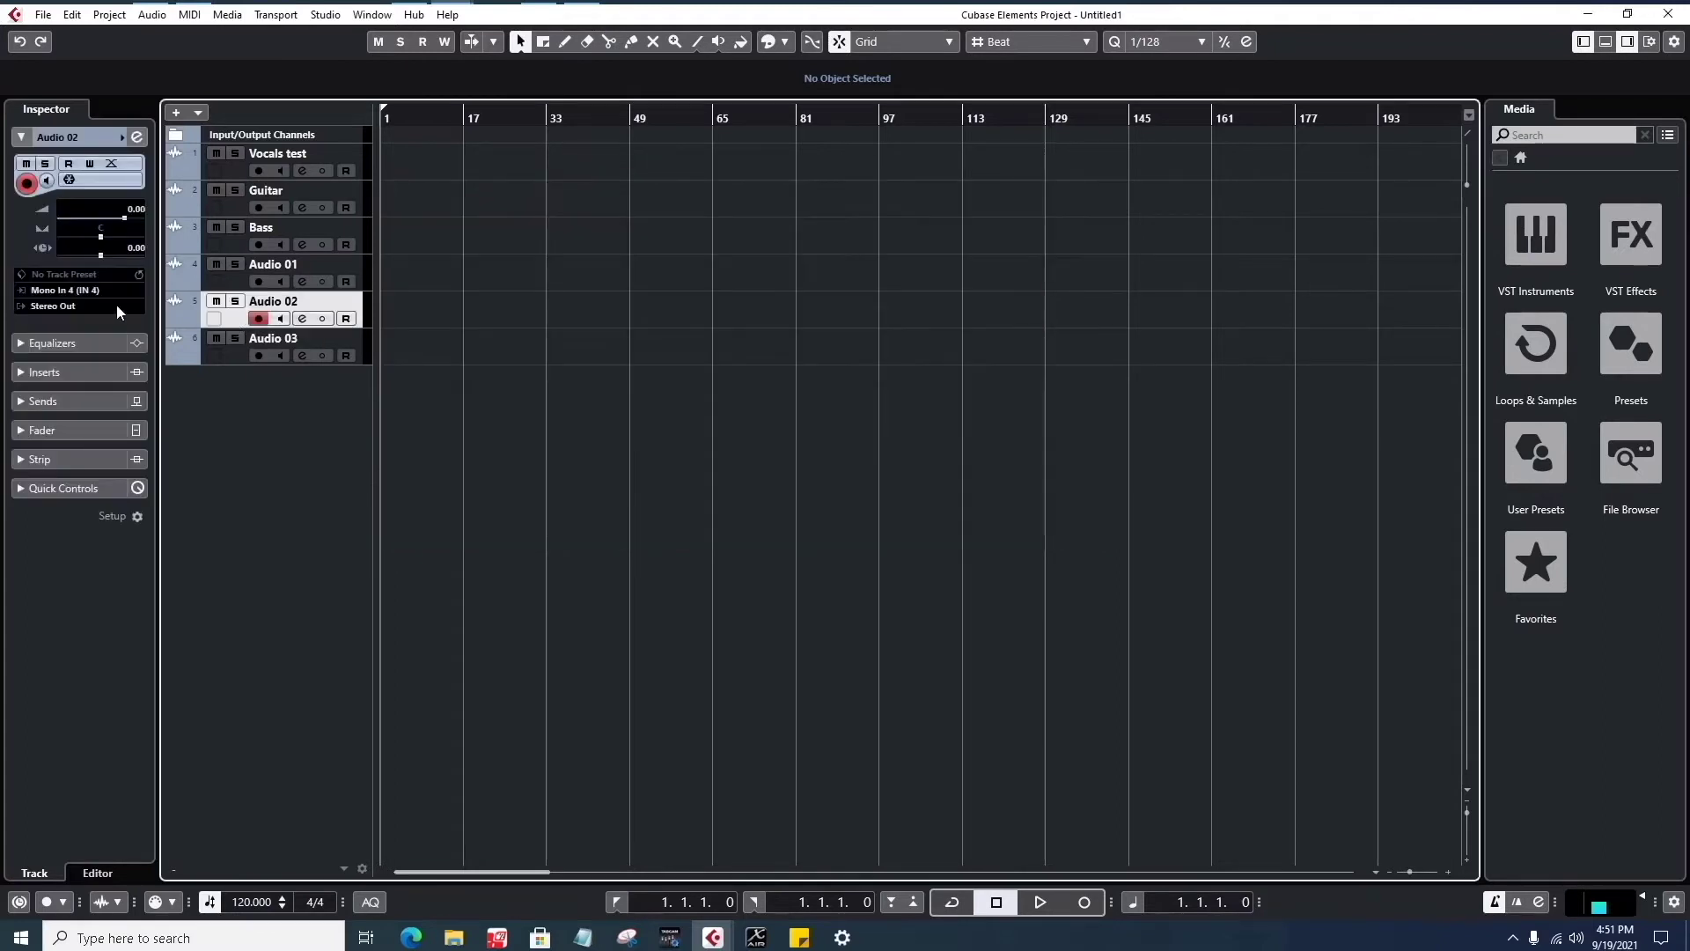
pyautogui.click(241, 354)
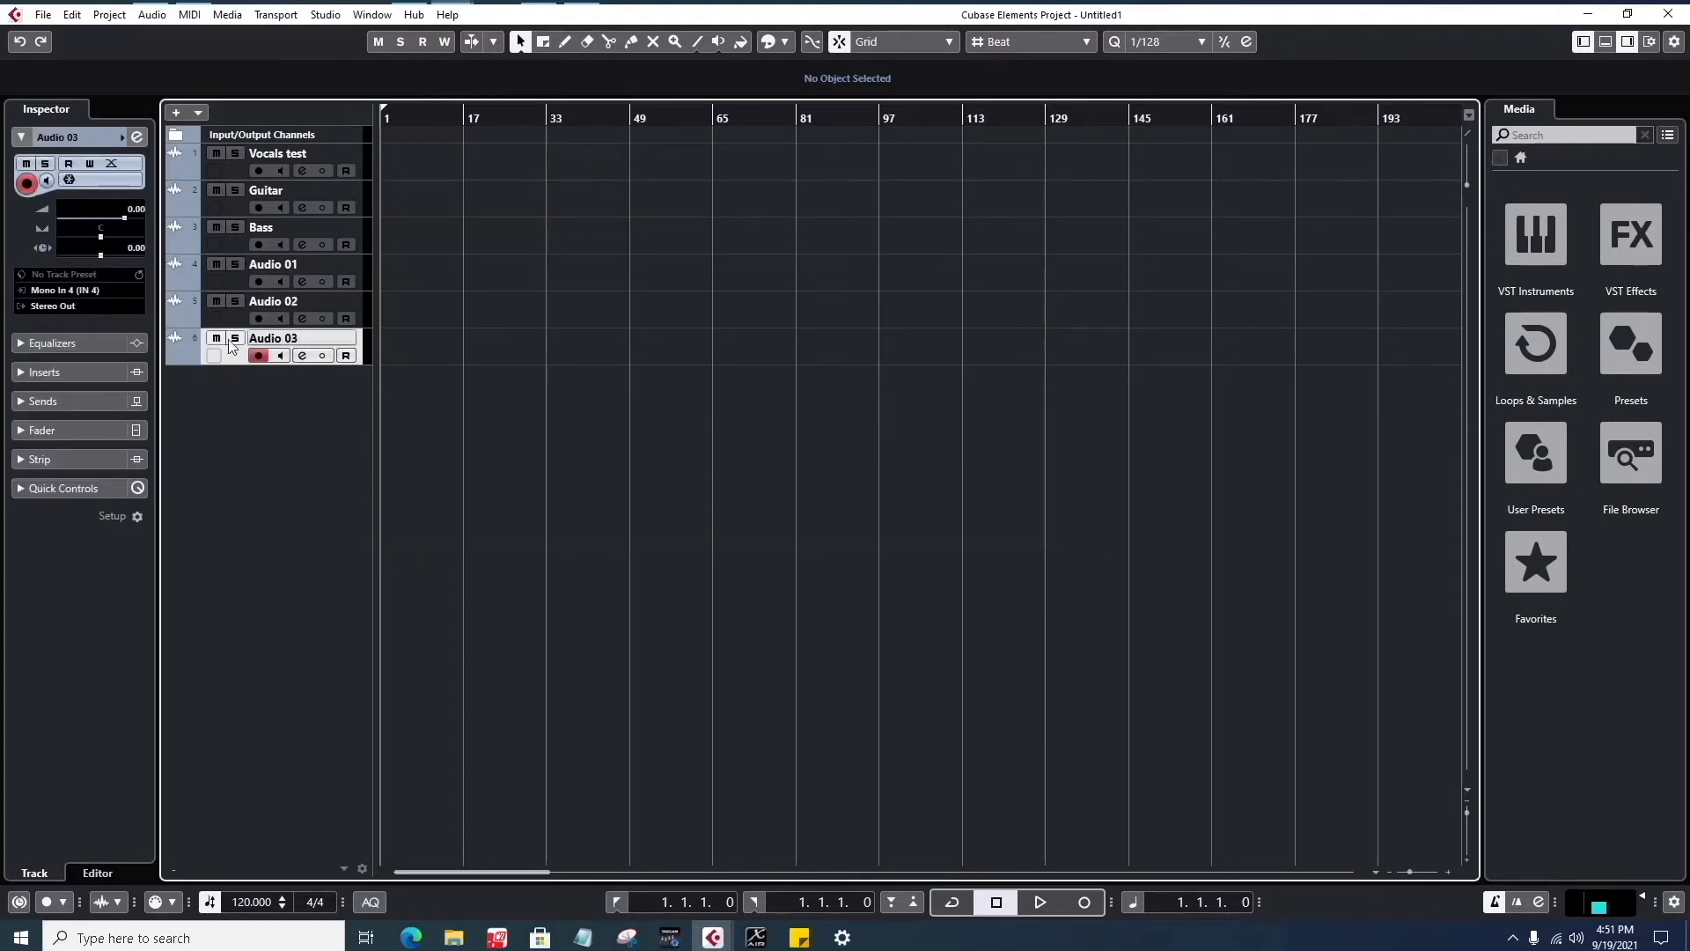
pyautogui.click(242, 320)
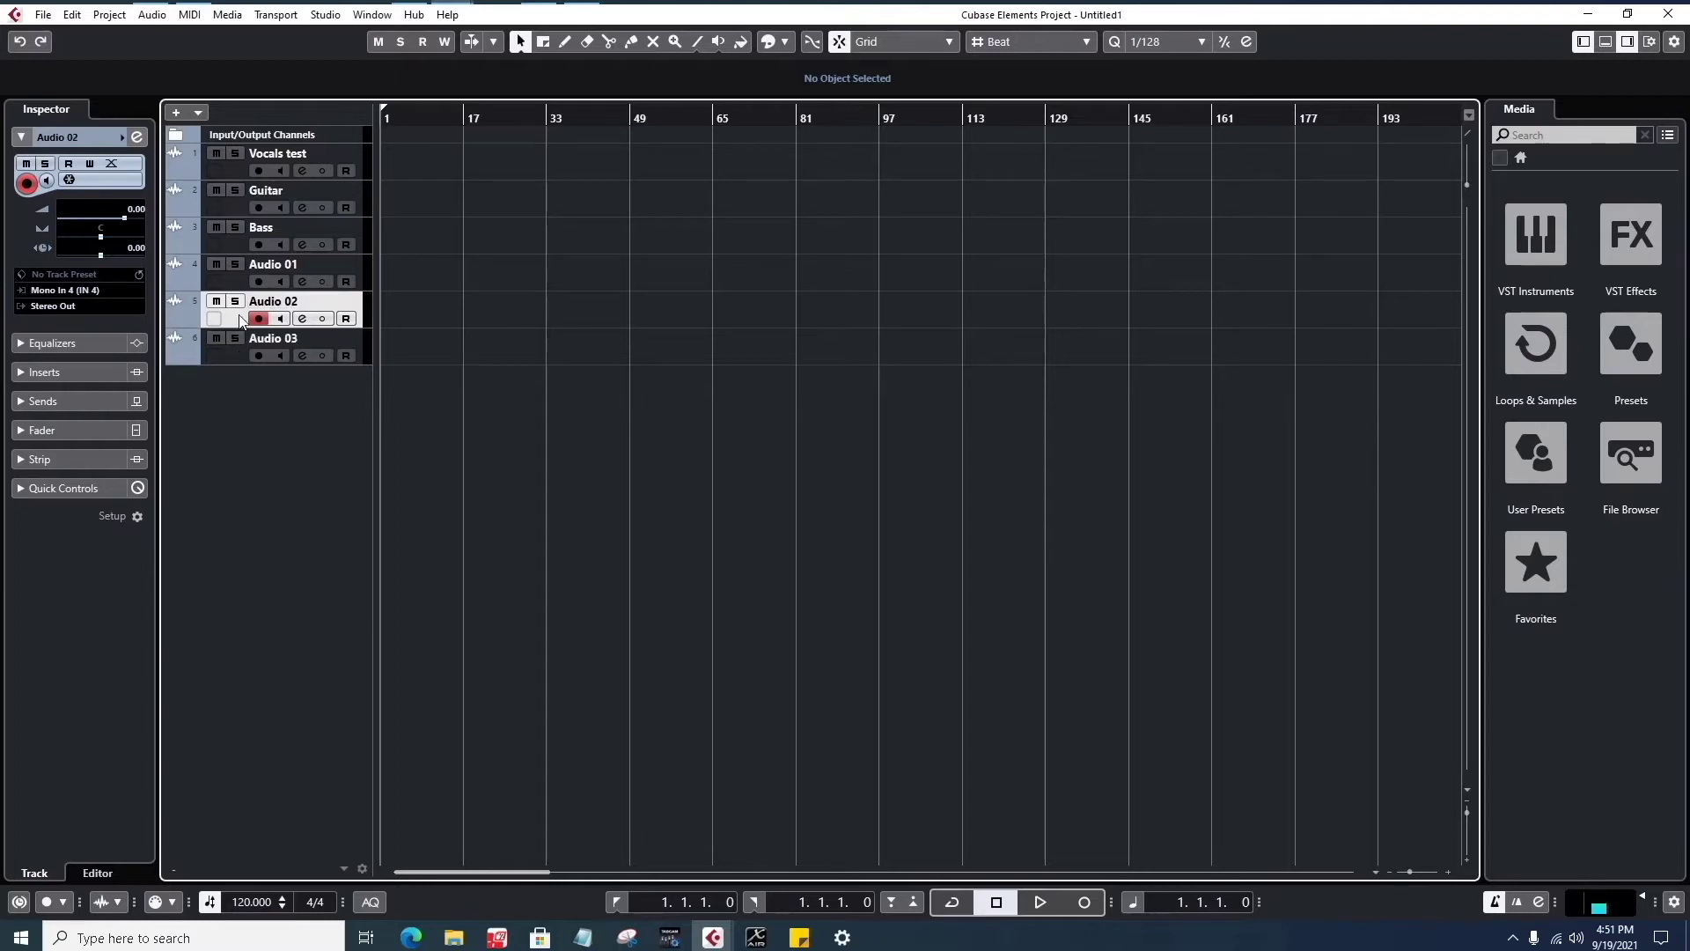
pyautogui.press('F4')
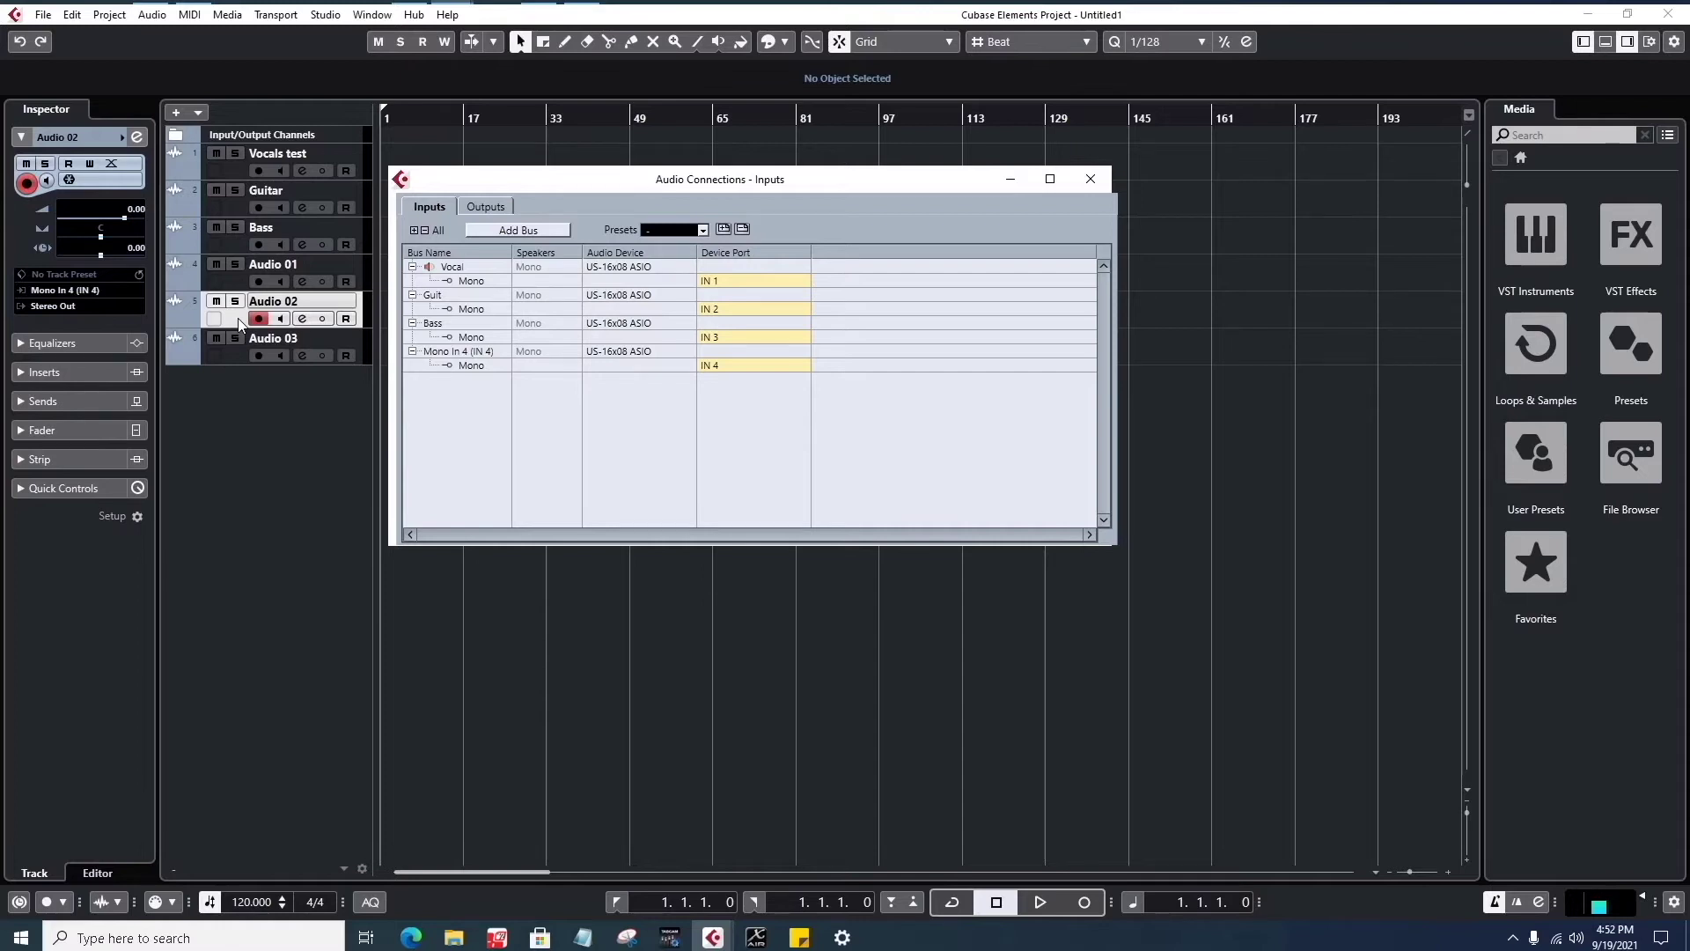
pyautogui.click(533, 233)
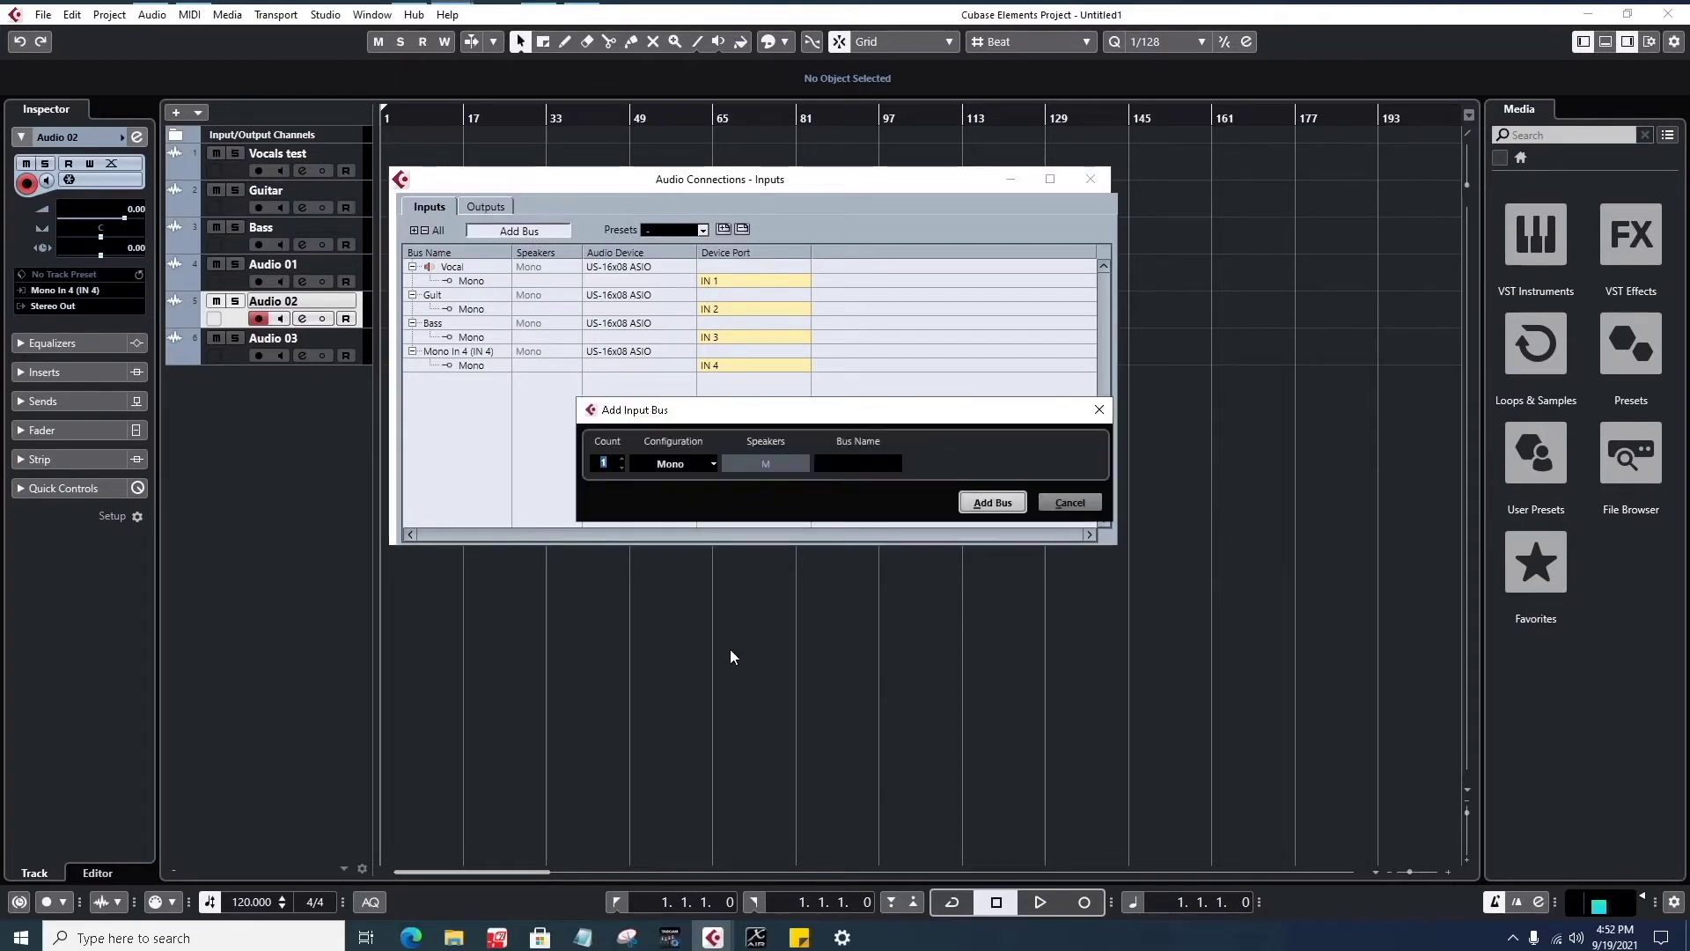
pyautogui.click(622, 459)
pyautogui.click(988, 504)
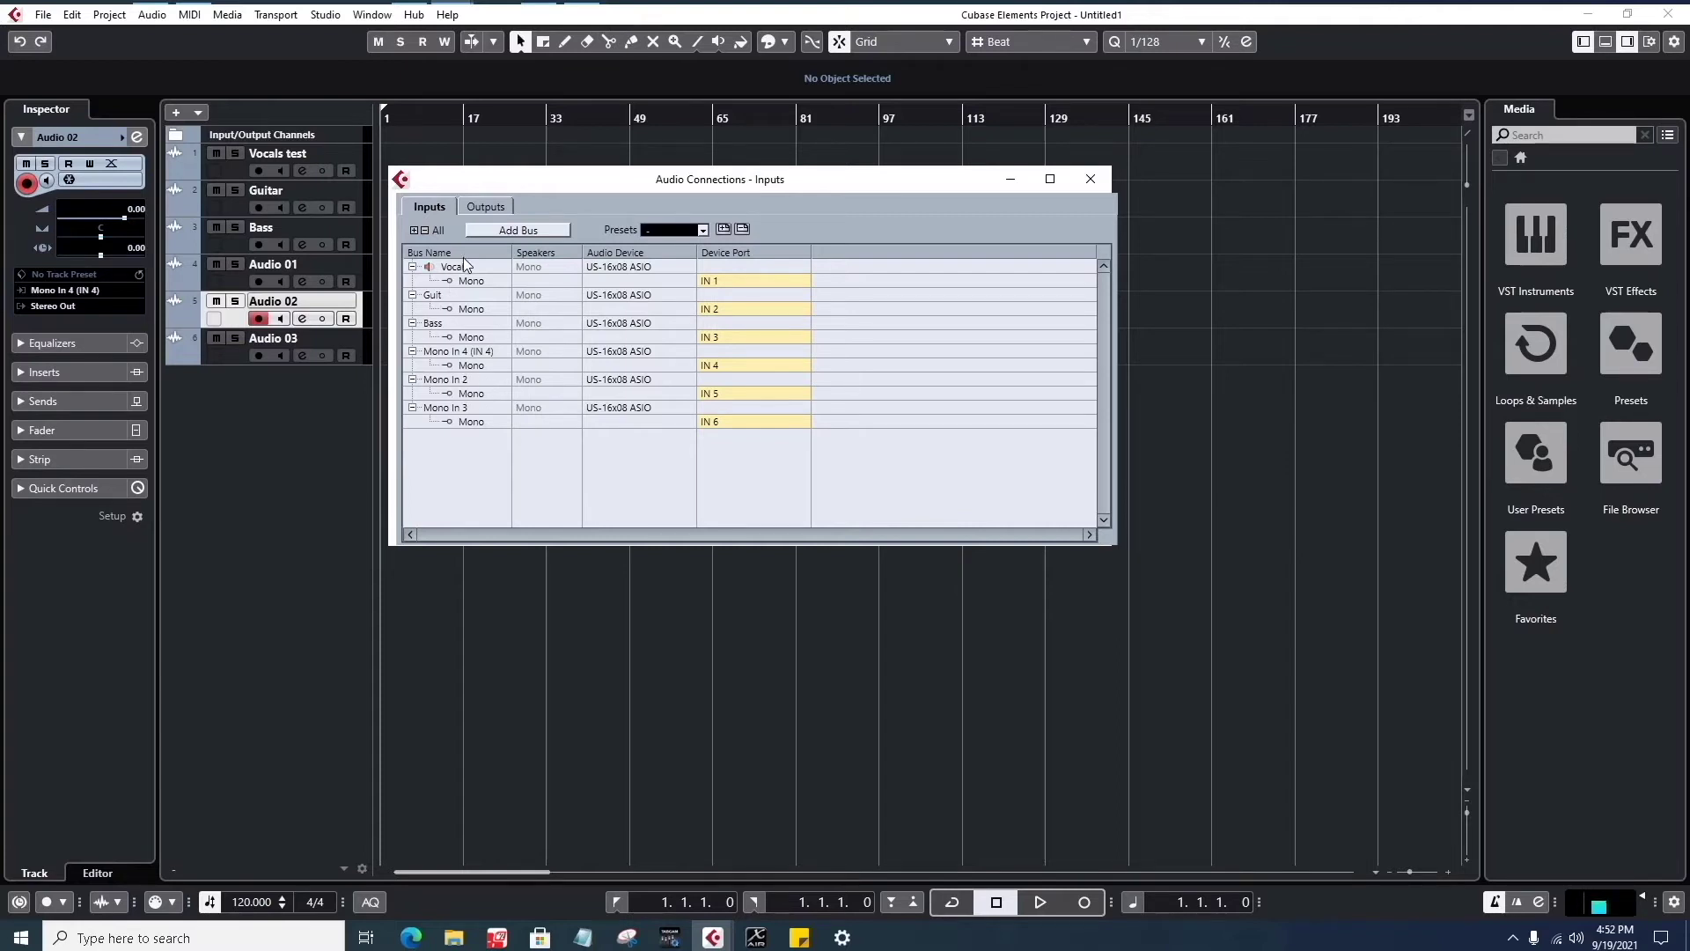
# - Rename the Mono In 4 input bus as "Extra1" and the Mono In 2 bus as "Extra2"
pyautogui.click(494, 353)
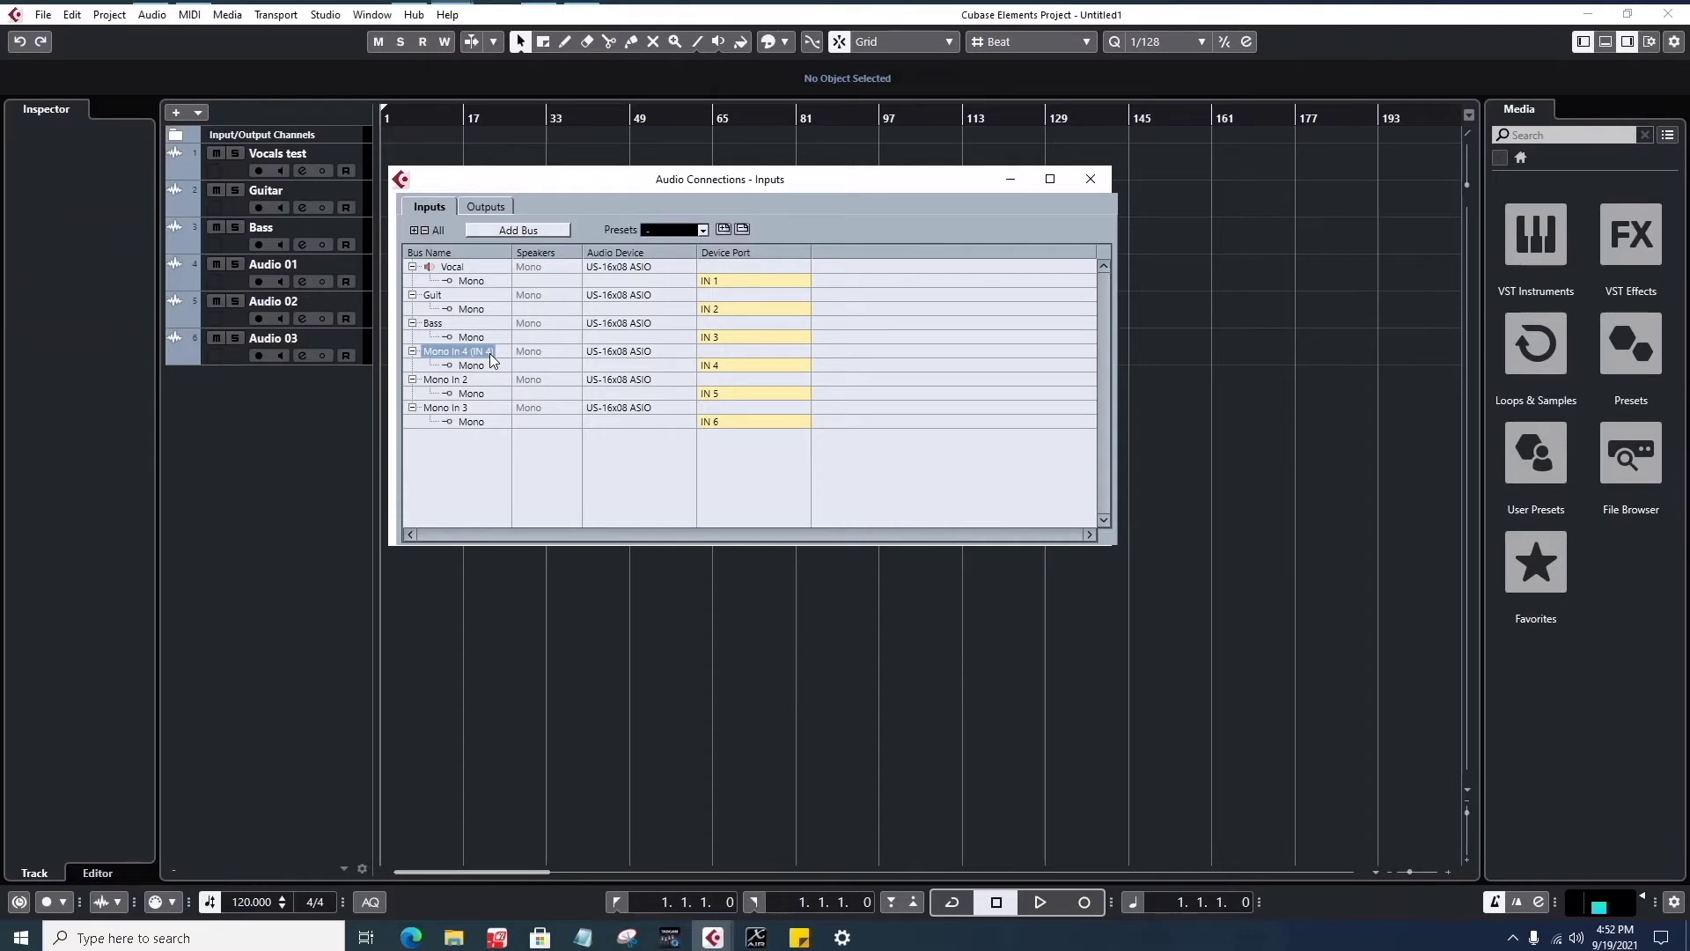
pyautogui.rightClick(483, 351)
pyautogui.press('Escape')
pyautogui.write('Extra1')
pyautogui.click(454, 379)
pyautogui.click(454, 379)
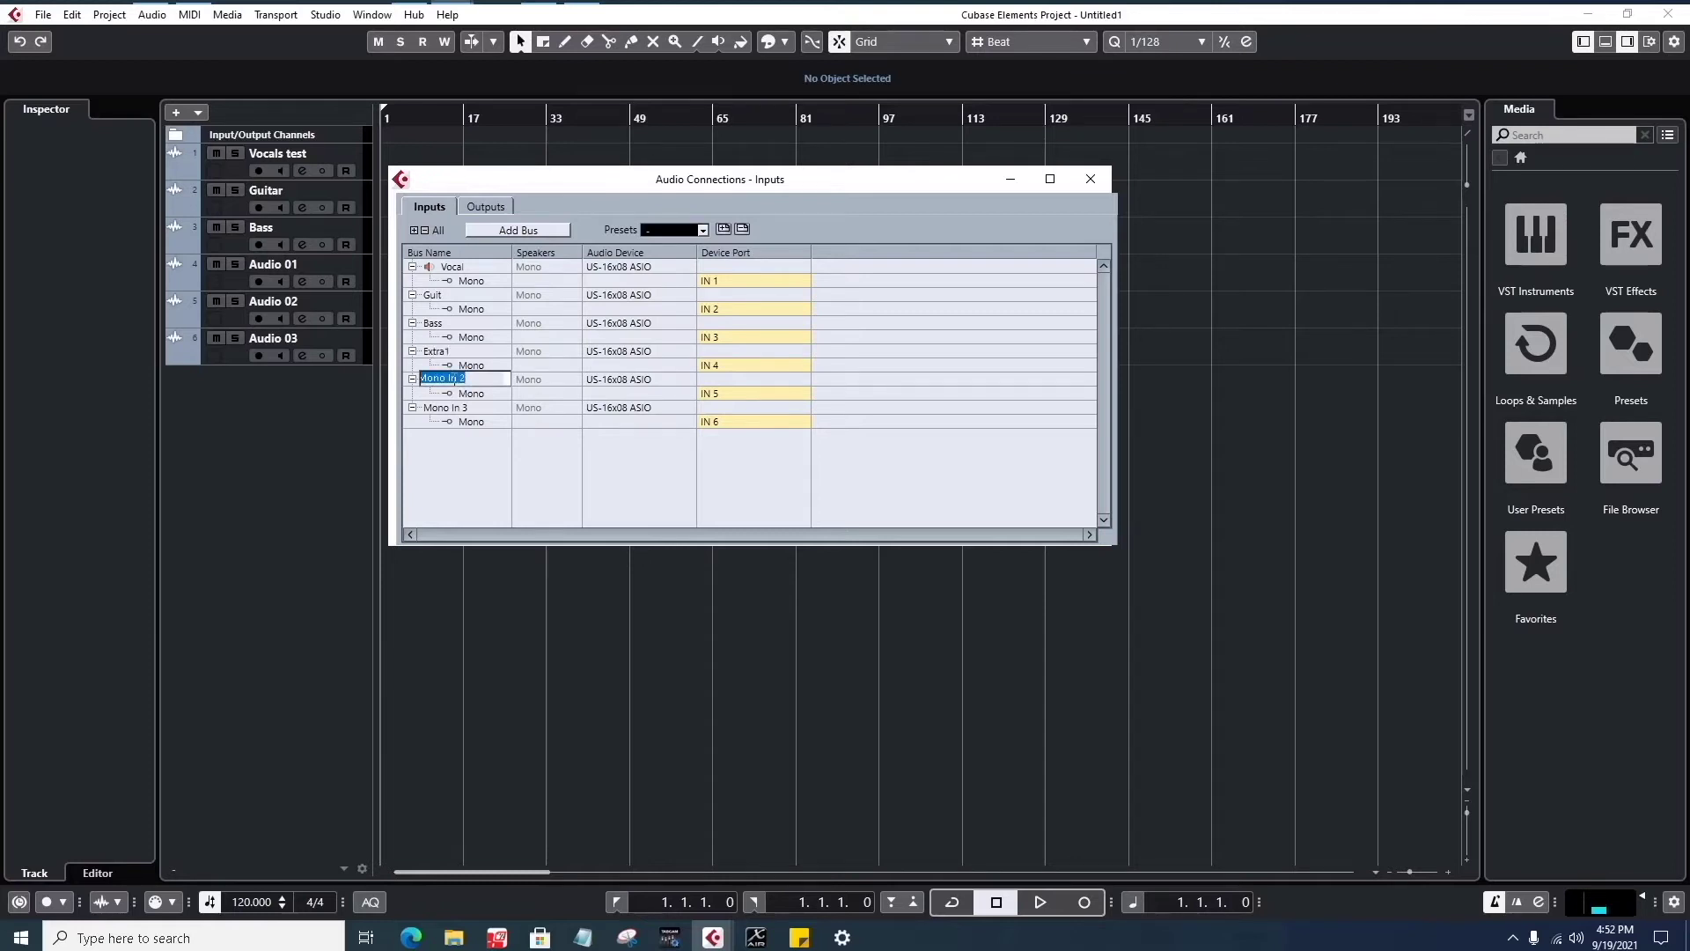
pyautogui.write('Extra2')
# - Rename the Mono In 3 input bus on port IN 6 as "Extra3"
pyautogui.click(443, 407)
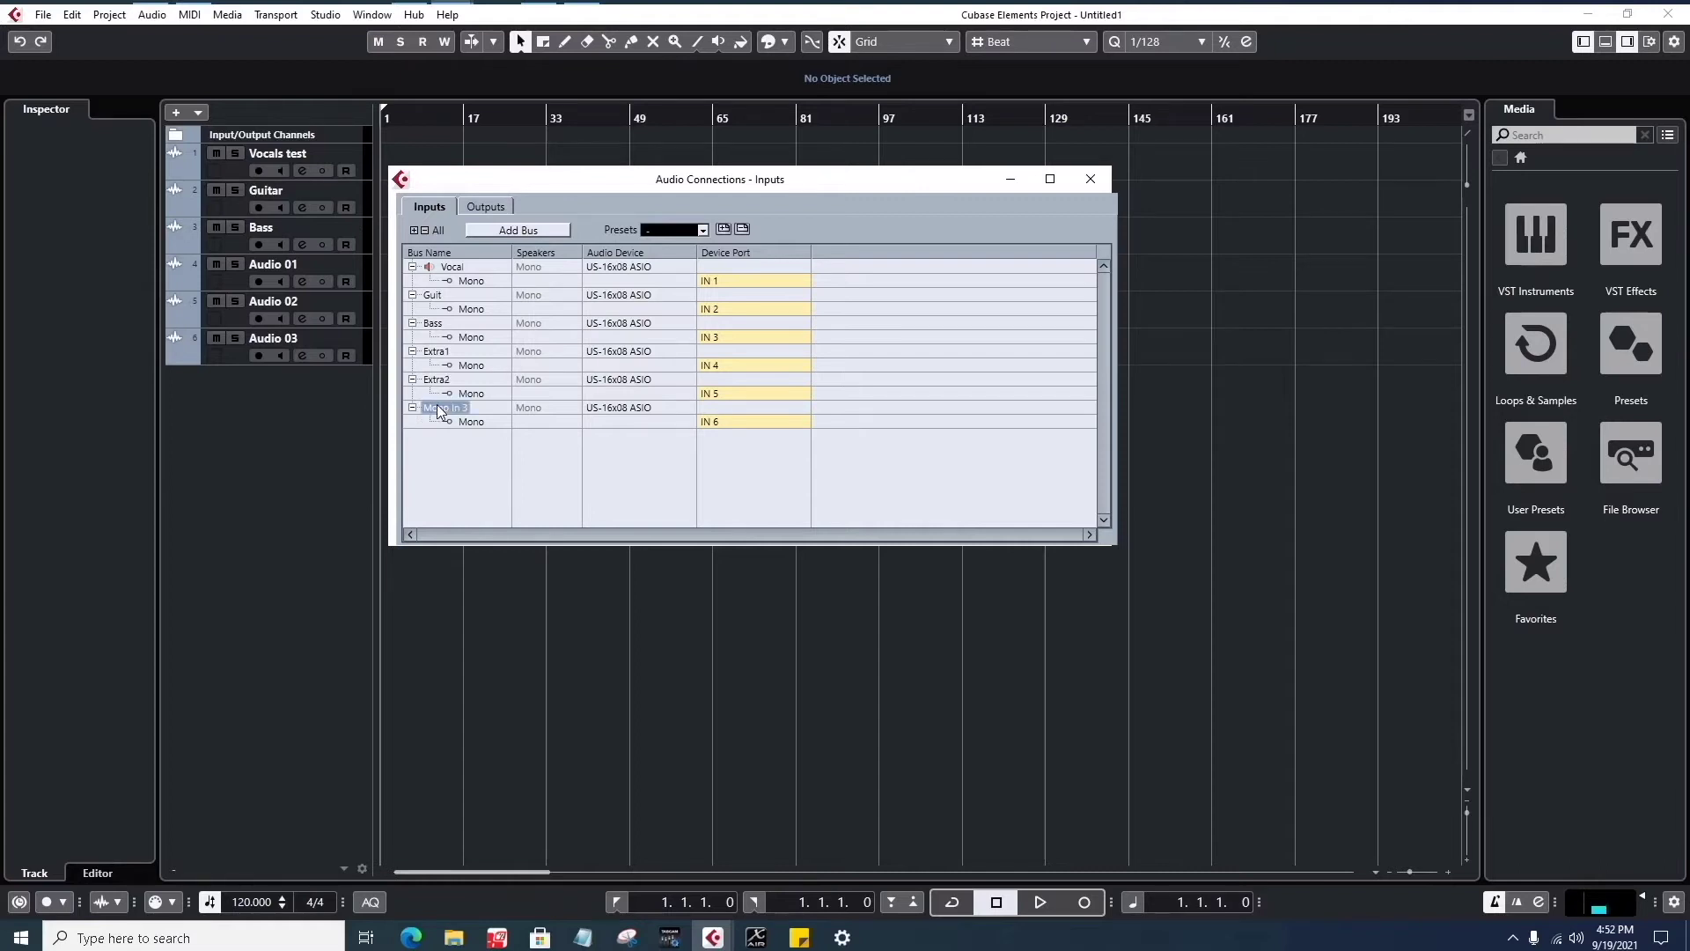
pyautogui.click(443, 407)
pyautogui.write('Ex')
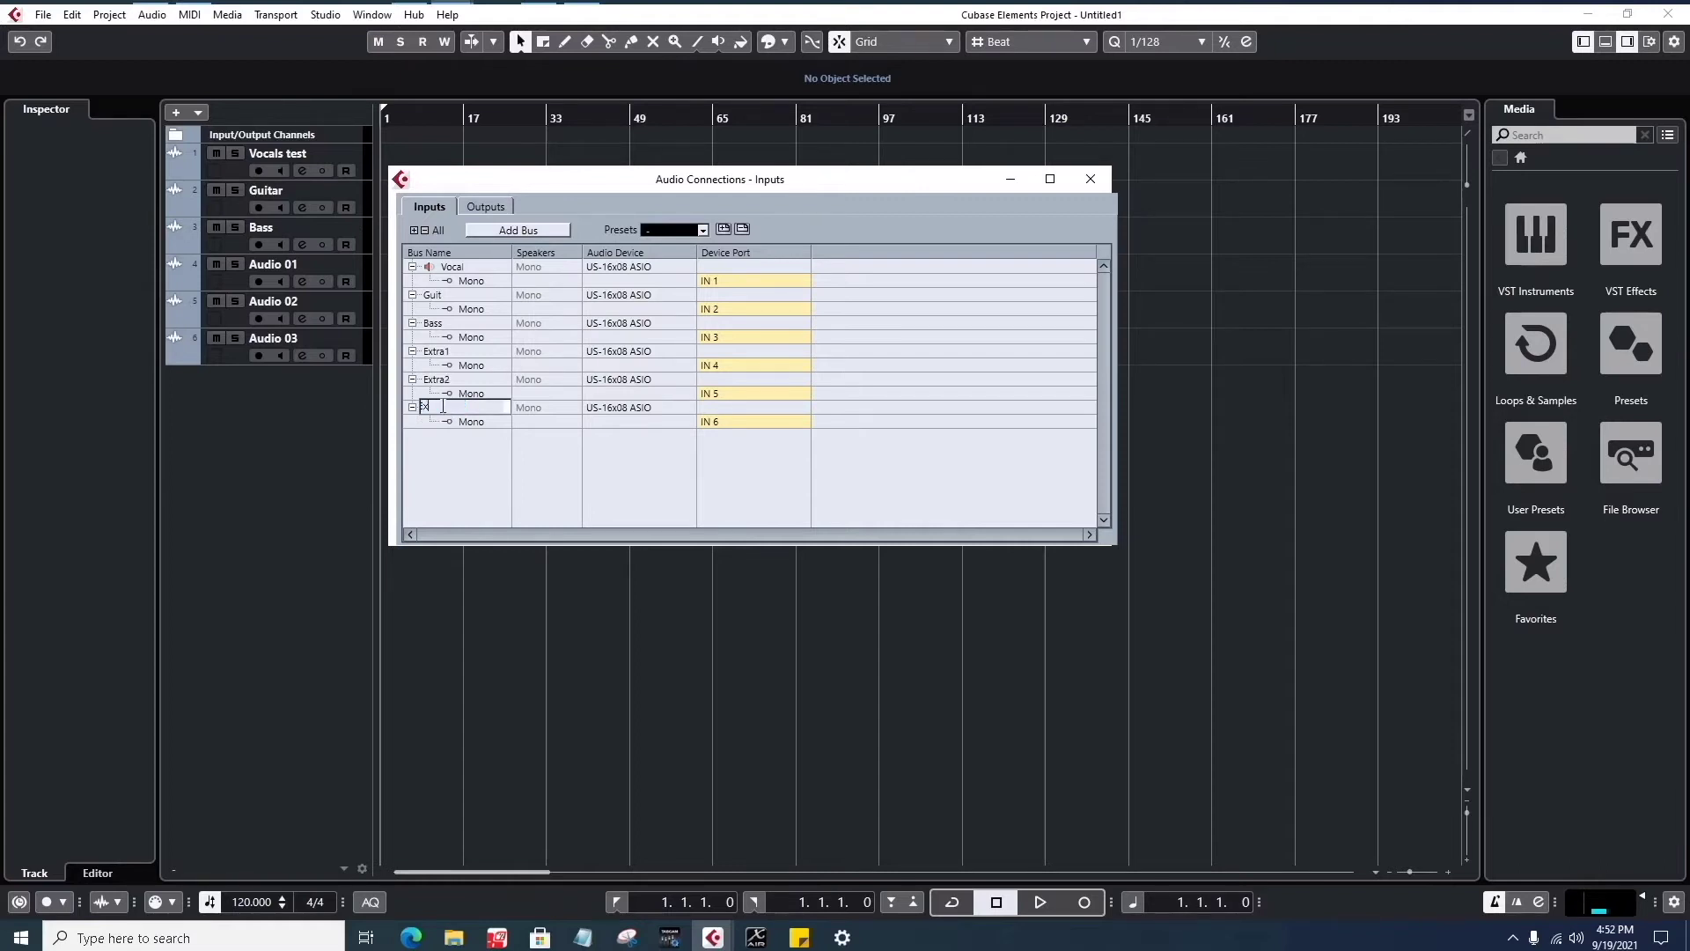
pyautogui.write('tra3')
pyautogui.press('Return')
# - Try device port IN 10 for the Extra1 input bus and set it back to IN 4
pyautogui.click(724, 423)
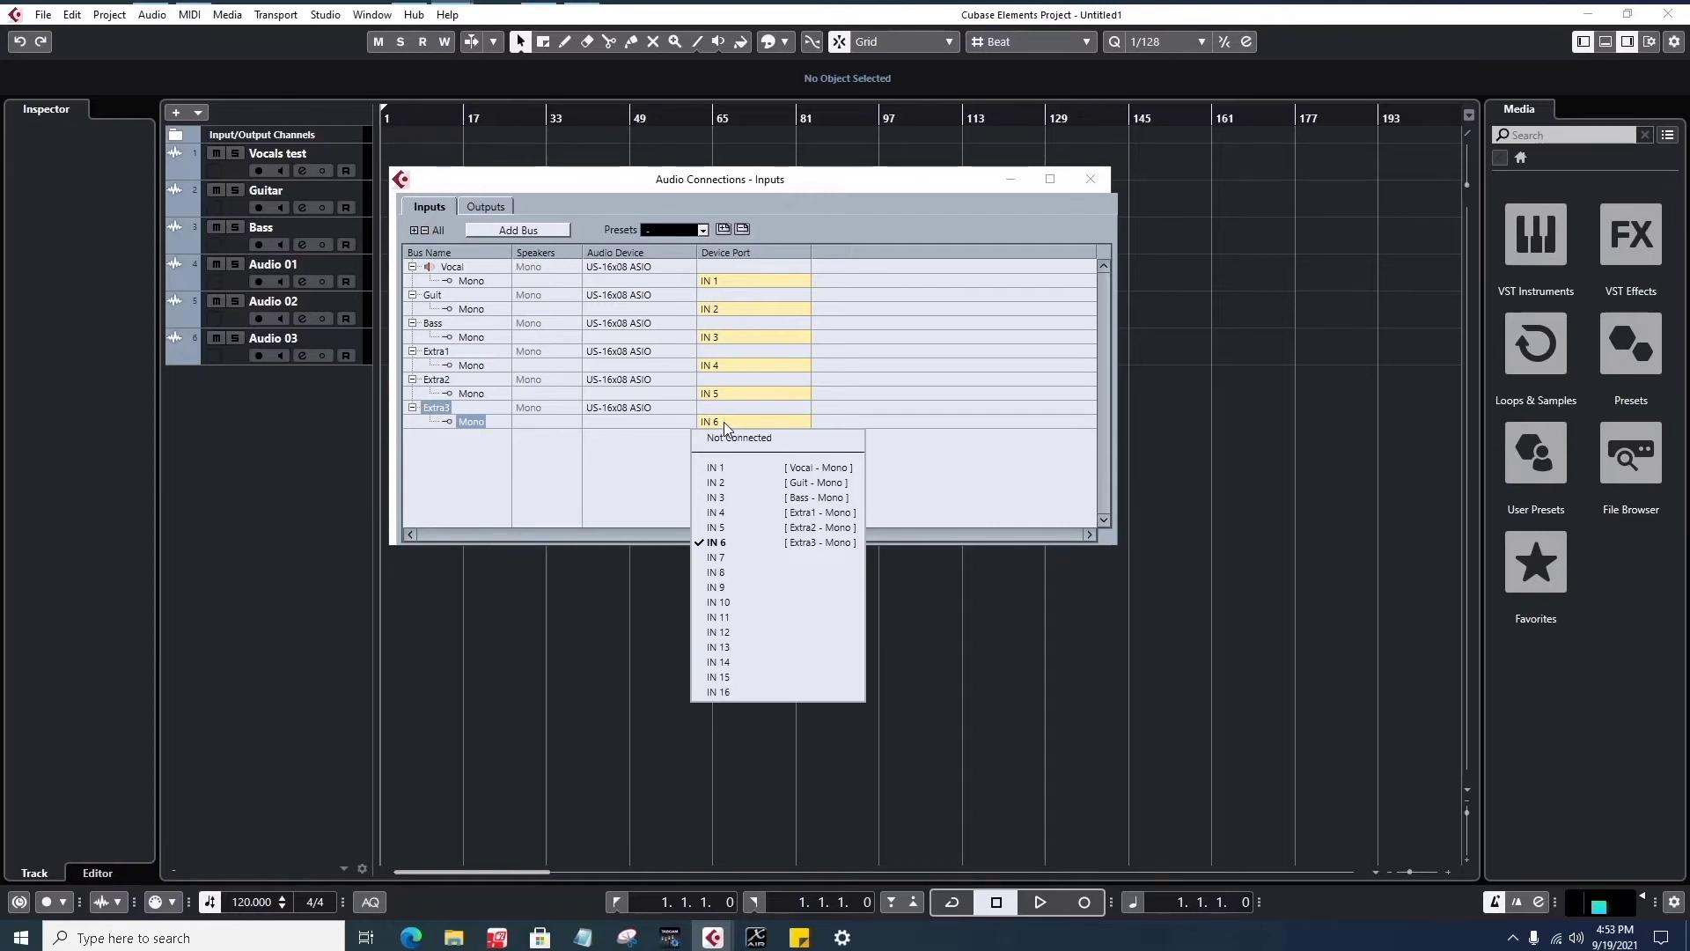
pyautogui.click(757, 382)
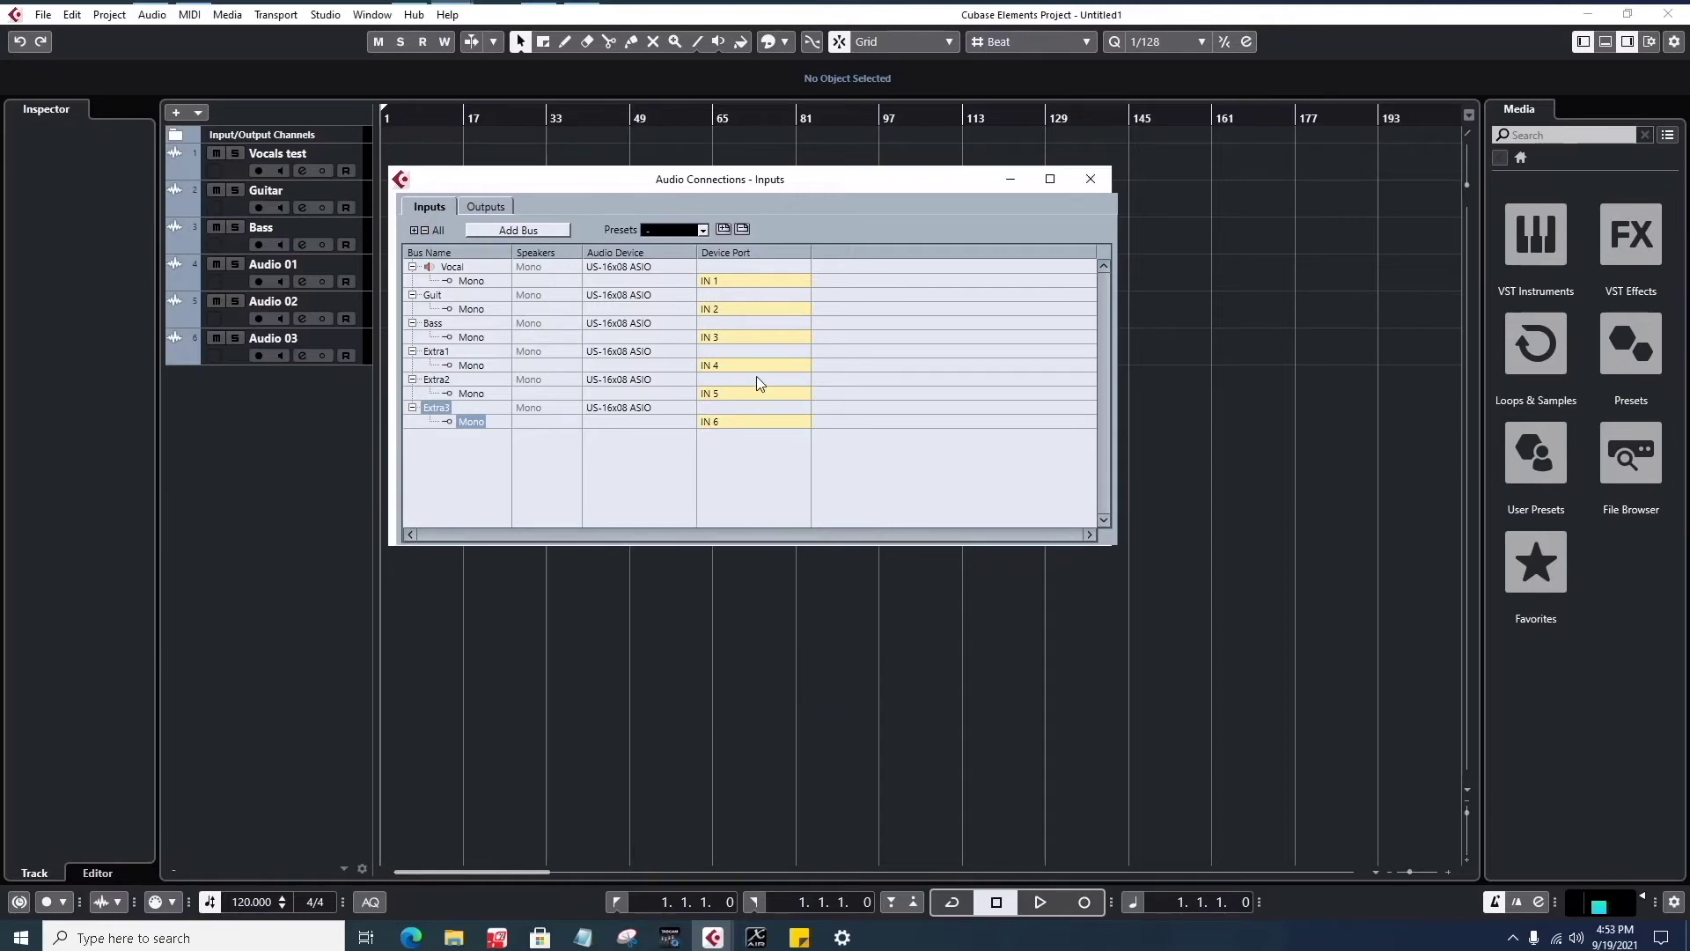
pyautogui.click(773, 424)
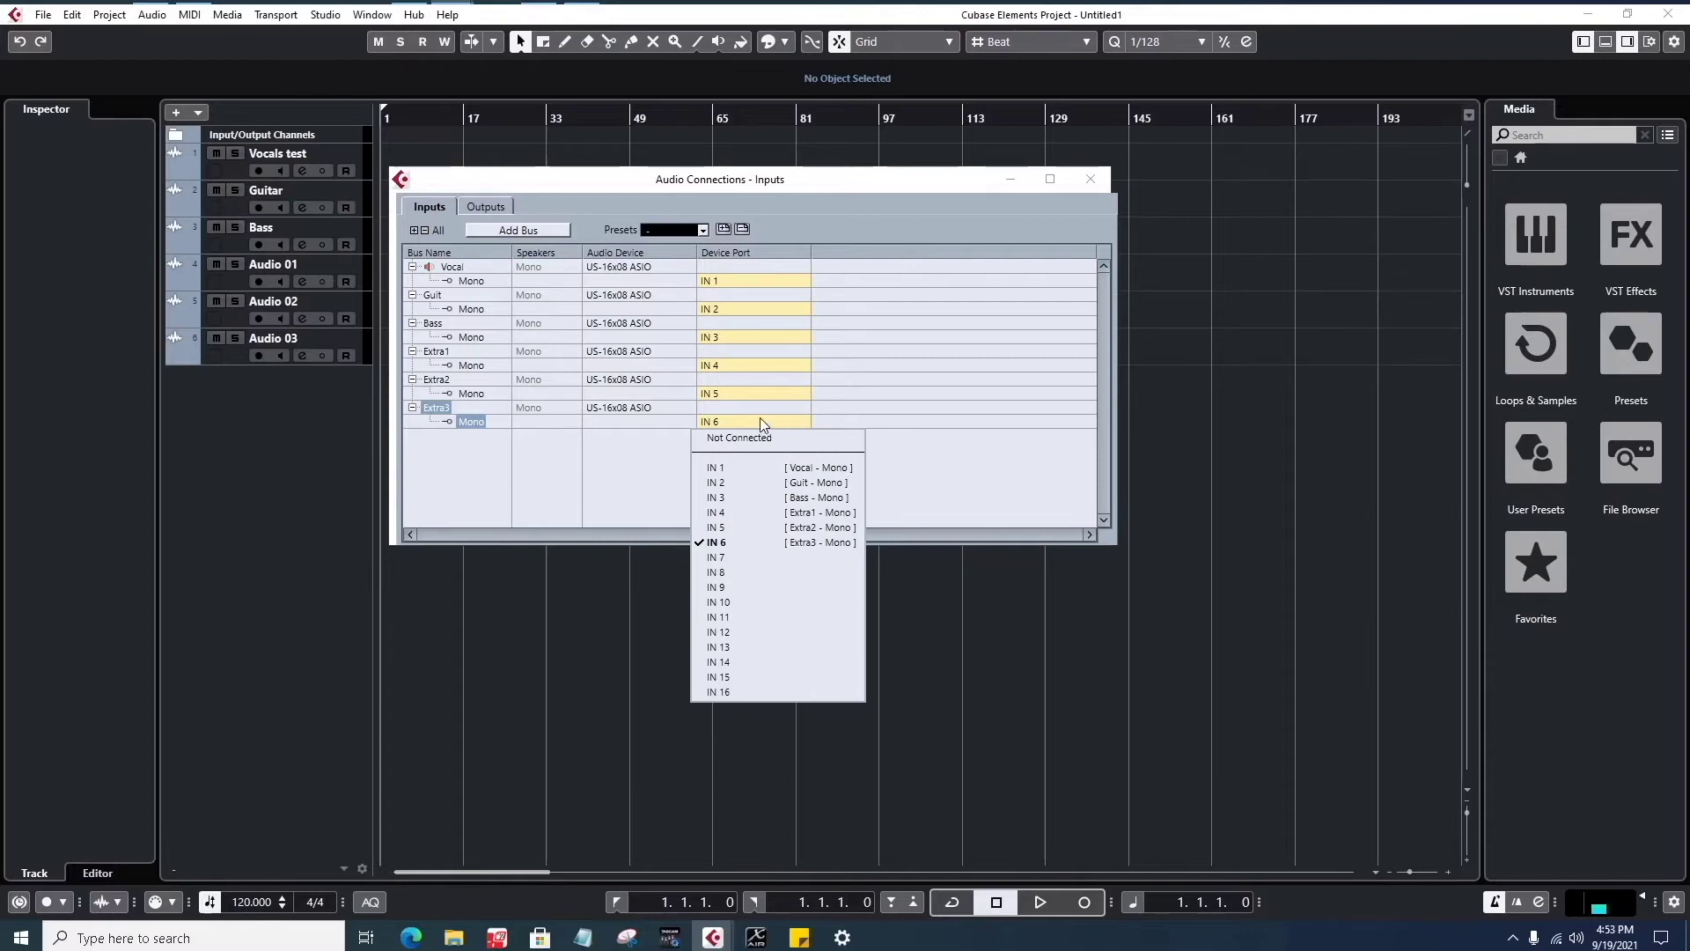
pyautogui.click(748, 371)
pyautogui.click(754, 364)
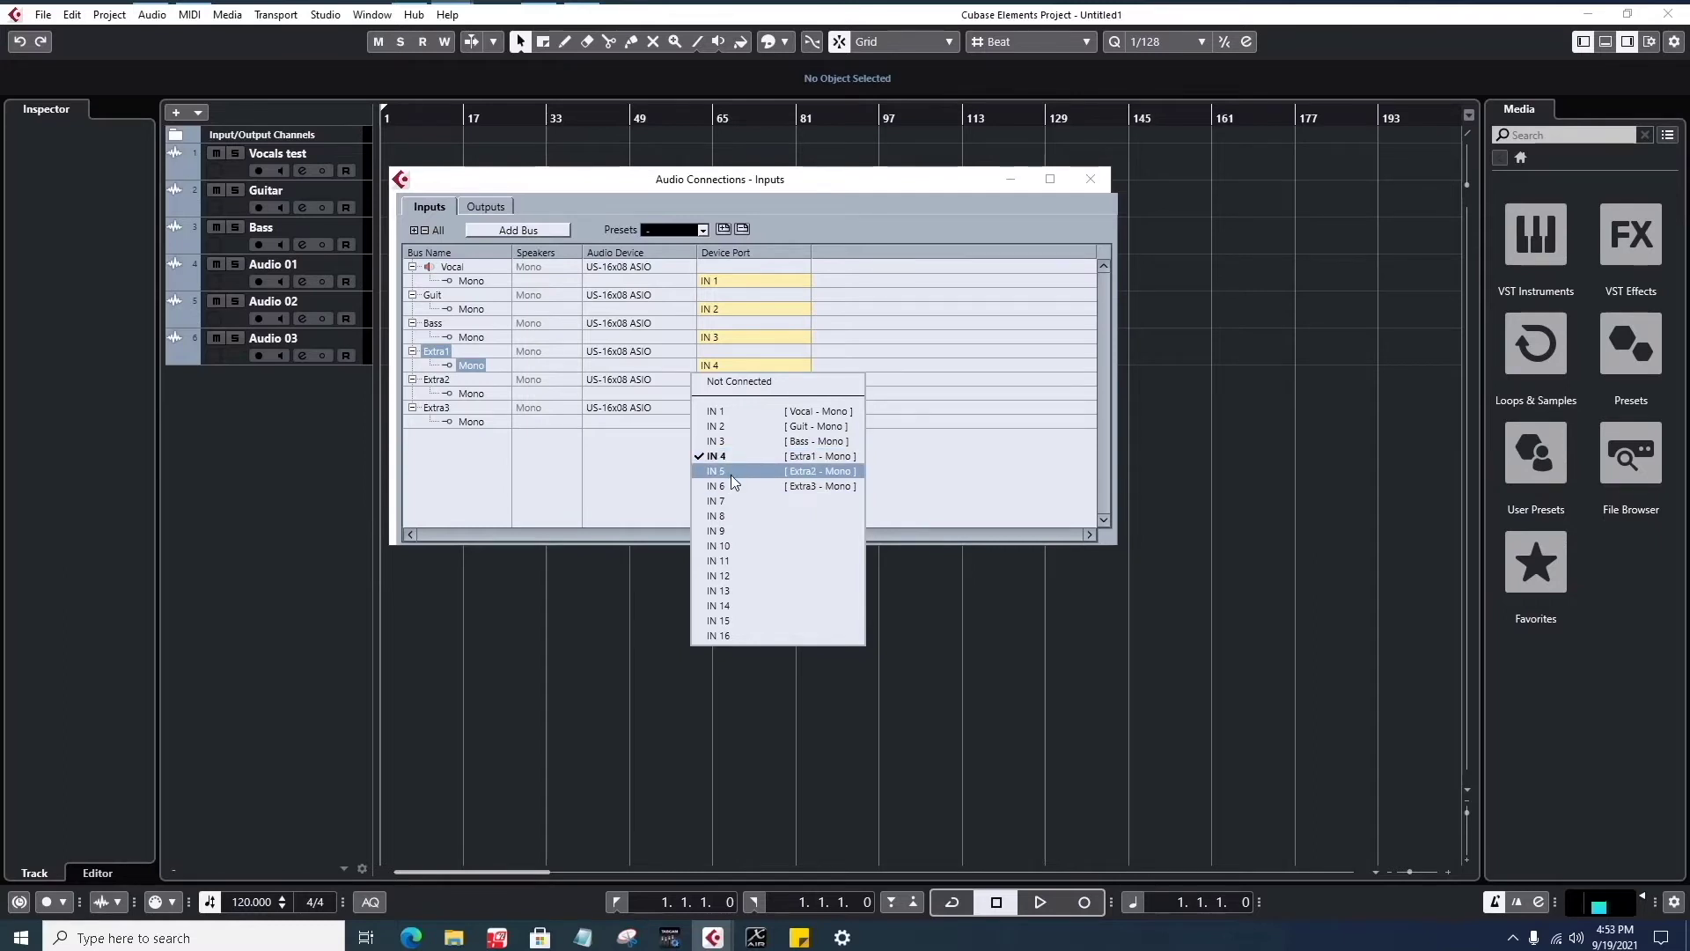
pyautogui.click(741, 545)
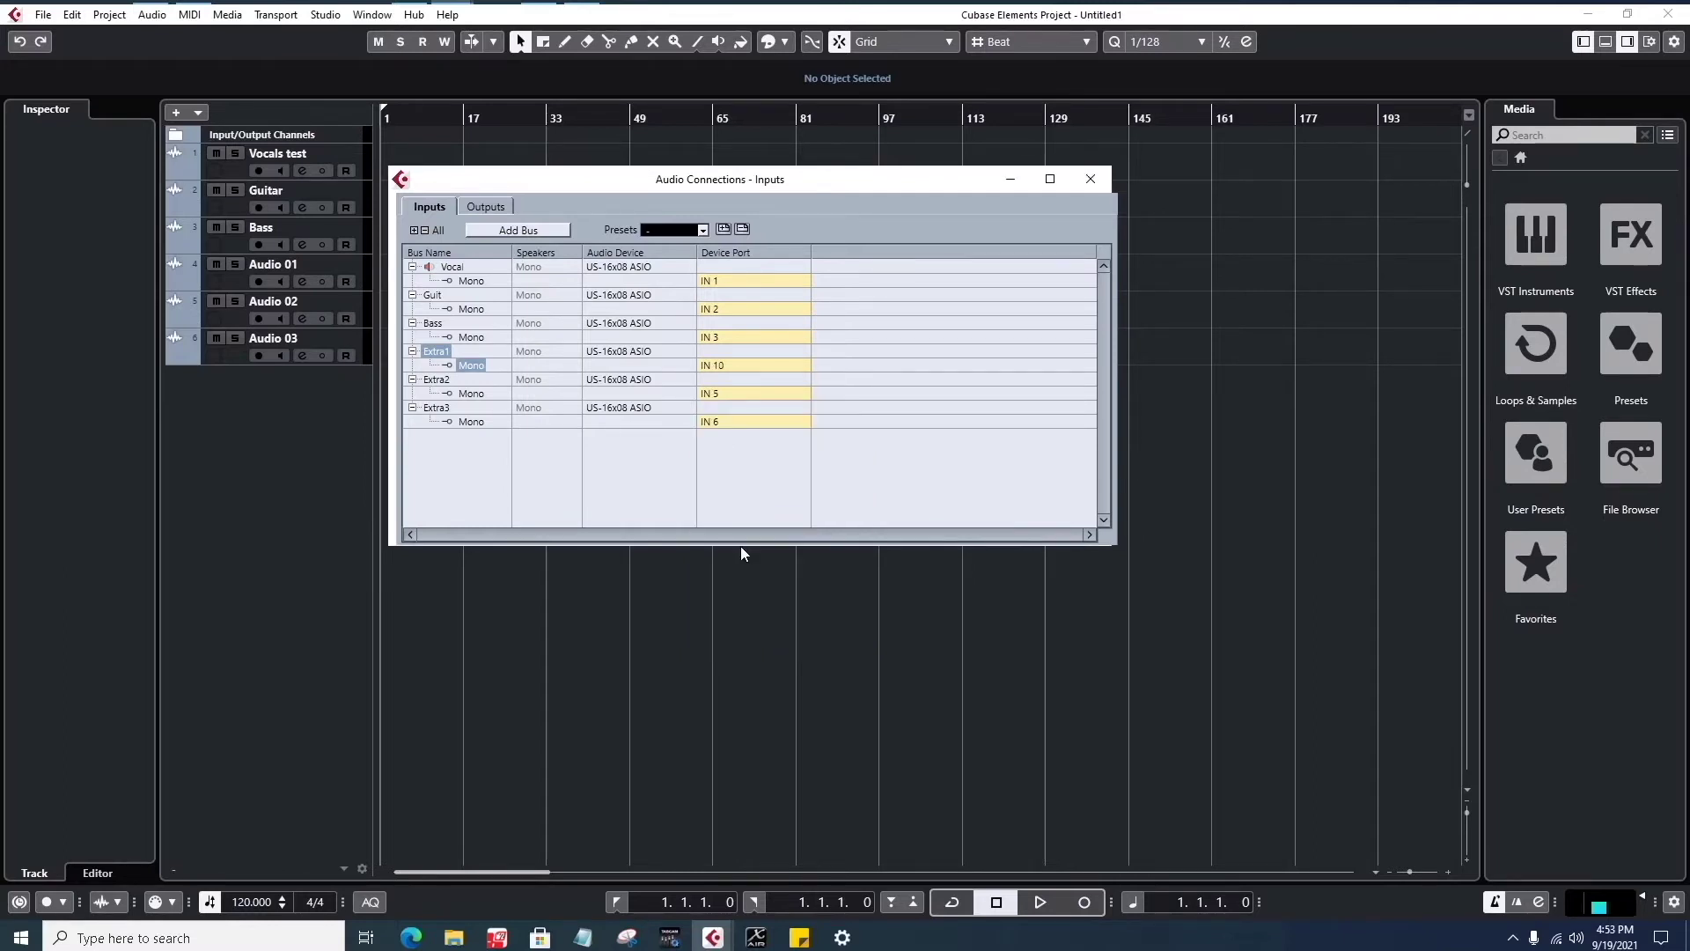
pyautogui.click(754, 368)
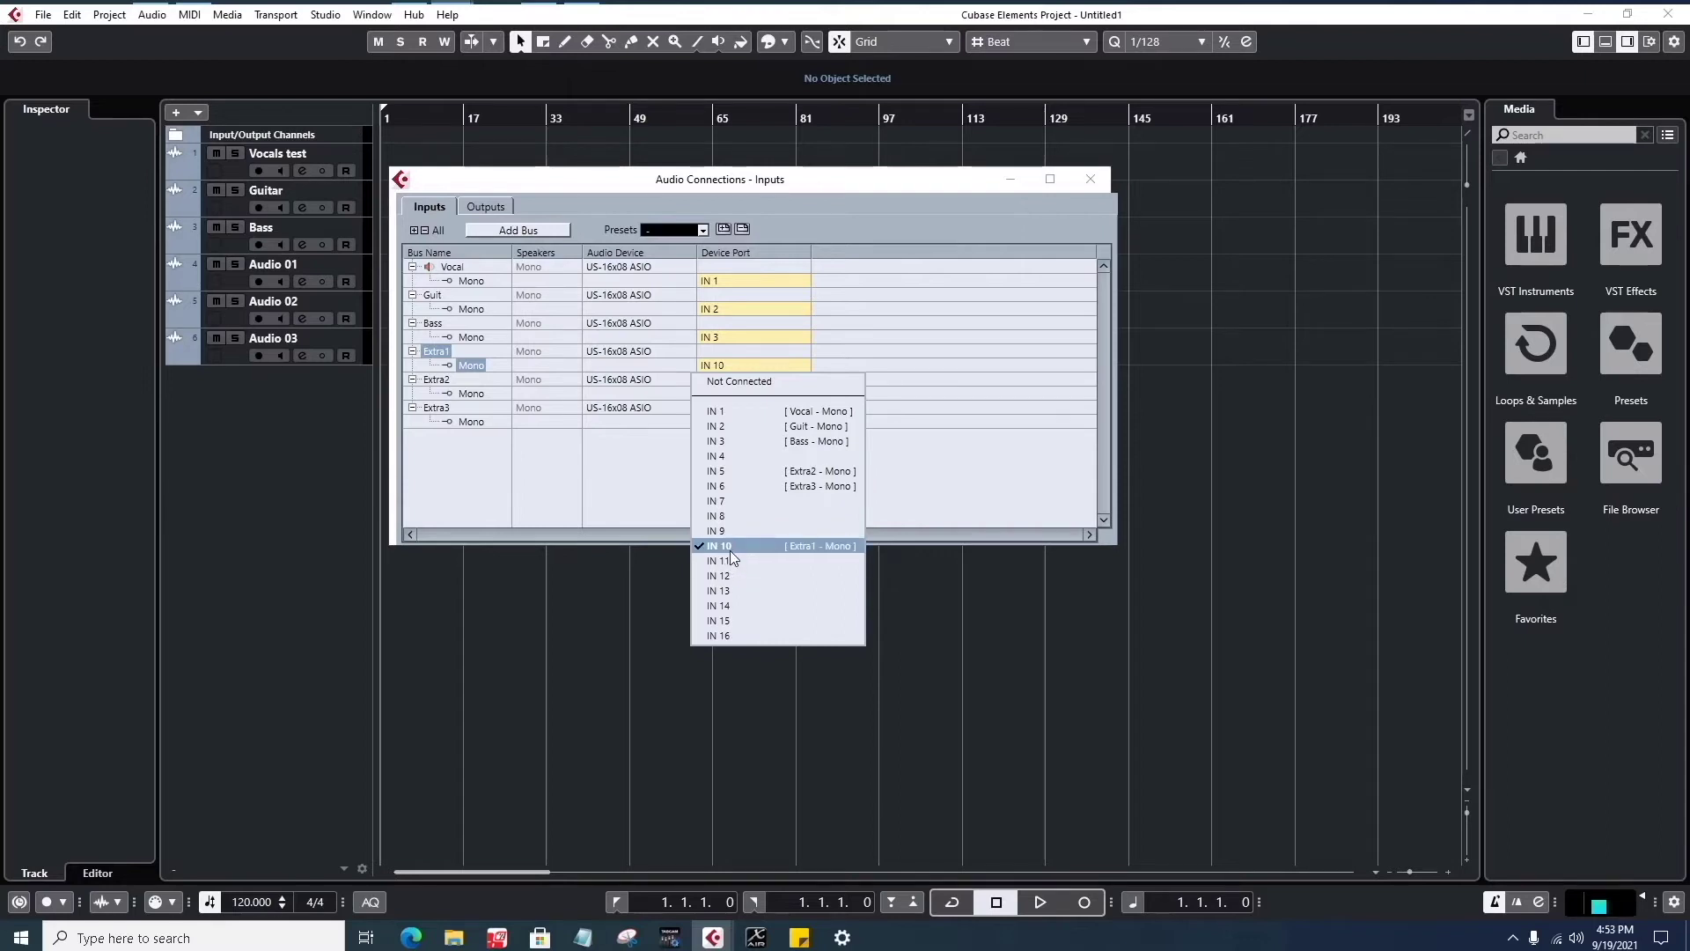
pyautogui.press('Escape')
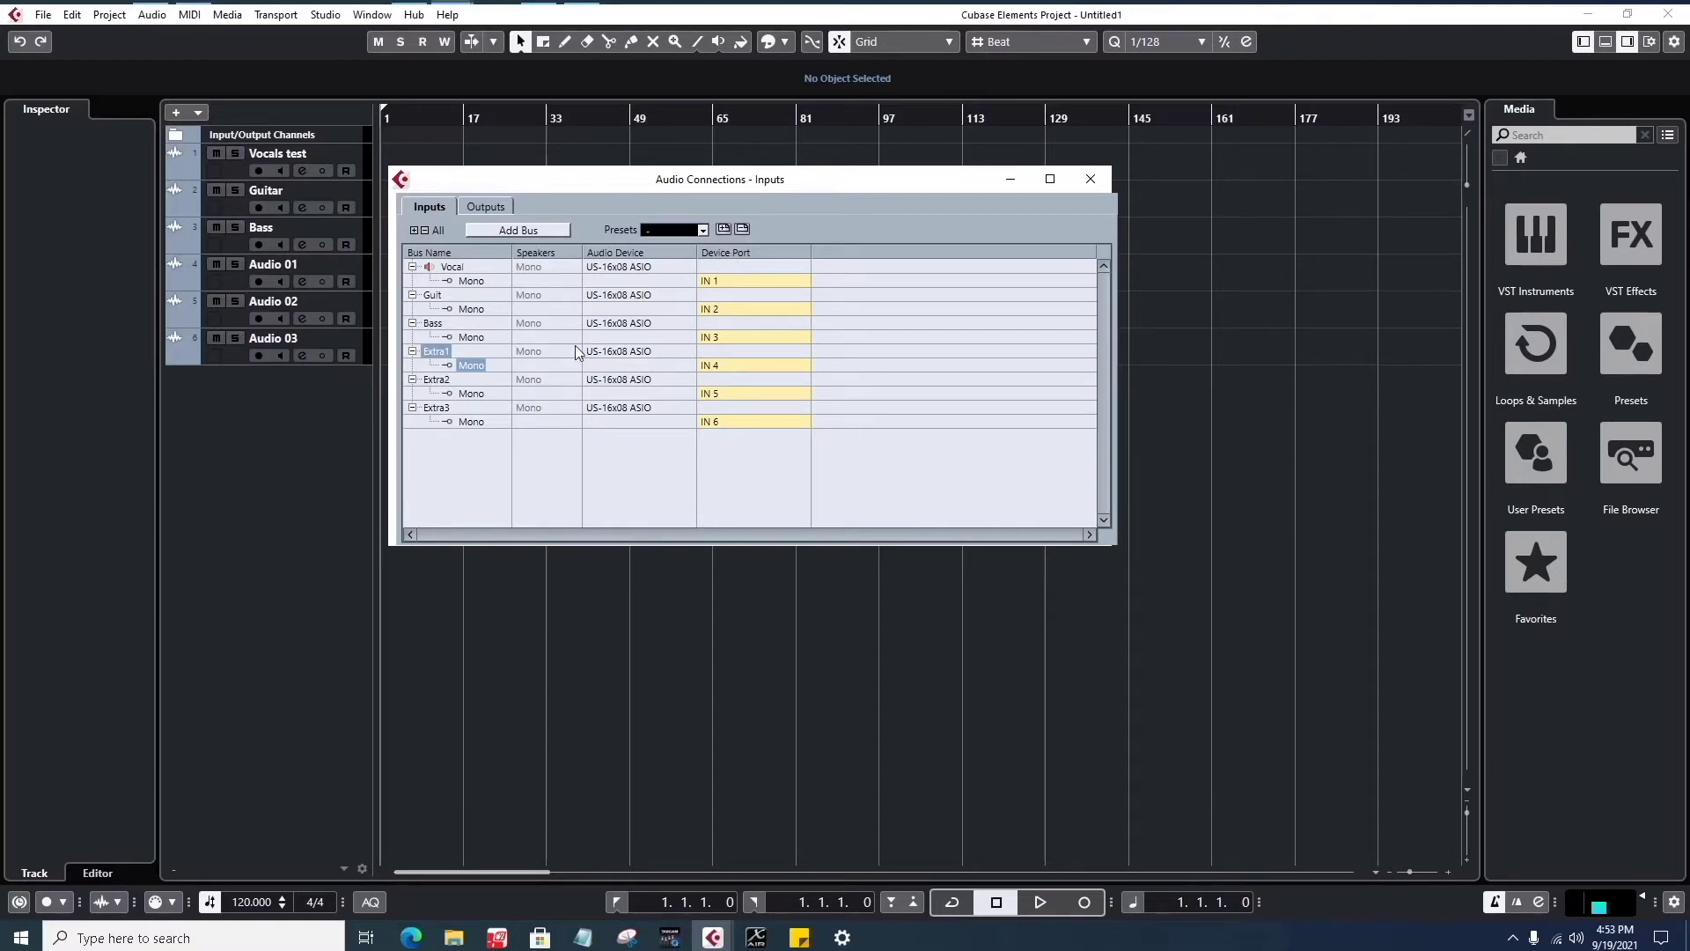
# - Close the audio connections and rename the Audio 01 track as "Extra1"
pyautogui.click(1092, 181)
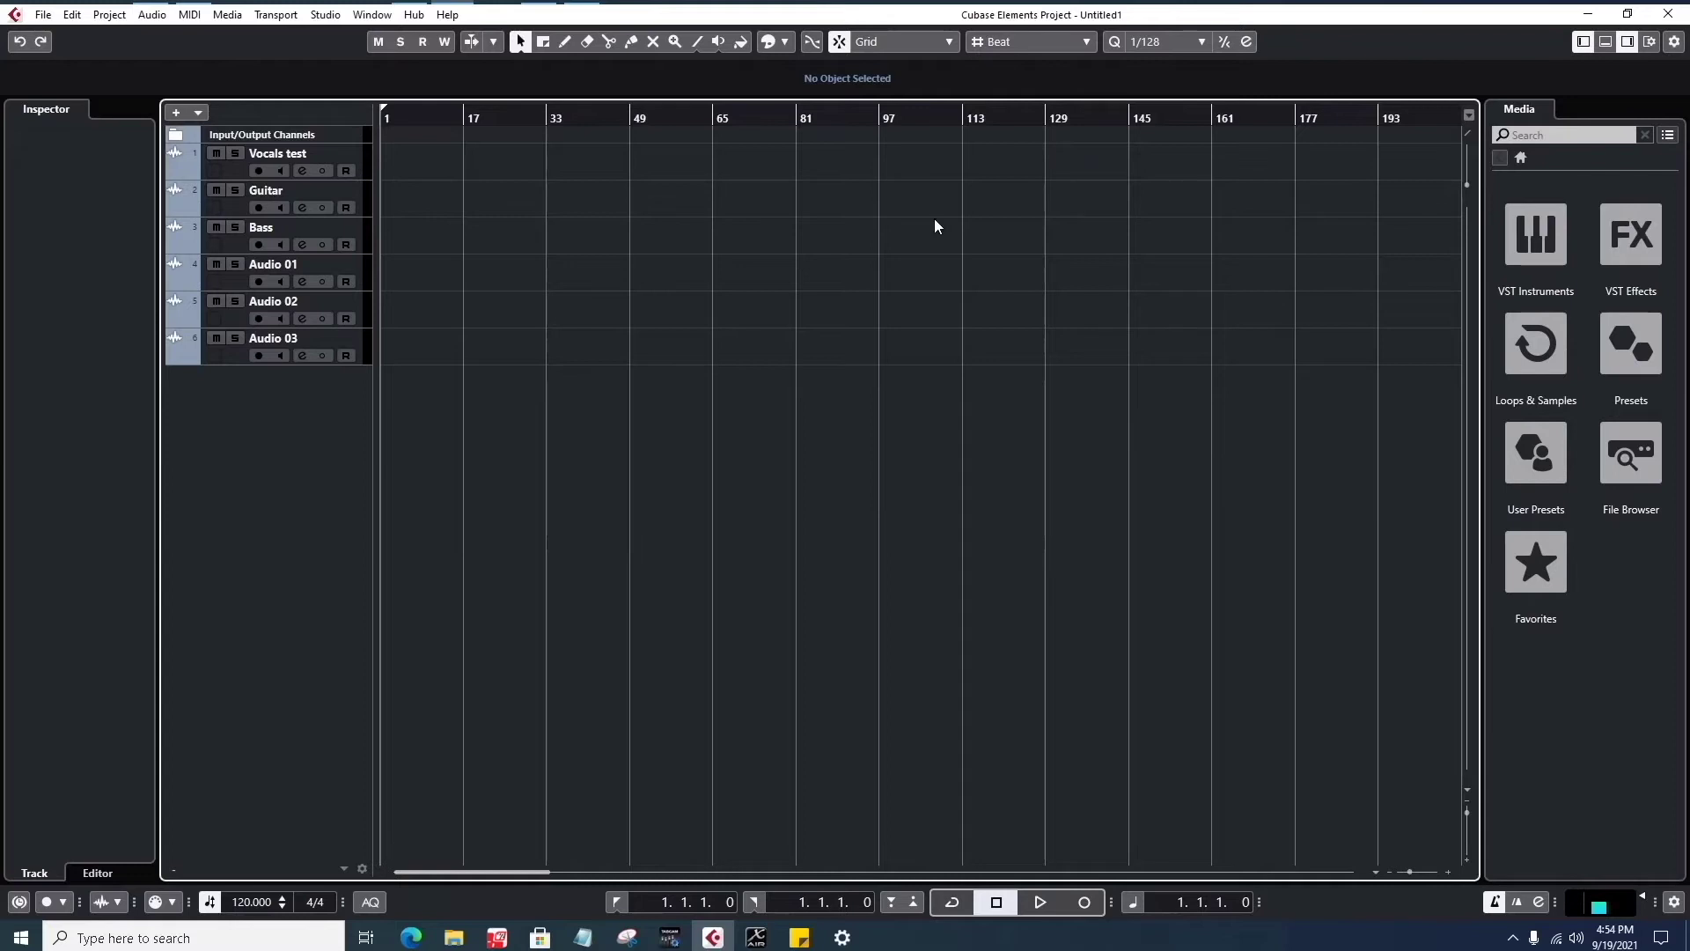
pyautogui.click(232, 285)
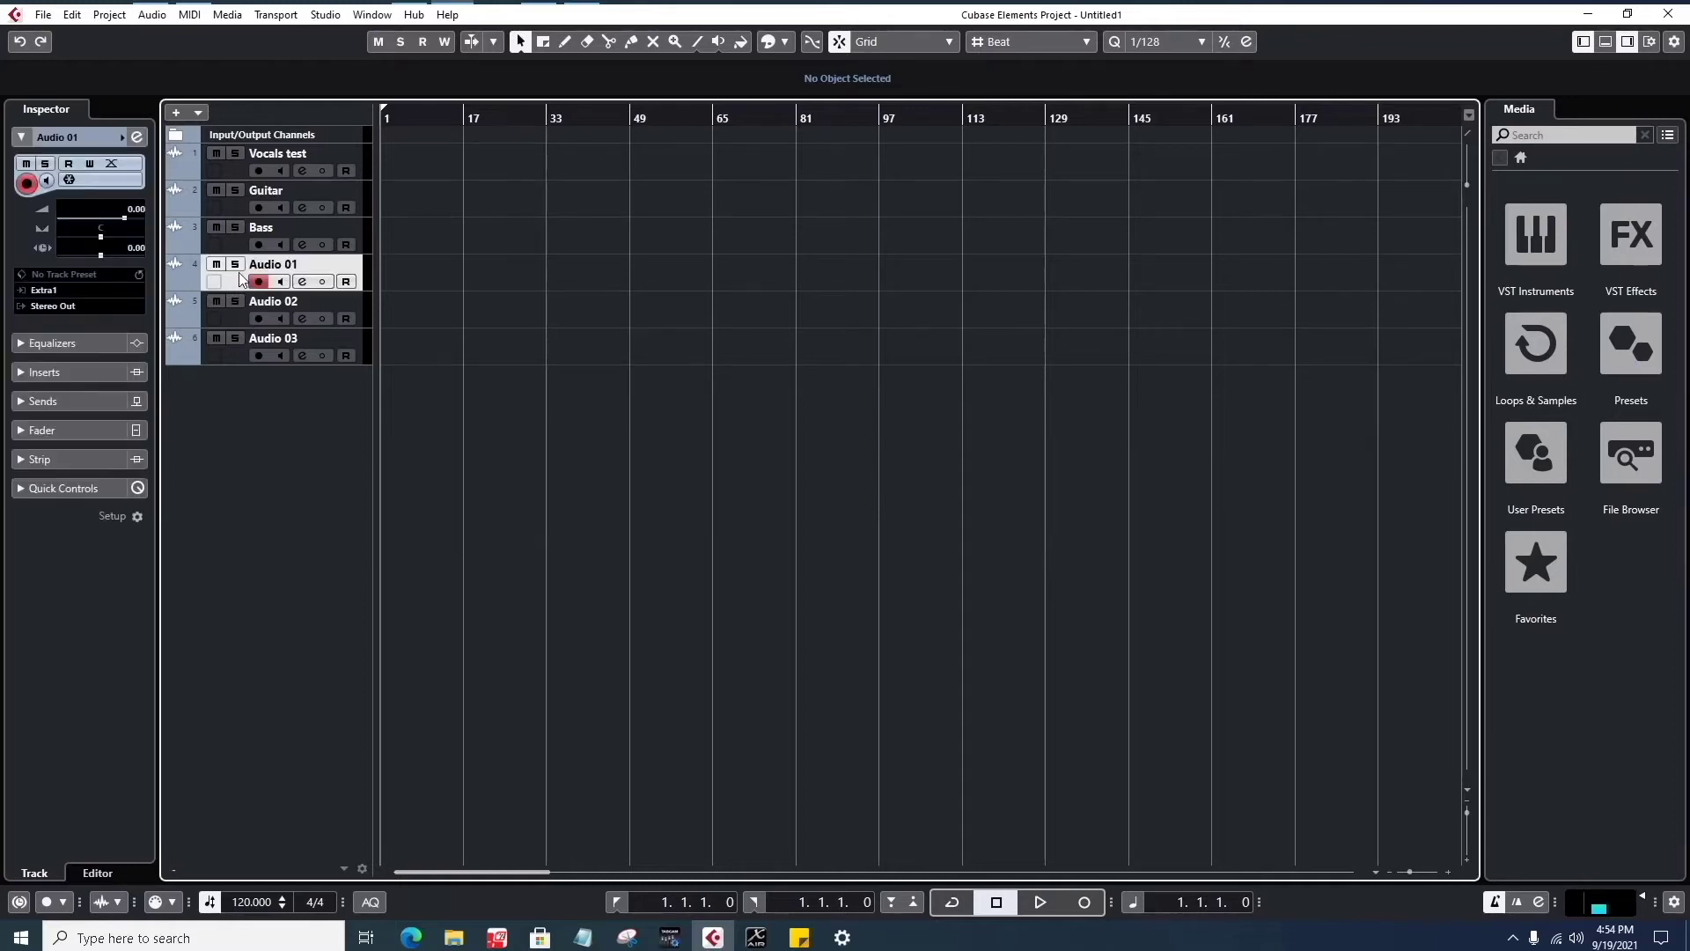
pyautogui.click(243, 311)
pyautogui.click(236, 346)
pyautogui.click(239, 313)
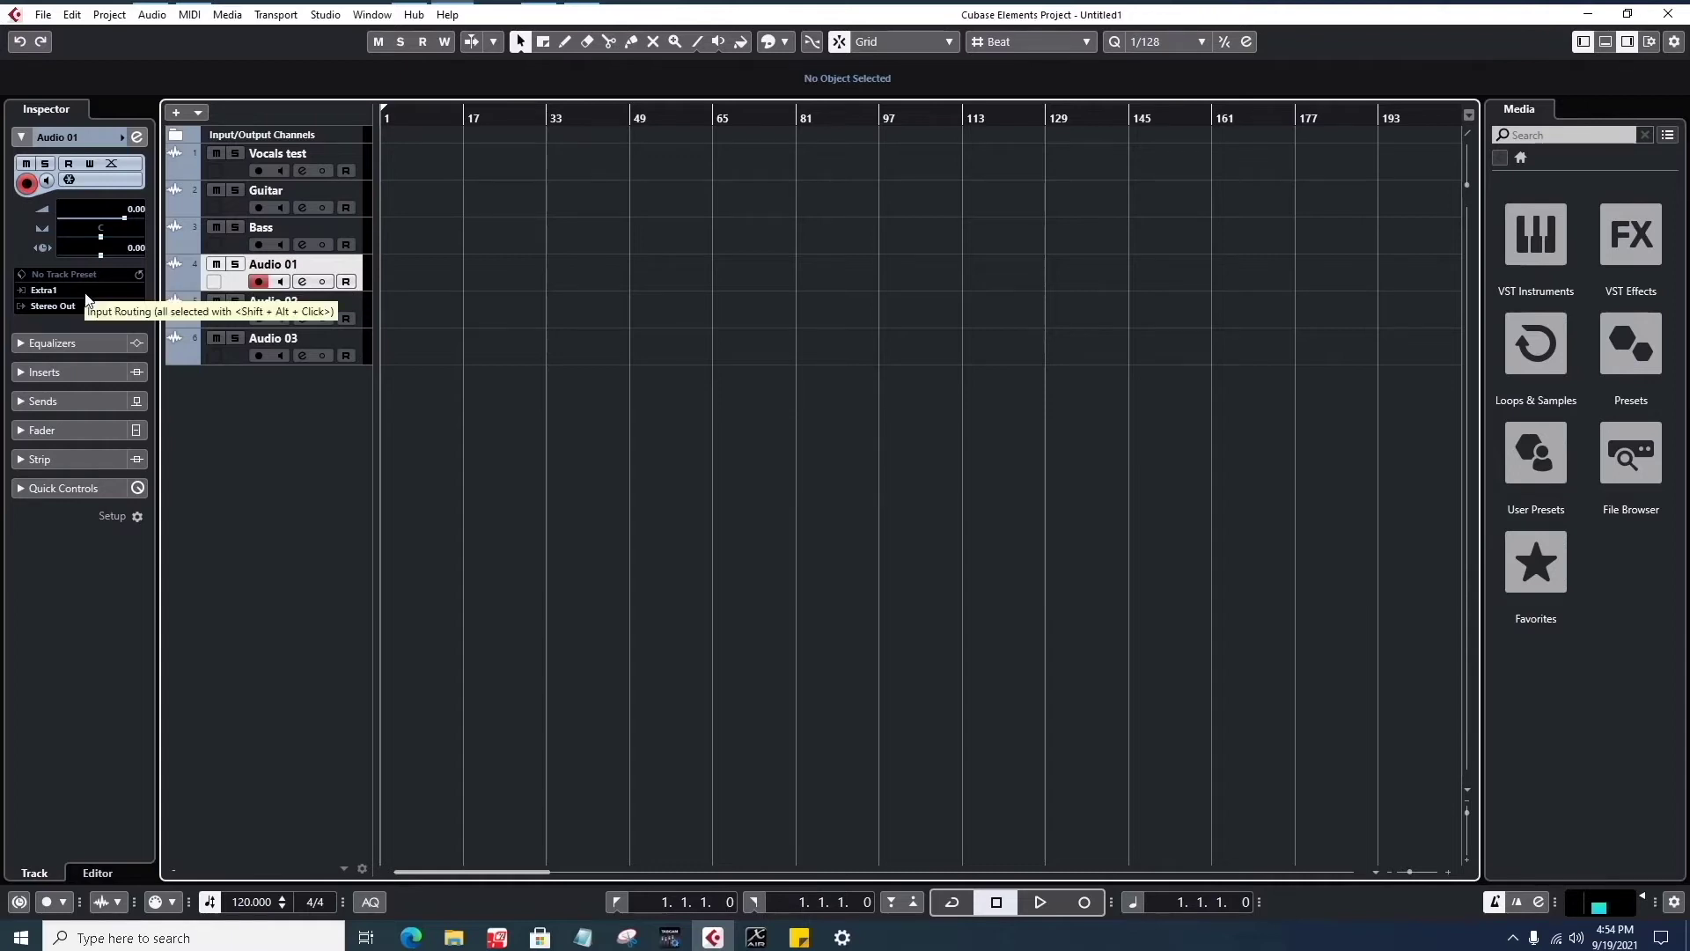
pyautogui.doubleClick(280, 266)
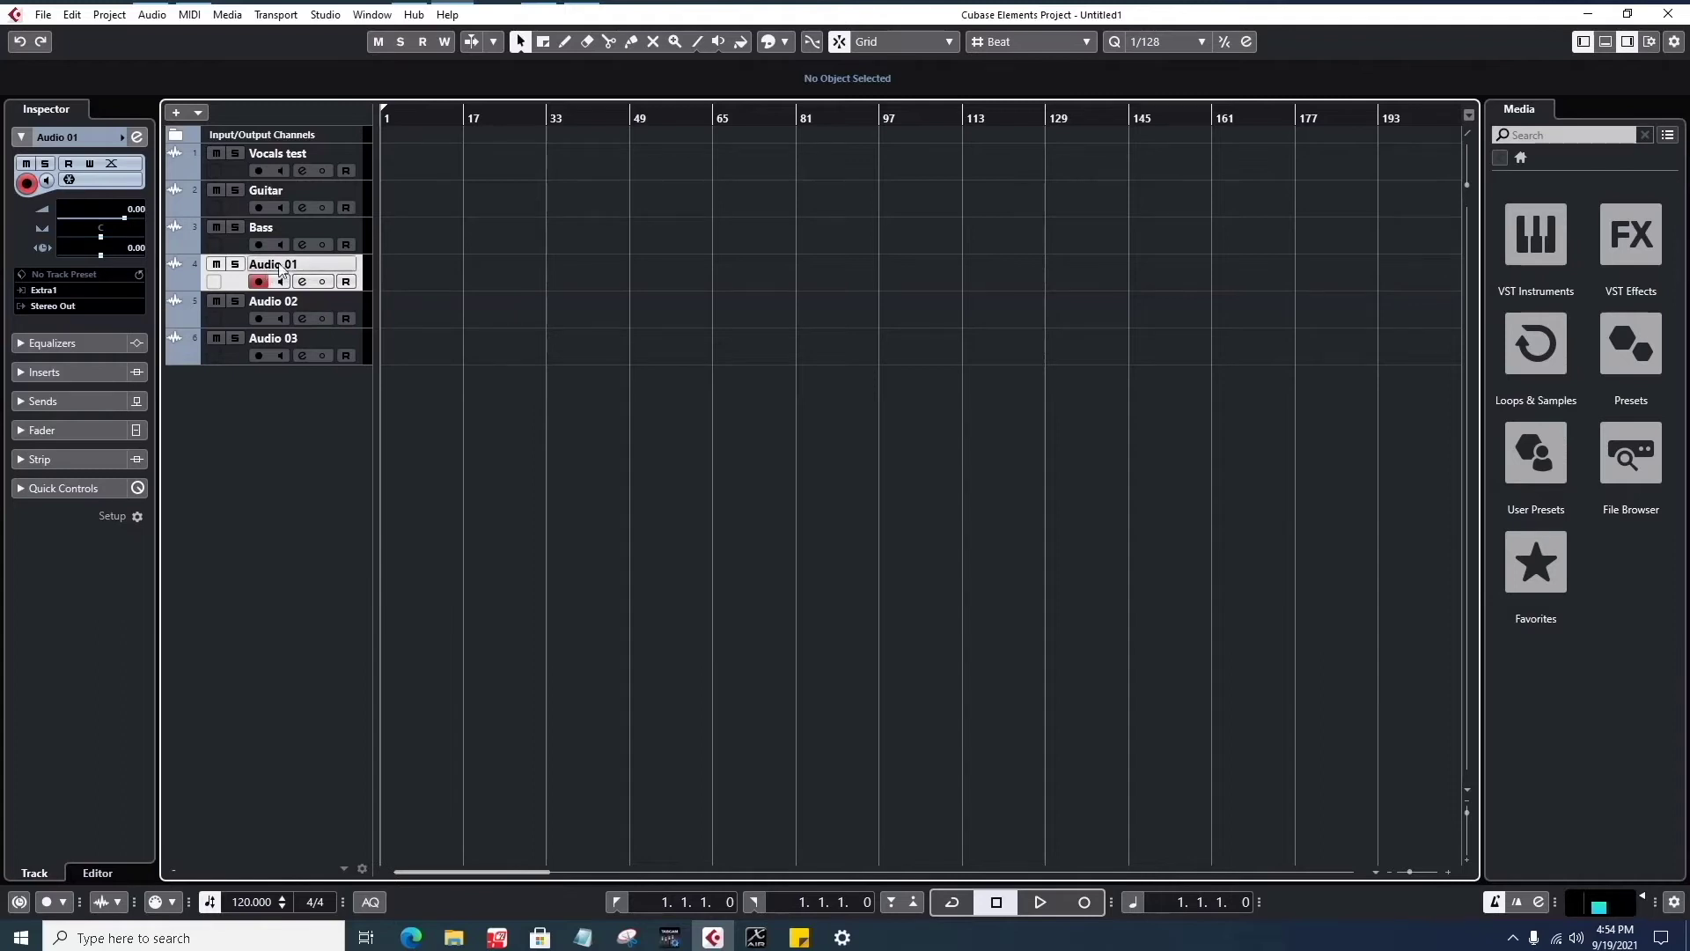
pyautogui.doubleClick(299, 266)
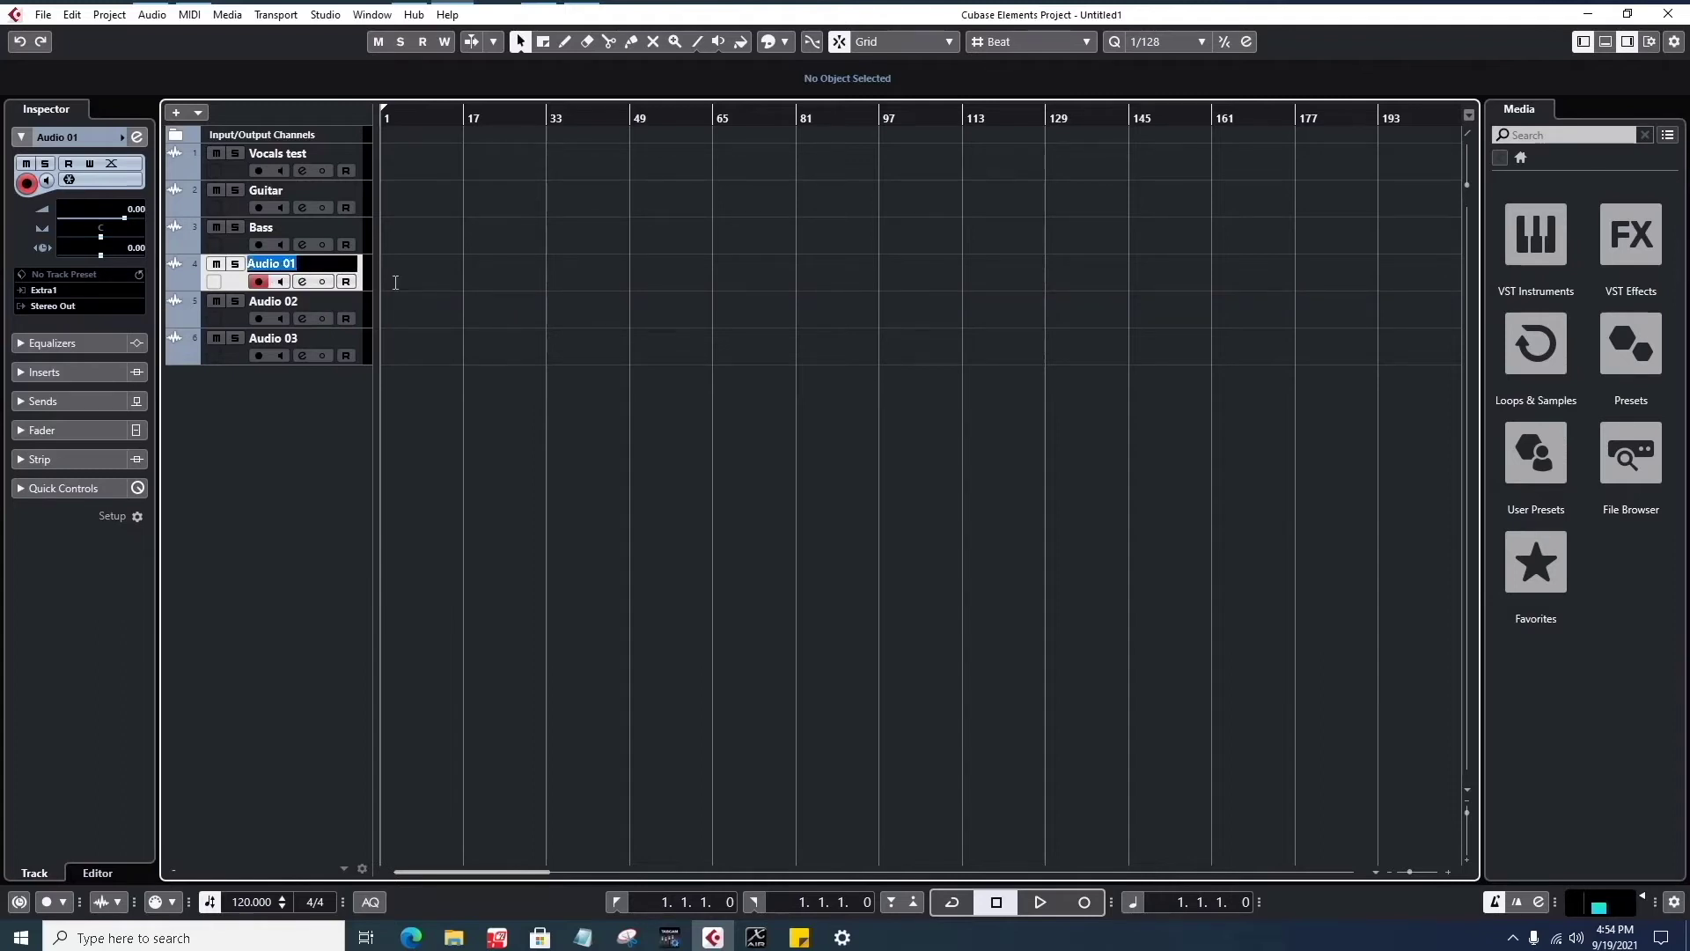
pyautogui.write('Extra1')
# - Rename the Audio 02 track as "Extra2"
pyautogui.click(326, 301)
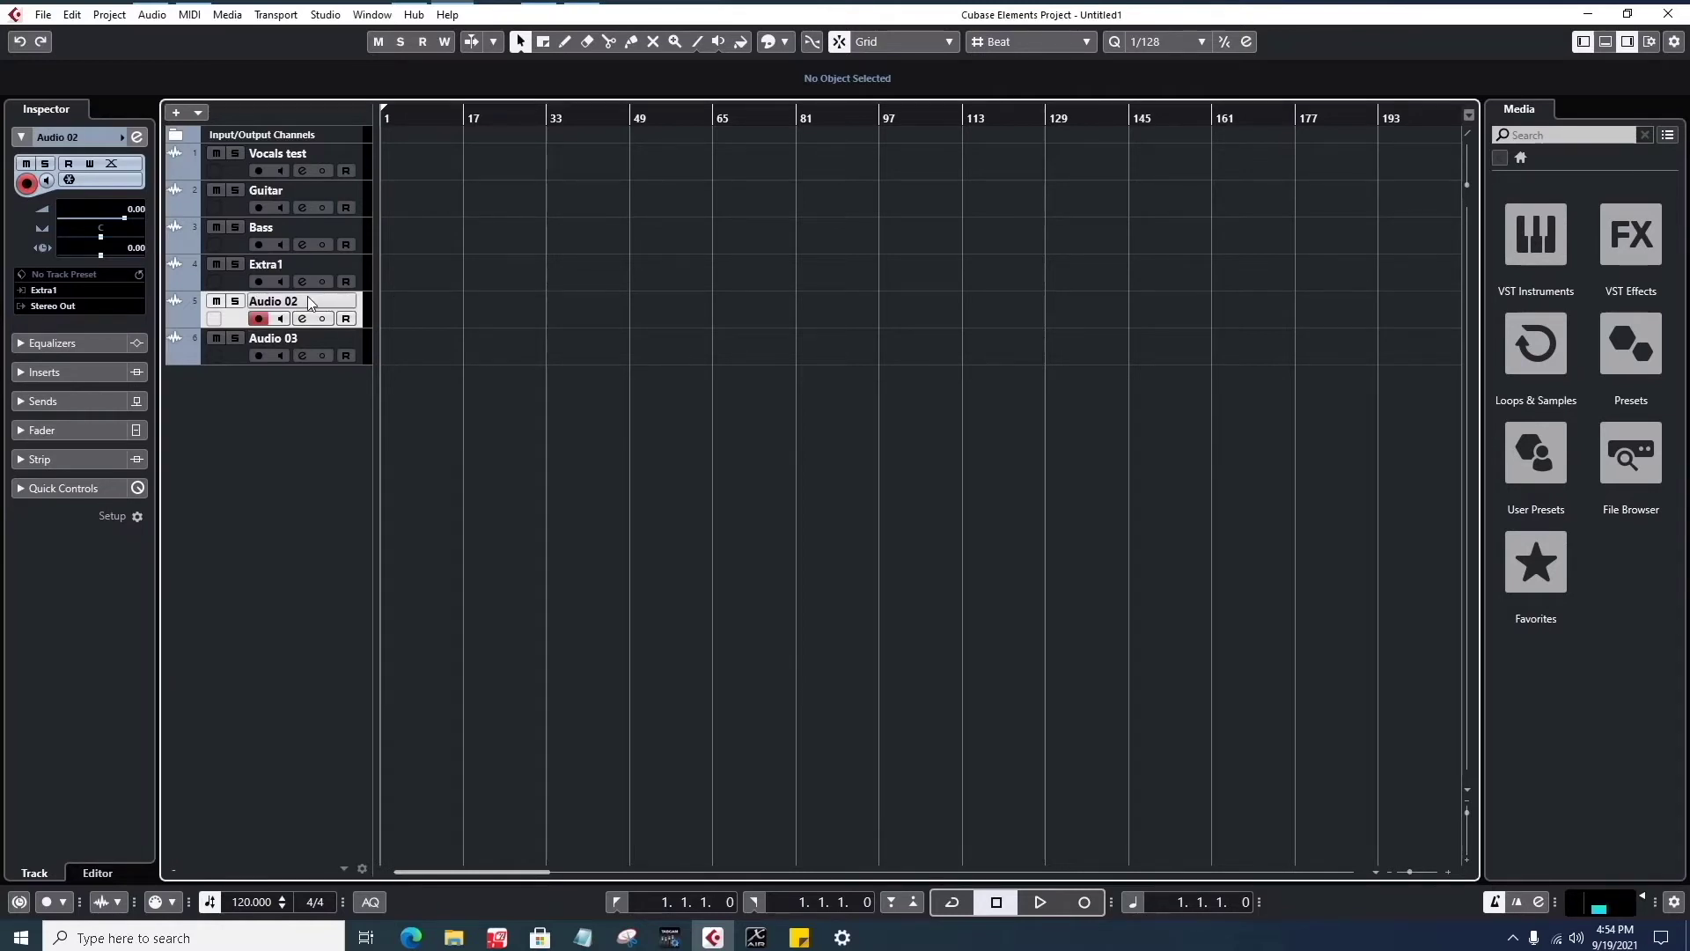
pyautogui.doubleClick(297, 300)
pyautogui.write('Extra 2')
pyautogui.press('BackSpace')
pyautogui.press('BackSpace')
pyautogui.write('2')
# - Rename the Audio 03 track as "Extra3"
pyautogui.press('Tab')
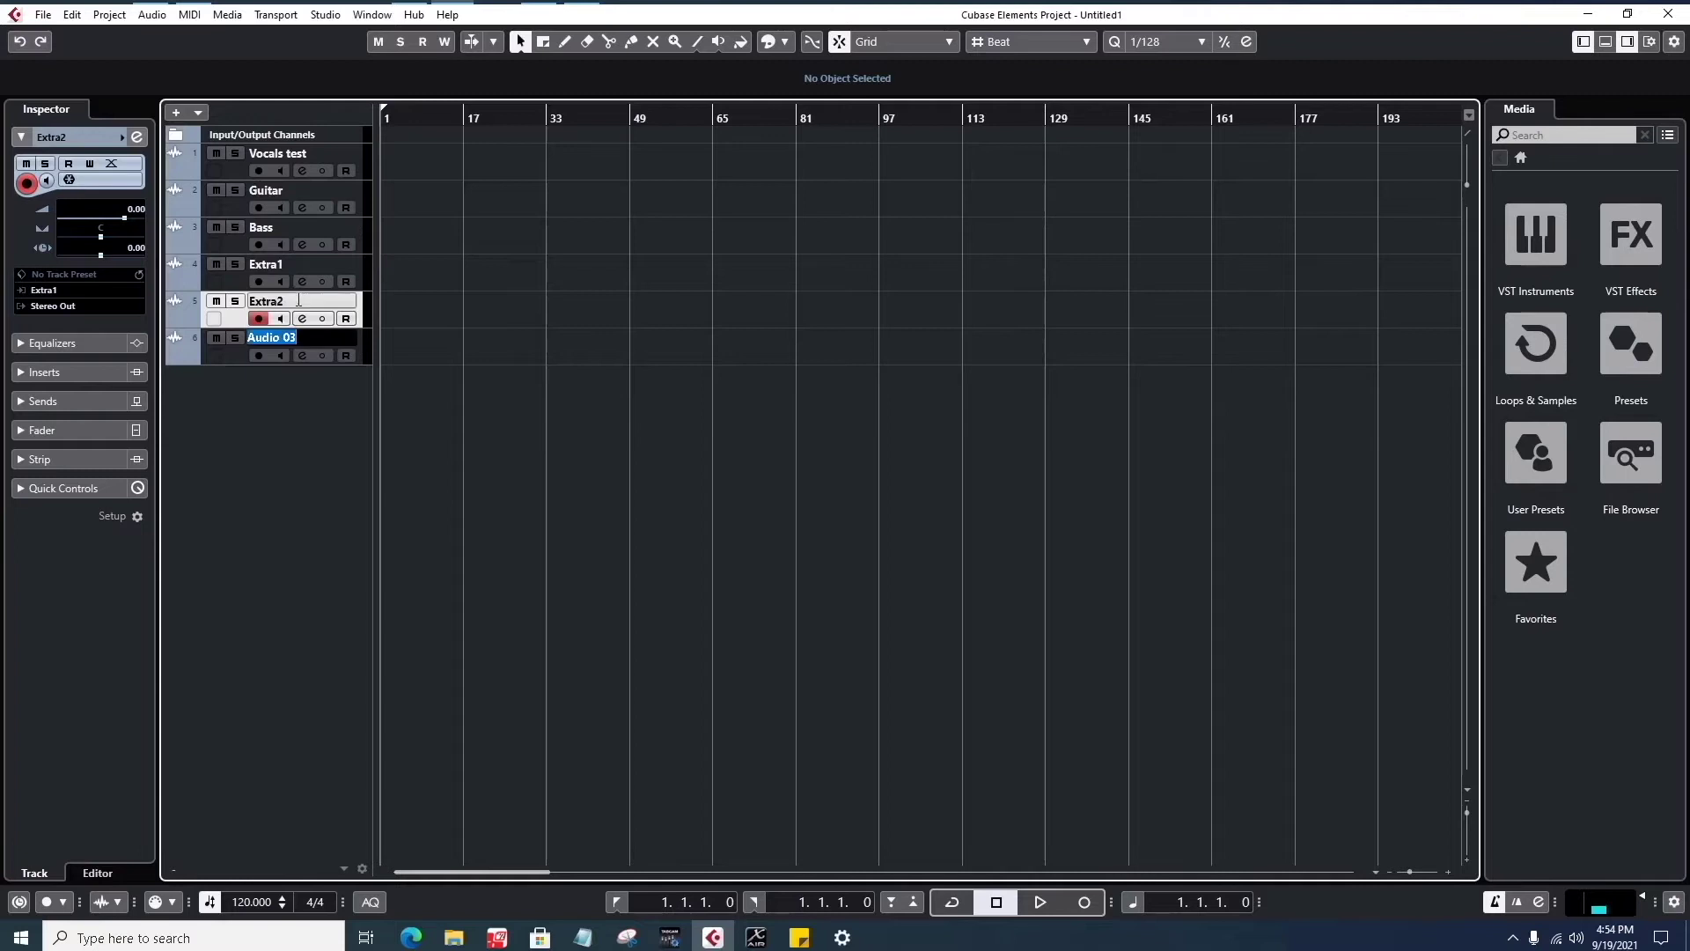
pyautogui.write('Extra')
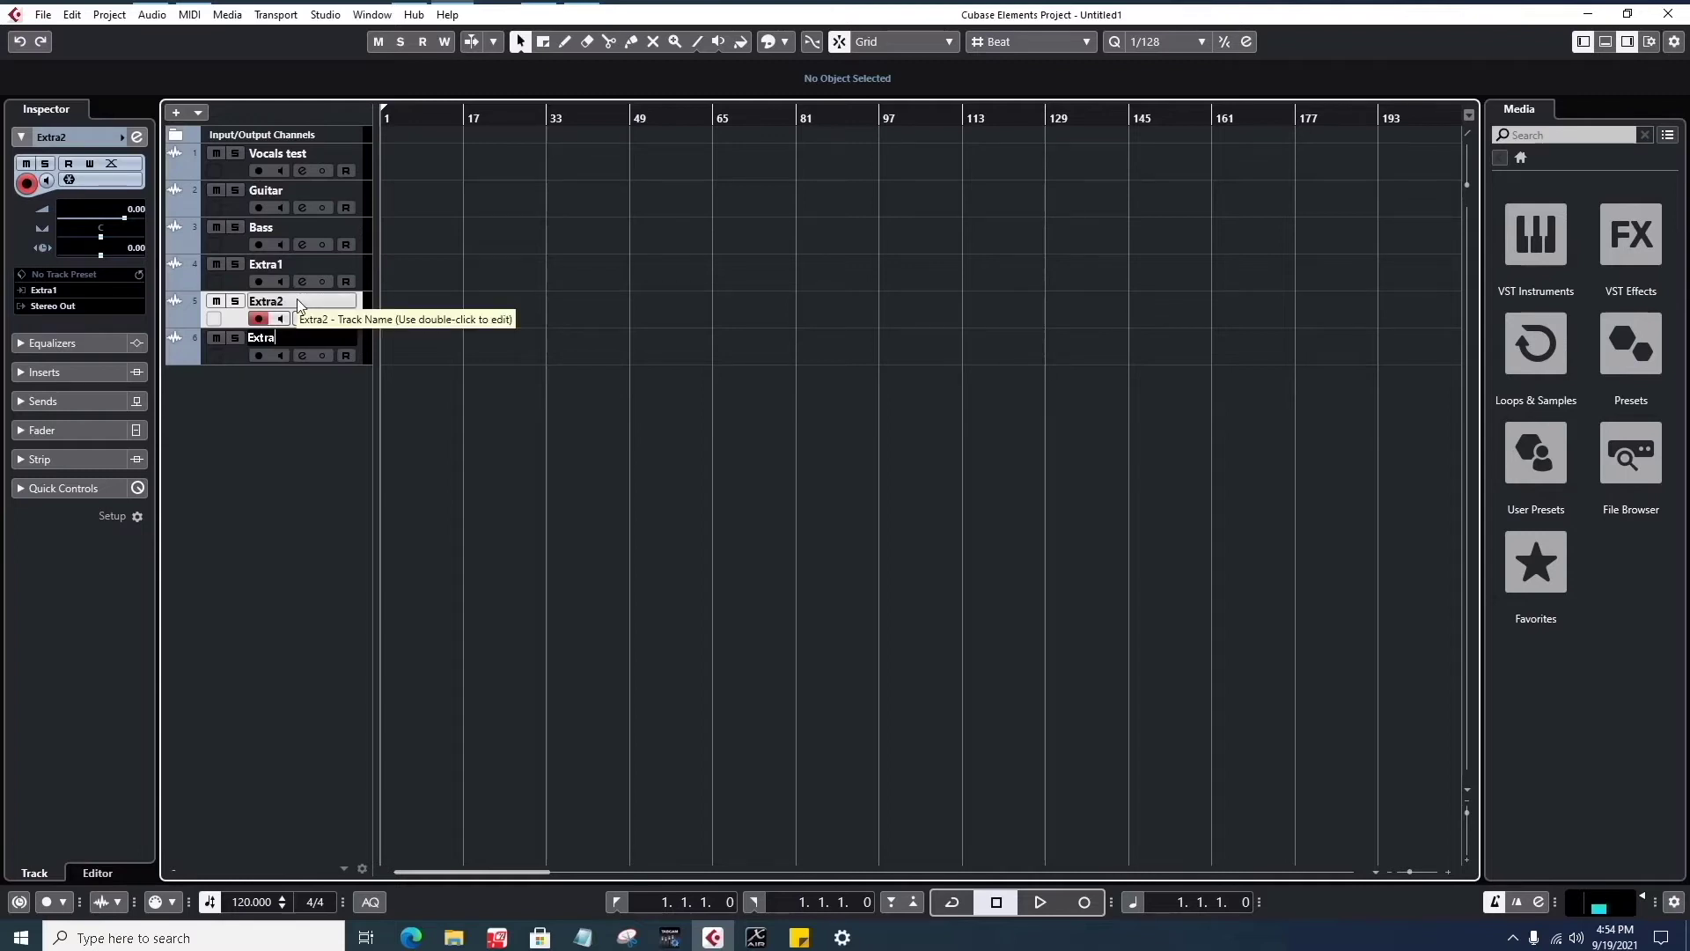
pyautogui.write('3')
pyautogui.press('Return')
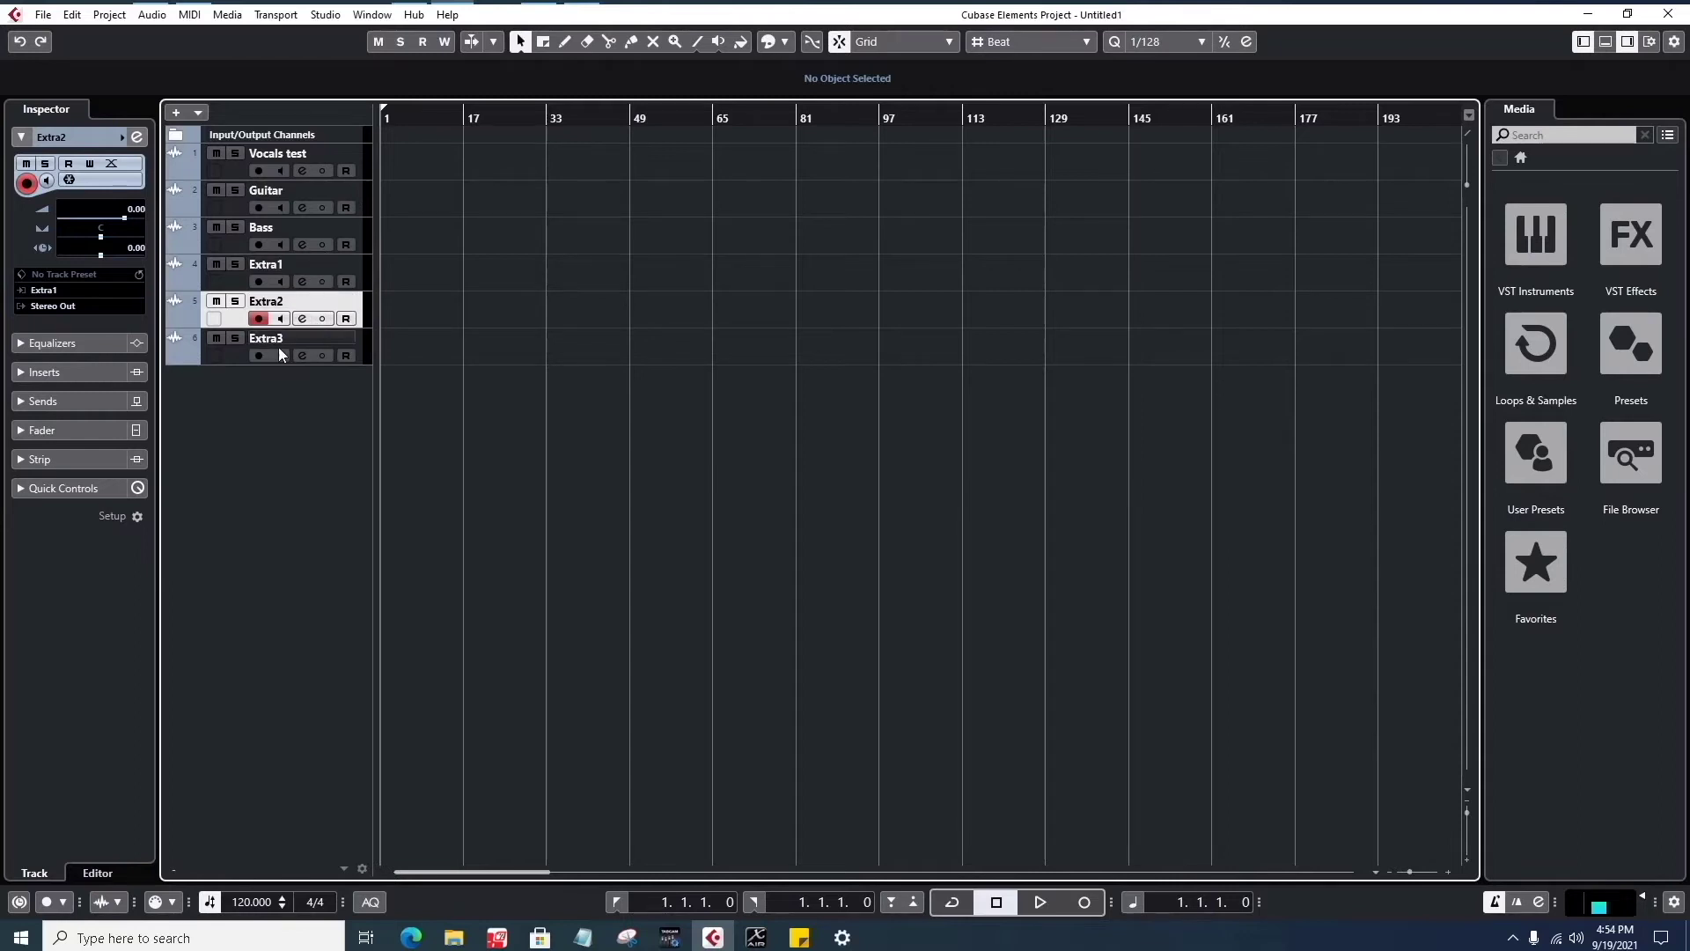
# - Set the Extra2 track's input routing to the Extra2 bus
pyautogui.click(234, 352)
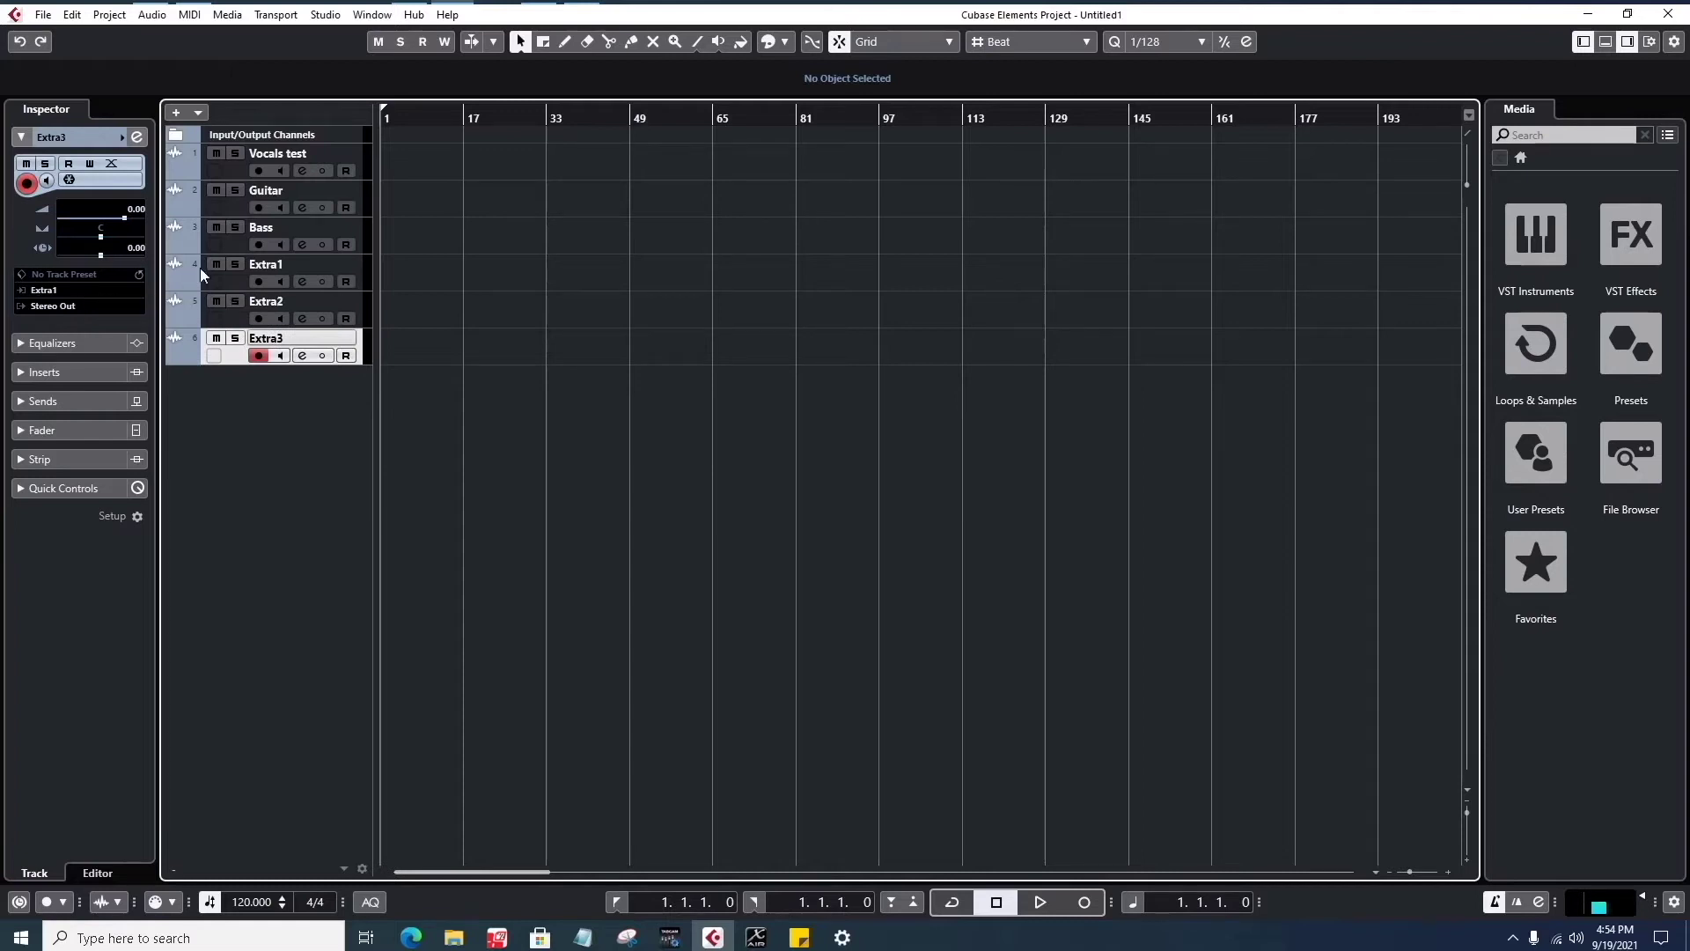
pyautogui.click(239, 282)
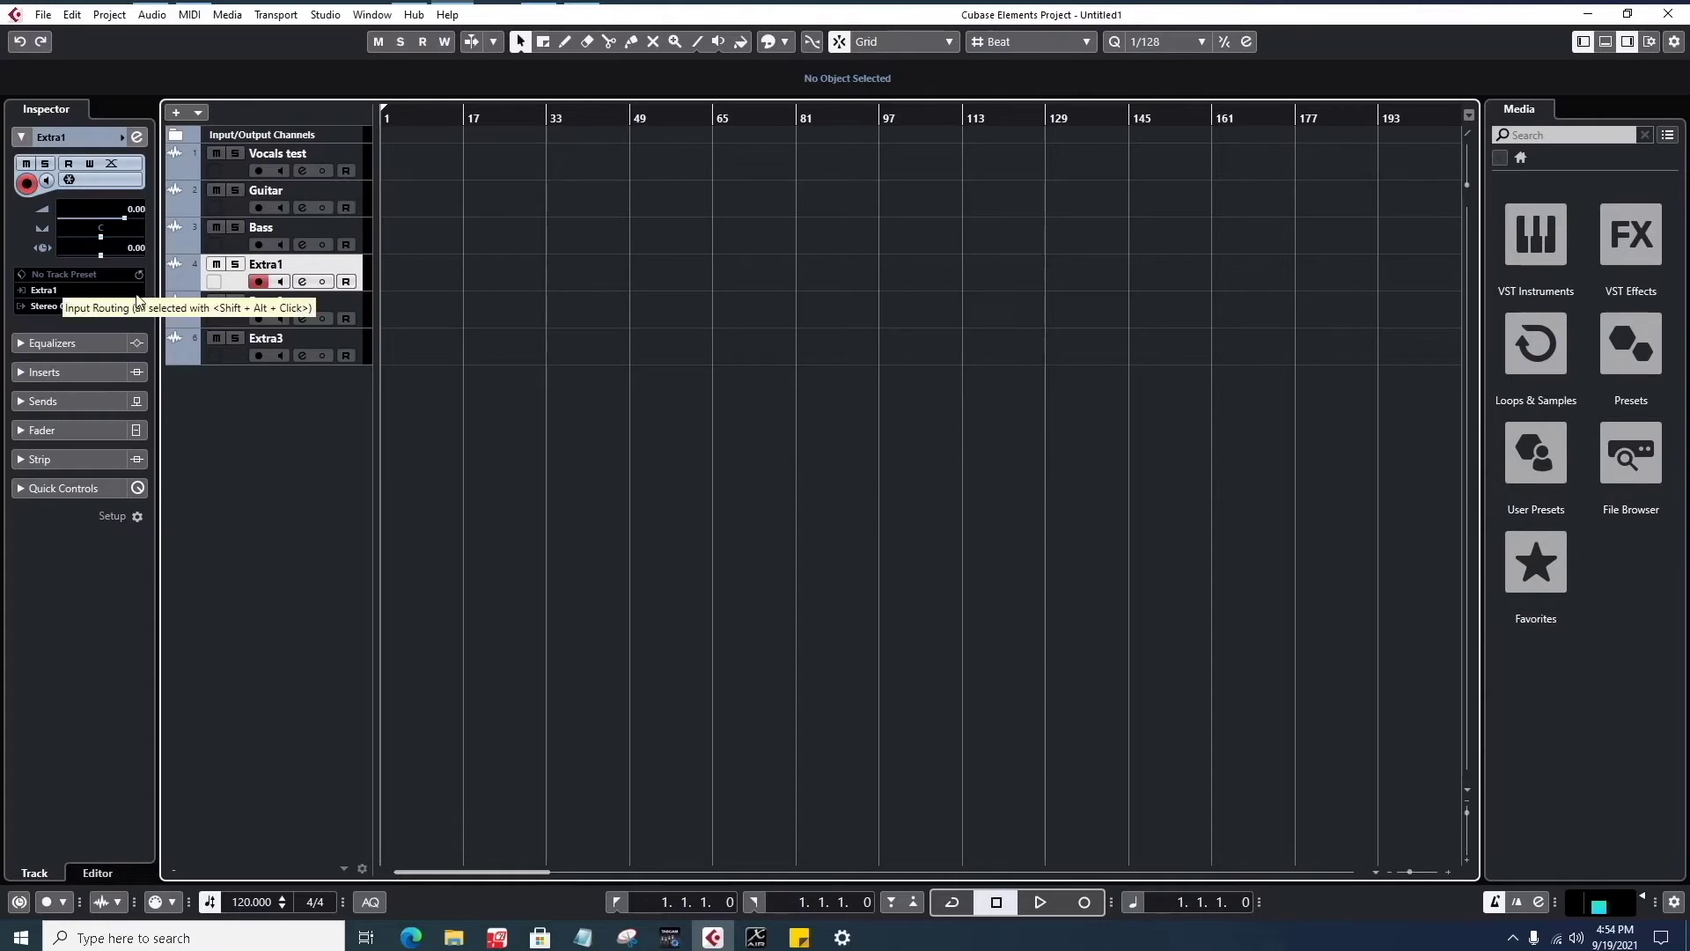
pyautogui.click(216, 315)
pyautogui.click(93, 295)
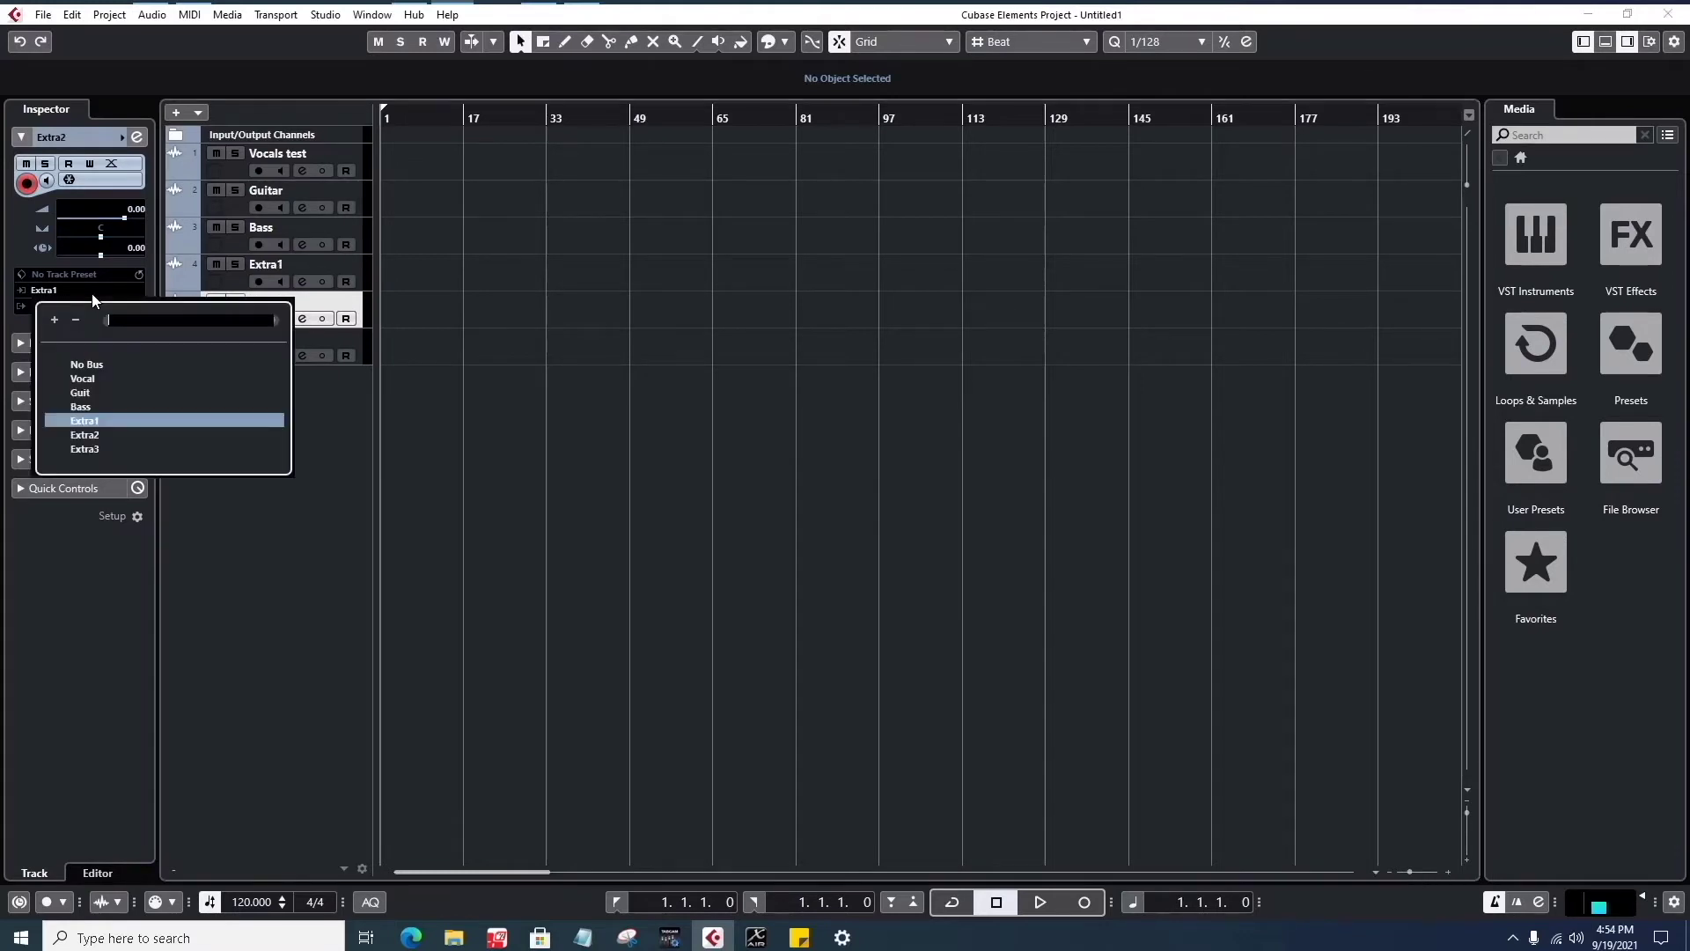
pyautogui.click(105, 437)
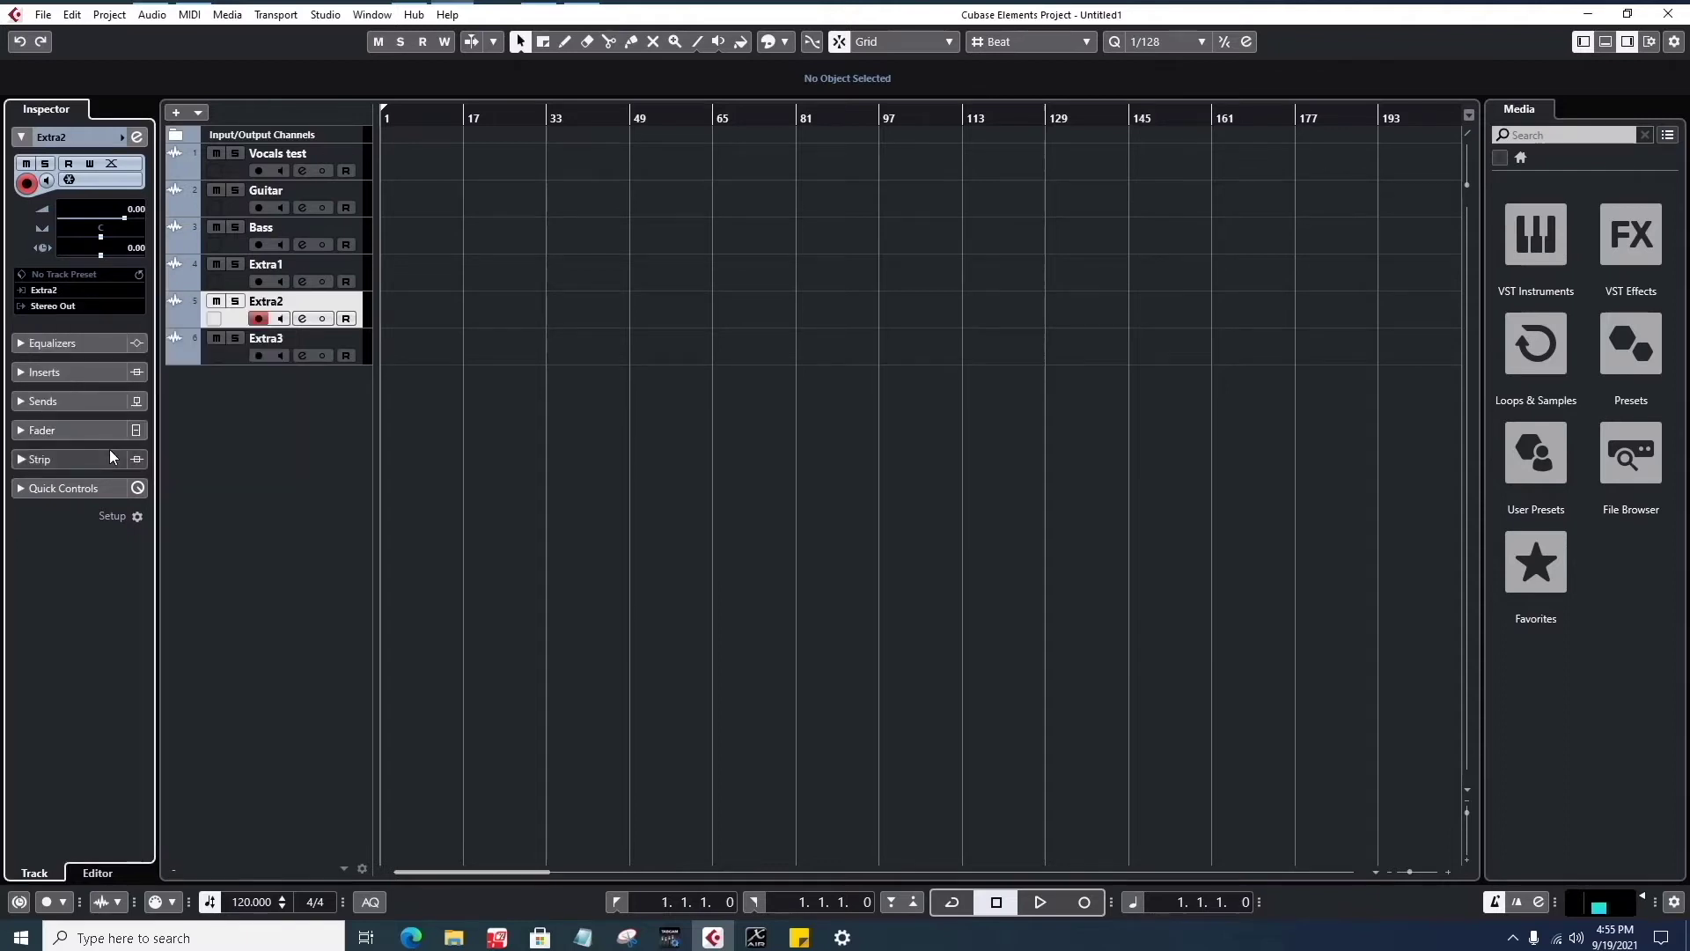
# - Set the Extra3 track's input routing to the Extra3 bus and keep its basic track settings expanded
pyautogui.click(237, 360)
pyautogui.click(91, 291)
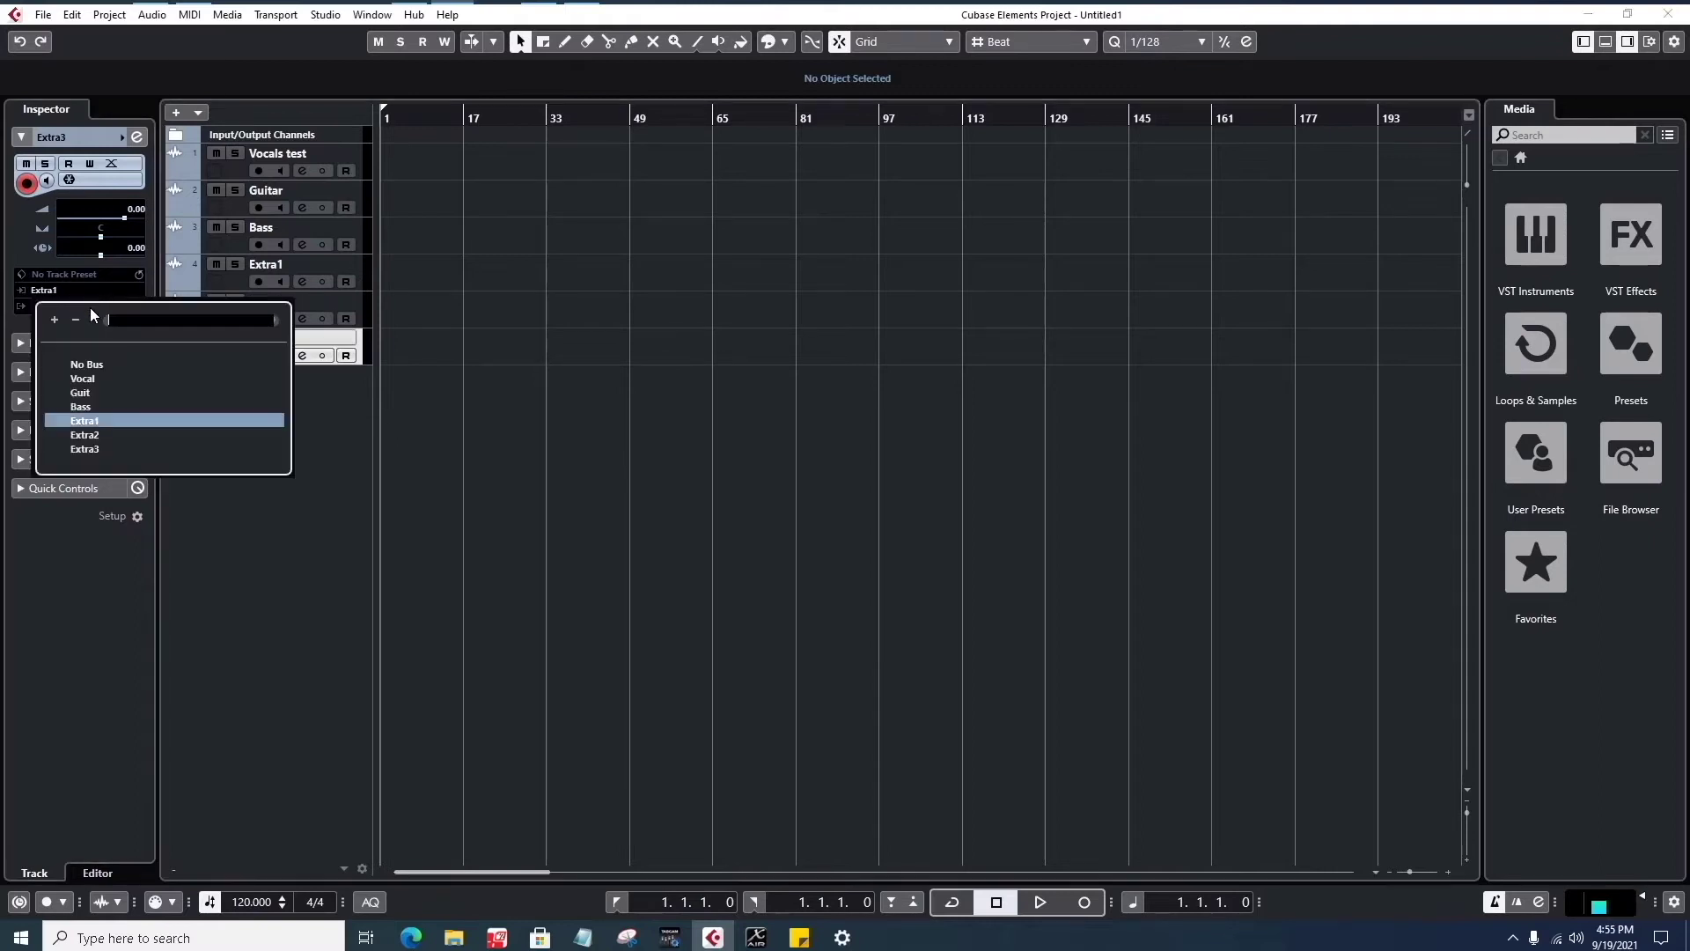
pyautogui.click(90, 448)
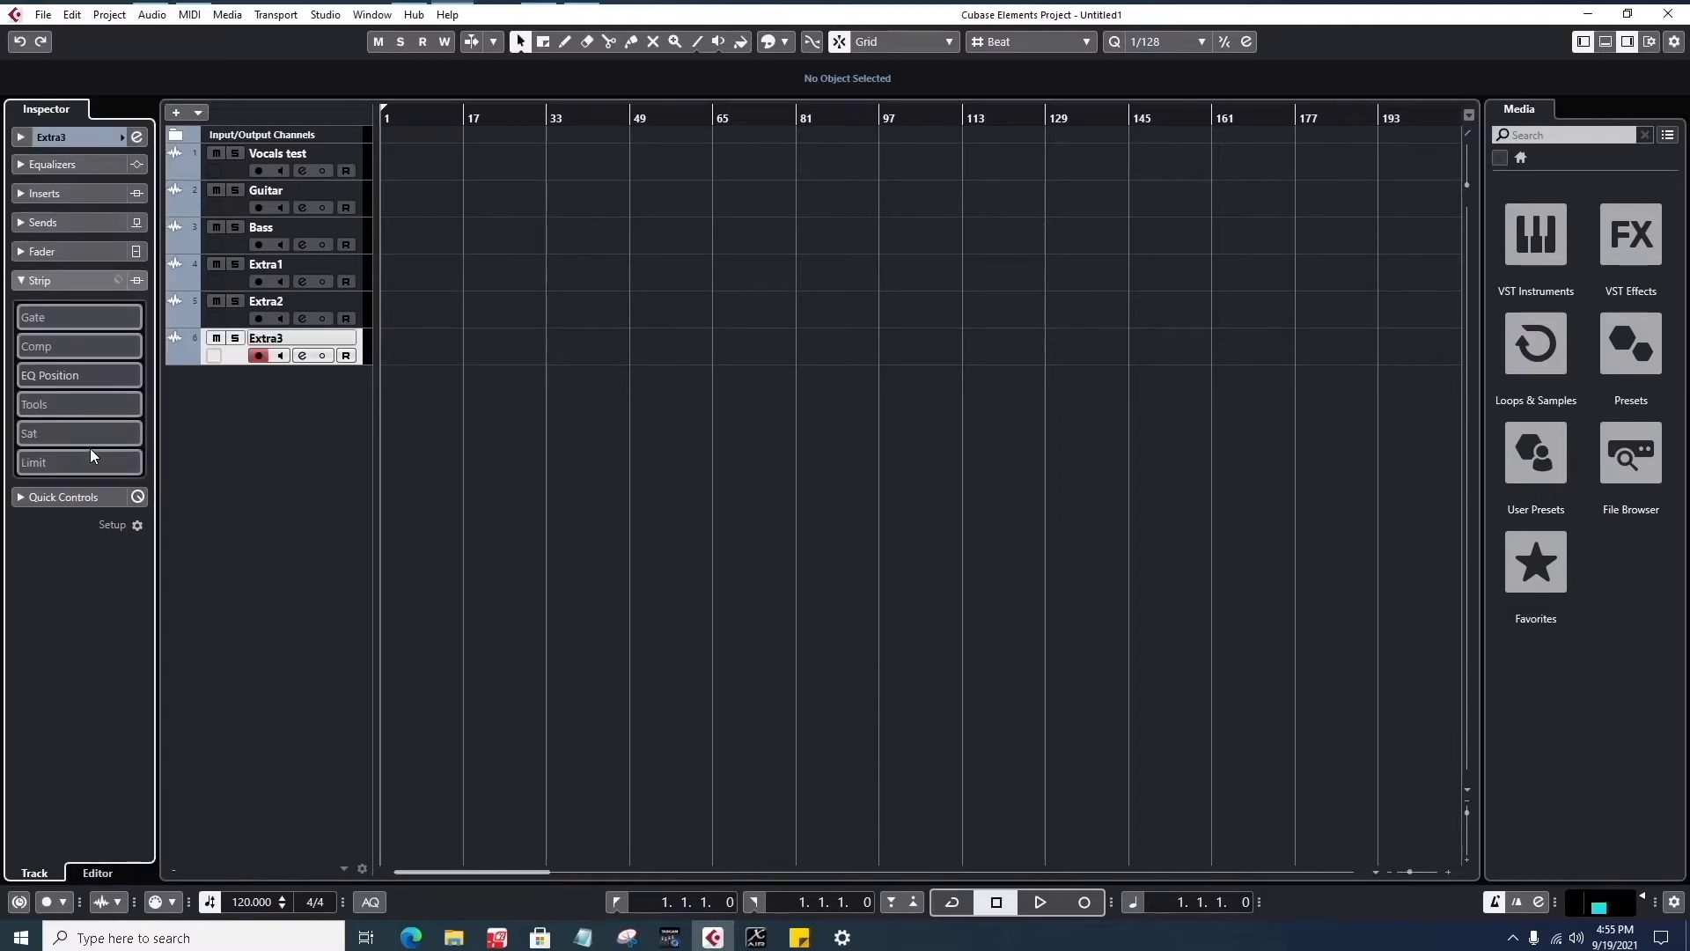
pyautogui.click(78, 140)
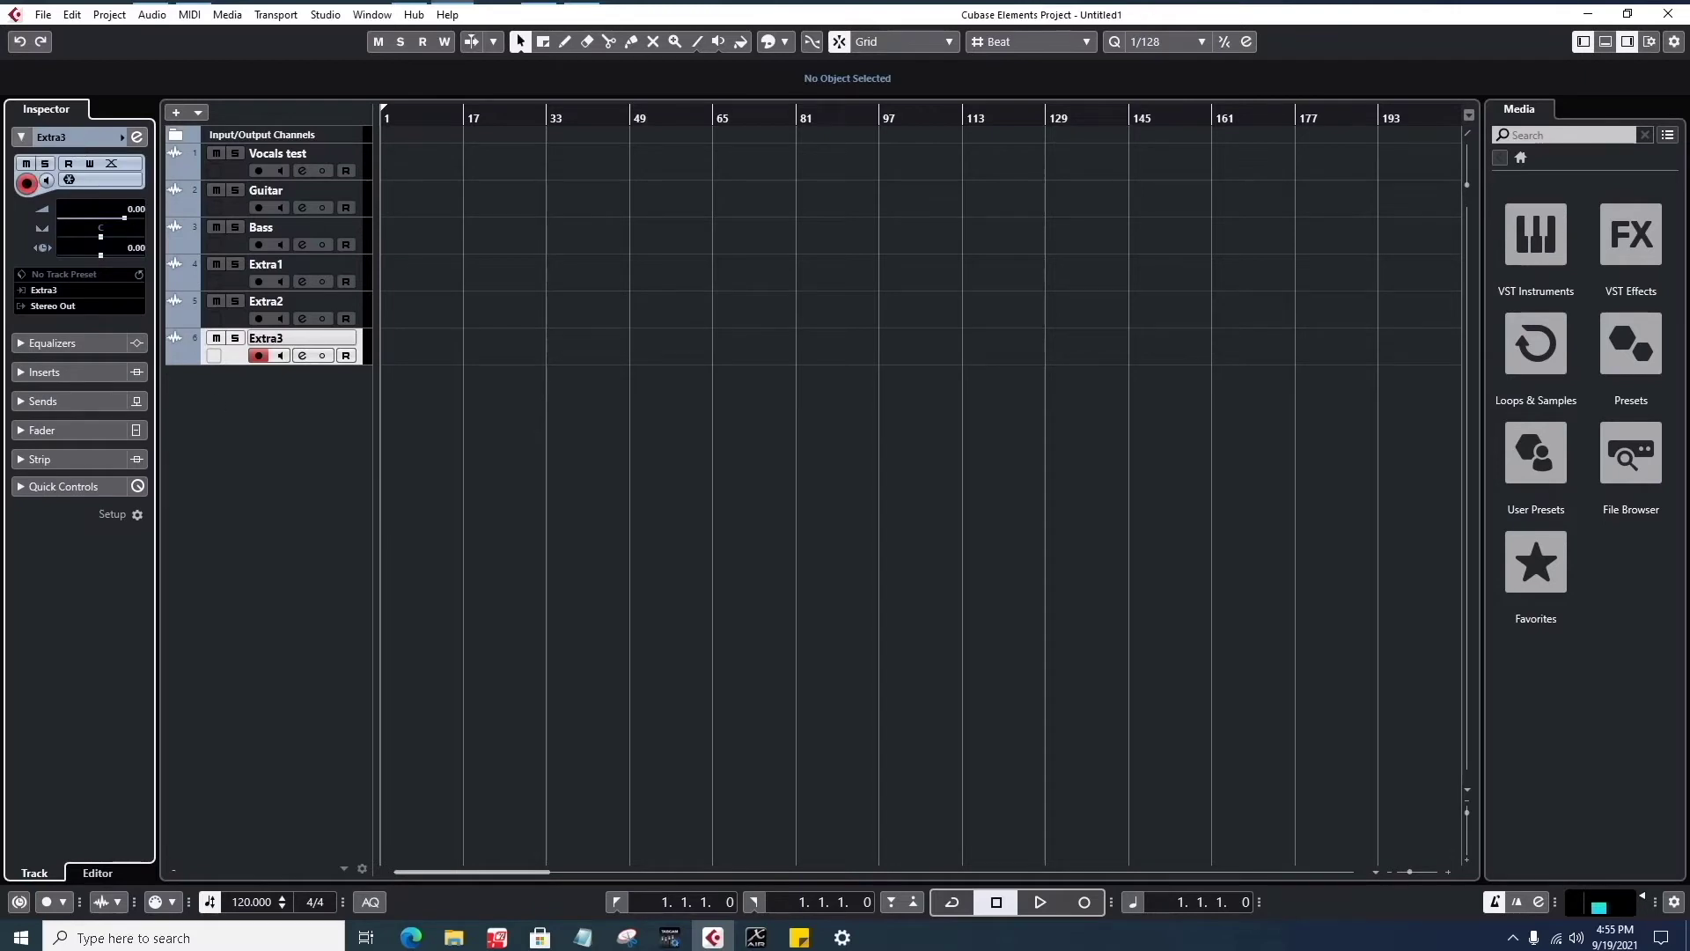
# - Open the audio connections to review the input buses and their device ports
pyautogui.click(324, 15)
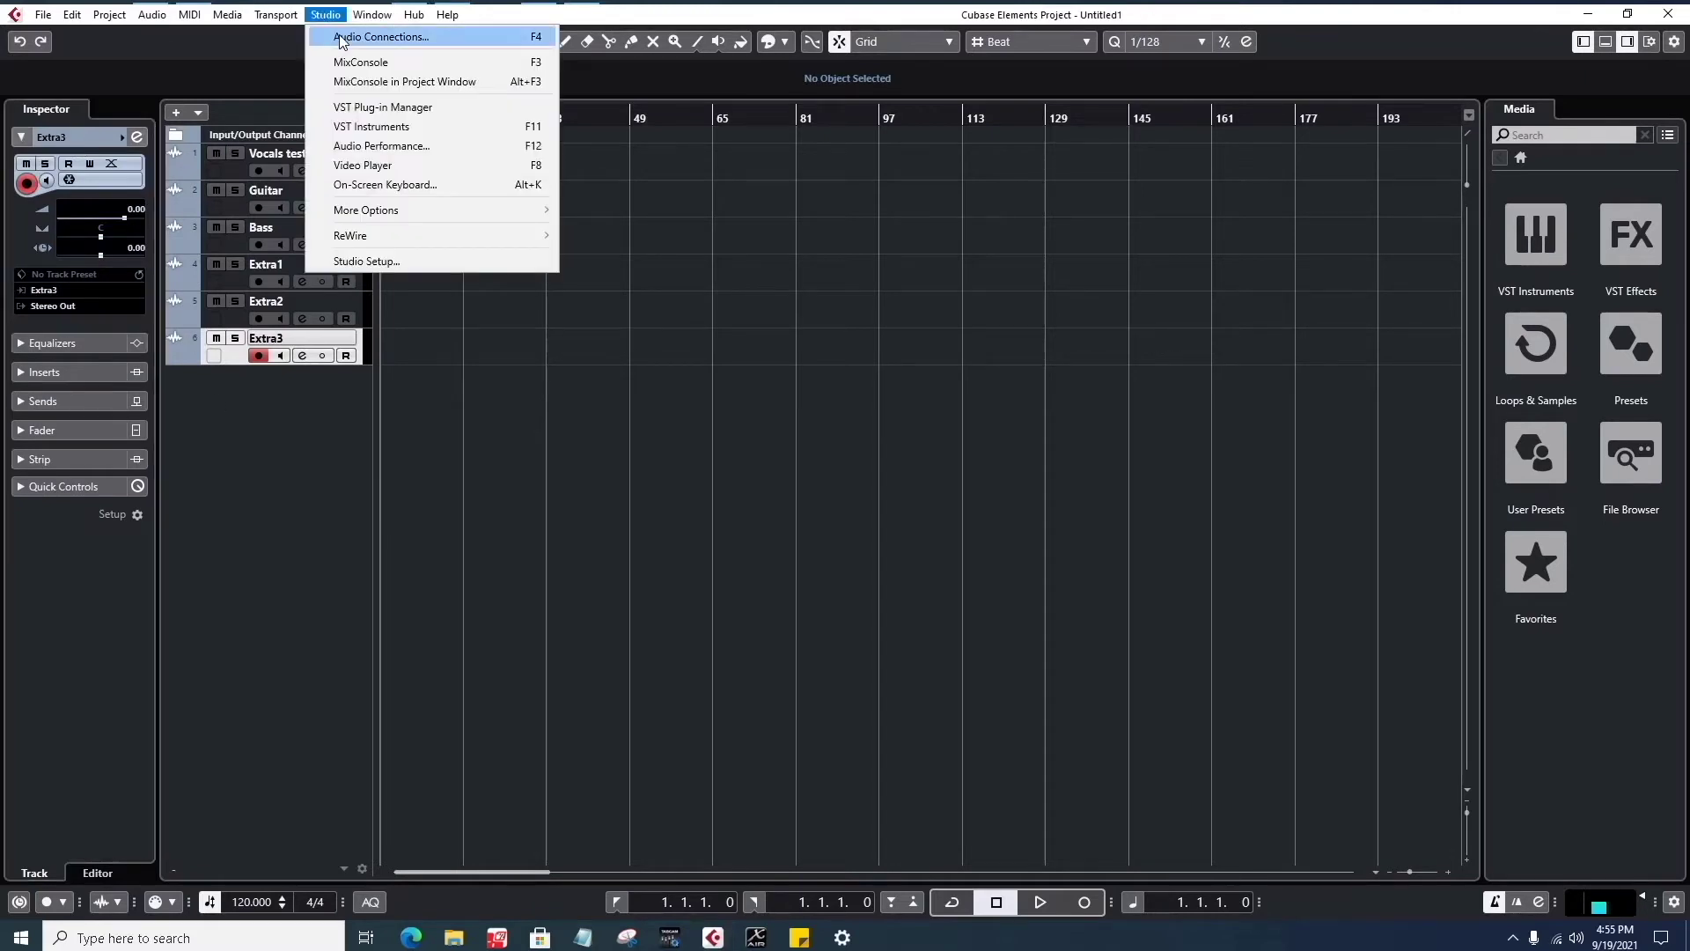
pyautogui.click(342, 38)
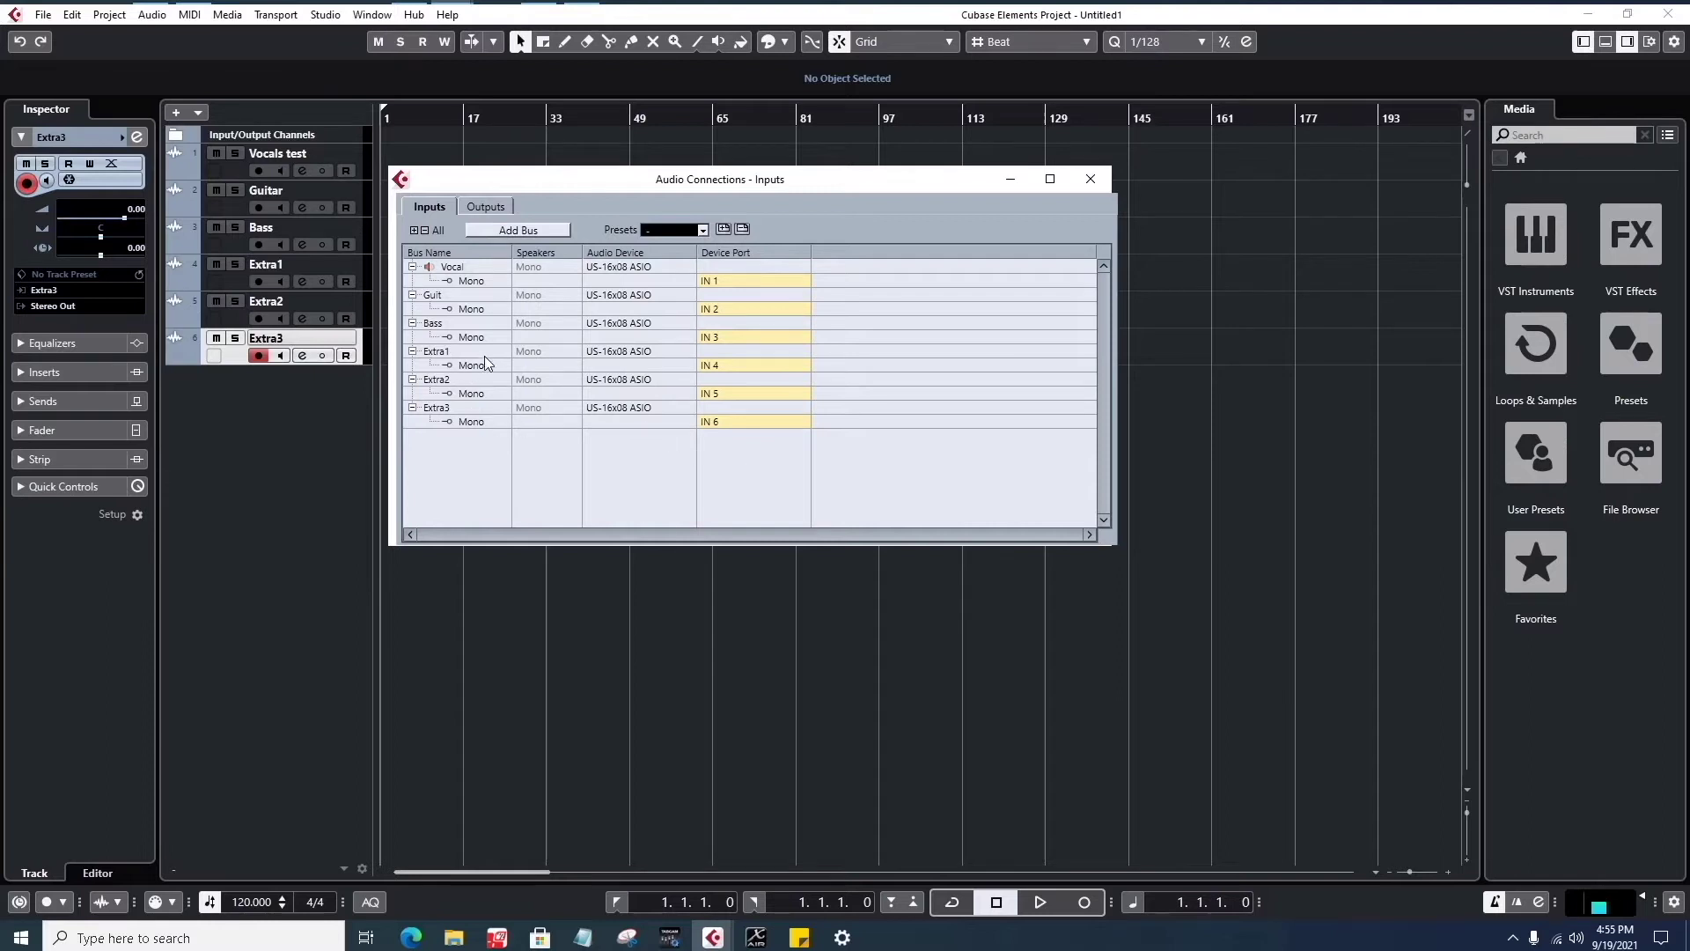
# - Compare the Extra1, Extra2 and Extra3 tracks' input routing with their buses and device ports, ending with the audio connections closed
pyautogui.click(243, 278)
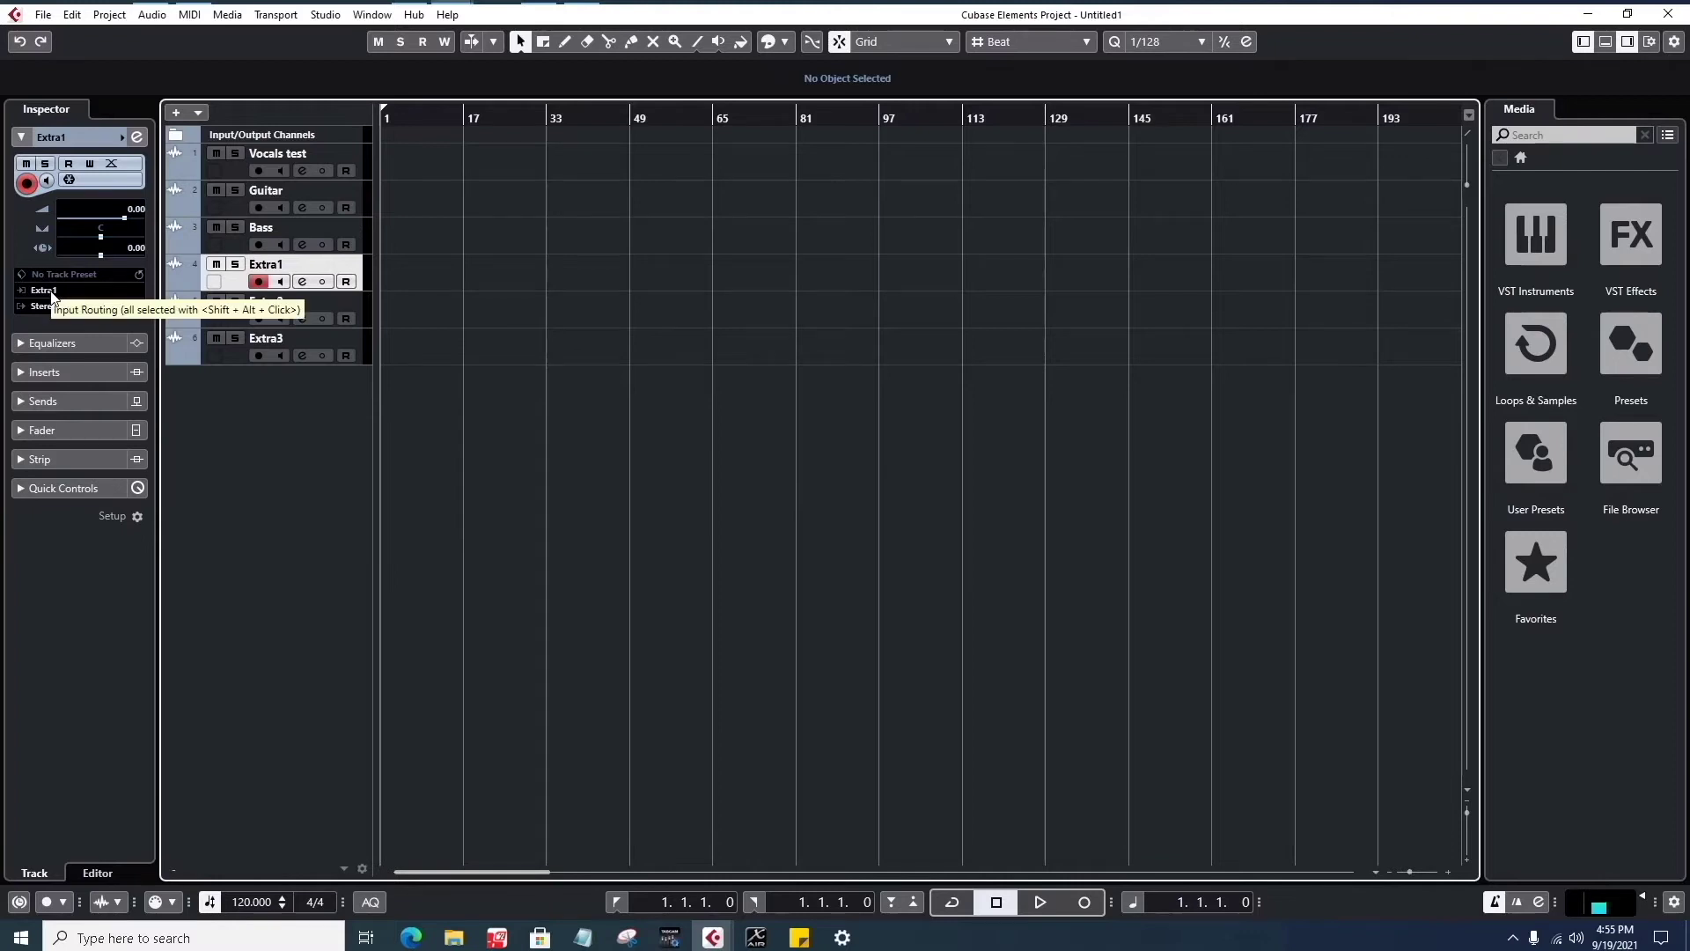
pyautogui.press('F4')
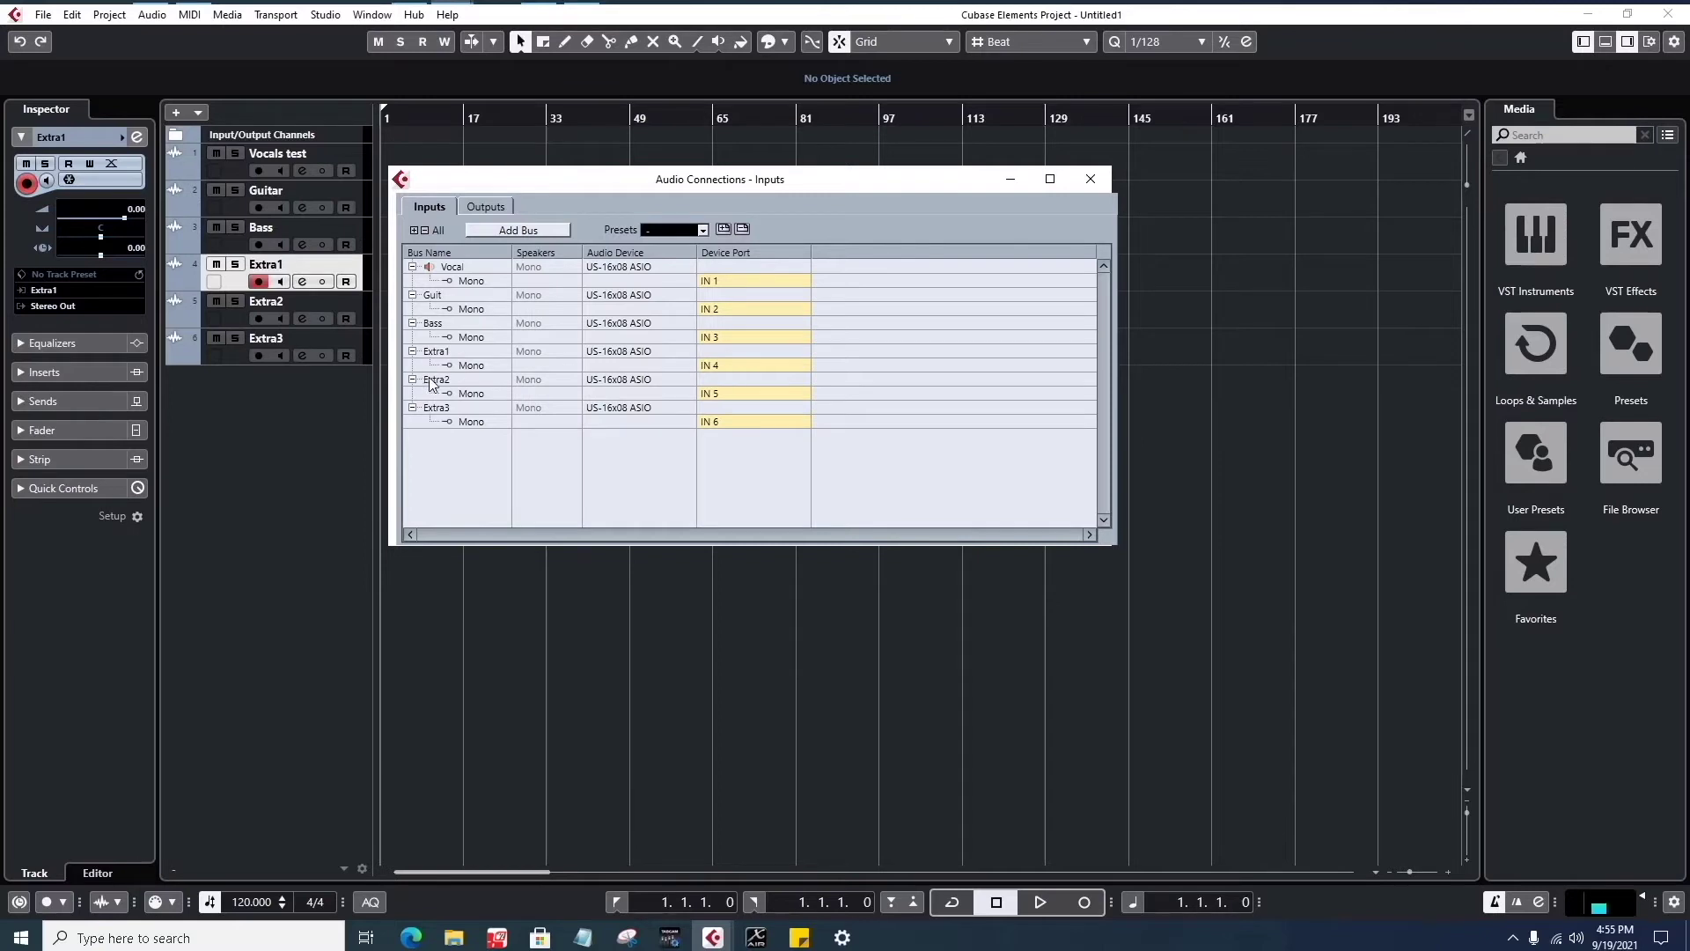
pyautogui.click(235, 315)
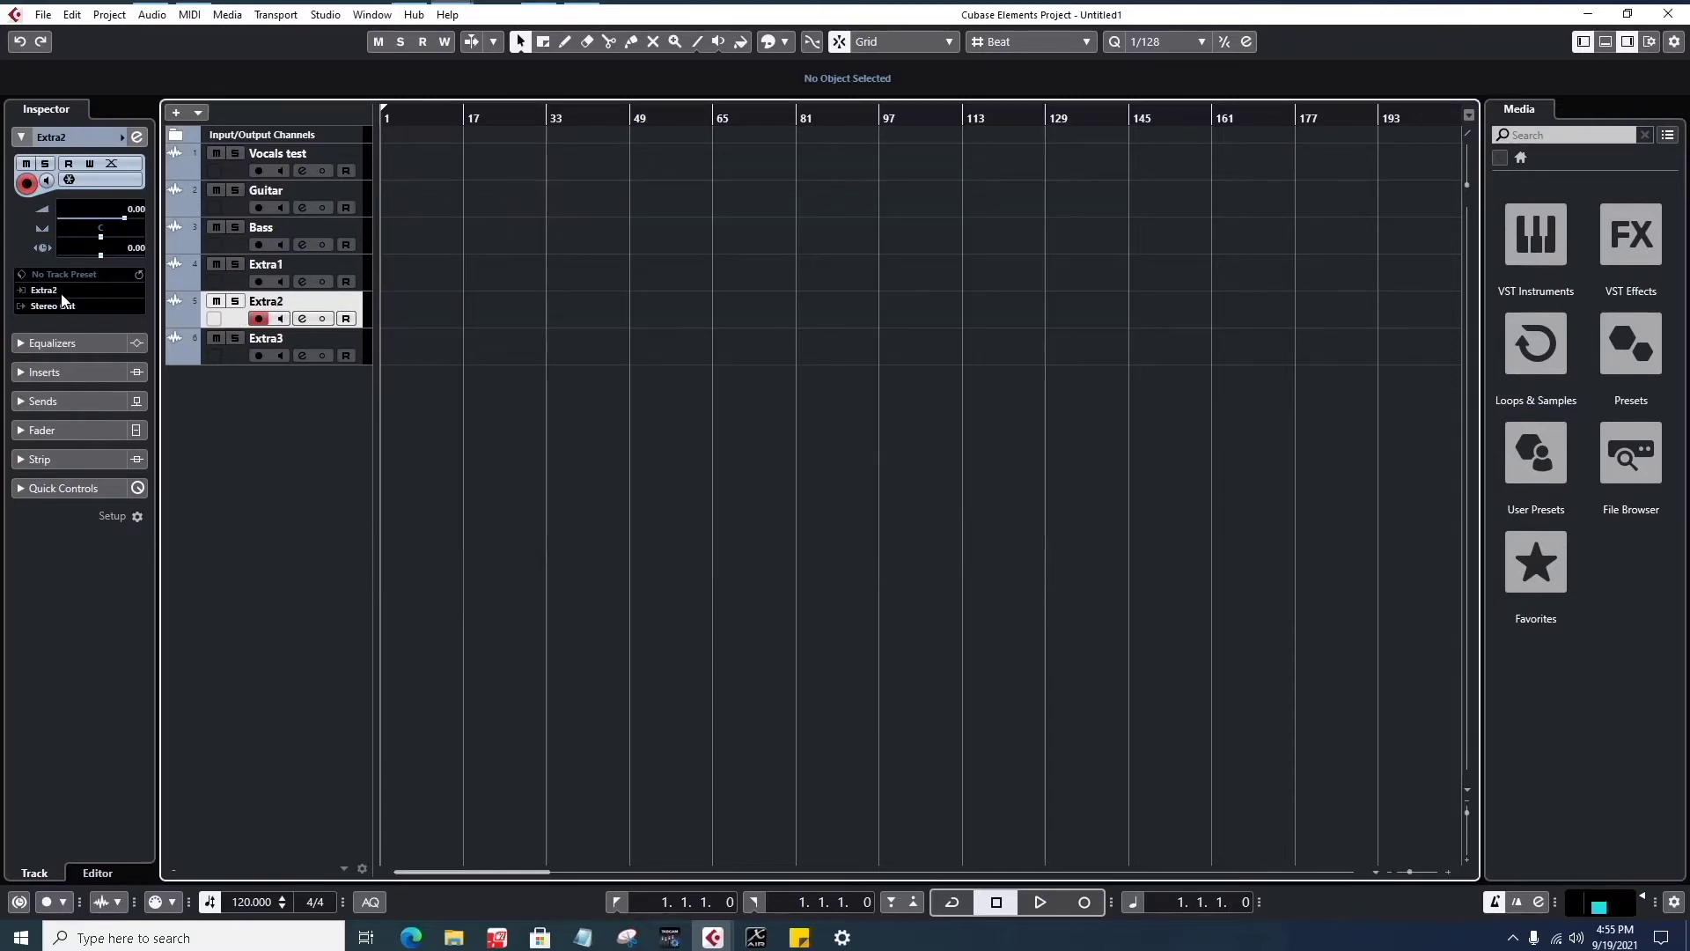
pyautogui.press('F4')
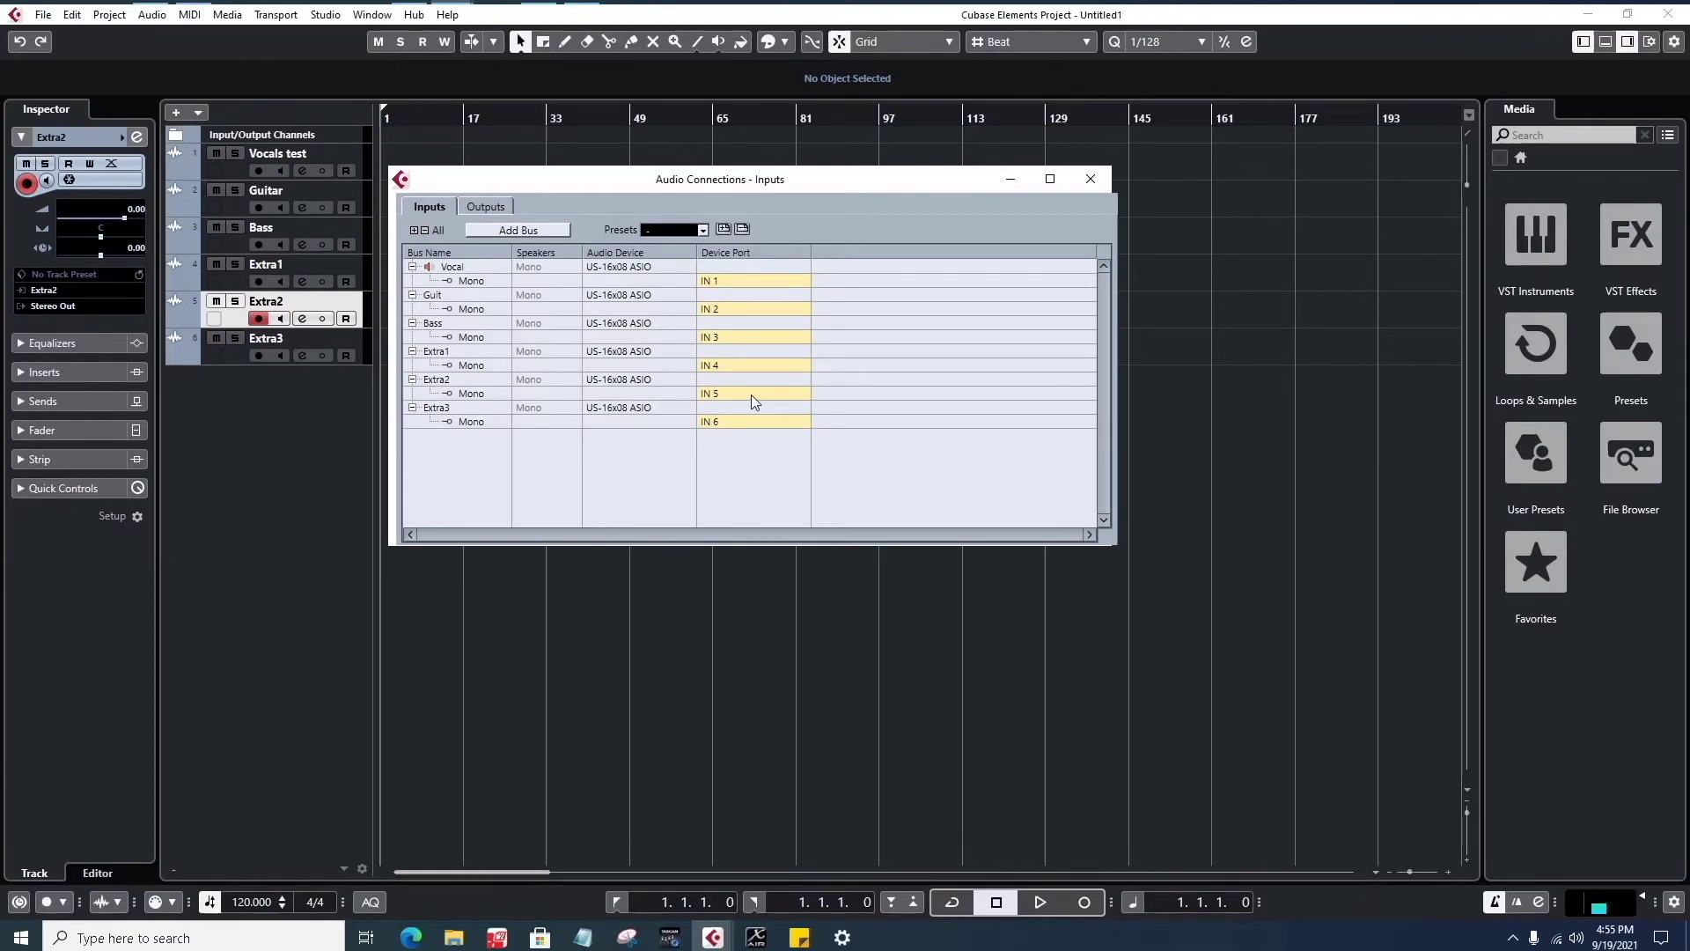
pyautogui.click(231, 357)
pyautogui.press('F4')
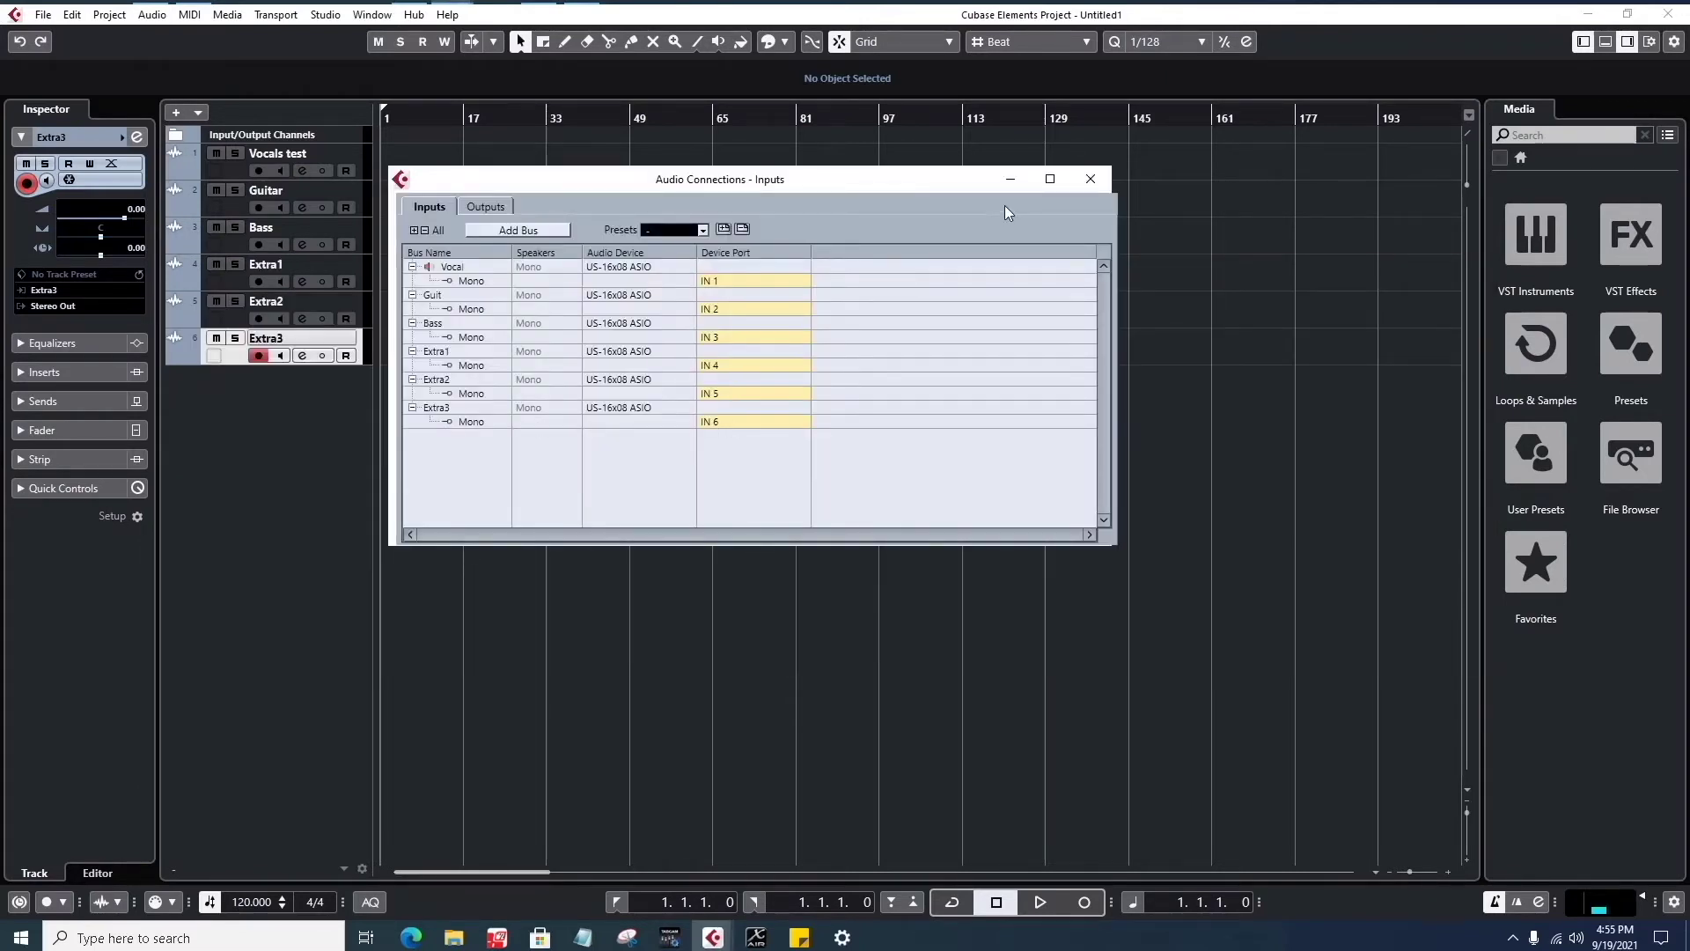
pyautogui.click(1091, 179)
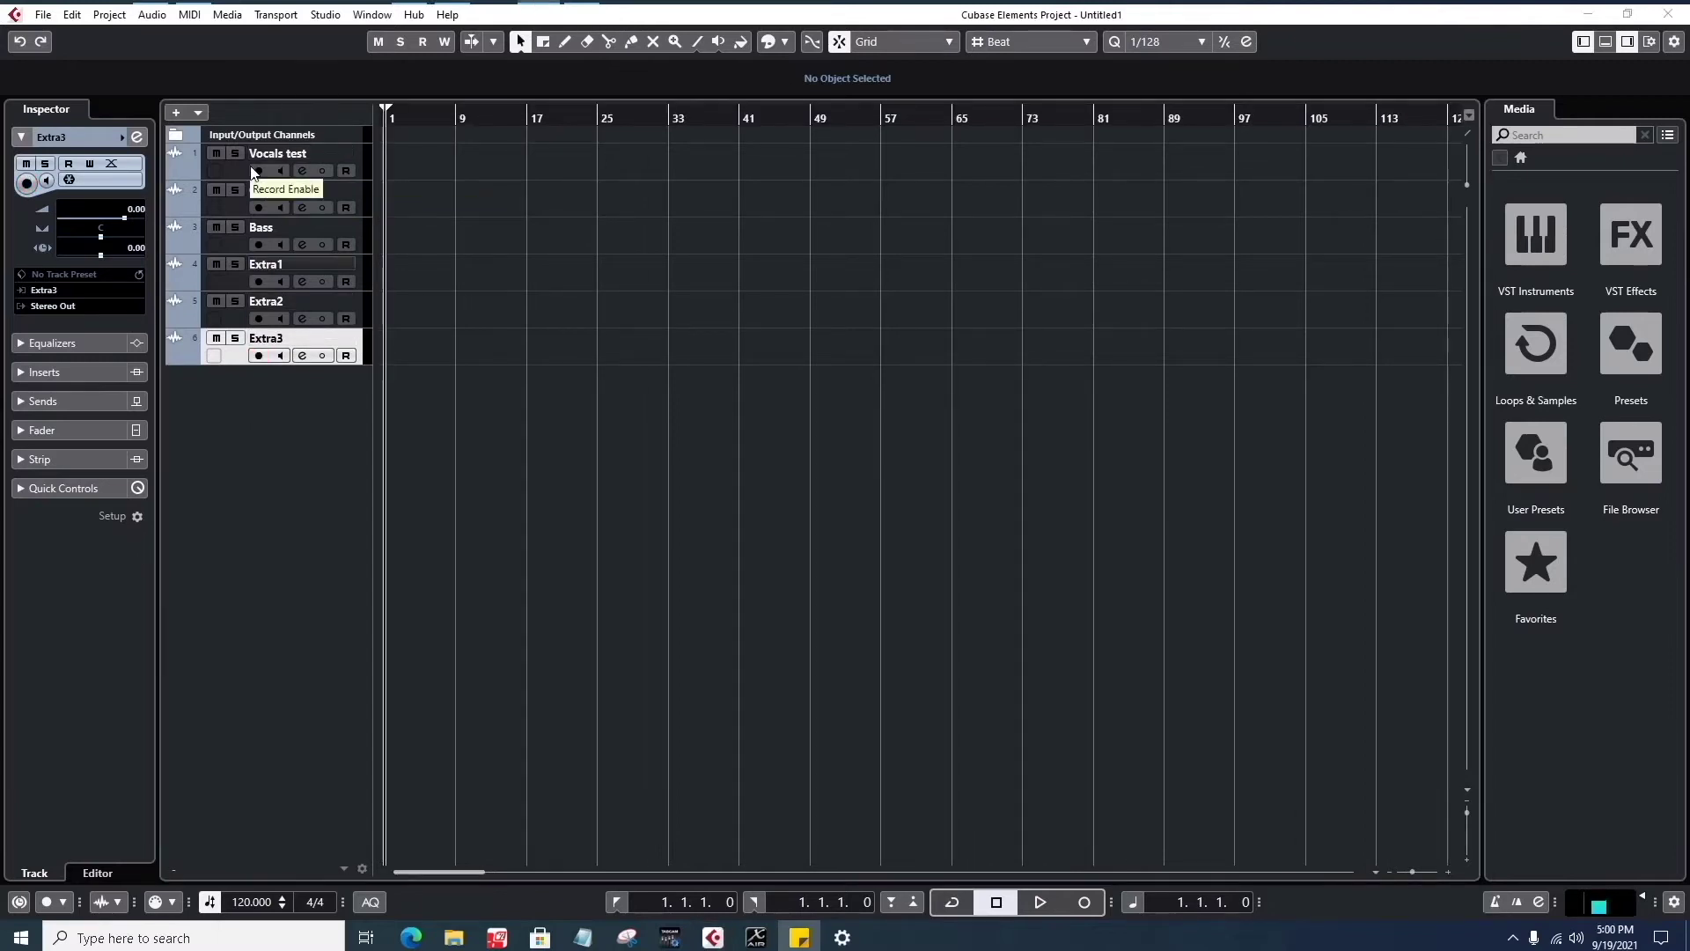
pyautogui.rightClick(238, 393)
pyautogui.click(215, 390)
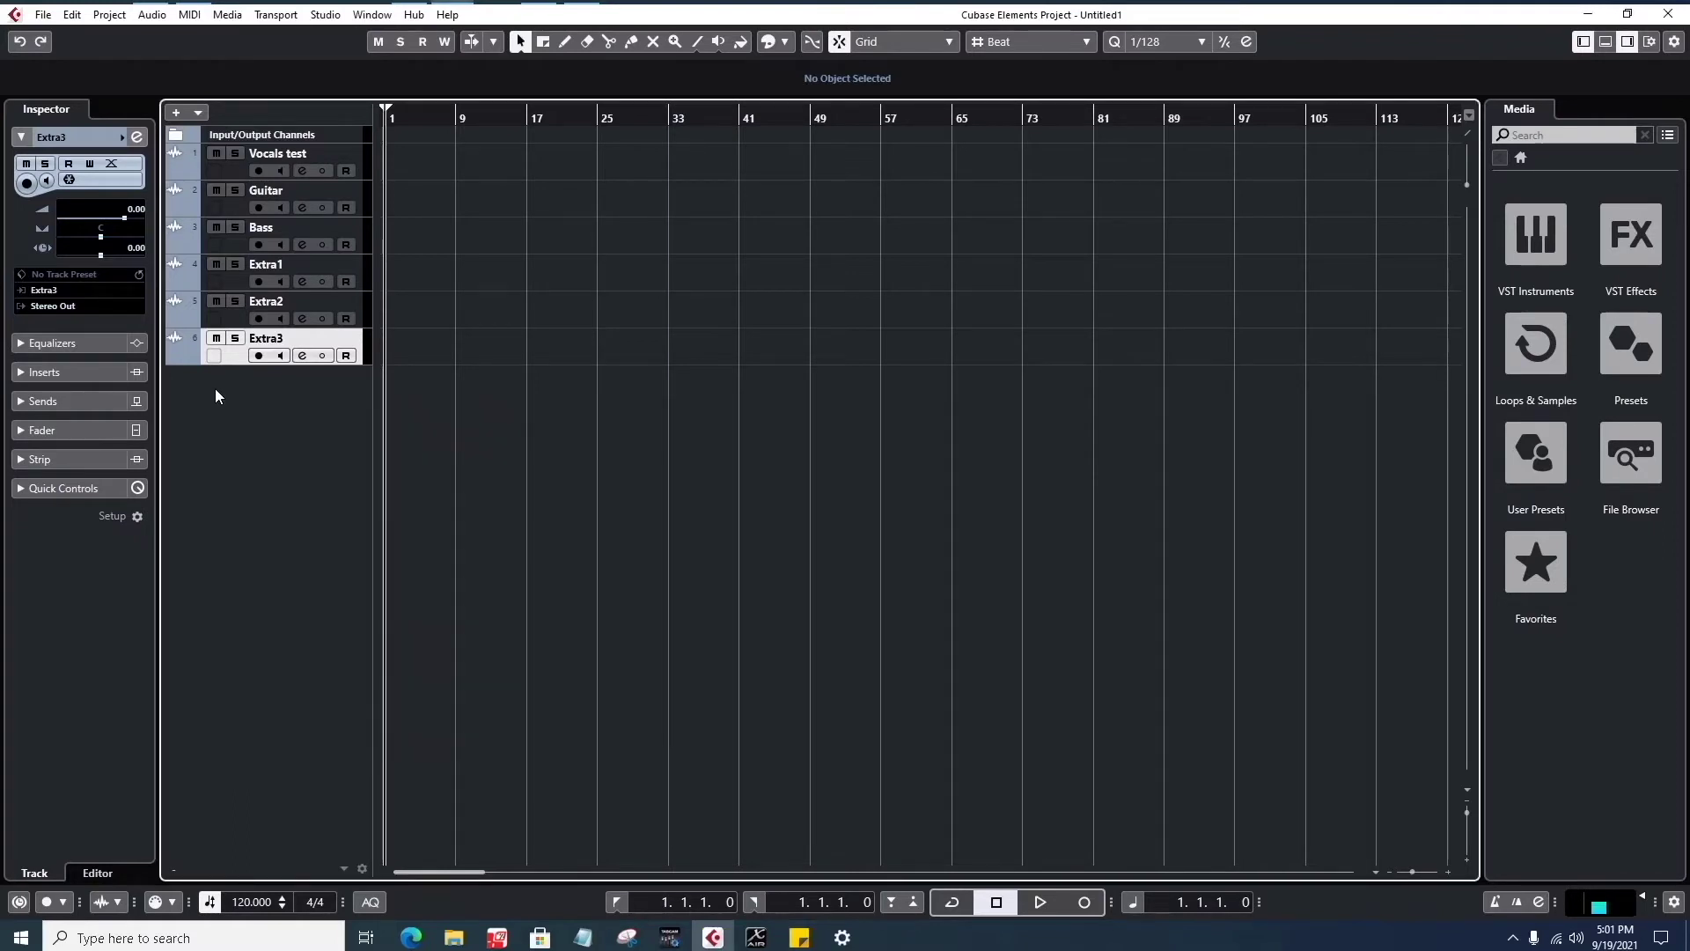
pyautogui.rightClick(216, 390)
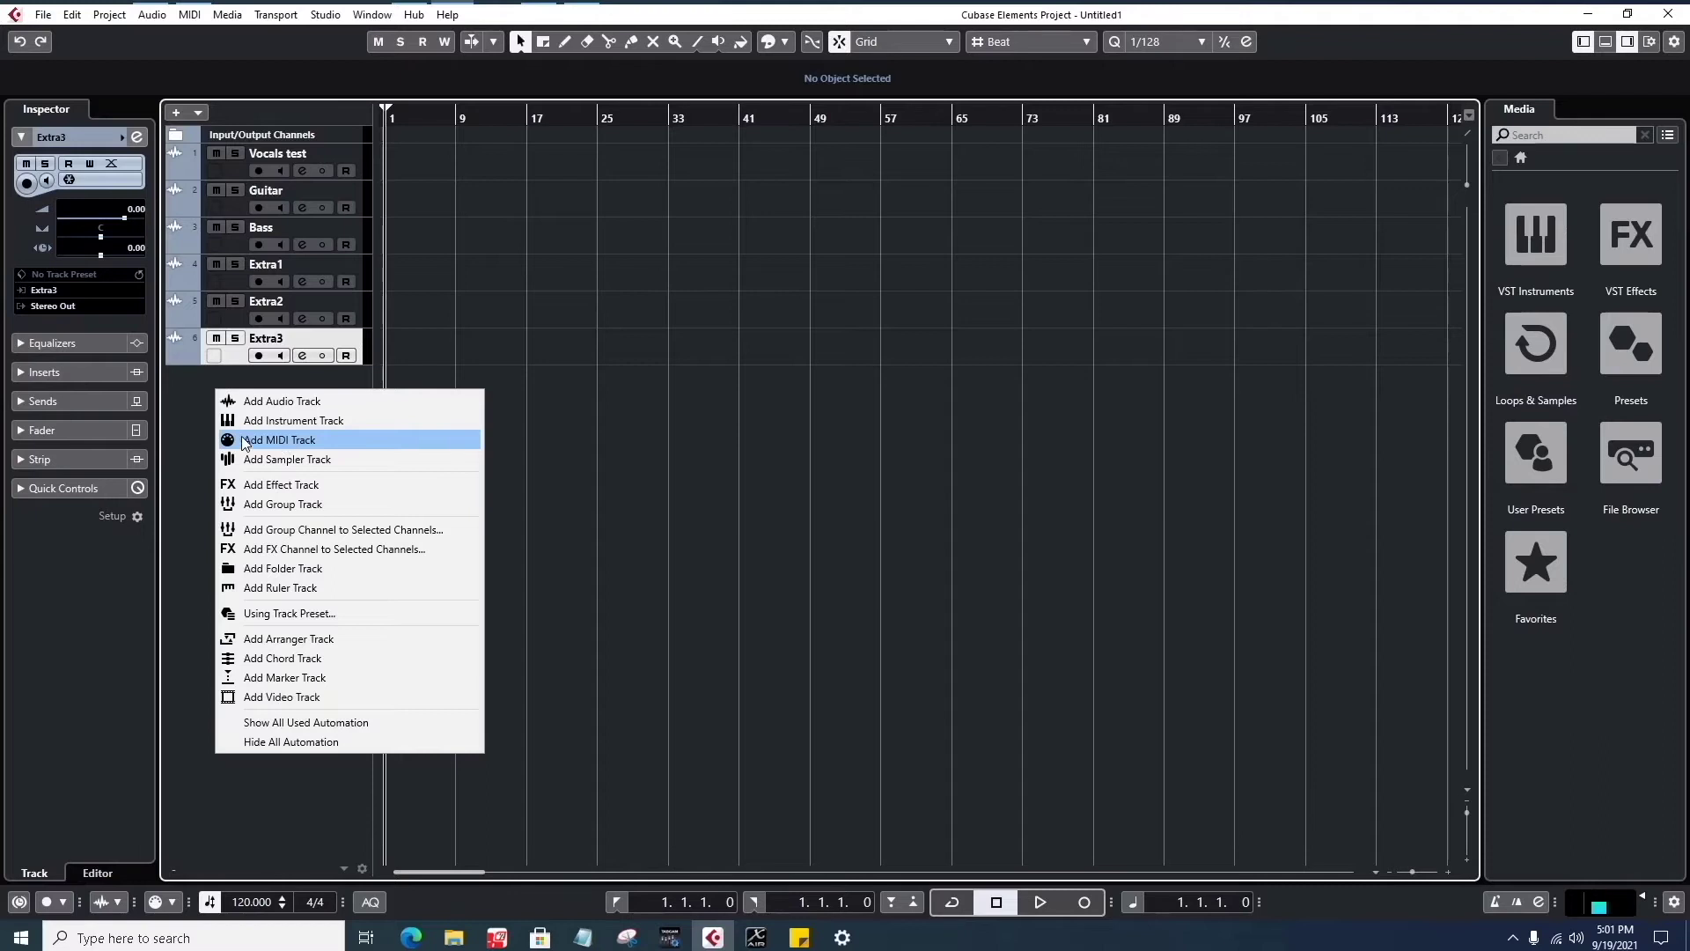
pyautogui.click(187, 435)
# - Add one MIDI track named "Midi Signal" below the Extra3 track
pyautogui.rightClick(200, 430)
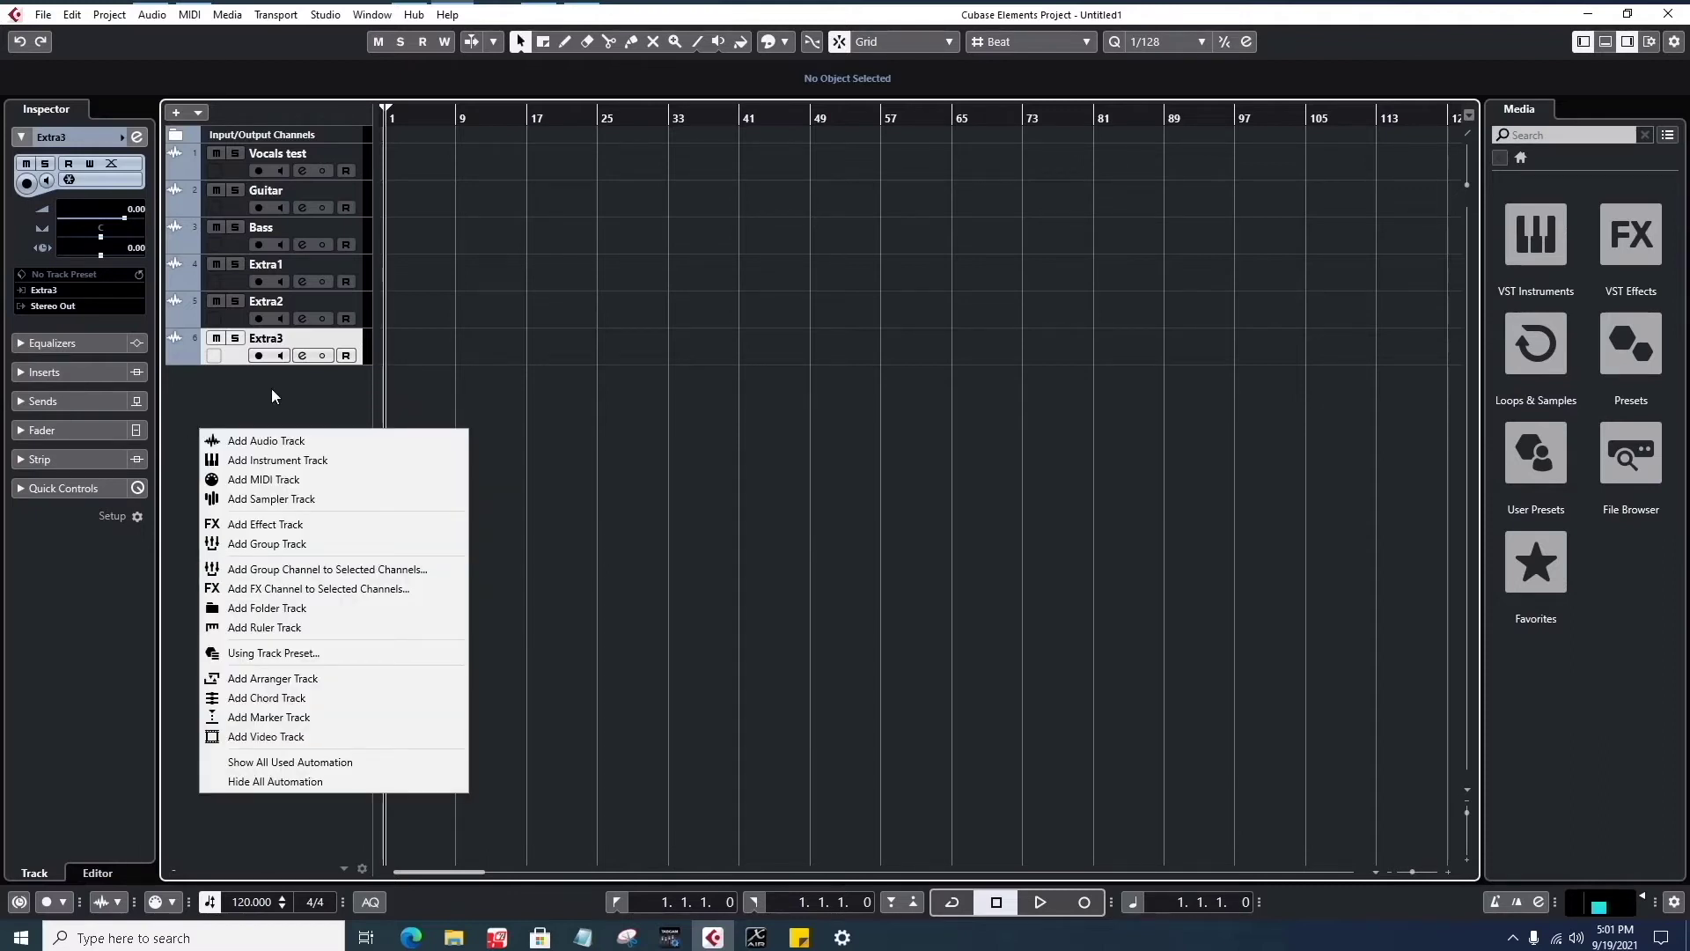
pyautogui.click(289, 484)
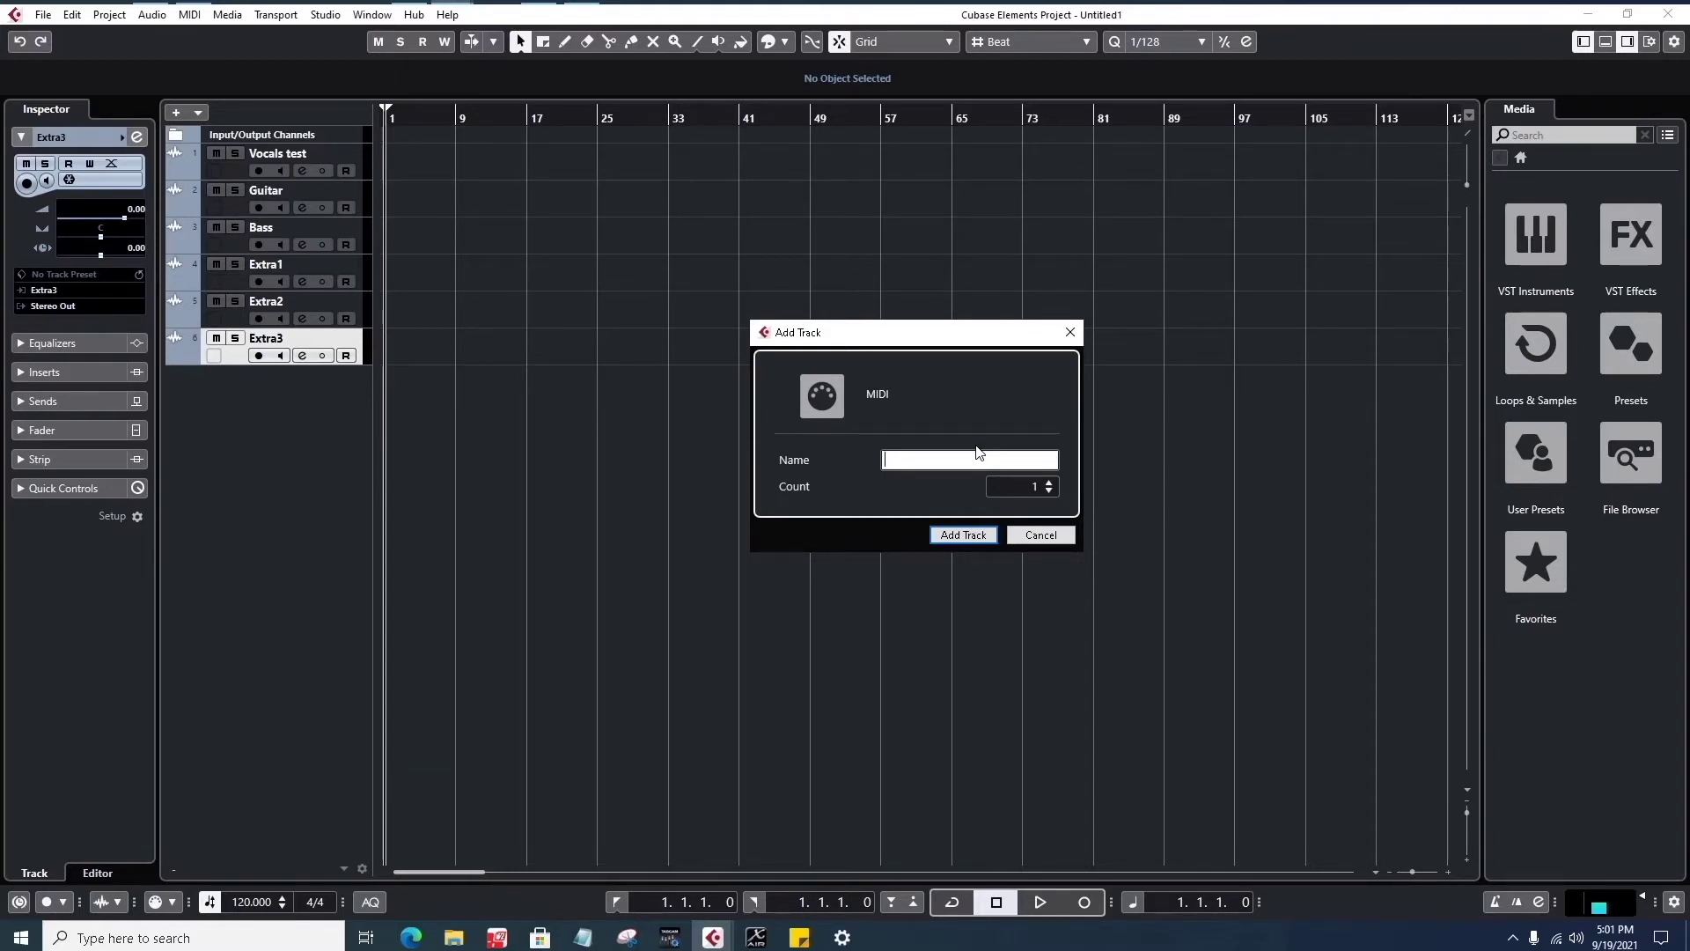
pyautogui.write('Midi Signal')
pyautogui.press('Return')
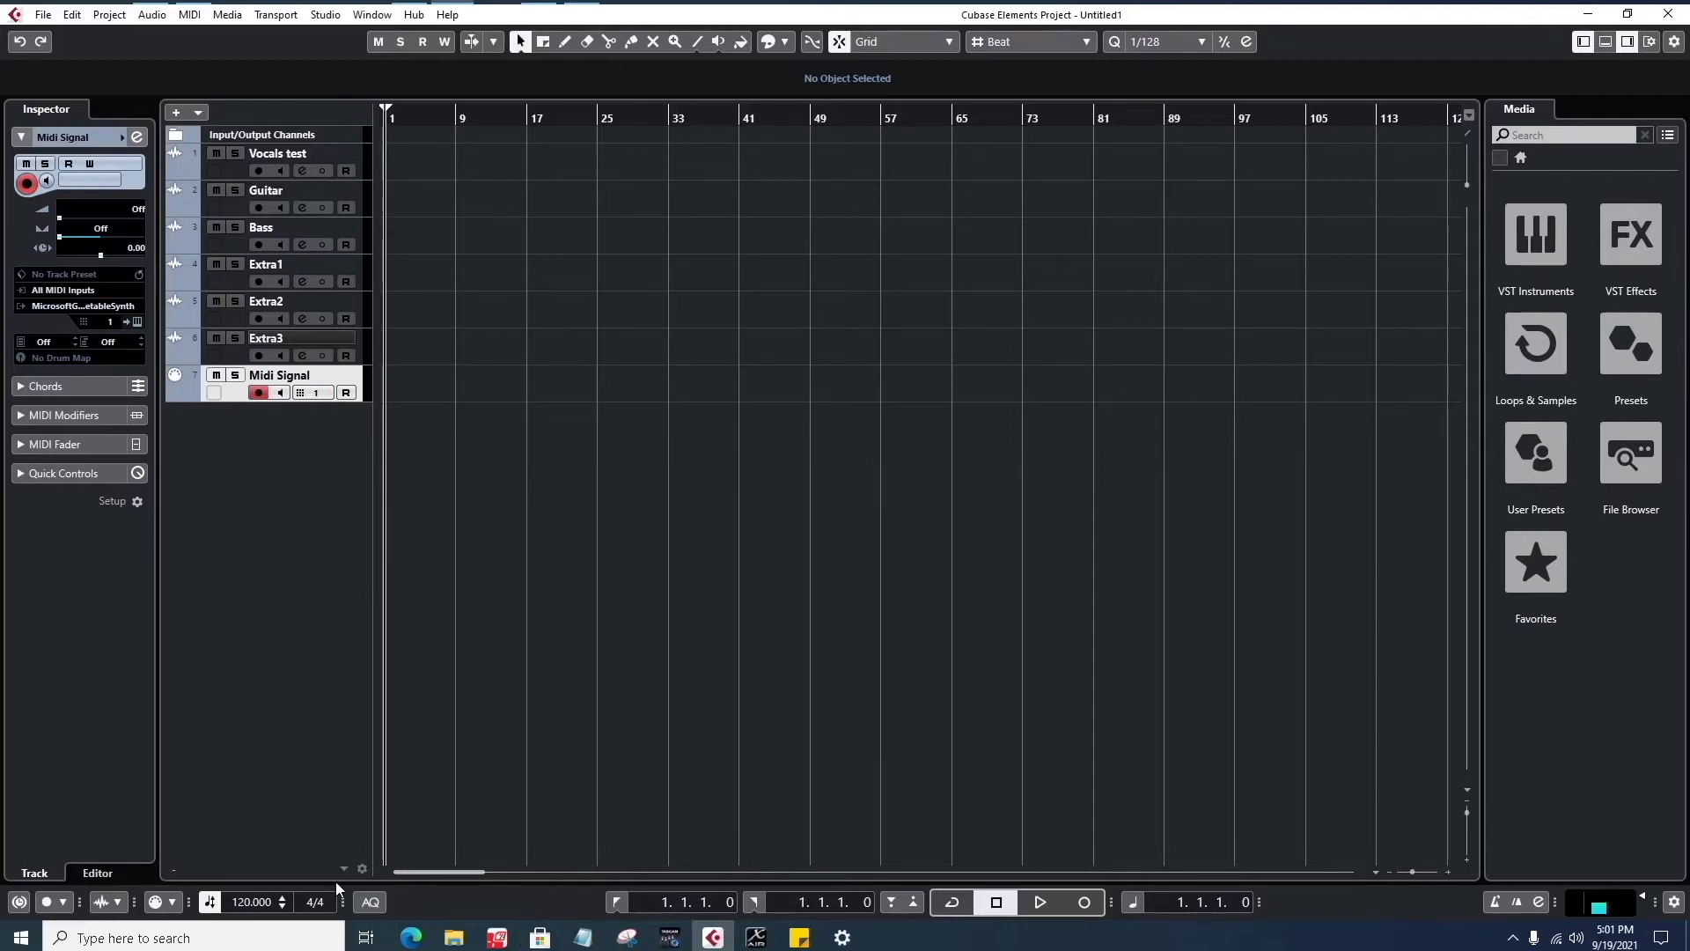
# - Switch to the US-16x08 Reference Manual in Edge and look up the MIDI connectors in its Specifications chapter
pyautogui.click(410, 936)
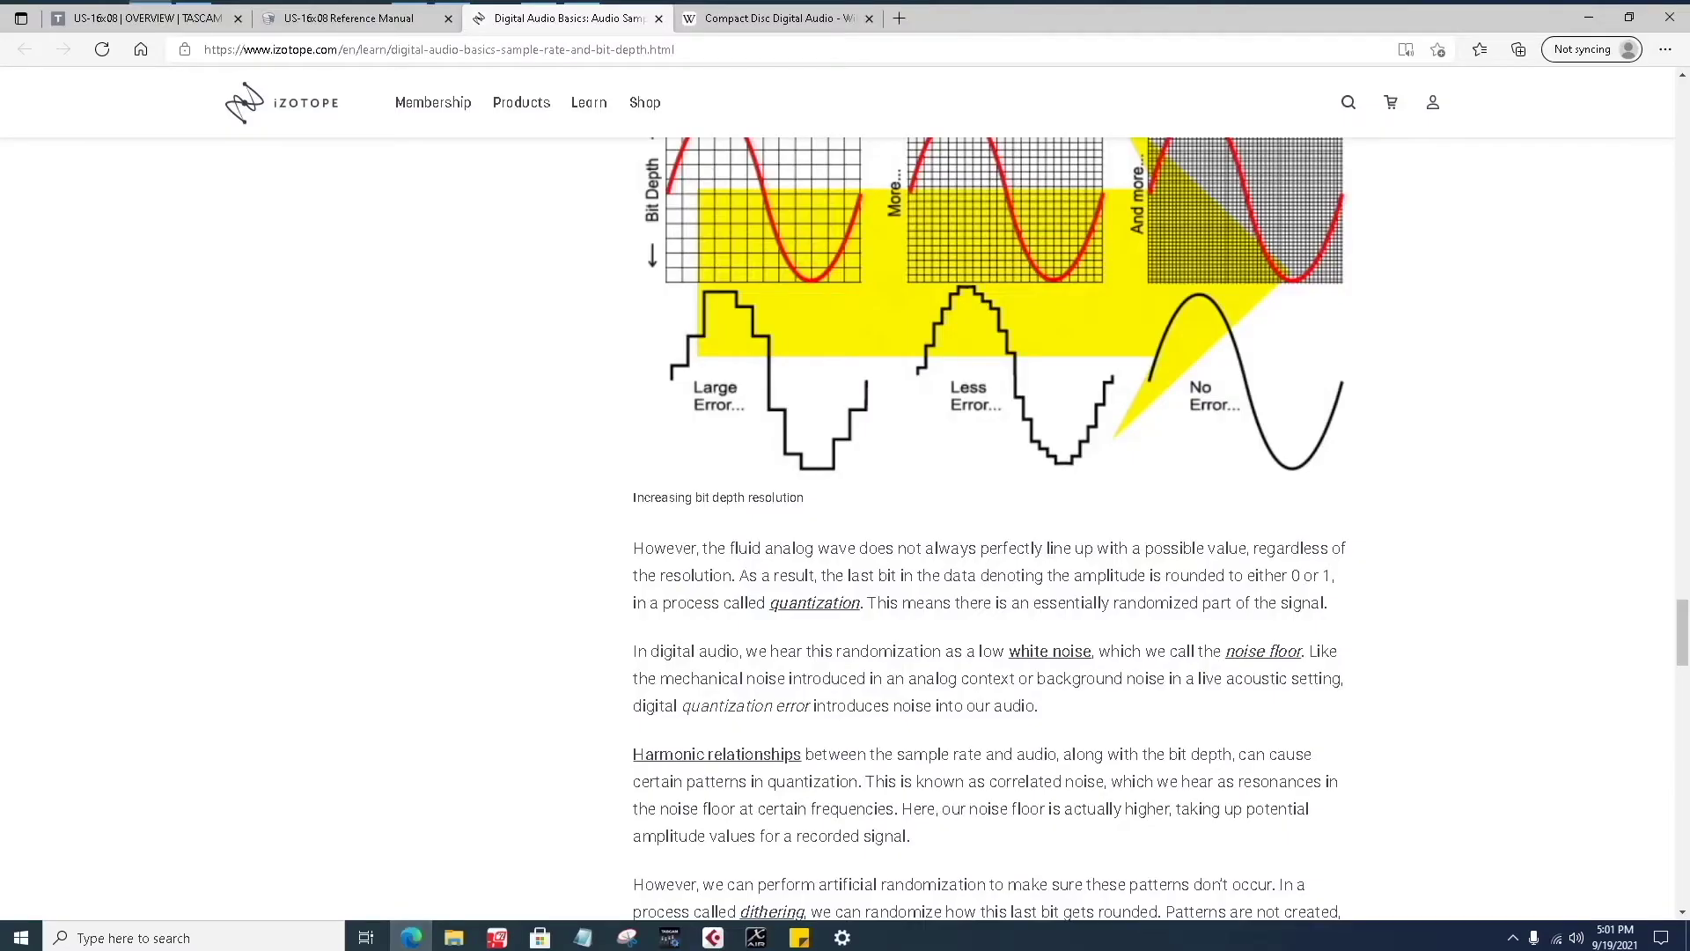
pyautogui.click(352, 18)
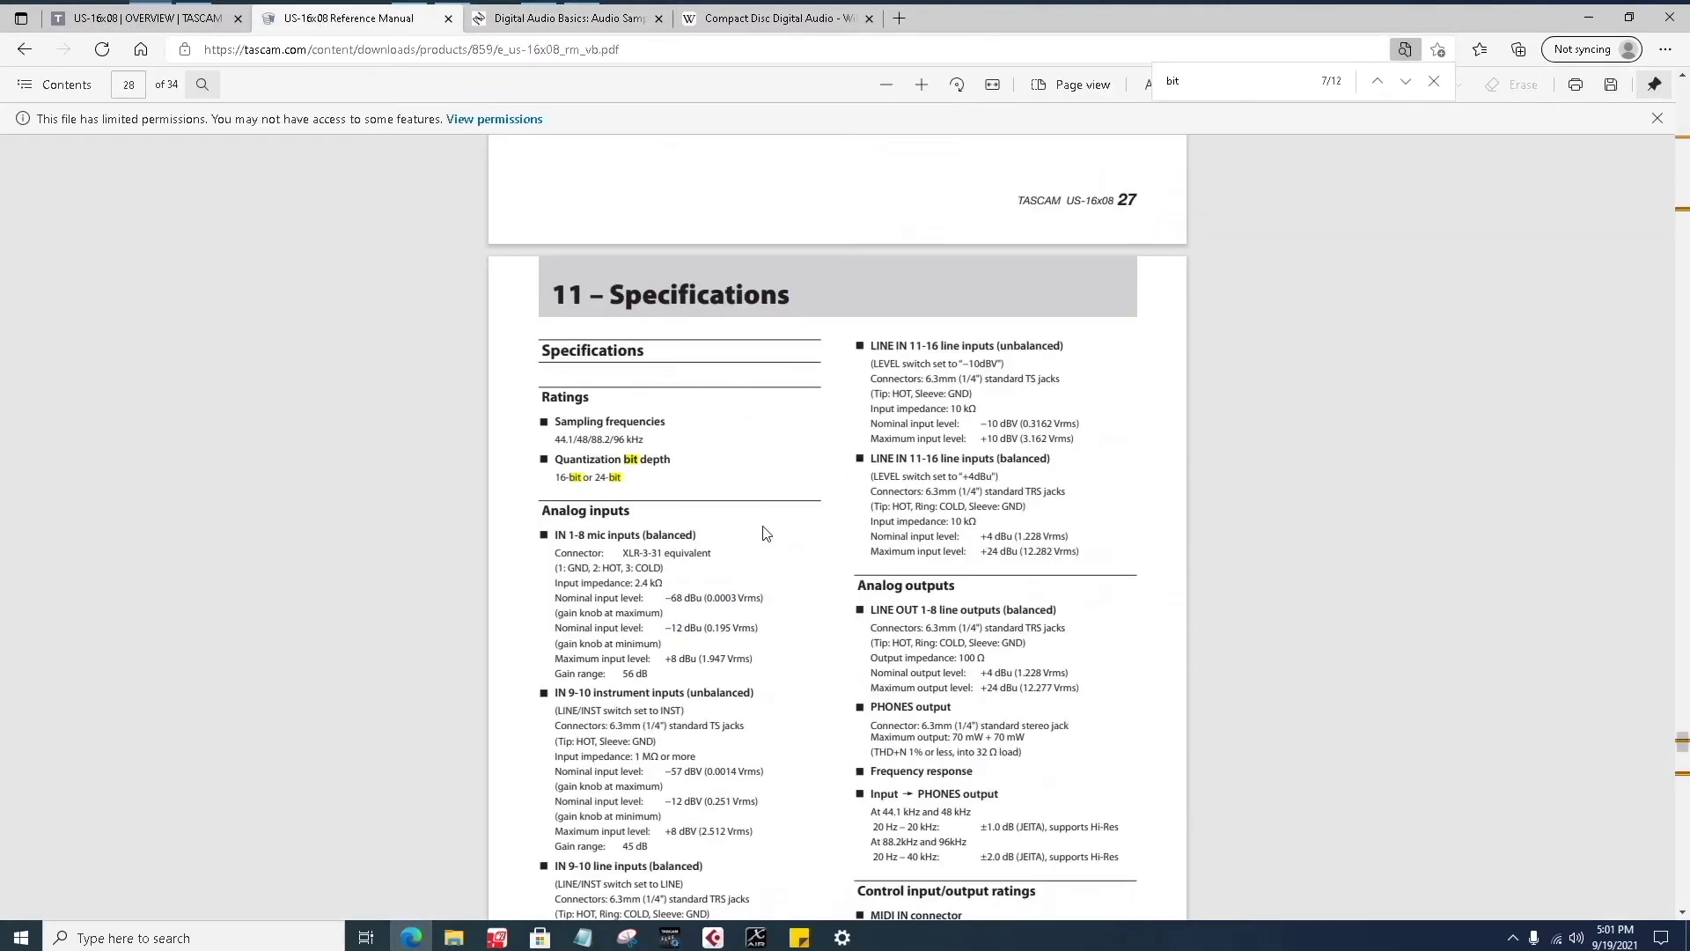
pyautogui.scroll(-20, 771, 549)
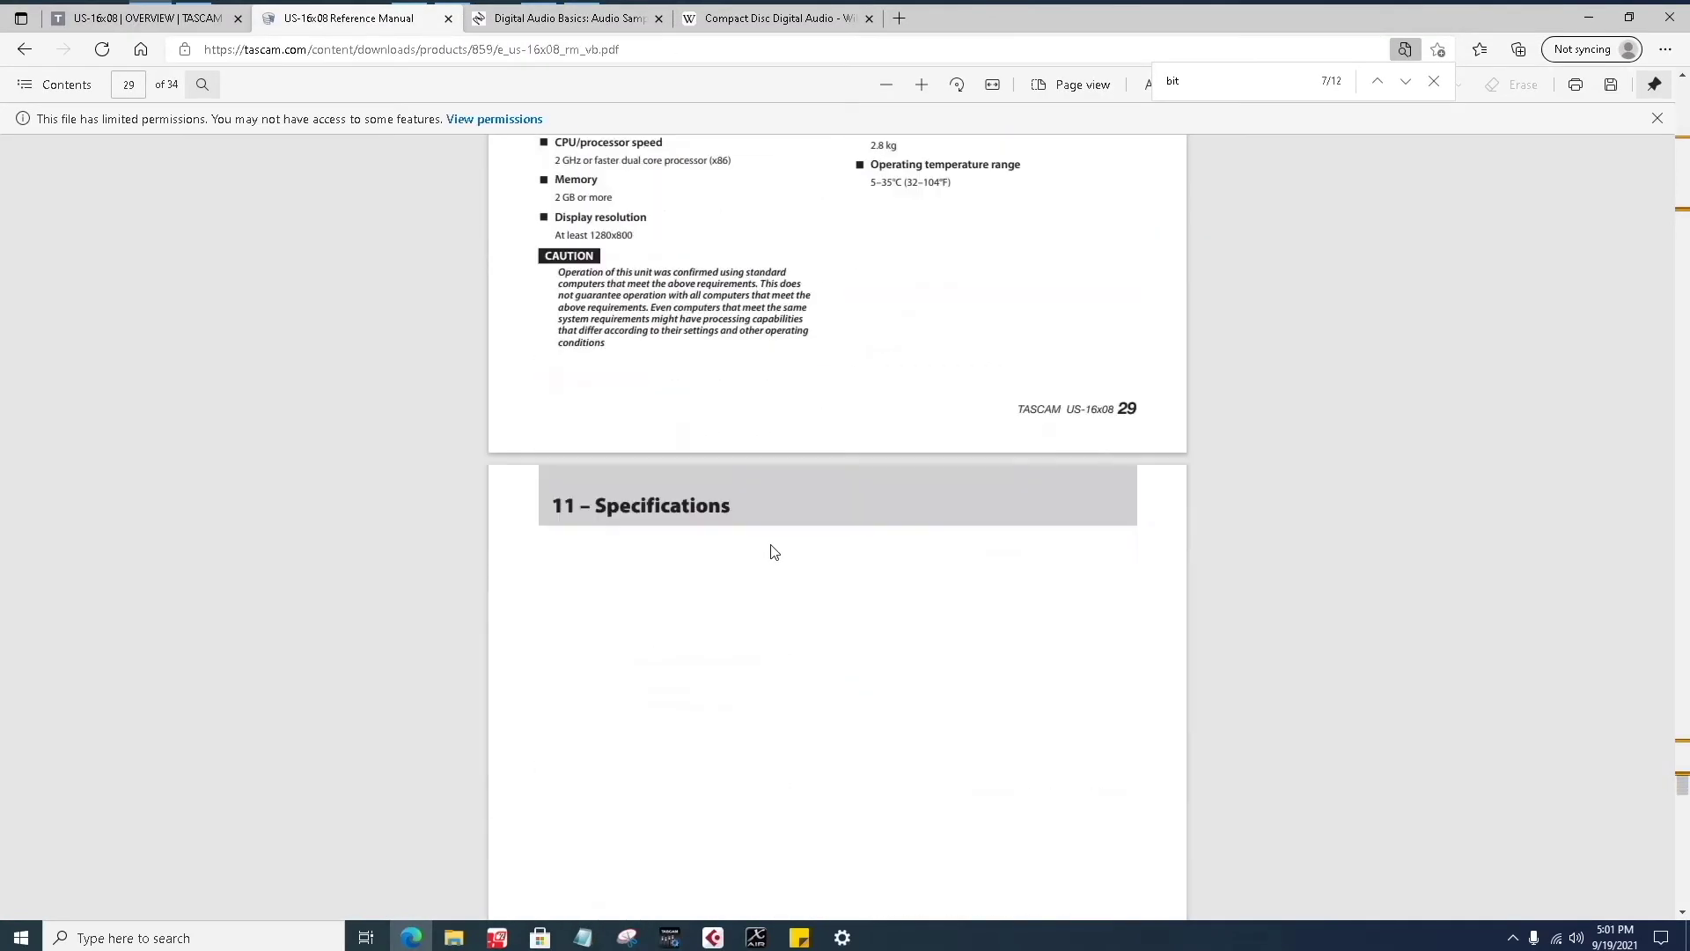
pyautogui.scroll(-5, 773, 551)
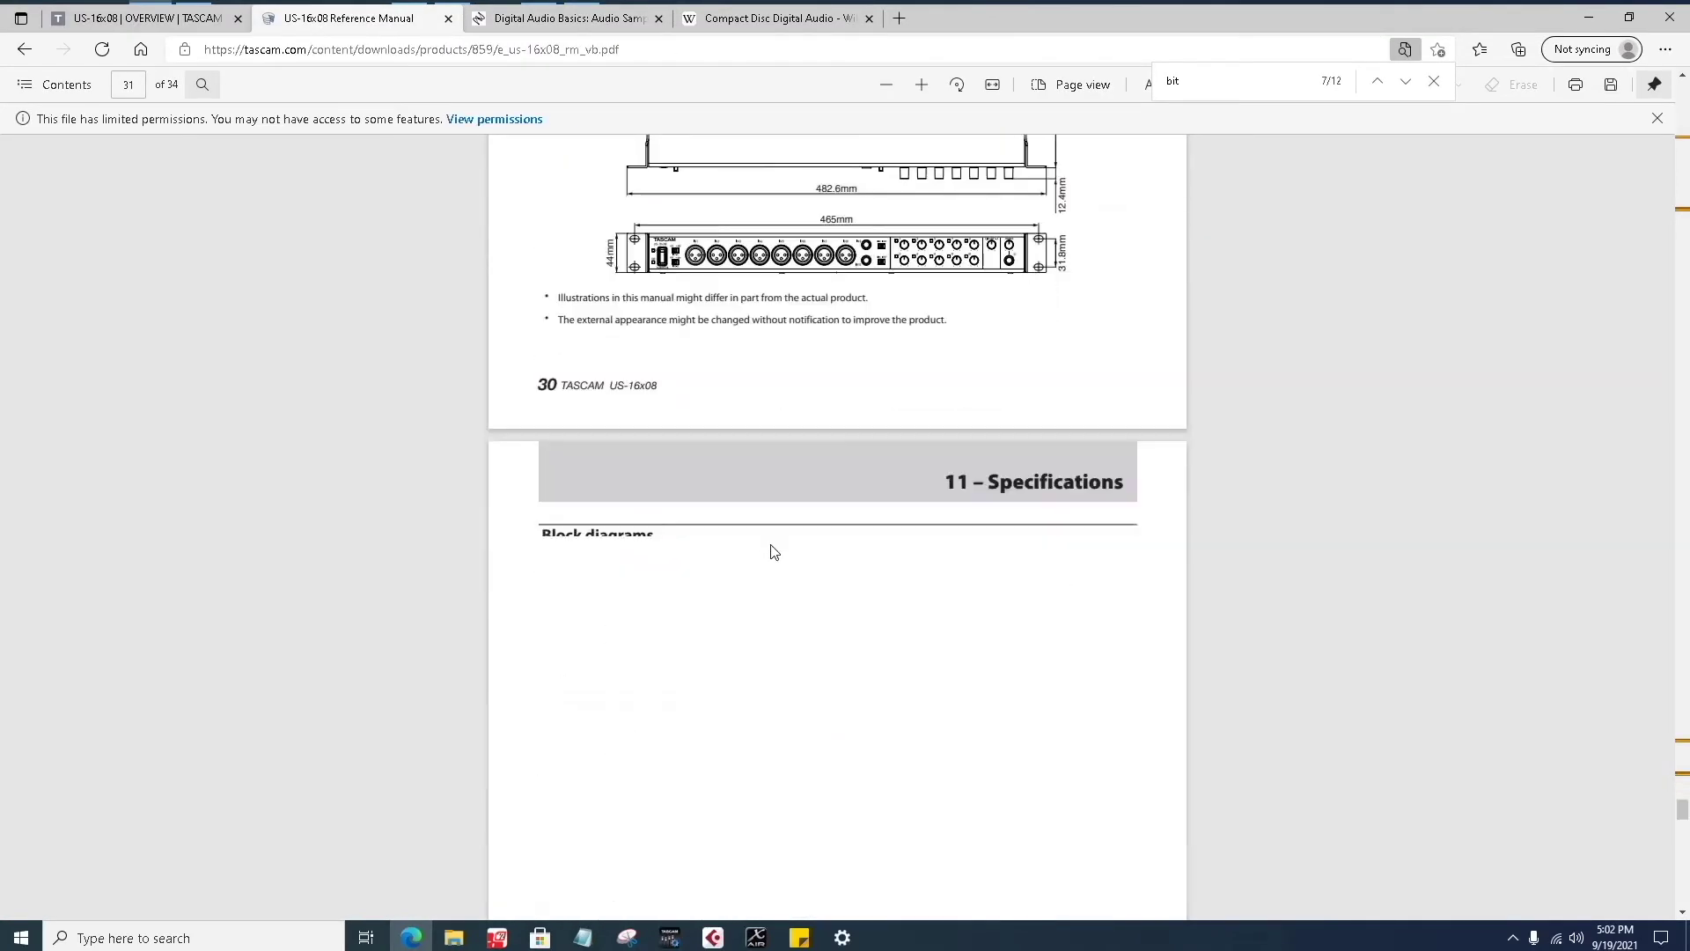
pyautogui.scroll(-19, 773, 552)
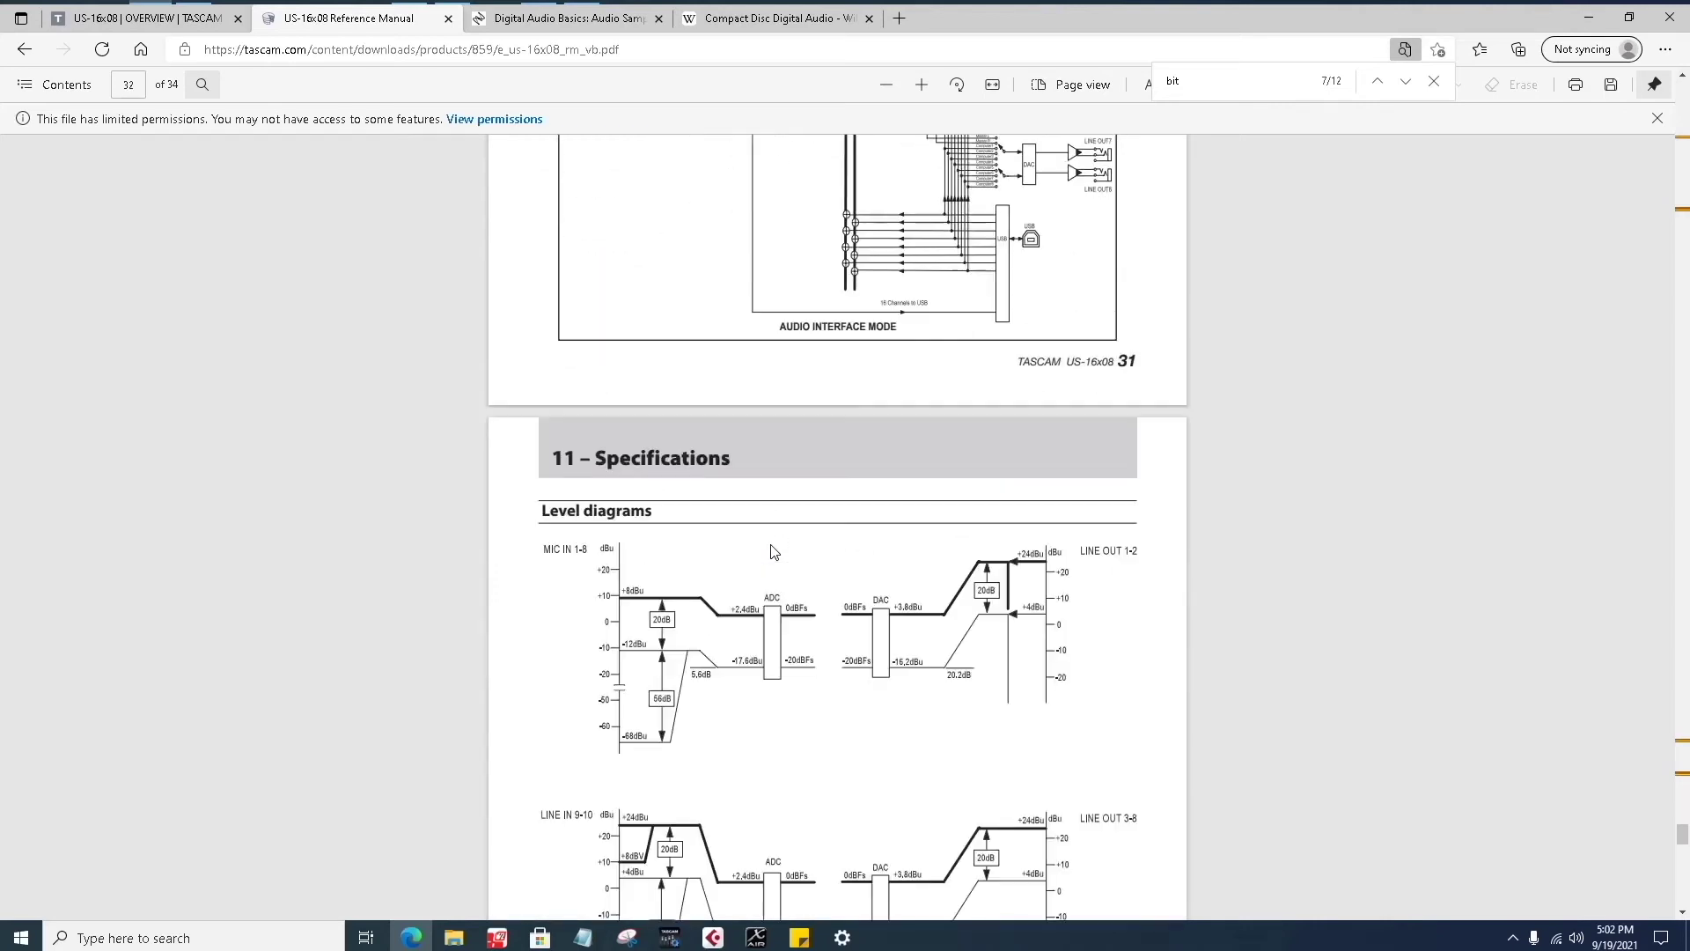
pyautogui.scroll(19, 773, 552)
pyautogui.scroll(20, 773, 552)
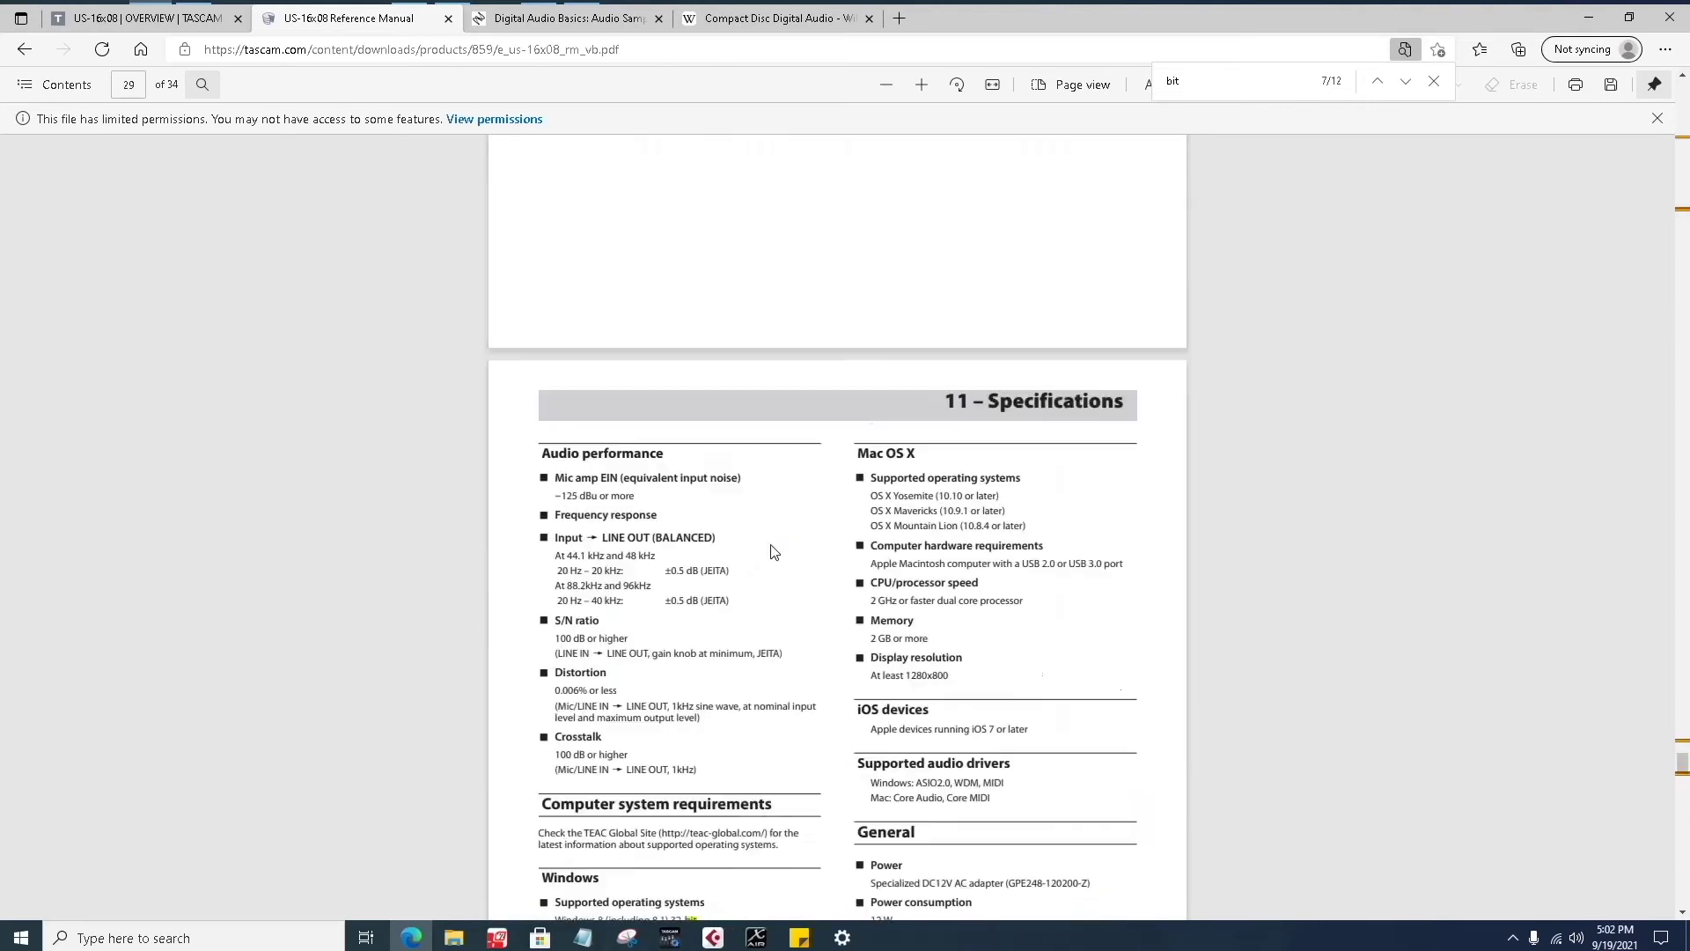
pyautogui.scroll(10, 773, 552)
pyautogui.scroll(-6, 773, 552)
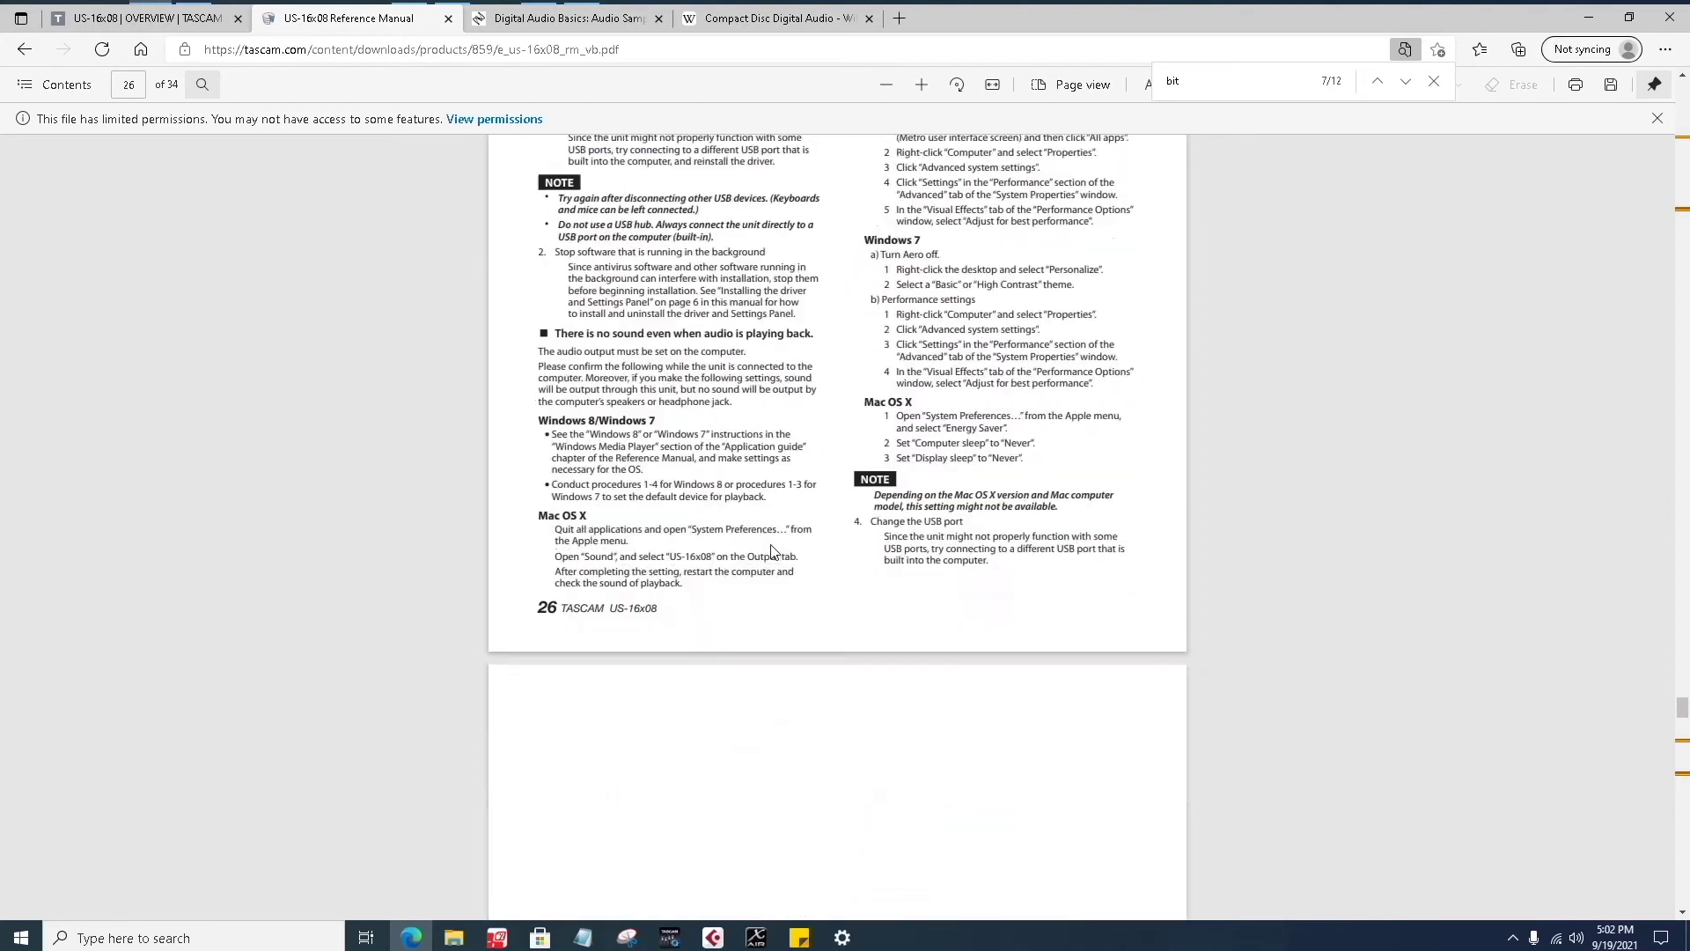
pyautogui.scroll(-3, 773, 552)
pyautogui.scroll(10, 770, 544)
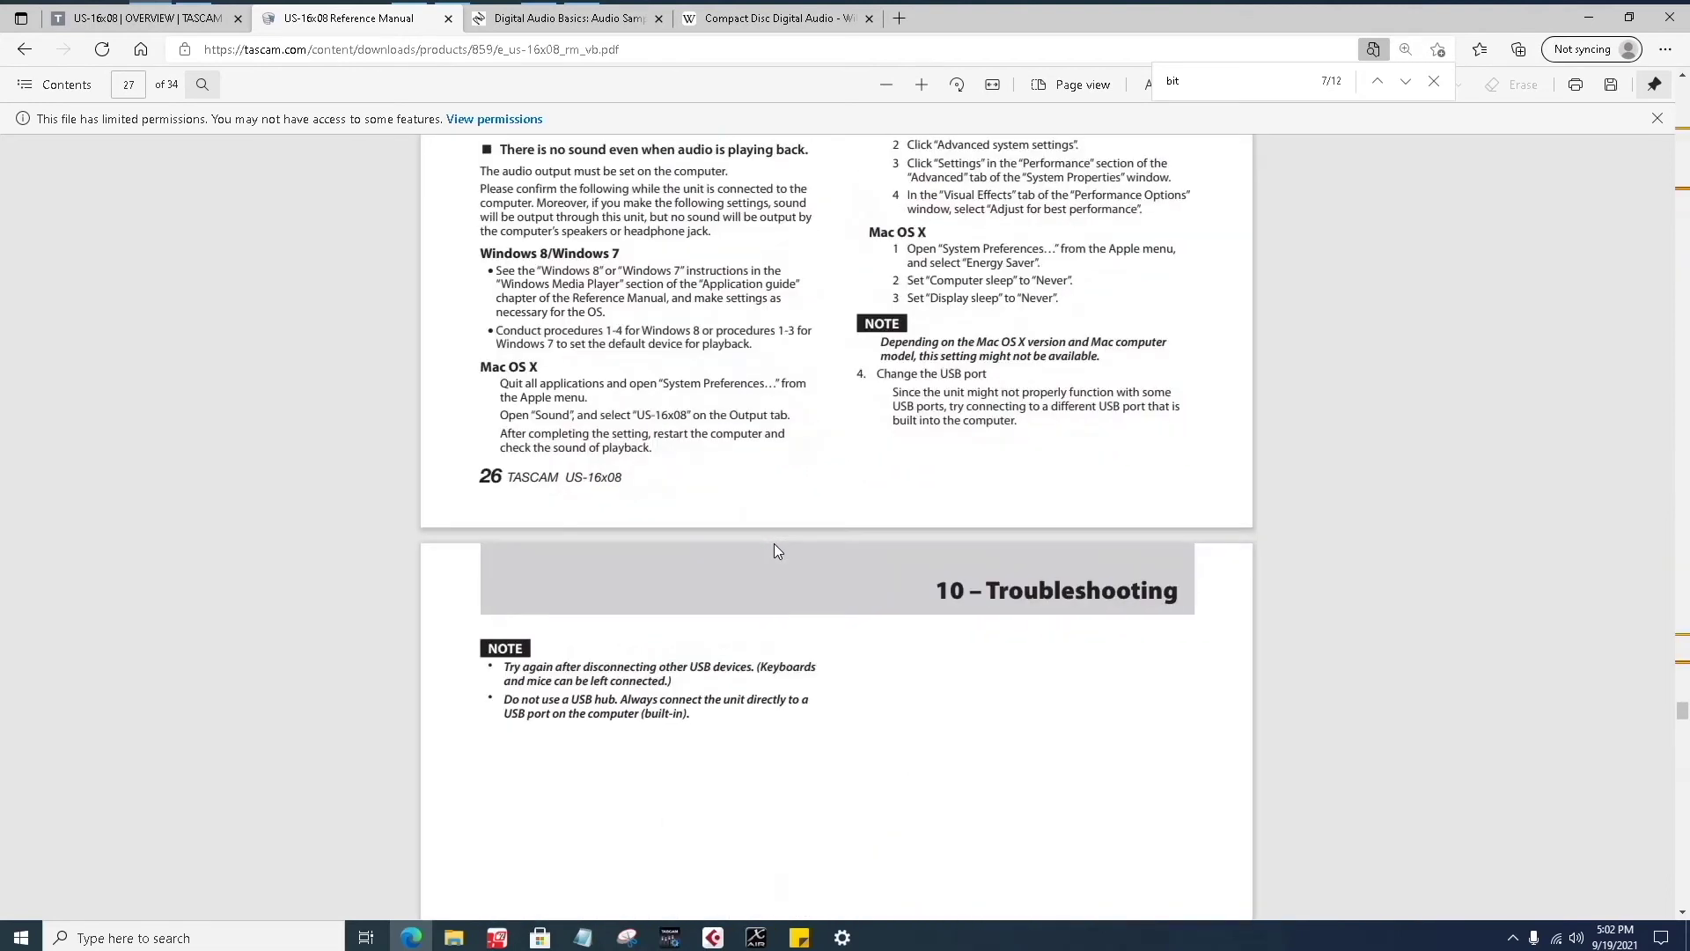
pyautogui.scroll(-20, 777, 551)
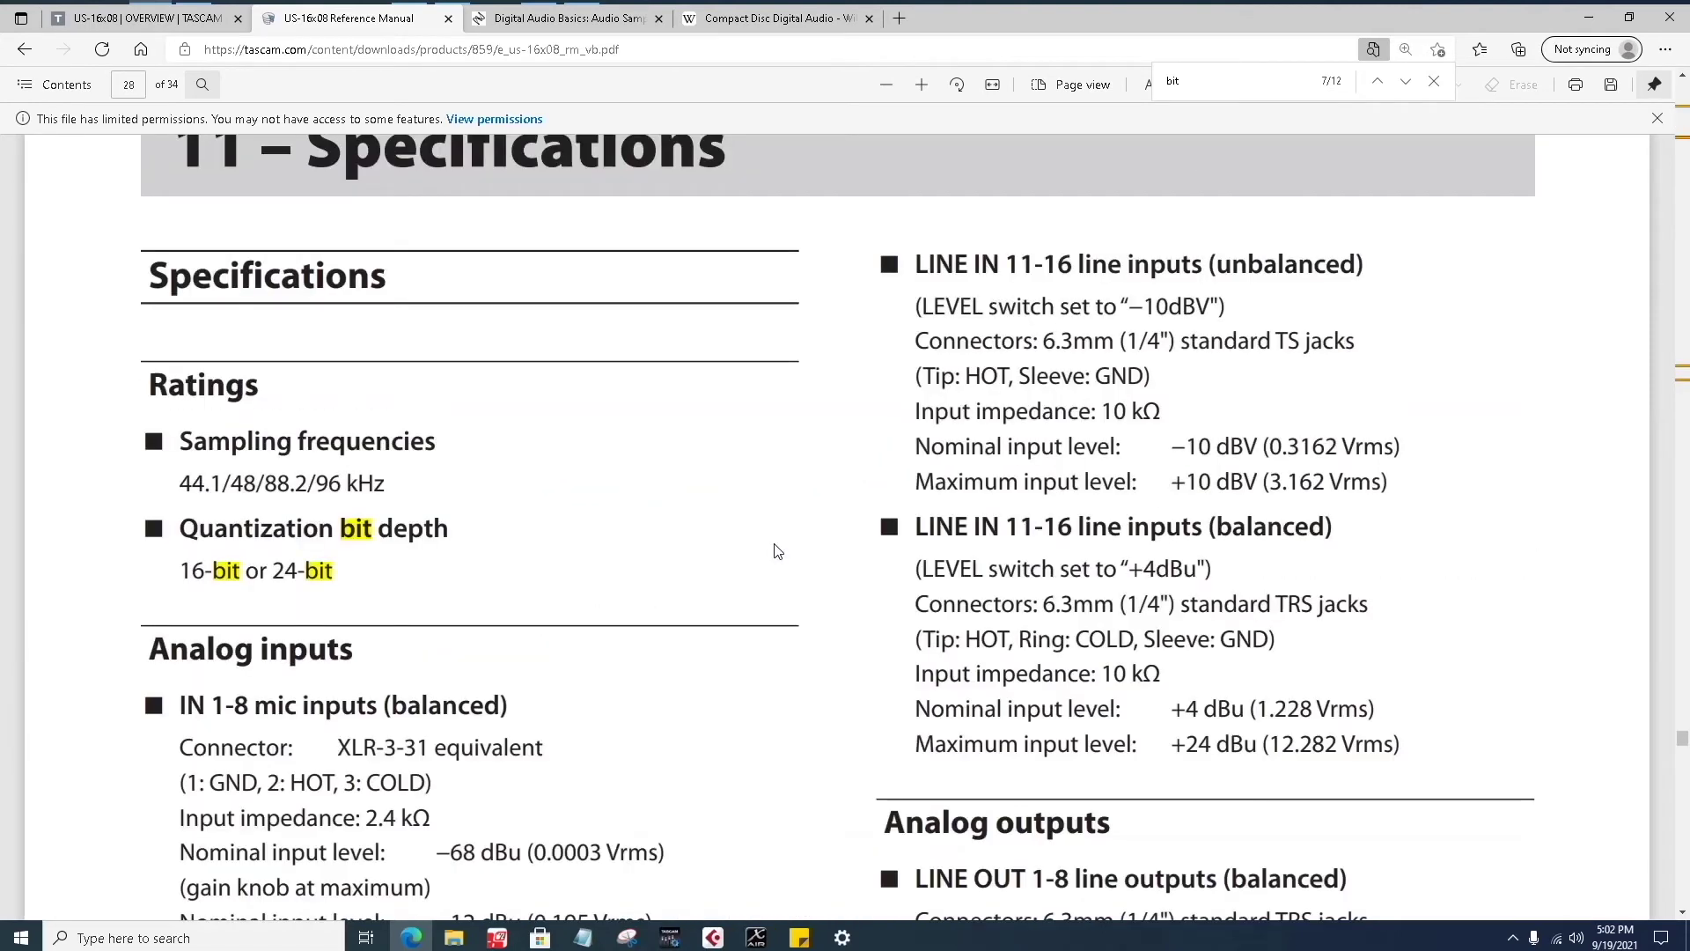
pyautogui.scroll(-3, 775, 548)
pyautogui.scroll(9, 775, 547)
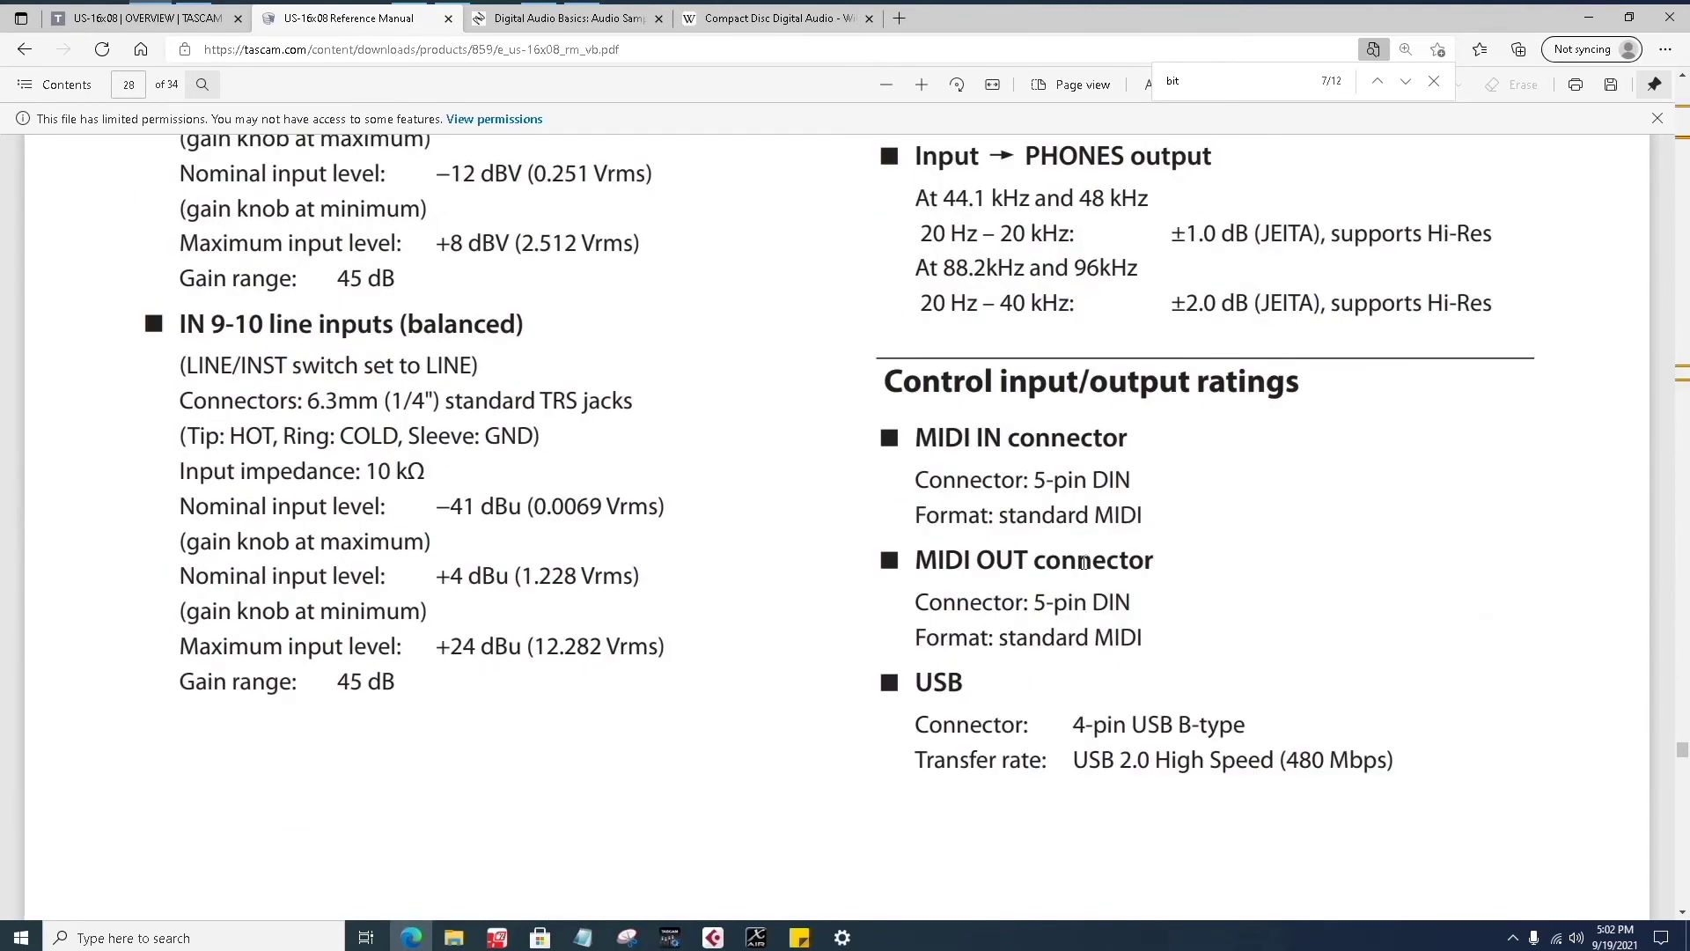
pyautogui.scroll(-1, 1091, 555)
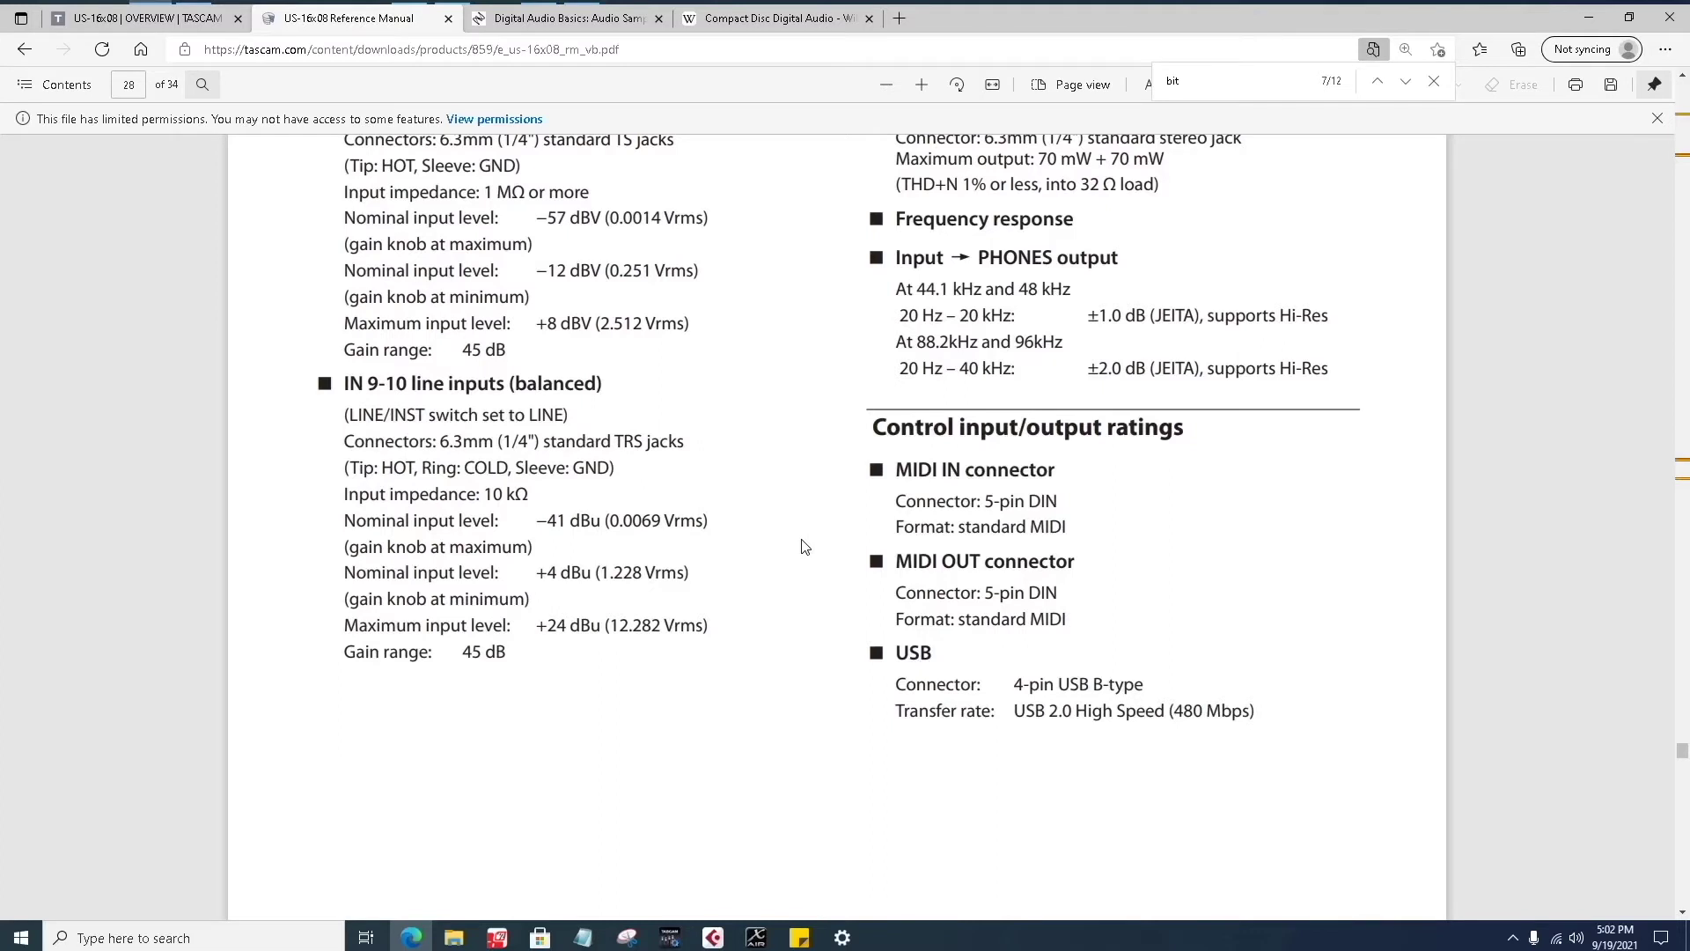
pyautogui.scroll(-1, 802, 547)
# - Find the rear panel diagram in the manual's "Names and functions of parts" chapter, examine the MIDI connectors, and return to Cubase
pyautogui.scroll(20, 801, 547)
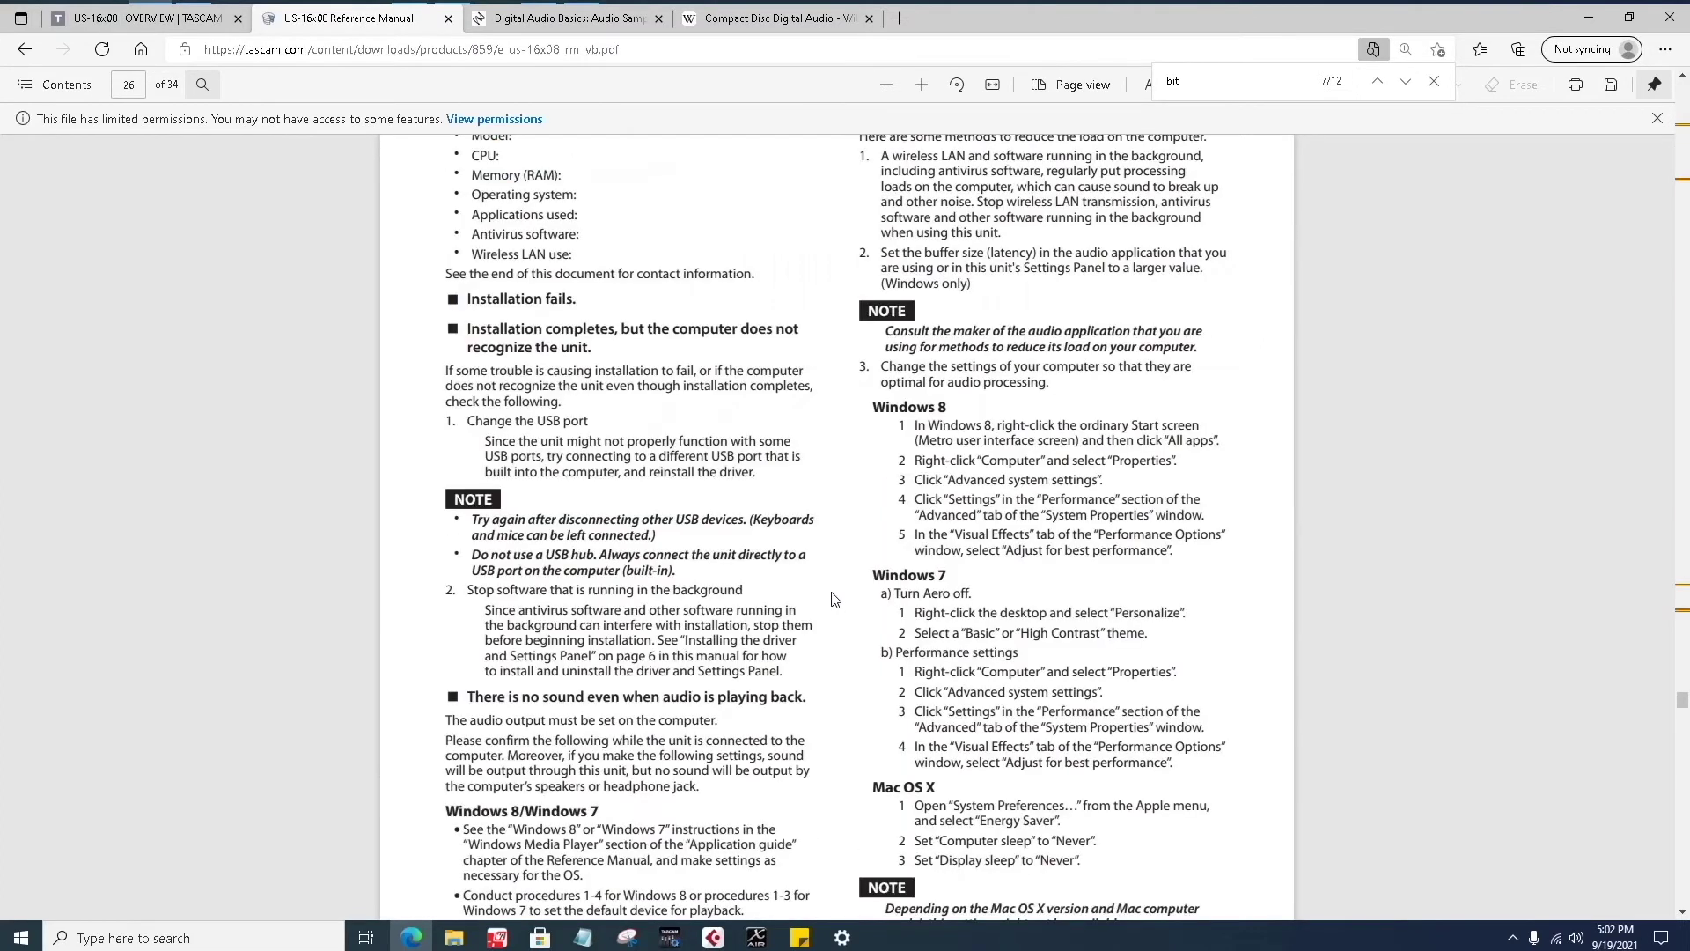
pyautogui.scroll(-12, 1016, 576)
pyautogui.scroll(-15, 1016, 576)
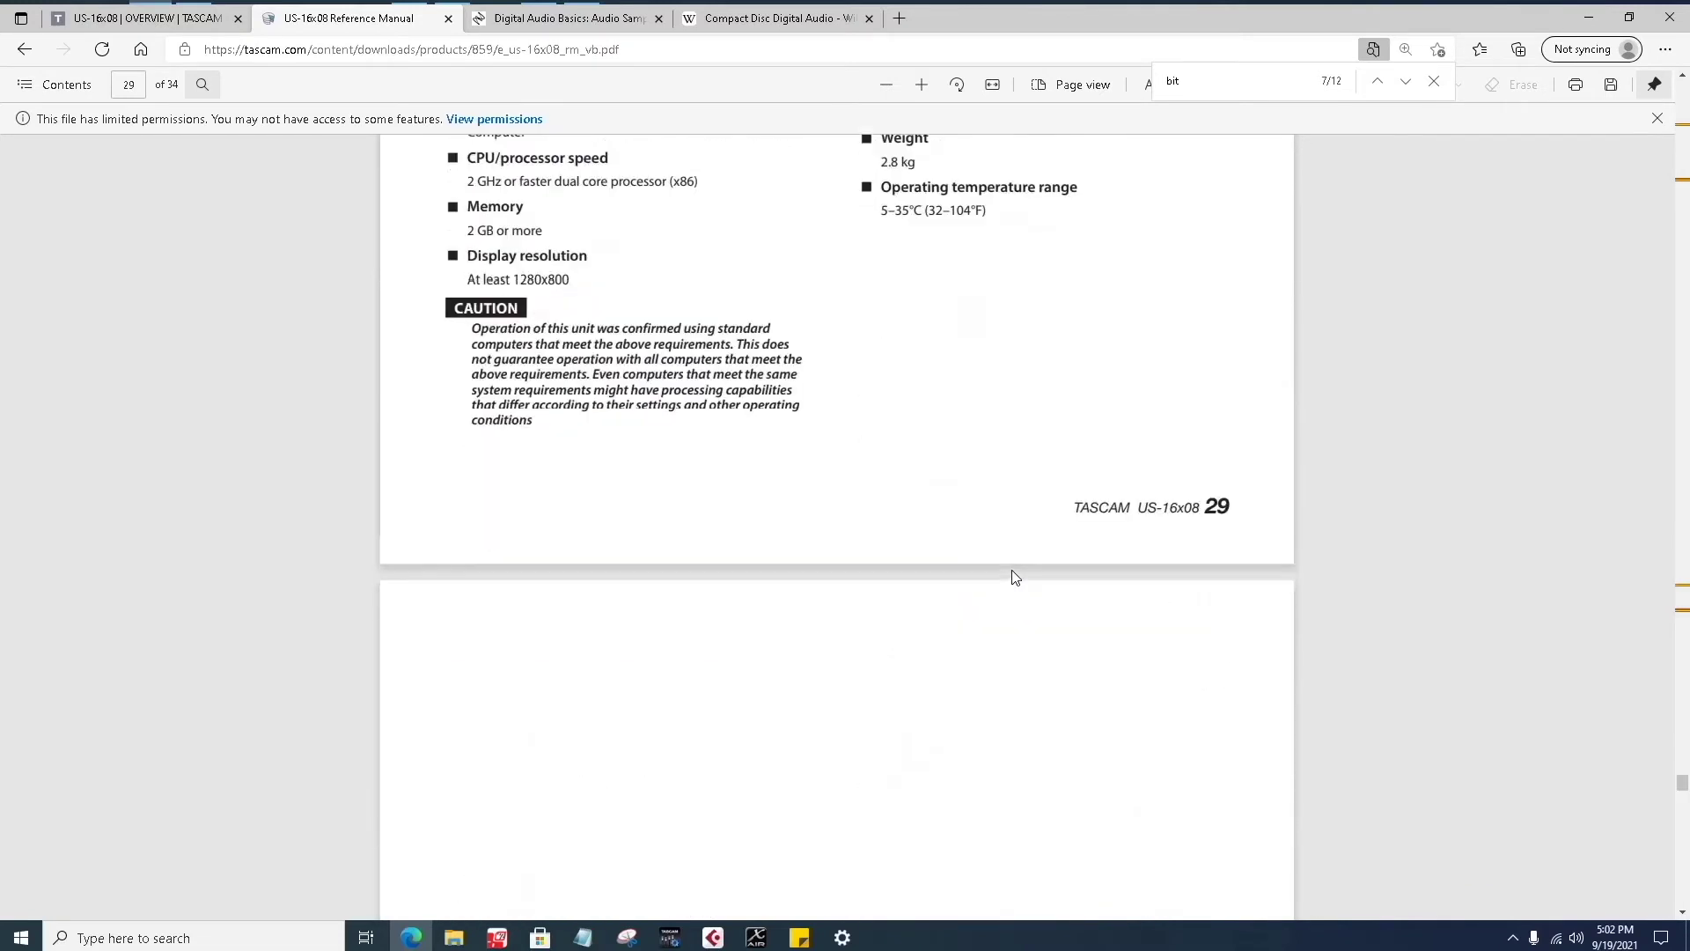
pyautogui.scroll(-8, 1016, 576)
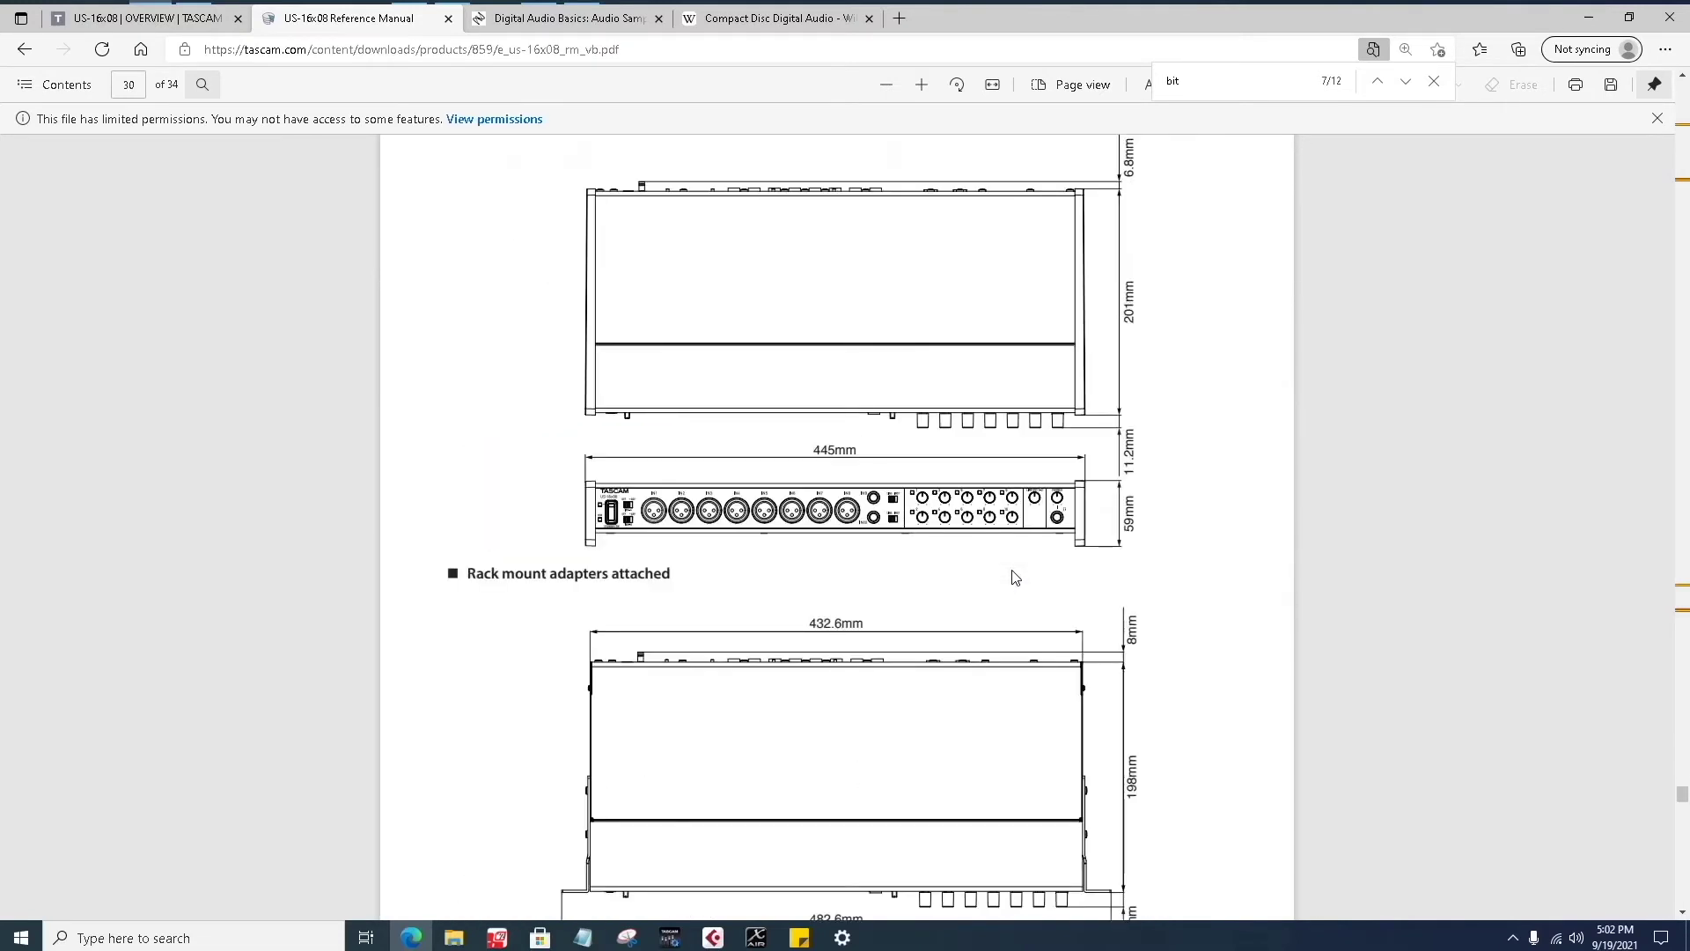
pyautogui.scroll(-6, 1016, 576)
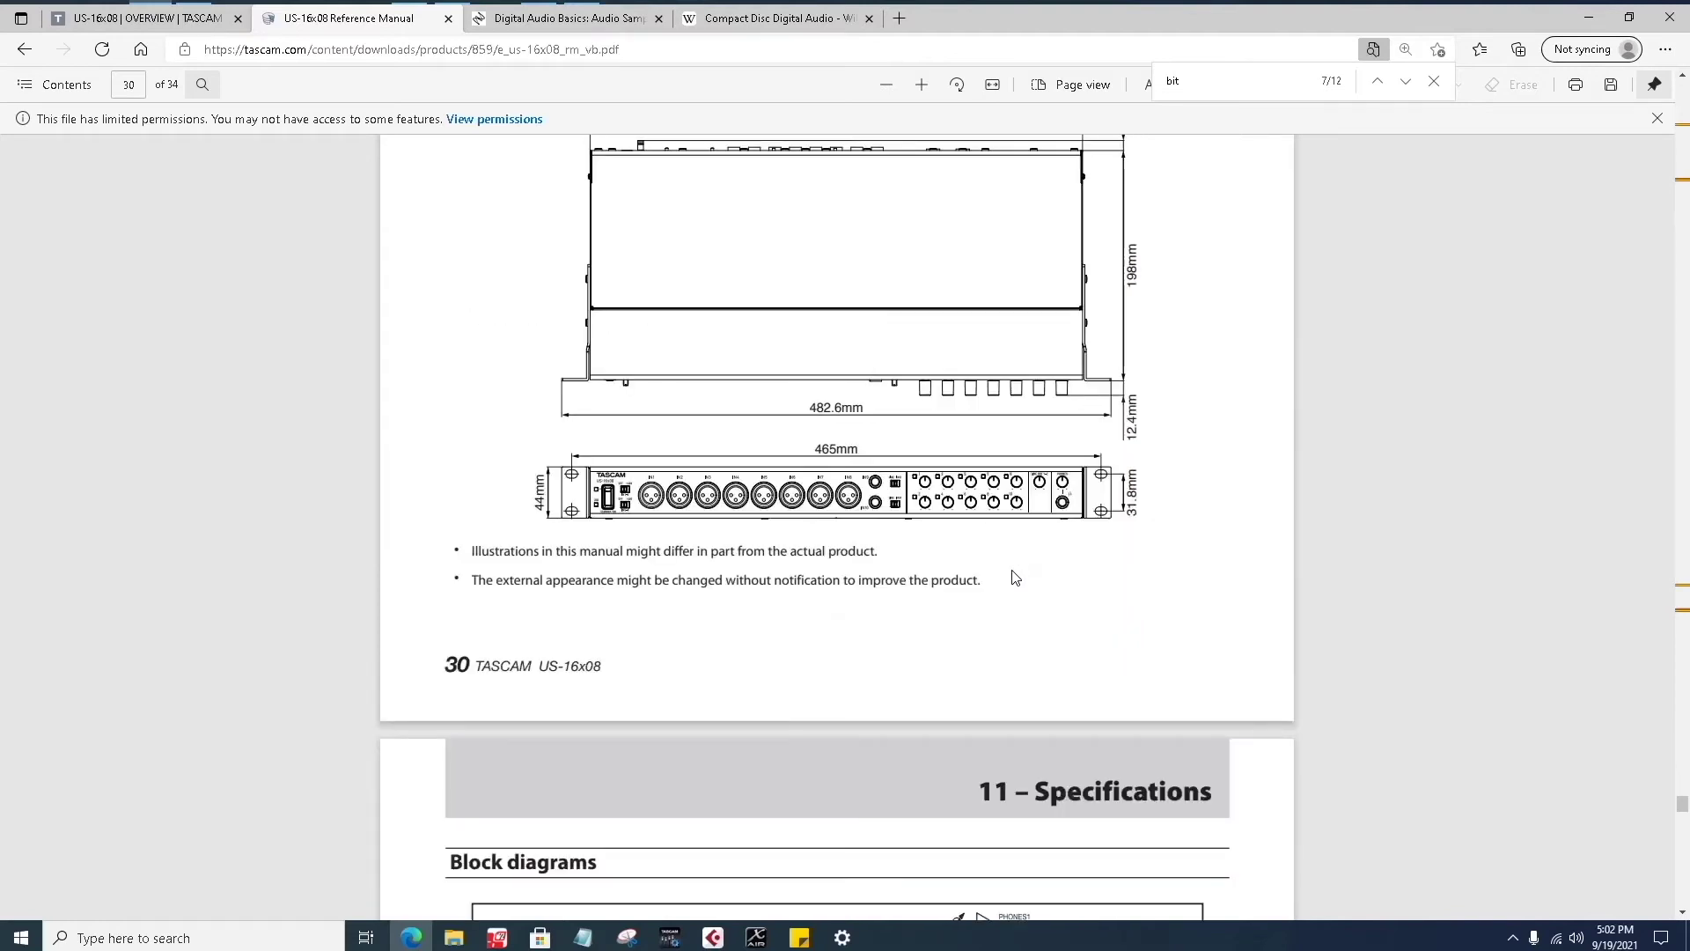
pyautogui.scroll(-10, 1016, 576)
pyautogui.scroll(-15, 1016, 577)
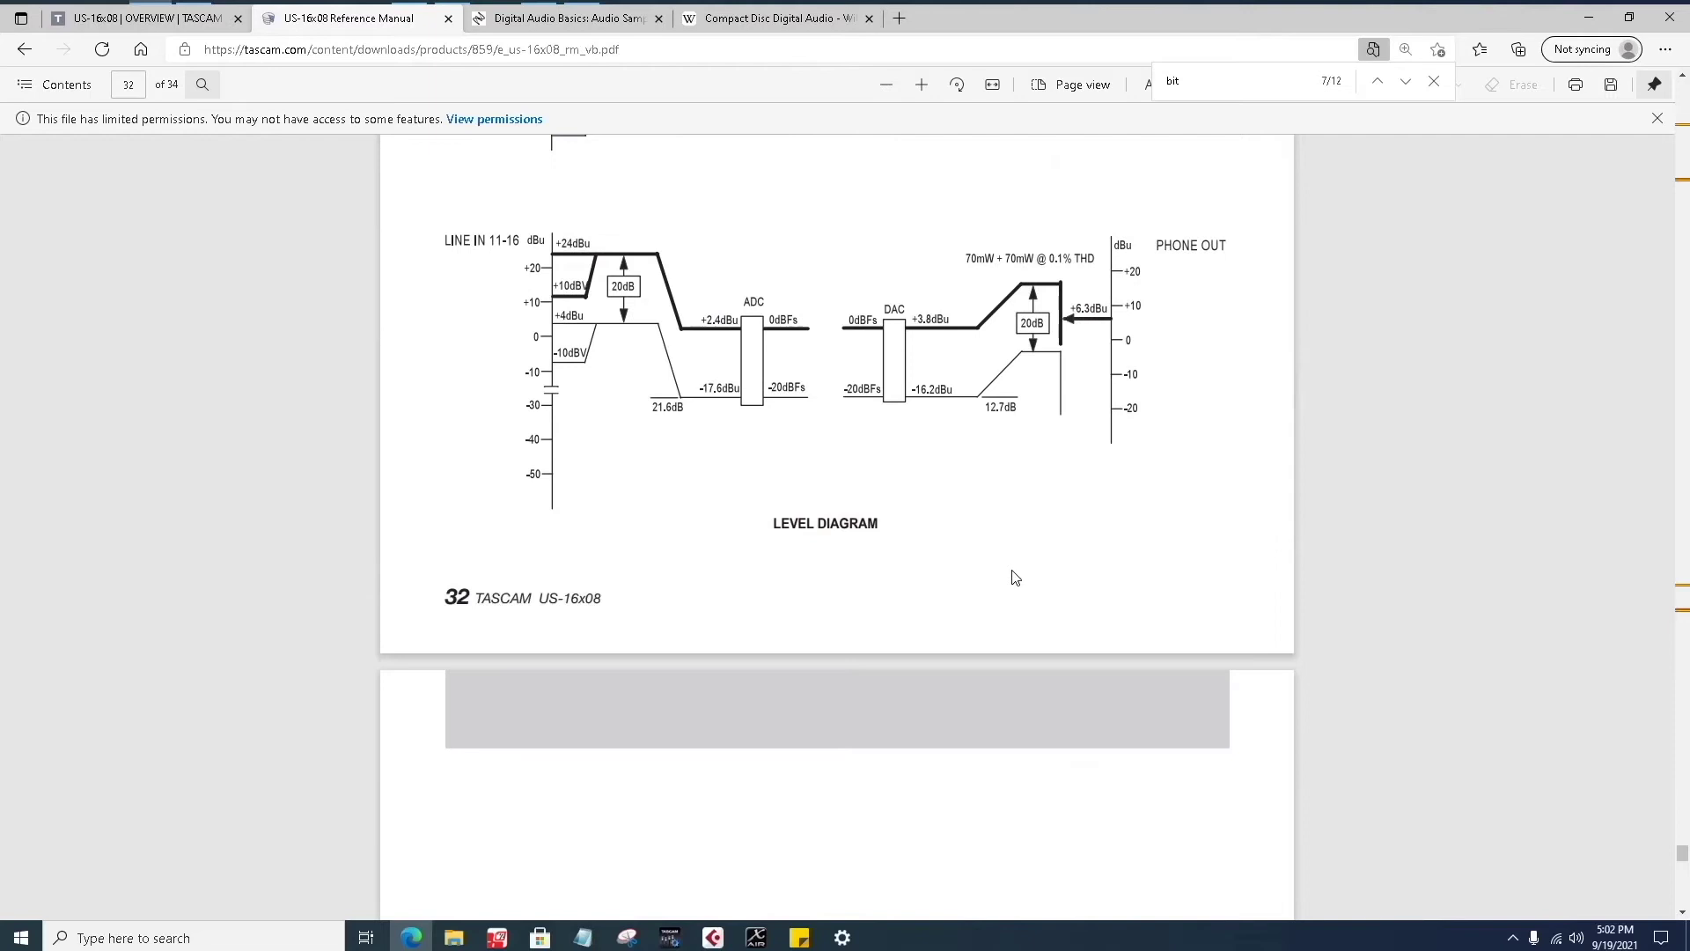
pyautogui.scroll(-5, 1016, 576)
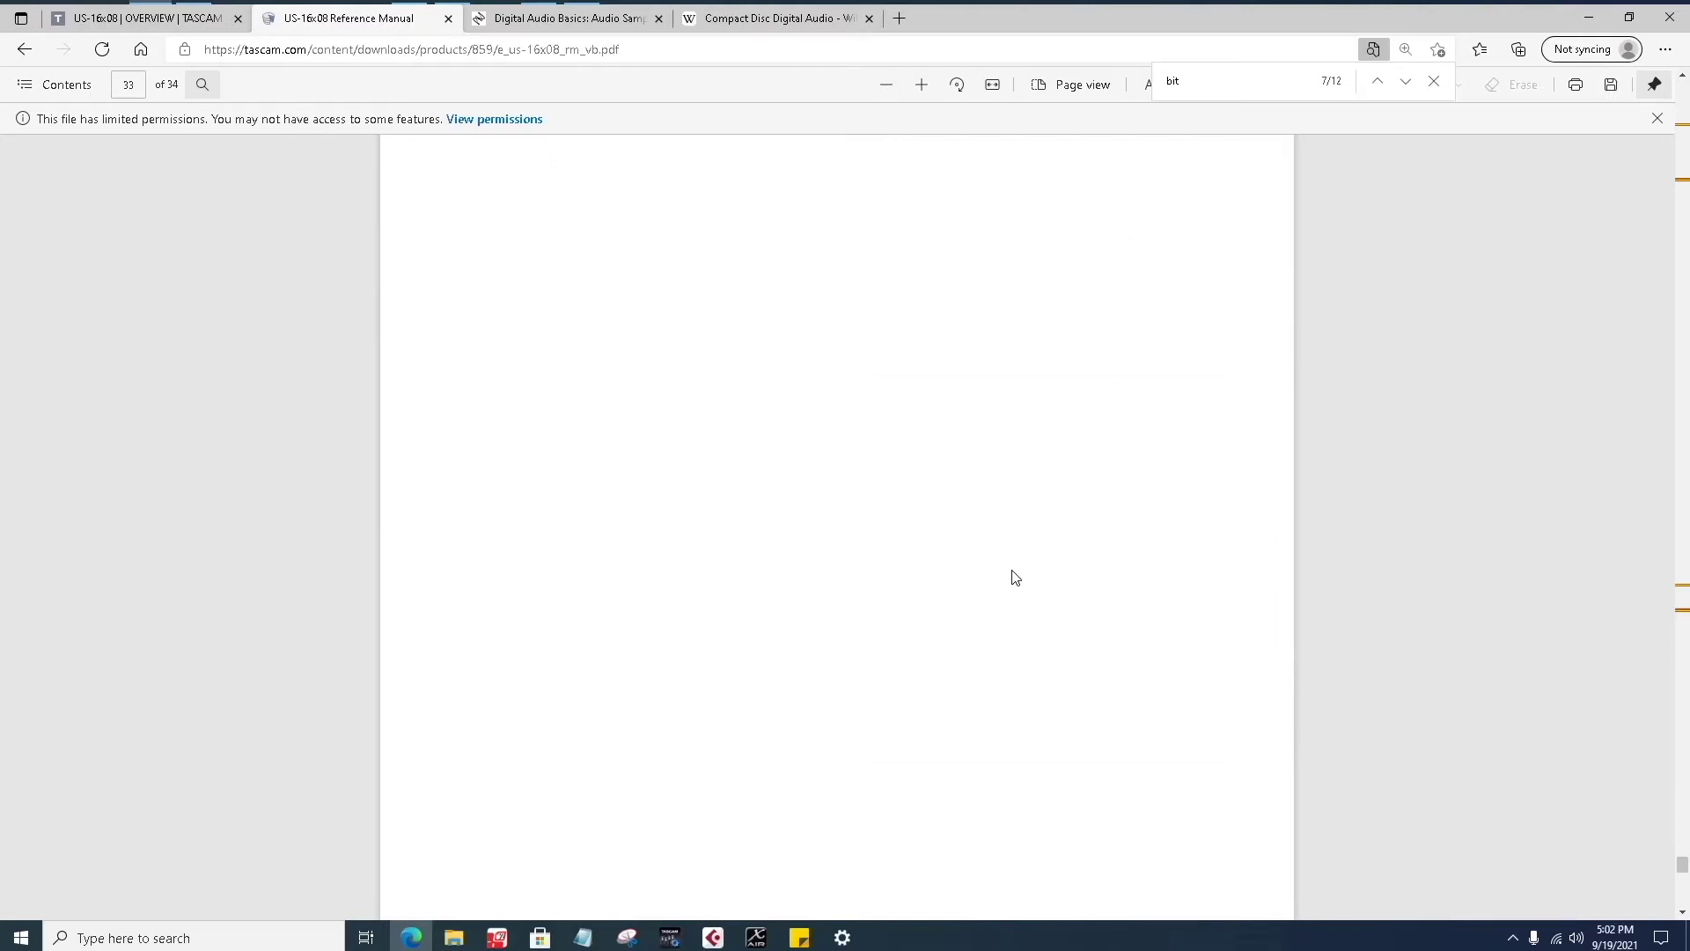
pyautogui.moveTo(1682, 868); pyautogui.dragTo(1614, 175)
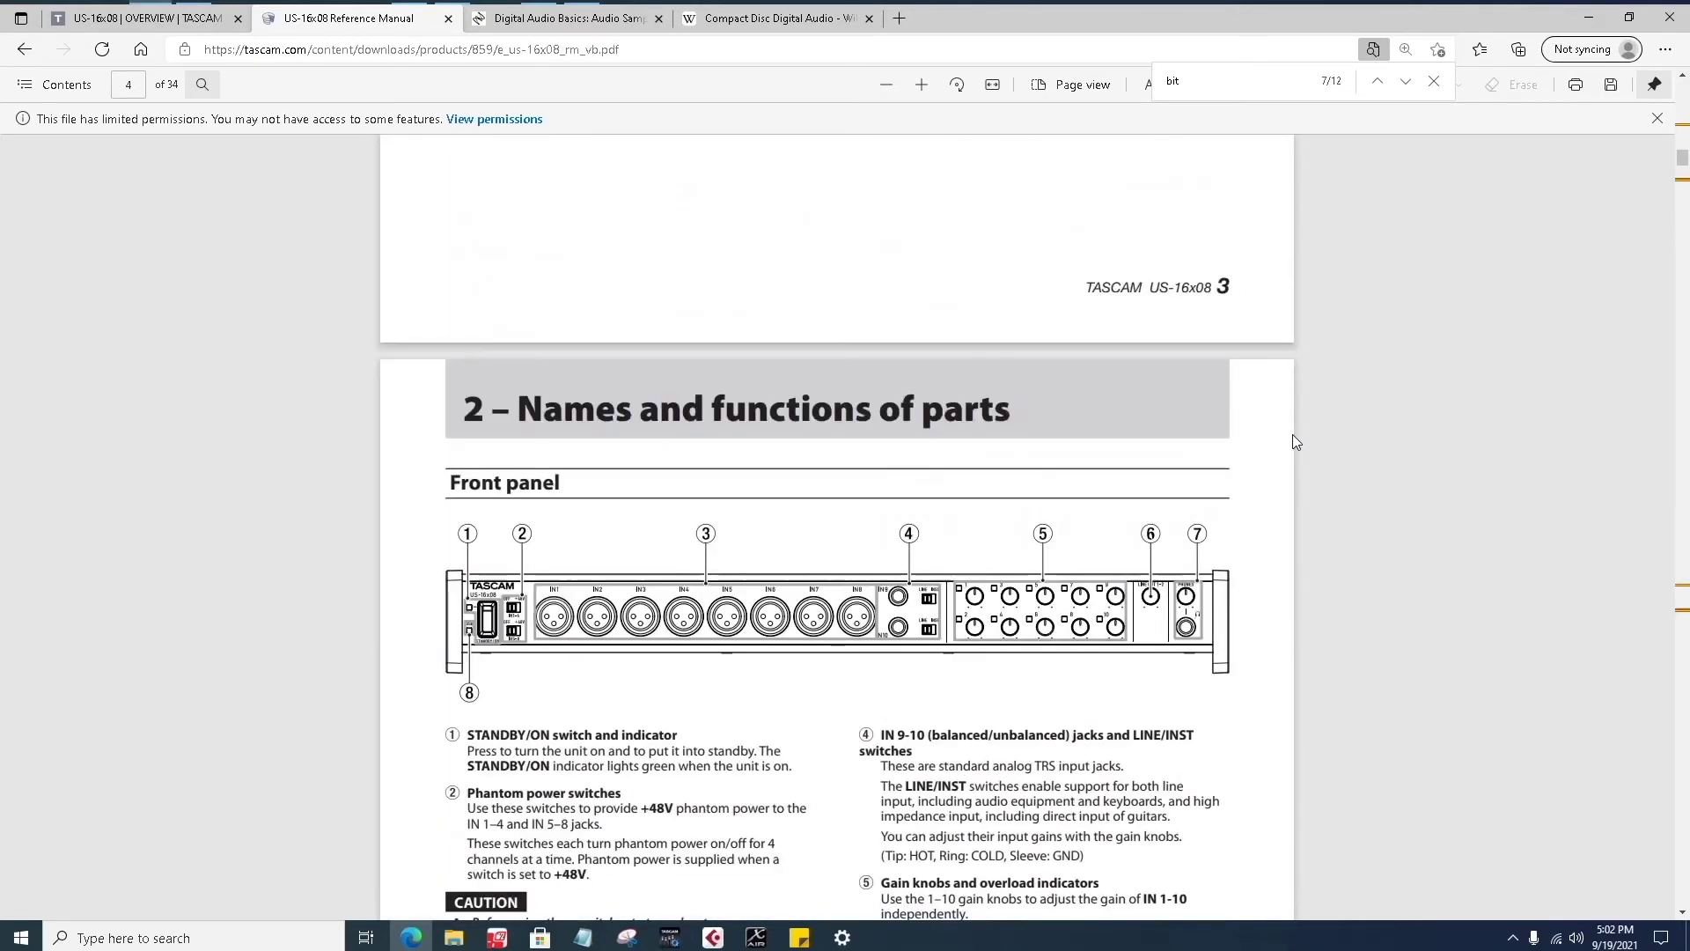
pyautogui.scroll(-5, 1293, 433)
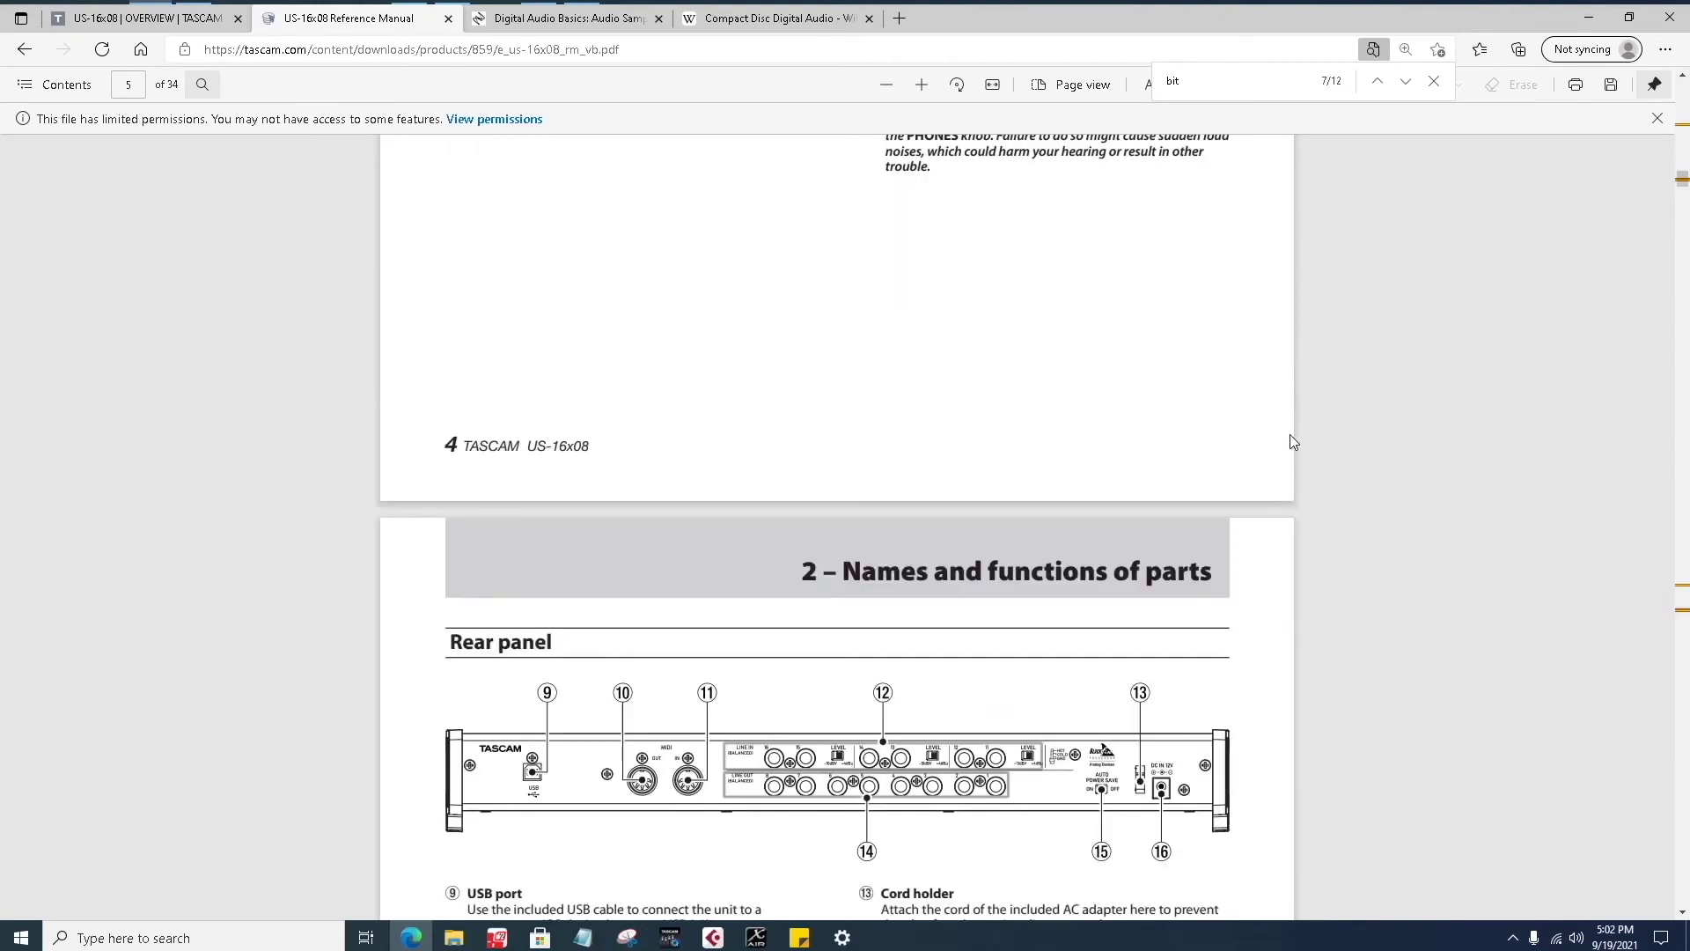
pyautogui.scroll(-3, 935, 629)
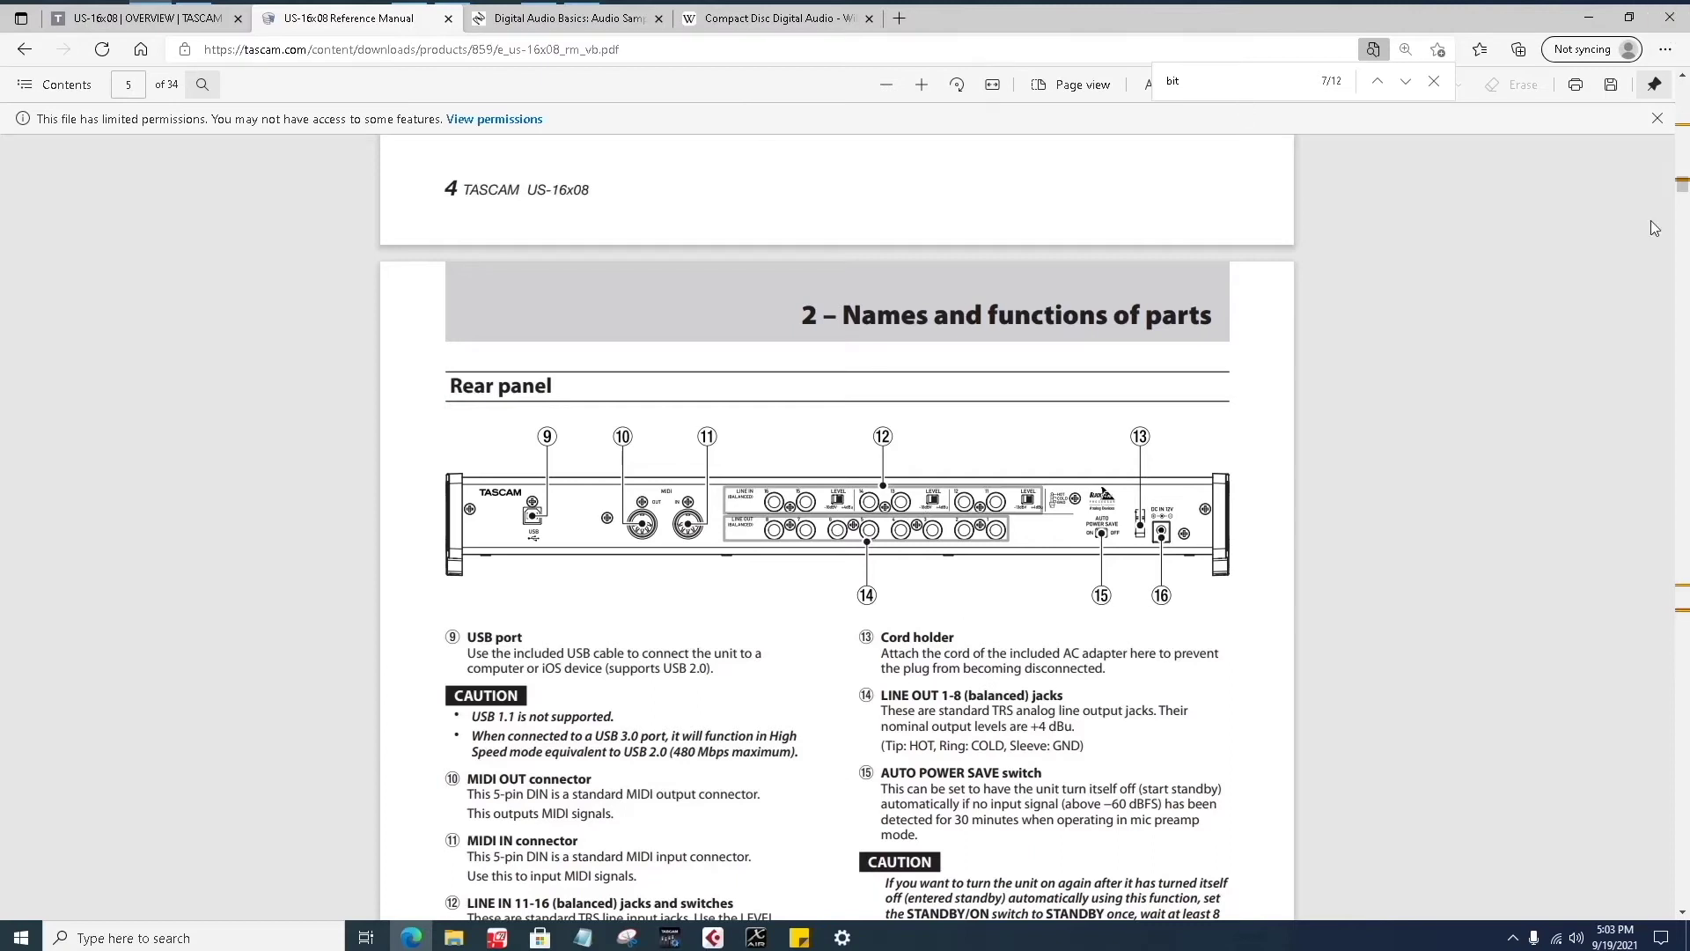
pyautogui.click(1592, 19)
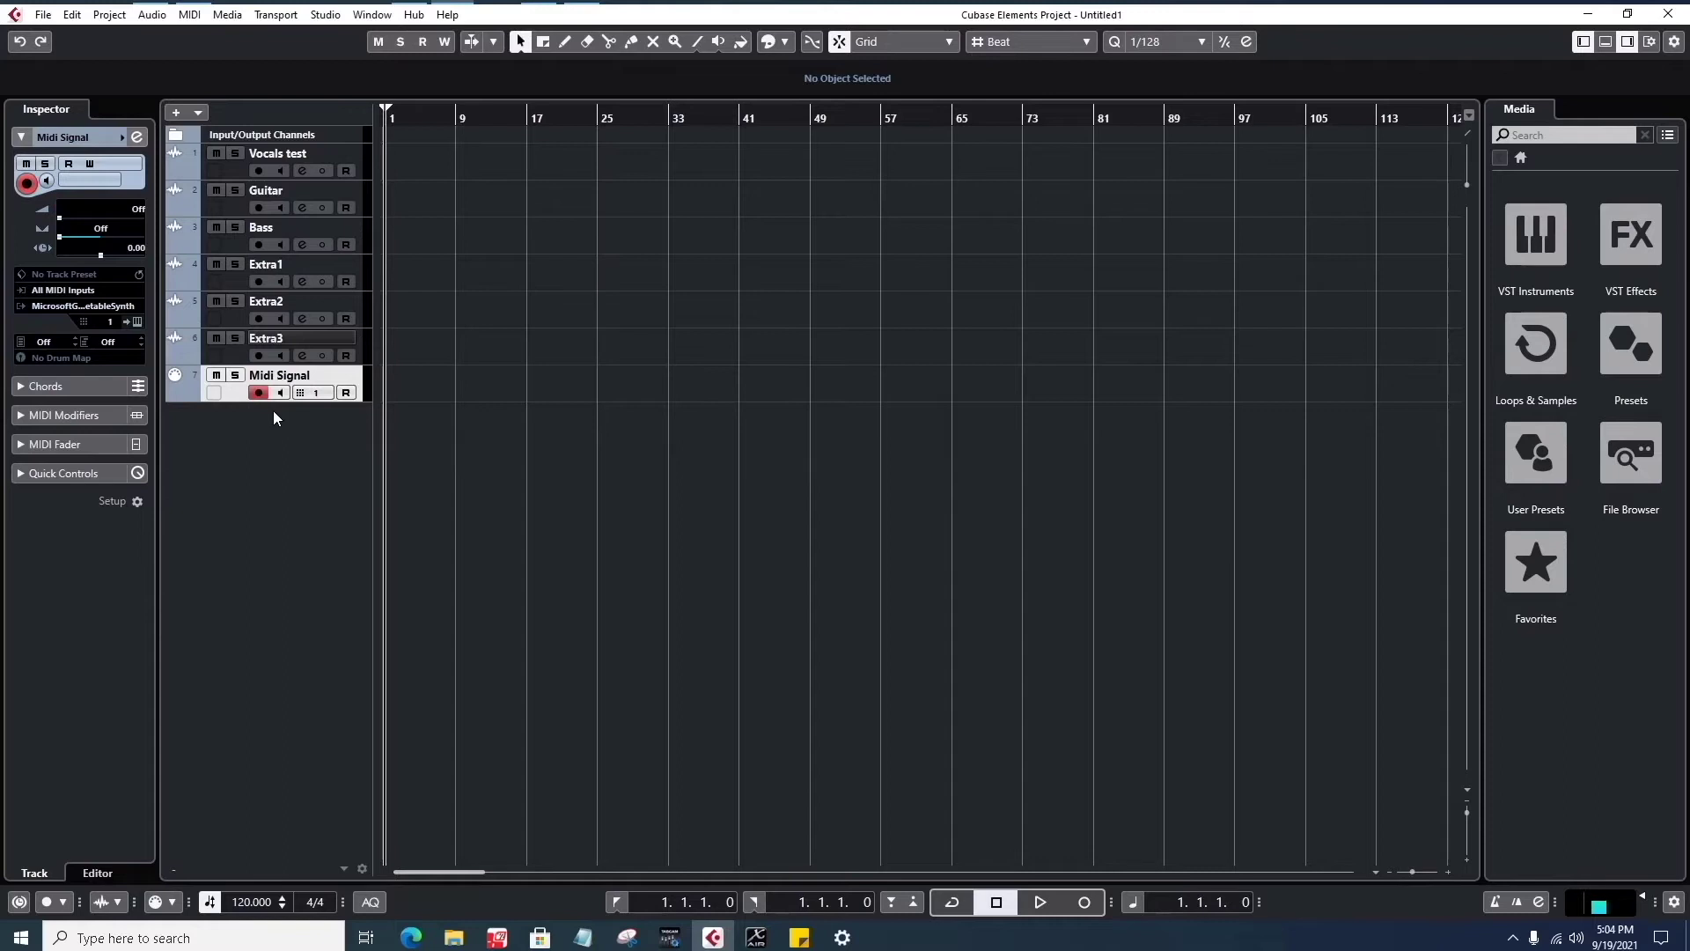
# - Record a MIDI part about 4 bars long on the Midi Signal track from the project start, then stop the transport
pyautogui.click(258, 392)
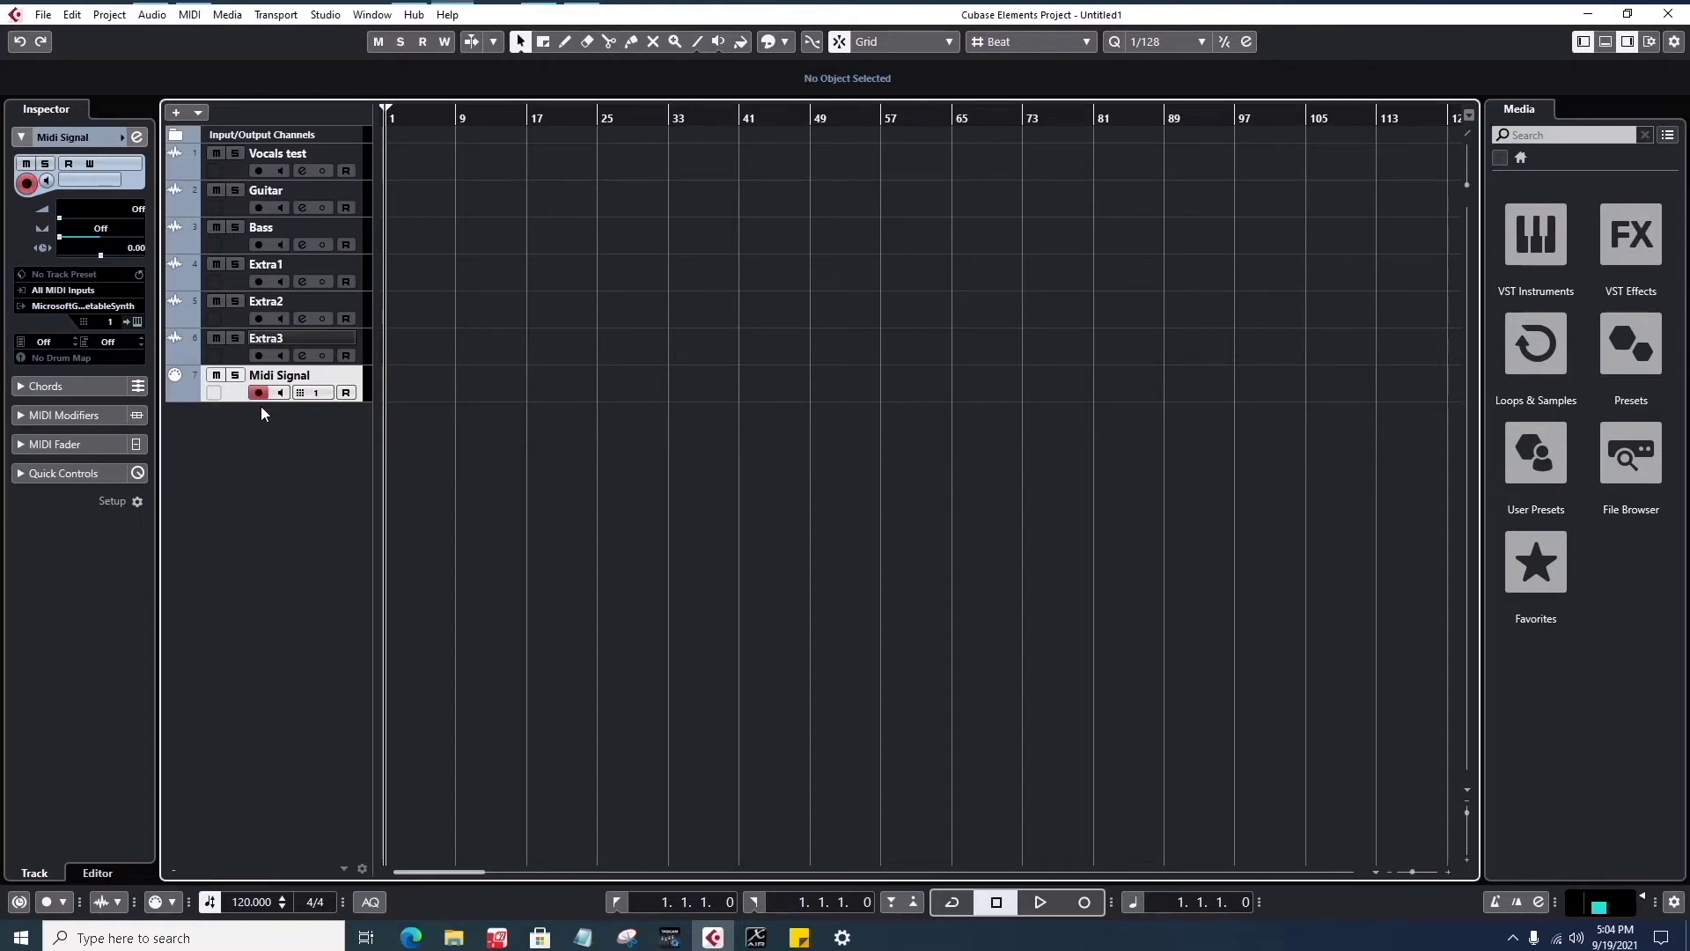
pyautogui.press('KP_Multiply')
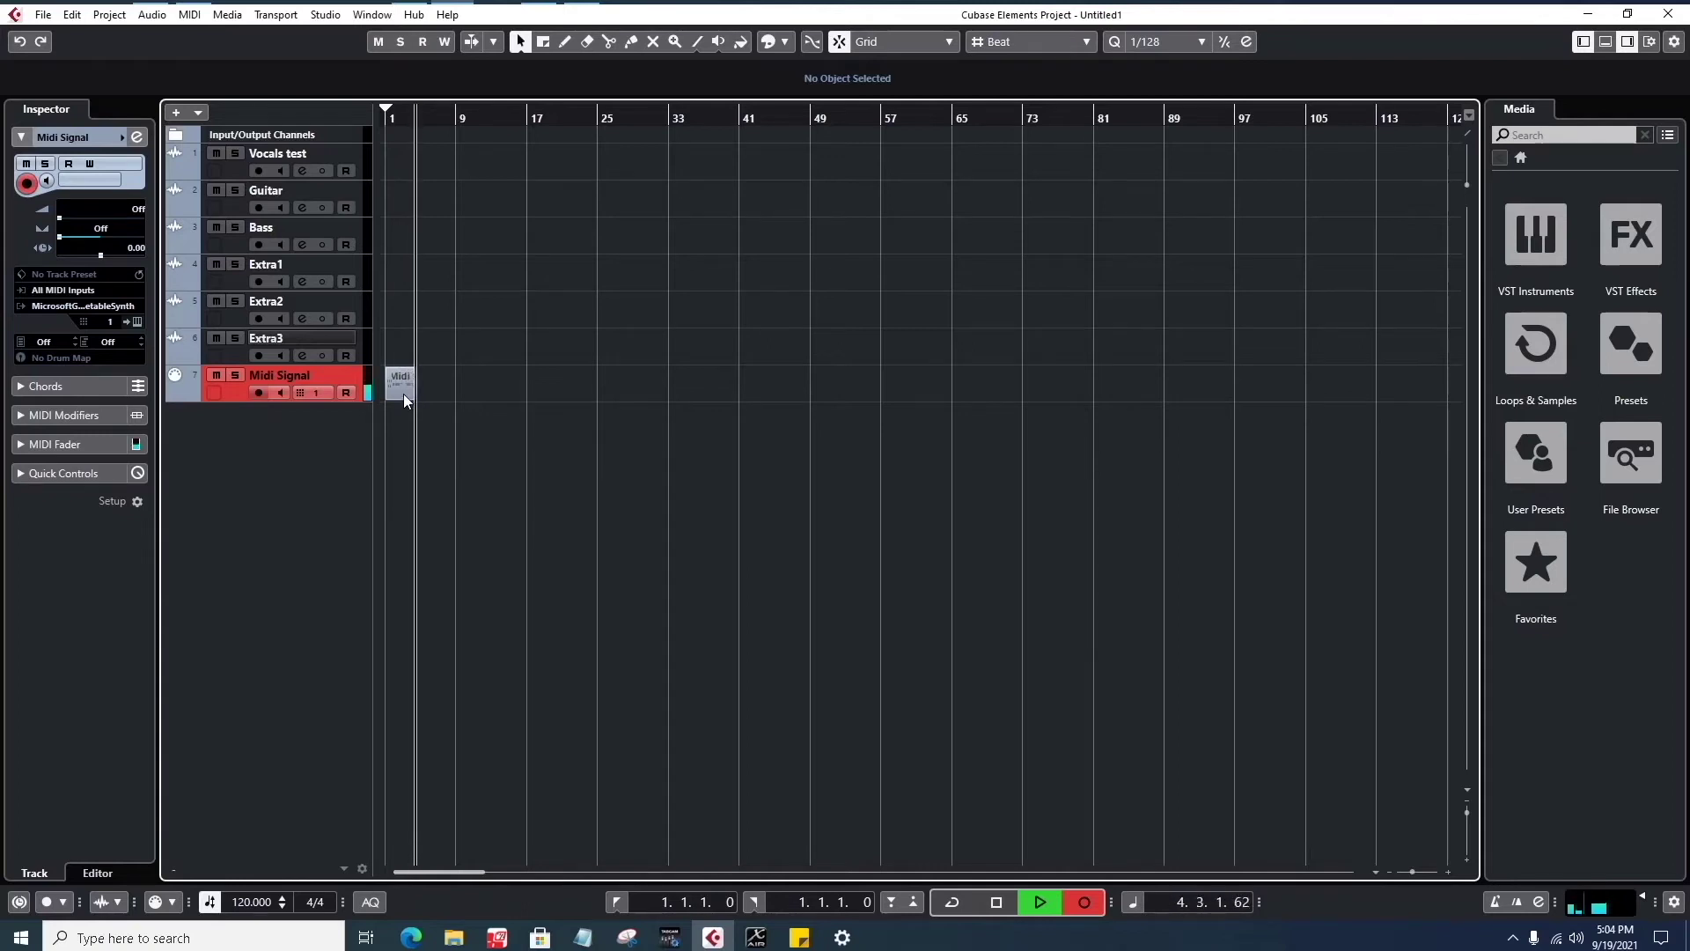
pyautogui.press('KP_Multiply')
pyautogui.press('space')
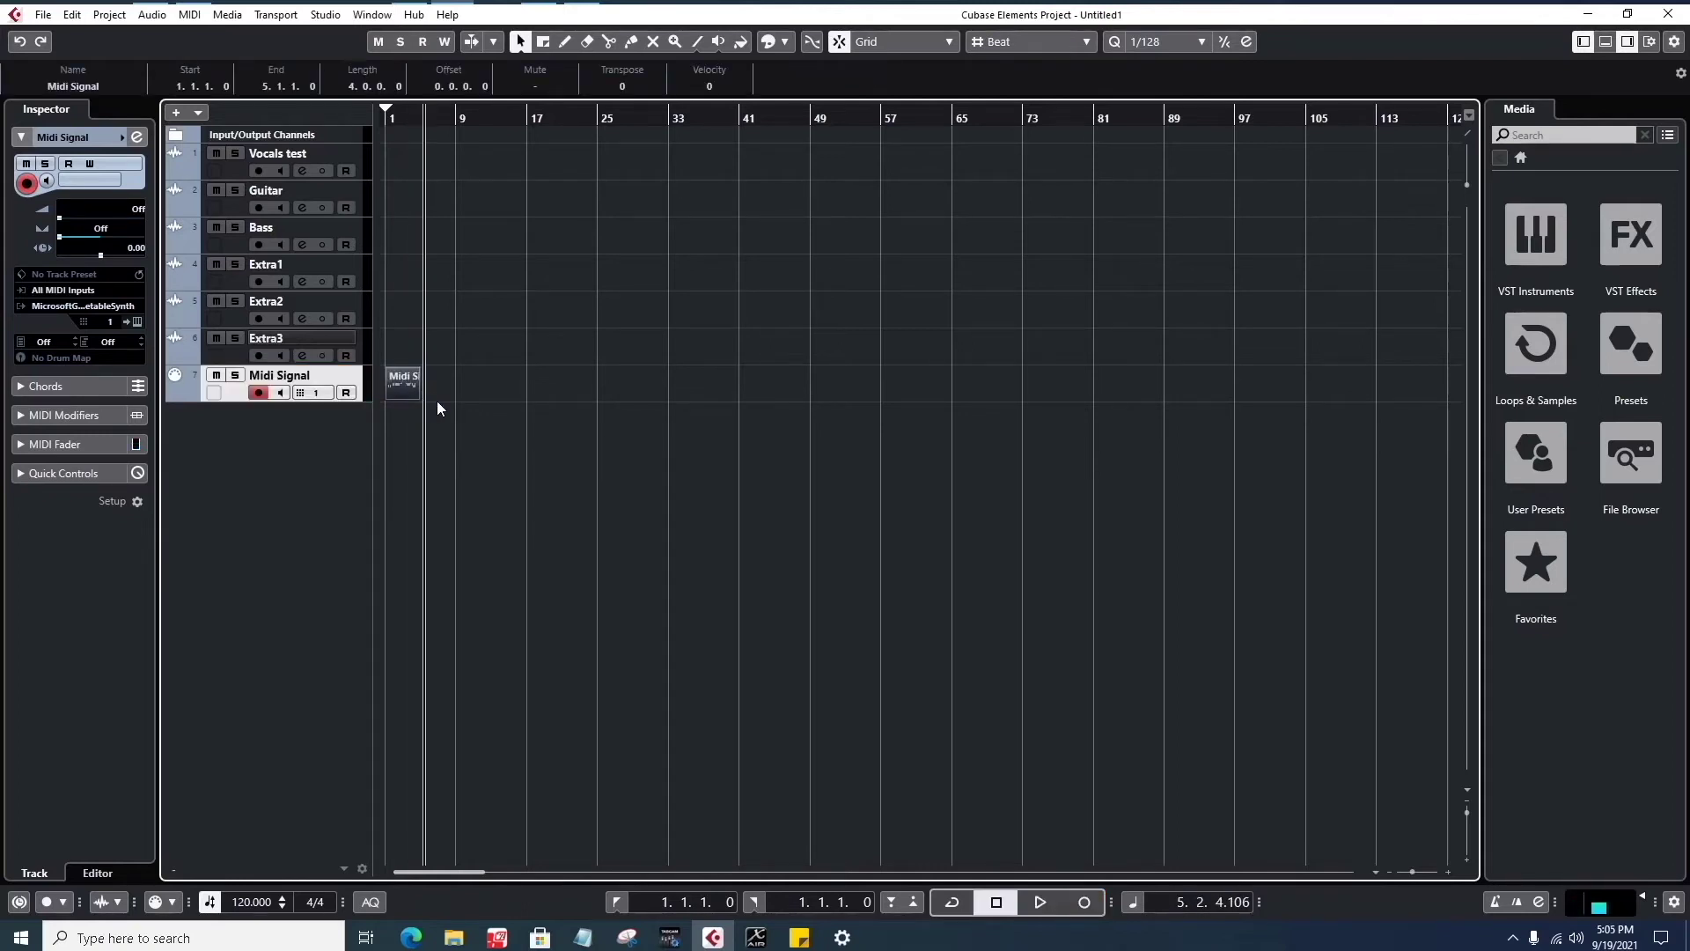
# - Play back the recorded Midi Signal part from the project start, stop, and zoom in to examine its notes
pyautogui.press('Home')
pyautogui.press('space')
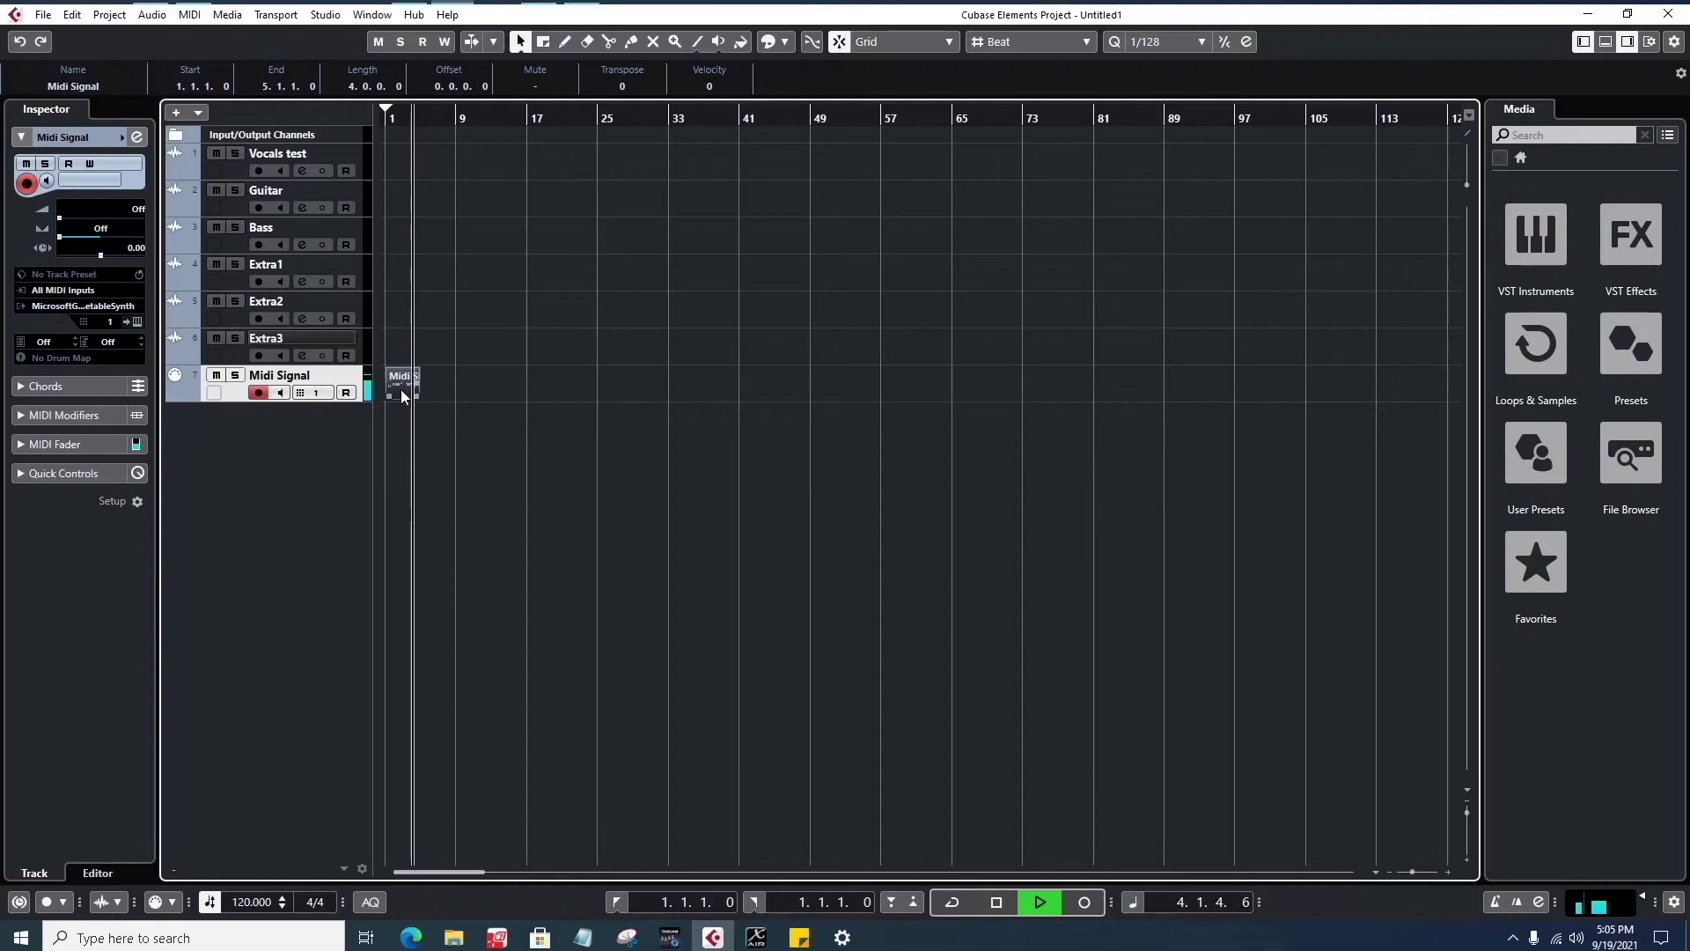
pyautogui.press('space')
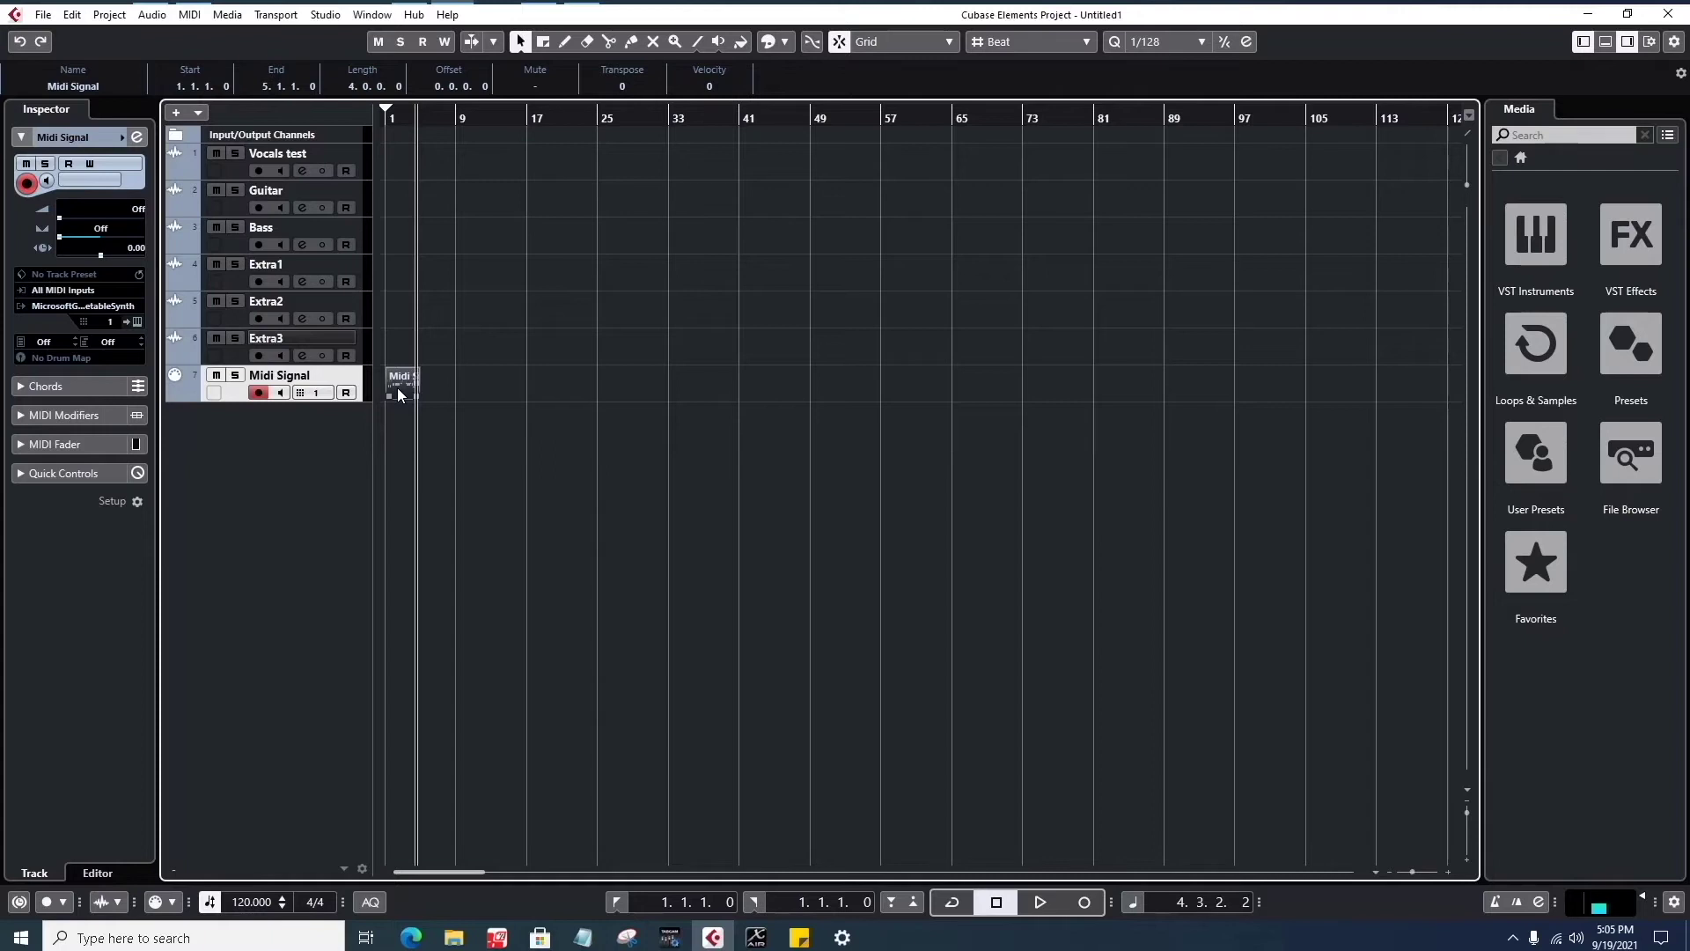
pyautogui.moveTo(405, 116); pyautogui.dragTo(399, 185)
pyautogui.hscroll(-5, 518, 387)
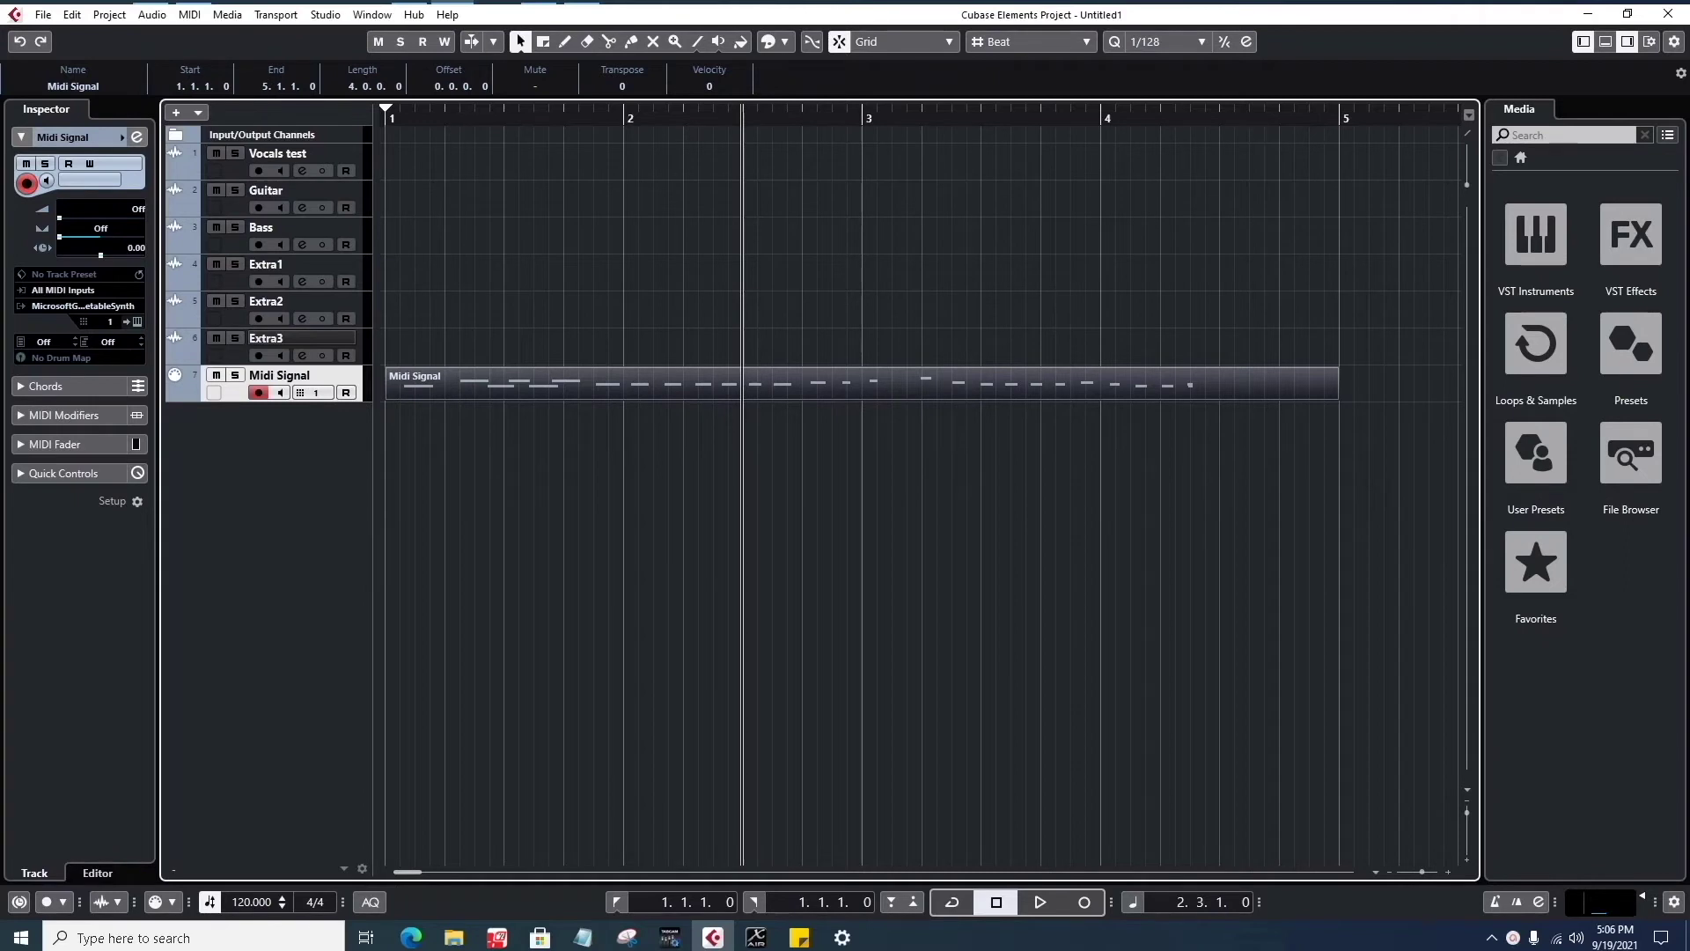
# - Add one instrument track below Midi Signal using the Kontakt instrument with Stereo Out as its audio output
pyautogui.rightClick(254, 421)
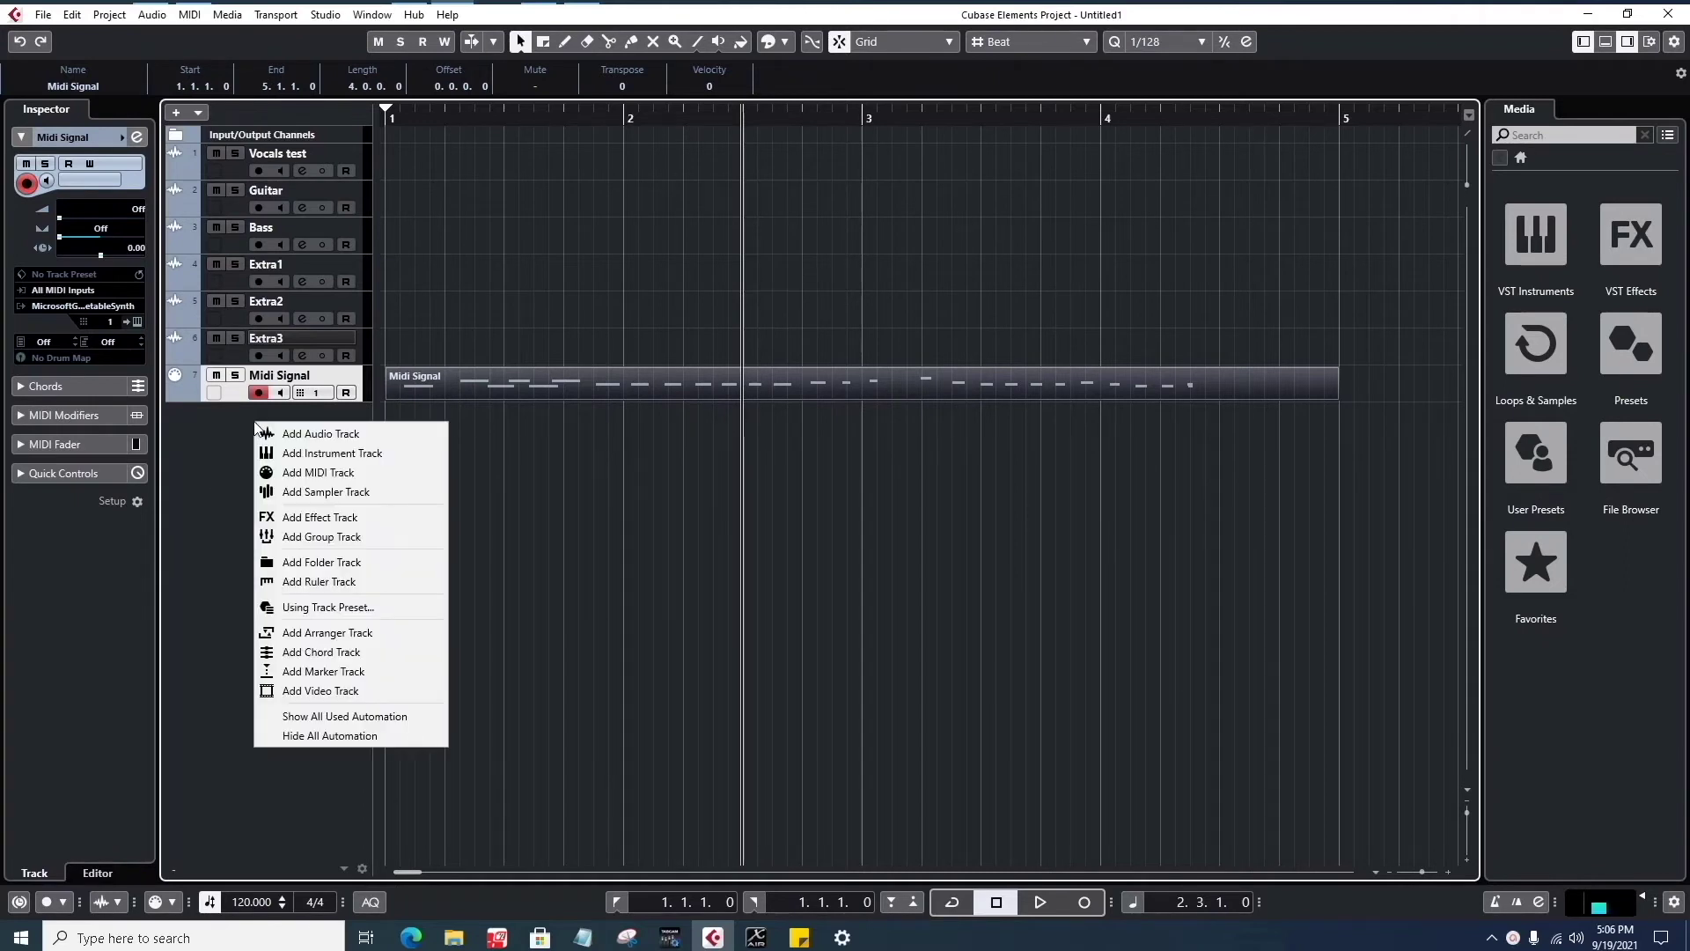
pyautogui.click(358, 457)
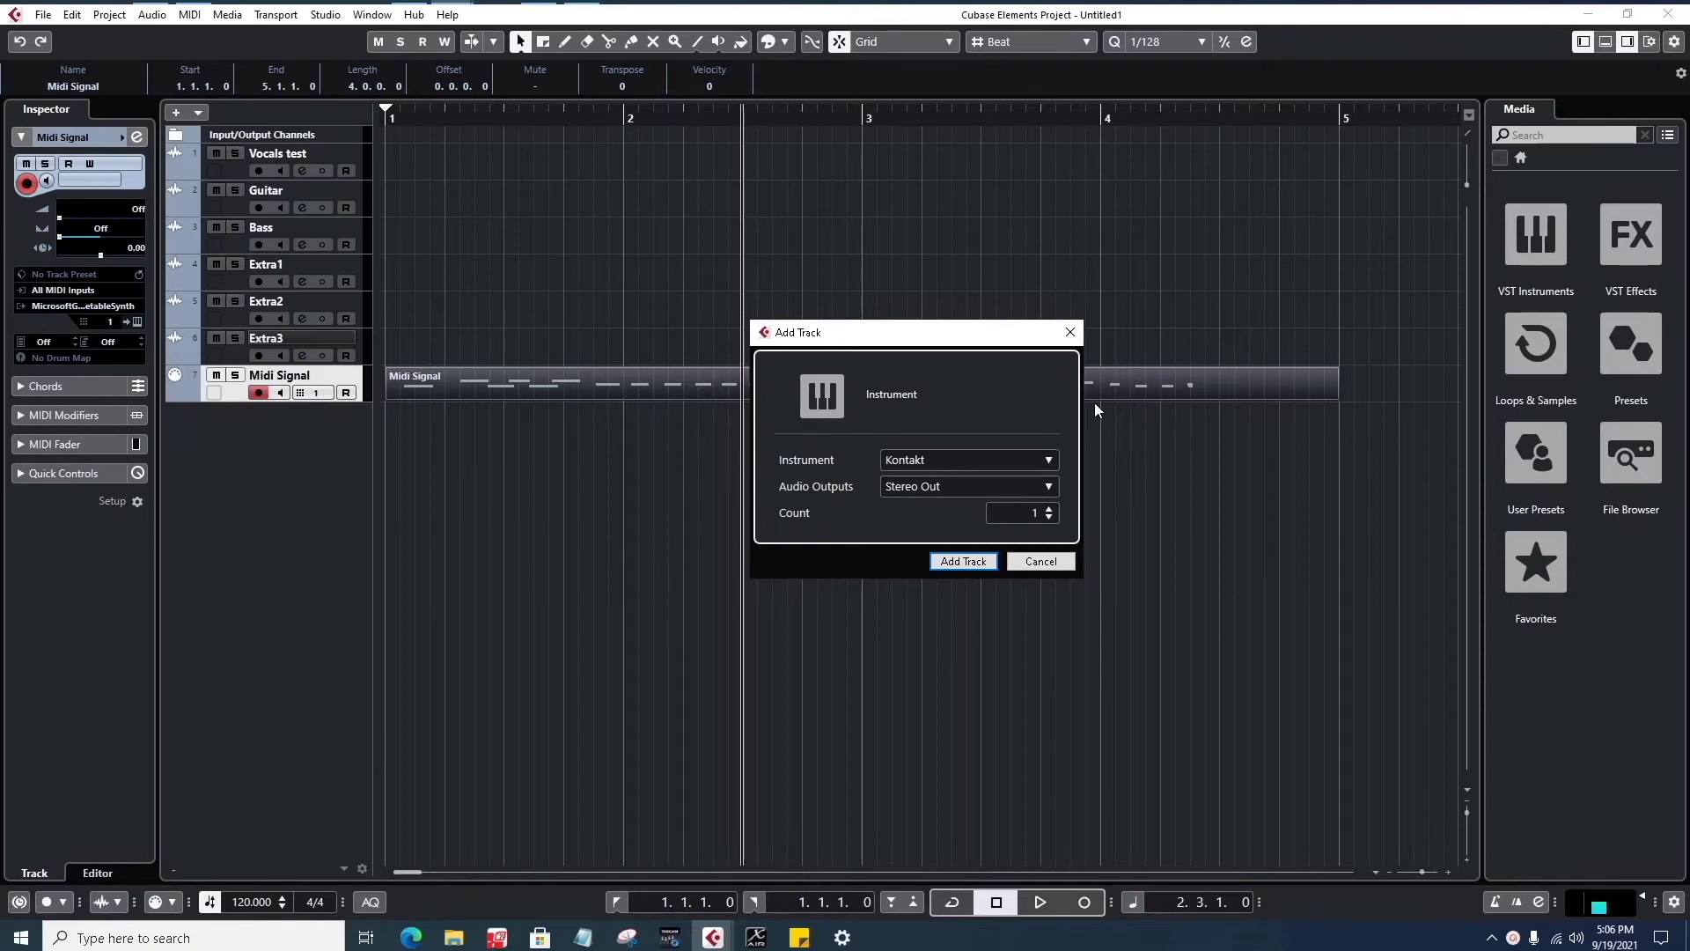
pyautogui.click(967, 457)
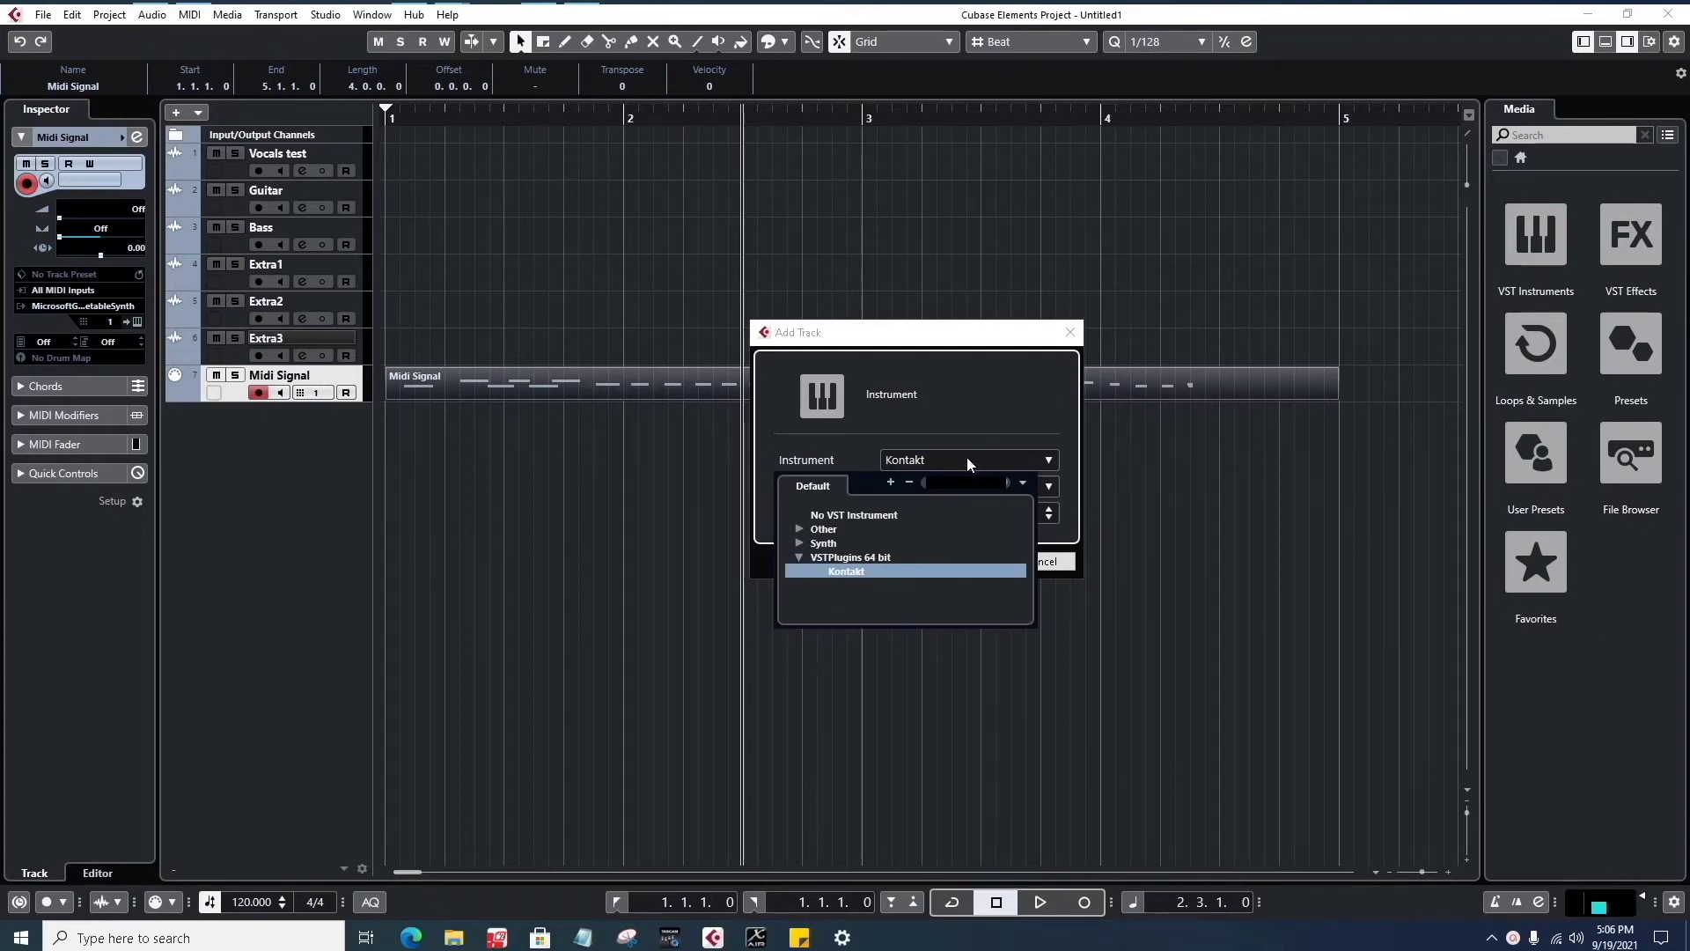
pyautogui.click(967, 457)
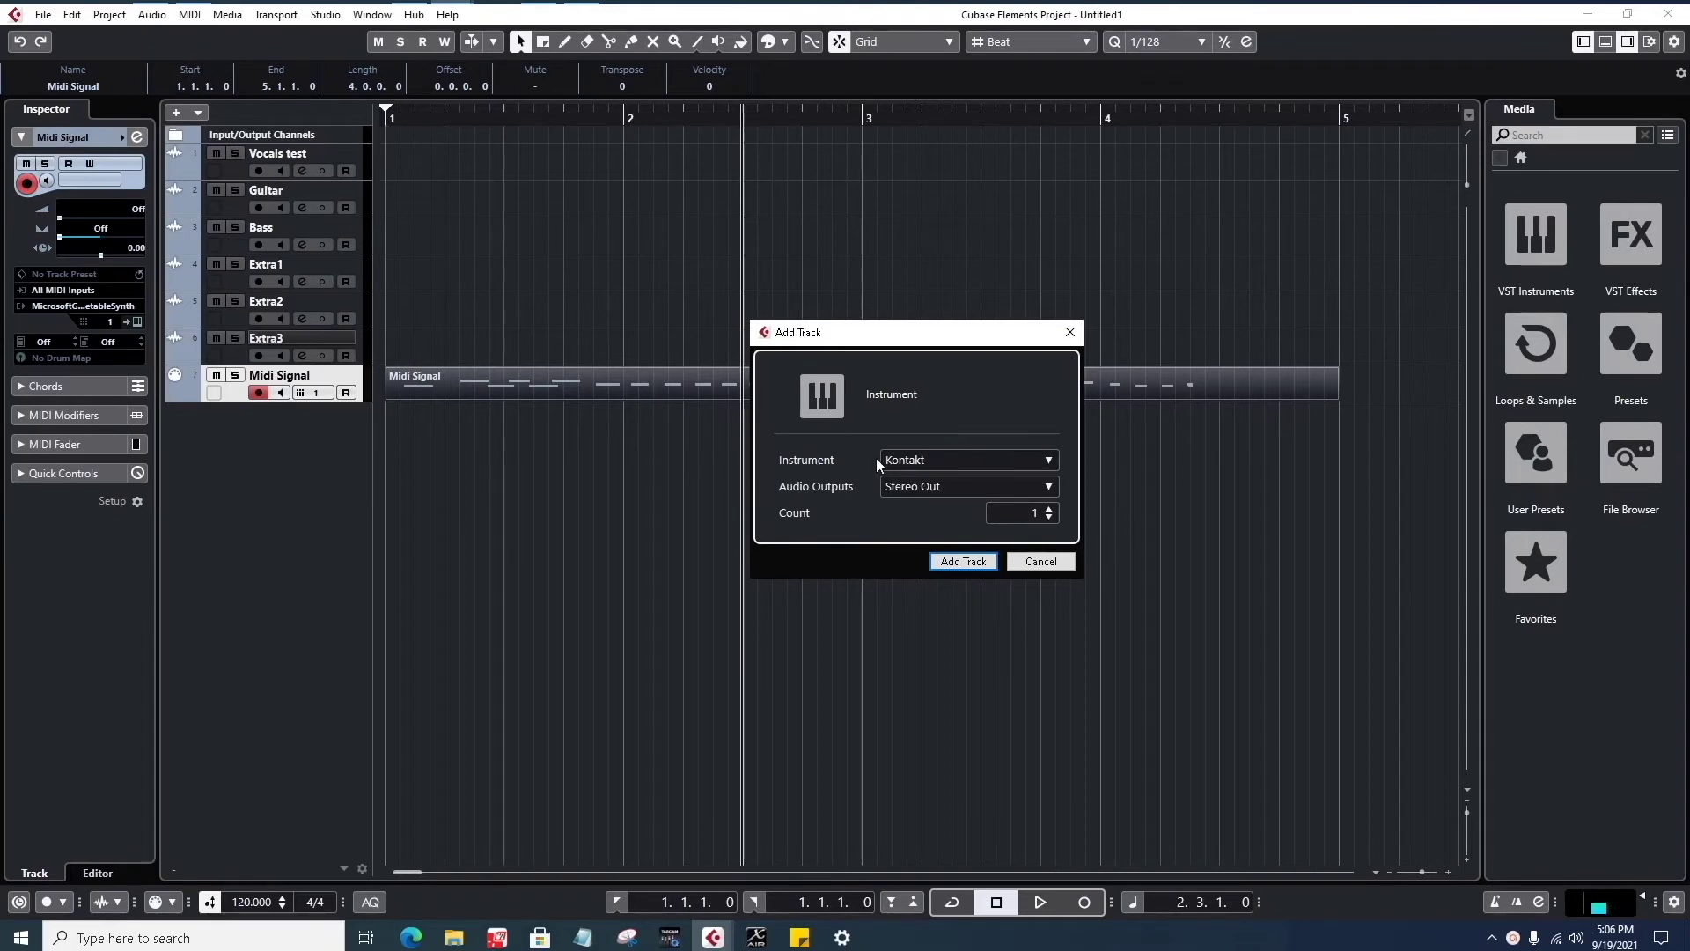
pyautogui.click(961, 562)
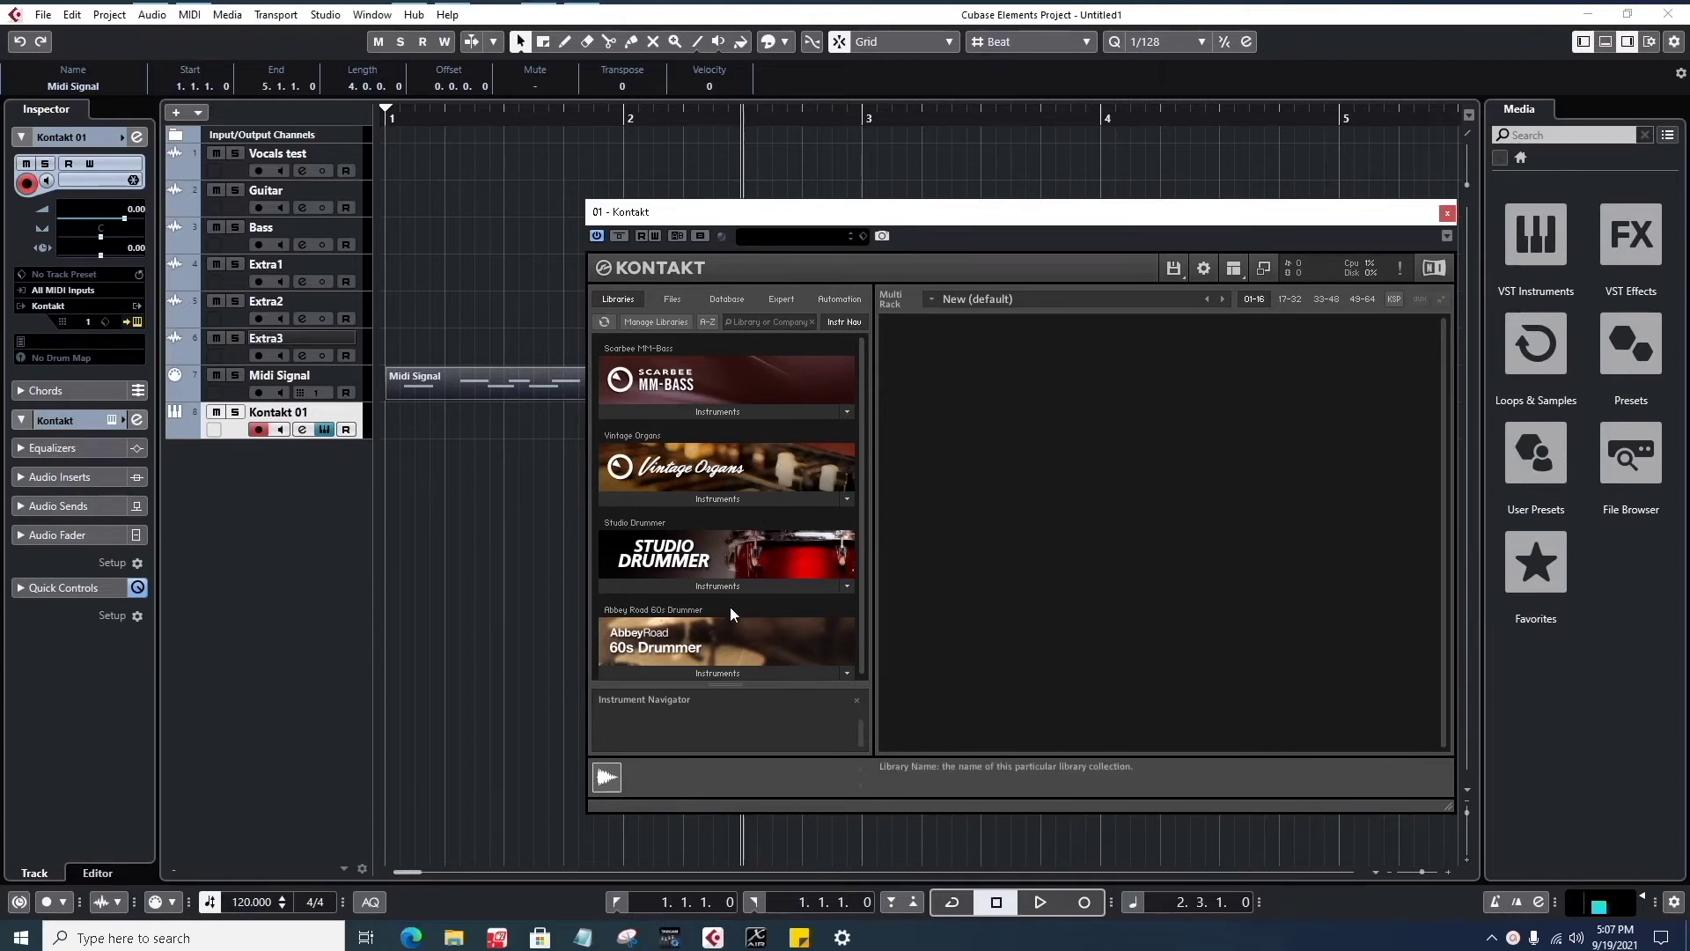
# - Load the "Garage Kit - Lite.nki" instrument from Kontakt's Studio Drummer library
pyautogui.scroll(-1, 710, 569)
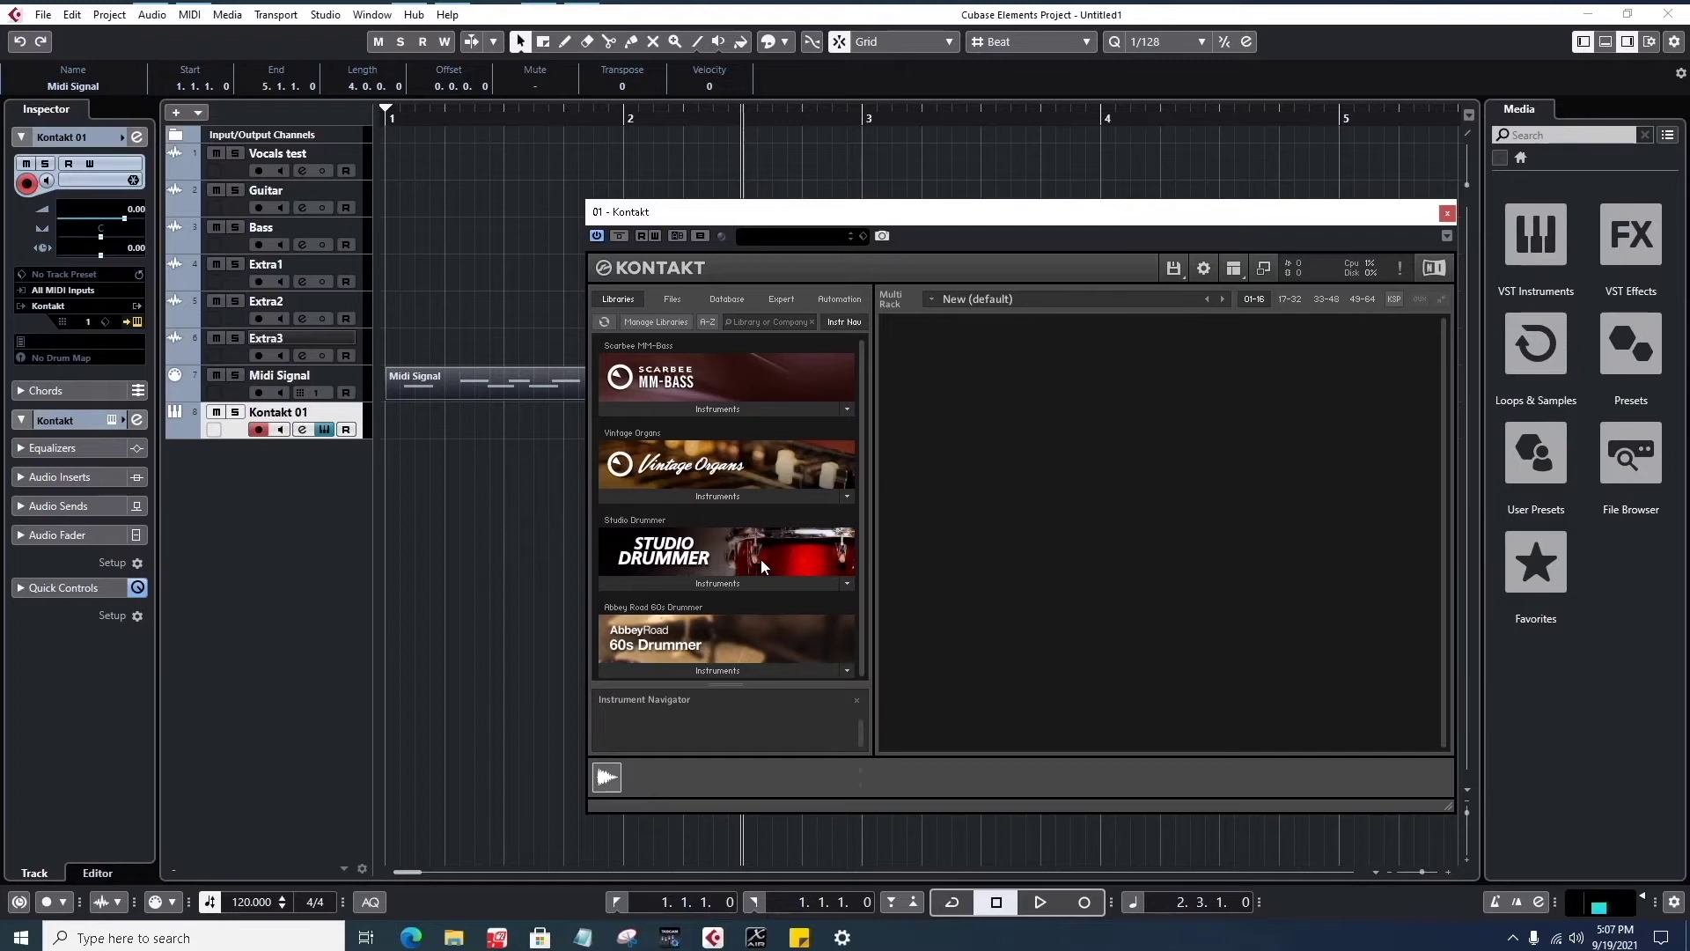
pyautogui.click(847, 585)
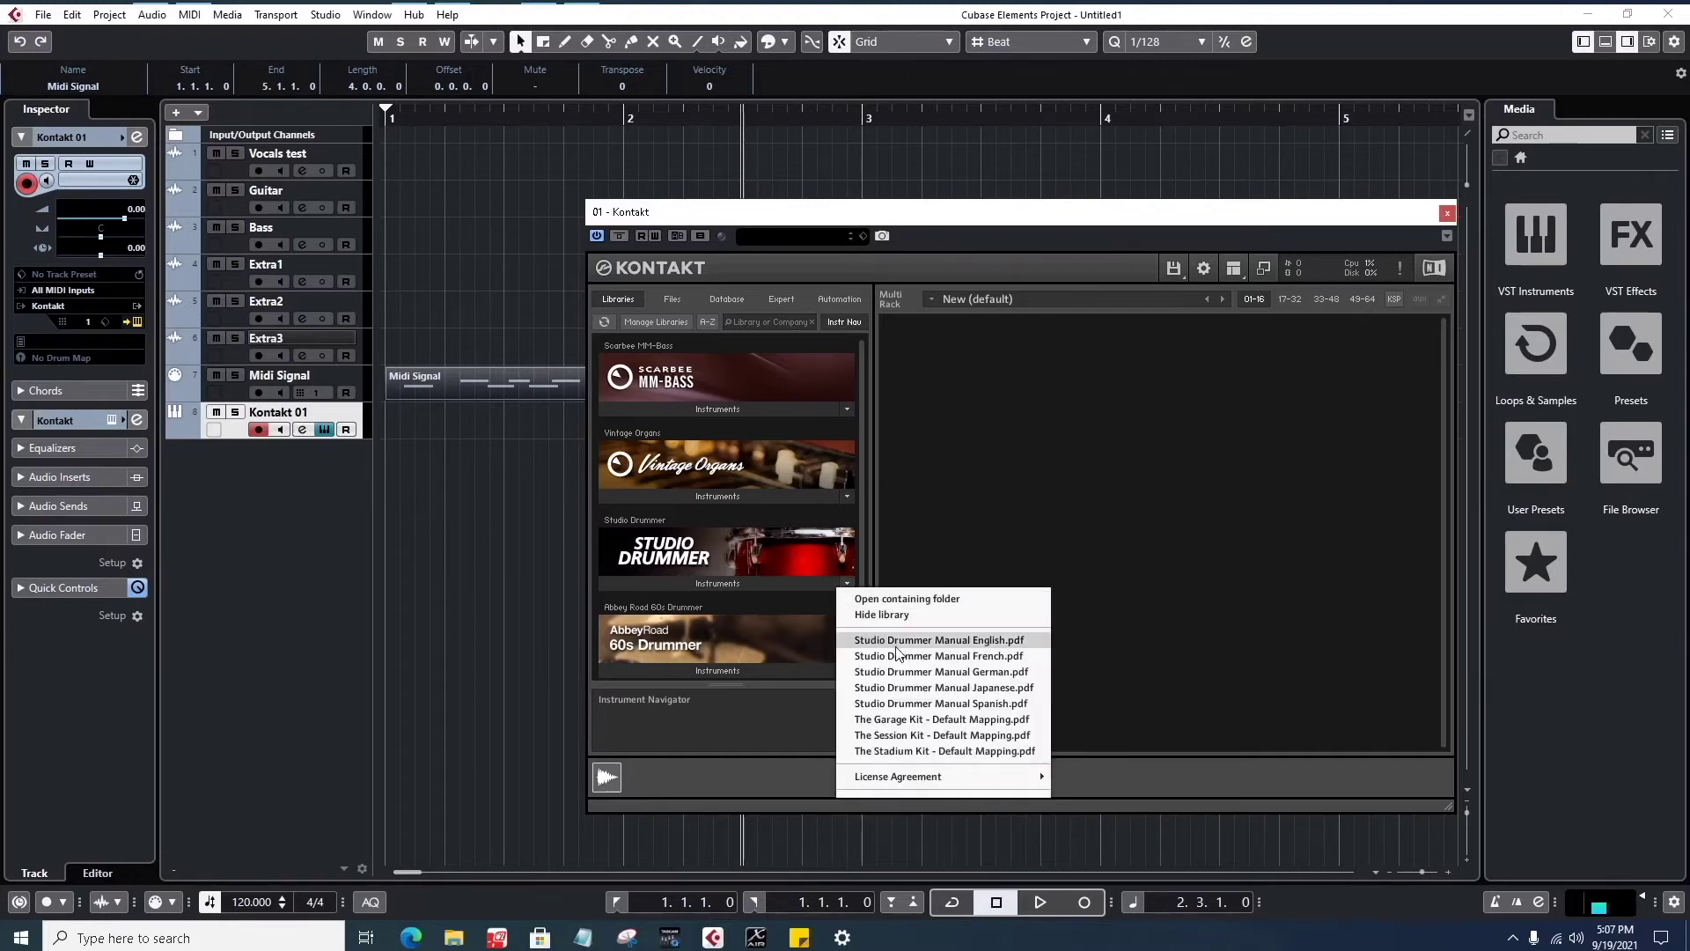
pyautogui.click(758, 541)
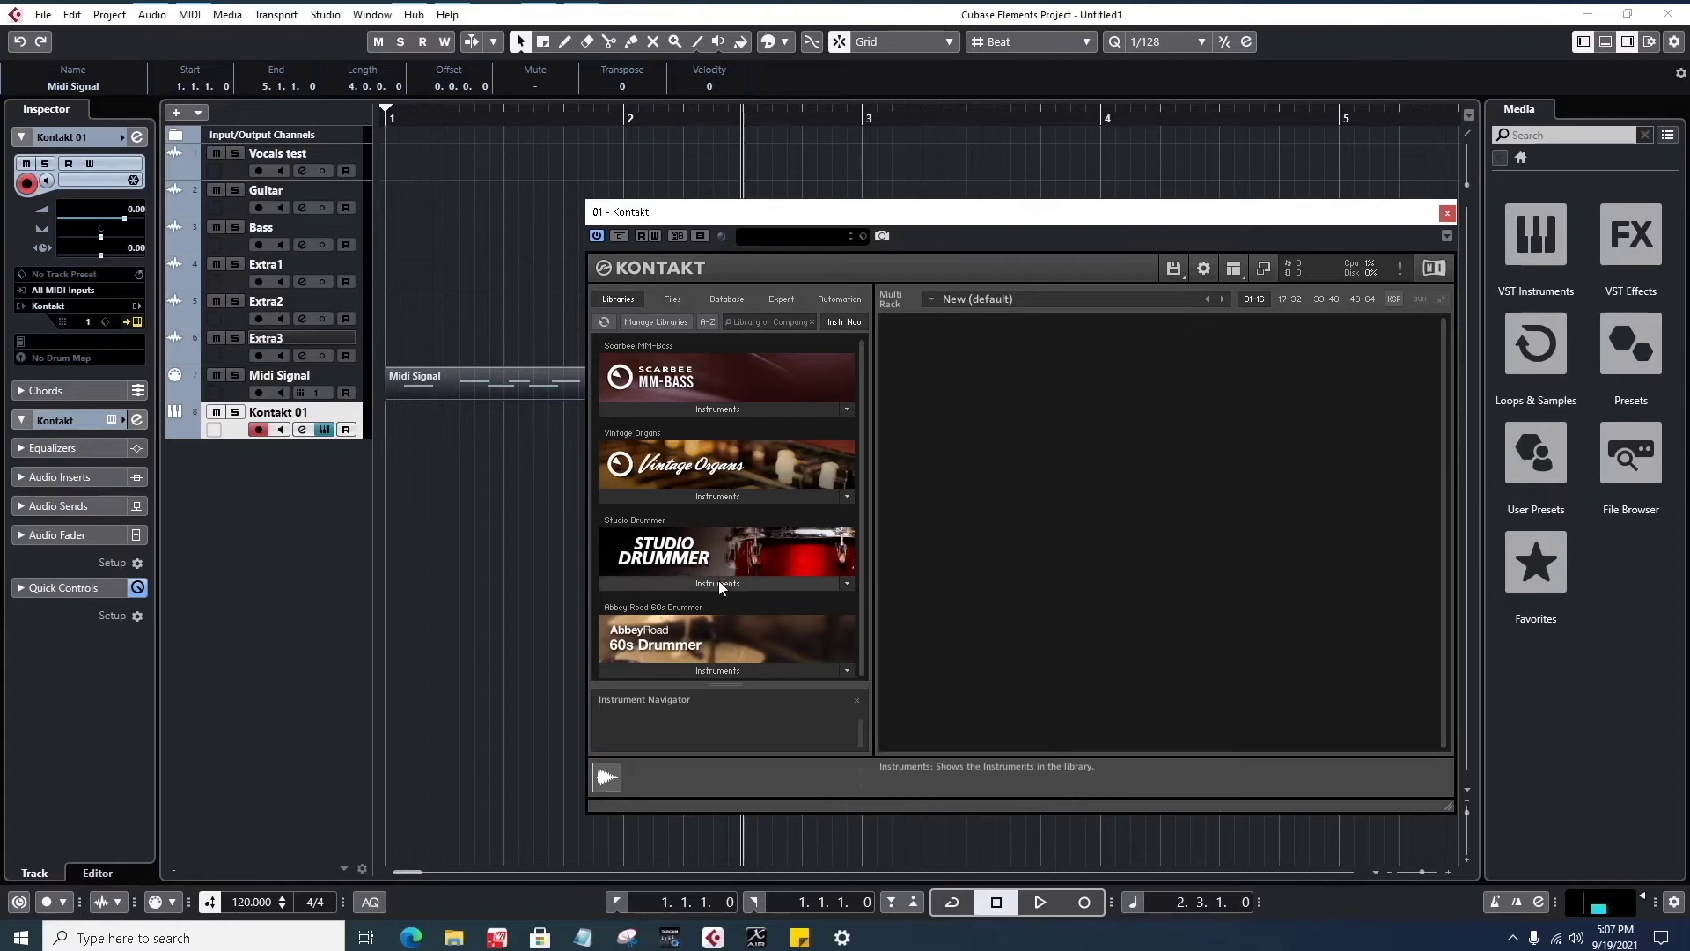
pyautogui.click(719, 579)
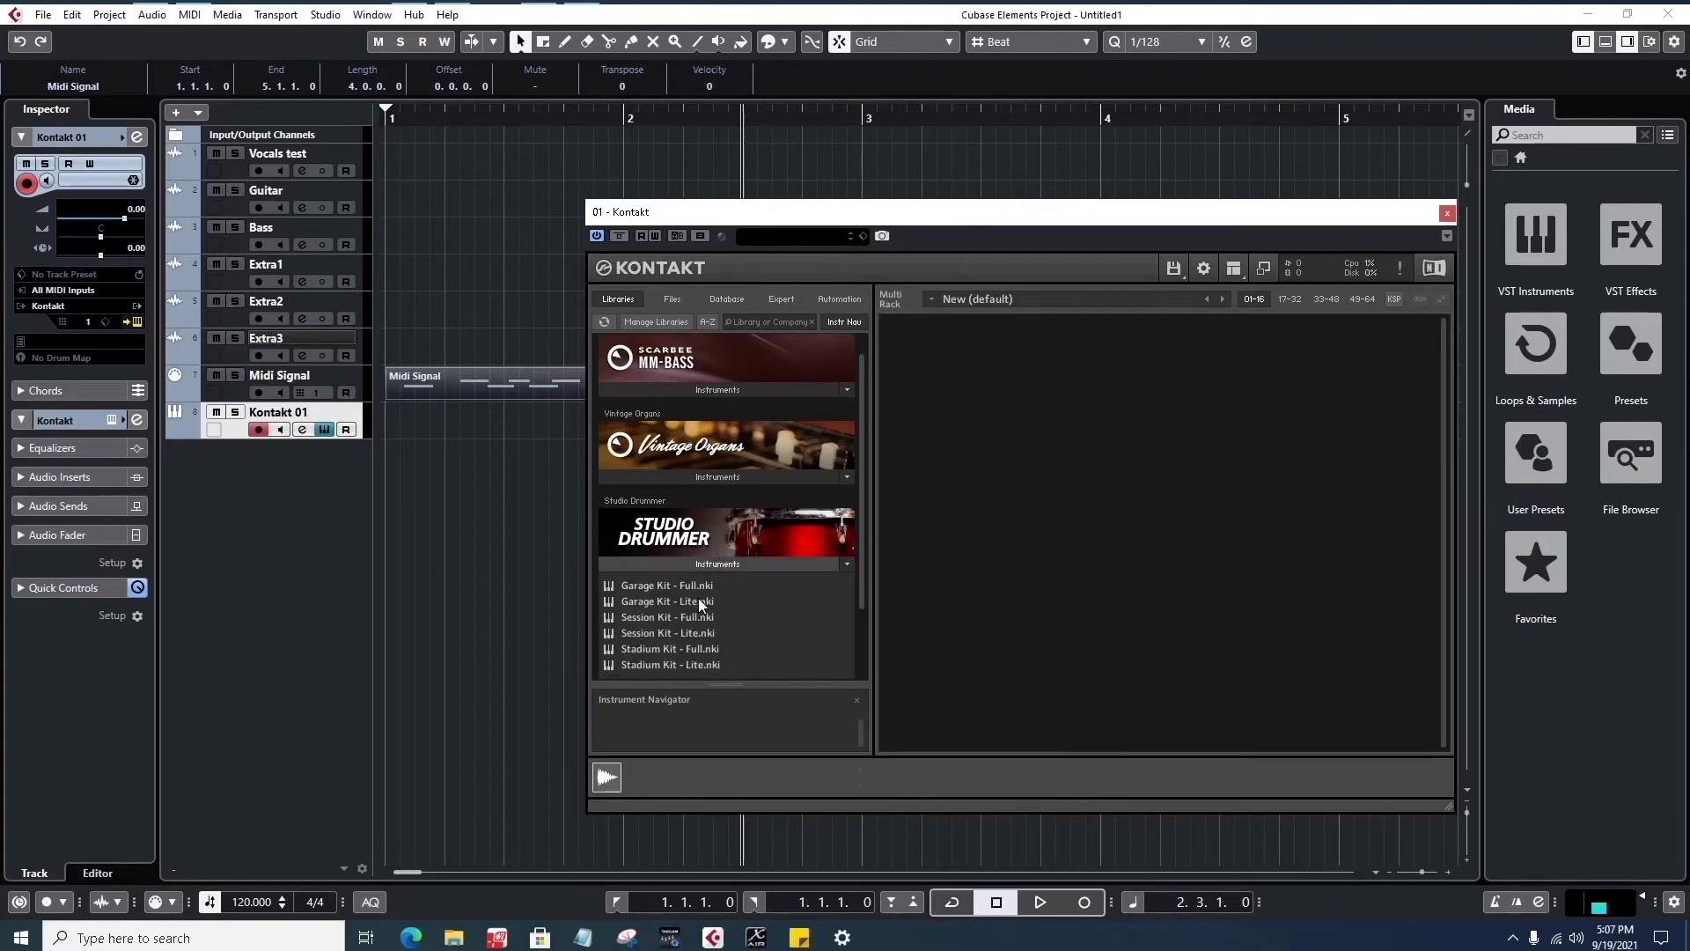
pyautogui.click(693, 603)
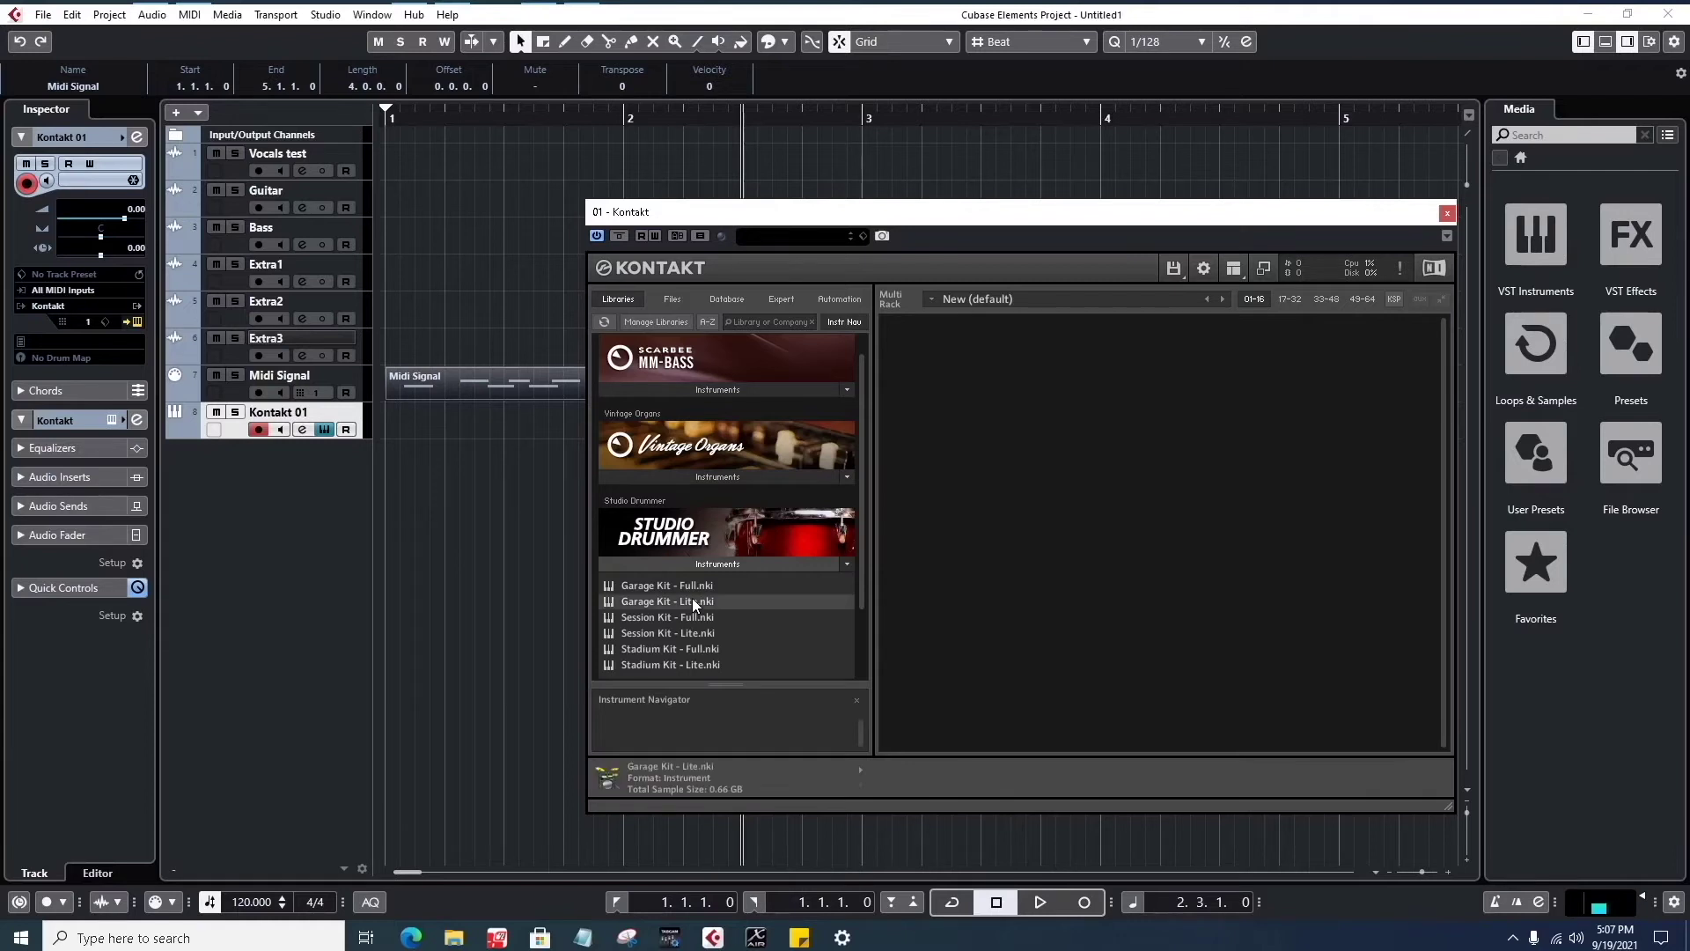
pyautogui.doubleClick(692, 601)
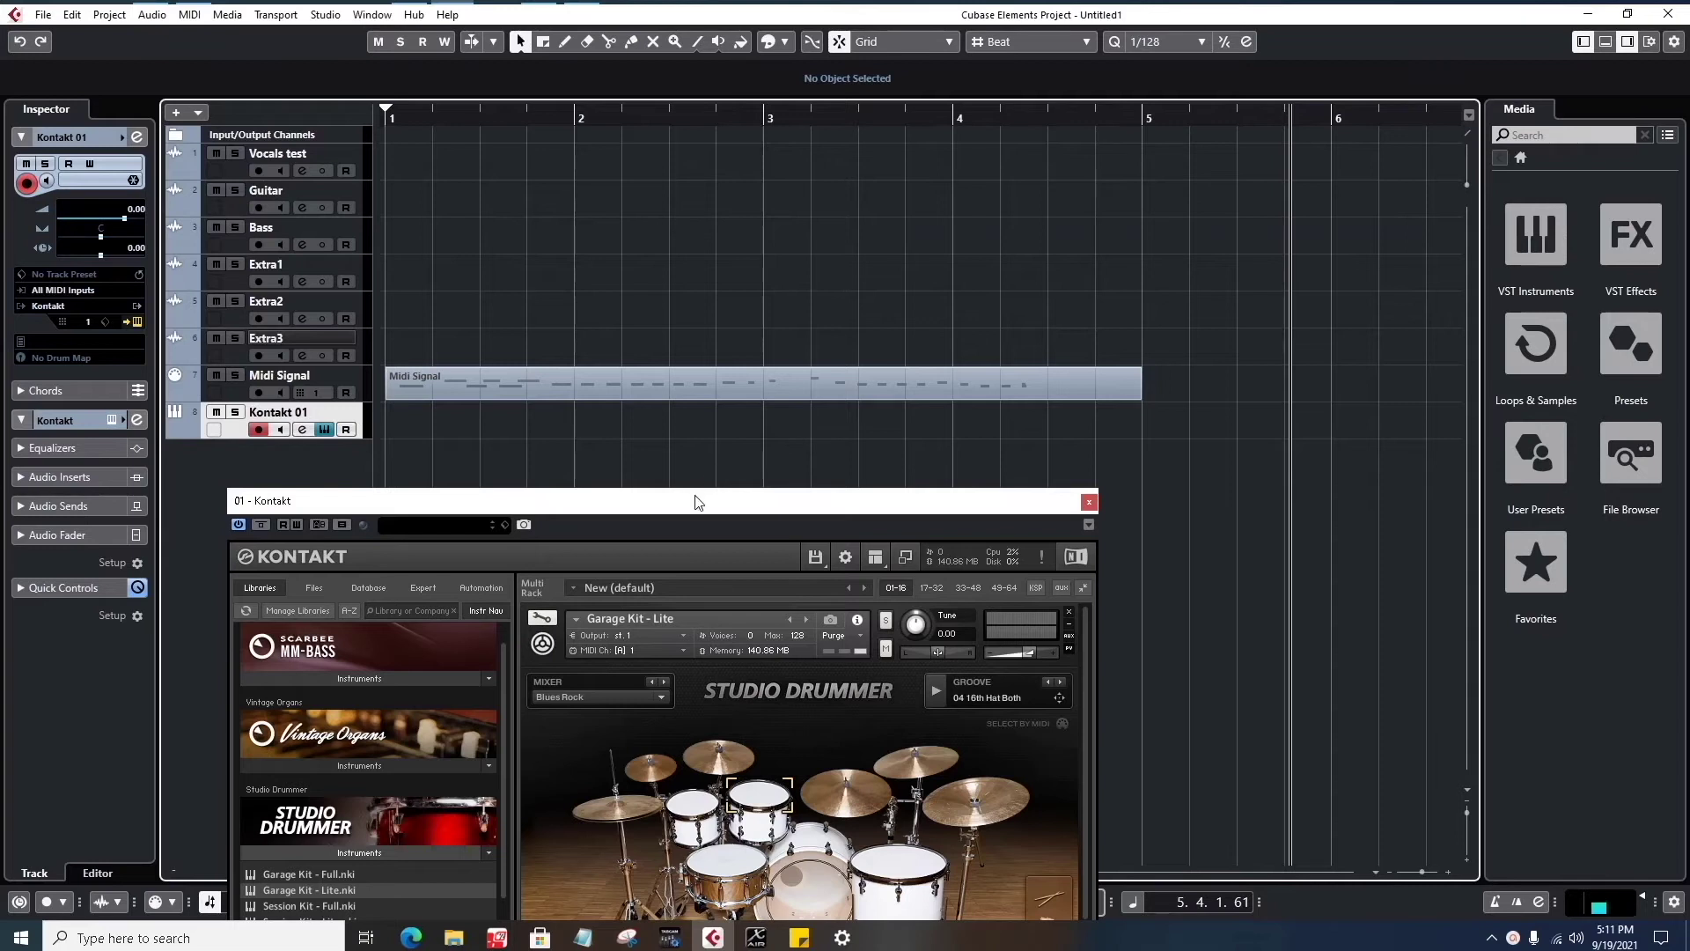
# - Uncover the Midi Signal part by moving the Kontakt window aside, and play the part from its own MIDI track
pyautogui.moveTo(704, 504); pyautogui.dragTo(1082, 427)
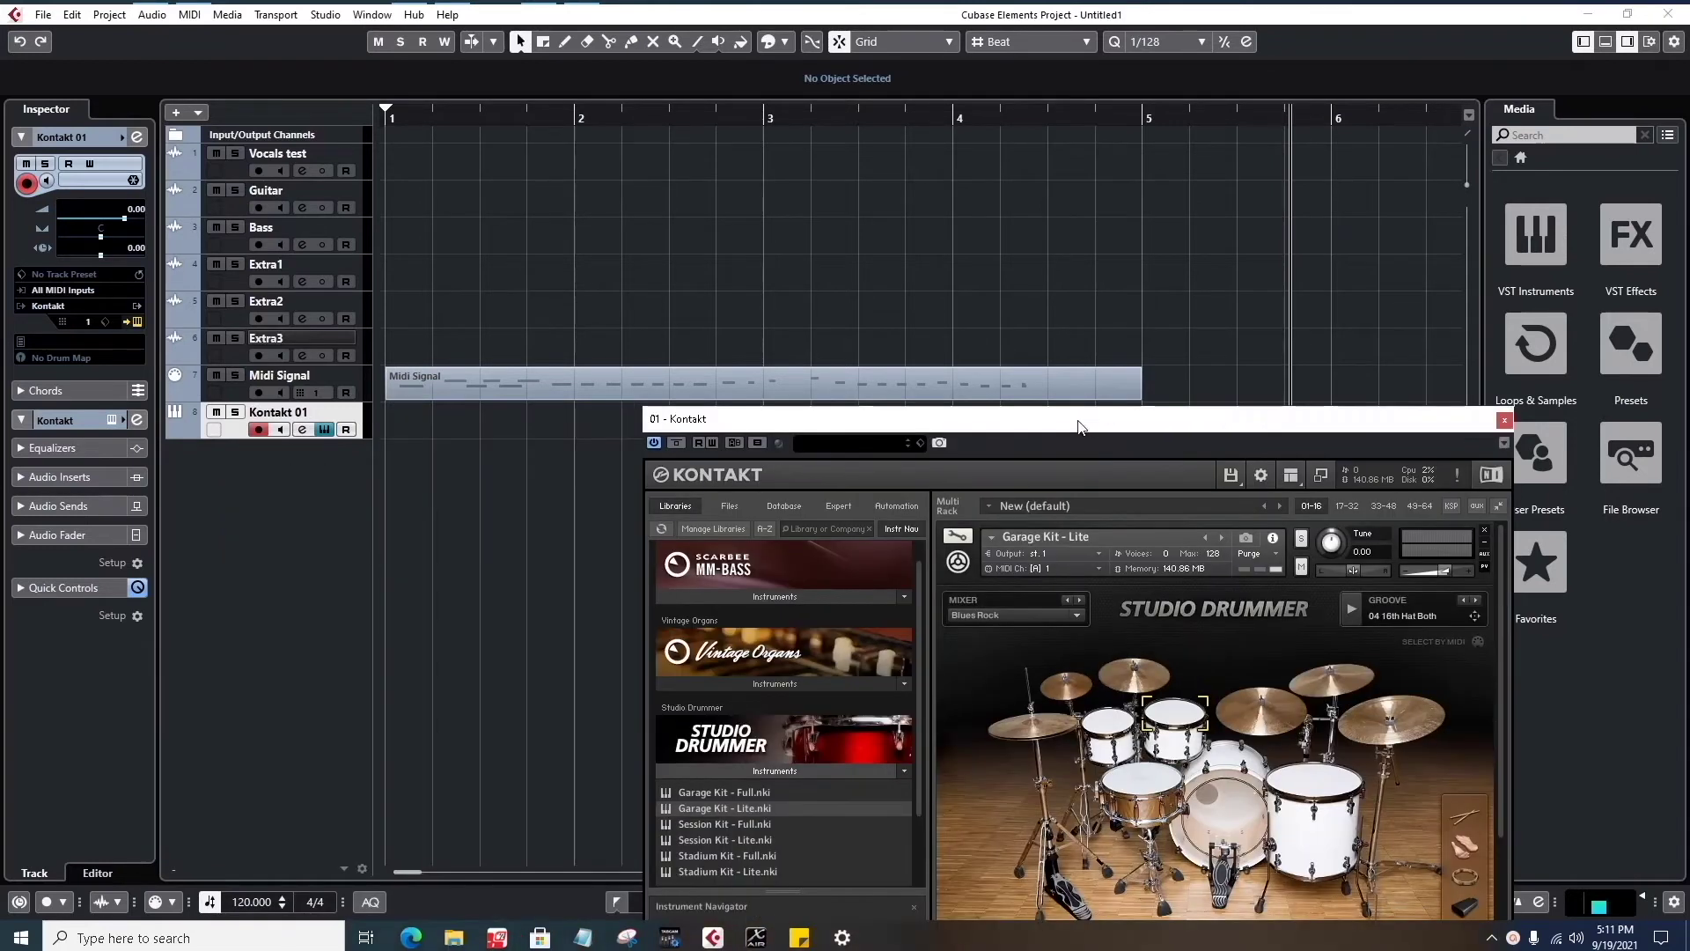
pyautogui.click(518, 381)
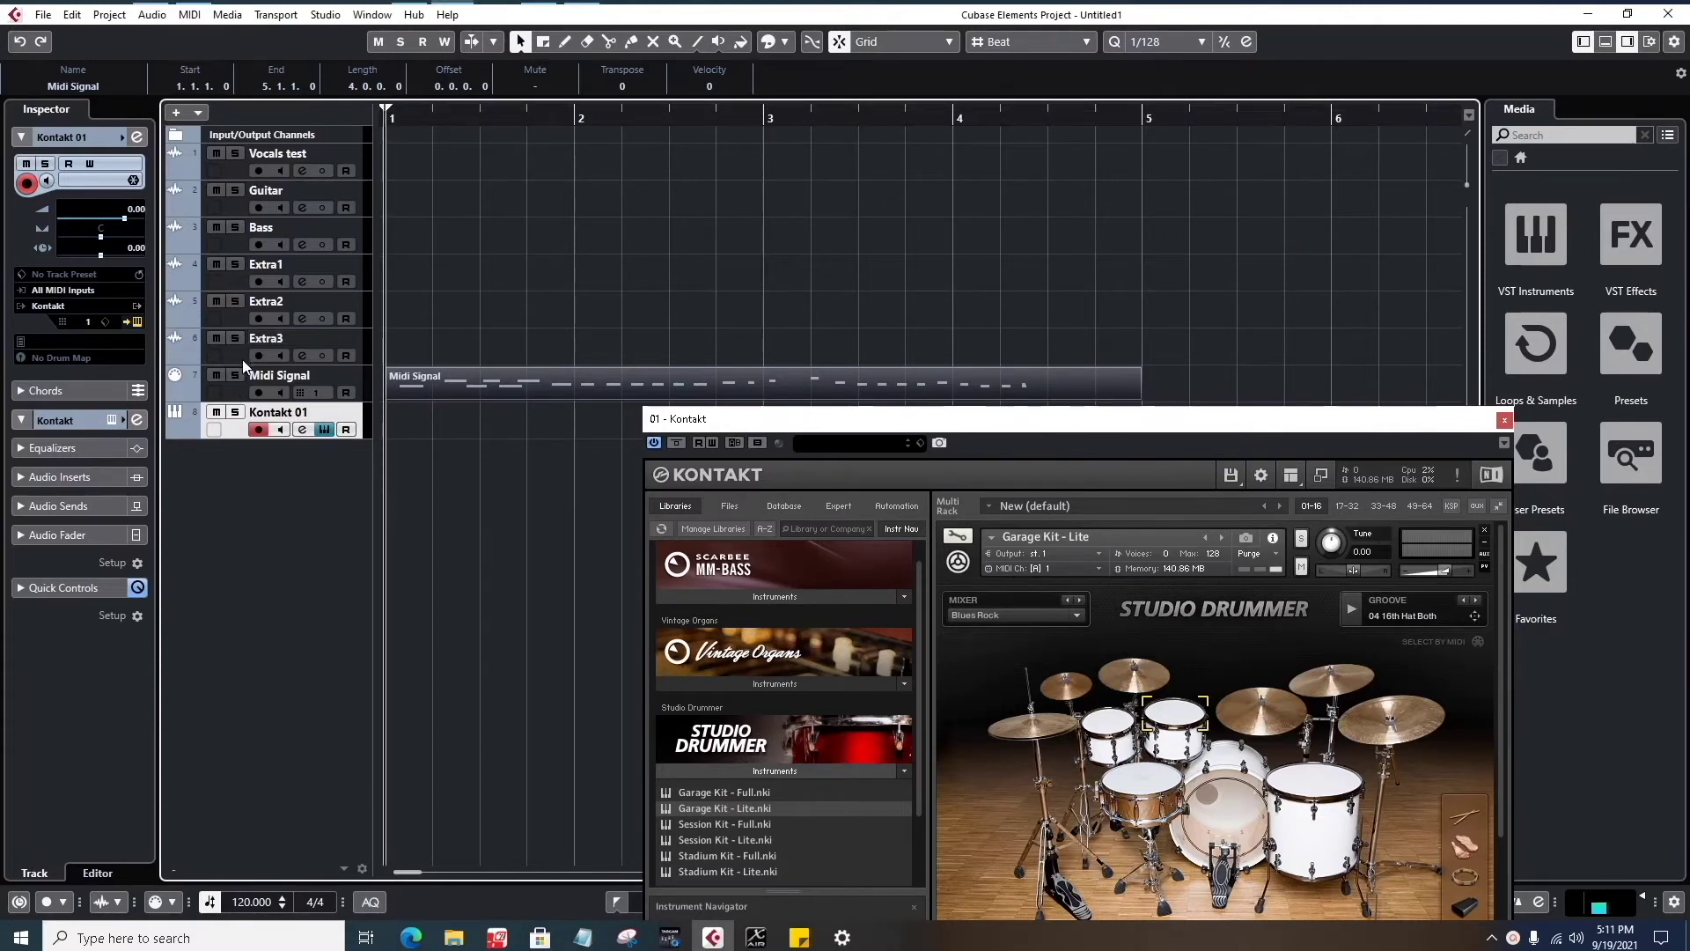
pyautogui.click(233, 396)
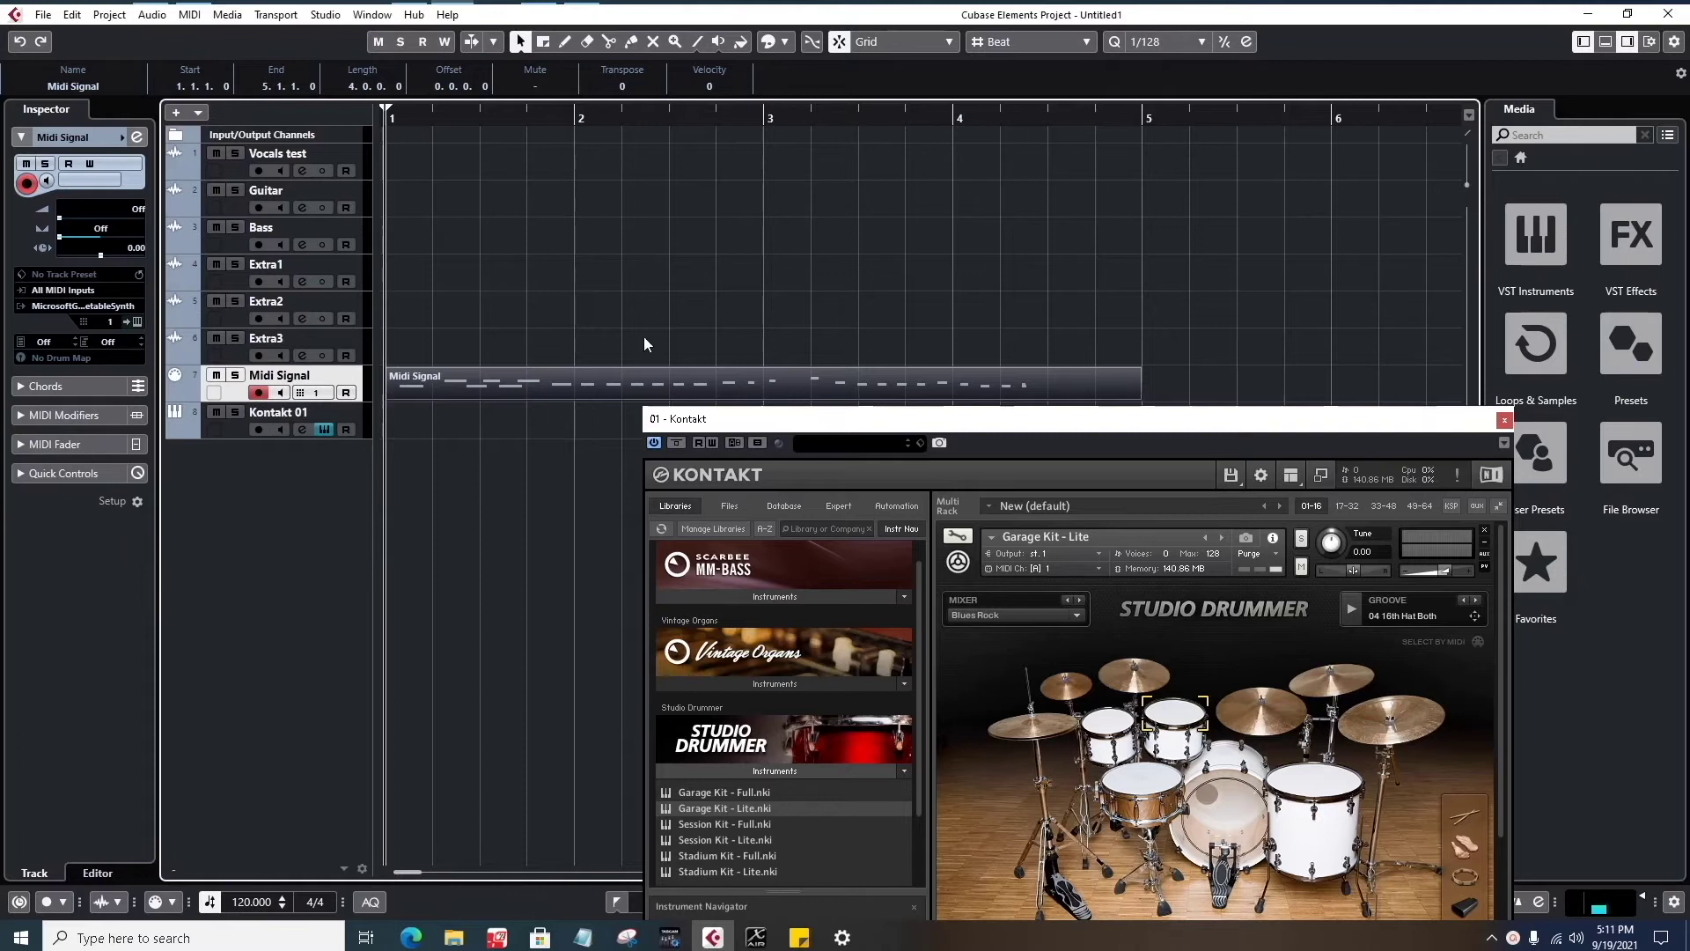
pyautogui.press('space')
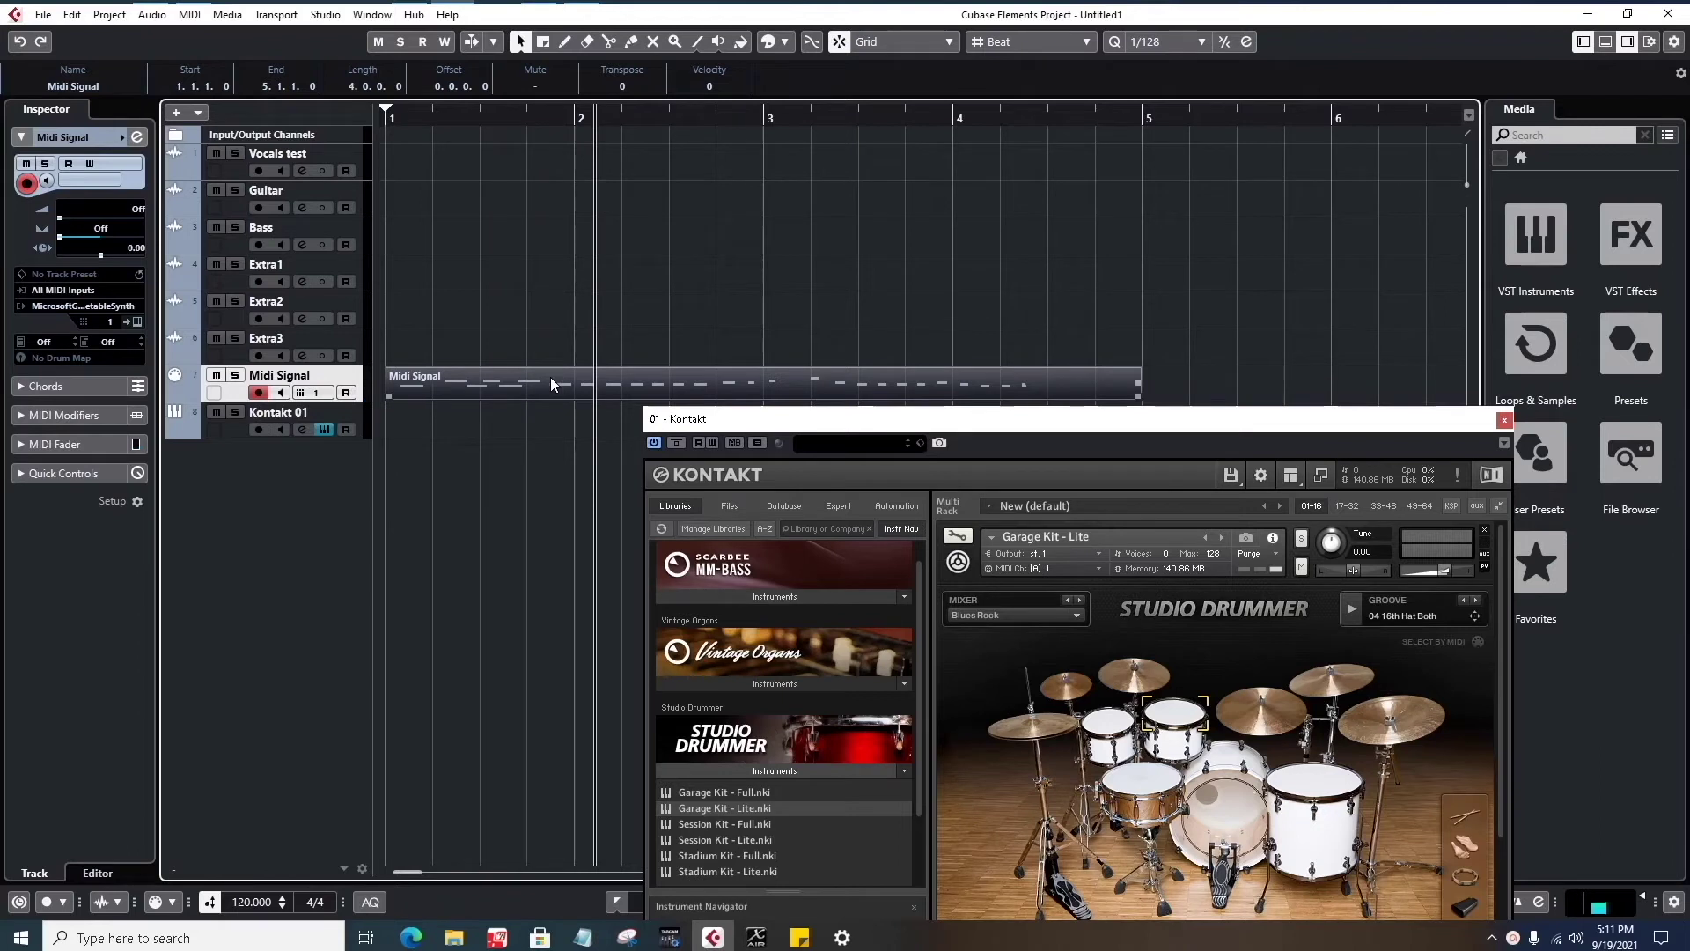
# - Move the Midi Signal part onto the Kontakt instrument track at bar 1 and play it from the project start
pyautogui.moveTo(551, 377)
pyautogui.mouseDown()
pyautogui.moveTo(552, 408)
pyautogui.moveTo(569, 385)
pyautogui.mouseUp()
pyautogui.moveTo(483, 382); pyautogui.dragTo(478, 404)
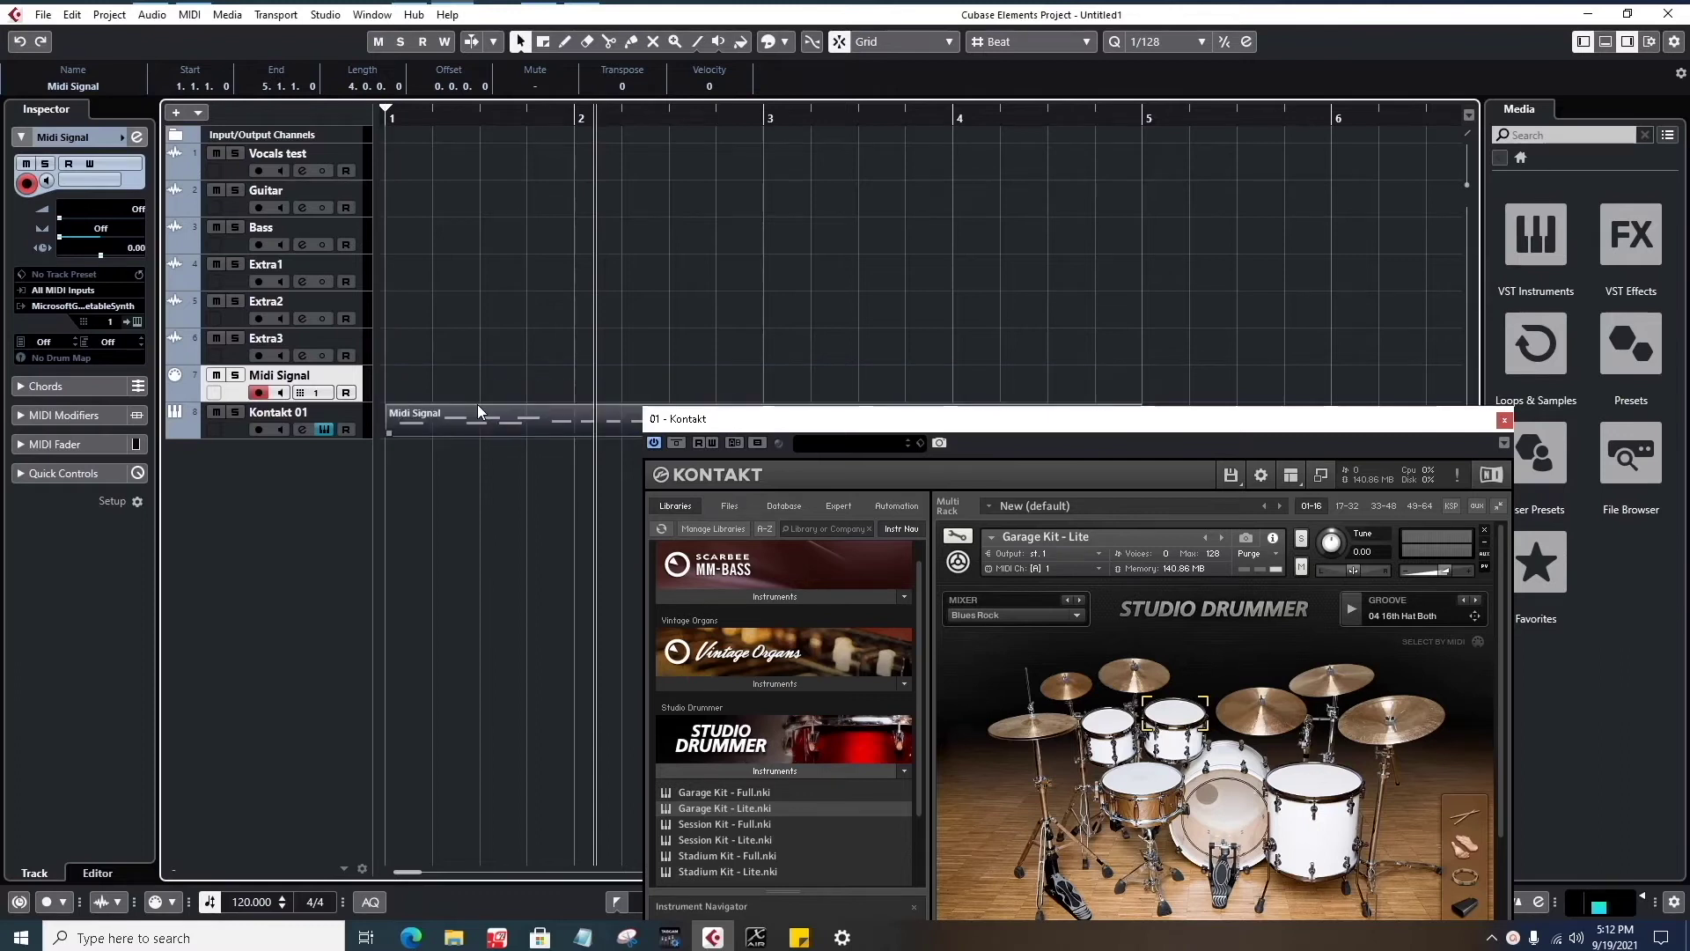
pyautogui.press('KP_Decimal')
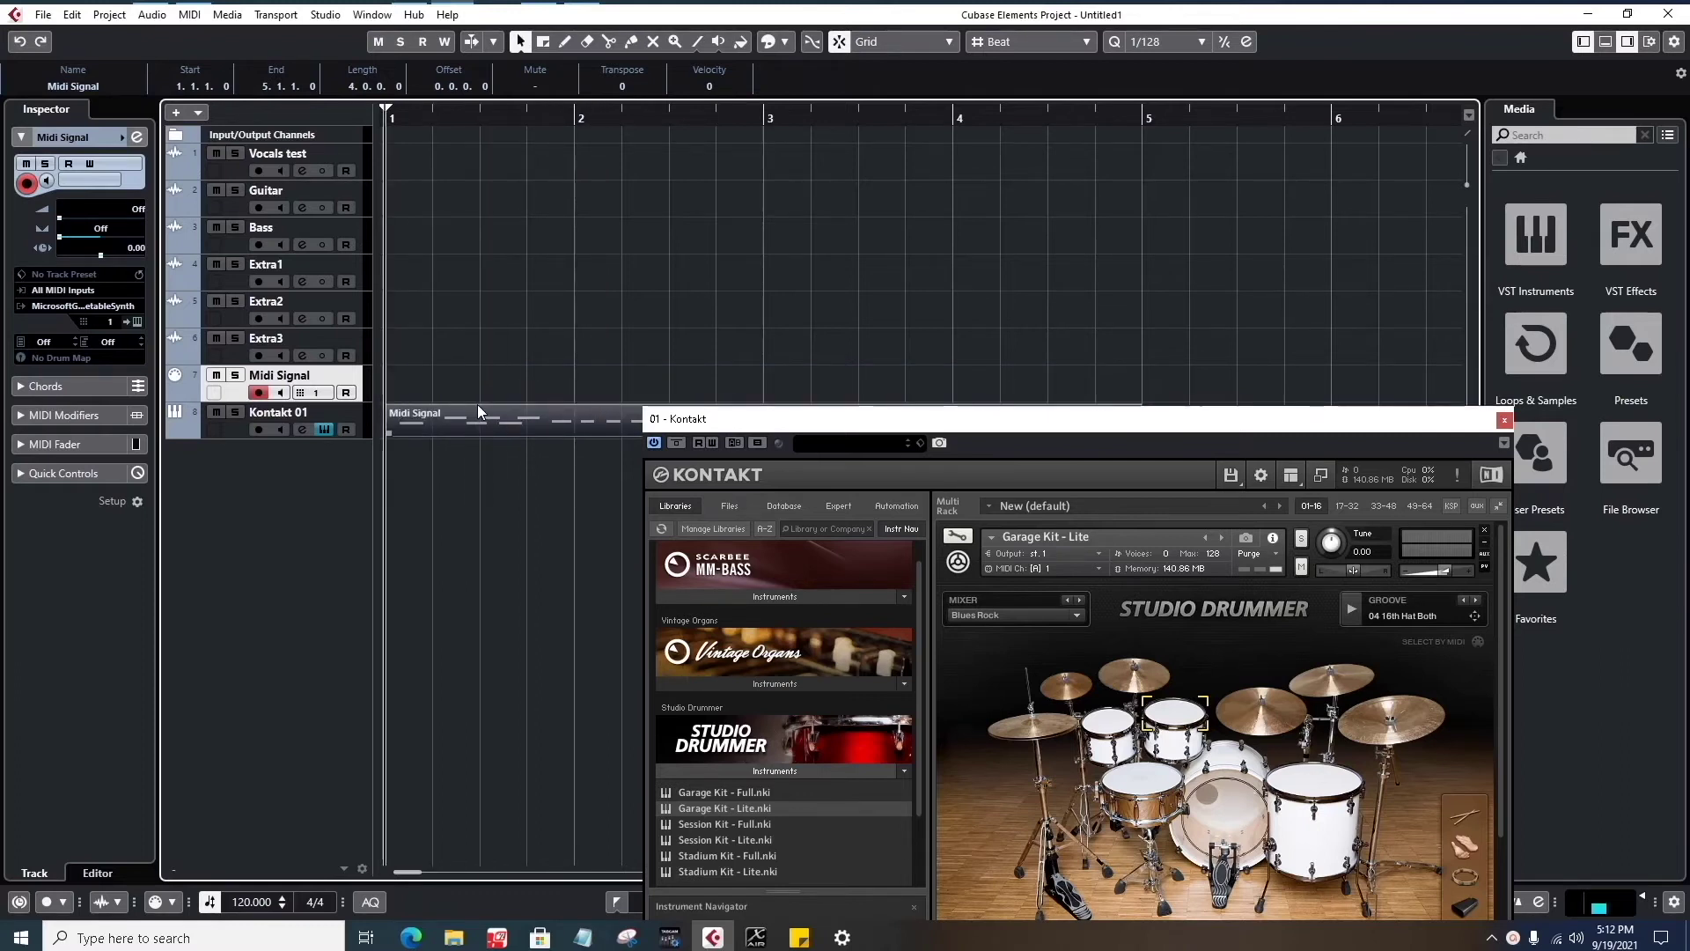
pyautogui.press('space')
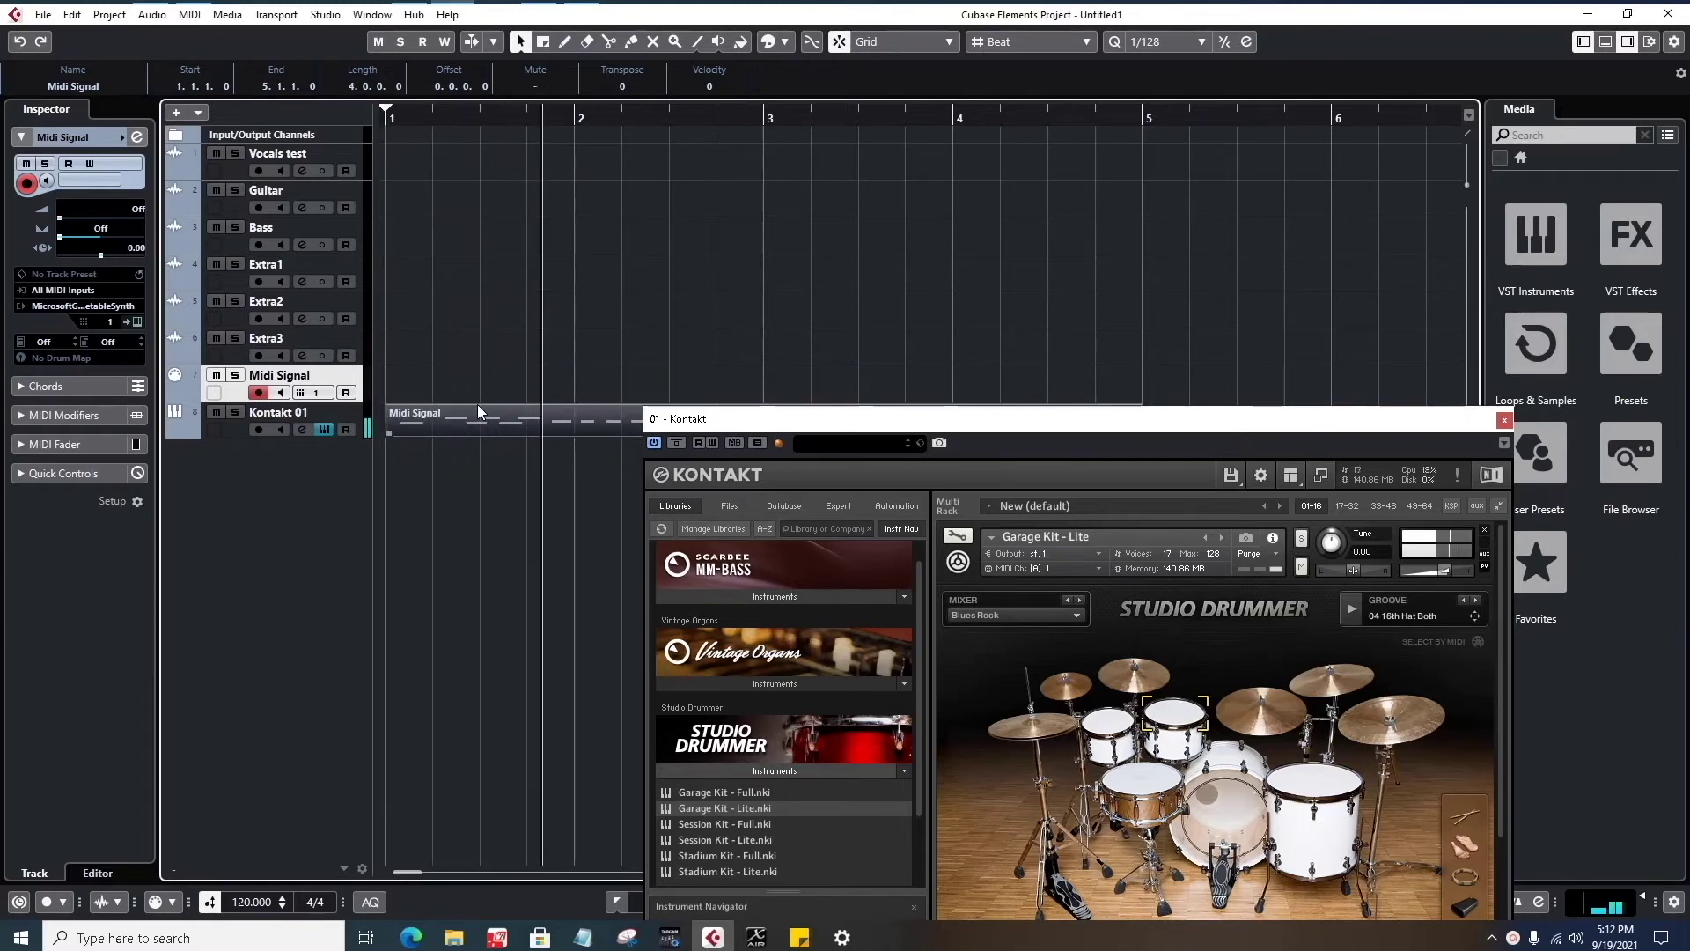
pyautogui.moveTo(999, 420); pyautogui.dragTo(961, 497)
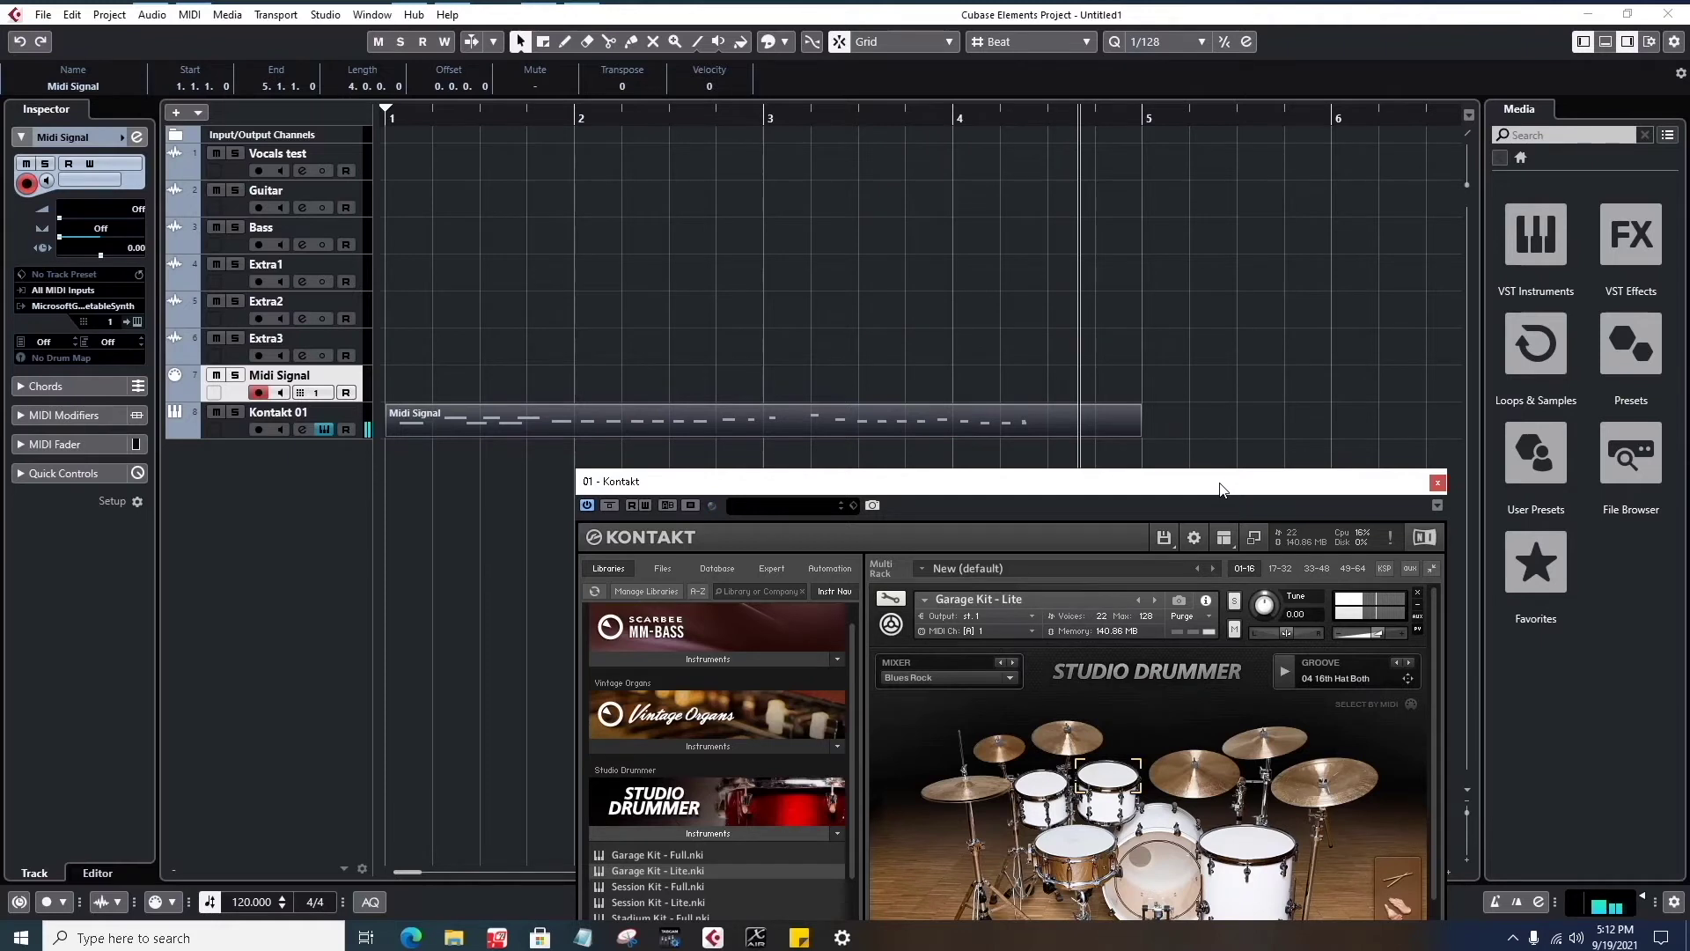
pyautogui.click(495, 429)
pyautogui.click(463, 392)
pyautogui.click(435, 432)
# - Reposition the Kontakt window to examine the whole Studio Drummer kit, and return it below the tracks
pyautogui.moveTo(847, 492); pyautogui.dragTo(789, 456)
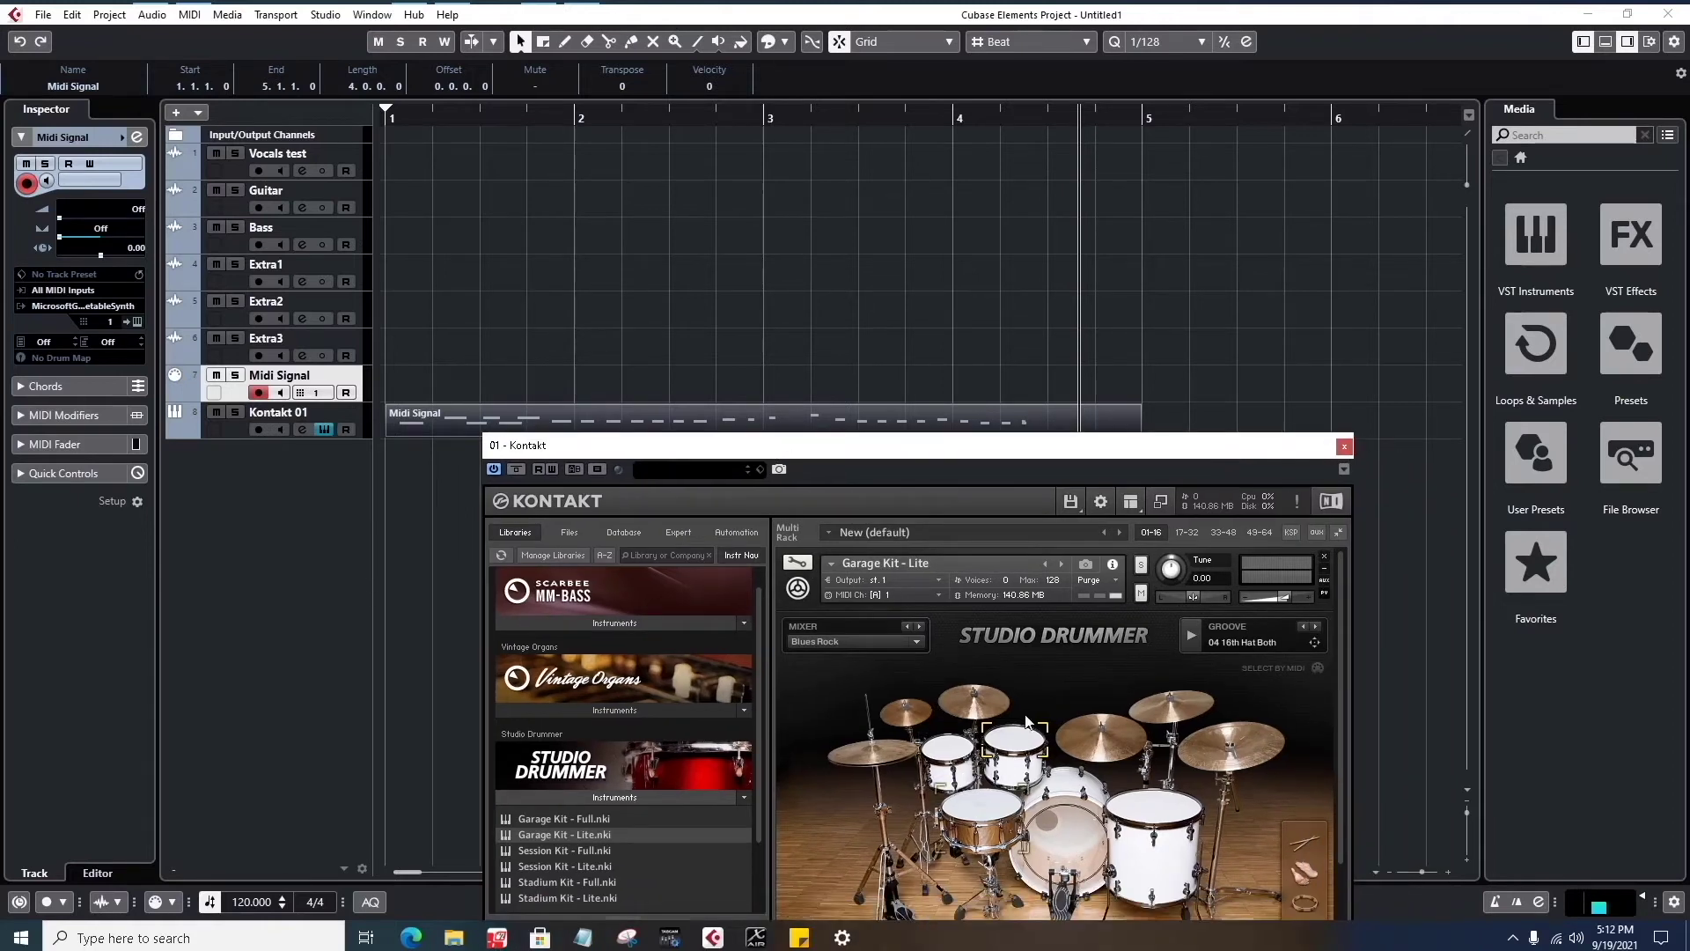
pyautogui.moveTo(993, 452); pyautogui.dragTo(945, 330)
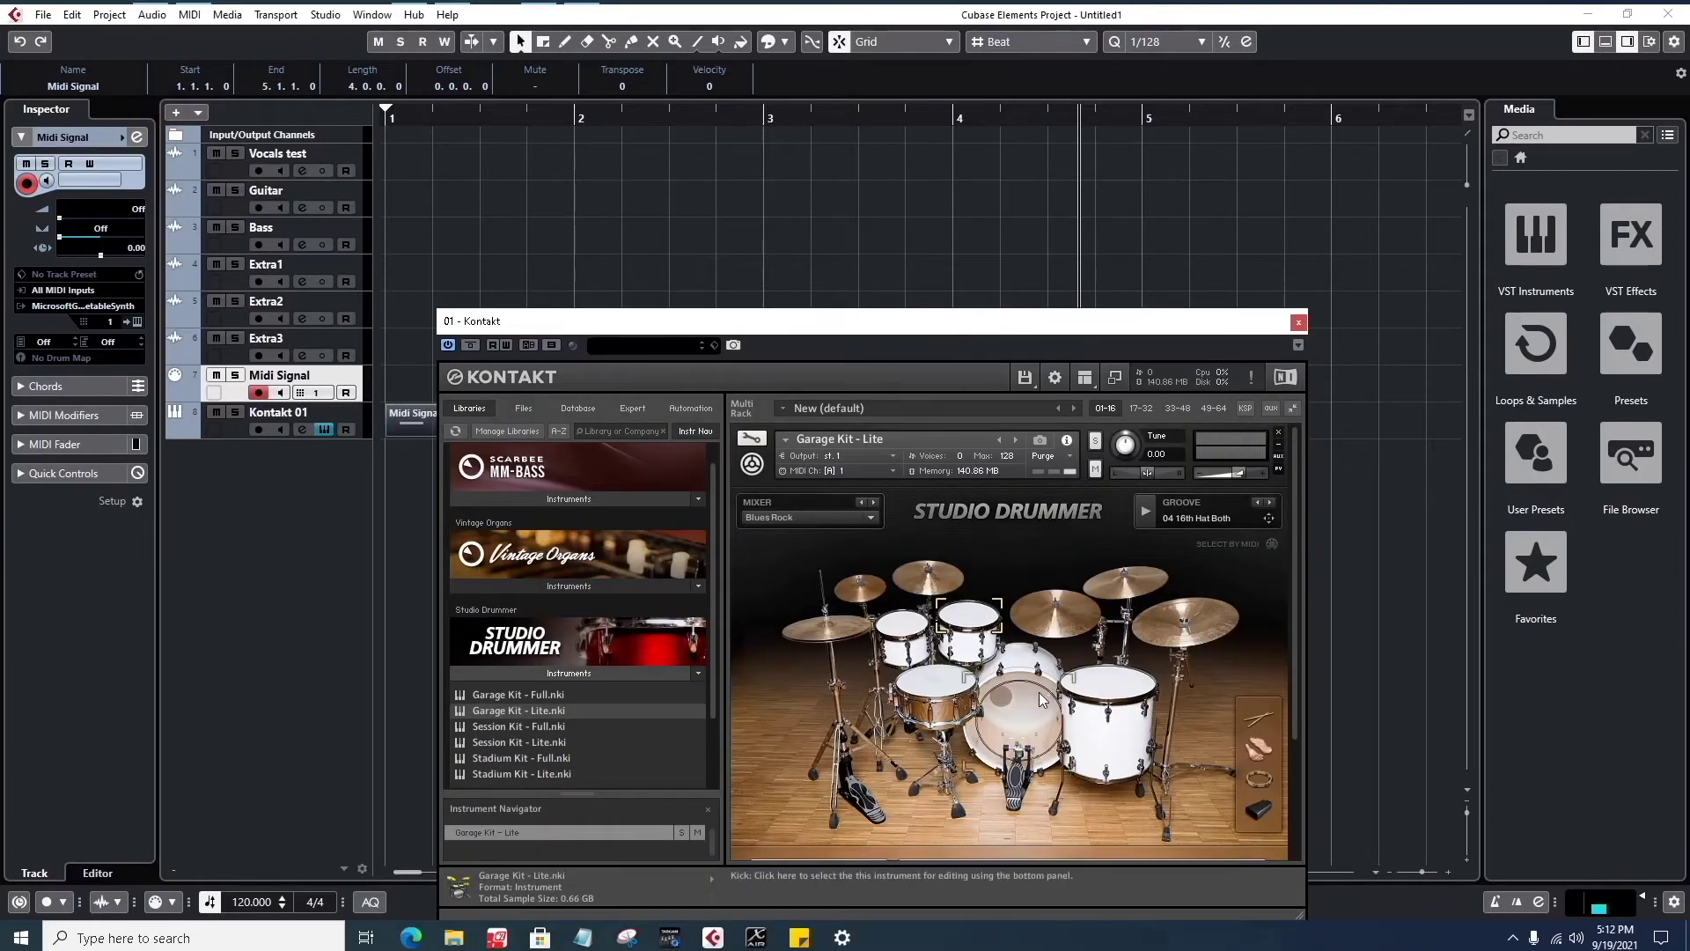
pyautogui.moveTo(1078, 322); pyautogui.dragTo(1005, 474)
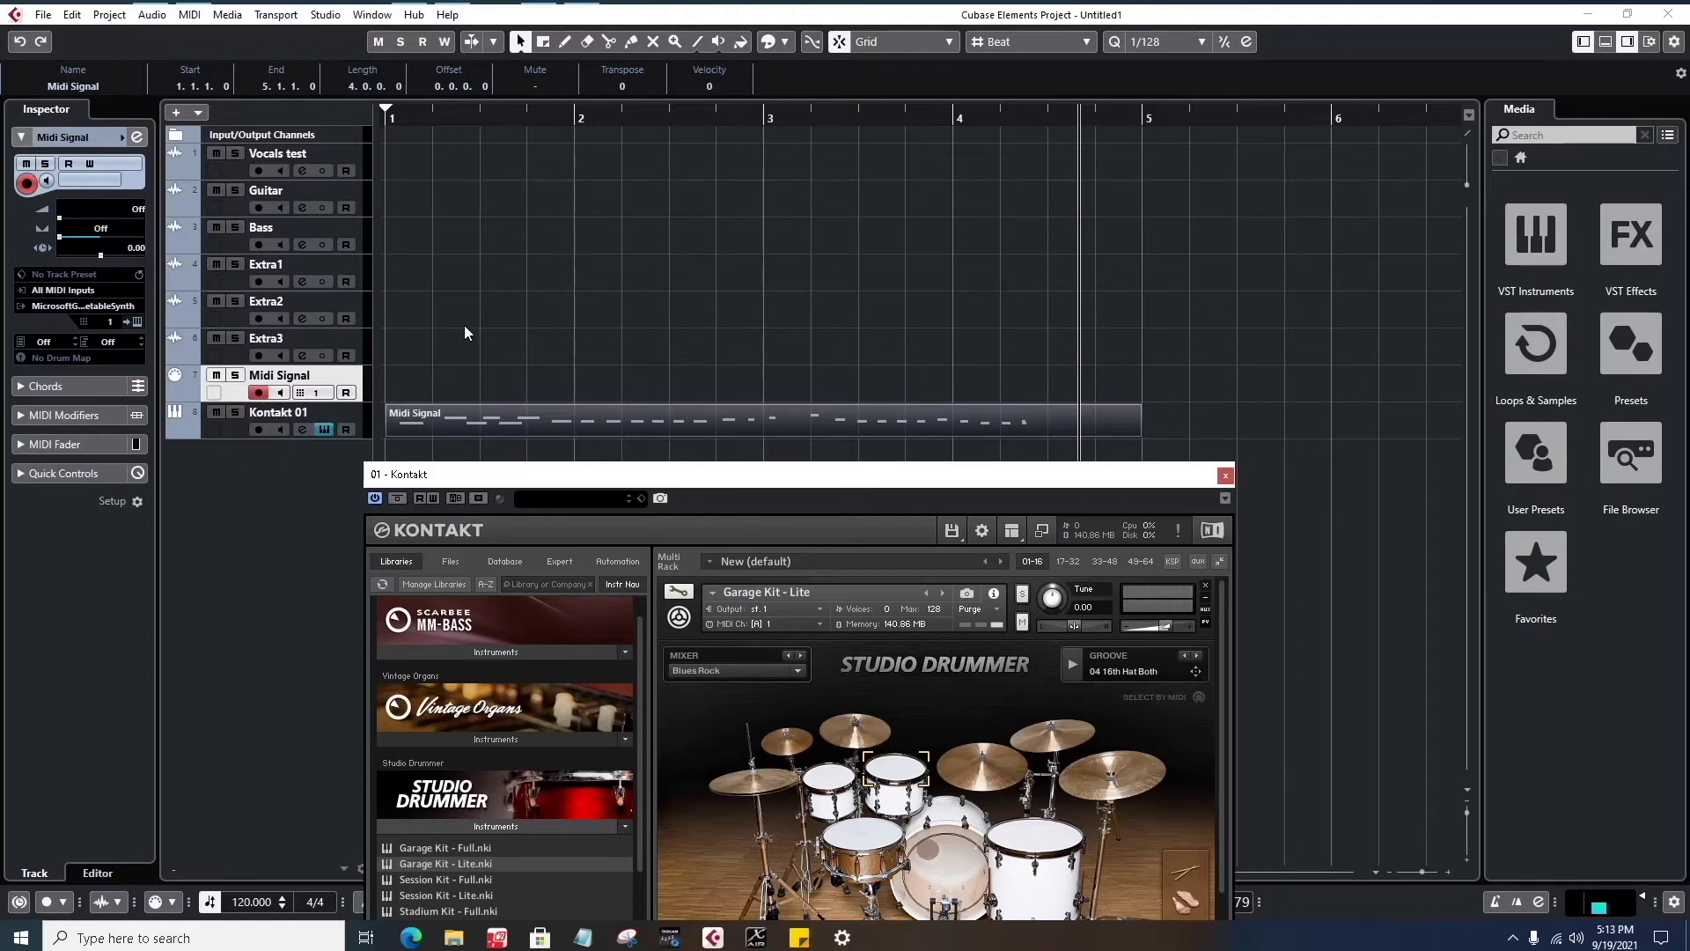
# - Compare the MIDI input and output routing of the Midi Signal track with that of the Kontakt instrument track
pyautogui.click(232, 427)
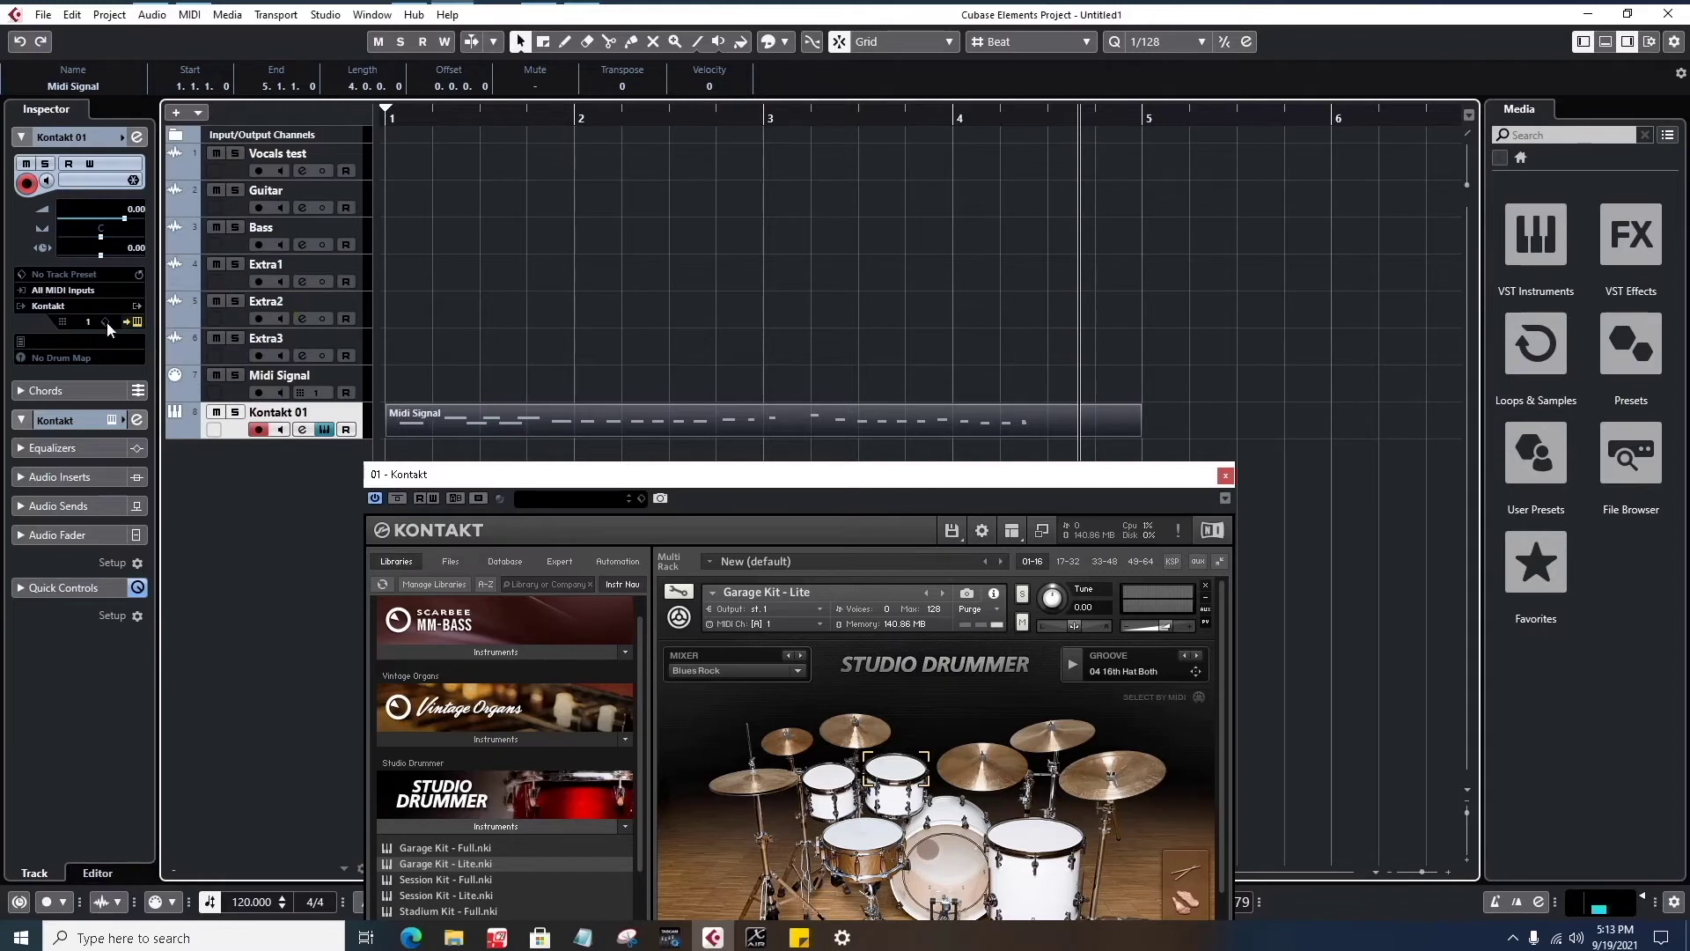
pyautogui.click(234, 396)
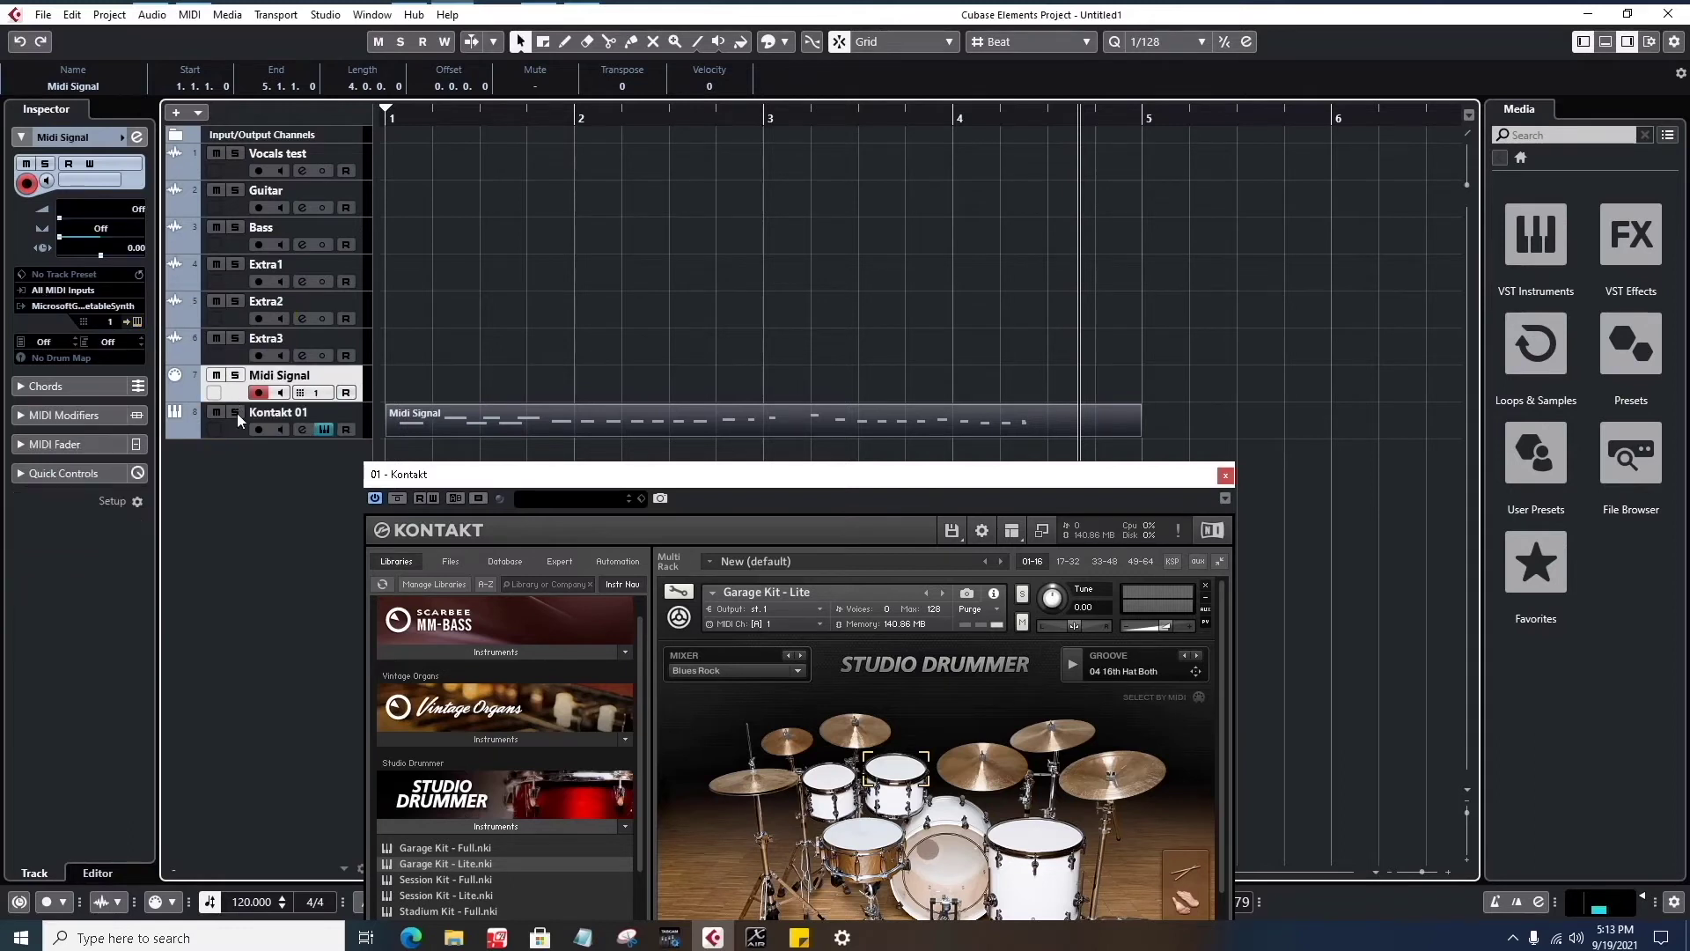
pyautogui.click(232, 432)
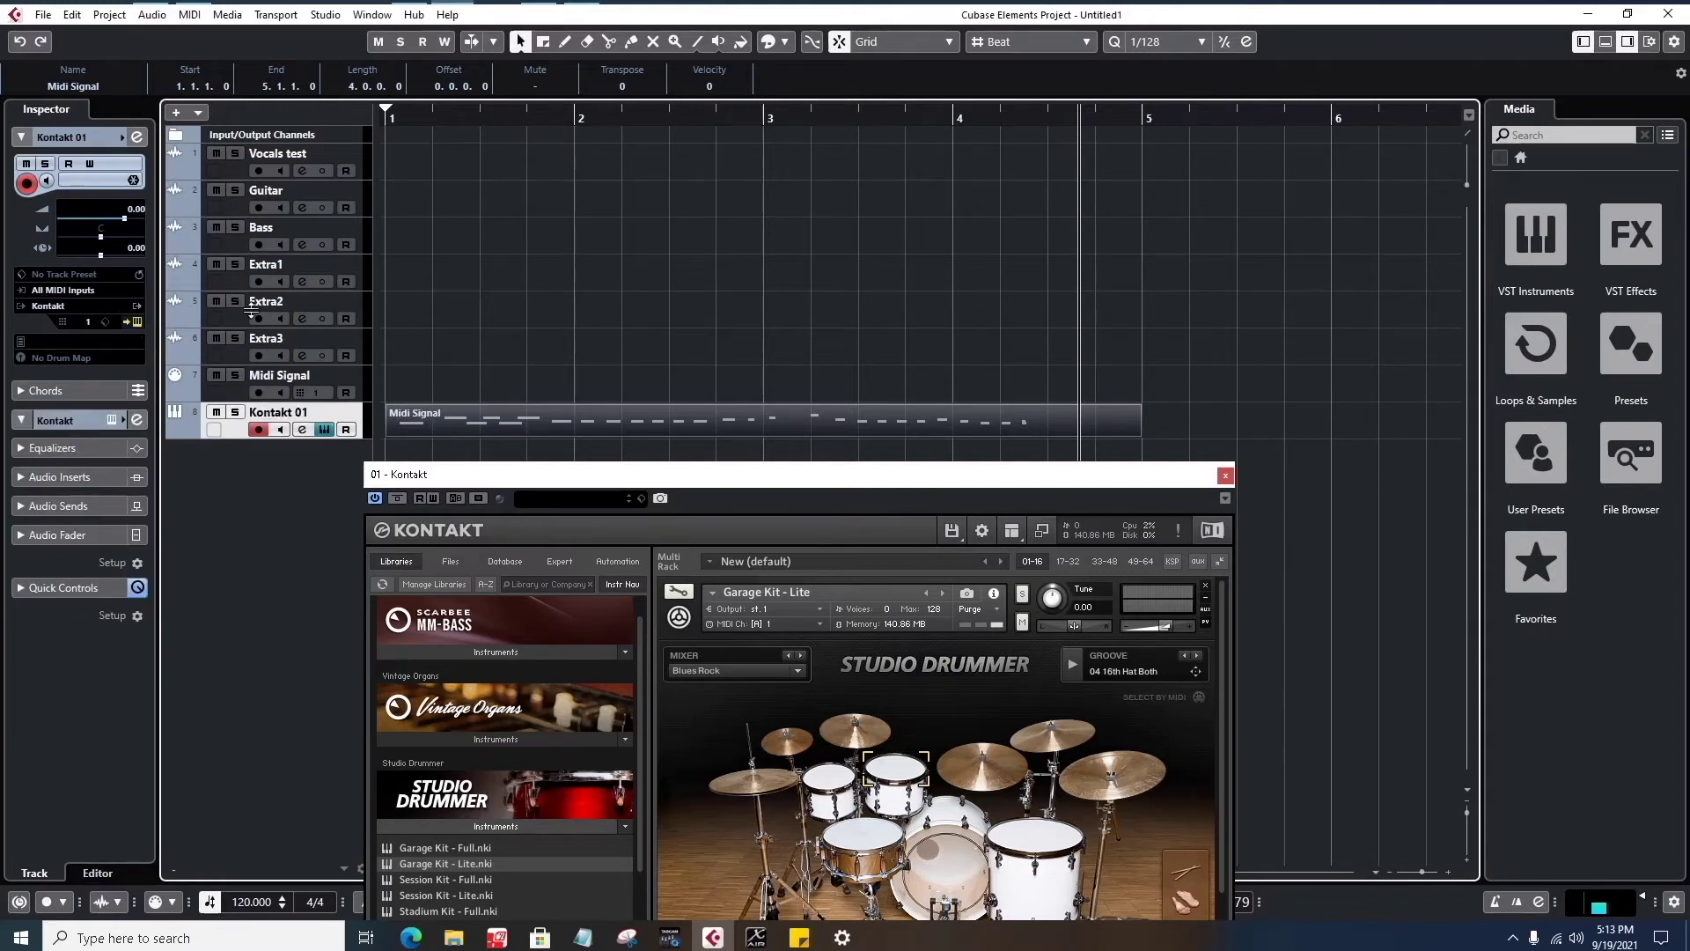
pyautogui.click(236, 397)
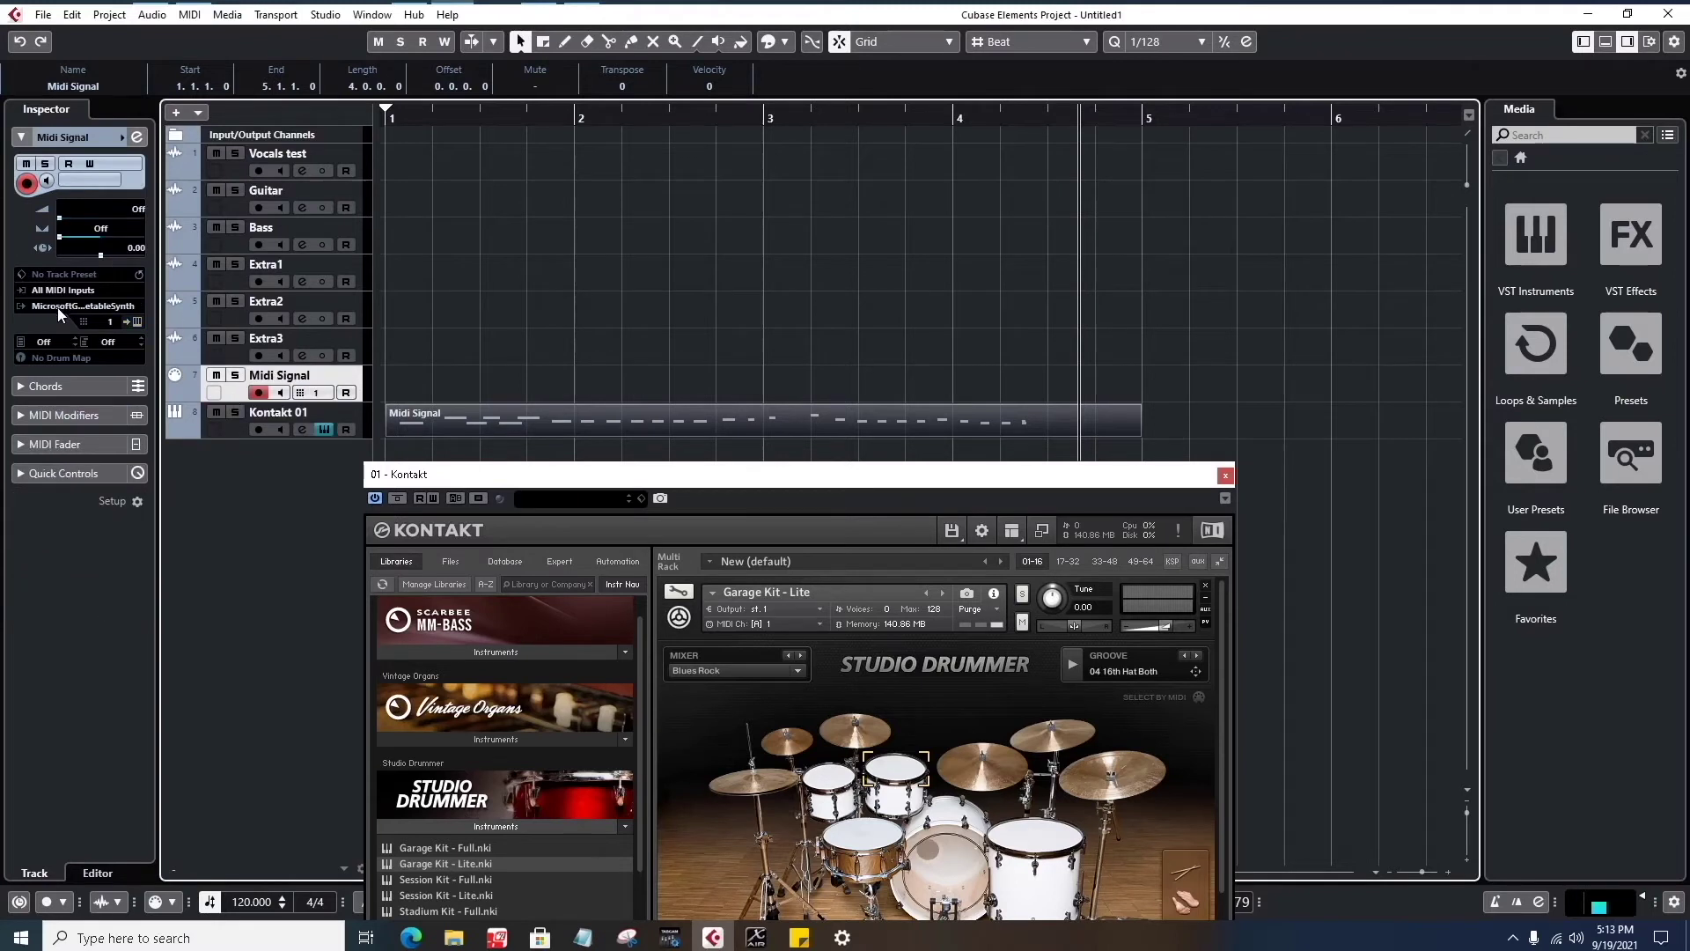
pyautogui.click(231, 425)
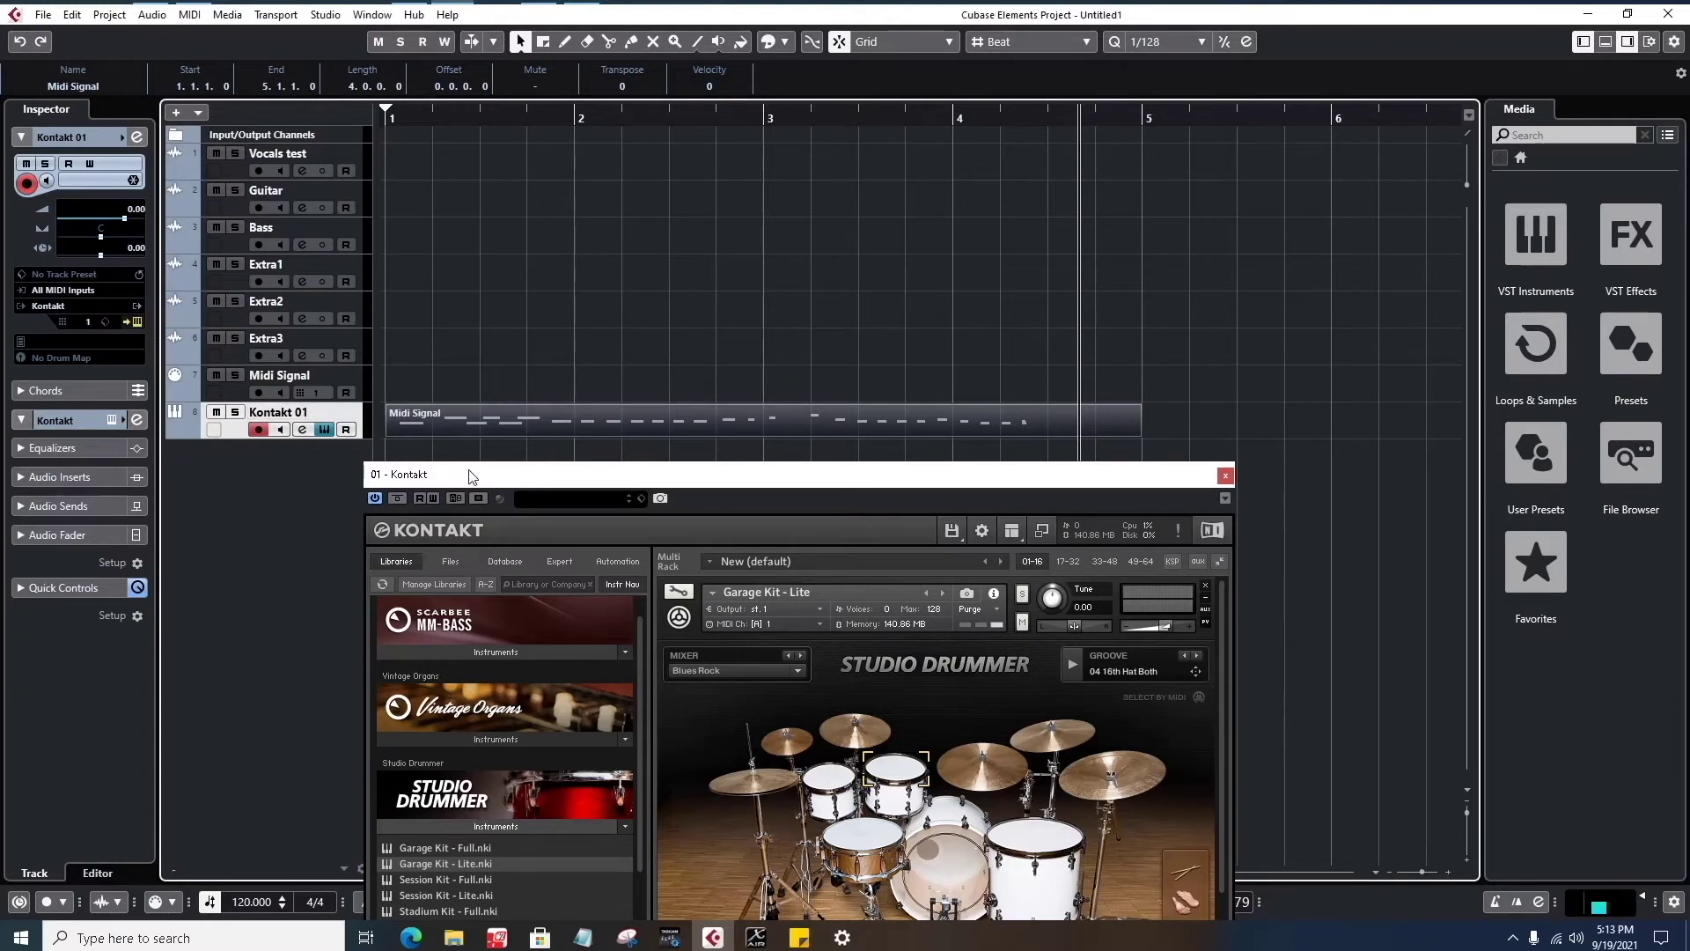
pyautogui.moveTo(817, 486); pyautogui.dragTo(889, 261)
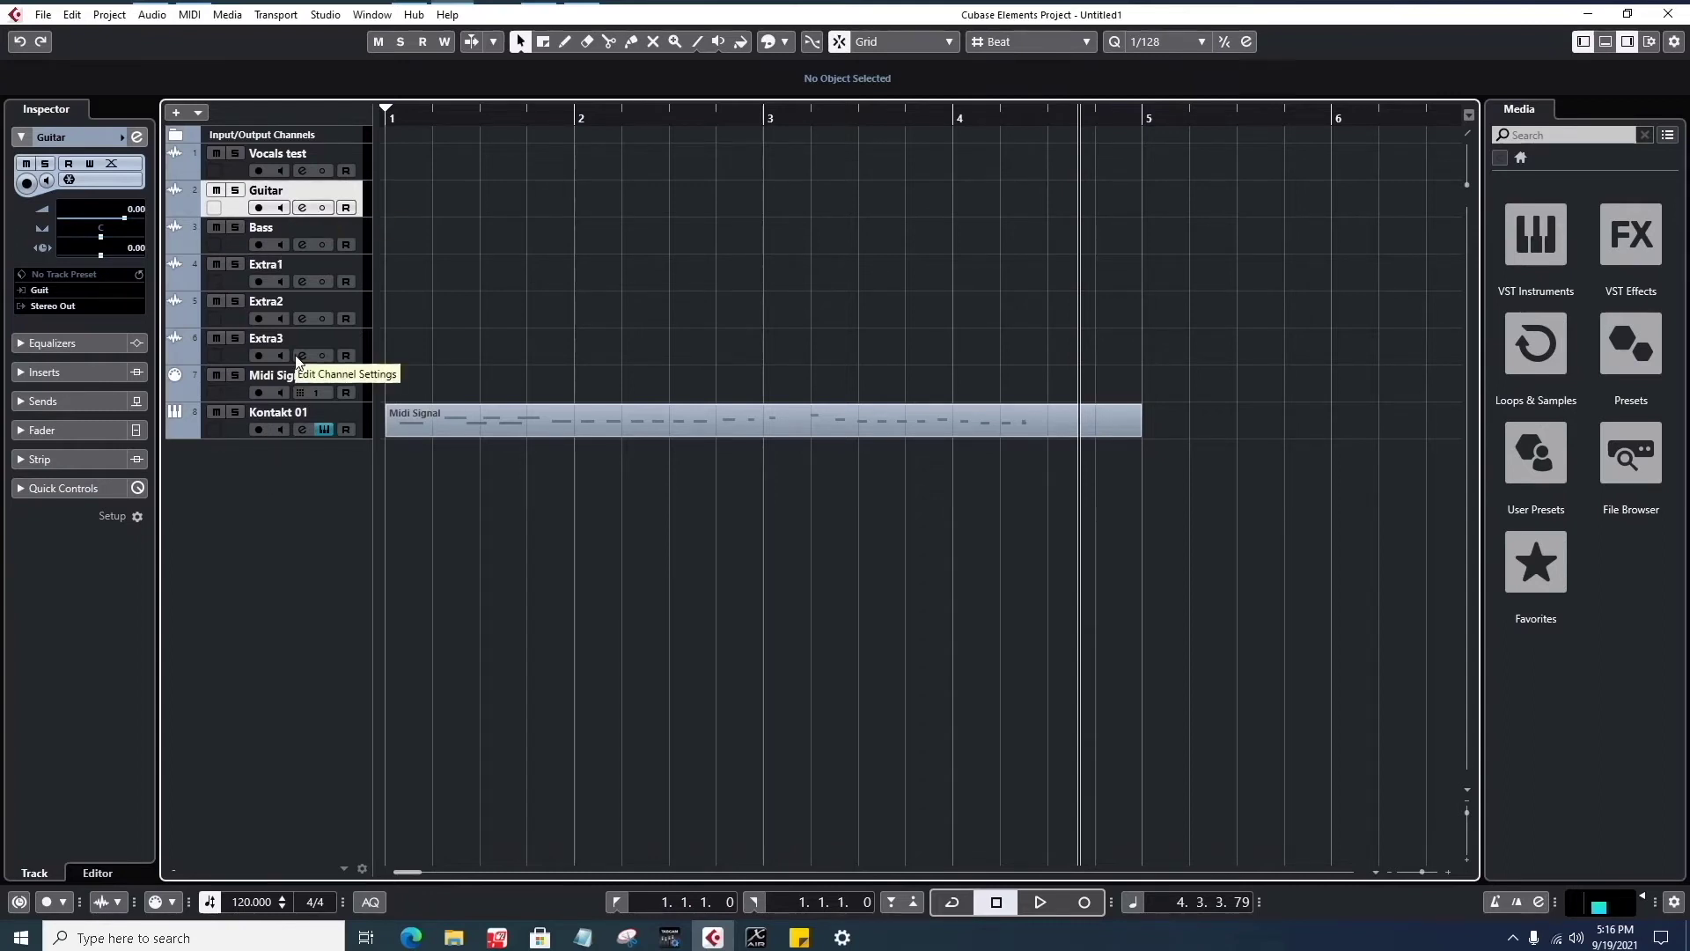
# - Move the Kontakt instrument track to the top of the track list, above the Vocals test track
pyautogui.click(242, 174)
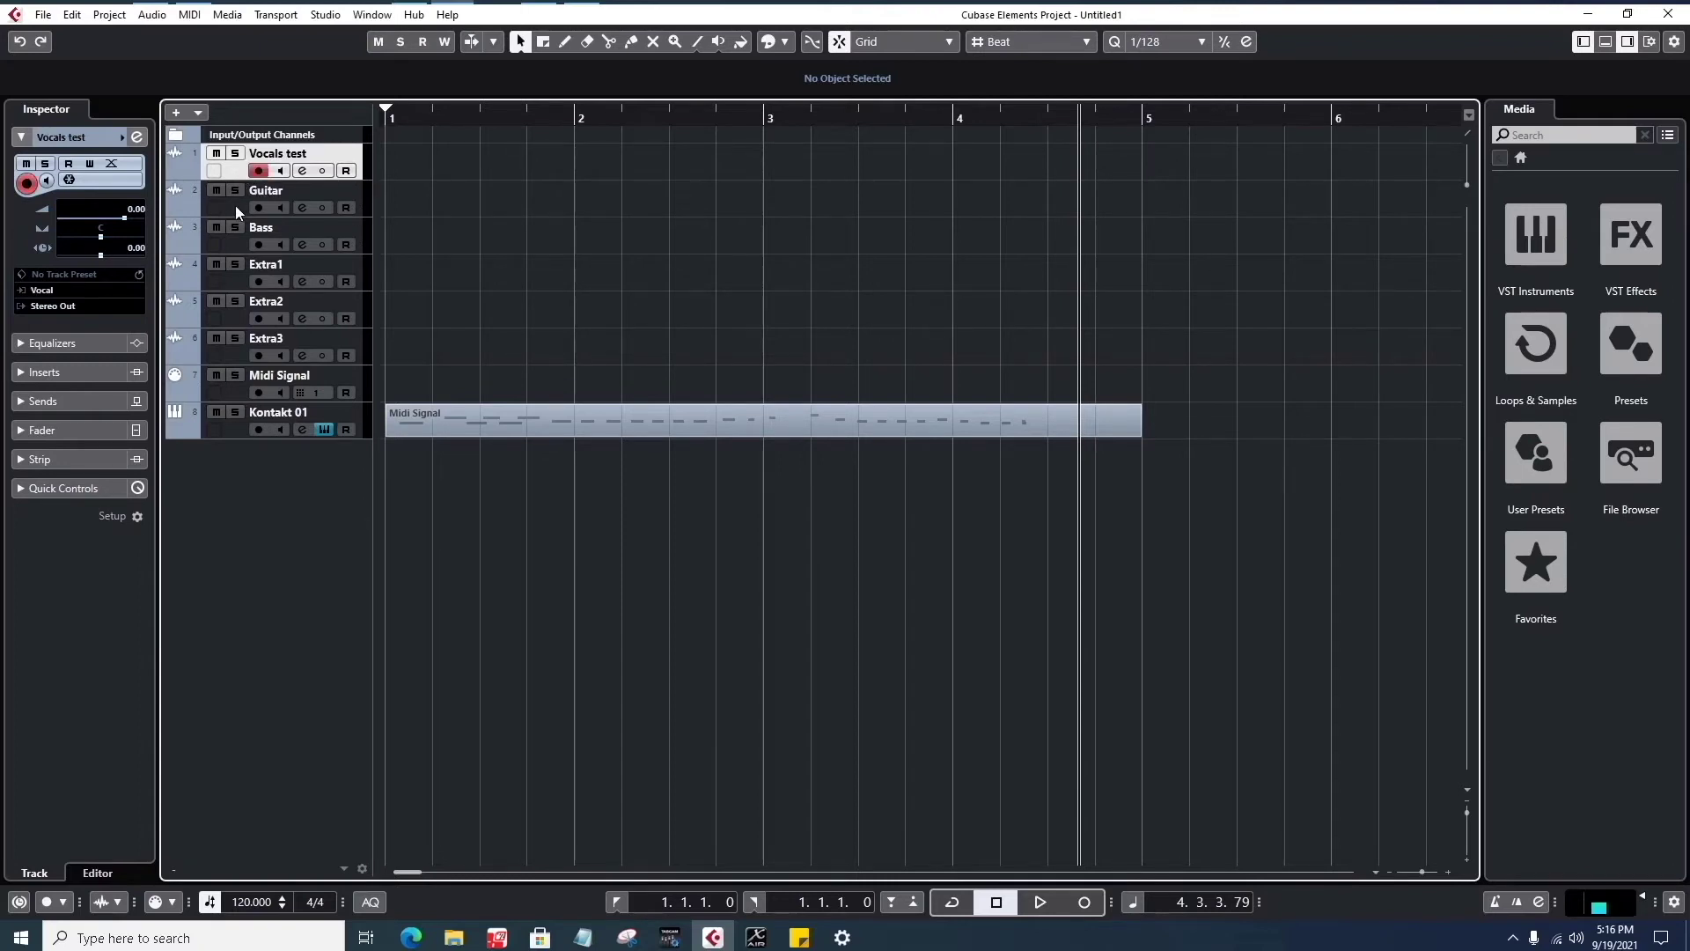
pyautogui.click(236, 207)
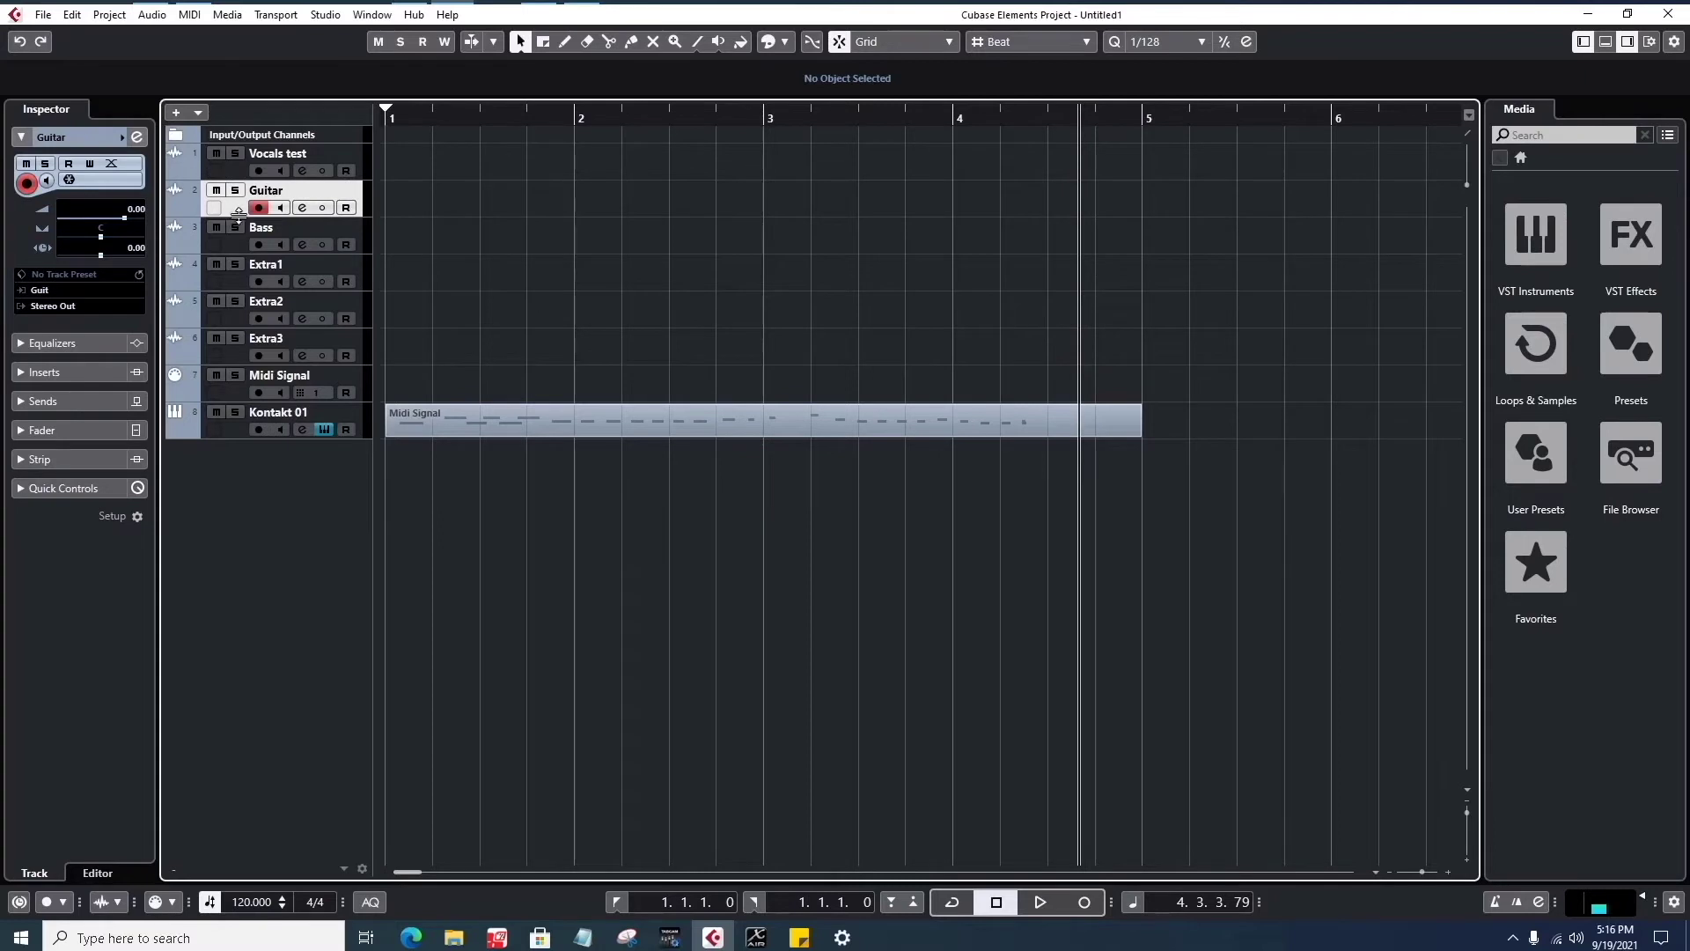
pyautogui.moveTo(238, 432); pyautogui.dragTo(284, 234)
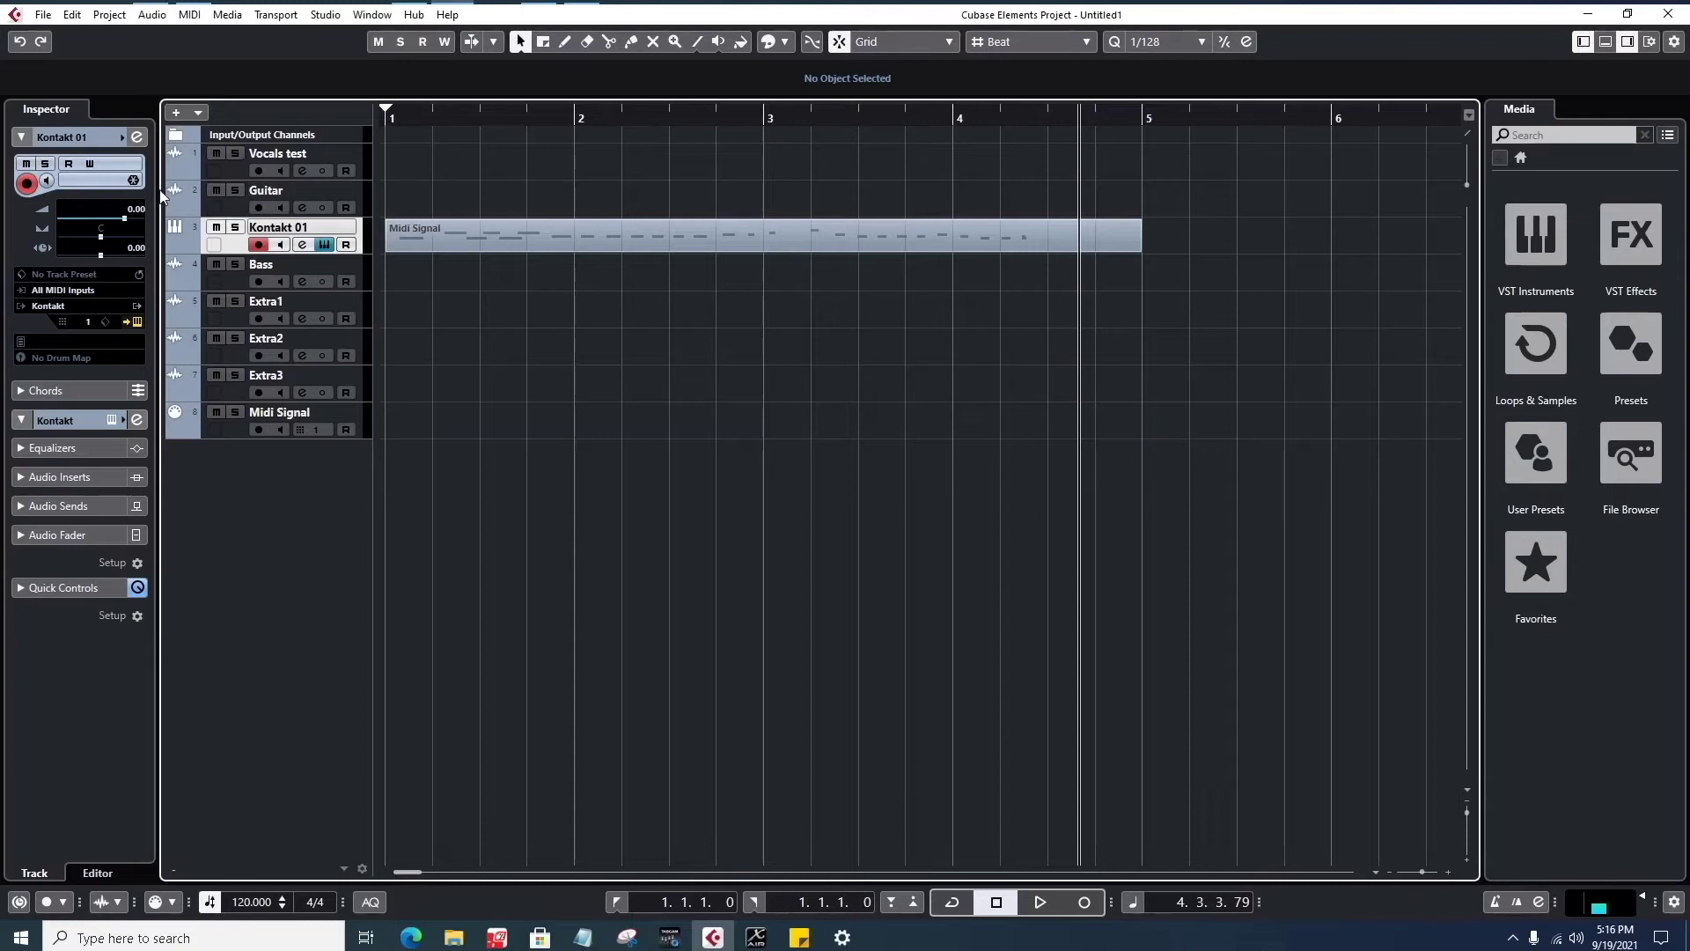
pyautogui.moveTo(245, 248); pyautogui.dragTo(257, 164)
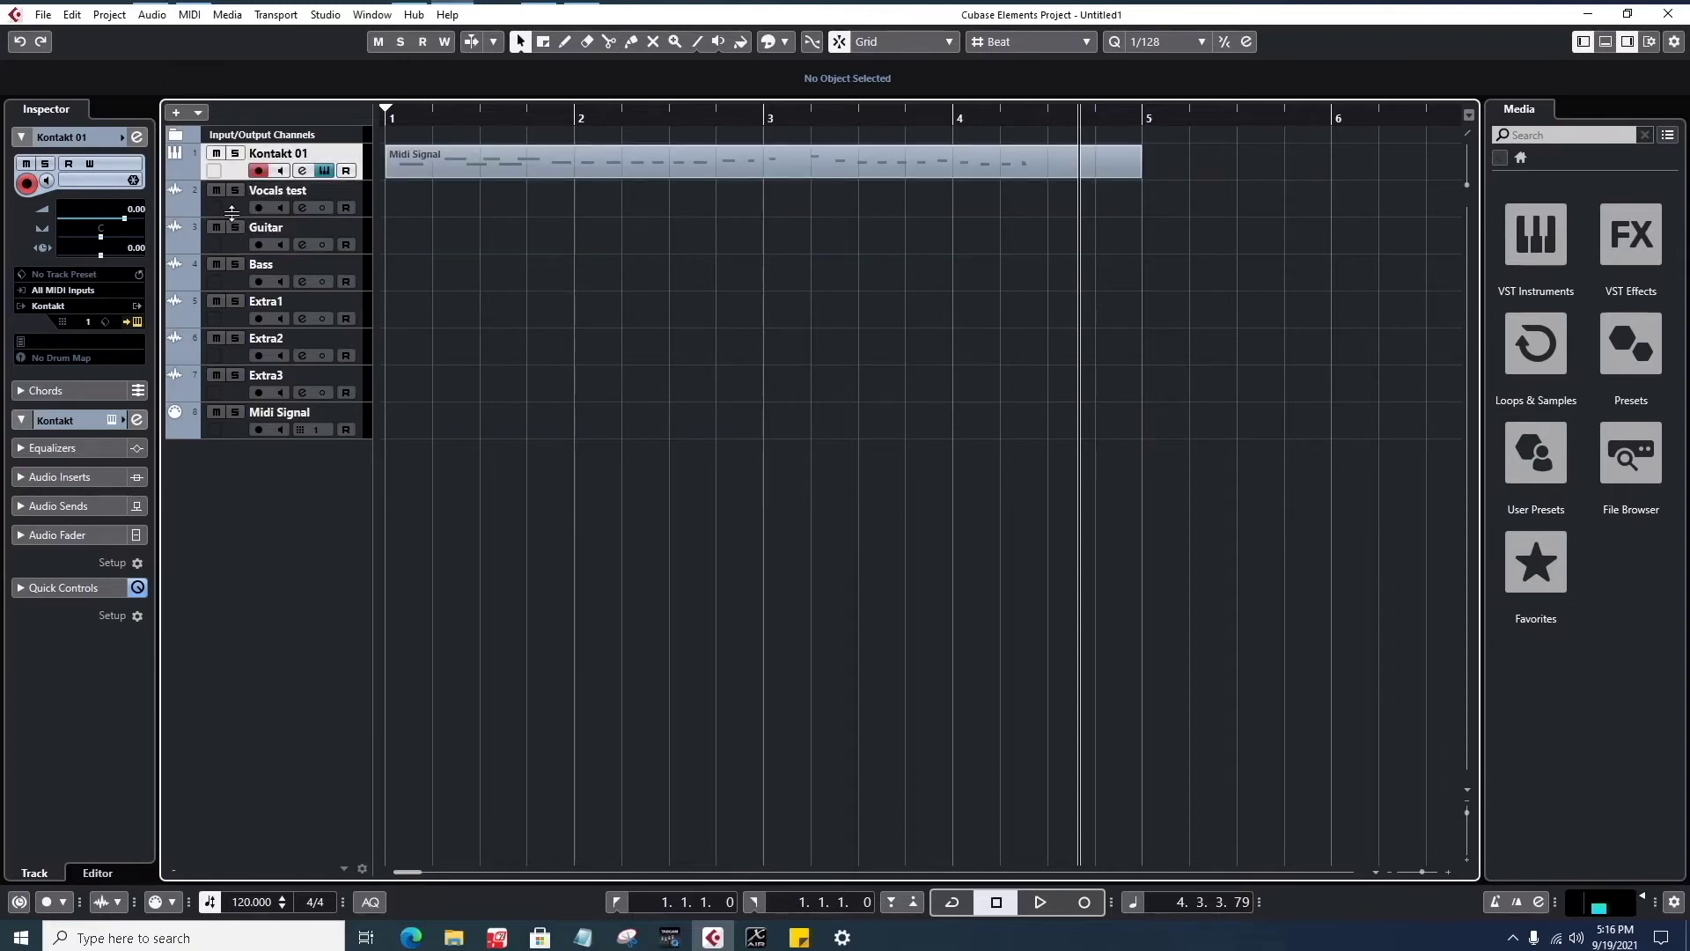
# - Reorder the tracks so Bass sits directly below Kontakt 01 and Vocals test sits below Guitar
pyautogui.moveTo(245, 279); pyautogui.dragTo(258, 201)
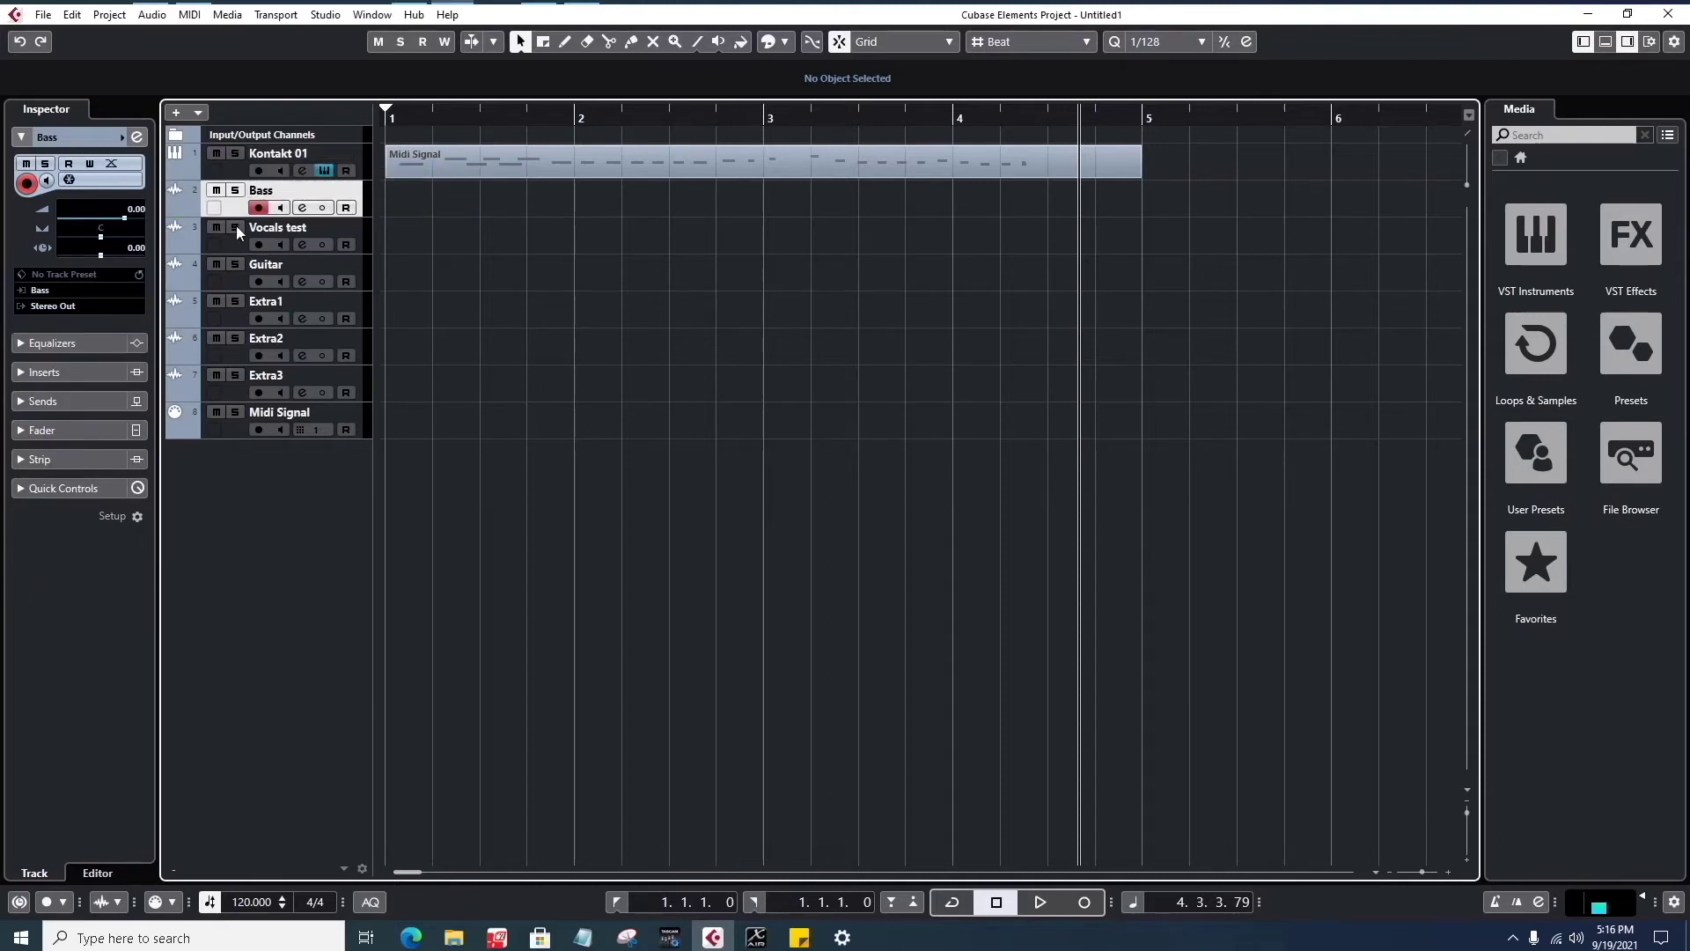
pyautogui.moveTo(236, 249); pyautogui.dragTo(251, 296)
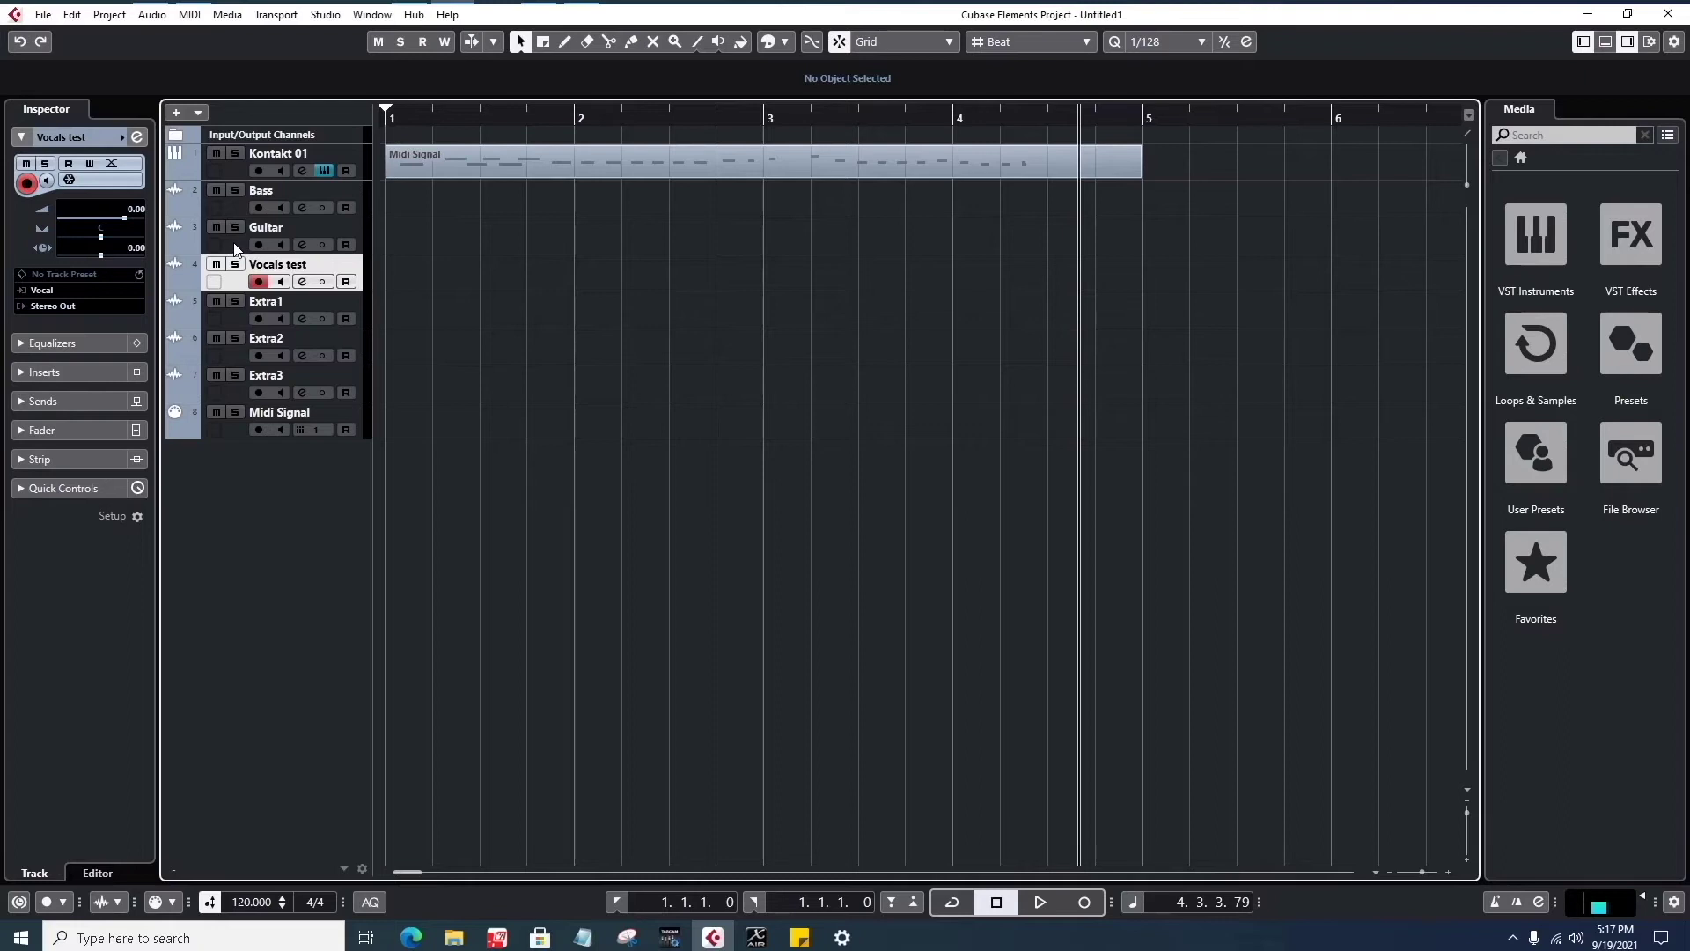
# - Record a take on the Vocals test track from the project start over the drum part, and increase that track's height
pyautogui.moveTo(481, 108); pyautogui.dragTo(381, 110)
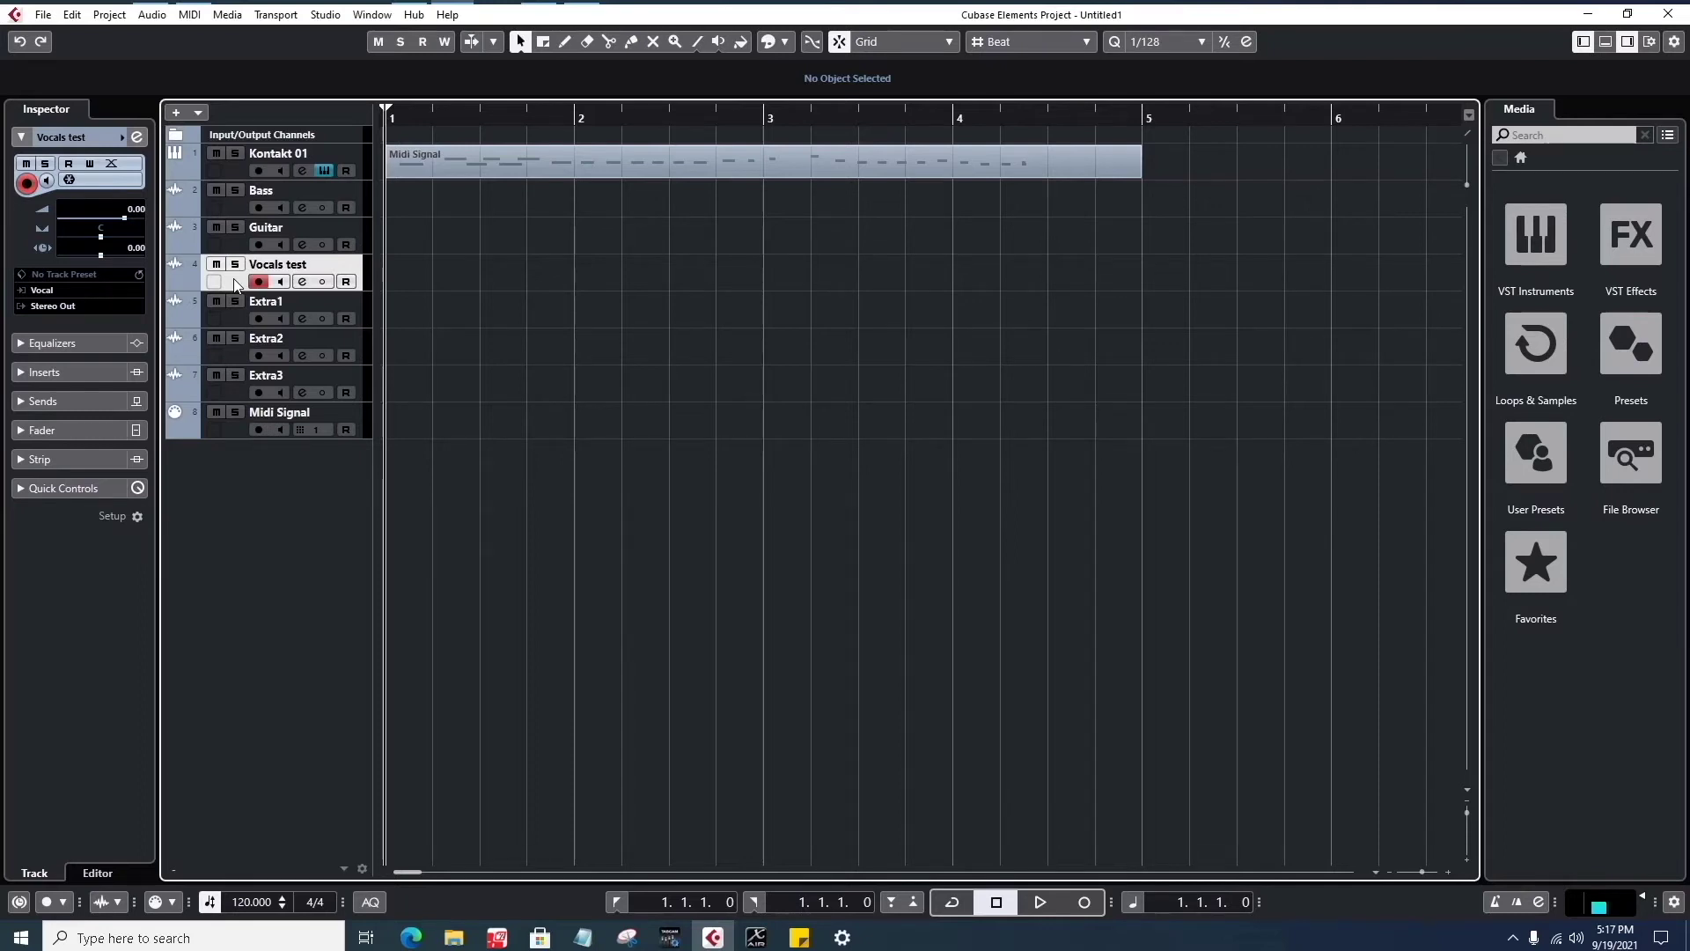
pyautogui.press('KP_Multiply')
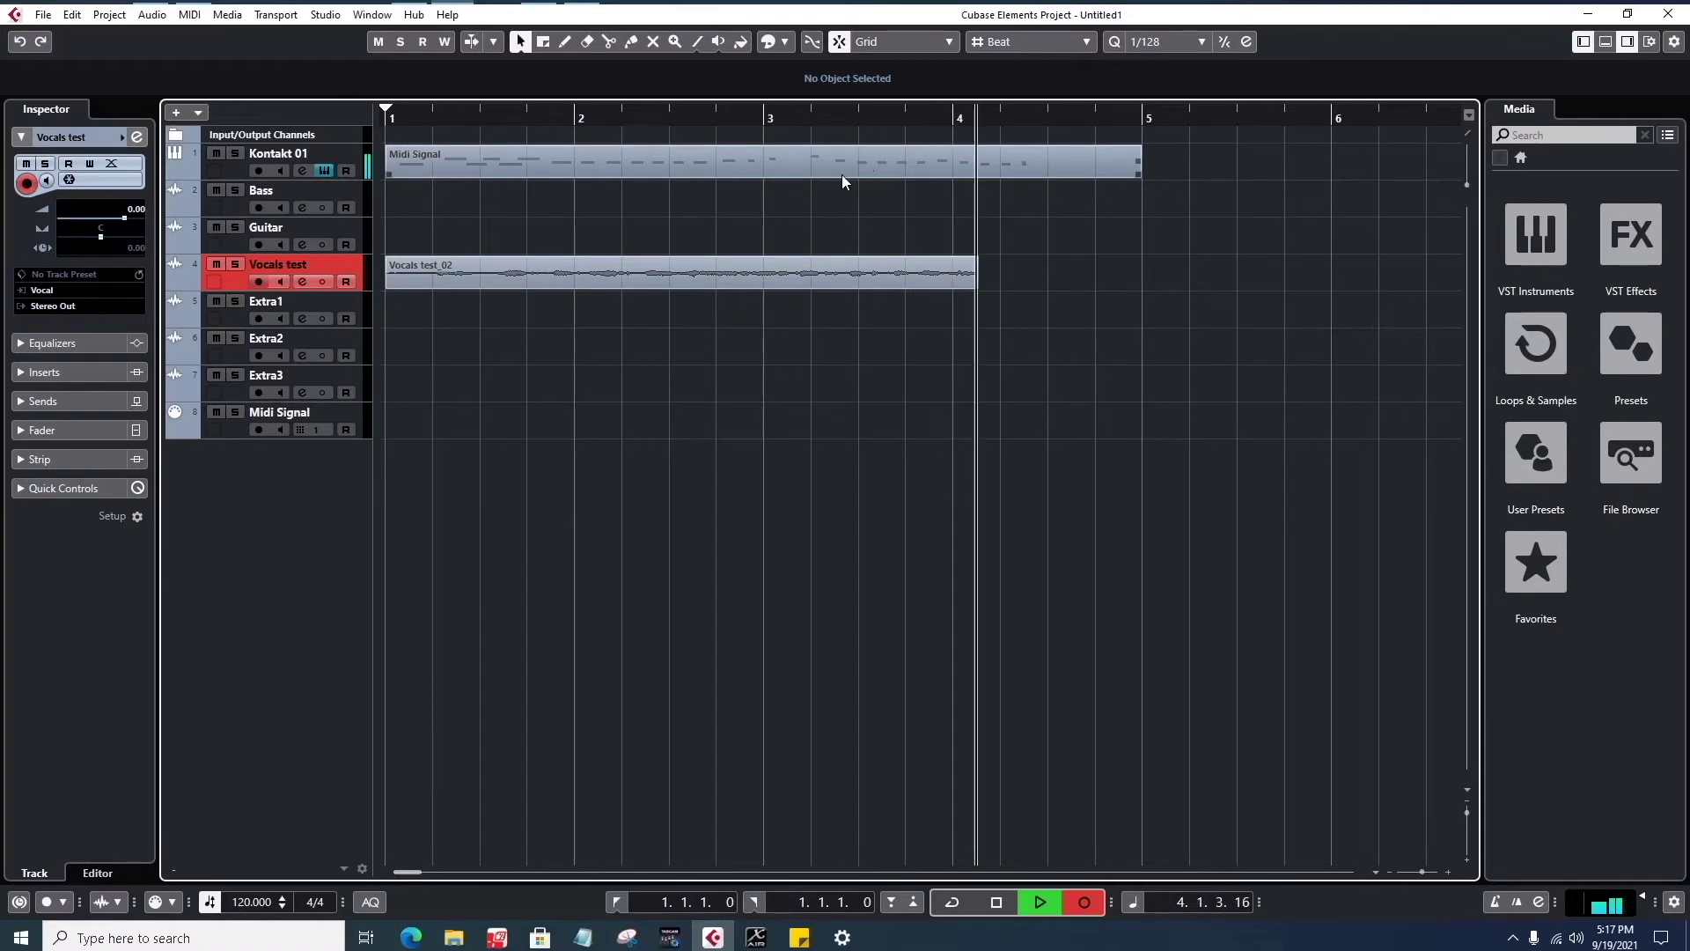
pyautogui.press('space')
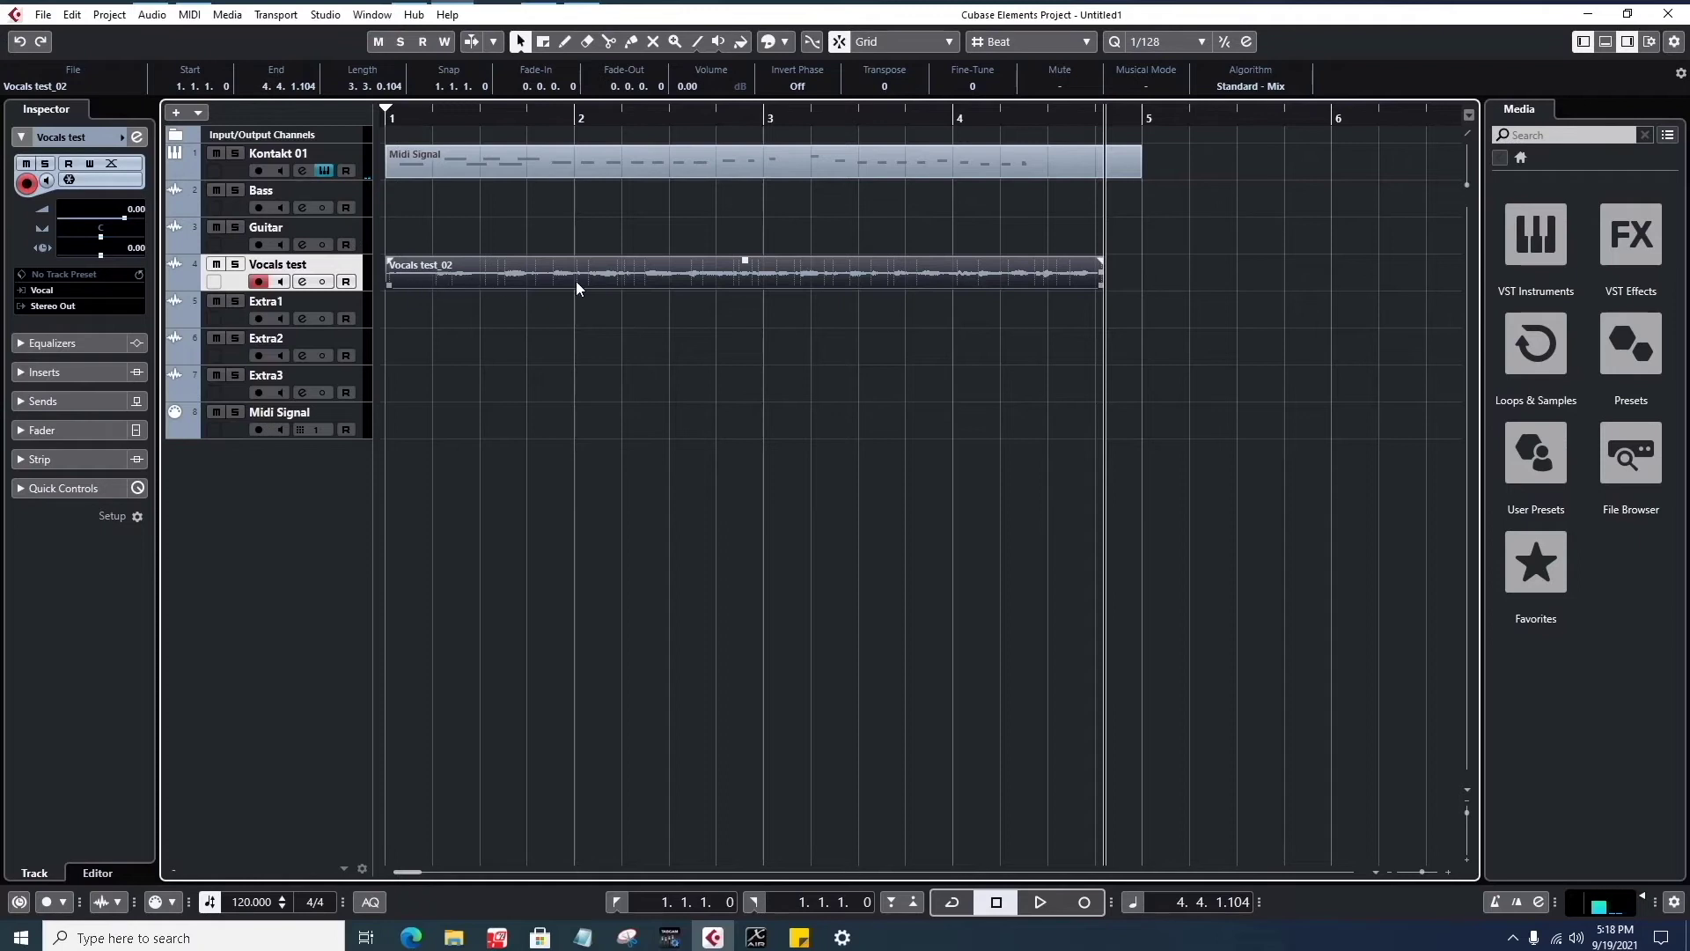
pyautogui.moveTo(245, 299); pyautogui.dragTo(253, 362)
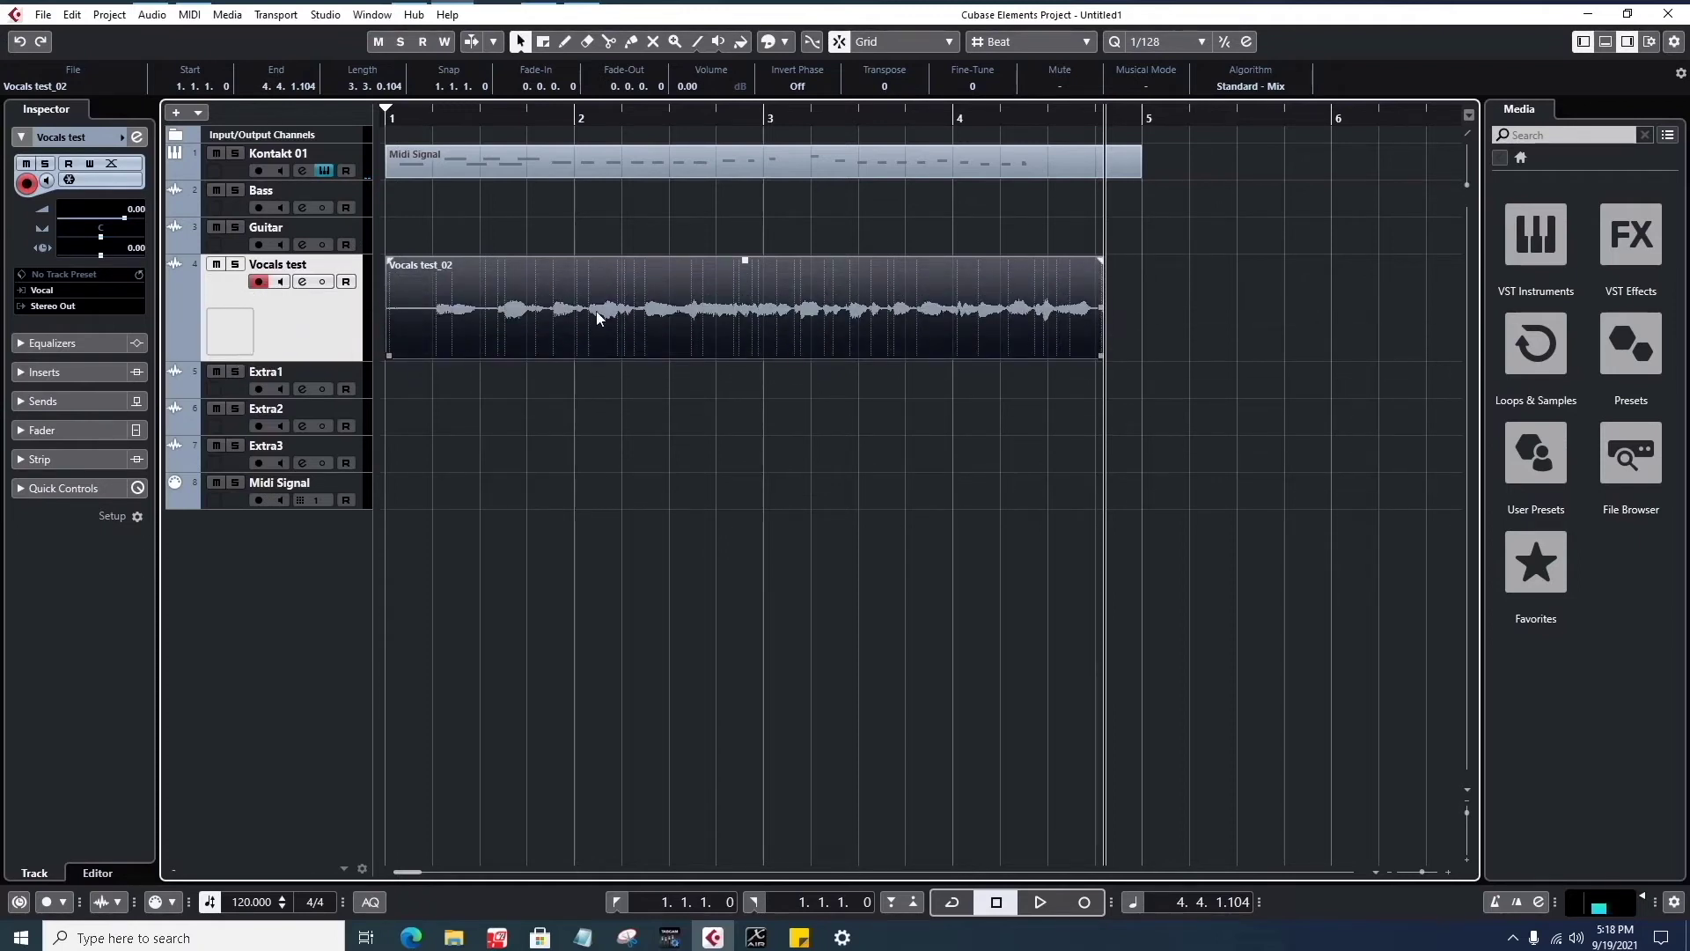
# - Examine the timing of the recorded vocal waveform against the Kontakt 01 MIDI notes around beat 1.2
pyautogui.click(406, 117)
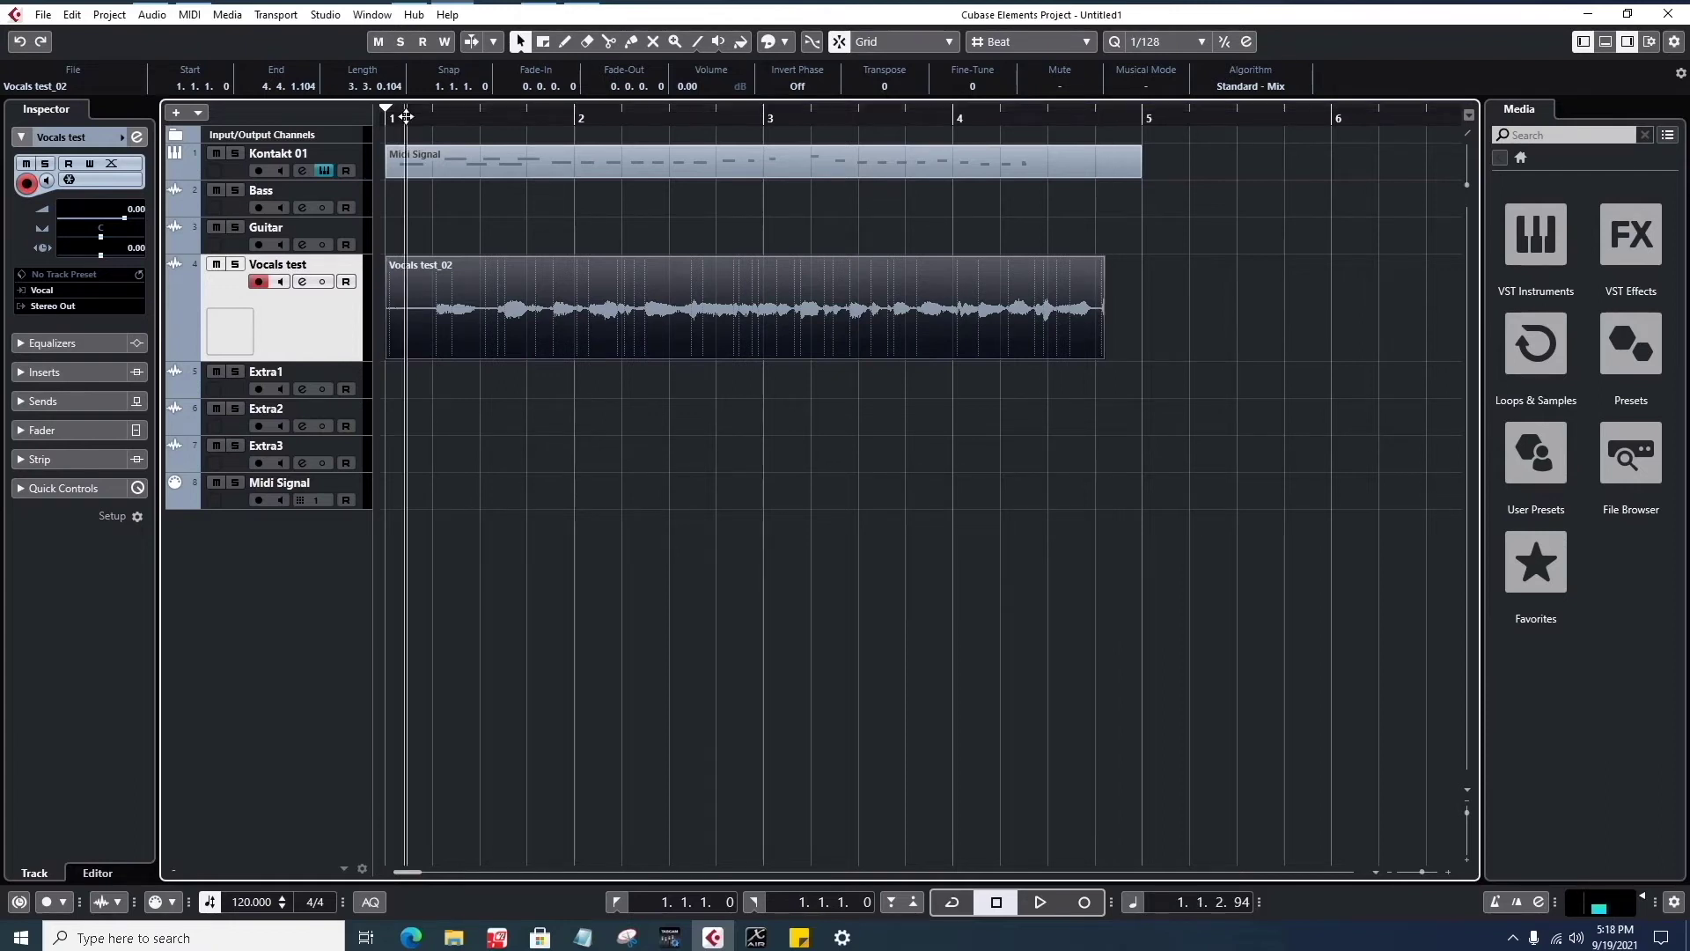
pyautogui.press('Home')
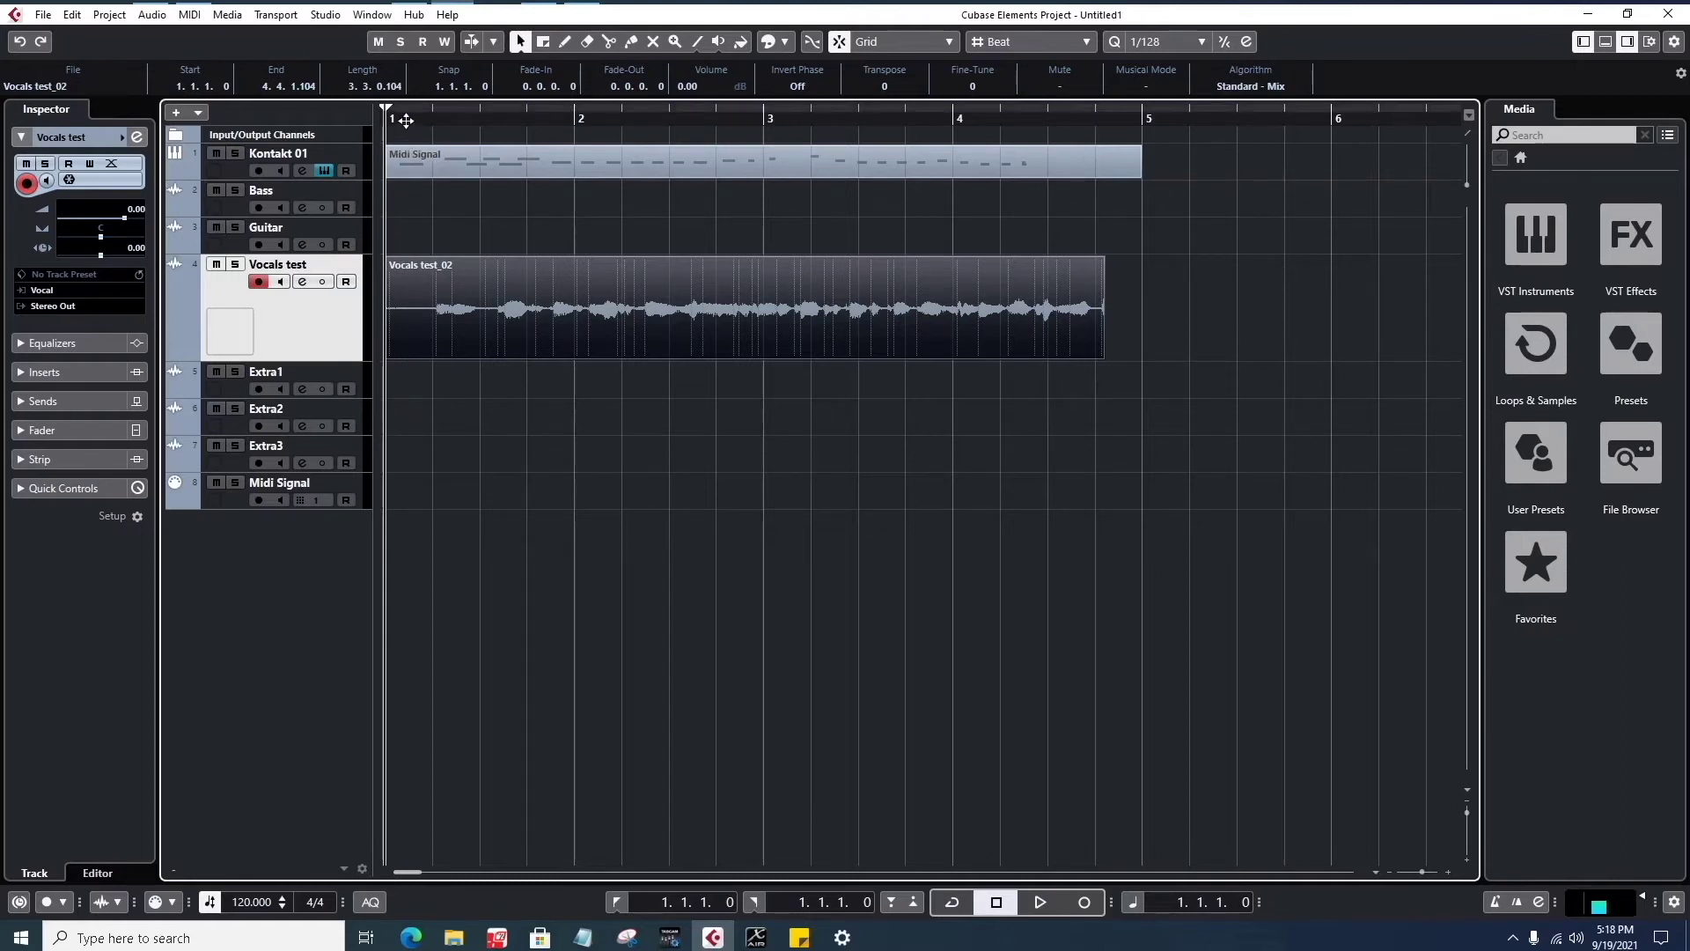
pyautogui.moveTo(406, 119); pyautogui.dragTo(535, 308)
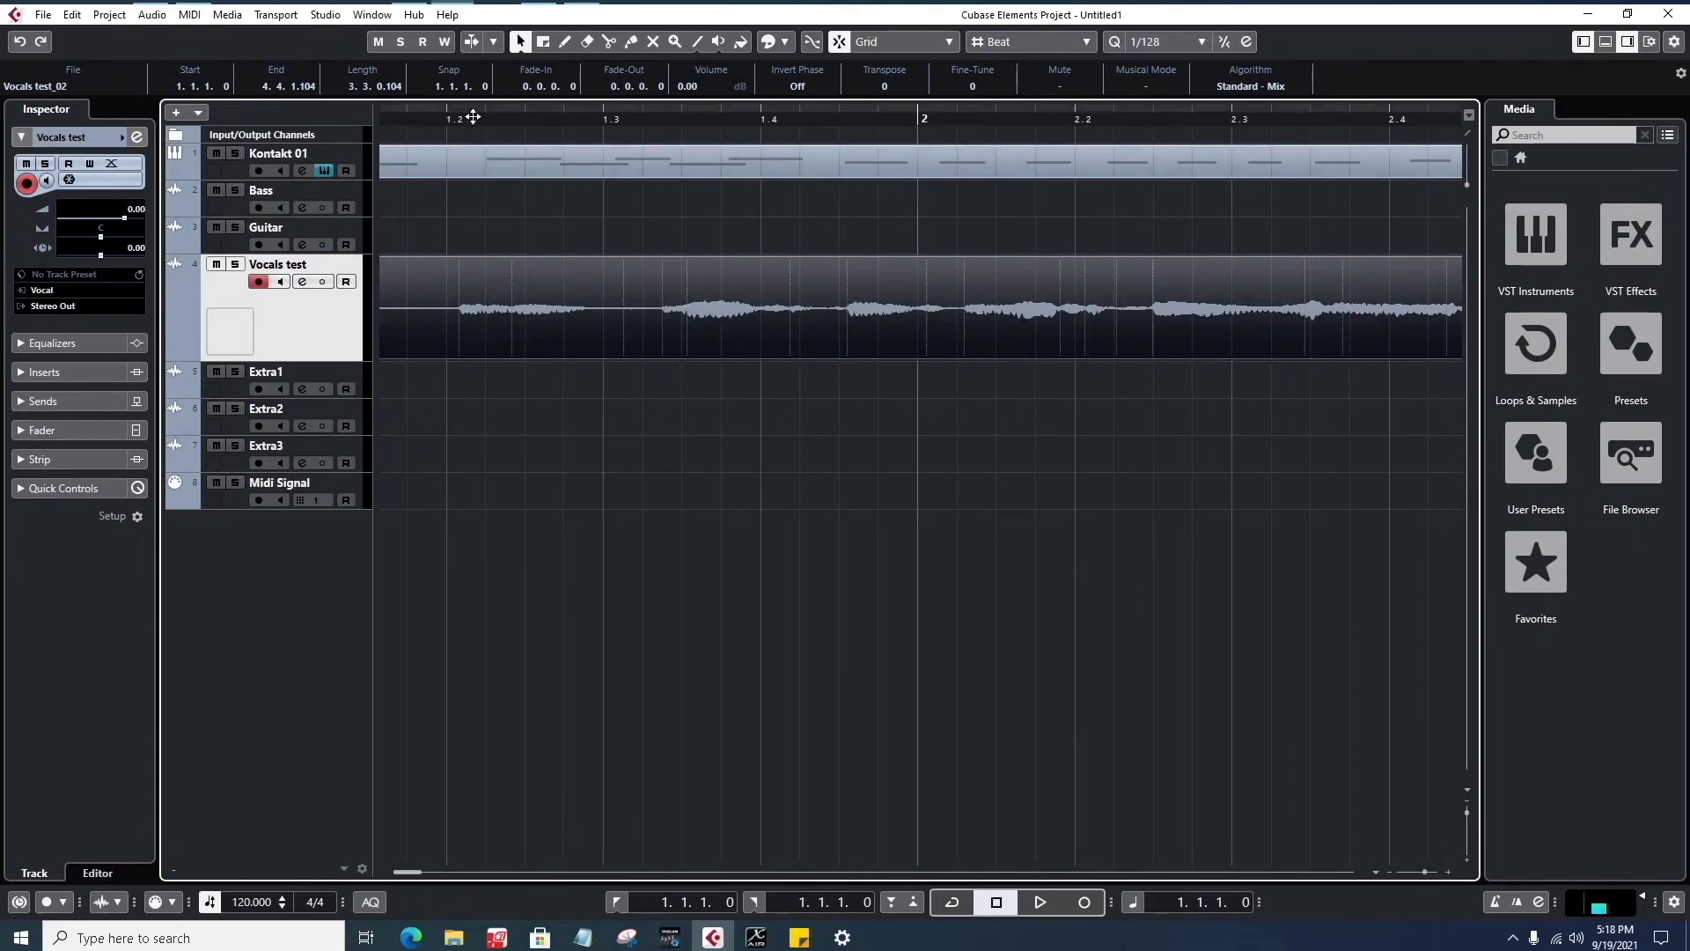
pyautogui.click(501, 111)
pyautogui.moveTo(501, 111); pyautogui.dragTo(501, 110)
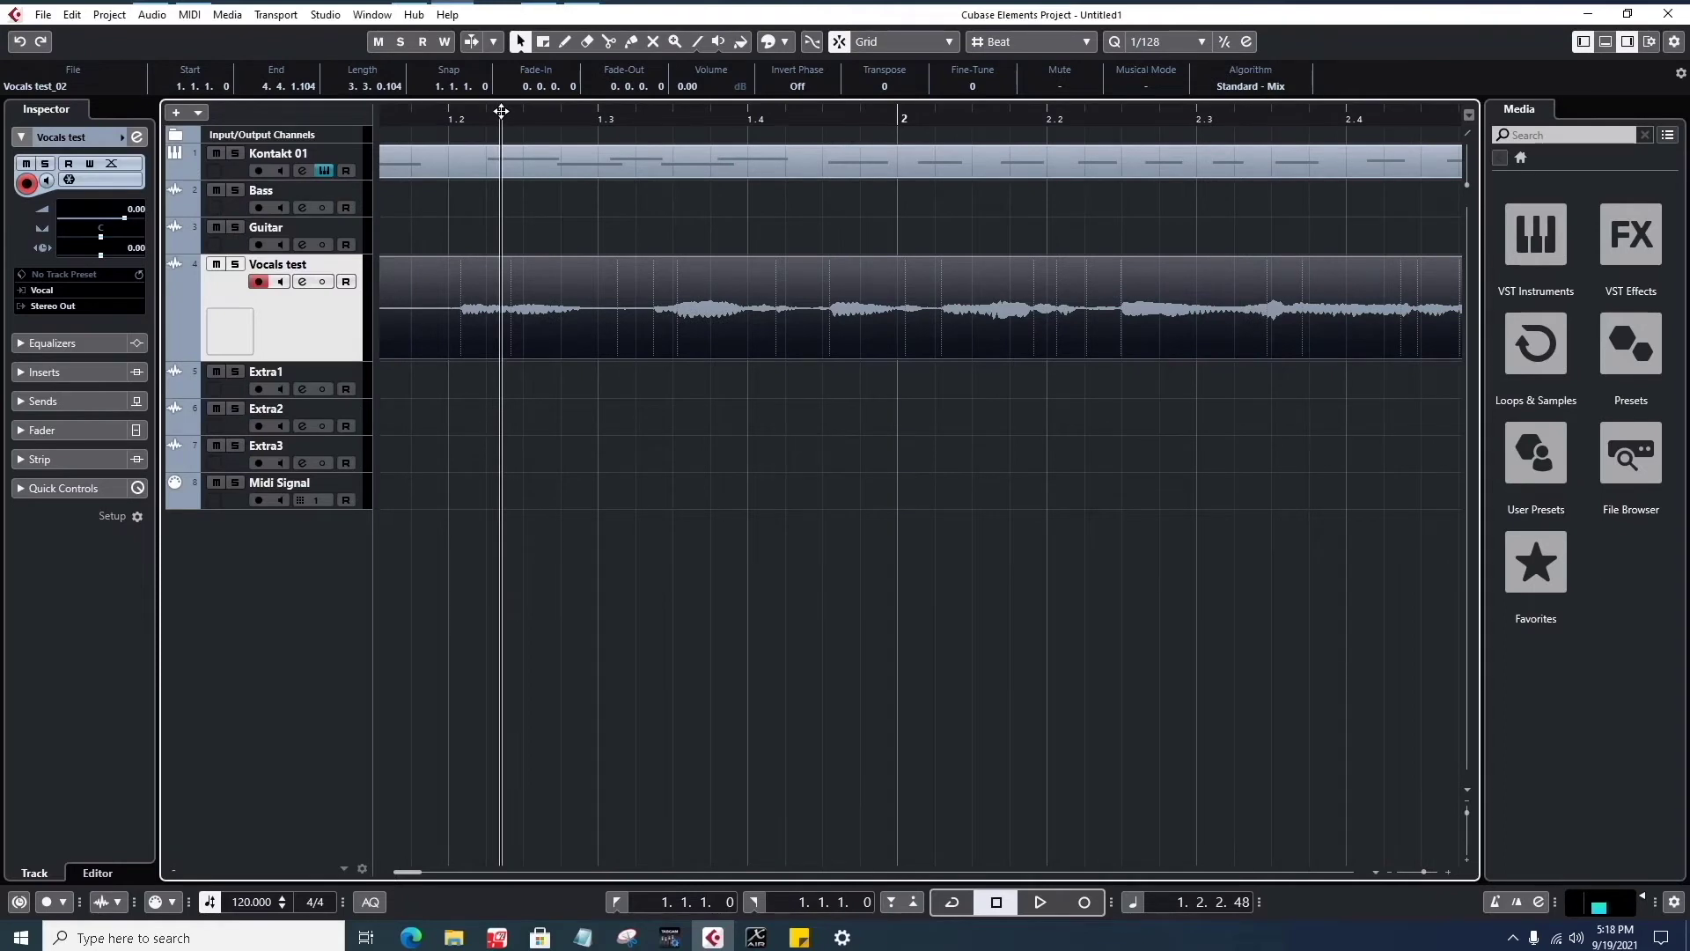
pyautogui.moveTo(501, 110); pyautogui.dragTo(510, 197)
pyautogui.moveTo(510, 194); pyautogui.dragTo(509, 103)
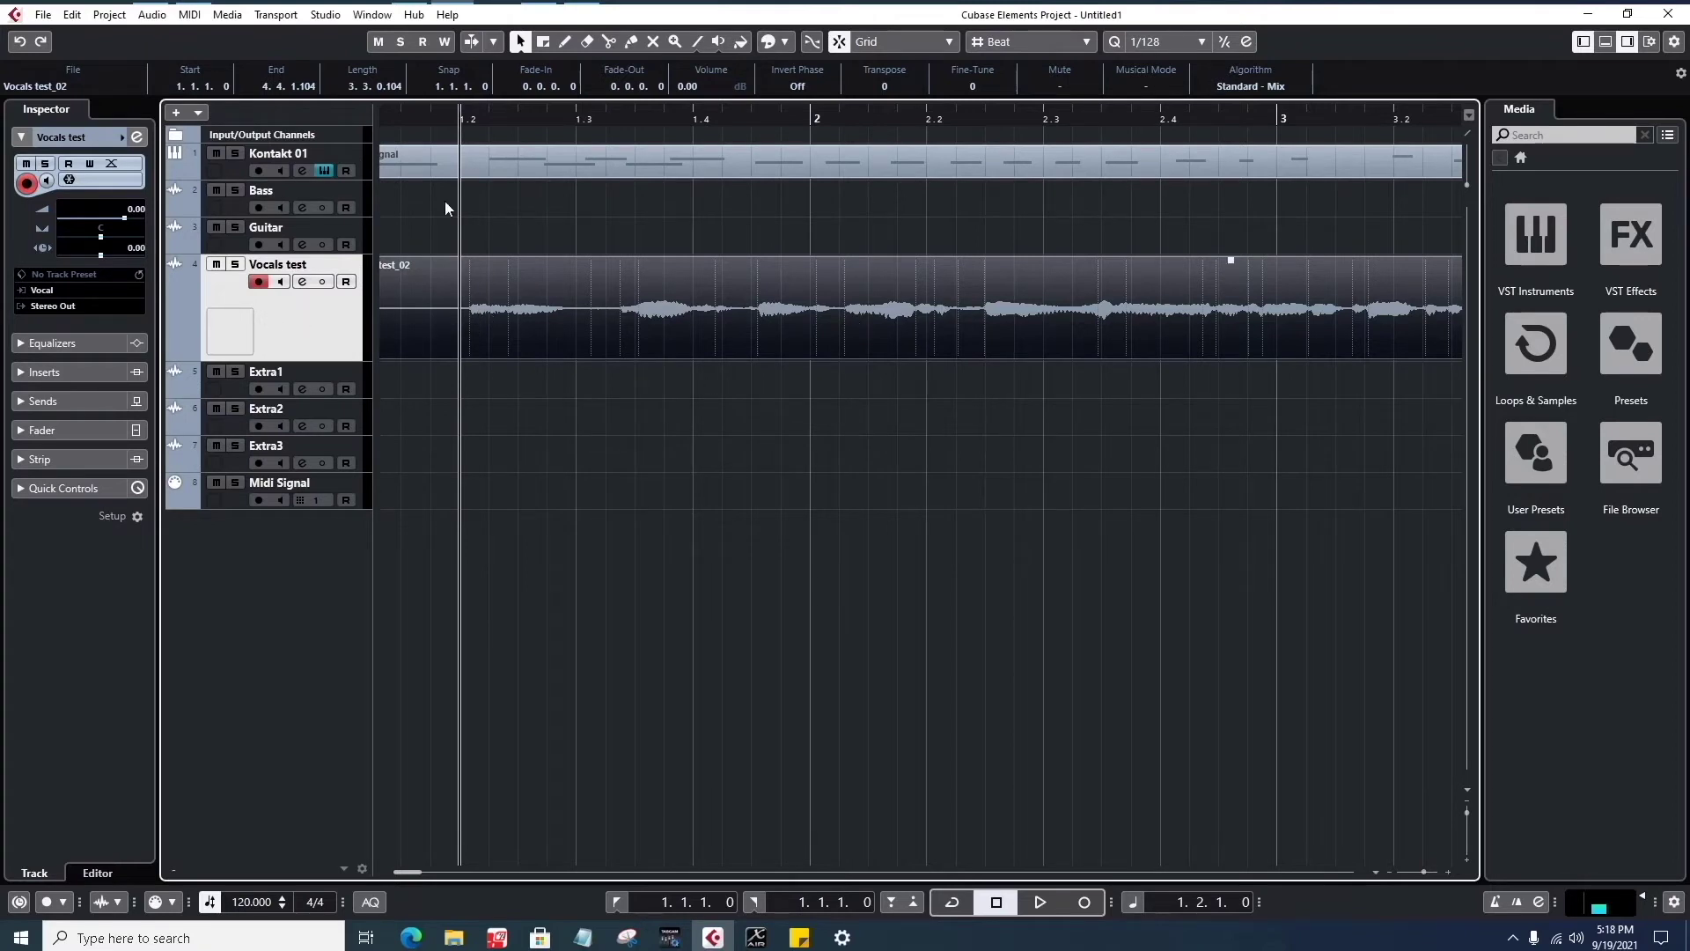
pyautogui.click(223, 167)
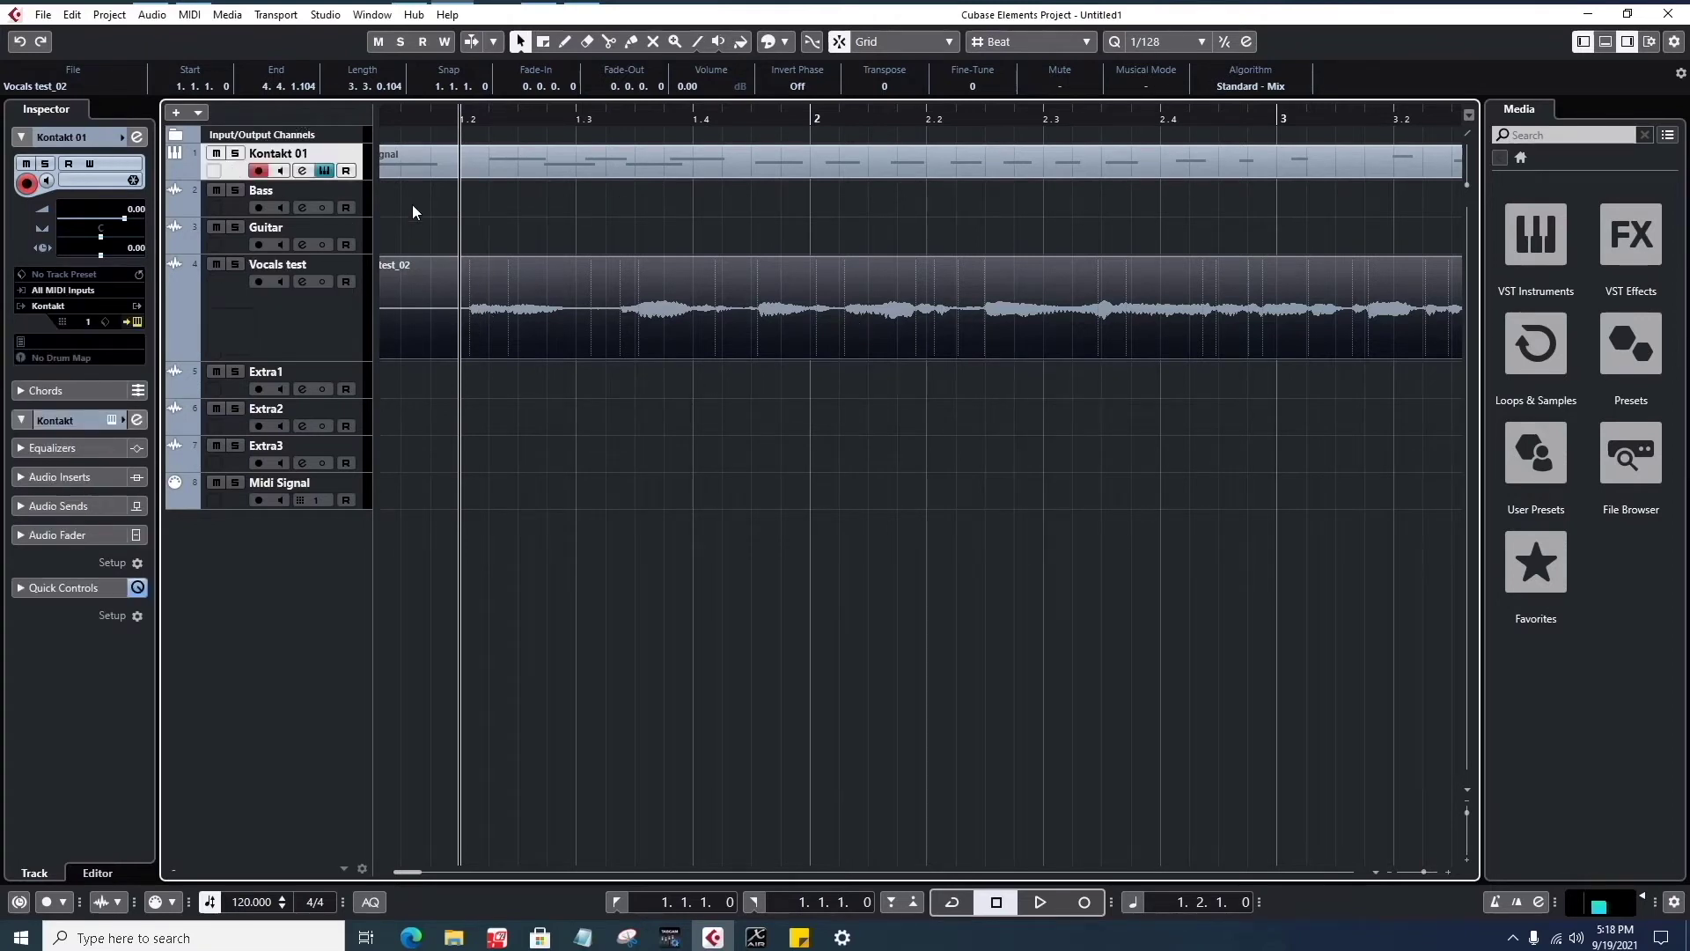
pyautogui.click(329, 312)
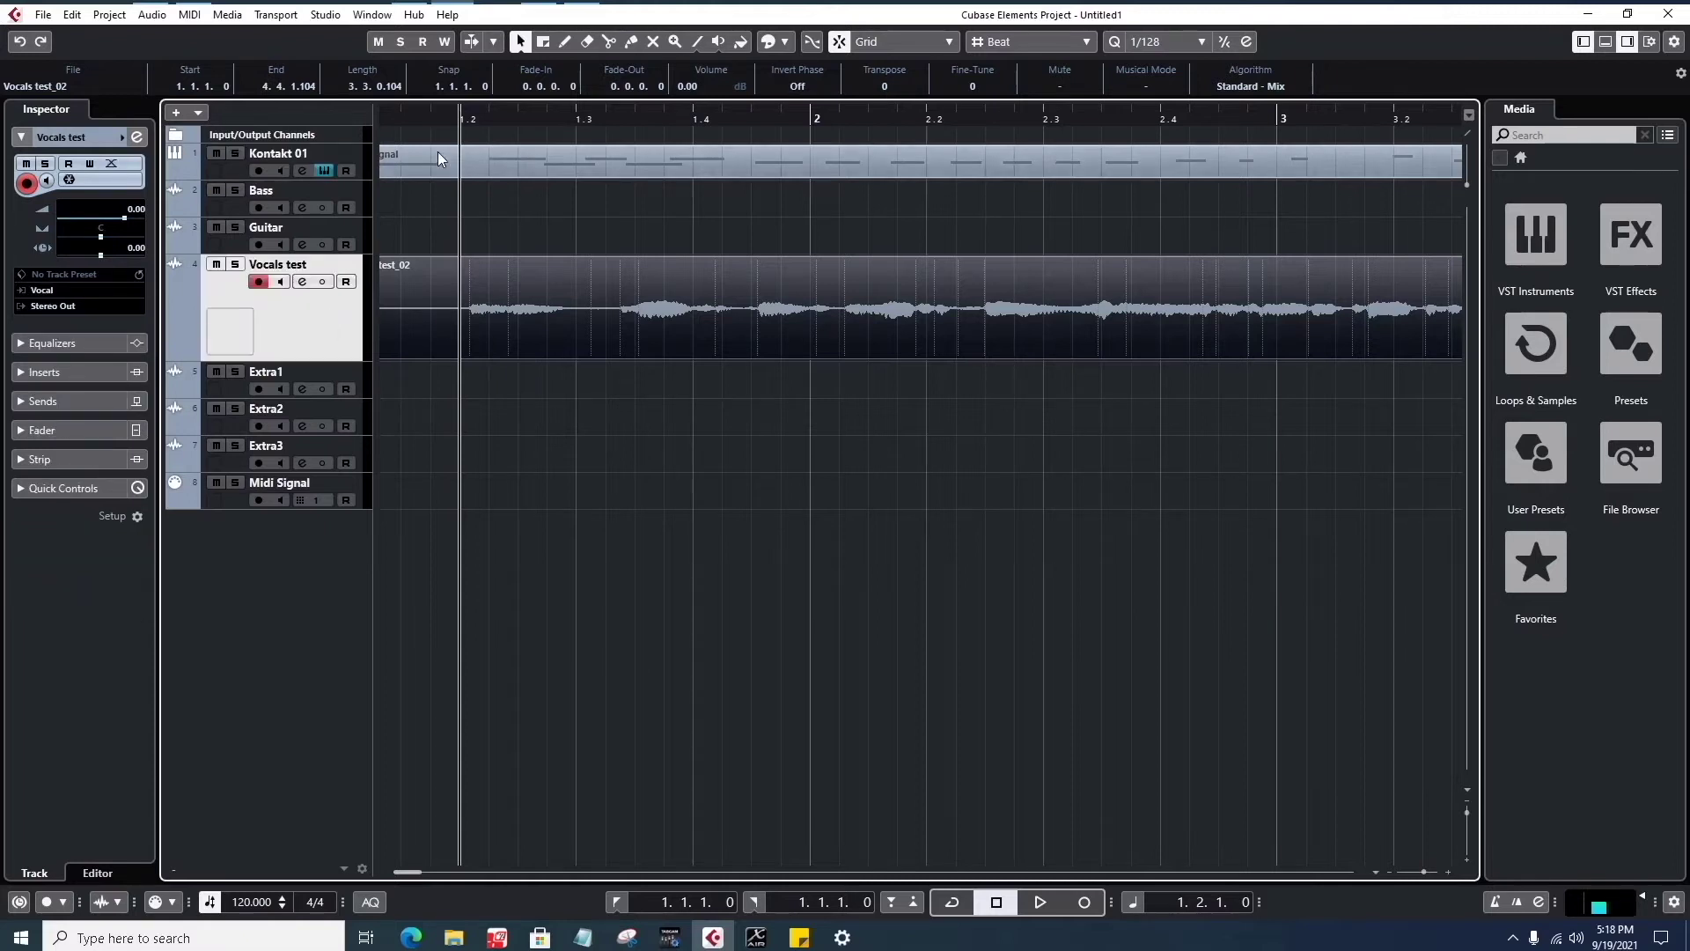
pyautogui.moveTo(434, 113); pyautogui.dragTo(427, 66)
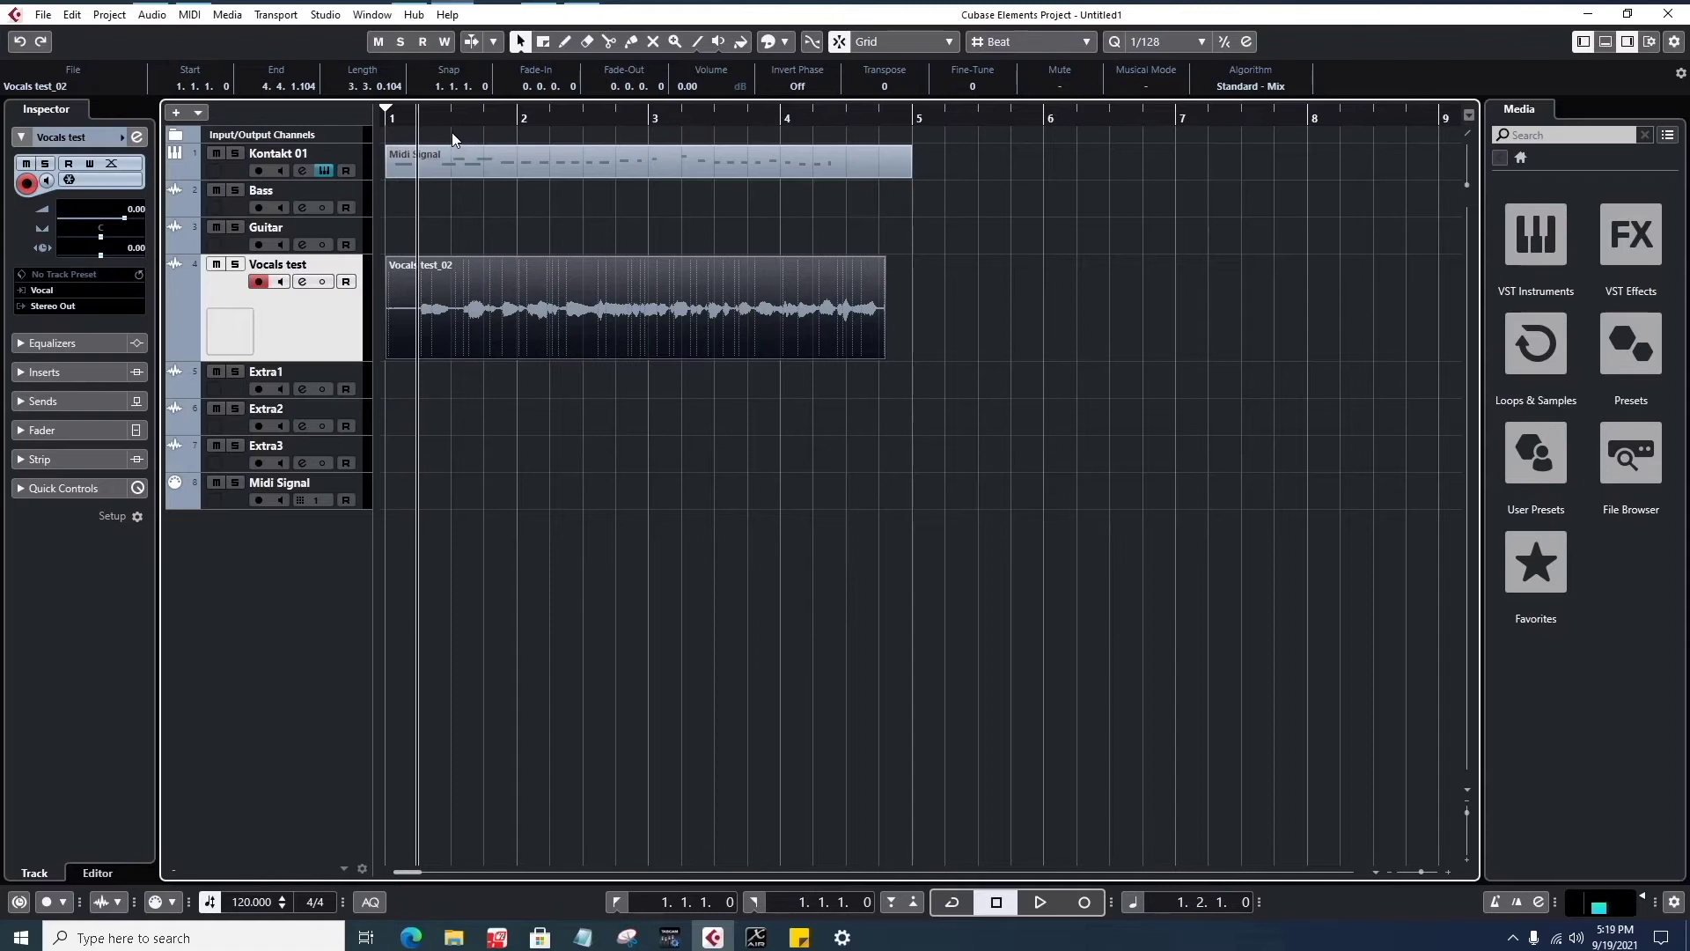
# - Switch to Sticky Notes, move the note over the project, and read the exercise from interface setup to assigning channel 1
pyautogui.click(792, 299)
pyautogui.hotkey('alt', 'Tab')
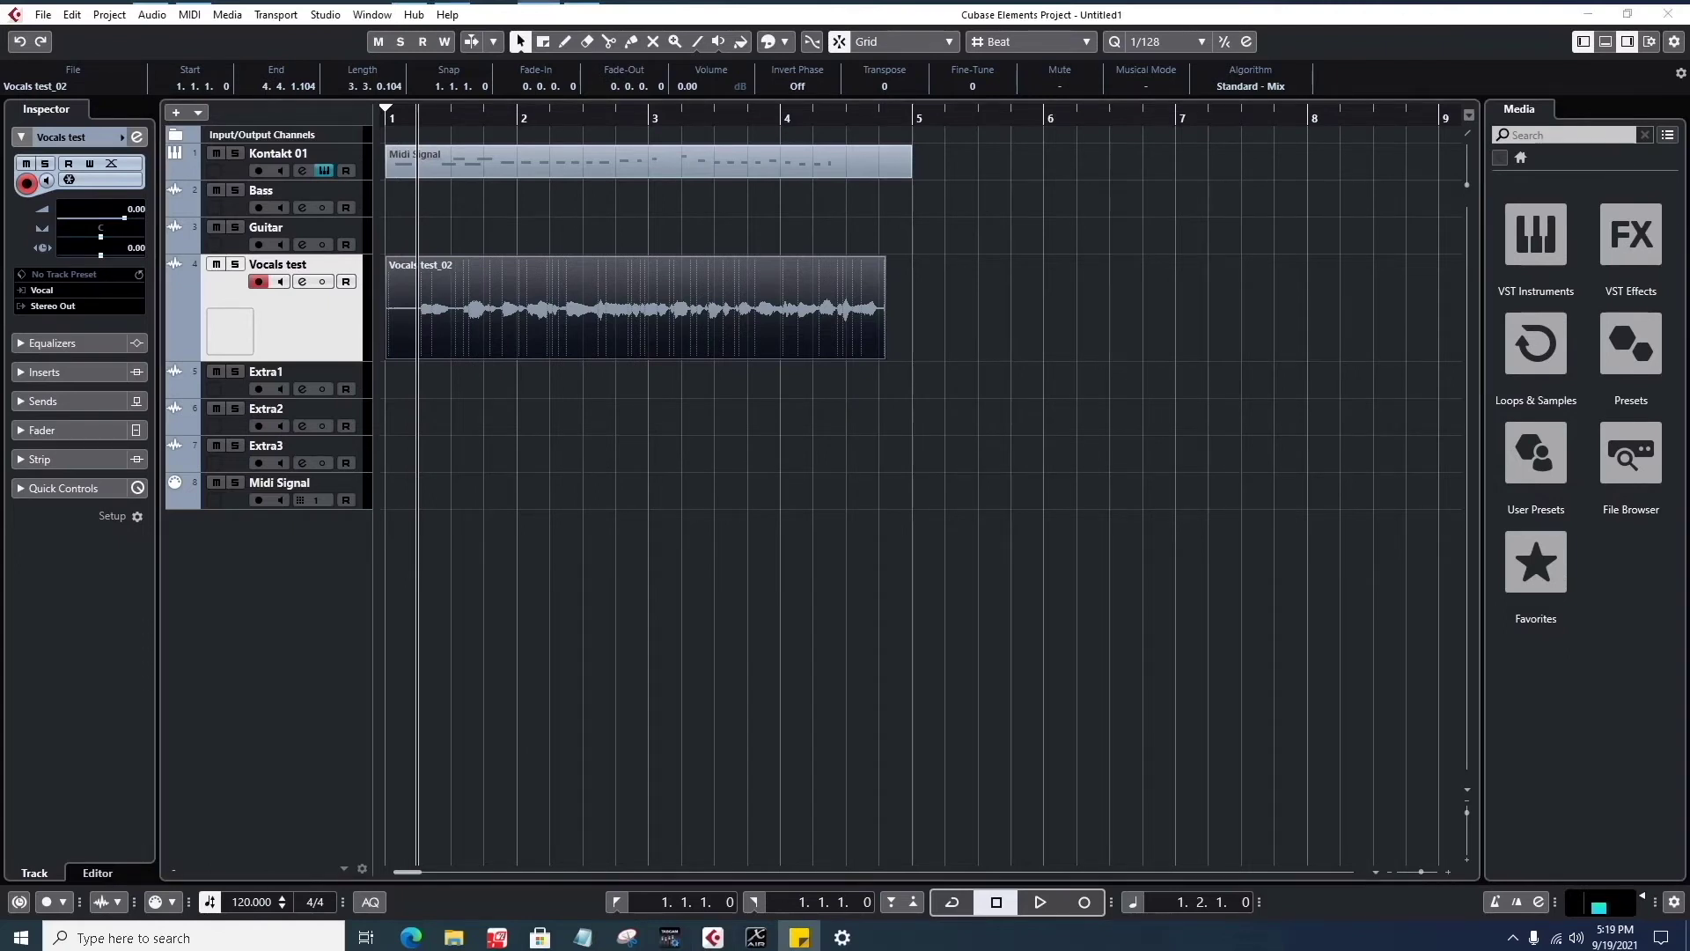
pyautogui.moveTo(1303, 8); pyautogui.dragTo(752, 174)
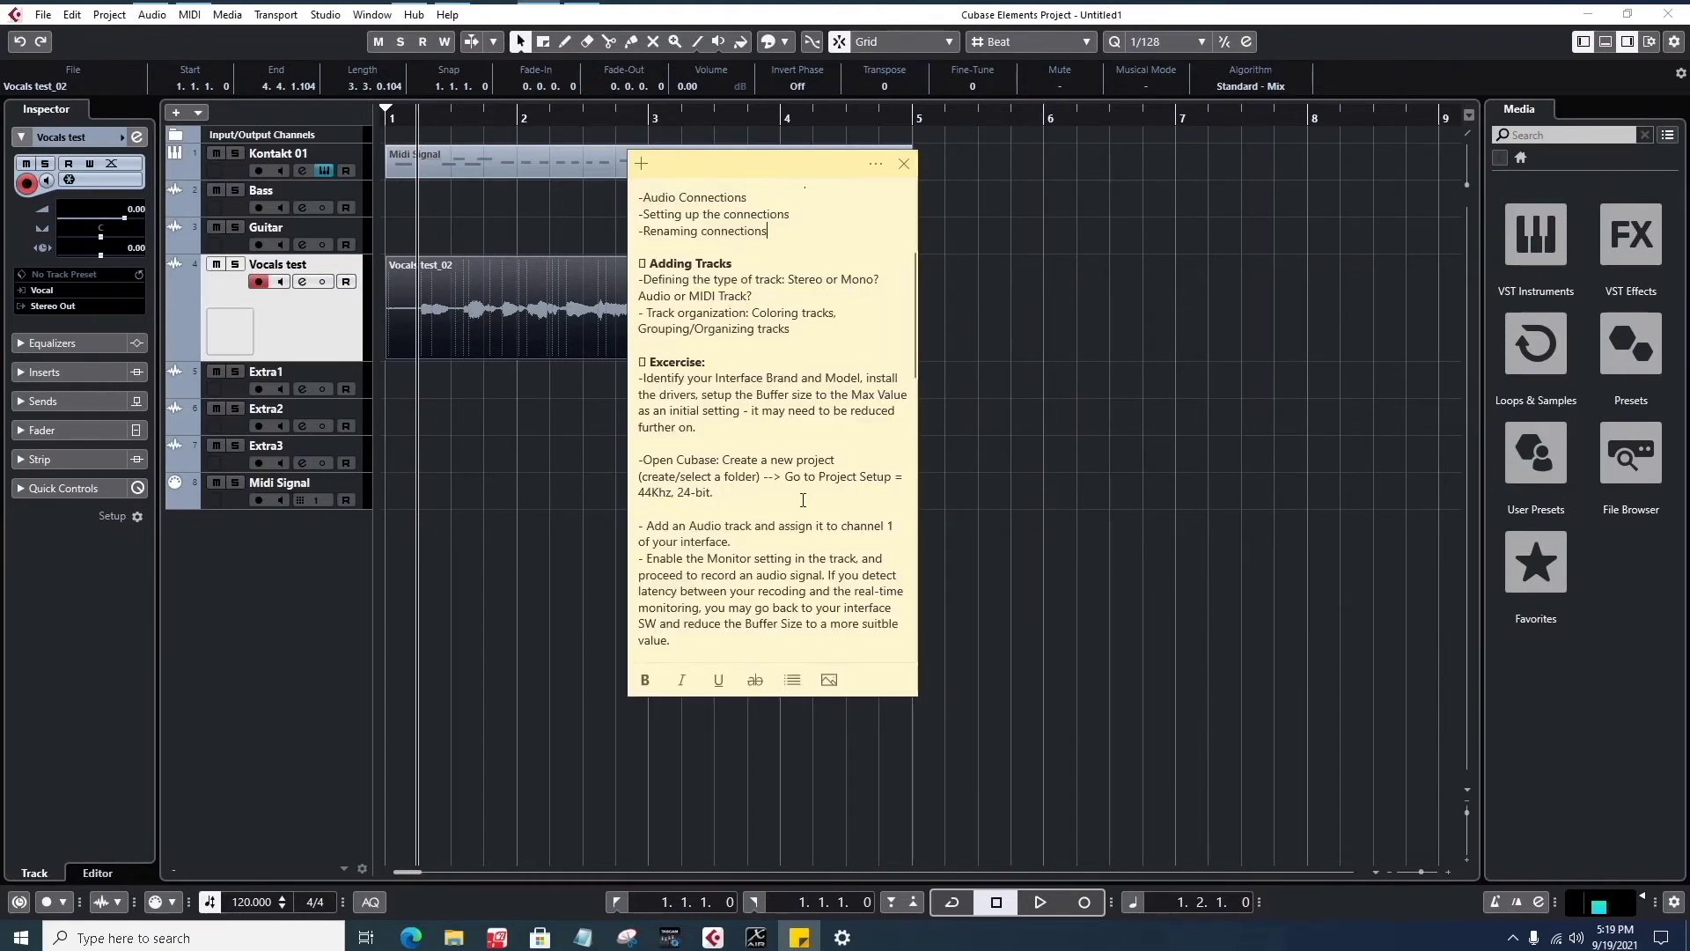
pyautogui.moveTo(644, 379); pyautogui.dragTo(870, 382)
pyautogui.click(872, 380)
pyautogui.moveTo(756, 393); pyautogui.dragTo(815, 390)
pyautogui.click(834, 410)
pyautogui.moveTo(860, 527); pyautogui.dragTo(744, 541)
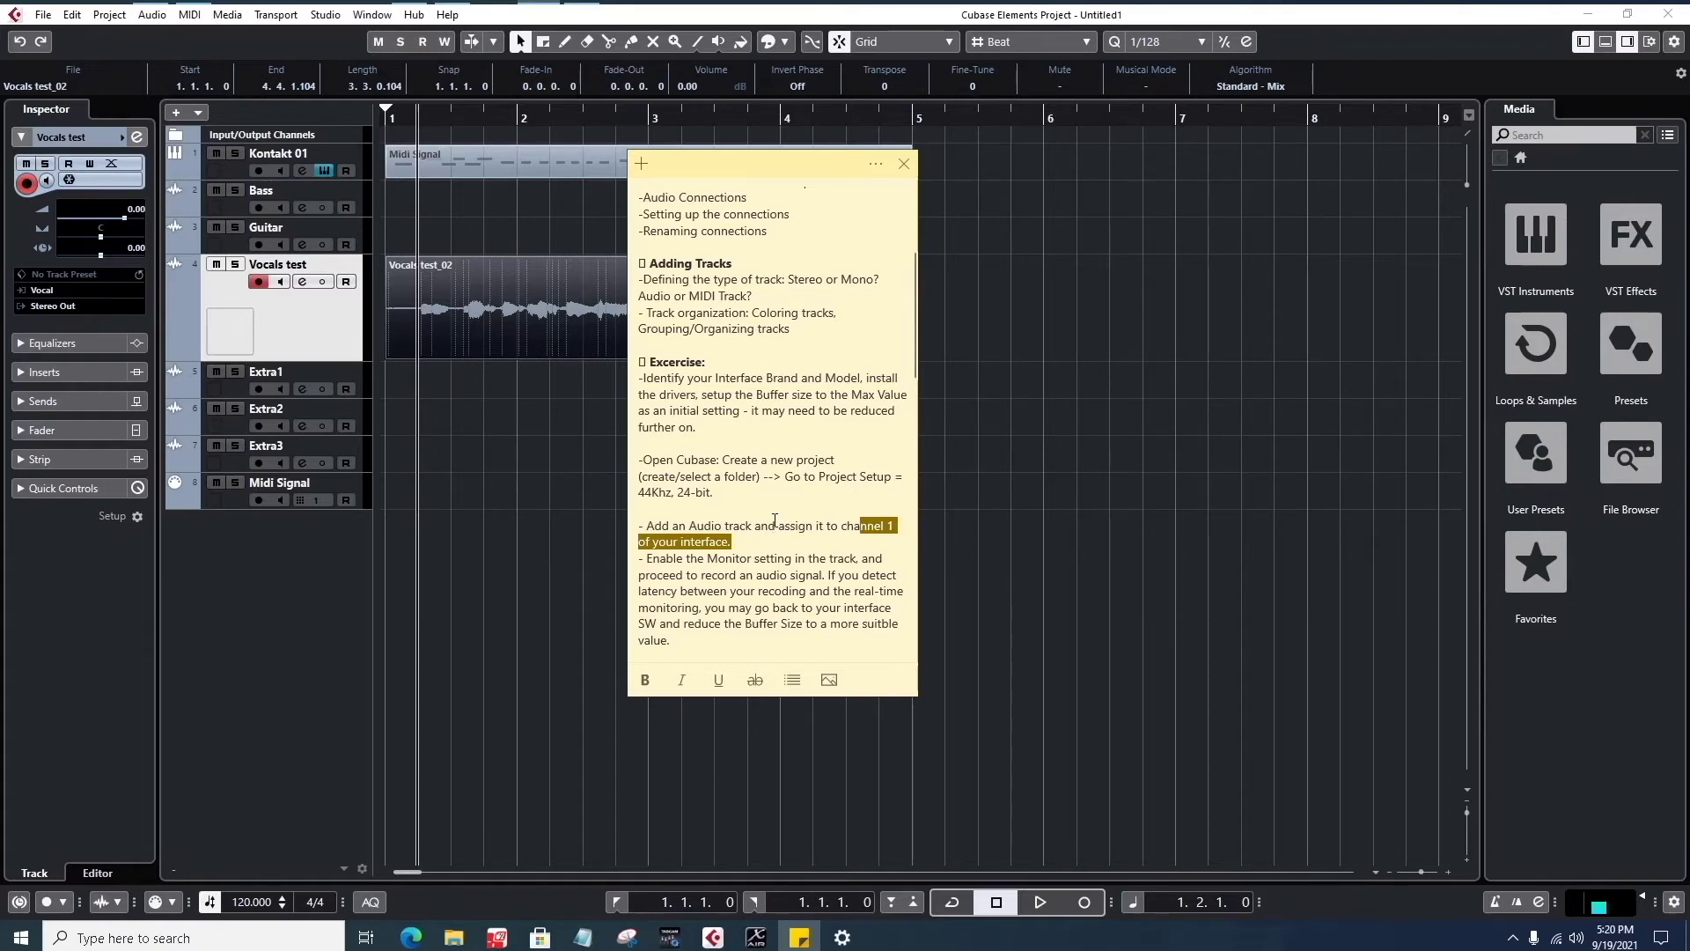
# - Switch to the TASCAM US-16x08 Settings Panel and examine the Analog 1 signal in its mixer
pyautogui.click(669, 937)
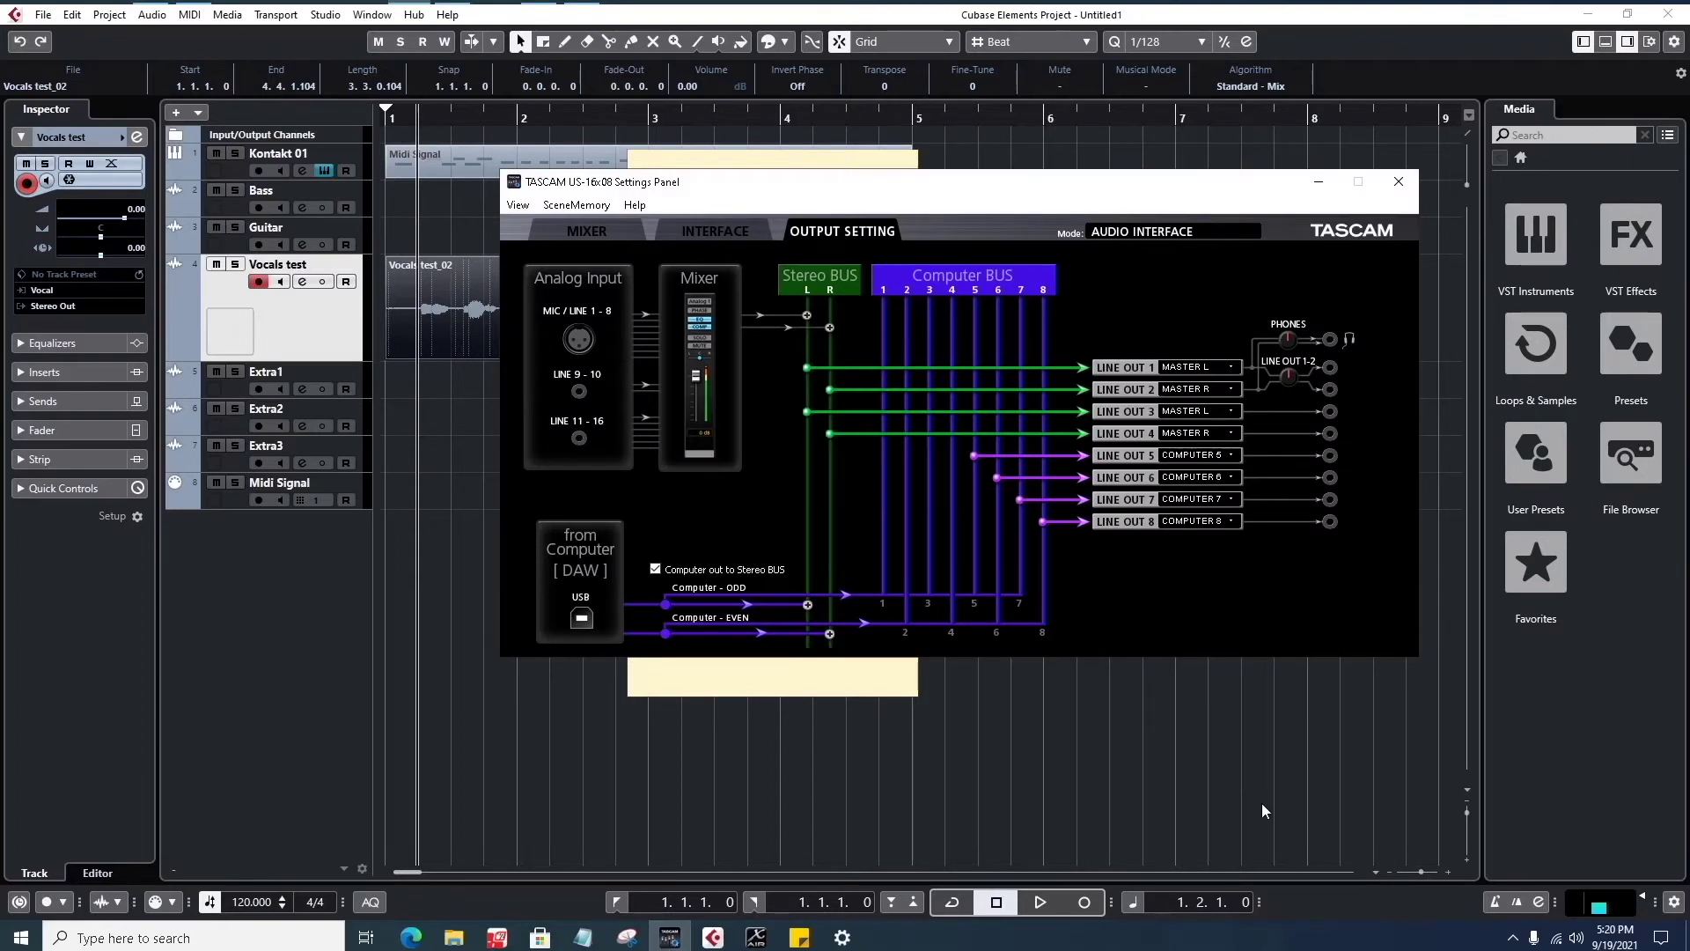
pyautogui.click(589, 231)
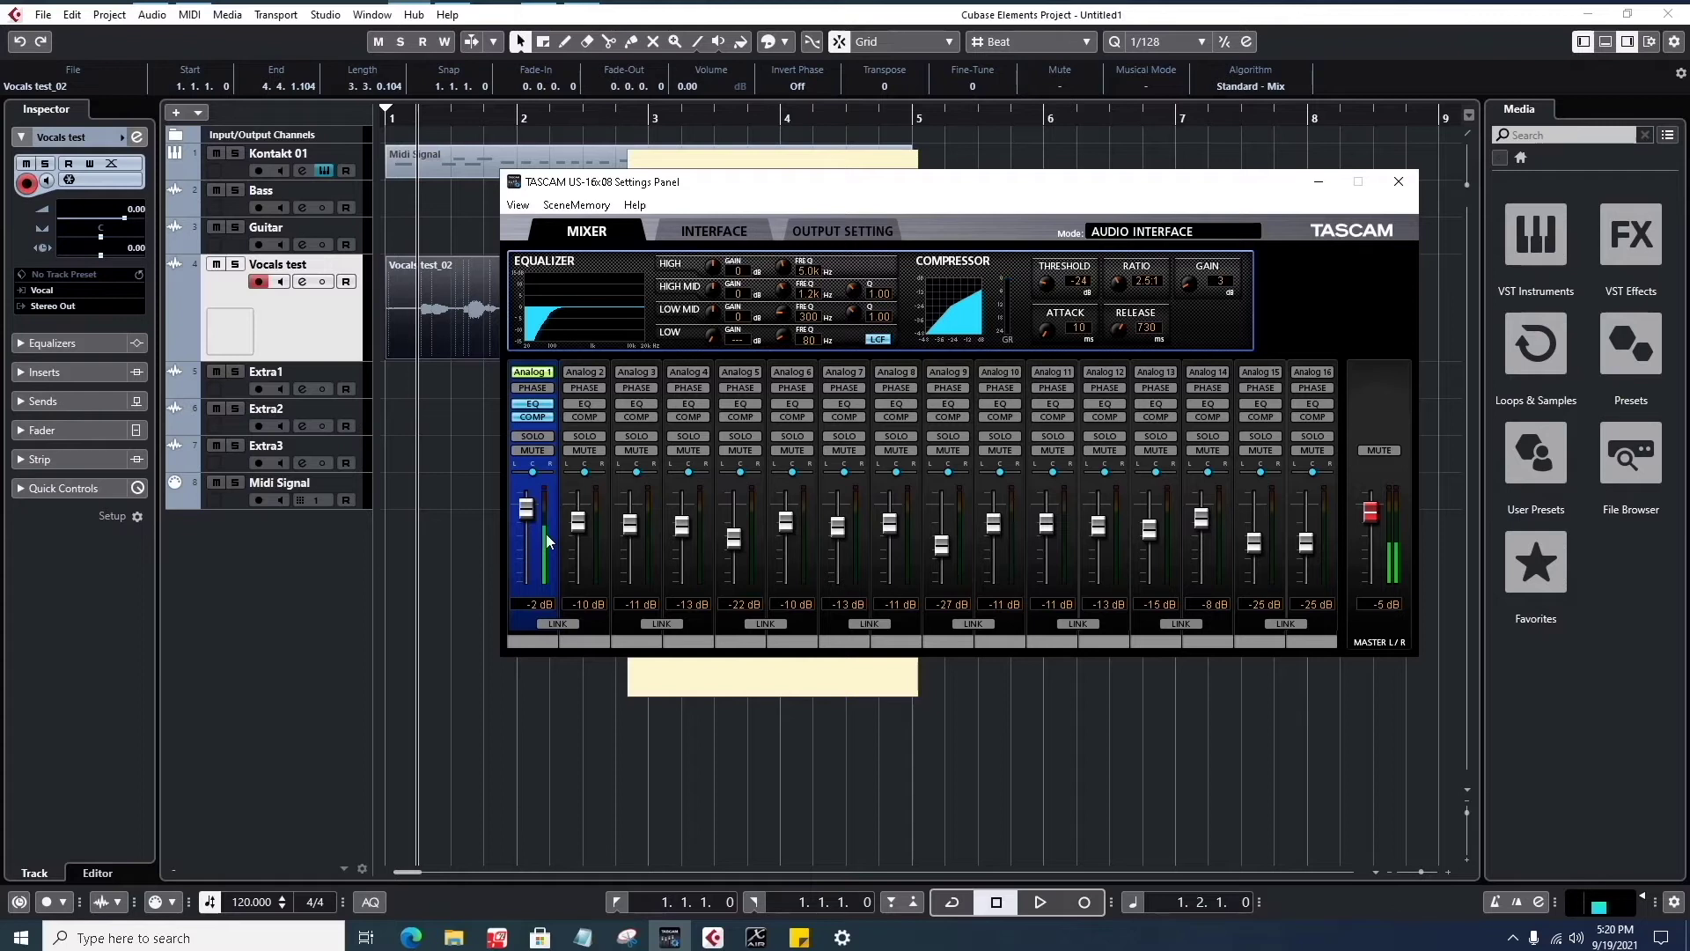
pyautogui.click(1318, 182)
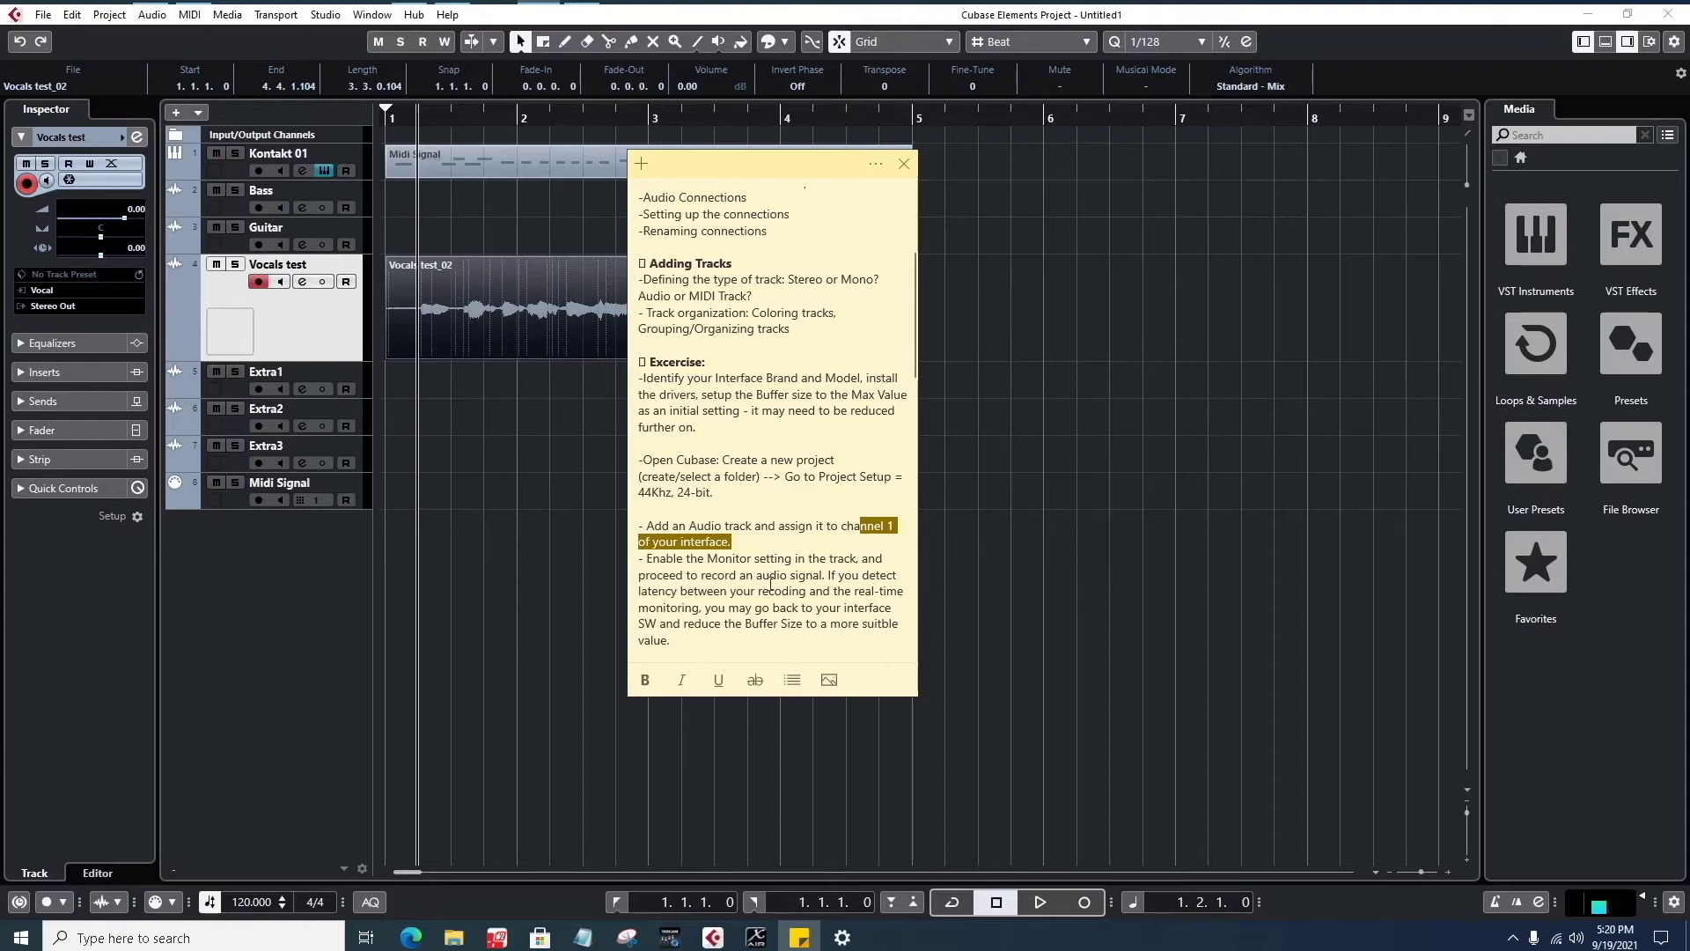
# - Monitor the input on the Vocals test track to check its signal meter, and turn monitoring off again
pyautogui.click(290, 320)
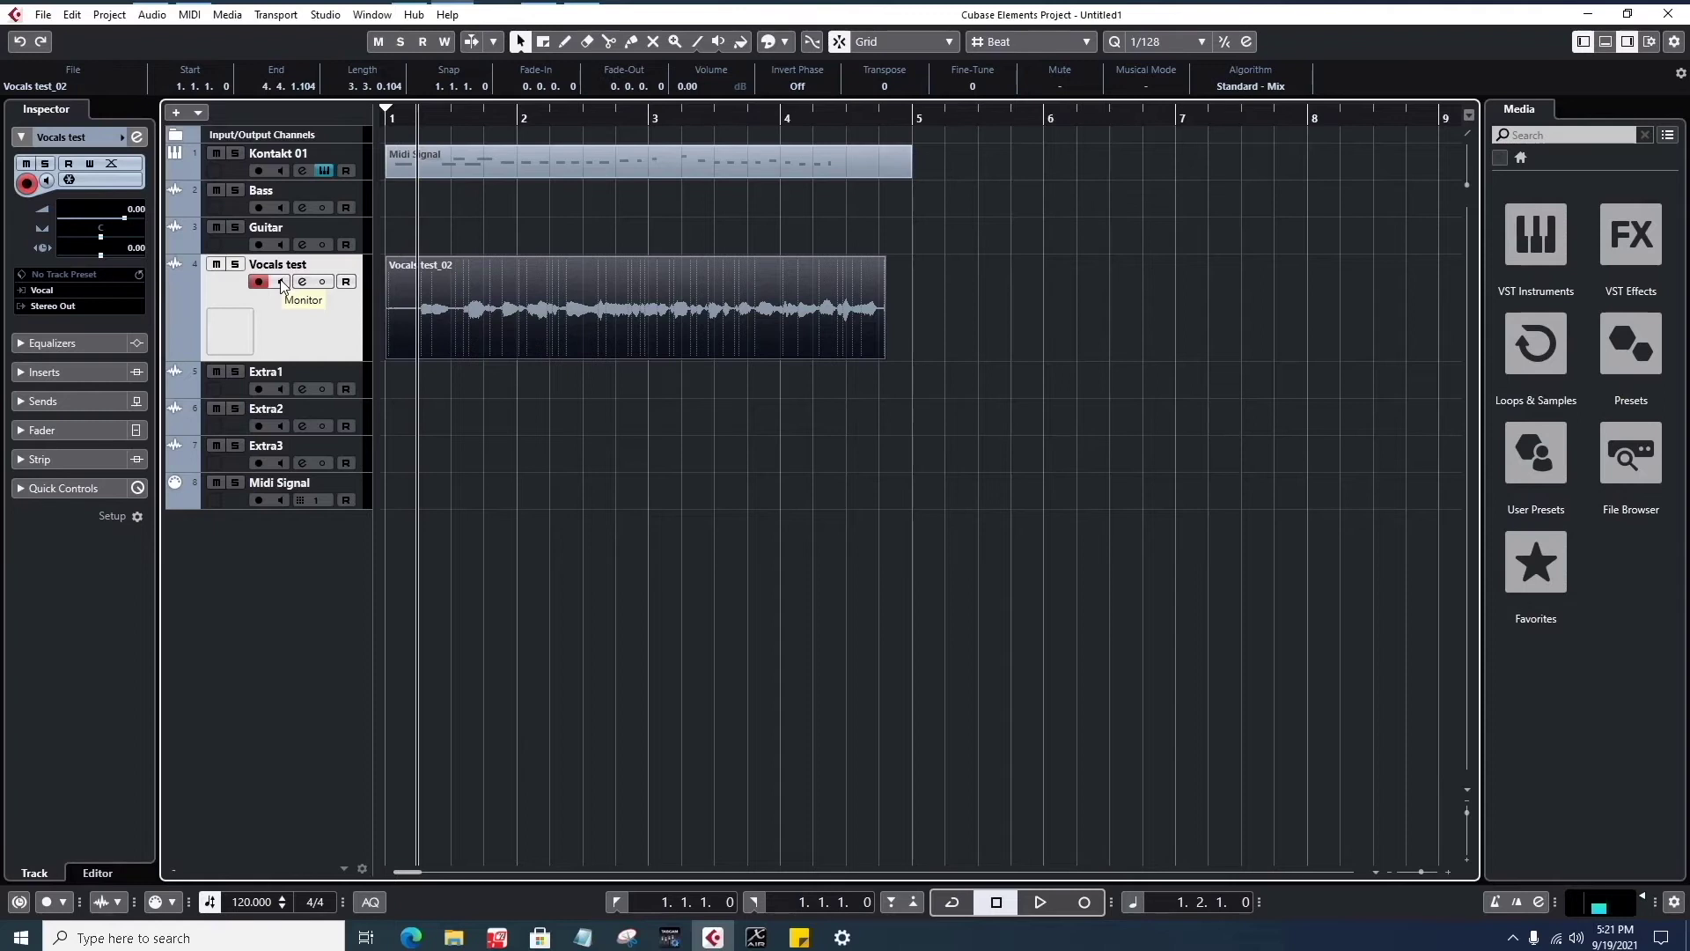
pyautogui.click(281, 282)
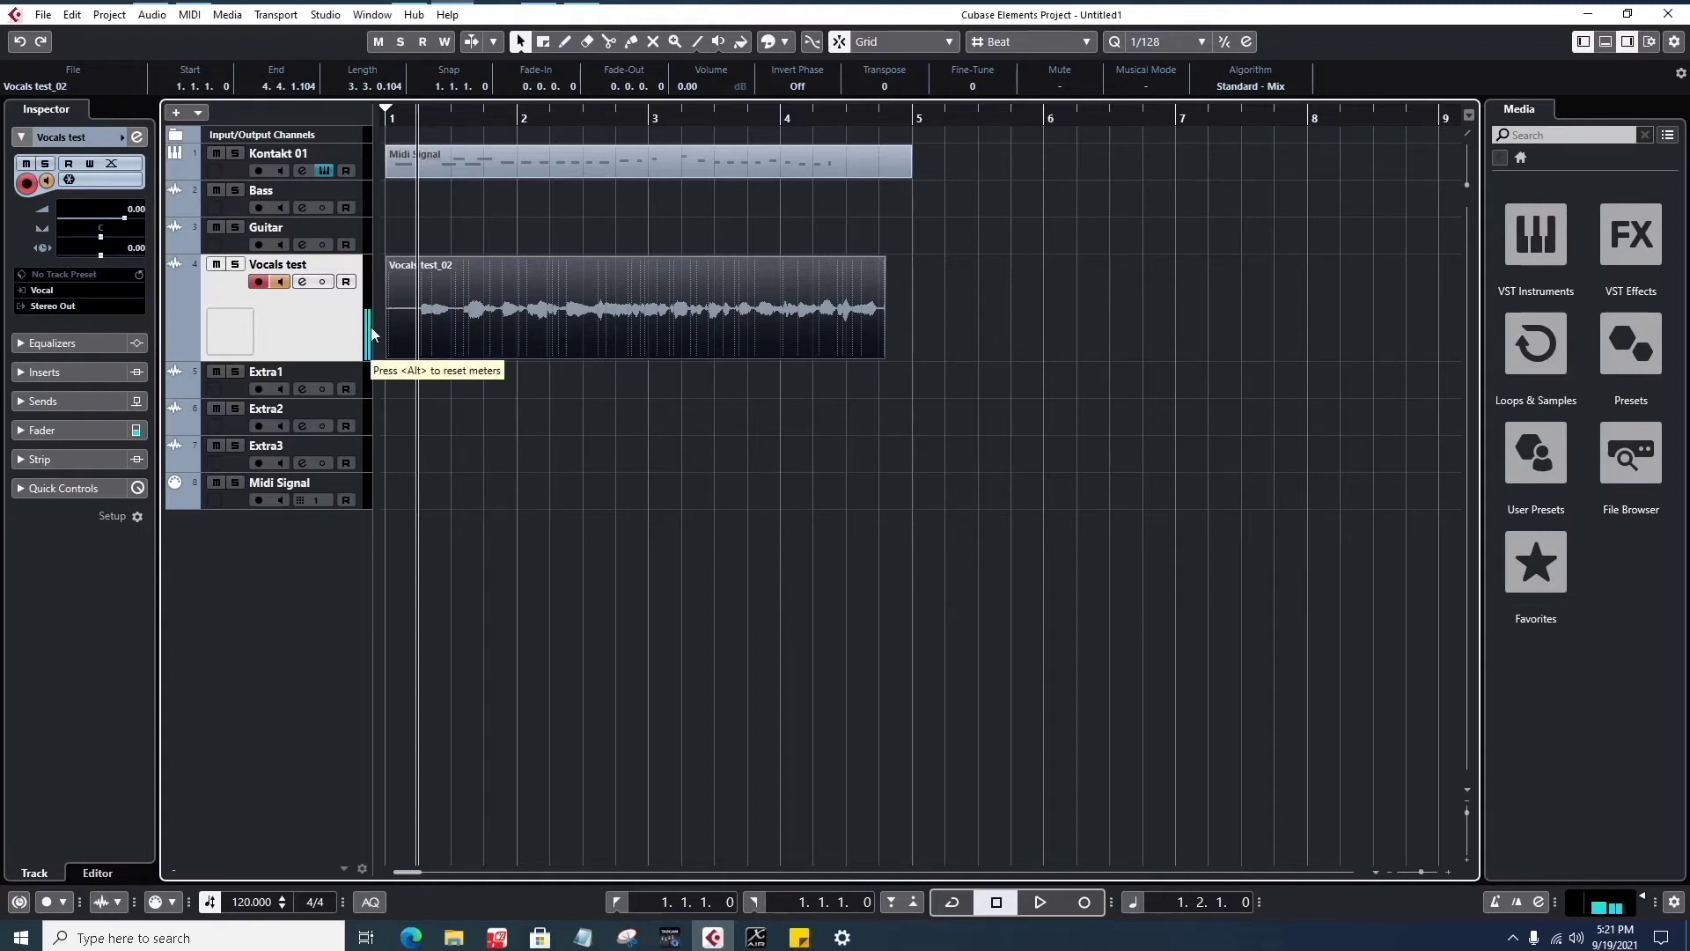
pyautogui.click(532, 321)
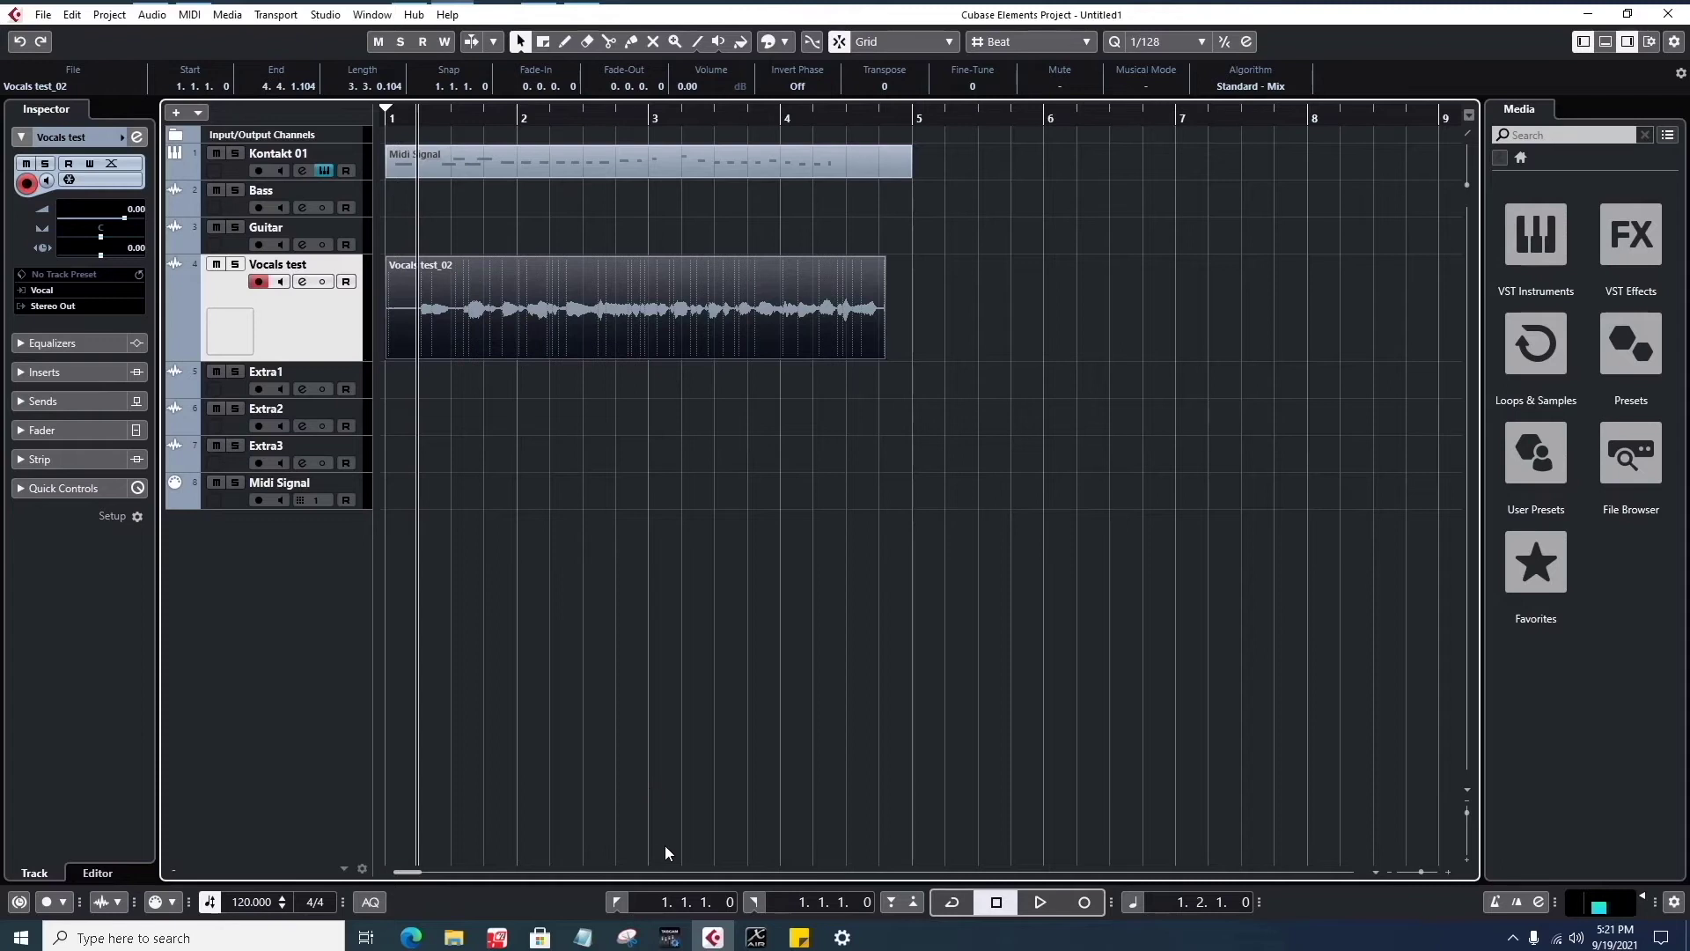
# - Check the buffer size in the TASCAM panel's interface settings and reread the exercise note about reducing latency
pyautogui.click(799, 937)
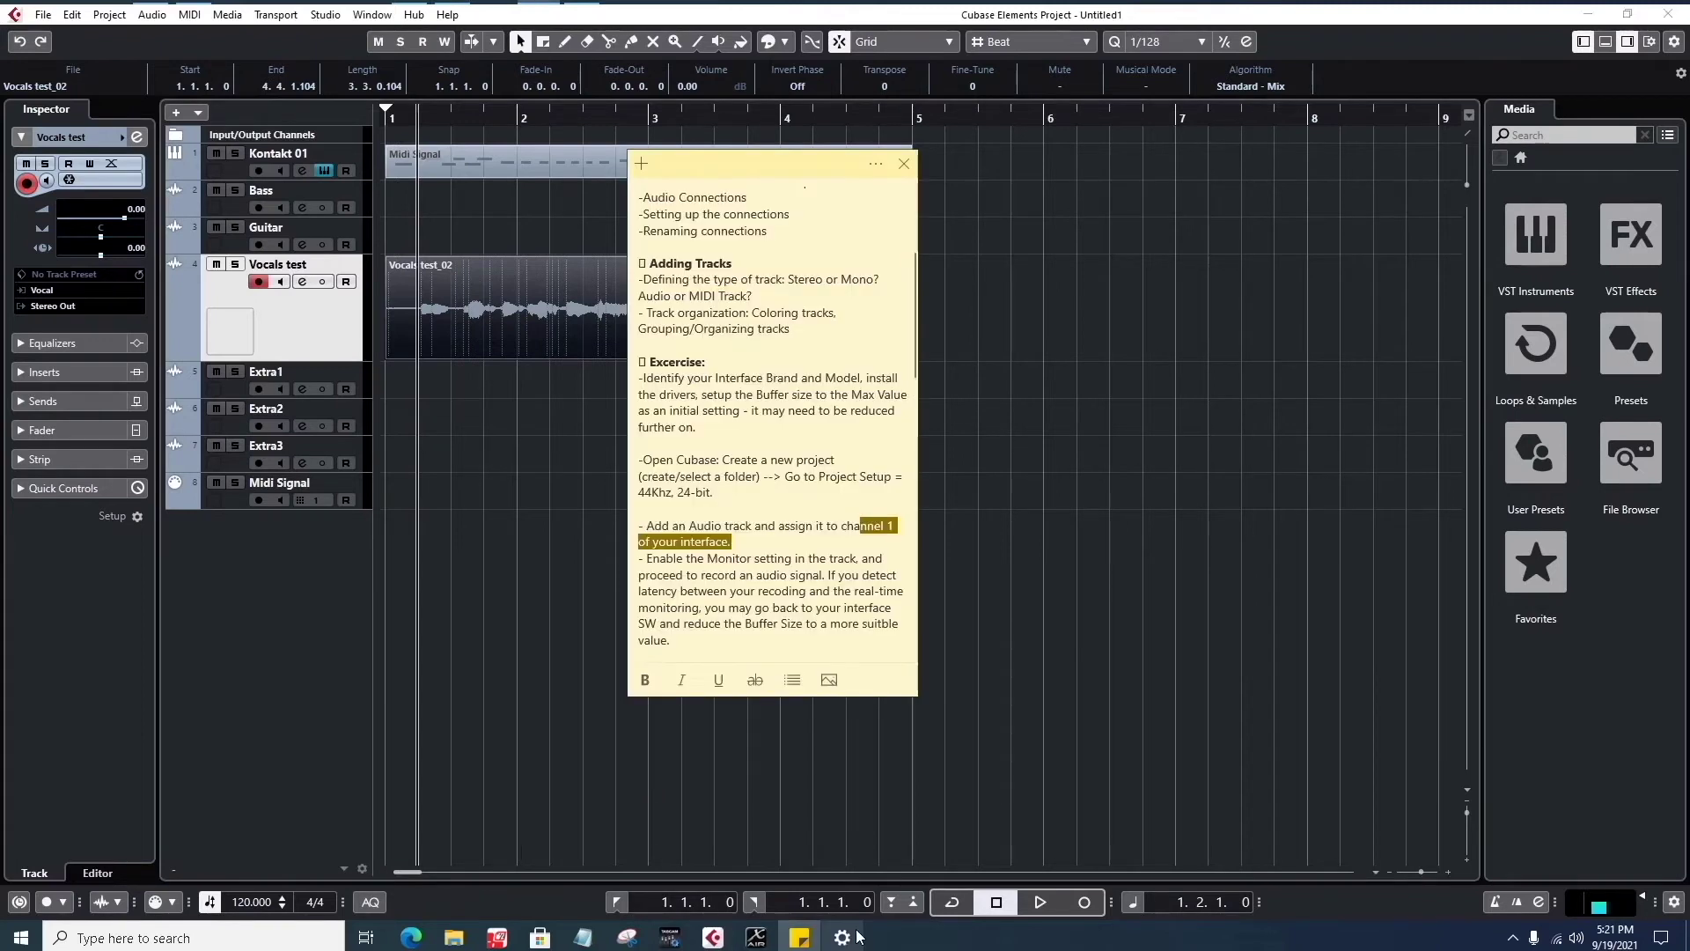
pyautogui.click(670, 937)
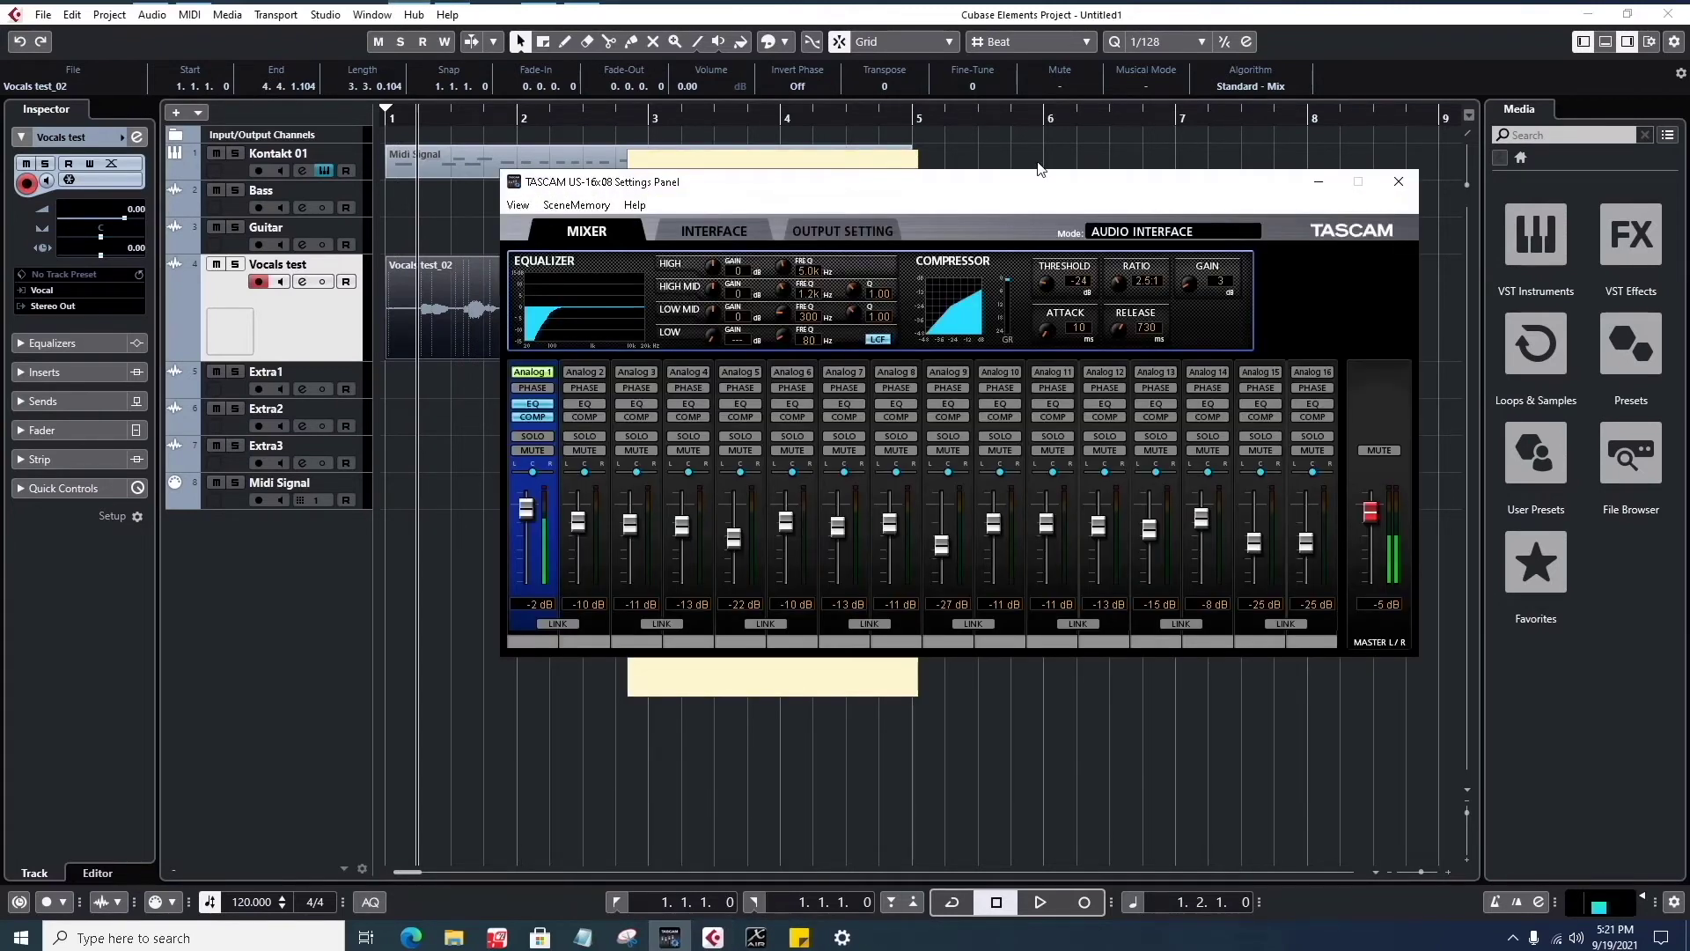
pyautogui.click(863, 235)
pyautogui.click(717, 231)
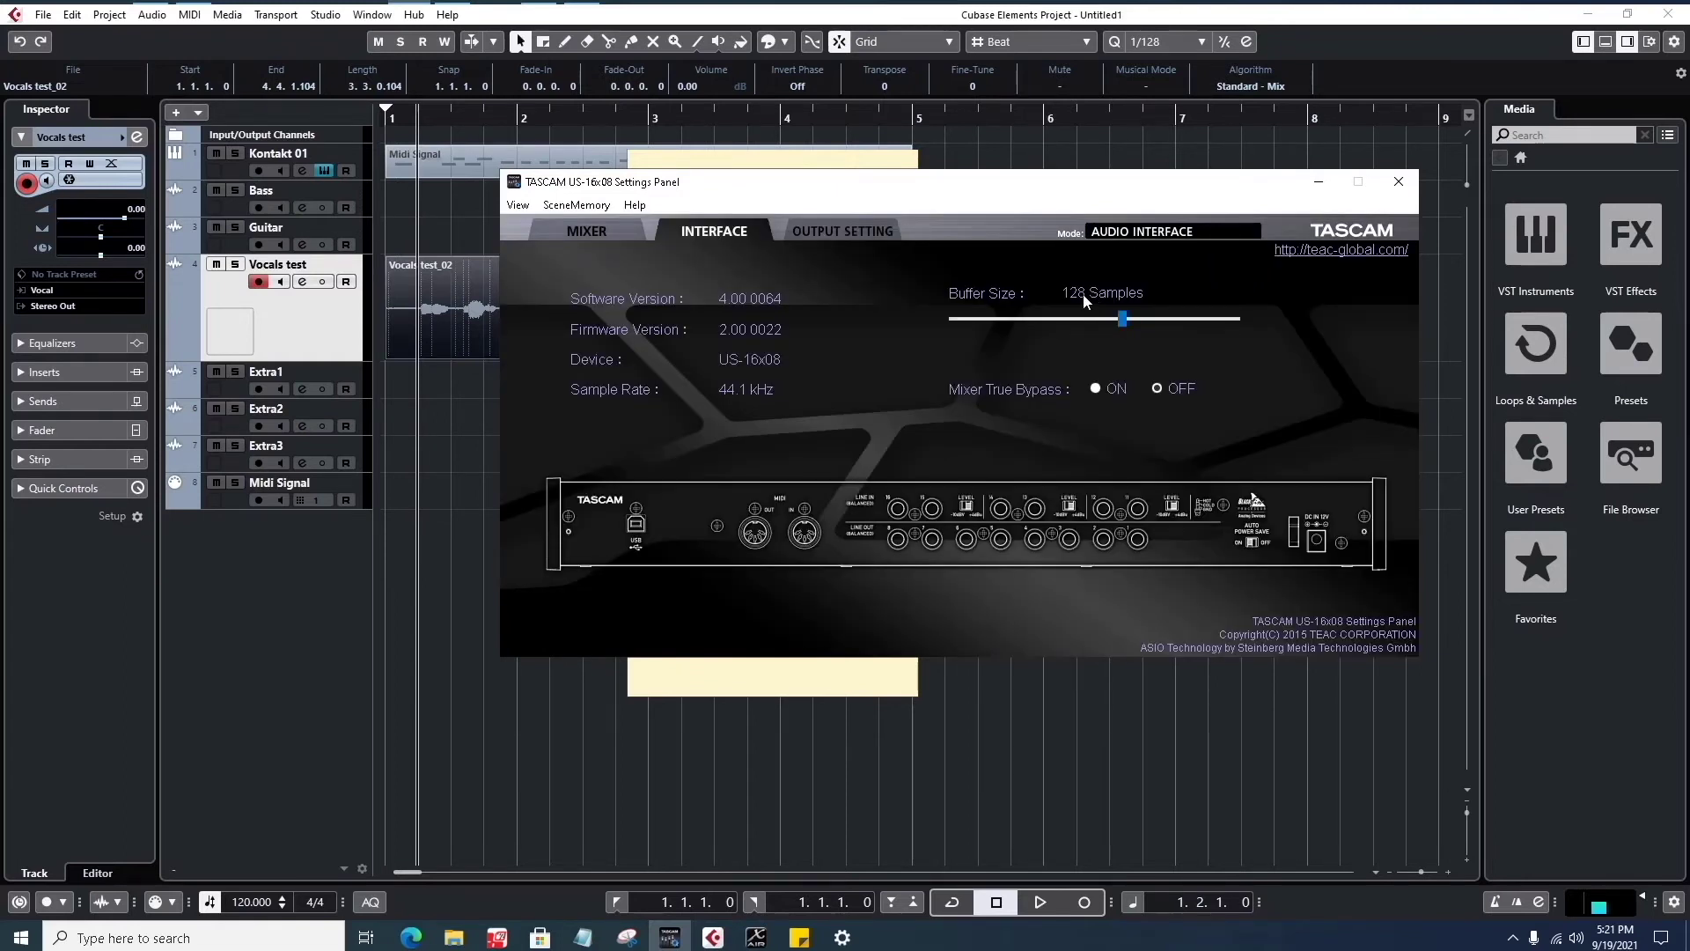
pyautogui.moveTo(1124, 320)
pyautogui.mouseDown()
pyautogui.moveTo(1266, 303)
pyautogui.moveTo(1134, 328)
pyautogui.mouseUp()
pyautogui.click(1318, 181)
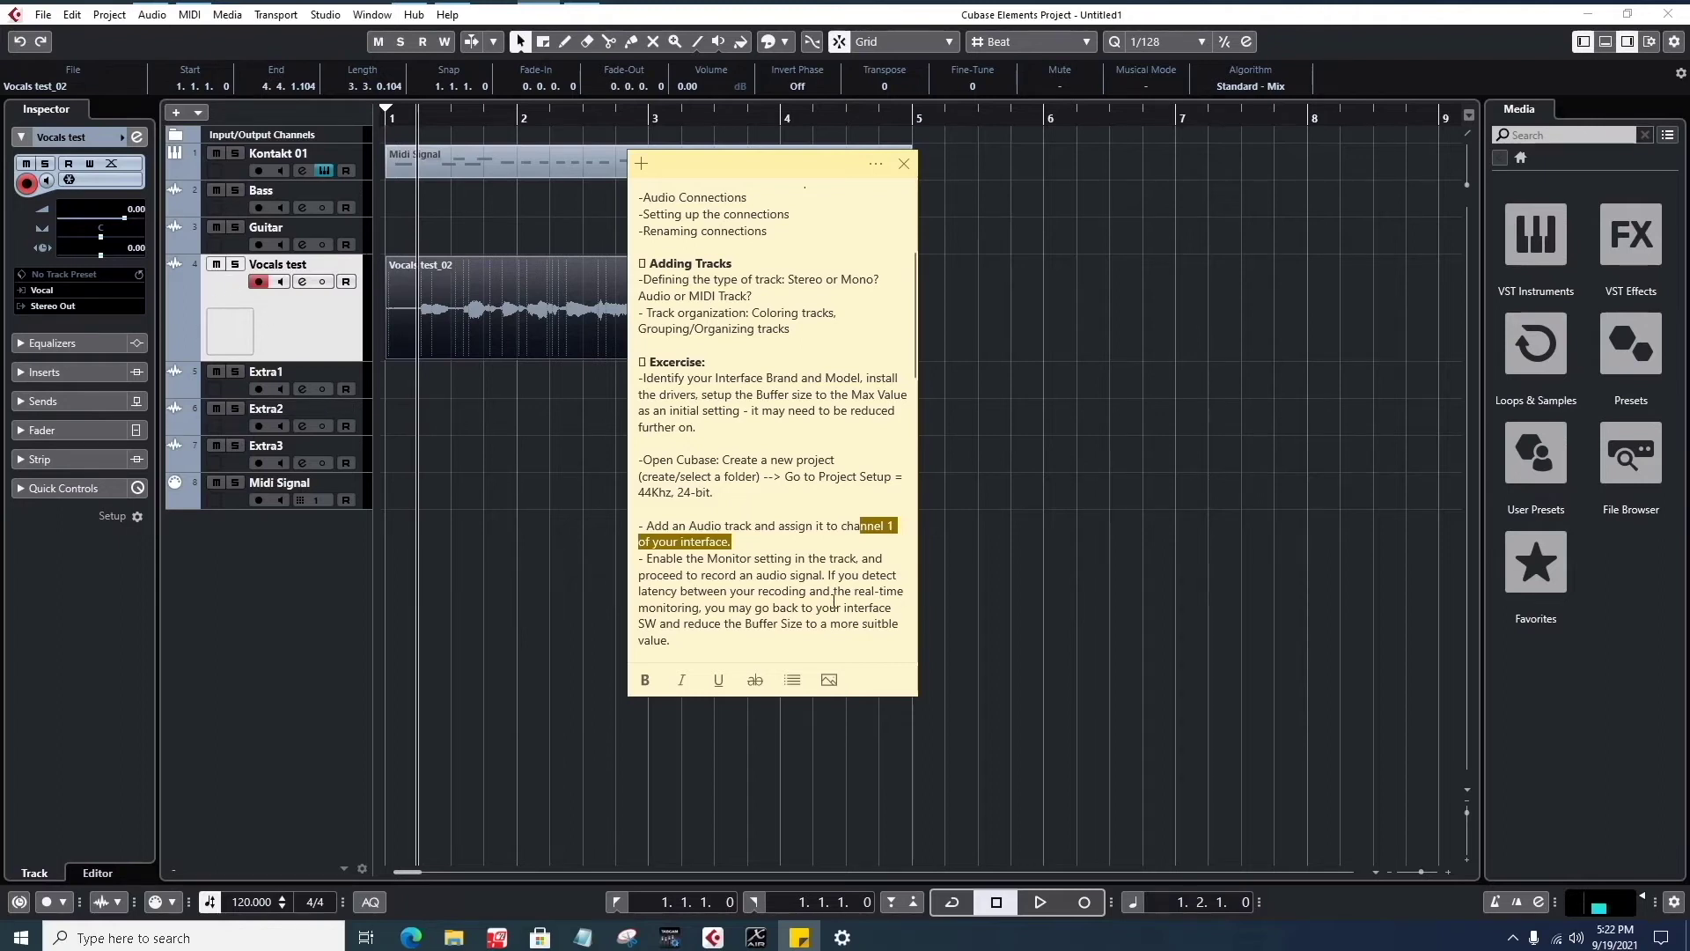
pyautogui.scroll(-2, 835, 601)
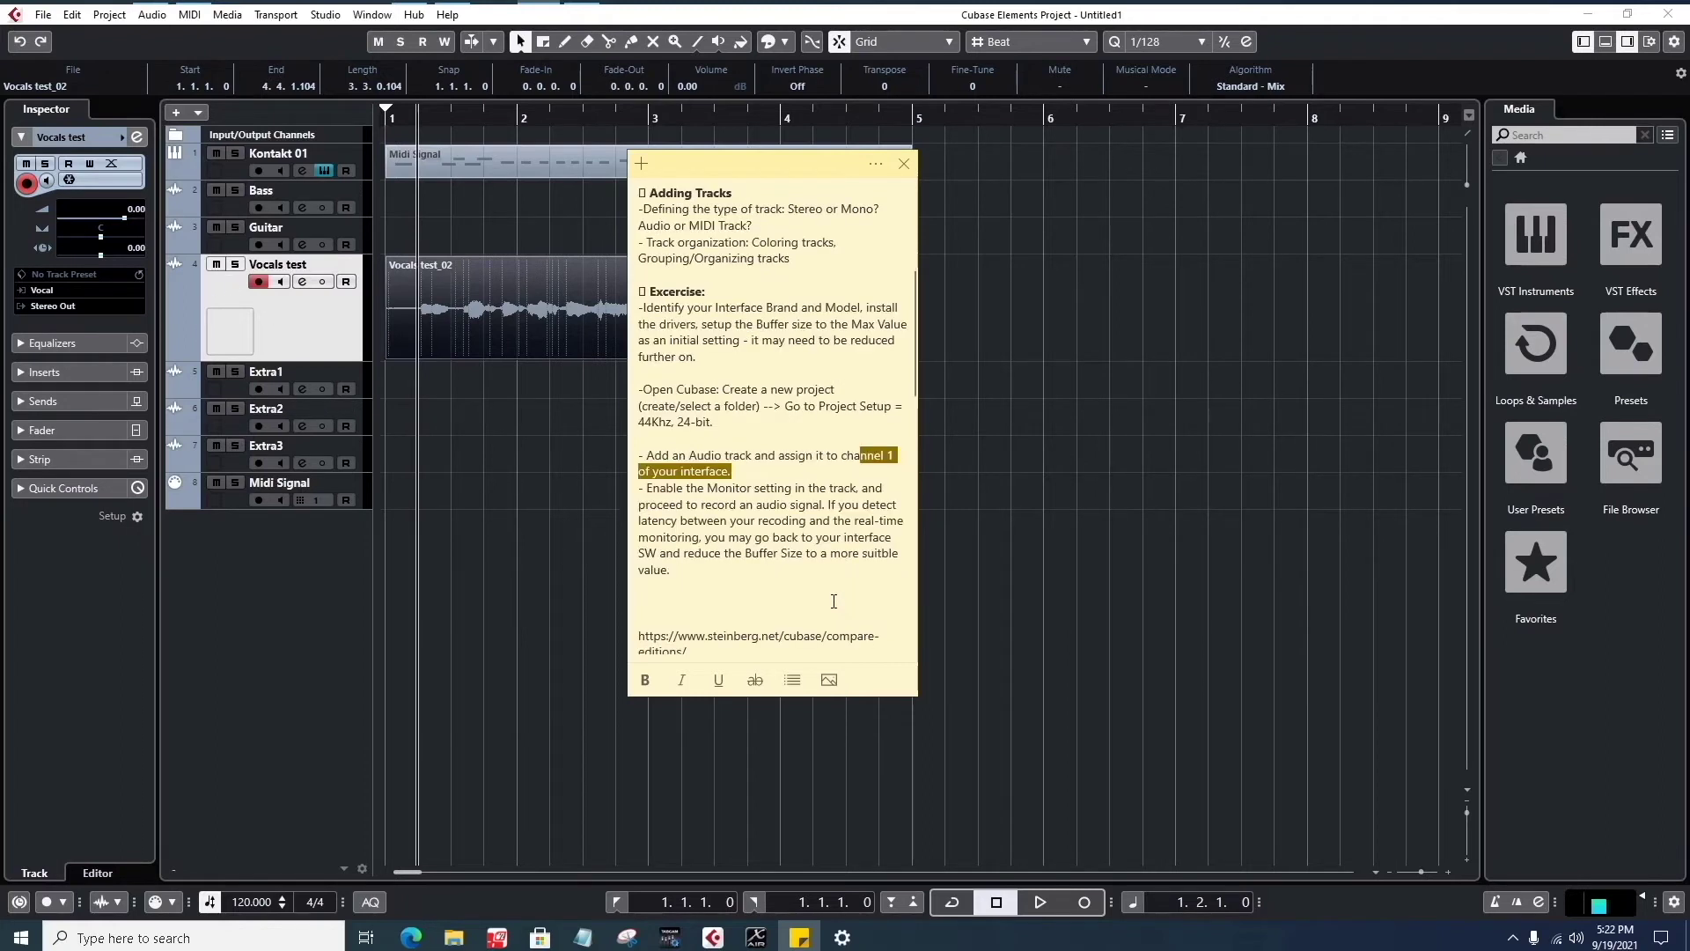
pyautogui.scroll(2, 828, 573)
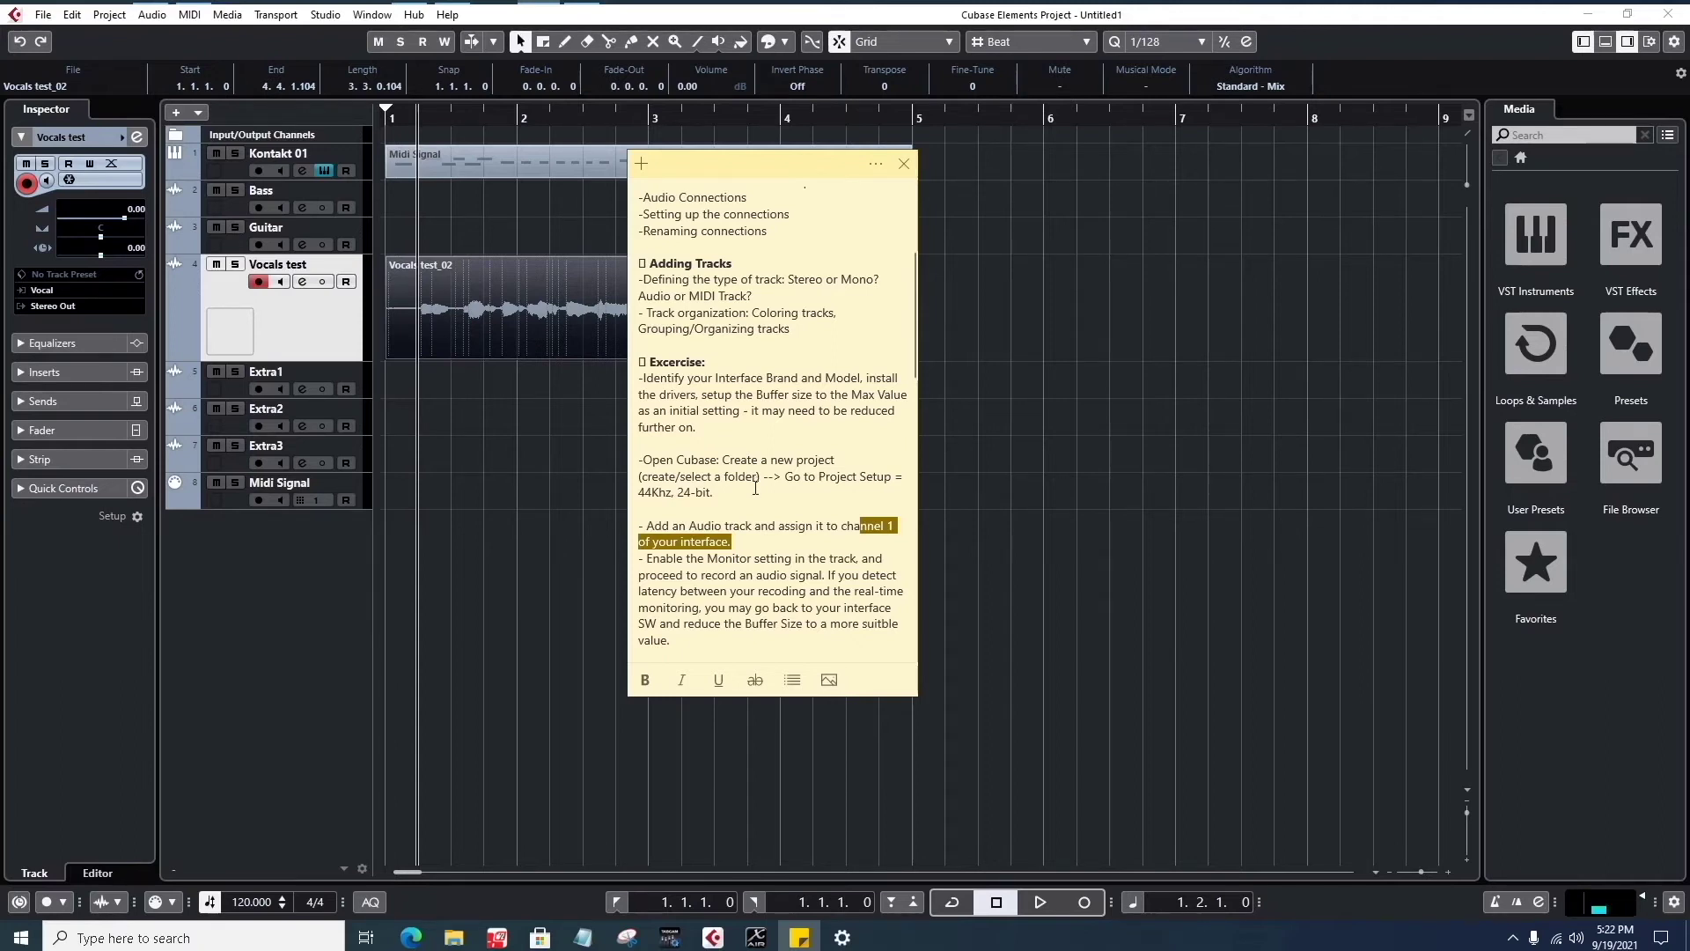
pyautogui.scroll(-1, 755, 483)
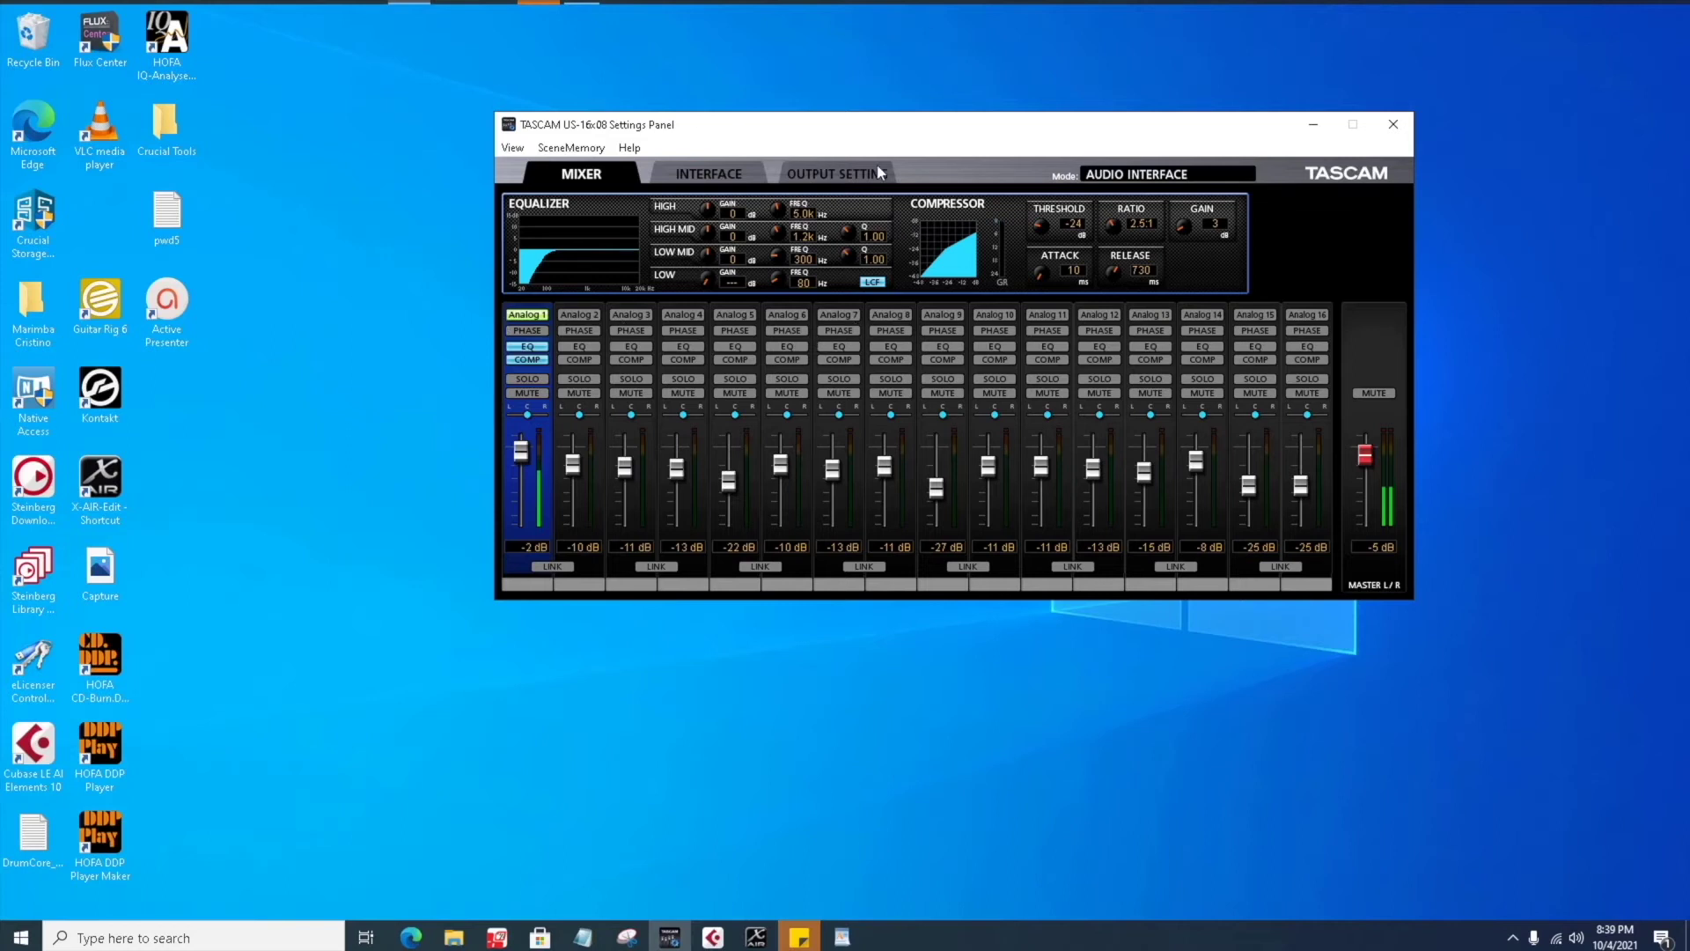
# - Move the TASCAM panel slightly and open the recent project Mazatlan in Cubase
pyautogui.moveTo(872, 125); pyautogui.dragTo(849, 122)
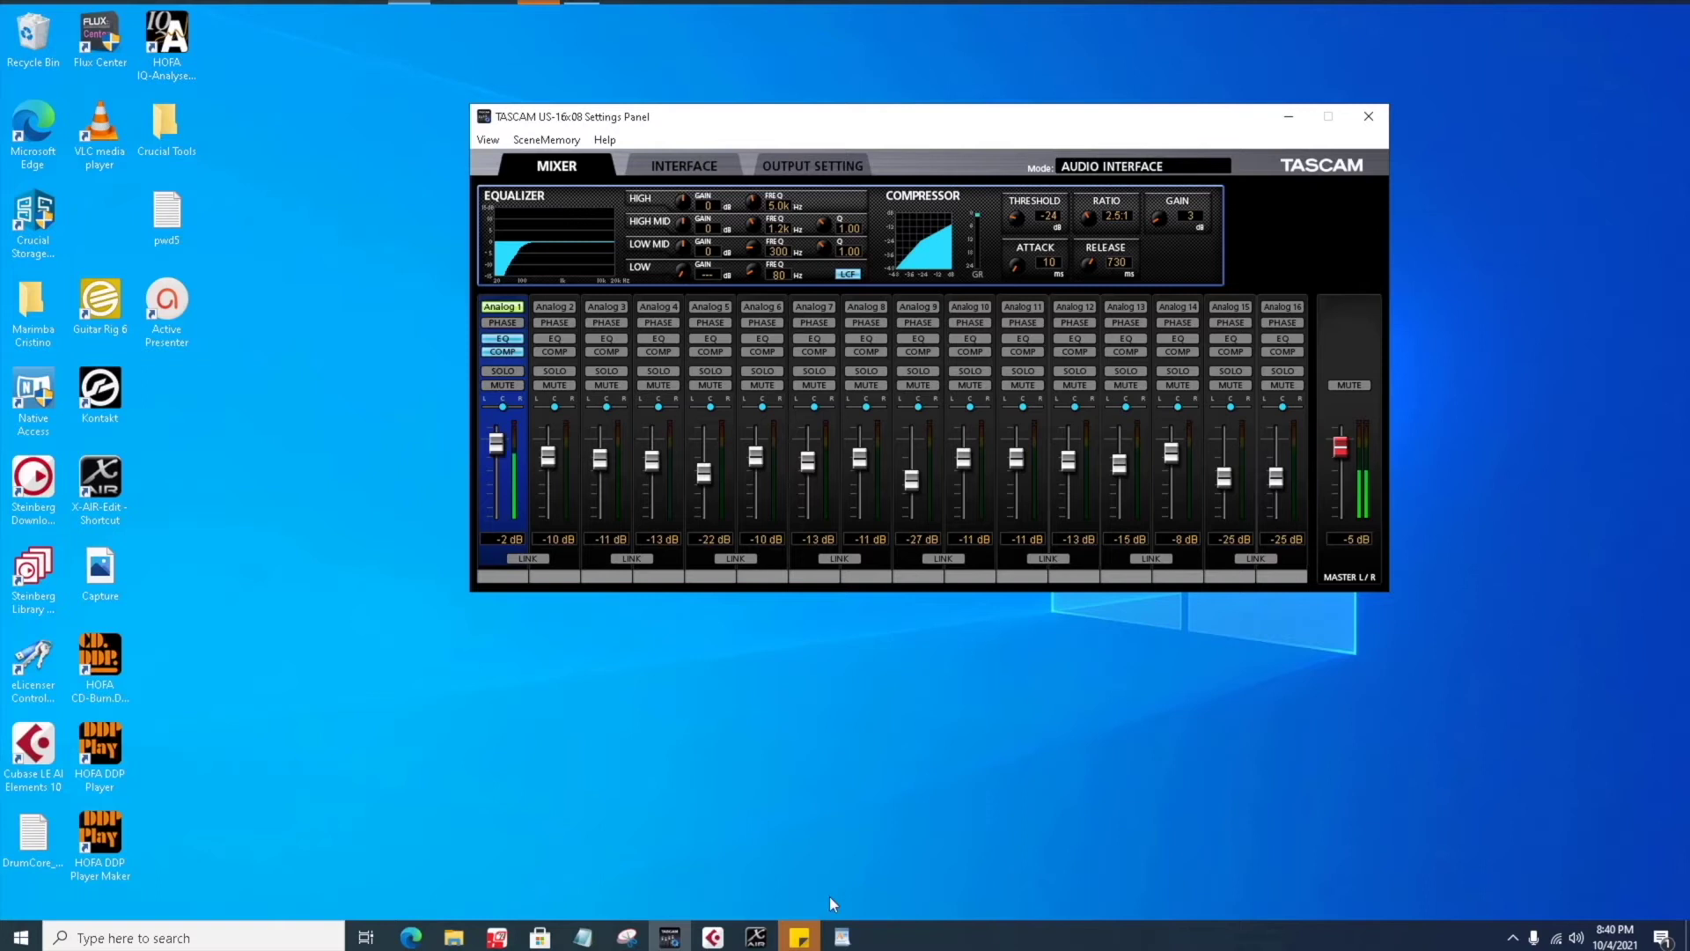
pyautogui.click(718, 936)
pyautogui.rightClick(718, 937)
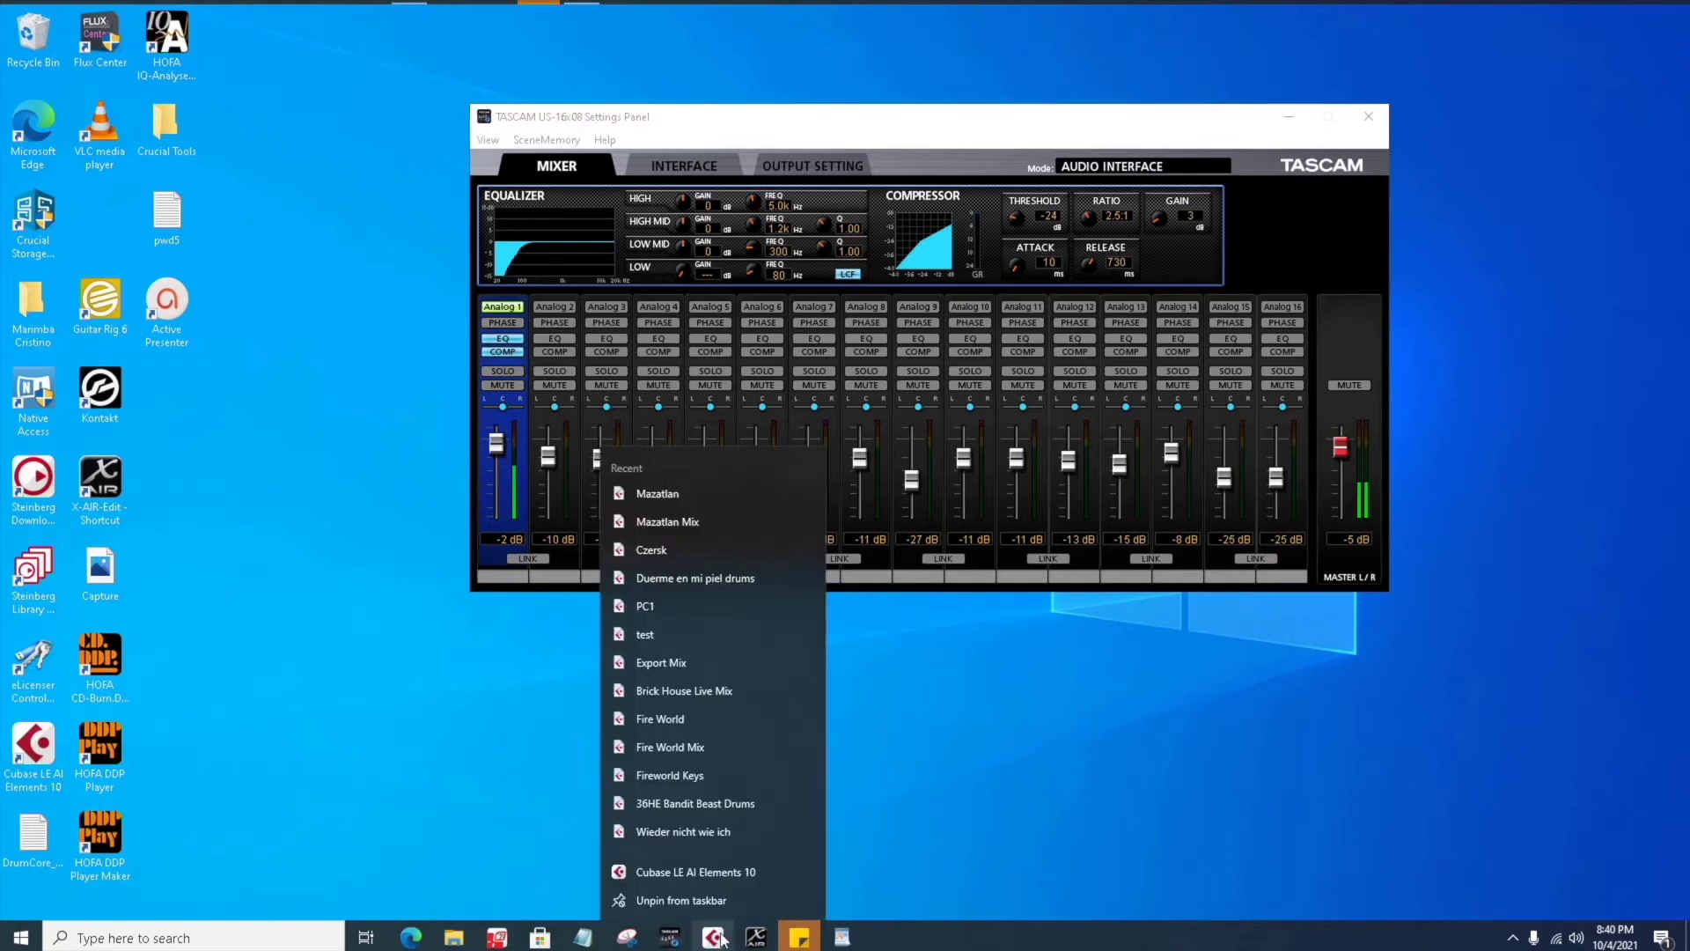
pyautogui.click(681, 493)
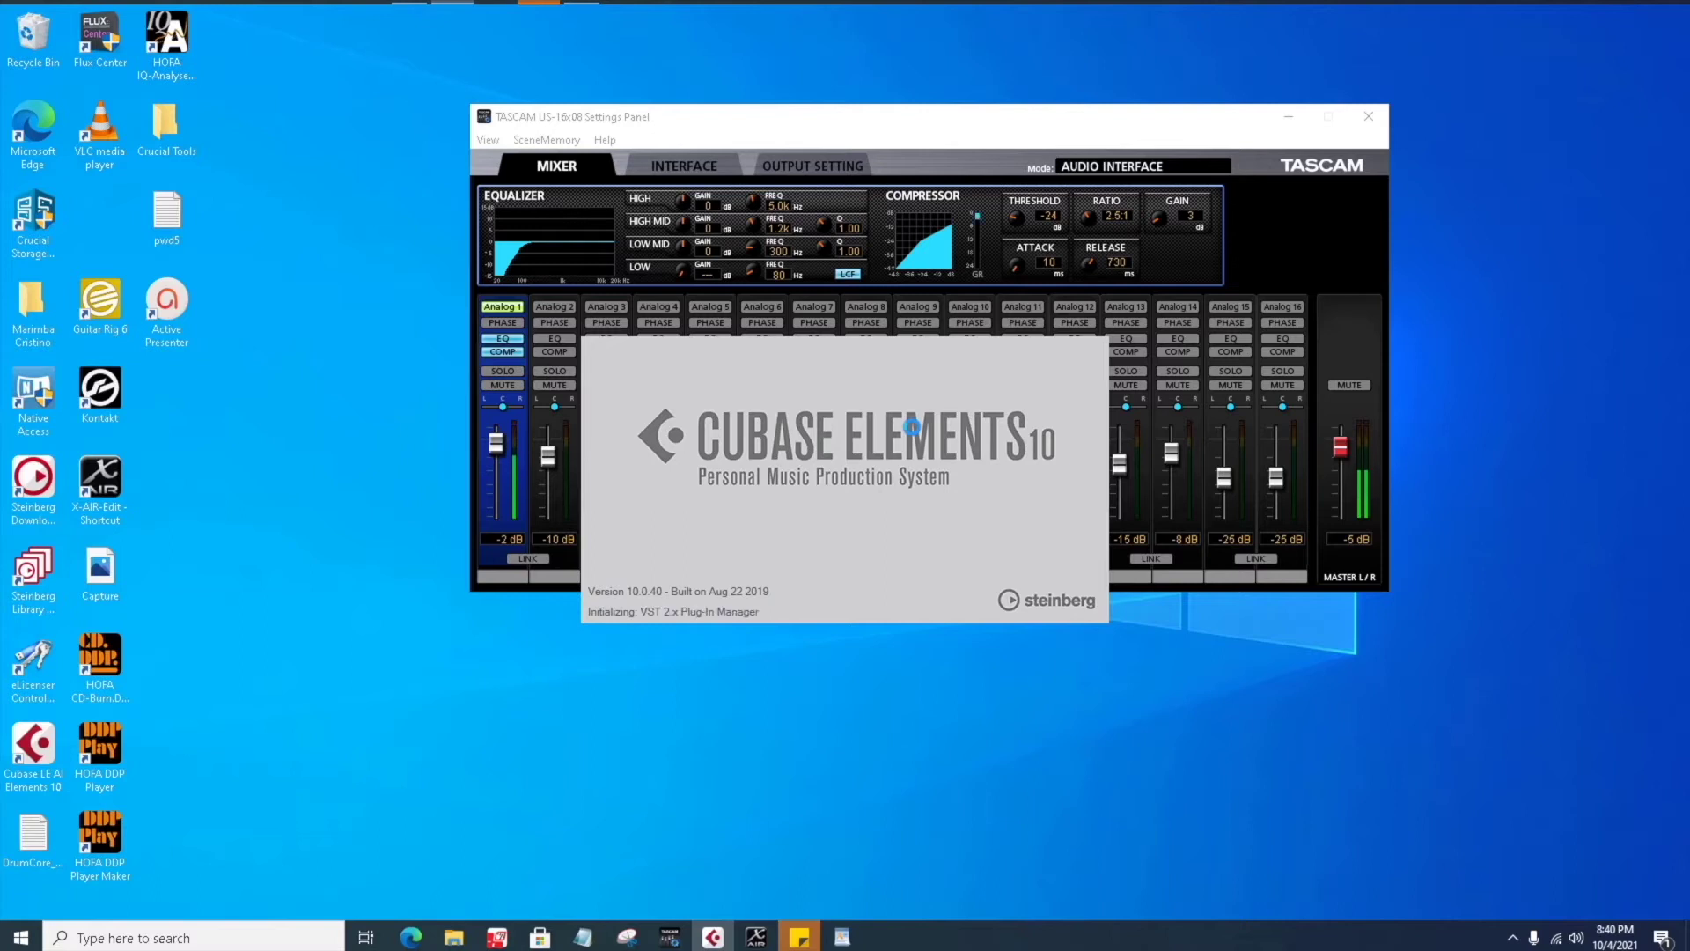
pyautogui.moveTo(715, 940)
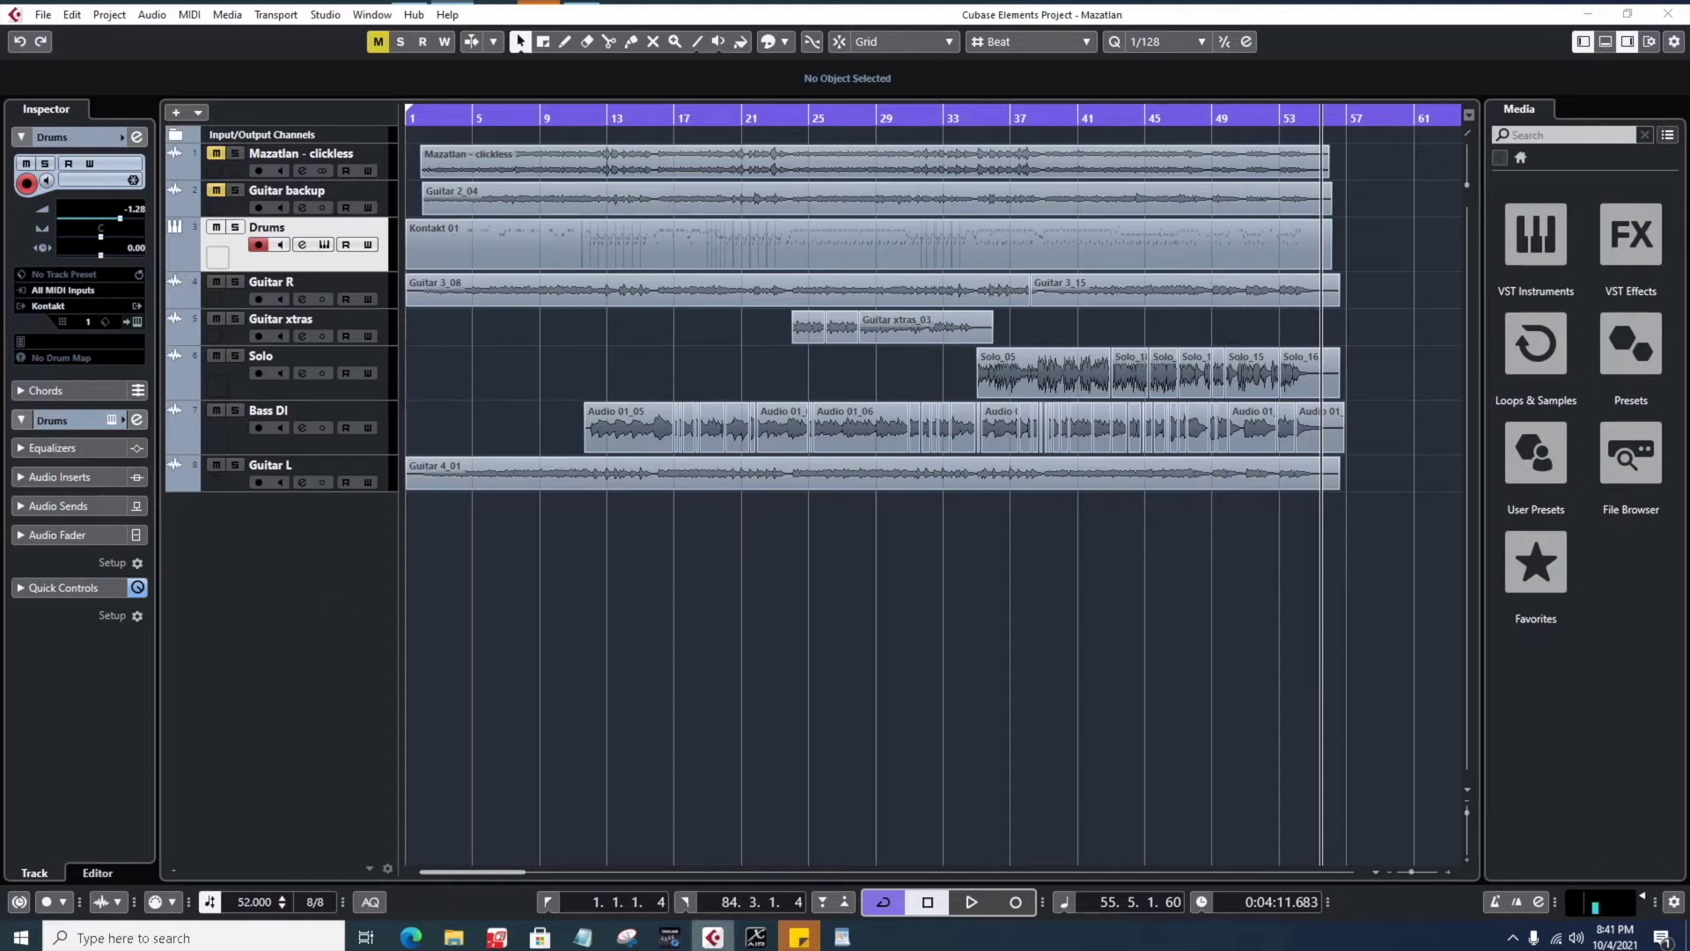
pyautogui.rightClick(713, 936)
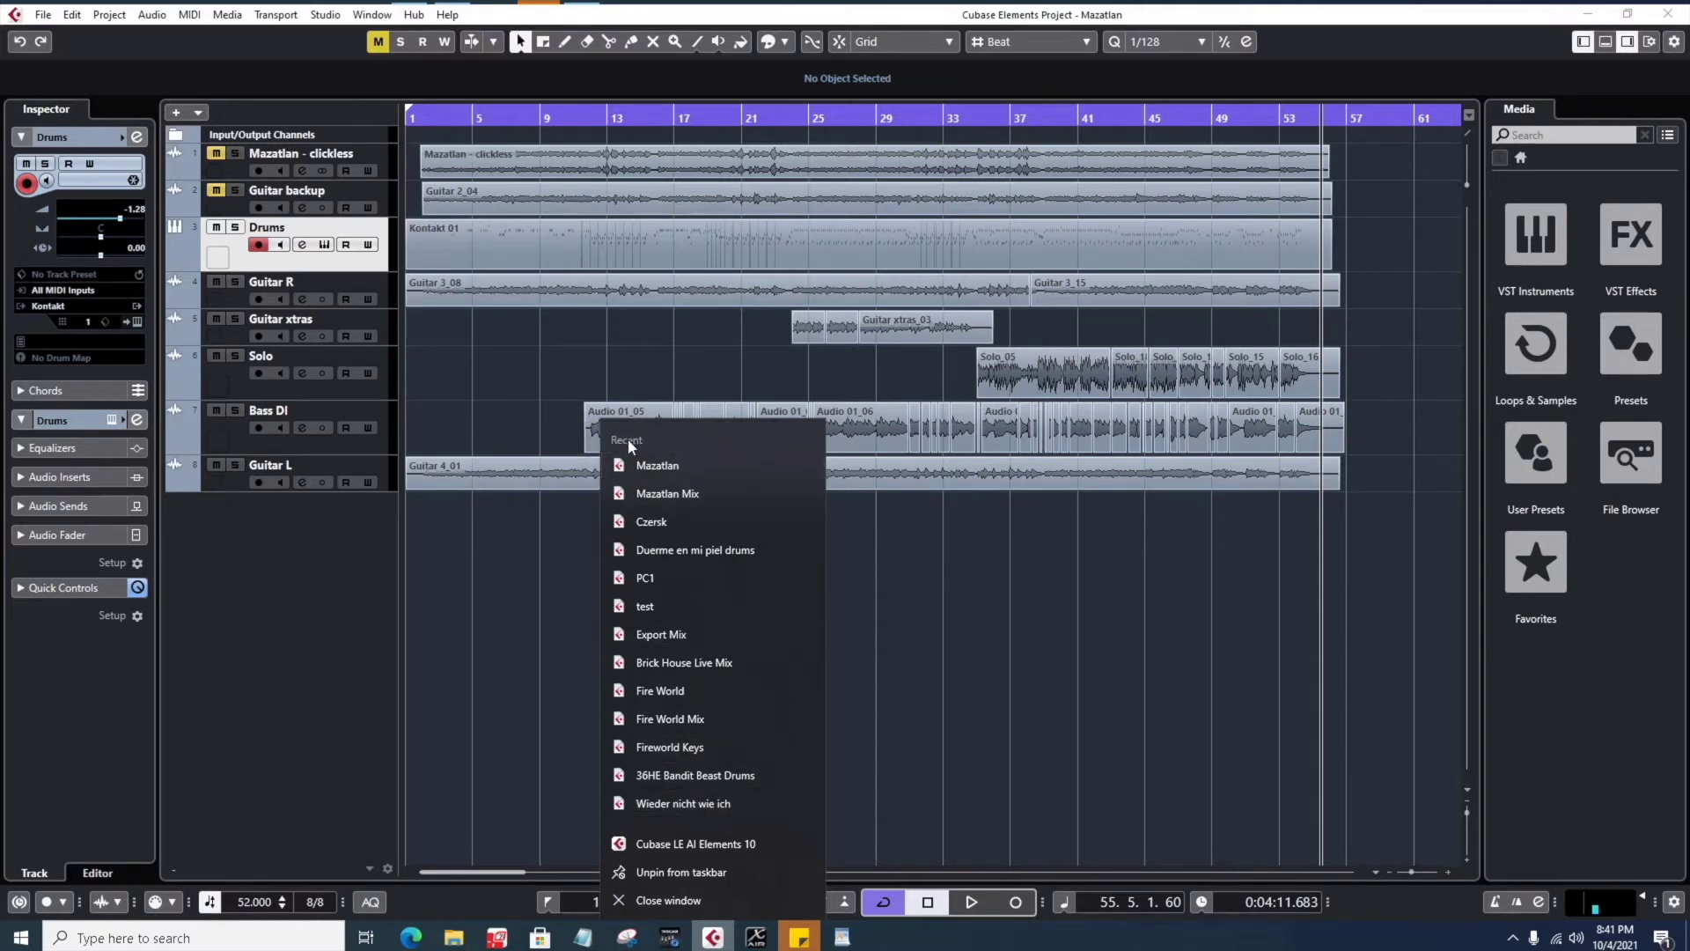
pyautogui.click(1237, 592)
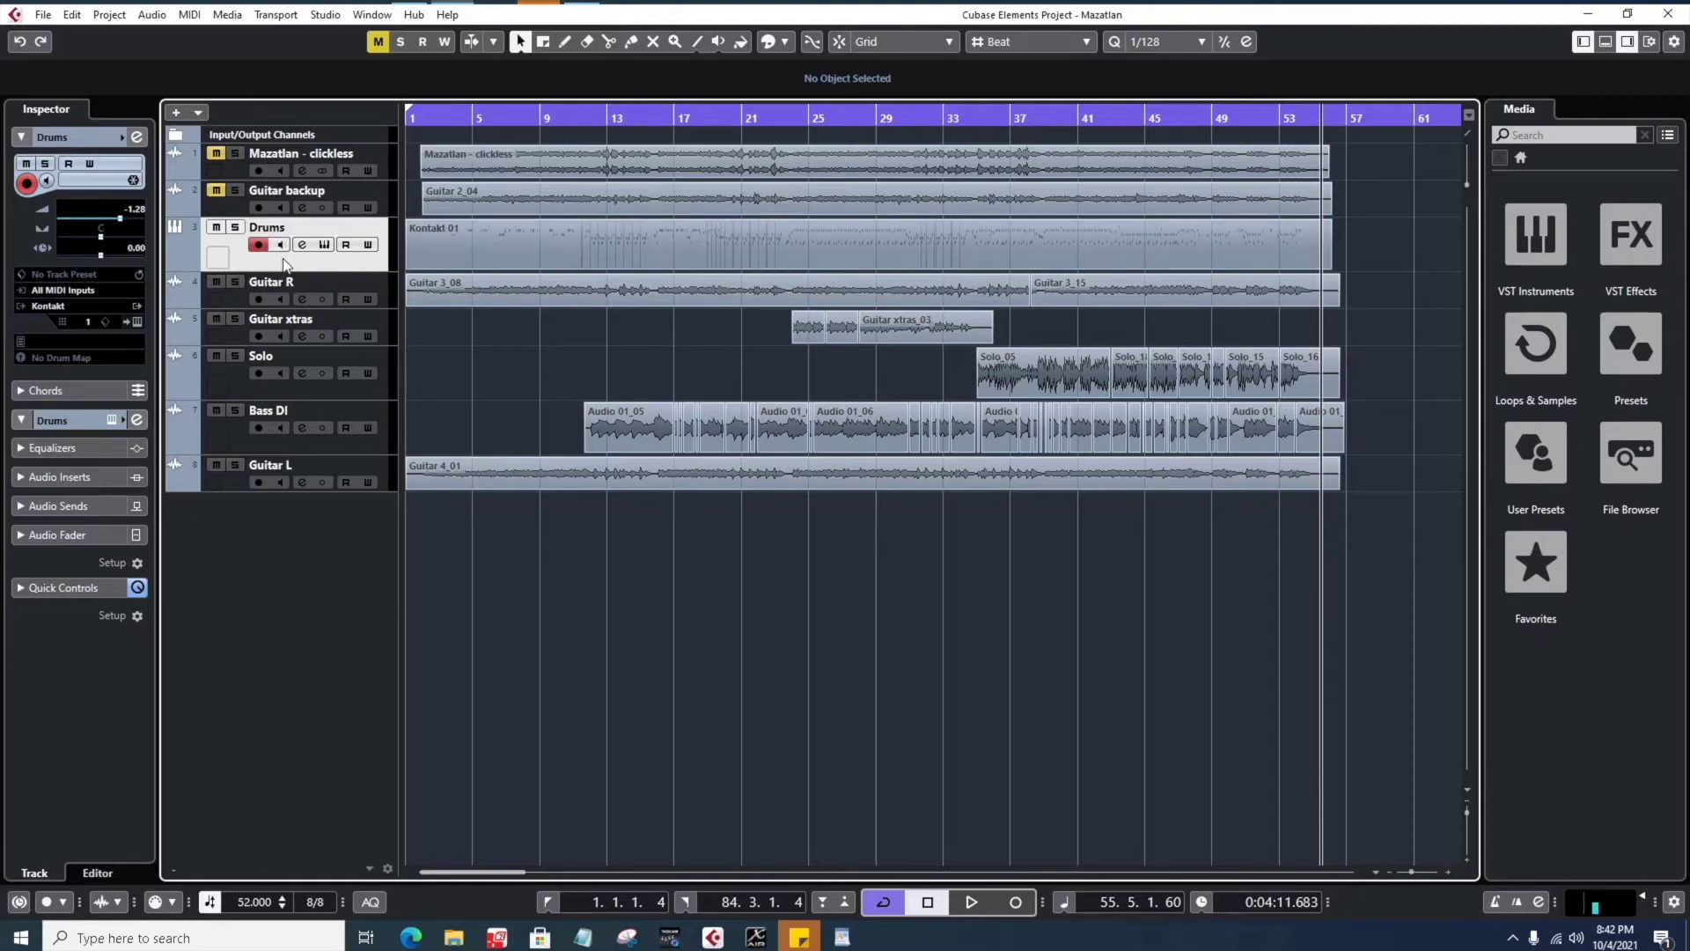
# - Open the Drums track's Kontakt 01 part in the Key Editor, detach the editor into its own window and display bars 42 and 43
pyautogui.doubleClick(280, 227)
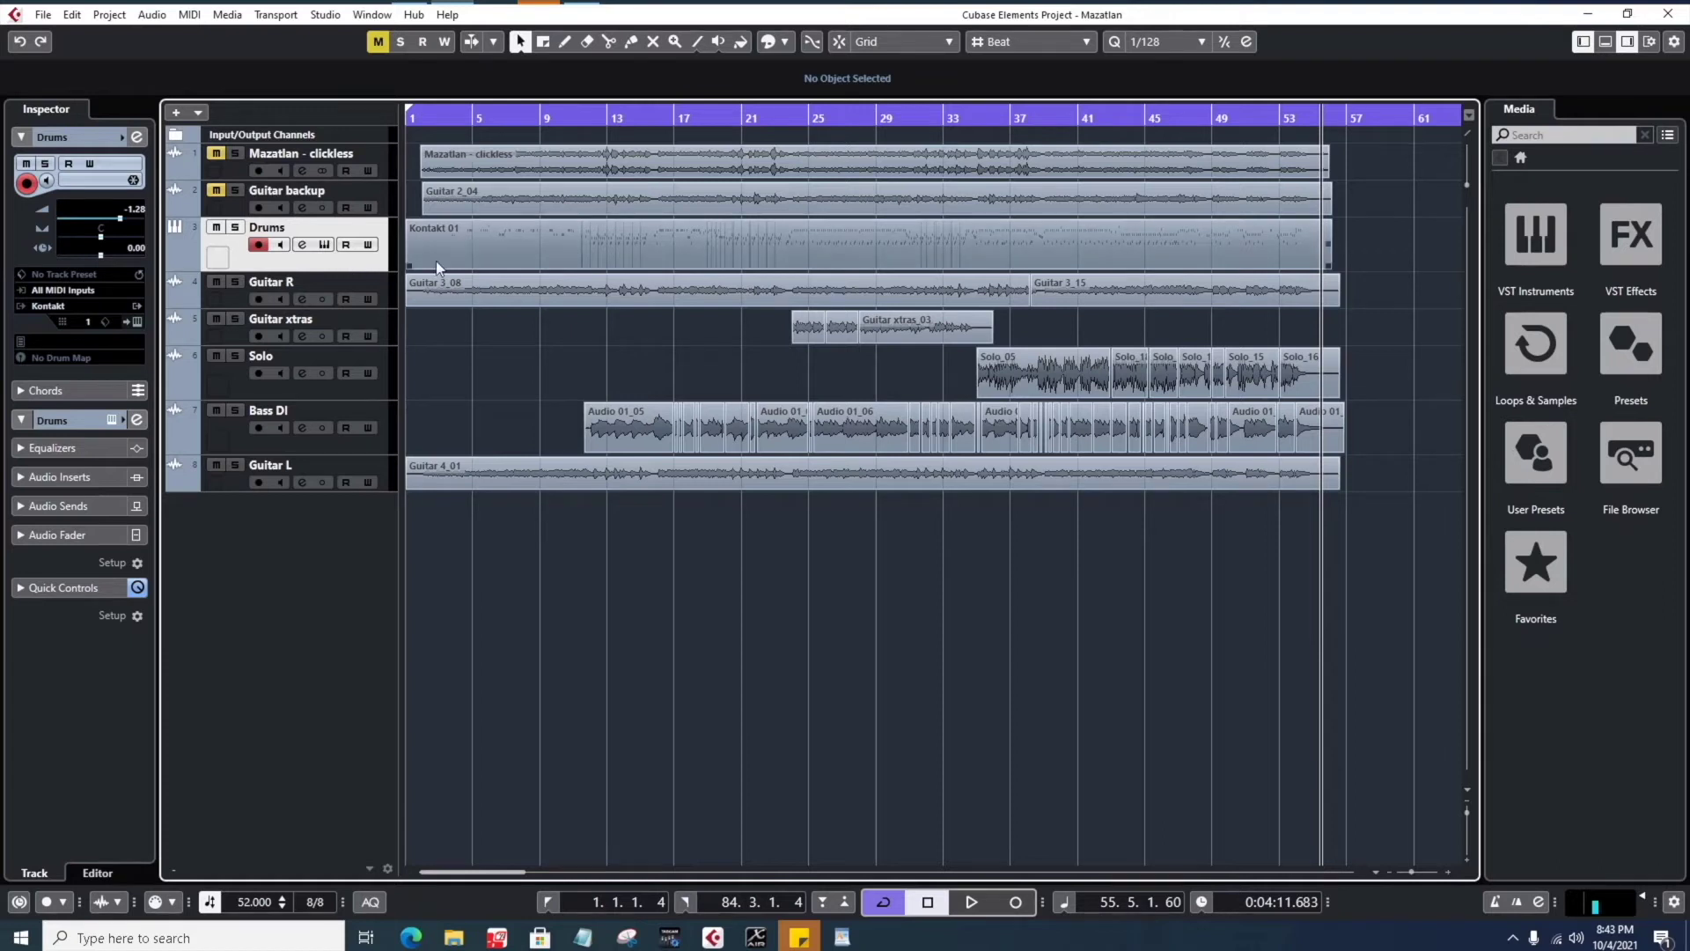
pyautogui.click(515, 242)
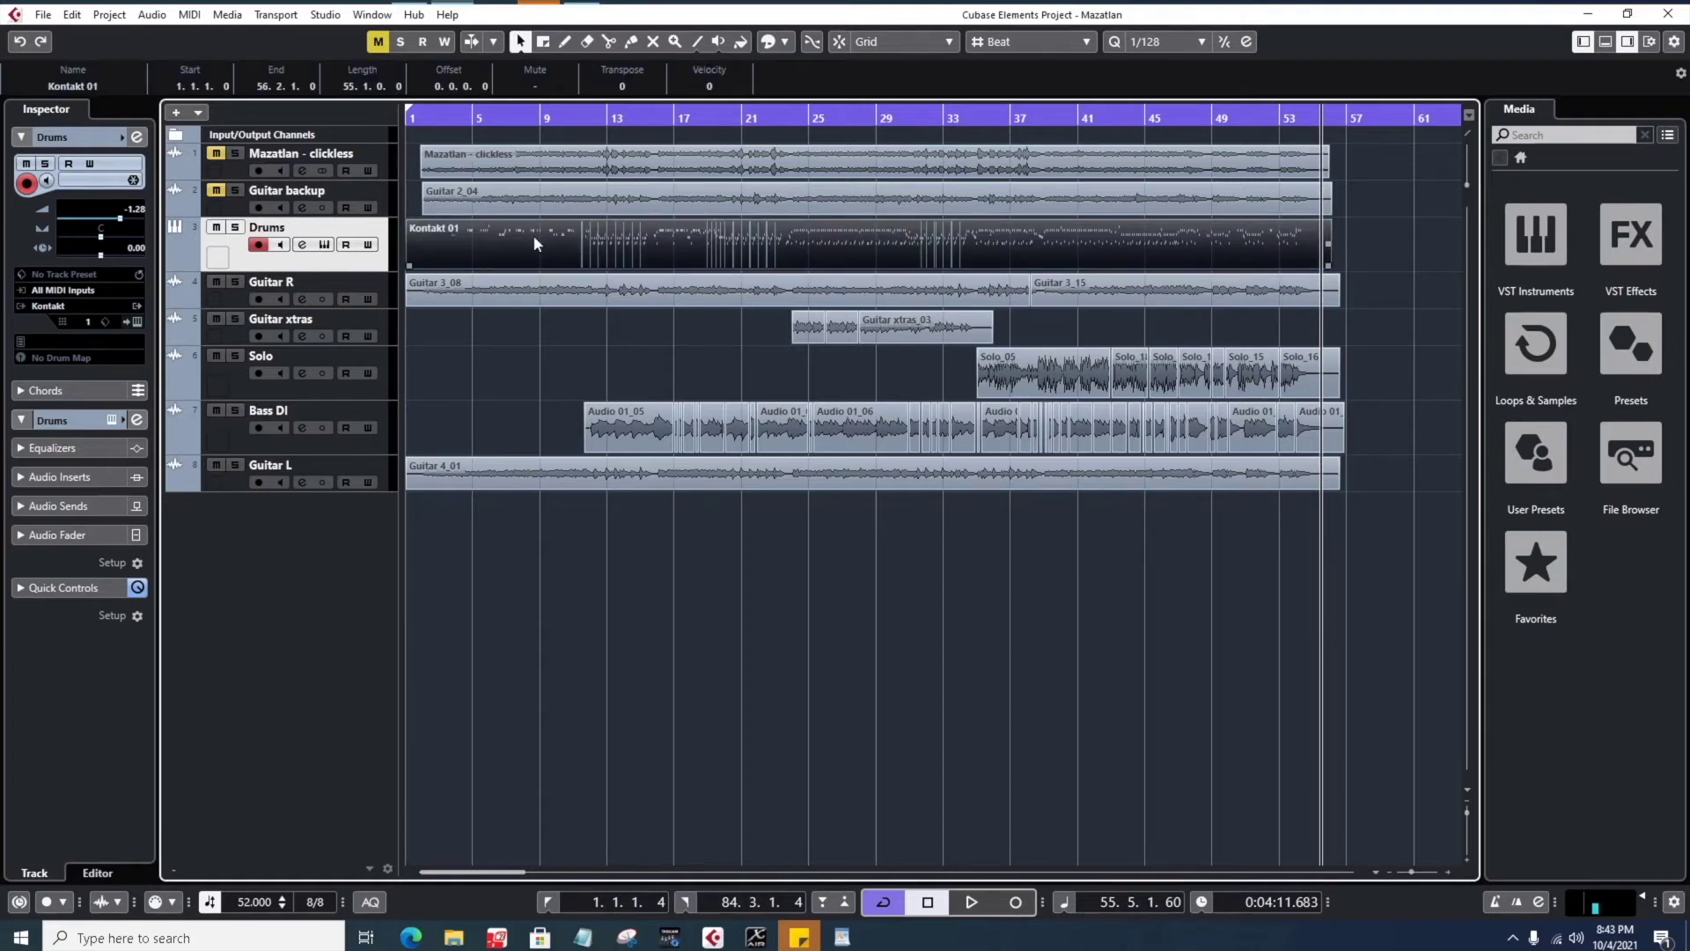
pyautogui.doubleClick(531, 234)
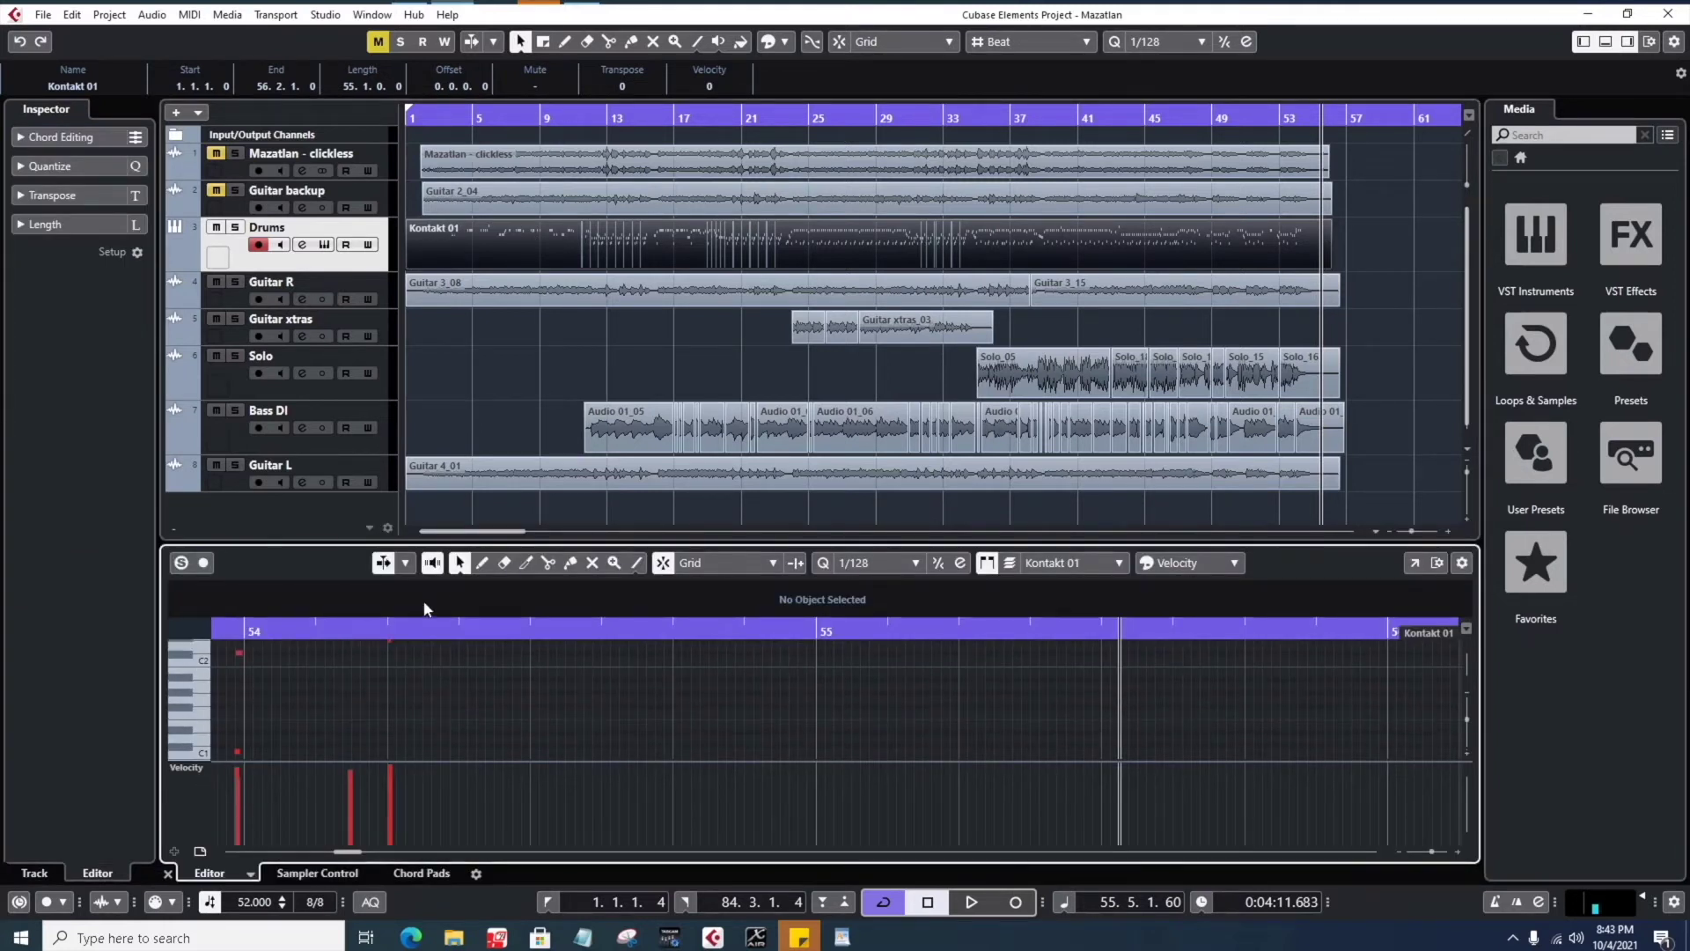
pyautogui.scroll(1, 405, 721)
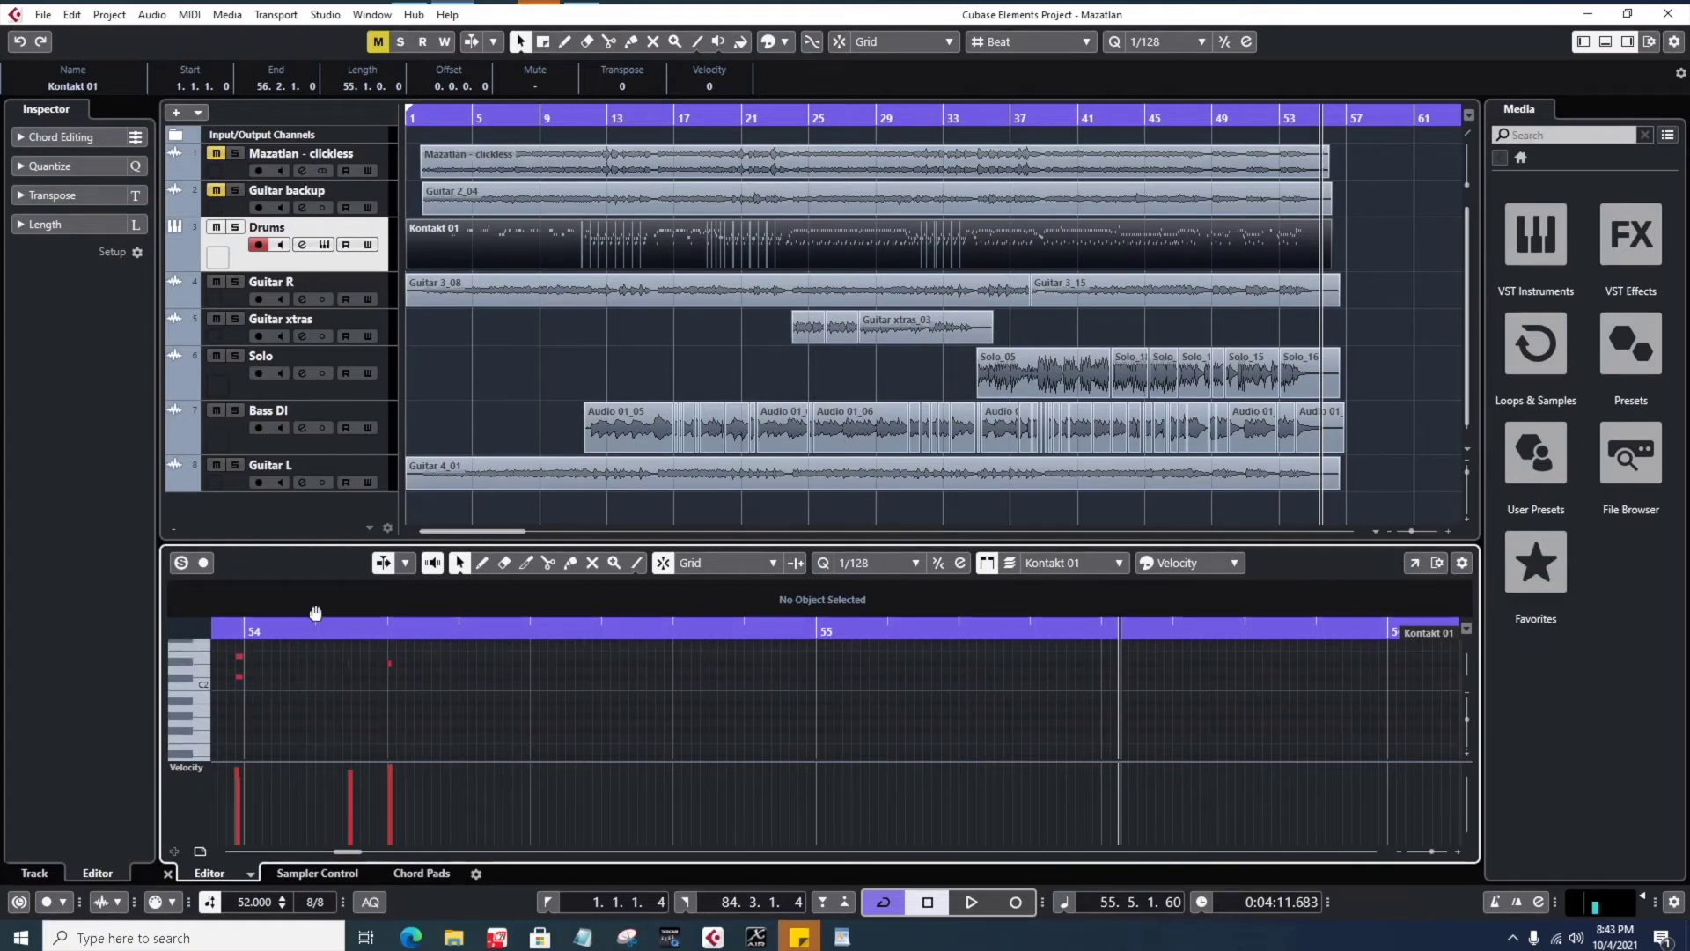
pyautogui.click(1413, 567)
pyautogui.moveTo(264, 138); pyautogui.dragTo(2, 353)
pyautogui.scroll(3, 370, 502)
pyautogui.scroll(-3, 396, 533)
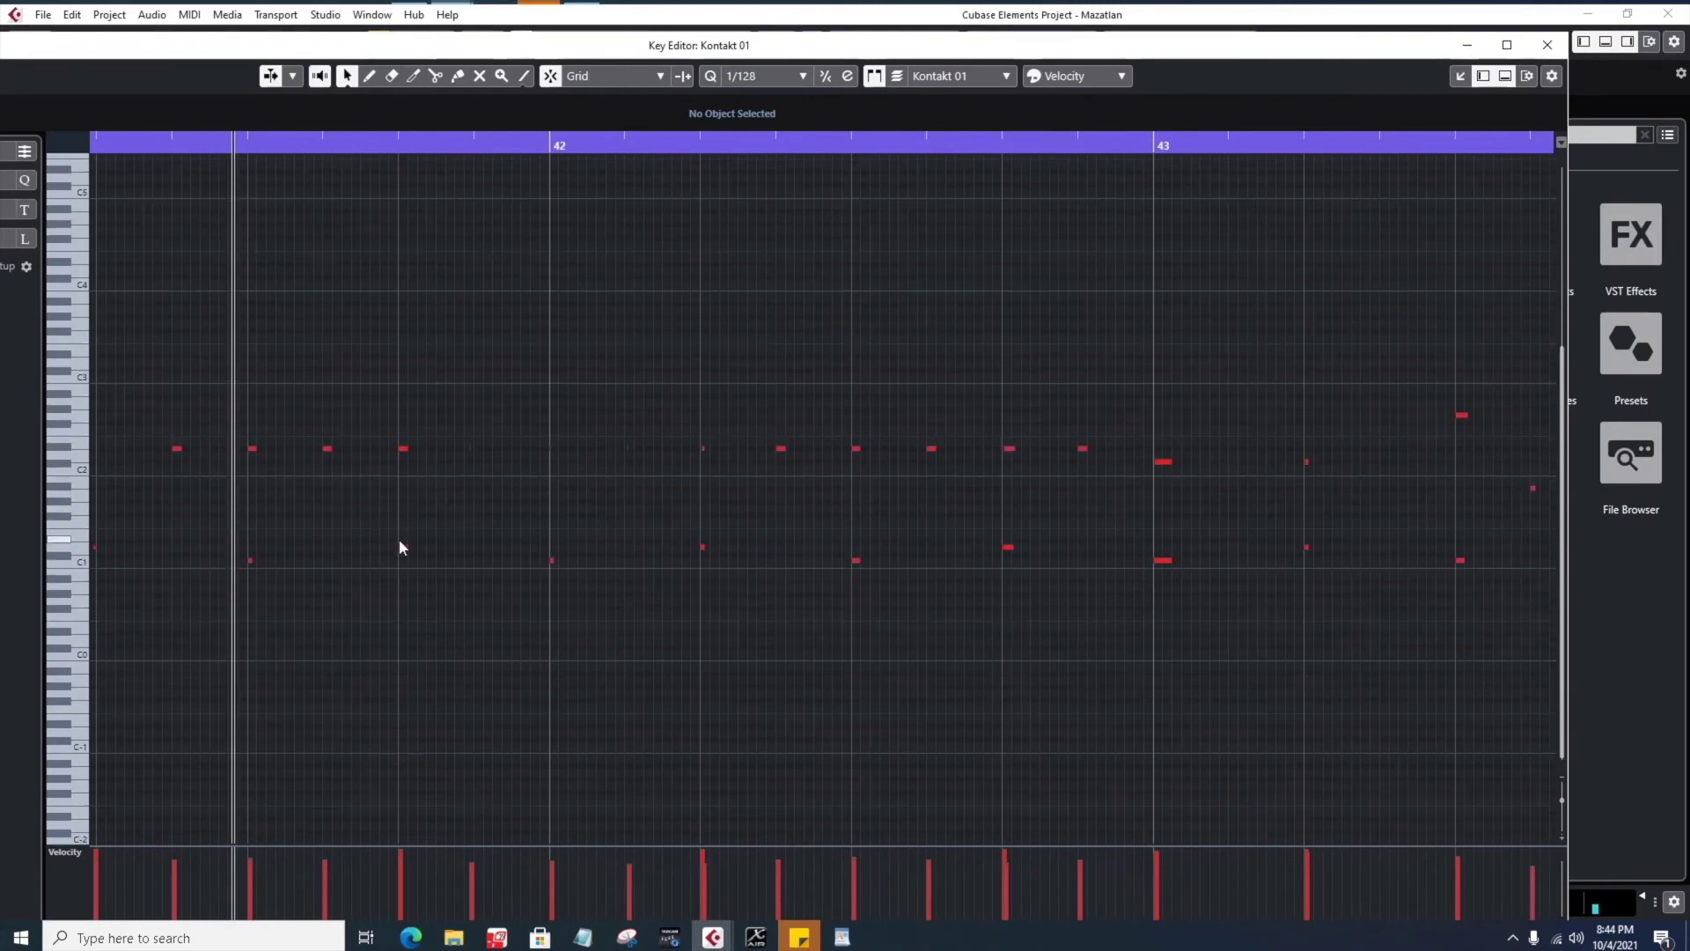
# - Select individual drum notes from the end of bar 41 to the start of bar 43 to examine the pattern, and close the Key Editor window
pyautogui.click(401, 449)
pyautogui.moveTo(390, 522); pyautogui.dragTo(409, 567)
pyautogui.click(404, 448)
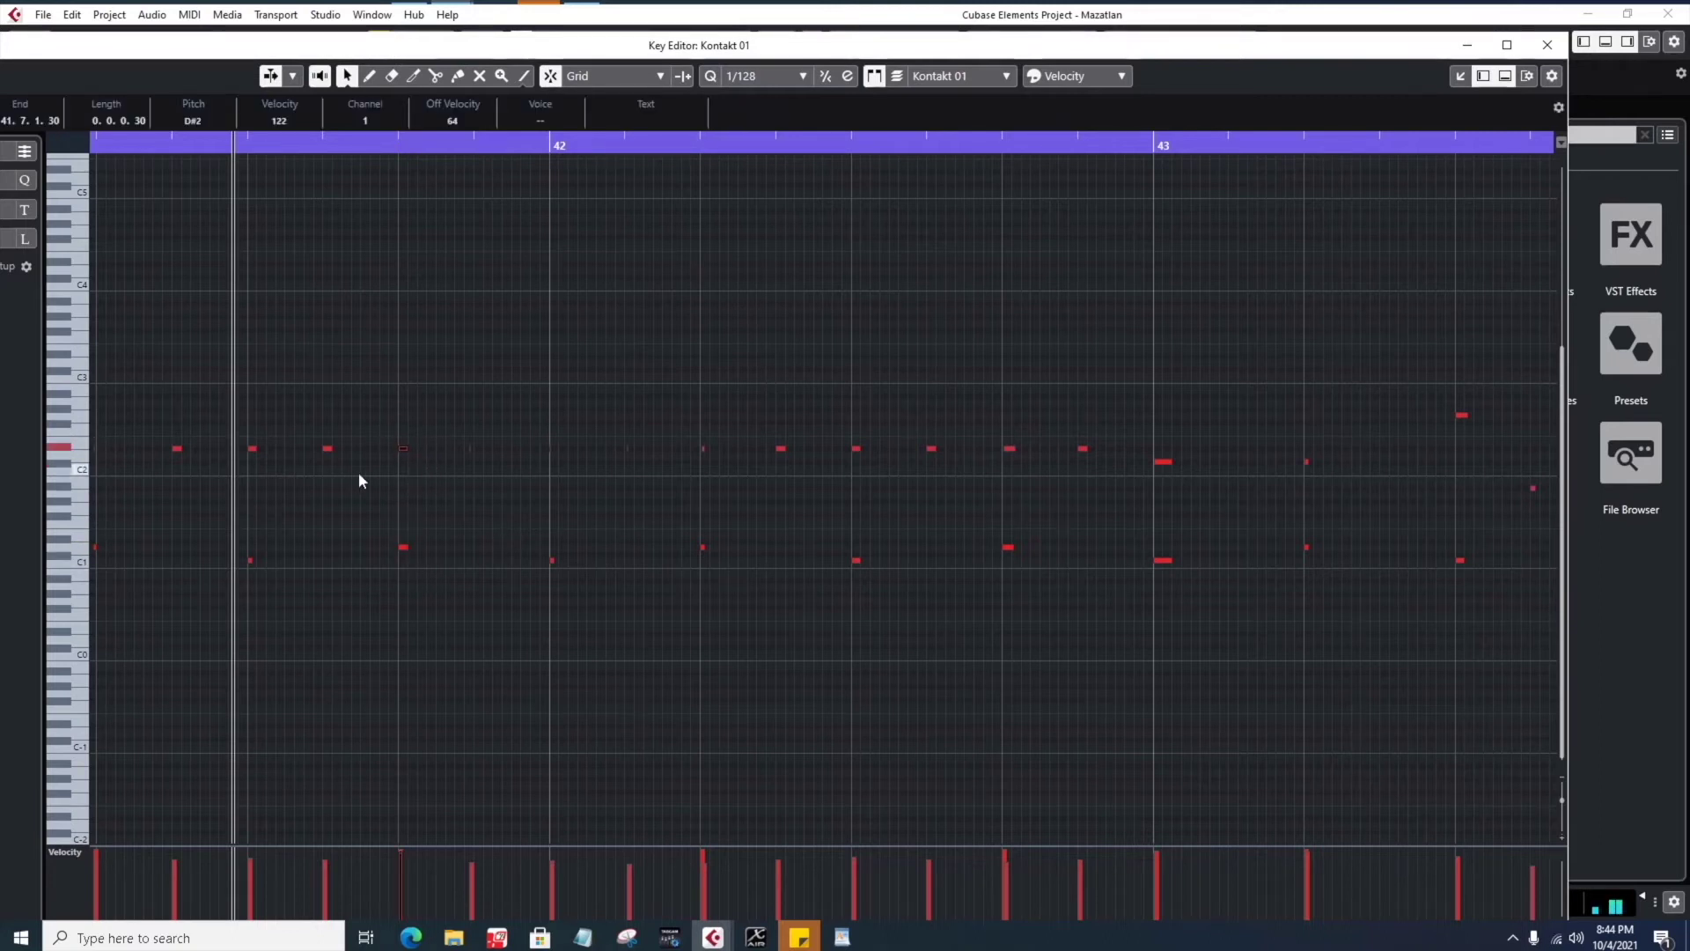
pyautogui.click(568, 549)
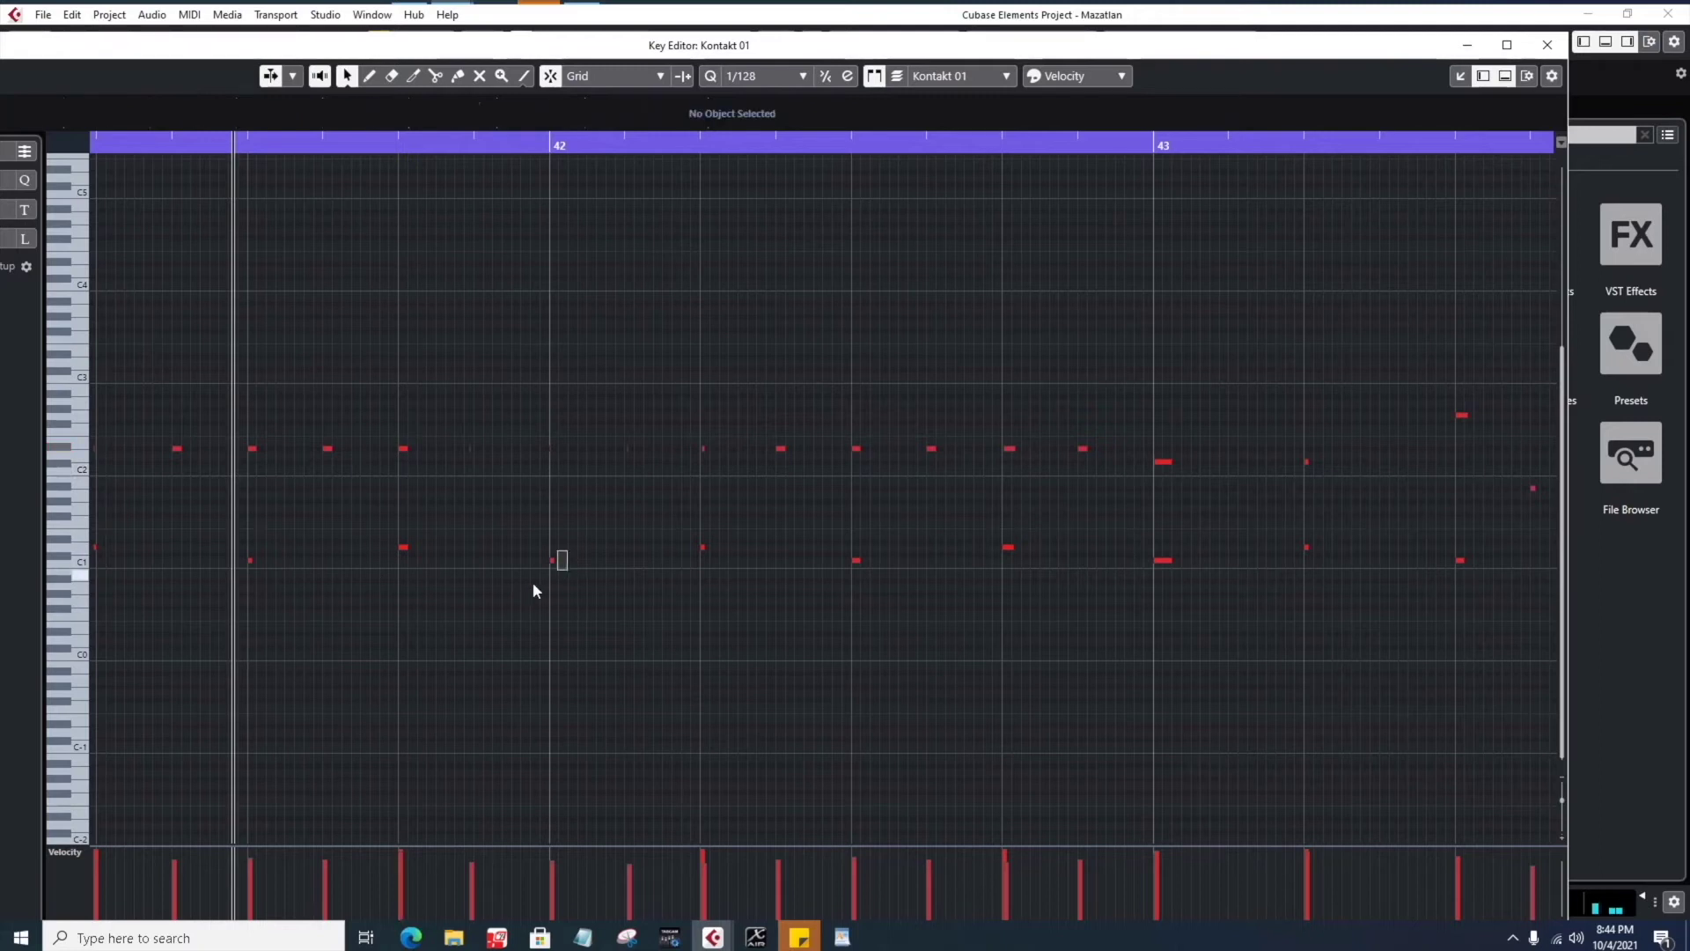
pyautogui.click(703, 547)
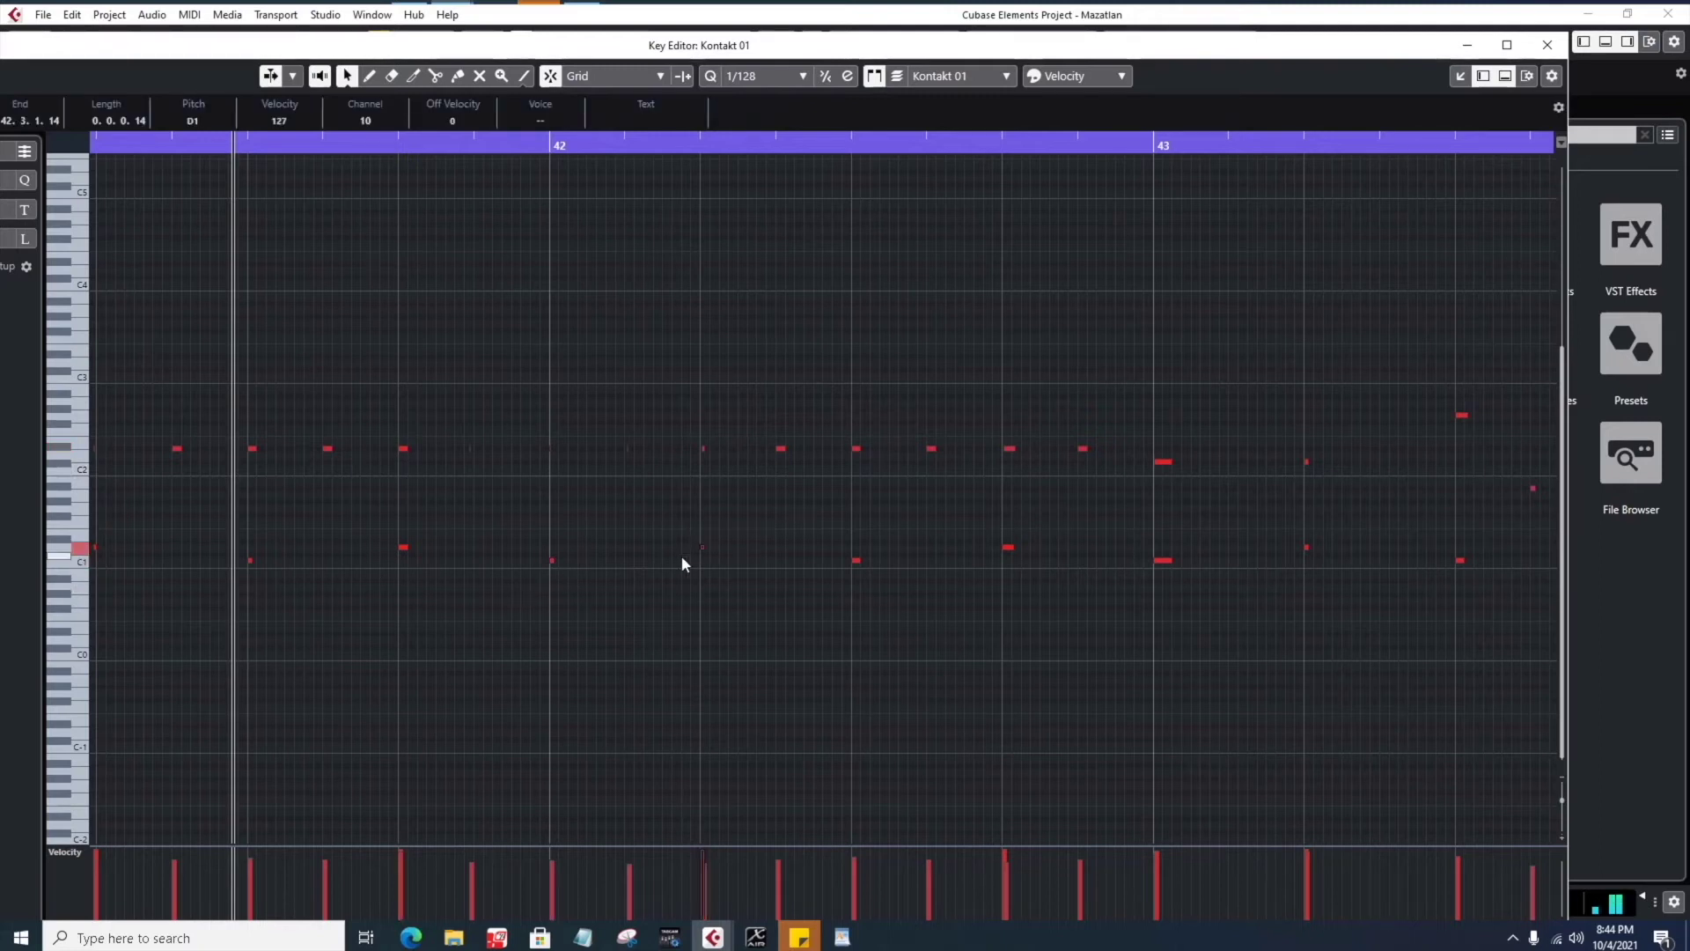
pyautogui.click(854, 454)
pyautogui.click(855, 449)
pyautogui.moveTo(913, 434); pyautogui.dragTo(958, 484)
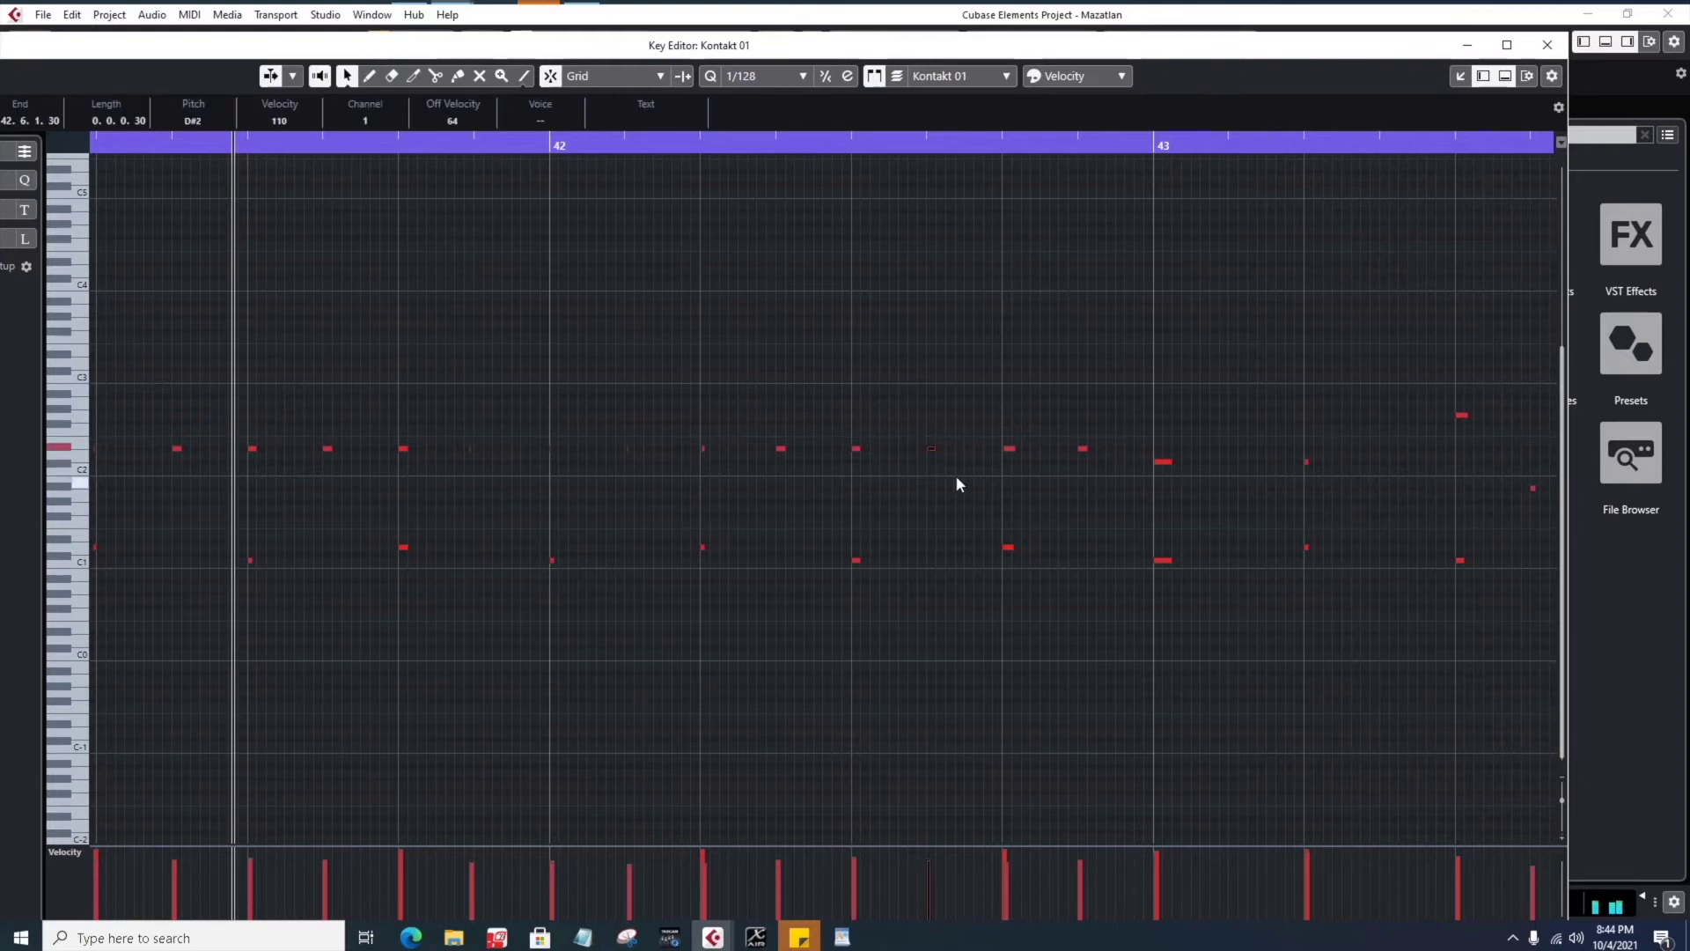
pyautogui.moveTo(985, 426); pyautogui.dragTo(1023, 487)
pyautogui.click(1030, 539)
pyautogui.click(1008, 547)
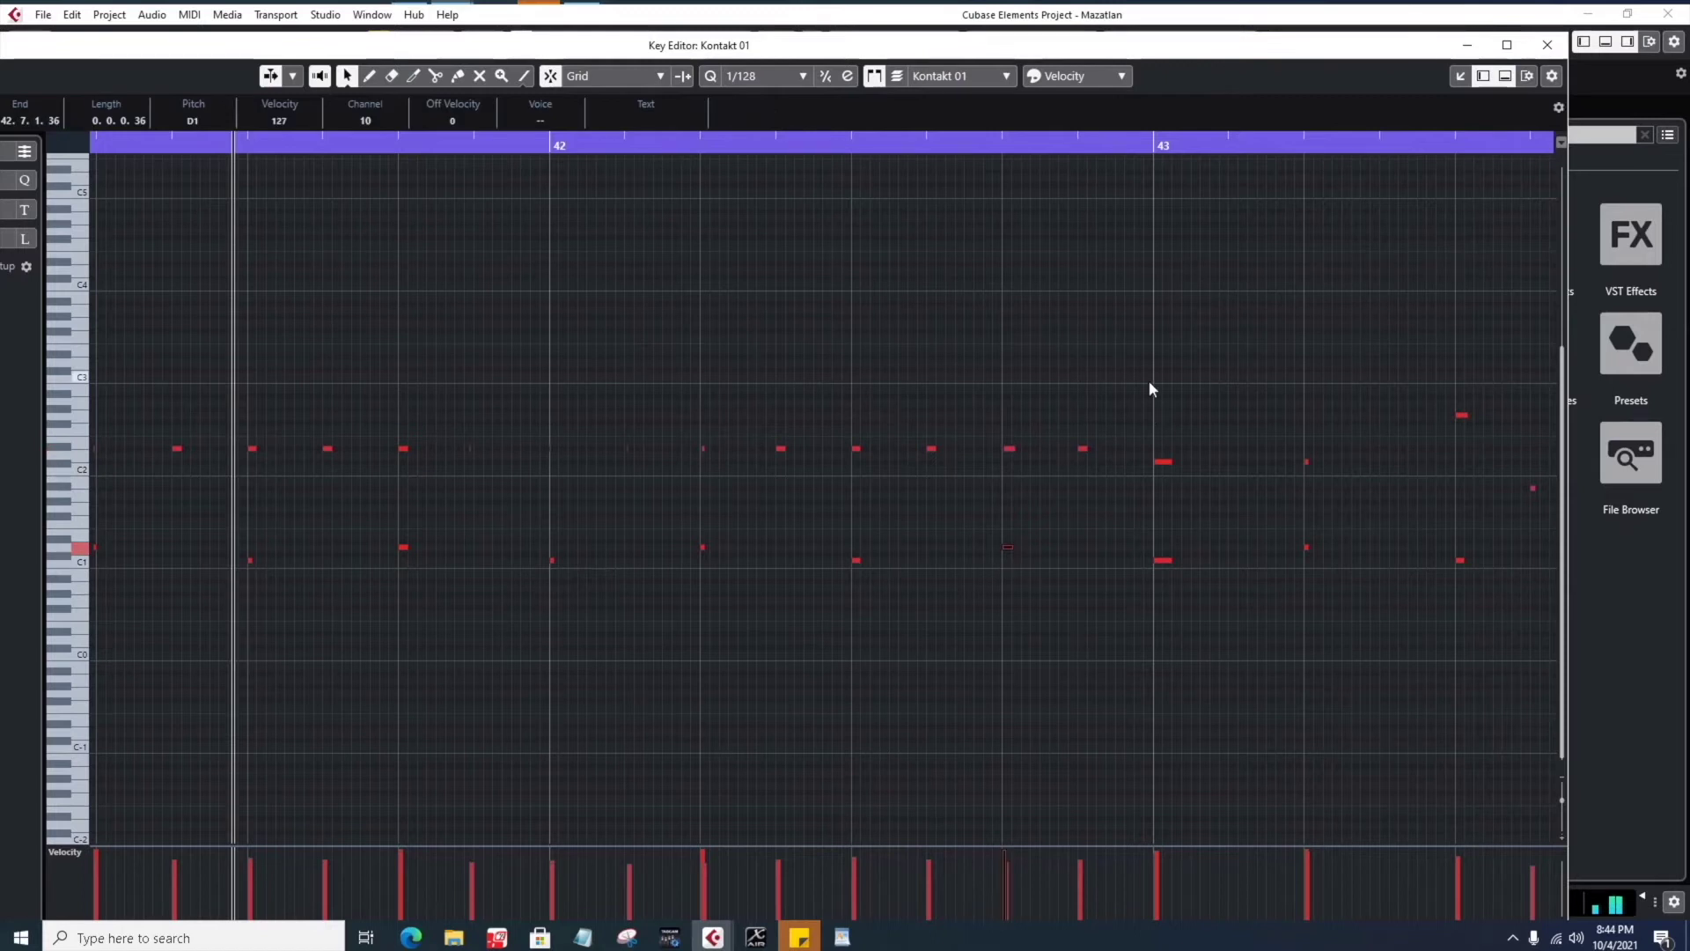
pyautogui.click(1106, 439)
pyautogui.moveTo(1139, 447); pyautogui.dragTo(1170, 479)
pyautogui.click(1162, 560)
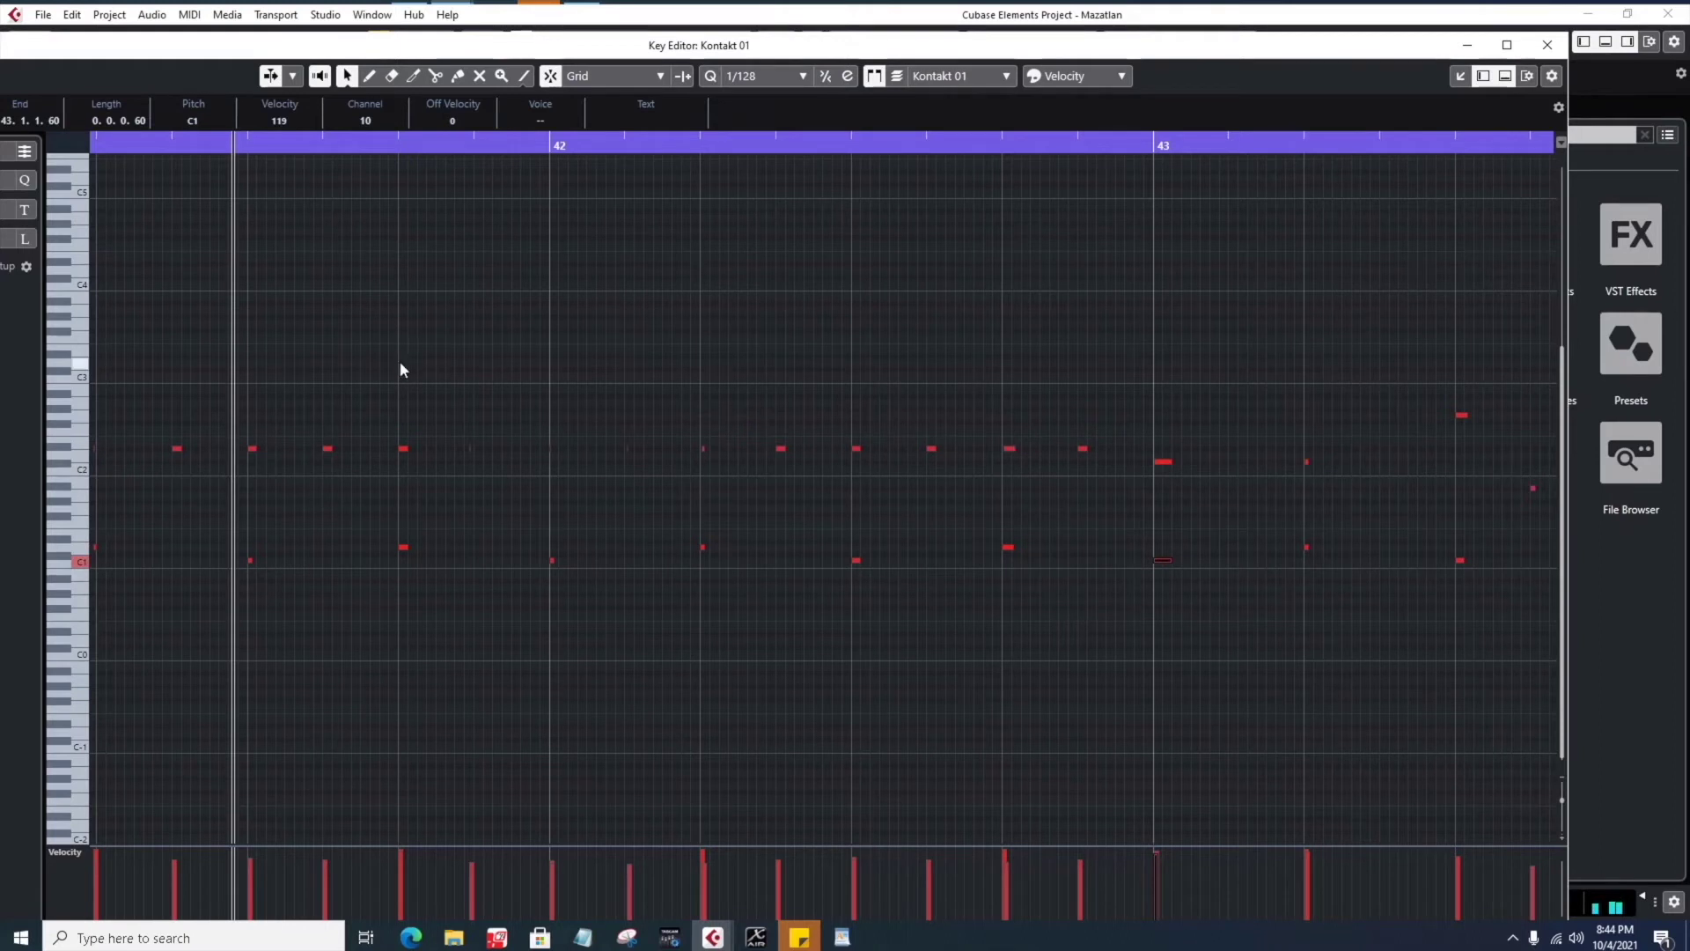
pyautogui.click(1548, 45)
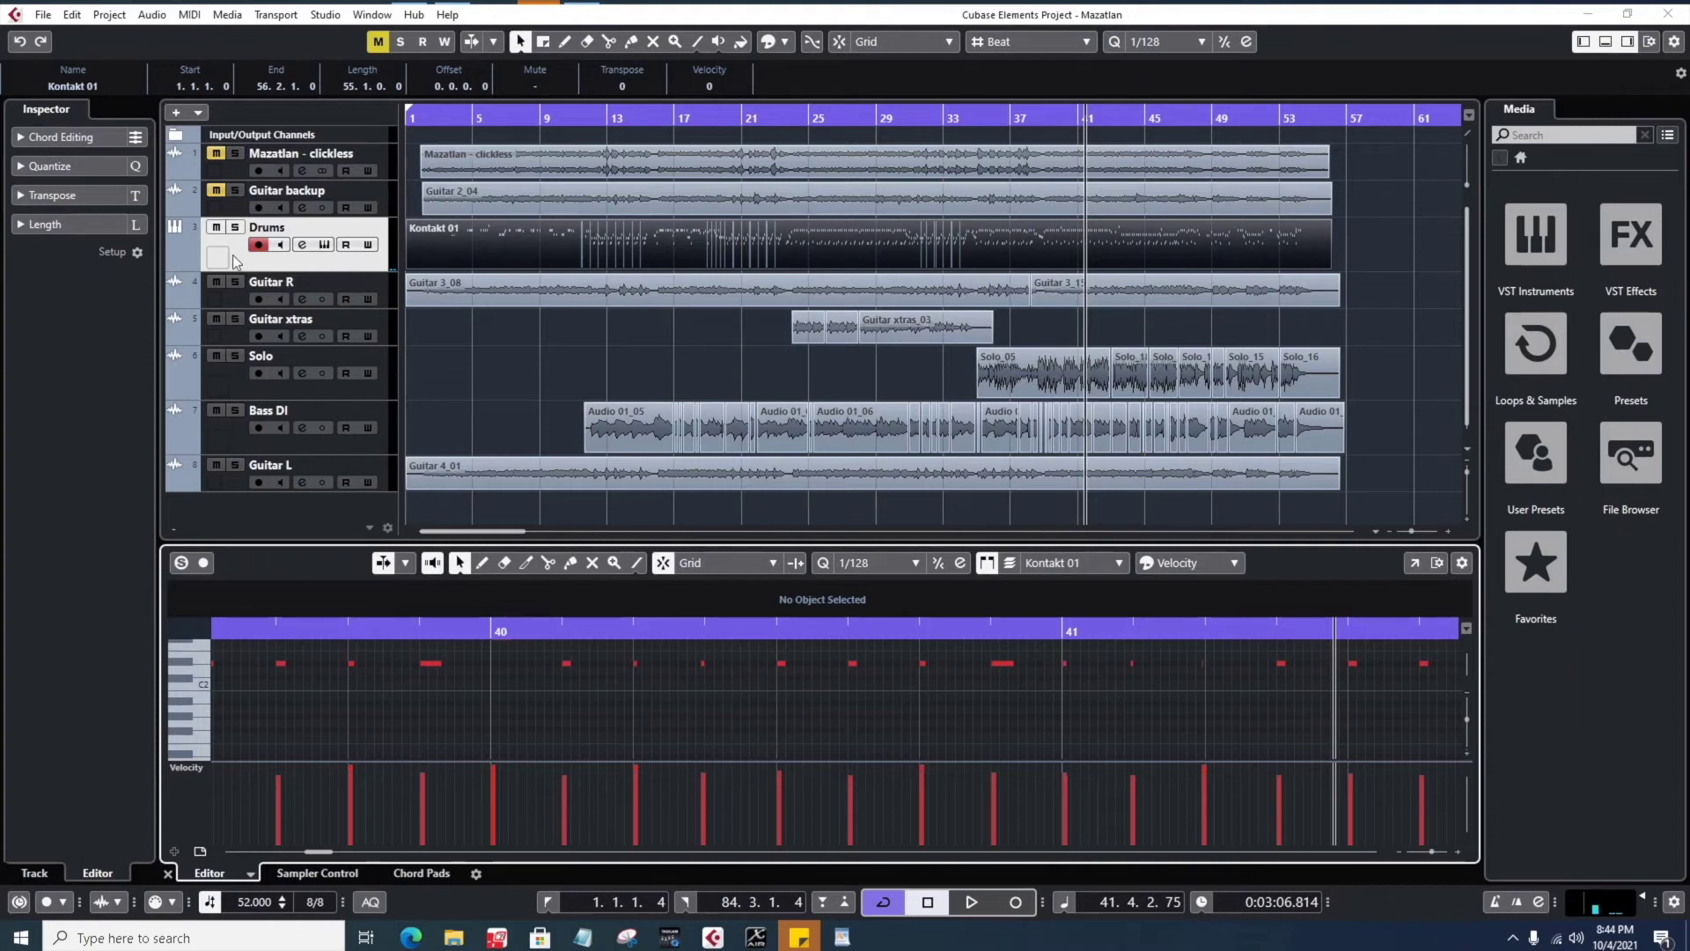
# - Review the Guitar R and Guitar L tracks, and step through the Drums, Guitar R, Guitar xtras and Solo tracks in order
pyautogui.click(236, 298)
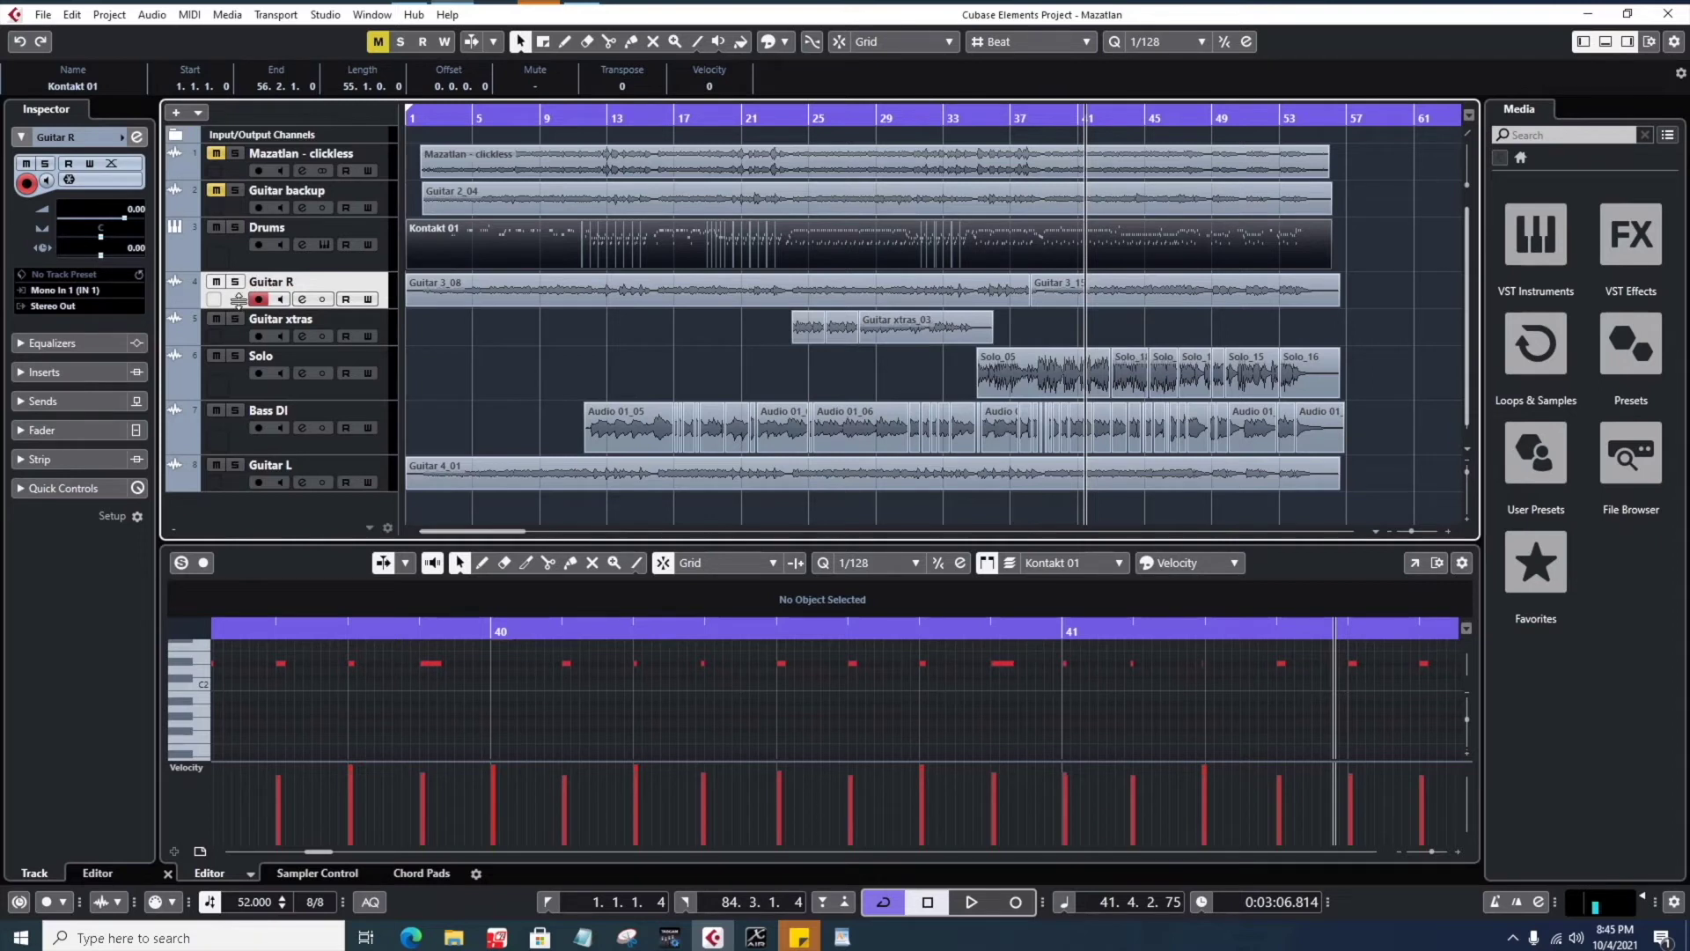
pyautogui.scroll(-1, 239, 300)
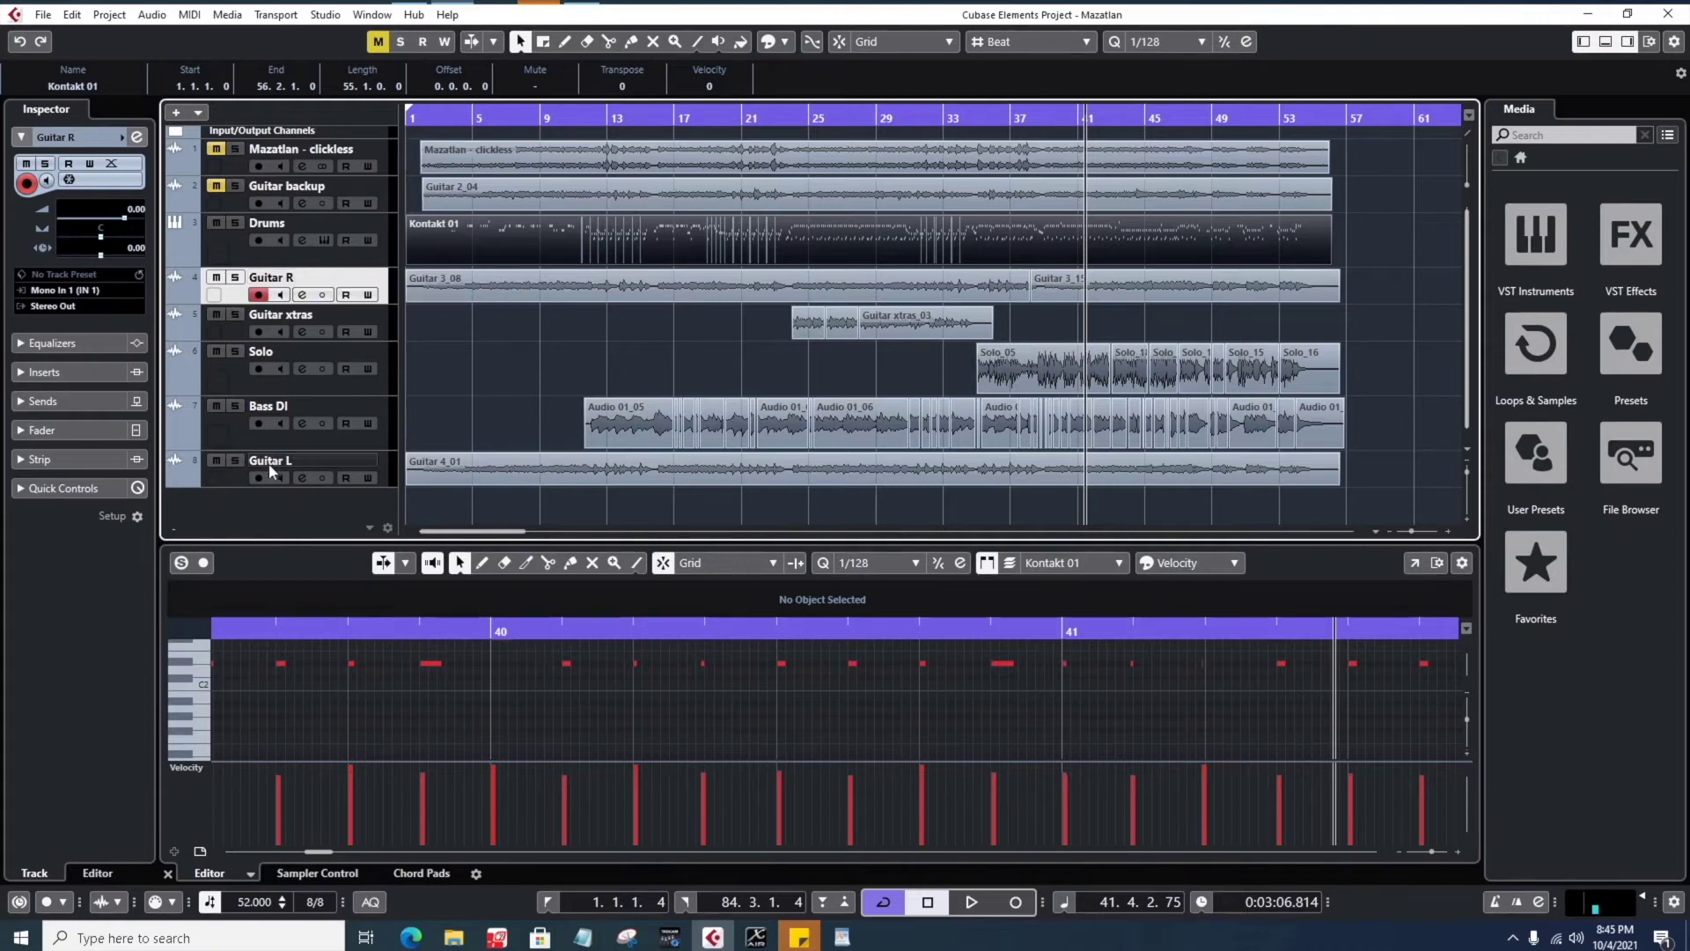
pyautogui.click(239, 482)
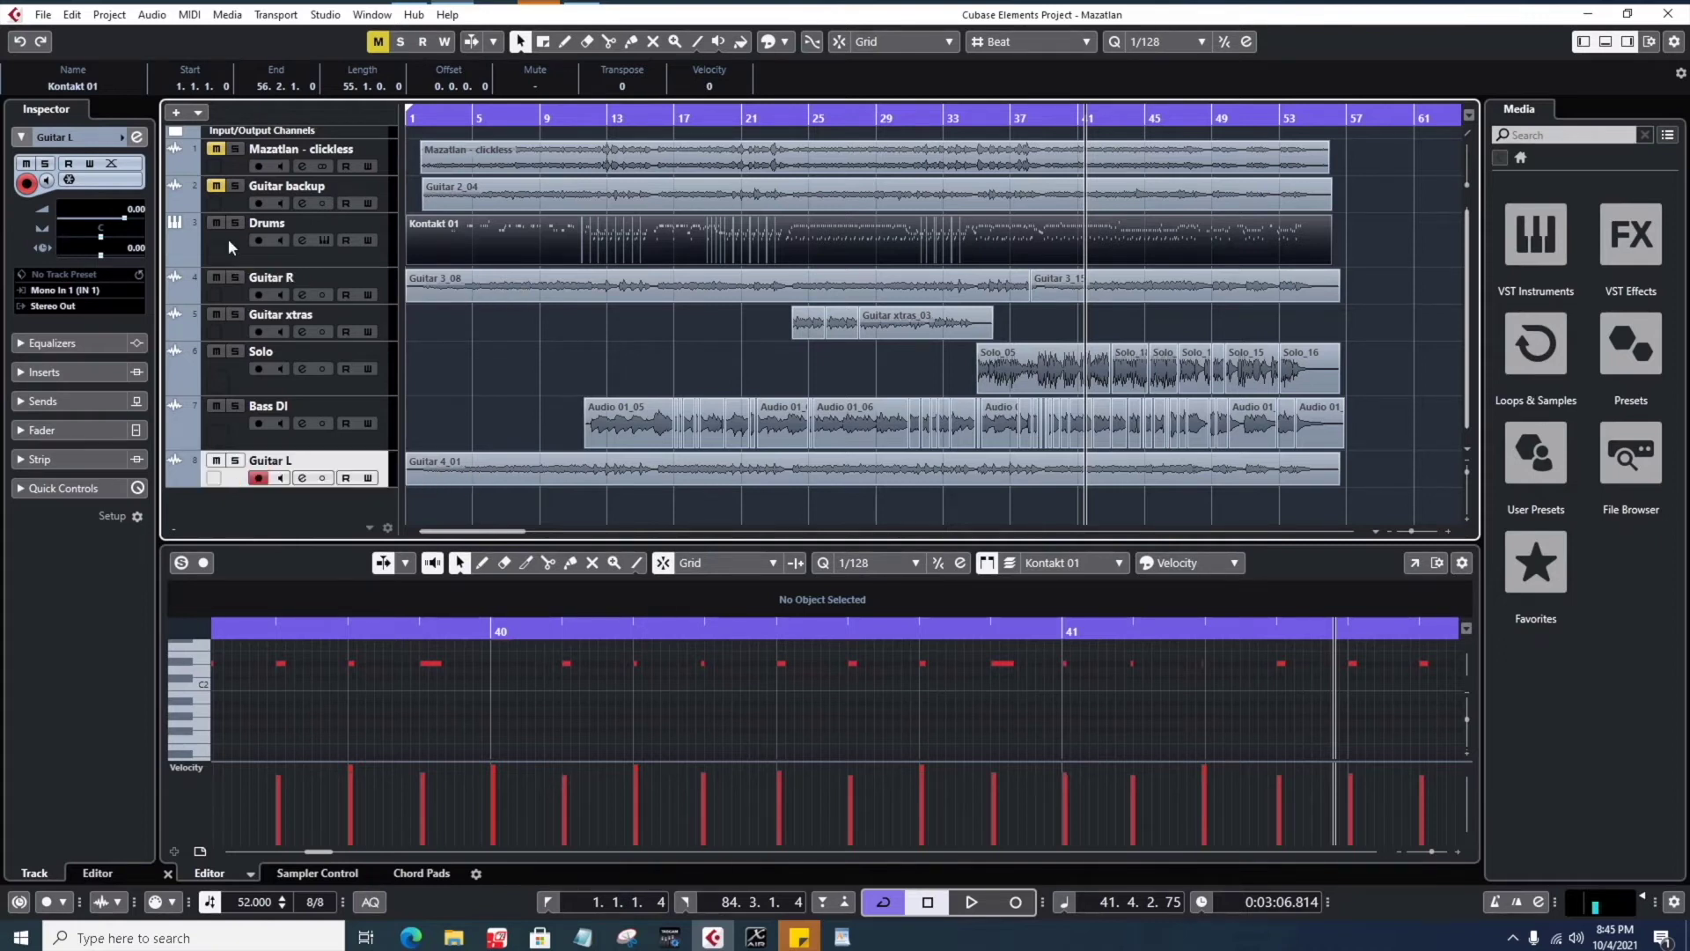
pyautogui.click(243, 300)
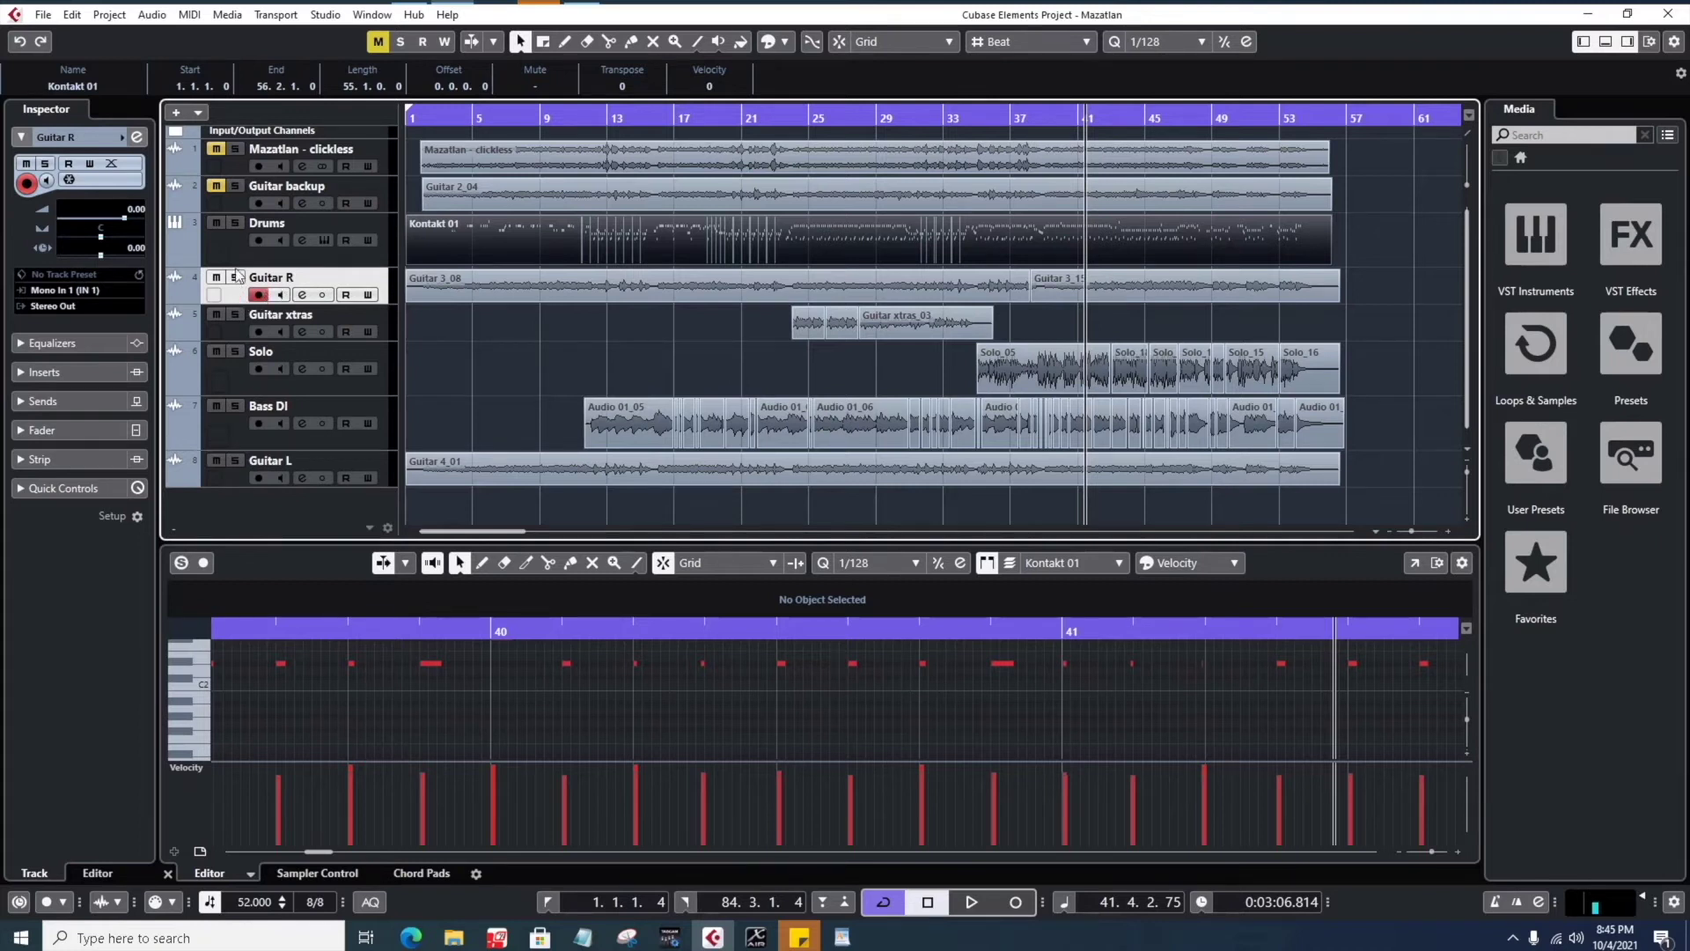
pyautogui.click(246, 254)
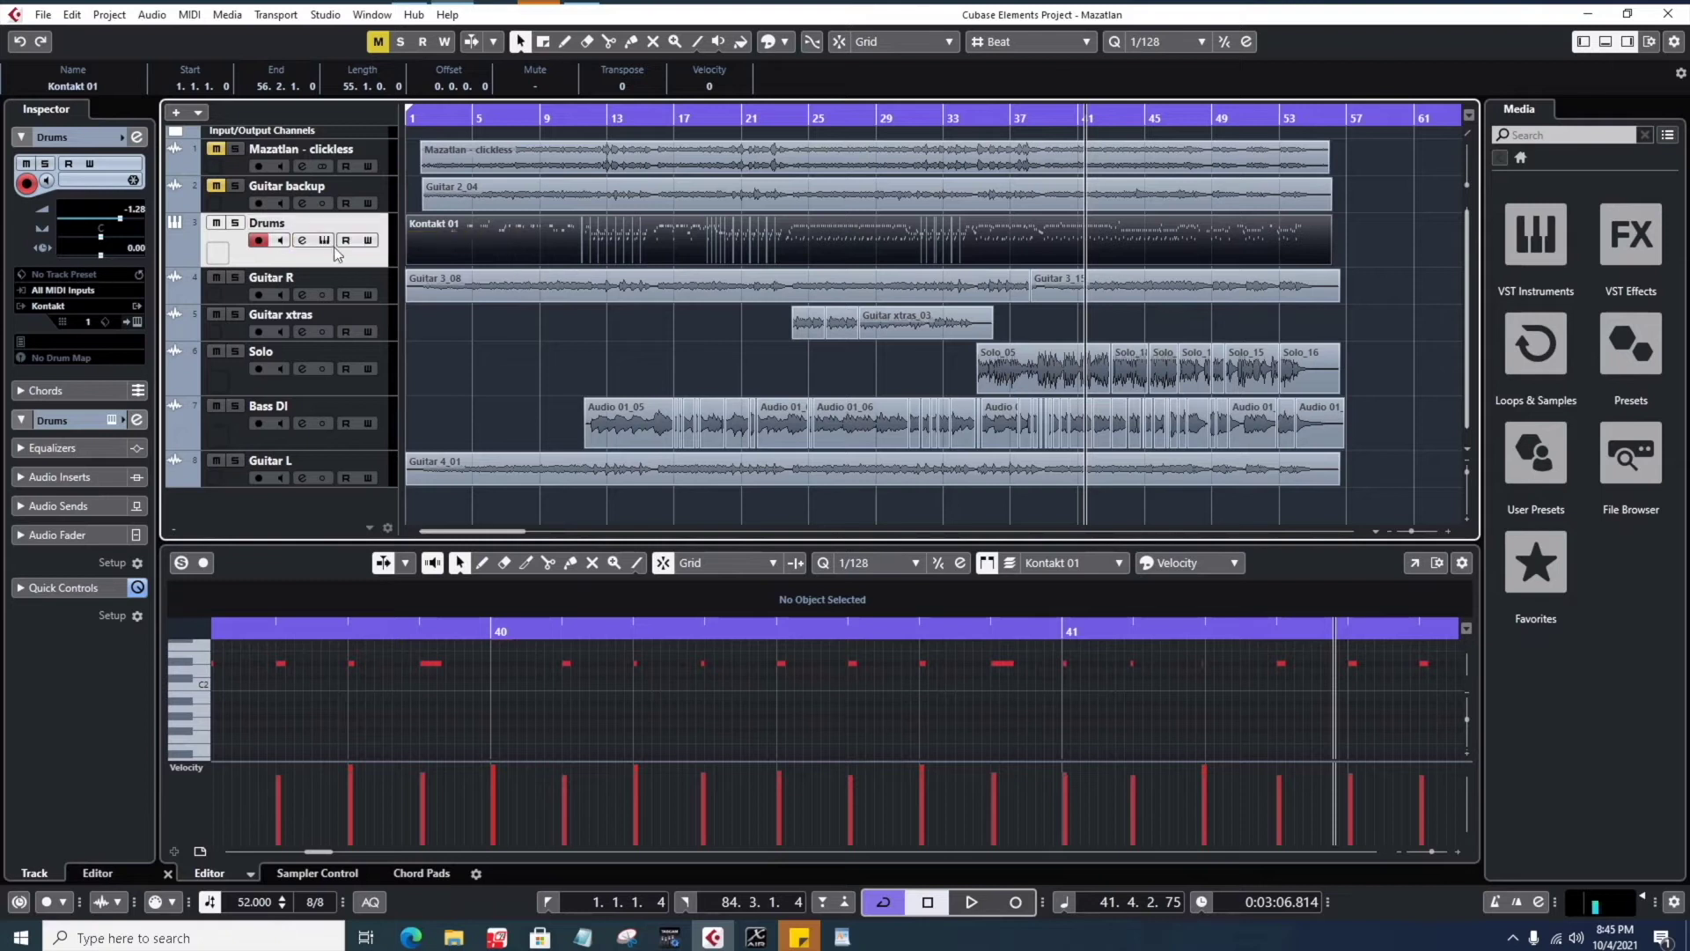
pyautogui.click(246, 304)
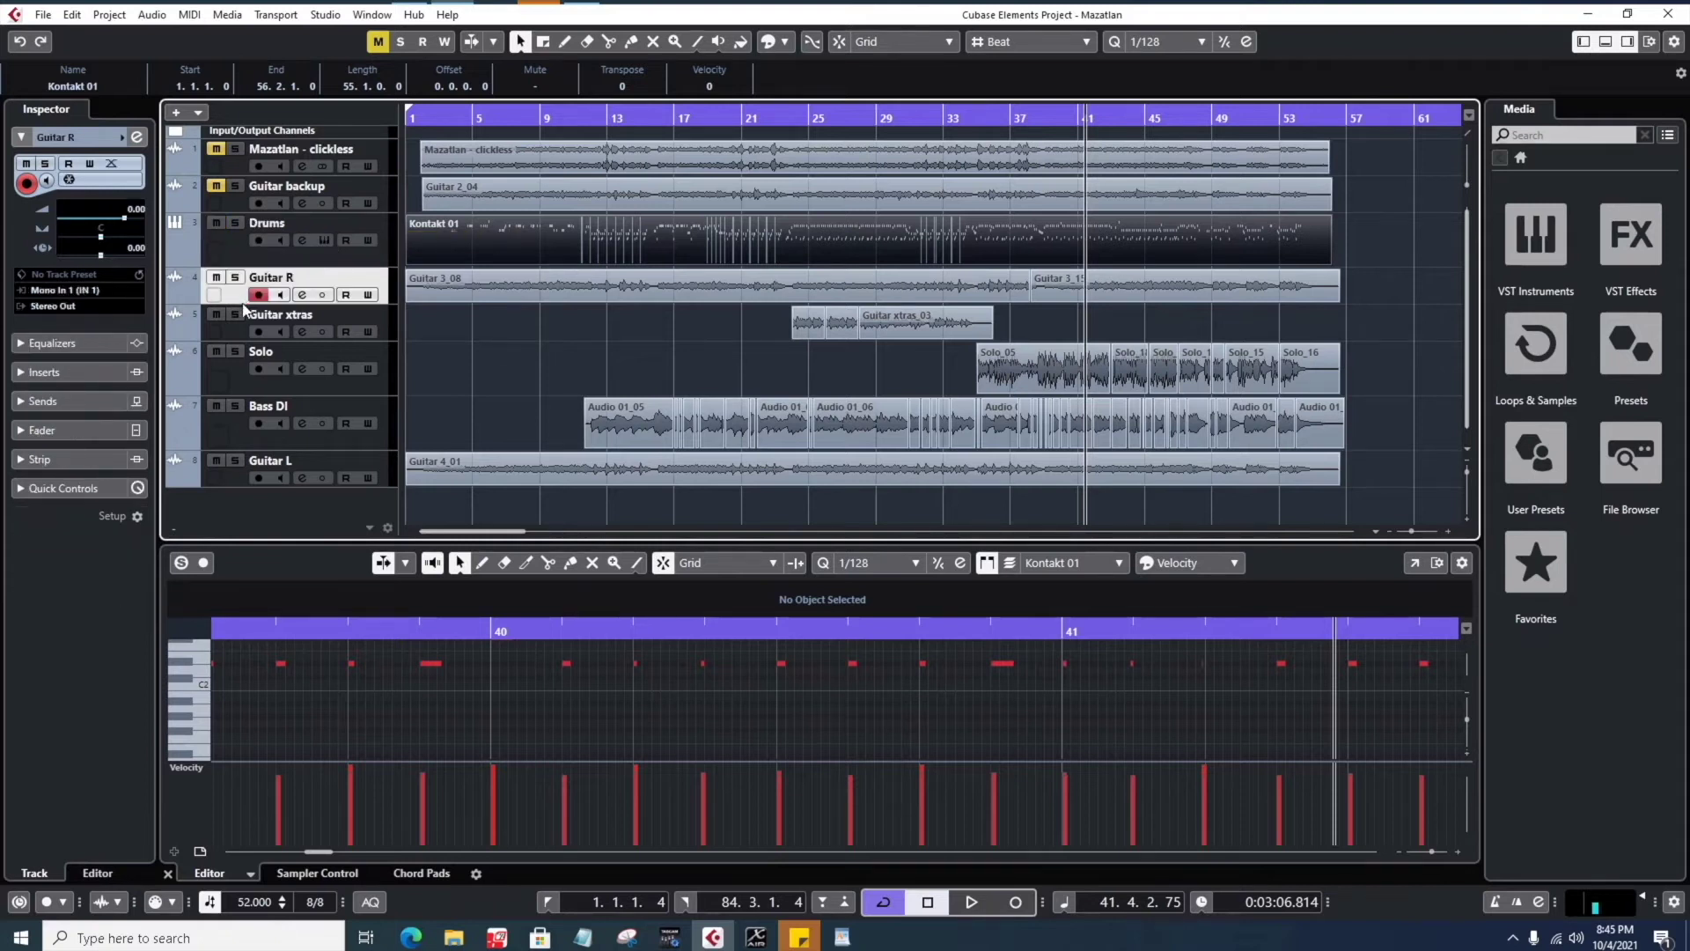
pyautogui.click(242, 339)
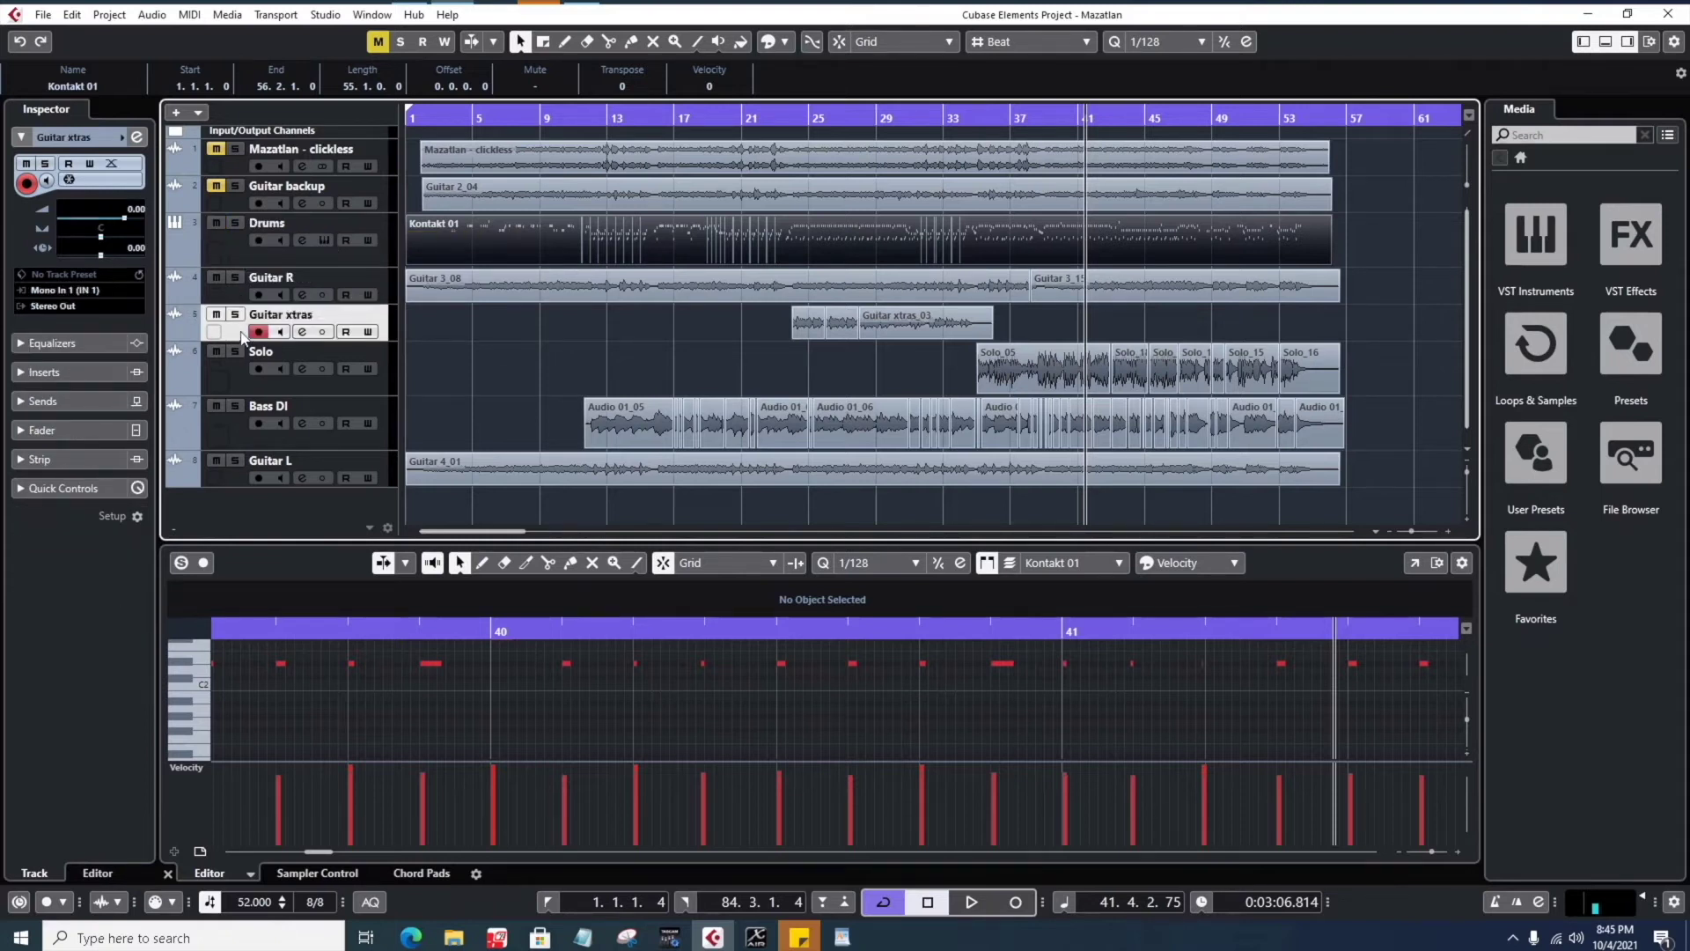
pyautogui.click(245, 389)
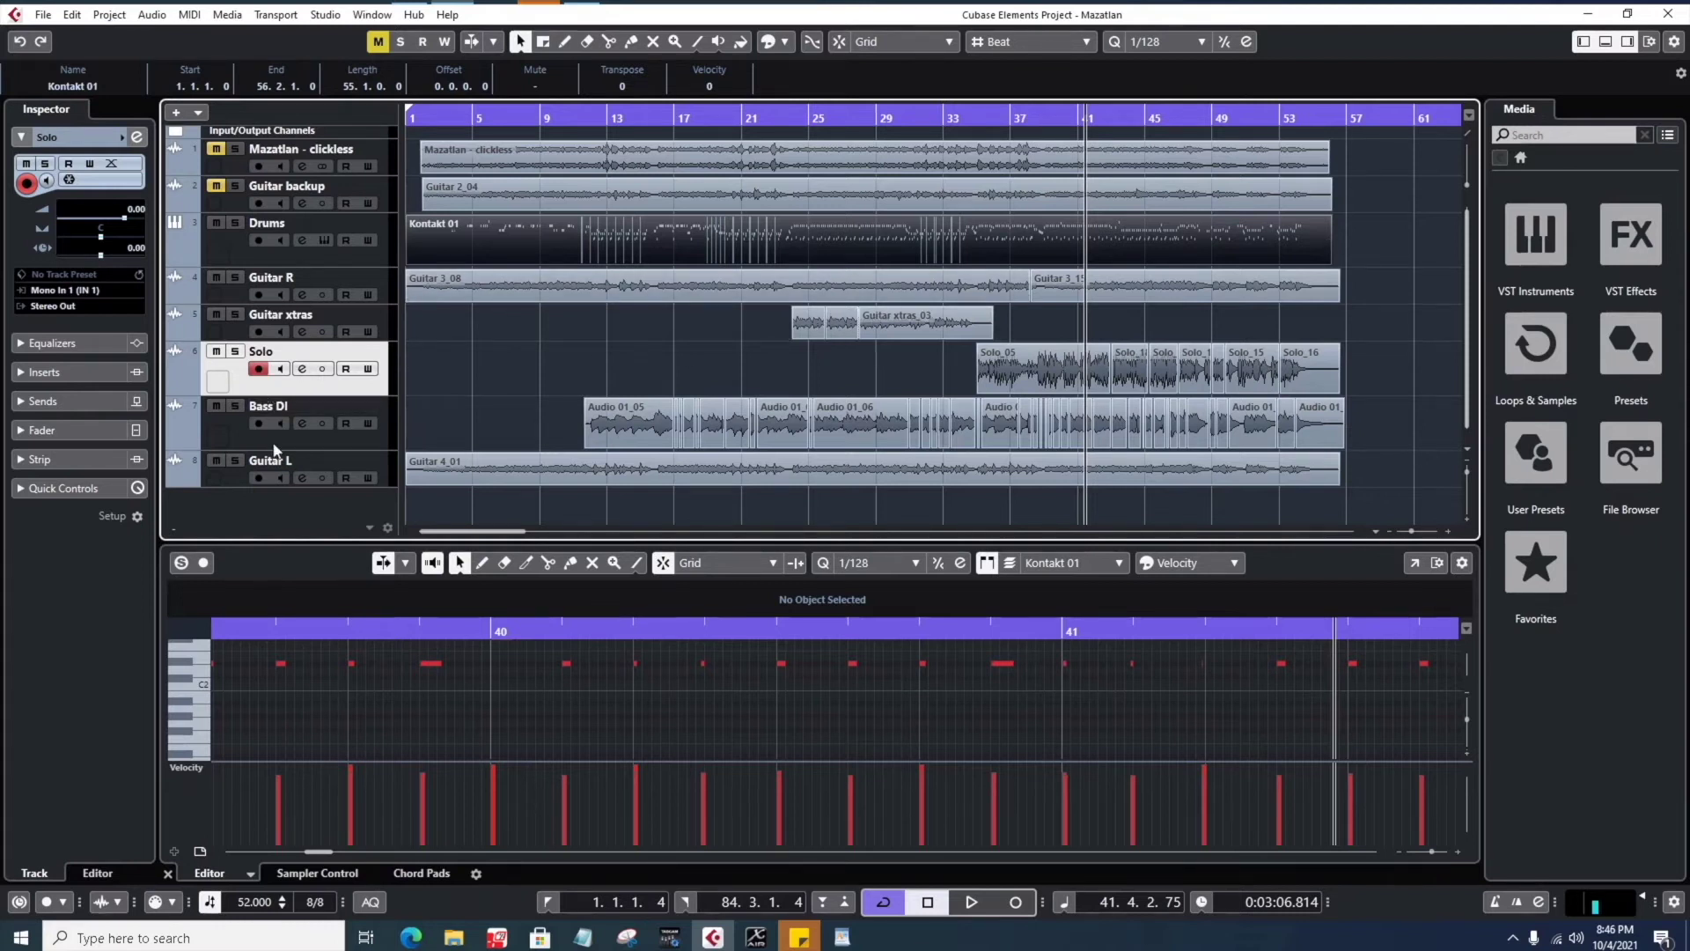
# - Compare the Guitar R and Guitar L tracks again, and review the Guitar xtras, Solo, Bass DI and Drums tracks
pyautogui.click(245, 294)
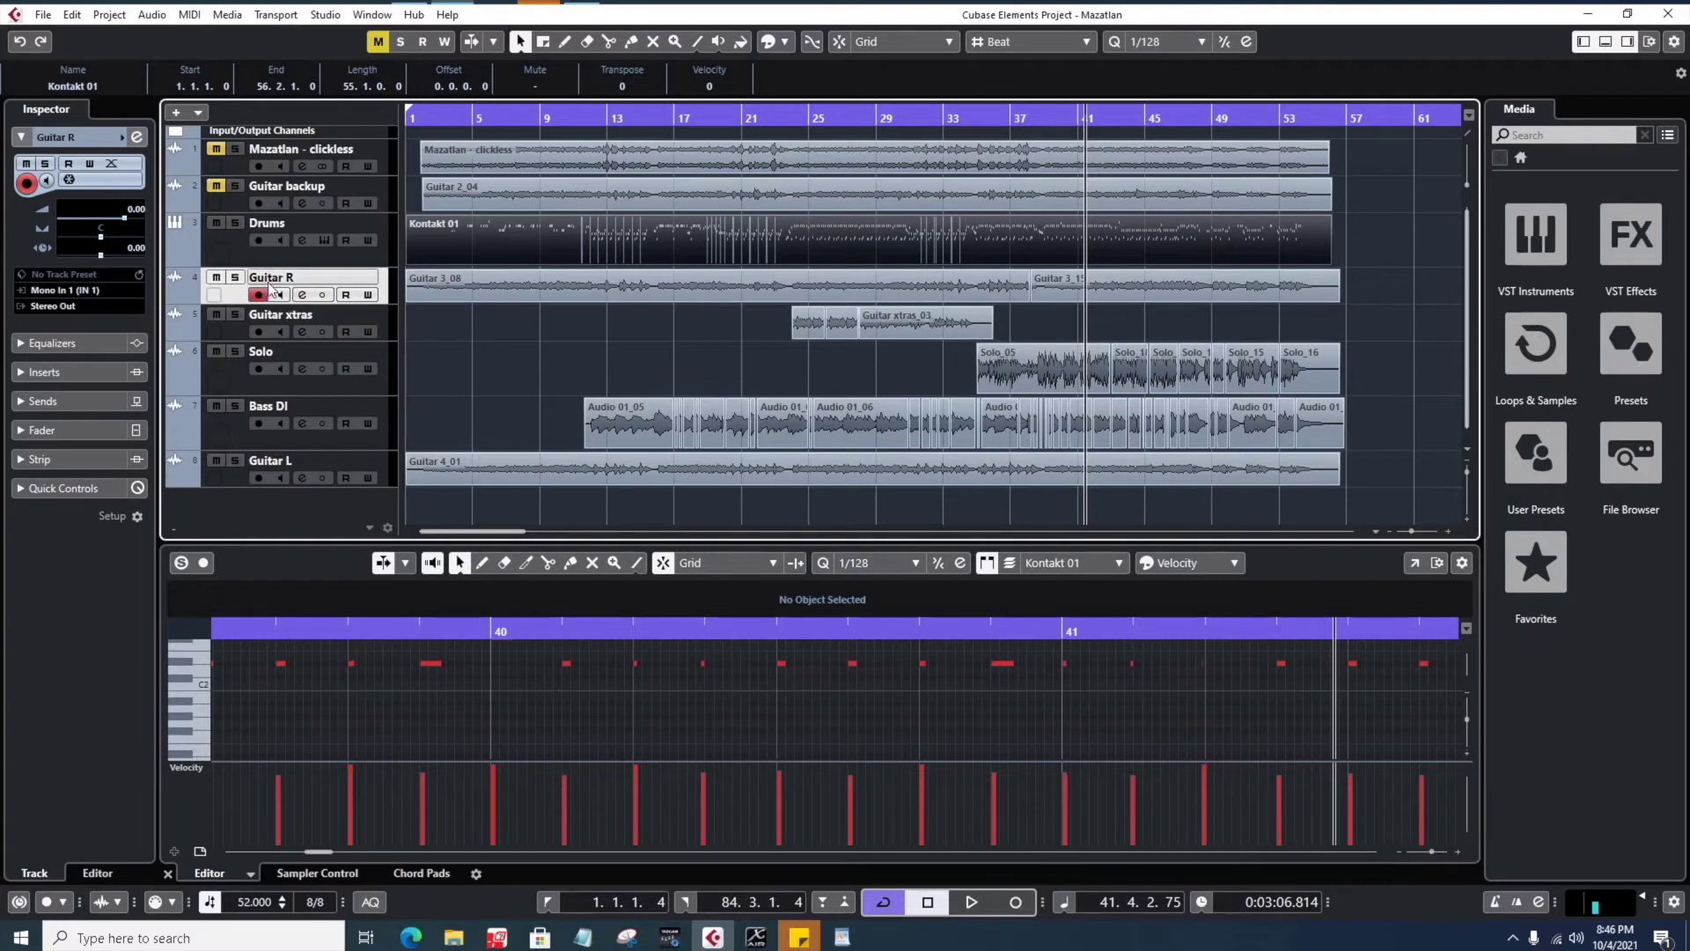
pyautogui.click(240, 474)
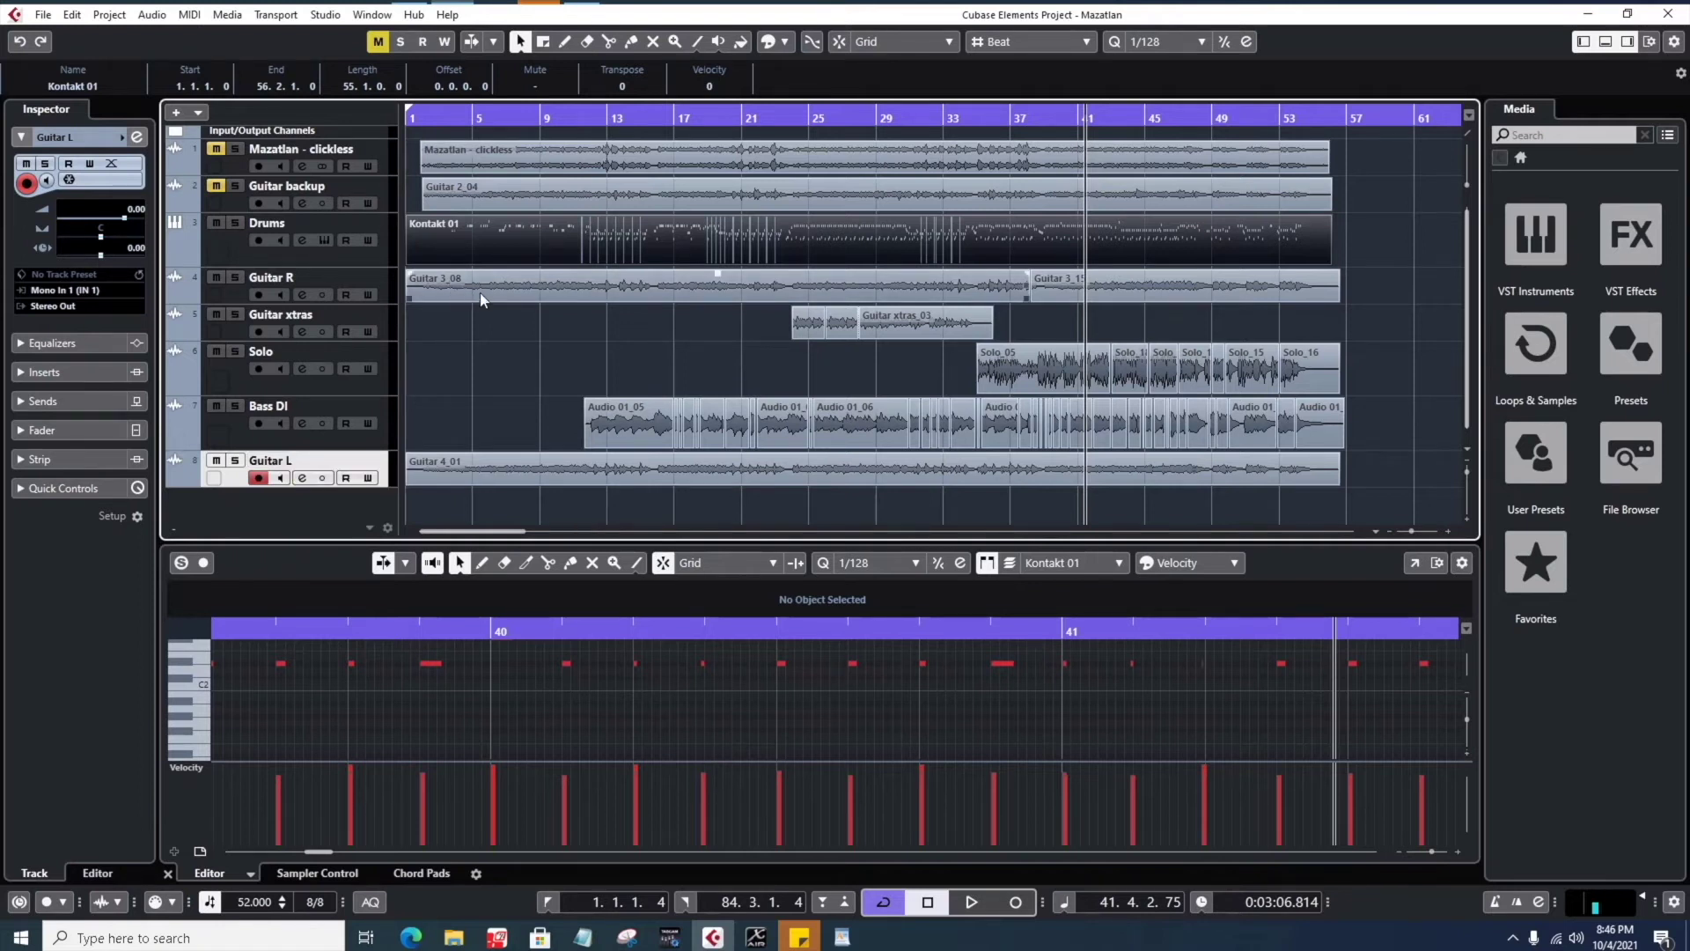
pyautogui.click(241, 288)
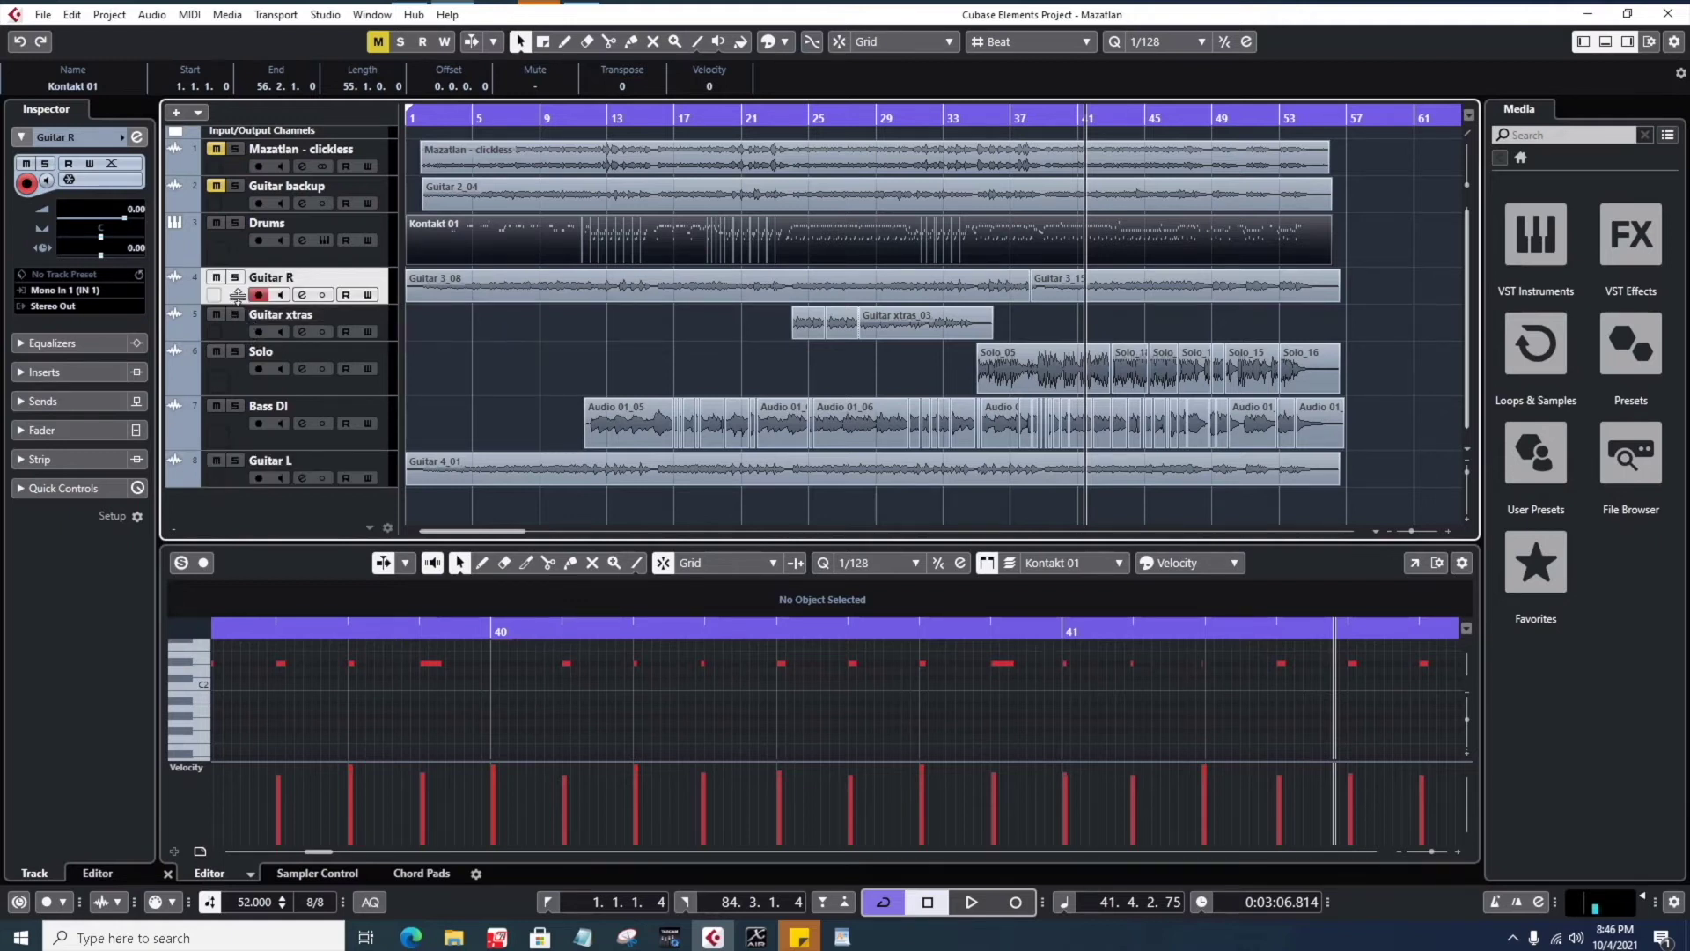
pyautogui.click(234, 342)
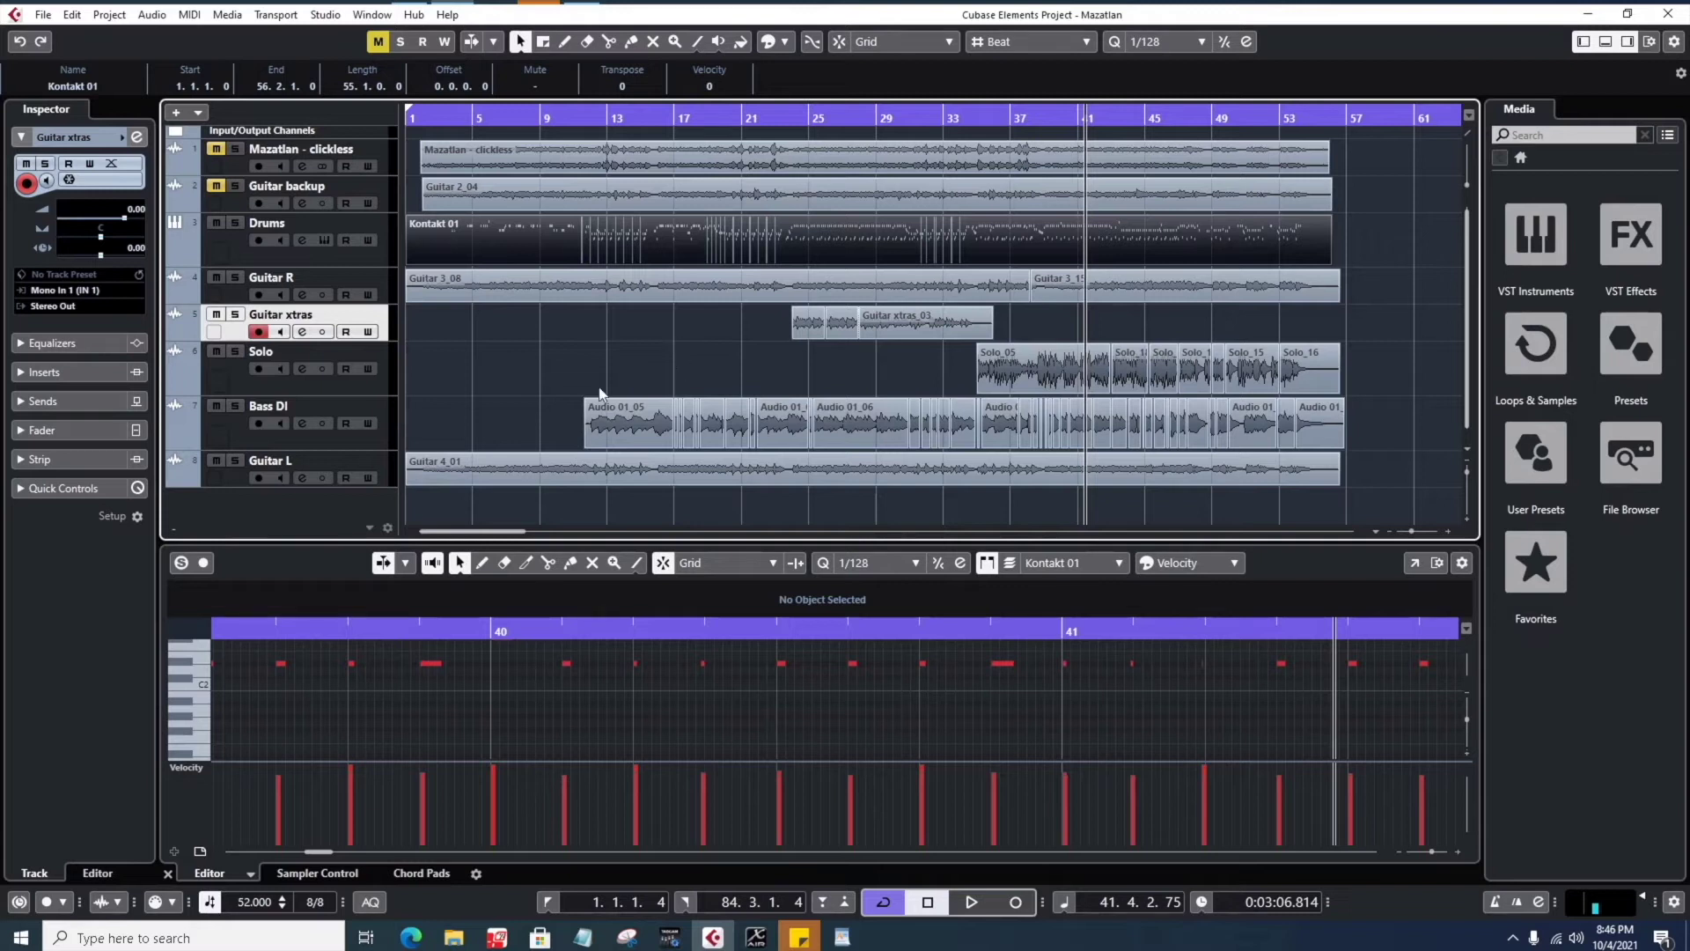
pyautogui.click(249, 390)
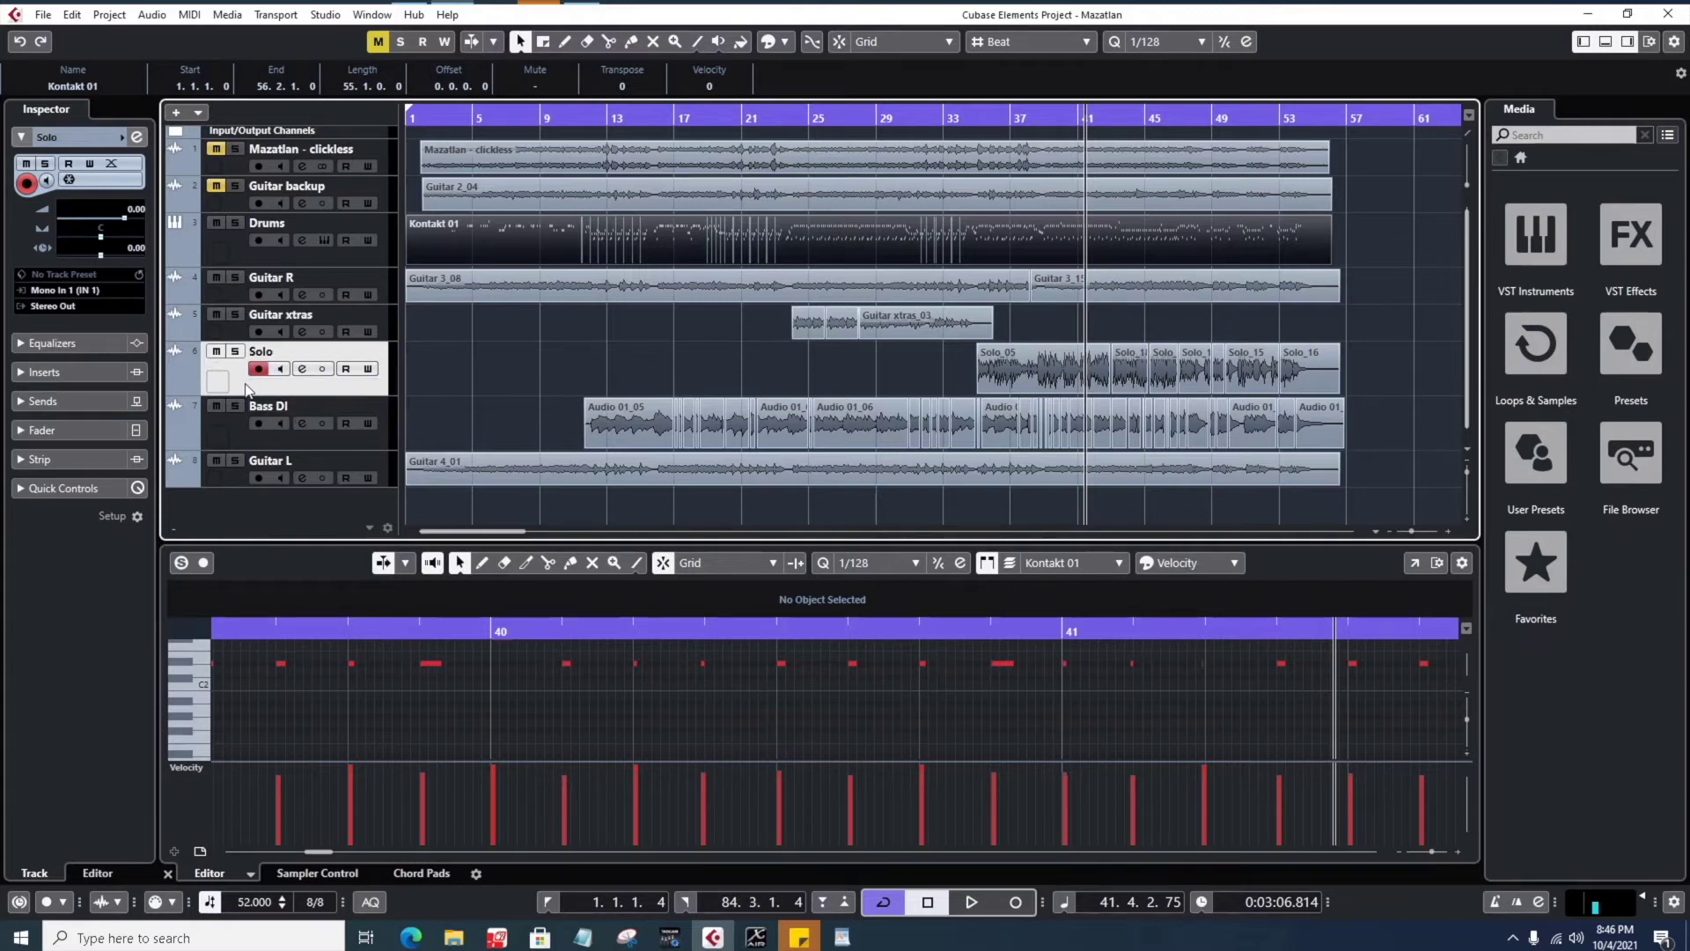
pyautogui.click(239, 438)
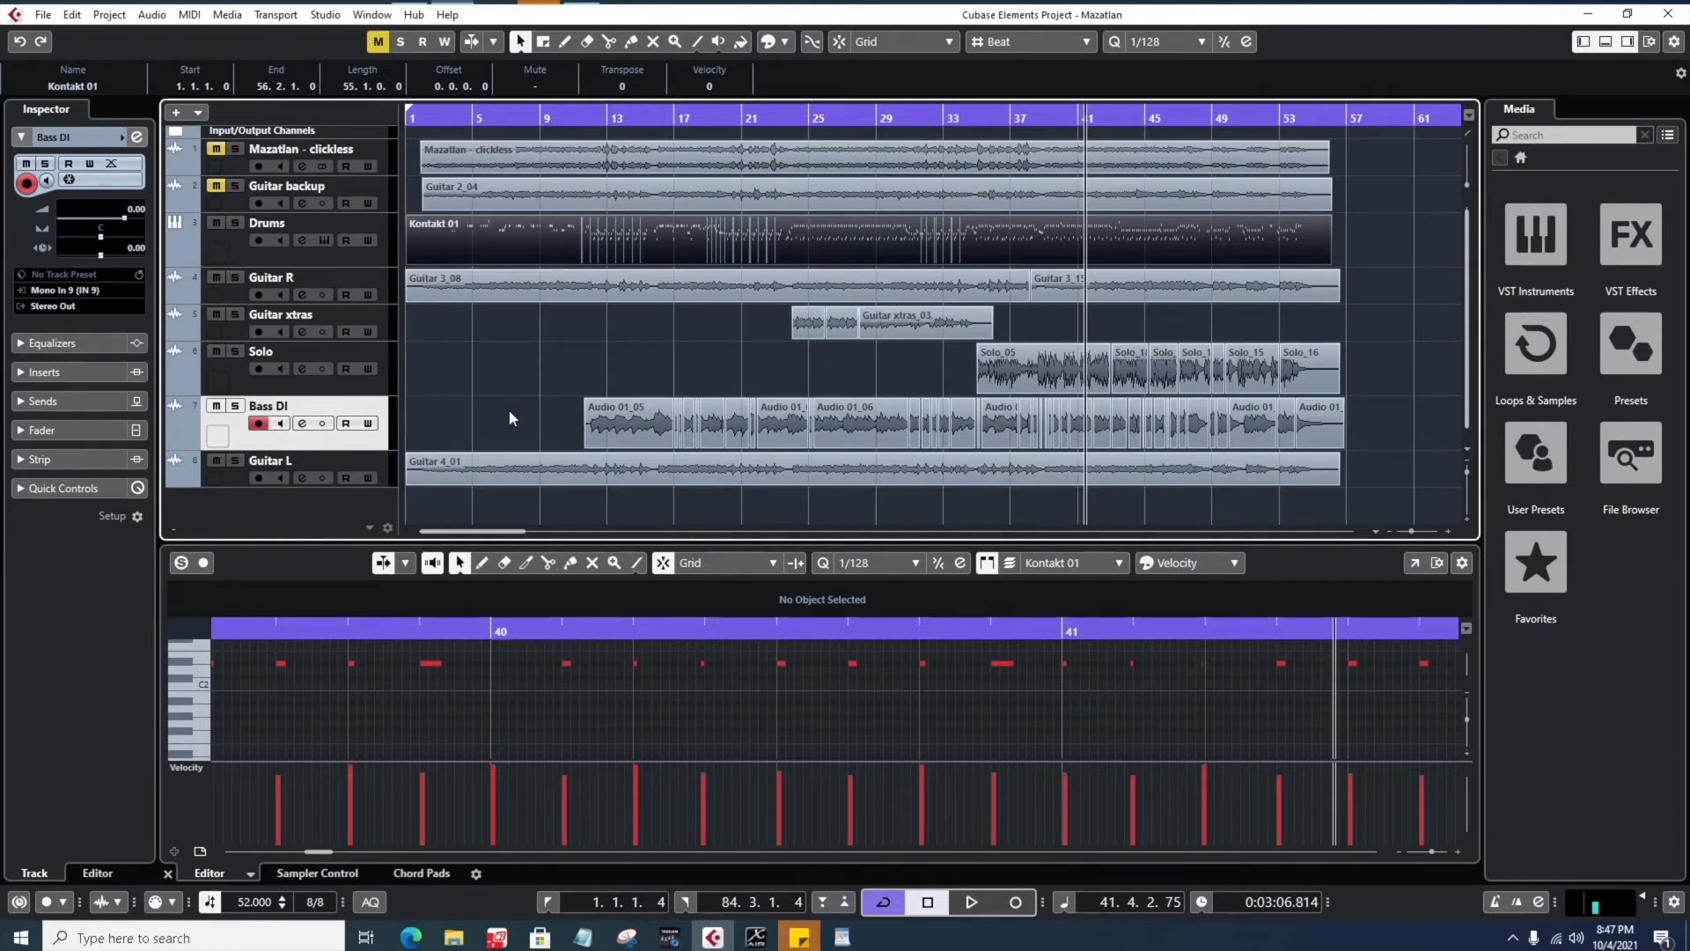
pyautogui.click(240, 247)
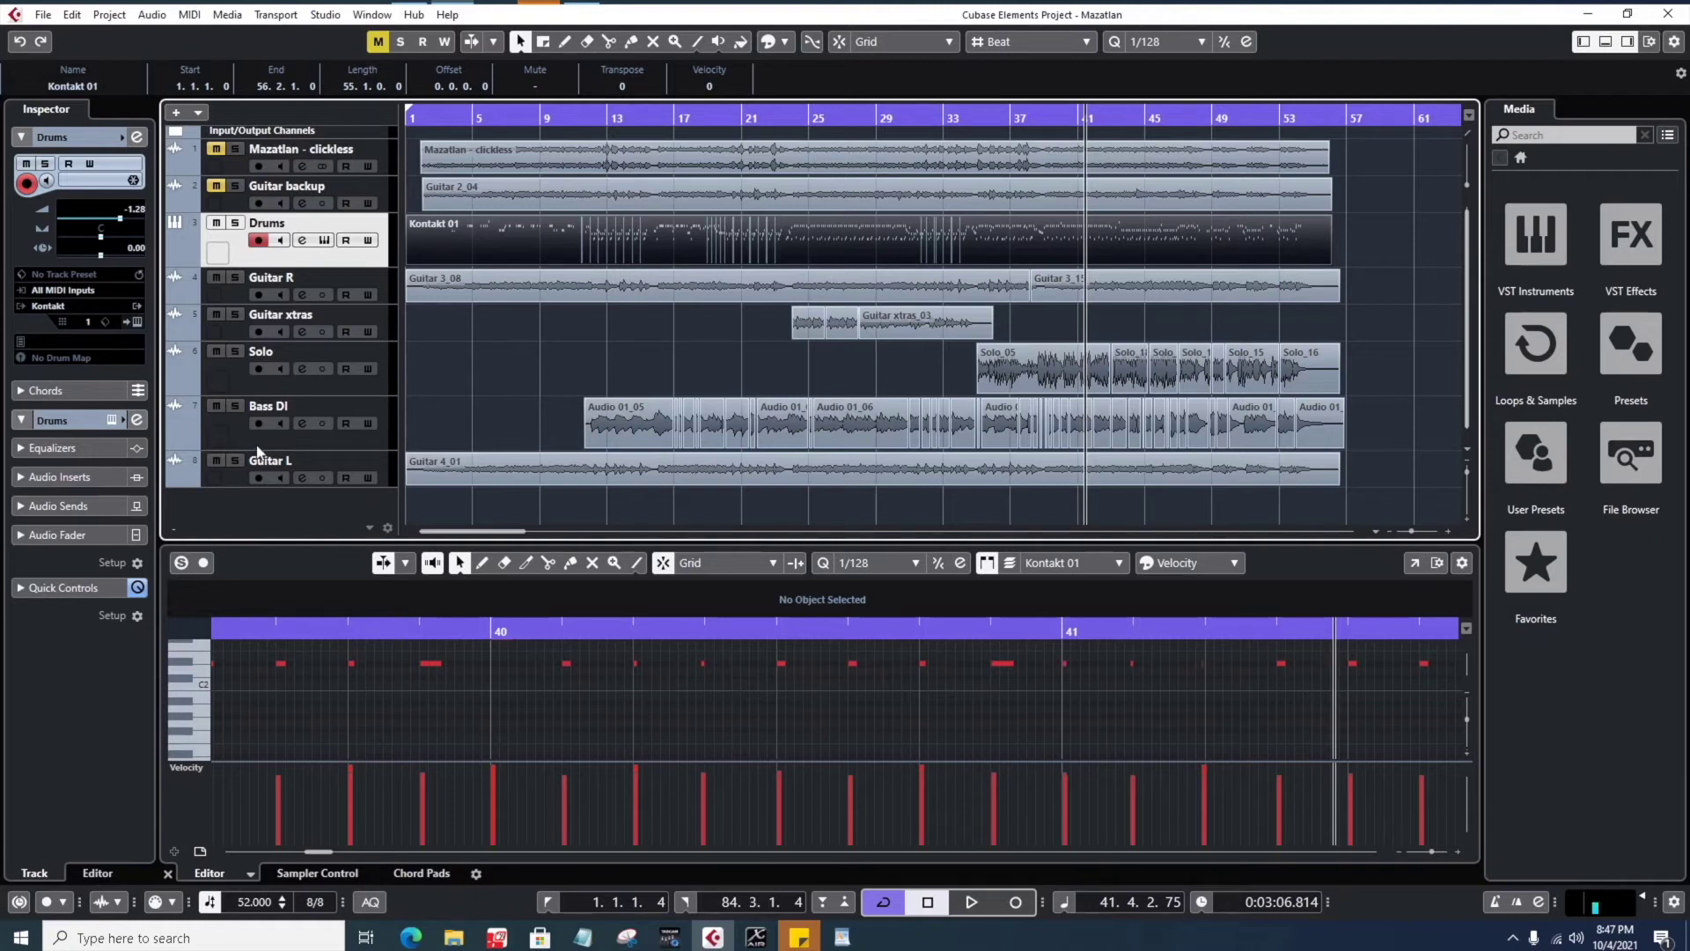
# - Close the editor below the arrangement and move the Bass DI track directly beneath the Drums track
pyautogui.click(167, 873)
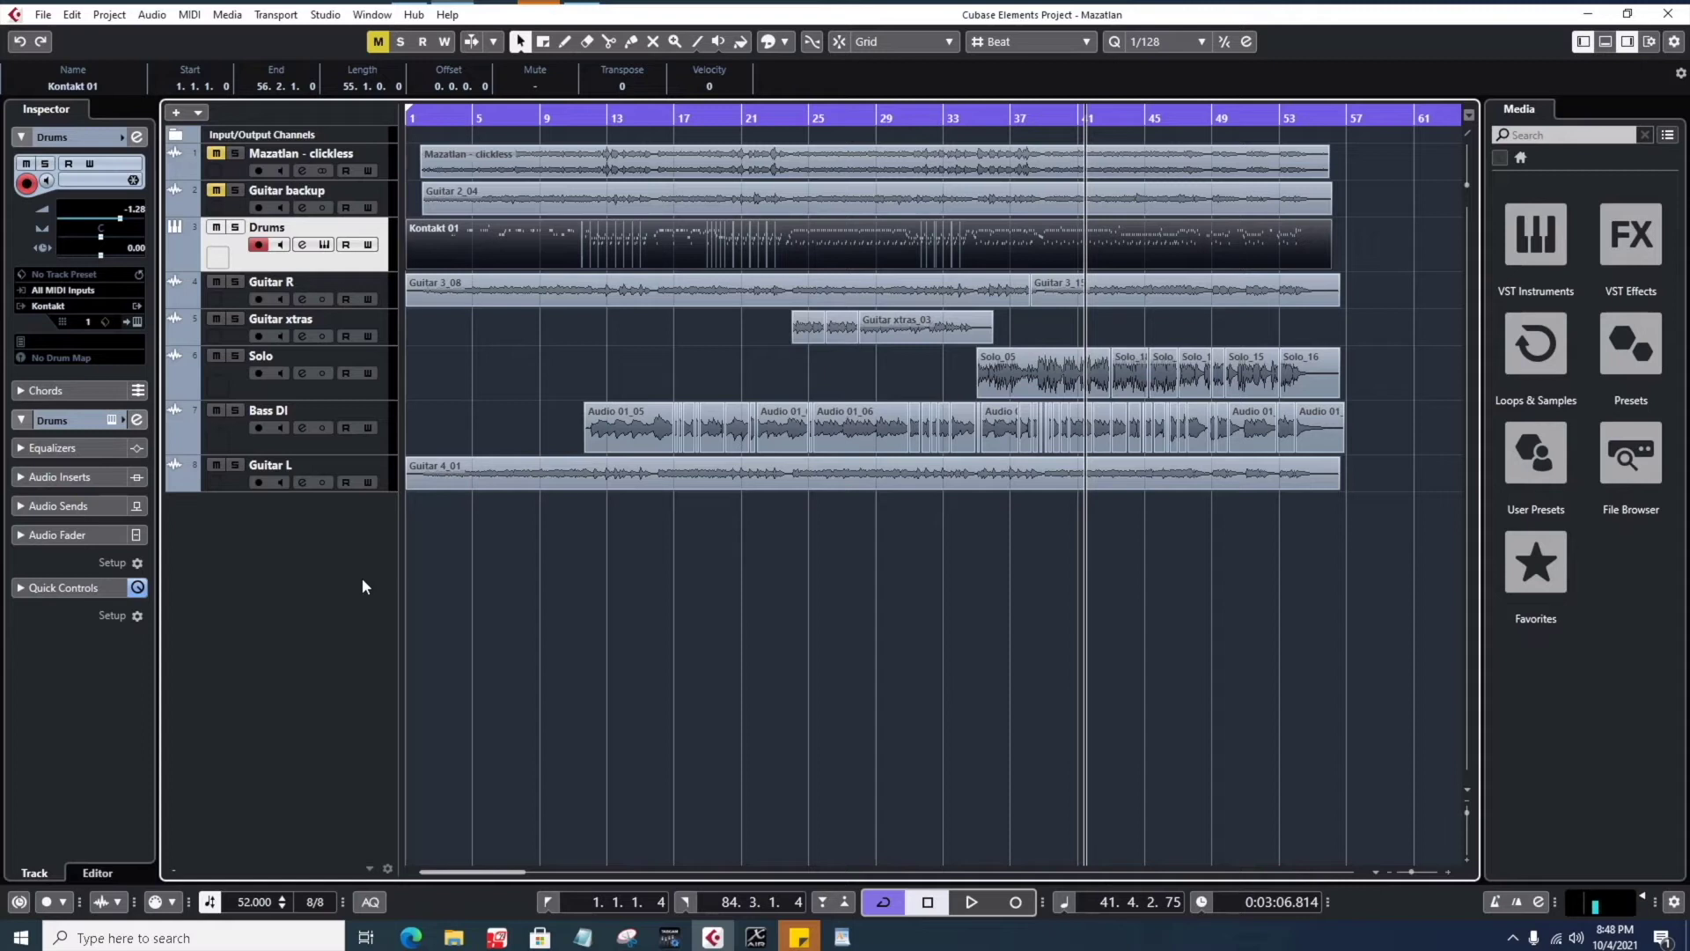
pyautogui.click(242, 437)
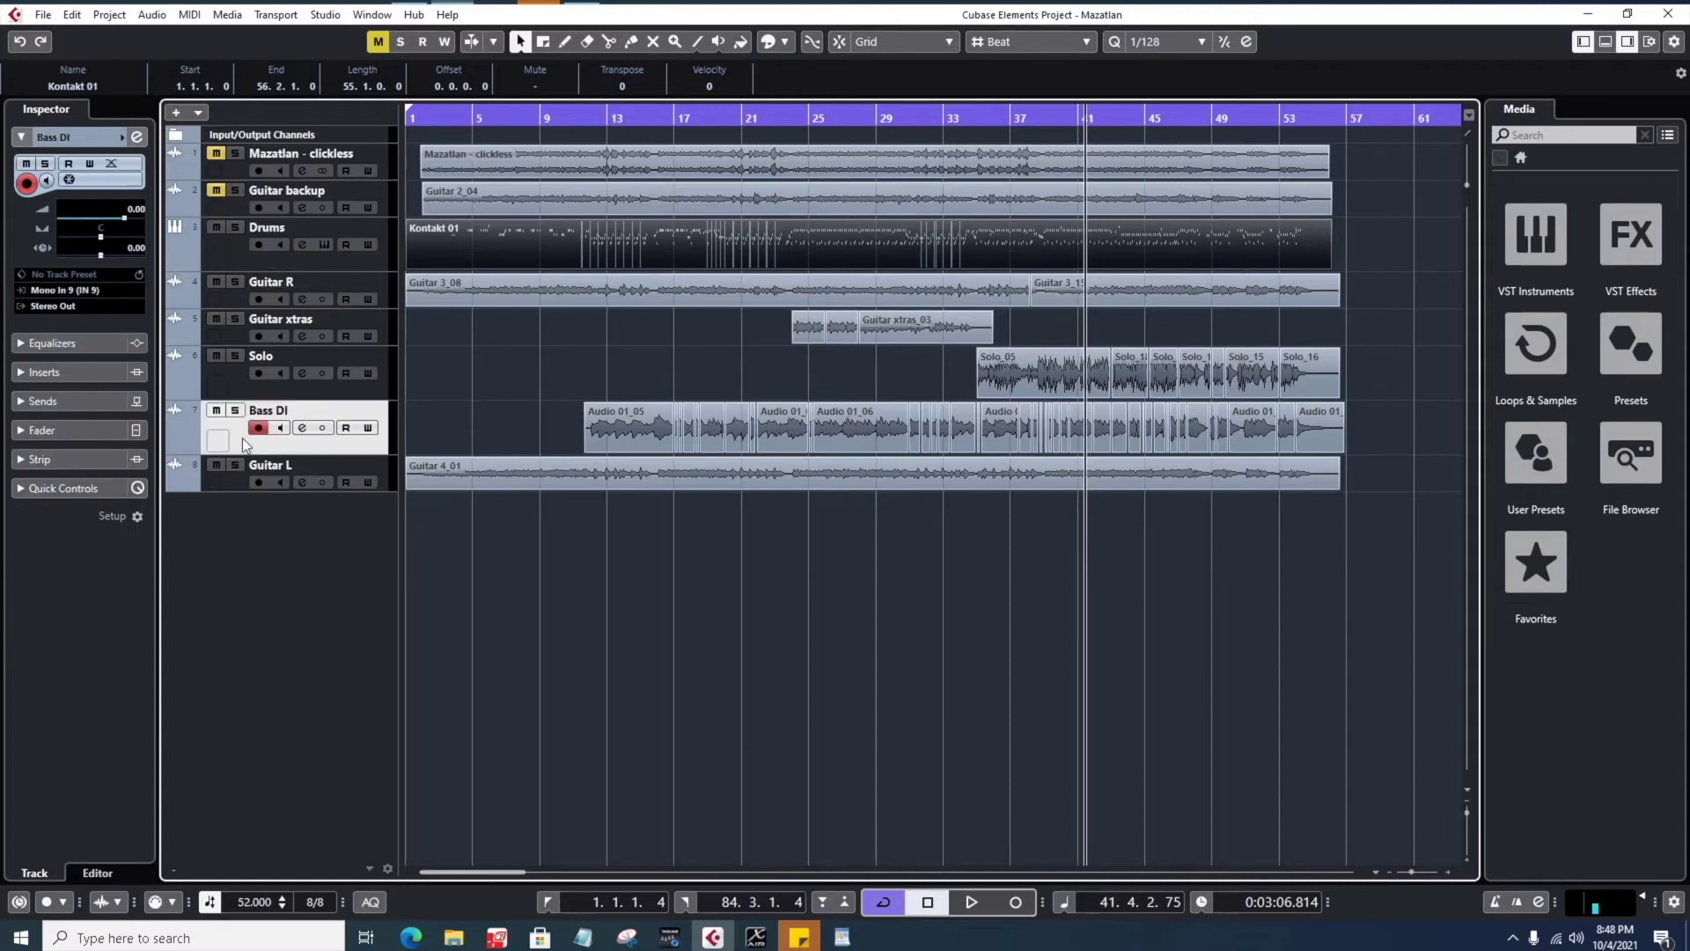
pyautogui.moveTo(242, 439); pyautogui.dragTo(242, 439)
pyautogui.moveTo(247, 444); pyautogui.dragTo(254, 304)
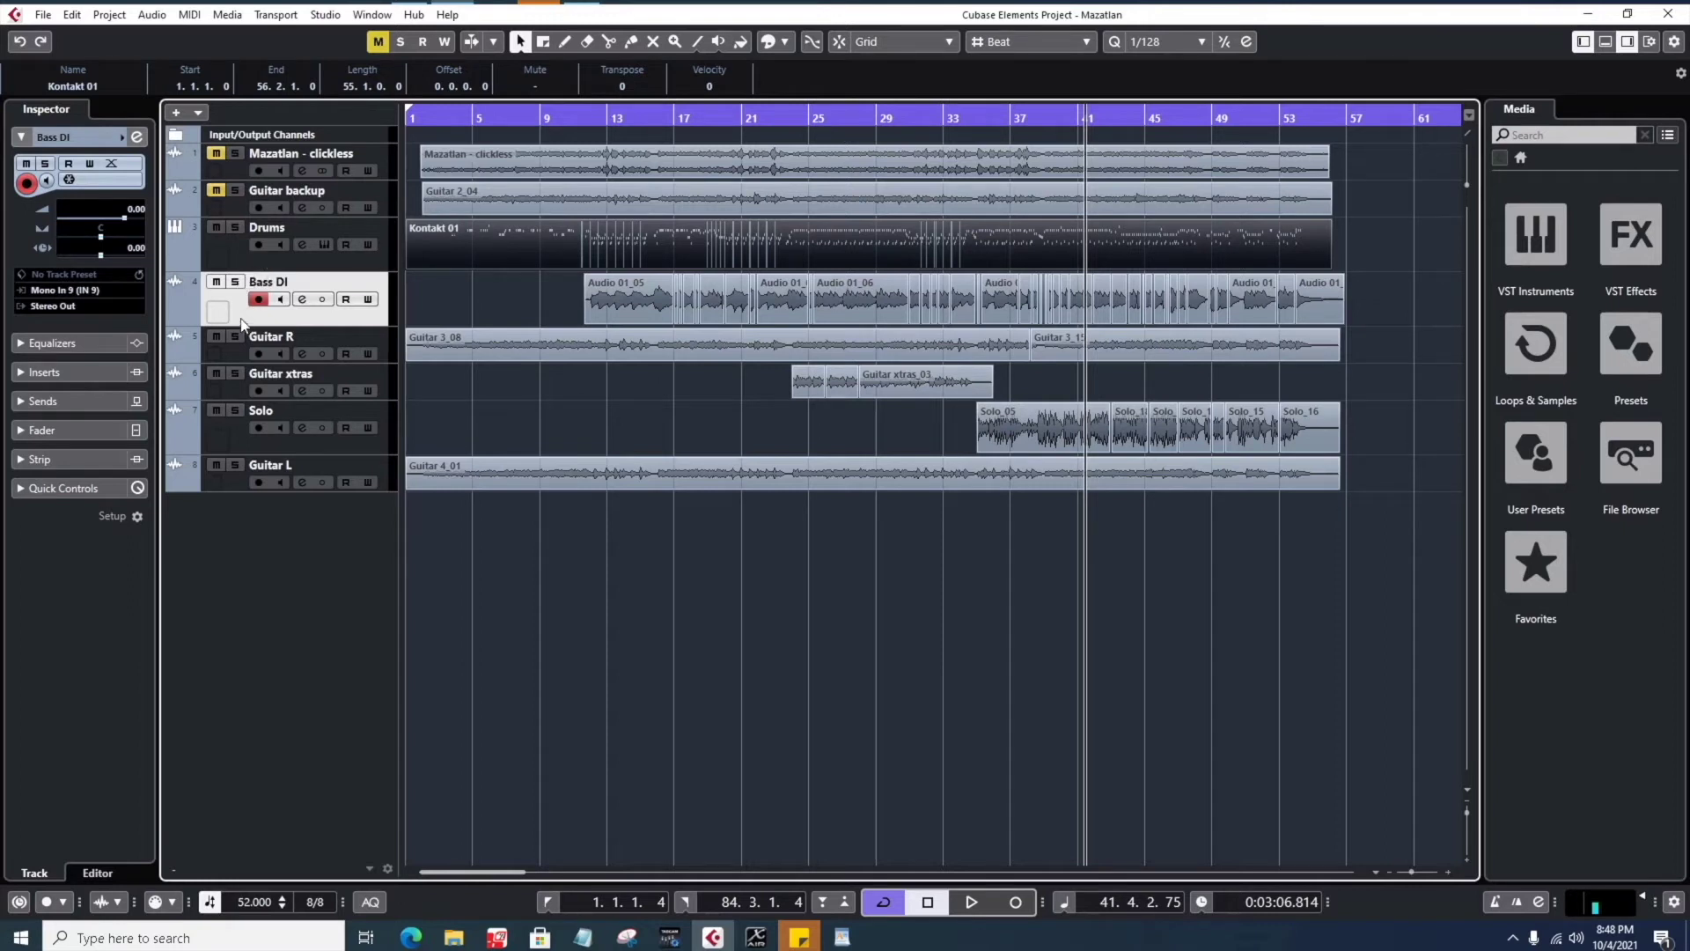
pyautogui.moveTo(241, 322)
pyautogui.mouseDown()
pyautogui.moveTo(247, 387)
pyautogui.moveTo(246, 319)
pyautogui.mouseUp()
# - Move the Guitar L track directly beneath the Guitar R track
pyautogui.click(231, 483)
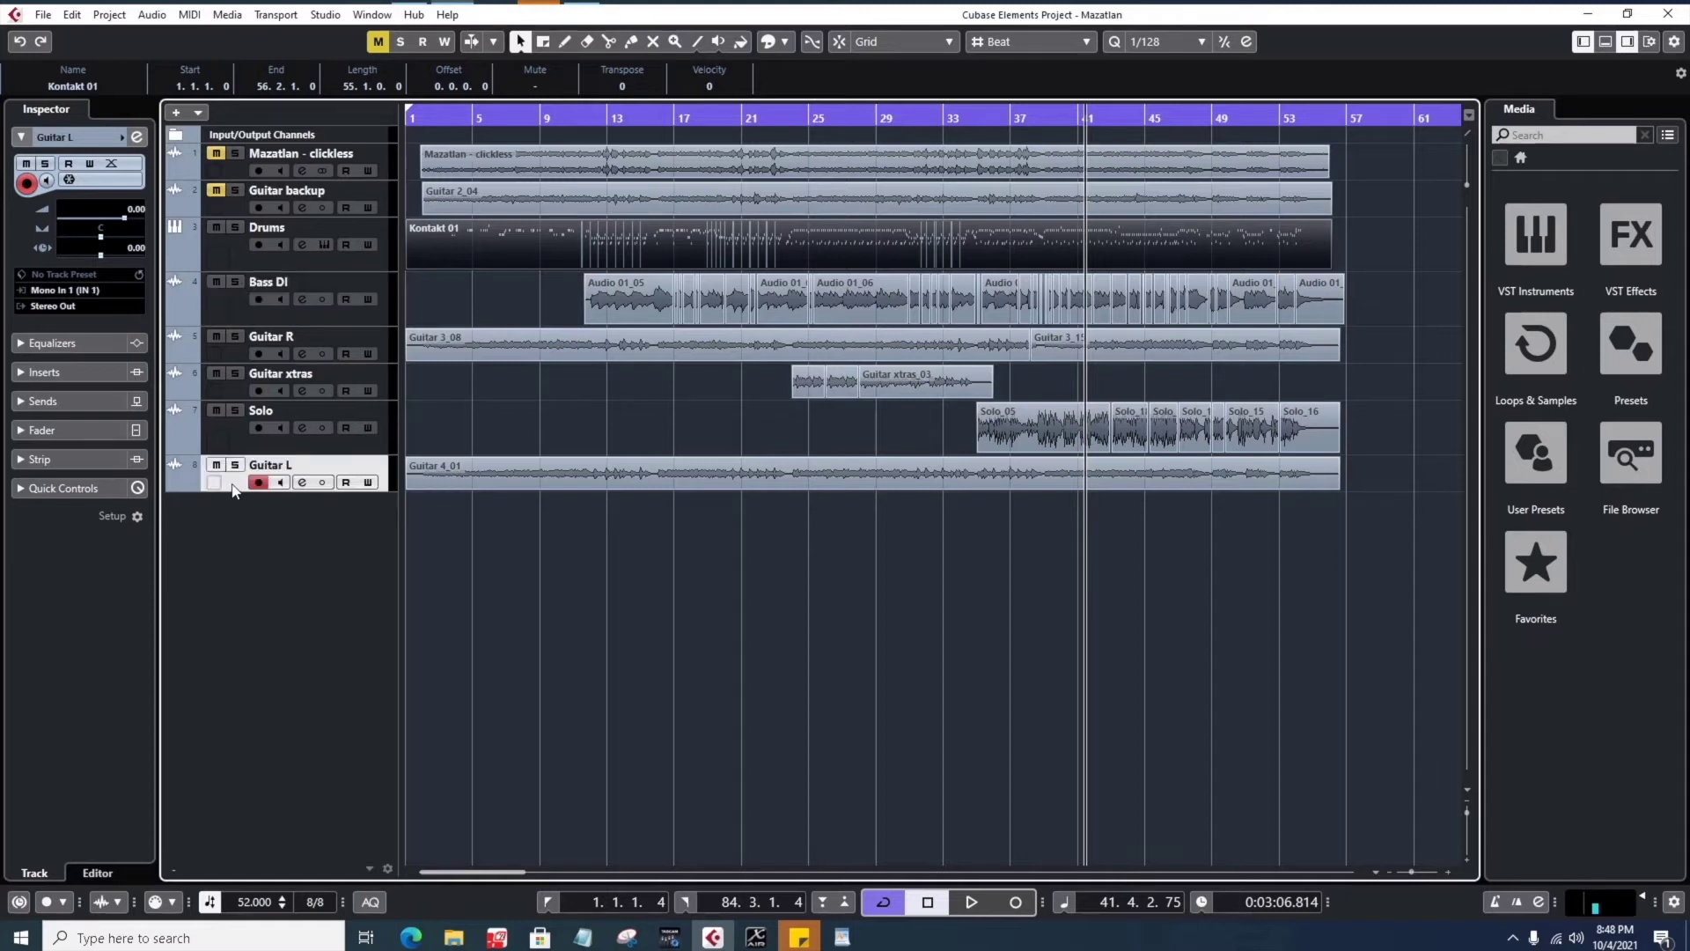
pyautogui.moveTo(236, 491); pyautogui.dragTo(265, 370)
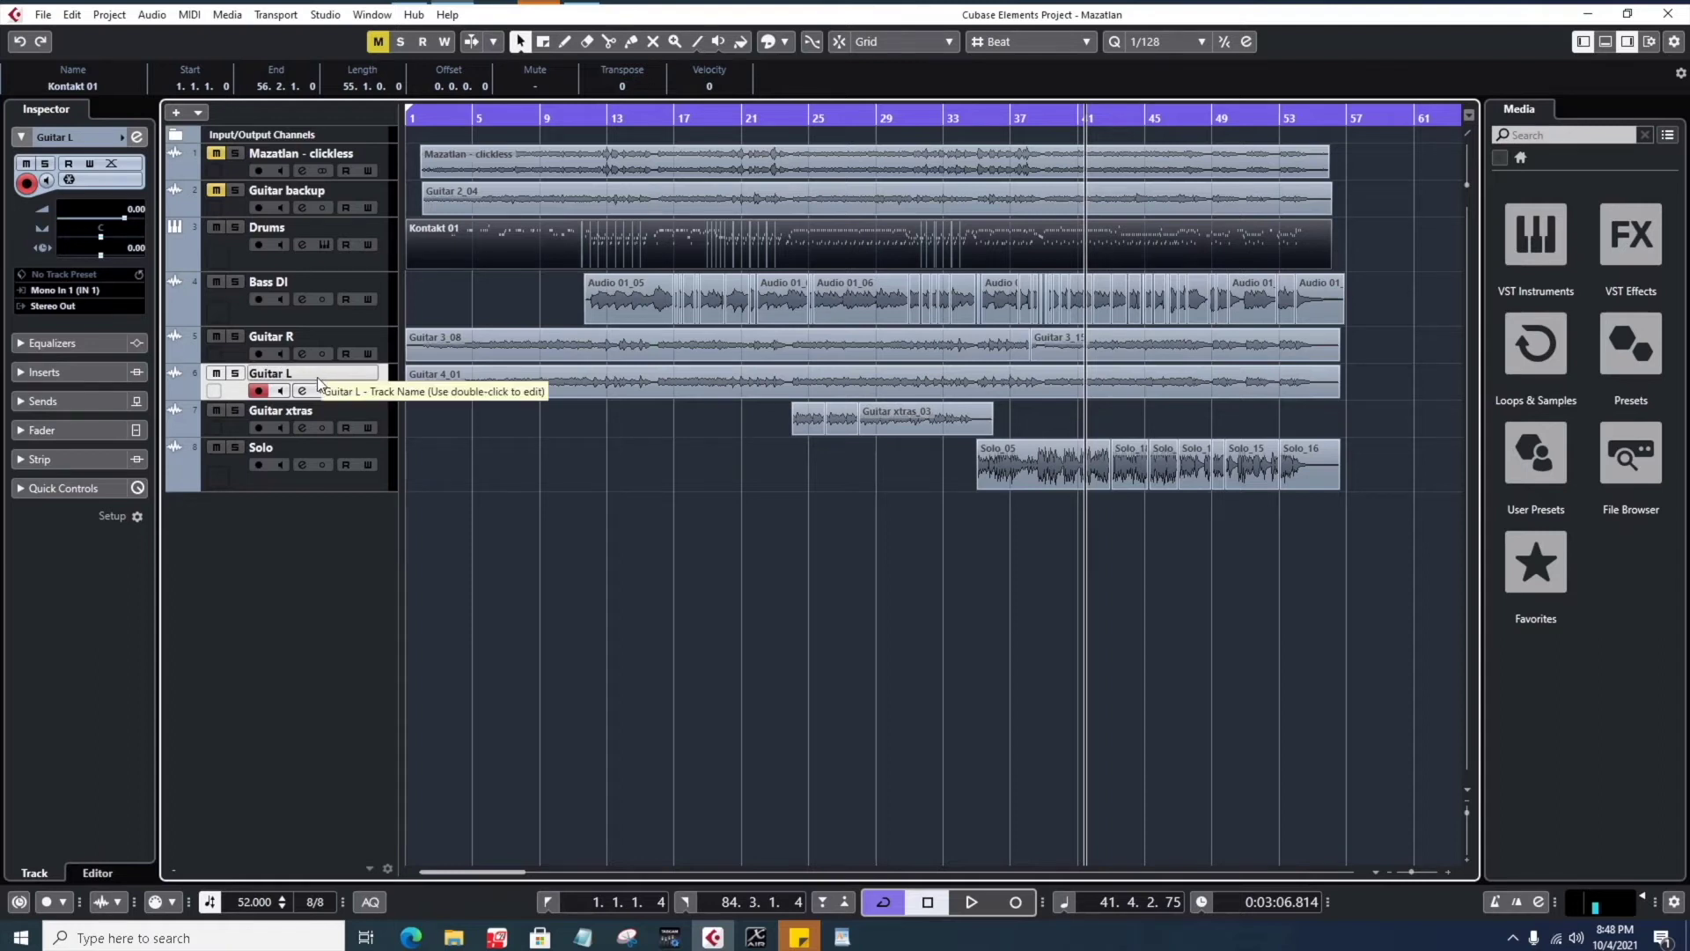
# - Pan the Guitar R track hard right and the Guitar L track hard left
pyautogui.click(239, 360)
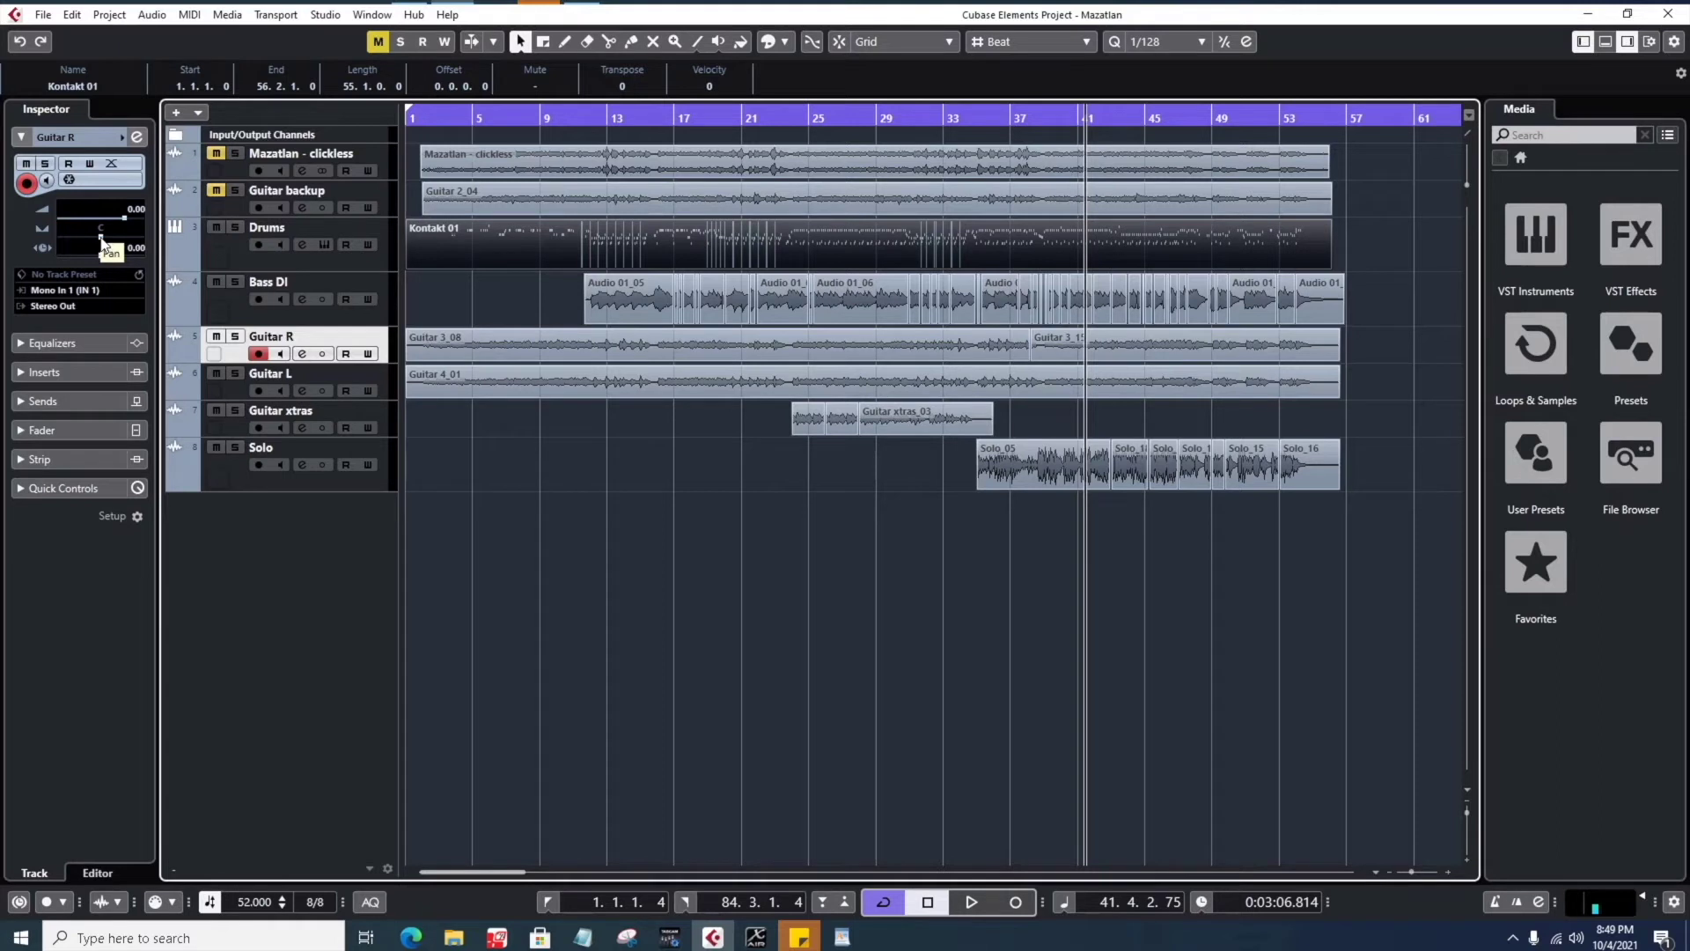
pyautogui.moveTo(103, 243); pyautogui.dragTo(145, 244)
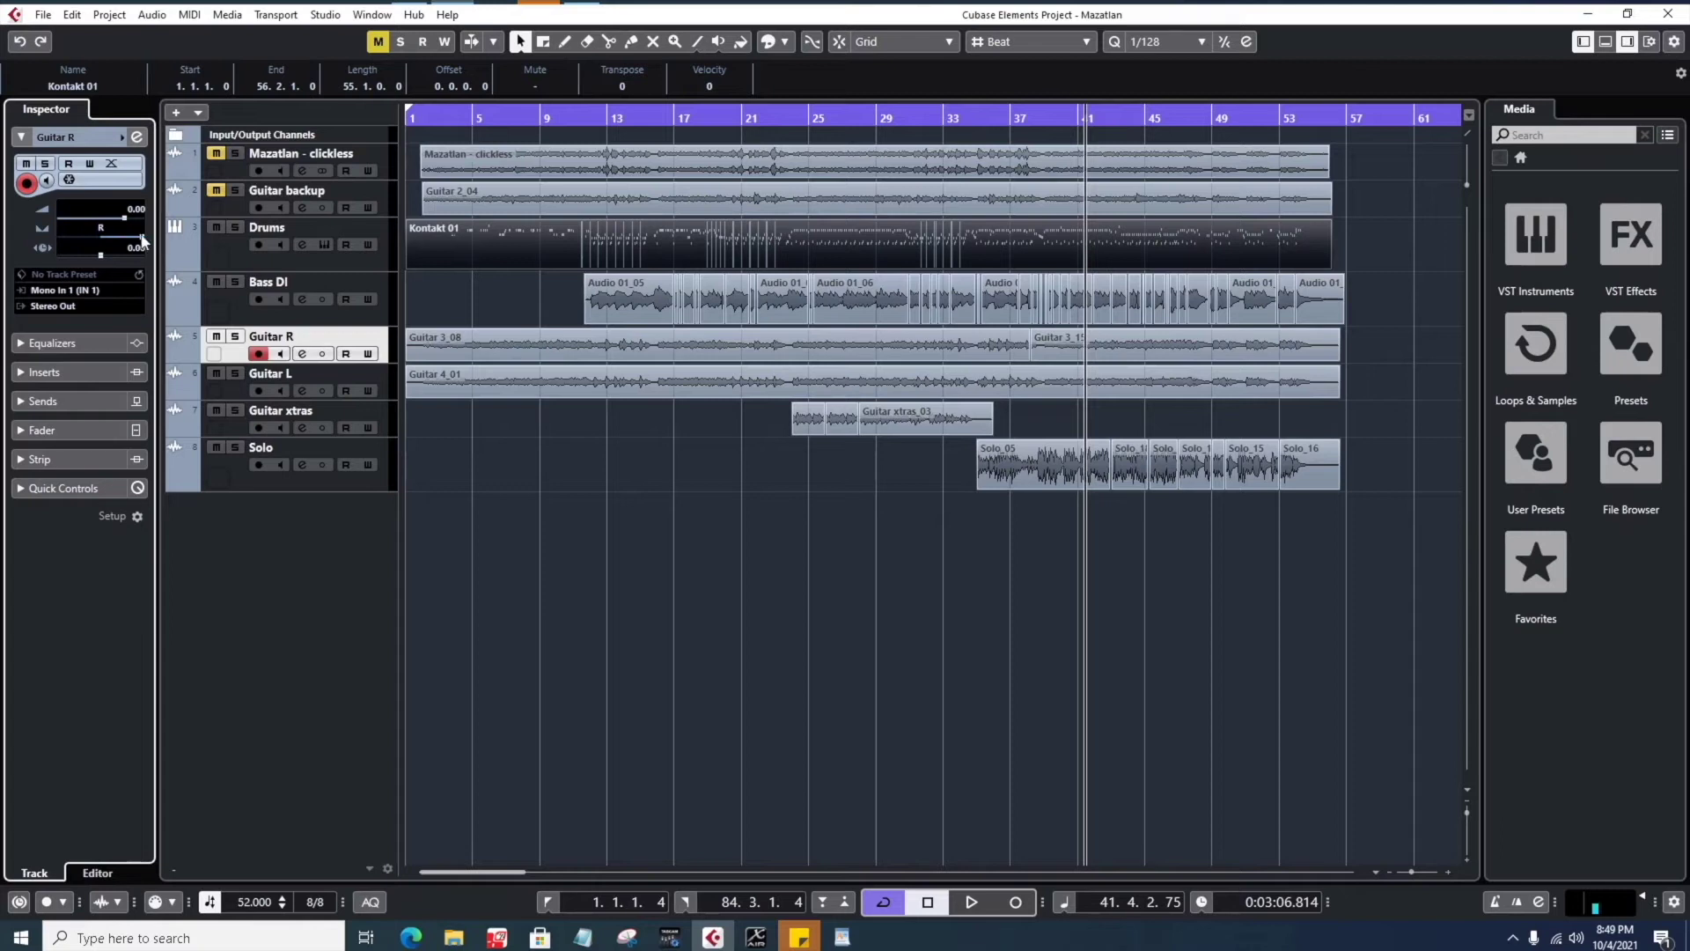
pyautogui.click(234, 393)
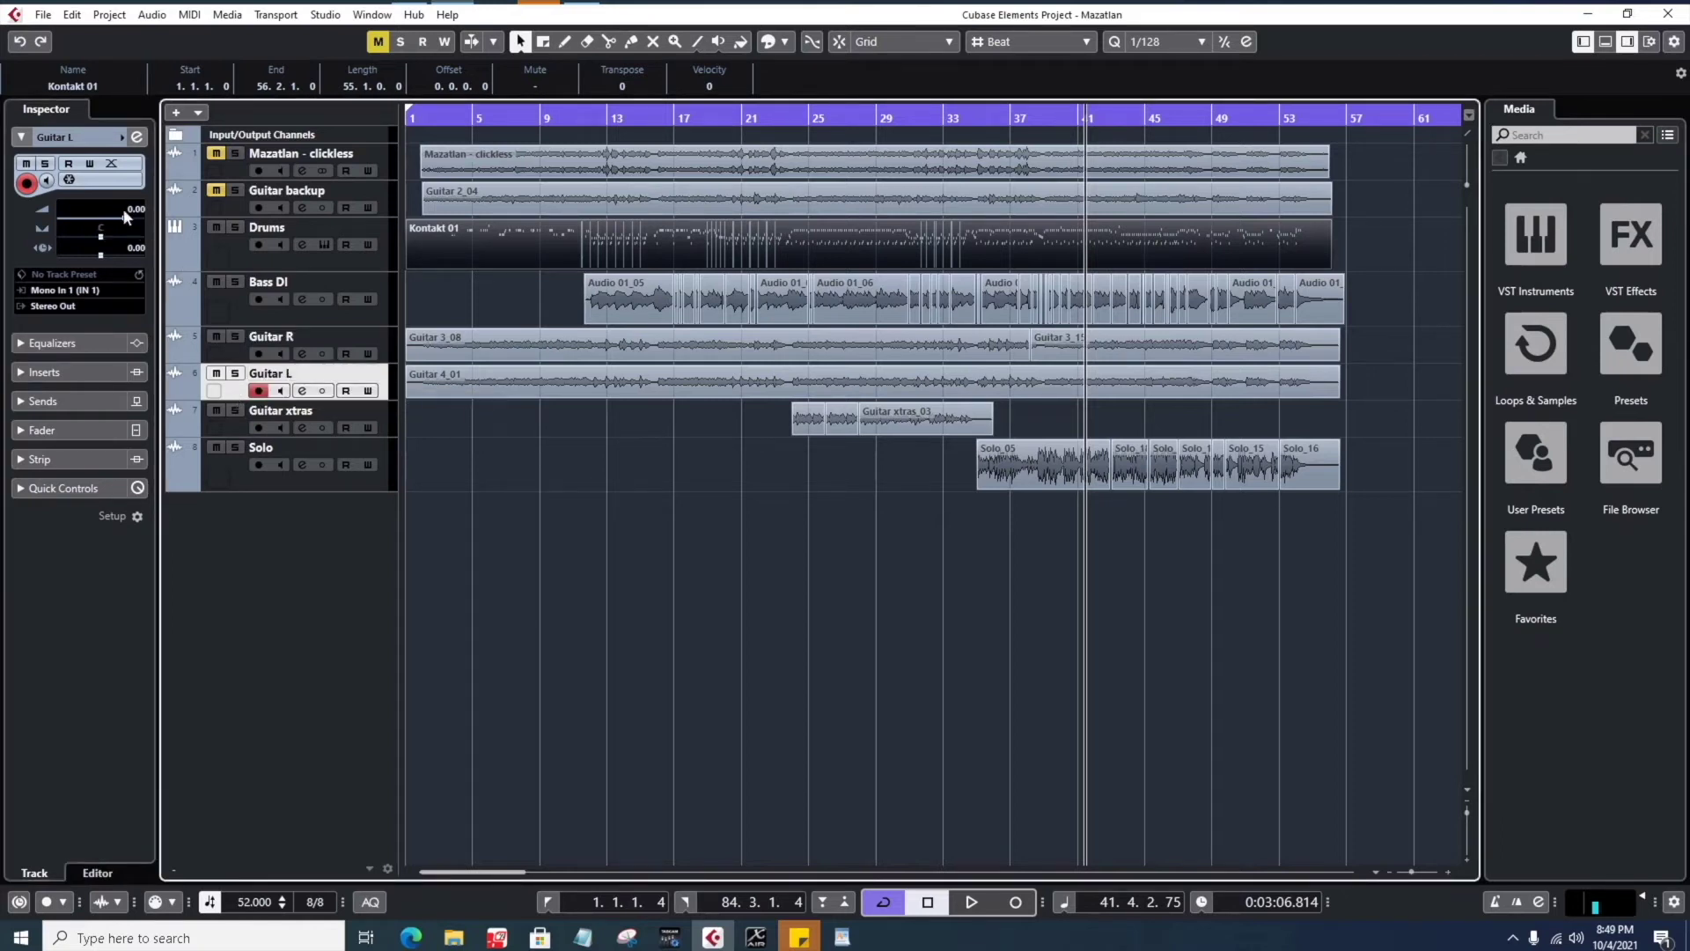
pyautogui.moveTo(98, 238); pyautogui.dragTo(15, 249)
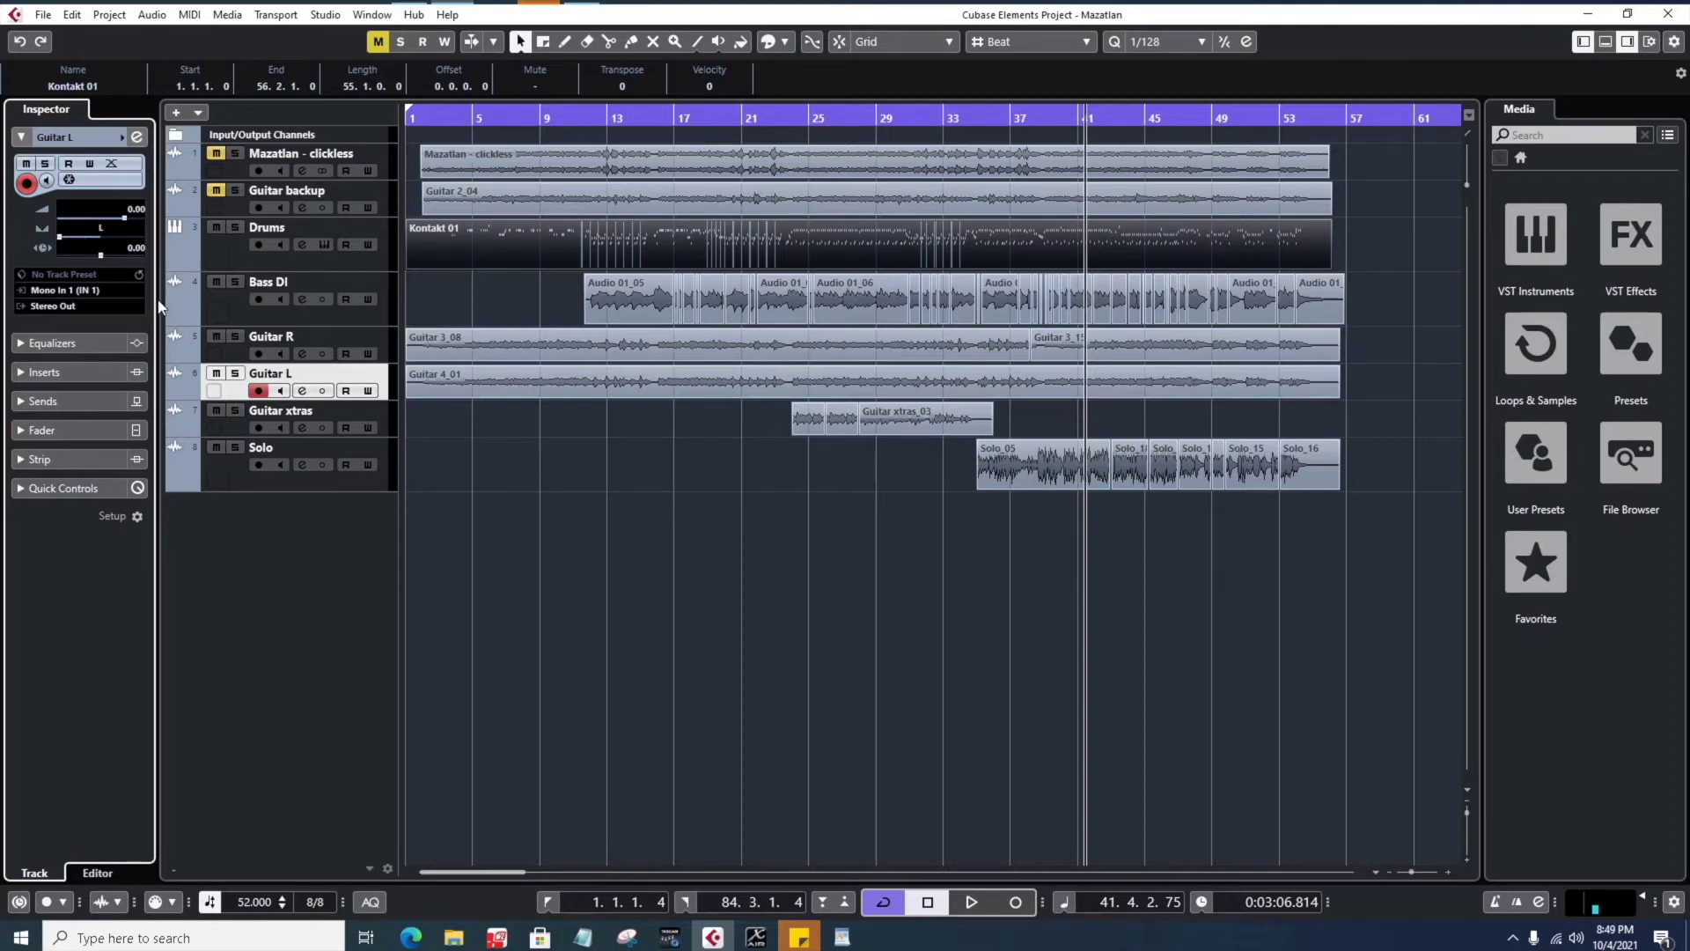
# - Solo the Guitar L track, set its pan near centre at L2, and play it from near the start of the song
pyautogui.click(221, 377)
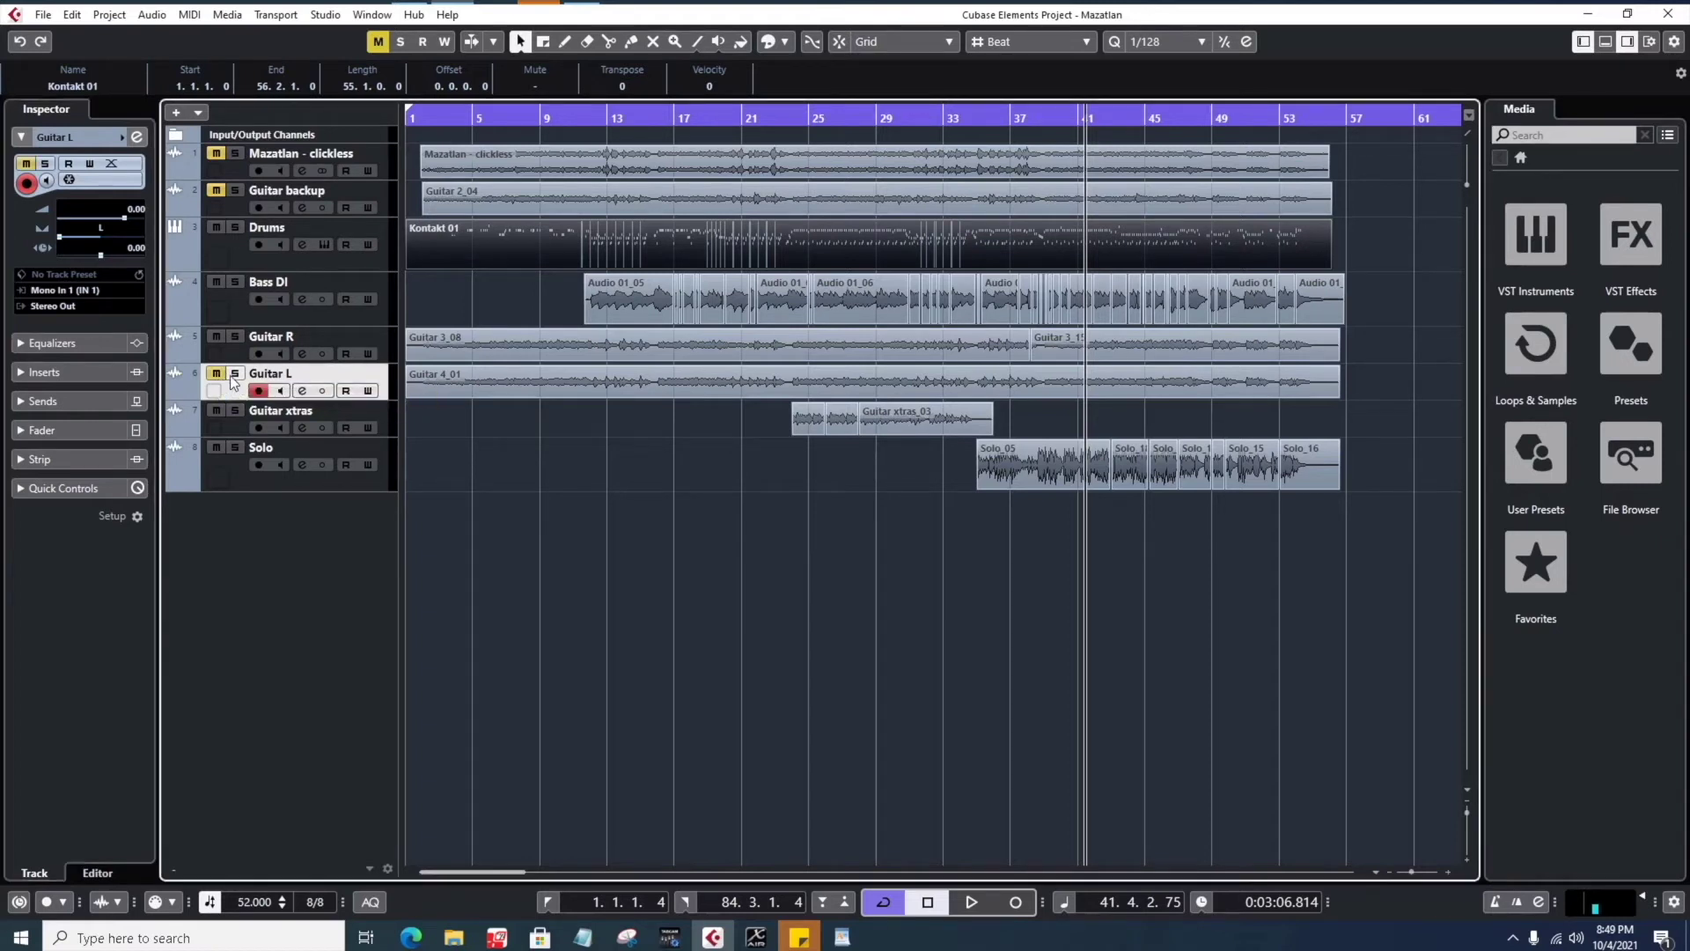
pyautogui.click(235, 374)
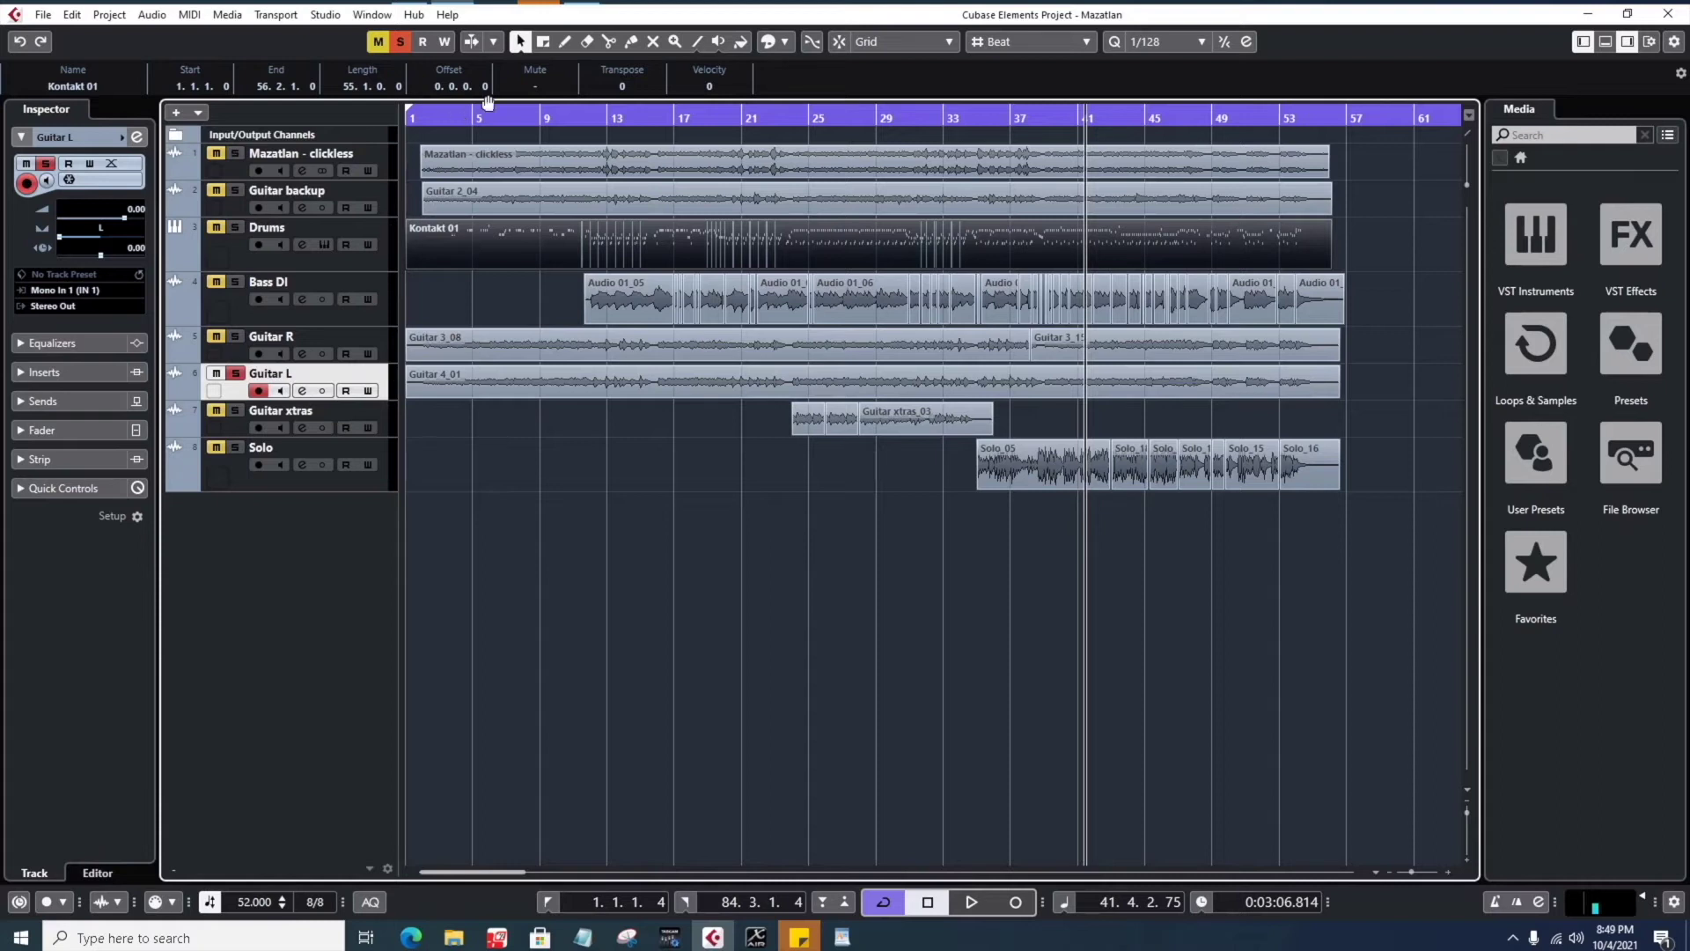
pyautogui.click(99, 238)
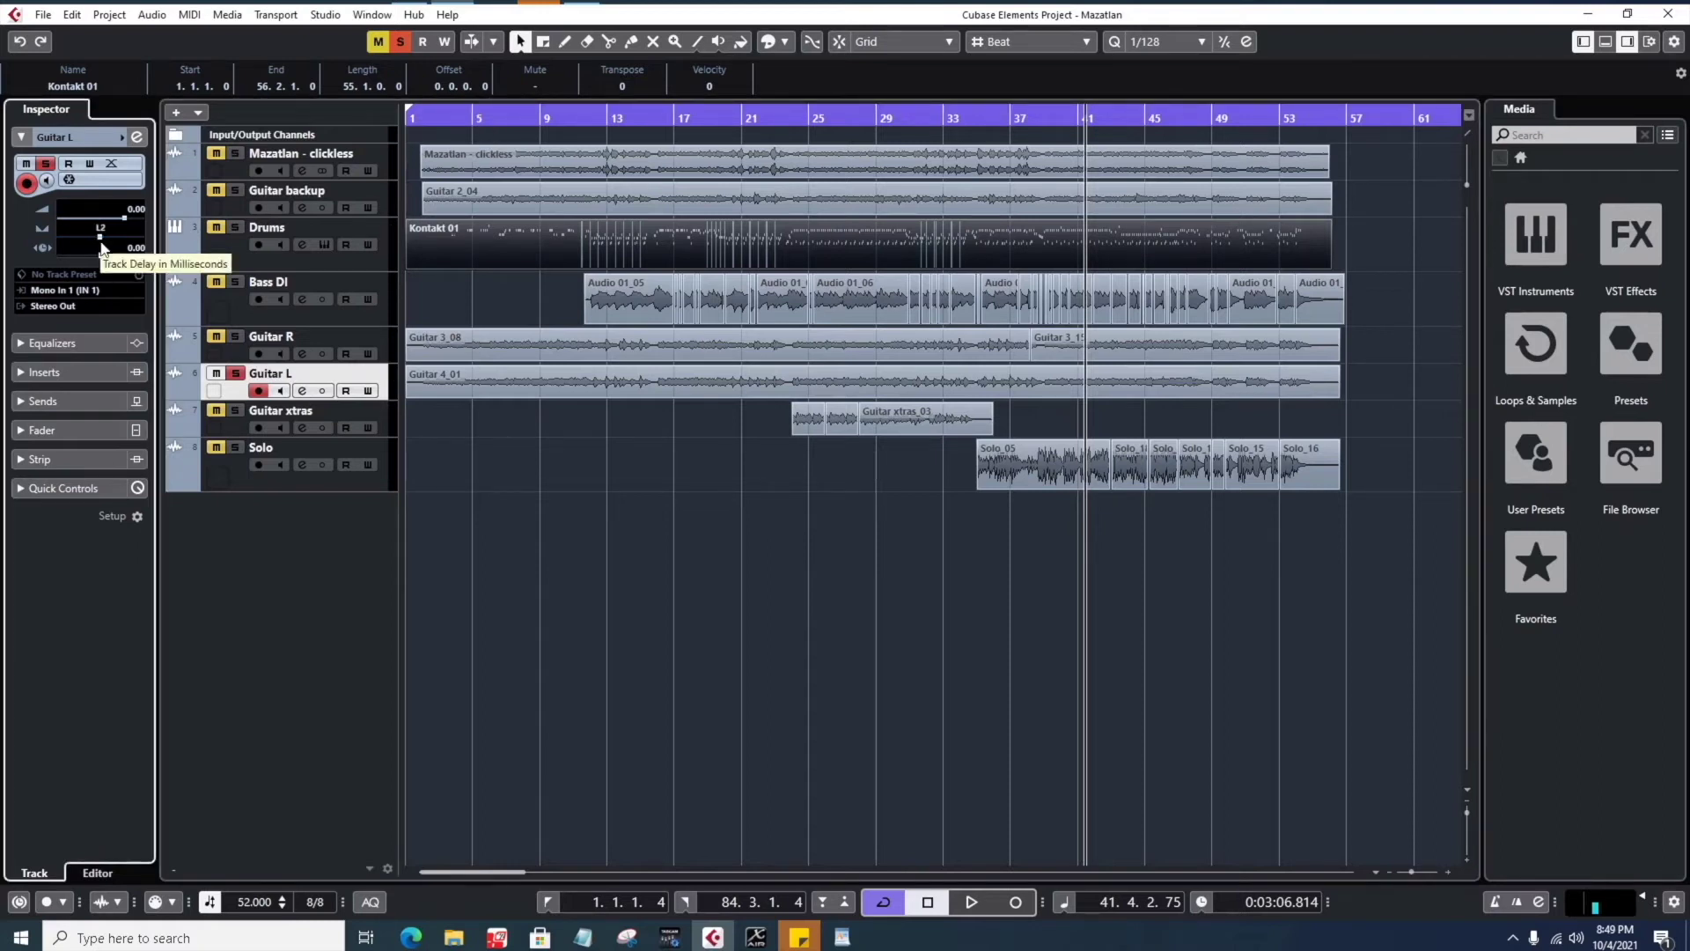
pyautogui.click(432, 119)
pyautogui.press('space')
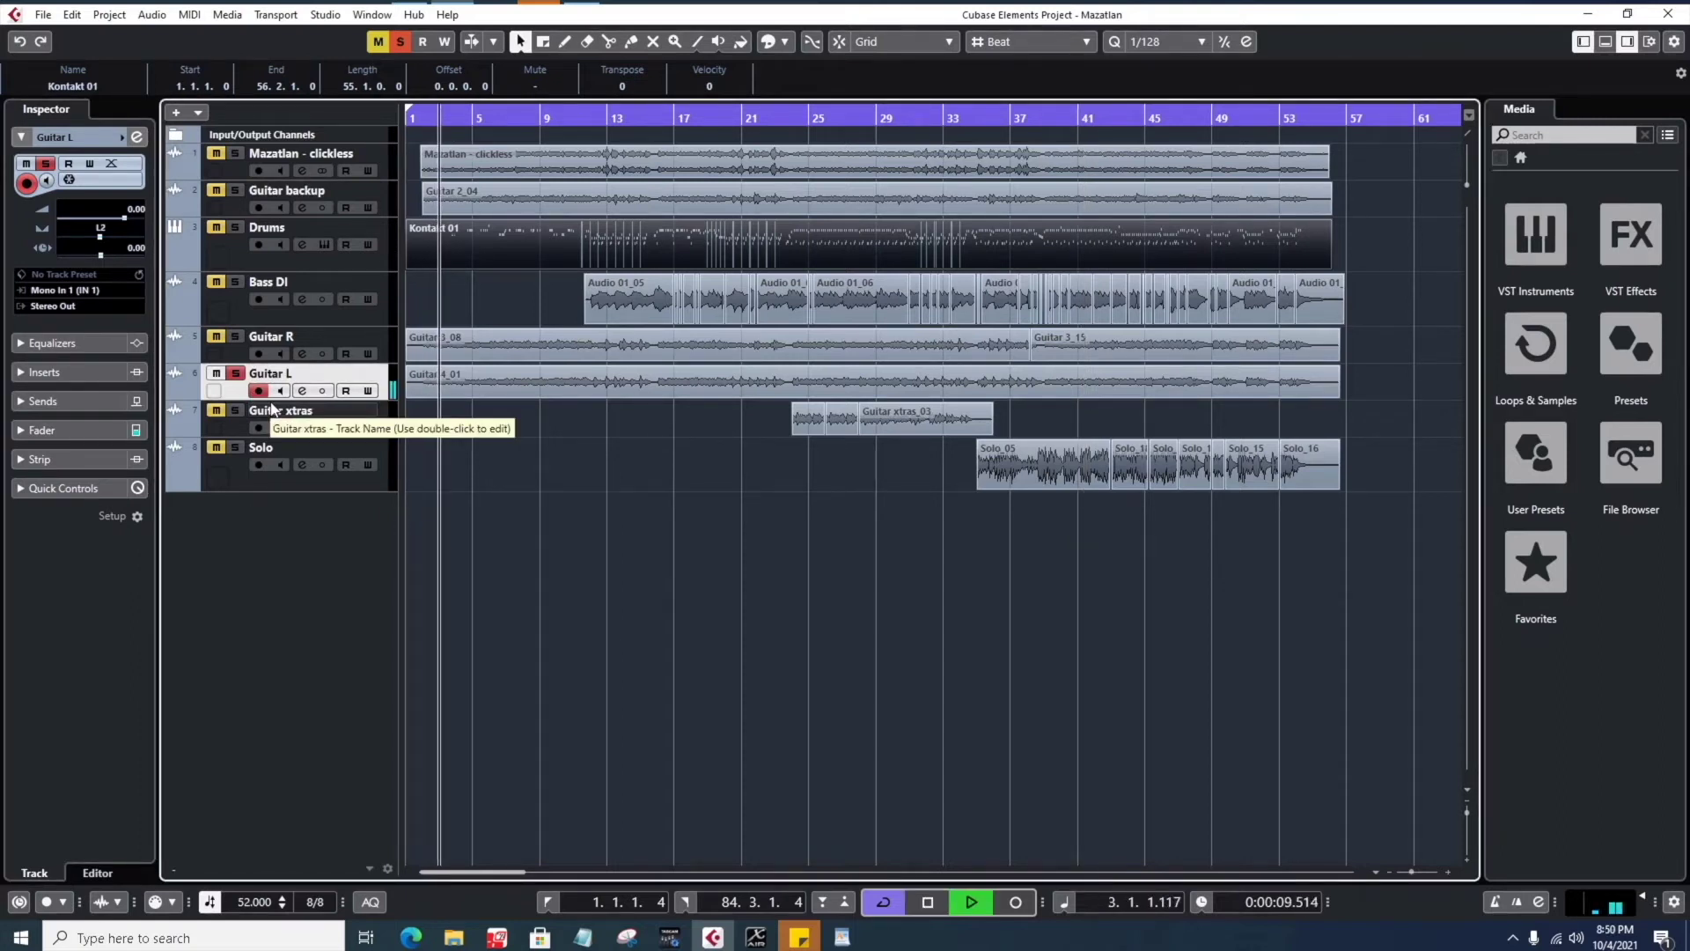
# - Pan the Guitar L track hard left during playback, then stop playback and turn off its solo
pyautogui.moveTo(102, 245); pyautogui.dragTo(49, 236)
pyautogui.press('space')
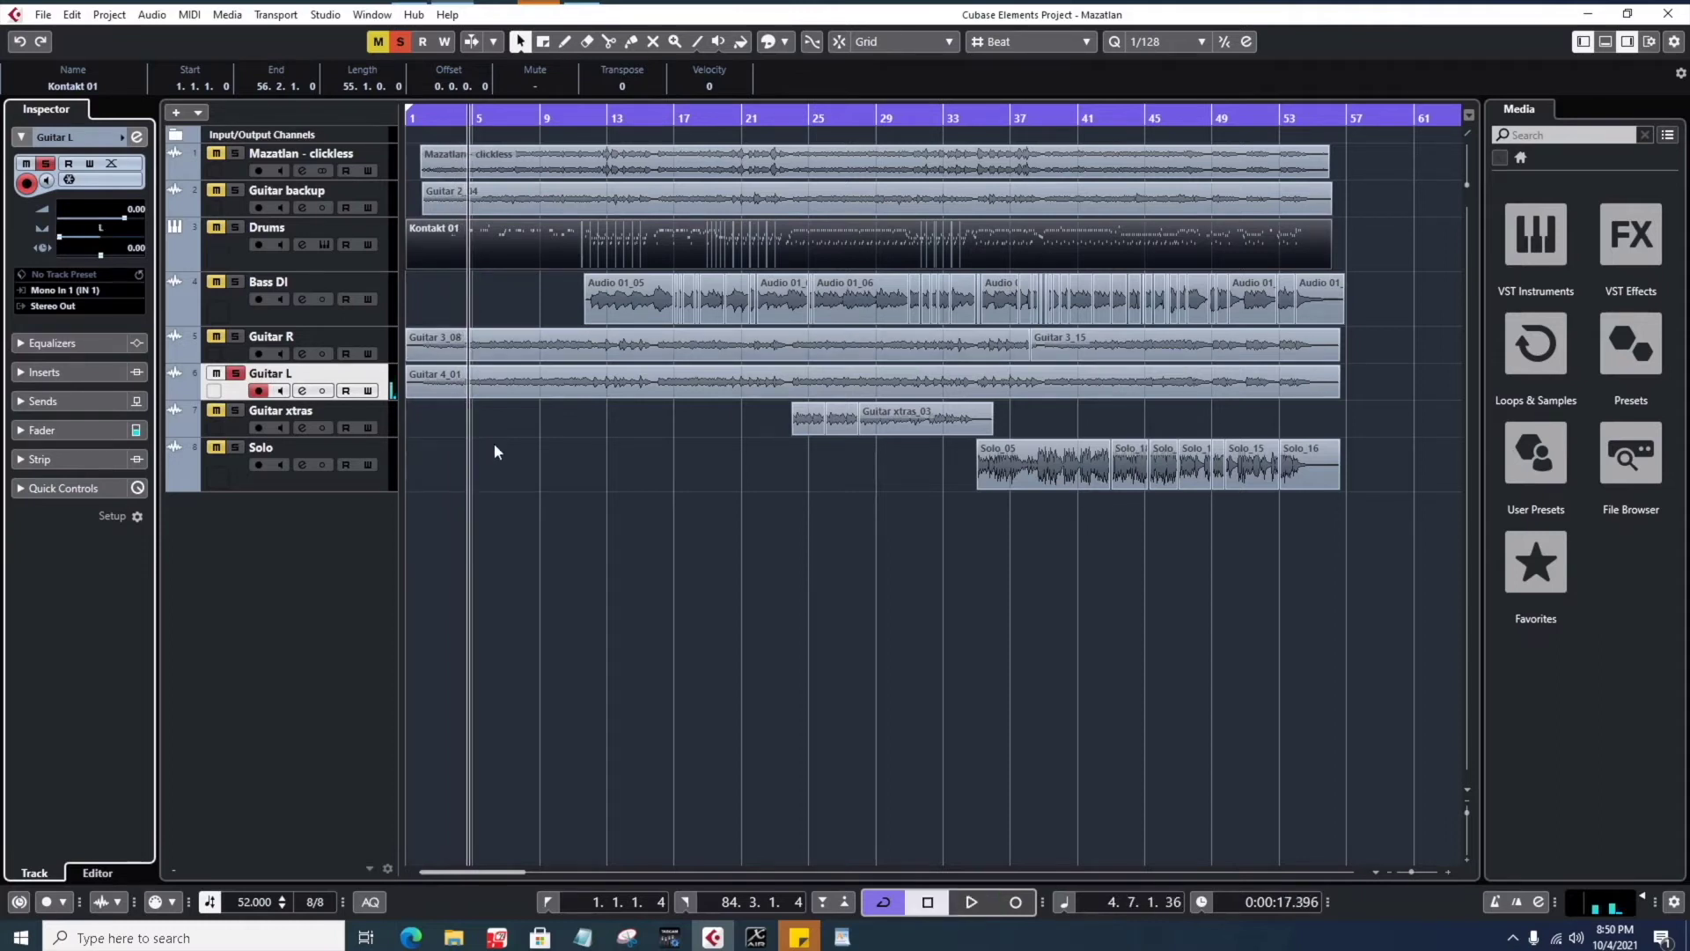
pyautogui.click(236, 359)
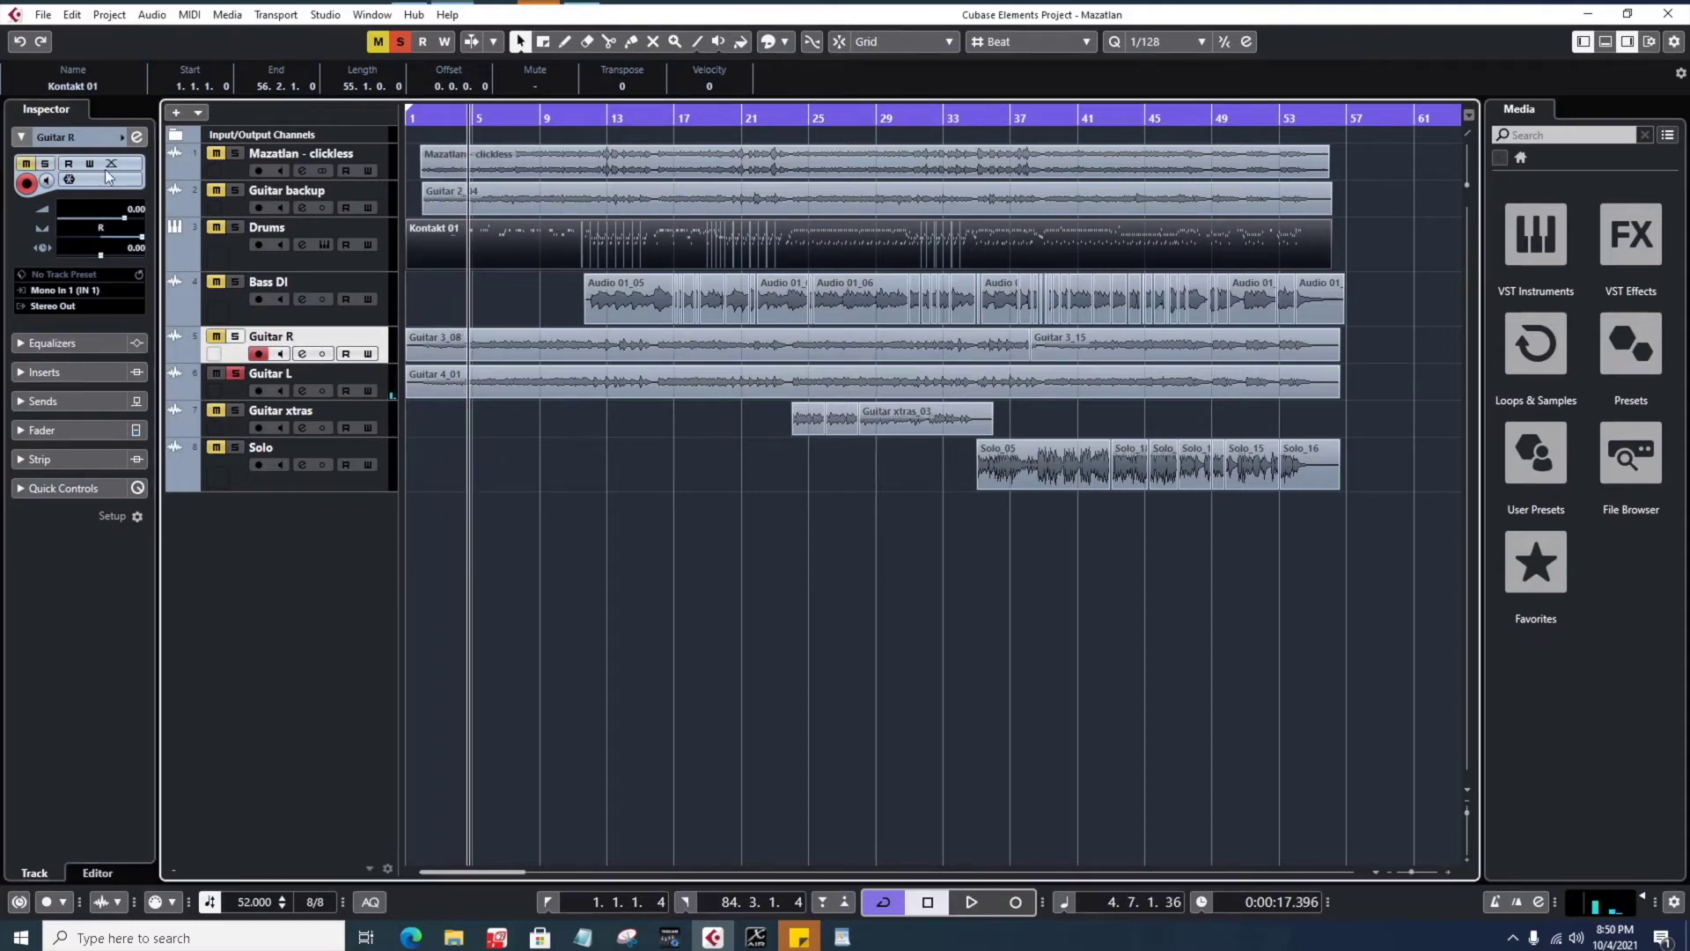
pyautogui.click(236, 374)
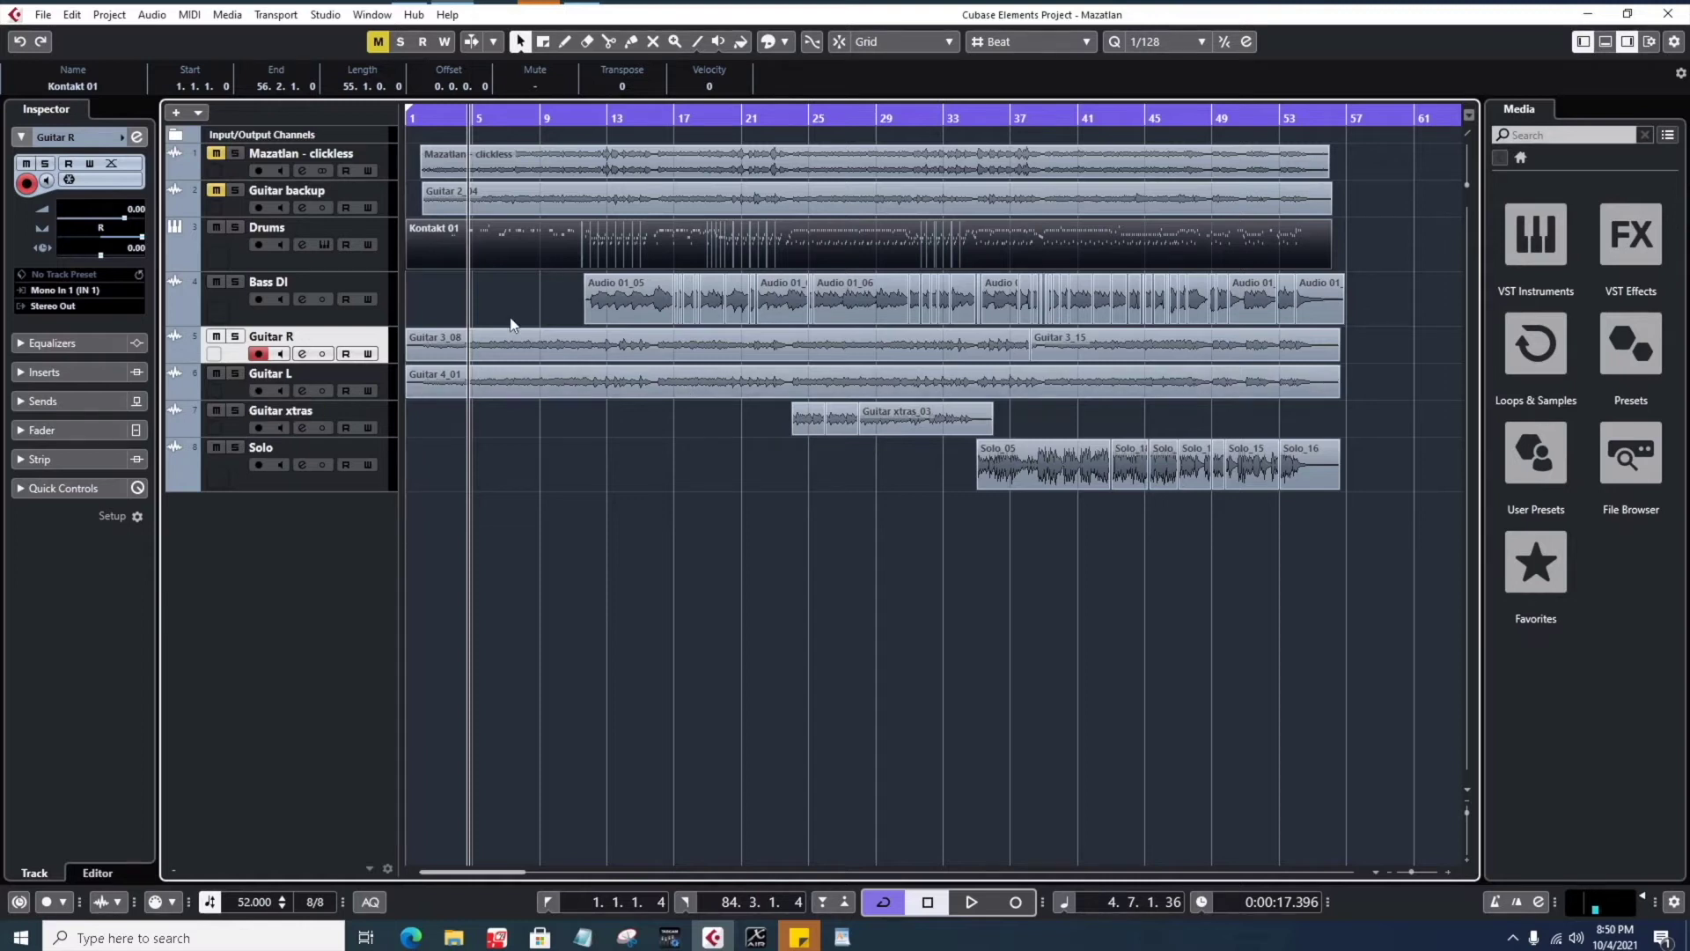
# - Review the Guitar R, Guitar L and Guitar xtras tracks in turn
pyautogui.click(258, 354)
pyautogui.click(239, 397)
pyautogui.click(240, 430)
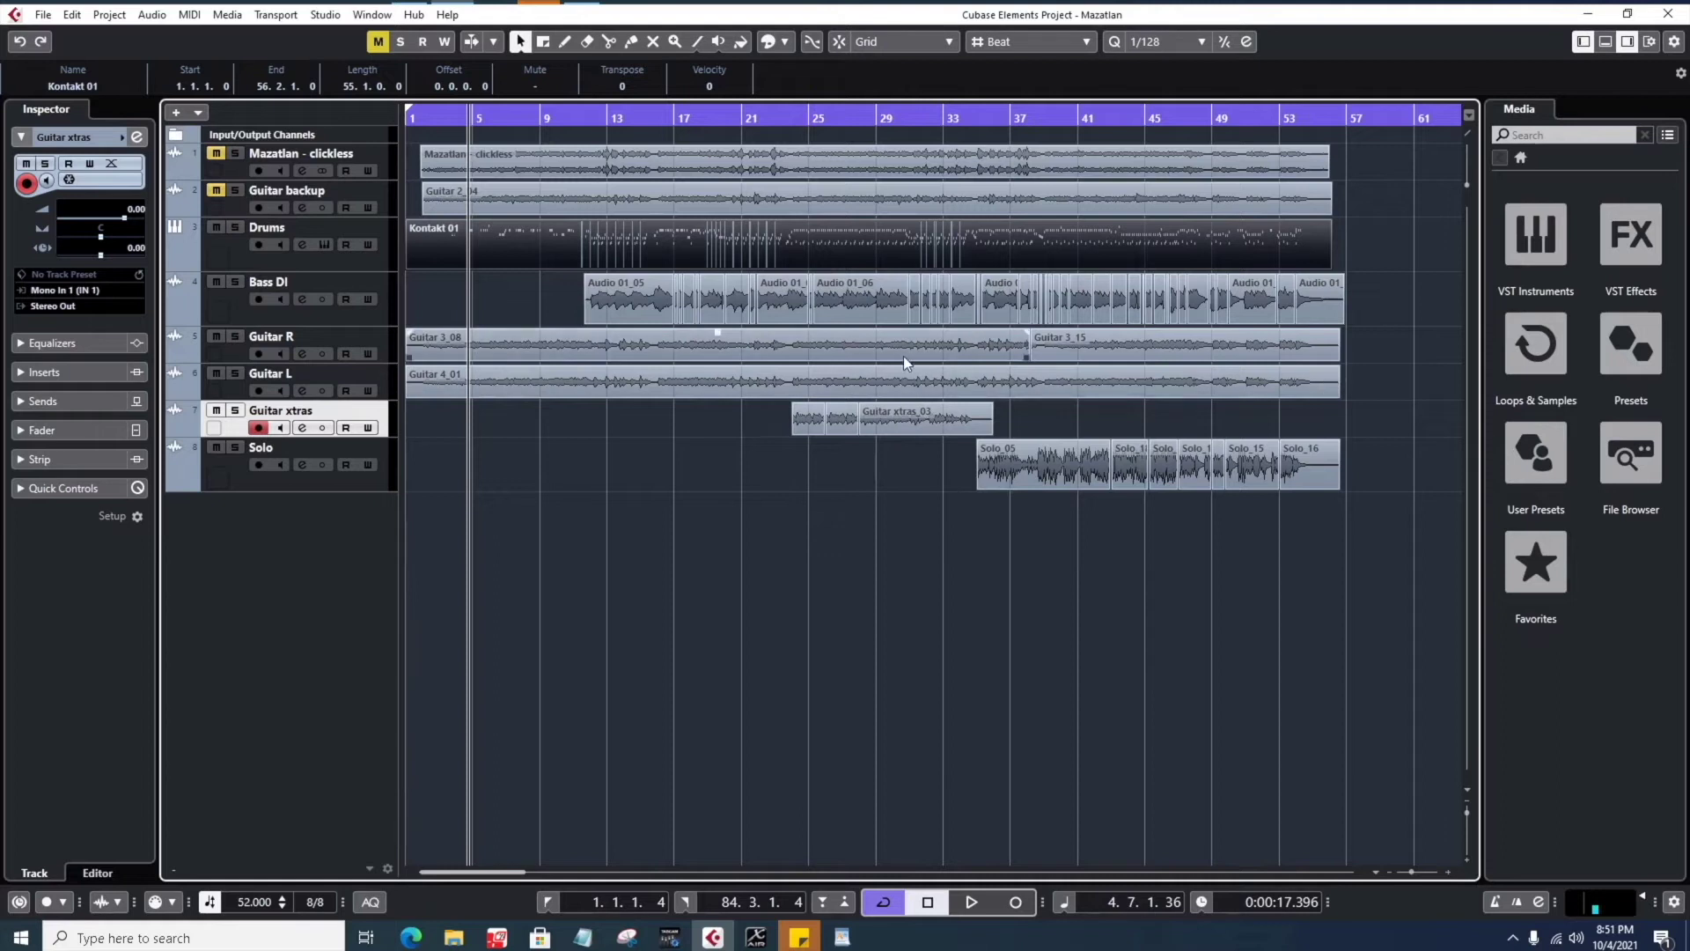
pyautogui.click(250, 310)
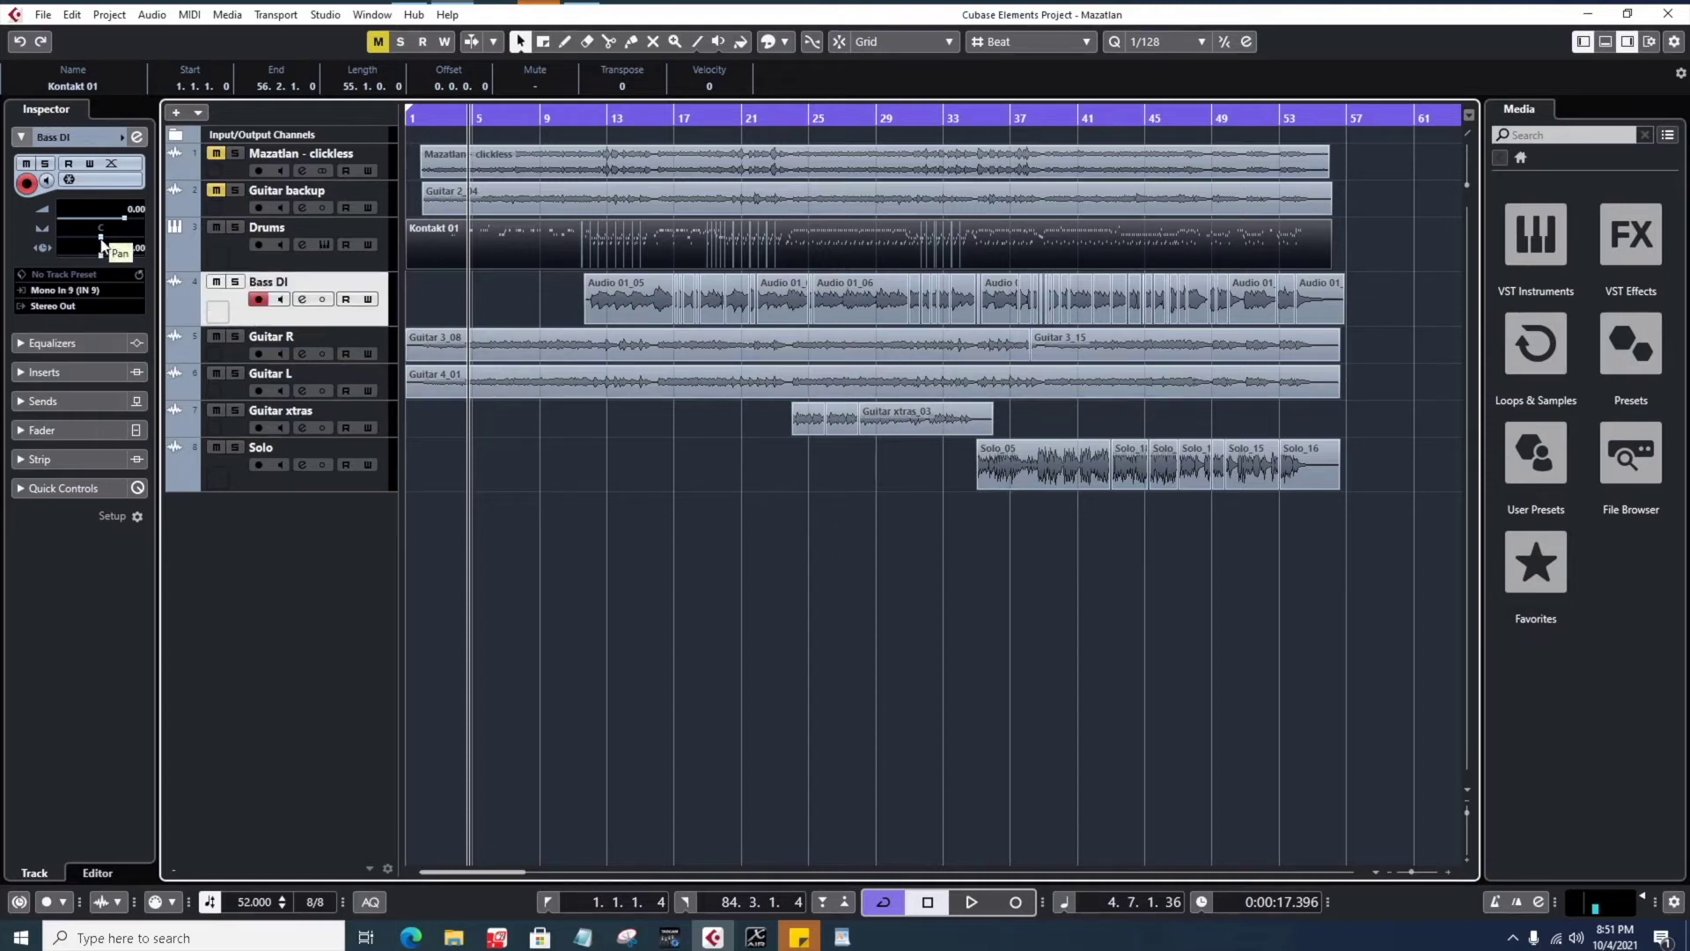
pyautogui.click(251, 265)
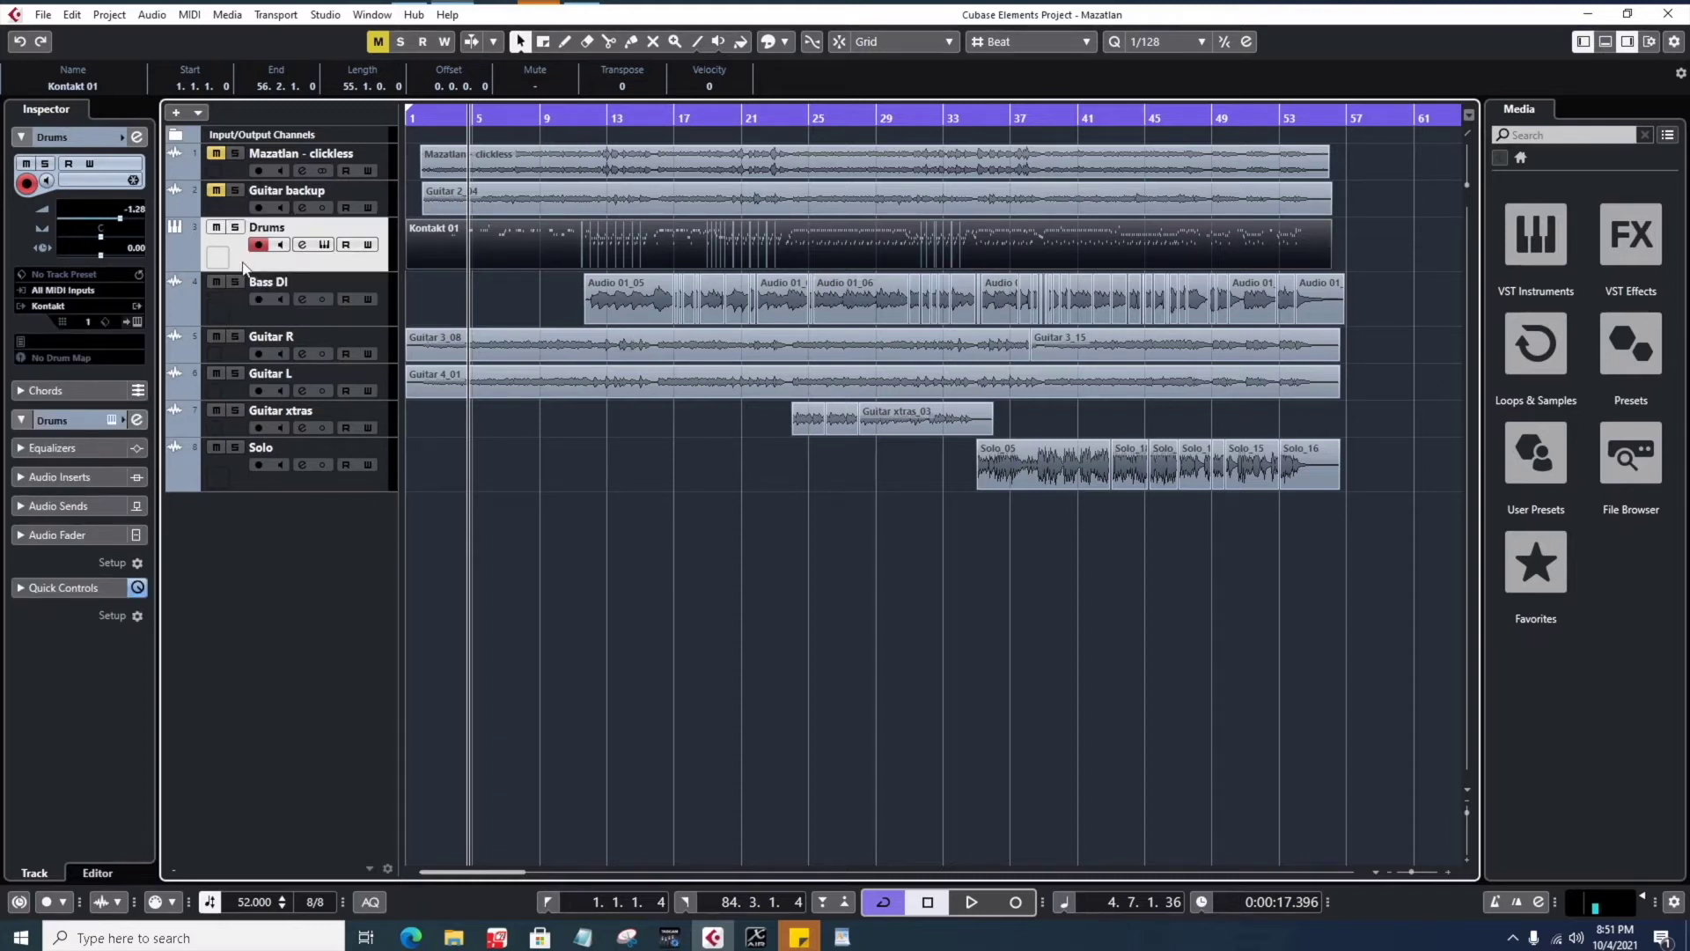
pyautogui.click(472, 258)
pyautogui.click(240, 312)
# - Assign the factory drum kit picture to the Drums track
pyautogui.click(237, 258)
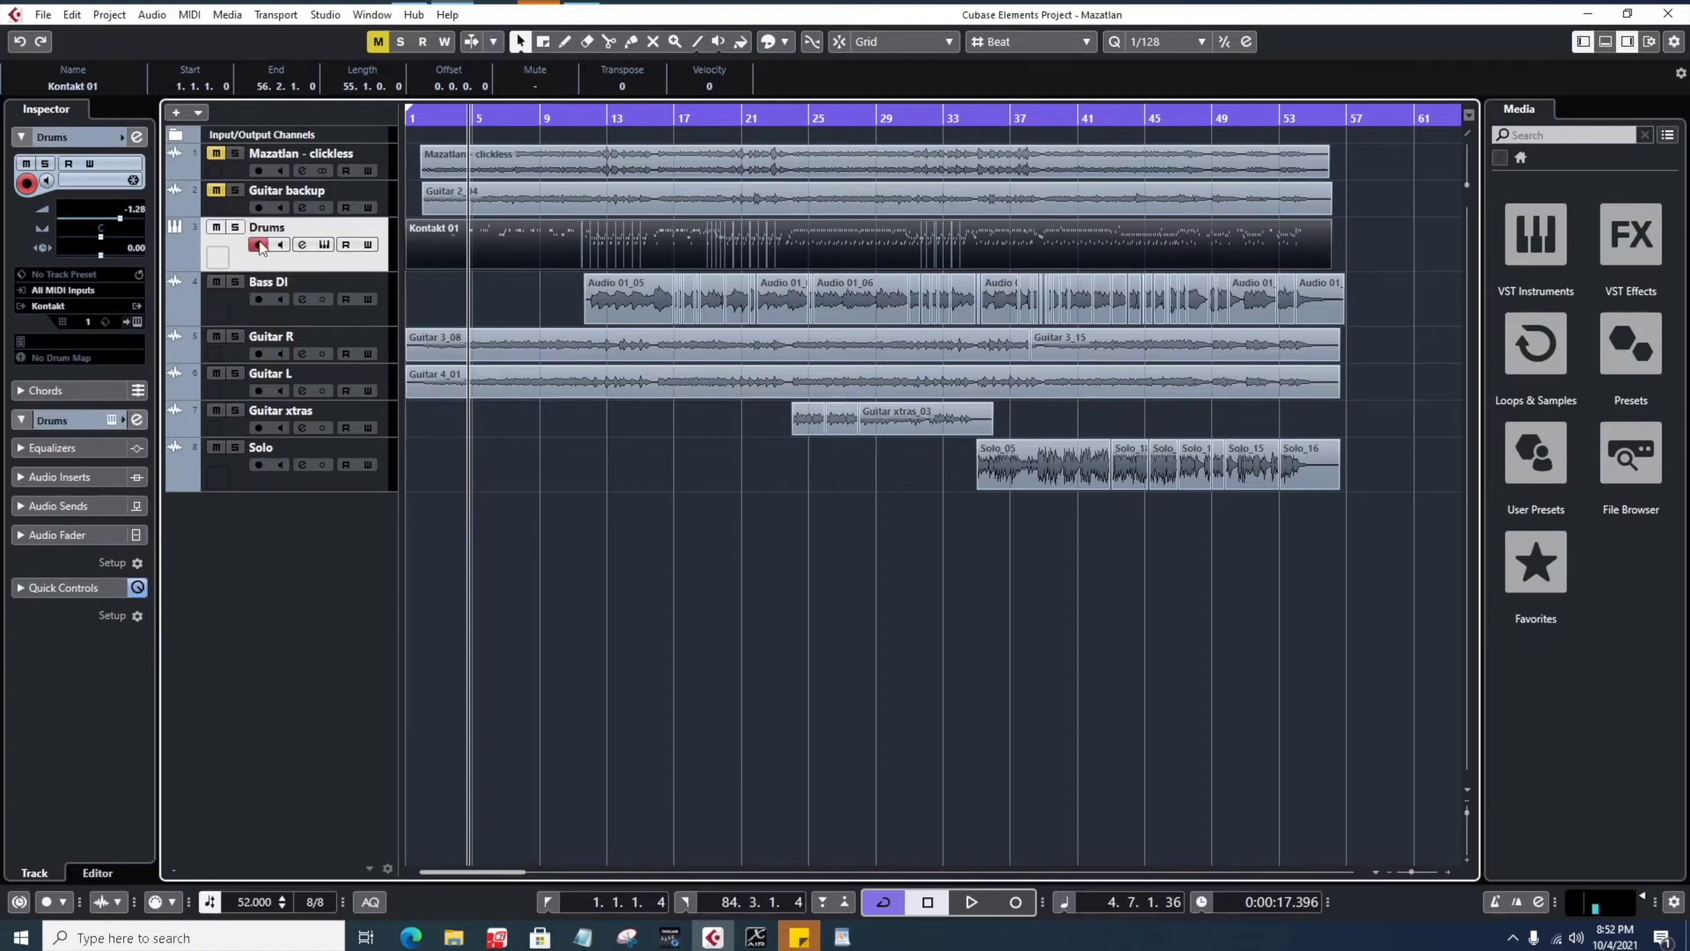
pyautogui.doubleClick(220, 266)
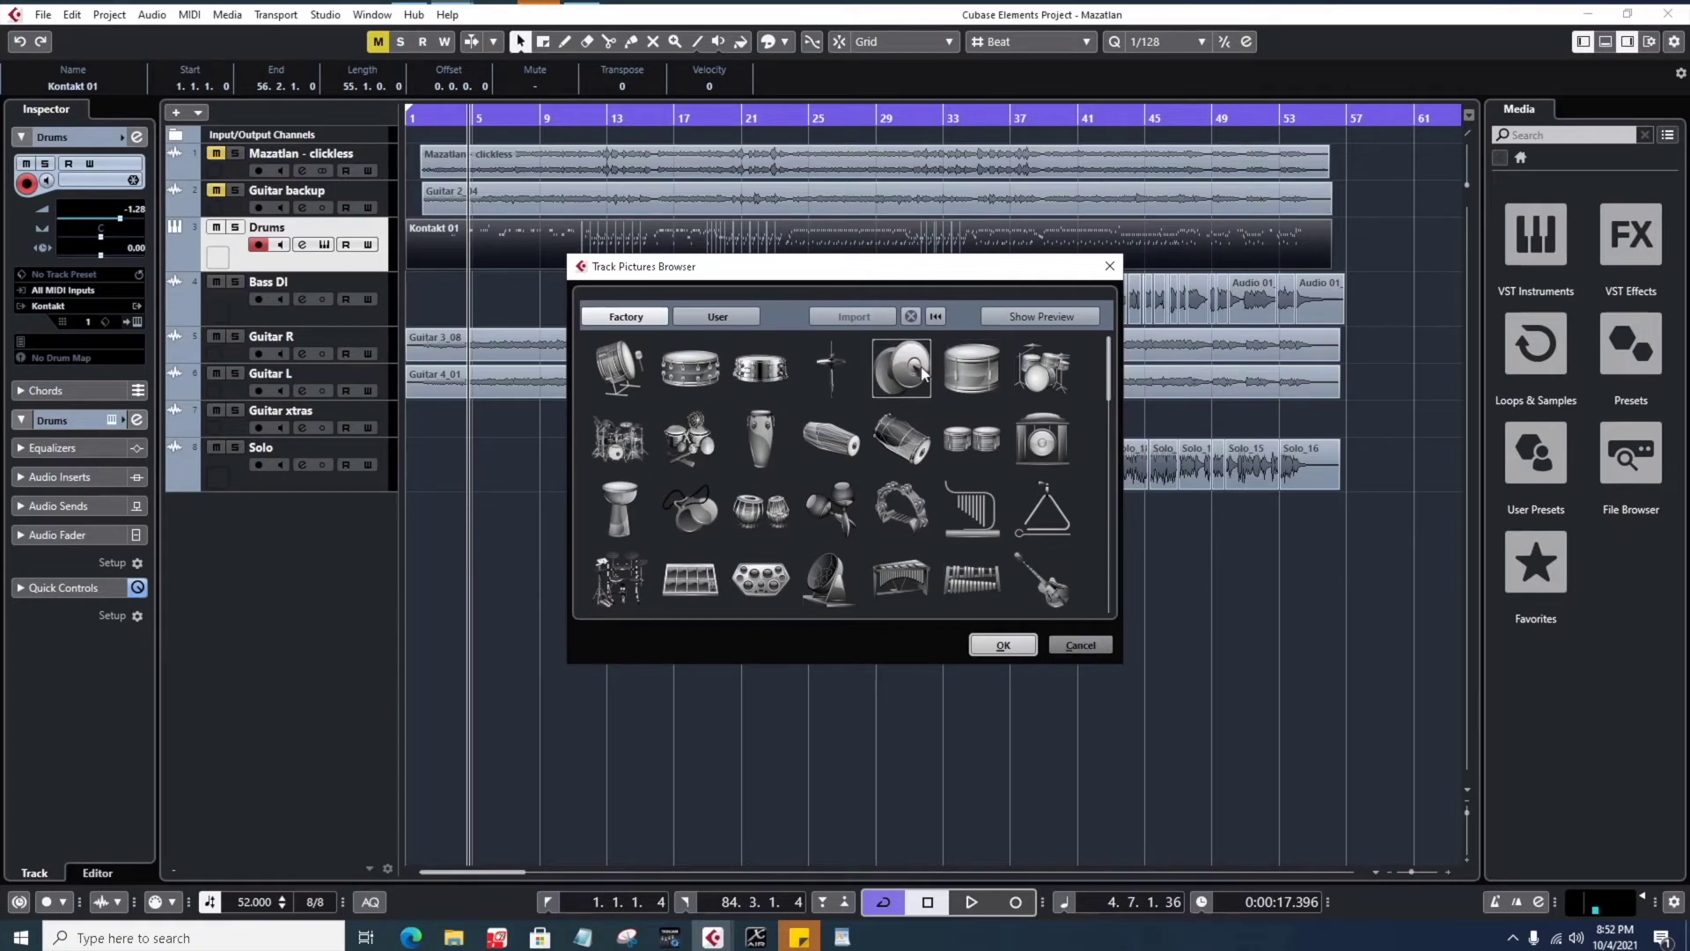
pyautogui.click(647, 387)
pyautogui.click(1061, 382)
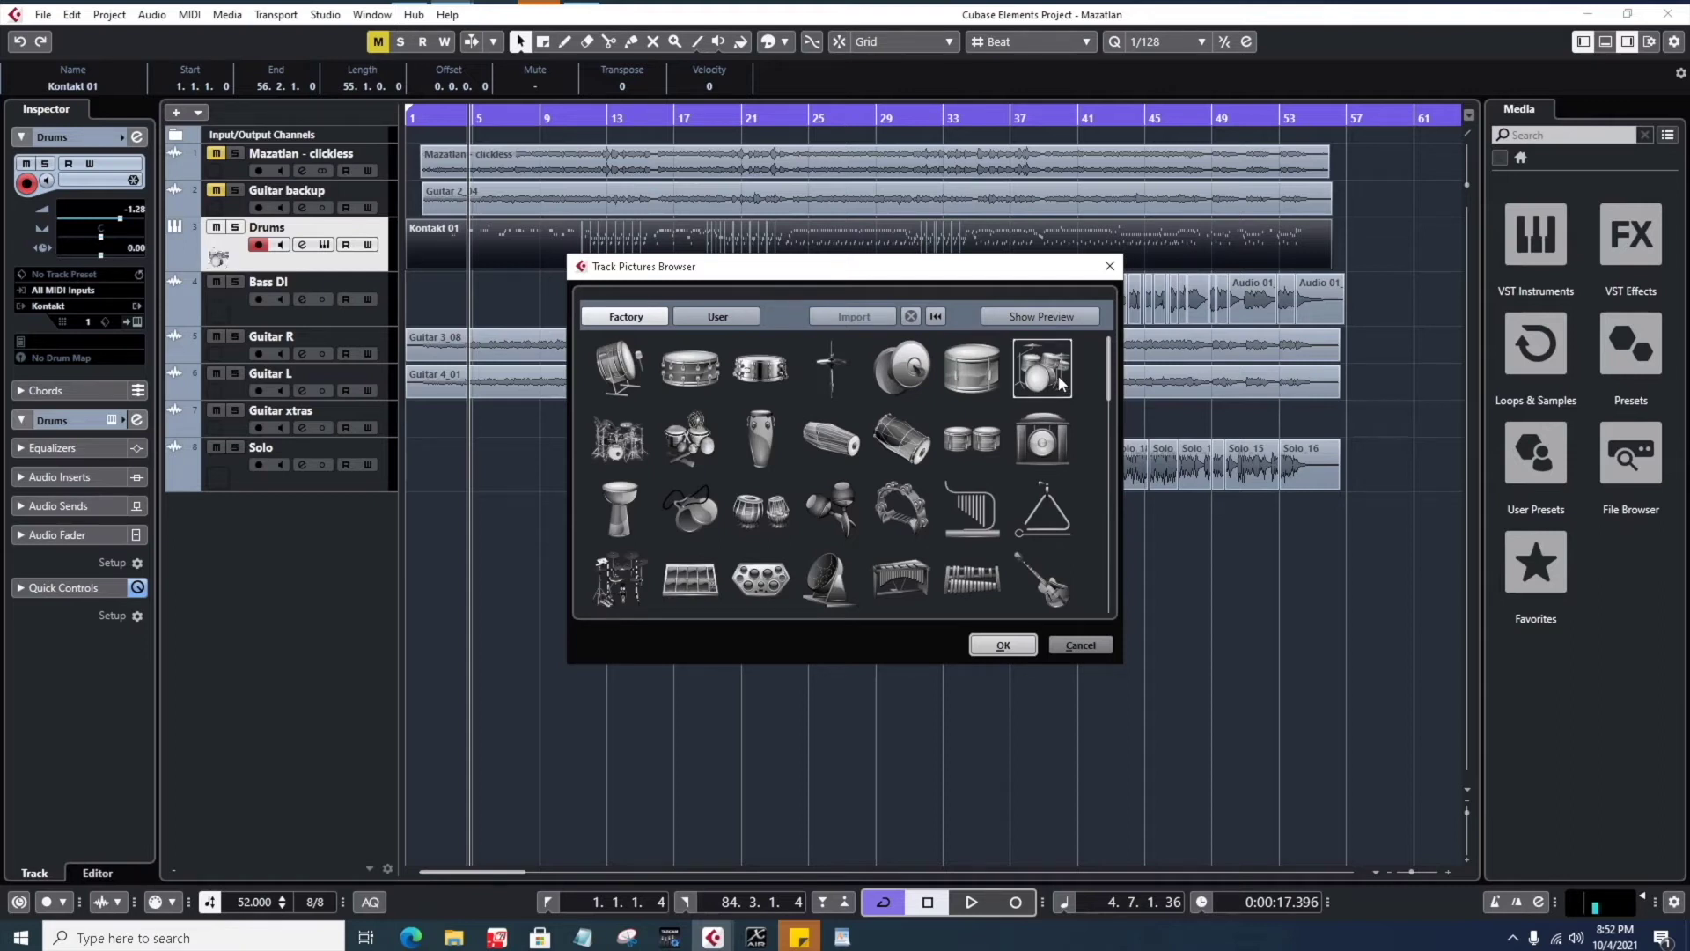
pyautogui.click(1009, 648)
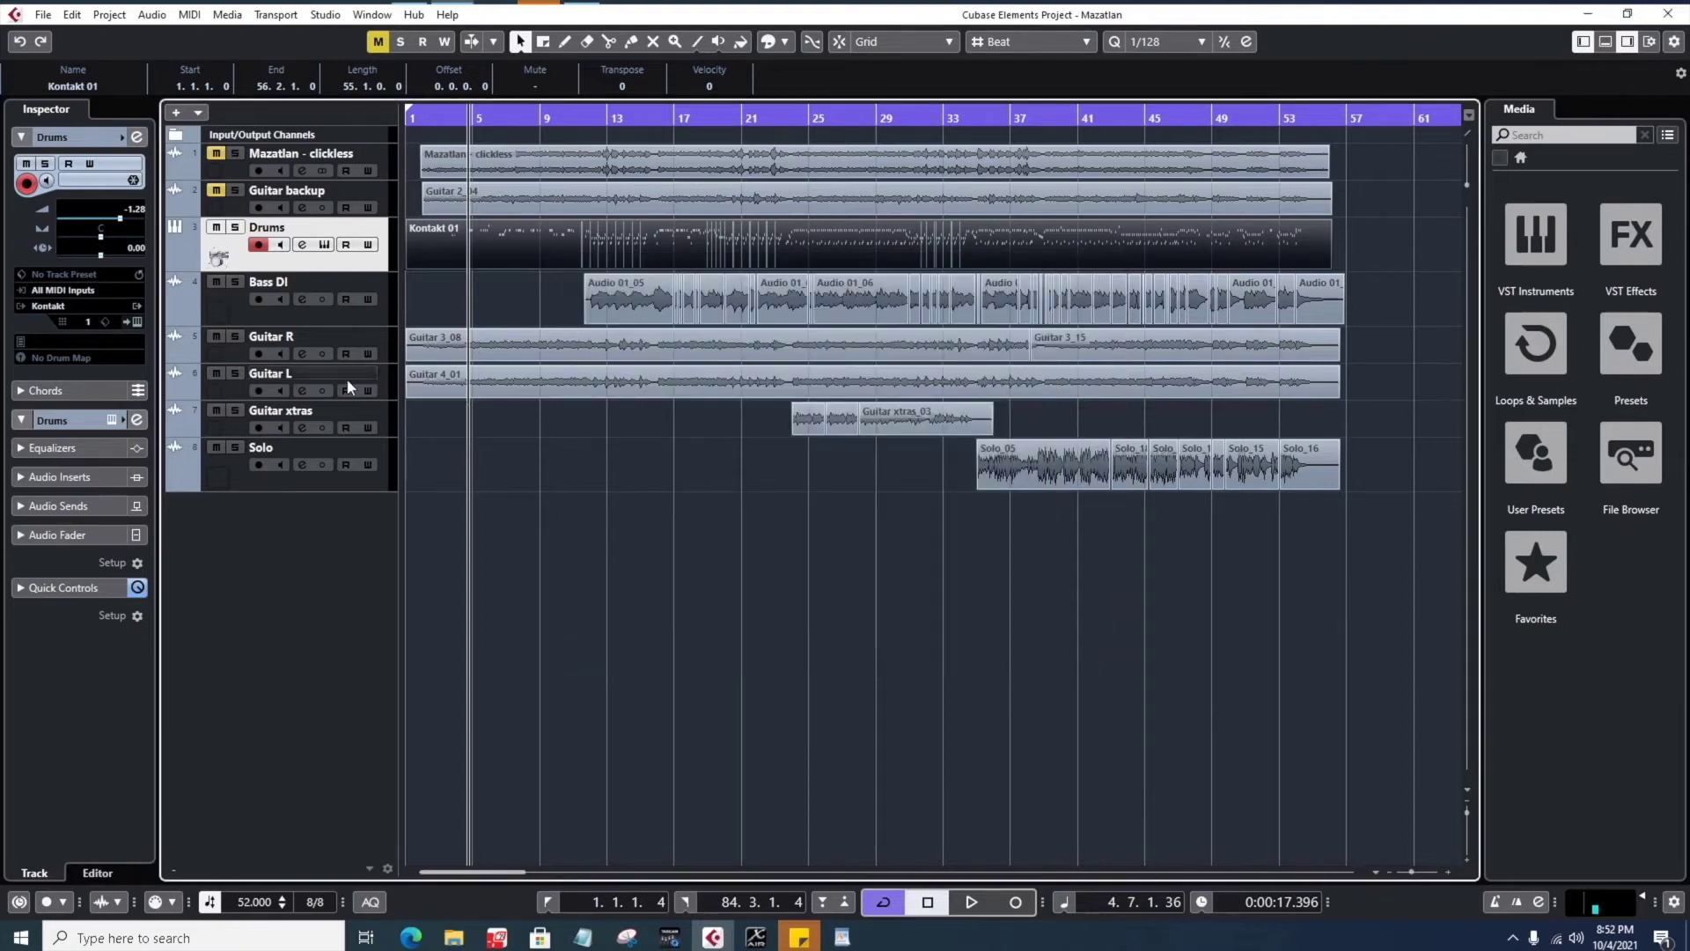
# - Assign the second electric guitar picture from the factory set to the Bass DI track
pyautogui.doubleClick(220, 312)
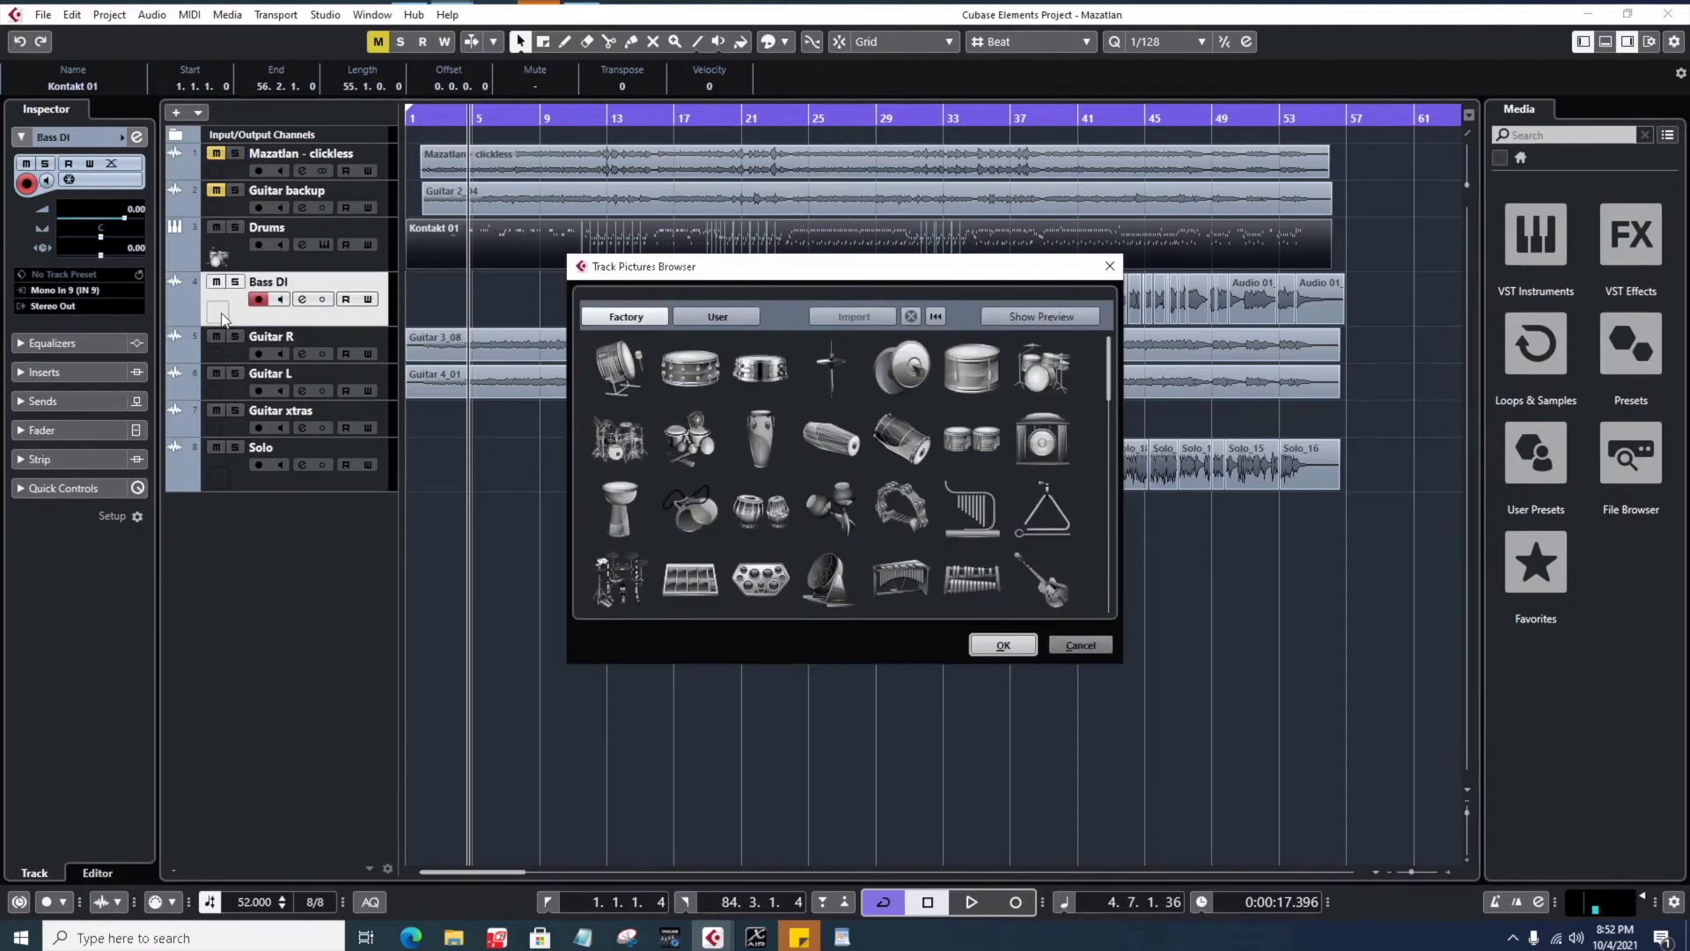
pyautogui.click(1056, 528)
pyautogui.scroll(-1, 1060, 535)
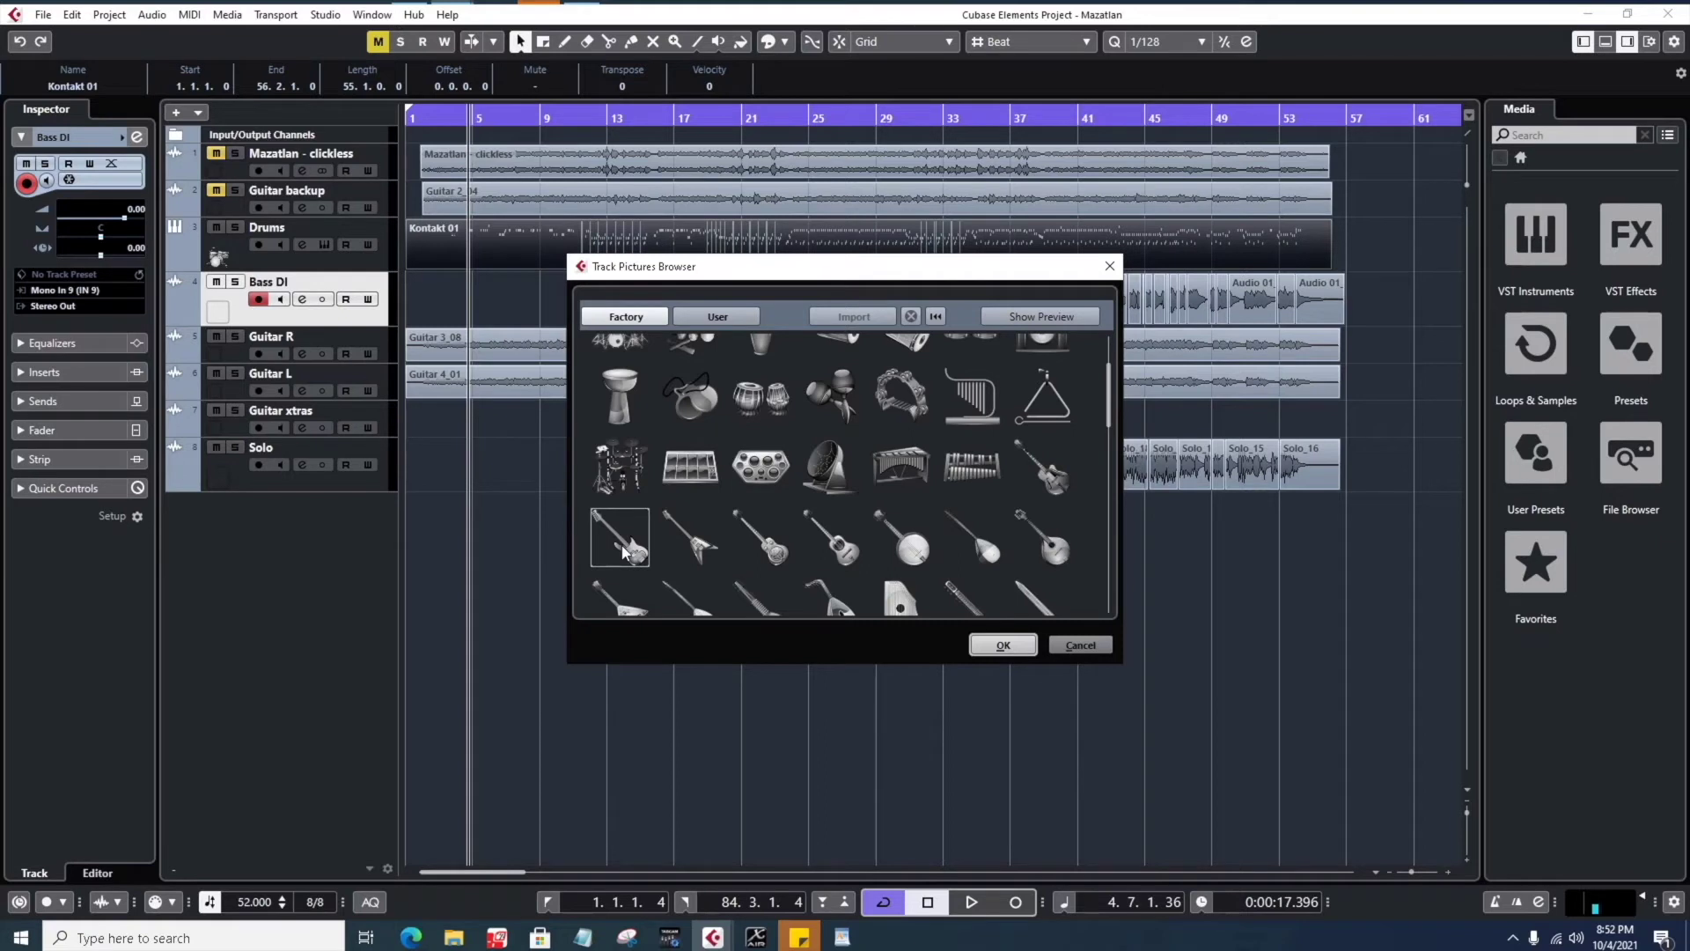
pyautogui.click(636, 555)
pyautogui.doubleClick(637, 555)
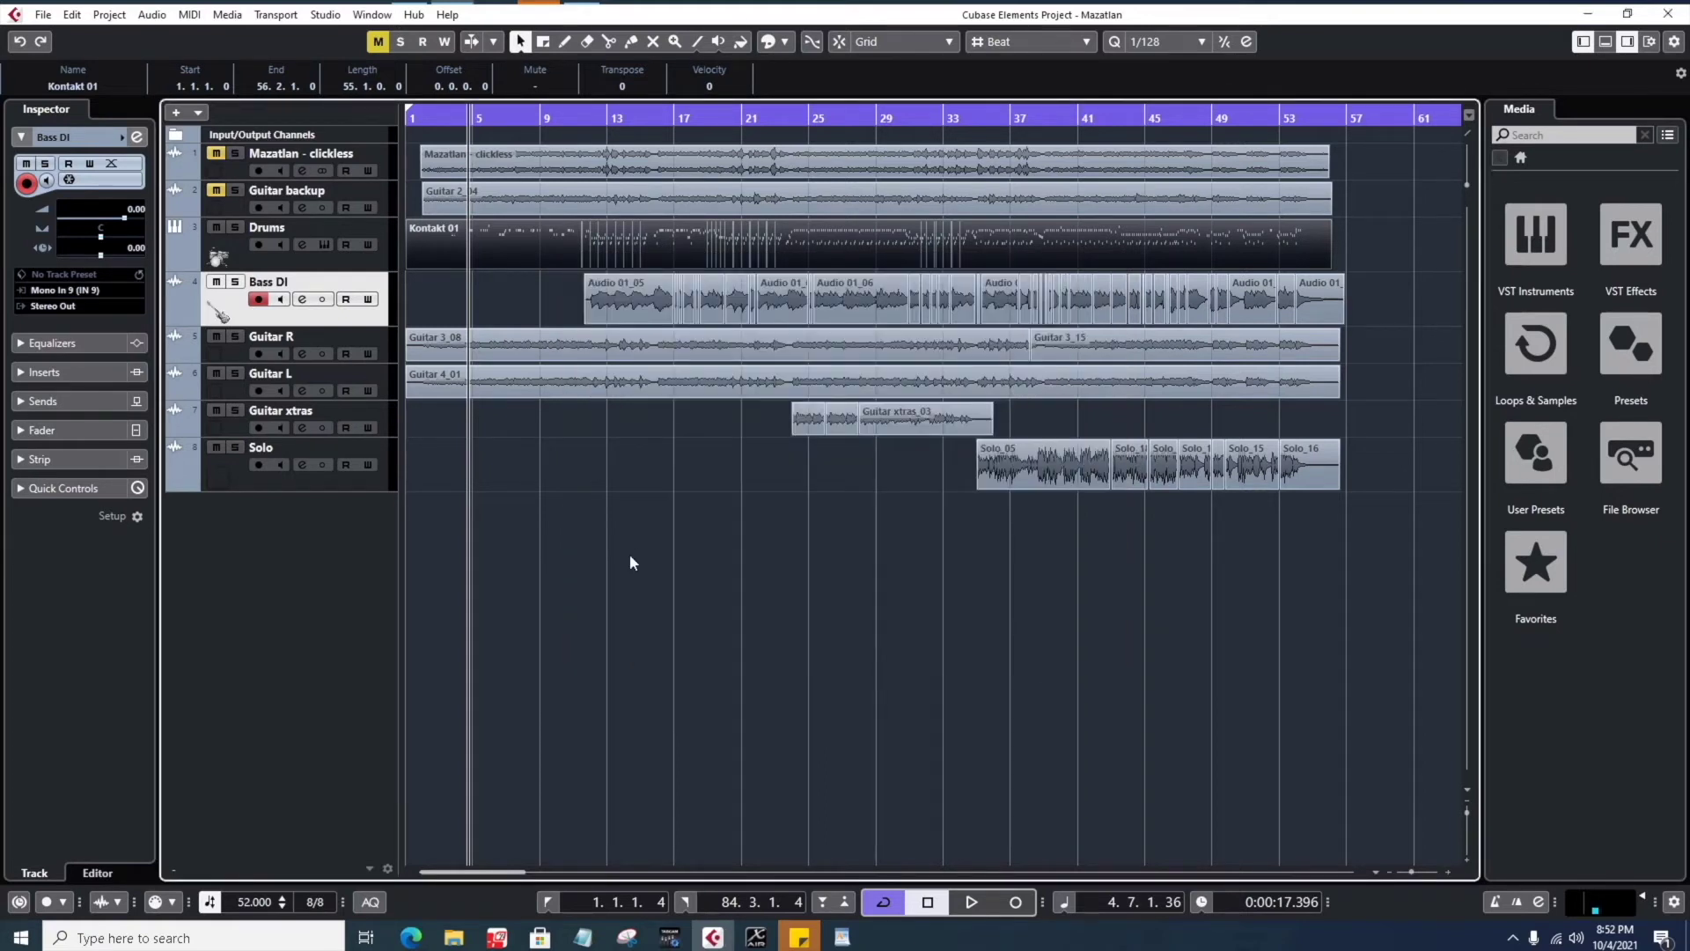
# - Look through the factory track pictures and assign the first guitar picture, next to the xylophone, to the Guitar R track
pyautogui.doubleClick(219, 358)
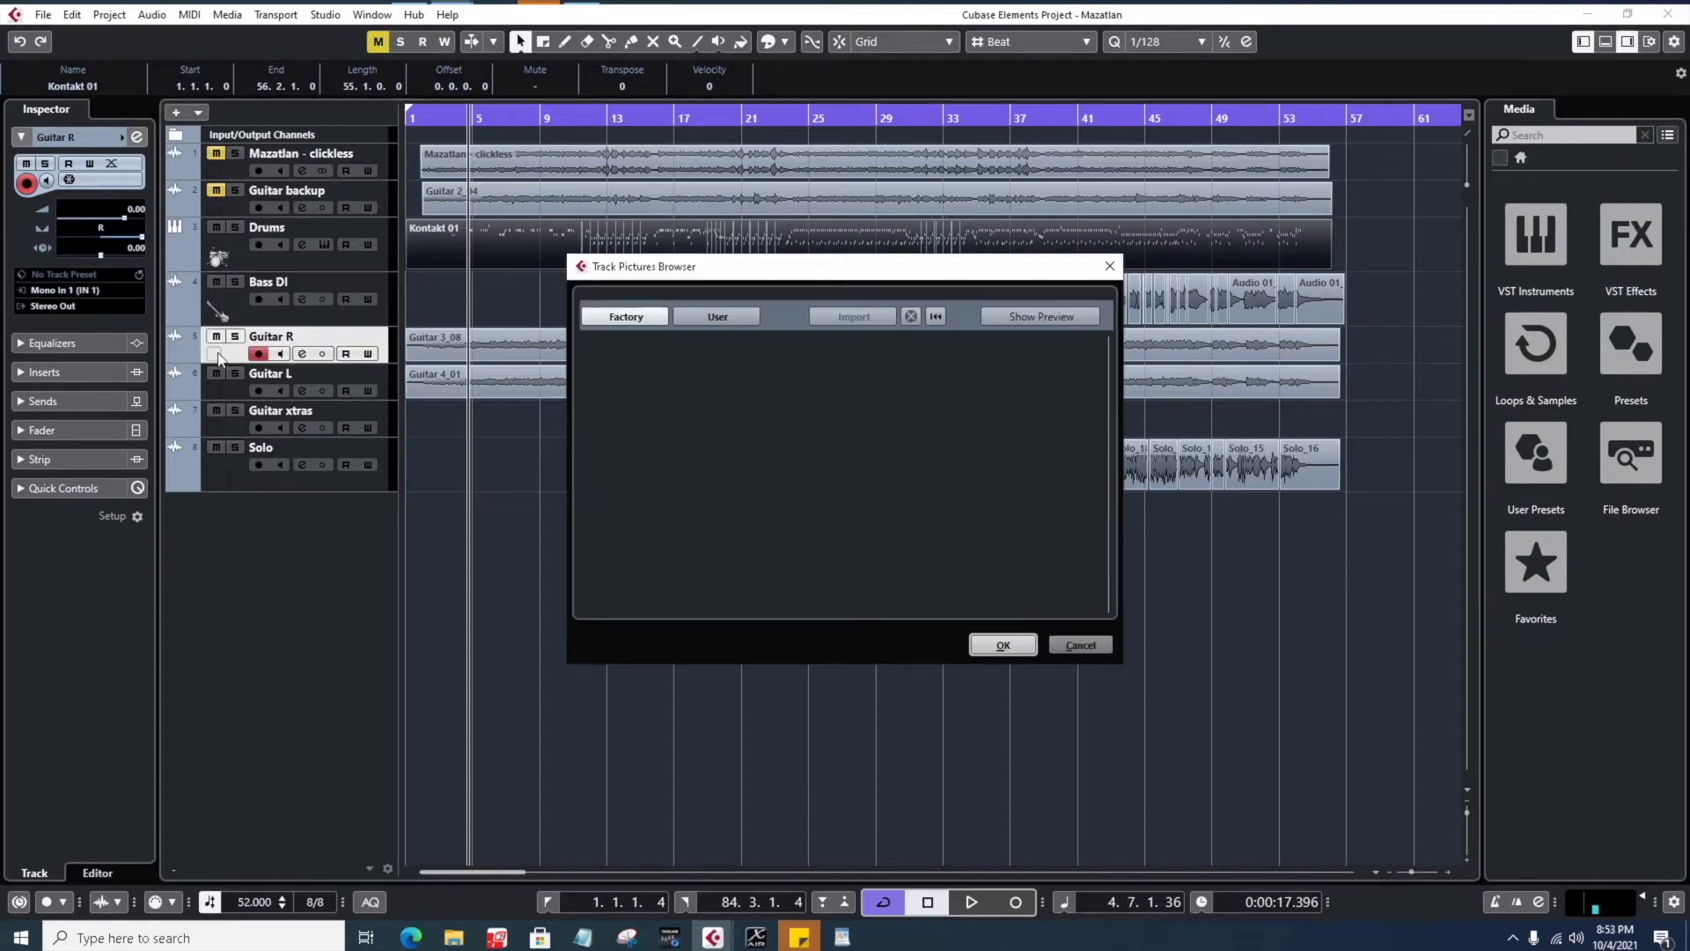
pyautogui.scroll(-2, 852, 521)
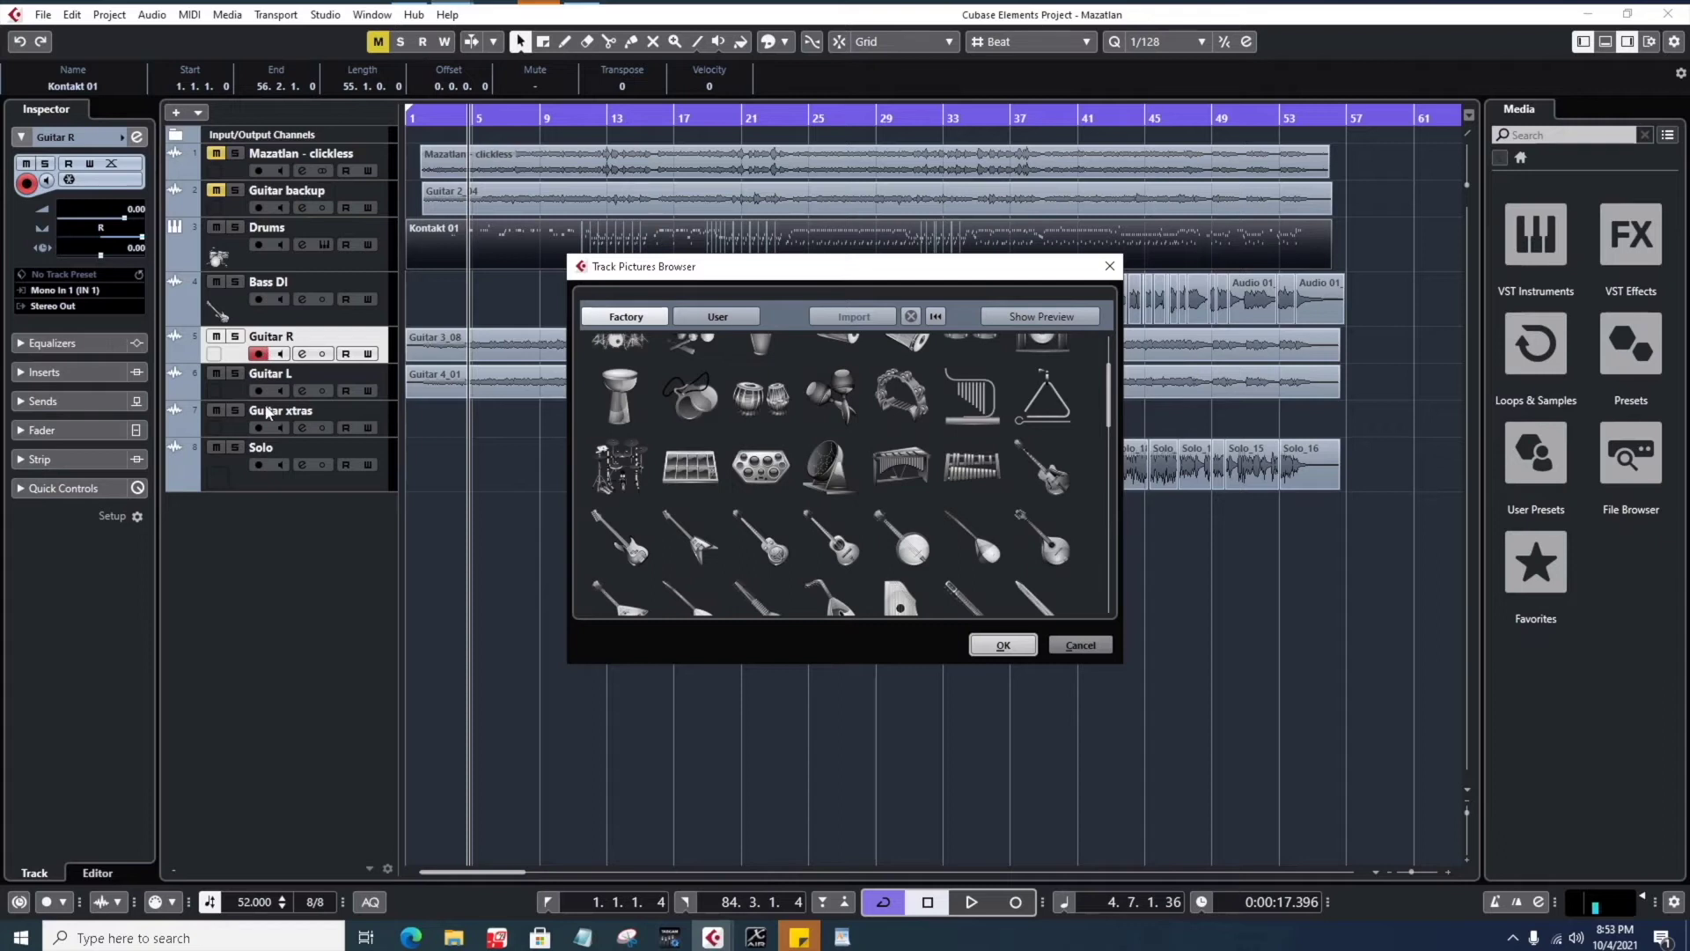
pyautogui.scroll(-1, 987, 493)
pyautogui.click(987, 493)
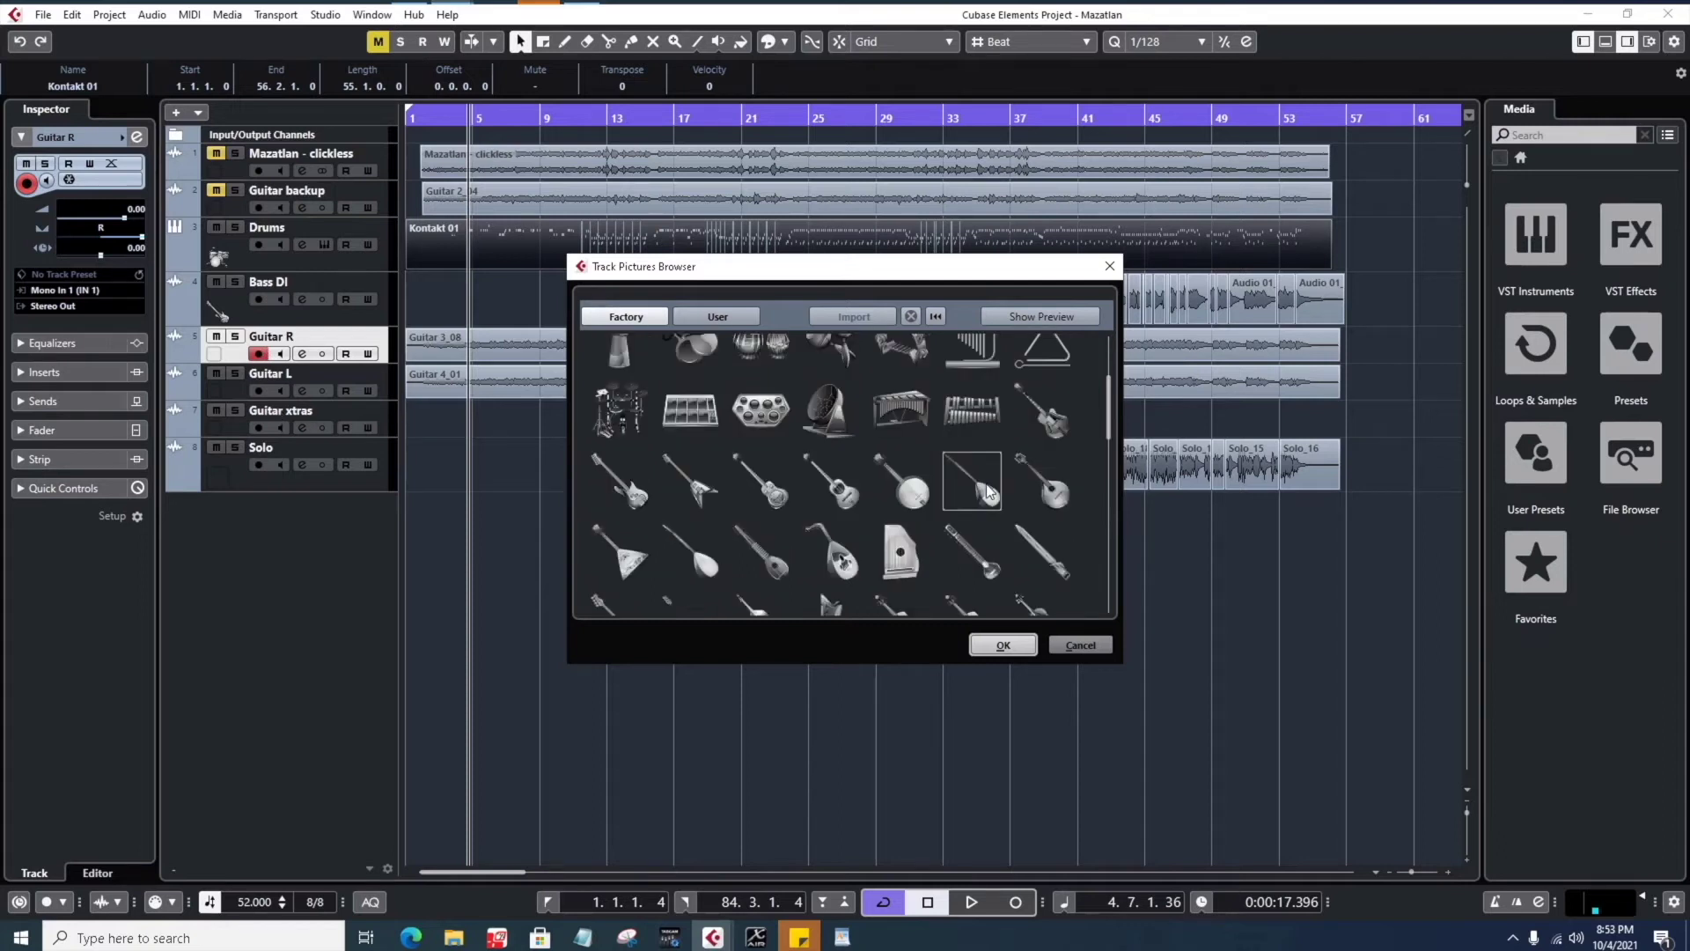
pyautogui.scroll(-1, 990, 491)
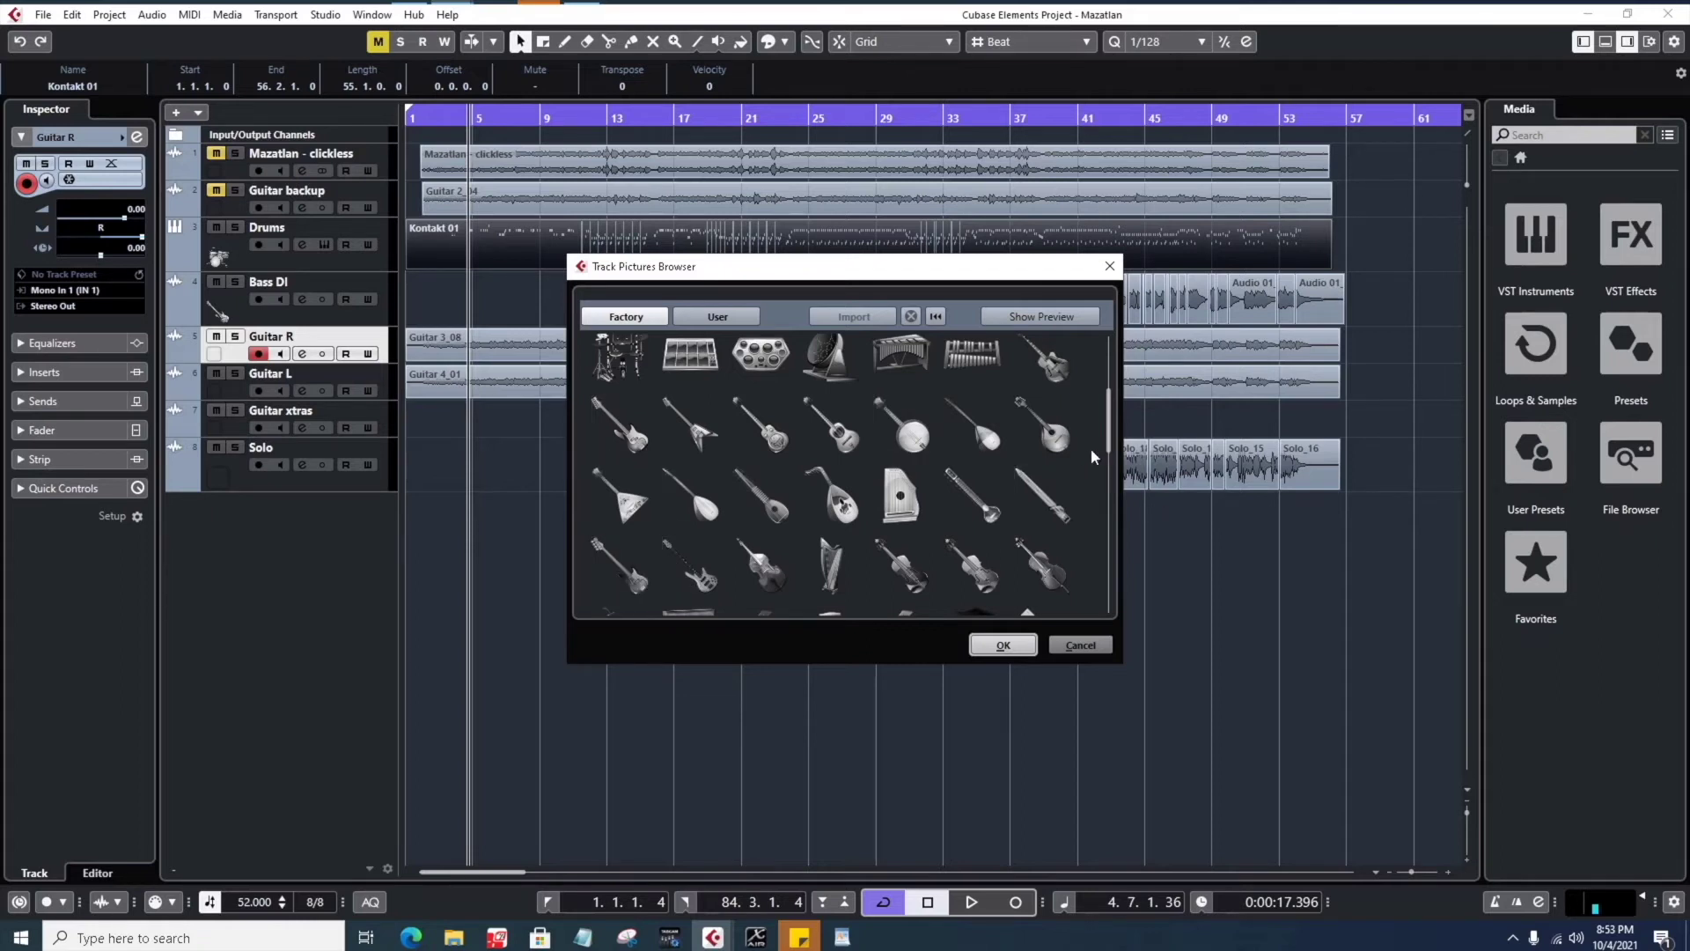
pyautogui.scroll(-1, 1013, 515)
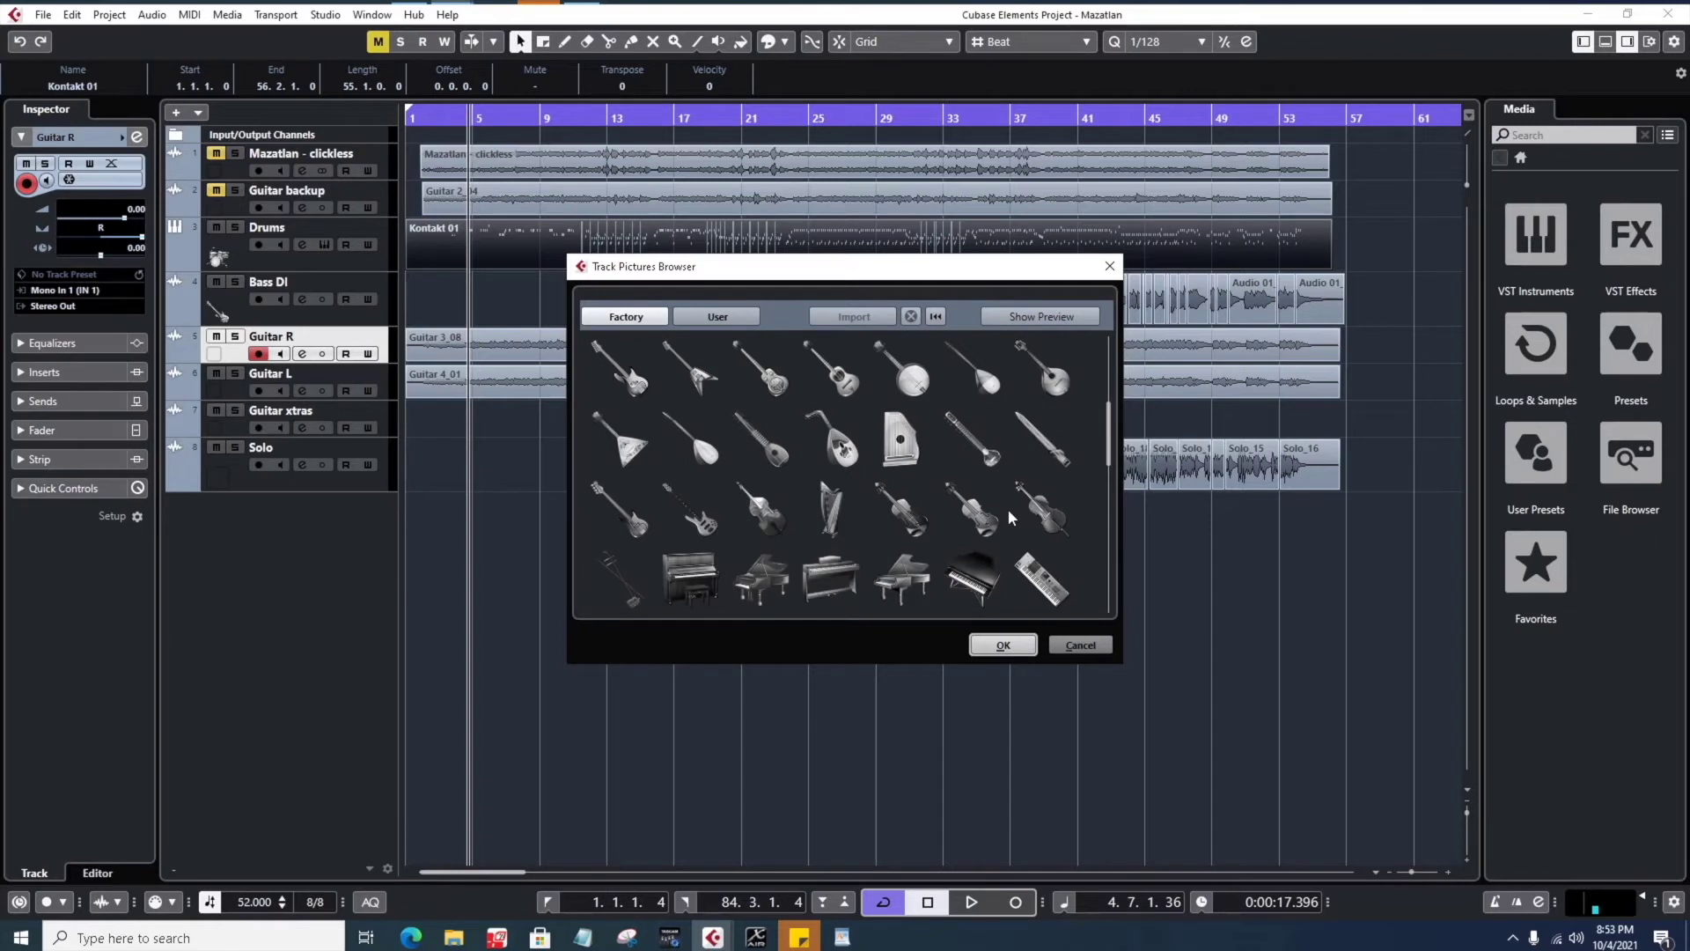
pyautogui.scroll(1, 912, 507)
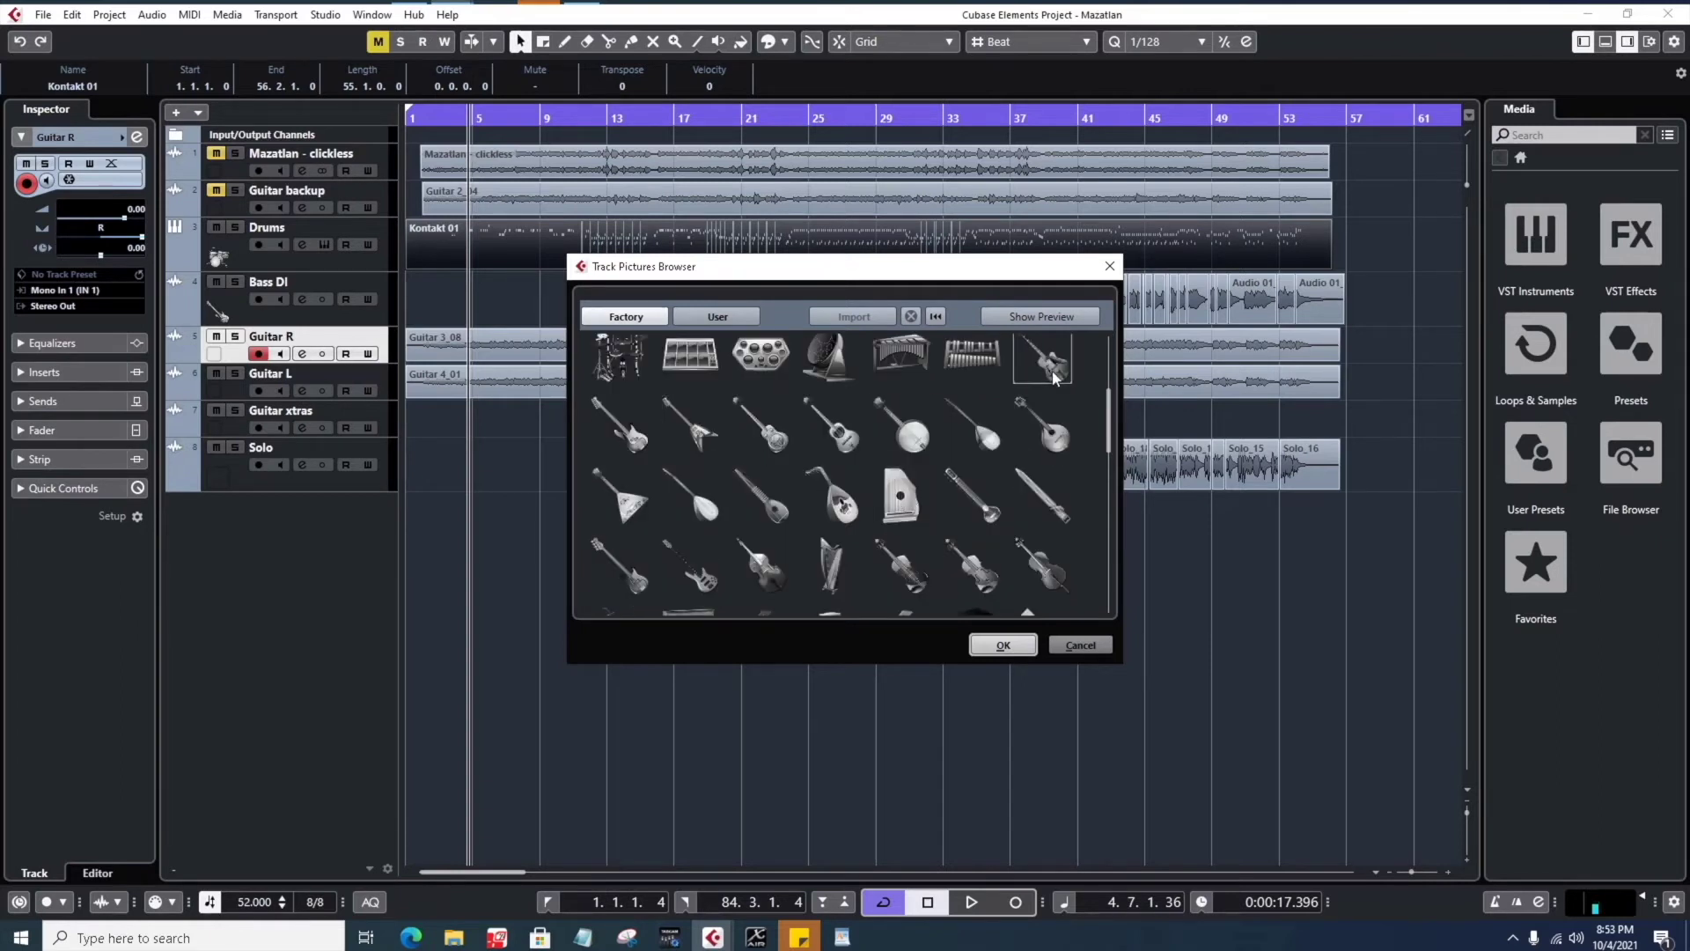
pyautogui.scroll(1, 1055, 388)
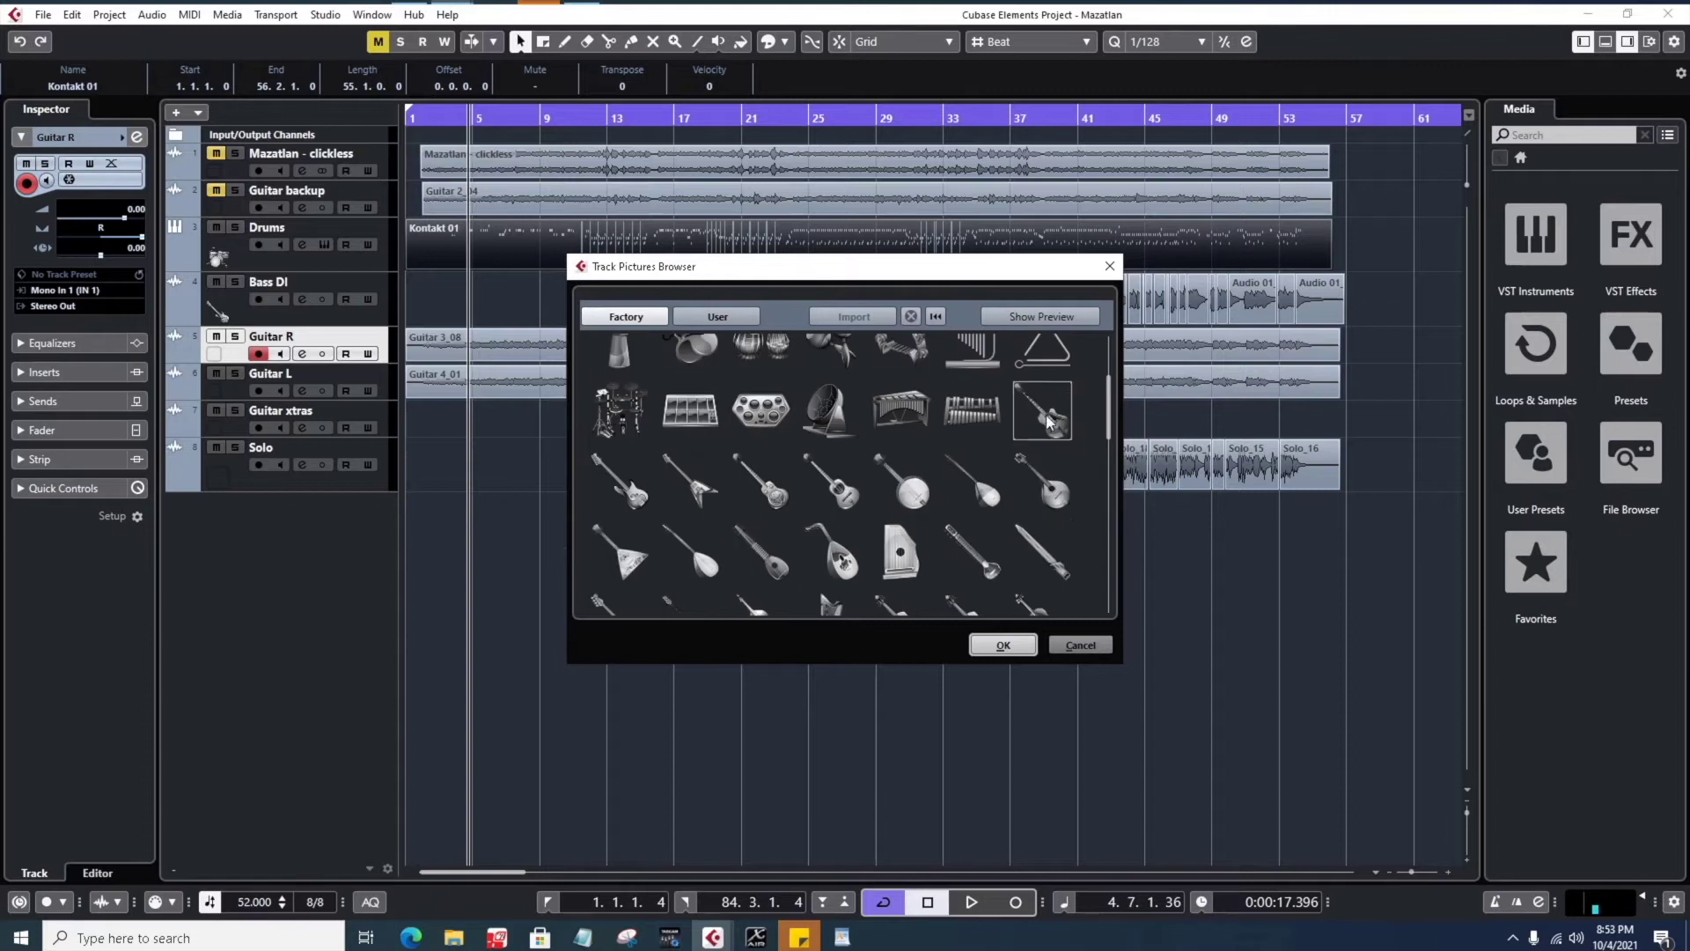
pyautogui.click(1049, 420)
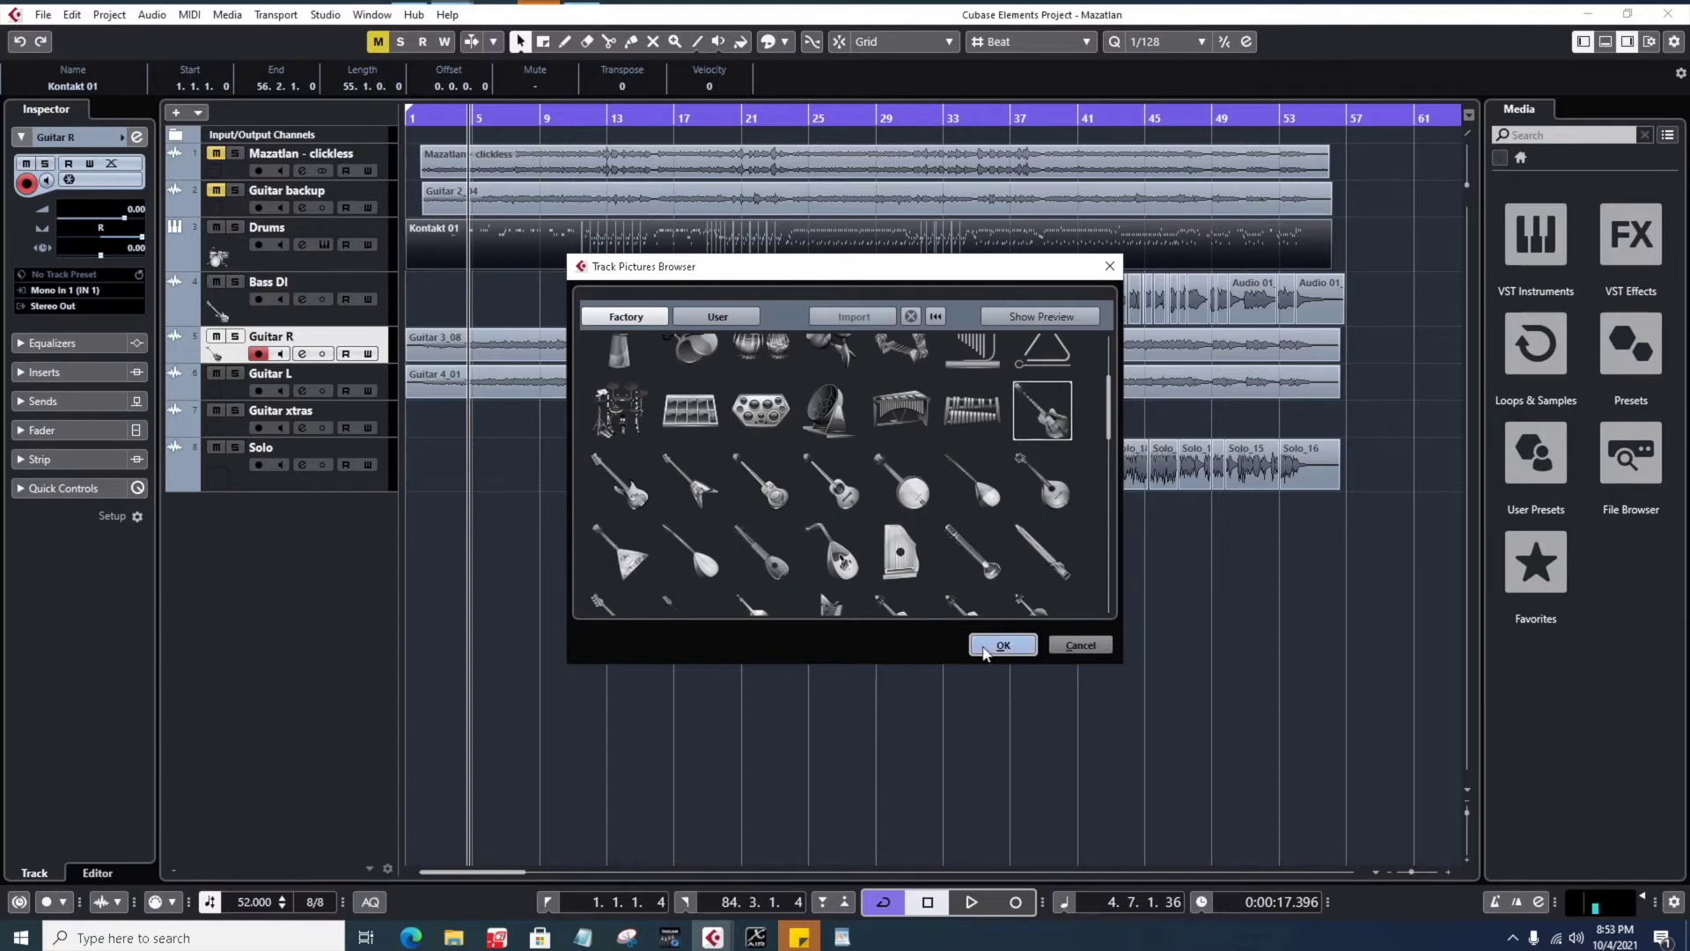
pyautogui.click(1003, 645)
# - Assign the first factory guitar picture to the Guitar L track
pyautogui.doubleClick(216, 393)
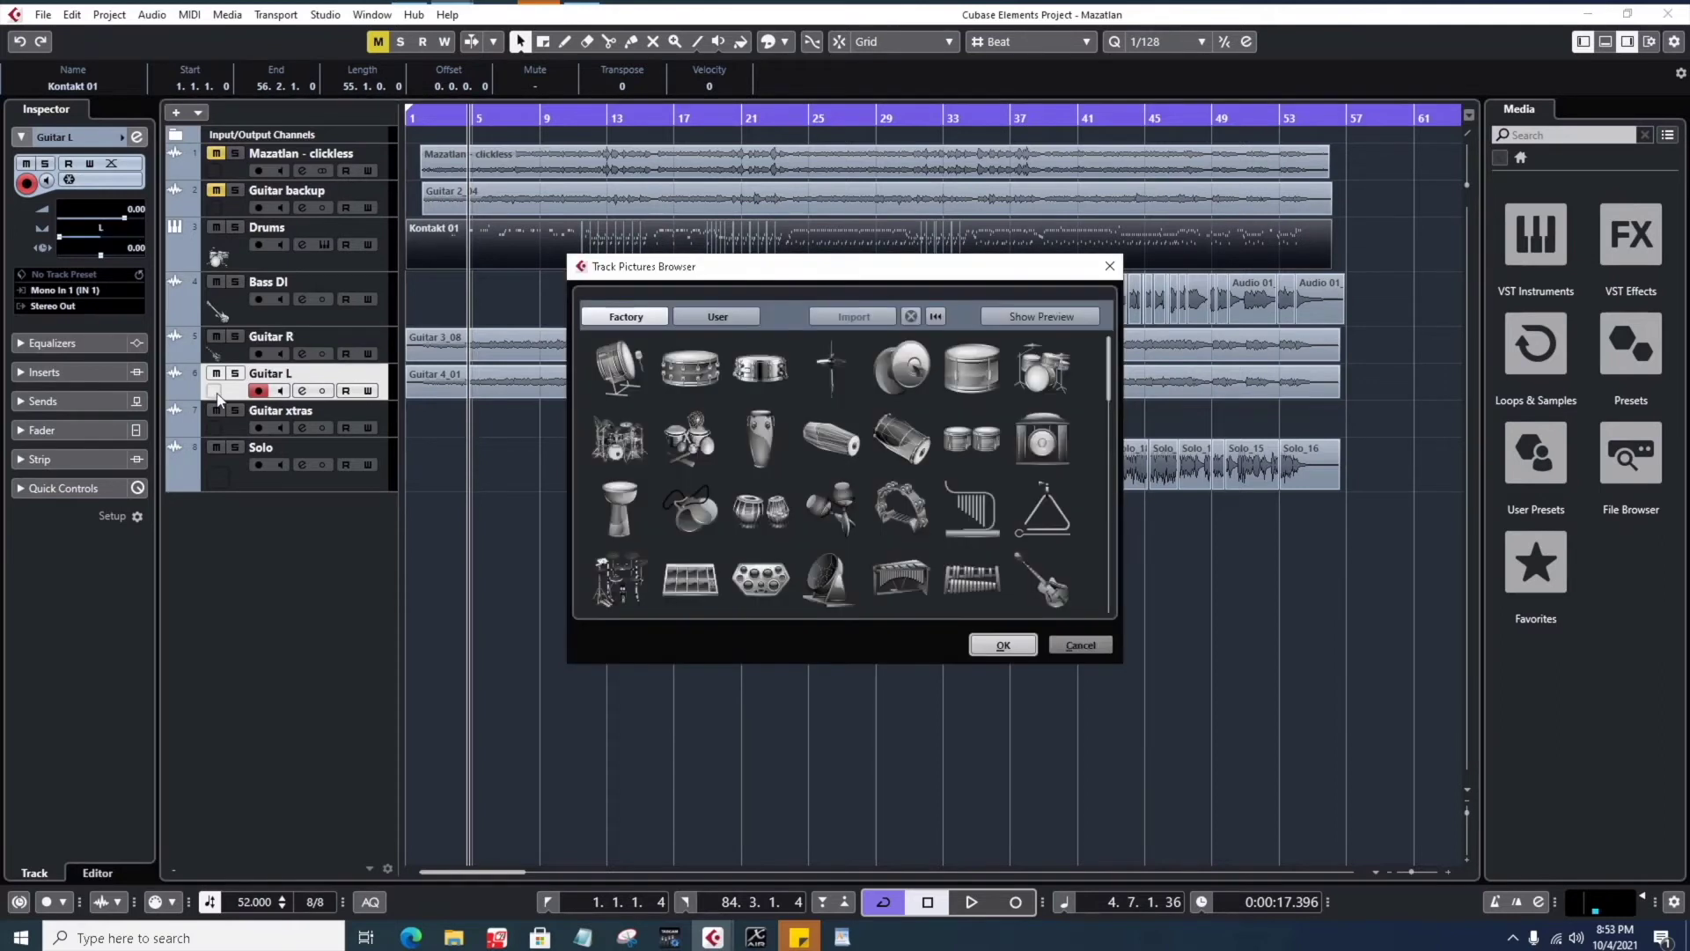
pyautogui.doubleClick(1048, 579)
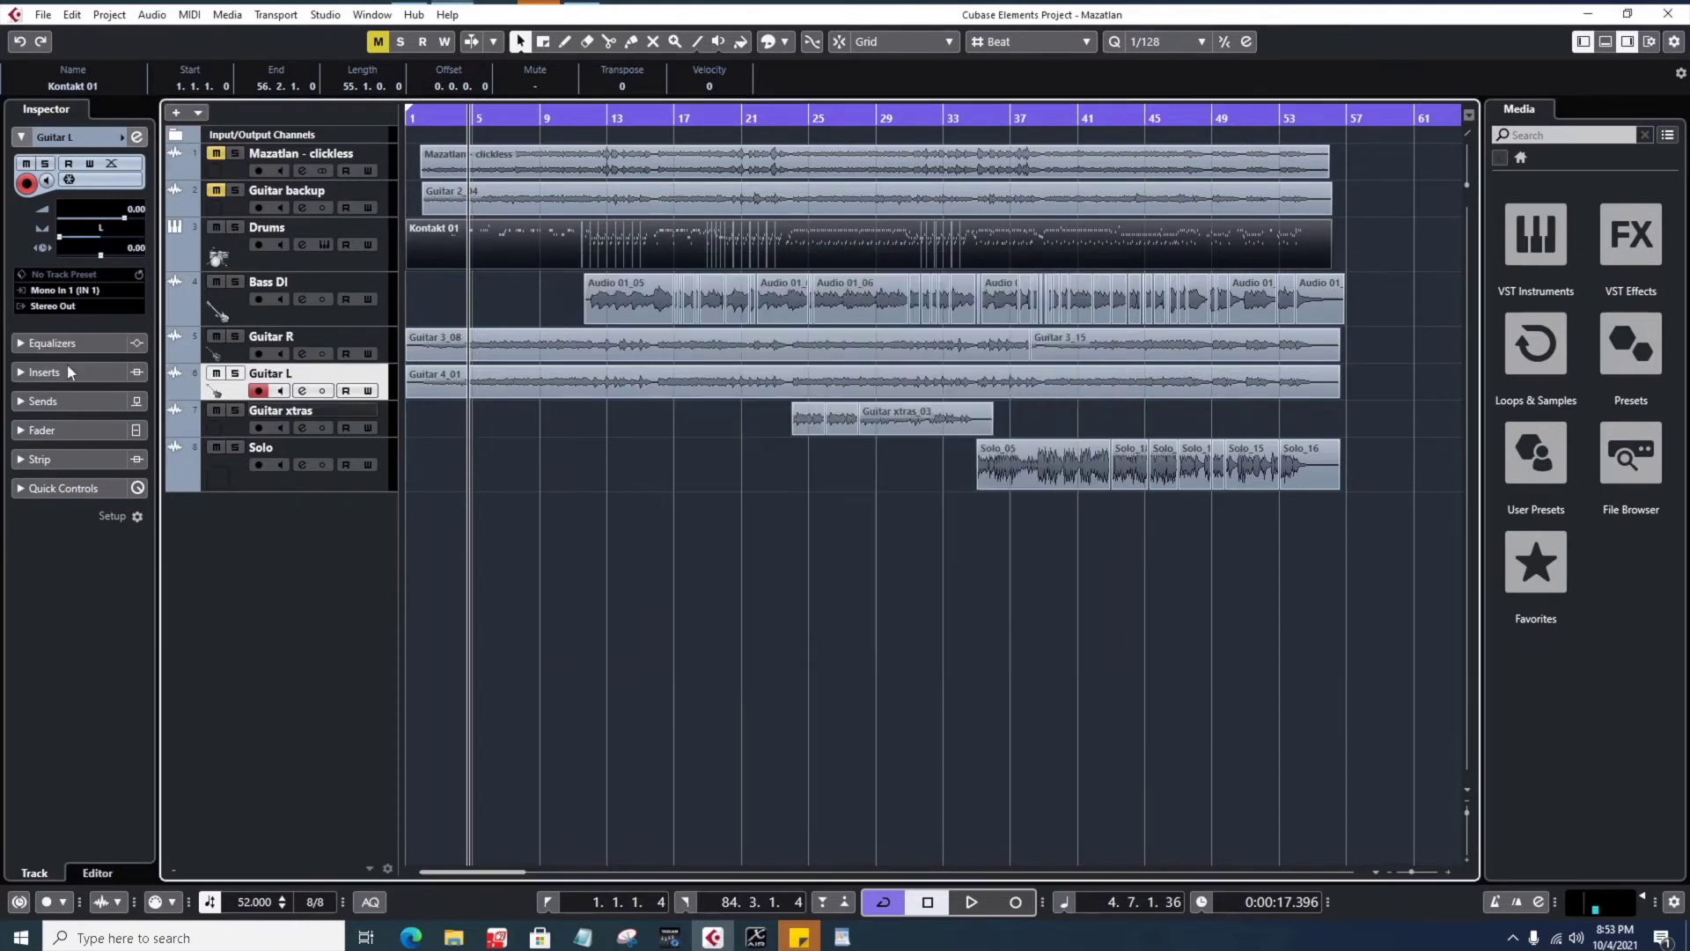
# - Browse the factory track pictures and assign the first guitar picture to the Guitar xtras track
pyautogui.click(242, 438)
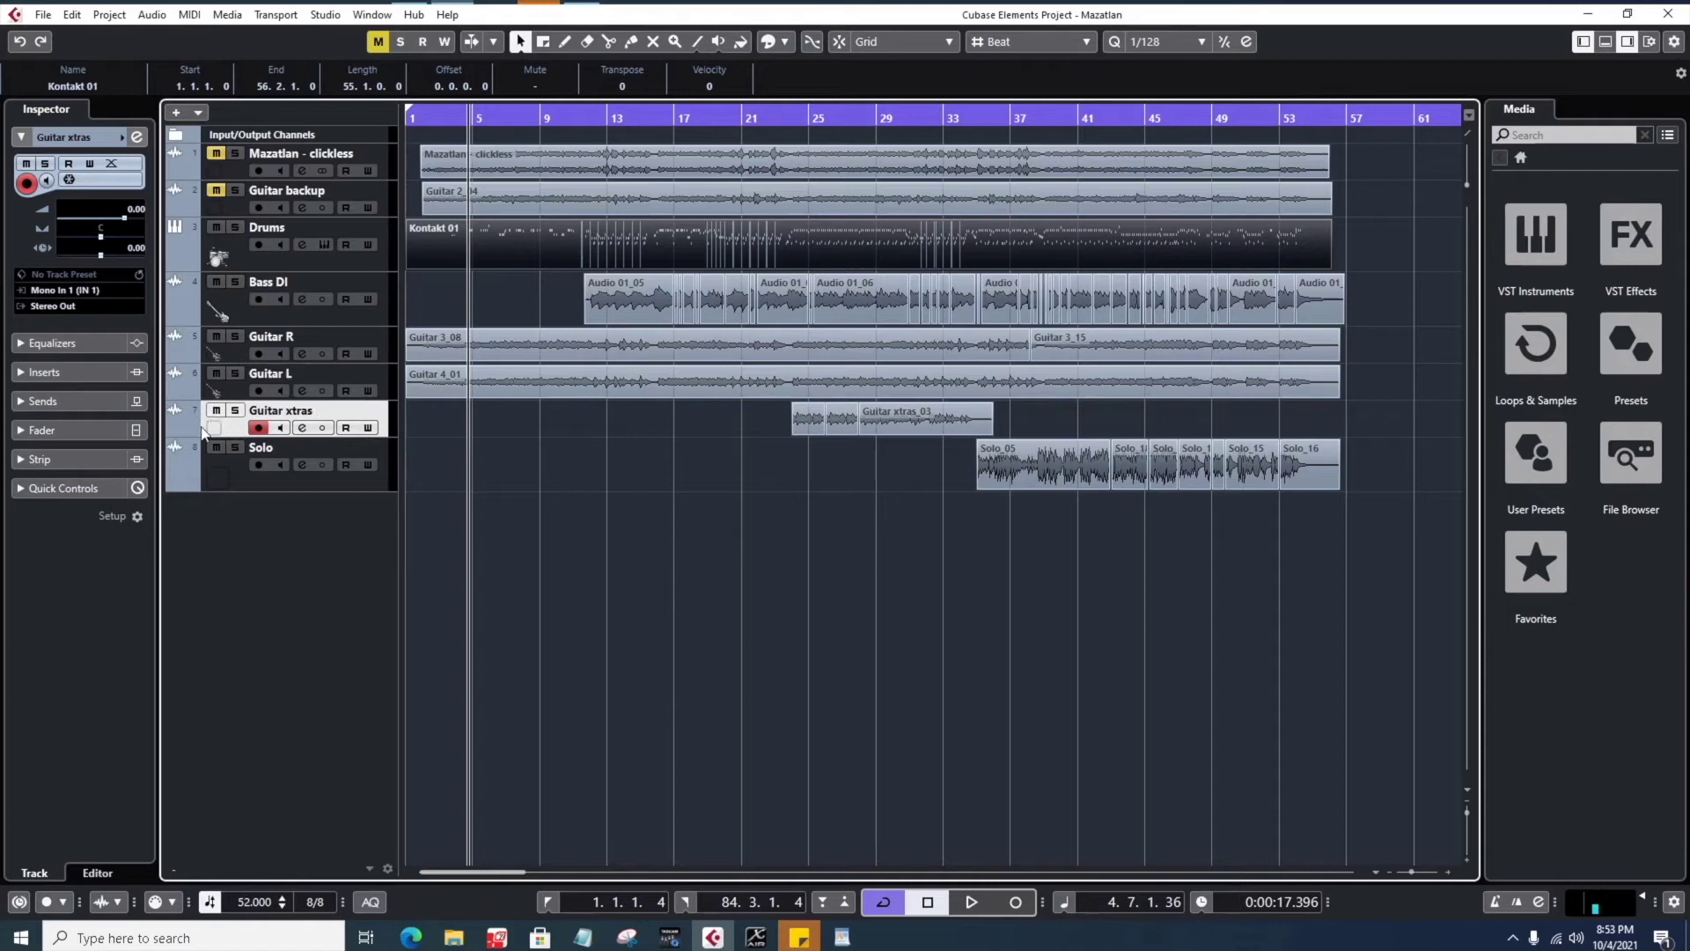
pyautogui.doubleClick(215, 428)
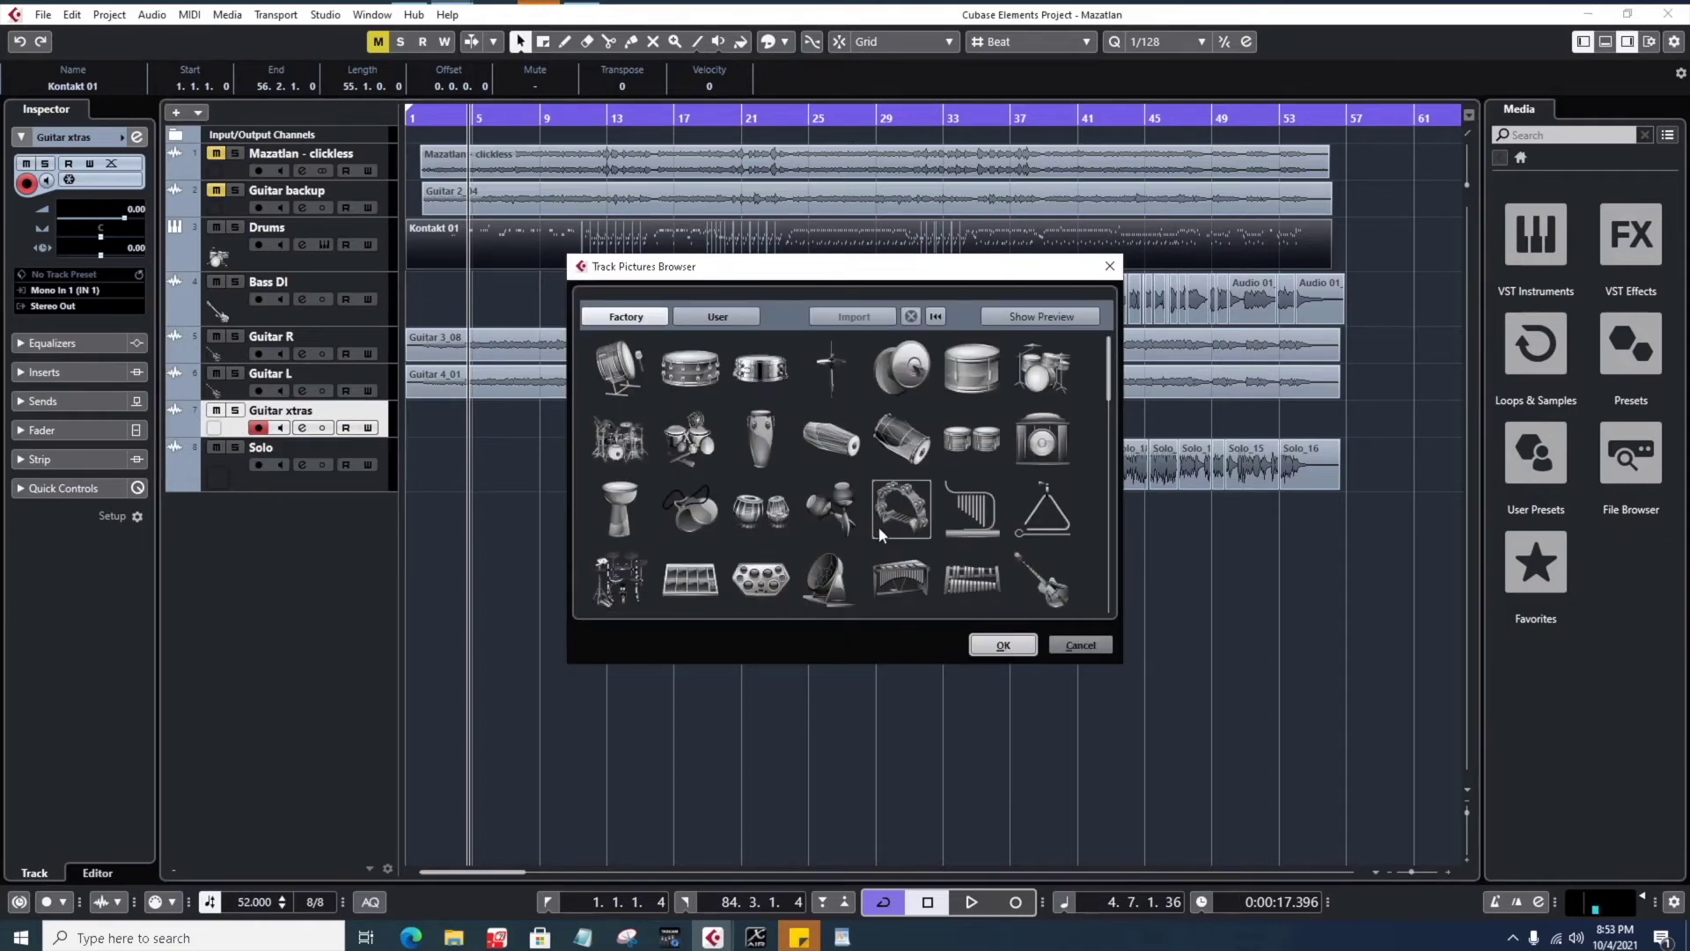
pyautogui.scroll(-3, 879, 527)
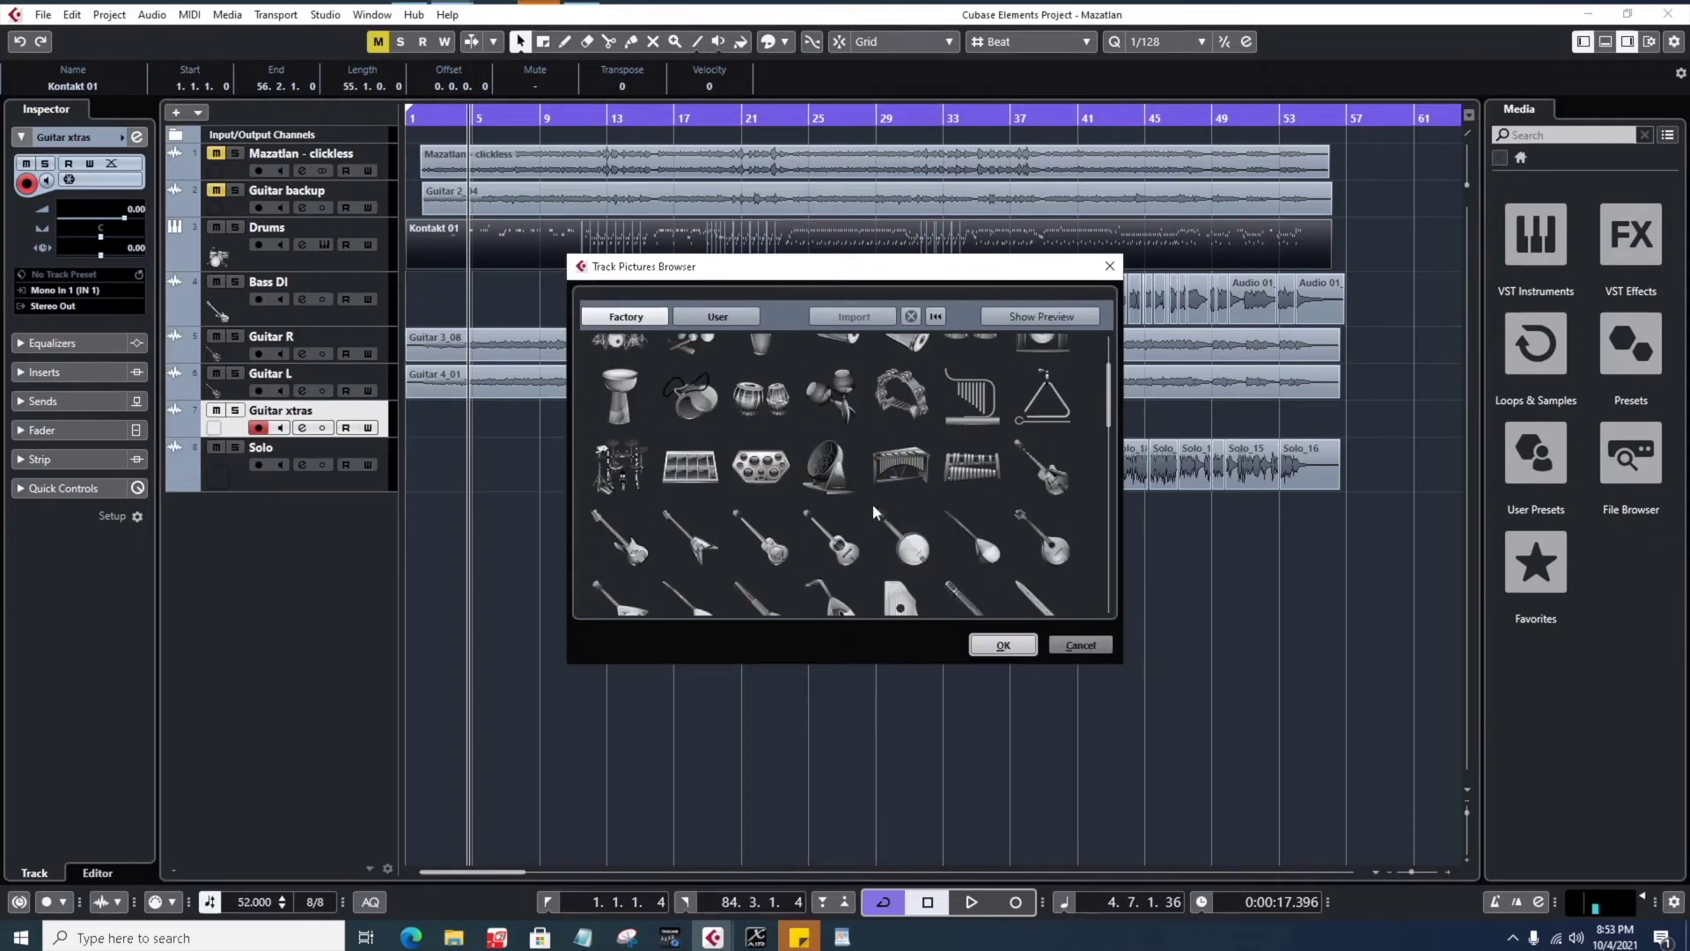
pyautogui.scroll(-3, 852, 493)
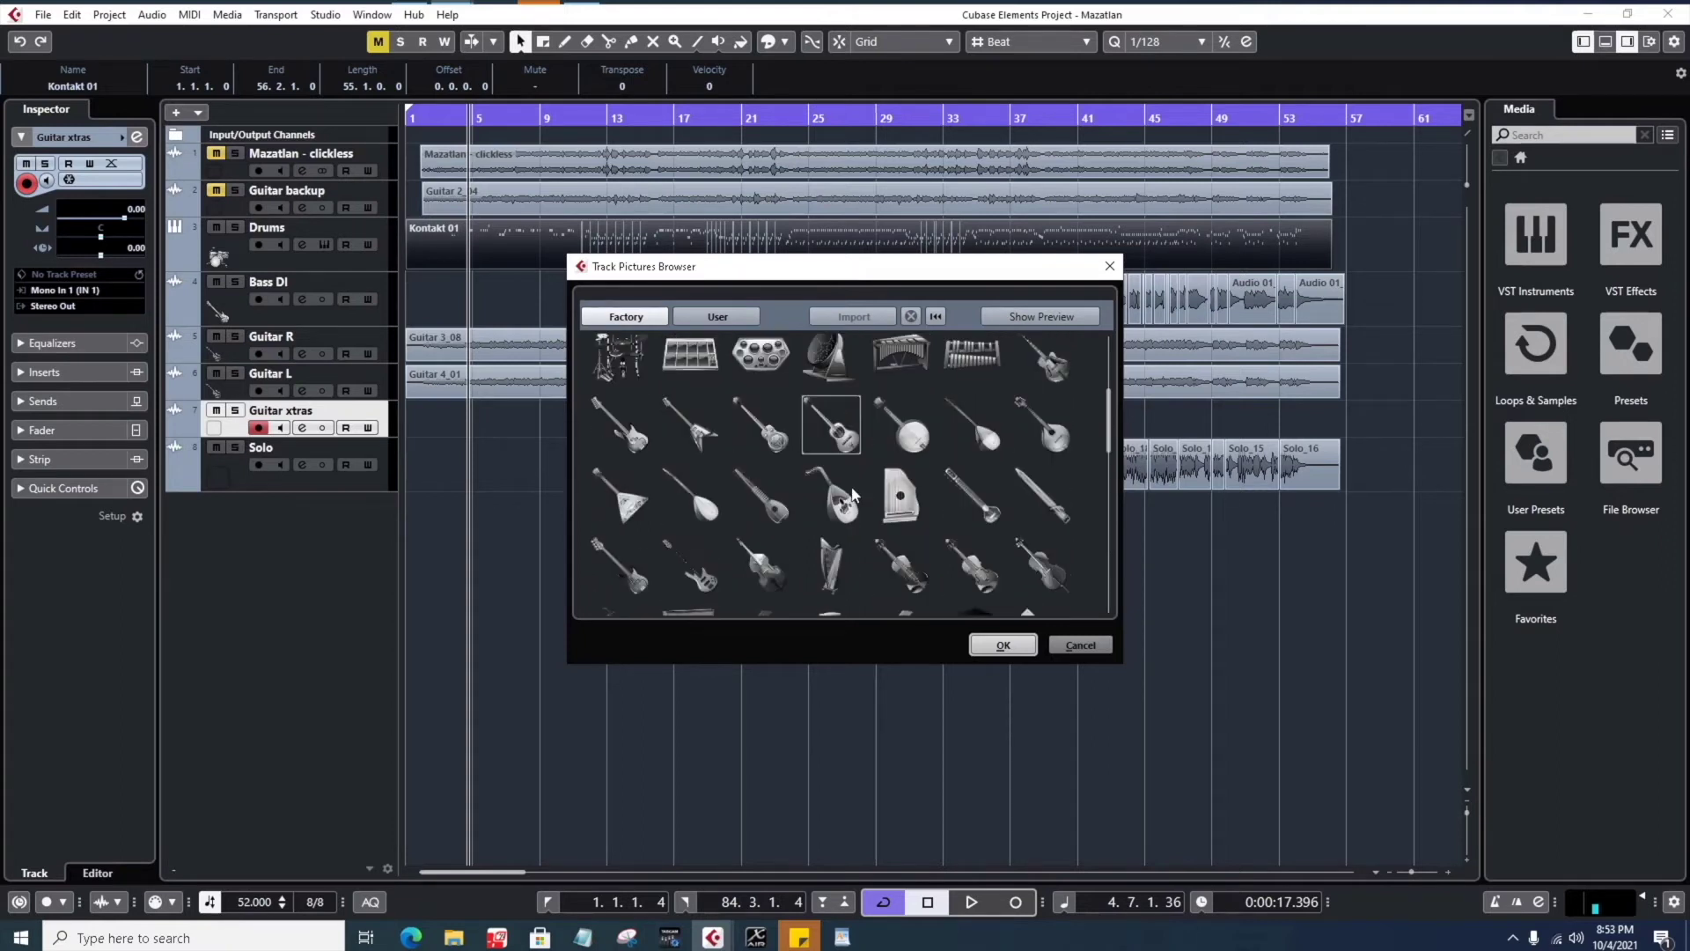
pyautogui.scroll(-1, 853, 495)
pyautogui.scroll(-3, 852, 486)
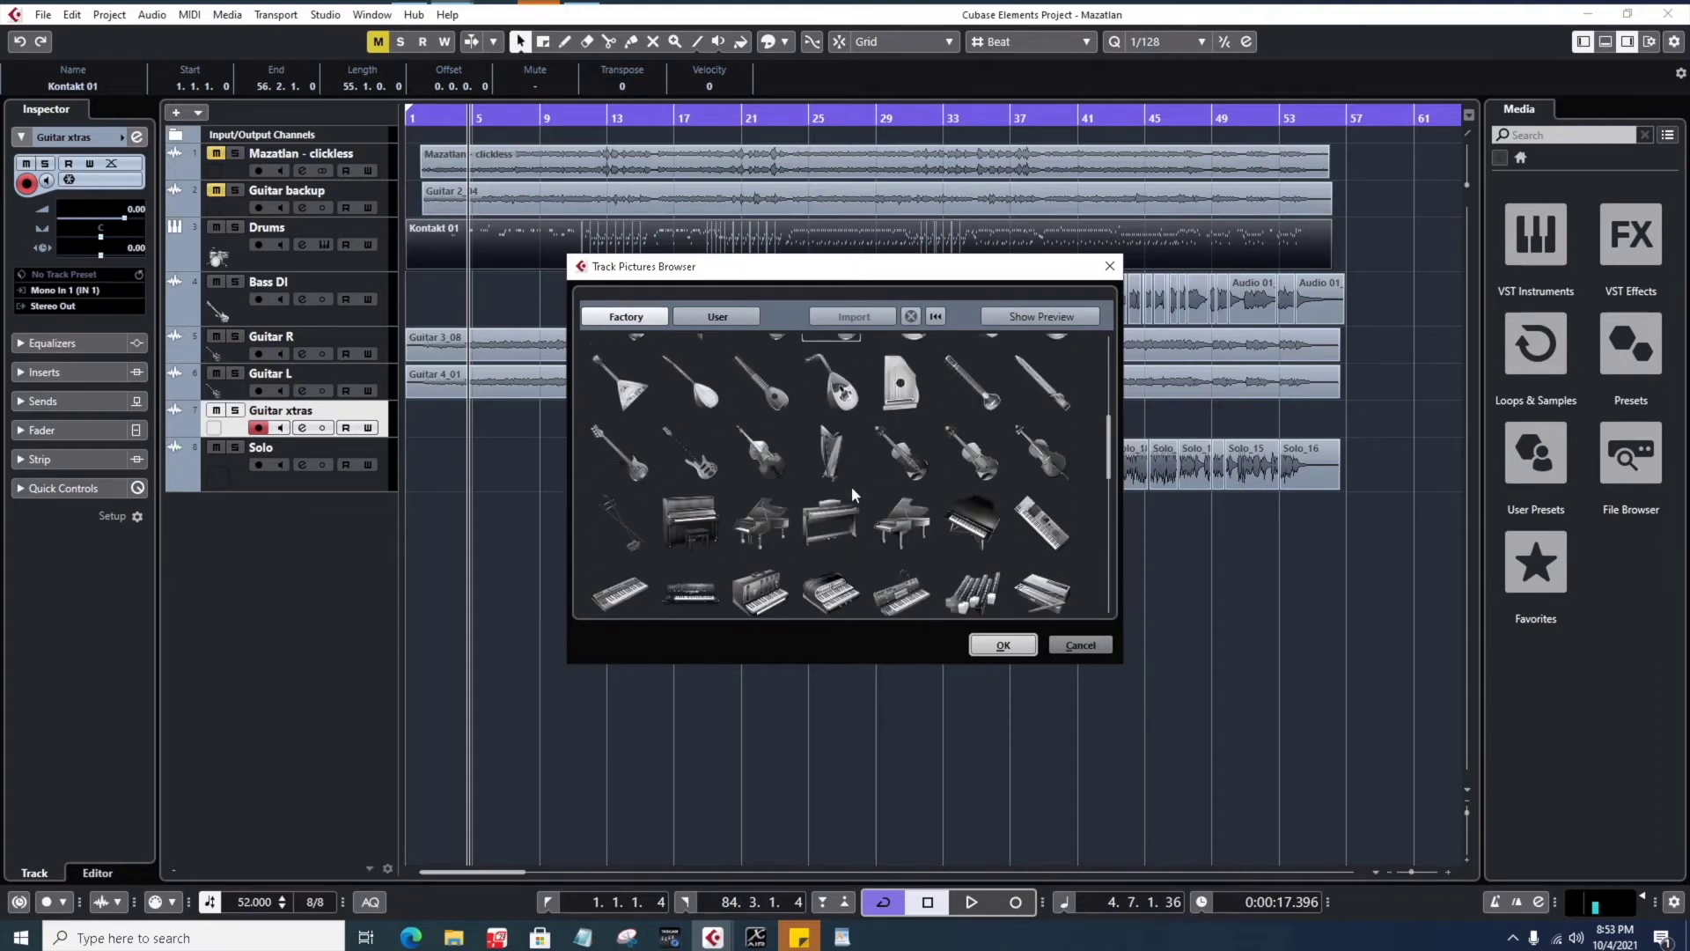
pyautogui.scroll(-3, 852, 486)
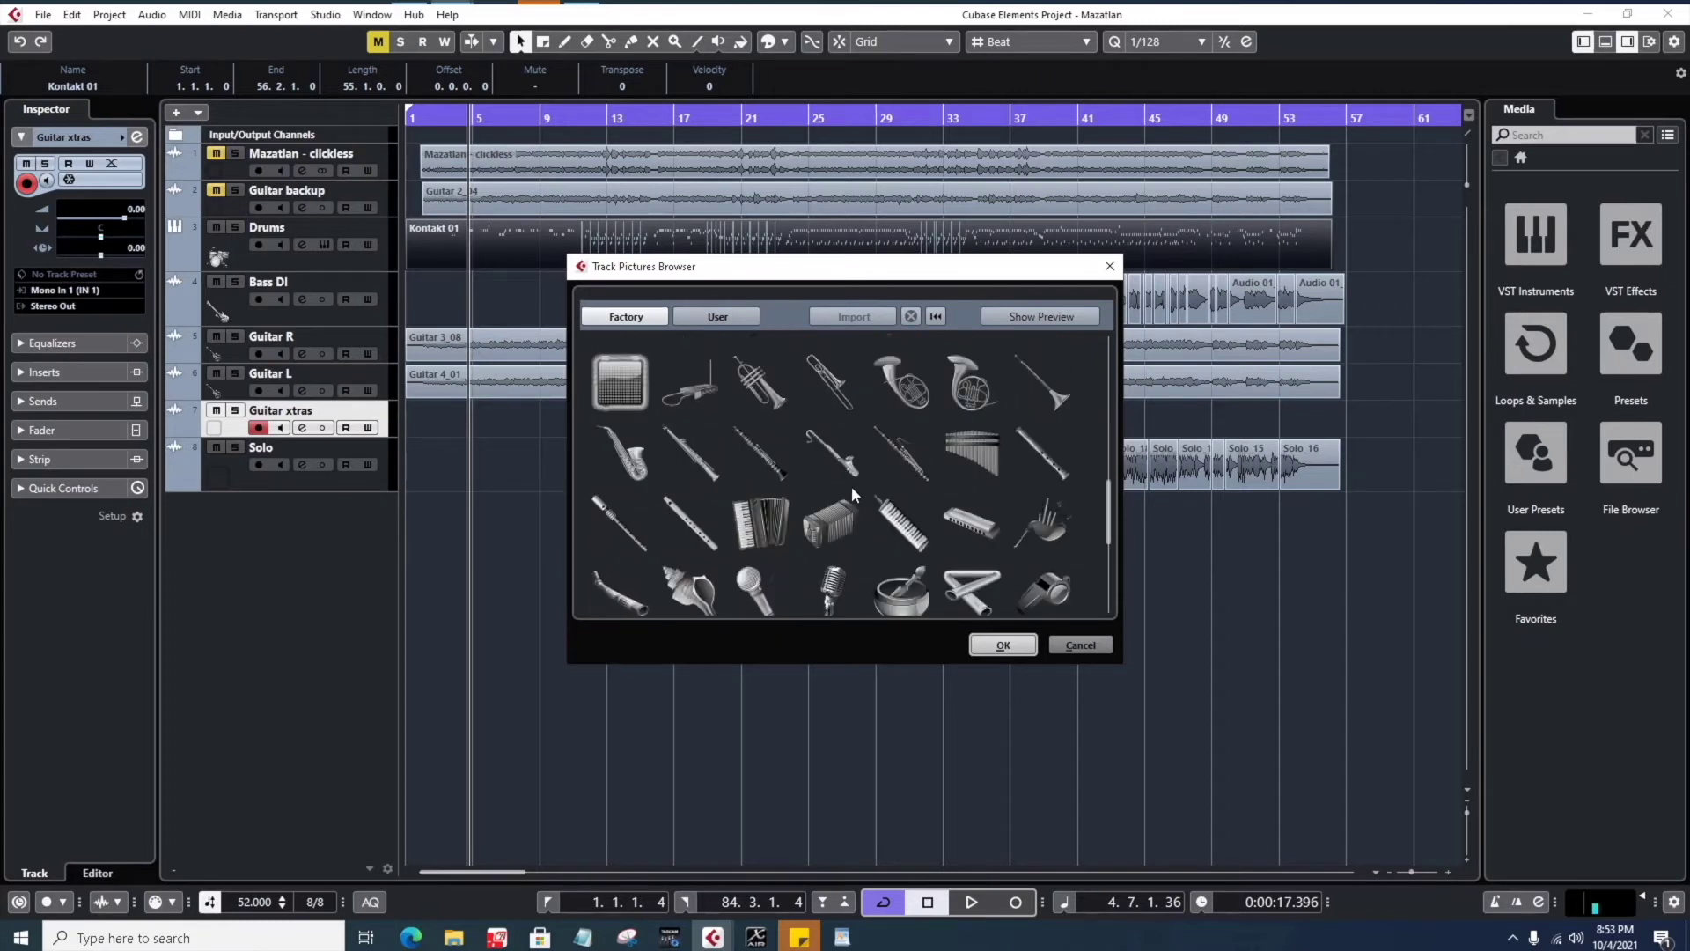
pyautogui.scroll(-3, 852, 486)
pyautogui.scroll(8, 853, 486)
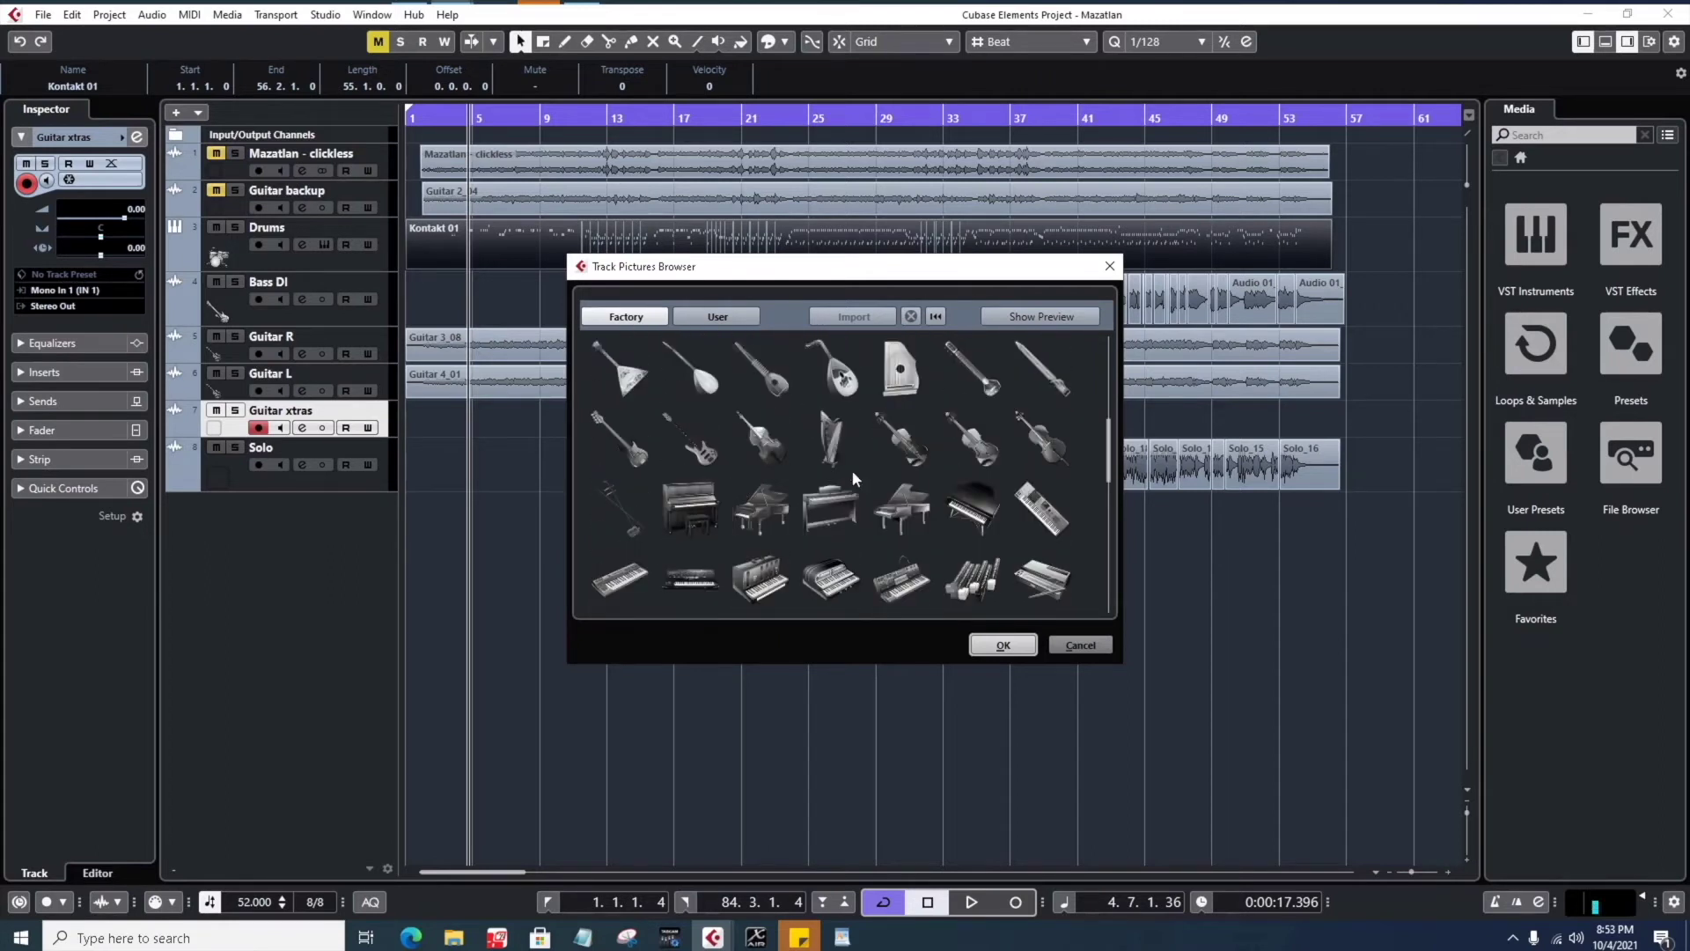
pyautogui.scroll(1, 853, 468)
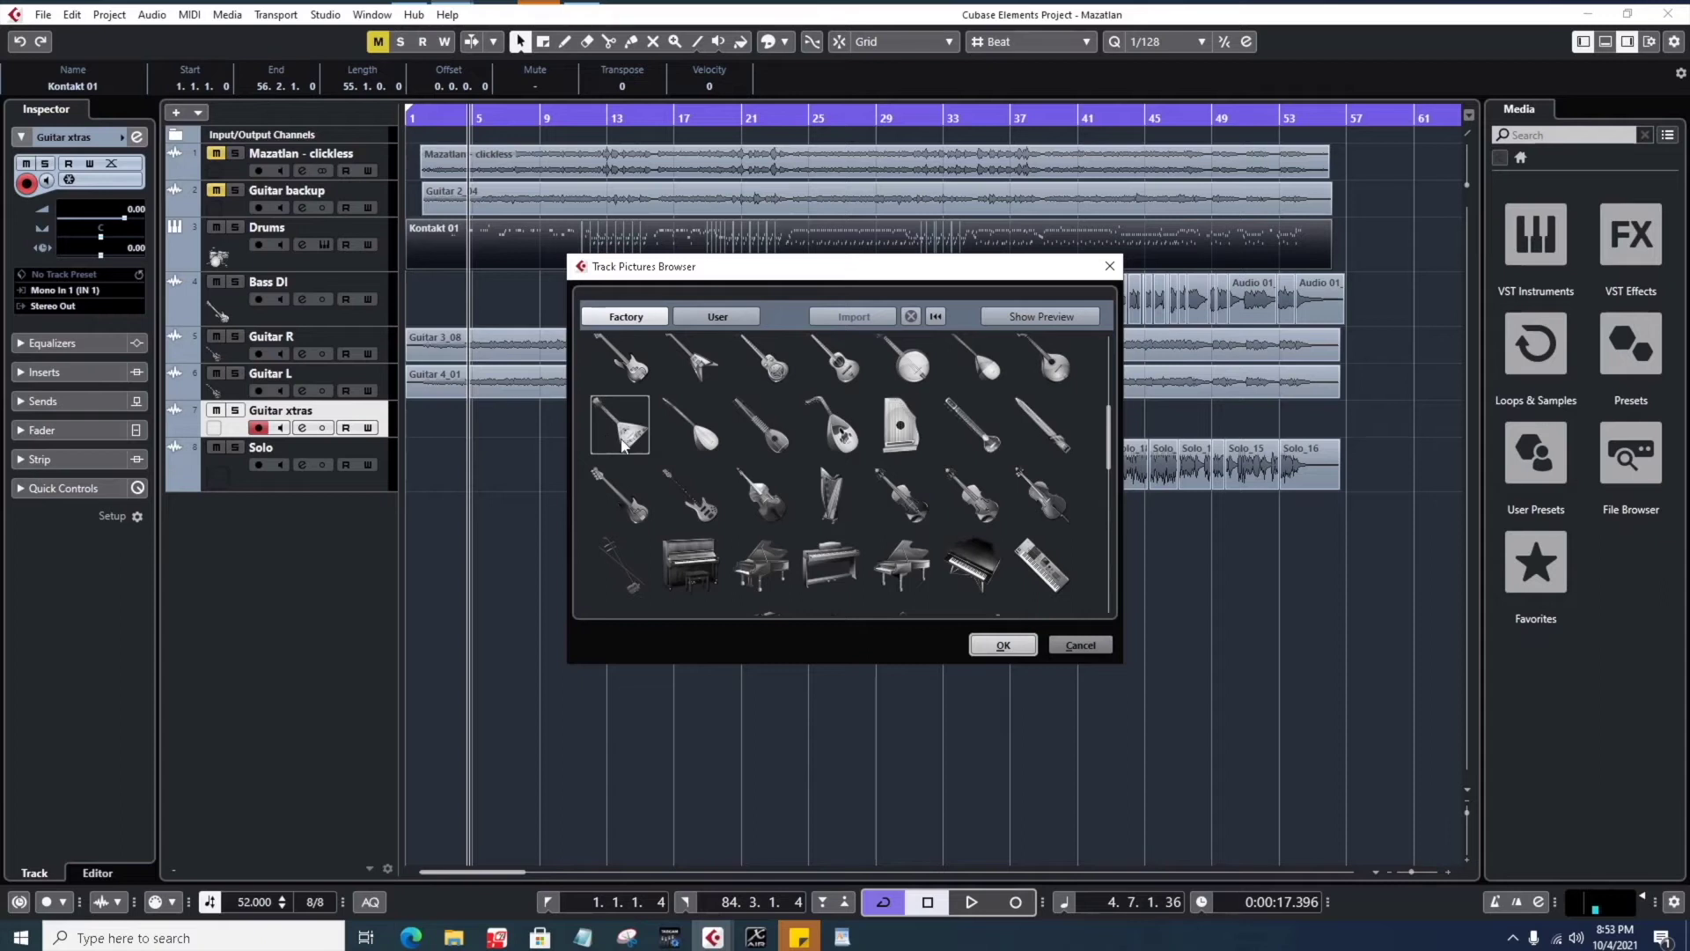
pyautogui.scroll(1, 1089, 403)
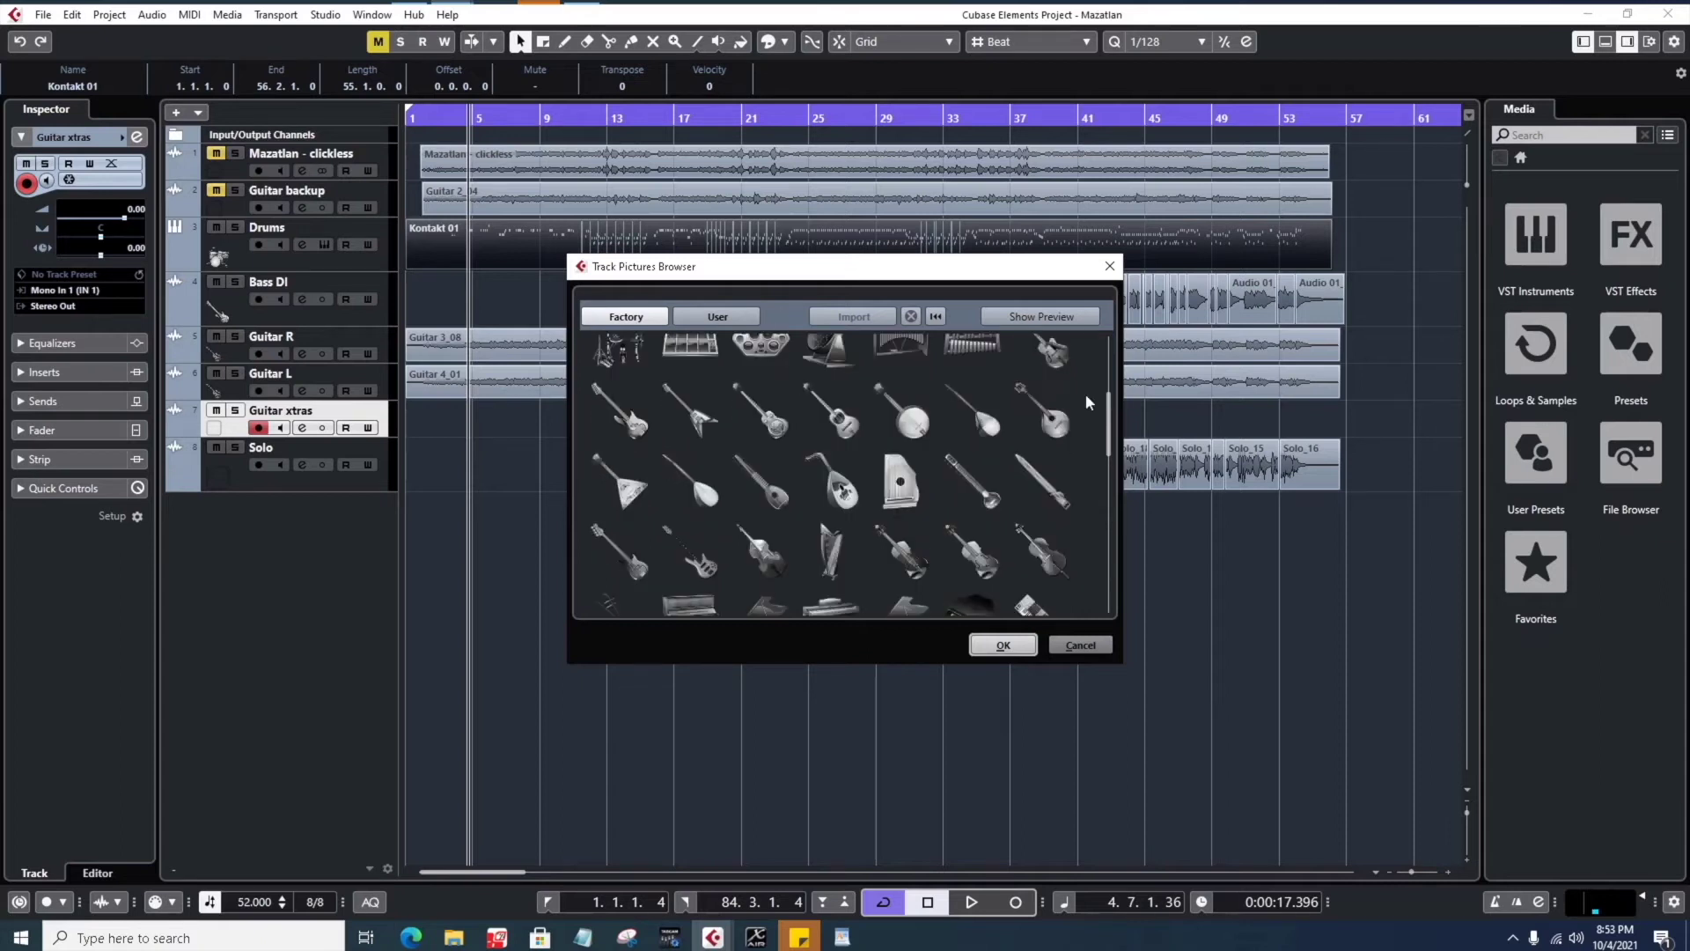
pyautogui.doubleClick(1058, 357)
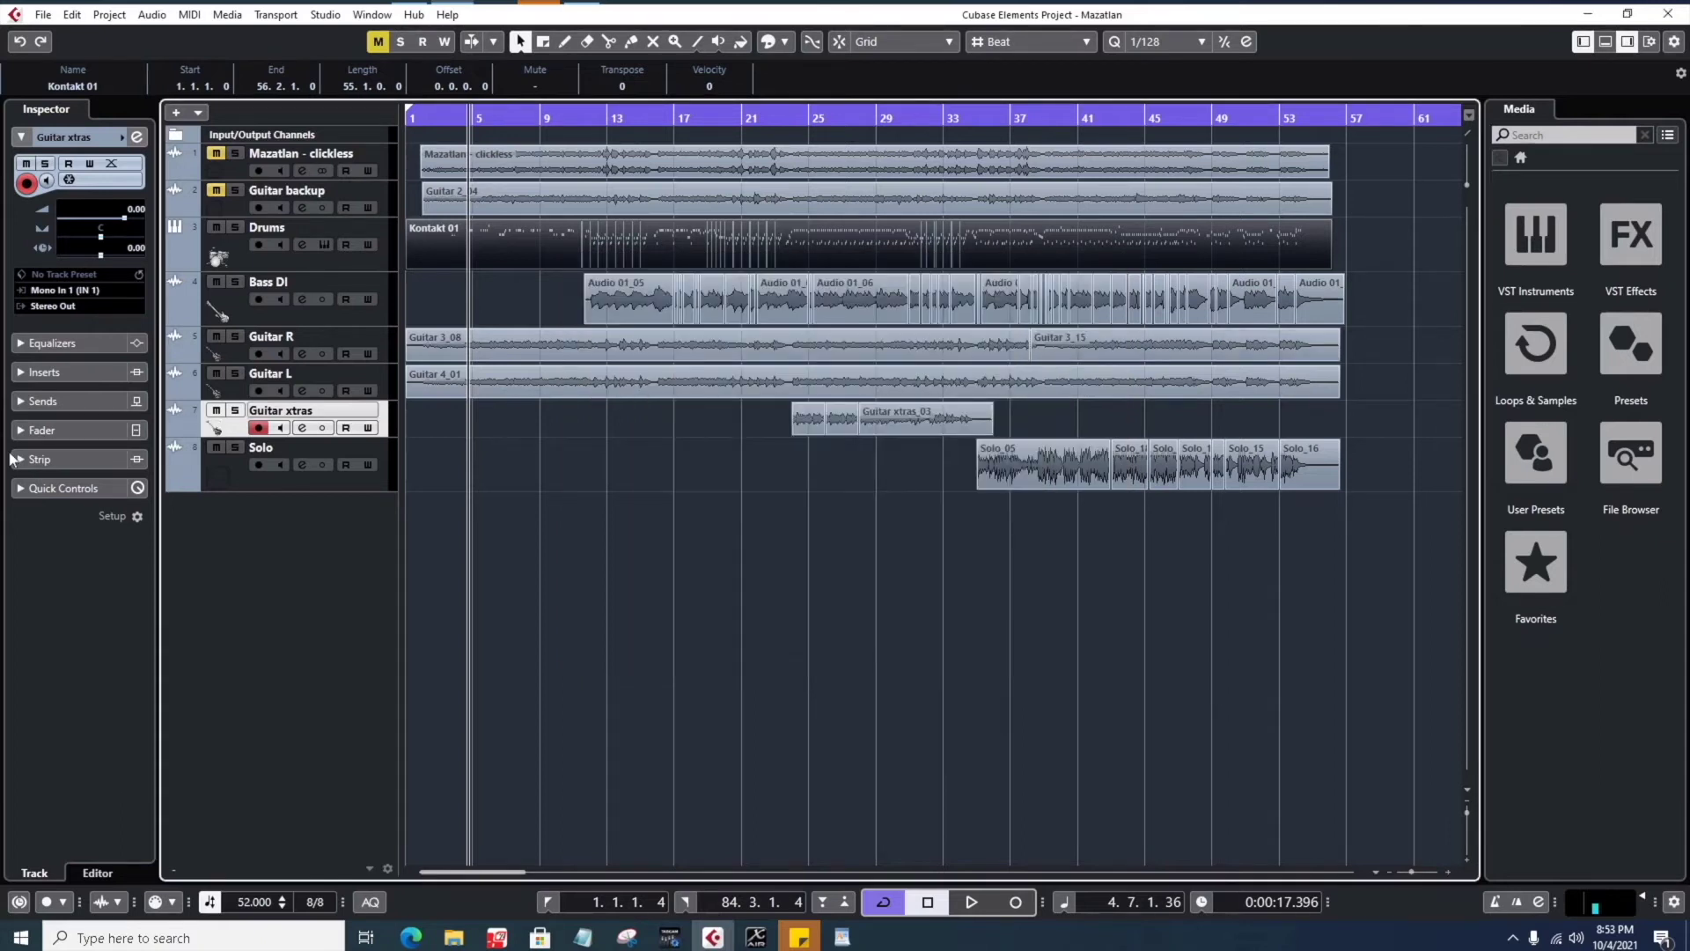
# - Assign the first factory guitar picture to the Solo track and reduce its height to match the Guitar xtras track
pyautogui.doubleClick(218, 478)
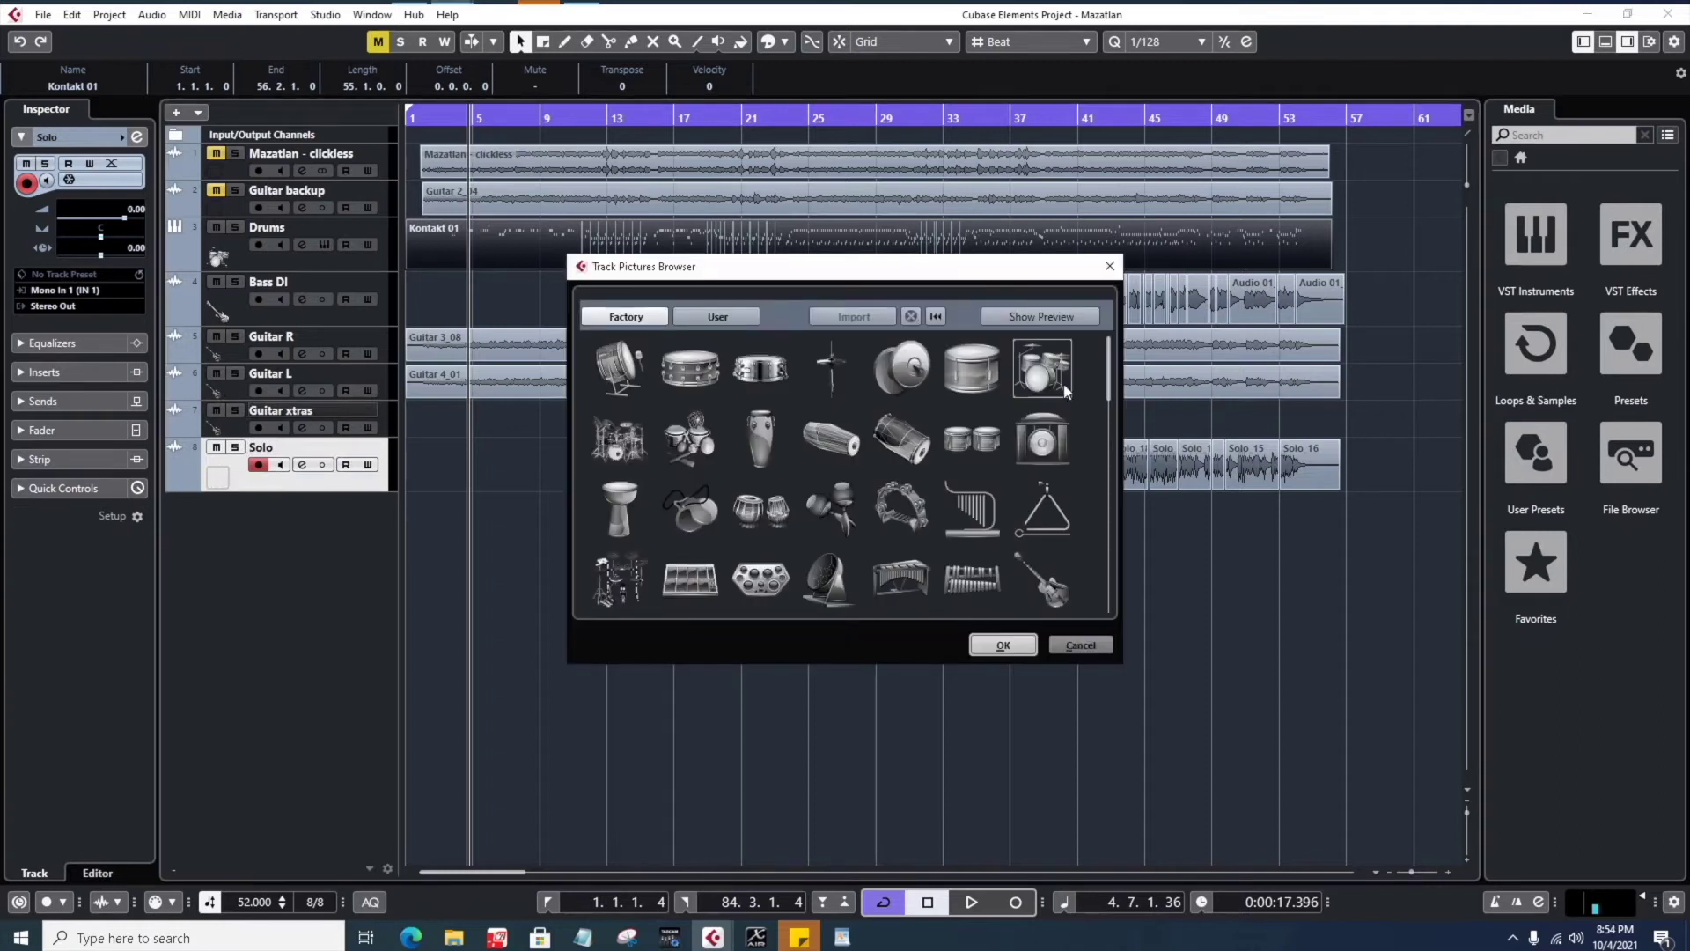
pyautogui.doubleClick(1052, 576)
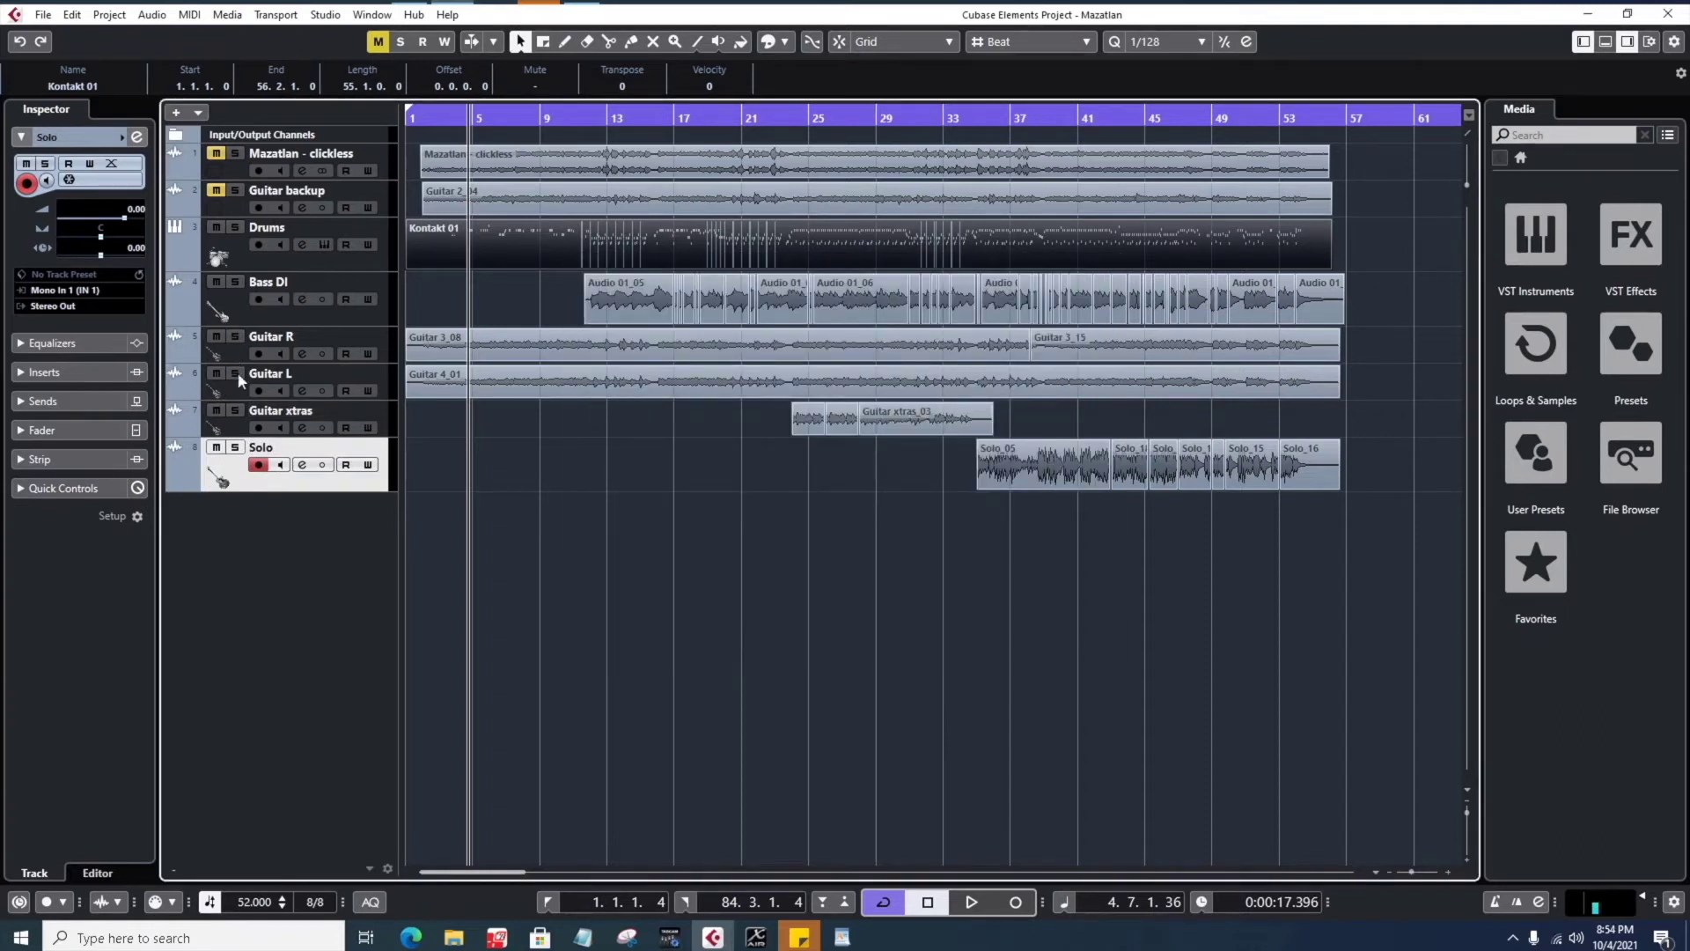
pyautogui.moveTo(252, 491); pyautogui.dragTo(251, 474)
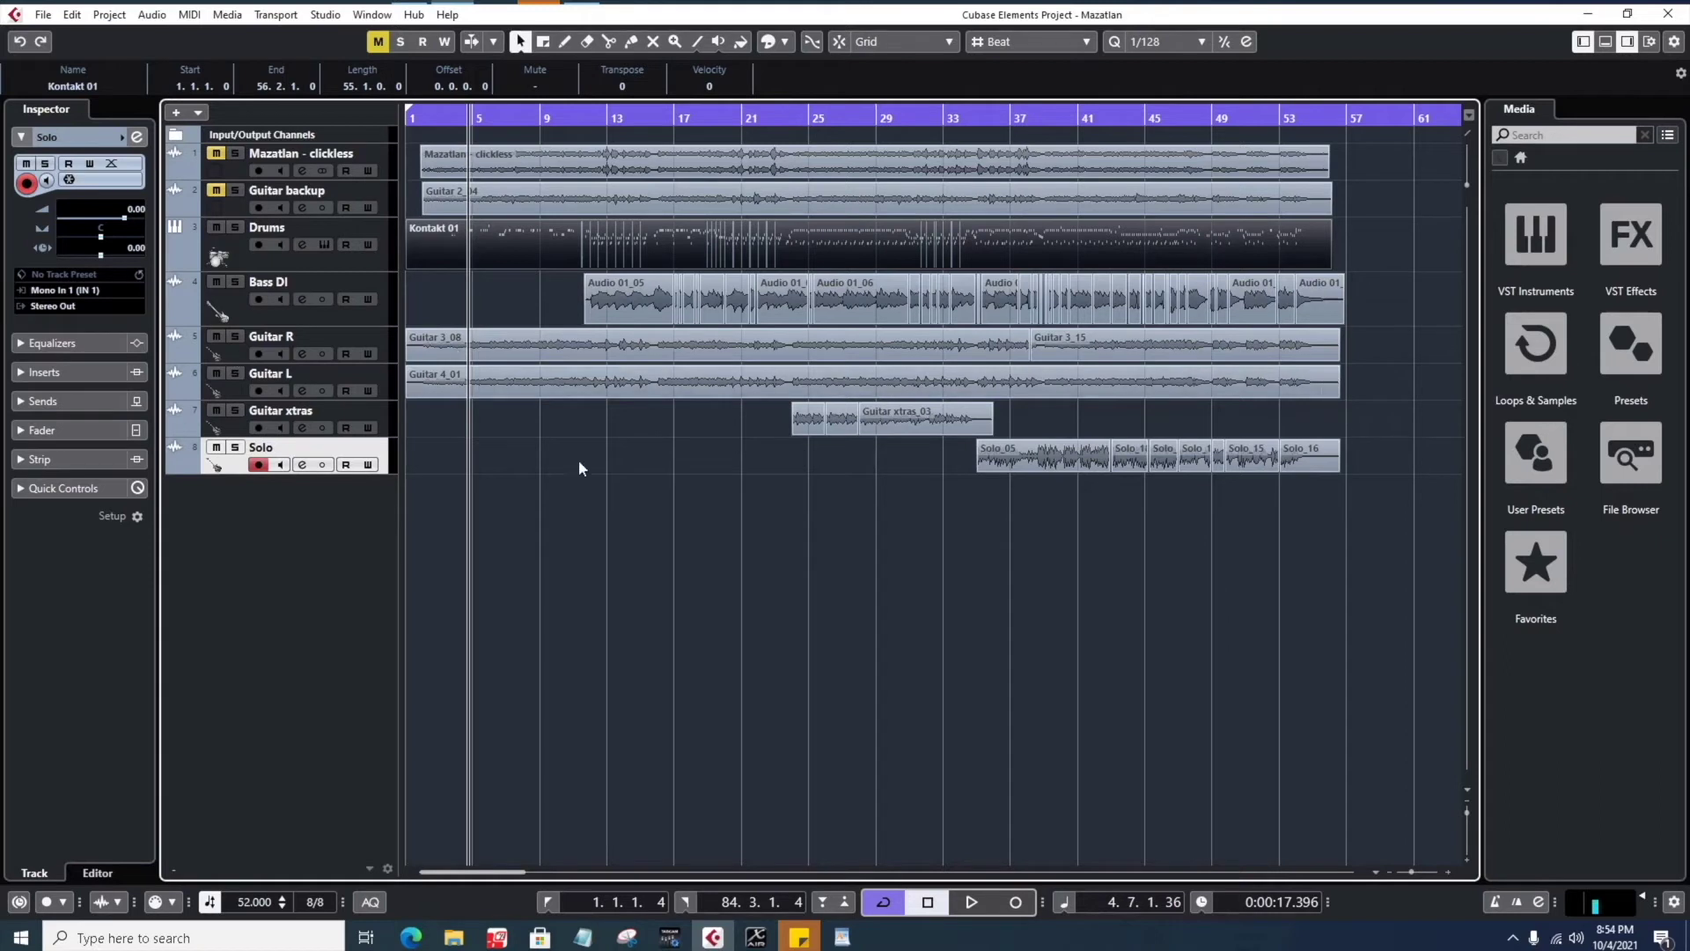
pyautogui.click(235, 171)
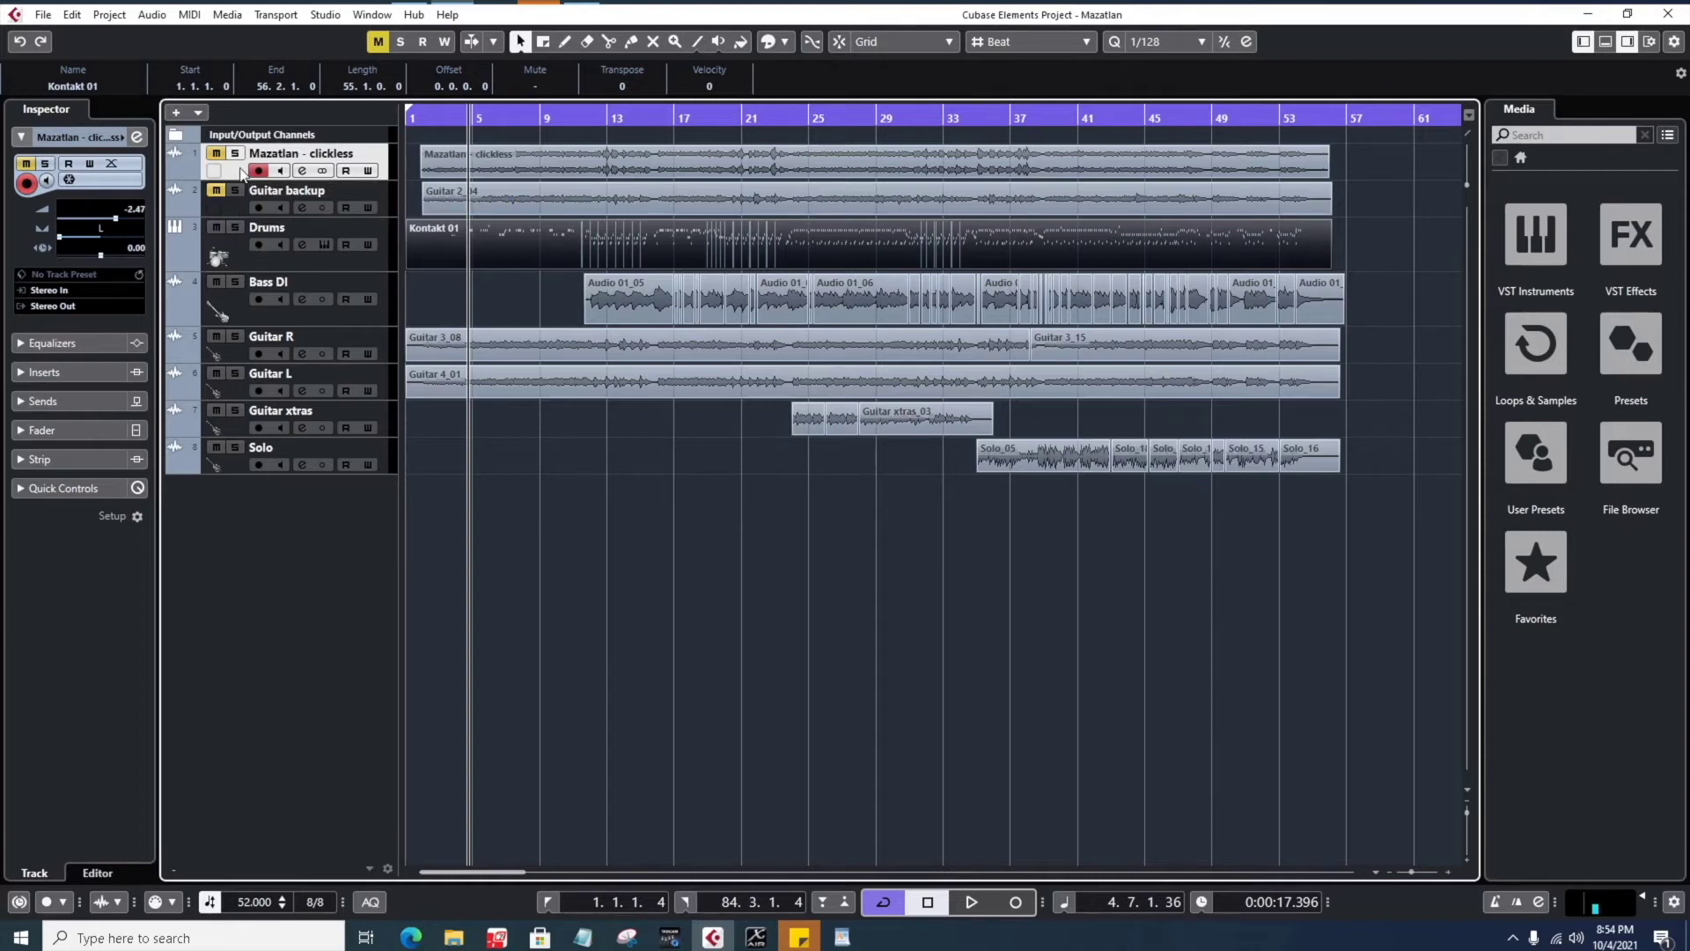
pyautogui.click(238, 204)
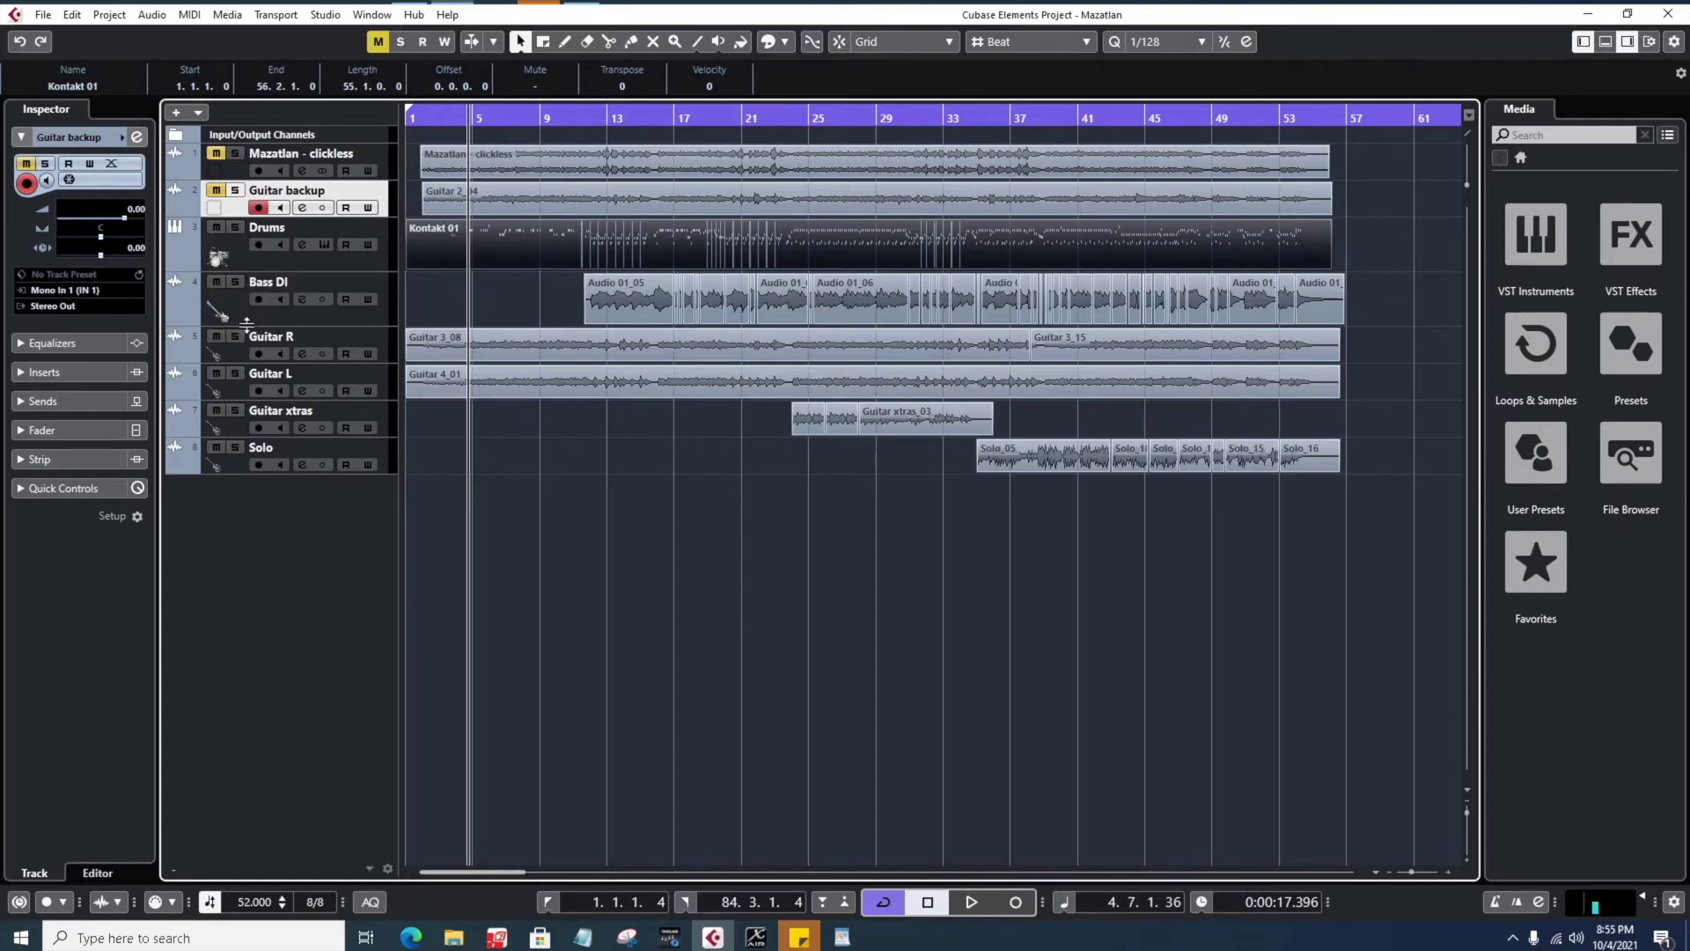
pyautogui.click(298, 314)
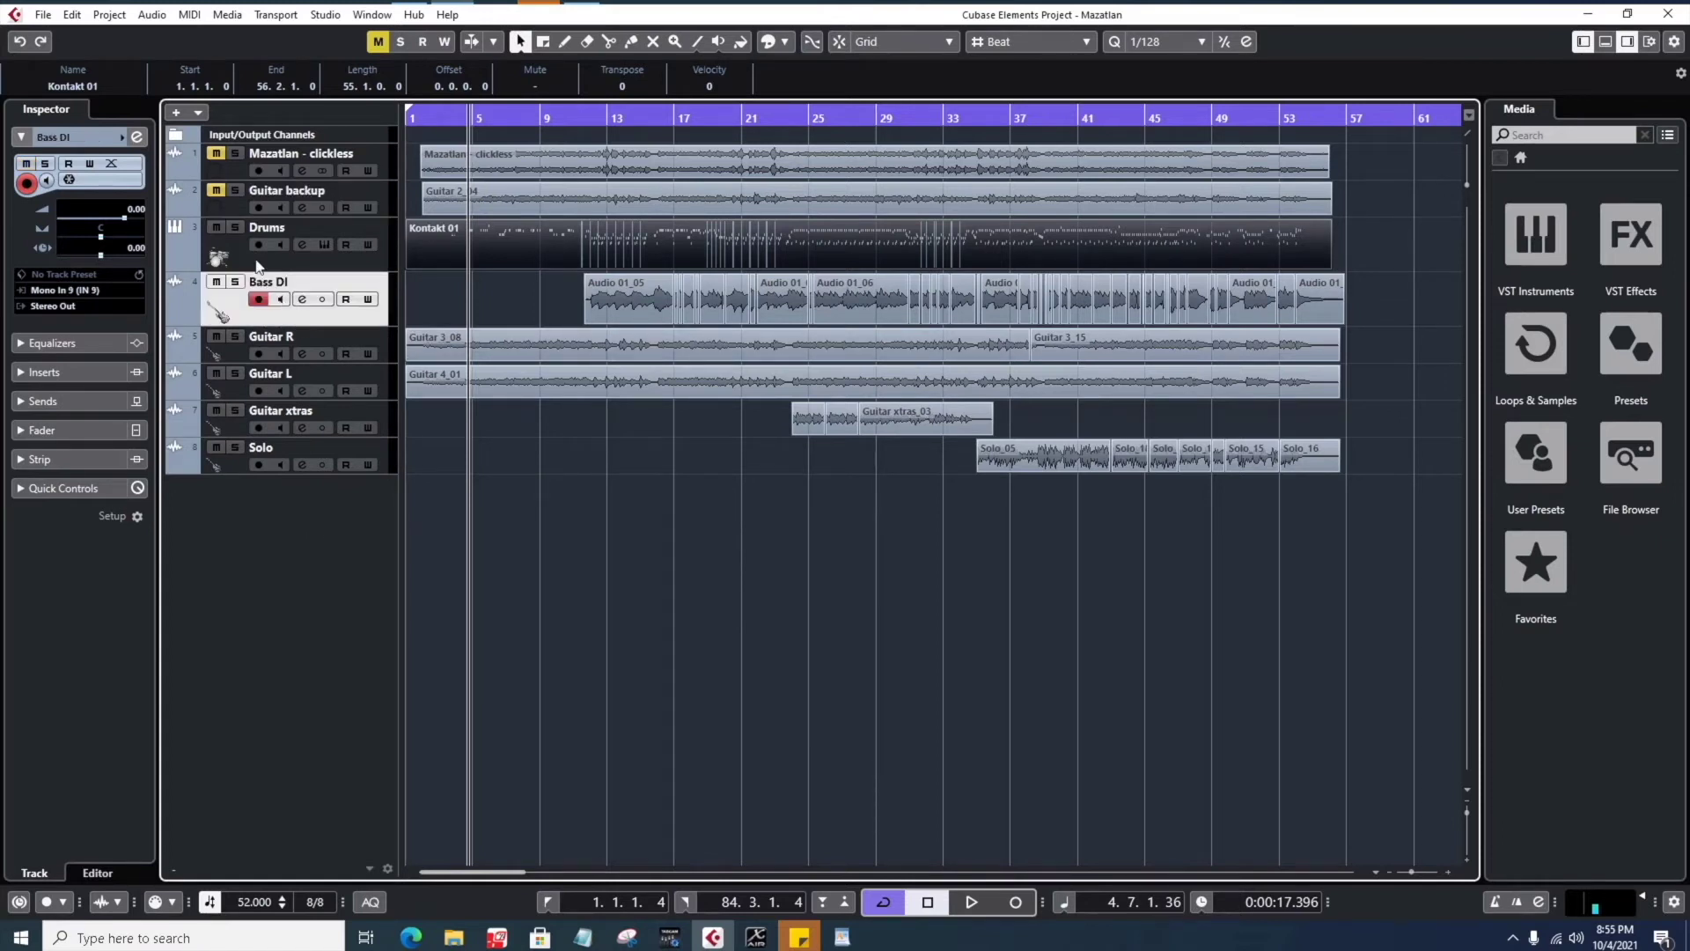
pyautogui.click(302, 268)
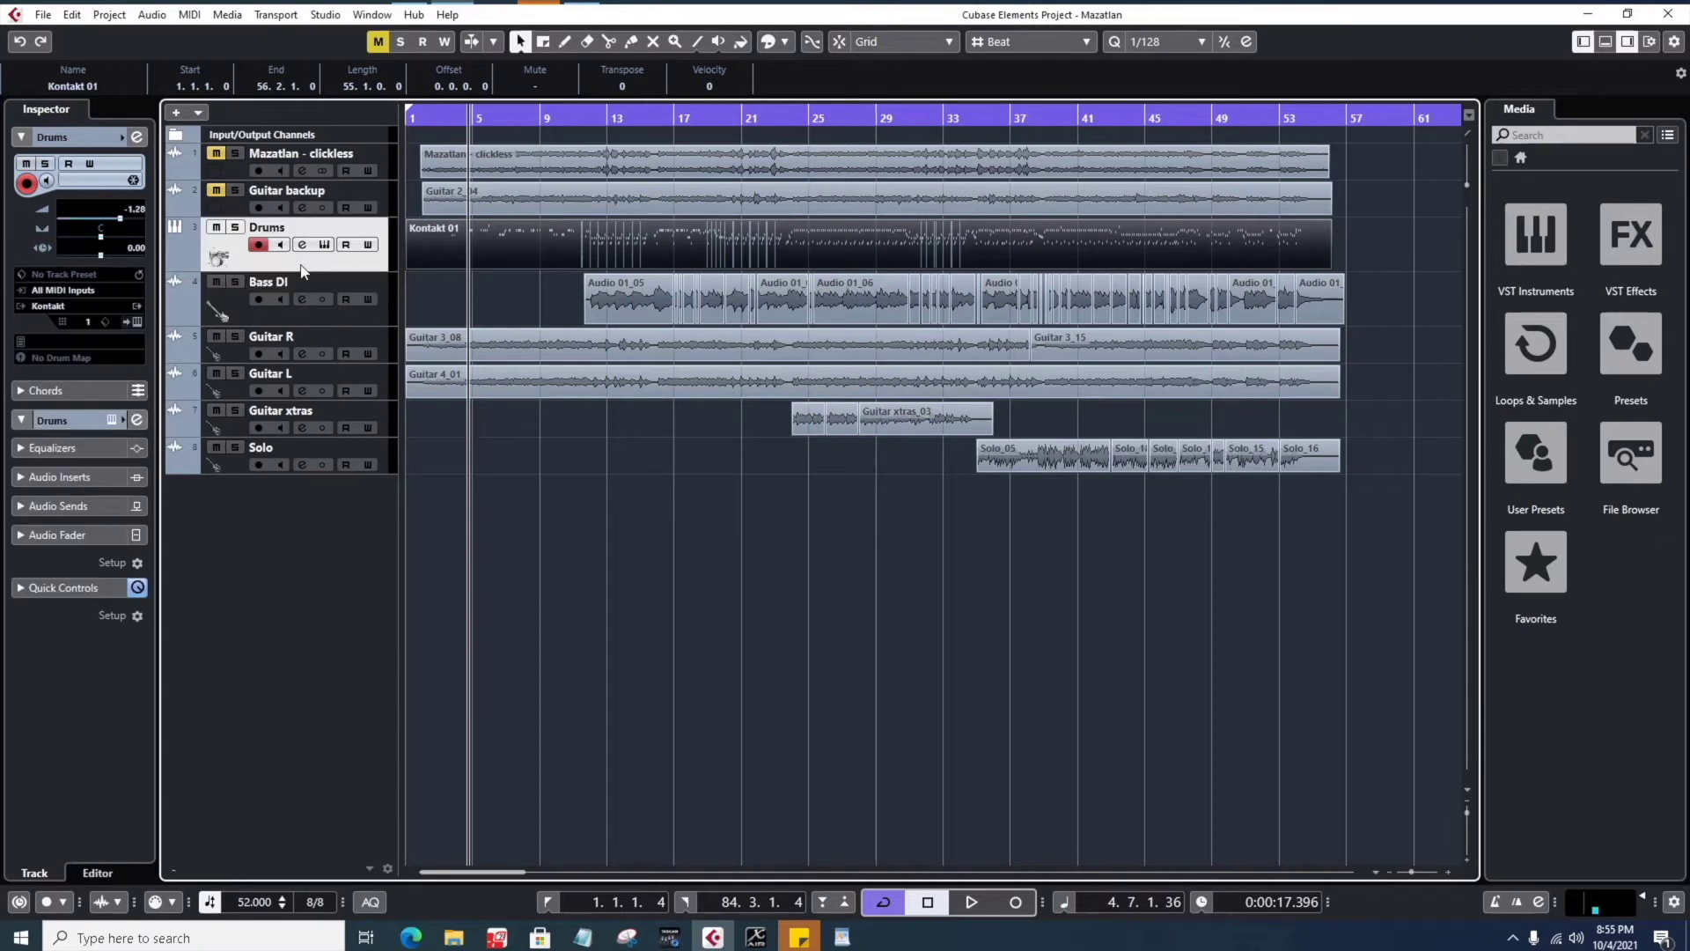
pyautogui.click(258, 245)
pyautogui.rightClick(306, 264)
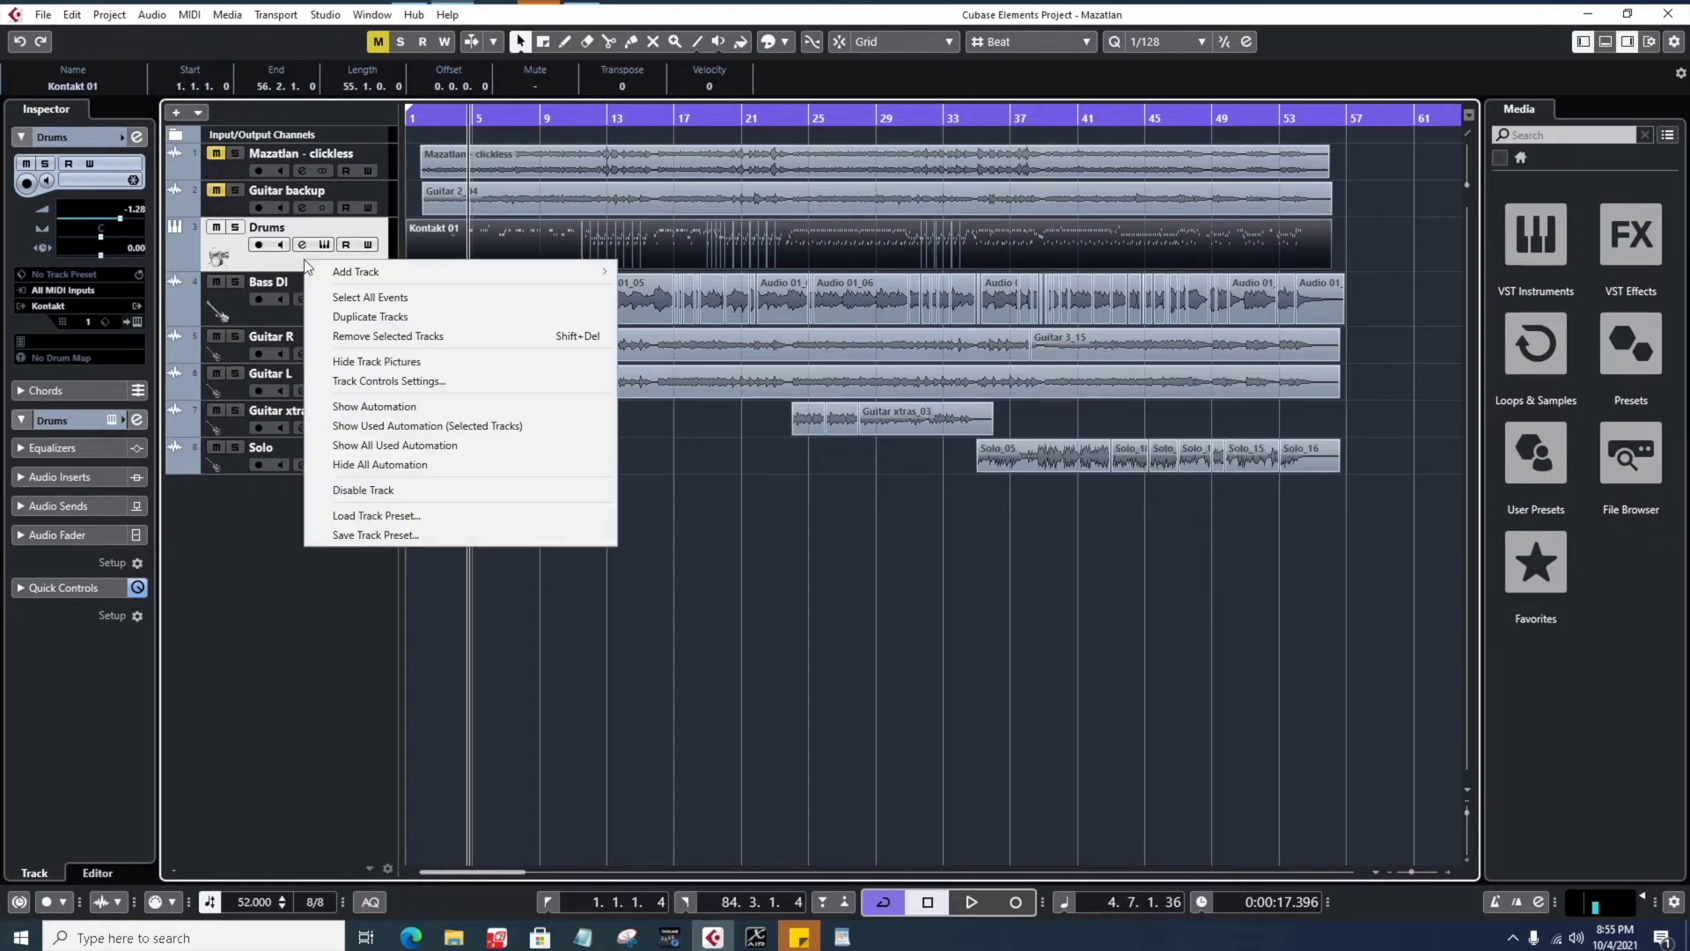
pyautogui.click(289, 258)
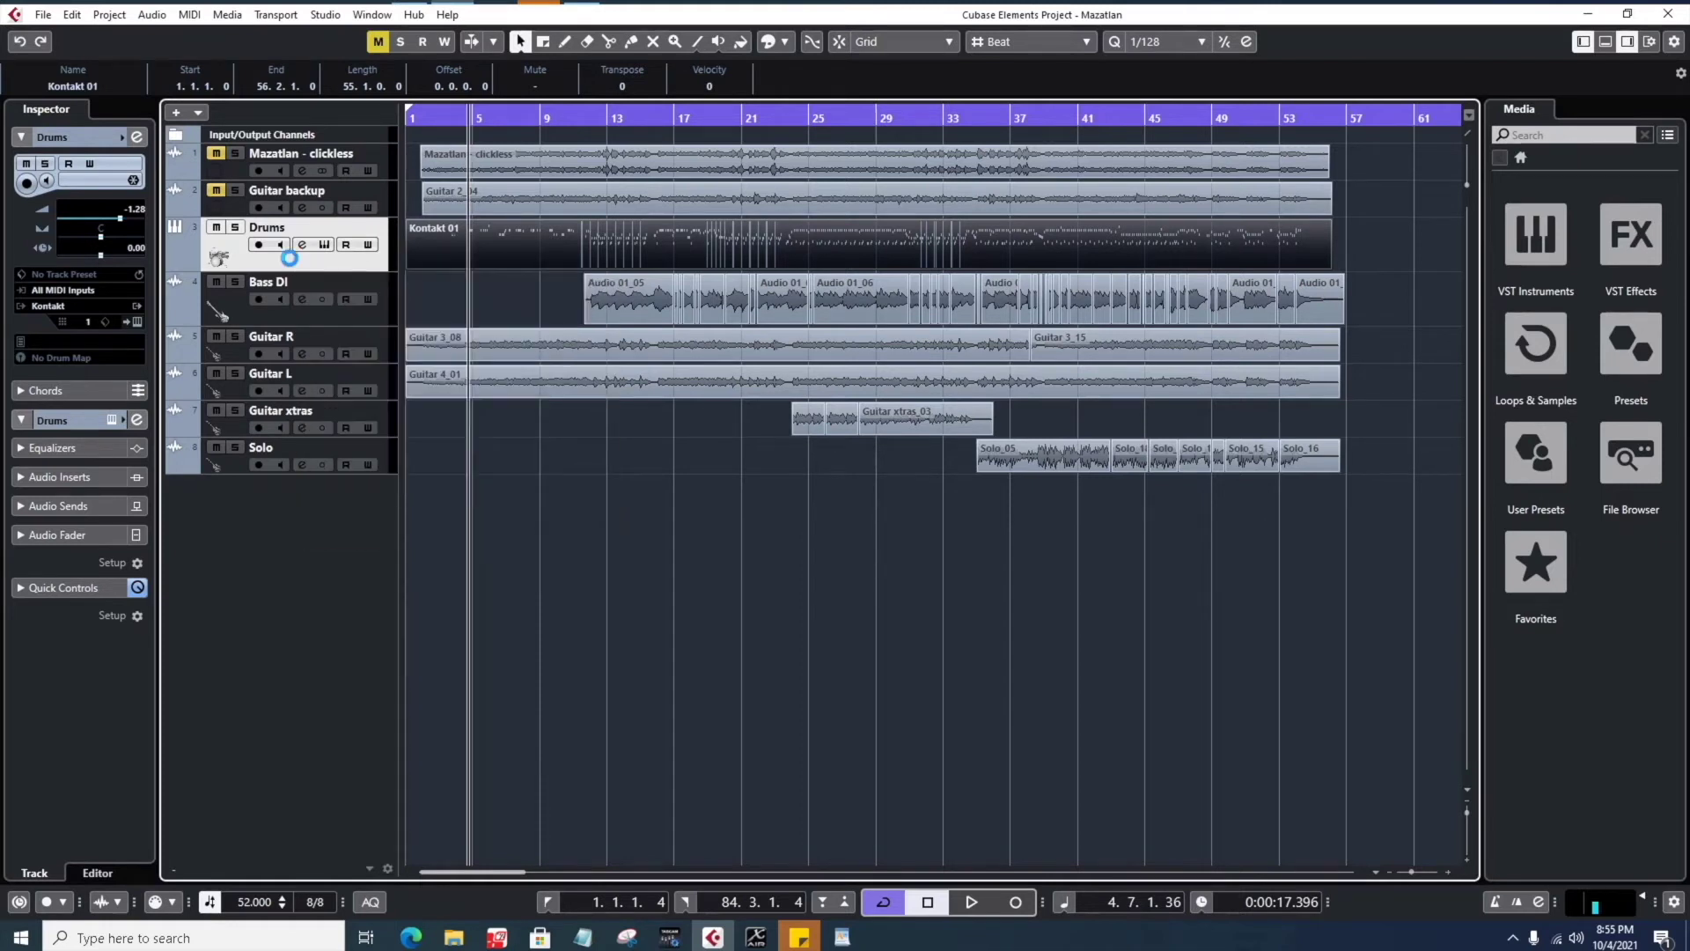
# - Open the track controls settings from the Bass DI track, add Inserts/EQs/Sends to the visible audio controls and apply
pyautogui.click(308, 305)
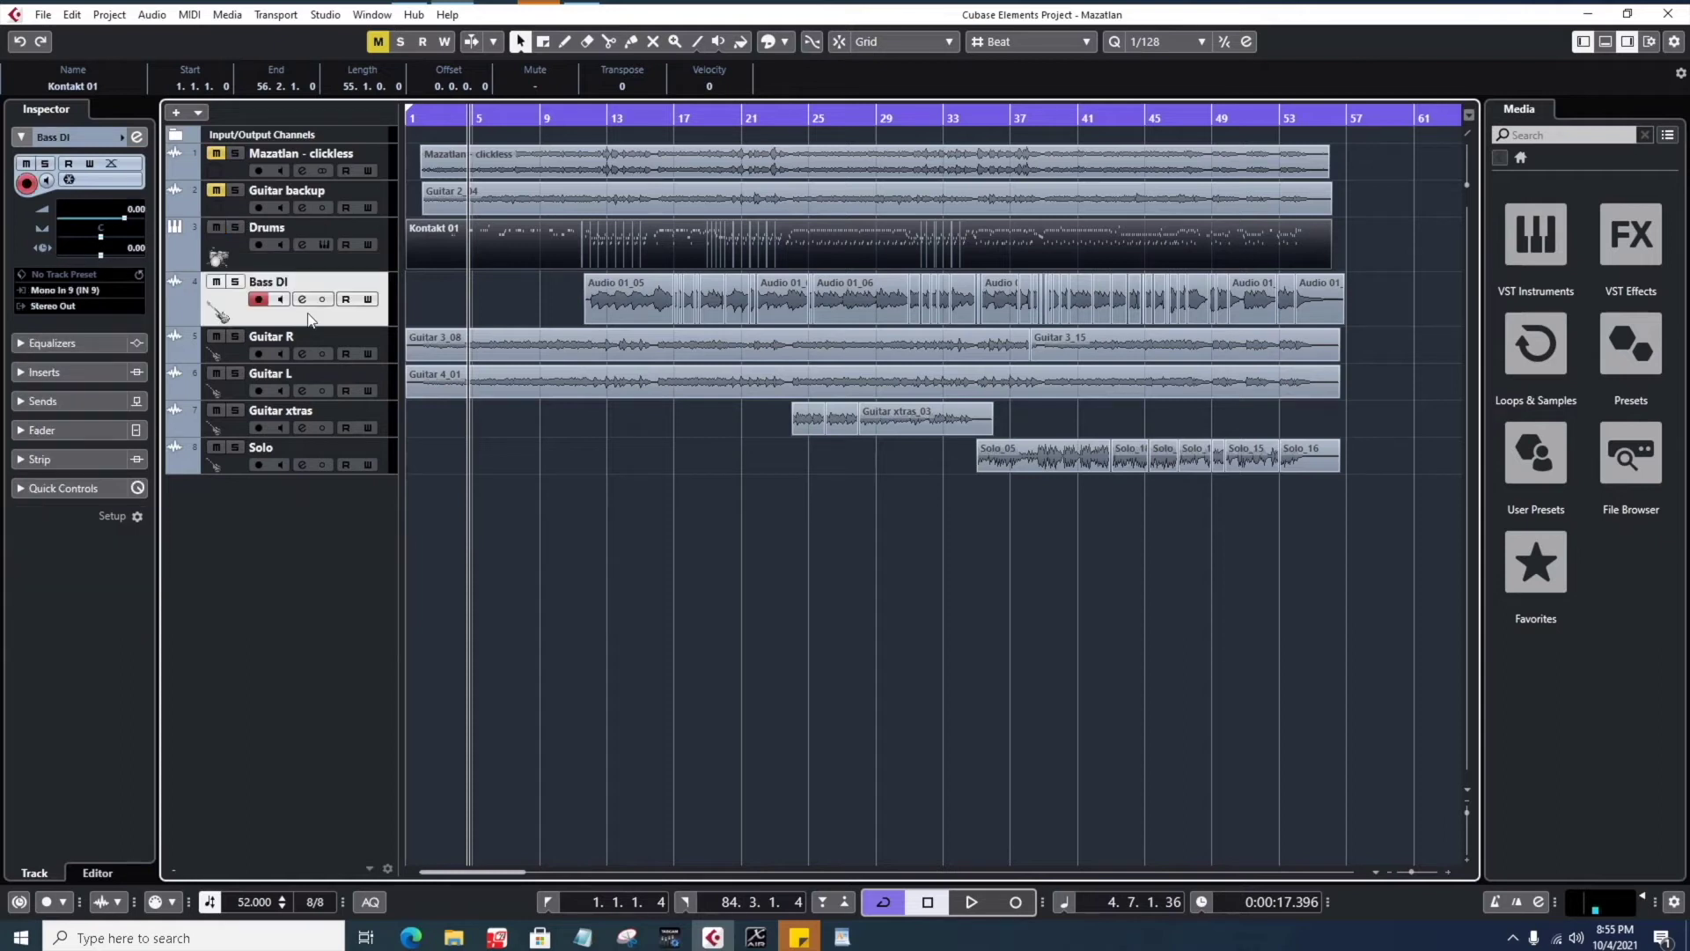
pyautogui.rightClick(308, 313)
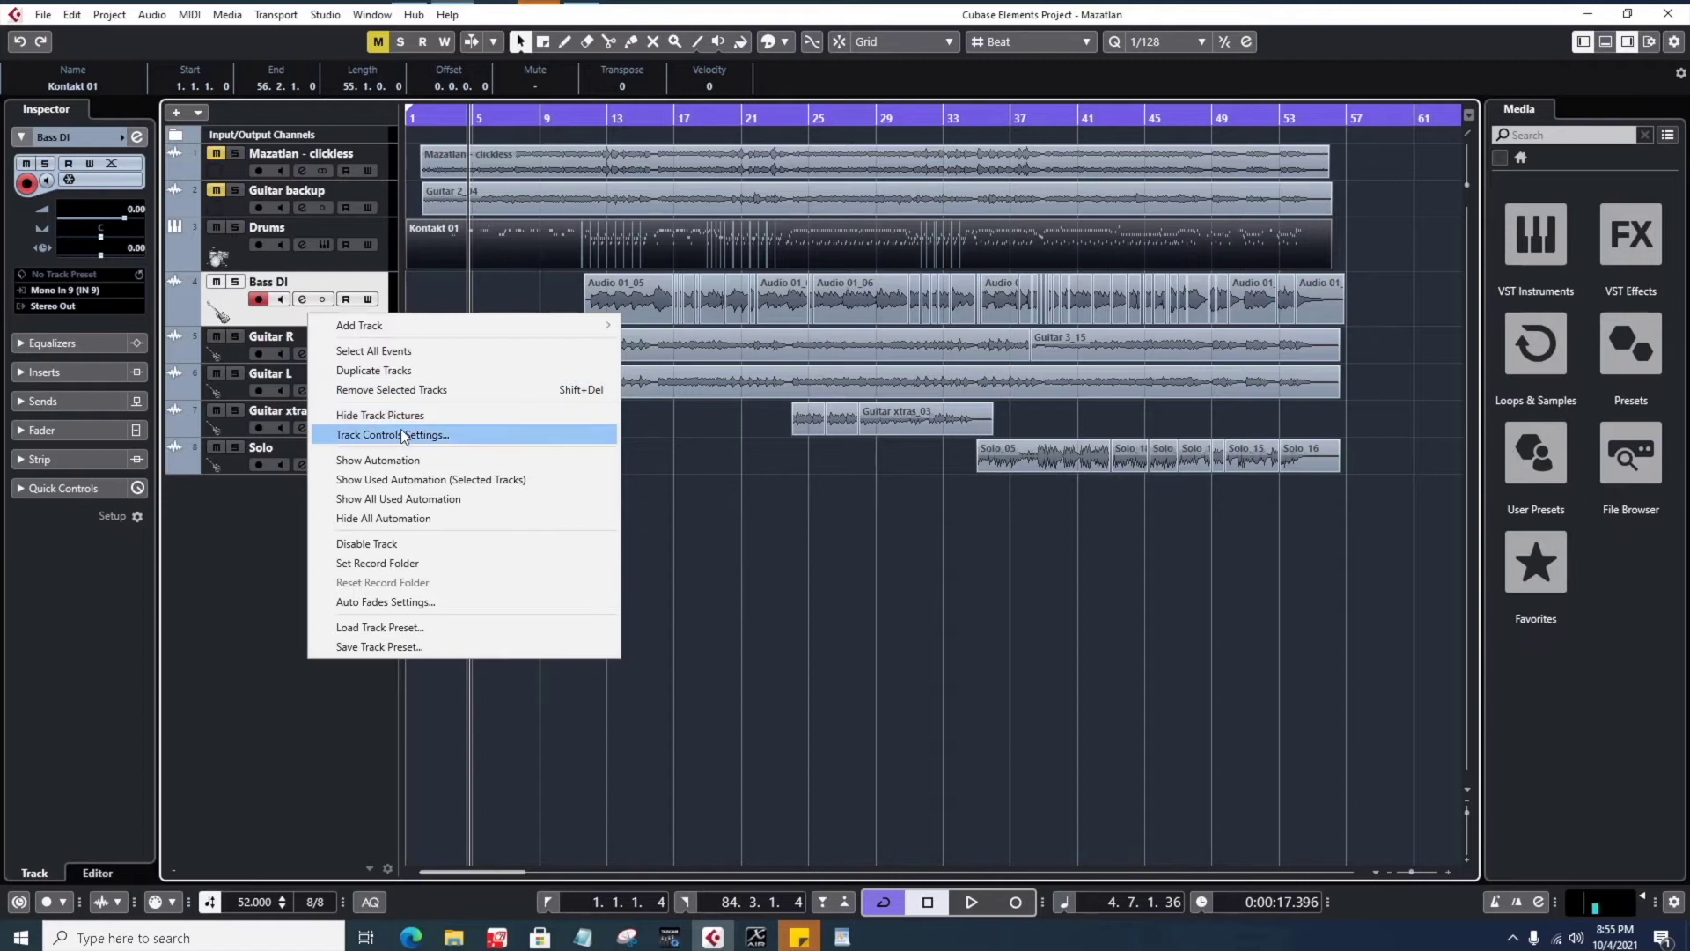
pyautogui.click(472, 435)
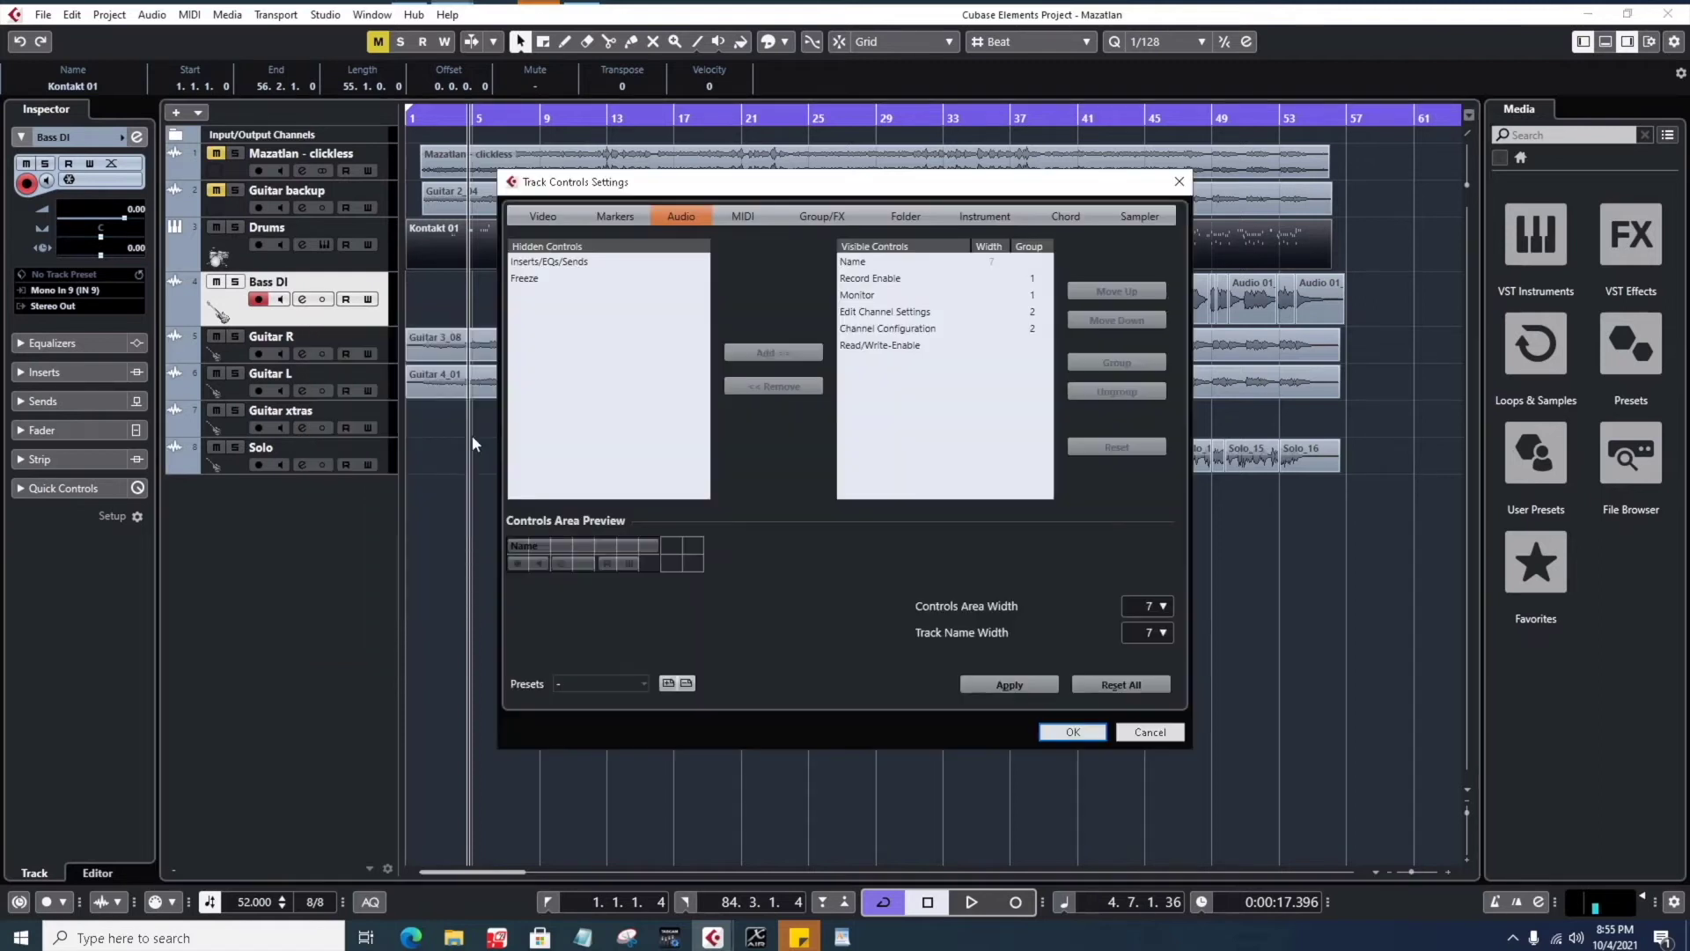
pyautogui.click(586, 263)
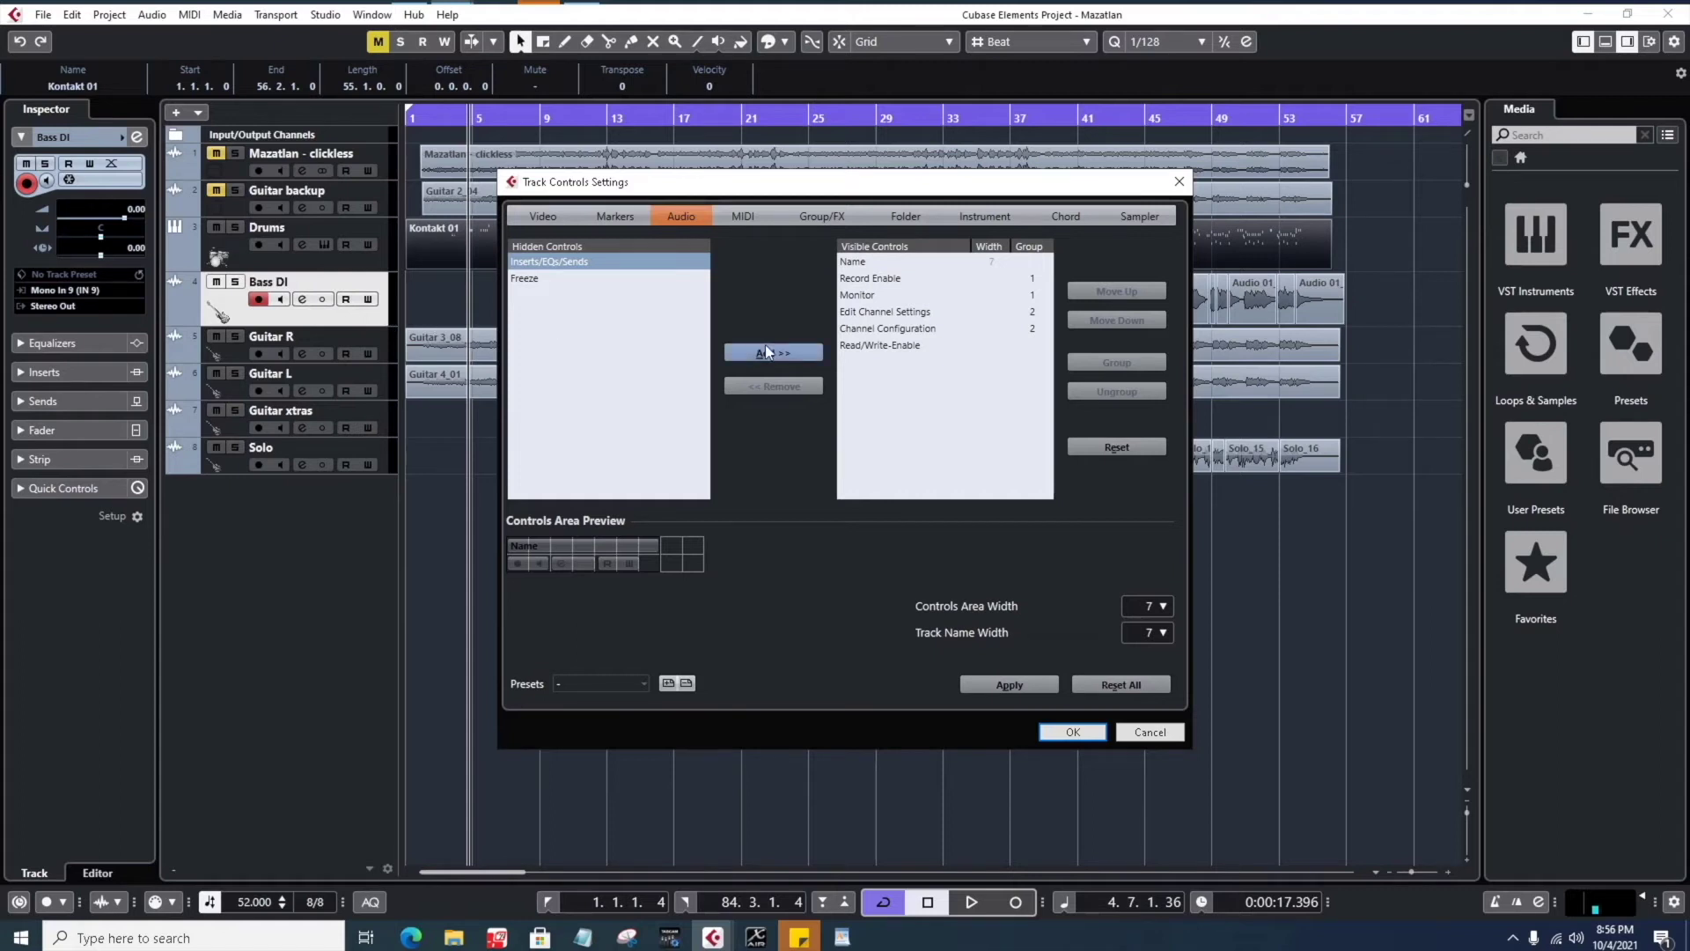
pyautogui.click(541, 278)
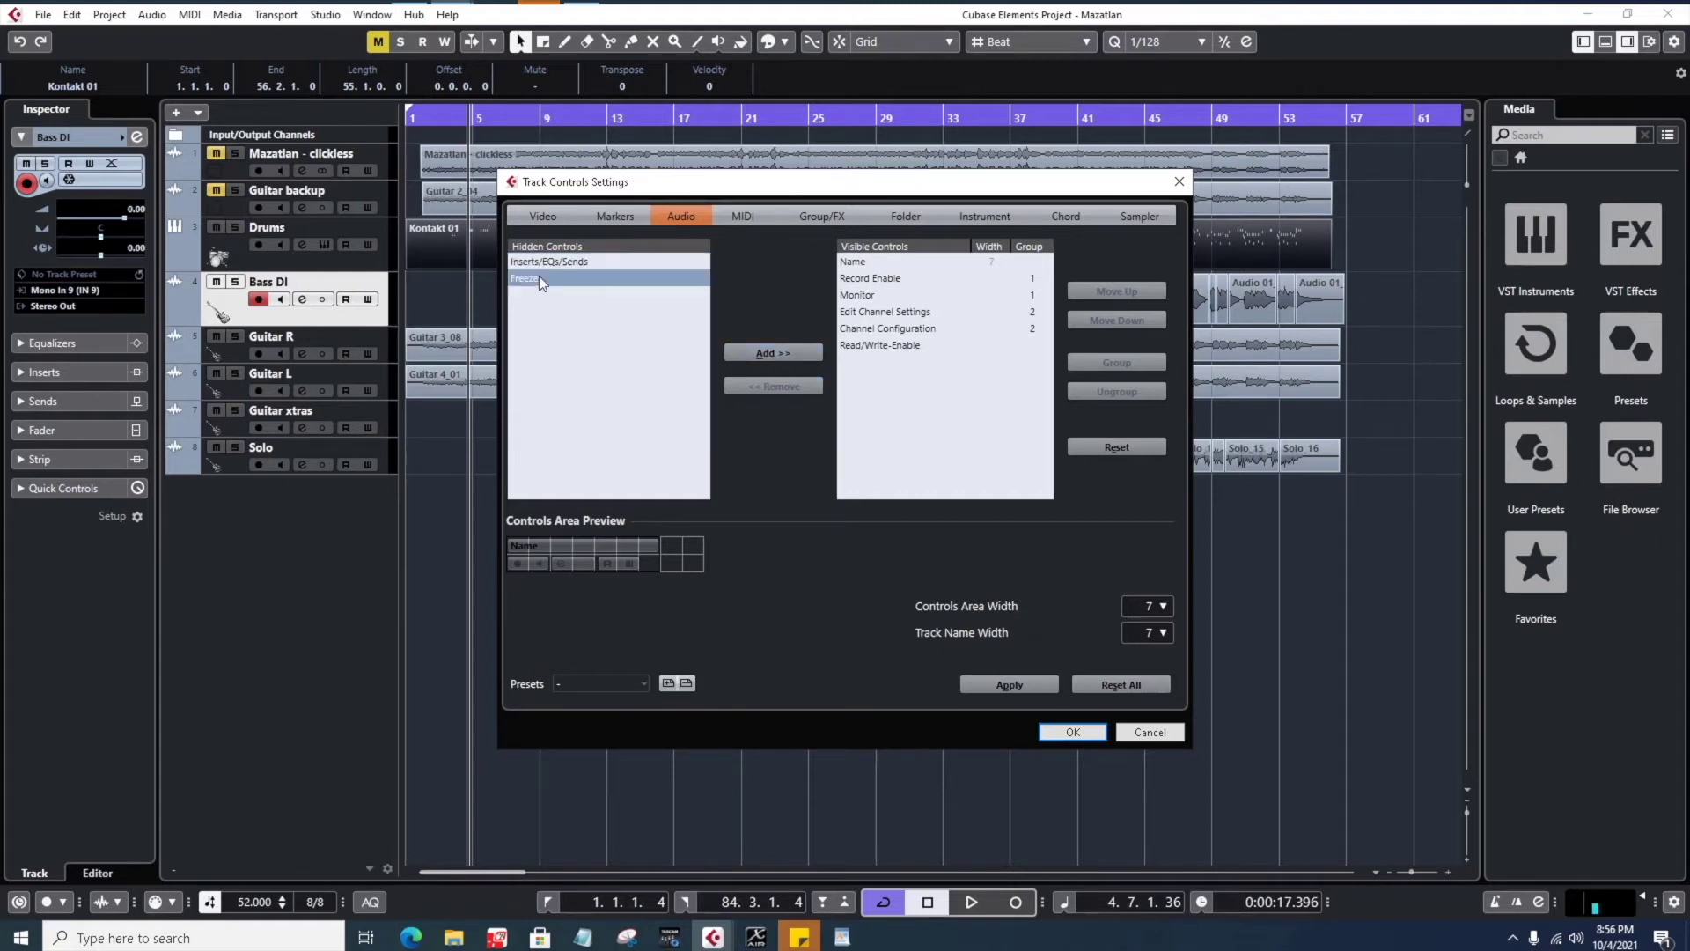
pyautogui.click(551, 263)
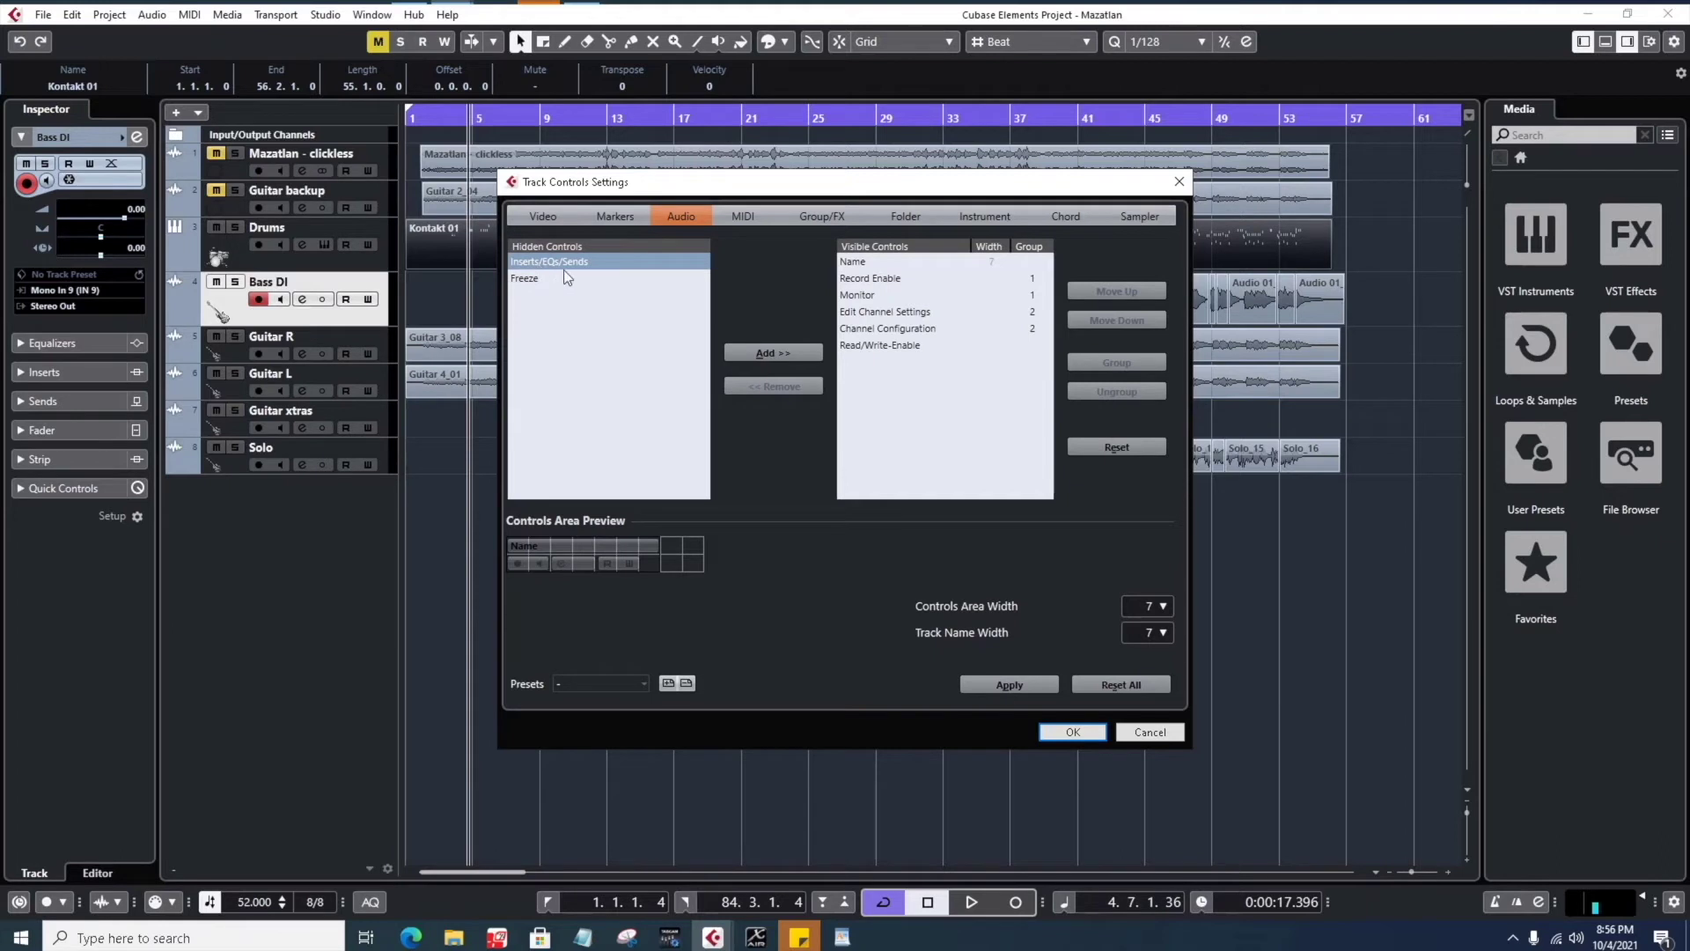
pyautogui.click(773, 354)
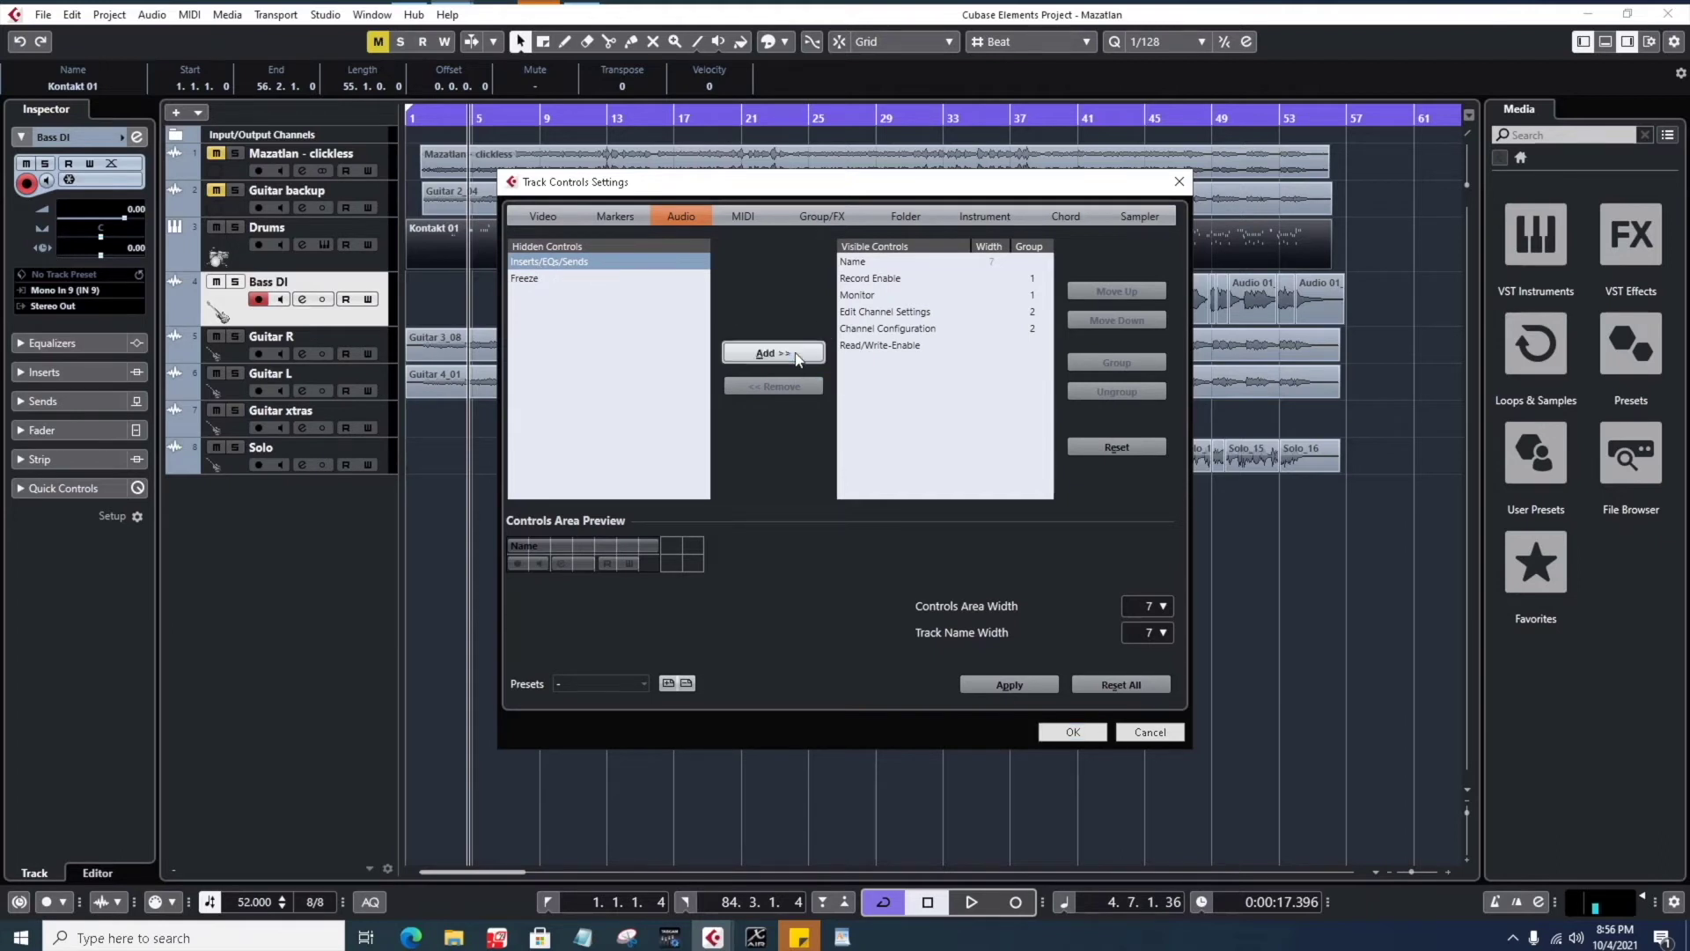
pyautogui.click(1013, 686)
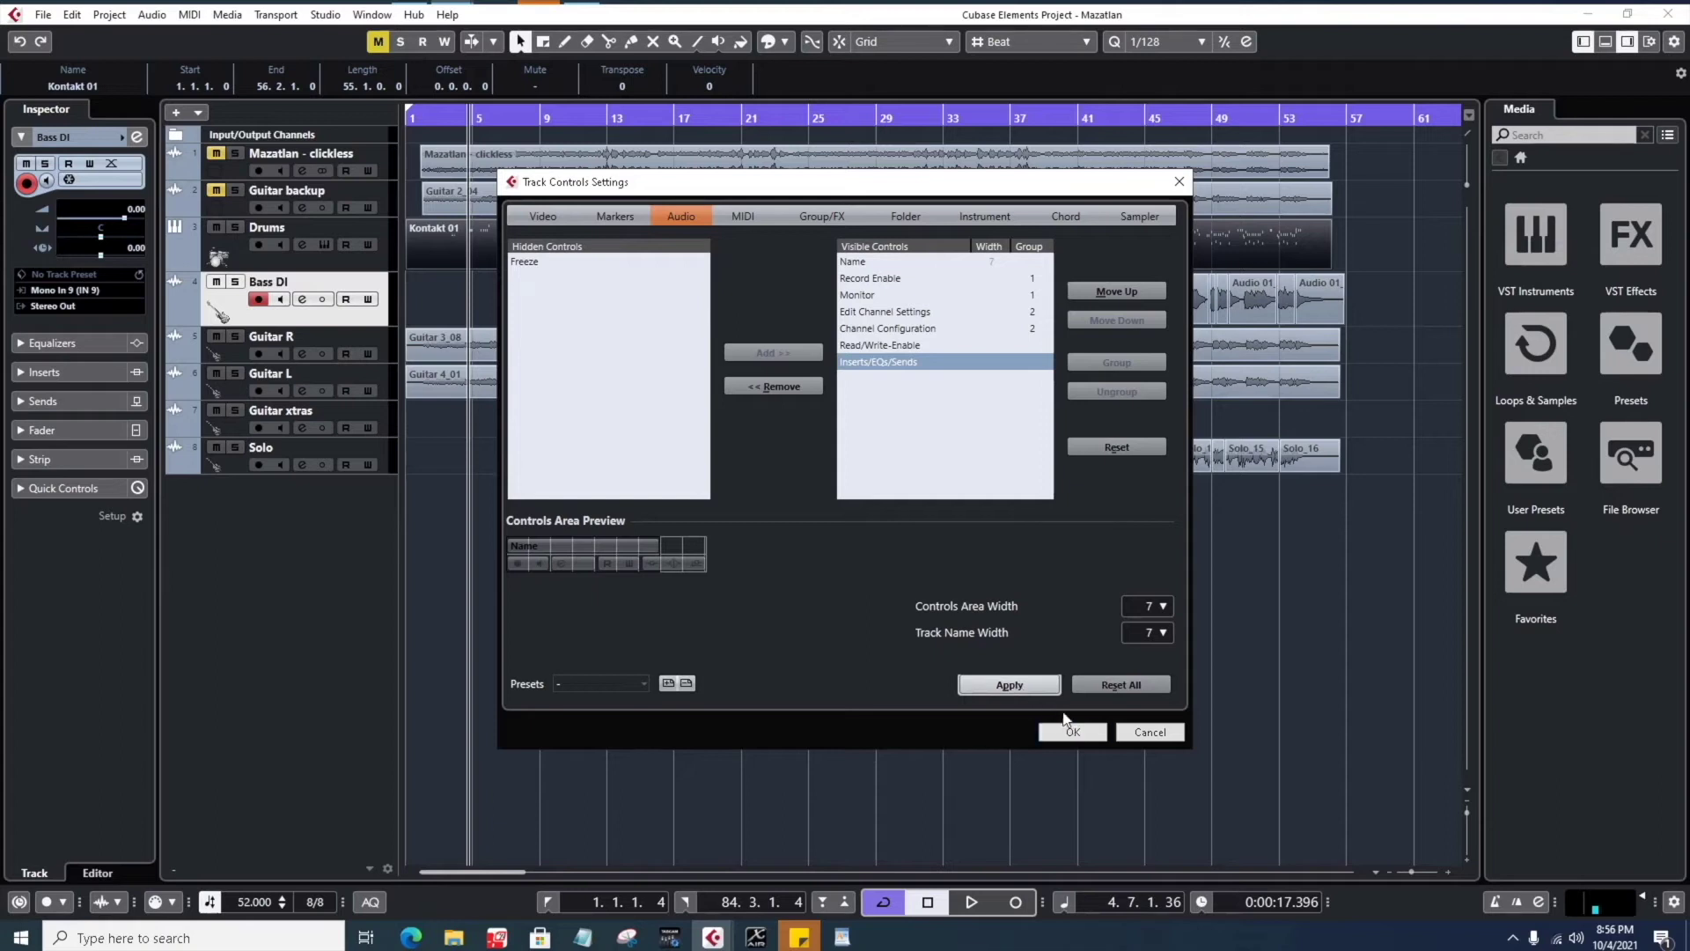
pyautogui.click(1074, 731)
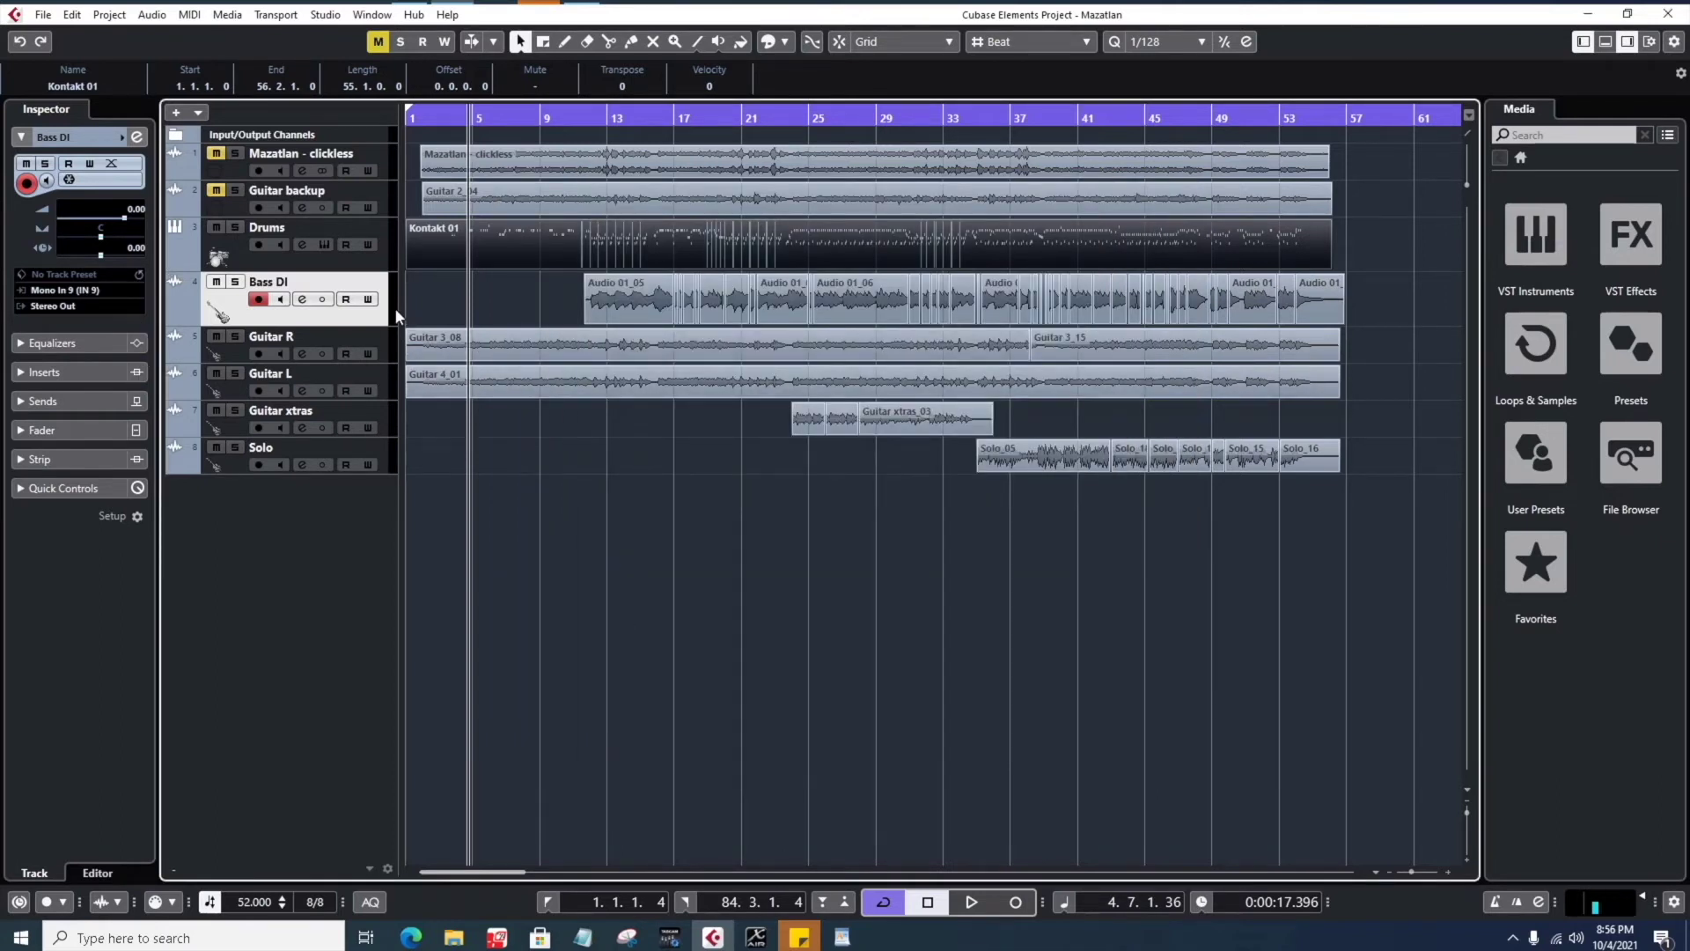
# - Widen the track list to reveal the added controls, and toggle the Bass DI insert bypass on and off again
pyautogui.moveTo(405, 319); pyautogui.dragTo(488, 319)
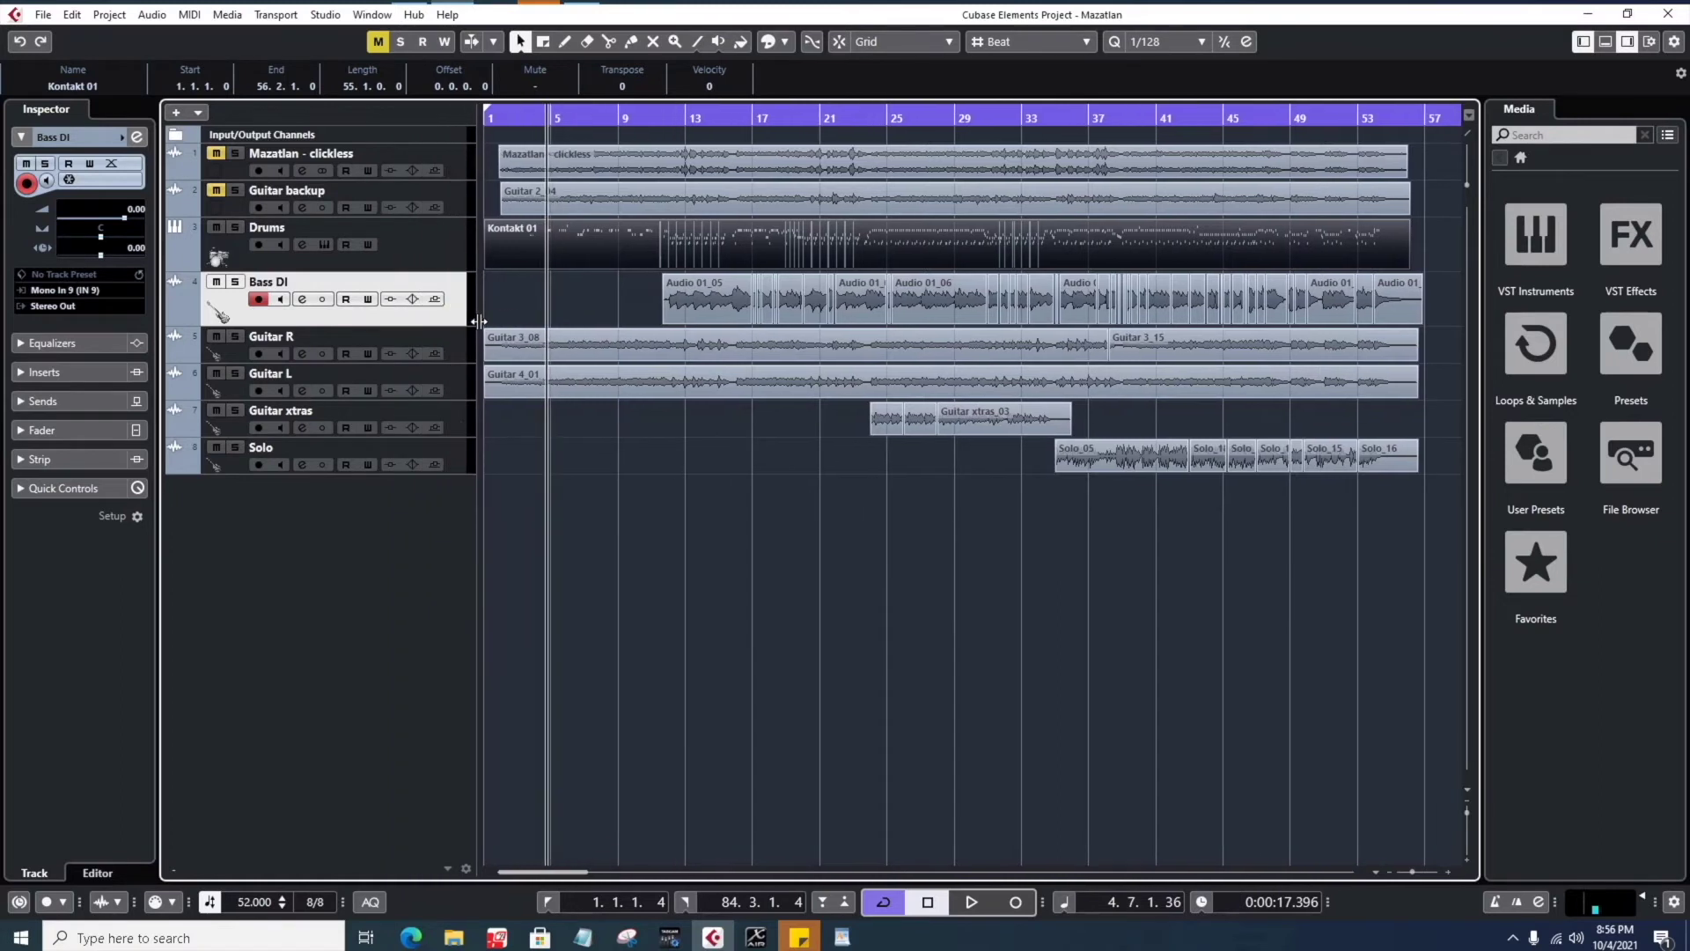
pyautogui.click(390, 299)
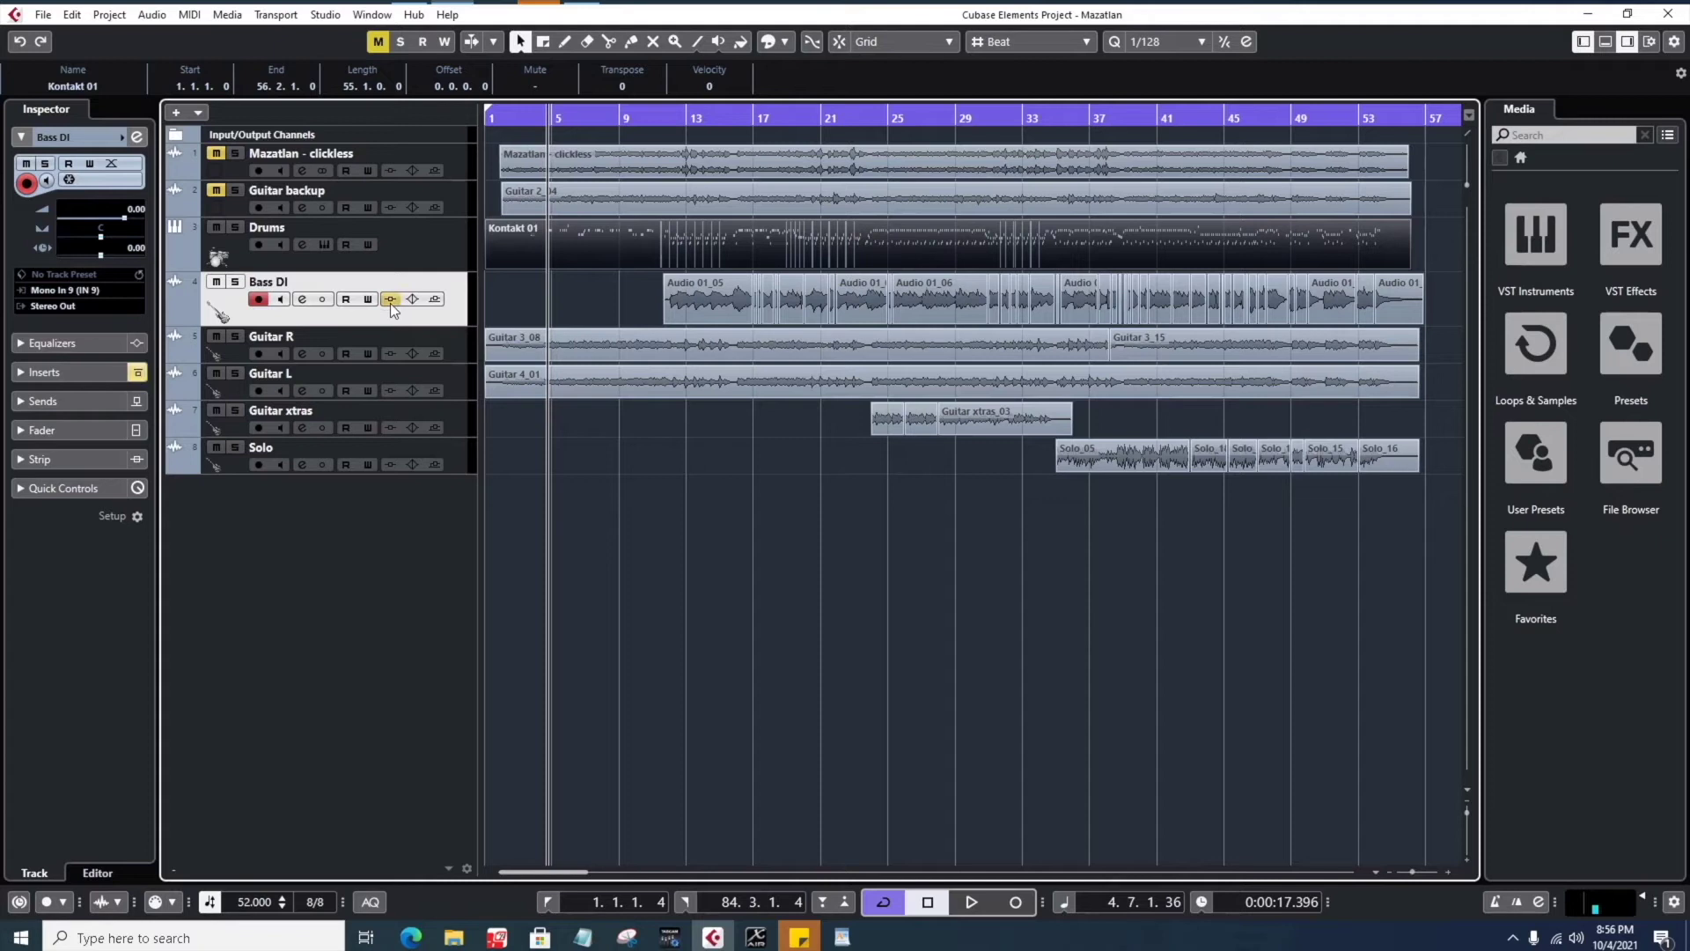
pyautogui.click(390, 299)
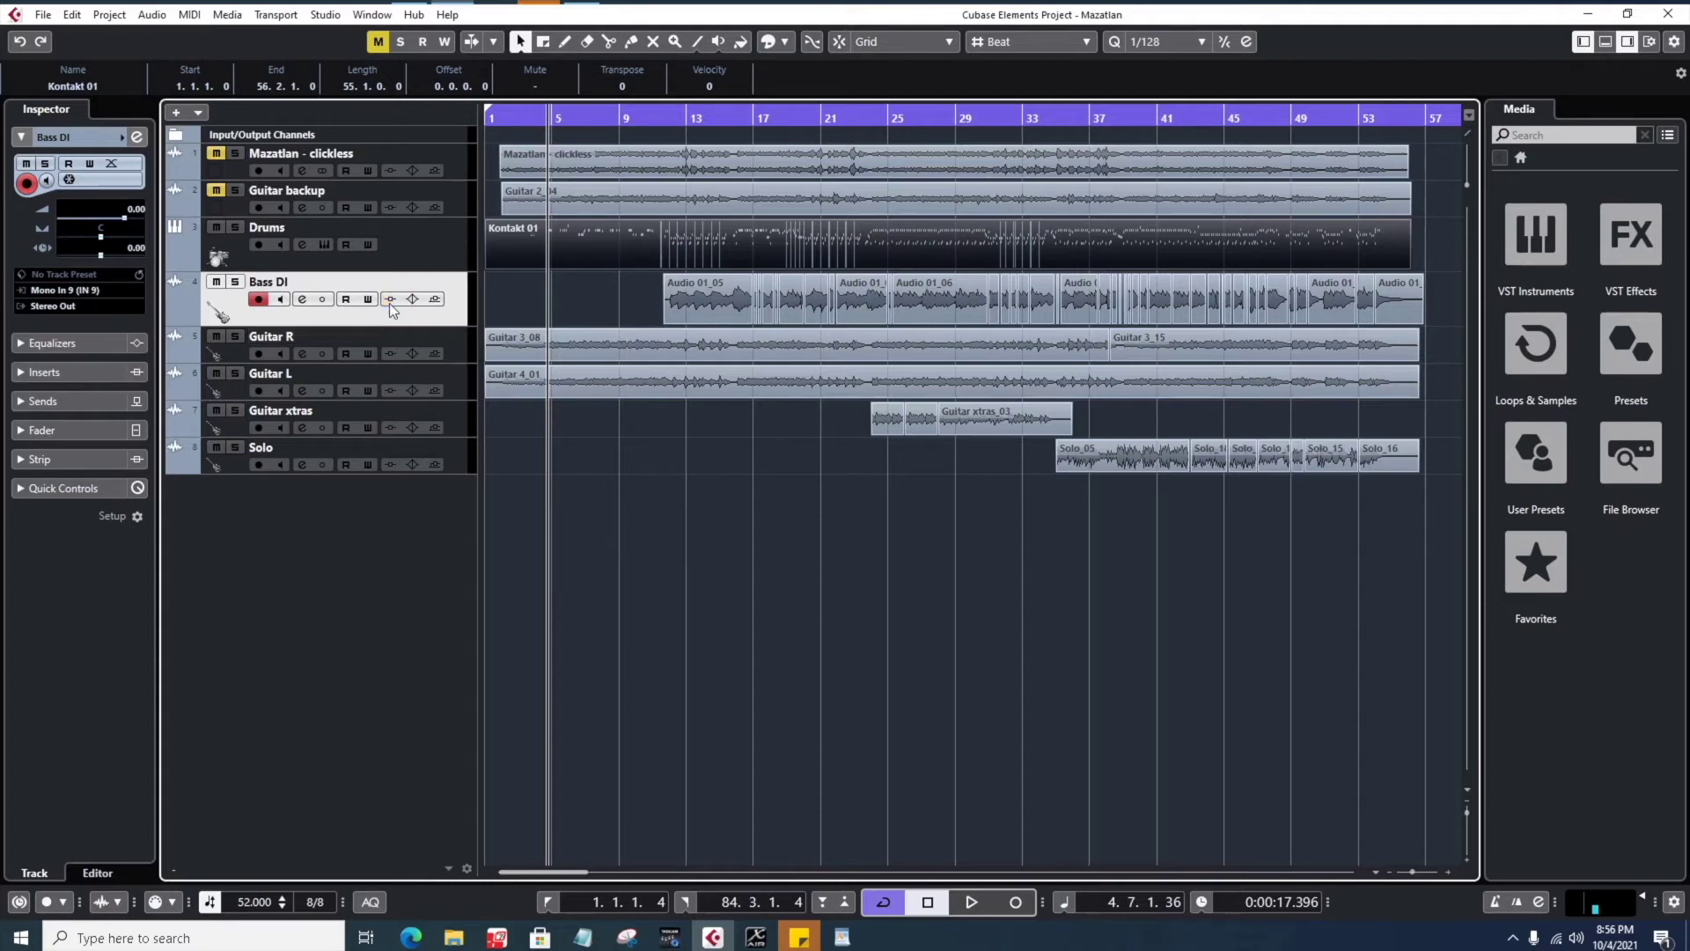
# - Remove Inserts/EQs/Sends from the visible audio track controls and narrow the track list again
pyautogui.rightClick(438, 323)
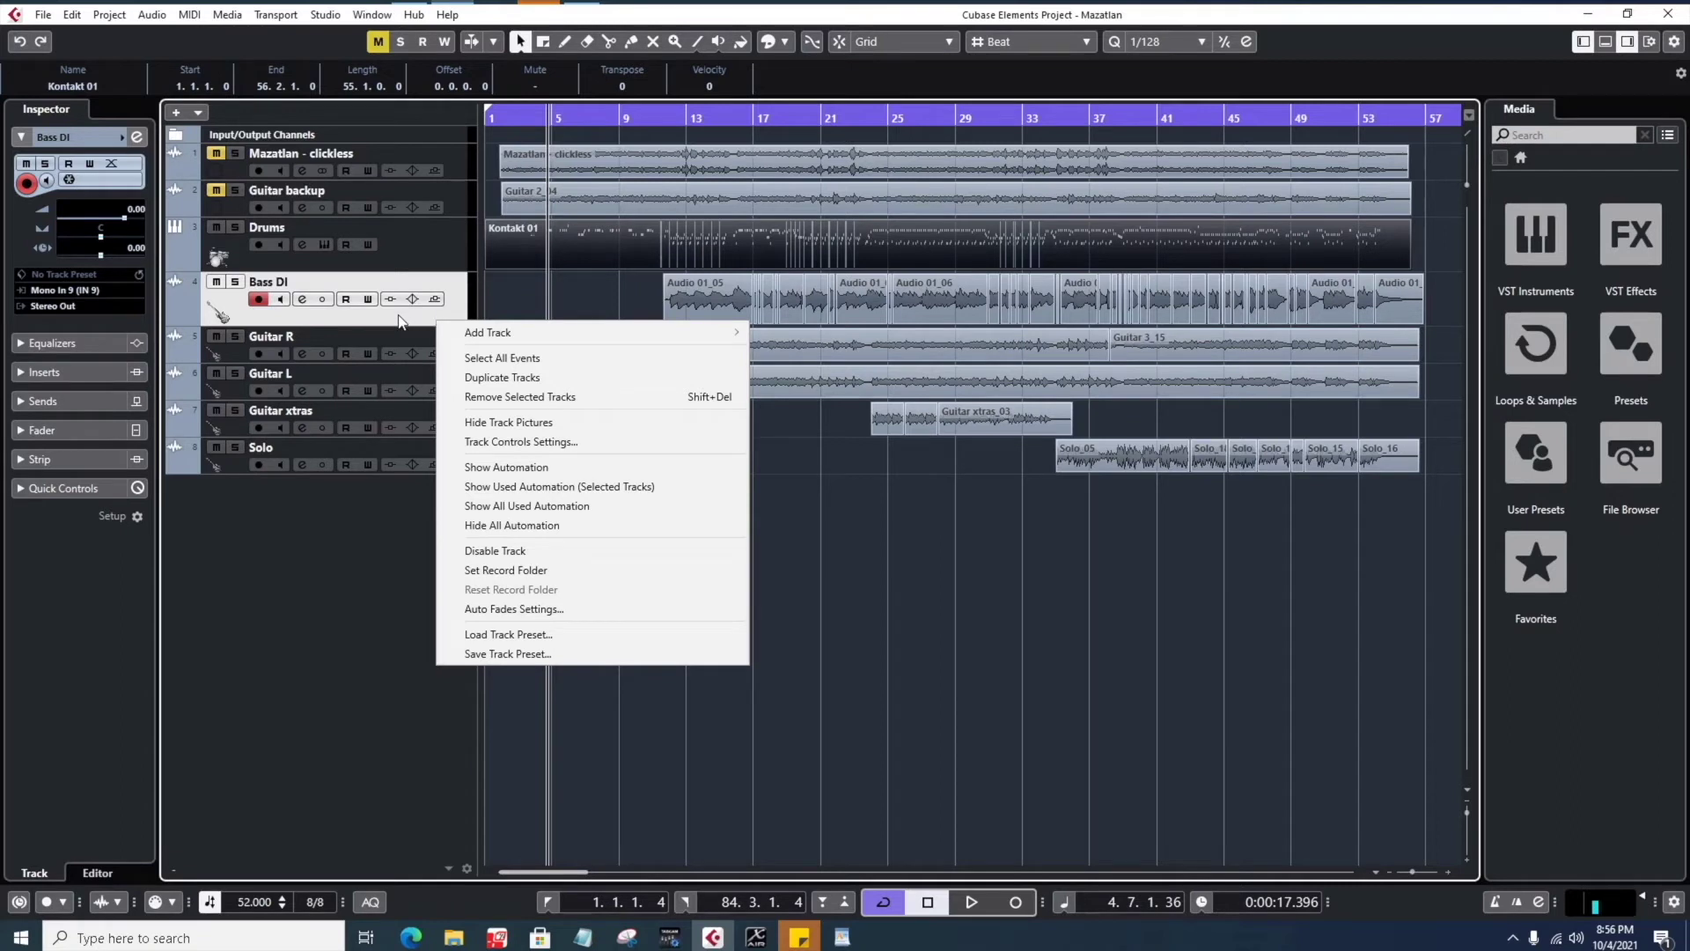
pyautogui.click(542, 440)
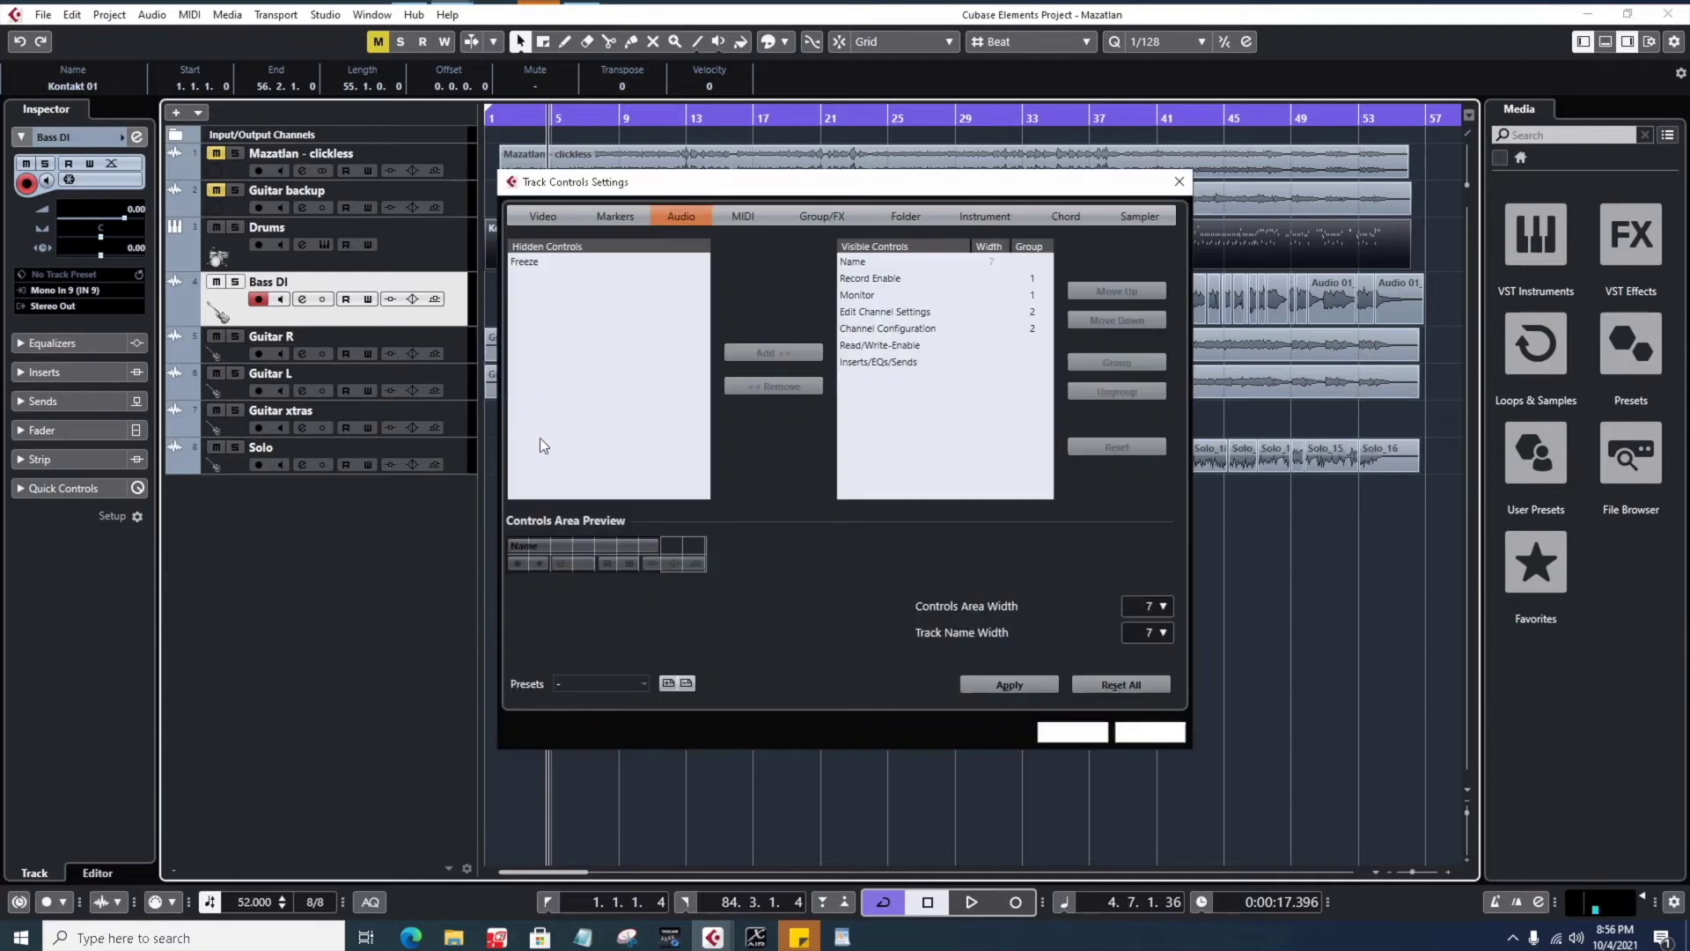
pyautogui.click(891, 363)
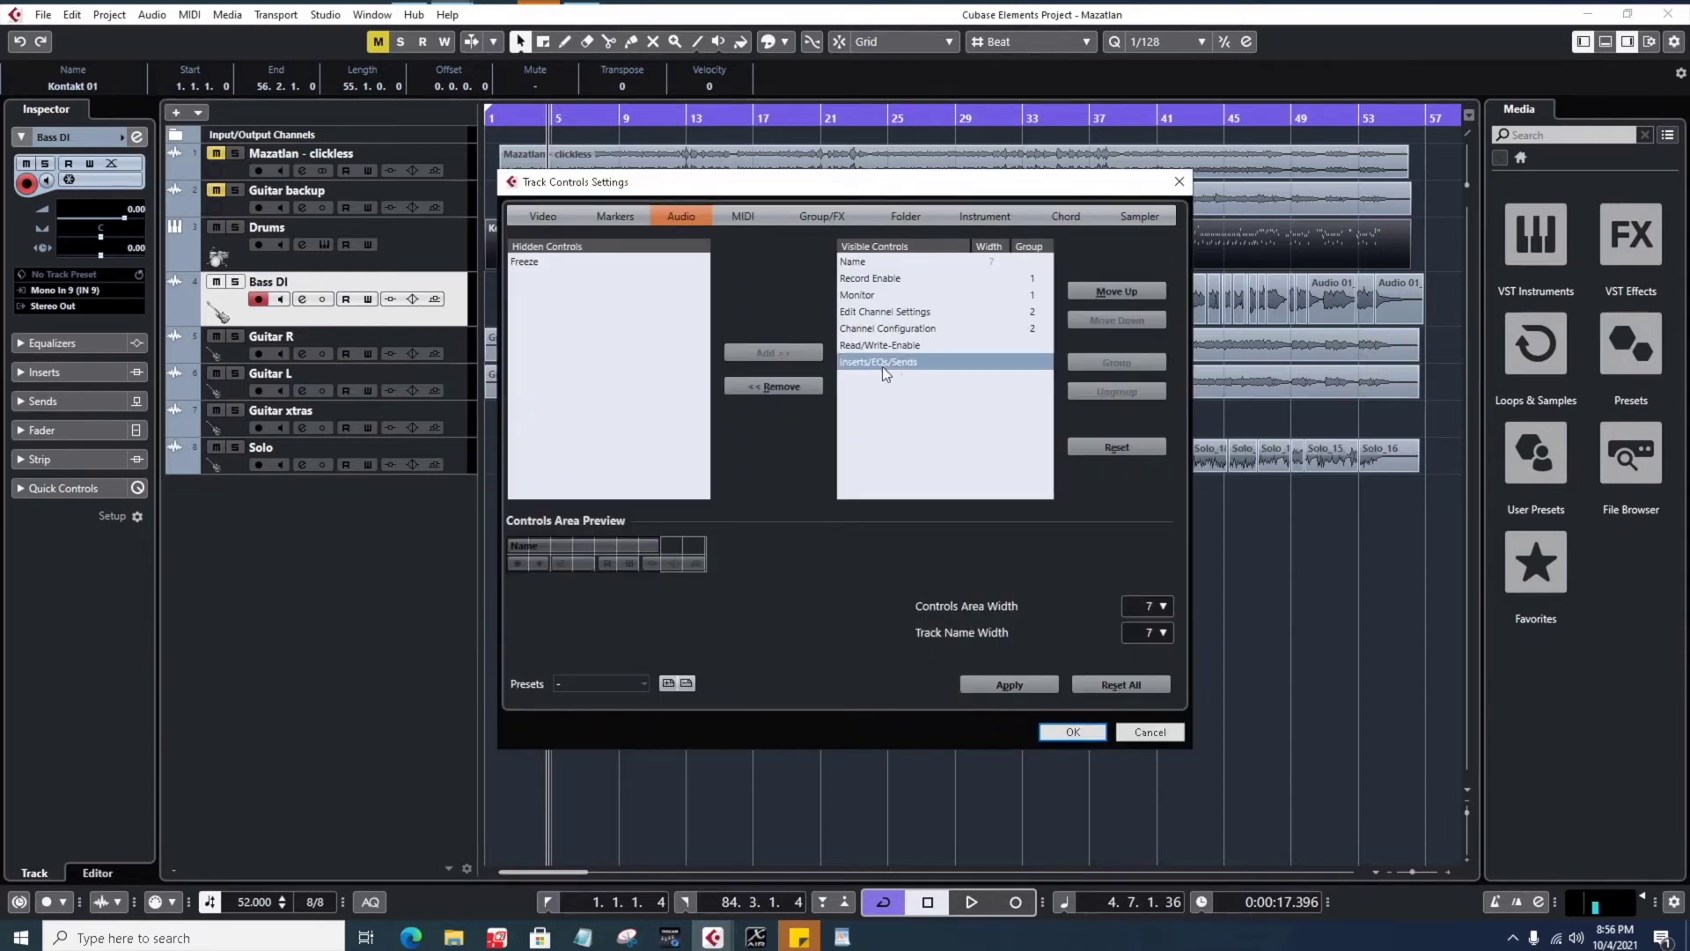
pyautogui.click(800, 387)
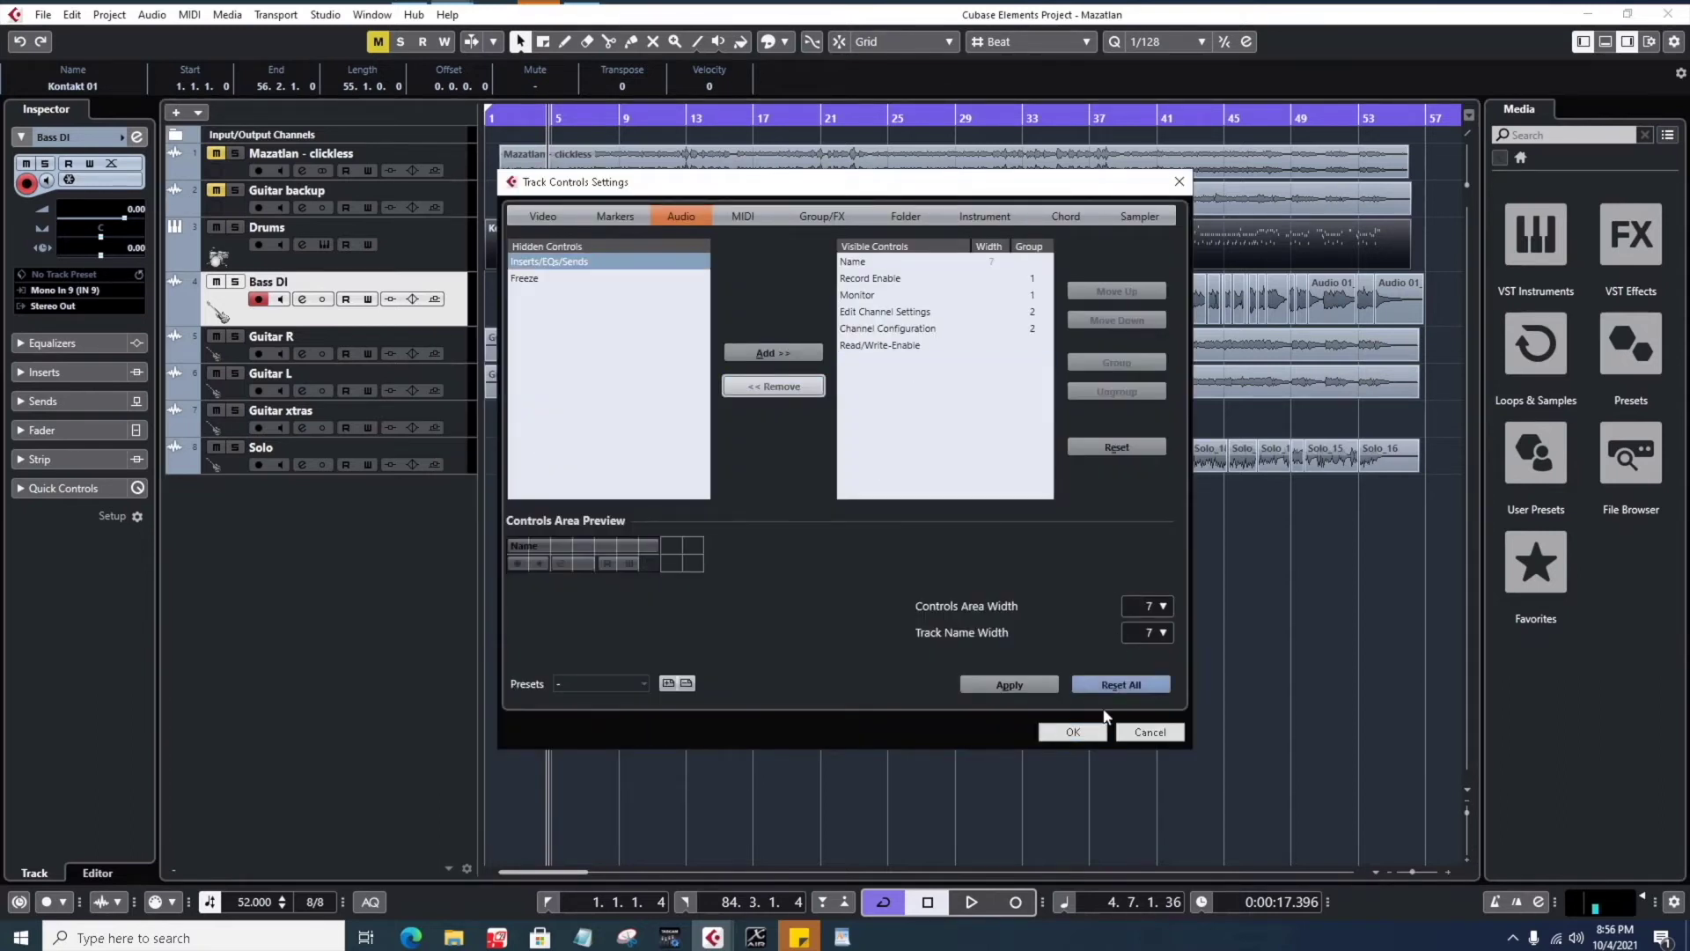
pyautogui.click(1072, 732)
pyautogui.moveTo(481, 332); pyautogui.dragTo(414, 333)
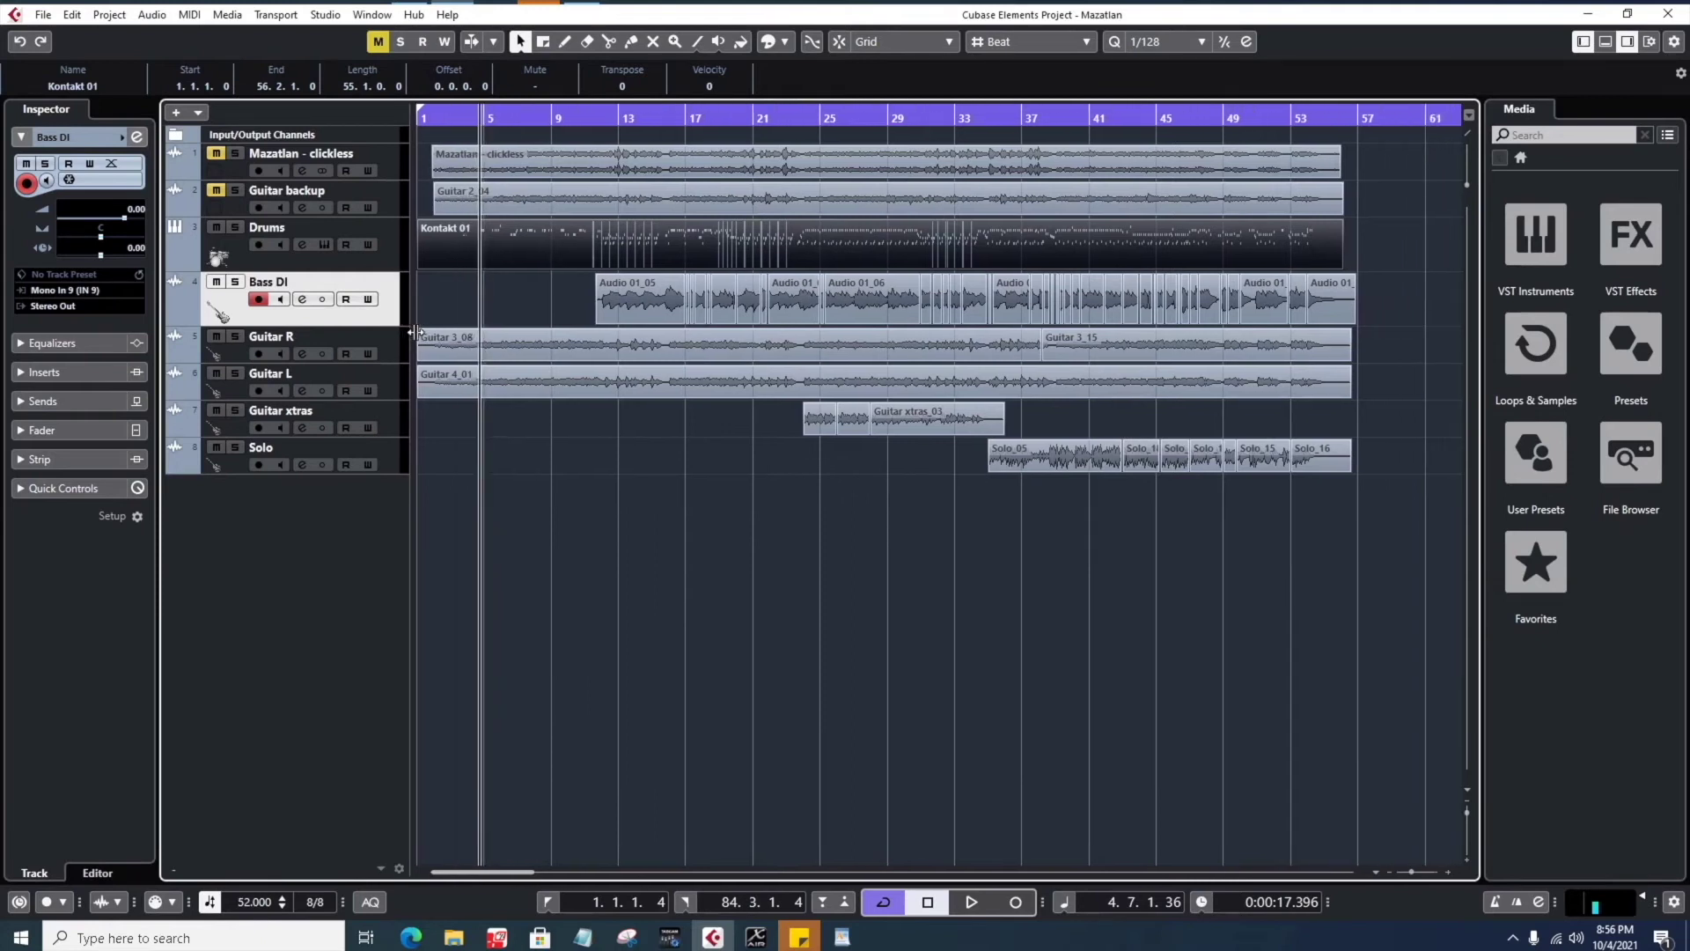
# - Open the Bass DI channel settings, examine the channel strip and equalizer sections, and close the window
pyautogui.click(303, 300)
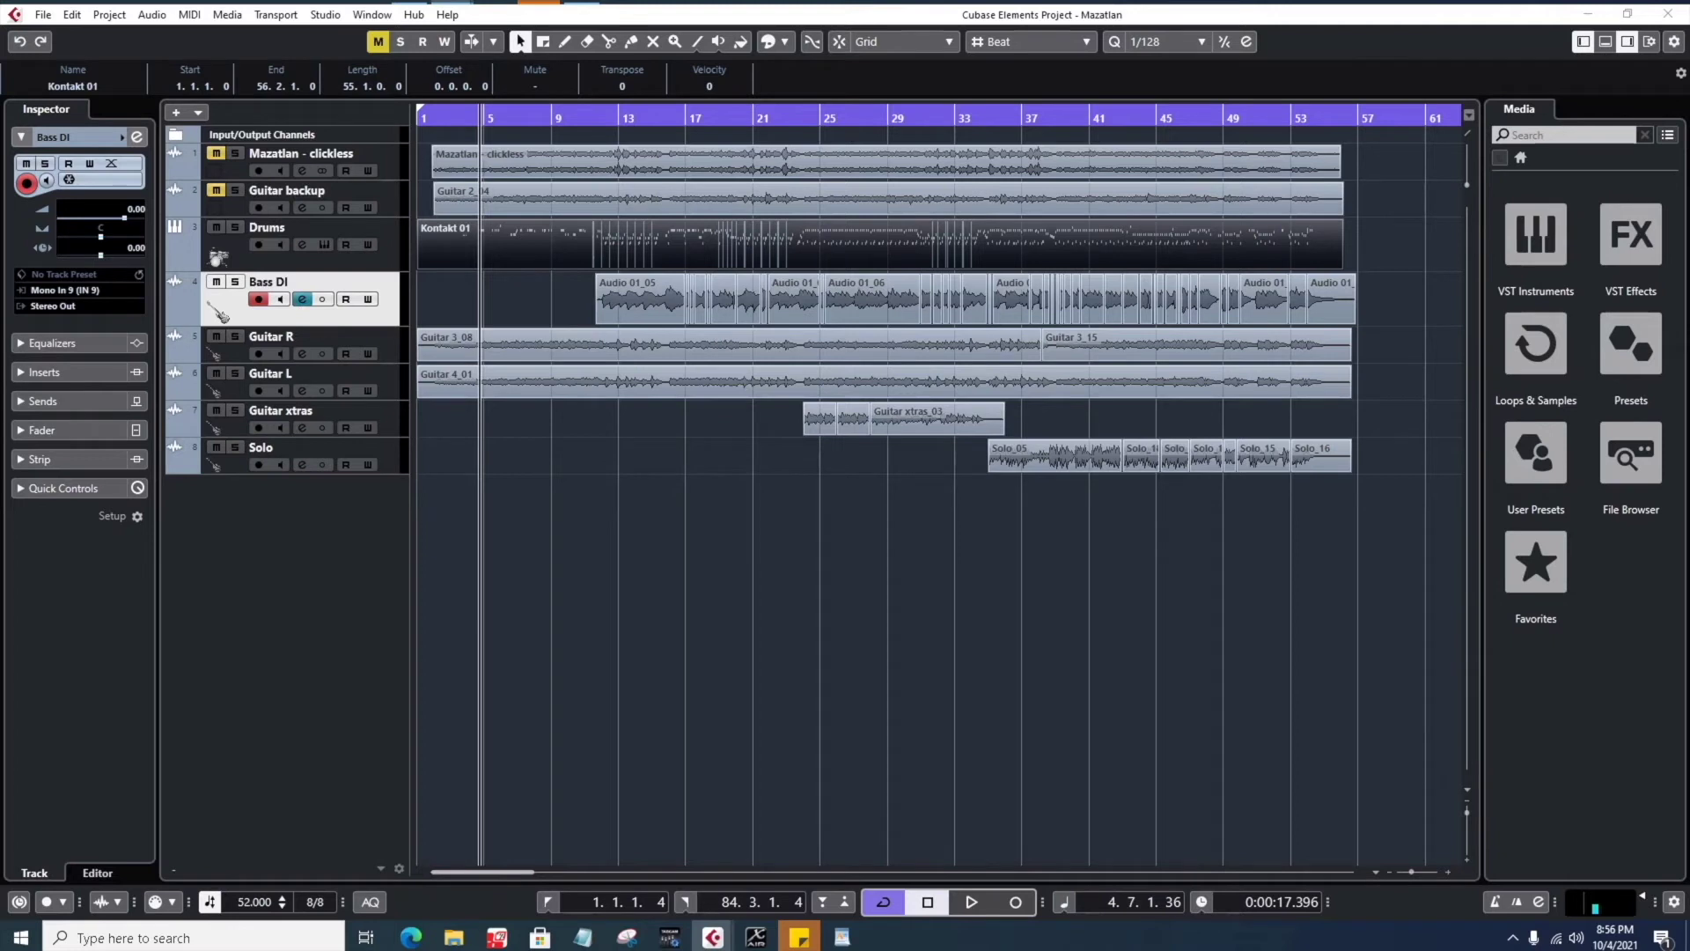
pyautogui.moveTo(1296, 0); pyautogui.dragTo(1234, 245)
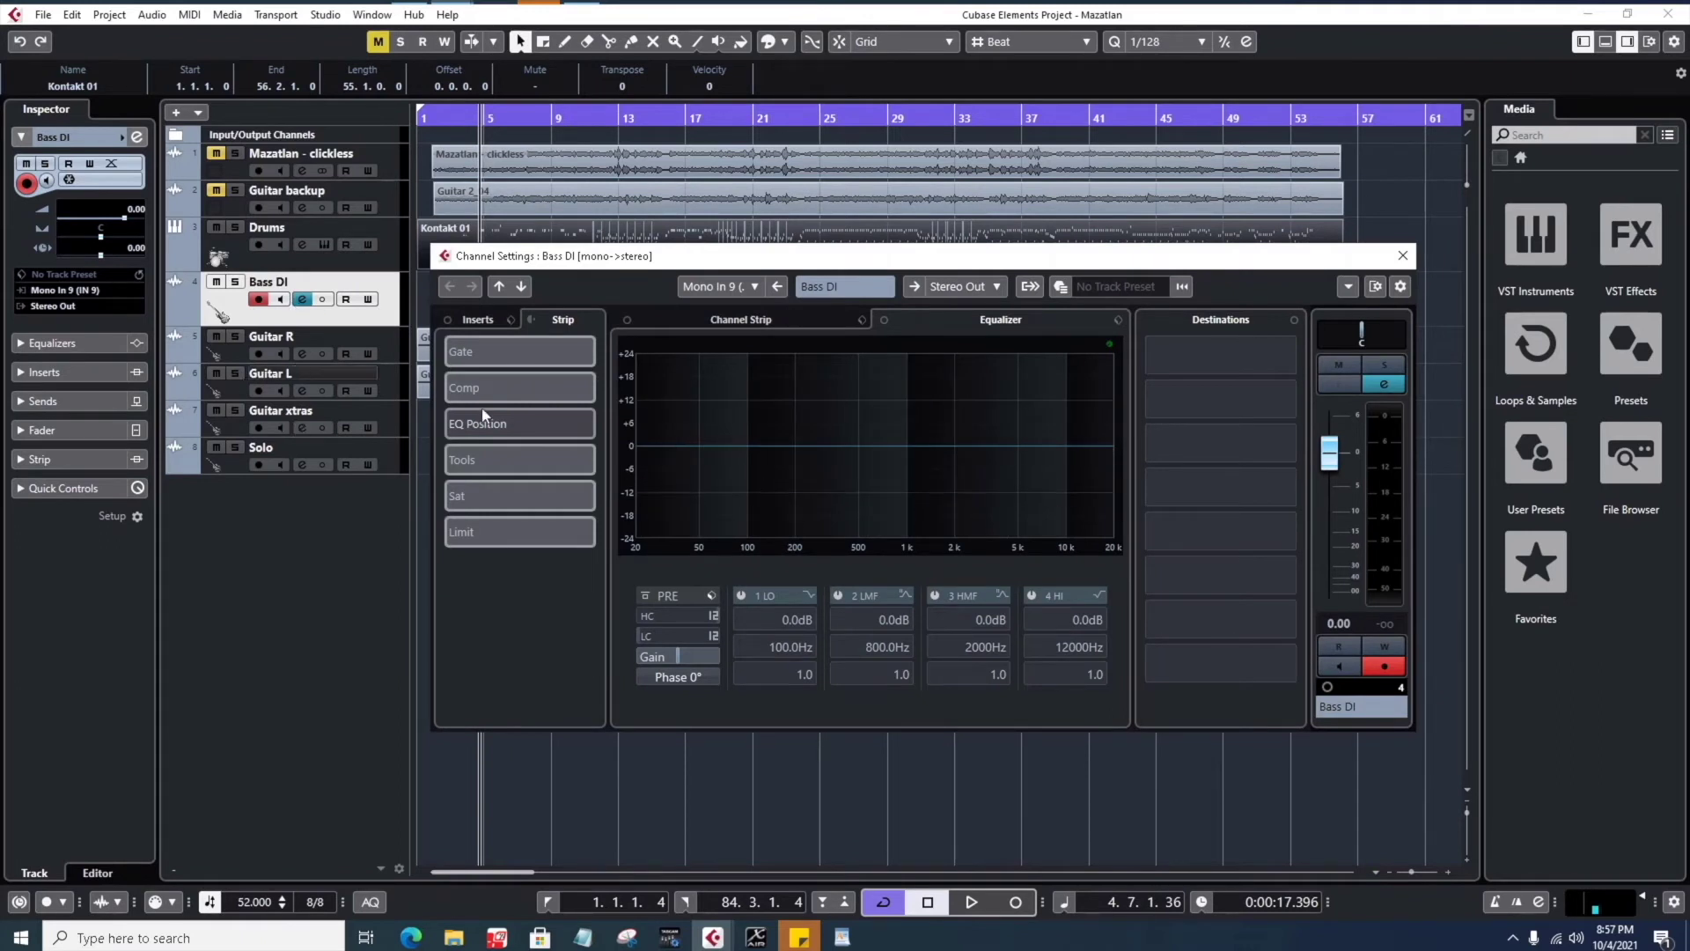
pyautogui.click(1404, 257)
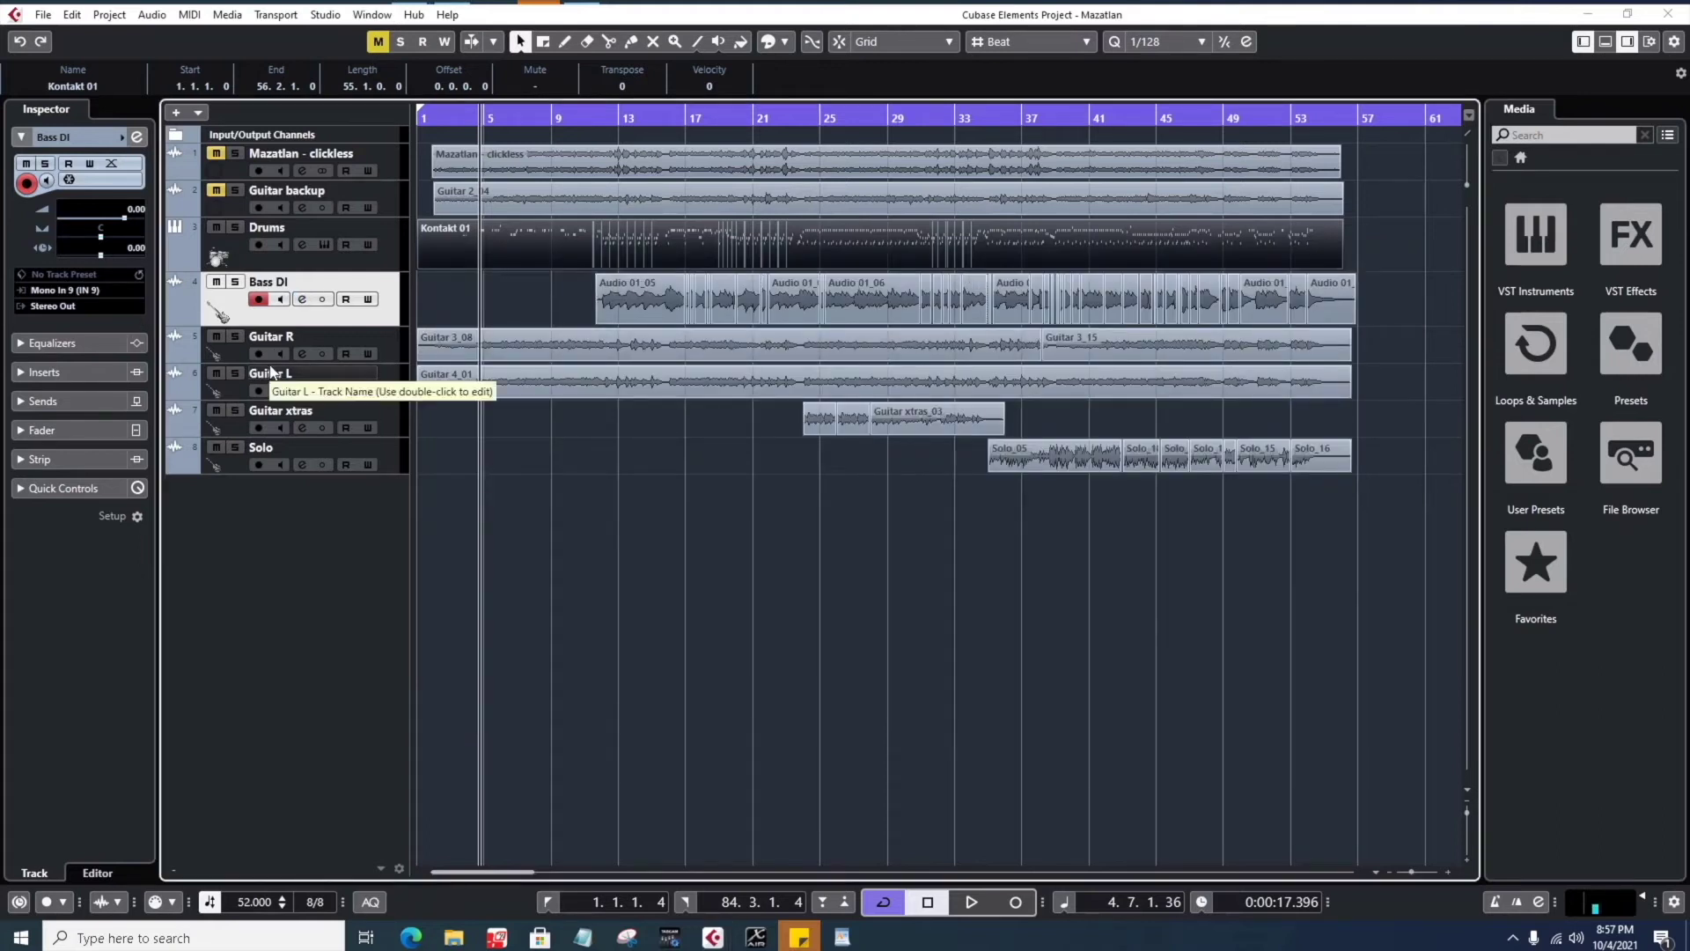
# - Disarm recording on the Bass DI track and show the project's MixConsole
pyautogui.click(259, 299)
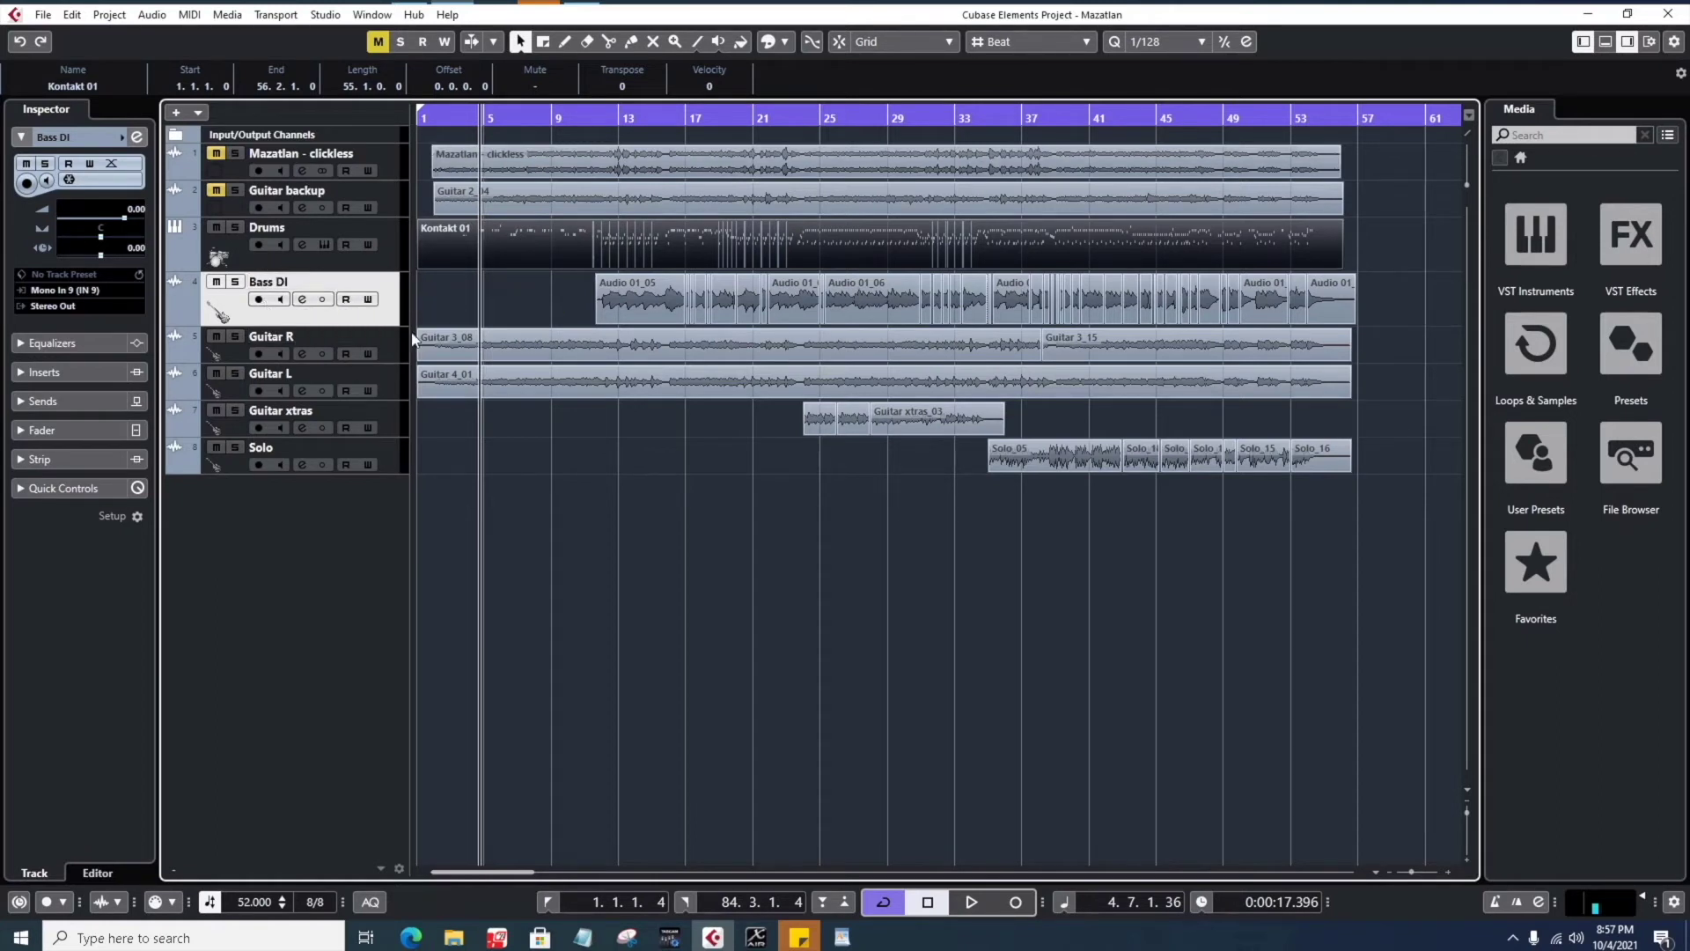
pyautogui.click(326, 15)
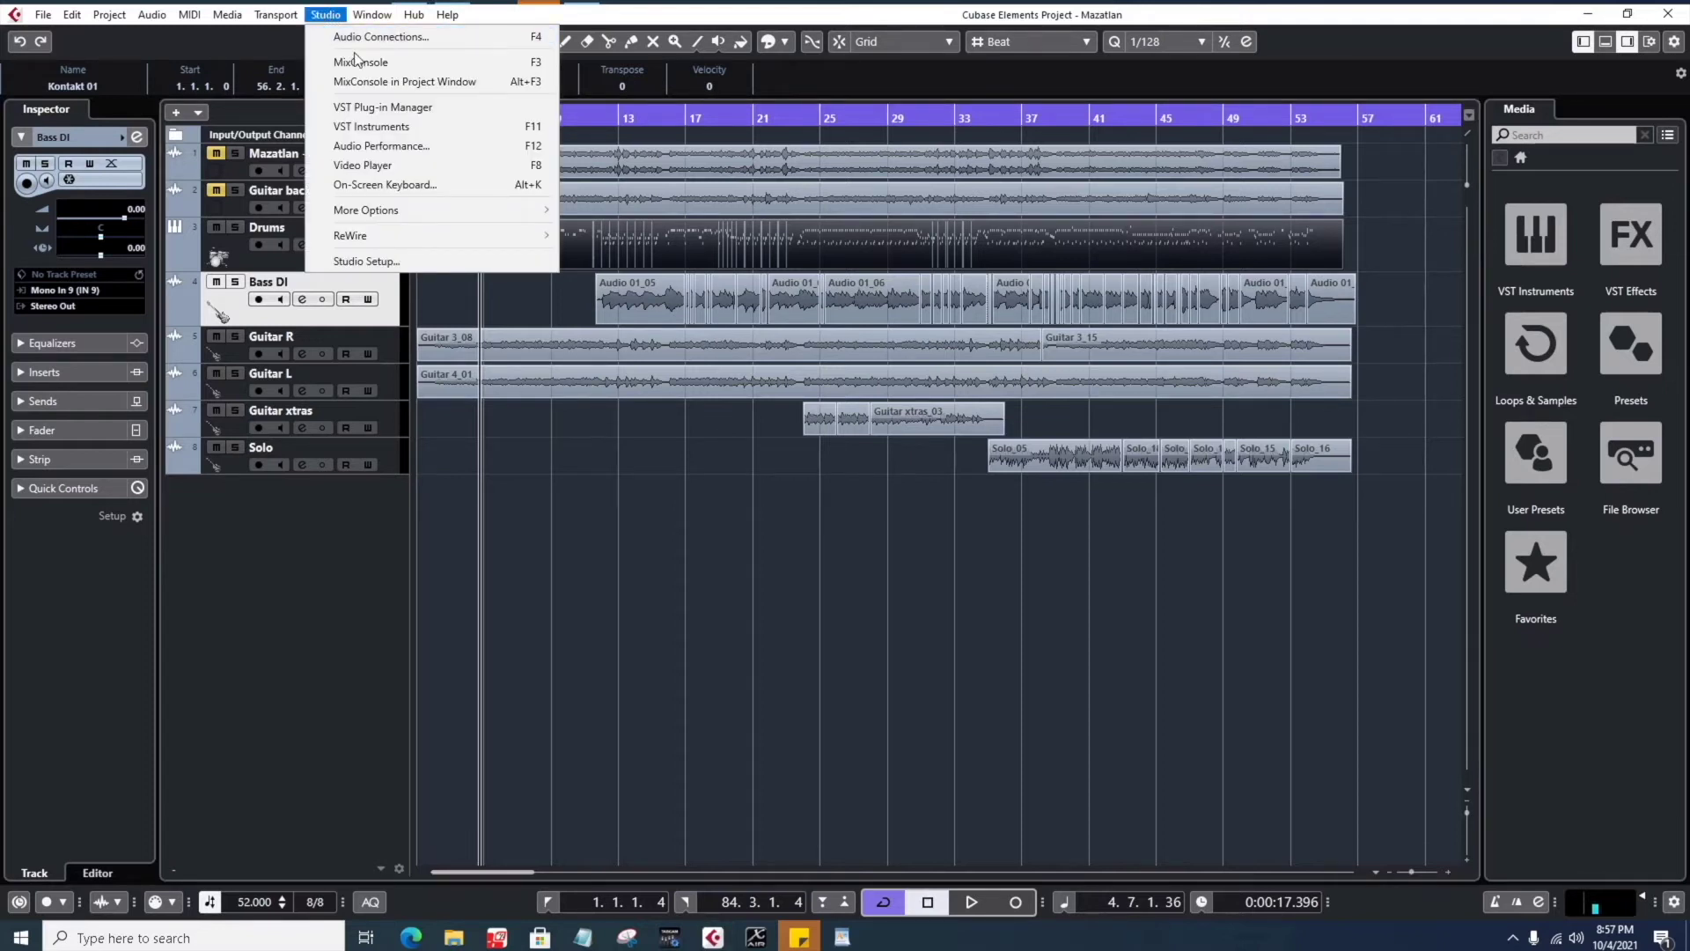
pyautogui.click(402, 63)
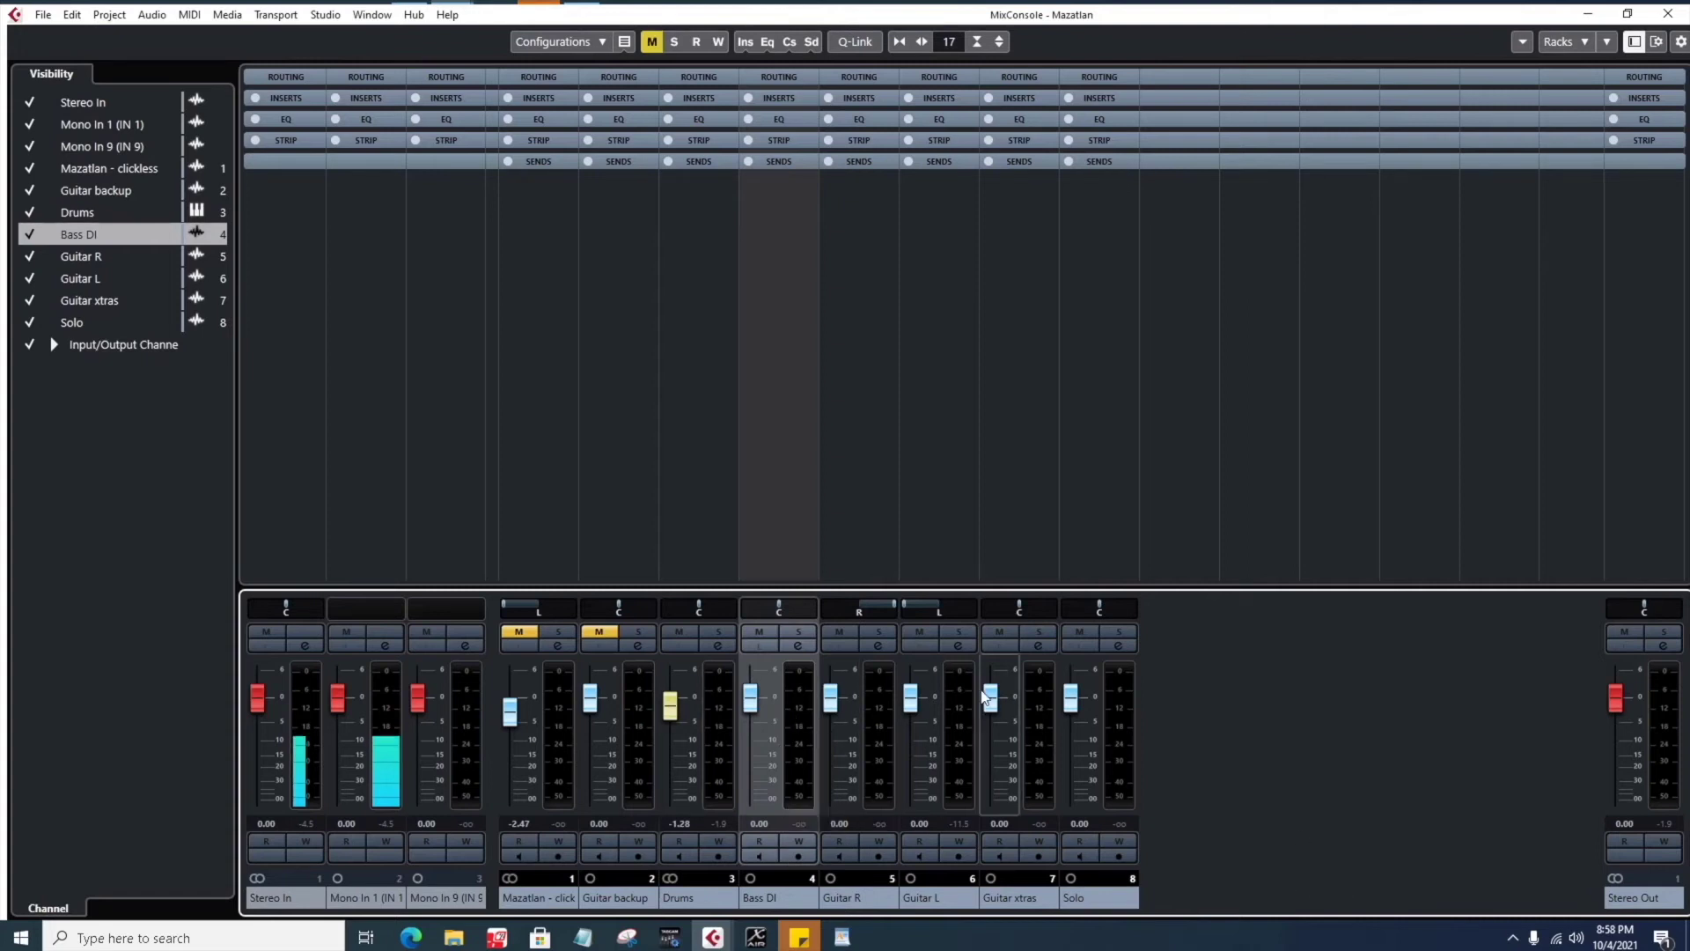
pyautogui.press('F3')
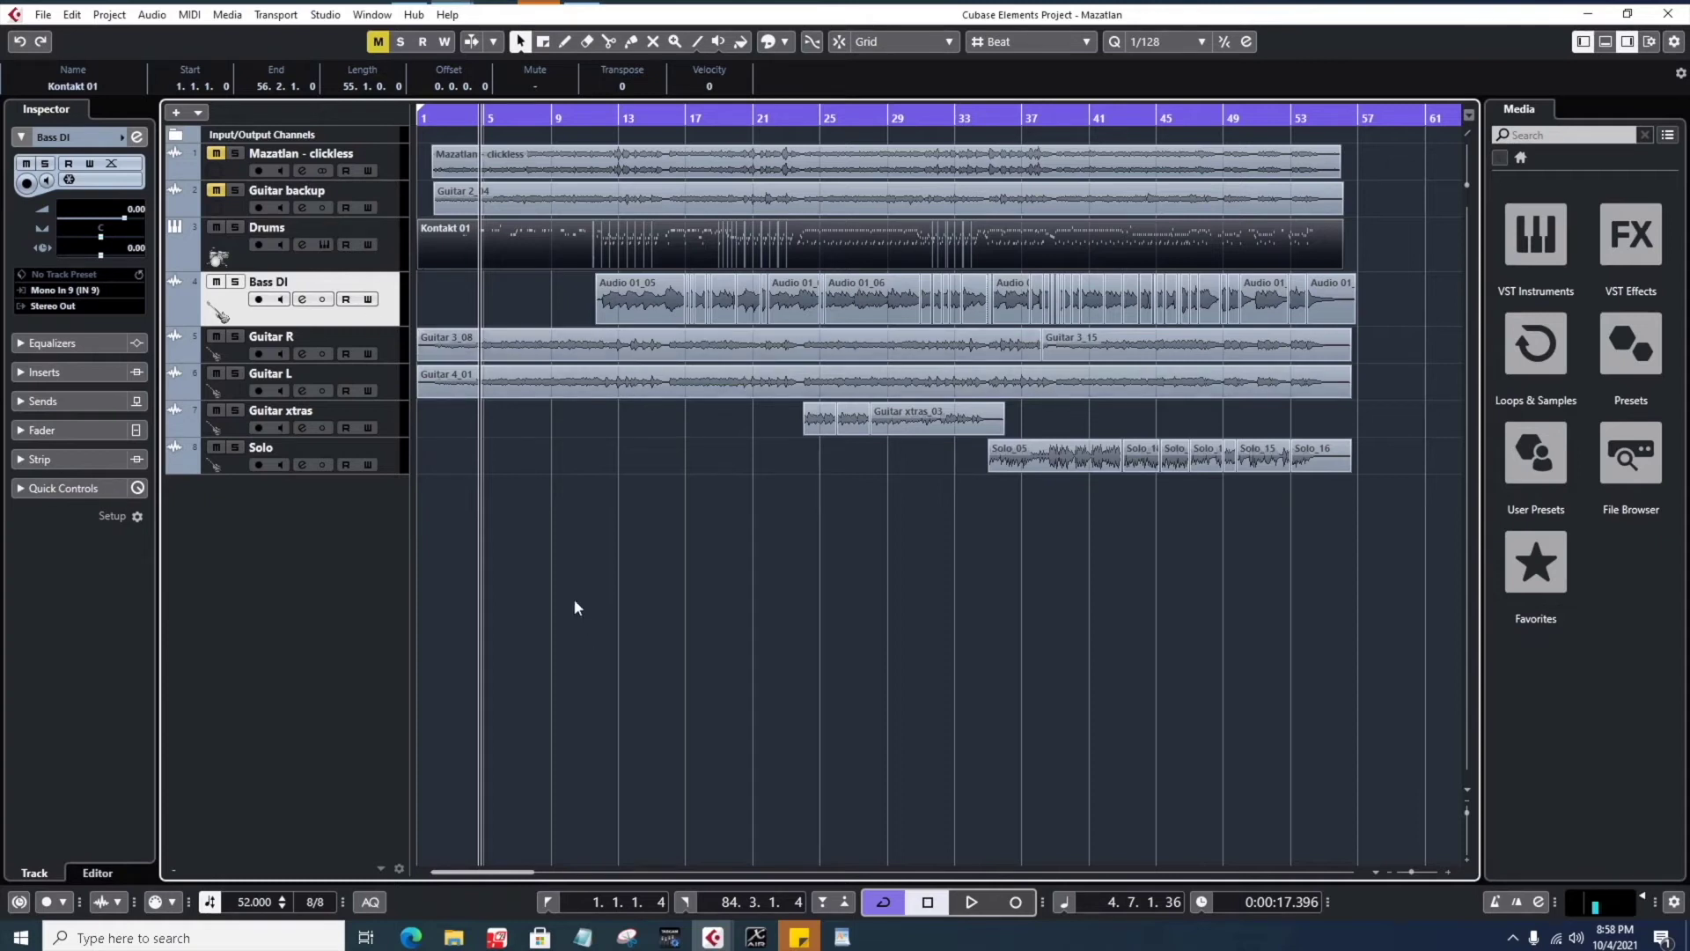
pyautogui.press('F3')
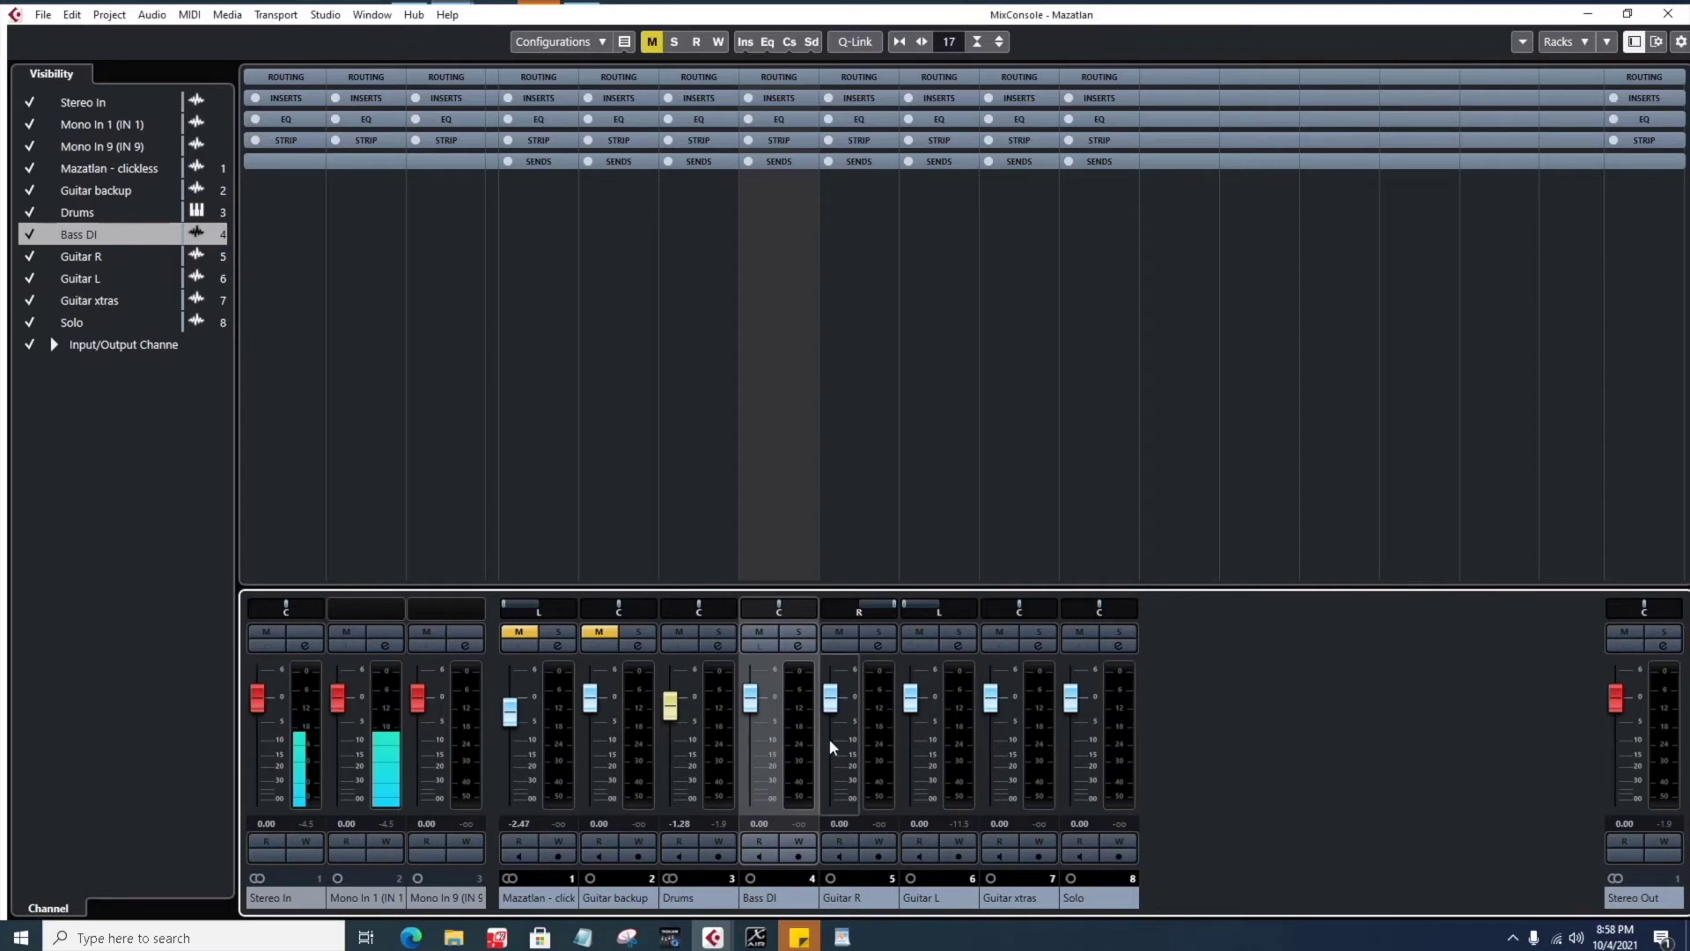
# - Nudge the Guitar R fader to 0.09, and reset its level to 0
pyautogui.scroll(1, 830, 744)
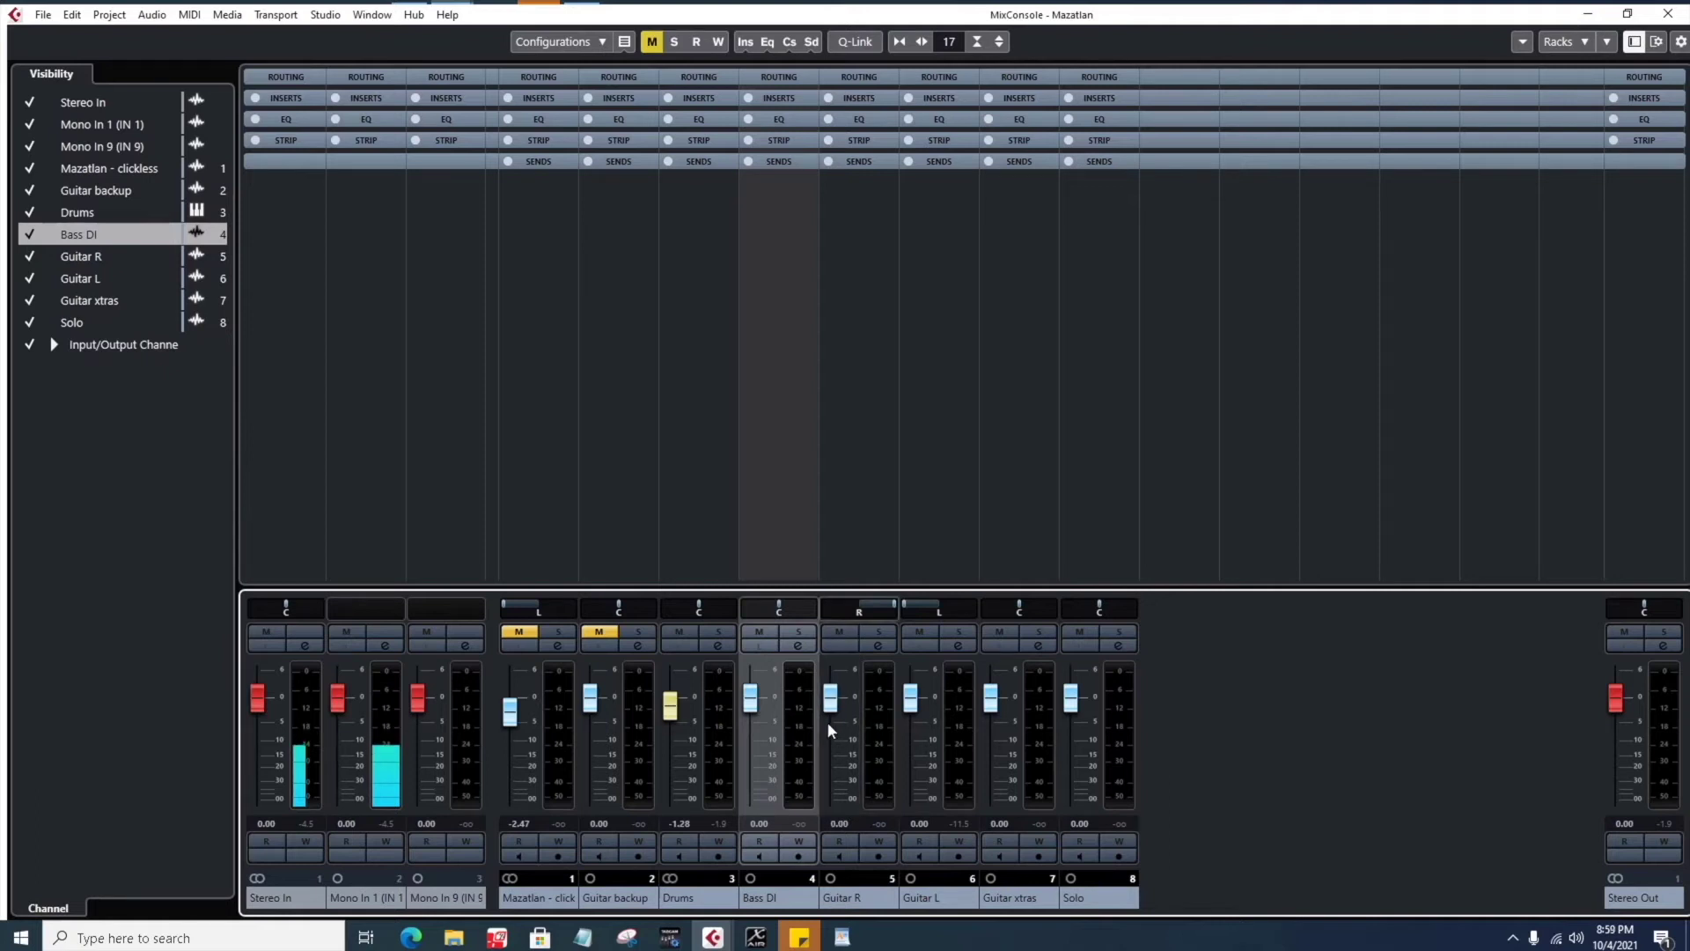
pyautogui.moveTo(832, 708); pyautogui.dragTo(835, 704)
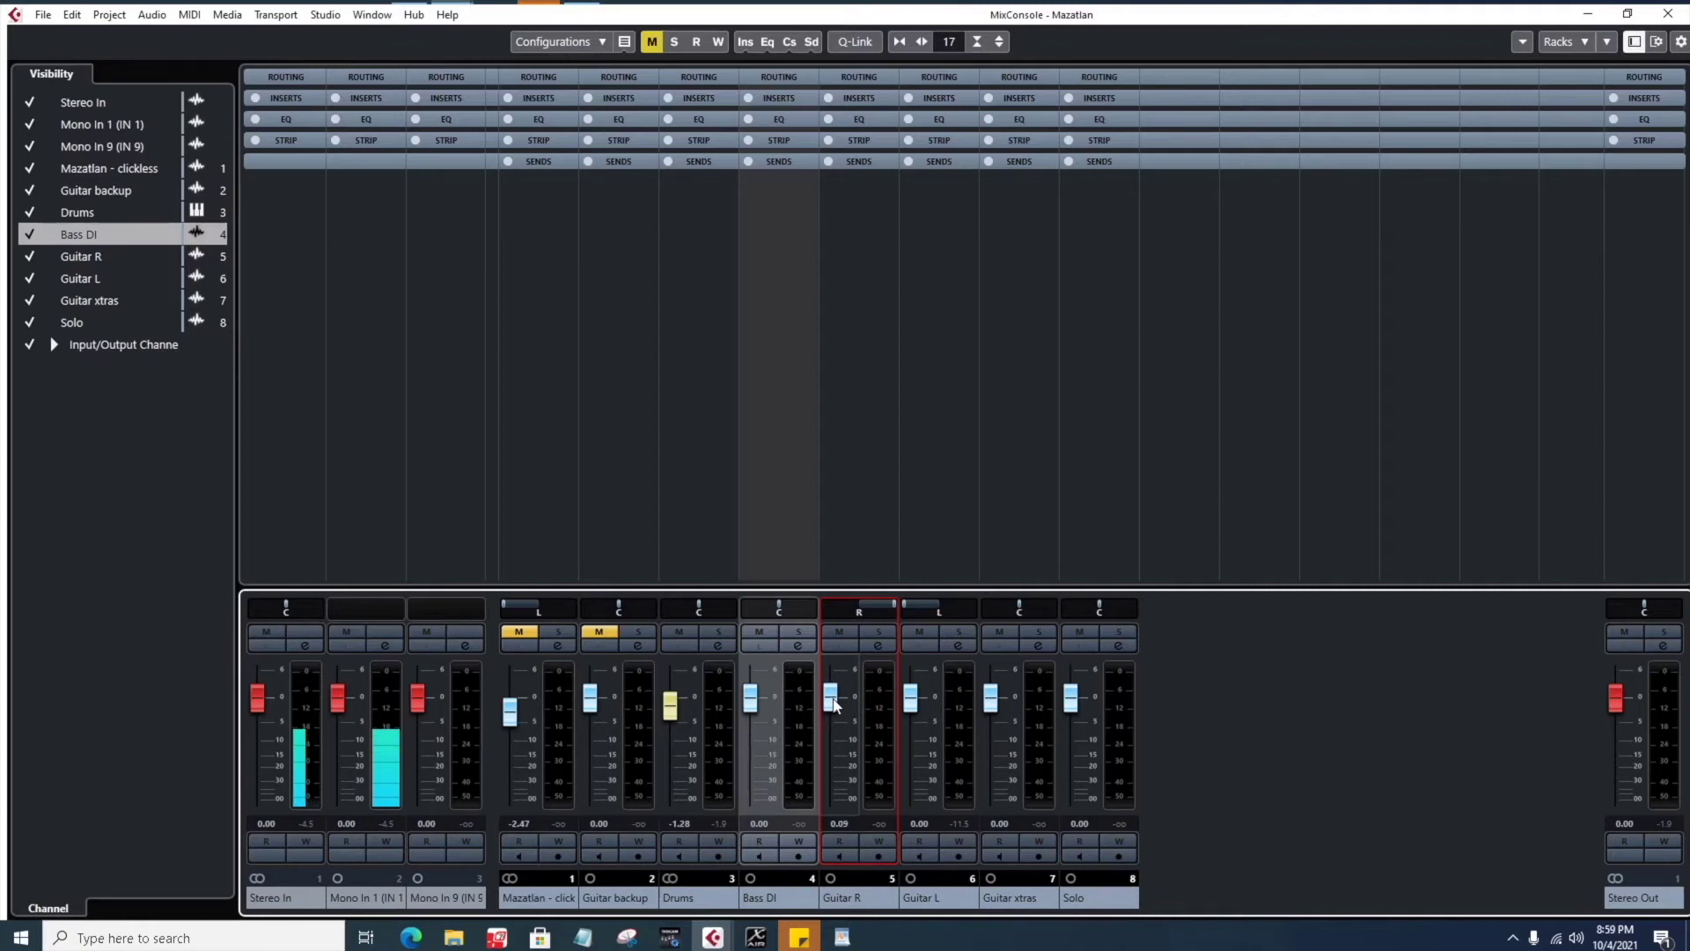
pyautogui.doubleClick(841, 823)
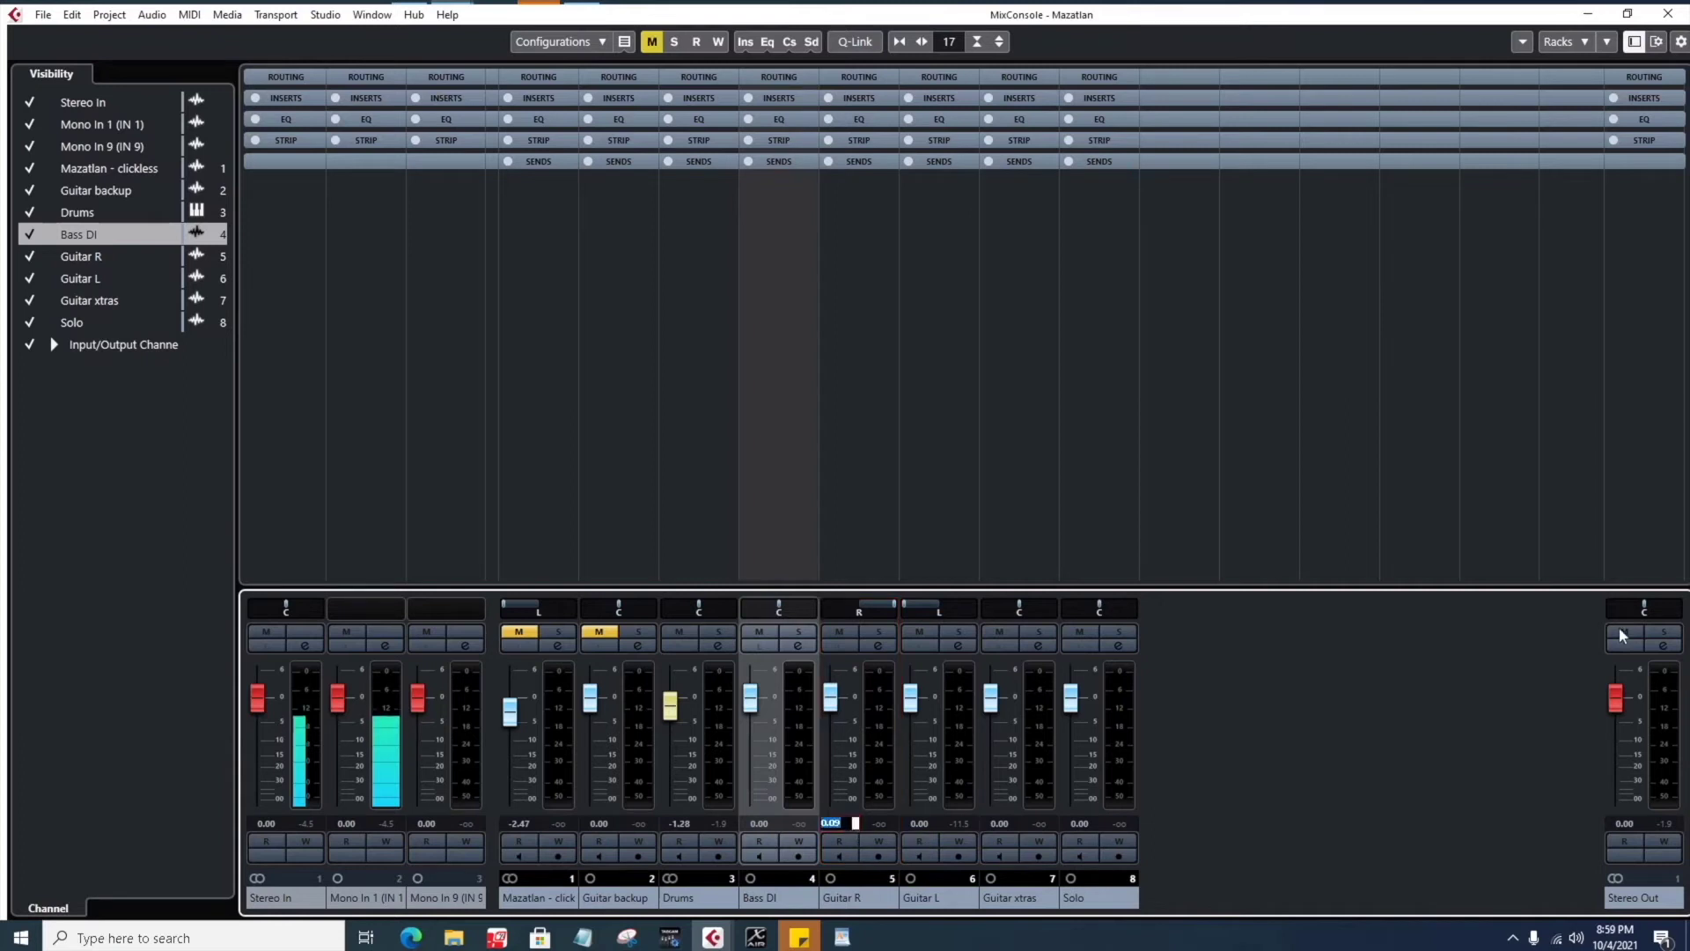
pyautogui.write('0')
pyautogui.press('Return')
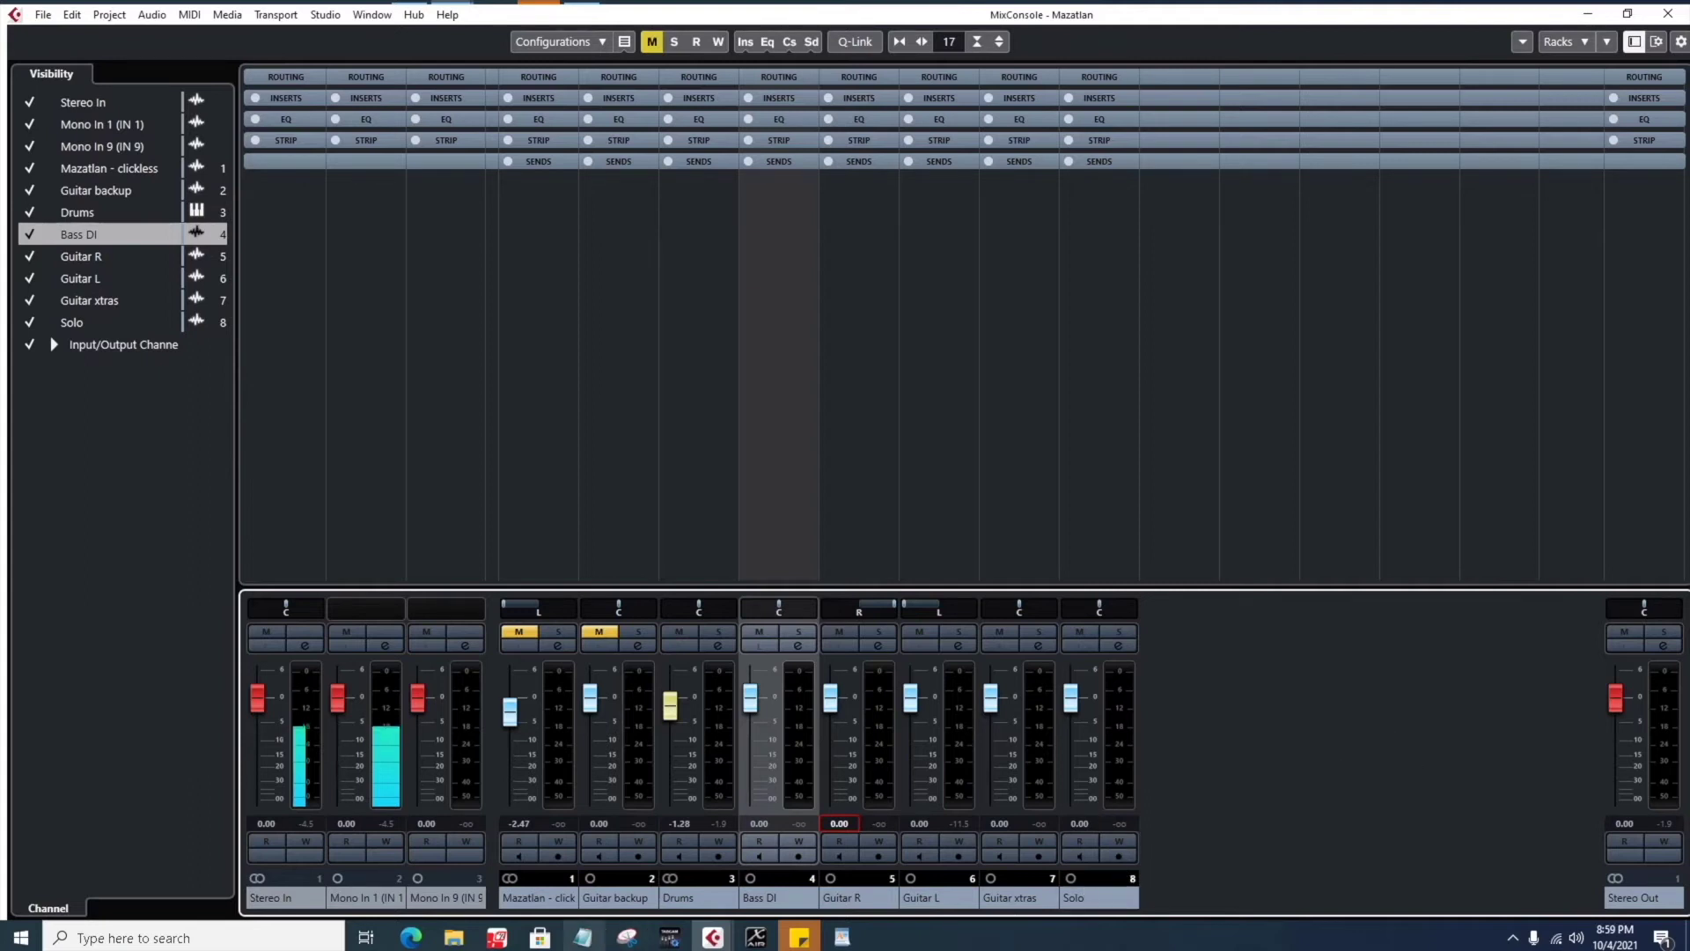
# - Color the Drums channel orange
pyautogui.click(730, 898)
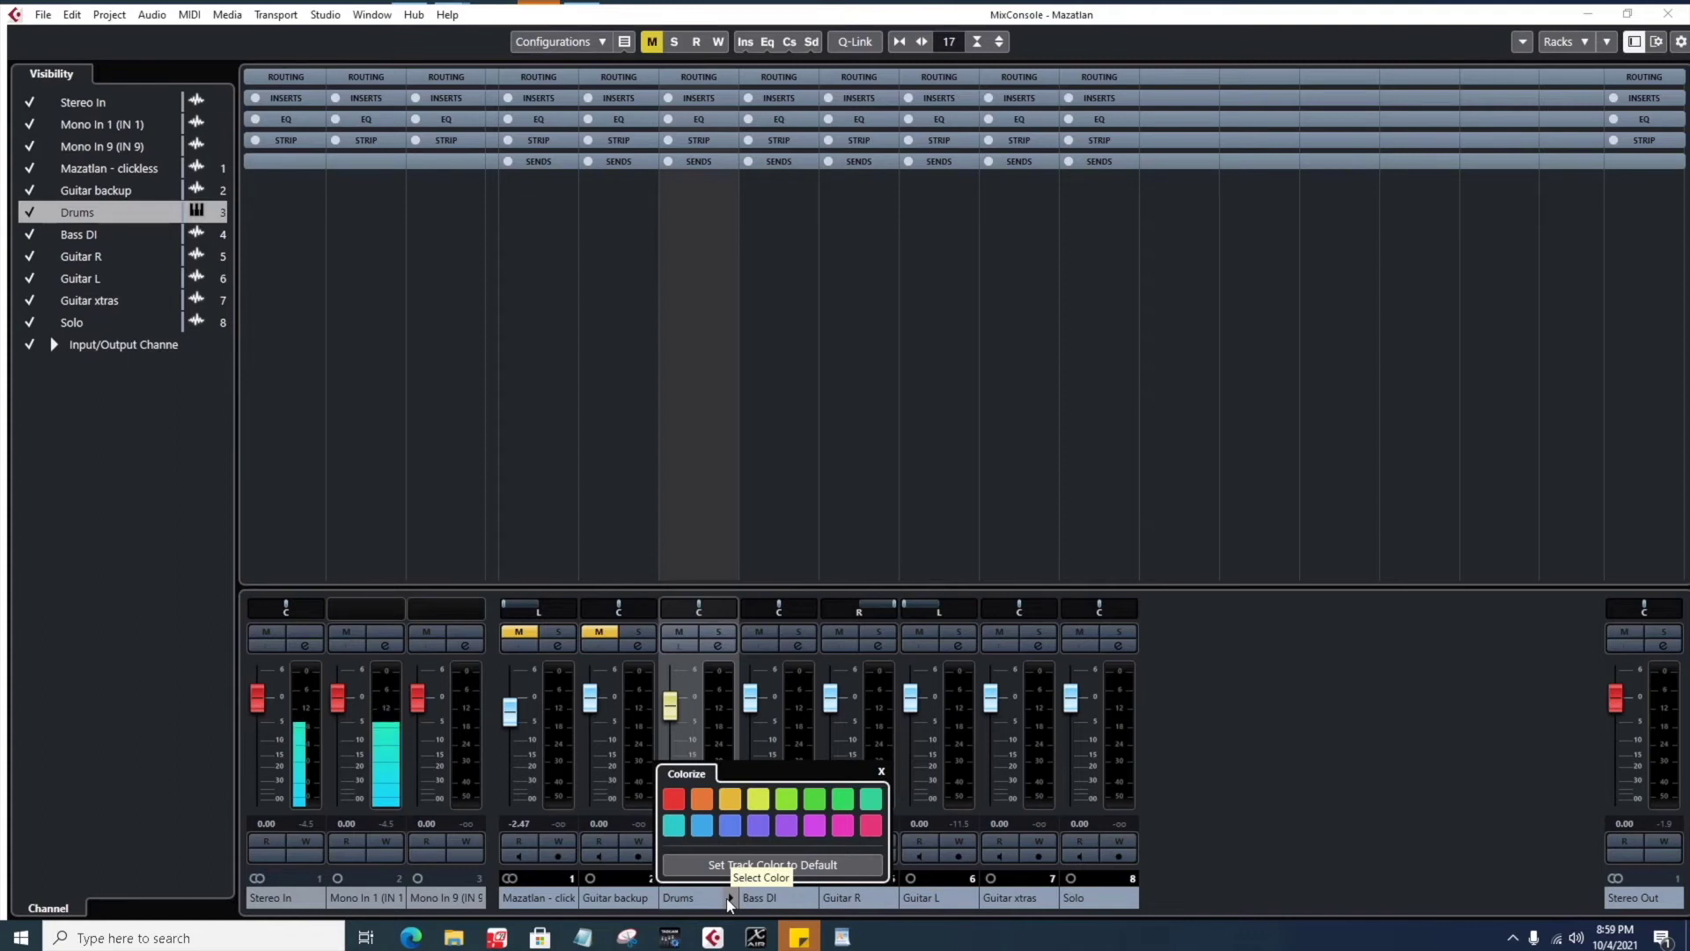
pyautogui.click(703, 802)
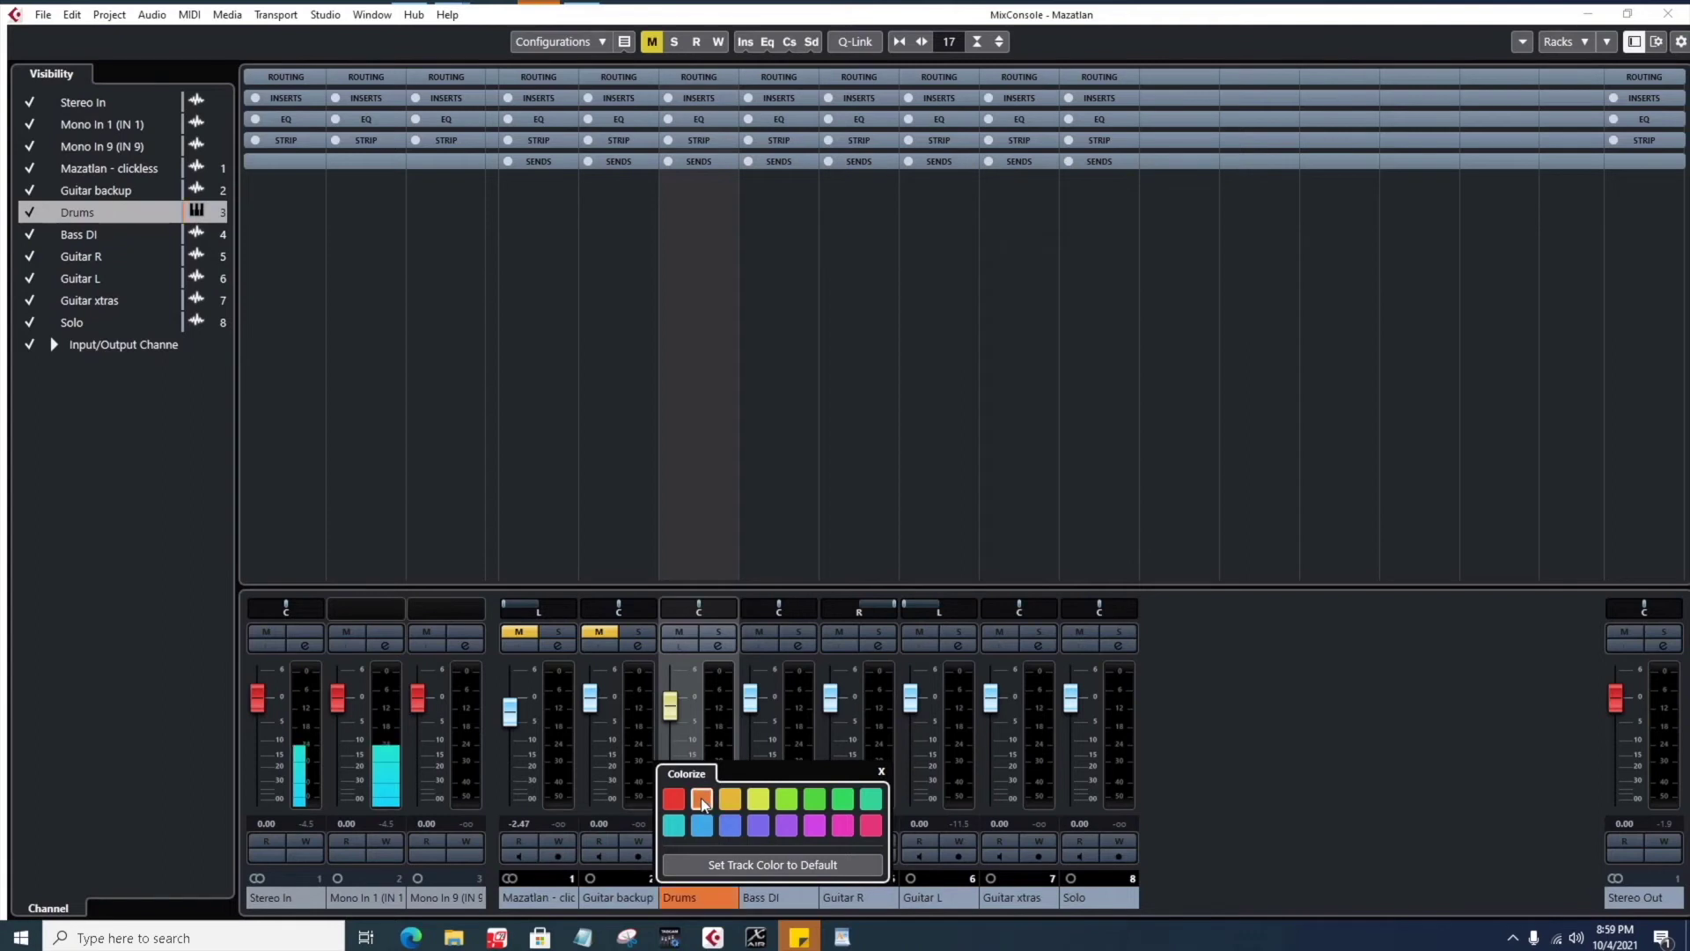
# - Color the Bass DI channel amber yellow and the Guitar R channel purple
pyautogui.click(810, 900)
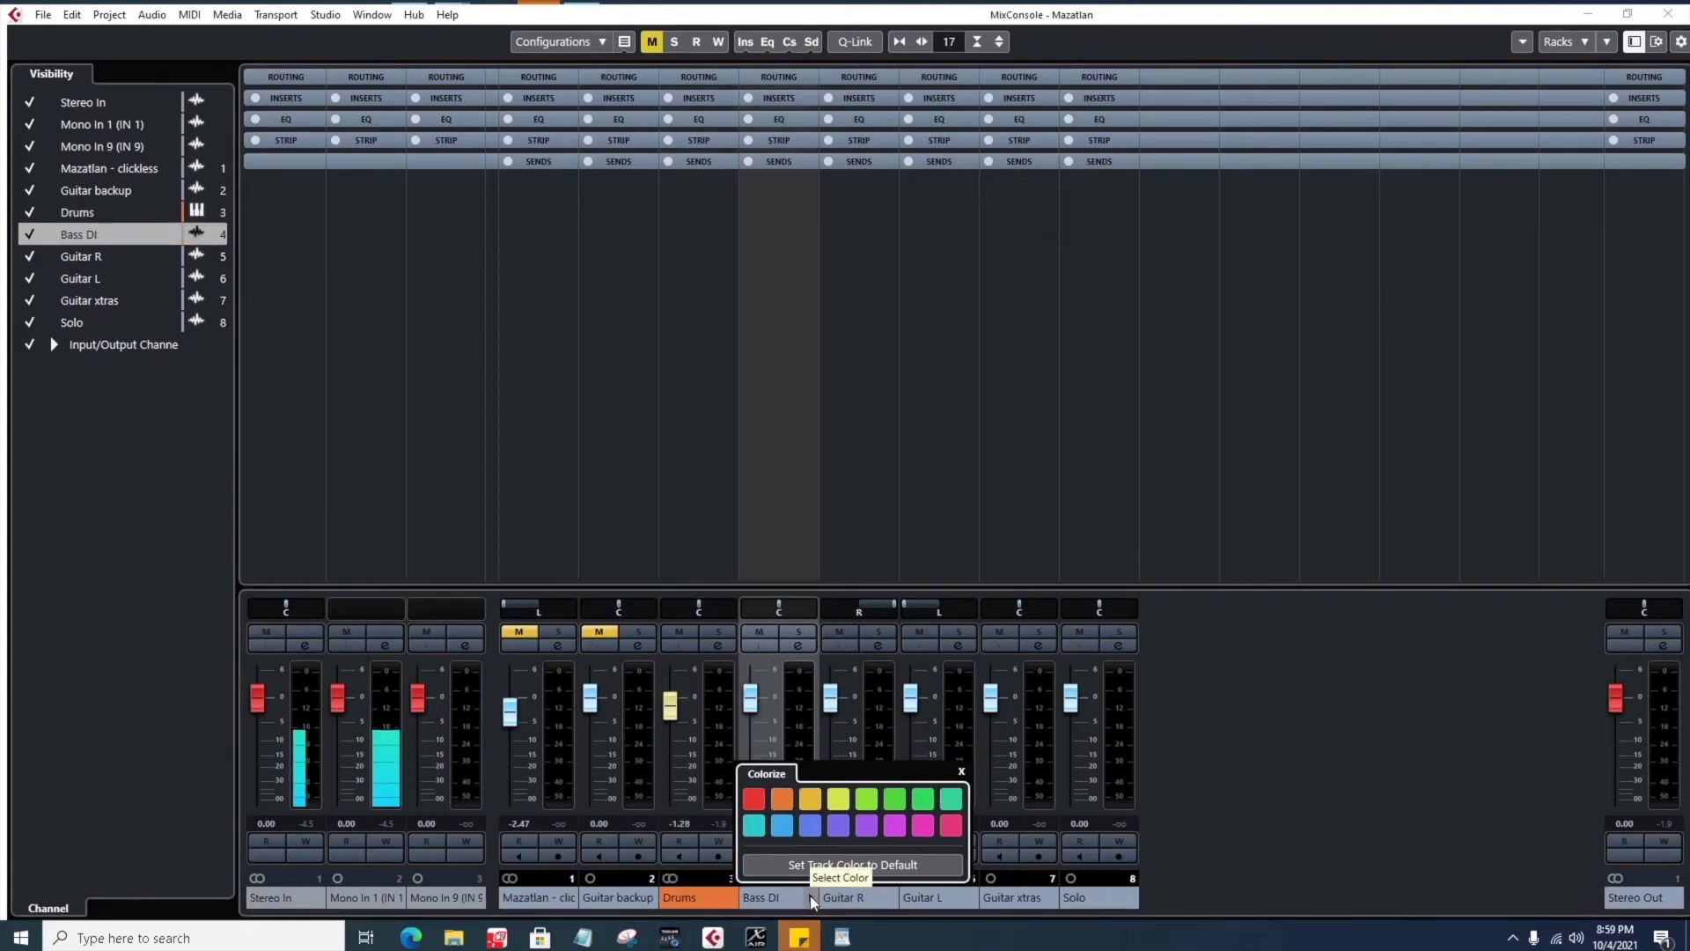
pyautogui.click(811, 801)
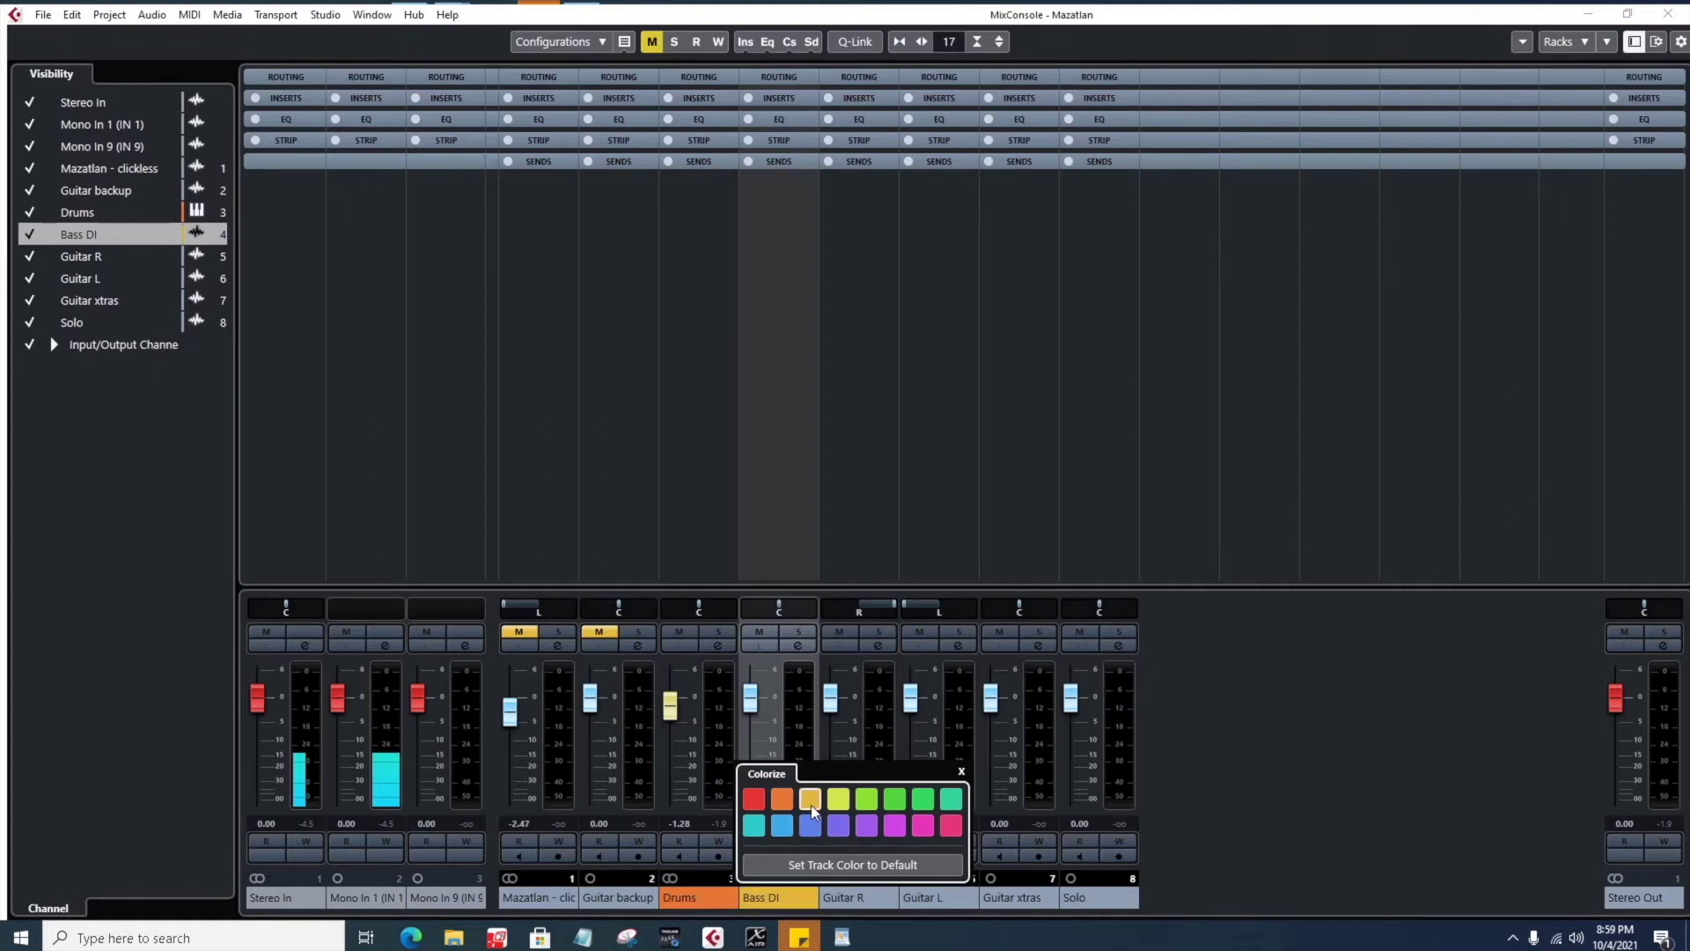
pyautogui.click(891, 898)
pyautogui.click(945, 800)
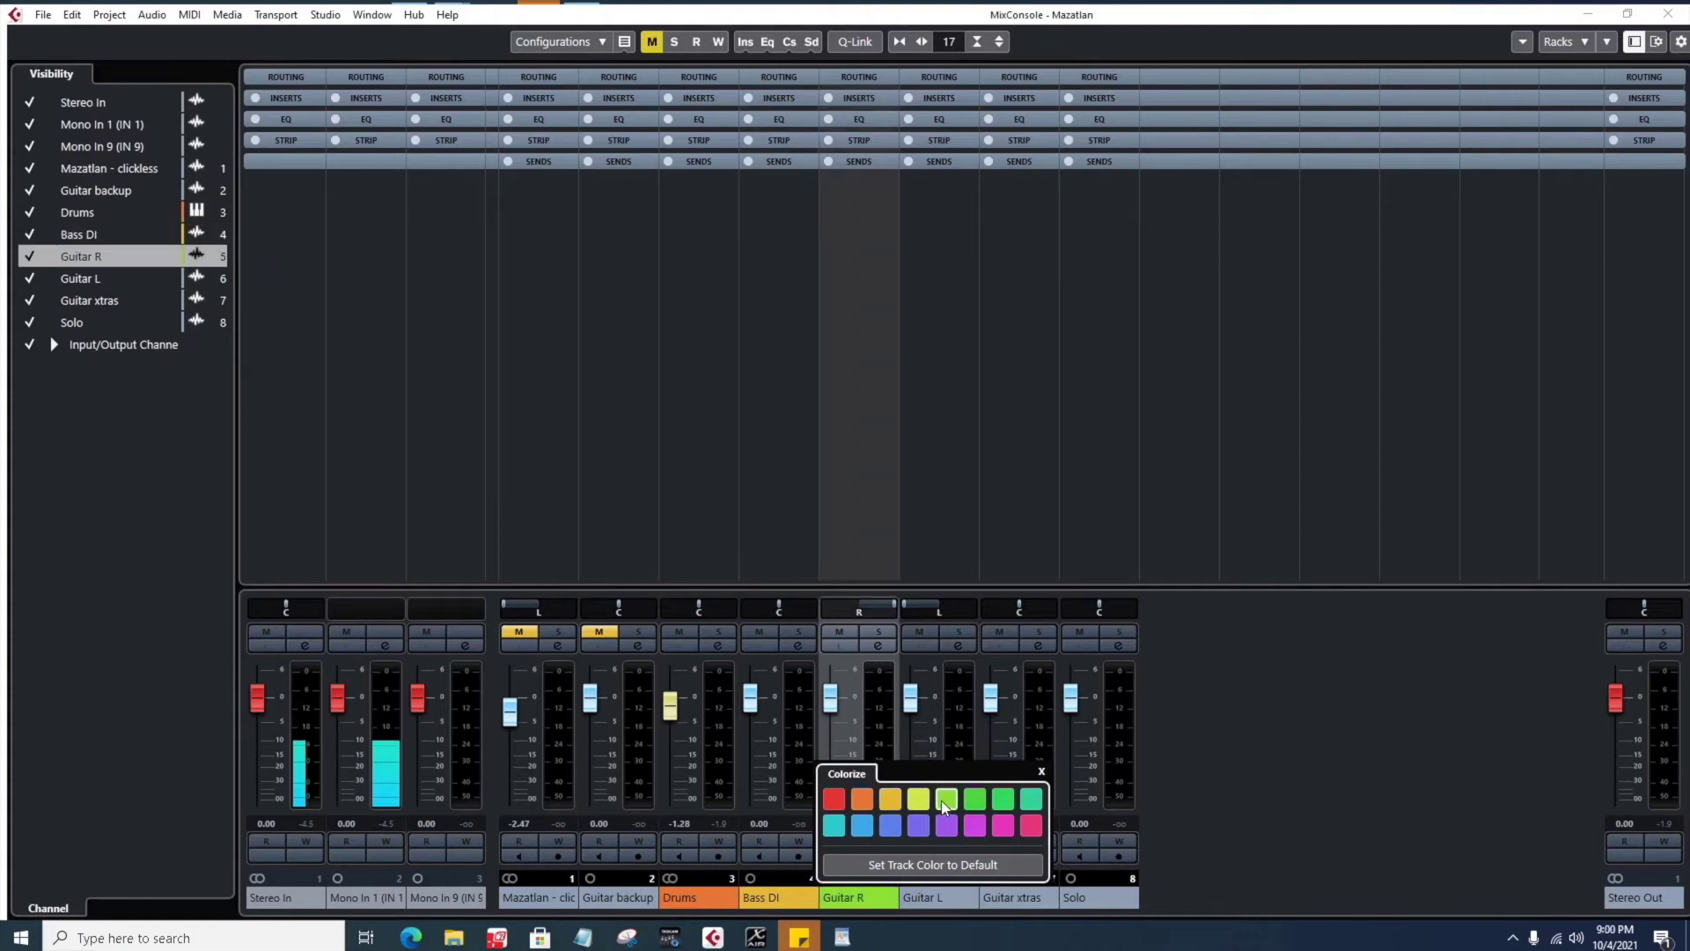
pyautogui.click(947, 825)
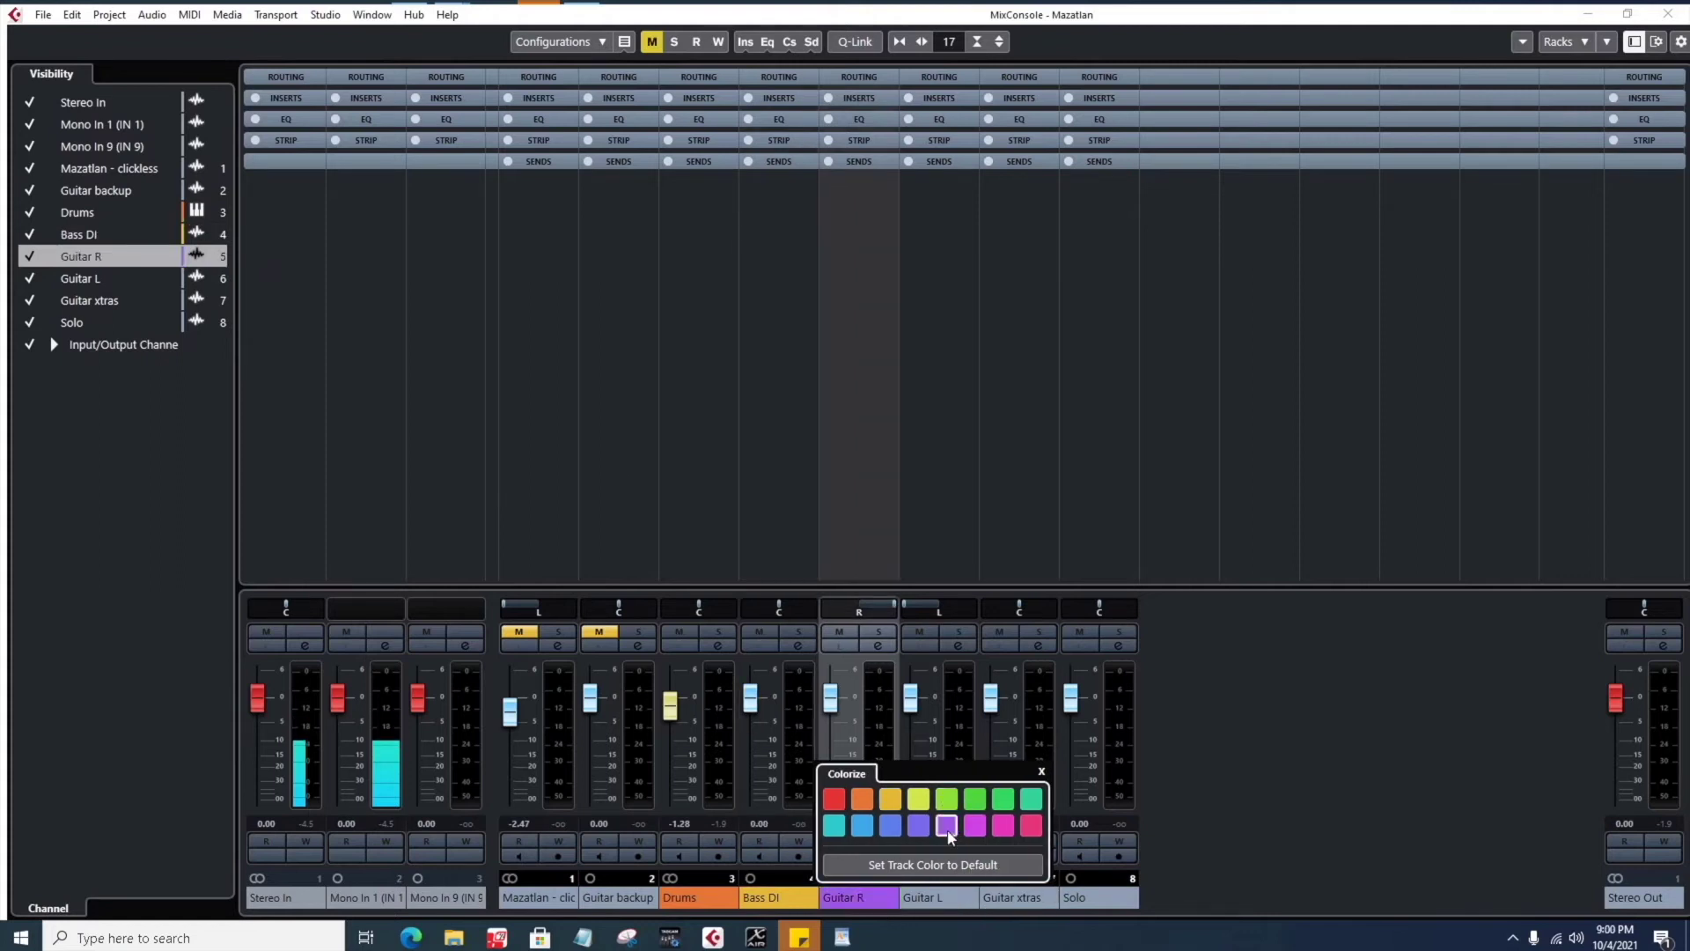
# - Color the Guitar L and Guitar xtras channels the same purple as Guitar R
pyautogui.click(972, 898)
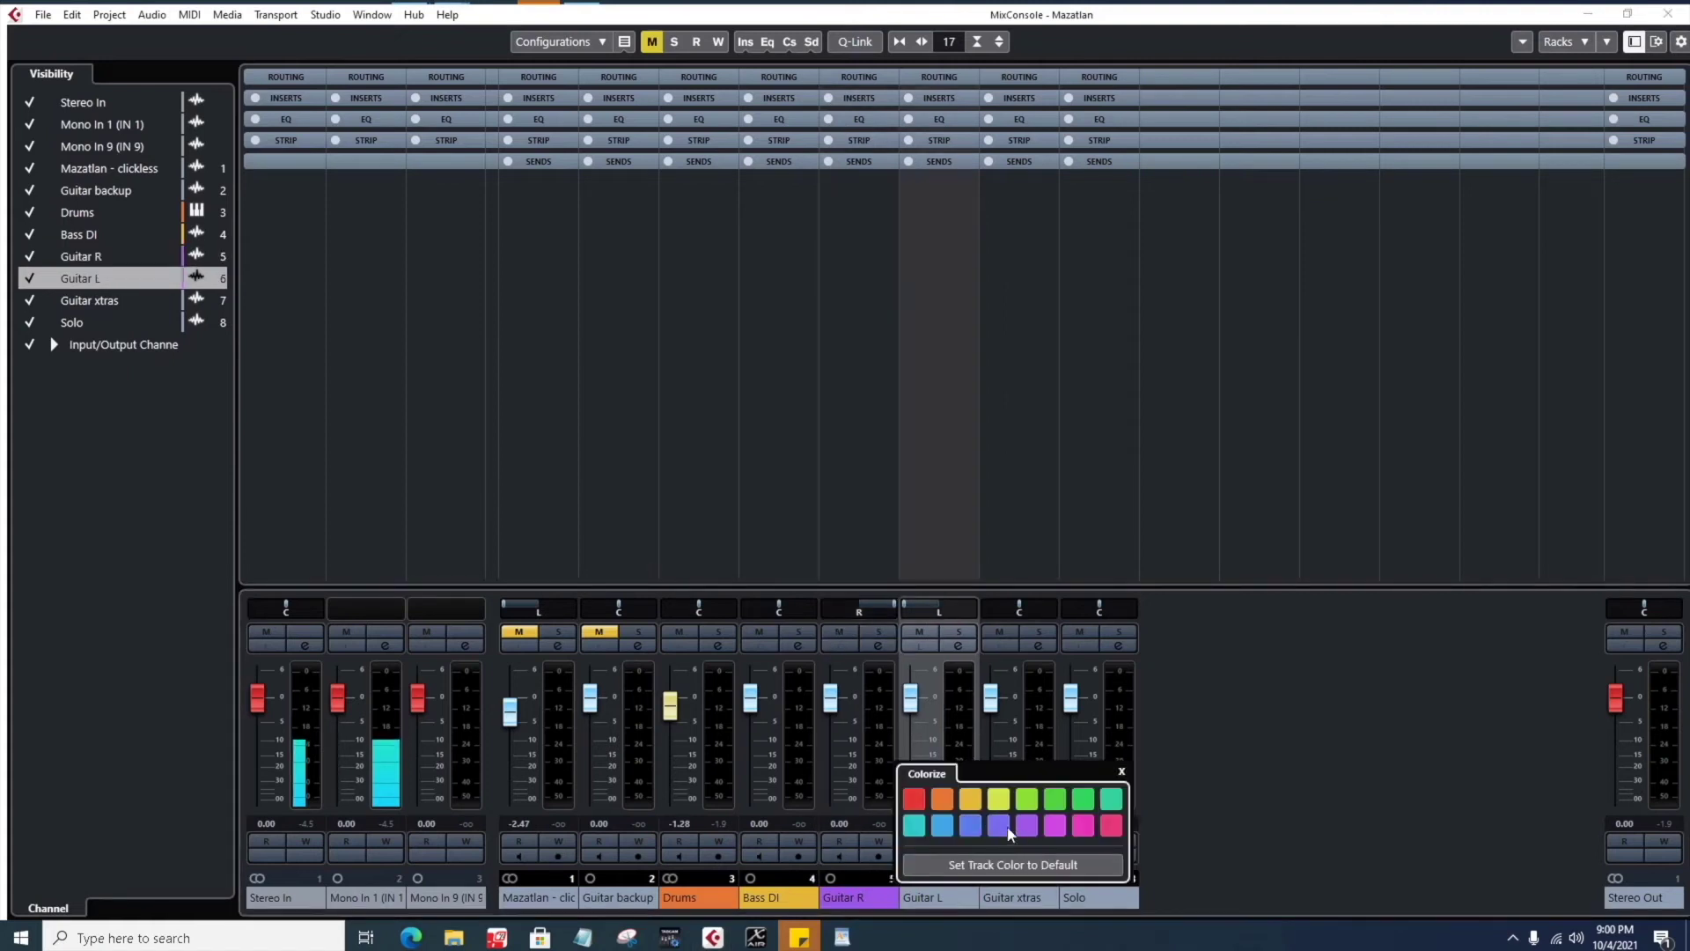
pyautogui.click(1002, 829)
pyautogui.click(1027, 825)
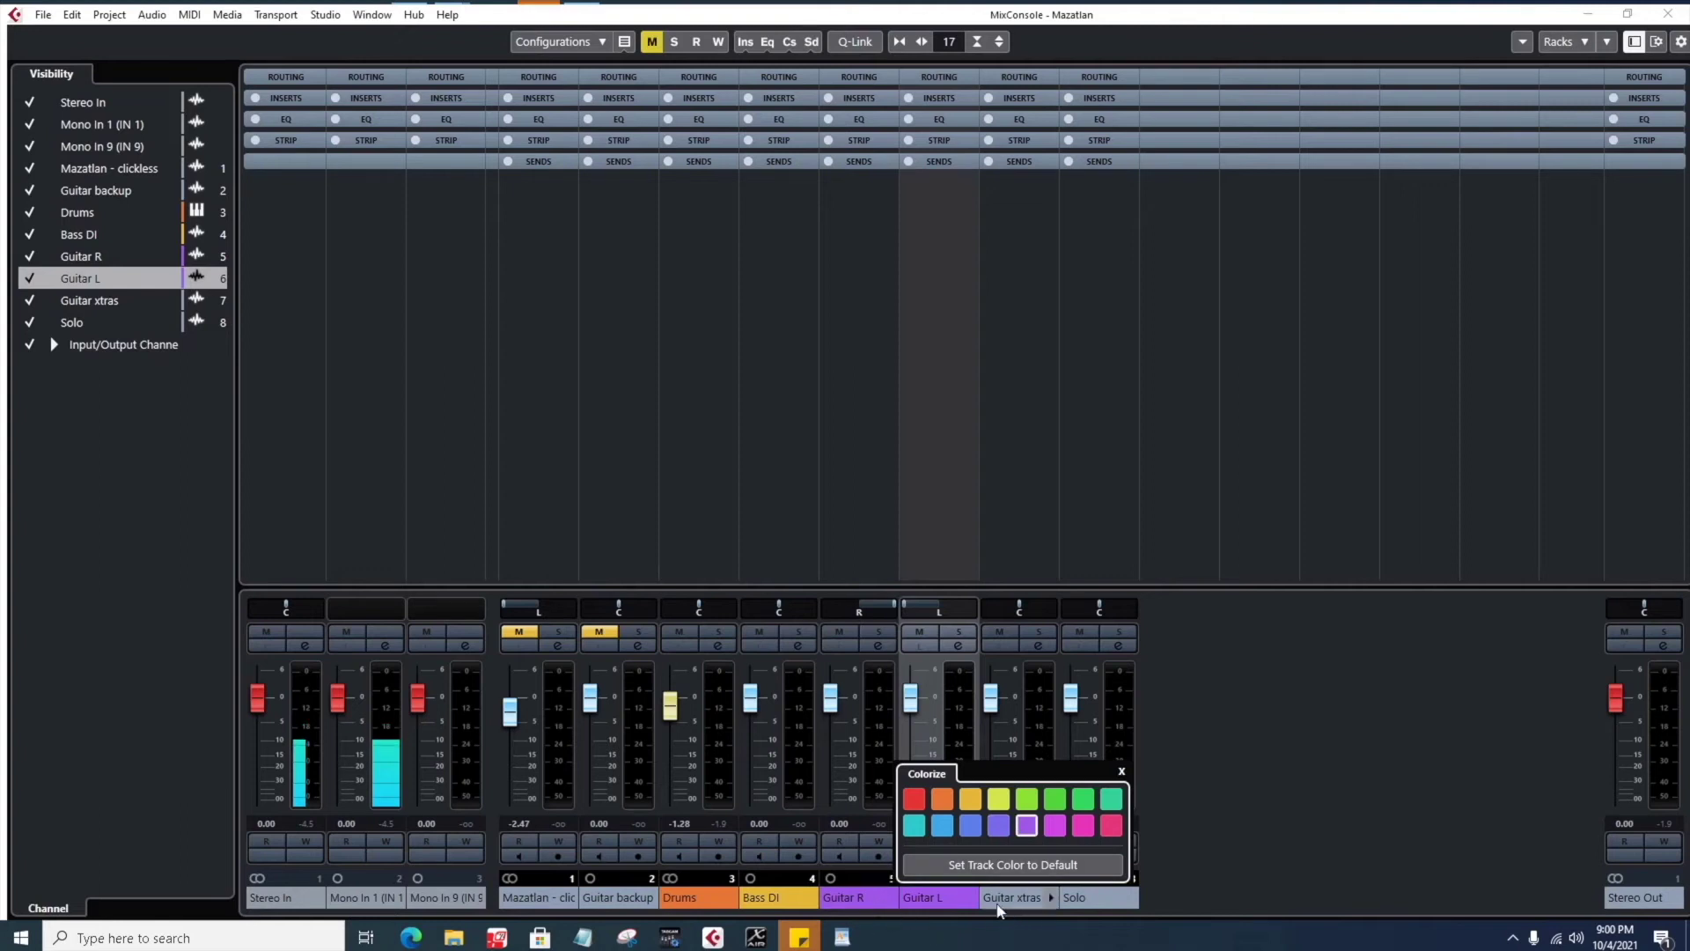
pyautogui.click(1051, 898)
pyautogui.click(1051, 897)
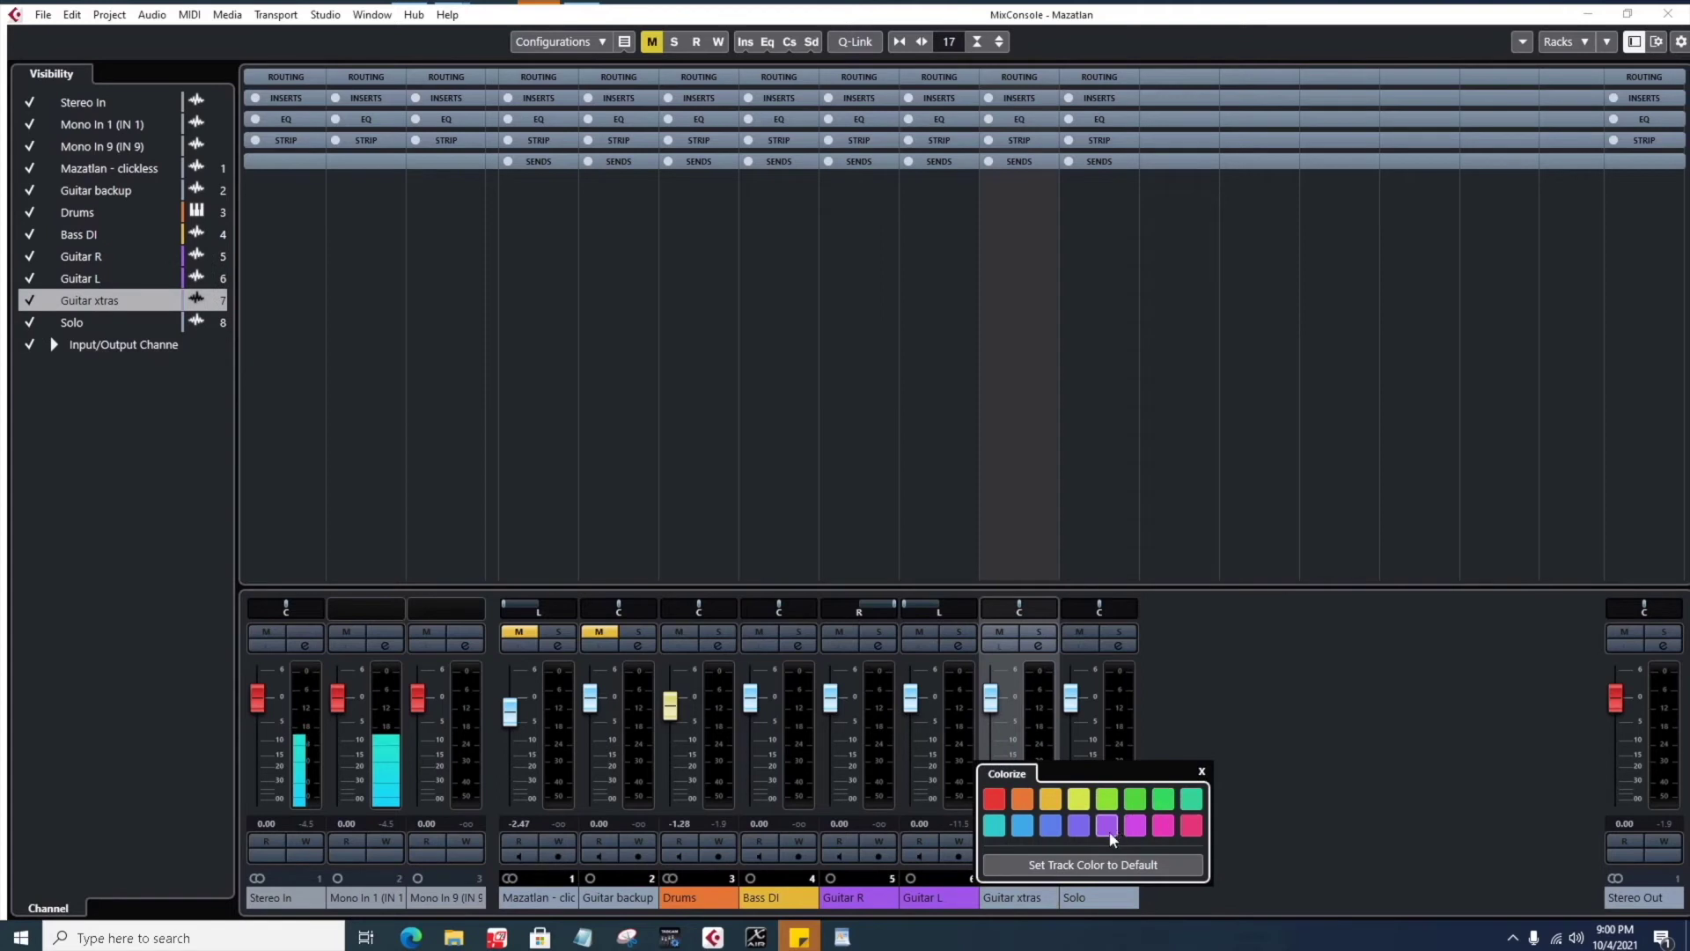
pyautogui.click(1109, 833)
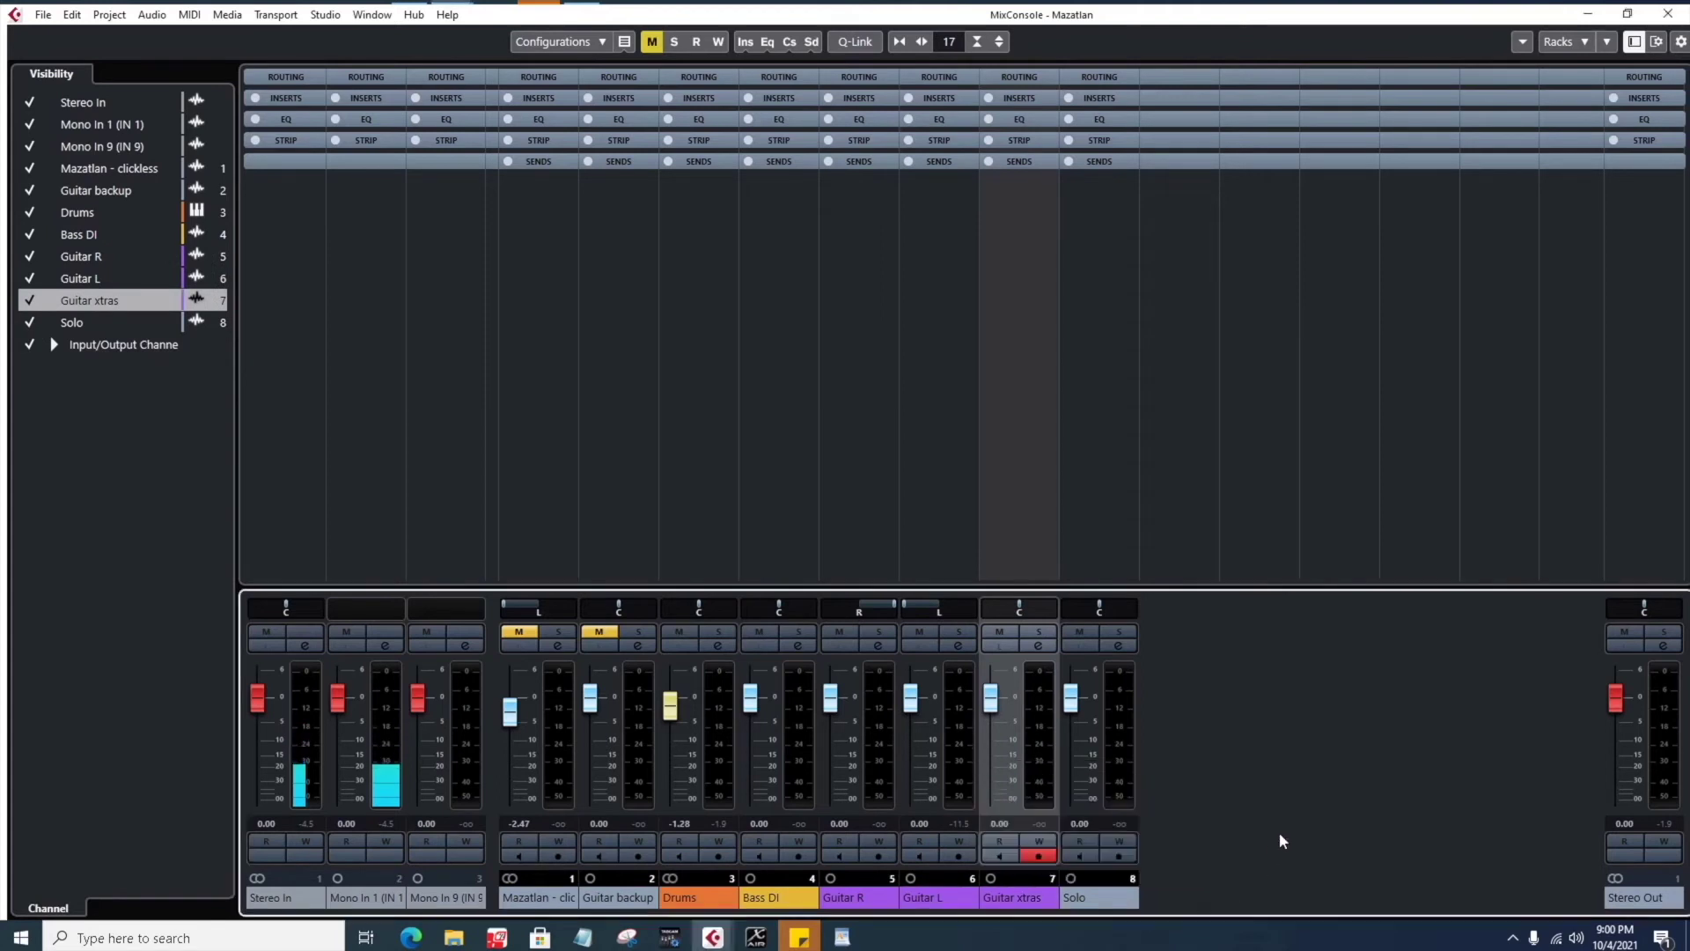
# - Color the Solo channel magenta and dismiss the color palette
pyautogui.click(1130, 897)
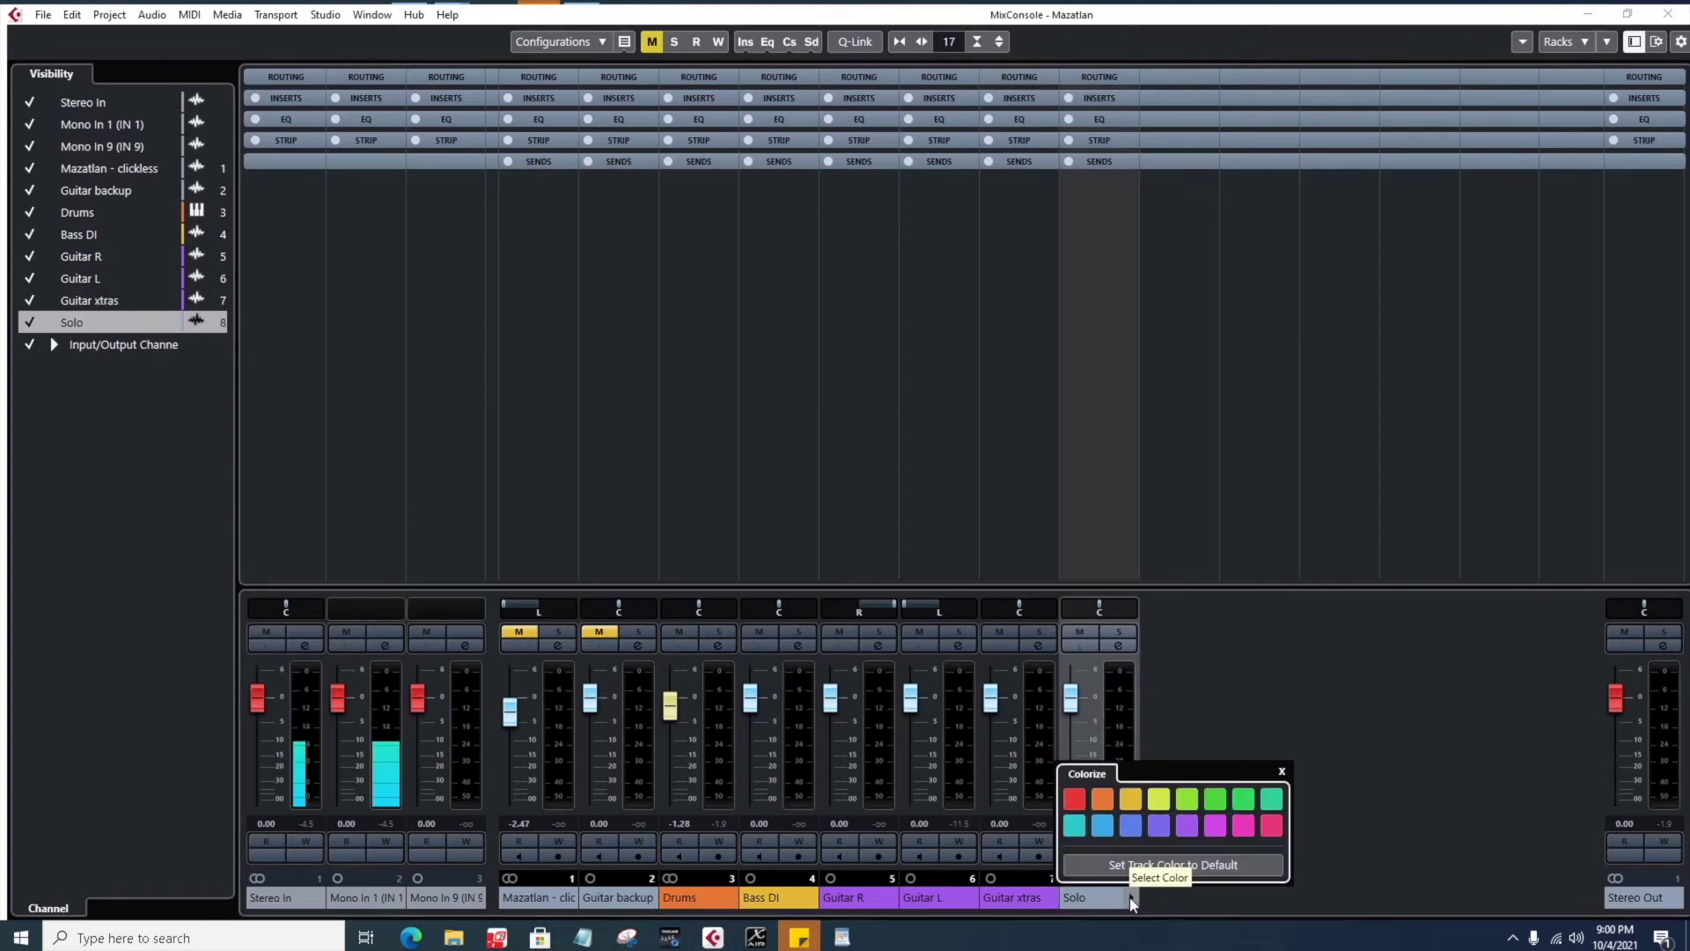
pyautogui.click(1214, 824)
pyautogui.click(1344, 771)
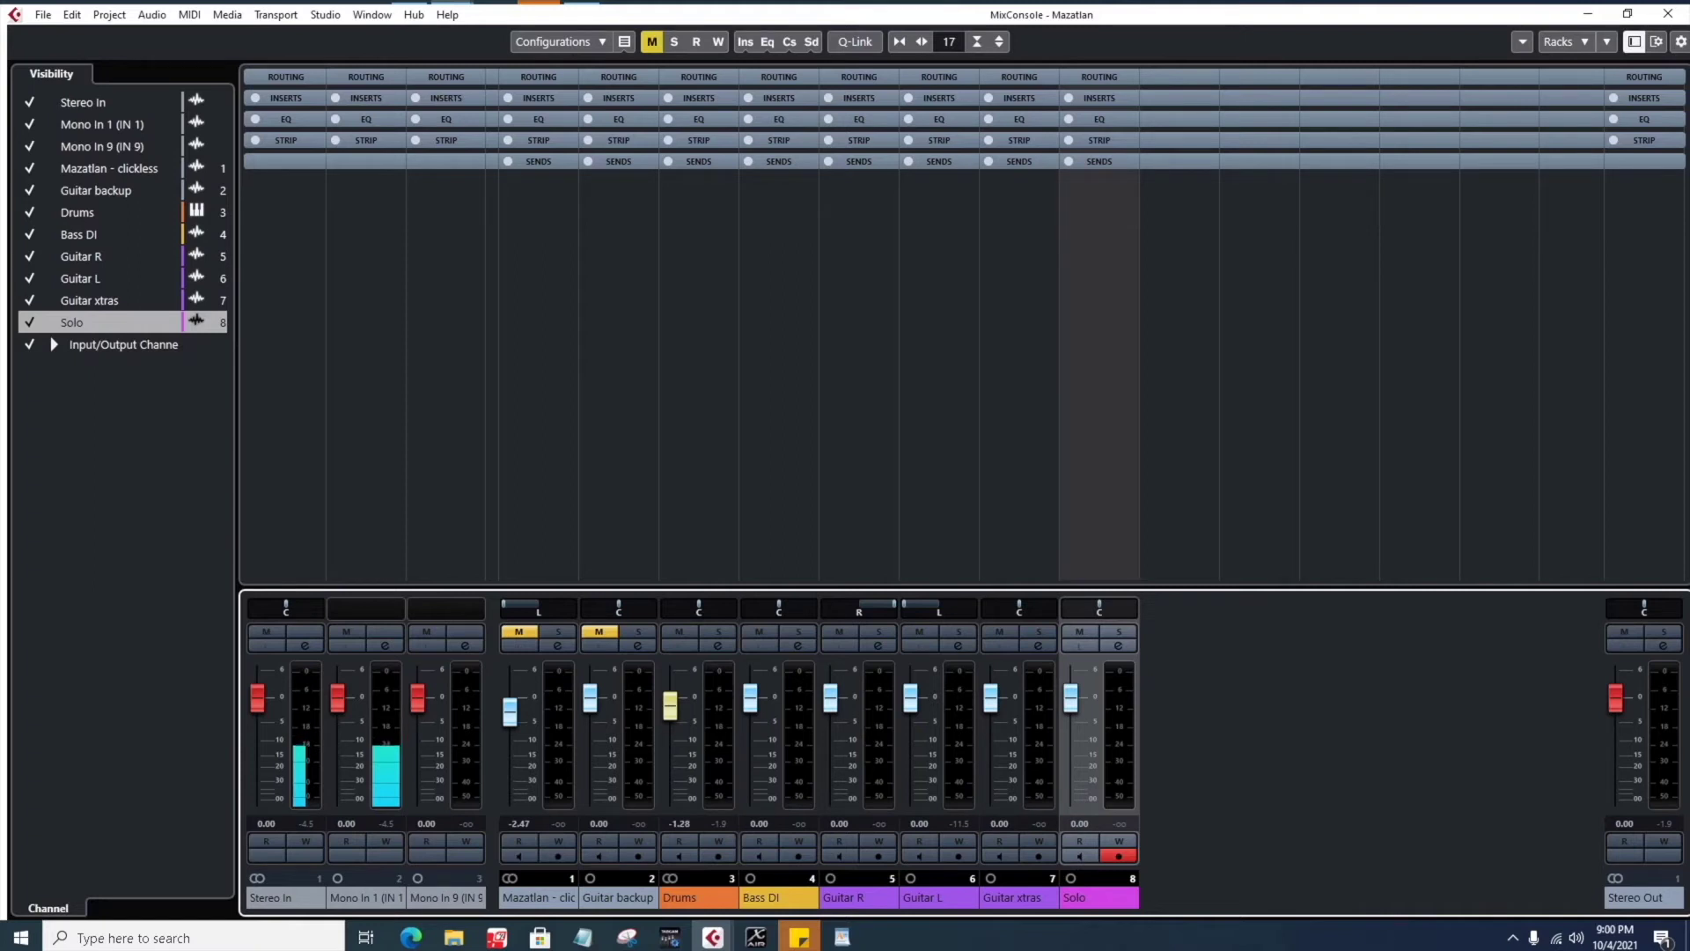
# - Close the MixConsole to return to the Mazatlan project window, and play the project from its start
pyautogui.press('F3')
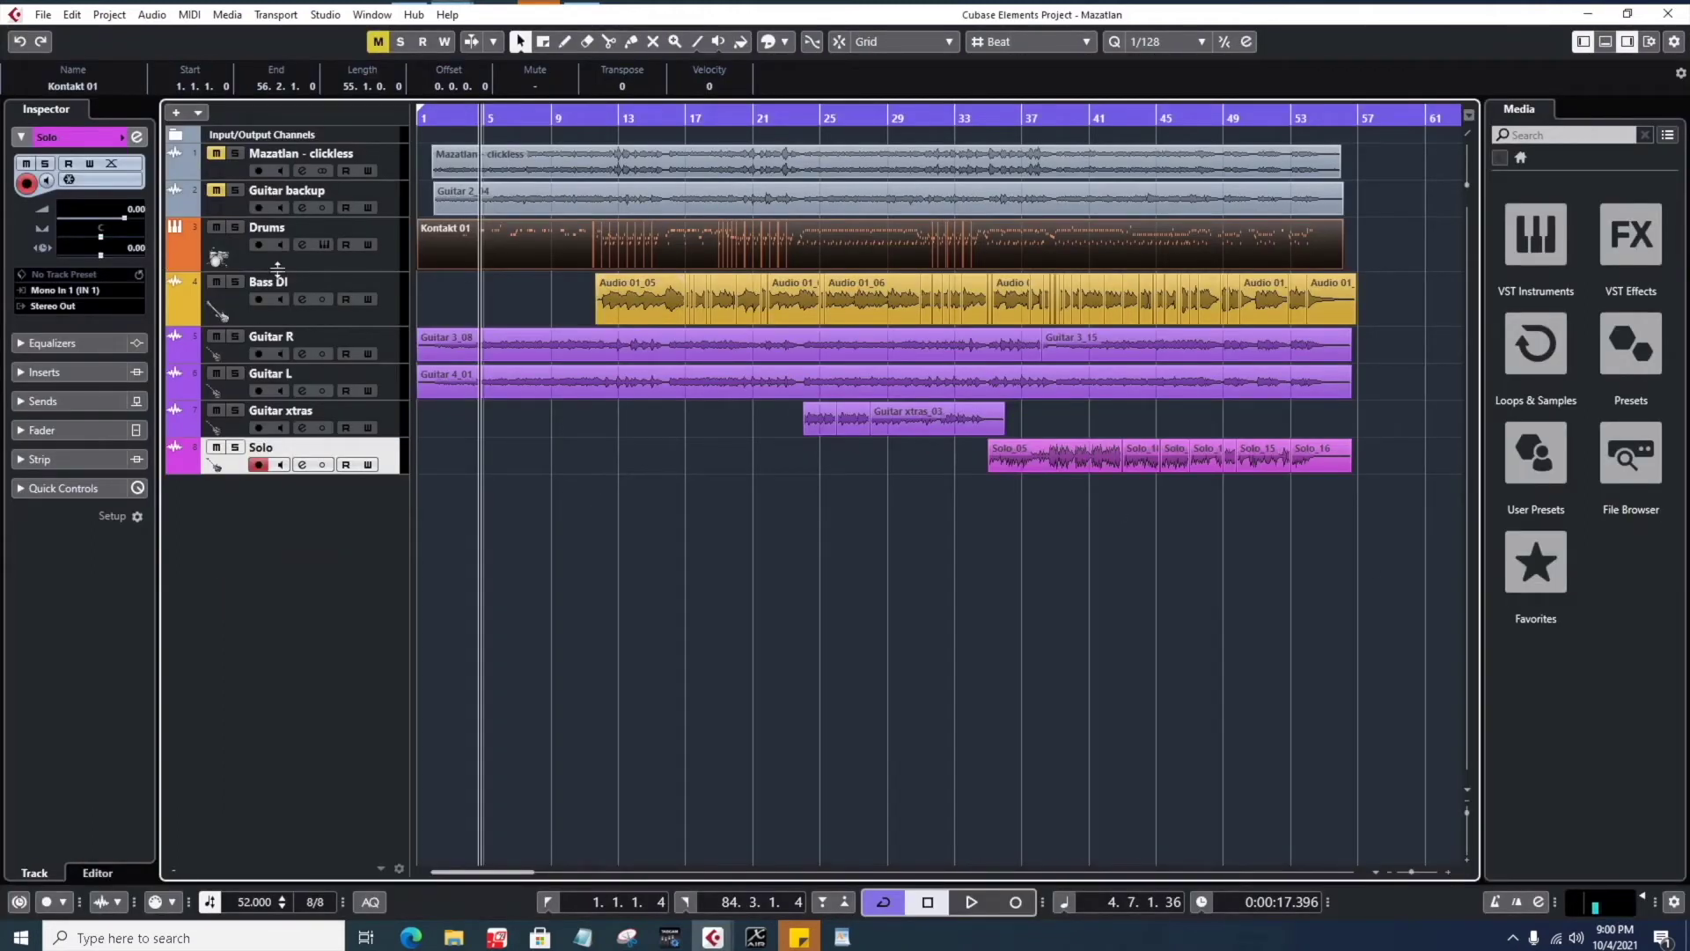
pyautogui.moveTo(1275, 381)
pyautogui.press('Home')
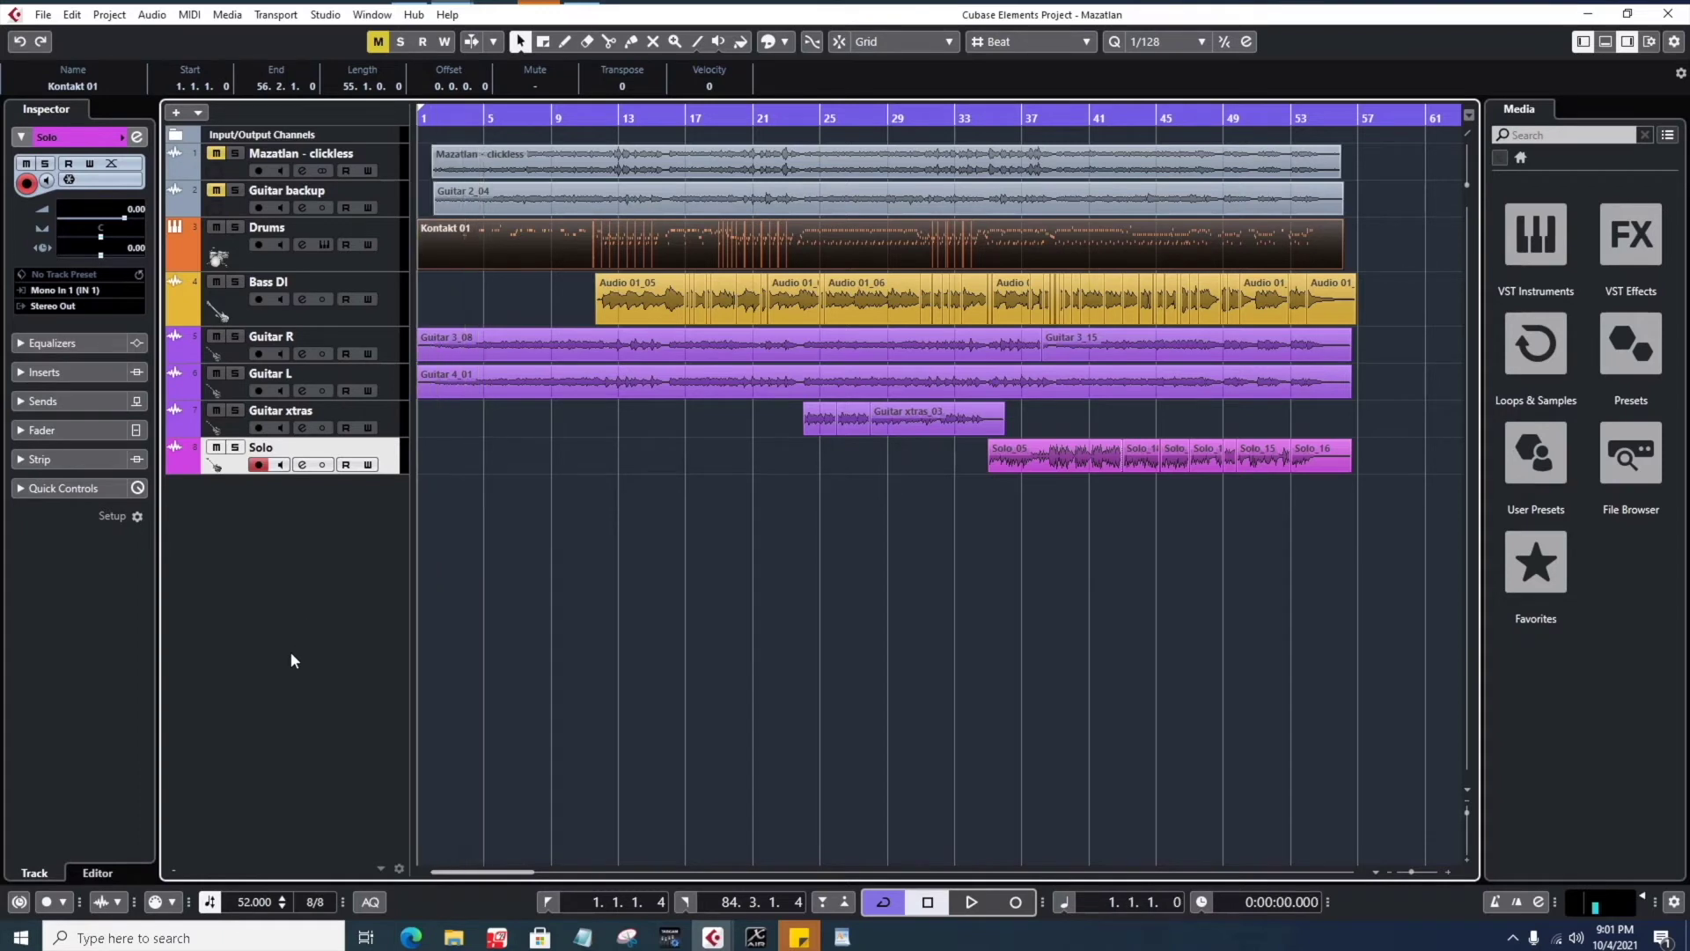
pyautogui.press('space')
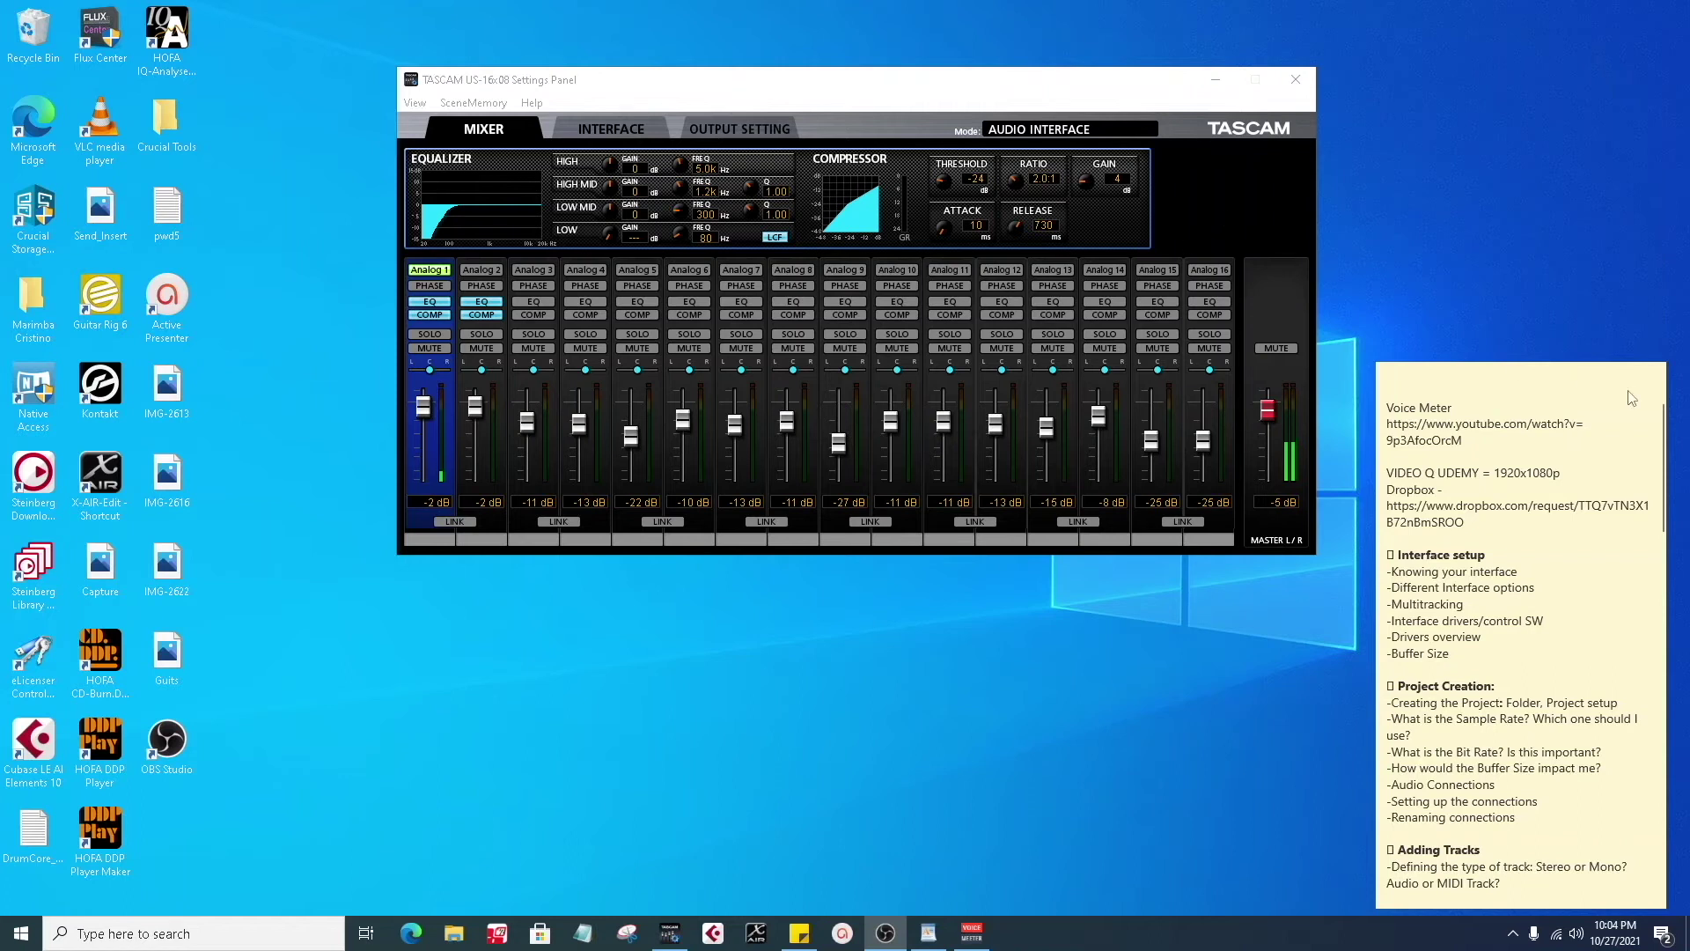
# - Close the sticky note on the desktop and launch Cubase LE AI Elements 10
pyautogui.click(1600, 379)
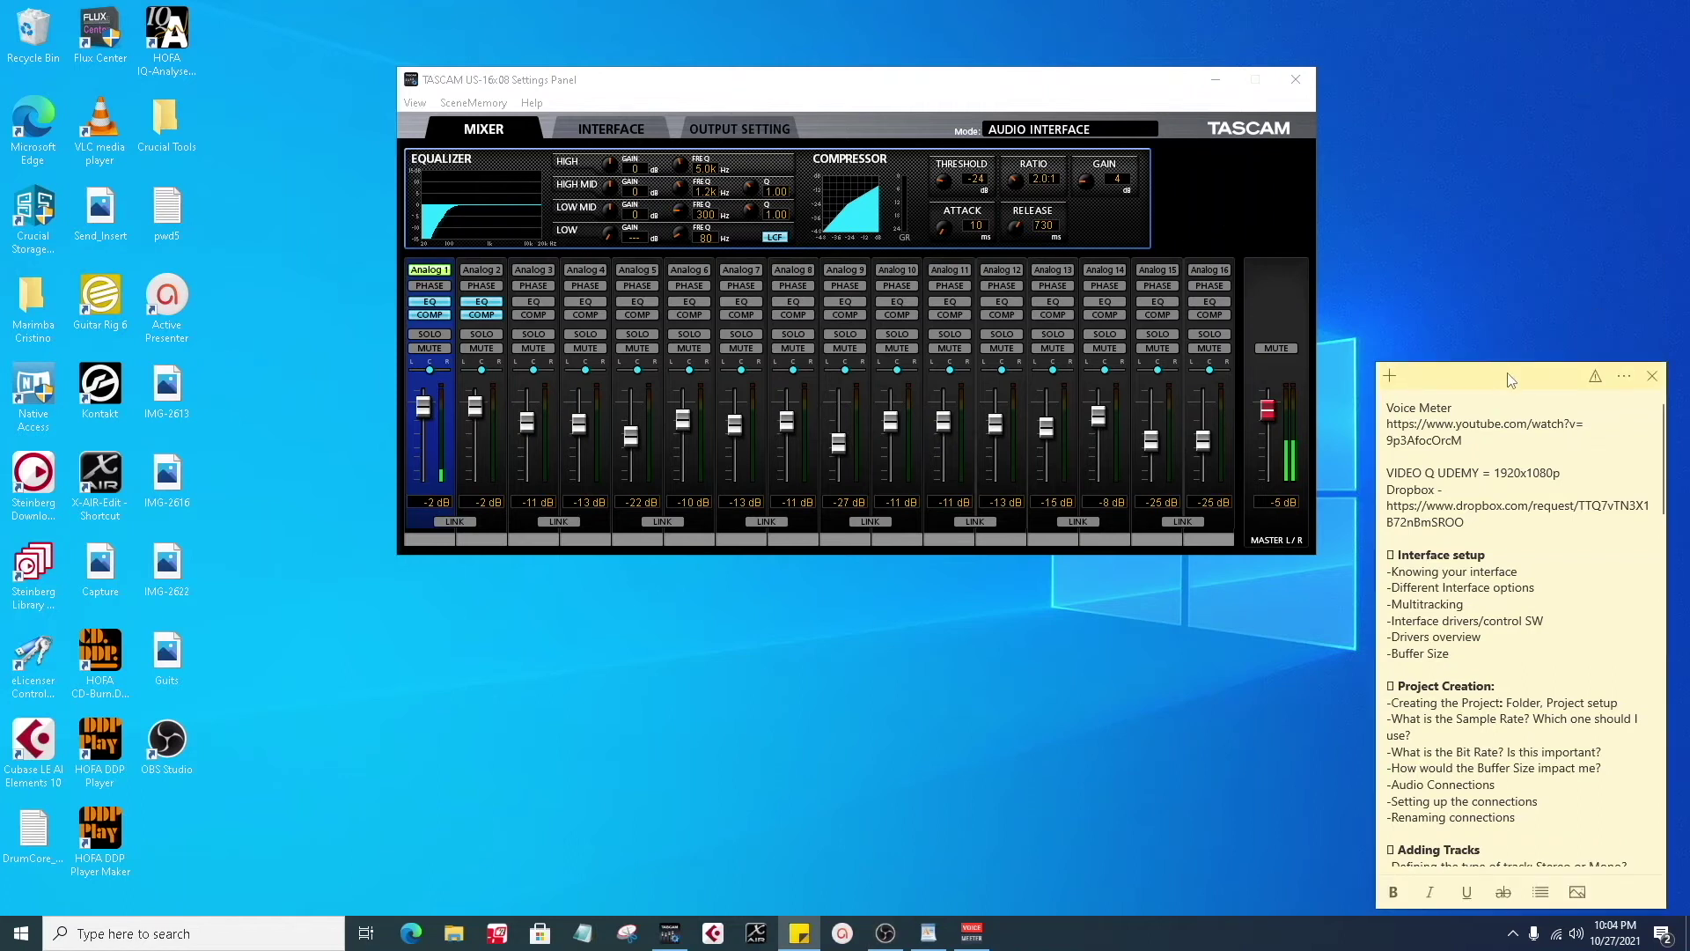
pyautogui.hotkey('ctrl', 'w')
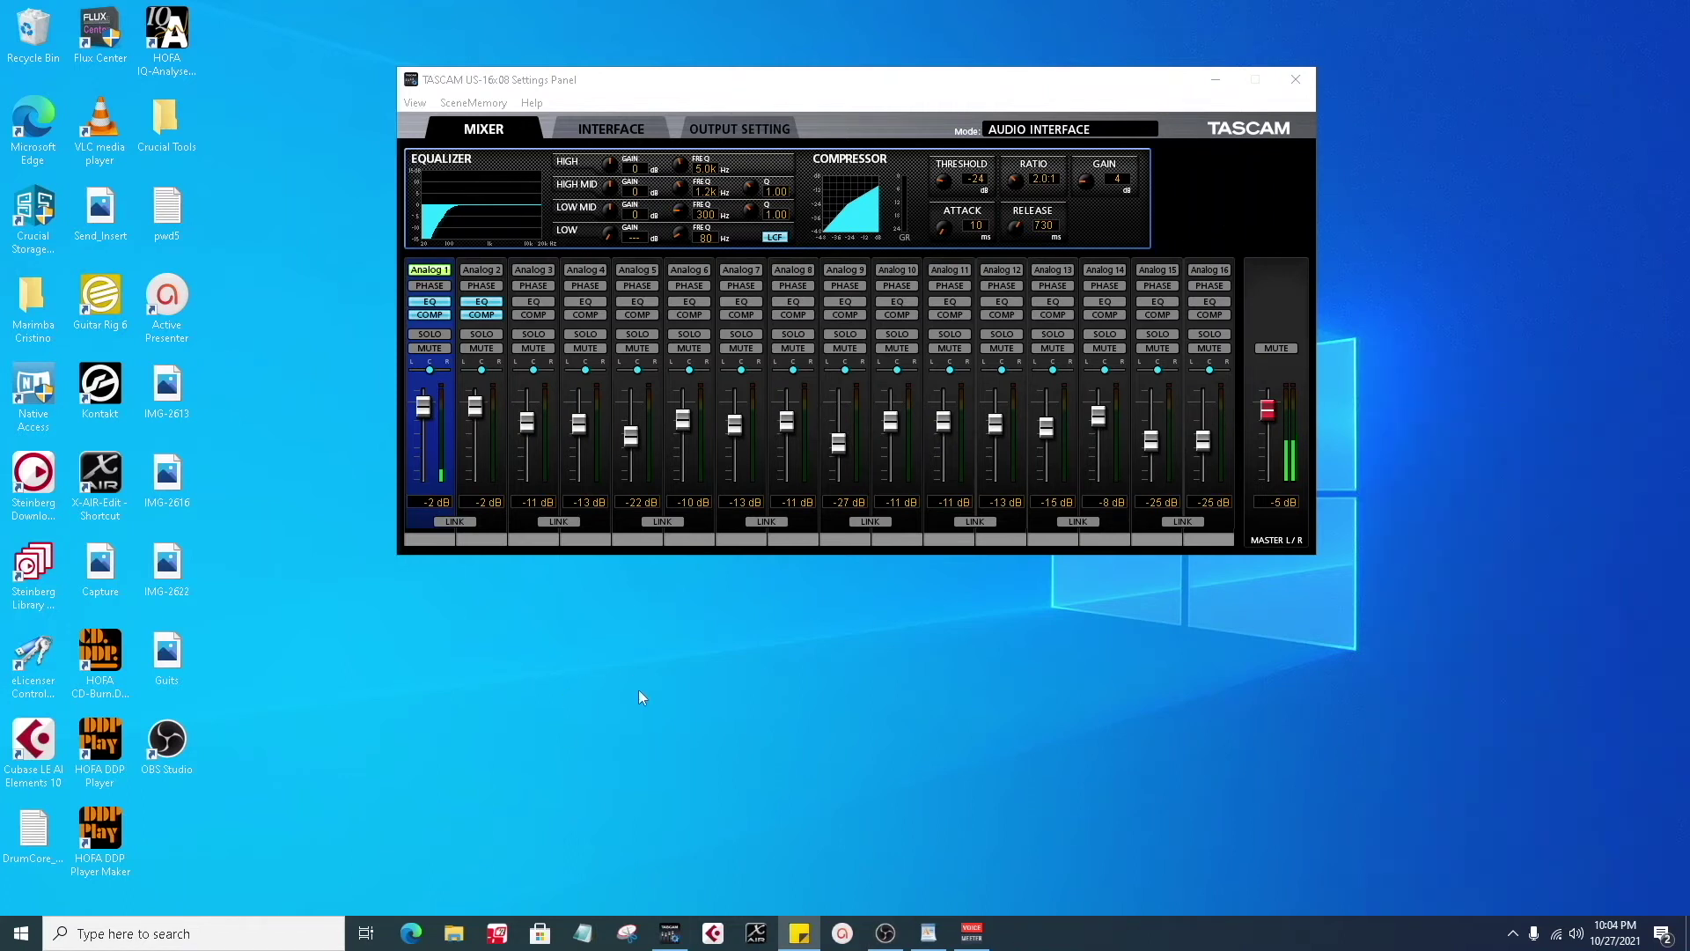
pyautogui.rightClick(713, 935)
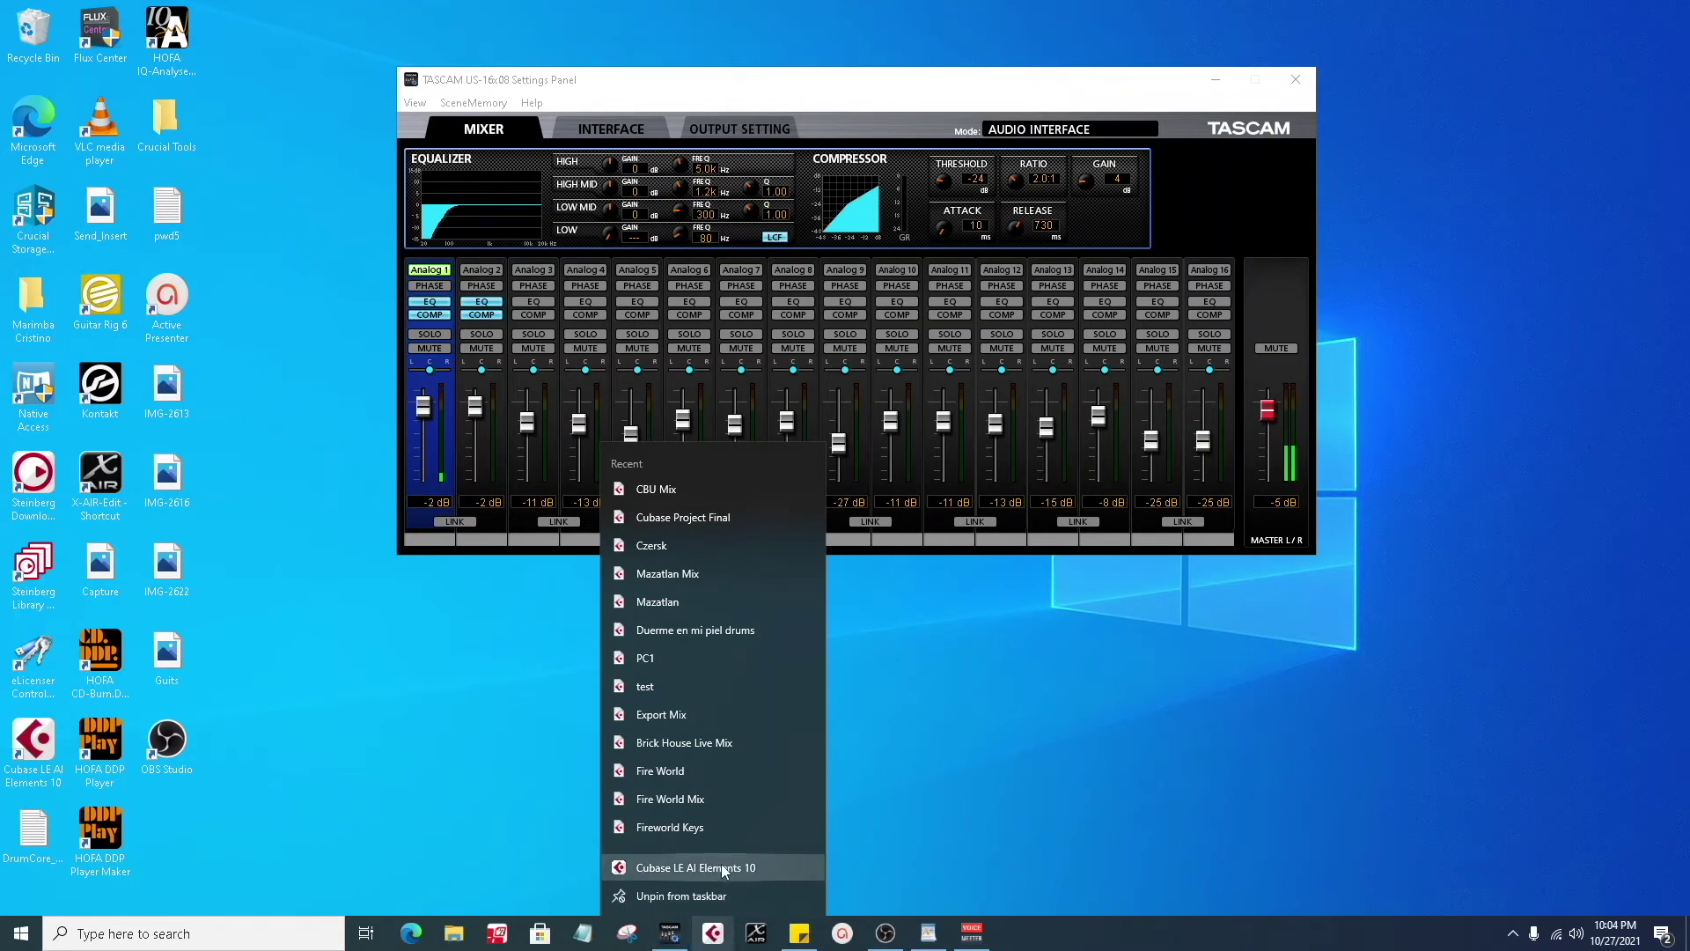
pyautogui.click(716, 938)
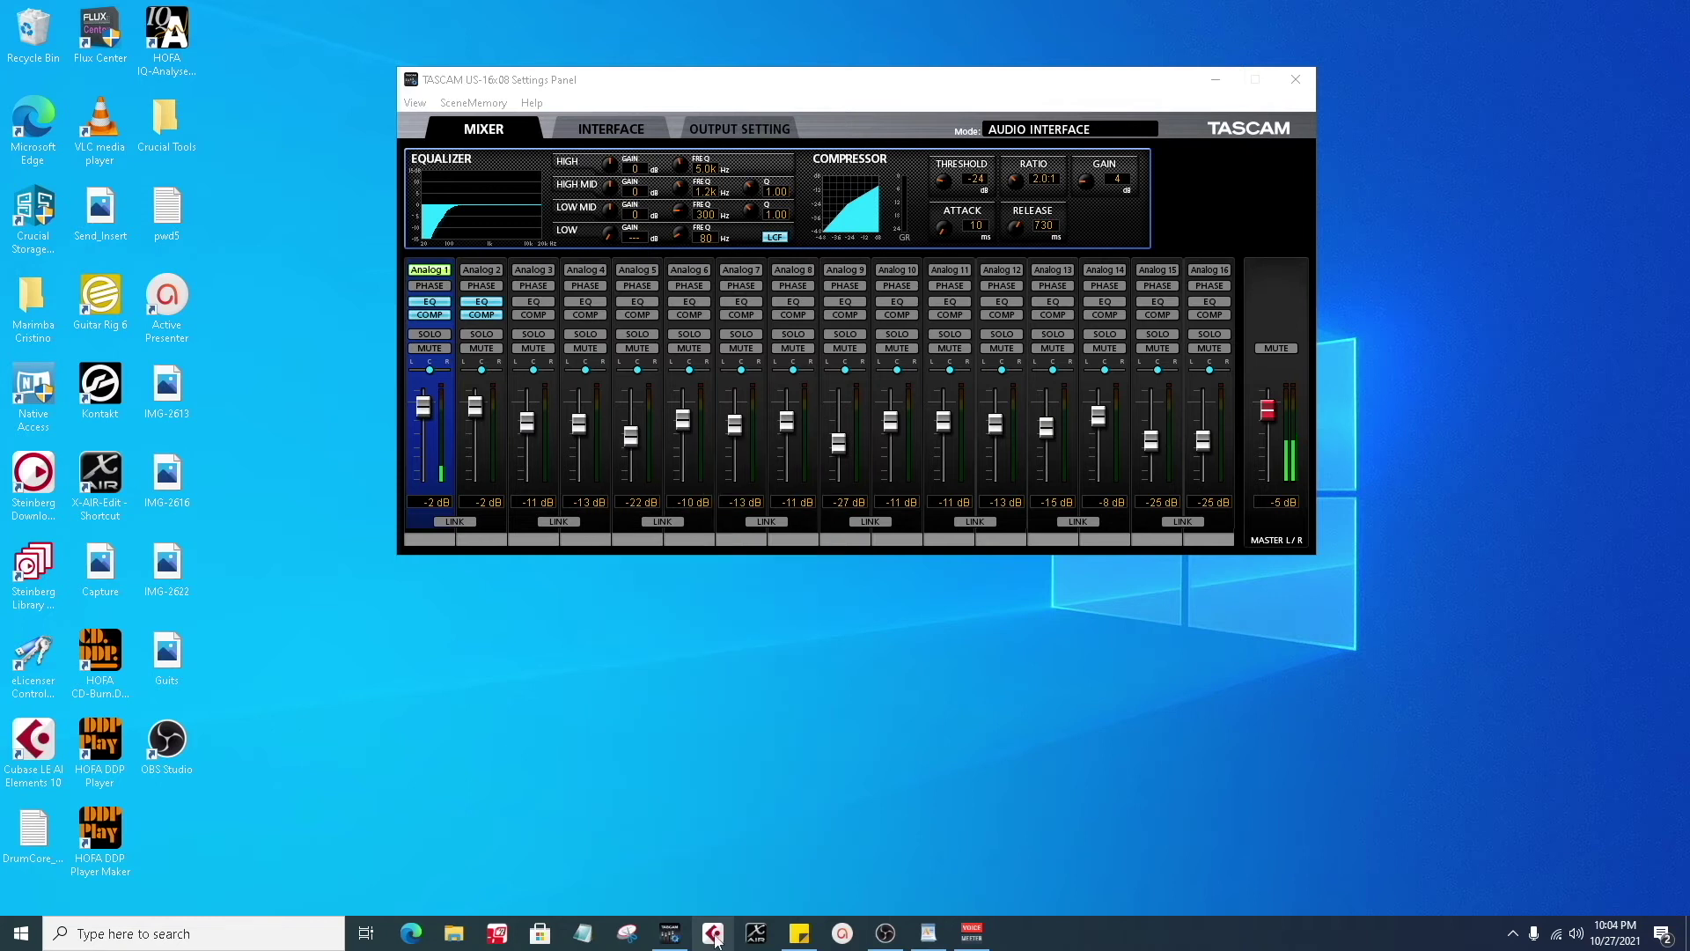
pyautogui.rightClick(715, 938)
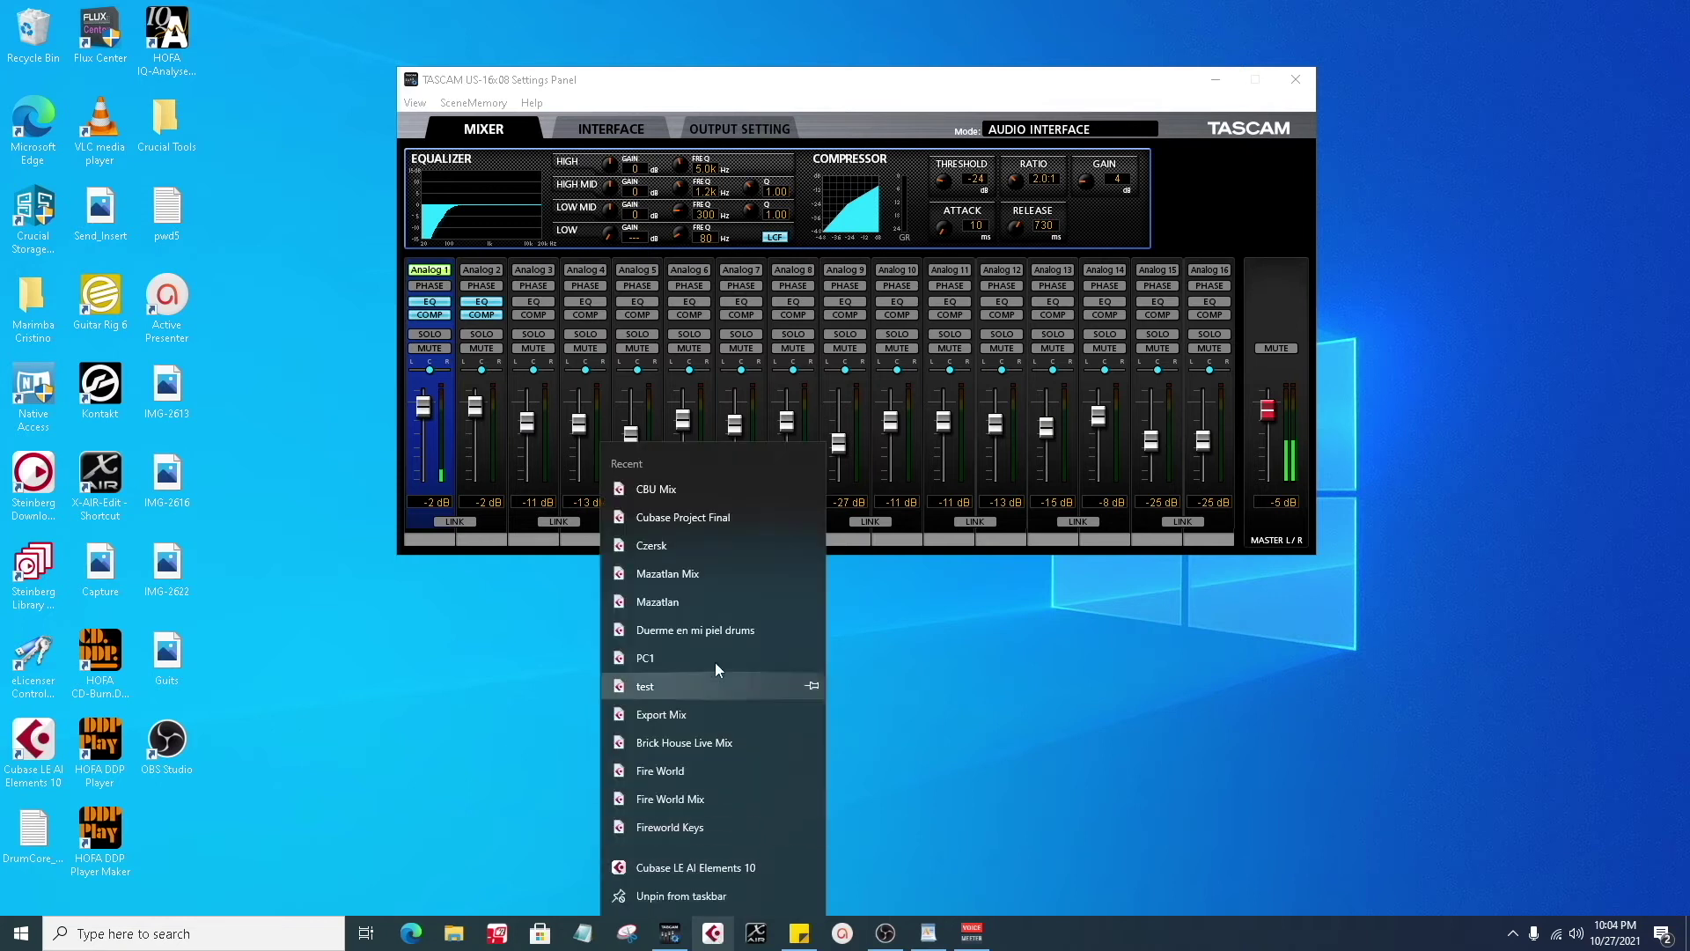
pyautogui.click(713, 872)
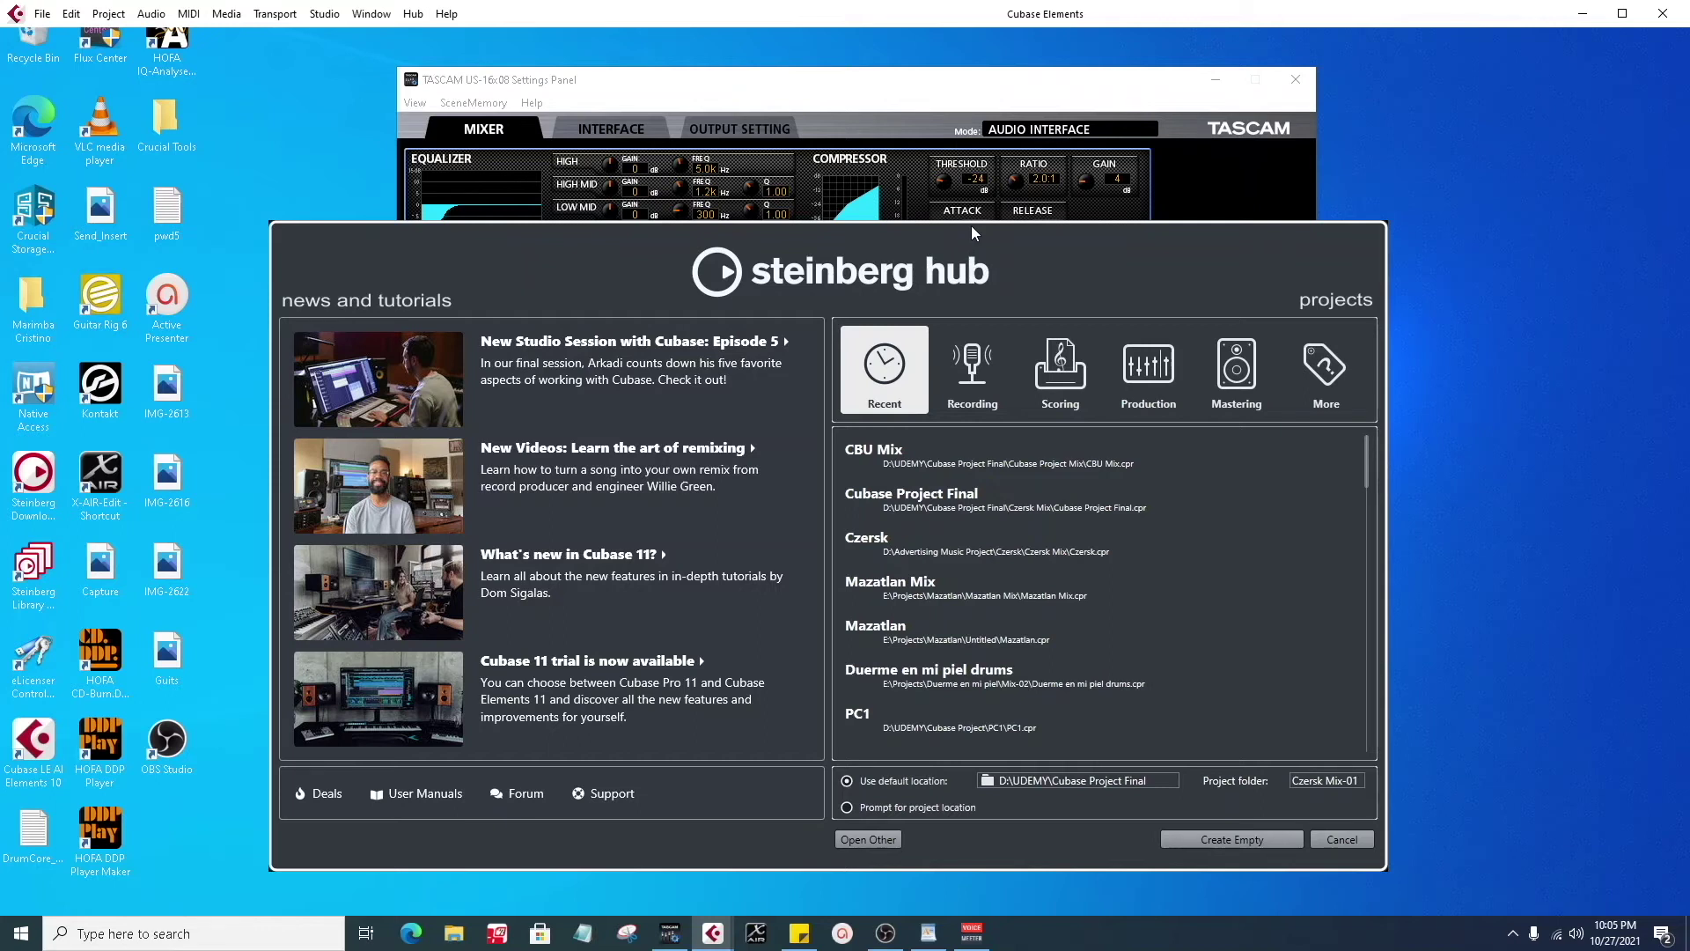
# - Create a folder named Cubase Project inside D:\UDEMY and set it as the default project location
pyautogui.moveTo(968, 226); pyautogui.dragTo(986, 173)
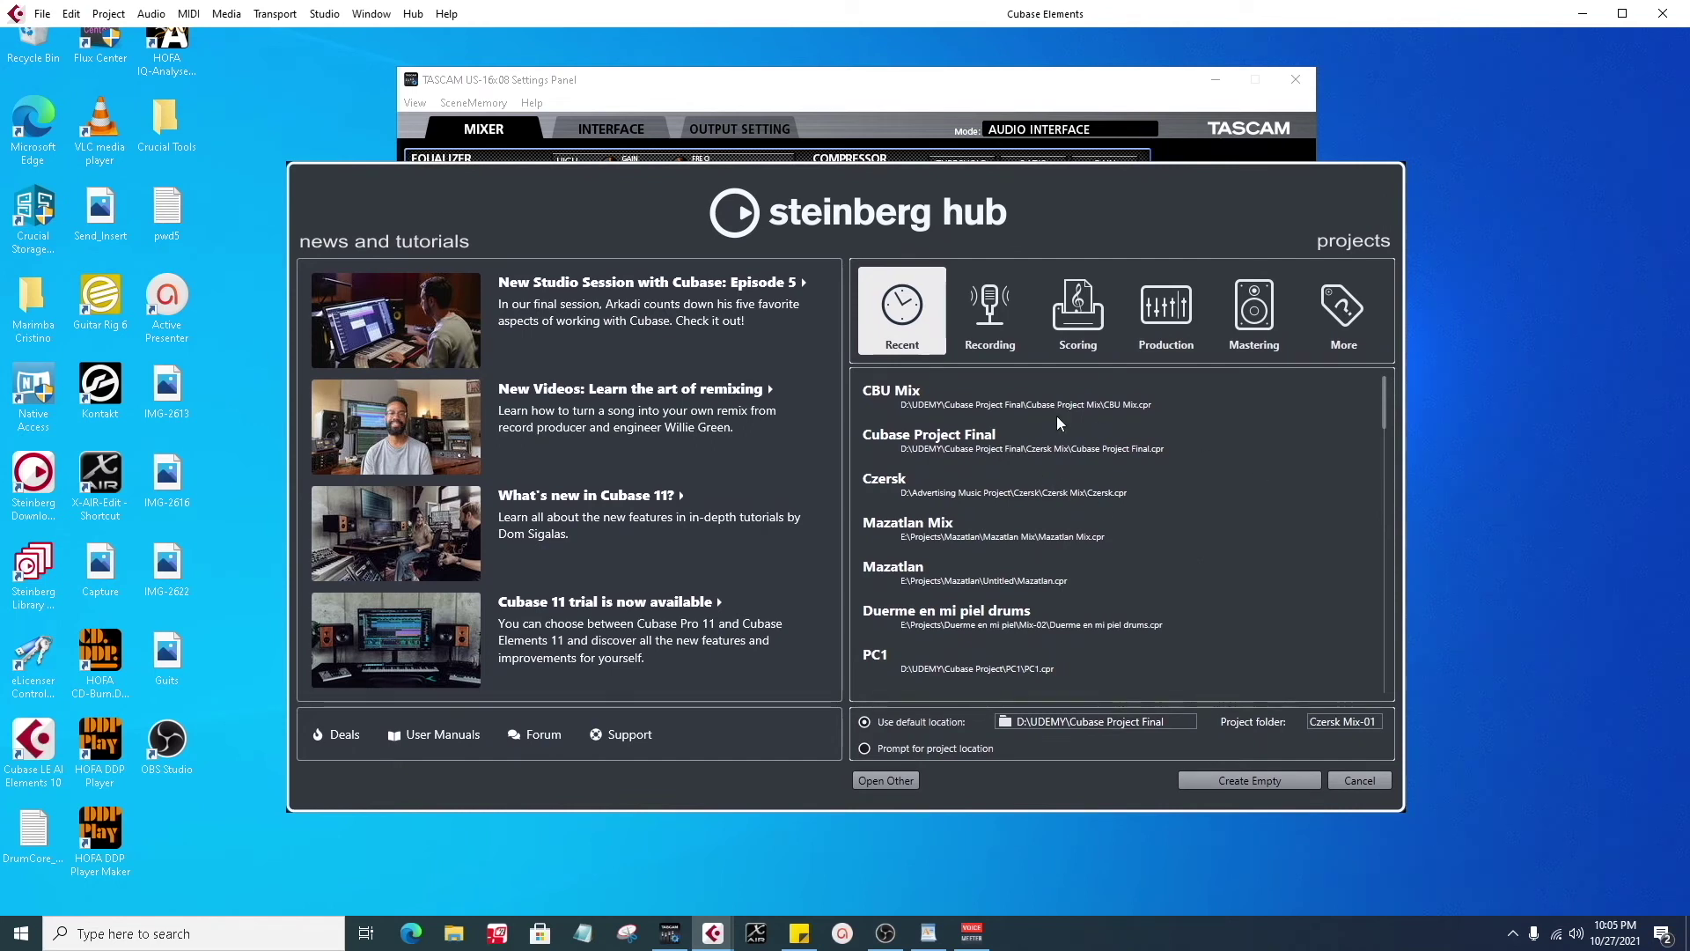
pyautogui.click(1112, 720)
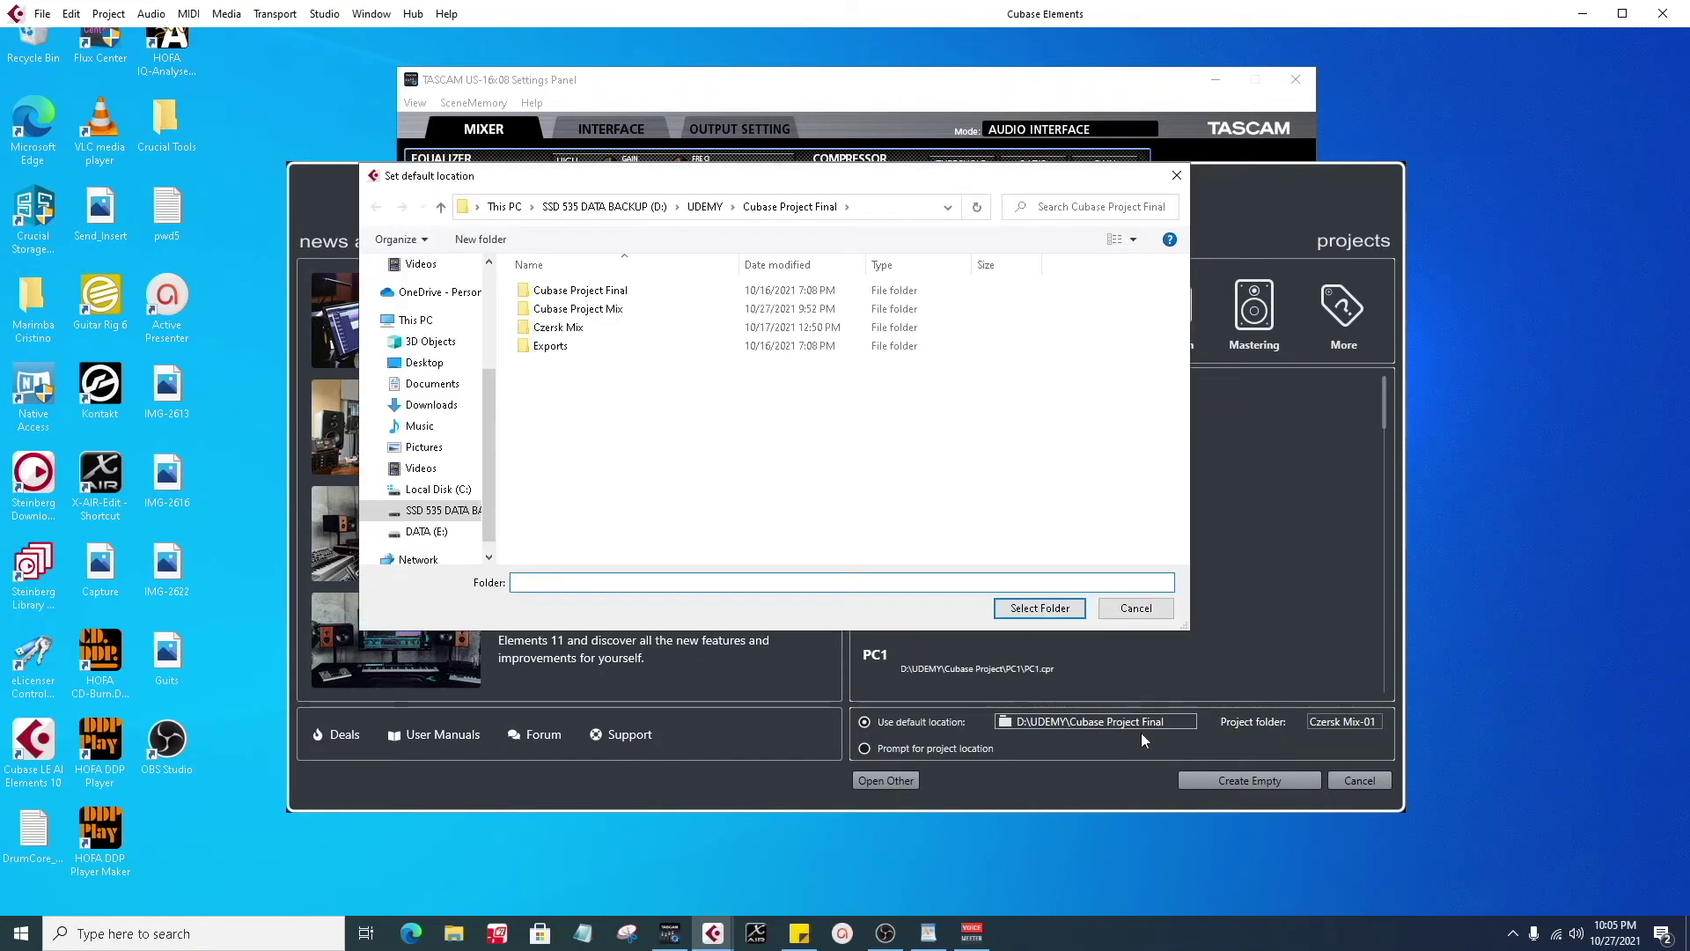
pyautogui.click(704, 206)
pyautogui.rightClick(627, 388)
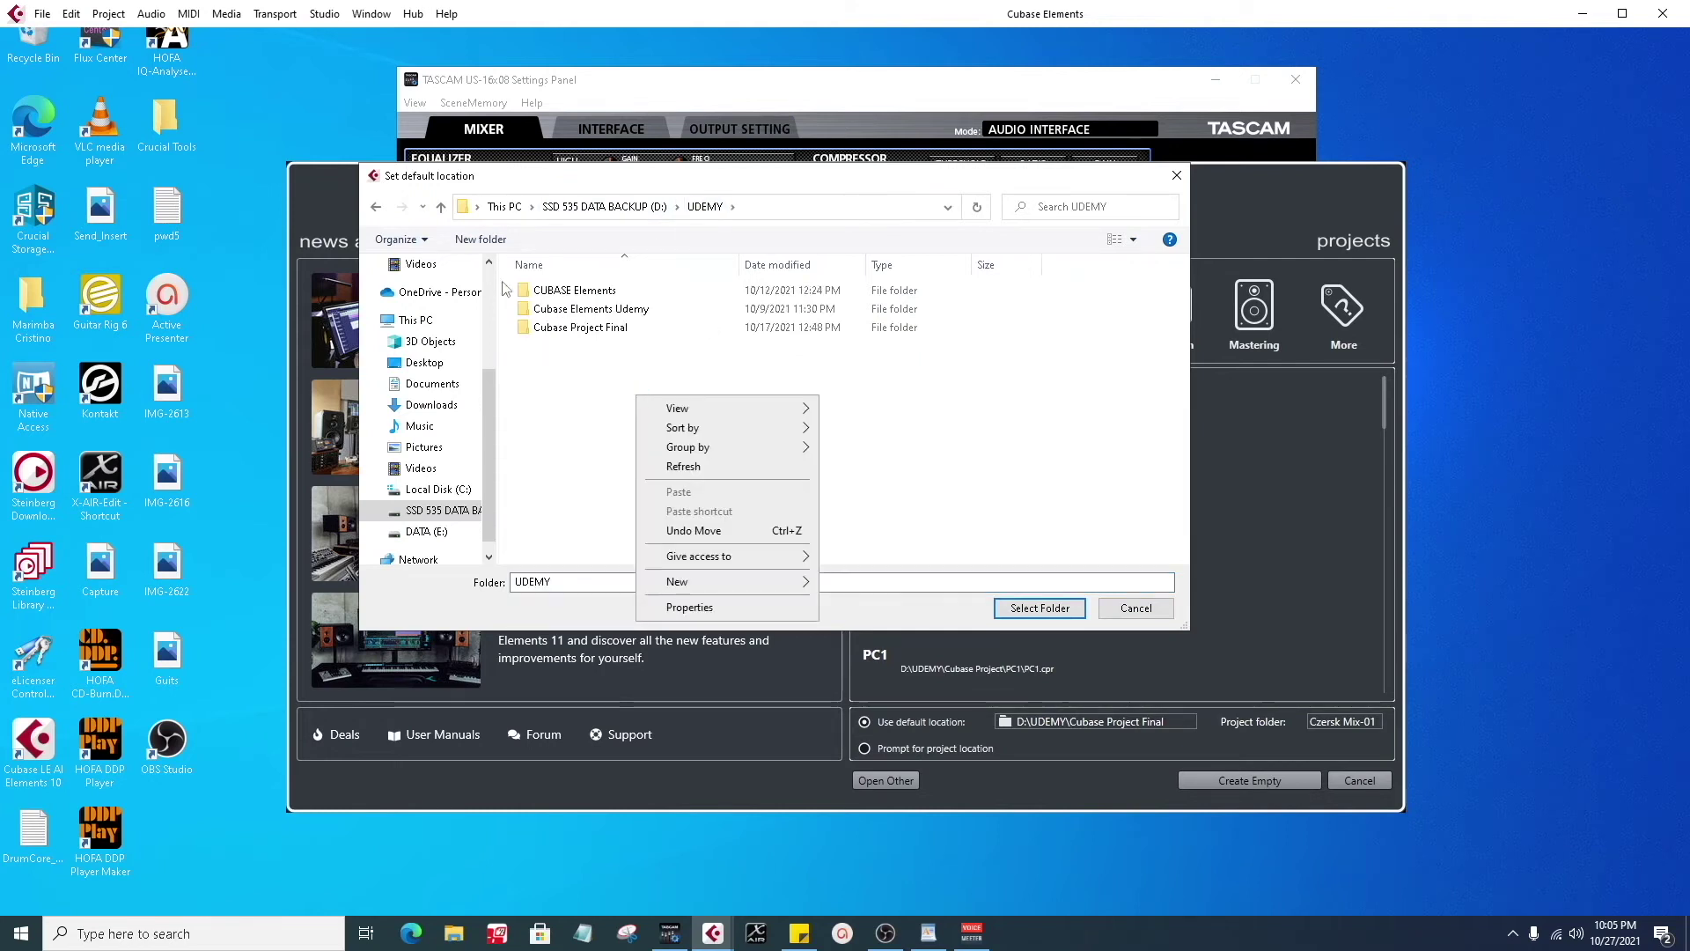
pyautogui.click(548, 395)
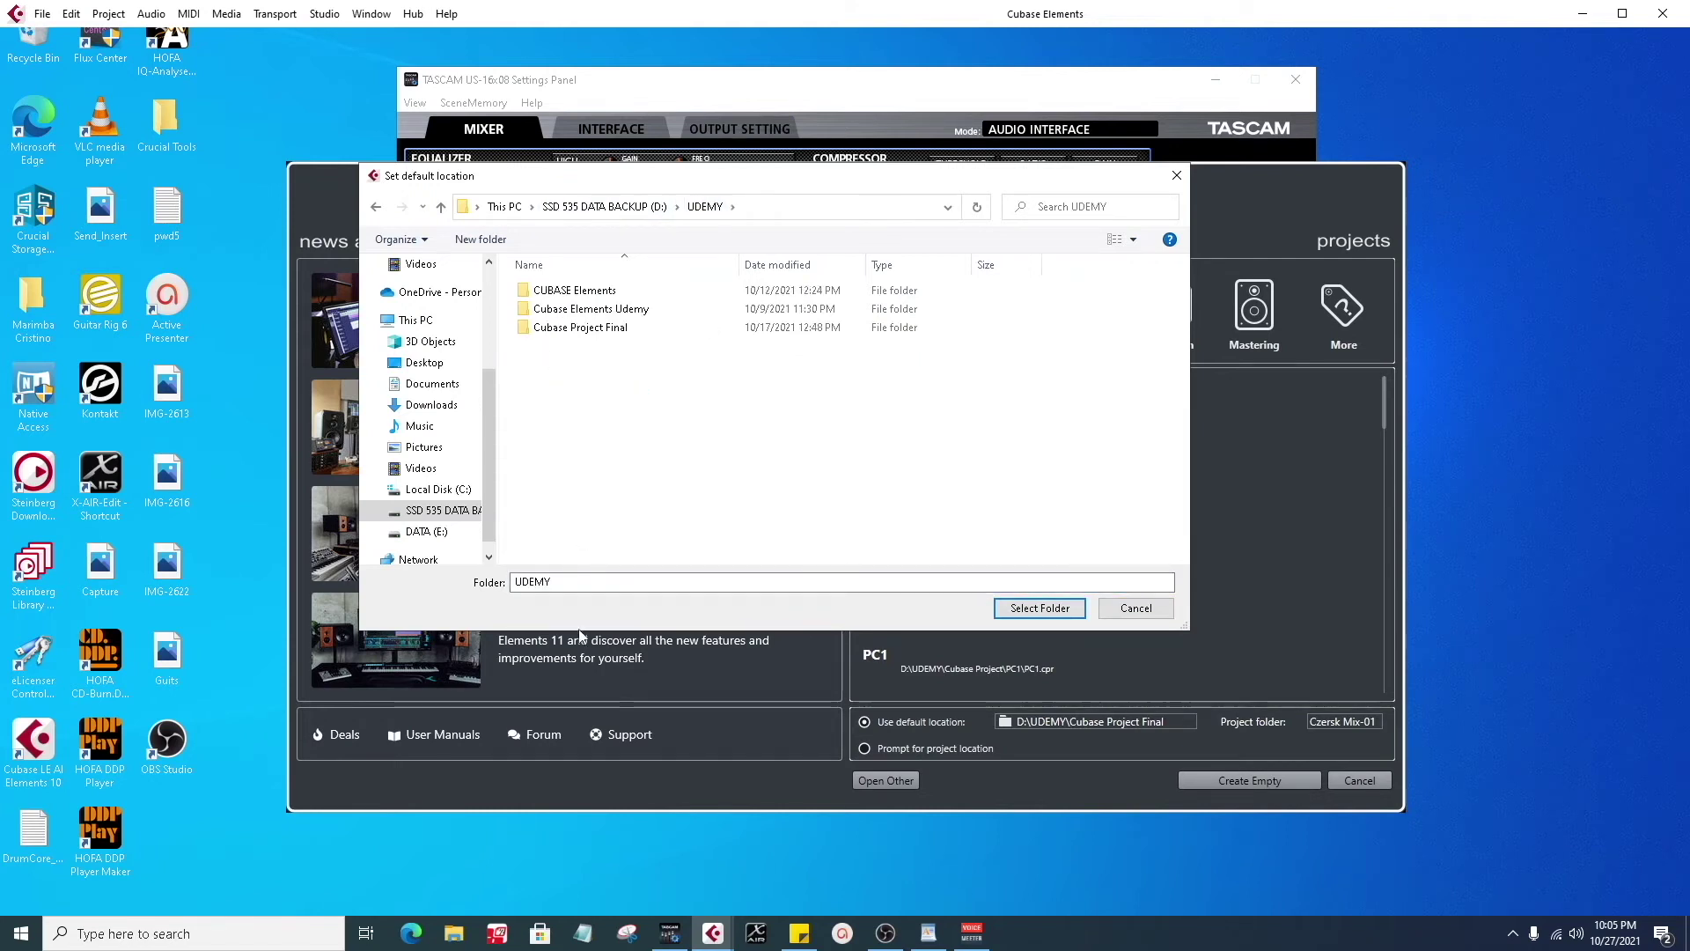
pyautogui.rightClick(564, 408)
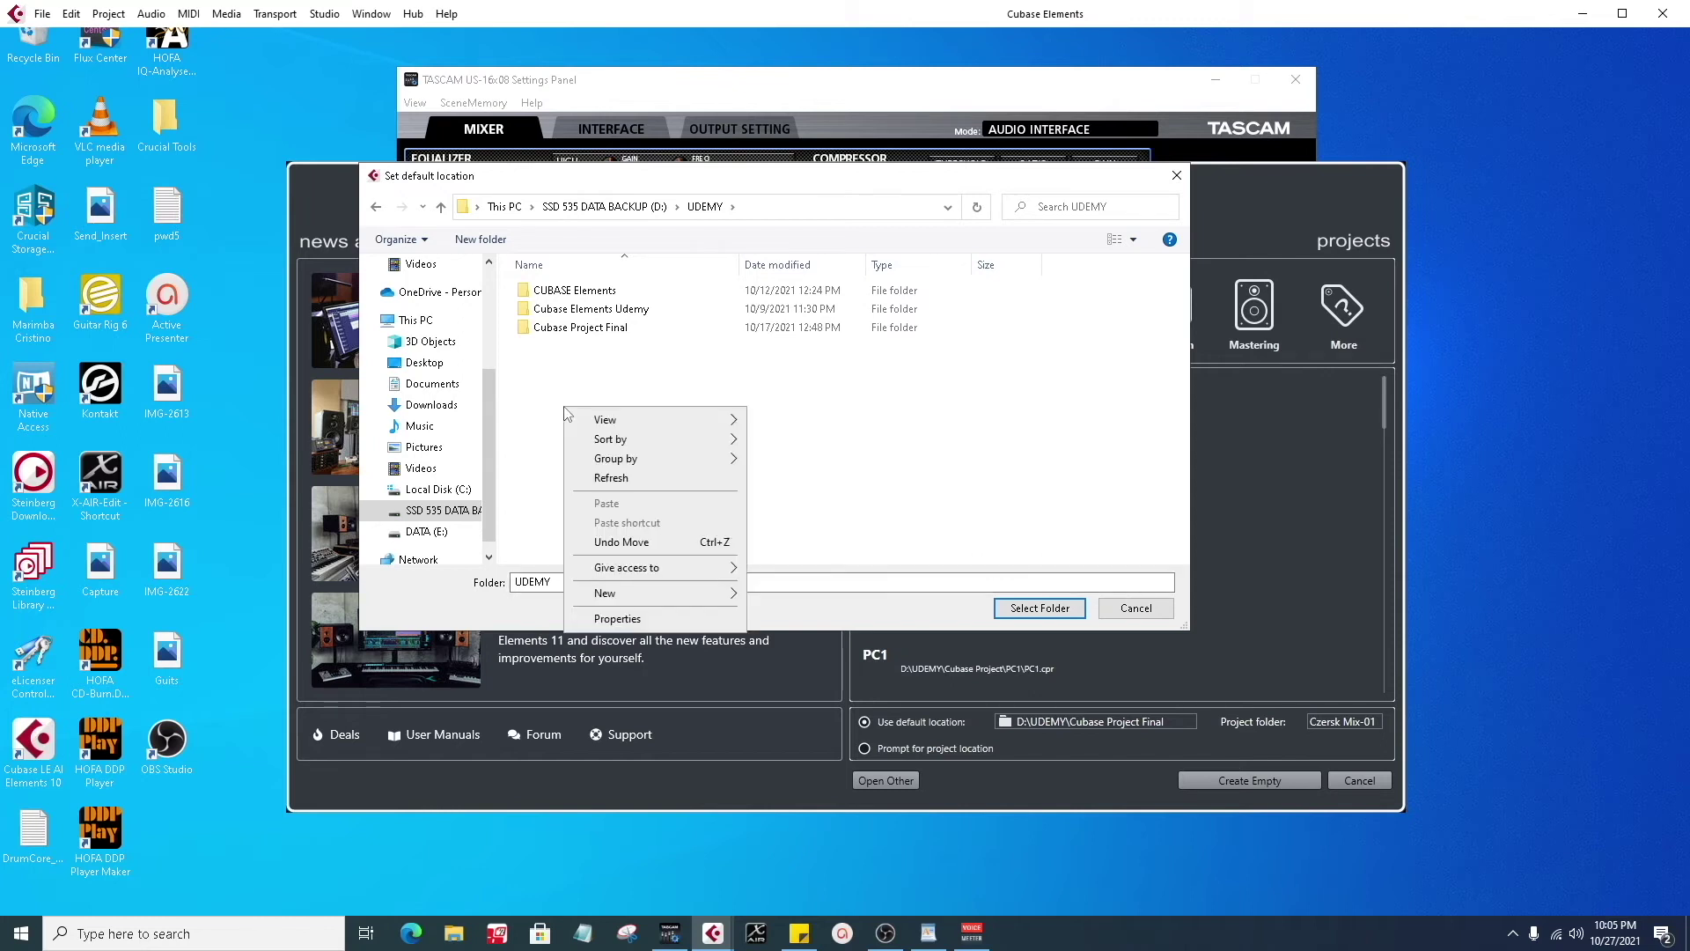
pyautogui.moveTo(687, 591)
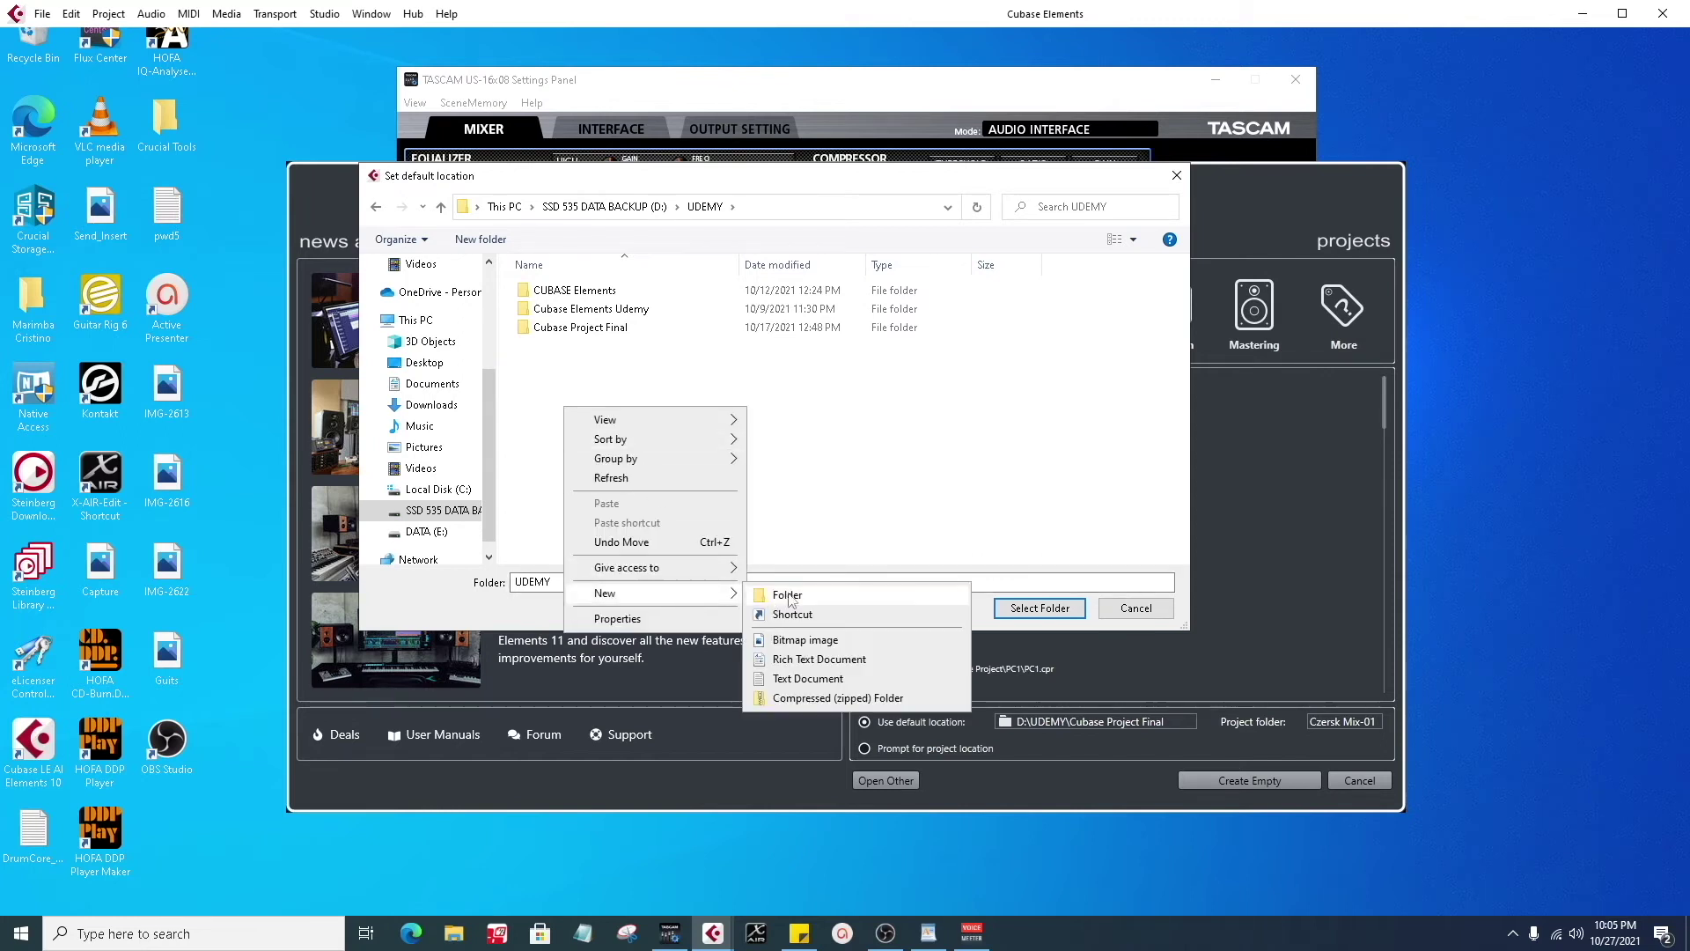
pyautogui.click(788, 595)
pyautogui.write('Cubase ')
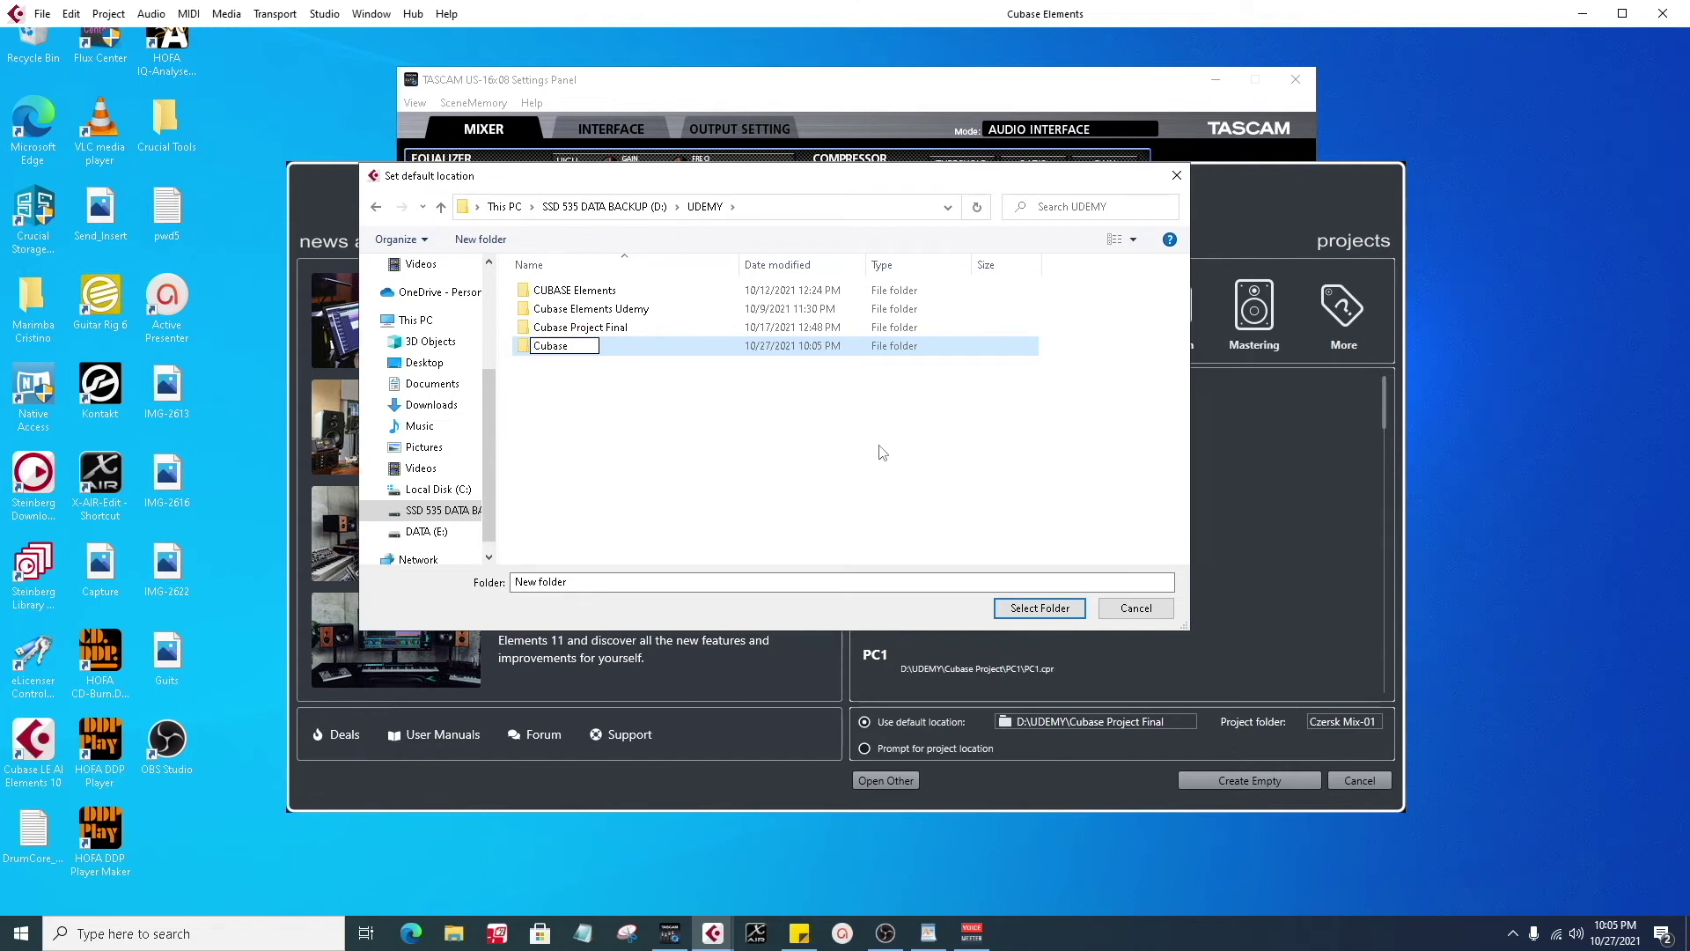
pyautogui.write('Project')
pyautogui.press('Return')
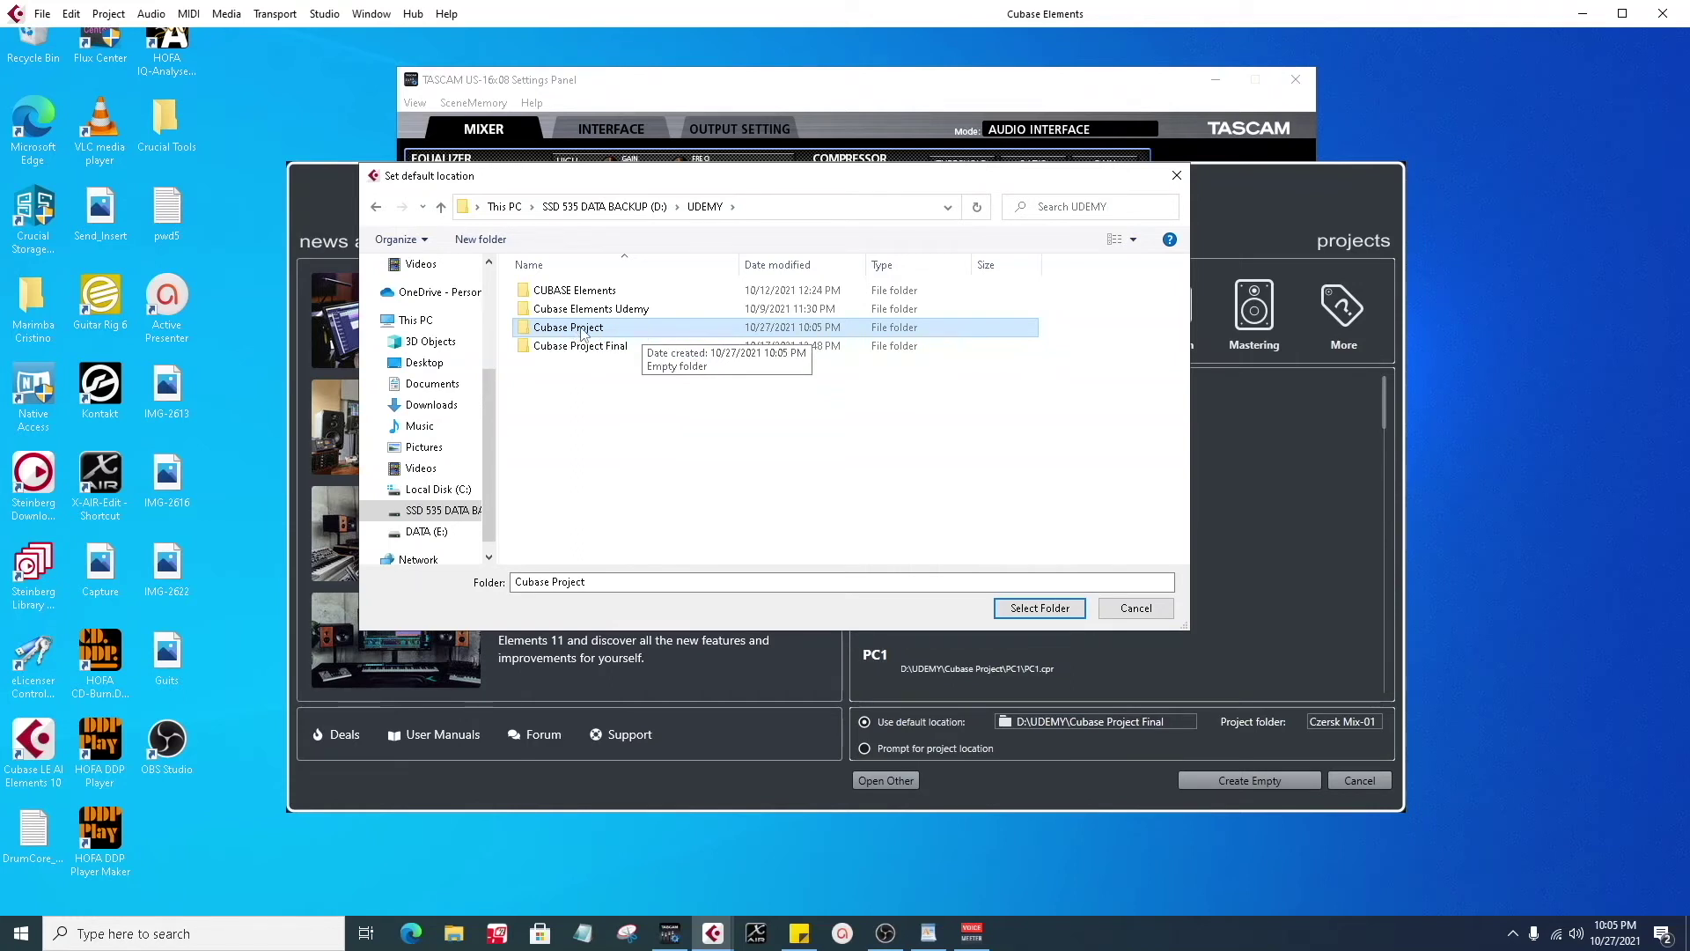
pyautogui.doubleClick(673, 330)
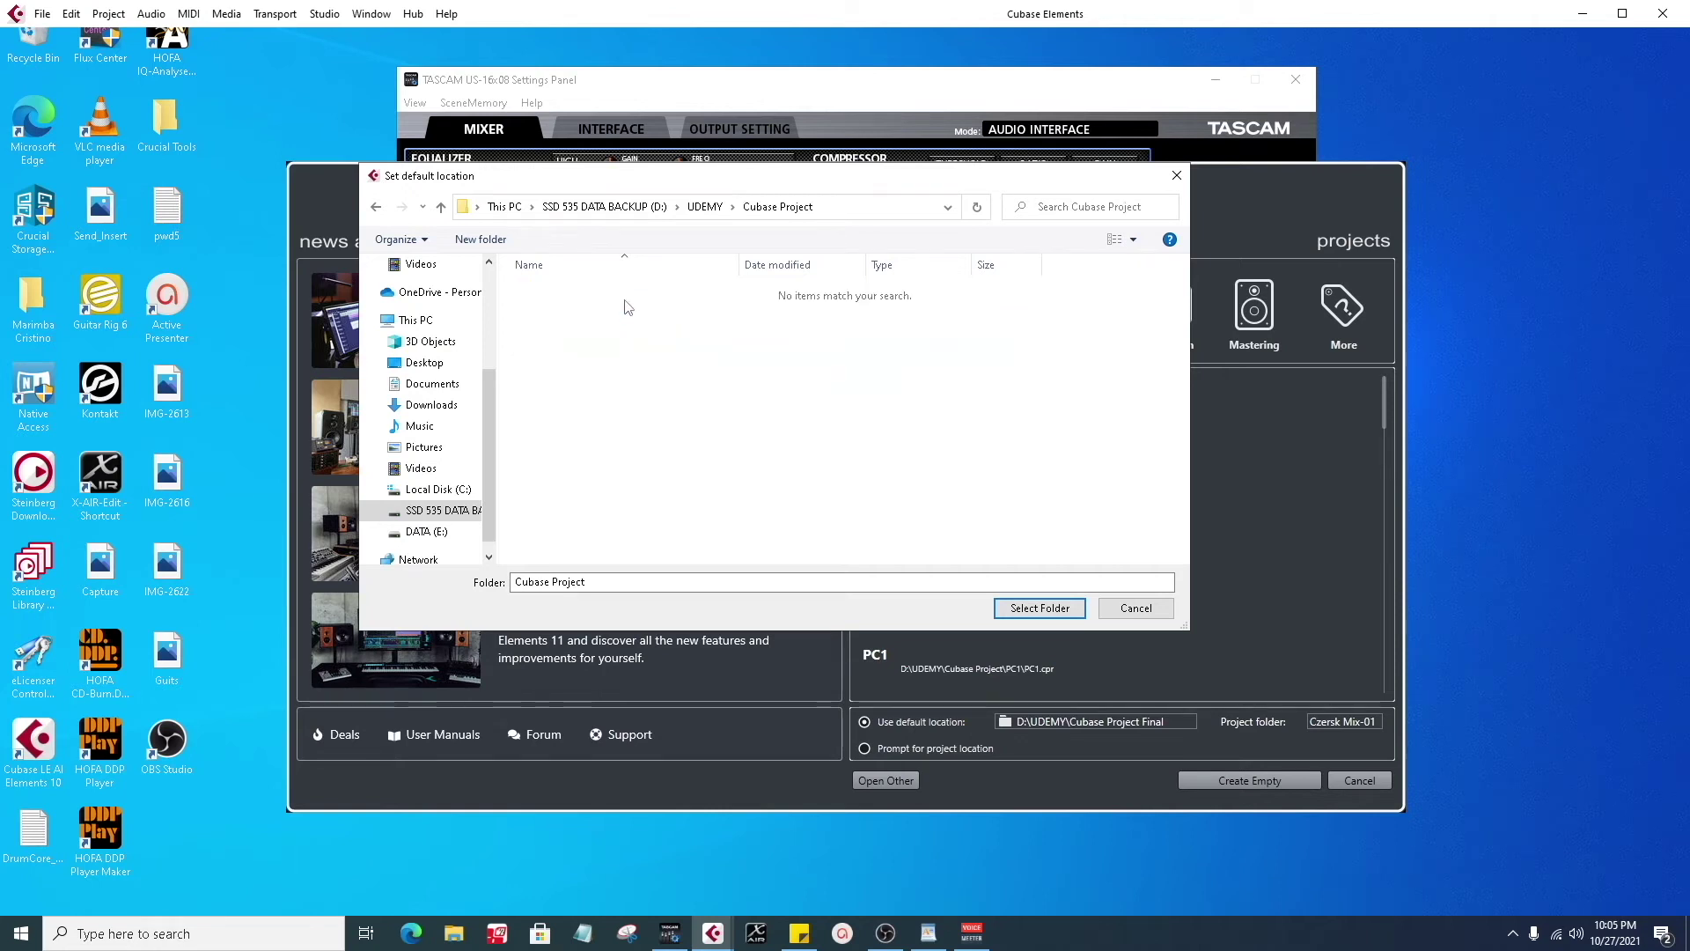
pyautogui.click(1041, 609)
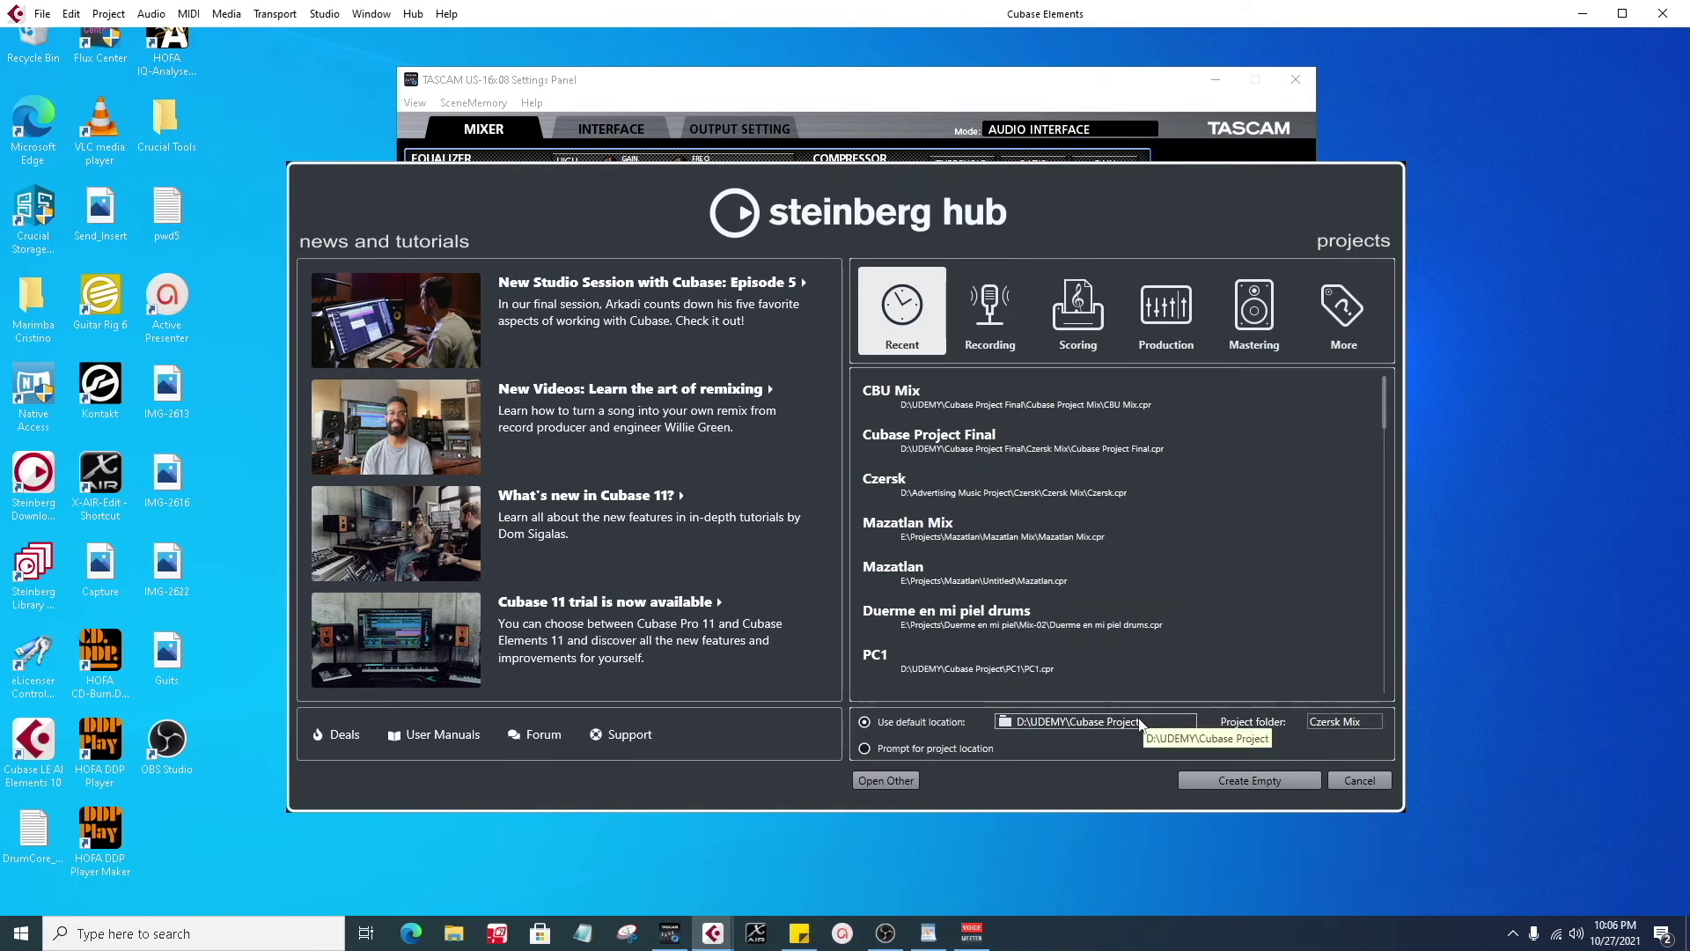
# - Name the project folder Project Audio and create an empty project
pyautogui.click(1371, 729)
pyautogui.press('BackSpace')
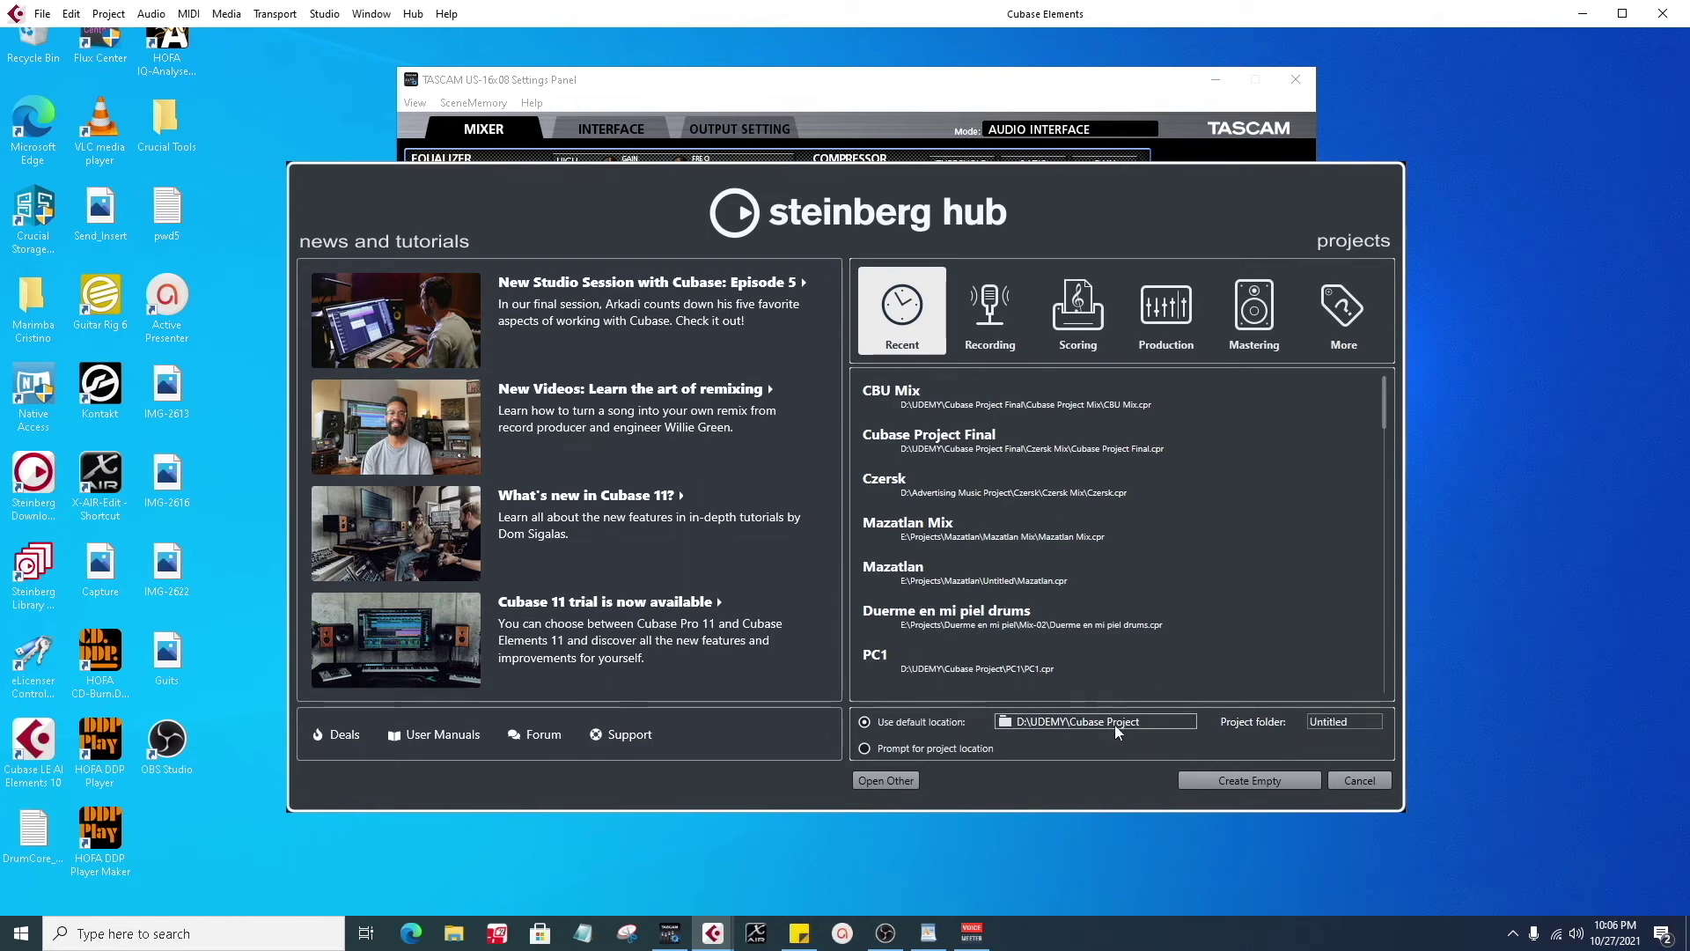
pyautogui.click(1364, 720)
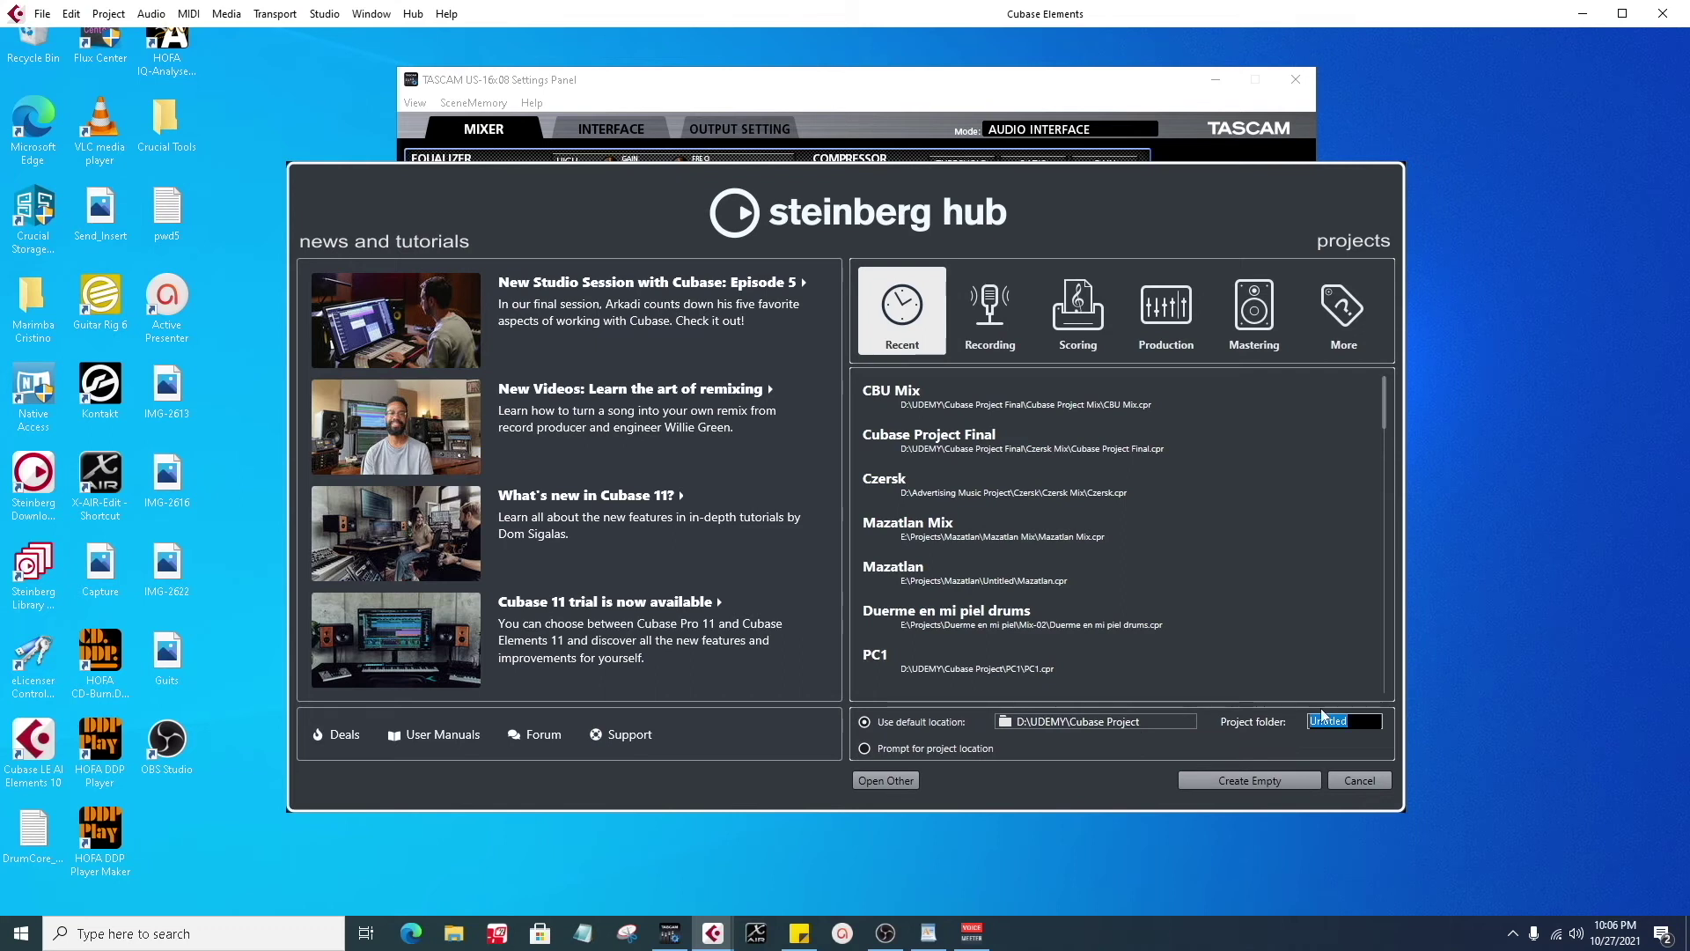
pyautogui.write('Pr')
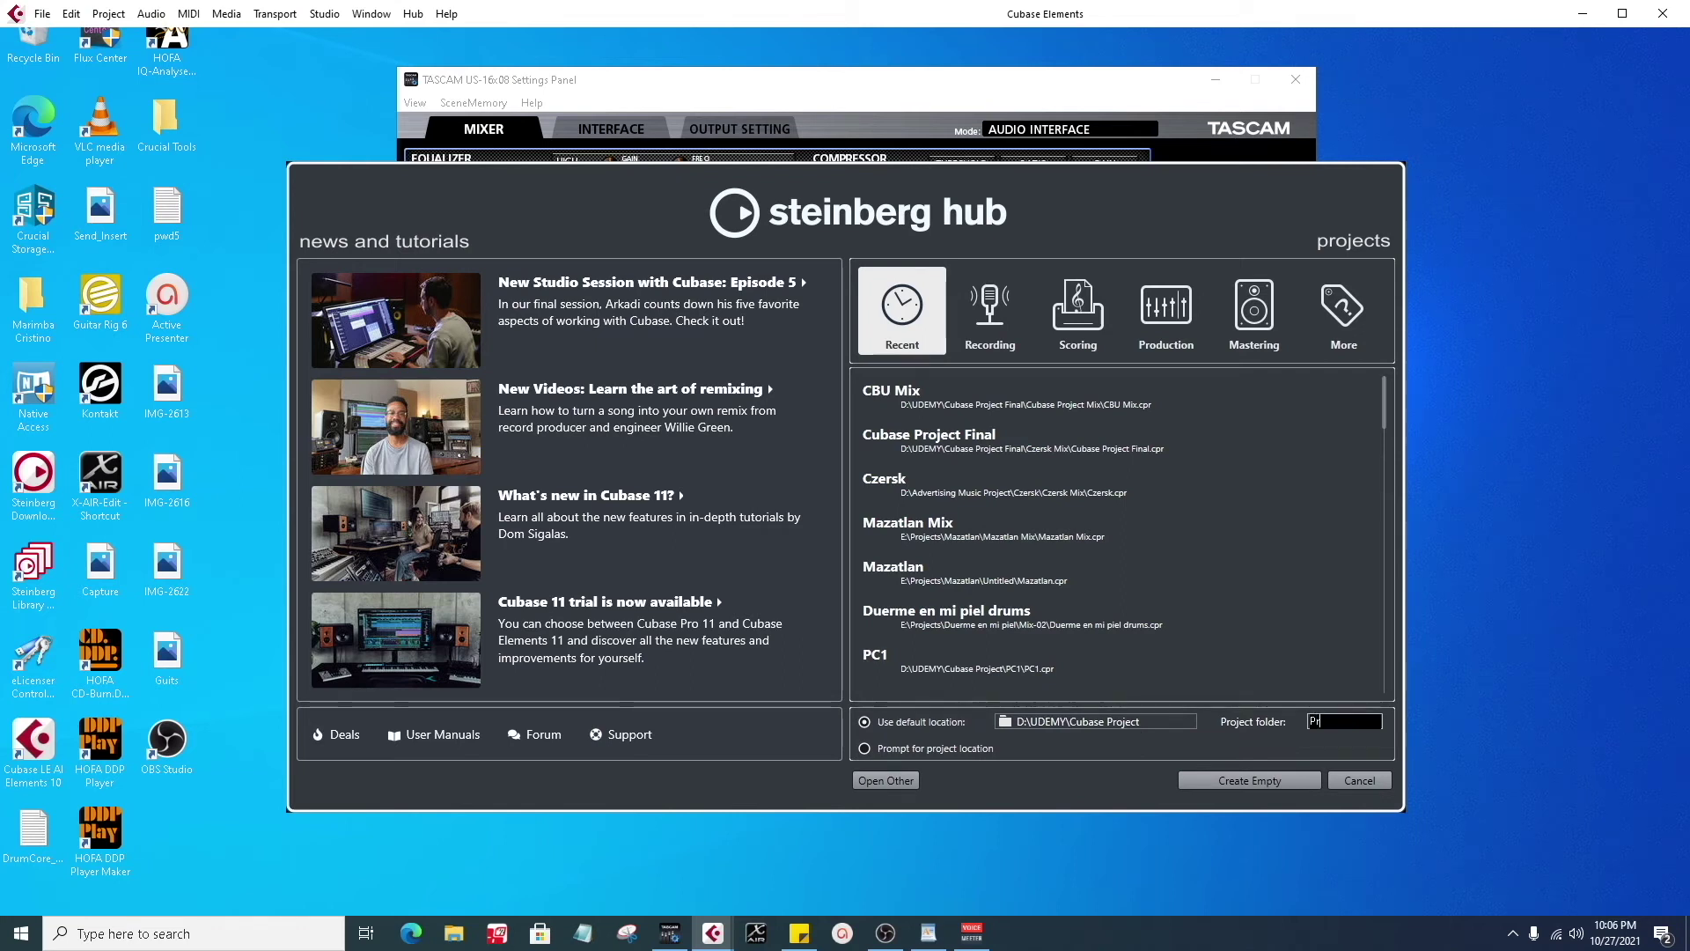
pyautogui.write('oject Audio')
pyautogui.click(1264, 780)
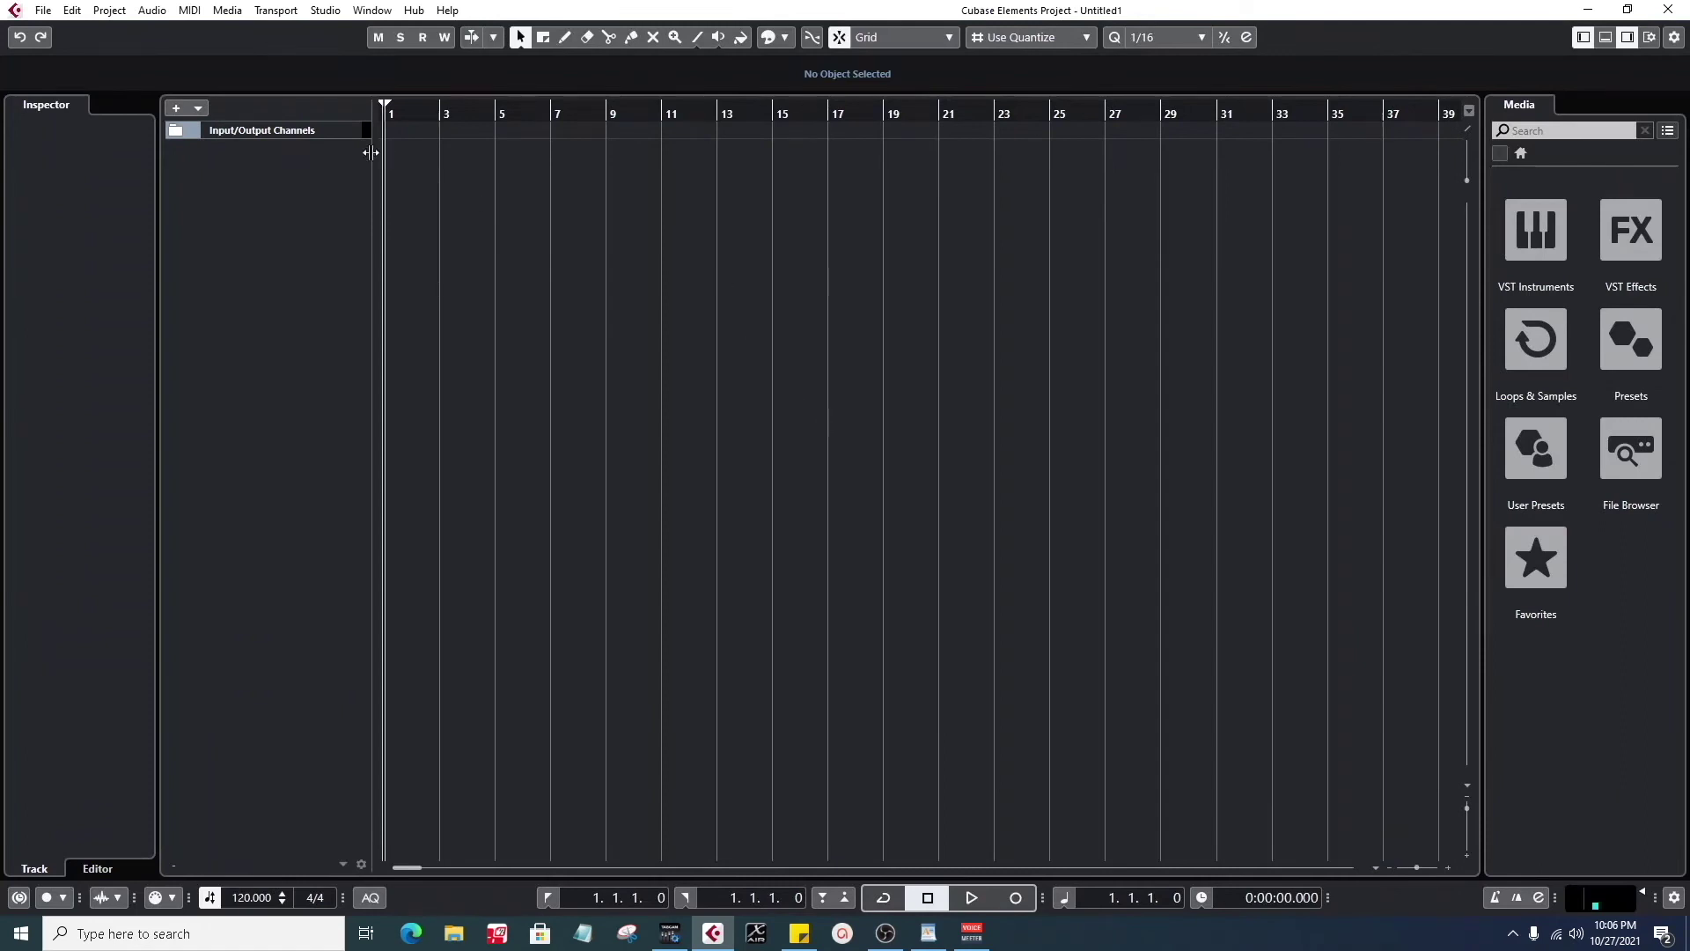
pyautogui.rightClick(285, 164)
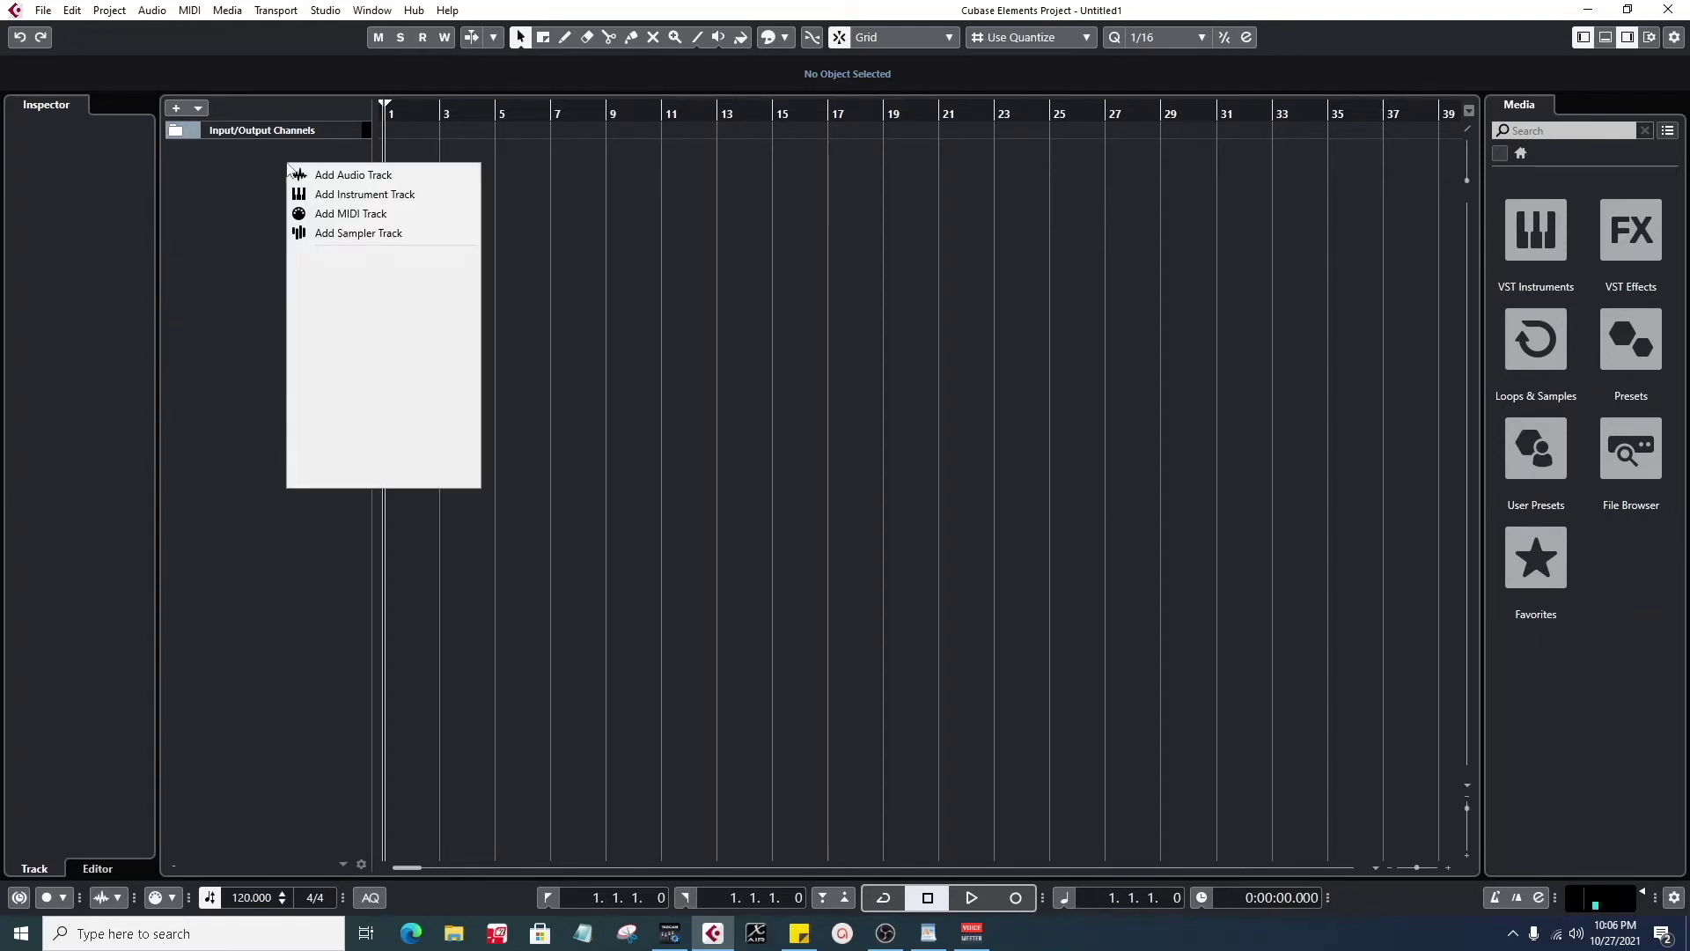
pyautogui.click(239, 164)
pyautogui.rightClick(240, 164)
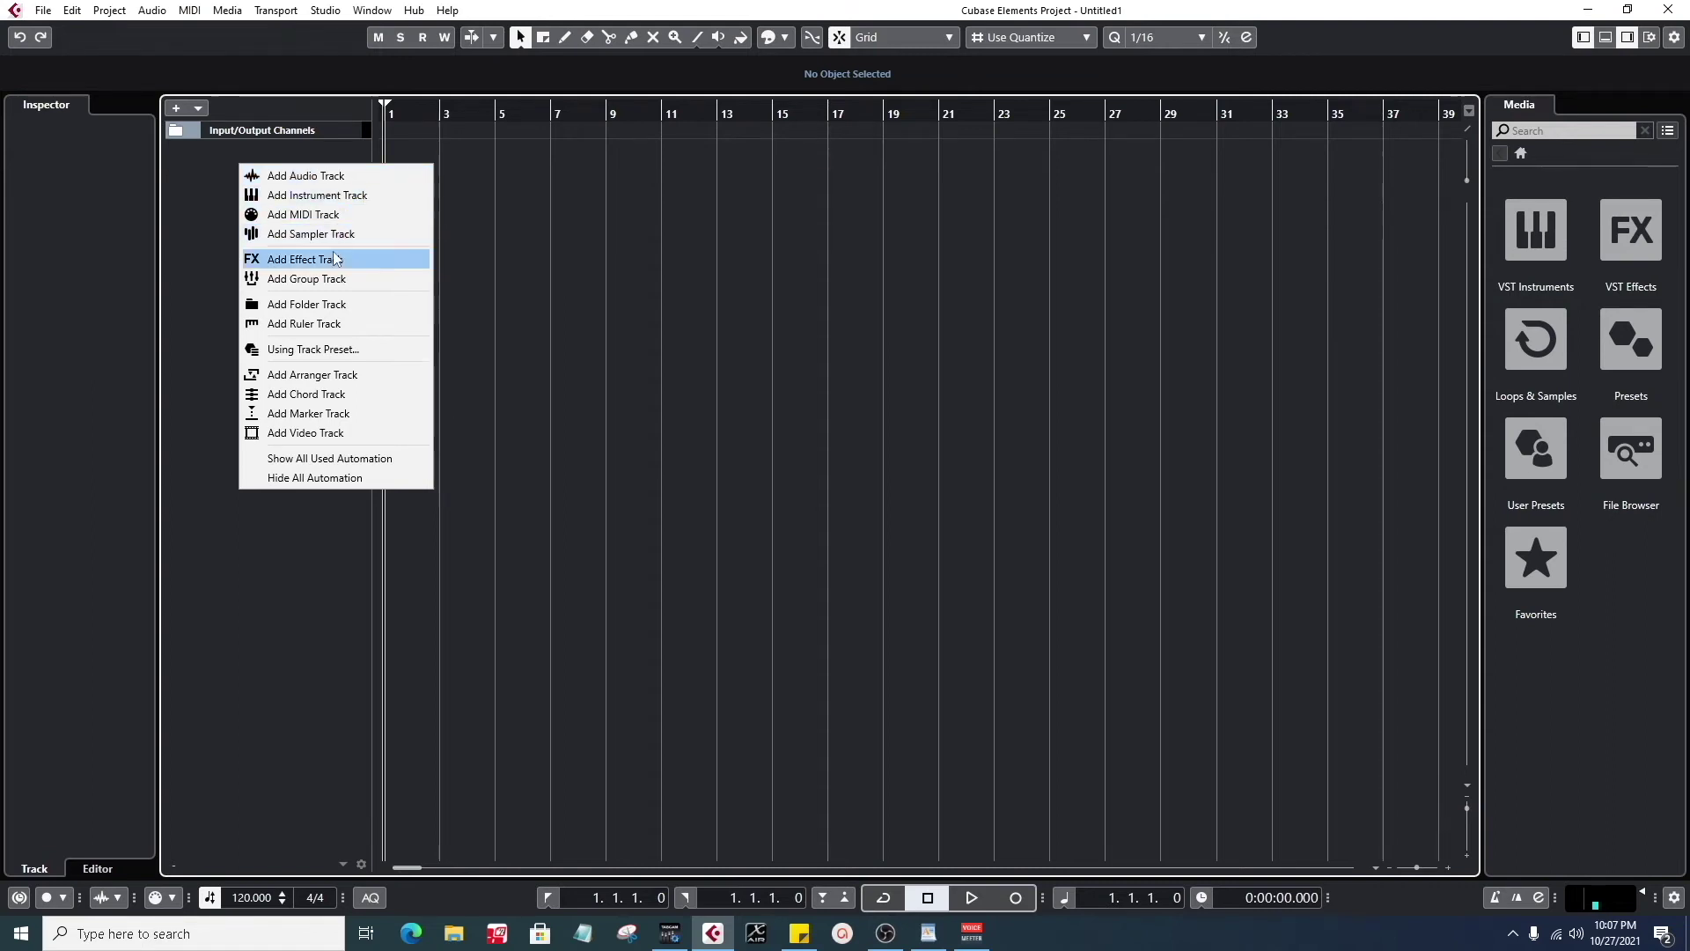
pyautogui.click(203, 193)
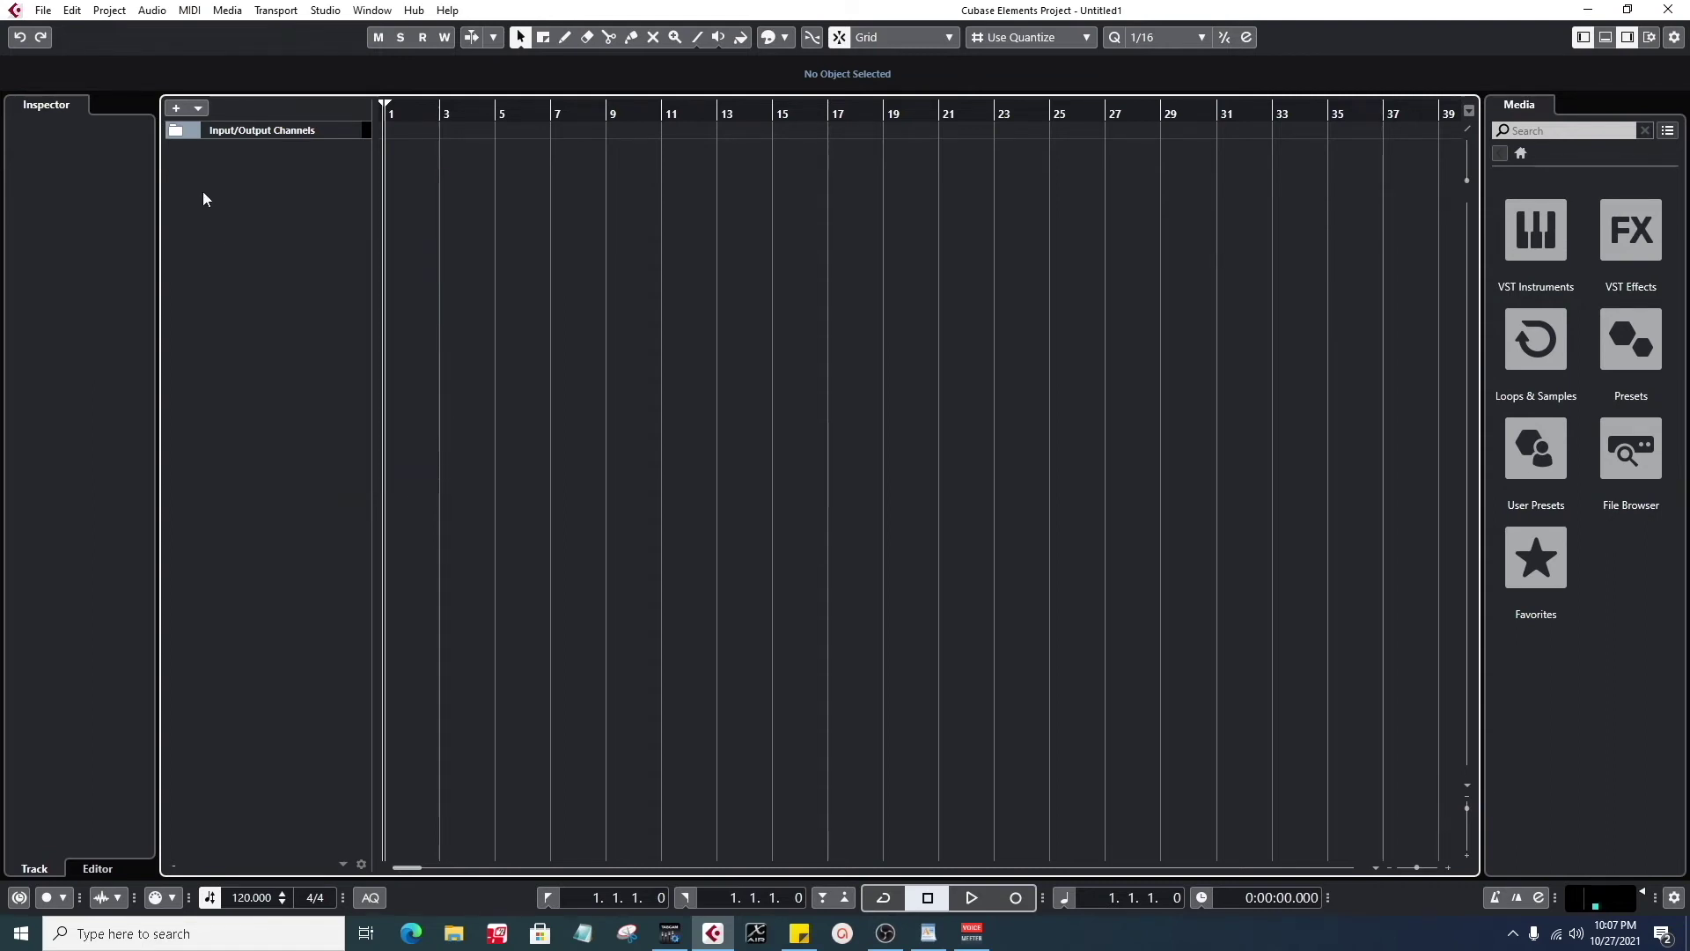
# - Add one stereo audio track named Drums, routed to Stereo Out
pyautogui.rightClick(275, 158)
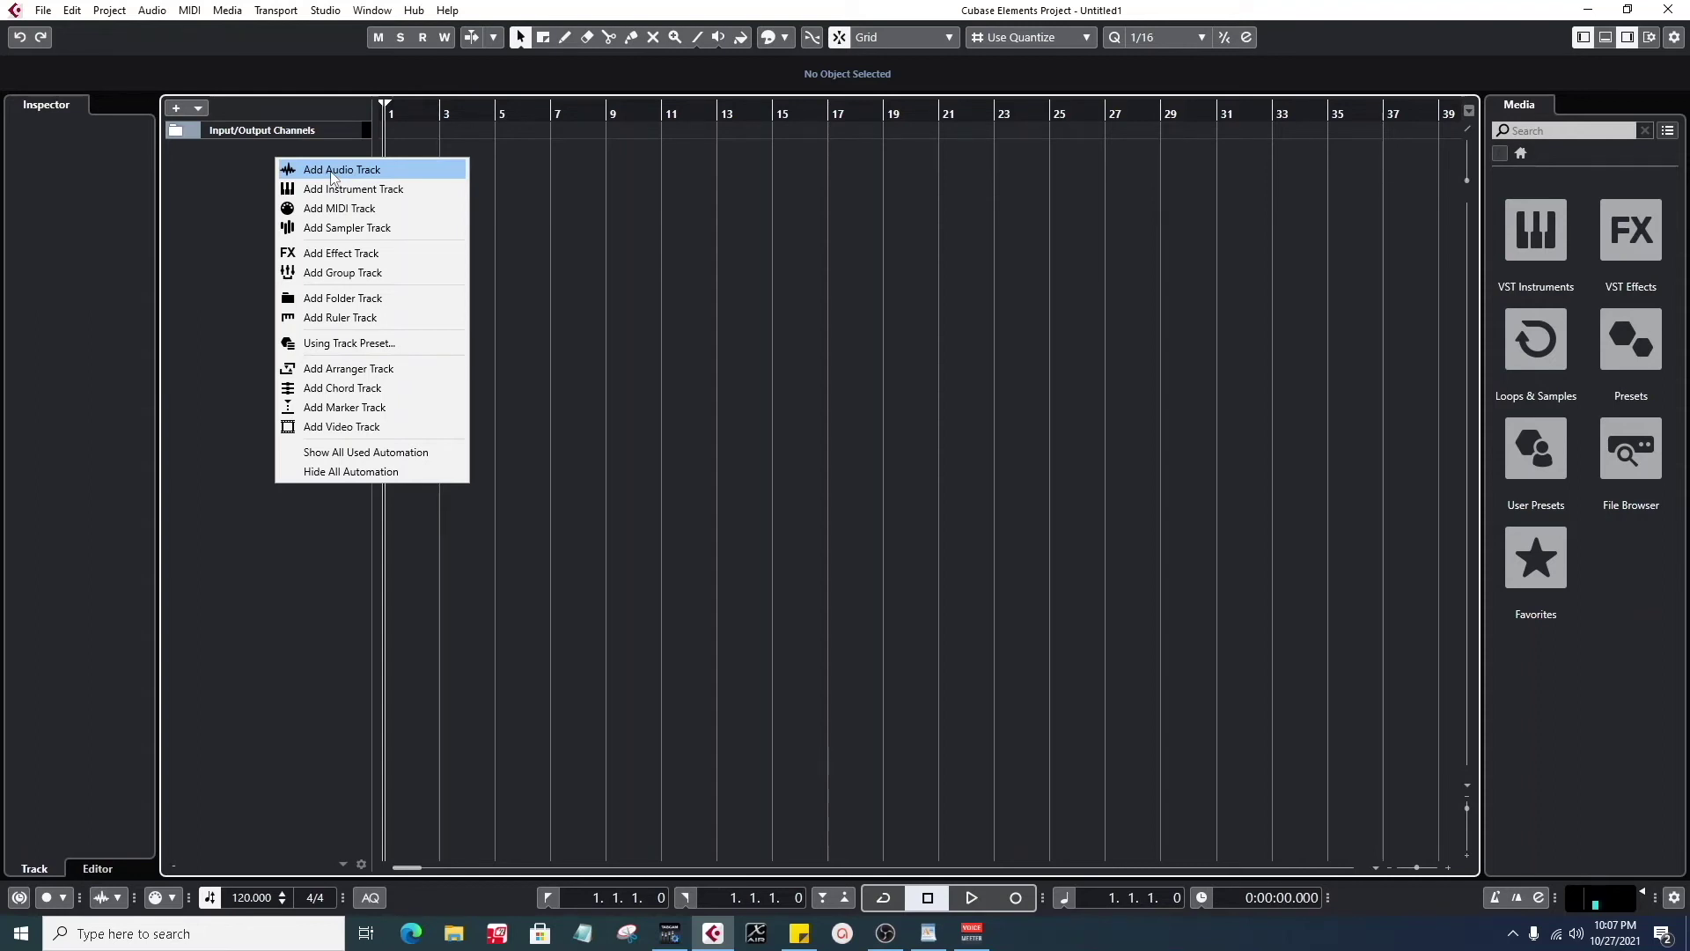
pyautogui.click(331, 174)
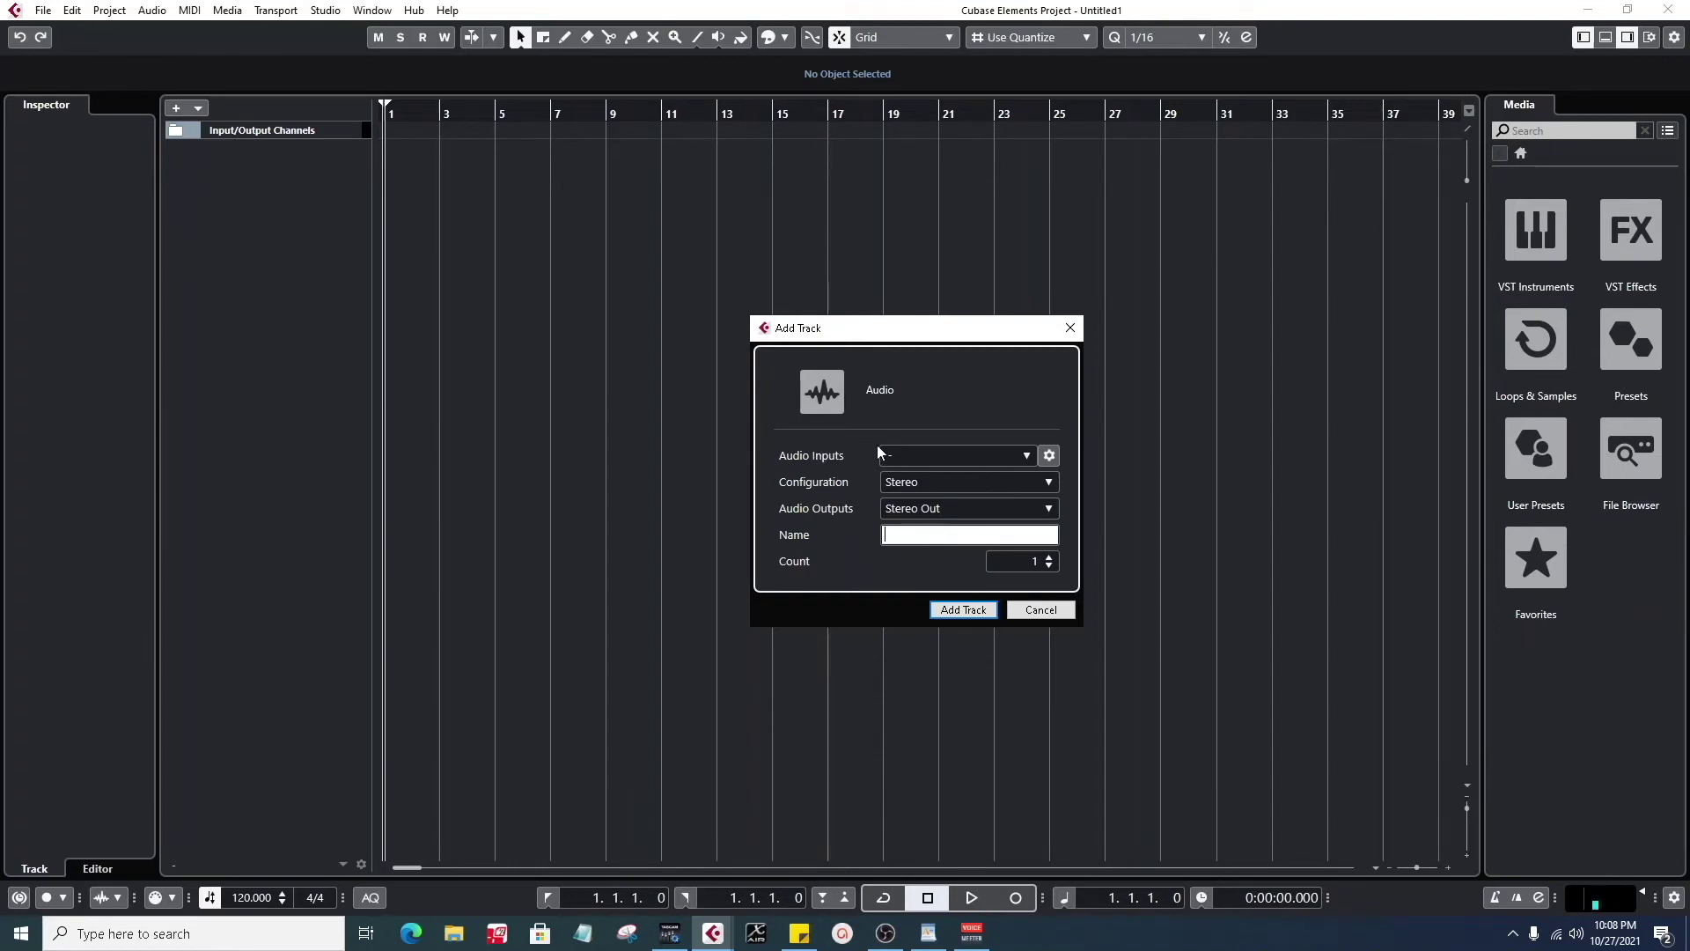
pyautogui.click(915, 464)
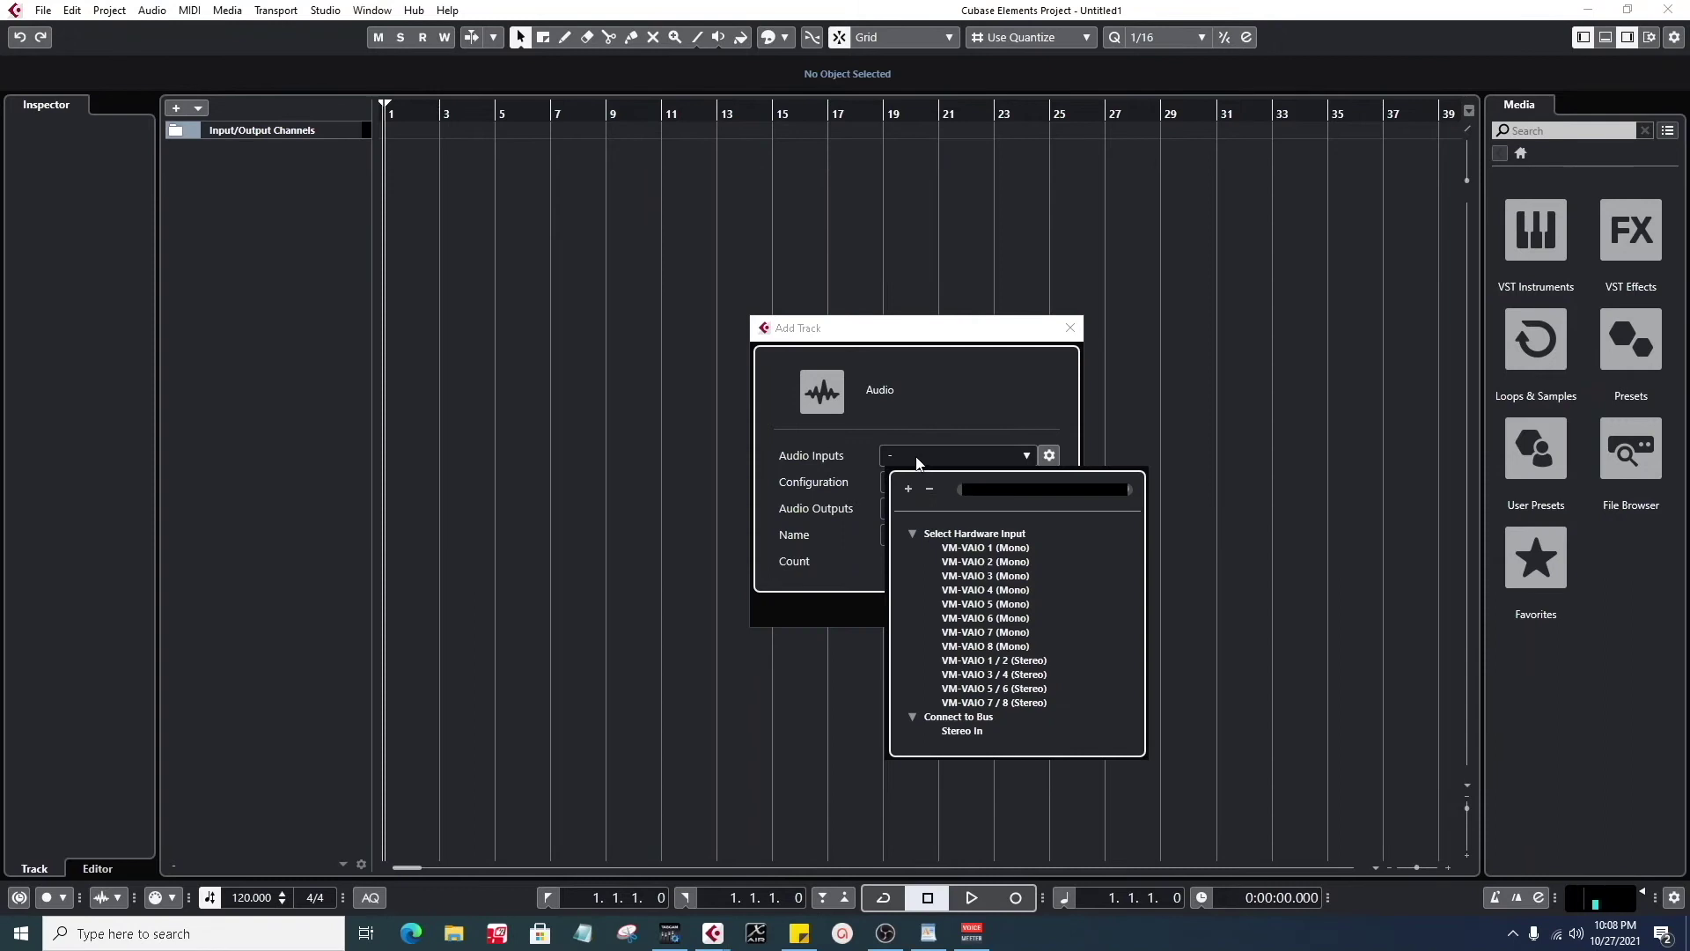
pyautogui.click(917, 458)
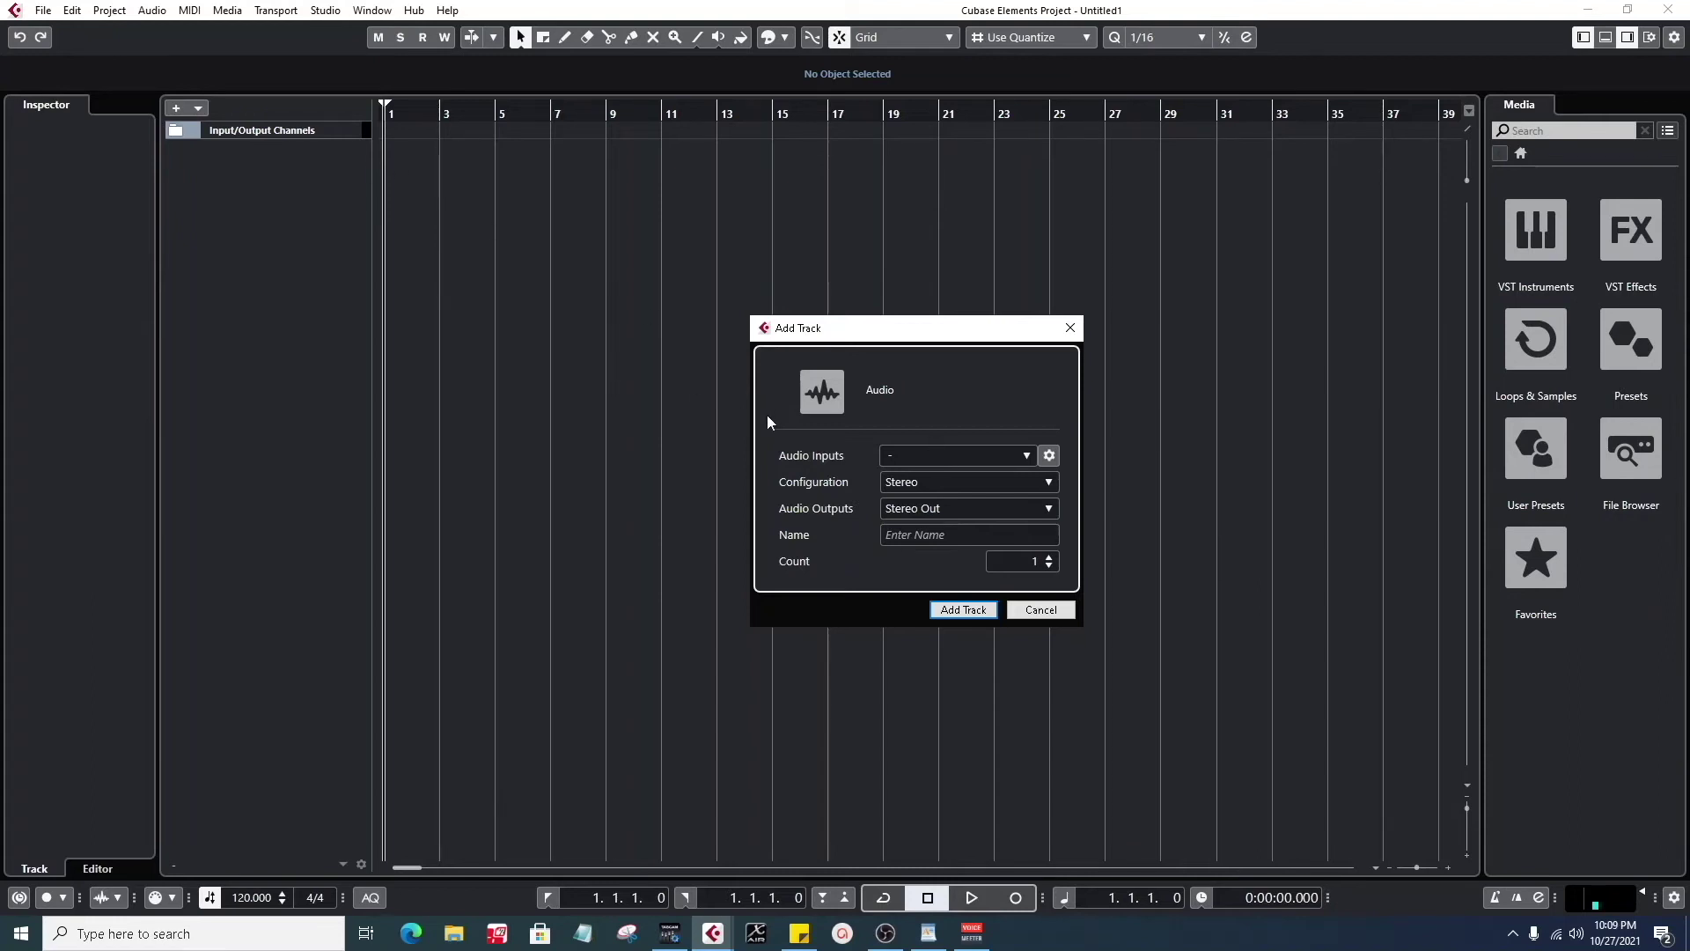
pyautogui.click(950, 534)
pyautogui.write('Drums')
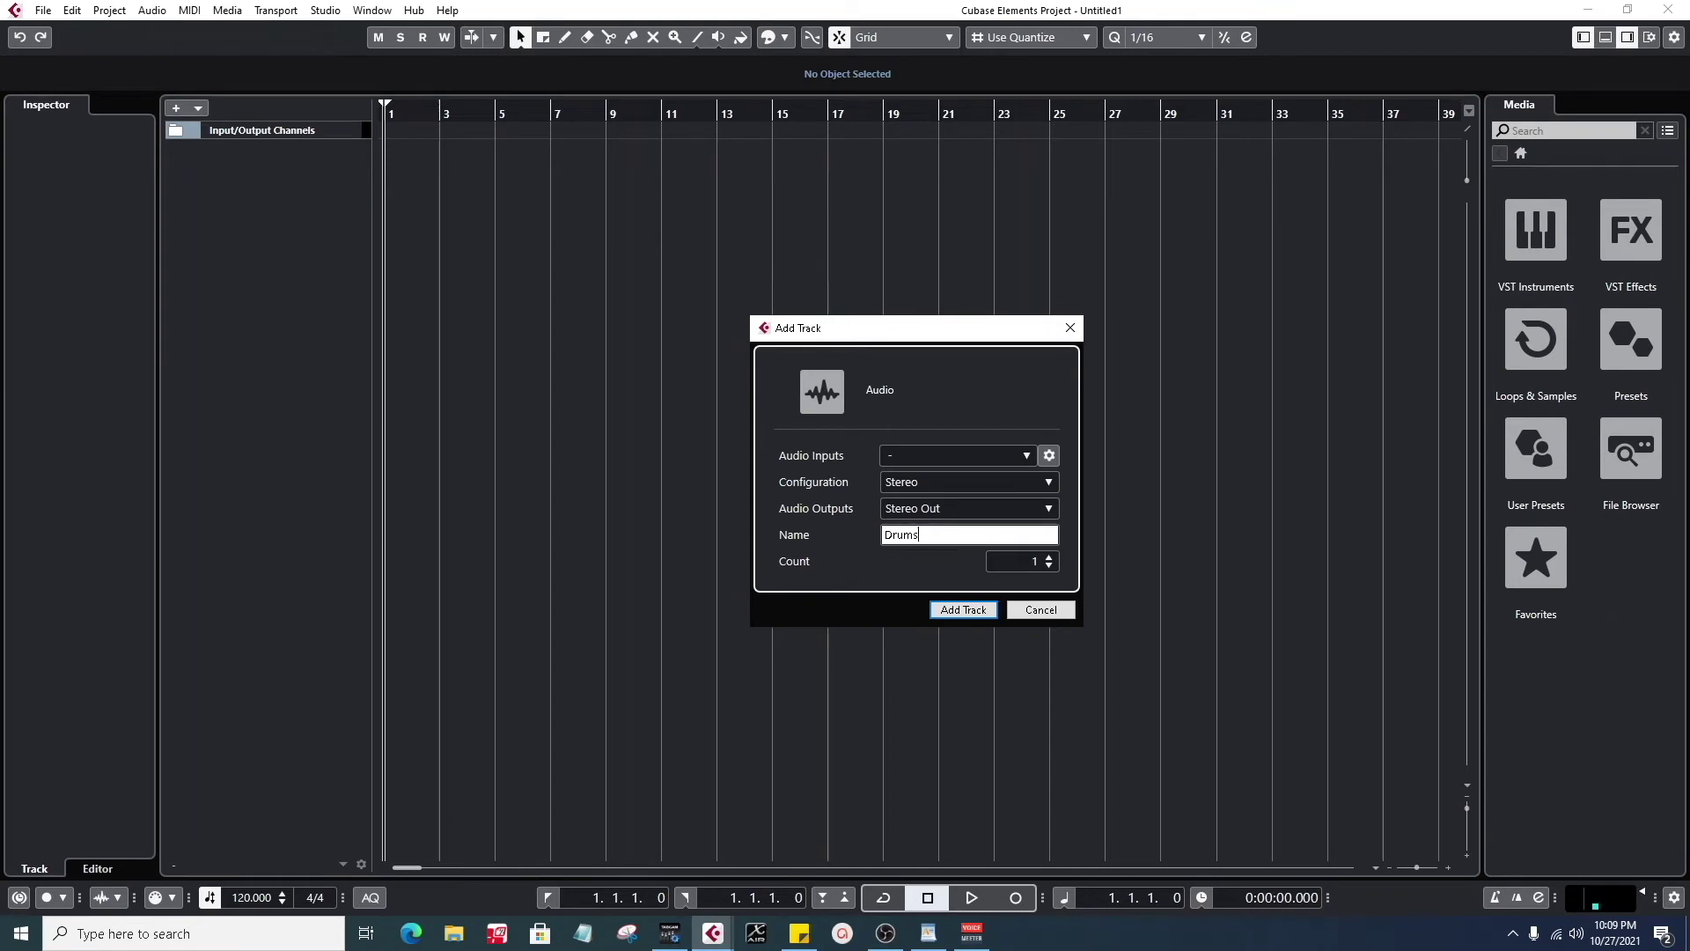
pyautogui.click(964, 609)
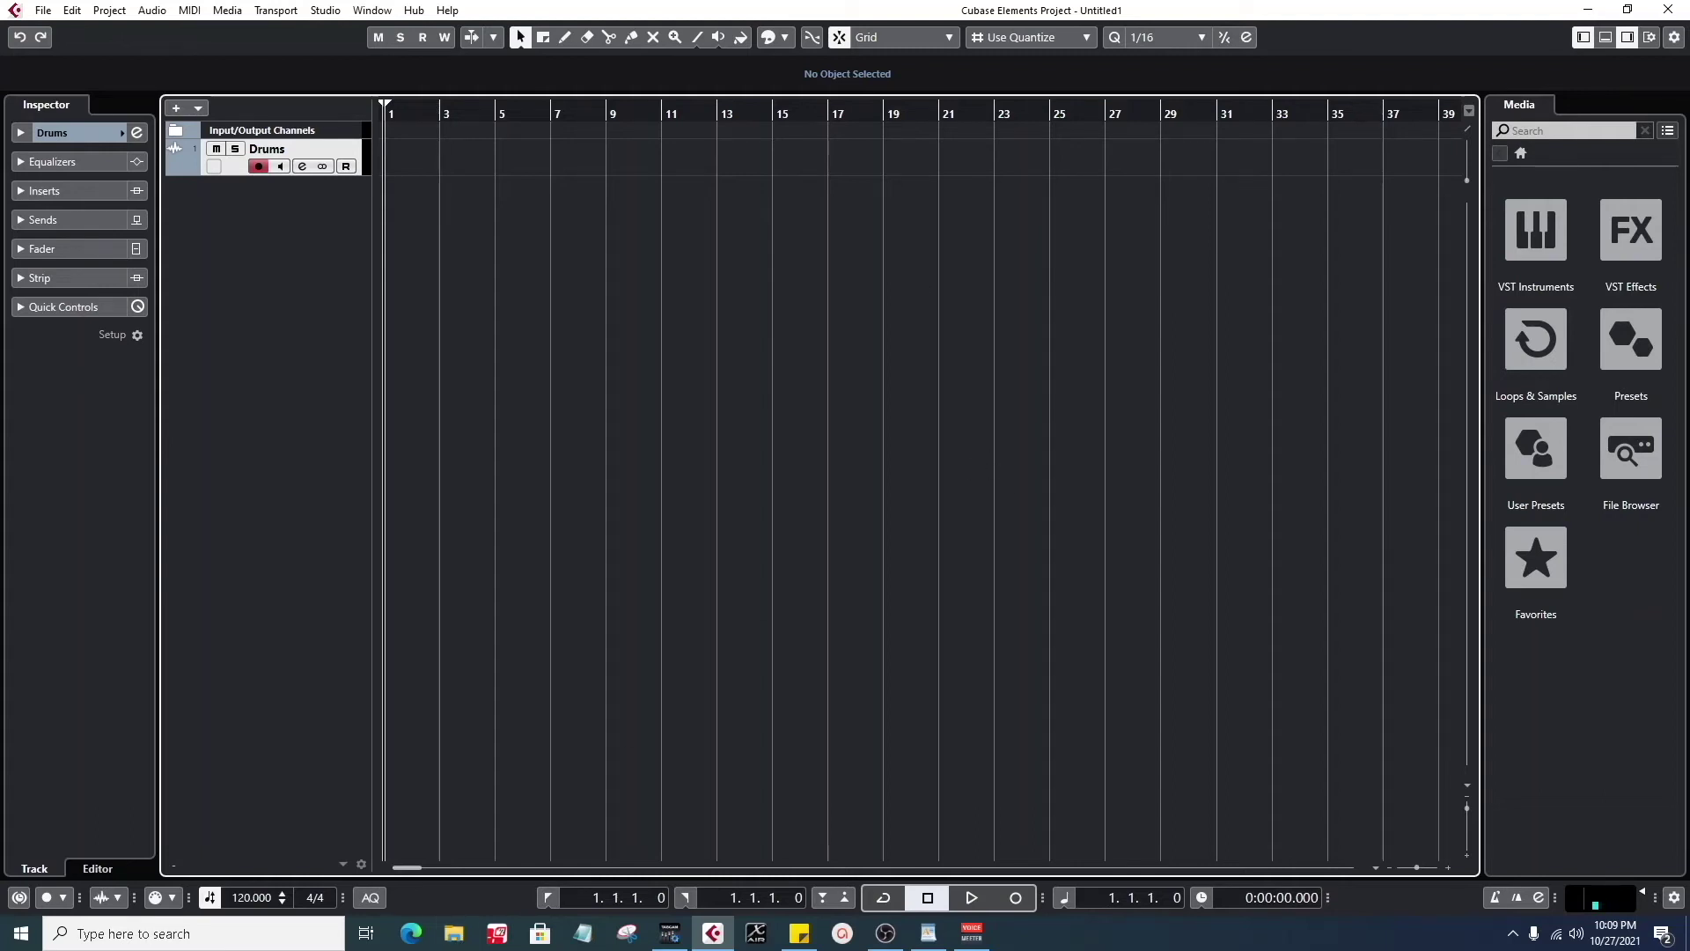
# - Switch to File Explorer and open the Loops folder within Catalyst_Samples_-_Real_Acoustic_Drums
pyautogui.hotkey('alt', 'Tab')
pyautogui.click(694, 243)
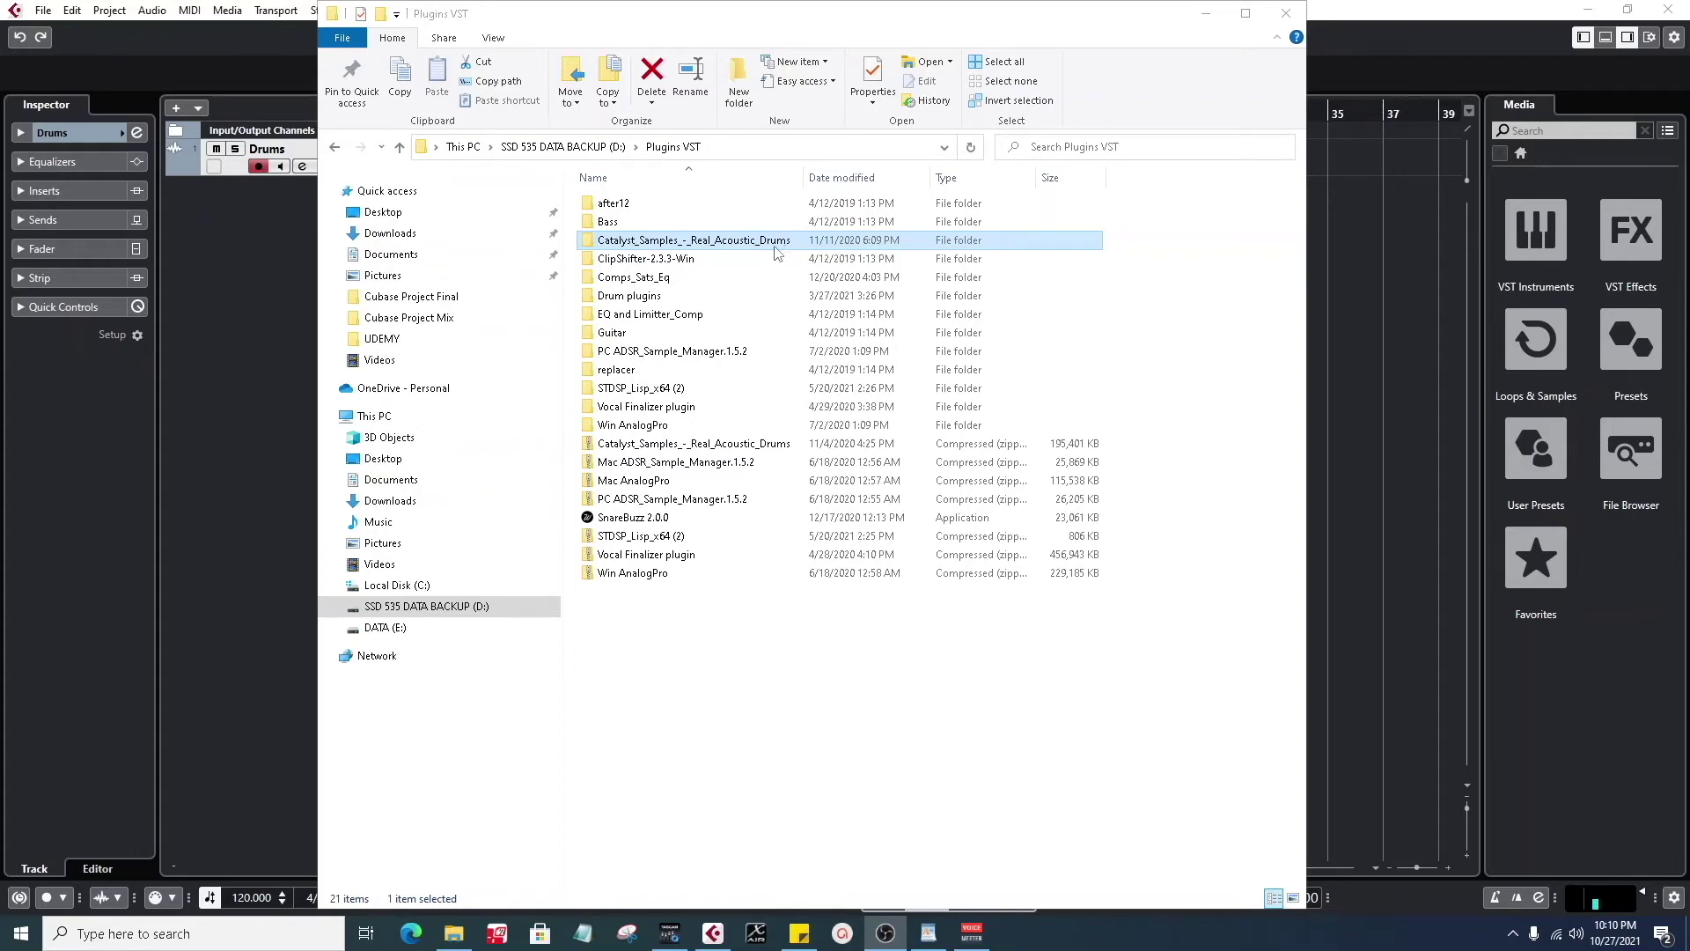
pyautogui.click(211, 196)
pyautogui.click(633, 241)
pyautogui.click(251, 181)
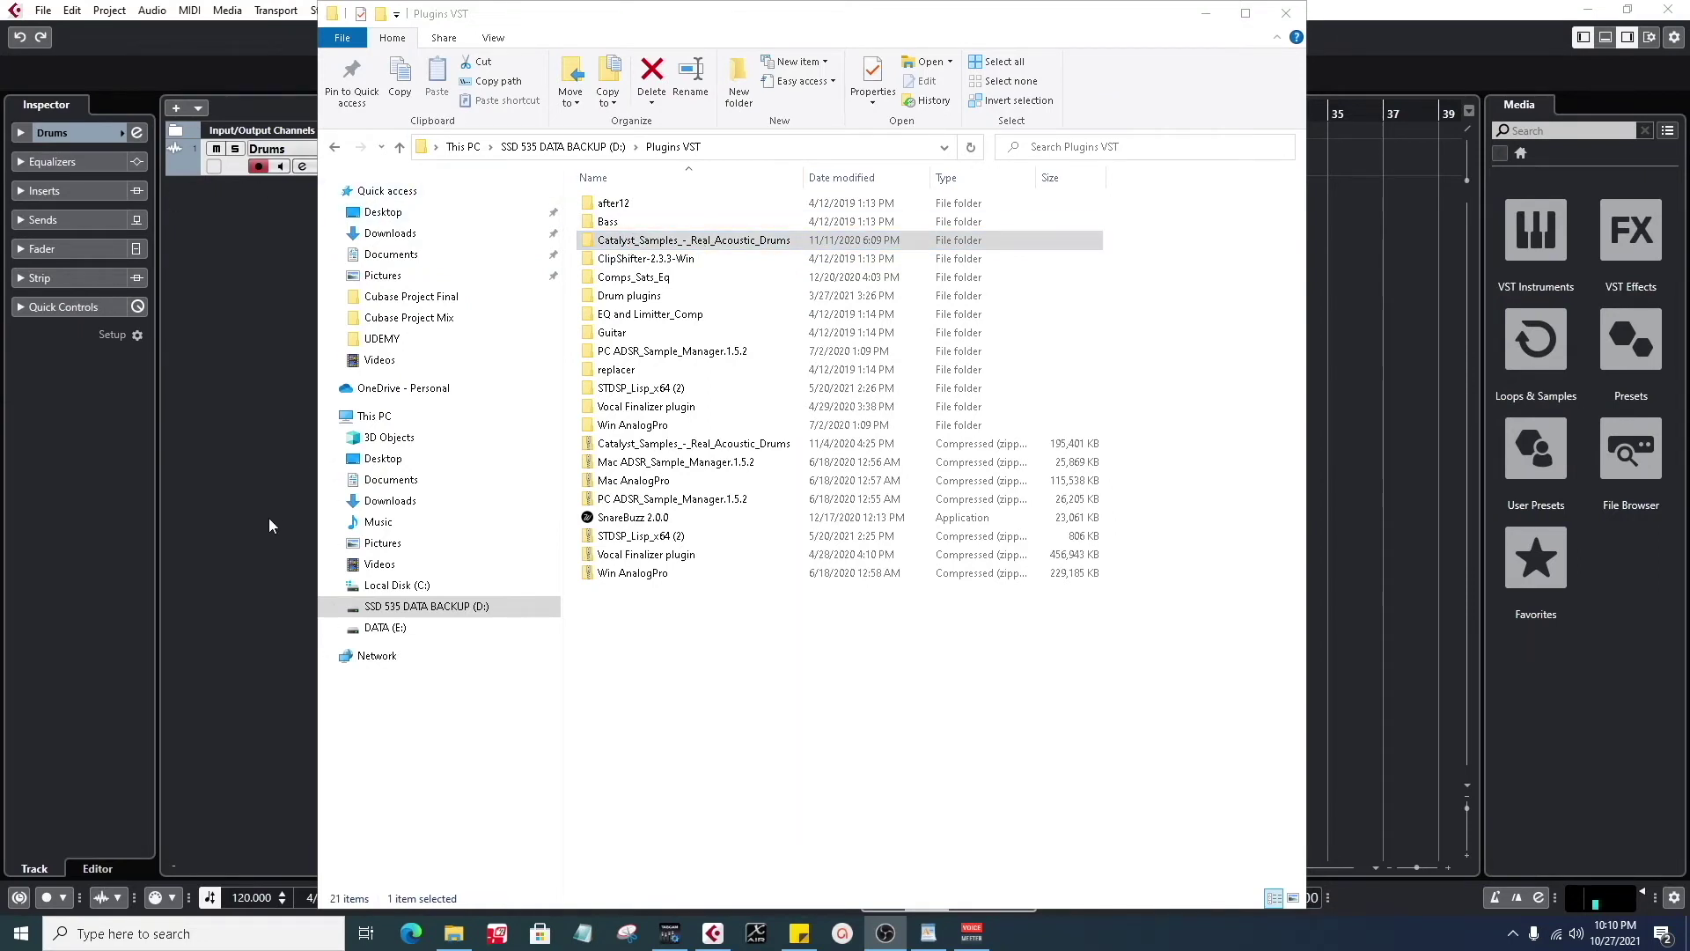
pyautogui.click(790, 240)
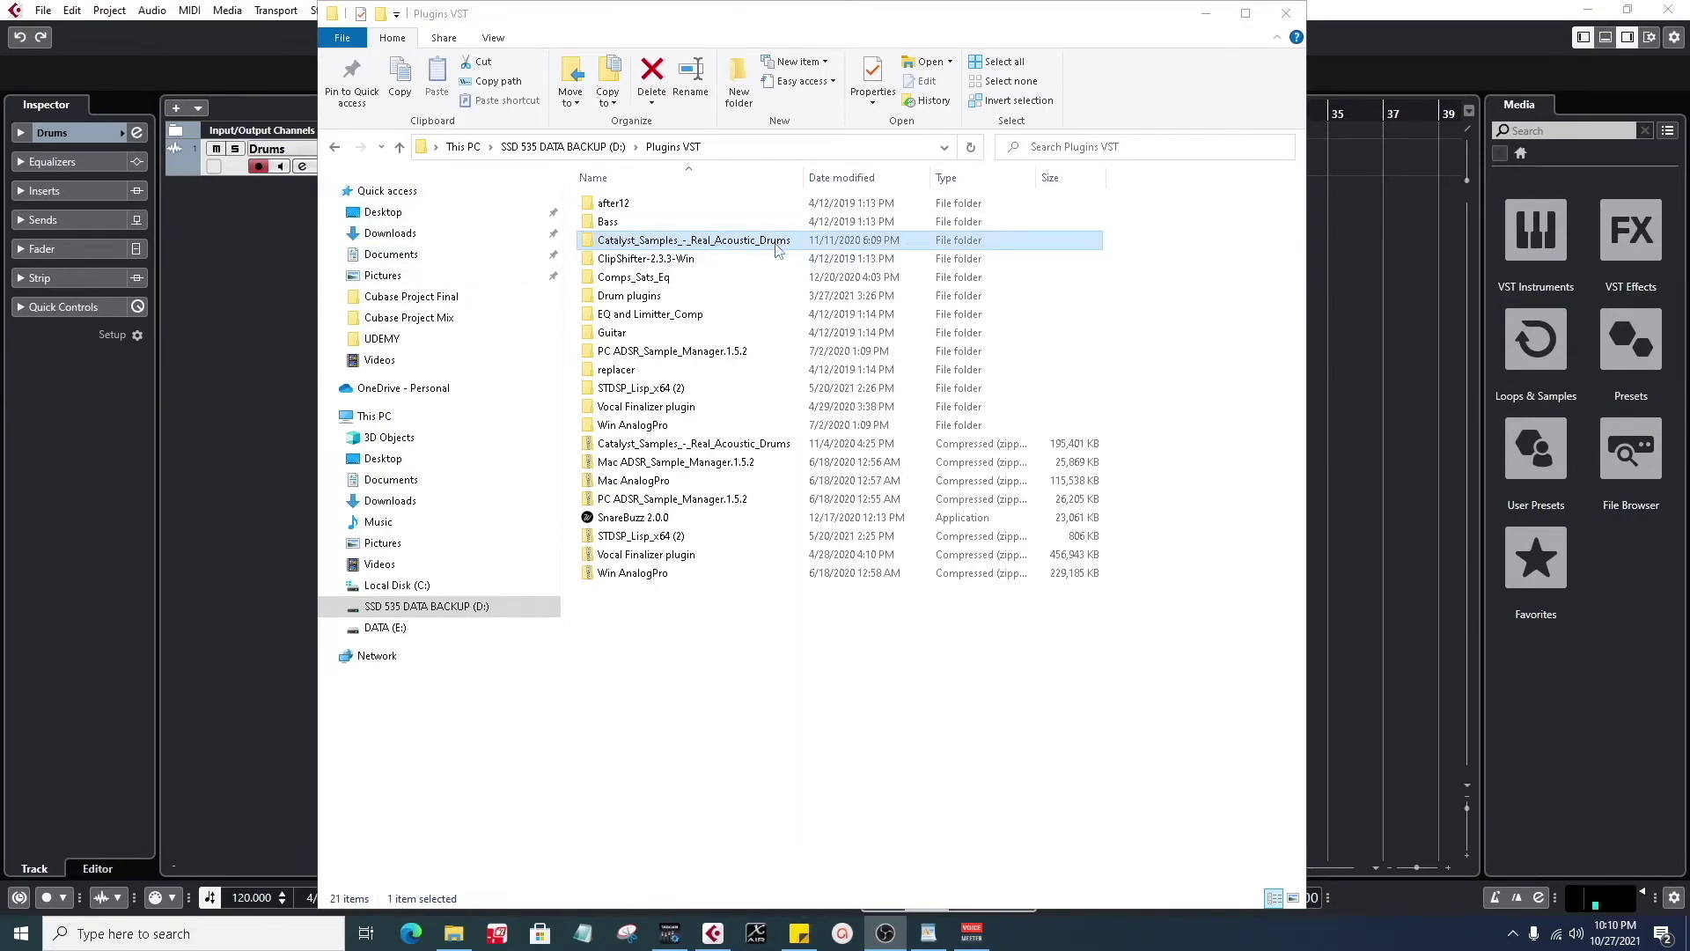
pyautogui.doubleClick(774, 249)
pyautogui.click(729, 206)
pyautogui.doubleClick(730, 206)
pyautogui.click(711, 205)
pyautogui.doubleClick(711, 204)
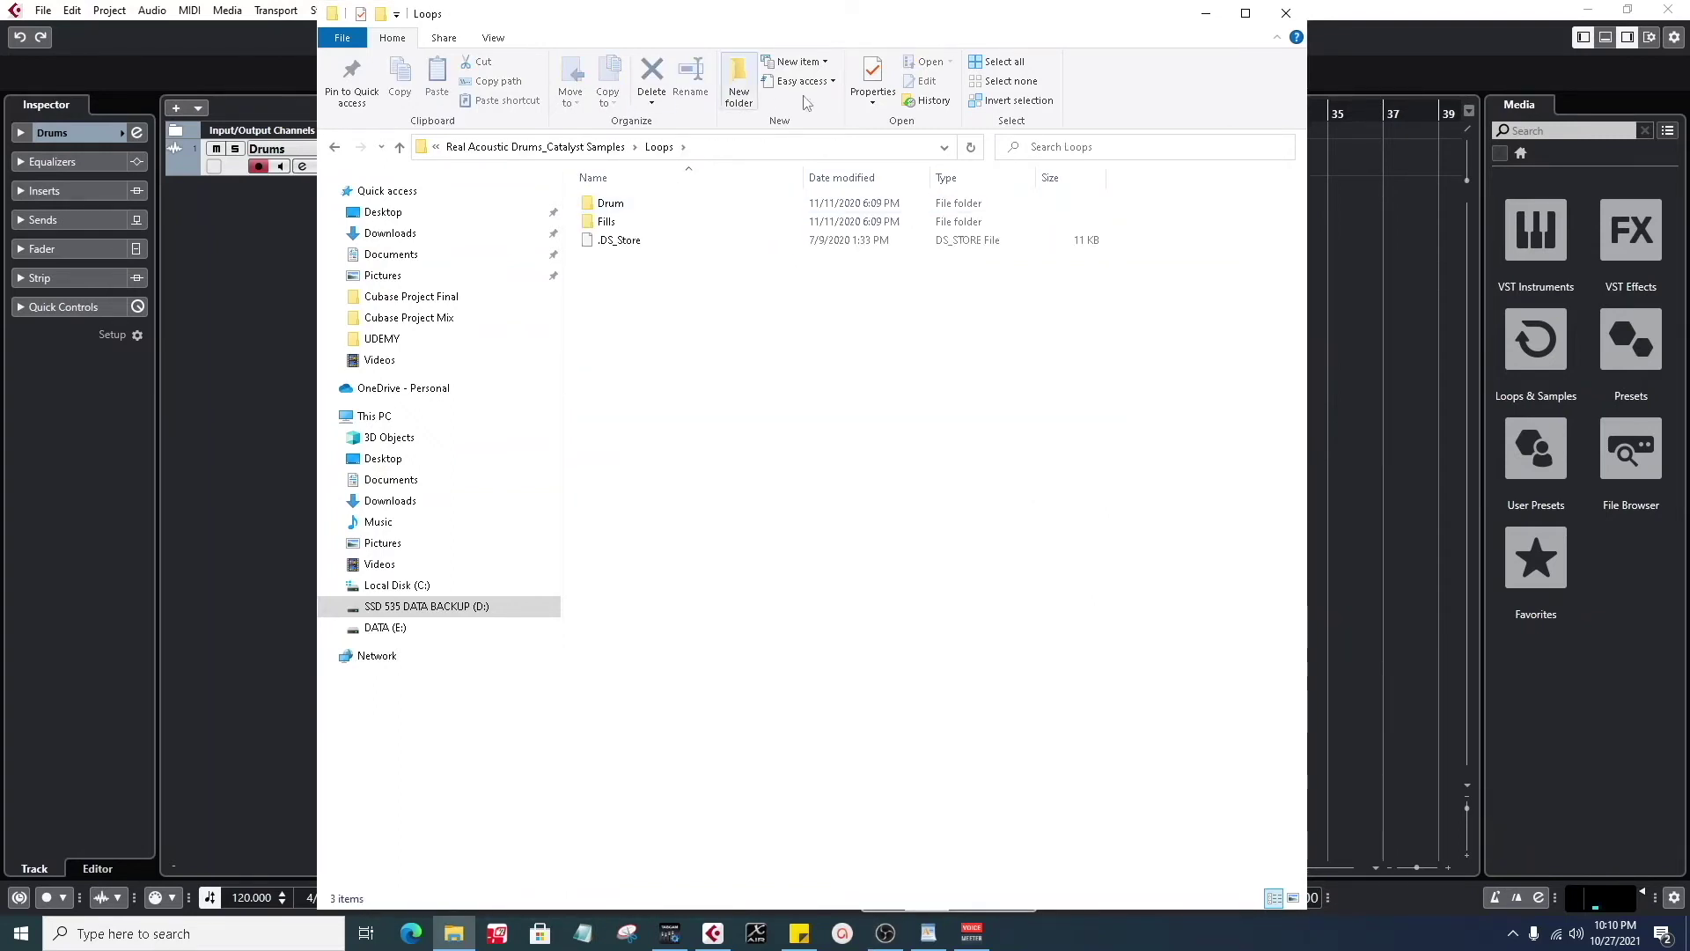
# - Import Drum_24_90bpm from the Drum loops folder onto the Drums track near bar 2, copying the file to the working directory
pyautogui.moveTo(795, 22); pyautogui.dragTo(970, 42)
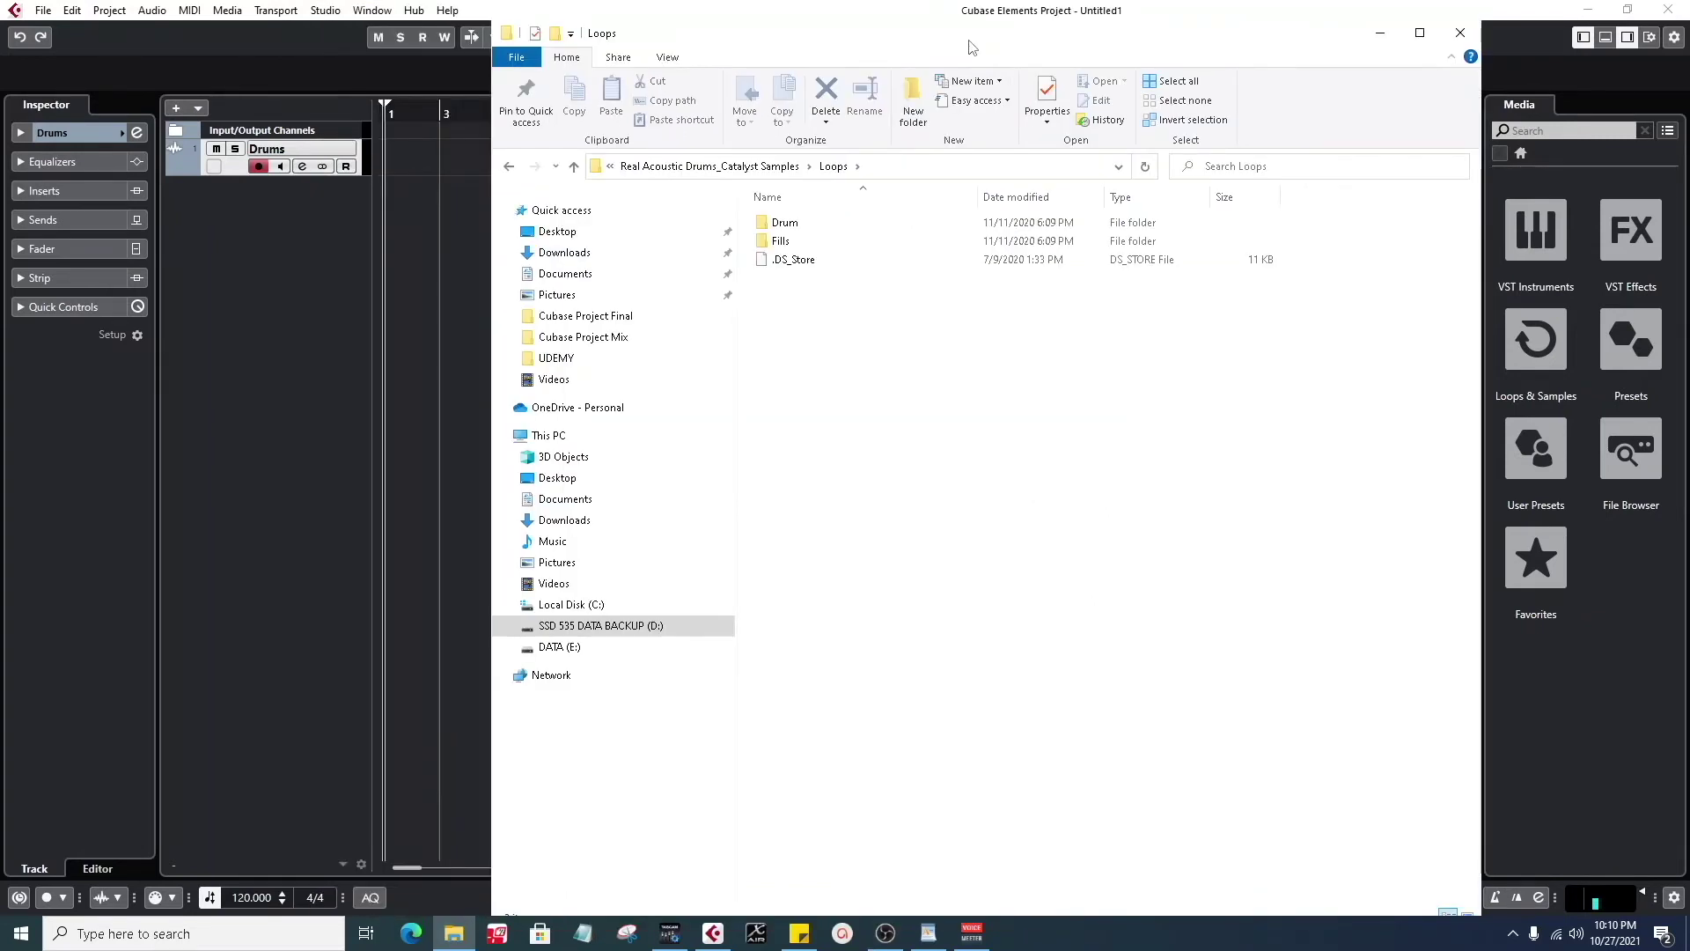
pyautogui.doubleClick(800, 227)
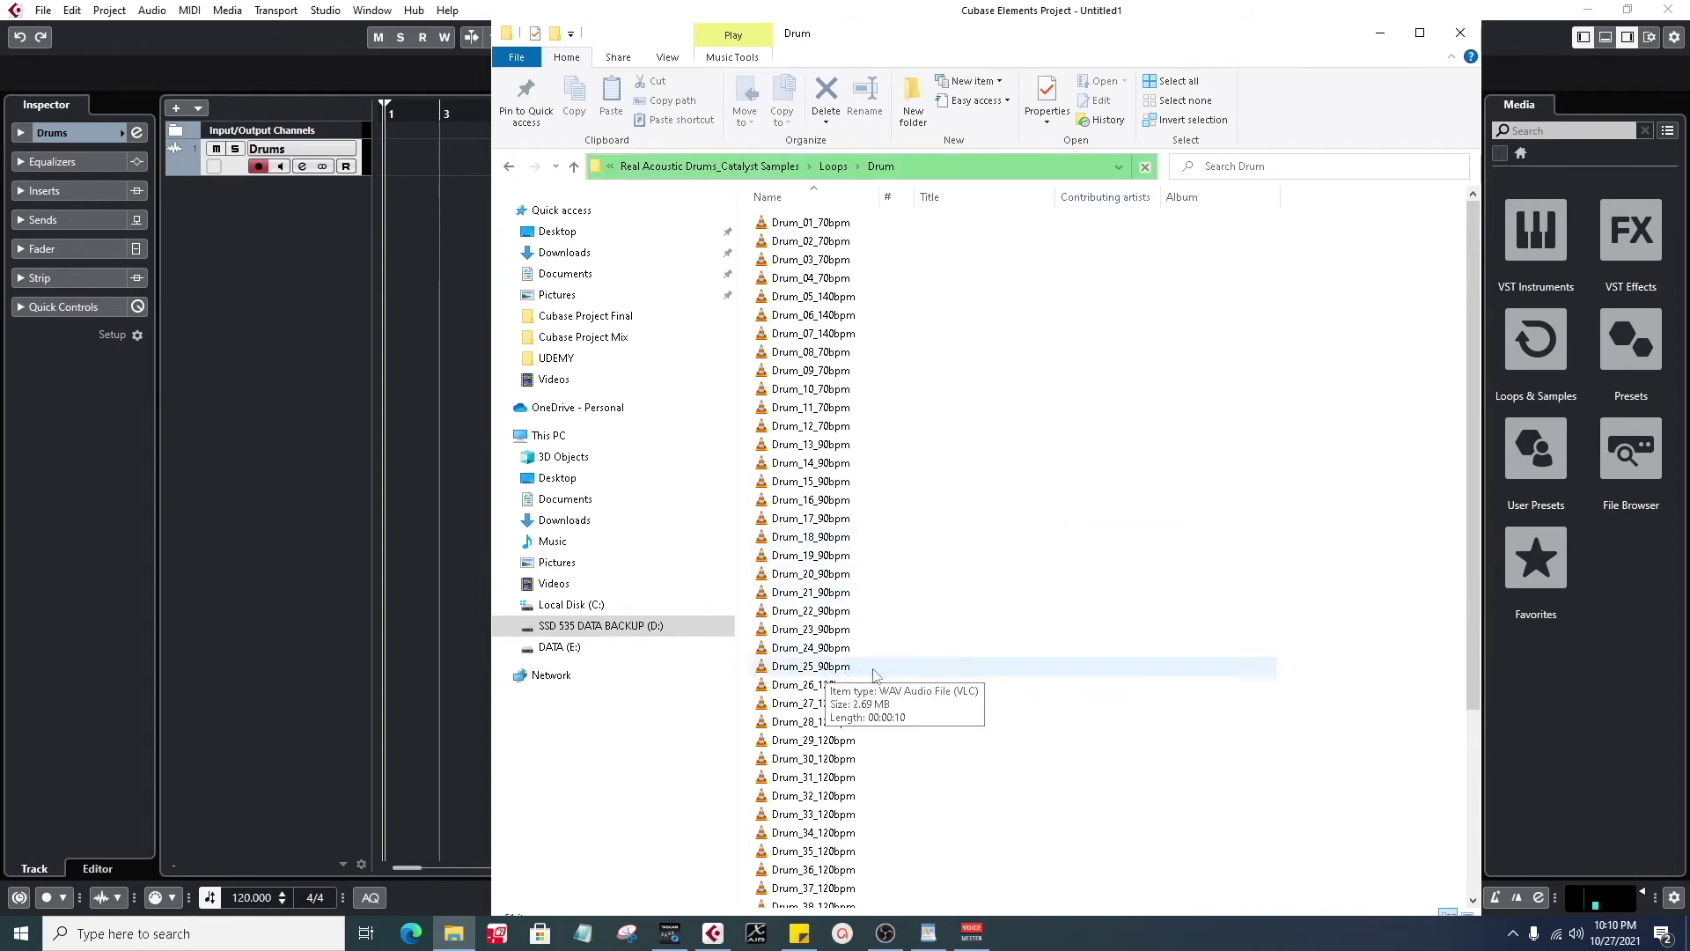
pyautogui.click(860, 650)
pyautogui.moveTo(860, 659); pyautogui.dragTo(404, 160)
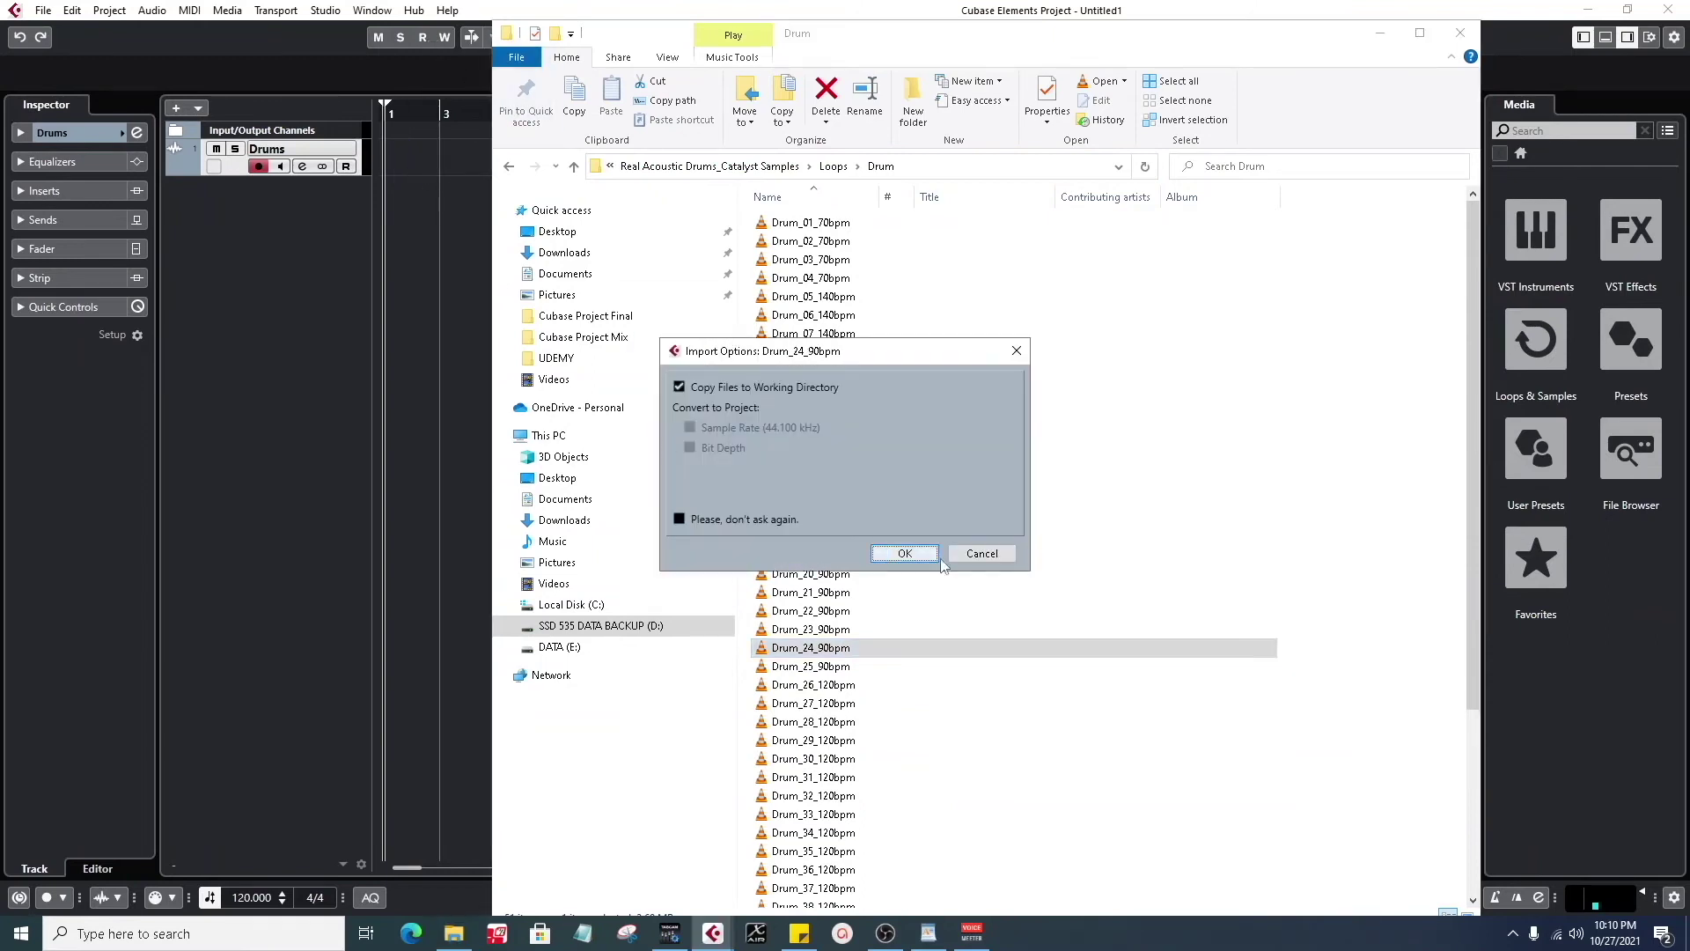
pyautogui.click(897, 556)
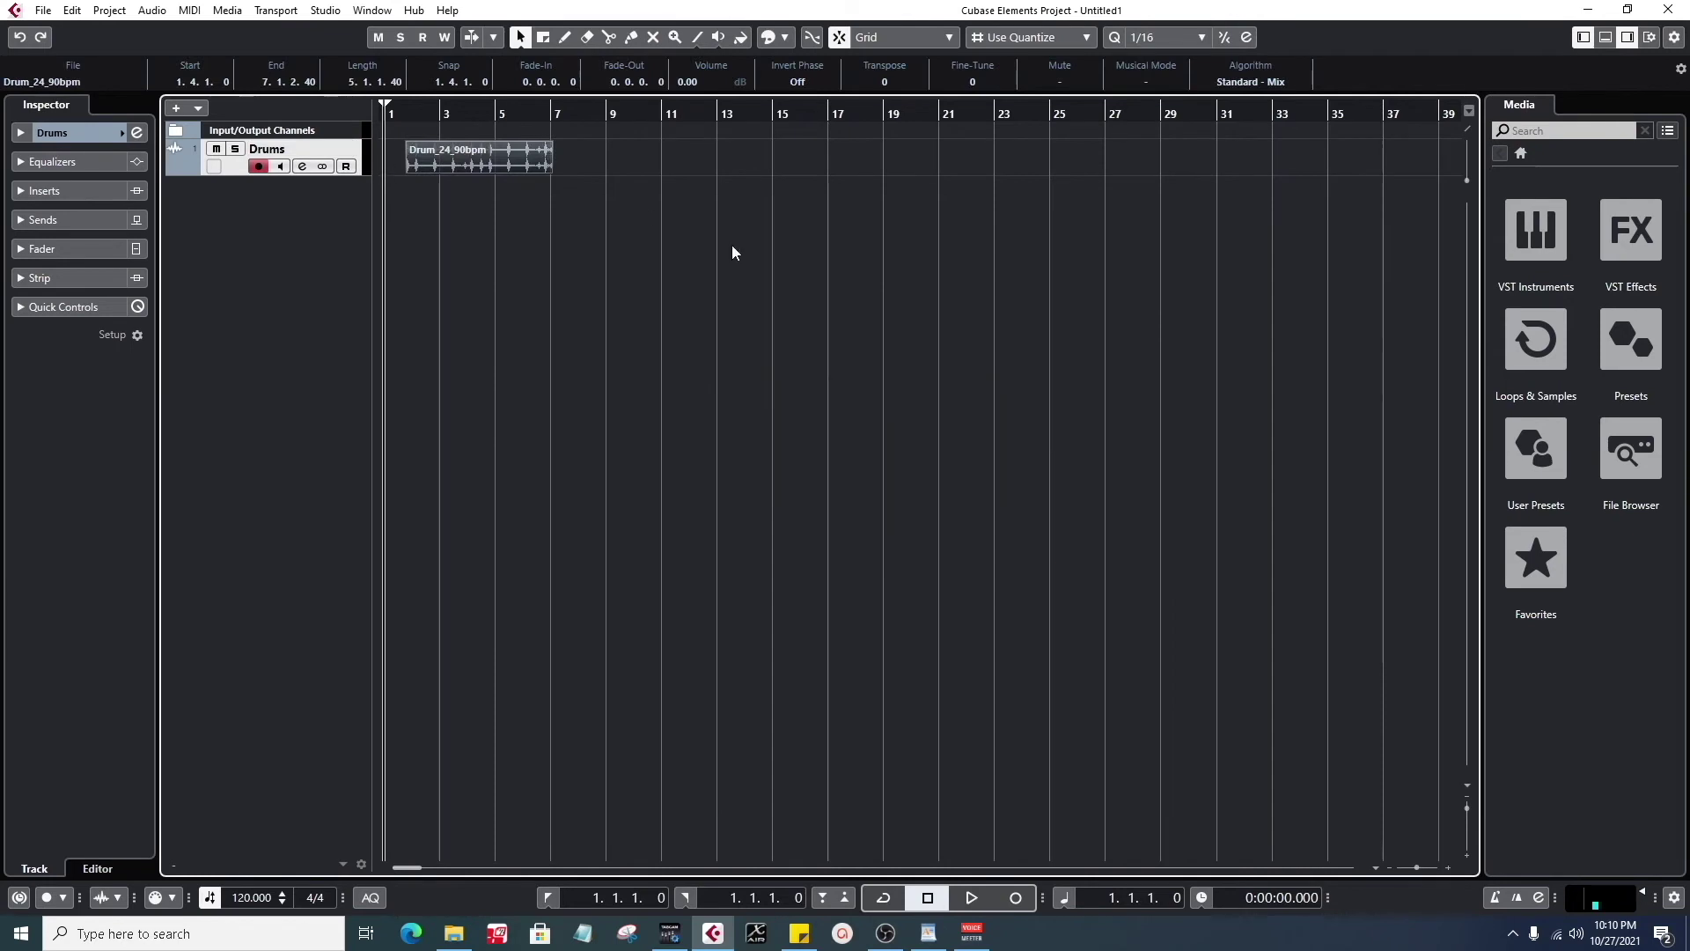
pyautogui.hotkey('alt', 'Tab')
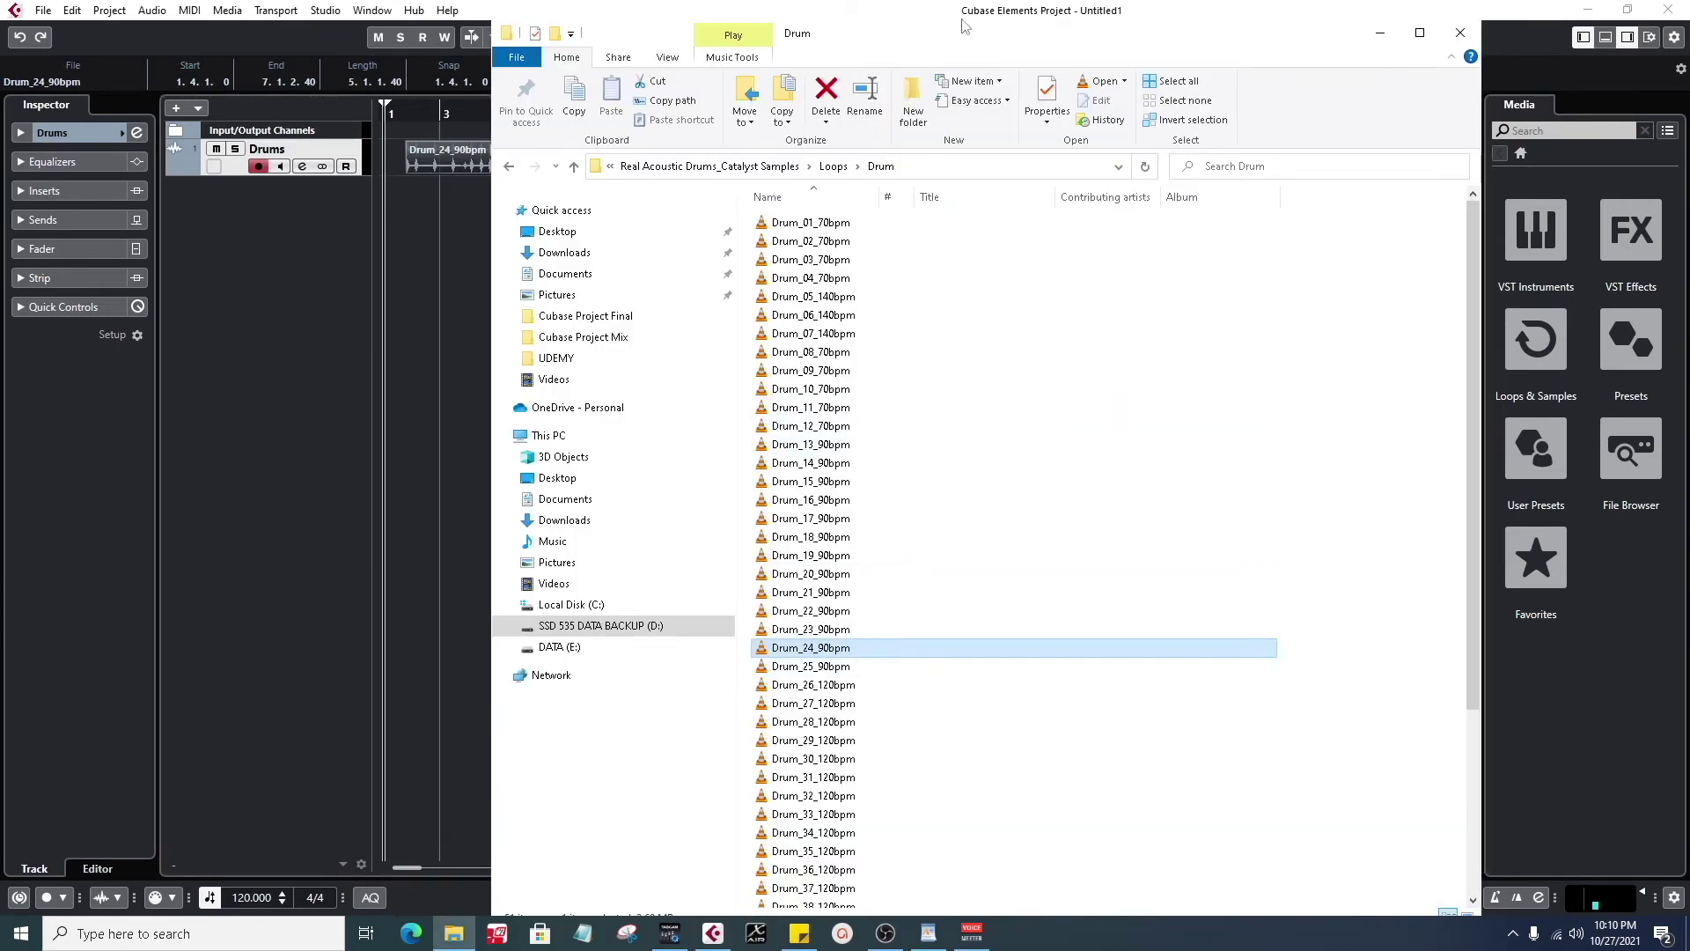
pyautogui.click(1132, 17)
pyautogui.moveTo(1133, 18); pyautogui.dragTo(1130, 18)
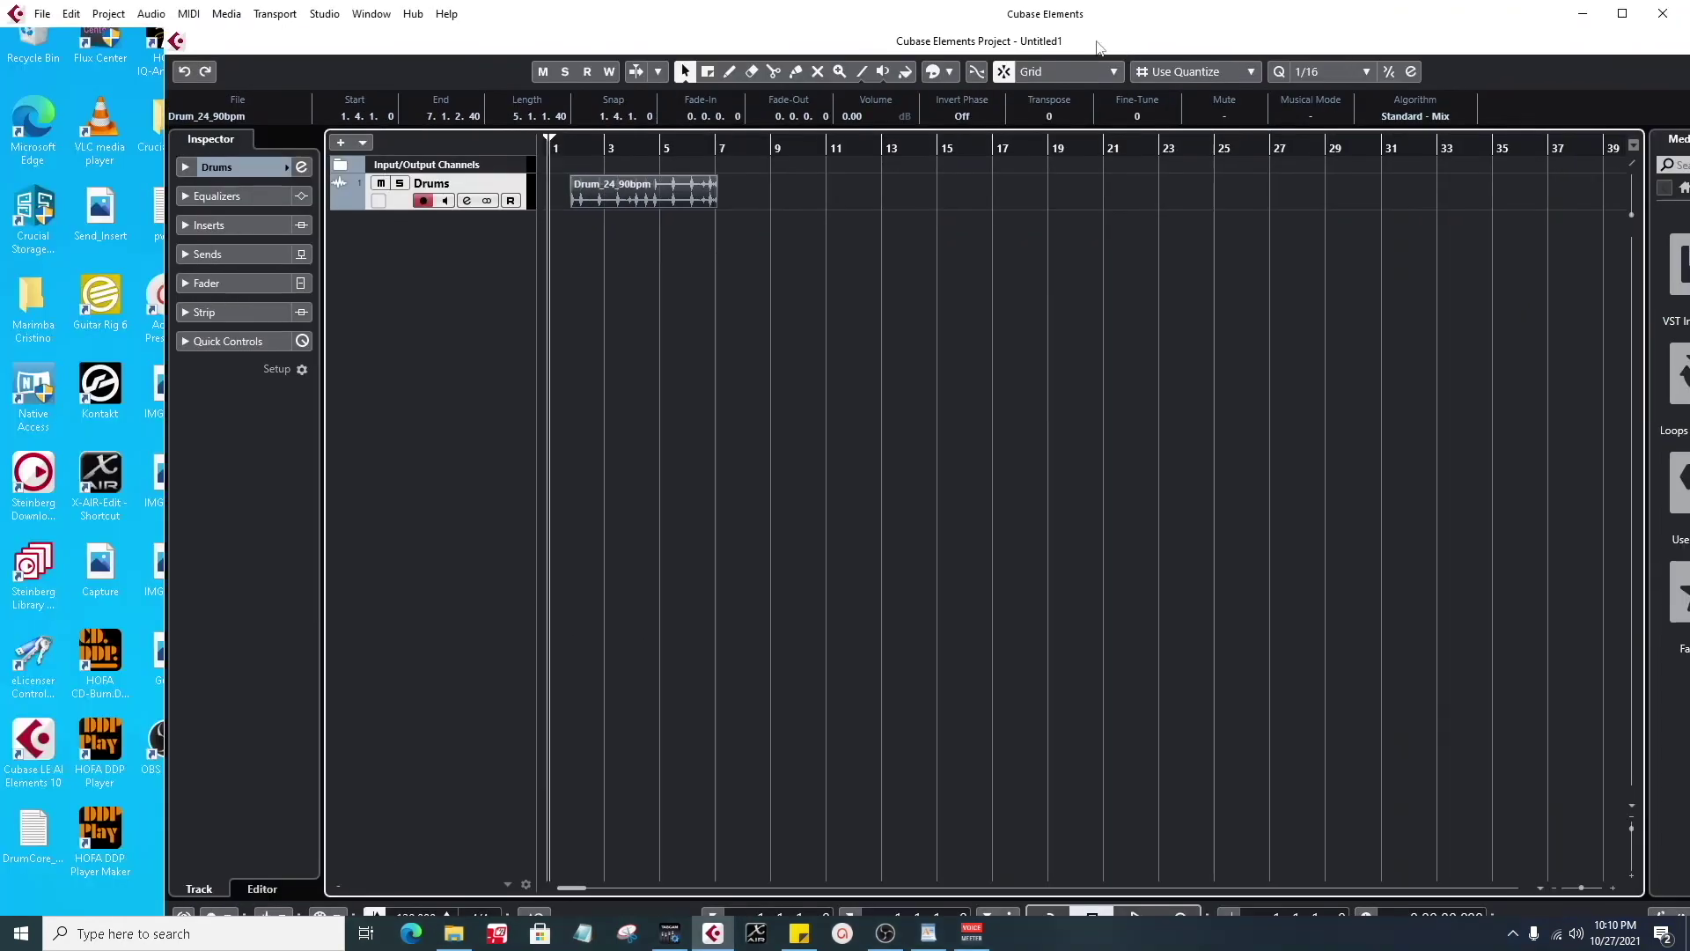
pyautogui.hotkey('alt', 'Tab')
pyautogui.click(1383, 14)
pyautogui.doubleClick(1311, 19)
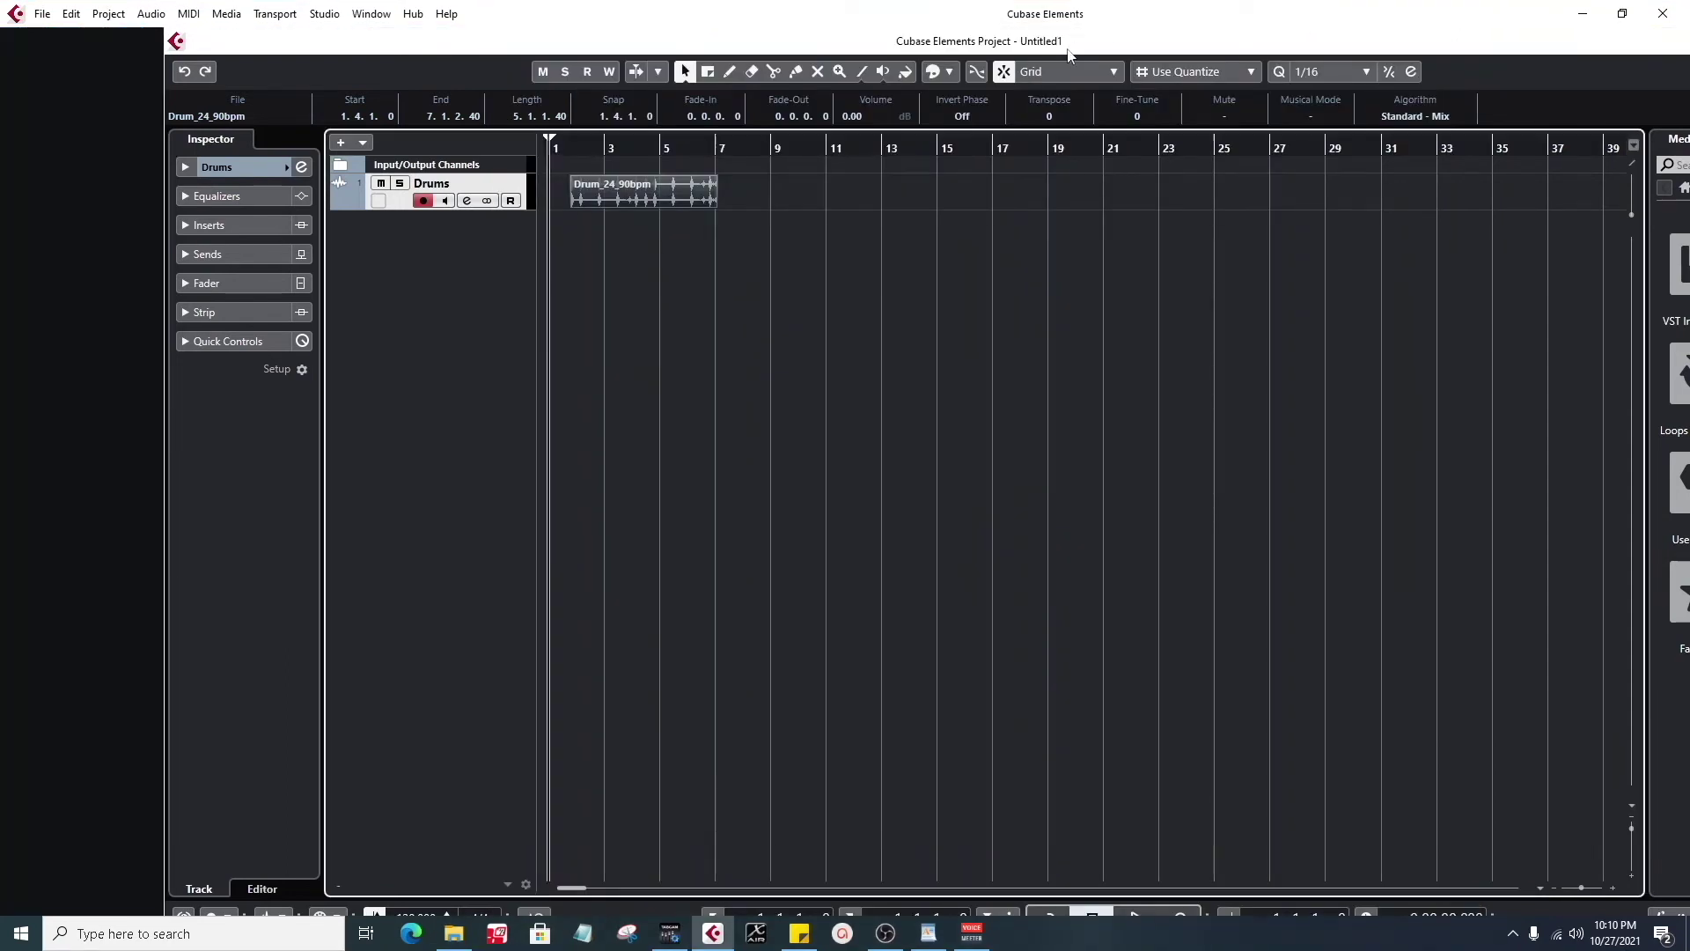
pyautogui.doubleClick(1072, 42)
# - Switch to File Explorer and open the Fills folder within the Loops folder
pyautogui.hotkey('alt', 'Tab')
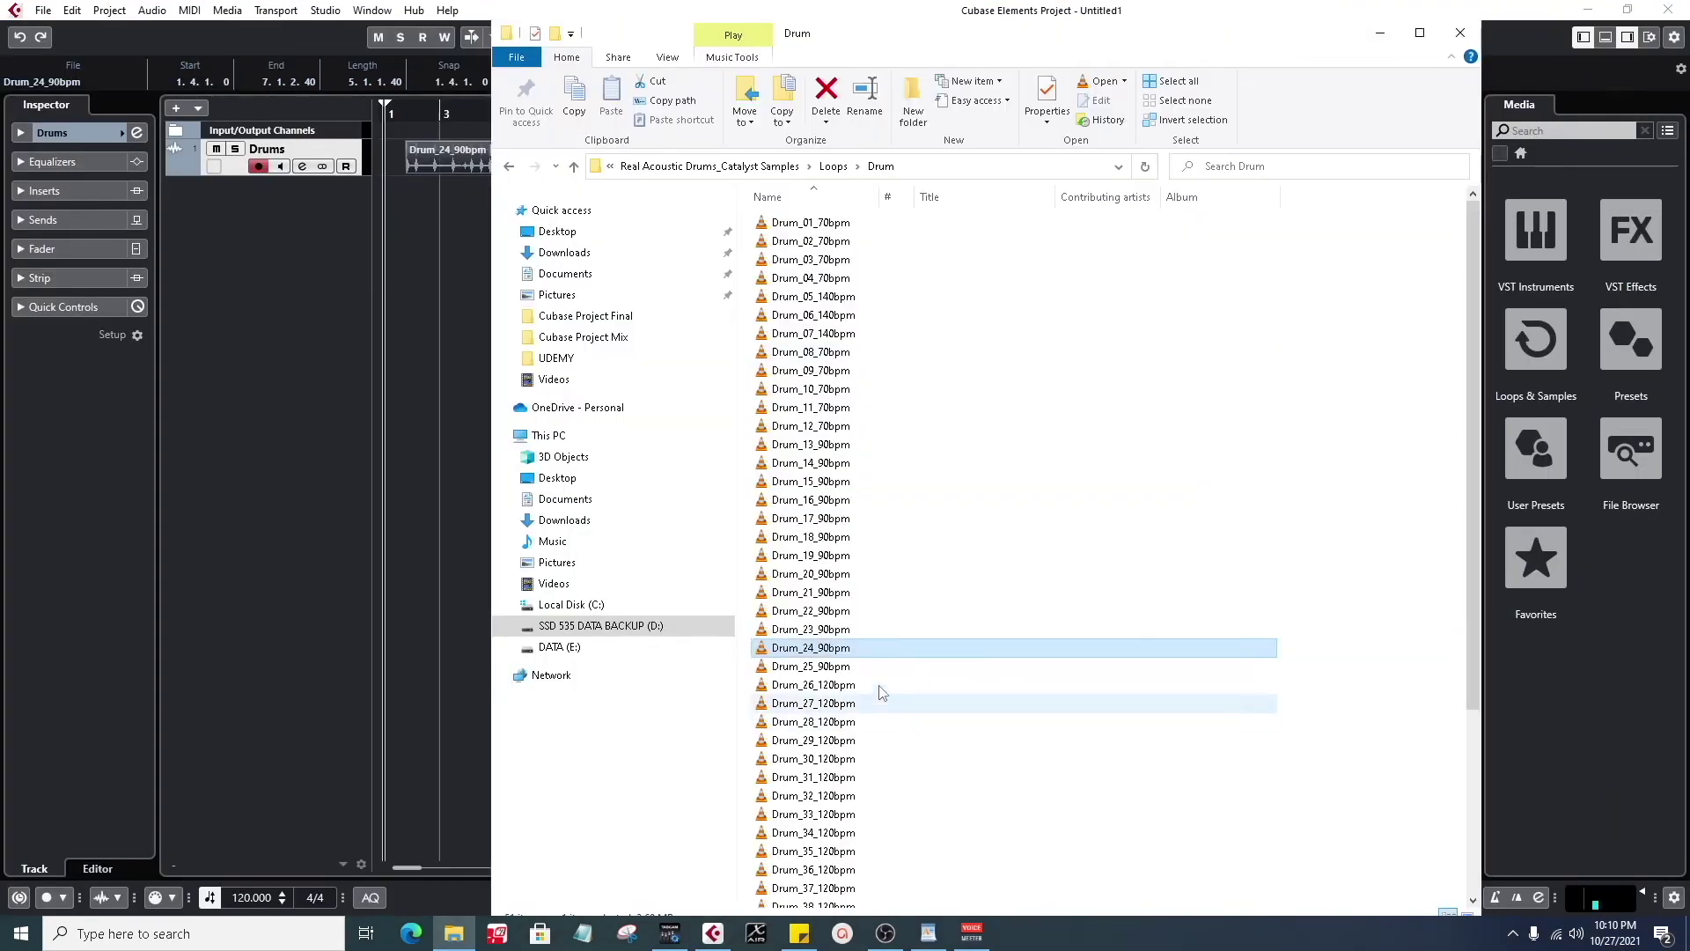
pyautogui.click(833, 165)
pyautogui.doubleClick(780, 241)
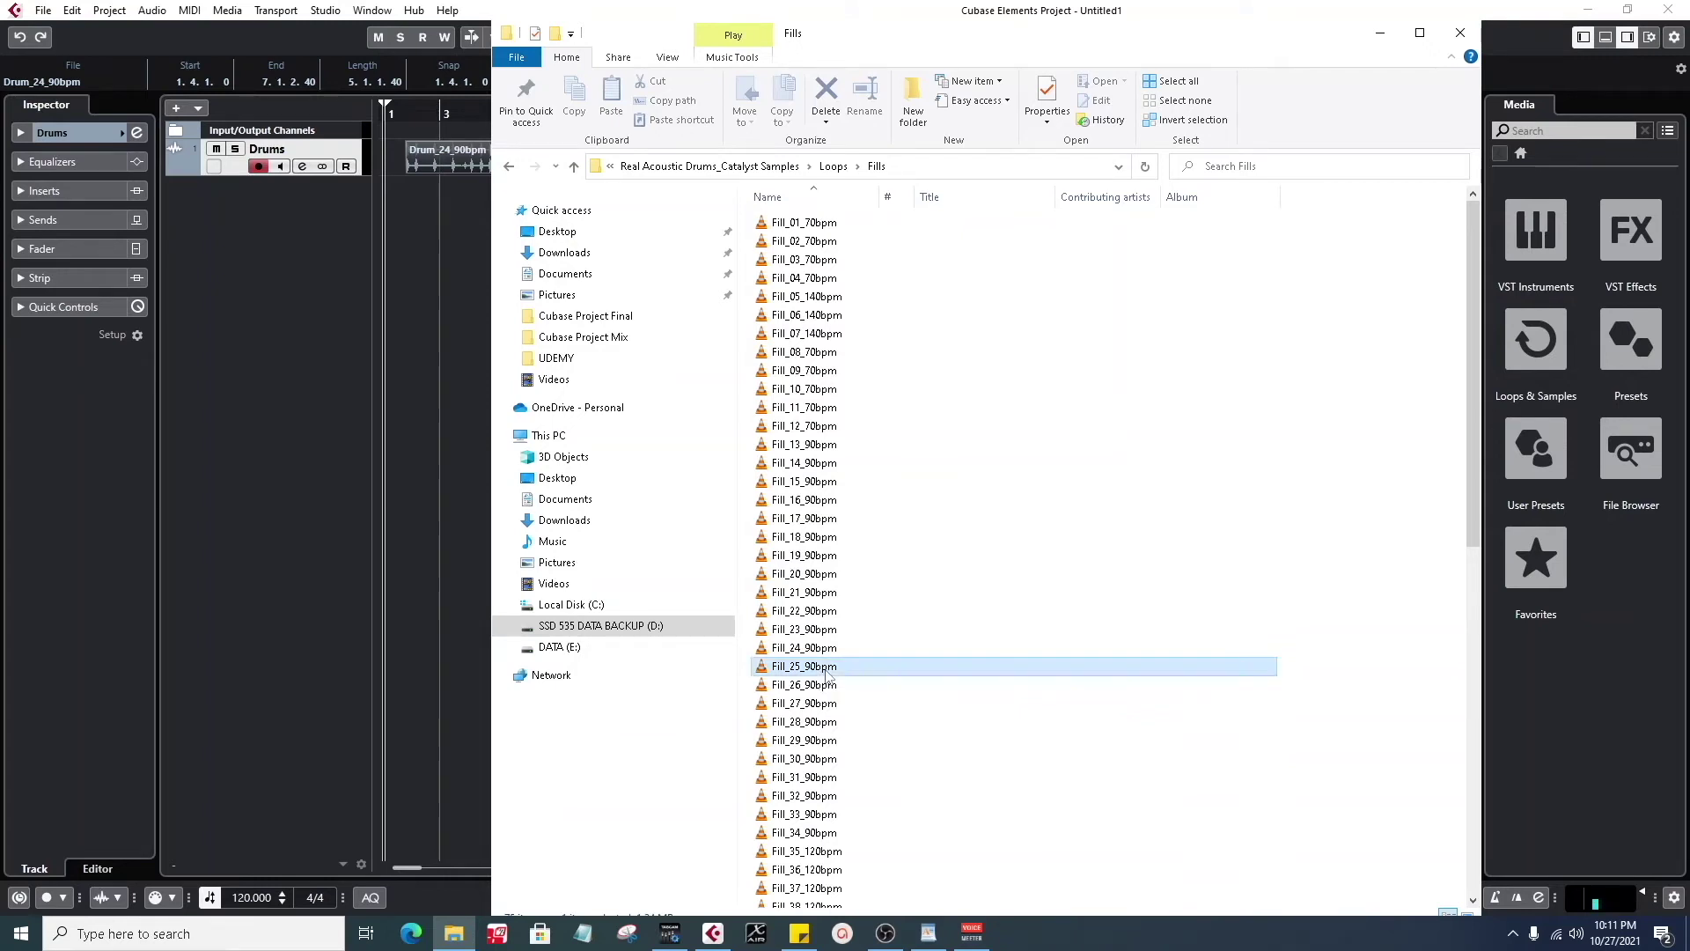
pyautogui.click(1222, 14)
pyautogui.doubleClick(1223, 14)
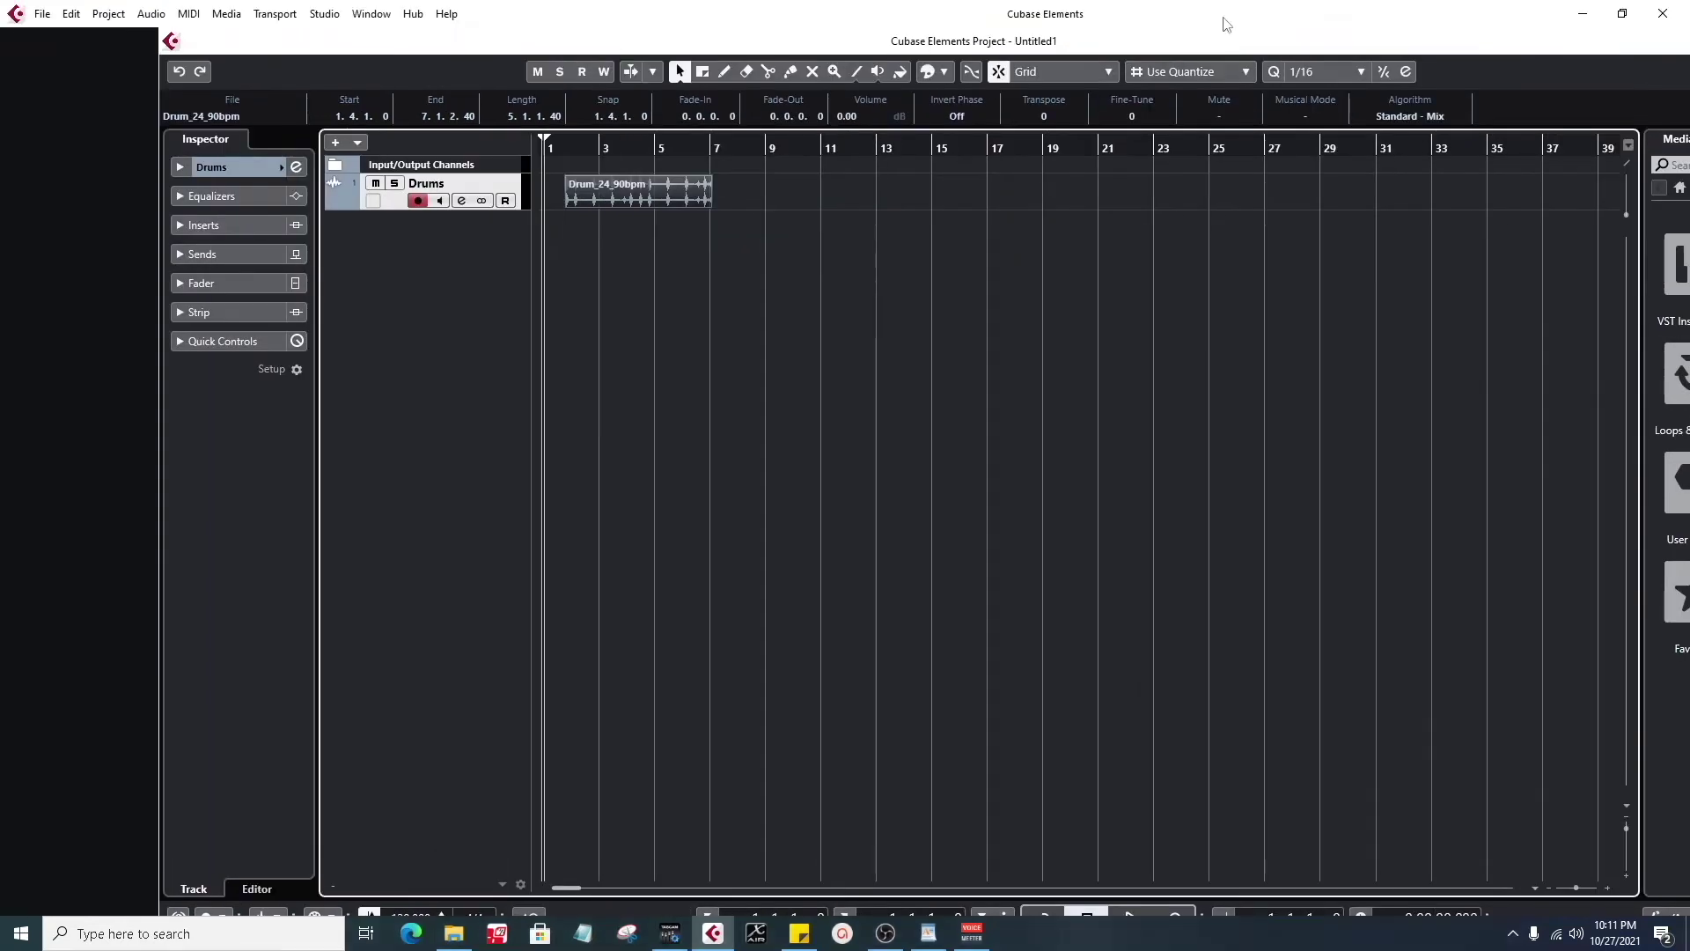
pyautogui.doubleClick(1205, 50)
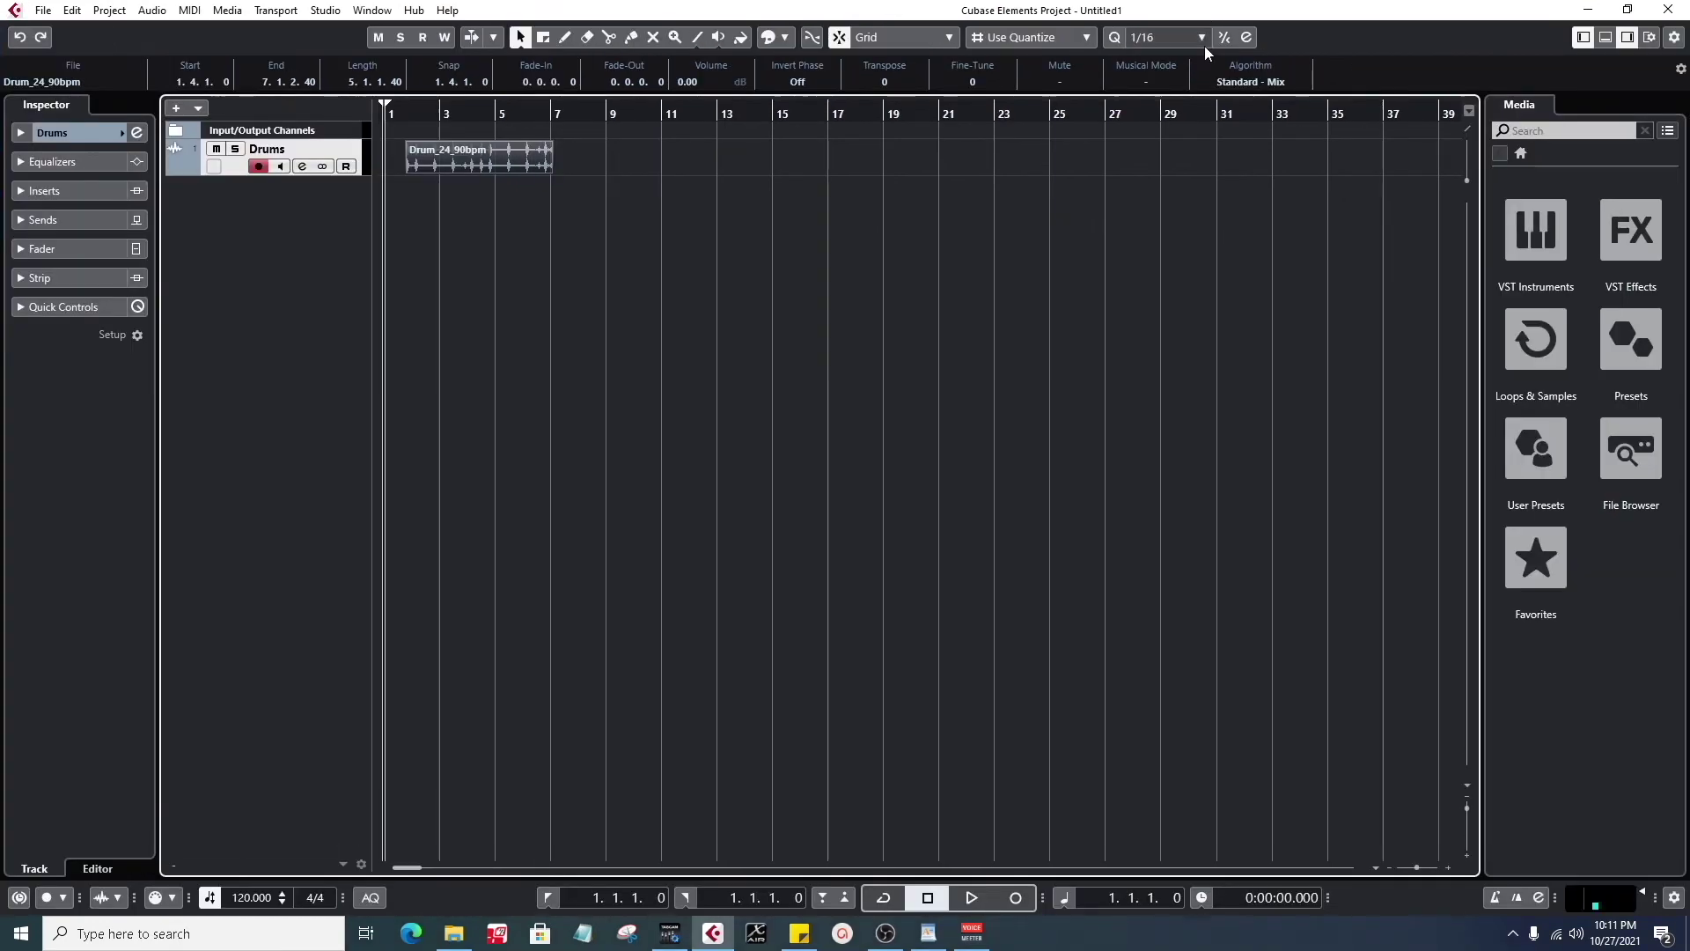
# - Import Fill_25_90bpm onto the Drums track directly after the Drum_24_90bpm clip, copying the file to the working directory
pyautogui.hotkey('alt', 'Tab')
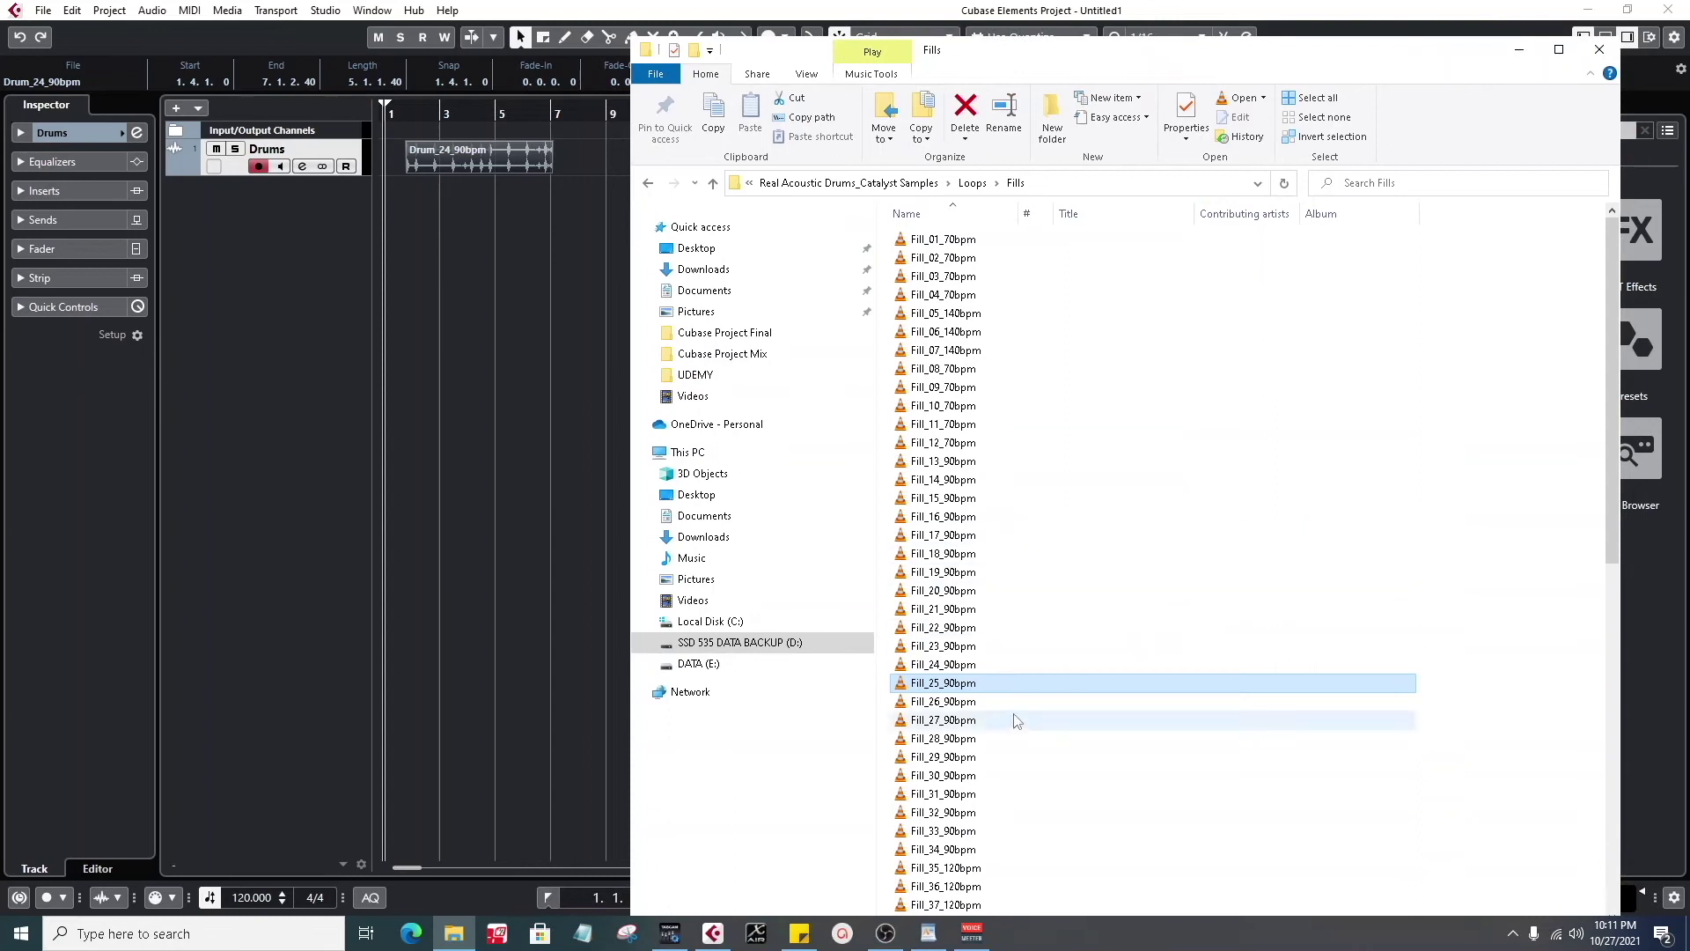
pyautogui.moveTo(996, 685); pyautogui.dragTo(554, 166)
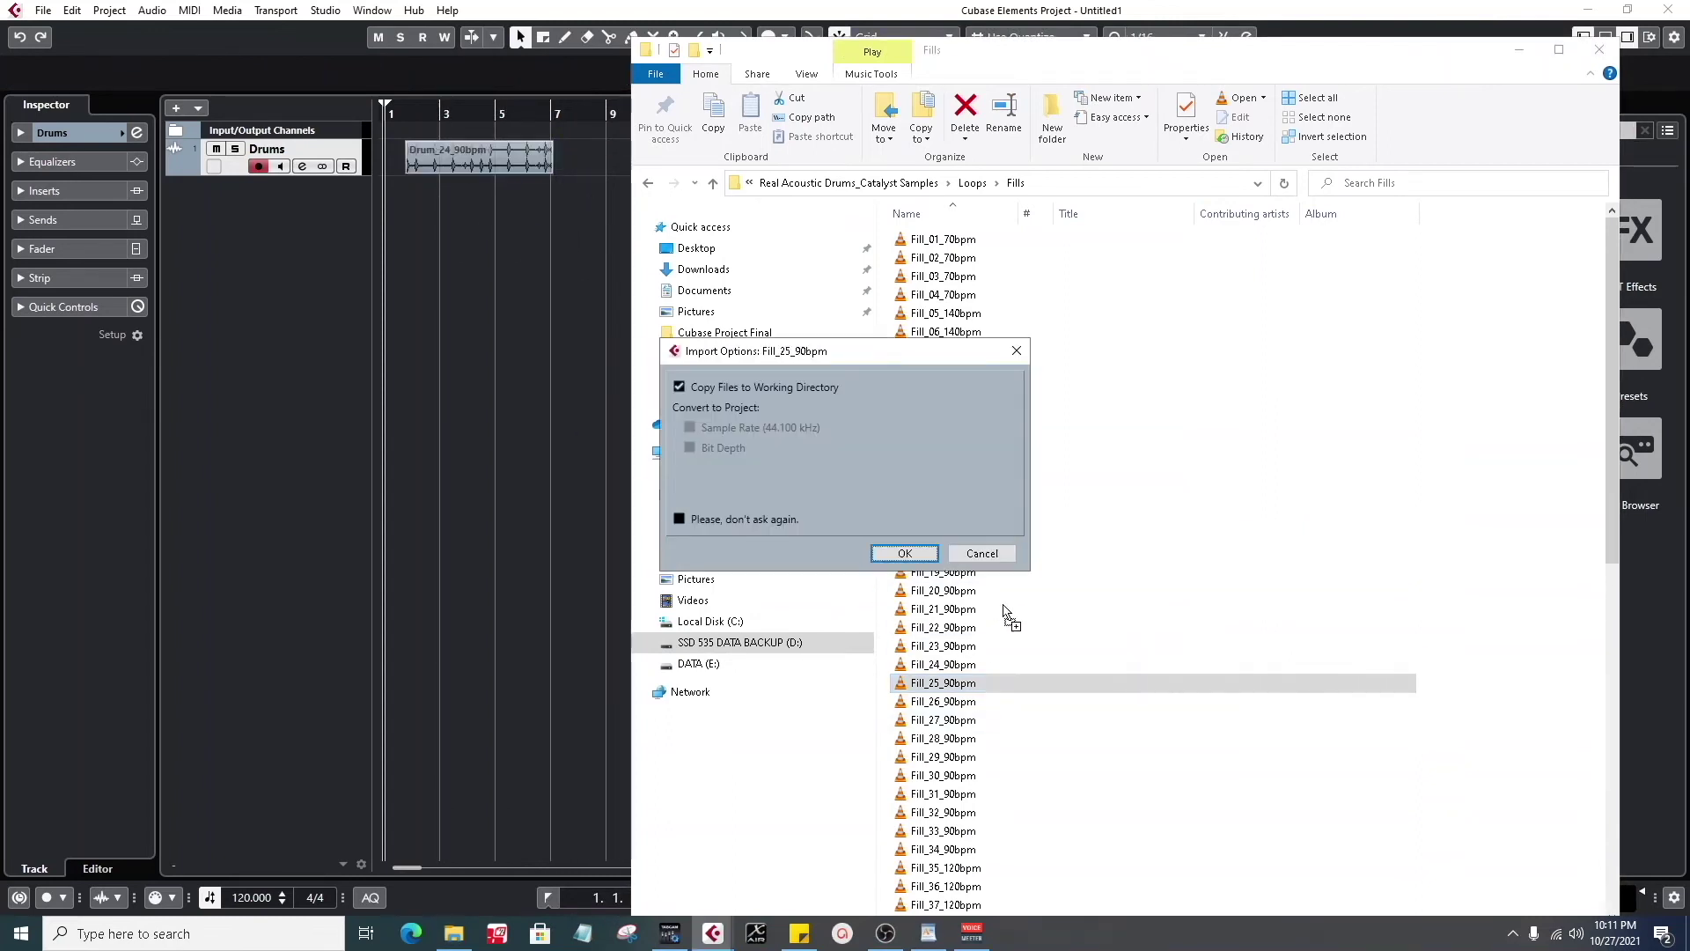
pyautogui.click(905, 552)
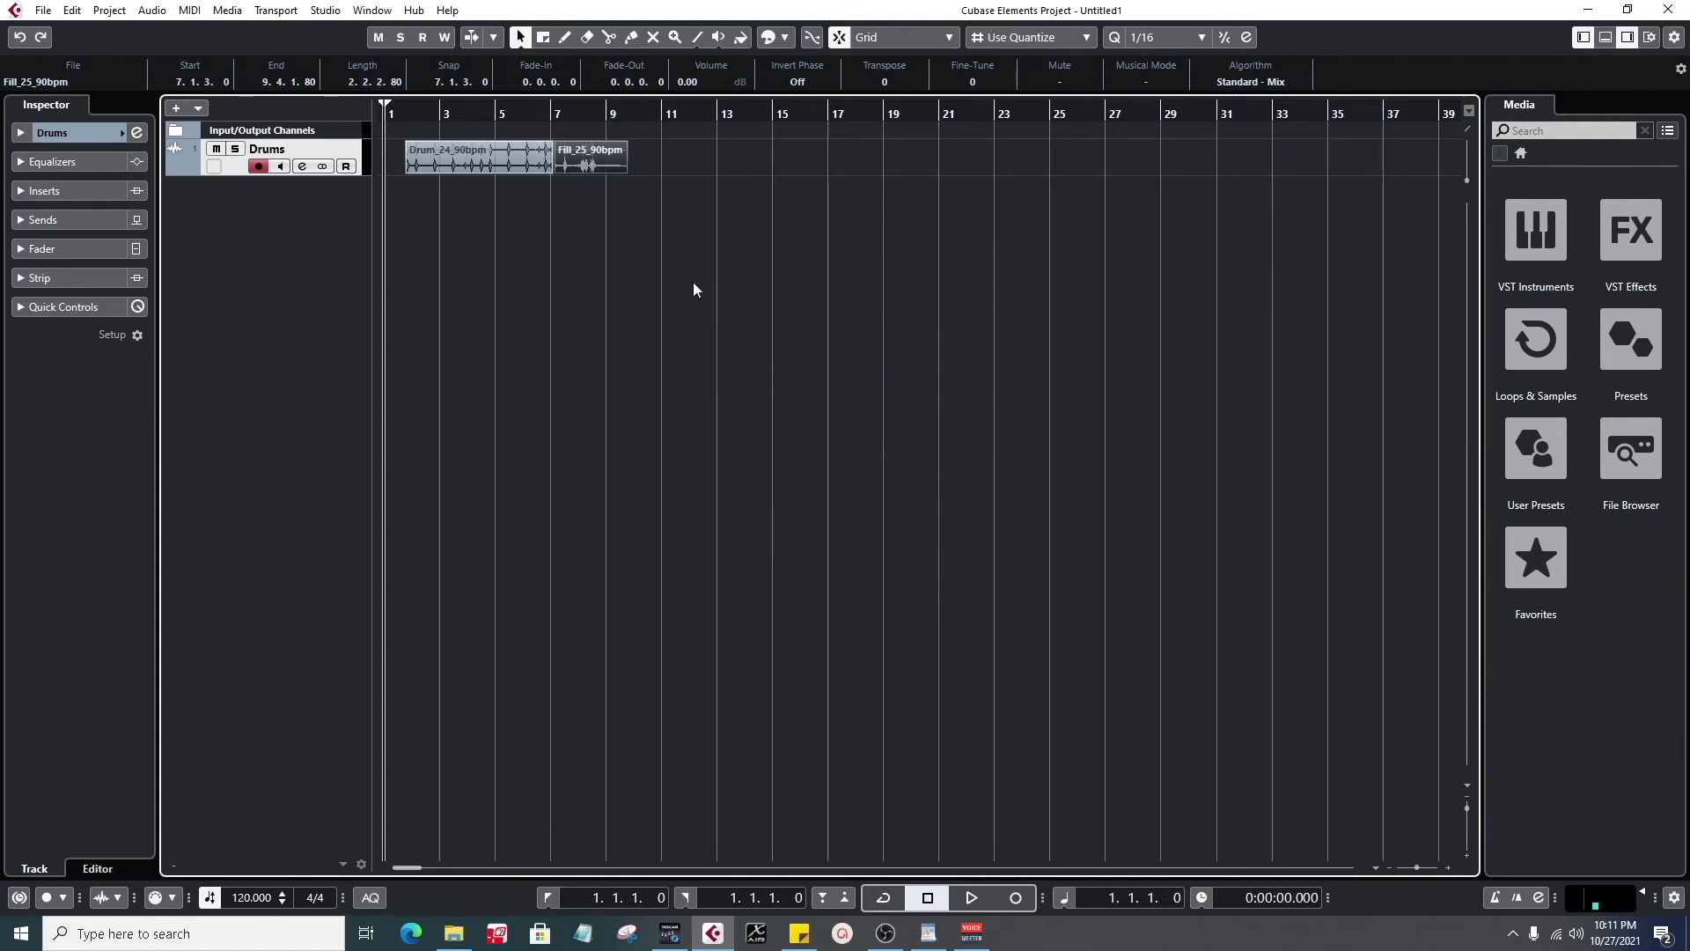
# - Import Fill_22_90bpm from the Fills folder below the Drums track at about bar 10, copying the file to the working directory
pyautogui.hotkey('alt', 'Tab')
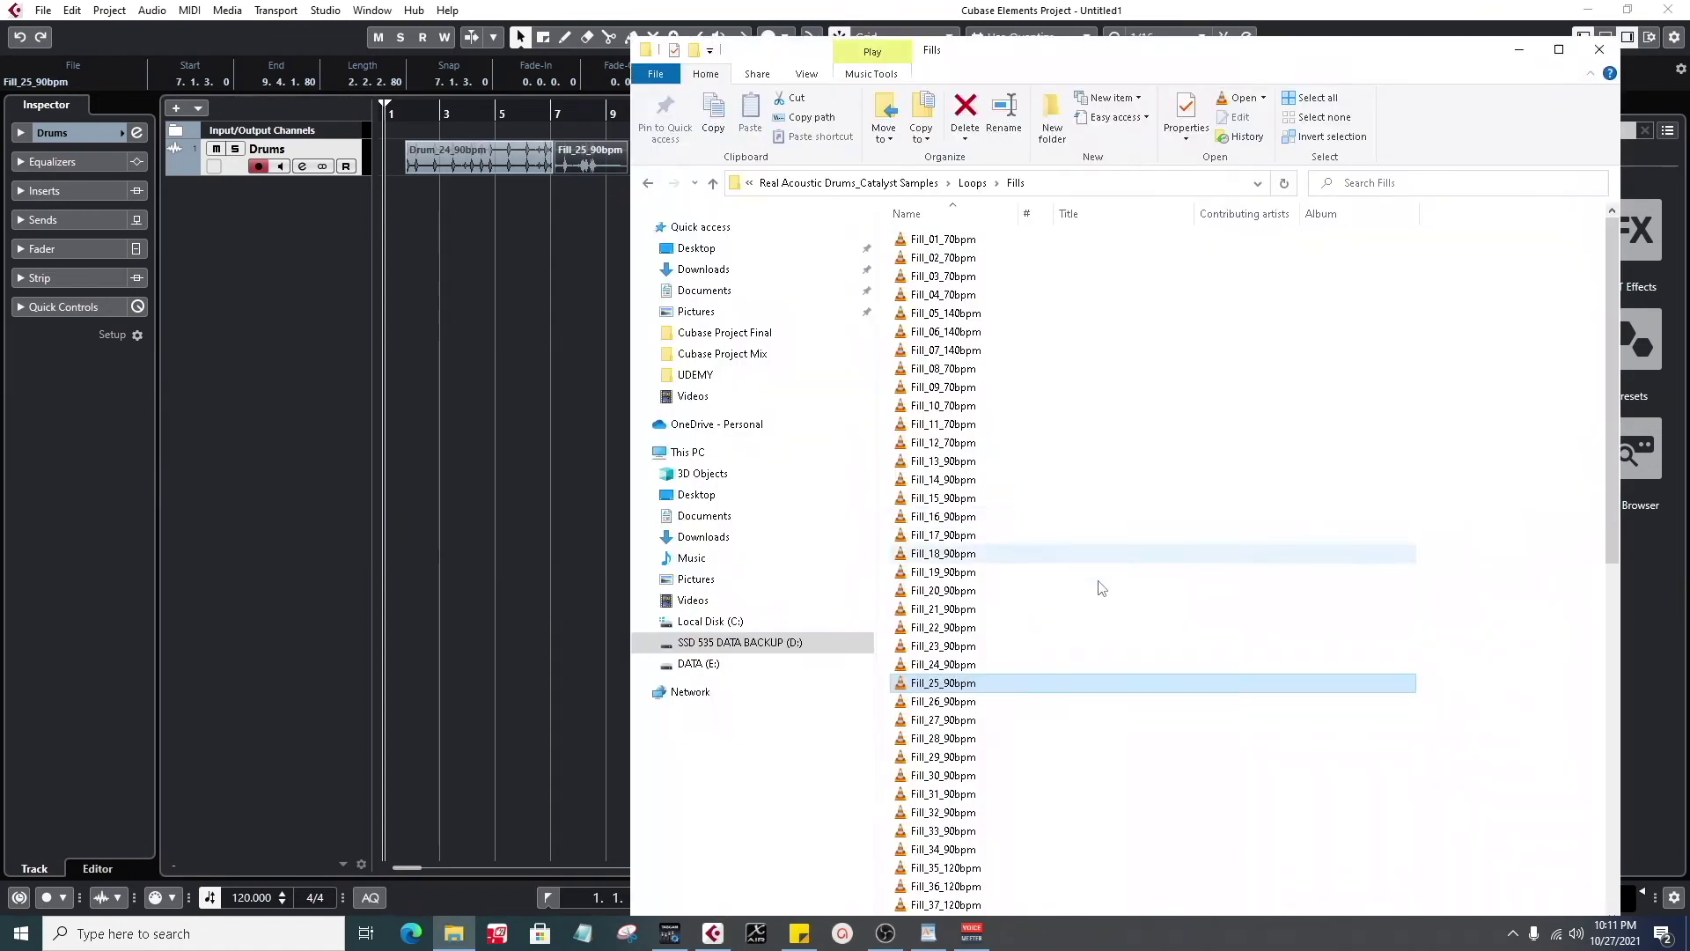
pyautogui.click(964, 655)
pyautogui.moveTo(976, 656); pyautogui.dragTo(655, 179)
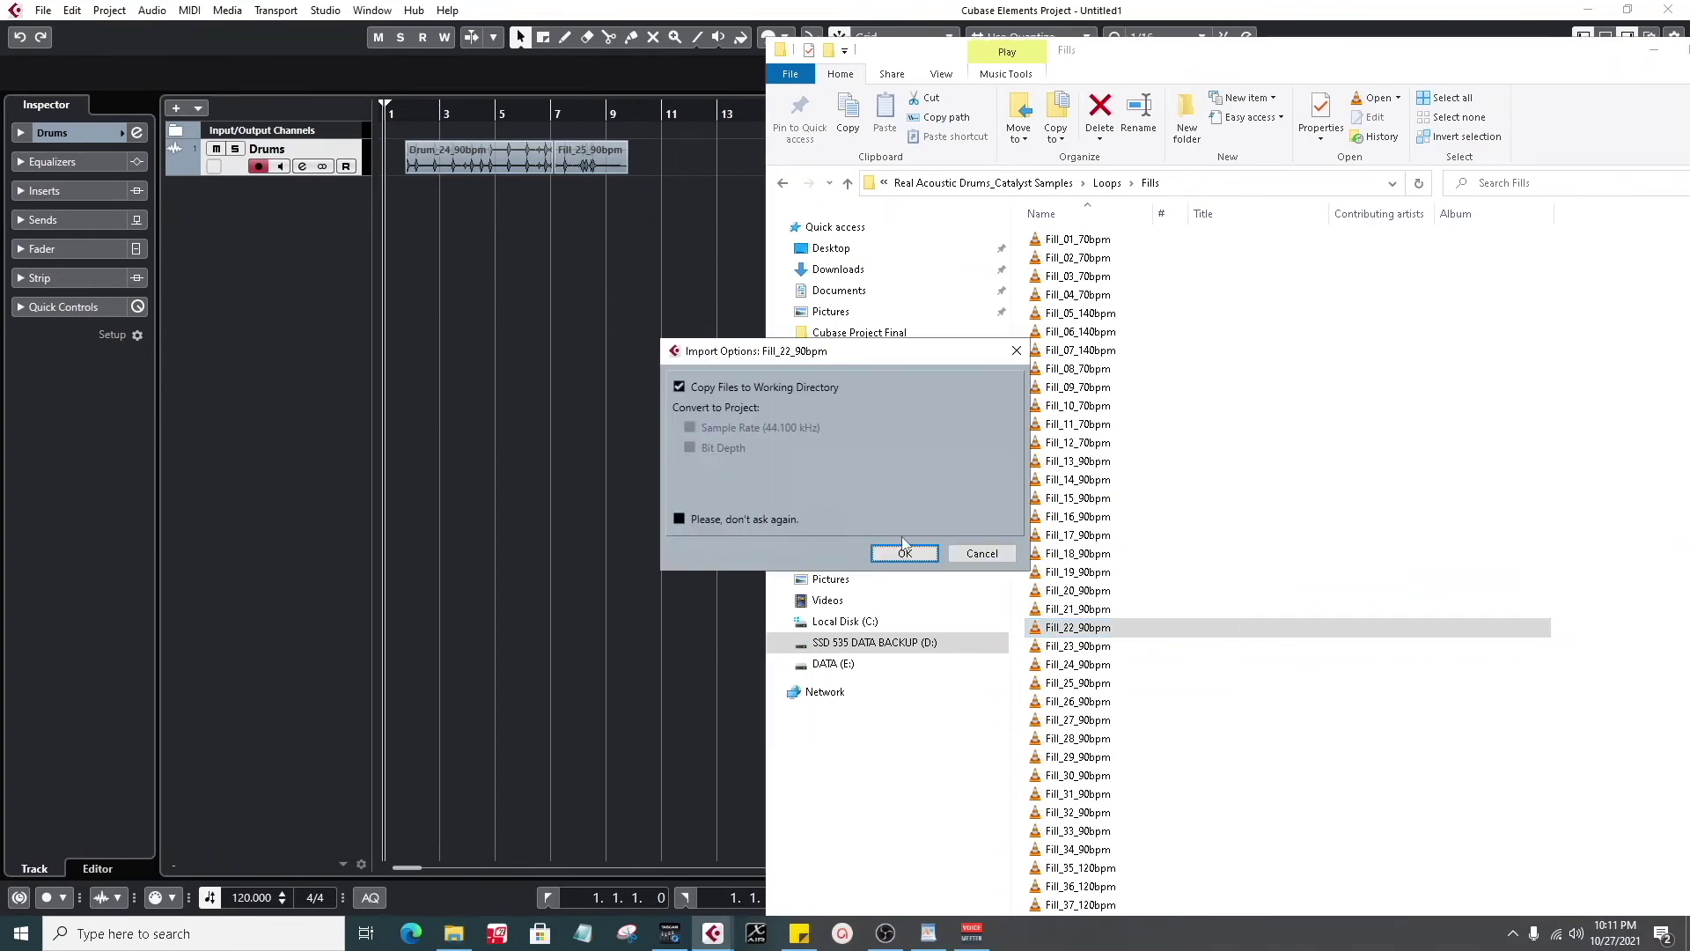
pyautogui.click(905, 553)
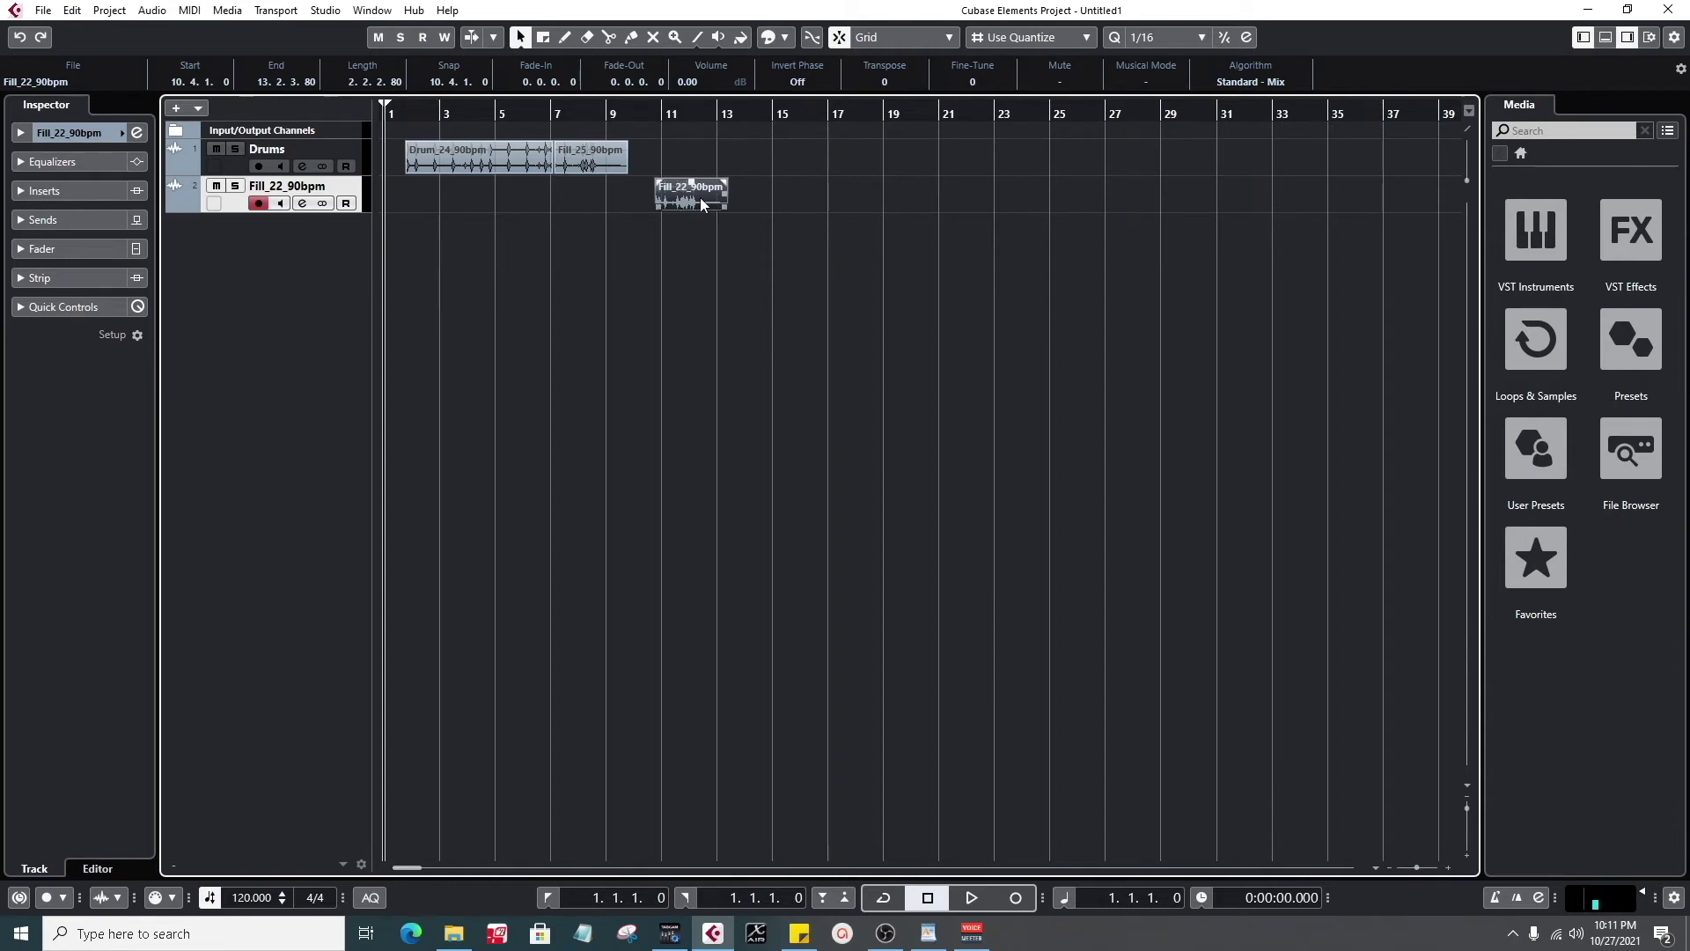
# - Move the Fill_22_90bpm clip onto the Drums track at about bar 10 and remove the emptied Fill_22_90bpm track
pyautogui.moveTo(699, 199); pyautogui.dragTo(695, 167)
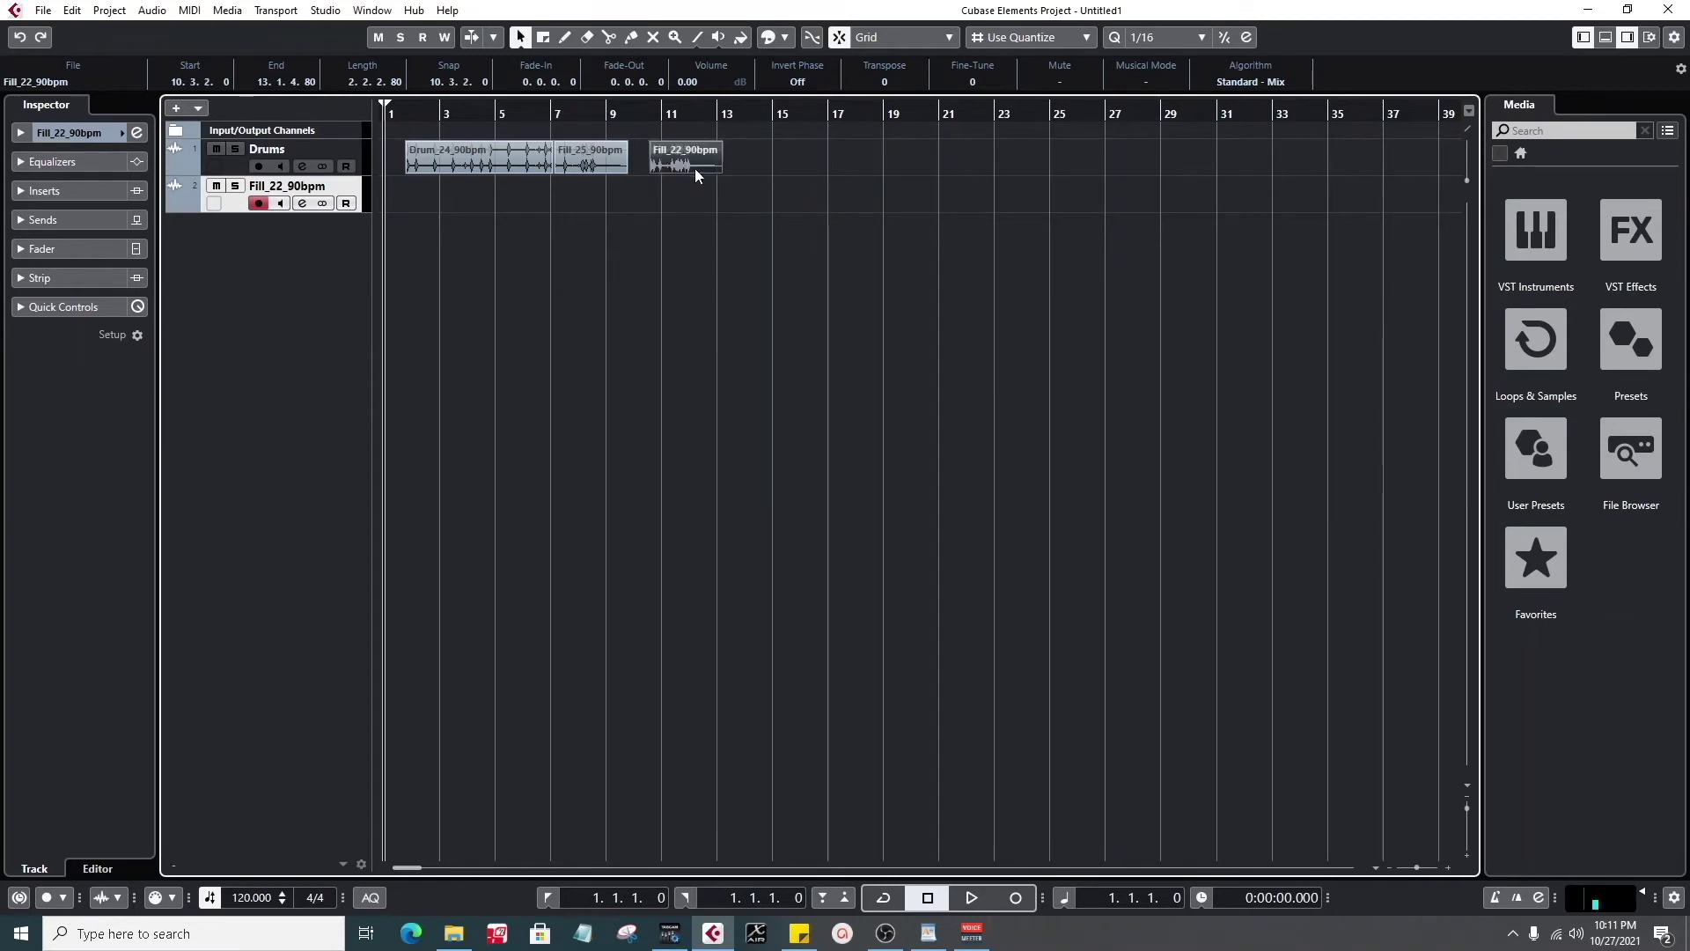
pyautogui.rightClick(241, 208)
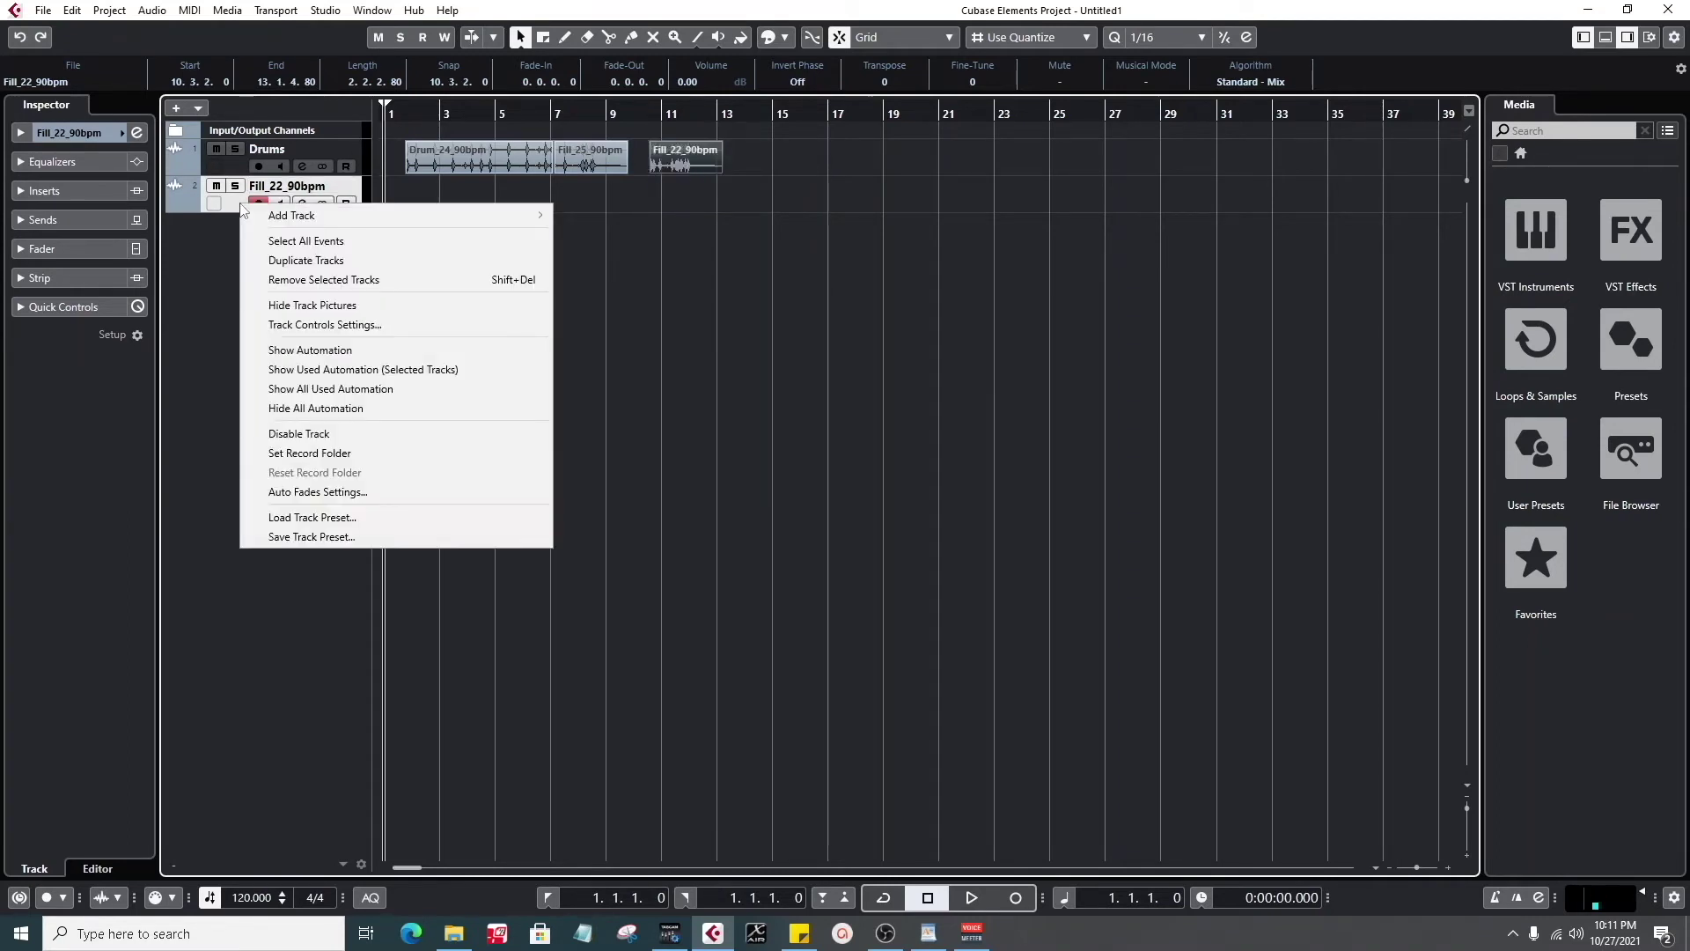
pyautogui.click(365, 282)
pyautogui.hotkey('alt', 'Tab')
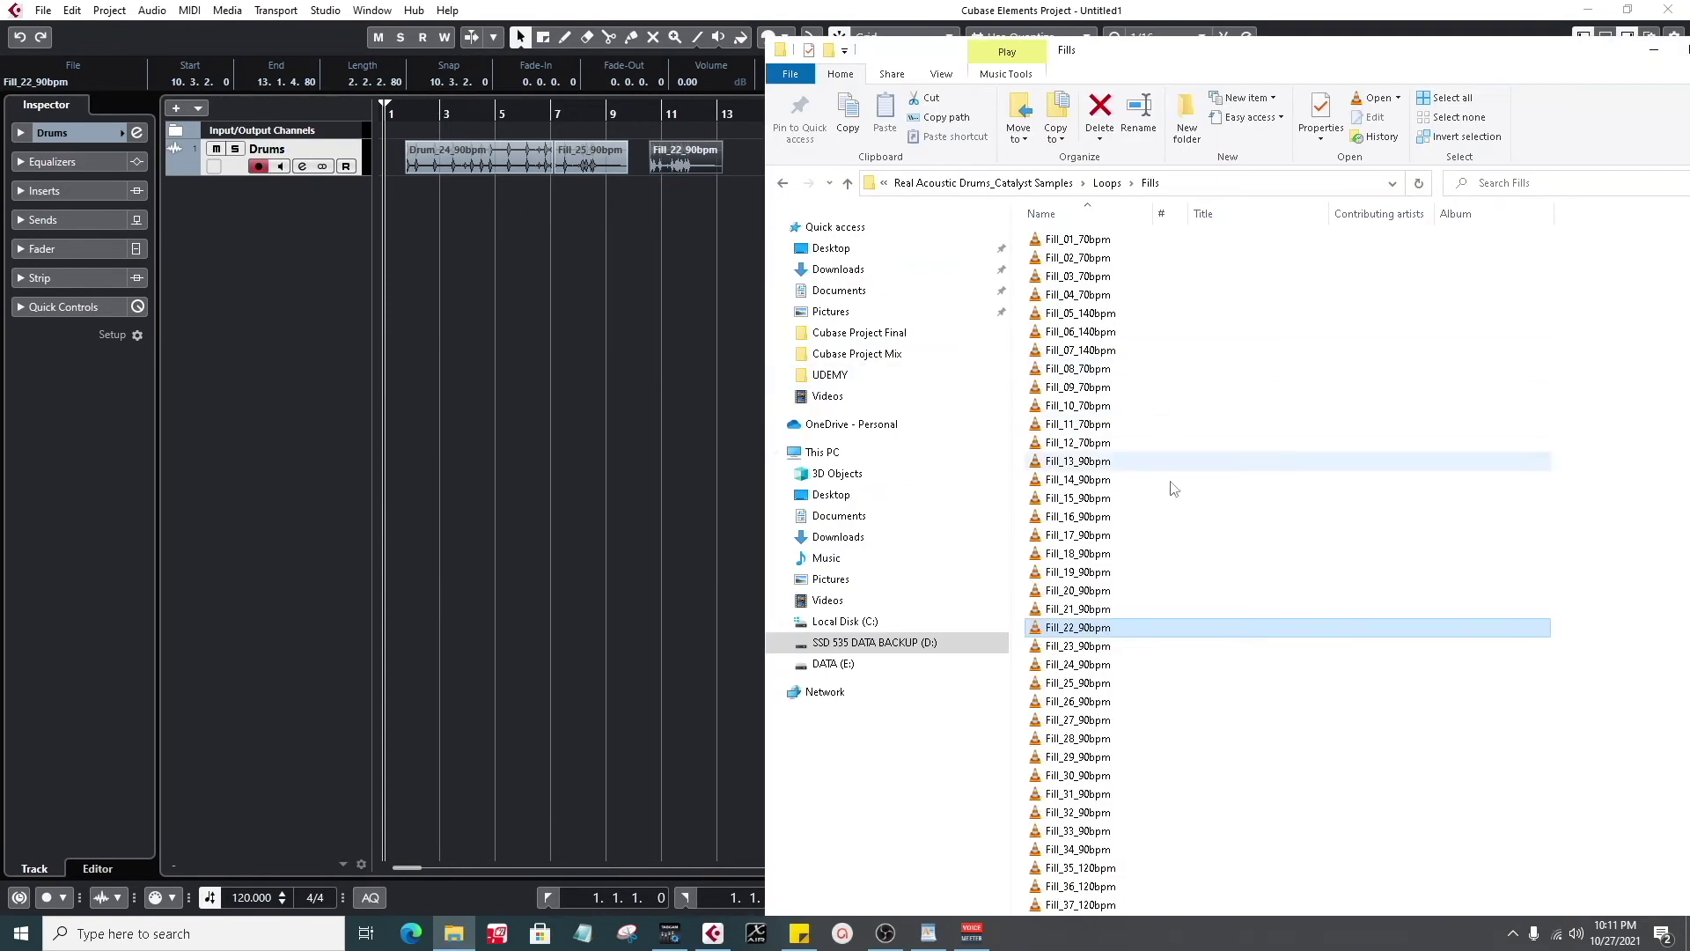
pyautogui.click(1102, 599)
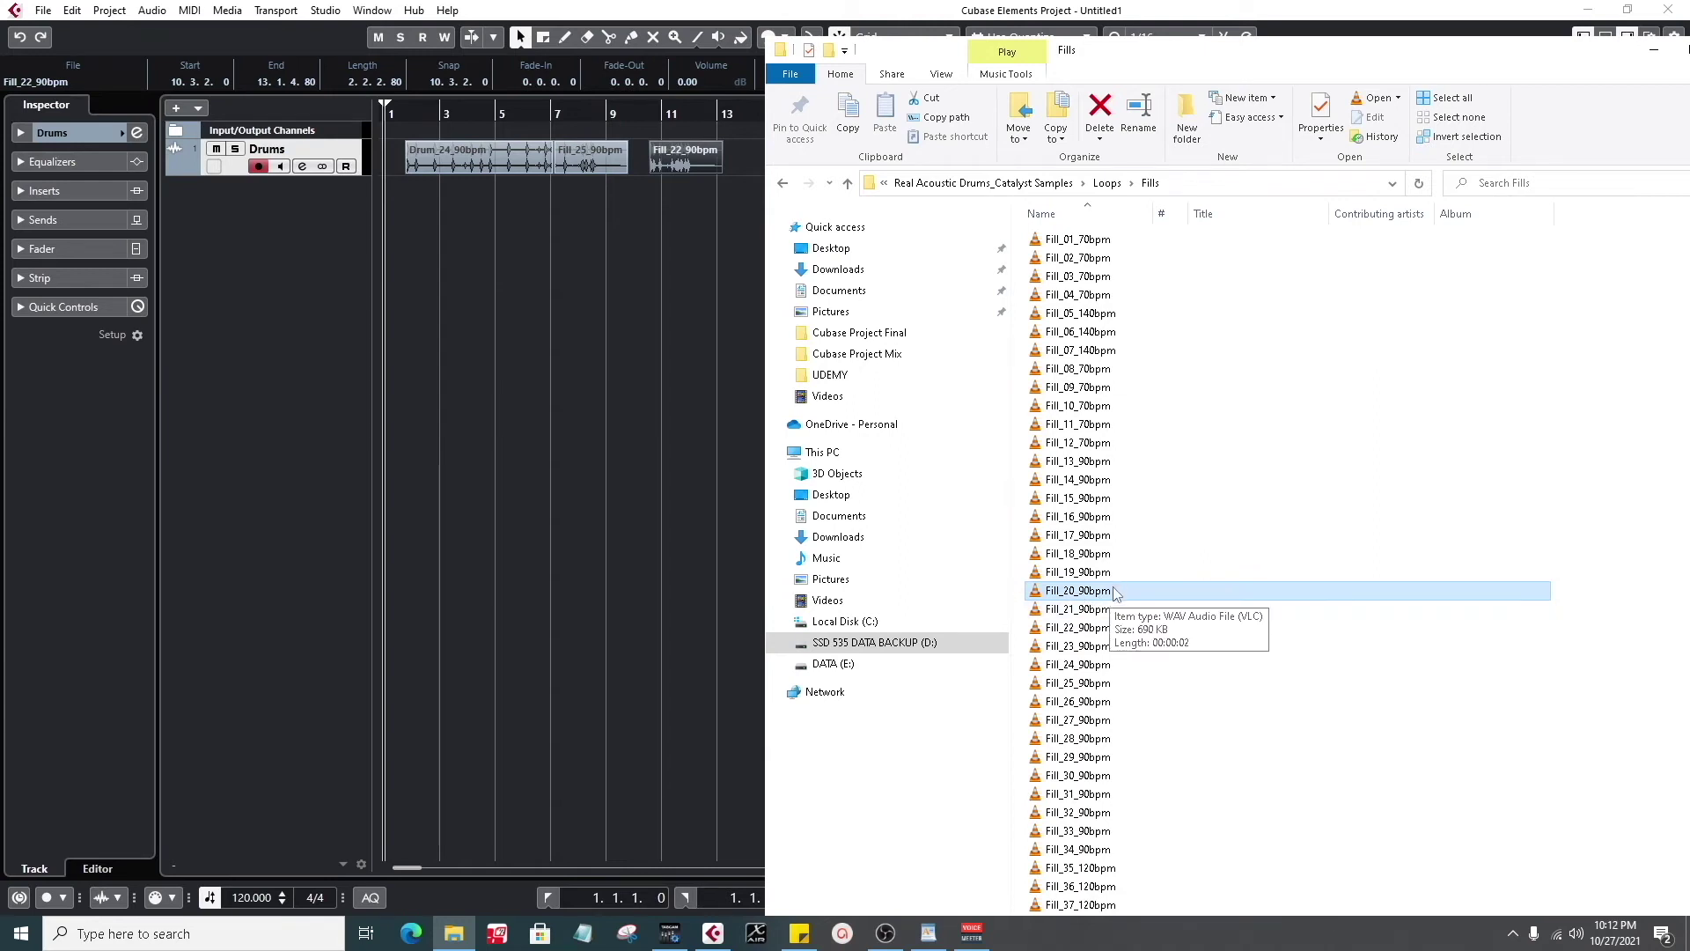
pyautogui.click(267, 204)
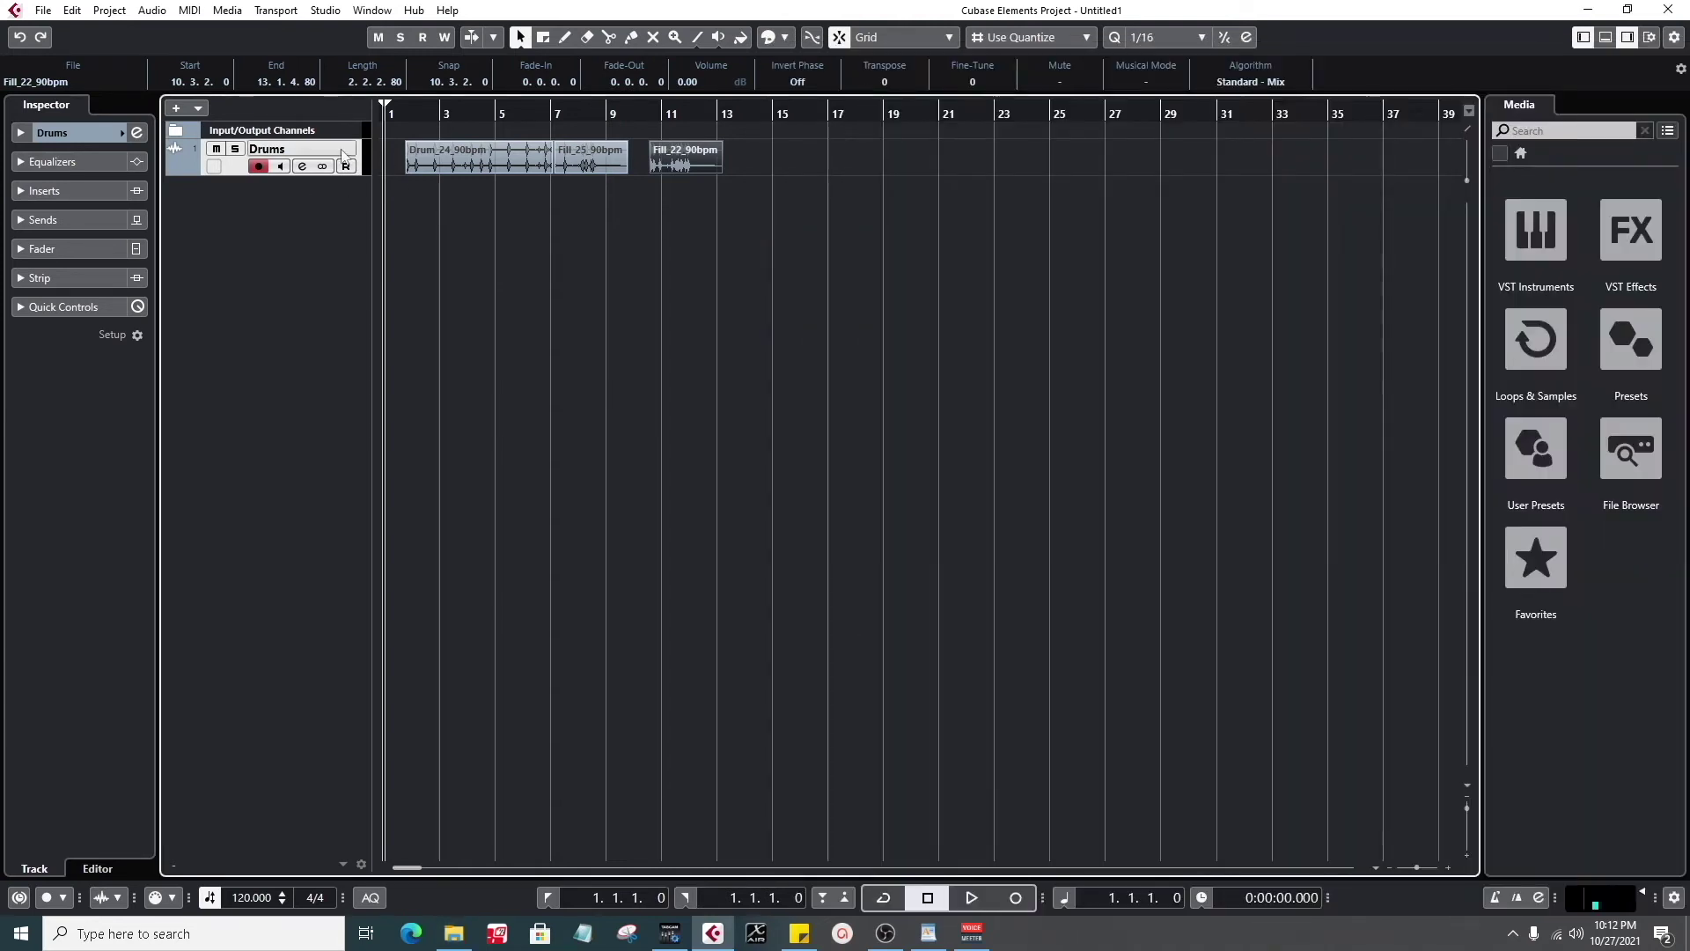
# - Import Fill_19_90bpm from the Fills folder onto a new track below the Drums track, copying the file to the working directory
pyautogui.hotkey('alt', 'Tab')
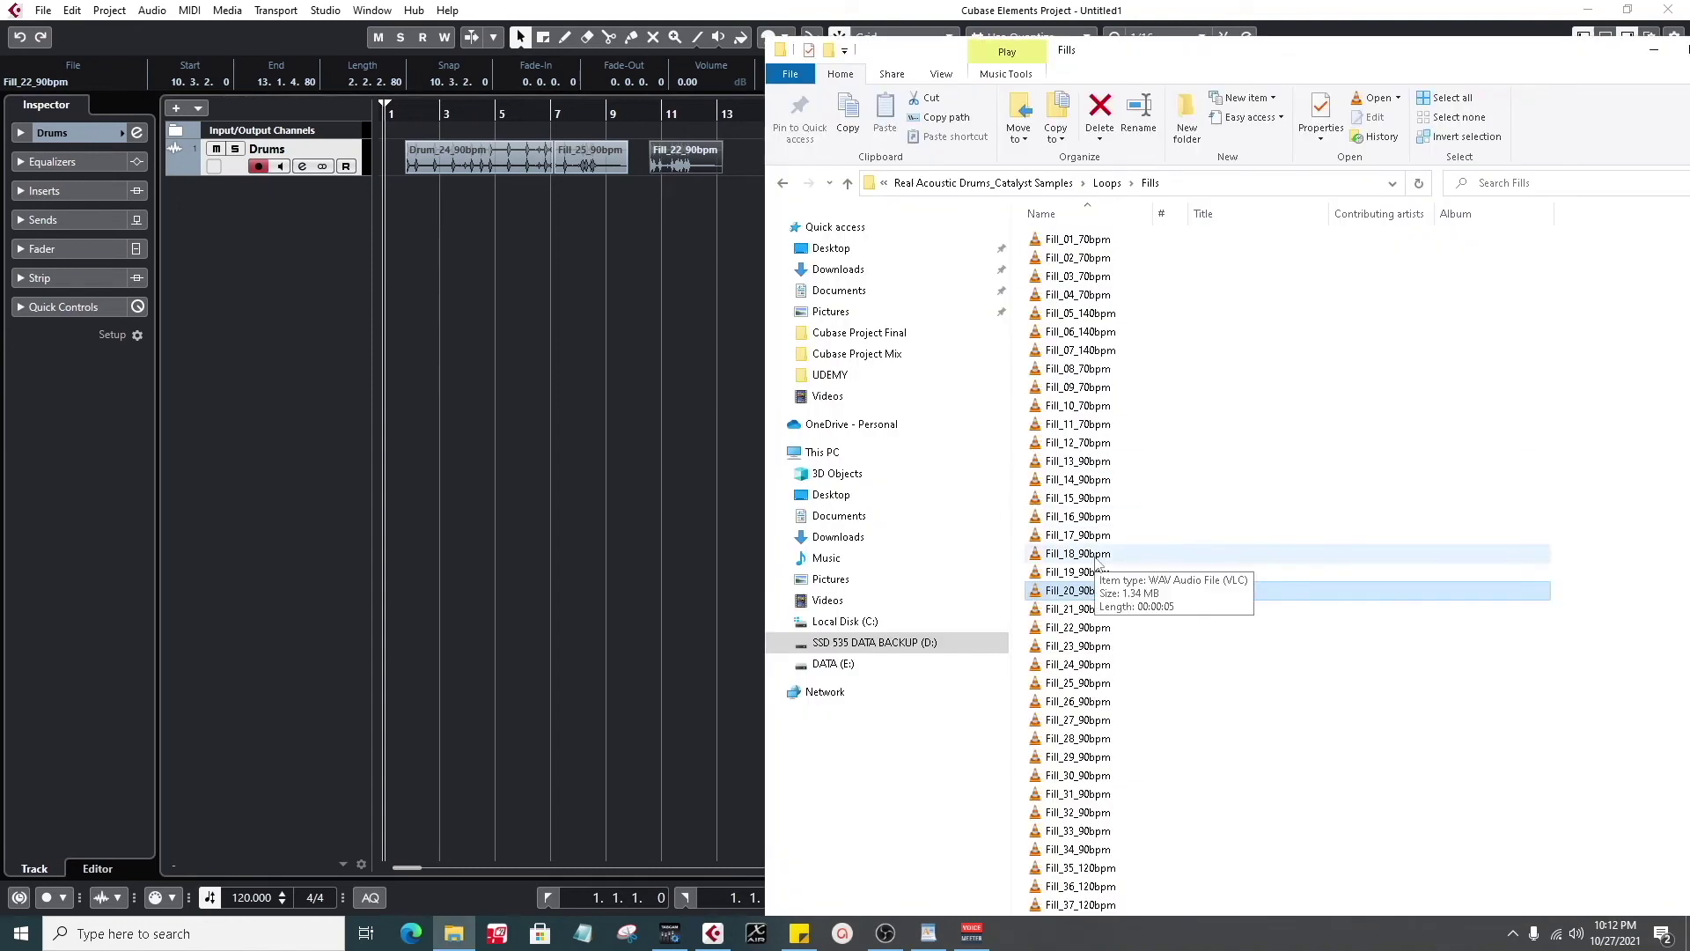
pyautogui.moveTo(1092, 572); pyautogui.dragTo(336, 192)
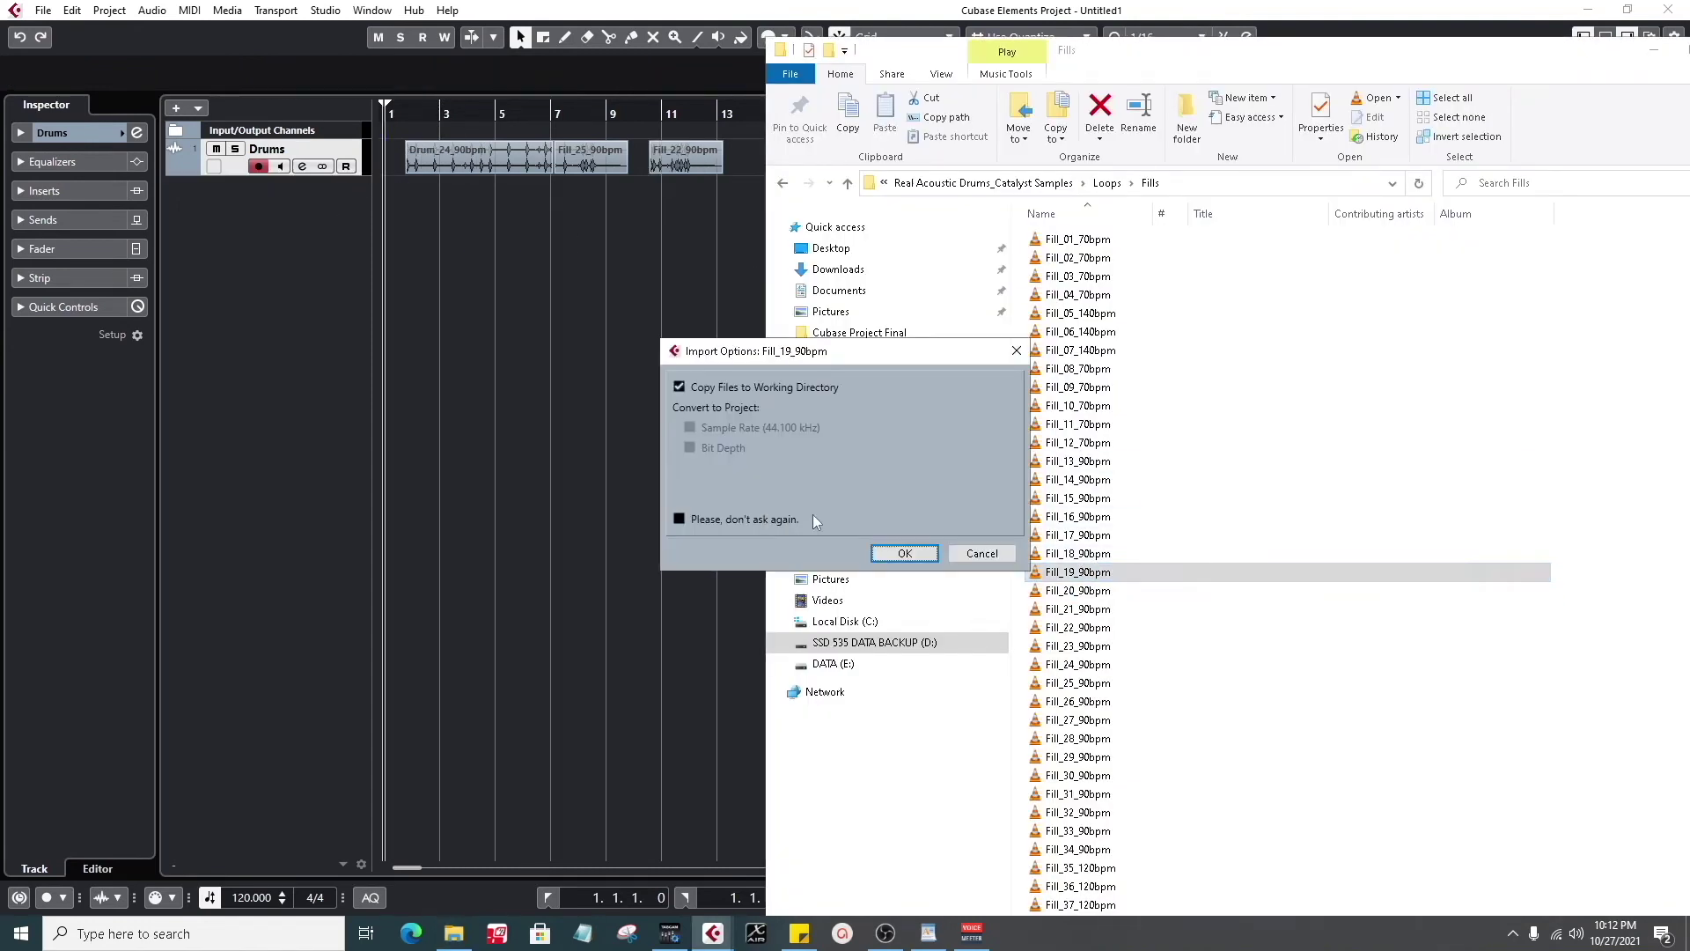
pyautogui.click(904, 554)
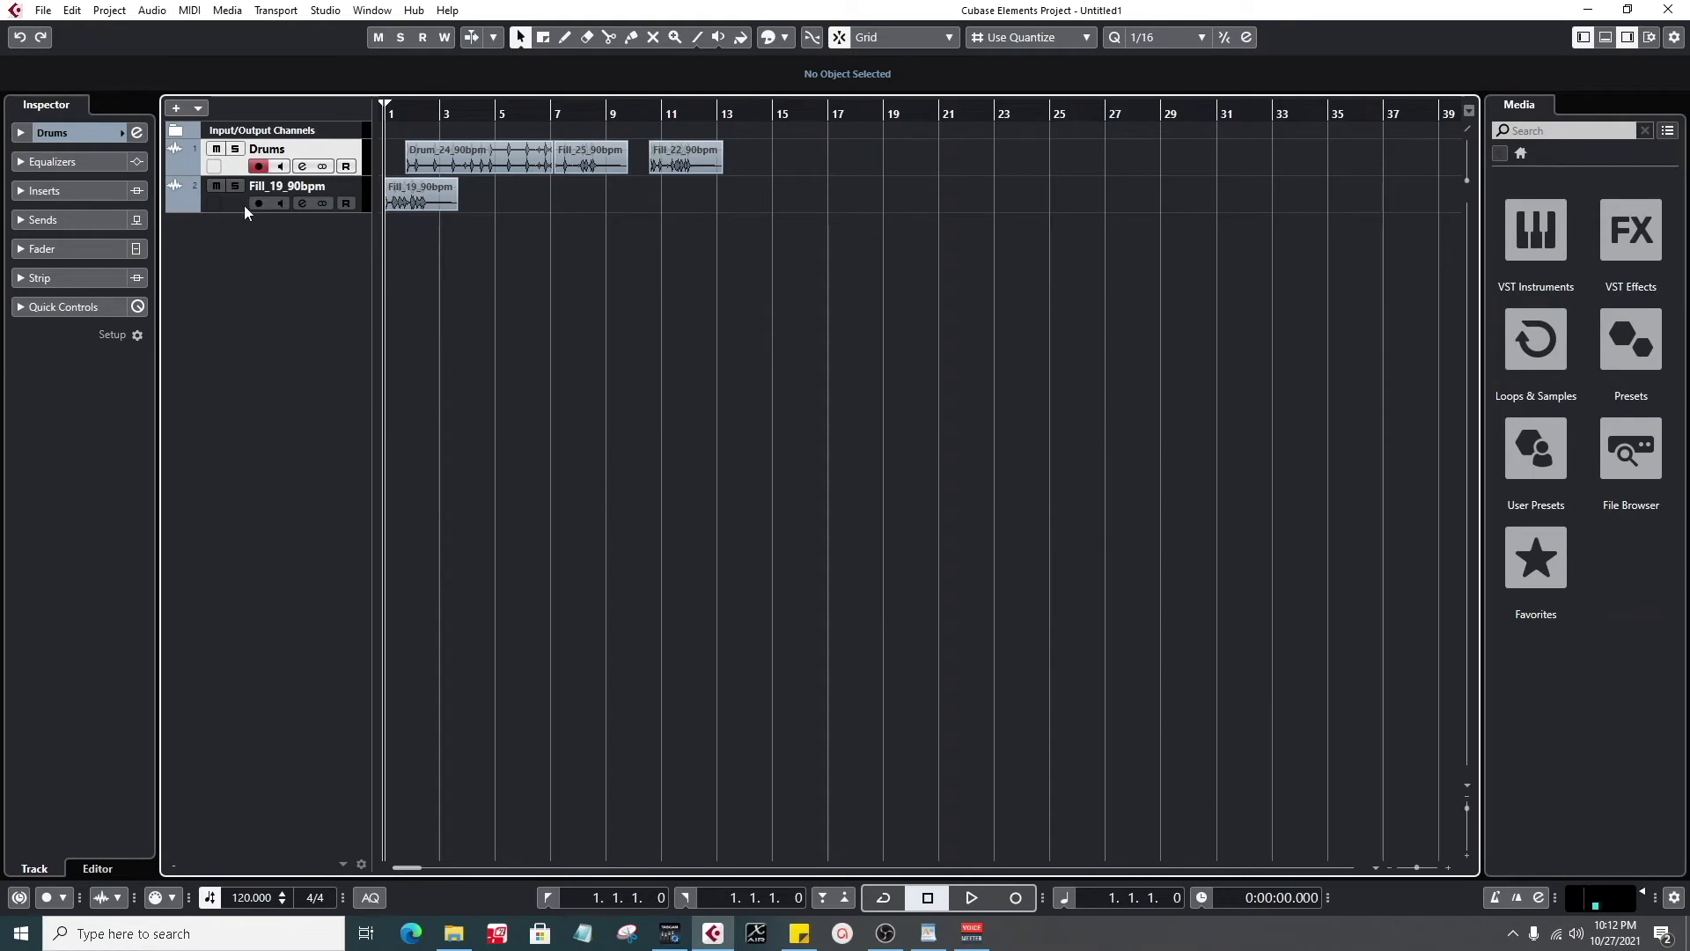
# - Rename the Fill_19_90bpm track to Drums2
pyautogui.click(245, 205)
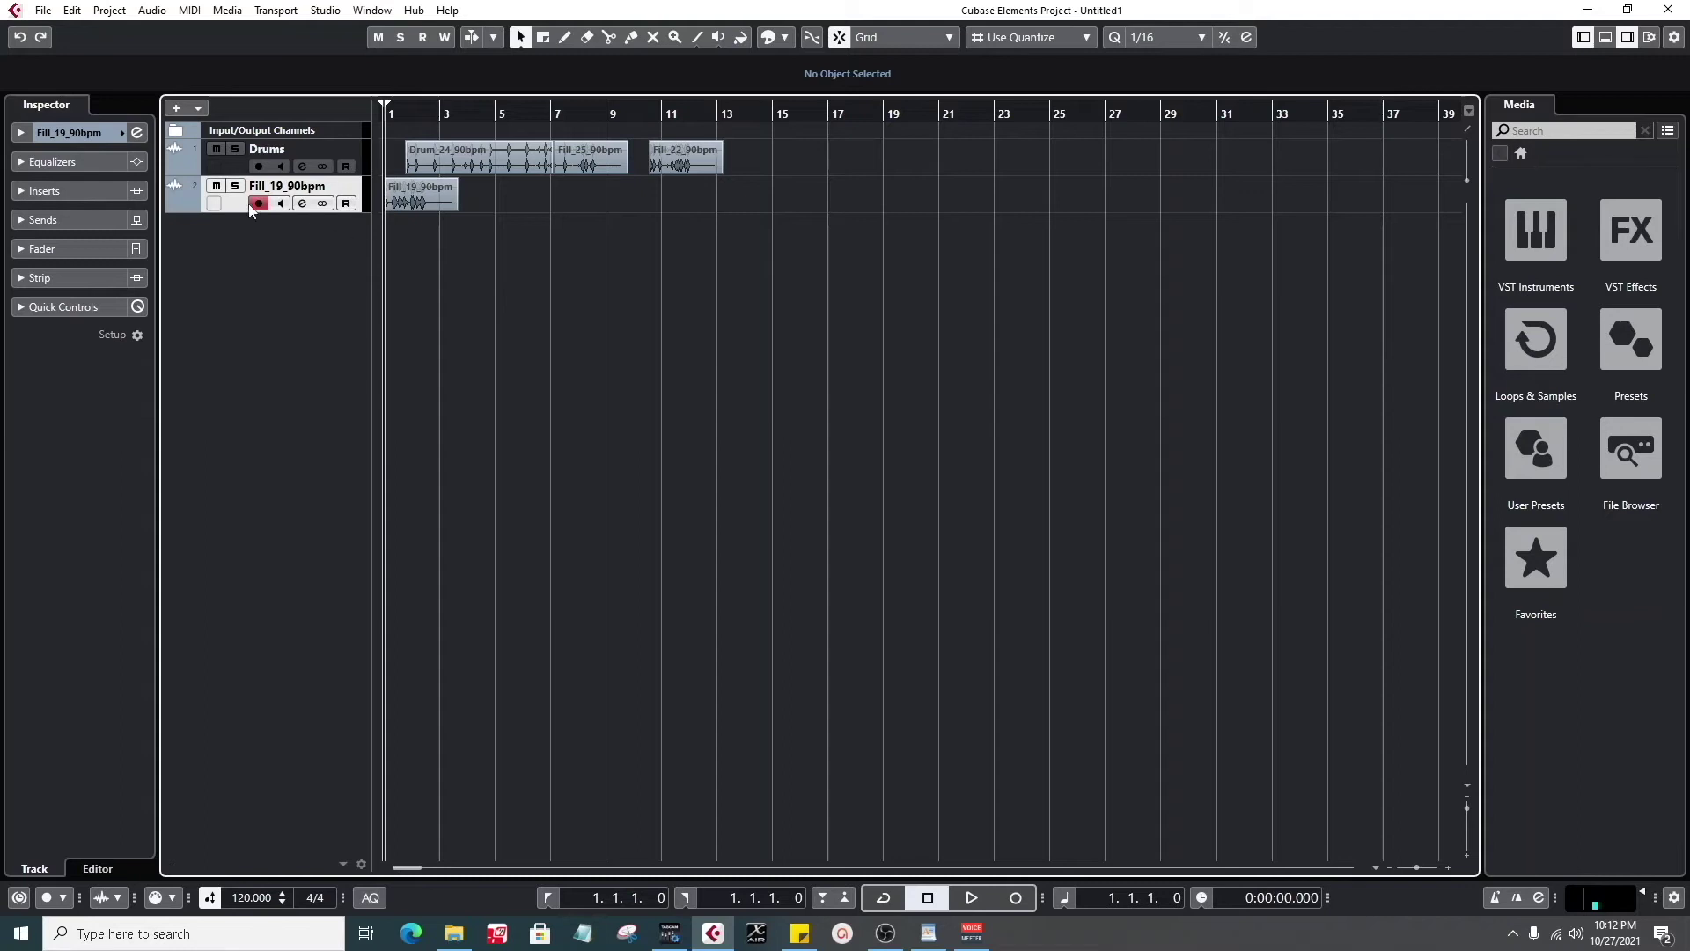
pyautogui.doubleClick(284, 185)
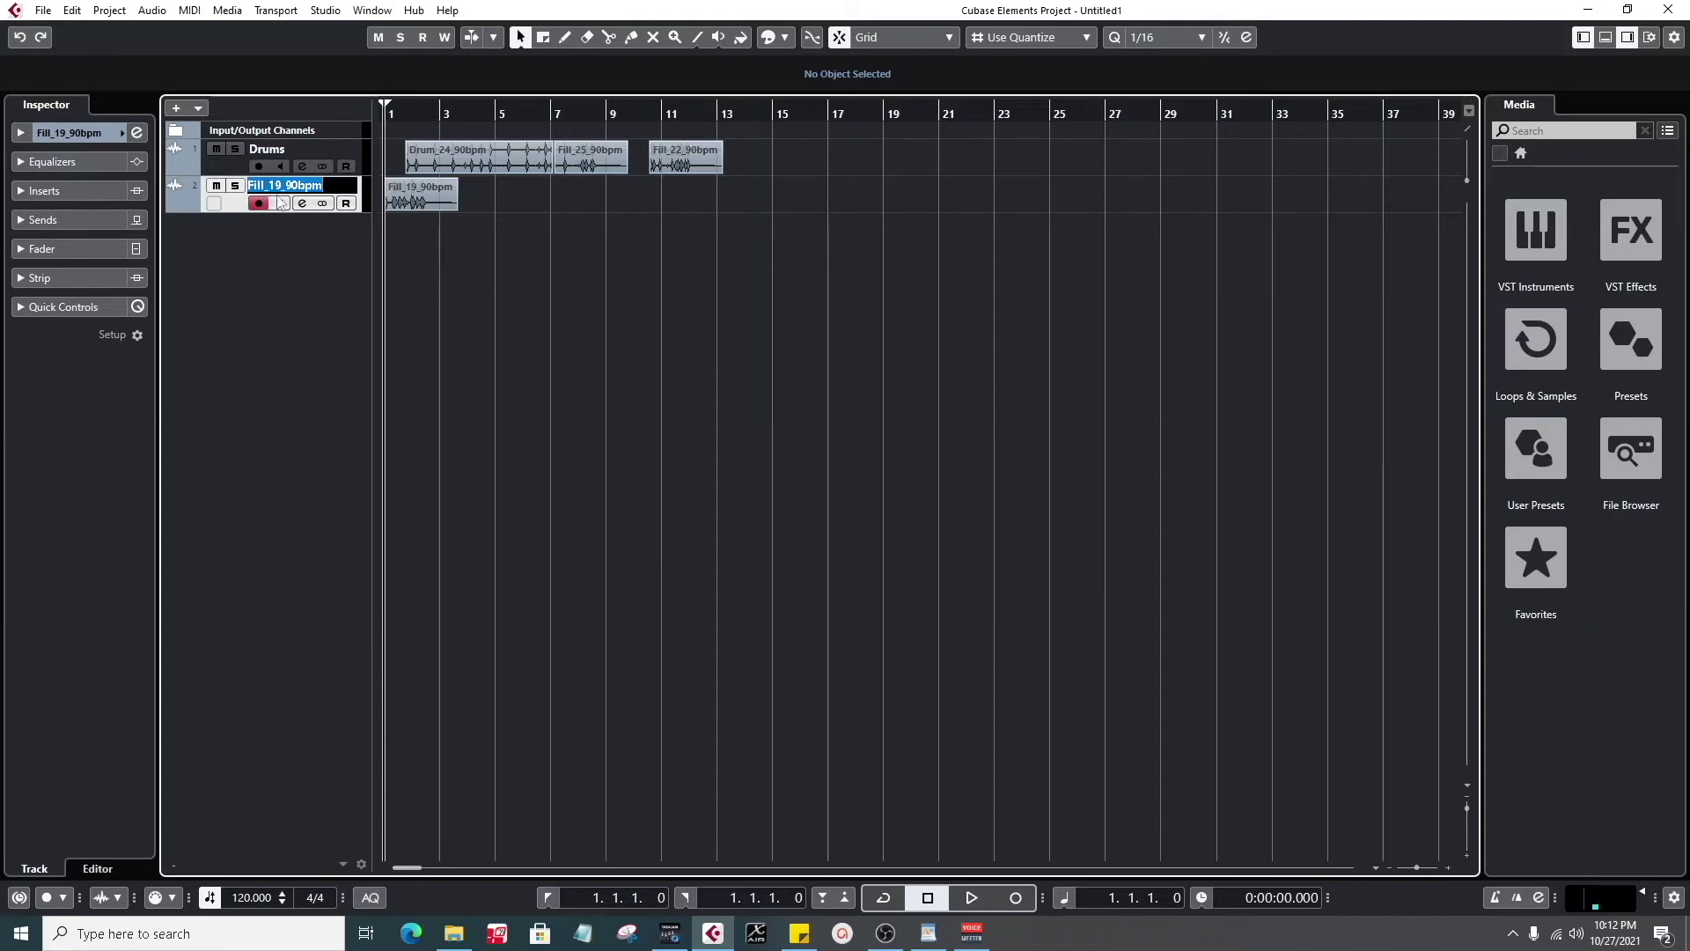
pyautogui.write('Drums2')
pyautogui.press('Return')
# - Remove the Drums2 track together with its clip
pyautogui.rightClick(241, 208)
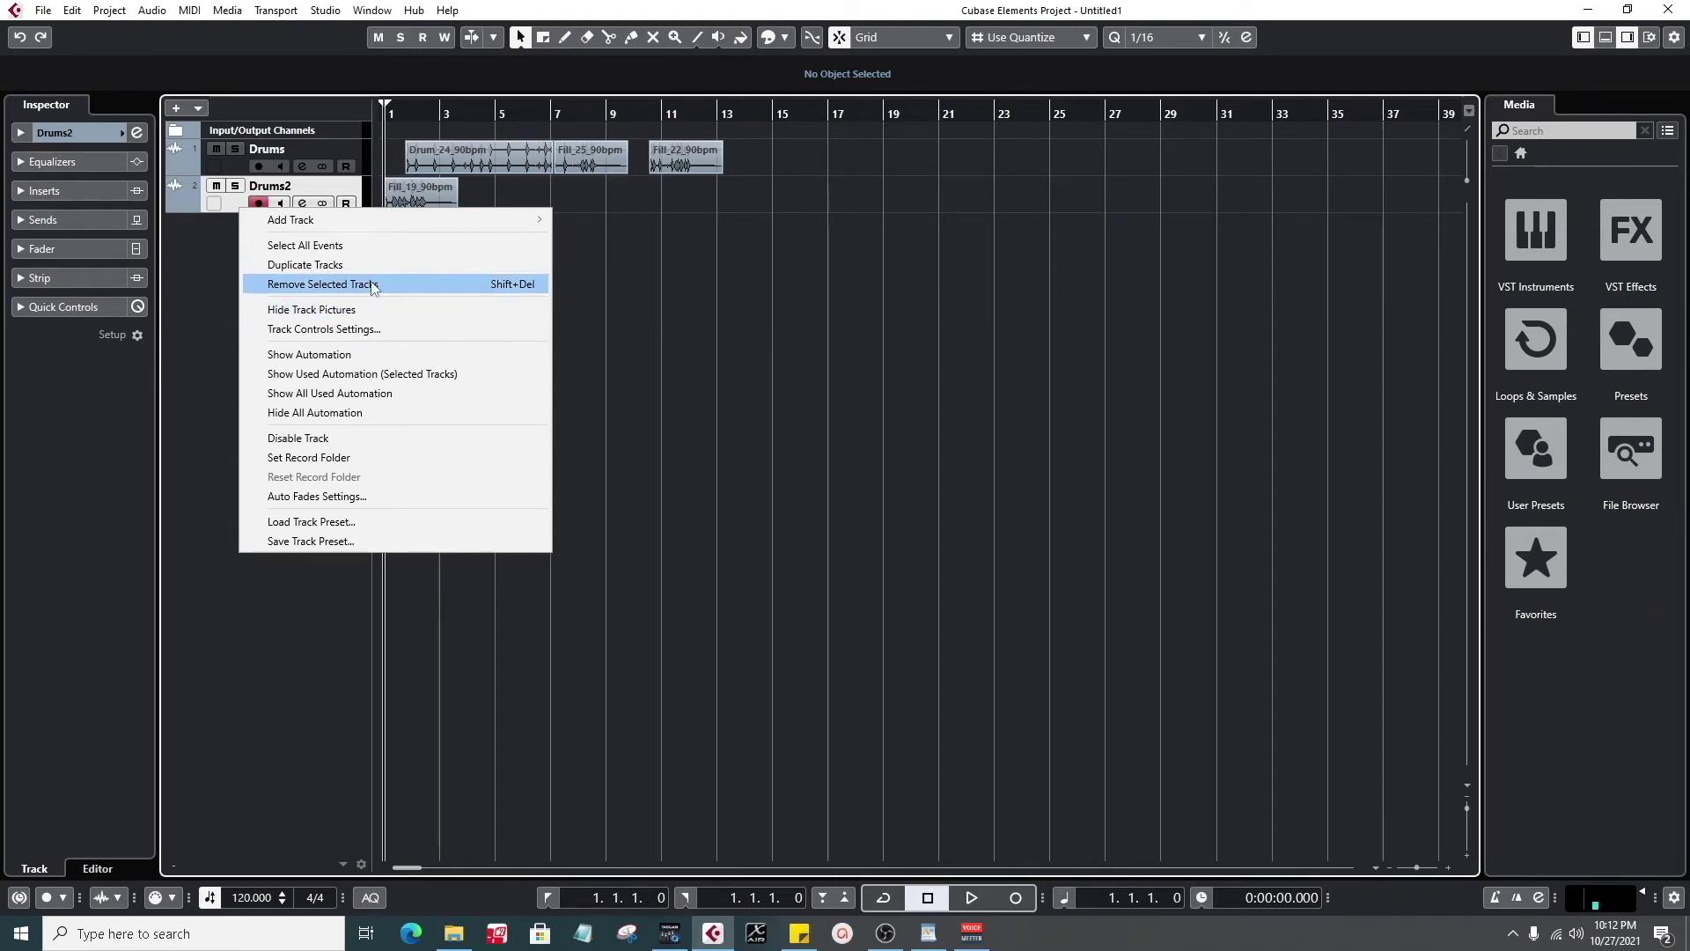
pyautogui.click(373, 285)
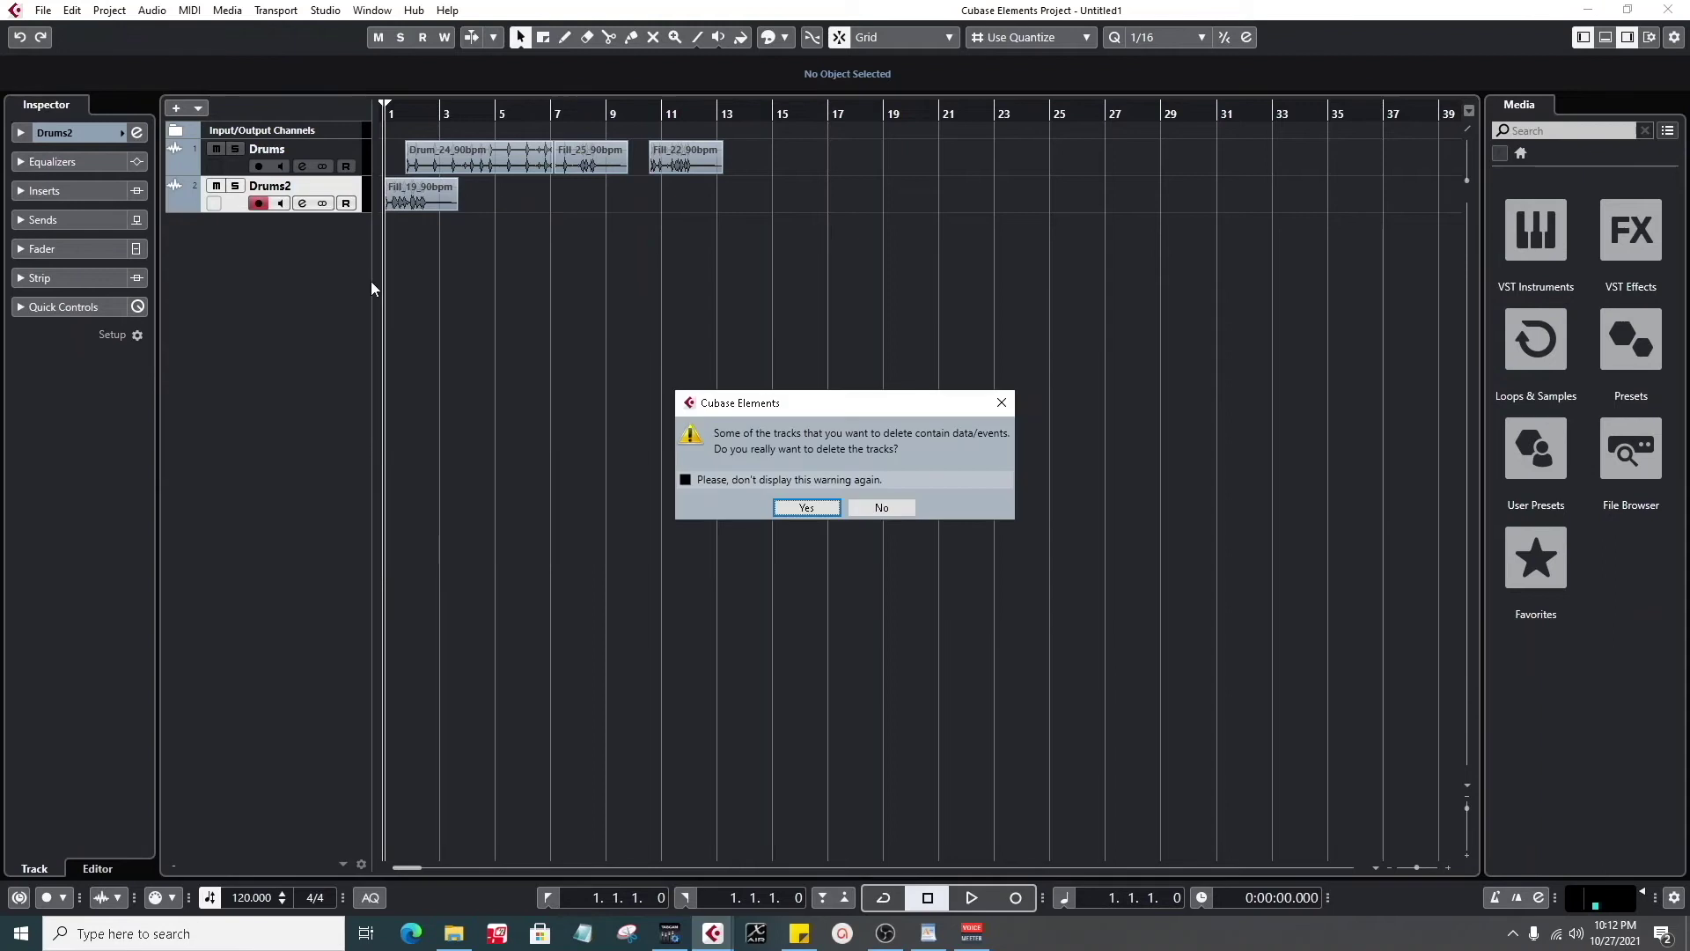
pyautogui.click(817, 513)
# - Examine the available sample rates in Project Setup and close the dialog without changing anything
pyautogui.click(110, 14)
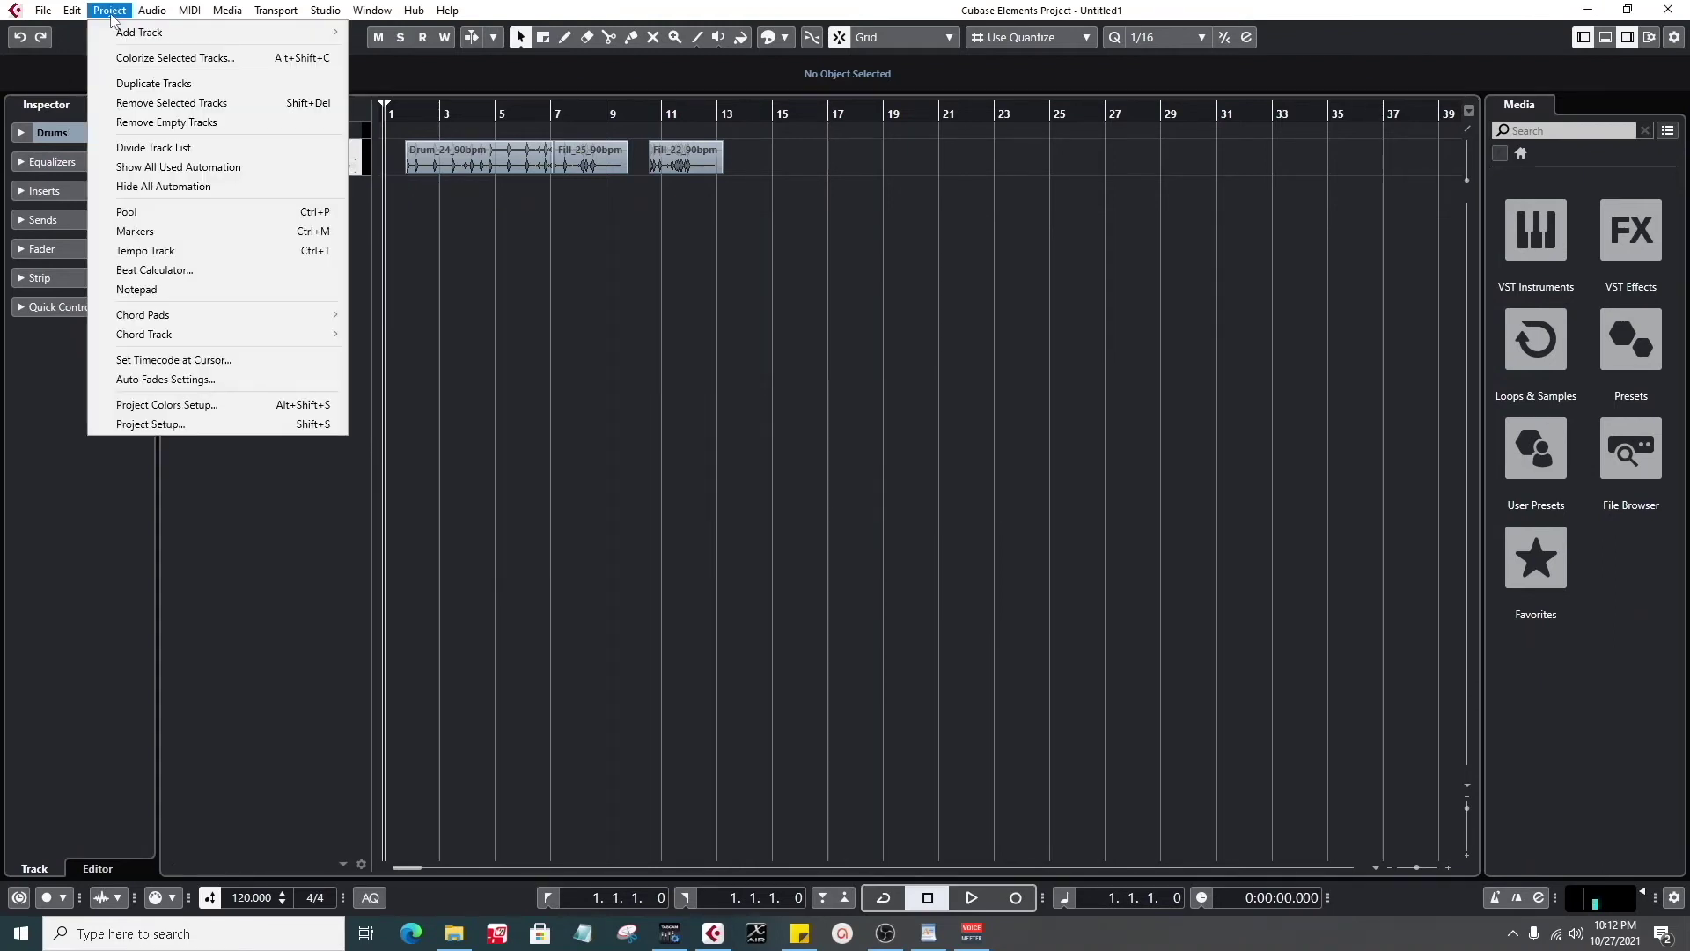
pyautogui.click(211, 423)
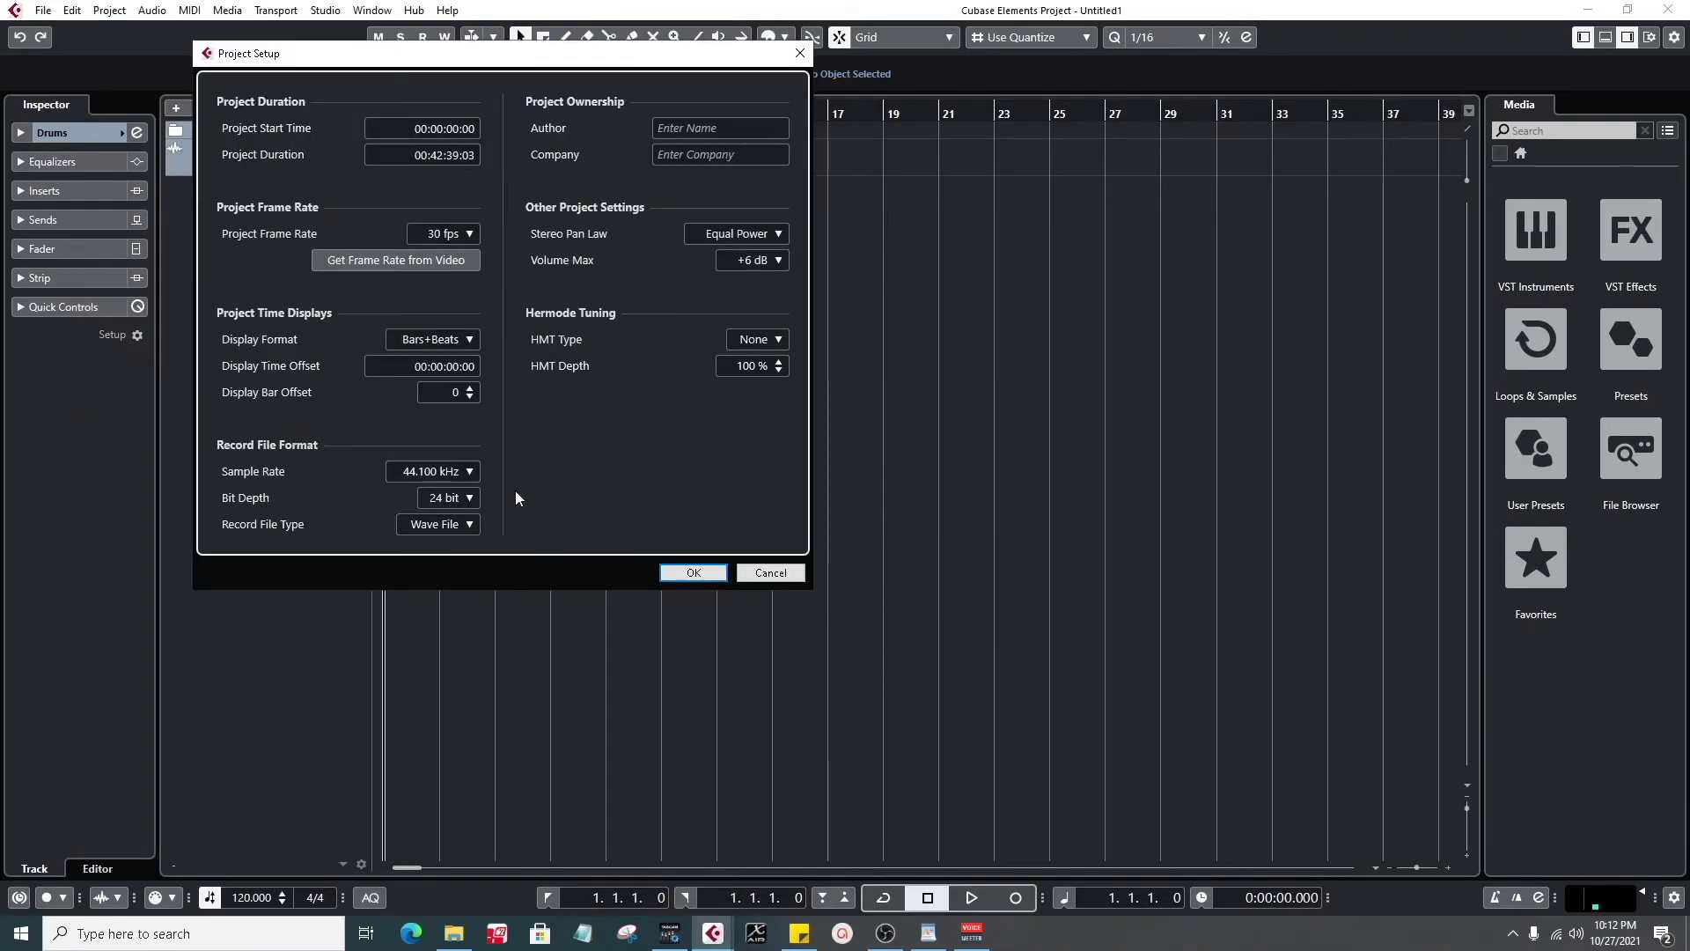
pyautogui.click(450, 474)
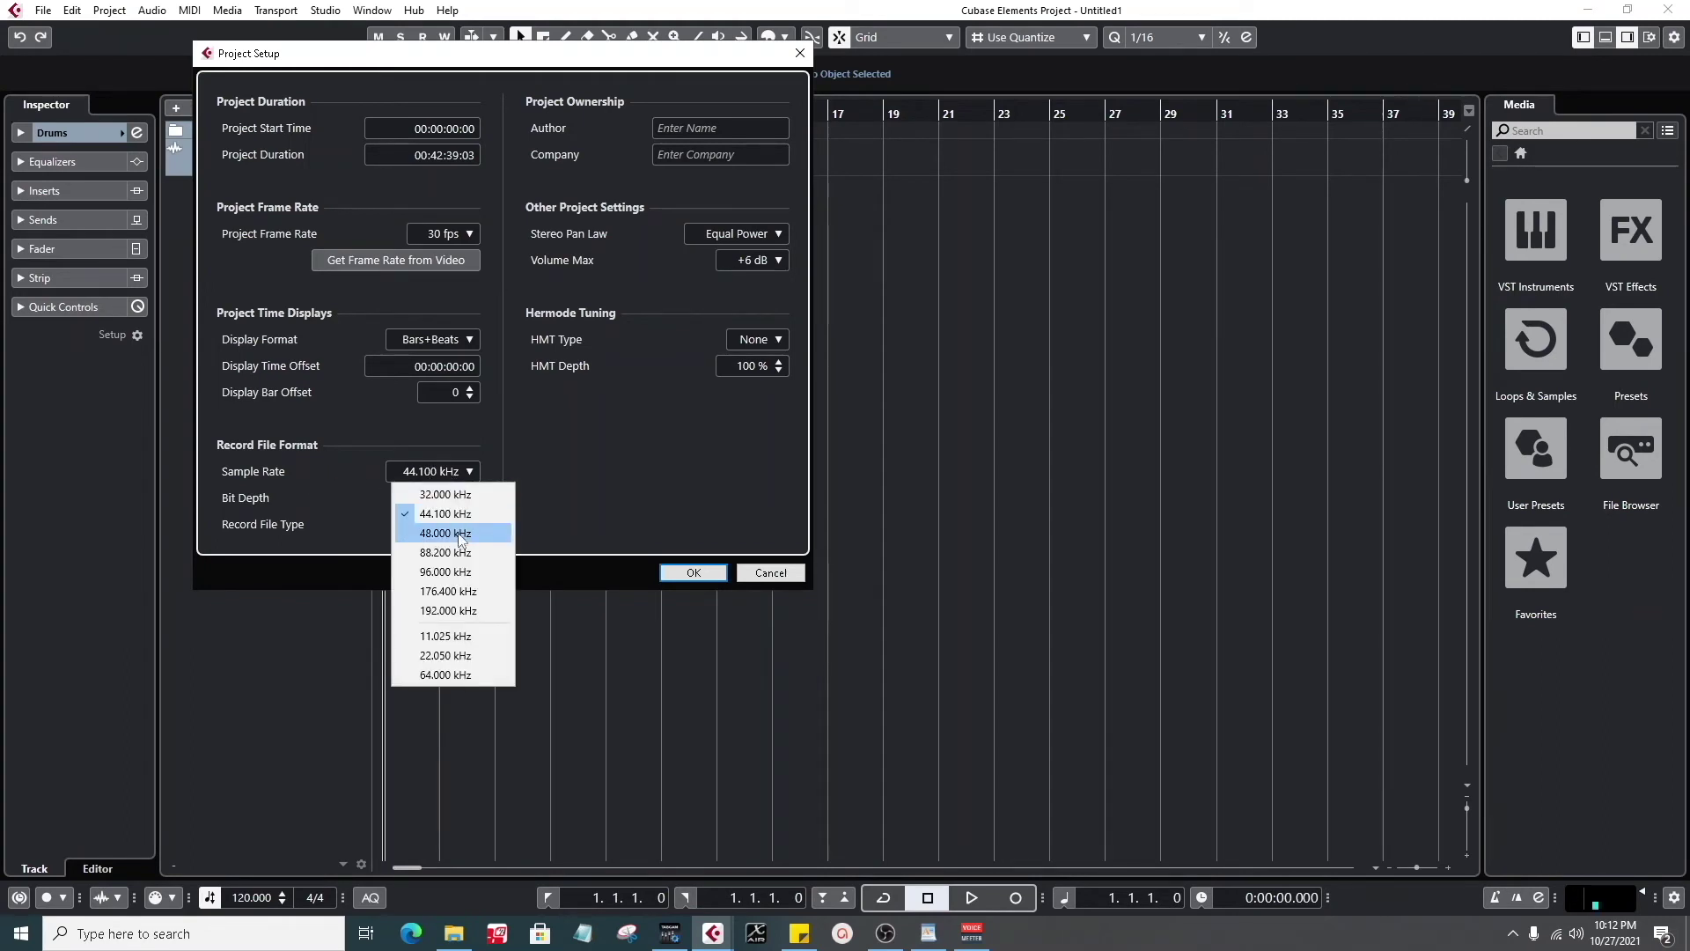
pyautogui.click(664, 460)
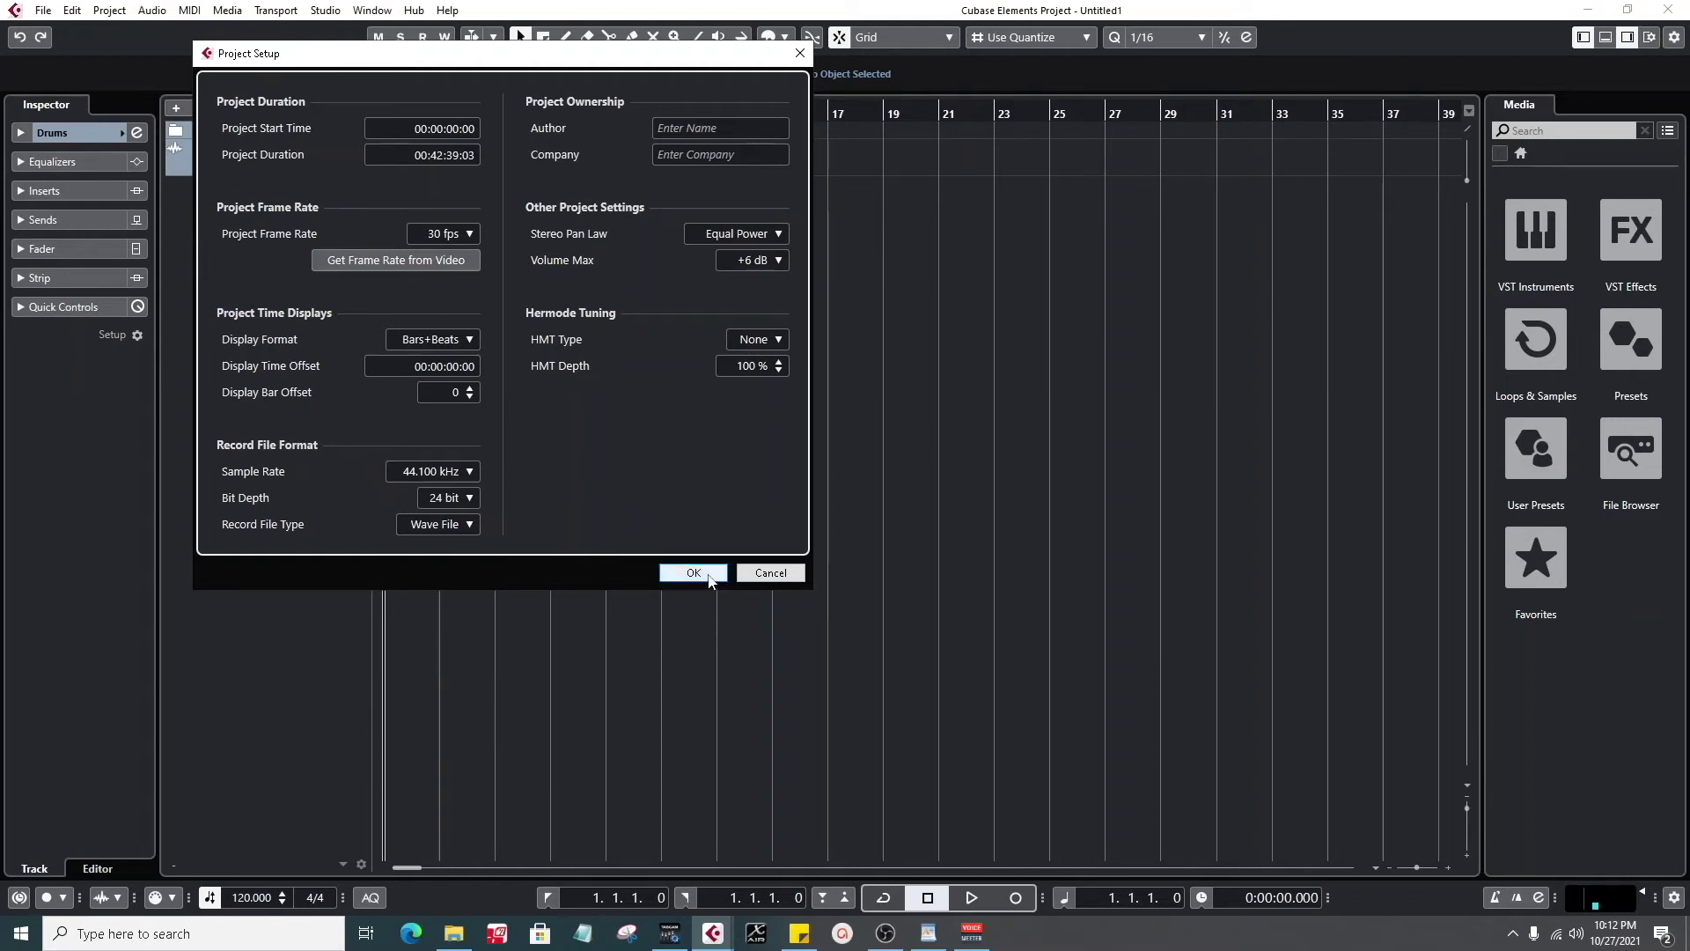
pyautogui.click(771, 573)
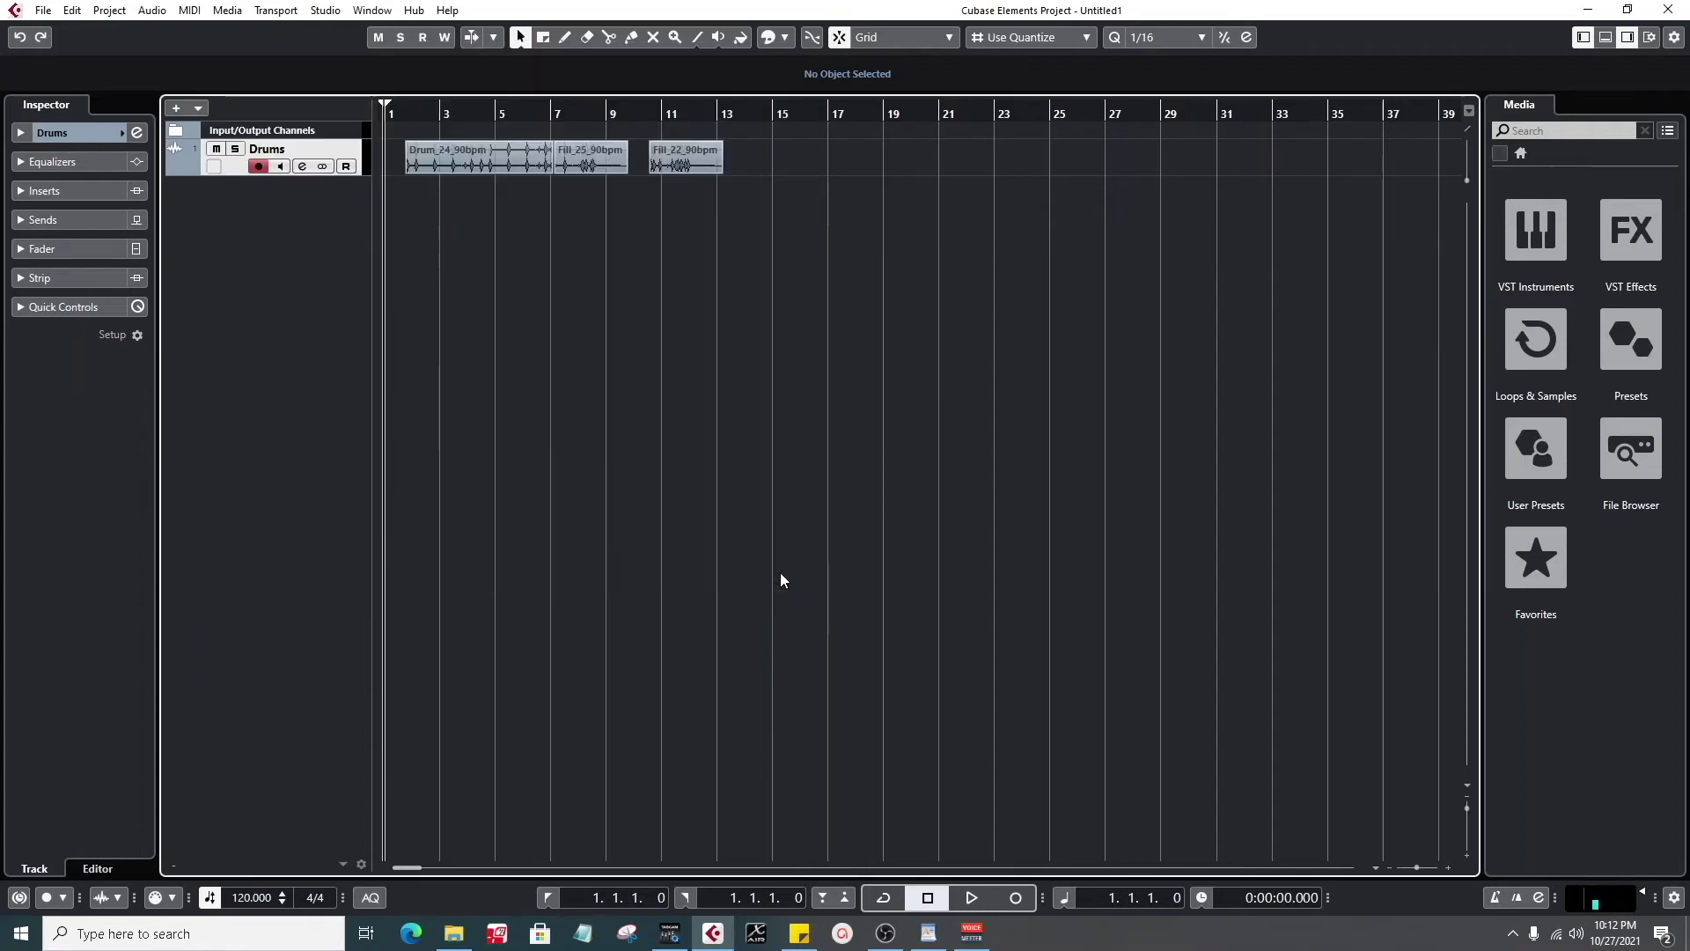
# - Review the record file format's sample rate and bit depth in Project Setup again and cancel the dialog
pyautogui.hotkey('alt', 'Tab')
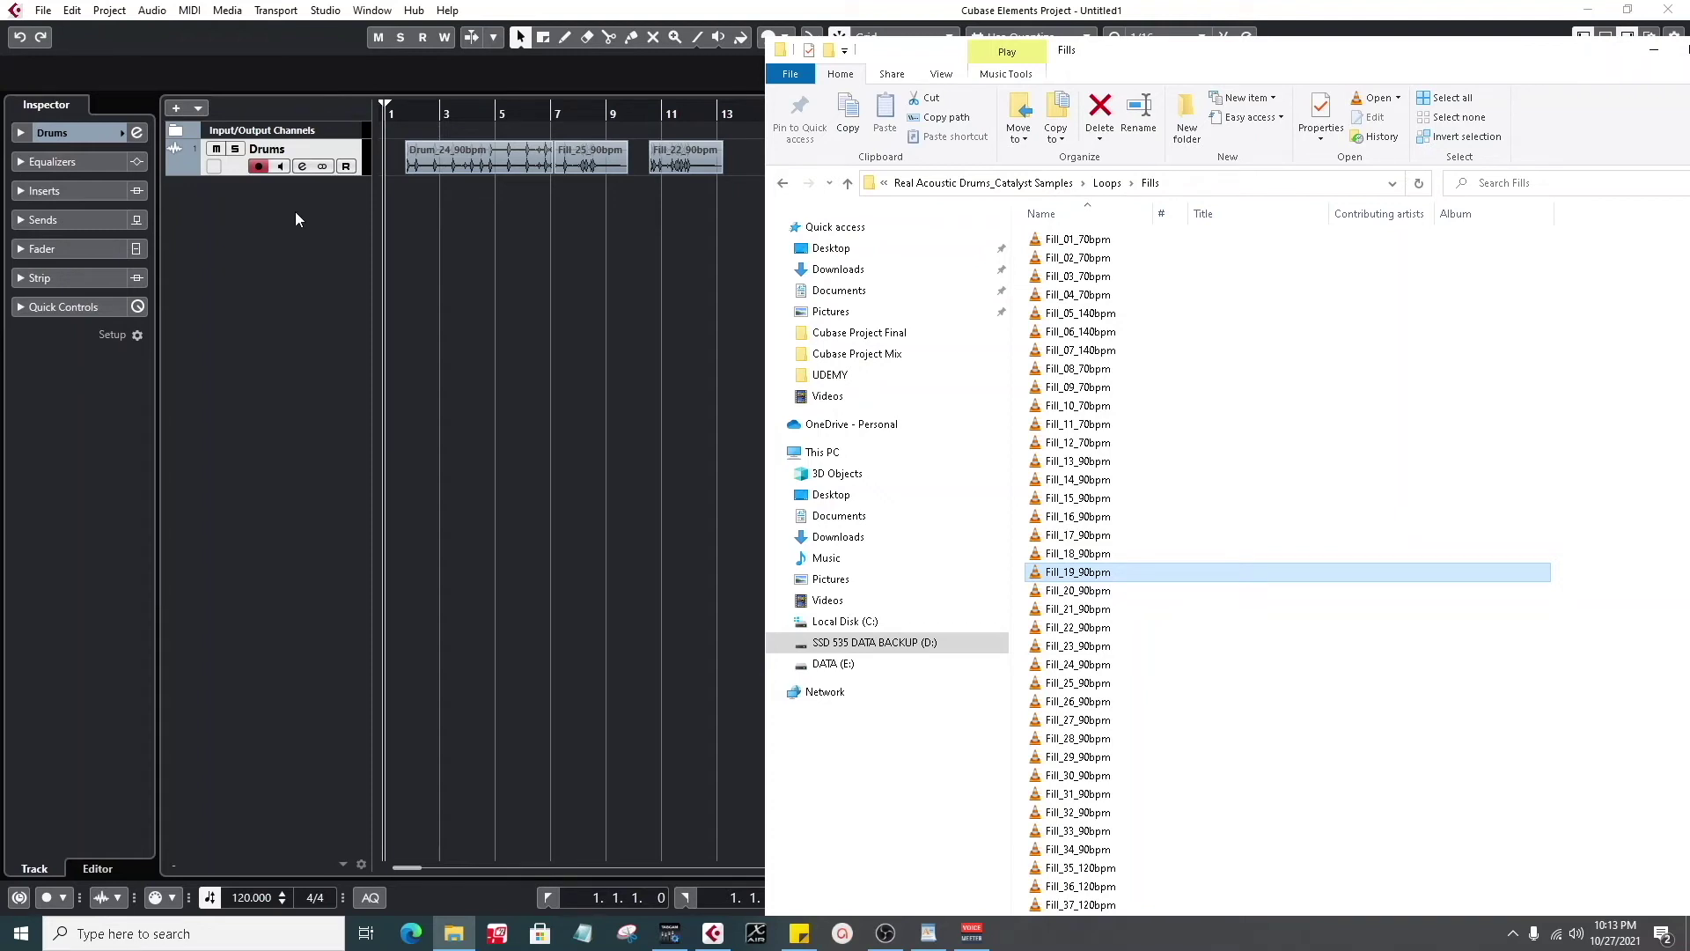
pyautogui.click(102, 19)
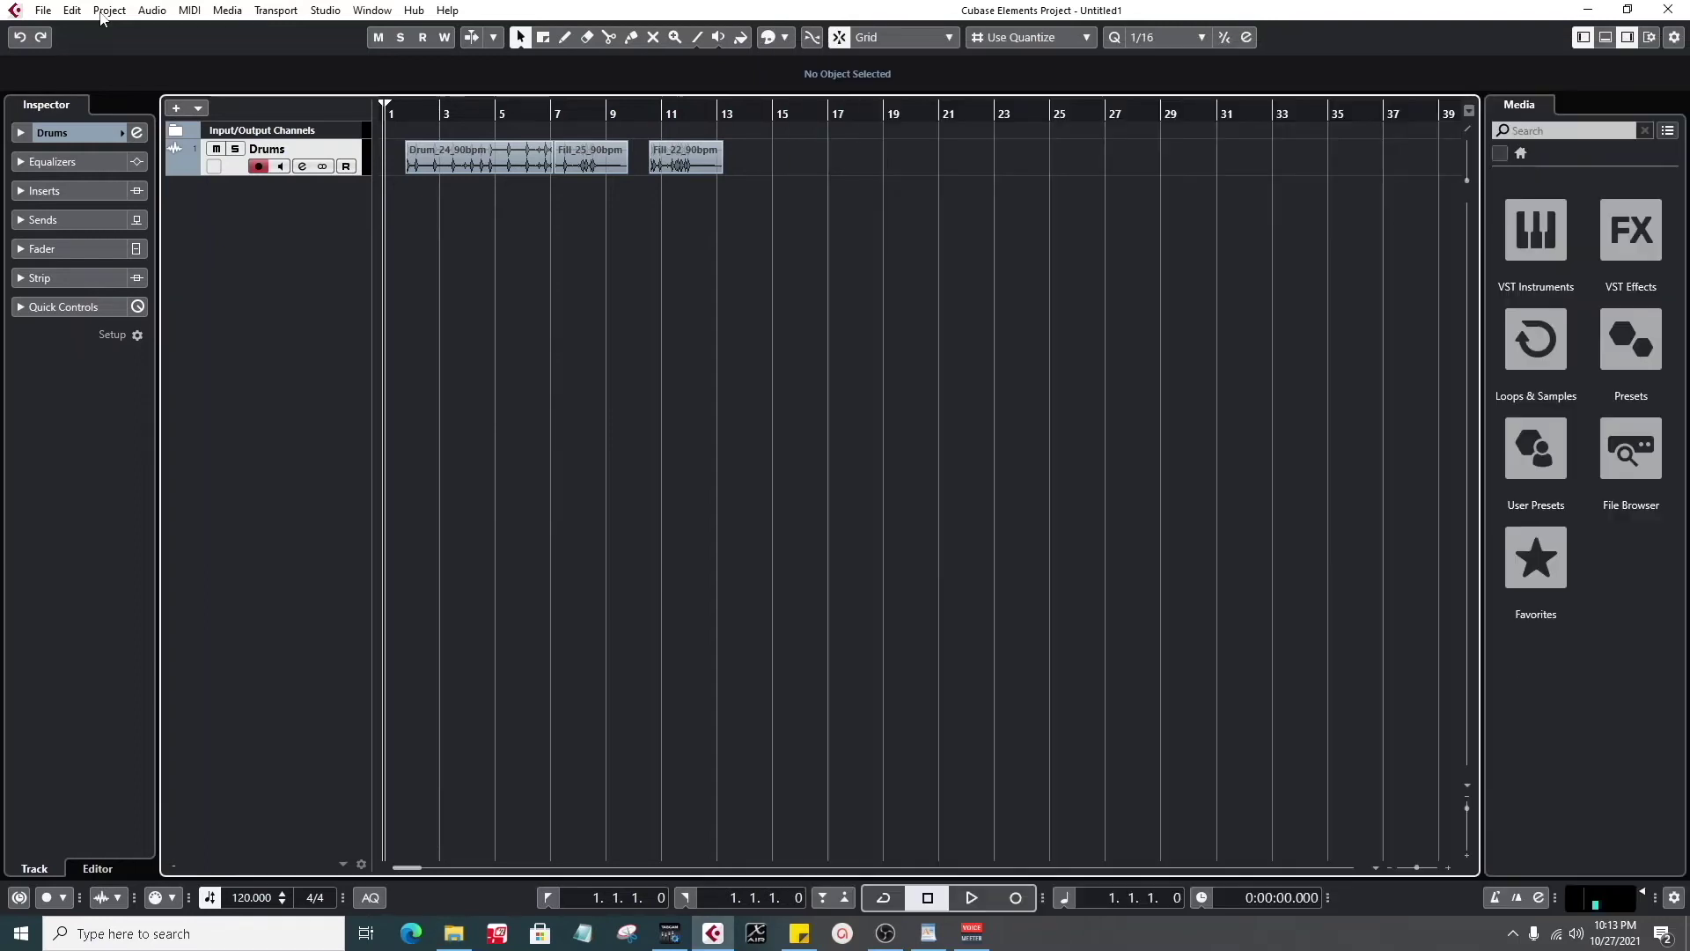
pyautogui.click(104, 14)
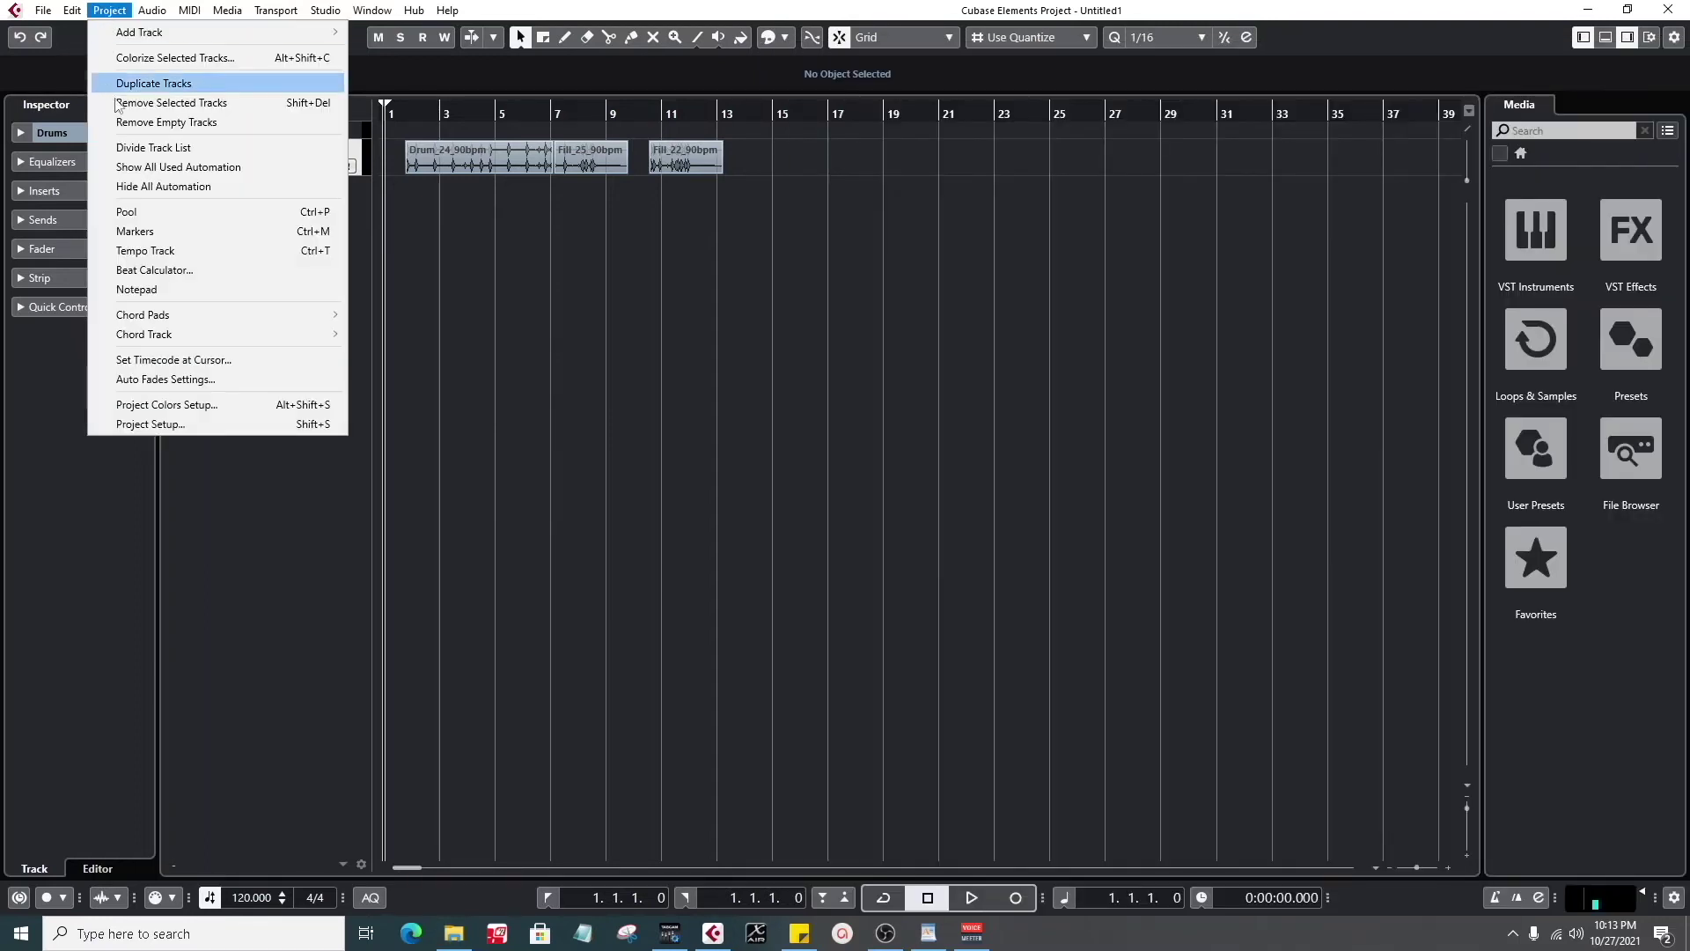
pyautogui.click(153, 425)
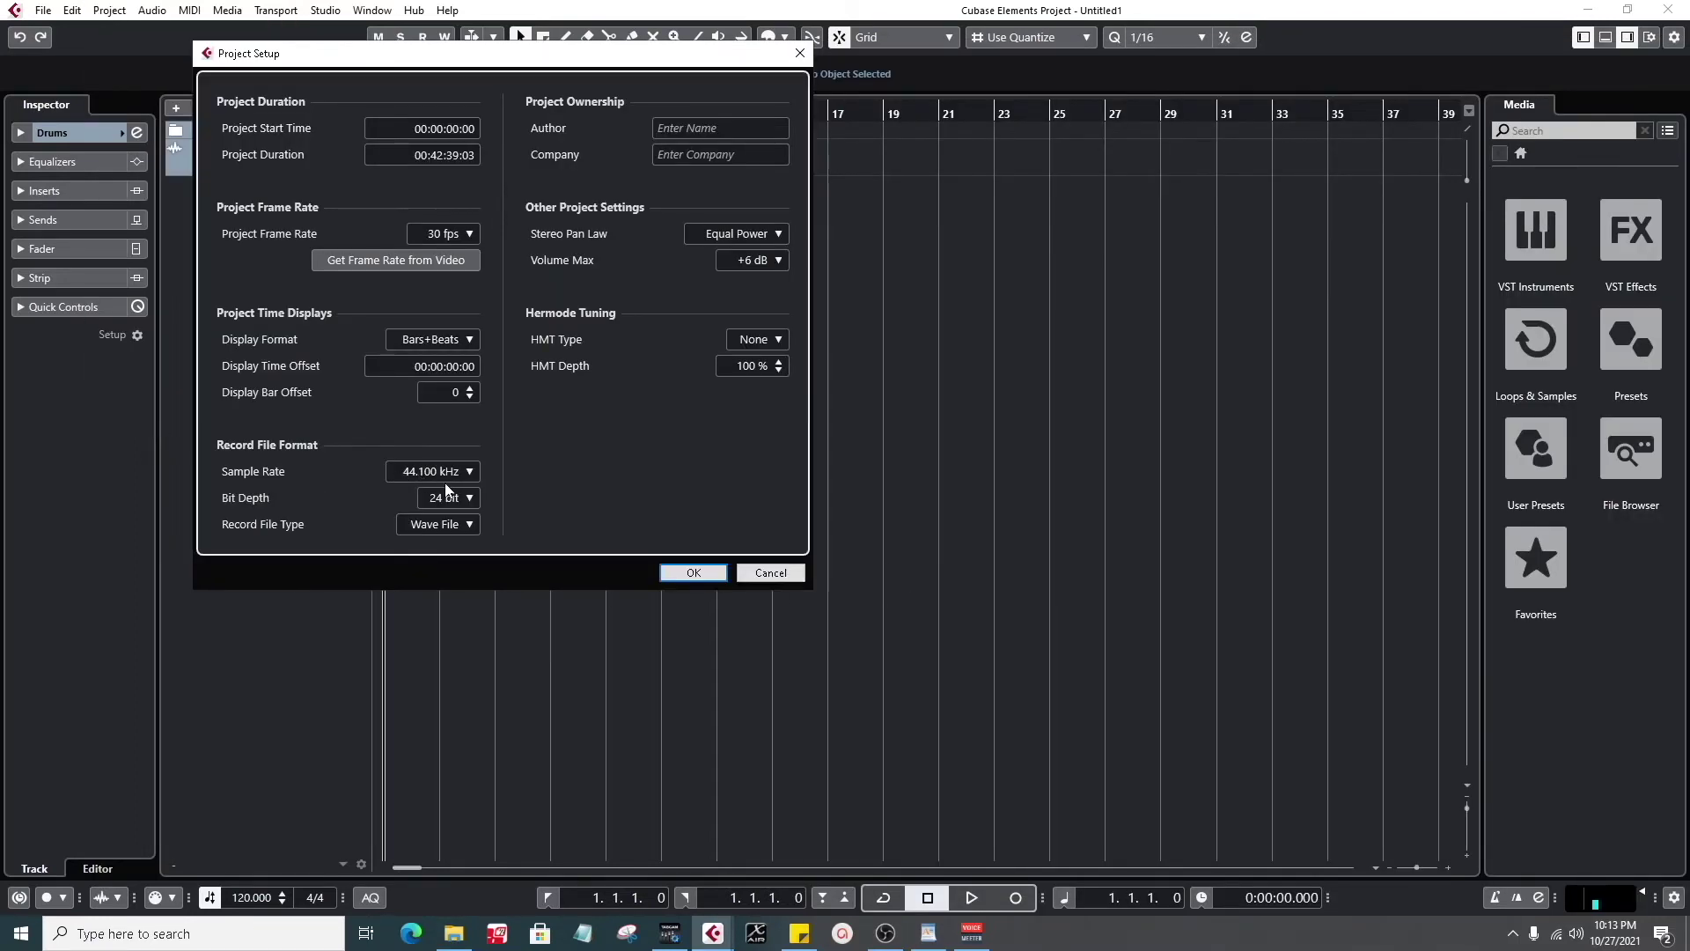
pyautogui.click(769, 572)
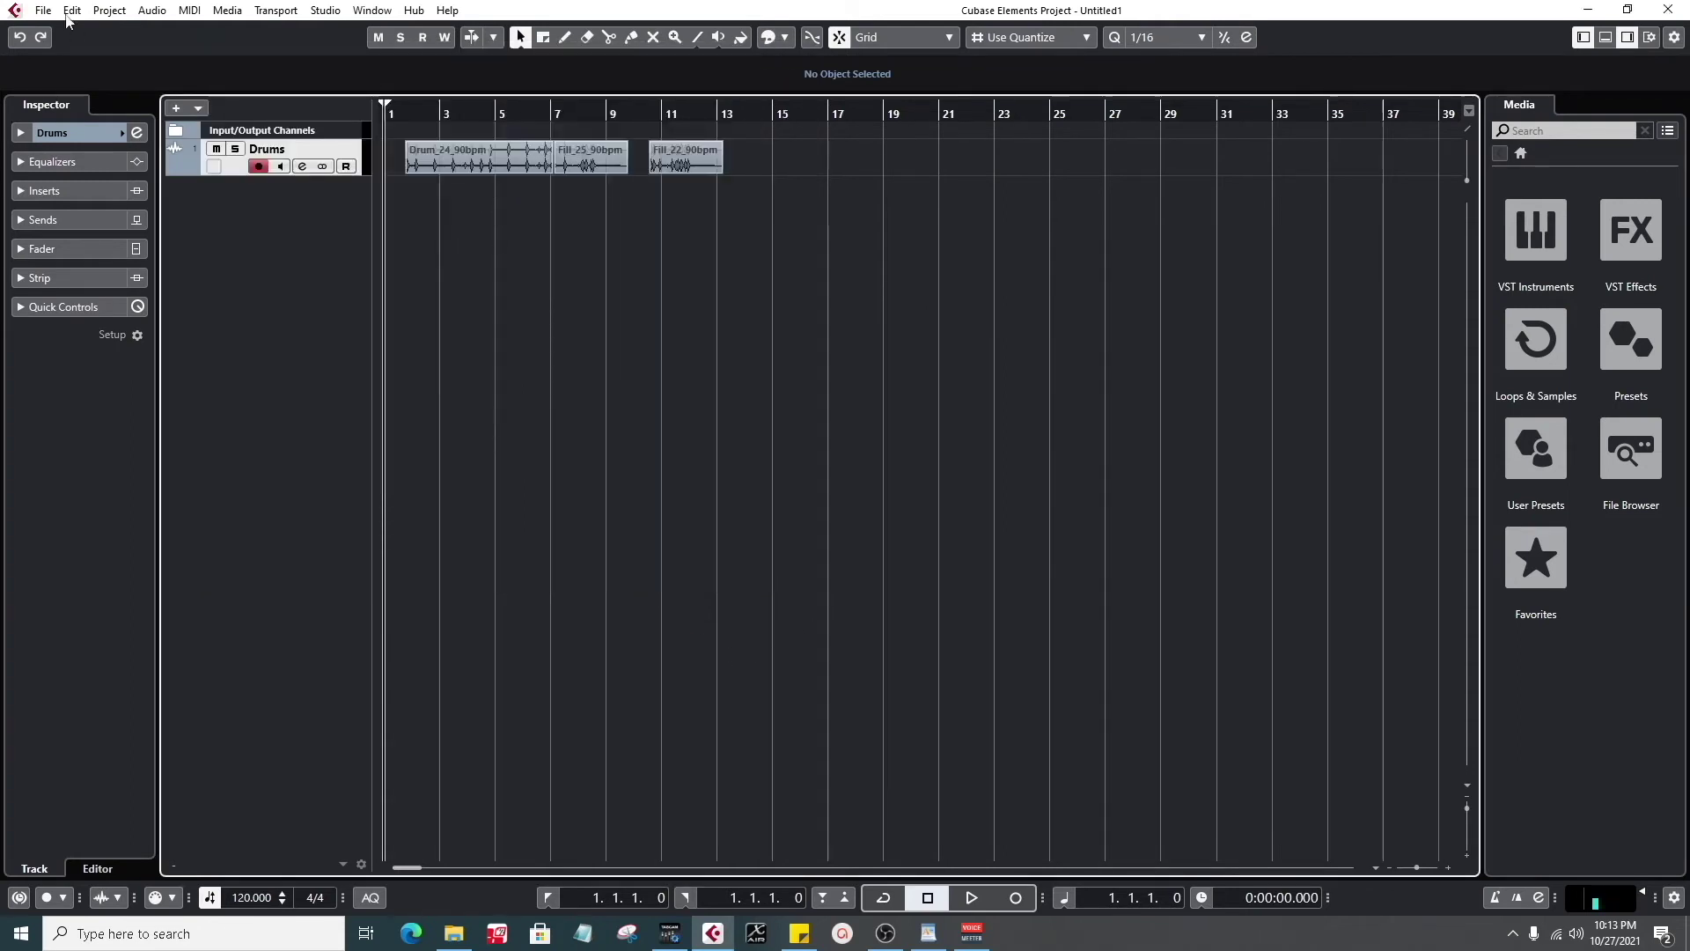
pyautogui.click(105, 13)
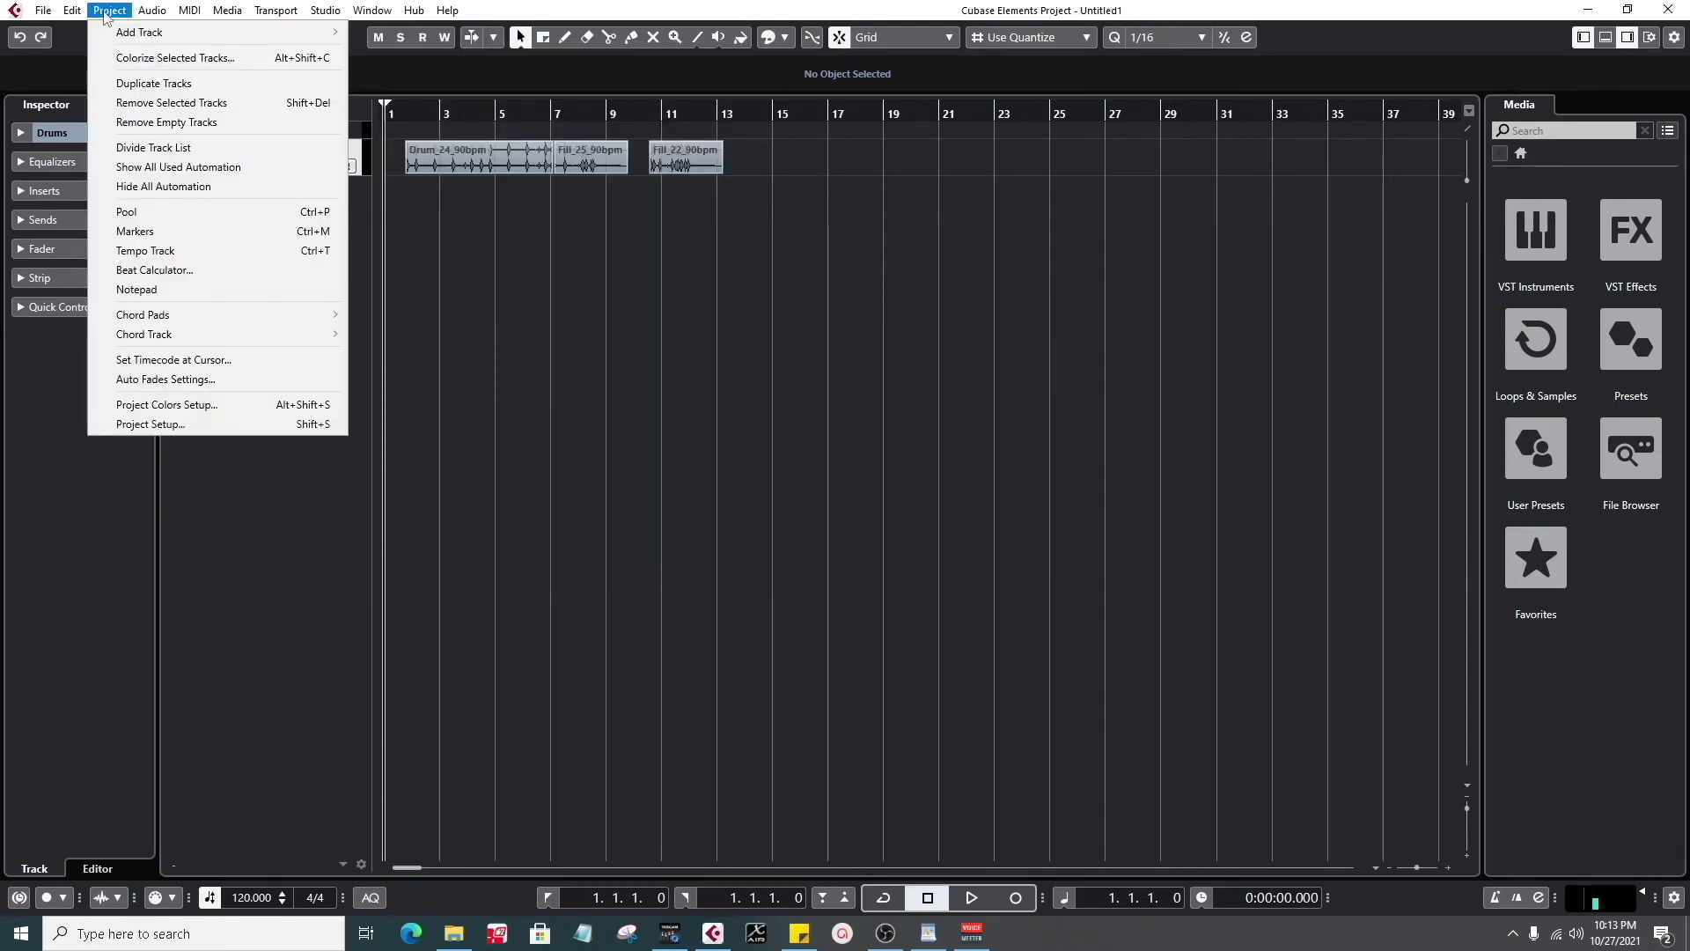
pyautogui.click(847, 300)
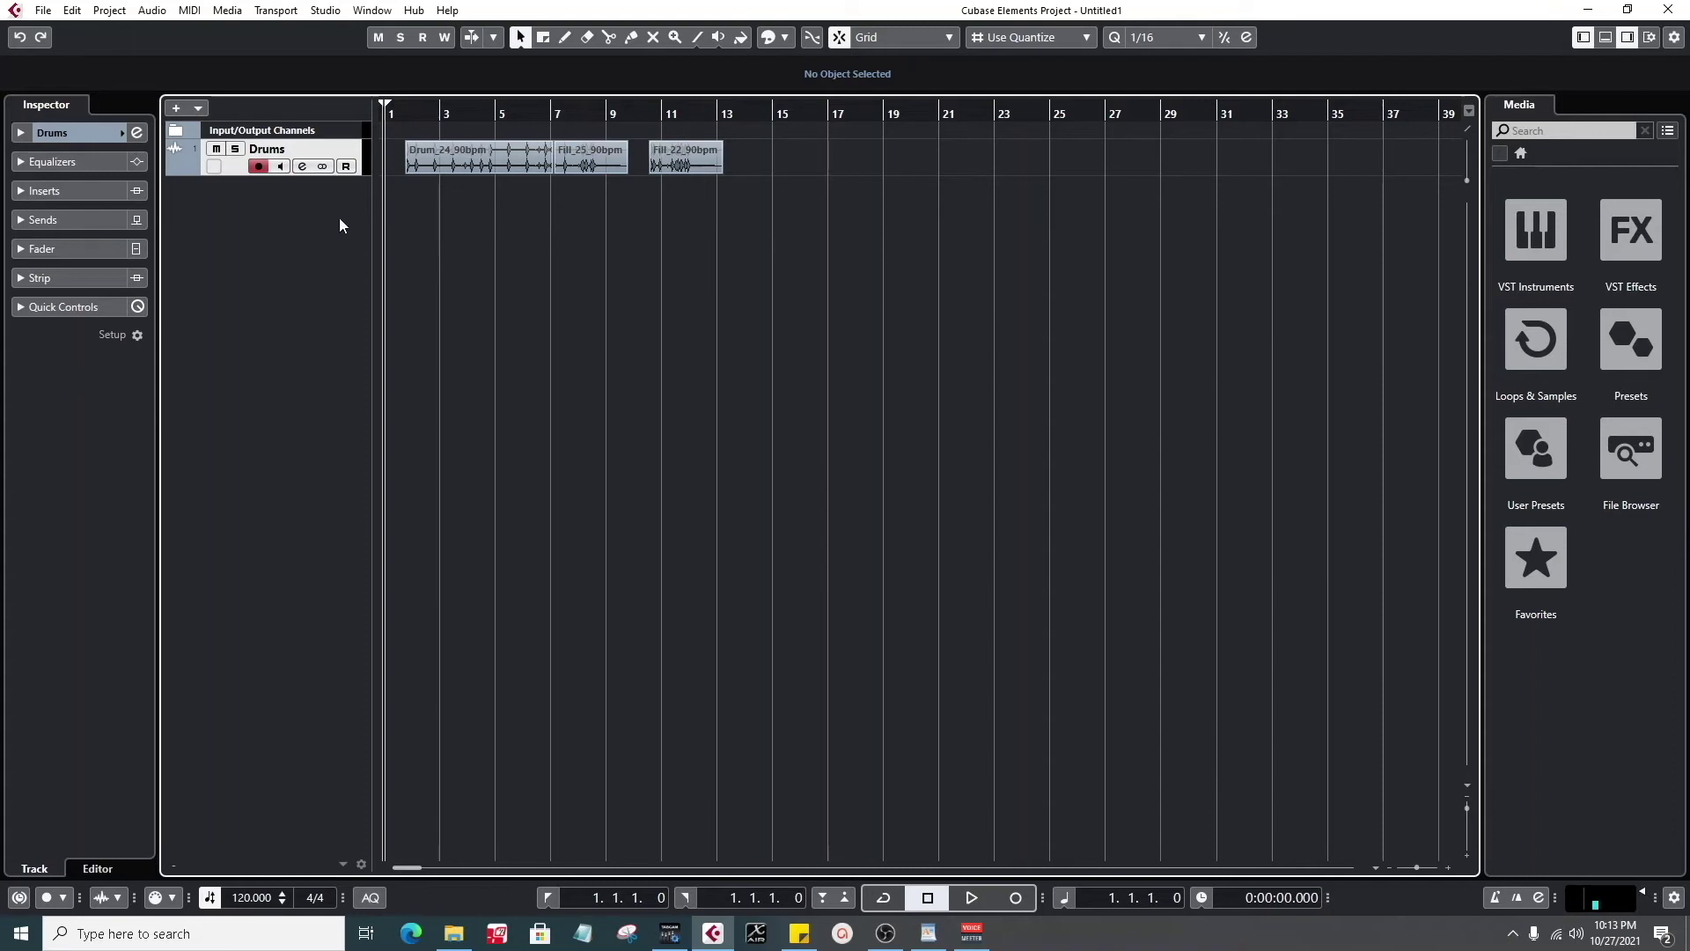
# - Bring Fill_07_140bpm from the Fills folder into the project to inspect its import options, and cancel the import
pyautogui.hotkey('alt', 'Tab')
pyautogui.moveTo(1116, 572); pyautogui.dragTo(303, 207)
pyautogui.click(1102, 354)
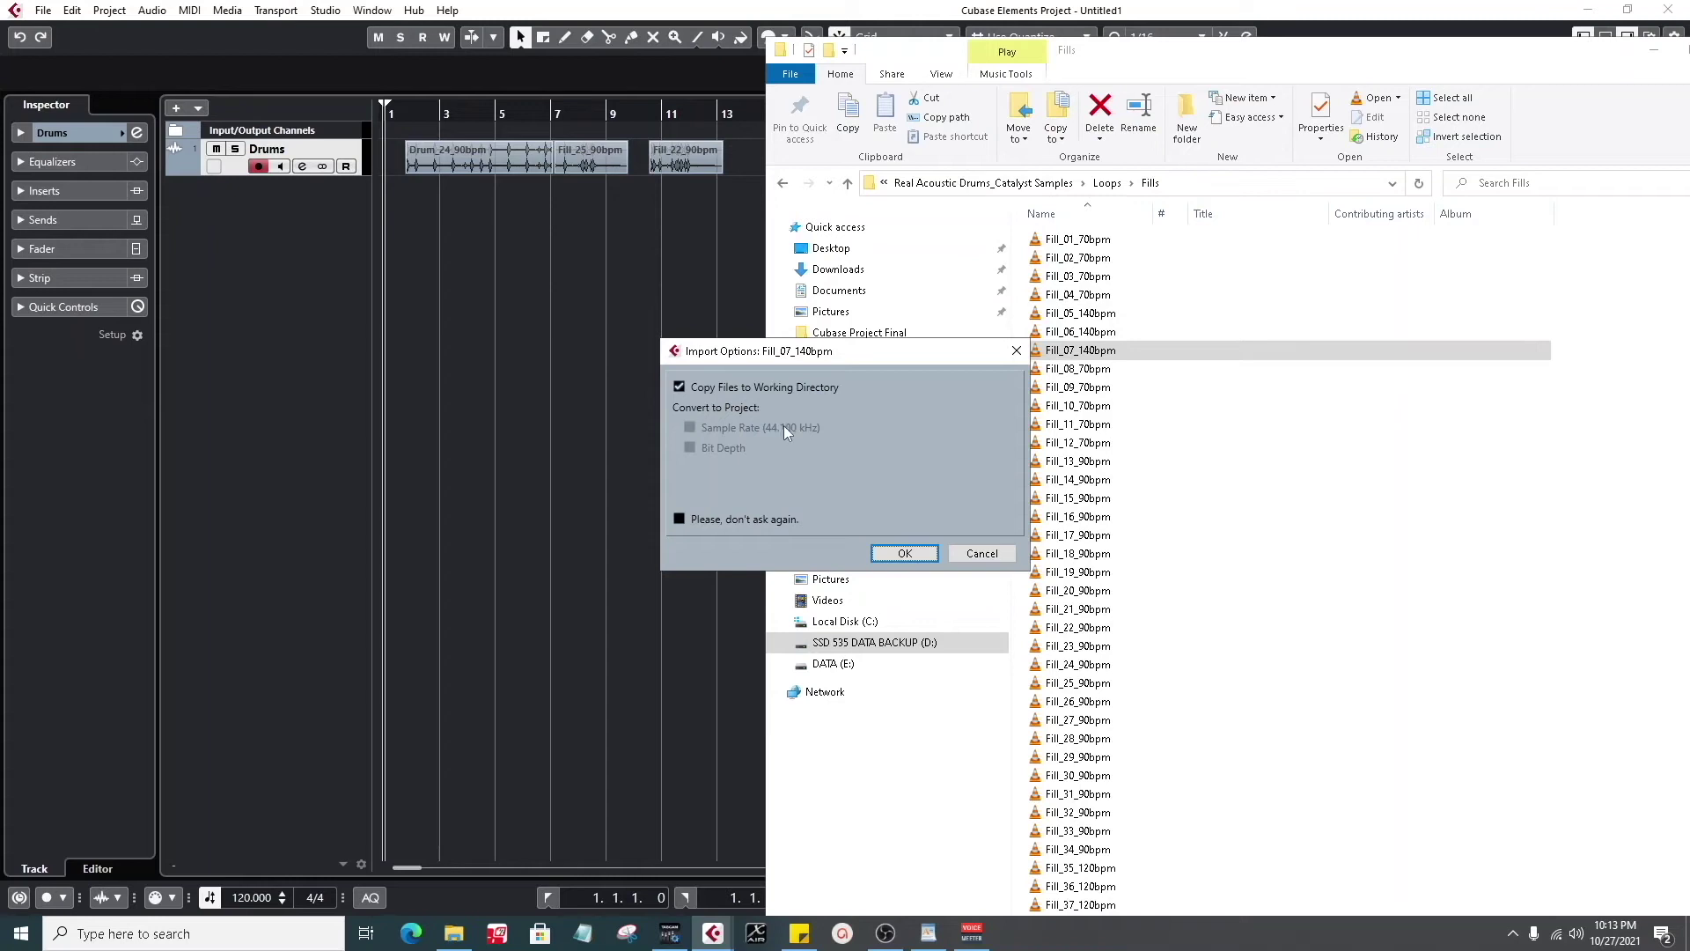
pyautogui.click(990, 556)
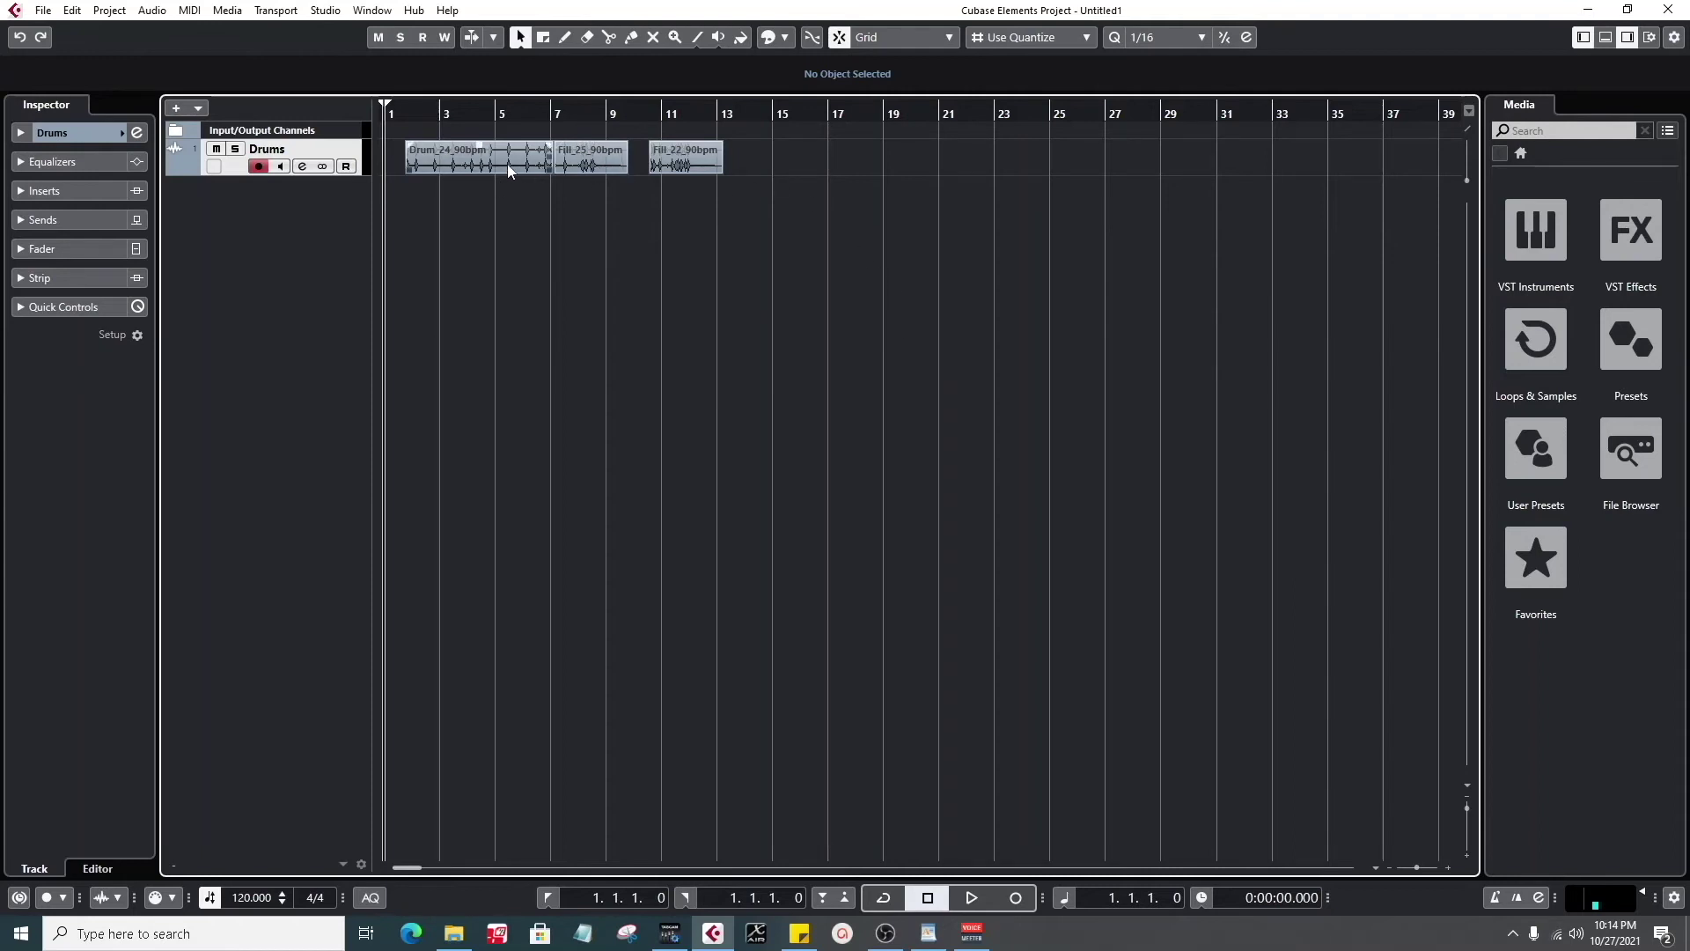
# - Move the Drum_24_90bpm clip to the project start at bar 1 and play it through to its end
pyautogui.moveTo(460, 182); pyautogui.dragTo(681, 166)
pyautogui.click(483, 259)
pyautogui.moveTo(495, 167); pyautogui.dragTo(451, 163)
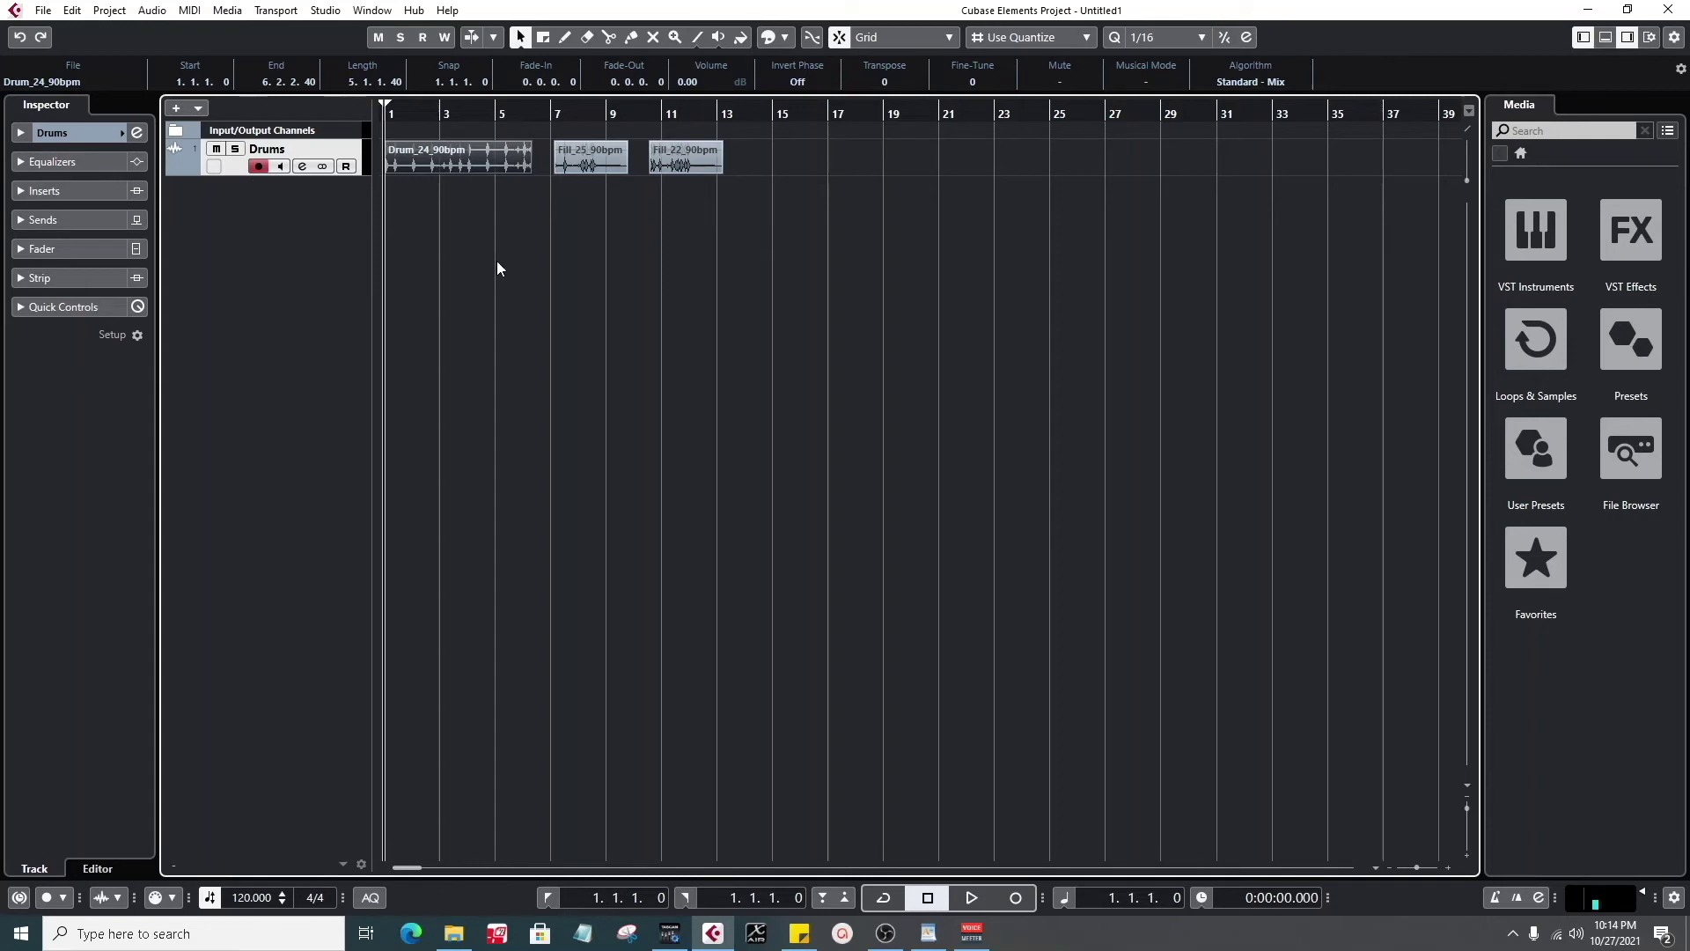
pyautogui.press('space')
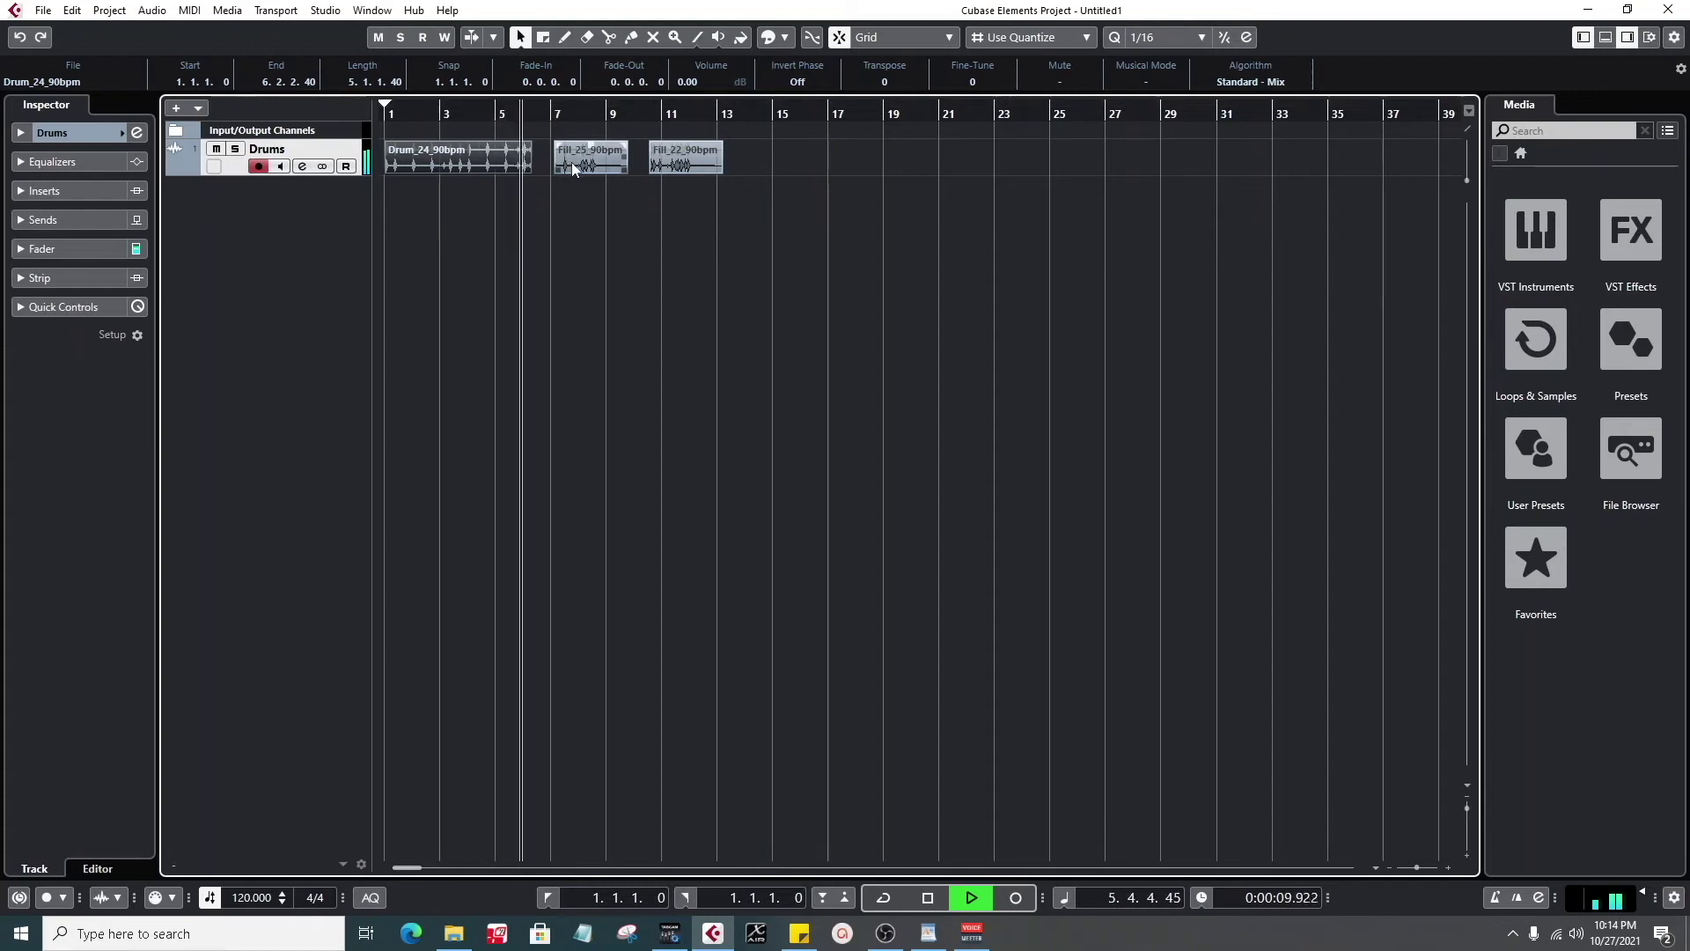
pyautogui.press('space')
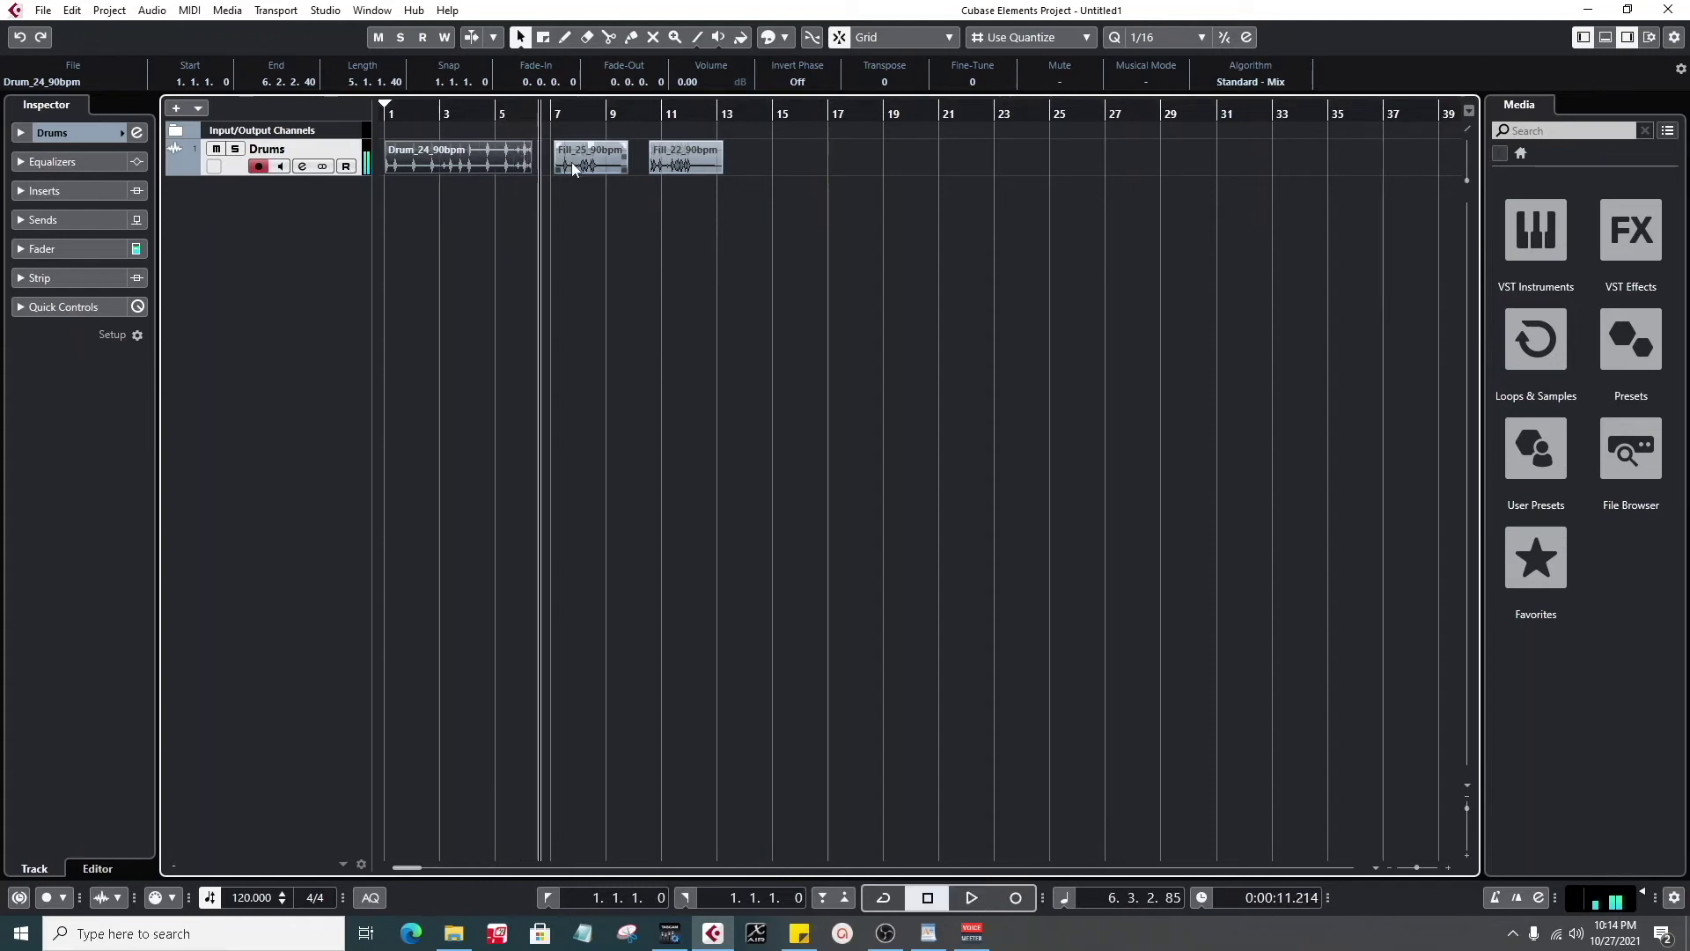
# - Move the Fill_25_90bpm clip directly after the Drum_24_90bpm clip at 6.2.2.0 and play the transition from bar 5
pyautogui.click(519, 113)
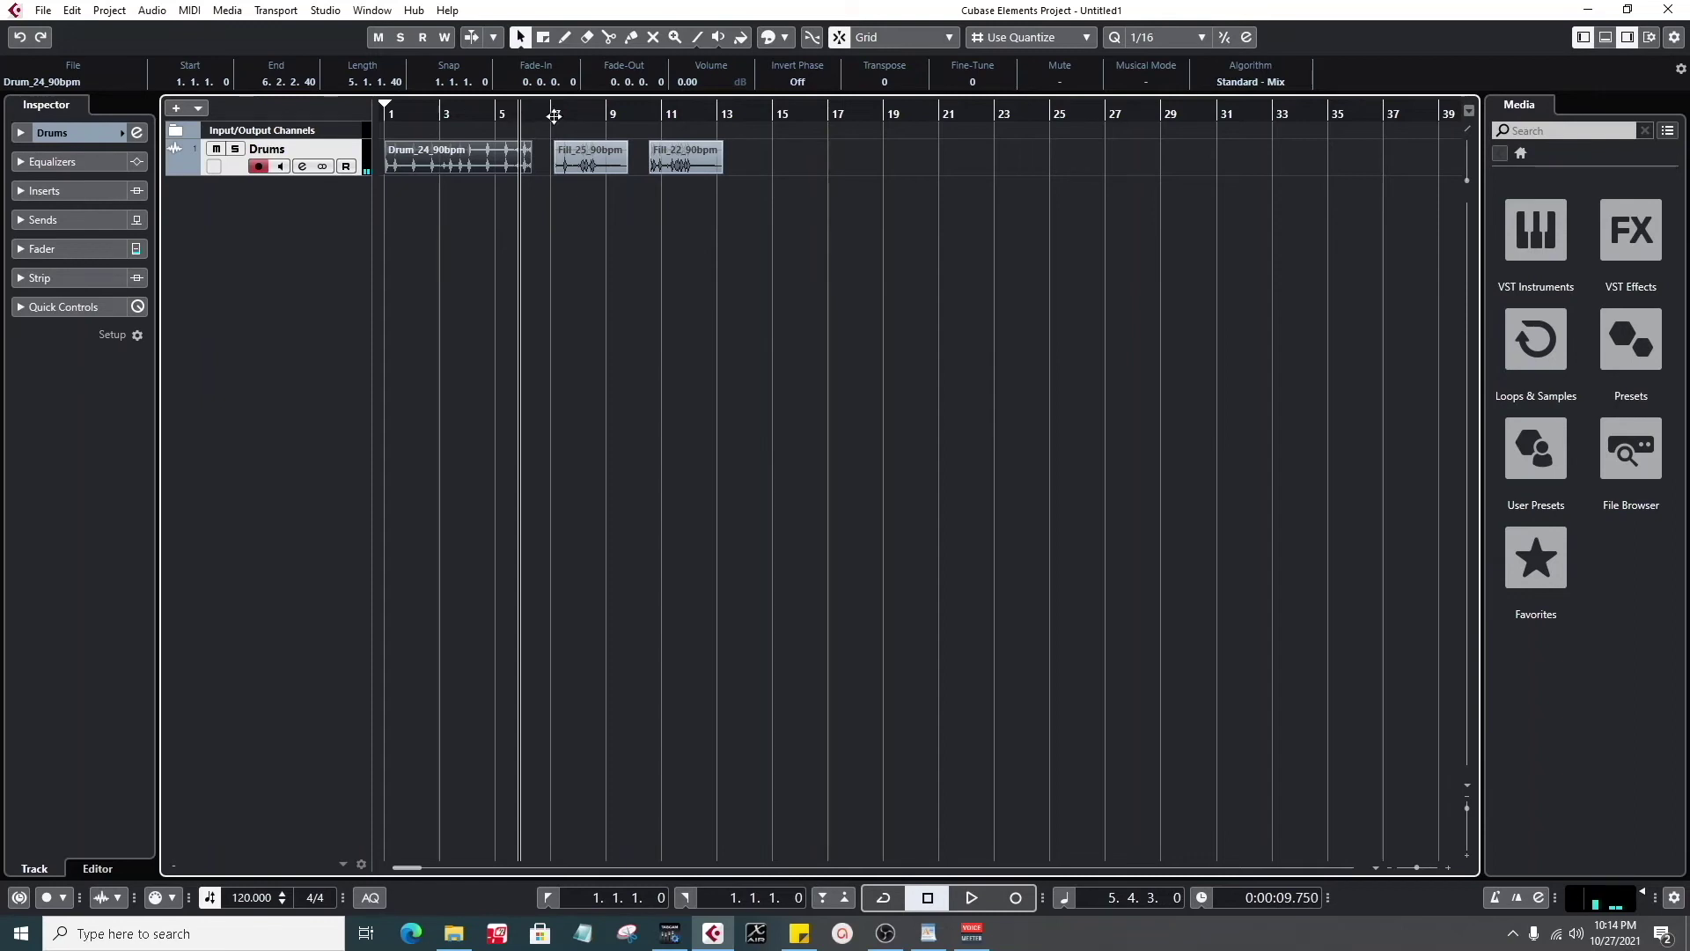
pyautogui.moveTo(511, 115)
pyautogui.mouseDown()
pyautogui.moveTo(548, 137)
pyautogui.moveTo(483, 131)
pyautogui.mouseUp()
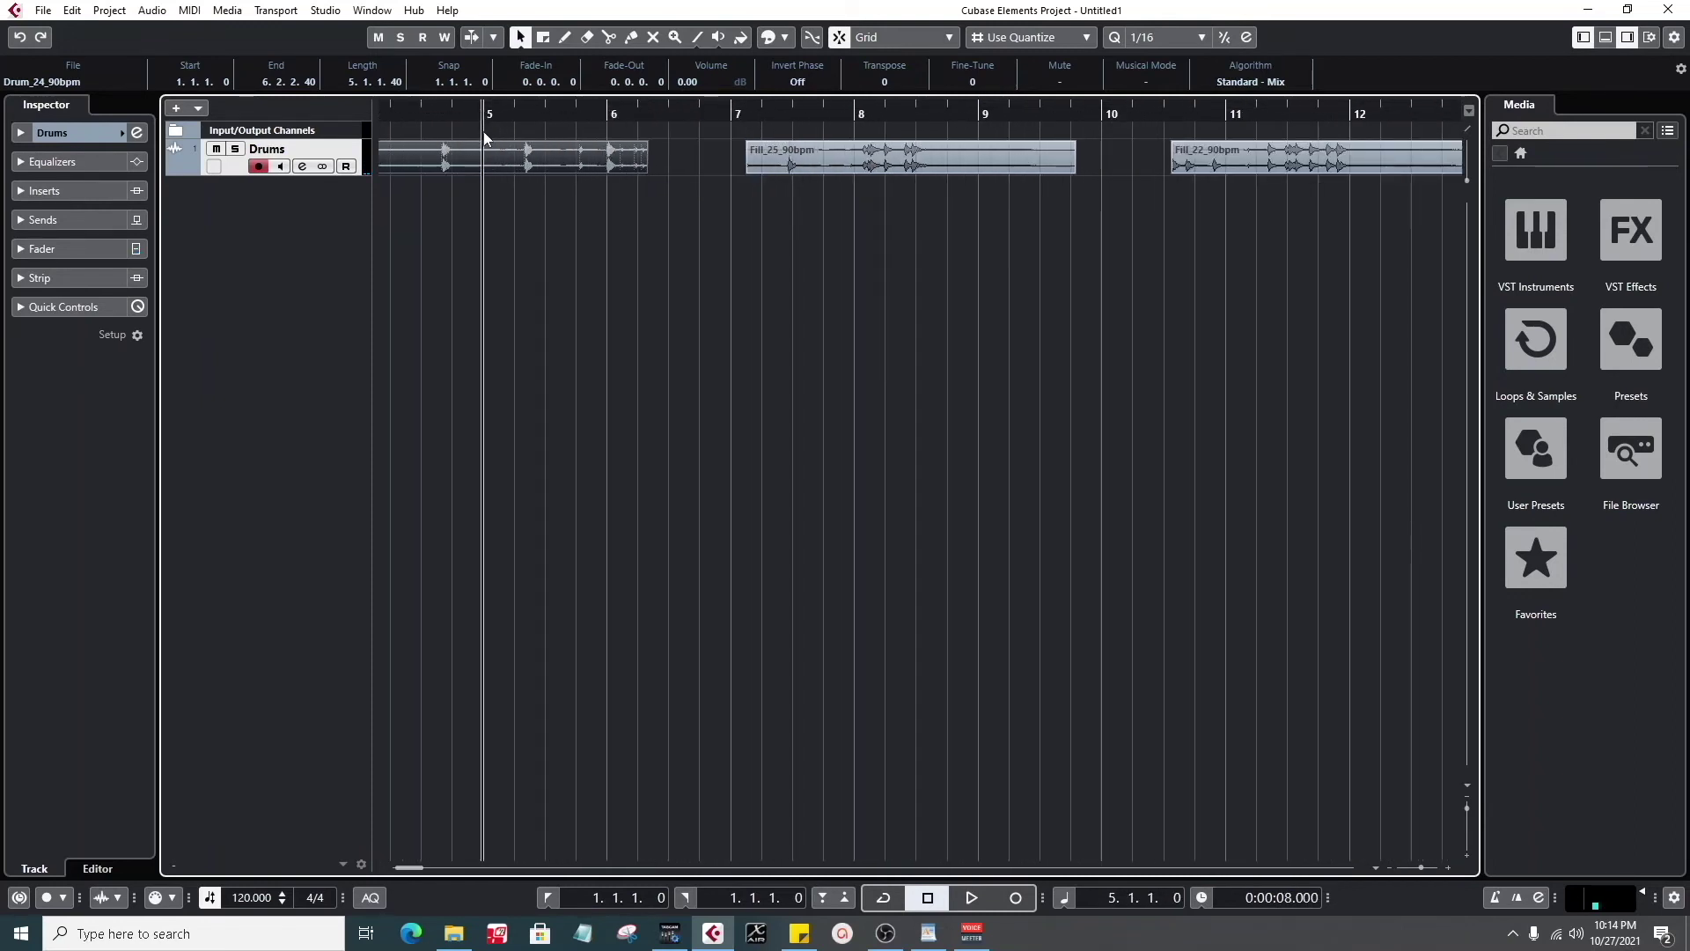
pyautogui.moveTo(801, 162); pyautogui.dragTo(706, 162)
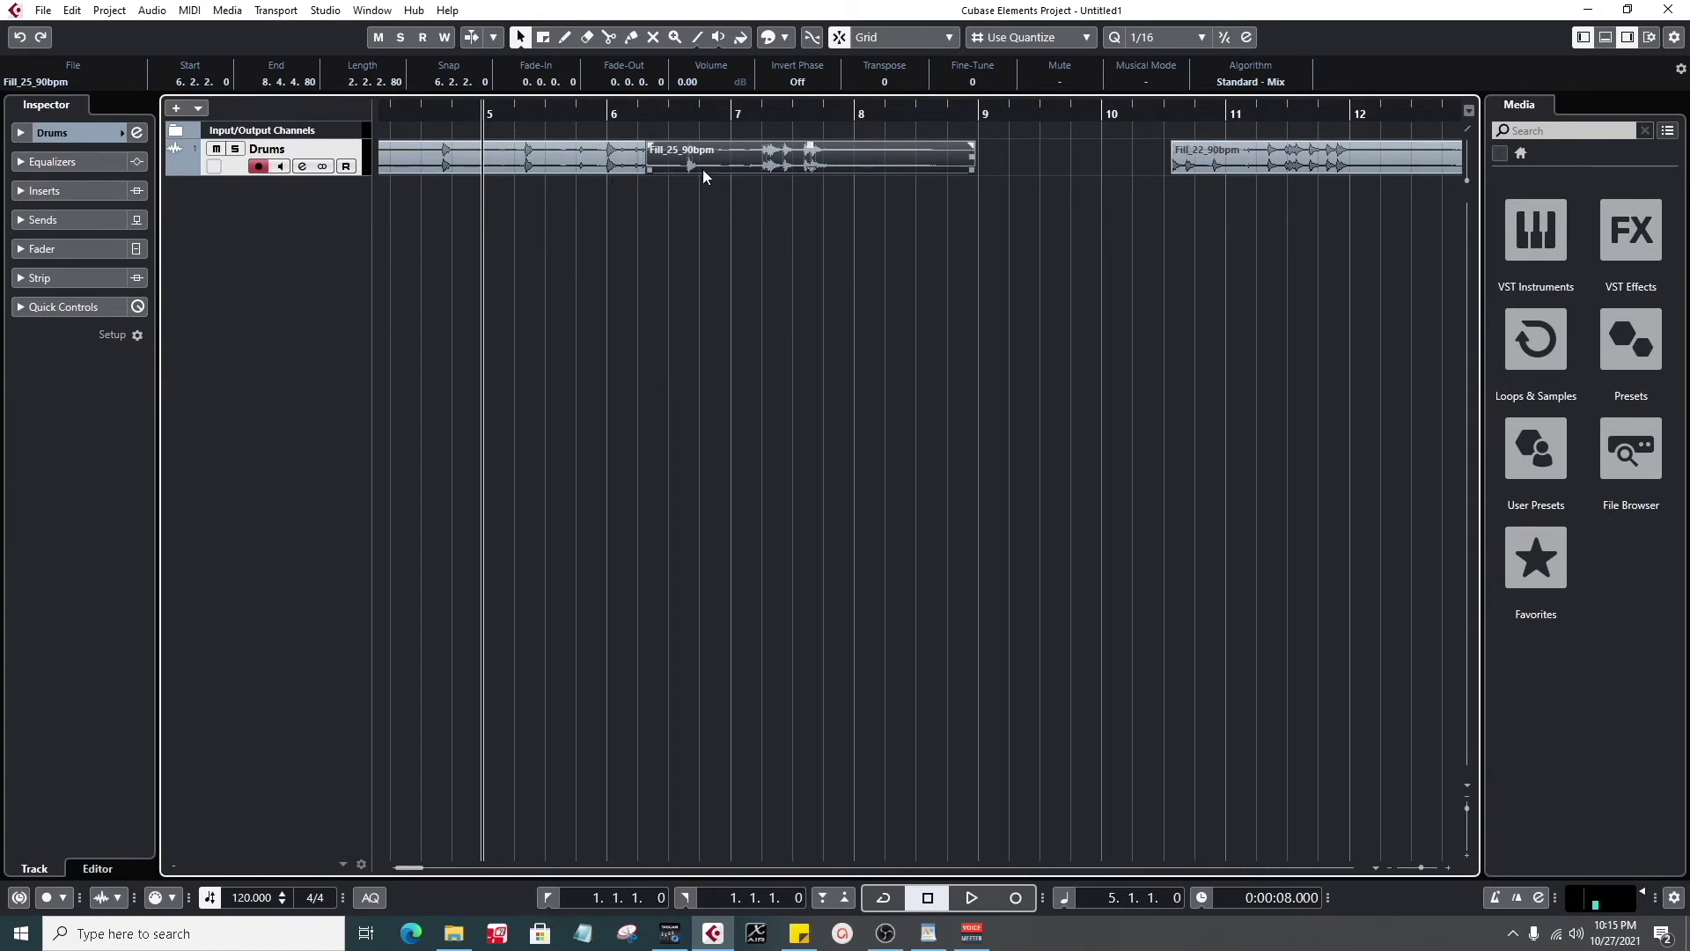
pyautogui.click(1262, 171)
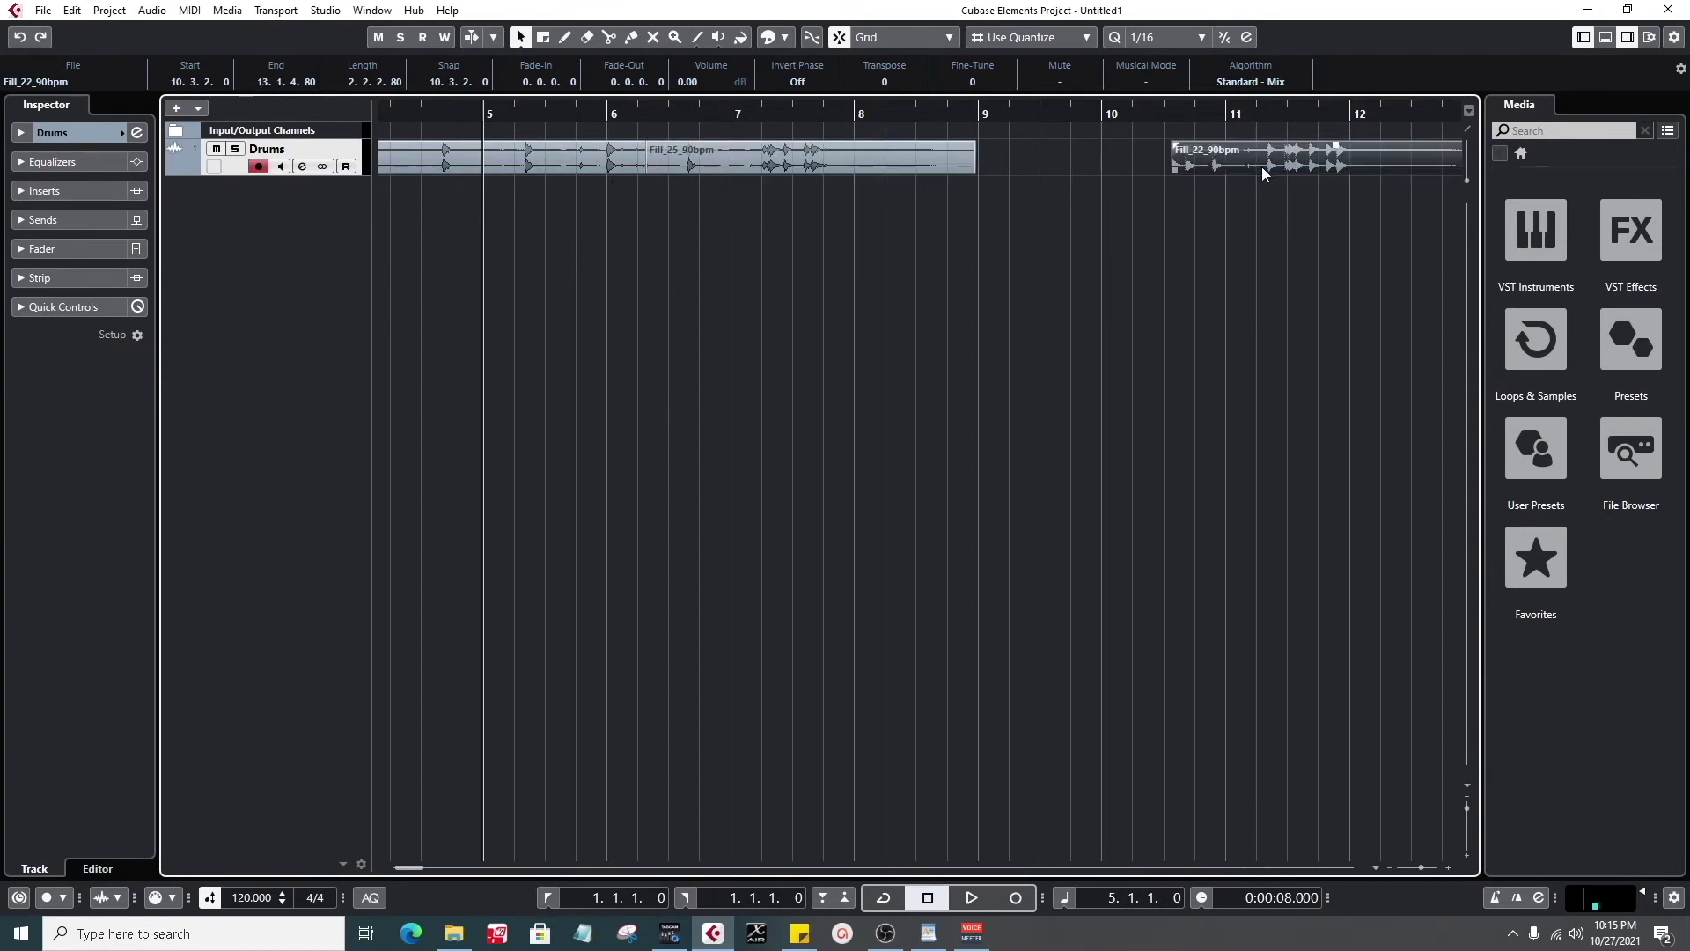
pyautogui.press('space')
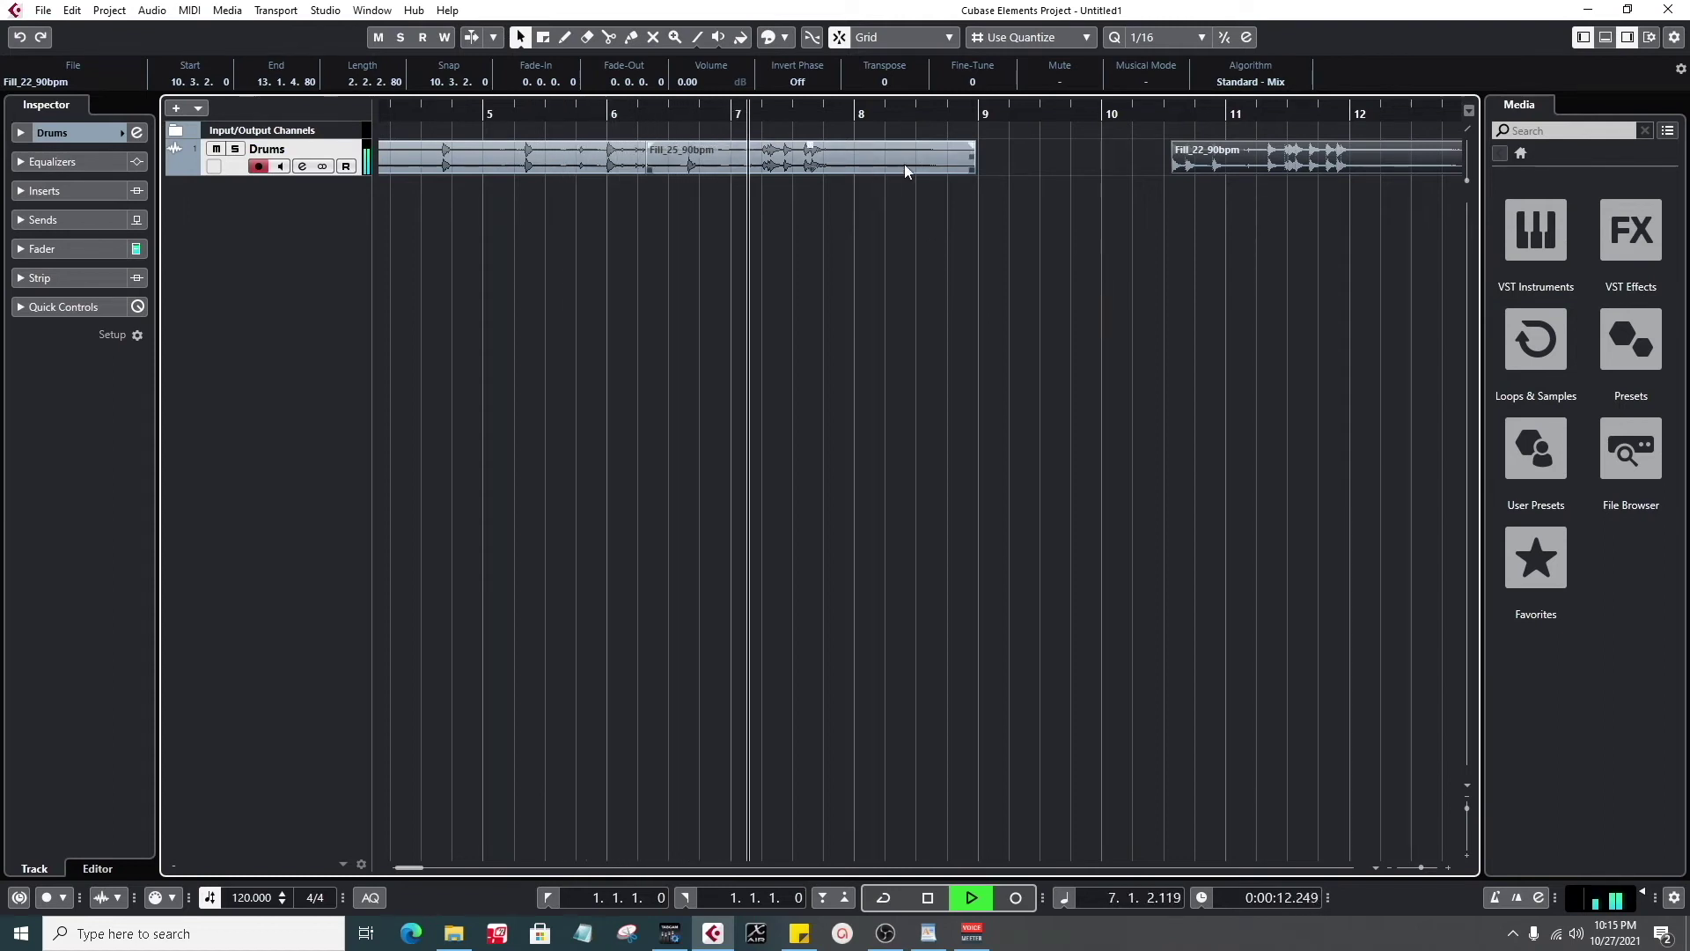
pyautogui.click(512, 113)
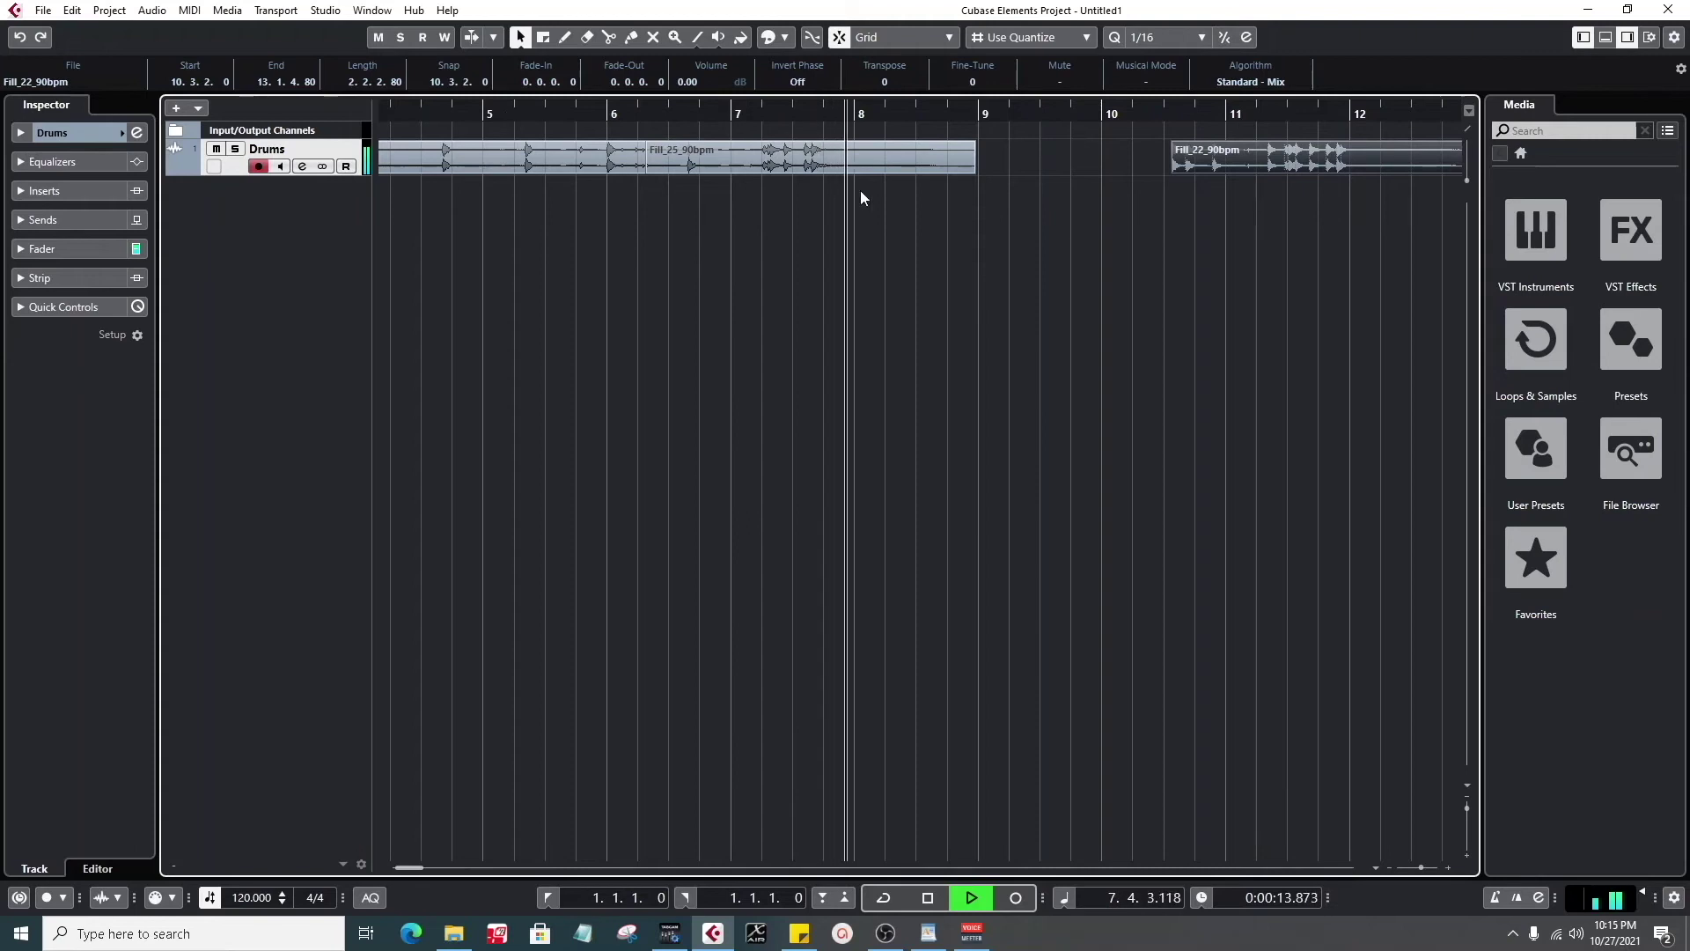
pyautogui.press('space')
# - Delete the Fill_25_90bpm clip and move the Fill_22_90bpm clip directly after the Drum_24_90bpm clip at 6.2.2.0
pyautogui.moveTo(1232, 160); pyautogui.dragTo(1057, 159)
pyautogui.click(920, 168)
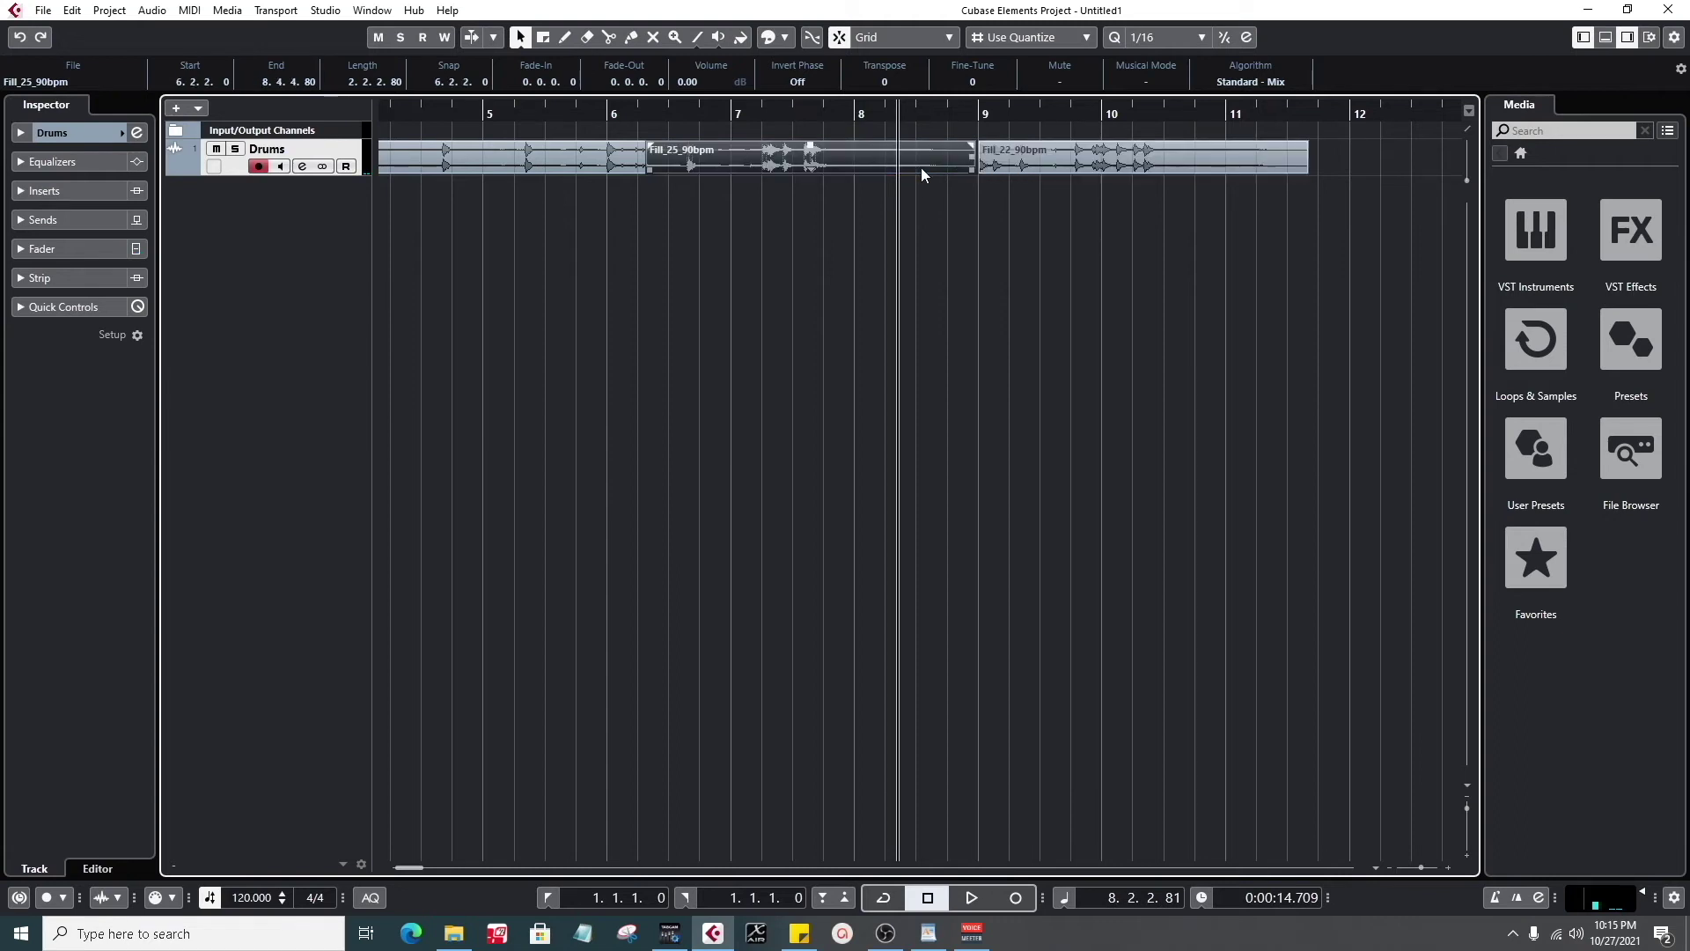
pyautogui.press('Delete')
pyautogui.moveTo(1047, 162); pyautogui.dragTo(710, 161)
# - Play the Drums track from about 5.3.2.0 to audition the transition from Drum_24_90bpm into Fill_22_90bpm
pyautogui.click(554, 116)
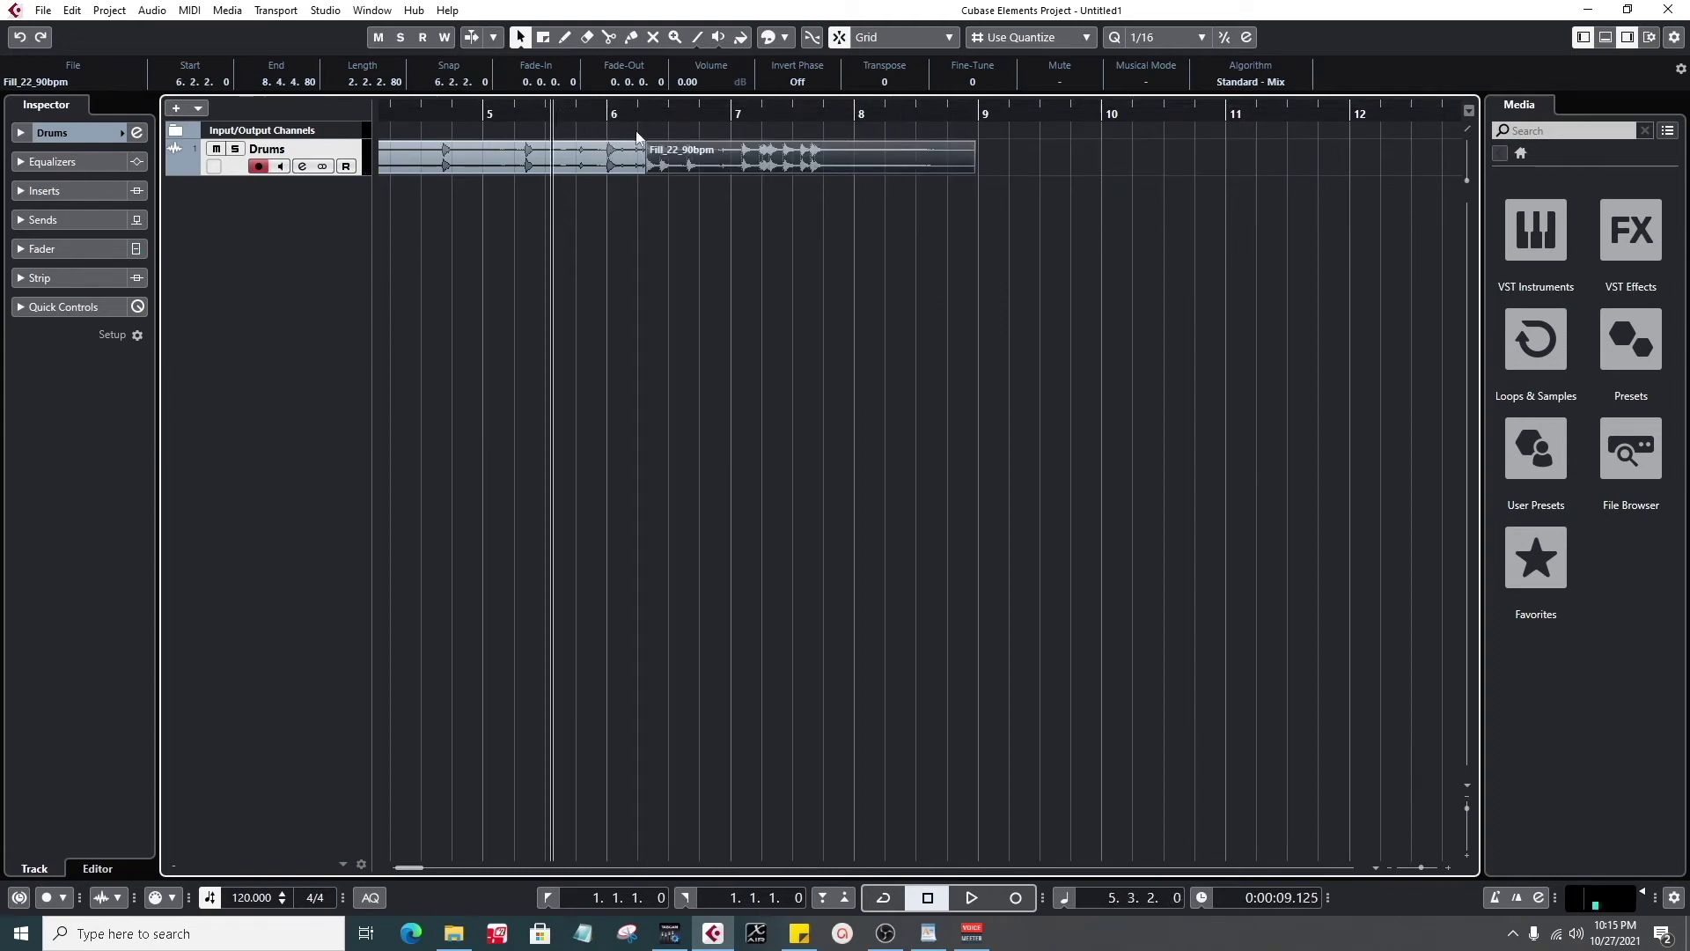
pyautogui.press('space')
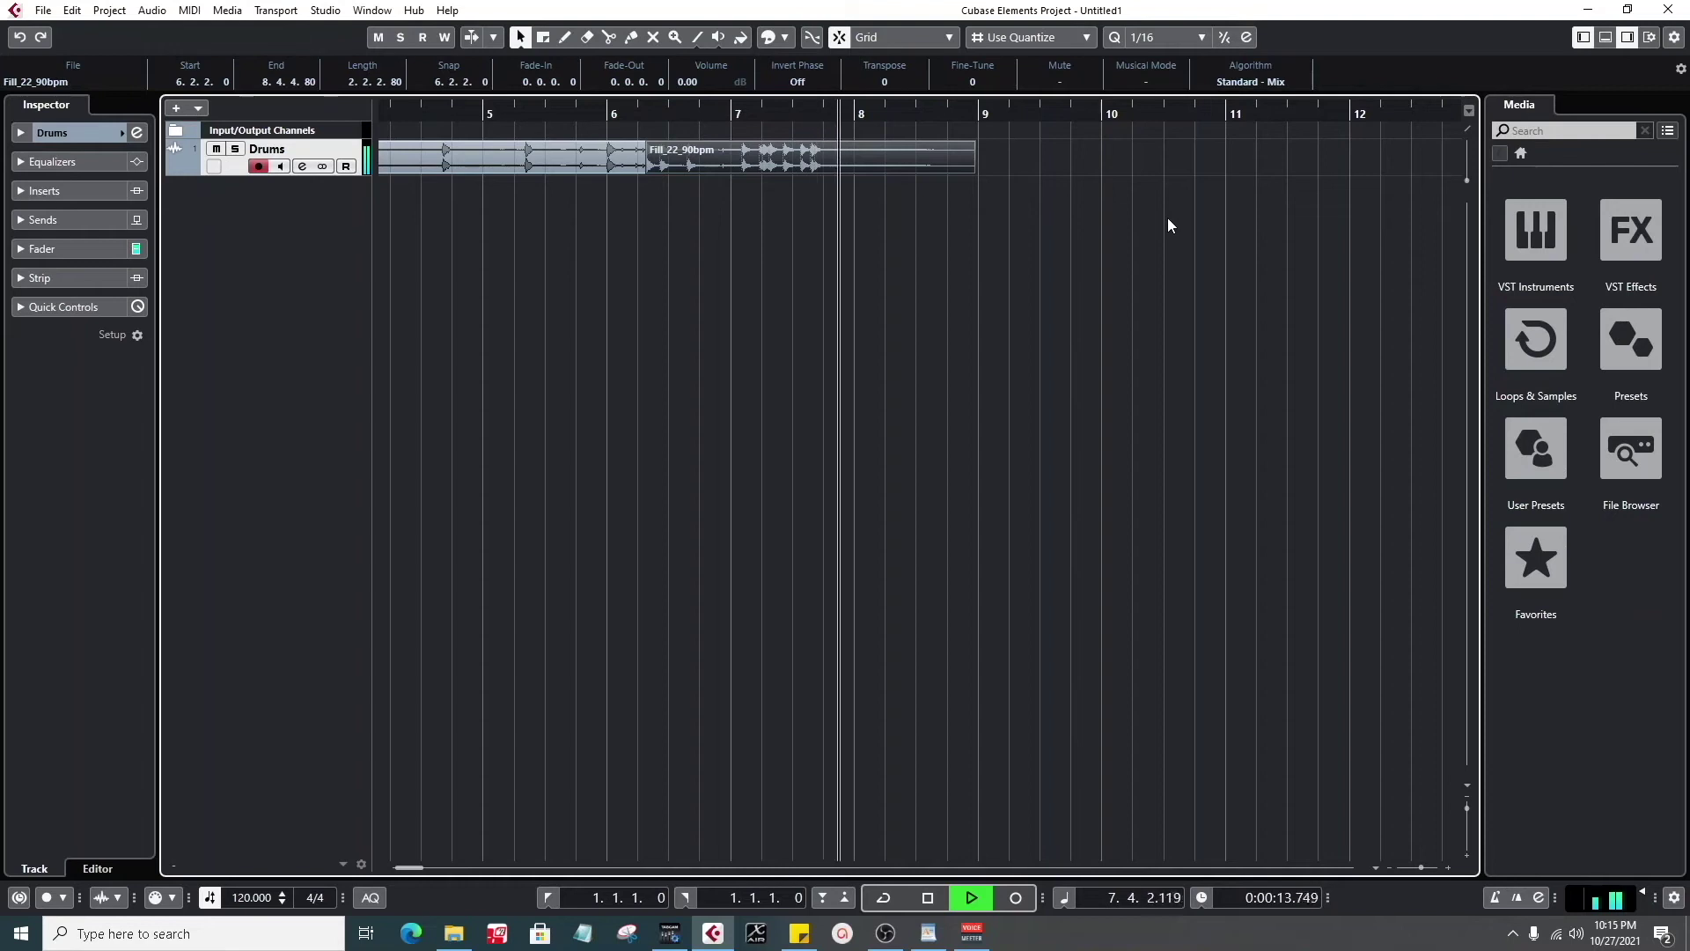
pyautogui.press('space')
pyautogui.moveTo(473, 113); pyautogui.dragTo(473, 102)
pyautogui.hscroll(-3, 652, 330)
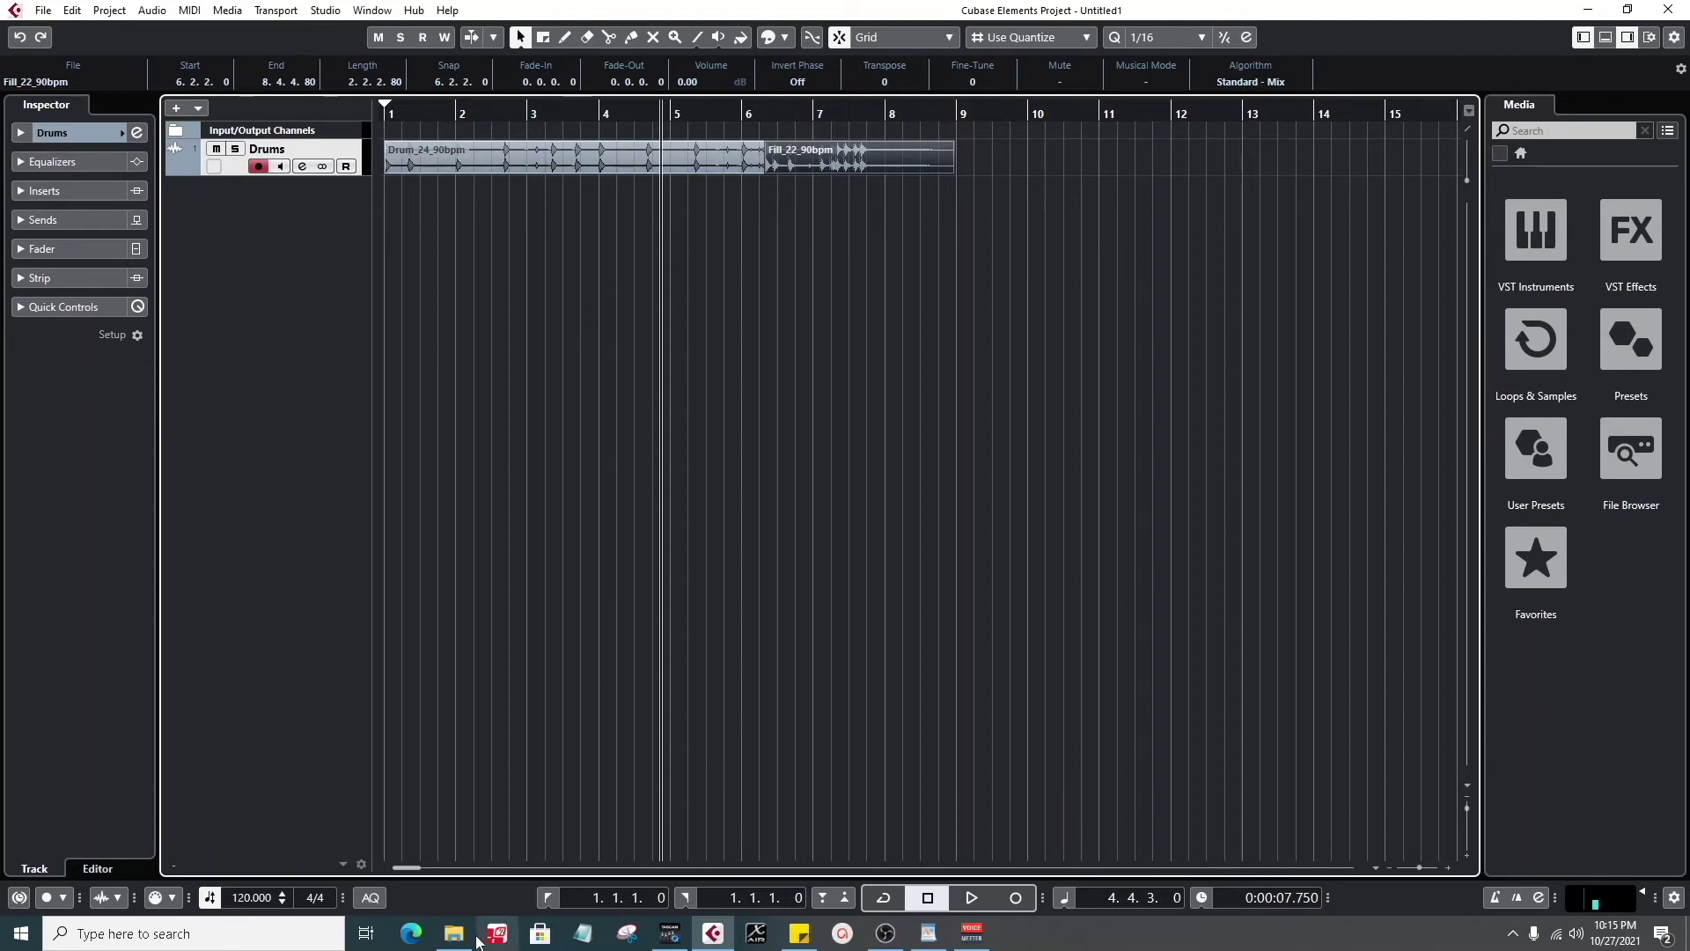
pyautogui.moveTo(465, 939)
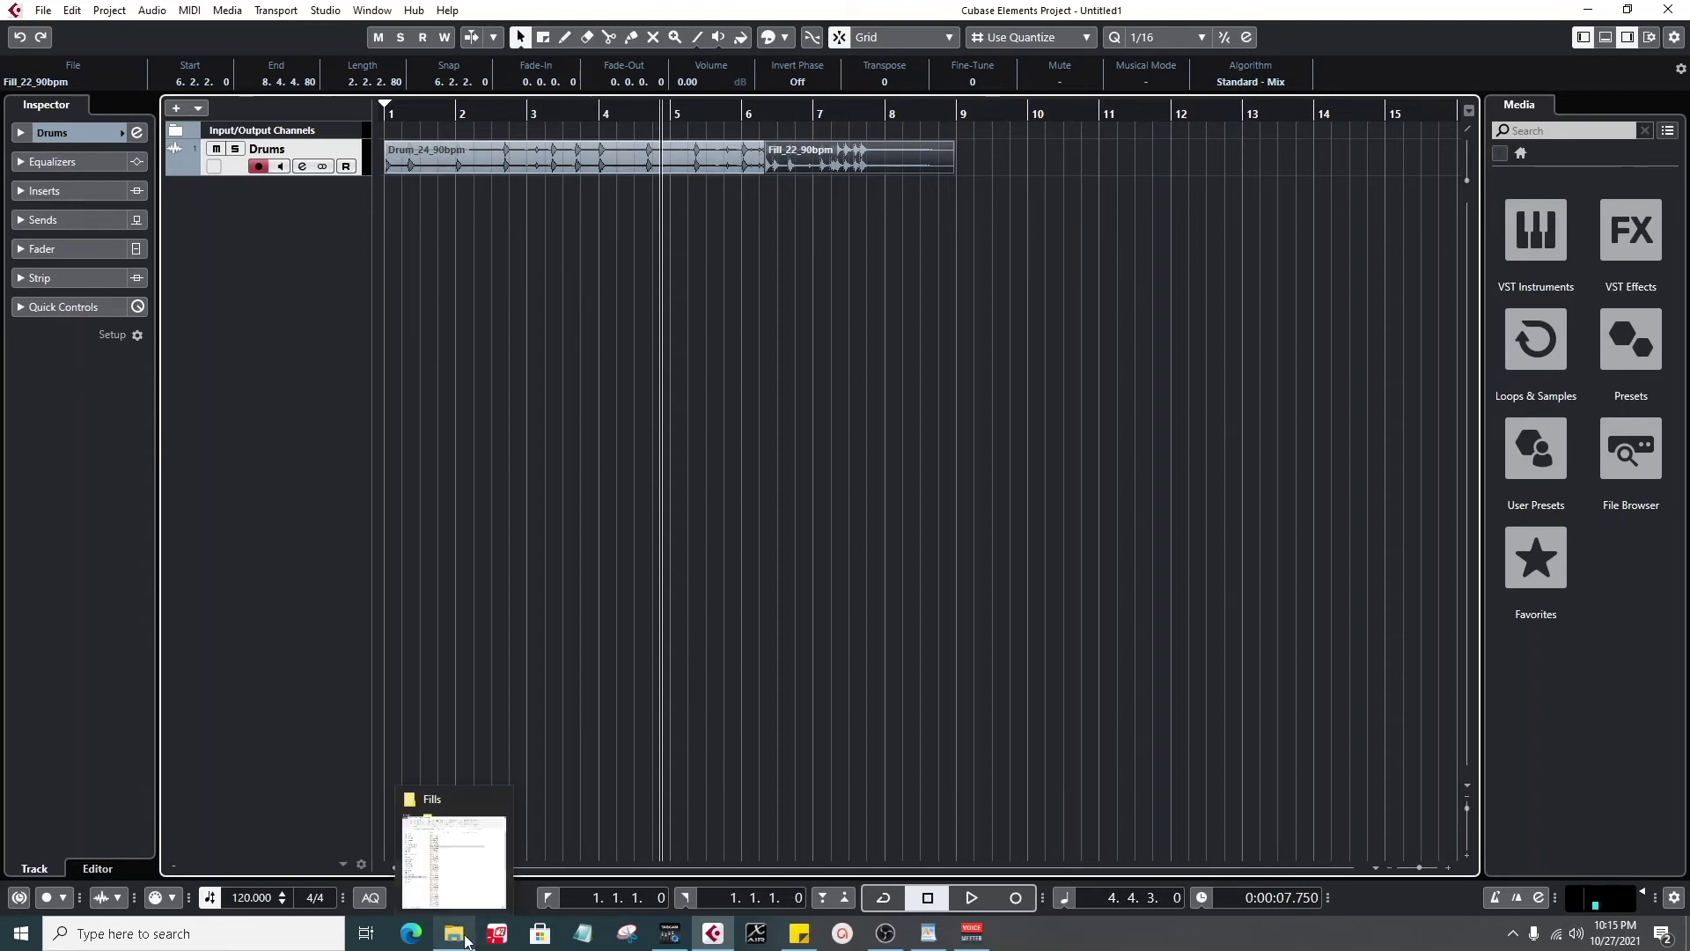
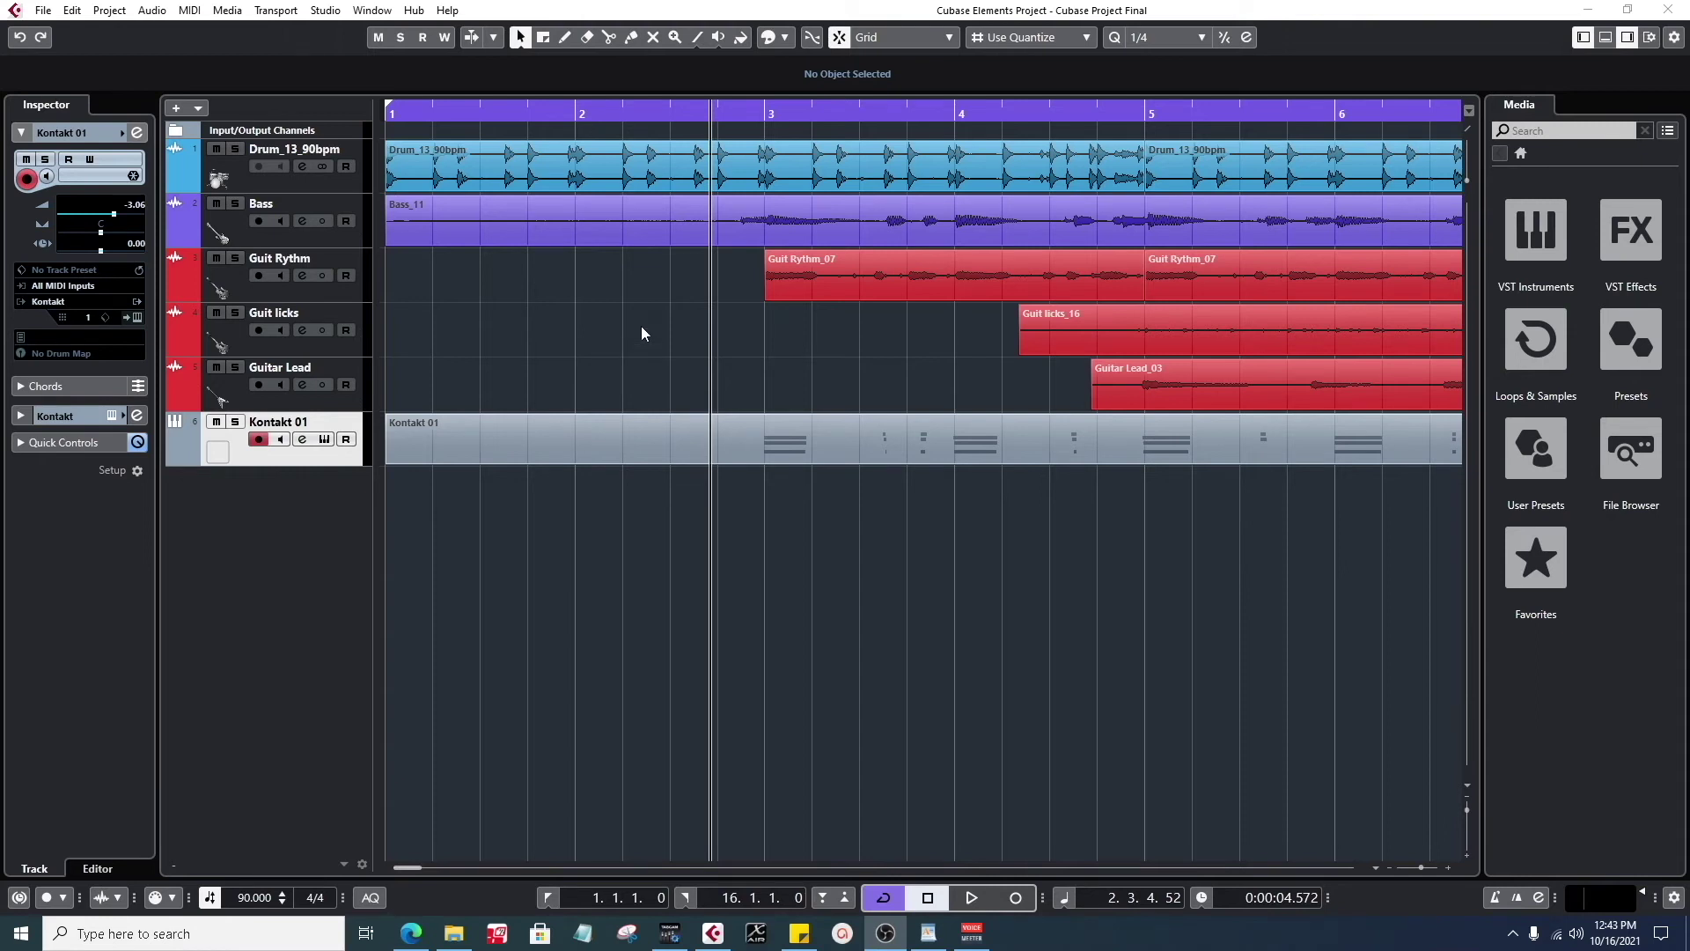
# - Enlarge the Bass track's height to roughly three times that of the other tracks and solo it
pyautogui.moveTo(309, 244); pyautogui.dragTo(317, 318)
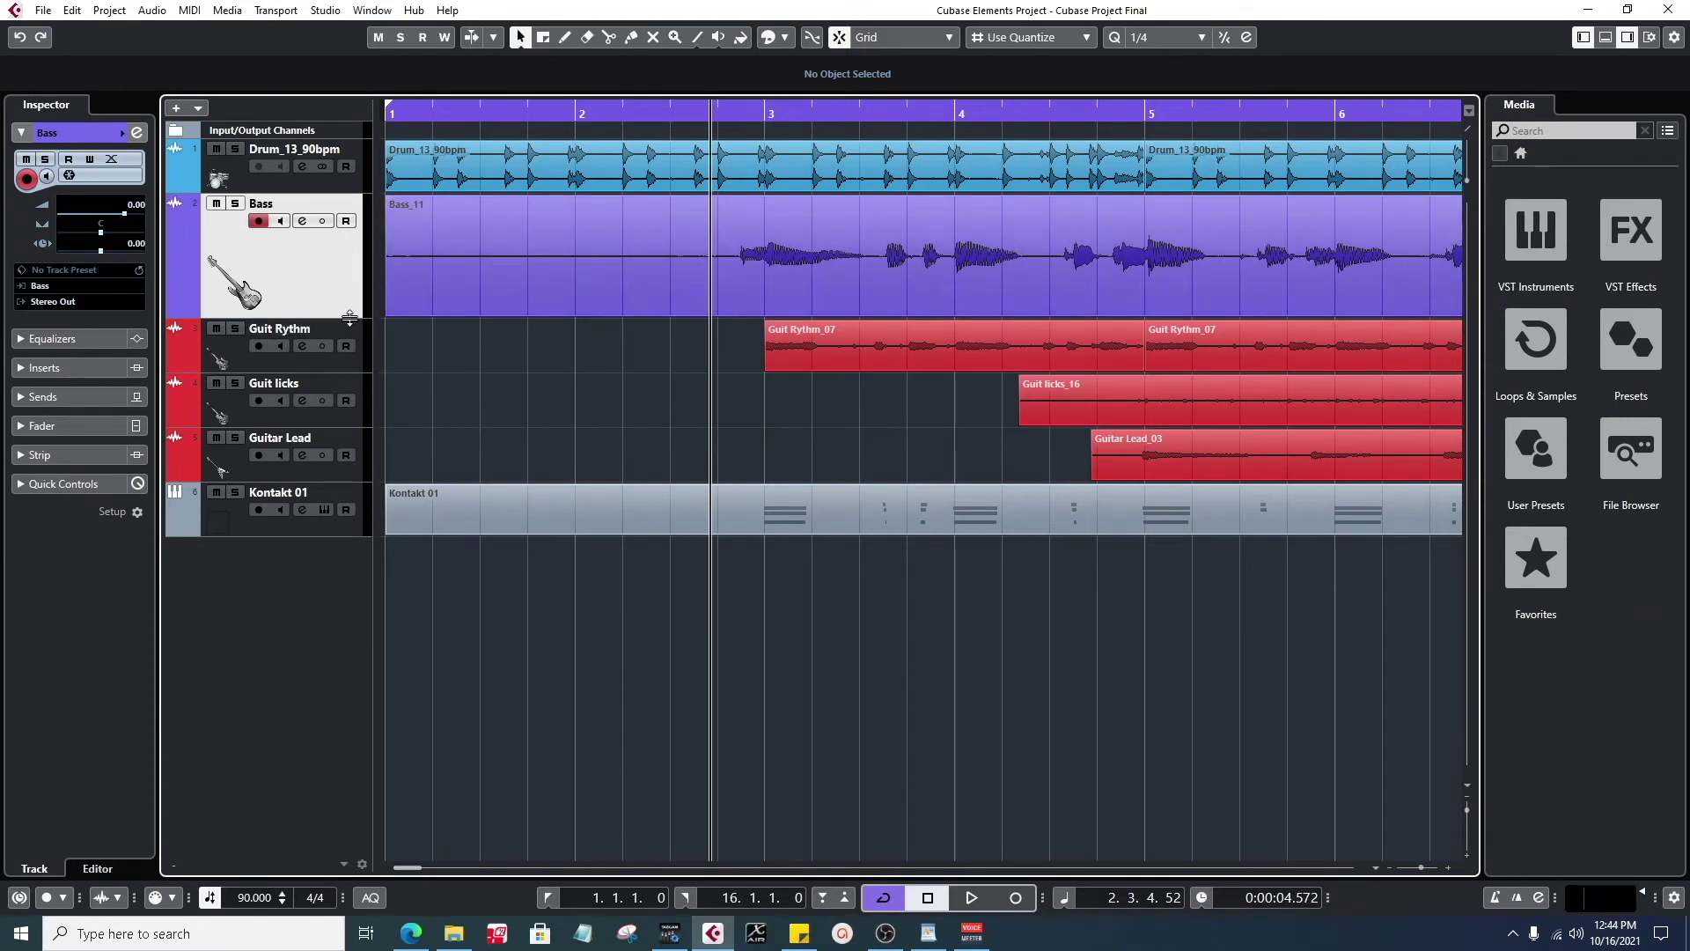
pyautogui.moveTo(350, 318); pyautogui.dragTo(349, 371)
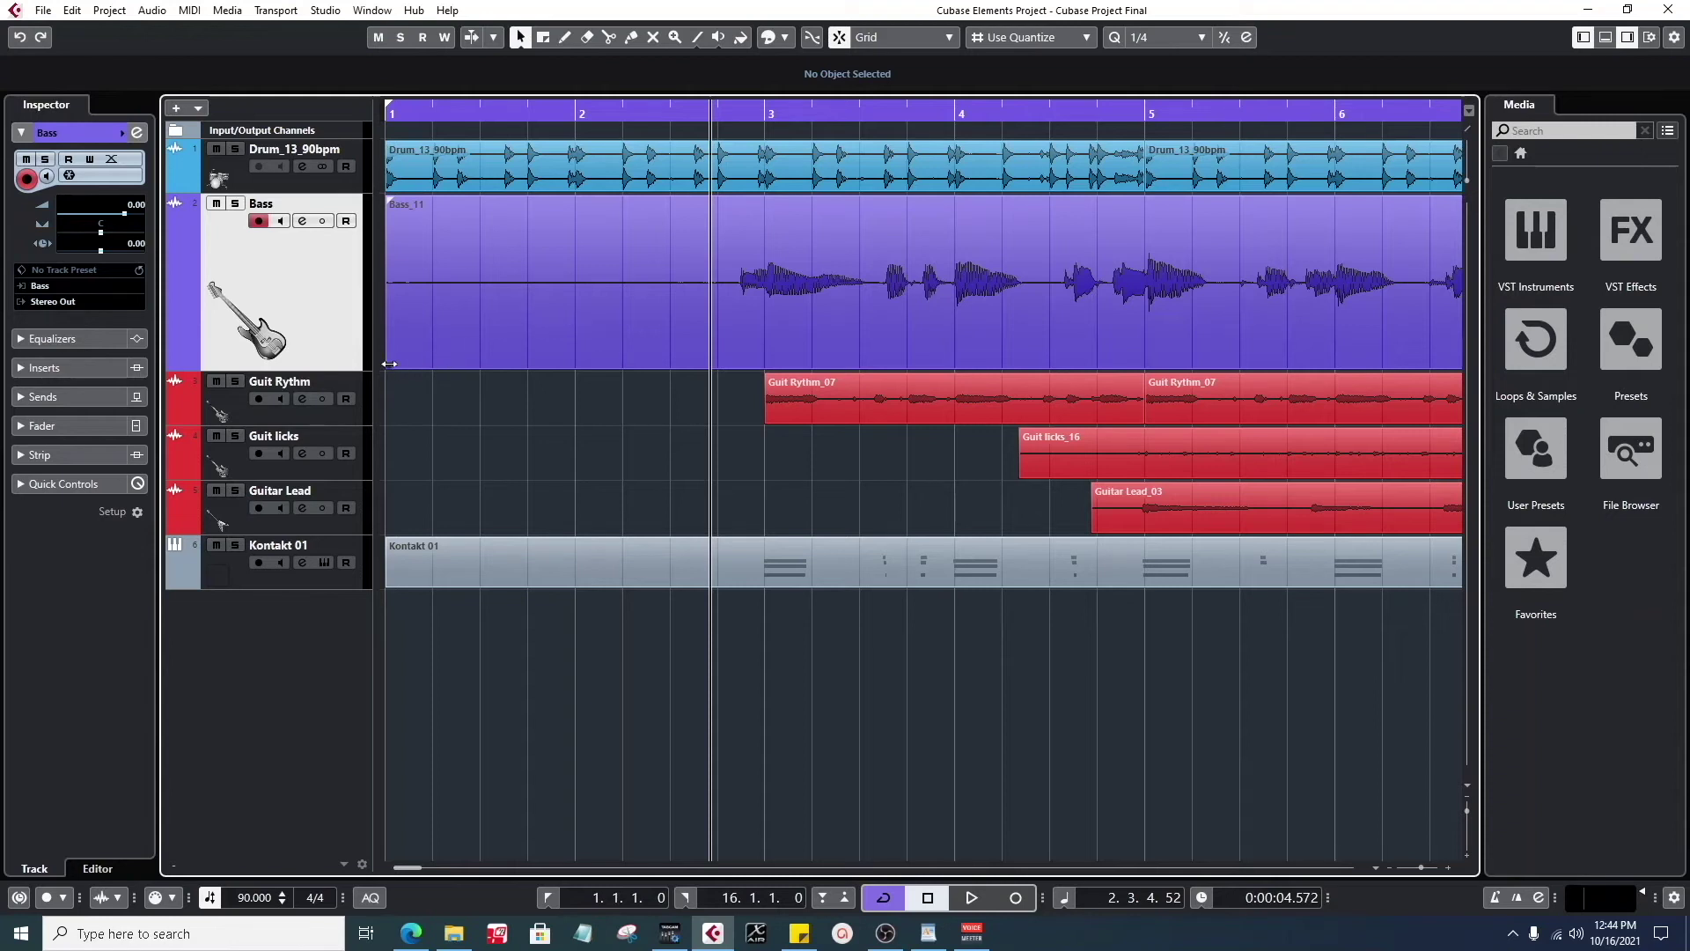
pyautogui.click(235, 204)
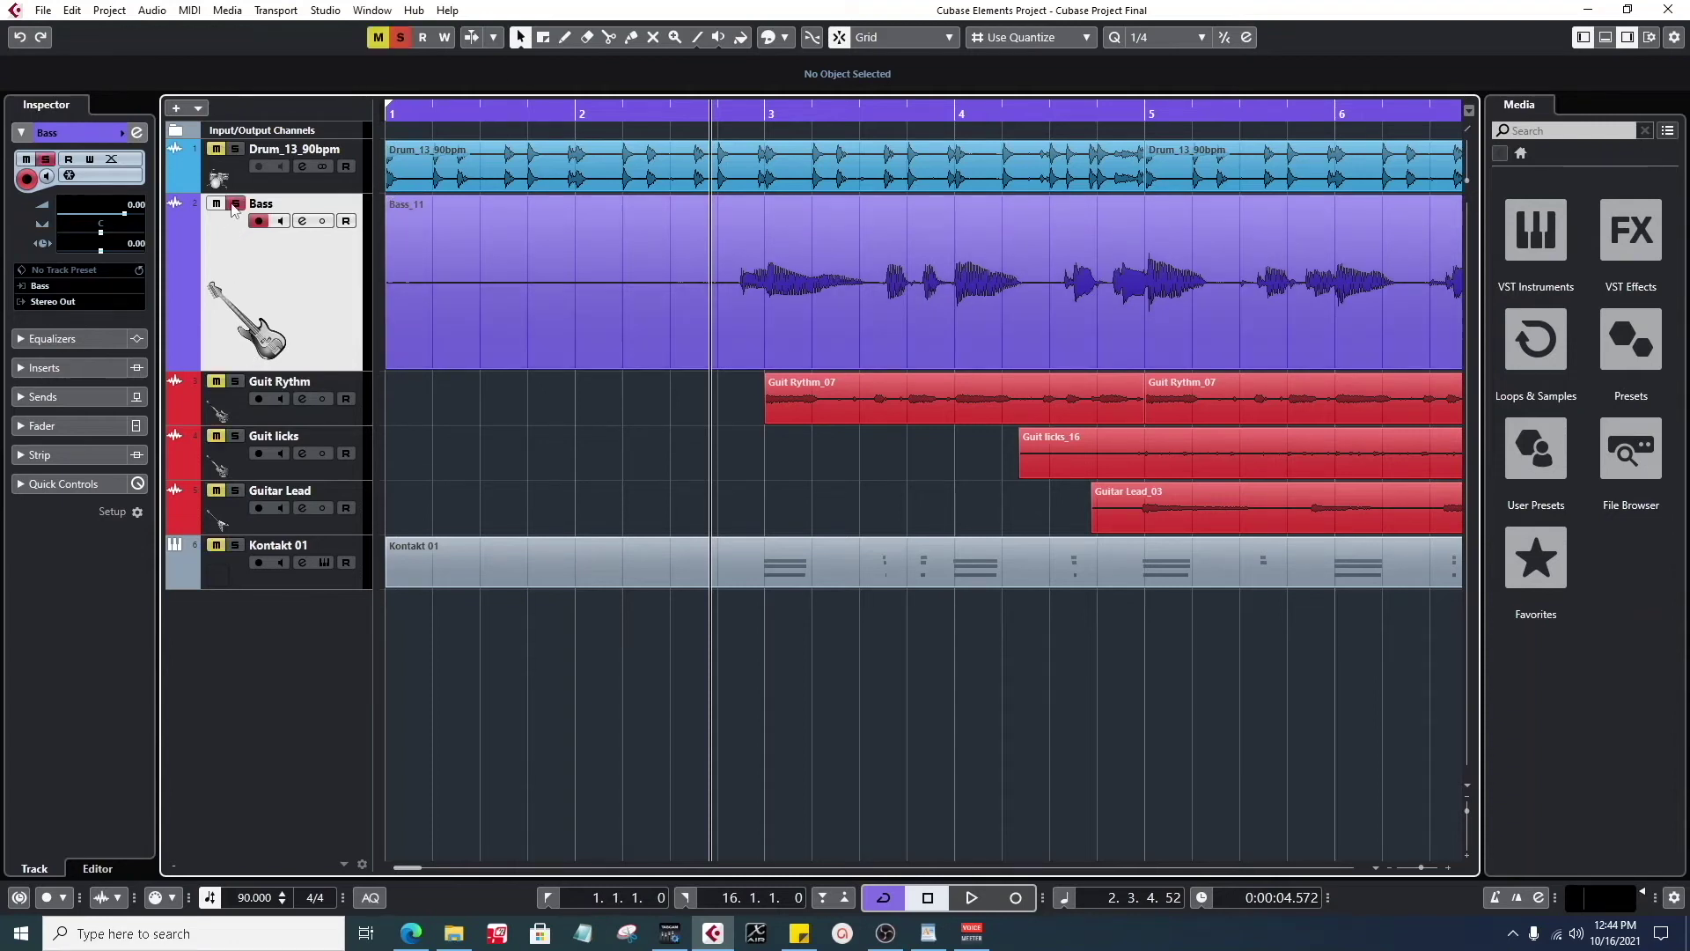
# - Play the soloed Bass track from 1.3.1.0 through its quiet opening and return the cursor to 1.1.1.0
pyautogui.click(485, 115)
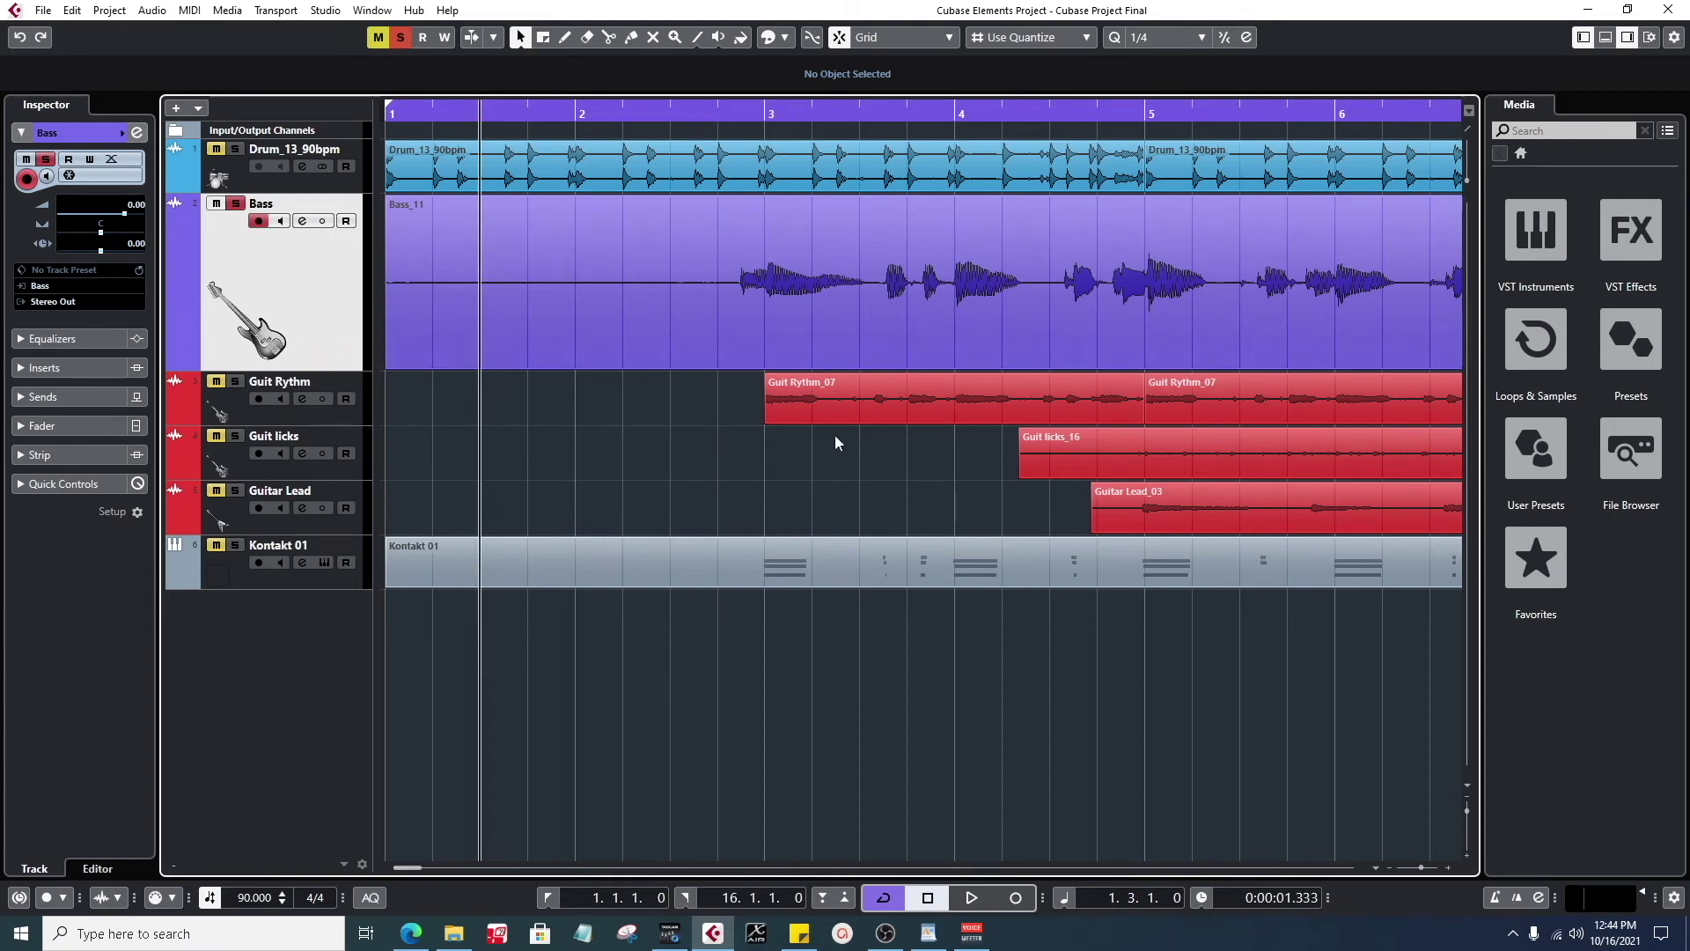
pyautogui.press('space')
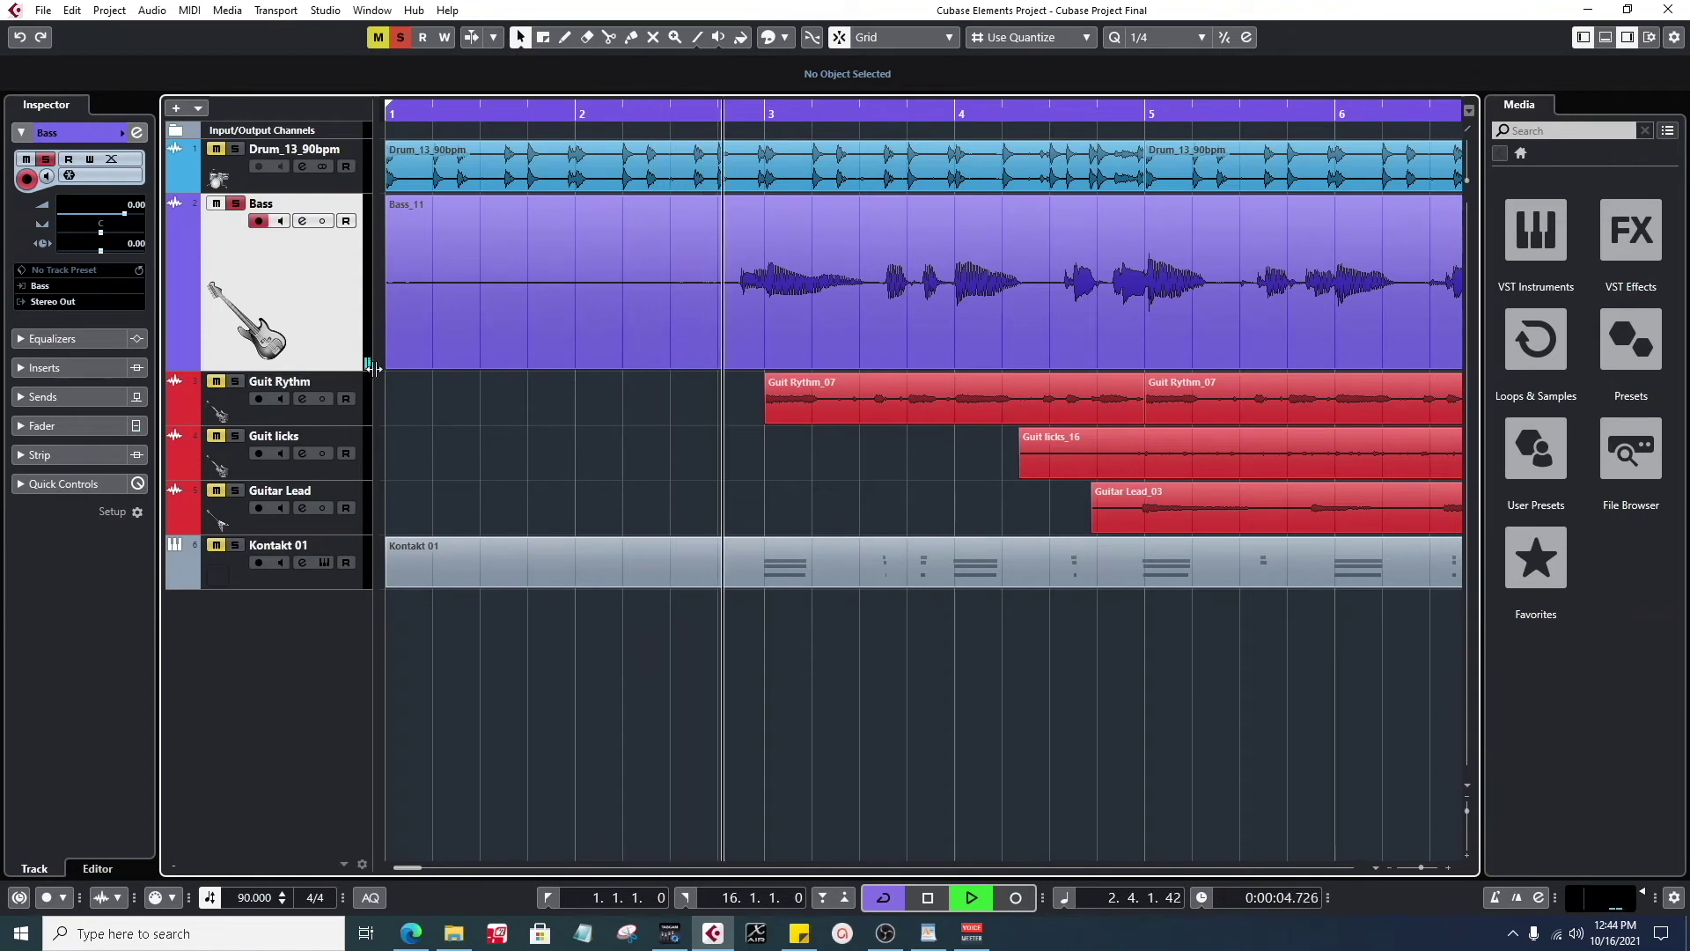
pyautogui.press('space')
pyautogui.press('KP_0')
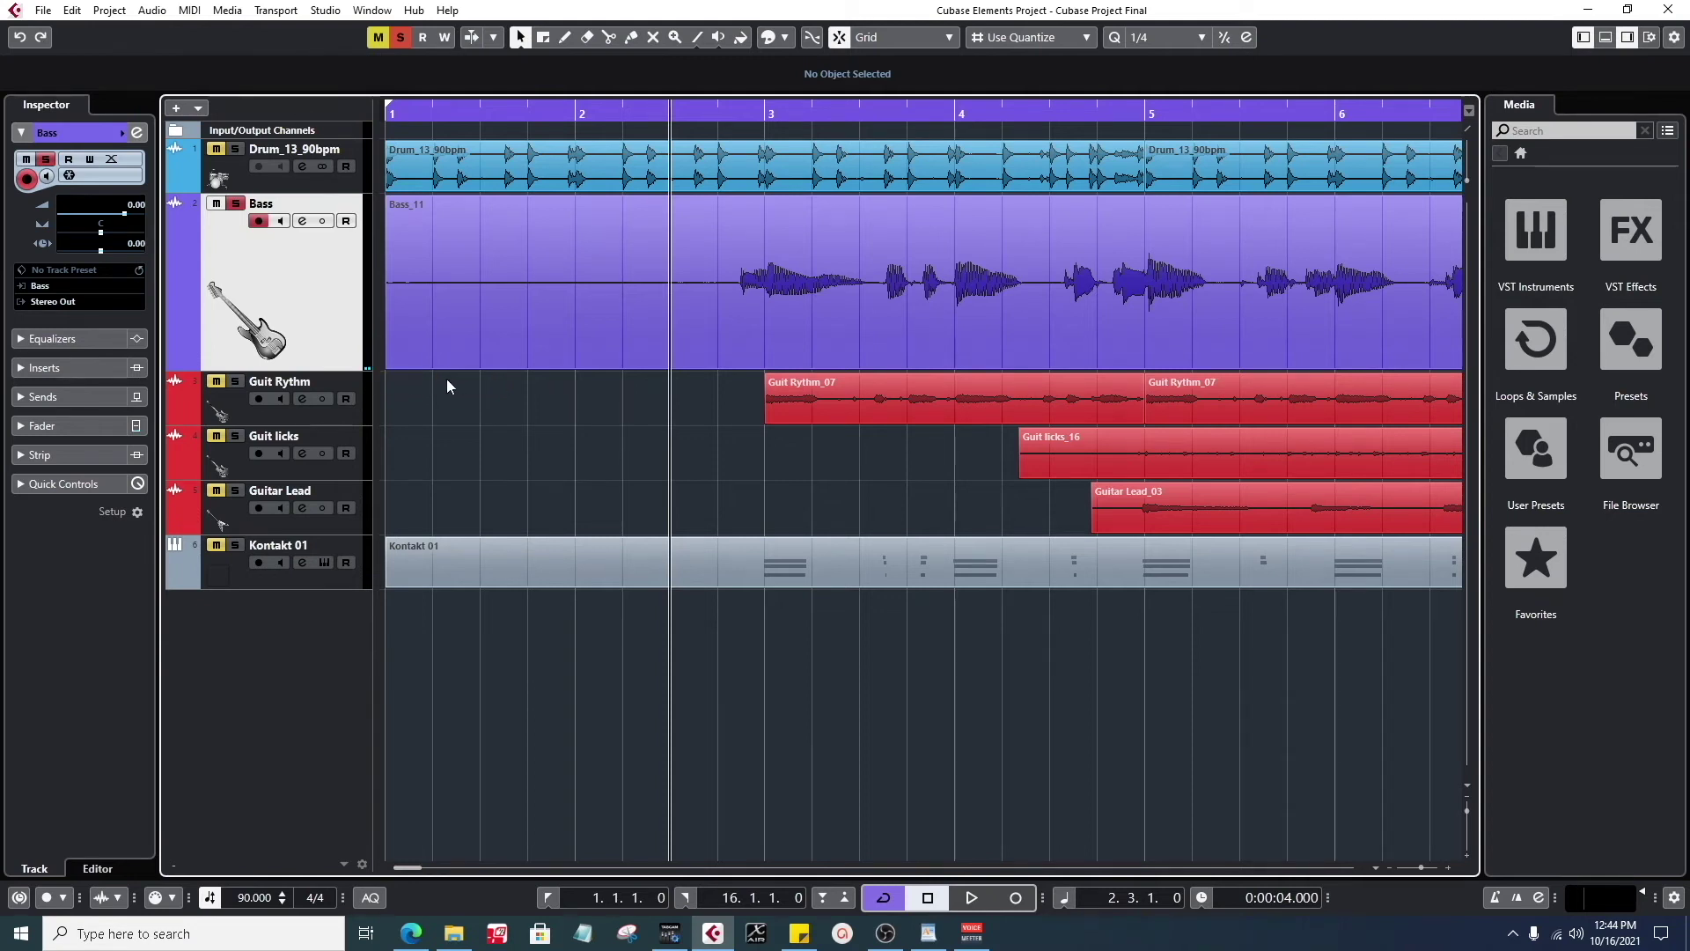
pyautogui.click(405, 112)
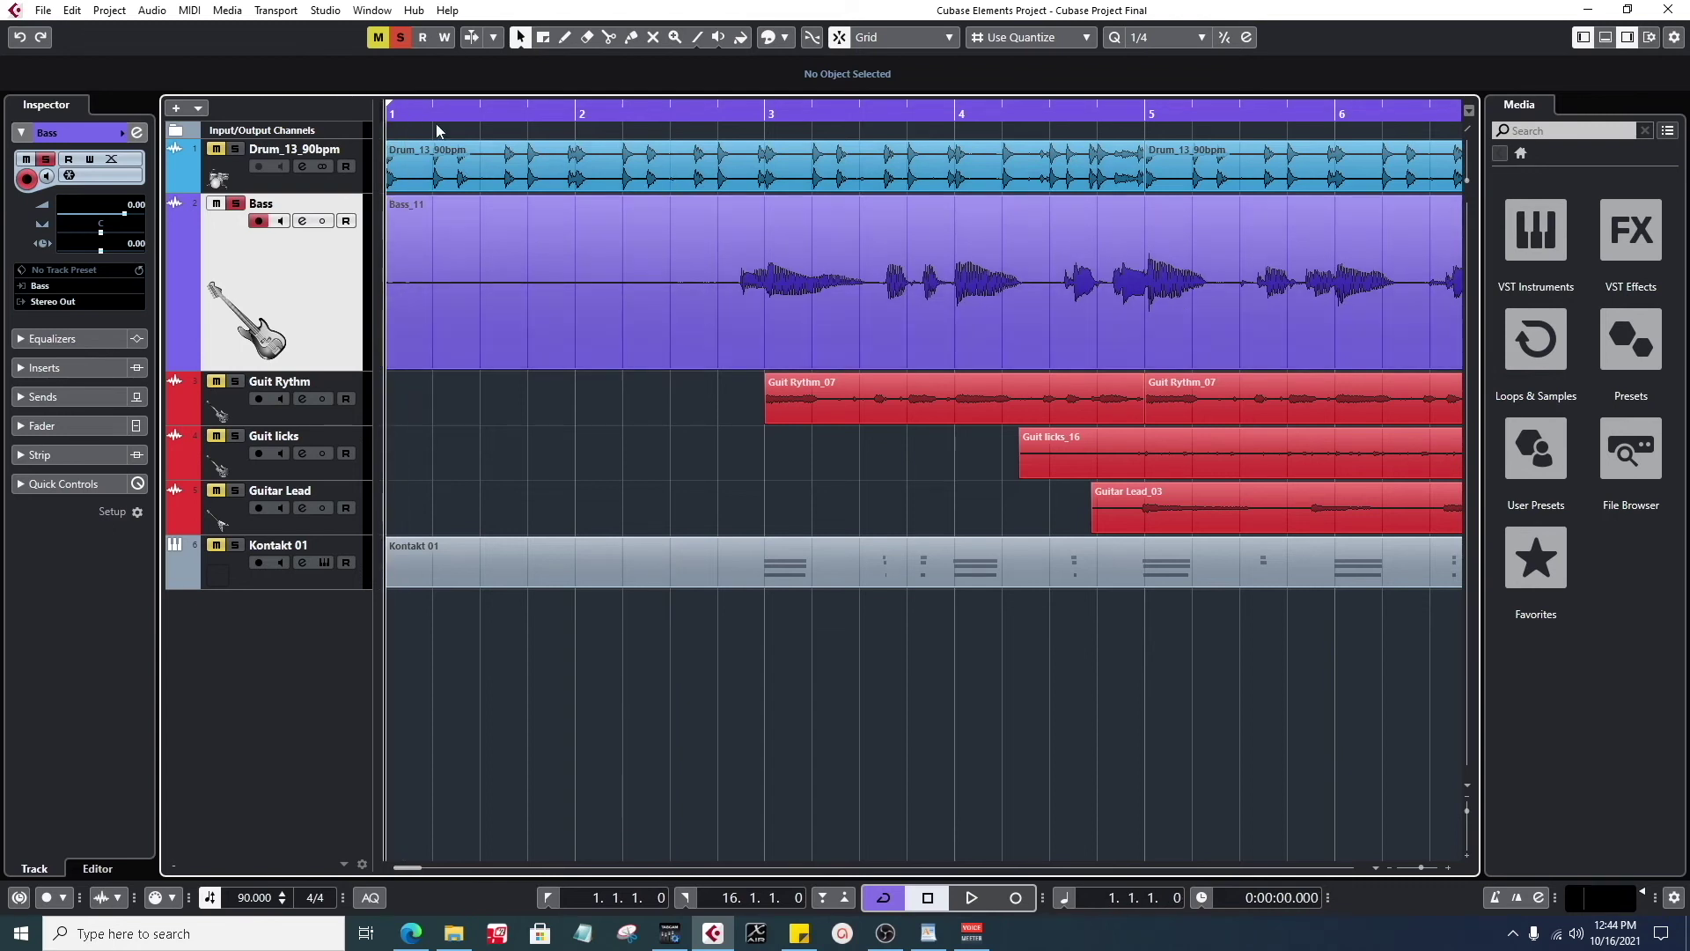
# - Examine the Bass_11 waveform at close and wide zoom, from the quiet opening to the clip's end
pyautogui.moveTo(395, 113); pyautogui.dragTo(380, 190)
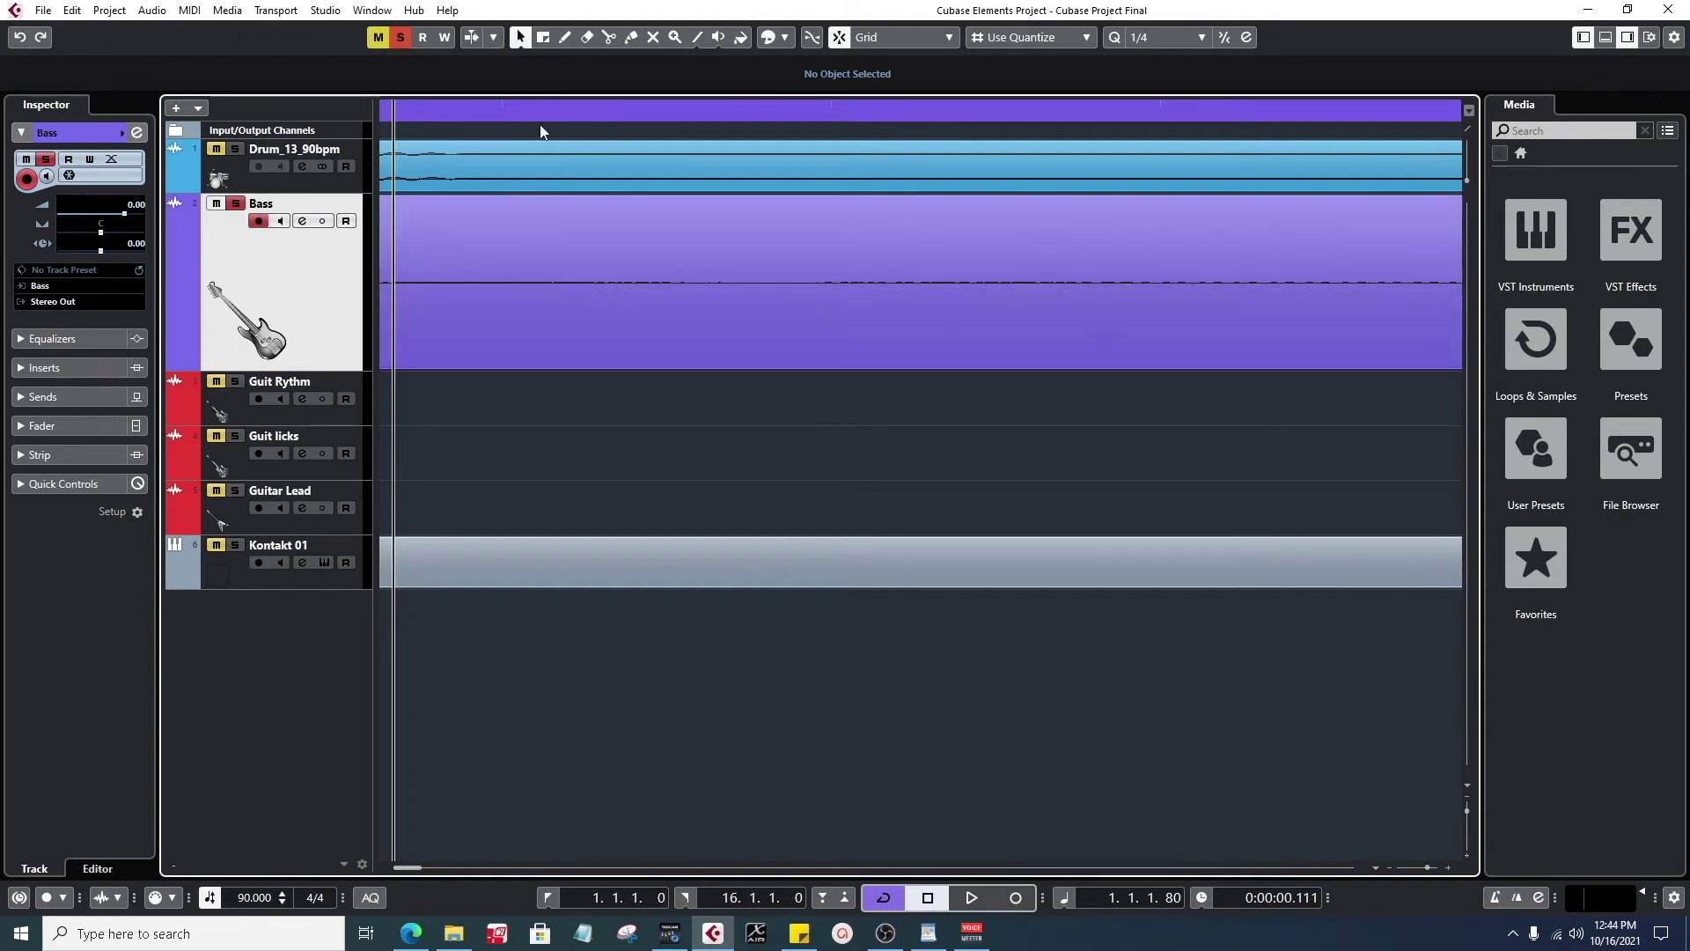
pyautogui.moveTo(541, 107); pyautogui.dragTo(562, 42)
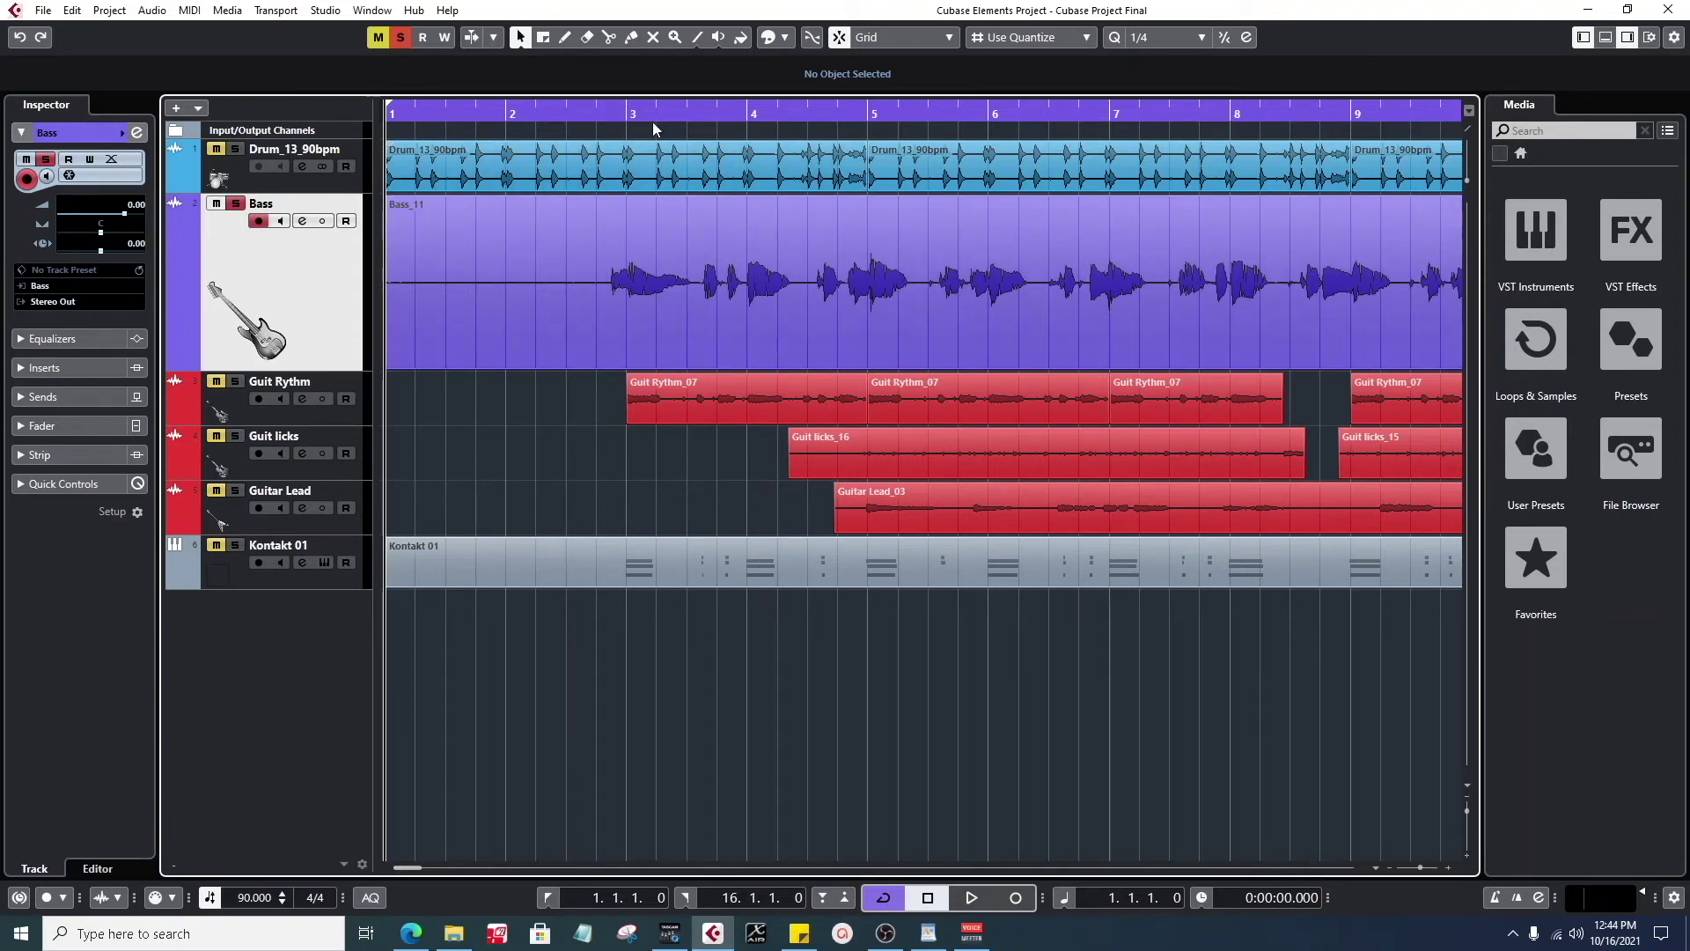
pyautogui.moveTo(745, 116); pyautogui.dragTo(744, 159)
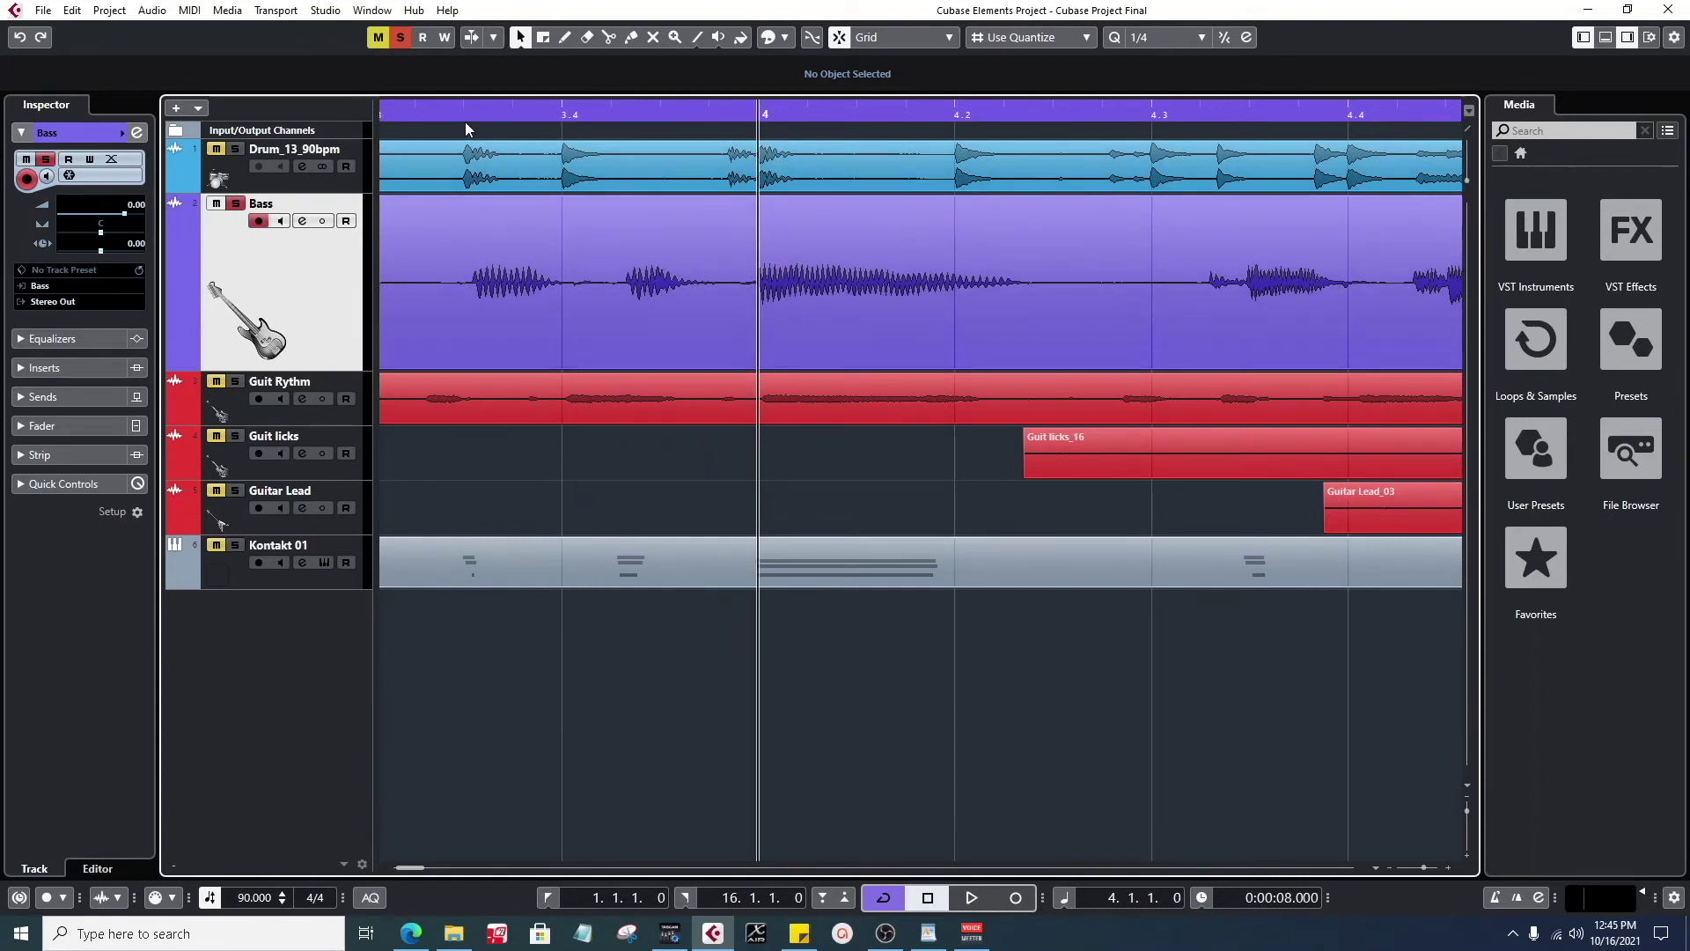
pyautogui.moveTo(467, 116)
pyautogui.mouseDown()
pyautogui.moveTo(475, 130)
pyautogui.moveTo(479, 88)
pyautogui.moveTo(471, 99)
pyautogui.mouseUp()
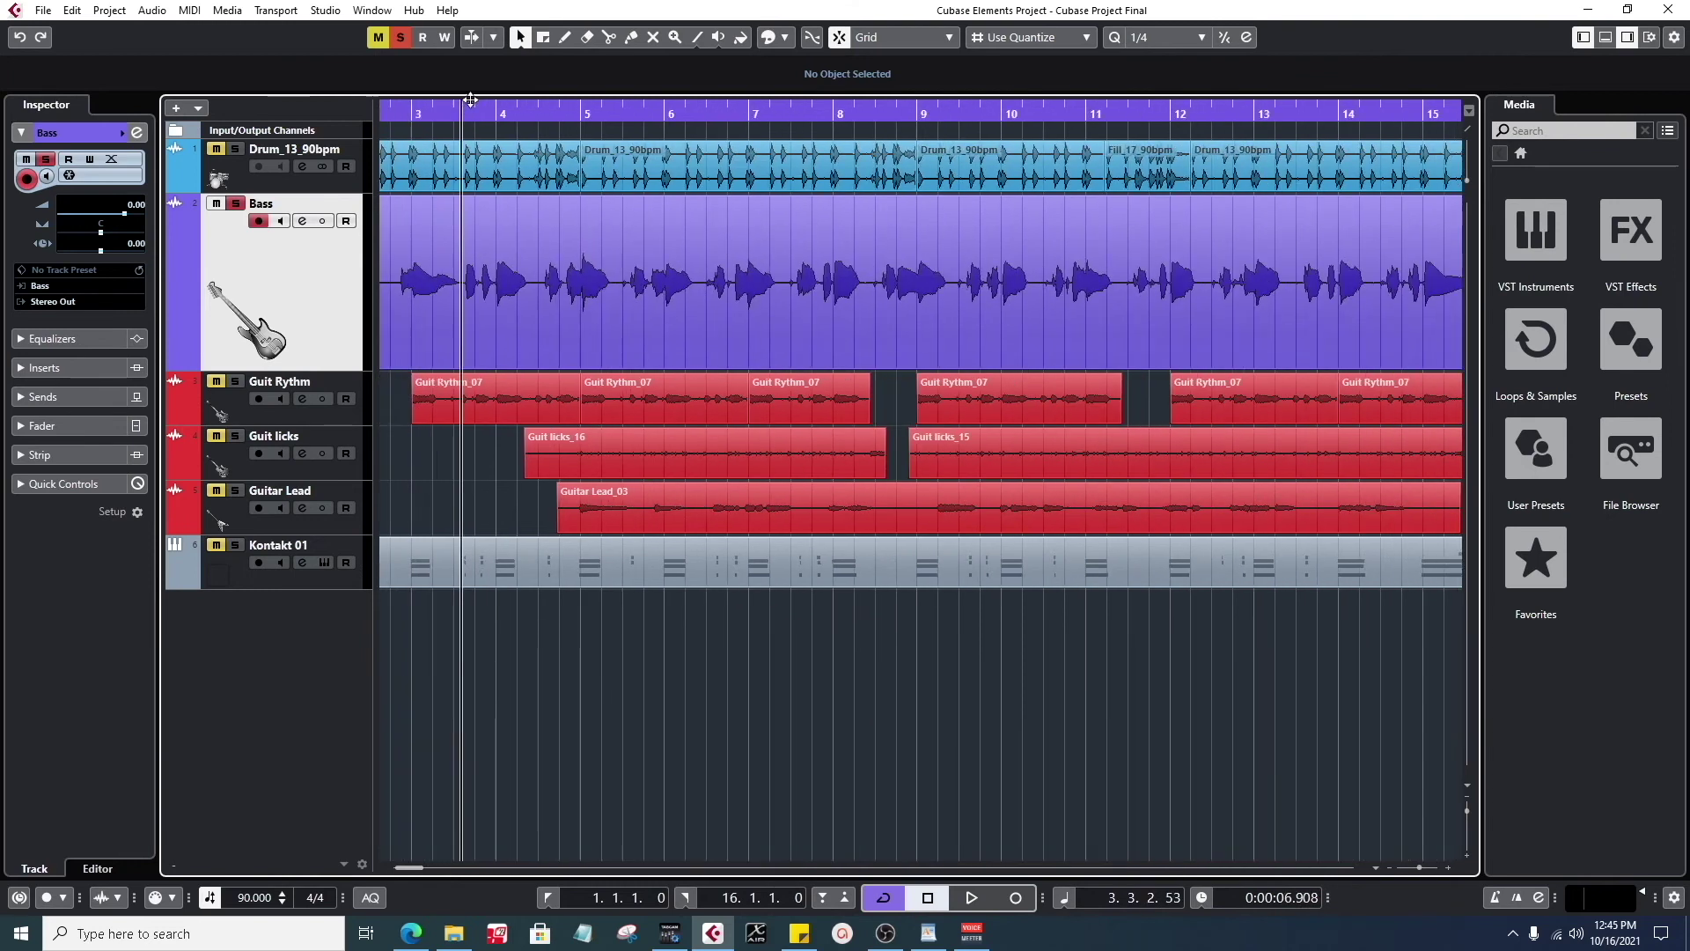
pyautogui.hscroll(-3, 713, 348)
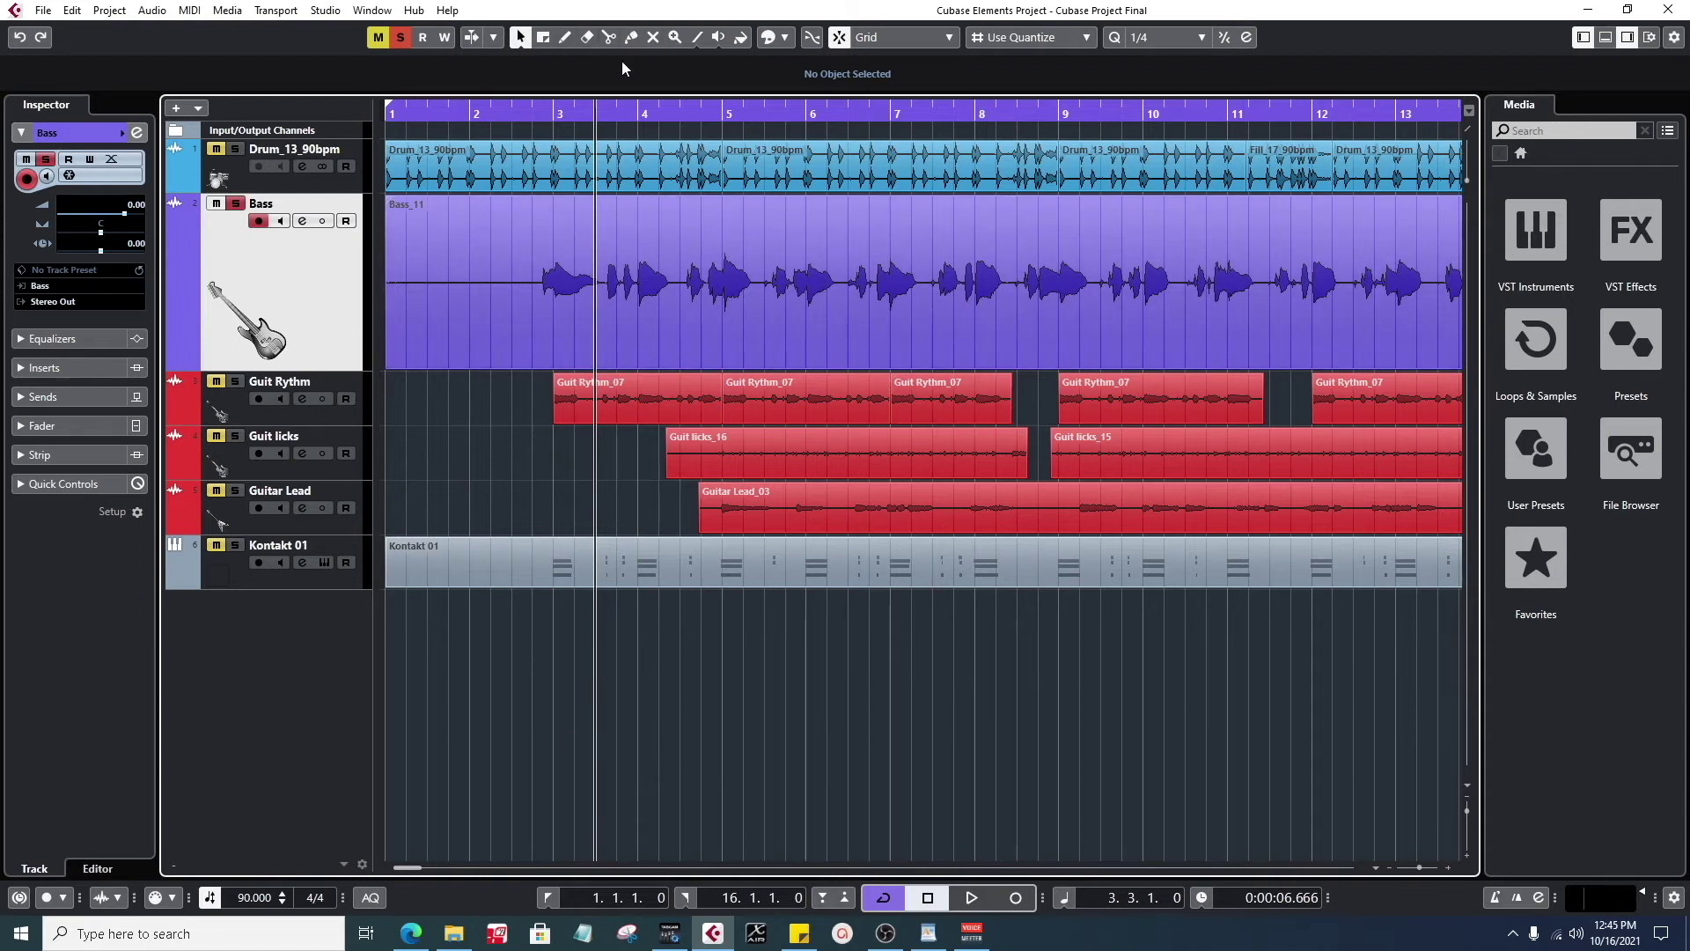
pyautogui.moveTo(469, 112); pyautogui.dragTo(472, 107)
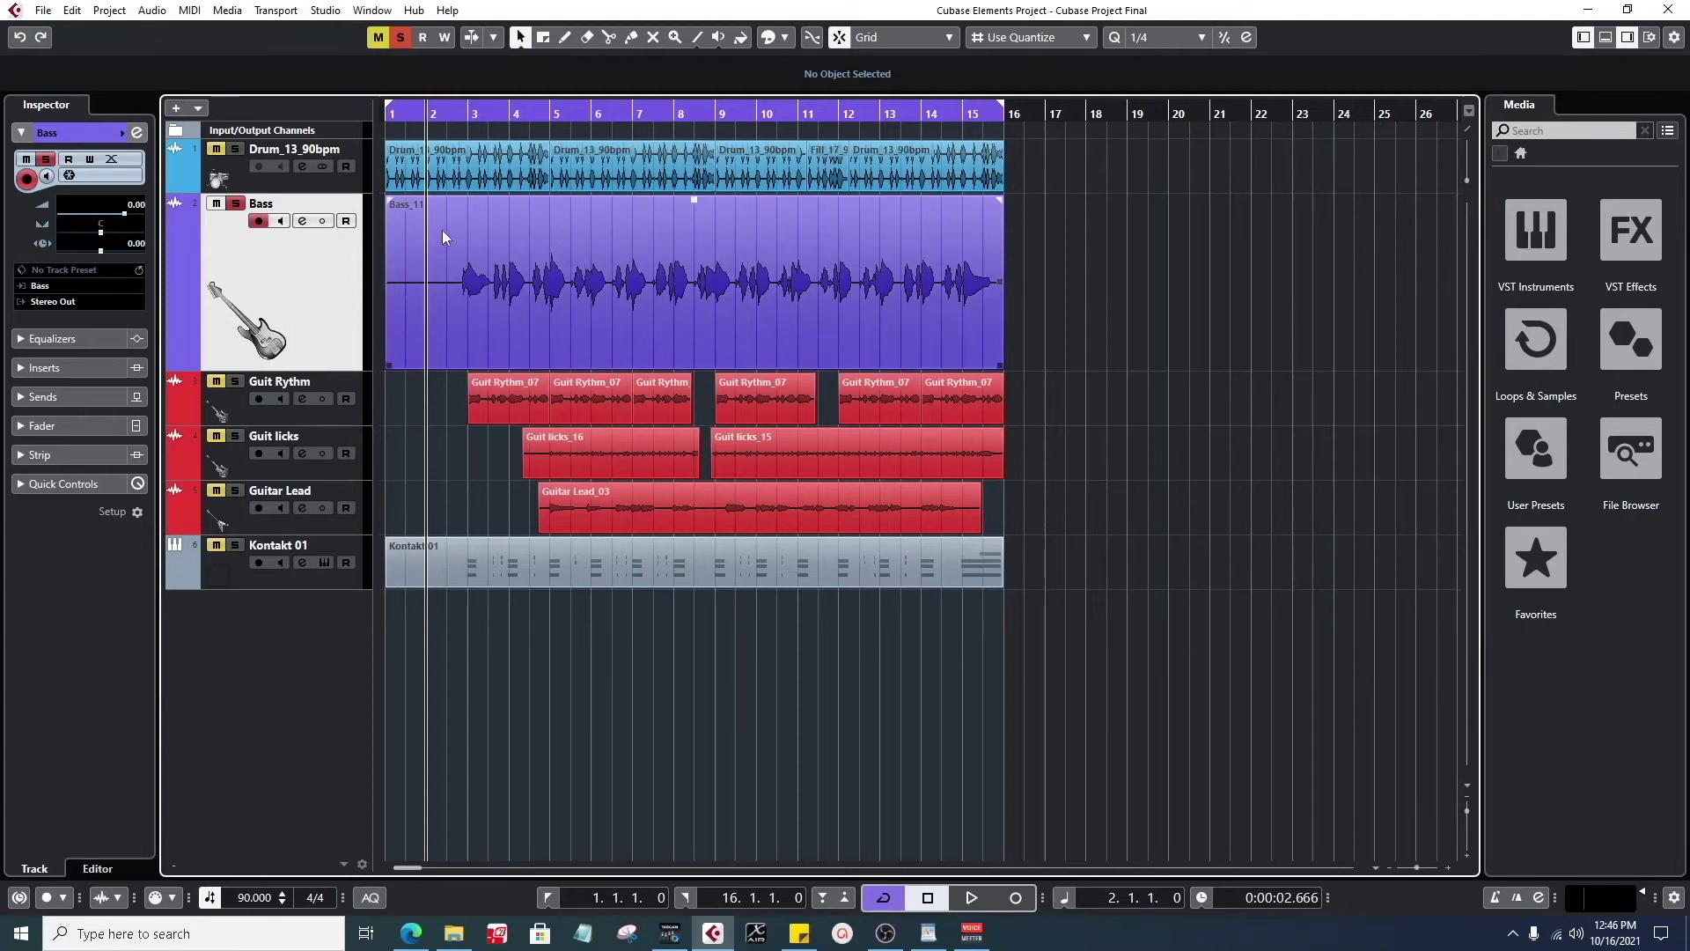
# - Solo the Drum_13_90bpm track along with the Bass and play both from 2.2.1.0 into bar 6
pyautogui.moveTo(439, 113); pyautogui.dragTo(435, 294)
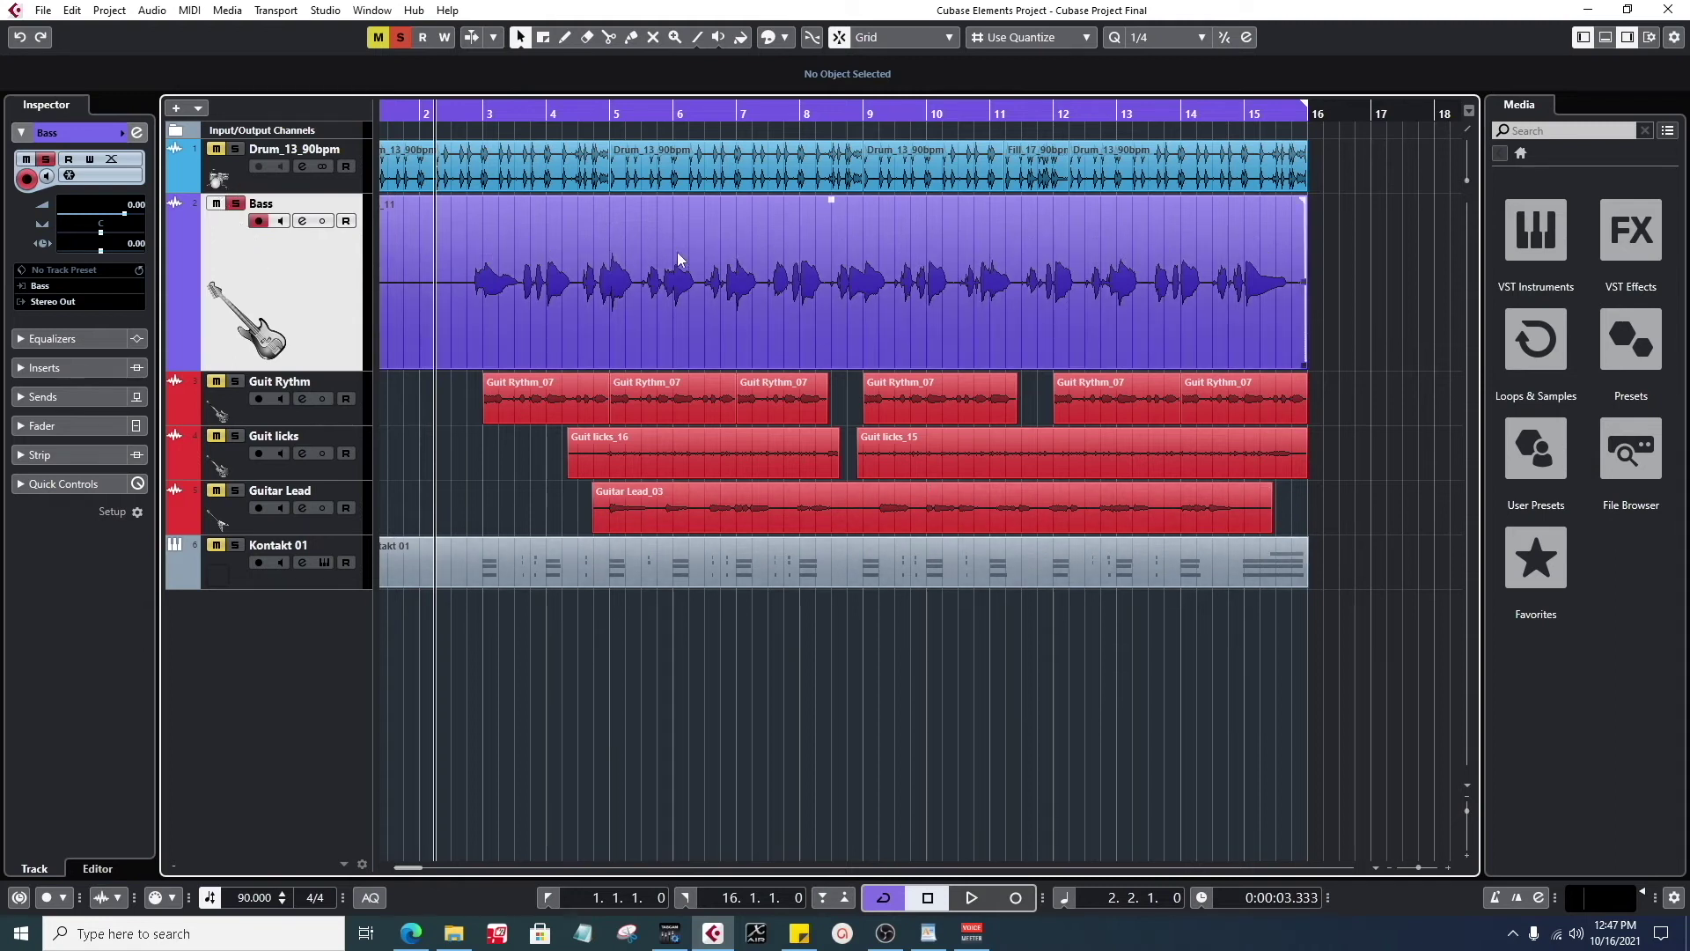
pyautogui.click(234, 151)
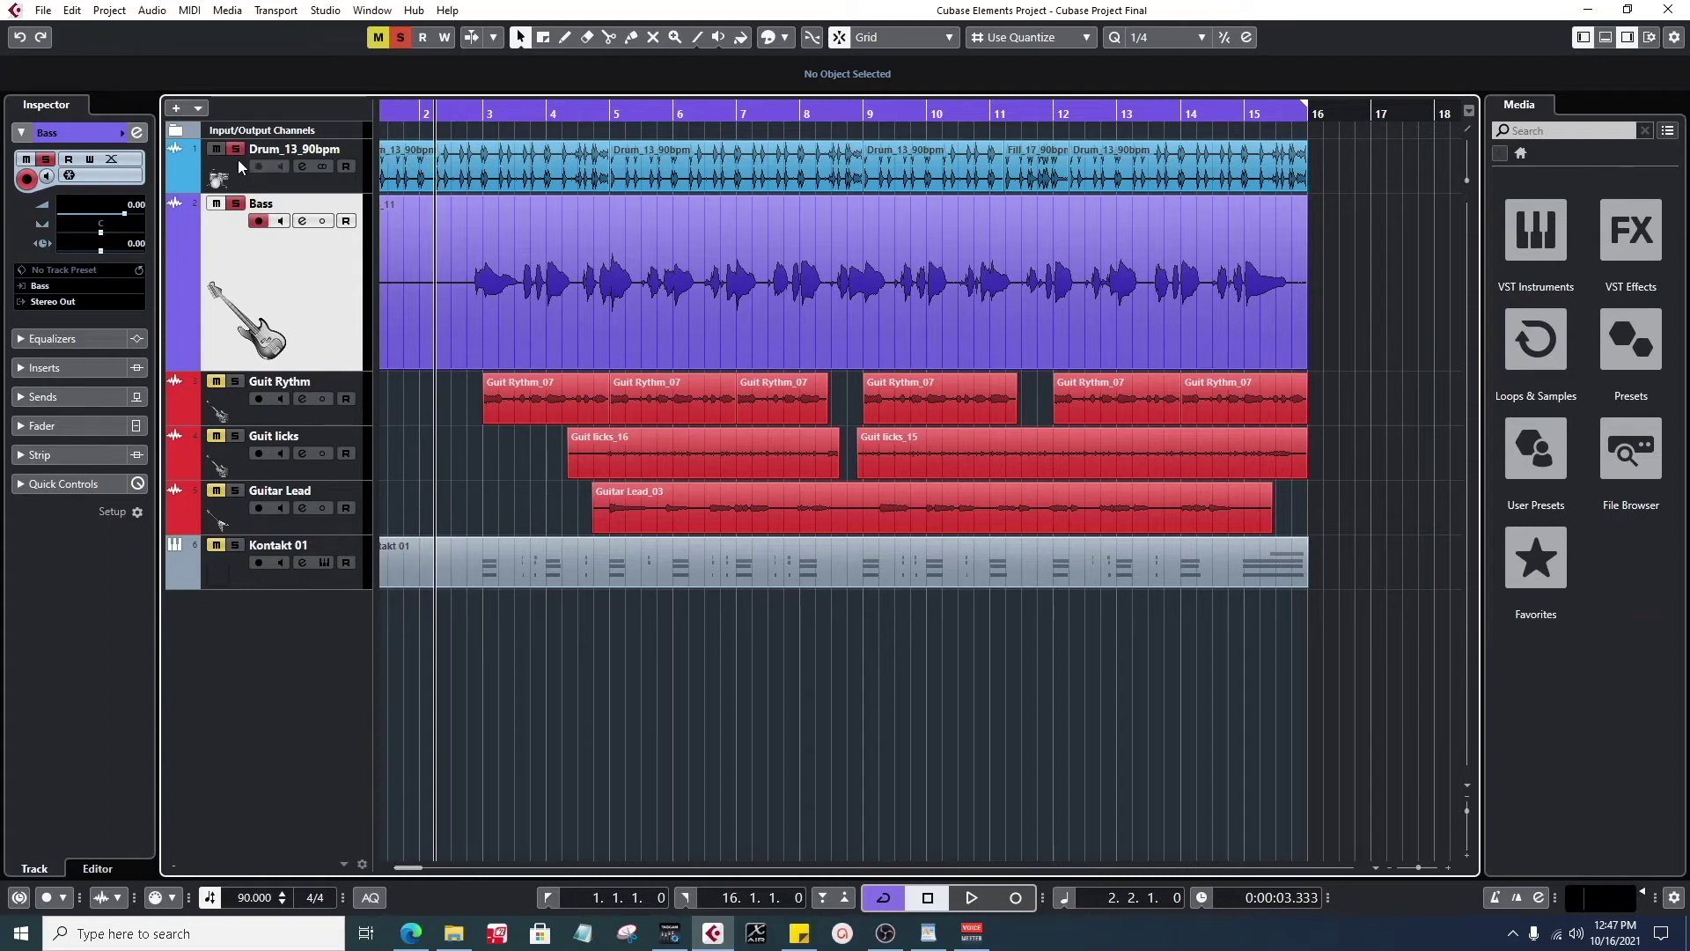
pyautogui.press('space')
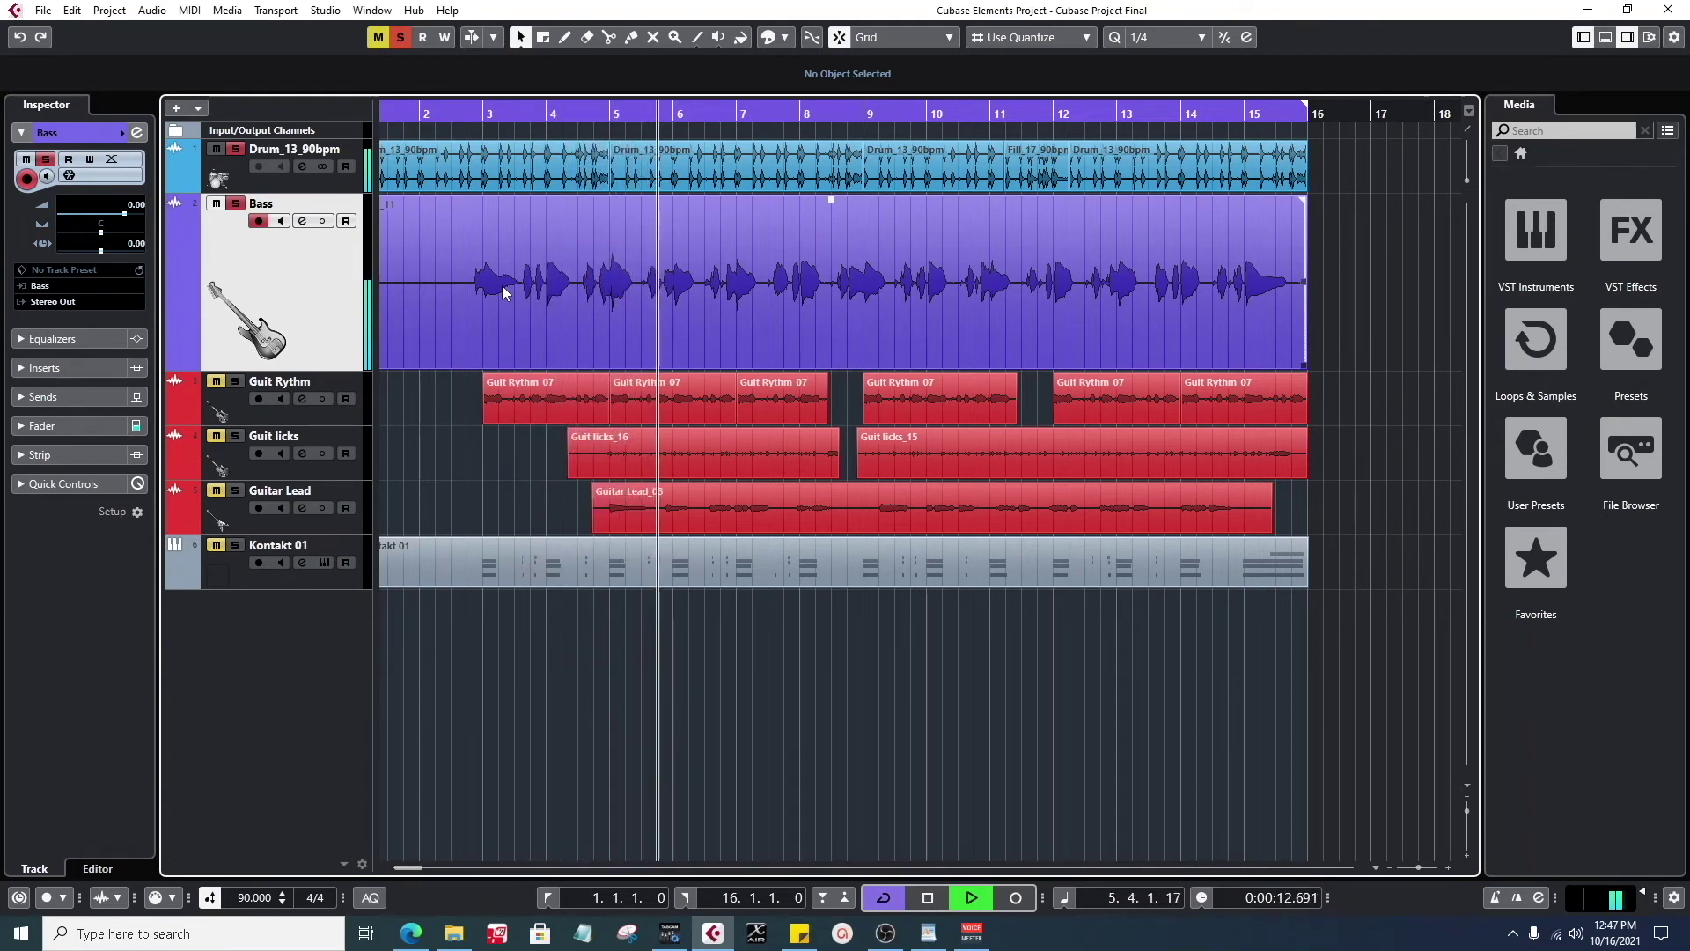
pyautogui.press('space')
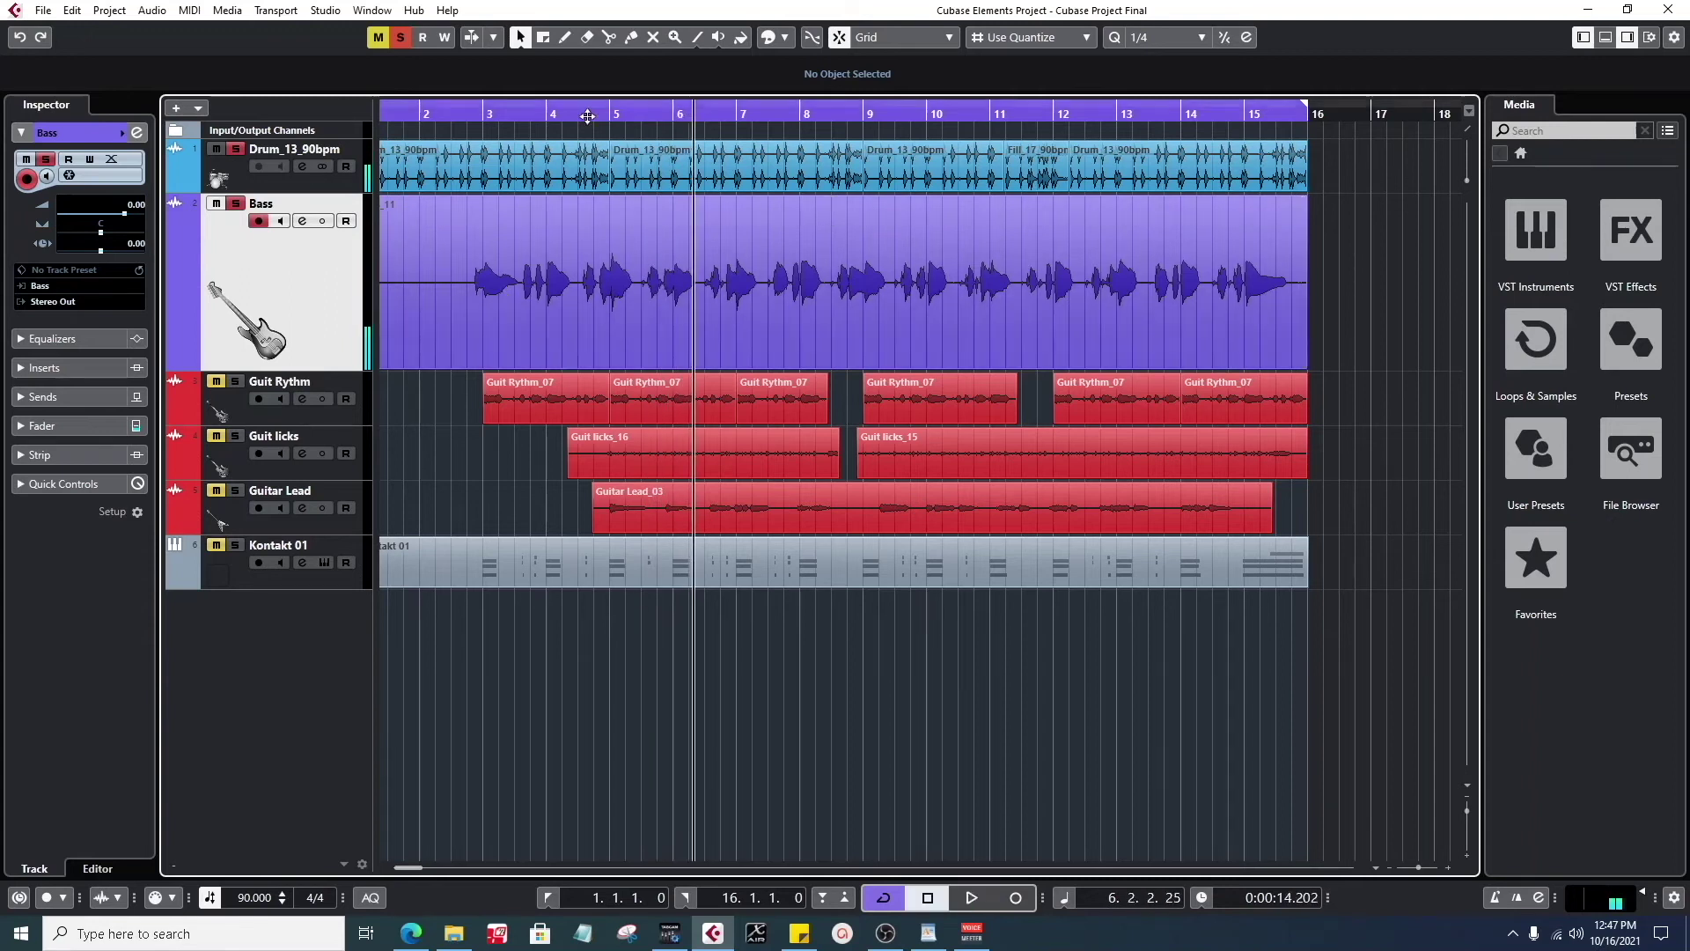
# - Examine how the Bass notes line up with the drum hits and grid lines around bar 5
pyautogui.moveTo(592, 113); pyautogui.dragTo(623, 205)
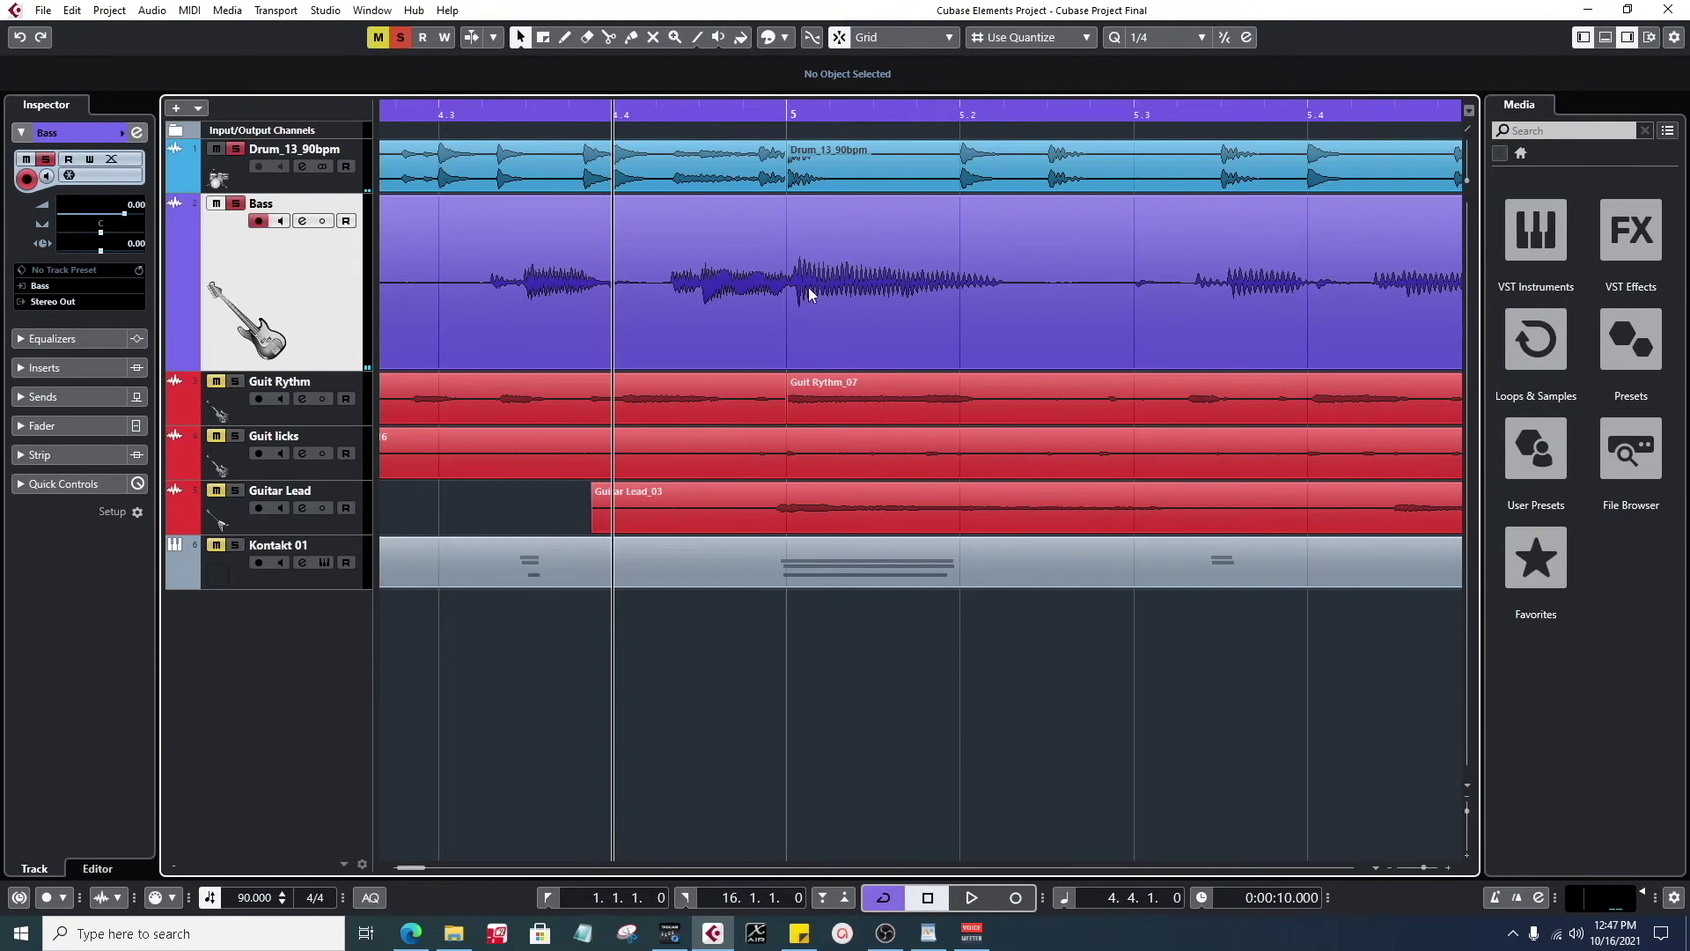
pyautogui.moveTo(771, 129); pyautogui.dragTo(768, 136)
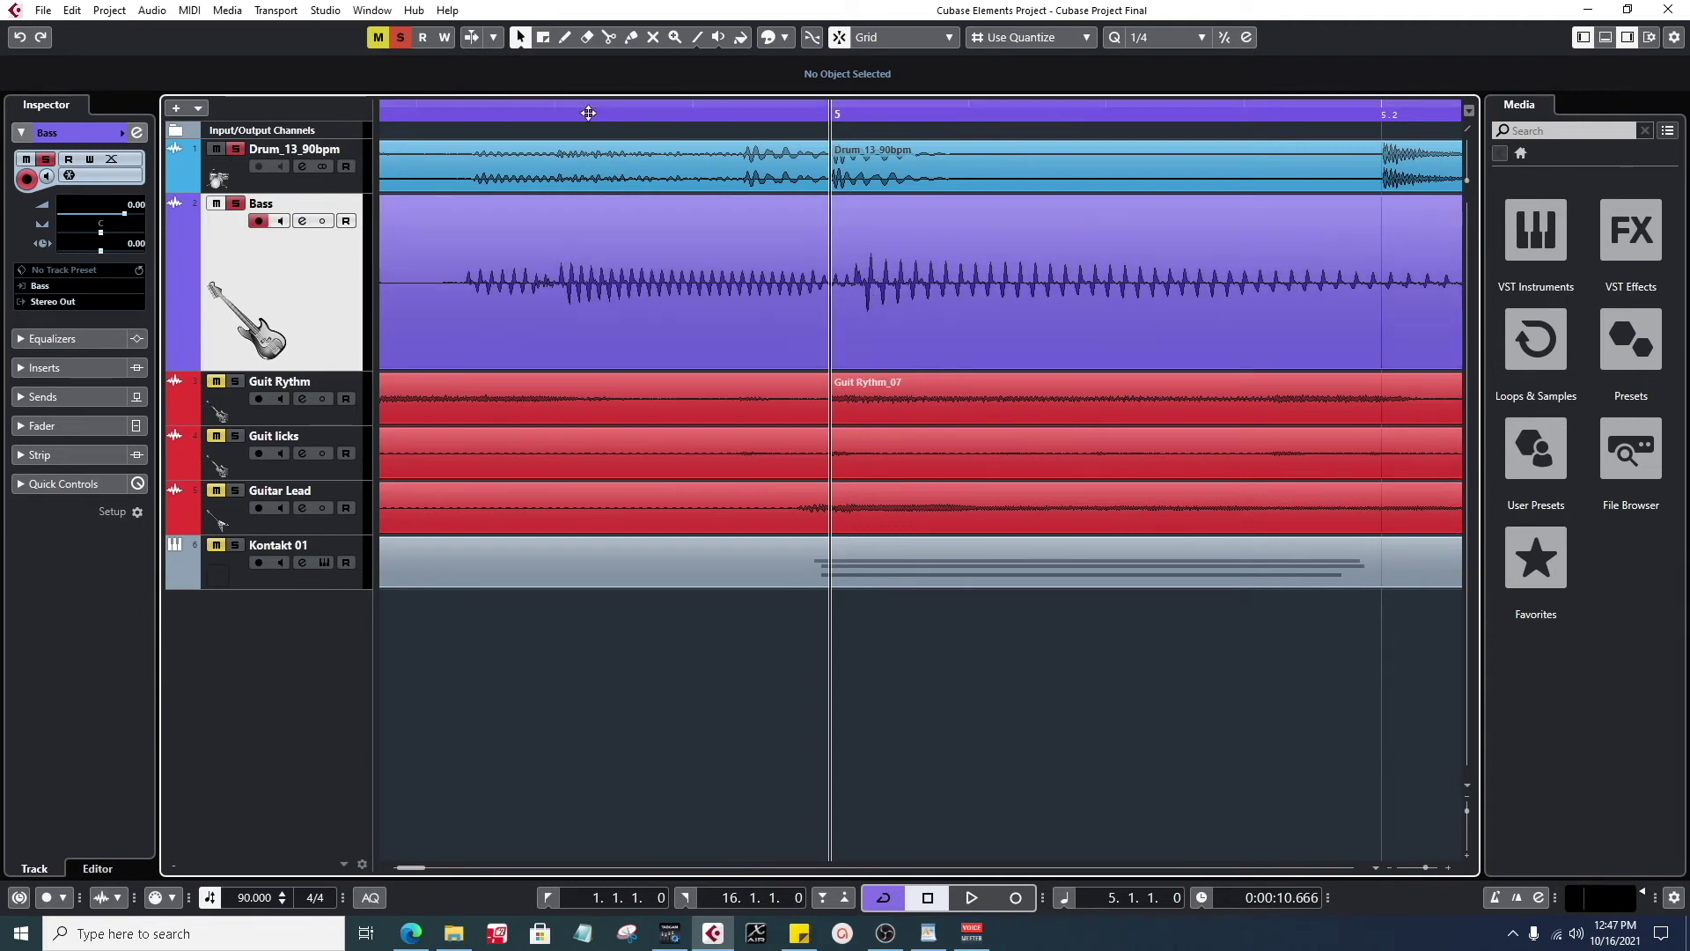
pyautogui.click(588, 113)
pyautogui.moveTo(588, 112); pyautogui.dragTo(591, 103)
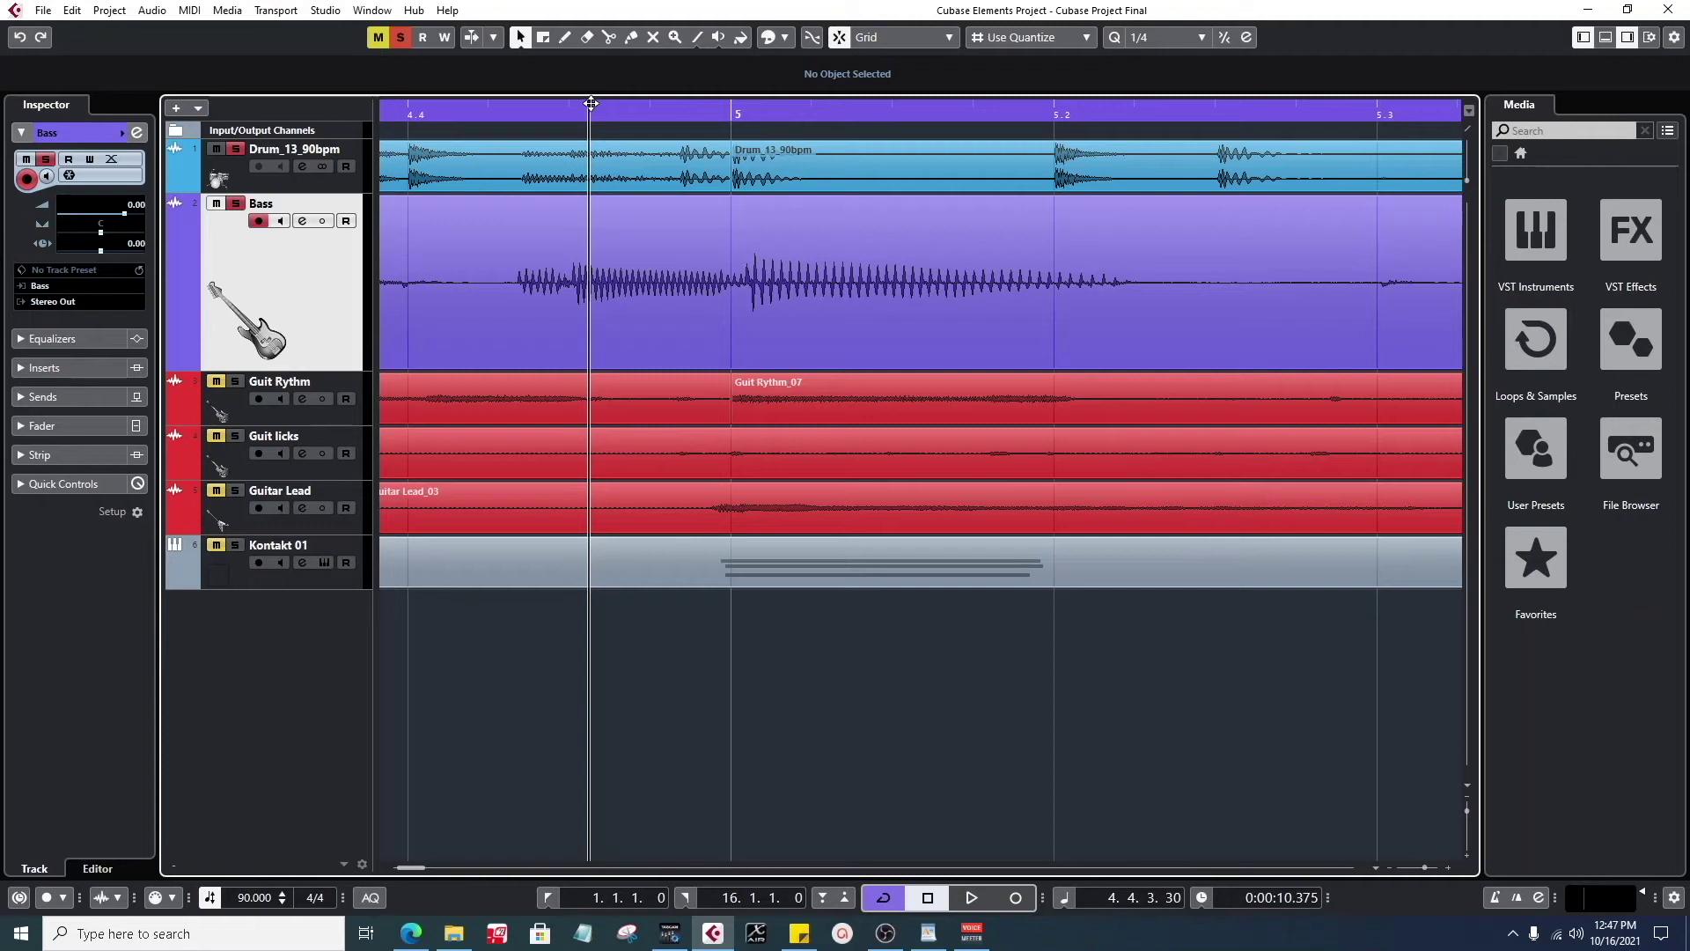
pyautogui.moveTo(591, 103); pyautogui.dragTo(591, 103)
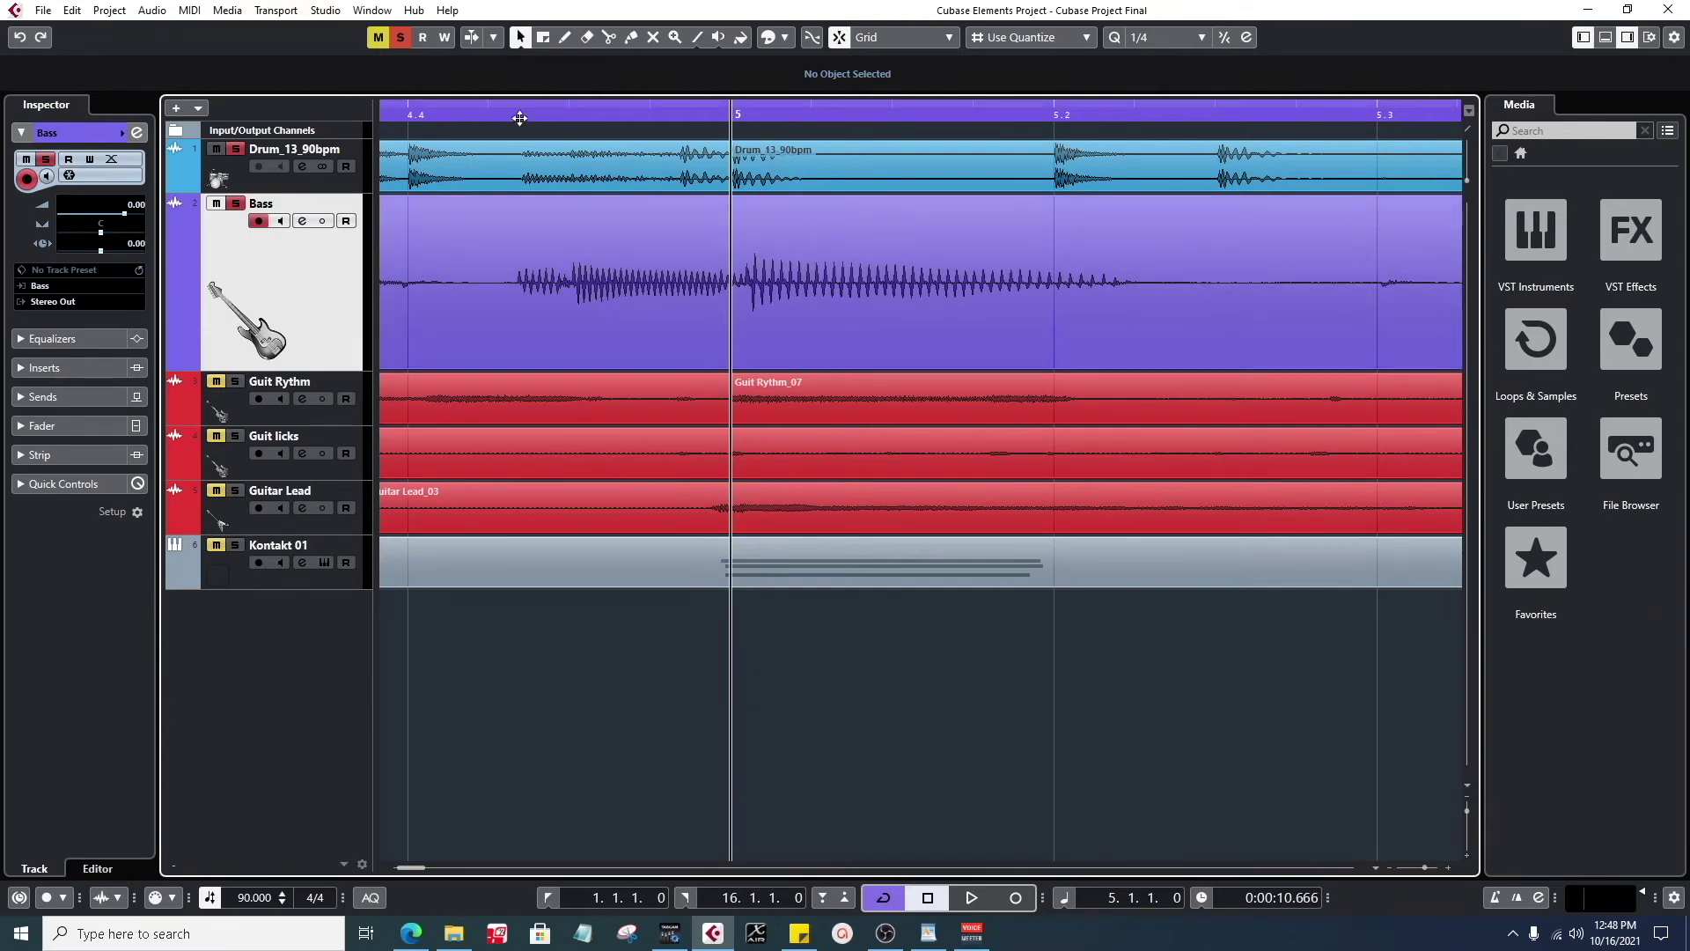
pyautogui.moveTo(518, 107); pyautogui.dragTo(520, 97)
# - Duplicate the Bass track as a backup copy and save the project
pyautogui.rightClick(315, 302)
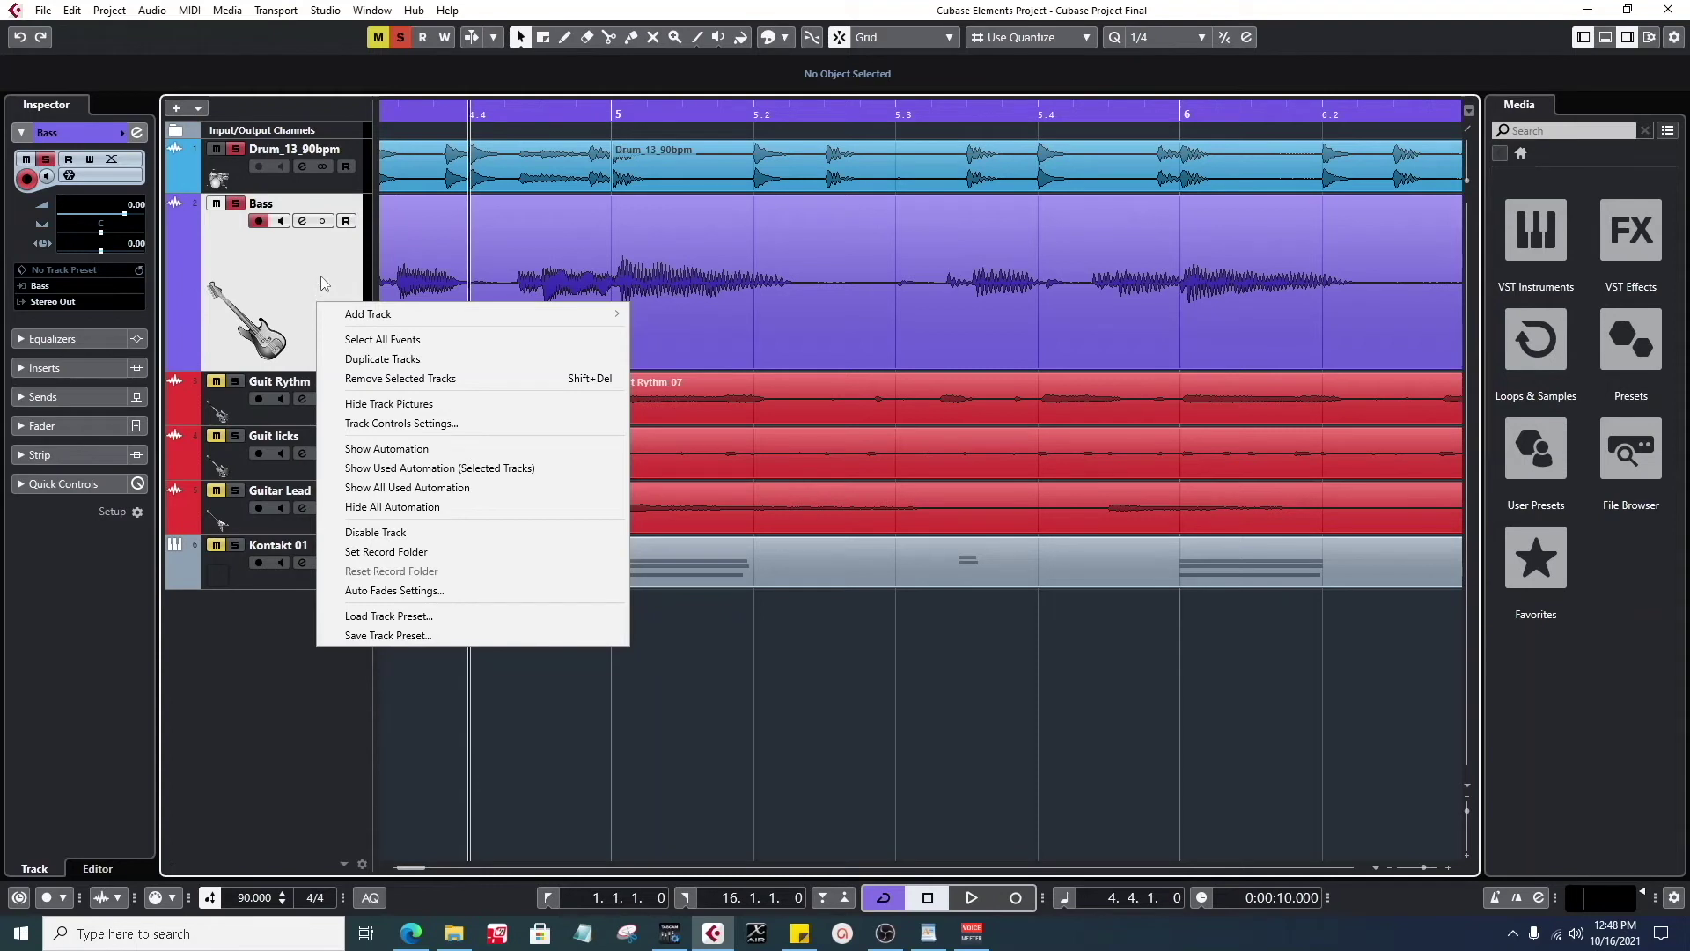
pyautogui.click(365, 360)
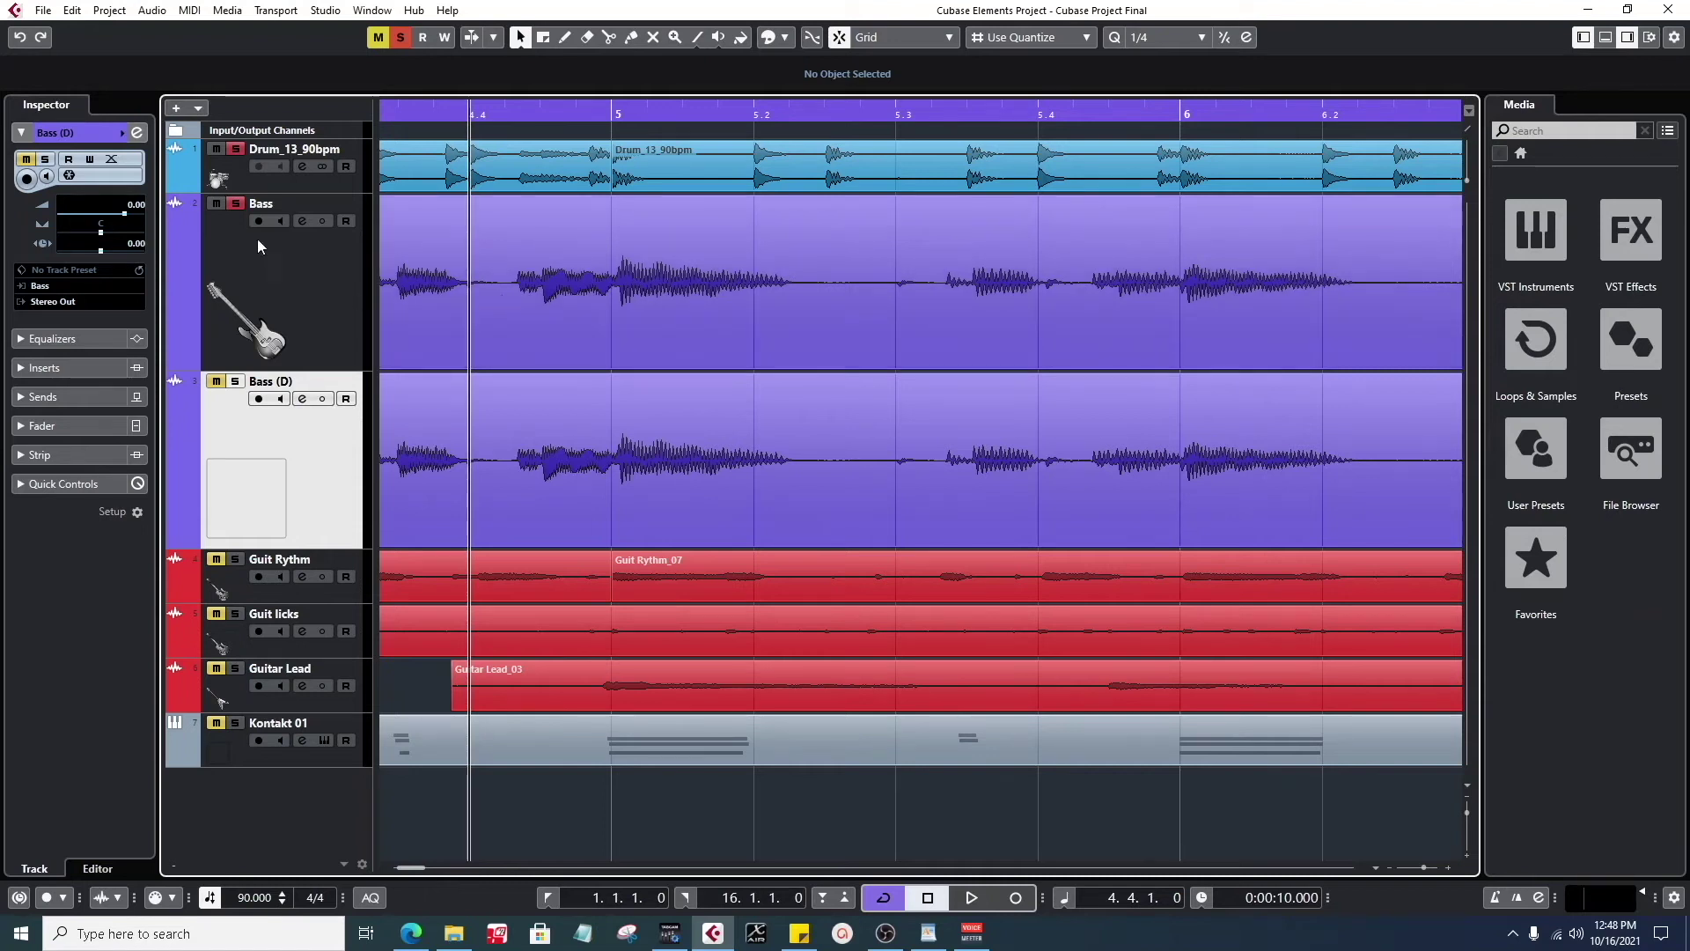
pyautogui.click(44, 13)
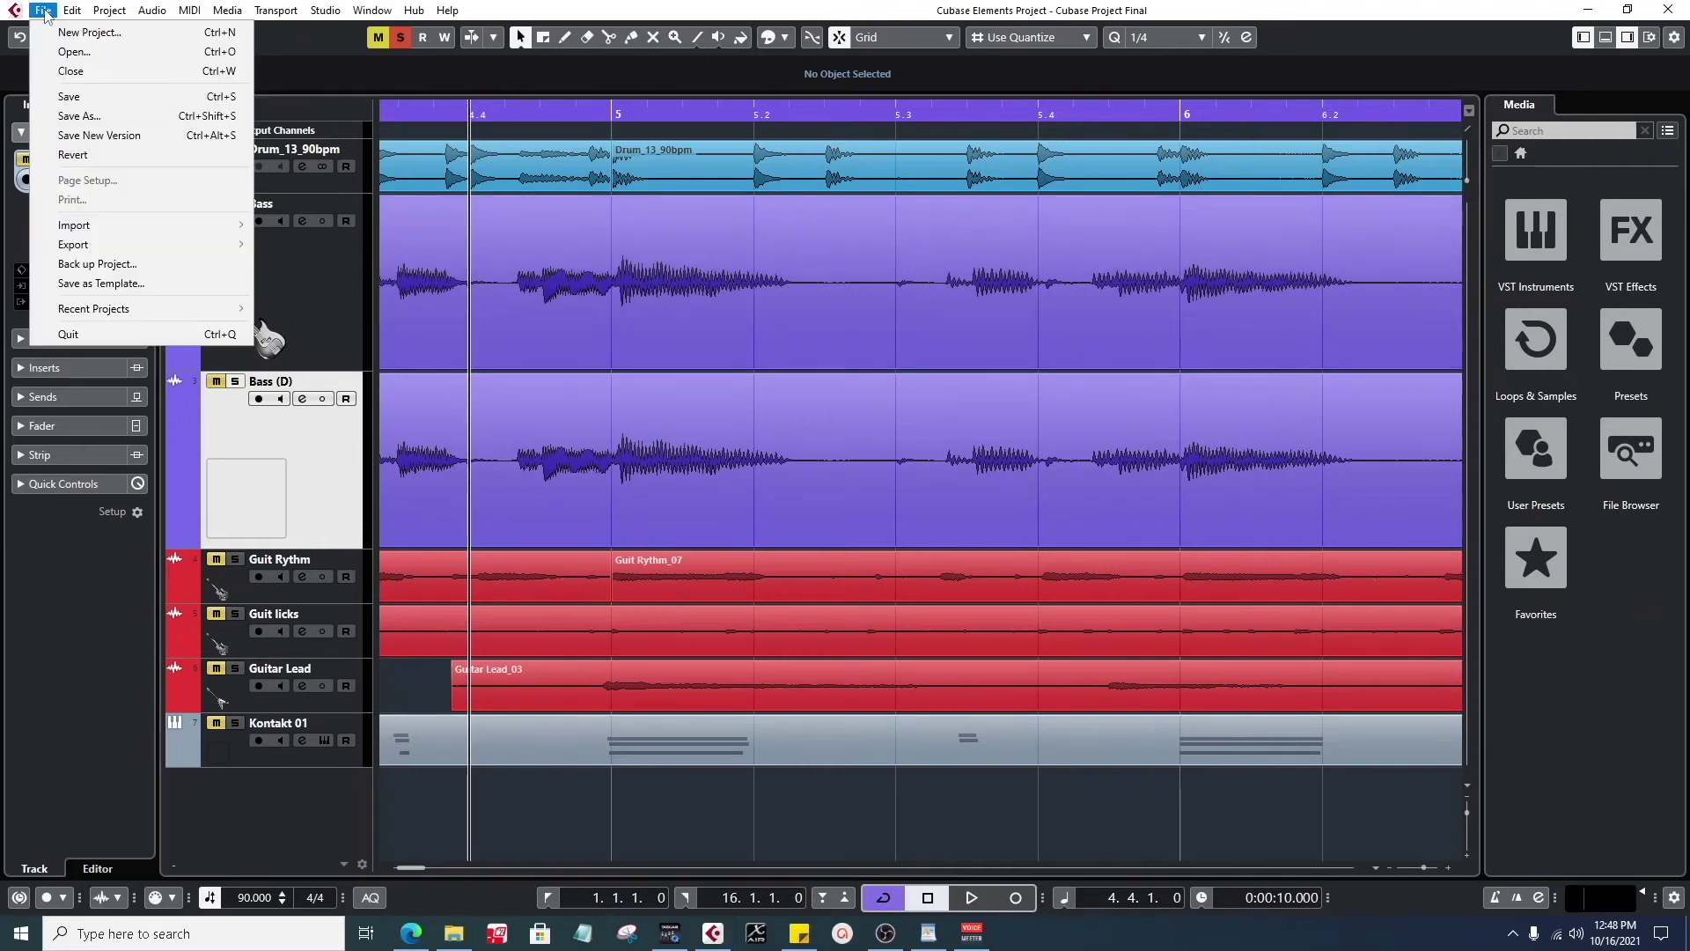
pyautogui.click(99, 94)
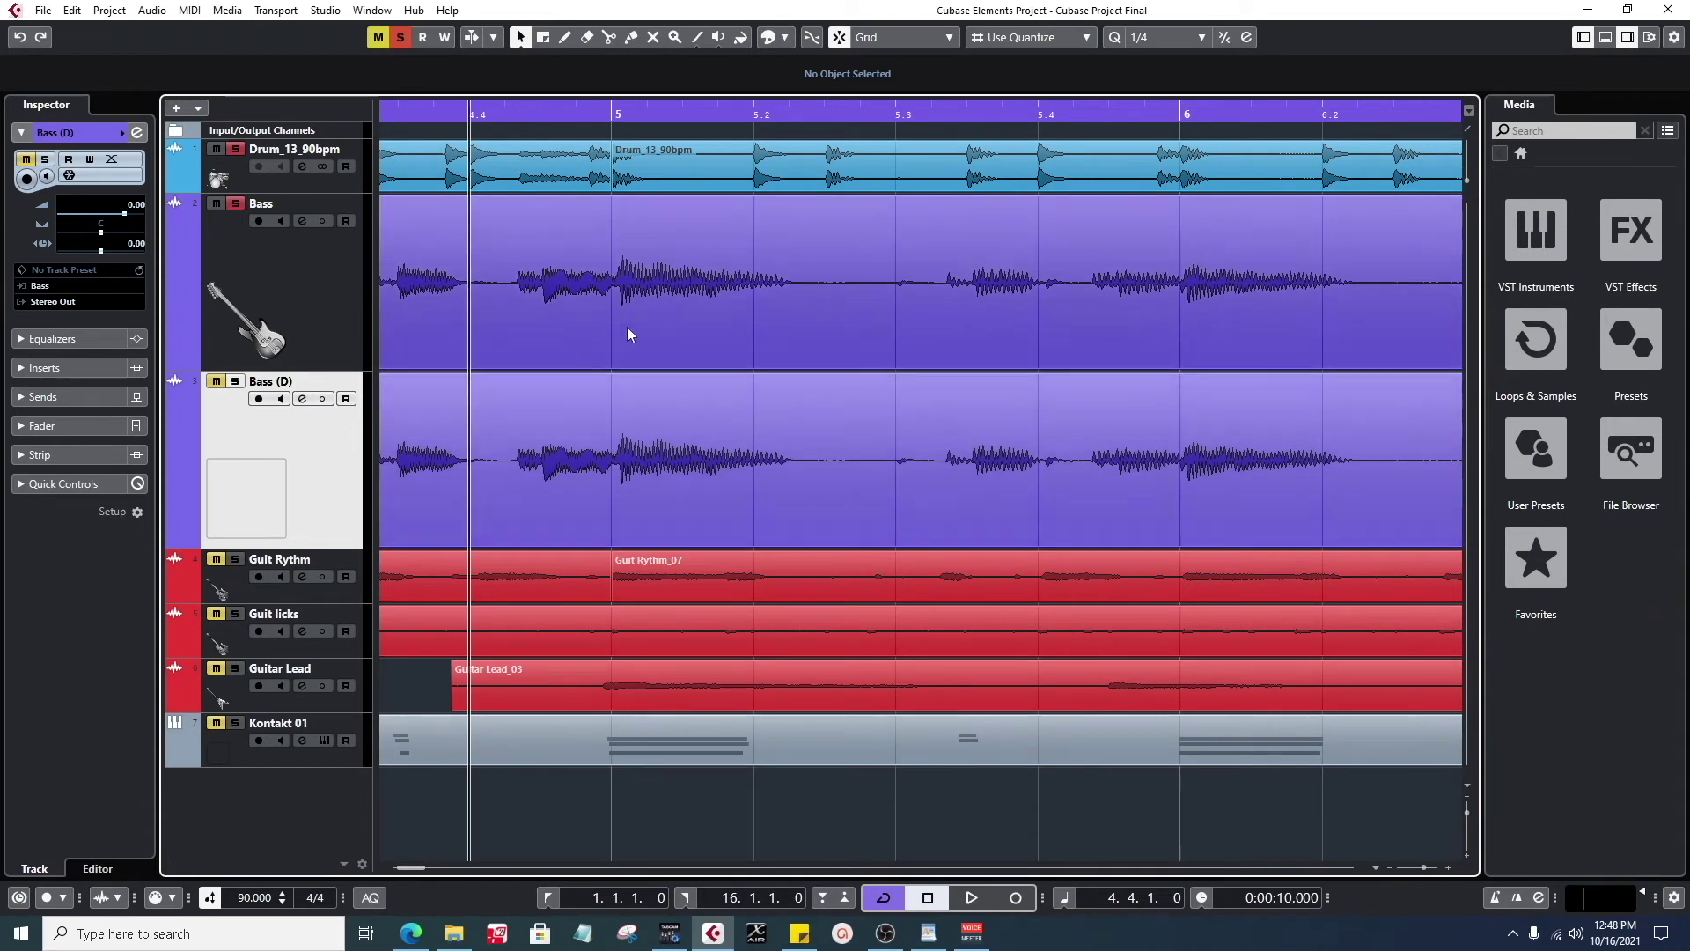
# - Make the original Bass track active, select its Bass_11 event and open Detect Silence for it
pyautogui.moveTo(374, 281); pyautogui.dragTo(373, 281)
pyautogui.click(258, 221)
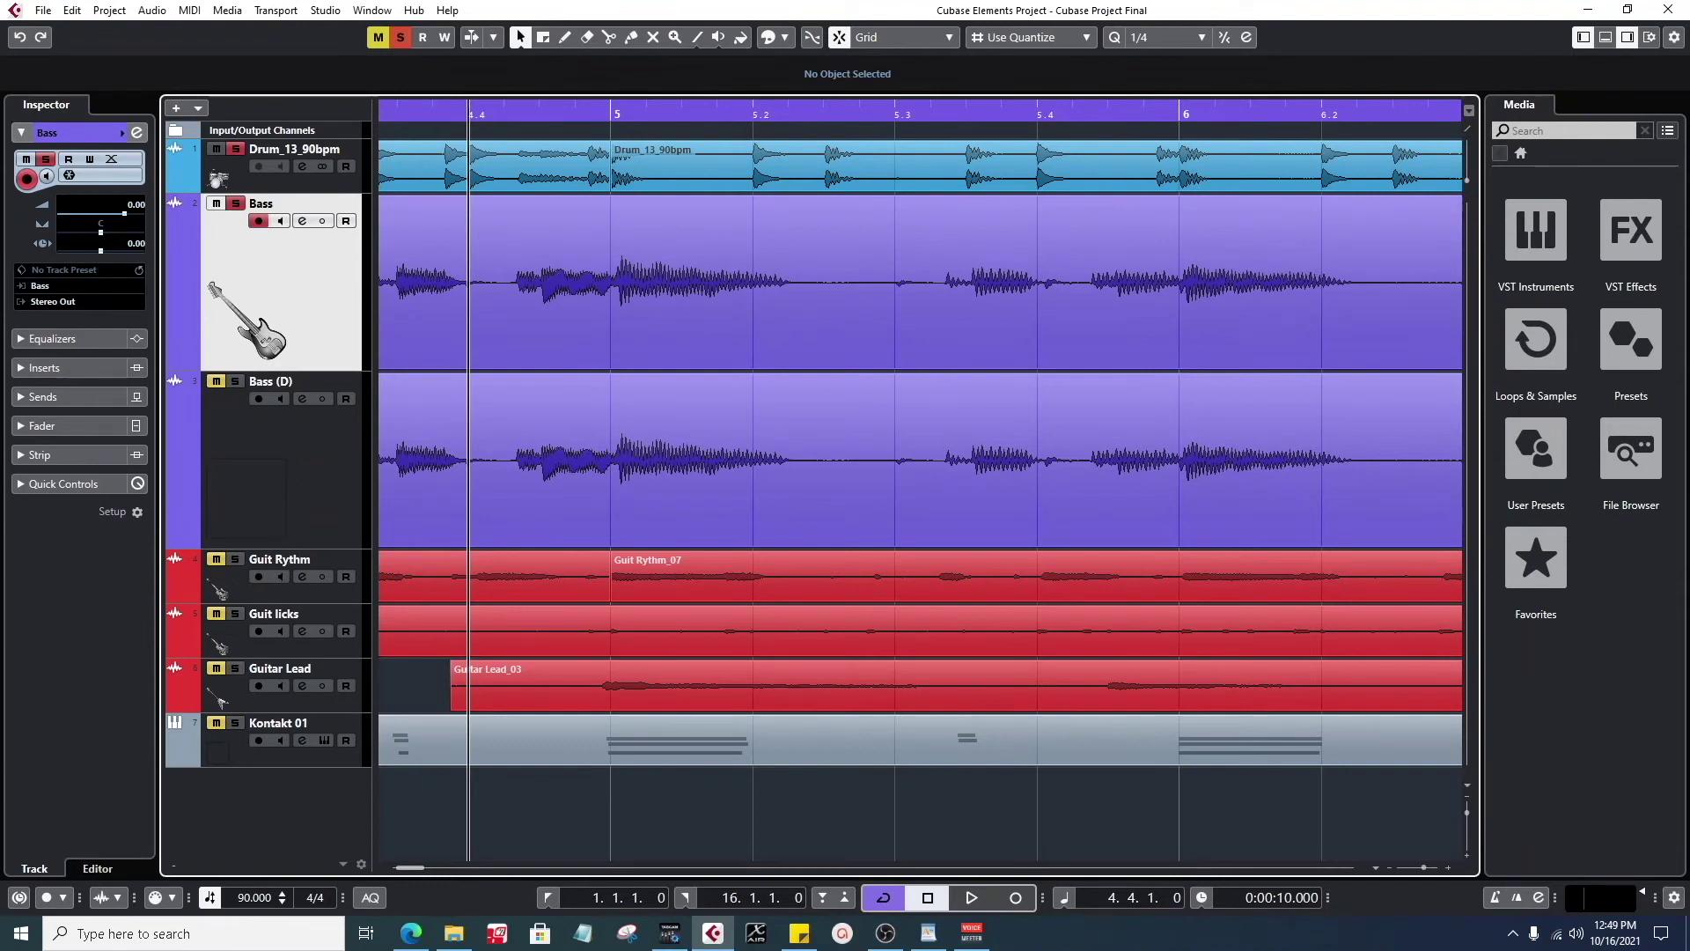
pyautogui.click(813, 281)
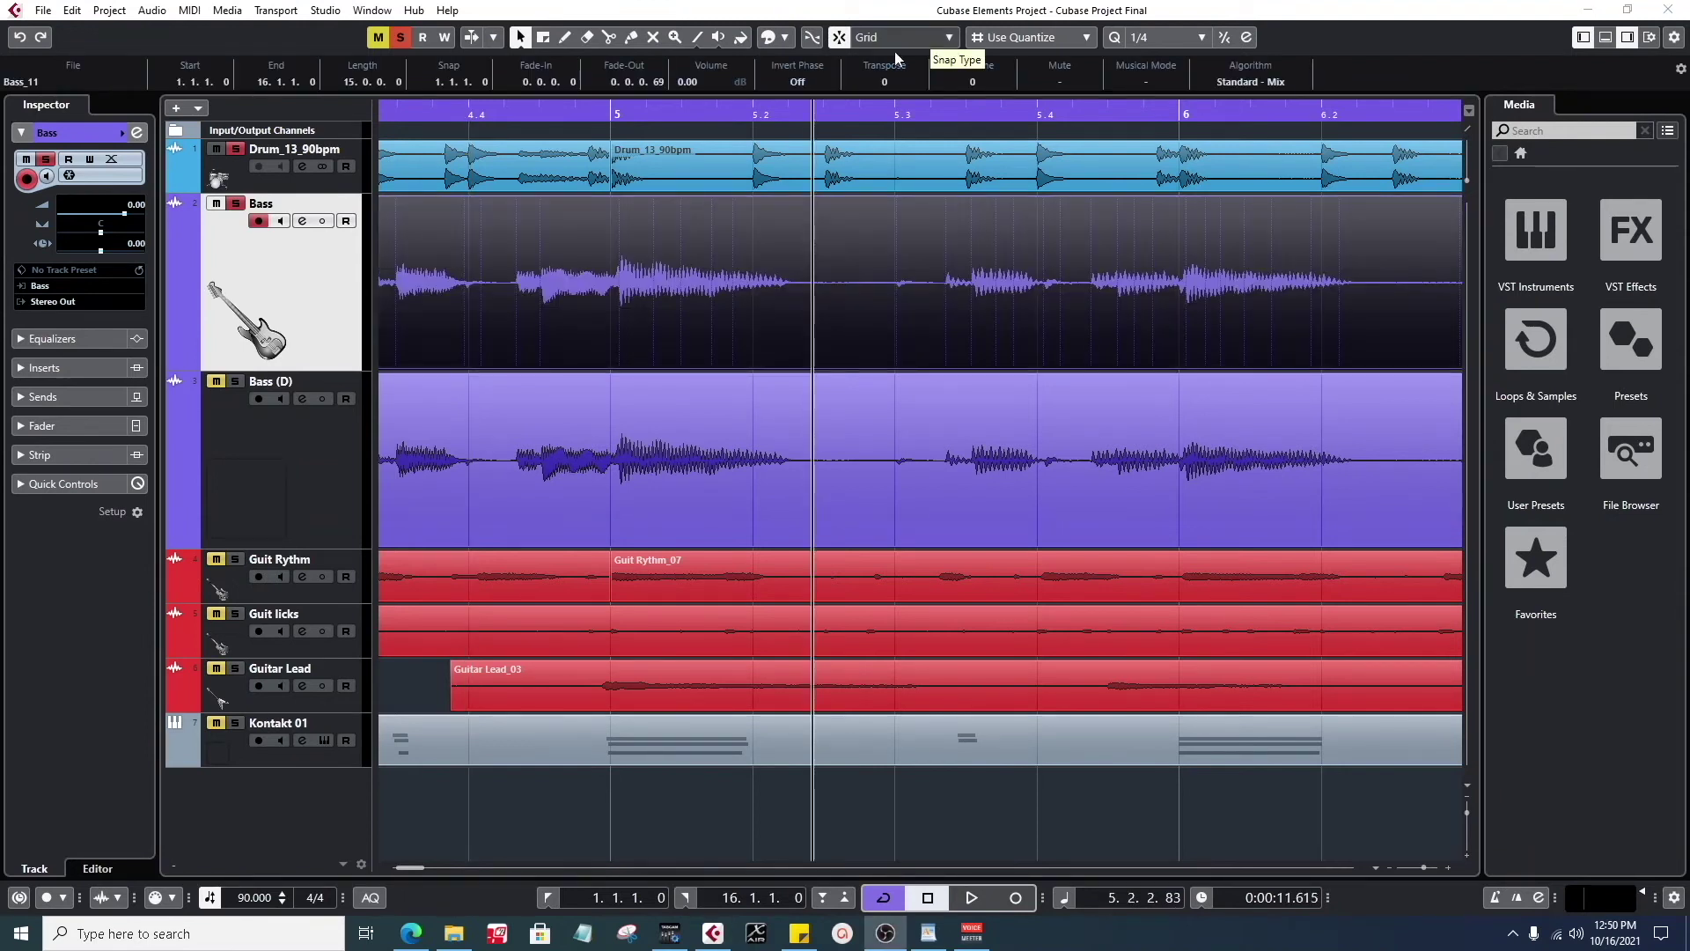
pyautogui.click(154, 12)
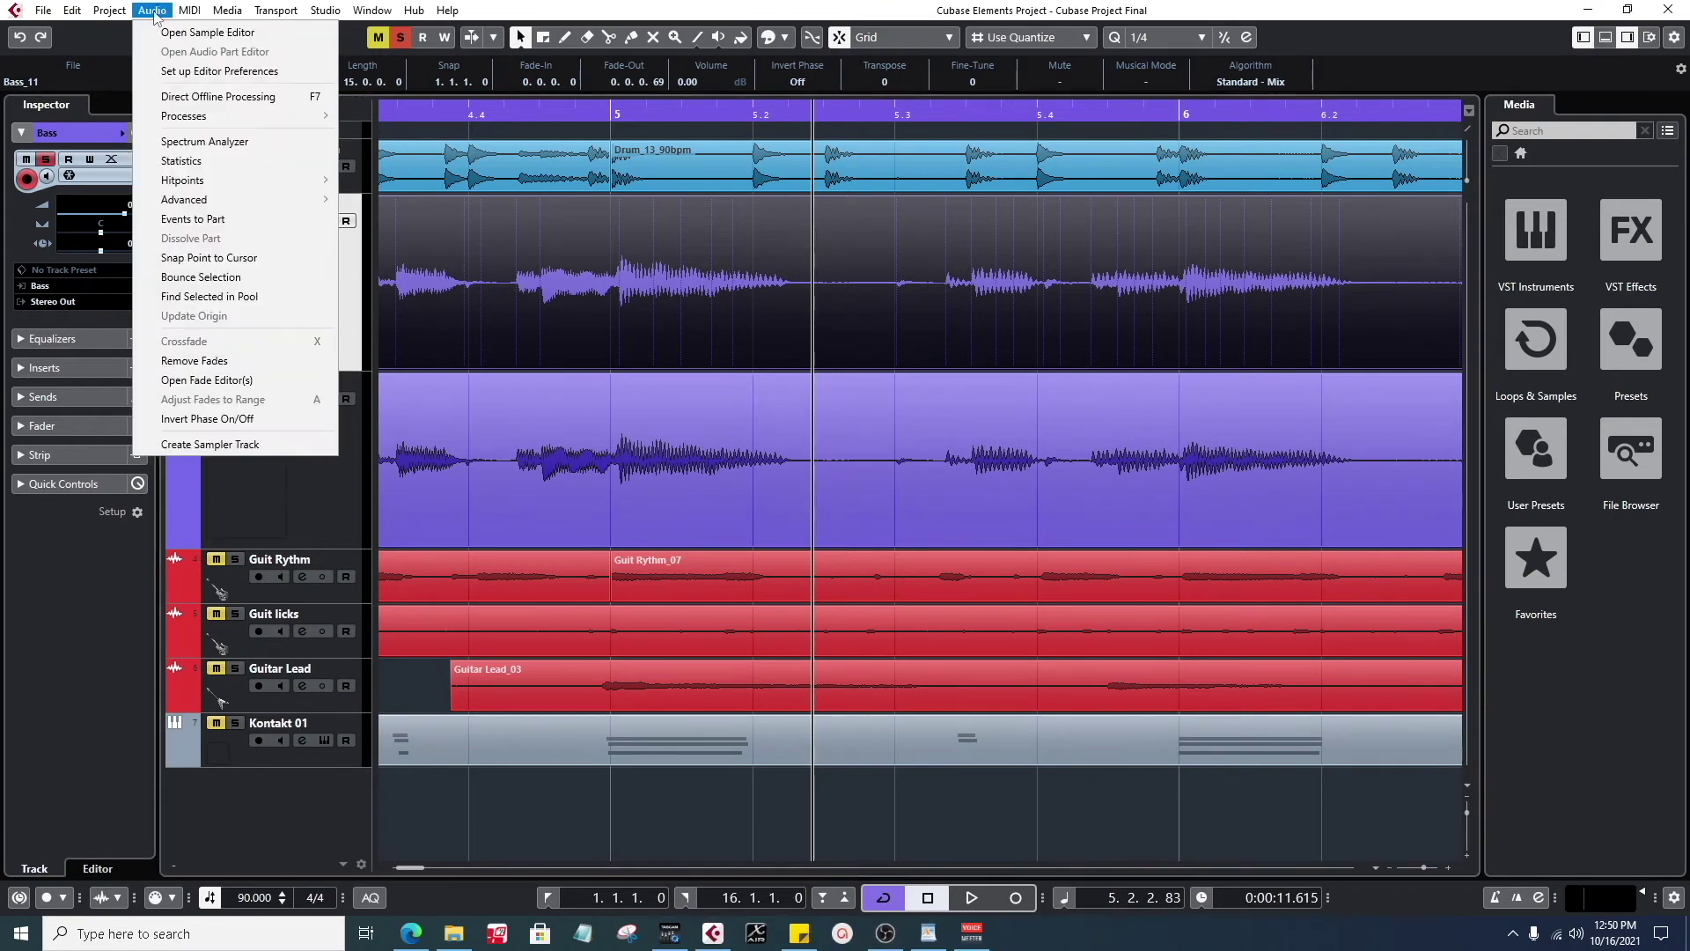
pyautogui.click(560, 295)
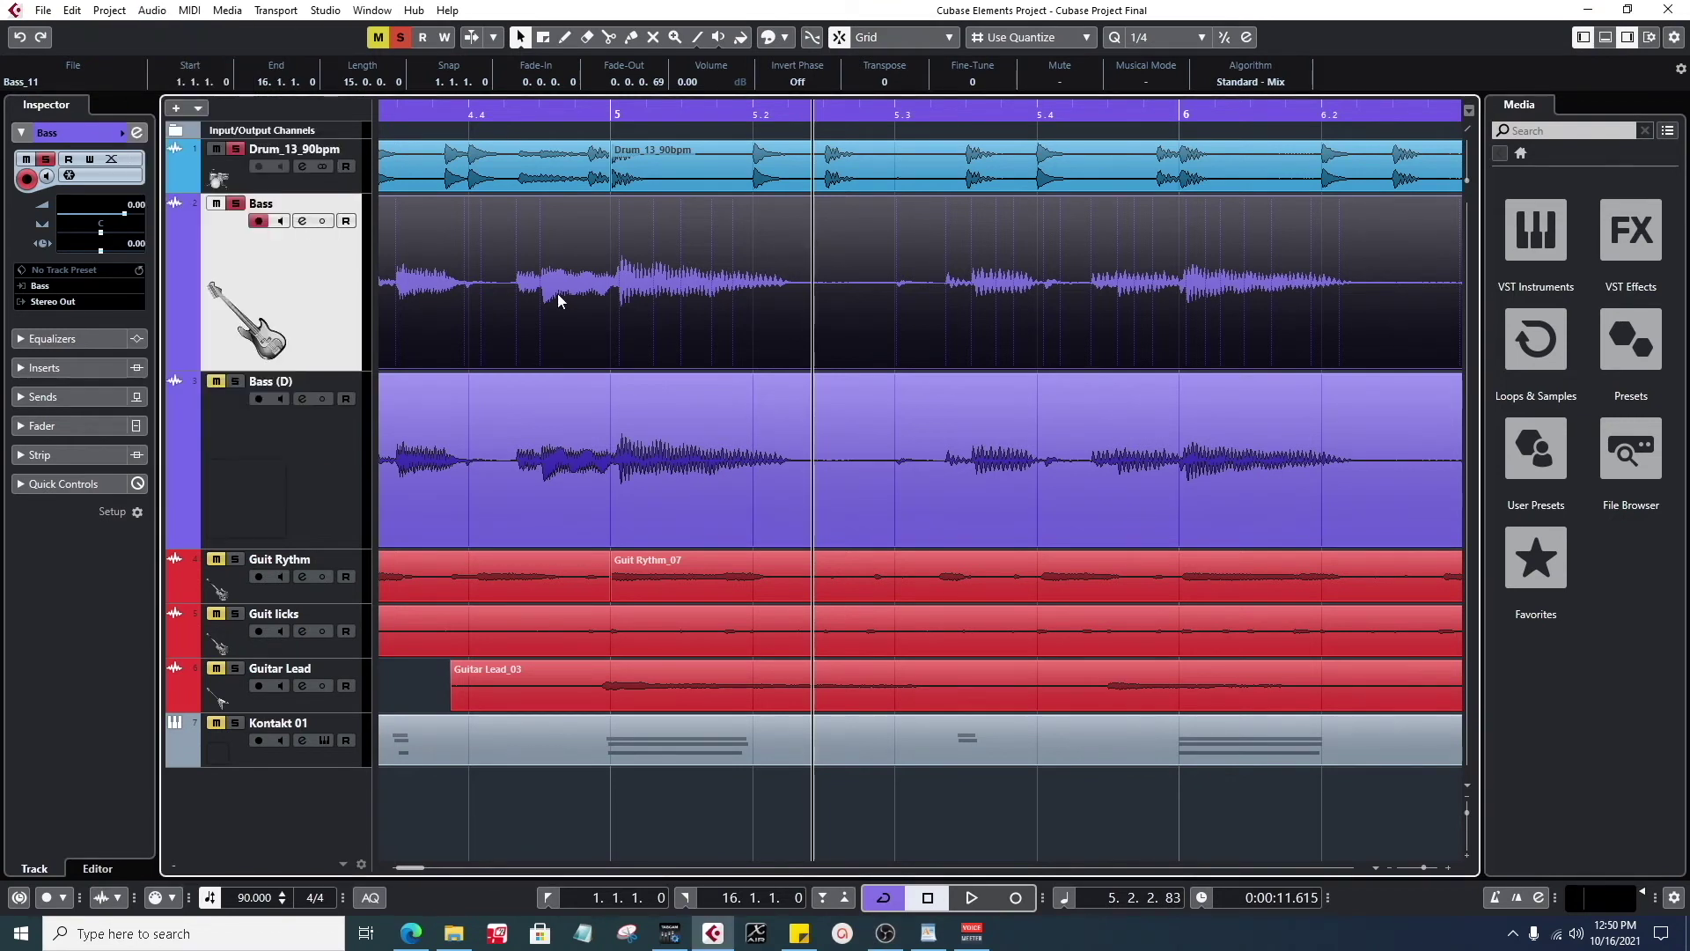
pyautogui.click(595, 476)
pyautogui.click(558, 281)
pyautogui.click(157, 16)
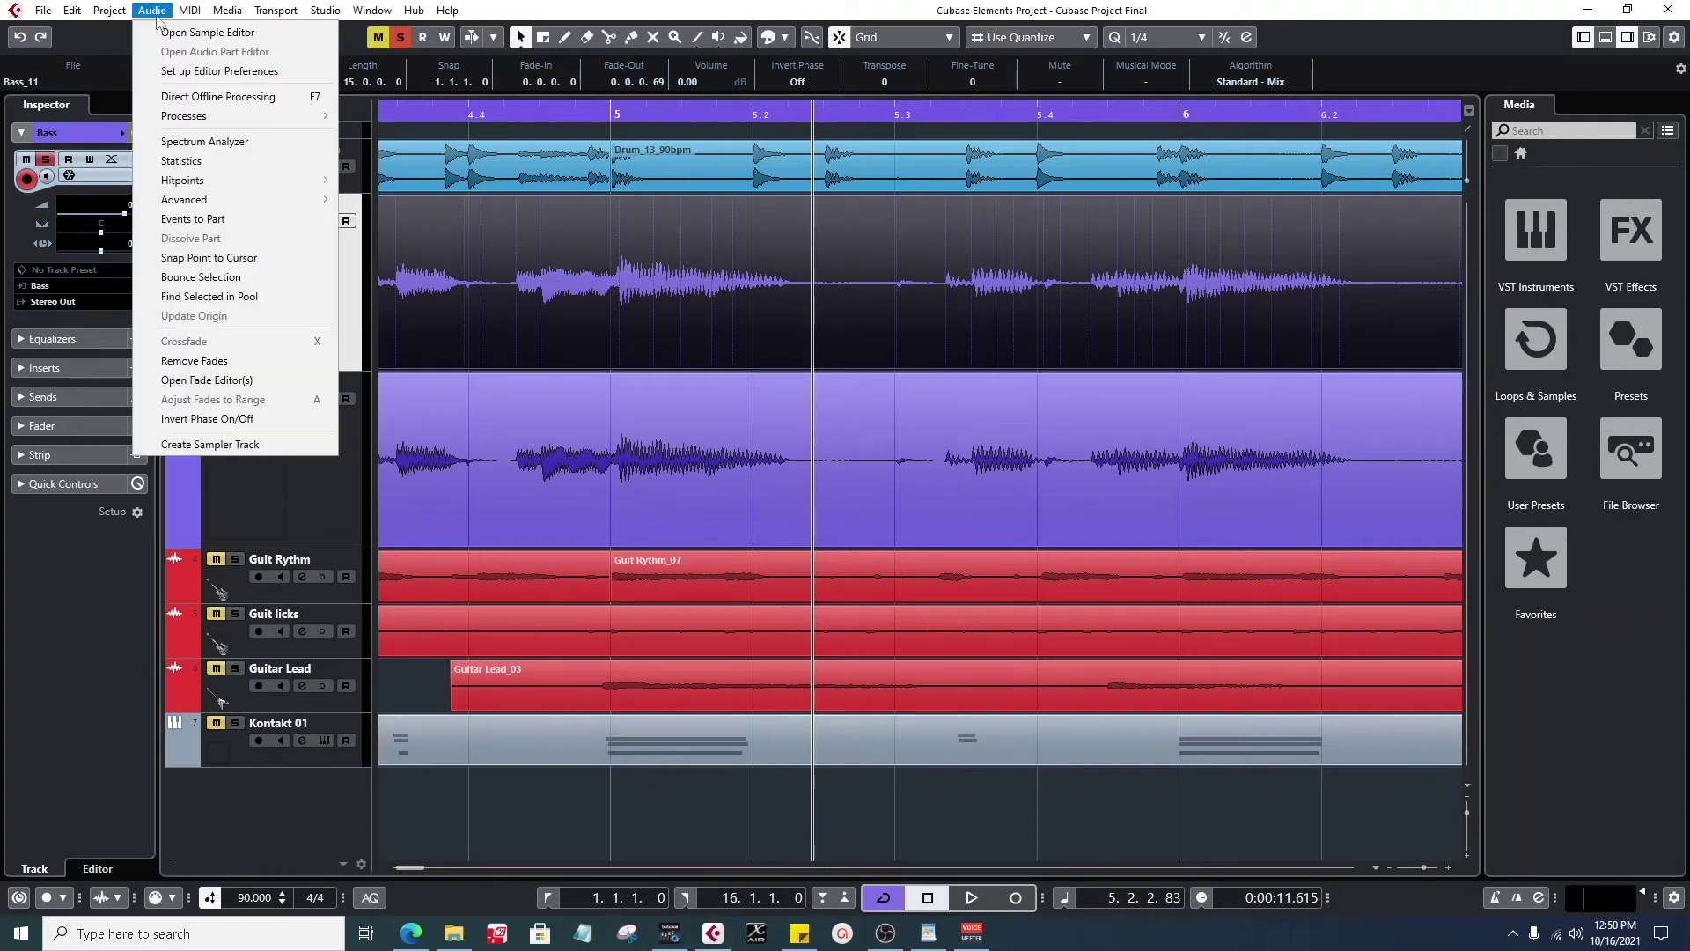
pyautogui.moveTo(307, 202)
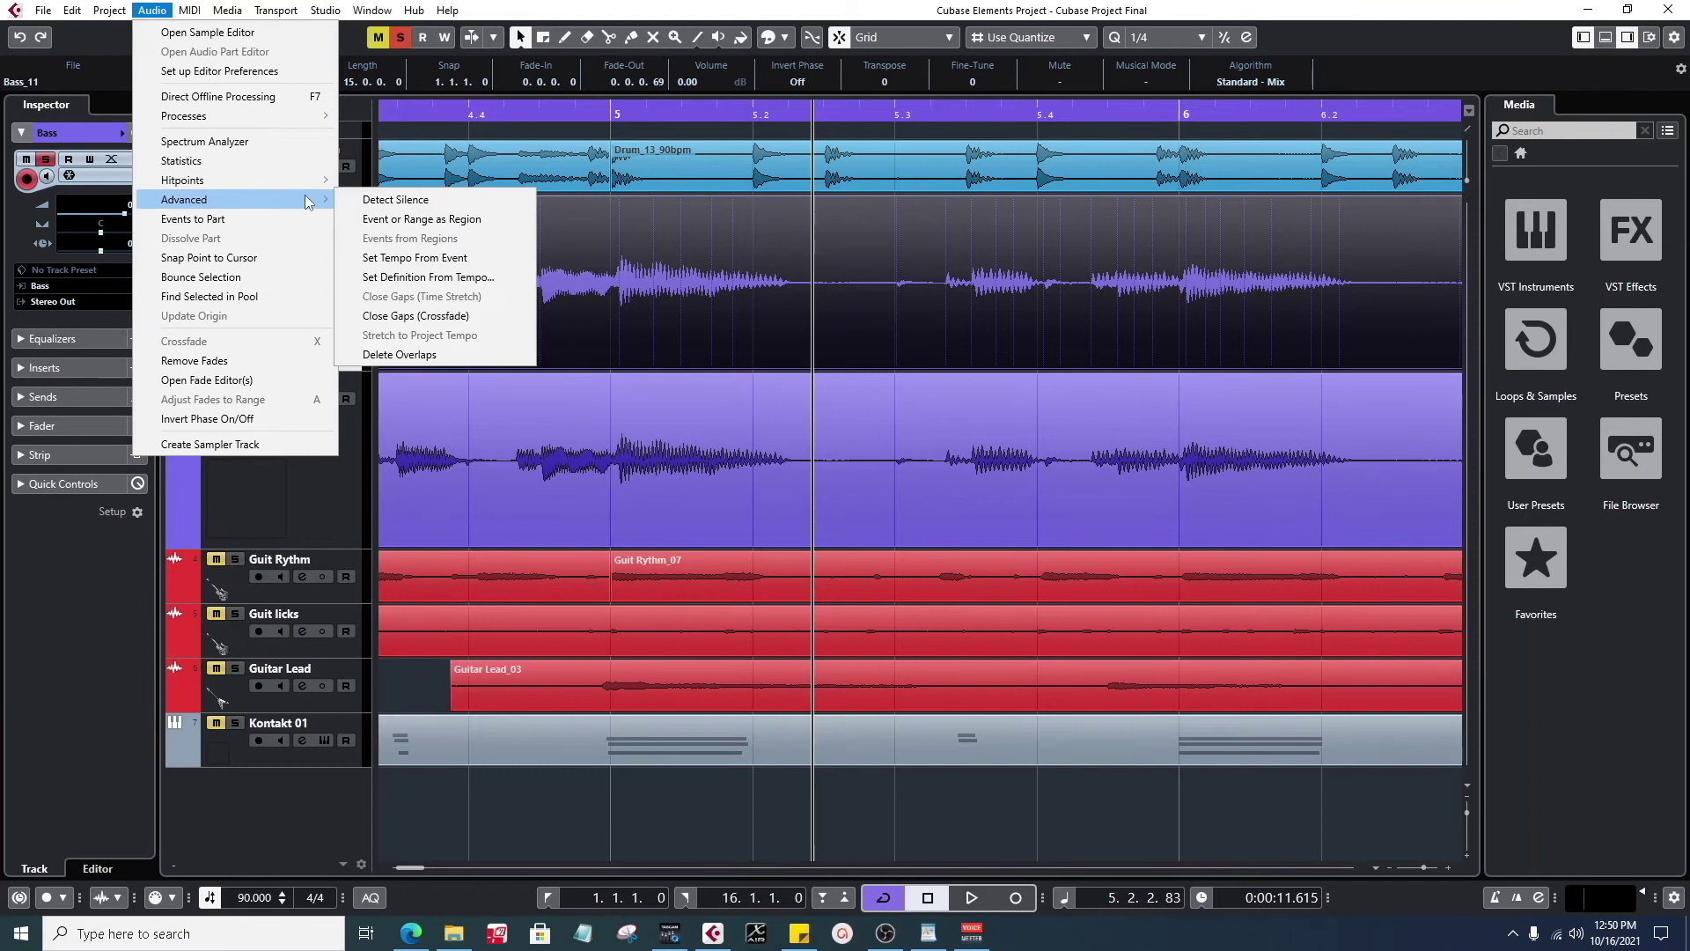
pyautogui.click(468, 204)
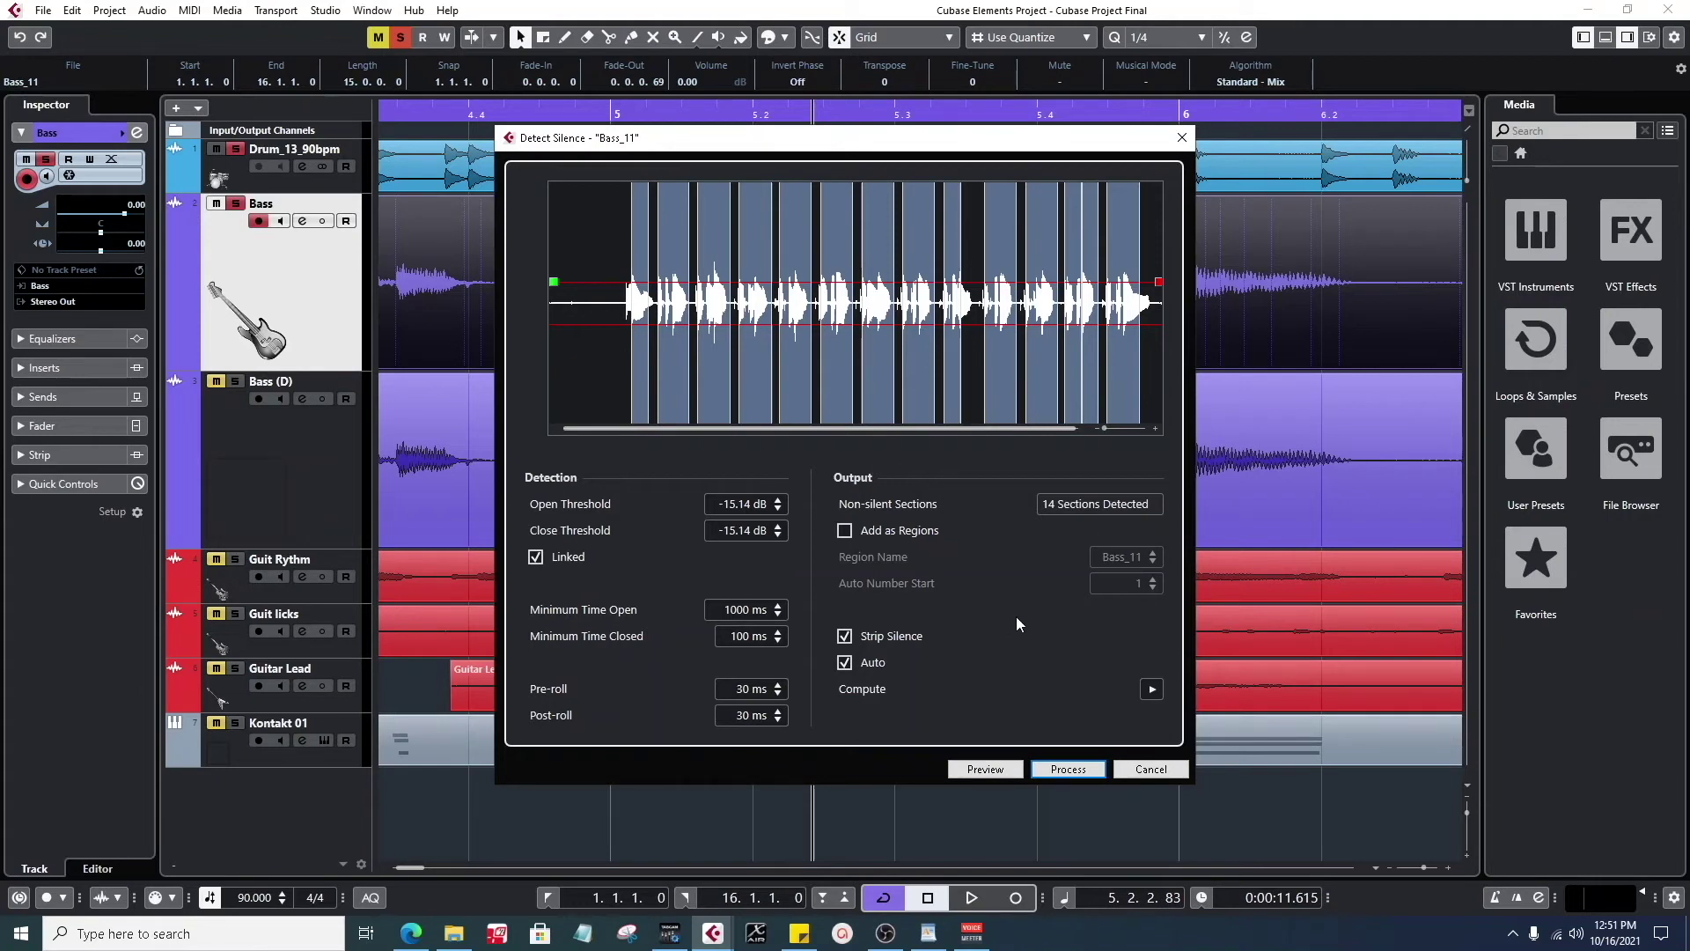
# - Lower the linked open and close thresholds to -19.14 dB
pyautogui.click(774, 509)
pyautogui.click(774, 509)
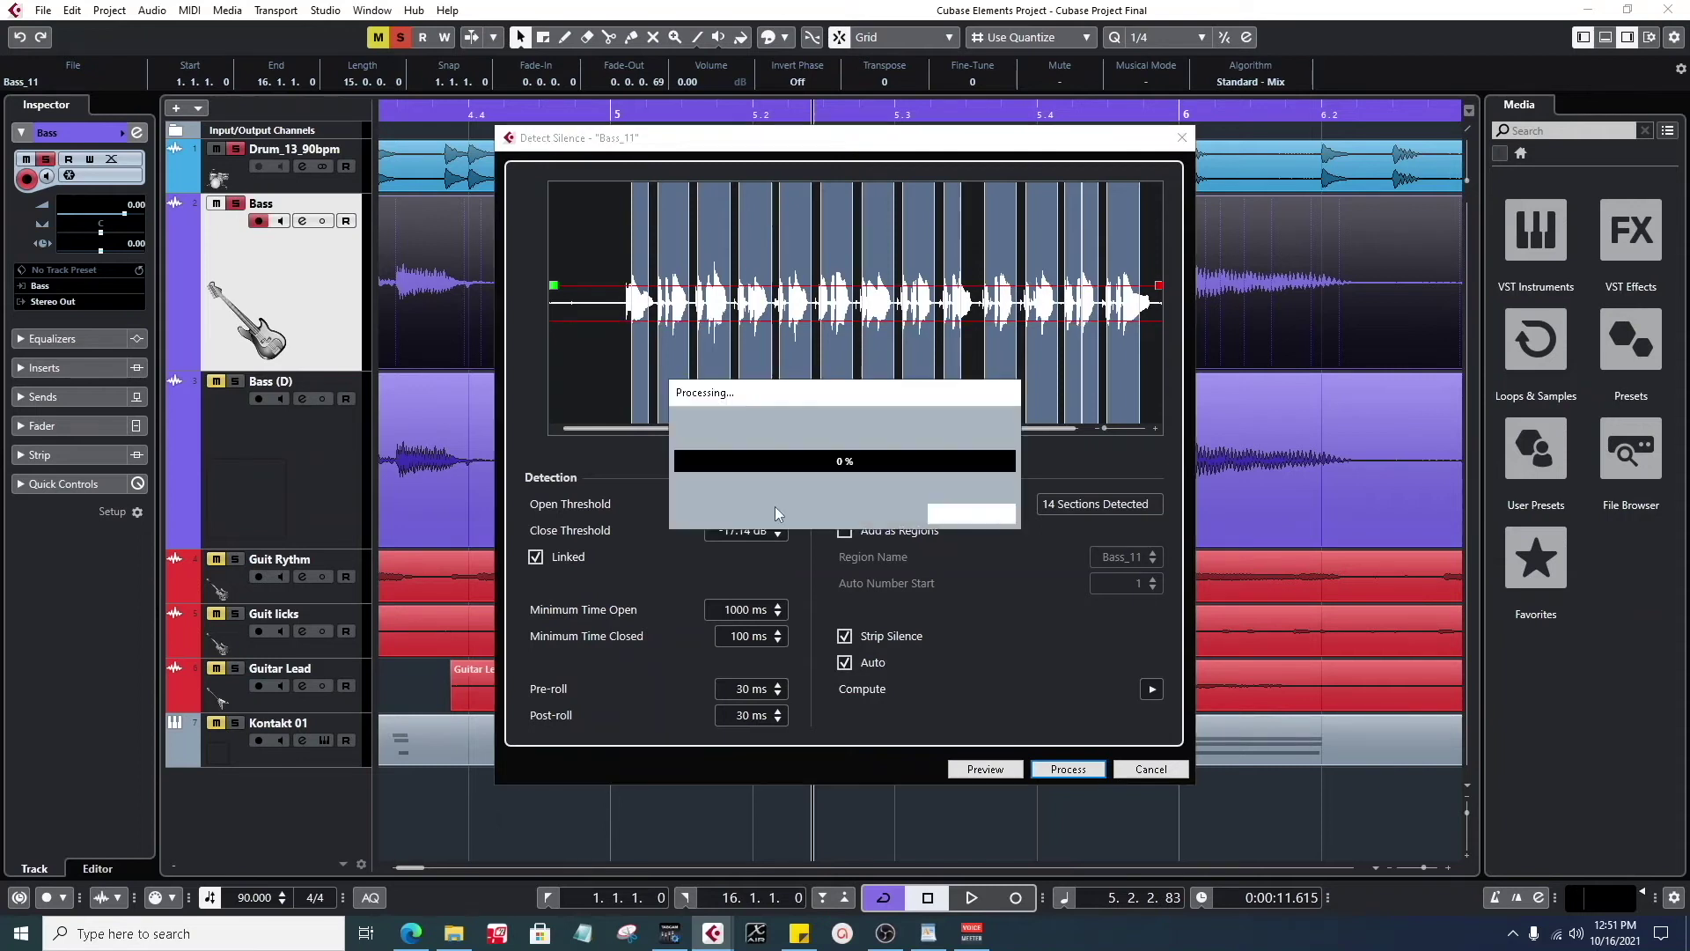
pyautogui.click(777, 509)
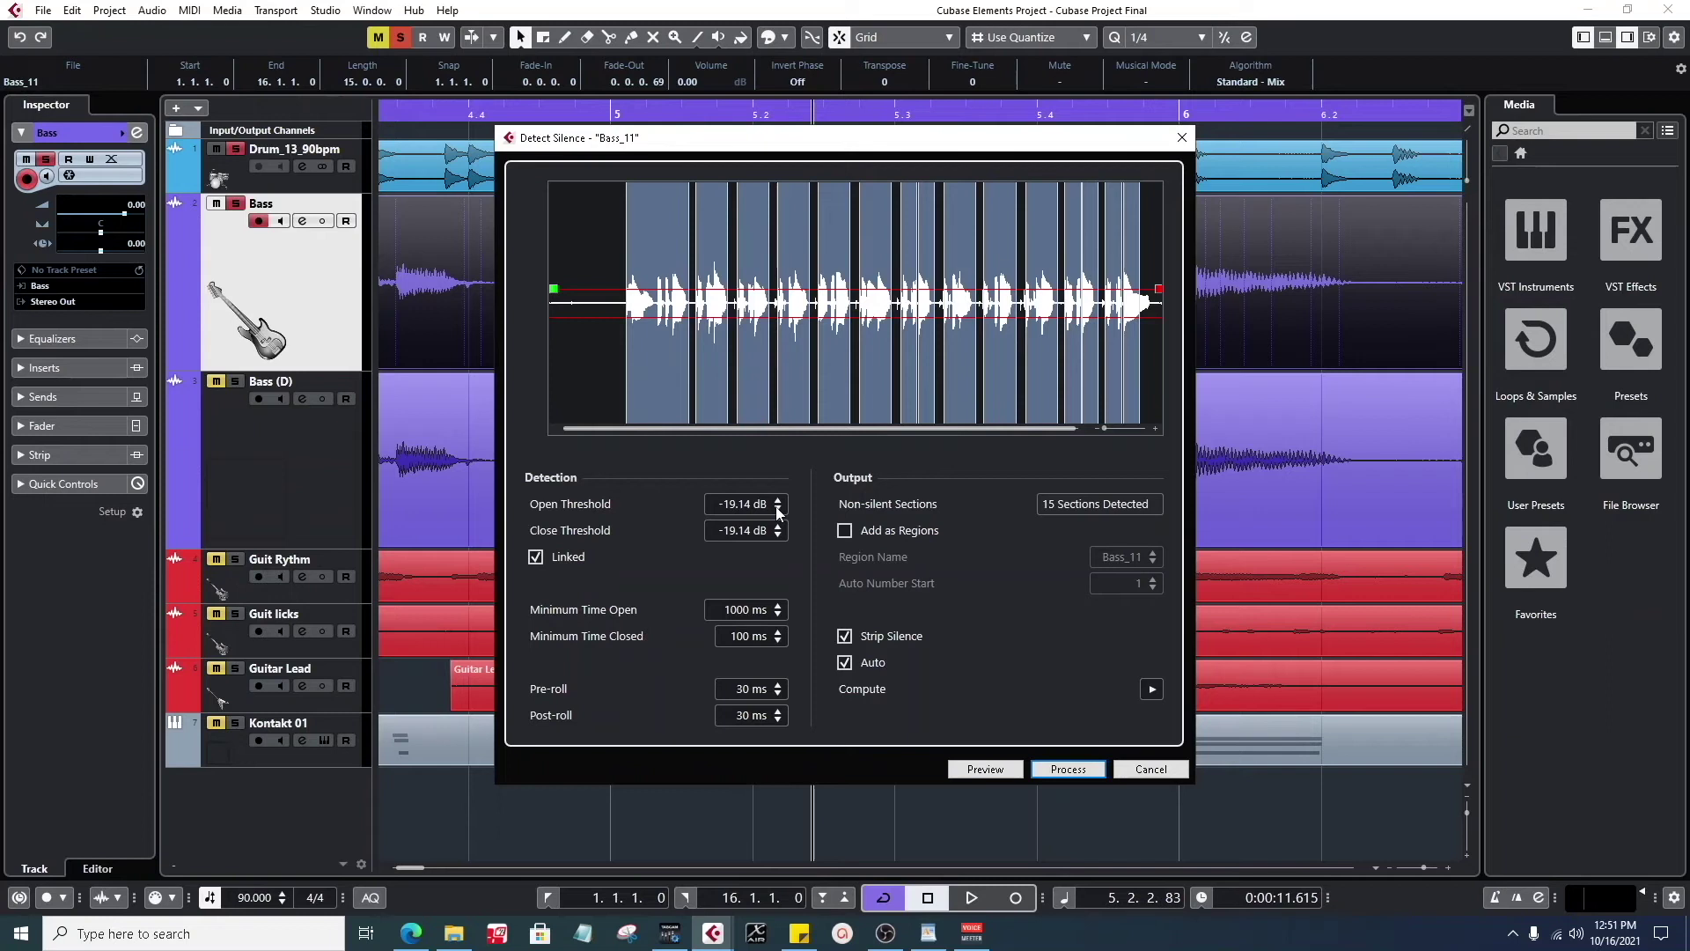
# - Raise the linked open and close thresholds to -11.14 dB to compare the detected sections
pyautogui.click(779, 500)
pyautogui.click(779, 500)
pyautogui.click(779, 500)
pyautogui.click(779, 500)
pyautogui.click(779, 500)
pyautogui.click(779, 500)
pyautogui.click(779, 500)
pyautogui.click(779, 500)
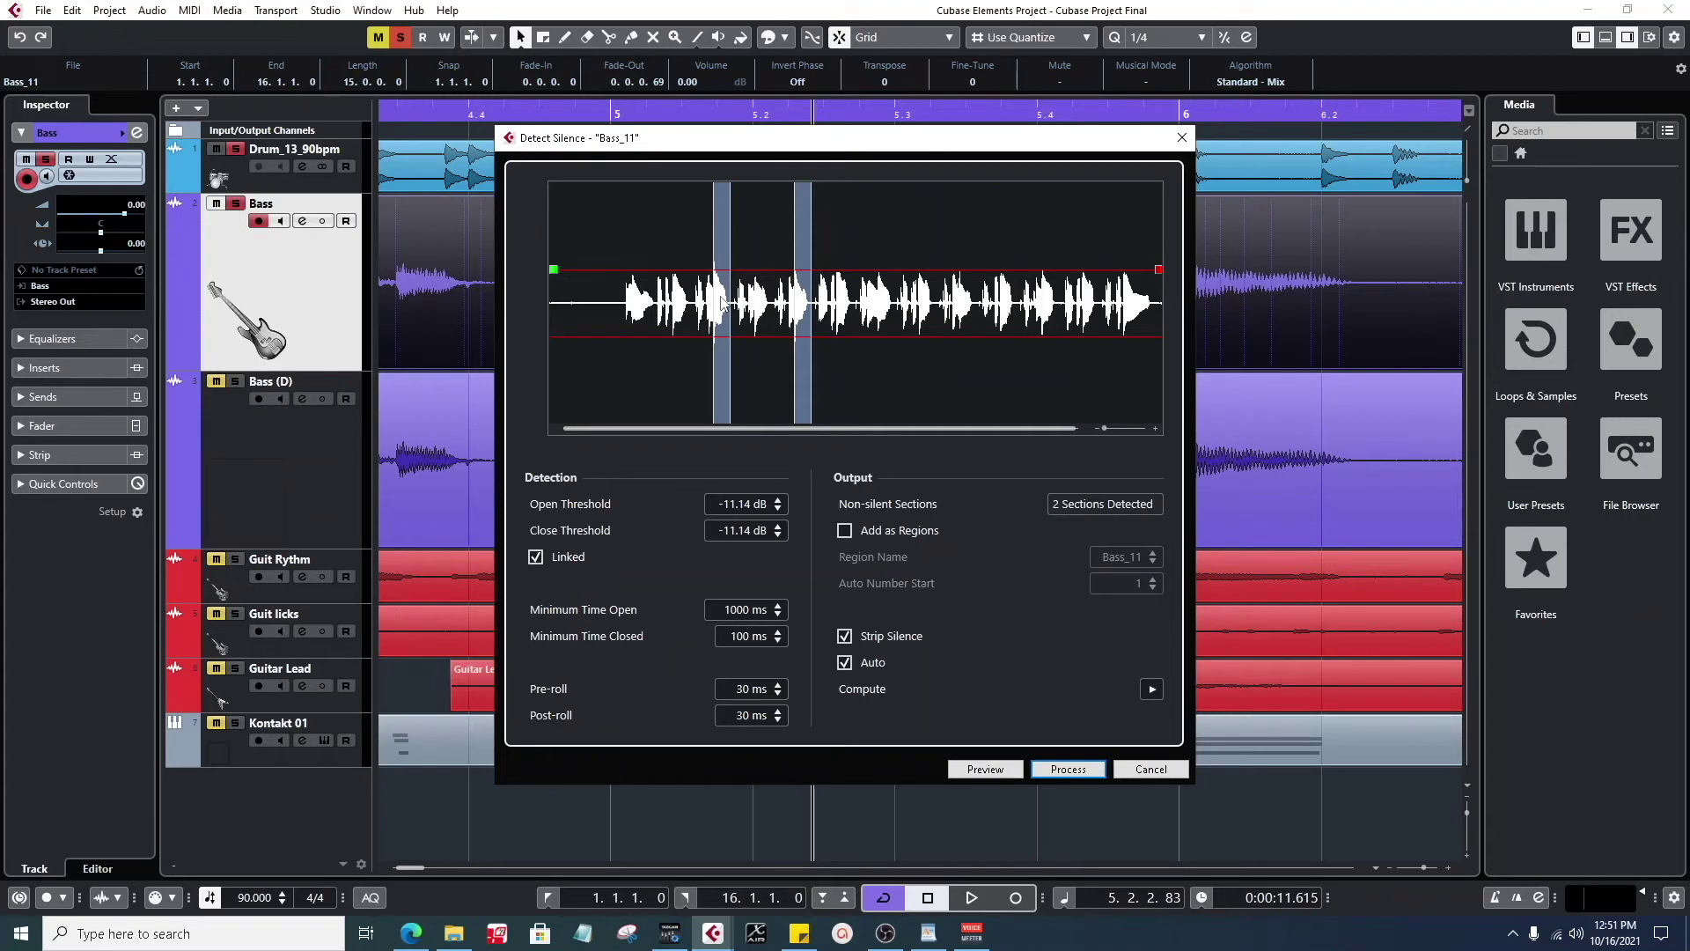
# - Bring the linked open and close thresholds back down to -19.14 dB
pyautogui.click(779, 509)
pyautogui.click(779, 508)
pyautogui.click(779, 509)
pyautogui.click(779, 509)
pyautogui.click(779, 510)
pyautogui.click(779, 511)
pyautogui.click(780, 510)
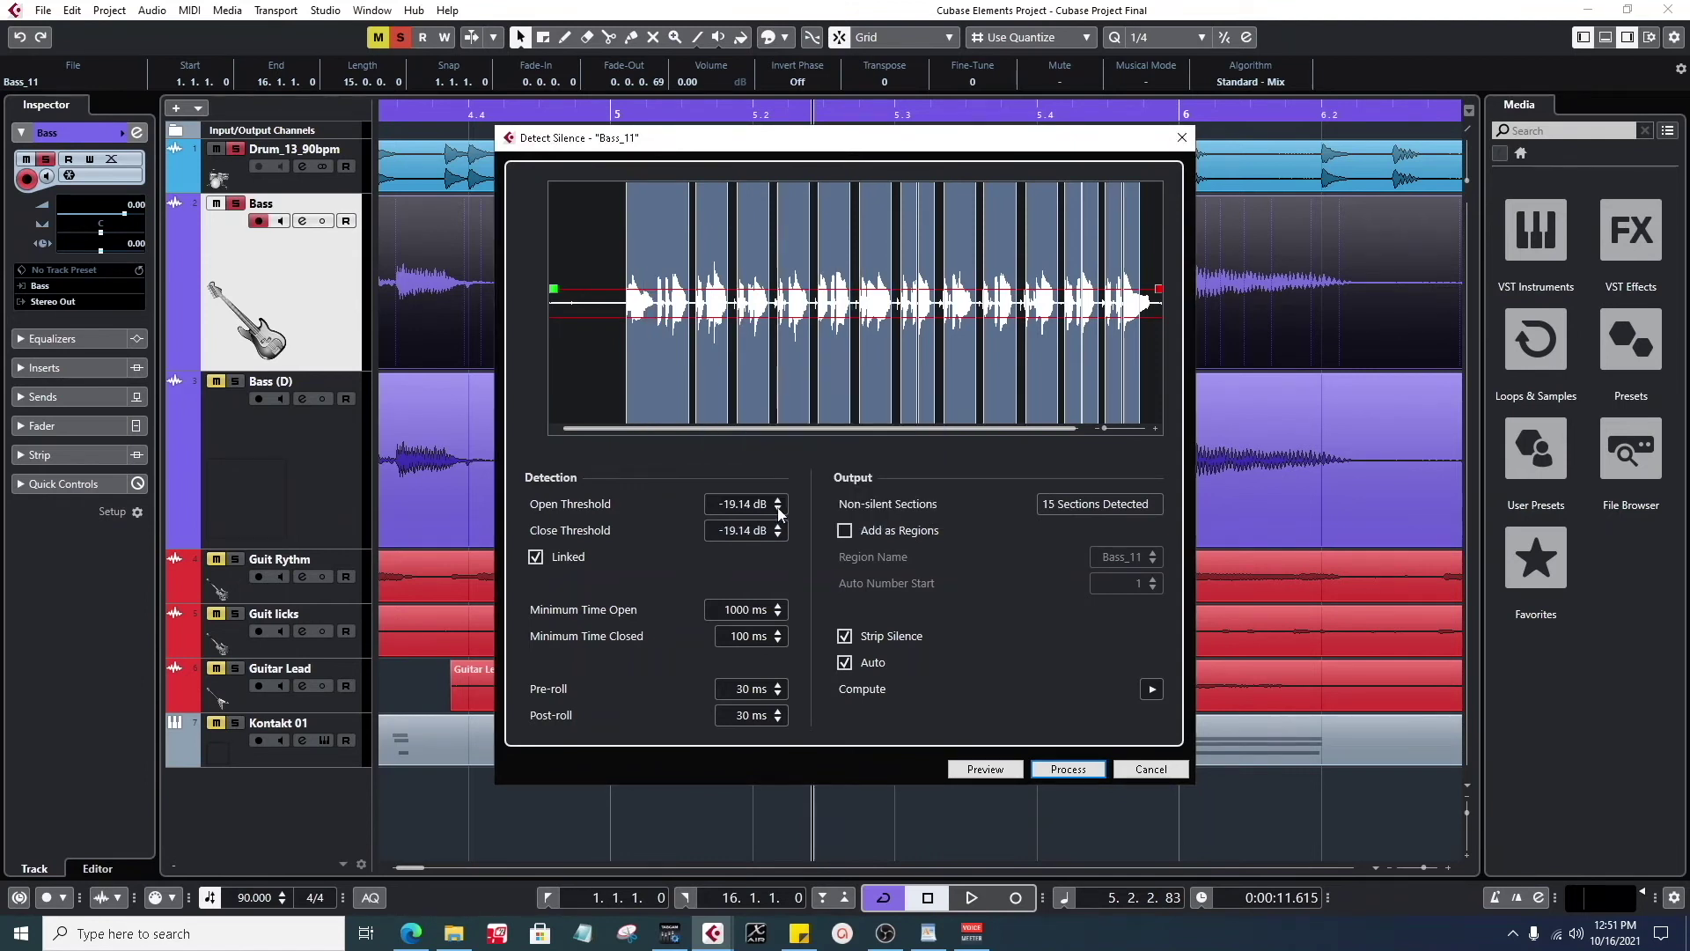
# - Set the linked open and close thresholds to -26.14 dB and process Bass_11 with its silence stripped
pyautogui.click(778, 509)
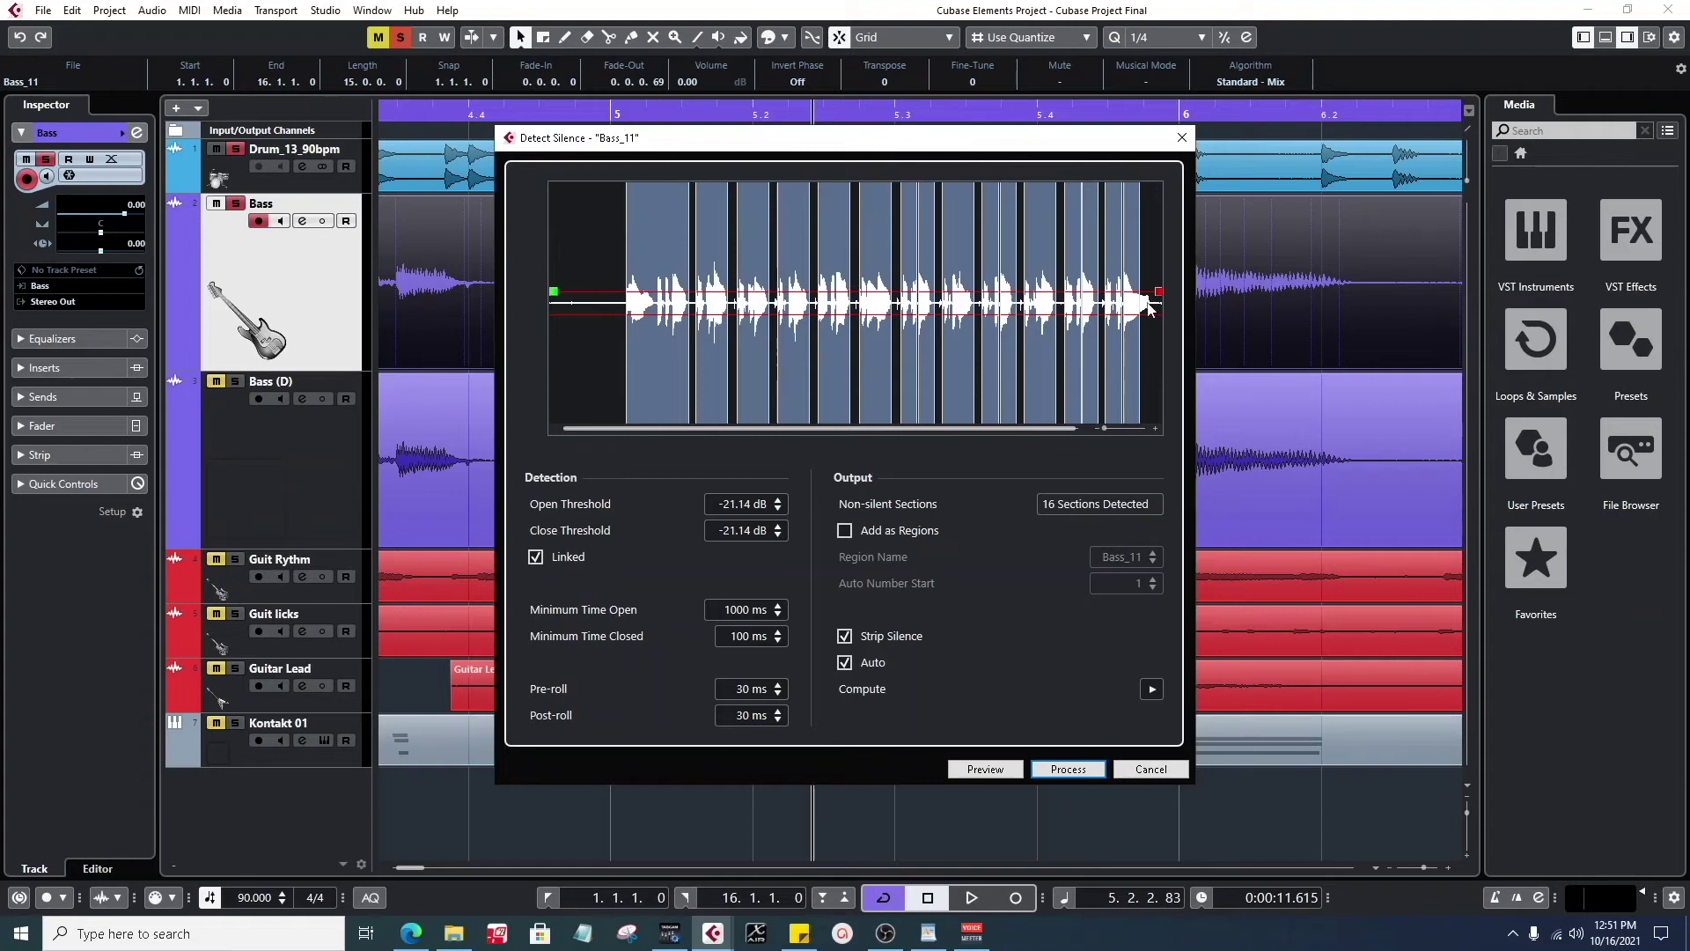
pyautogui.click(776, 509)
pyautogui.click(777, 509)
pyautogui.click(777, 509)
pyautogui.click(776, 509)
pyautogui.click(777, 509)
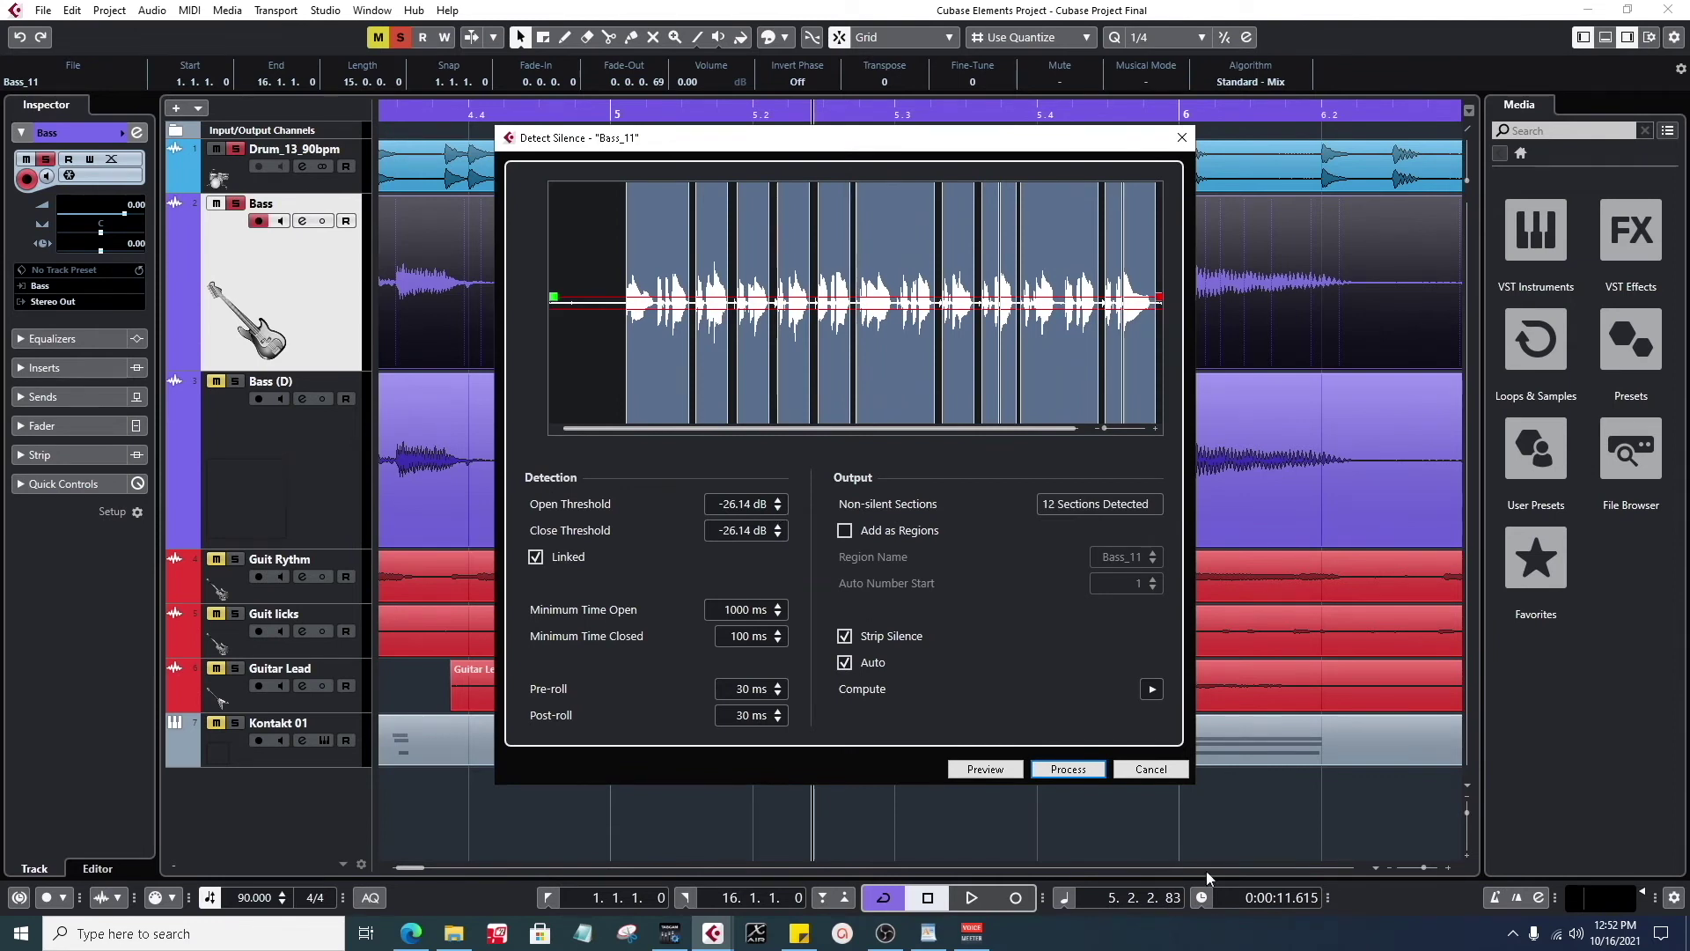
pyautogui.click(1068, 769)
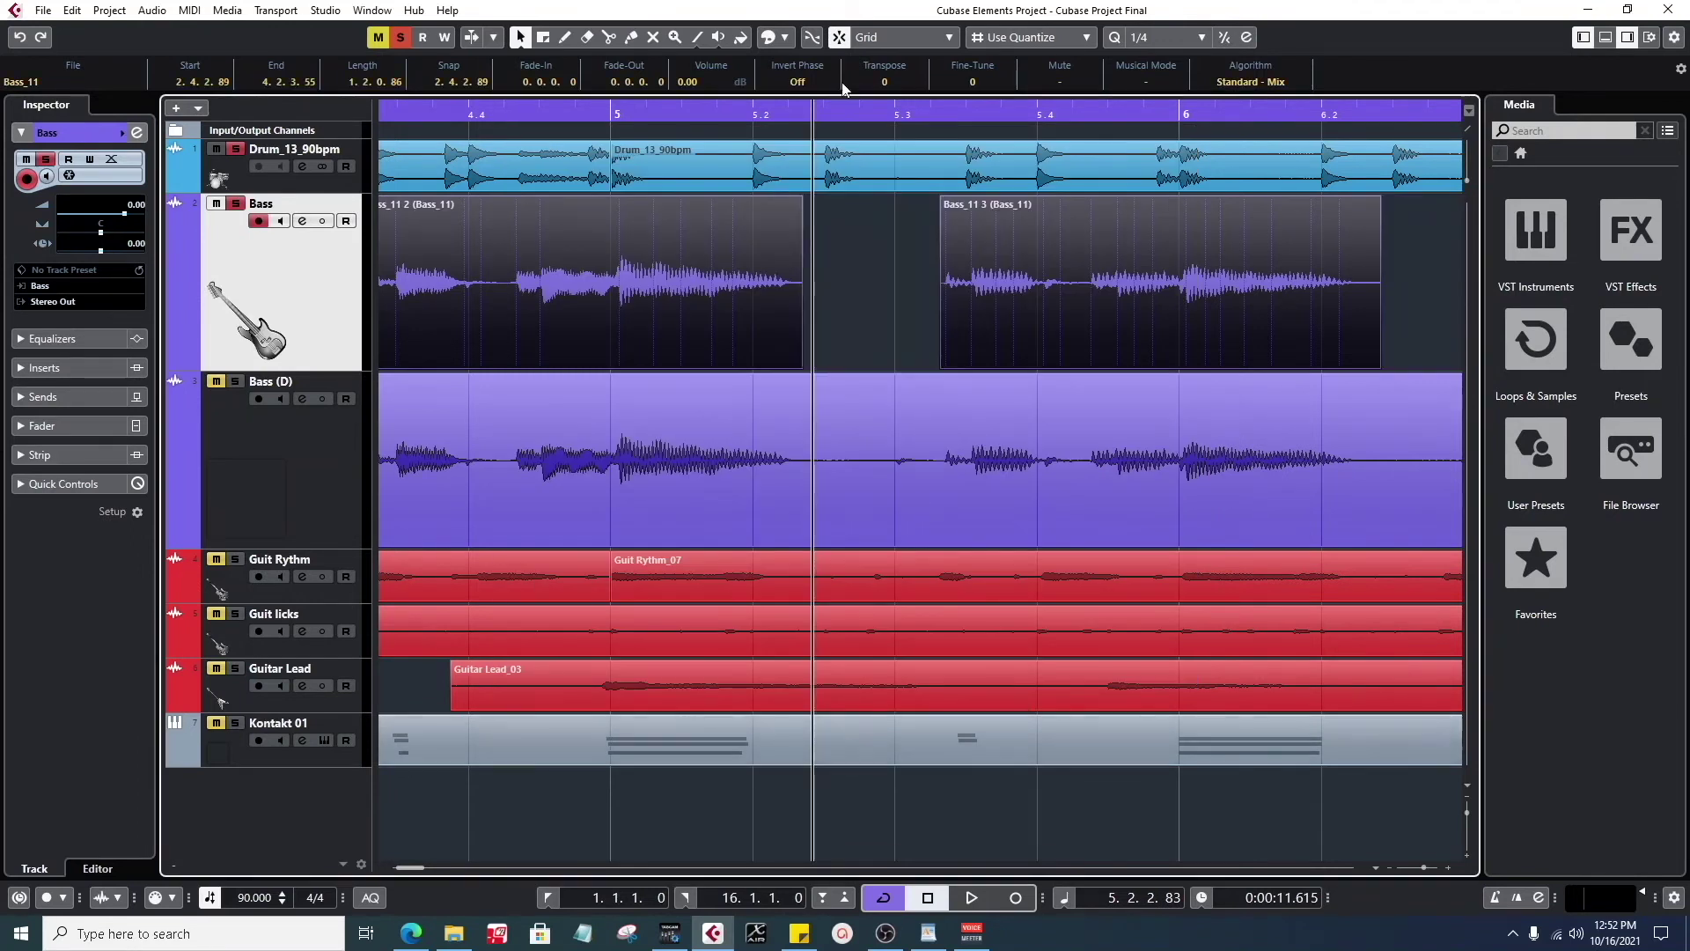
# - Play the stripped Bass segments with the drums from 2.4.1.0 through into bar 15
pyautogui.click(972, 327)
pyautogui.moveTo(579, 110)
pyautogui.mouseDown()
pyautogui.moveTo(591, 64)
pyautogui.moveTo(581, 88)
pyautogui.mouseUp()
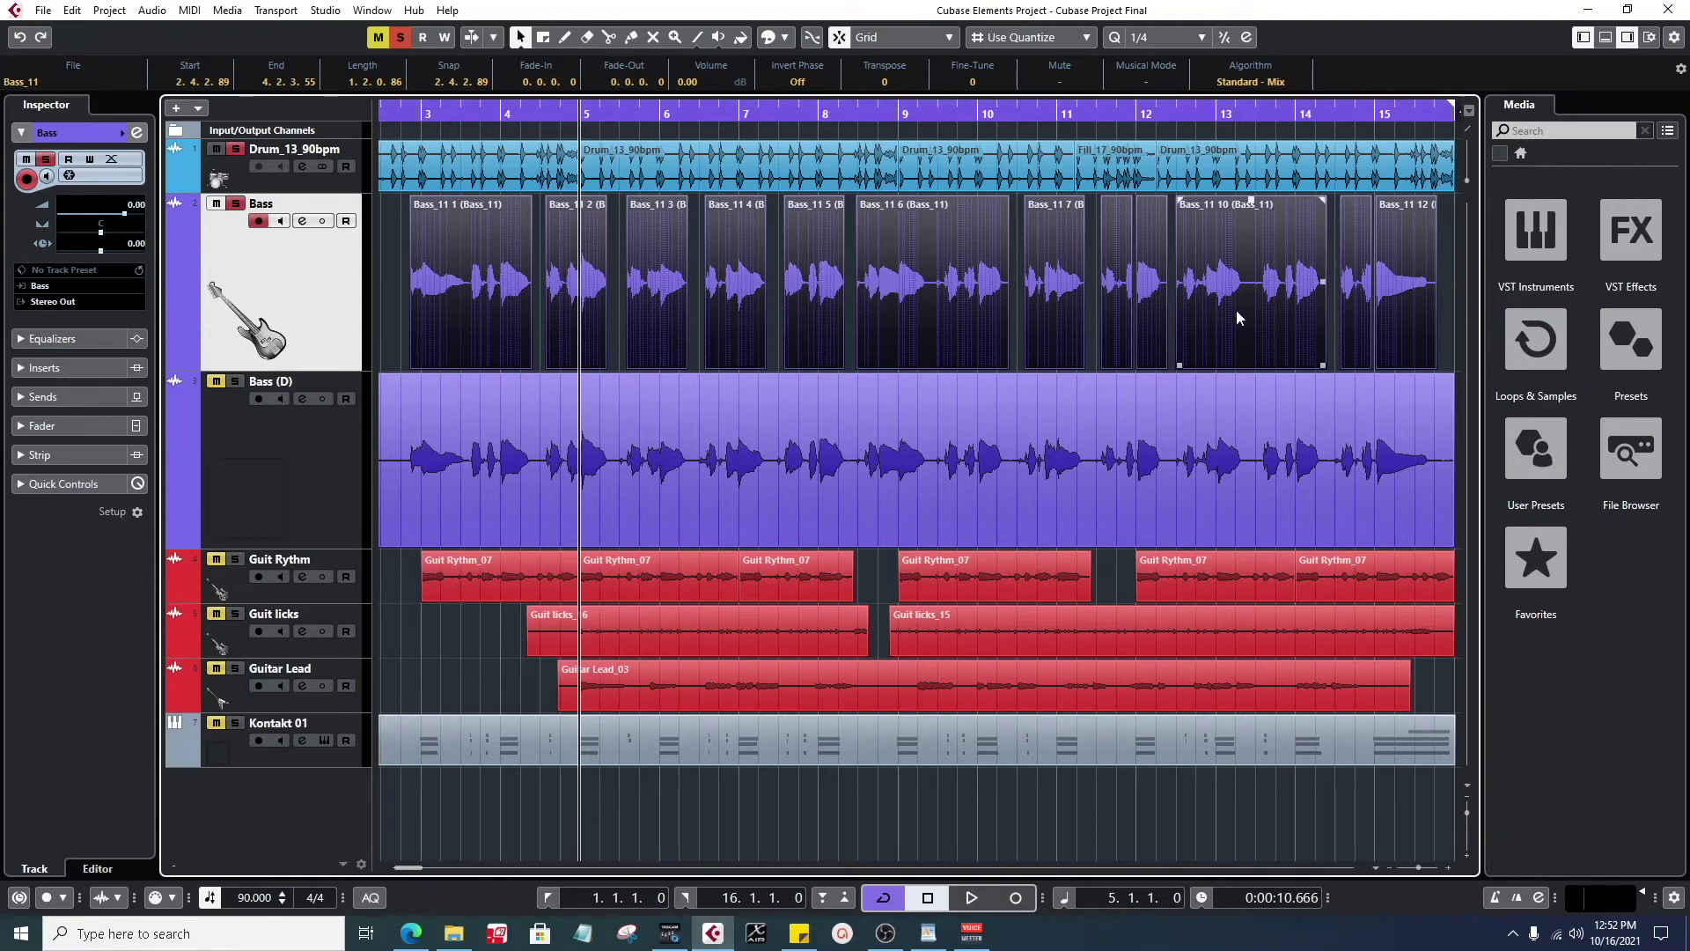
pyautogui.moveTo(407, 113); pyautogui.dragTo(421, 150)
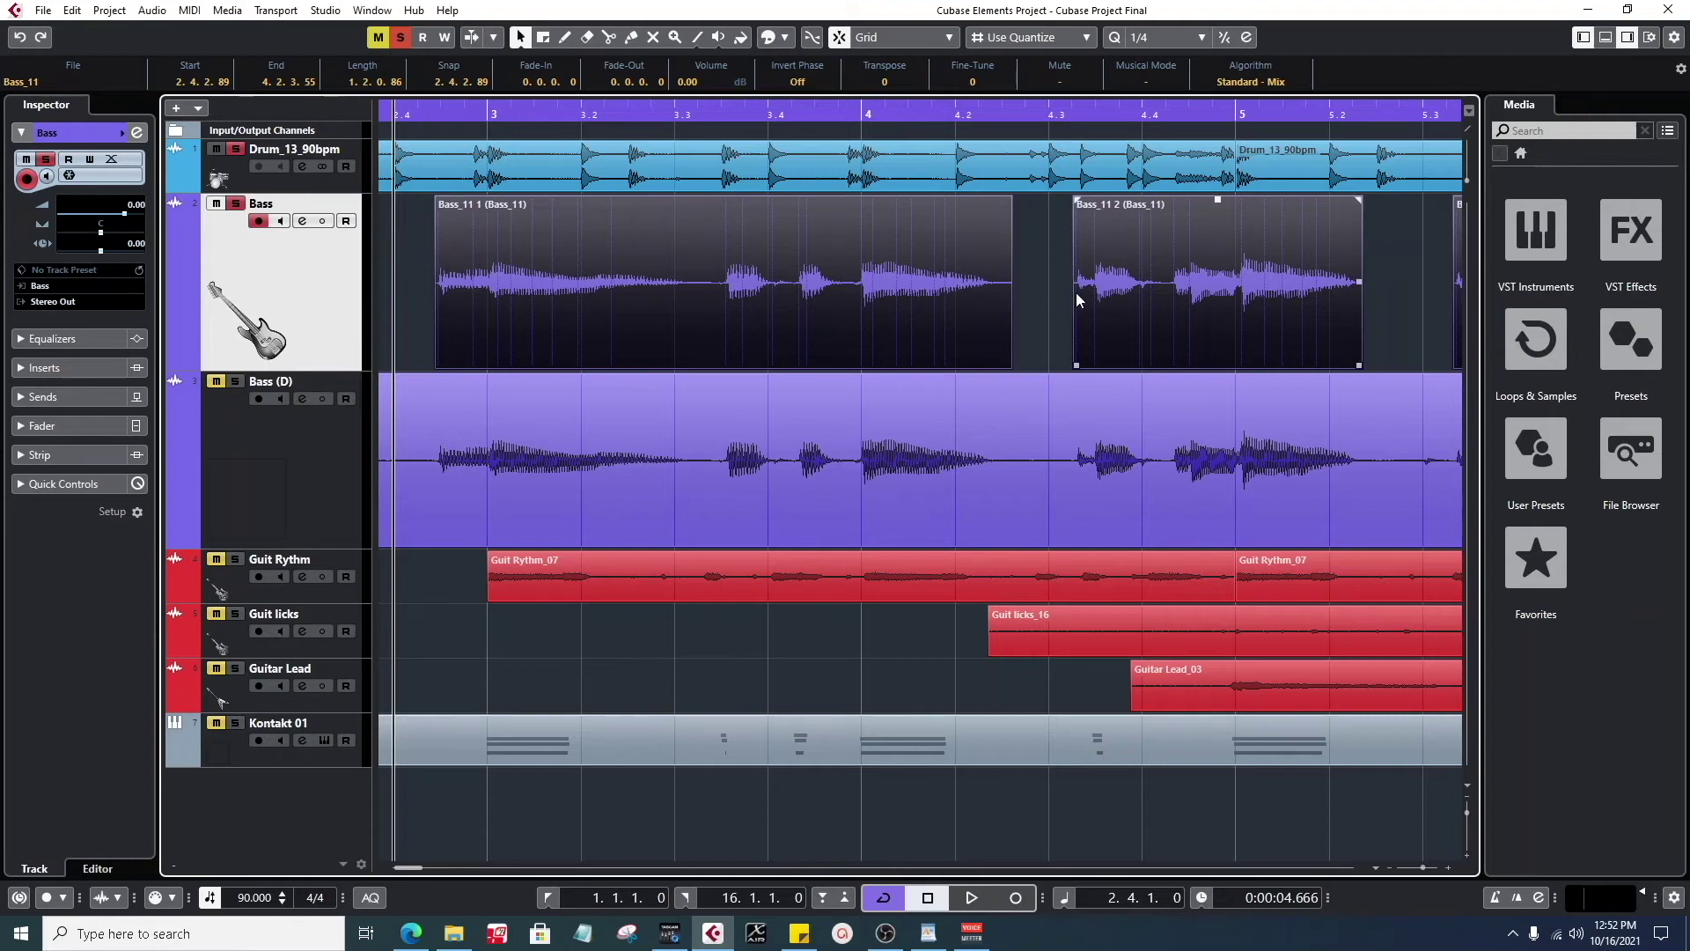
pyautogui.press('space')
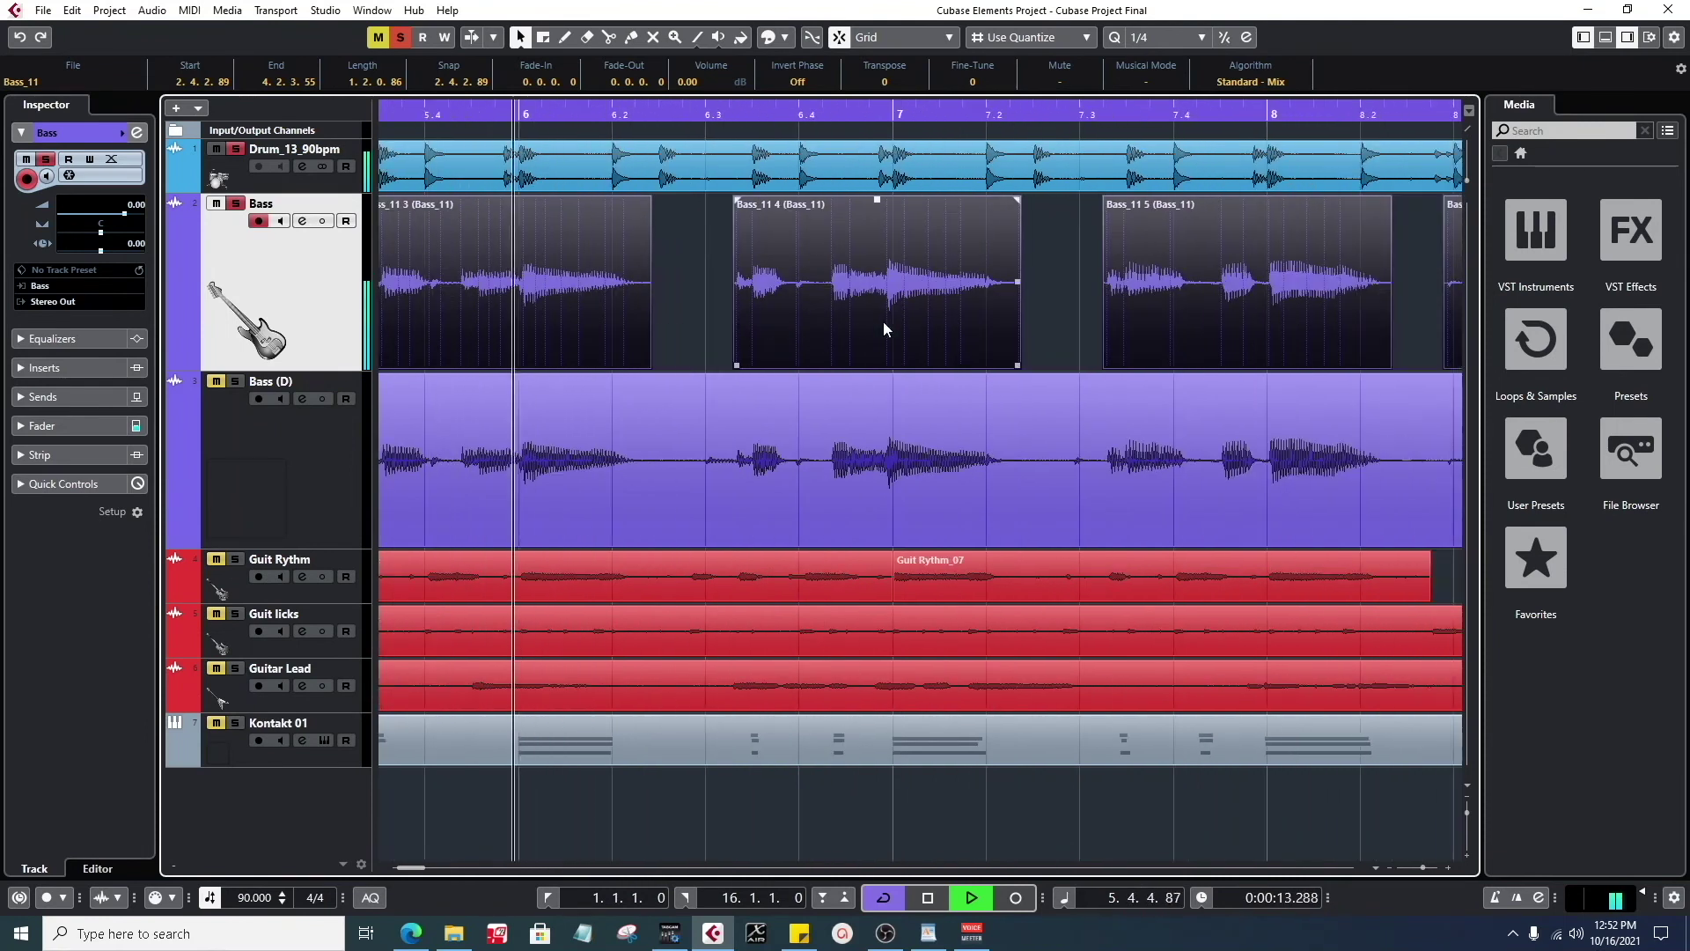
pyautogui.scroll(-2, 884, 320)
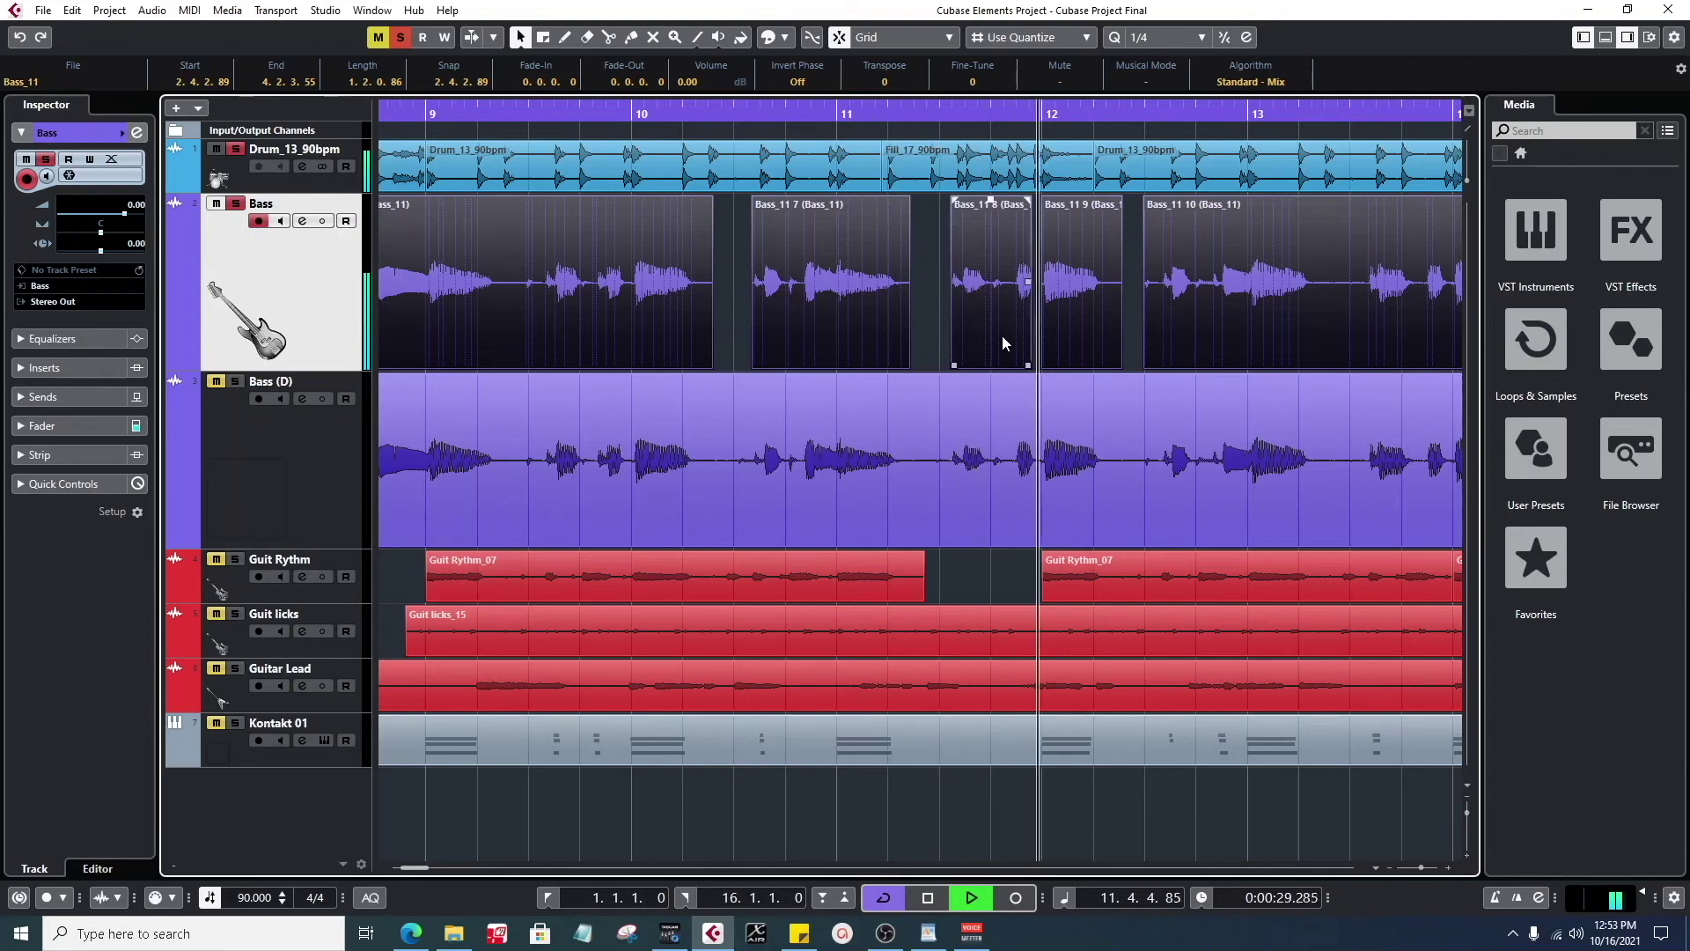
pyautogui.click(1090, 308)
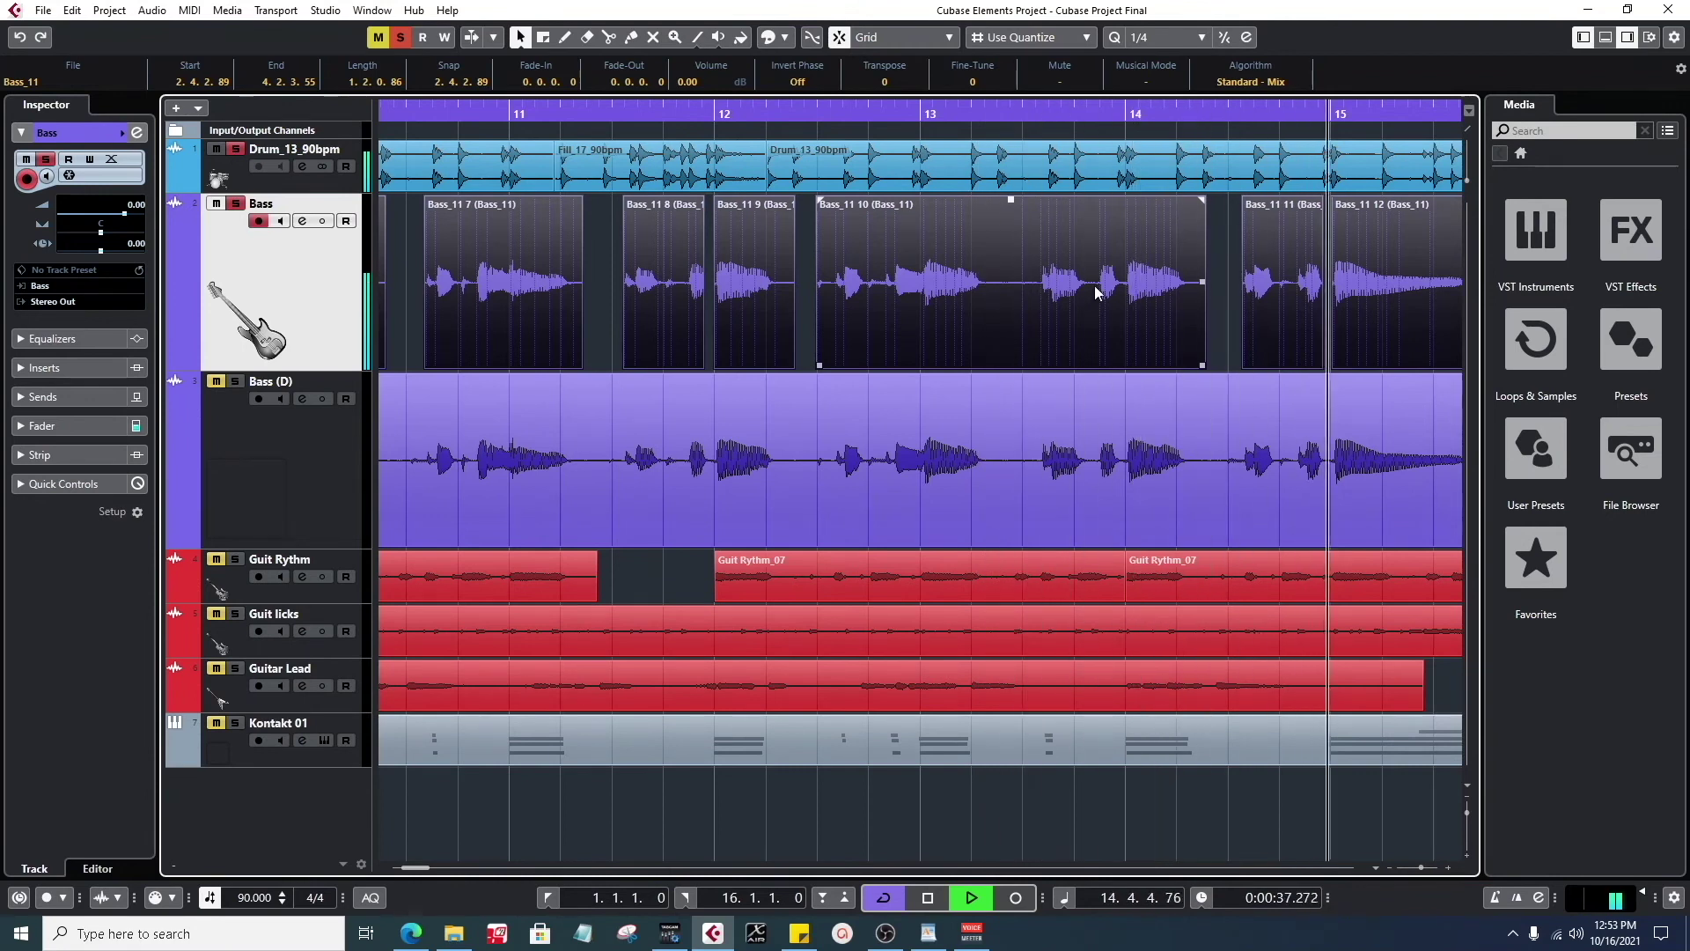
pyautogui.click(1072, 287)
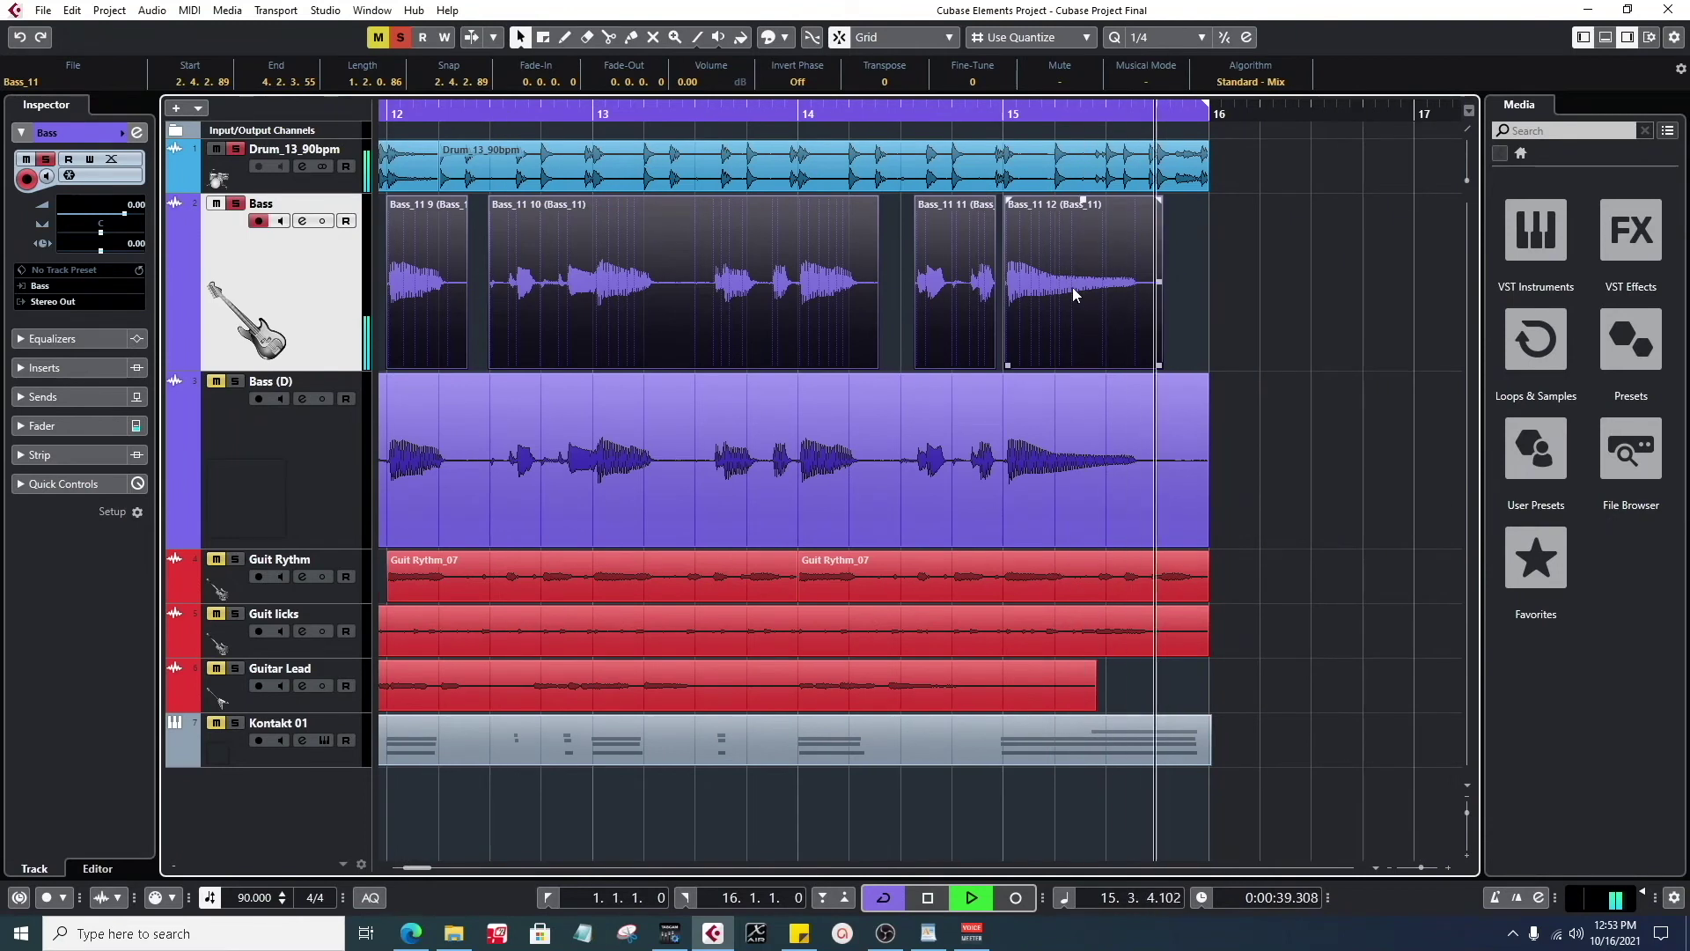
# - Examine the gaps between the stripped Bass segments from bar 15 back to the one just before bar 12
pyautogui.moveTo(1003, 113); pyautogui.dragTo(1020, 199)
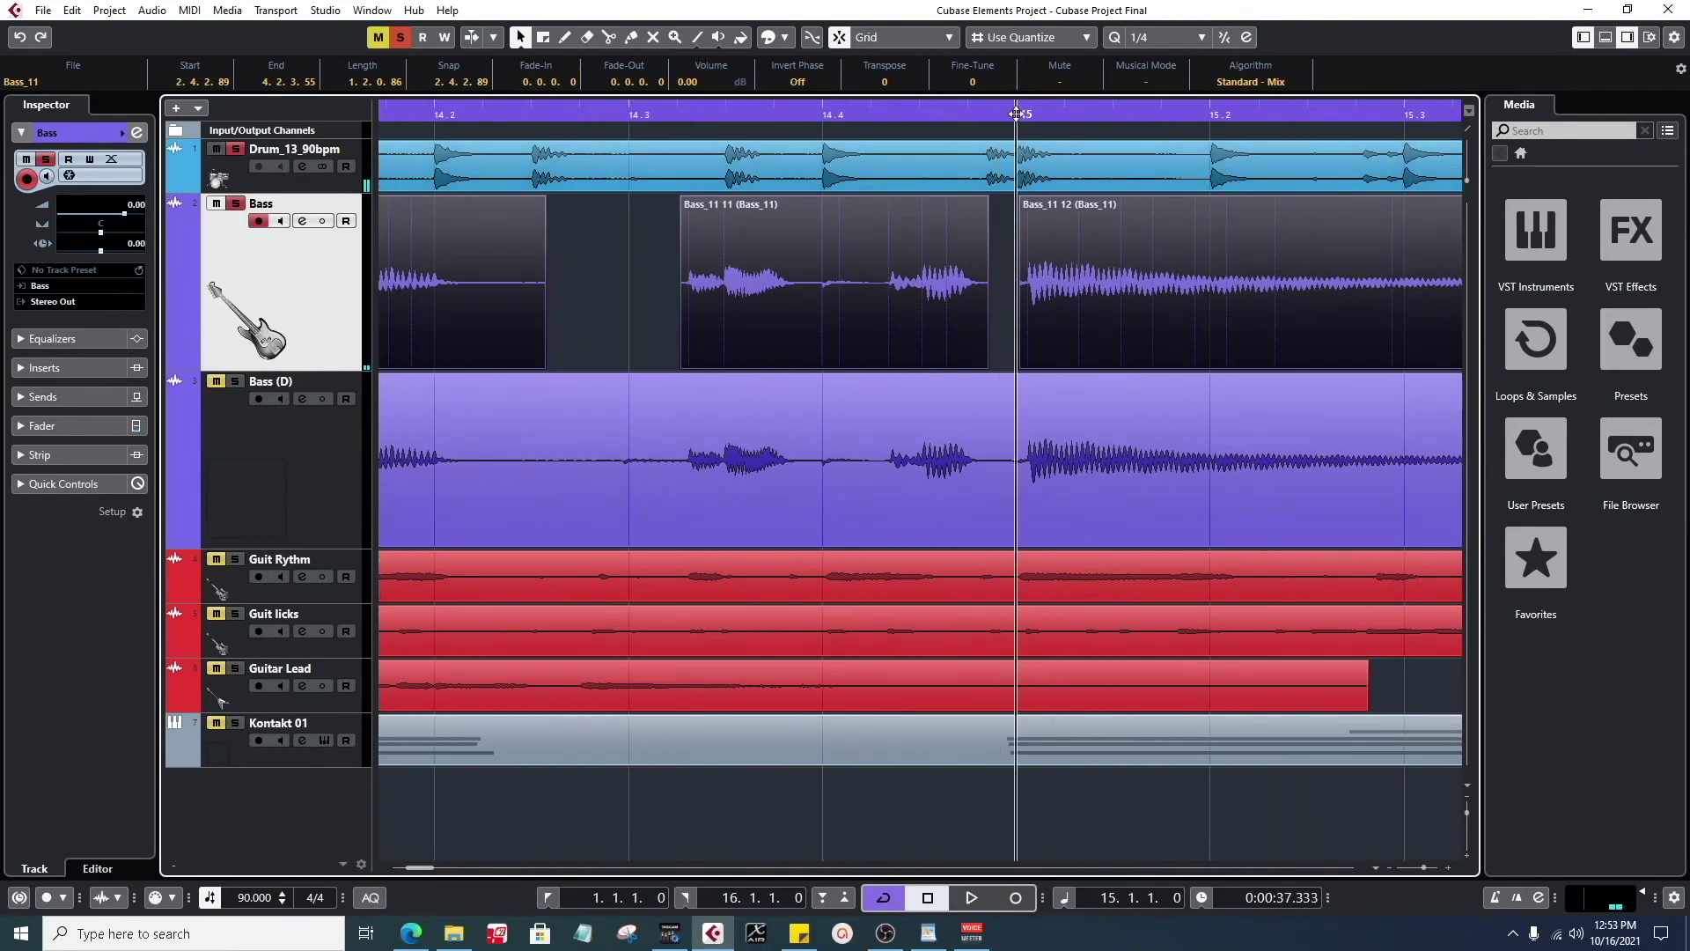
pyautogui.moveTo(1021, 116); pyautogui.dragTo(1047, 211)
pyautogui.moveTo(960, 116); pyautogui.dragTo(972, 74)
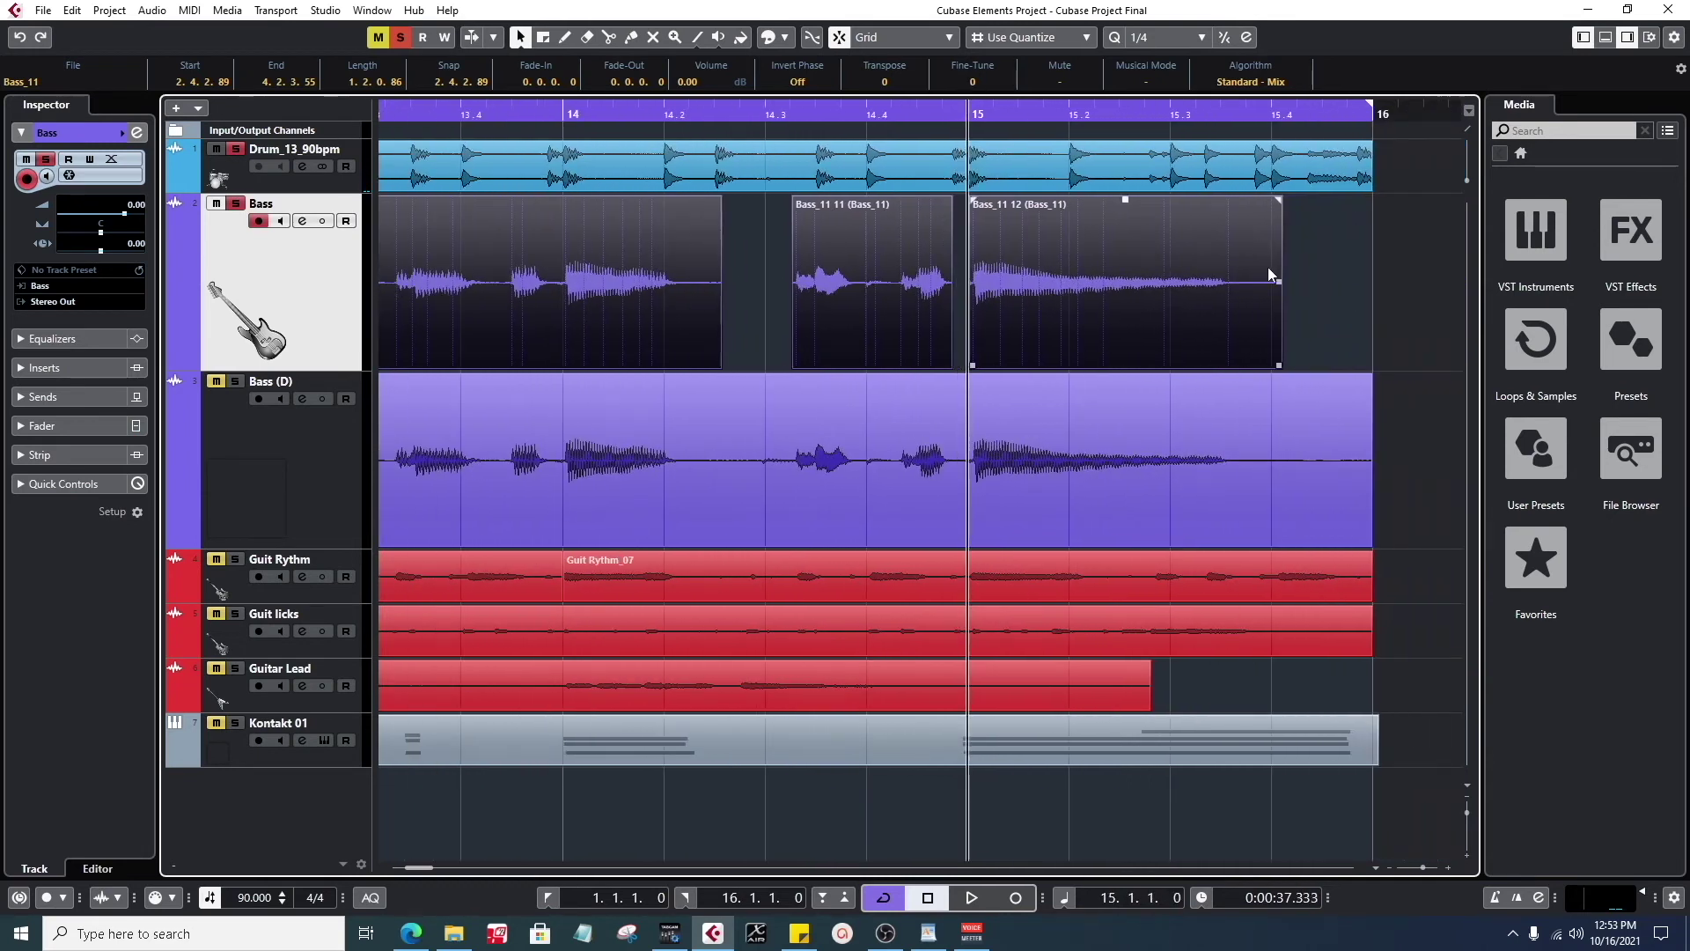
pyautogui.hscroll(-3, 801, 293)
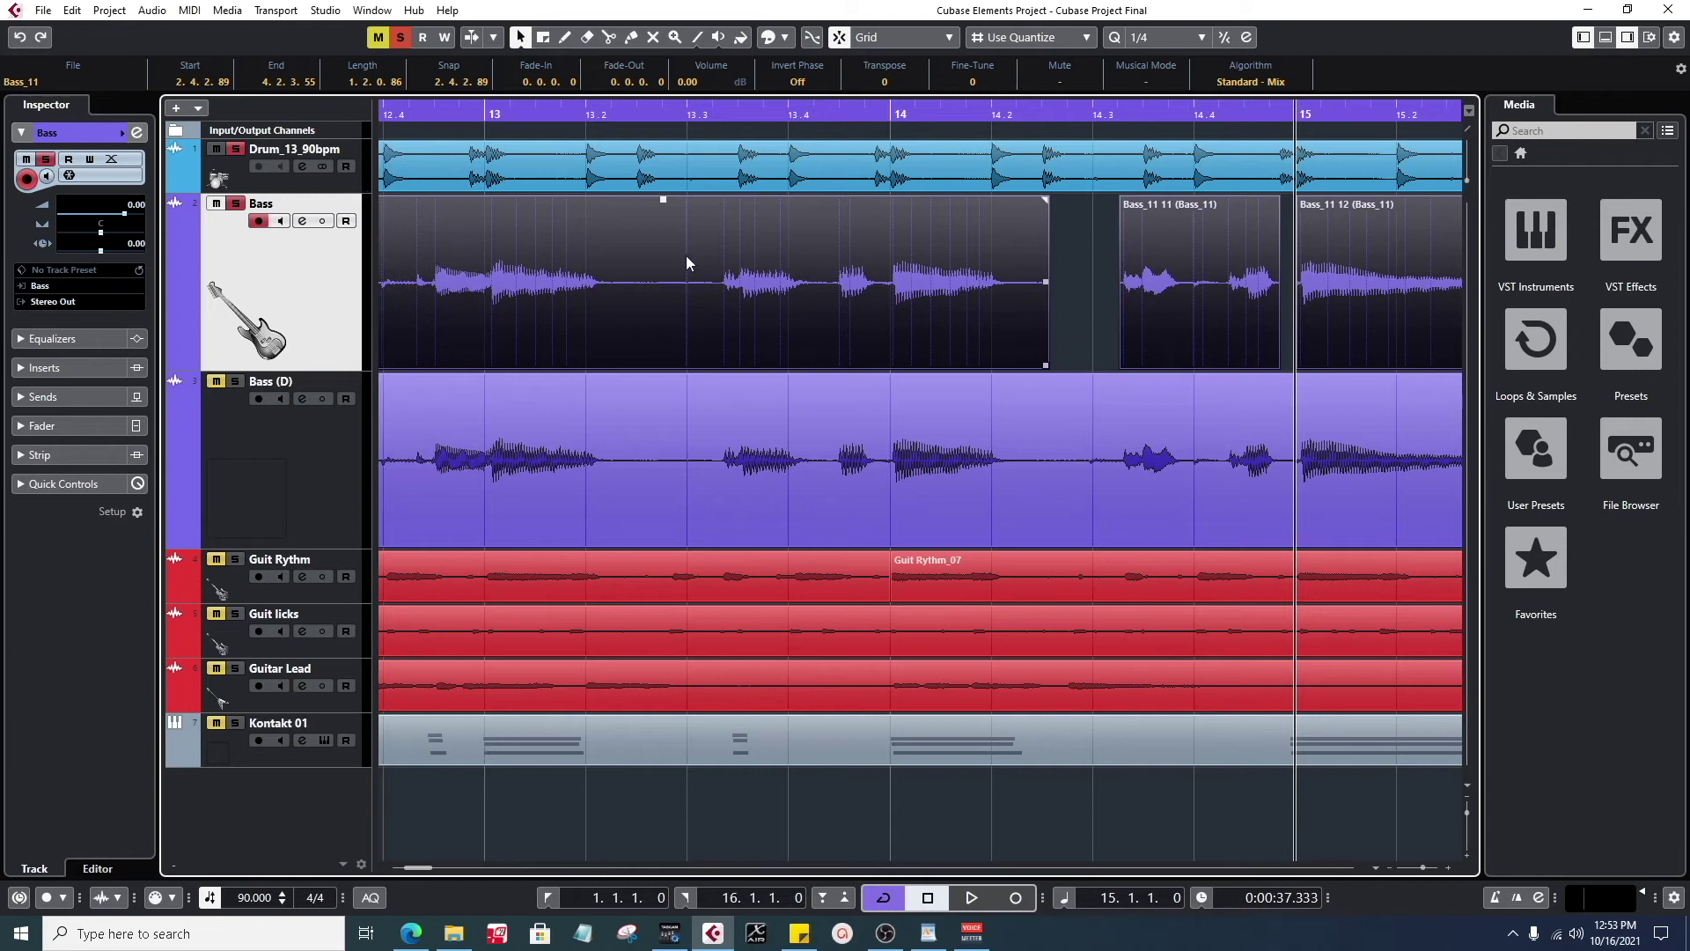
pyautogui.hscroll(-4, 763, 293)
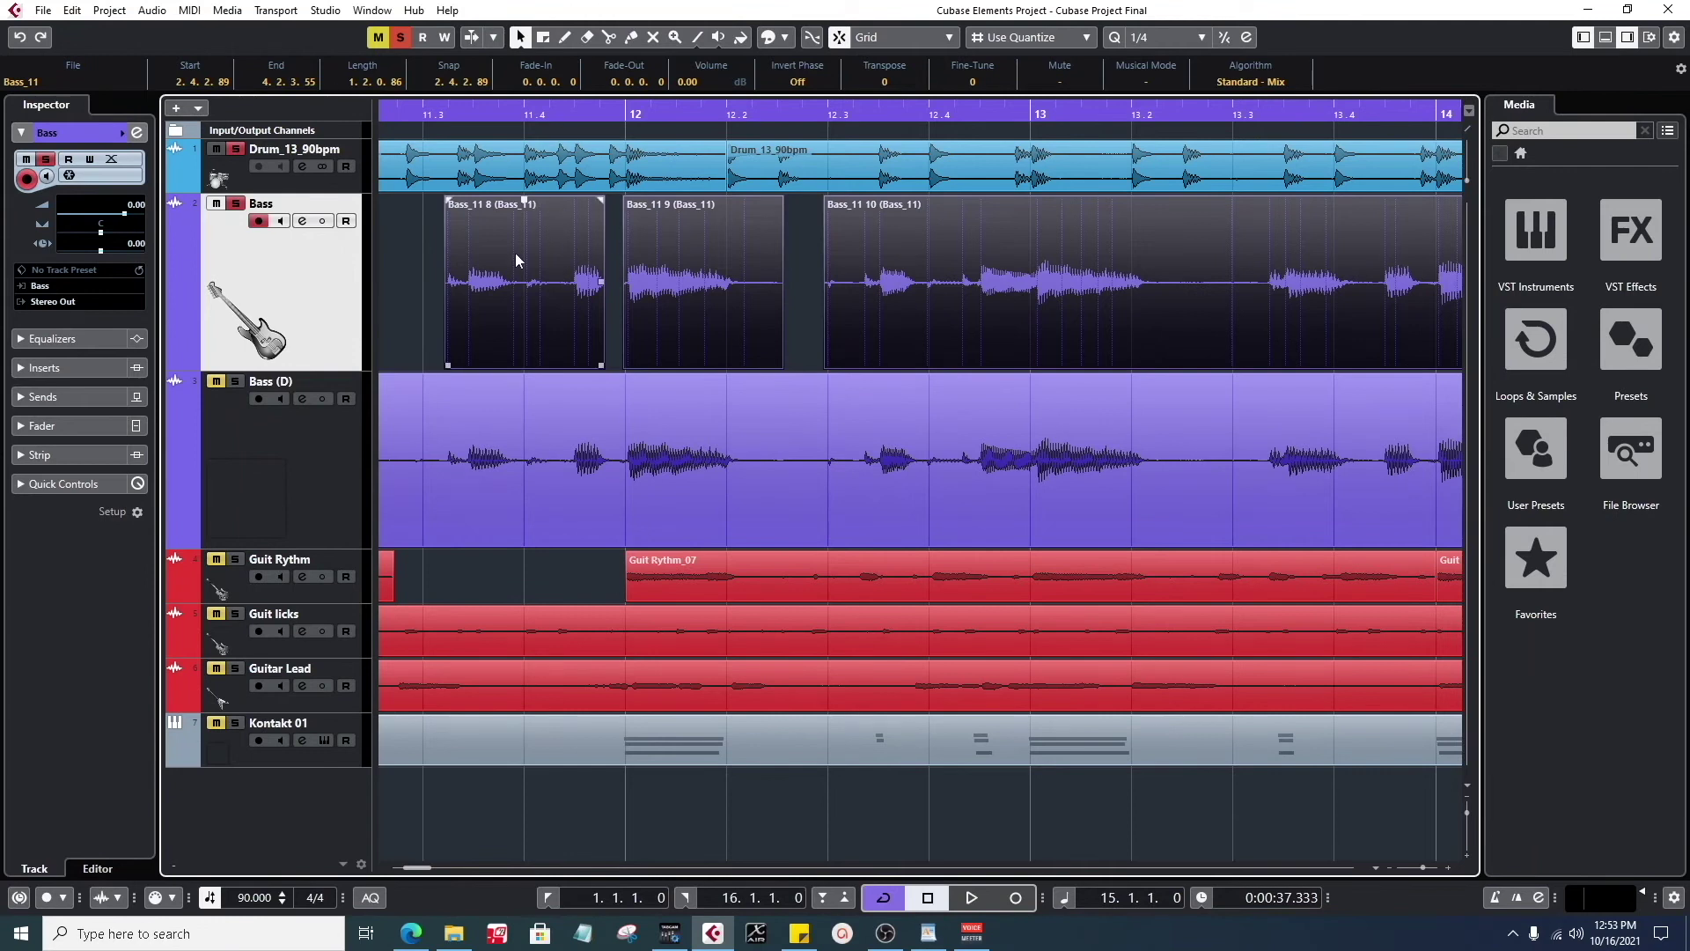
pyautogui.keyDown('ctrl'); pyautogui.scroll(-1, 516, 253); pyautogui.keyUp('ctrl')
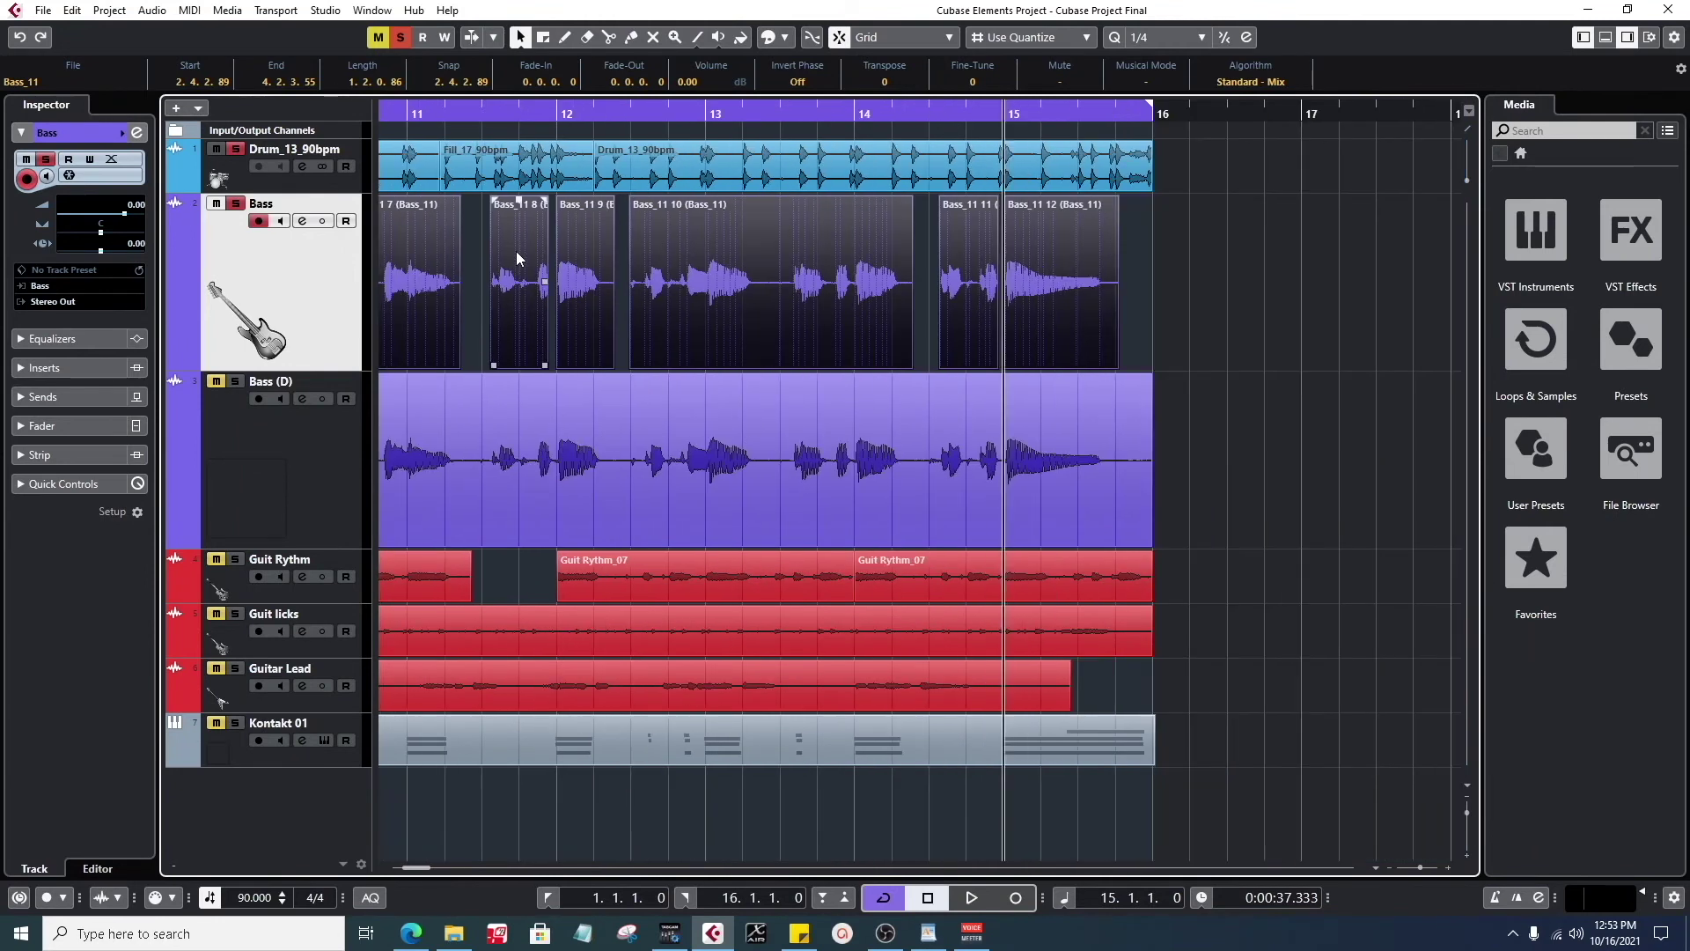
pyautogui.hscroll(-2, 479, 264)
pyautogui.click(646, 123)
pyautogui.moveTo(645, 124); pyautogui.dragTo(731, 287)
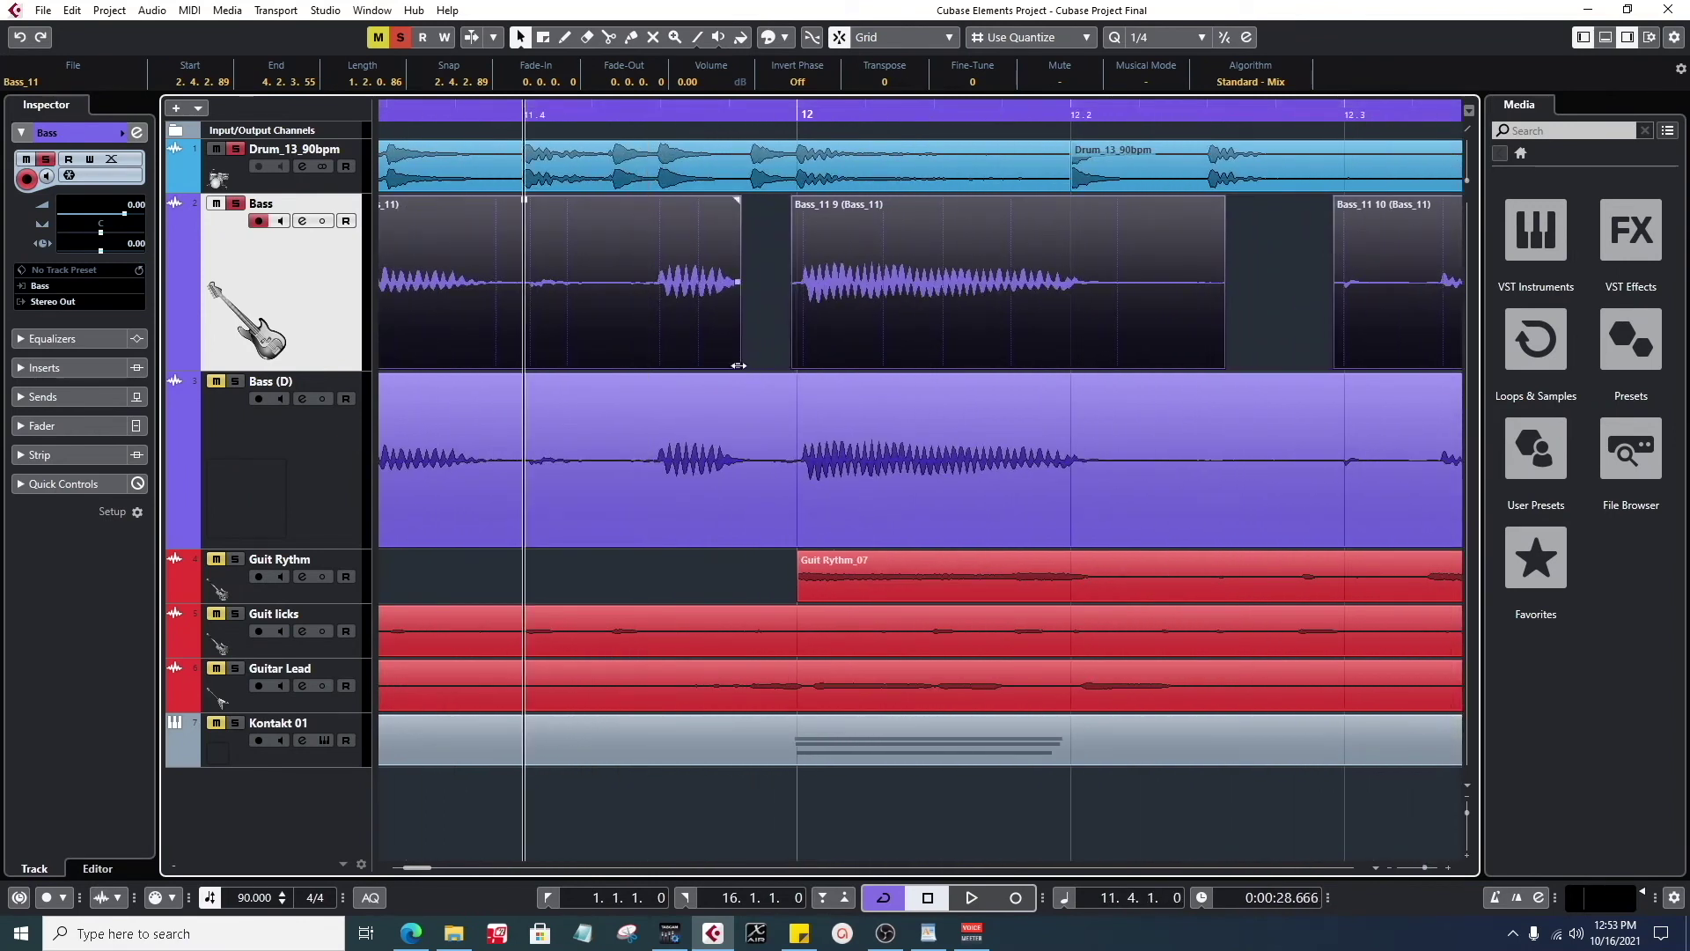
# - Try extending the ends of the selected Bass segments until Bass_11 8 meets Bass_11 9, and undo each attempt
pyautogui.moveTo(737, 366); pyautogui.dragTo(743, 359)
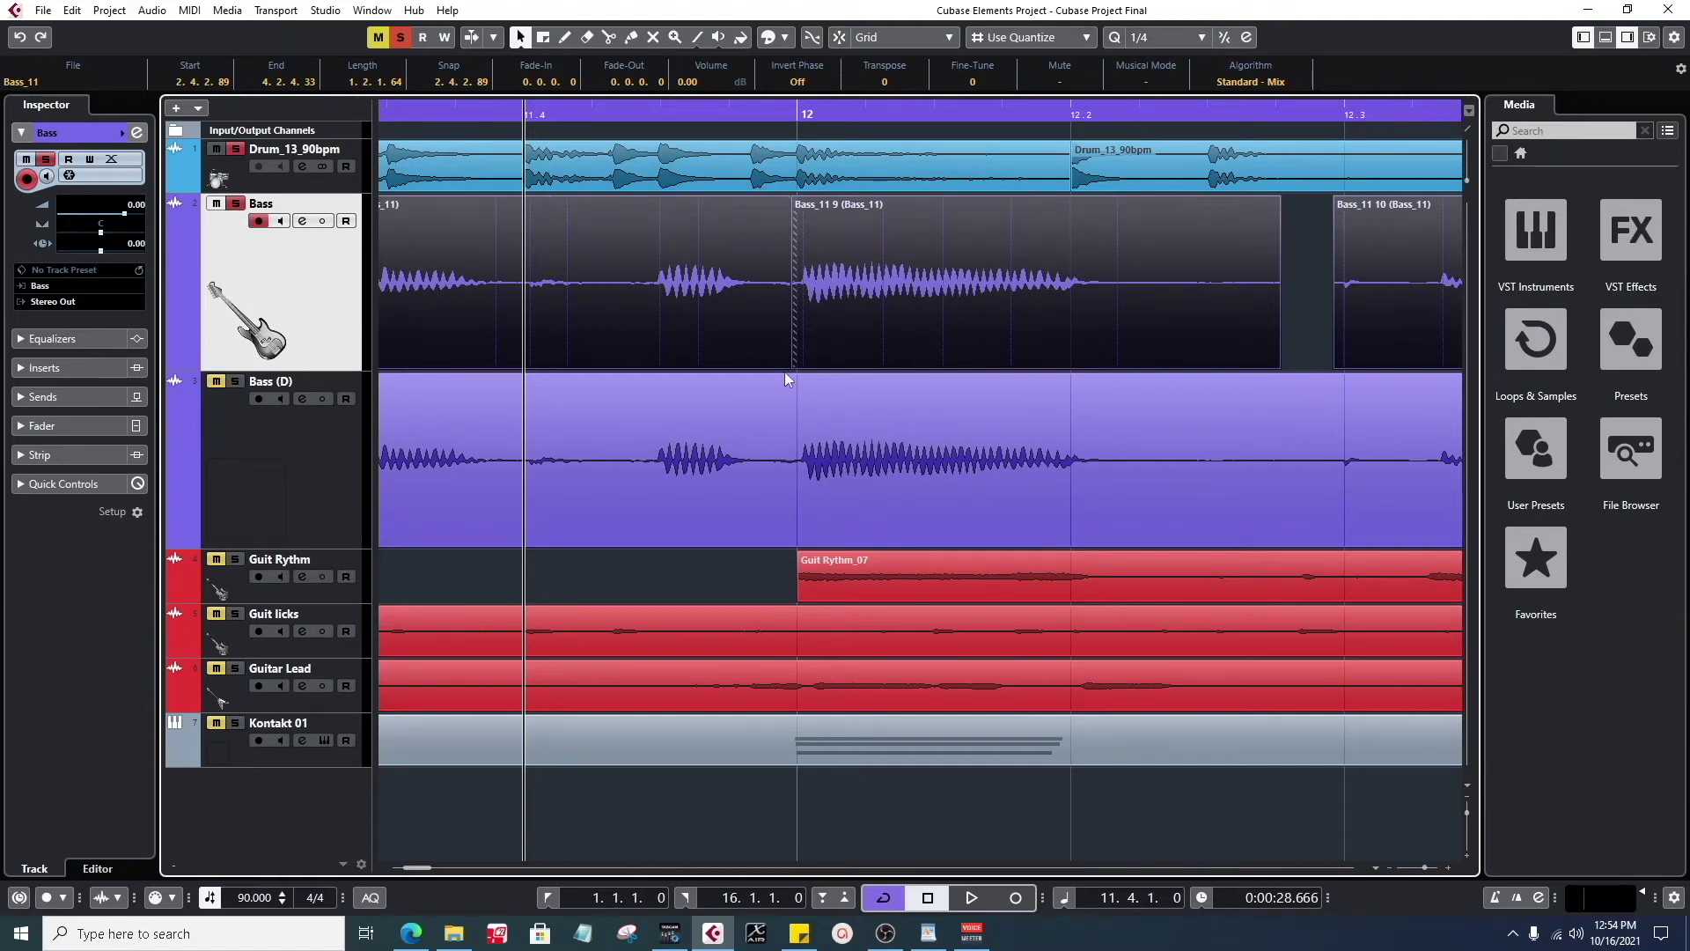
pyautogui.hotkey('ctrl', 'z')
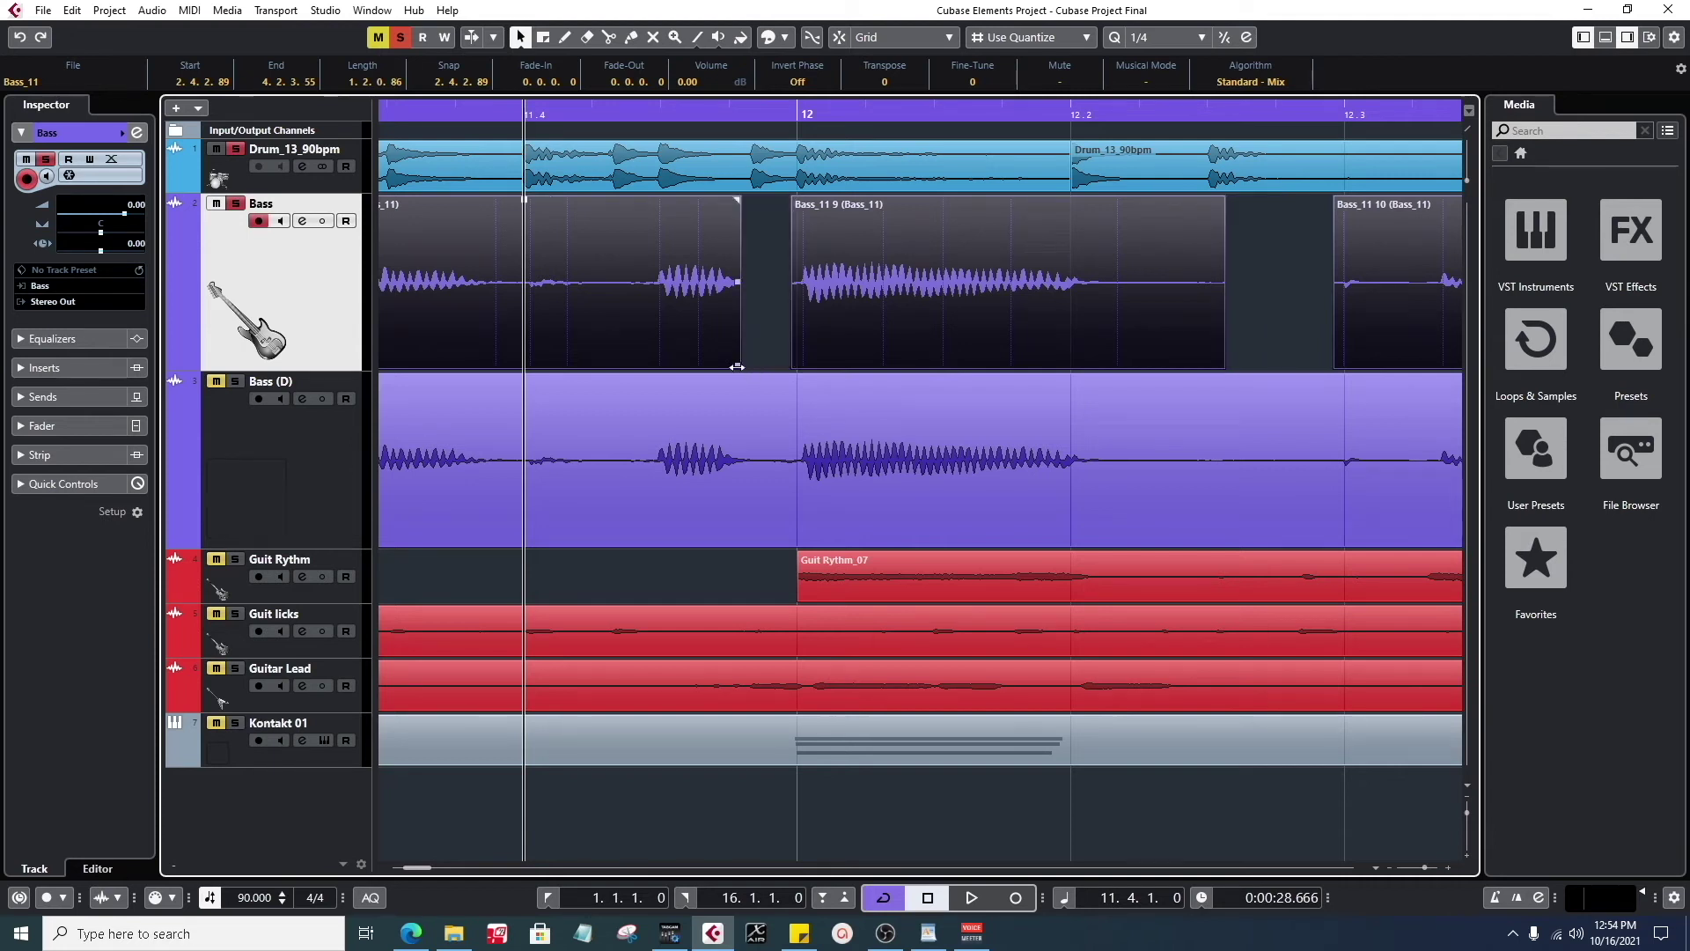
pyautogui.moveTo(737, 366); pyautogui.dragTo(782, 362)
pyautogui.hotkey('ctrl', 'z')
# - Play the Bass and drums repeatedly from bar 11.3 across the gap between Bass_11 8 and Bass_11 9
pyautogui.press('space')
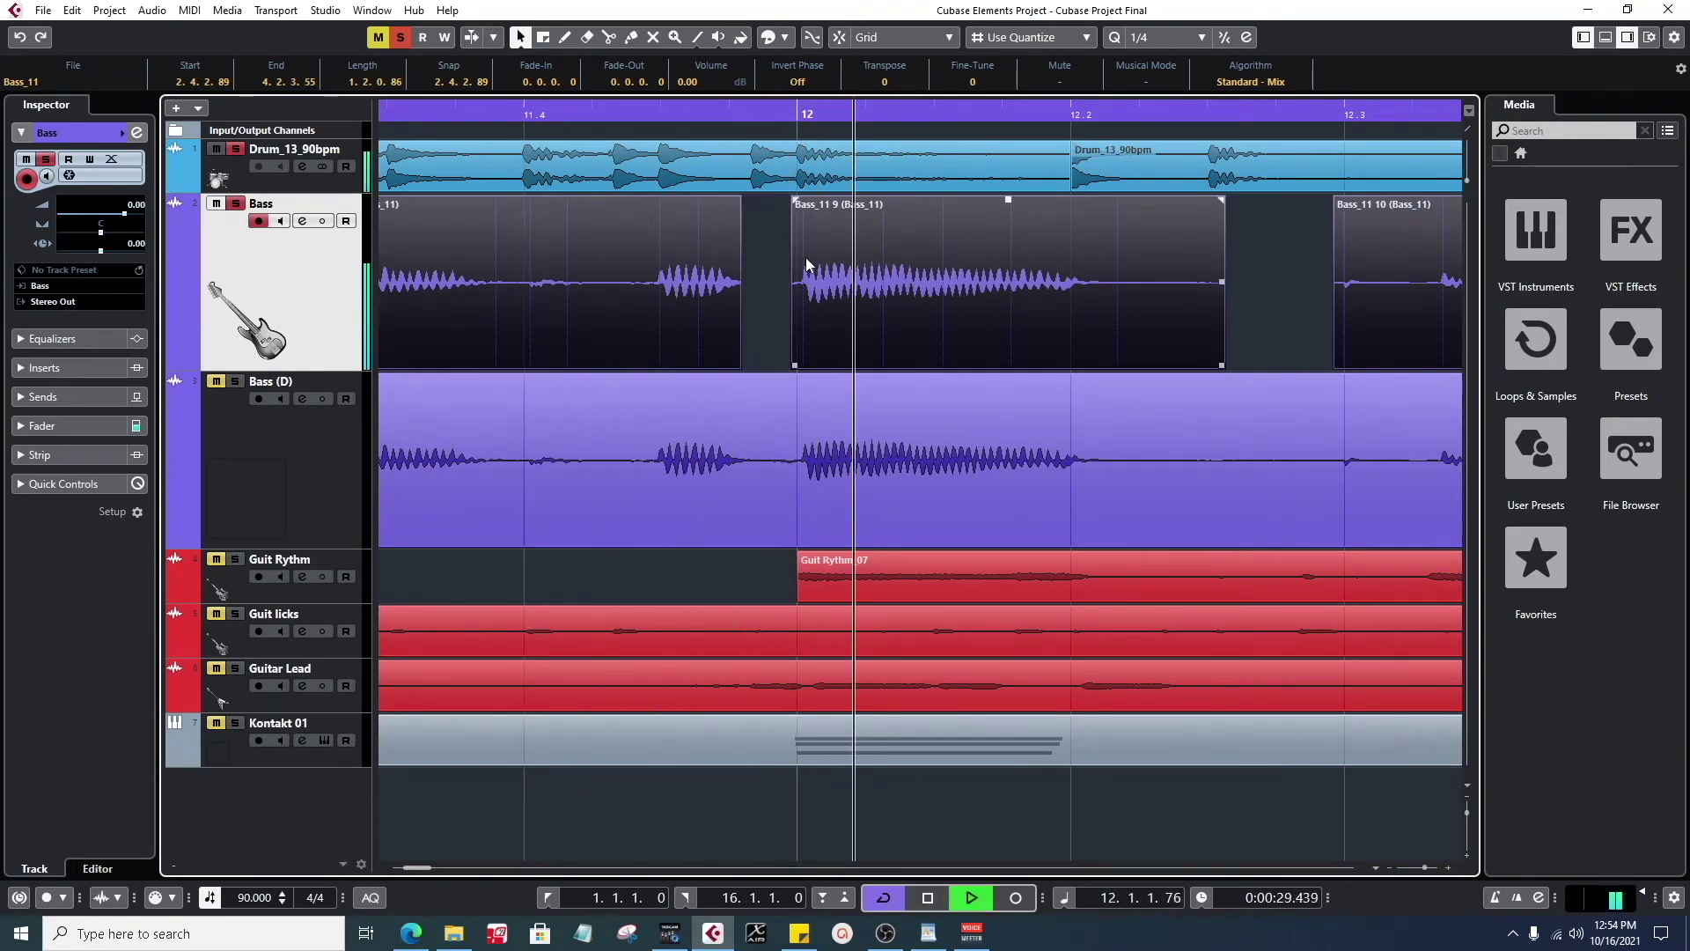
pyautogui.doubleClick(476, 117)
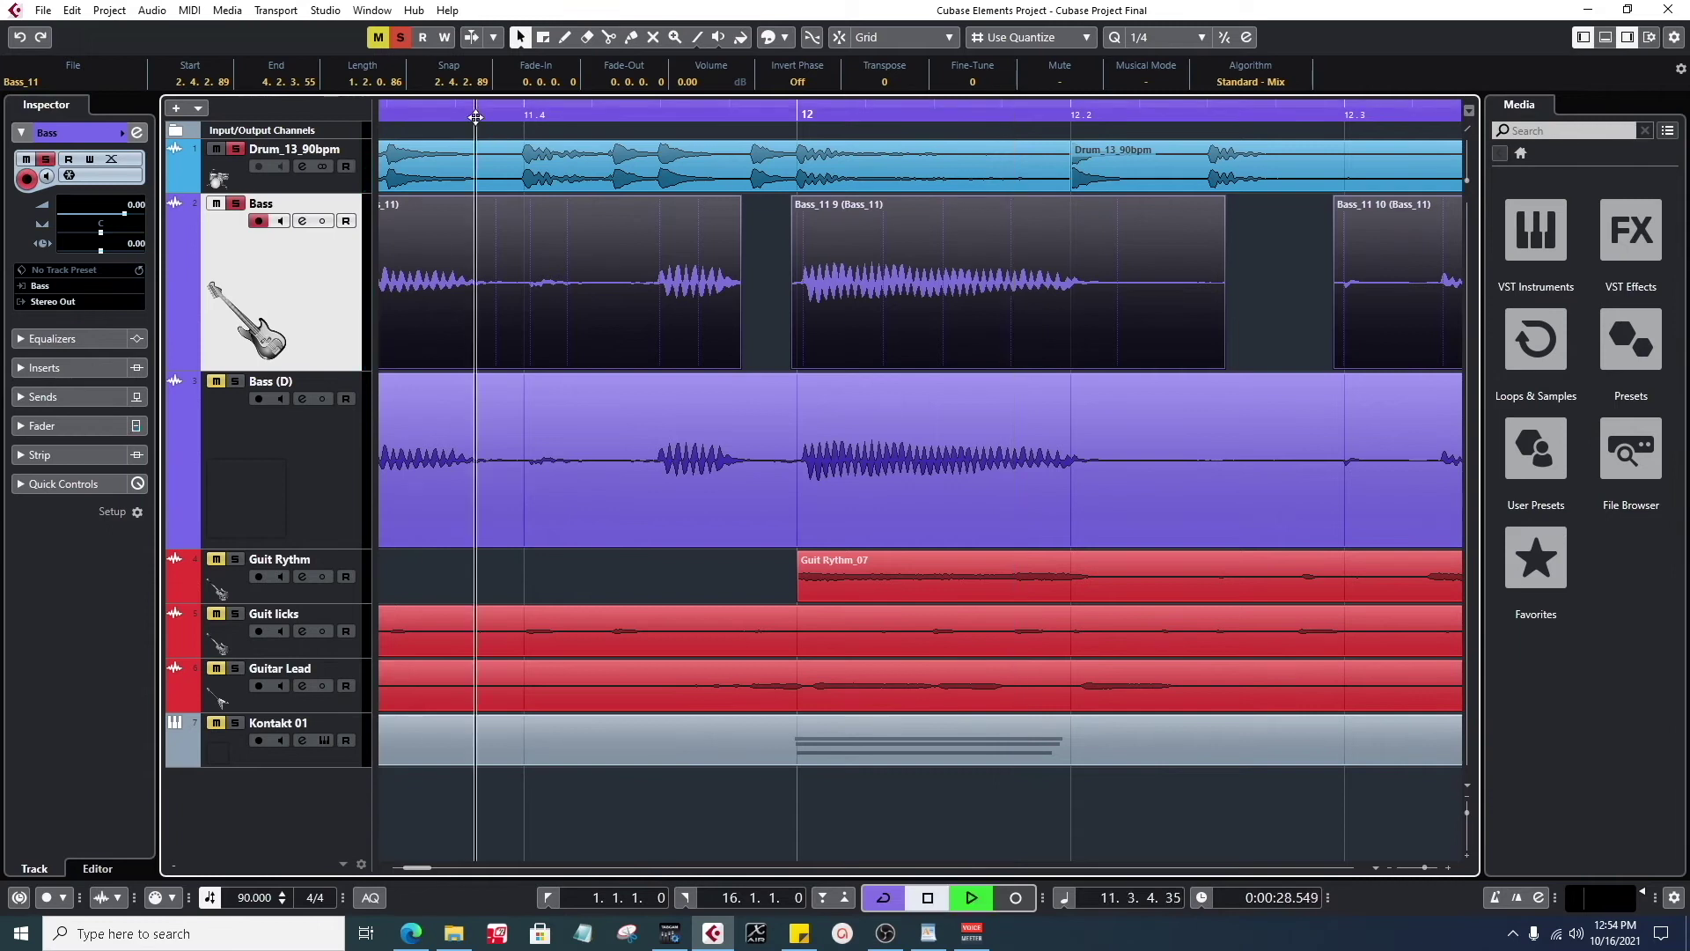
pyautogui.press('space')
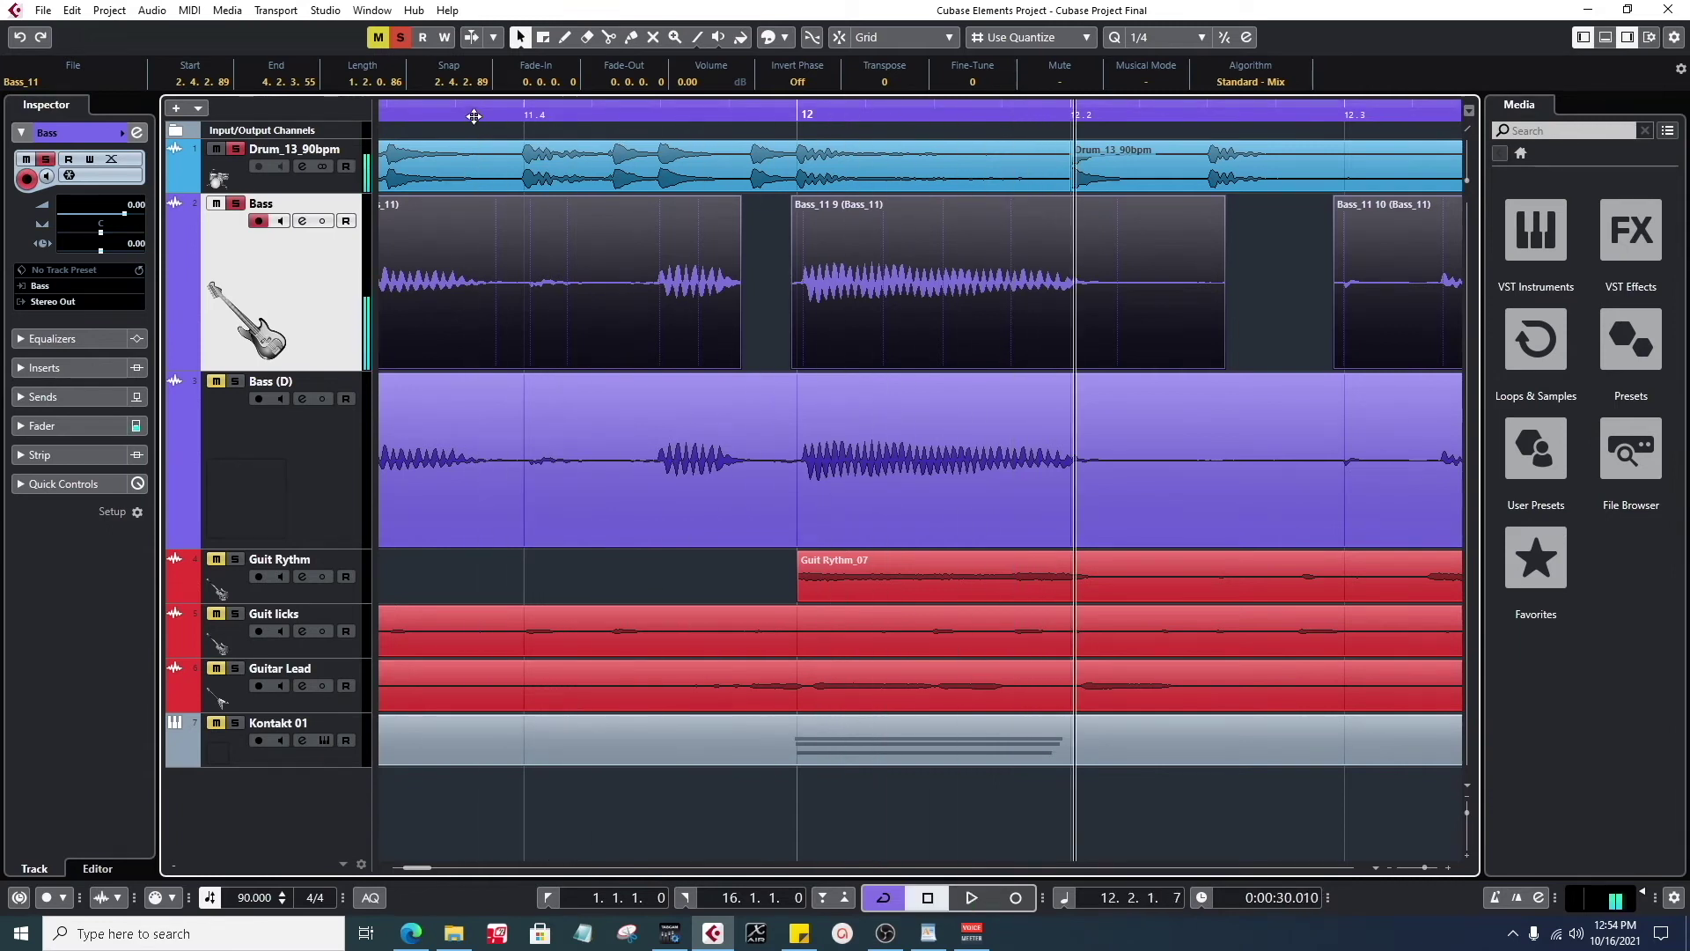
pyautogui.click(464, 114)
pyautogui.press('space')
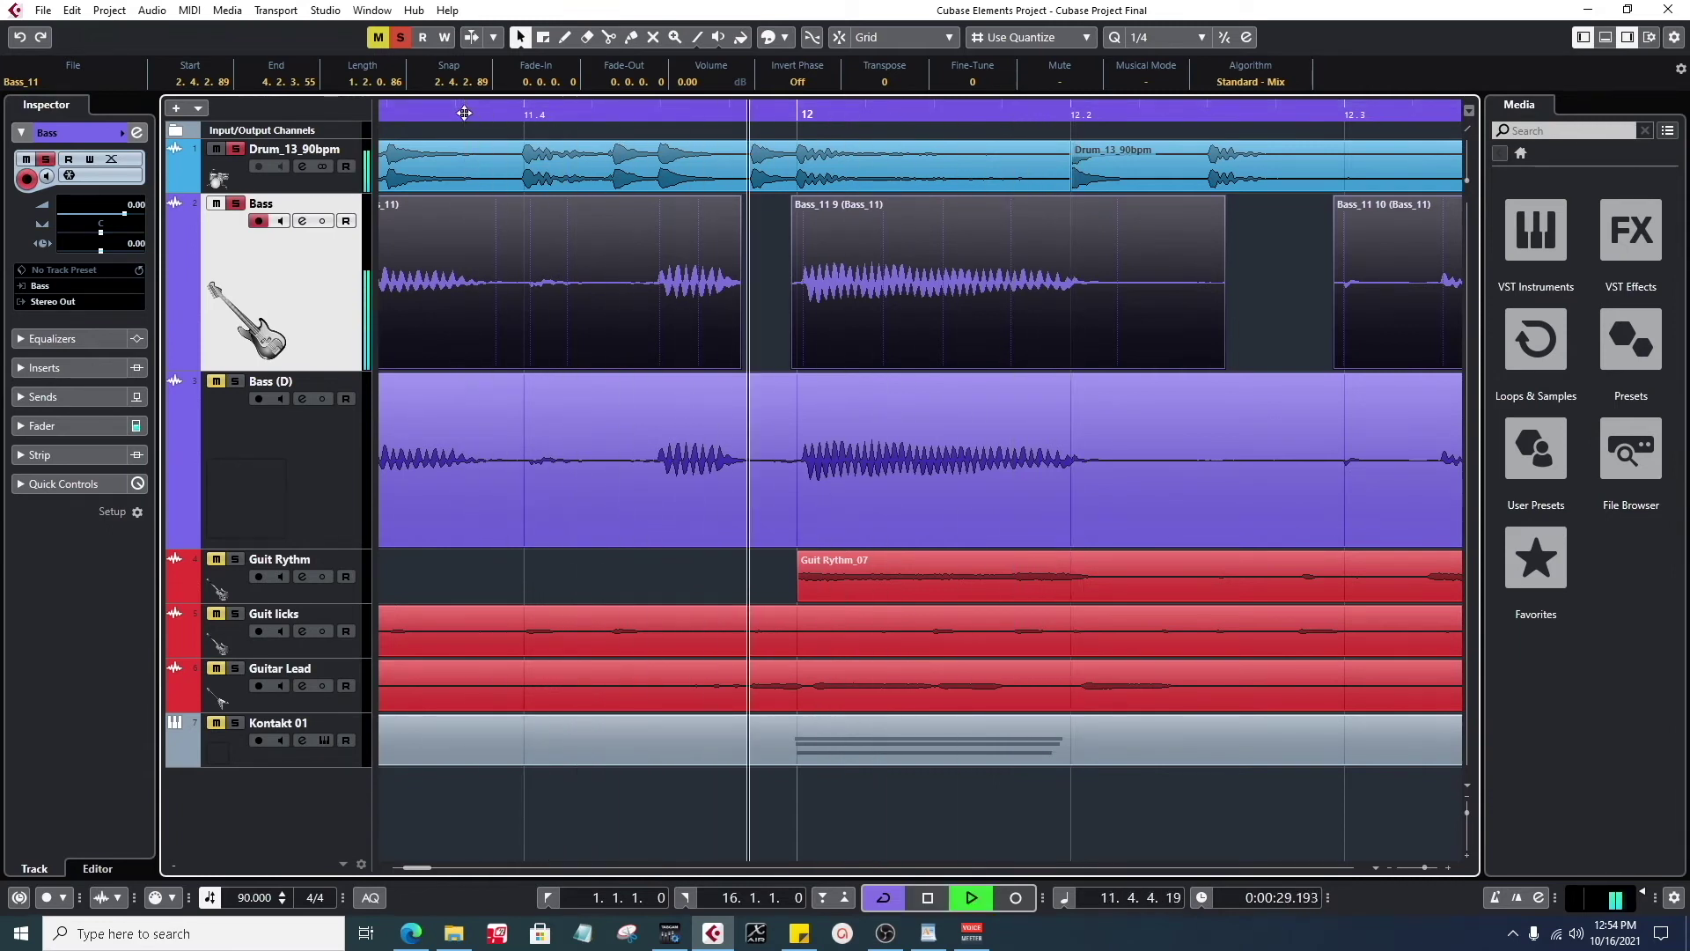
pyautogui.press('space')
pyautogui.click(452, 112)
# - Extend the ends of all selected Bass segments slightly and give them a 0.0.0.6 fade-in and a 0.0.0.13 fade-out
pyautogui.moveTo(740, 364); pyautogui.dragTo(761, 364)
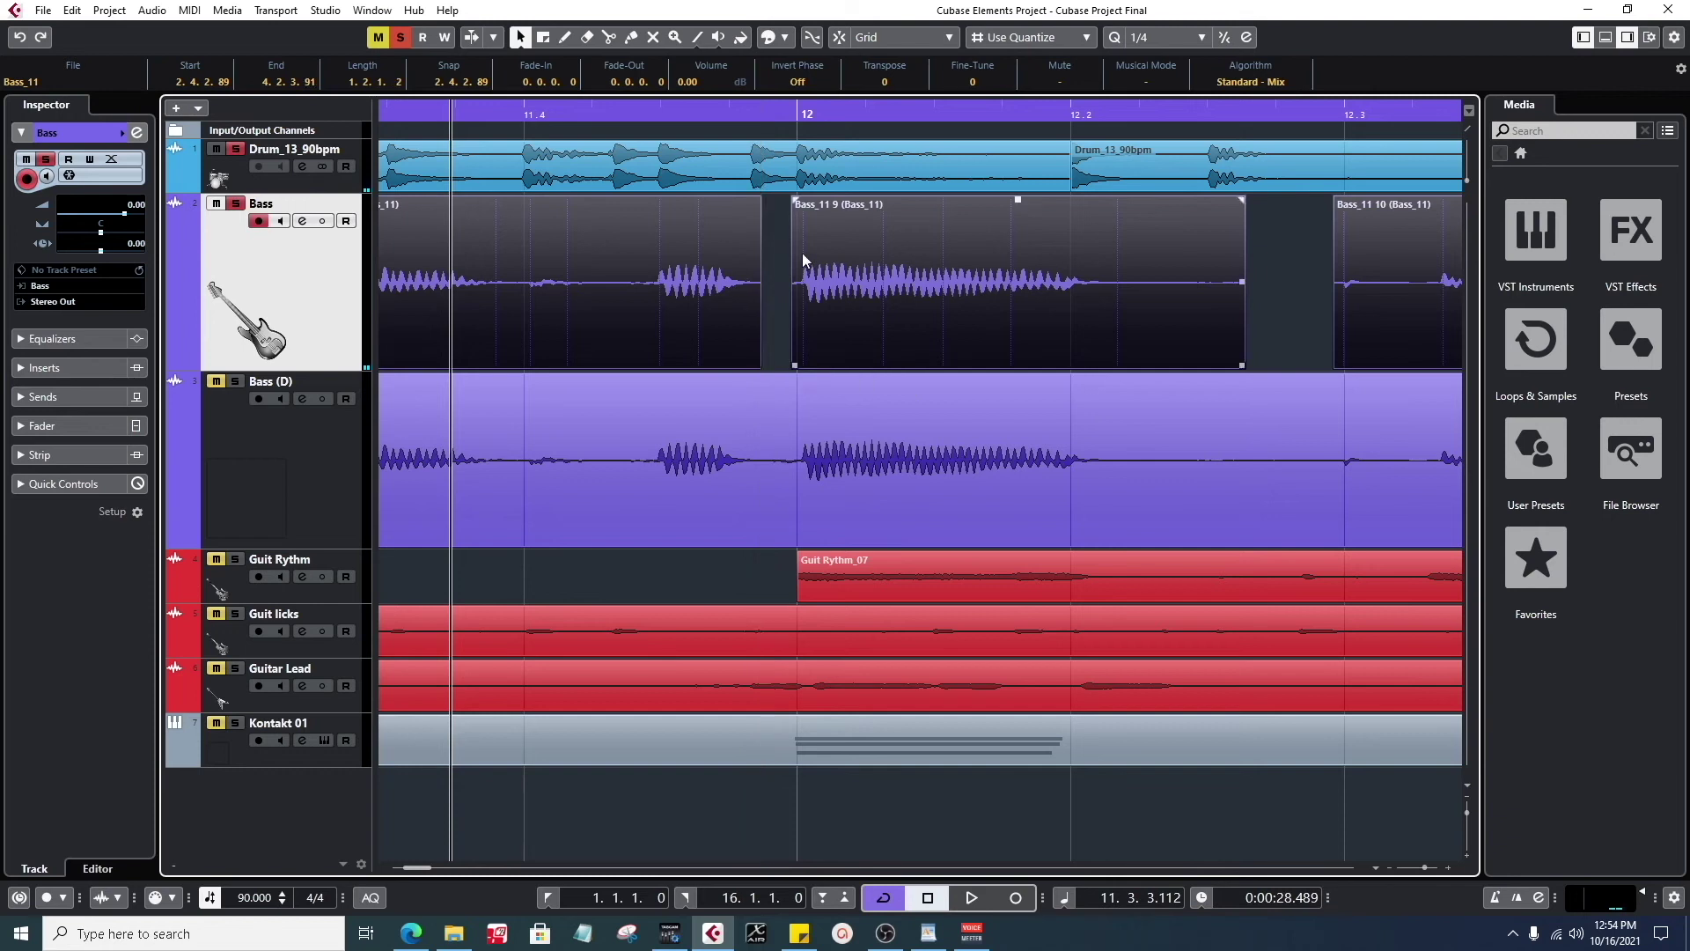
pyautogui.moveTo(759, 199); pyautogui.dragTo(752, 201)
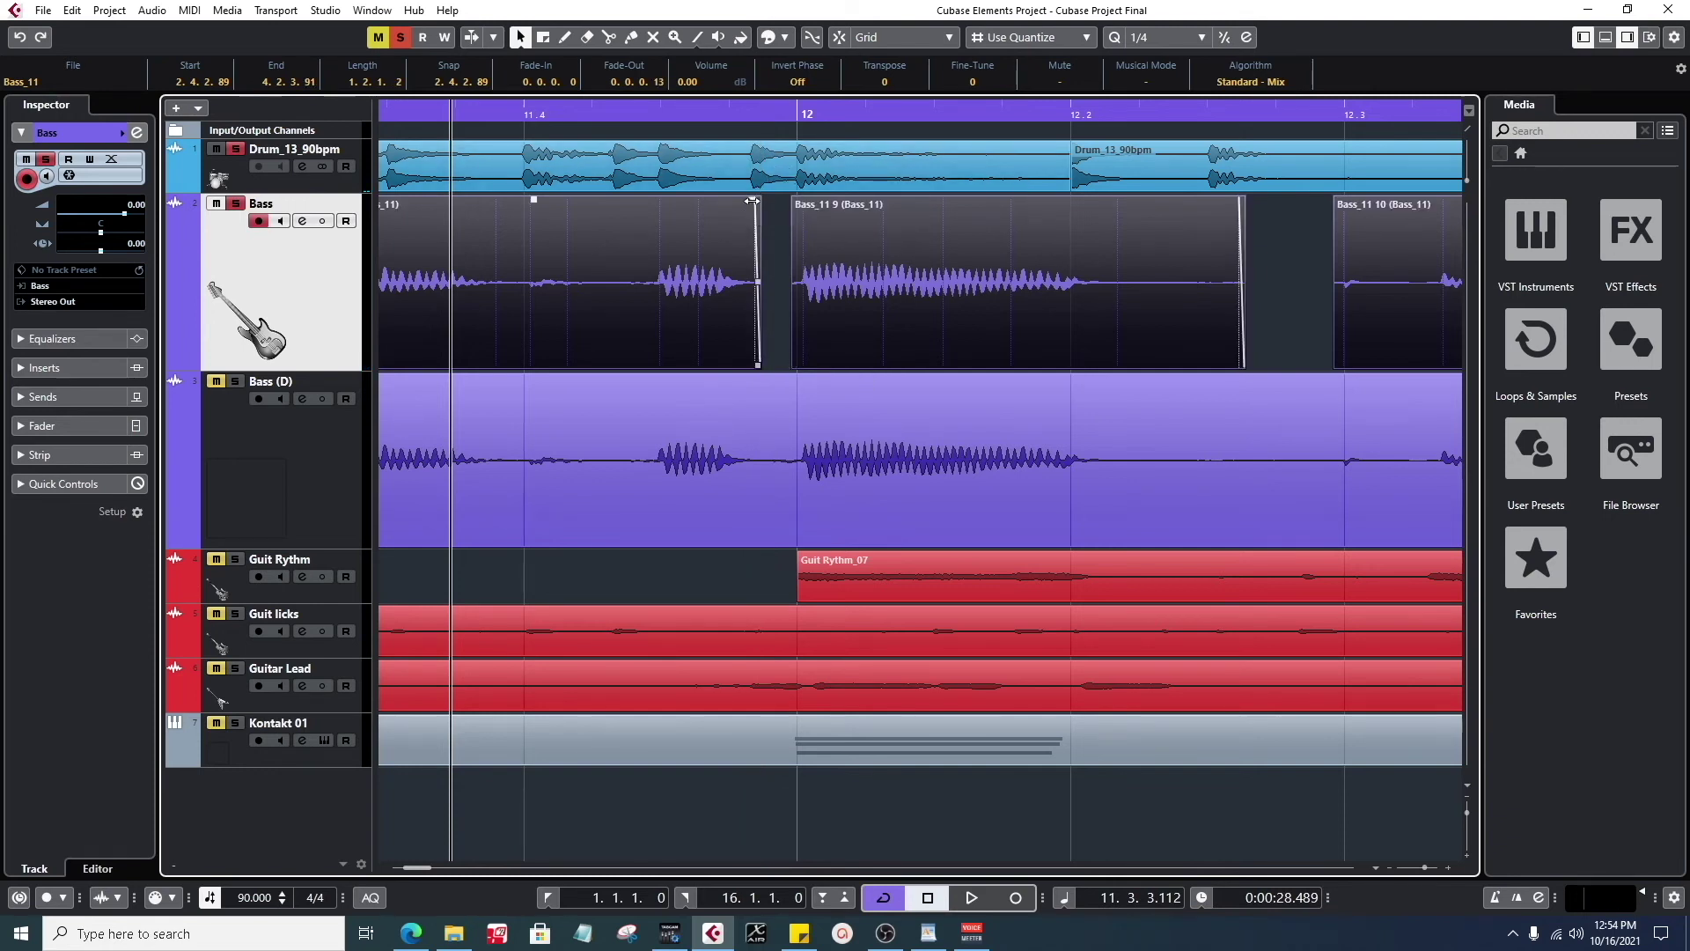
pyautogui.click(791, 208)
pyautogui.moveTo(800, 199); pyautogui.dragTo(802, 198)
pyautogui.scroll(-2, 766, 303)
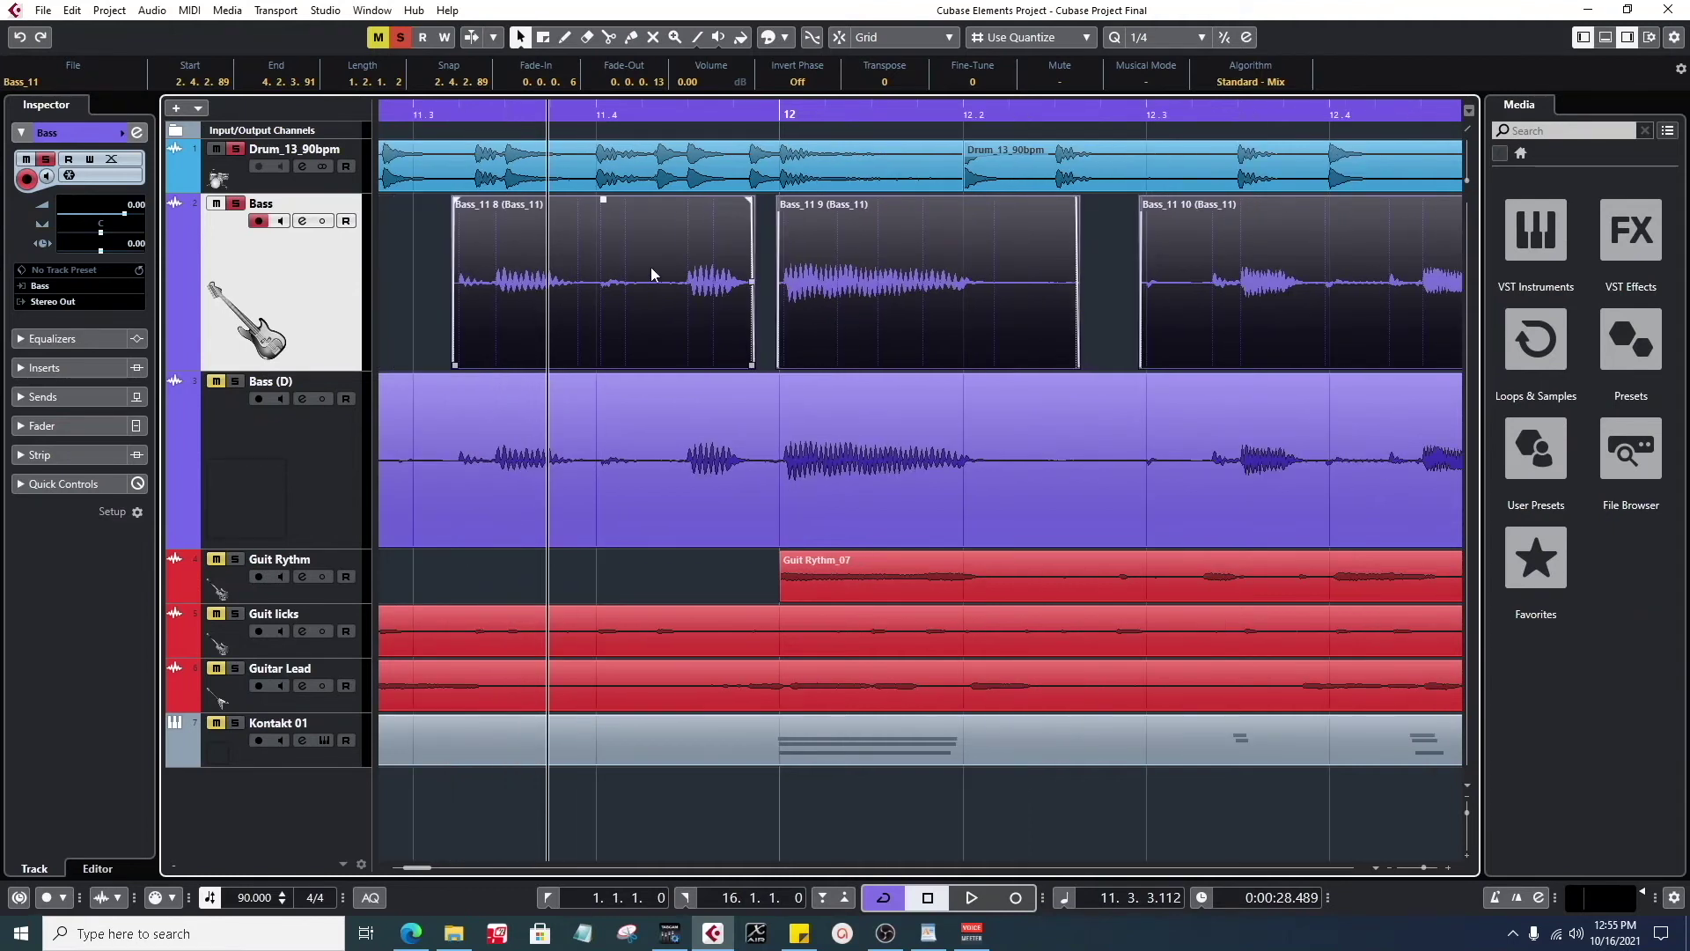
# - Play the Bass and drums from just before bar 3 through the first stripped Bass segment
pyautogui.scroll(-2, 774, 282)
pyautogui.scroll(-6, 775, 283)
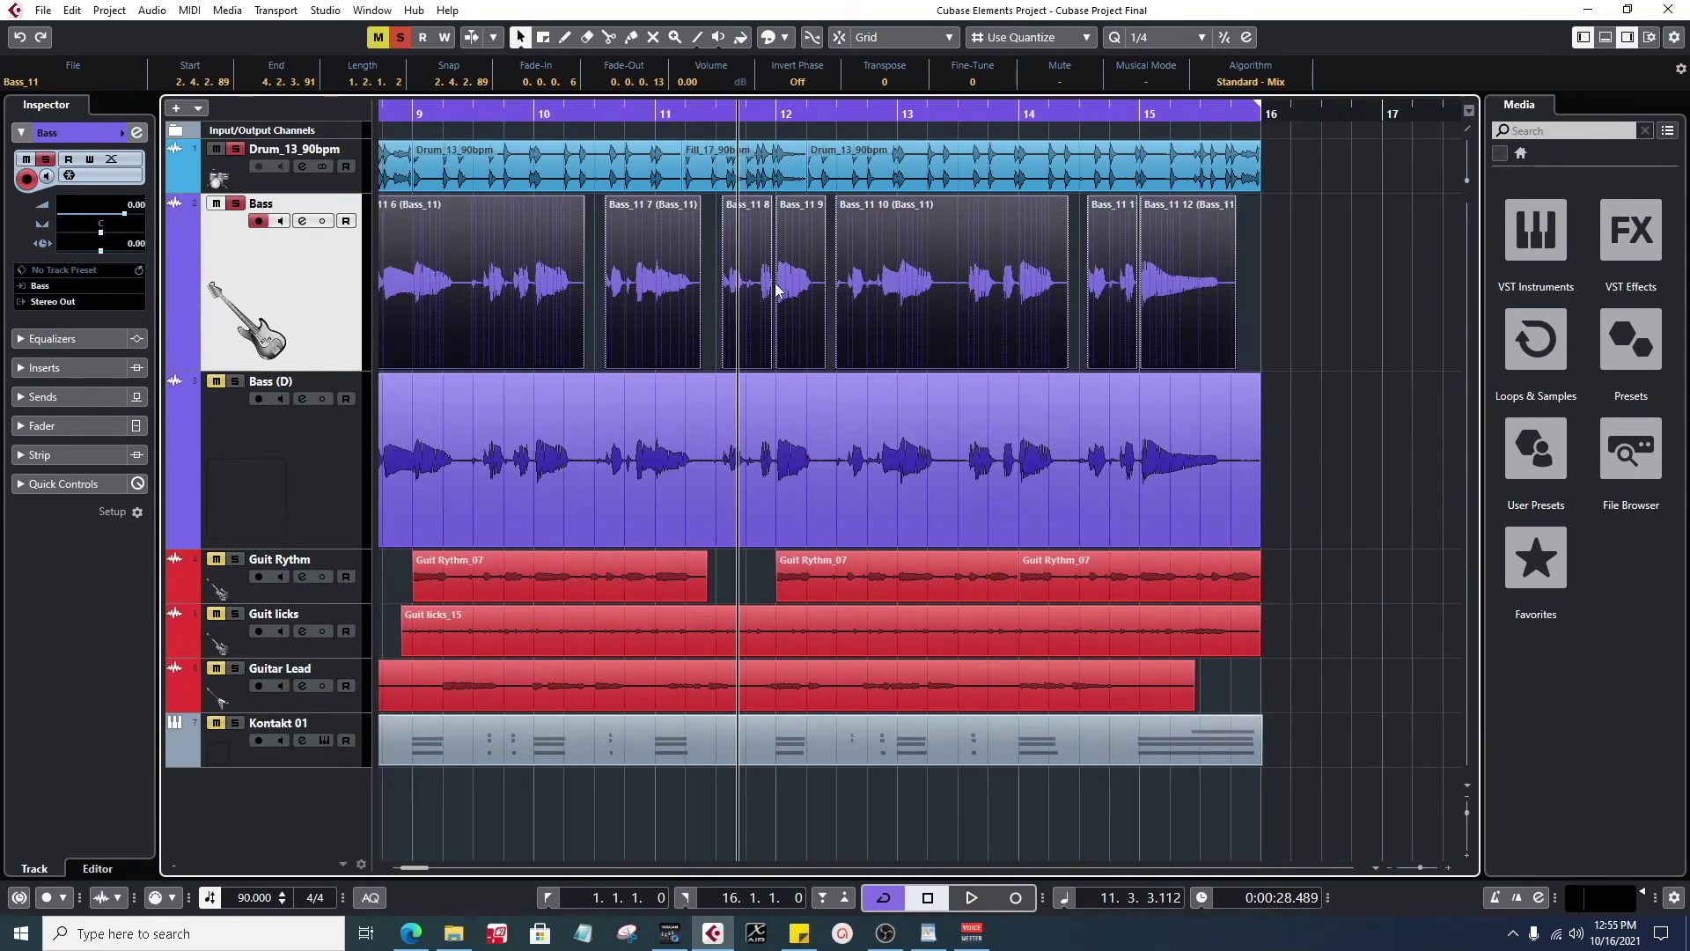
pyautogui.hscroll(-10, 774, 283)
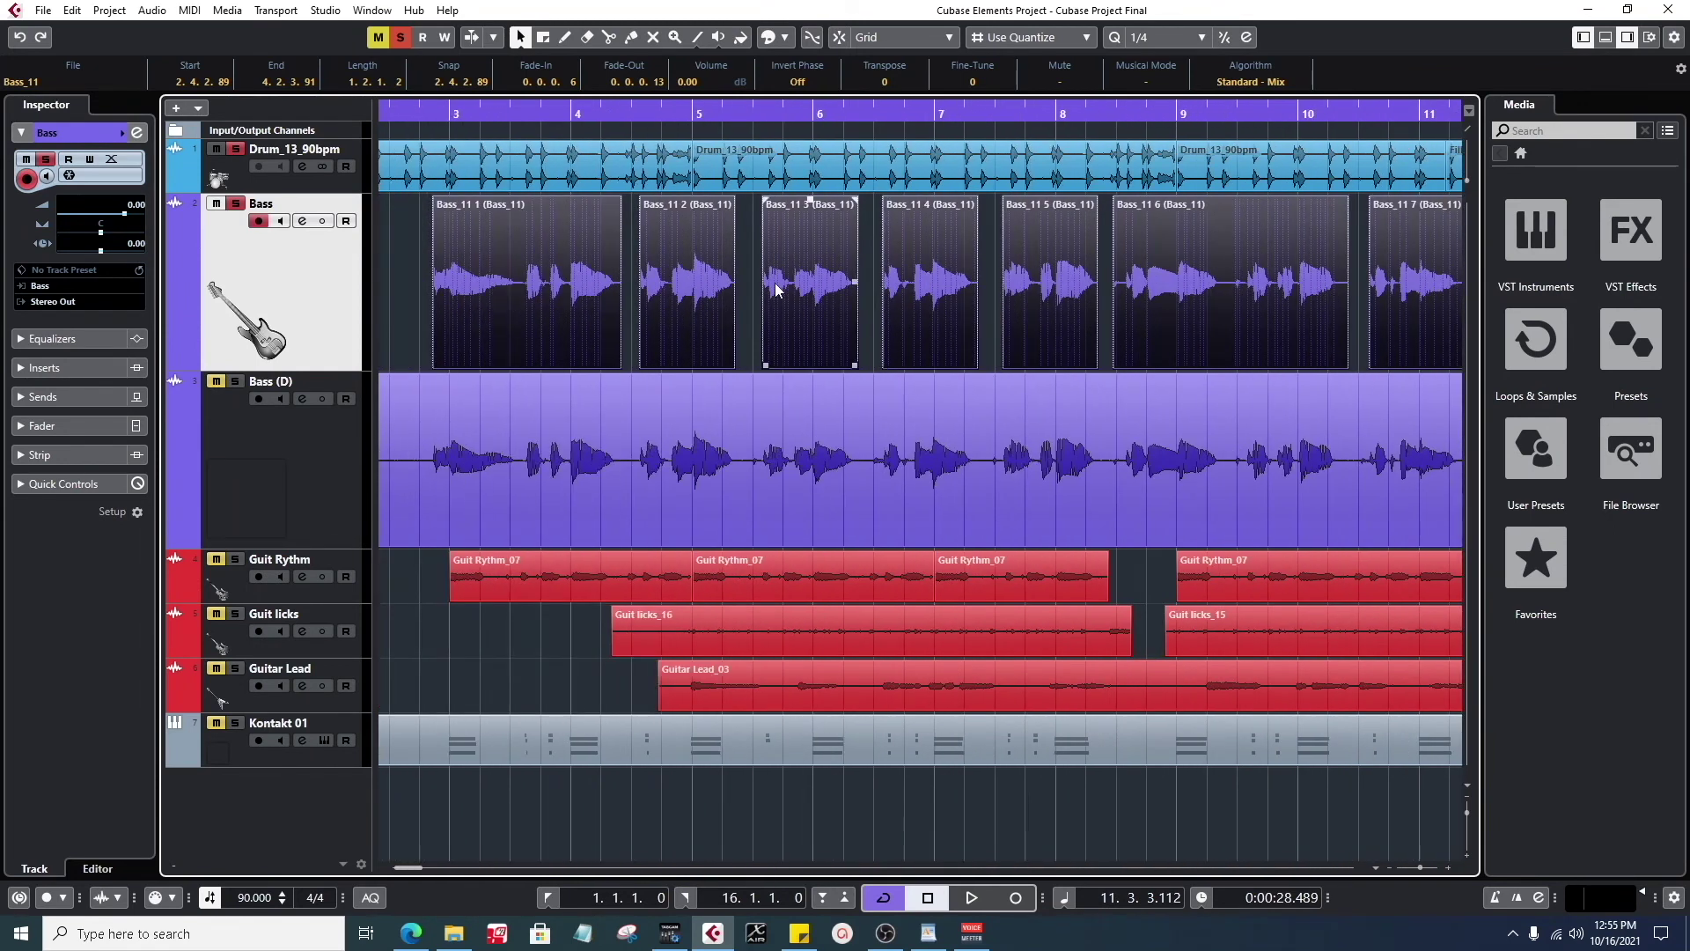
pyautogui.click(424, 198)
pyautogui.click(488, 255)
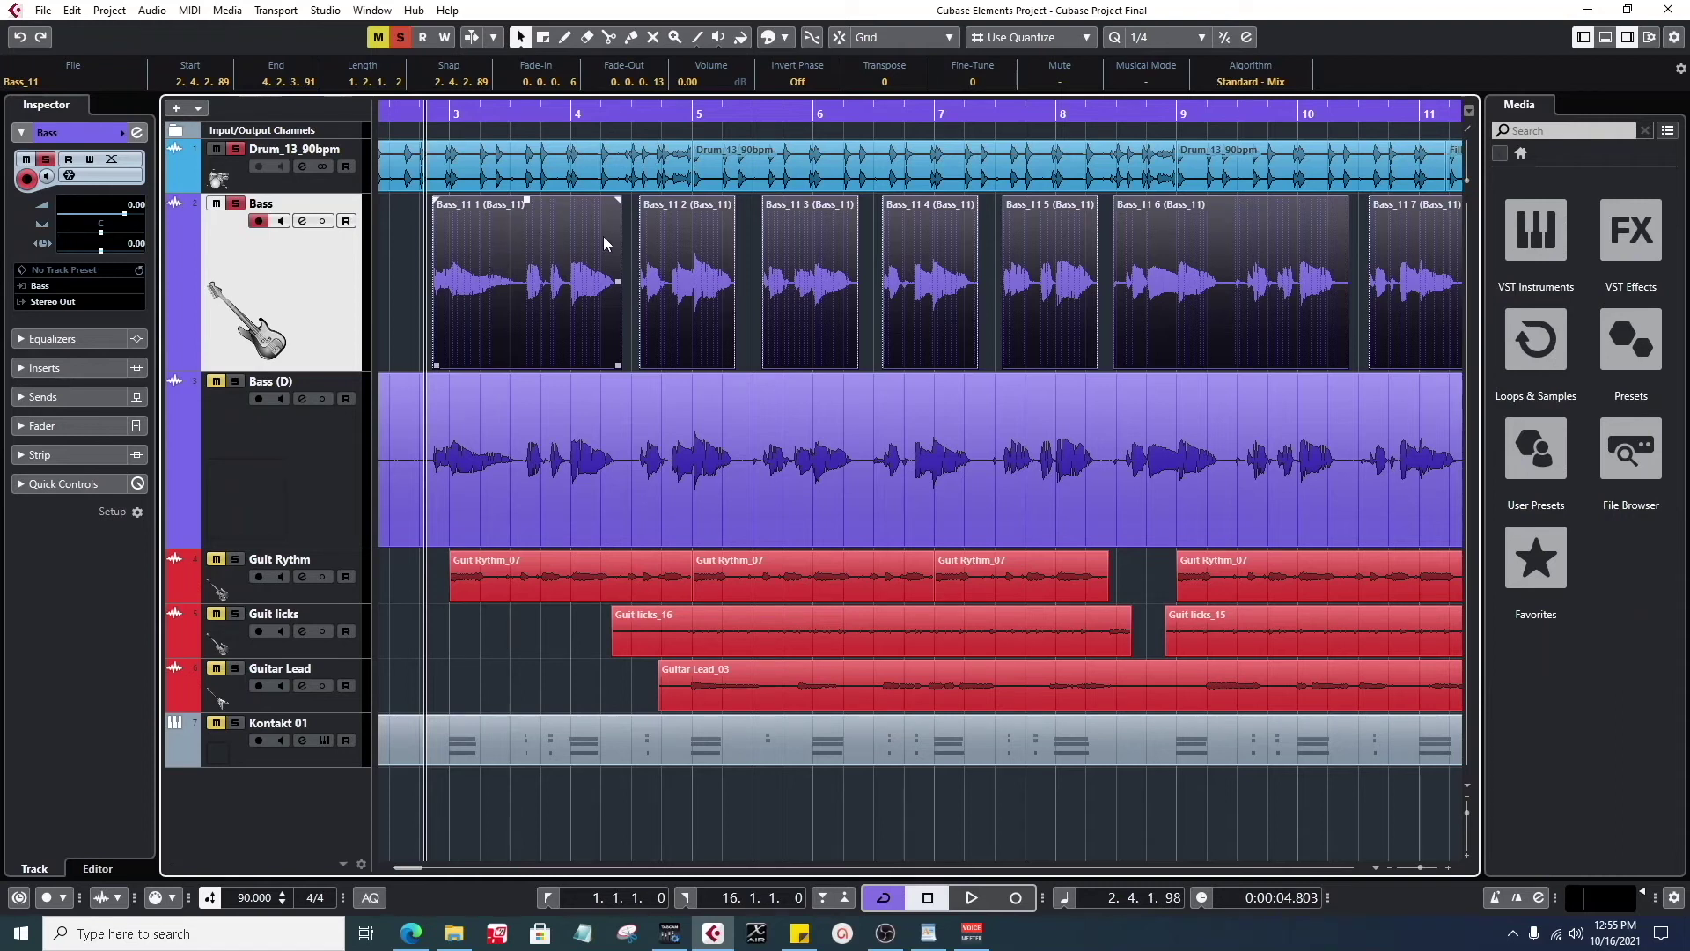
pyautogui.press('space')
pyautogui.click(464, 169)
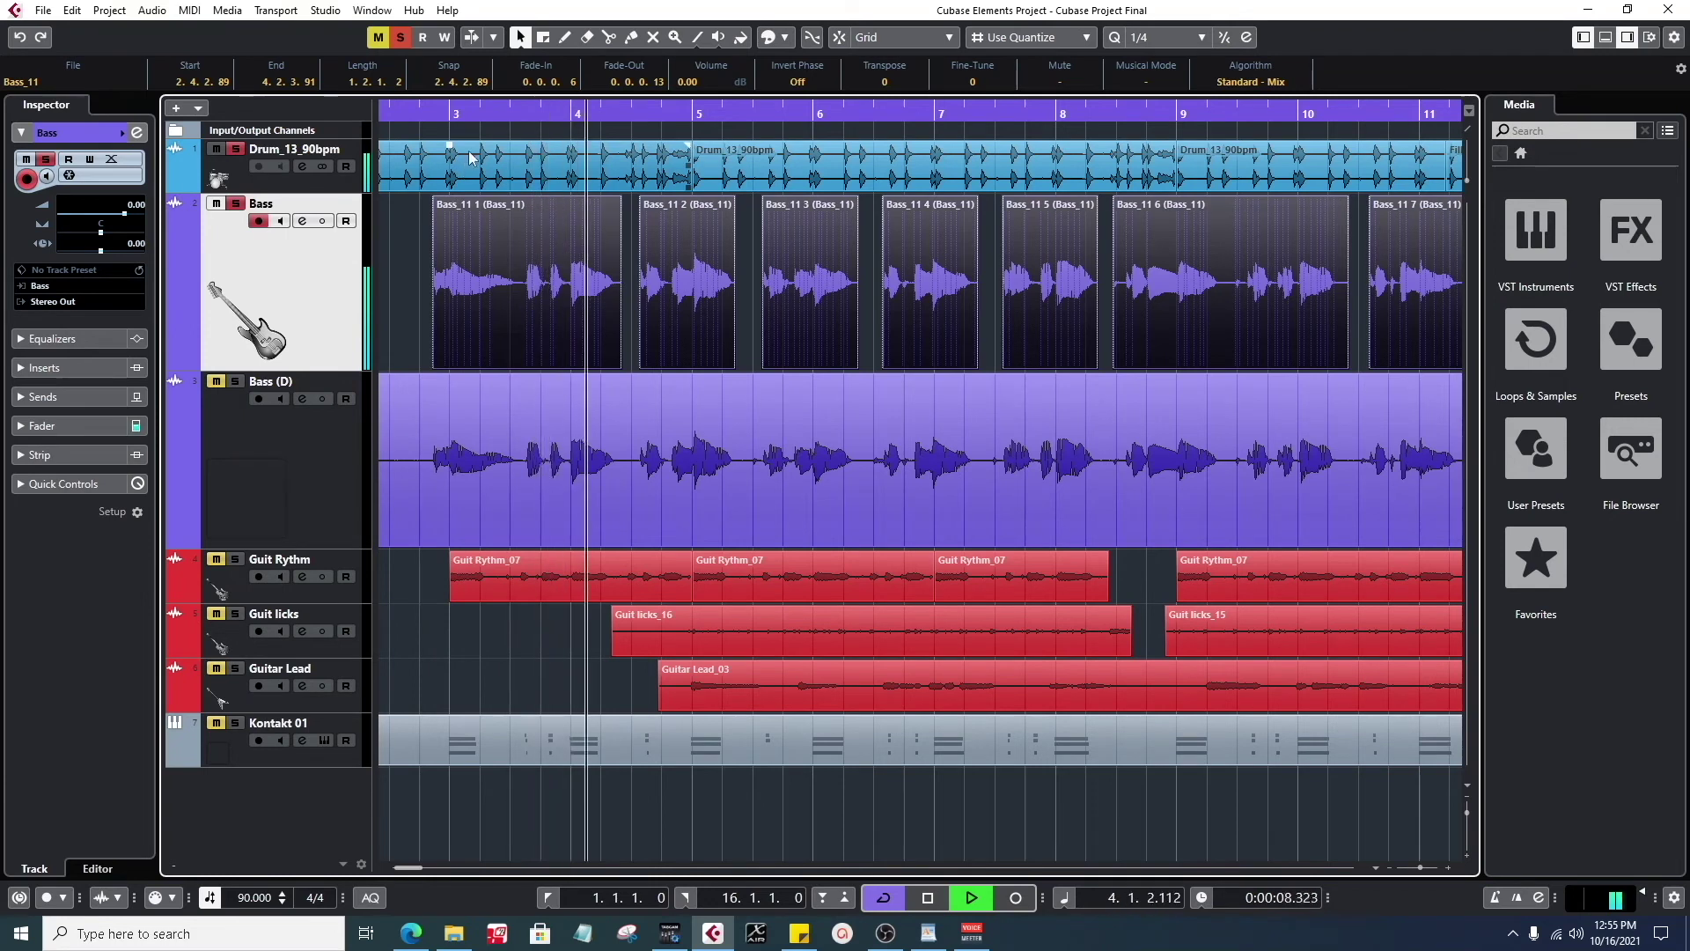
pyautogui.press('space')
# - Play the Bass and drums from 3.3.2.71 into bar 4 to compare their timing
pyautogui.moveTo(498, 113); pyautogui.dragTo(498, 172)
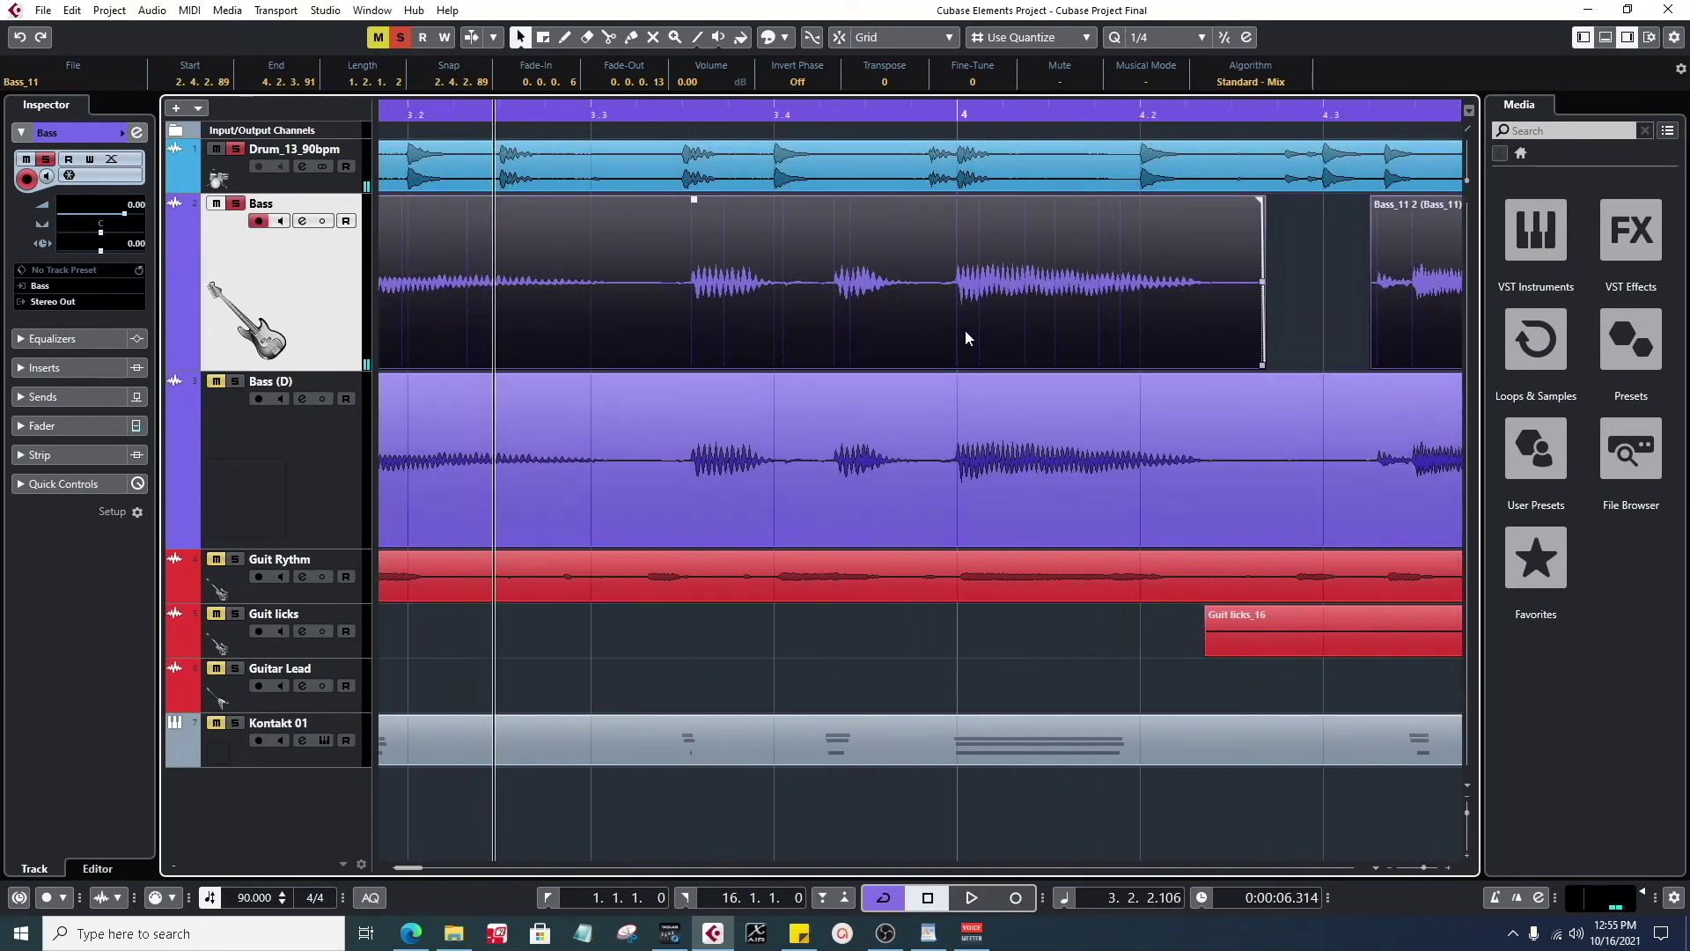
pyautogui.hscroll(6, 821, 335)
pyautogui.hscroll(-8, 822, 335)
pyautogui.hscroll(-4, 822, 334)
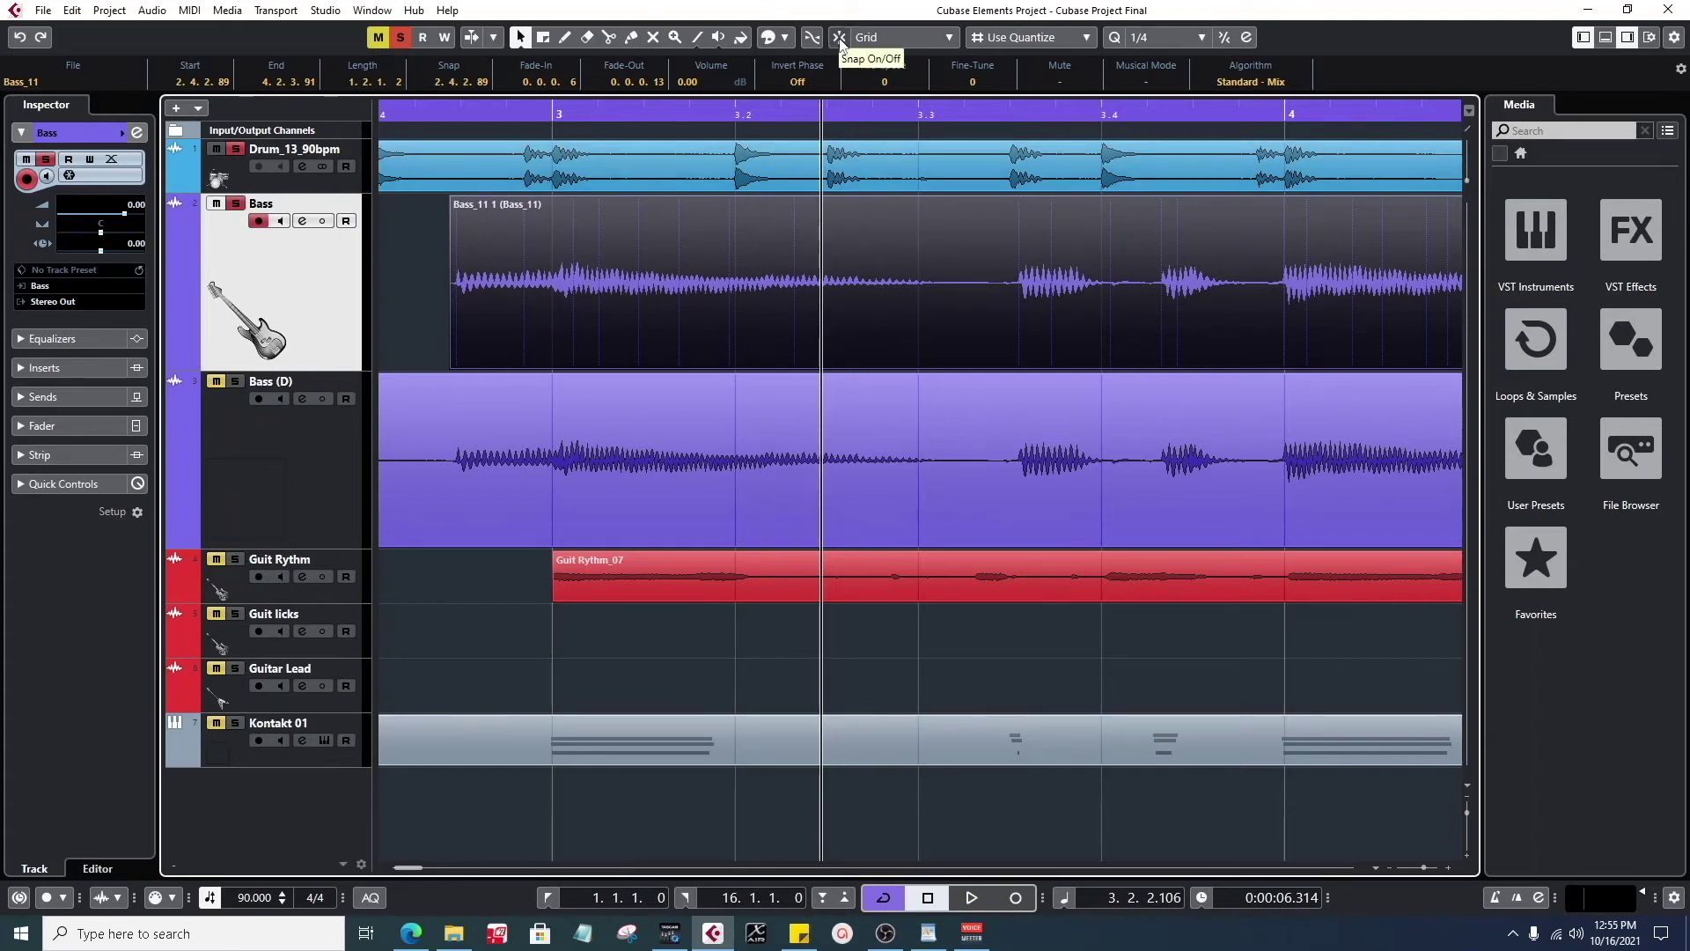
pyautogui.hscroll(4, 1321, 295)
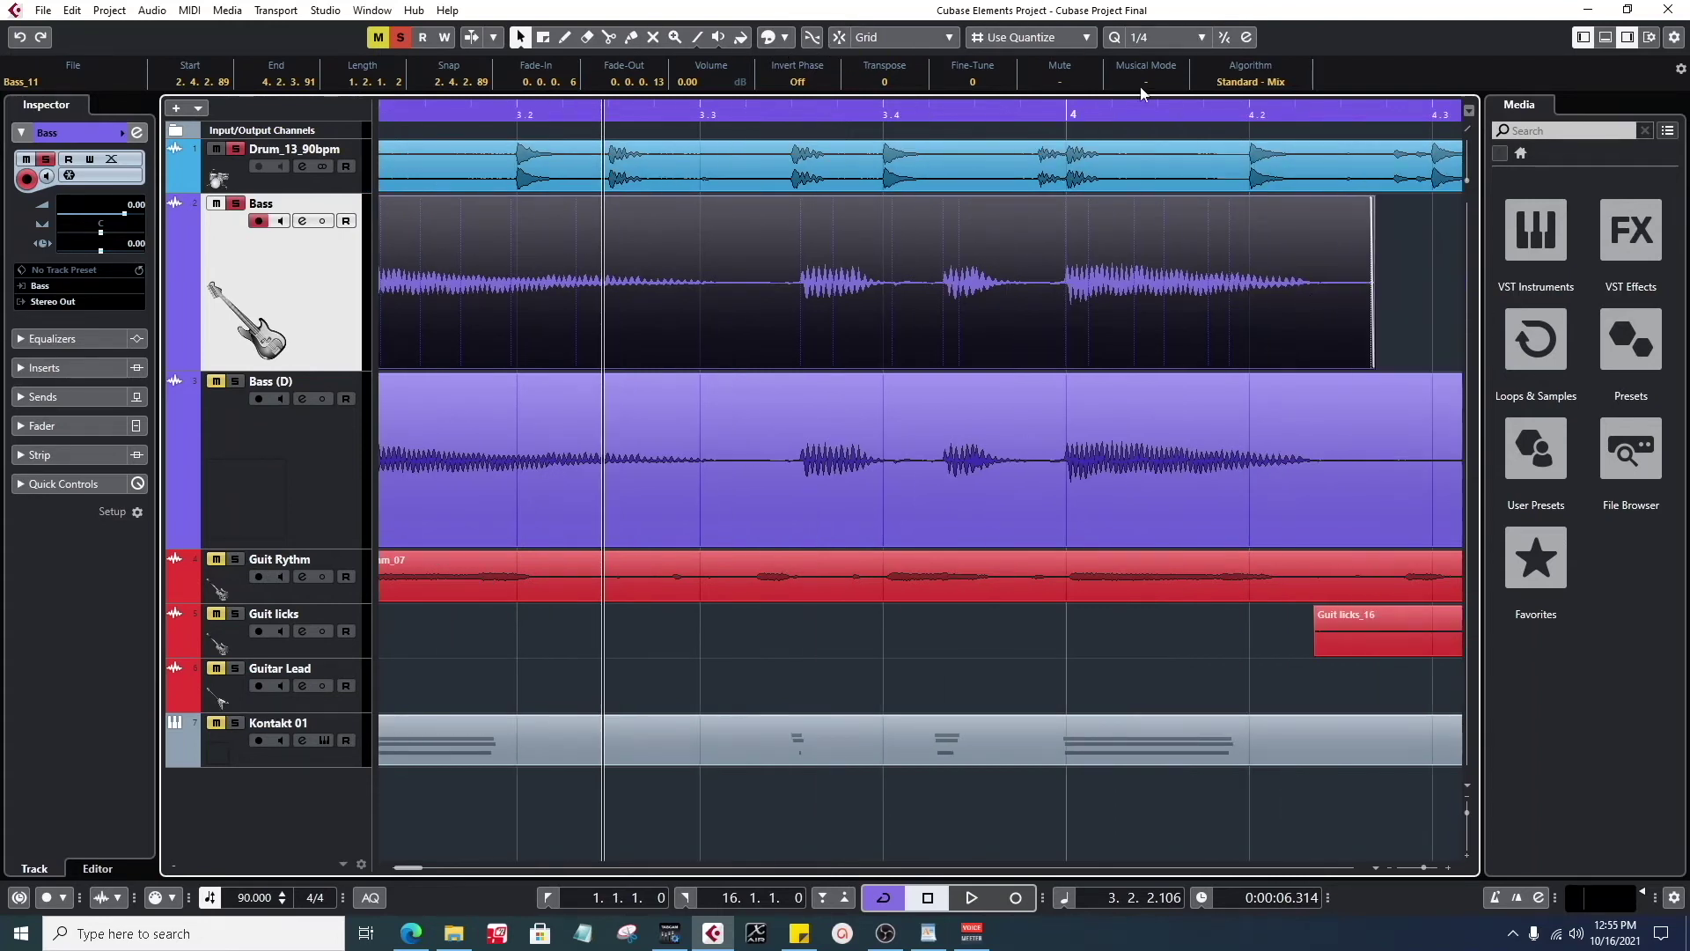
pyautogui.click(774, 110)
pyautogui.press('h')
pyautogui.press('h')
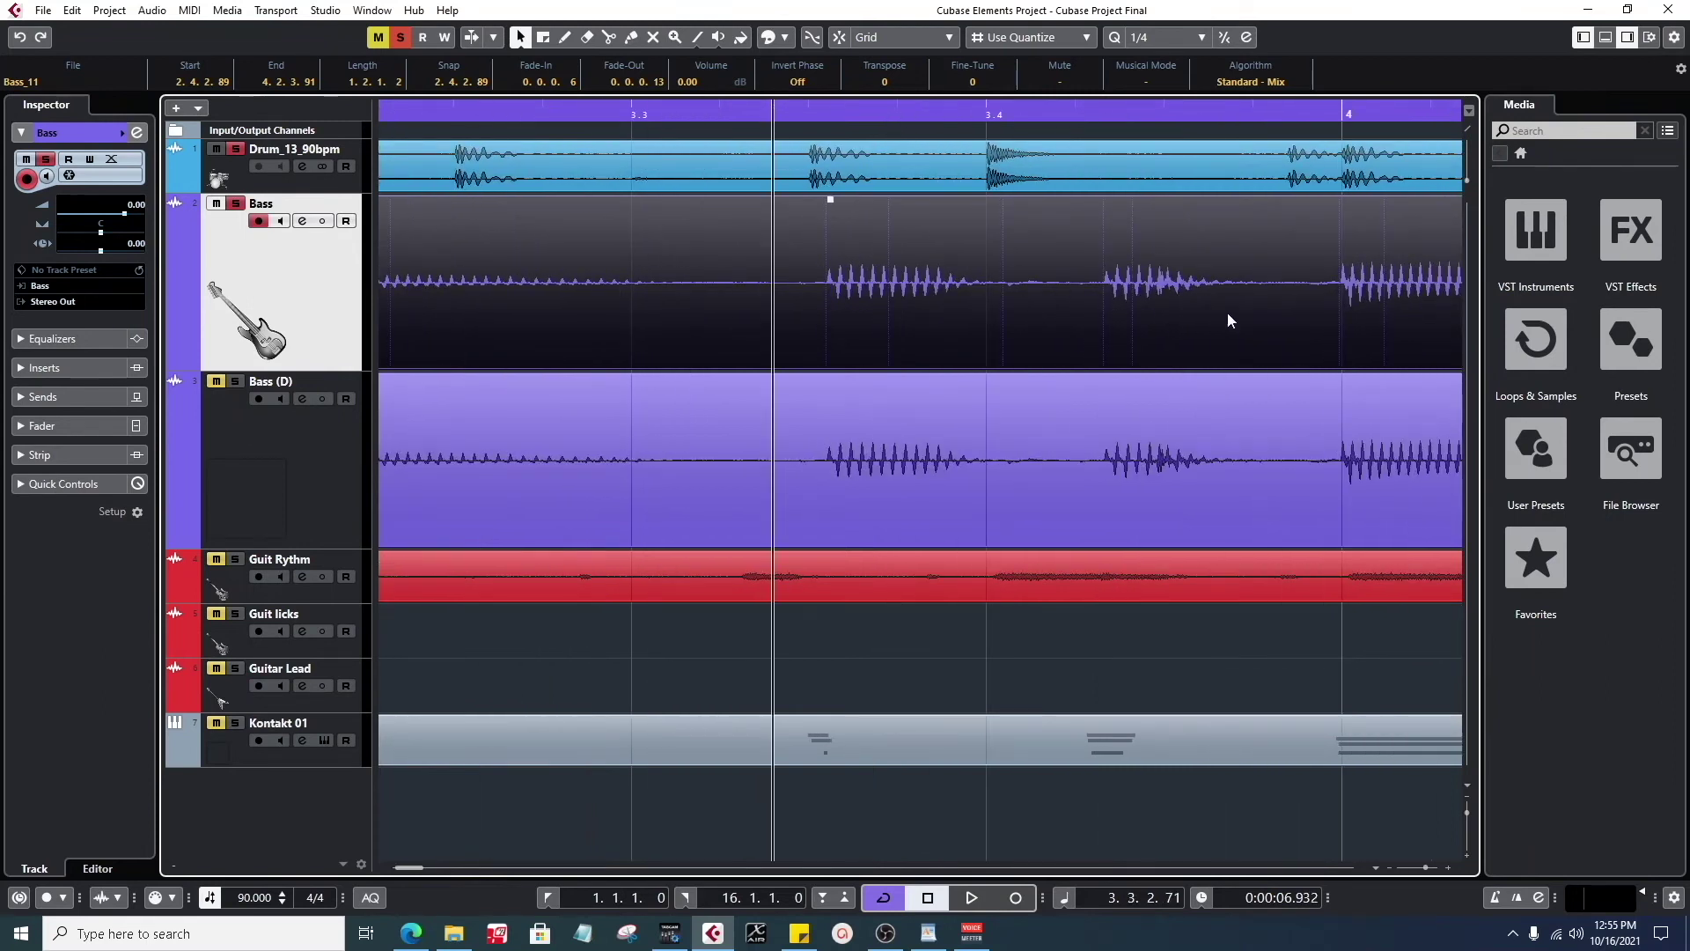
pyautogui.press('space')
pyautogui.press('space')
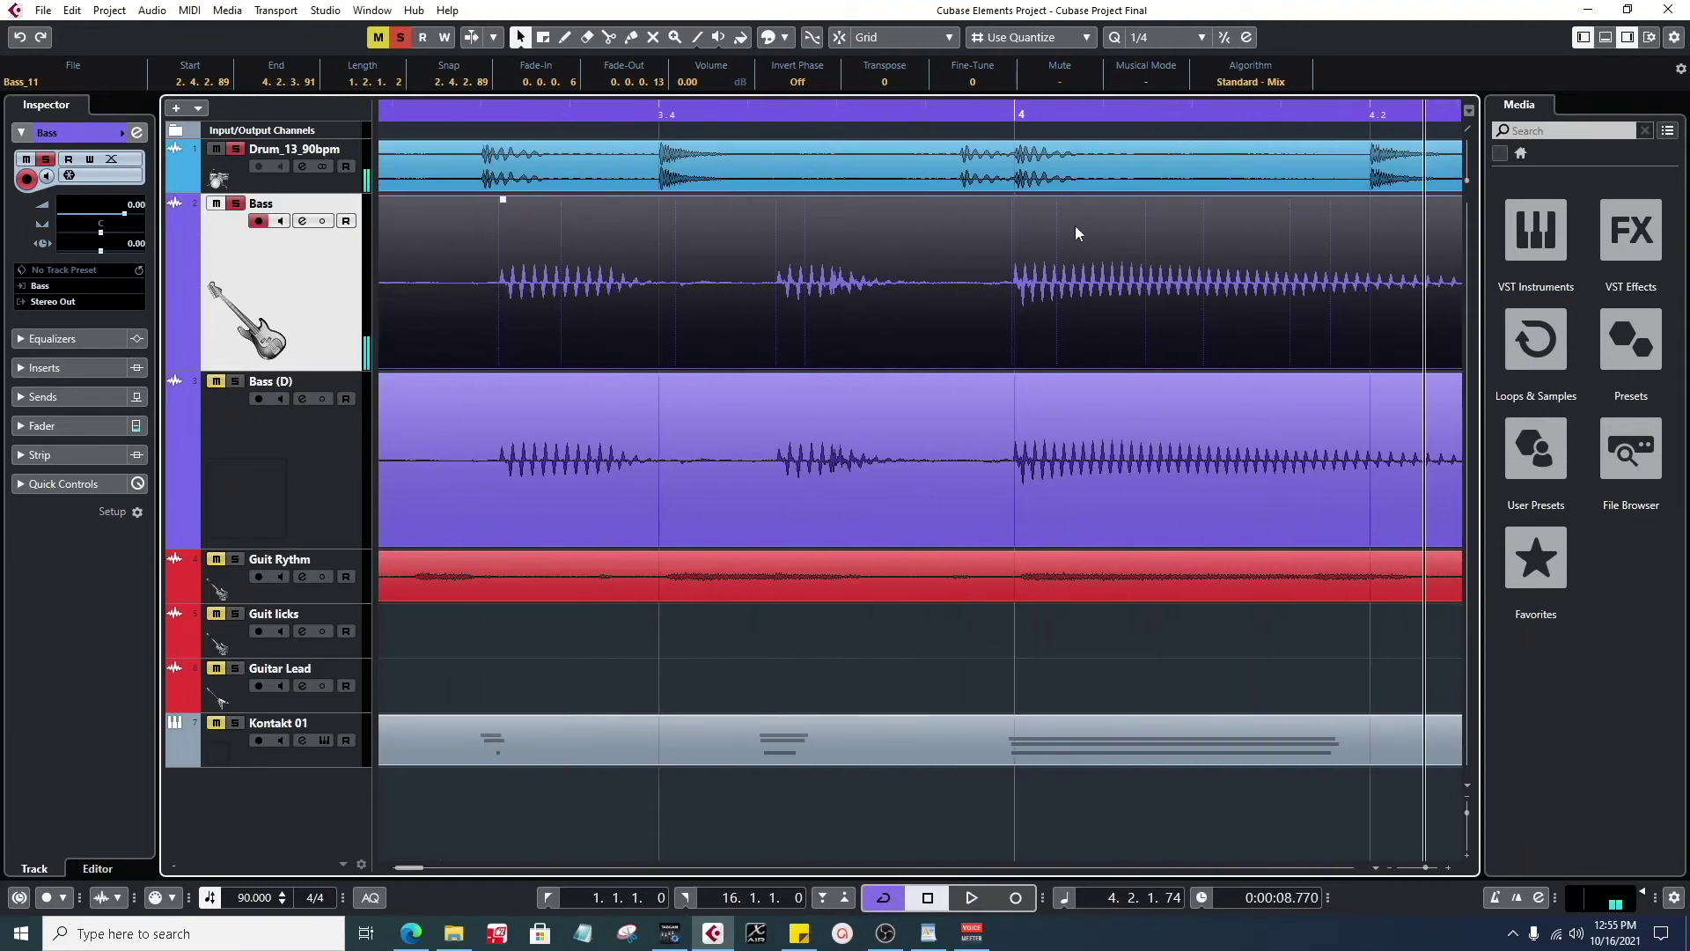
# - Replay the Bass and drums repeatedly from 3.4.3.47 across the start of bar 4
pyautogui.click(872, 113)
pyautogui.press('space')
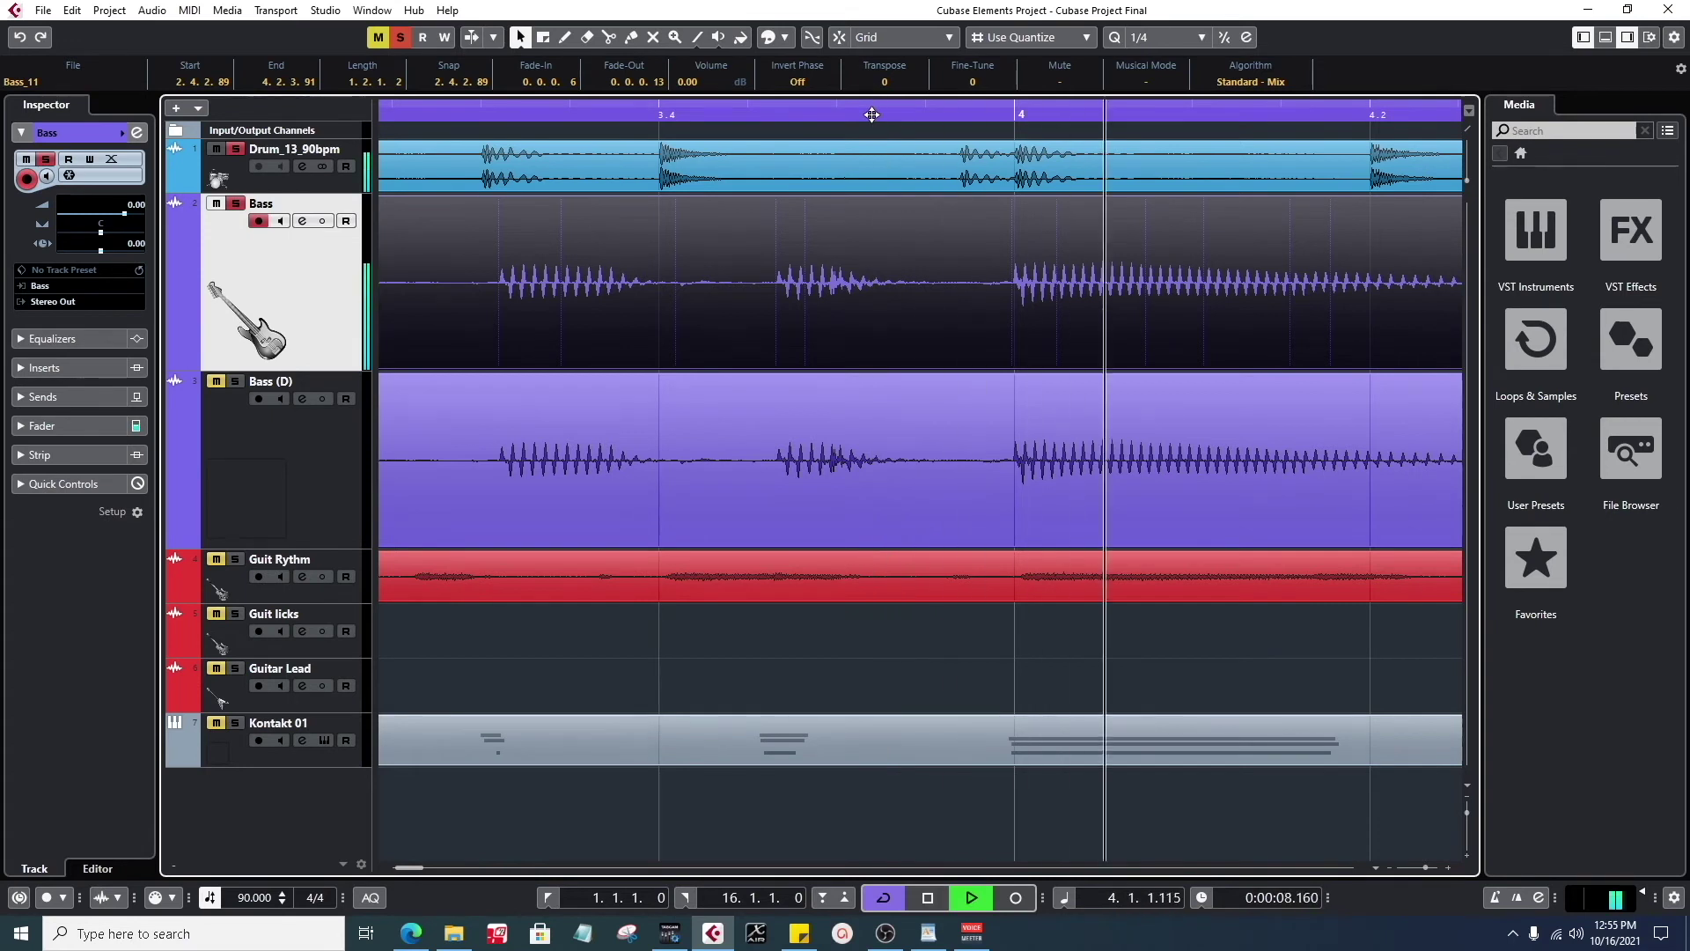
pyautogui.press('space')
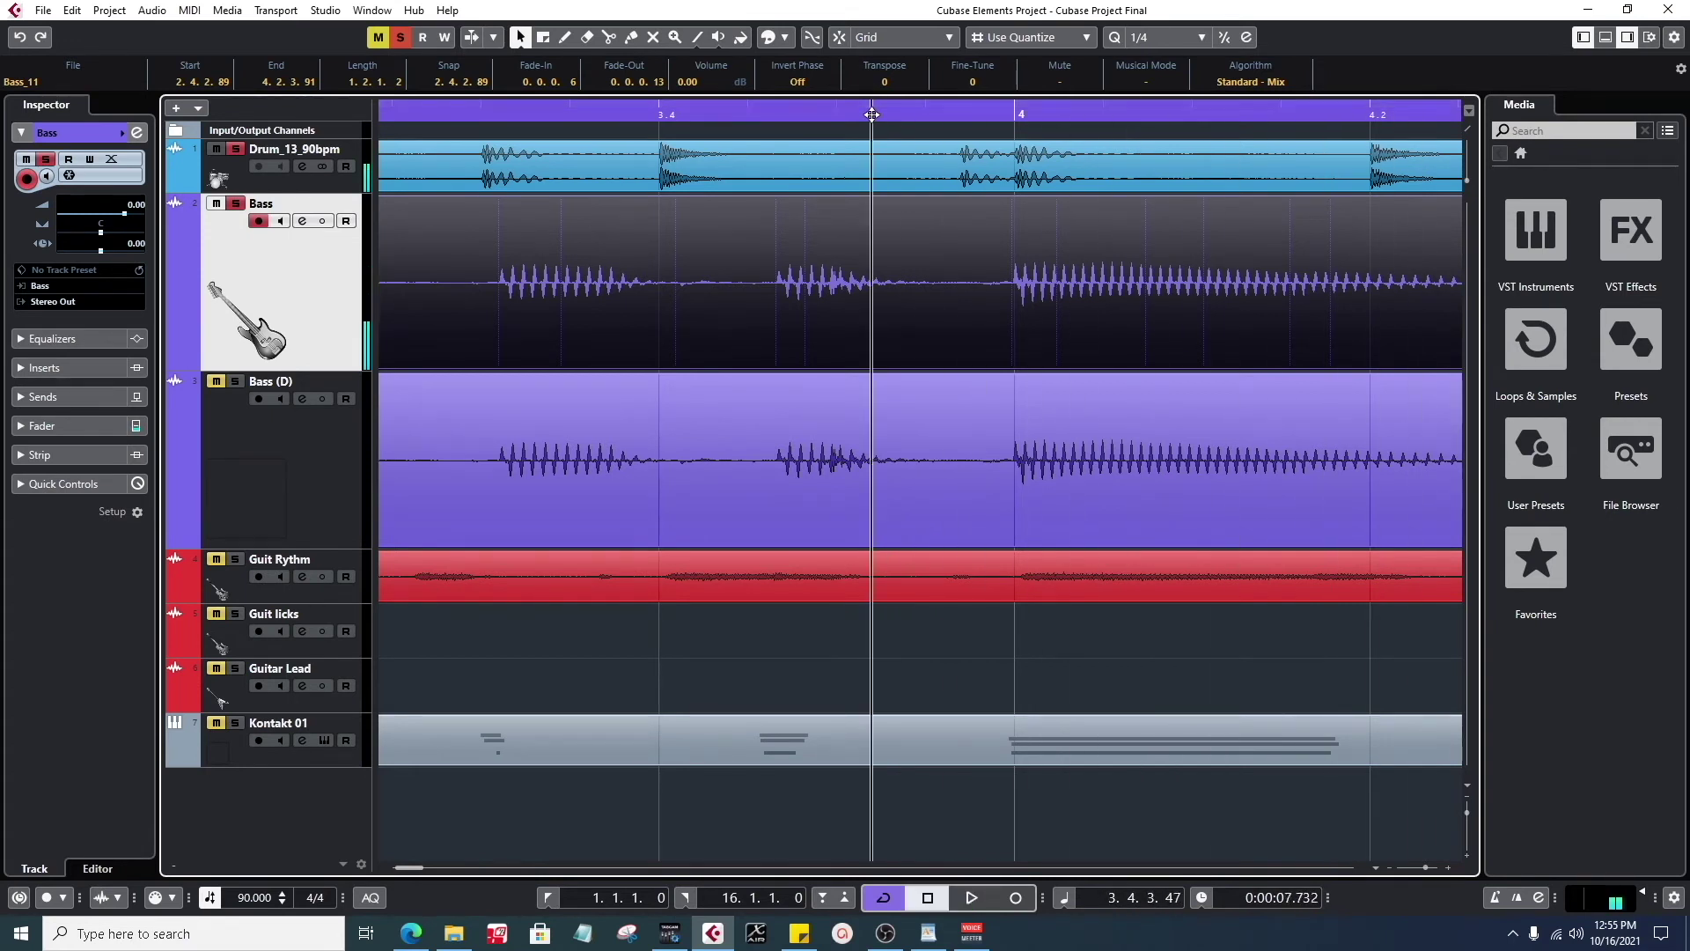
pyautogui.press('space')
pyautogui.press('space')
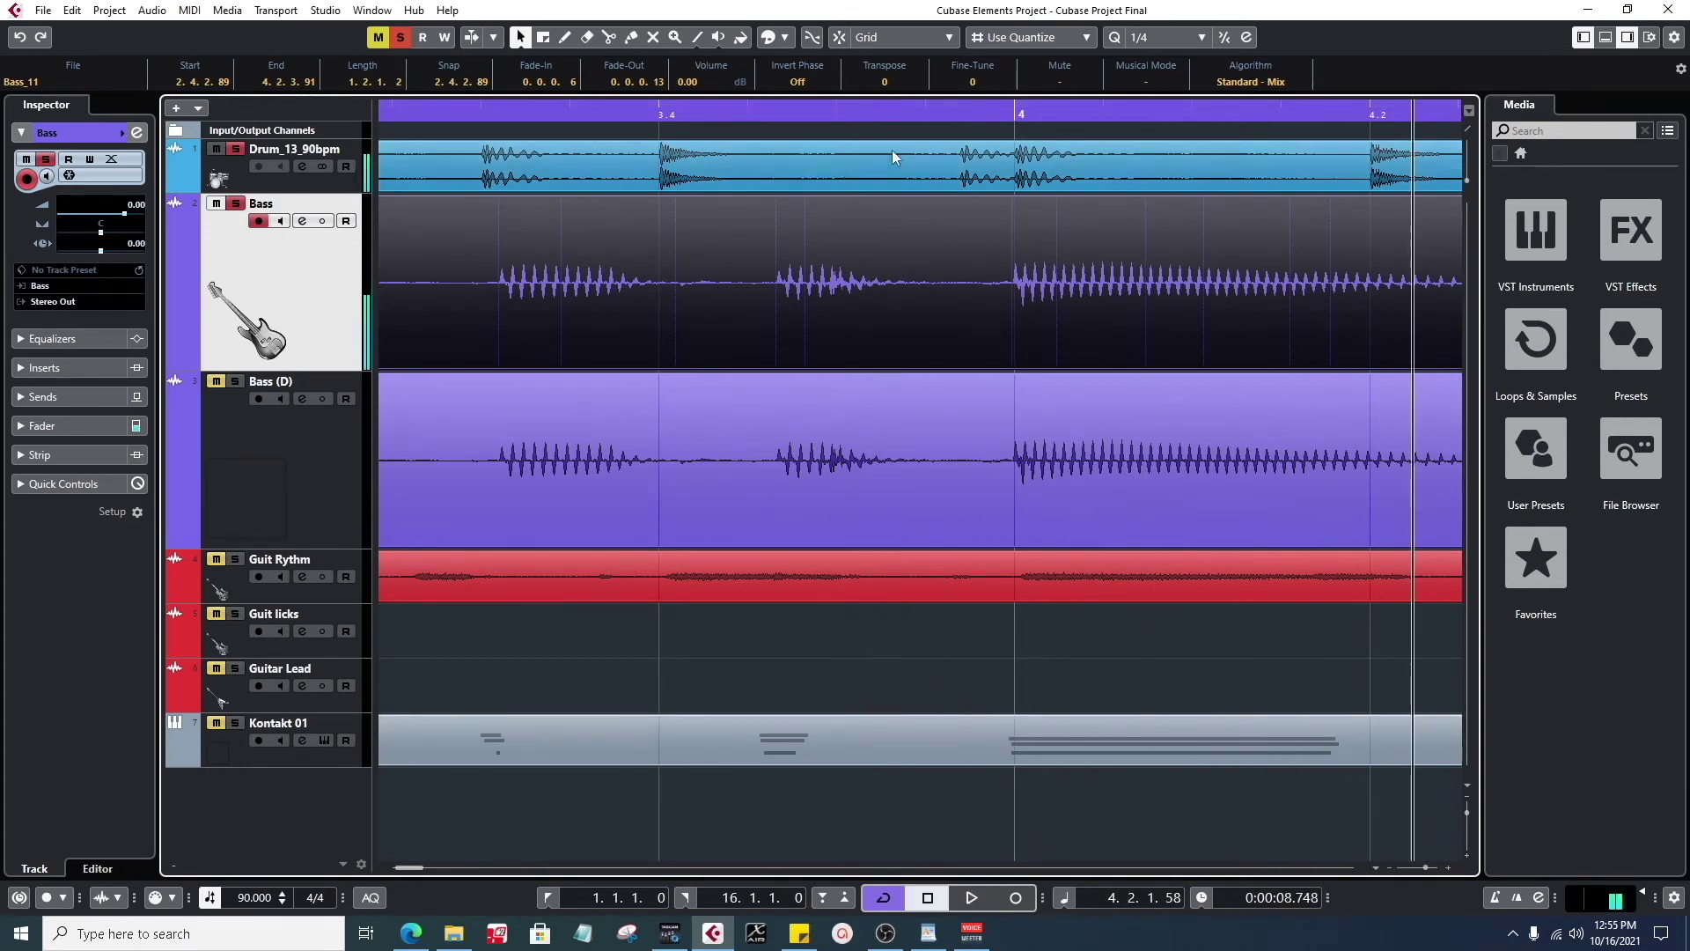
# - Shift all selected Bass segments slightly earlier so that Bass_11 1 starts at 2.4.2.85, and play from just before it
pyautogui.hscroll(-4, 922, 243)
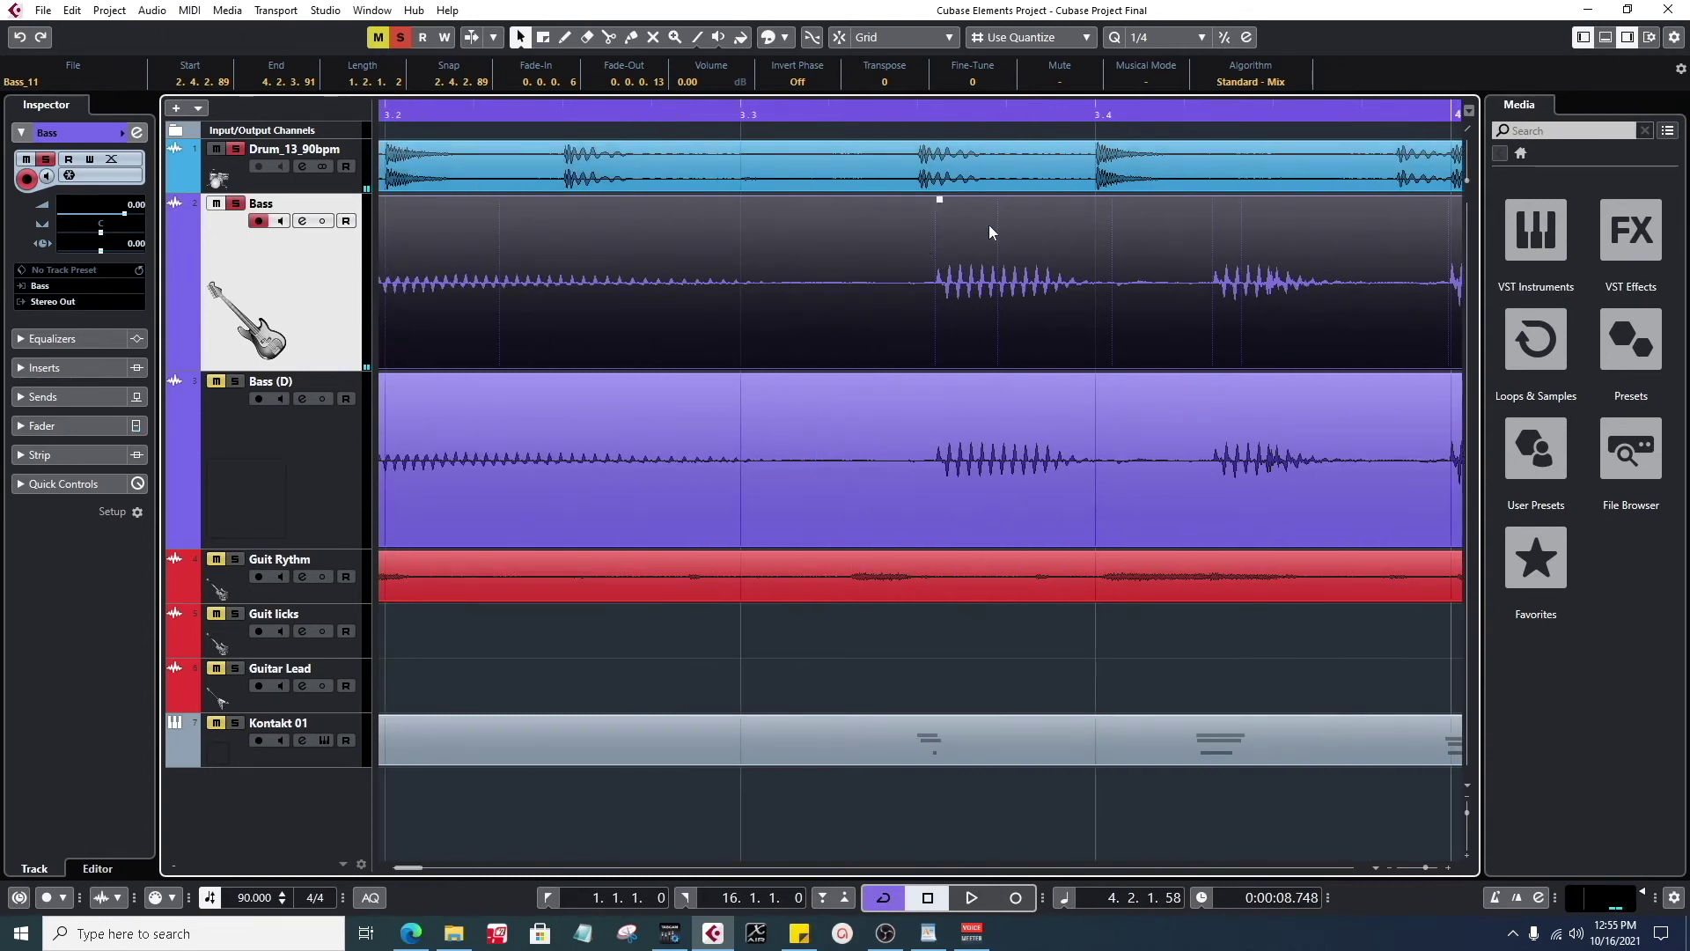
pyautogui.hscroll(-5, 616, 261)
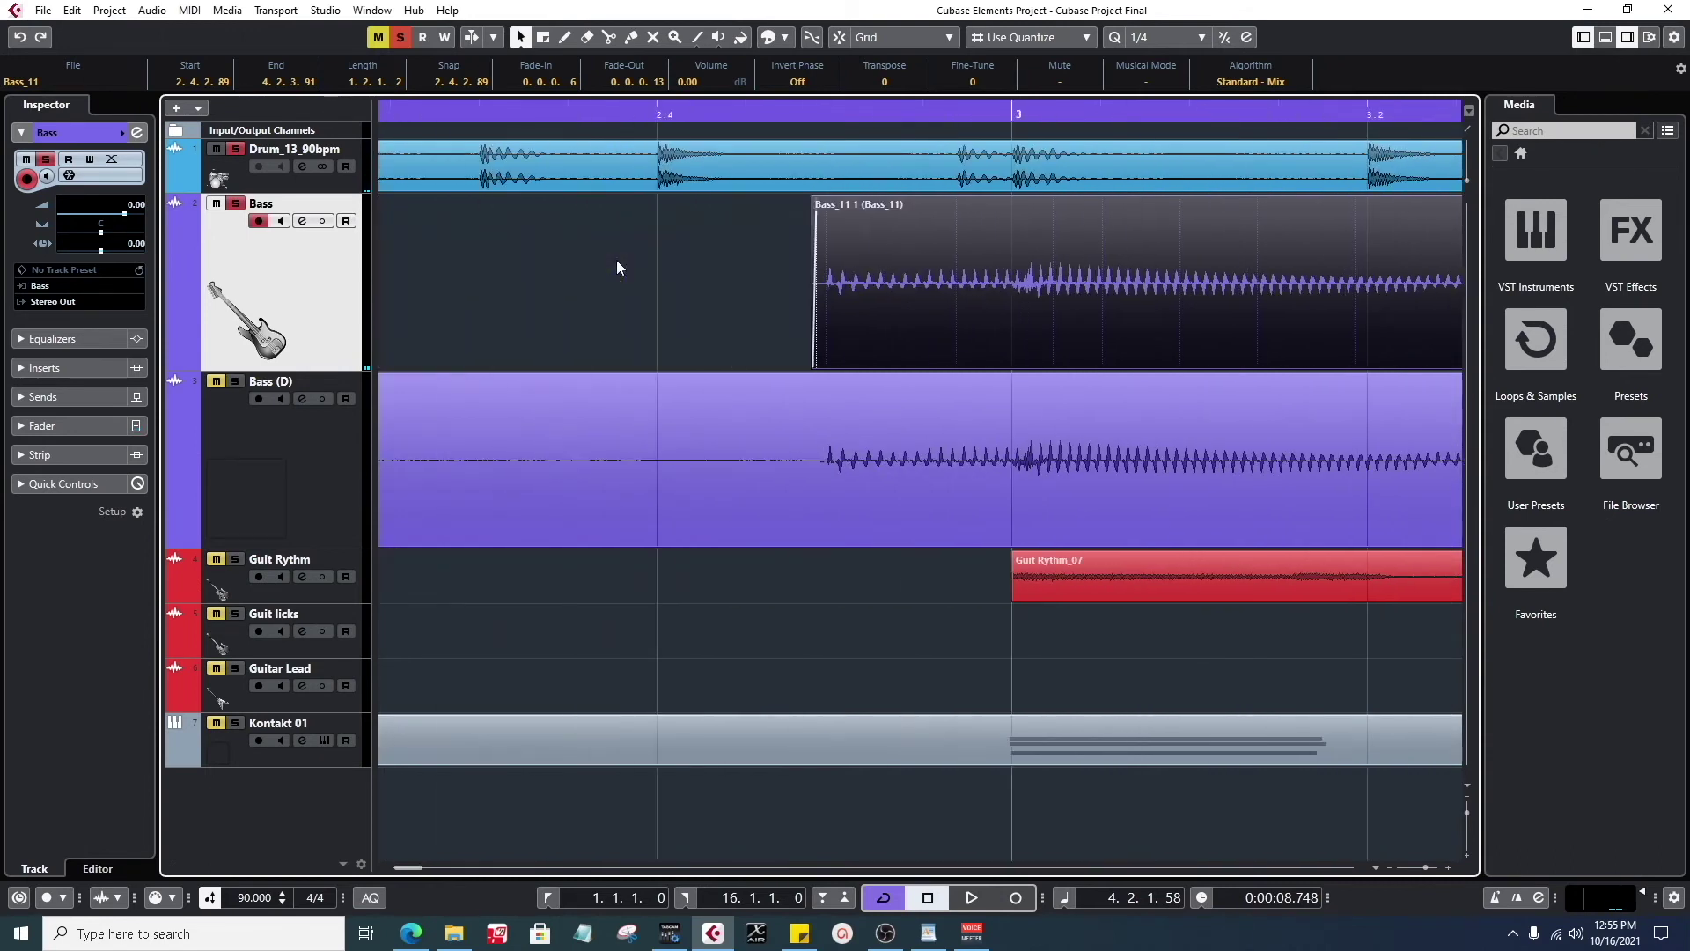
pyautogui.hscroll(1, 743, 256)
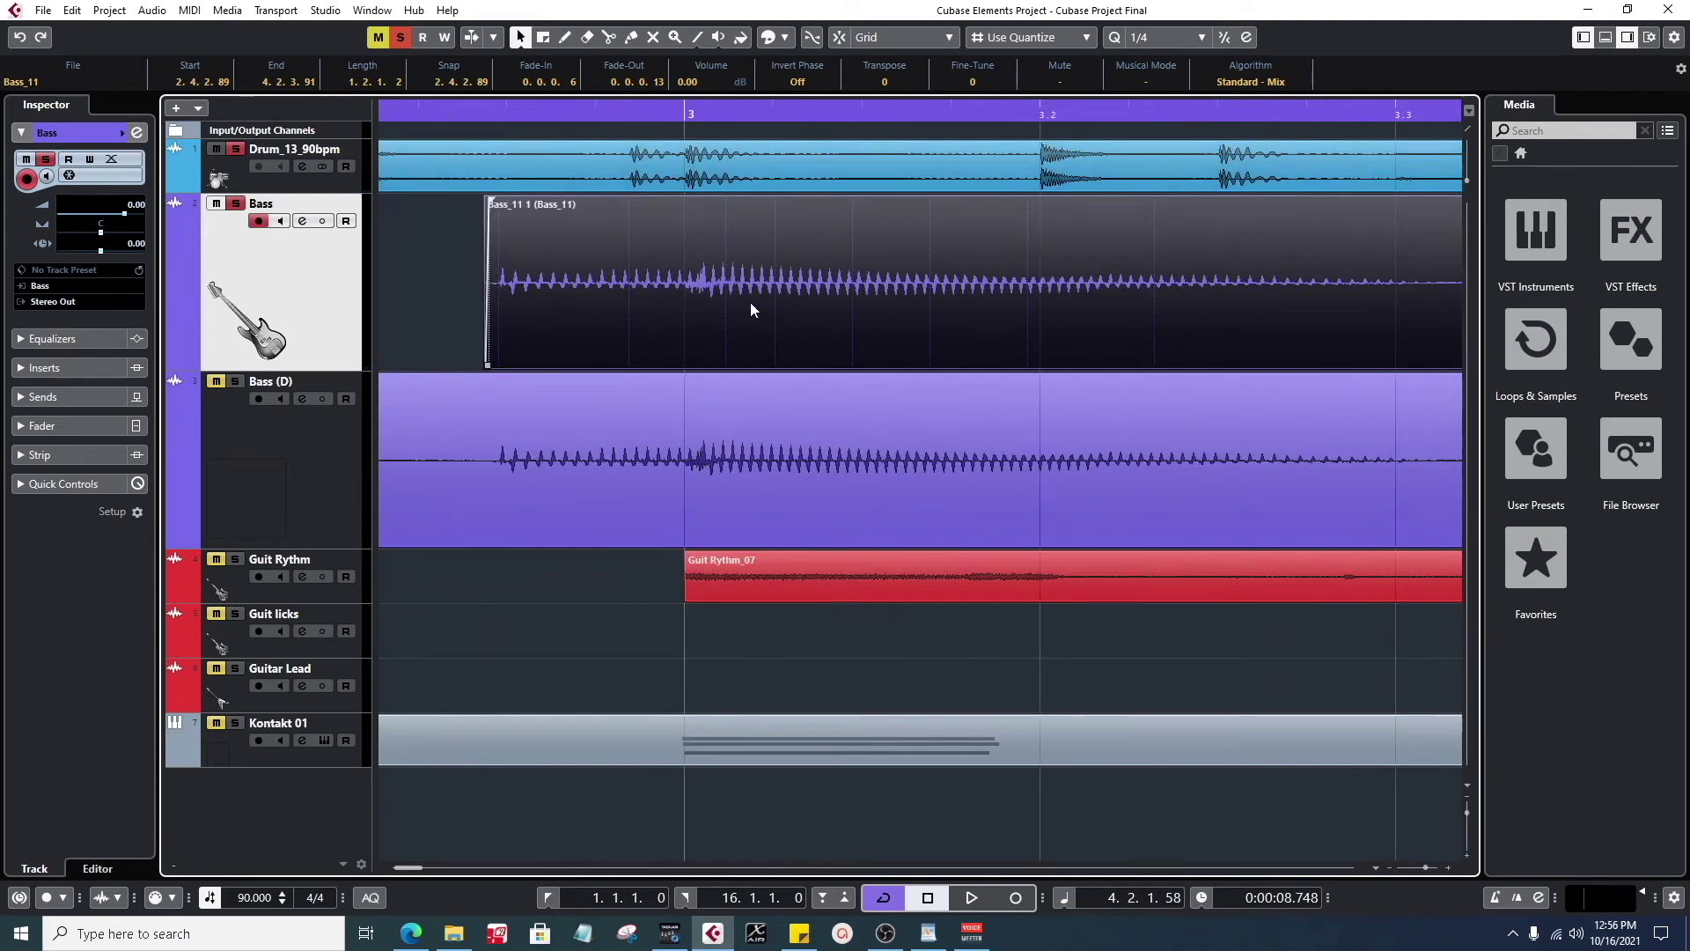
pyautogui.moveTo(750, 303); pyautogui.dragTo(749, 303)
pyautogui.click(447, 112)
pyautogui.press('space')
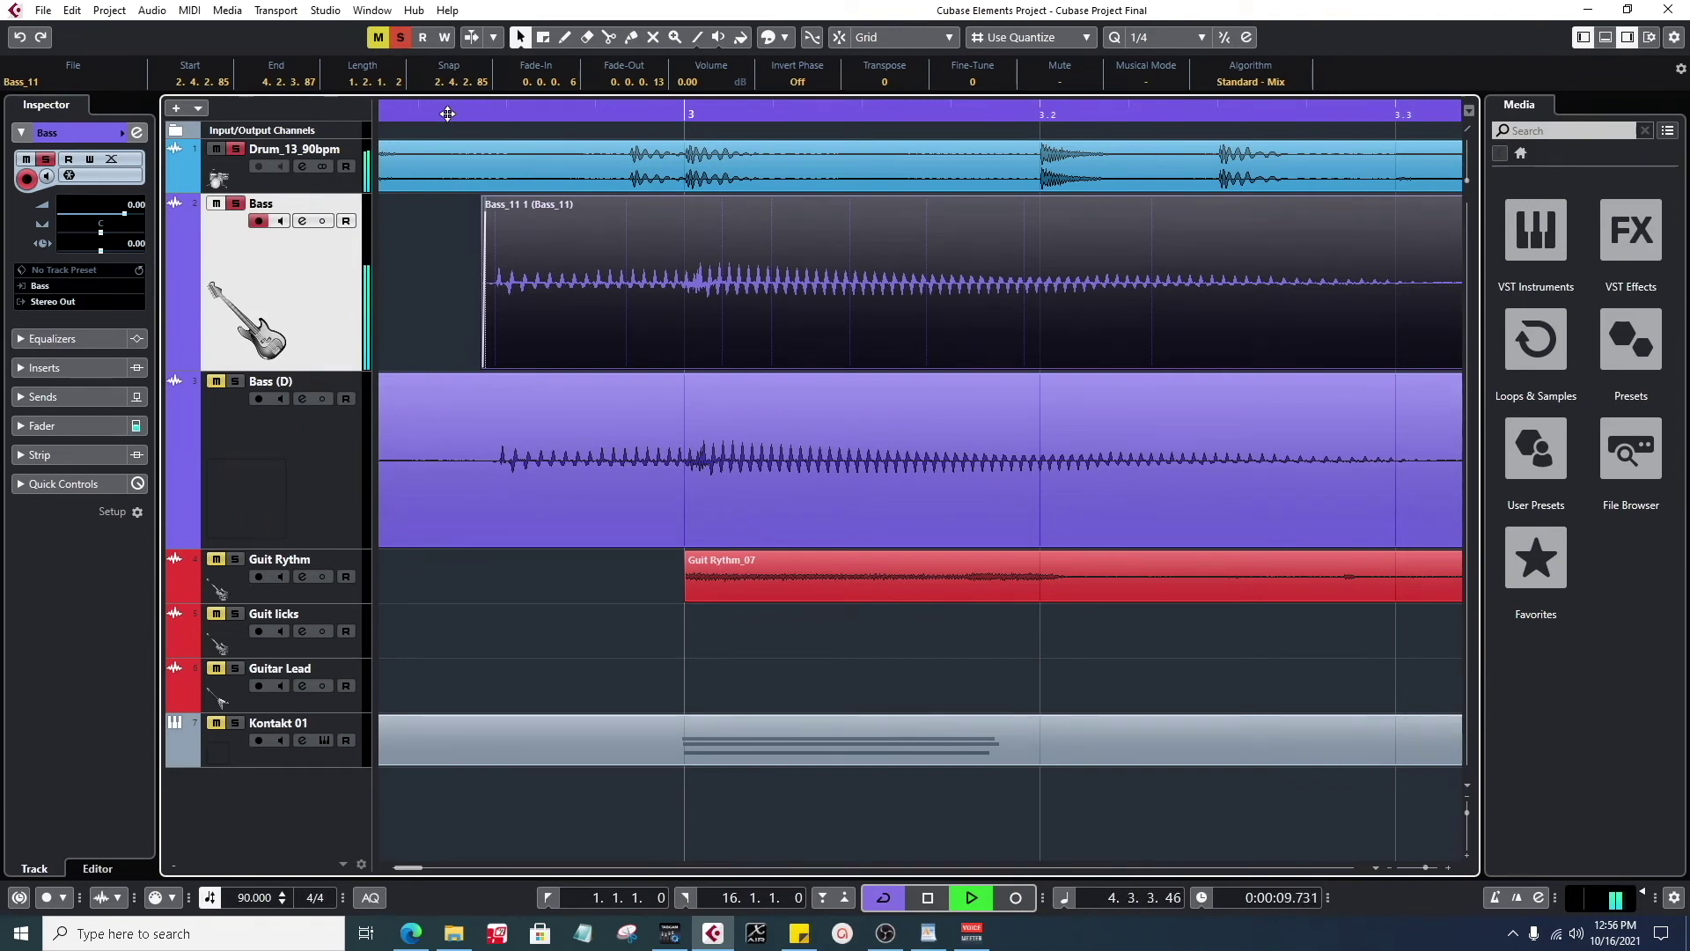
pyautogui.press('space')
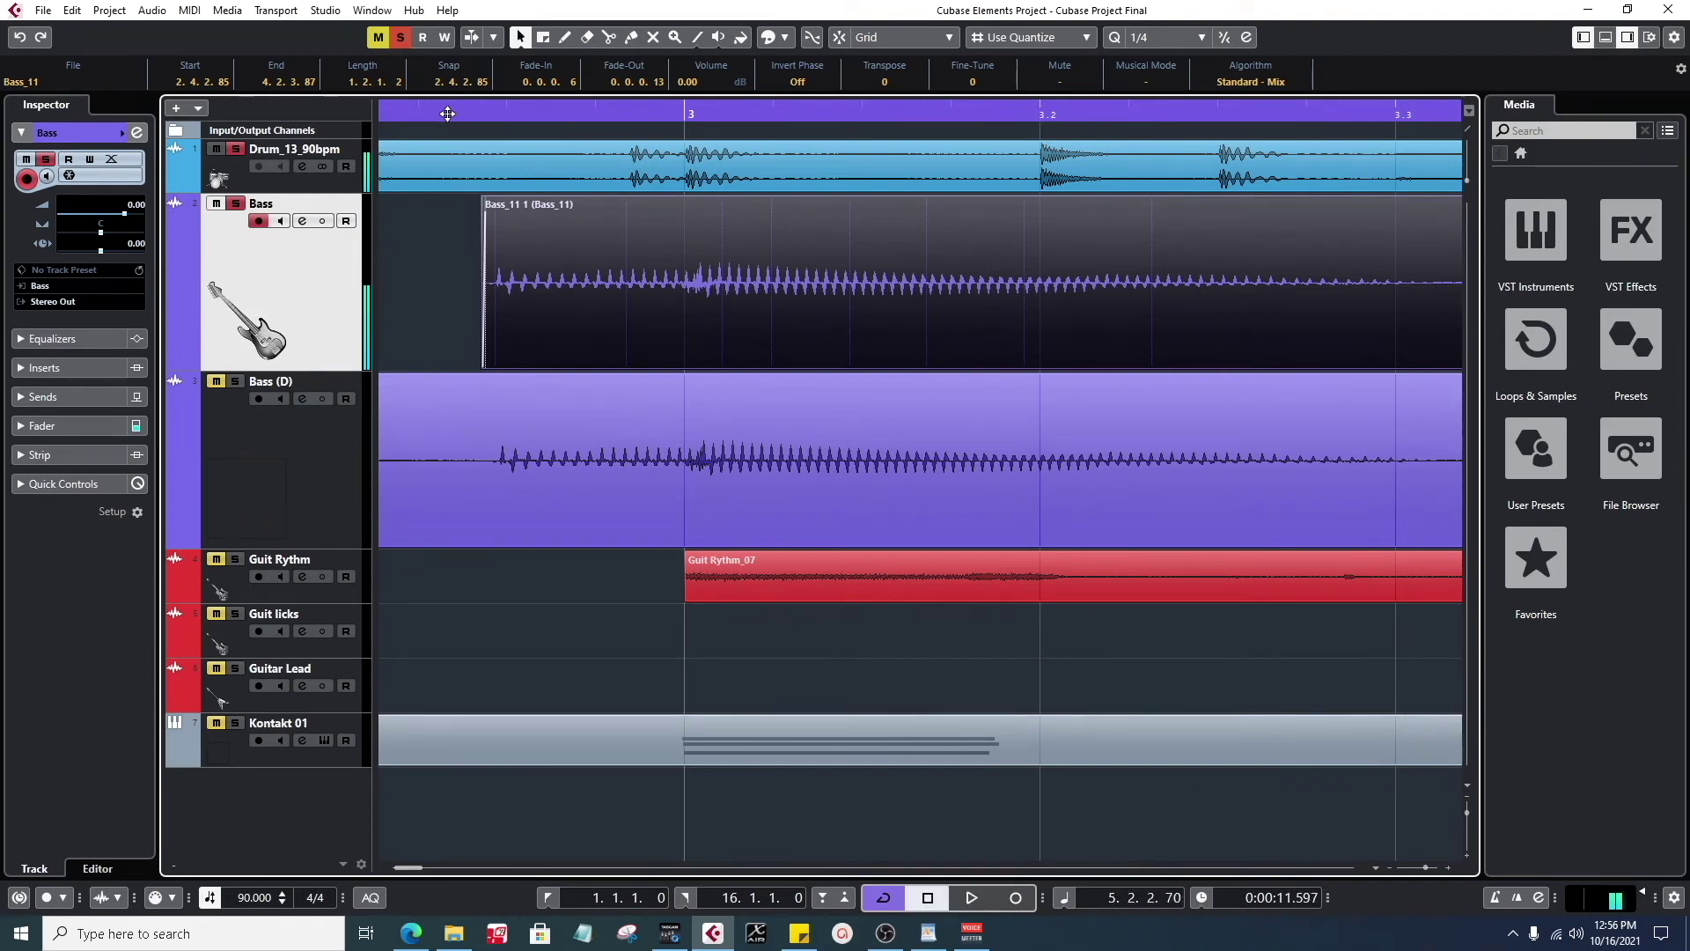
# - Play the Bass and drums from 4.3.1.94, just before the start of Bass_11 2
pyautogui.moveTo(540, 110); pyautogui.dragTo(550, 78)
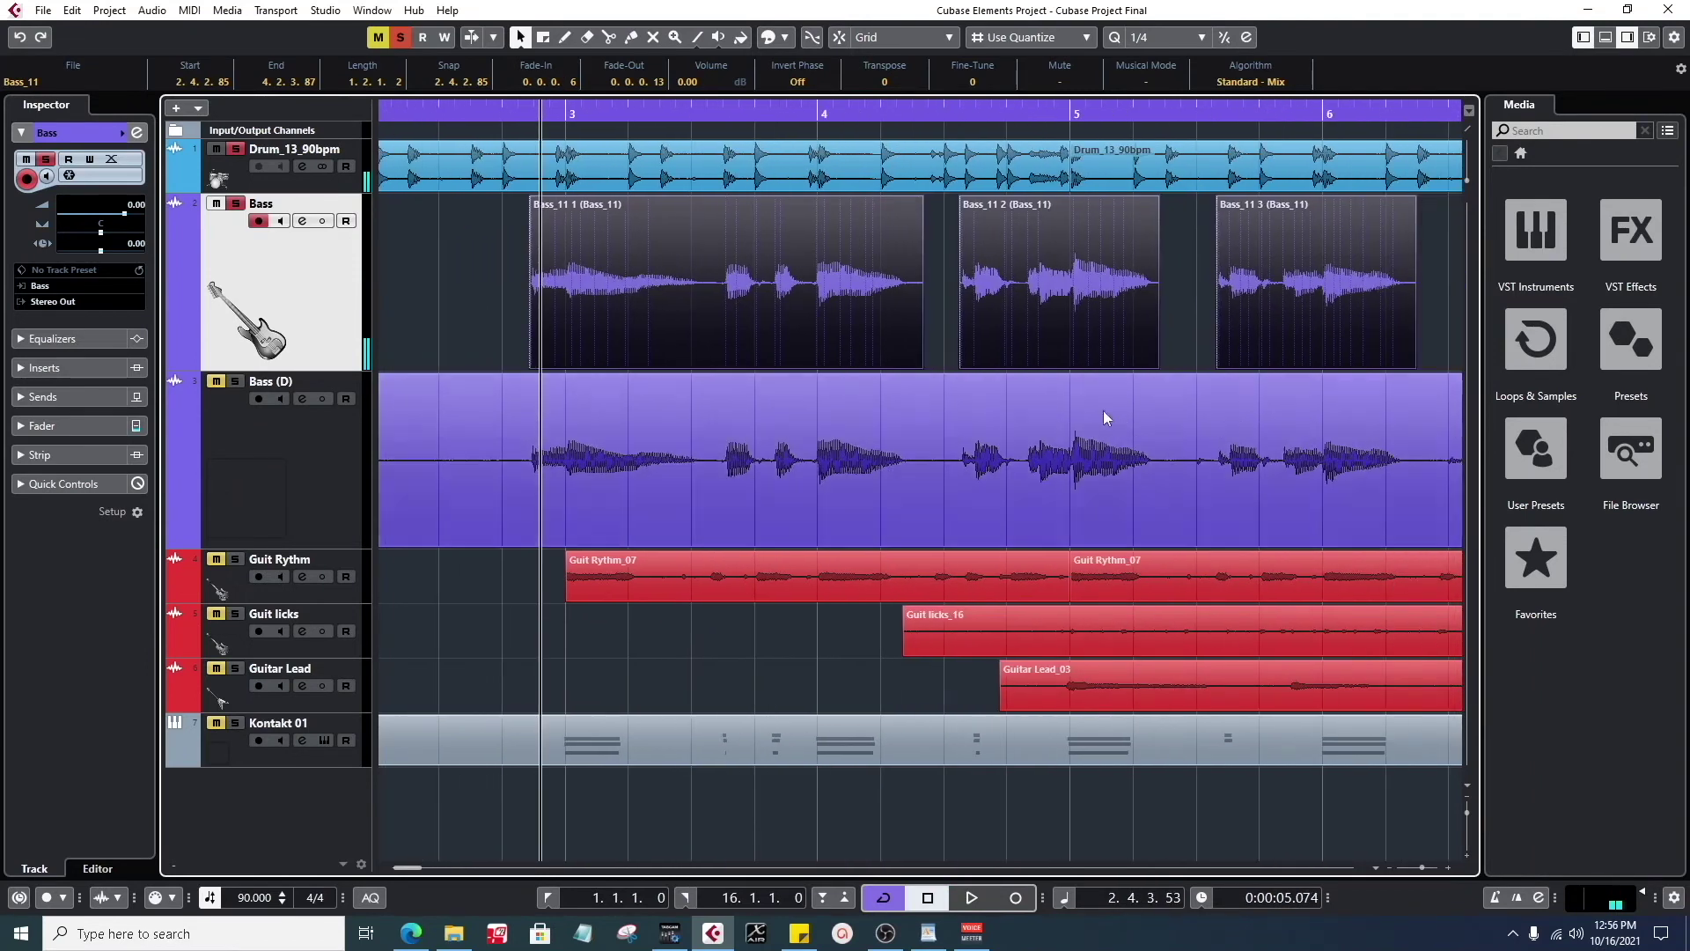
pyautogui.moveTo(960, 117); pyautogui.dragTo(949, 159)
pyautogui.hscroll(5, 1187, 310)
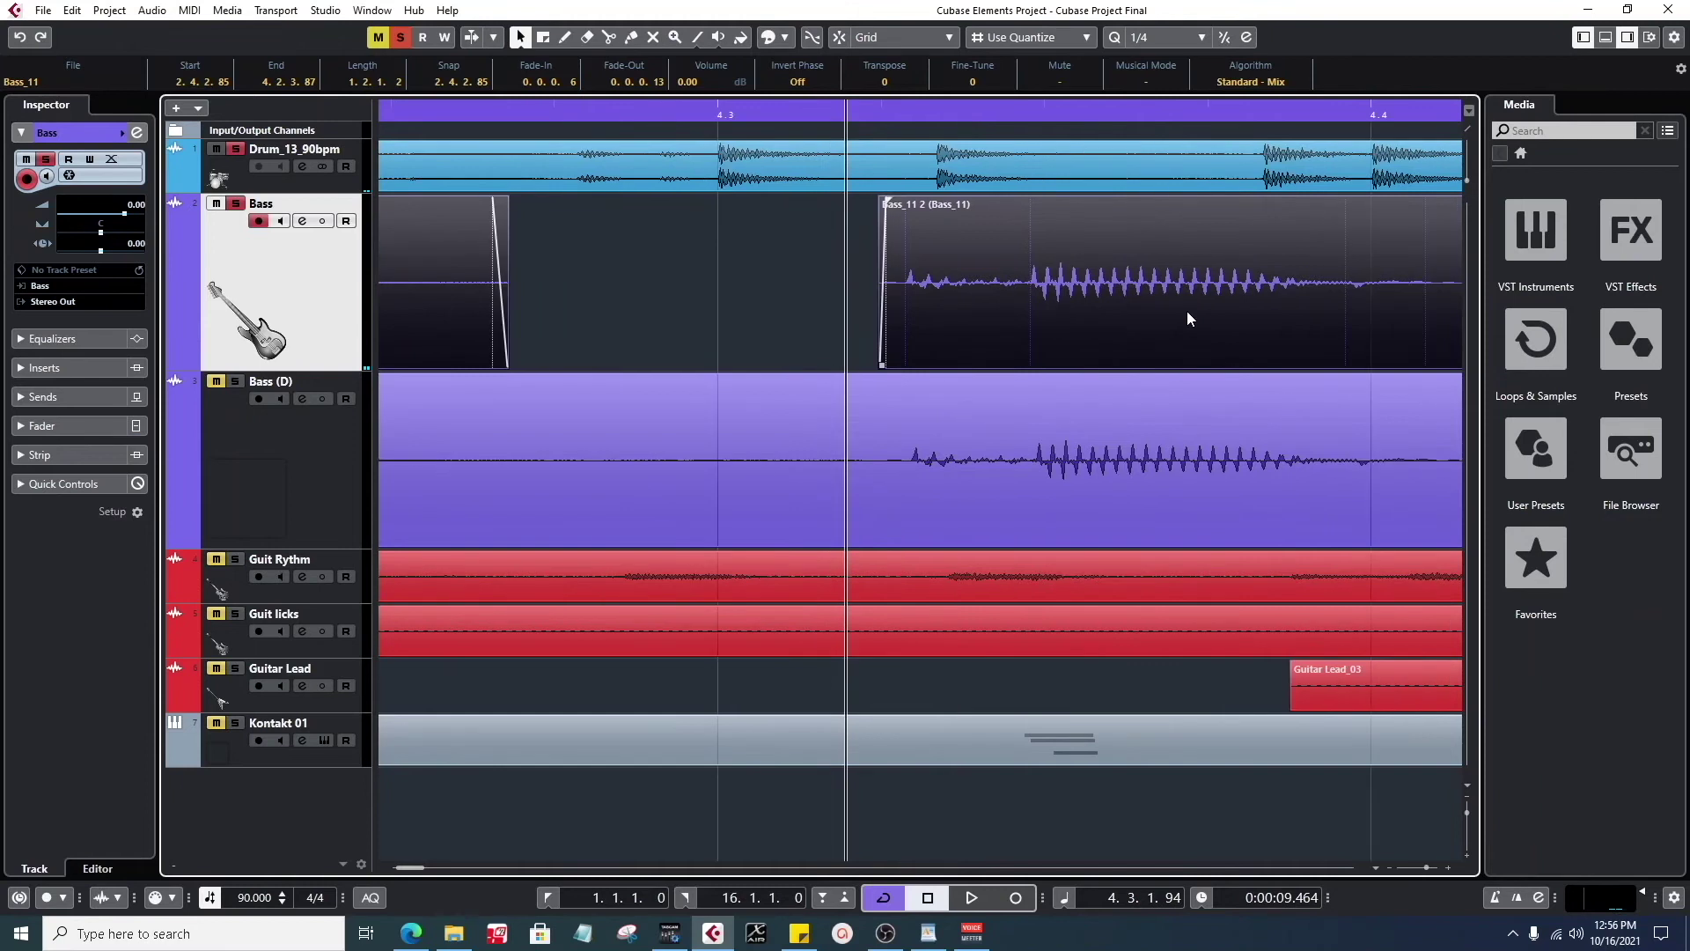
pyautogui.press('space')
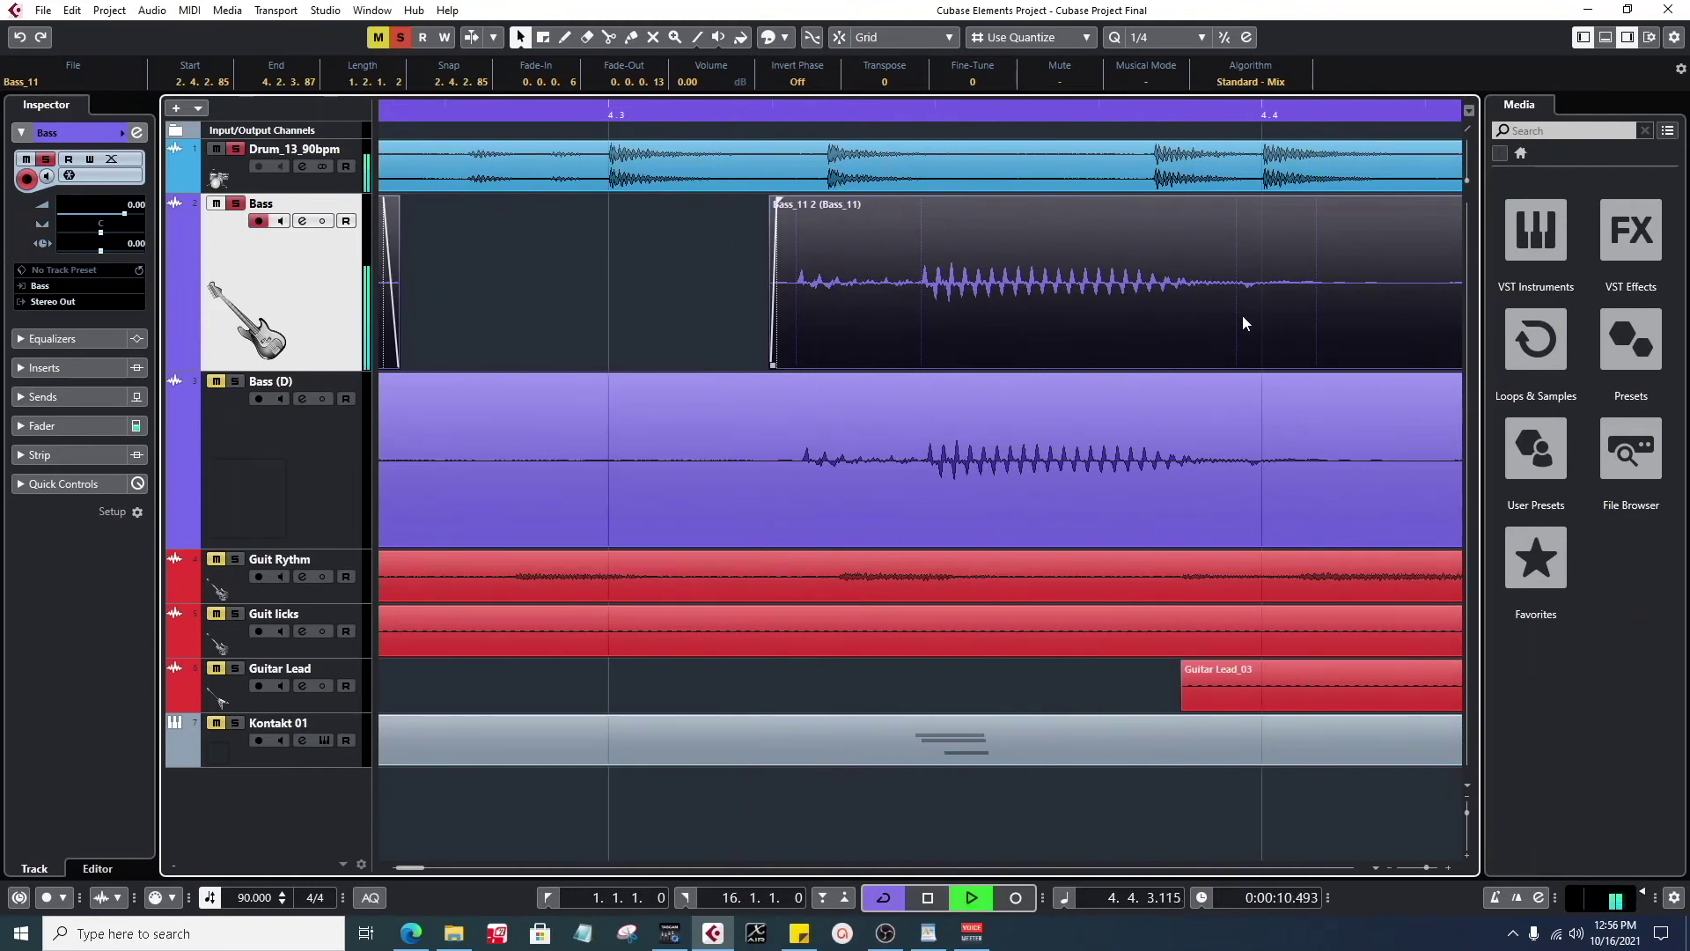
pyautogui.press('space')
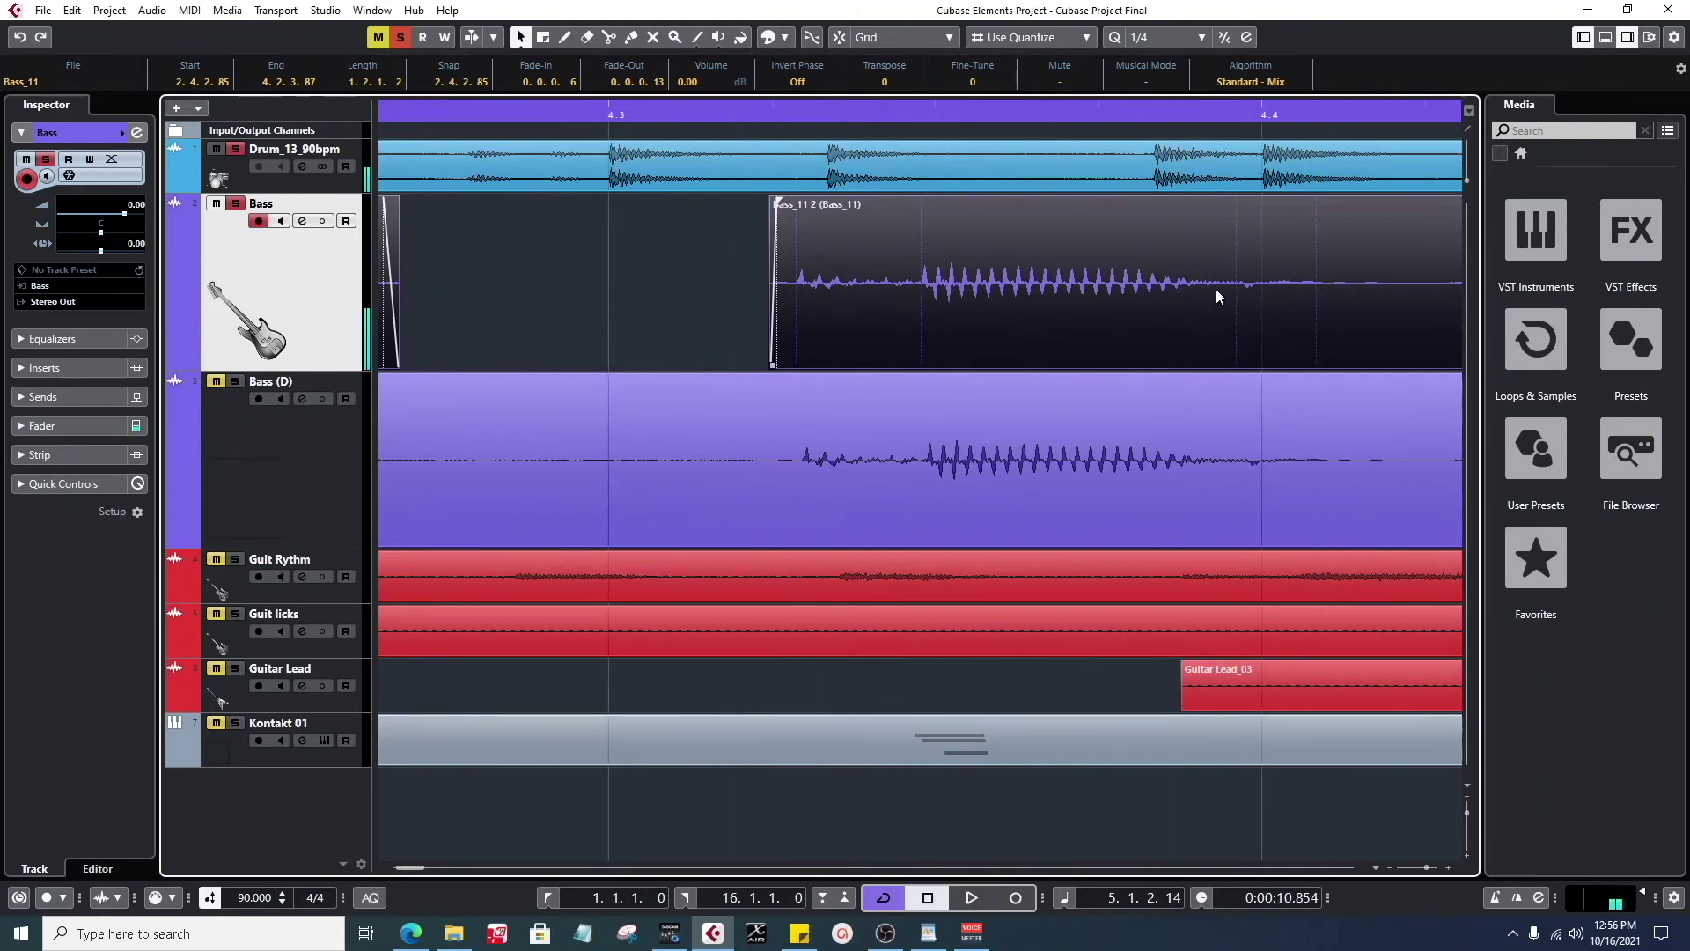
# - Try shifting all selected Bass segments earlier so that Bass_11 1 starts at 2.4.2.79, play the result, and undo the move
pyautogui.moveTo(1215, 289); pyautogui.dragTo(1210, 289)
pyautogui.press('space')
pyautogui.press('space')
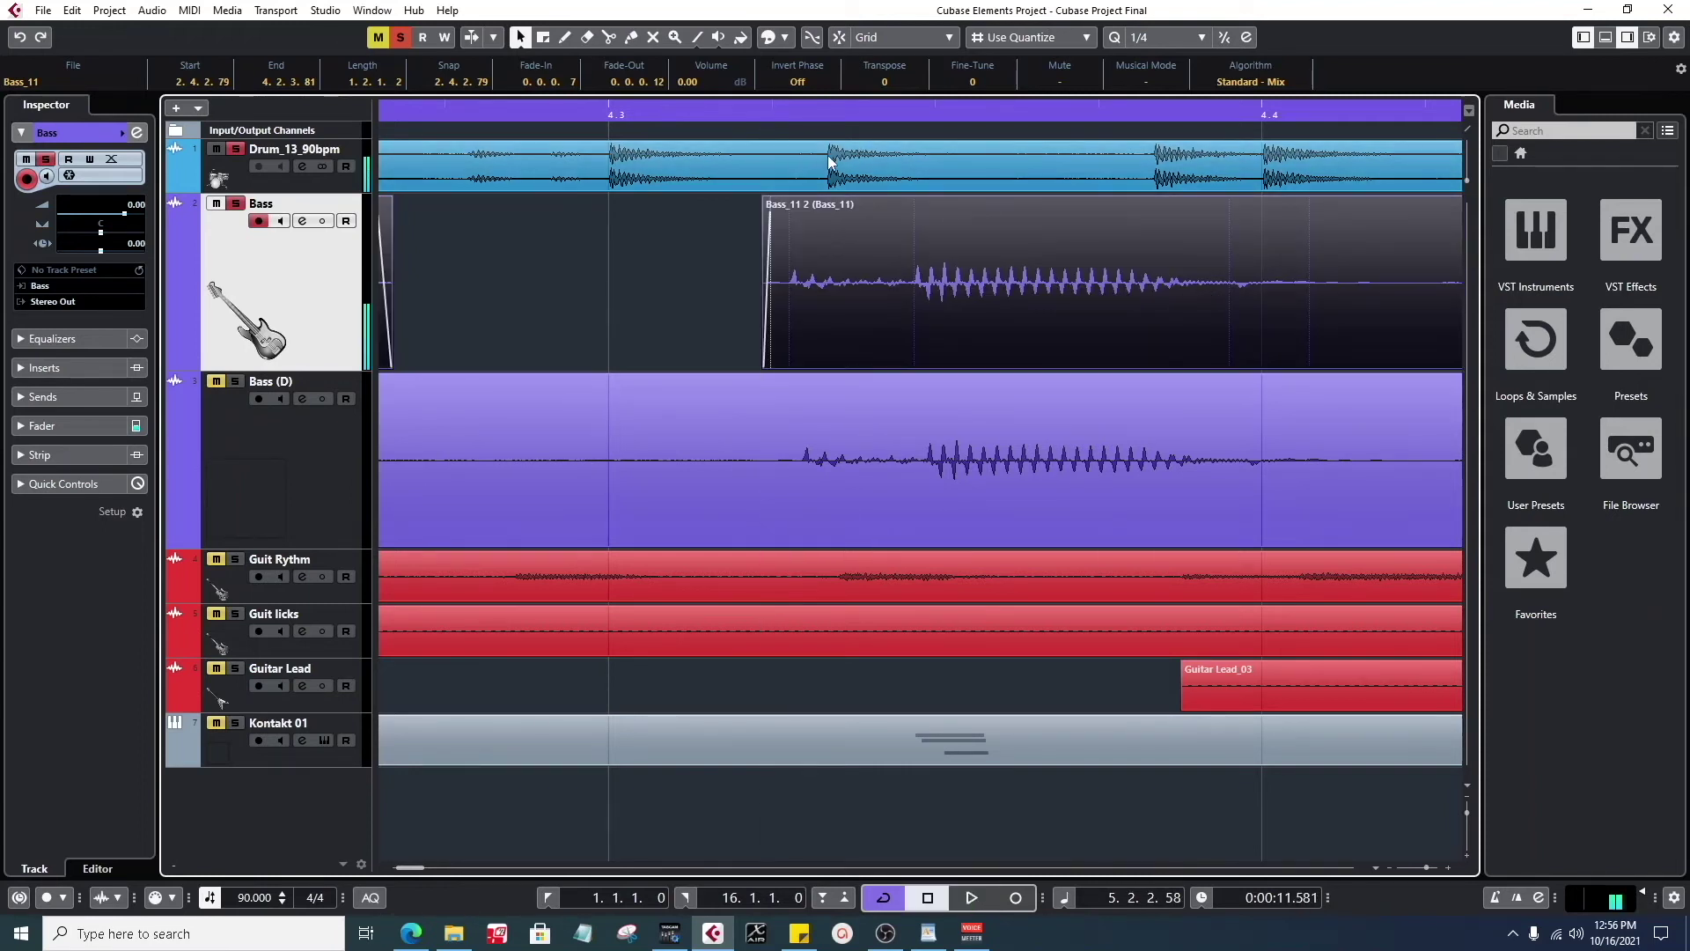
pyautogui.hotkey('ctrl', 'z')
# - Select only Bass_11 2 and split it at 4.4.1.112, in the quiet gap before its second phrase
pyautogui.click(696, 292)
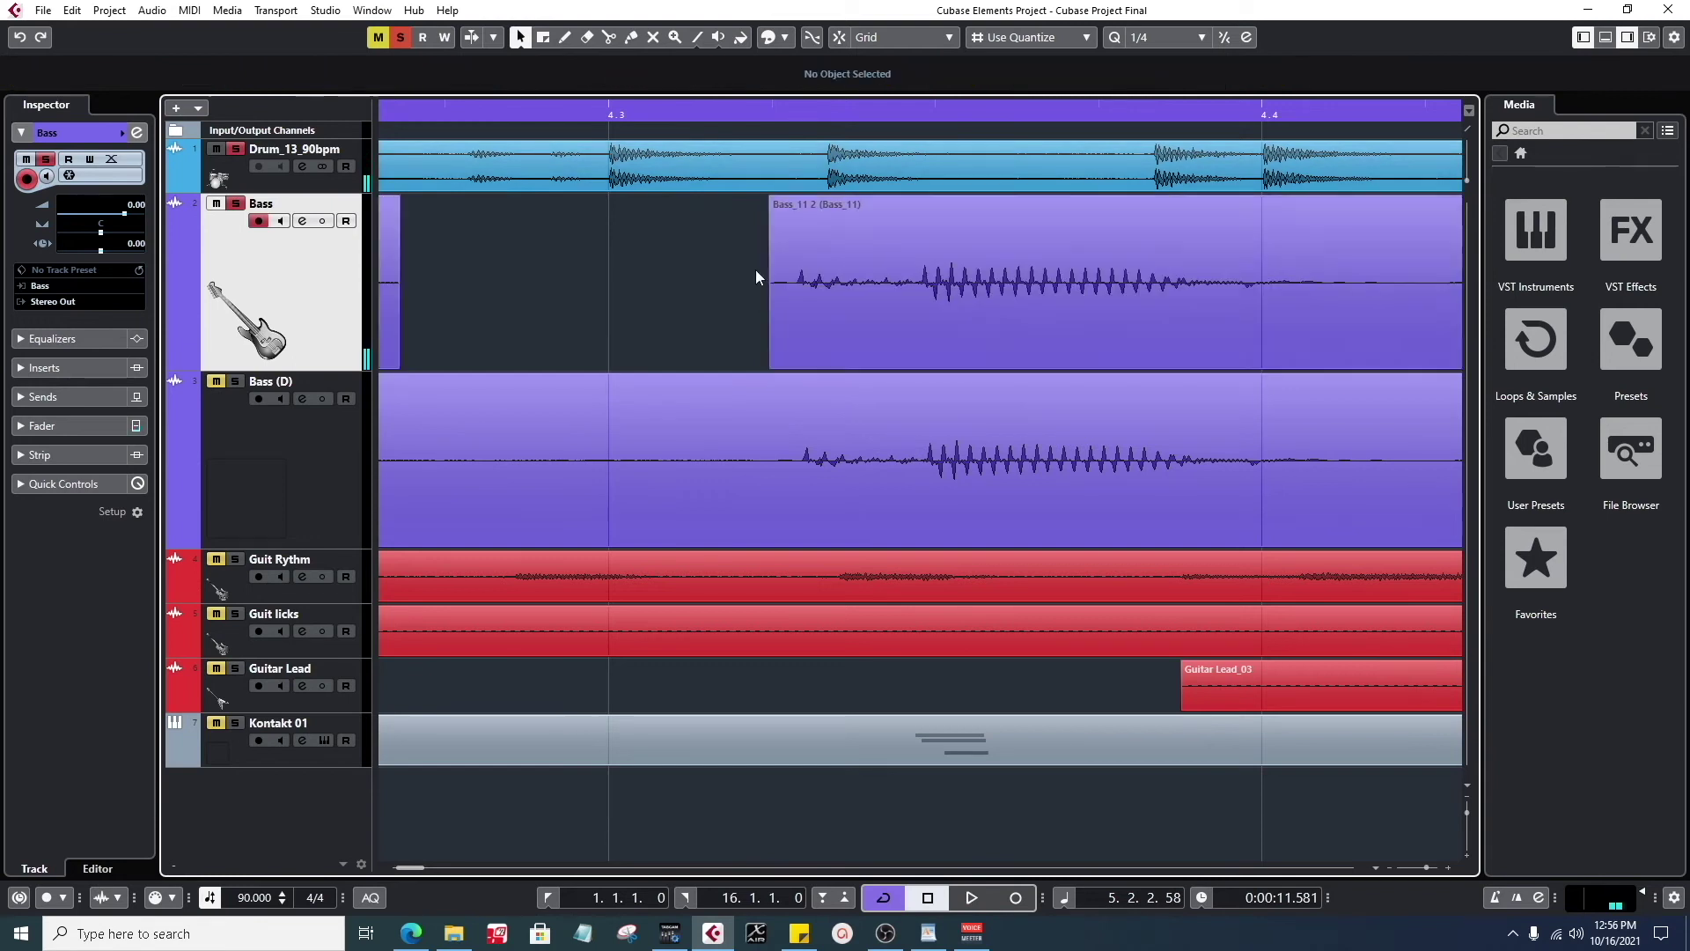
pyautogui.click(800, 298)
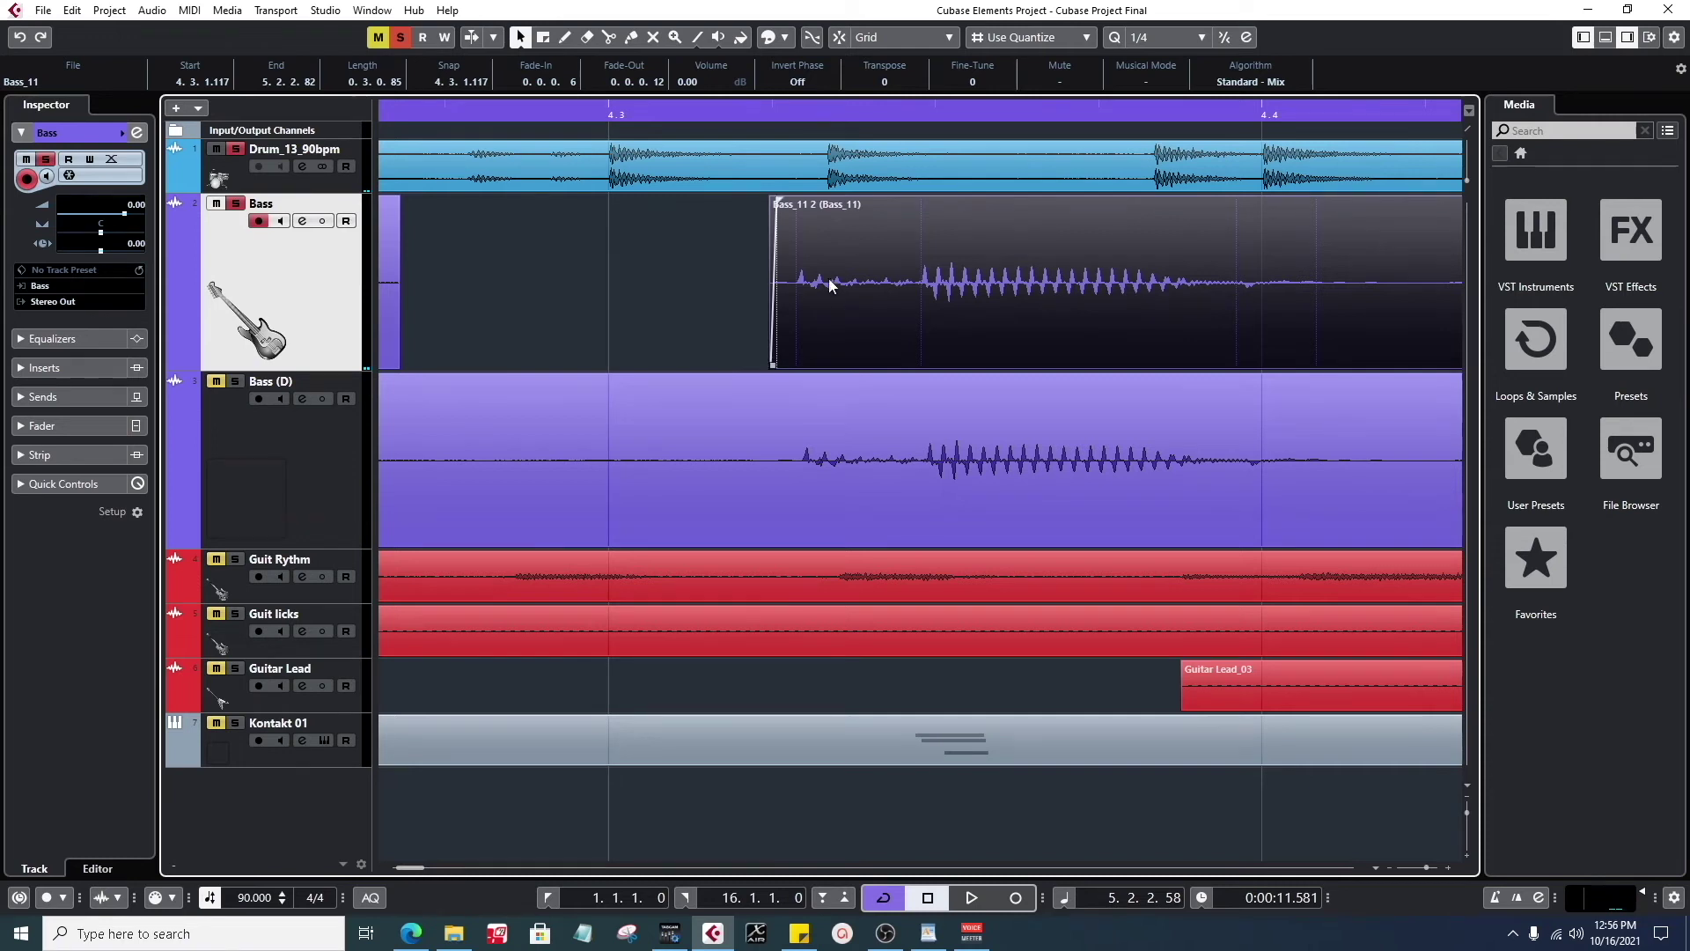
pyautogui.hscroll(2, 890, 273)
pyautogui.hscroll(4, 889, 273)
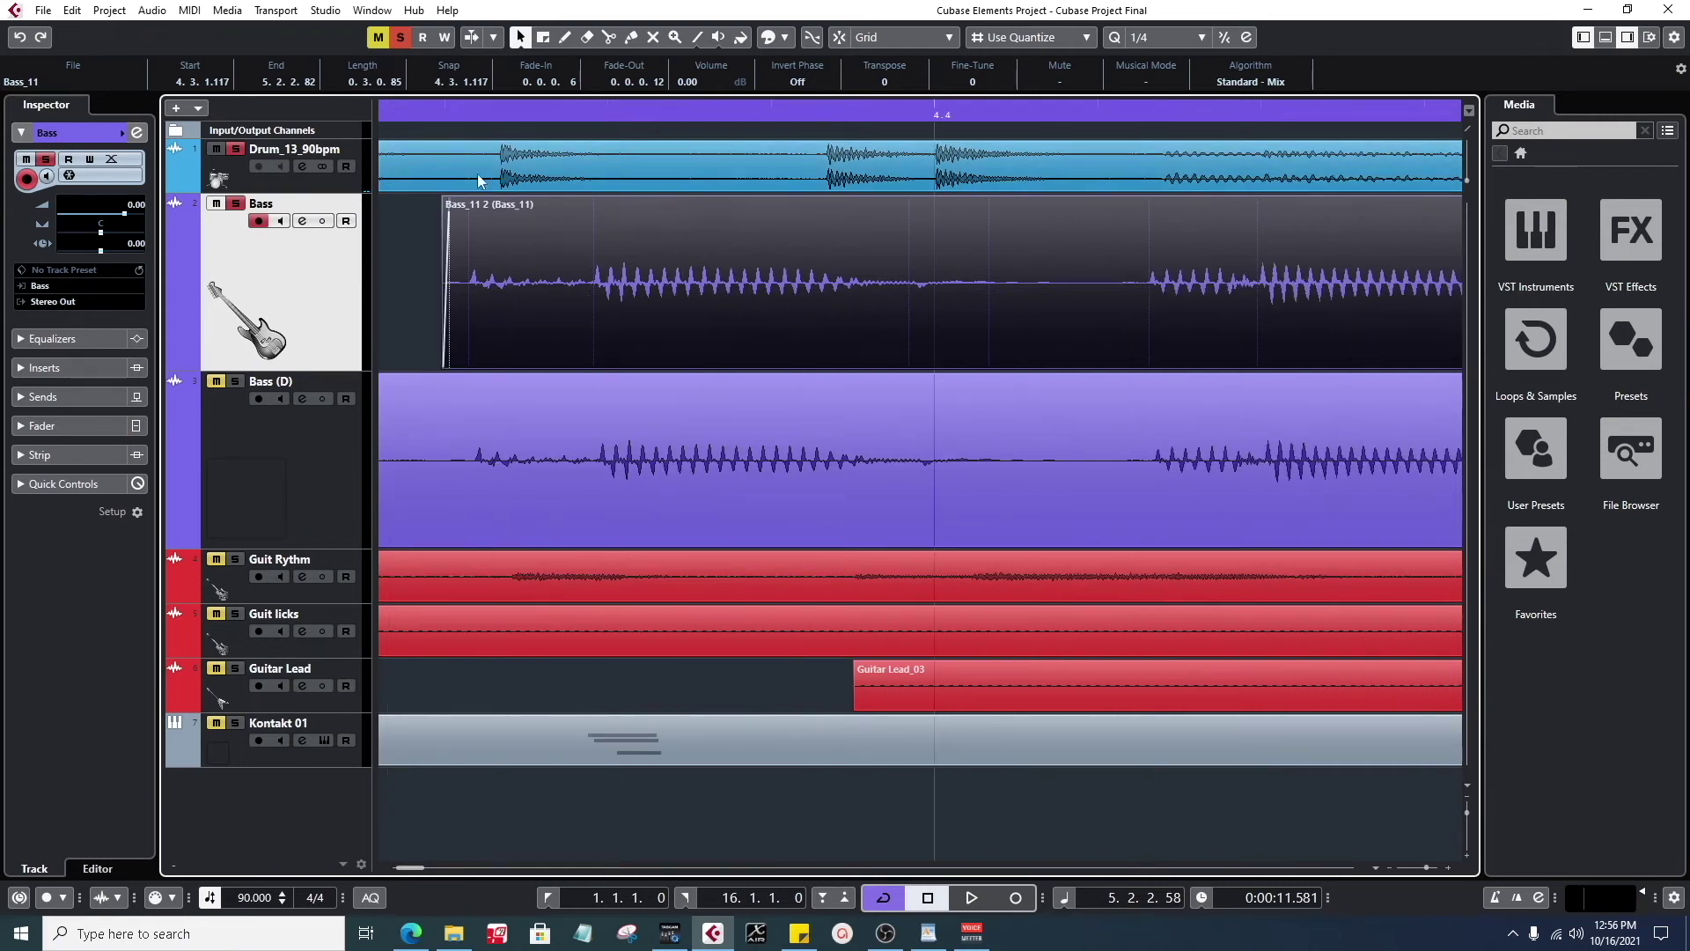
pyautogui.moveTo(450, 110); pyautogui.dragTo(455, 95)
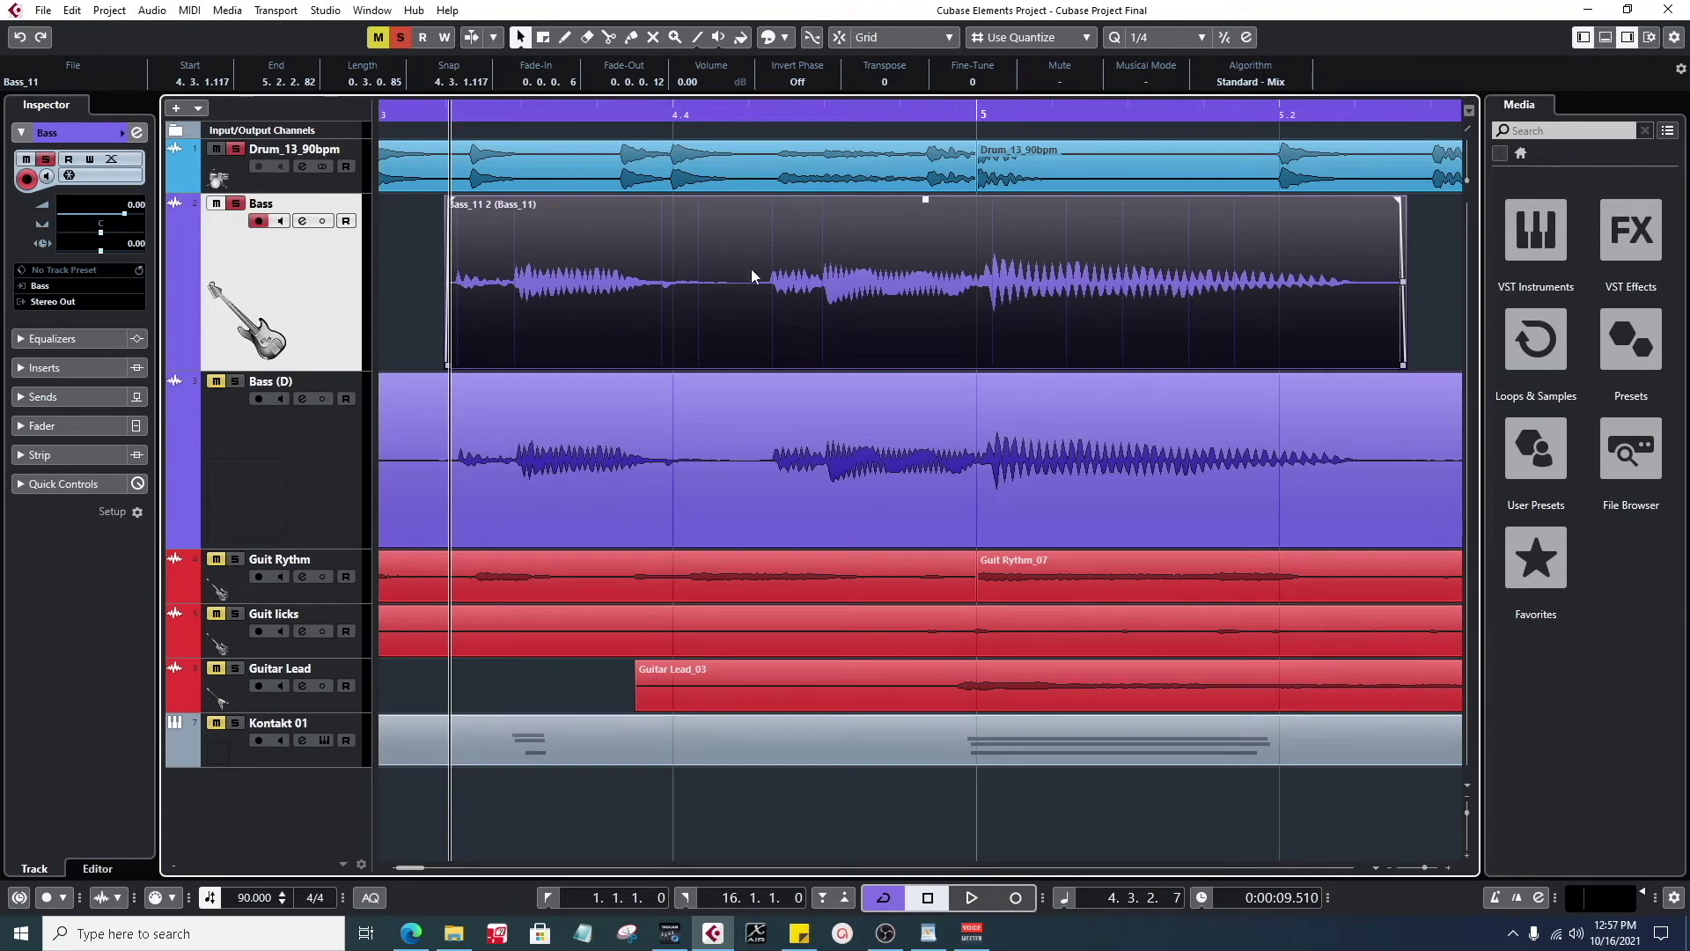
pyautogui.click(609, 37)
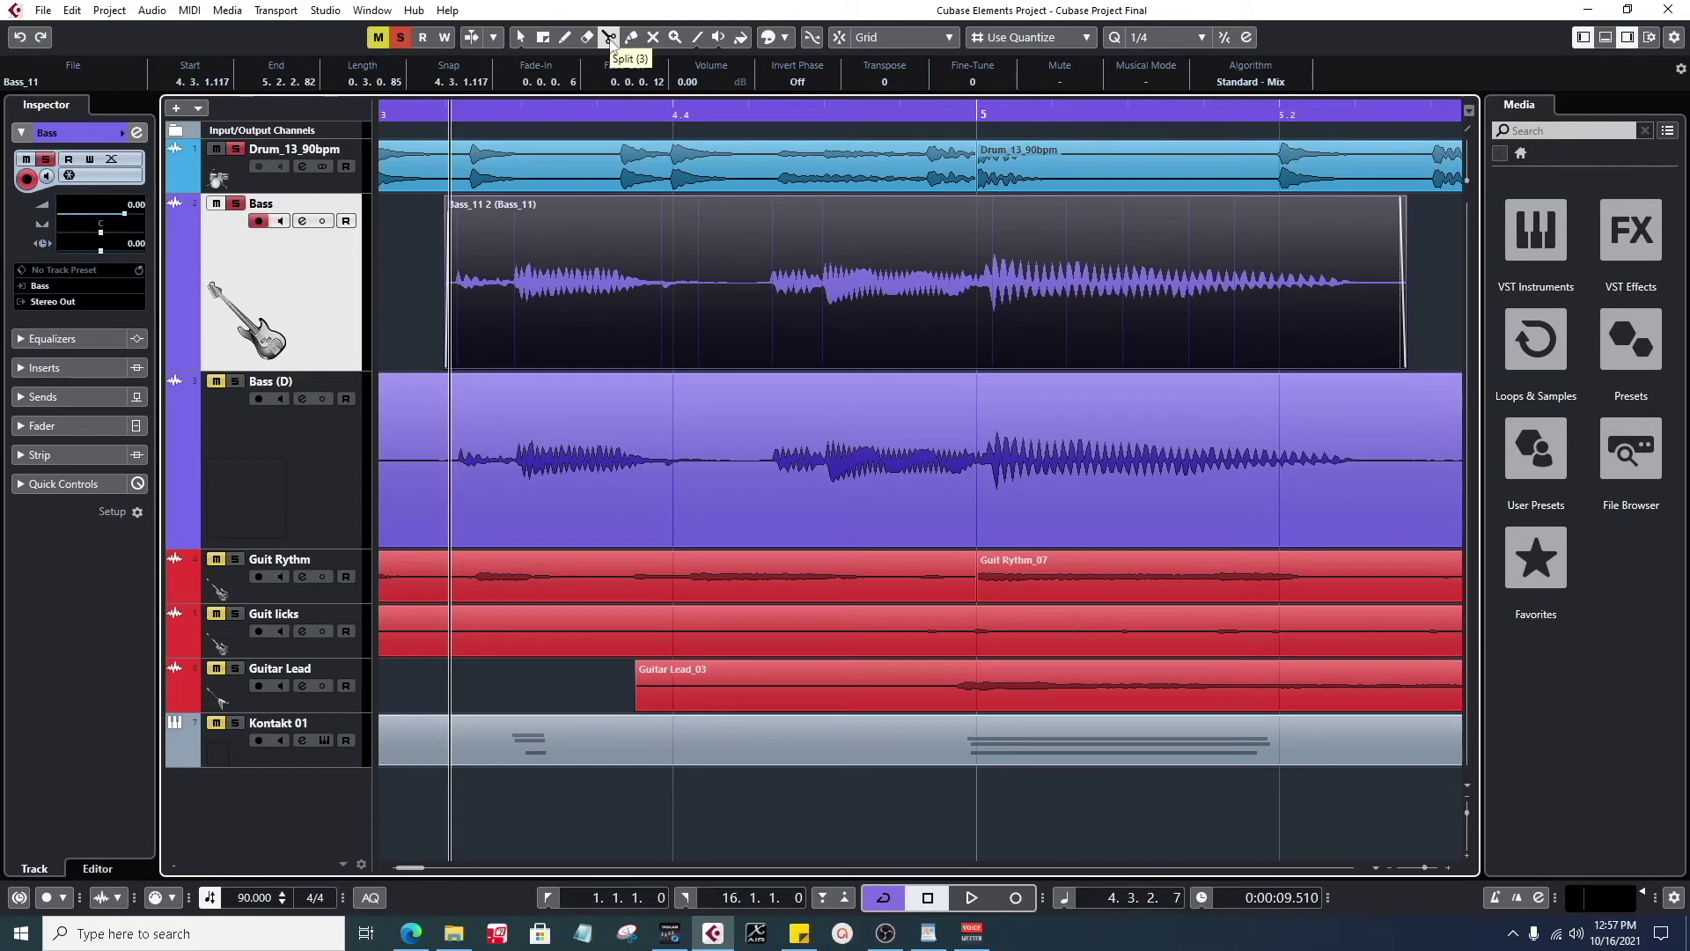
pyautogui.click(608, 38)
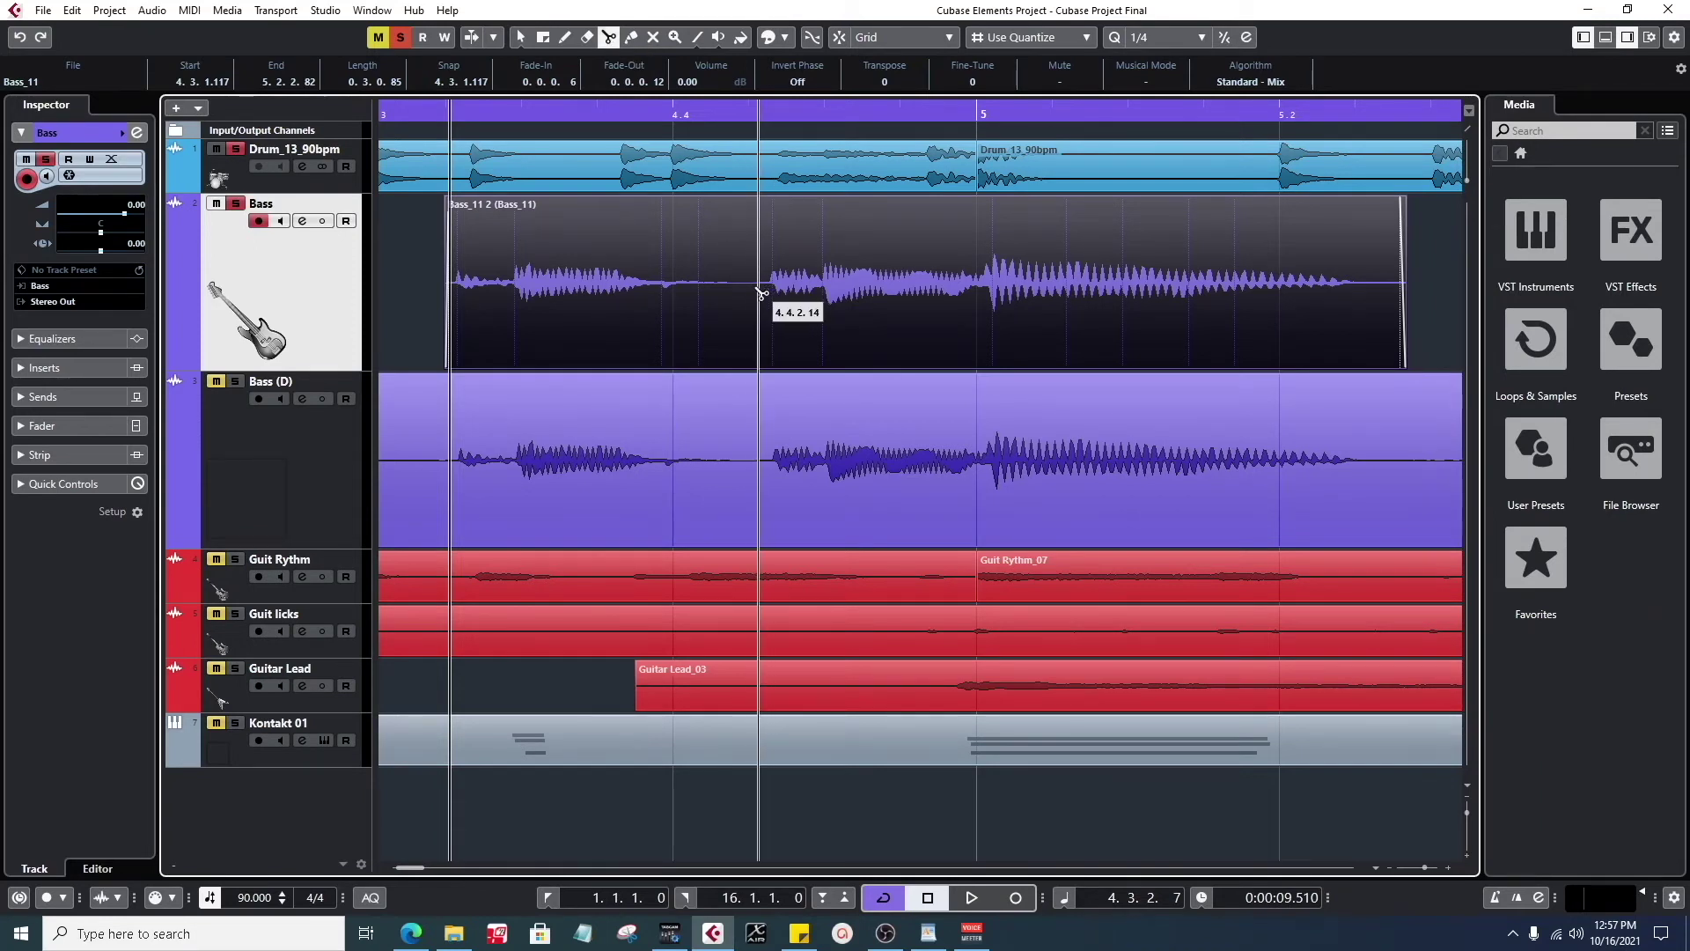
pyautogui.click(749, 293)
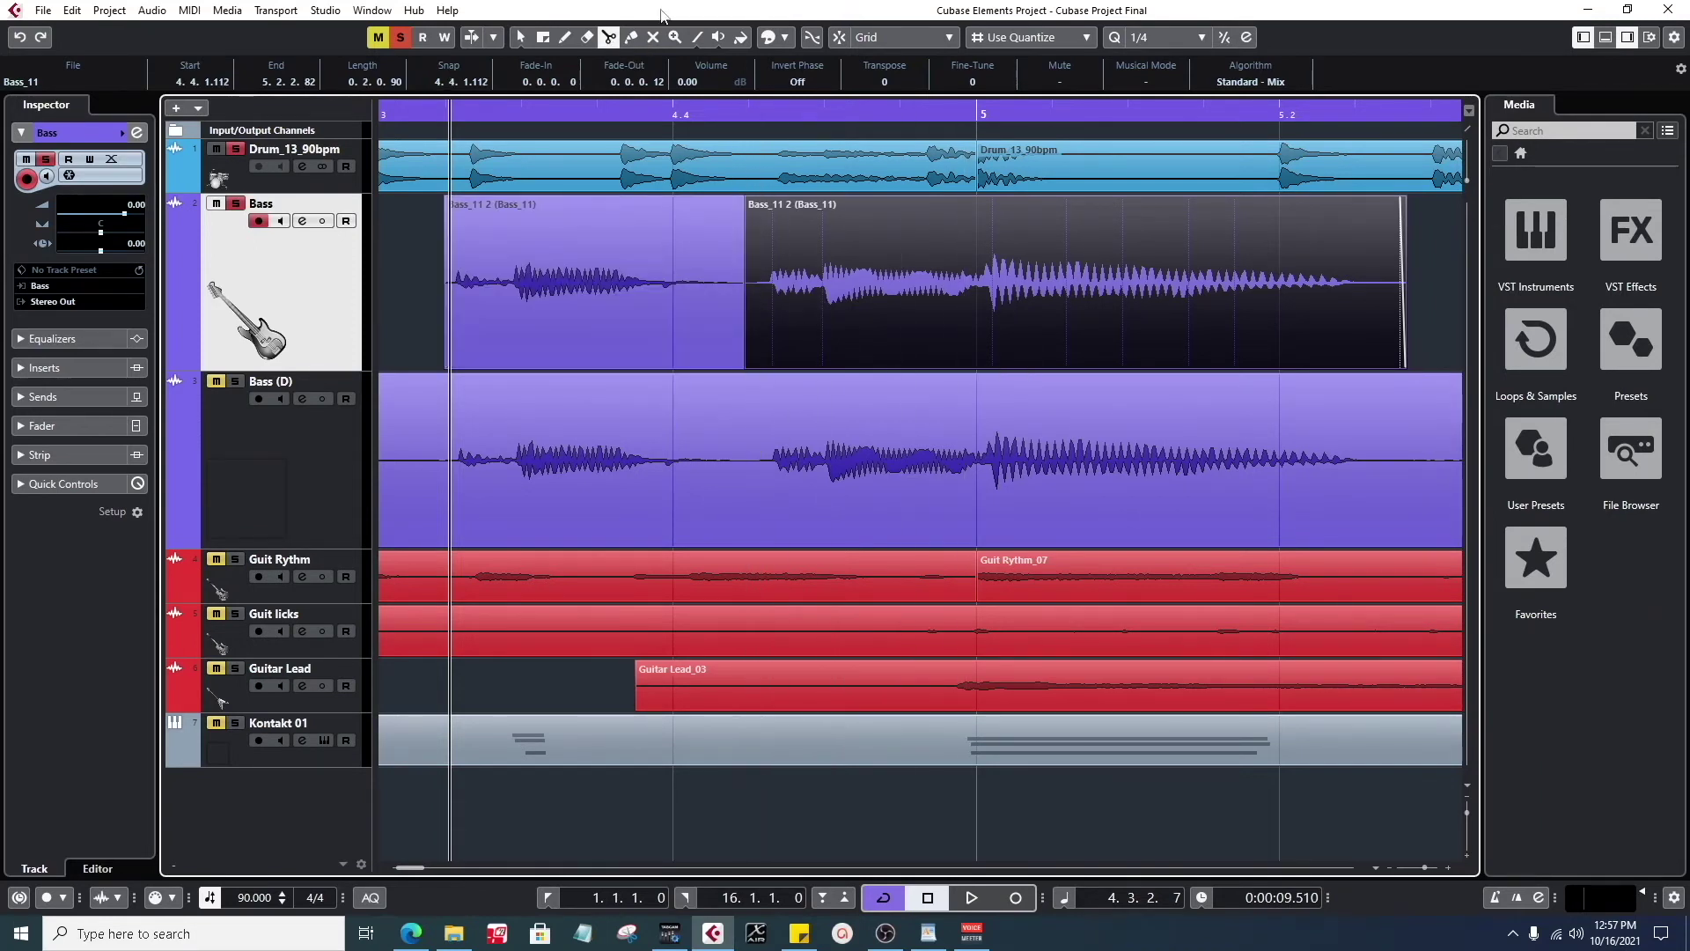
# - Trim the end of the first part of the split Bass_11 2 segment back to 4.4.1.97
pyautogui.click(519, 39)
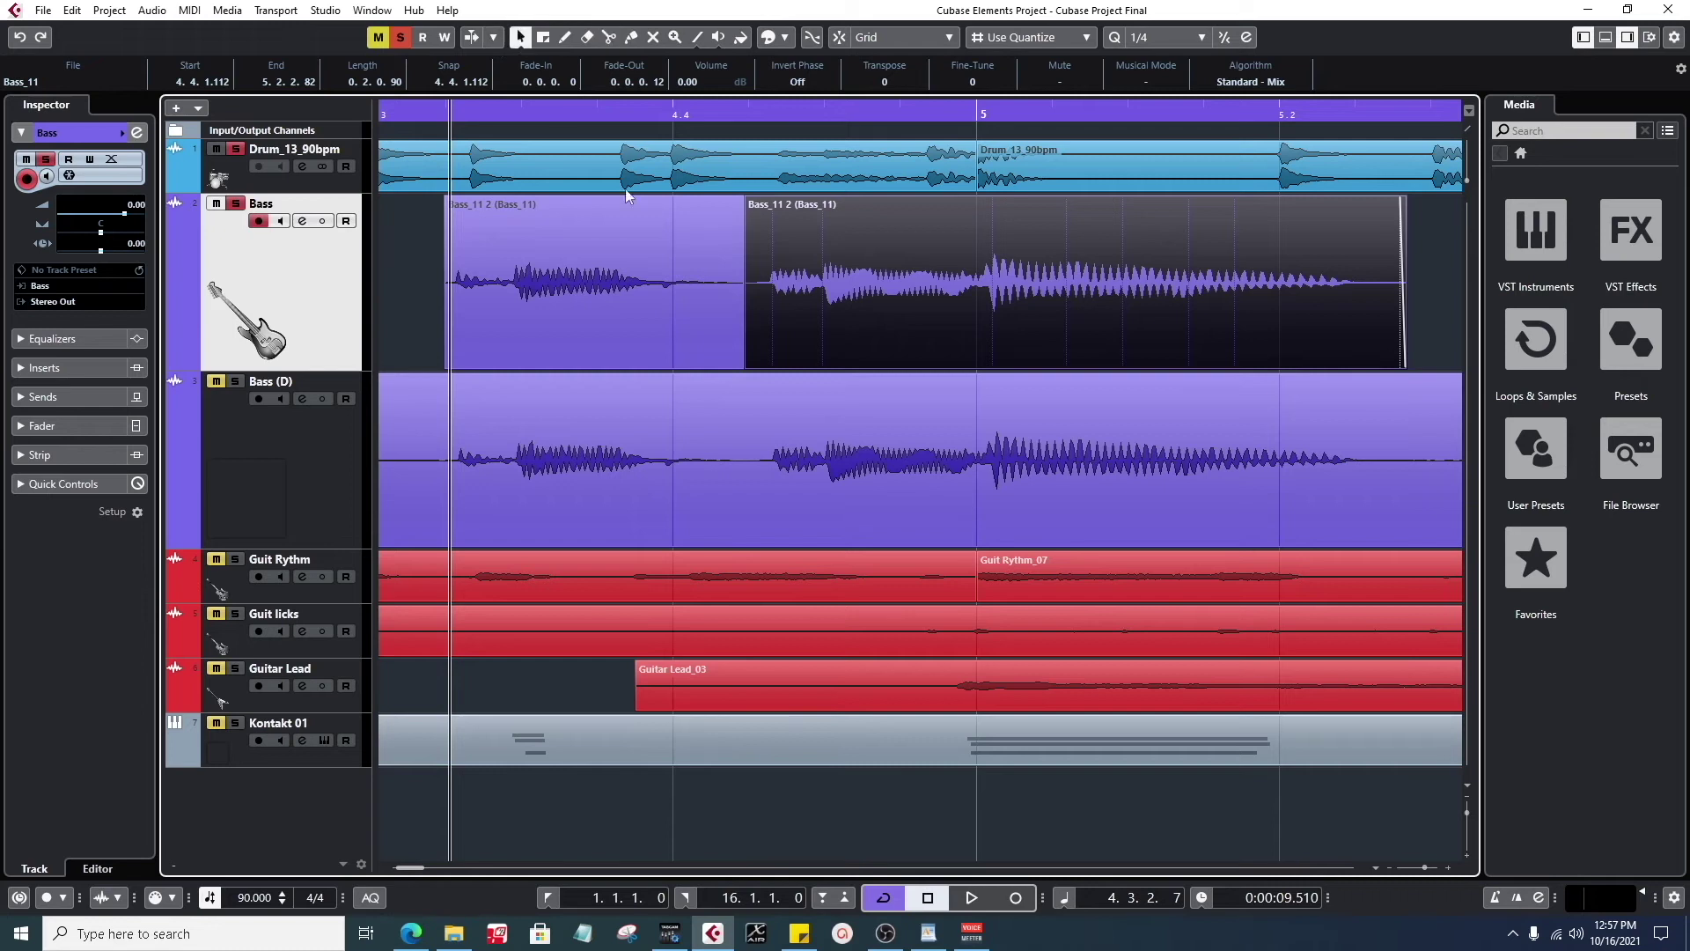
pyautogui.click(741, 364)
pyautogui.moveTo(741, 363); pyautogui.dragTo(734, 364)
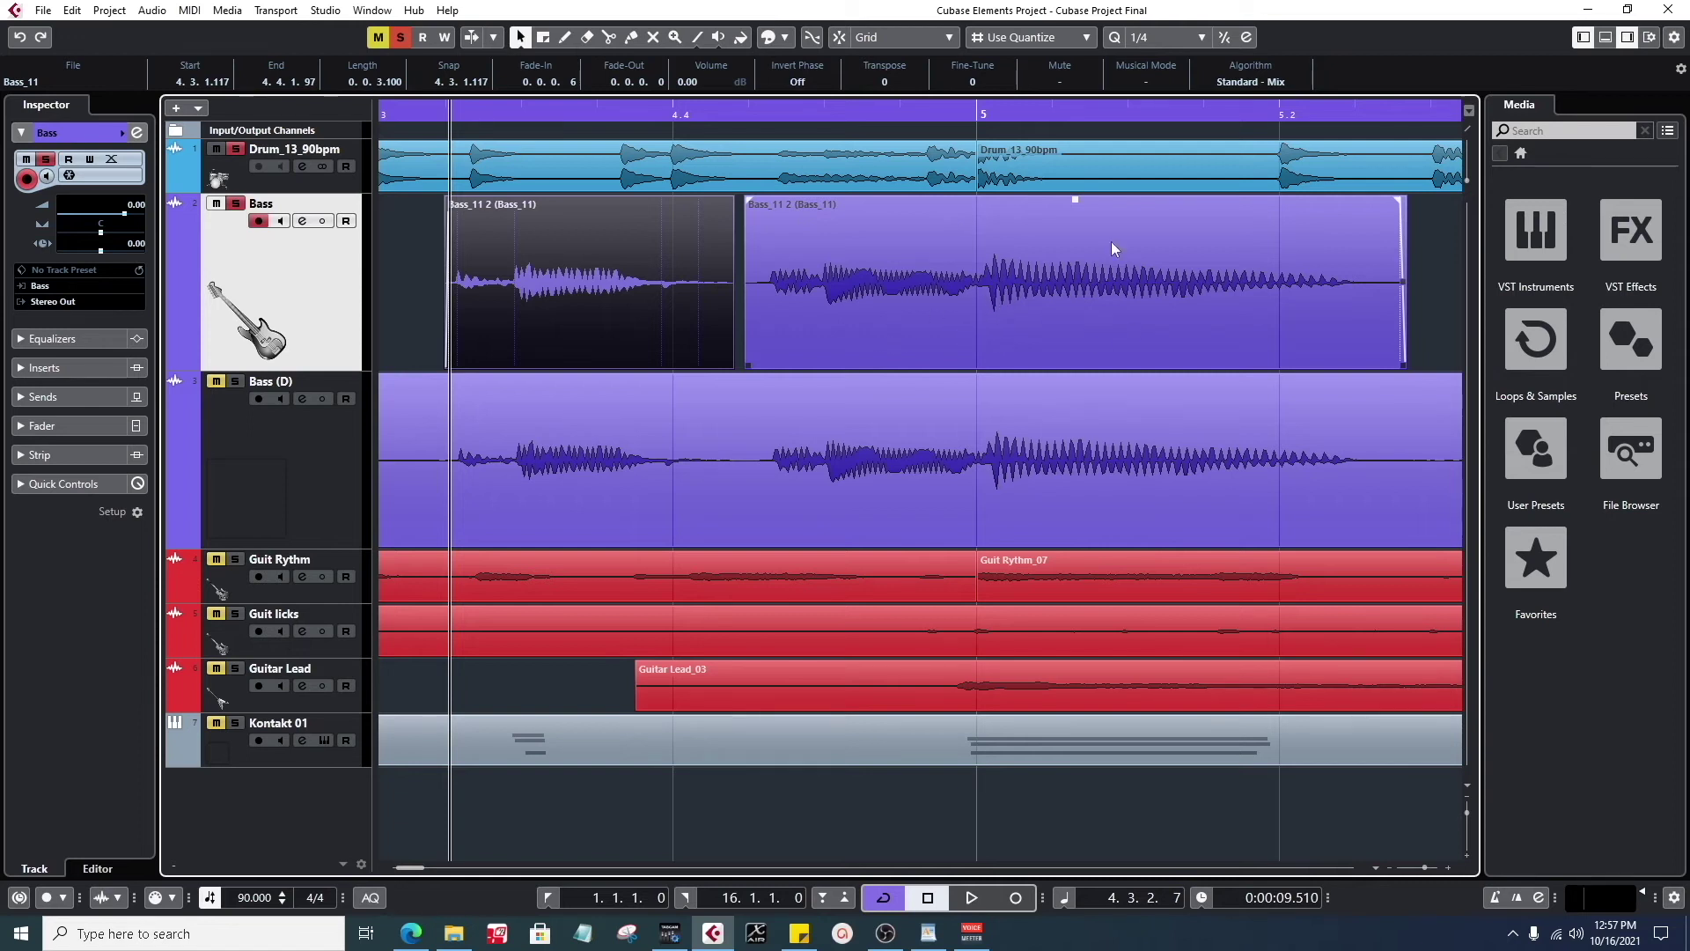
# - Move the second part of Bass_11 2 earlier to 4.4.1.93, and trim its start to 4.4.1.102
pyautogui.click(1140, 302)
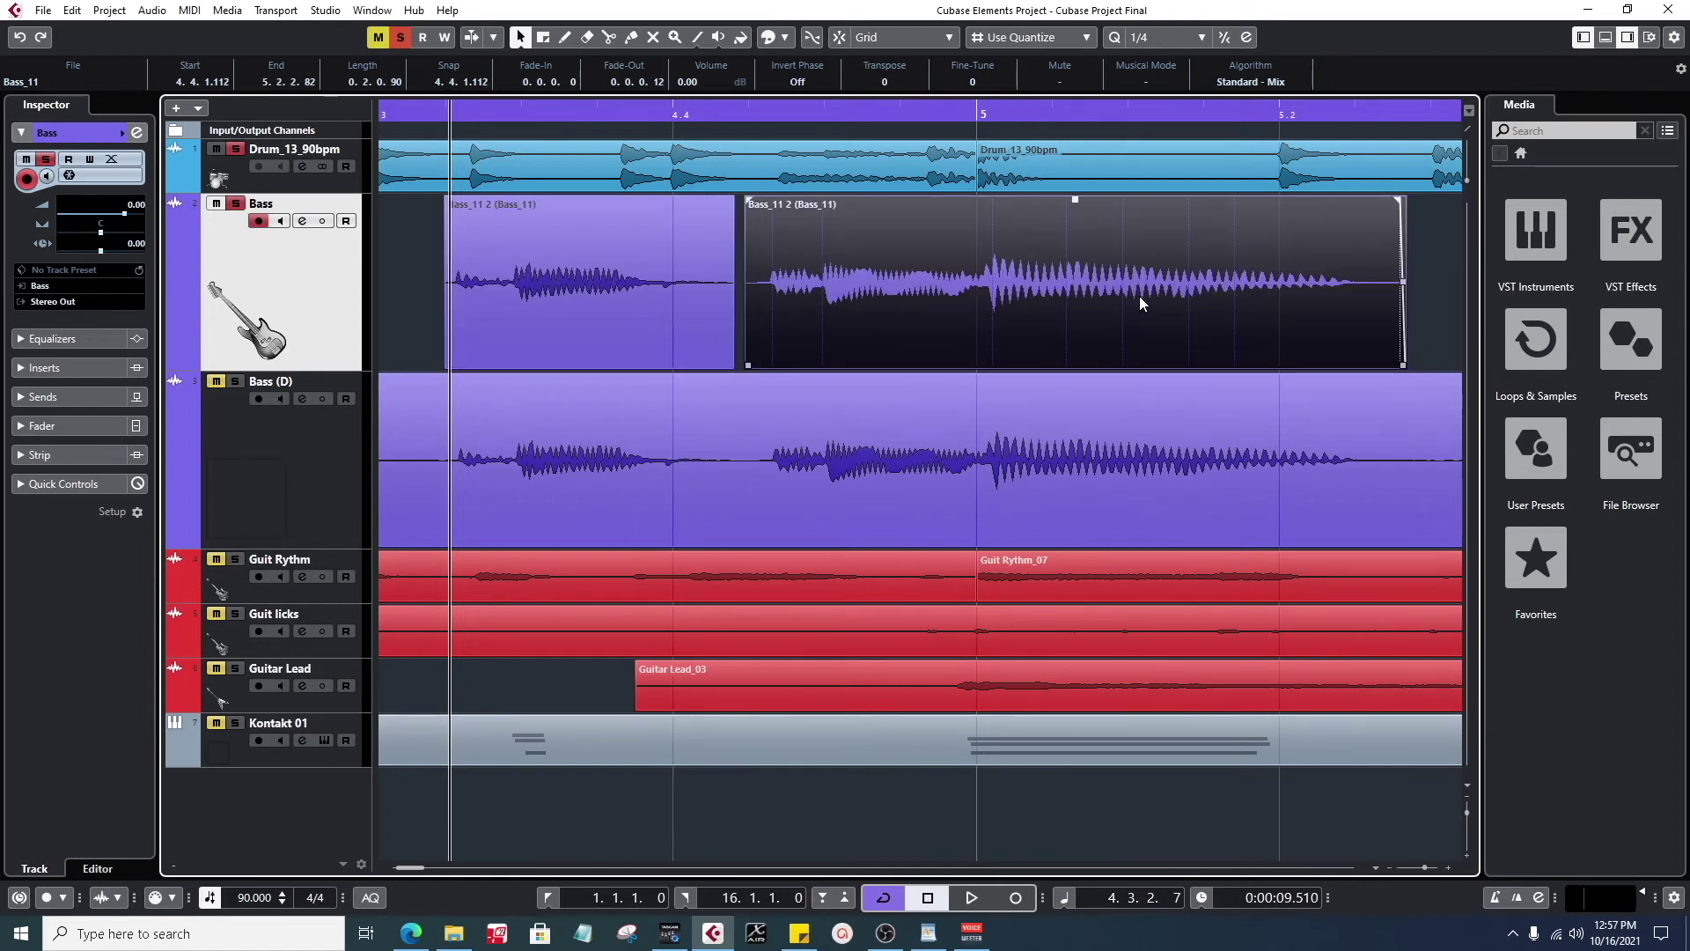
pyautogui.moveTo(1139, 296); pyautogui.dragTo(1127, 296)
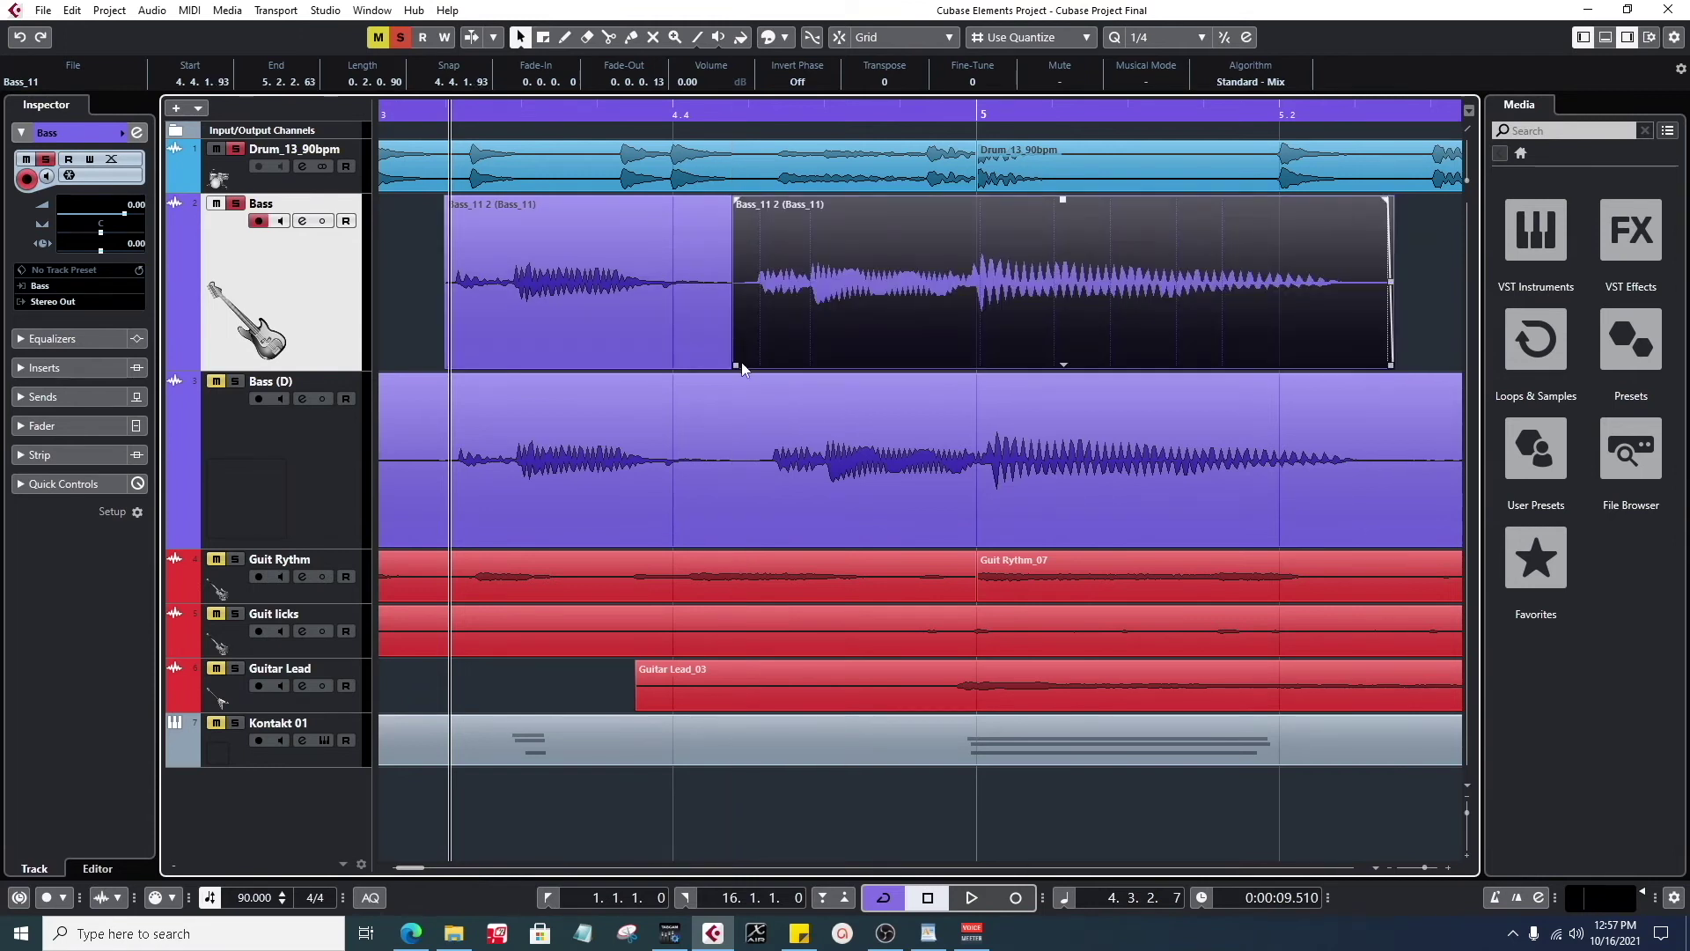
pyautogui.moveTo(718, 117); pyautogui.dragTo(734, 157)
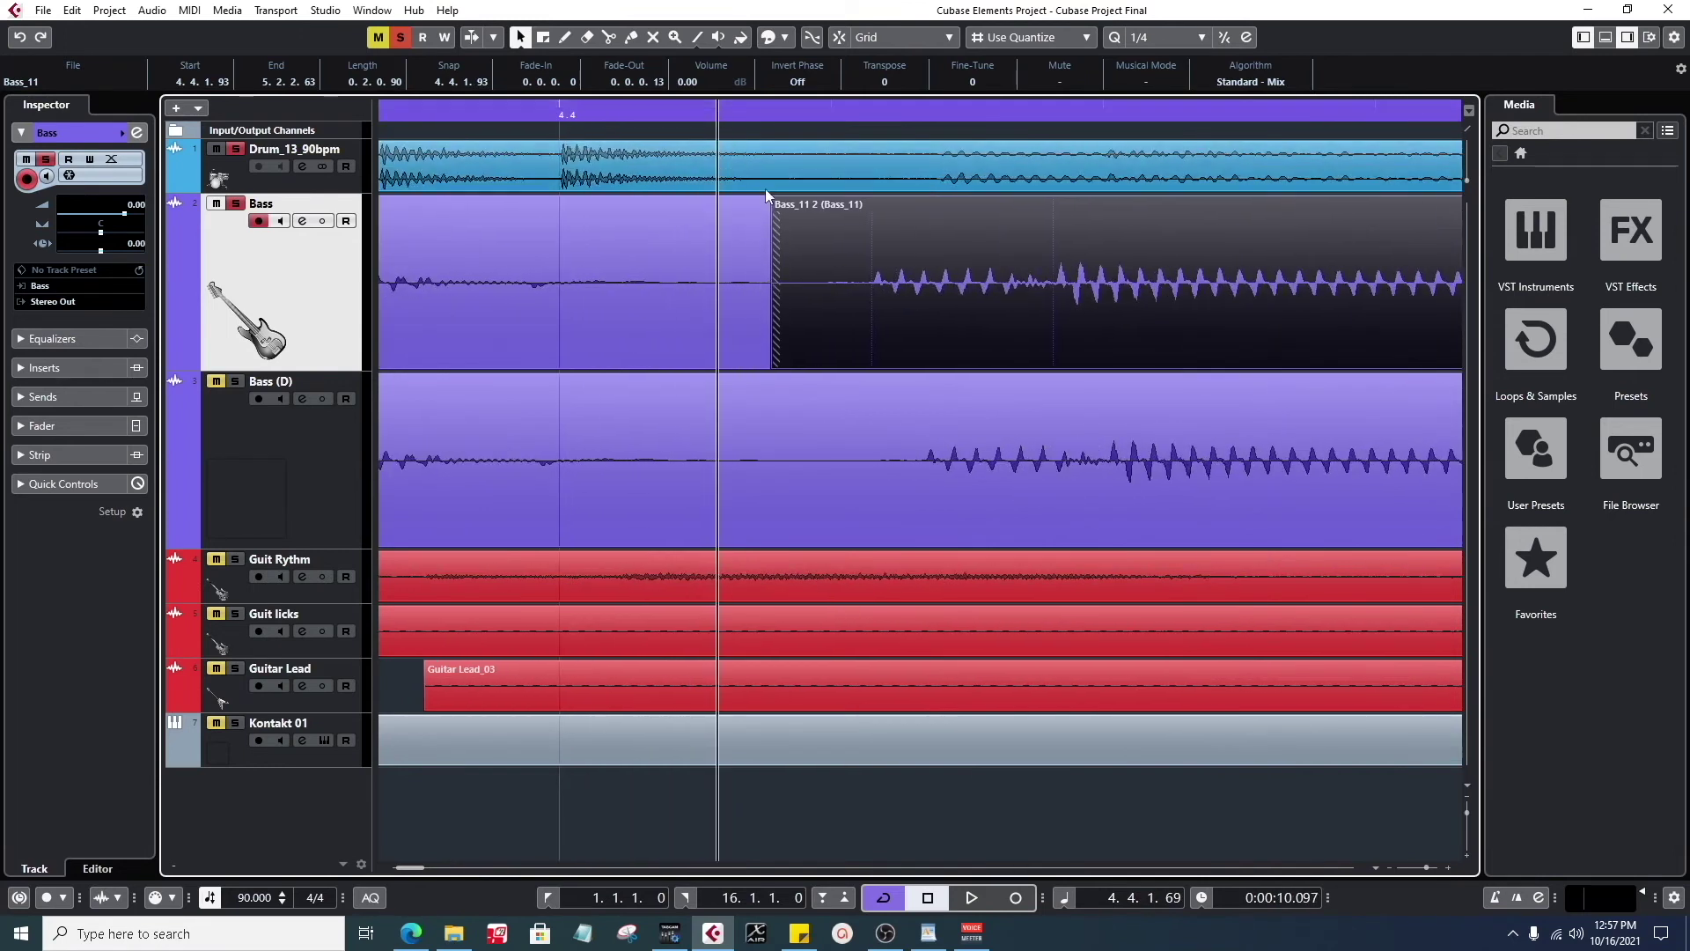
pyautogui.moveTo(775, 363); pyautogui.dragTo(794, 363)
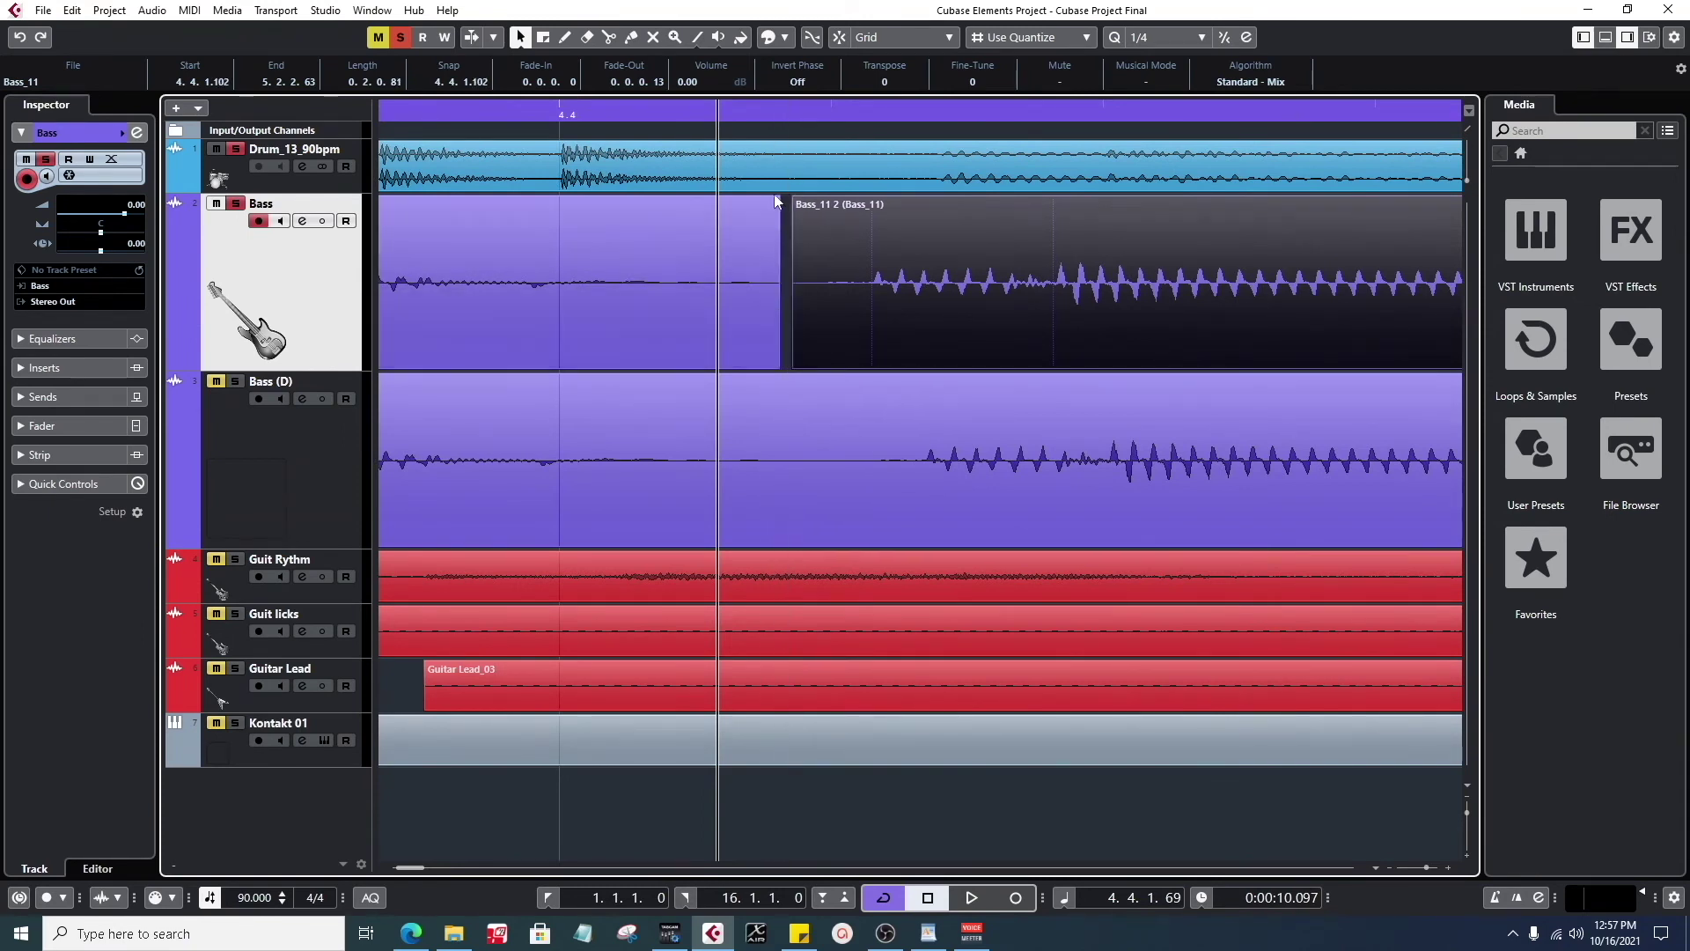
# - Select the first part of the split Bass_11 2 segment and play both parts against the drums from just before it
pyautogui.click(774, 202)
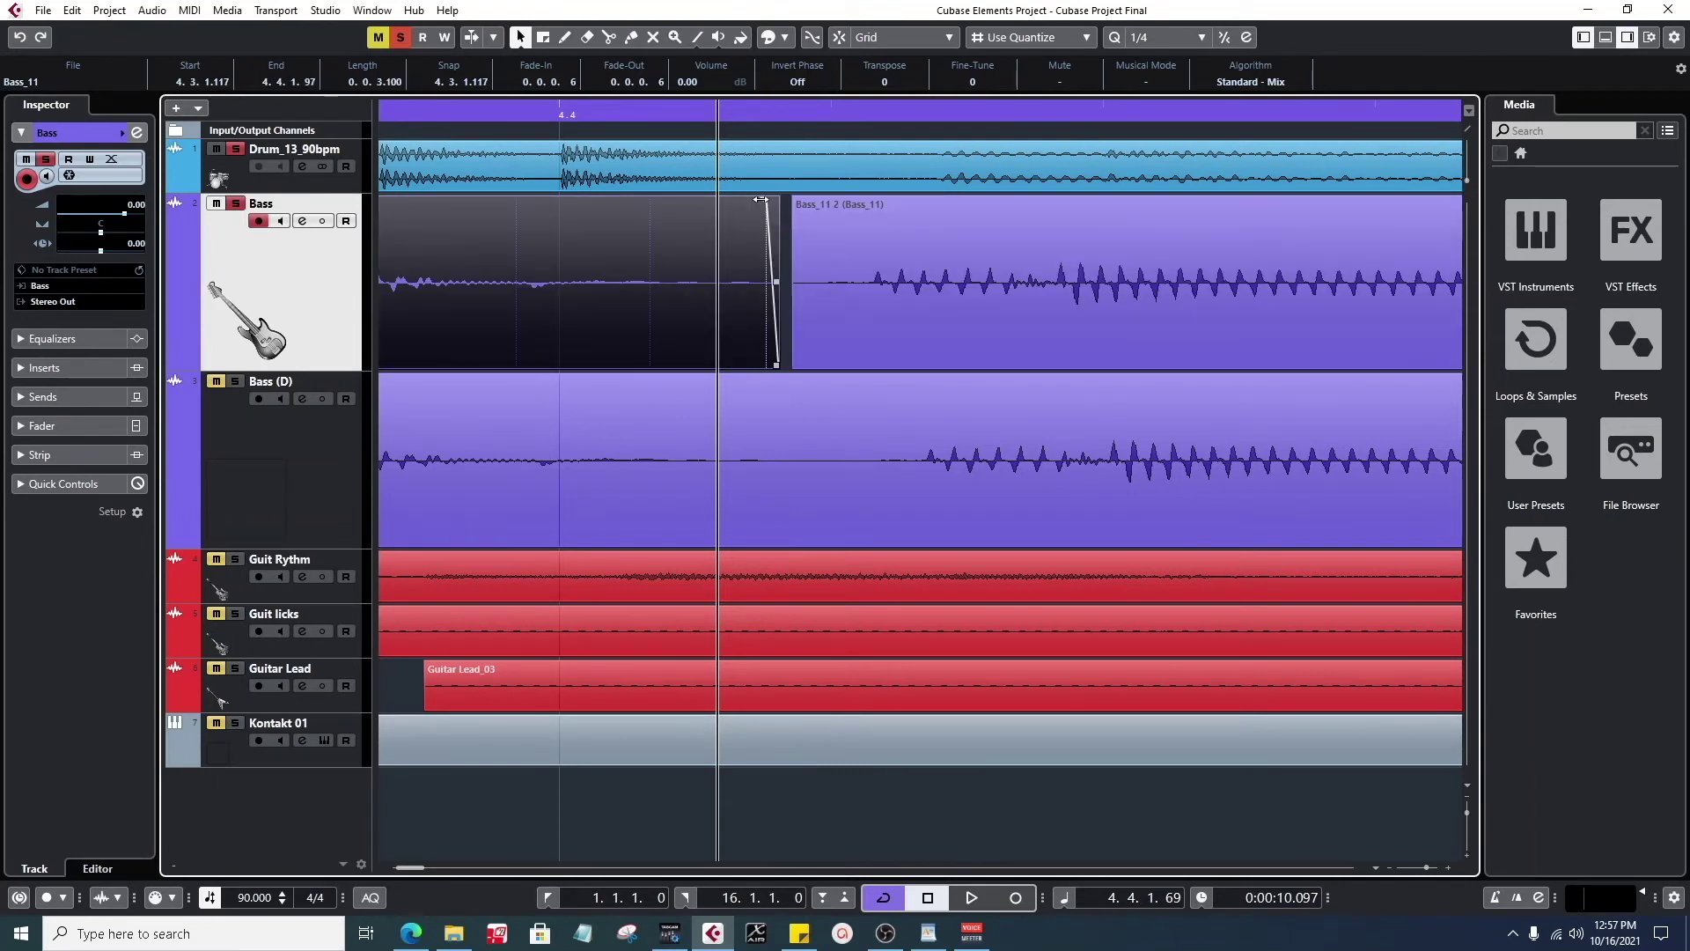
pyautogui.moveTo(649, 117); pyautogui.dragTo(582, 109)
pyautogui.click(410, 110)
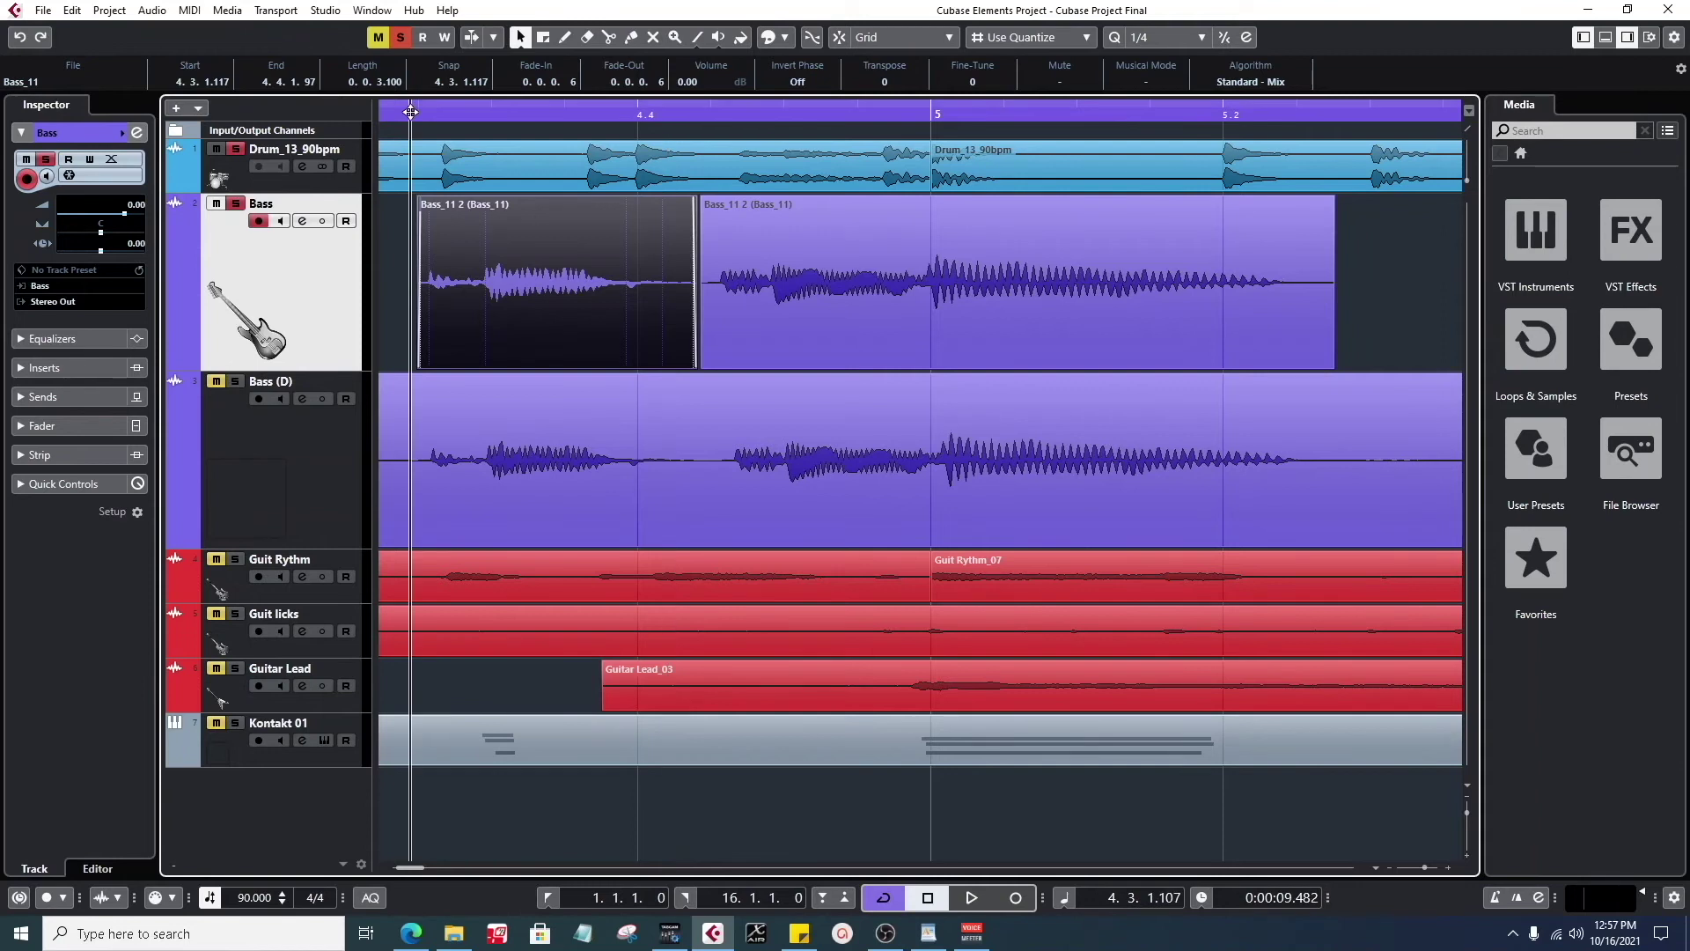
pyautogui.press('space')
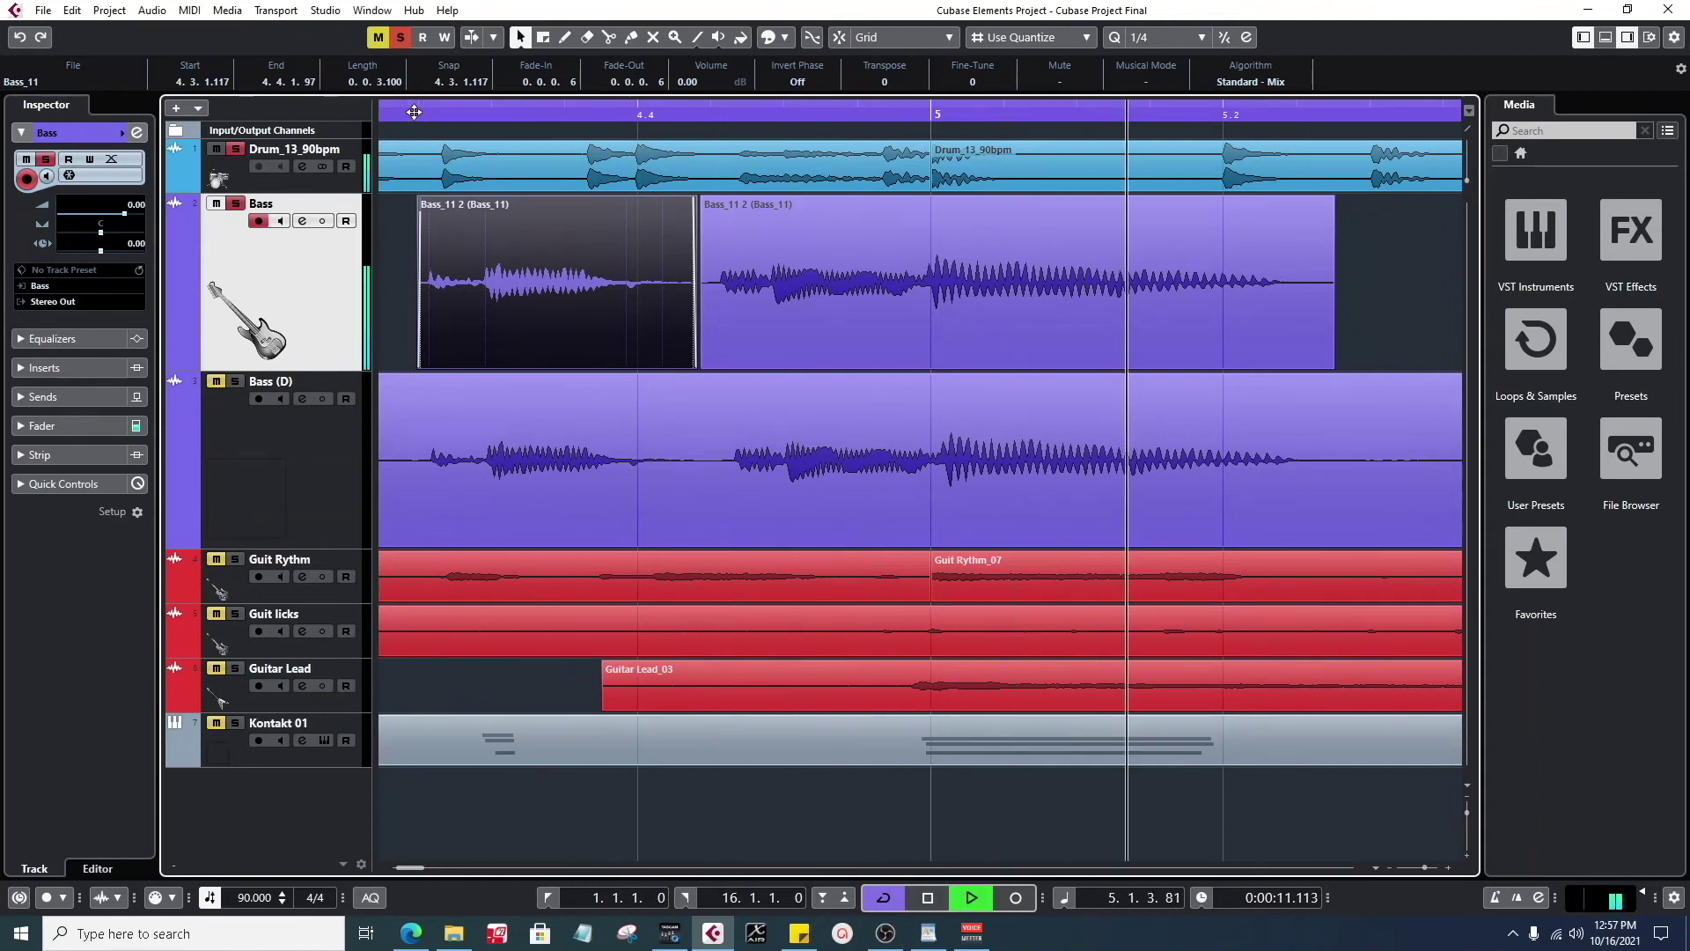
pyautogui.press('space')
pyautogui.press('space')
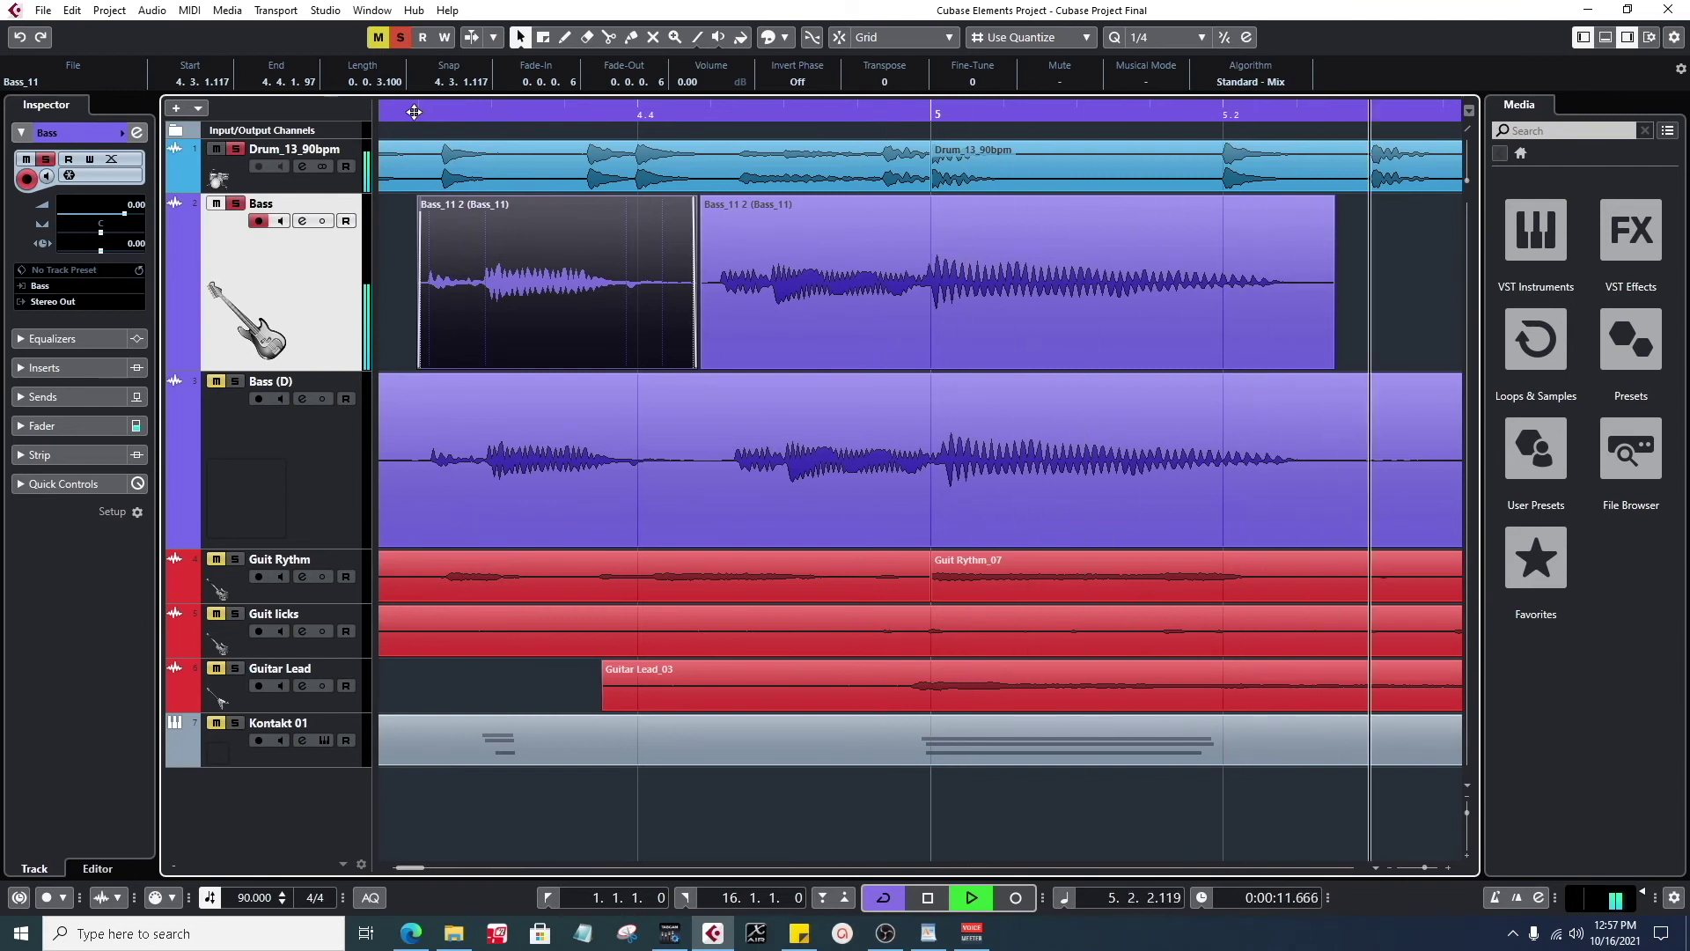
pyautogui.press('space')
pyautogui.moveTo(414, 112); pyautogui.dragTo(415, 141)
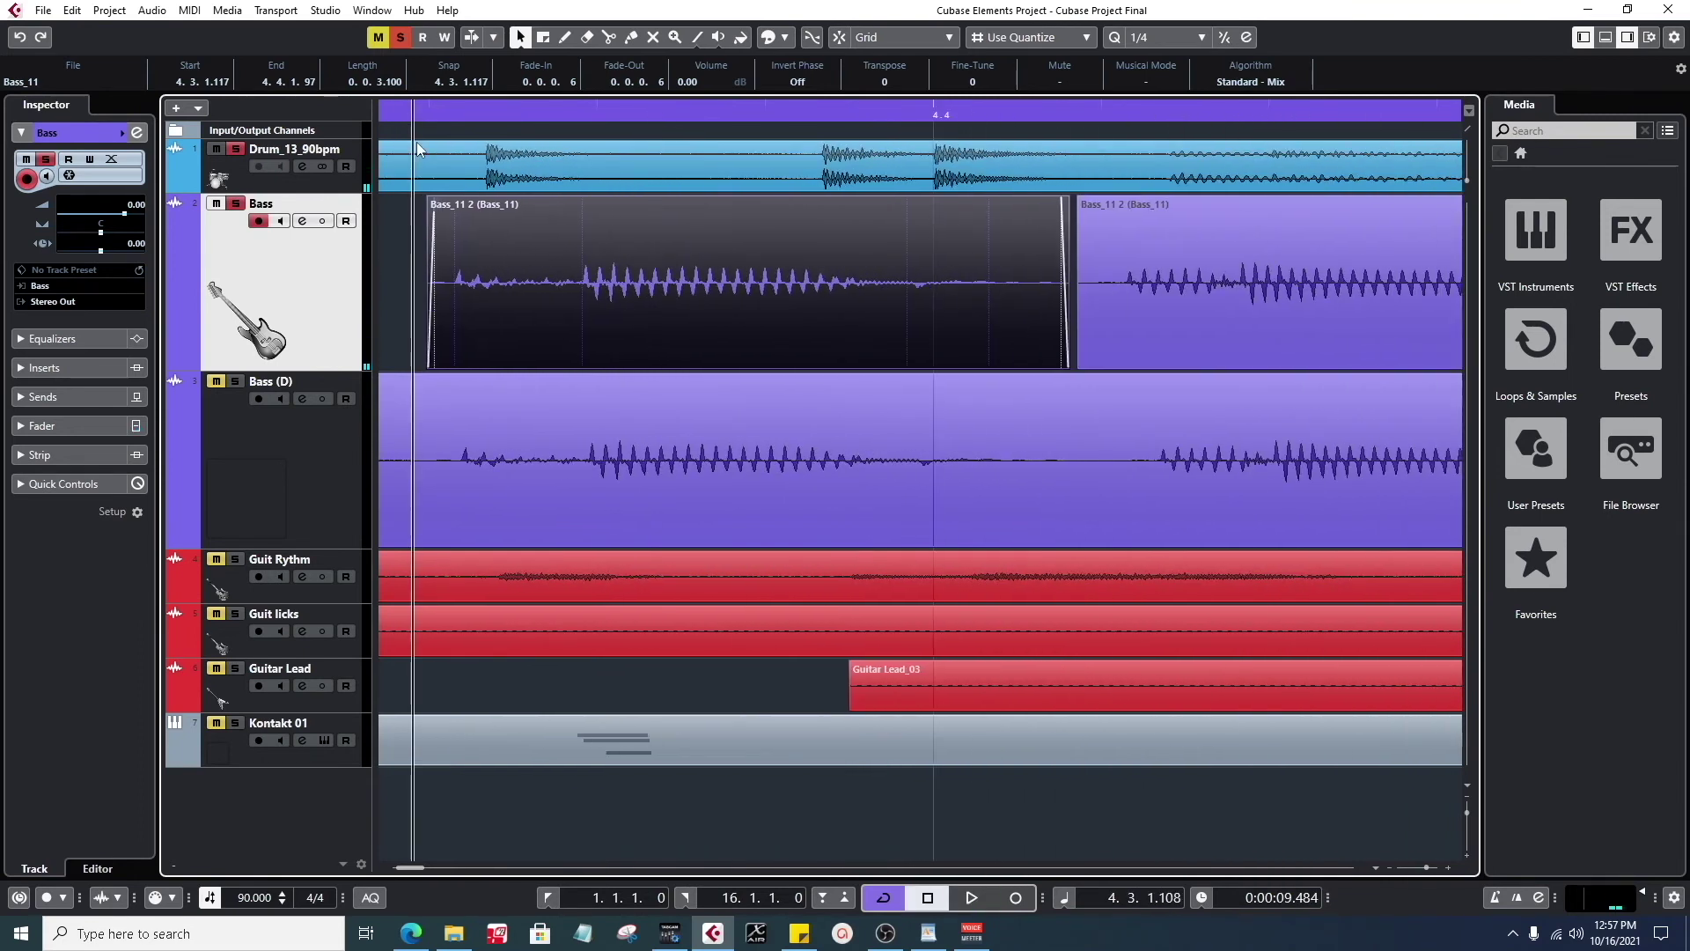
pyautogui.press('space')
pyautogui.press('space')
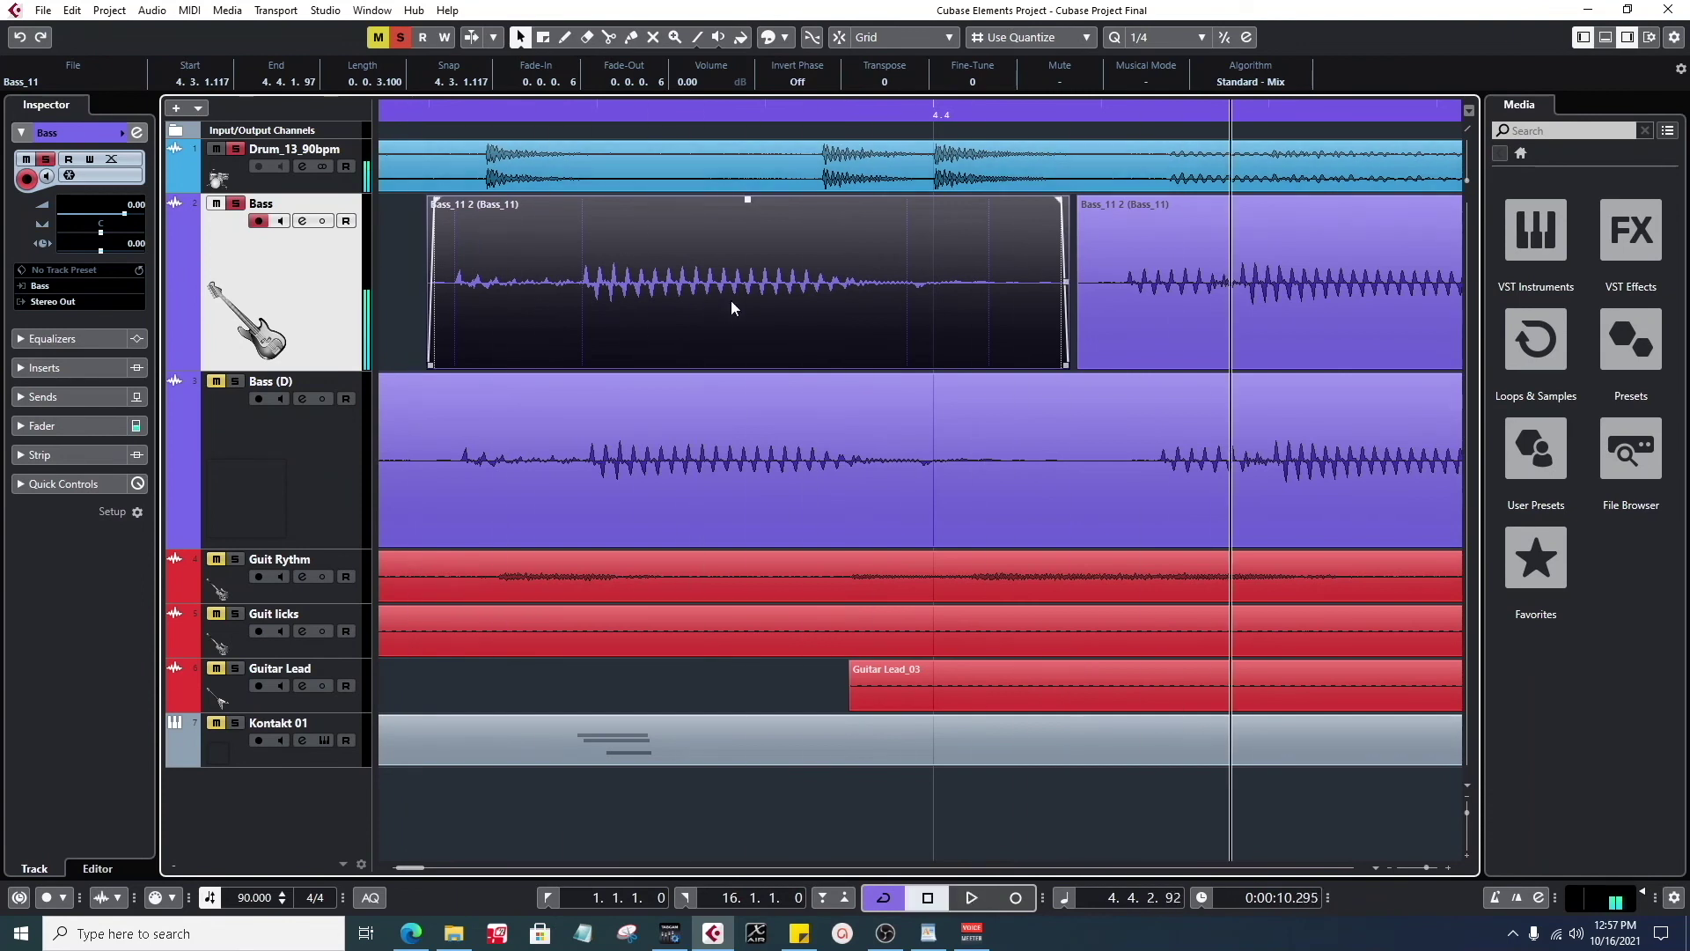
# - Try moving the first part of Bass_11 2 earlier to 4.3.1.51 and play the result with the drums
pyautogui.moveTo(737, 298); pyautogui.dragTo(646, 294)
pyautogui.hscroll(-2, 496, 298)
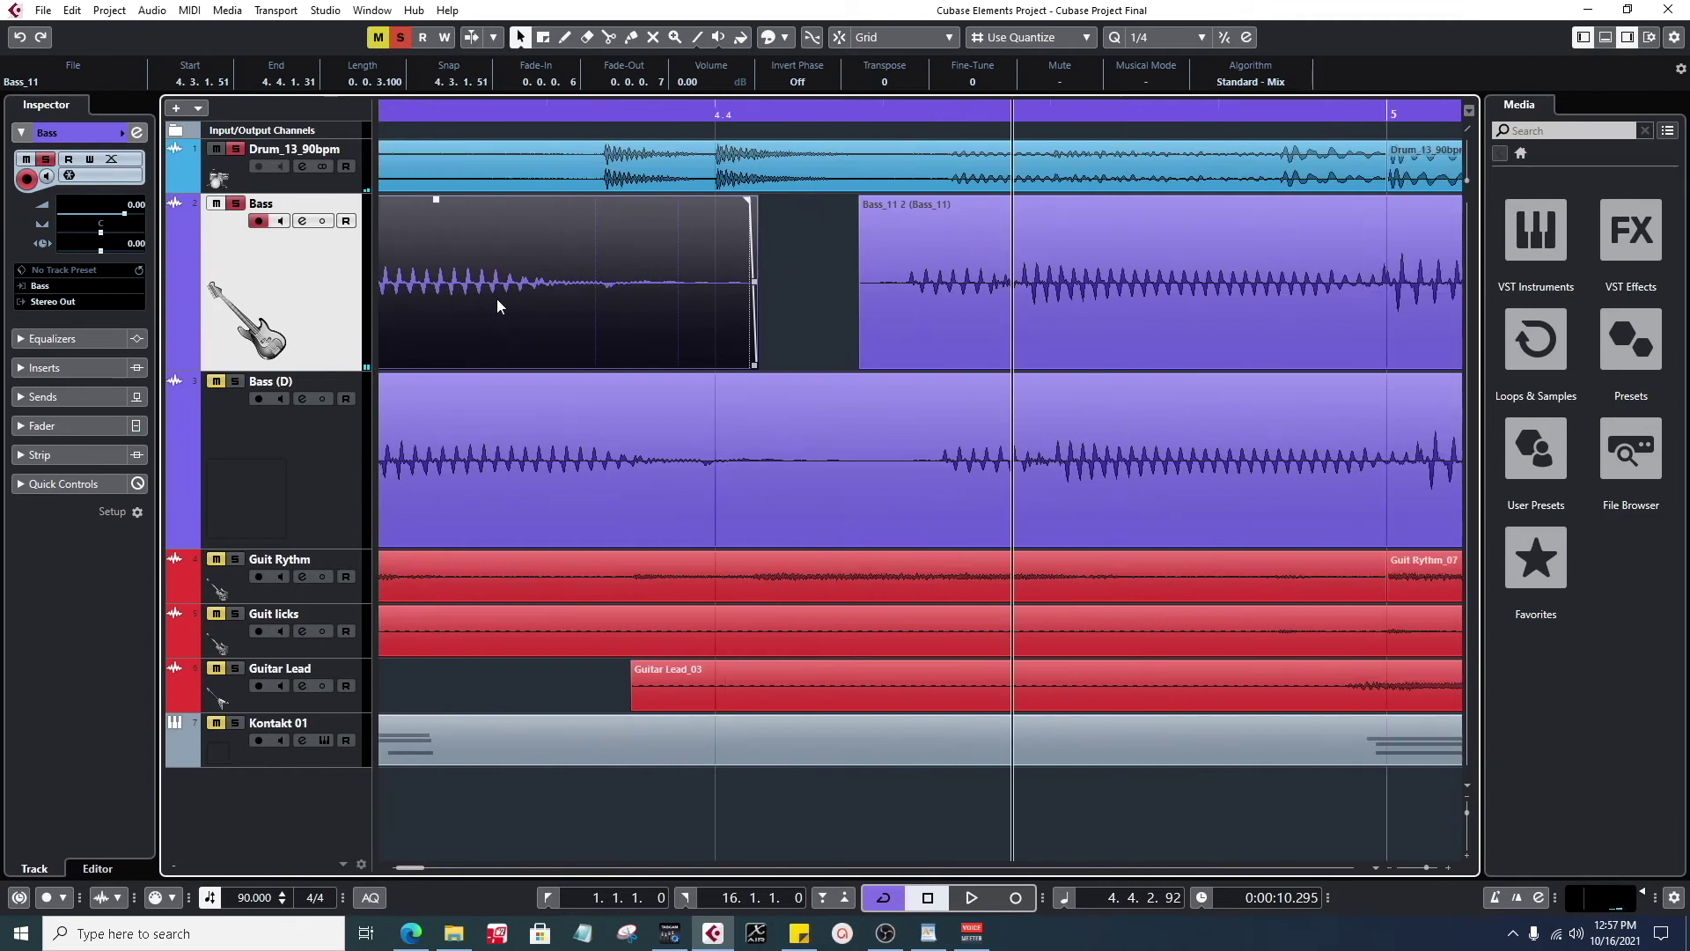
pyautogui.hscroll(-5, 497, 298)
pyautogui.press('space')
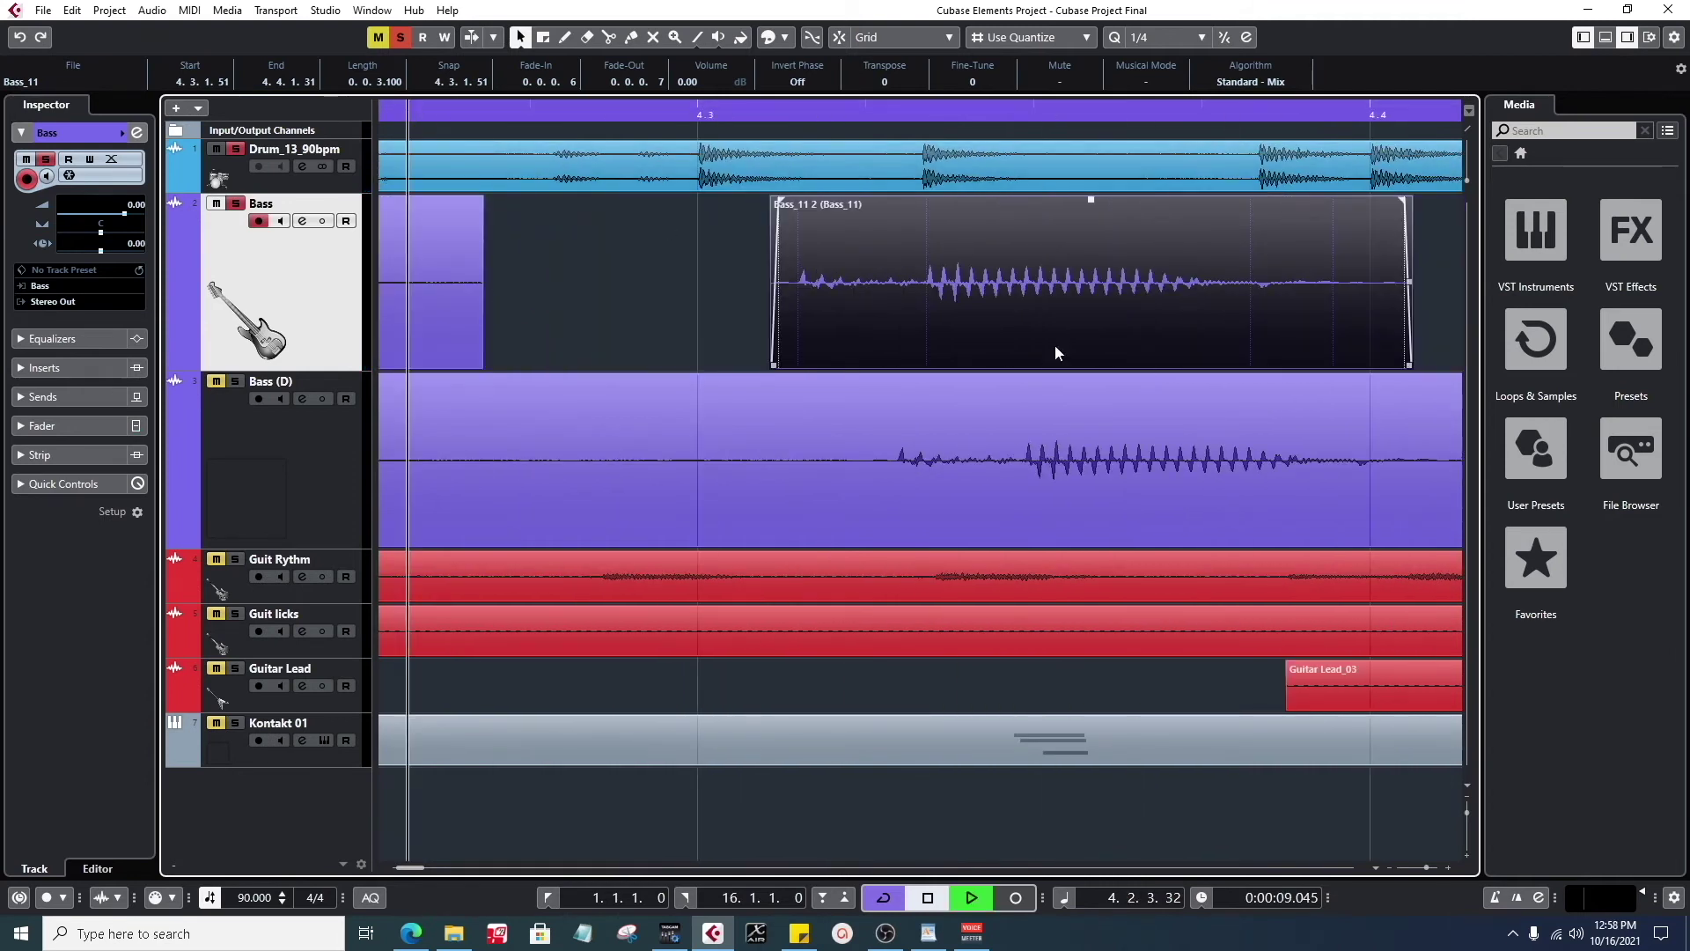
pyautogui.press('space')
# - Move the first part of Bass_11 2 later to 4.3.3.30 and trim its end back to 4.4.1.91
pyautogui.hscroll(5, 1015, 283)
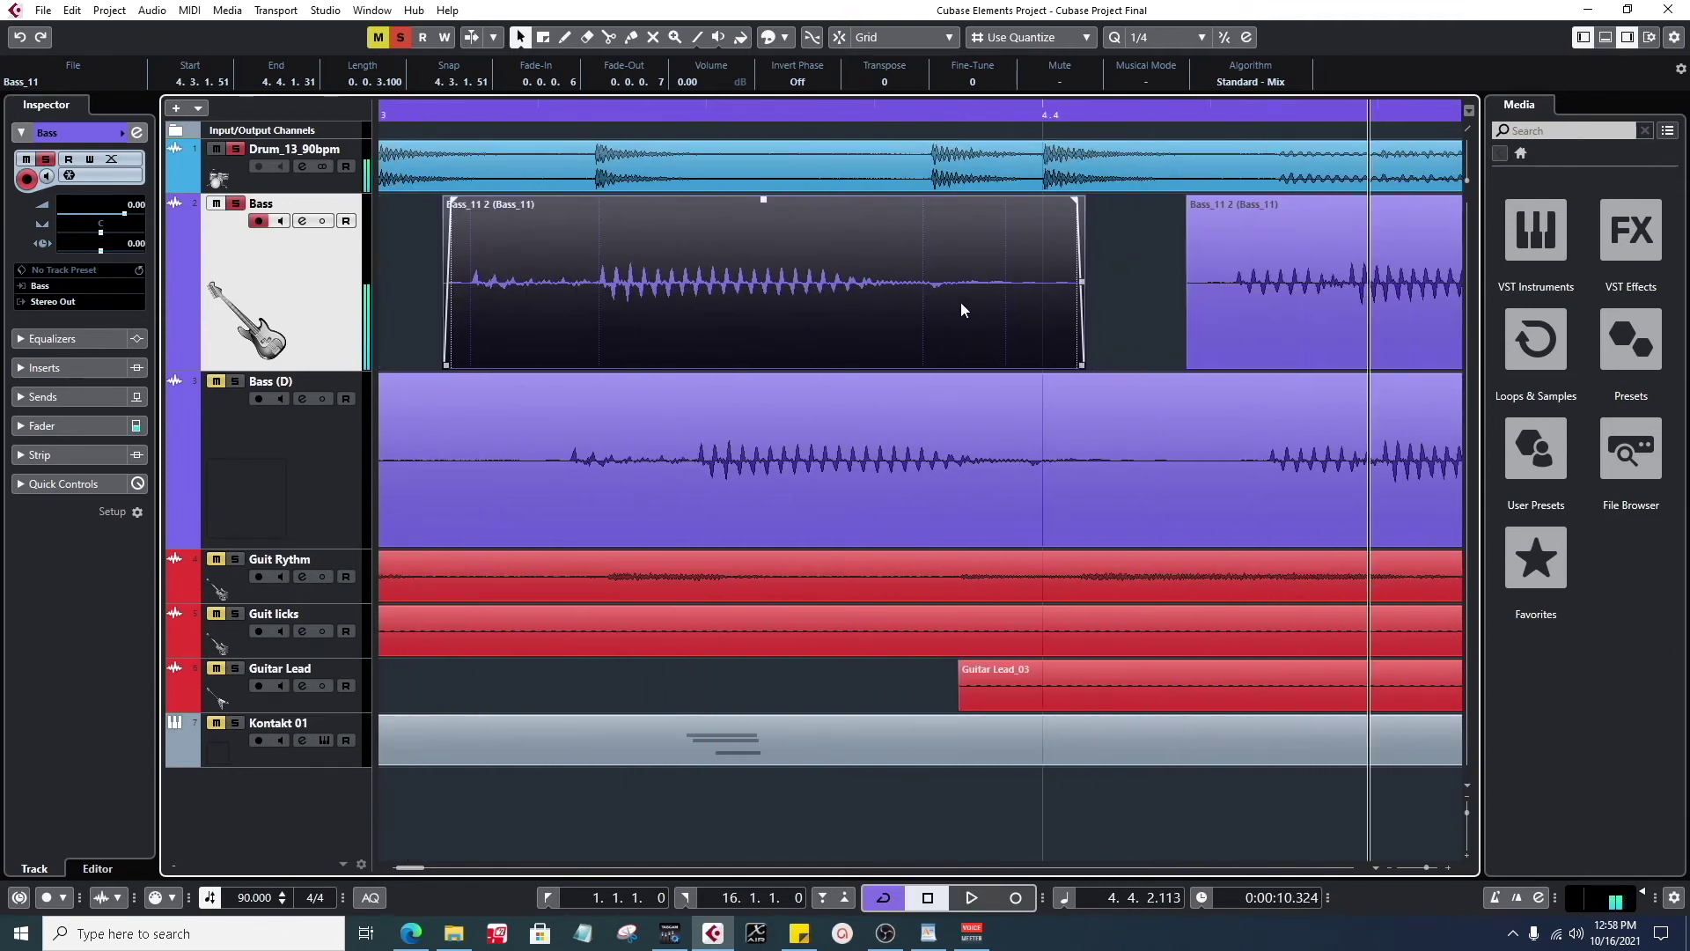
pyautogui.moveTo(673, 299); pyautogui.dragTo(1000, 309)
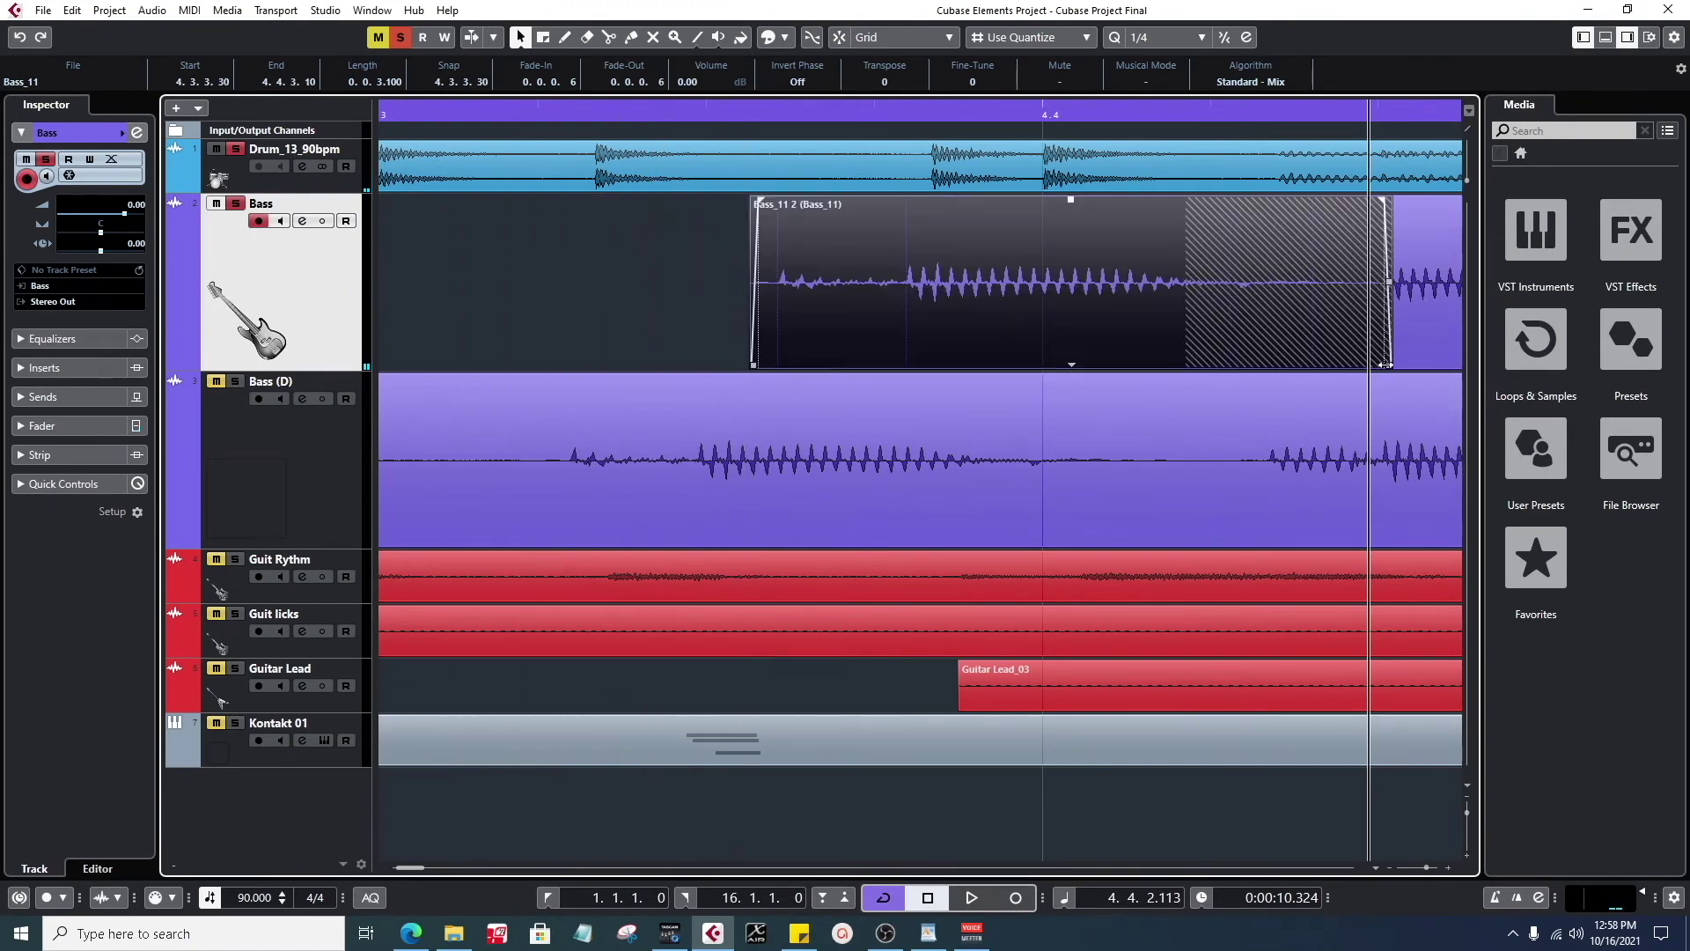
pyautogui.moveTo(1388, 364); pyautogui.dragTo(1170, 365)
# - Play the moved and trimmed Bass_11 2 part with the drums, including a pass from well before its start
pyautogui.click(753, 112)
pyautogui.press('space')
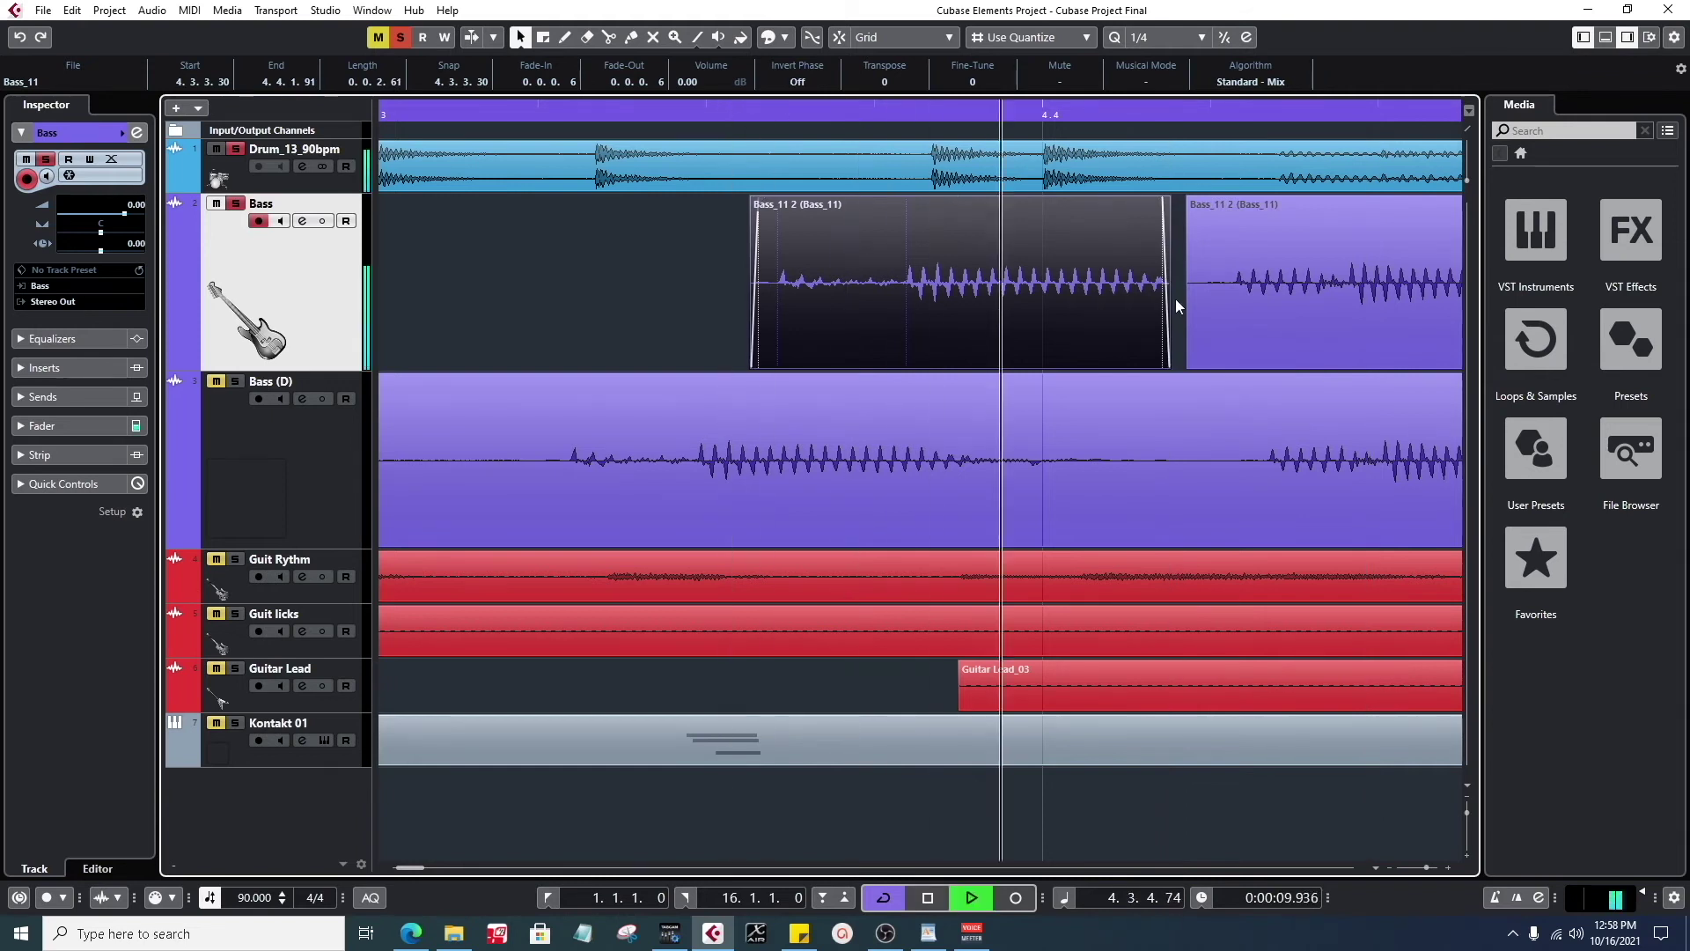
pyautogui.click(471, 111)
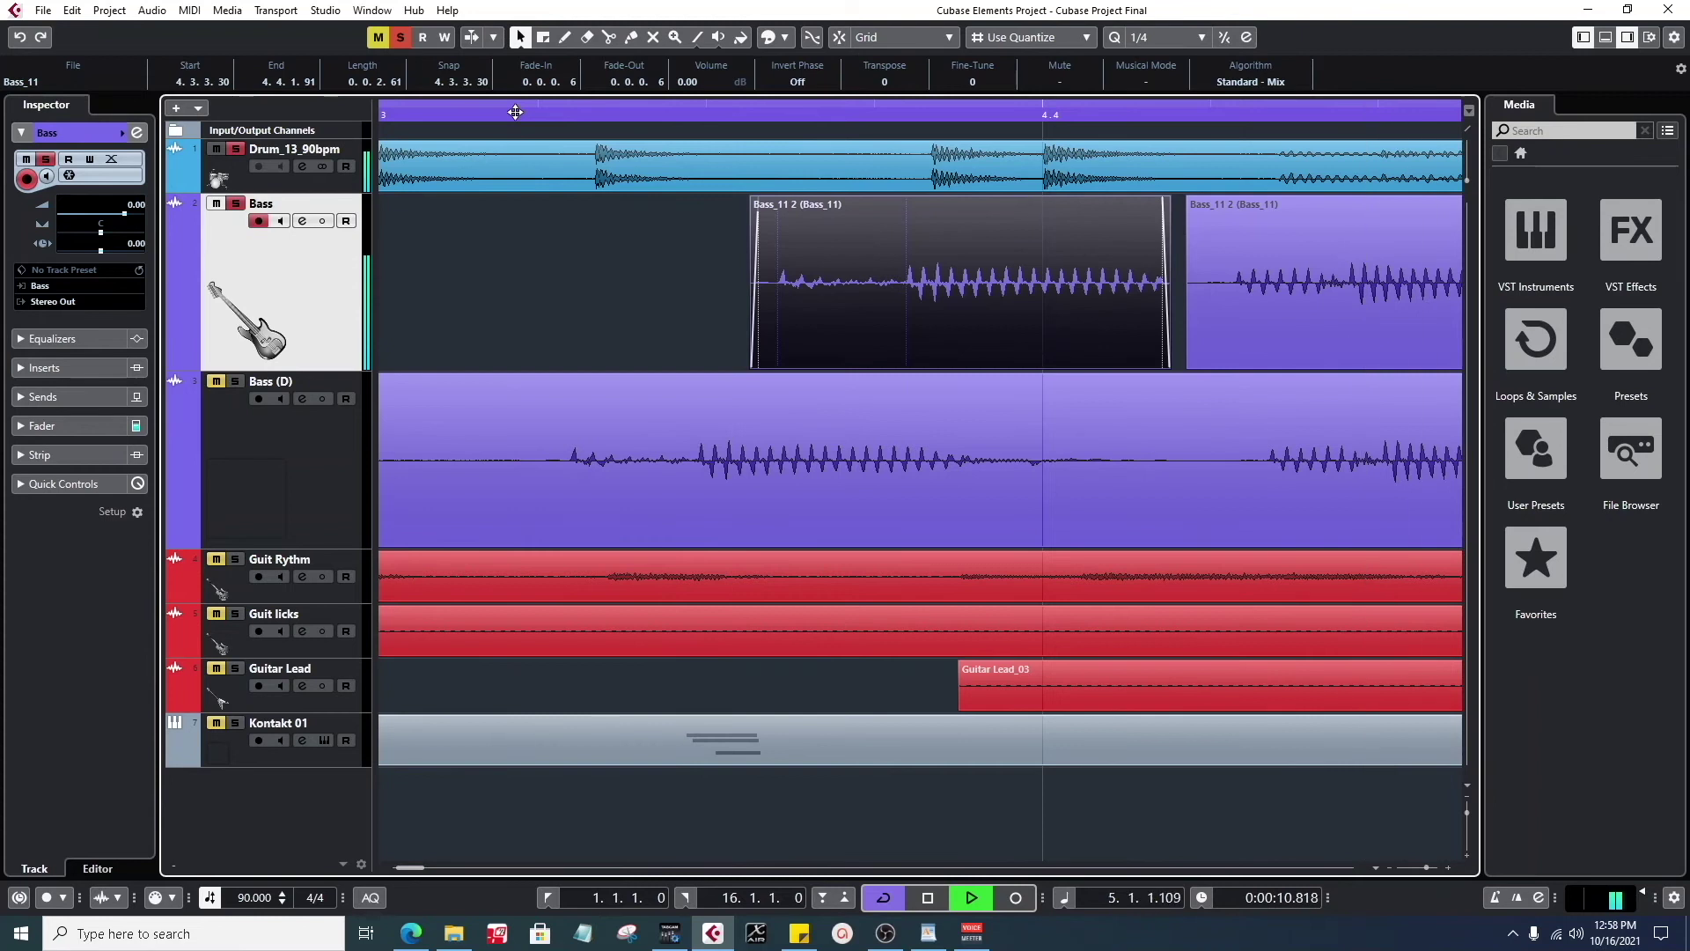
pyautogui.press('space')
pyautogui.moveTo(515, 112); pyautogui.dragTo(516, 78)
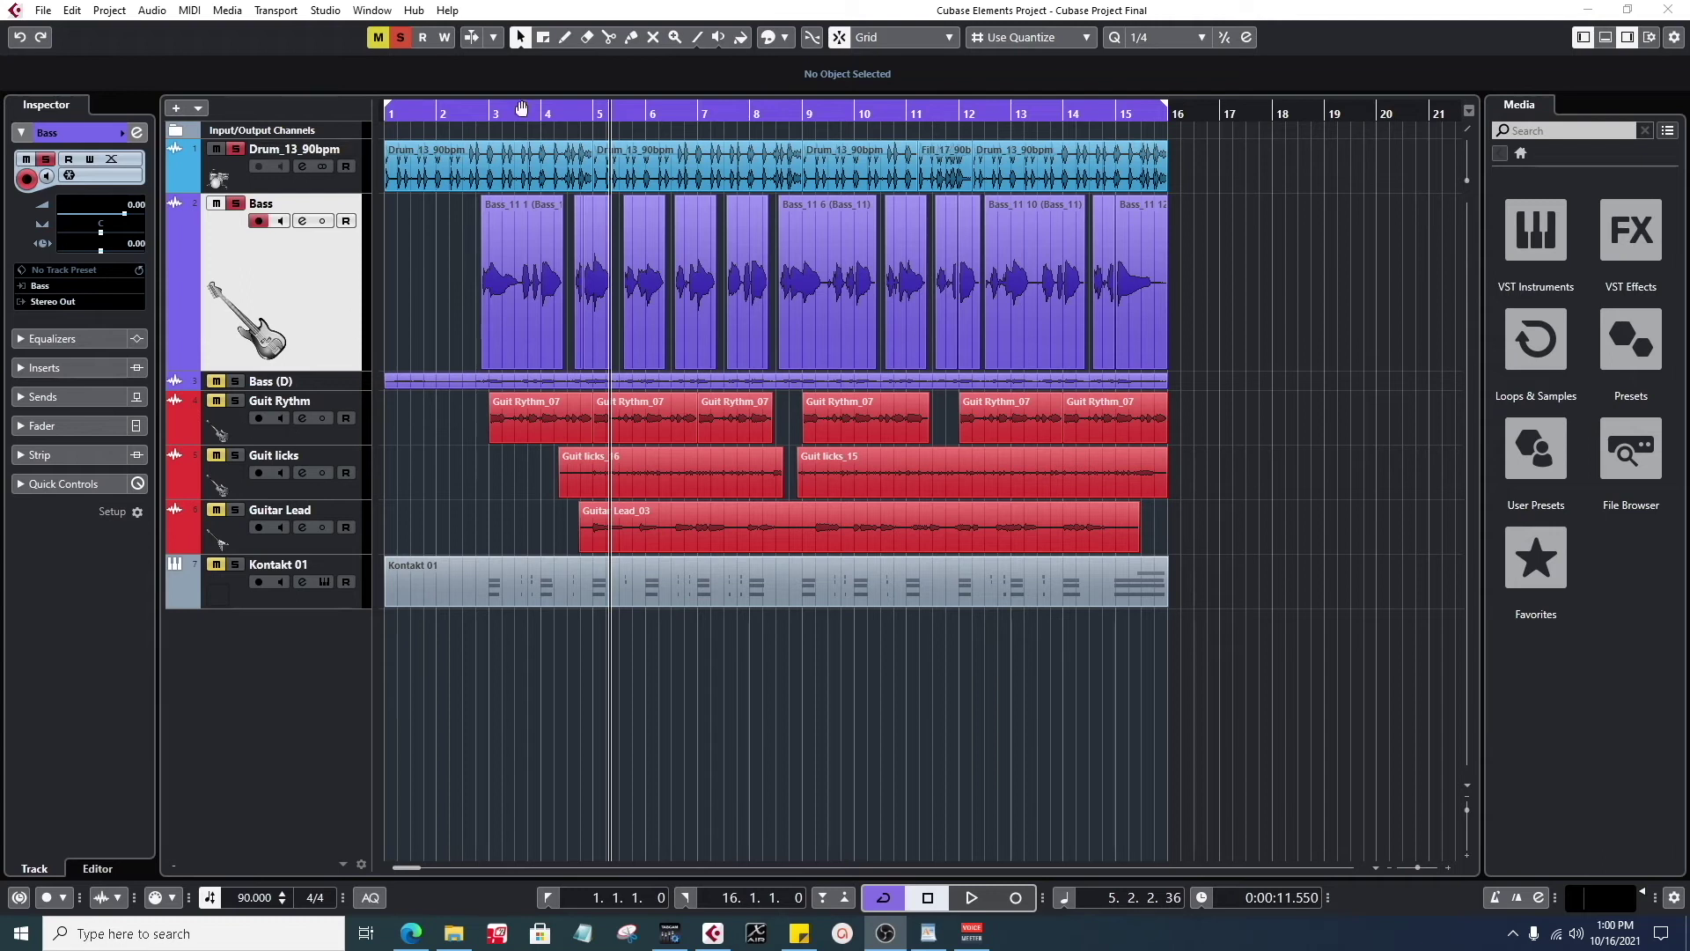
# - Place the project cursor at 2.4.1.0 and solo the Guit Rythm track in place of the drums and Bass
pyautogui.moveTo(476, 111); pyautogui.dragTo(476, 264)
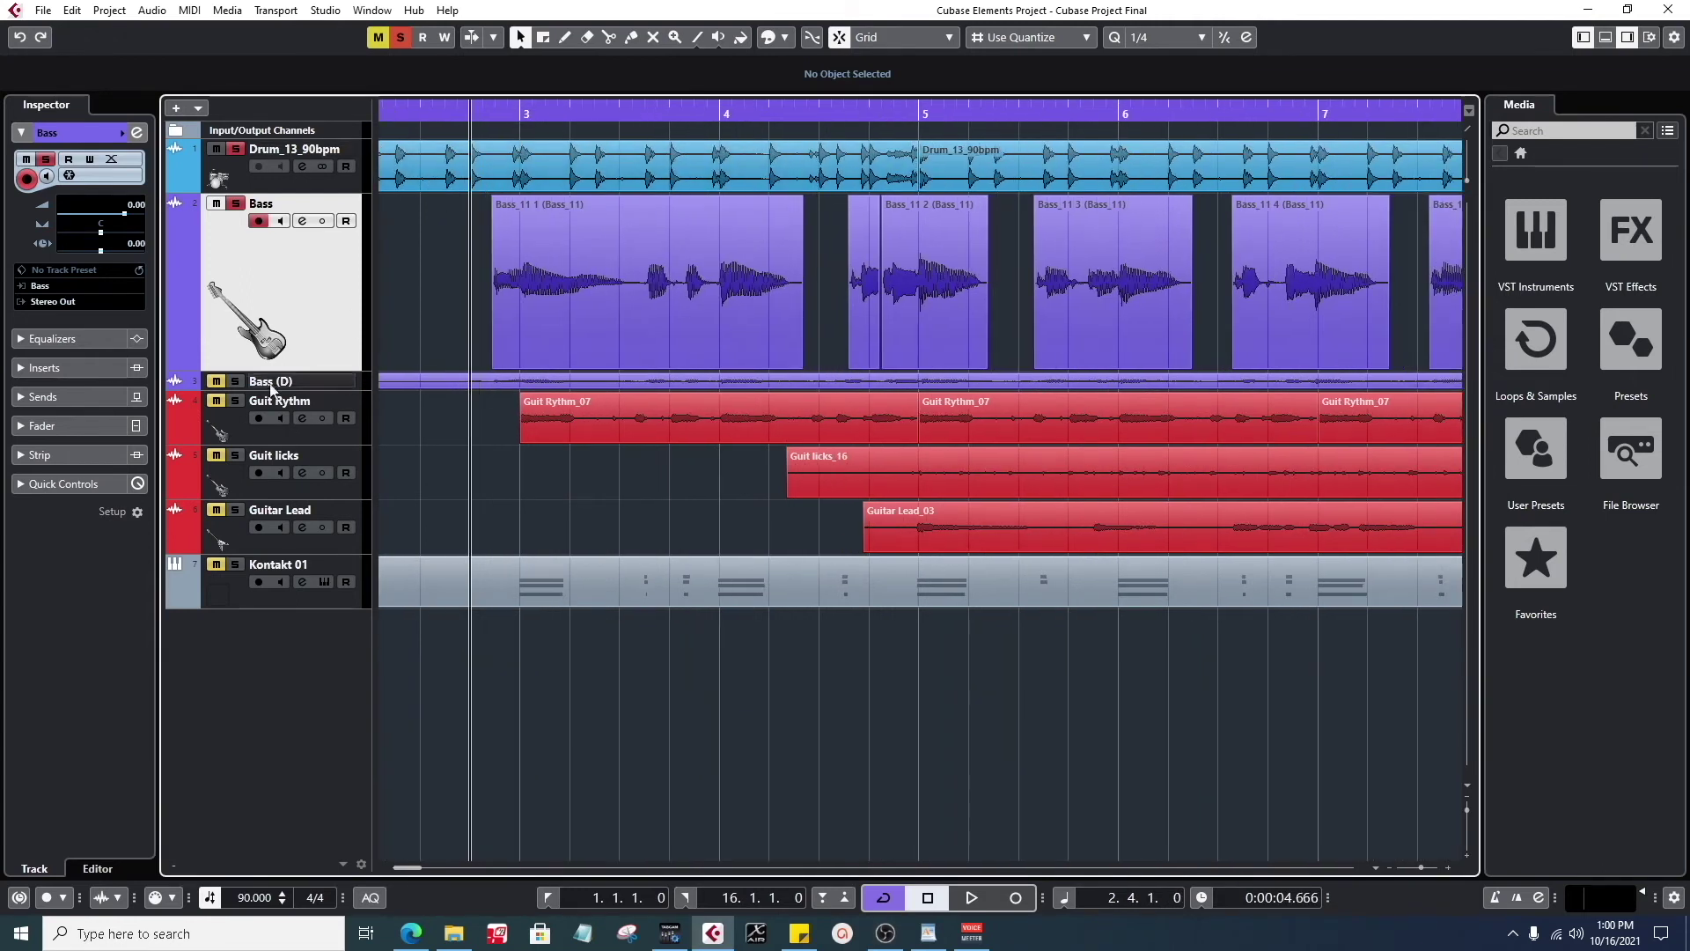
pyautogui.click(235, 400)
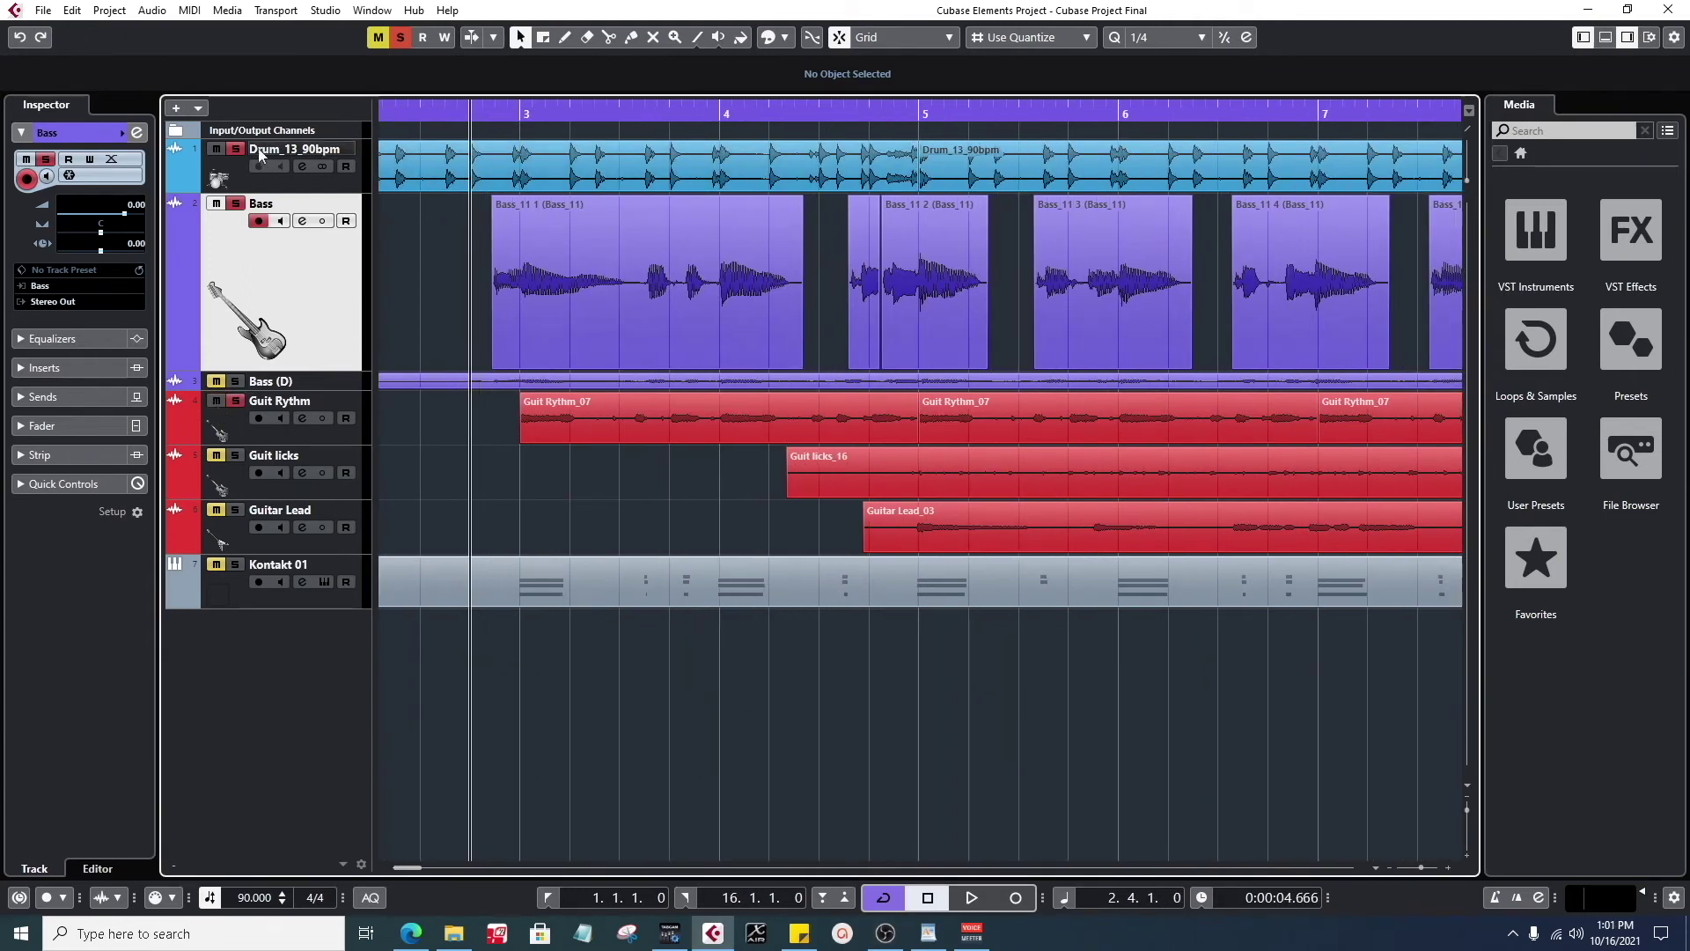
pyautogui.click(236, 204)
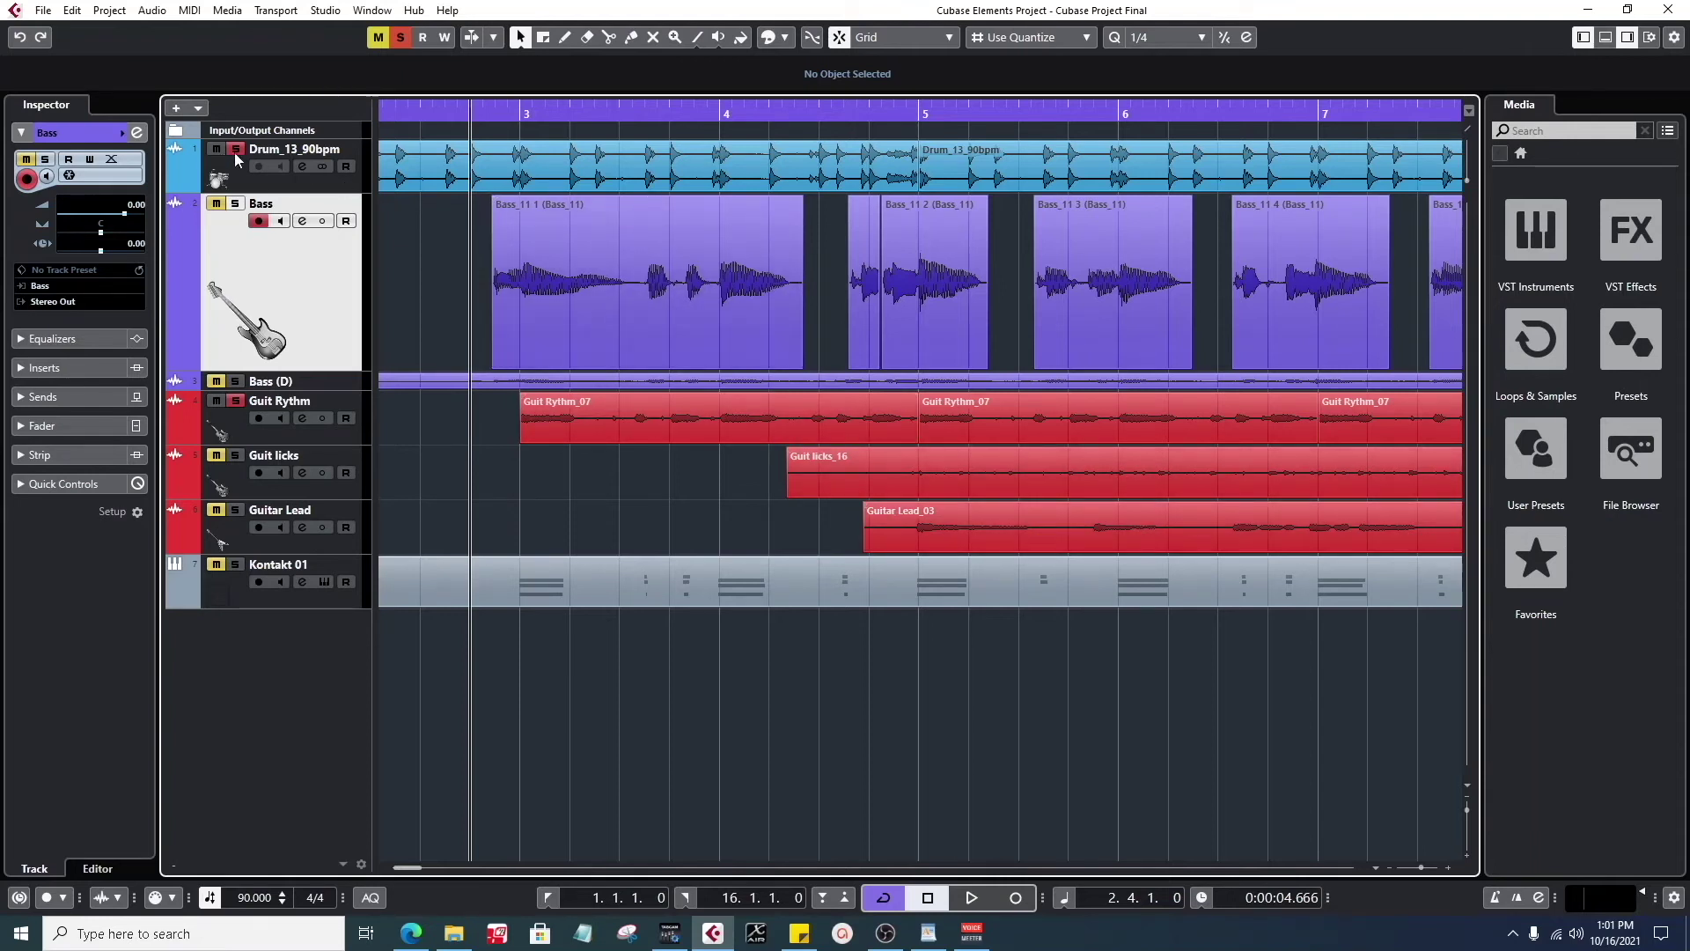
# - Turn on the metronome click and play the soloed Guit Rythm track from 2.4.1.0
pyautogui.press('c')
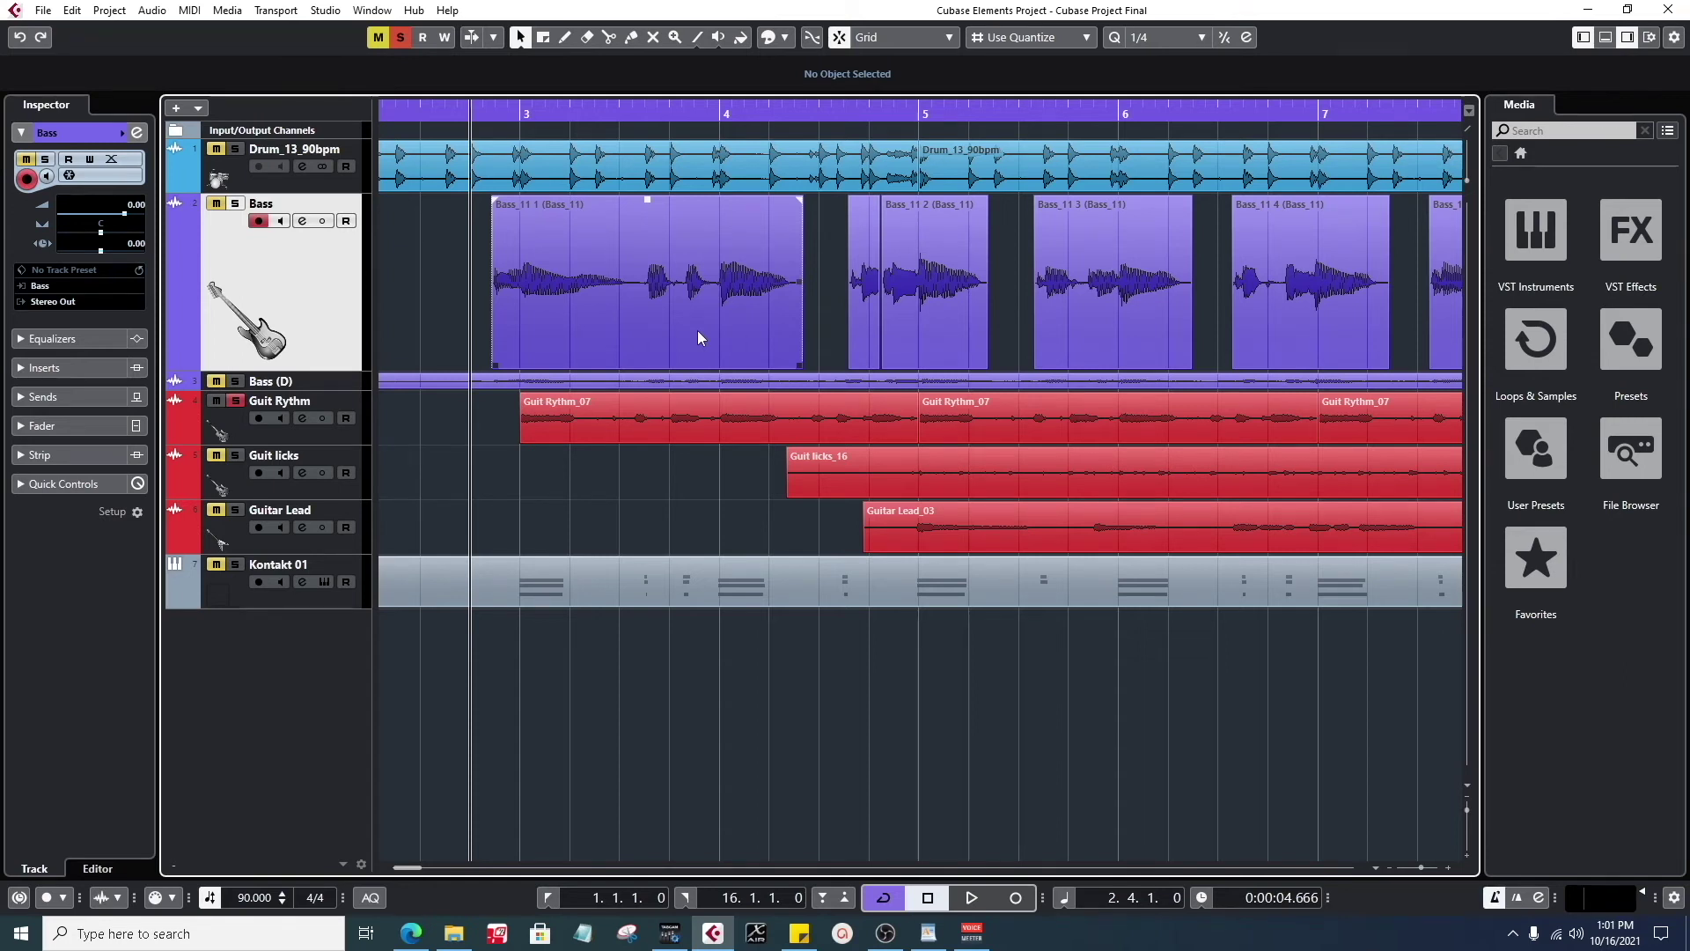
pyautogui.press('space')
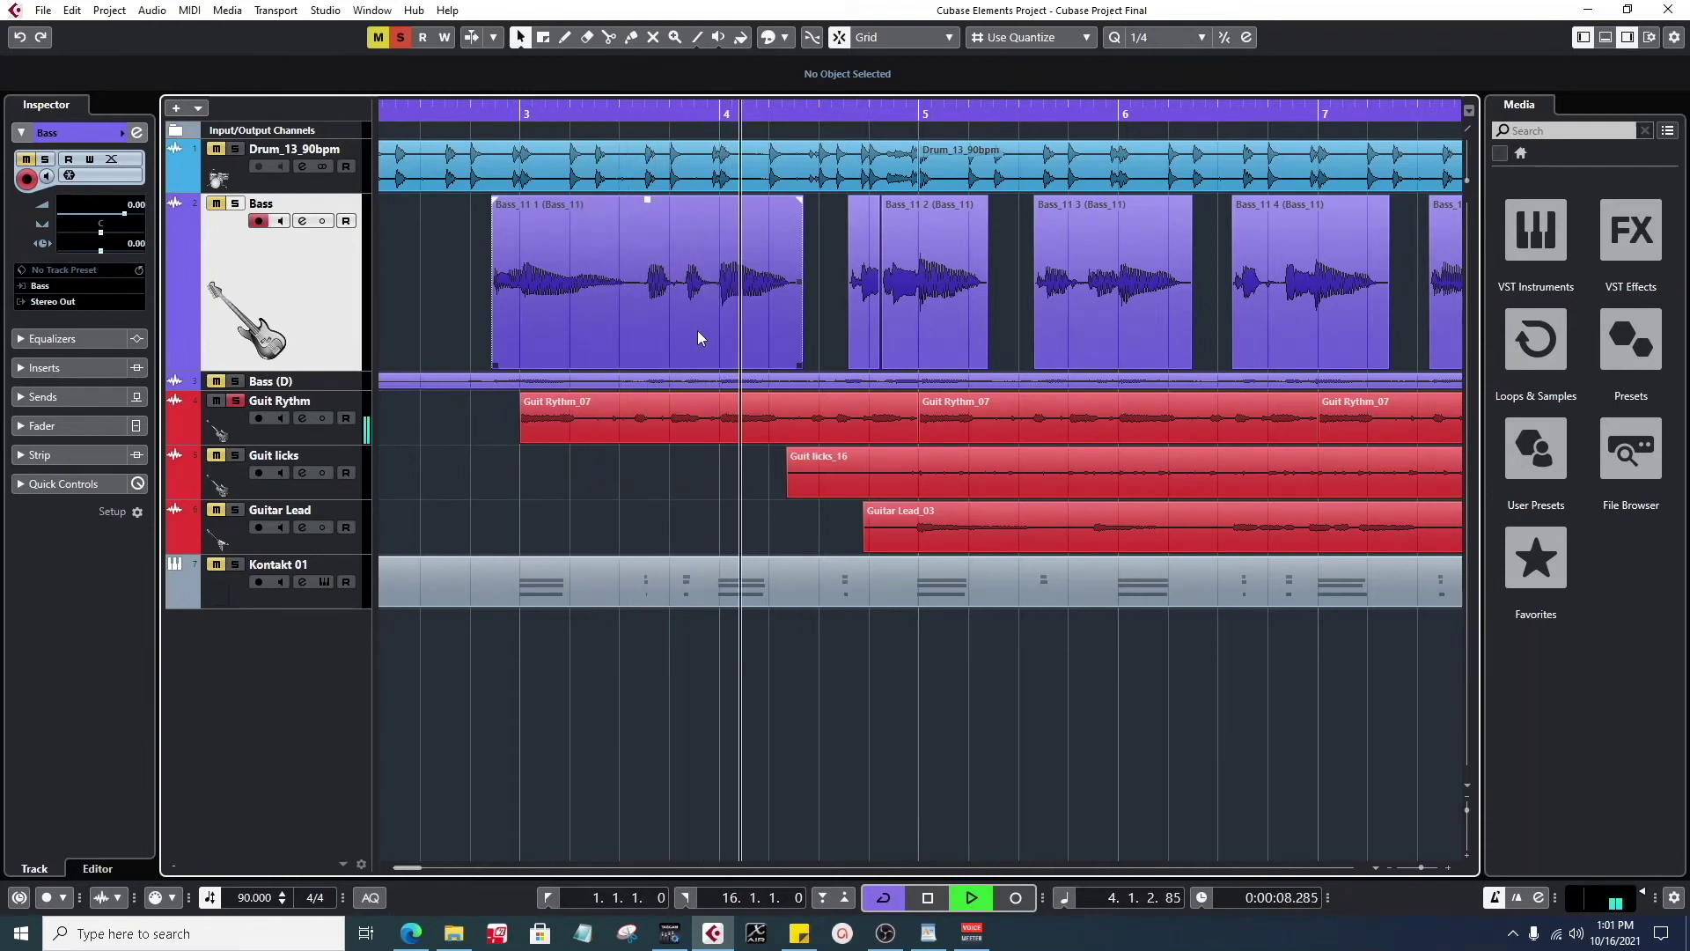
pyautogui.press('space')
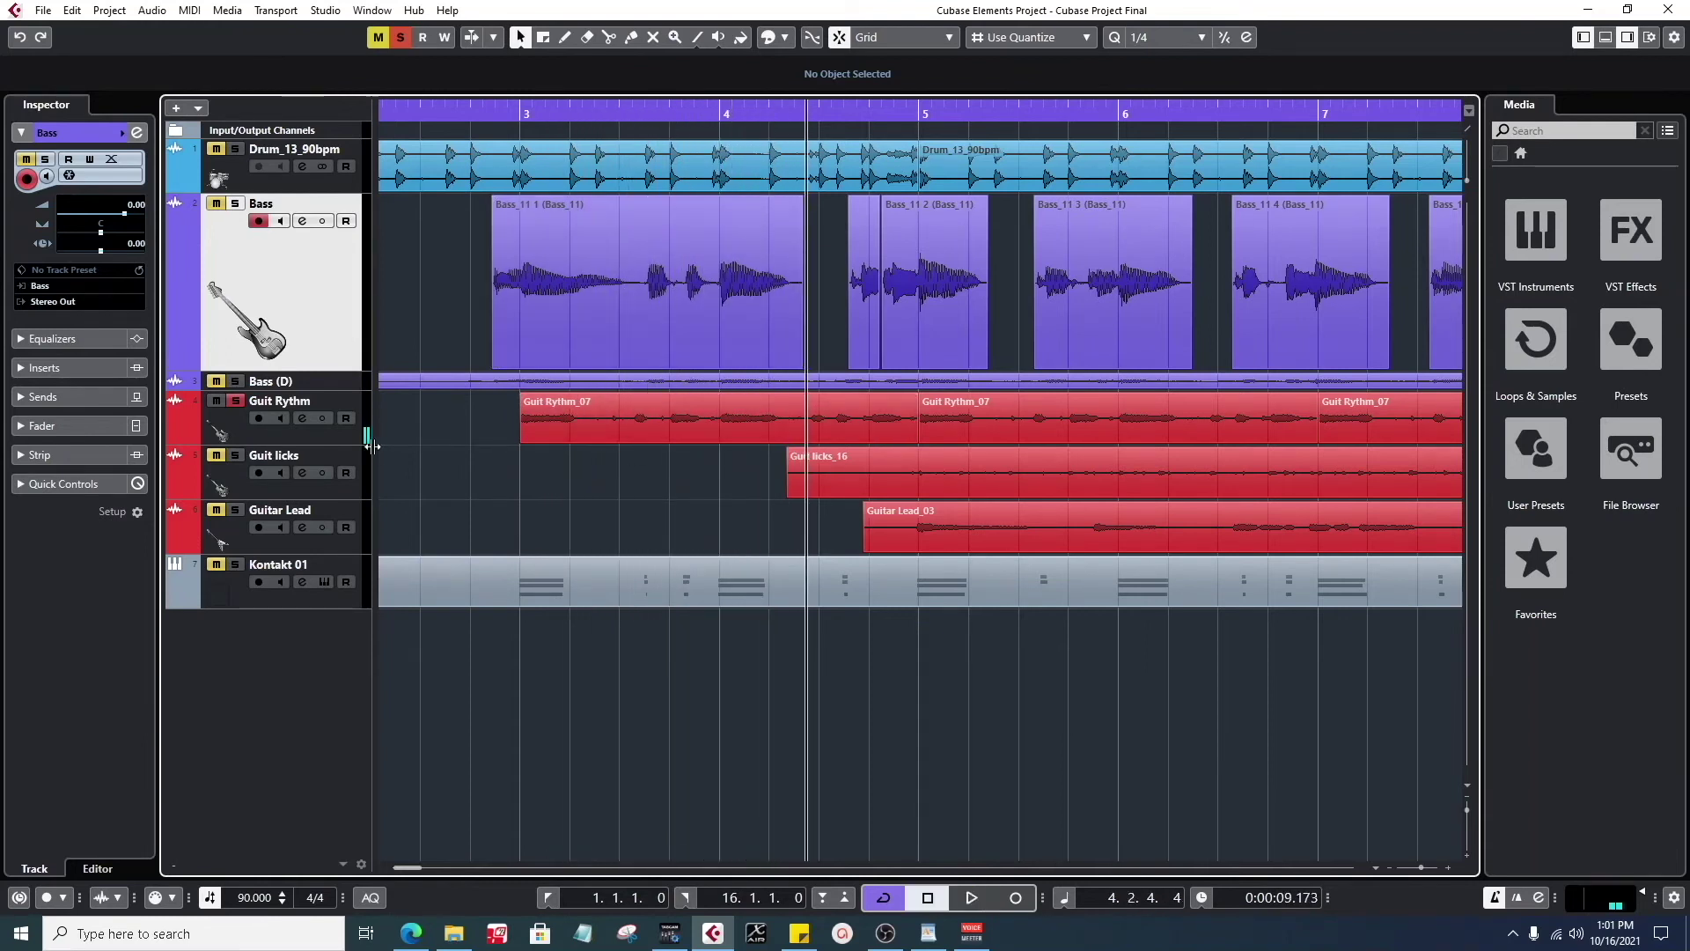
# - Enlarge the Guit Rythm track and check its note starts against the beat lines at 3.2, 3.3, 3.4 and bar 3
pyautogui.moveTo(350, 446); pyautogui.dragTo(352, 558)
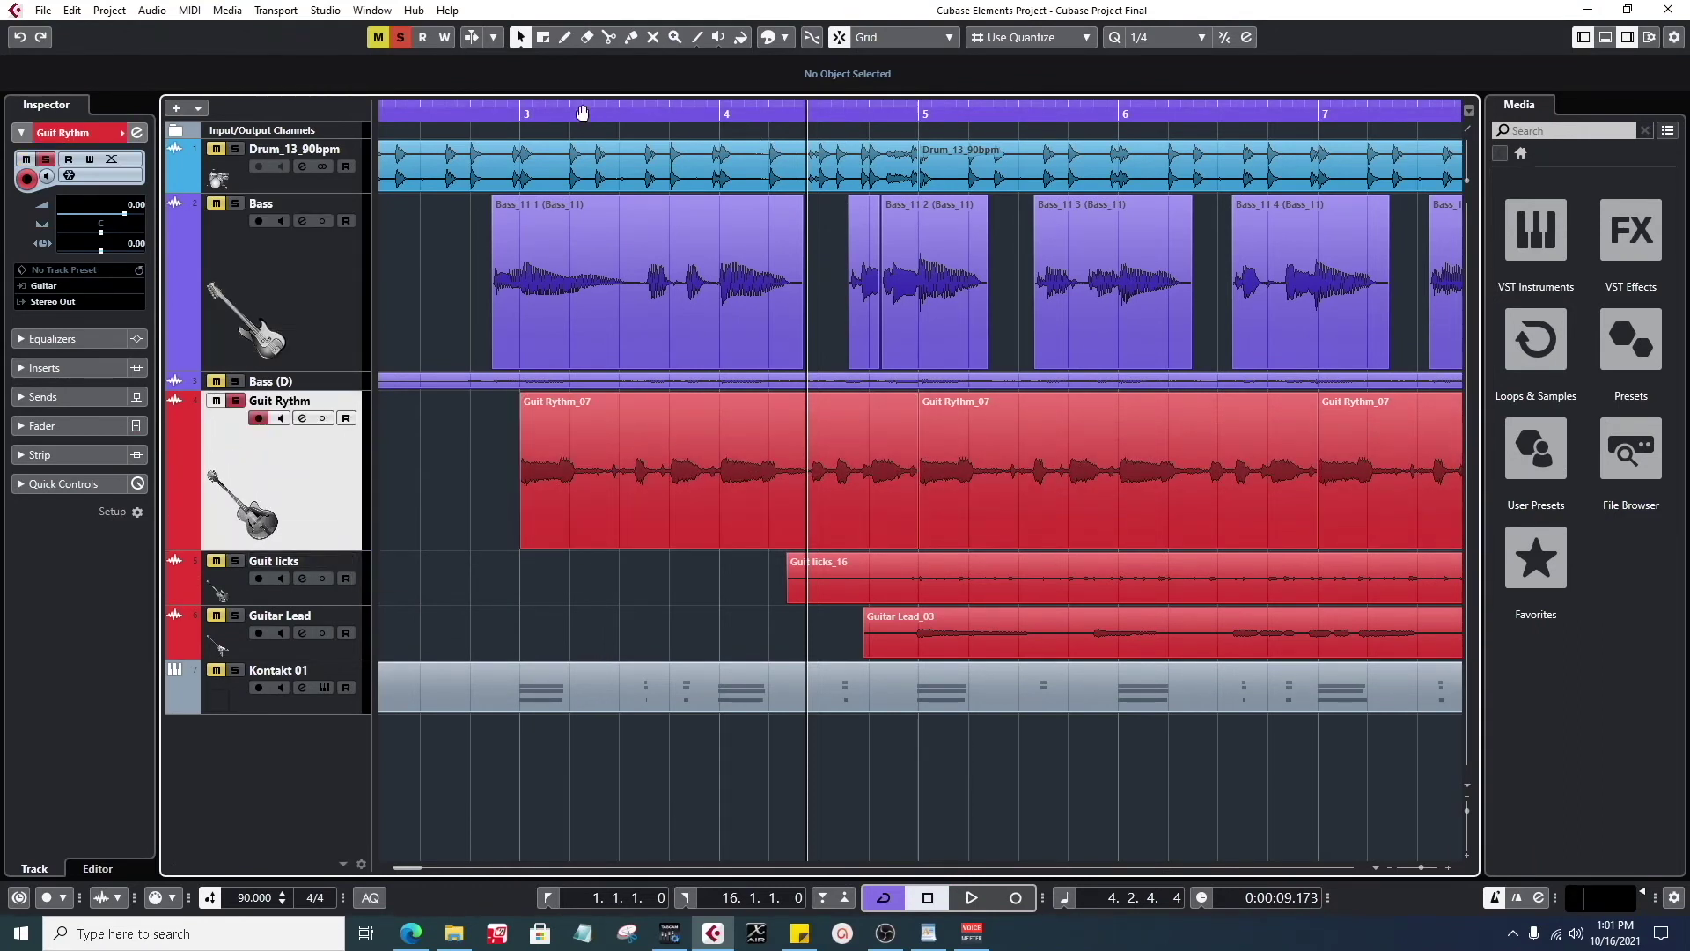
pyautogui.moveTo(544, 113); pyautogui.dragTo(537, 145)
pyautogui.click(697, 113)
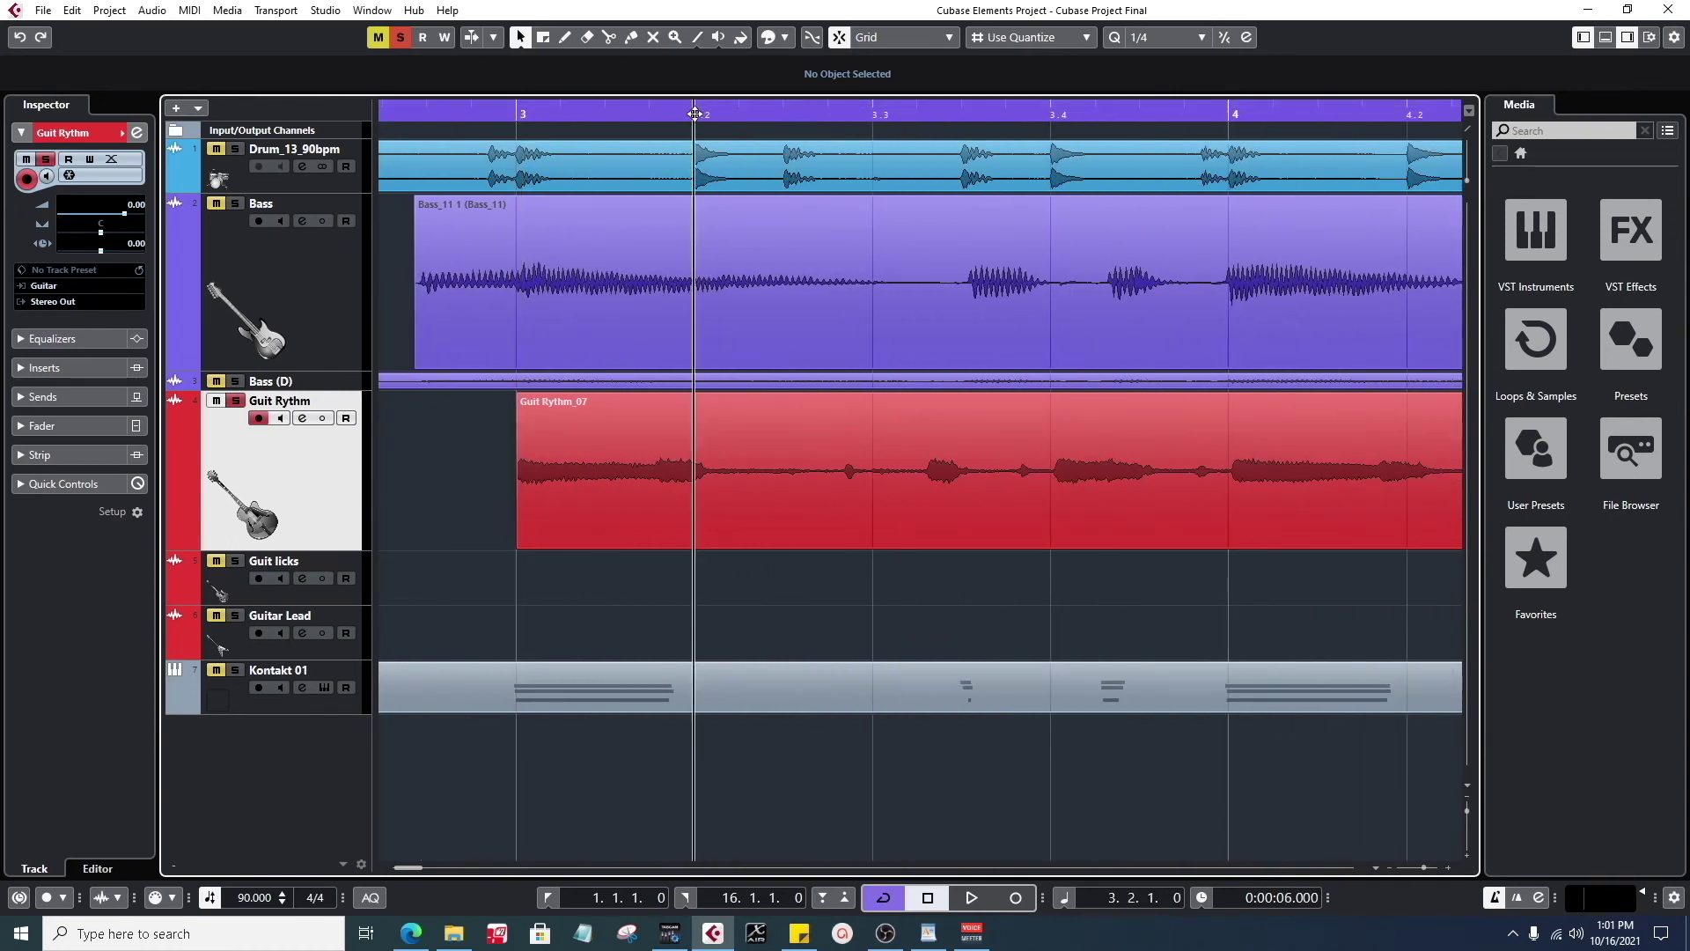
pyautogui.click(876, 113)
pyautogui.click(875, 113)
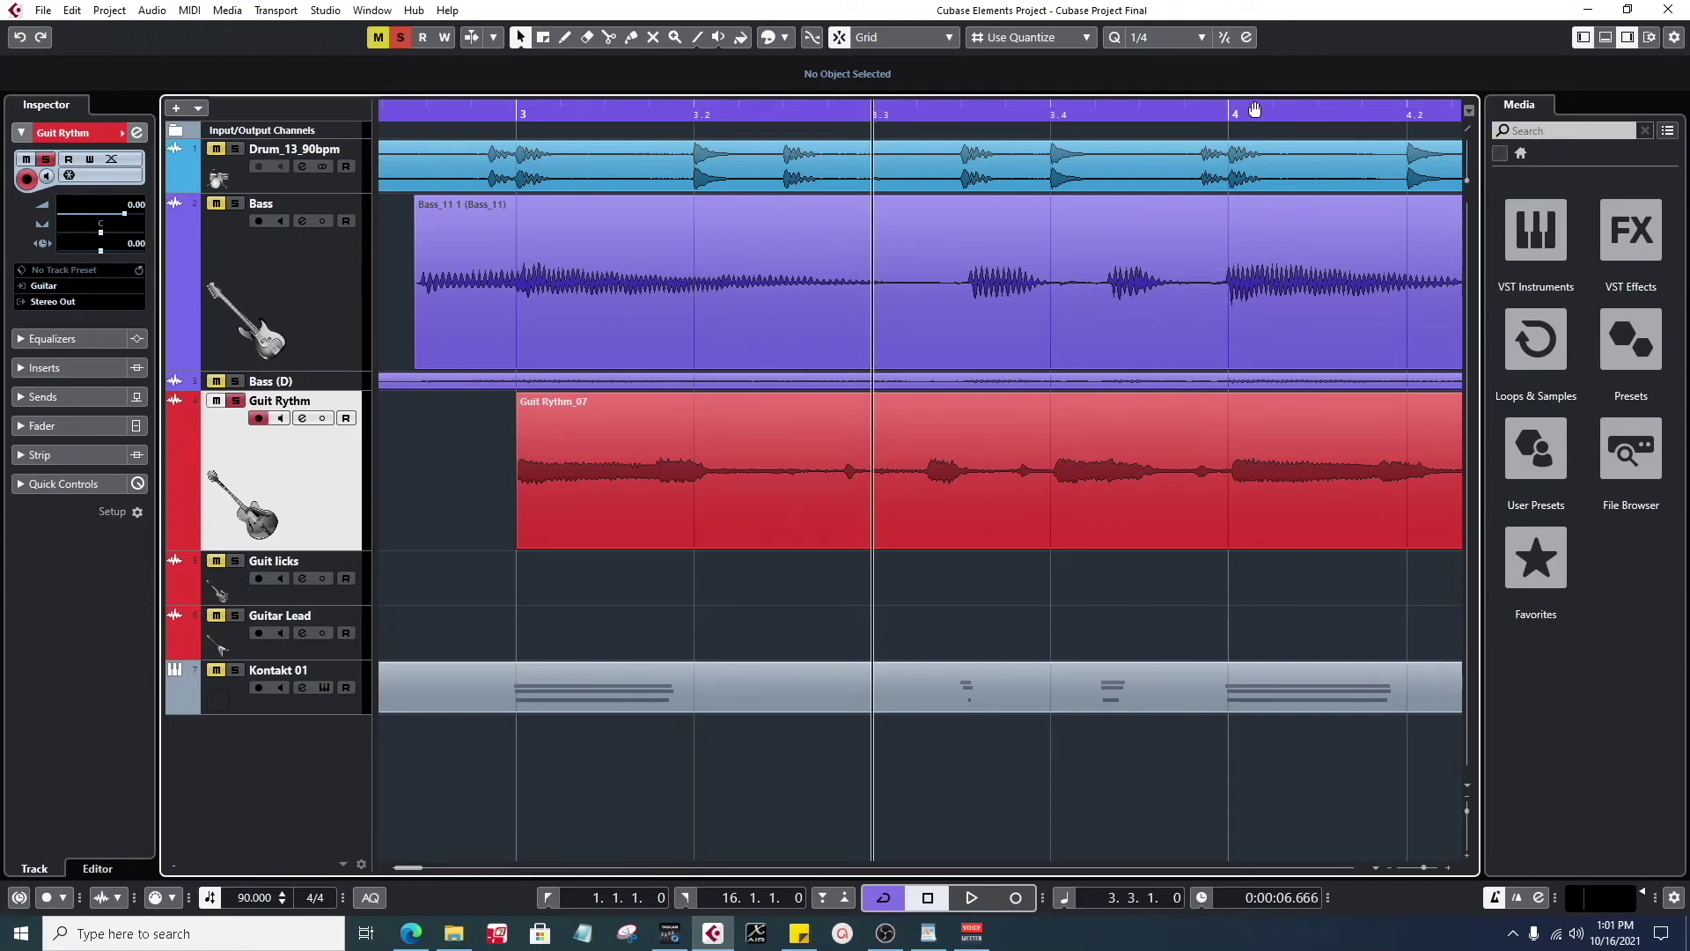
pyautogui.click(1048, 113)
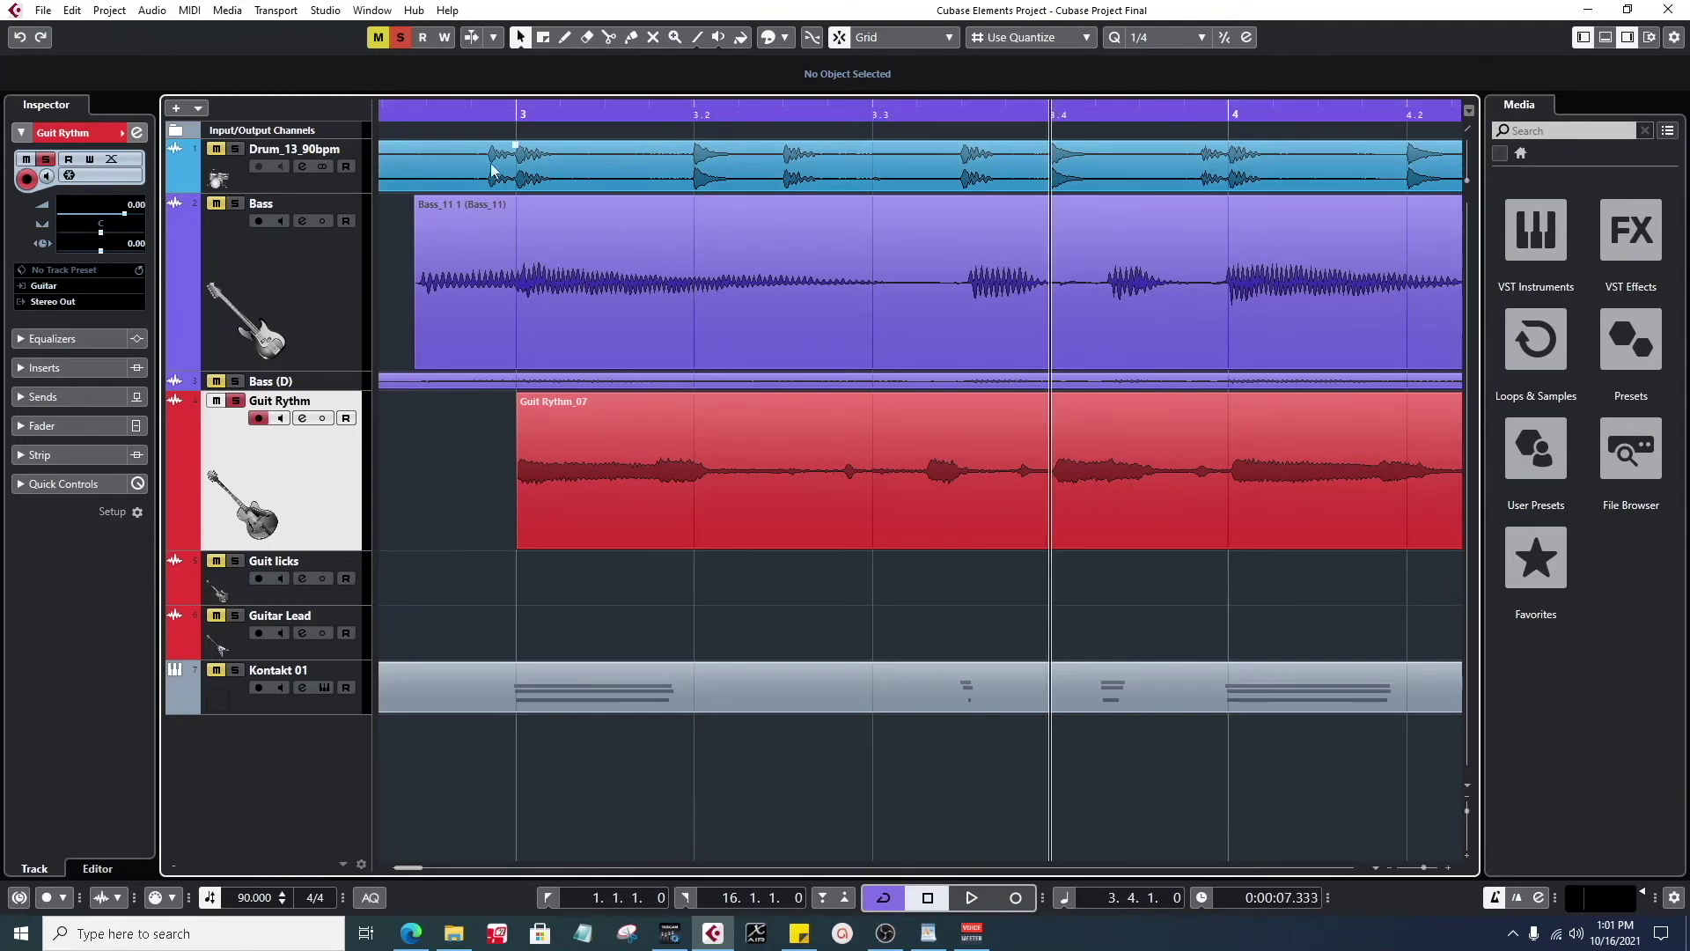
pyautogui.click(495, 113)
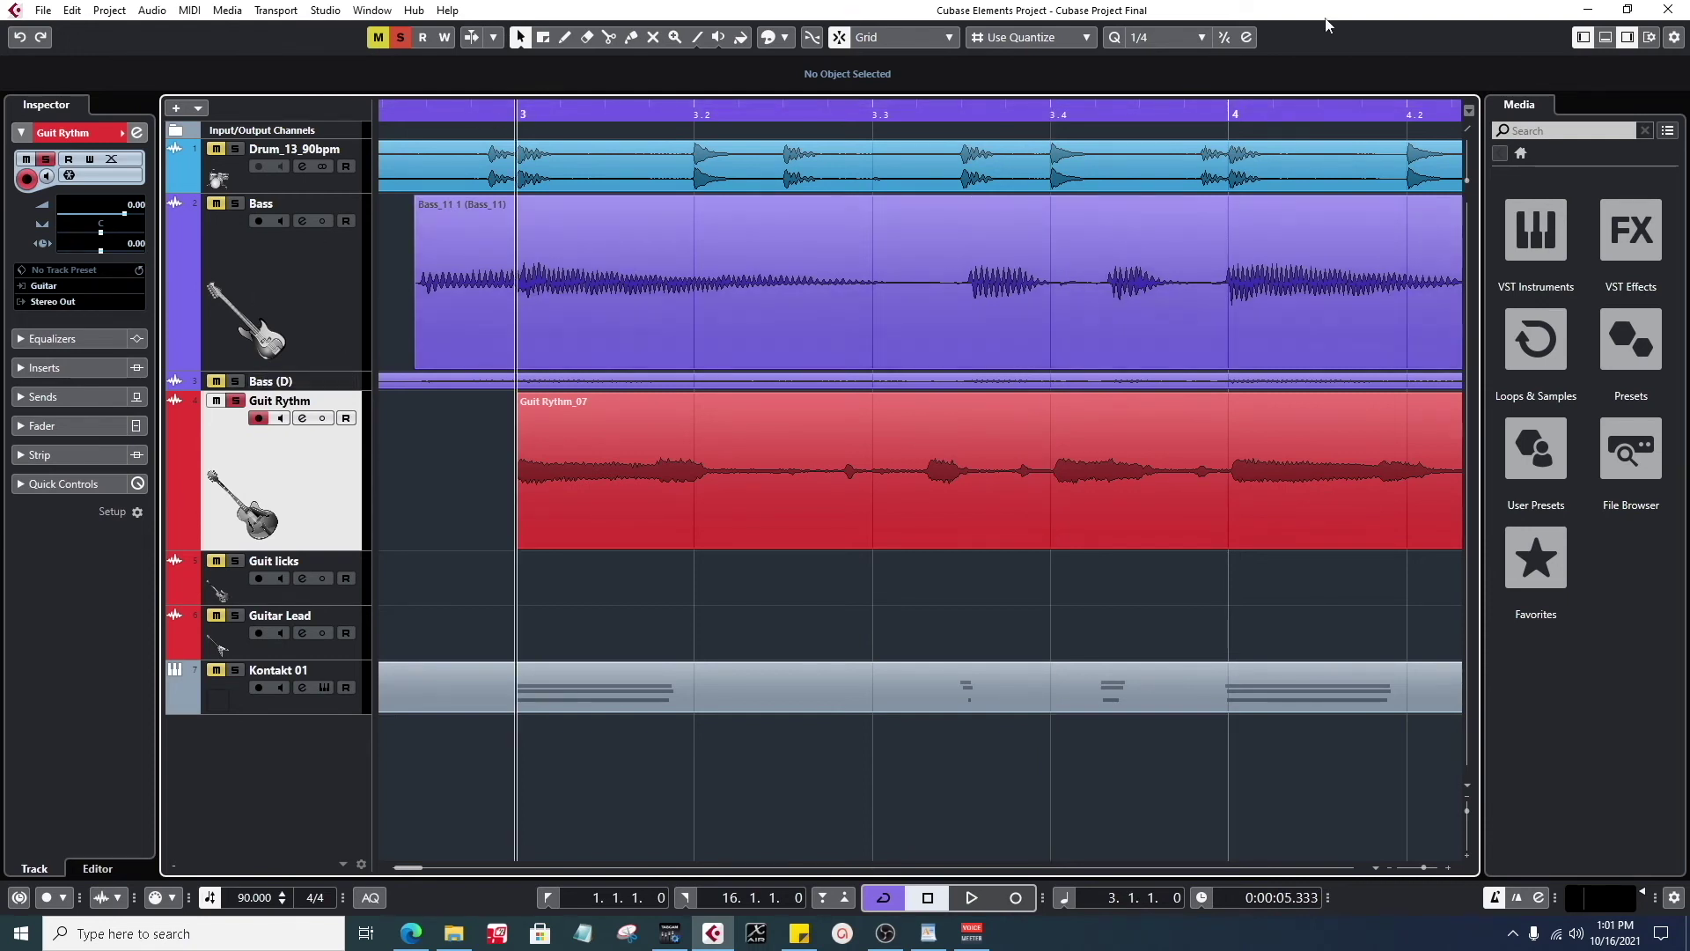
# - Set the quantize grid to 1/16 and play Guit Rythm from 2.4.4.0, returning the cursor to 3.1.1.0
pyautogui.click(1180, 37)
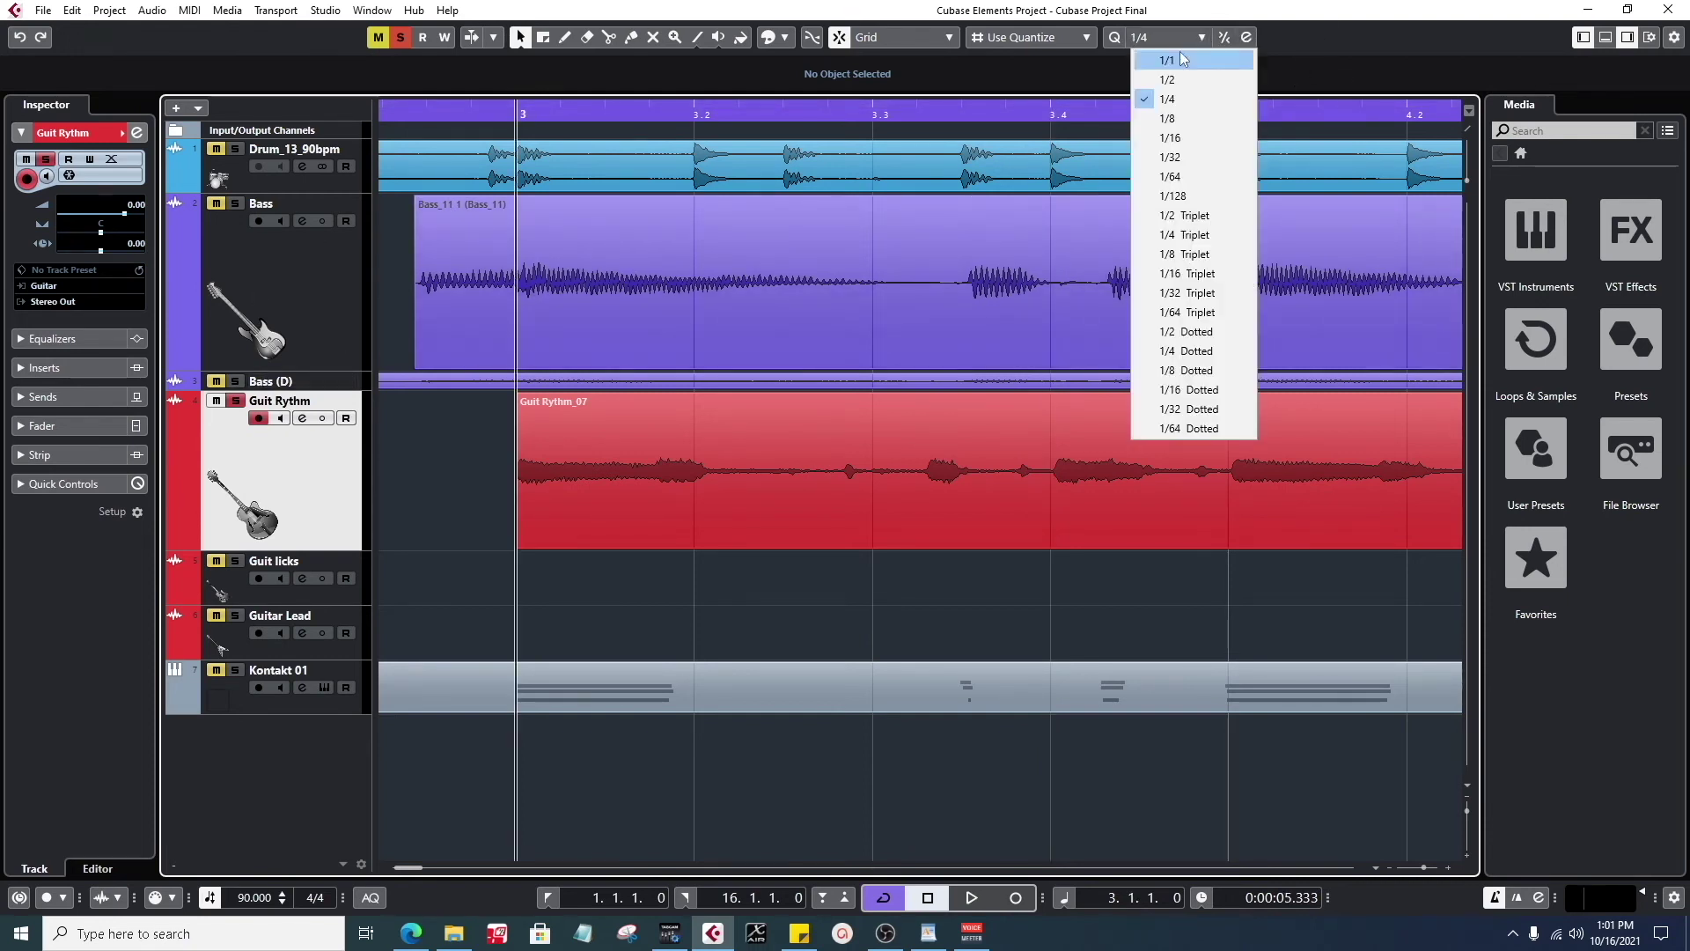
pyautogui.click(1178, 138)
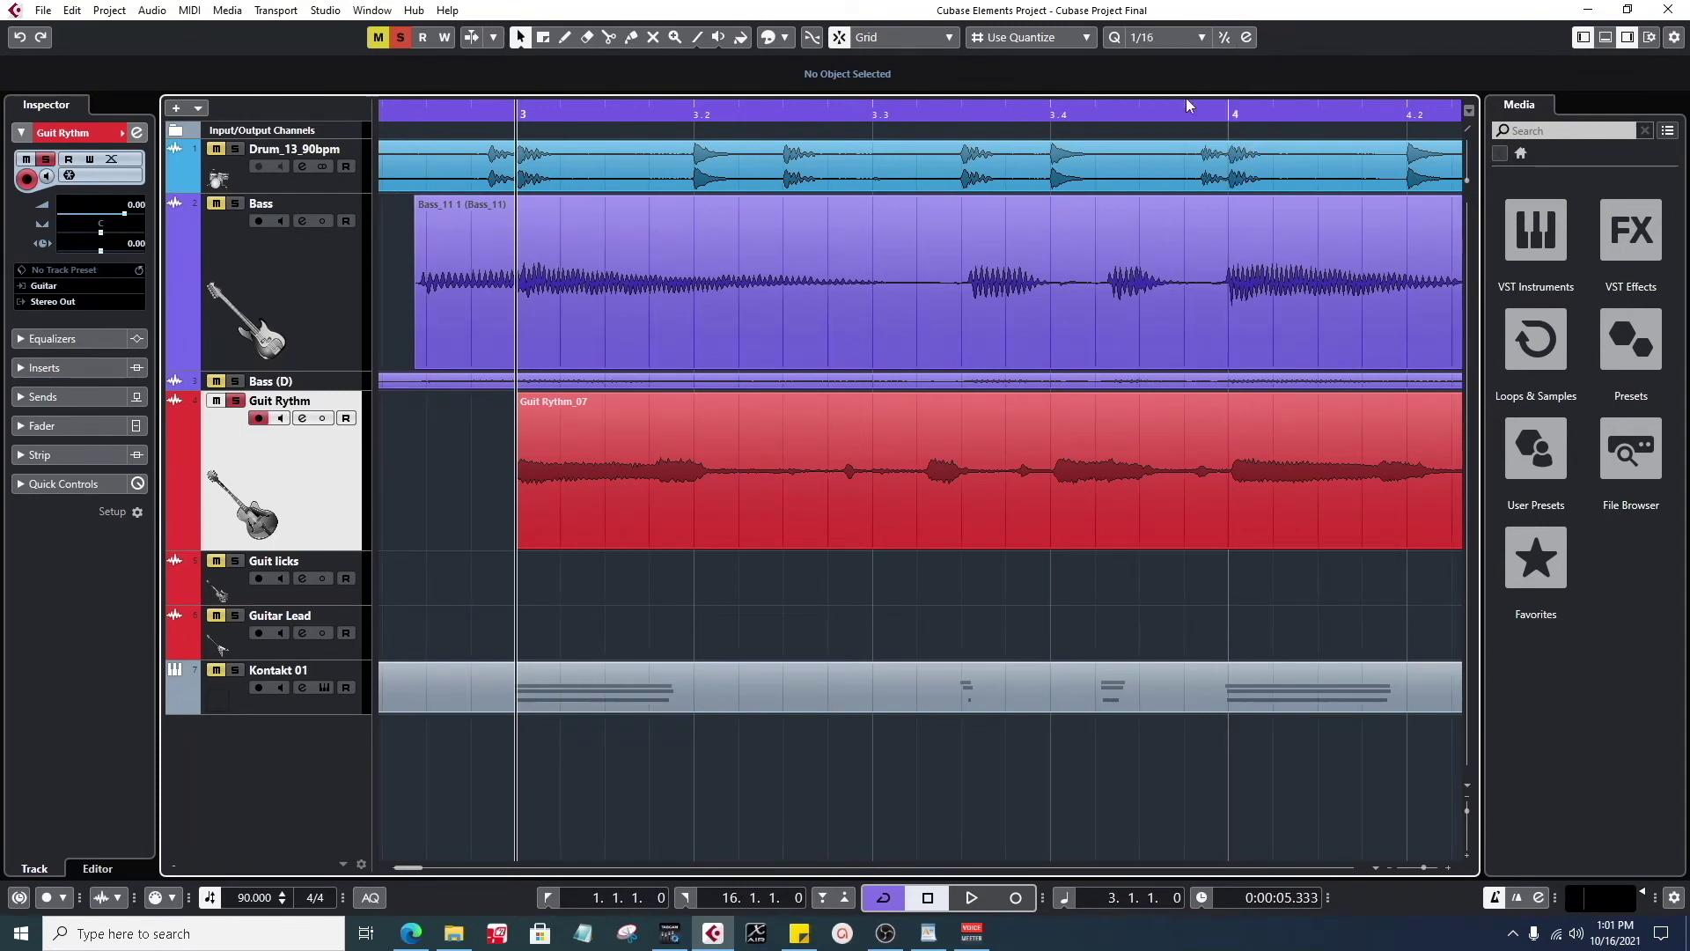
pyautogui.moveTo(467, 109); pyautogui.dragTo(466, 103)
pyautogui.click(469, 103)
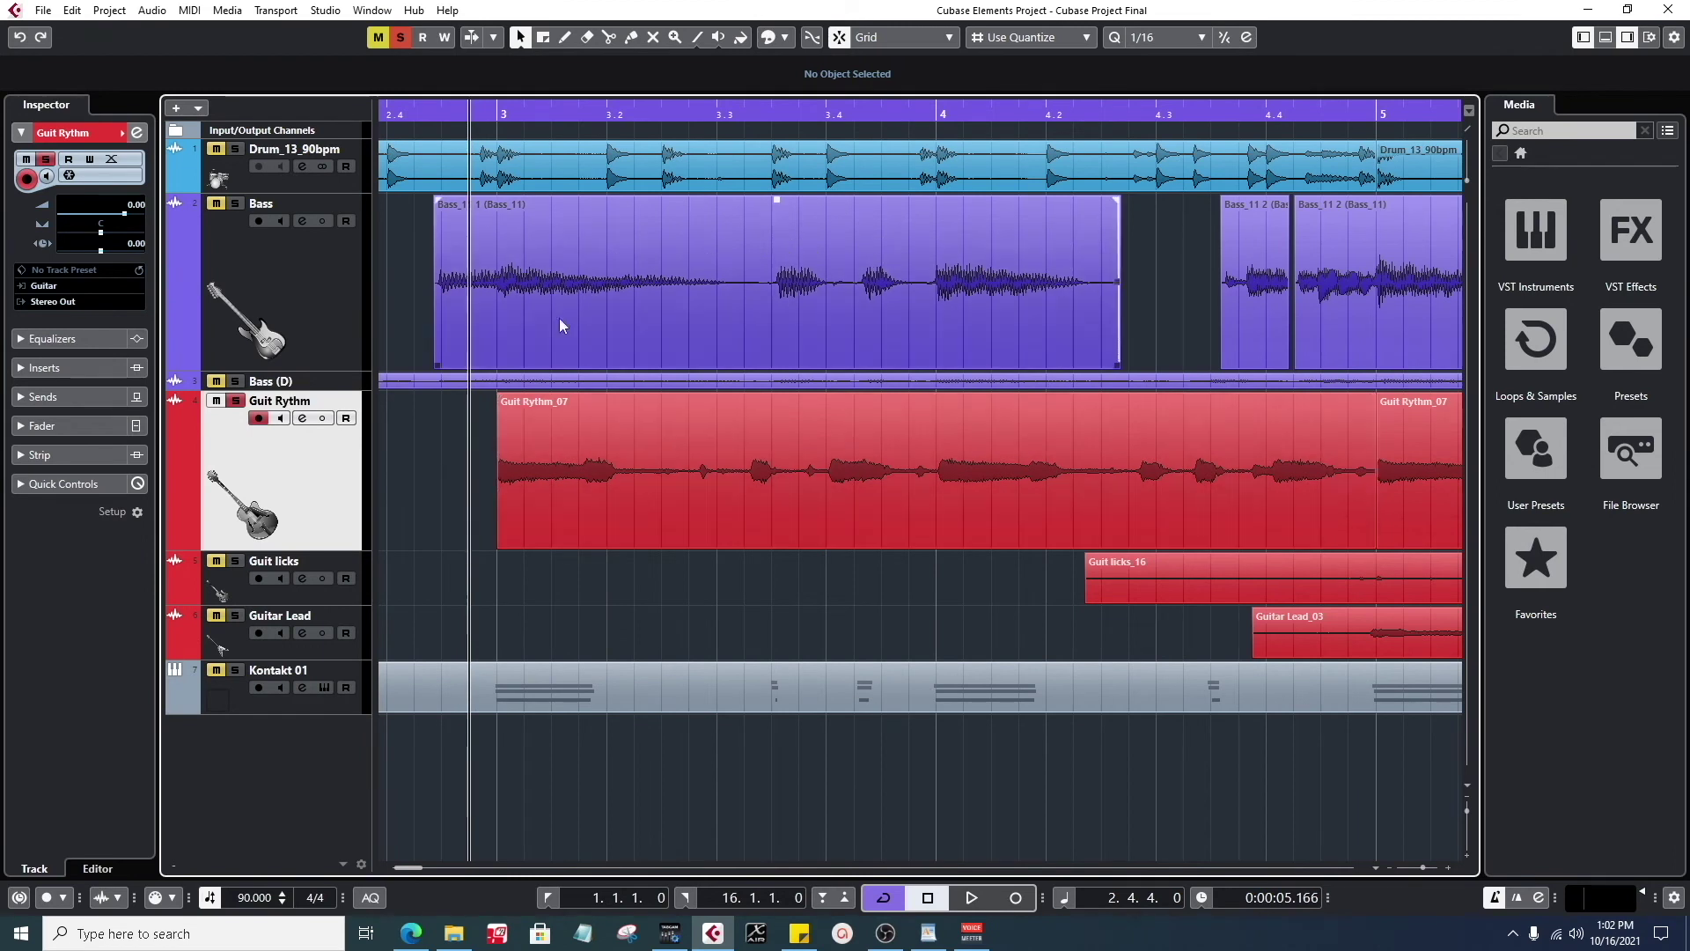
pyautogui.press('space')
pyautogui.press('space')
pyautogui.click(493, 108)
# - Set the quantize grid to 1/64 and play Guit Rythm from 2.4.4.90, just before bar 3
pyautogui.click(1169, 37)
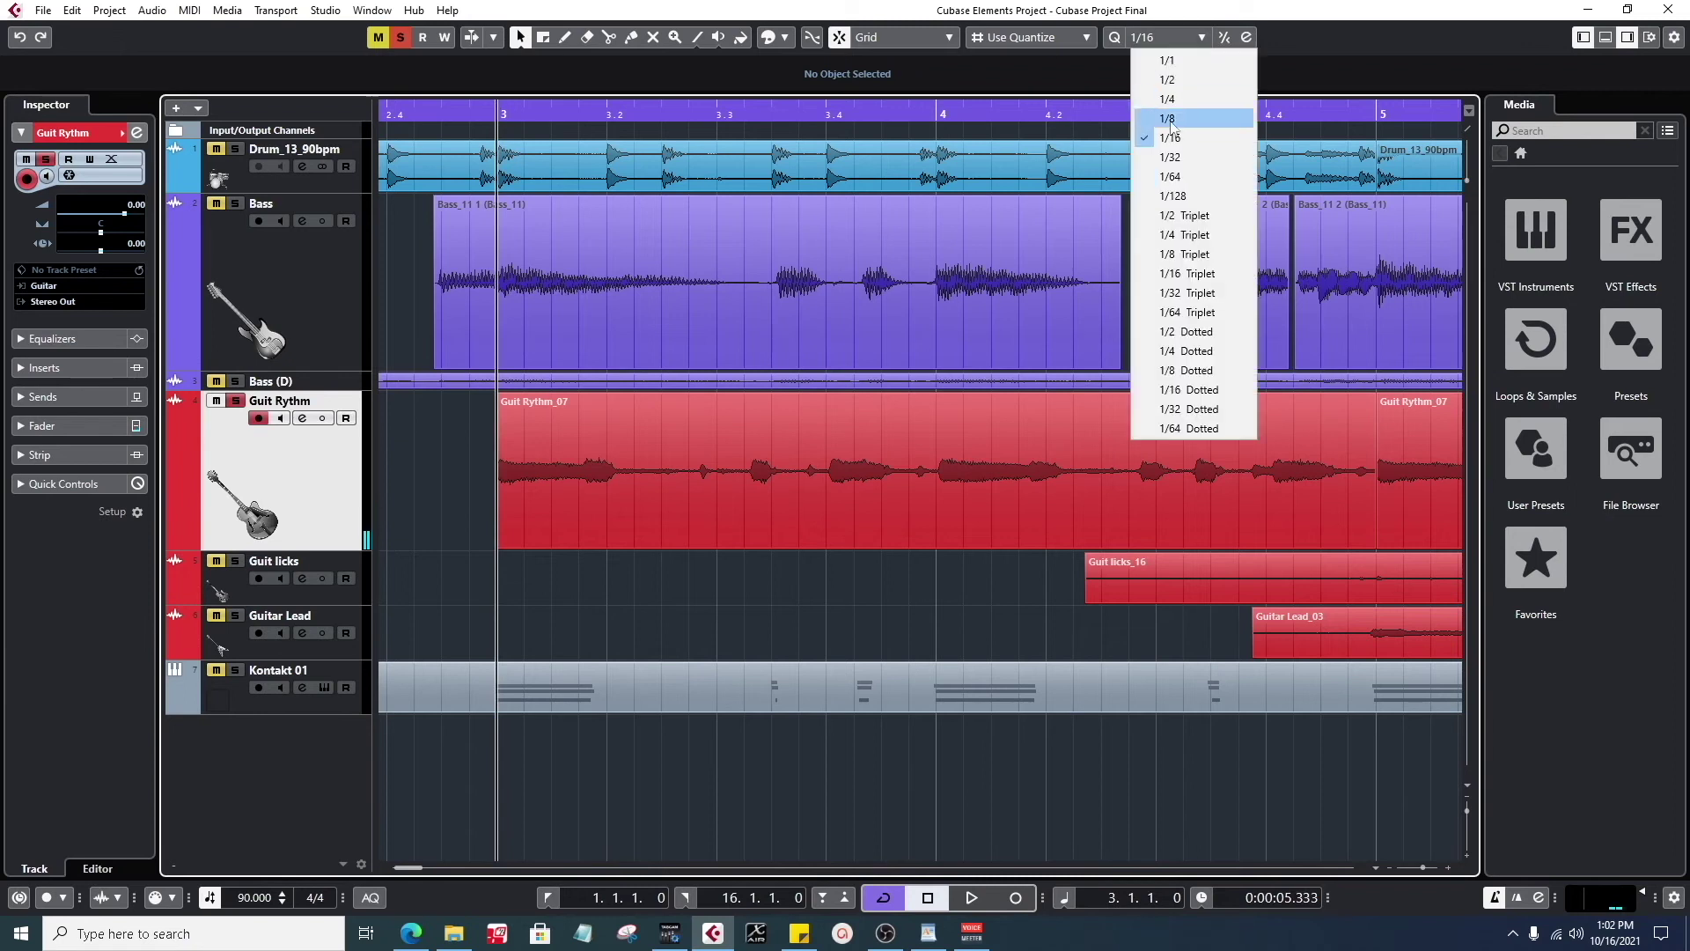
pyautogui.click(1211, 180)
pyautogui.click(489, 113)
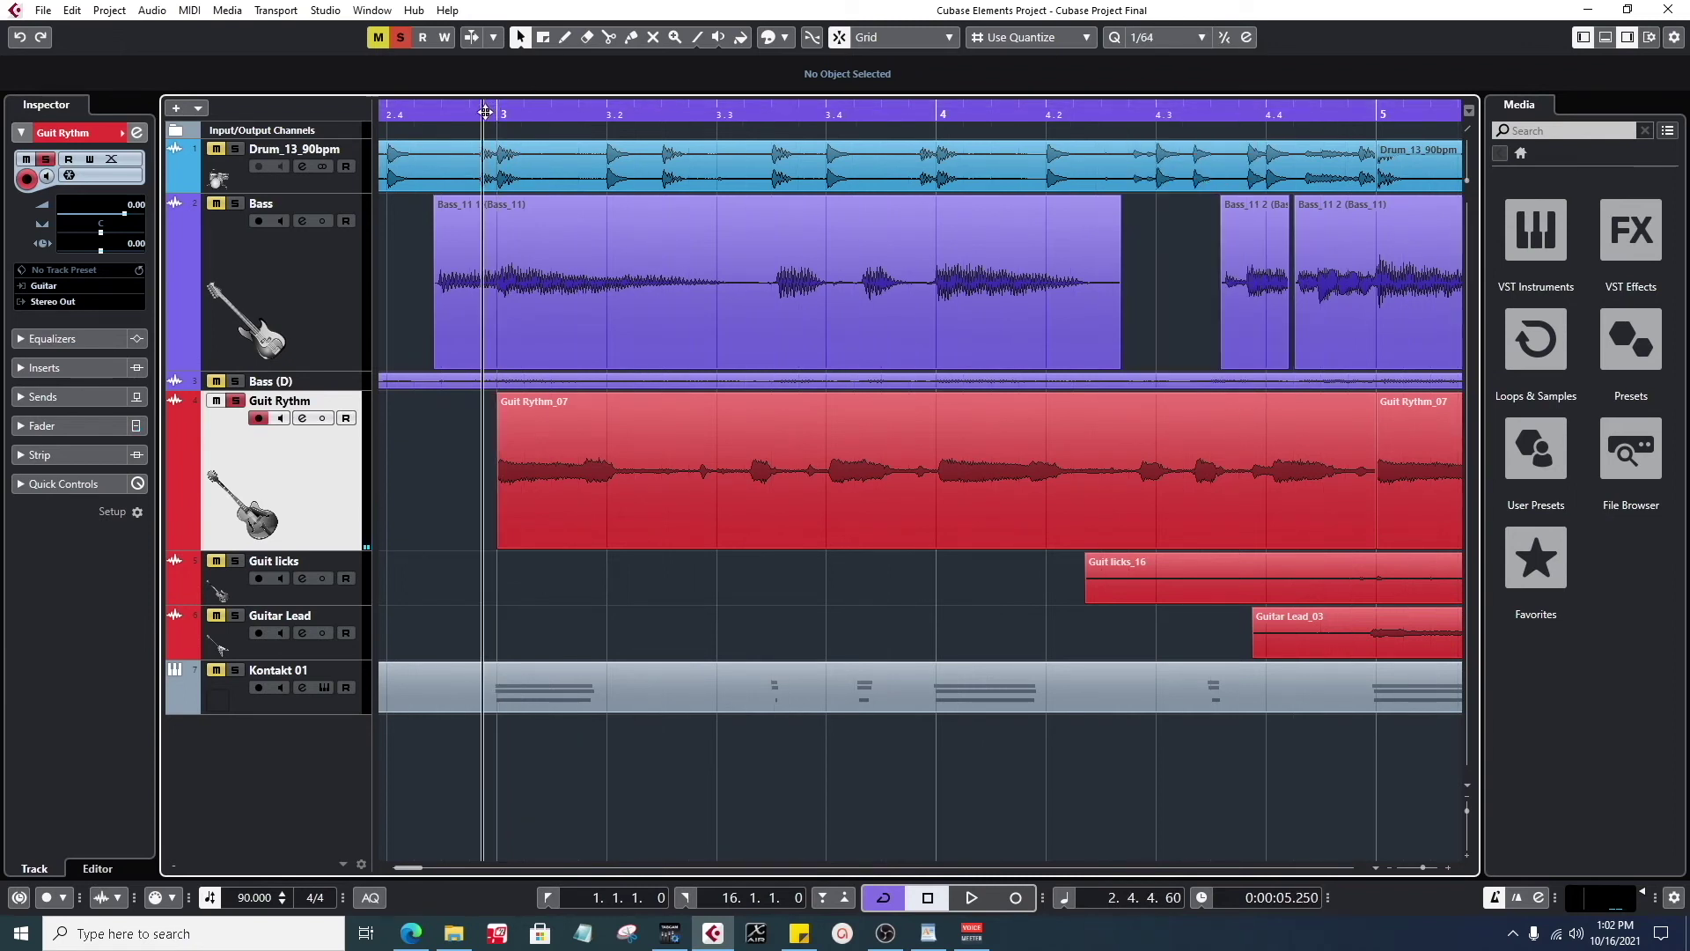
pyautogui.click(489, 113)
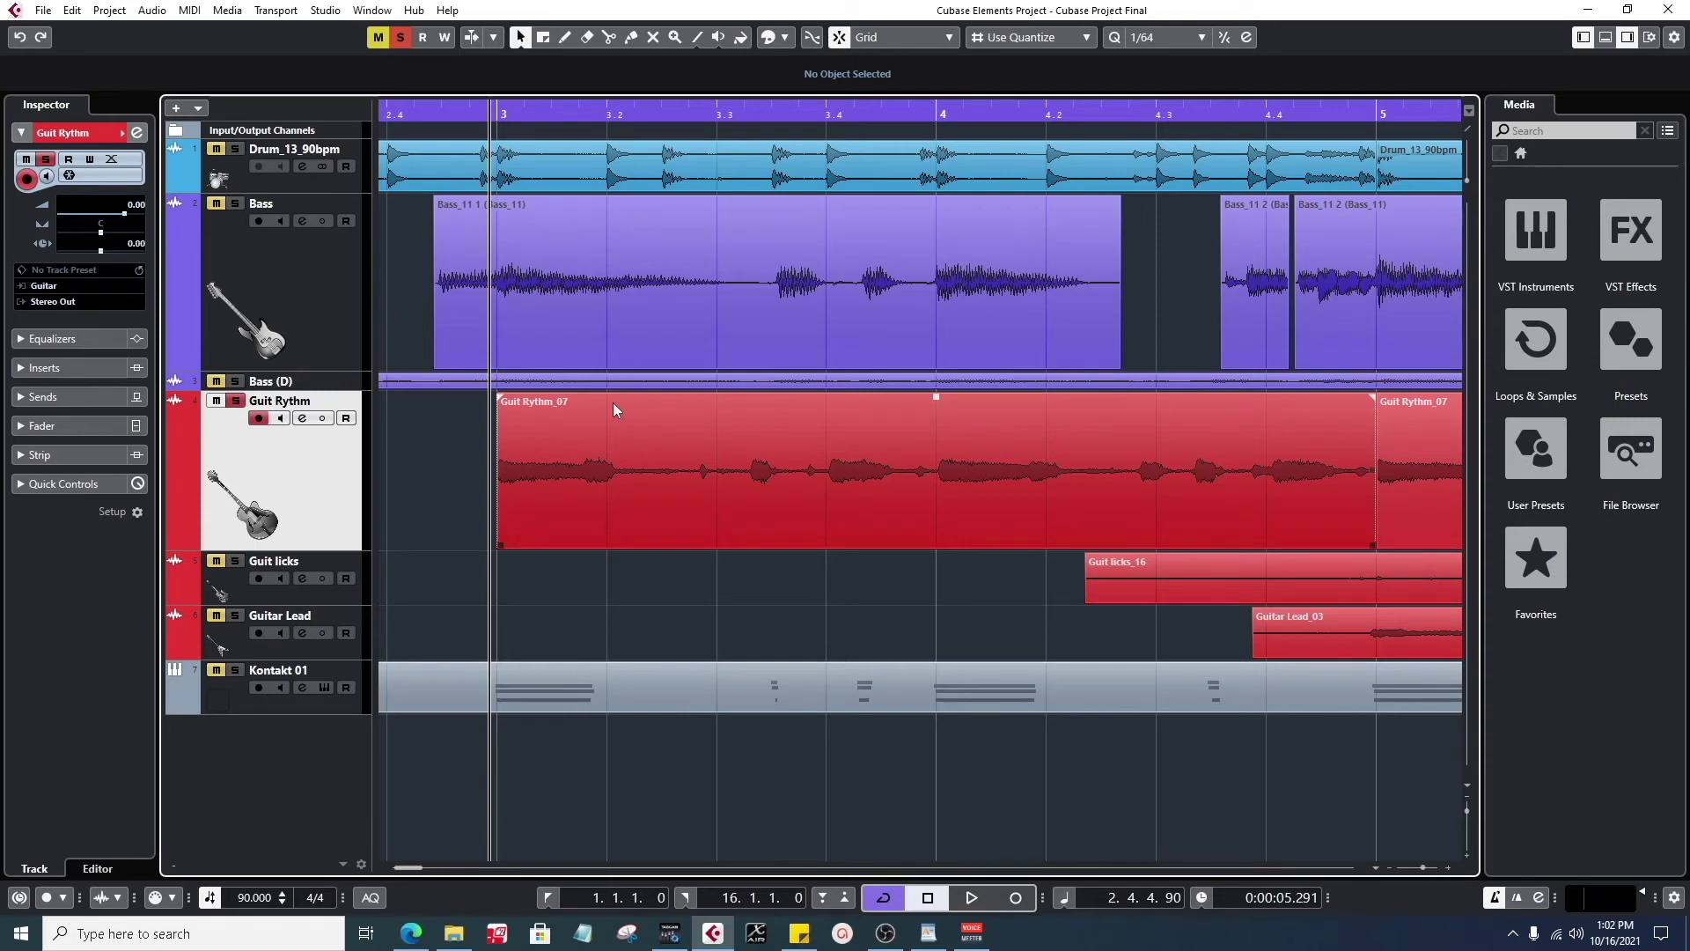
pyautogui.press('space')
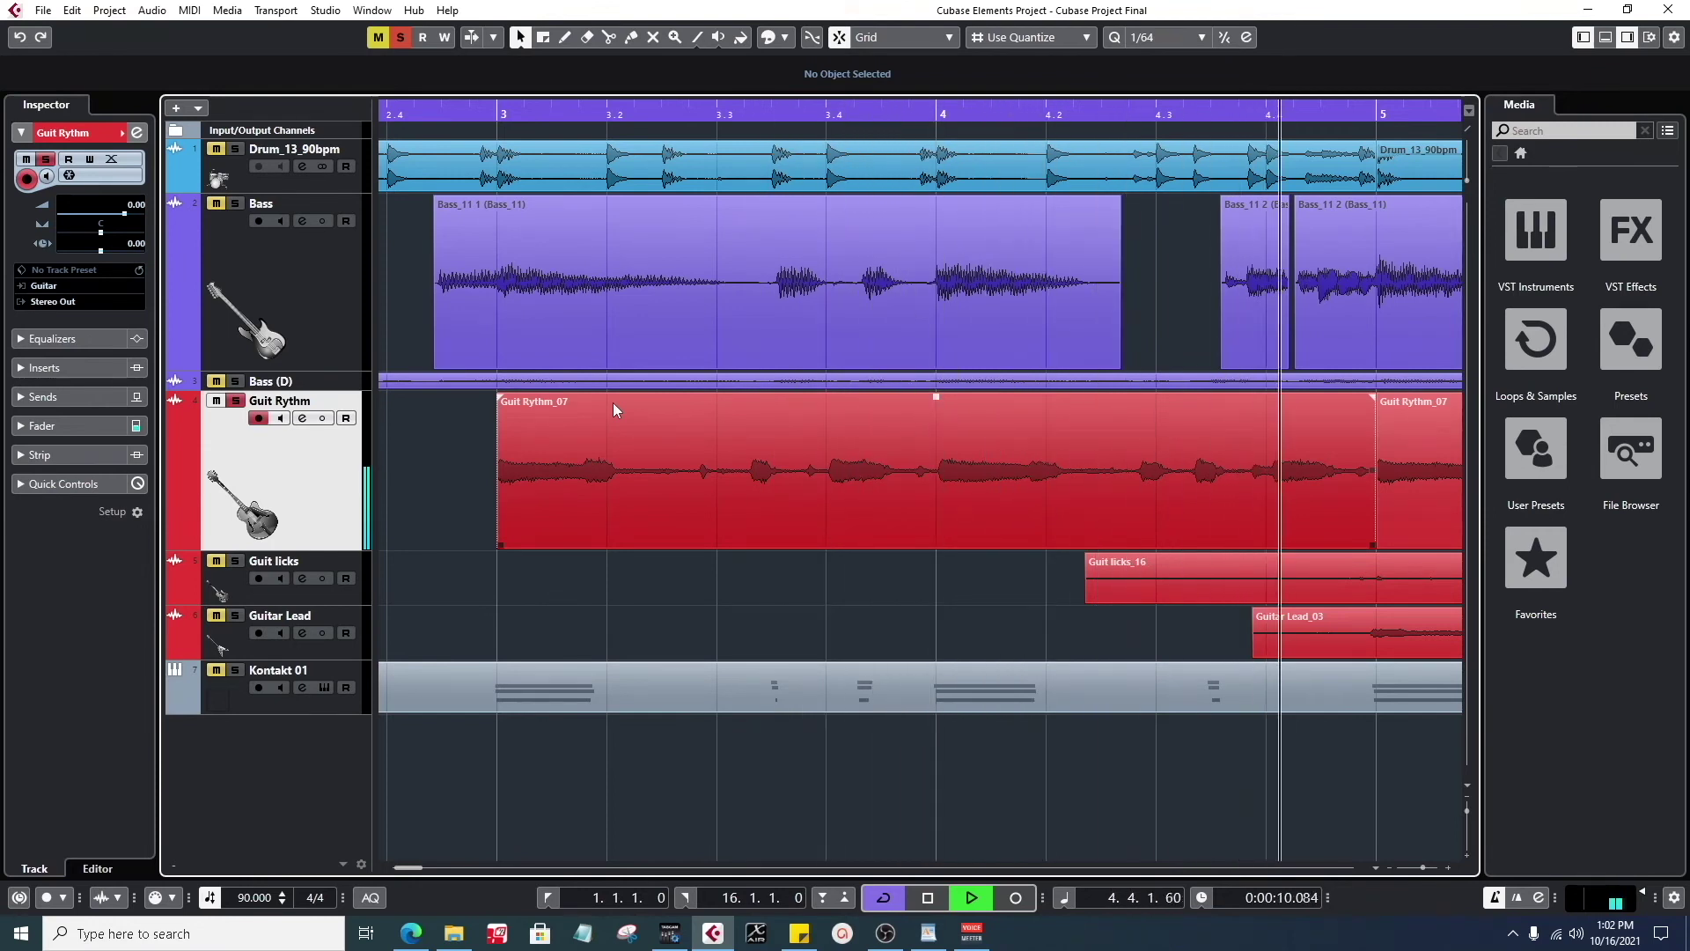
pyautogui.press('space')
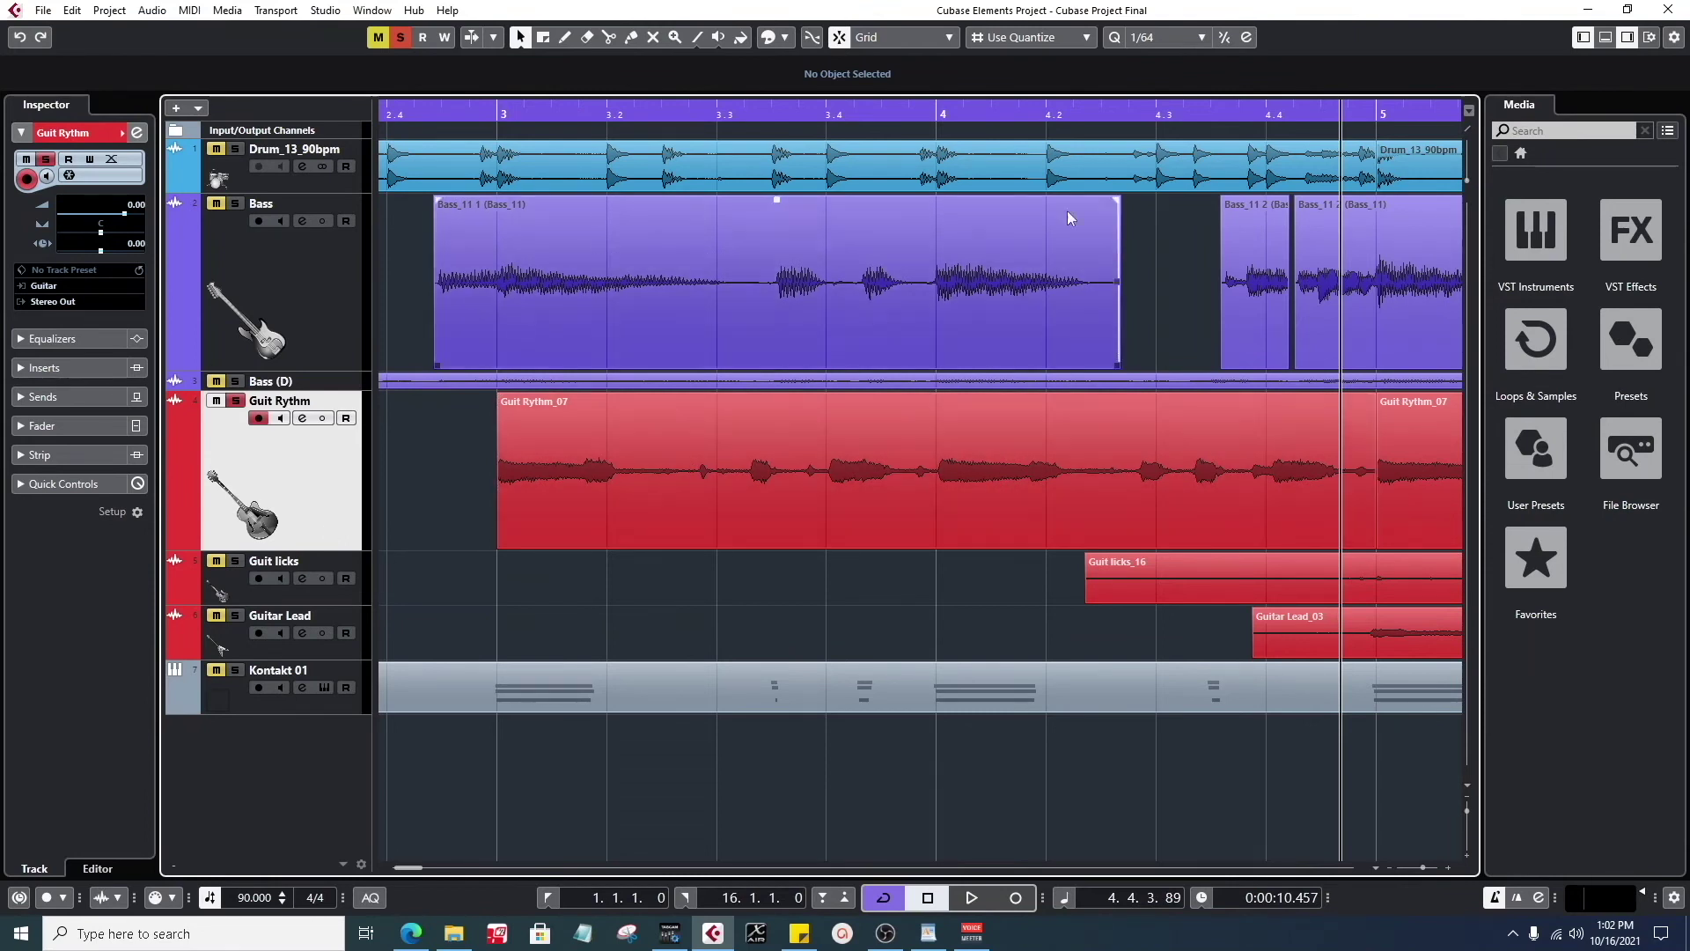
# - Examine the Quantize commands available with and without the bar 3 Guit Rythm_07 event selected
pyautogui.click(107, 11)
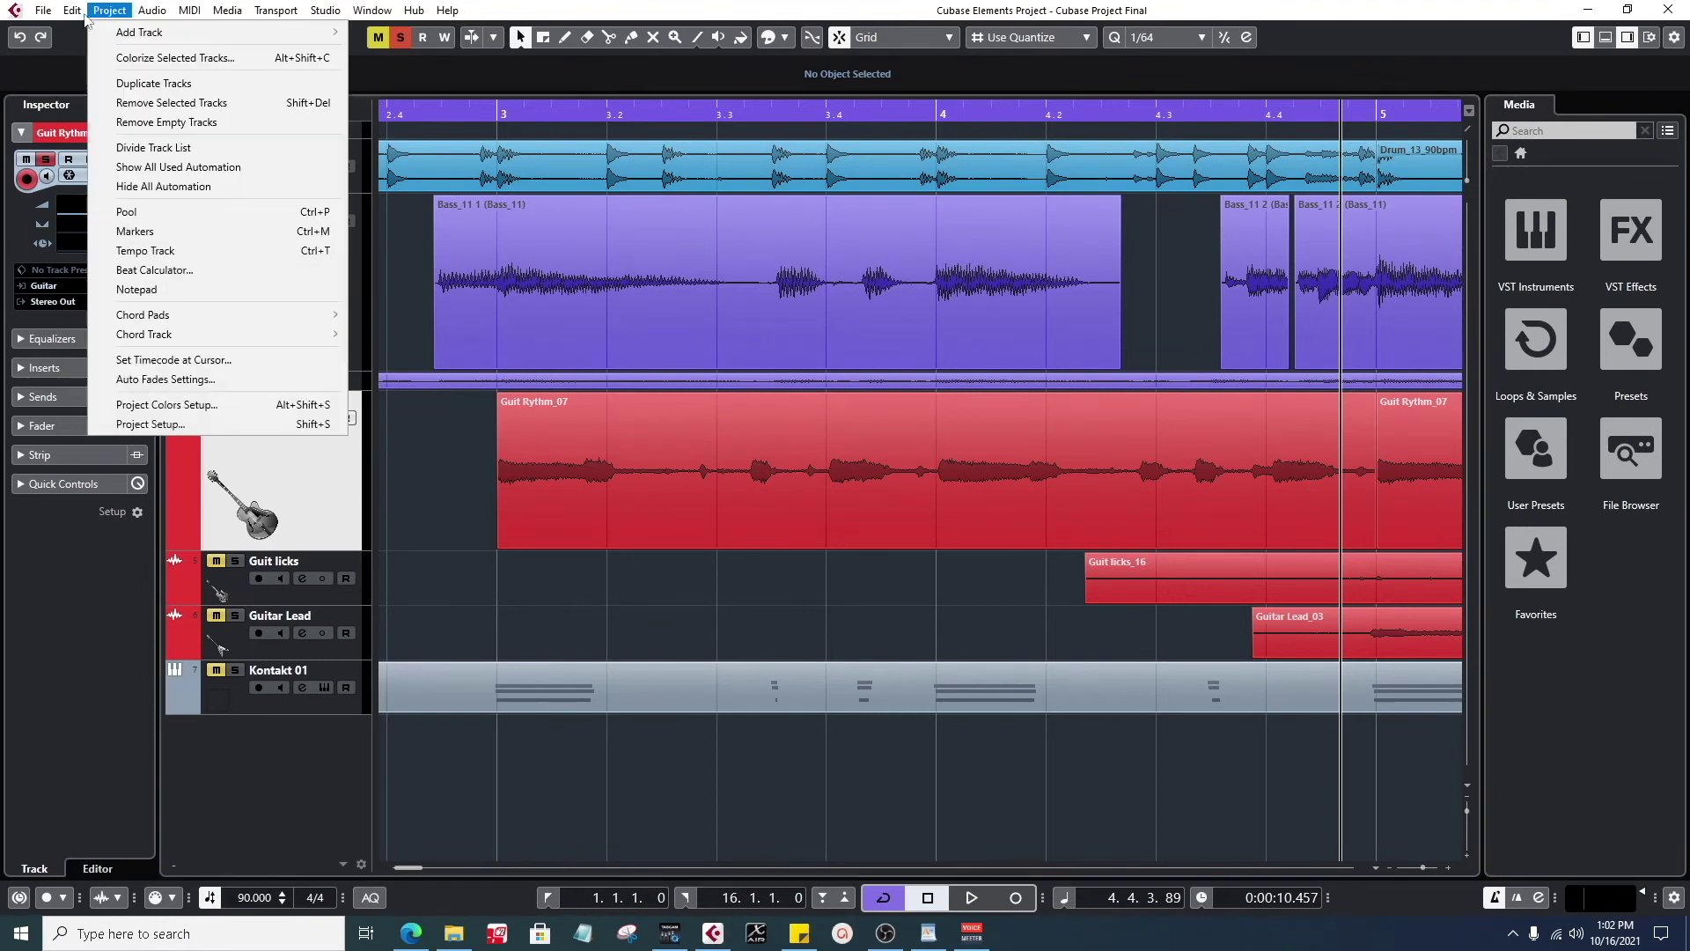
pyautogui.moveTo(73, 16)
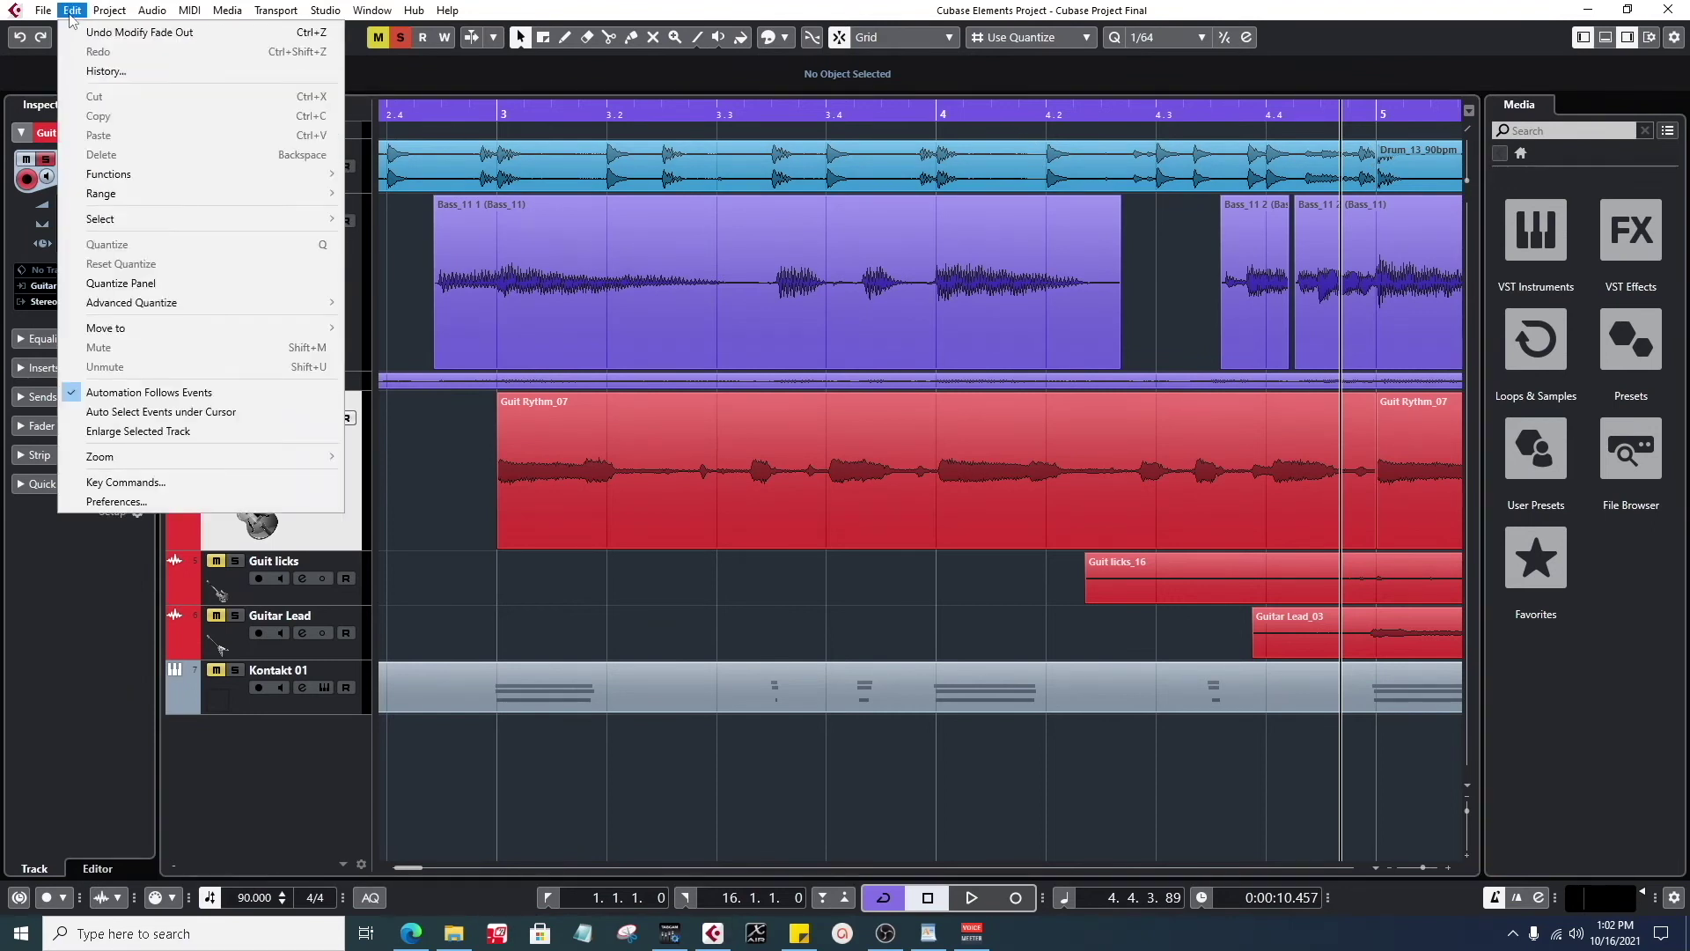
pyautogui.click(562, 489)
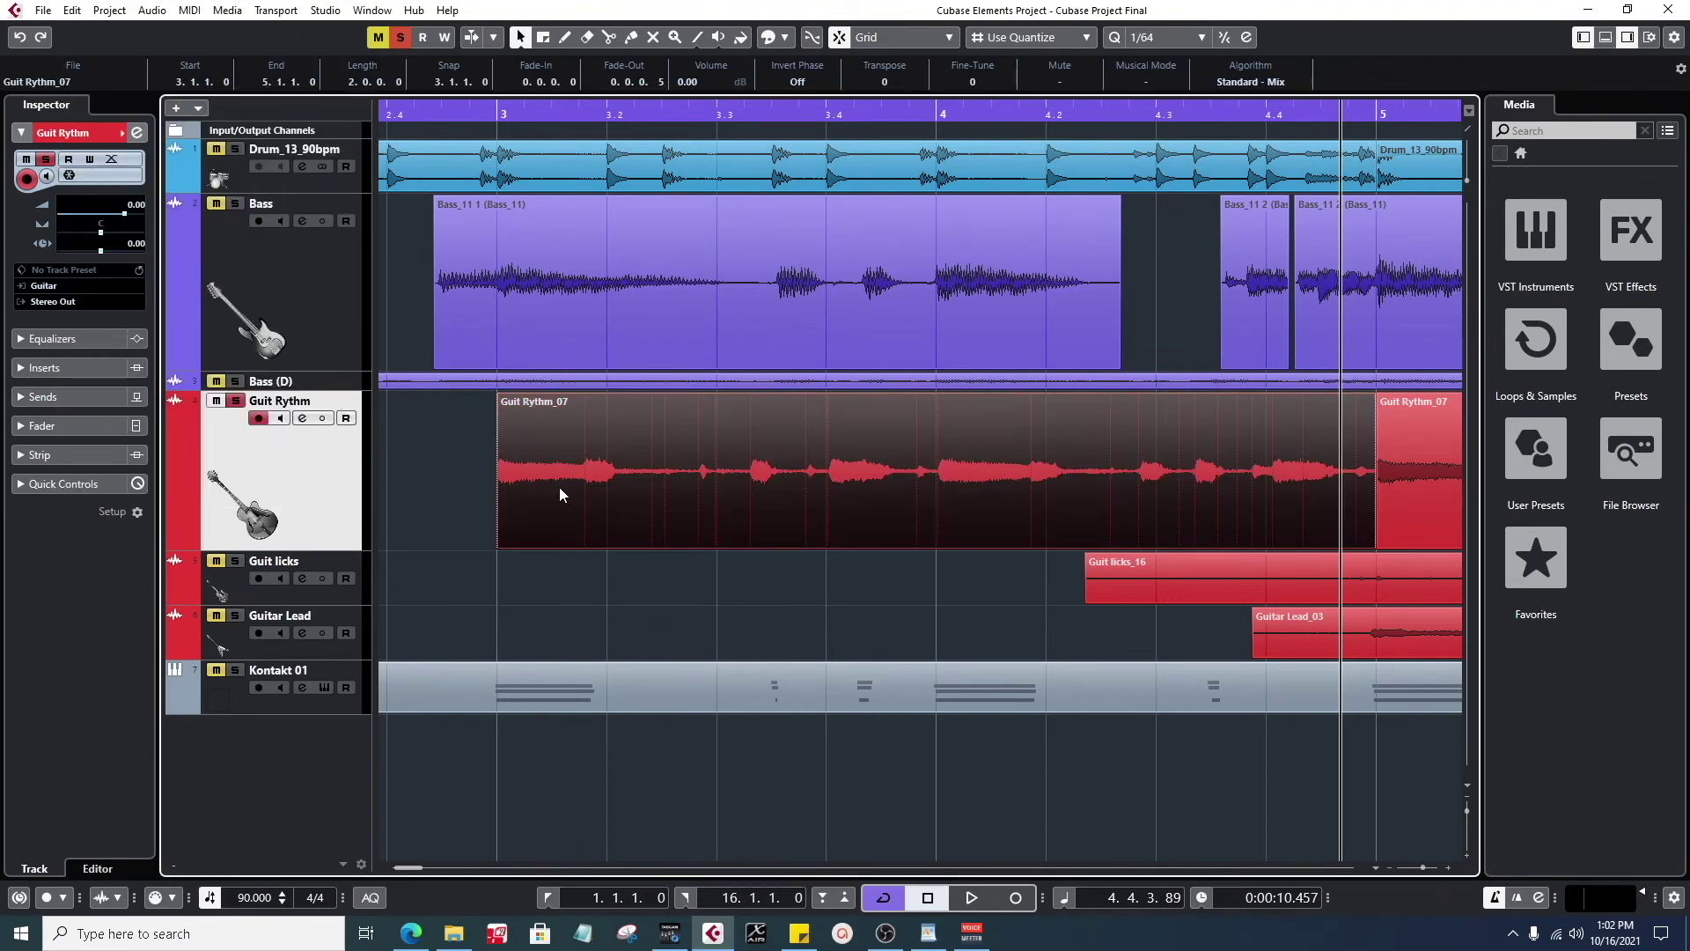
pyautogui.click(110, 12)
pyautogui.moveTo(75, 13)
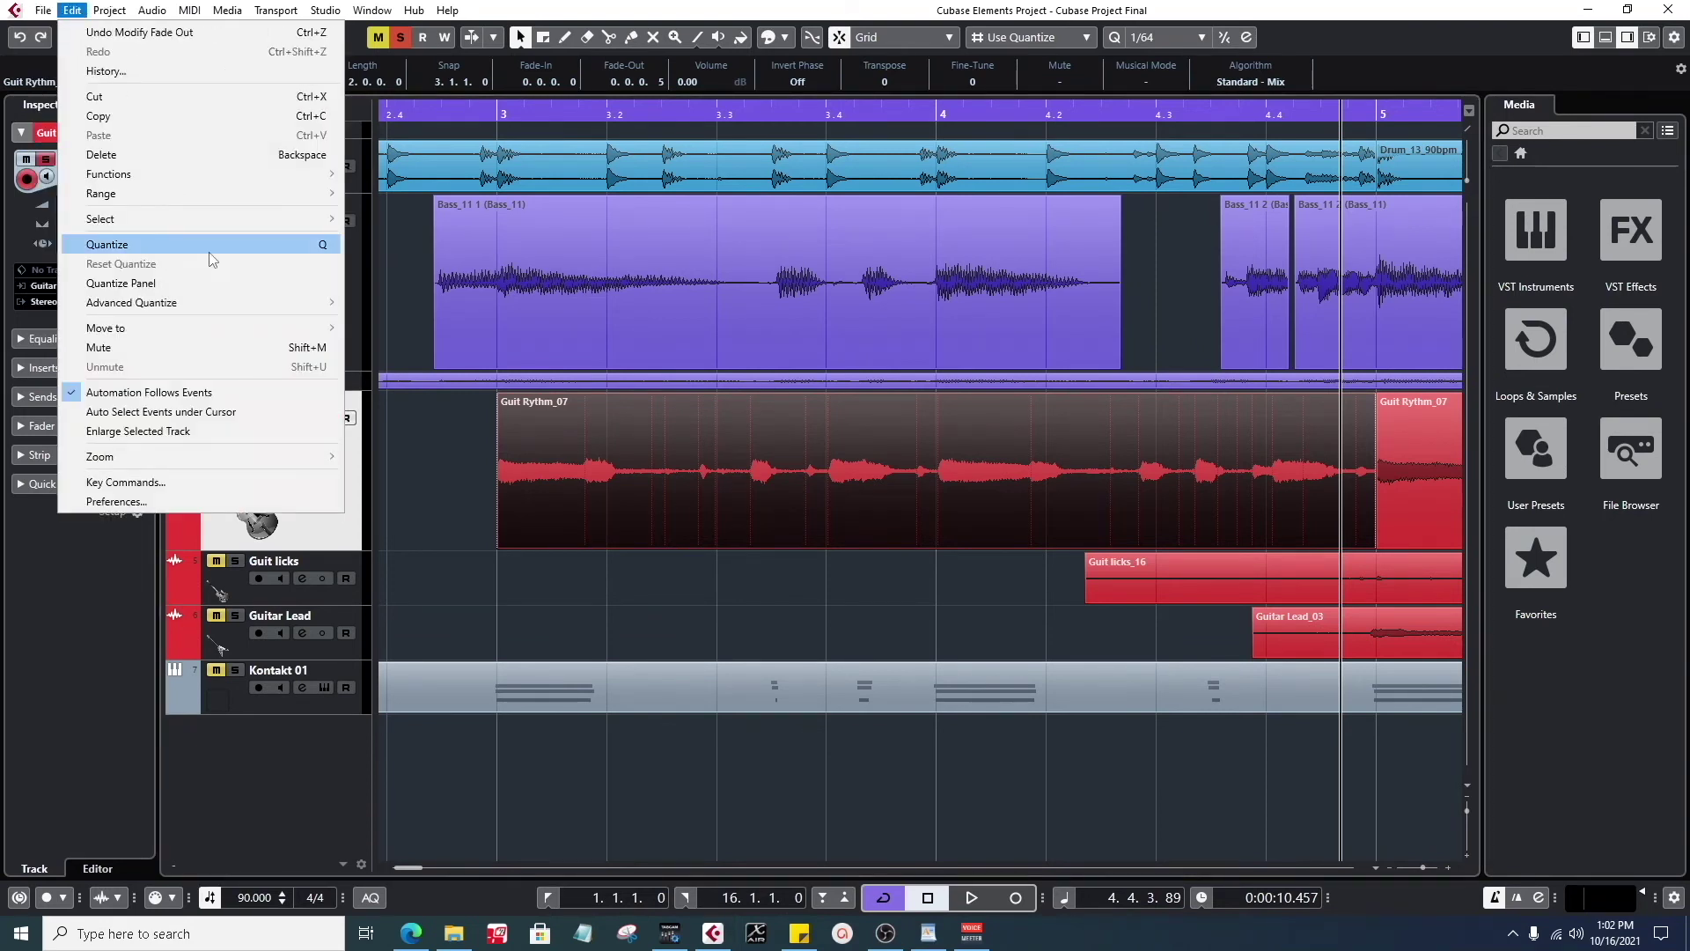
pyautogui.click(674, 572)
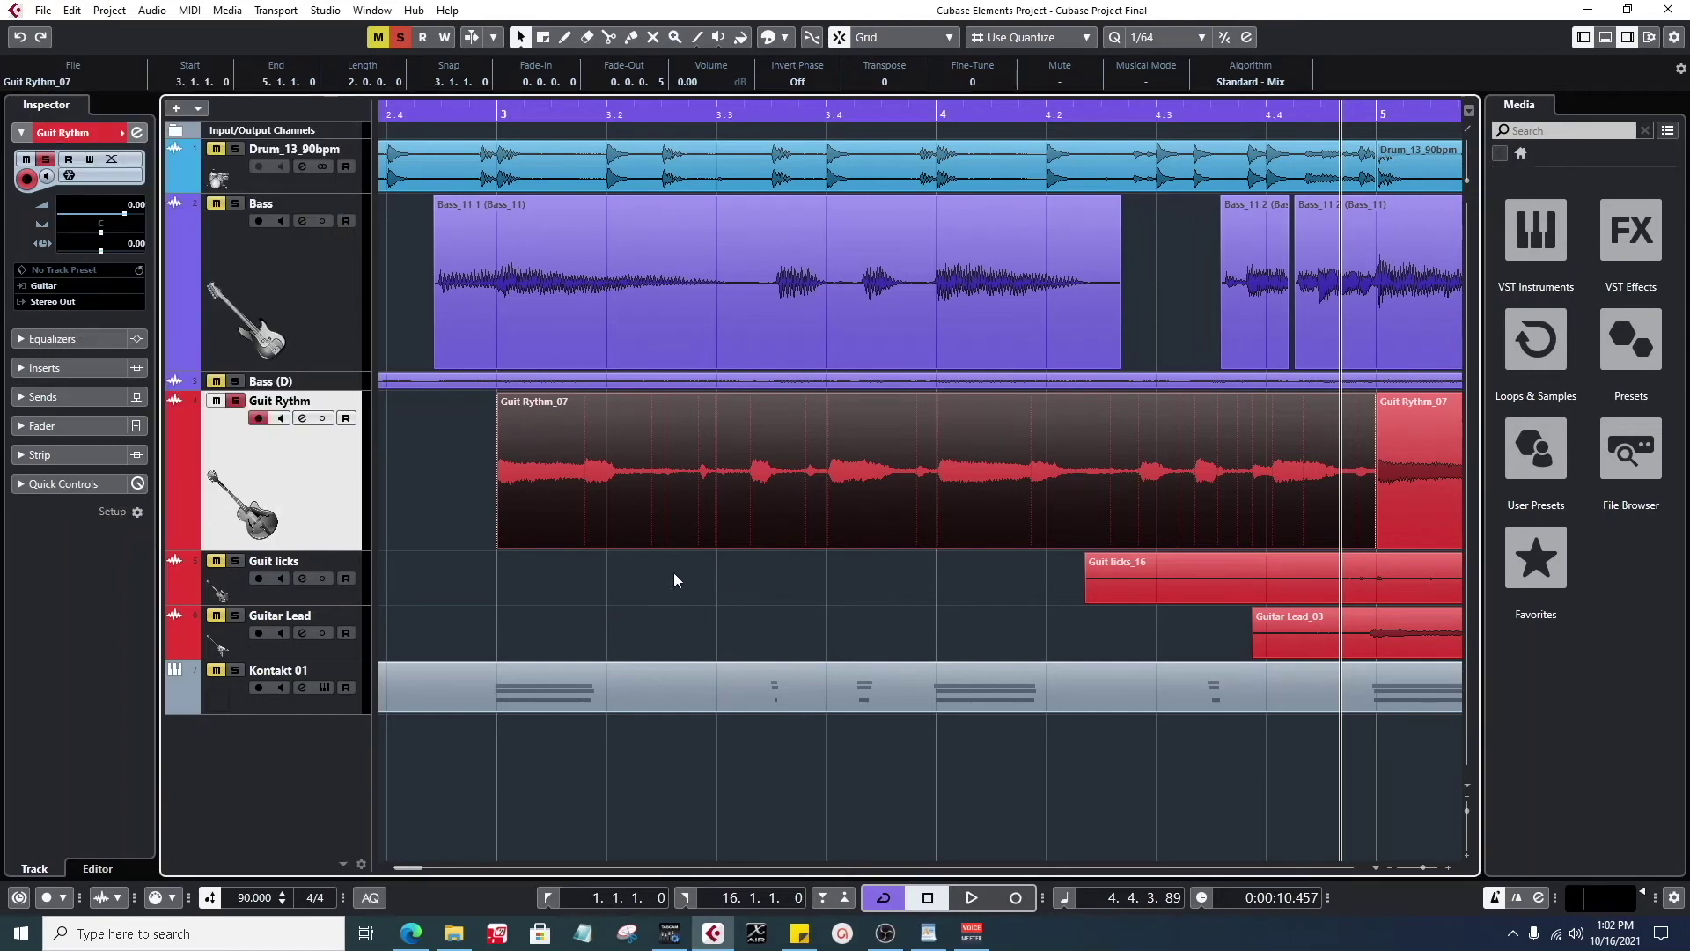
pyautogui.click(651, 543)
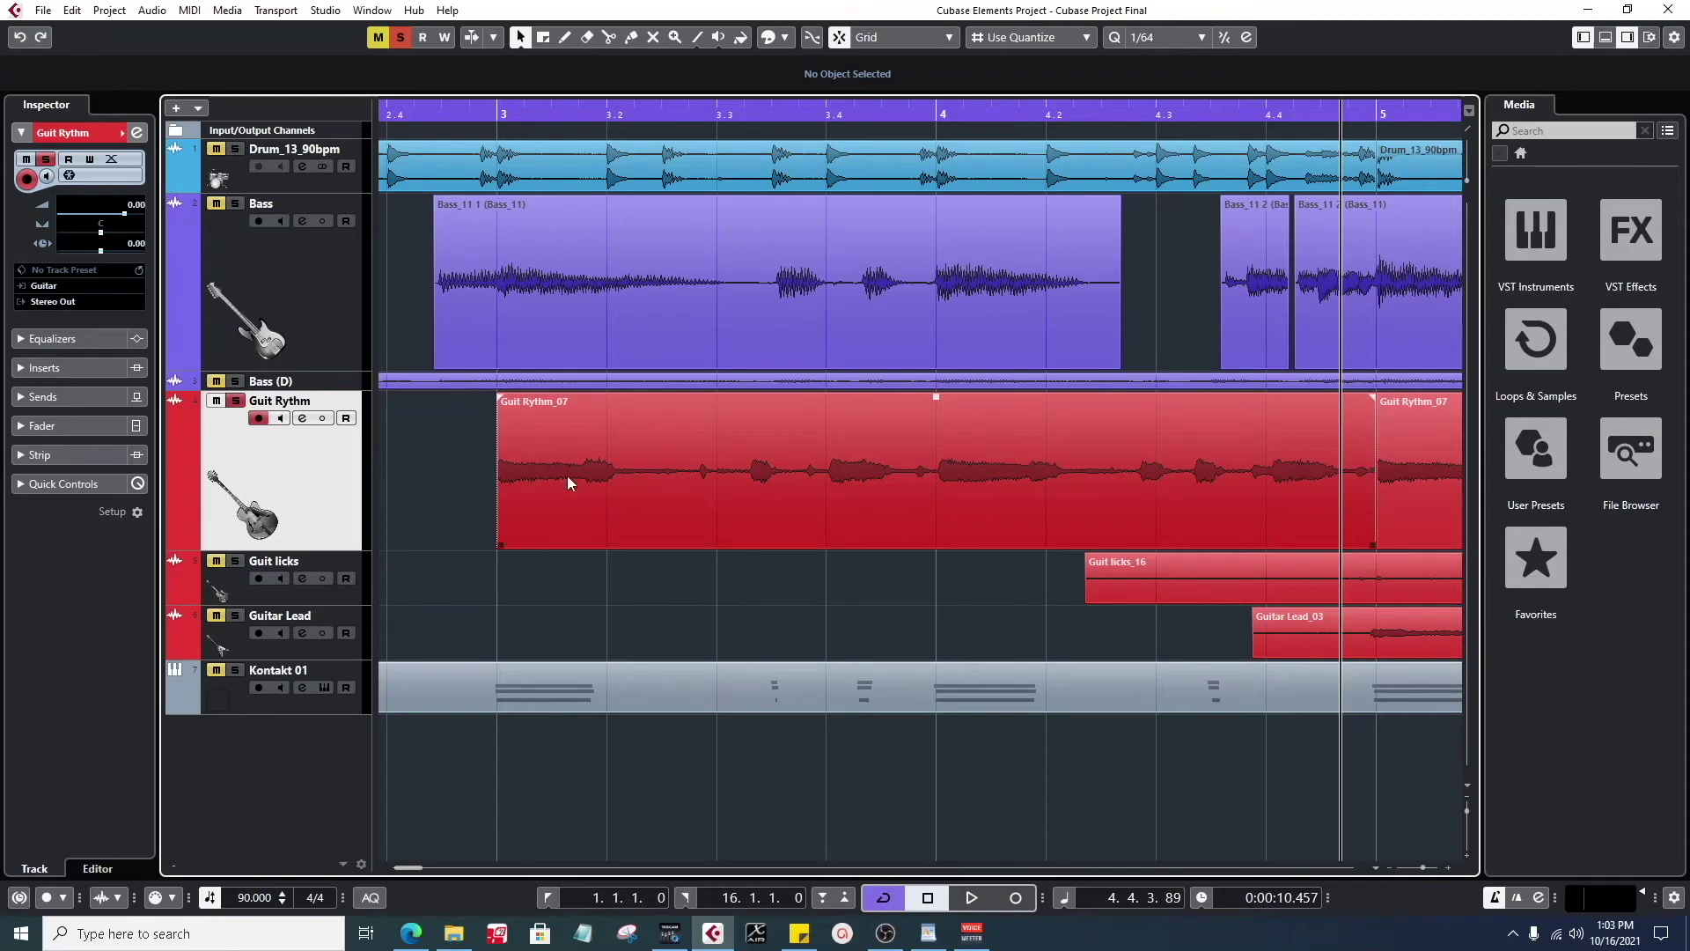
pyautogui.click(117, 13)
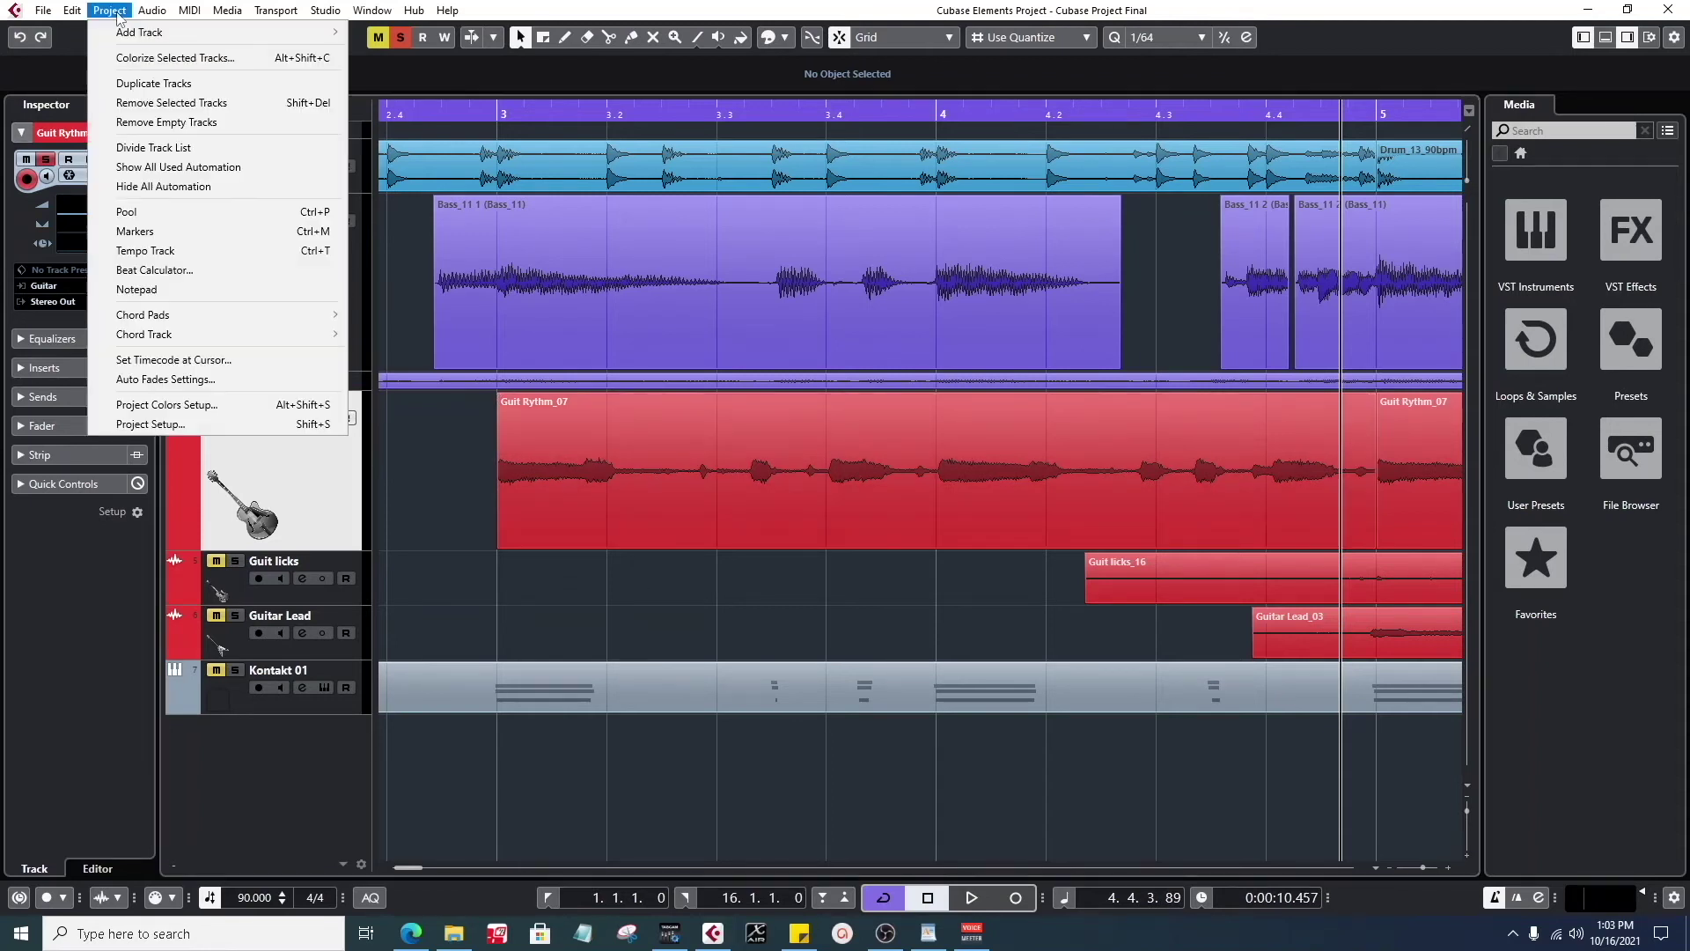
pyautogui.moveTo(73, 12)
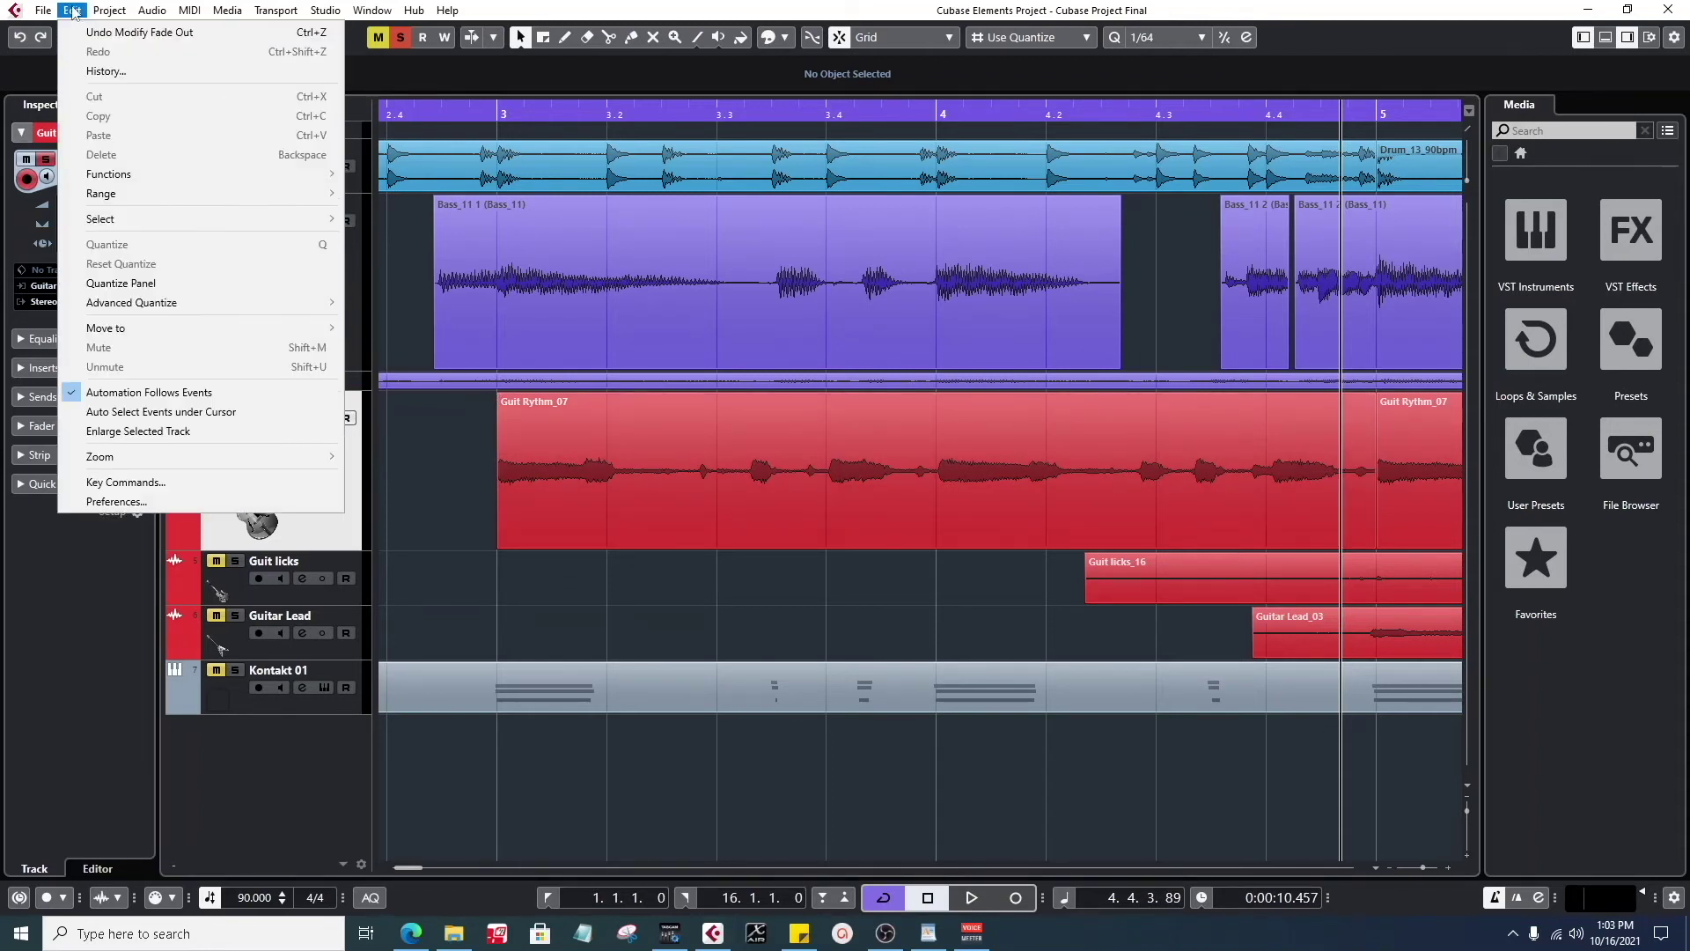
# - Select the Guit Rythm_07 event starting at bar 3 and place the project cursor just before it at 2.4.4.60
pyautogui.click(595, 515)
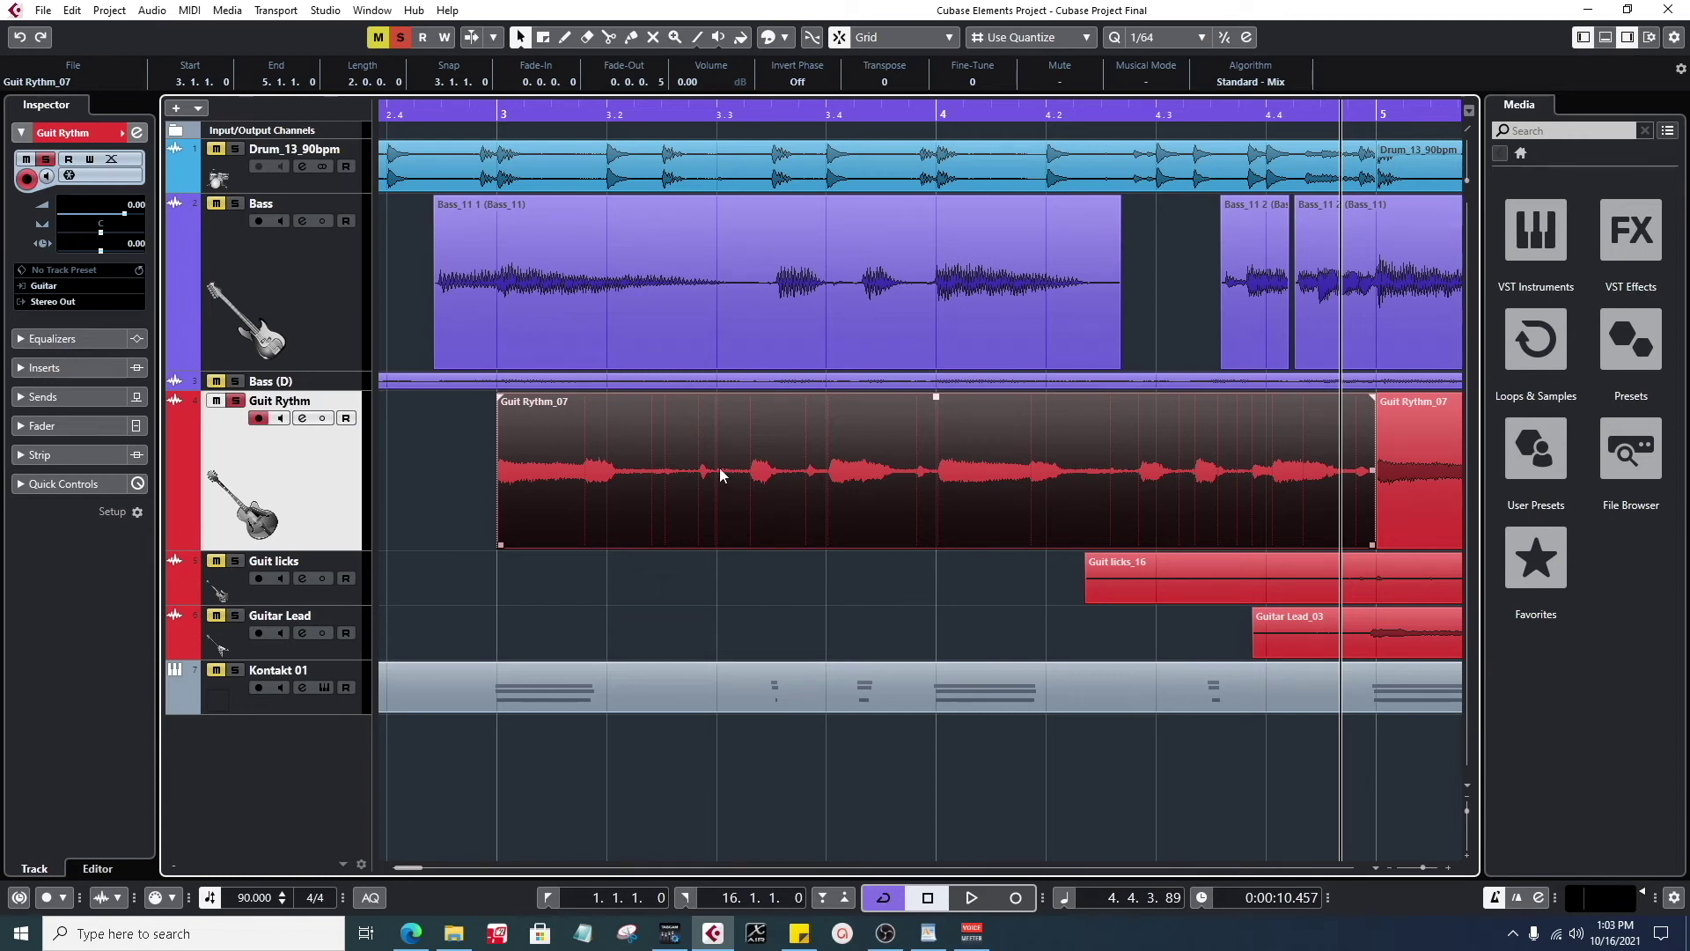
pyautogui.moveTo(490, 110)
pyautogui.mouseDown()
pyautogui.moveTo(489, 135)
pyautogui.moveTo(495, 113)
pyautogui.mouseUp()
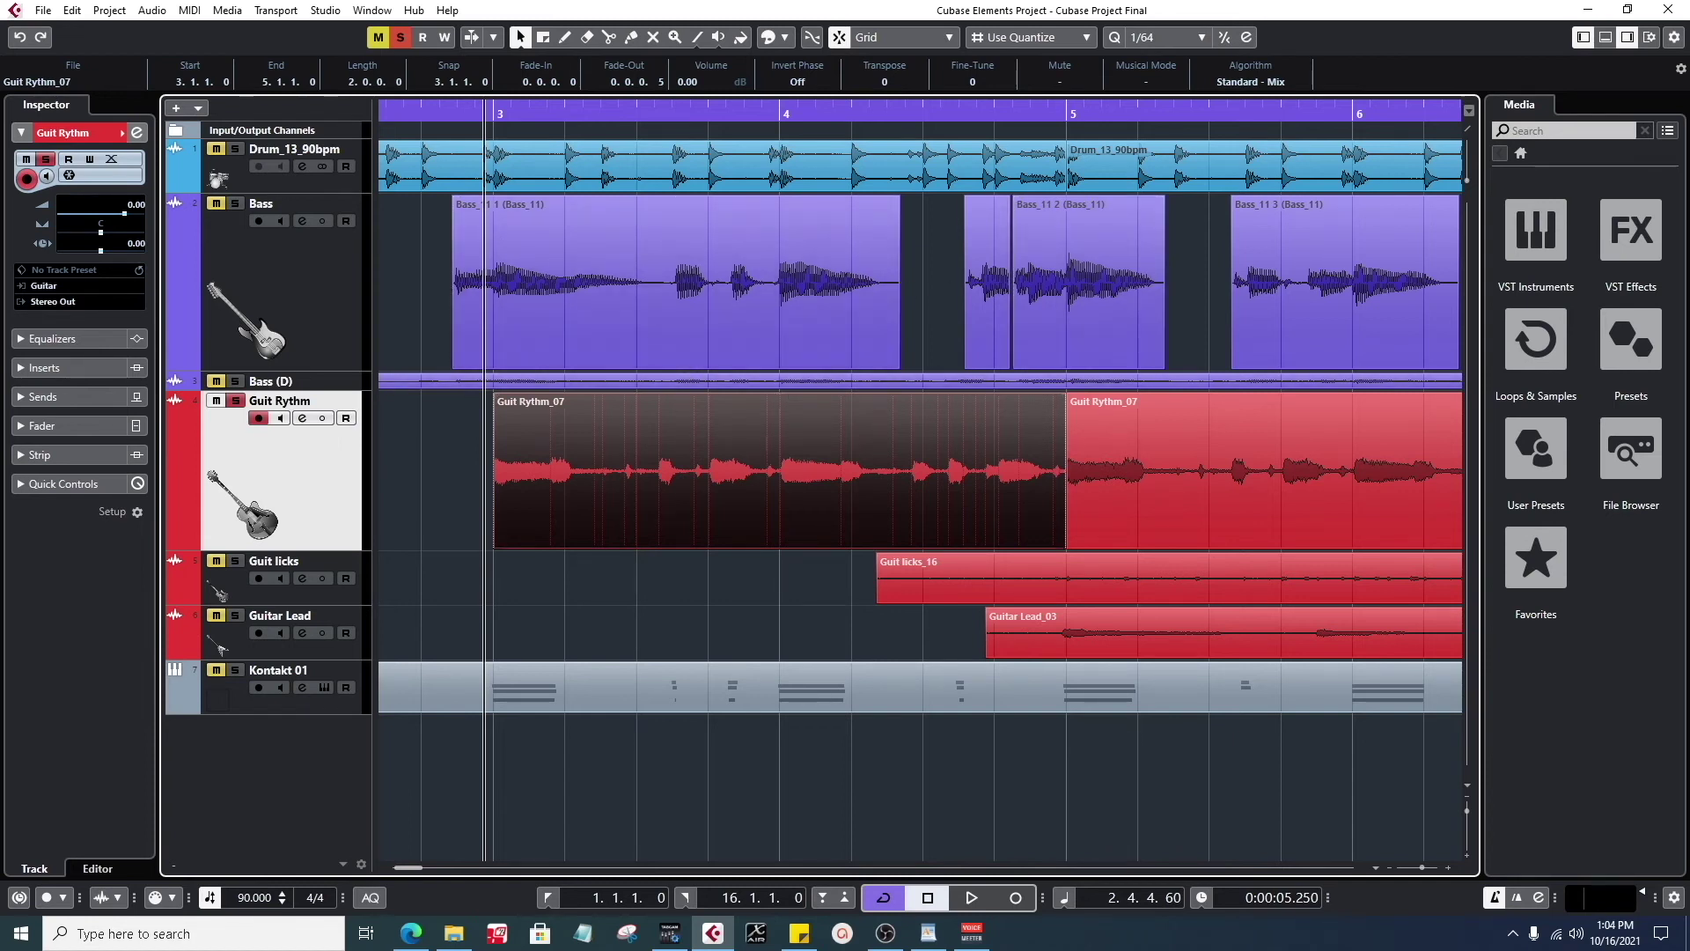
pyautogui.hotkey('alt', 'Tab')
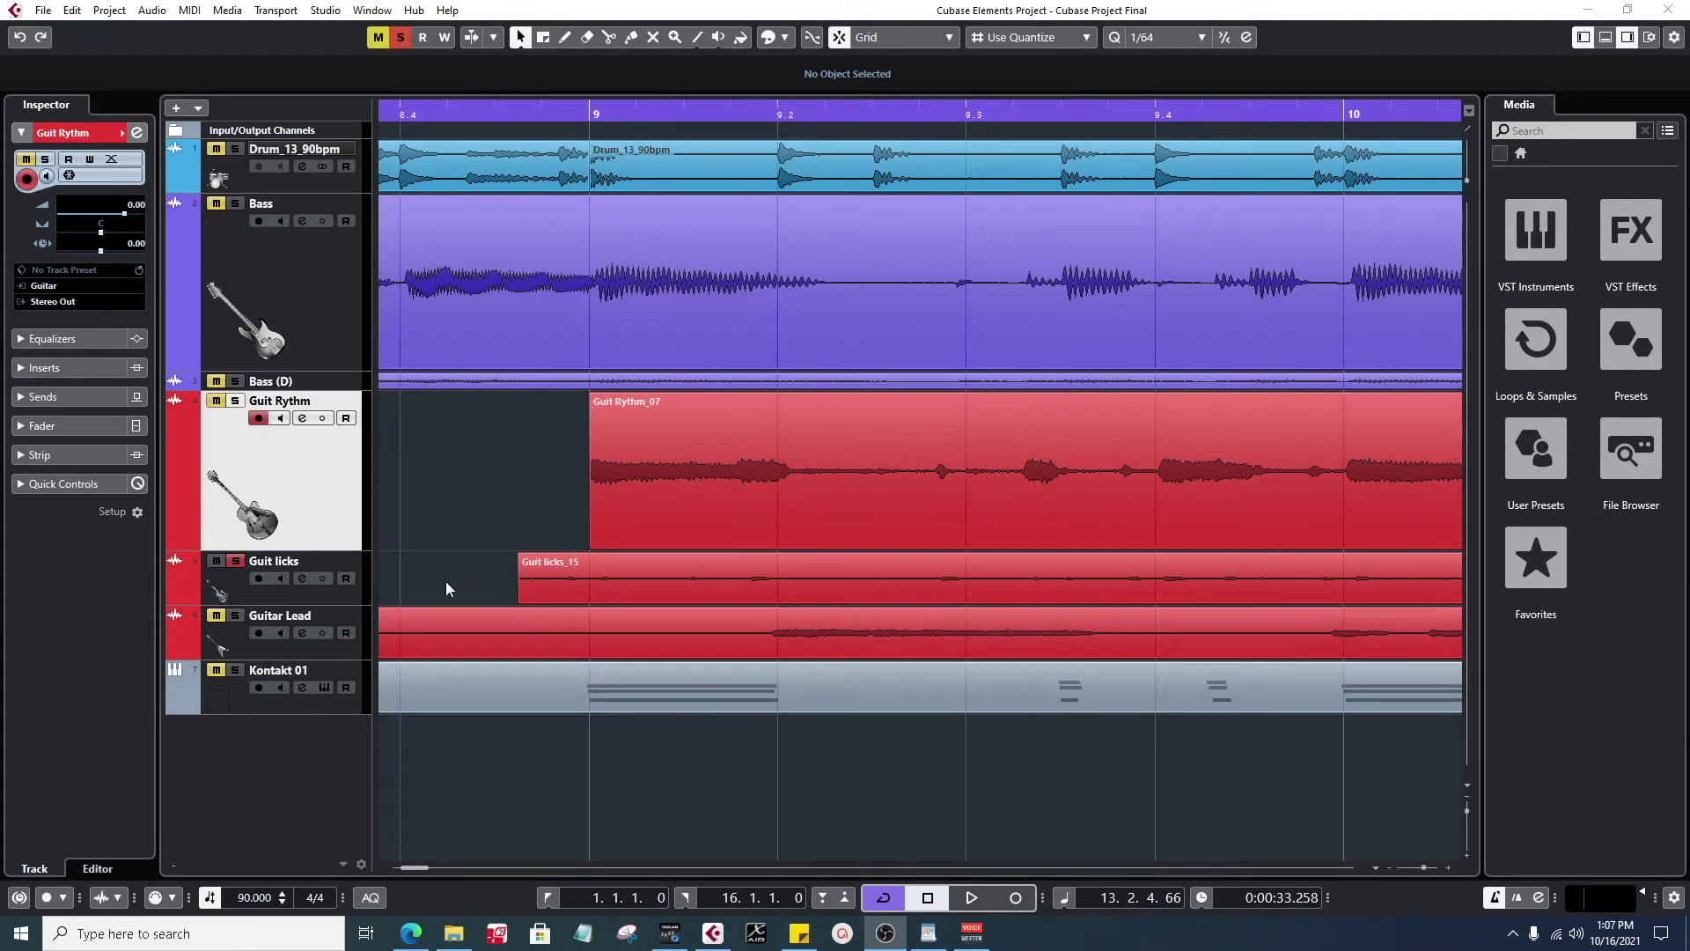
# - Select the soloed Guit licks track and play its Guit licks_16 event from 4.3.4.30
pyautogui.click(232, 588)
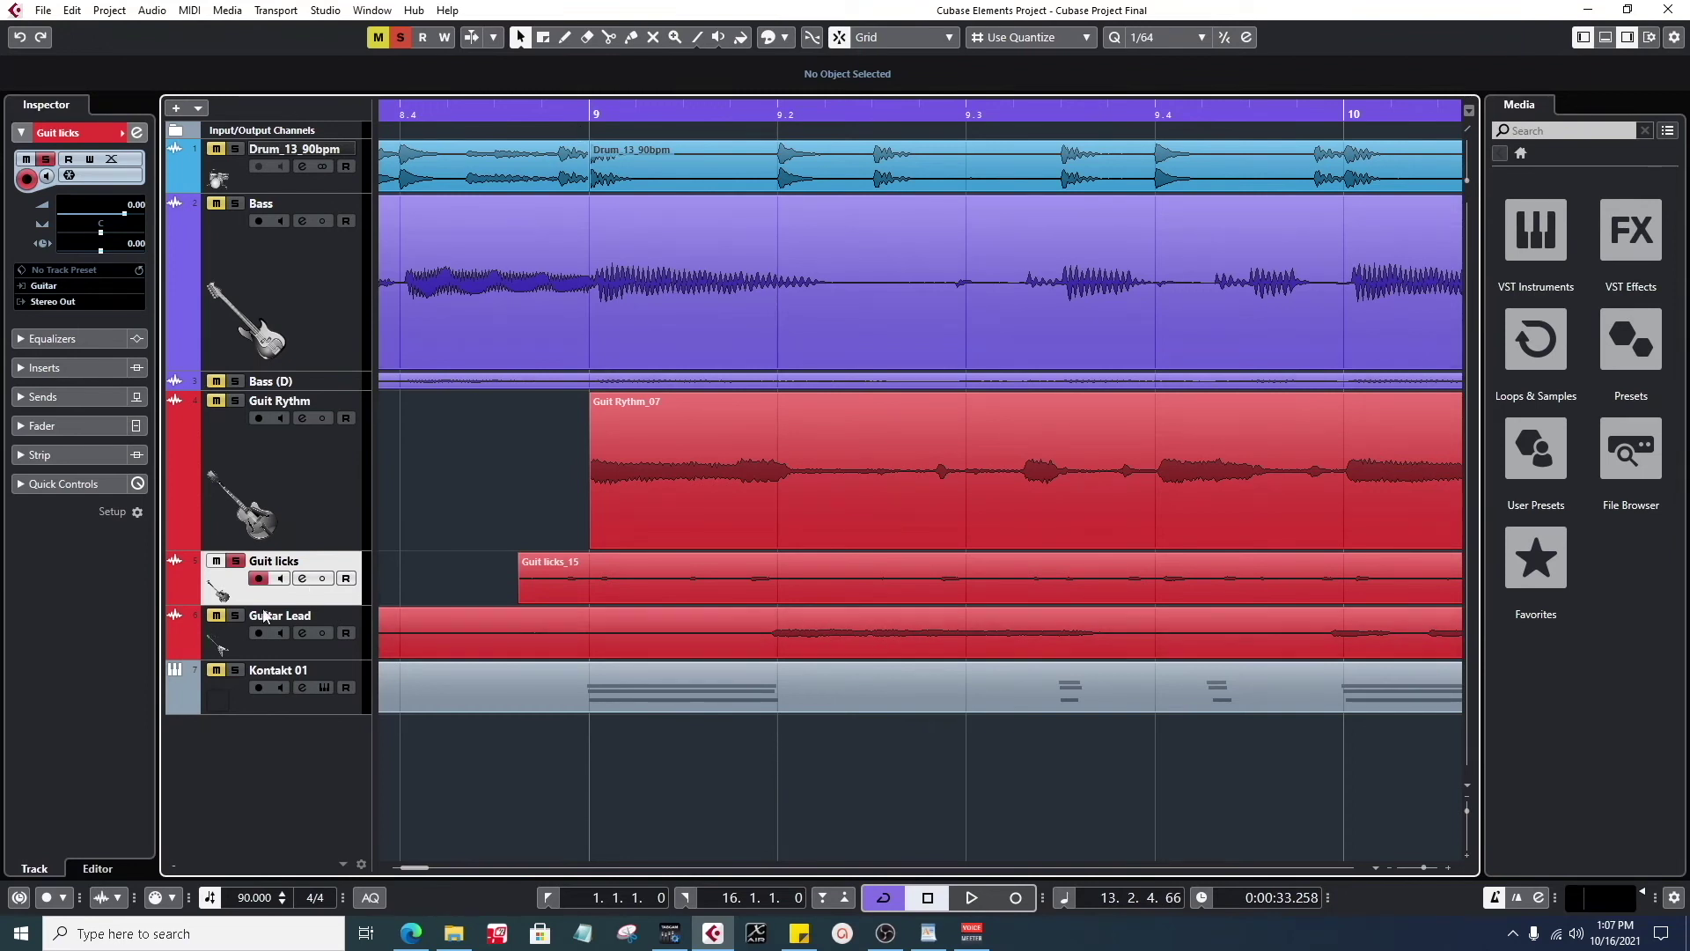
pyautogui.click(528, 115)
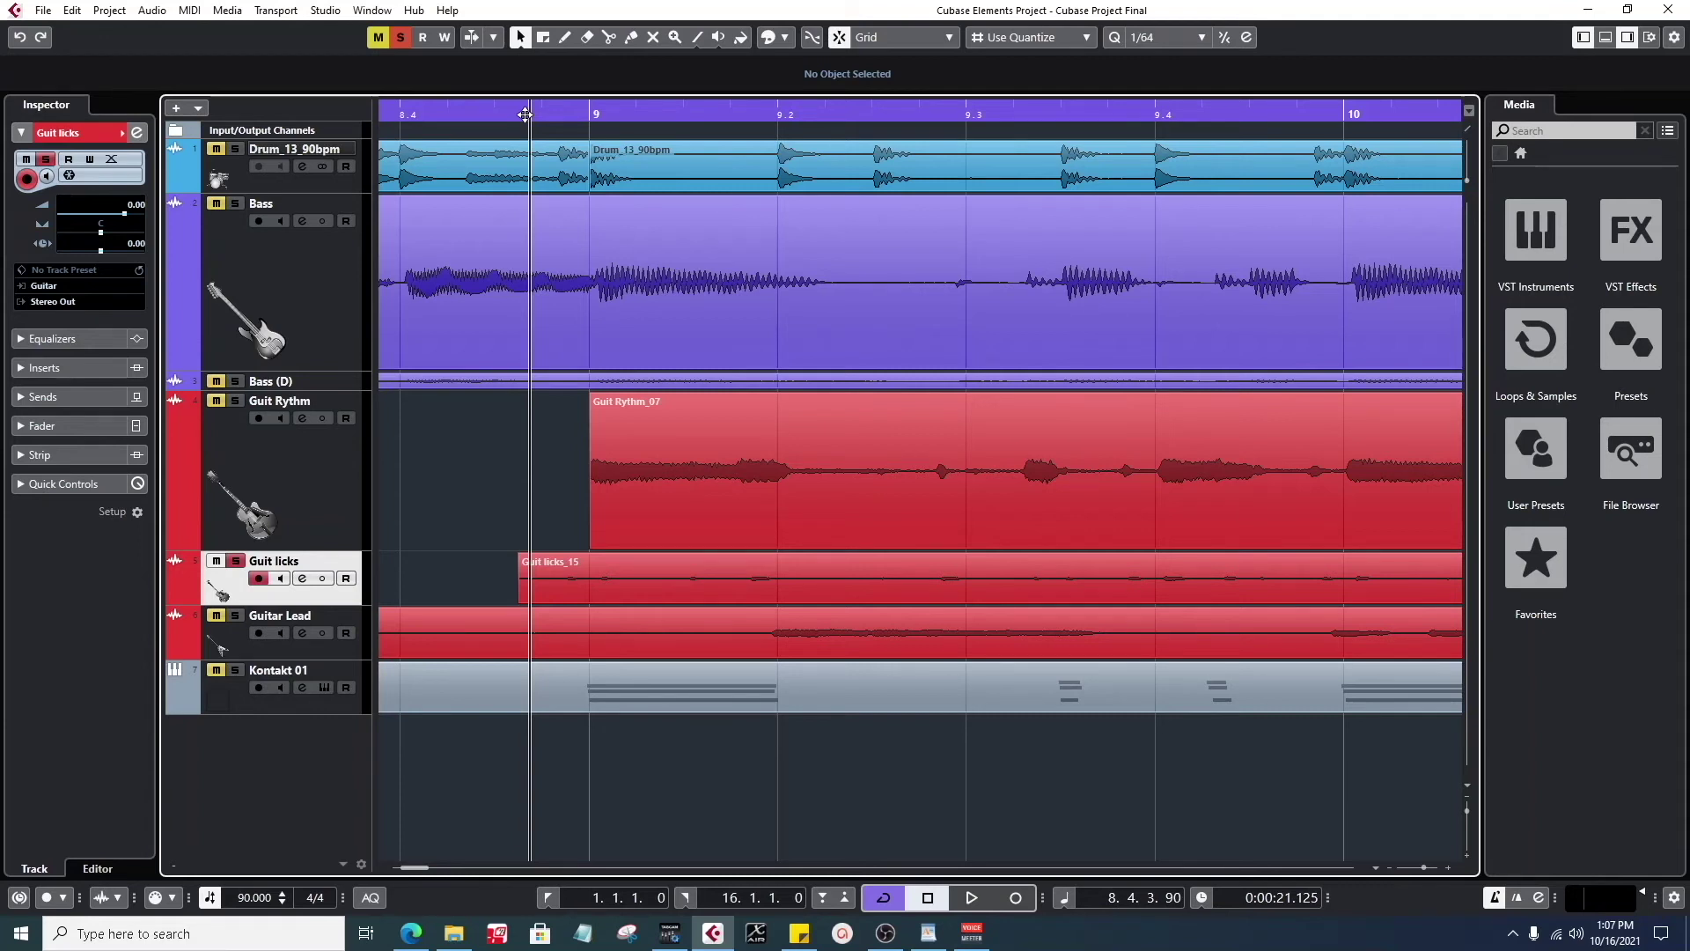
pyautogui.moveTo(524, 114); pyautogui.dragTo(475, 143)
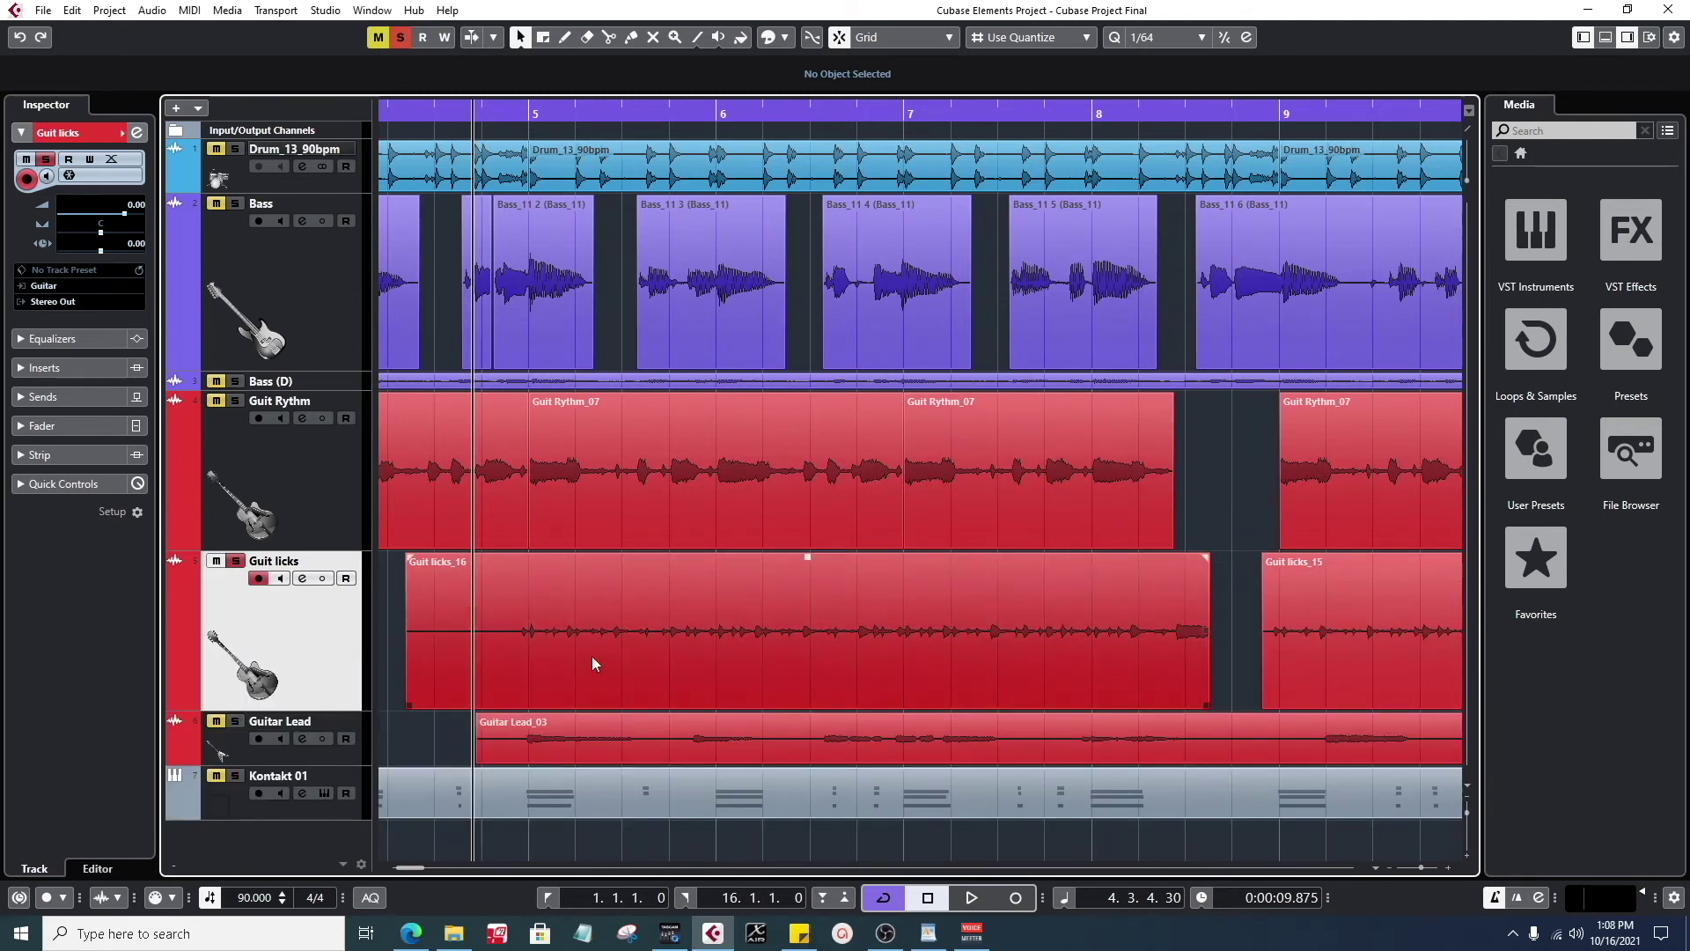
pyautogui.press('space')
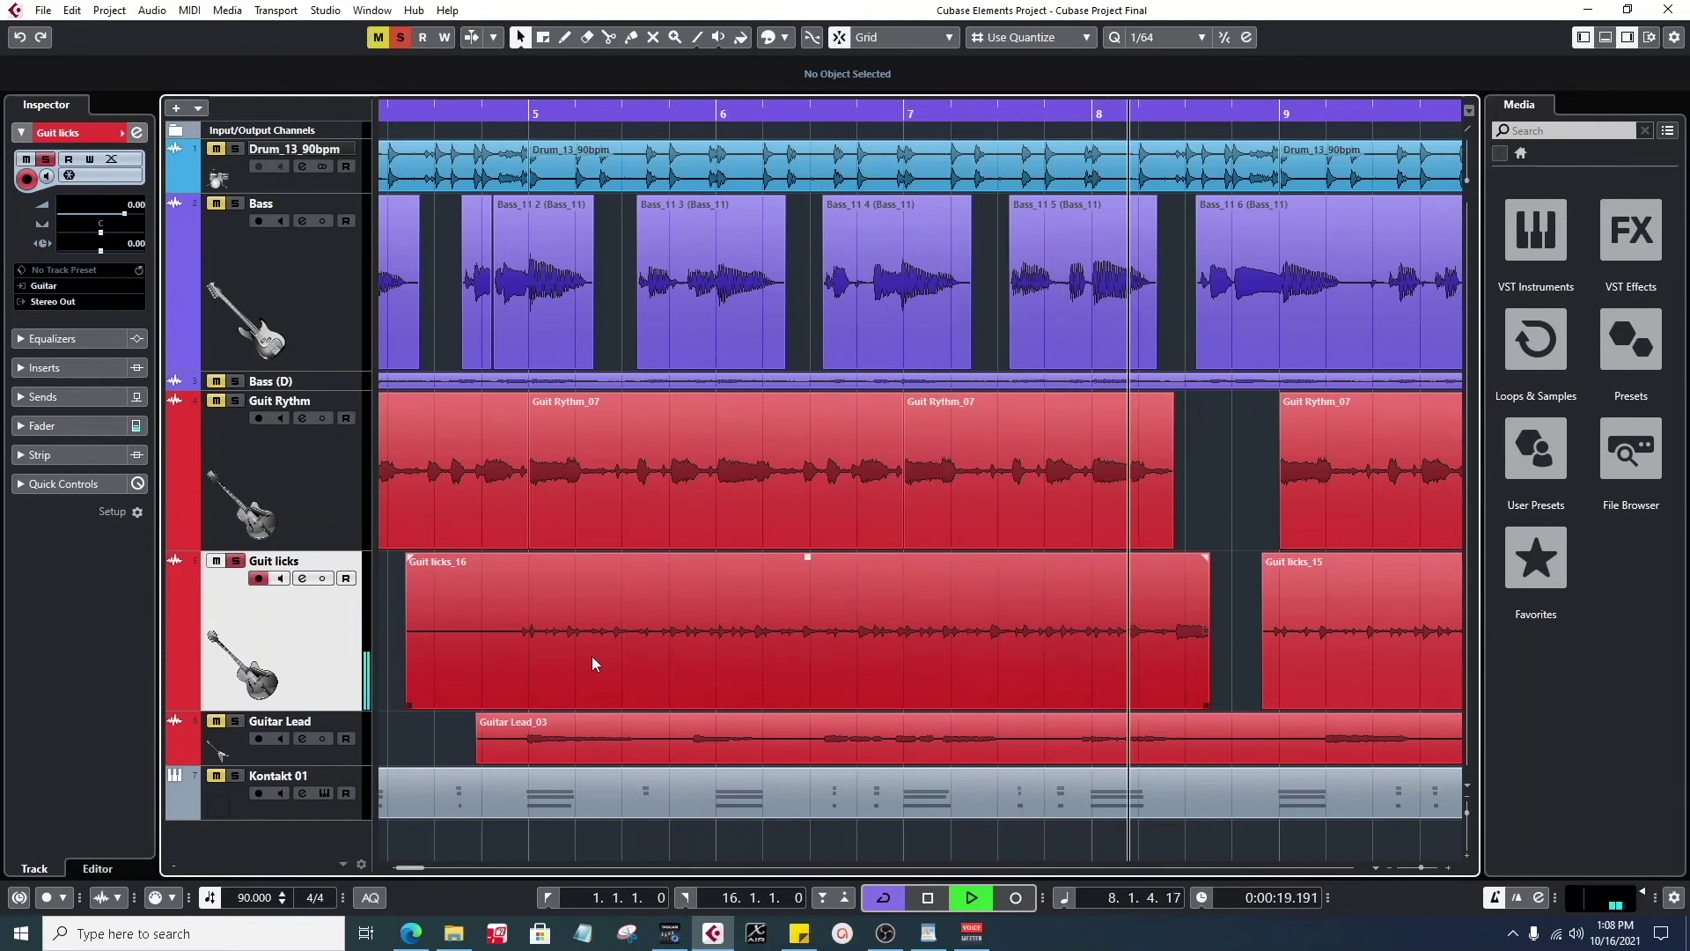
# - Trim the start of the Guit licks_16 event to 4.4.4.0 and add a 0.0.0.30 fade-in
pyautogui.press('space')
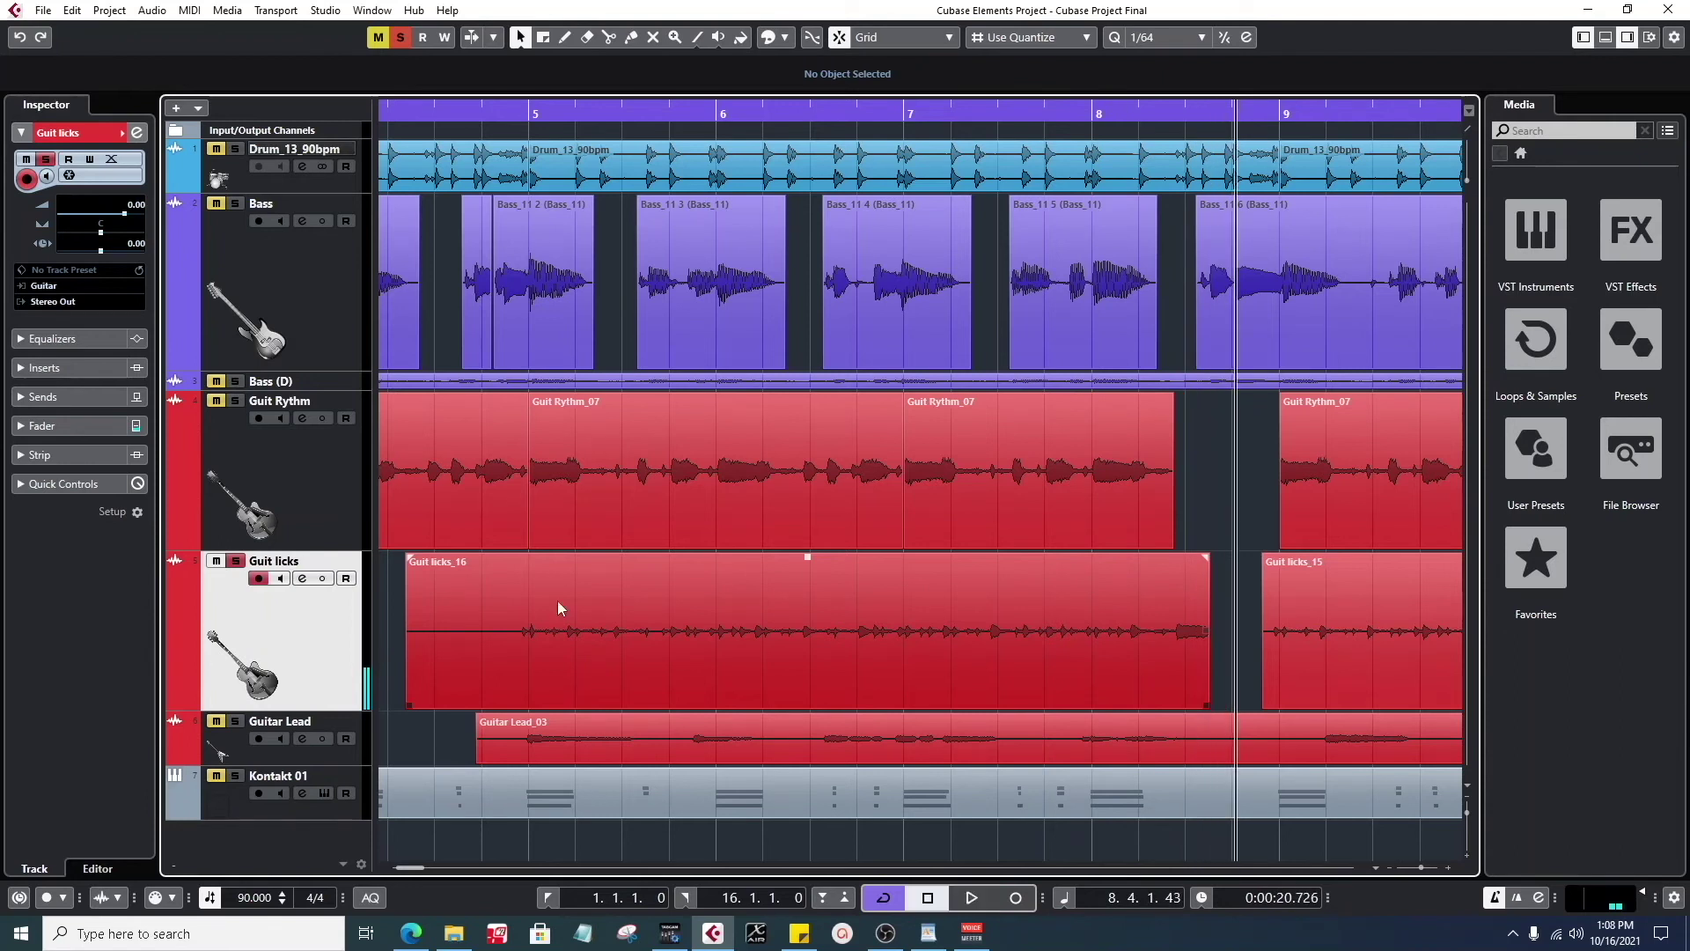
pyautogui.moveTo(408, 704); pyautogui.dragTo(507, 694)
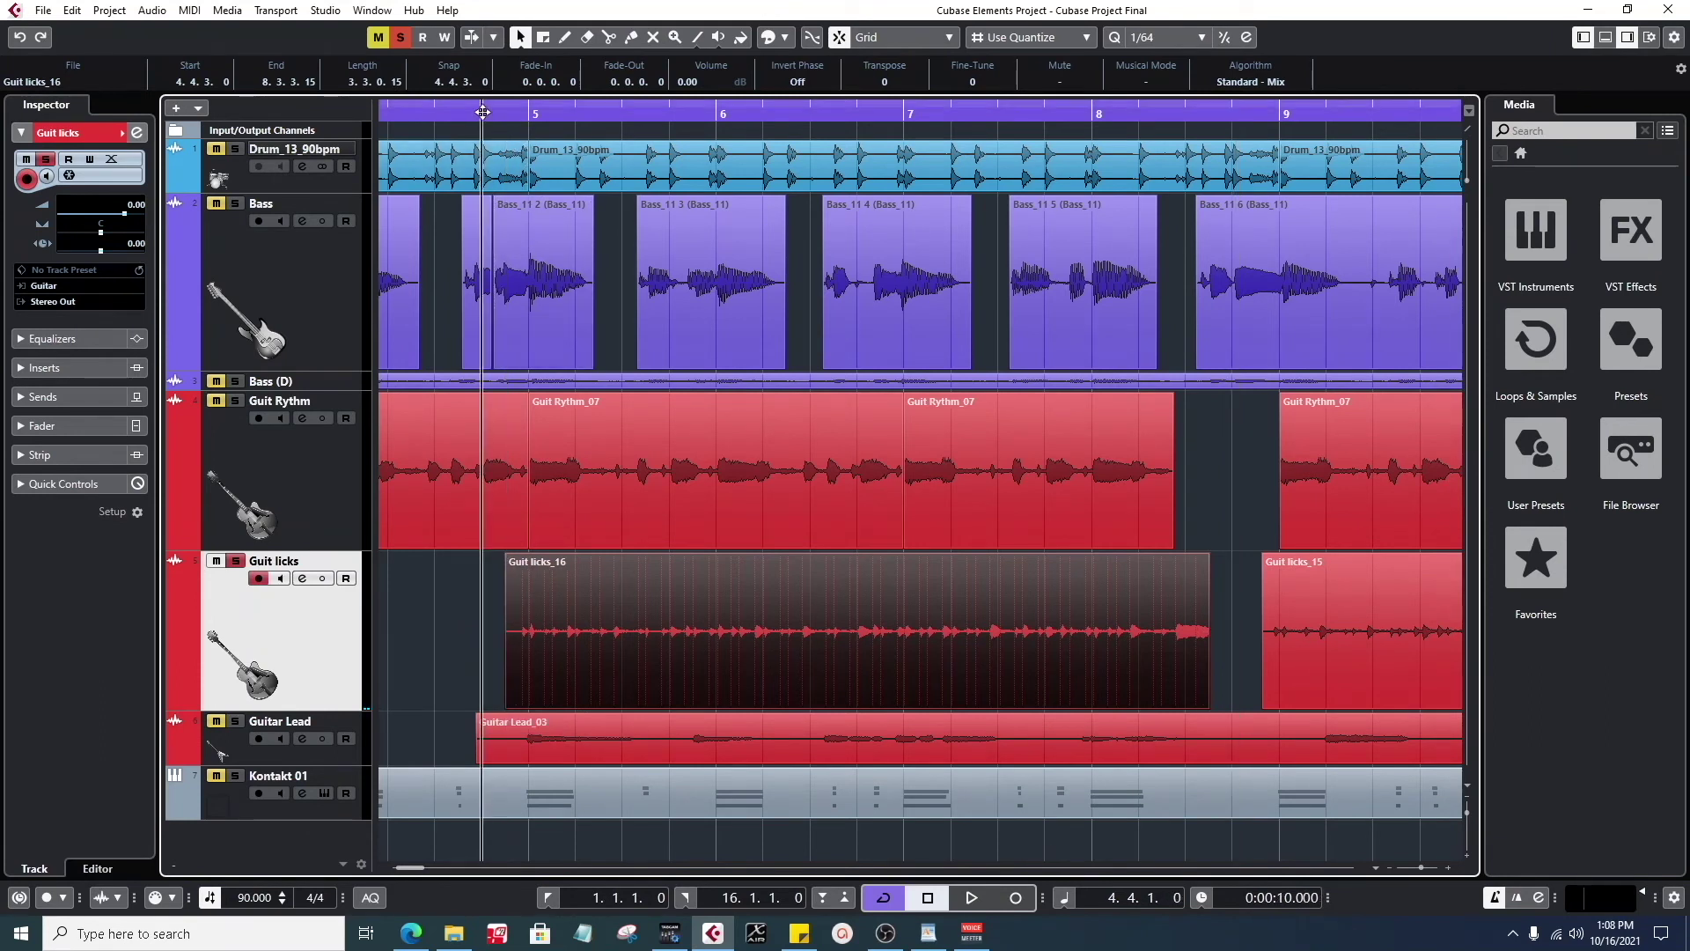
pyautogui.hotkey('alt', 'space')
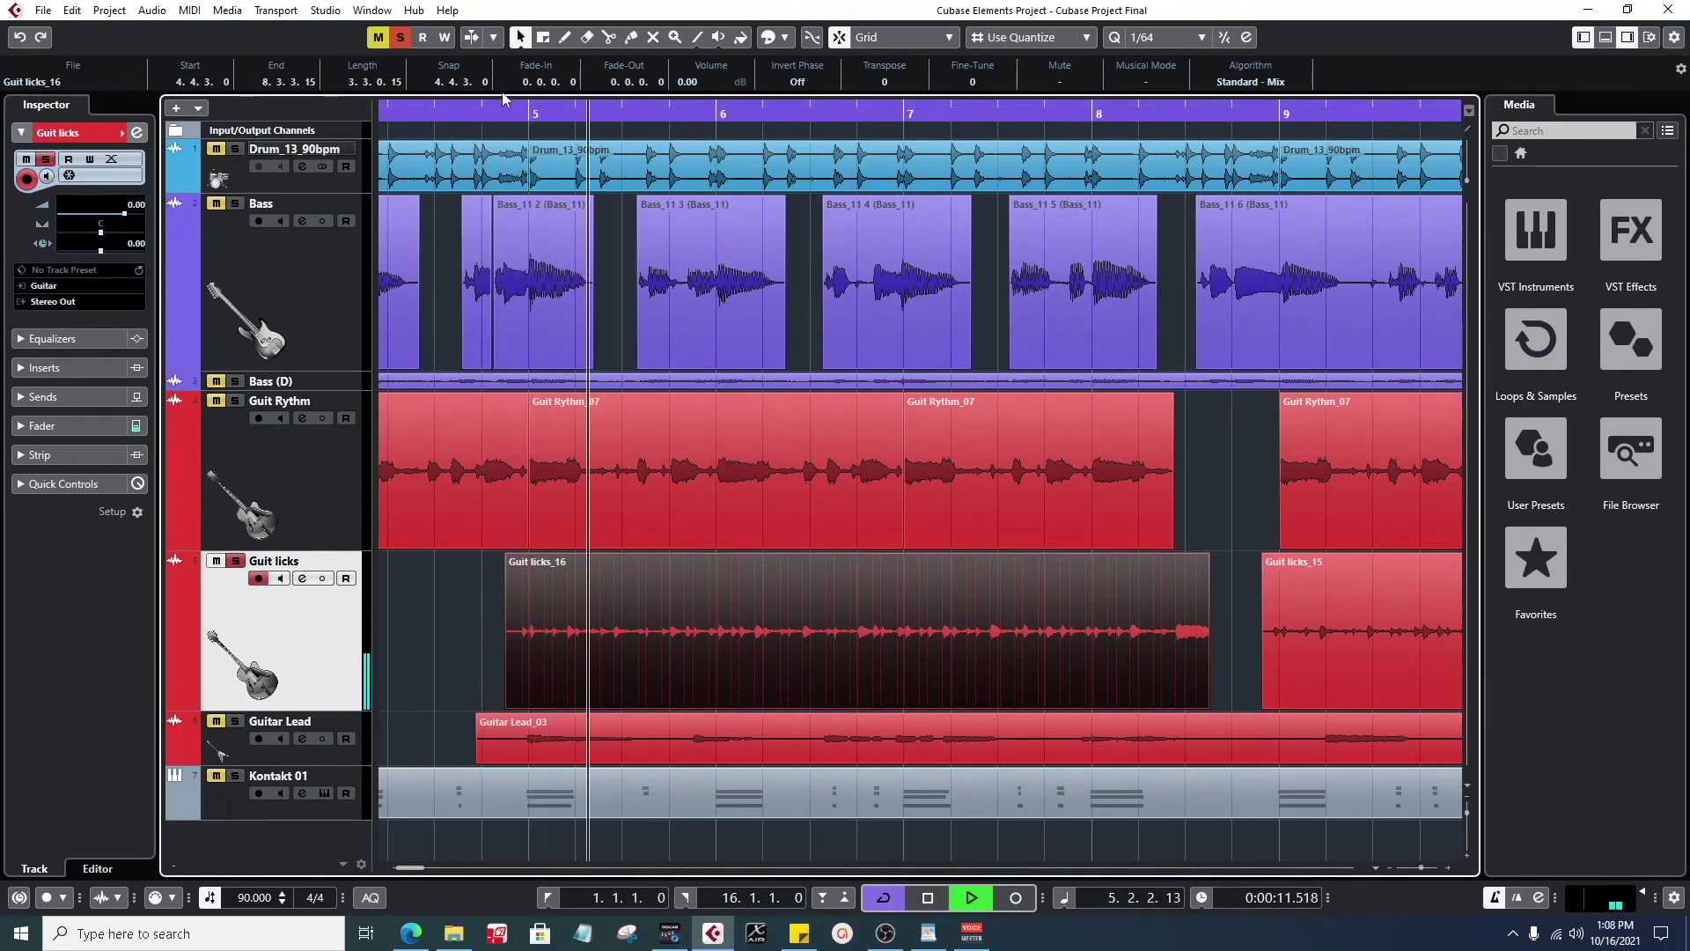
pyautogui.press('space')
pyautogui.press('h')
pyautogui.press('h')
pyautogui.press('h')
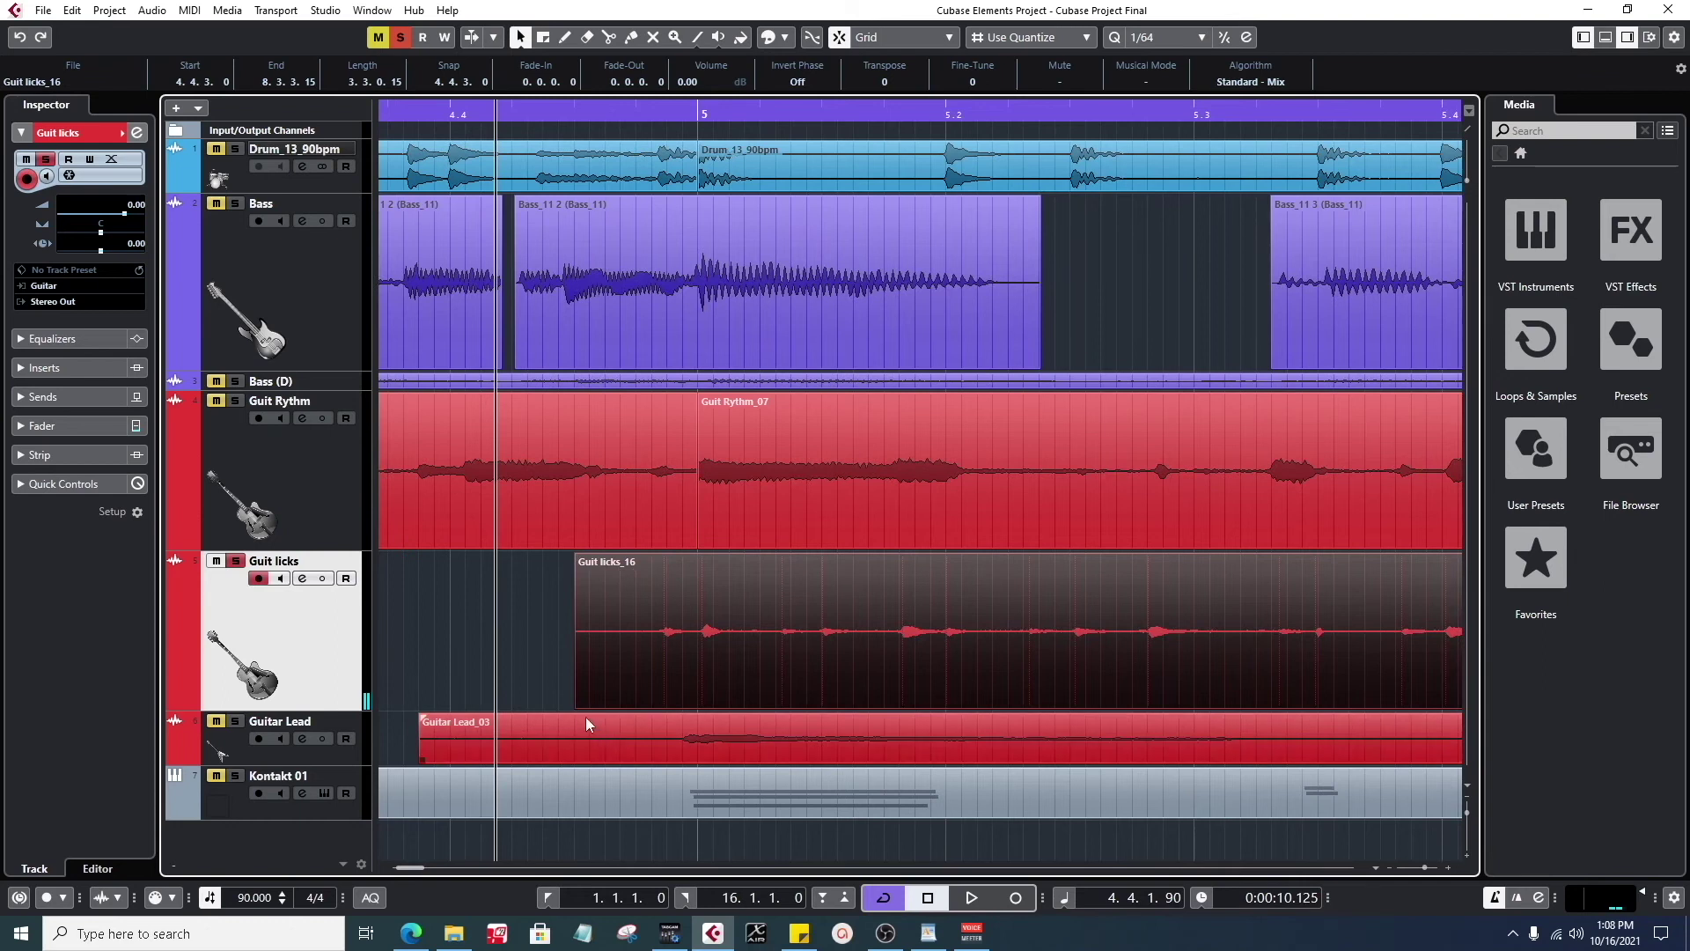
pyautogui.moveTo(578, 705); pyautogui.dragTo(640, 705)
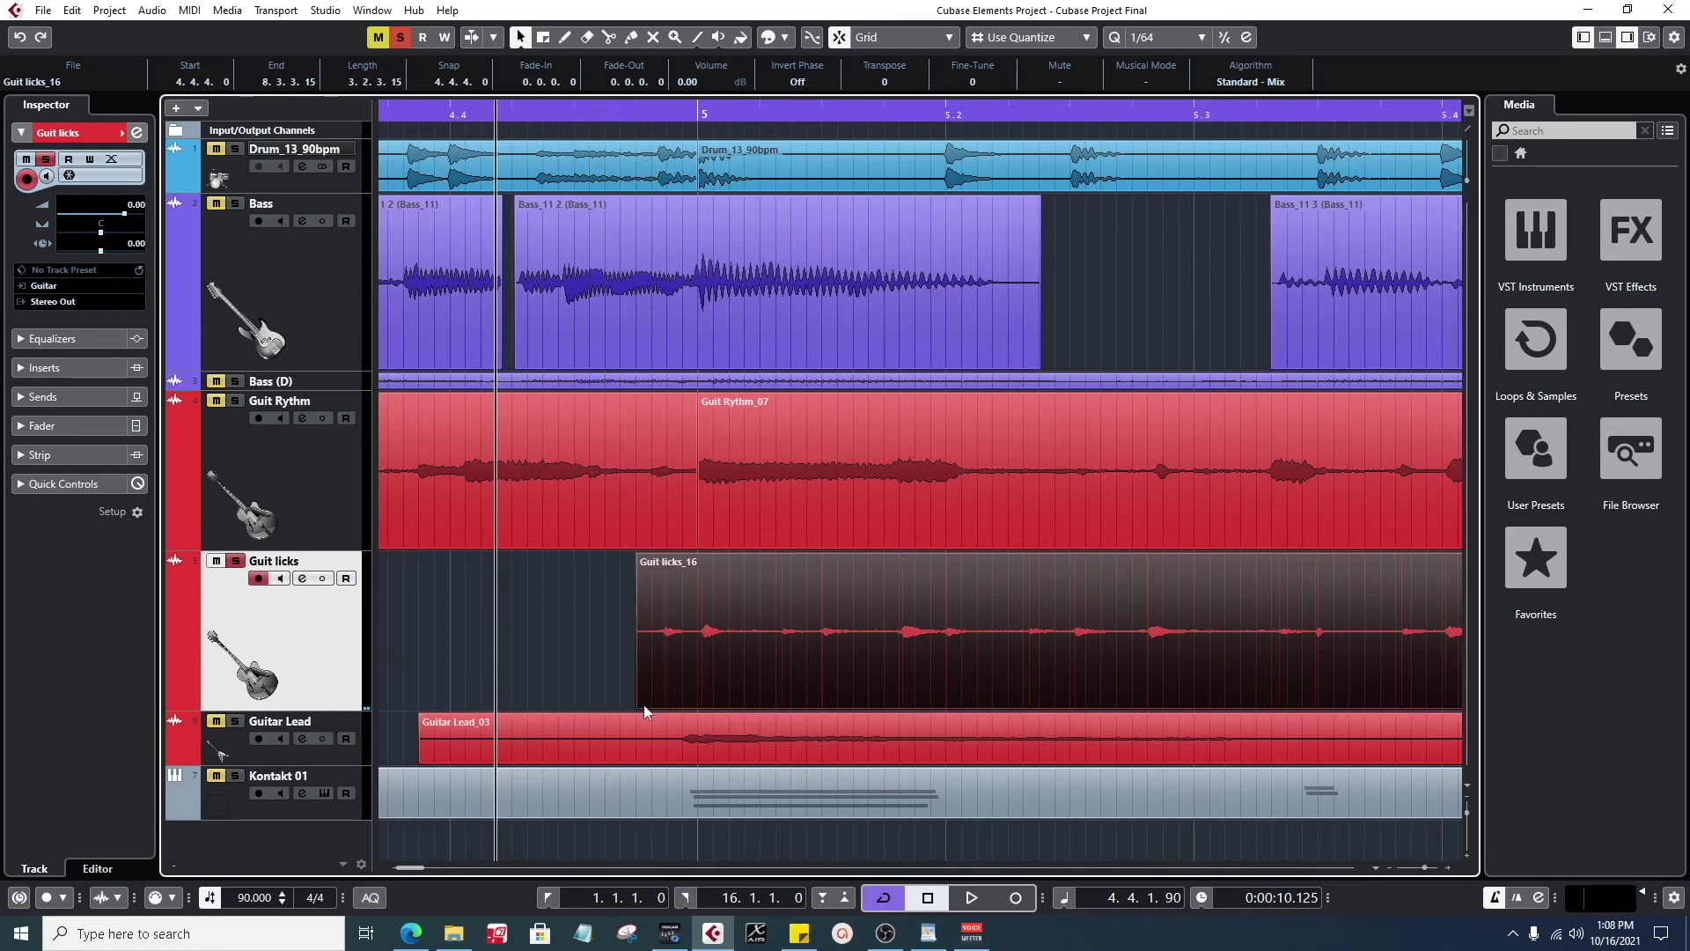
pyautogui.moveTo(640, 558); pyautogui.dragTo(652, 560)
# - Play back the trimmed Guit licks_16 event to check its edited start and ending
pyautogui.press('space')
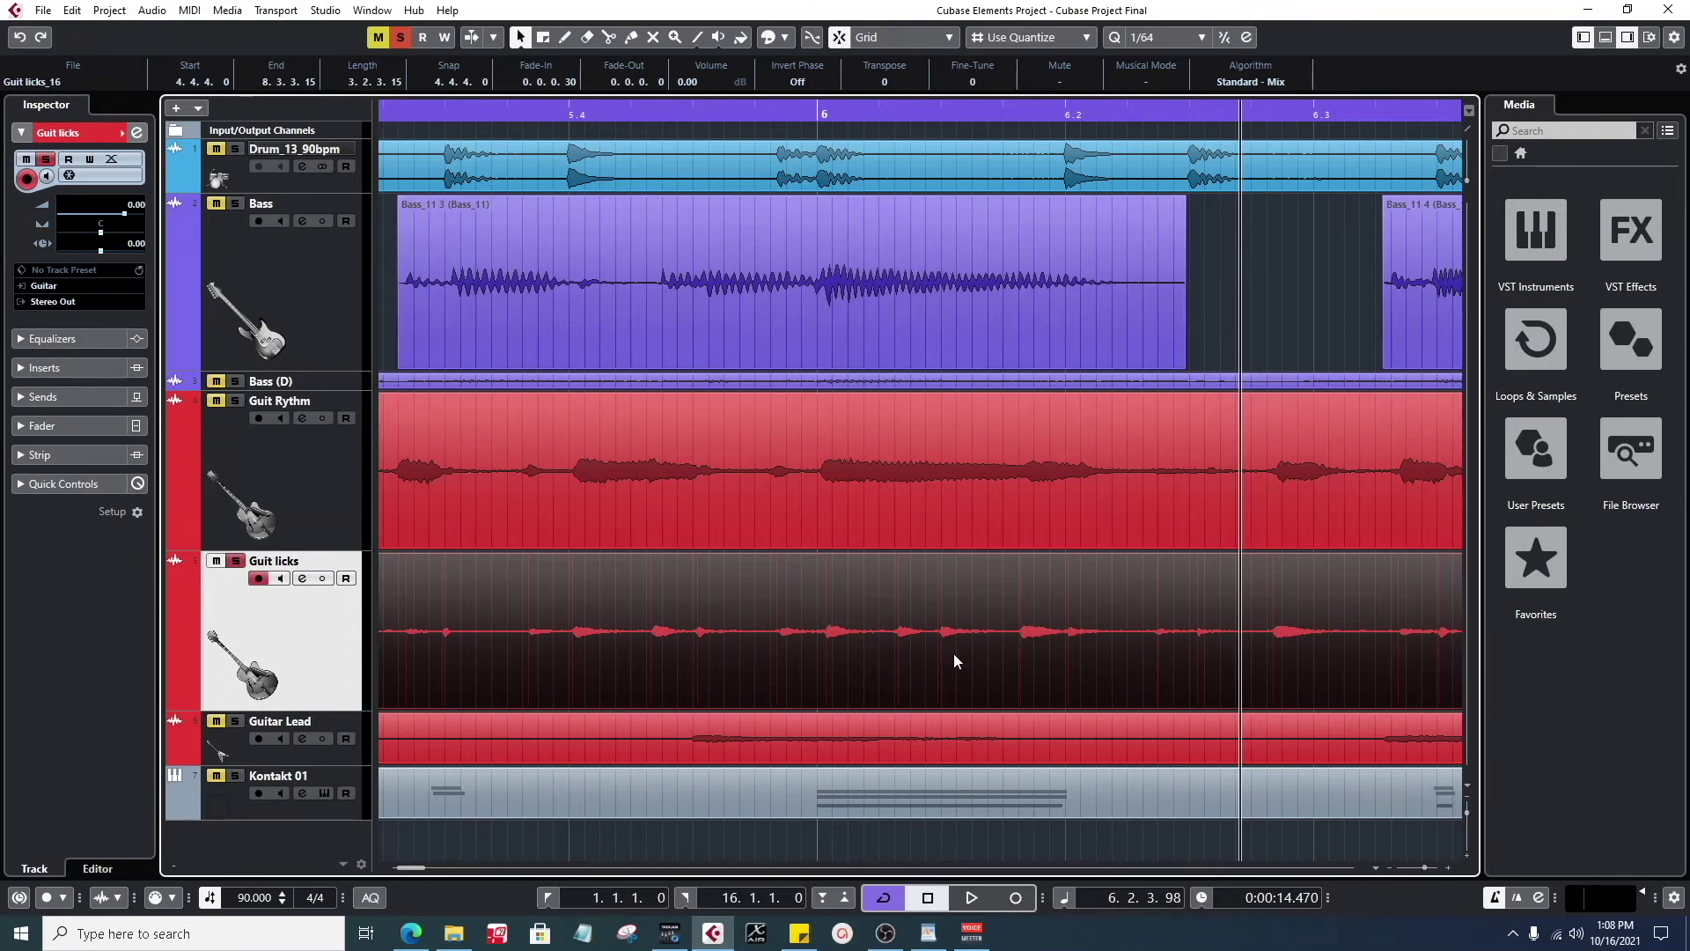
pyautogui.press('space')
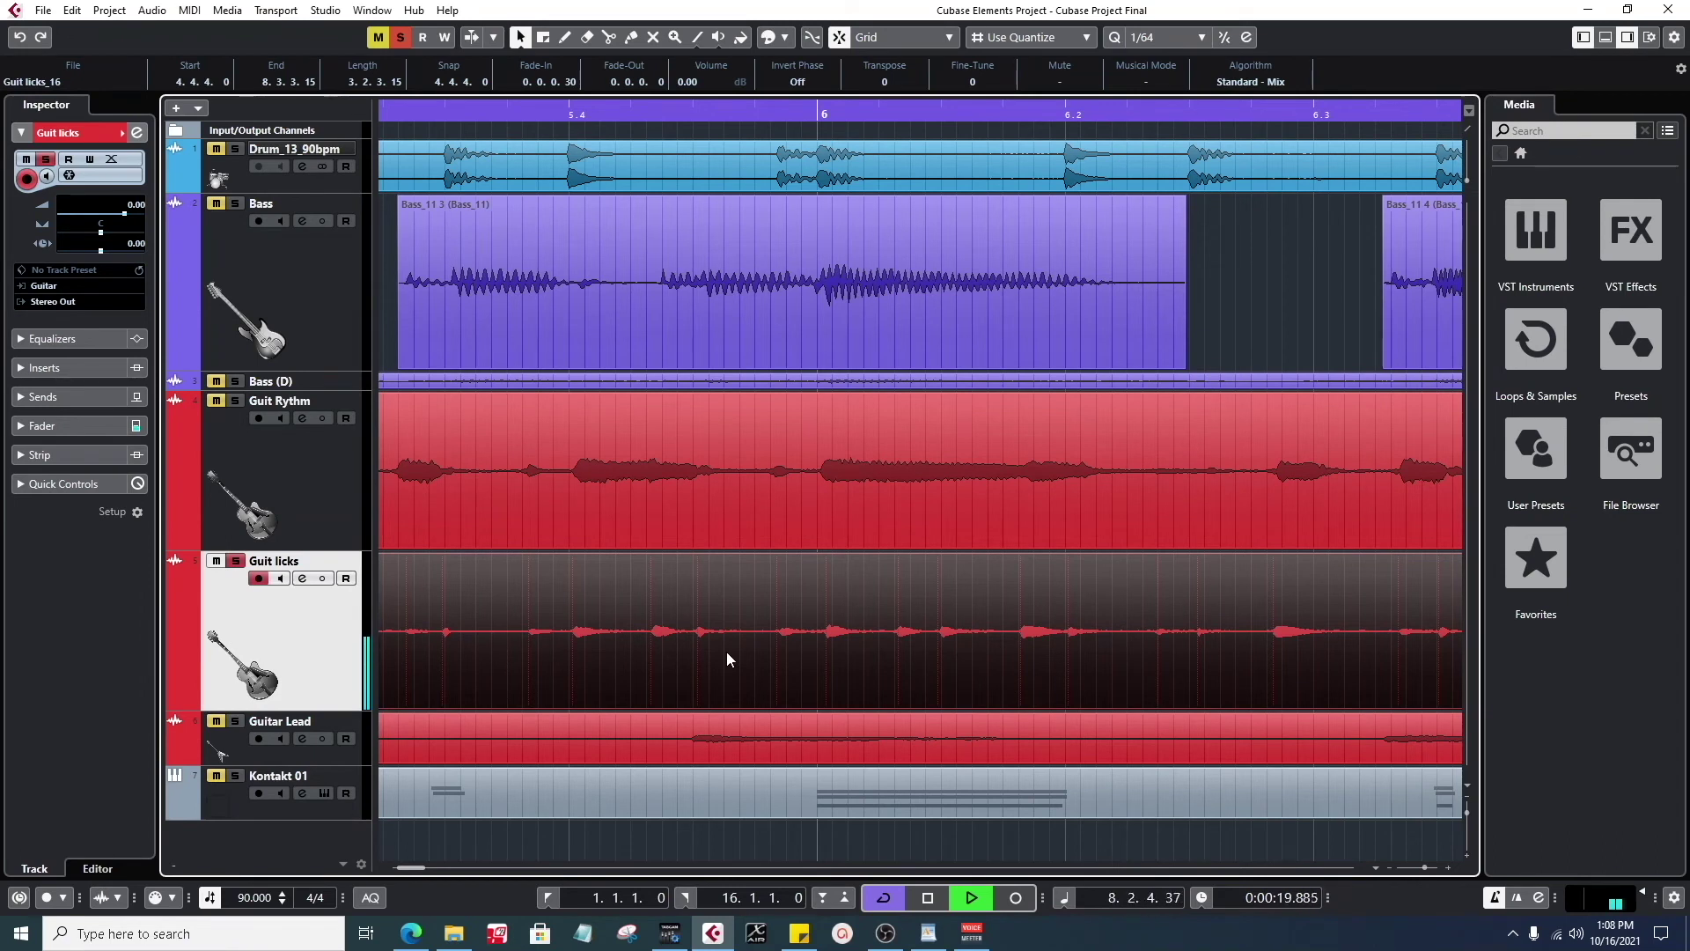
pyautogui.moveTo(583, 111); pyautogui.dragTo(593, 67)
pyautogui.click(901, 647)
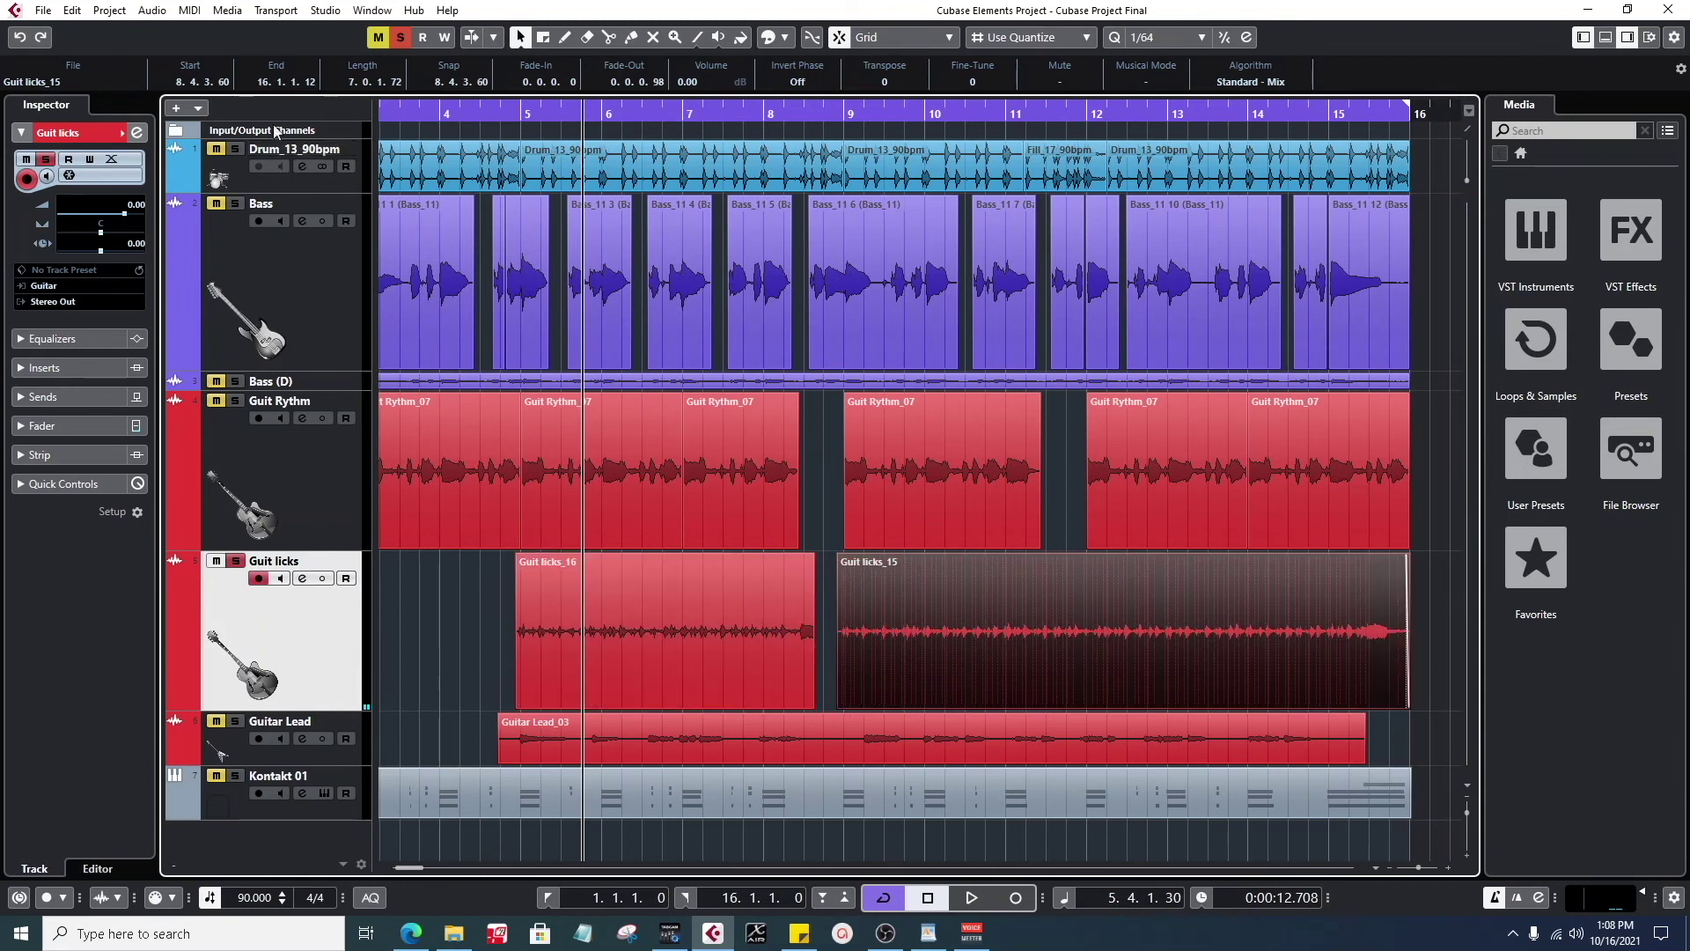
pyautogui.click(70, 12)
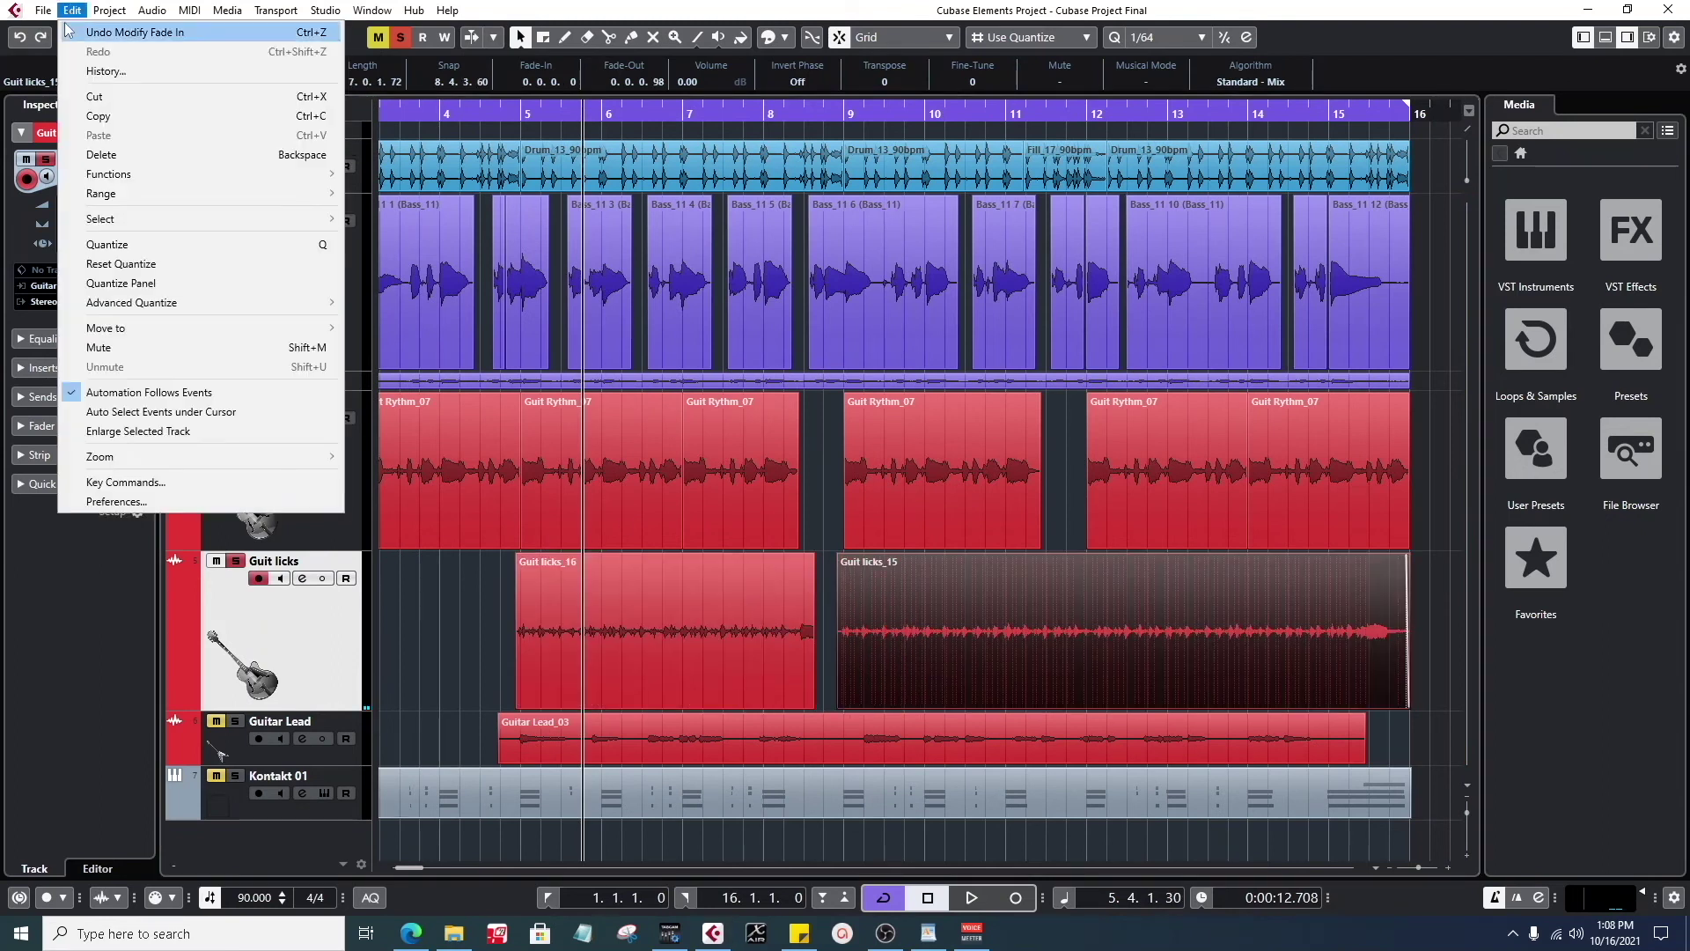
pyautogui.click(261, 255)
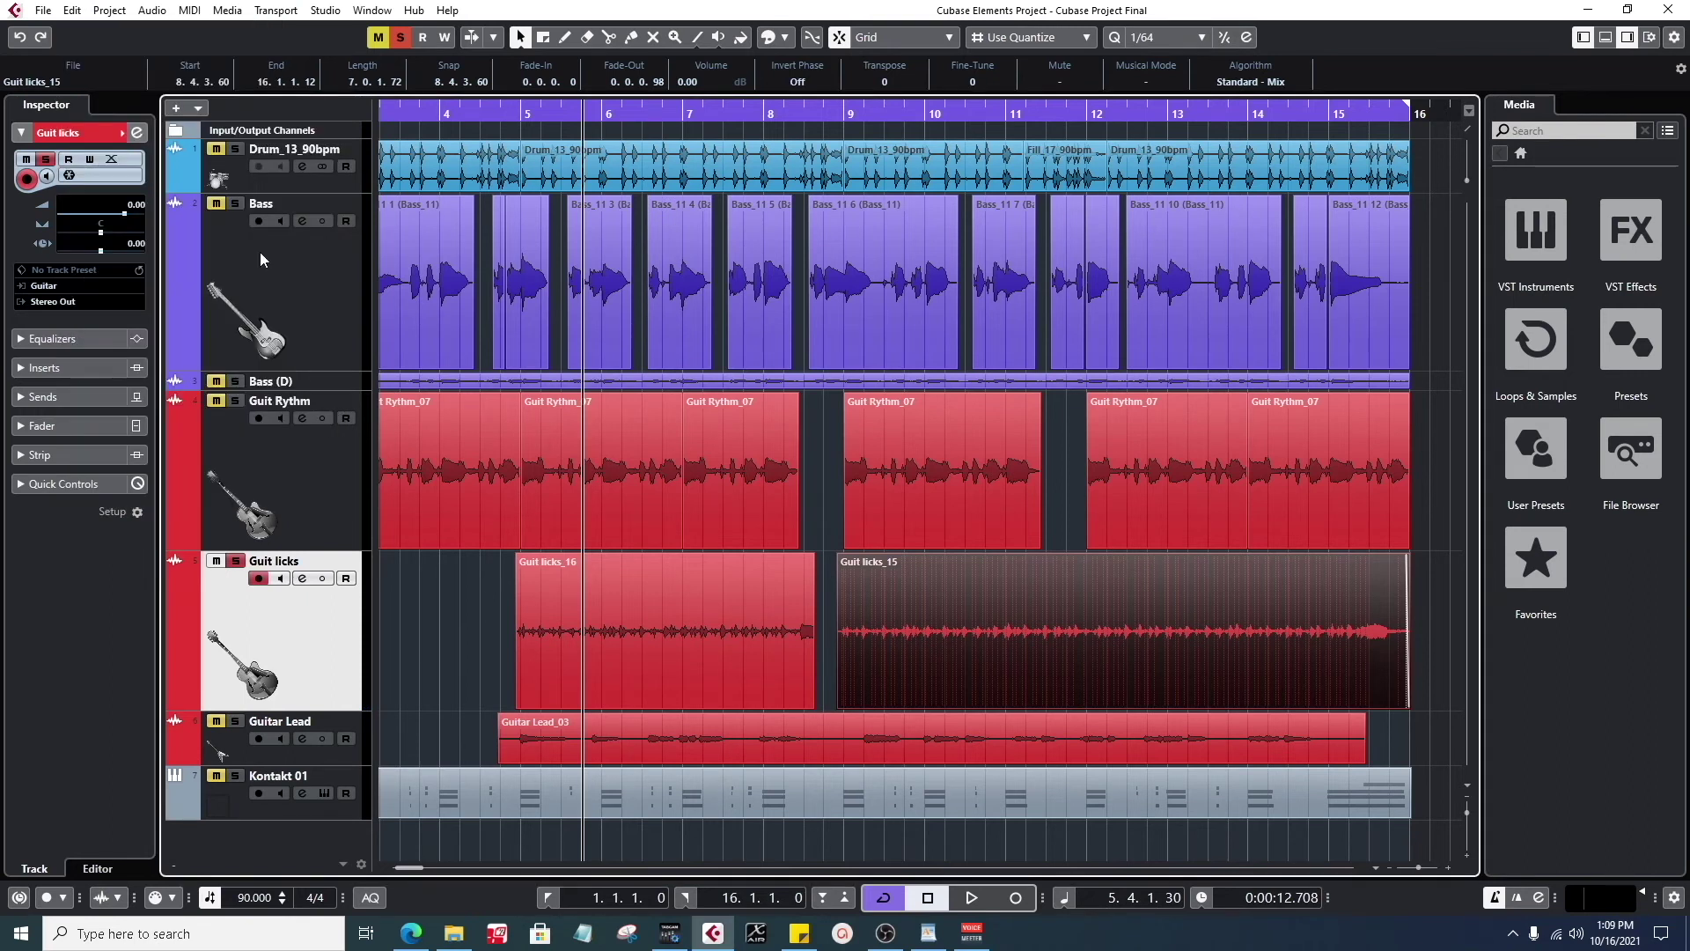
pyautogui.click(72, 10)
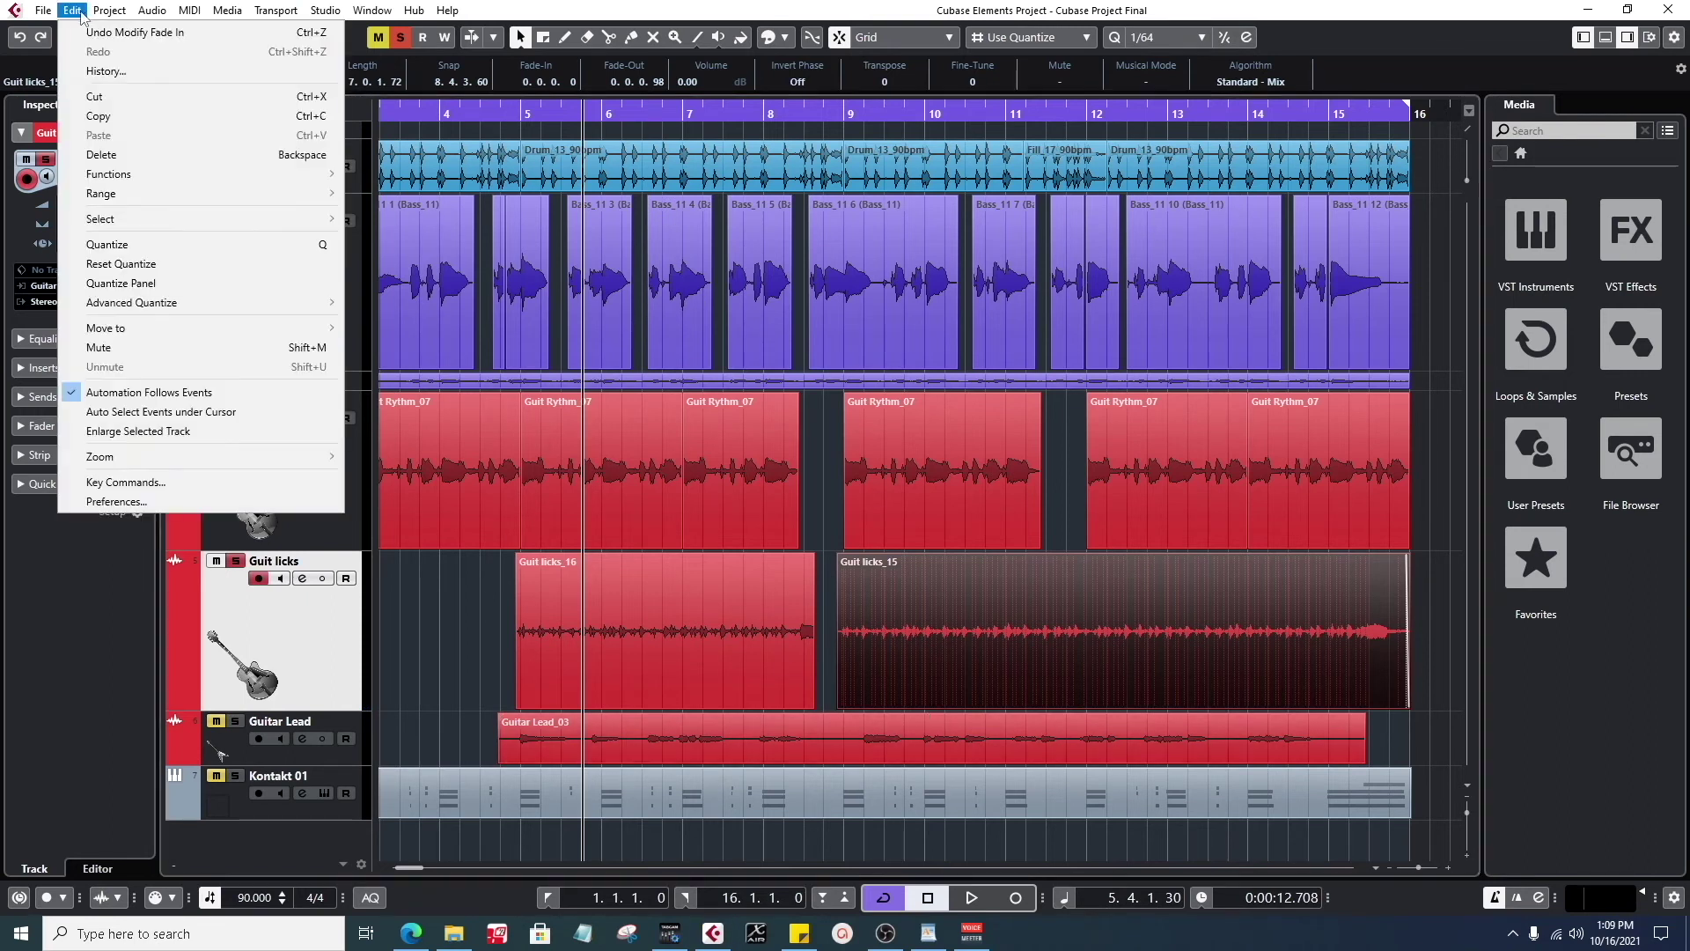
pyautogui.click(140, 10)
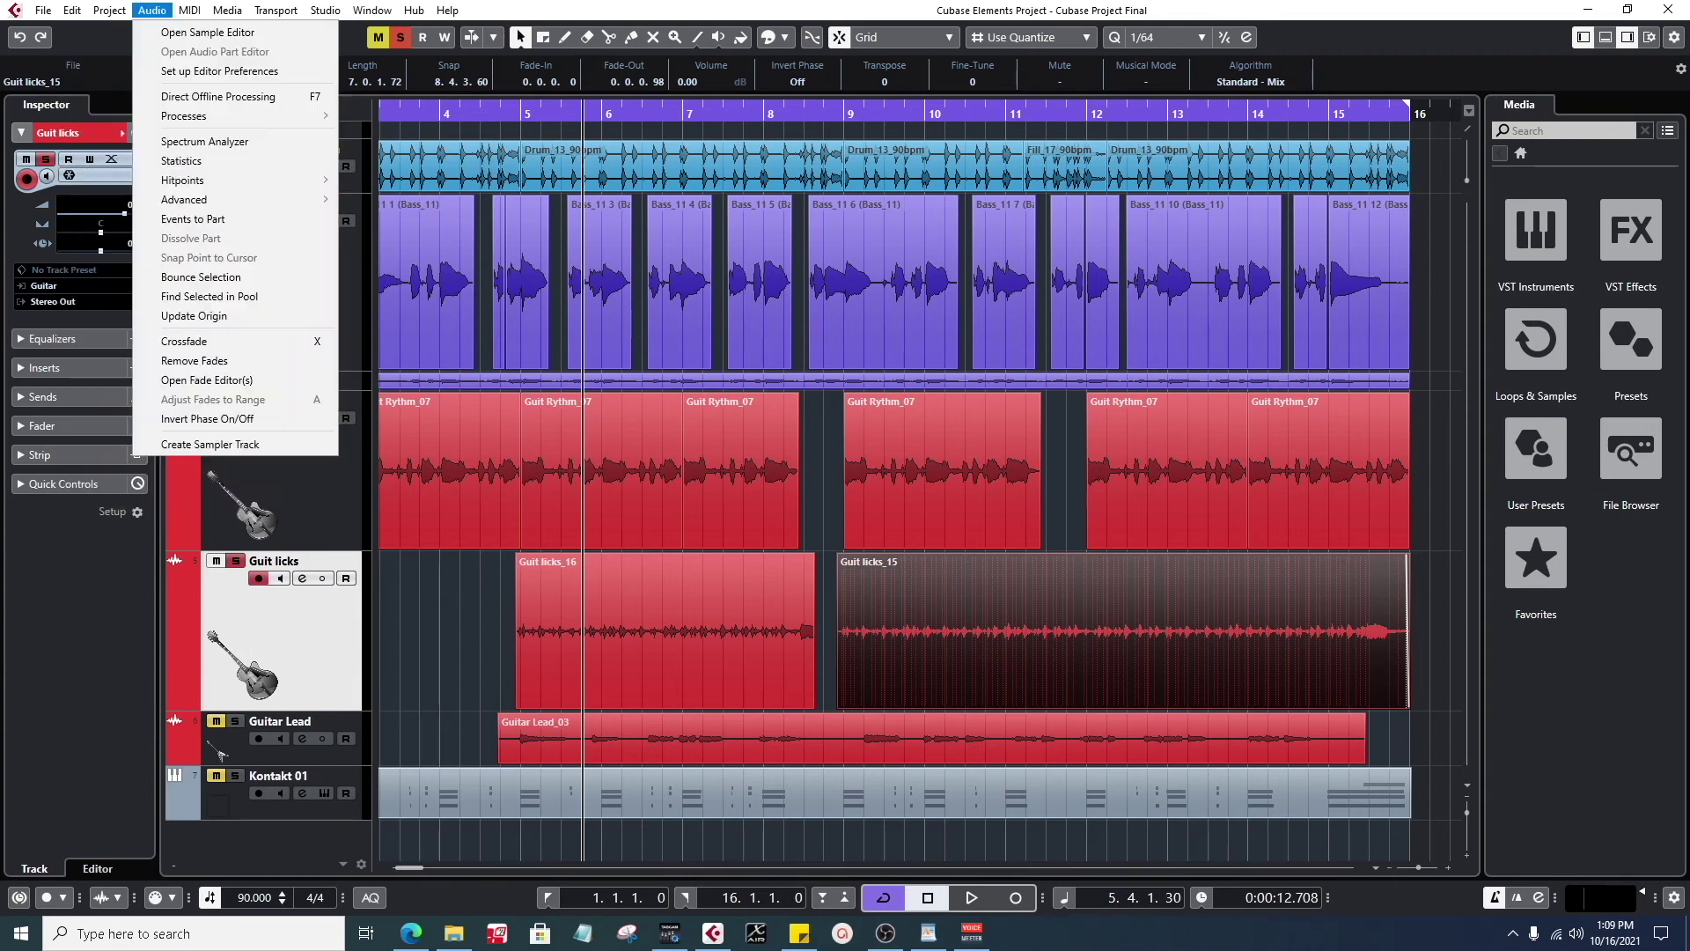
pyautogui.moveTo(77, 12)
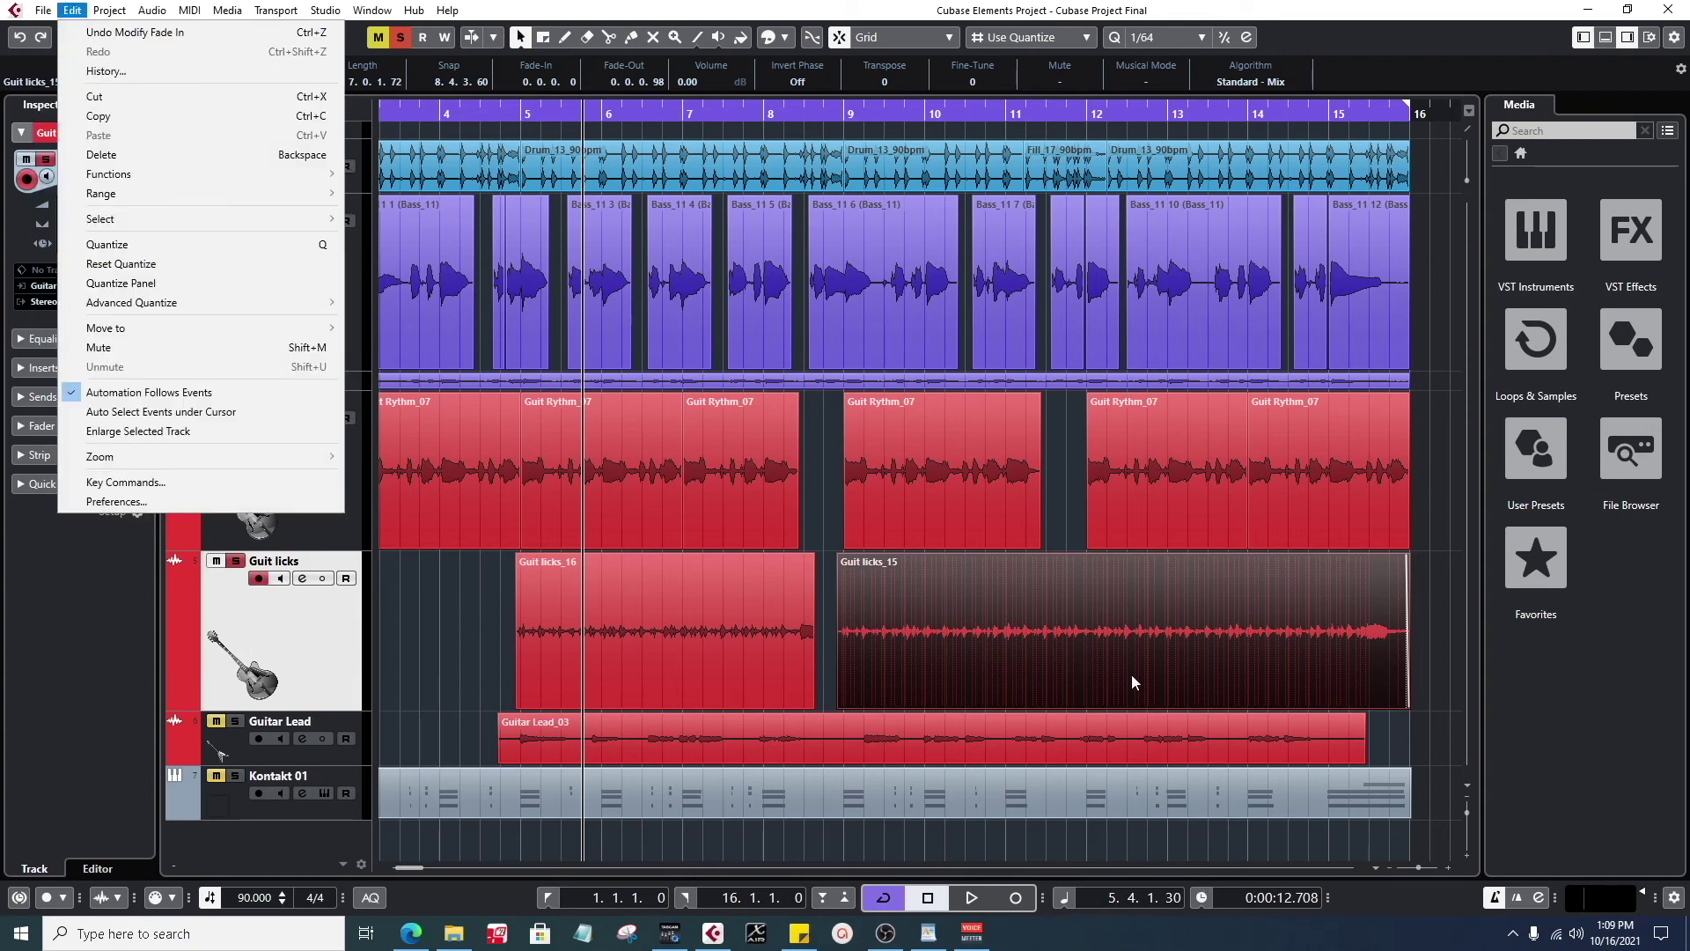
pyautogui.click(1433, 624)
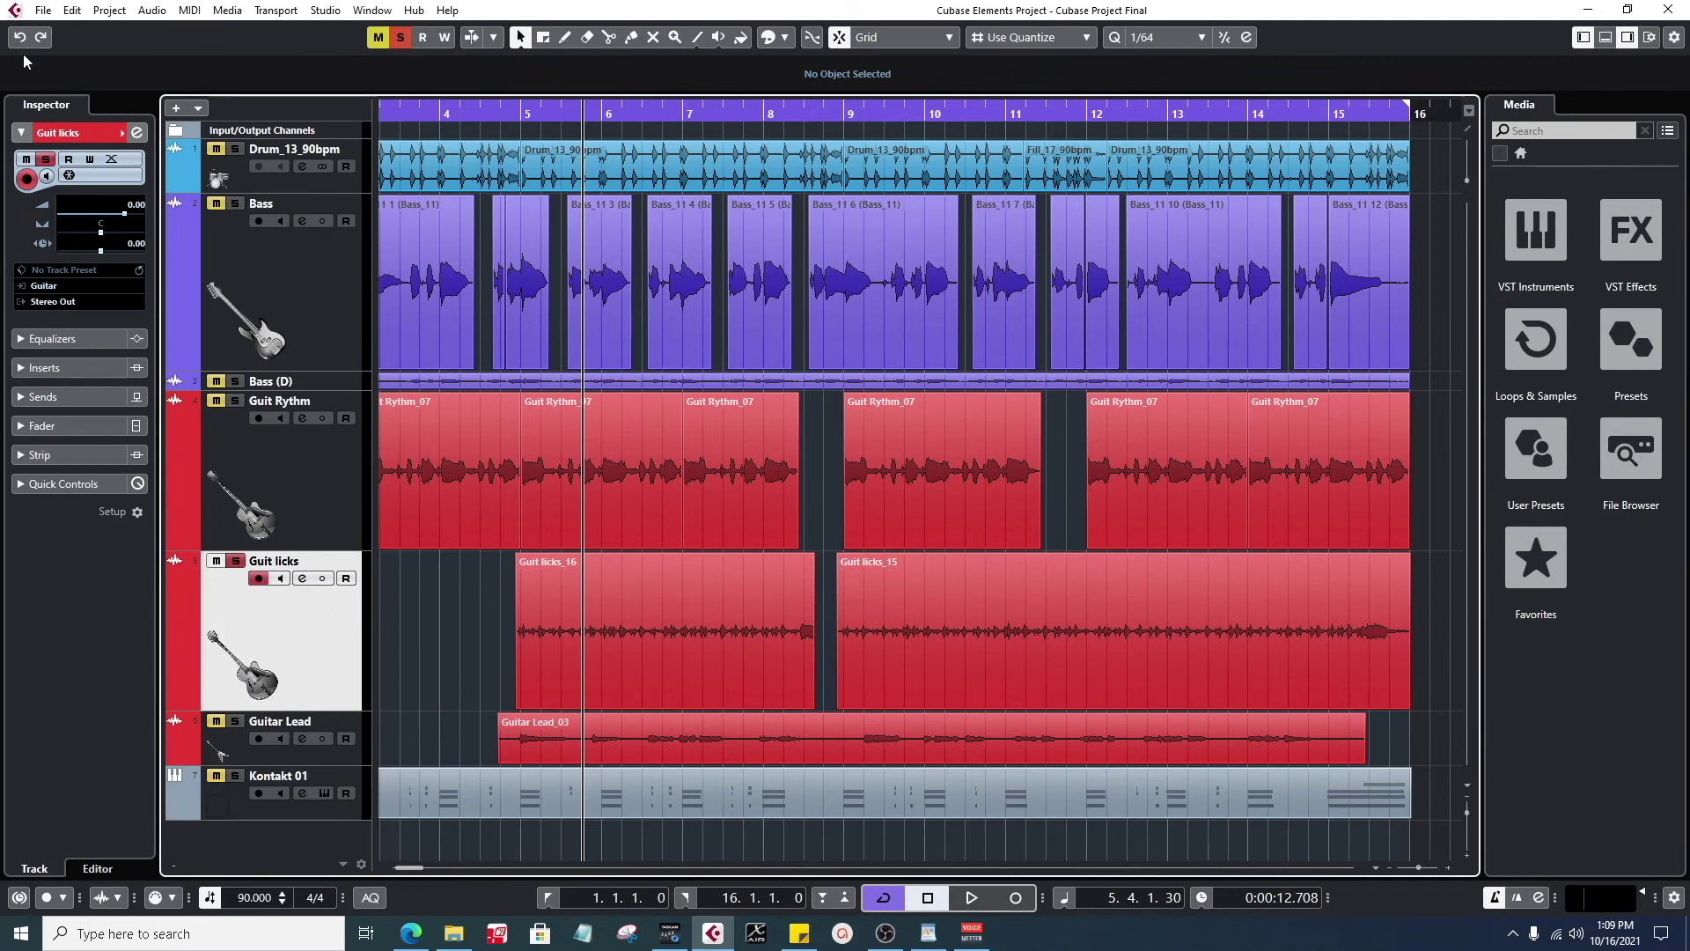
pyautogui.click(66, 18)
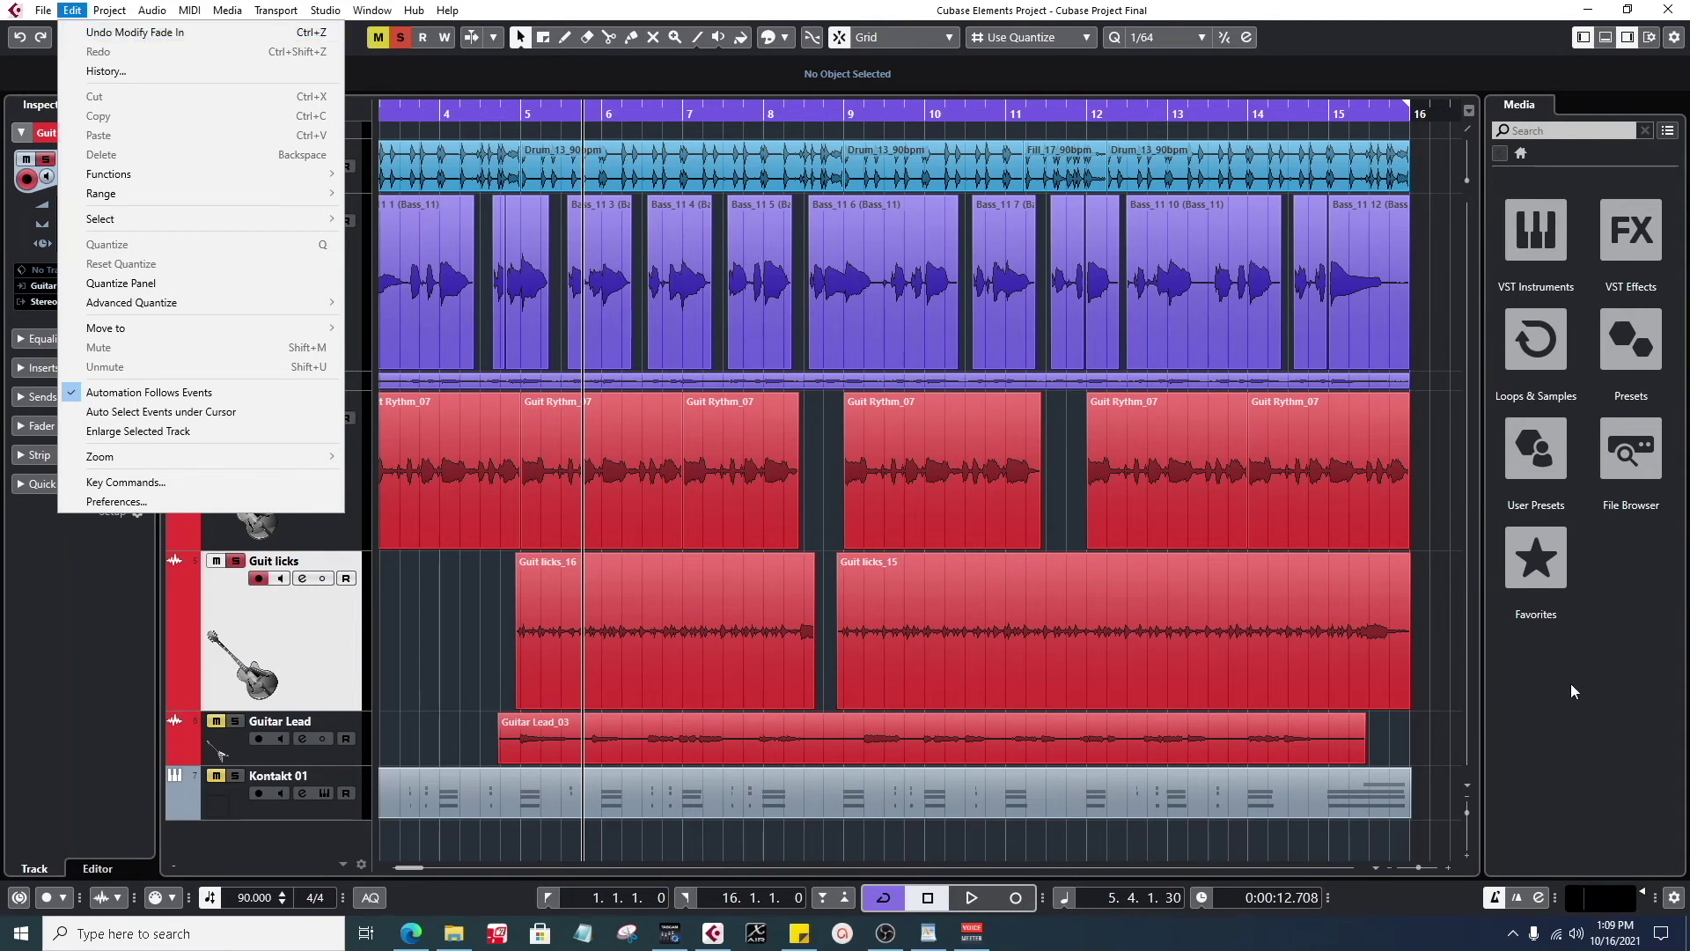
pyautogui.click(1448, 711)
pyautogui.click(1085, 687)
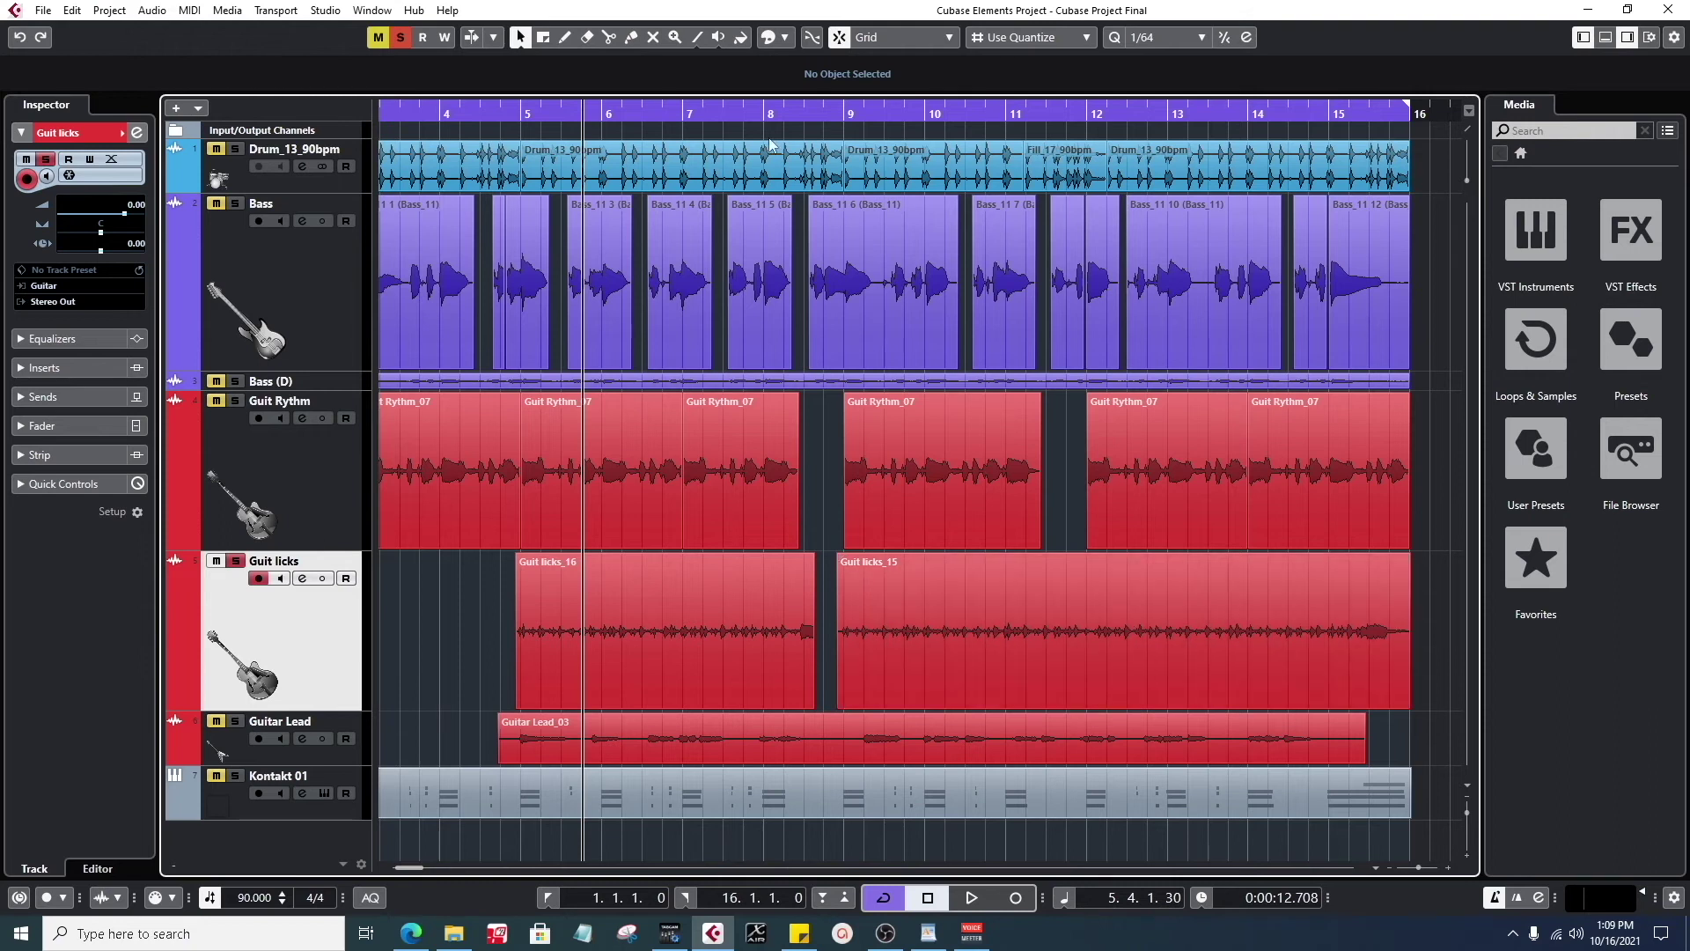
# - Open the Kontakt 01 MIDI part for editing, examine its notes and velocities from bar 3, and close the editor
pyautogui.click(284, 816)
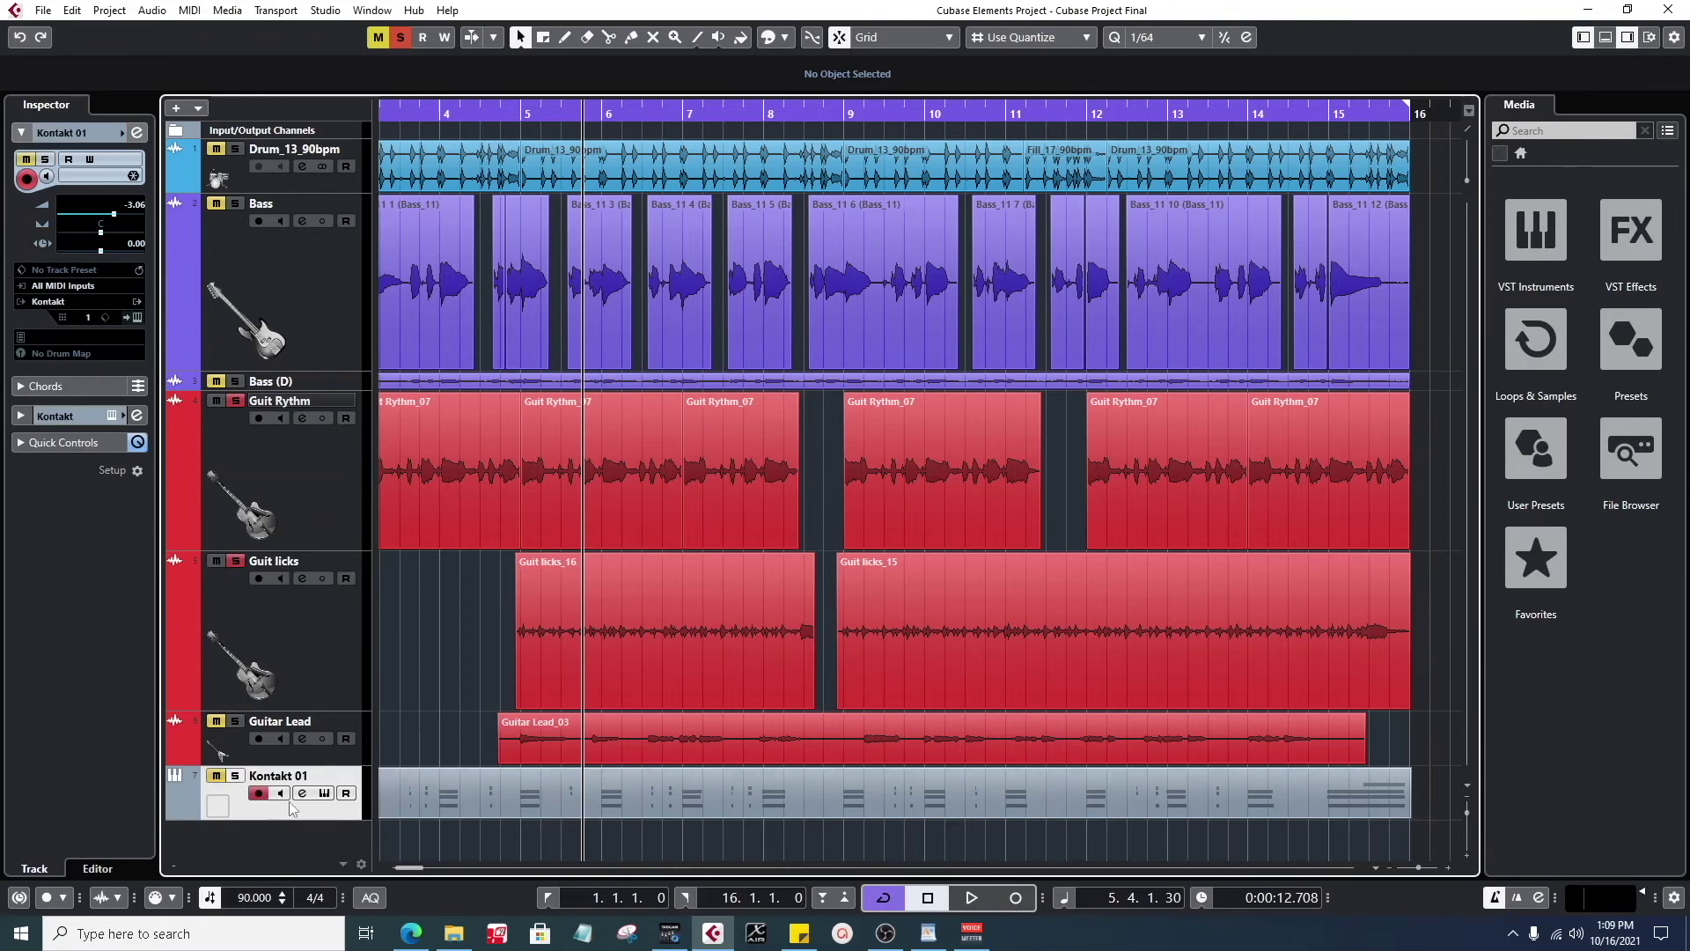
pyautogui.doubleClick(489, 796)
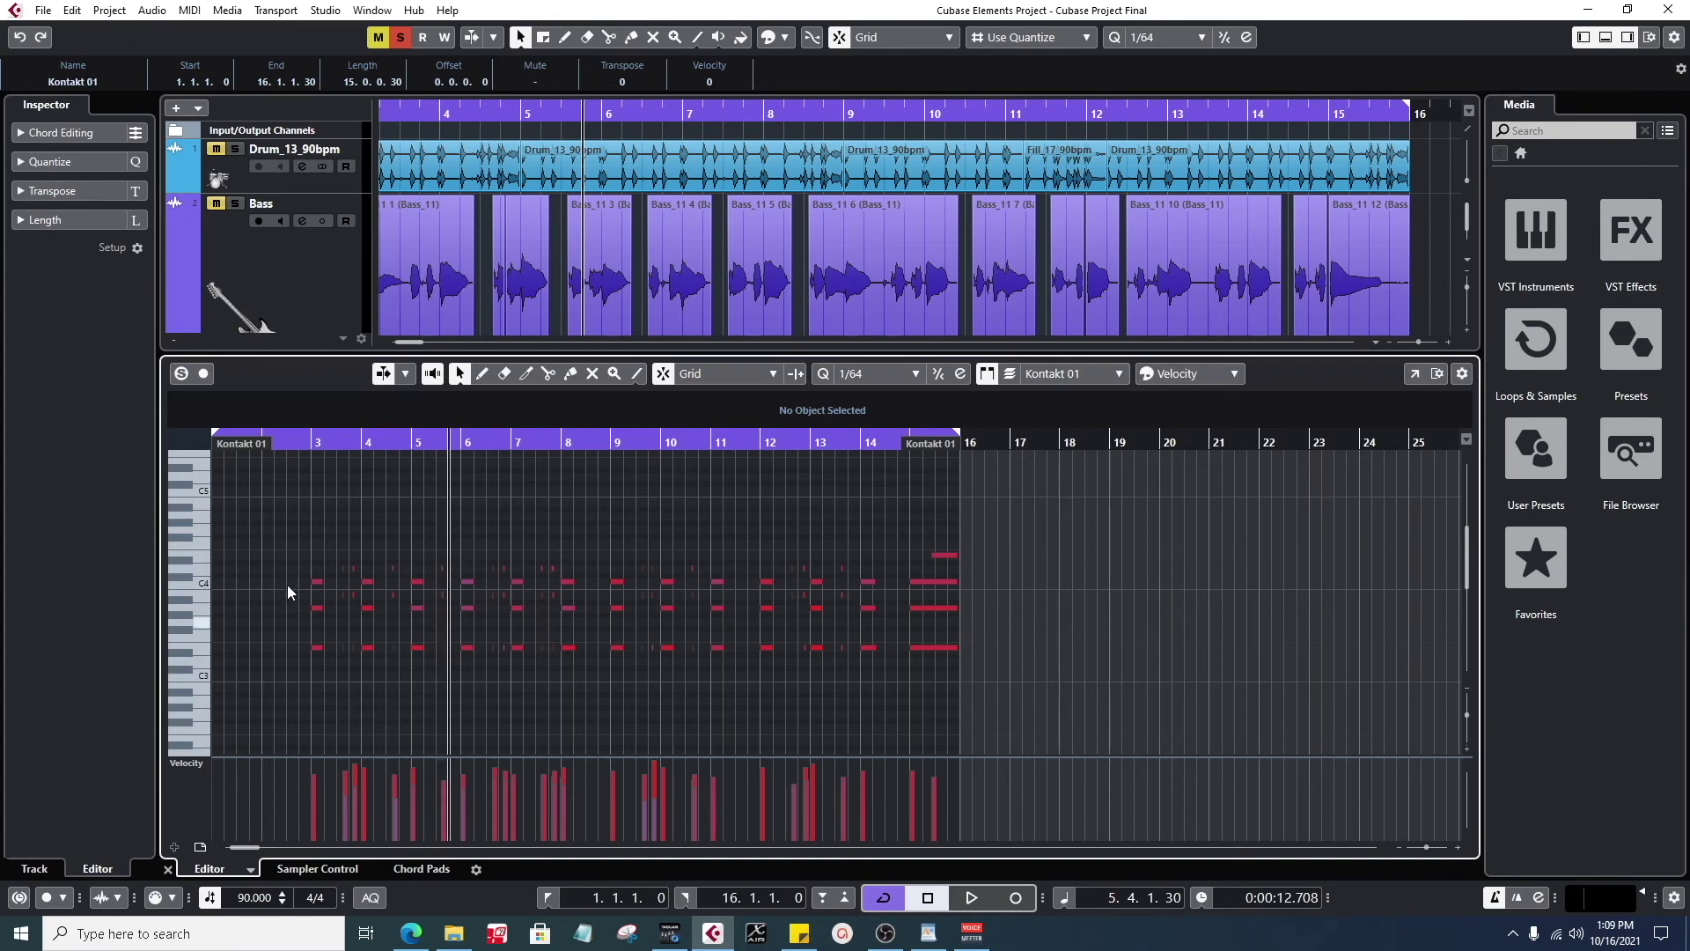
pyautogui.moveTo(315, 442)
pyautogui.mouseDown()
pyautogui.moveTo(314, 476)
pyautogui.moveTo(315, 458)
pyautogui.mouseUp()
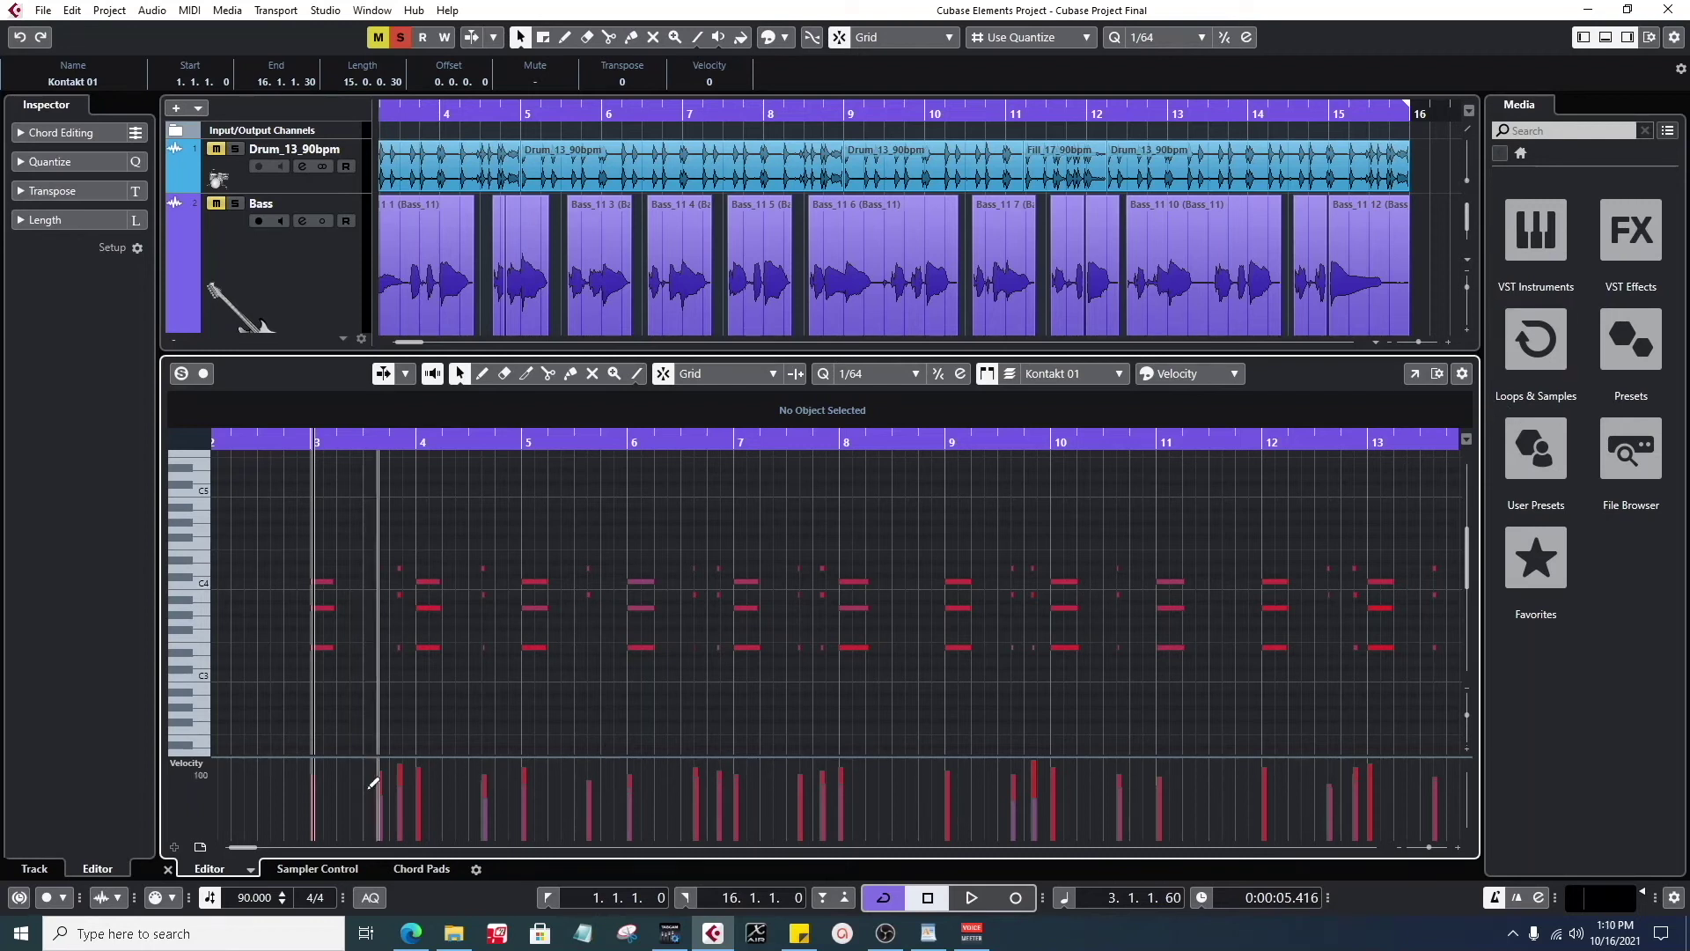
pyautogui.click(167, 870)
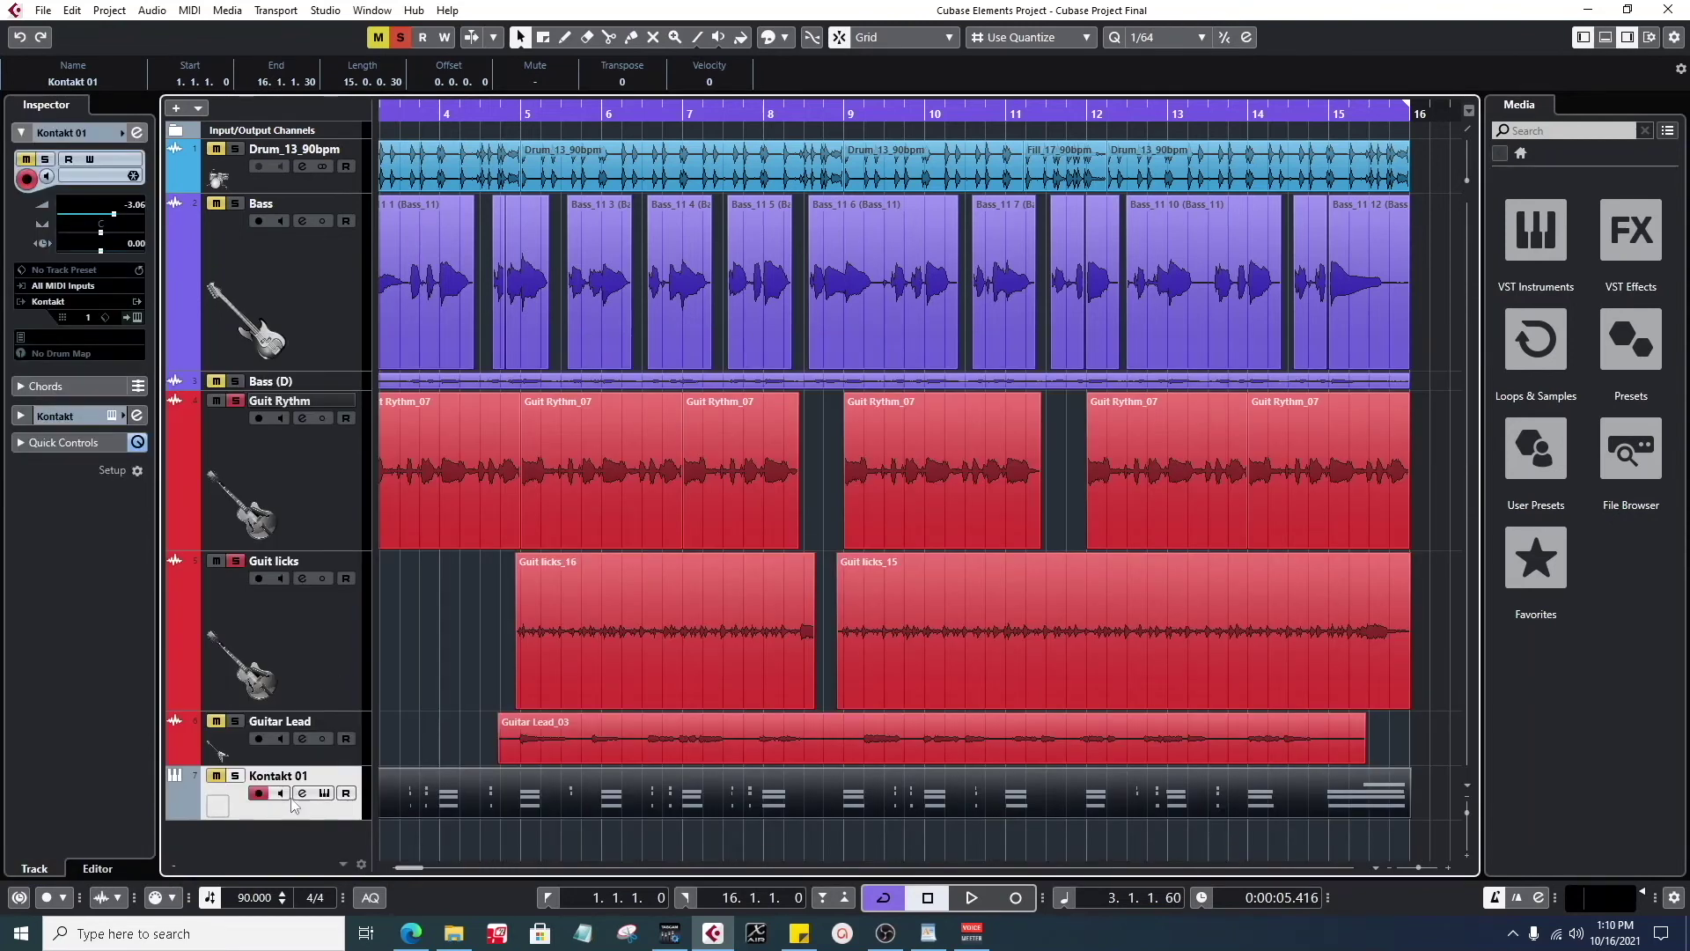
# - Change the Kontakt 01 track colour to yellow-green
pyautogui.click(123, 134)
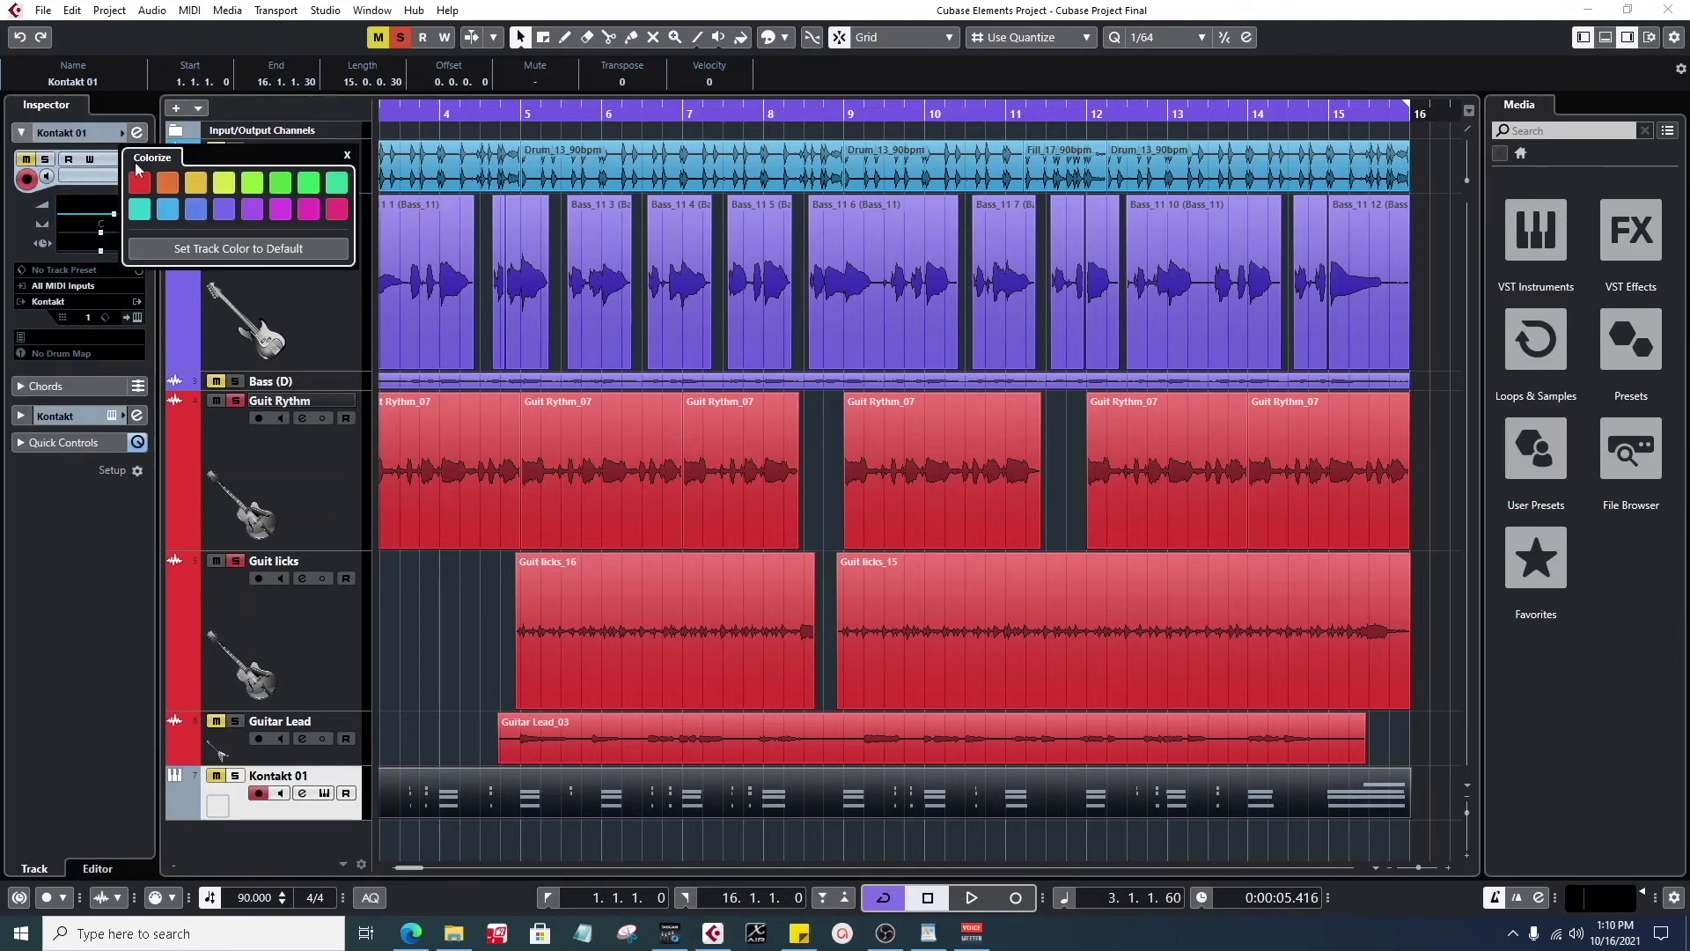
pyautogui.click(226, 188)
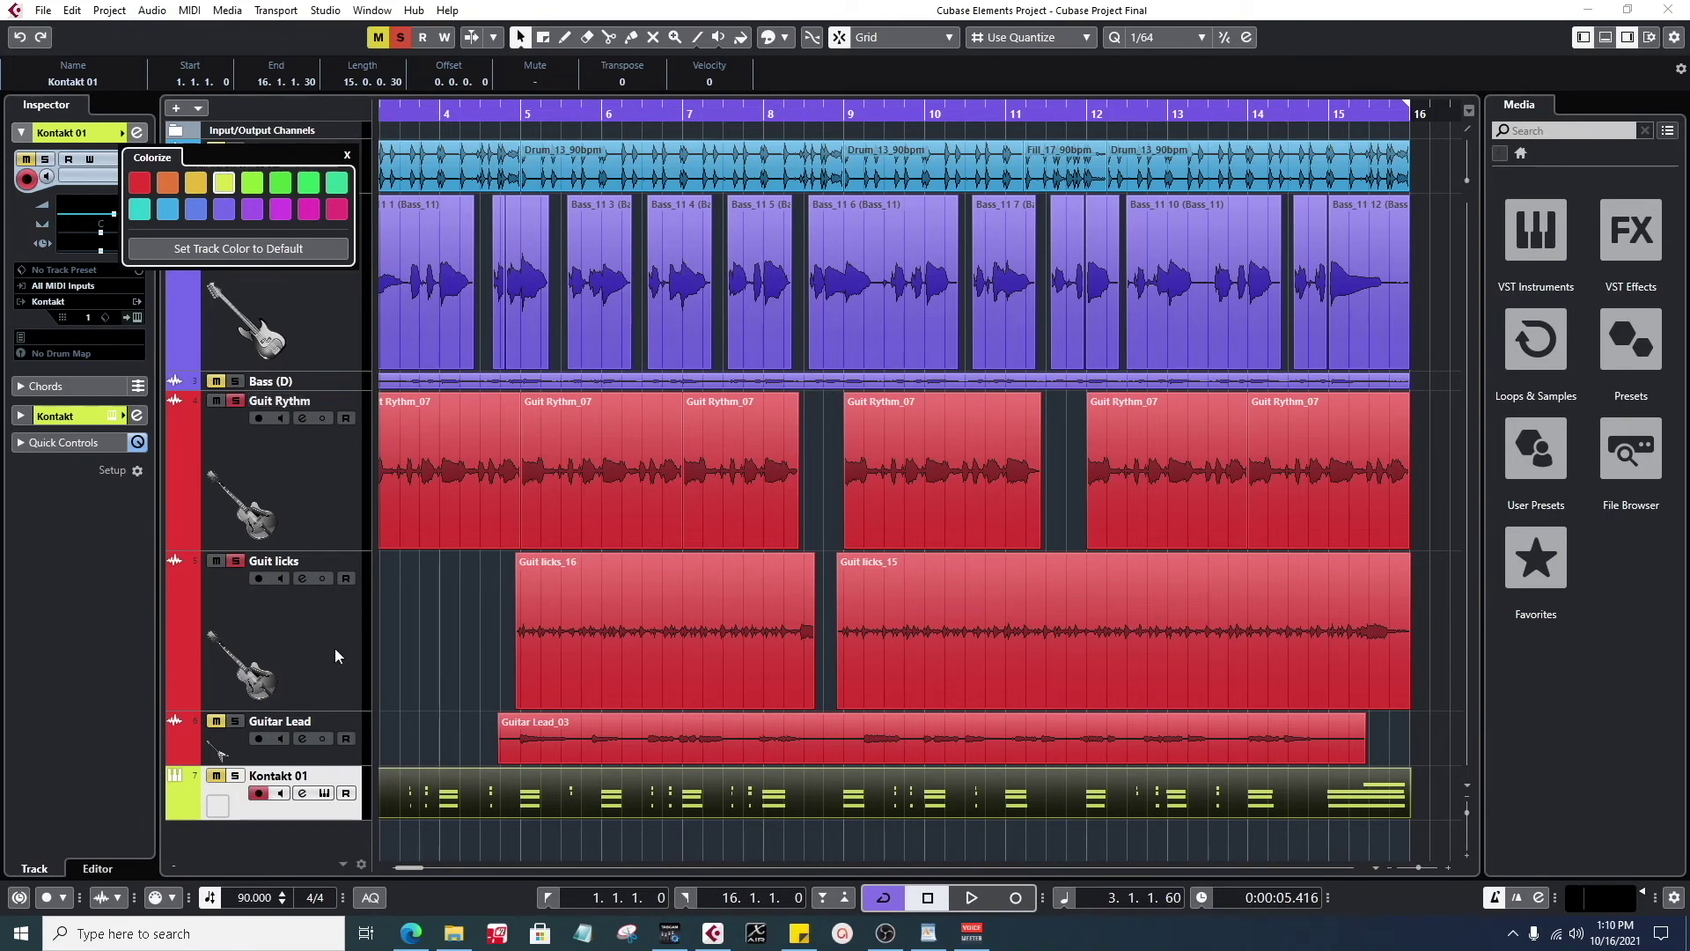
pyautogui.click(352, 667)
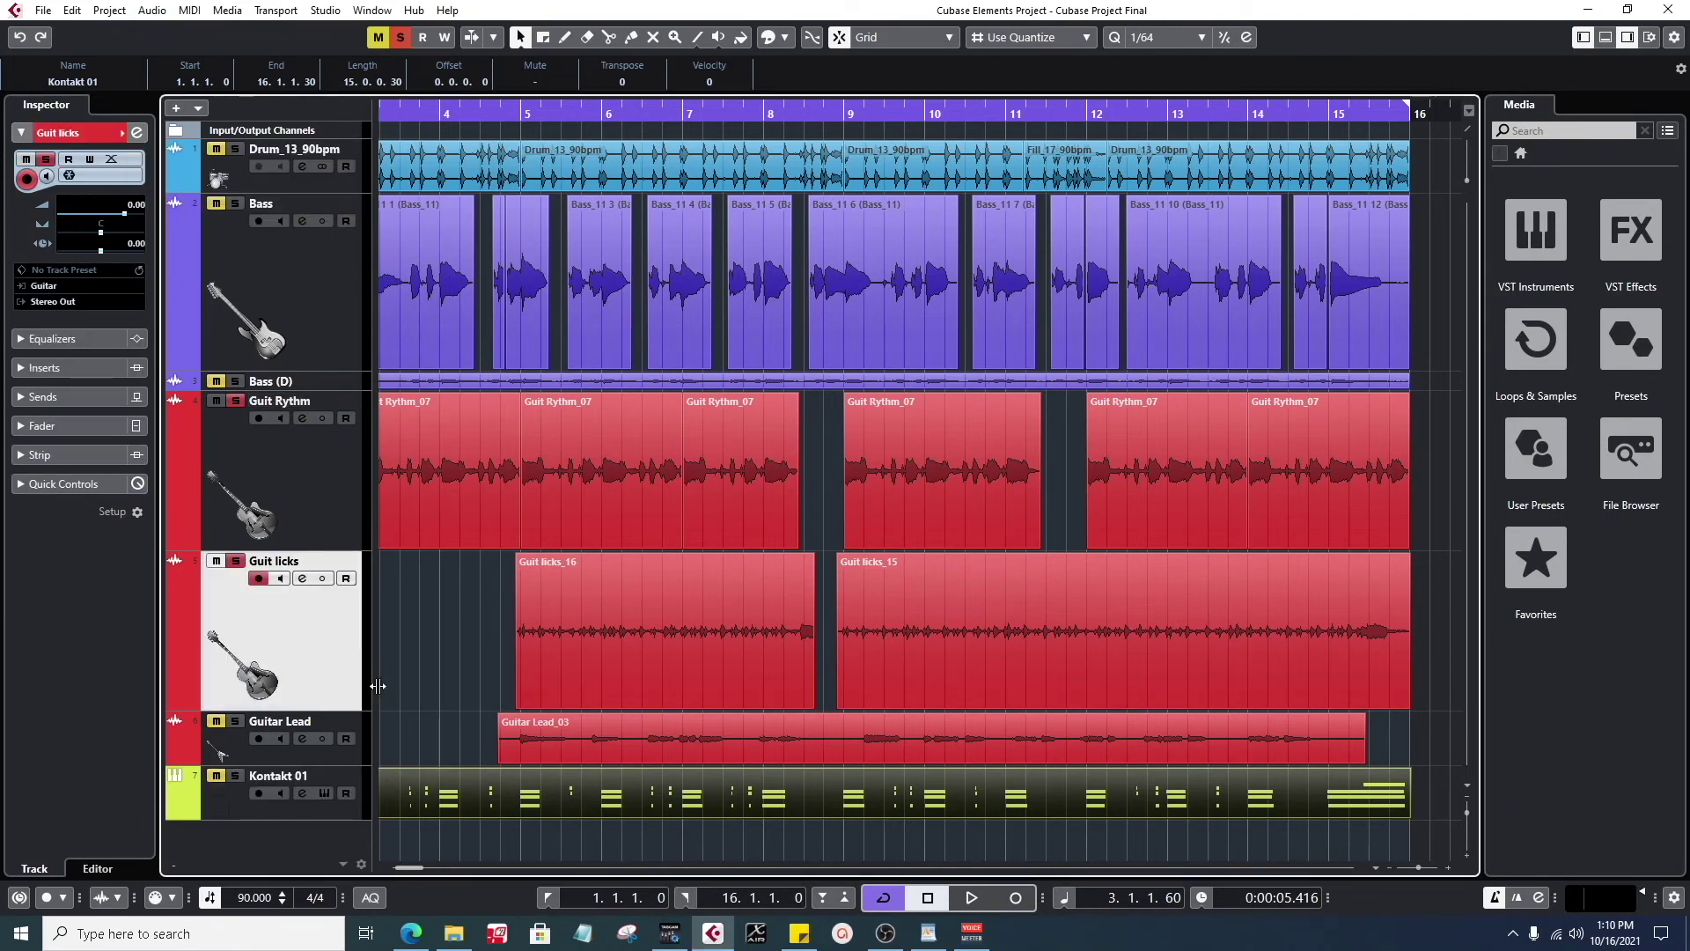
pyautogui.click(236, 801)
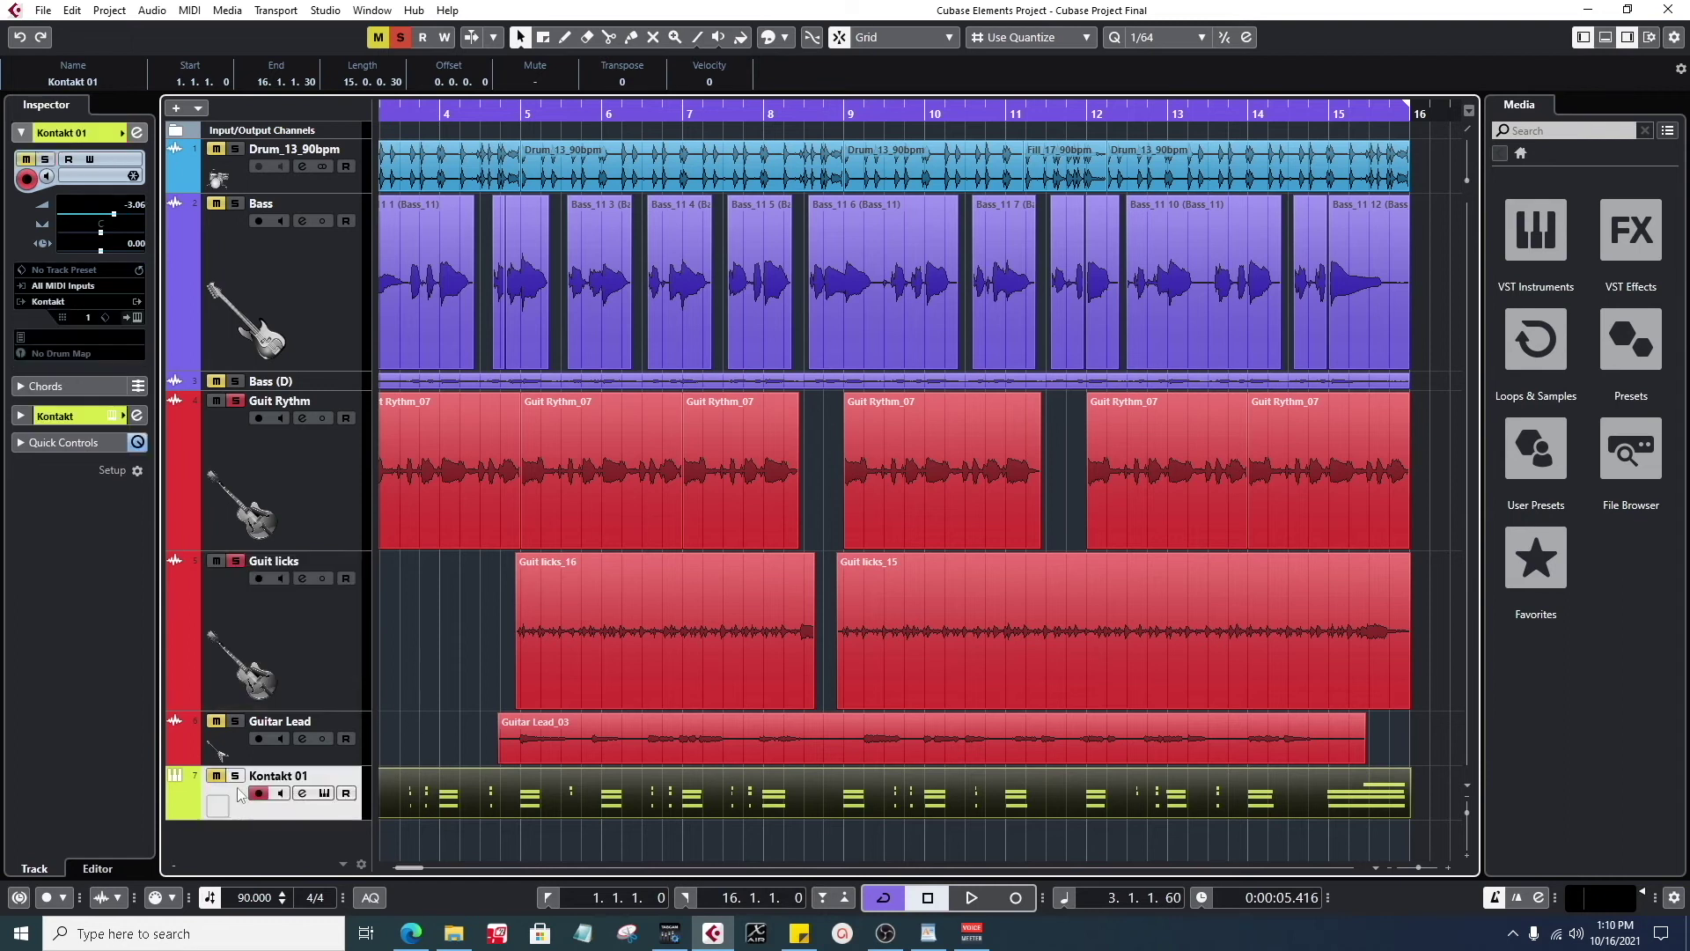
# - Play the project from bar 5, adding the Drum_13_90bpm and Bass tracks to the soloed guitar tracks
pyautogui.click(235, 744)
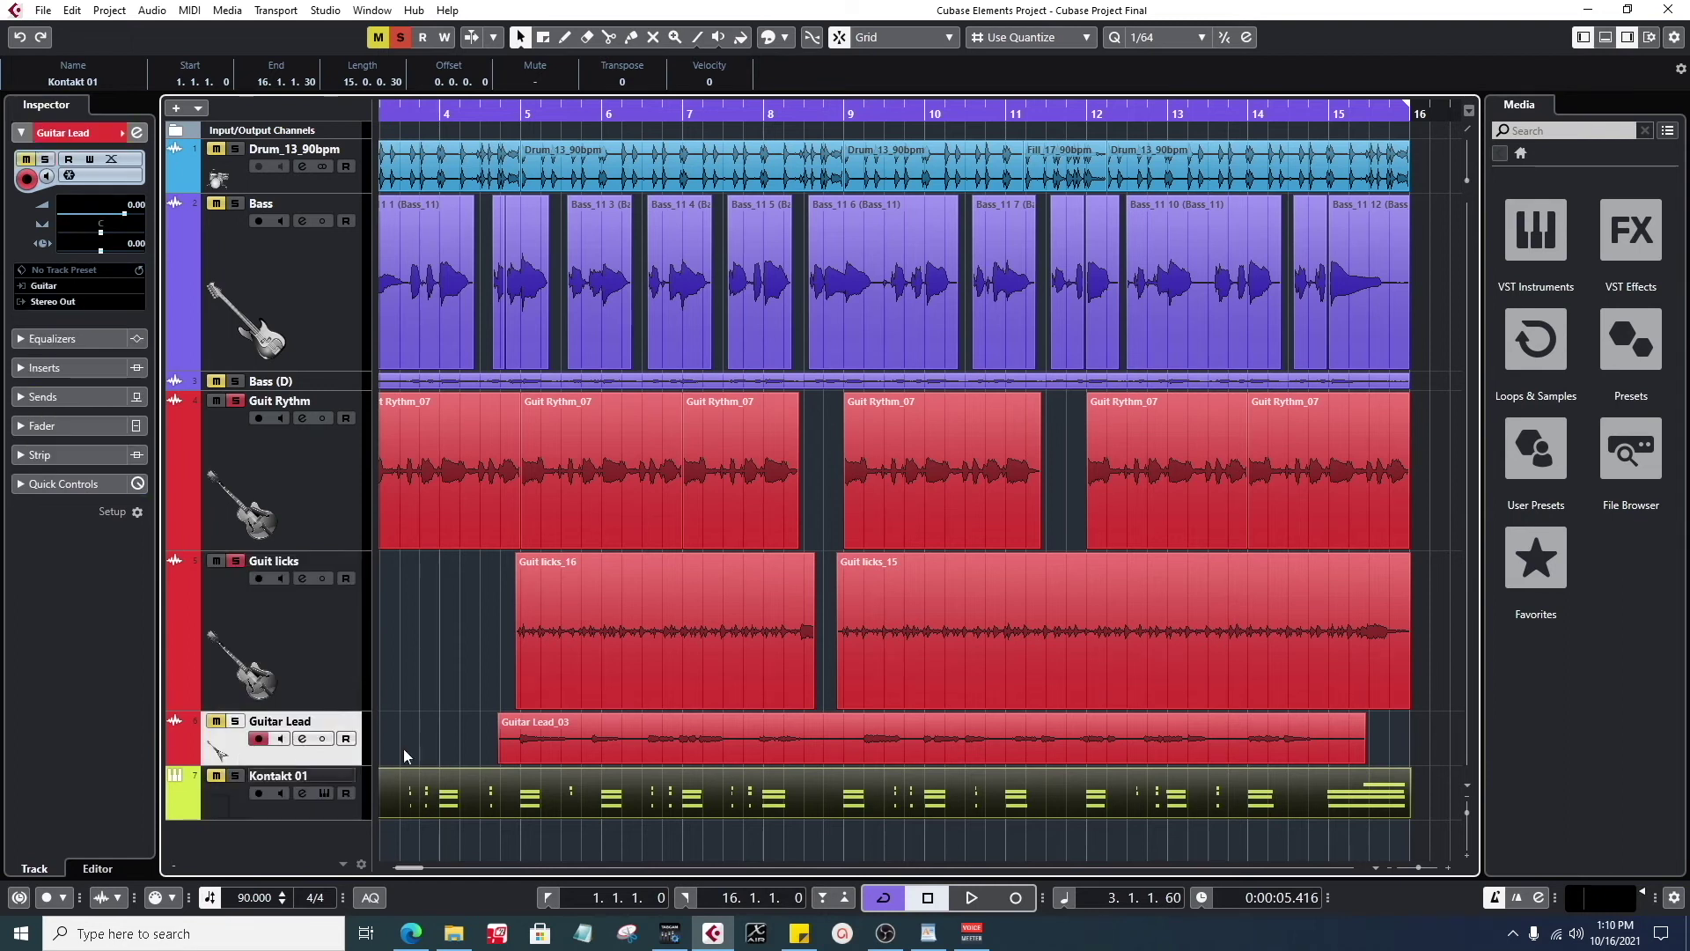
pyautogui.click(523, 115)
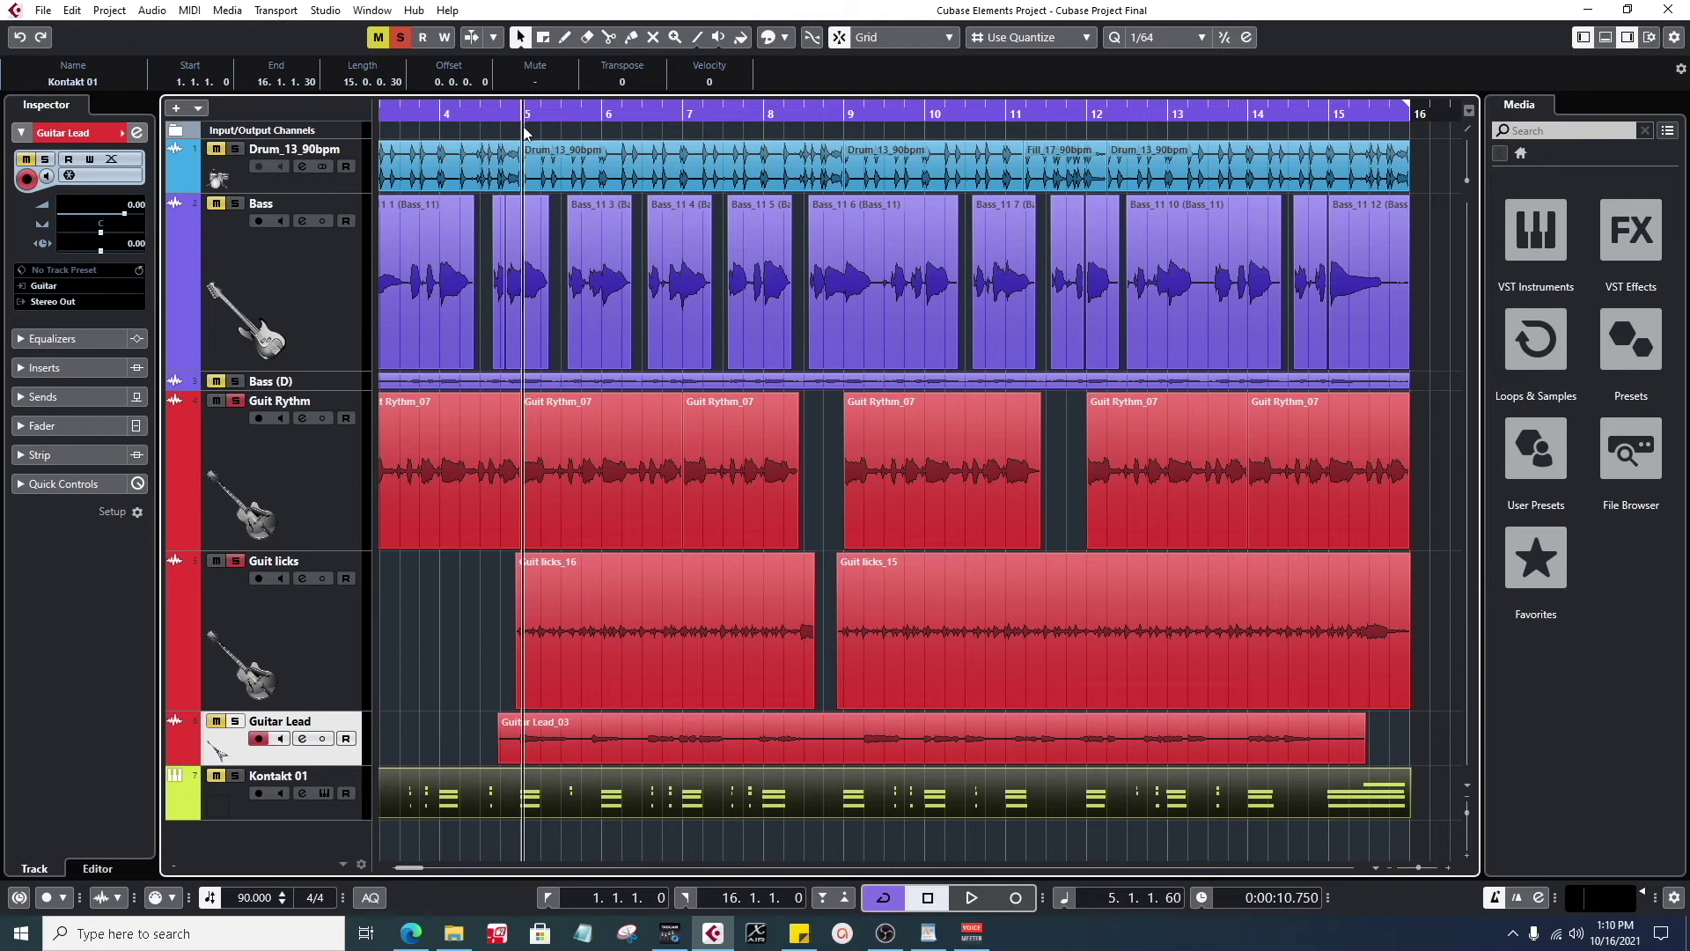
pyautogui.press('space')
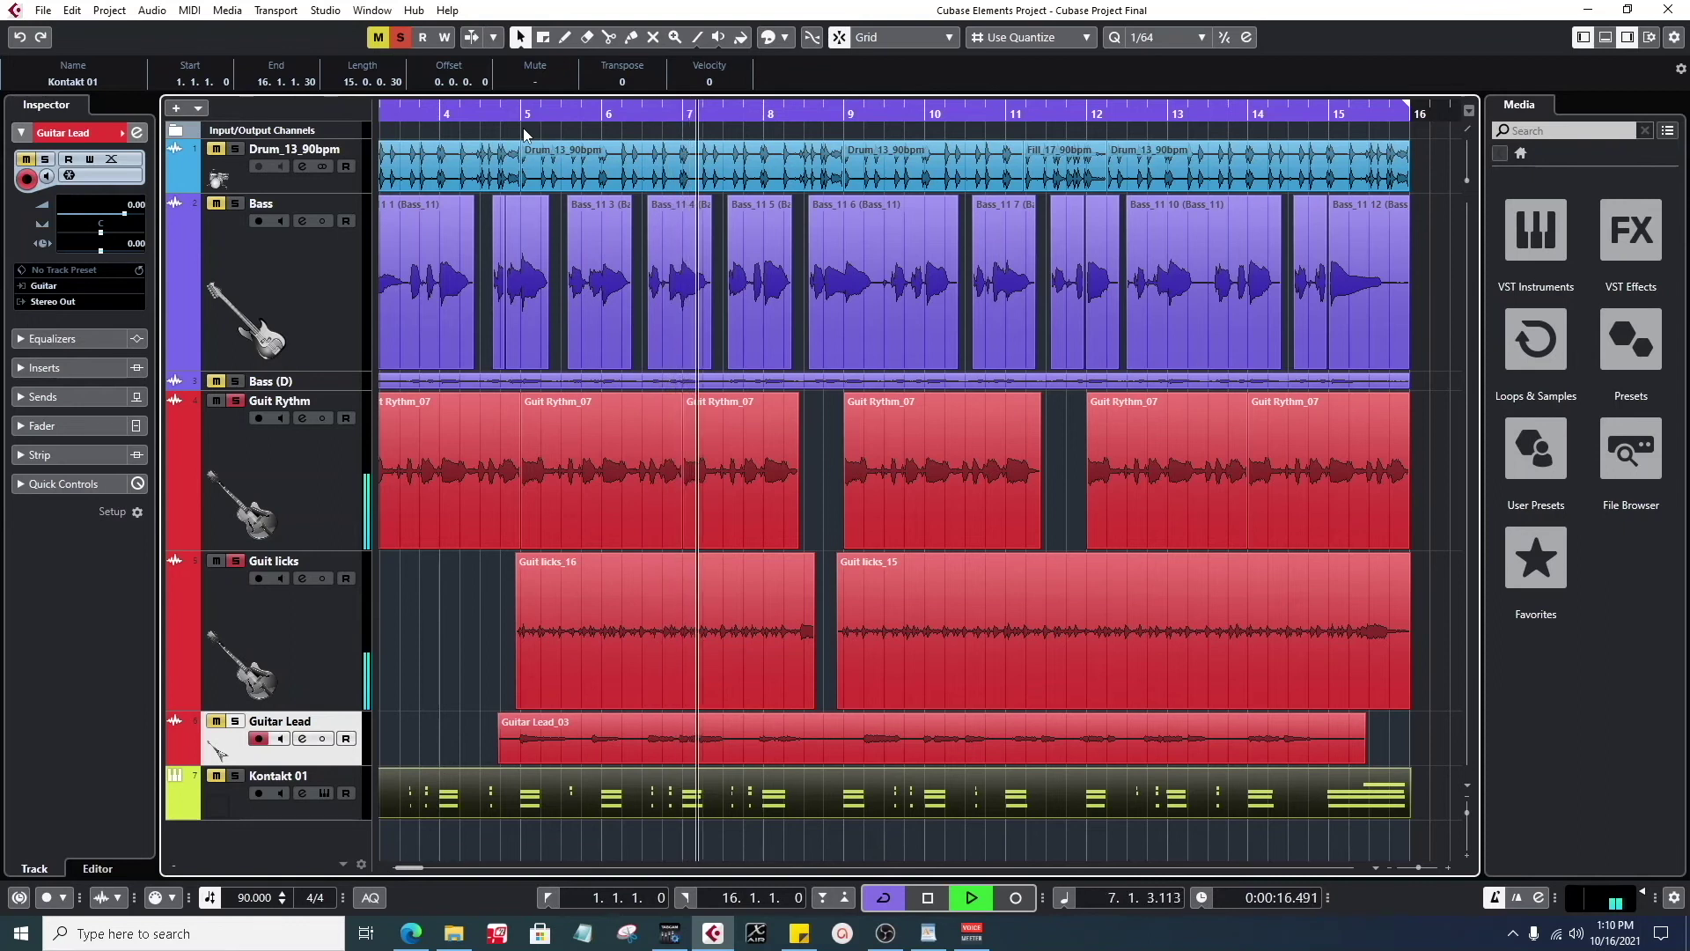
pyautogui.click(237, 149)
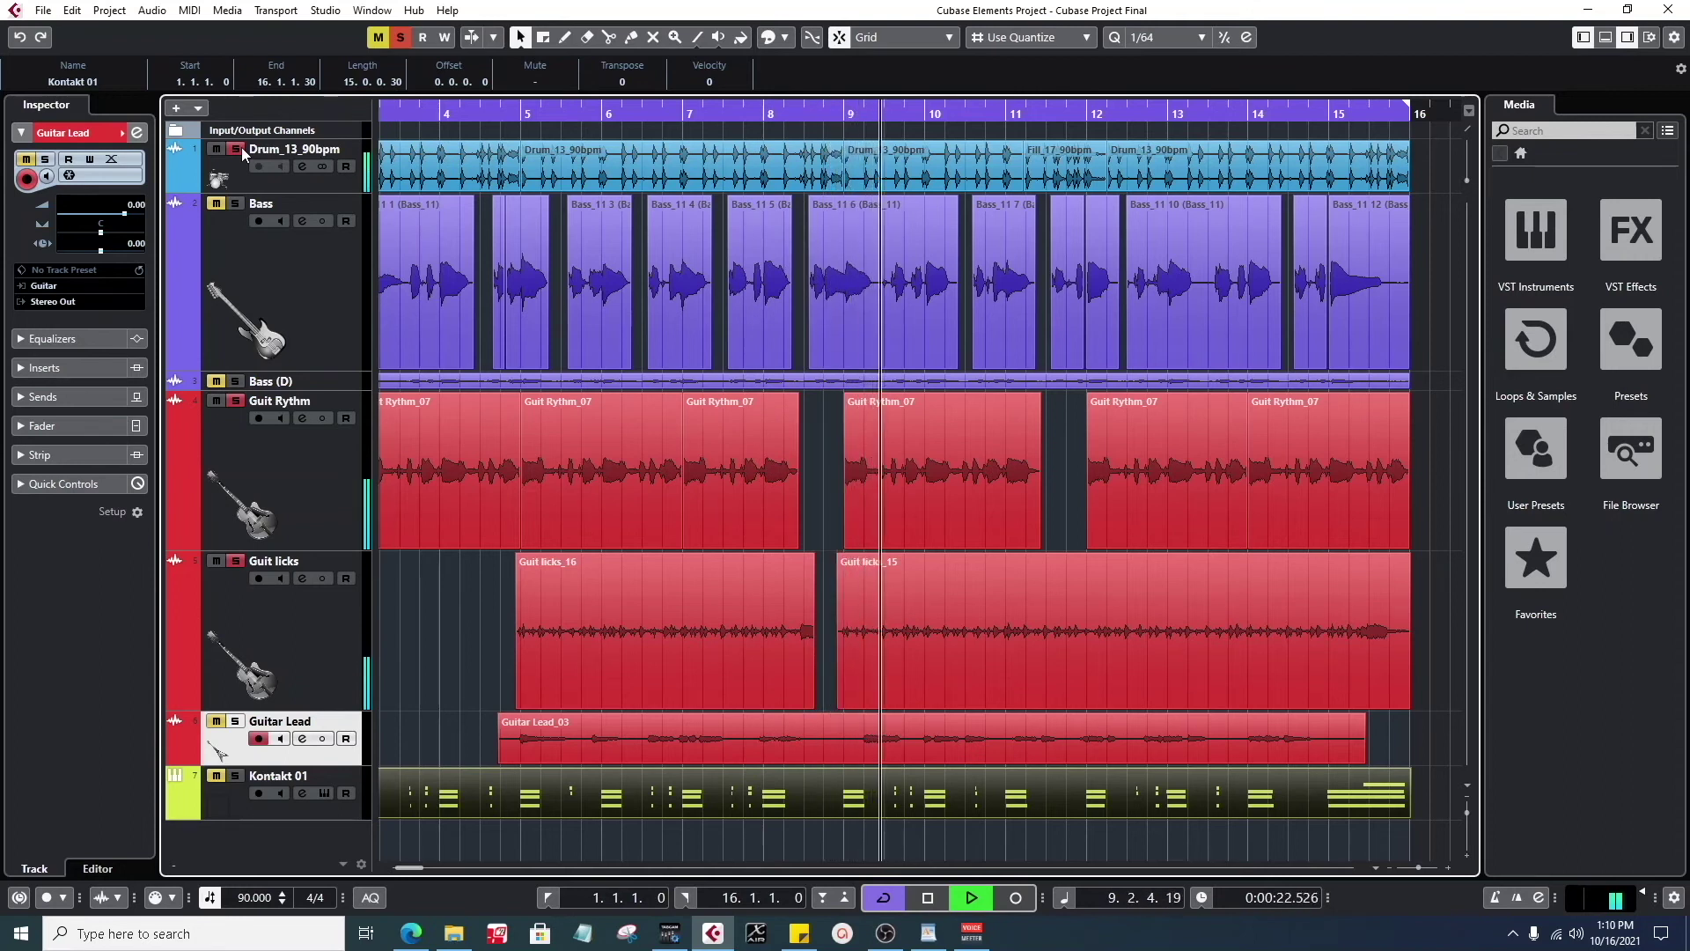
pyautogui.click(236, 208)
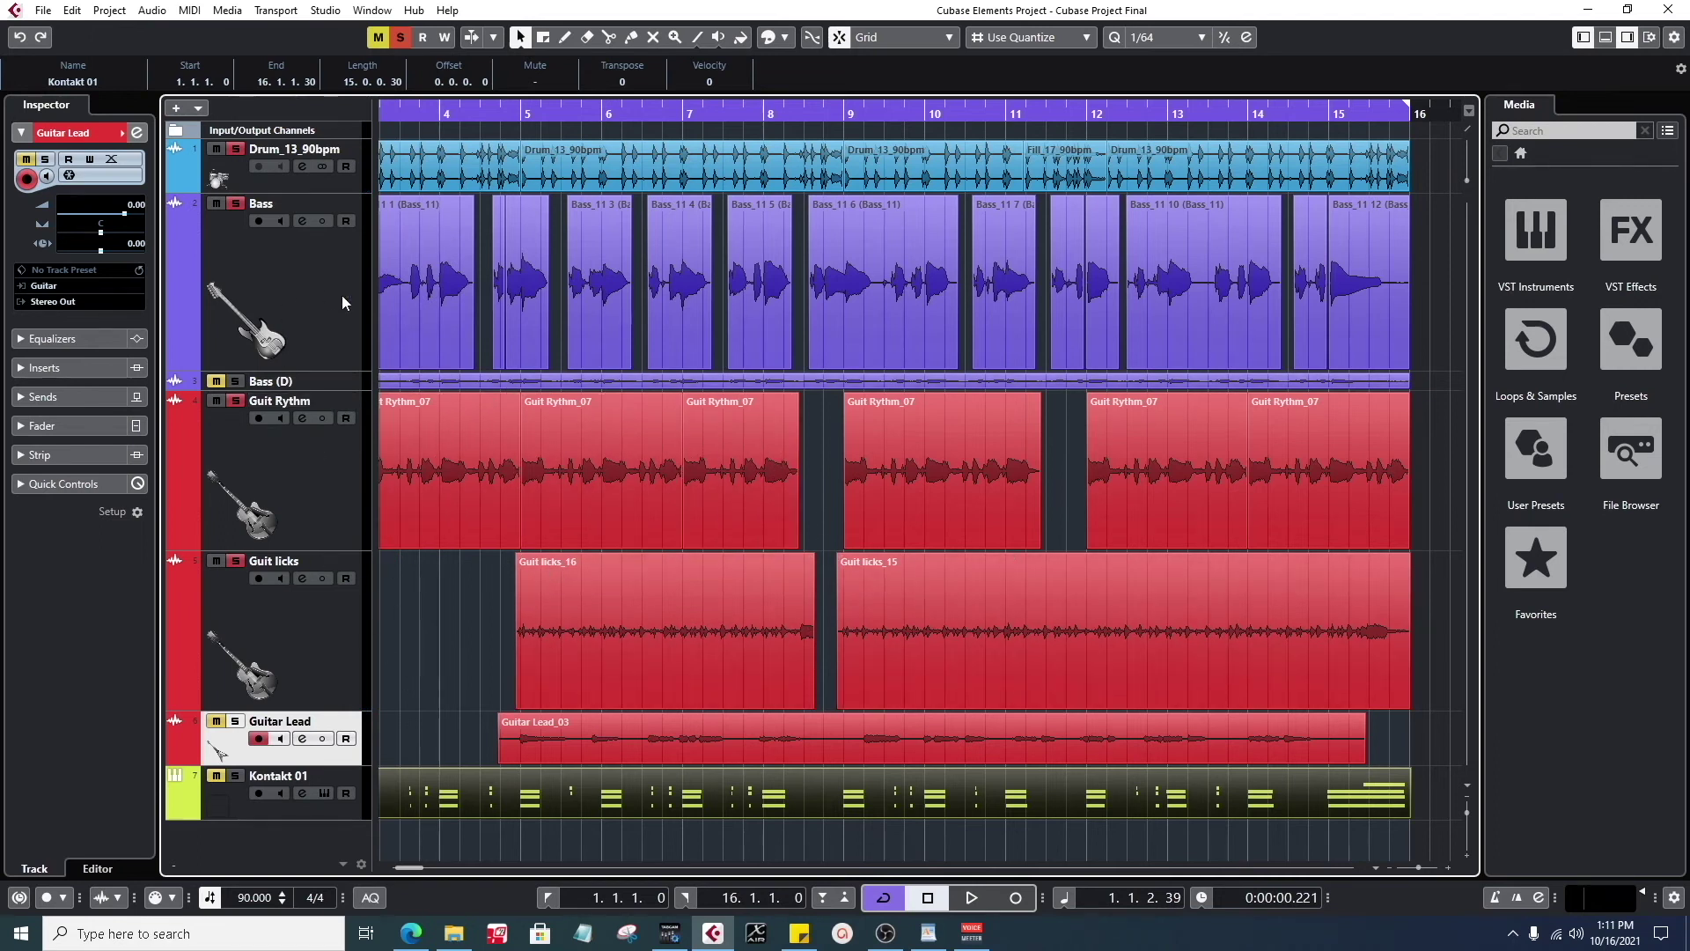
# - Rename the Bass (D) track as Bass Backup
pyautogui.doubleClick(283, 381)
pyautogui.press('Right')
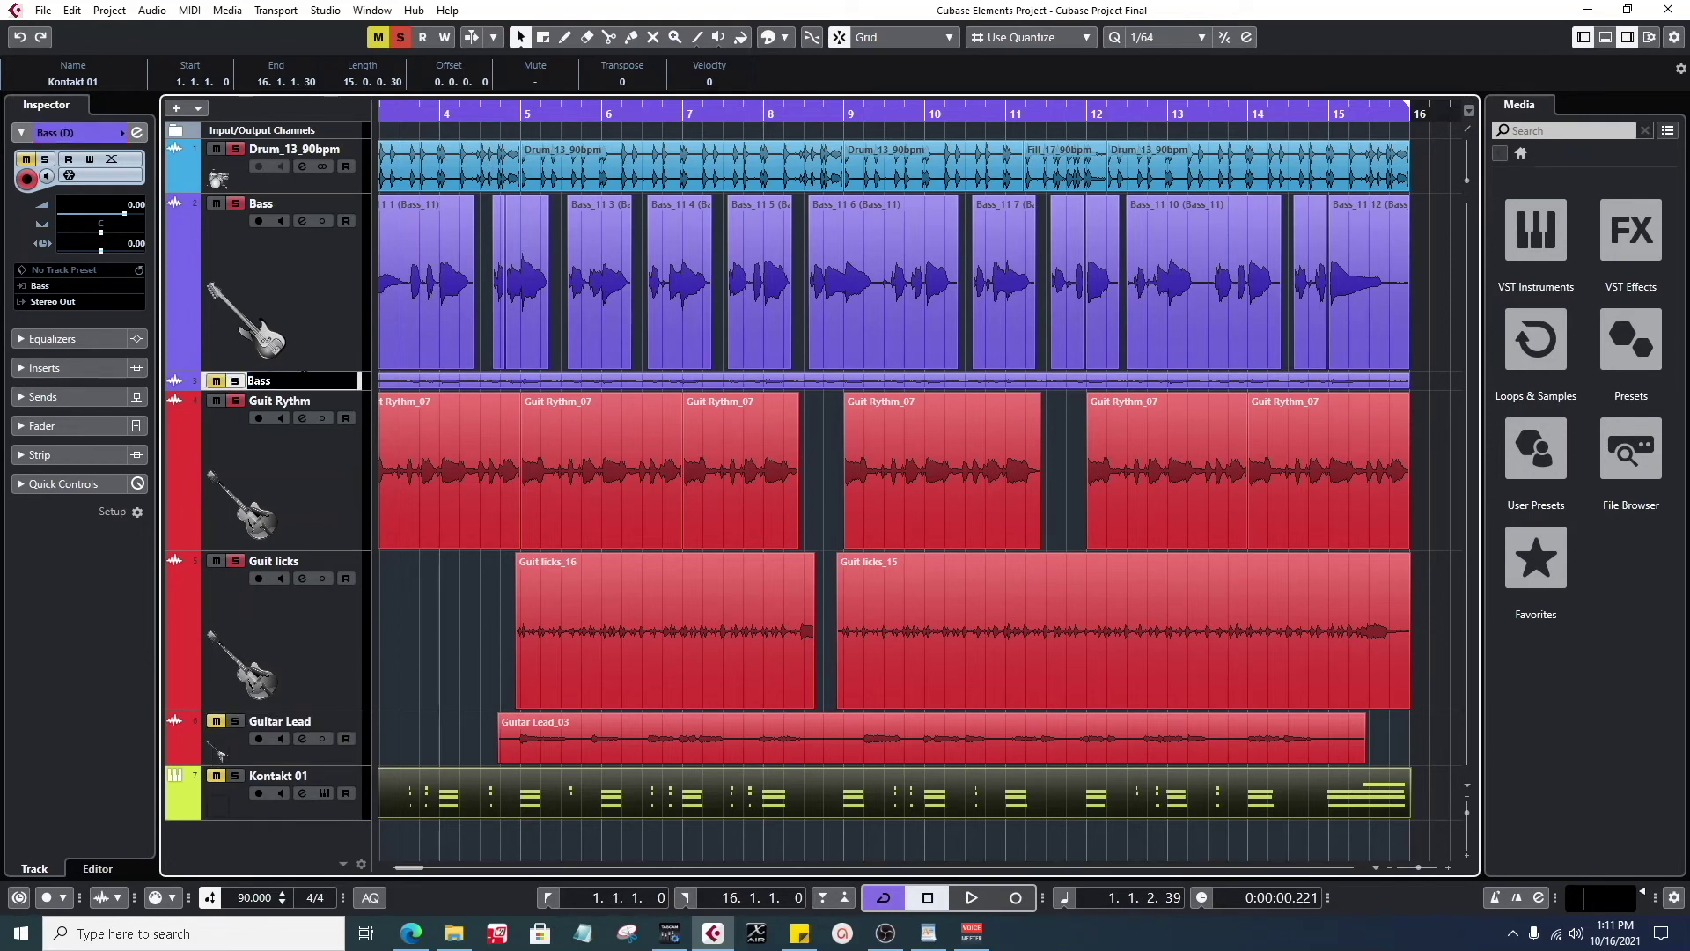
pyautogui.write('Backup')
pyautogui.press('Return')
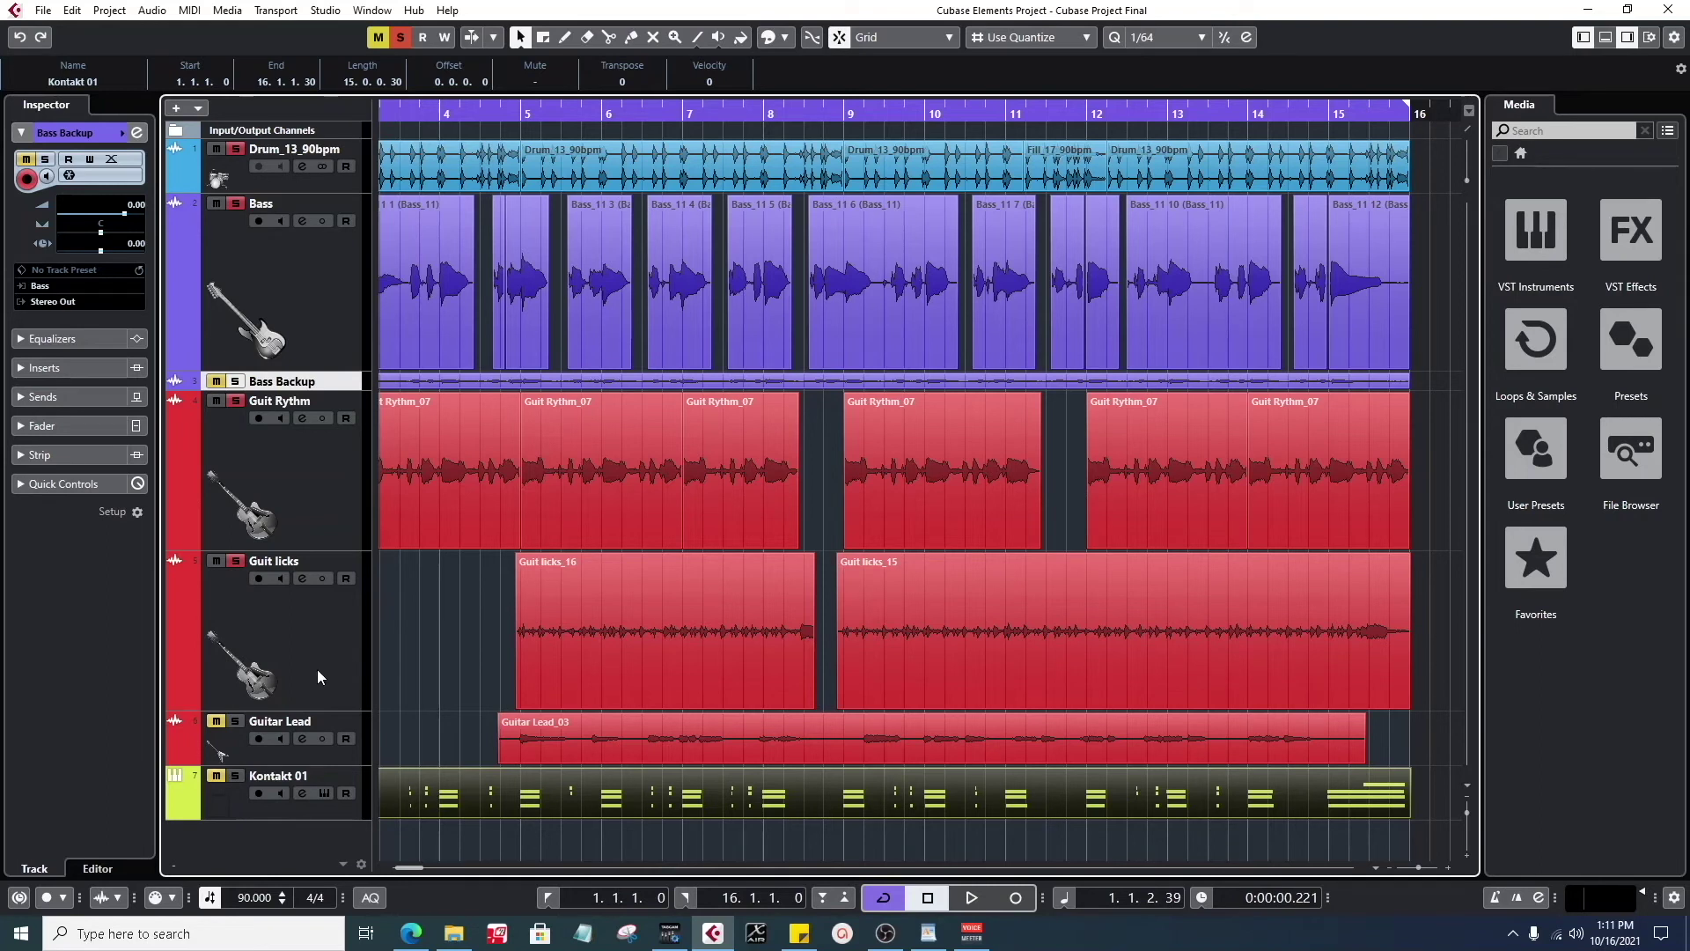
# - Solo the Guitar Lead track and turn off solo on the Guit licks, Guit Rythm, Bass and Drum_13_90bpm tracks
pyautogui.click(235, 722)
pyautogui.click(235, 561)
pyautogui.click(235, 401)
pyautogui.click(235, 203)
pyautogui.click(235, 149)
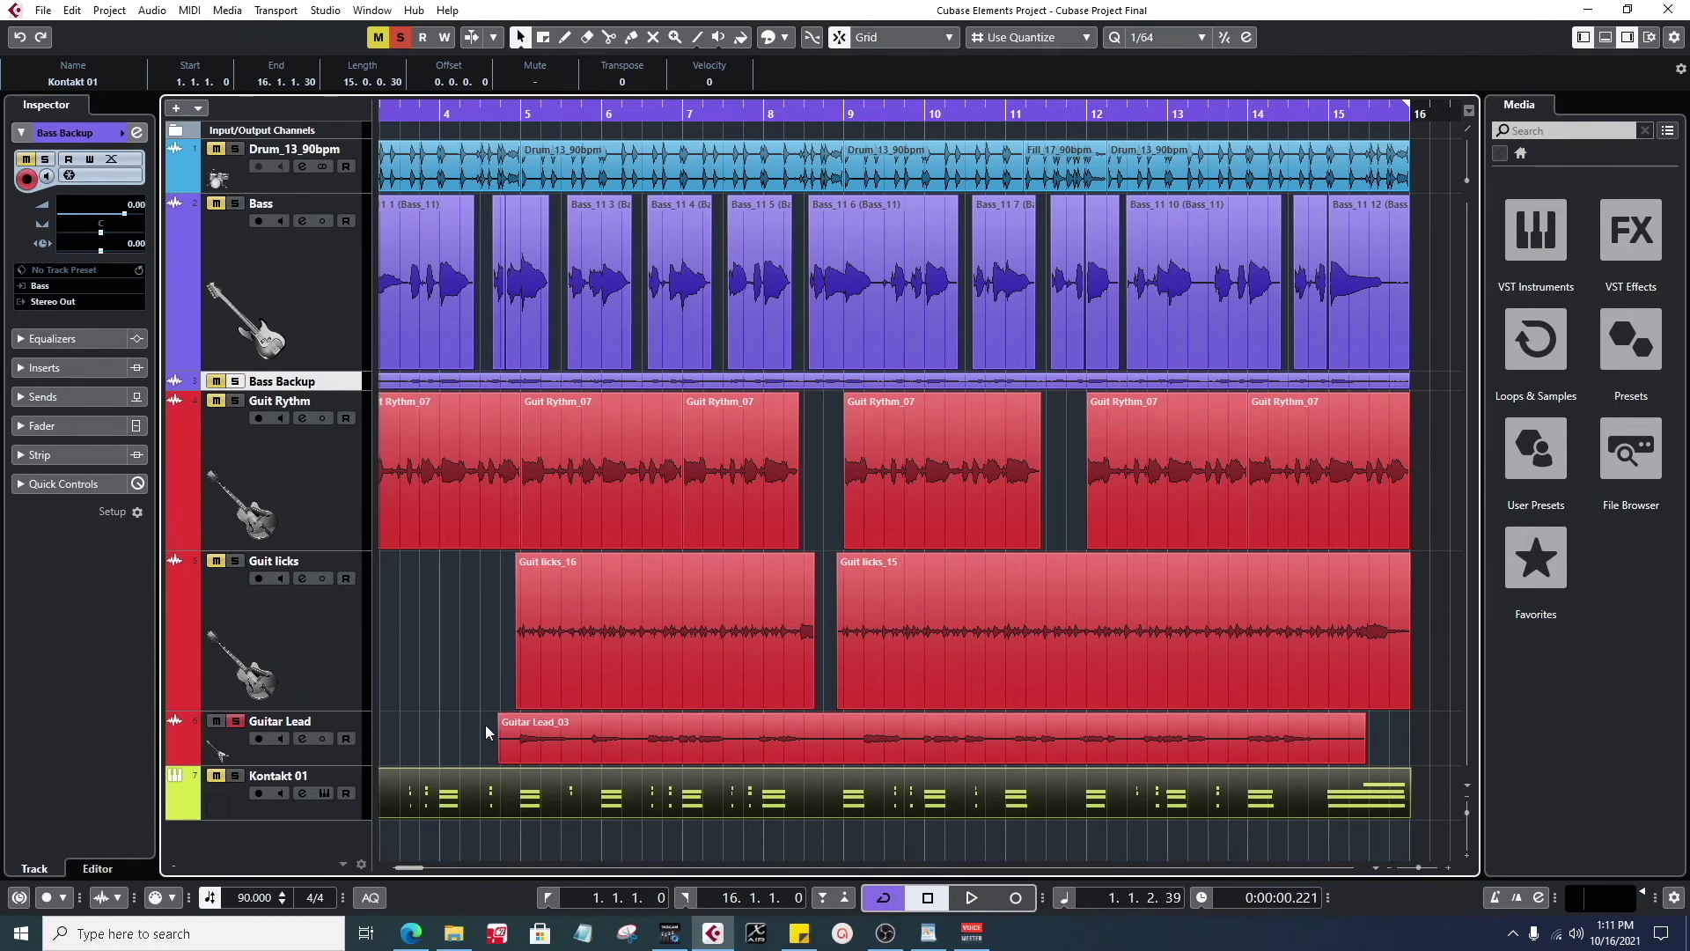
# - Place the playback cursor at 4.2.4.30, reduce the Guit licks track height and enlarge the Guitar Lead track
pyautogui.moveTo(476, 113); pyautogui.dragTo(480, 145)
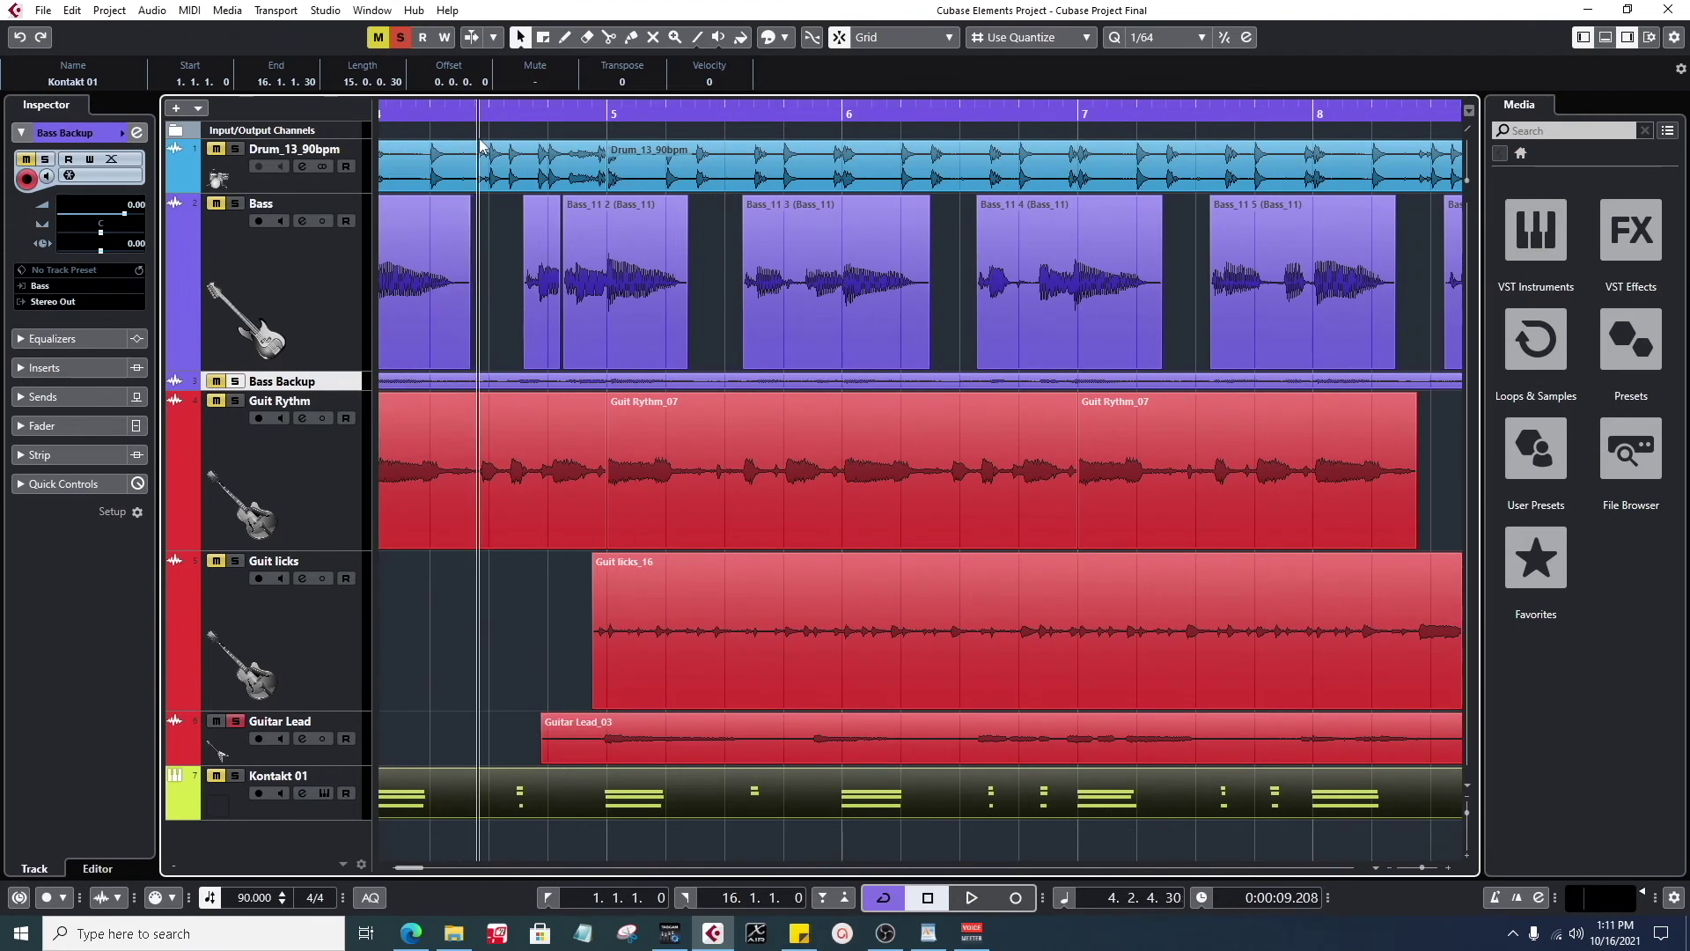
pyautogui.moveTo(322, 708); pyautogui.dragTo(357, 580)
pyautogui.moveTo(352, 642); pyautogui.dragTo(355, 750)
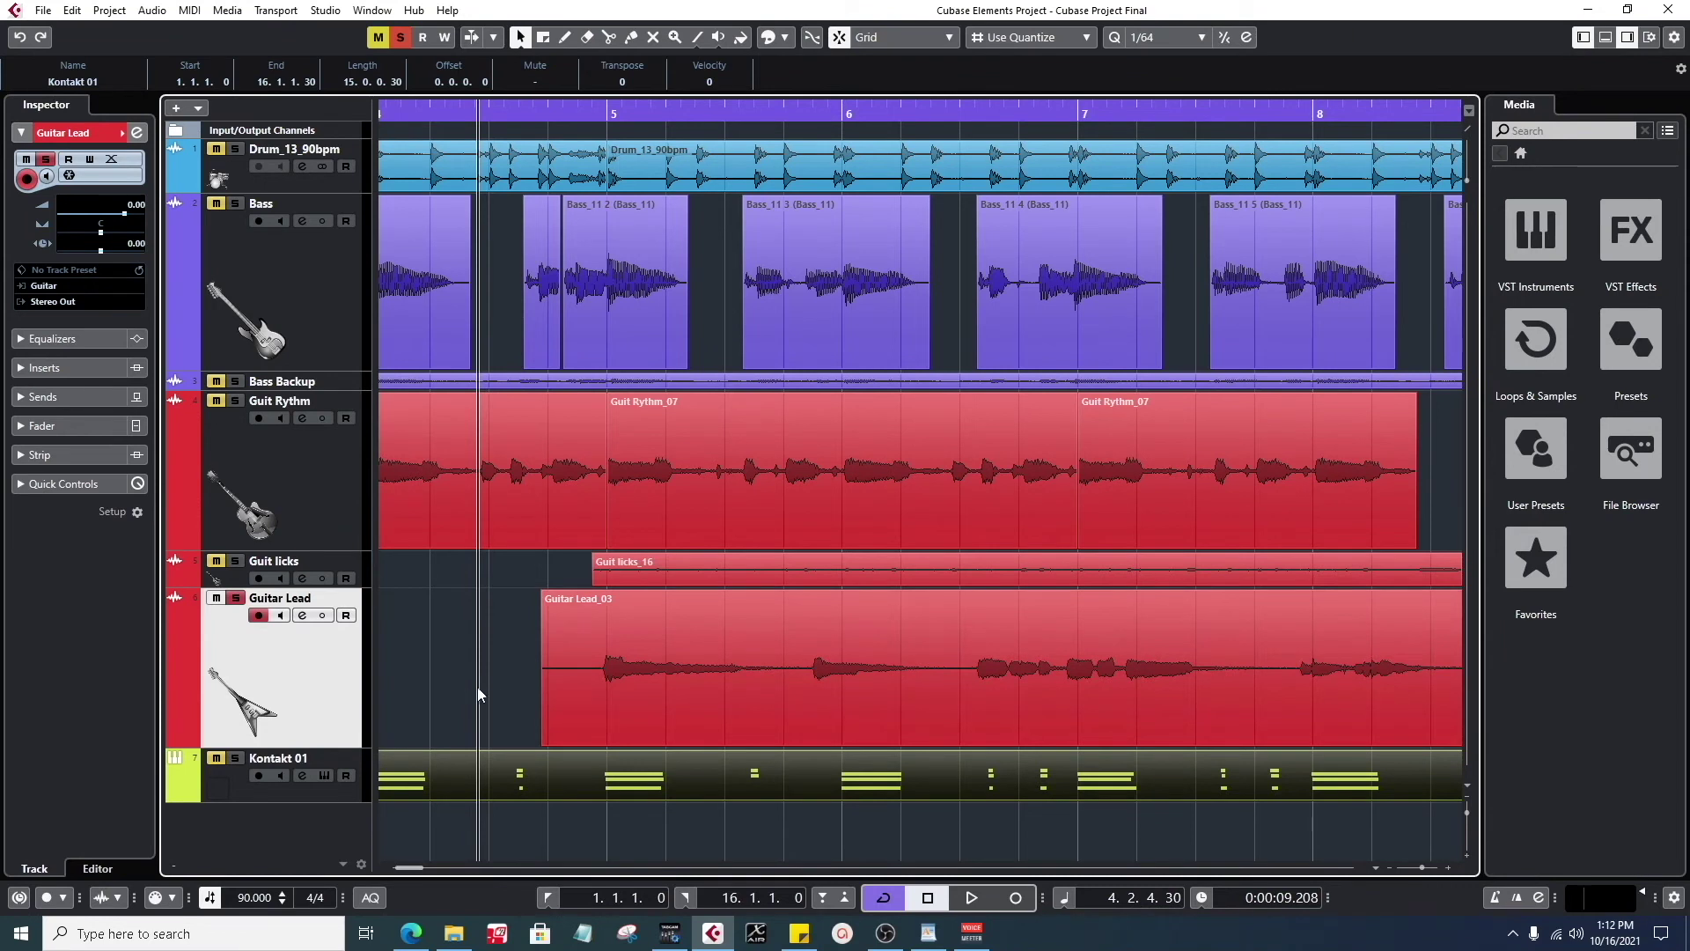
pyautogui.hscroll(2, 479, 706)
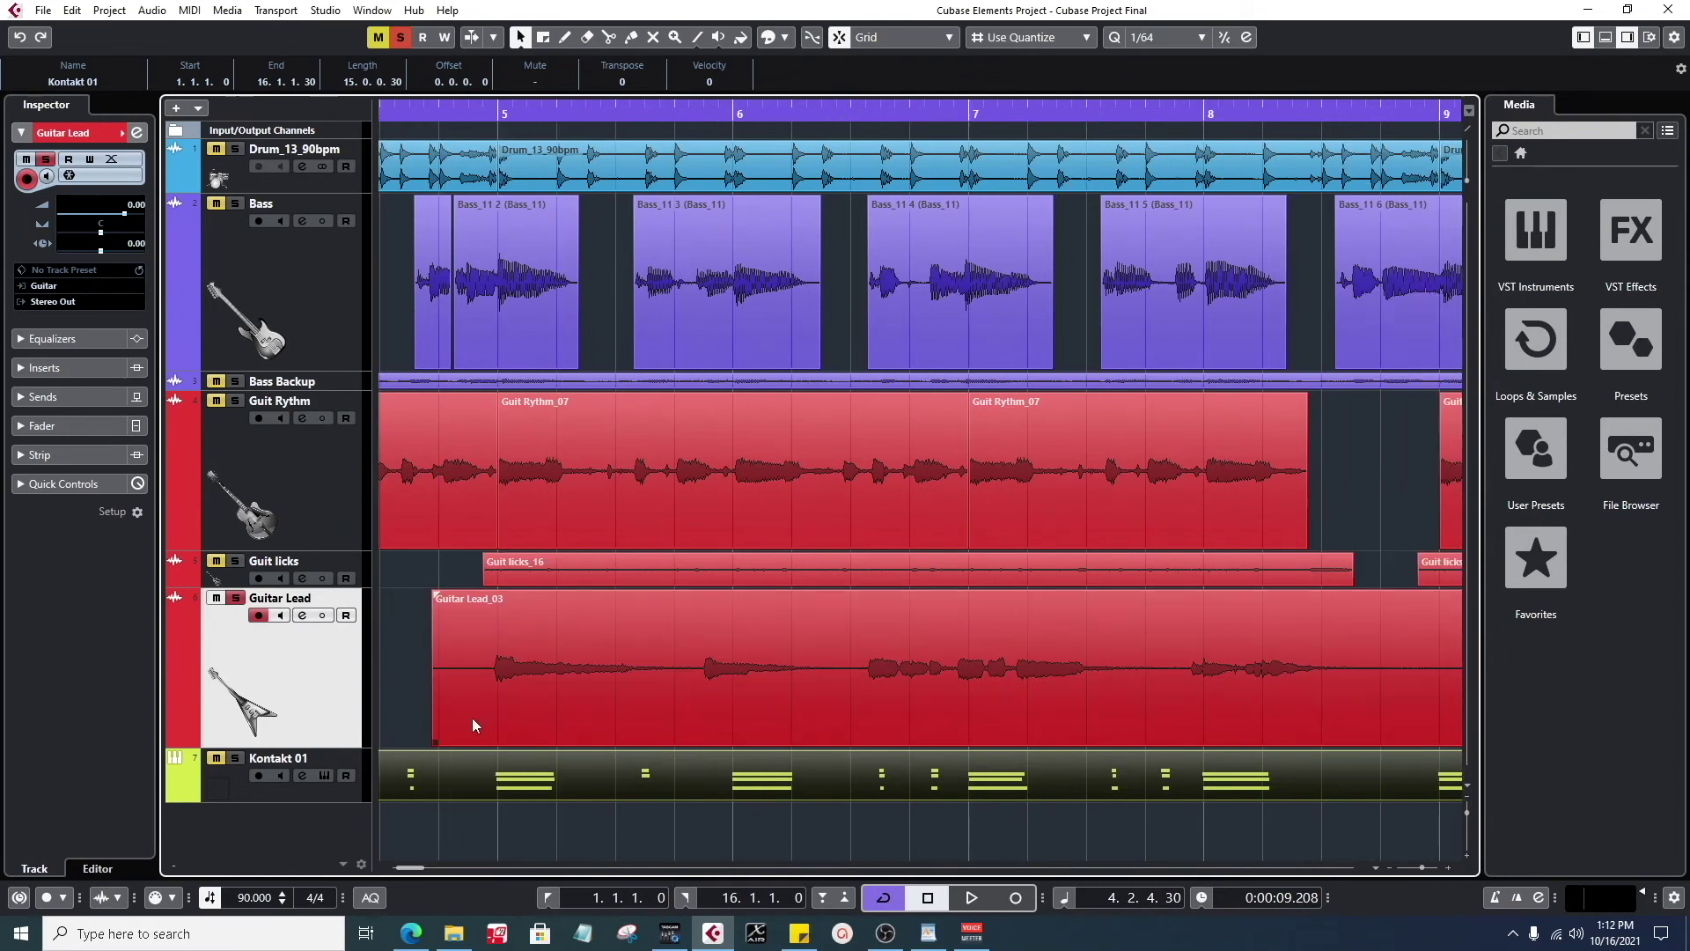
# - Play the soloed Guitar Lead track from bar 4.3, just before the Guitar Lead_03 event begins, to check its opening
pyautogui.click(413, 113)
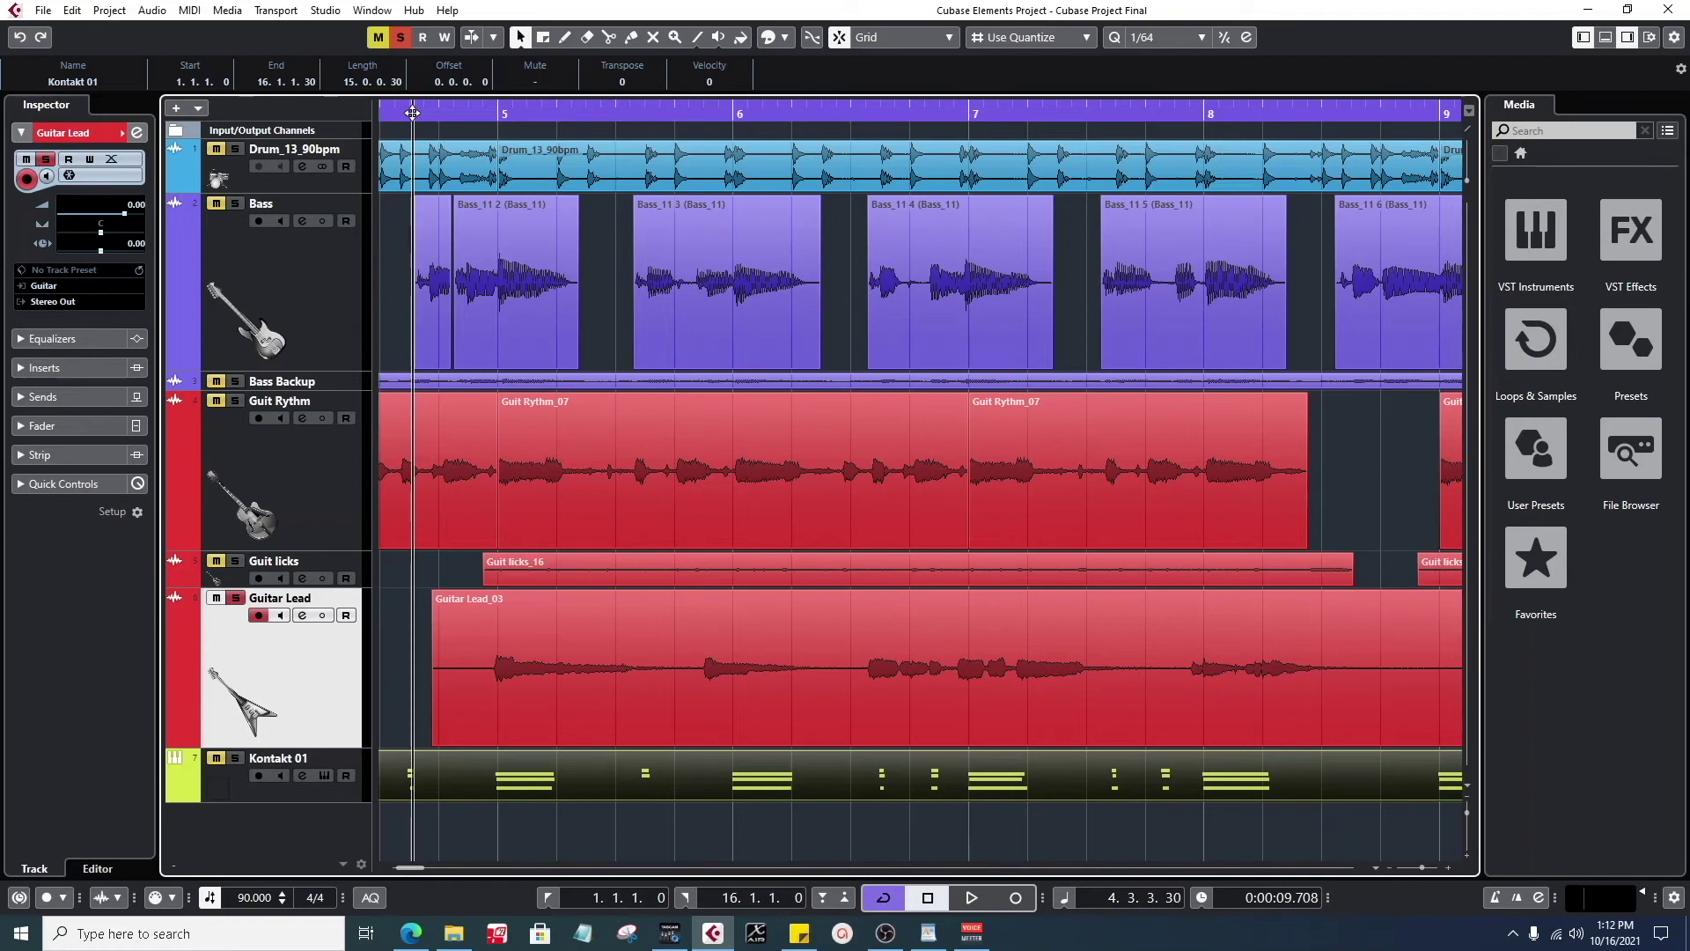
pyautogui.click(552, 482)
pyautogui.press('space')
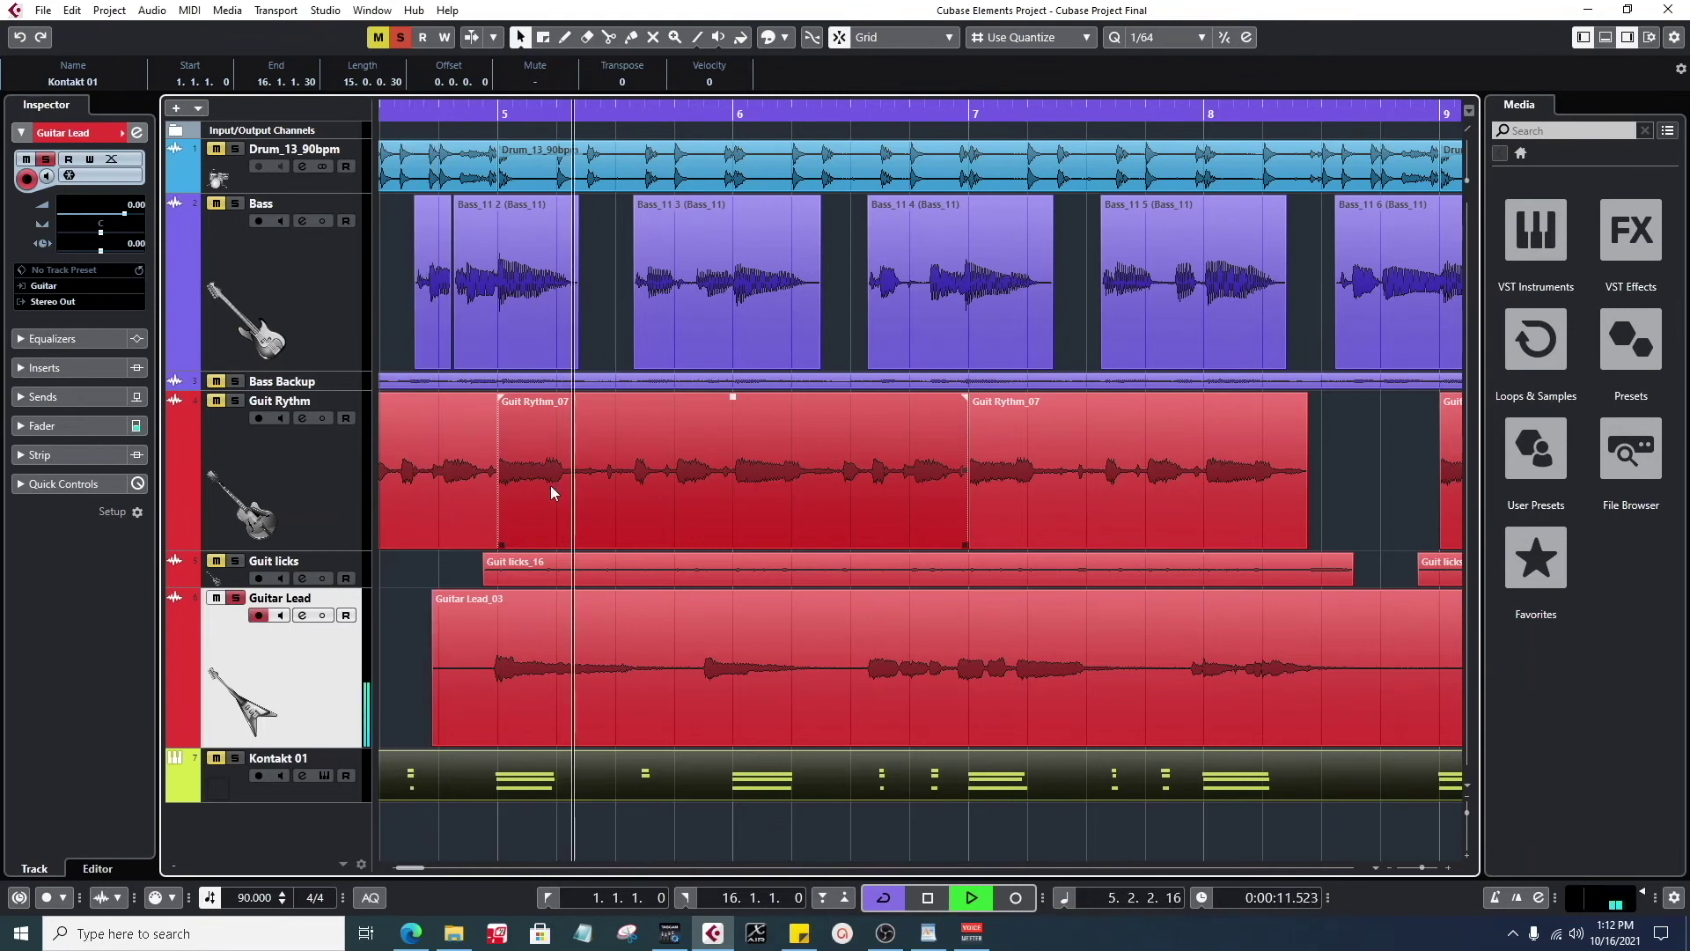
pyautogui.press('space')
pyautogui.moveTo(432, 113); pyautogui.dragTo(438, 163)
pyautogui.press('h')
pyautogui.press('h')
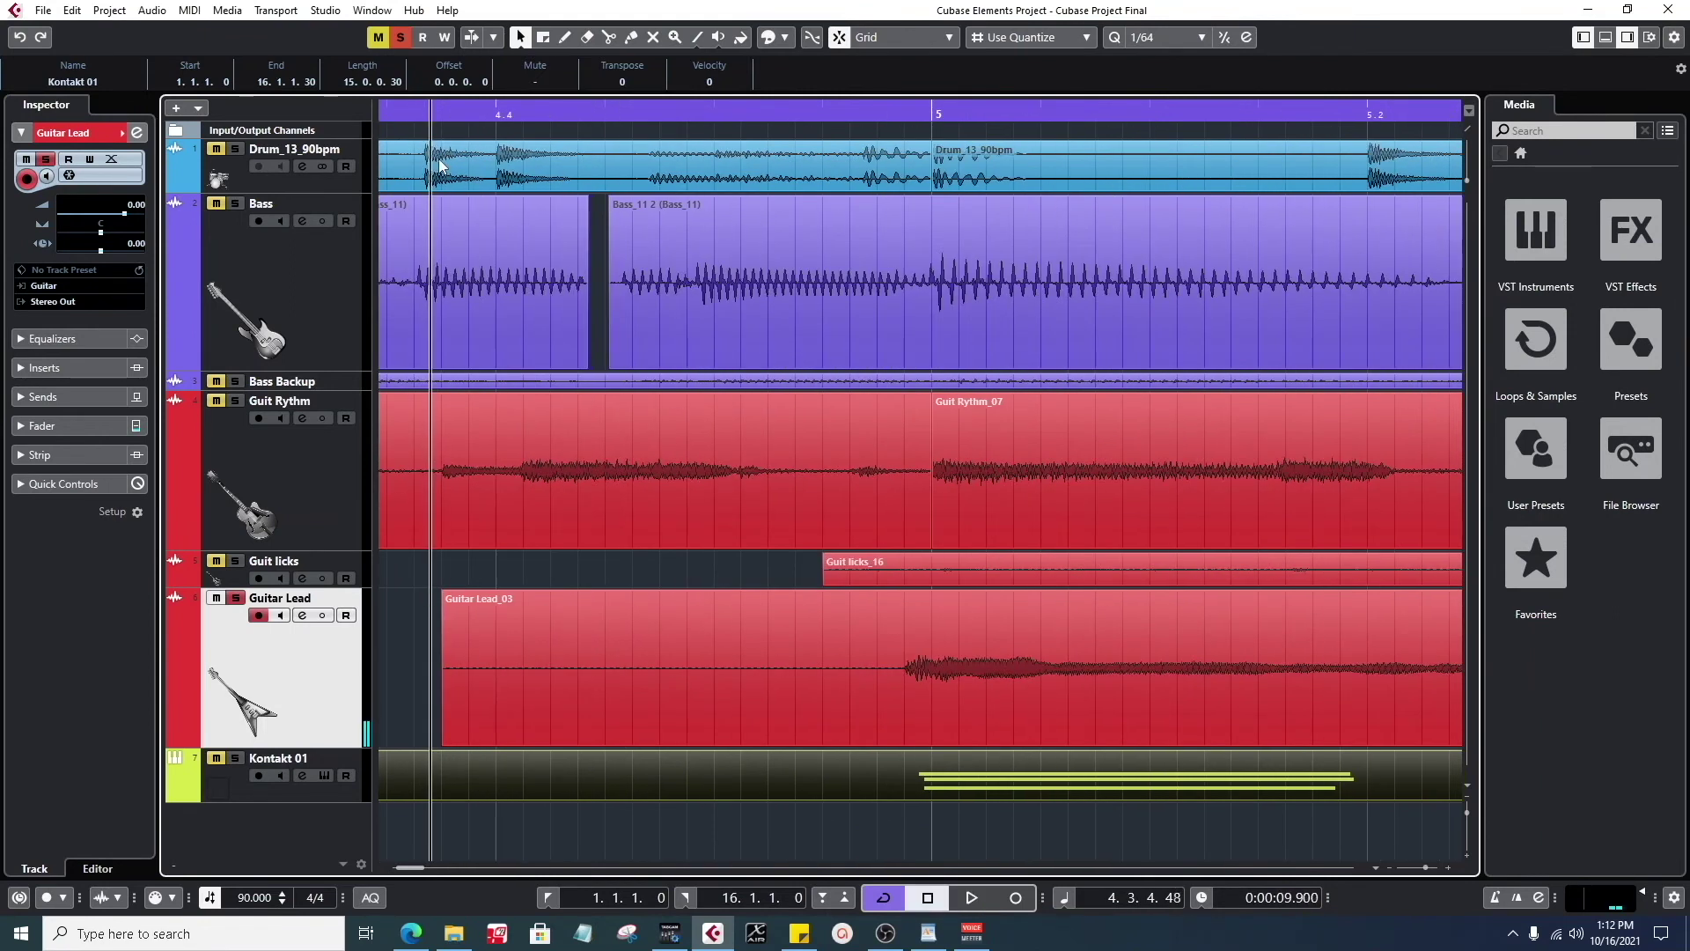
pyautogui.press('space')
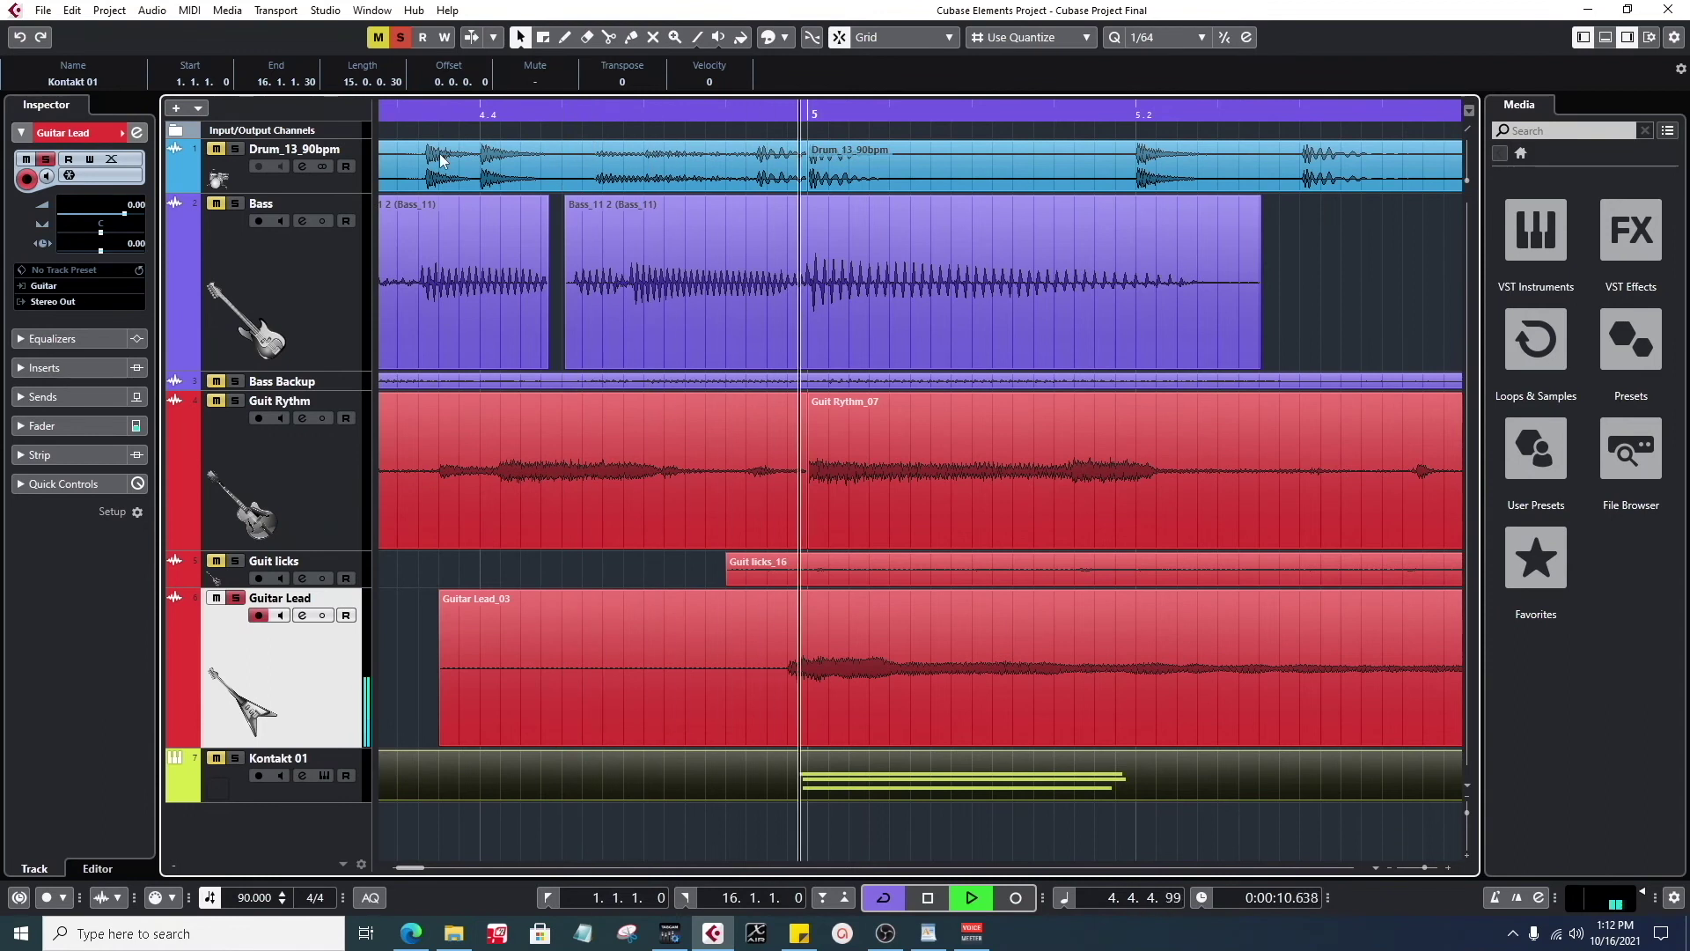
pyautogui.click(505, 684)
pyautogui.press('space')
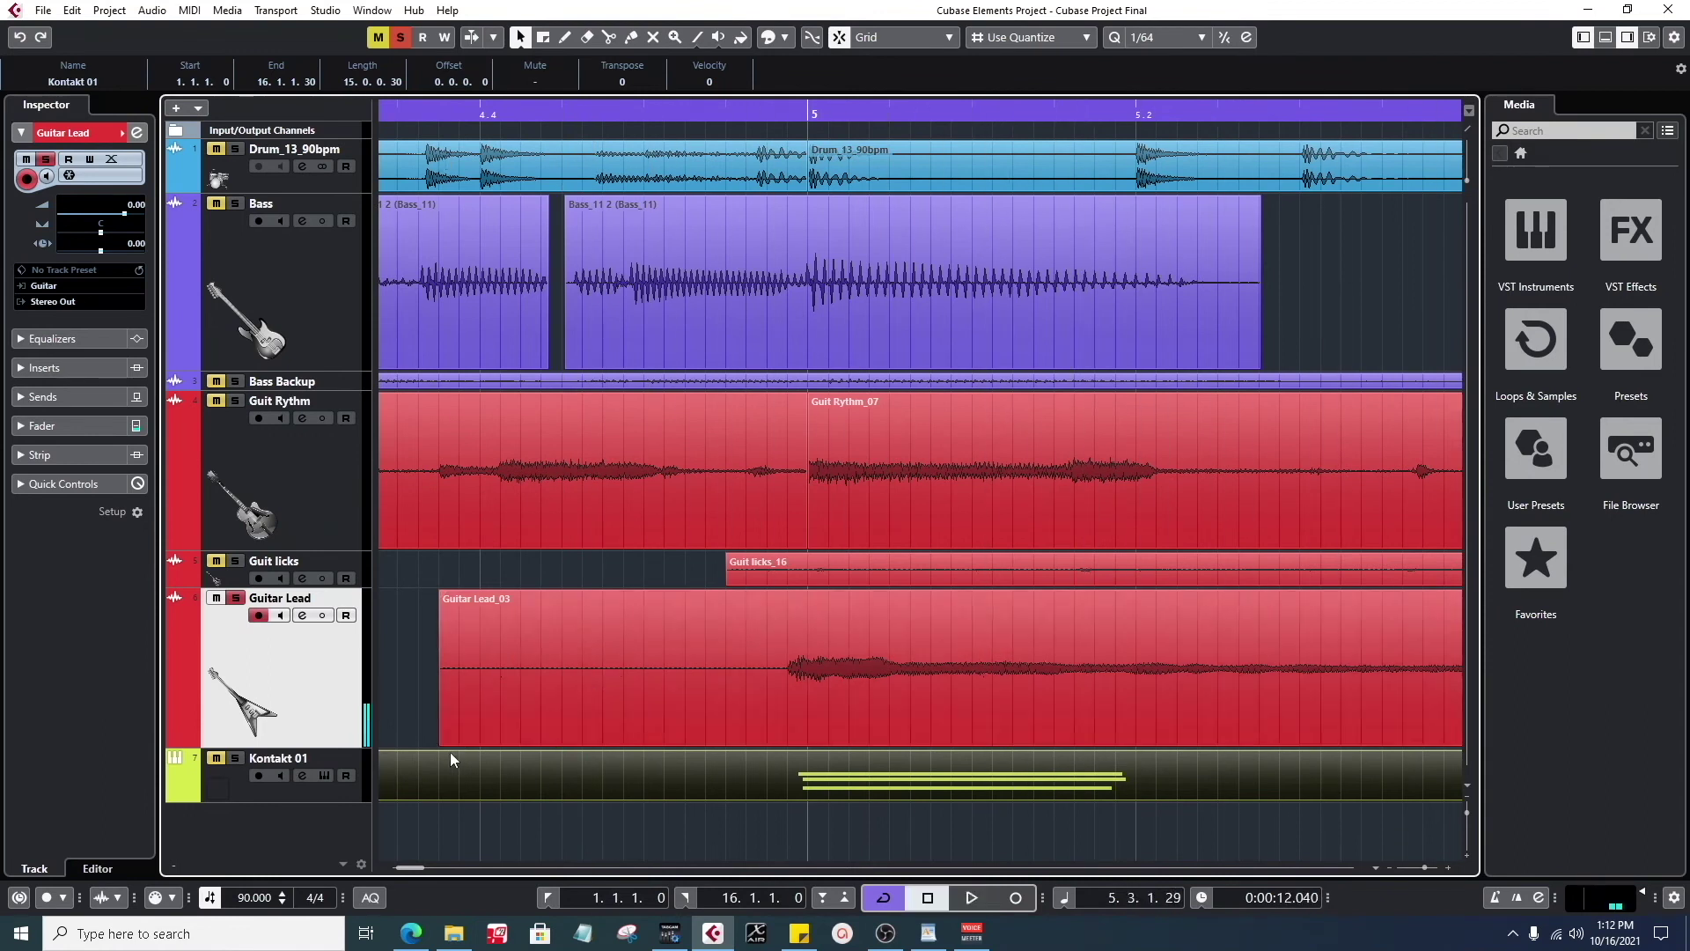
# - Trim the starts of the Guitar Lead_03 and Guit licks_16 events to 4.4.4.60
pyautogui.moveTo(445, 745); pyautogui.dragTo(768, 736)
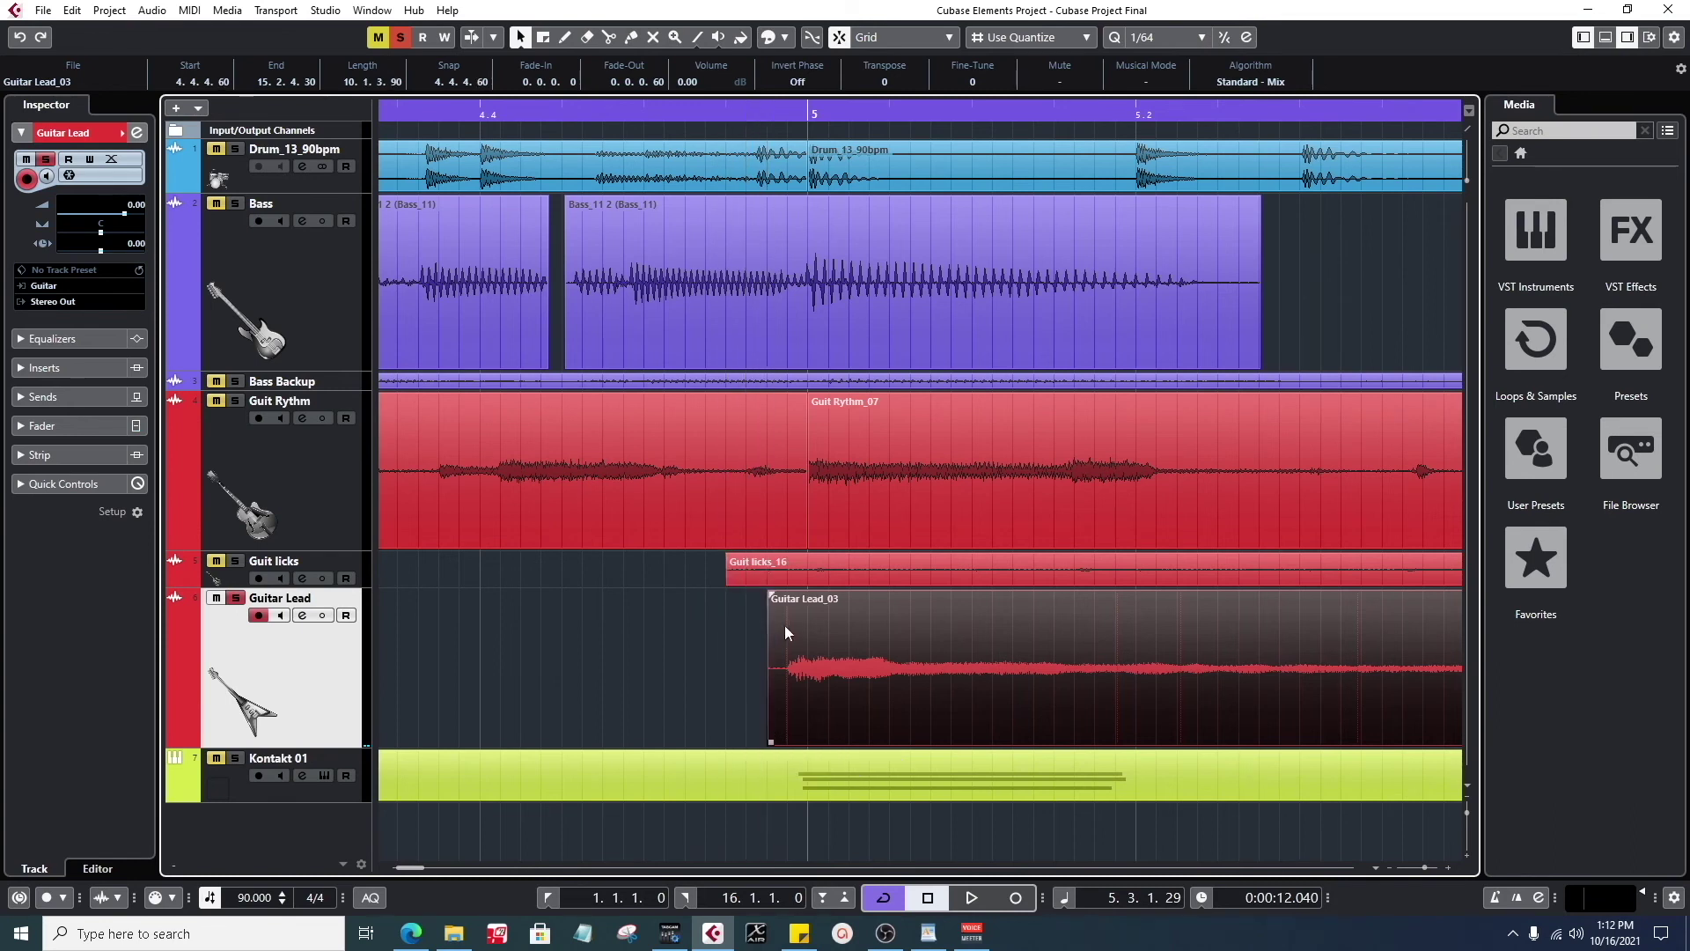
pyautogui.moveTo(770, 591)
pyautogui.mouseDown()
pyautogui.moveTo(732, 579)
pyautogui.moveTo(768, 579)
pyautogui.moveTo(775, 561)
pyautogui.mouseUp()
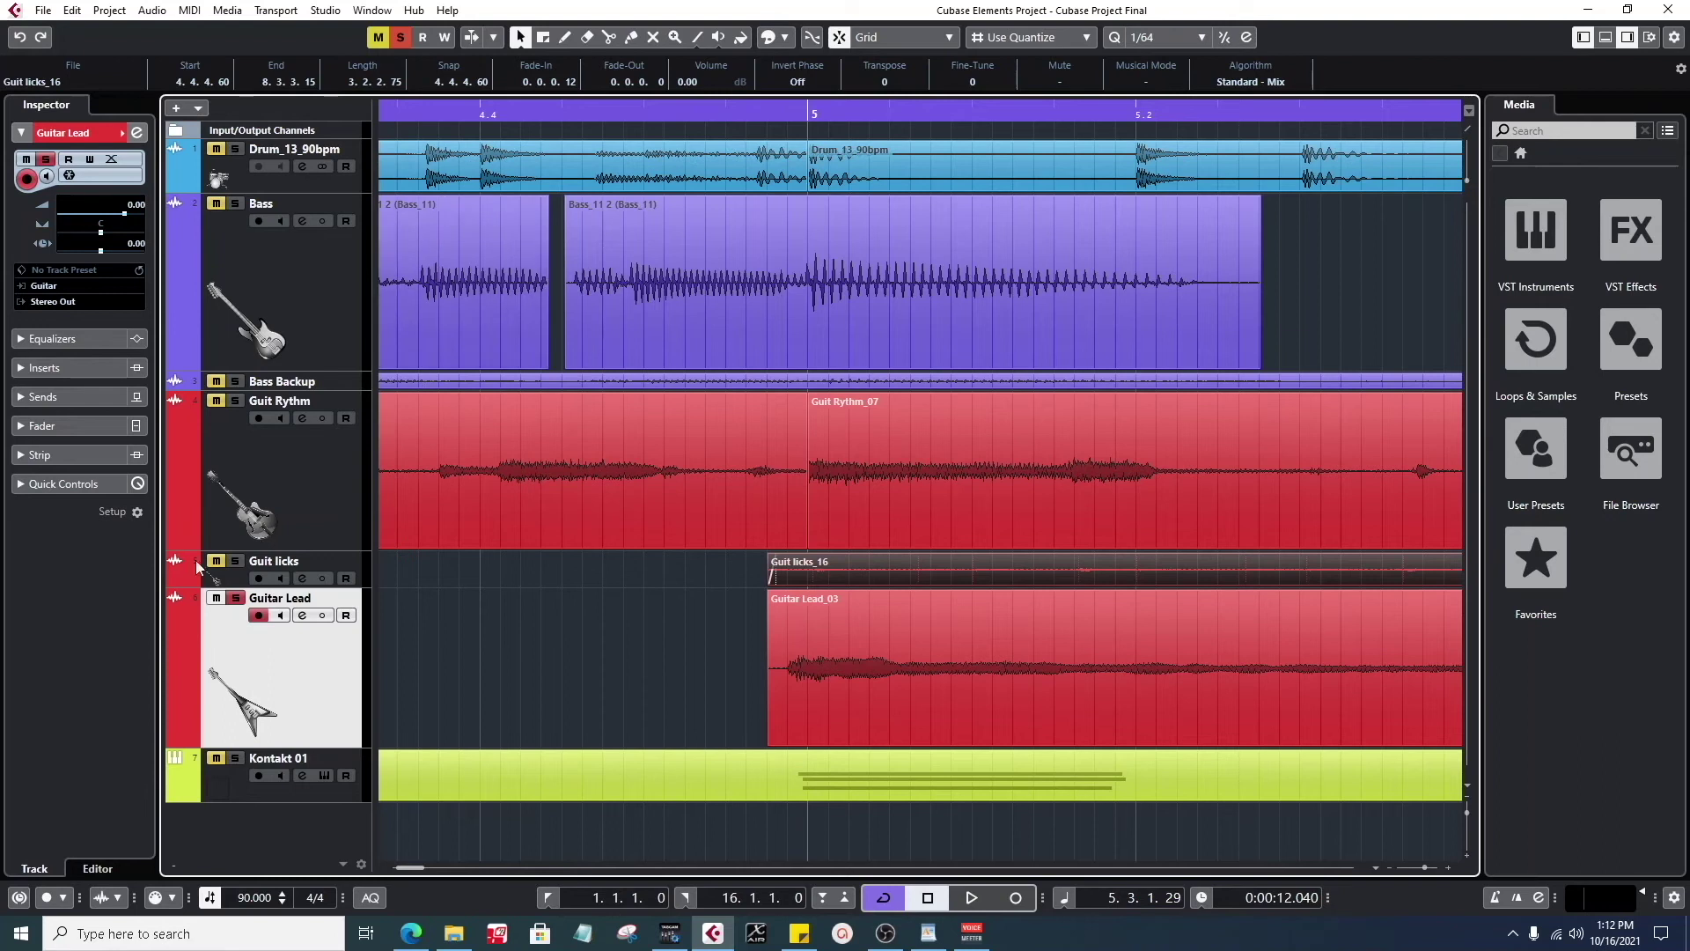
# - Solo the Guit licks track with the Guitar Lead track and play the trimmed starts from shortly before bar 5
pyautogui.click(216, 561)
pyautogui.click(680, 117)
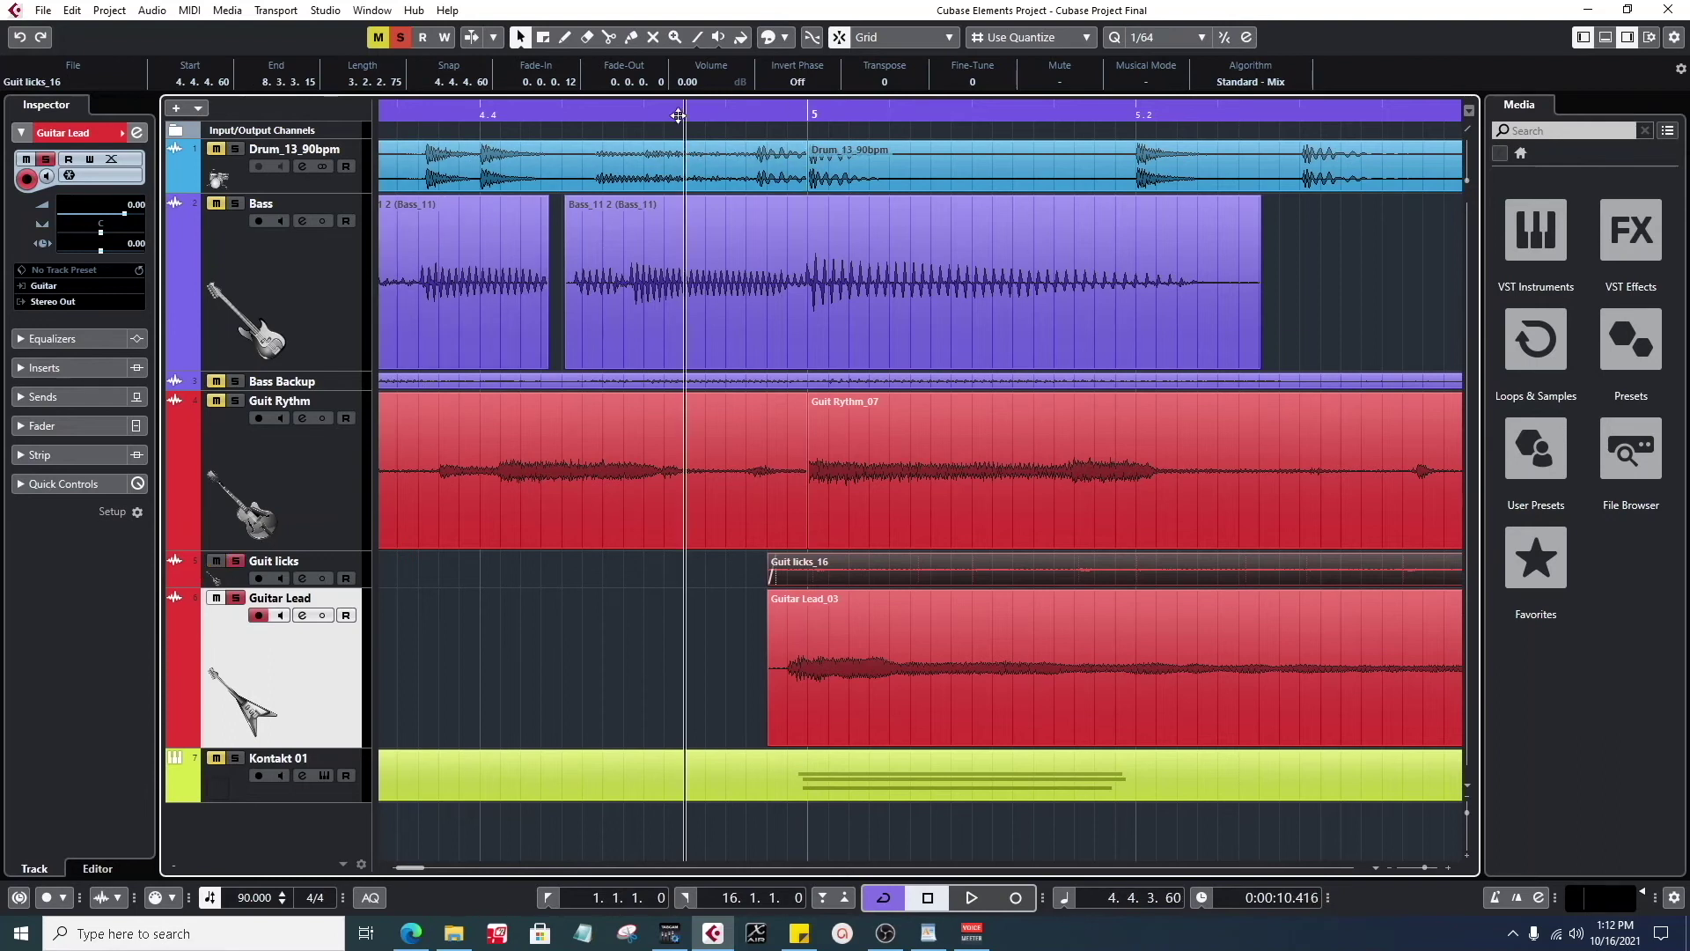
pyautogui.press('space')
pyautogui.click(612, 116)
pyautogui.press('space')
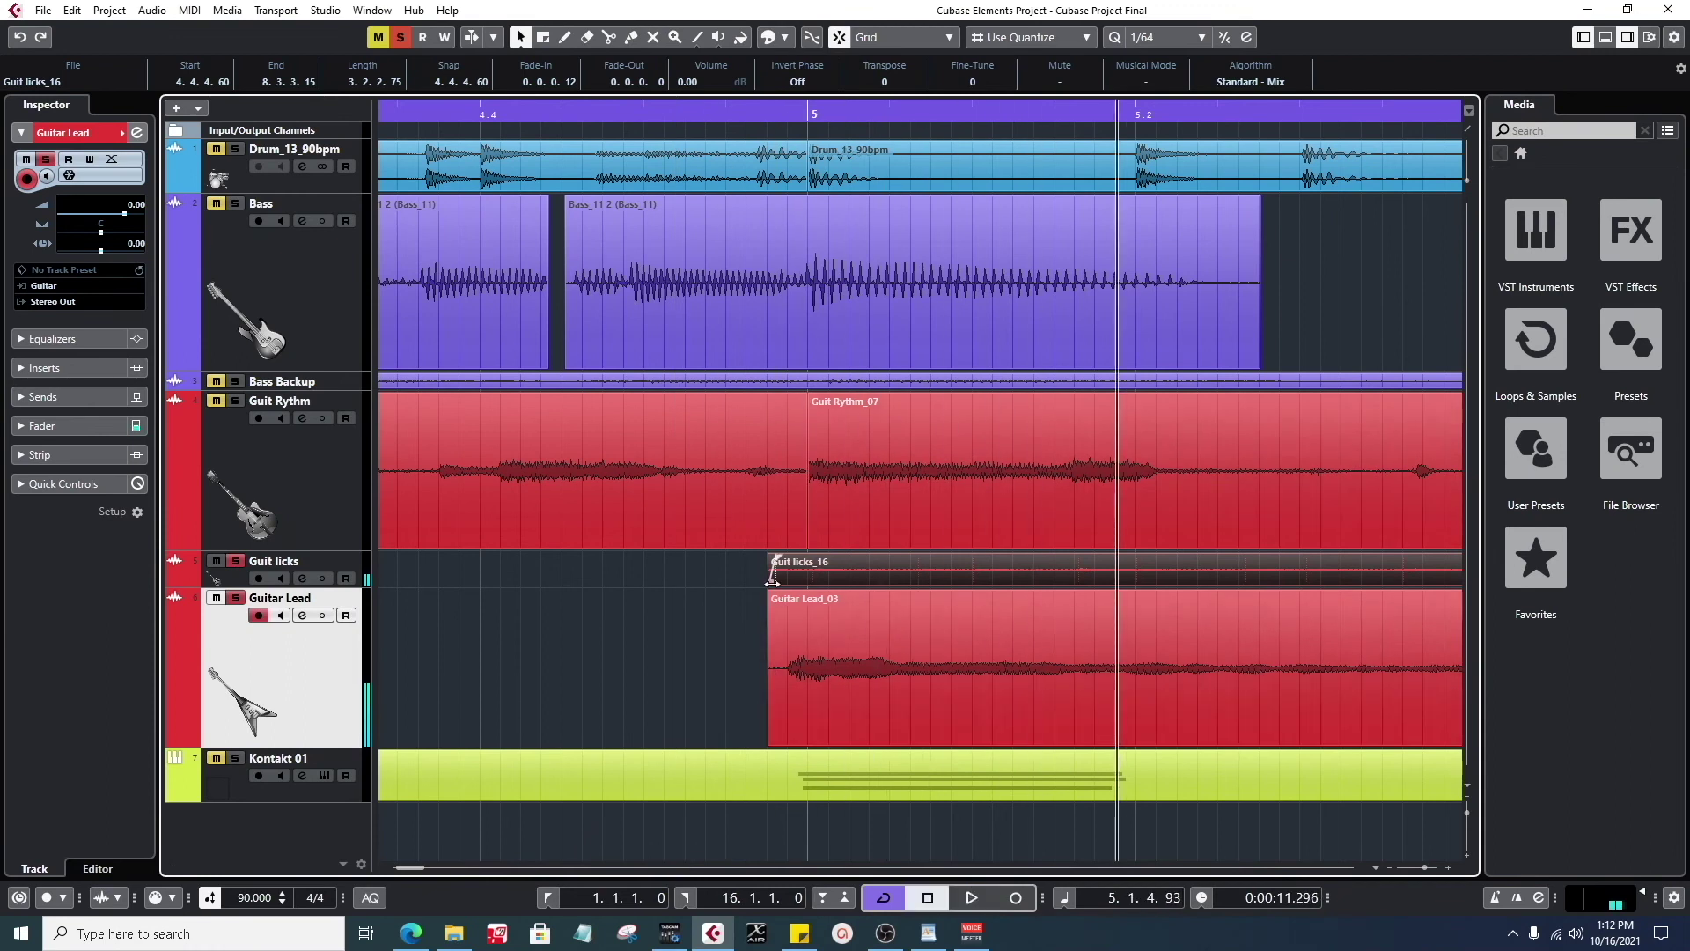
# - Extend the start of the Guit licks_16 event back to 4.4.3.60 and play the section from beat 4.4
pyautogui.moveTo(754, 580); pyautogui.dragTo(684, 580)
pyautogui.click(533, 113)
pyautogui.press('space')
pyautogui.press('space')
# - Enlarge the Guit licks track, trim the start of the Guit licks_16 event to 4.4.4.0 and play the result
pyautogui.moveTo(236, 588); pyautogui.dragTo(252, 717)
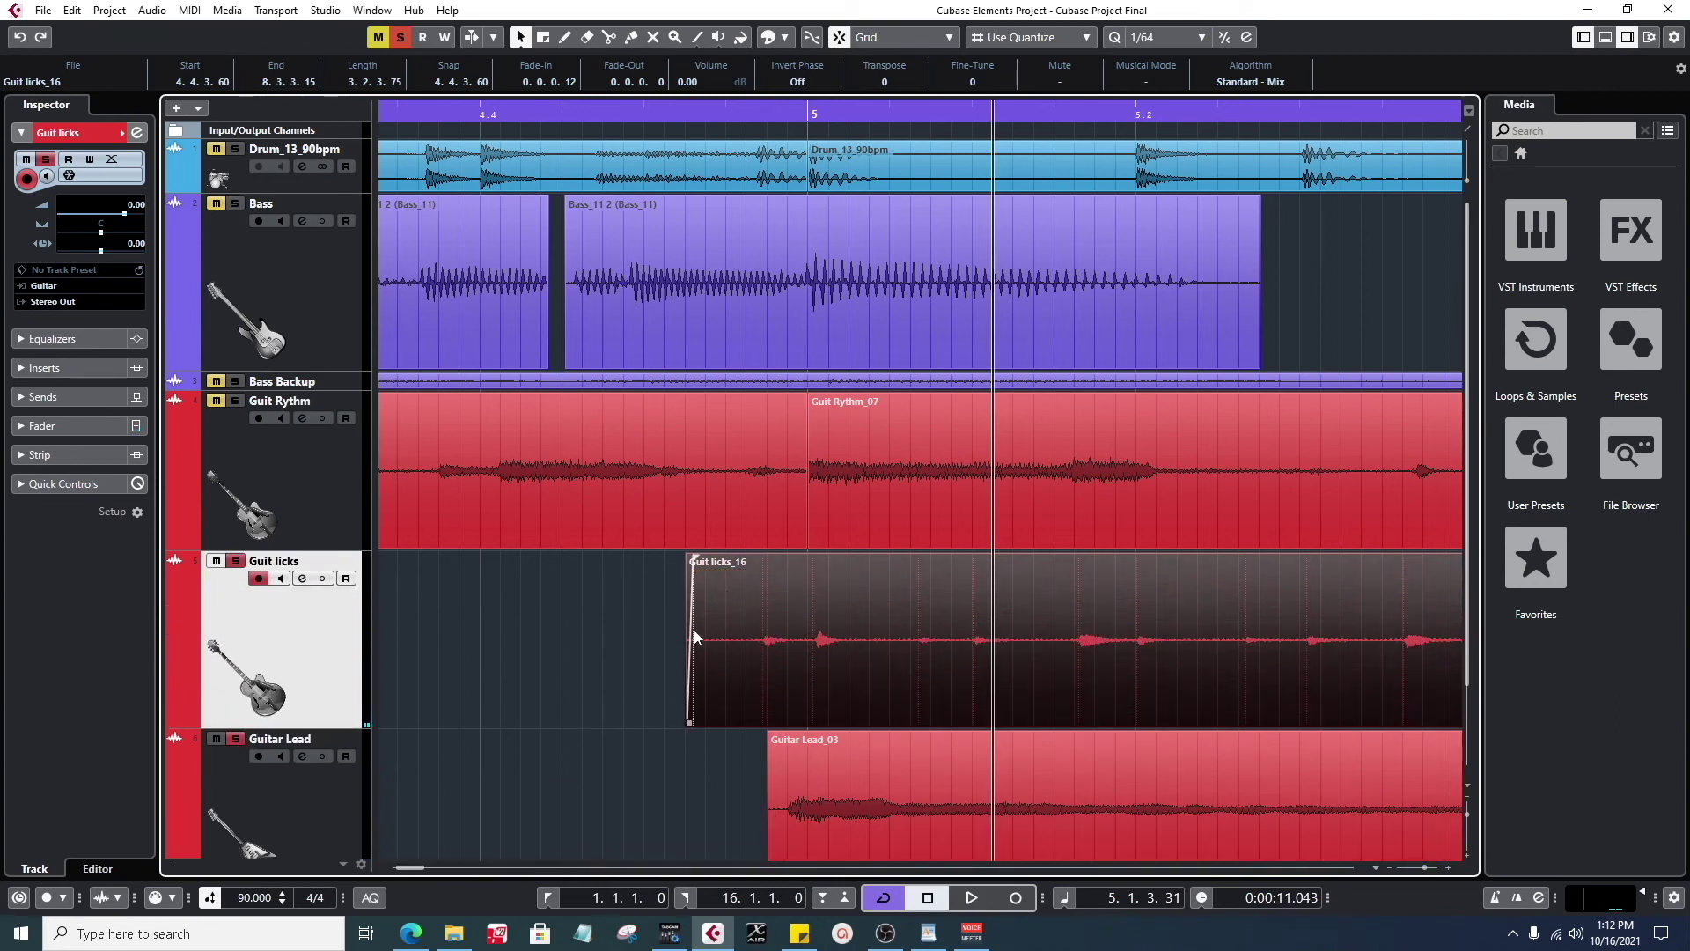
pyautogui.moveTo(689, 721); pyautogui.dragTo(731, 721)
pyautogui.scroll(-2, 753, 660)
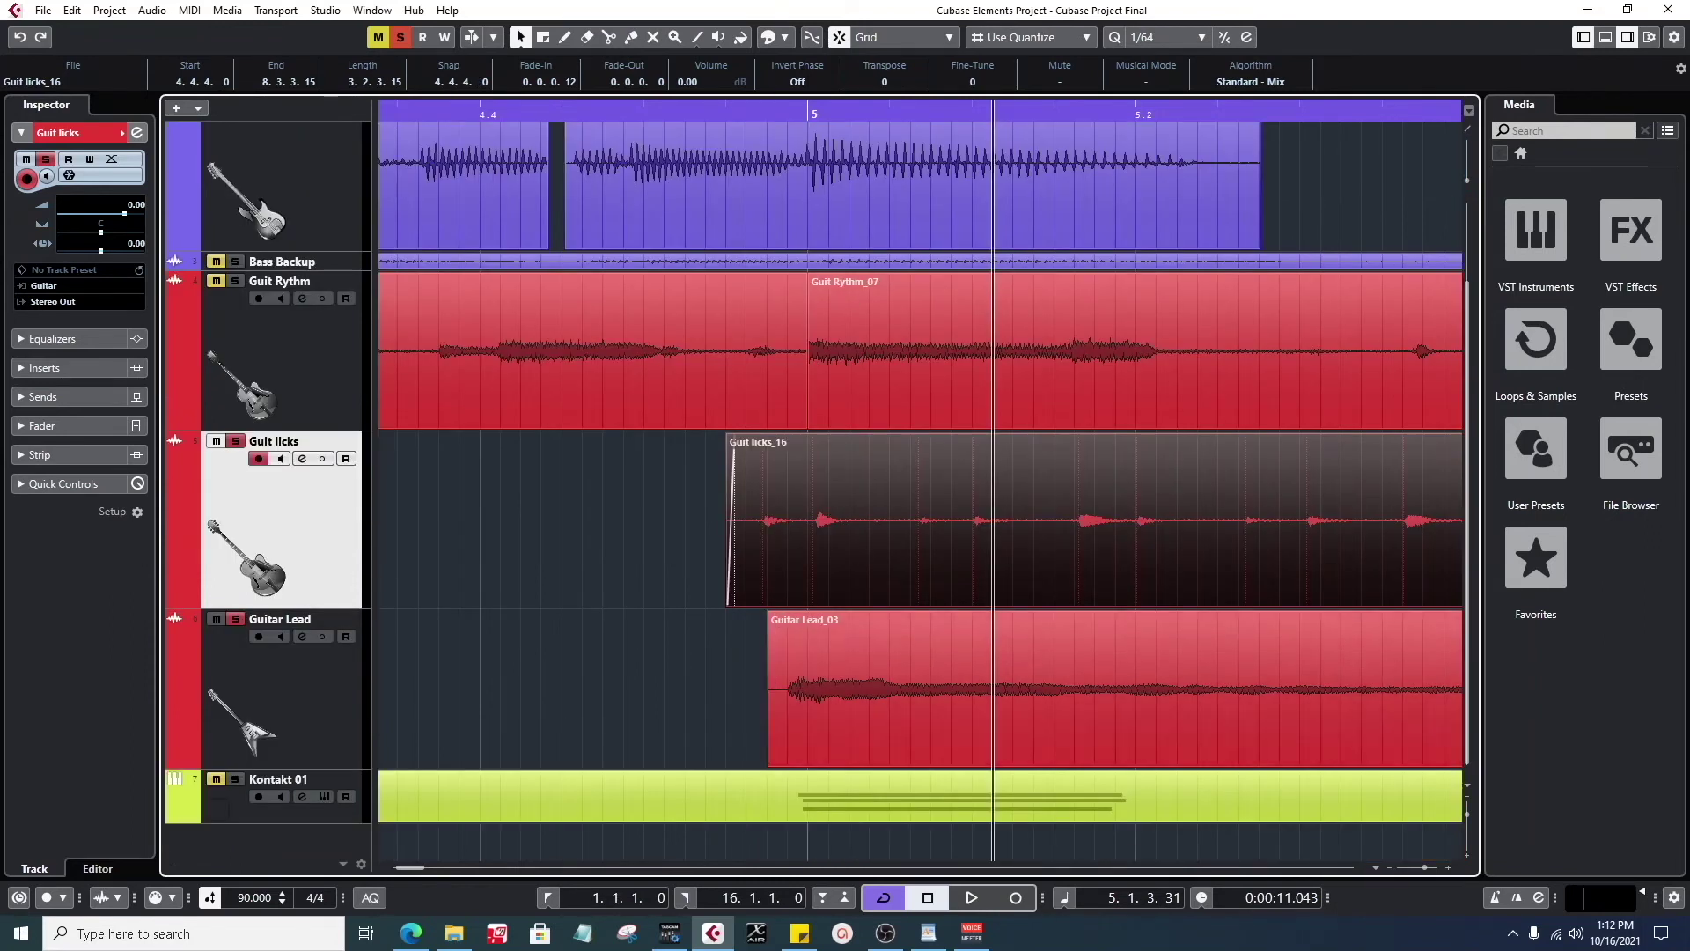
pyautogui.click(582, 113)
pyautogui.press('space')
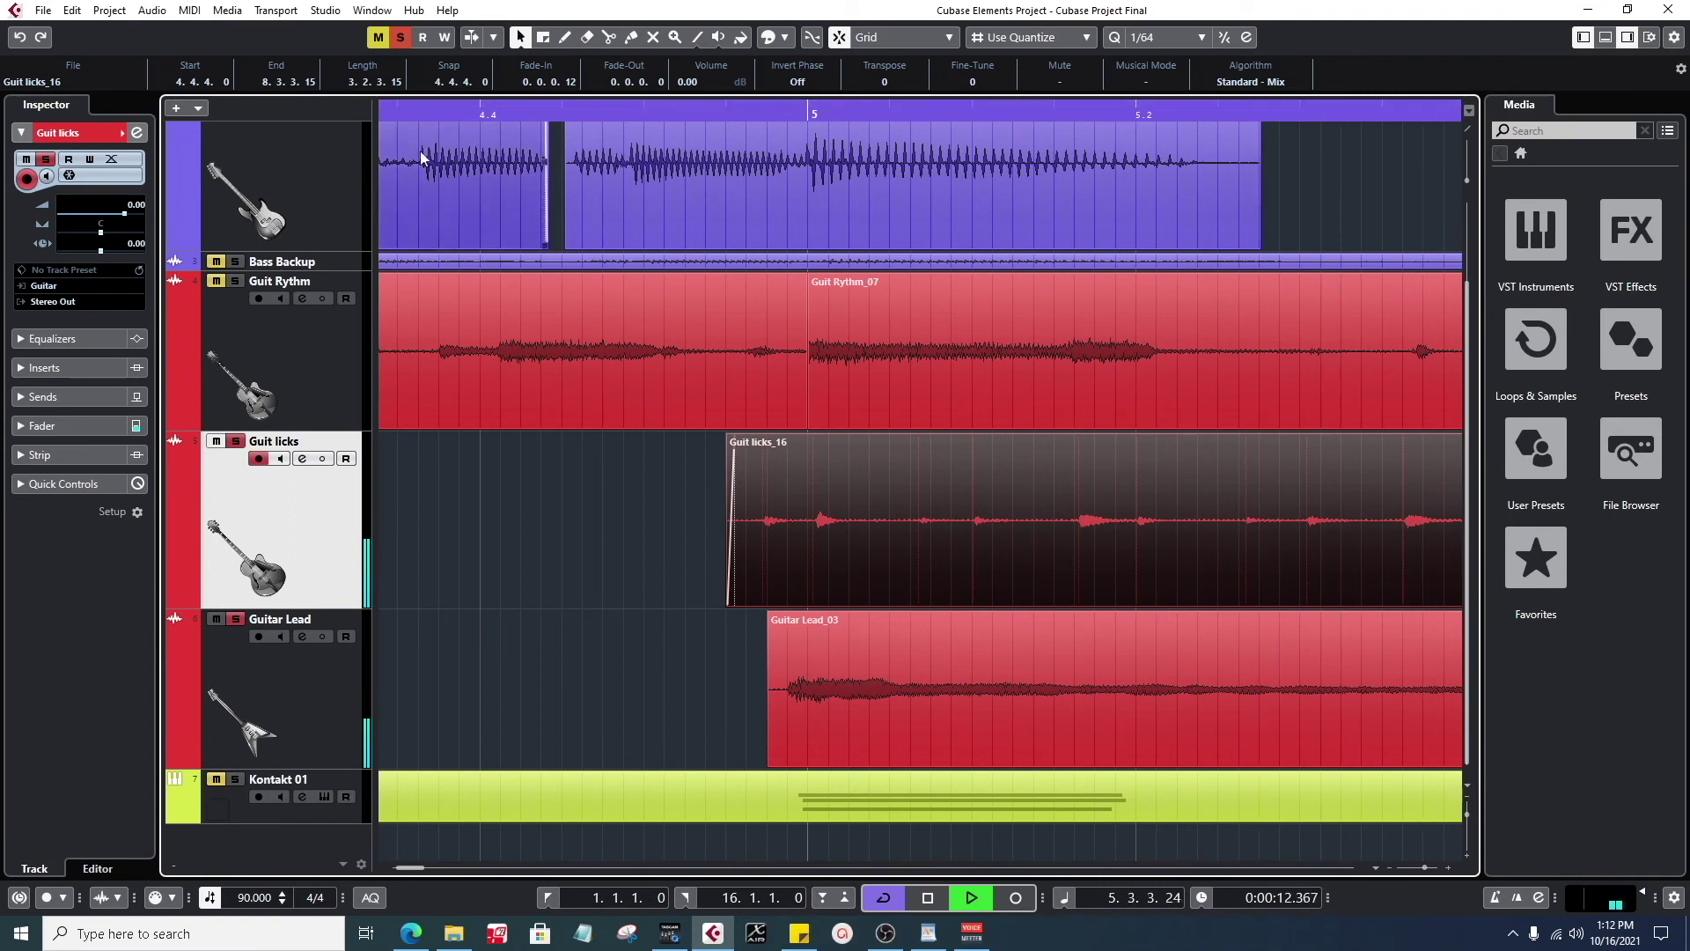
# - Turn off solo on Guit licks, audition the Guitar Lead track into bar 12, and turn off its solo
pyautogui.click(236, 441)
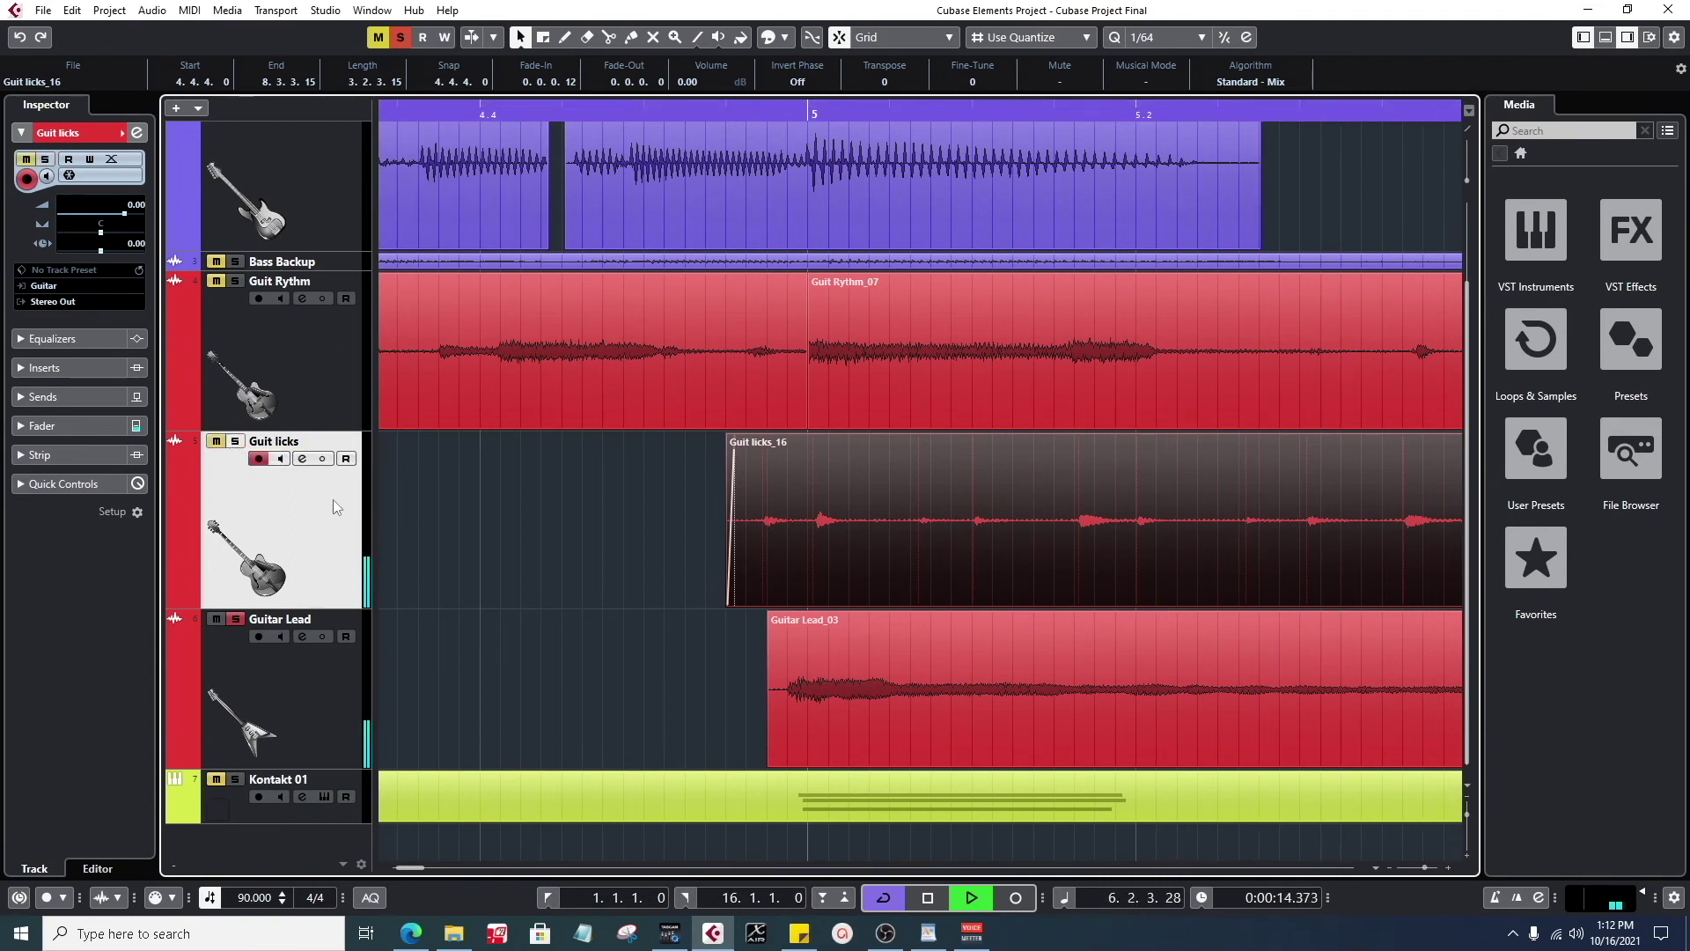
pyautogui.scroll(-5, 515, 511)
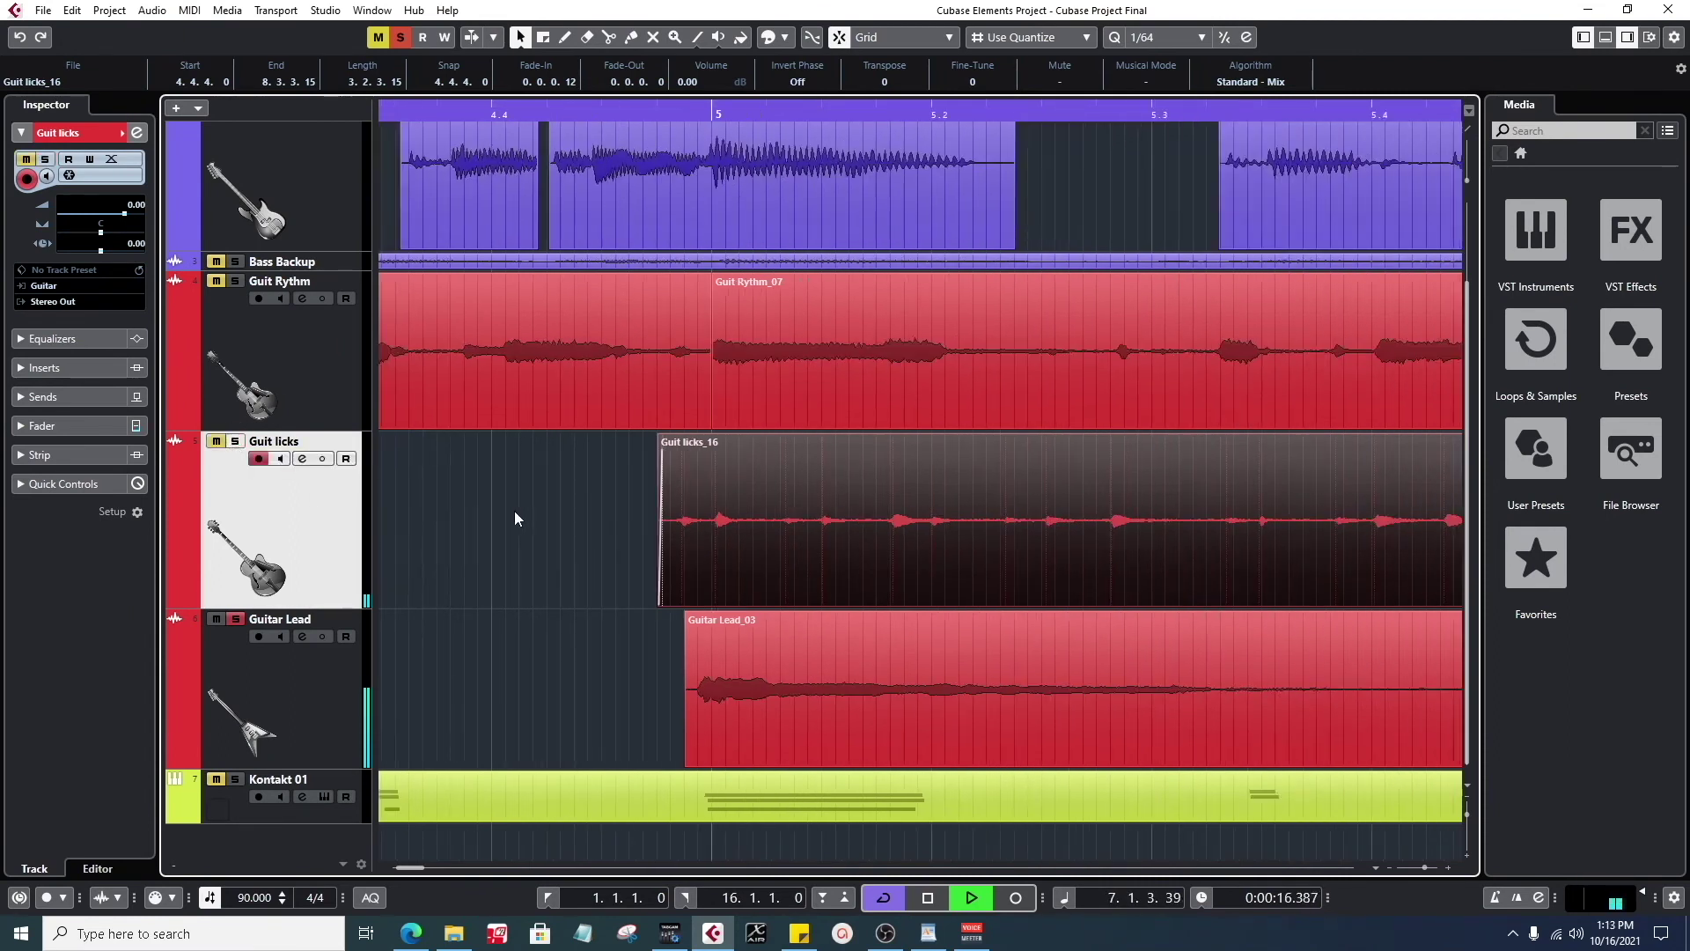
pyautogui.scroll(-4, 515, 510)
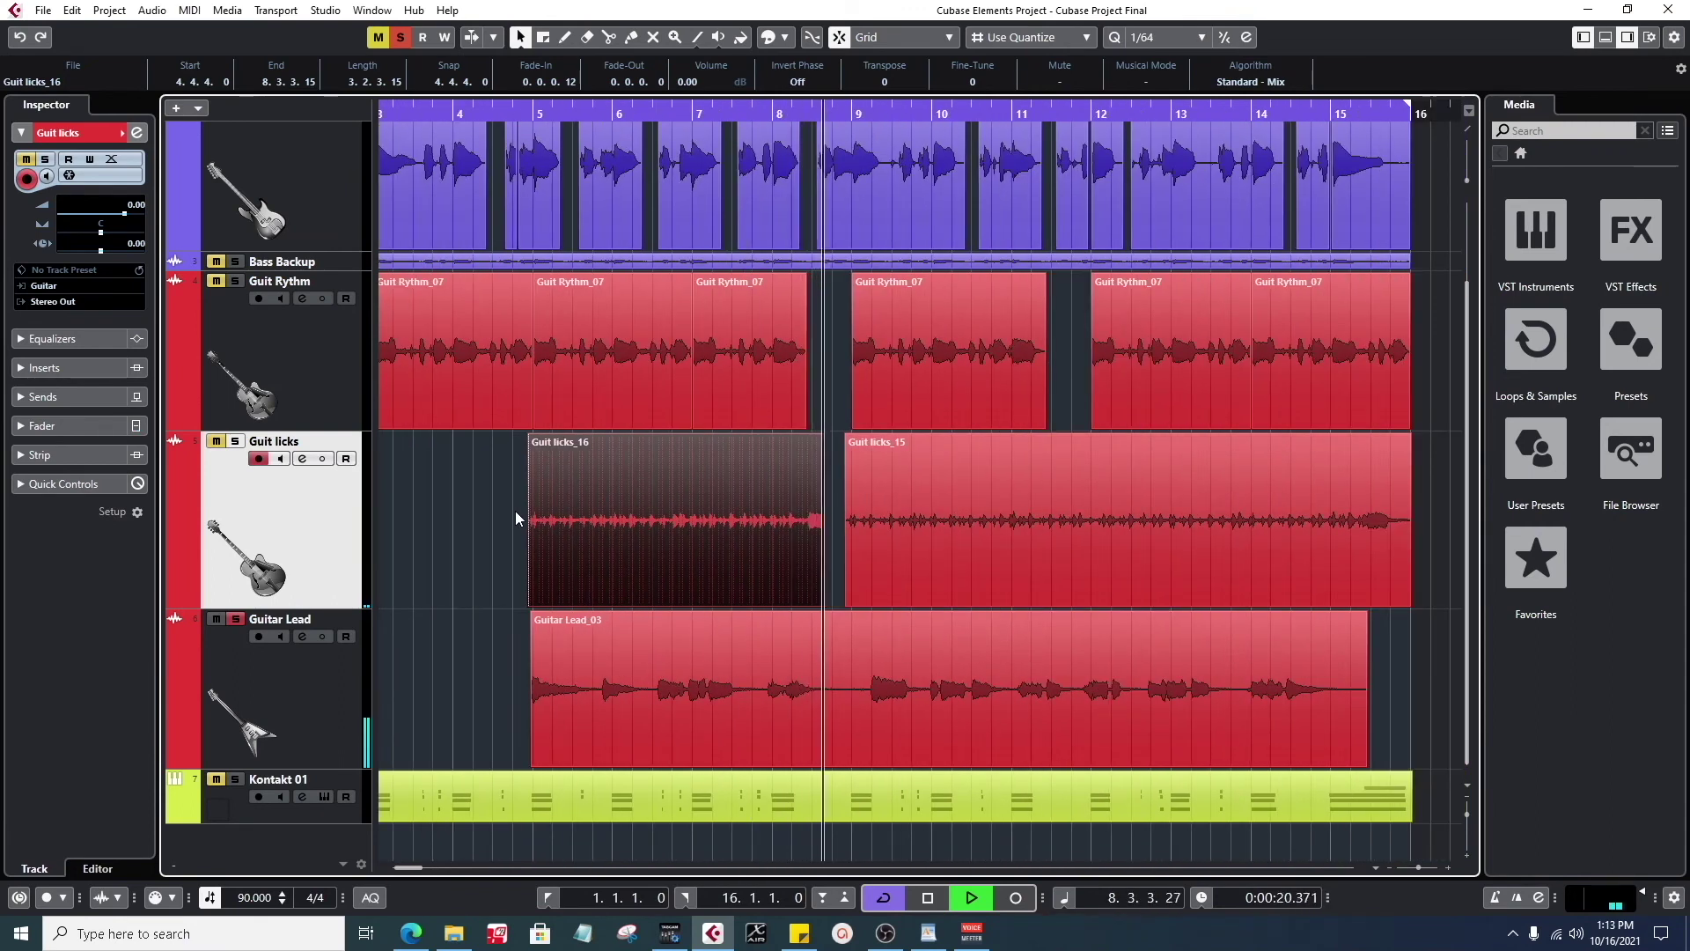
pyautogui.click(881, 618)
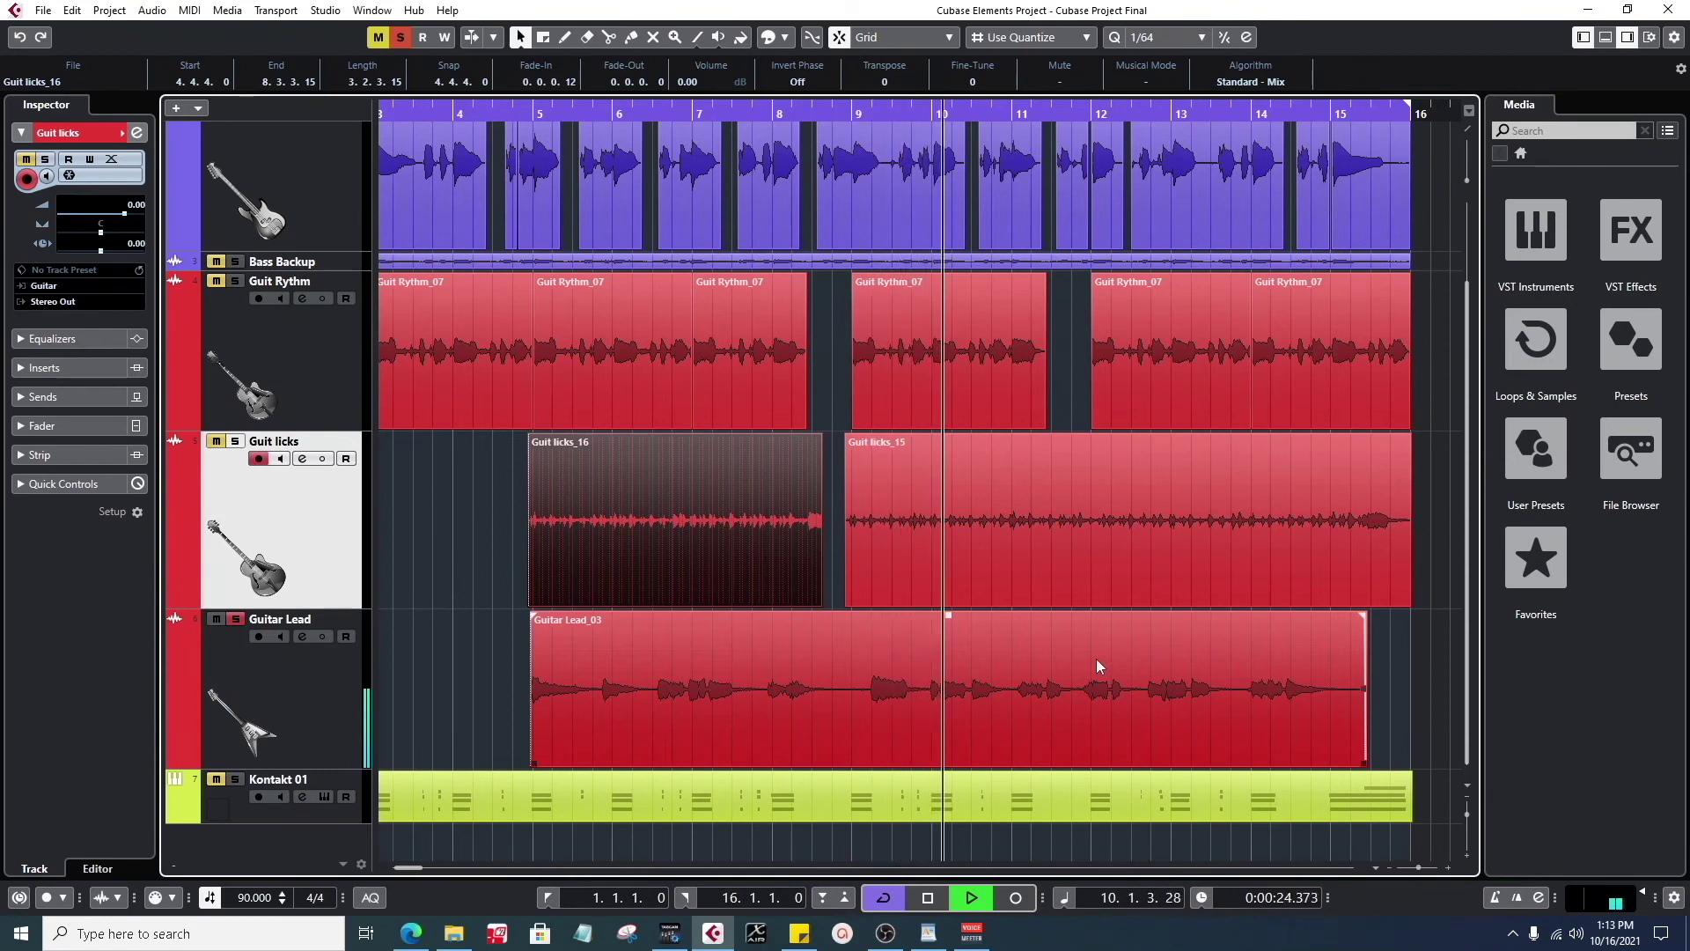
pyautogui.hscroll(1, 1096, 659)
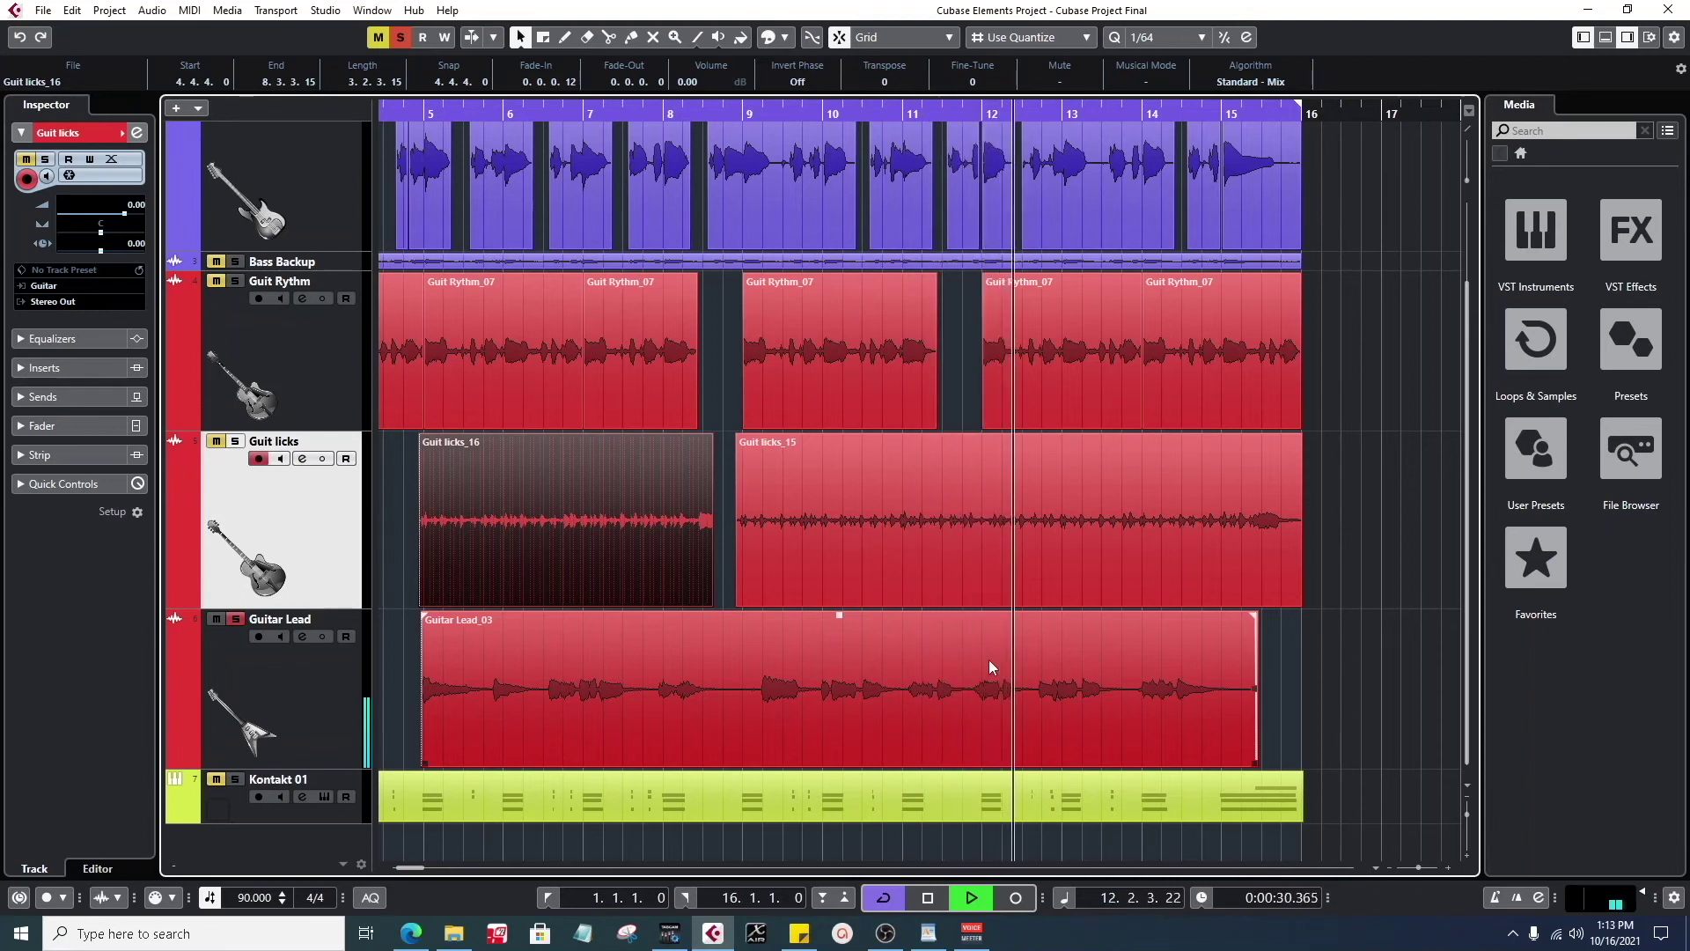
pyautogui.press('space')
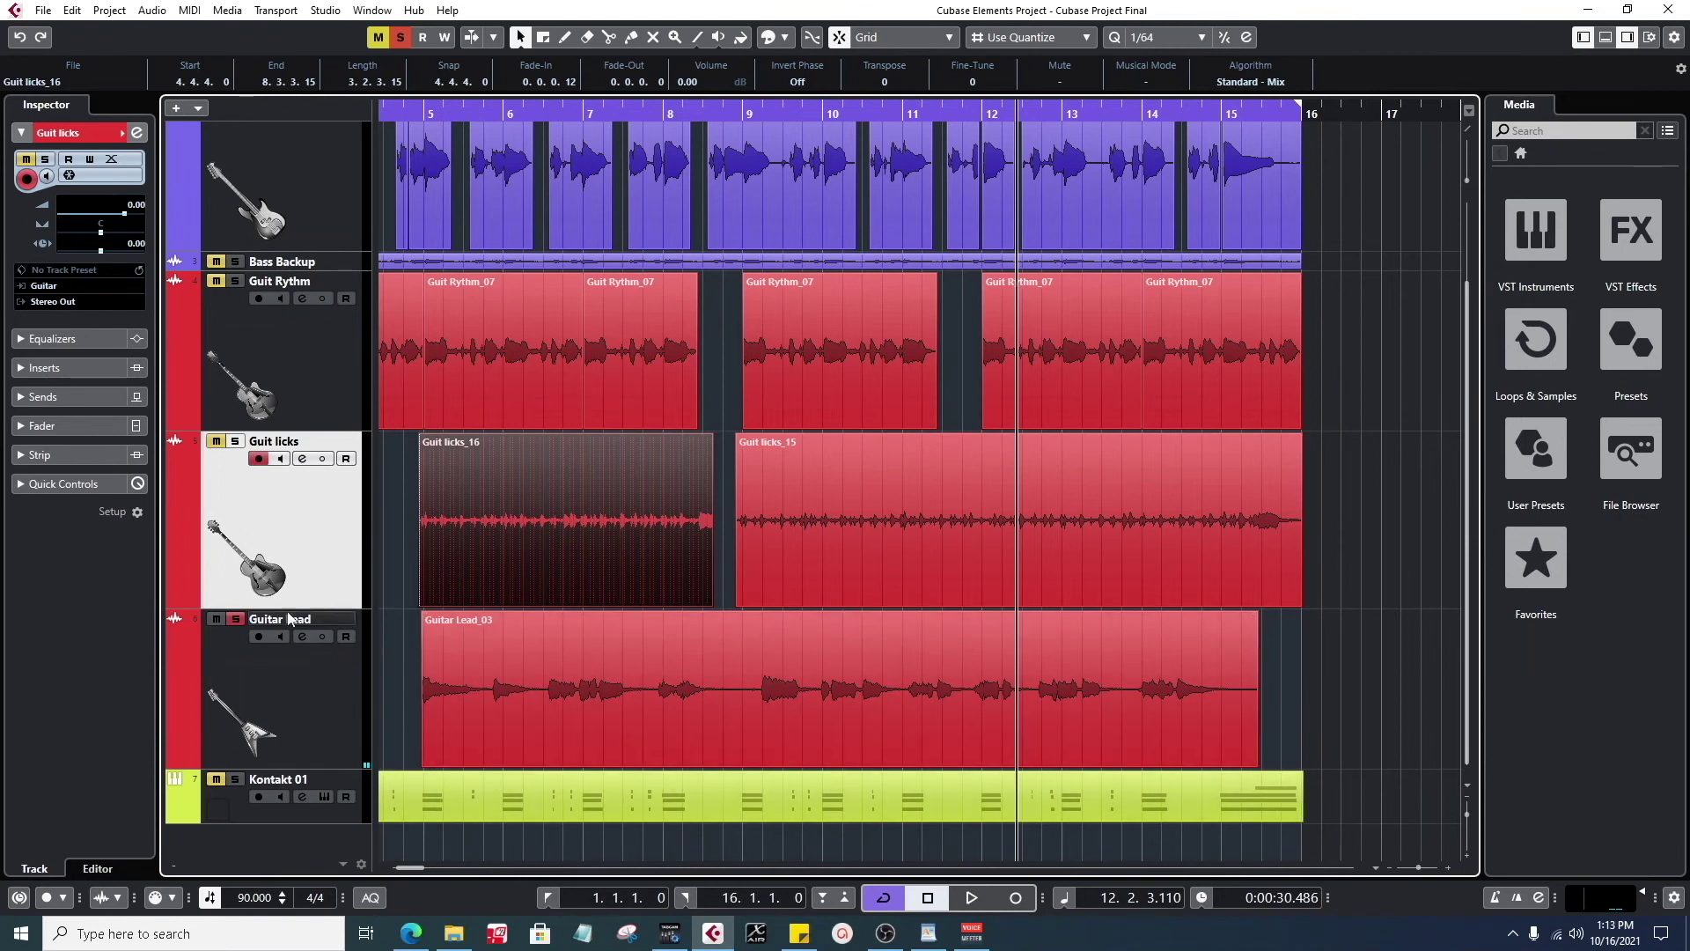
pyautogui.click(236, 619)
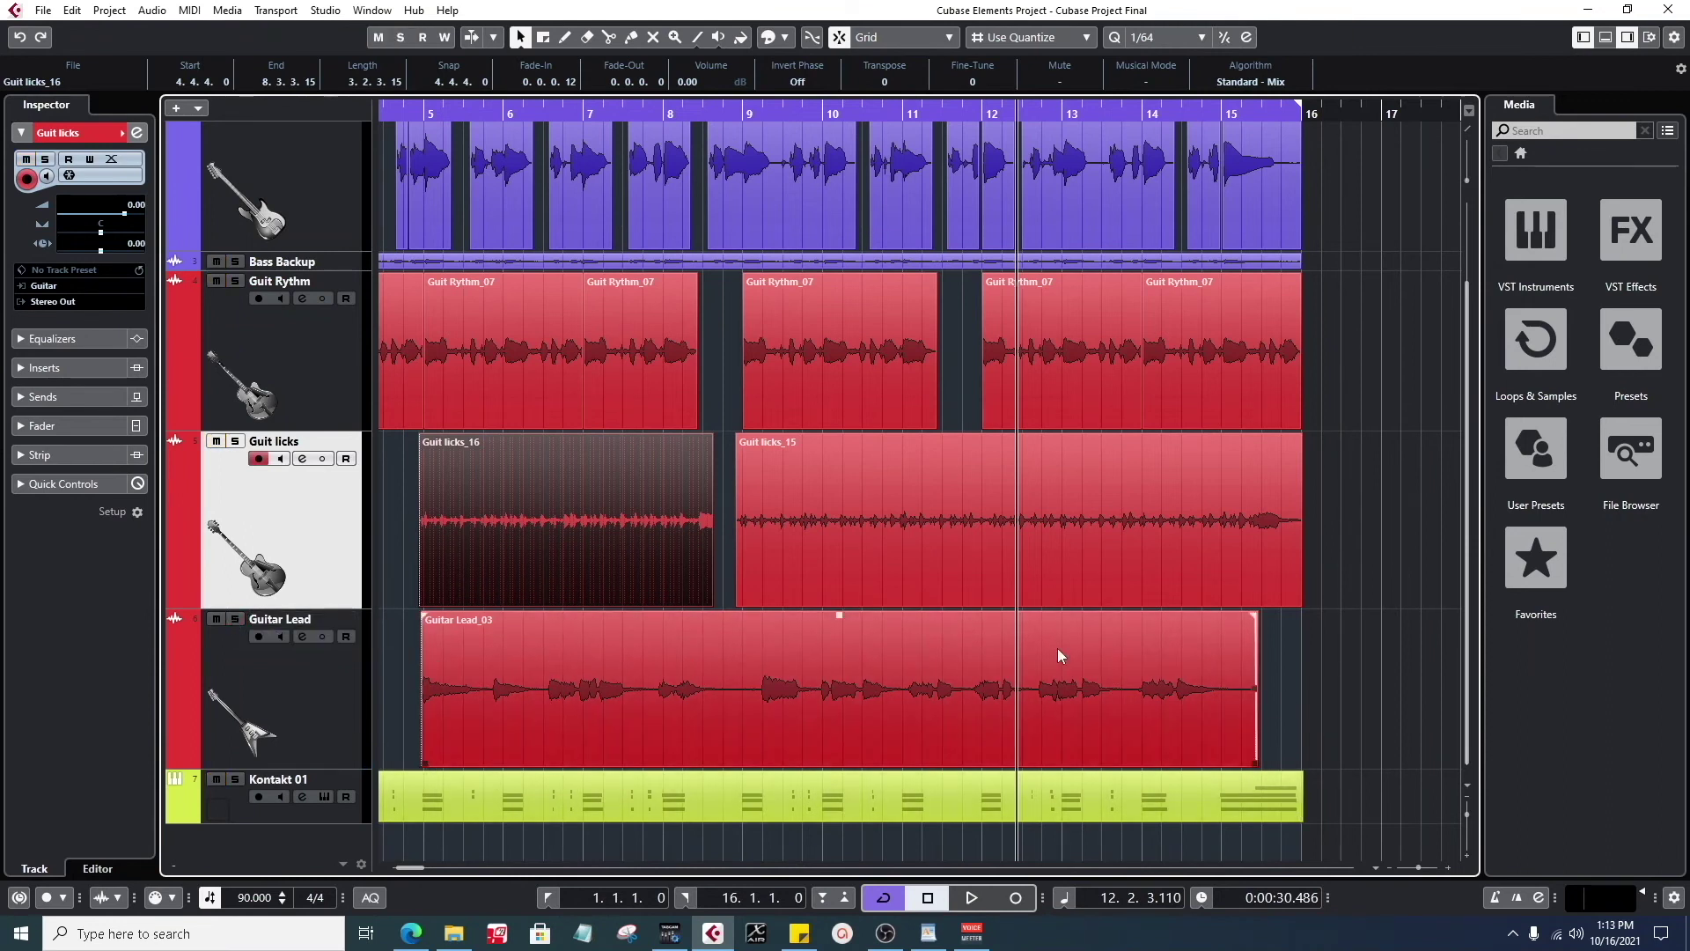
pyautogui.click(1343, 679)
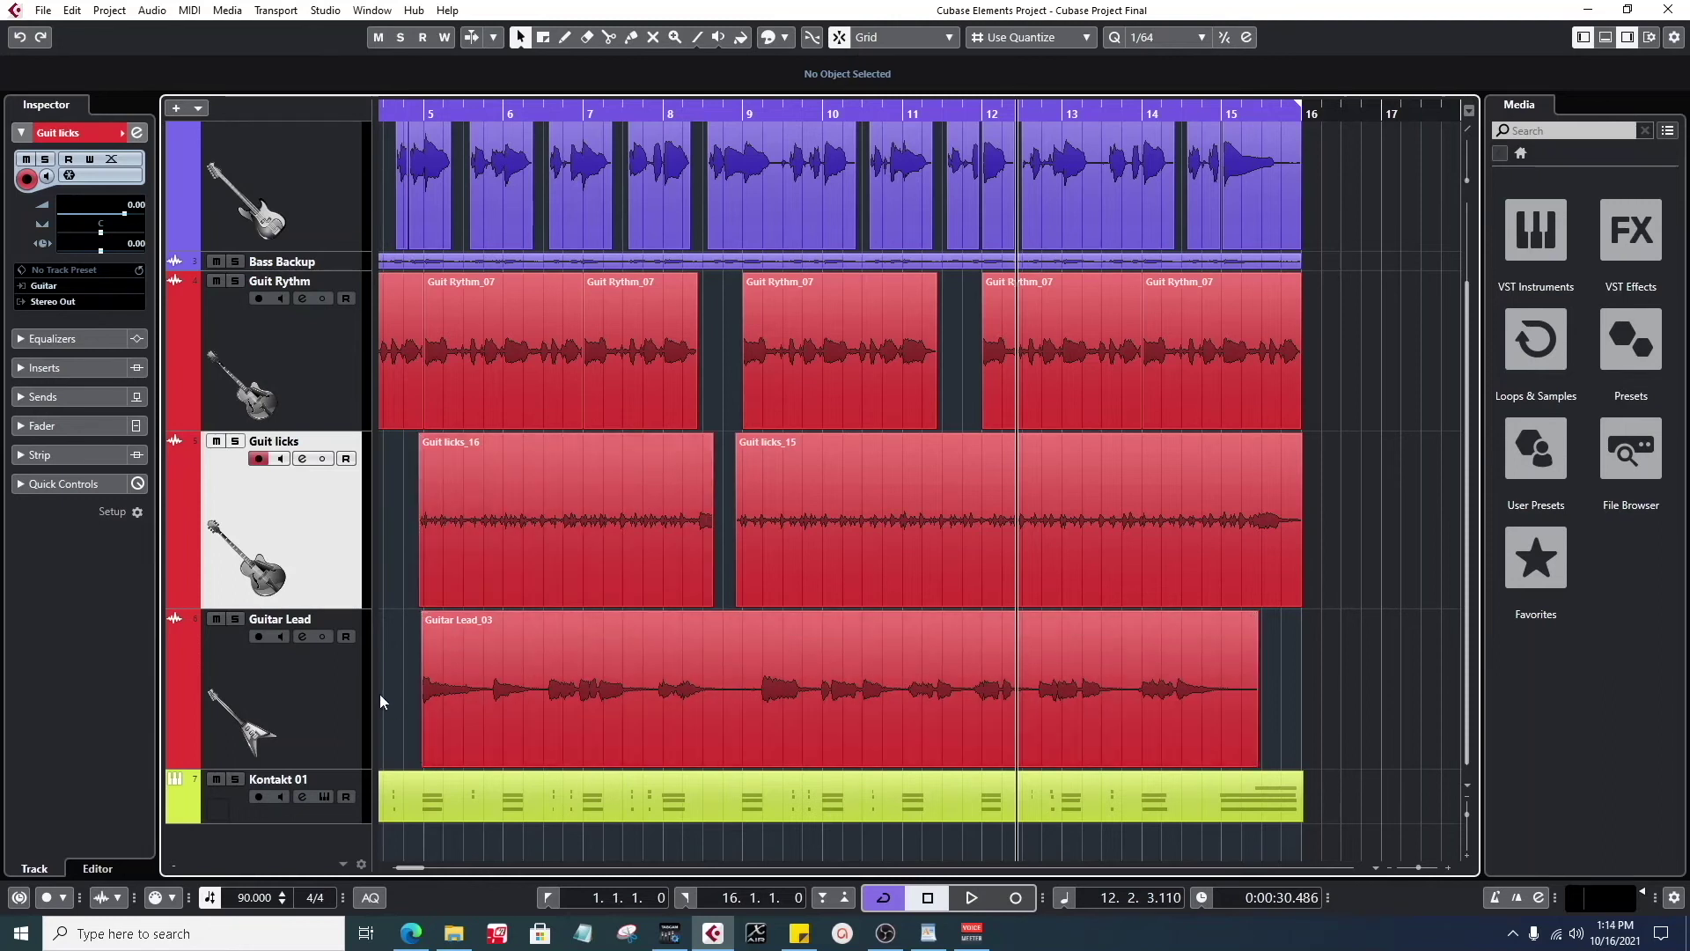
# - Reduce the heights of the Guit Rythm, Guit licks, Guitar Lead and Bass tracks and return the cursor to the project start
pyautogui.scroll(1, 426, 694)
pyautogui.scroll(-1, 426, 695)
pyautogui.moveTo(303, 425); pyautogui.dragTo(325, 328)
pyautogui.scroll(2, 337, 529)
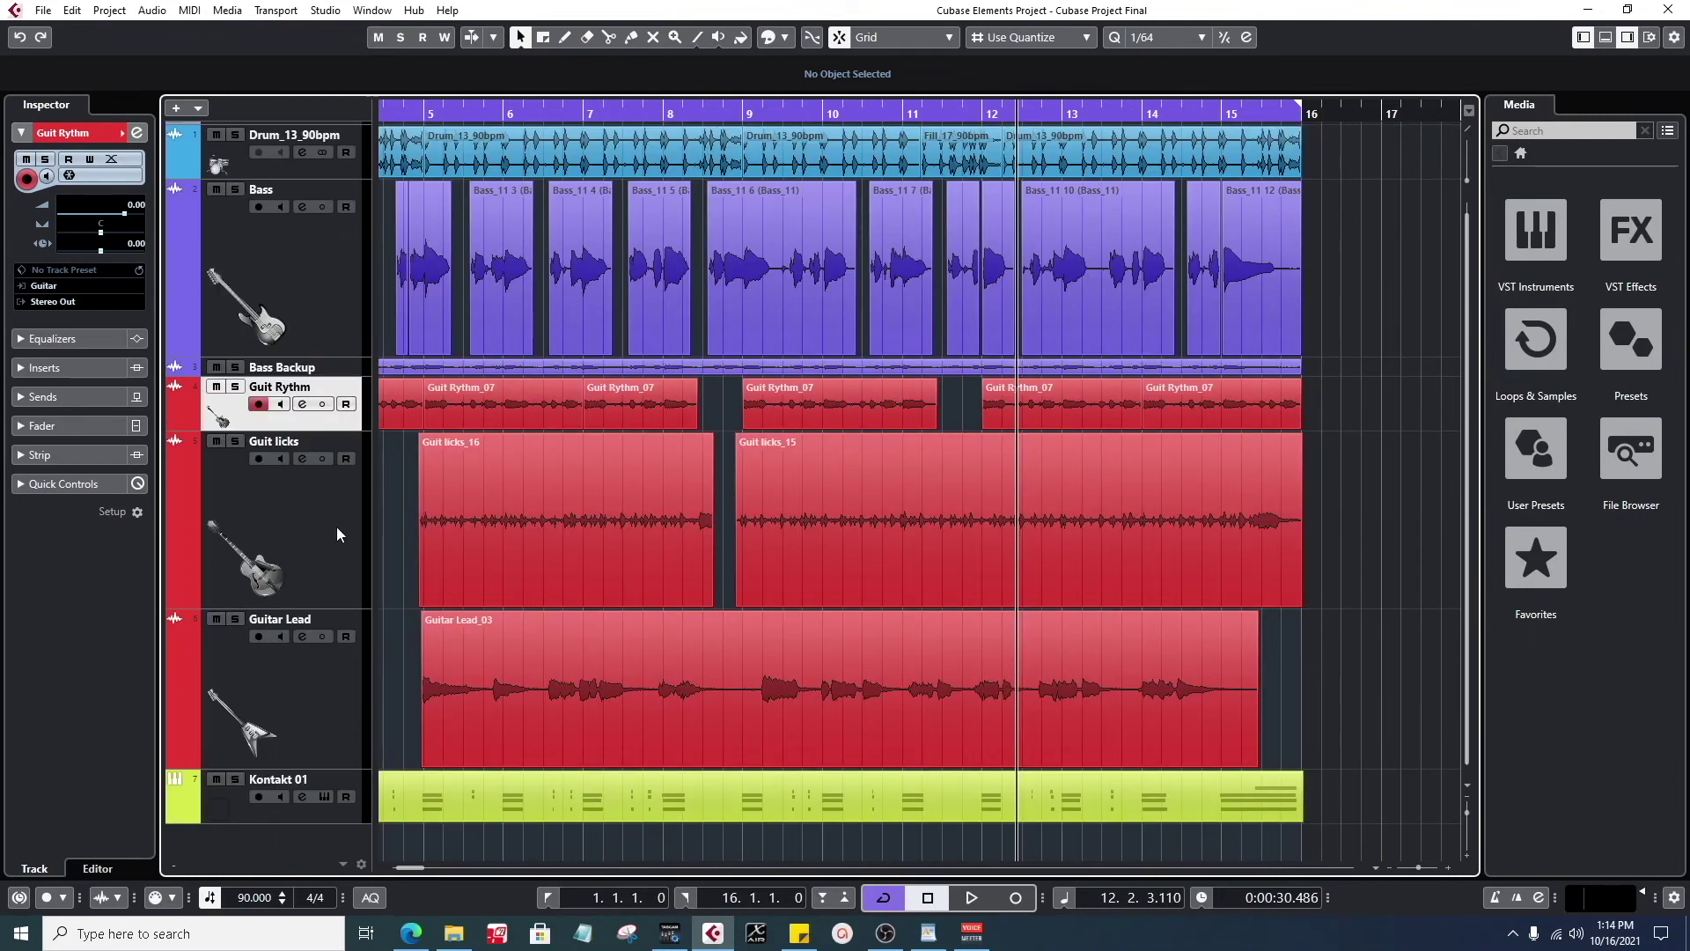
pyautogui.moveTo(328, 607); pyautogui.dragTo(335, 486)
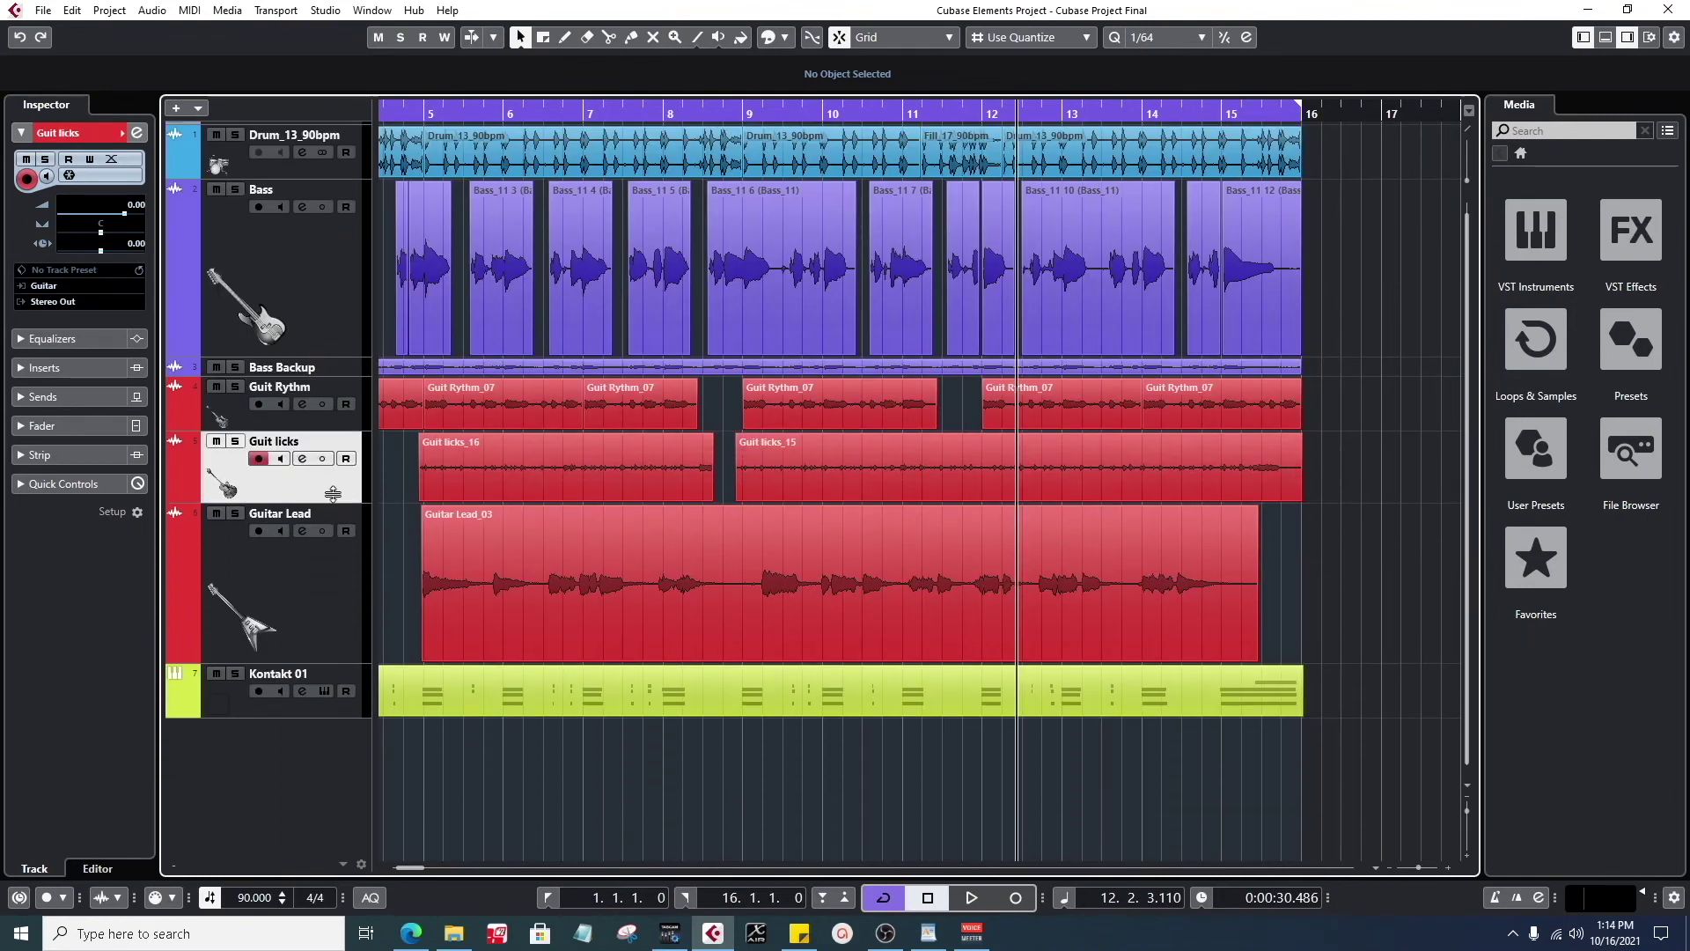
pyautogui.moveTo(334, 660); pyautogui.dragTo(338, 554)
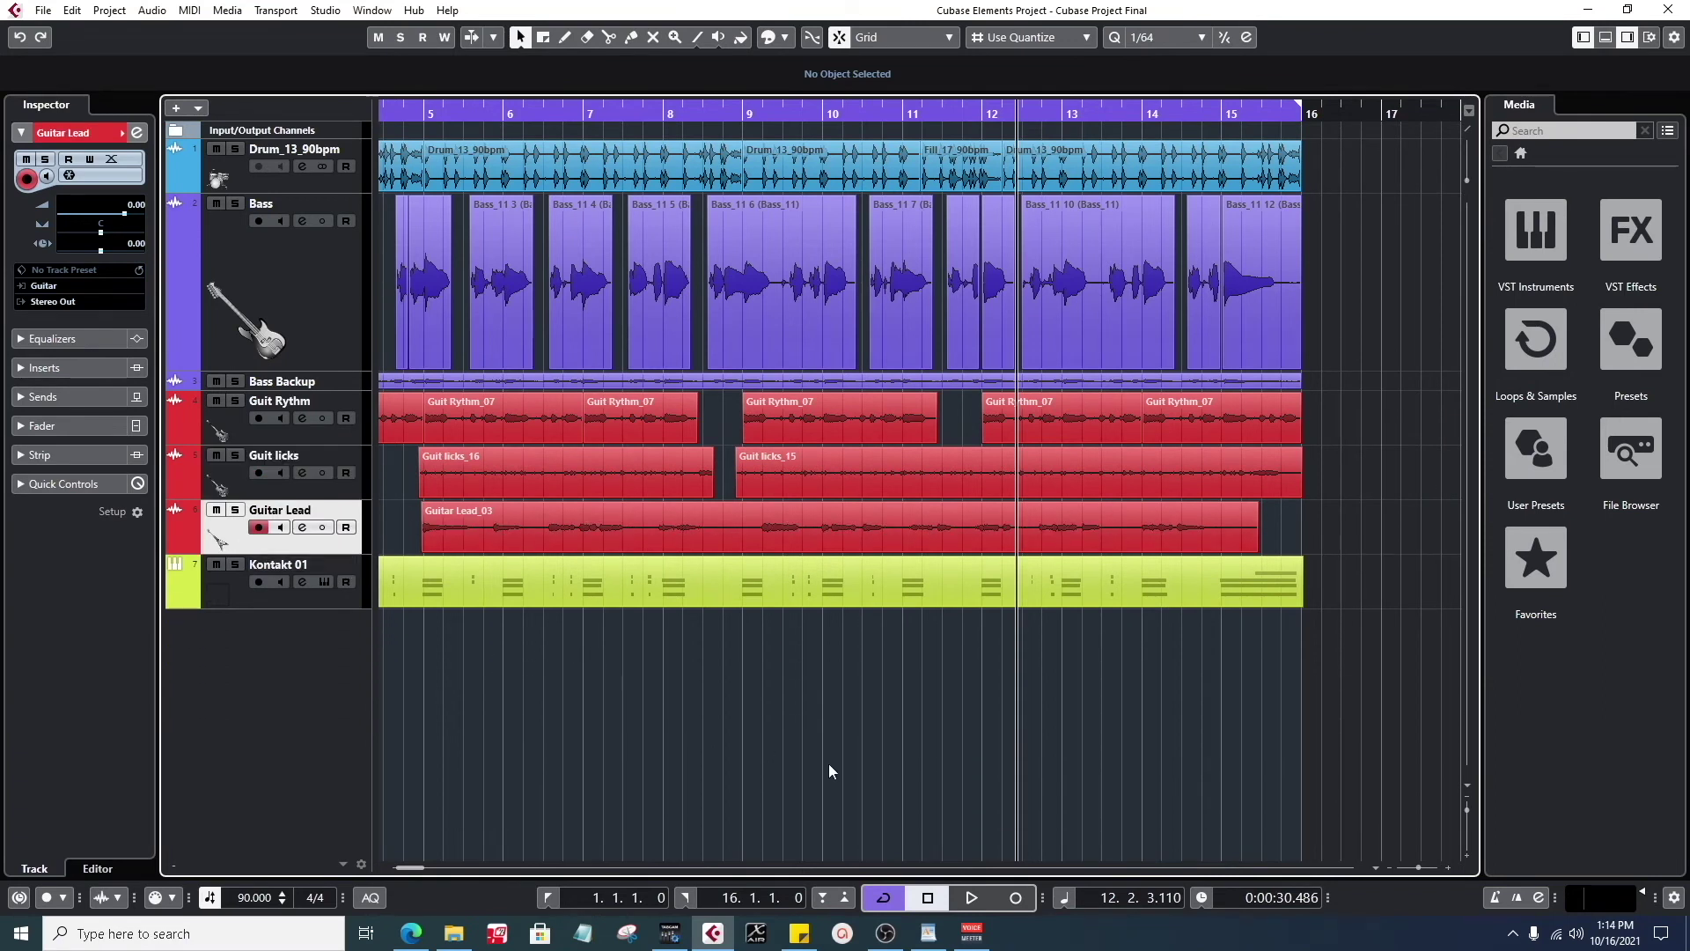
pyautogui.moveTo(303, 375); pyautogui.dragTo(333, 249)
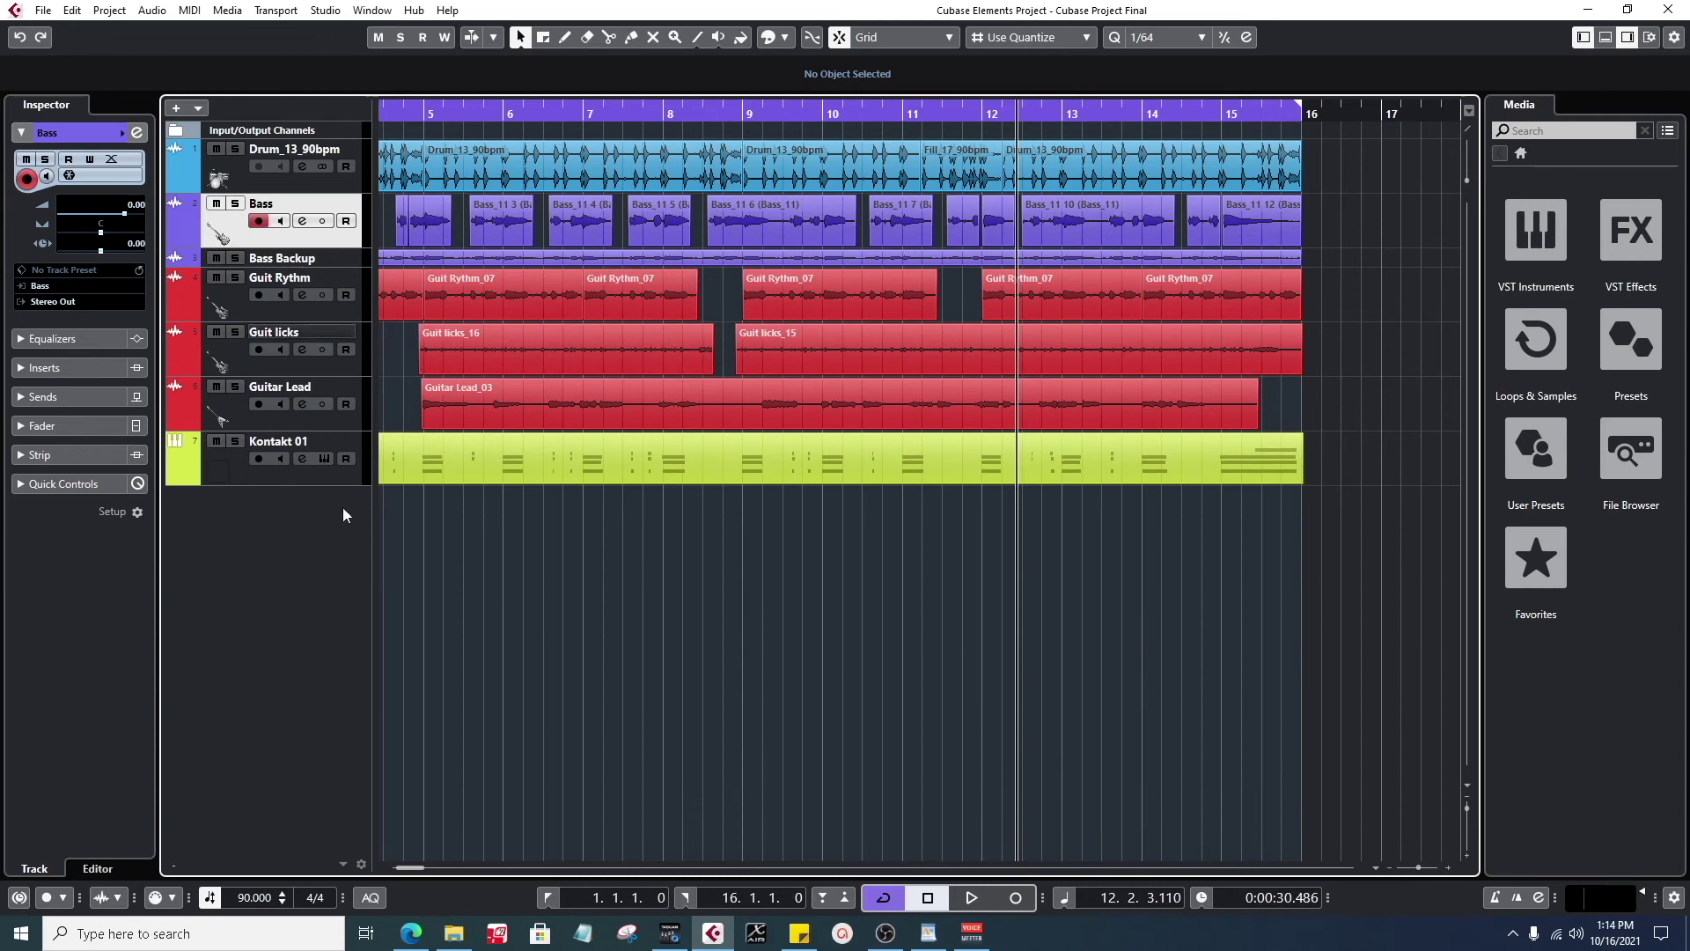
pyautogui.moveTo(421, 114); pyautogui.dragTo(338, 94)
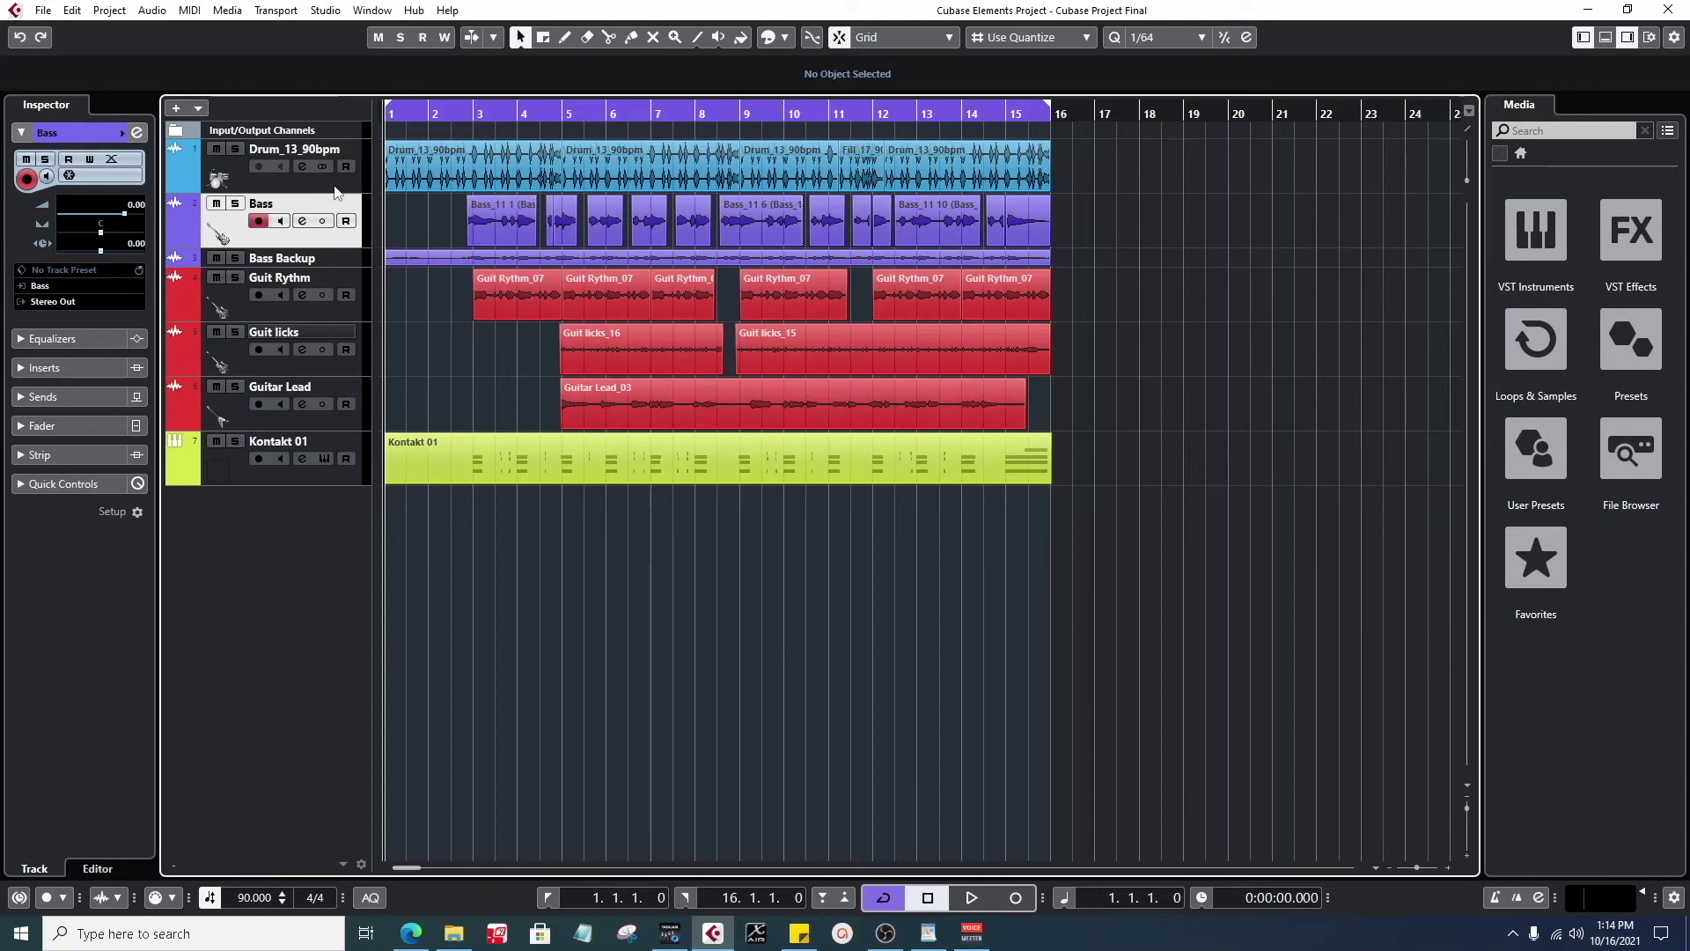
pyautogui.click(259, 190)
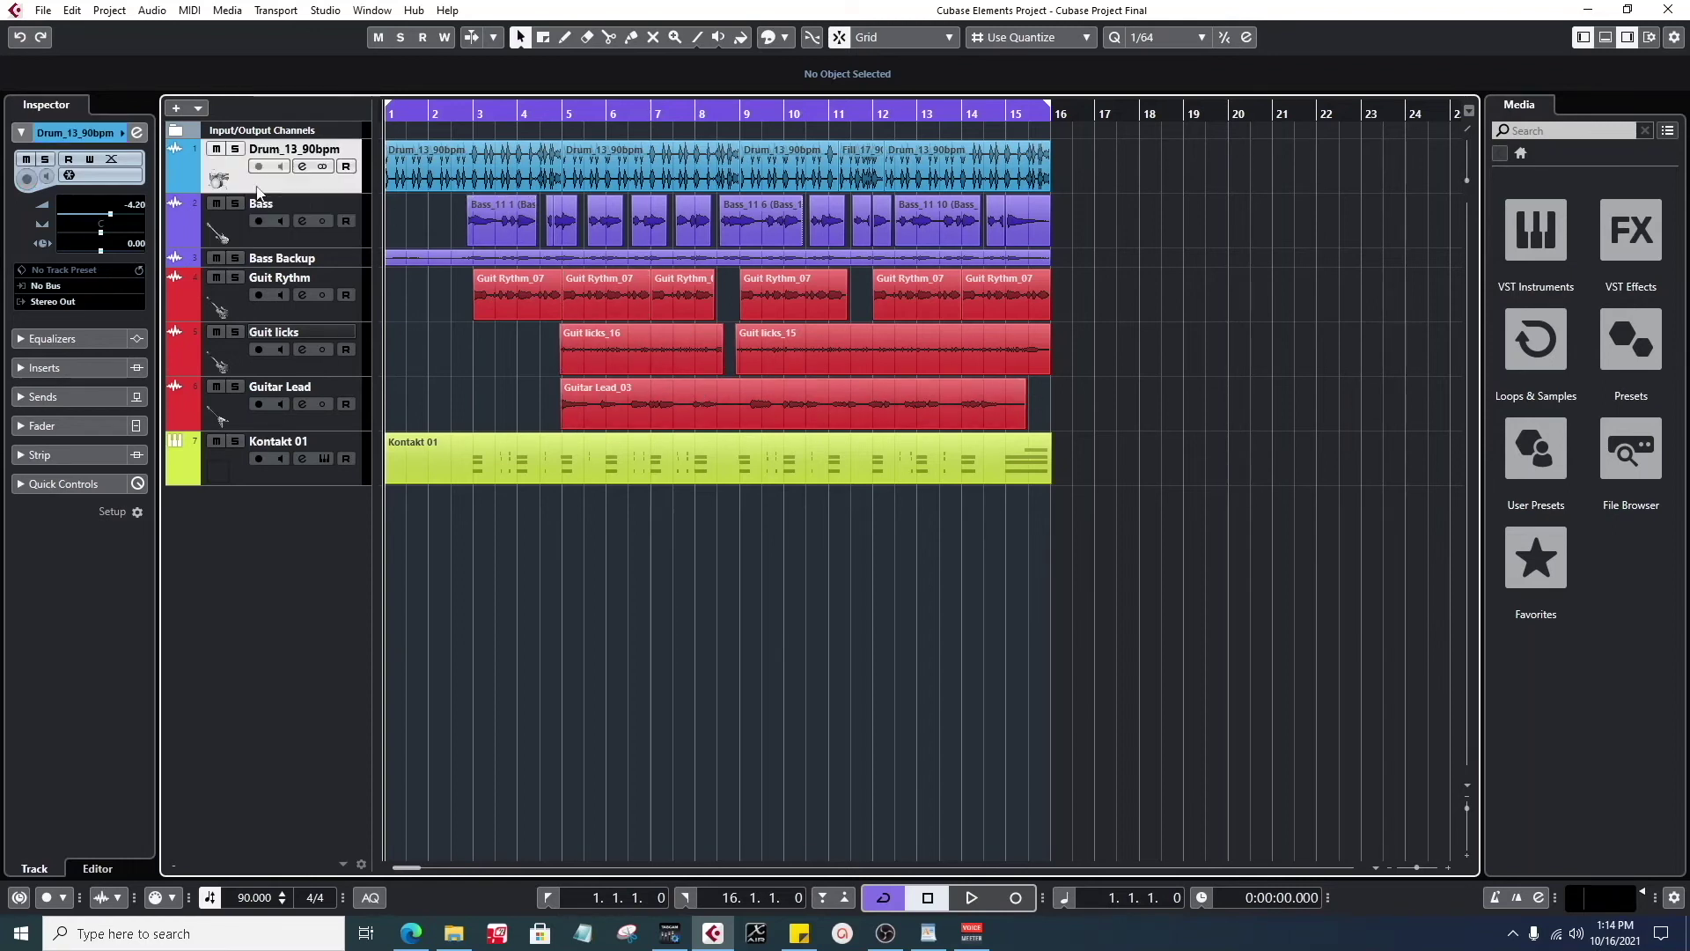
pyautogui.click(241, 242)
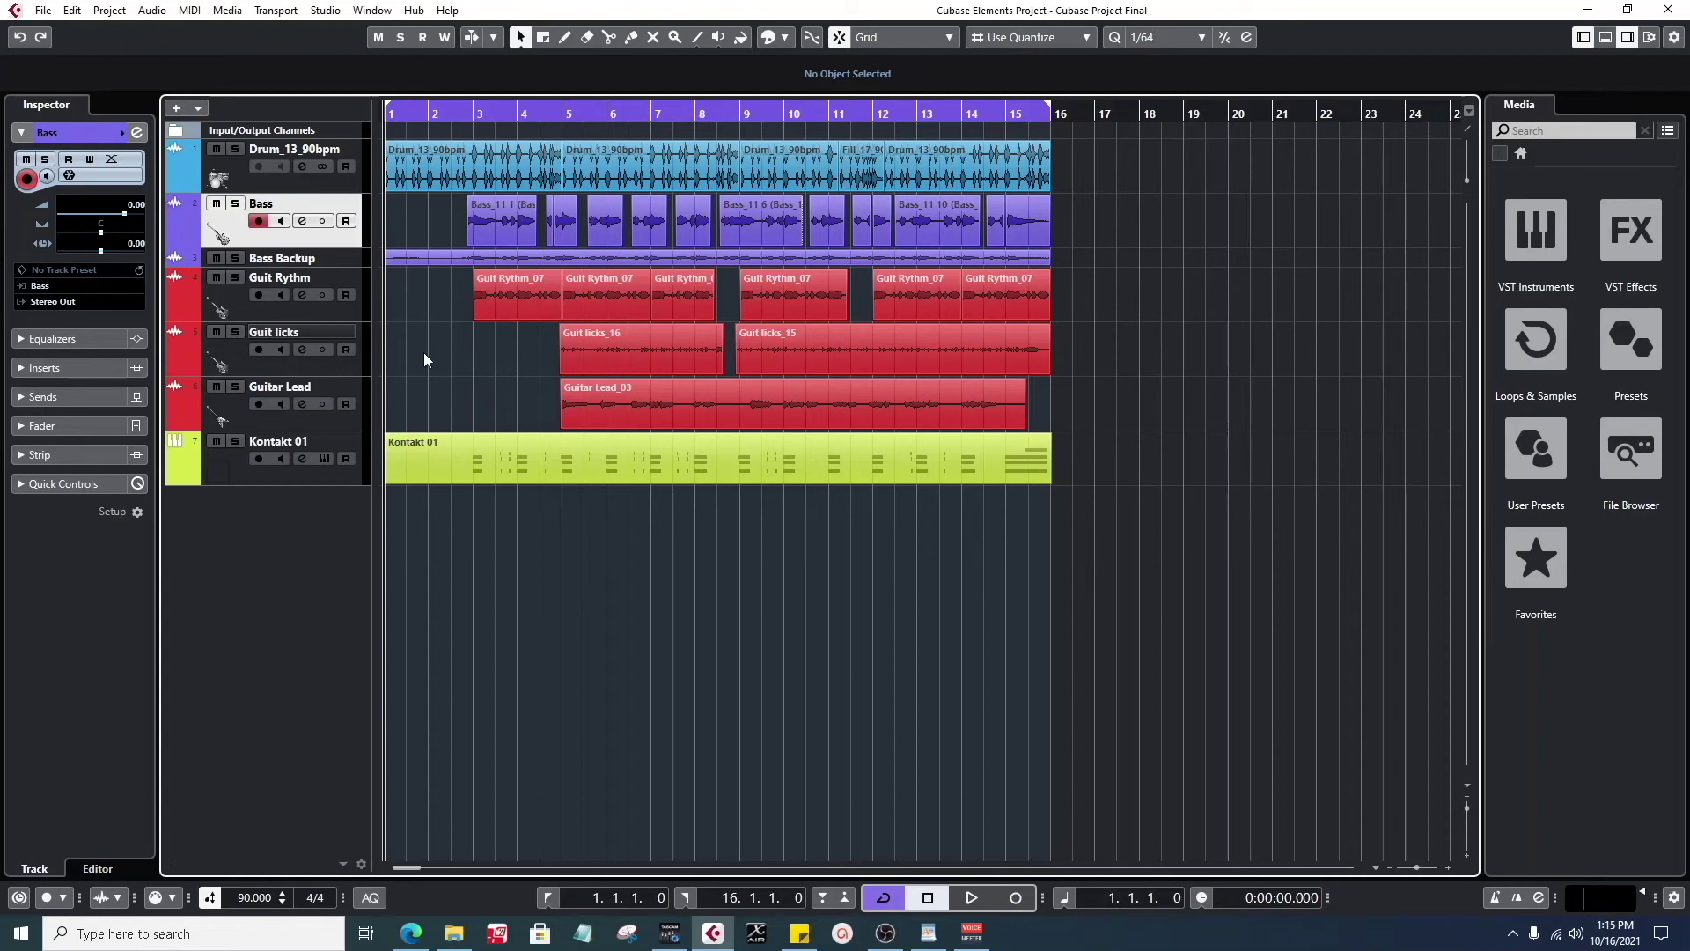
pyautogui.click(292, 477)
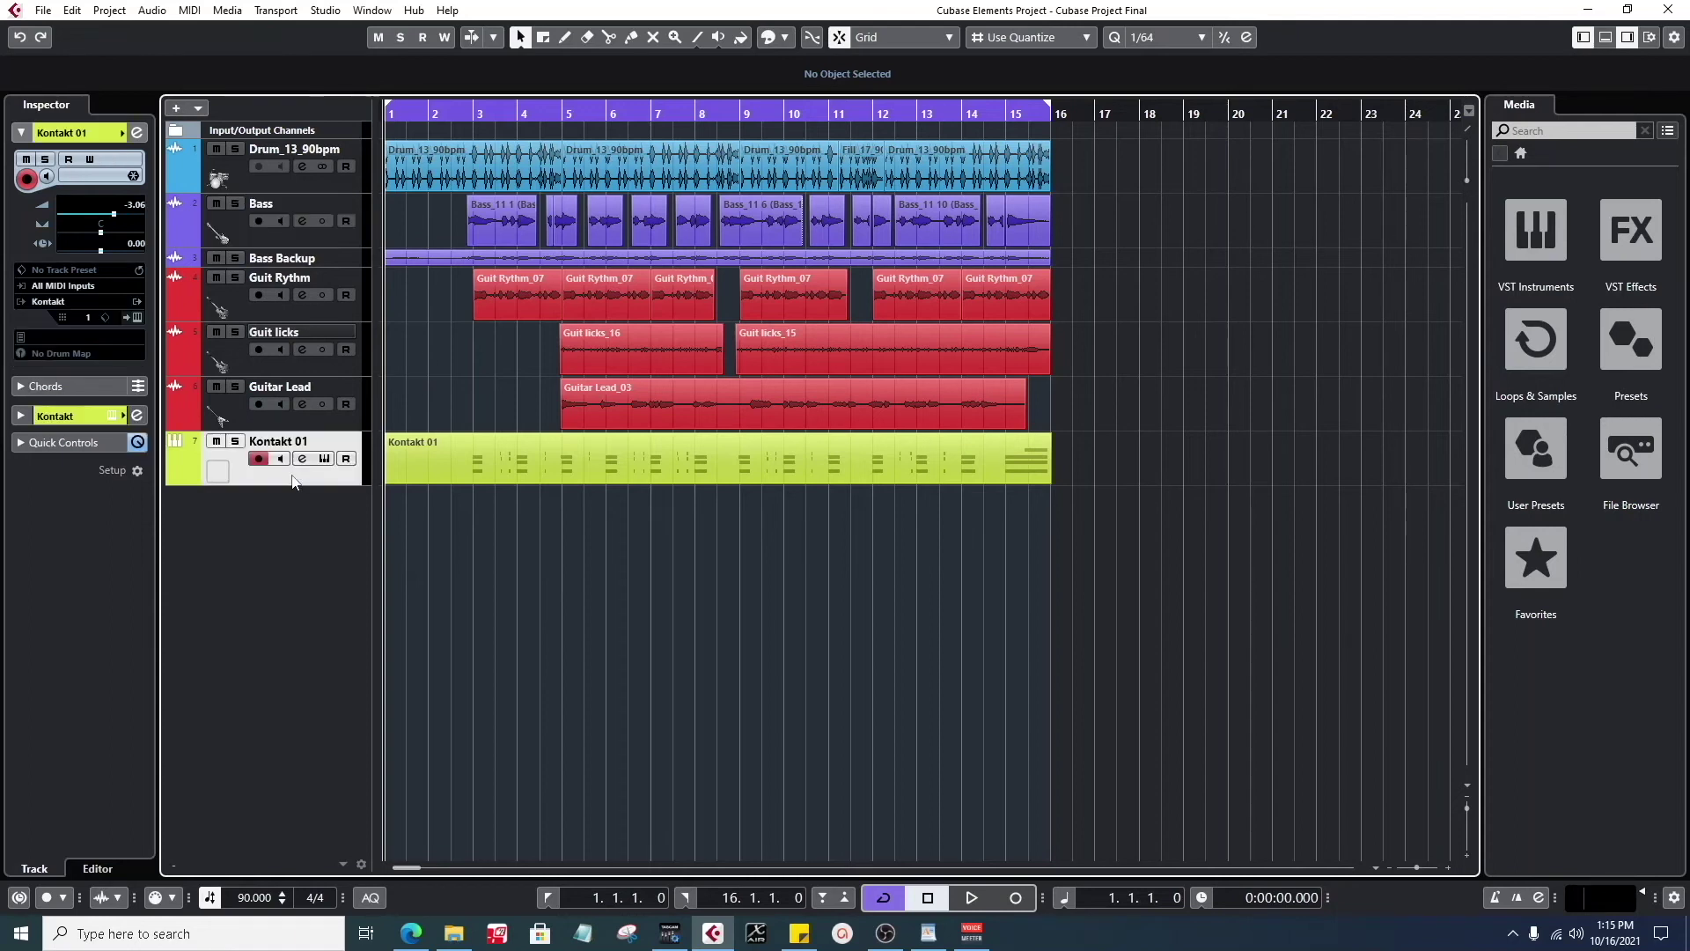
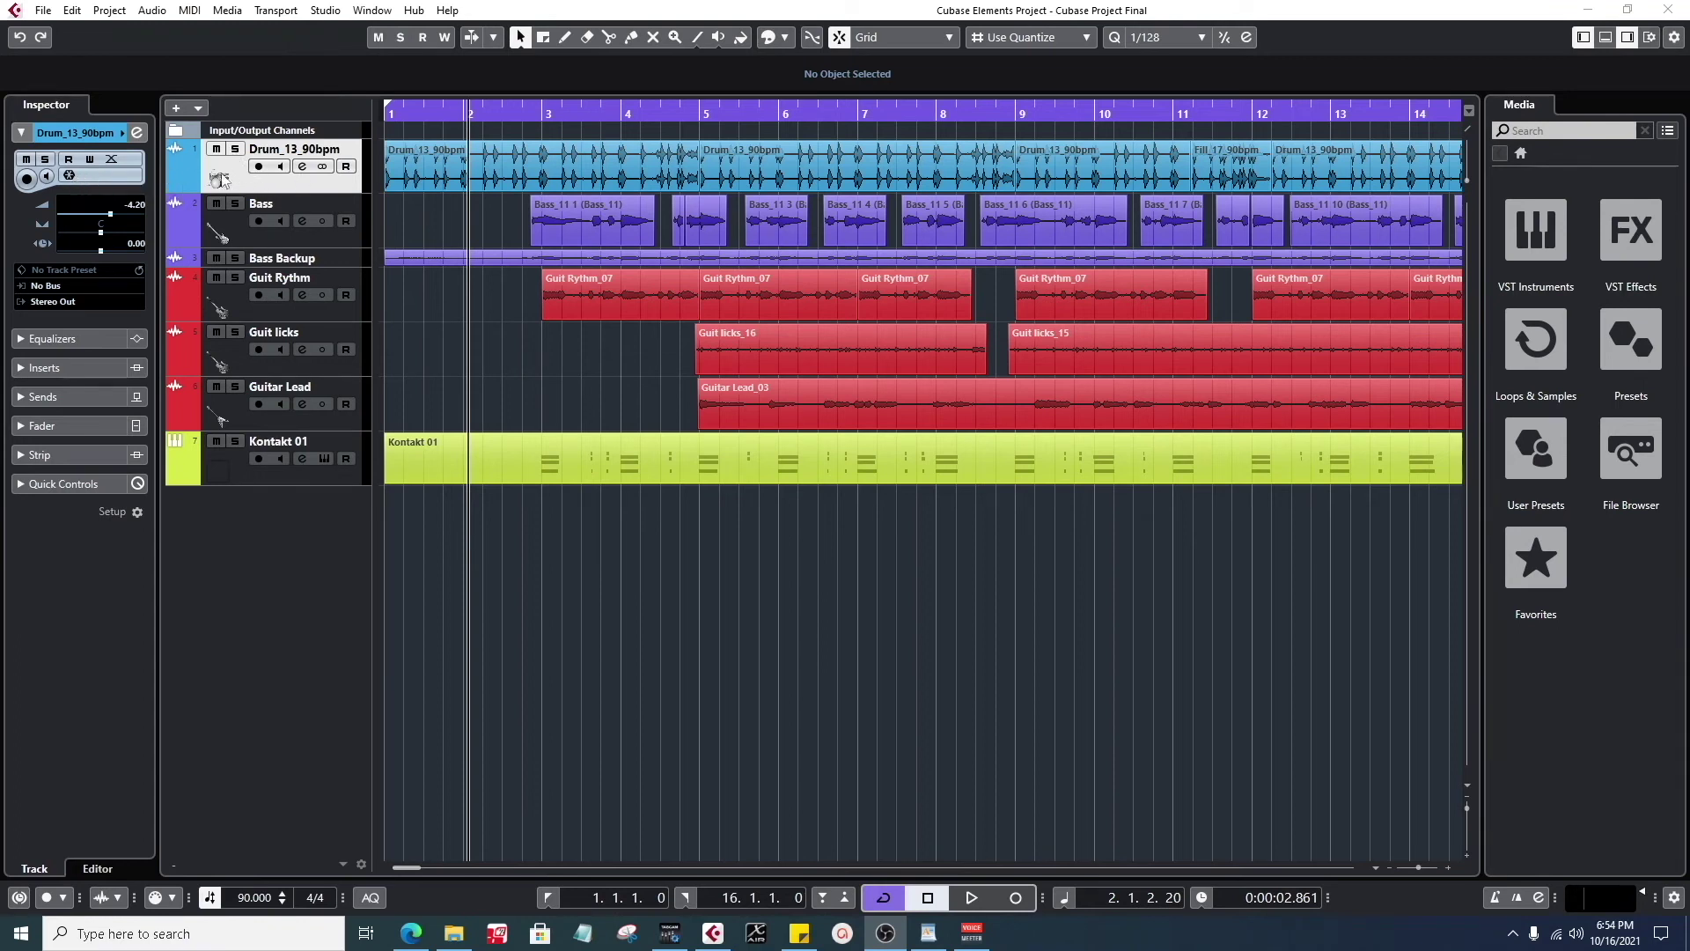
# - Freeze the Drum_13_90bpm track's channel with a tail size of 5 s
pyautogui.moveTo(389, 114); pyautogui.dragTo(389, 95)
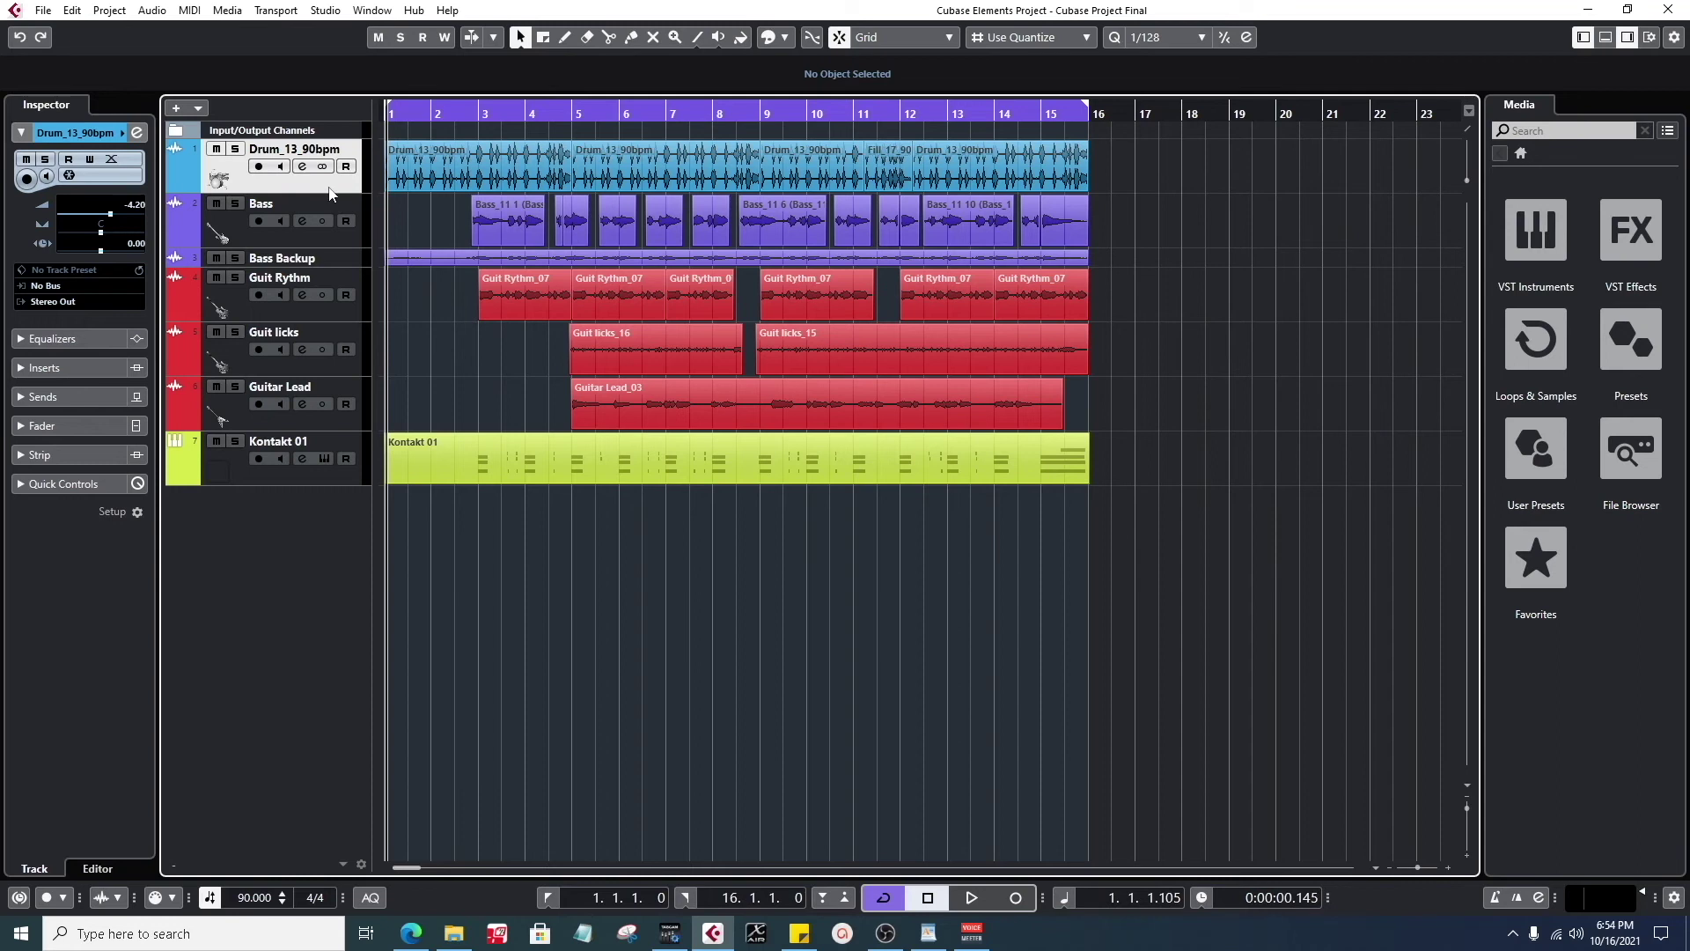
pyautogui.click(69, 175)
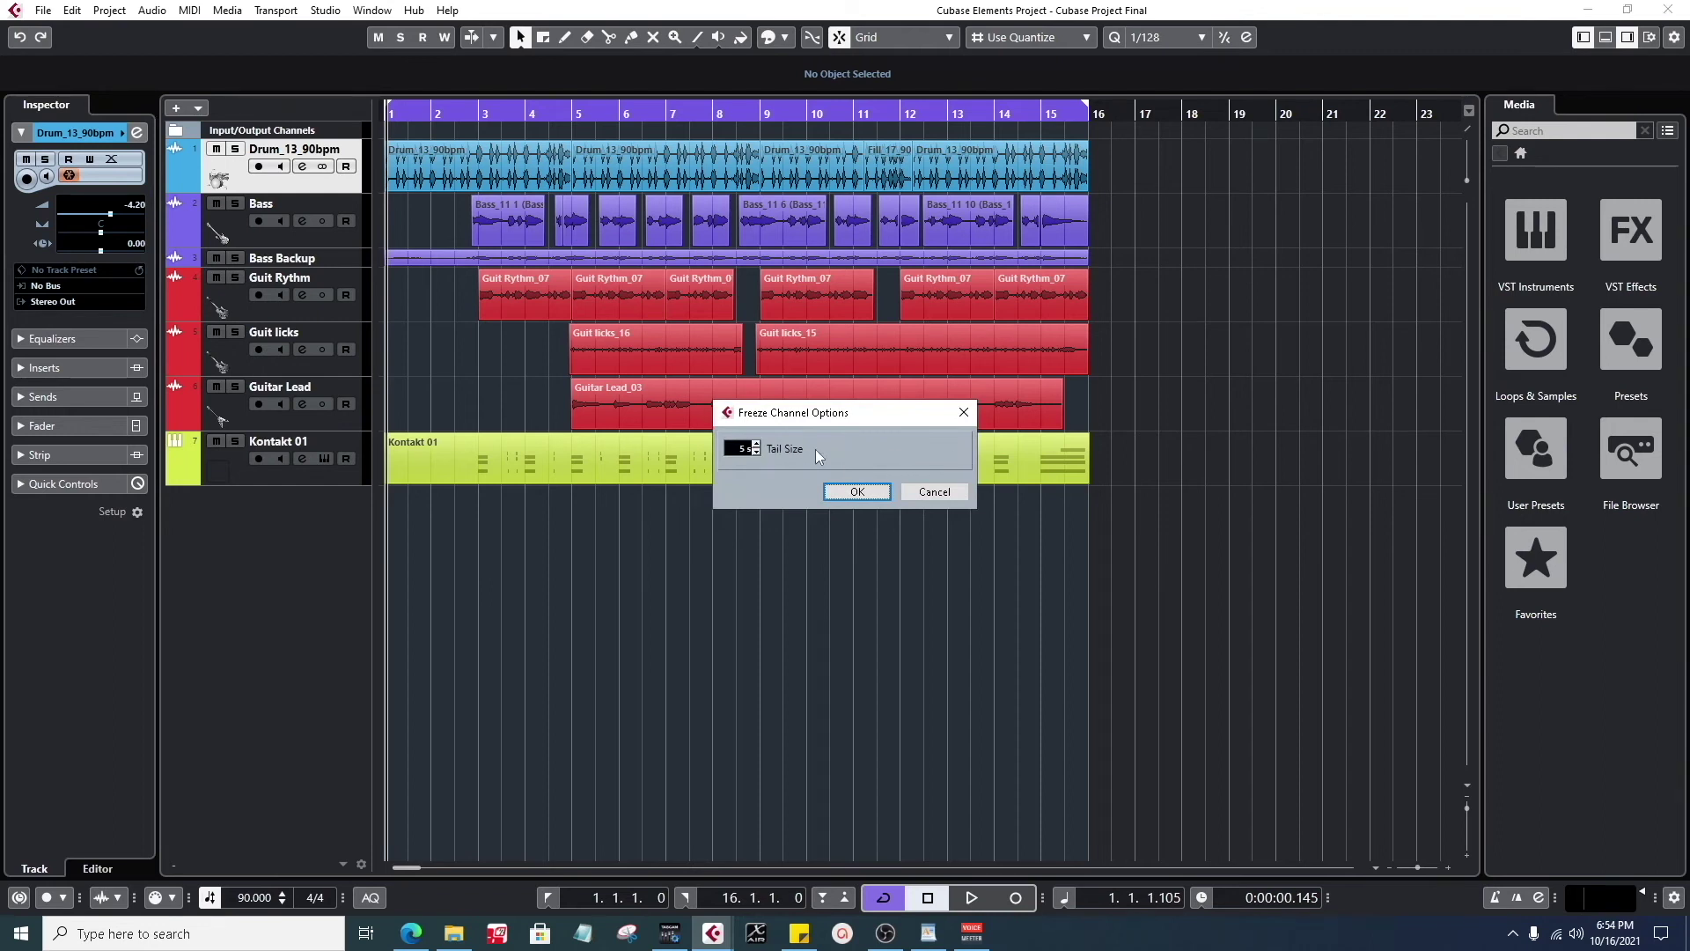
pyautogui.click(857, 492)
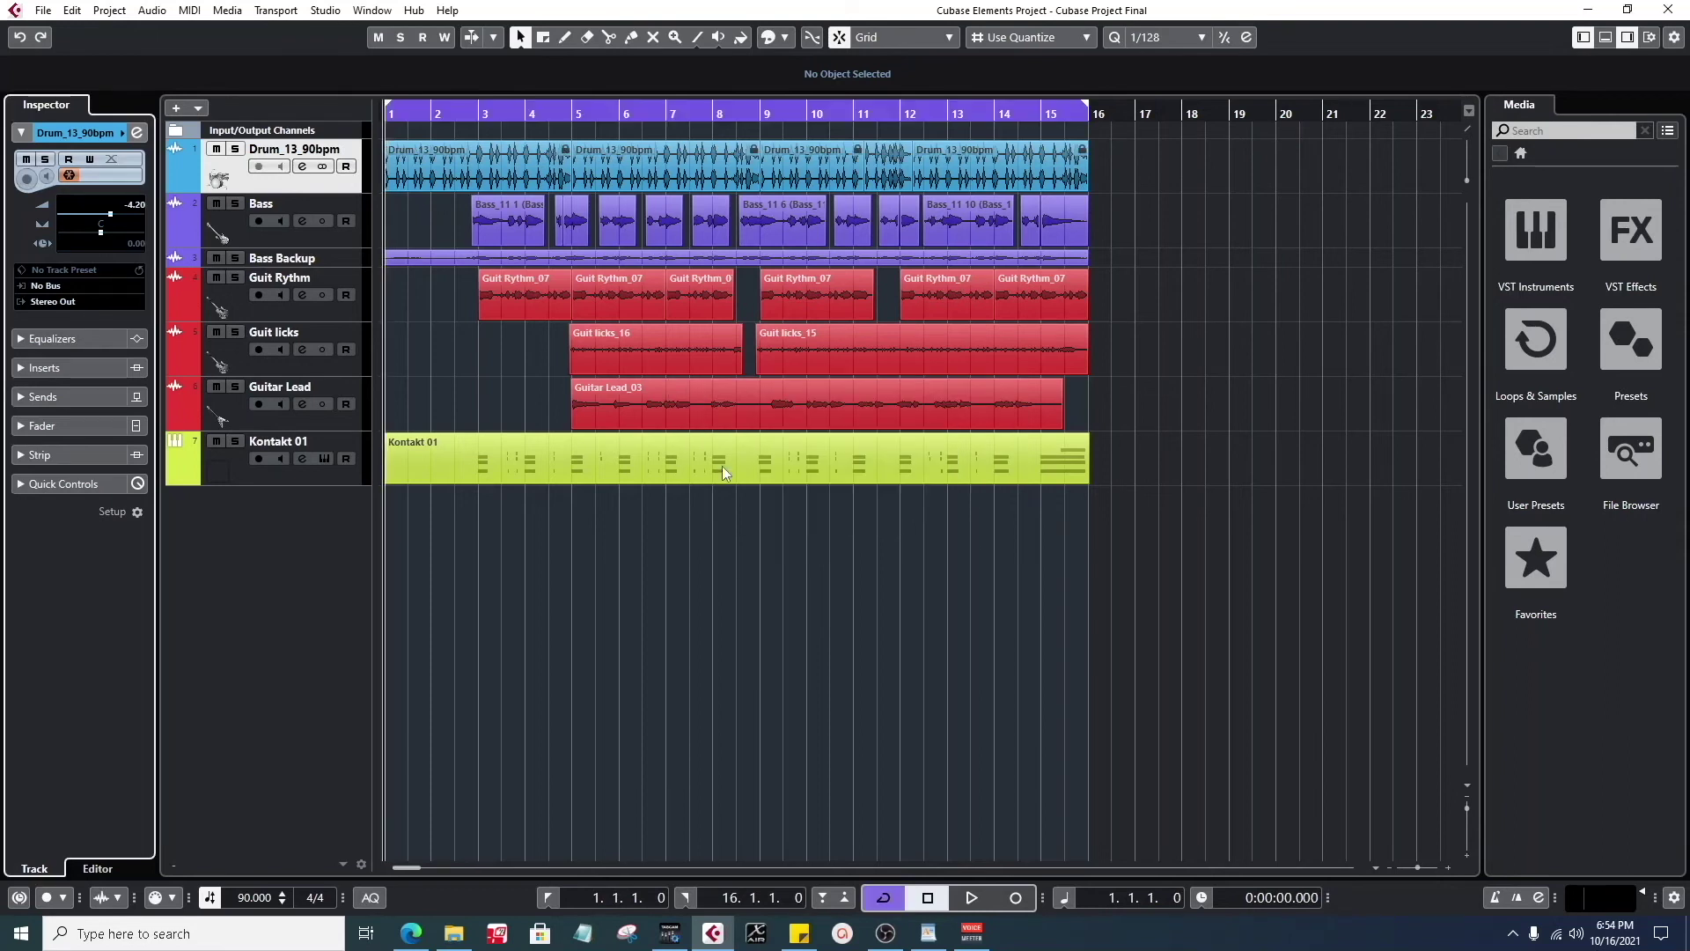
# - Switch to File Explorer and open the Freeze folder inside Czersk Mix in the Cubase Project Final folder
pyautogui.click(453, 934)
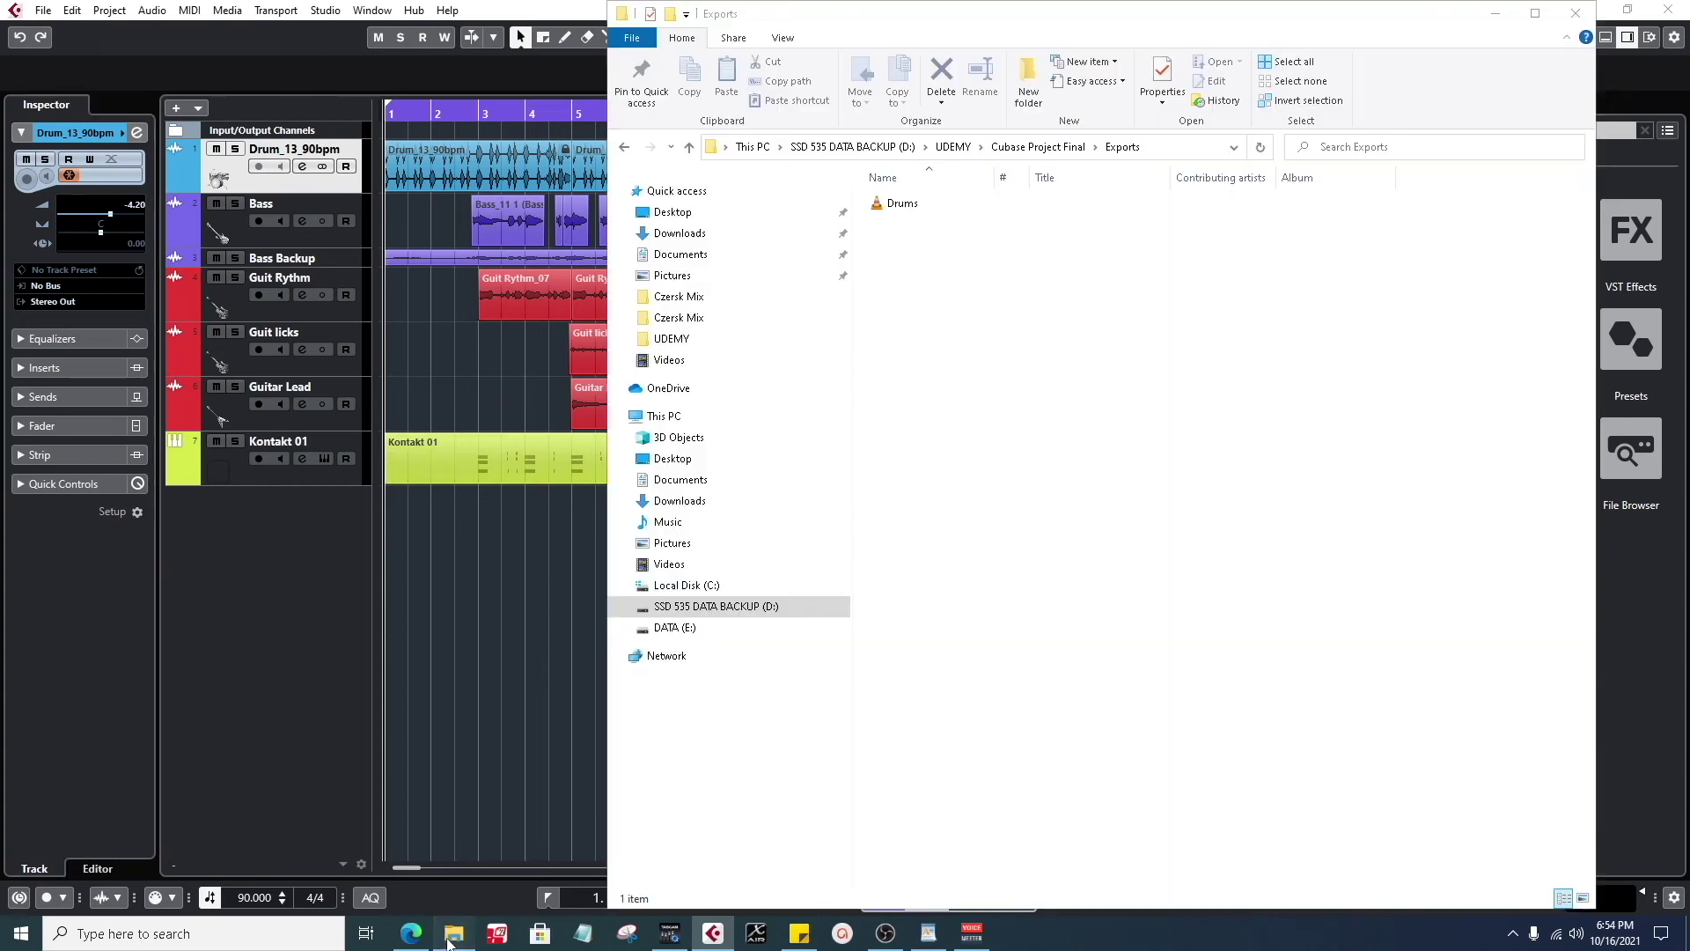
pyautogui.click(1040, 148)
pyautogui.doubleClick(916, 203)
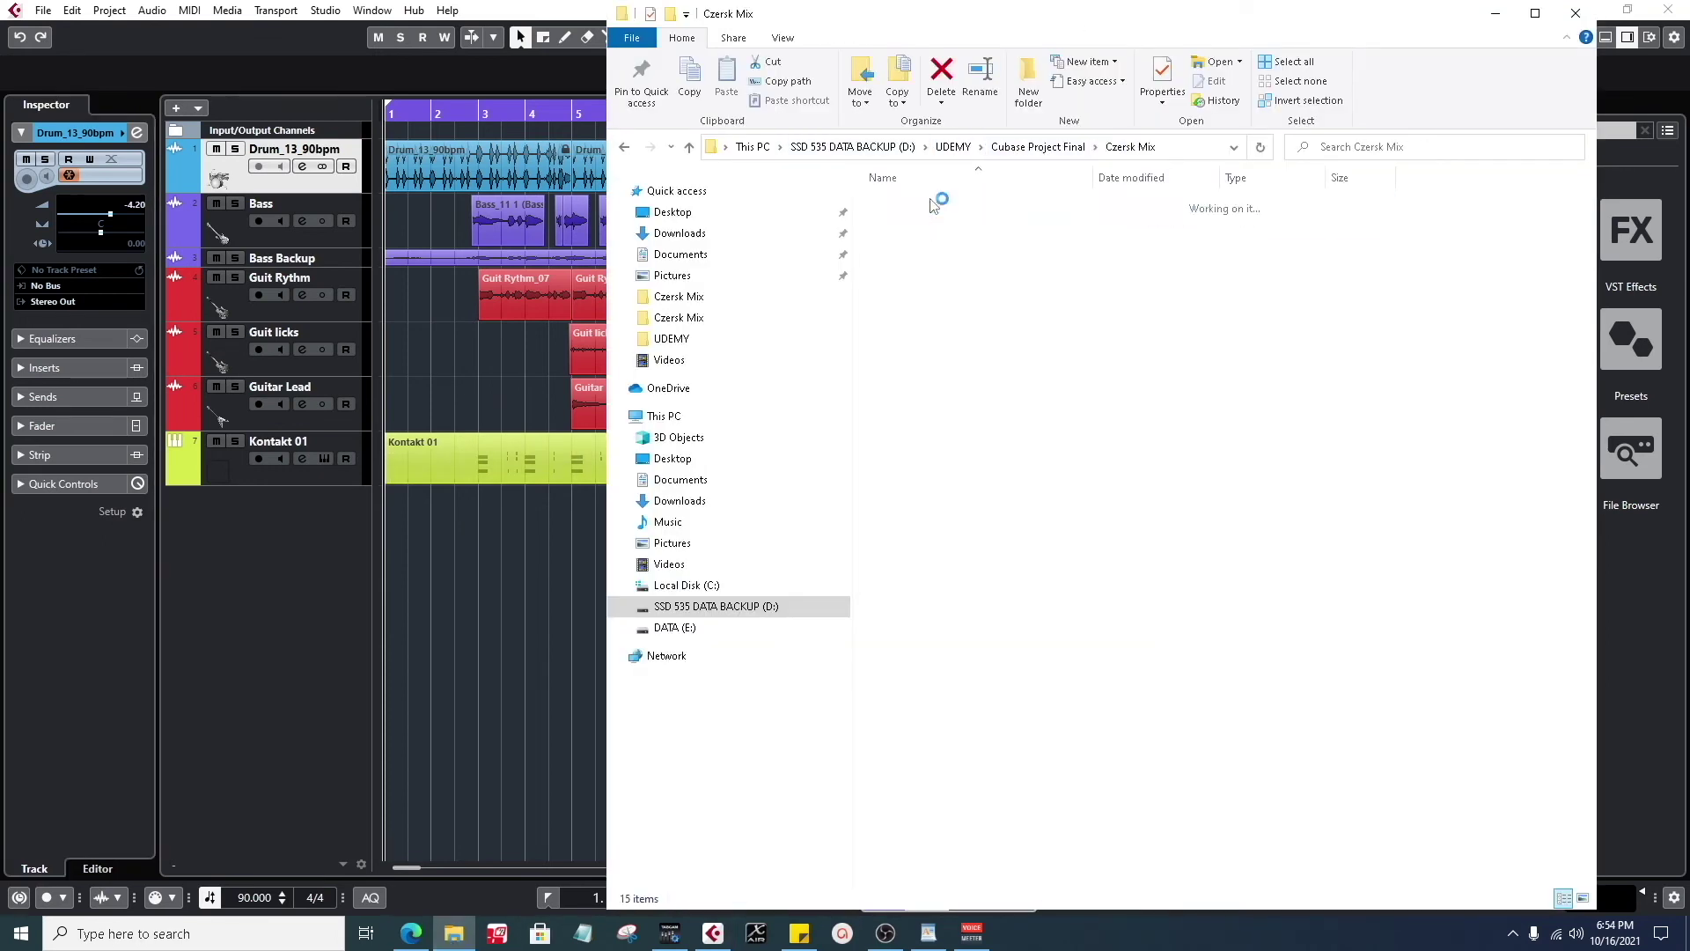
pyautogui.doubleClick(909, 222)
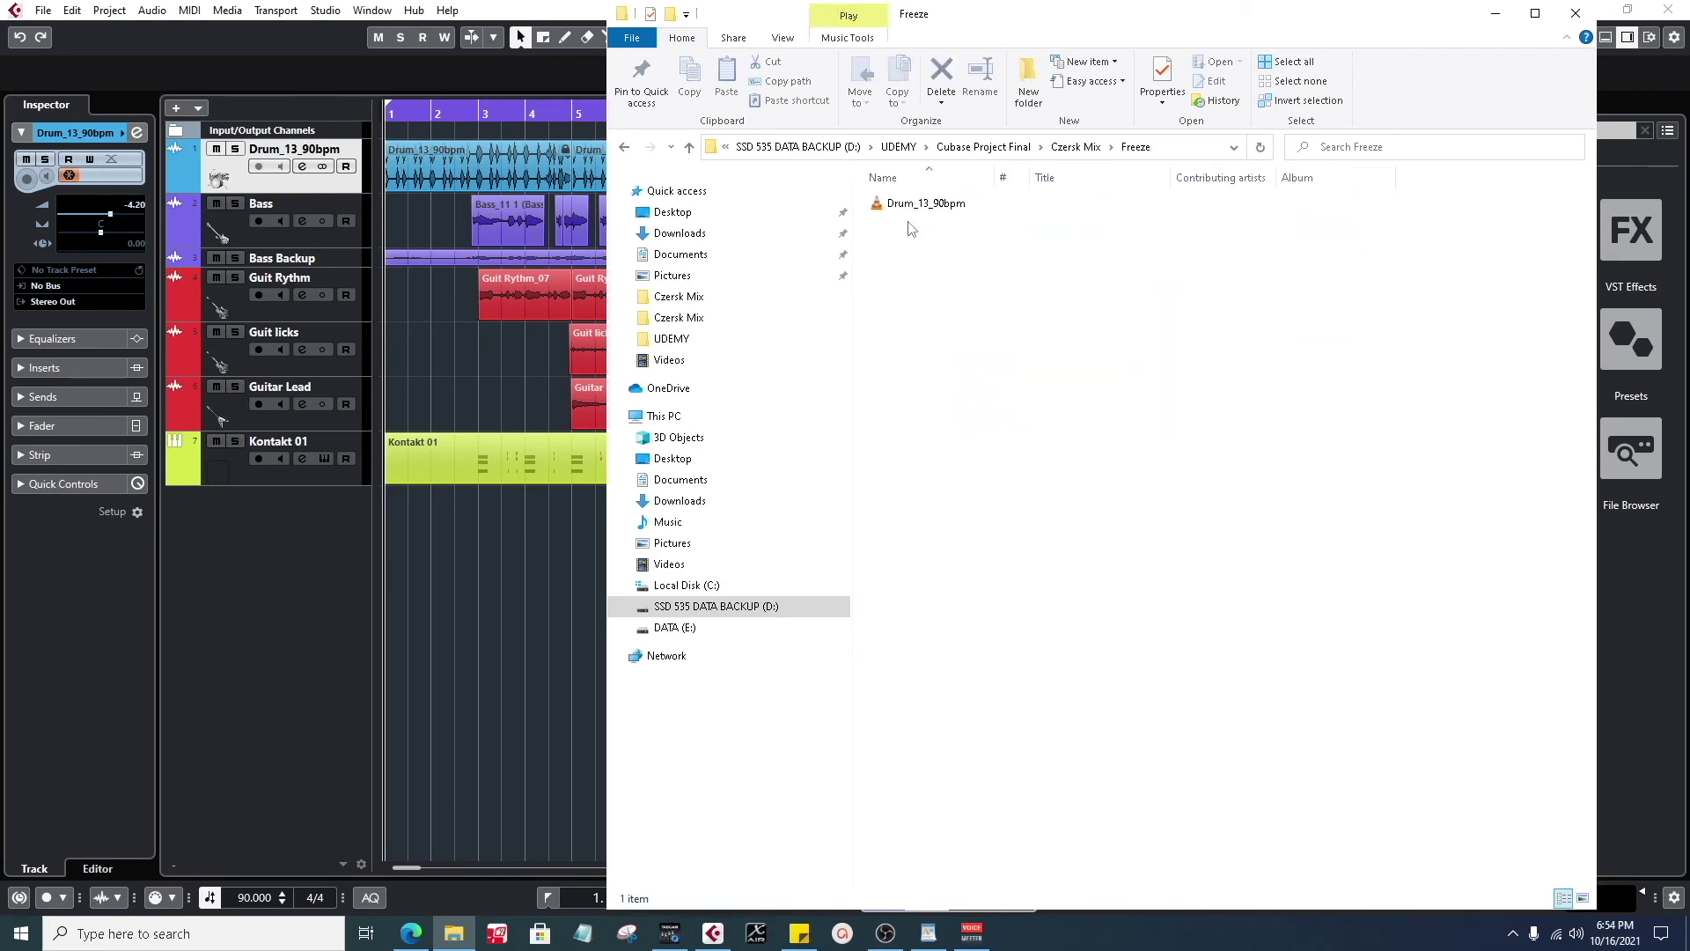
# - Import the Drum_13_90bpm freeze file as a new track at the project start and place it directly below the original drum track
pyautogui.click(915, 212)
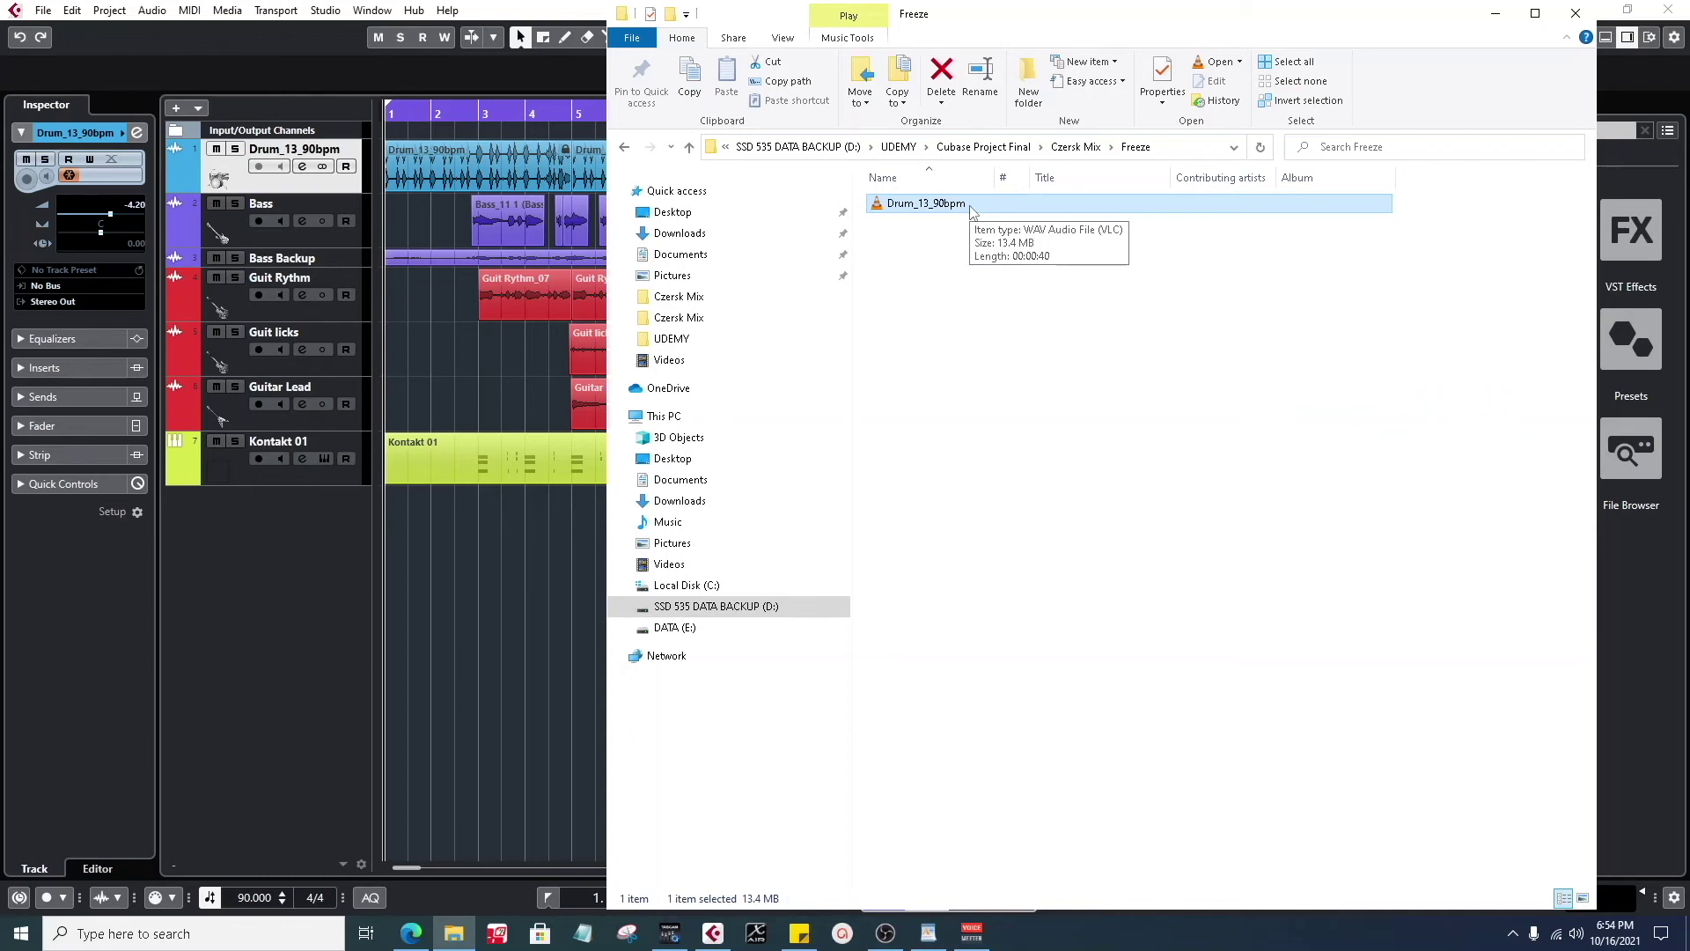
pyautogui.moveTo(972, 210); pyautogui.dragTo(383, 527)
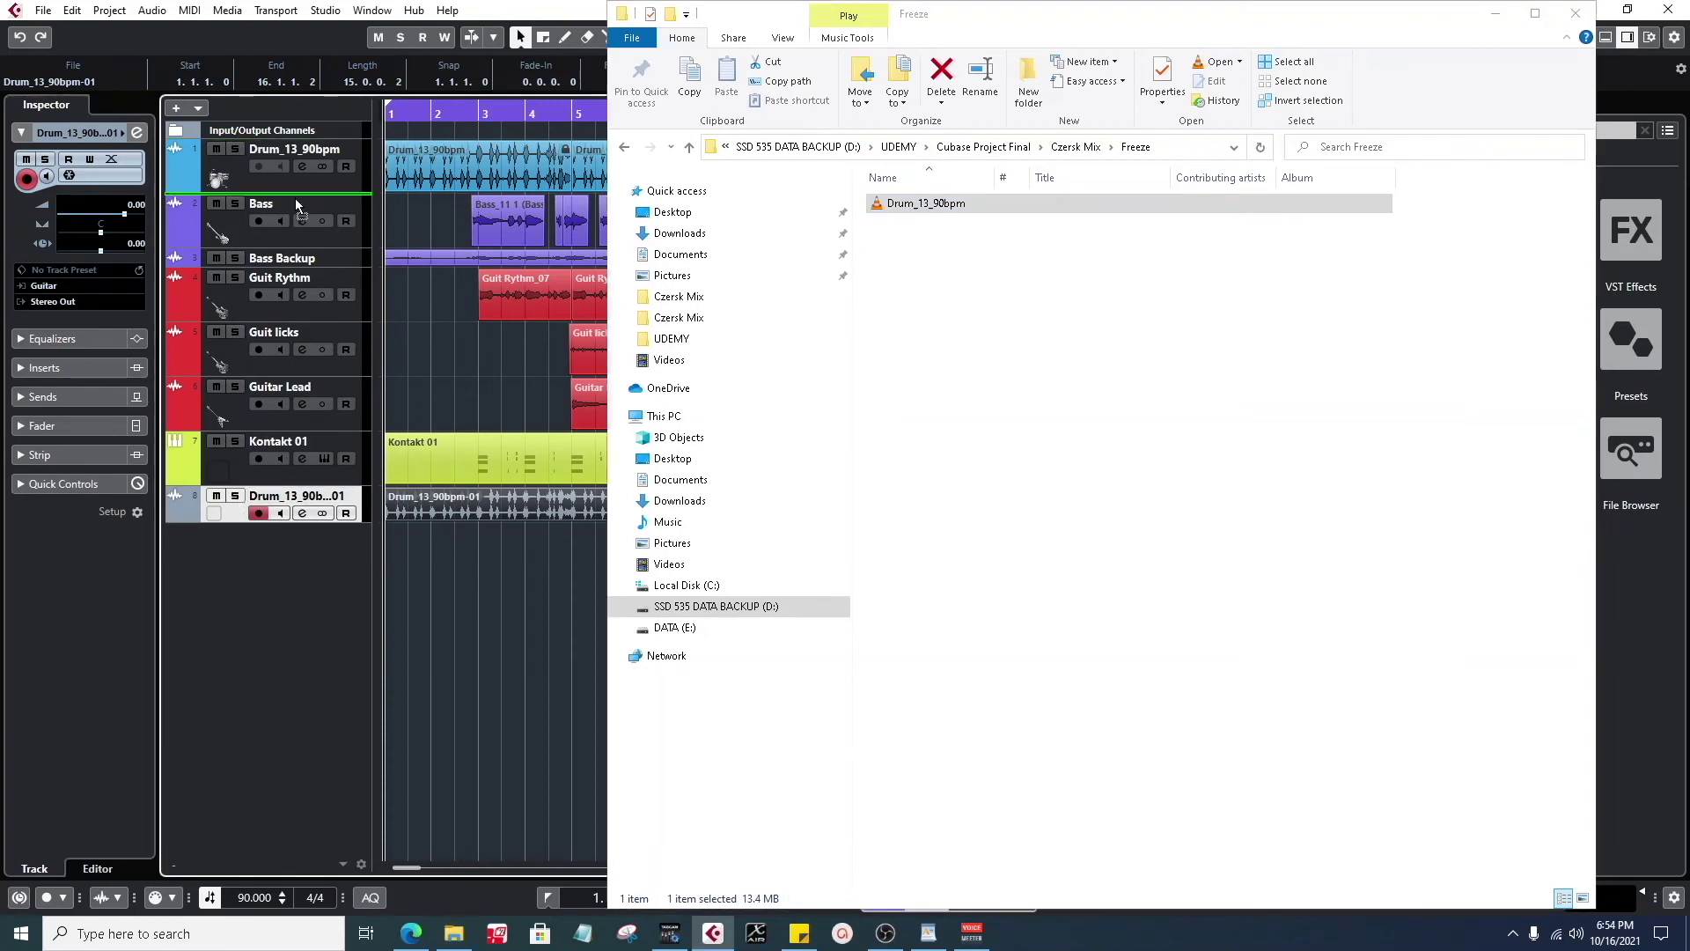
pyautogui.moveTo(296, 202); pyautogui.dragTo(296, 195)
pyautogui.scroll(3, 399, 139)
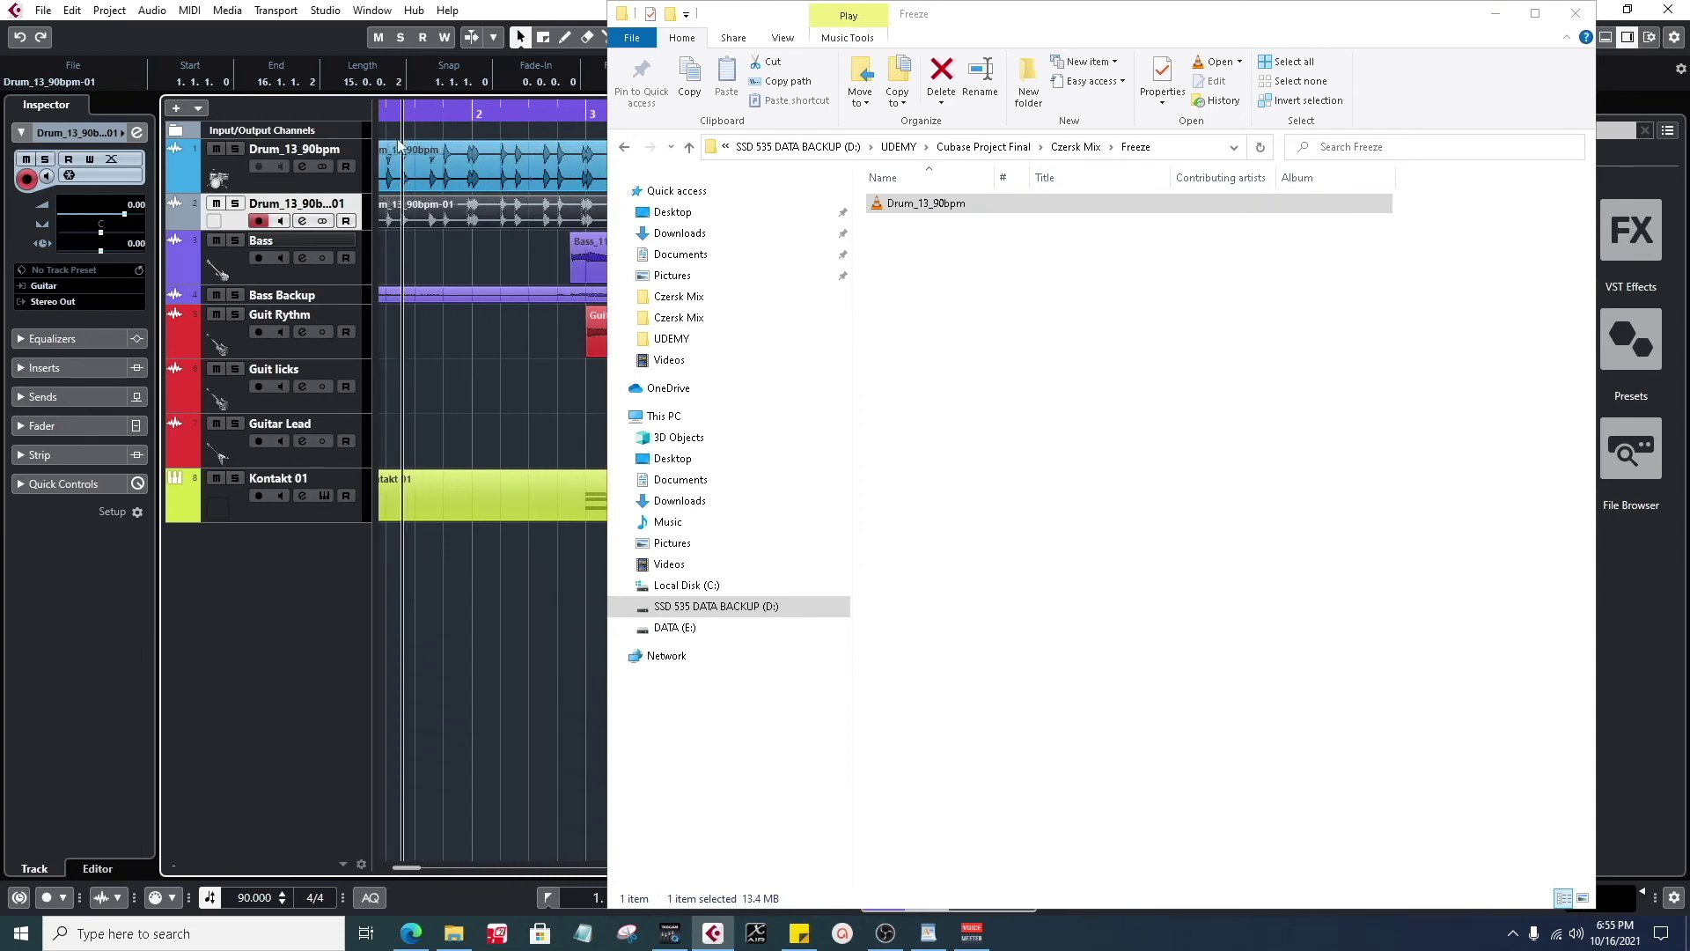
pyautogui.scroll(1, 399, 139)
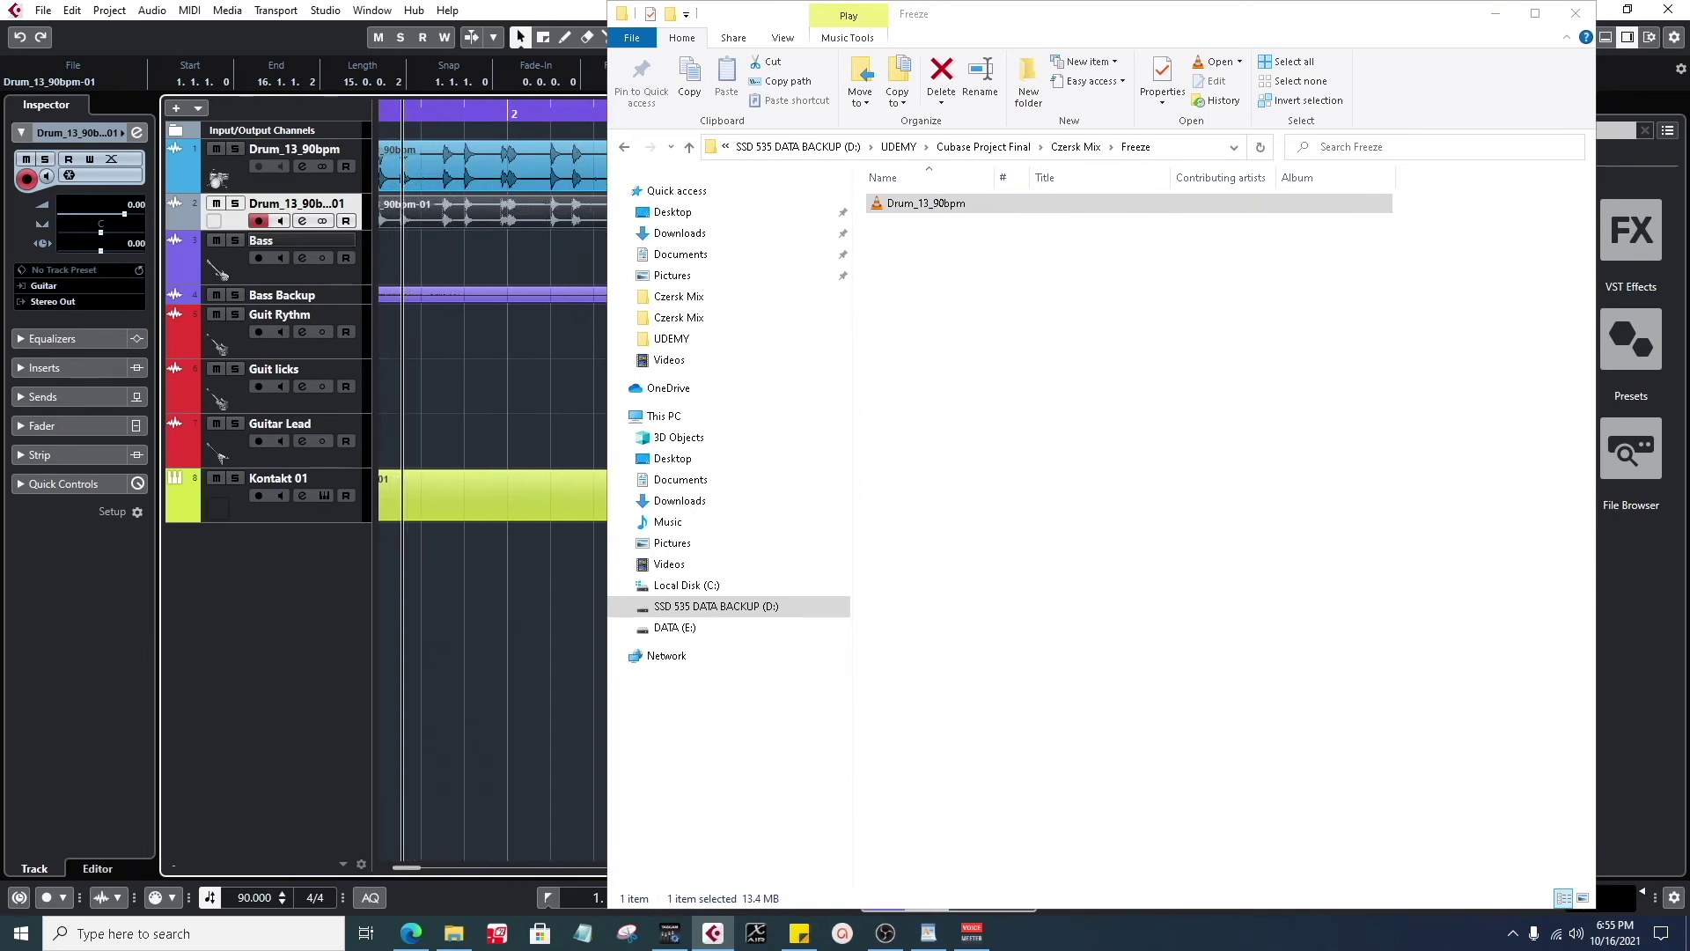
pyautogui.click(1495, 13)
pyautogui.click(574, 115)
pyautogui.moveTo(574, 116)
pyautogui.mouseDown()
pyautogui.moveTo(581, 157)
pyautogui.moveTo(584, 99)
pyautogui.mouseUp()
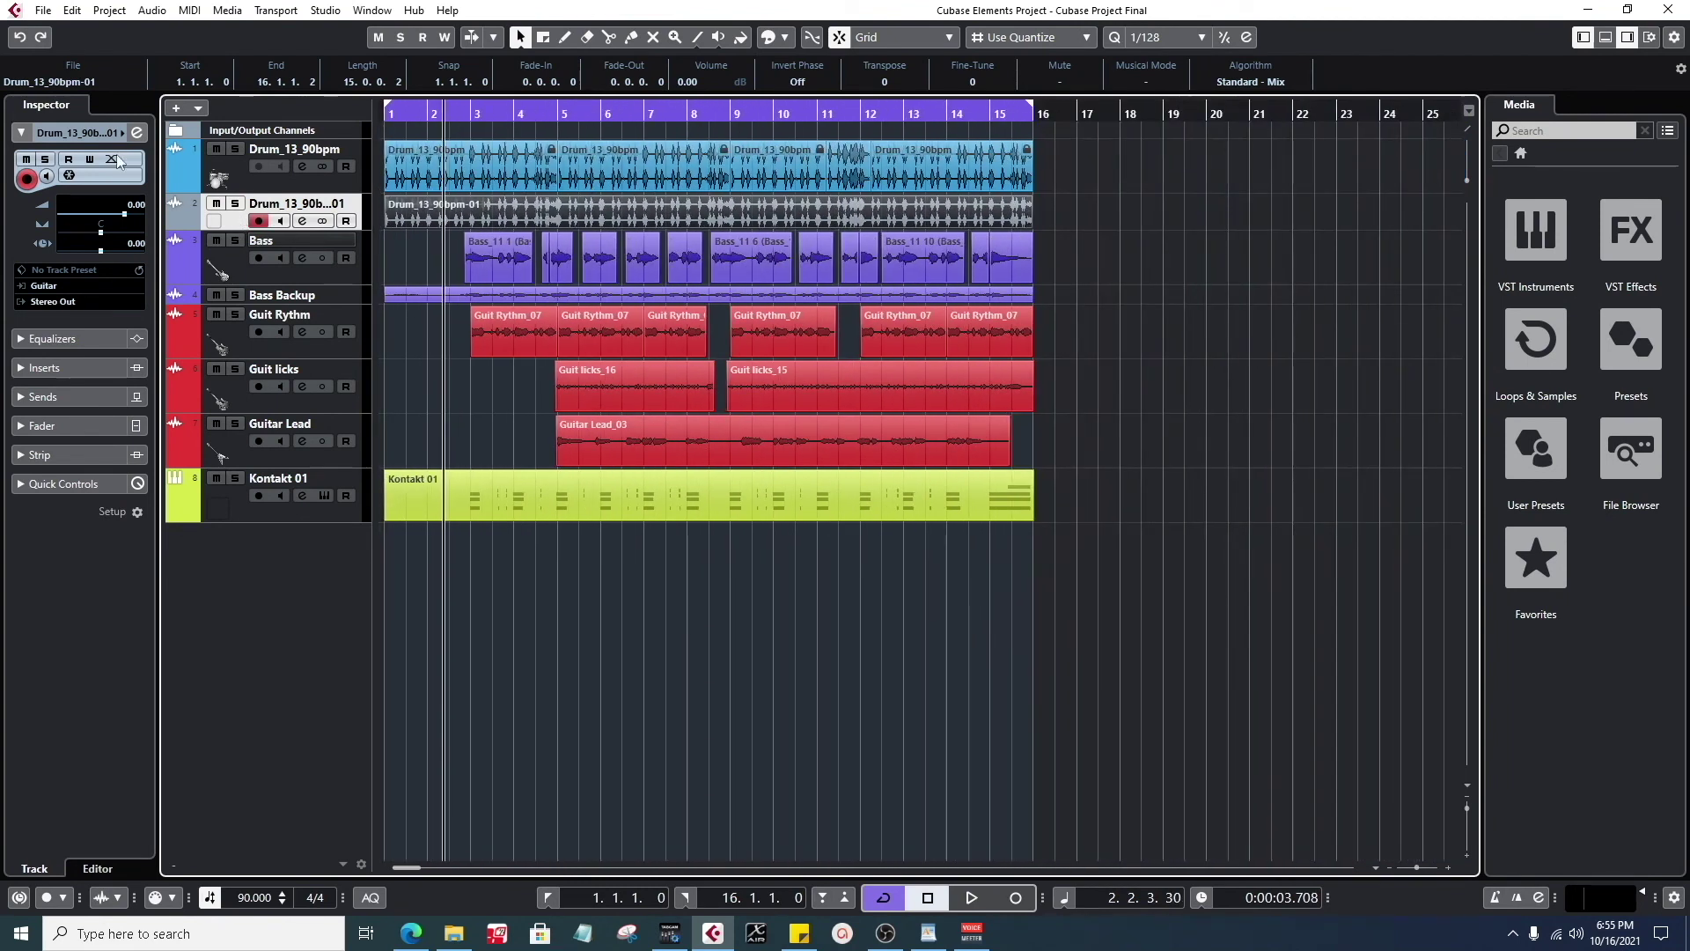
# - Remove the imported drum track and unfreeze the original Drum_13_90bpm channel, deleting its freeze files
pyautogui.rightClick(236, 226)
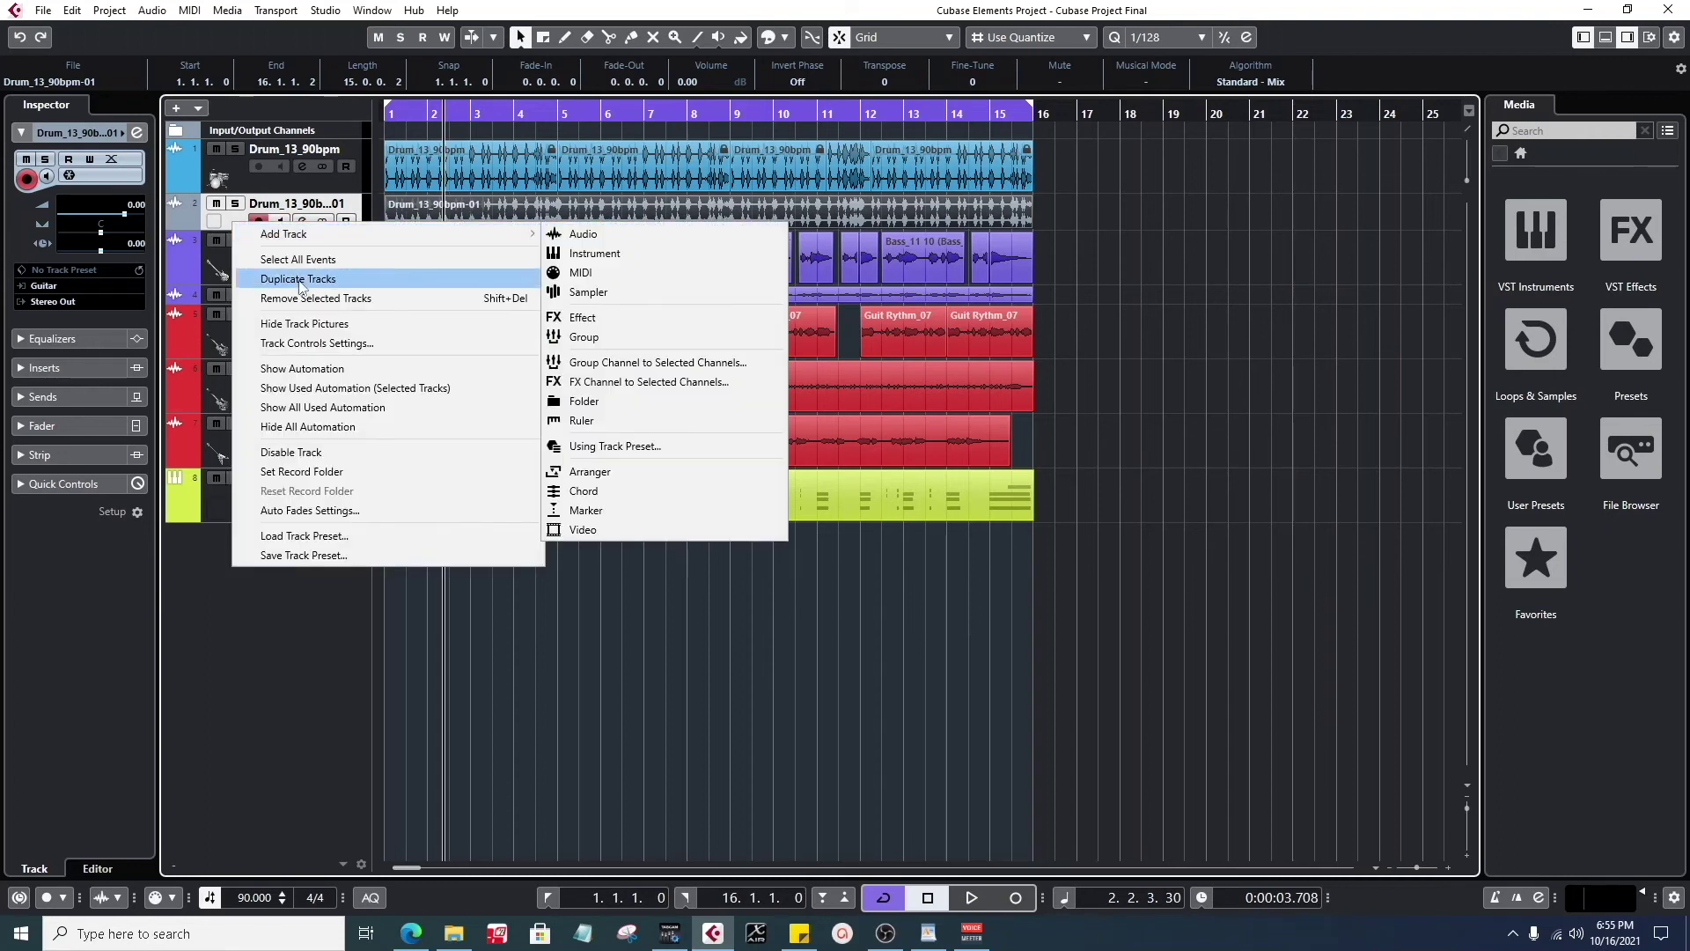
pyautogui.click(324, 301)
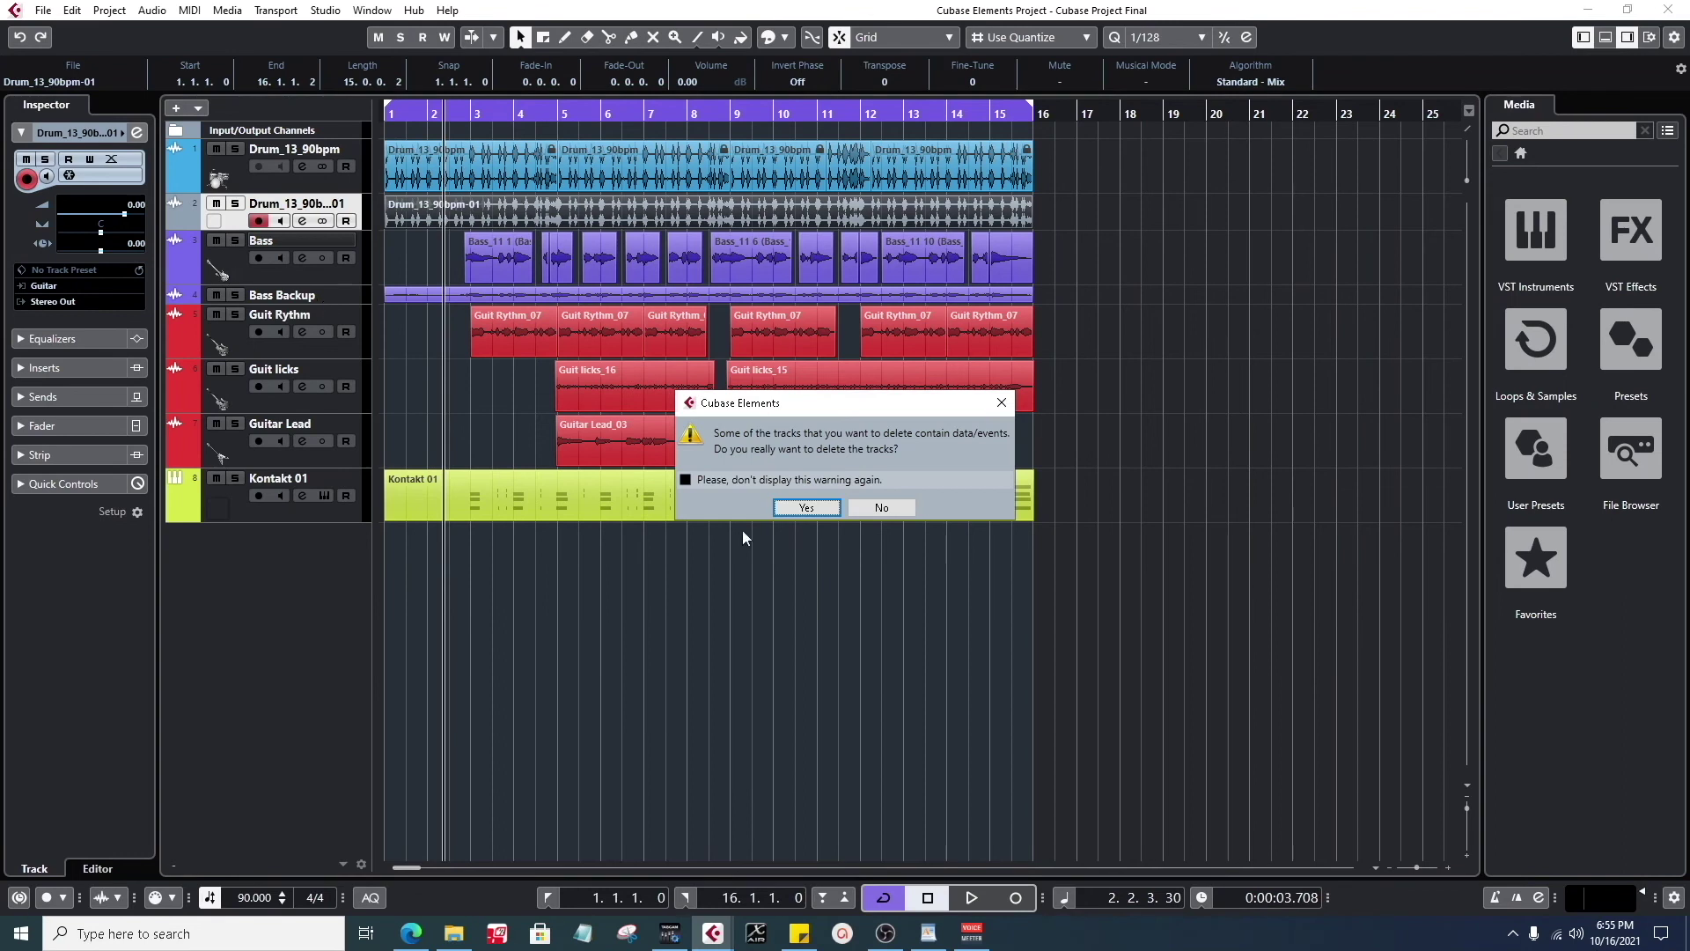
pyautogui.click(808, 508)
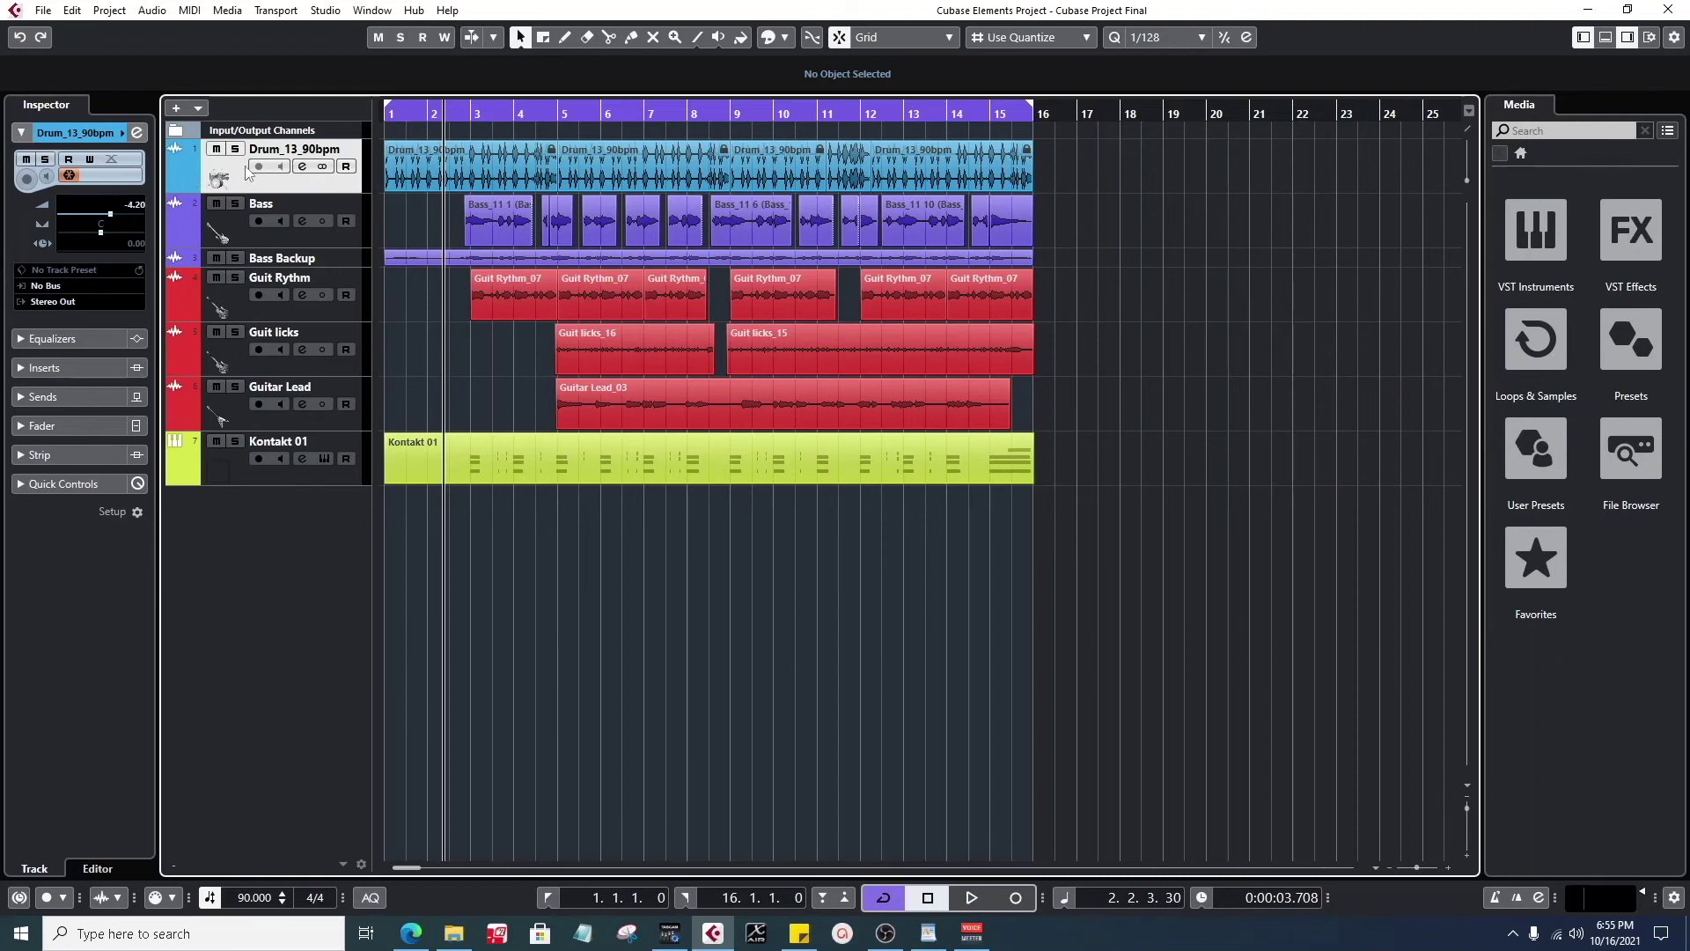
pyautogui.click(70, 175)
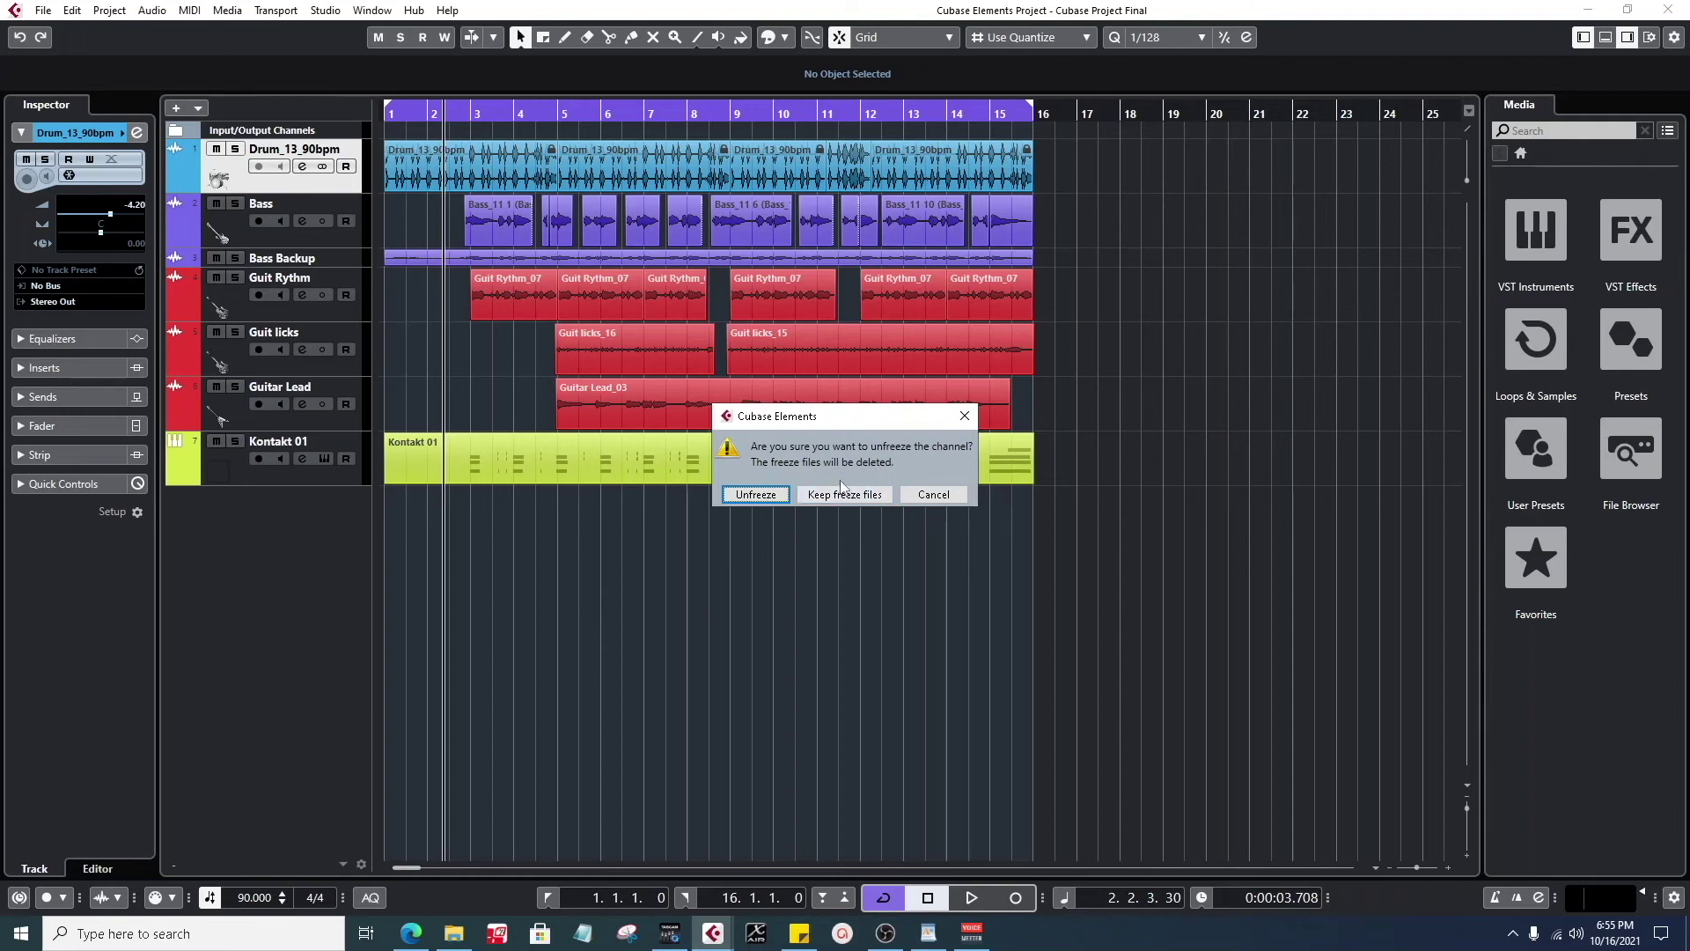
pyautogui.click(757, 495)
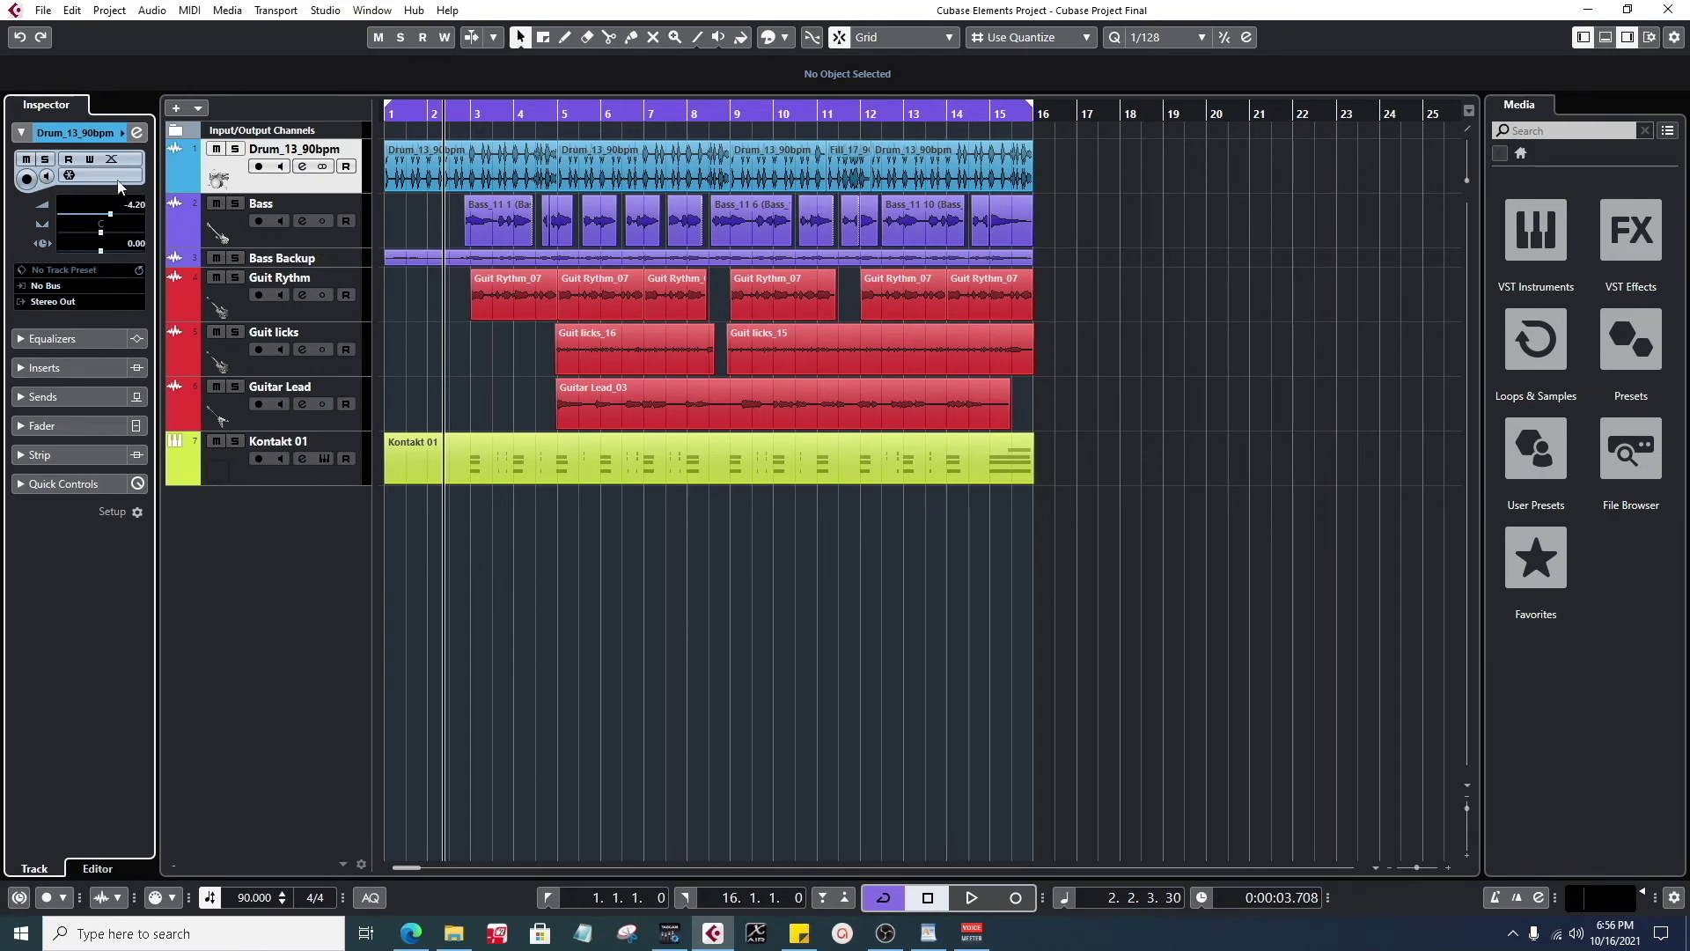
# - Freeze the Bass track's channel with a tail size of 5 s
pyautogui.click(231, 225)
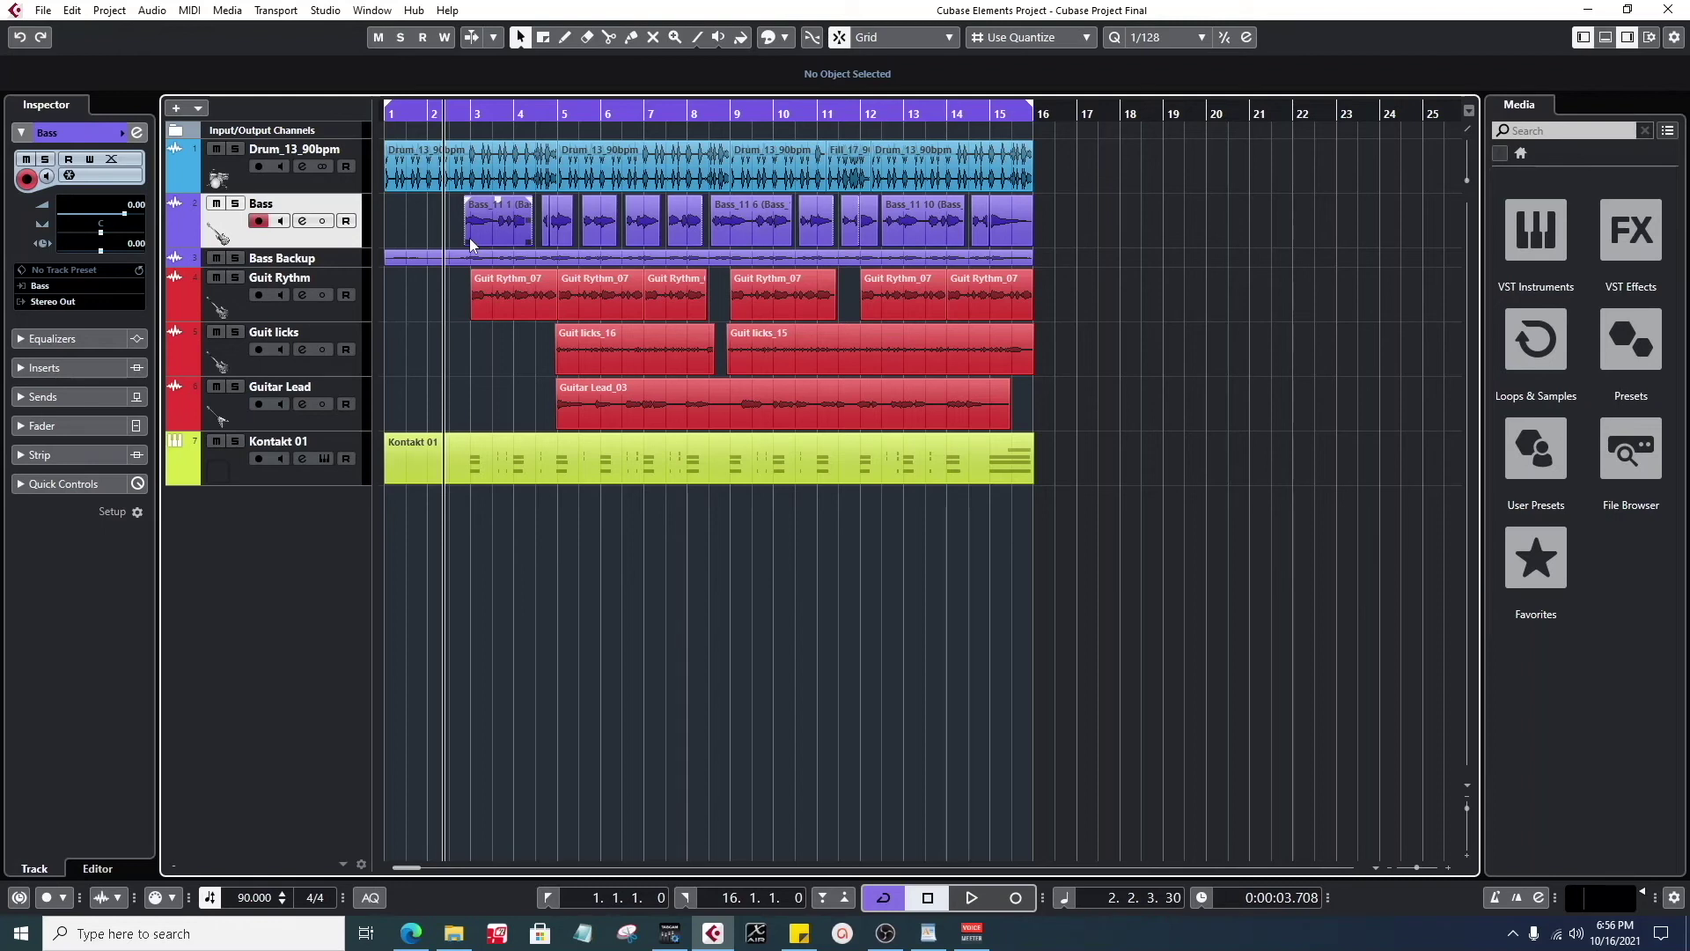
pyautogui.click(69, 175)
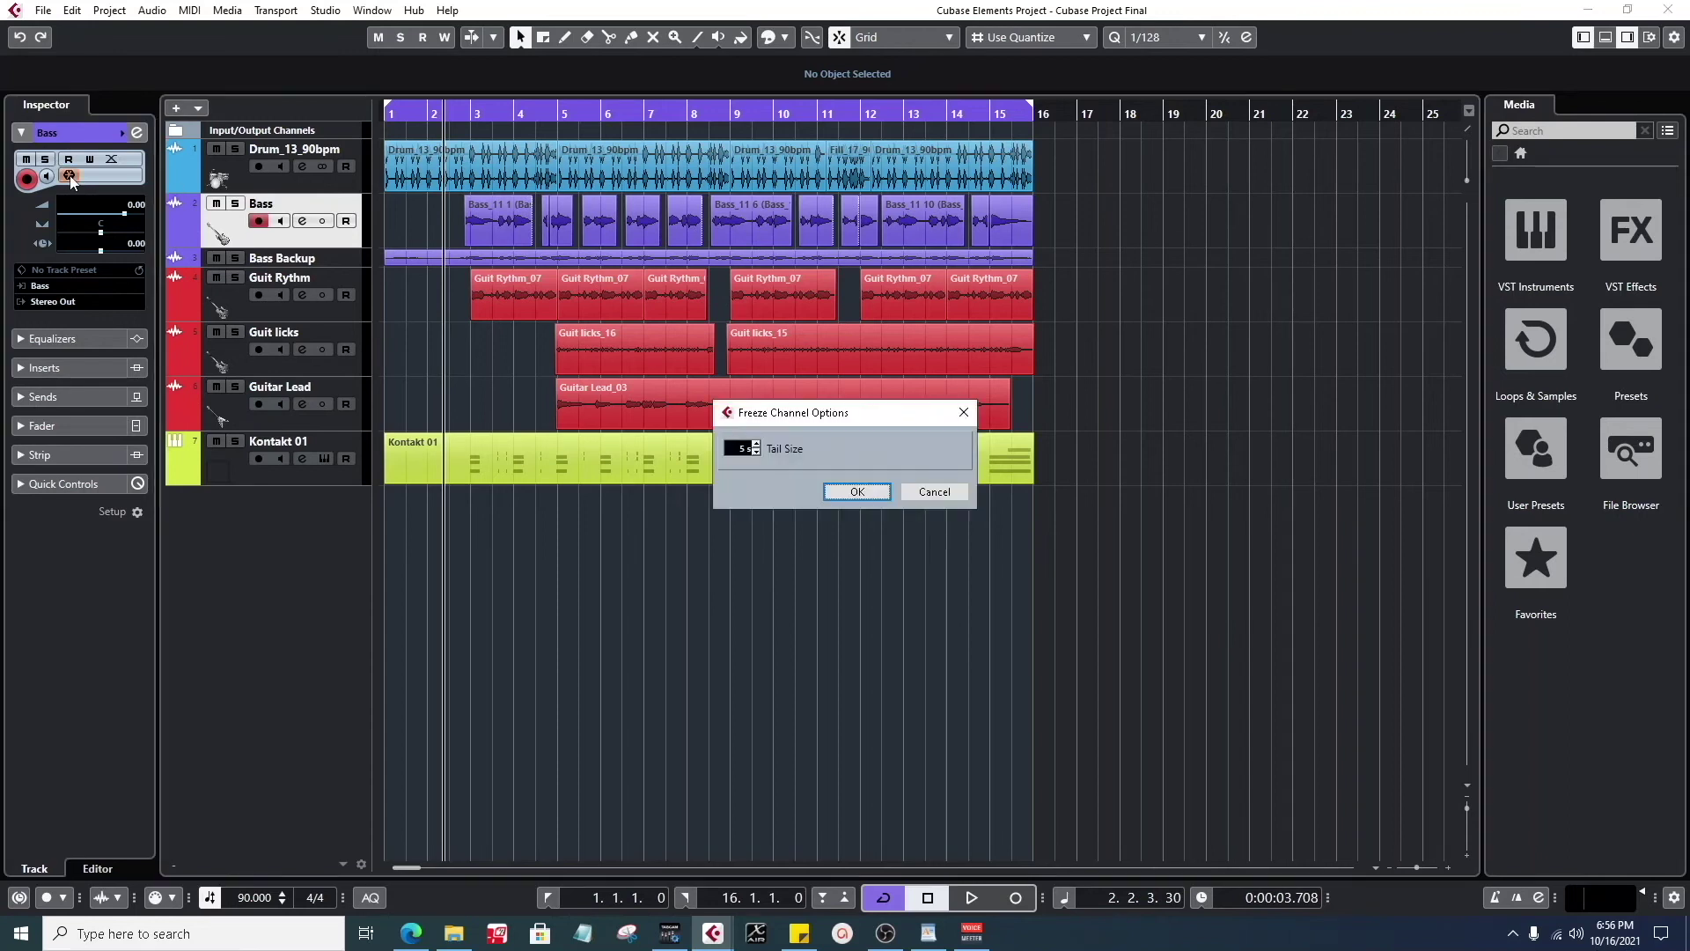
pyautogui.click(874, 491)
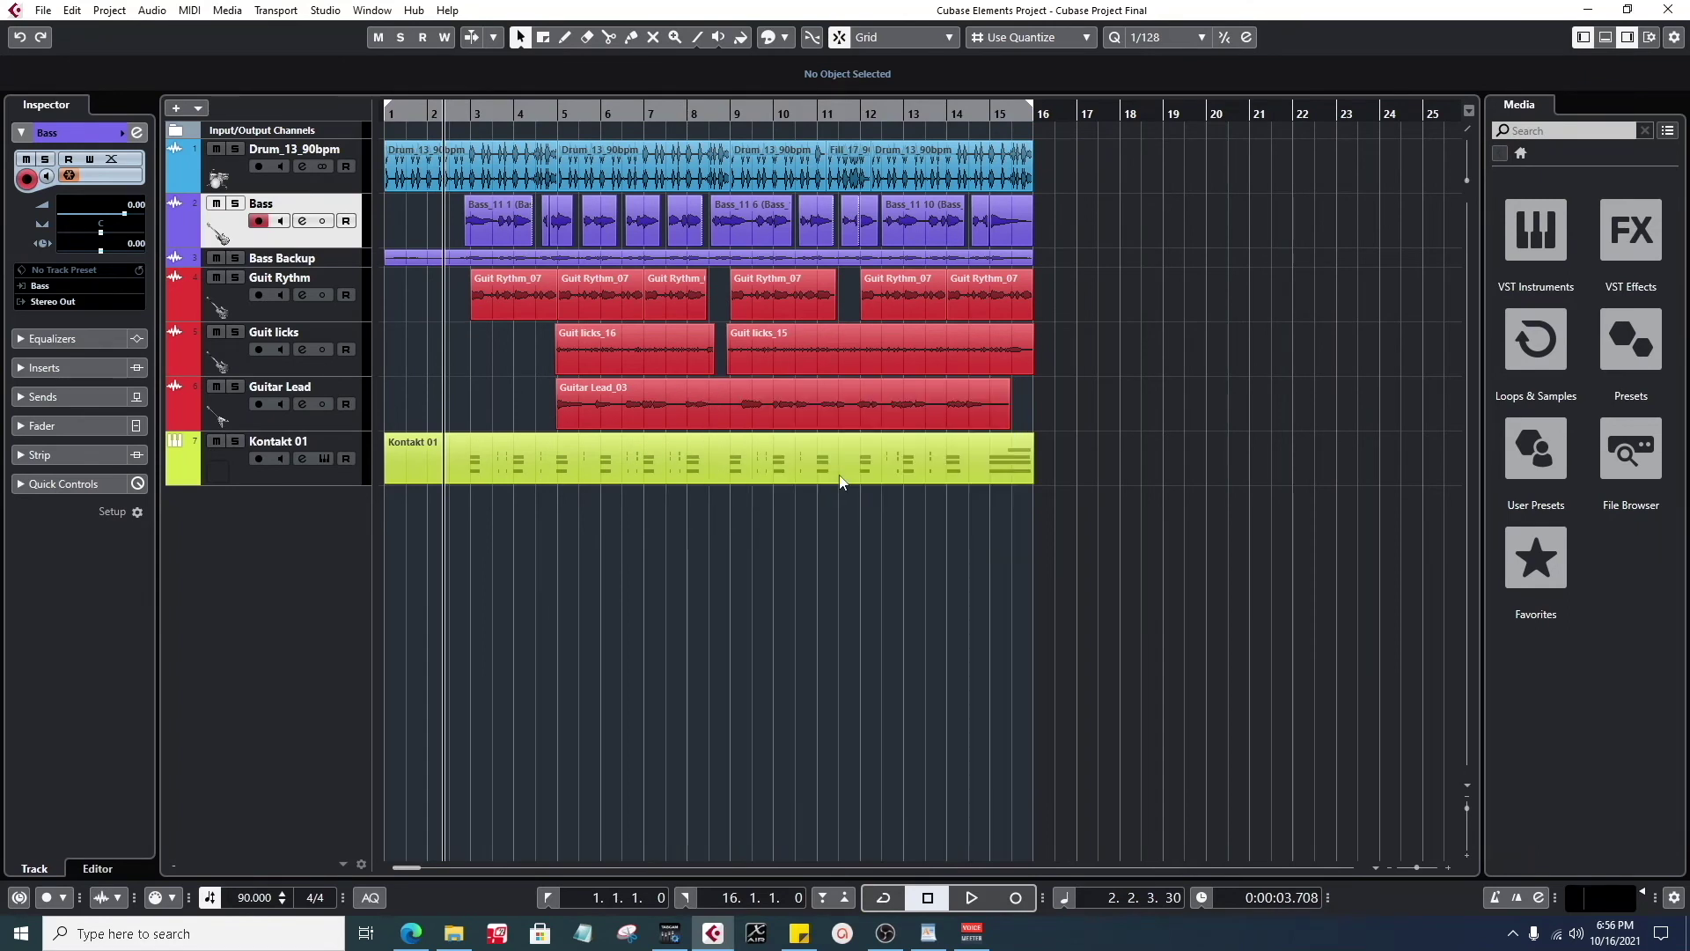
# - Import the Bass file from the Freeze folder as a new track, copying it to the working directory and converting it to 24 bit
pyautogui.click(453, 933)
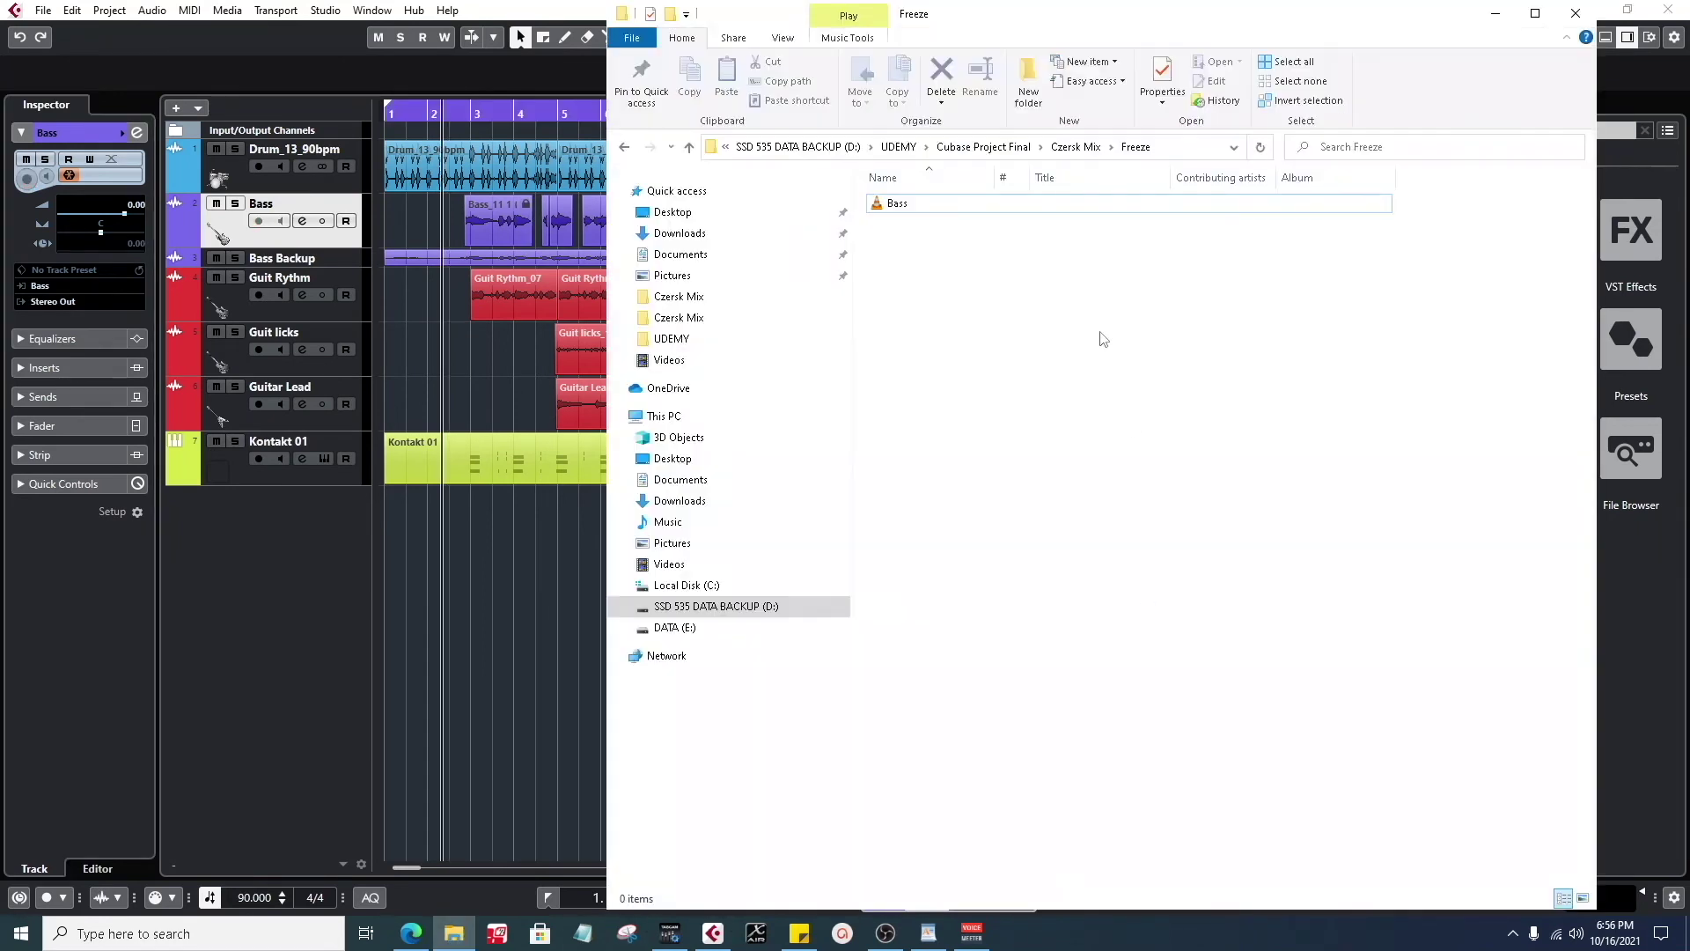
pyautogui.click(960, 205)
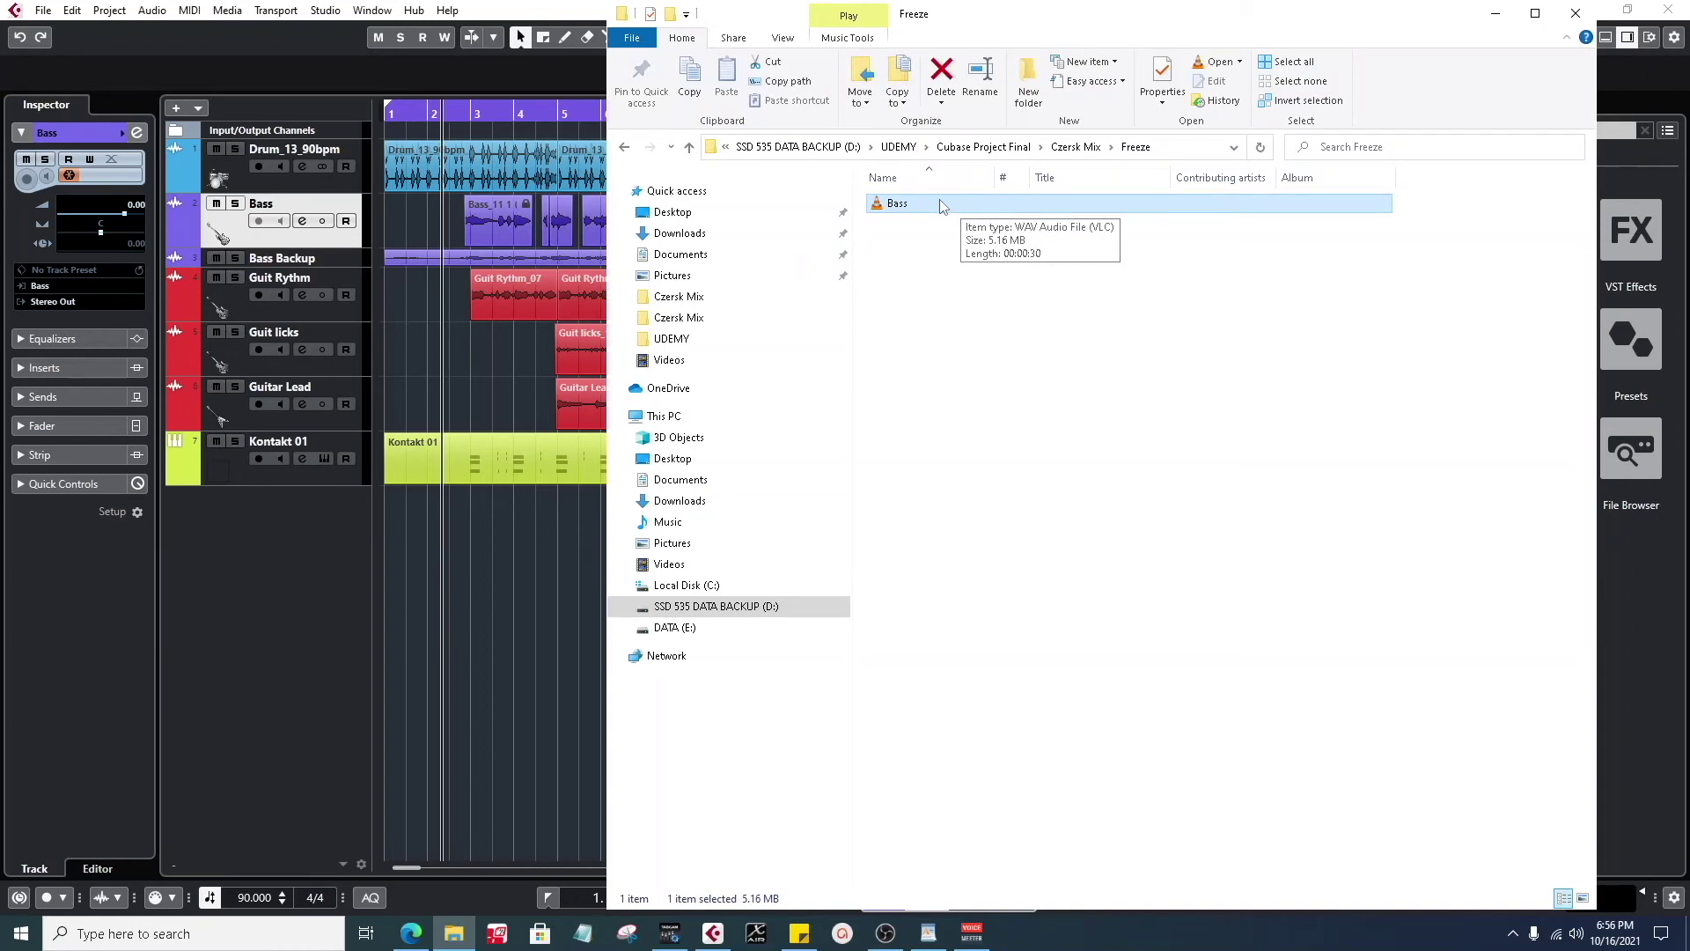
pyautogui.moveTo(942, 206); pyautogui.dragTo(363, 521)
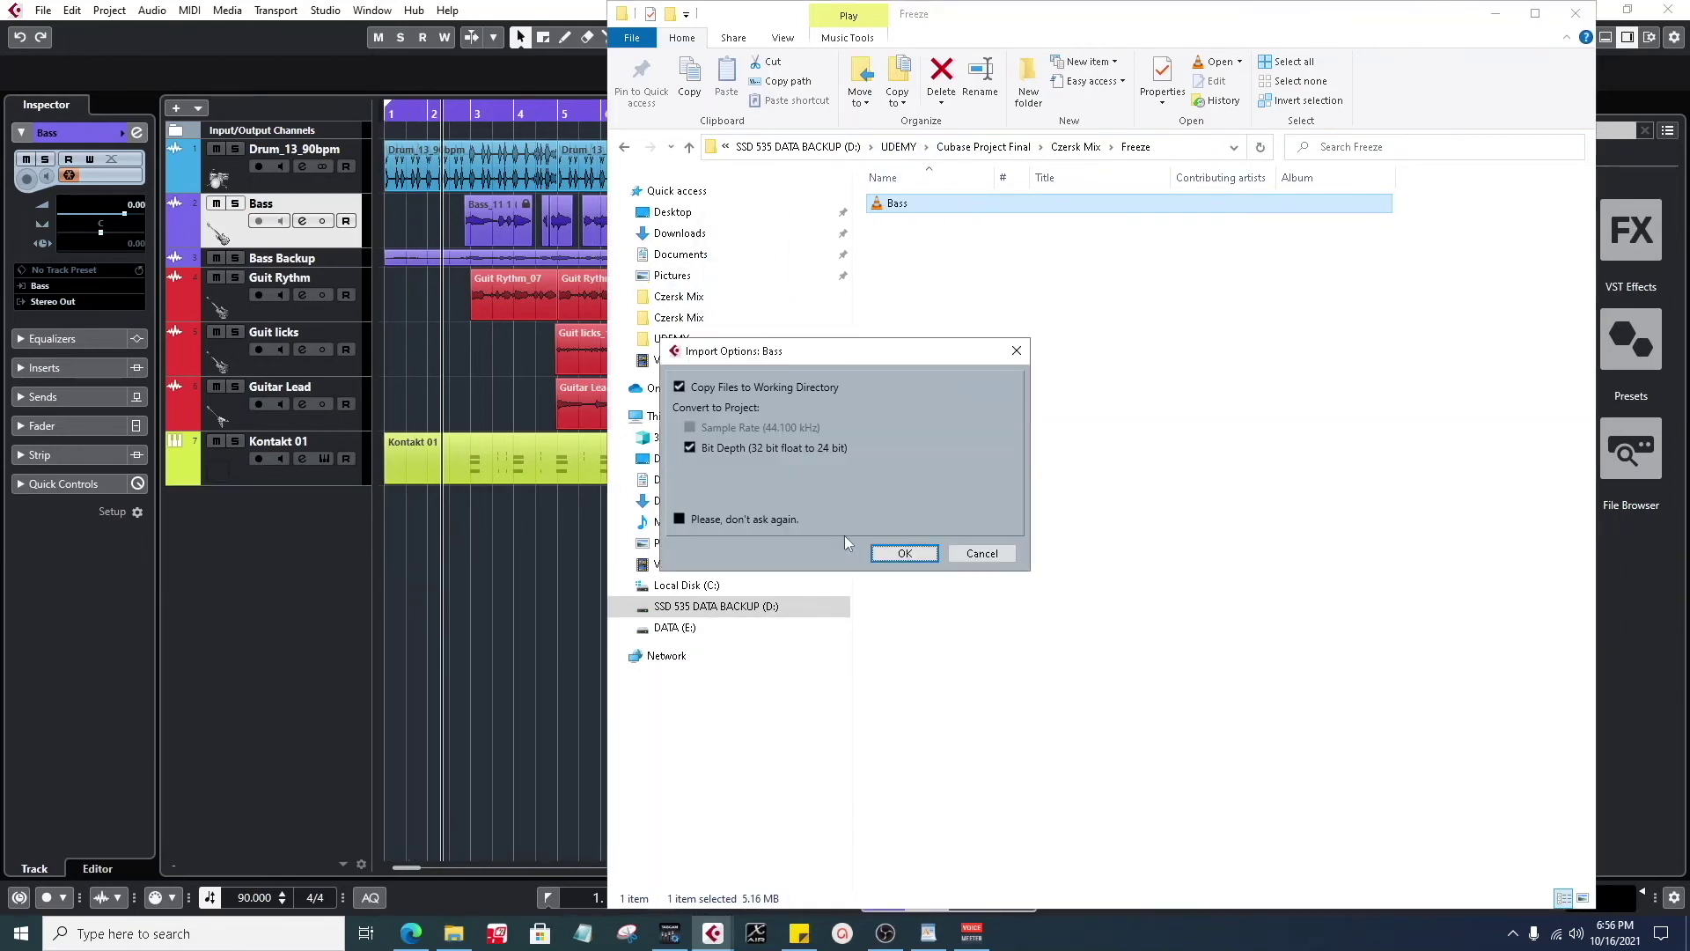
pyautogui.click(891, 552)
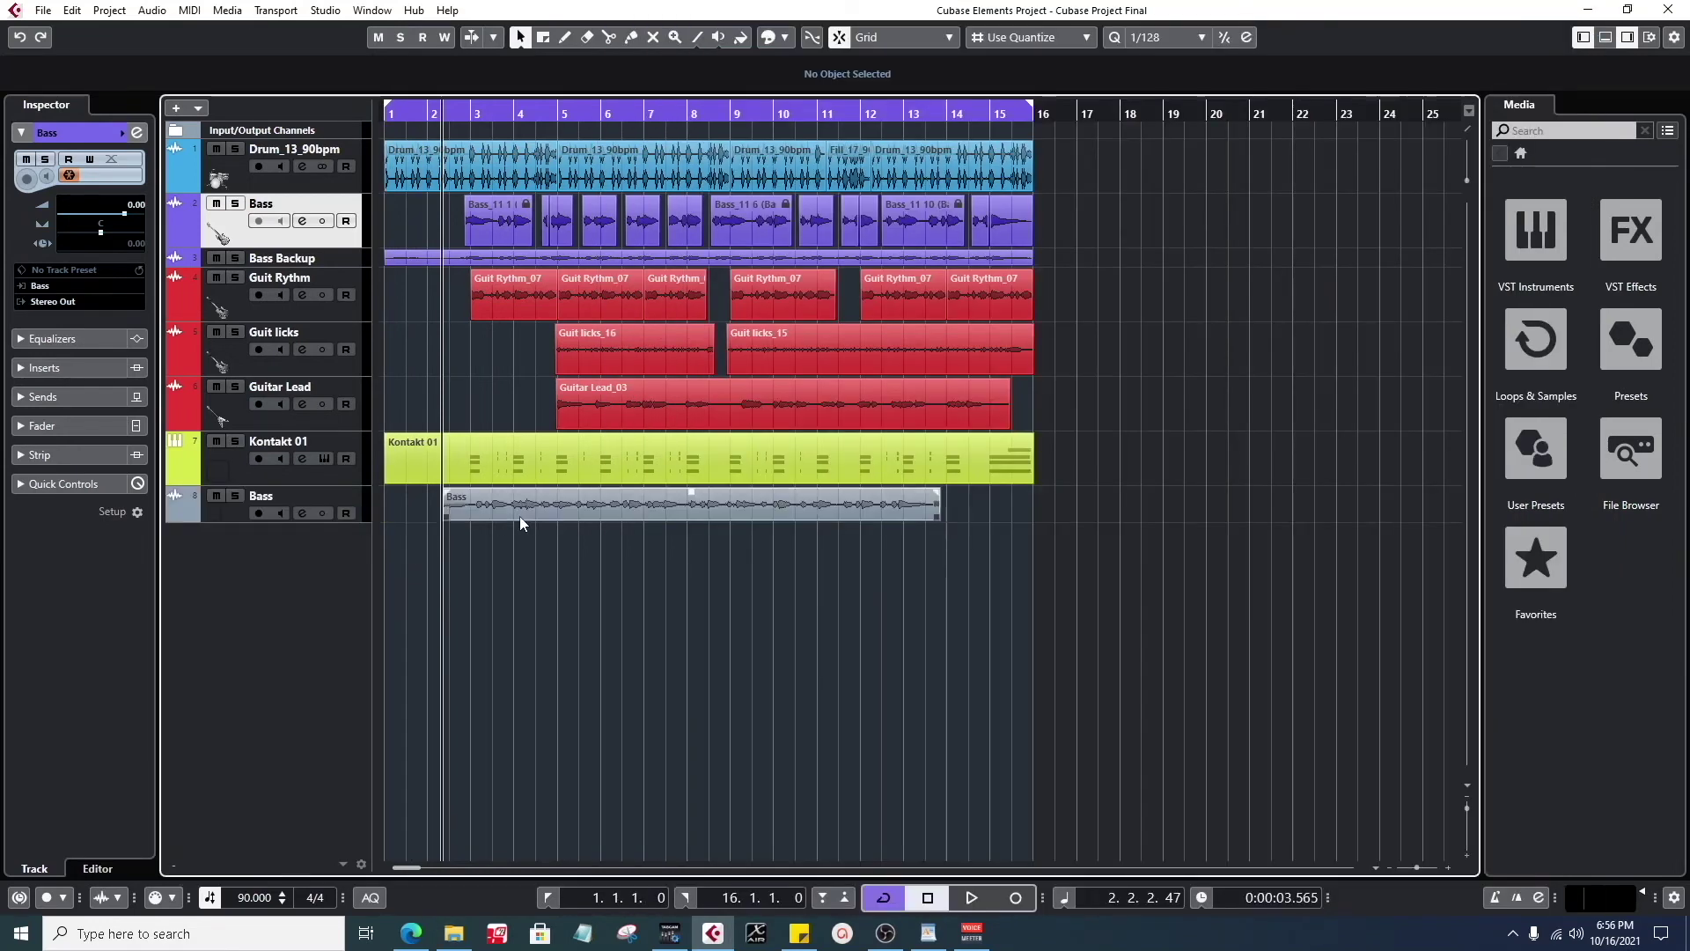
# - Place the imported Bass track directly below the original Bass track and shift its event to start at about 2.4.2.90
pyautogui.click(593, 506)
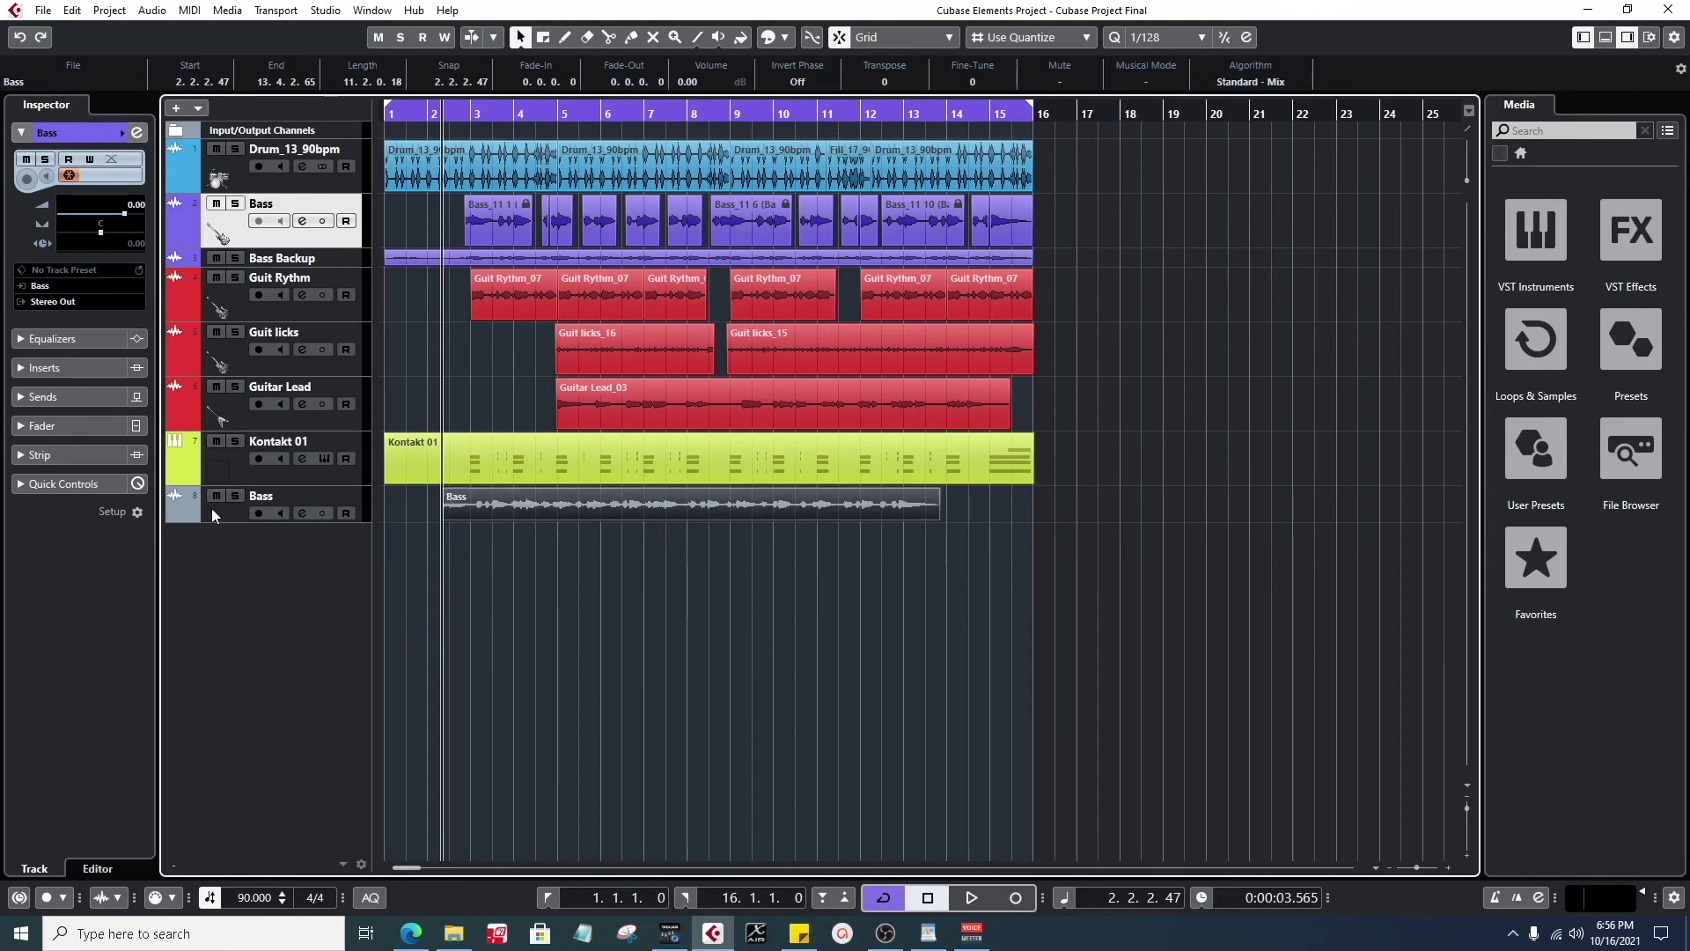
pyautogui.moveTo(224, 510); pyautogui.dragTo(294, 273)
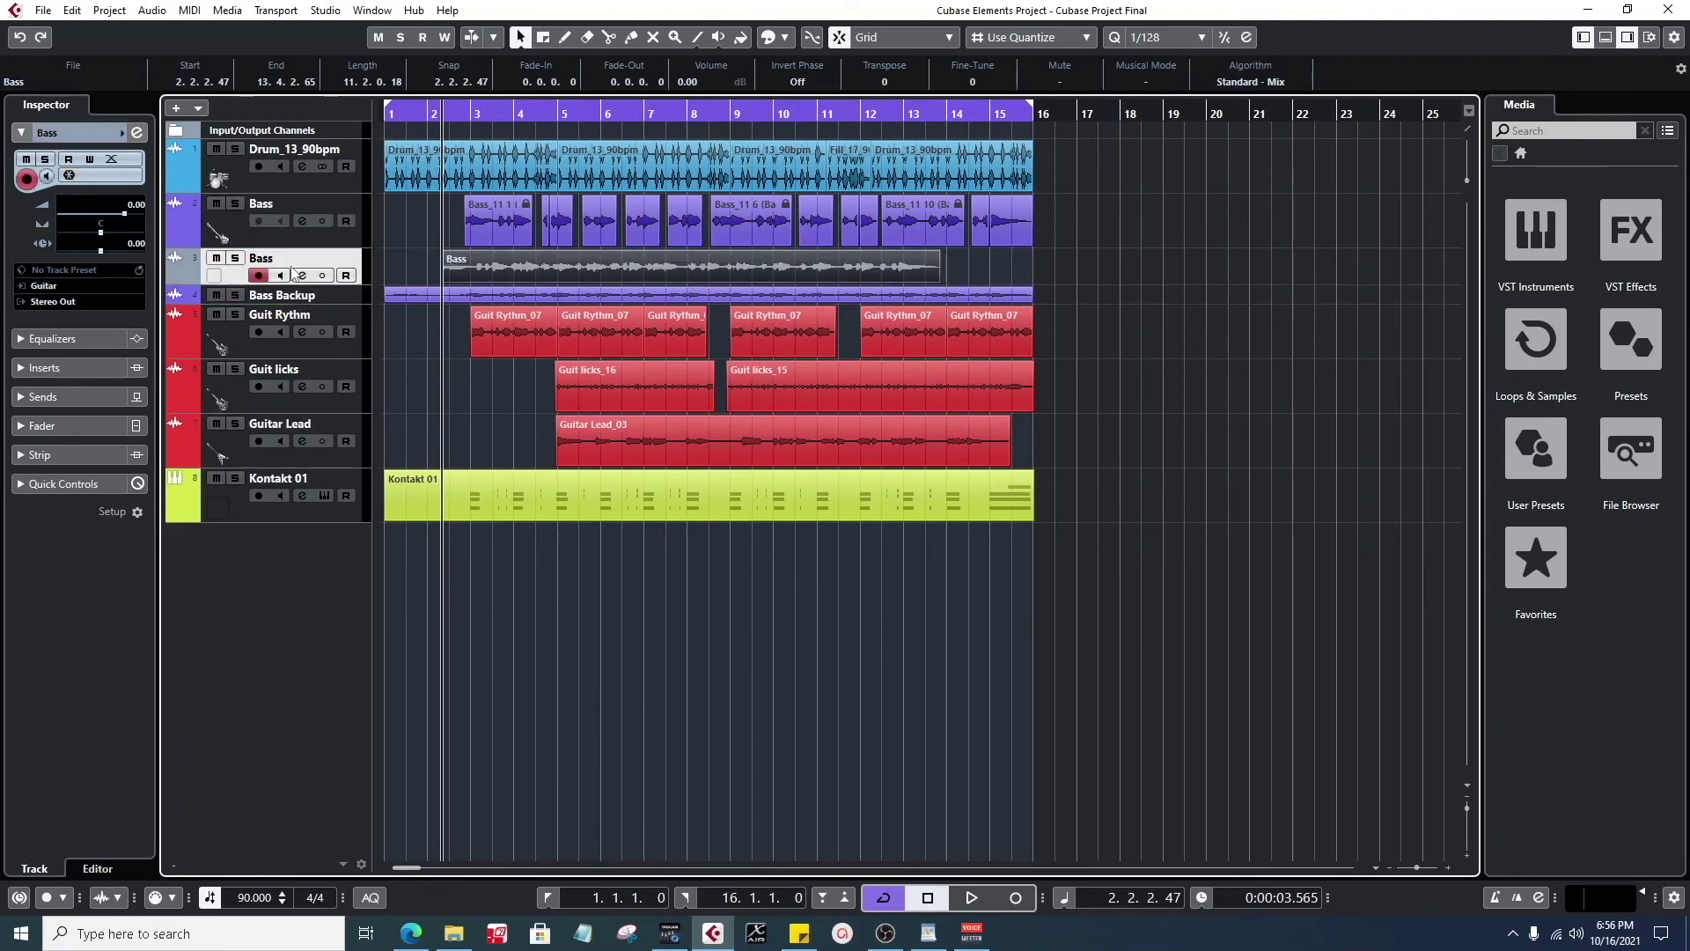
pyautogui.moveTo(453, 115); pyautogui.dragTo(451, 120)
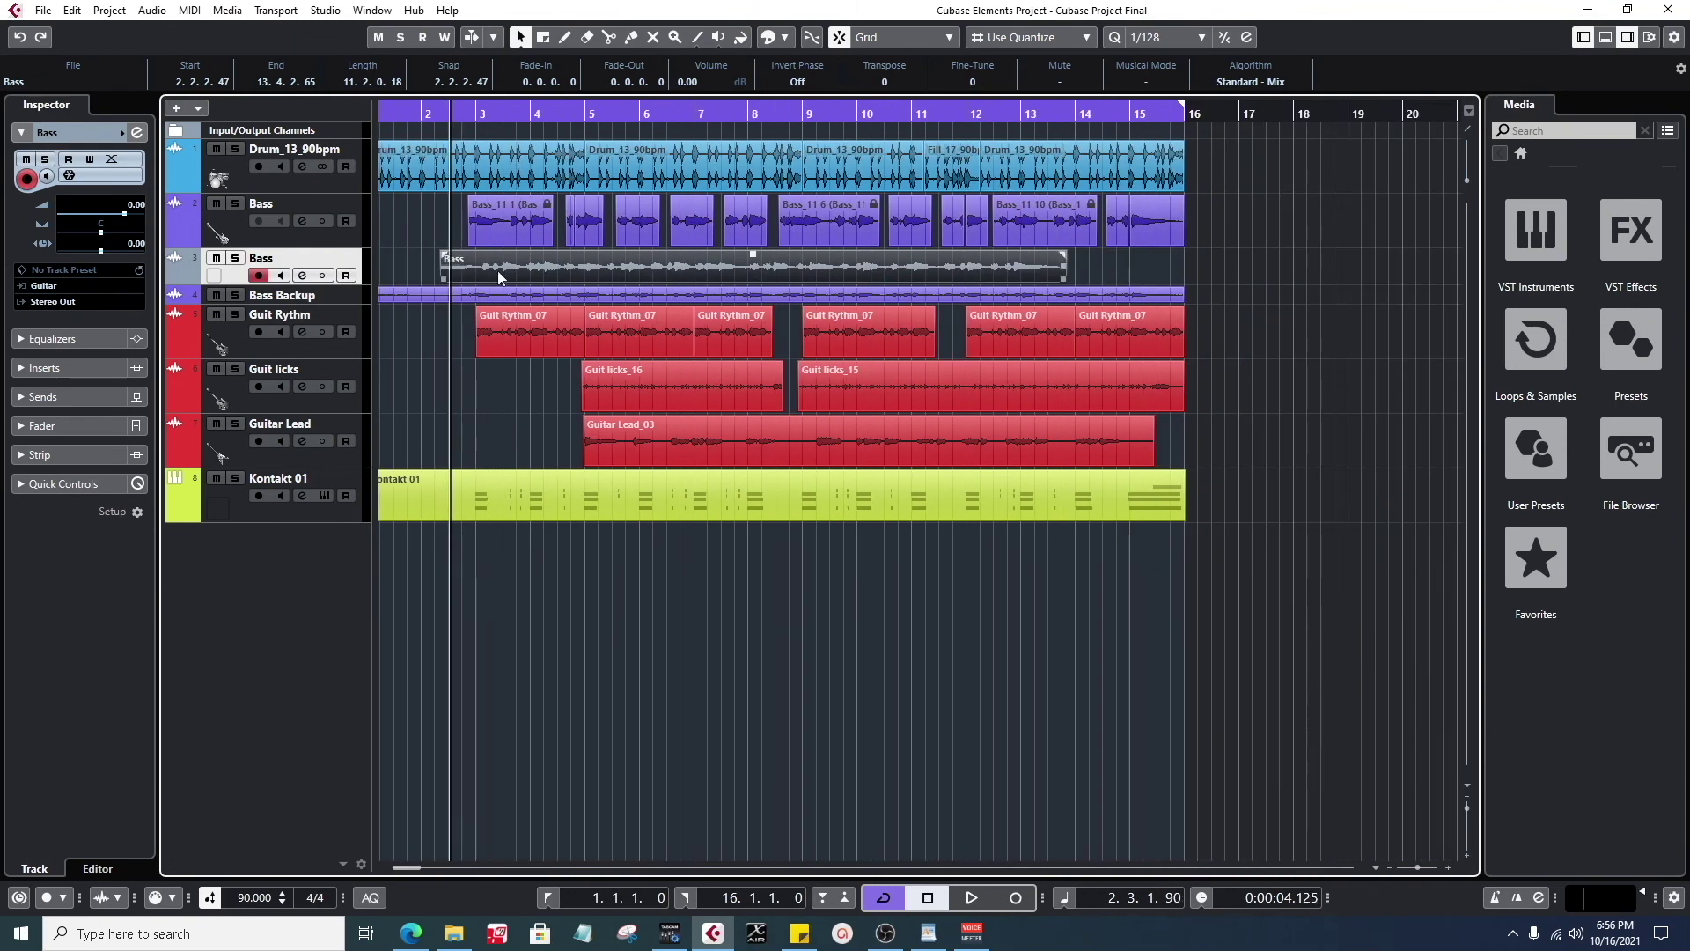
pyautogui.moveTo(499, 263); pyautogui.dragTo(526, 262)
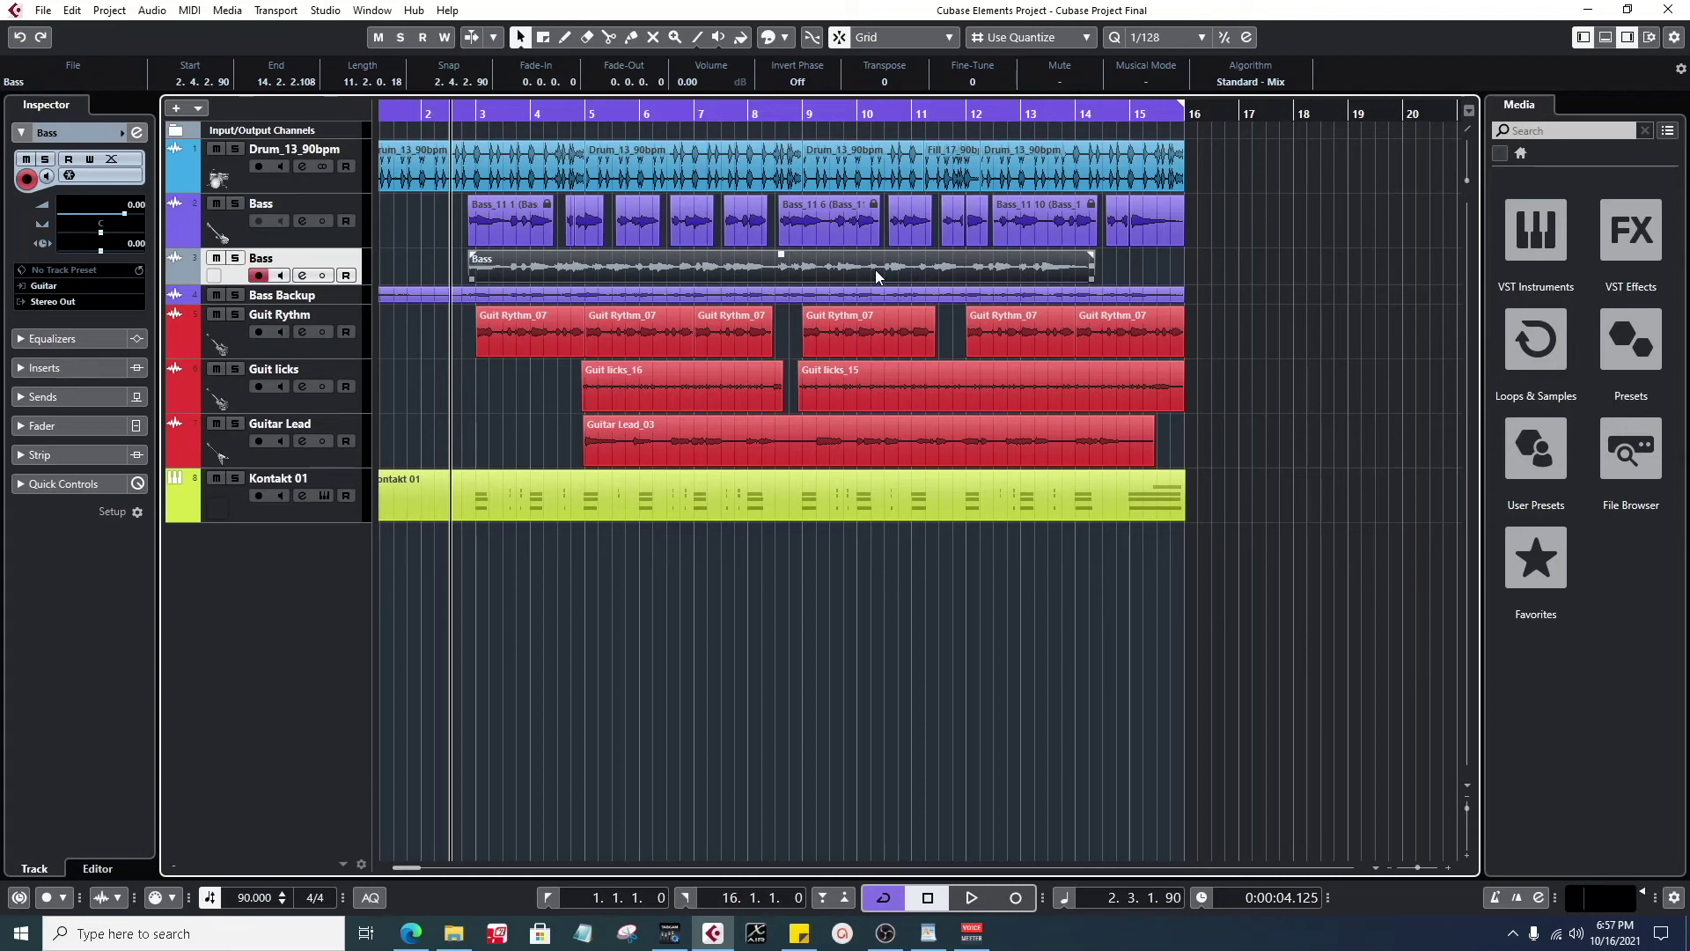
# - Delete the event on the imported Bass track and rename the track Bass Freeze
pyautogui.press('Delete')
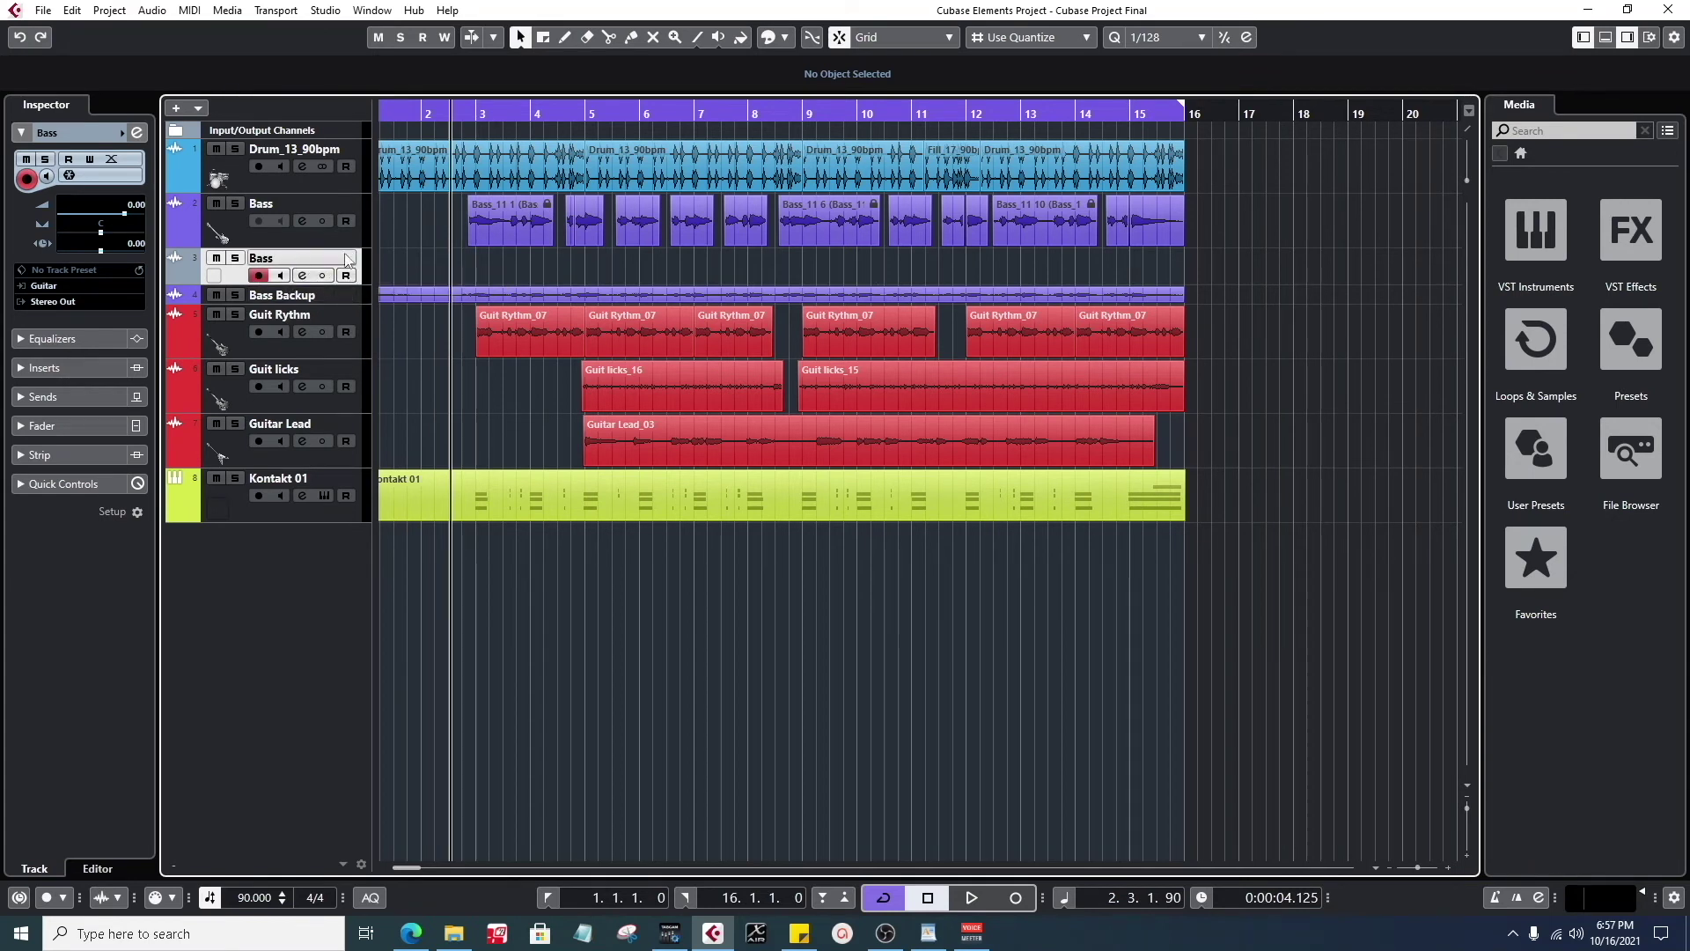
pyautogui.doubleClick(296, 265)
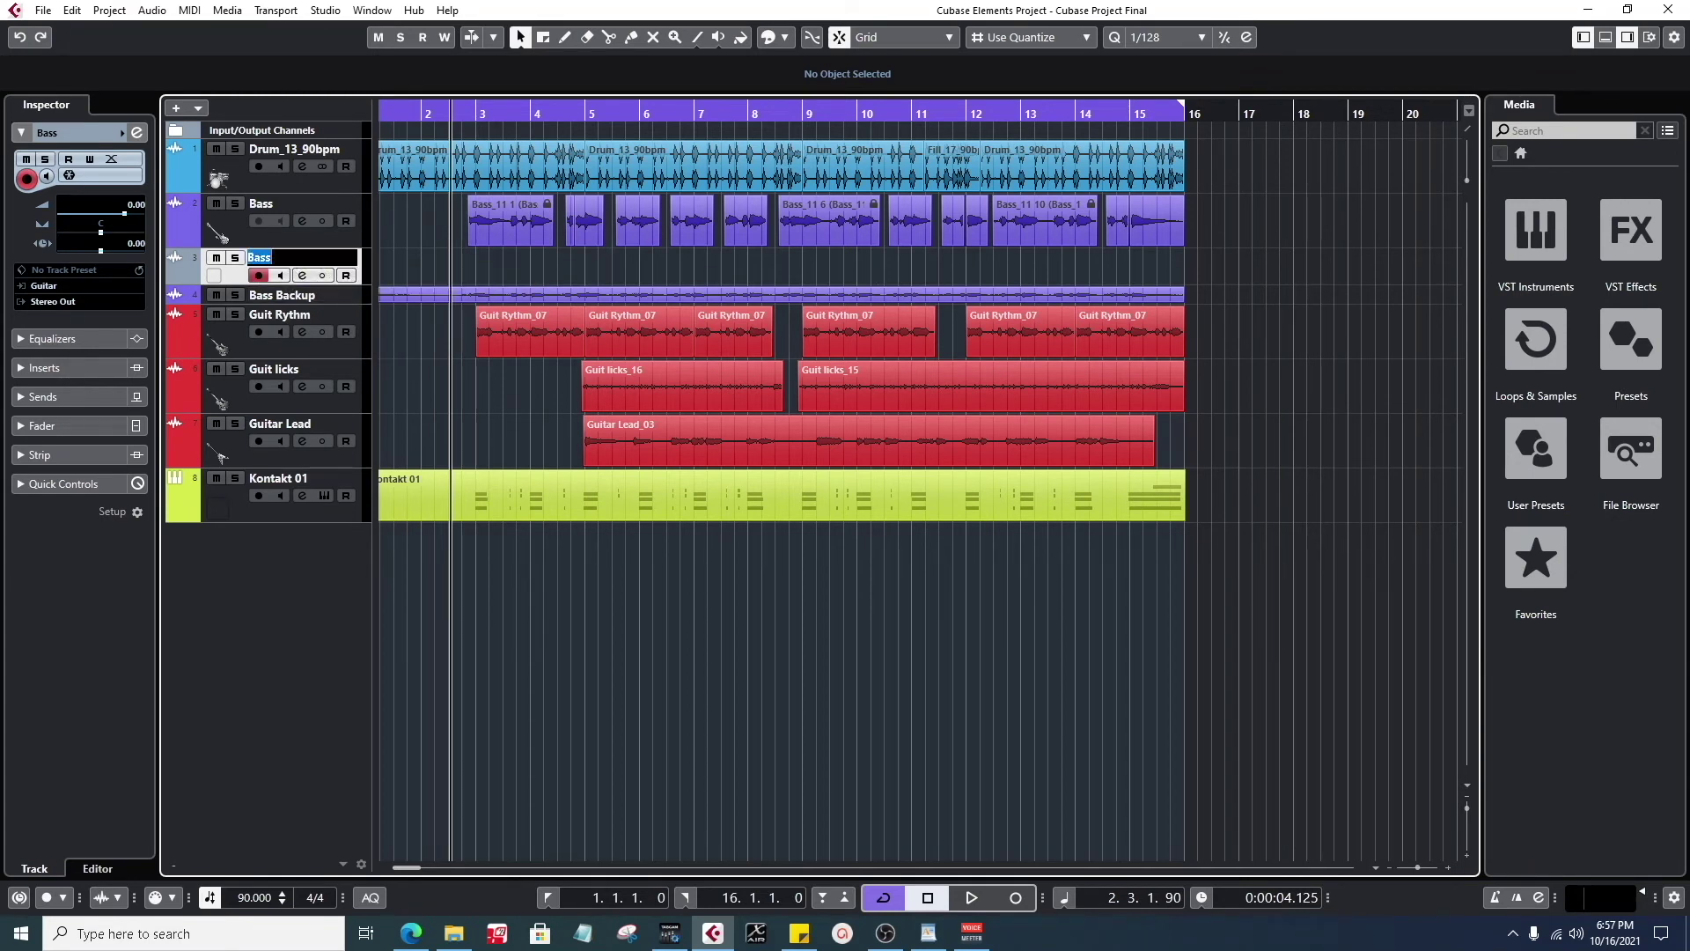
pyautogui.write('Freeze')
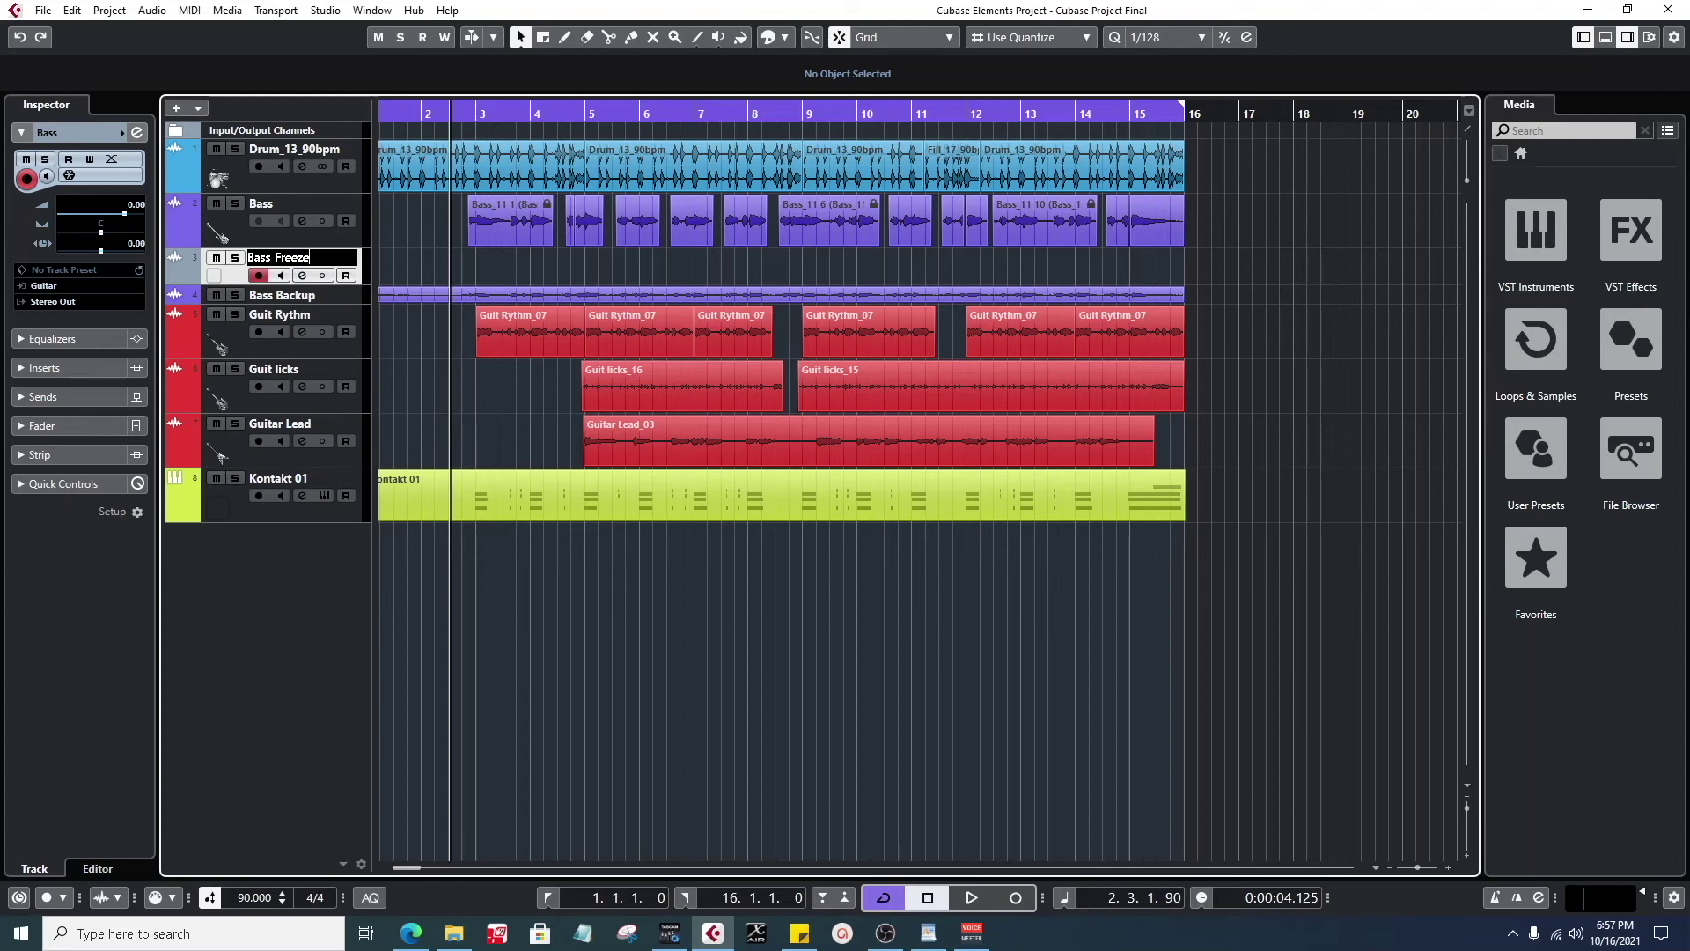
pyautogui.press('Return')
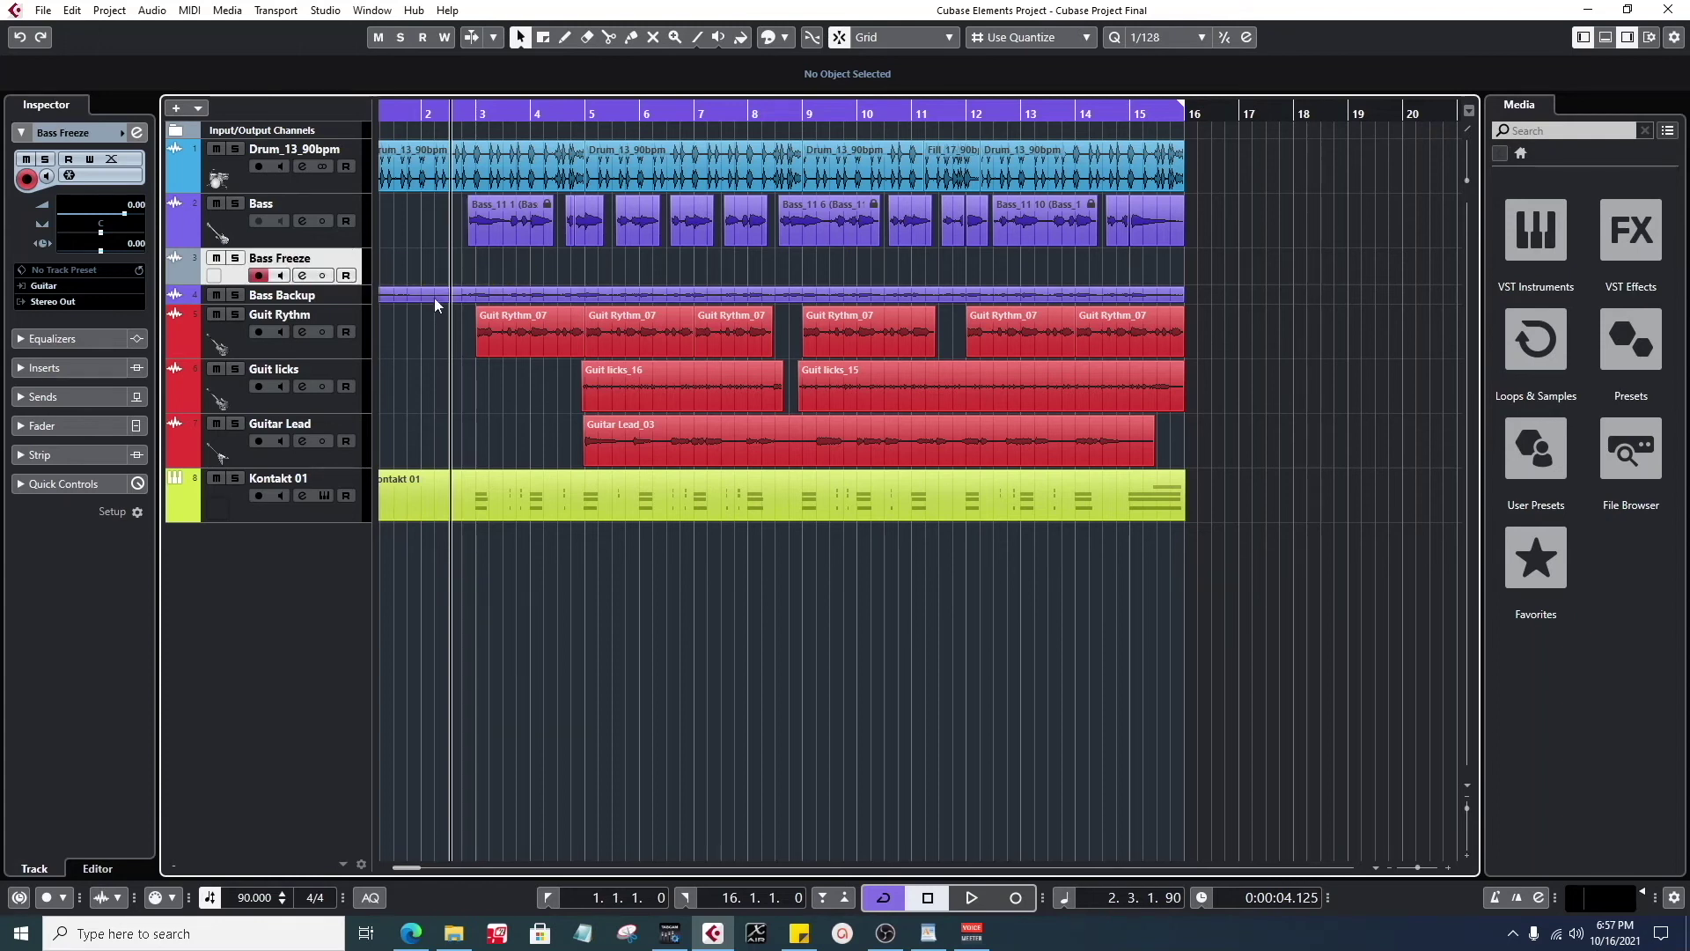
# - Select the Bass Backup track and return the cursor to the project start
pyautogui.click(431, 298)
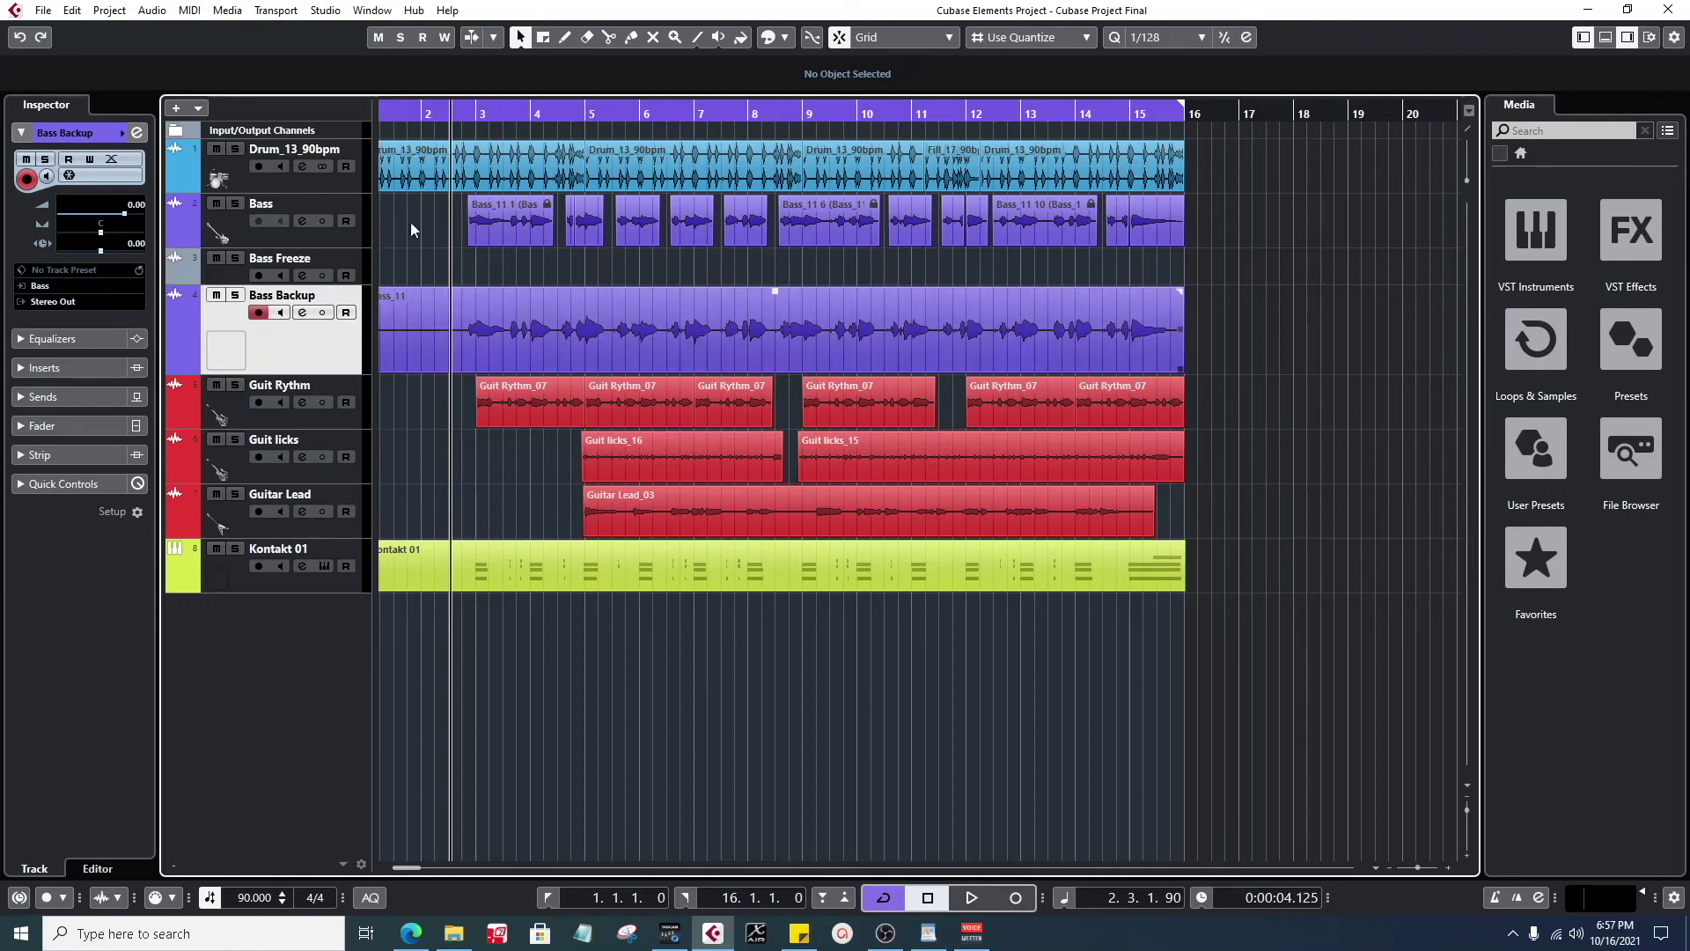
pyautogui.press('Home')
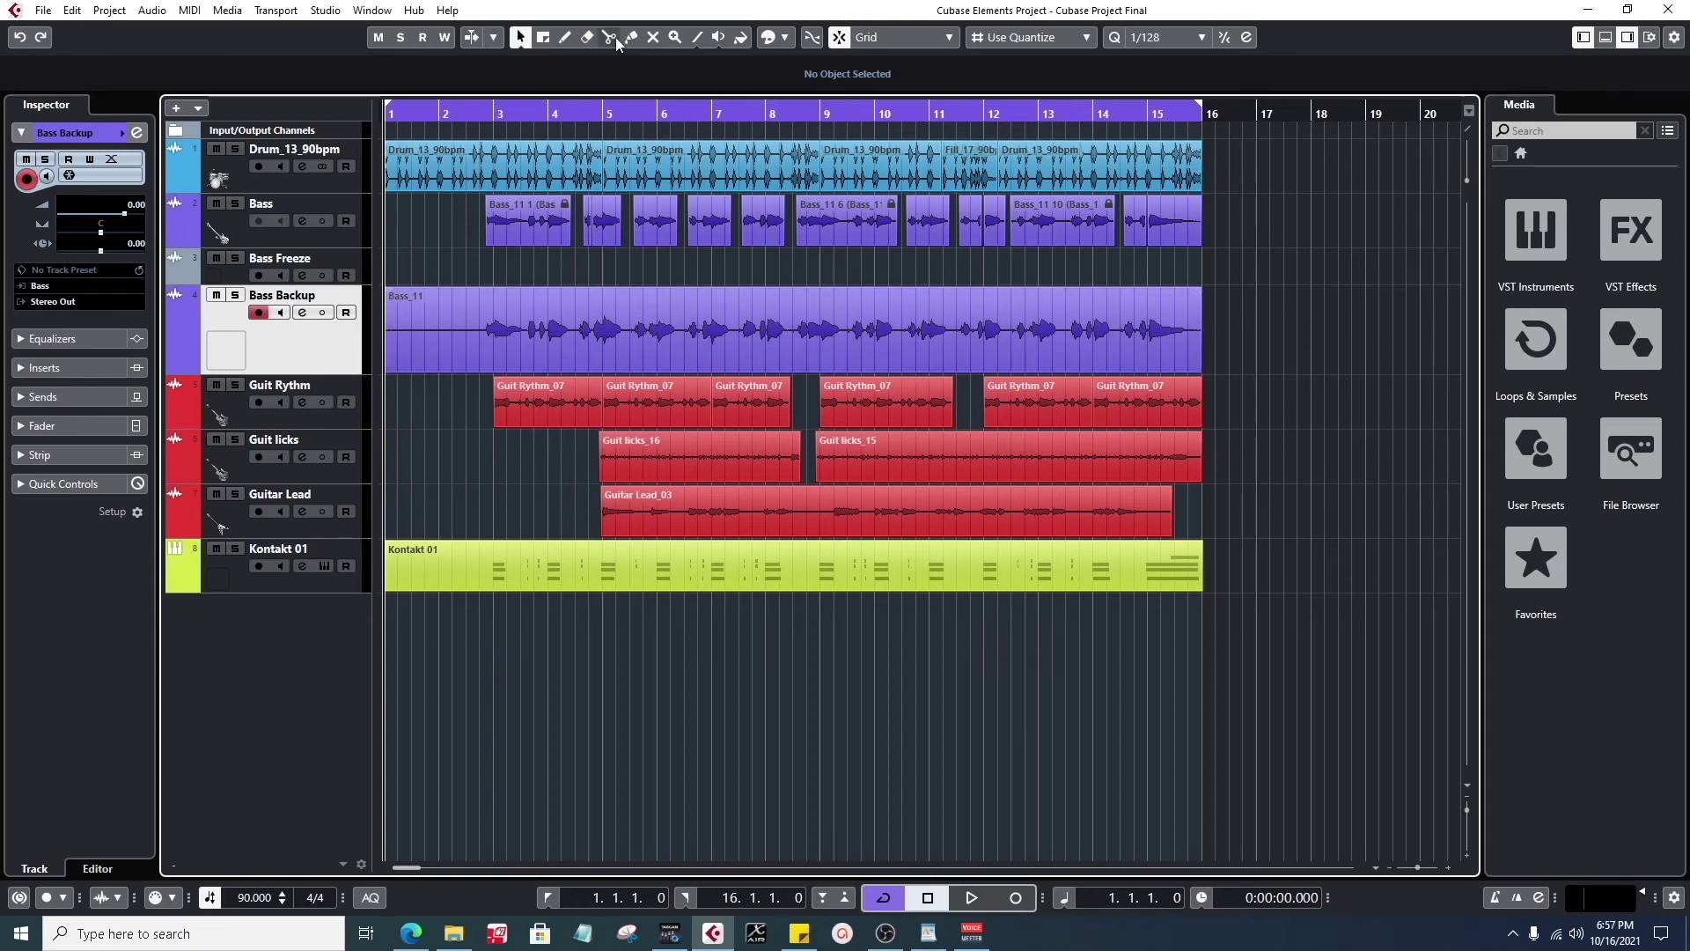
pyautogui.click(546, 38)
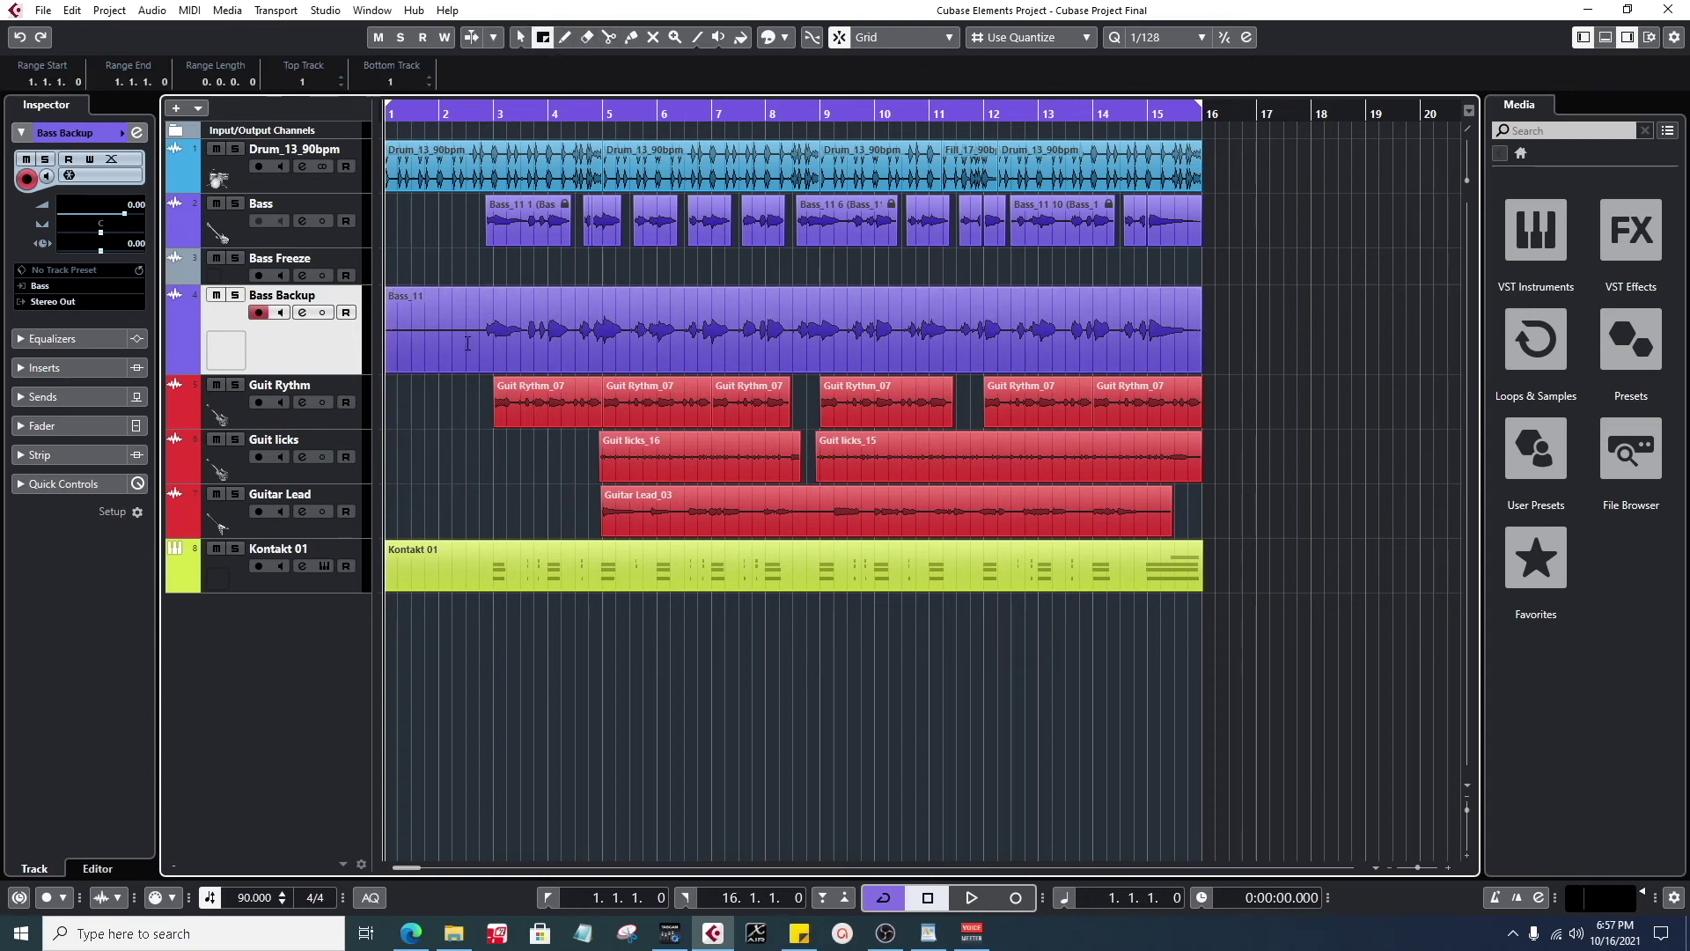
pyautogui.moveTo(479, 344); pyautogui.dragTo(407, 345)
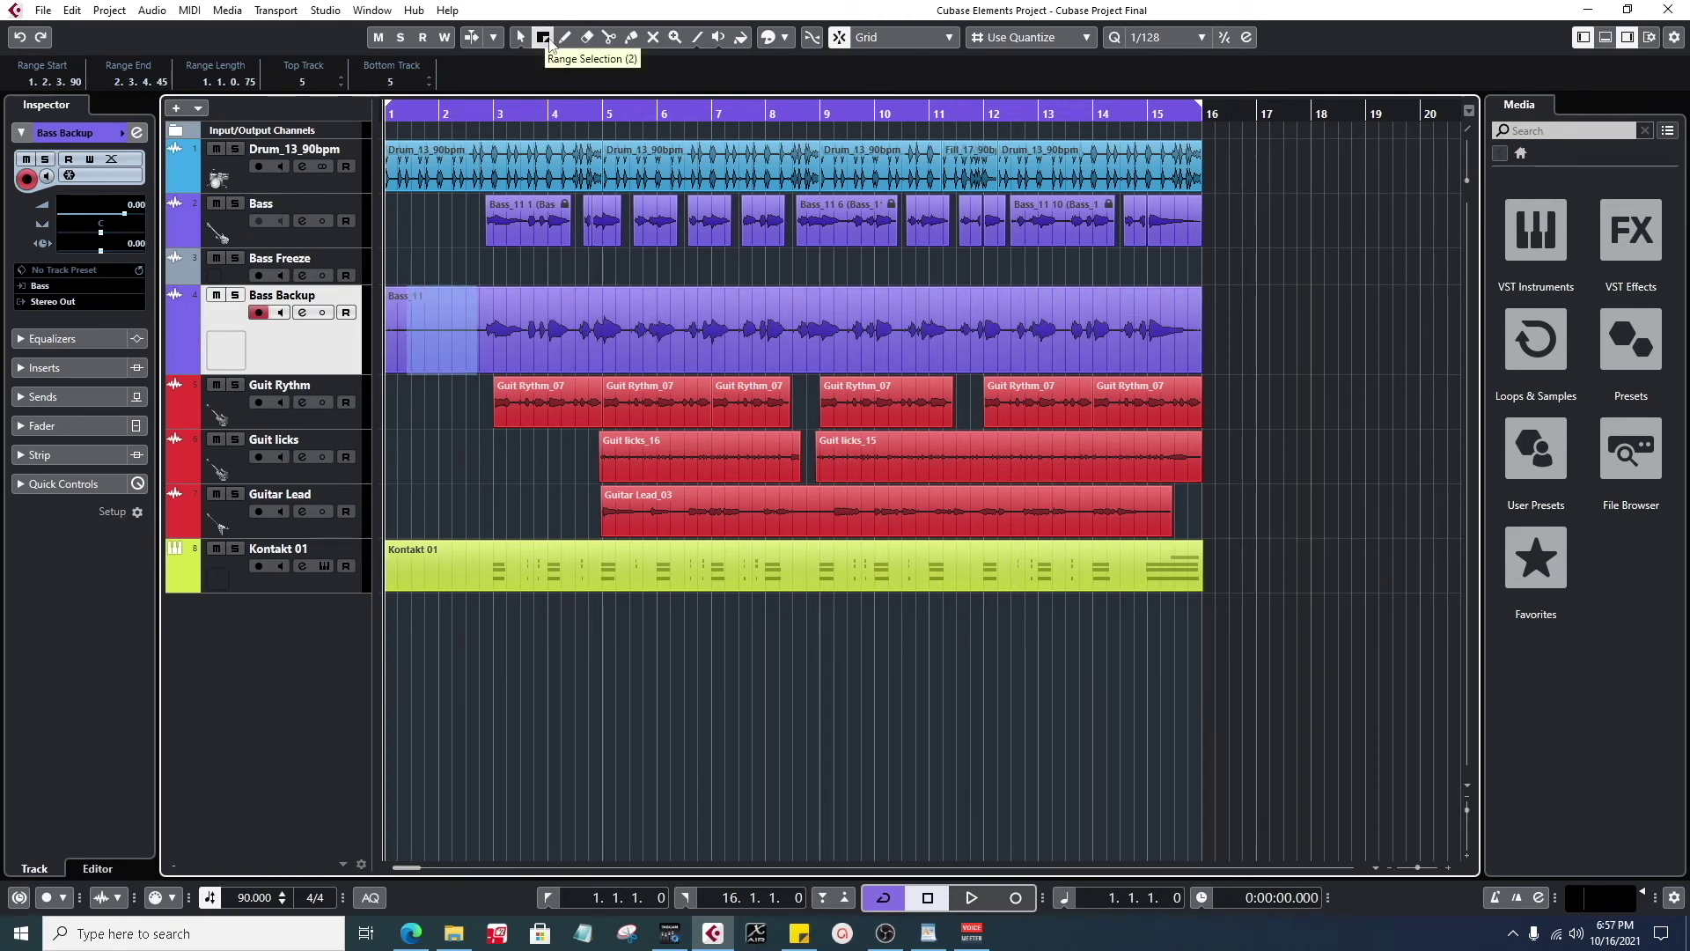
pyautogui.click(519, 39)
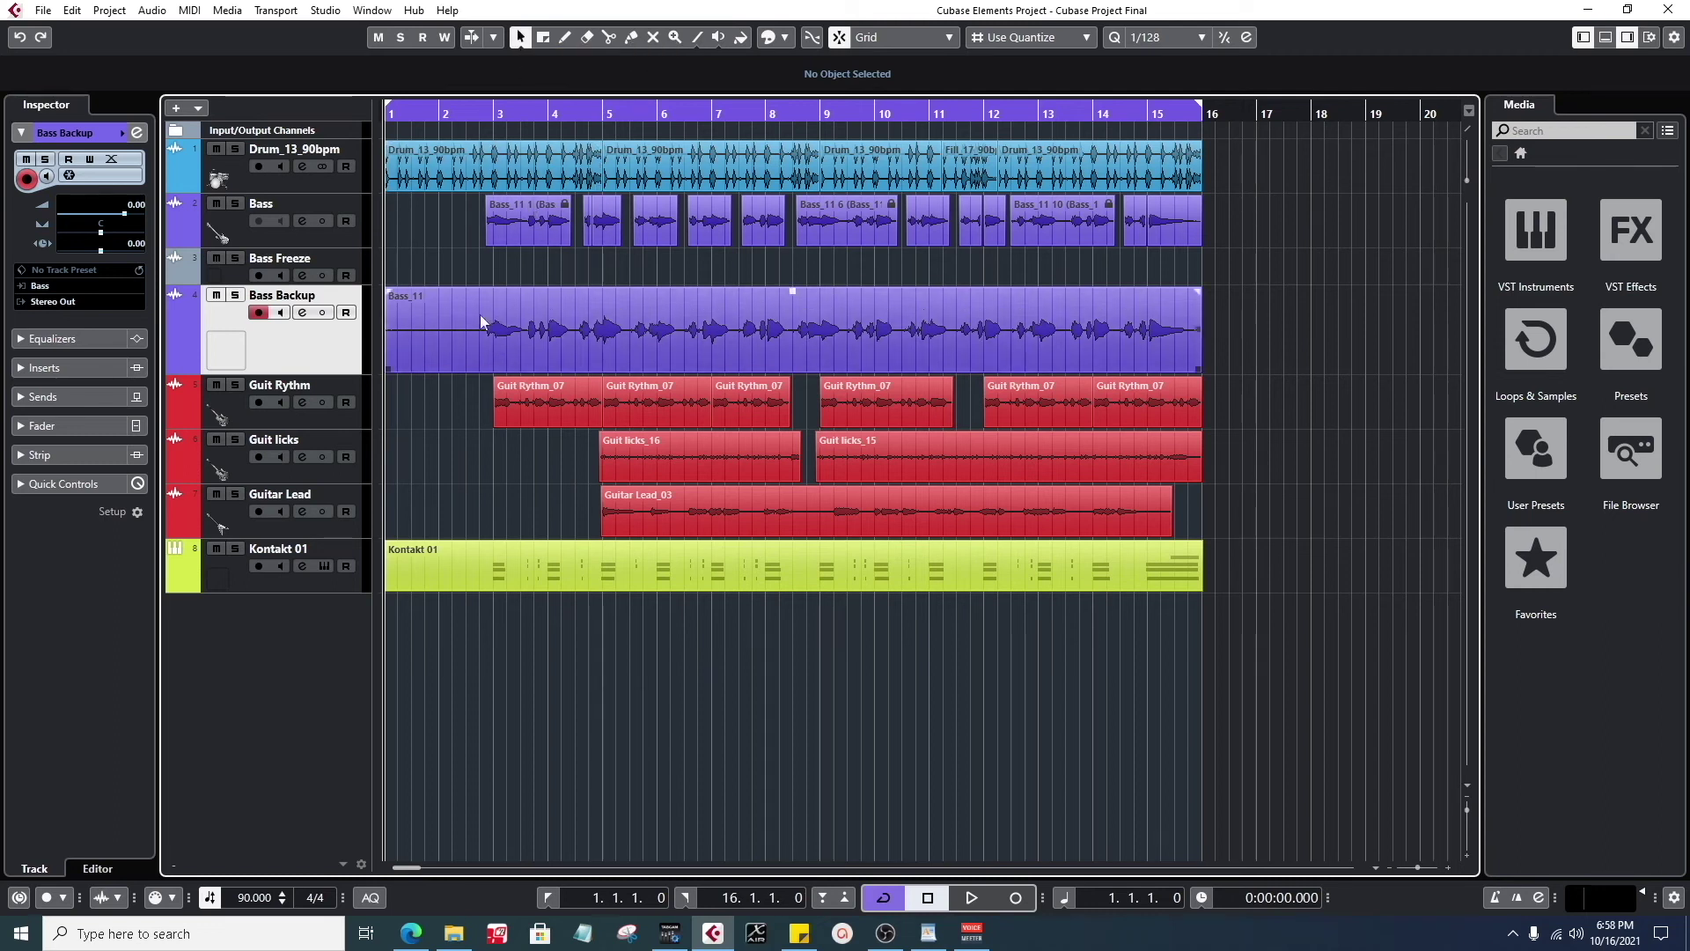
pyautogui.click(499, 341)
pyautogui.click(525, 231)
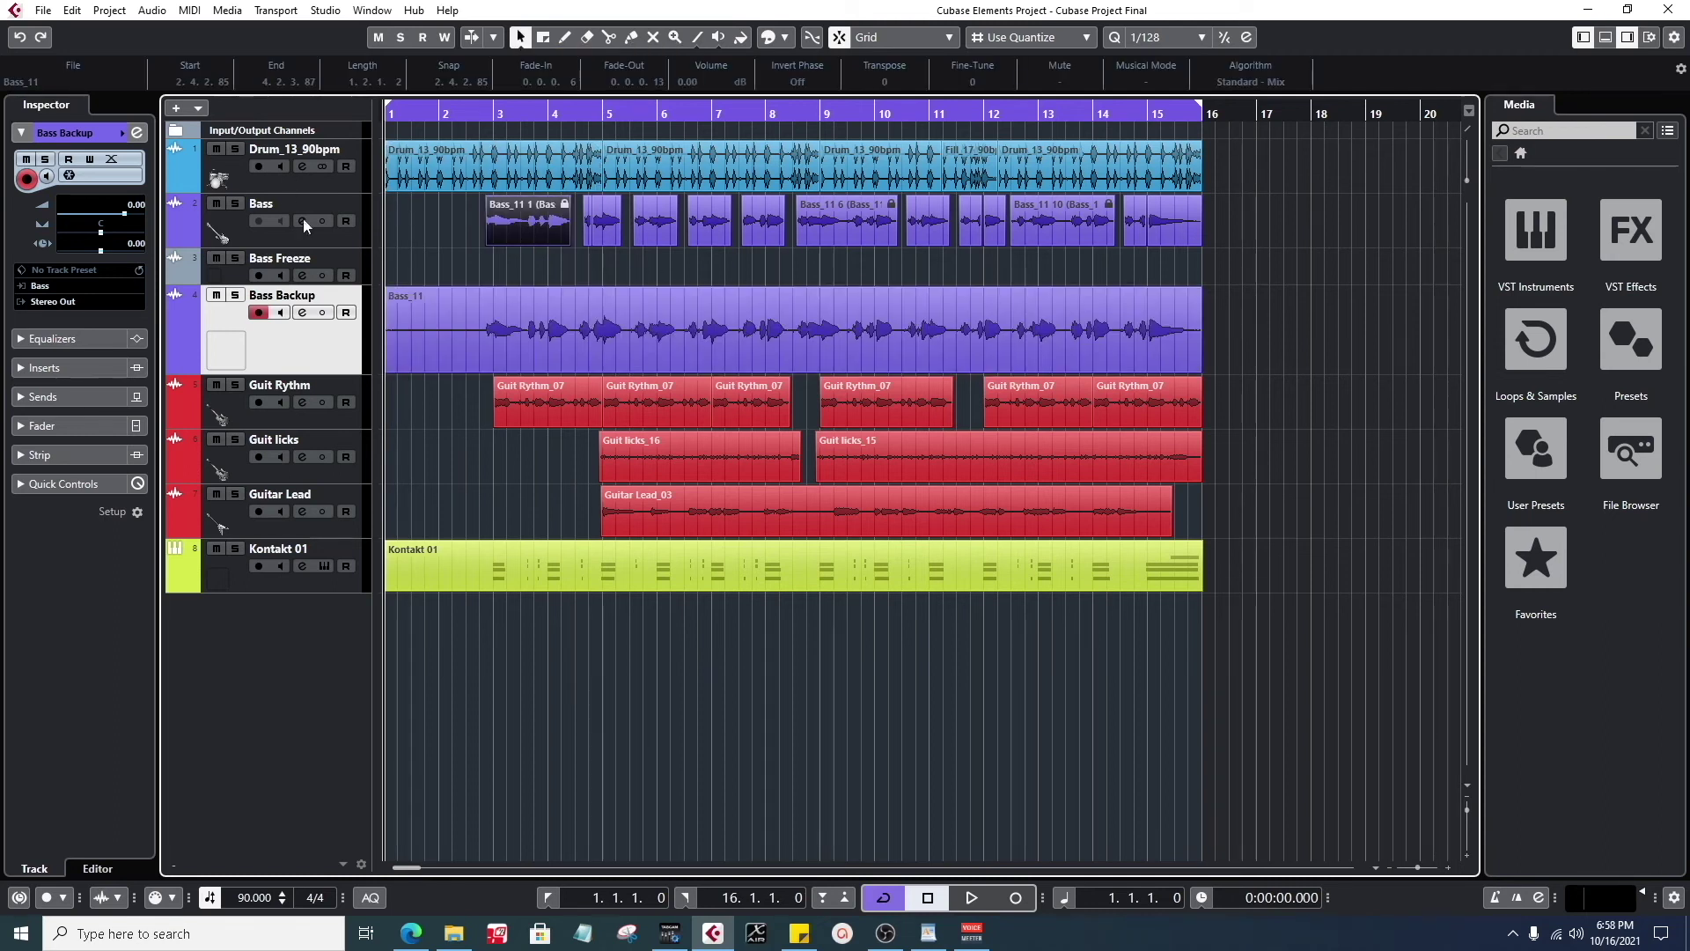
# - Copy the Bass Backup range from 1.1.1.0 to 2.3.1.30 onto the start of the Bass Freeze track
pyautogui.click(543, 37)
pyautogui.click(462, 330)
pyautogui.click(453, 257)
pyautogui.moveTo(469, 330); pyautogui.dragTo(387, 333)
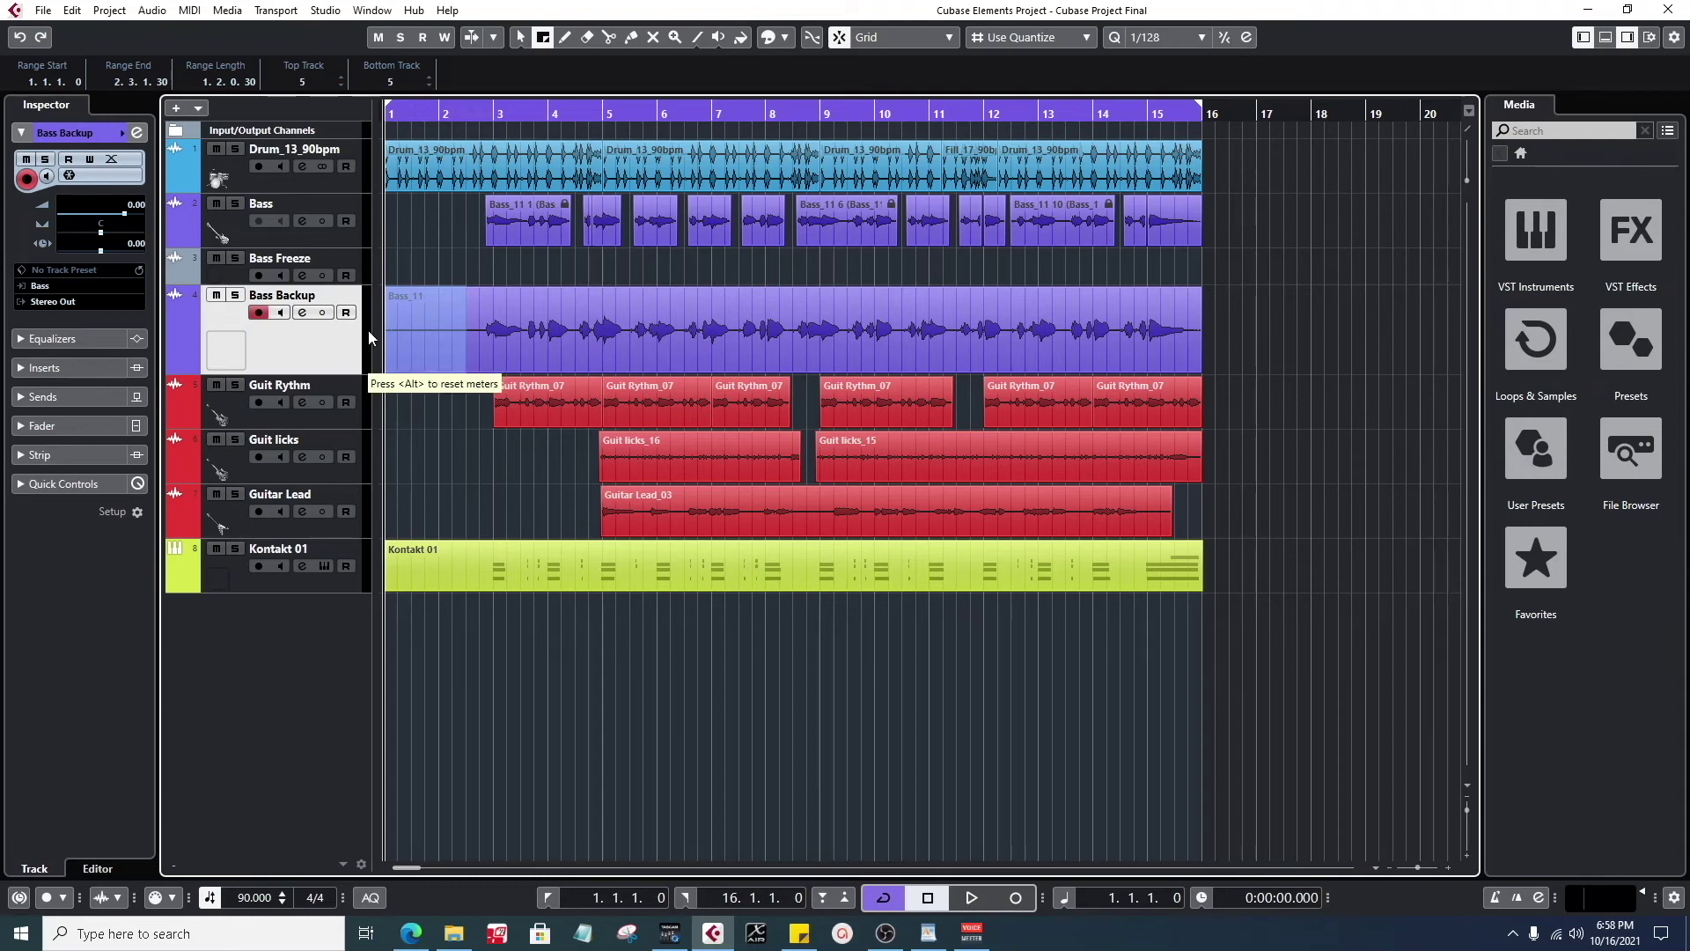
pyautogui.click(241, 278)
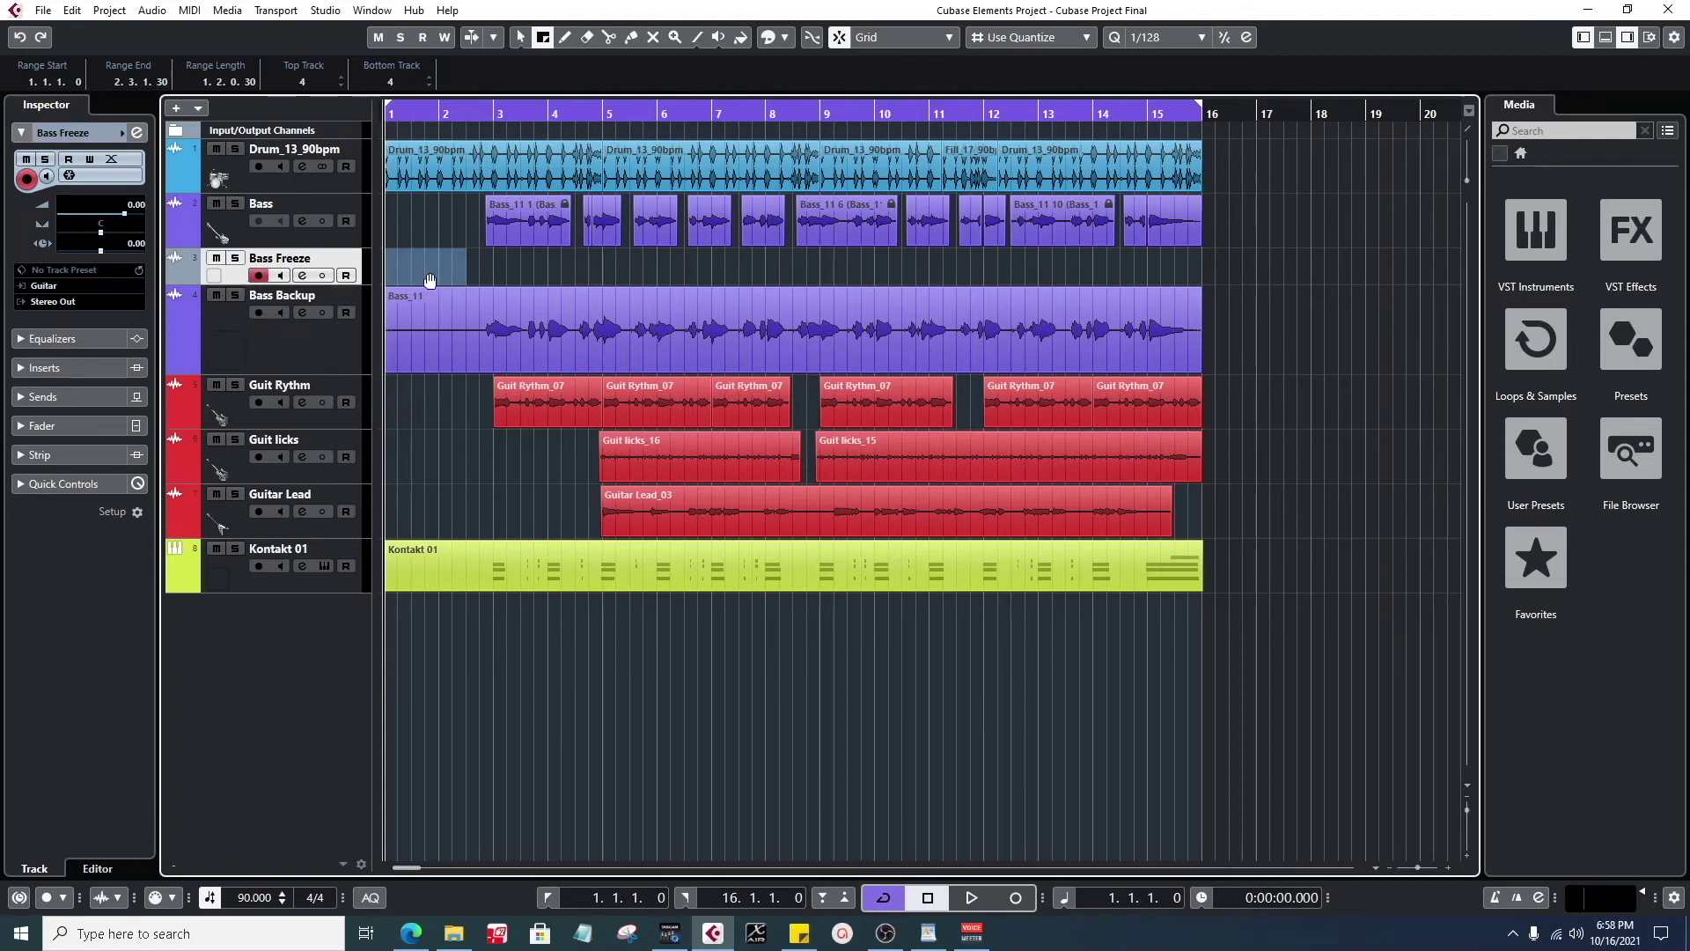
pyautogui.hotkey('ctrl', 'v')
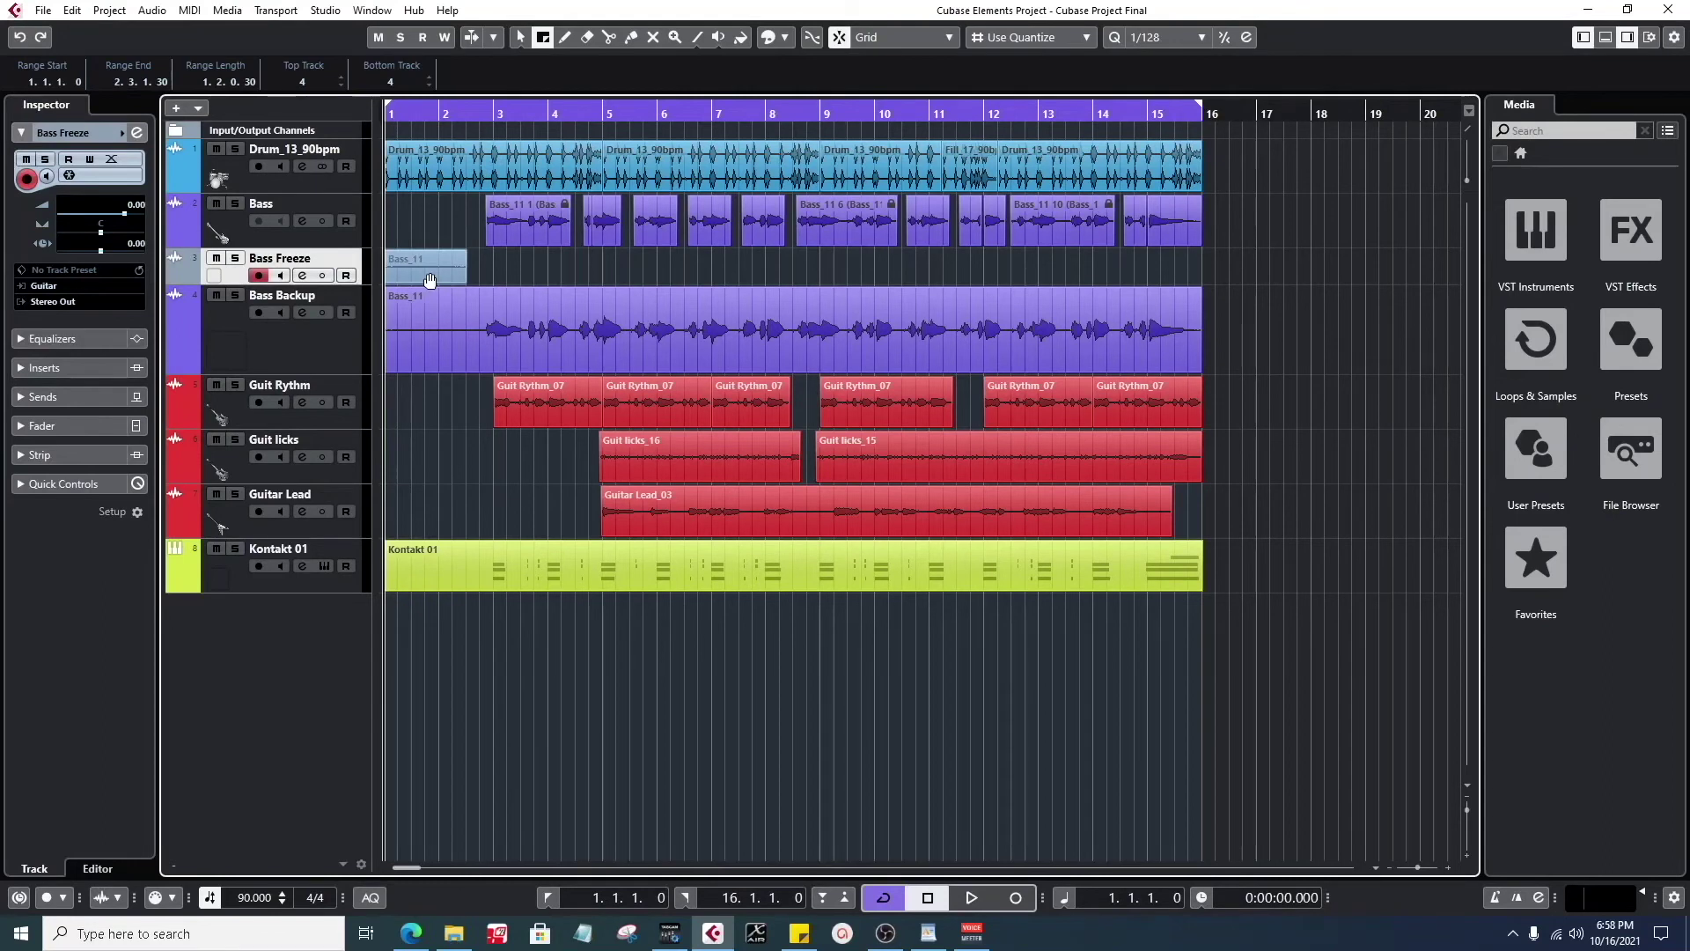
# - Set the quantize grid to 1/16 and trim the Bass Freeze event to end exactly at 2.3.1.0
pyautogui.click(443, 271)
pyautogui.click(1197, 38)
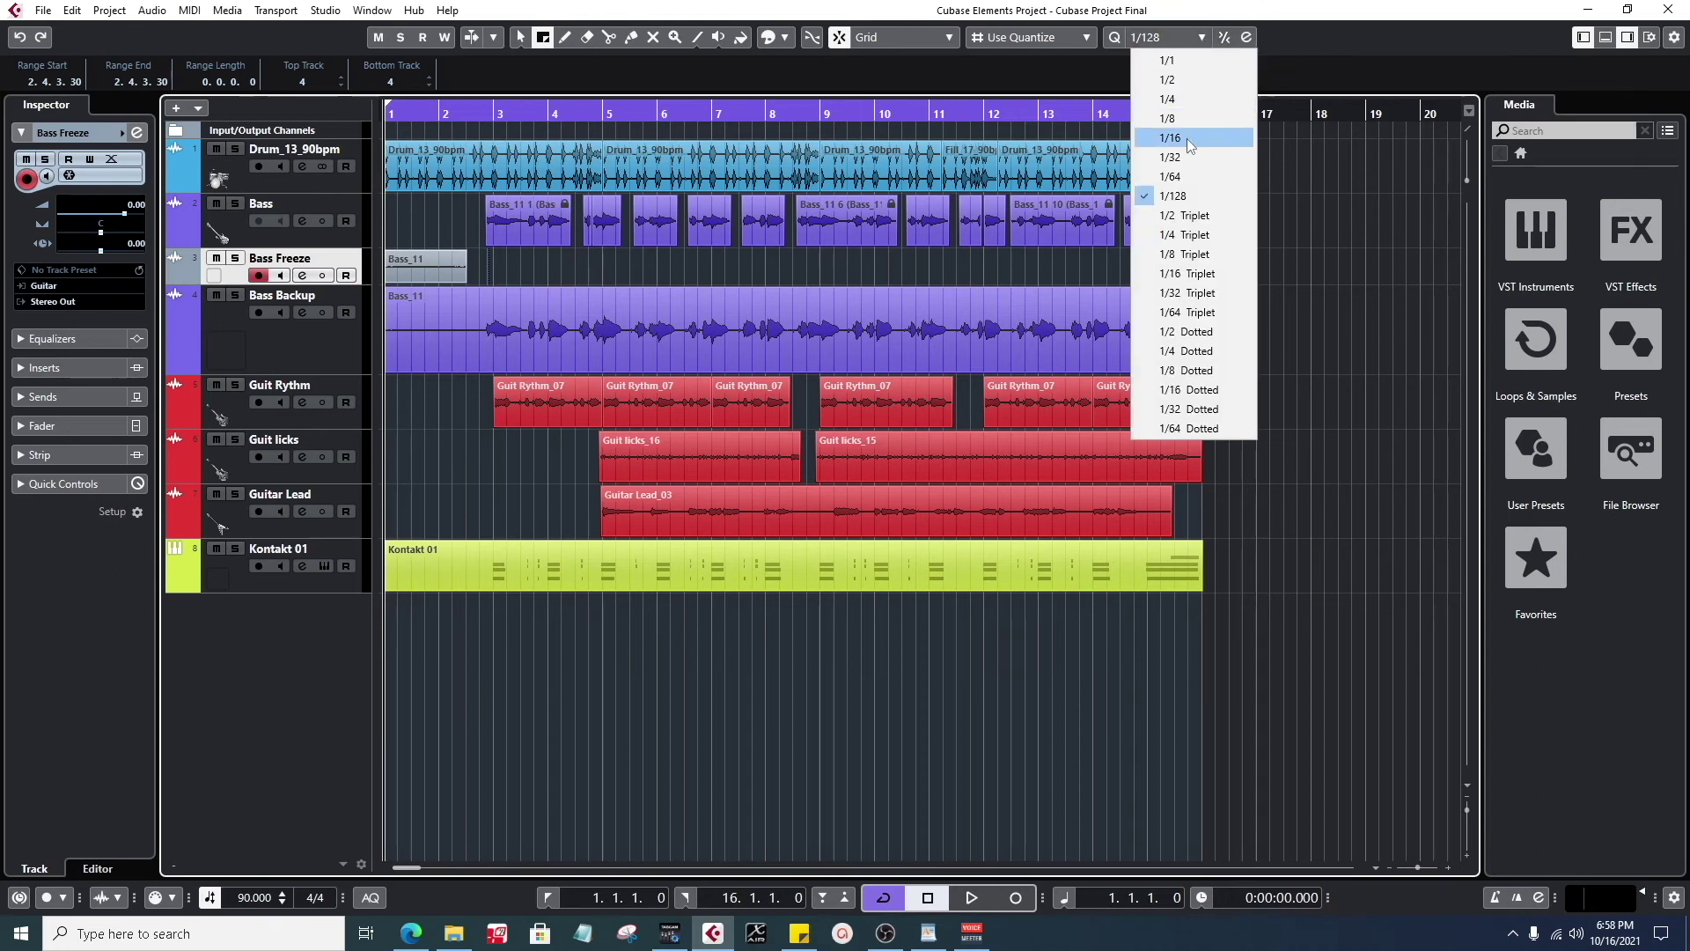
pyautogui.click(1187, 138)
pyautogui.click(521, 37)
pyautogui.click(431, 264)
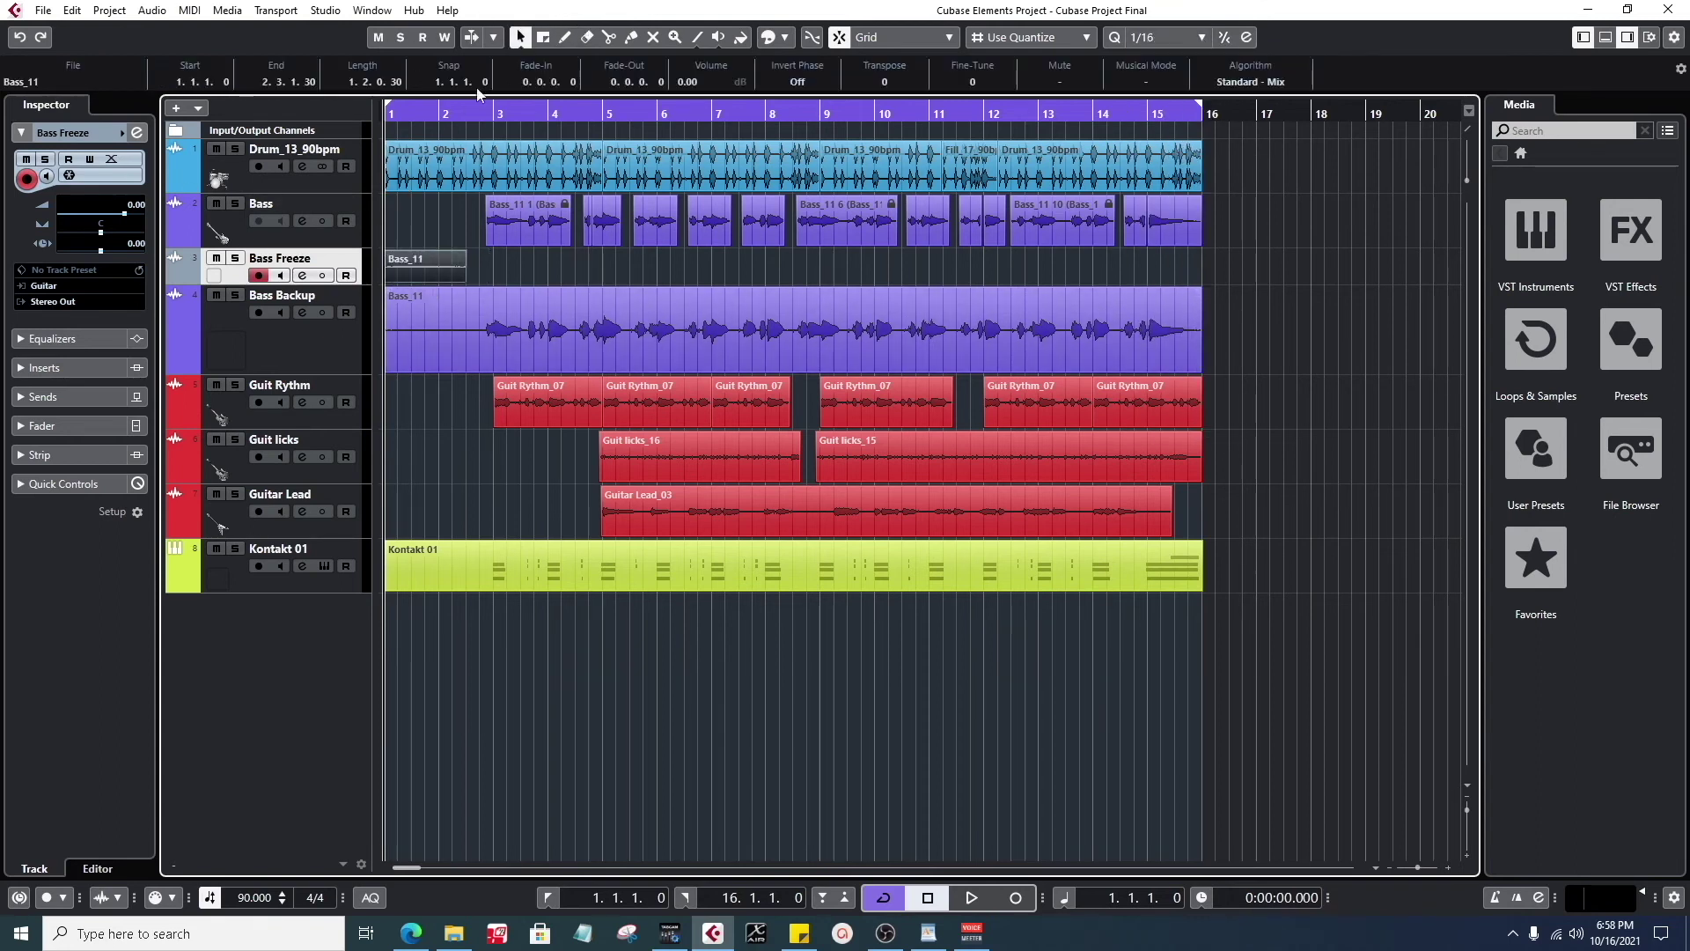
pyautogui.moveTo(449, 110); pyautogui.dragTo(449, 136)
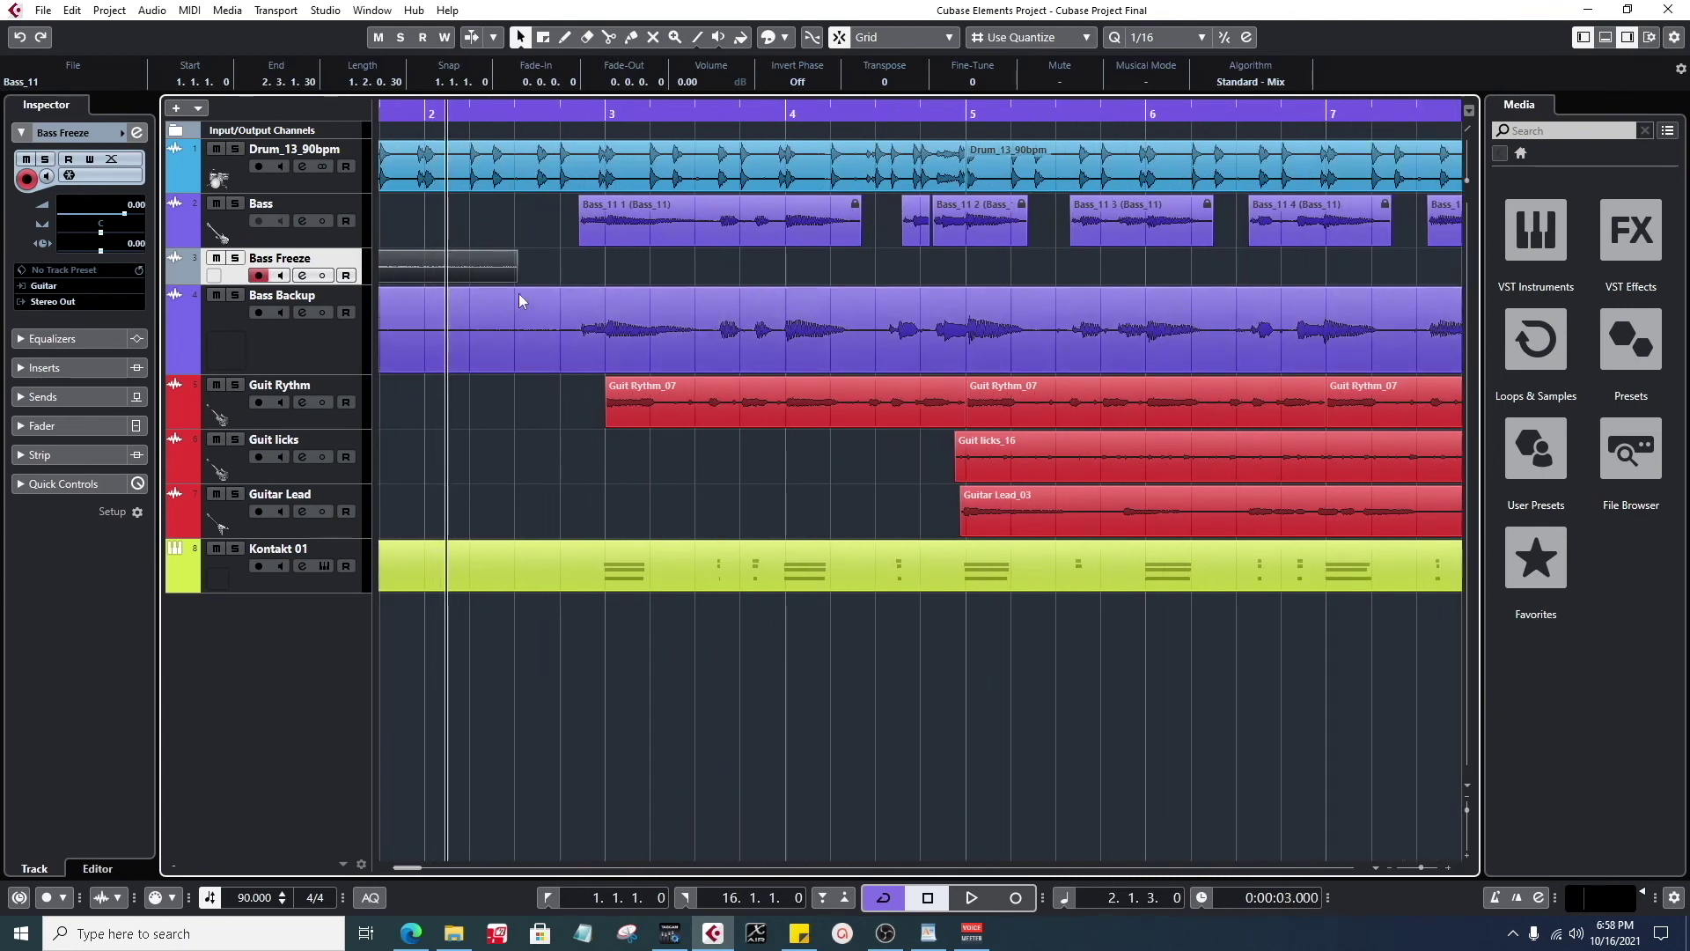
pyautogui.moveTo(518, 280); pyautogui.dragTo(512, 279)
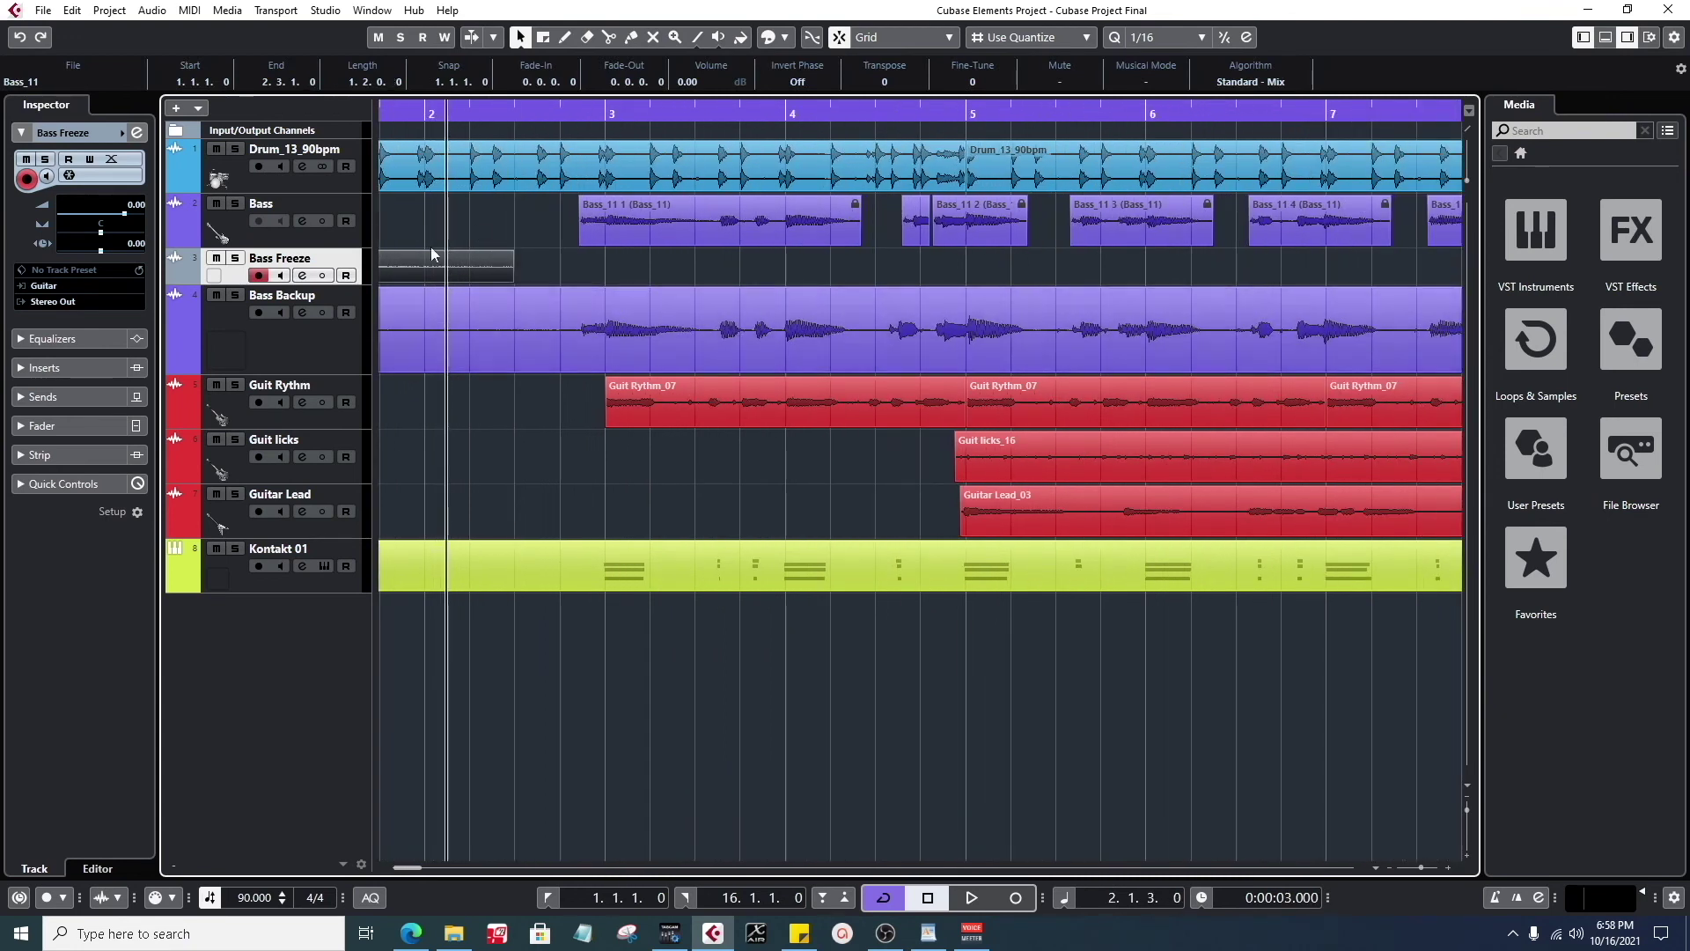
# - Paste copies of the trimmed event onto the Bass Freeze track at 2.3.1.0 and 4.1.1.0
pyautogui.click(515, 110)
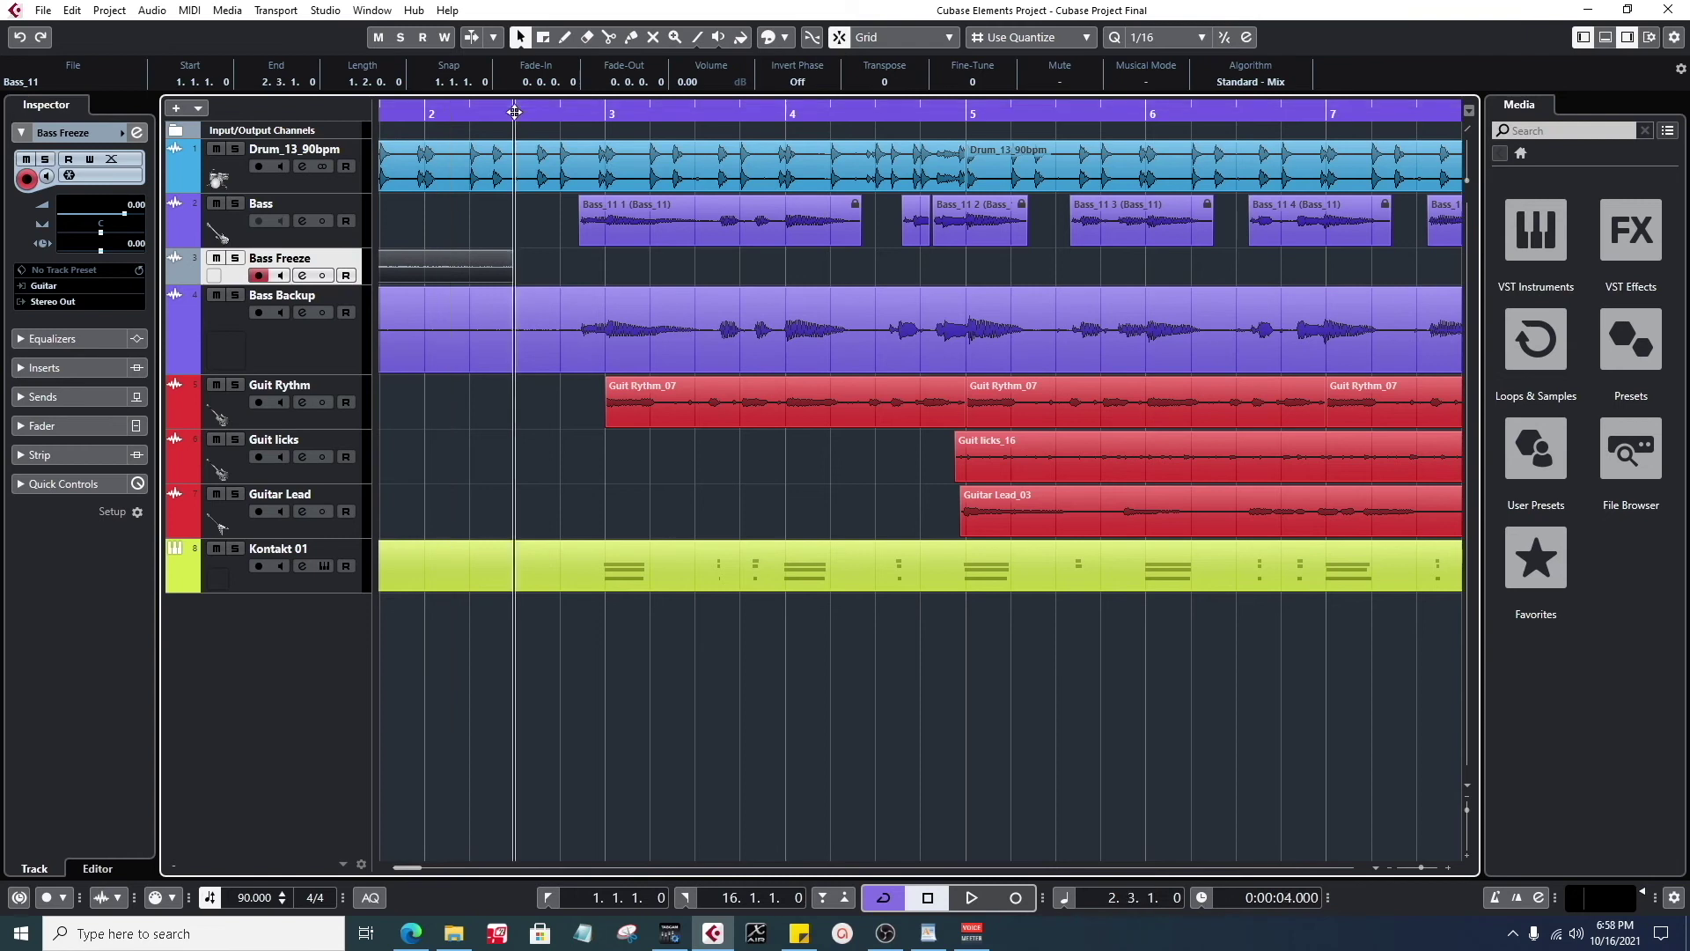
pyautogui.hotkey('ctrl', 'v')
pyautogui.click(786, 112)
pyautogui.hotkey('ctrl', 'v')
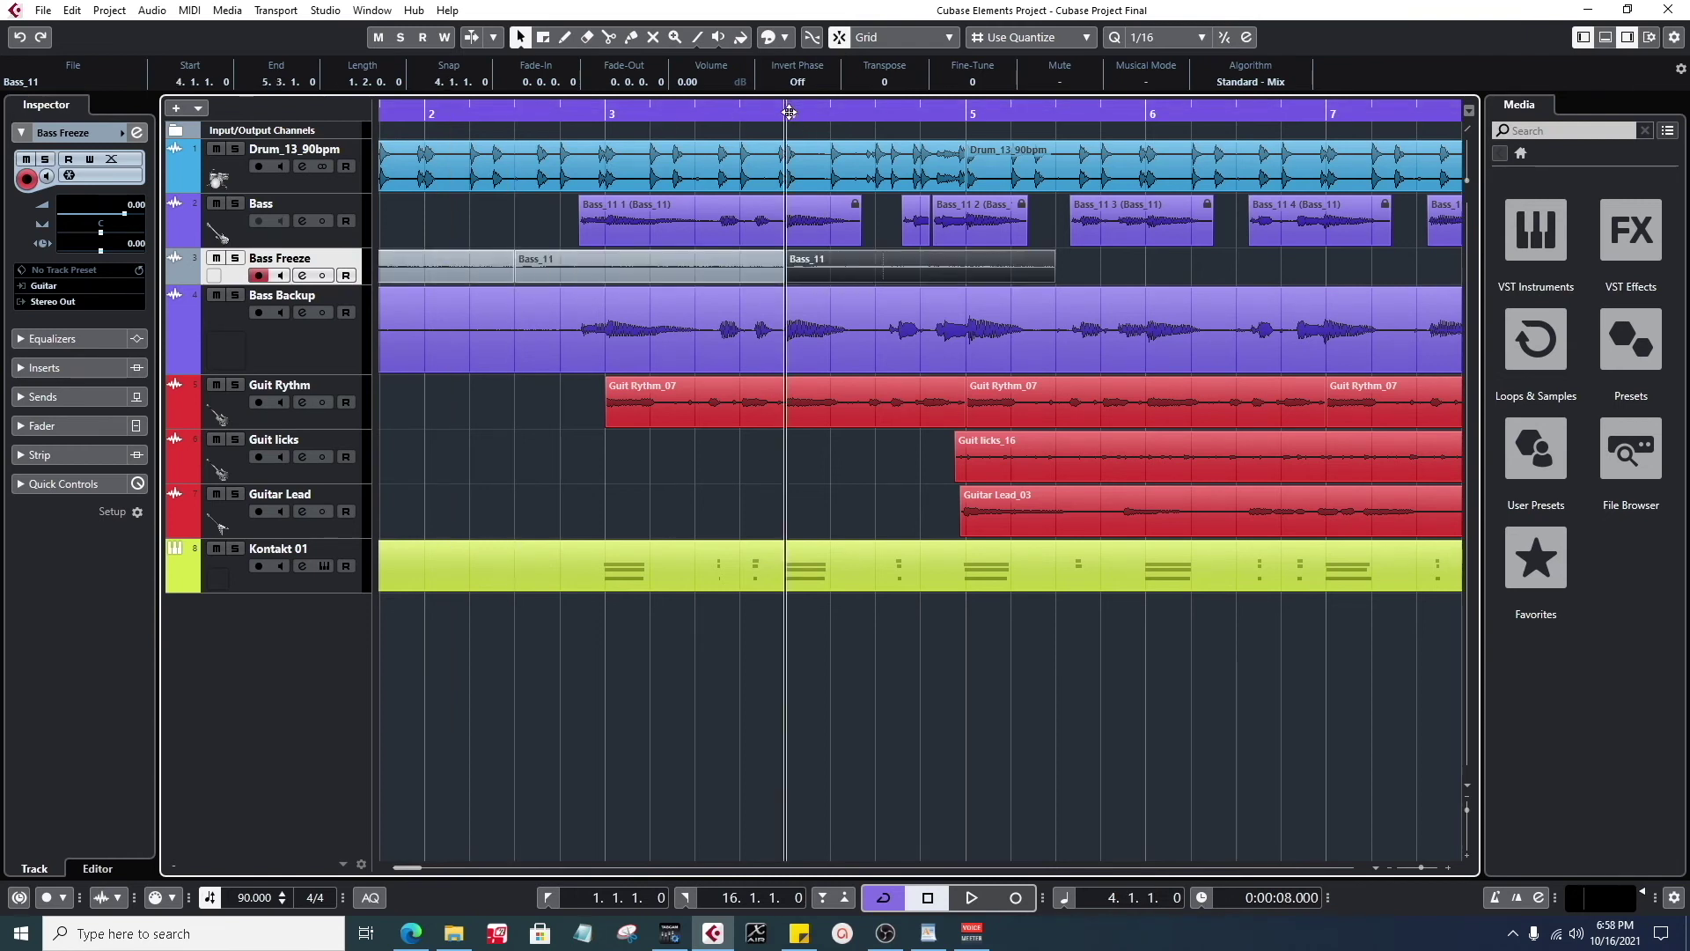
pyautogui.press('g')
pyautogui.press('g')
pyautogui.press('g')
pyautogui.press('g')
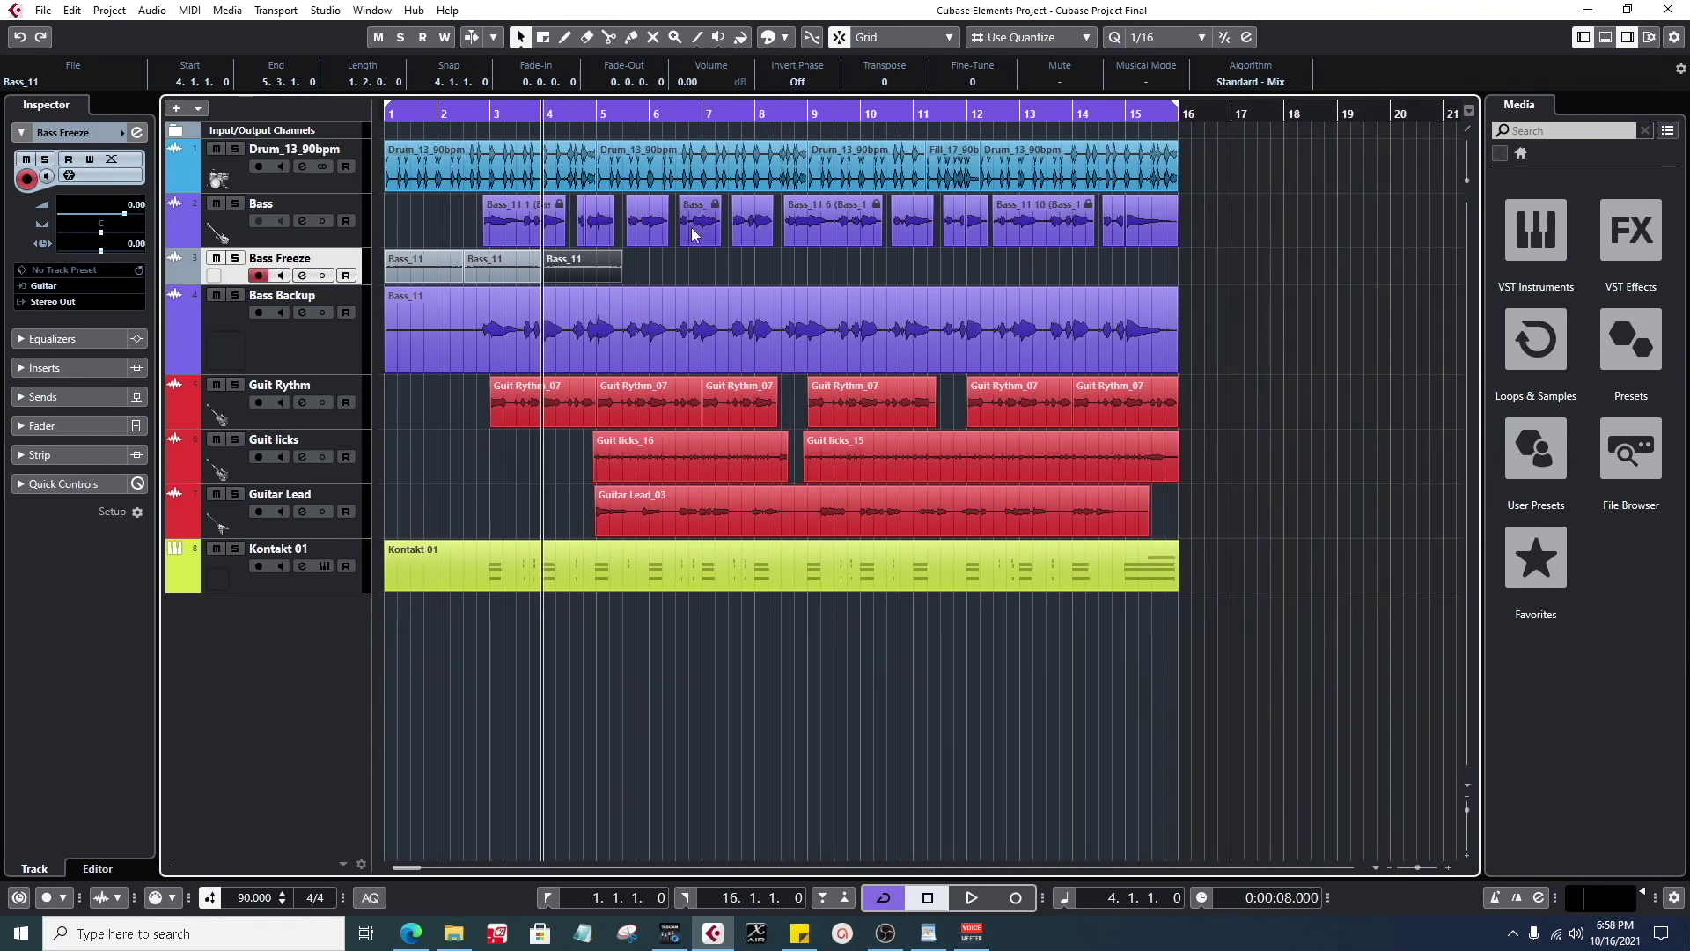
# - Copy the third Bass Freeze event so a fourth one starts at 5.3.1.0, and check the join between them
pyautogui.click(414, 276)
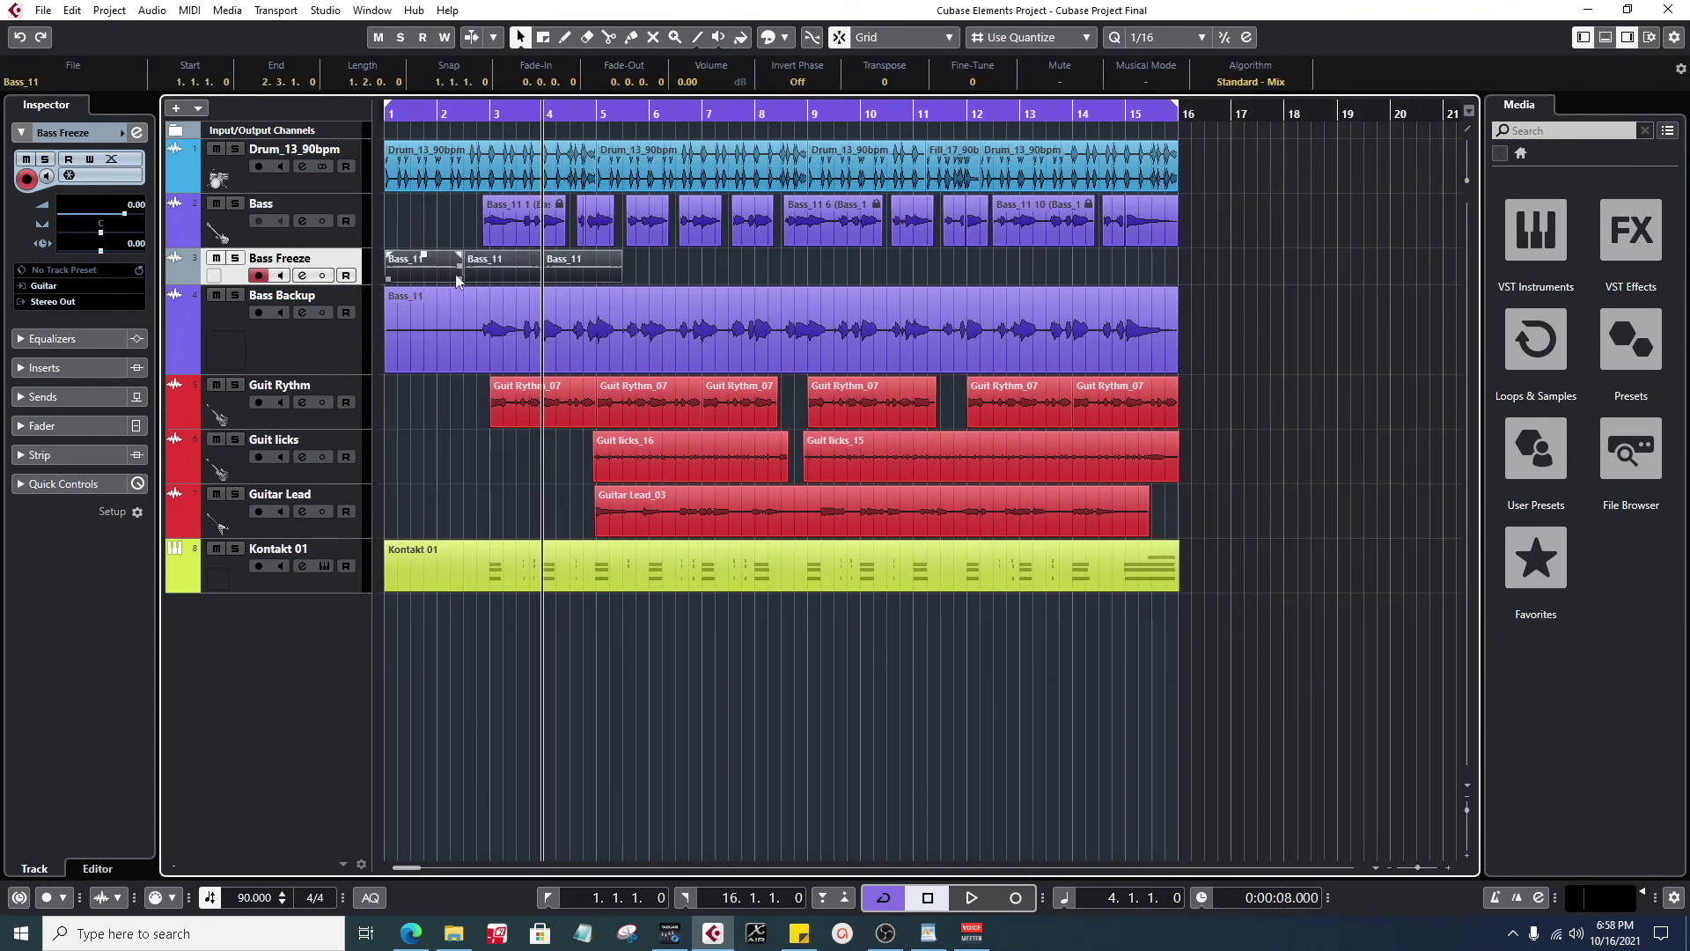
pyautogui.click(595, 271)
pyautogui.moveTo(595, 270); pyautogui.dragTo(653, 266)
pyautogui.moveTo(613, 113); pyautogui.dragTo(688, 271)
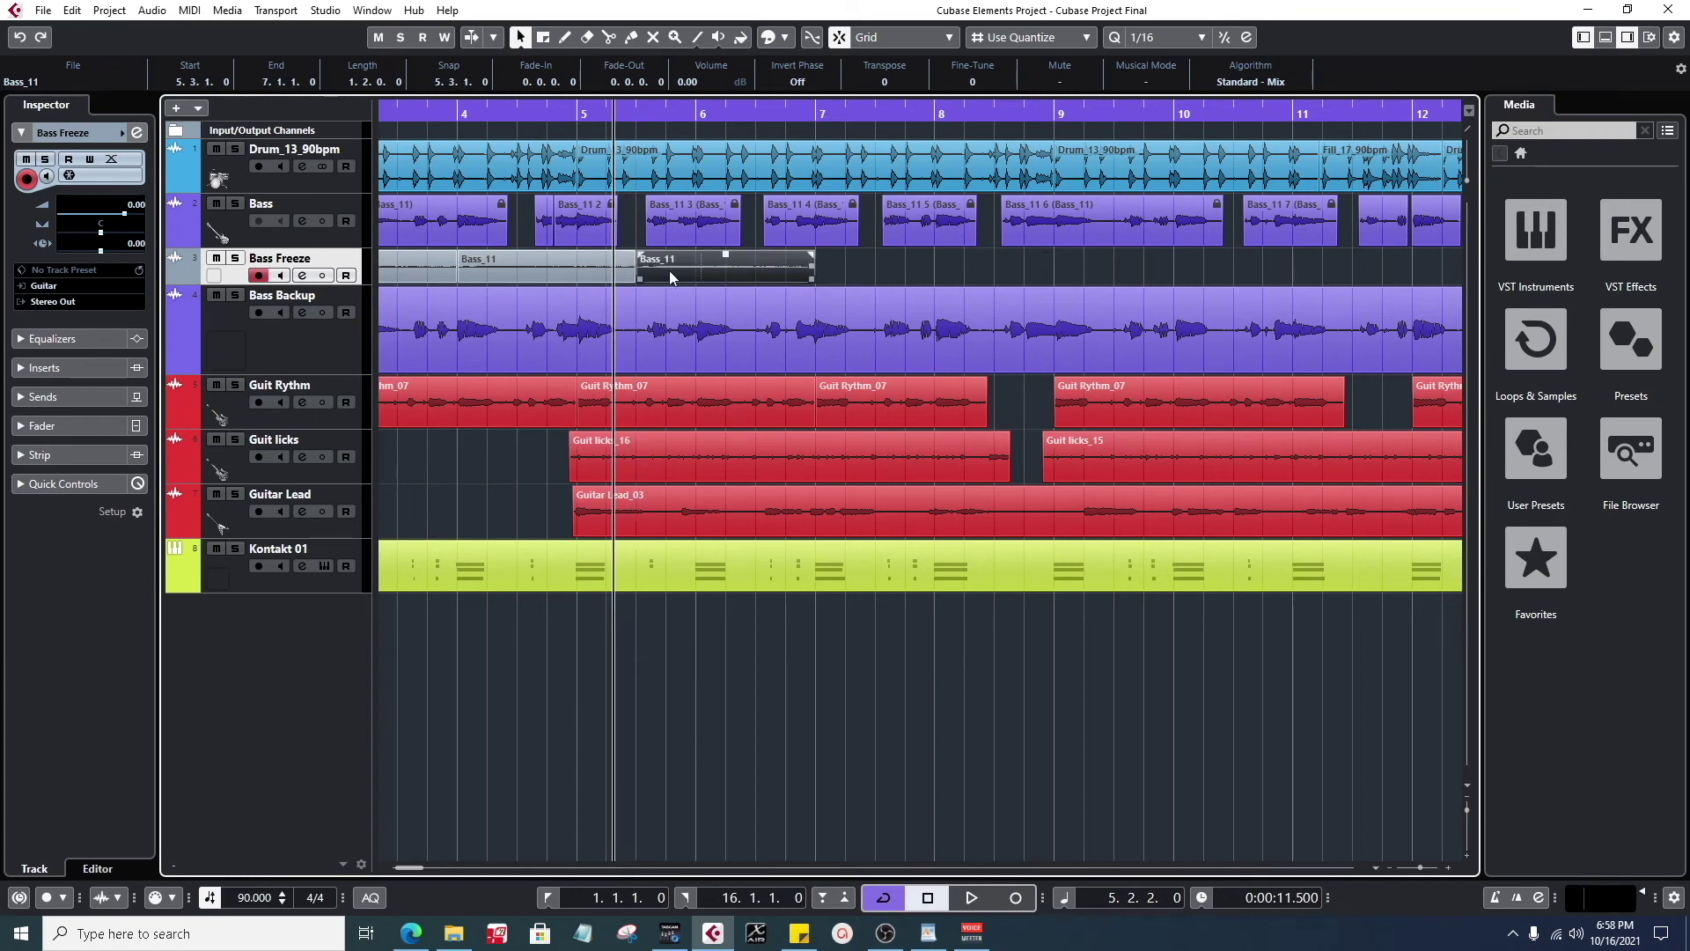
pyautogui.moveTo(613, 115); pyautogui.dragTo(624, 185)
pyautogui.click(1046, 228)
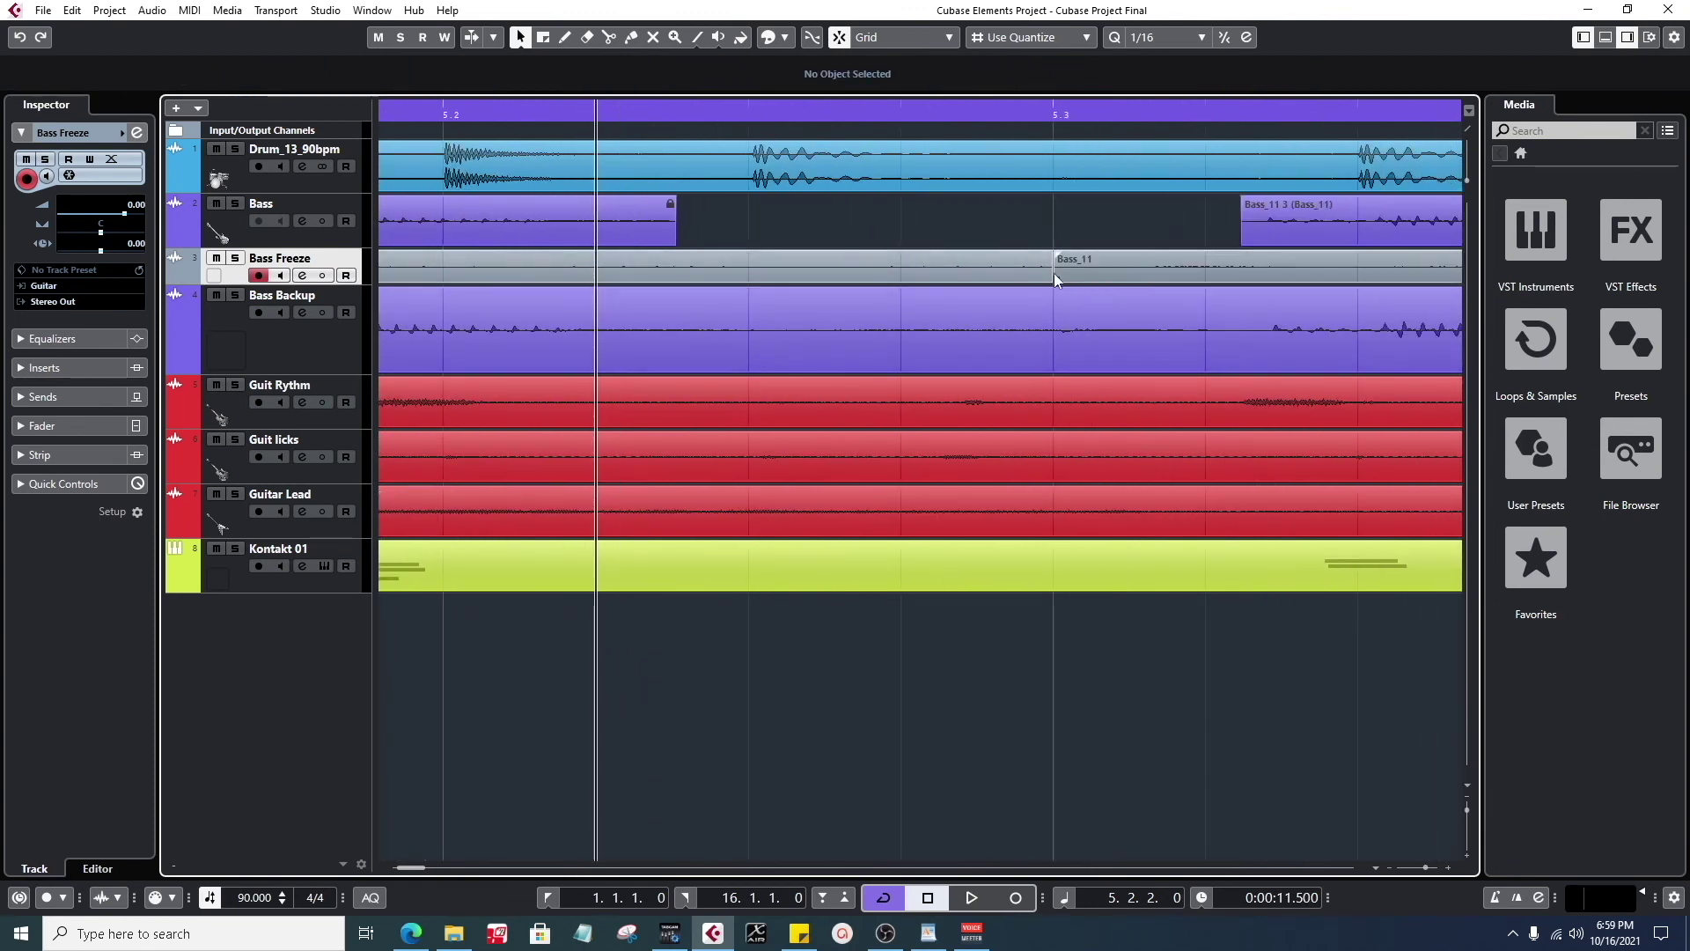
pyautogui.moveTo(976, 115); pyautogui.dragTo(1001, 35)
# - Paste the block of four Bass Freeze events at 7.1.1.0 and 13.1.1.0, then delete the two copies beyond bar 16
pyautogui.click(650, 338)
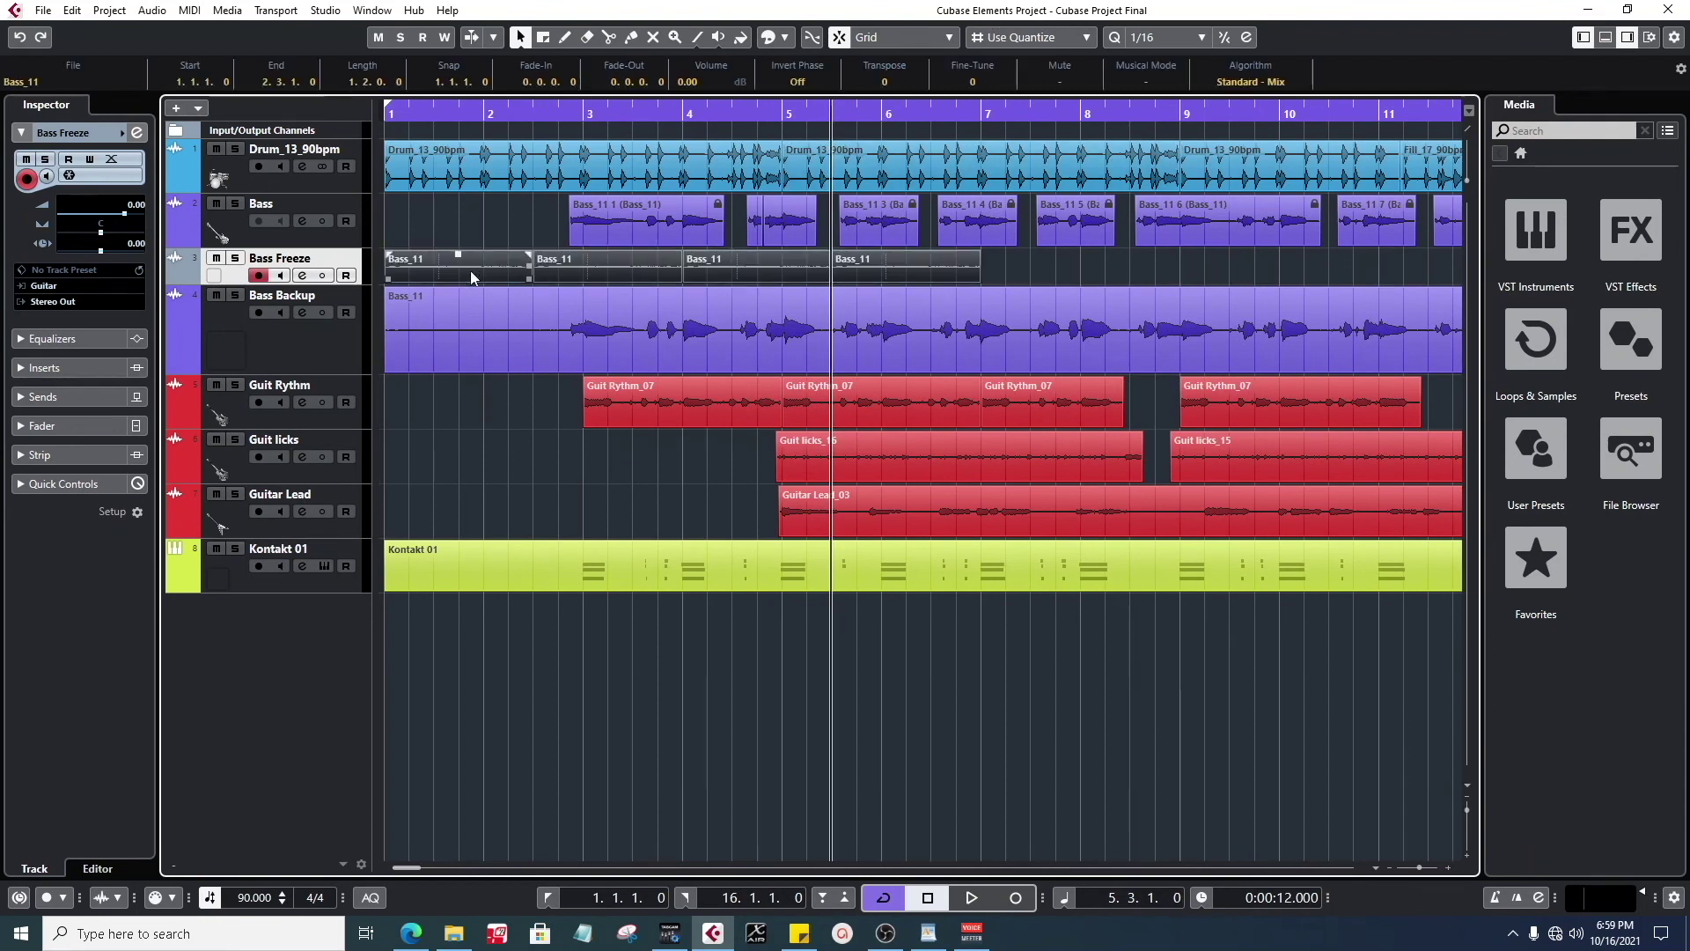
pyautogui.moveTo(984, 113)
pyautogui.mouseDown()
pyautogui.moveTo(984, 157)
pyautogui.moveTo(983, 110)
pyautogui.mouseUp()
pyautogui.hotkey('ctrl', 'v')
pyautogui.click(1035, 110)
pyautogui.hotkey('ctrl', 'v')
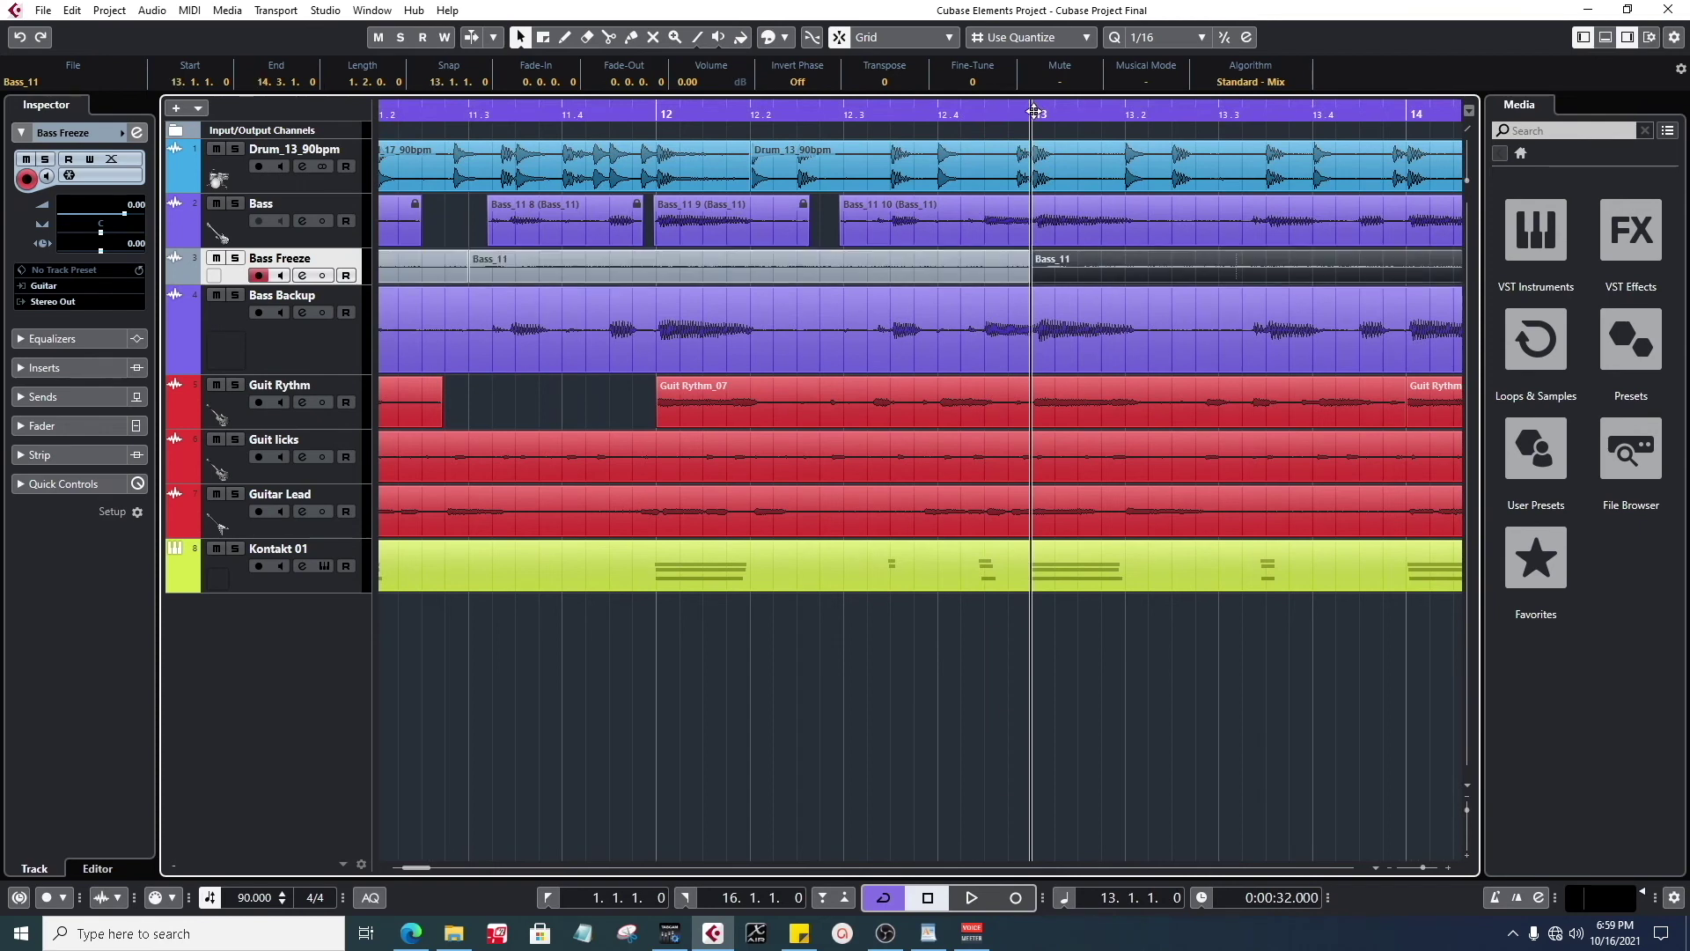
pyautogui.press('g')
pyautogui.press('g')
pyautogui.press('g')
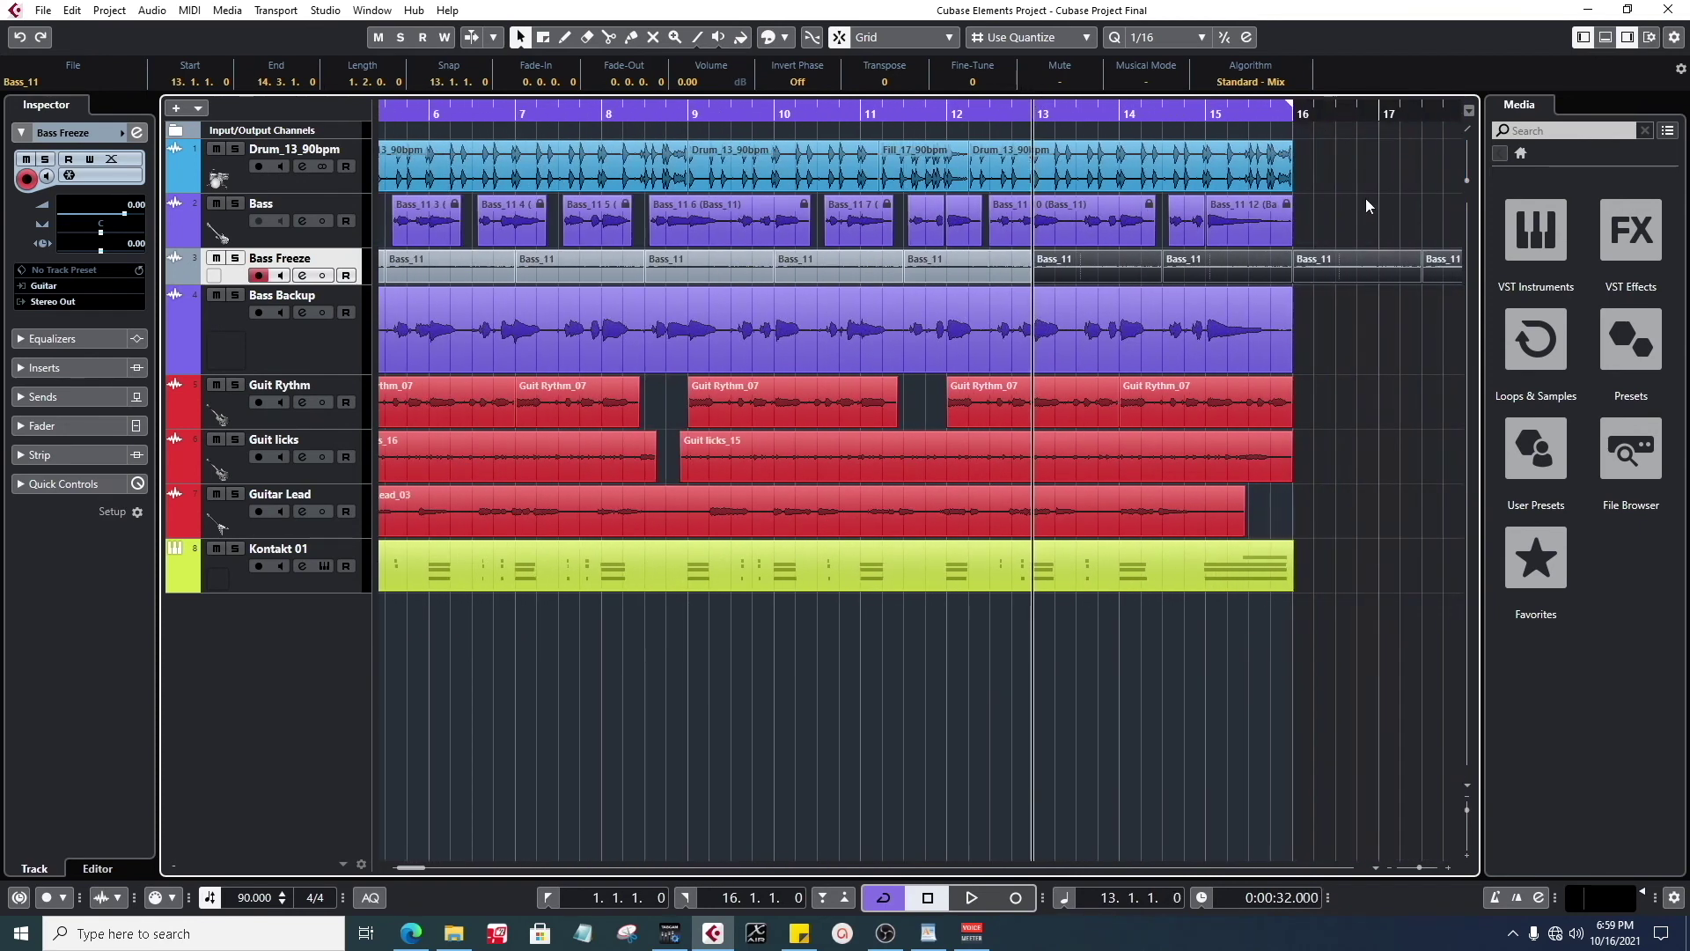
pyautogui.click(1348, 266)
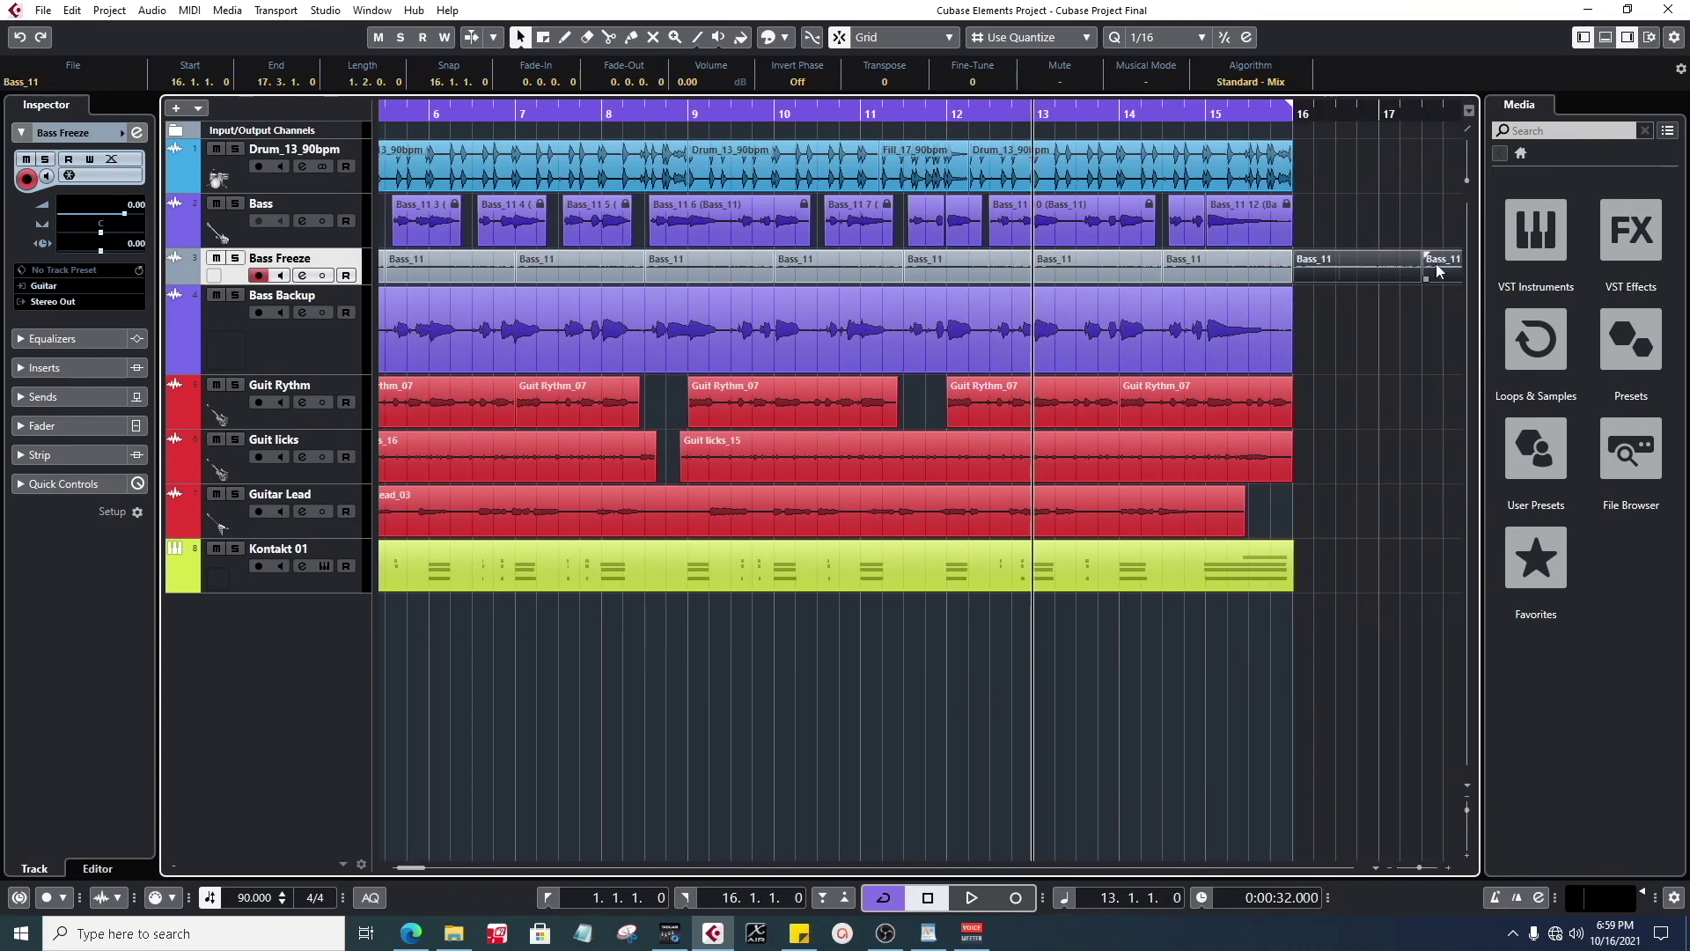
pyautogui.press('Delete')
# - Select the Bass track's events and try to place the cursor at the first event's start using a 1/32 quantize grid
pyautogui.moveTo(1350, 214); pyautogui.dragTo(392, 231)
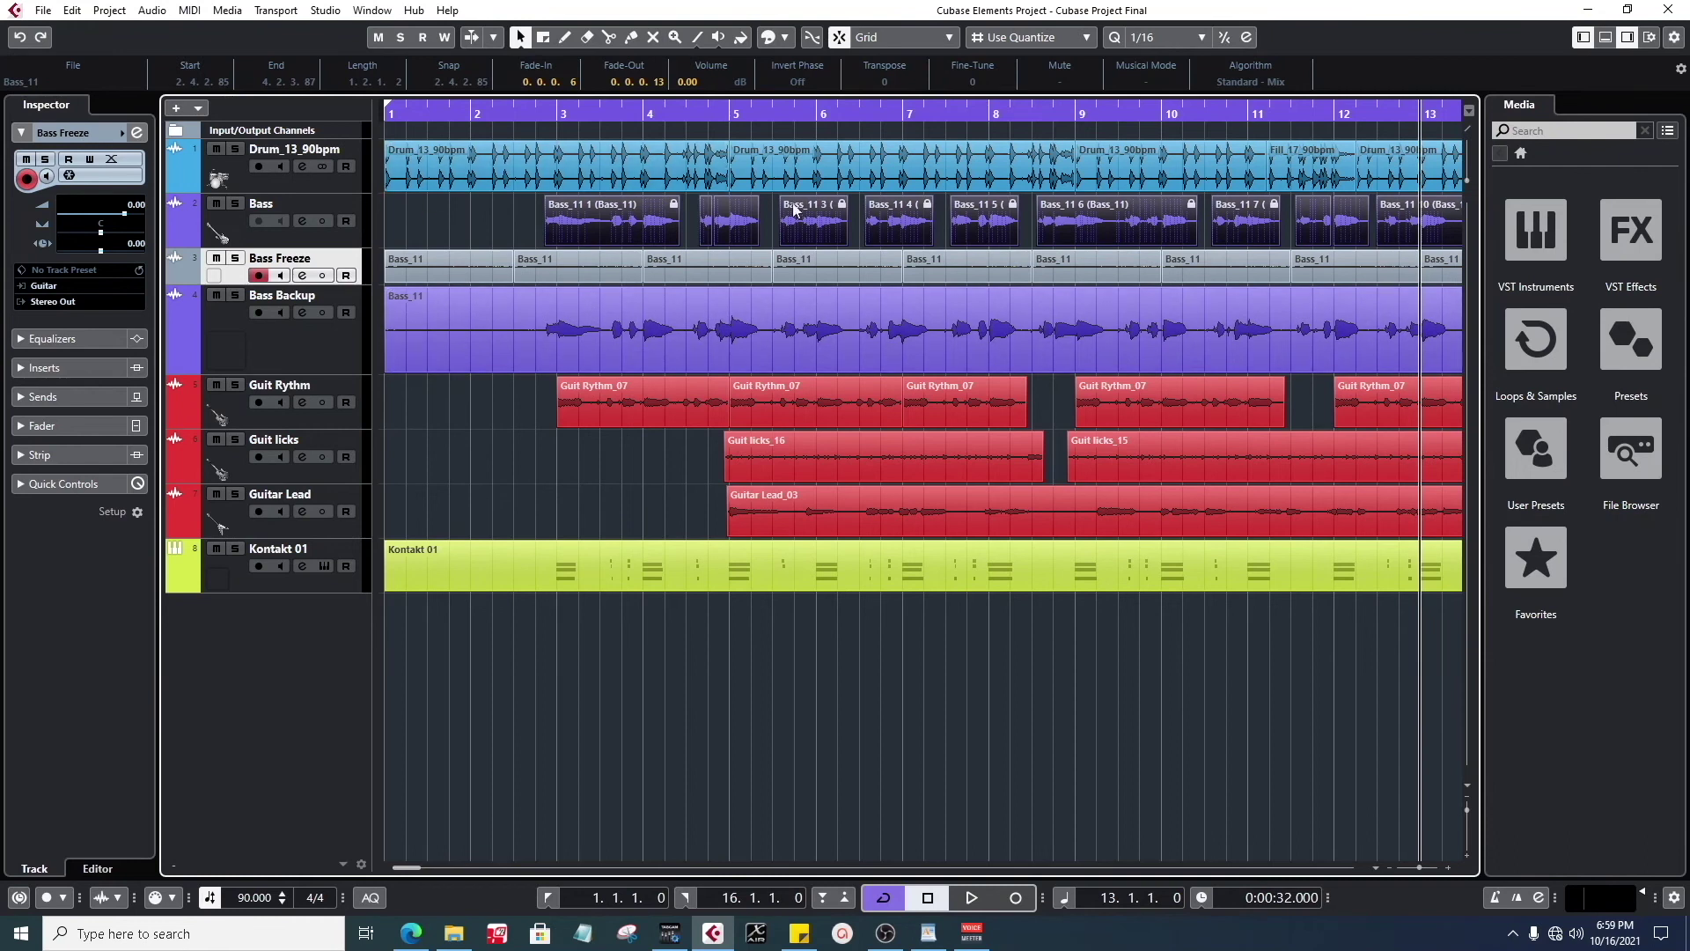
pyautogui.moveTo(546, 112); pyautogui.dragTo(557, 164)
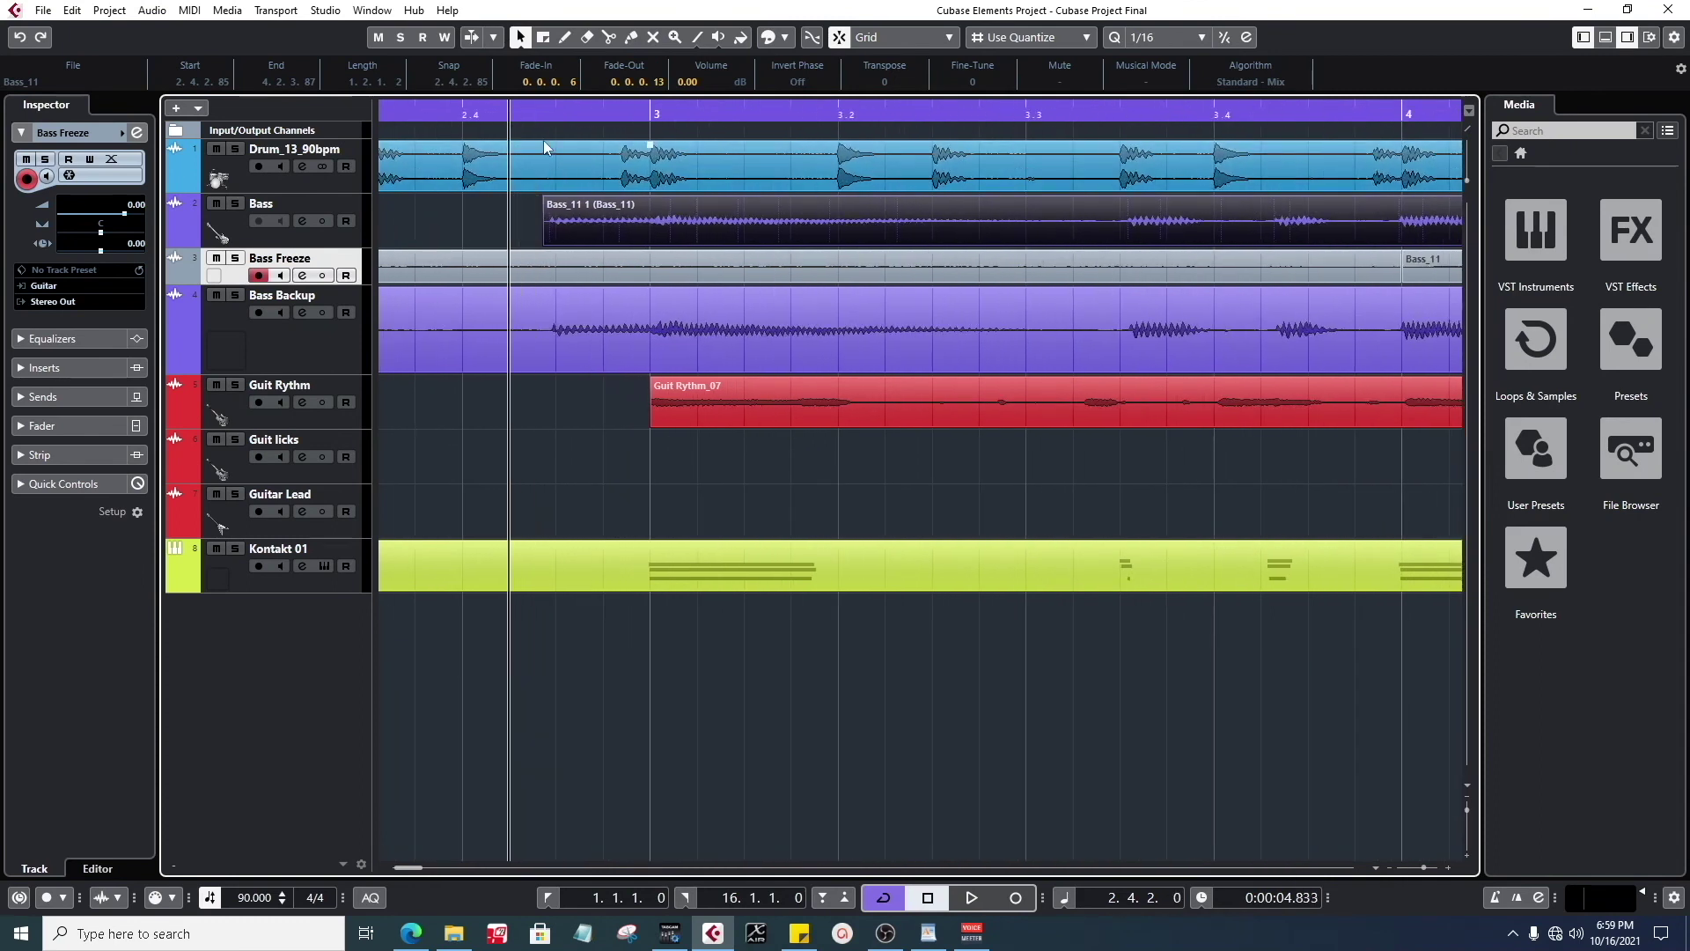
pyautogui.click(1166, 38)
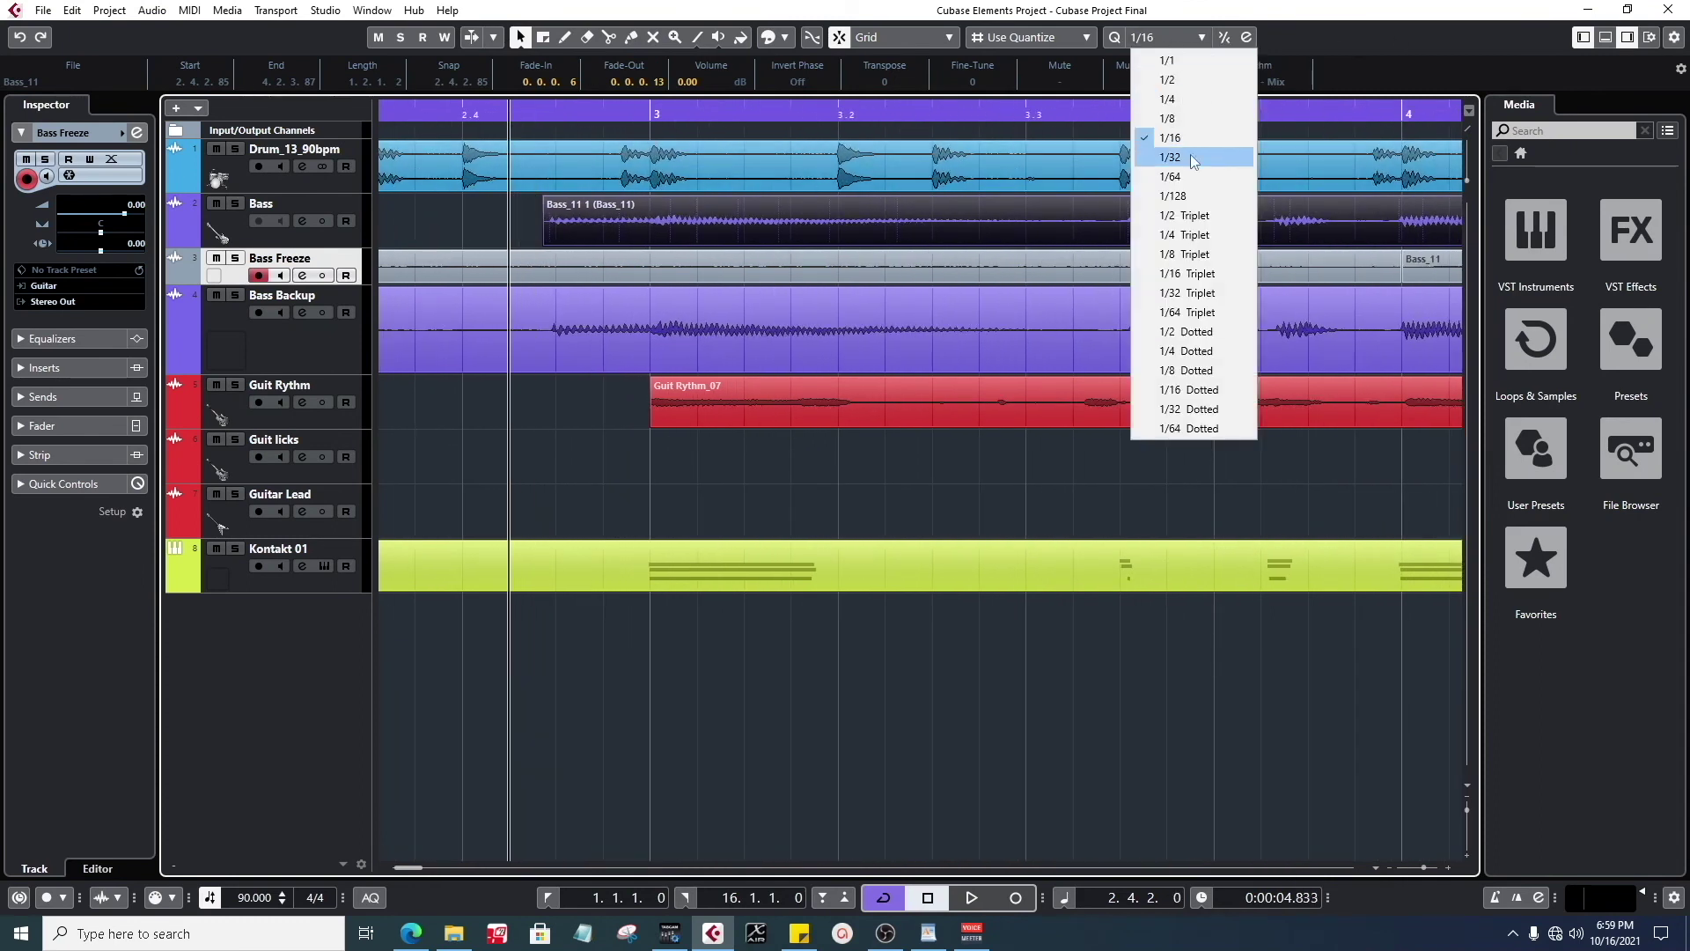
pyautogui.click(1188, 159)
pyautogui.click(536, 120)
pyautogui.moveTo(536, 119); pyautogui.dragTo(547, 153)
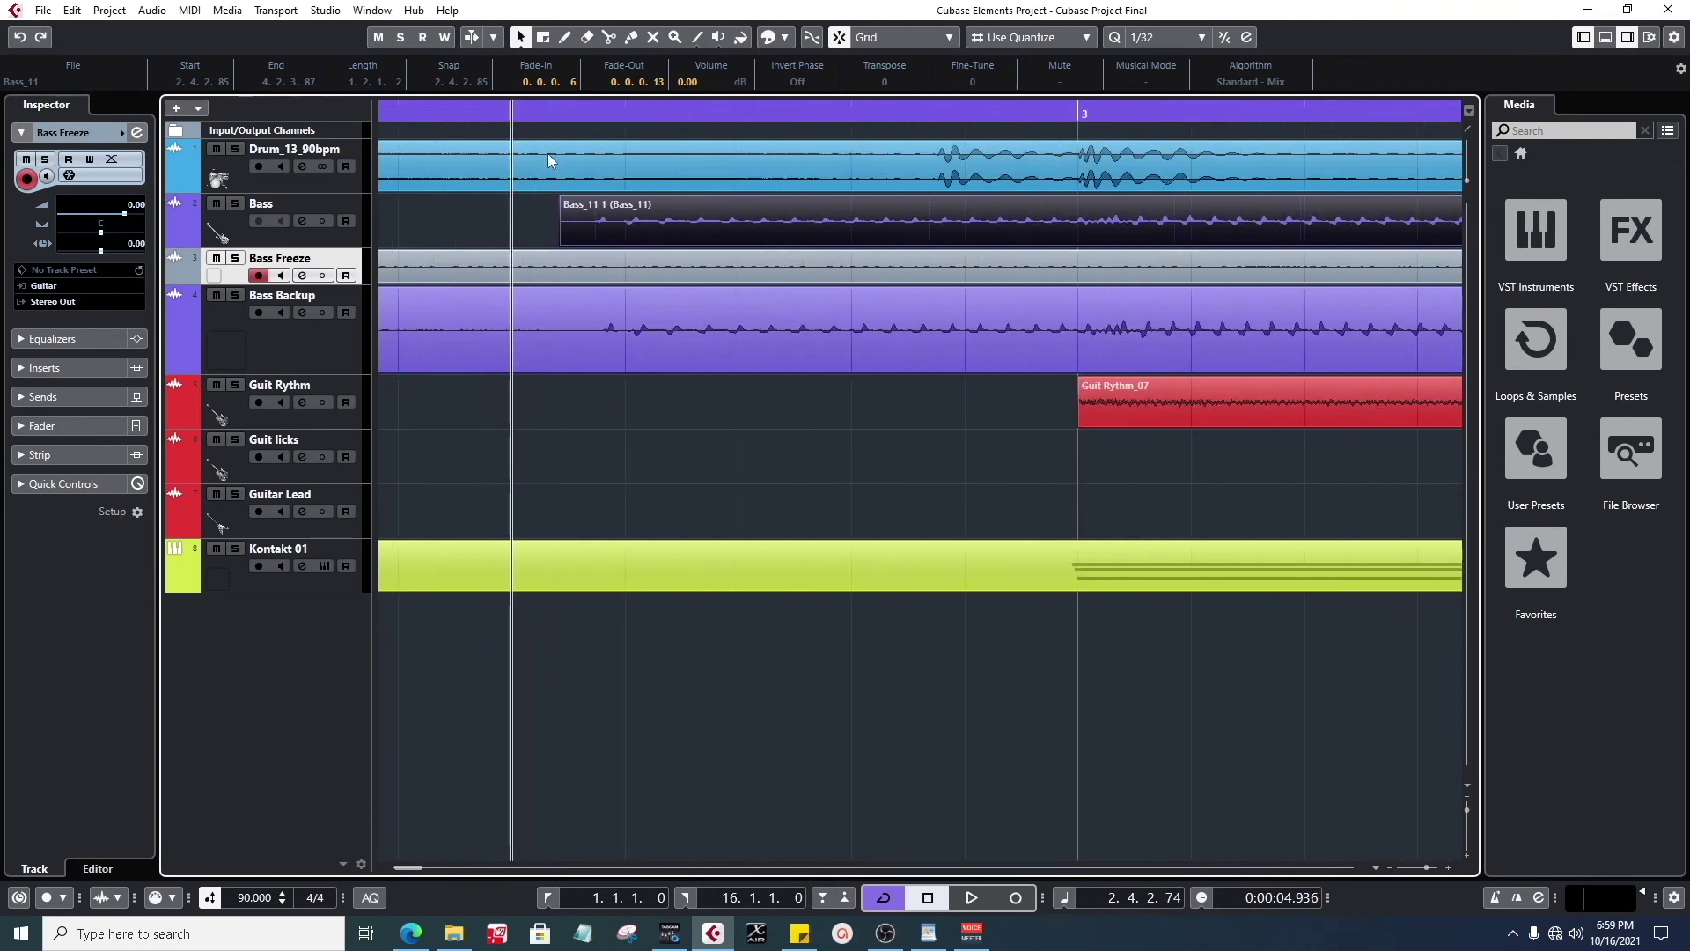
pyautogui.click(577, 119)
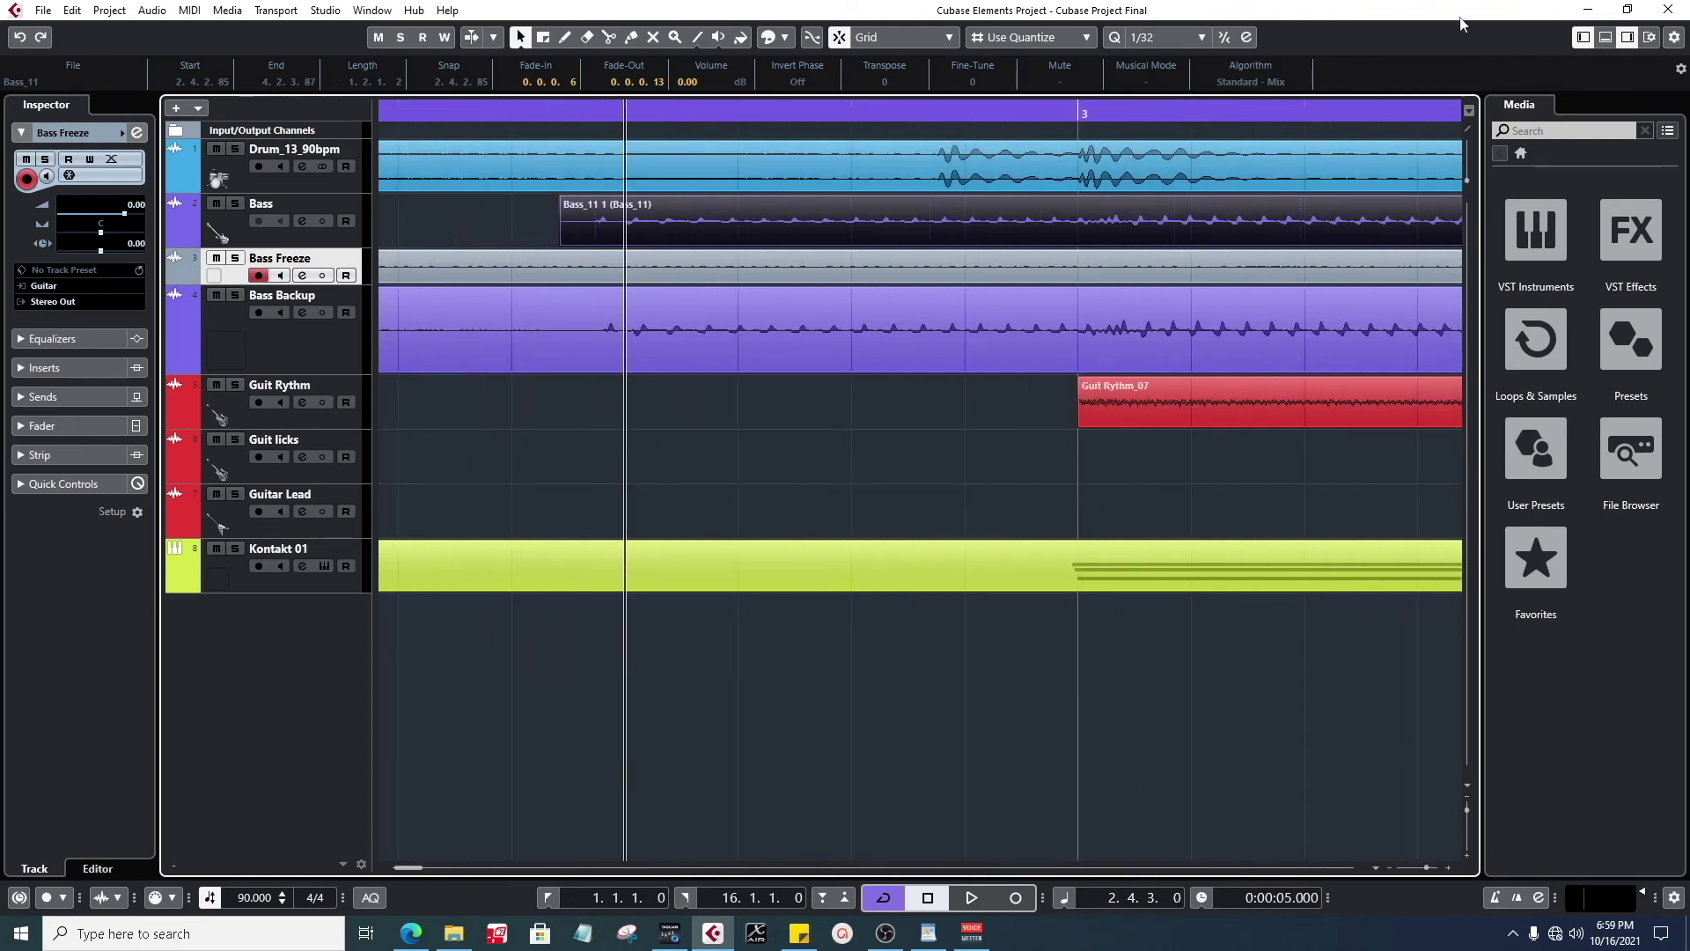
# - Try to line up the cursor with the start of the first Bass event using a 1/128 quantize grid
pyautogui.click(1190, 42)
pyautogui.click(1182, 195)
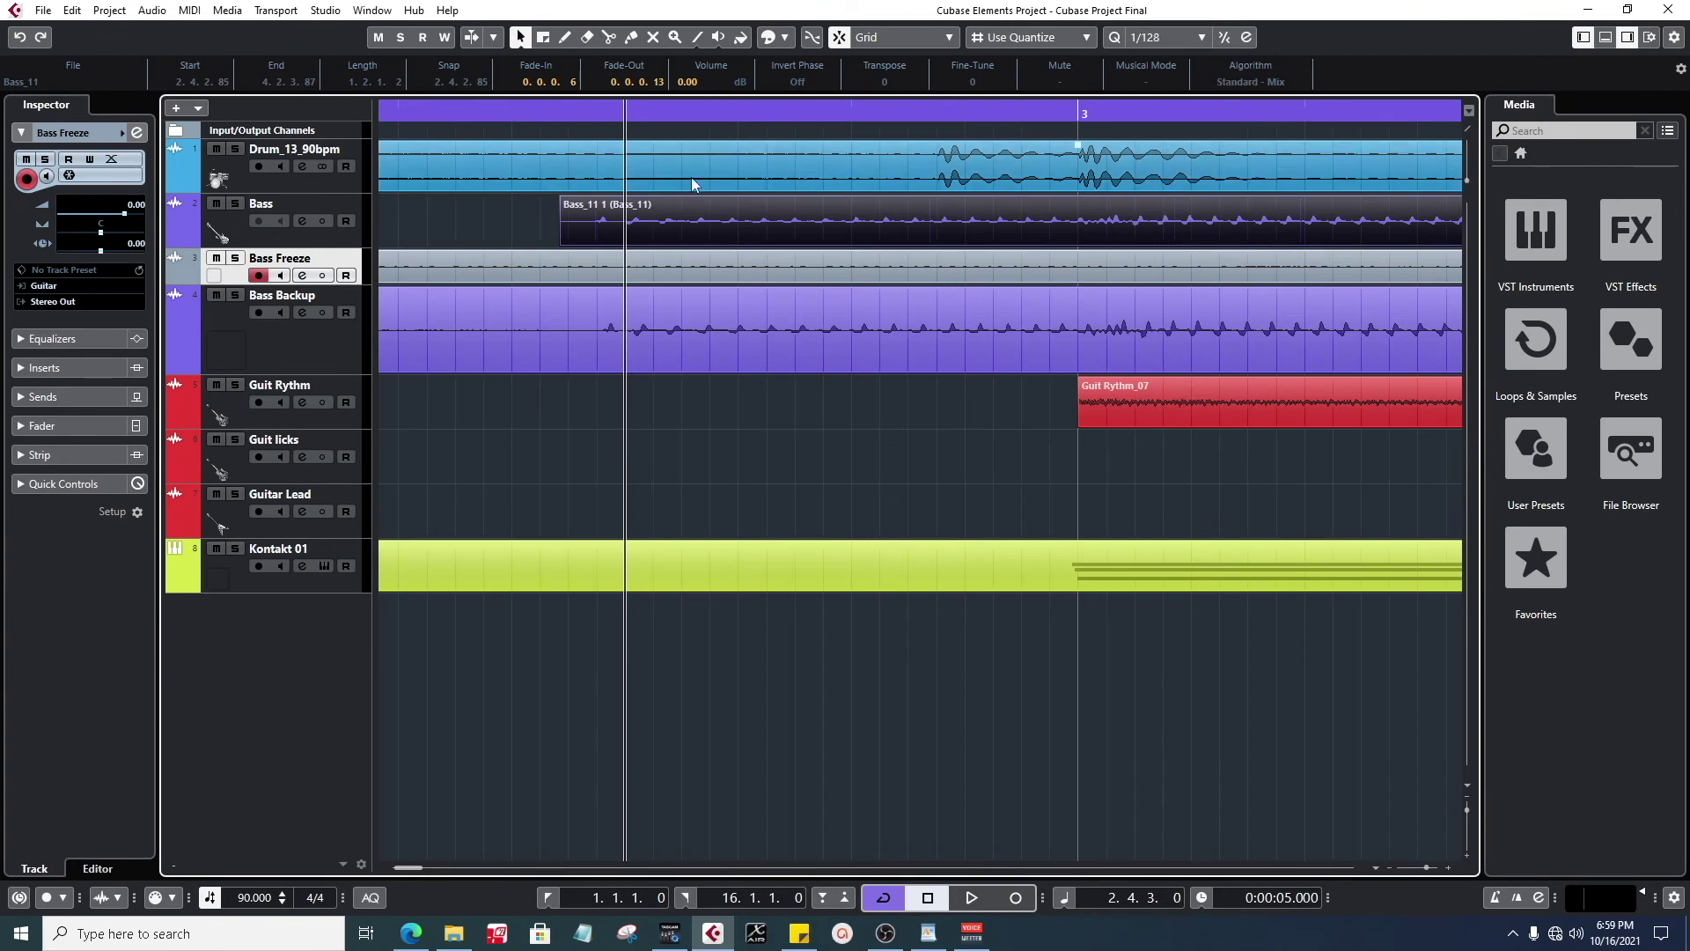
pyautogui.click(551, 118)
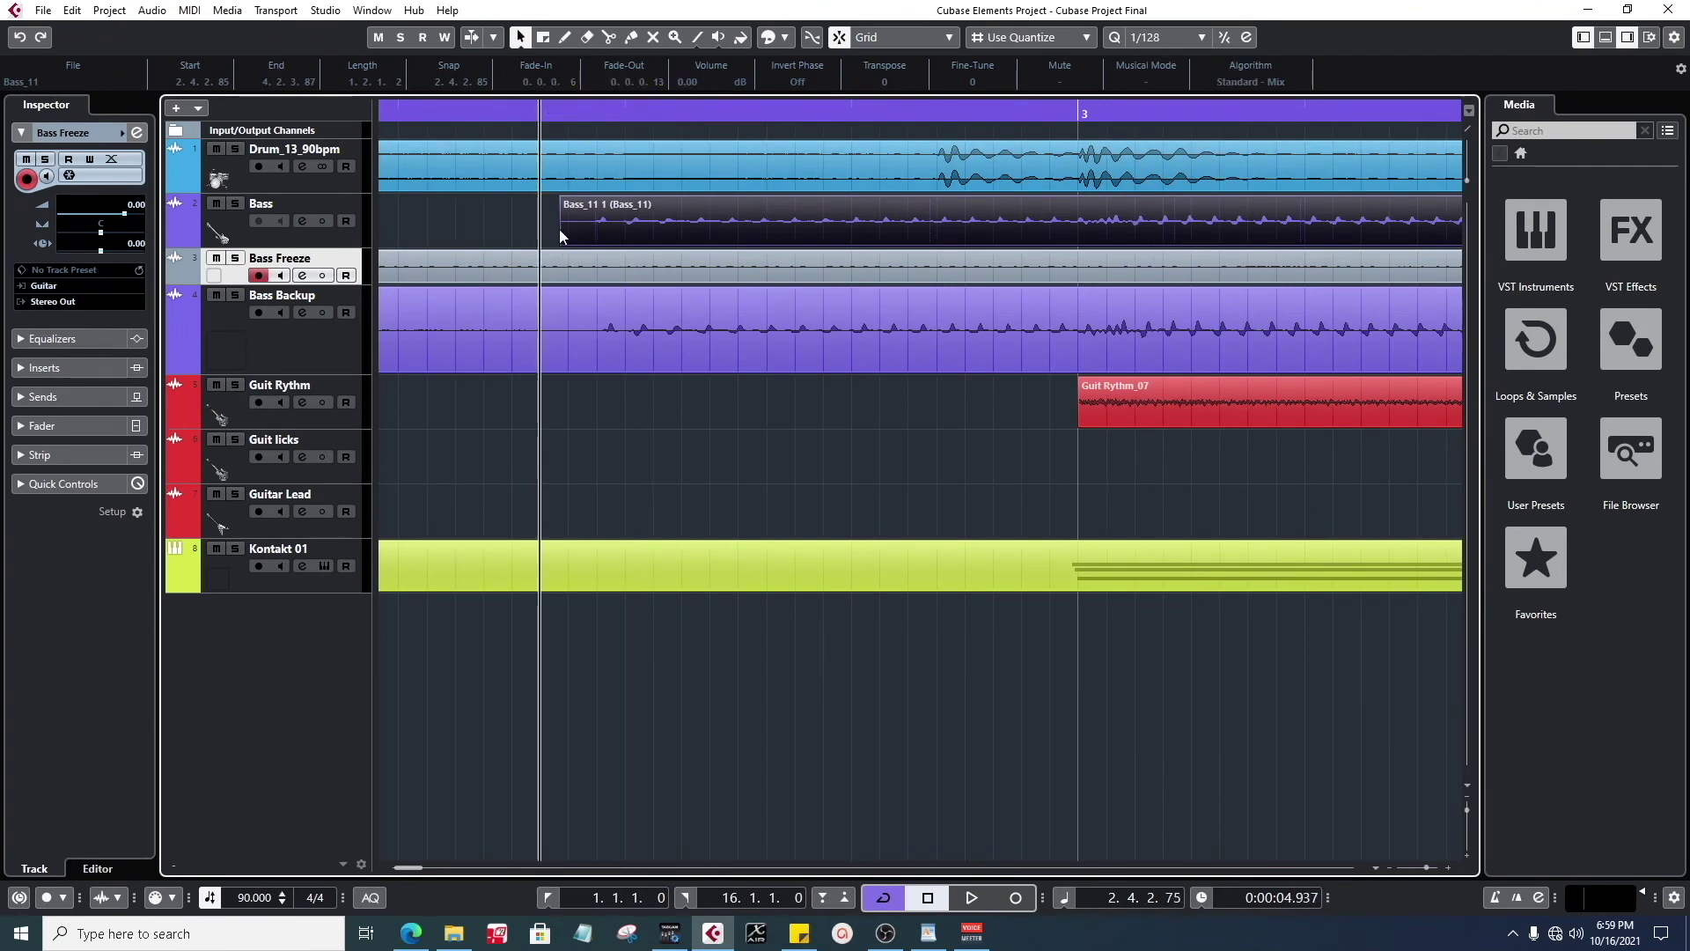
pyautogui.click(568, 249)
pyautogui.click(566, 245)
pyautogui.moveTo(553, 110); pyautogui.dragTo(577, 69)
pyautogui.click(566, 112)
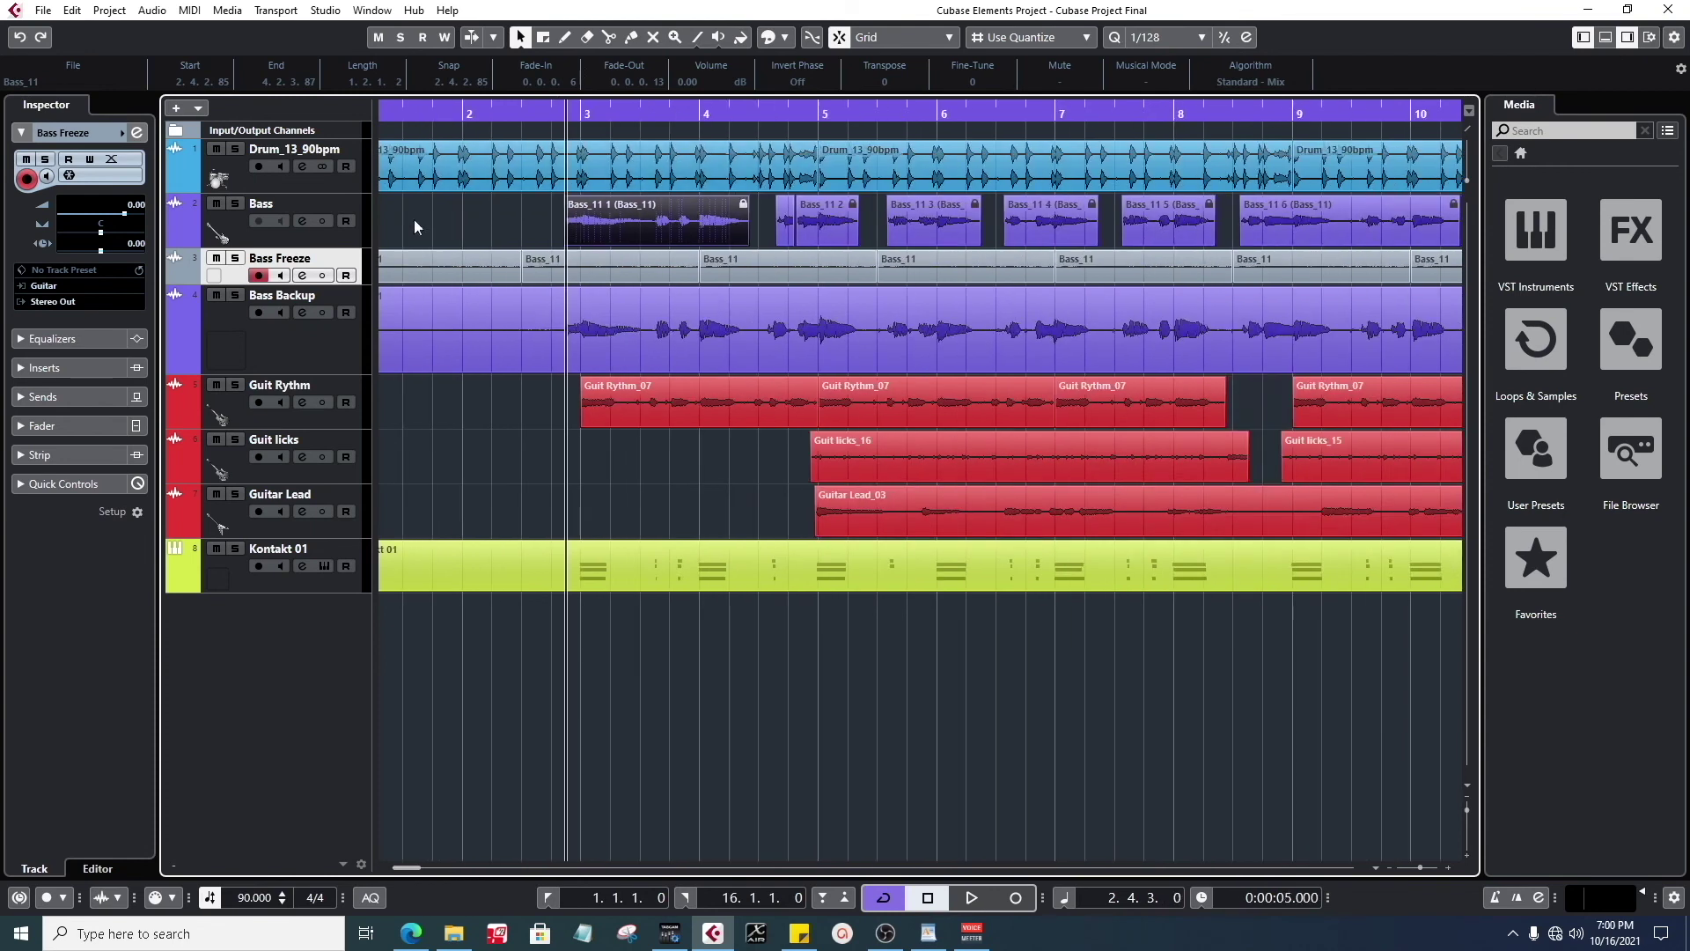
# - Unfreeze the Bass channel while keeping its freeze files, and deselect its events
pyautogui.click(249, 240)
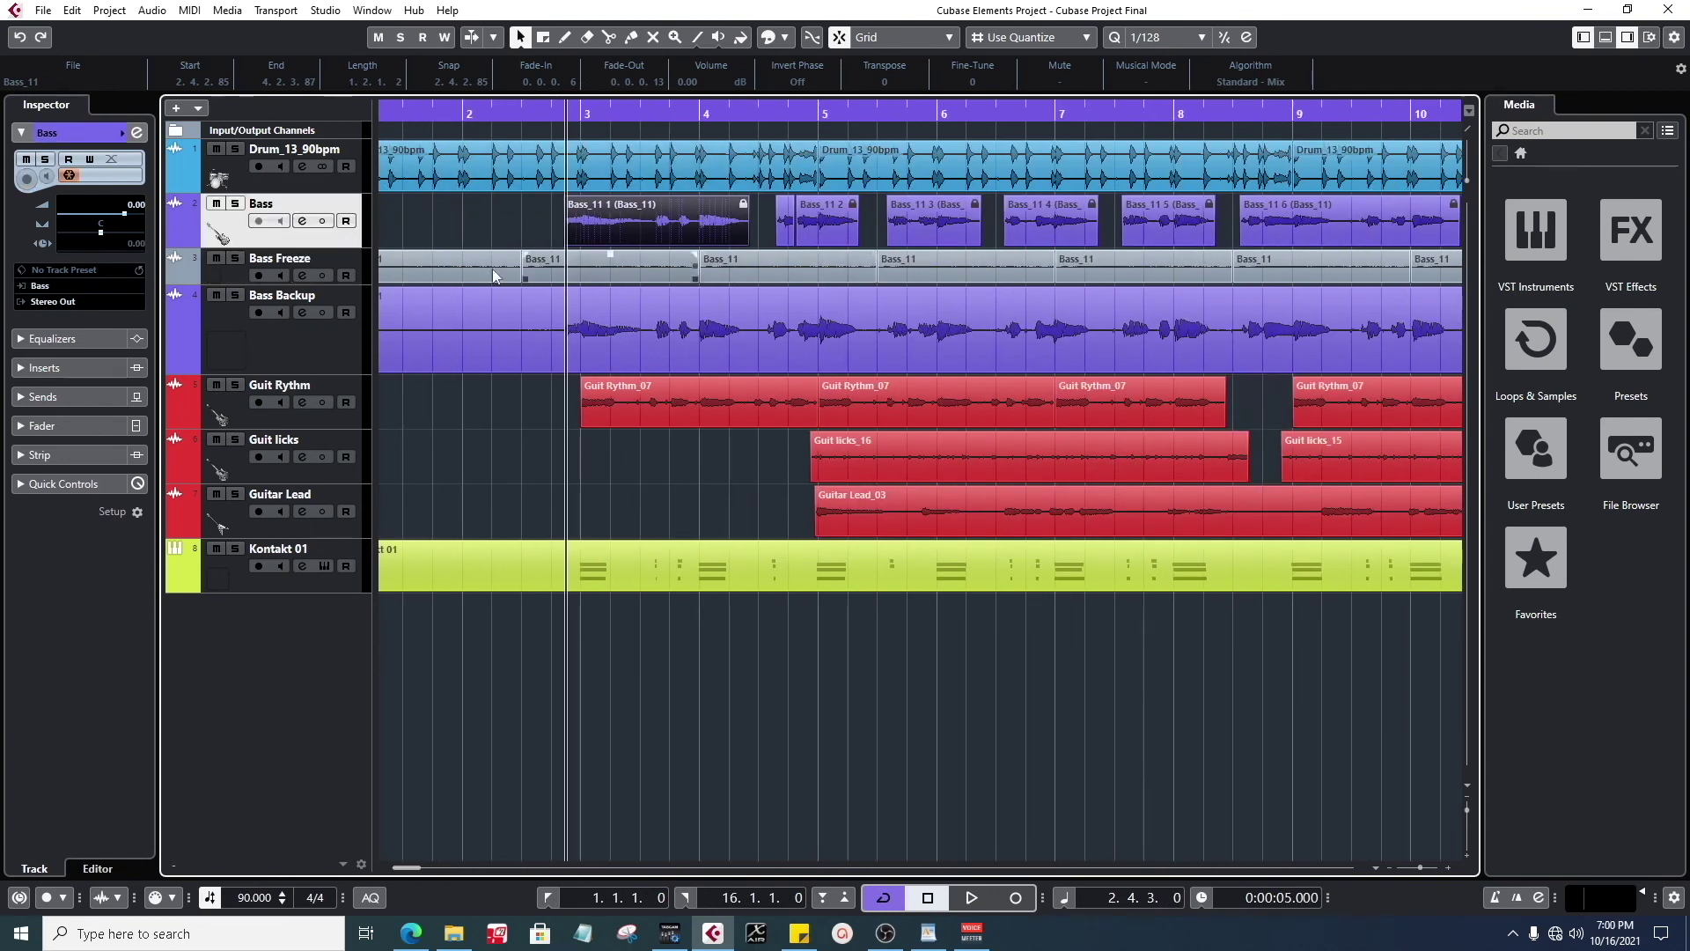
pyautogui.click(77, 177)
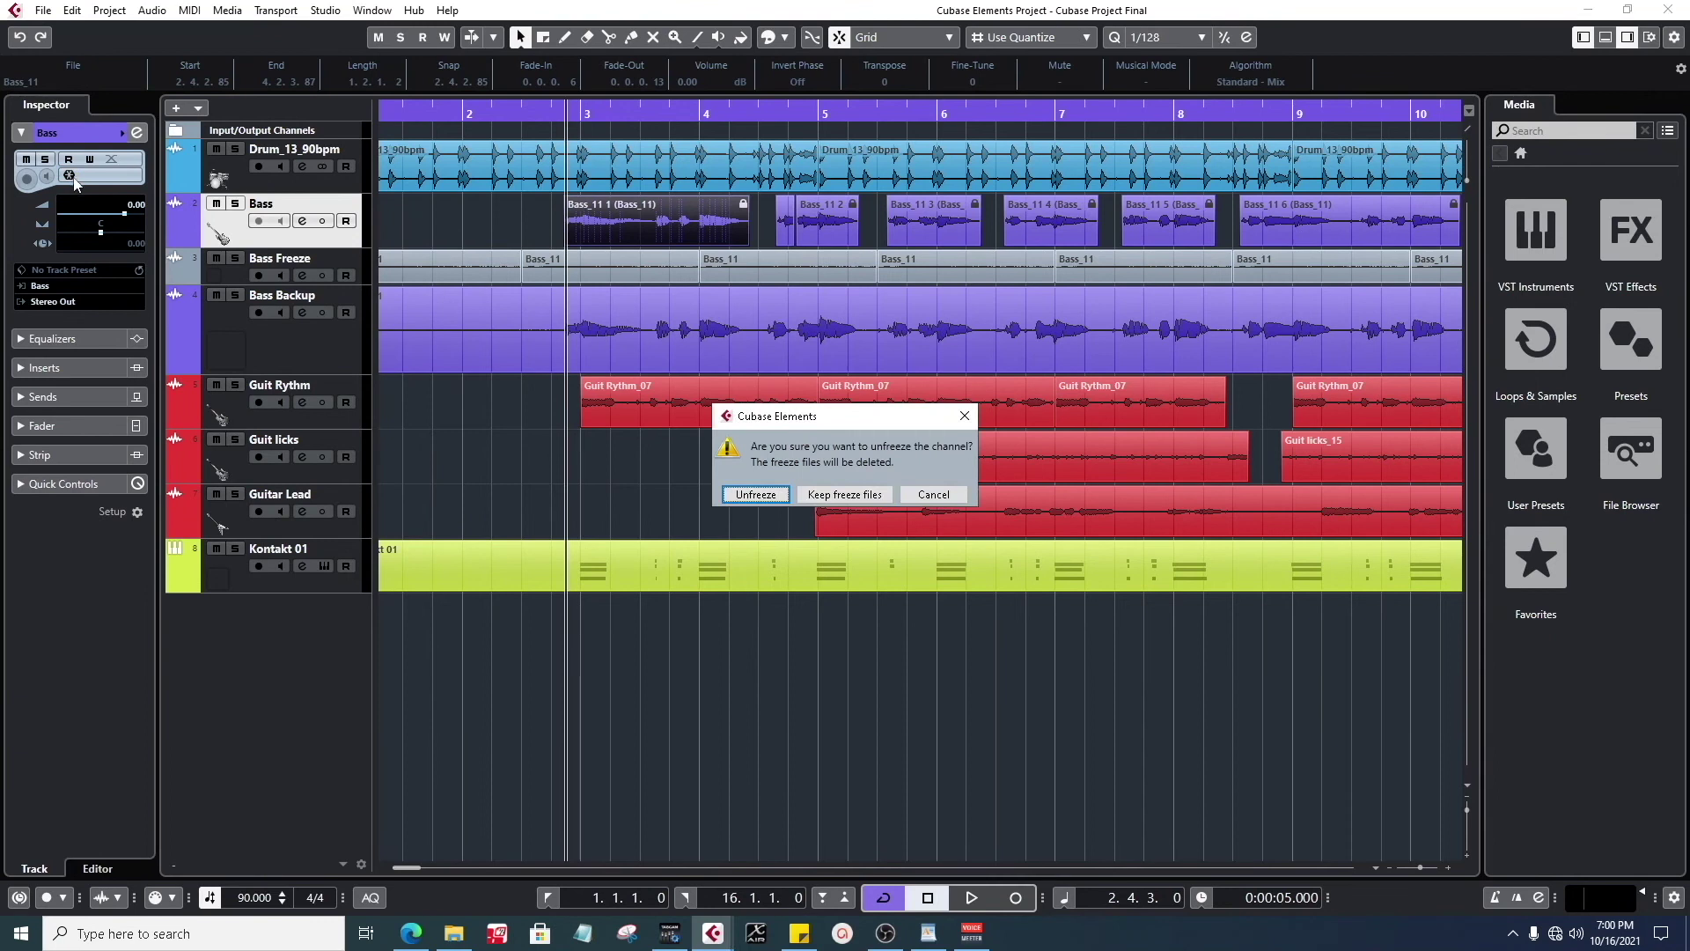
pyautogui.click(810, 495)
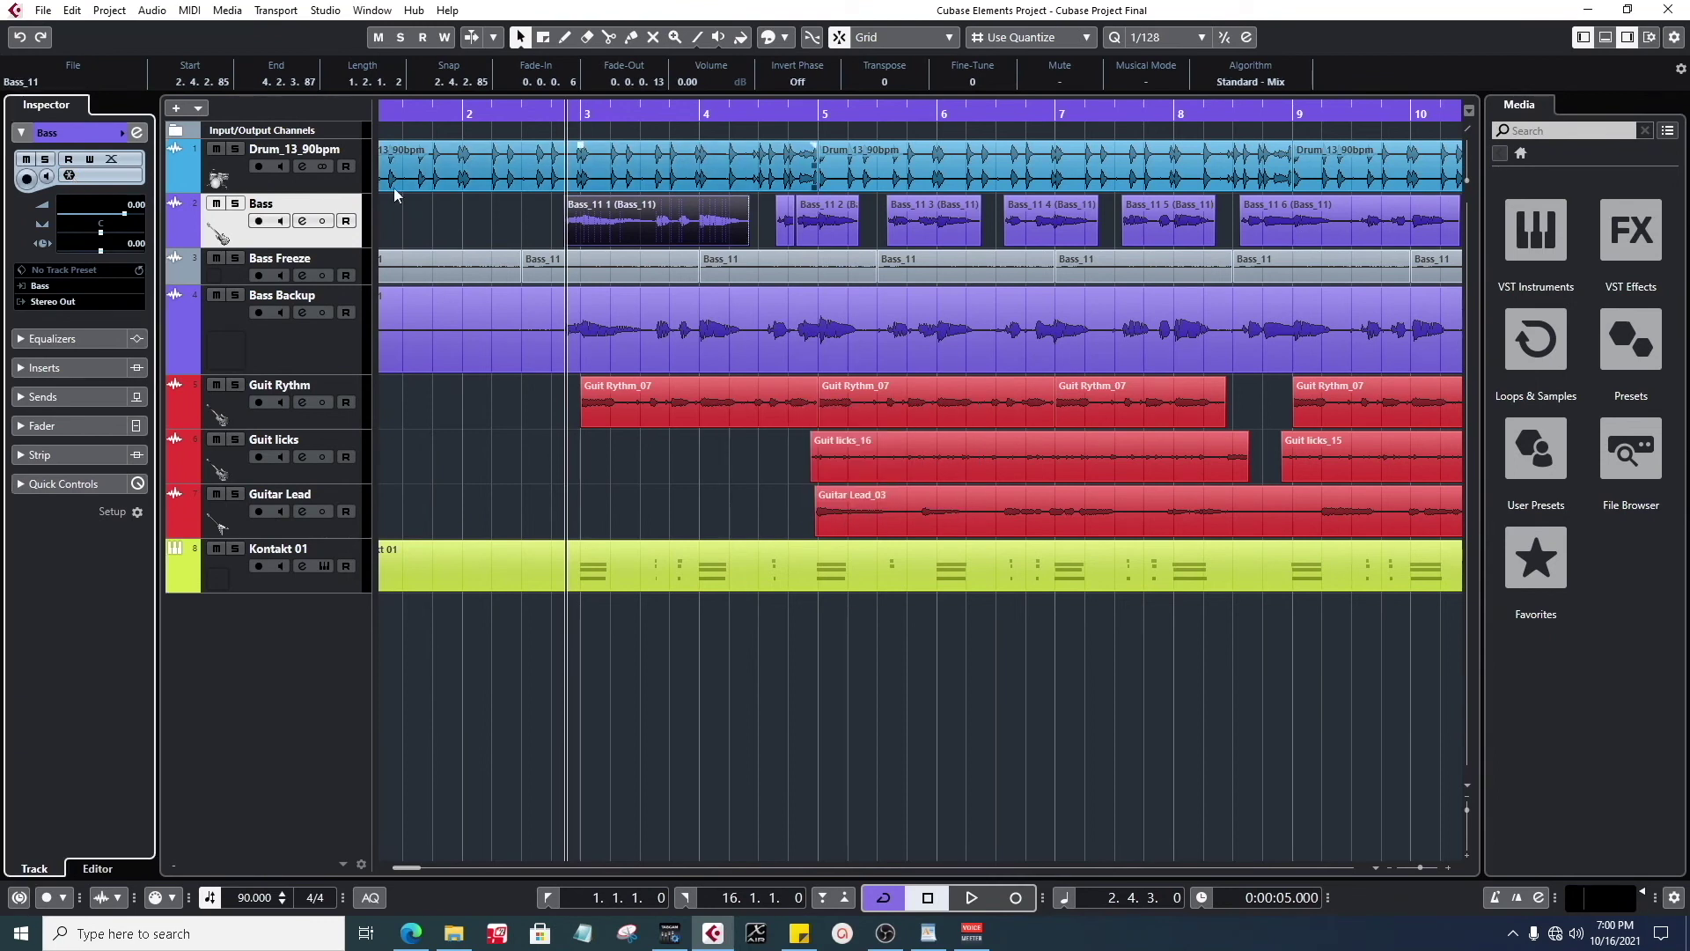
pyautogui.click(519, 199)
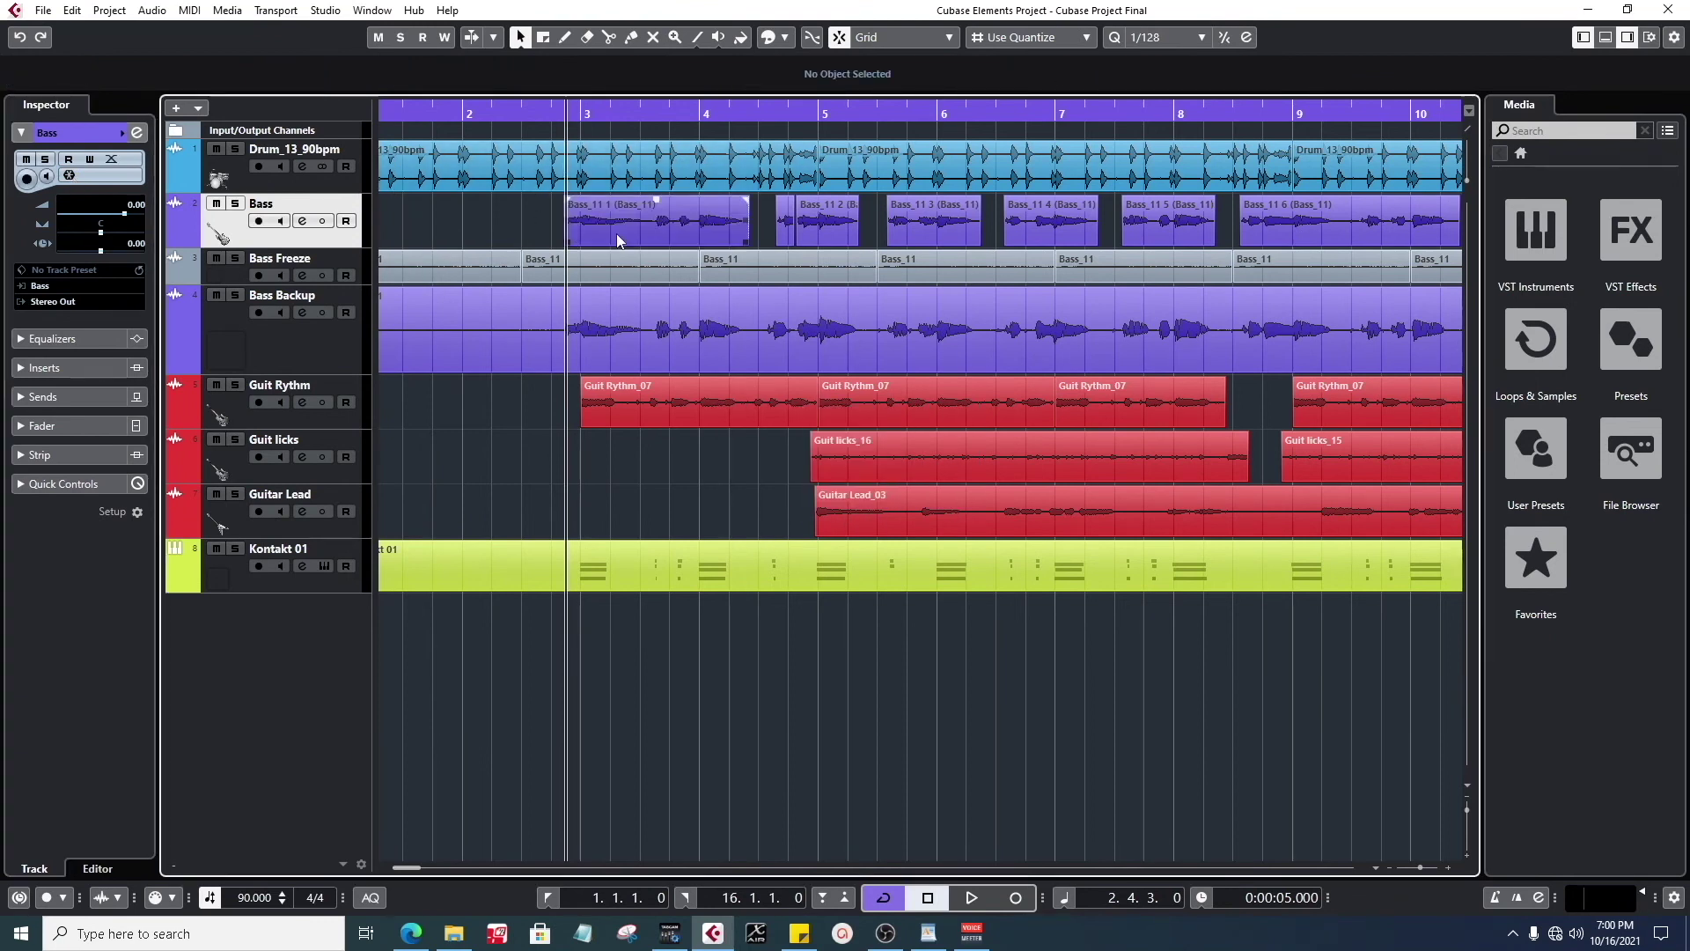
# - Set the quantize grid to 1/16 and extend the start of the first Bass event back to 2.4.1.0
pyautogui.moveTo(559, 111); pyautogui.dragTo(567, 169)
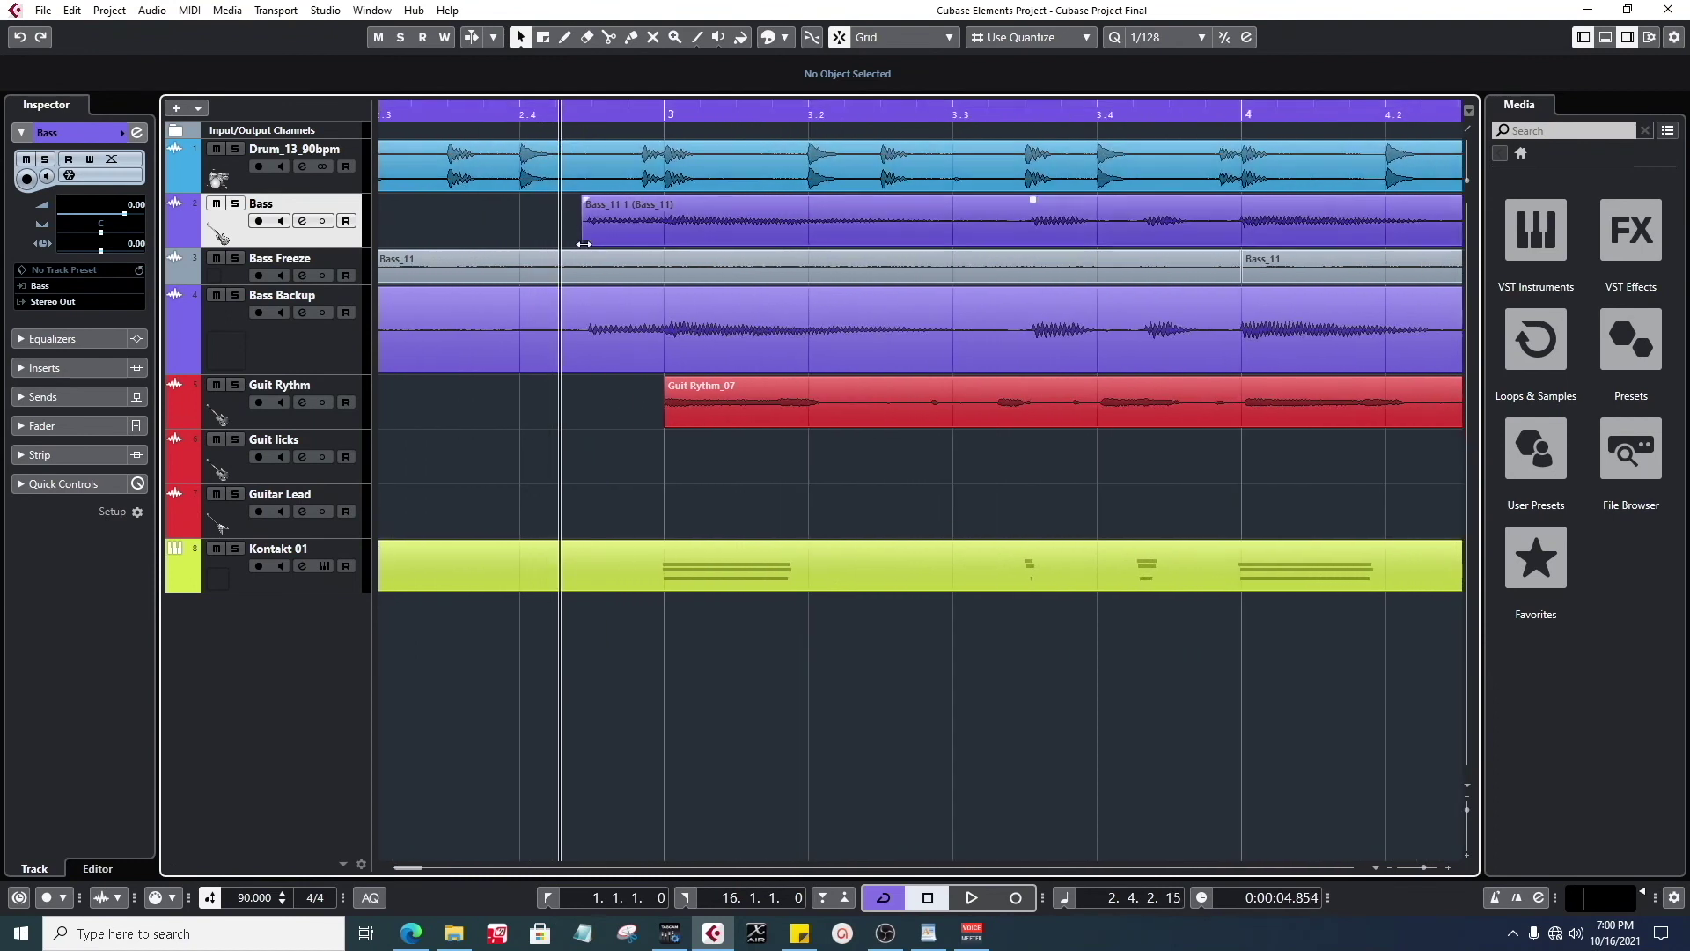
pyautogui.moveTo(586, 244); pyautogui.dragTo(544, 243)
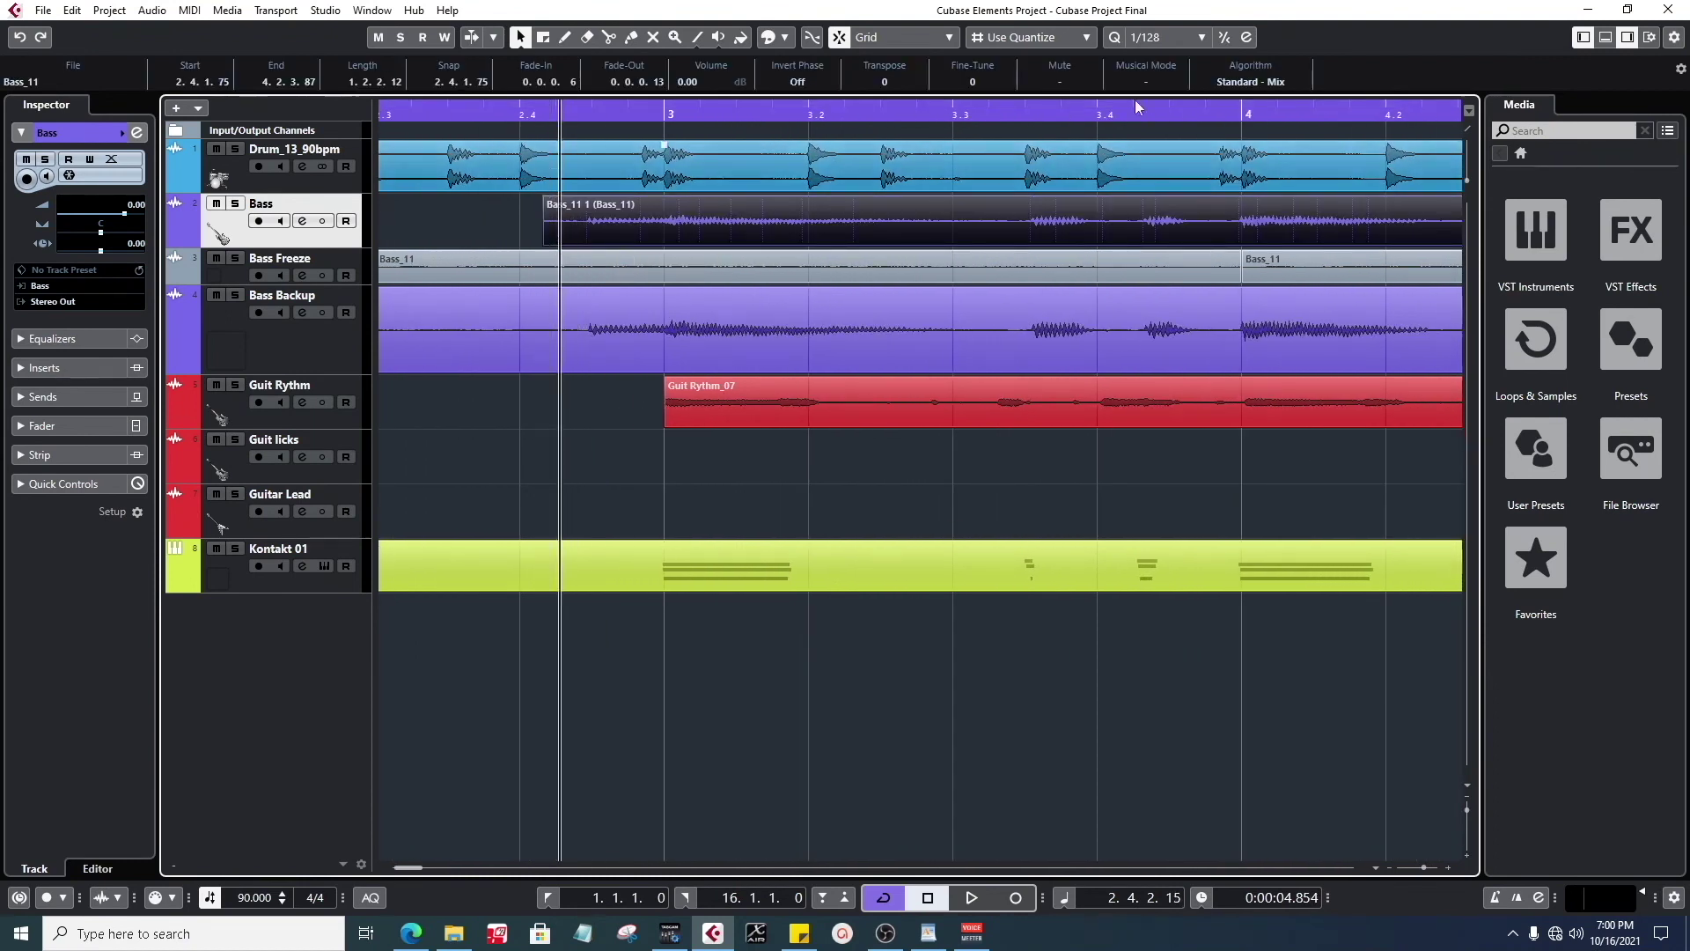
pyautogui.click(1162, 37)
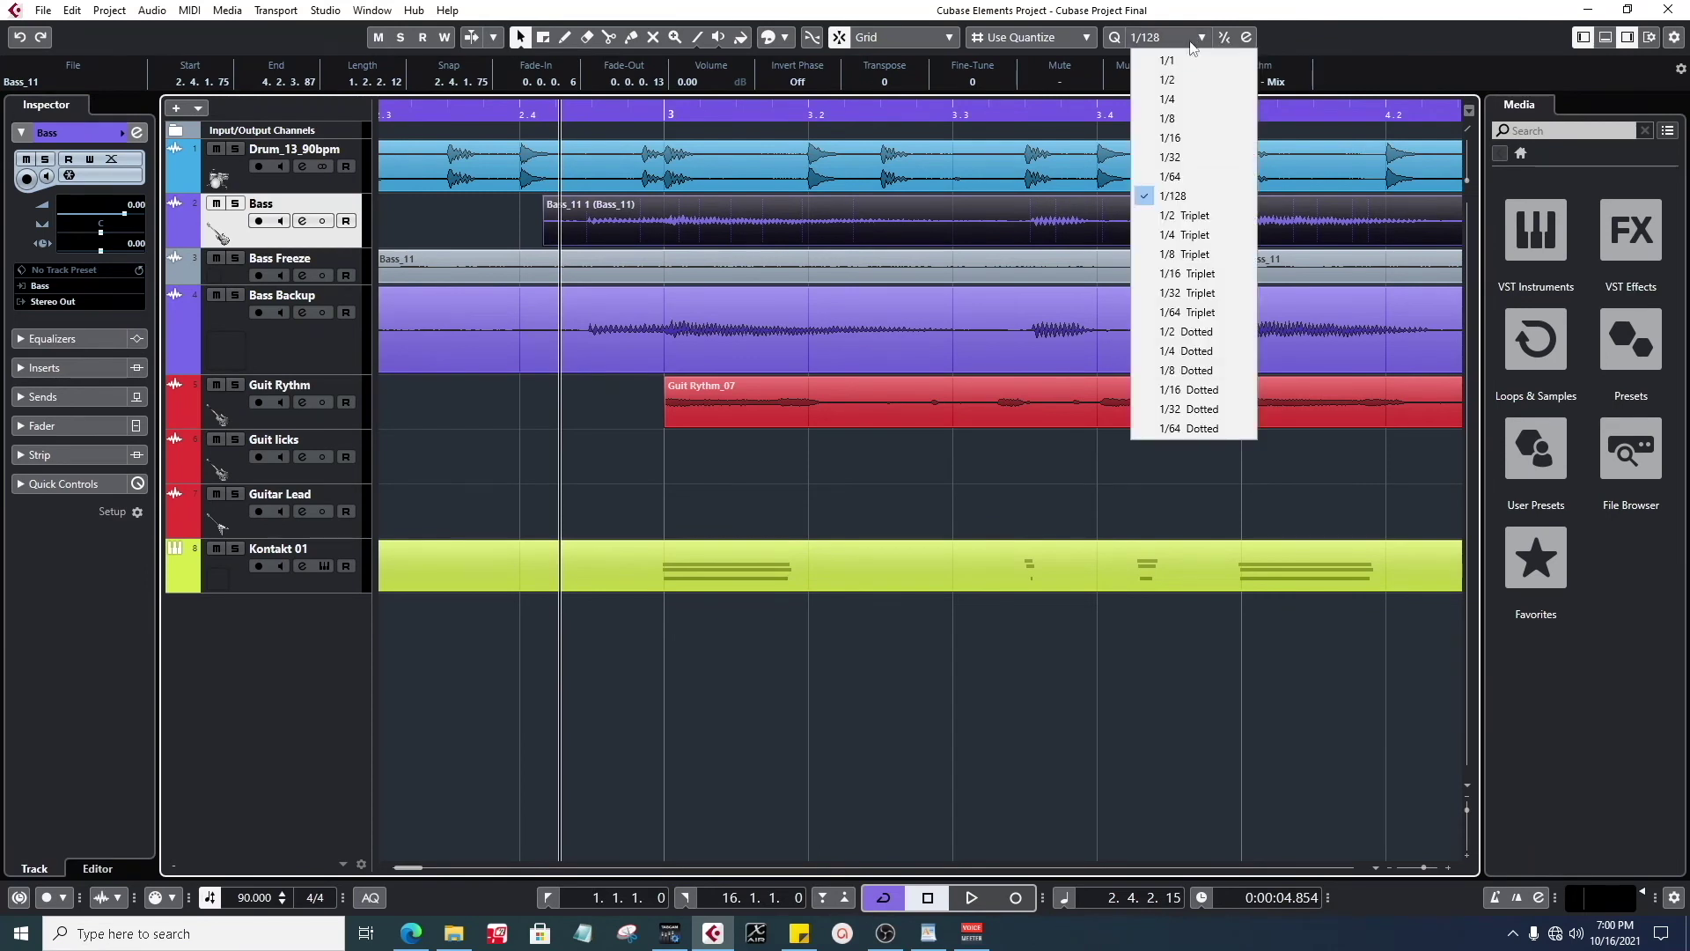
pyautogui.click(1170, 147)
pyautogui.moveTo(544, 240); pyautogui.dragTo(533, 239)
pyautogui.press('g')
pyautogui.press('g')
pyautogui.press('g')
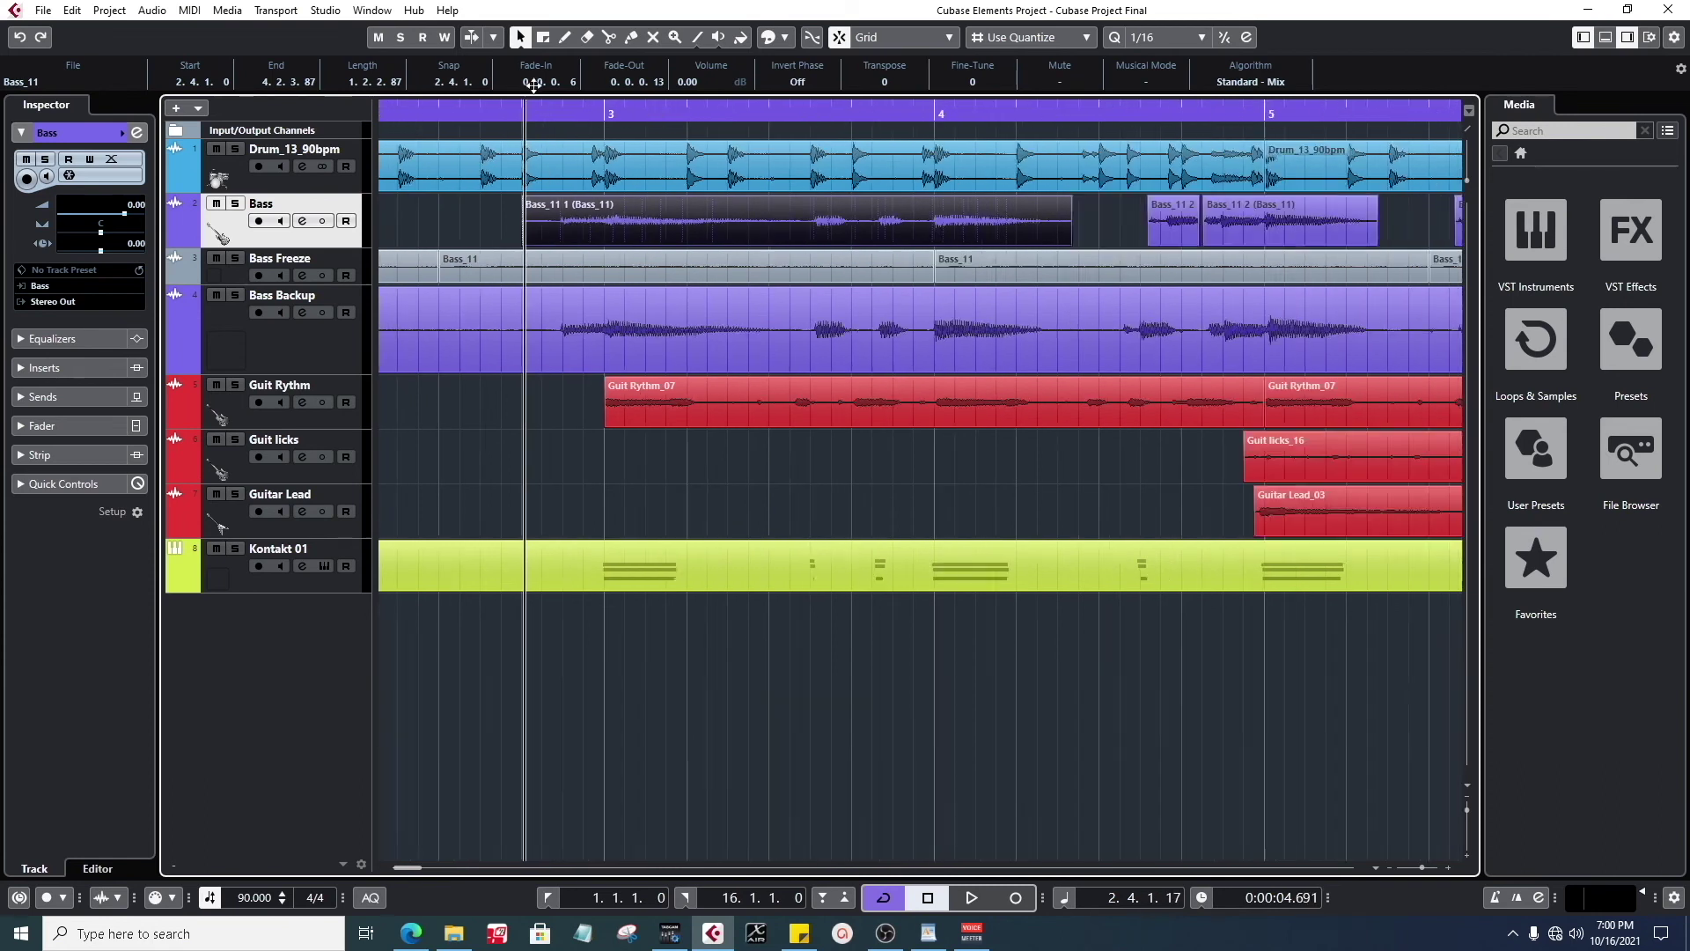
pyautogui.press('g')
# - Copy all events of the Bass track onto the Bass Freeze track starting at 2.4.1.0
pyautogui.moveTo(460, 209); pyautogui.dragTo(1292, 239)
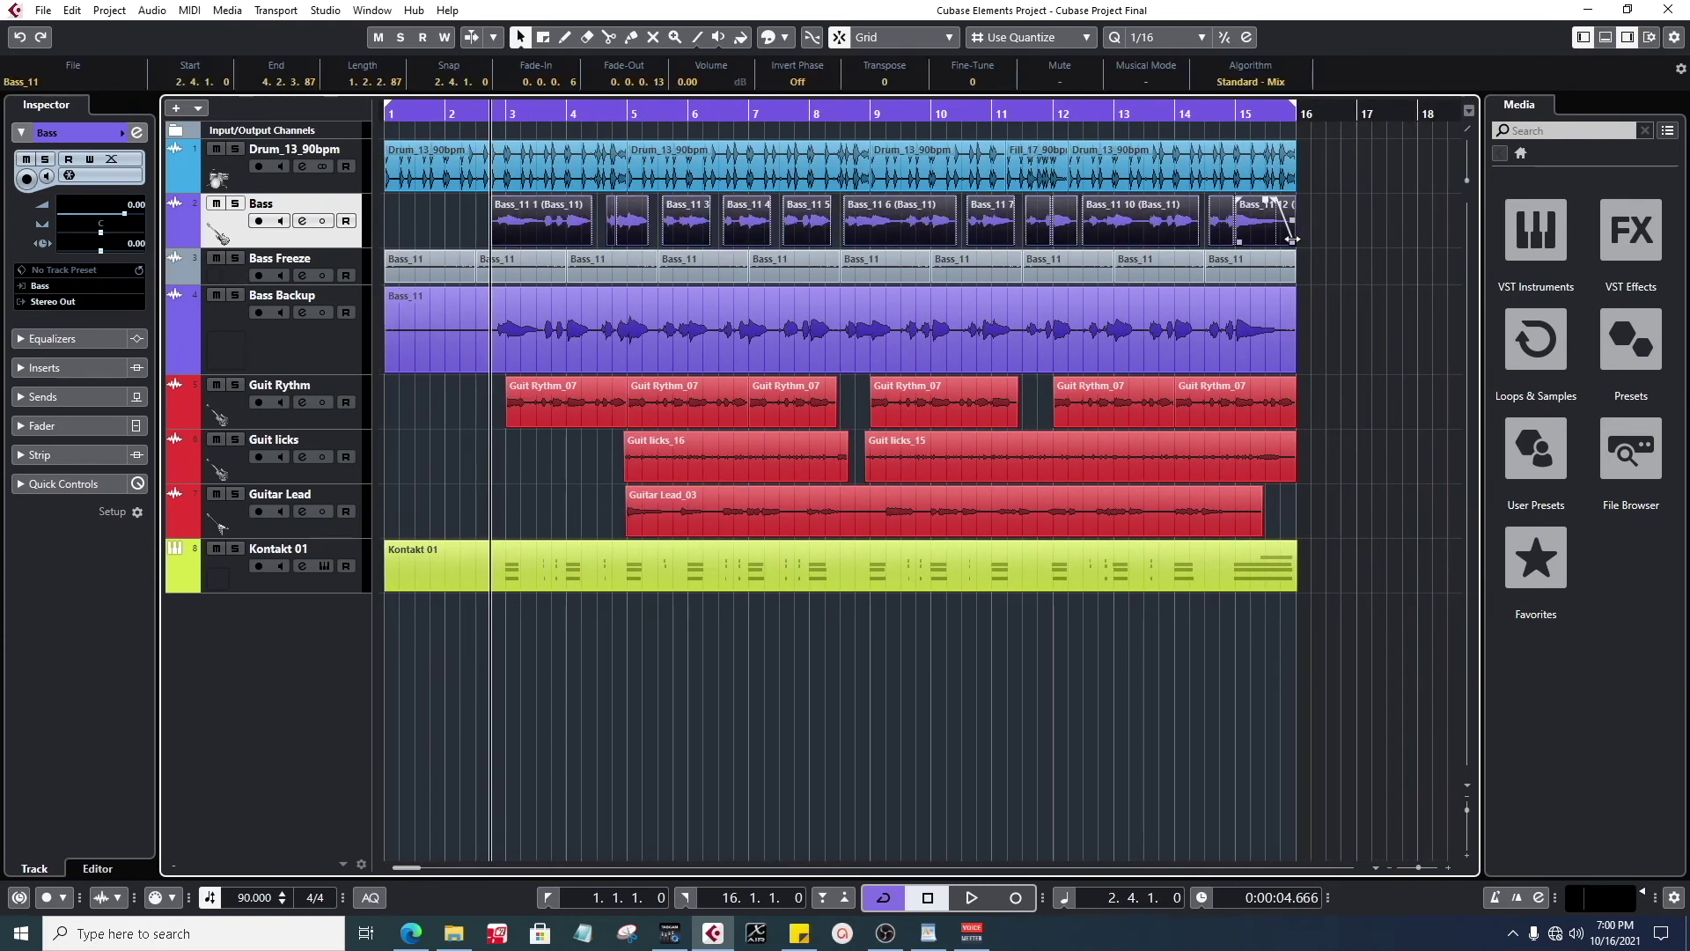
pyautogui.click(487, 115)
pyautogui.moveTo(487, 117); pyautogui.dragTo(490, 167)
pyautogui.click(519, 118)
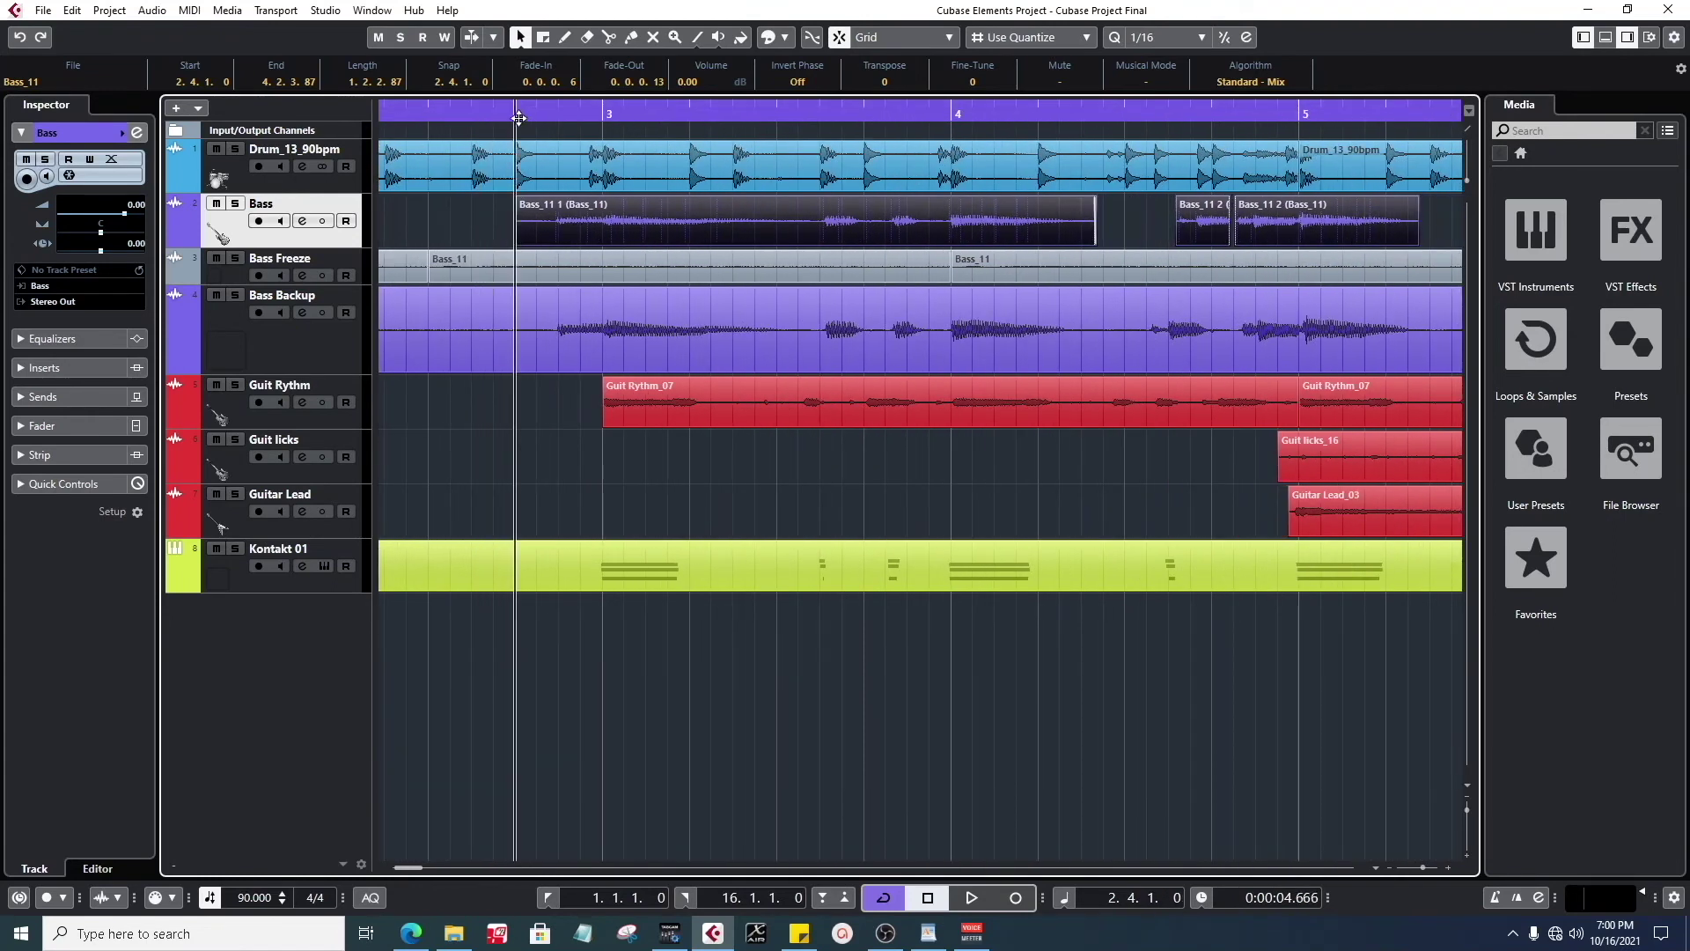
pyautogui.click(230, 272)
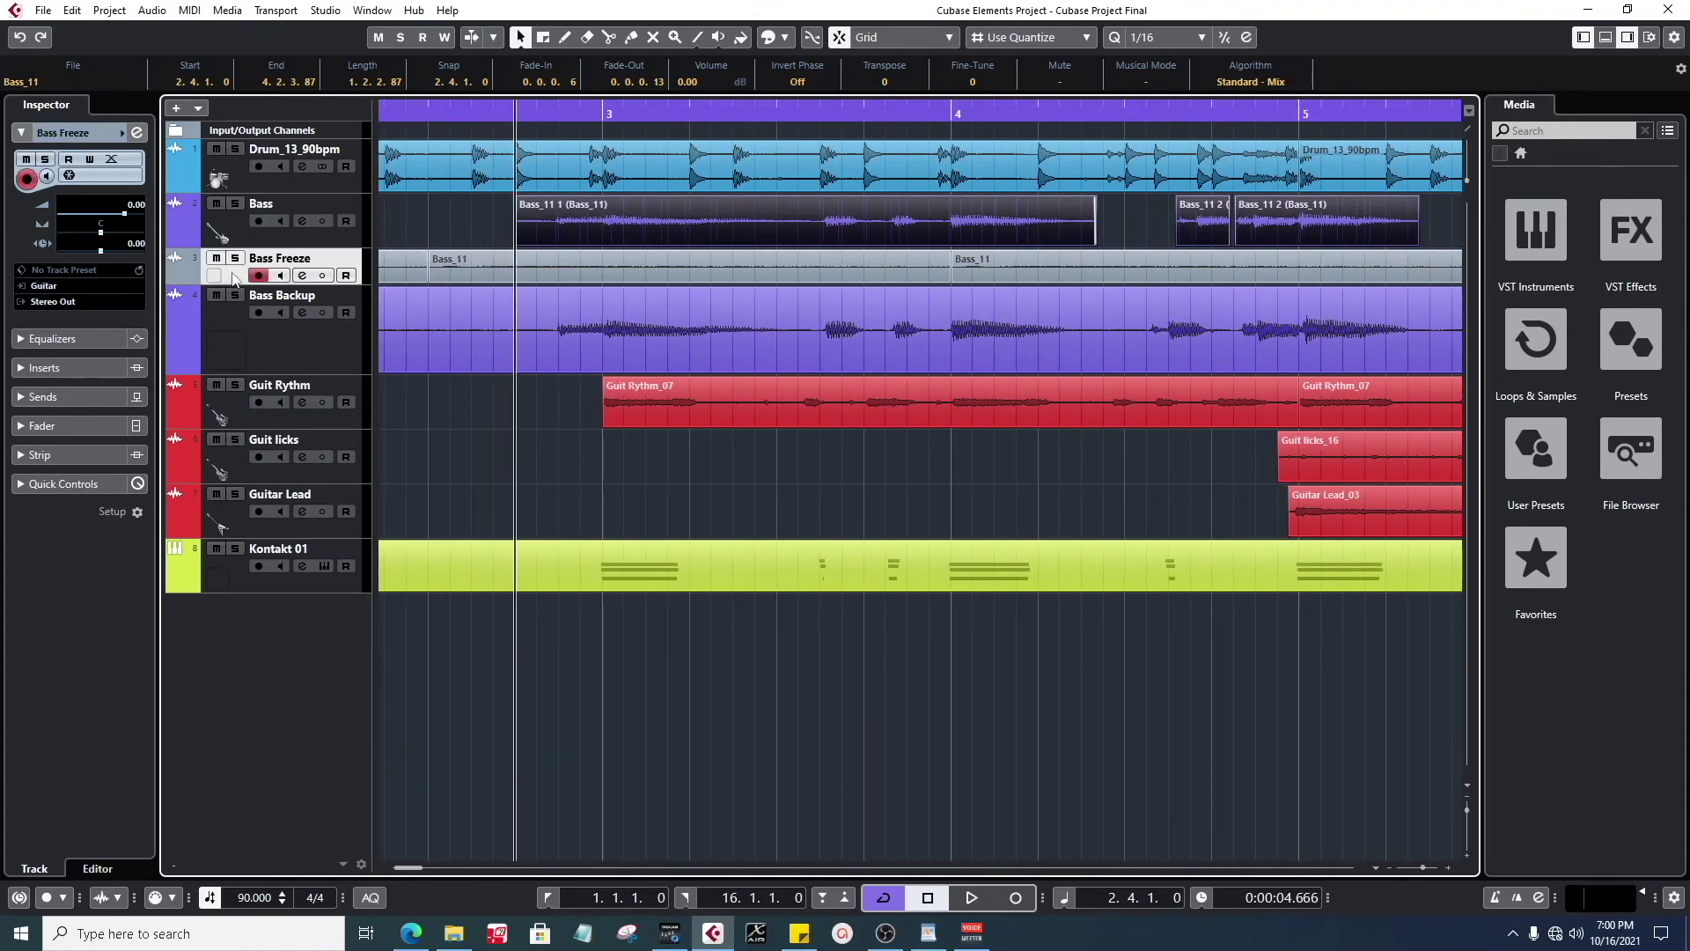
pyautogui.hotkey('ctrl', 'v')
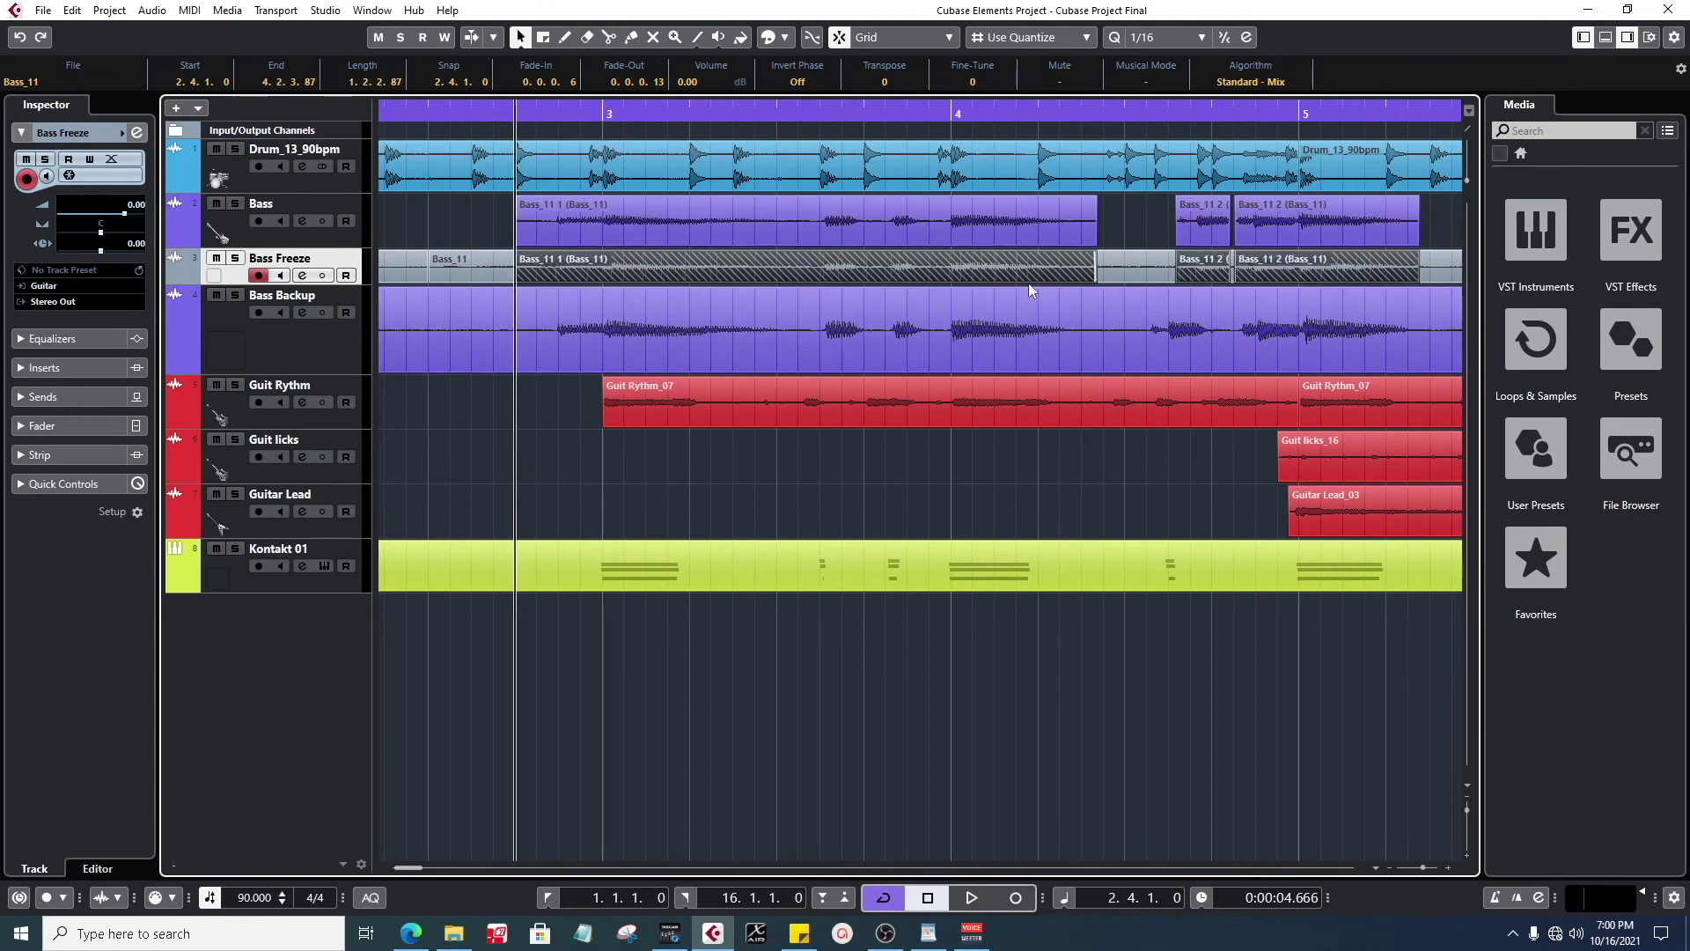
pyautogui.click(1123, 232)
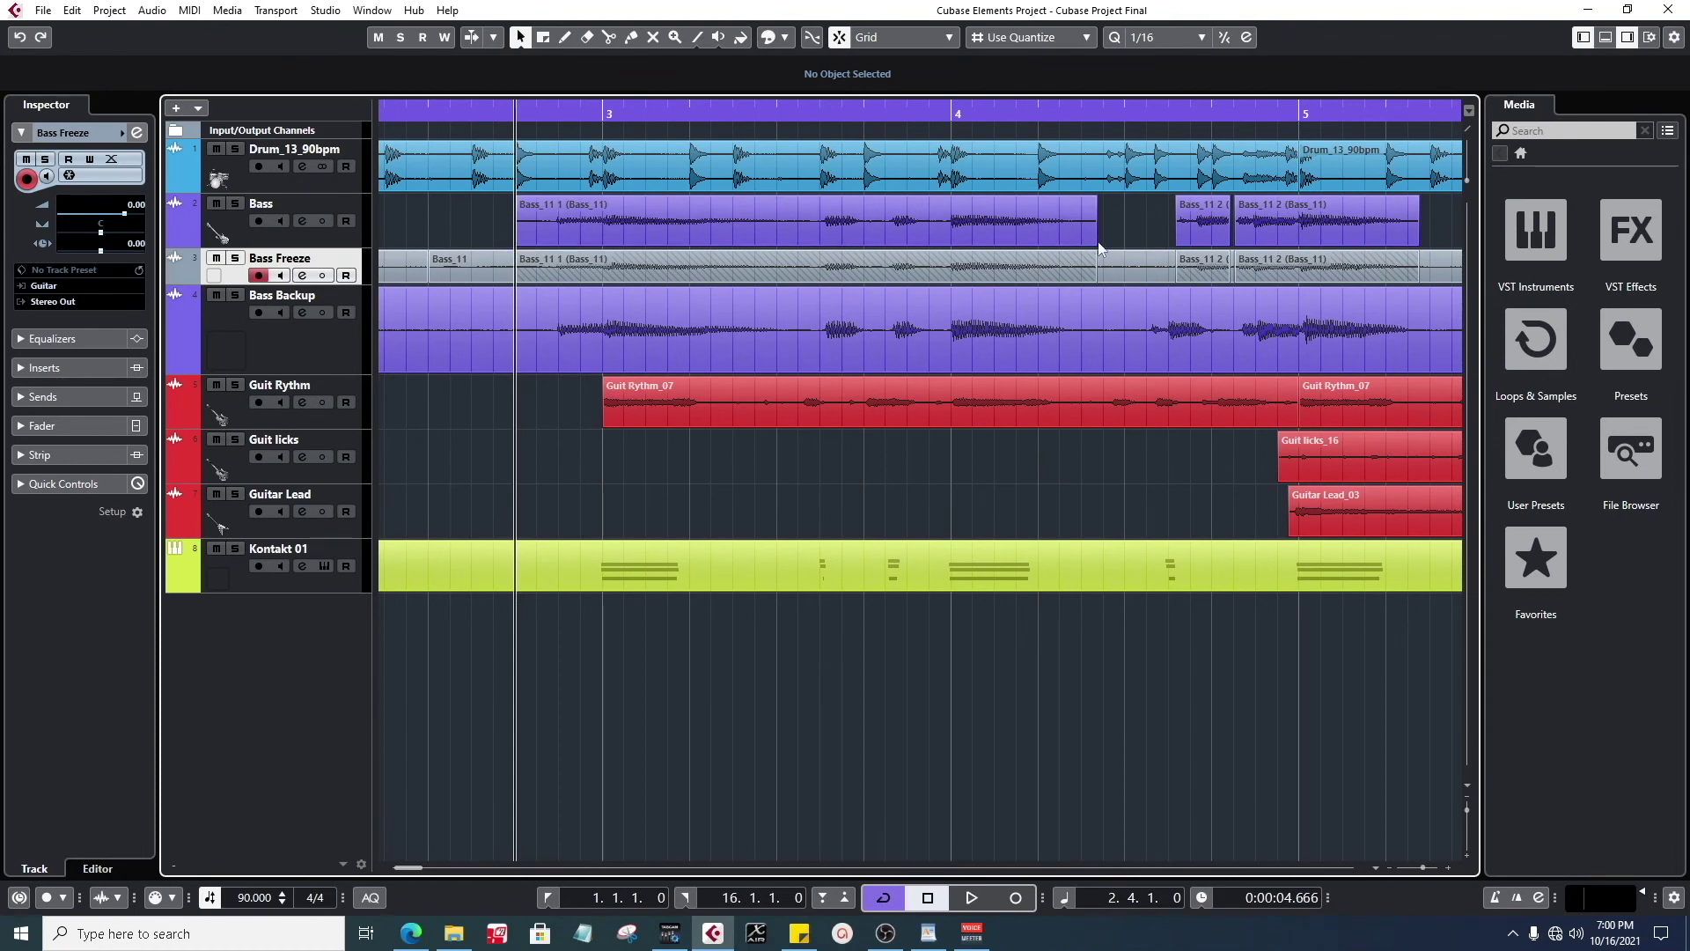
# - Enlarge the Bass Freeze track and check its combined events for gaps from bar 3 through bar 13
pyautogui.moveTo(243, 284); pyautogui.dragTo(330, 354)
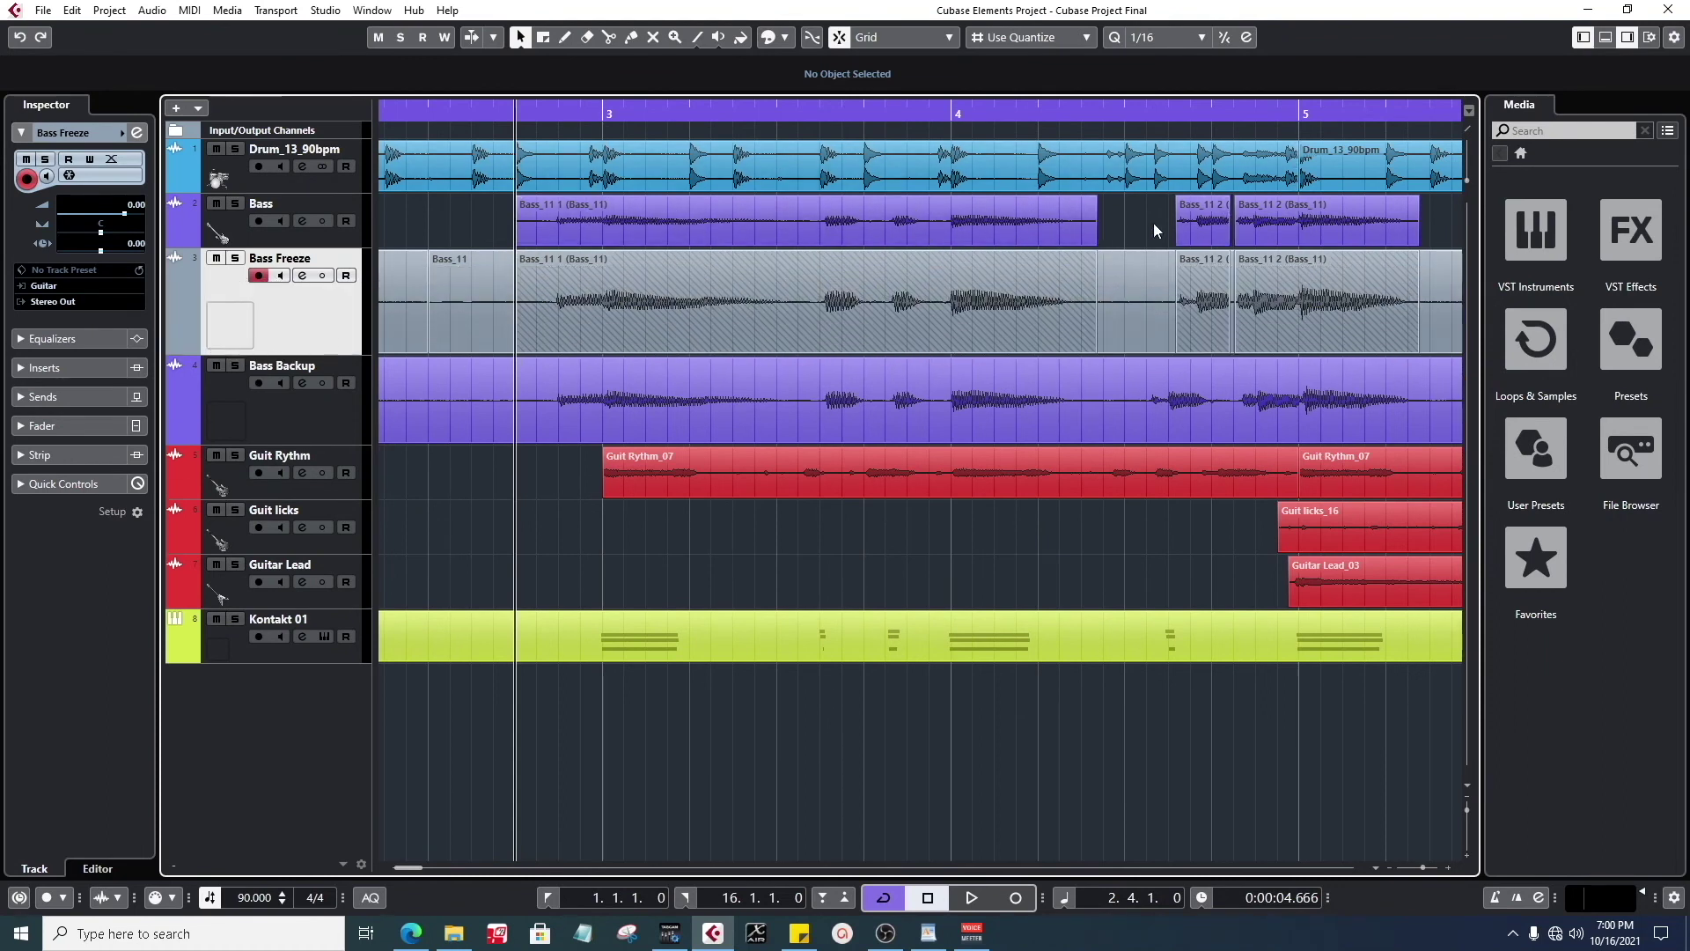
pyautogui.hscroll(3, 1169, 322)
pyautogui.hscroll(2, 1092, 293)
pyautogui.hscroll(2, 1013, 304)
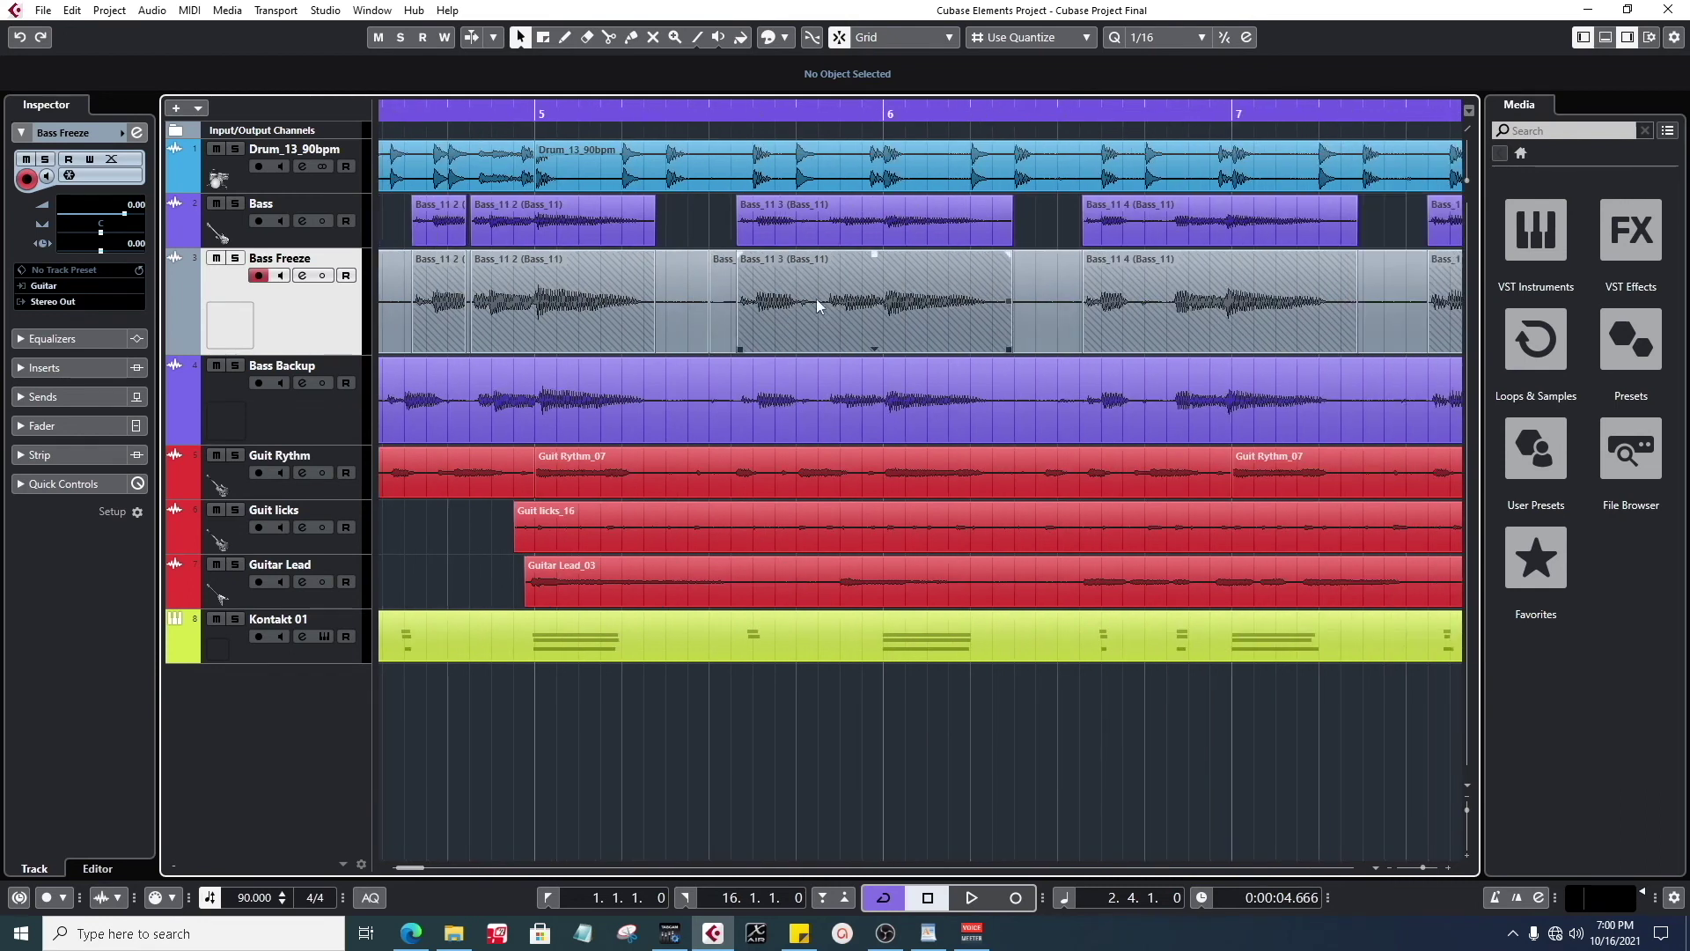
pyautogui.hscroll(1, 898, 326)
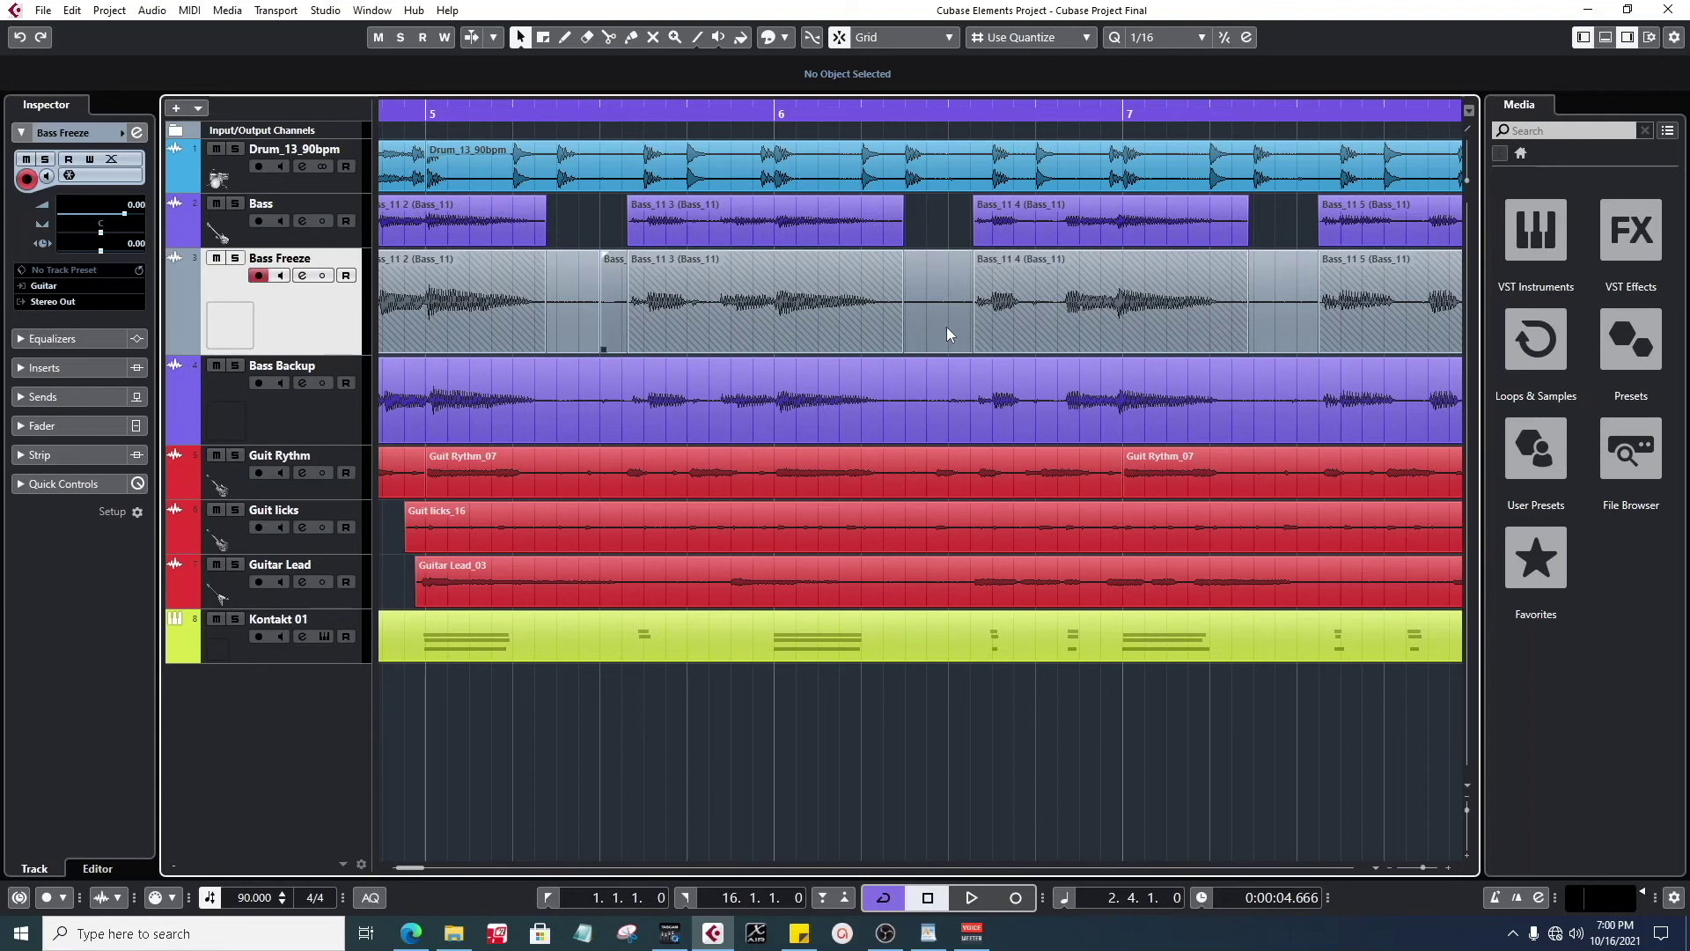
pyautogui.hscroll(10, 1243, 331)
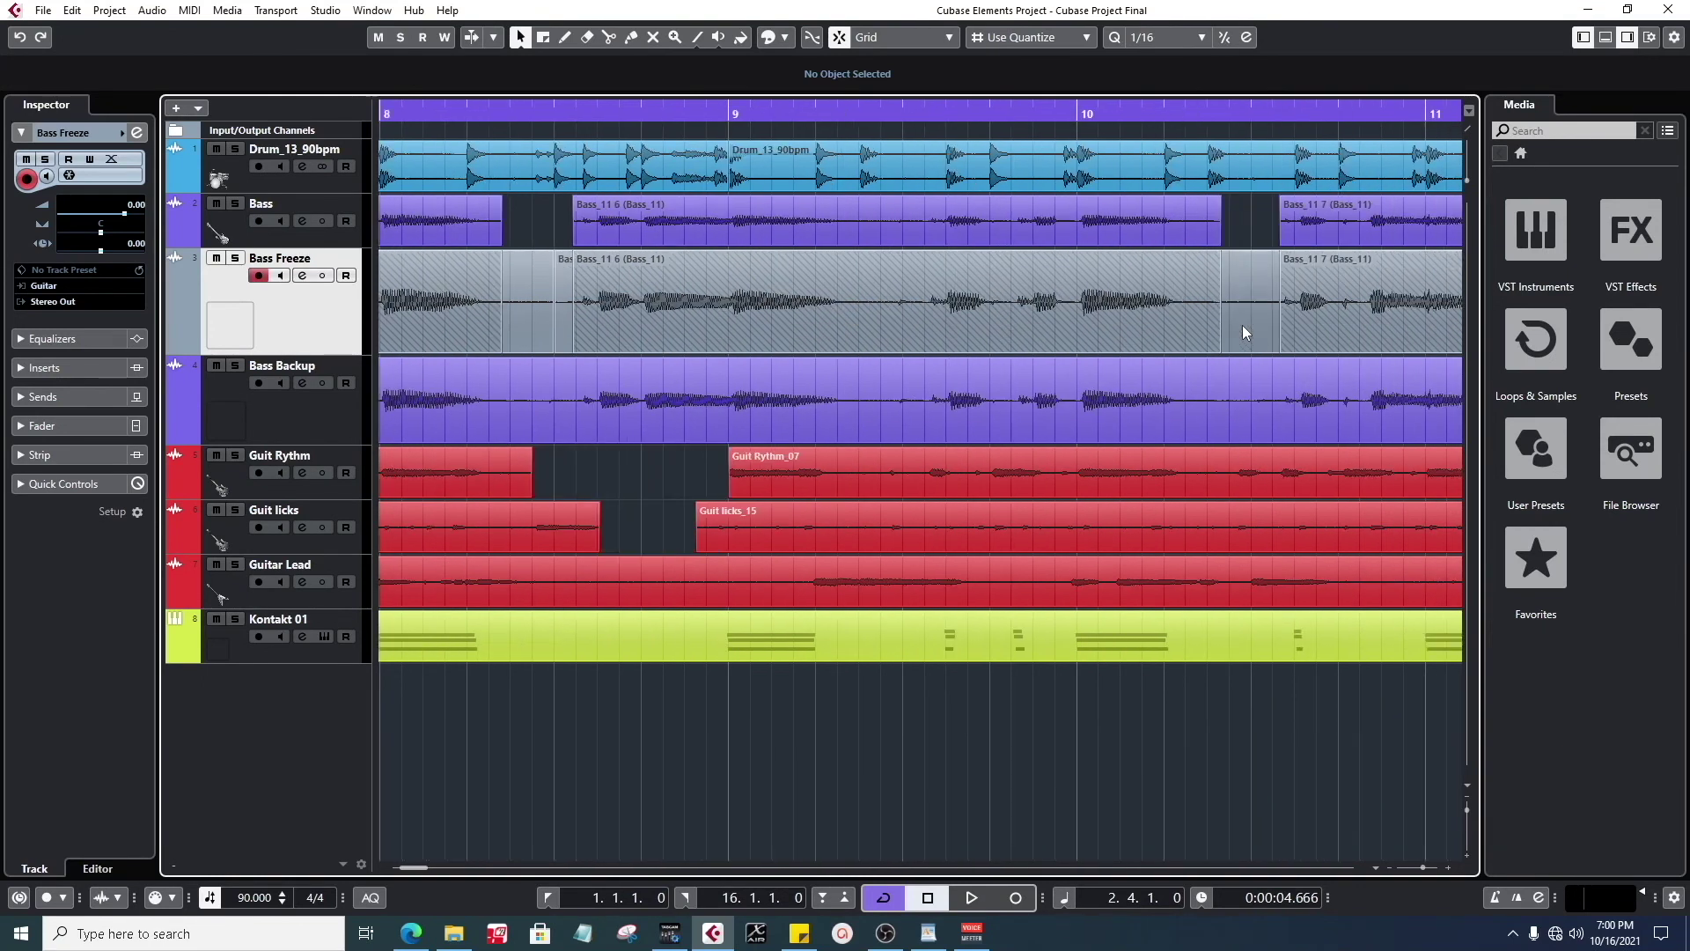
pyautogui.hscroll(9, 1243, 330)
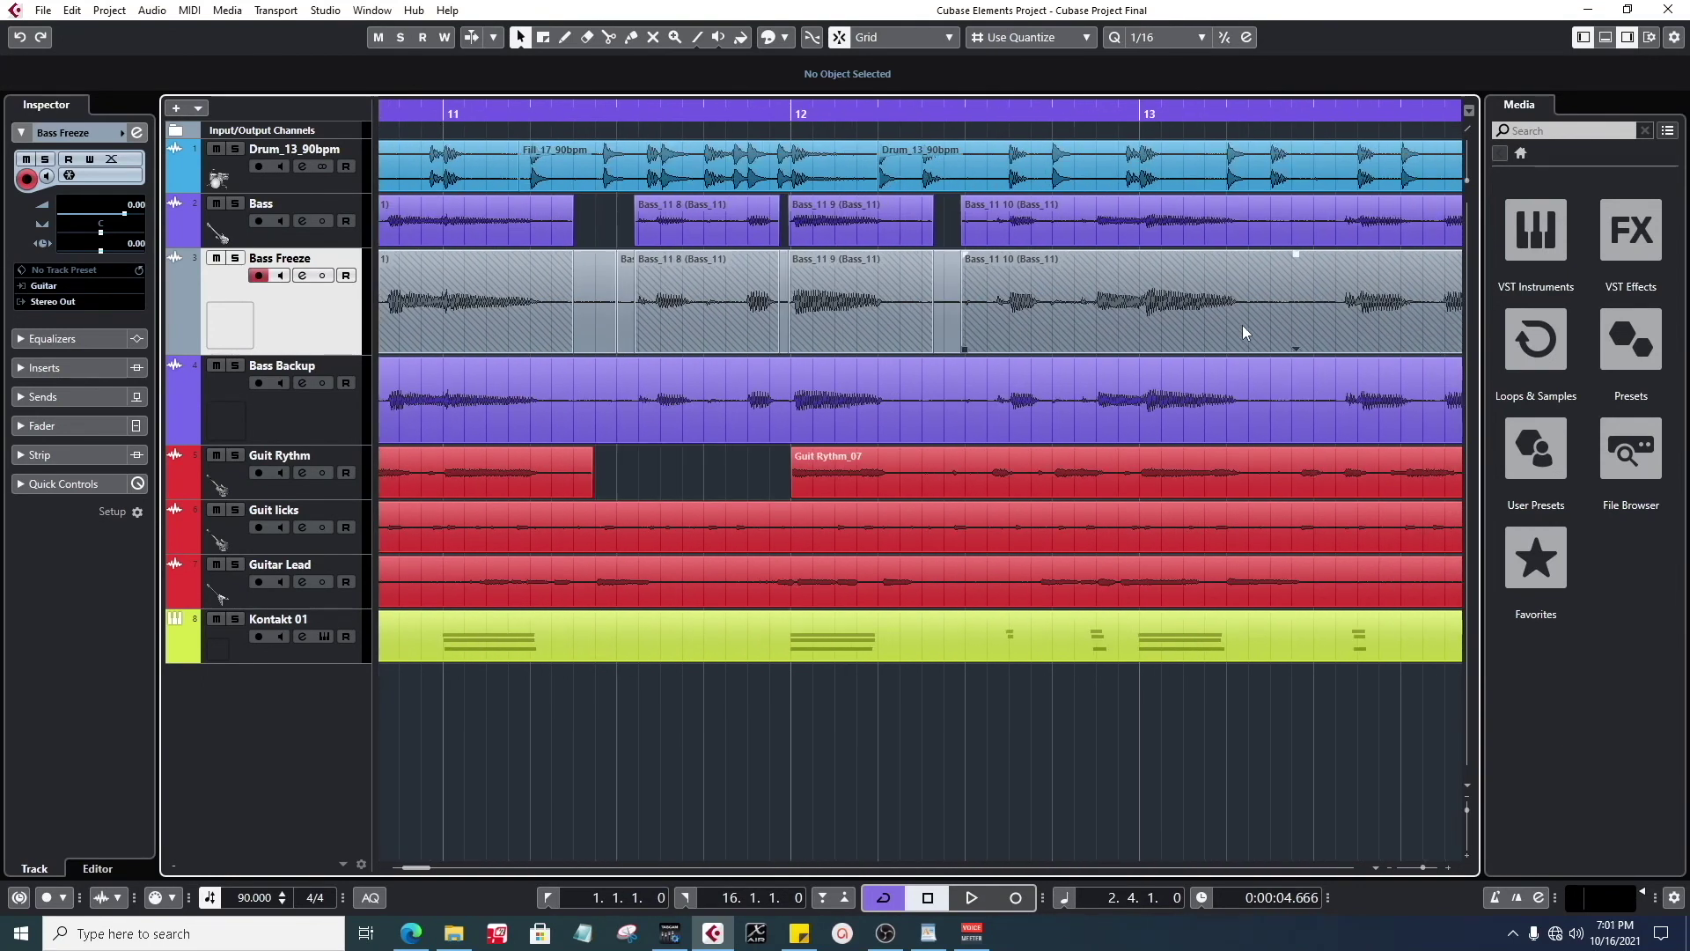
# - Play the project from the middle of bar 12 and audition the Bass Freeze track in solo, finishing with solo off
pyautogui.click(945, 115)
pyautogui.press('space')
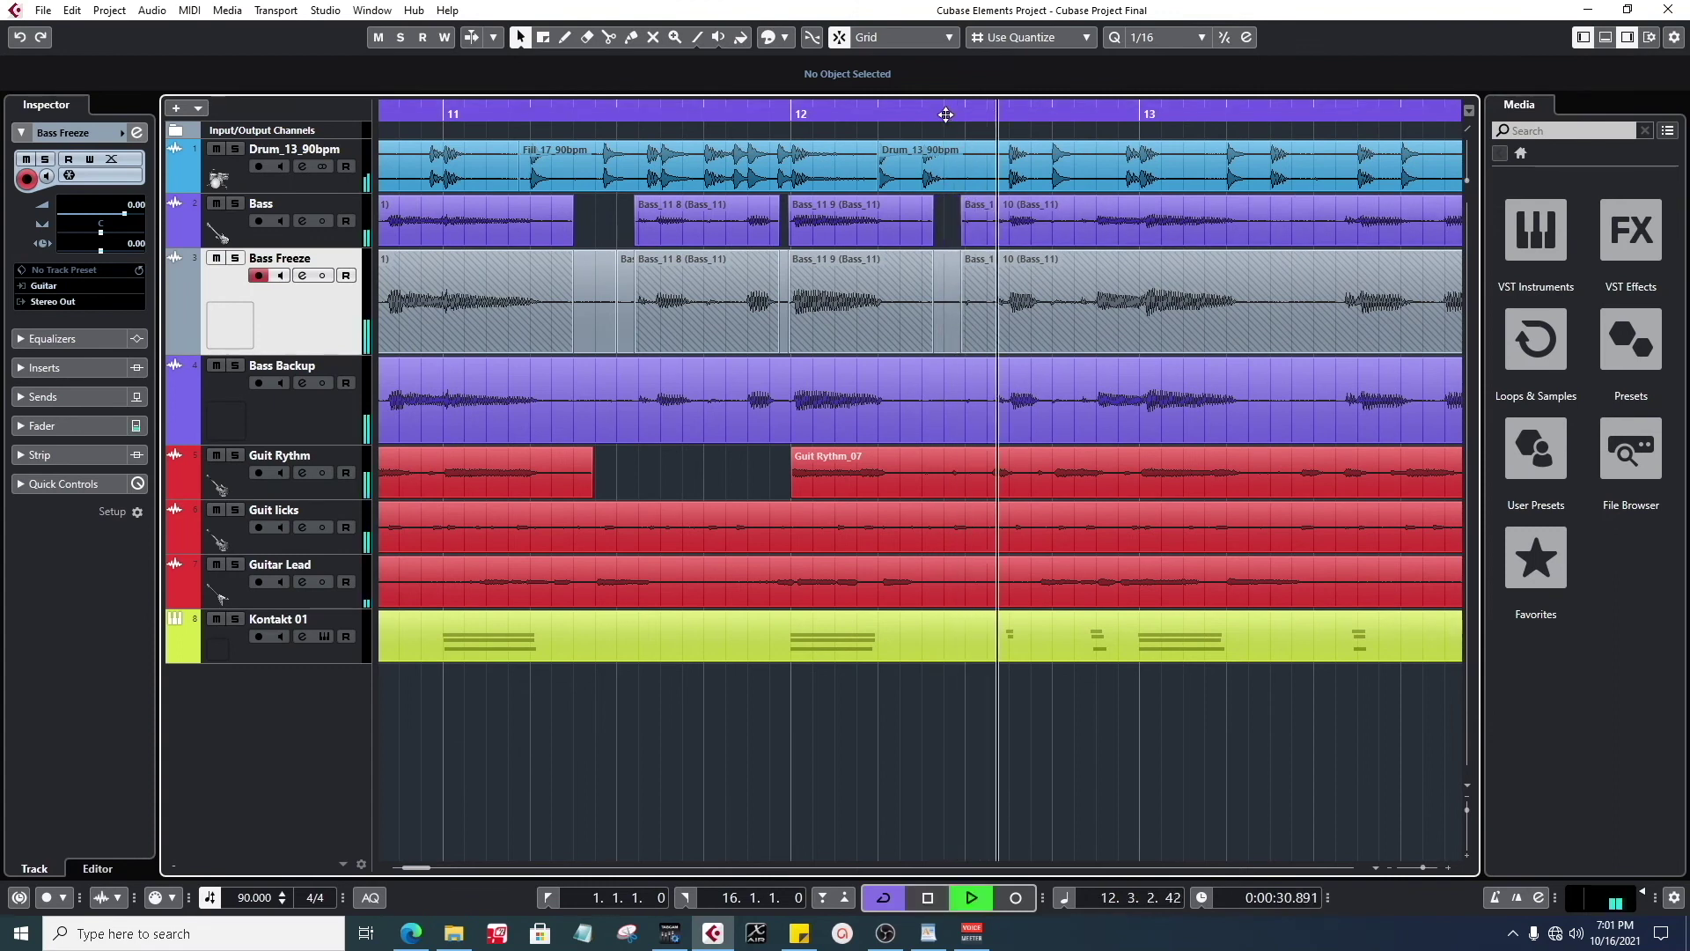
pyautogui.press('s')
pyautogui.click(779, 116)
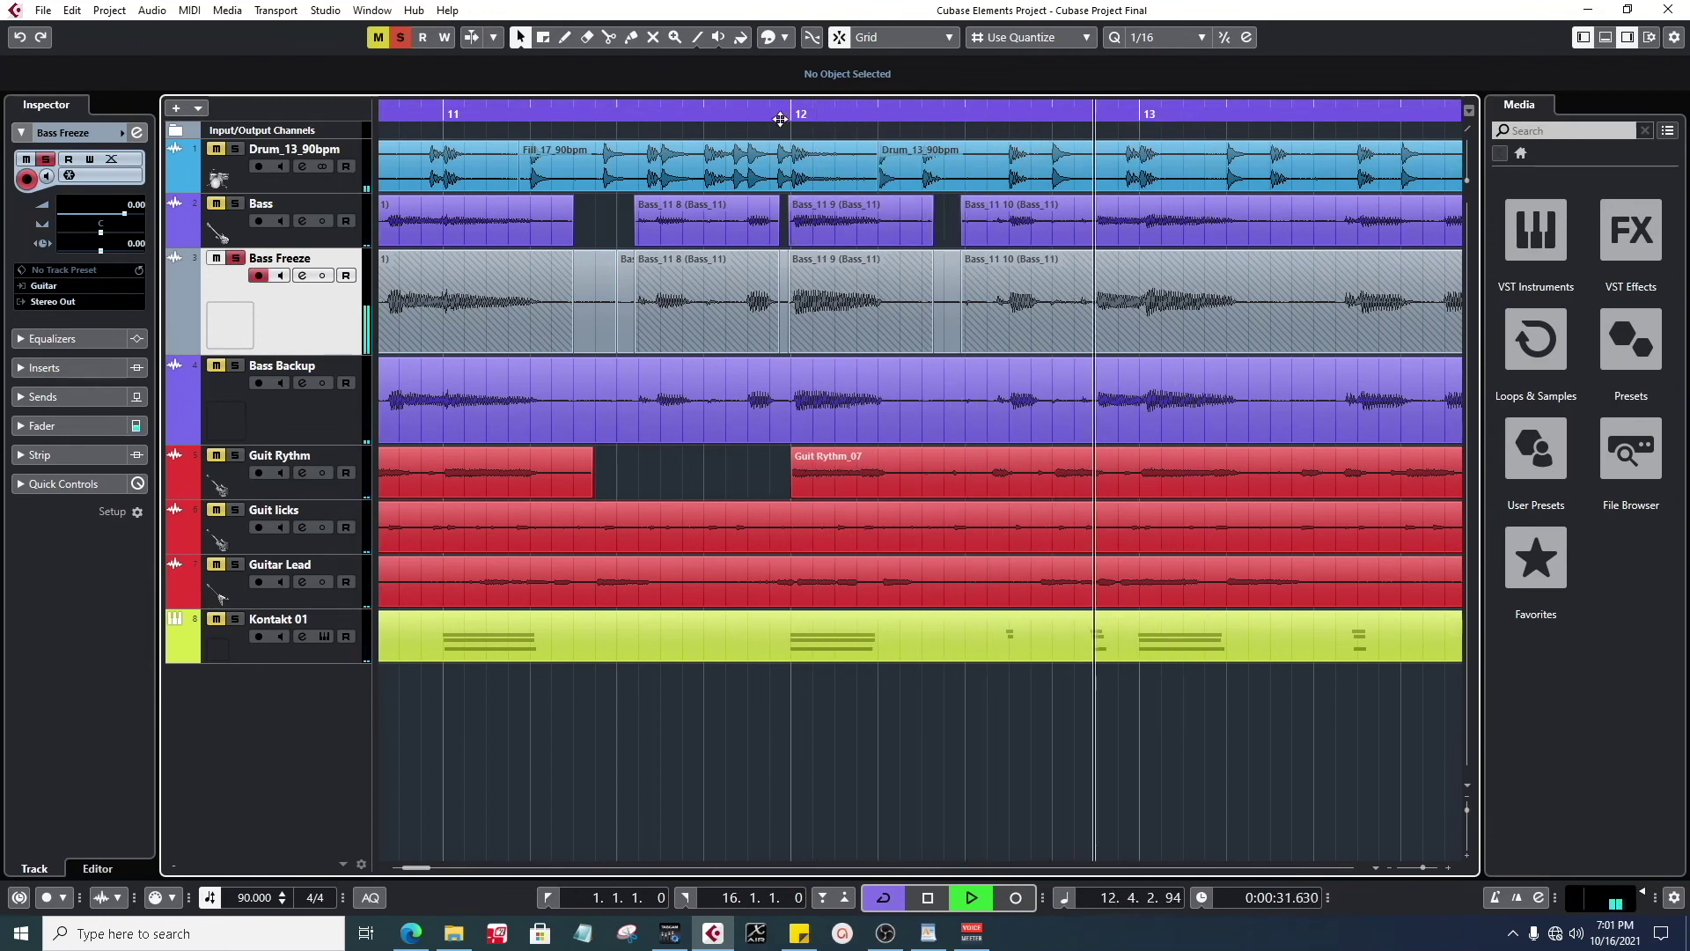
pyautogui.press('space')
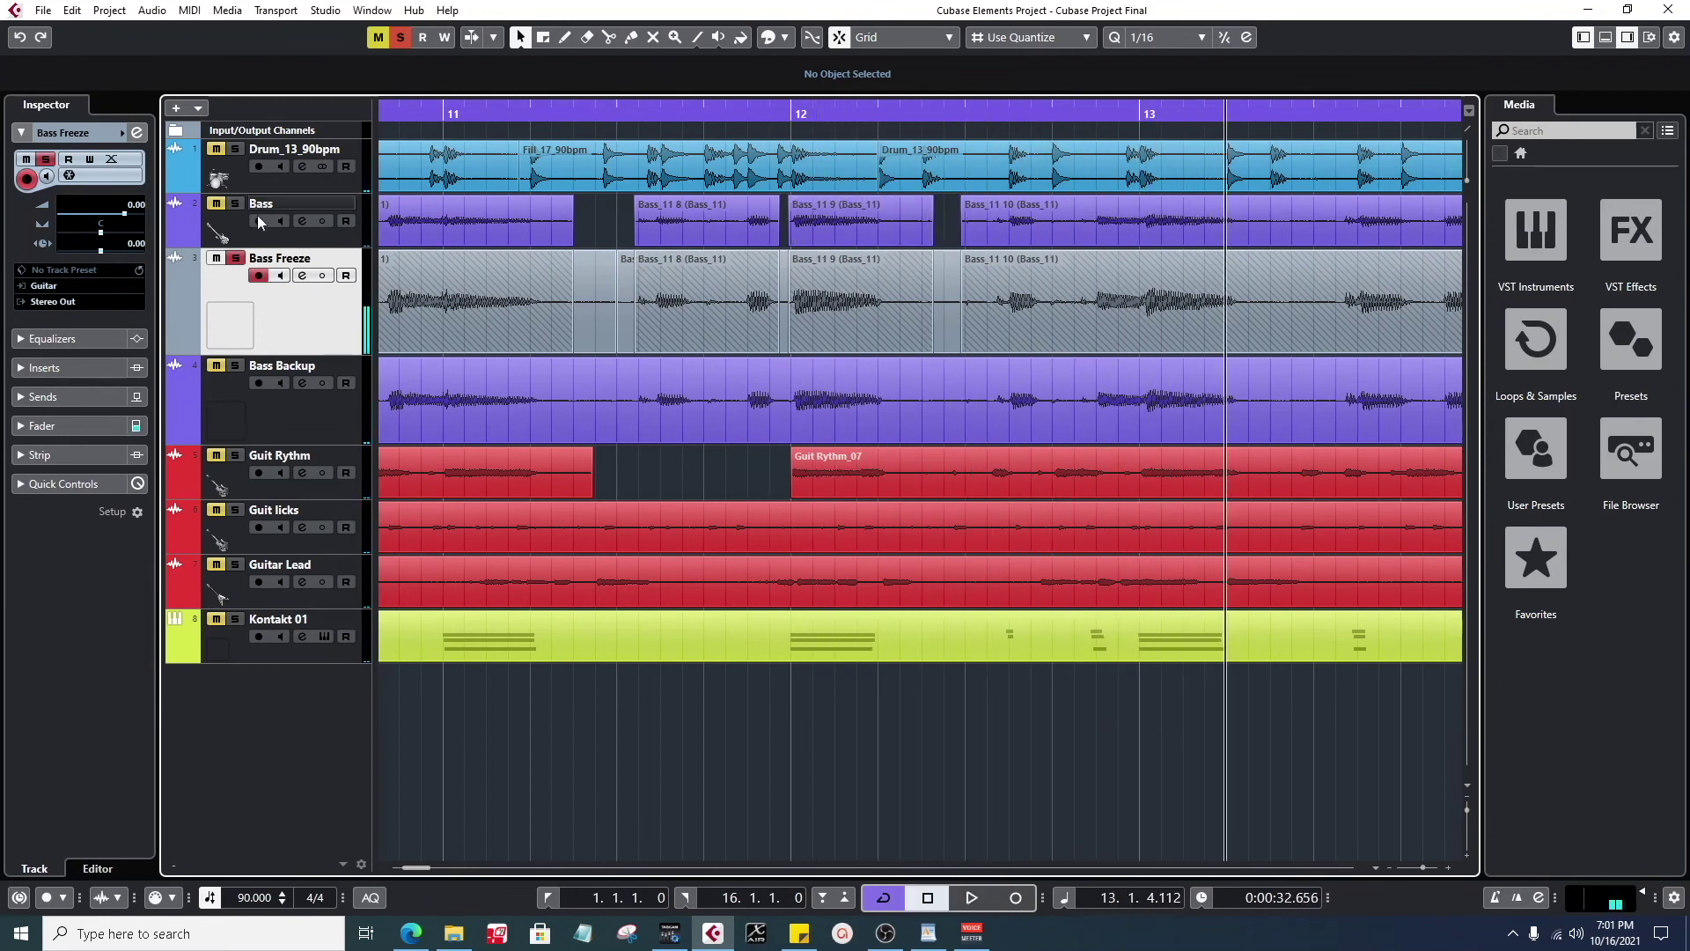
pyautogui.click(238, 259)
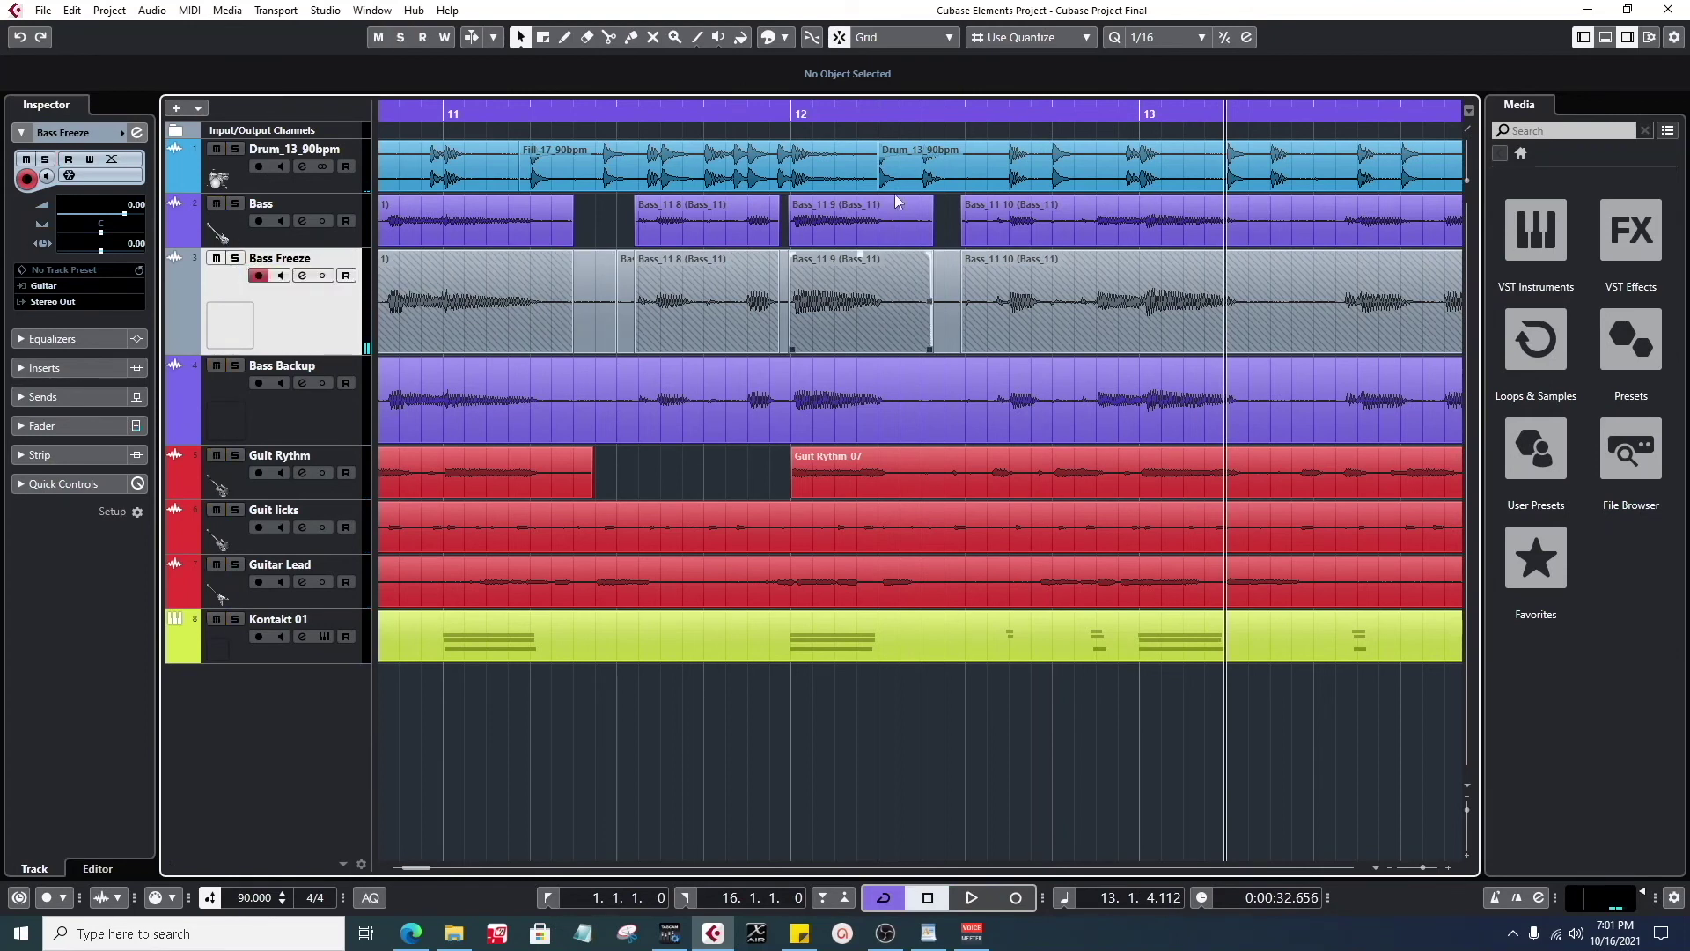
# - Freeze the Bass Freeze channel with a 5 s tail size
pyautogui.moveTo(880, 112); pyautogui.dragTo(887, 70)
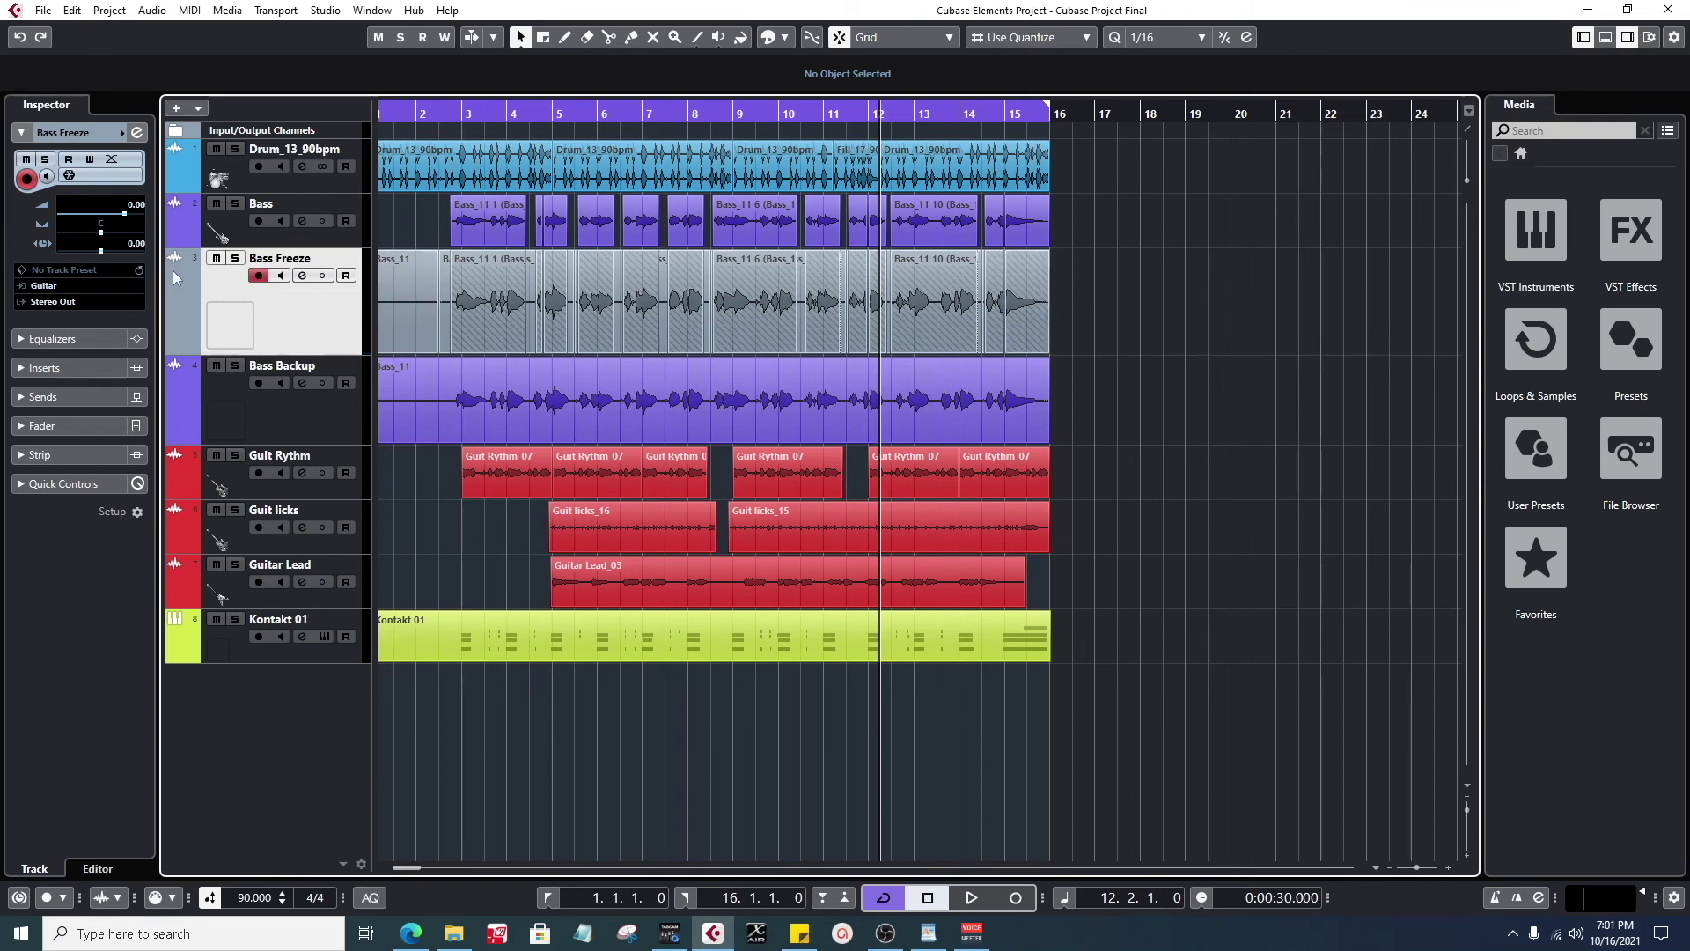
pyautogui.click(69, 176)
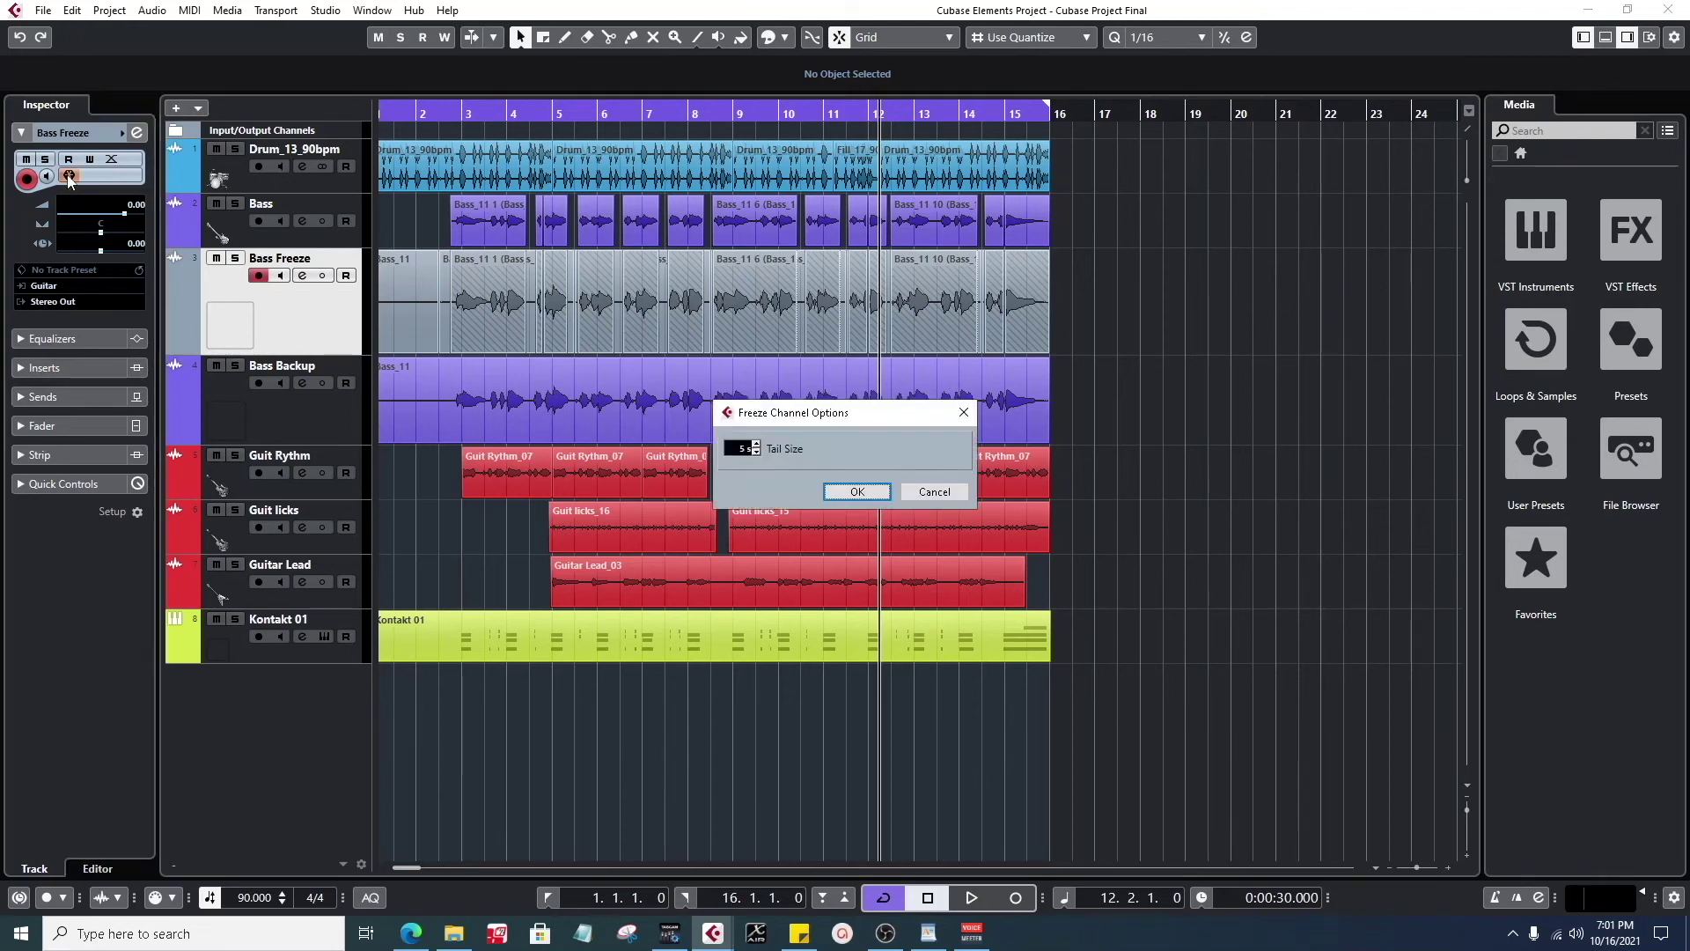
pyautogui.click(852, 489)
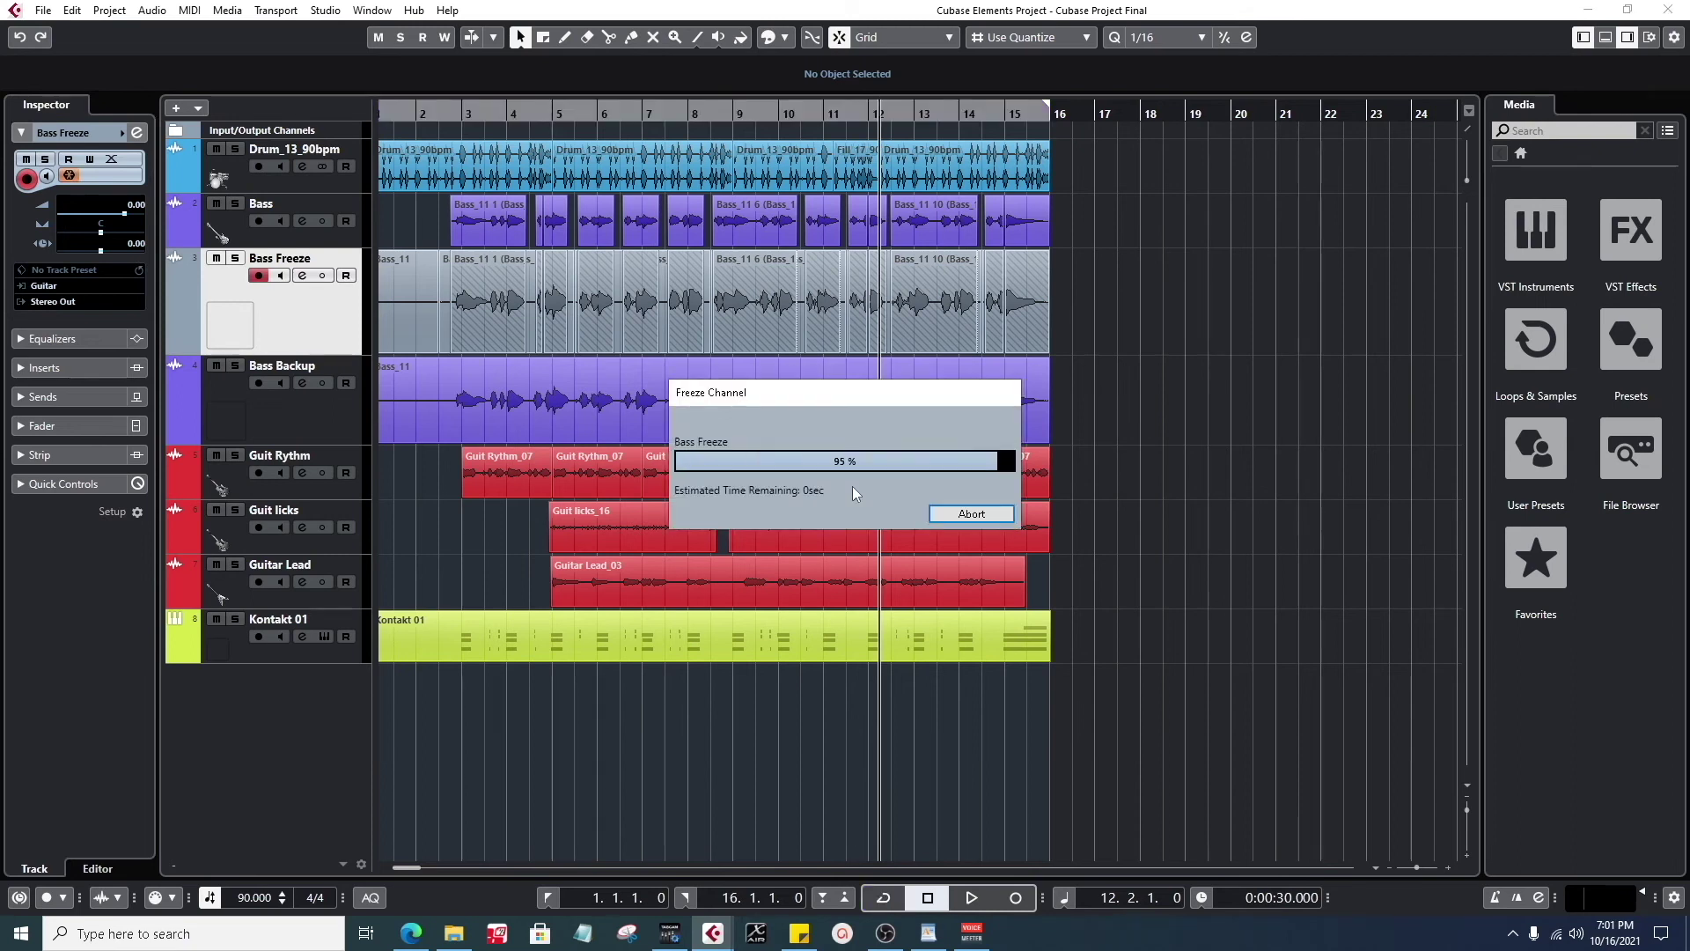
# - Import the rendered Bass Freeze file onto a new track, copied to the working directory at 24 bit, and place that track directly below Bass
pyautogui.click(457, 936)
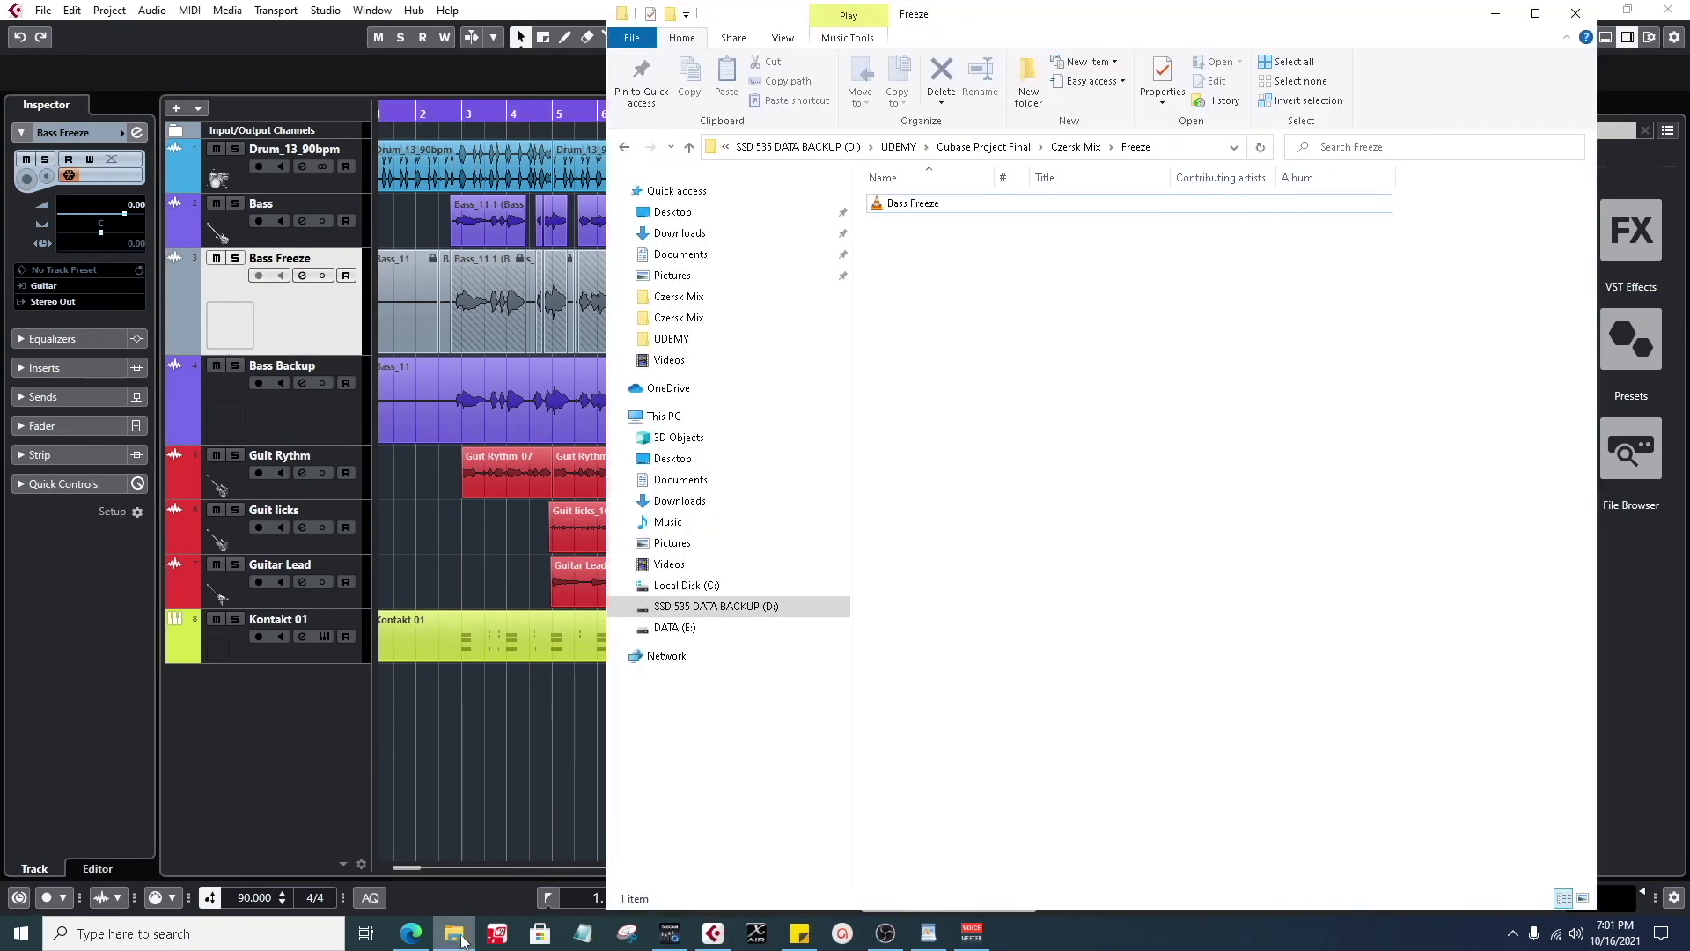
pyautogui.click(947, 208)
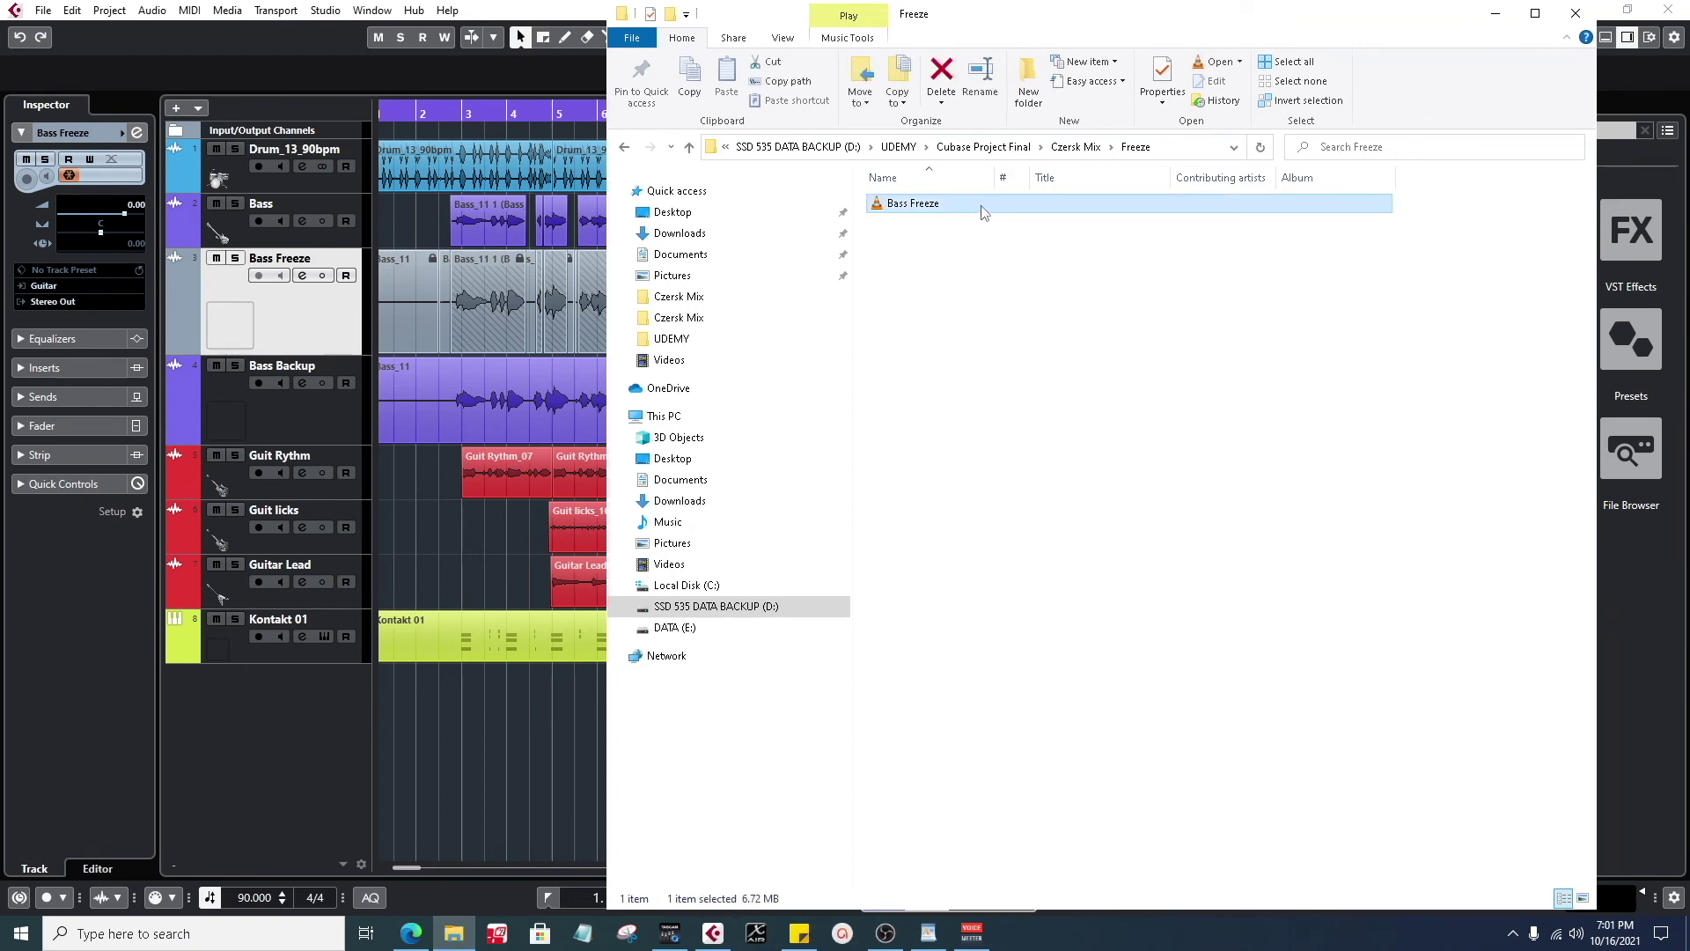
pyautogui.moveTo(983, 211); pyautogui.dragTo(351, 695)
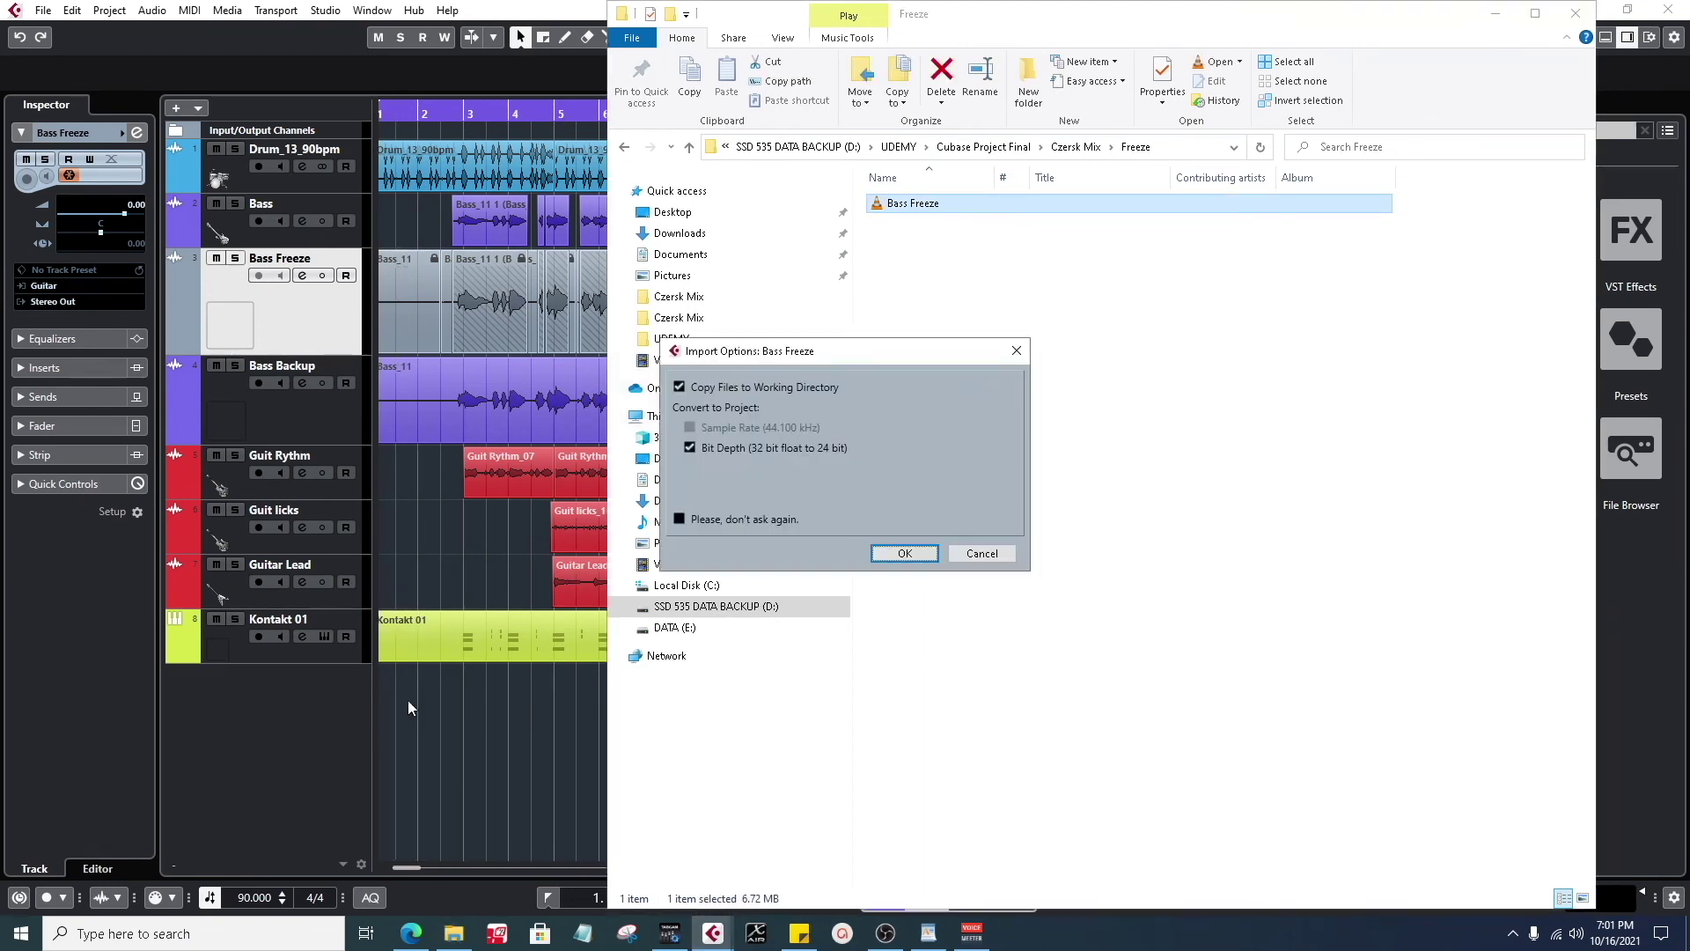
pyautogui.press('Return')
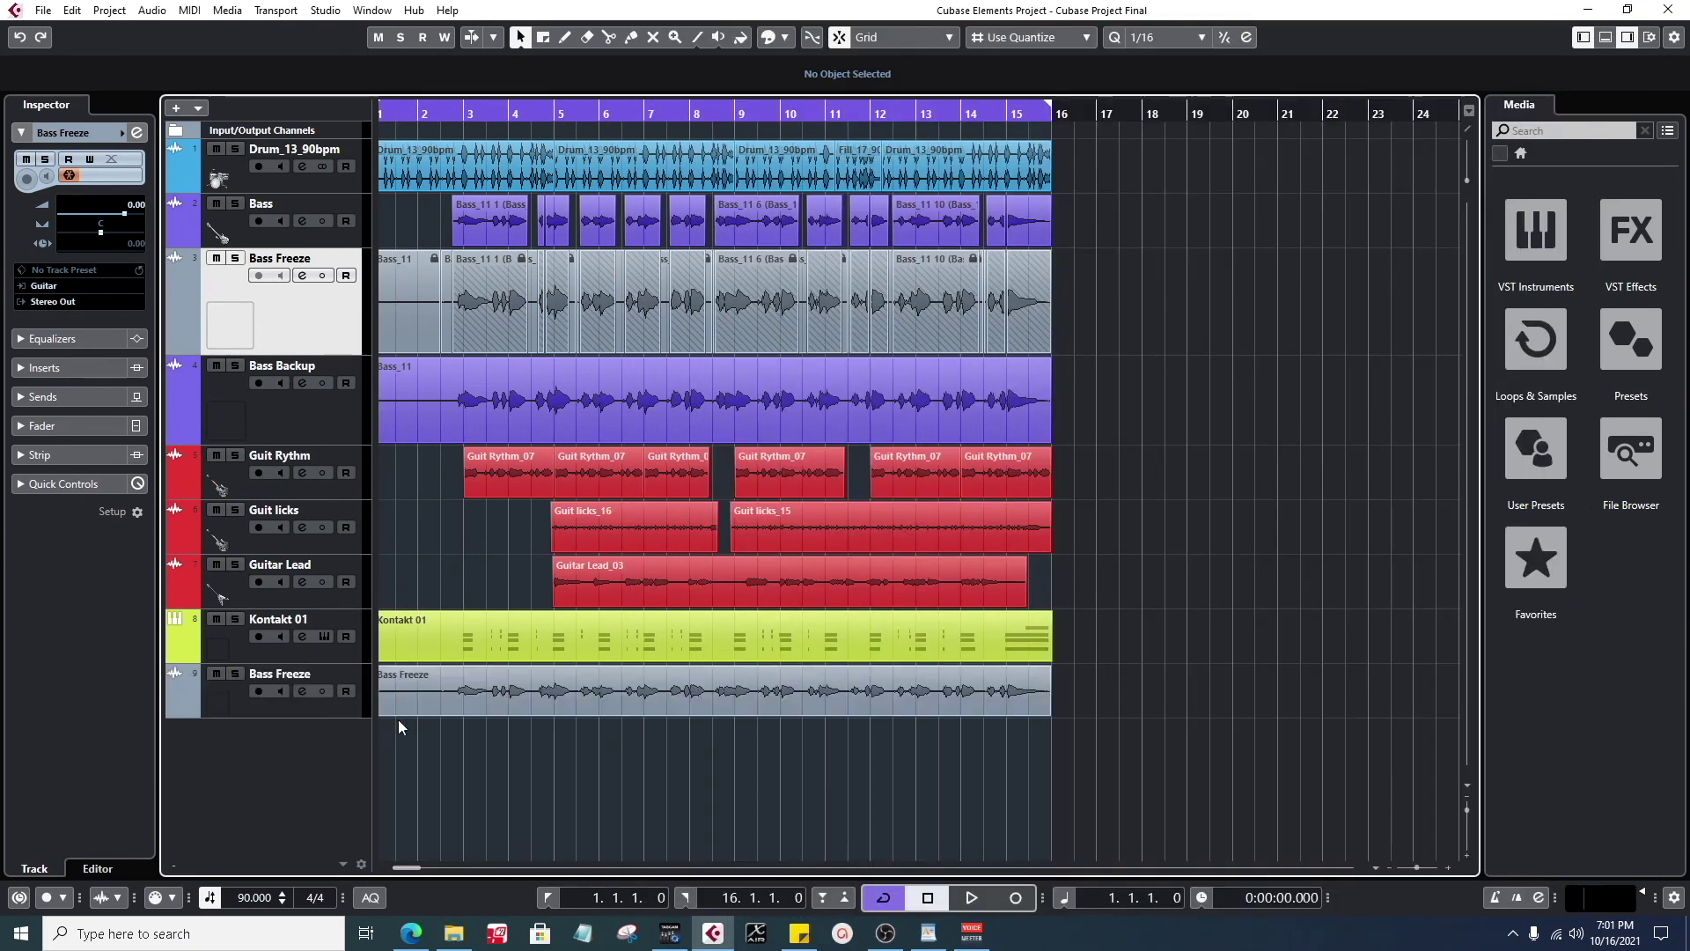
pyautogui.moveTo(252, 696); pyautogui.dragTo(275, 309)
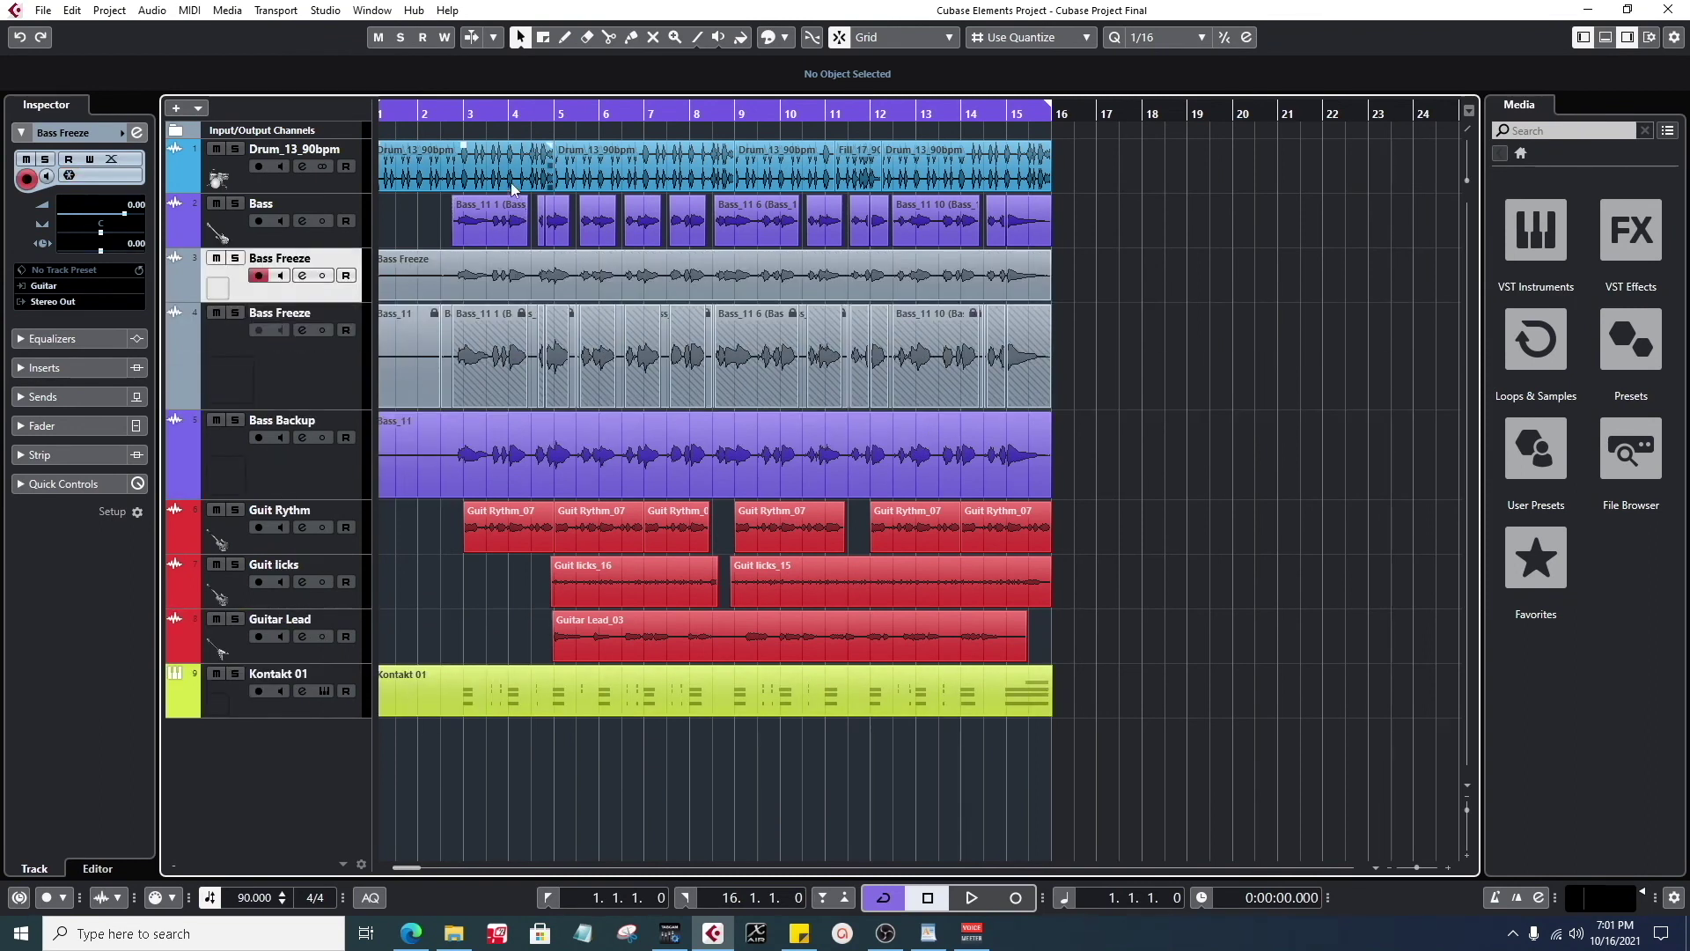
# - Compare the imported Bass Freeze waveform with the Bass events and the frozen track around bars 3 and 4
pyautogui.moveTo(456, 112); pyautogui.dragTo(977, 348)
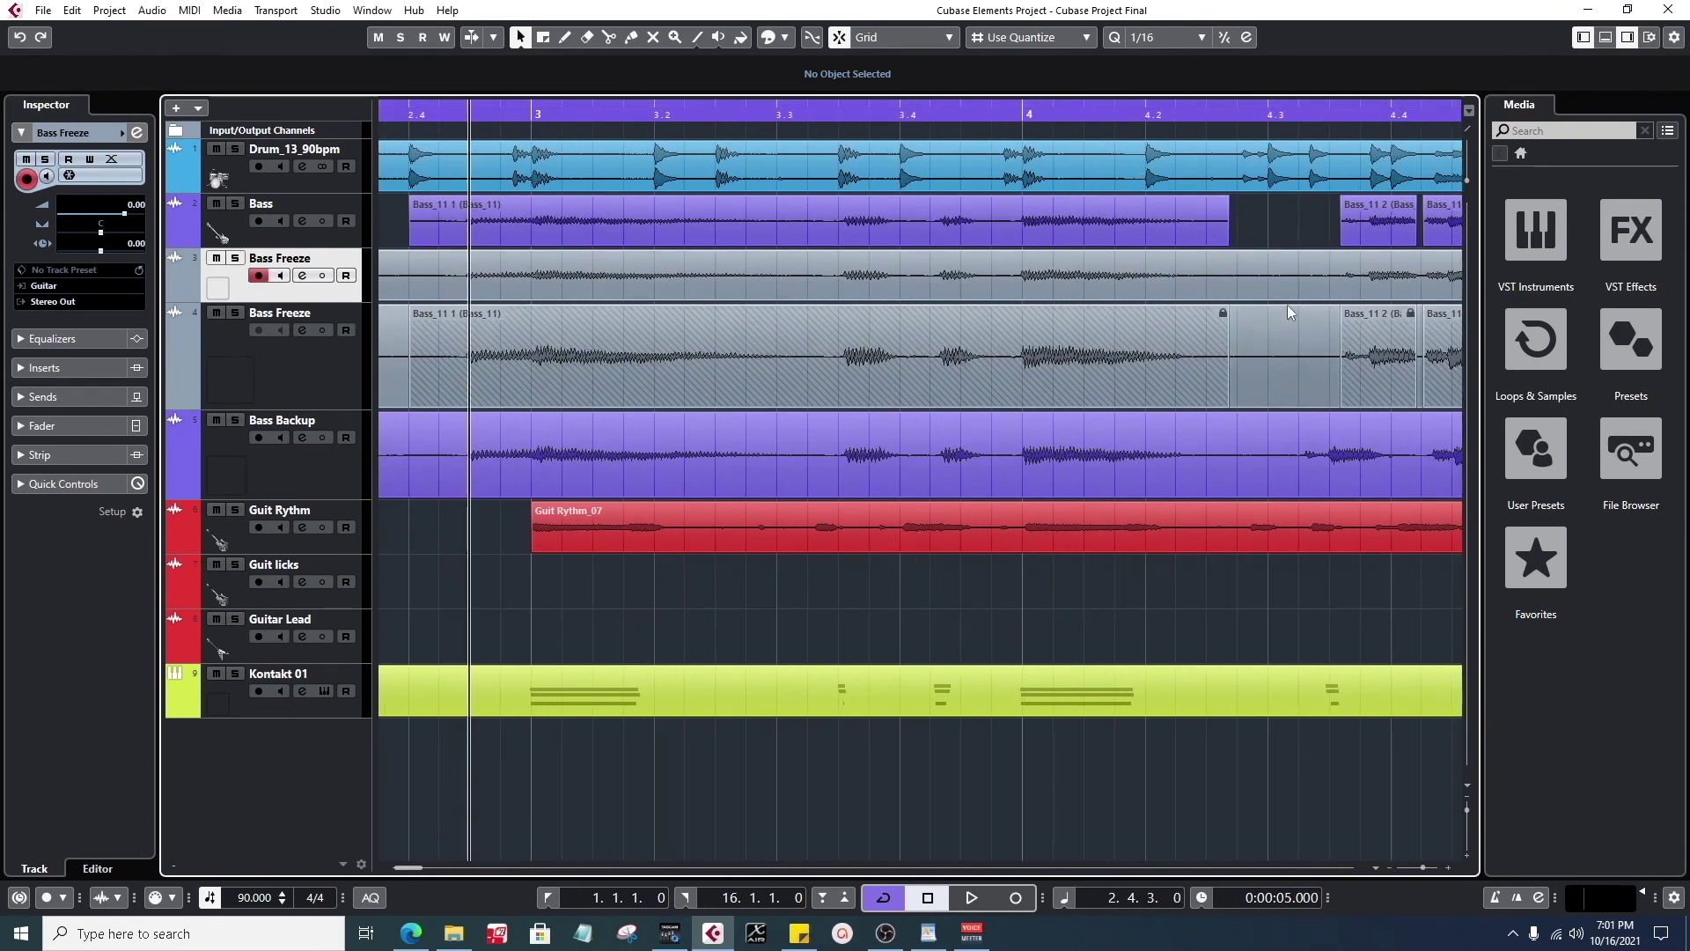
pyautogui.click(425, 236)
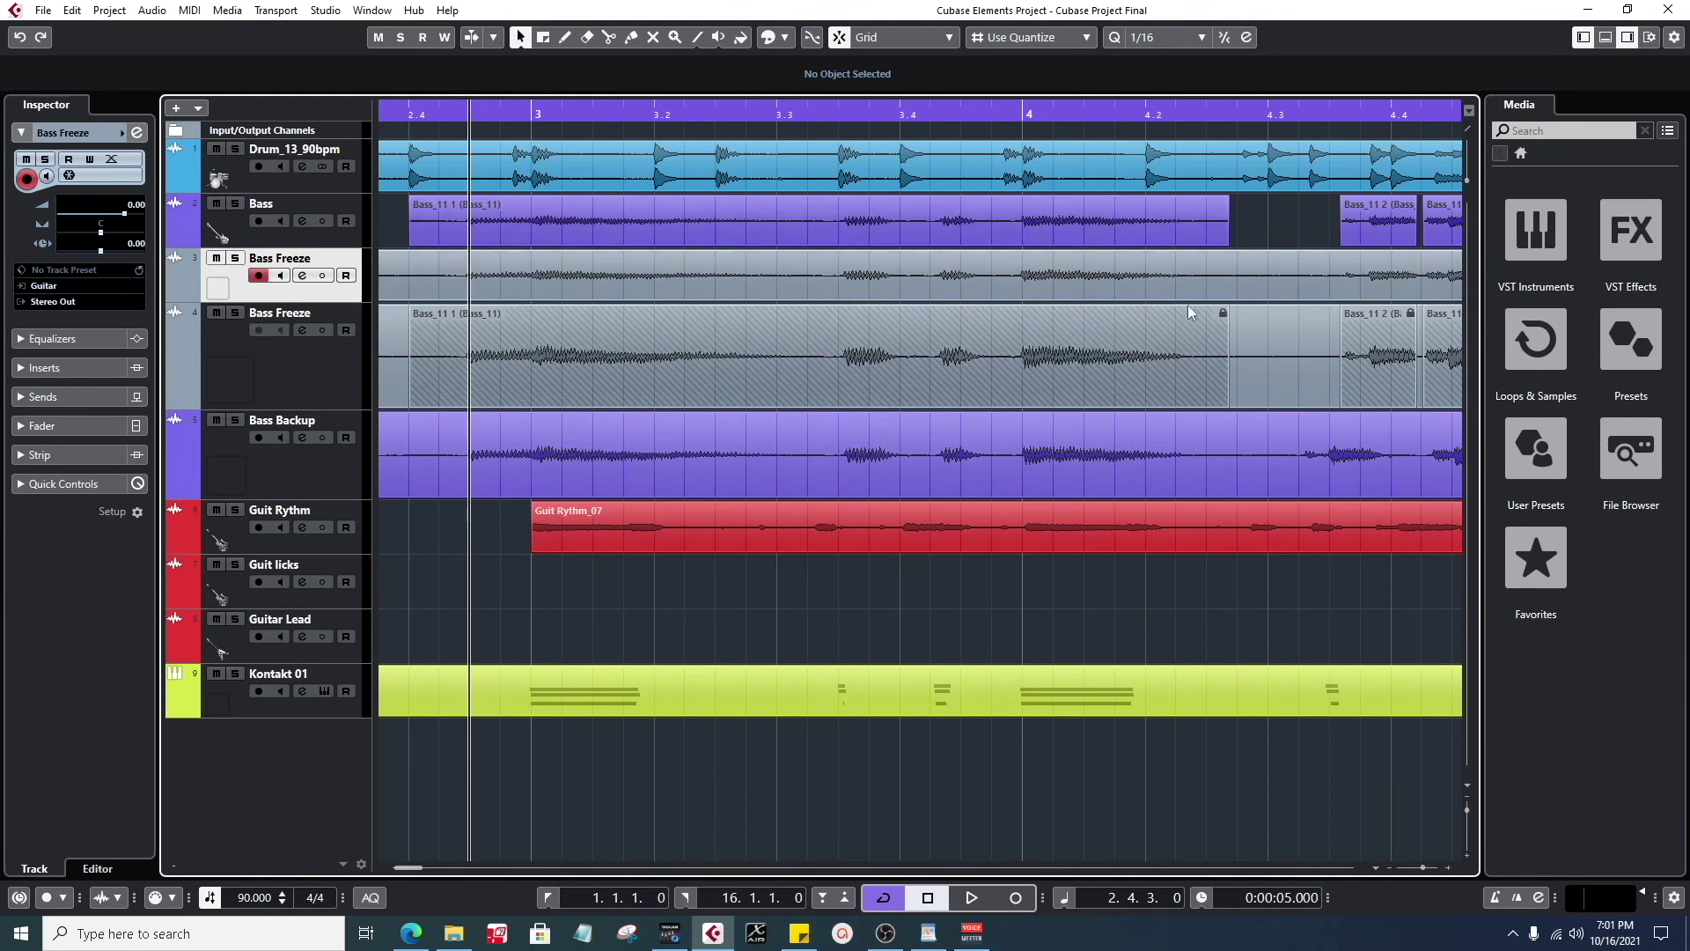
pyautogui.moveTo(581, 112); pyautogui.dragTo(609, 56)
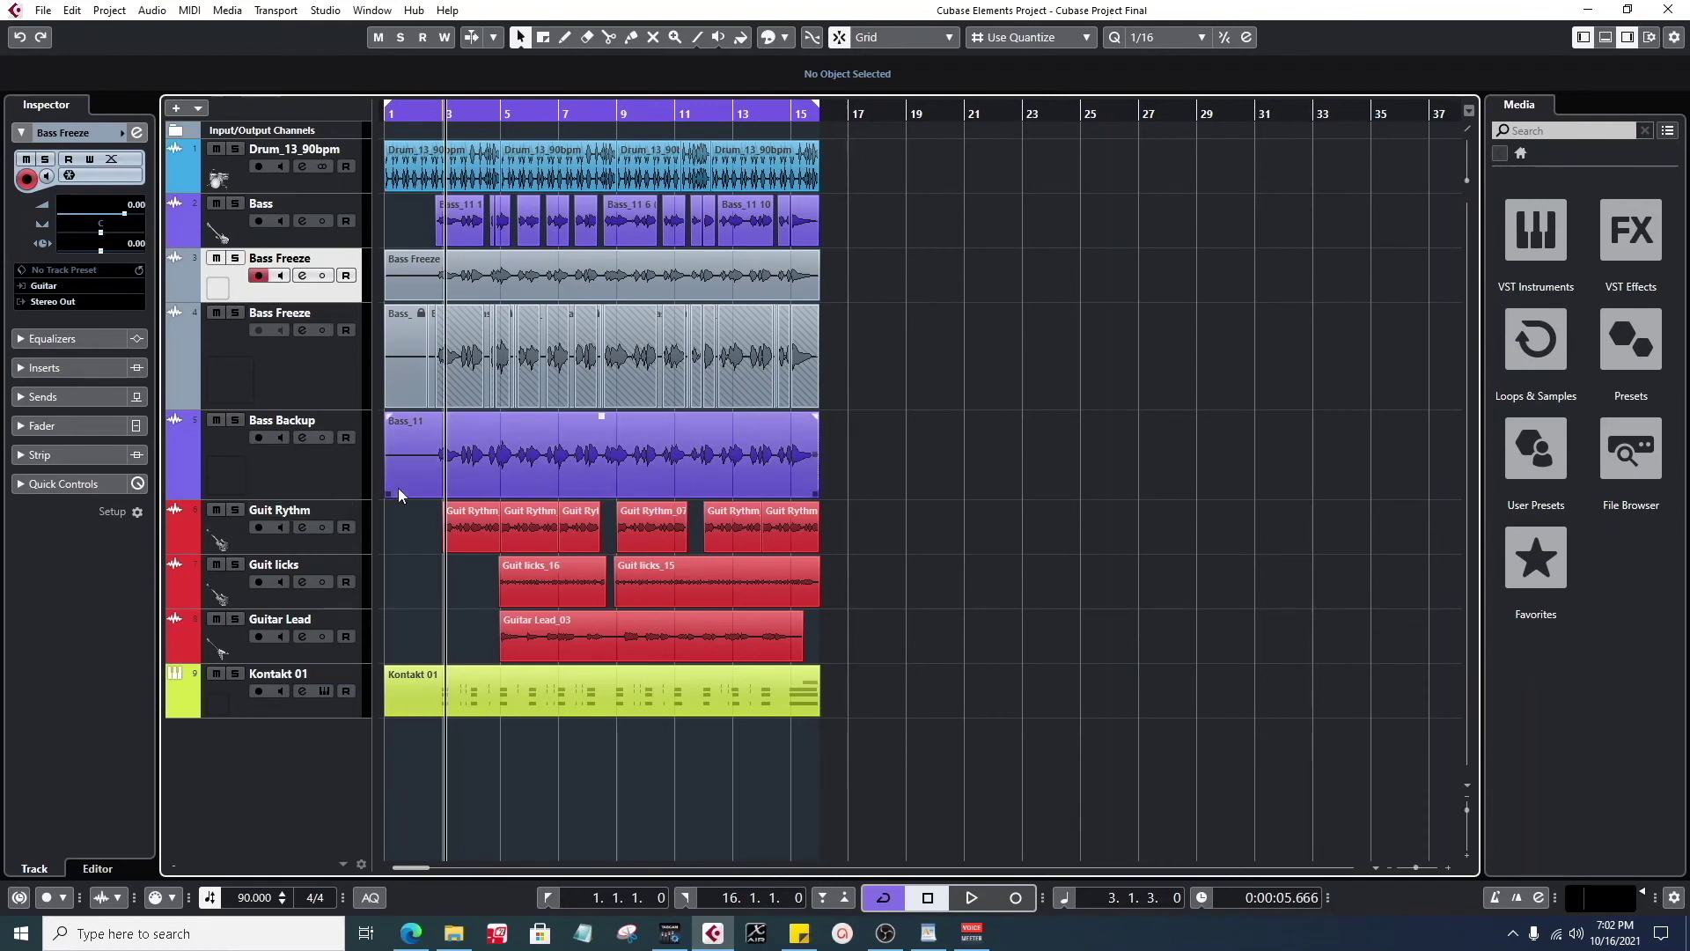
# - Review the Bass Backup, drum and frozen Bass Freeze tracks, the rendered freeze file, and the frozen track's Disable Track option
pyautogui.click(275, 474)
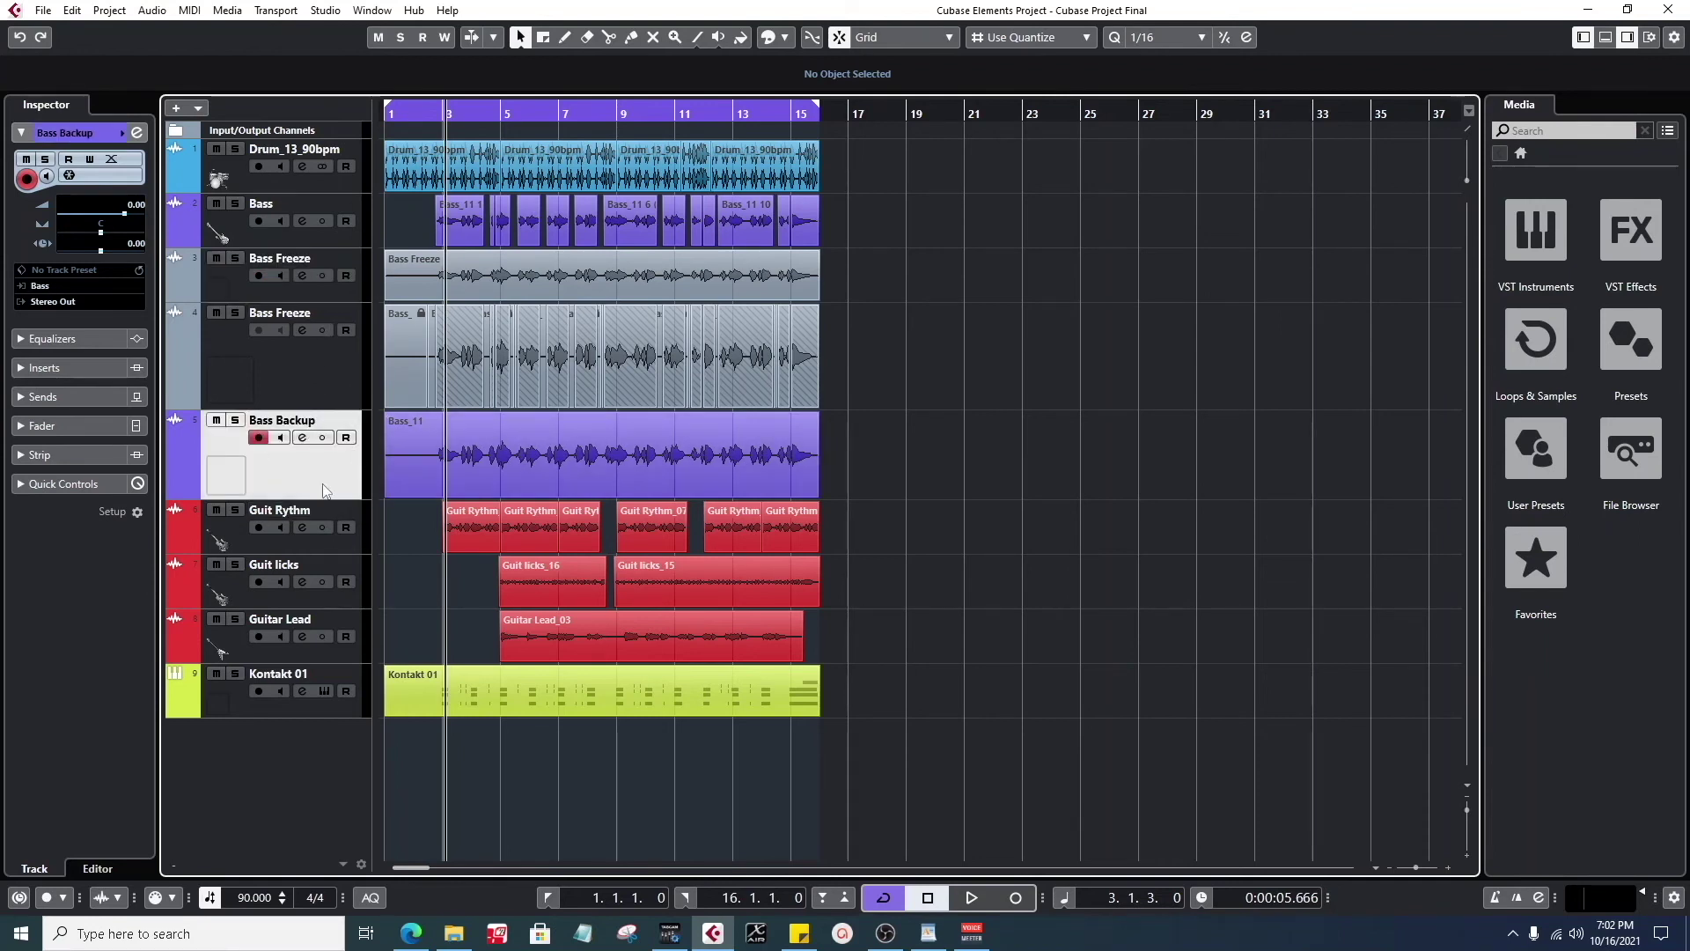
pyautogui.click(483, 482)
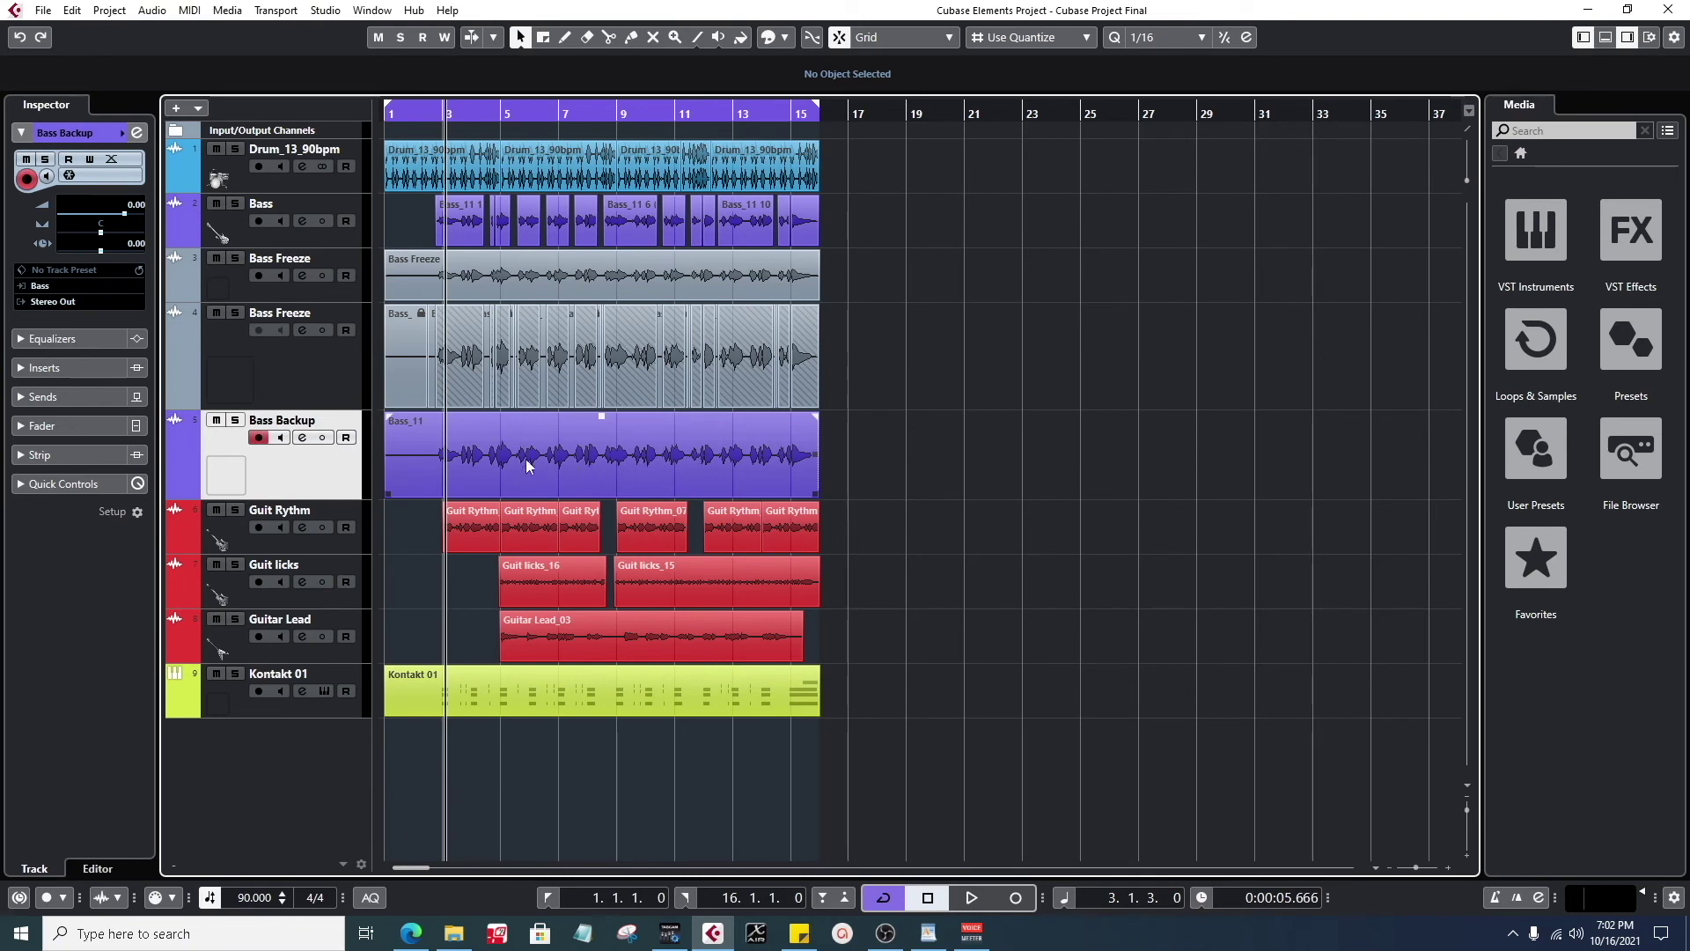
pyautogui.click(289, 185)
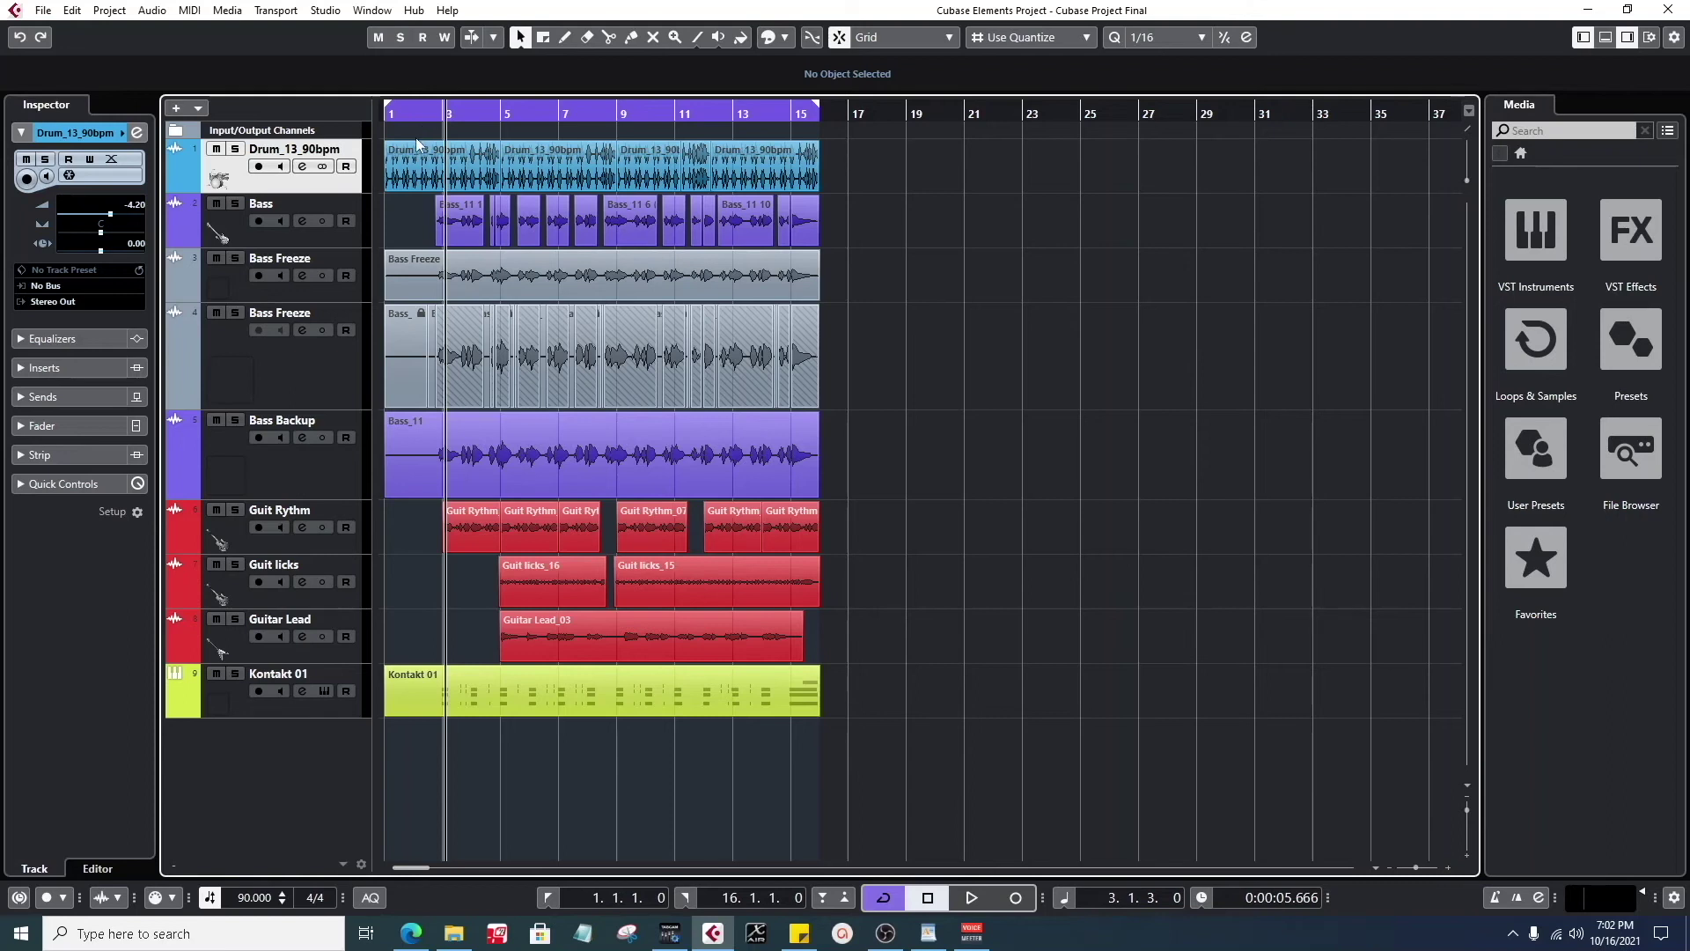
pyautogui.click(323, 397)
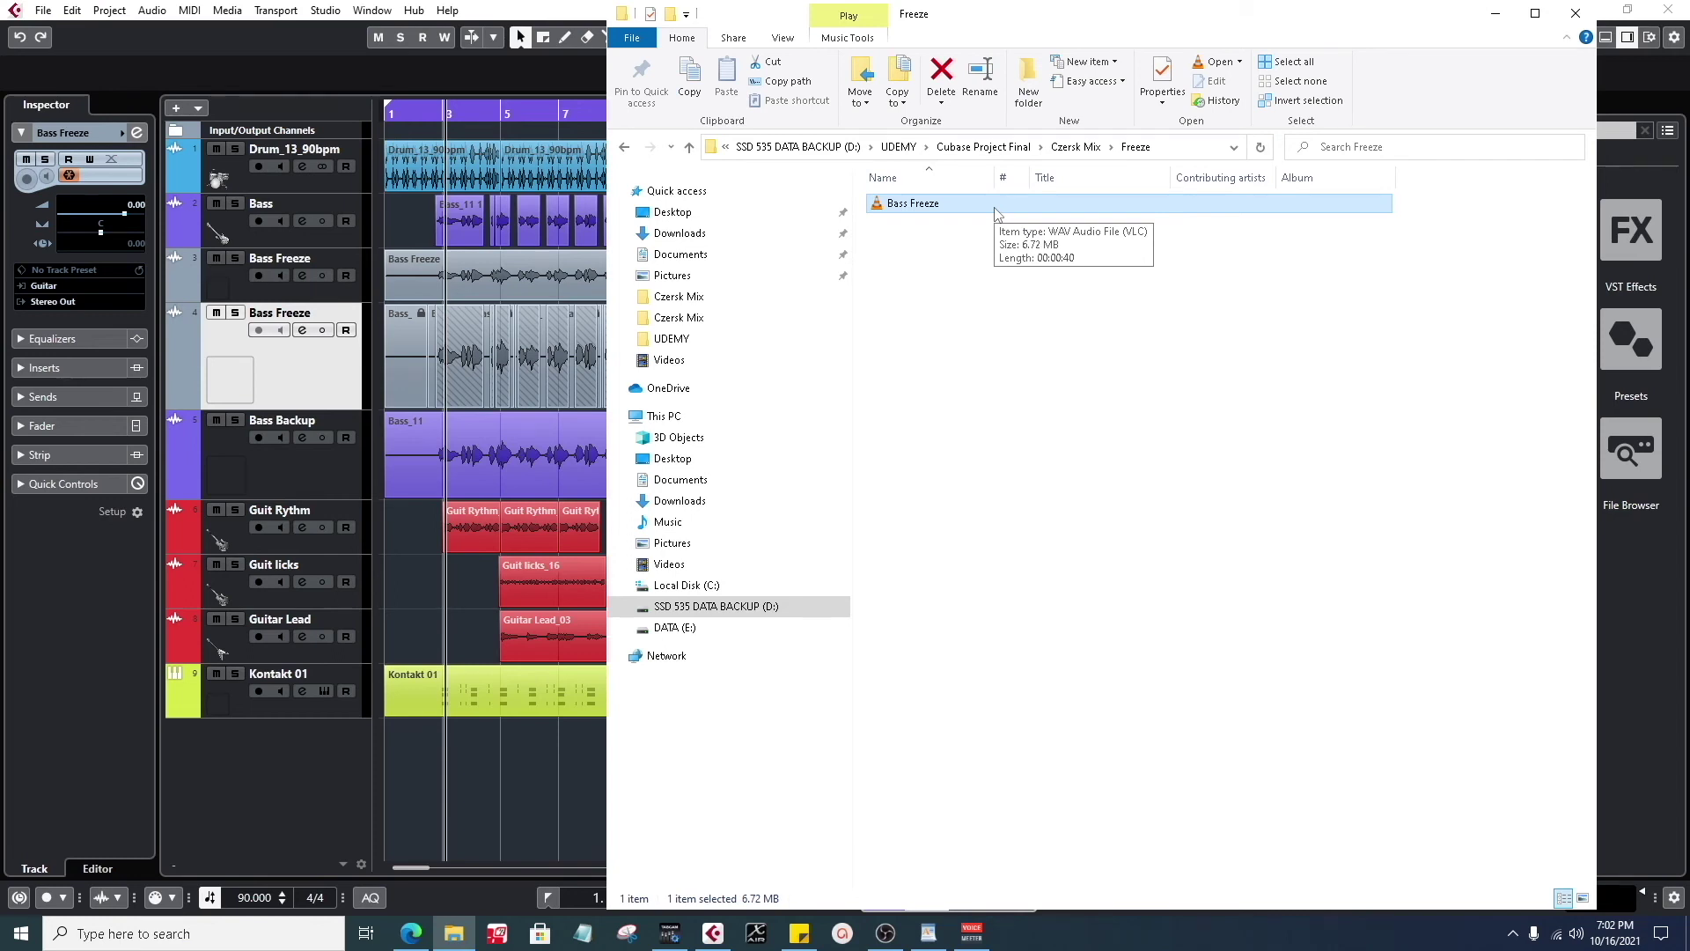
pyautogui.hotkey('alt', 'Tab')
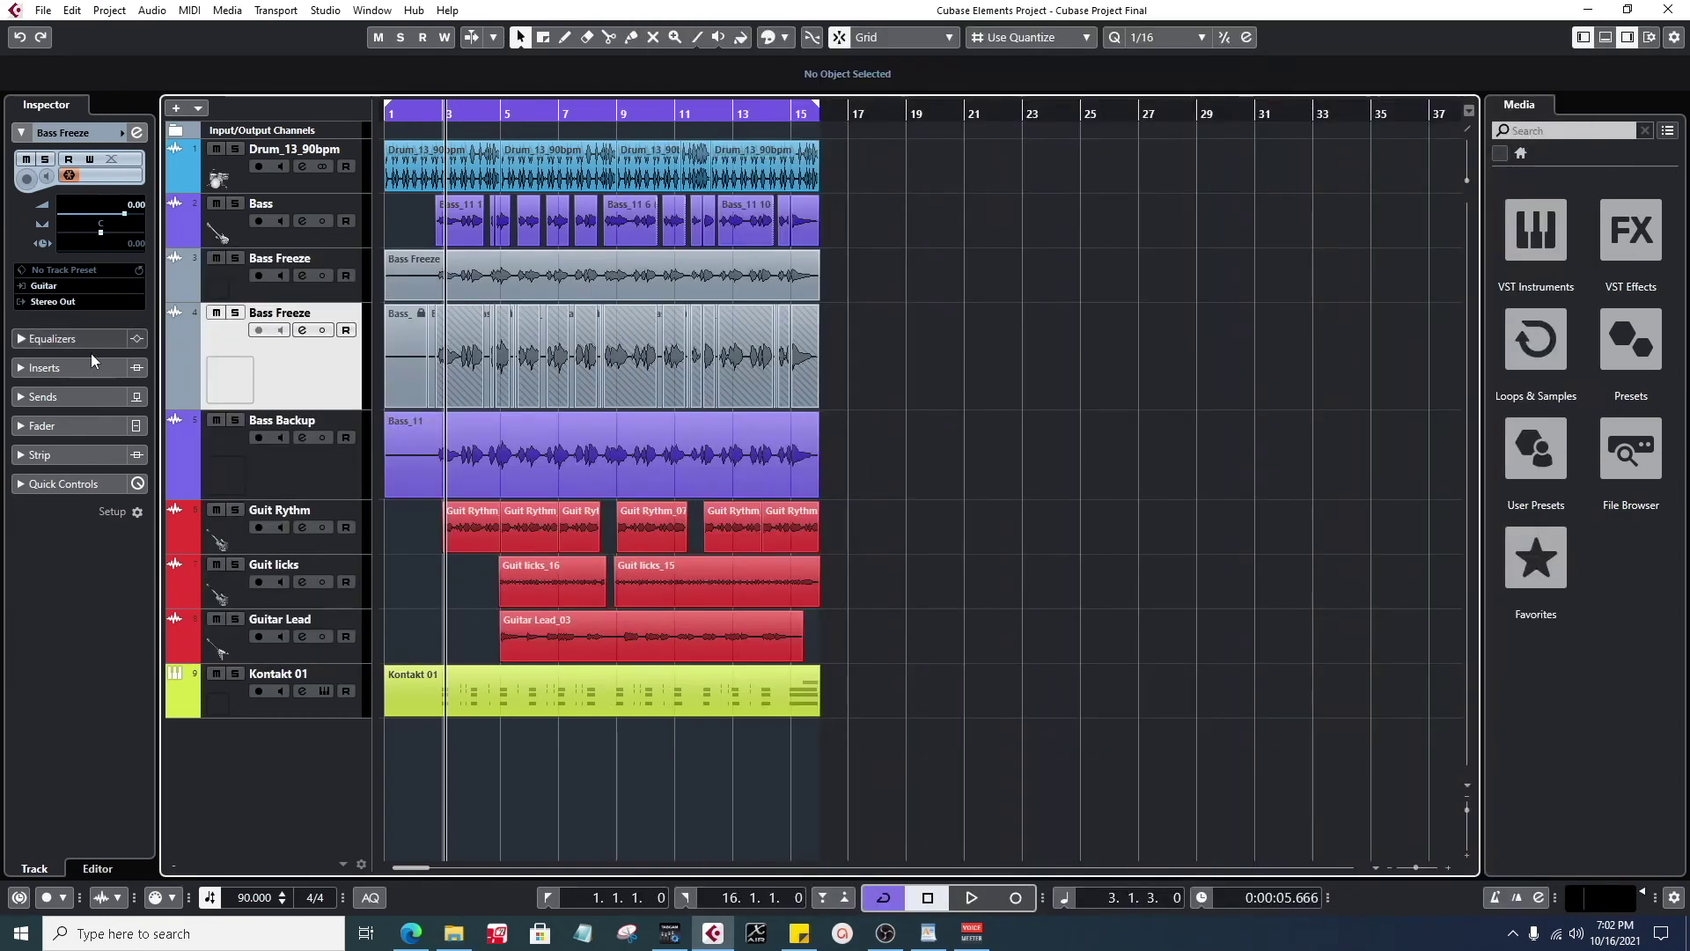
pyautogui.rightClick(309, 366)
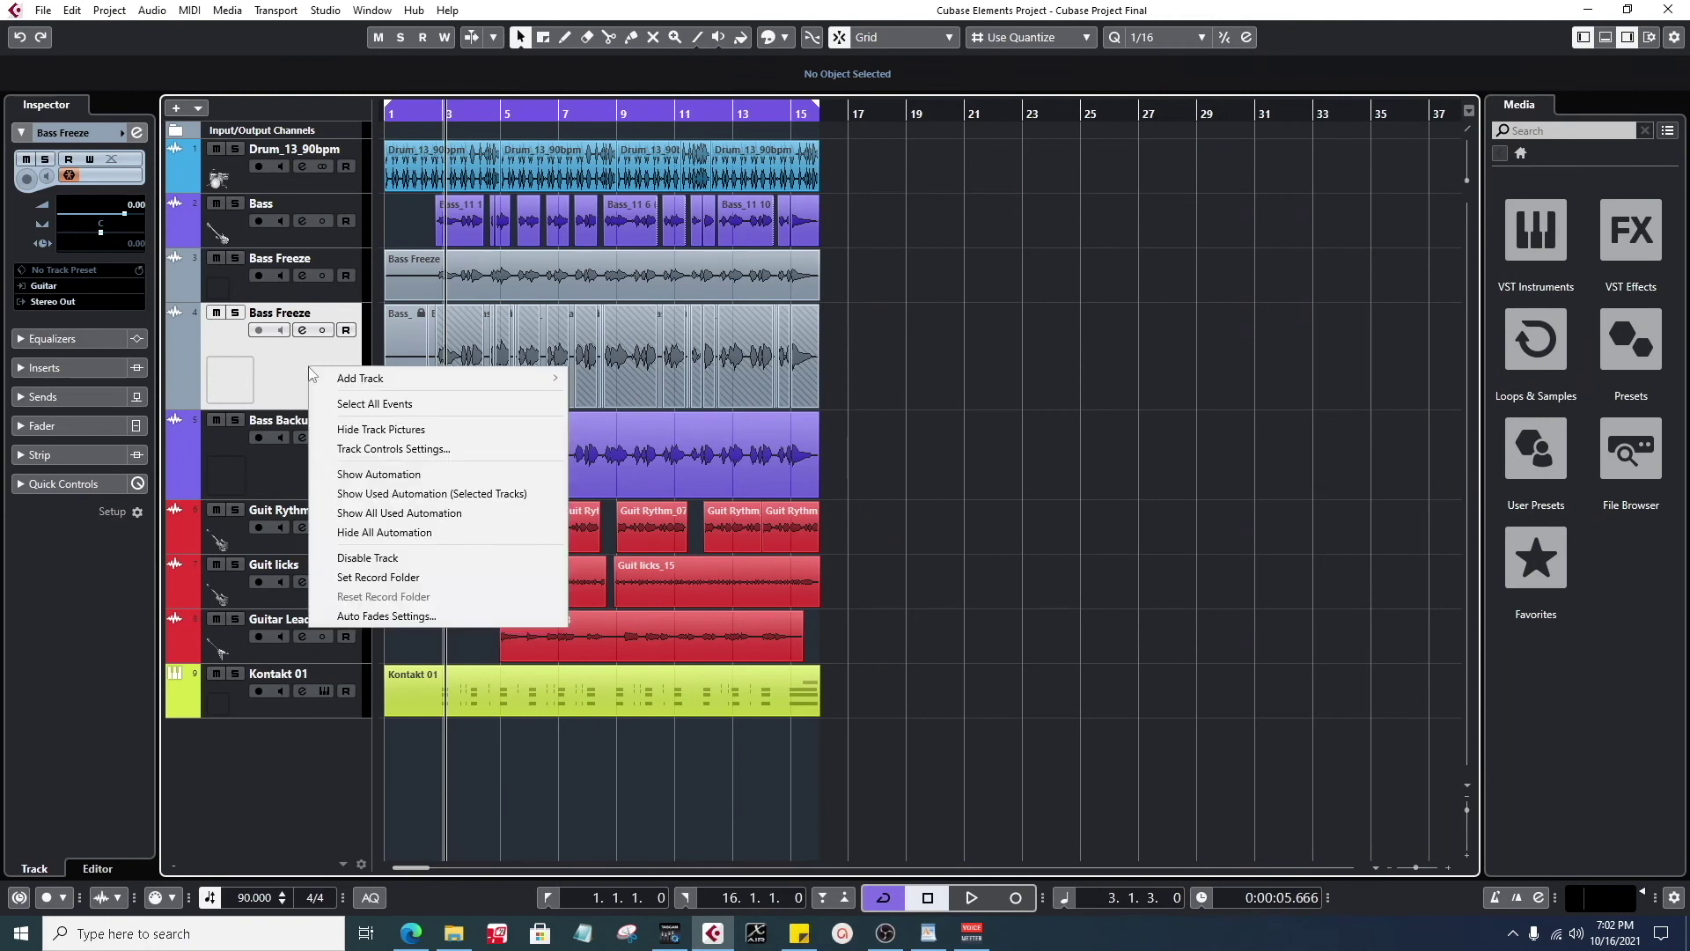
pyautogui.moveTo(316, 380)
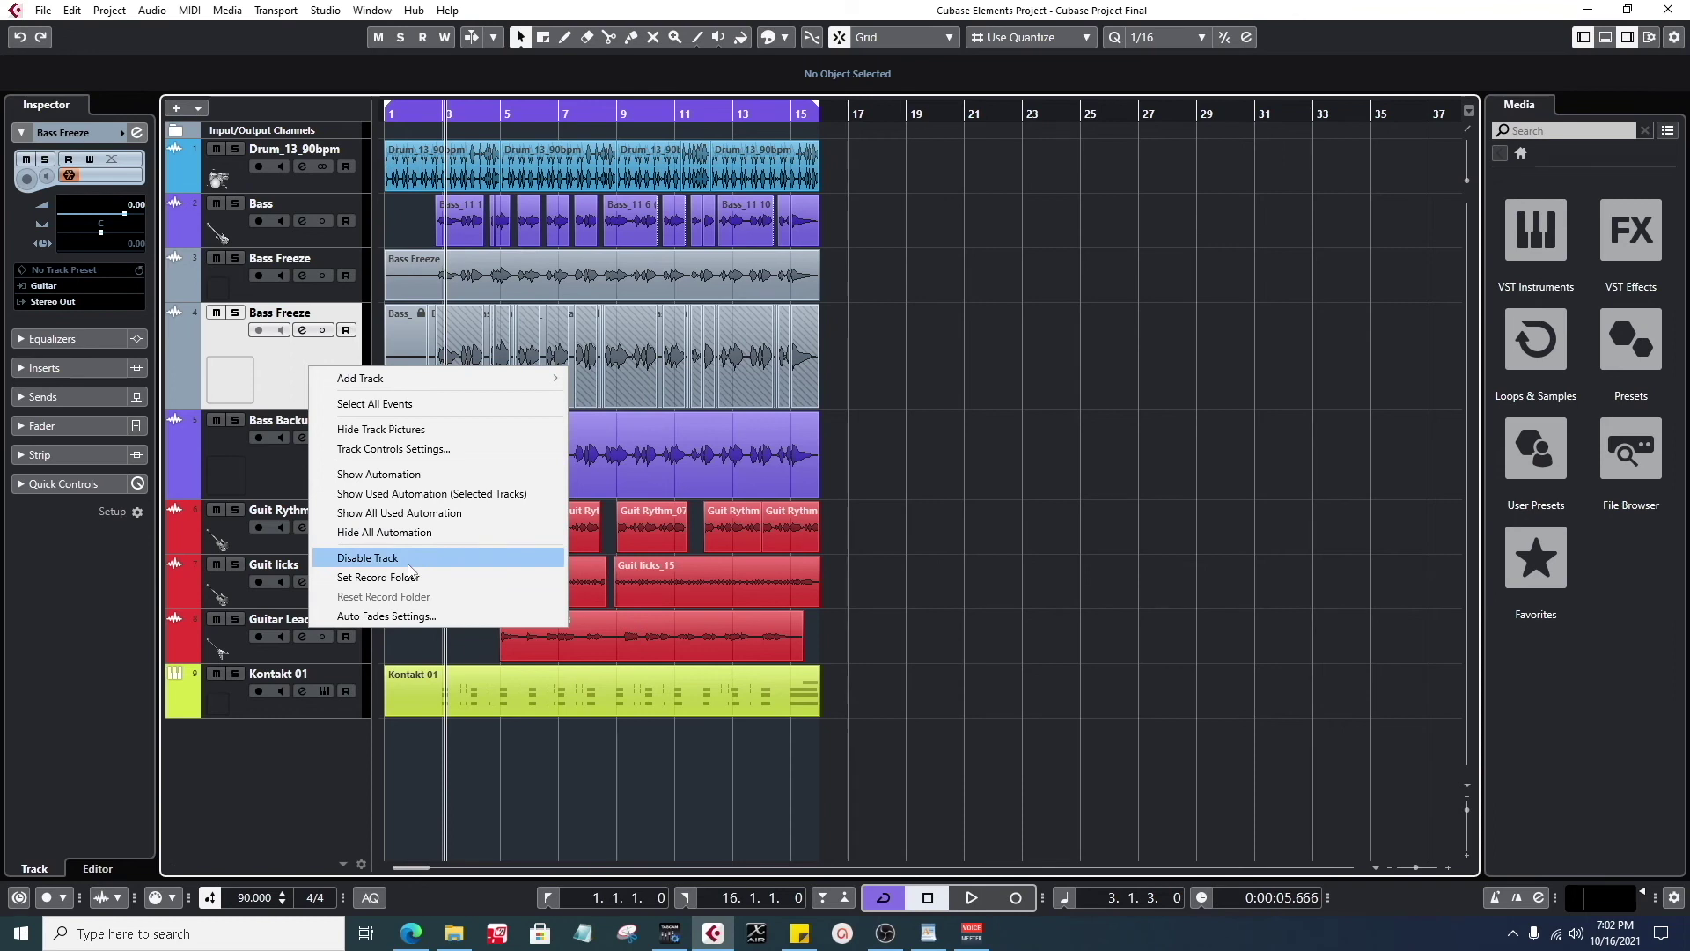
pyautogui.click(295, 352)
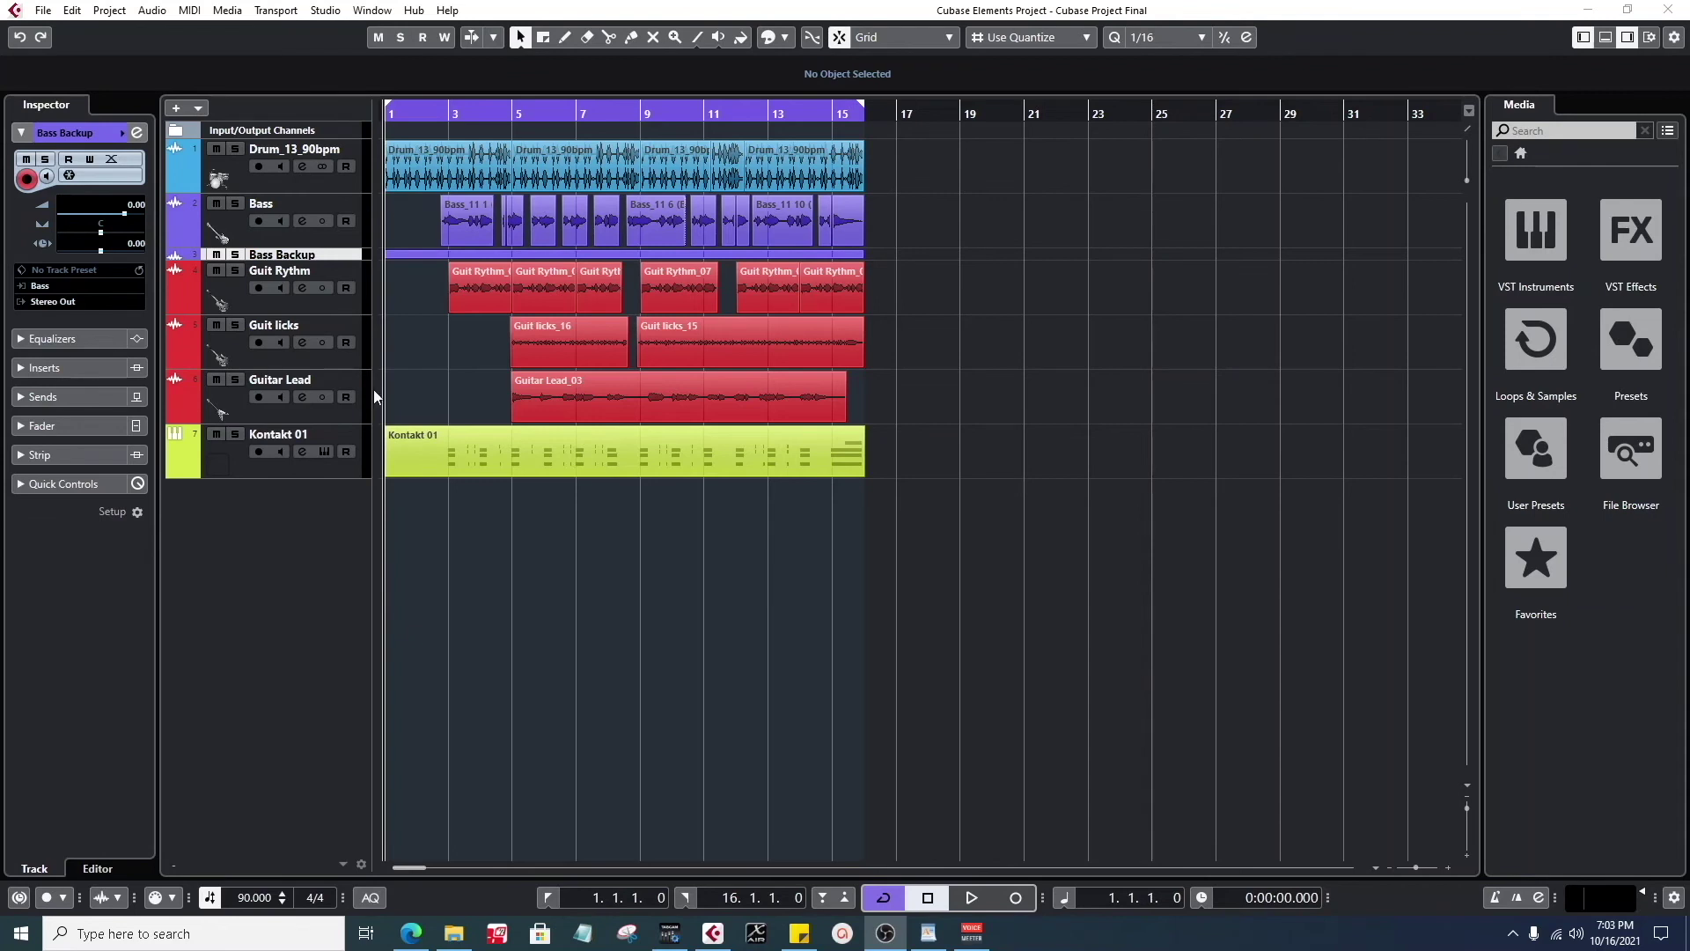
# - Solo the Bass track and keep it selected
pyautogui.click(238, 236)
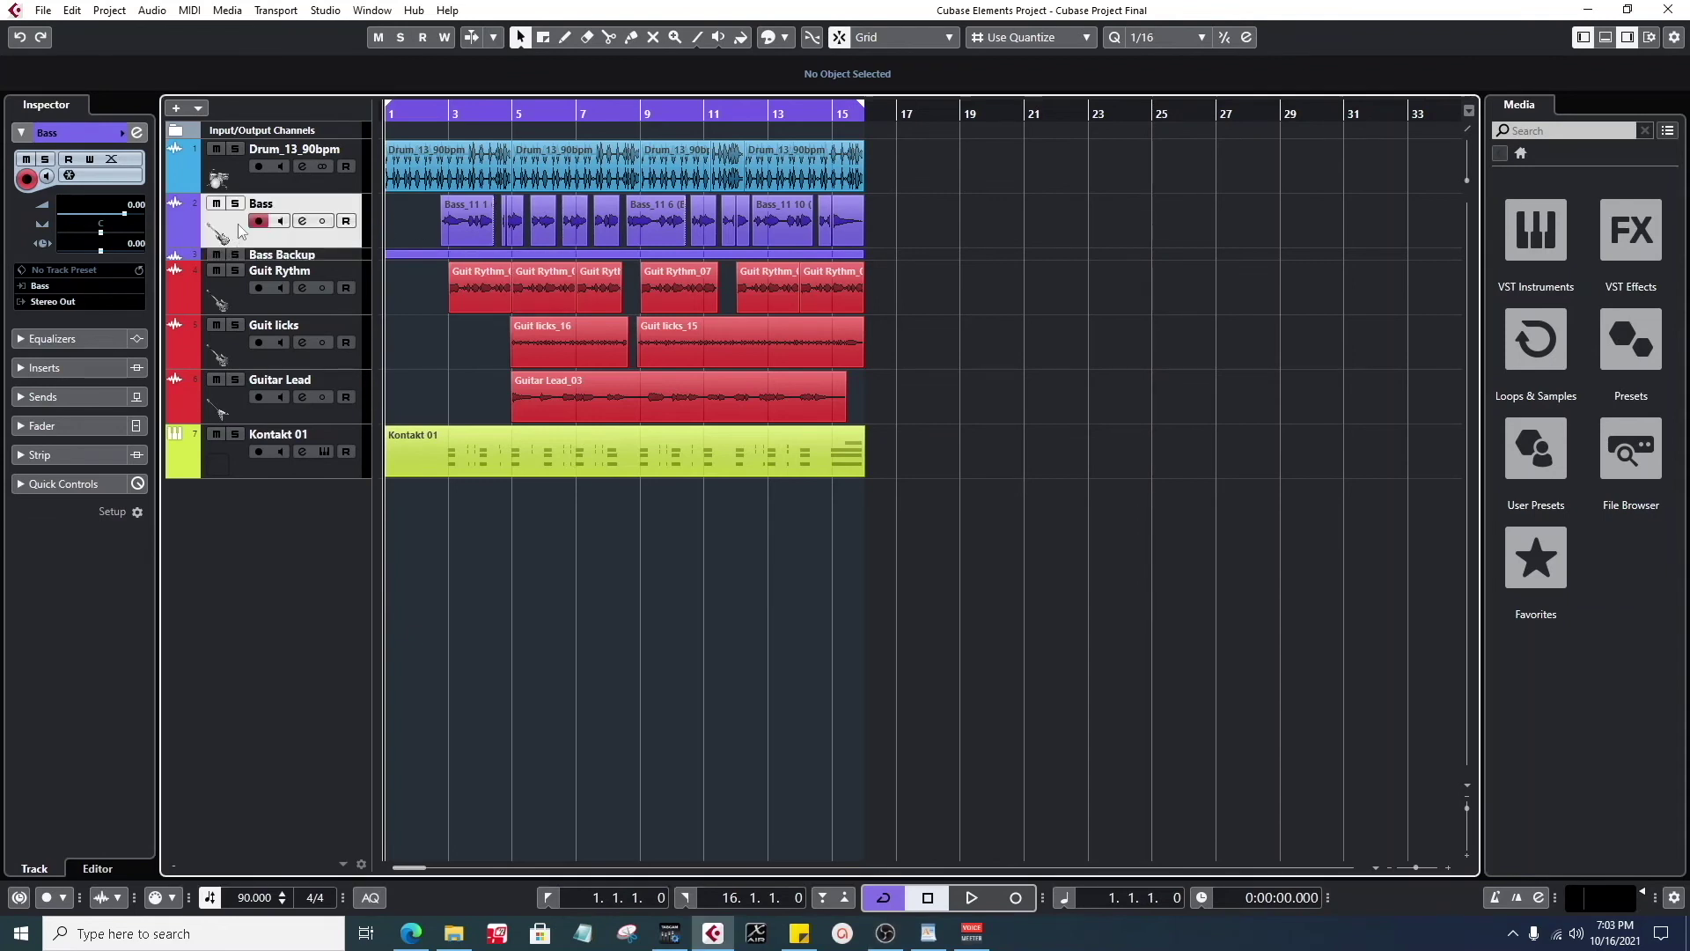
pyautogui.click(239, 207)
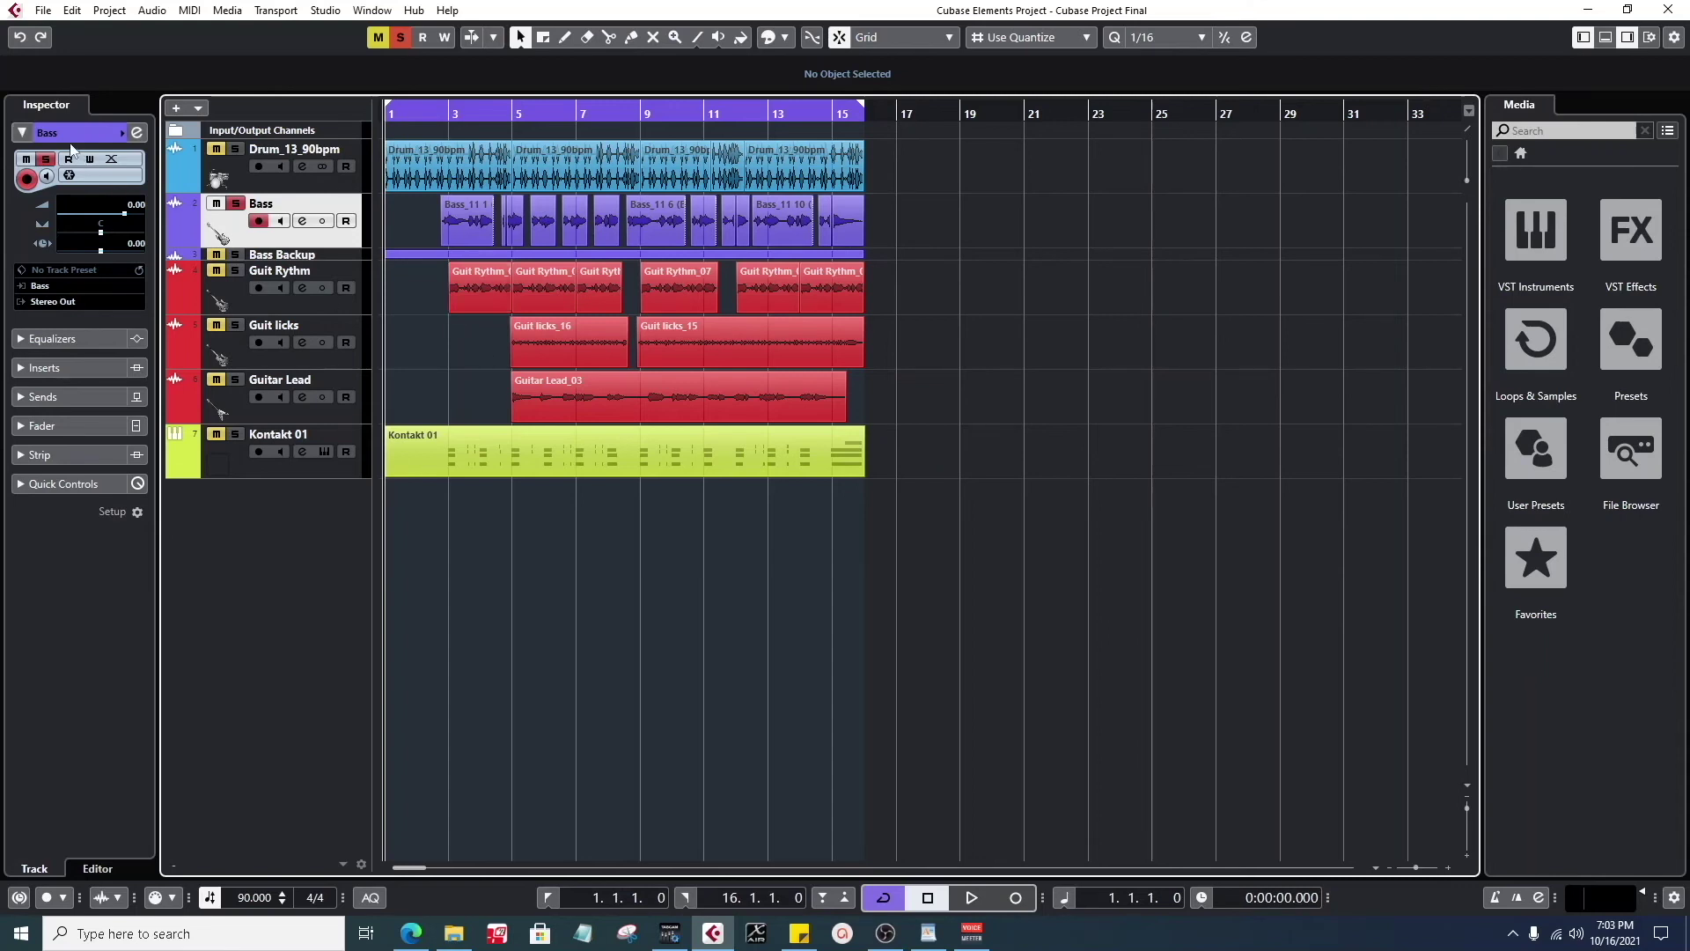
pyautogui.click(240, 176)
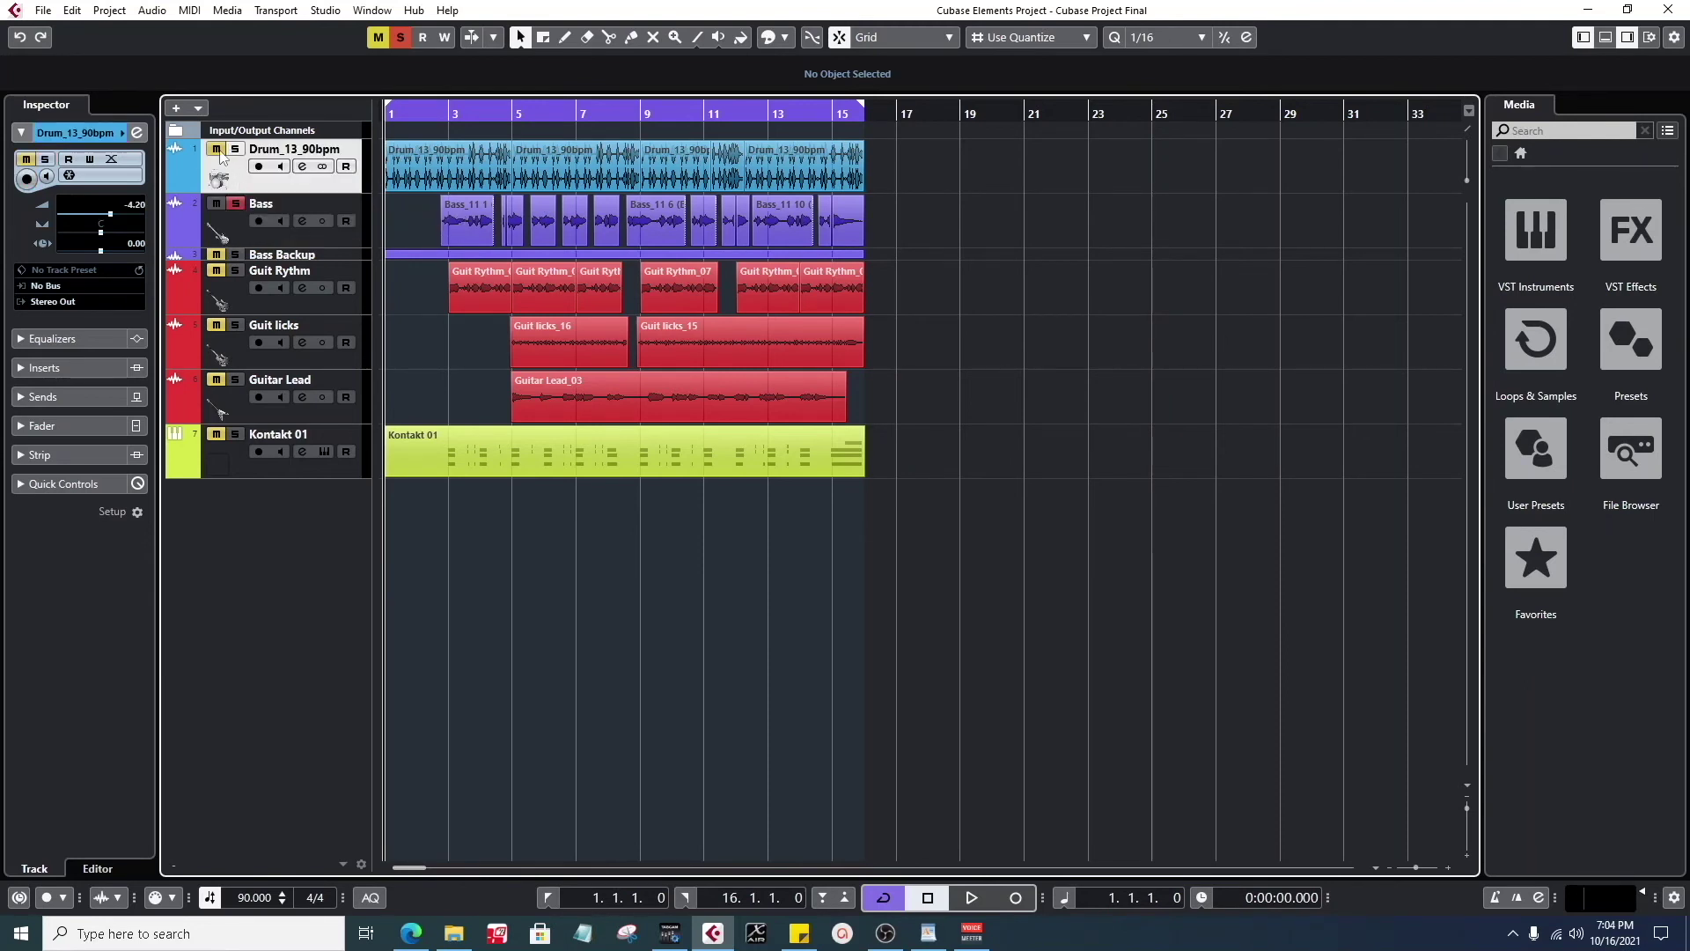
pyautogui.click(243, 227)
# - Export the soloed Bass track as an audio mixdown named Bass, with Mono Downmix enabled, to the Exports folder
pyautogui.click(40, 10)
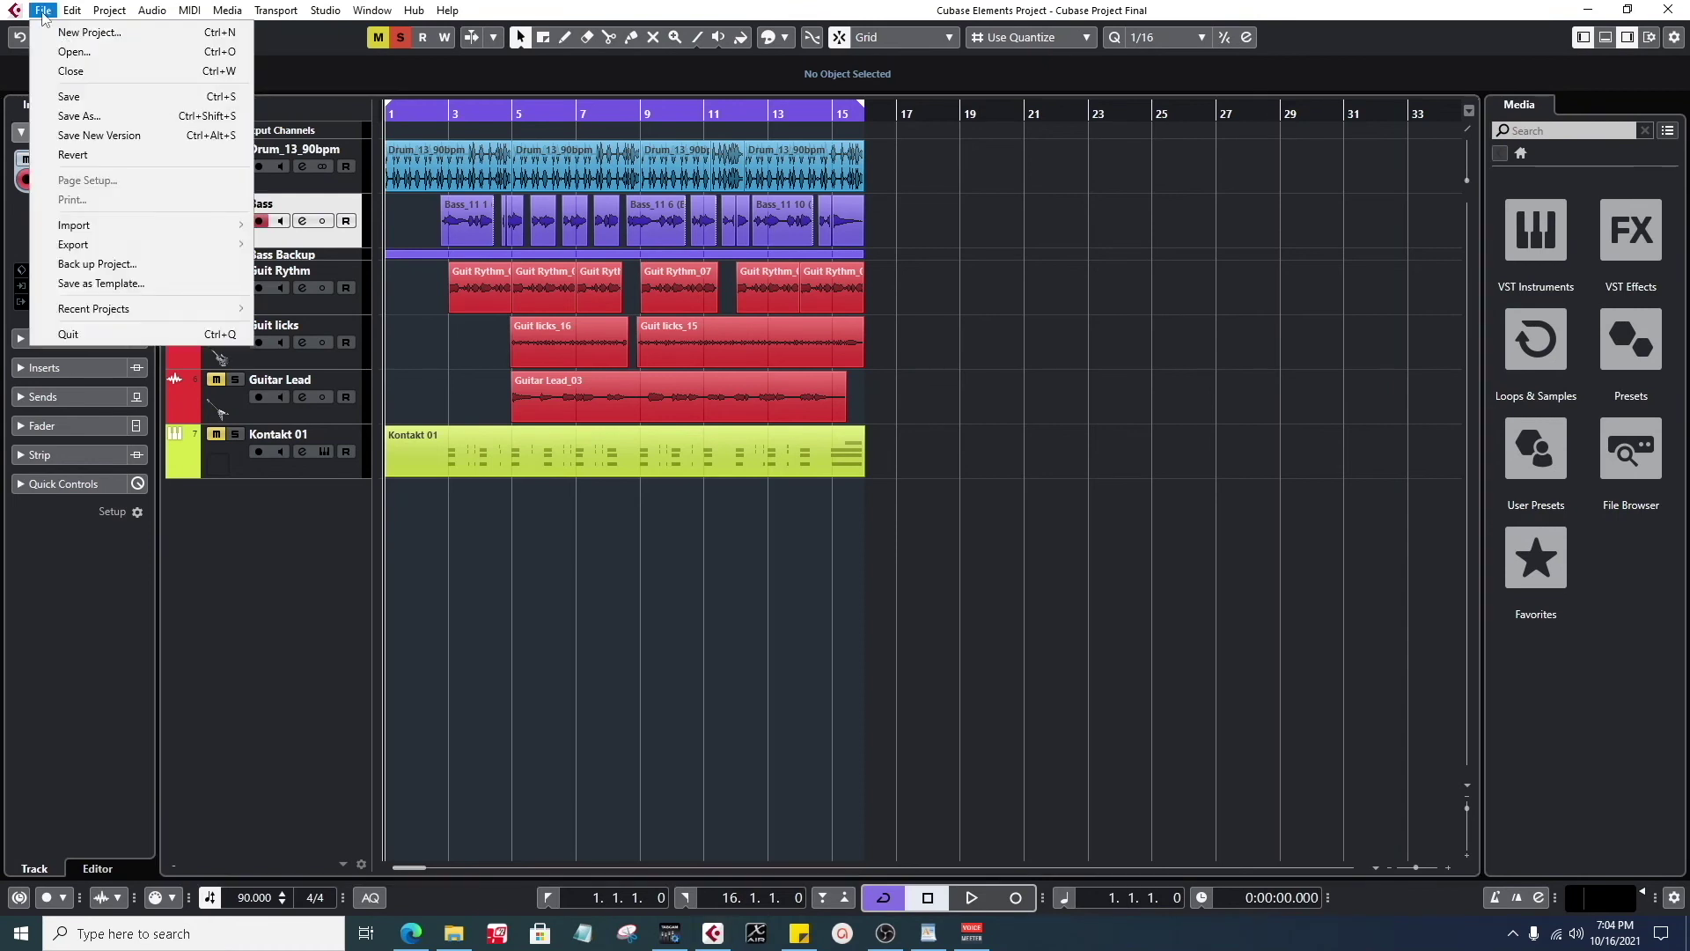
pyautogui.moveTo(197, 235)
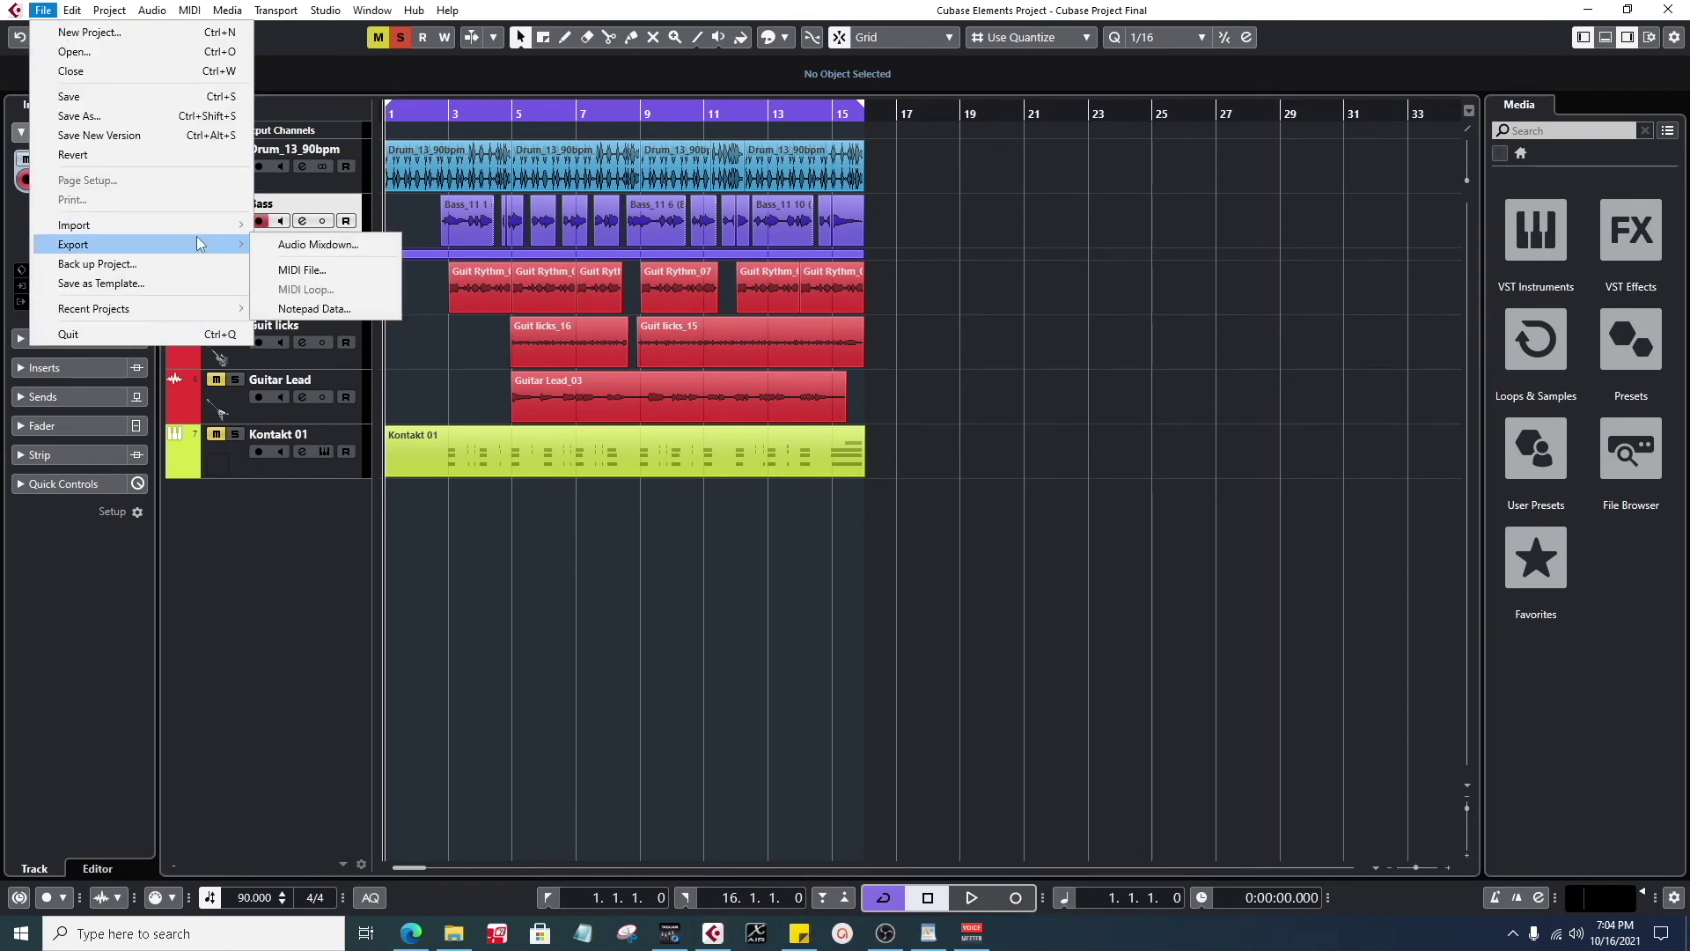
pyautogui.click(300, 244)
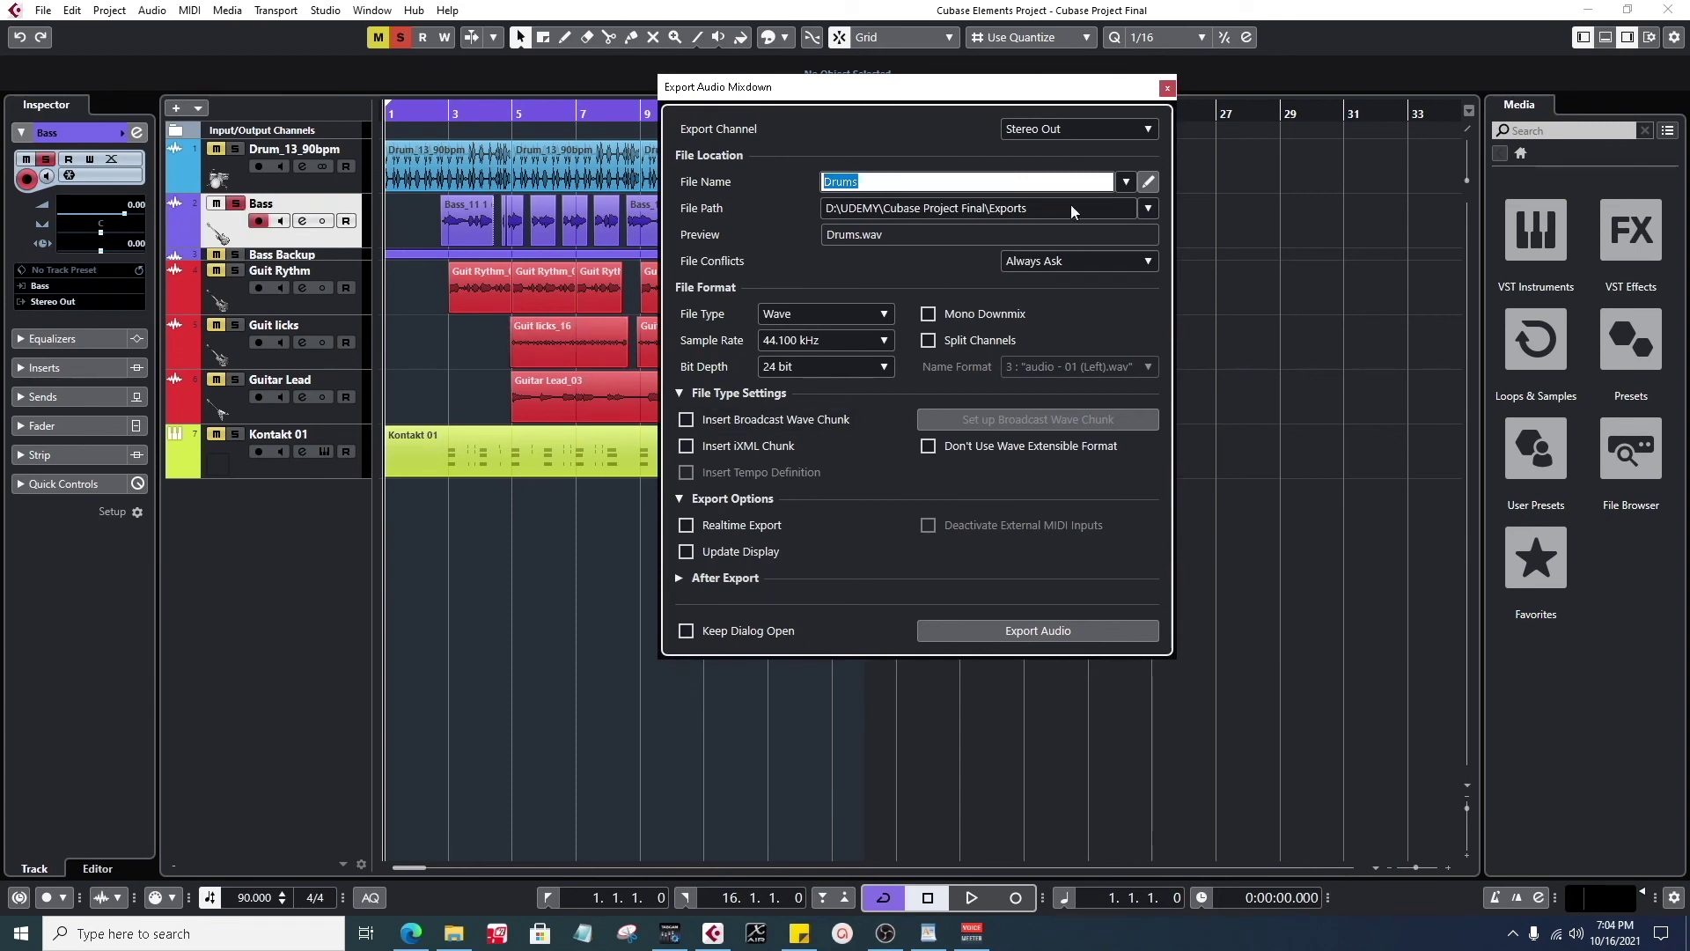
pyautogui.write('Bass')
pyautogui.moveTo(961, 85); pyautogui.dragTo(829, 233)
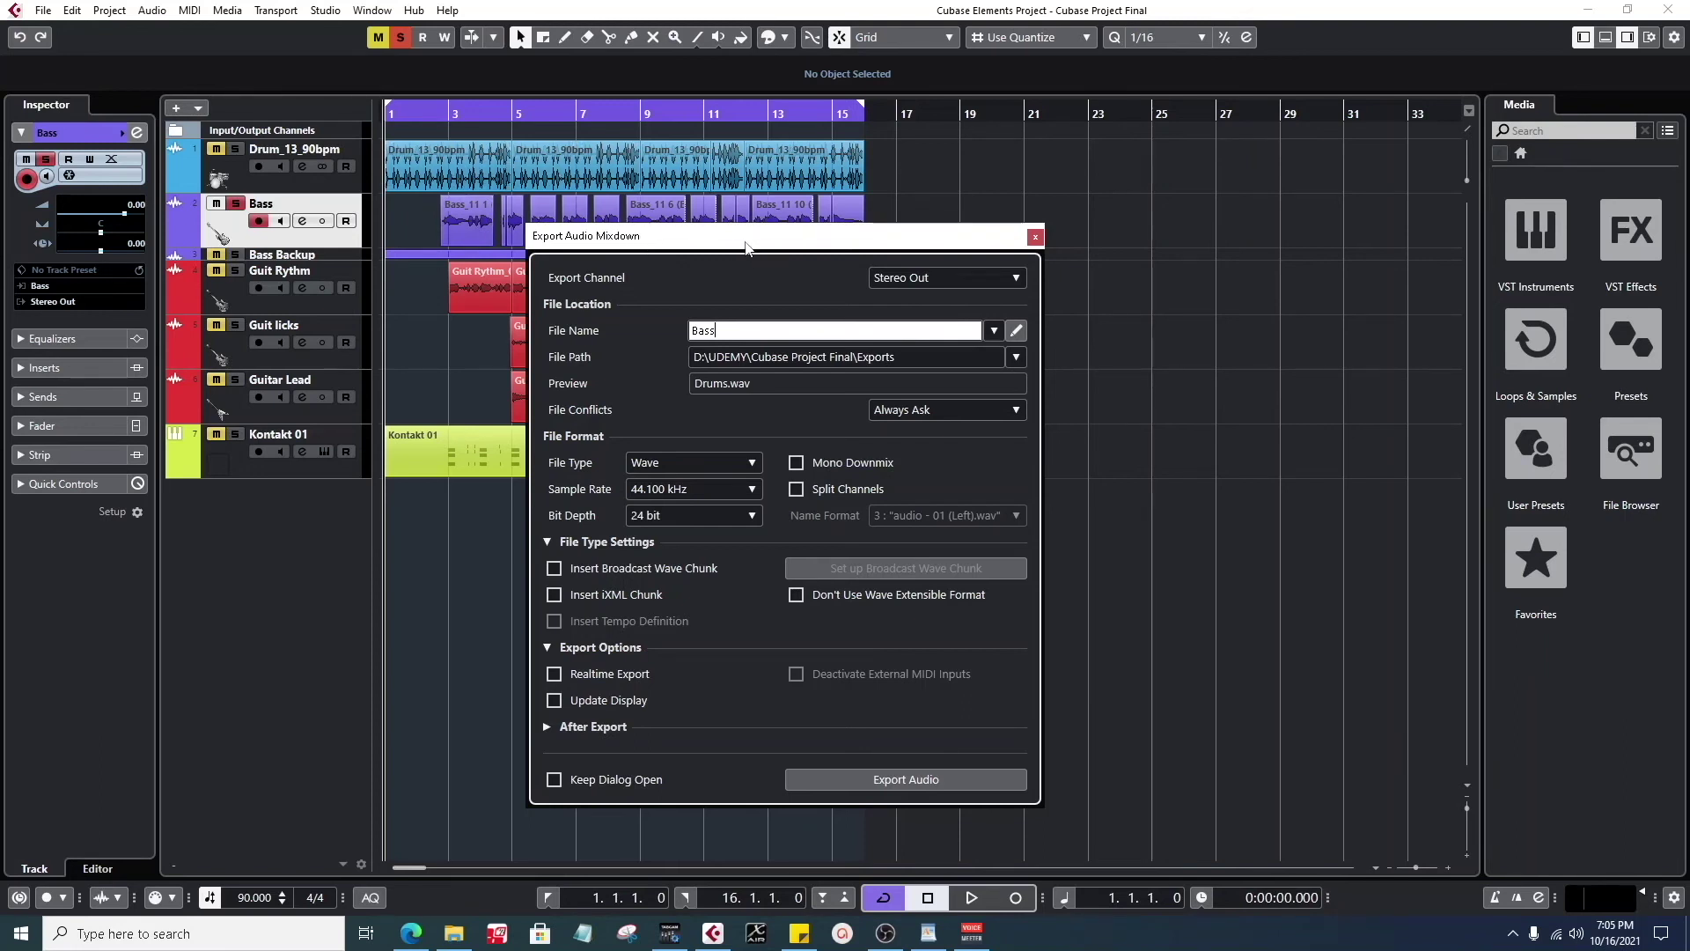
pyautogui.moveTo(748, 236)
pyautogui.mouseDown()
pyautogui.moveTo(475, 500)
pyautogui.moveTo(465, 488)
pyautogui.moveTo(648, 483)
pyautogui.moveTo(755, 449)
pyautogui.moveTo(738, 467)
pyautogui.moveTo(724, 229)
pyautogui.mouseUp()
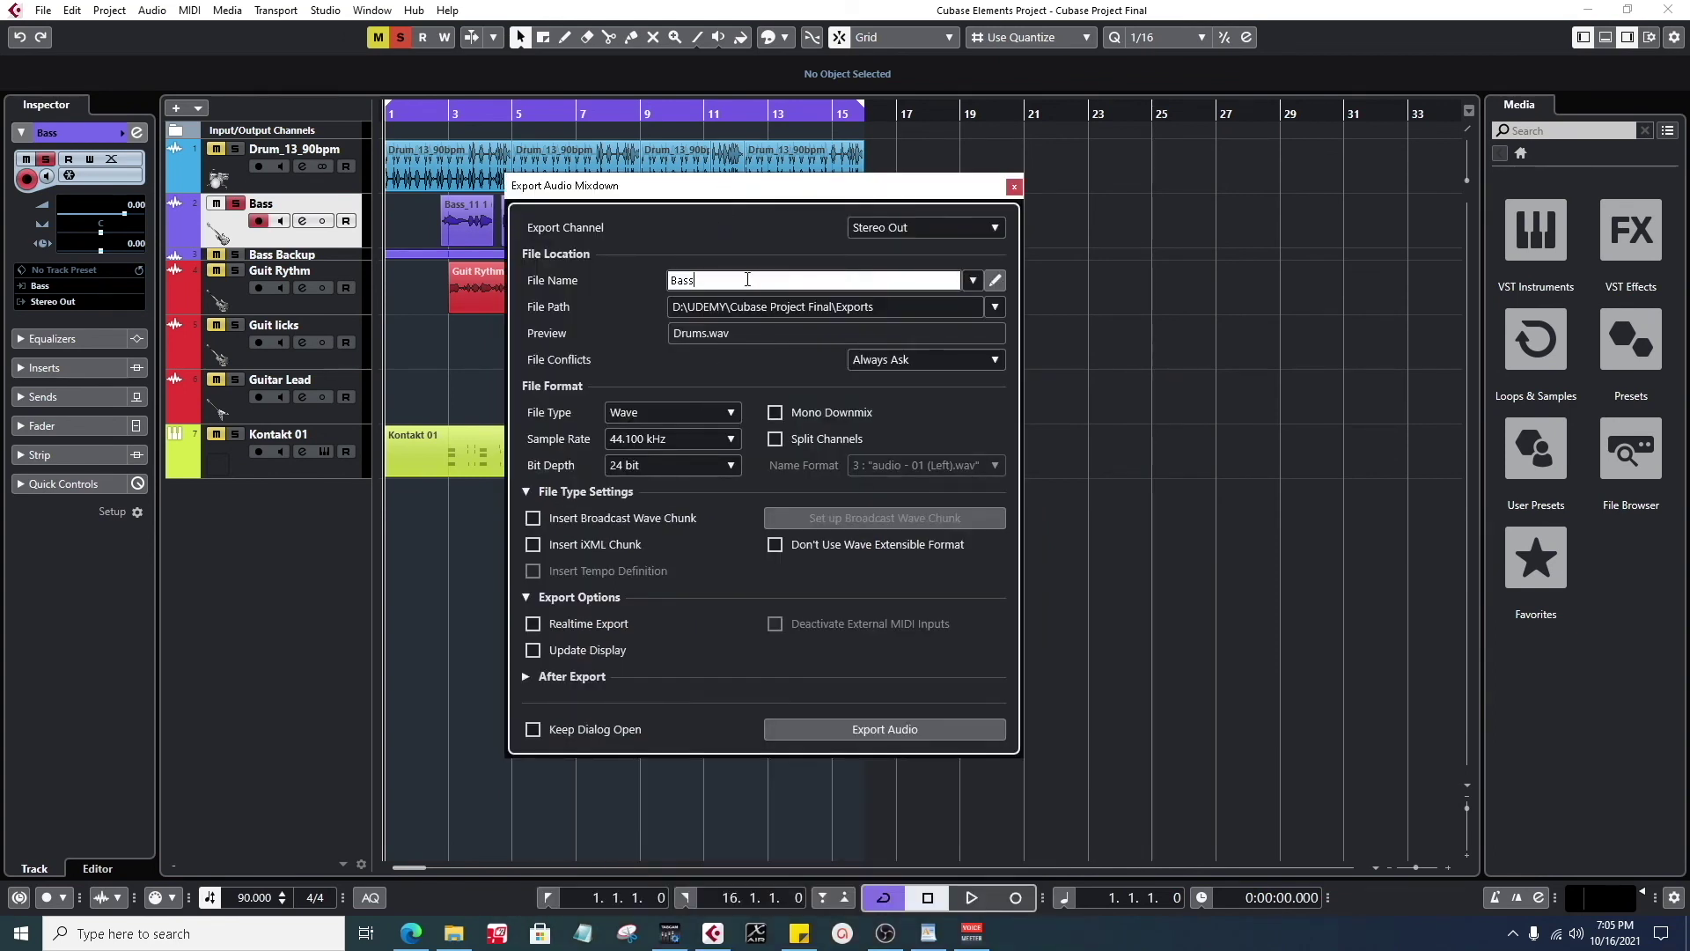
pyautogui.click(786, 412)
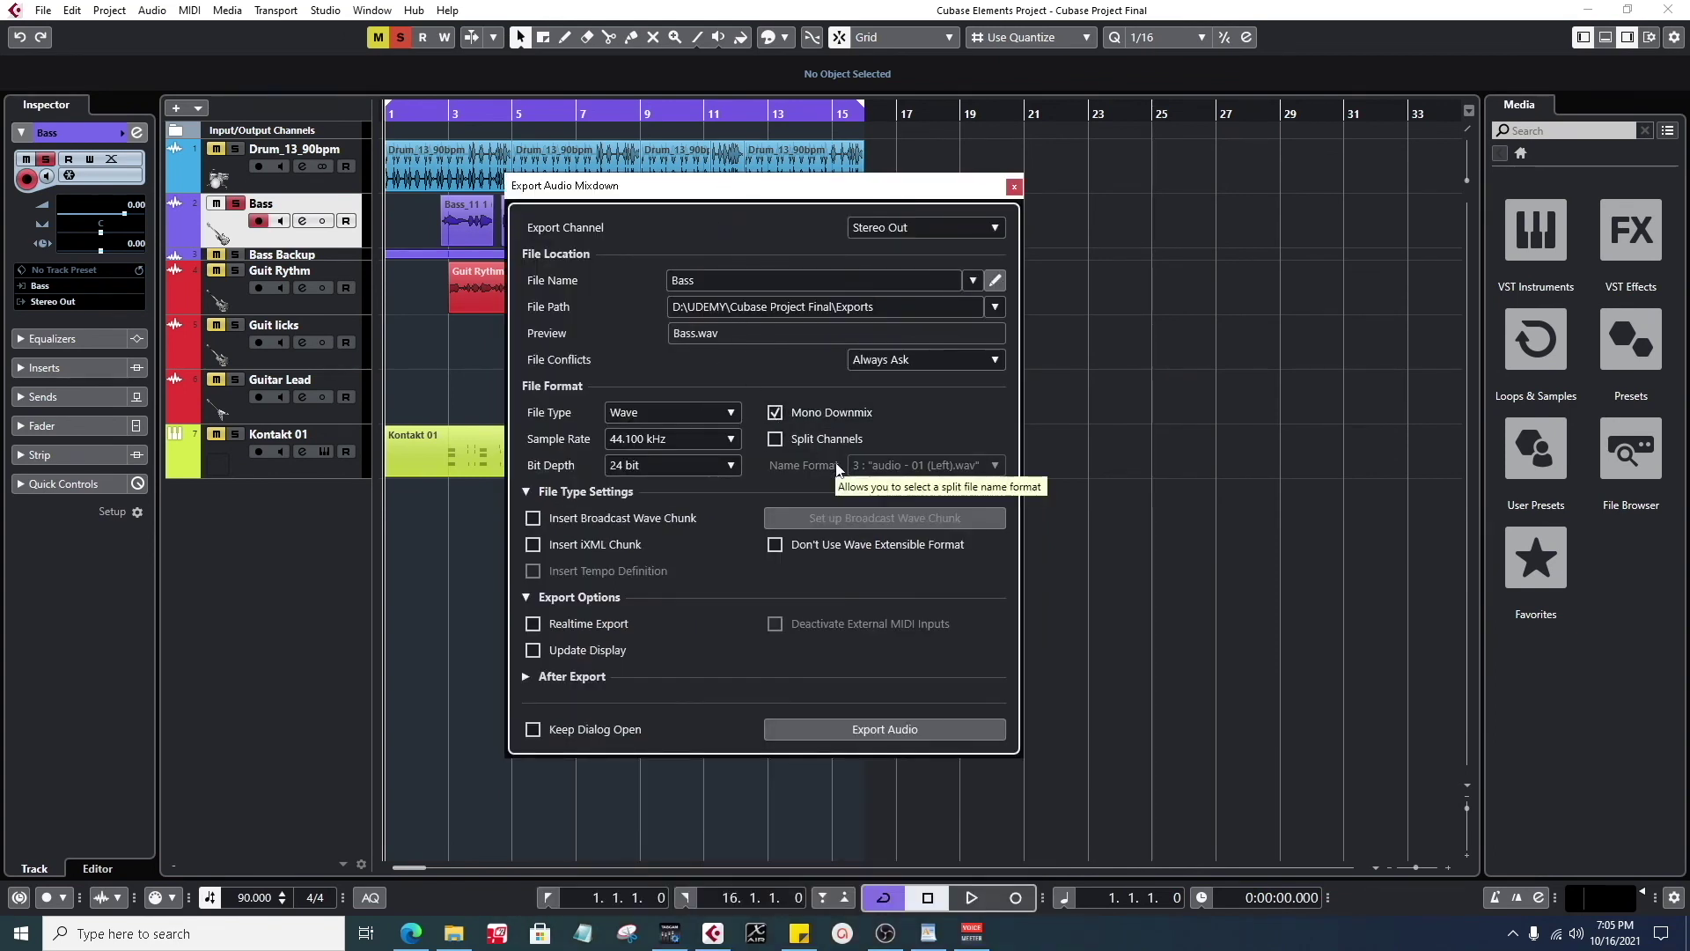
pyautogui.click(889, 730)
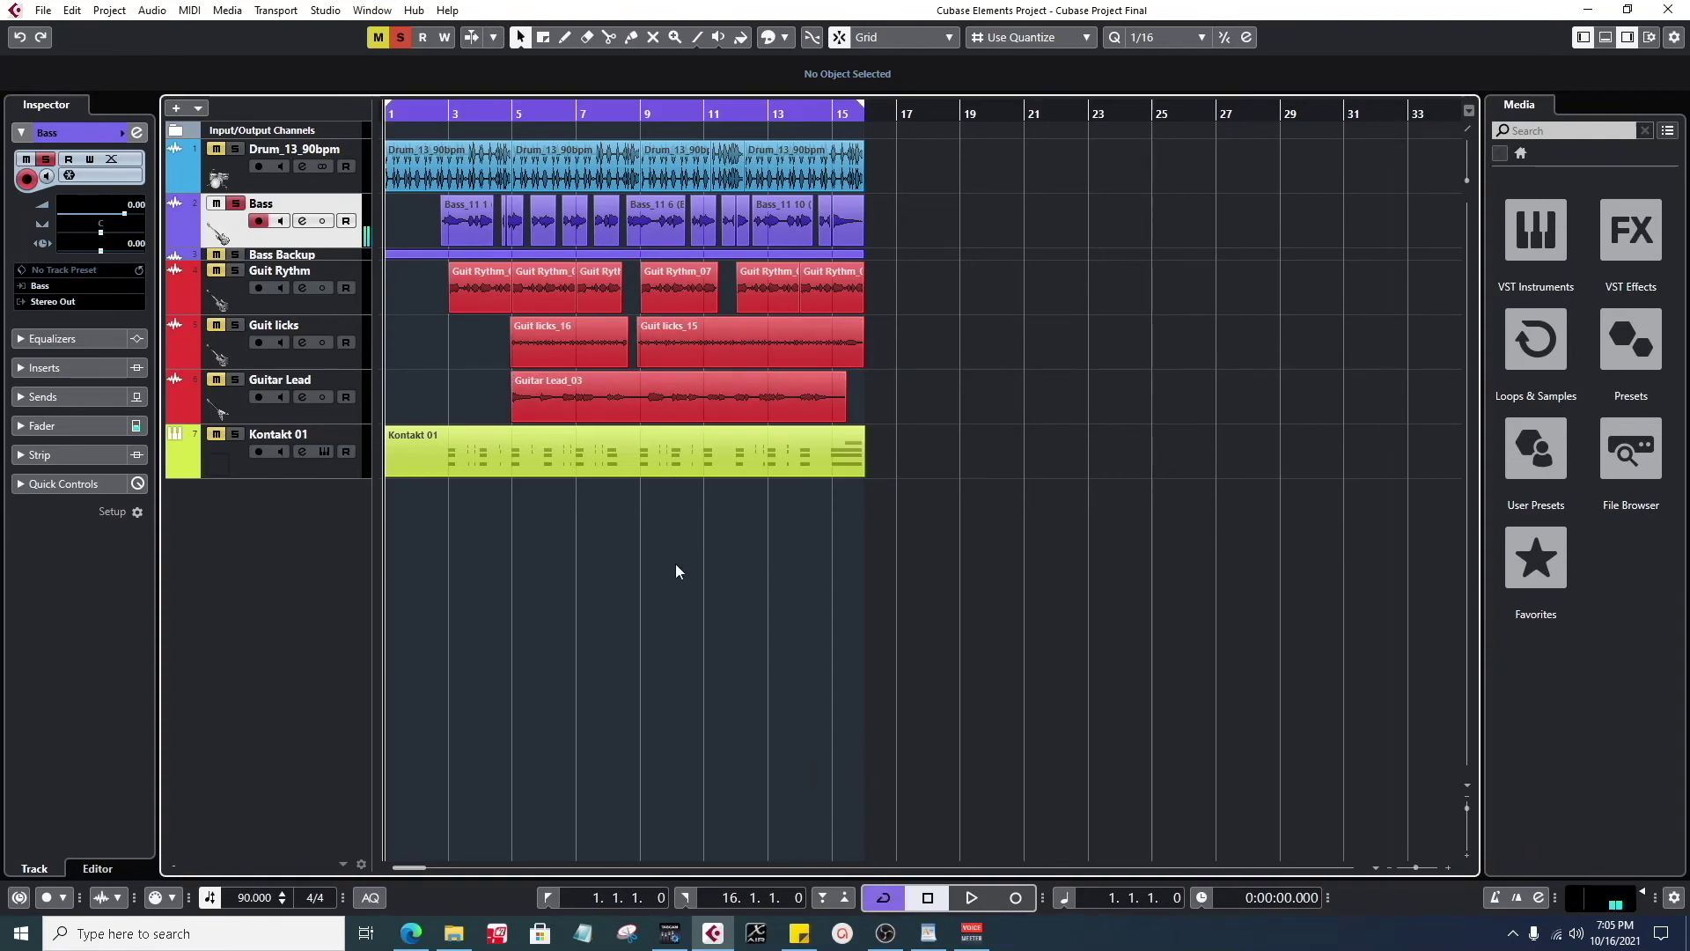
# - Browse the project's Audio folder and the Exports folder in File Explorer to check the exported Bass file
pyautogui.click(453, 933)
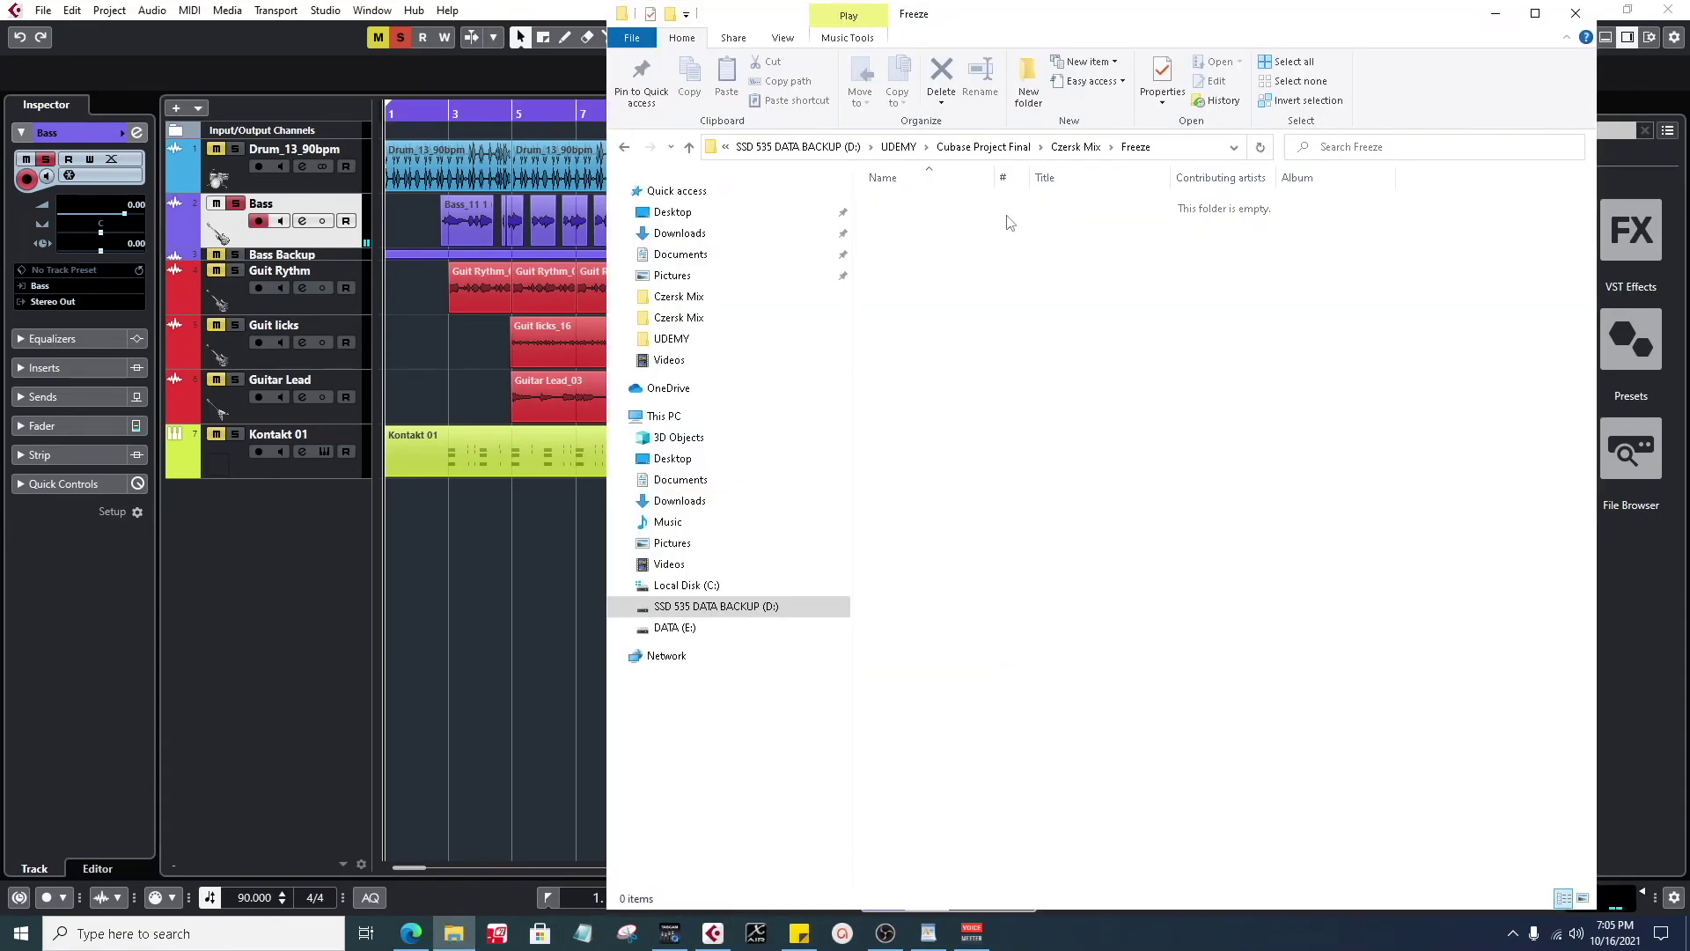
pyautogui.click(1077, 148)
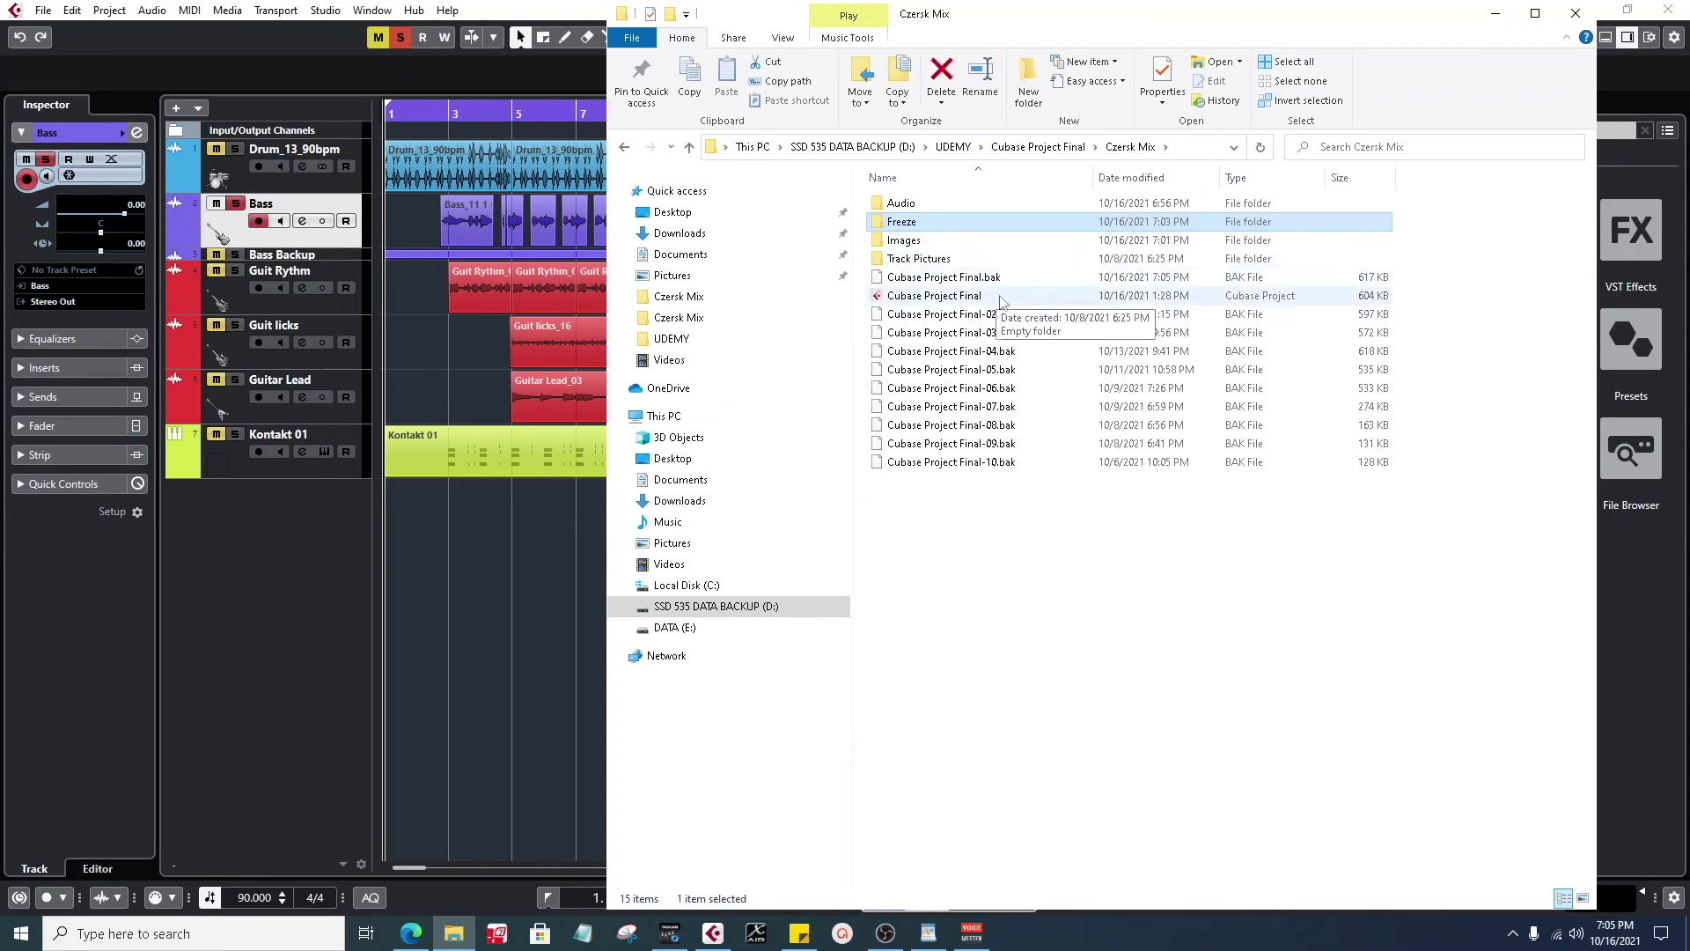
pyautogui.doubleClick(928, 206)
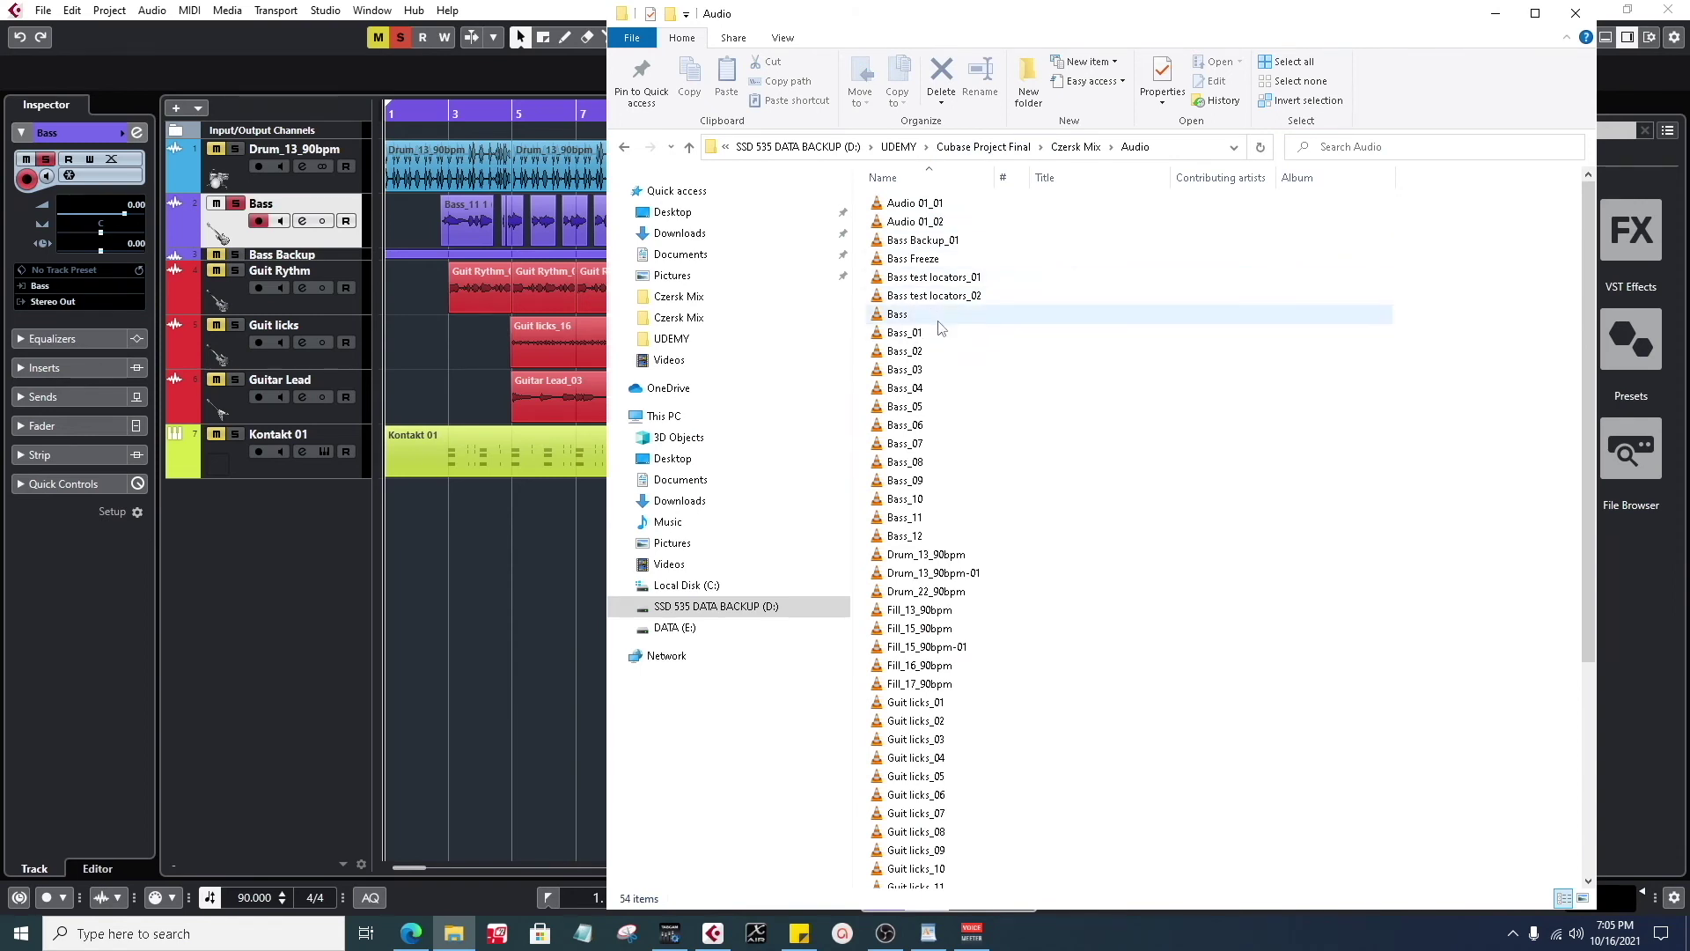
pyautogui.scroll(-4, 947, 328)
pyautogui.scroll(4, 1047, 432)
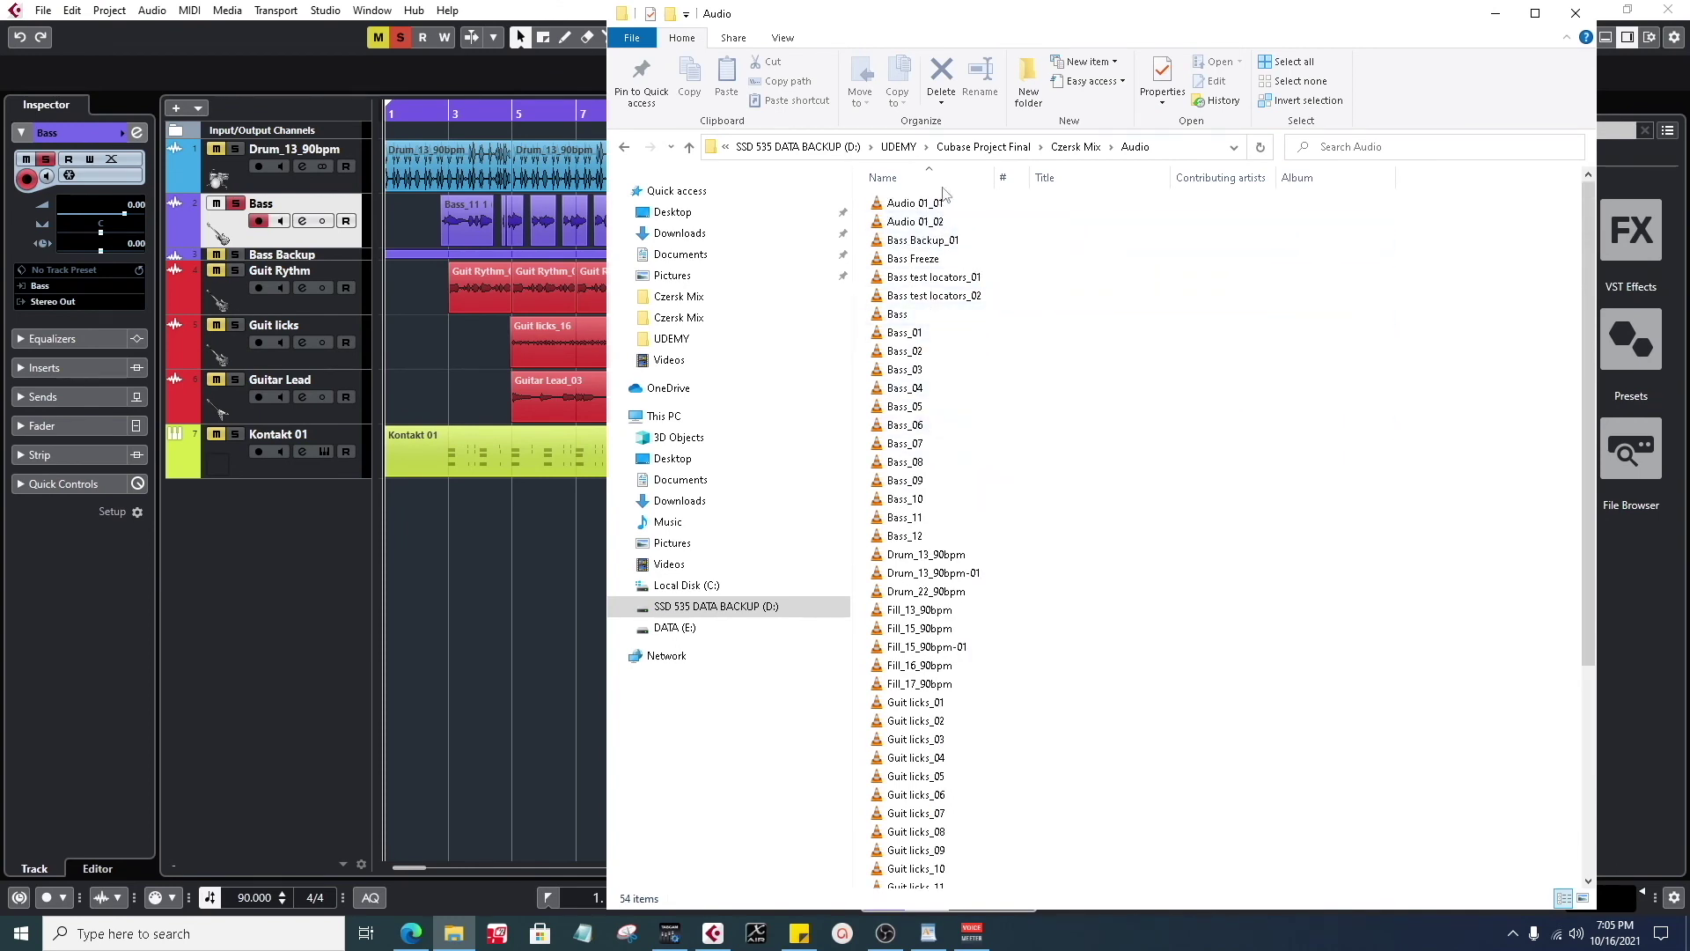
pyautogui.click(964, 148)
pyautogui.click(954, 147)
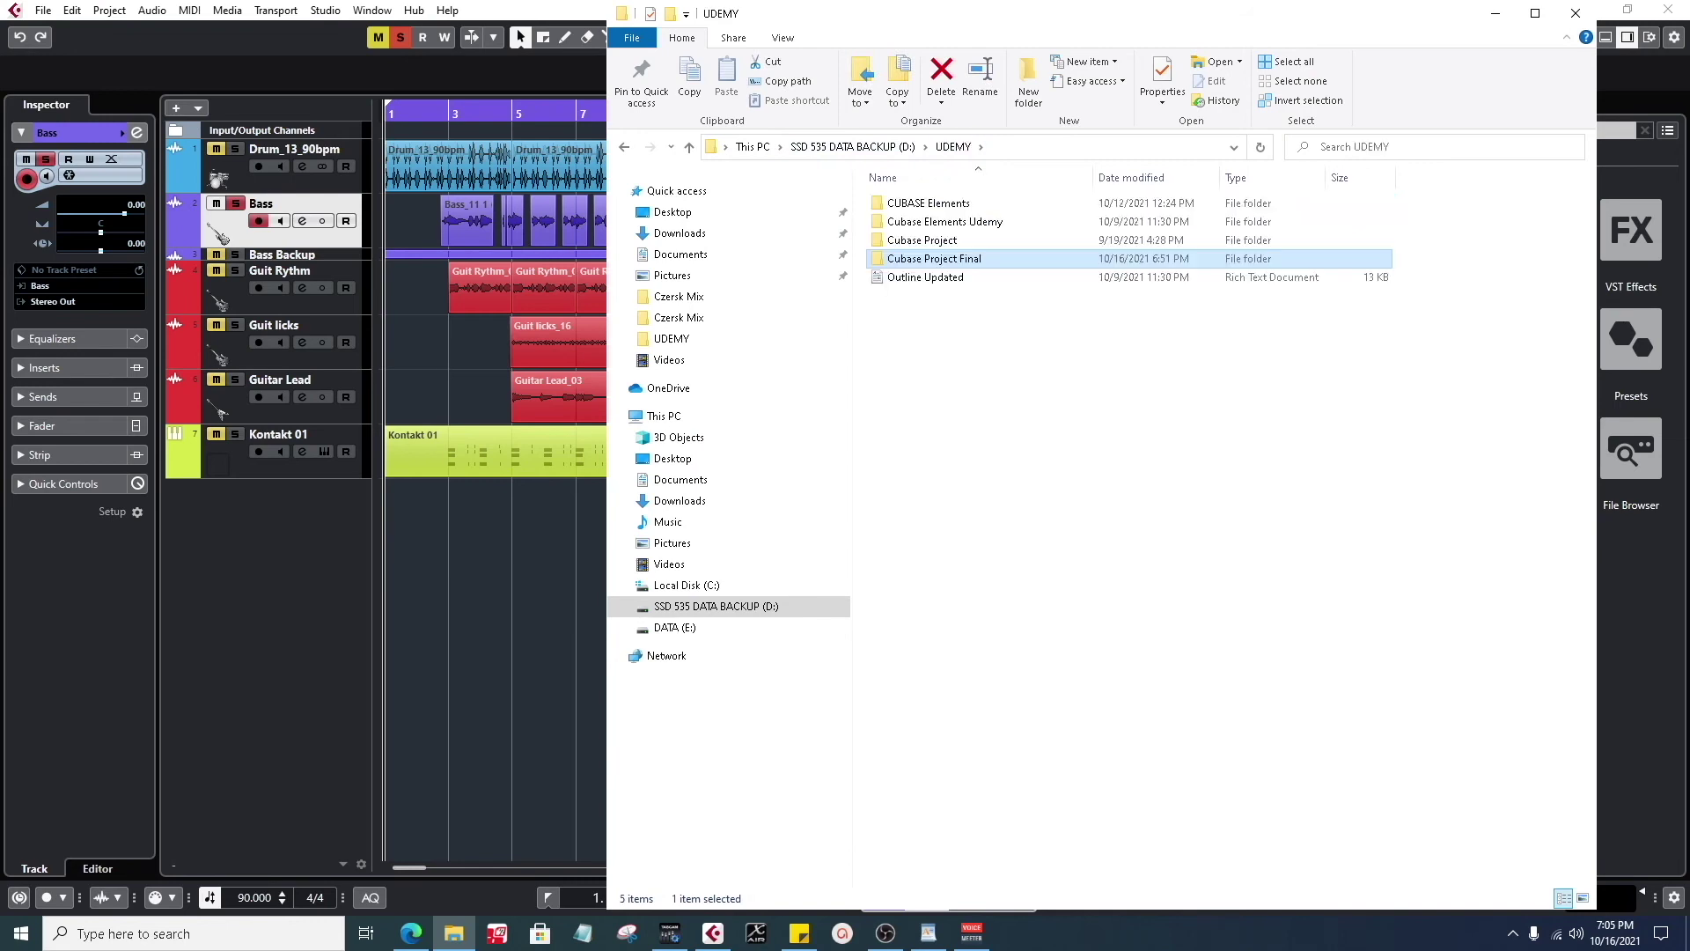
pyautogui.doubleClick(934, 258)
pyautogui.doubleClick(934, 258)
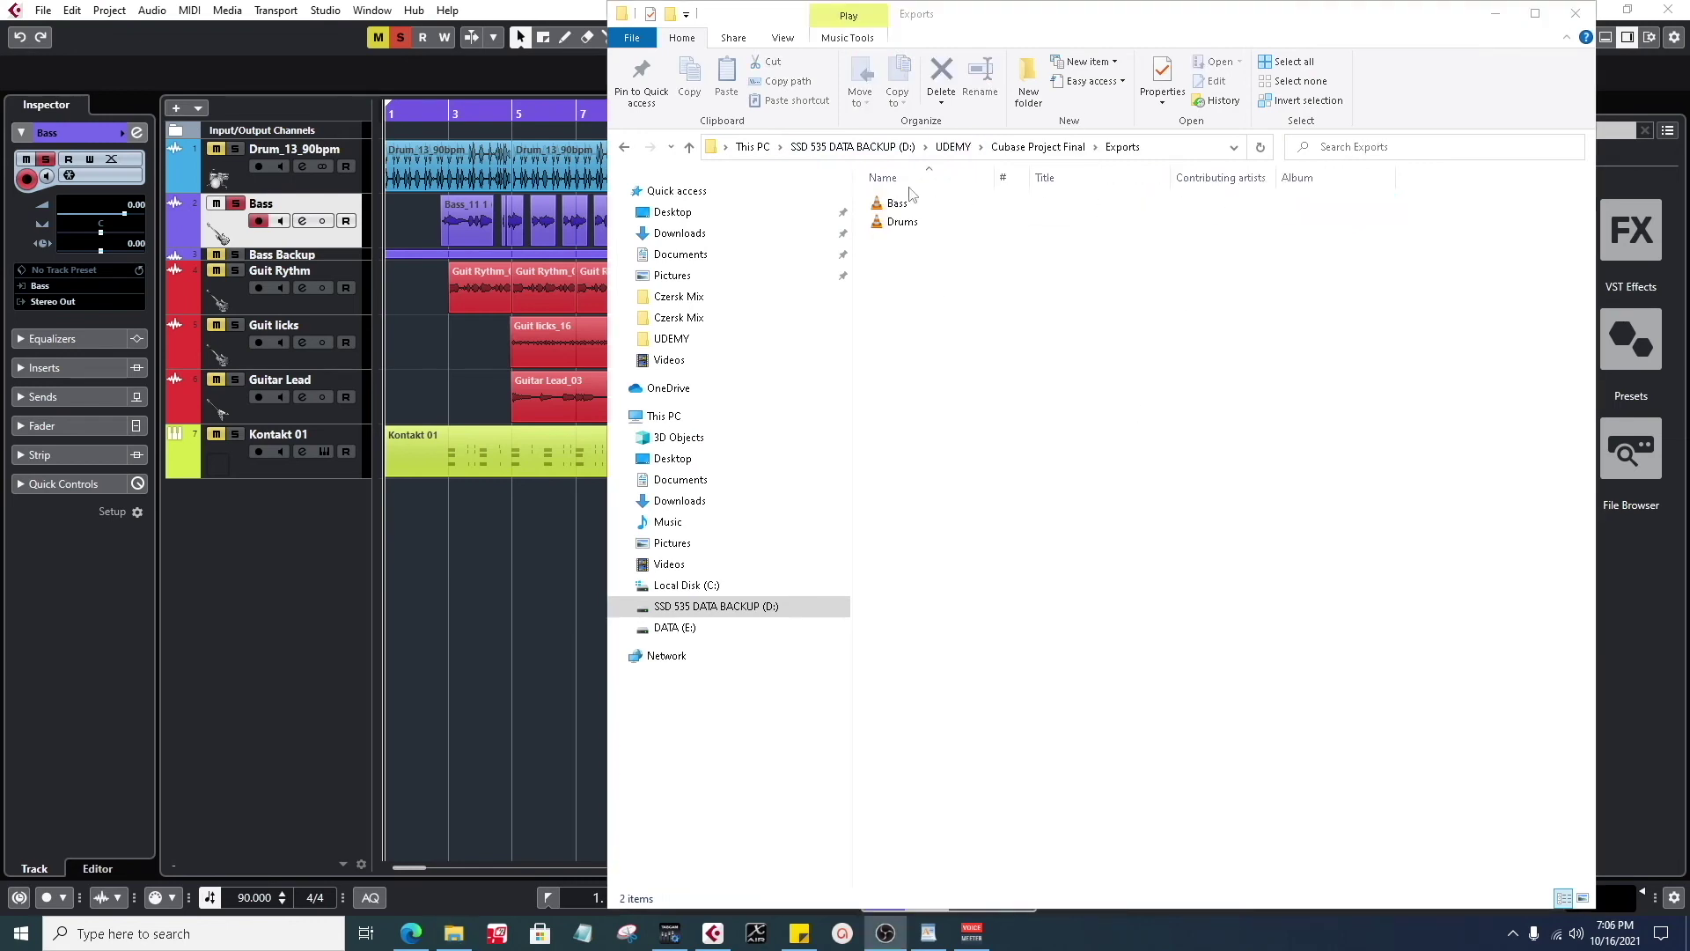
pyautogui.click(894, 222)
# - Return to Cubase, take the Bass track out of solo and solo the Guit Rythm track
pyautogui.click(238, 205)
pyautogui.click(237, 205)
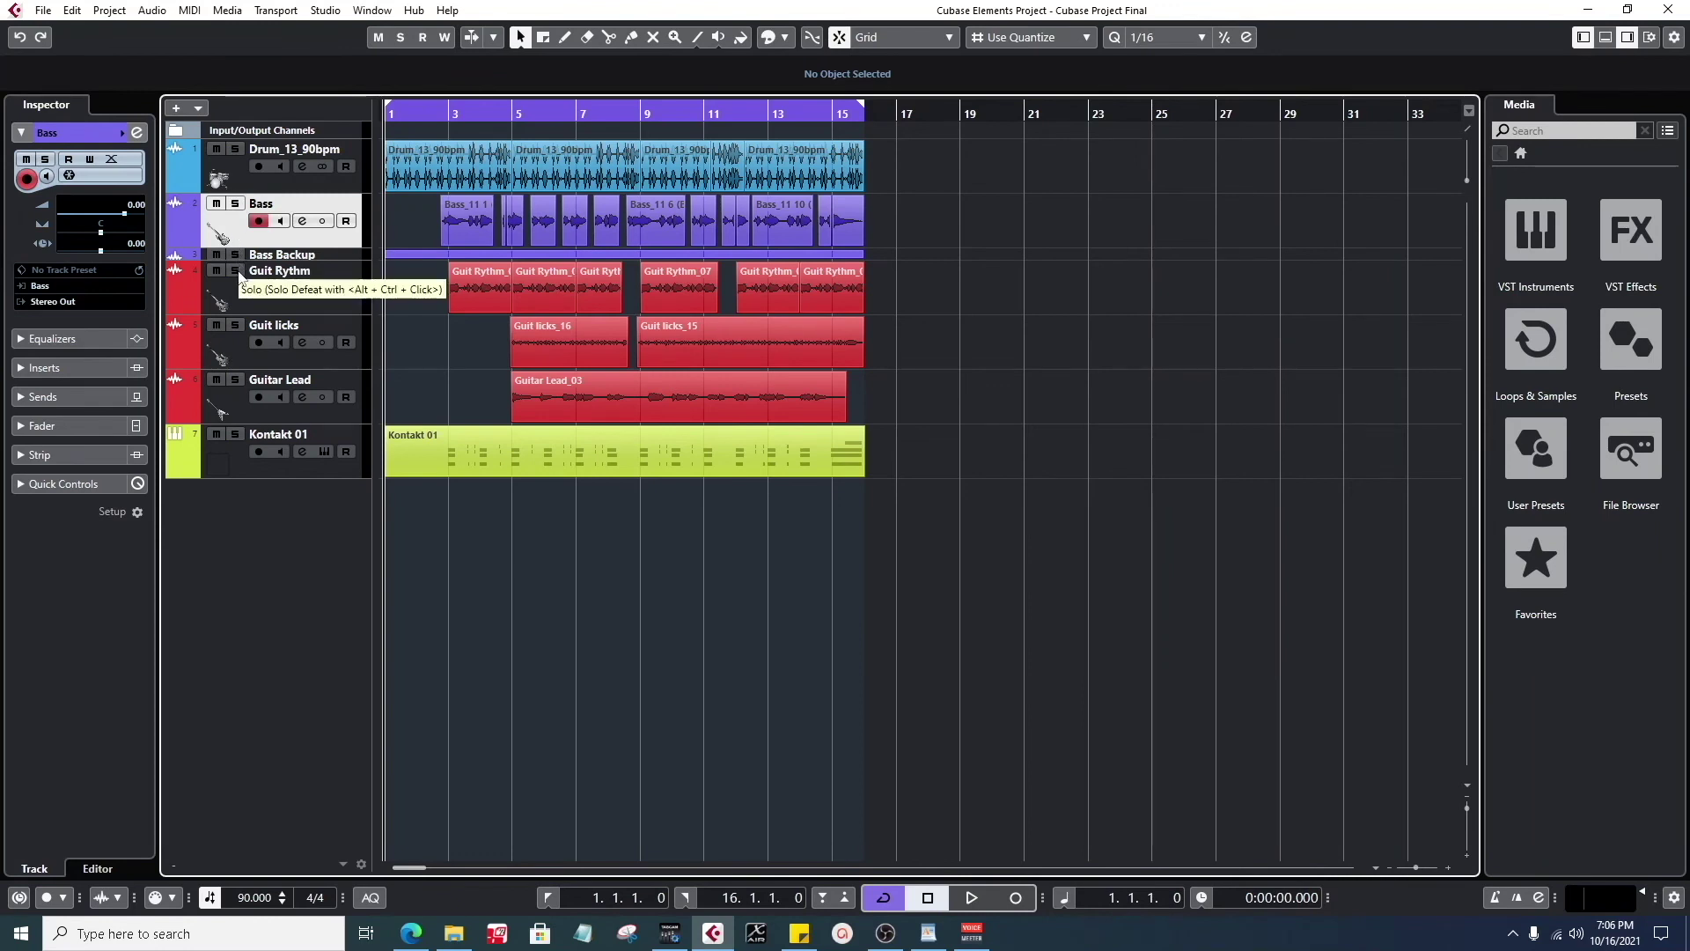
pyautogui.click(236, 272)
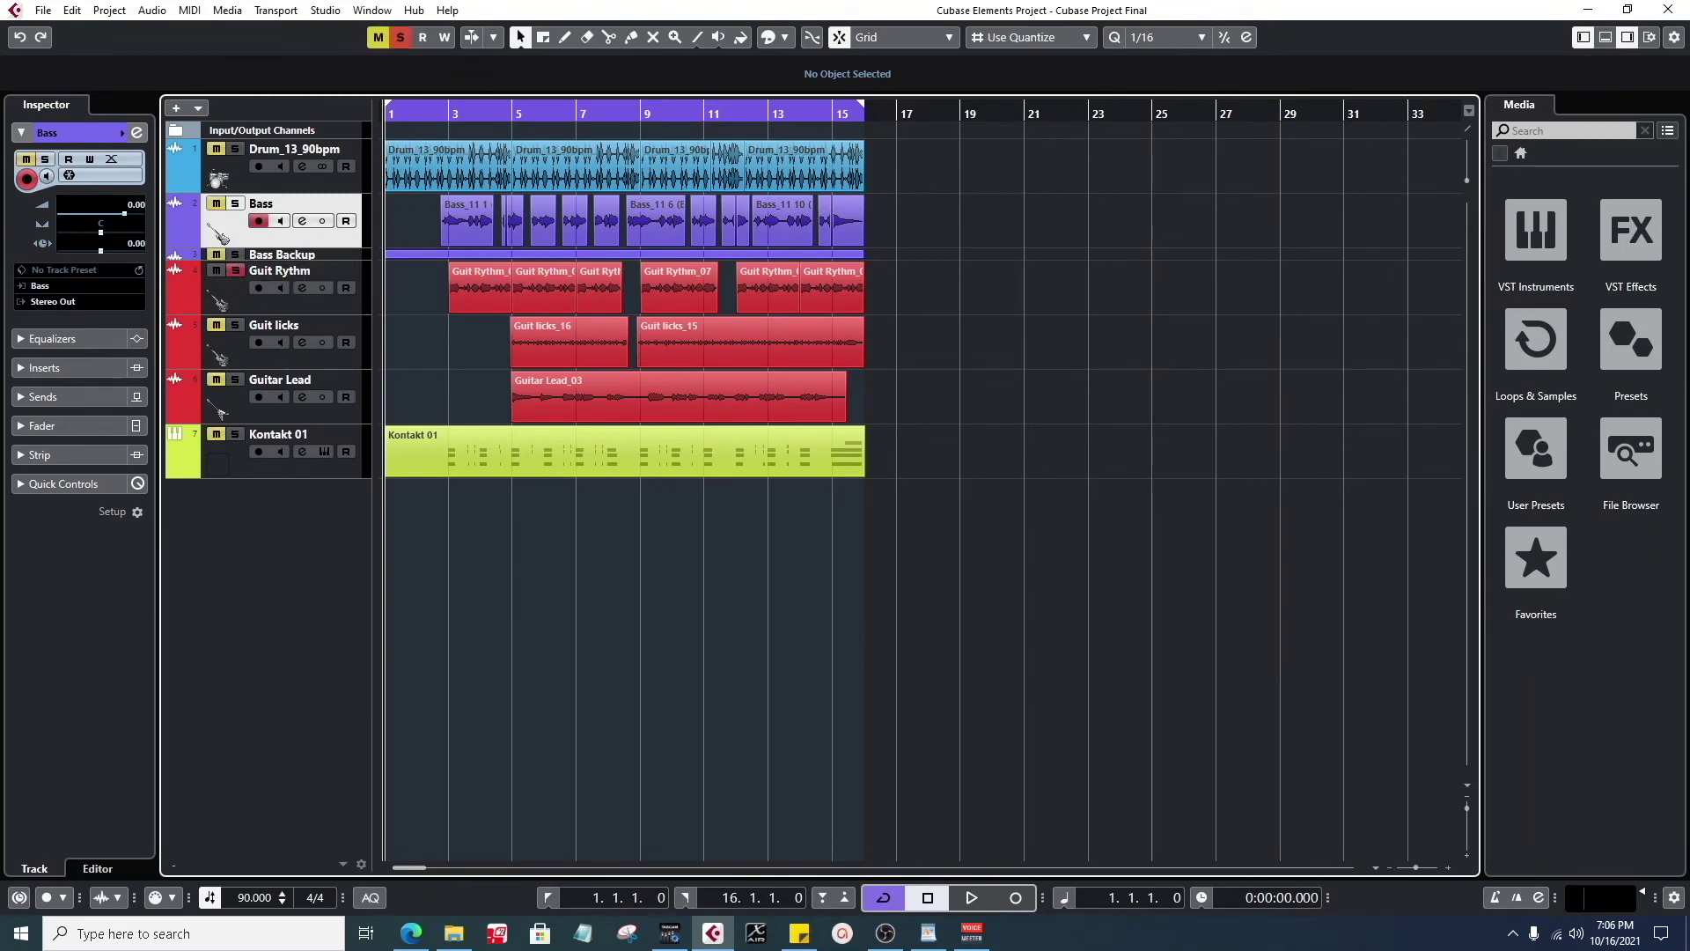
# - Export the soloed rhythm guitar as a mono audio mixdown named Guit Rythm in the Exports folder
pyautogui.click(42, 10)
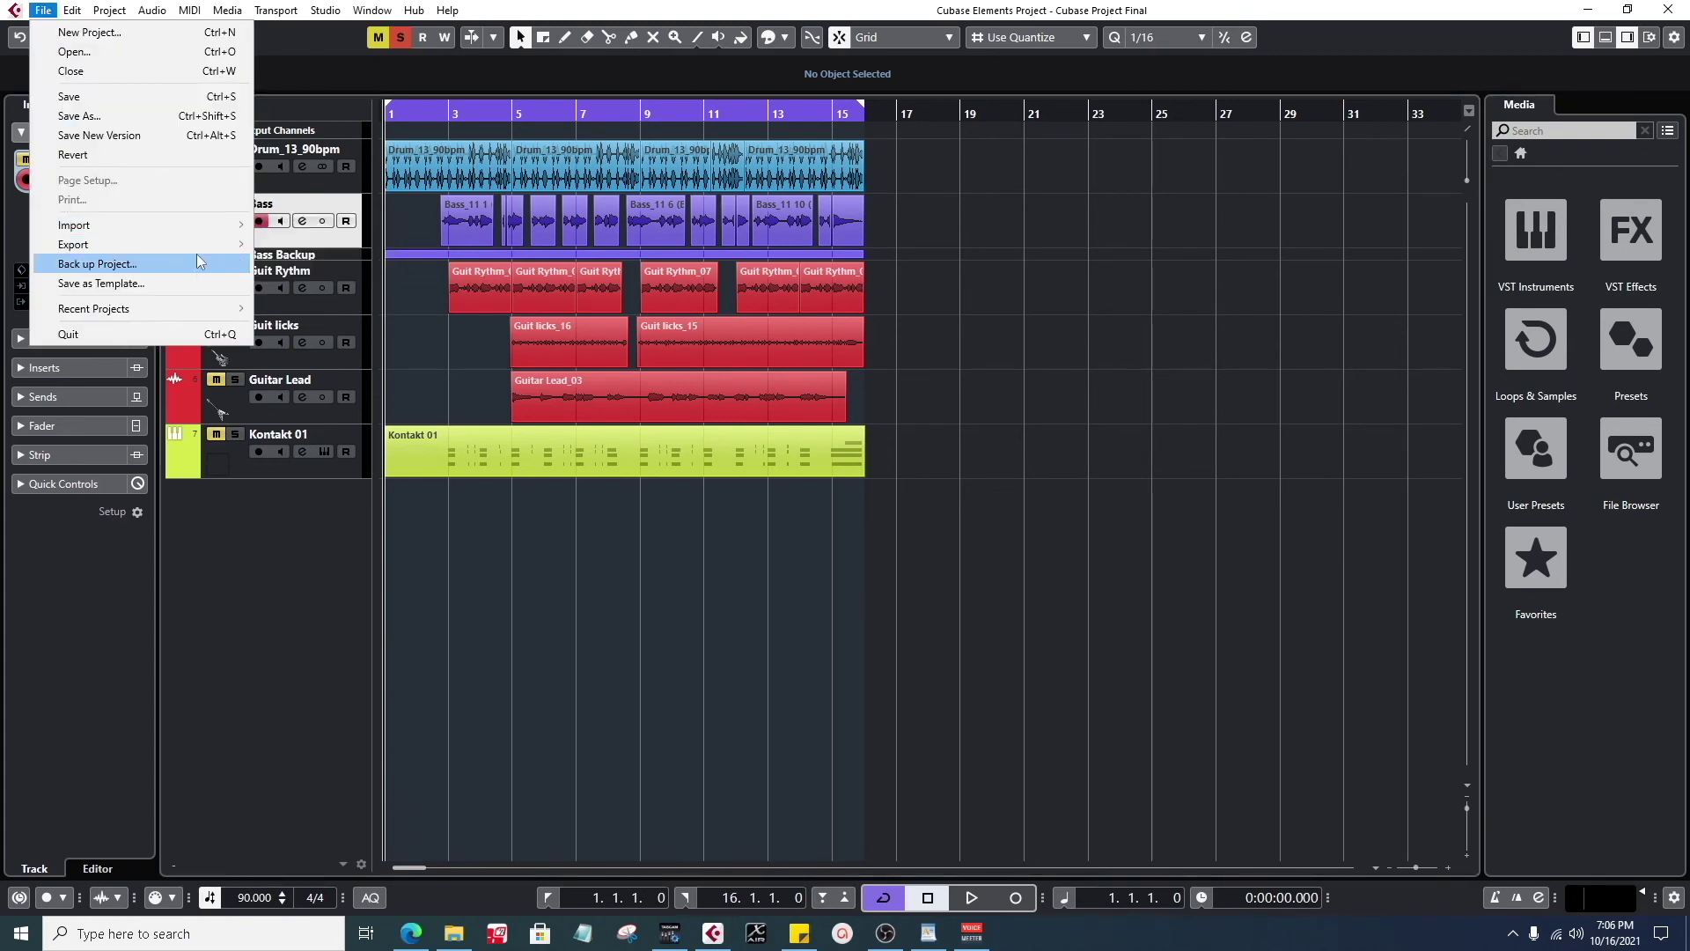
pyautogui.moveTo(204, 242)
pyautogui.click(300, 243)
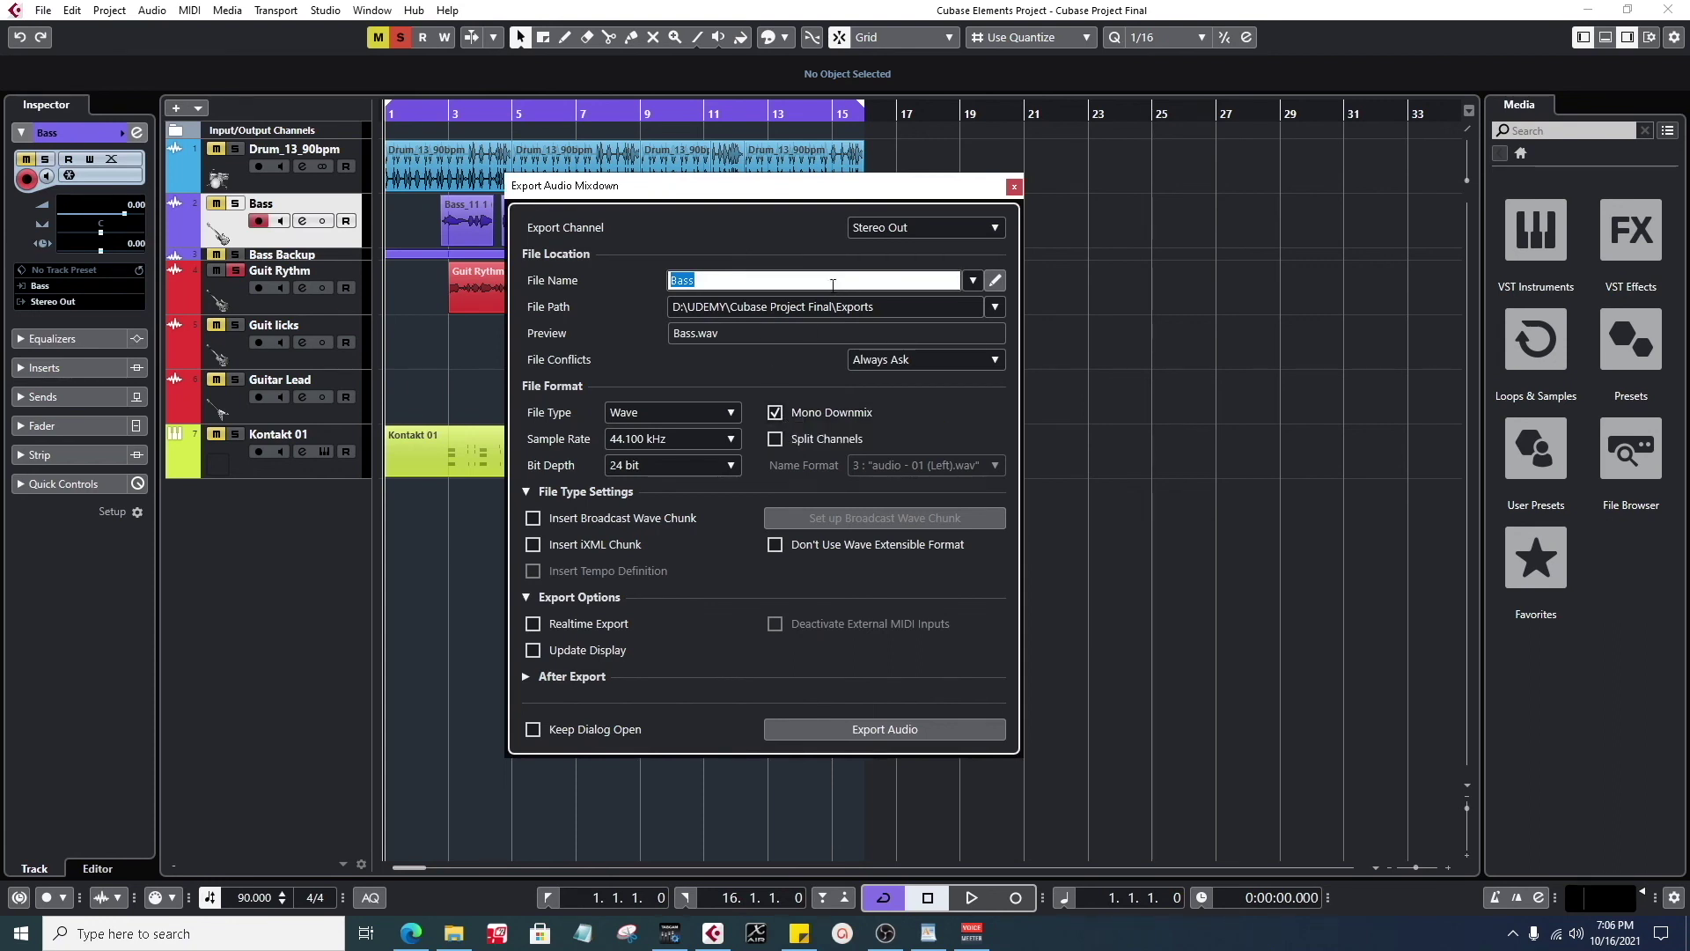
pyautogui.write('Guit Rythm')
pyautogui.click(880, 729)
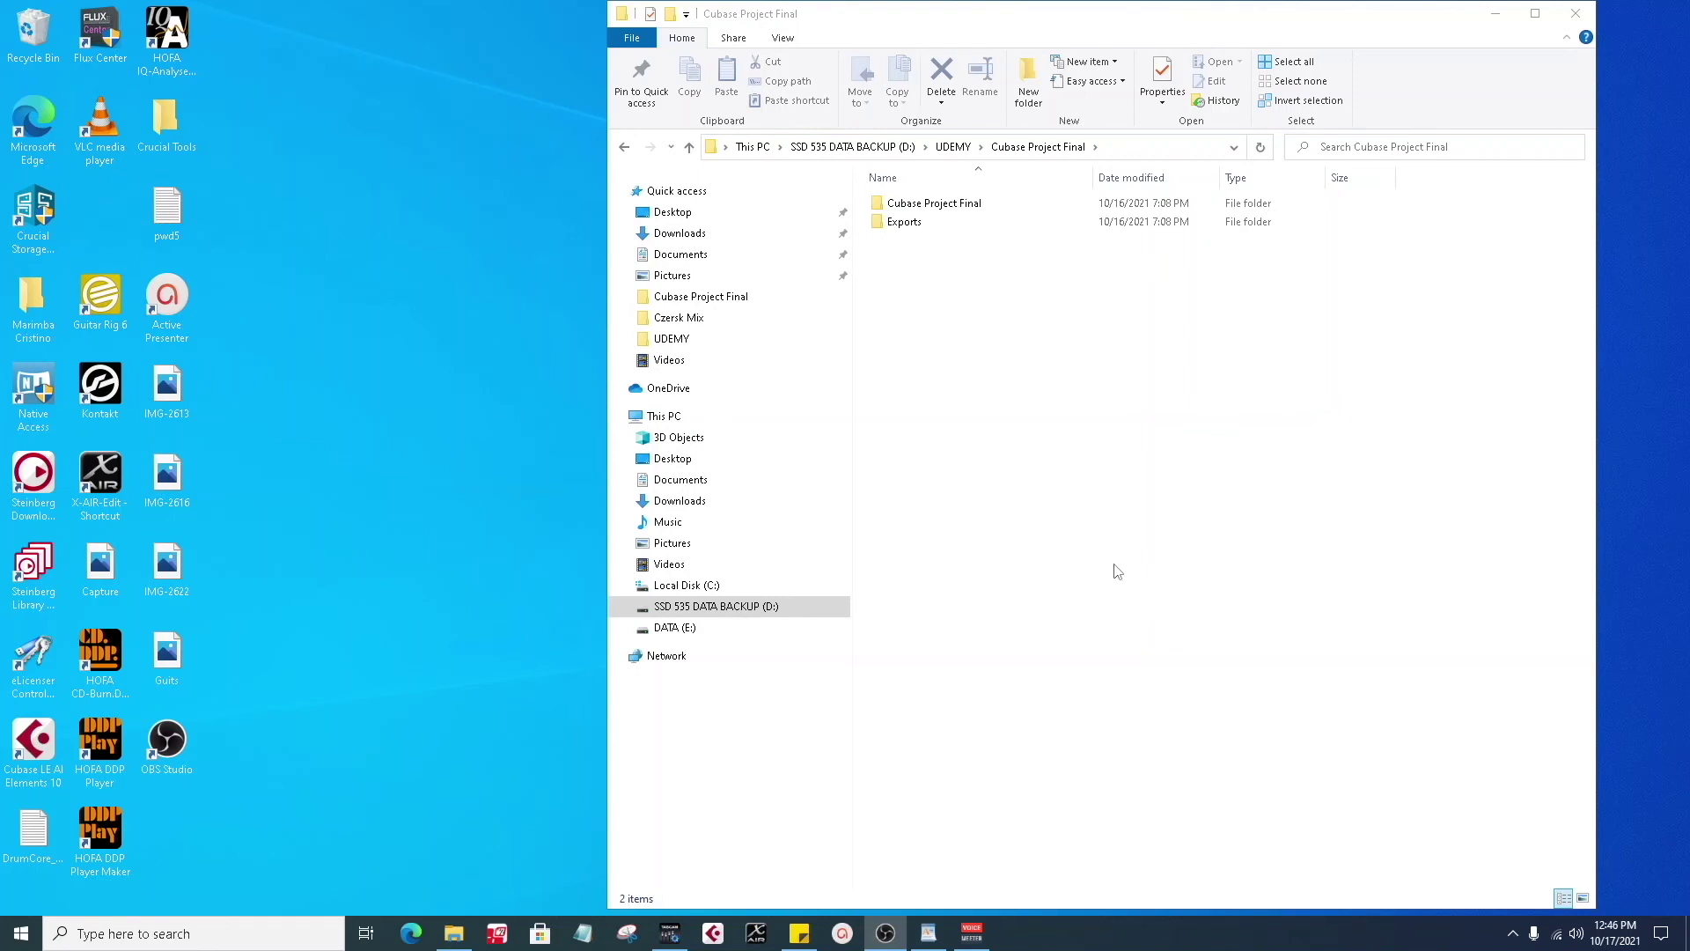
# - View the exported track files in the Exports folder and start Cubase with an empty project
pyautogui.doubleClick(918, 228)
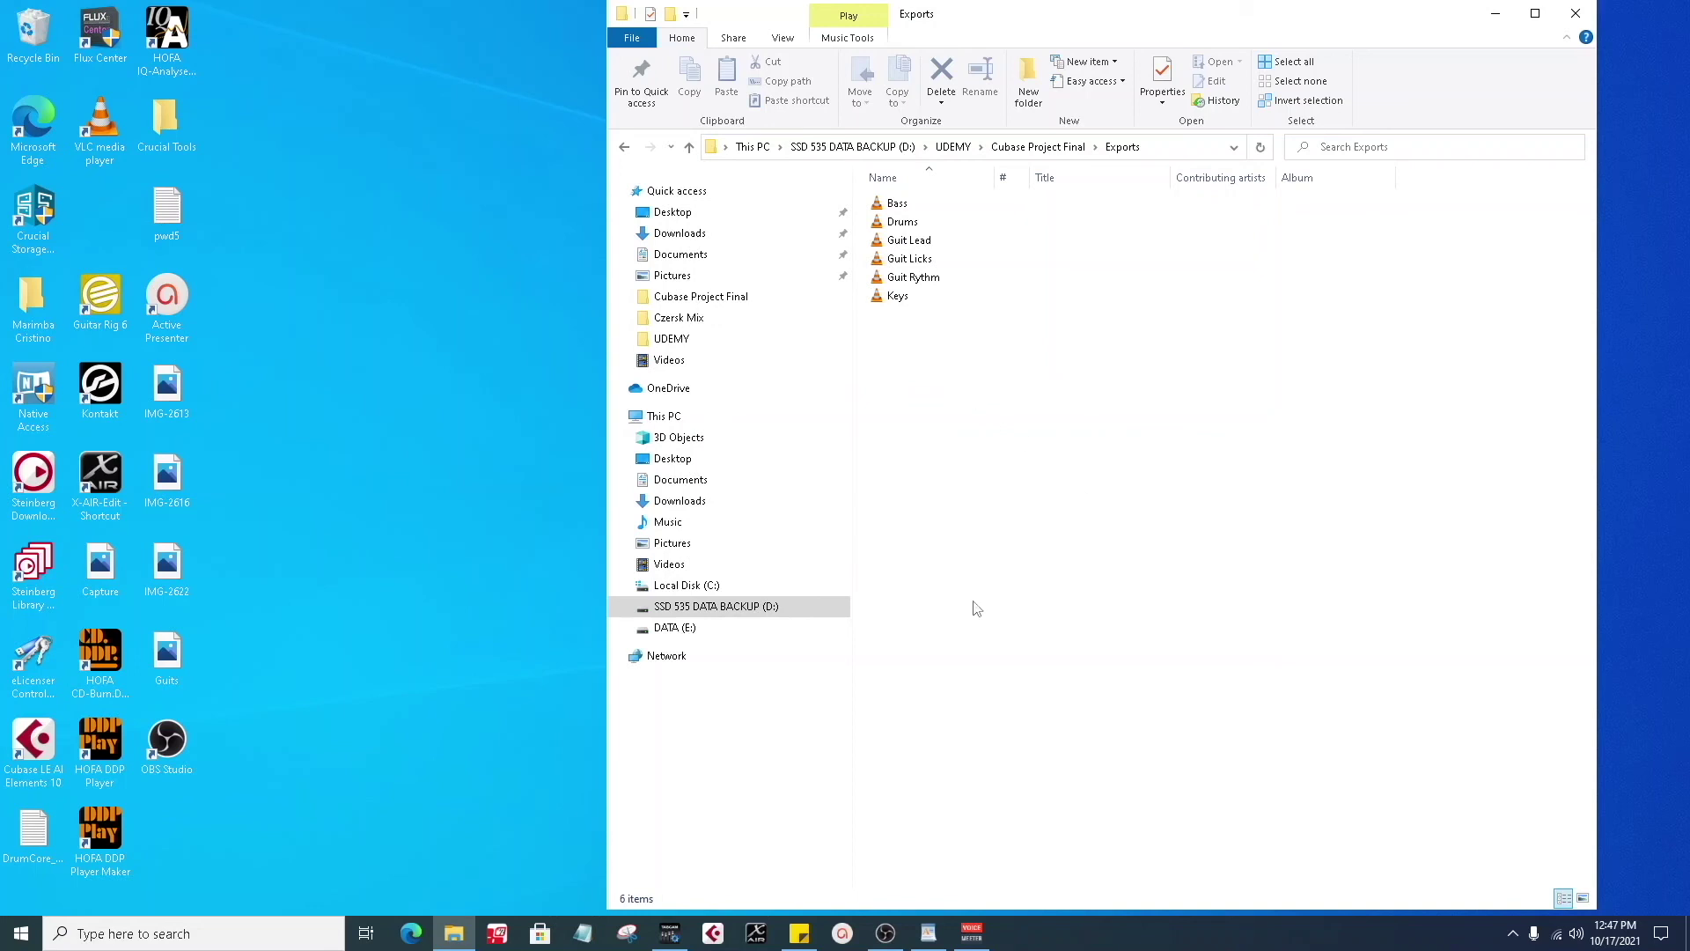
pyautogui.rightClick(714, 942)
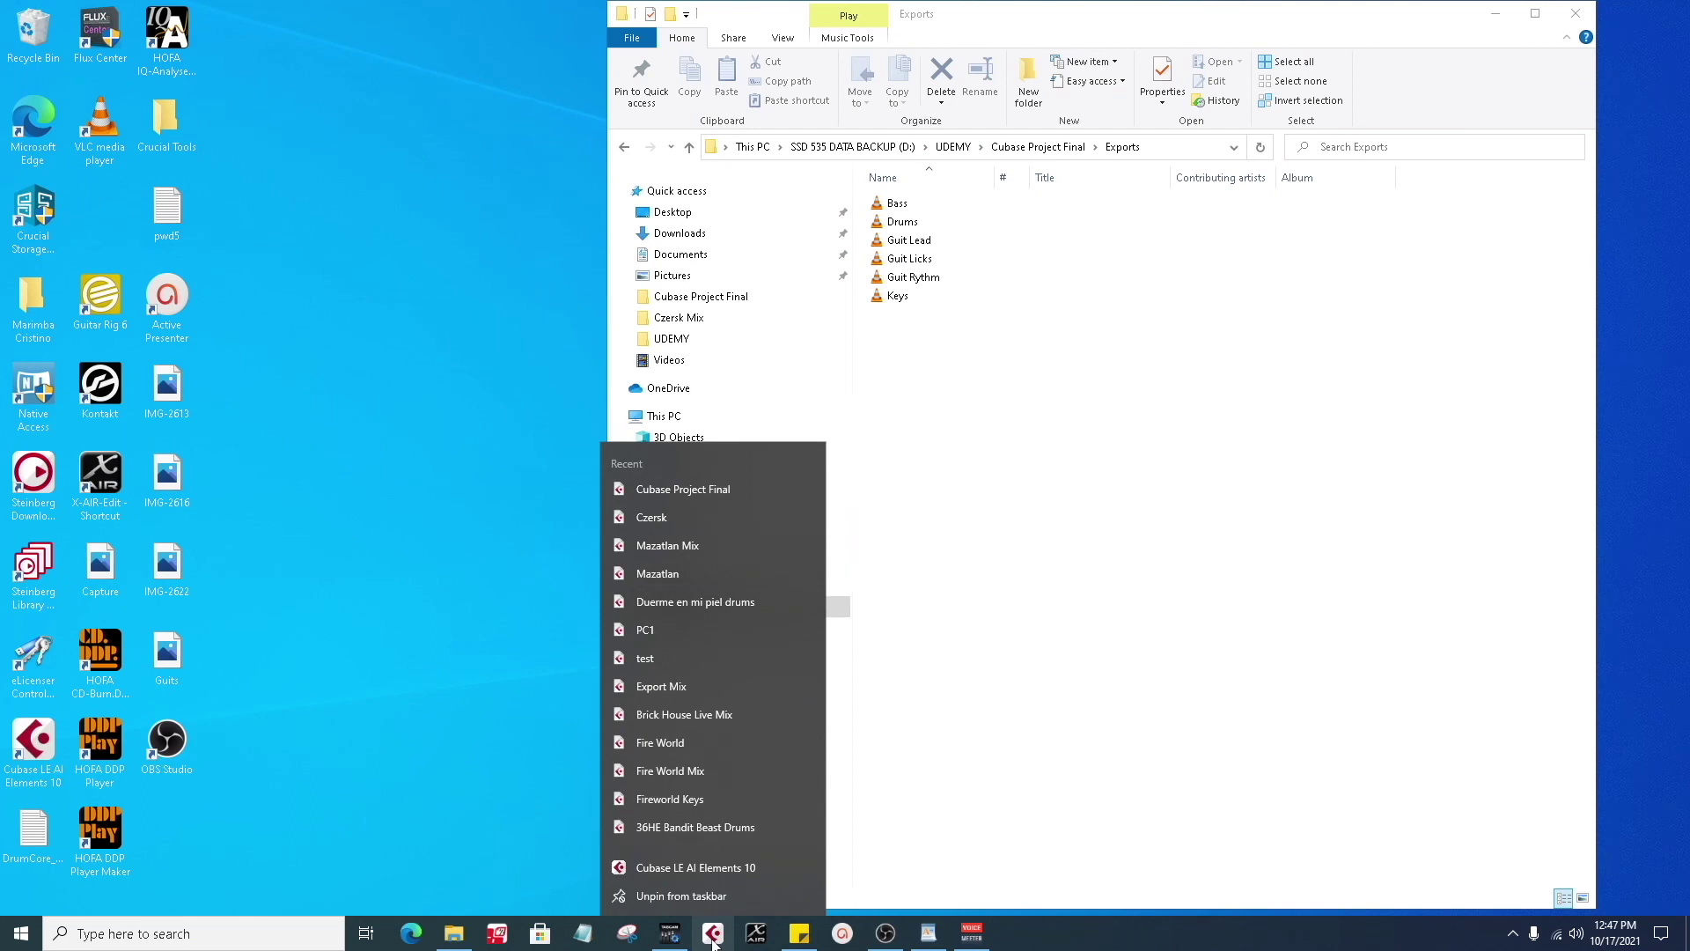
pyautogui.click(714, 940)
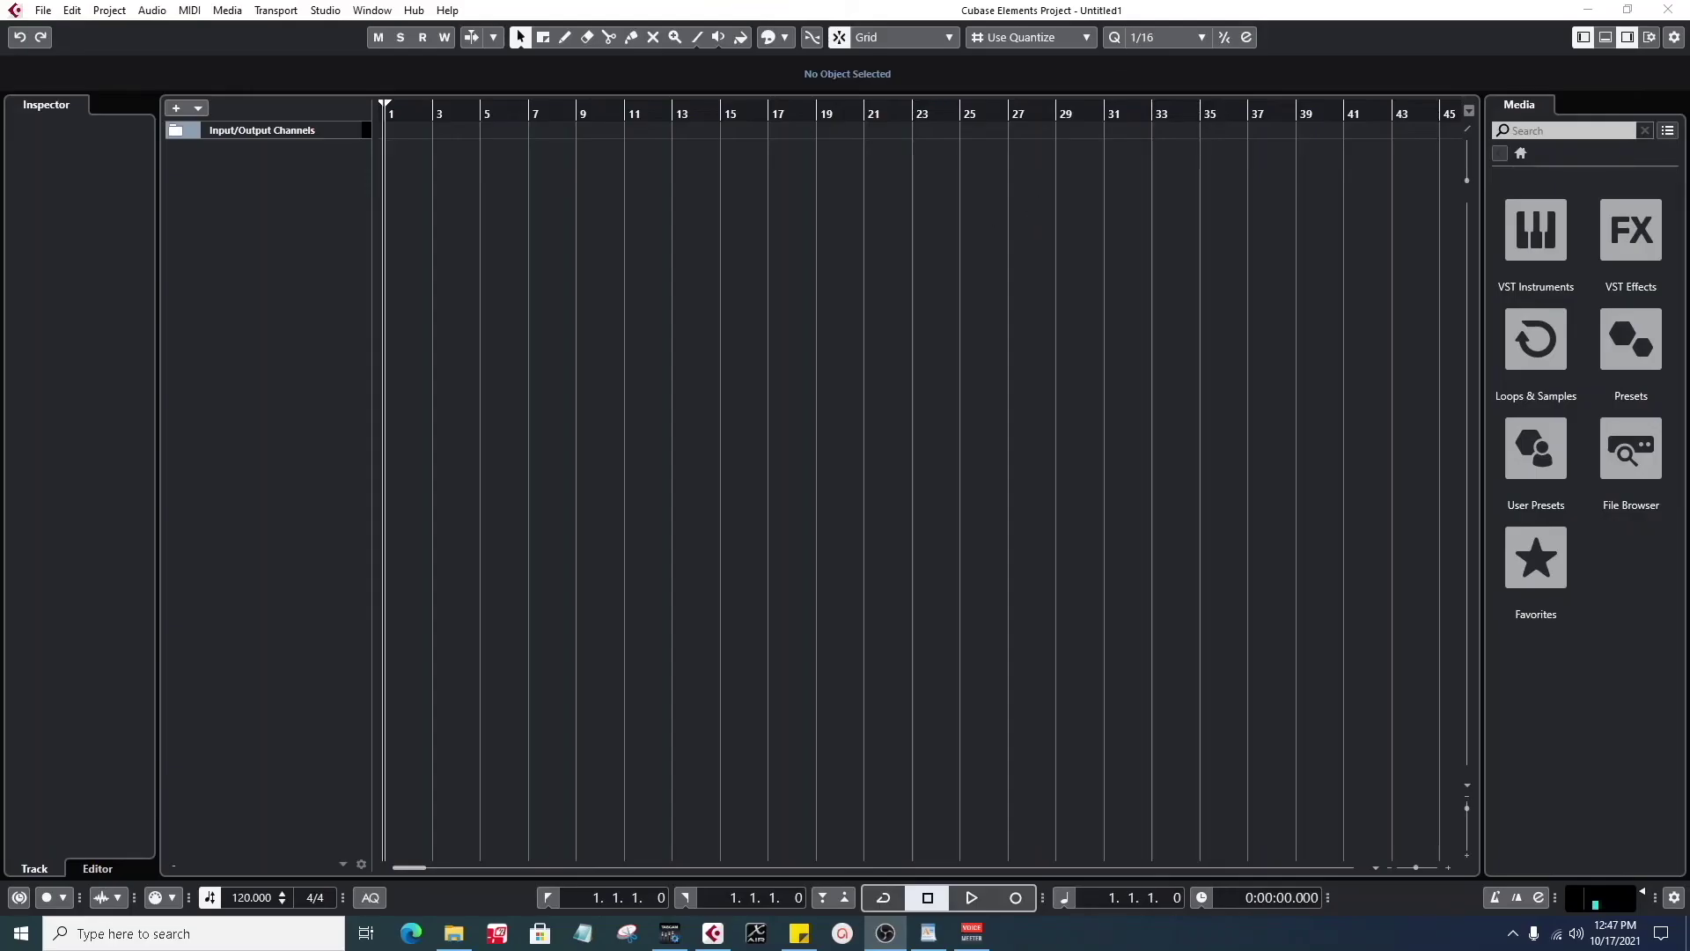
# - Start saving the empty project and create a folder named Cubase Project Mix inside Cubase Project Final
pyautogui.click(43, 12)
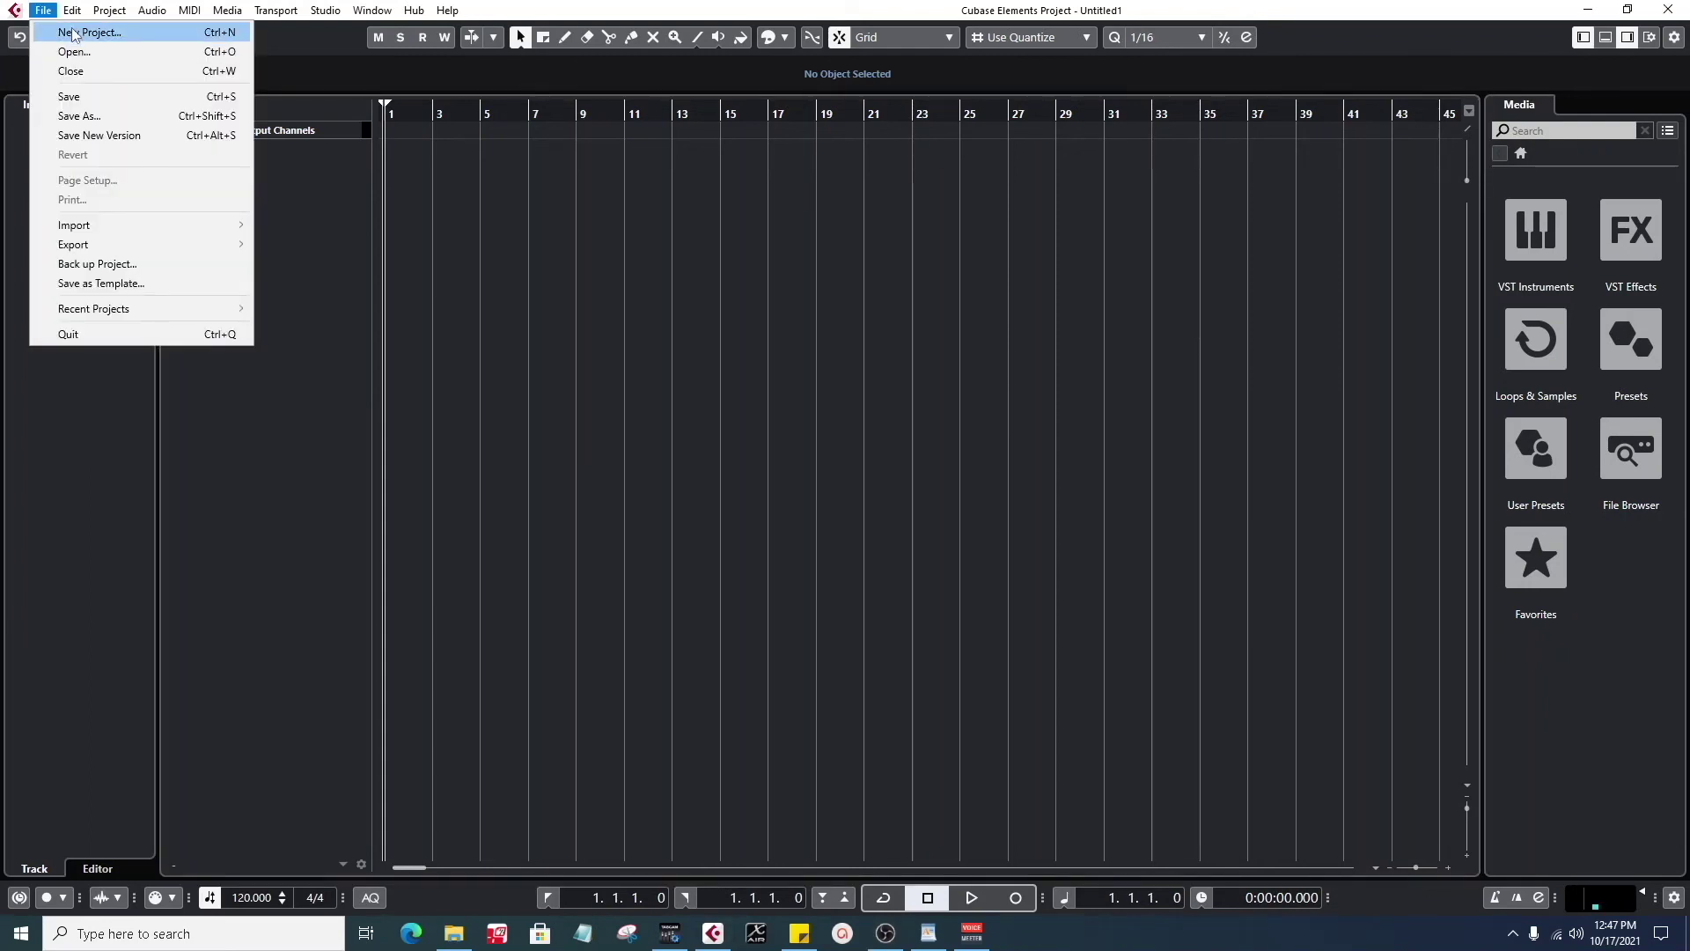
pyautogui.click(84, 95)
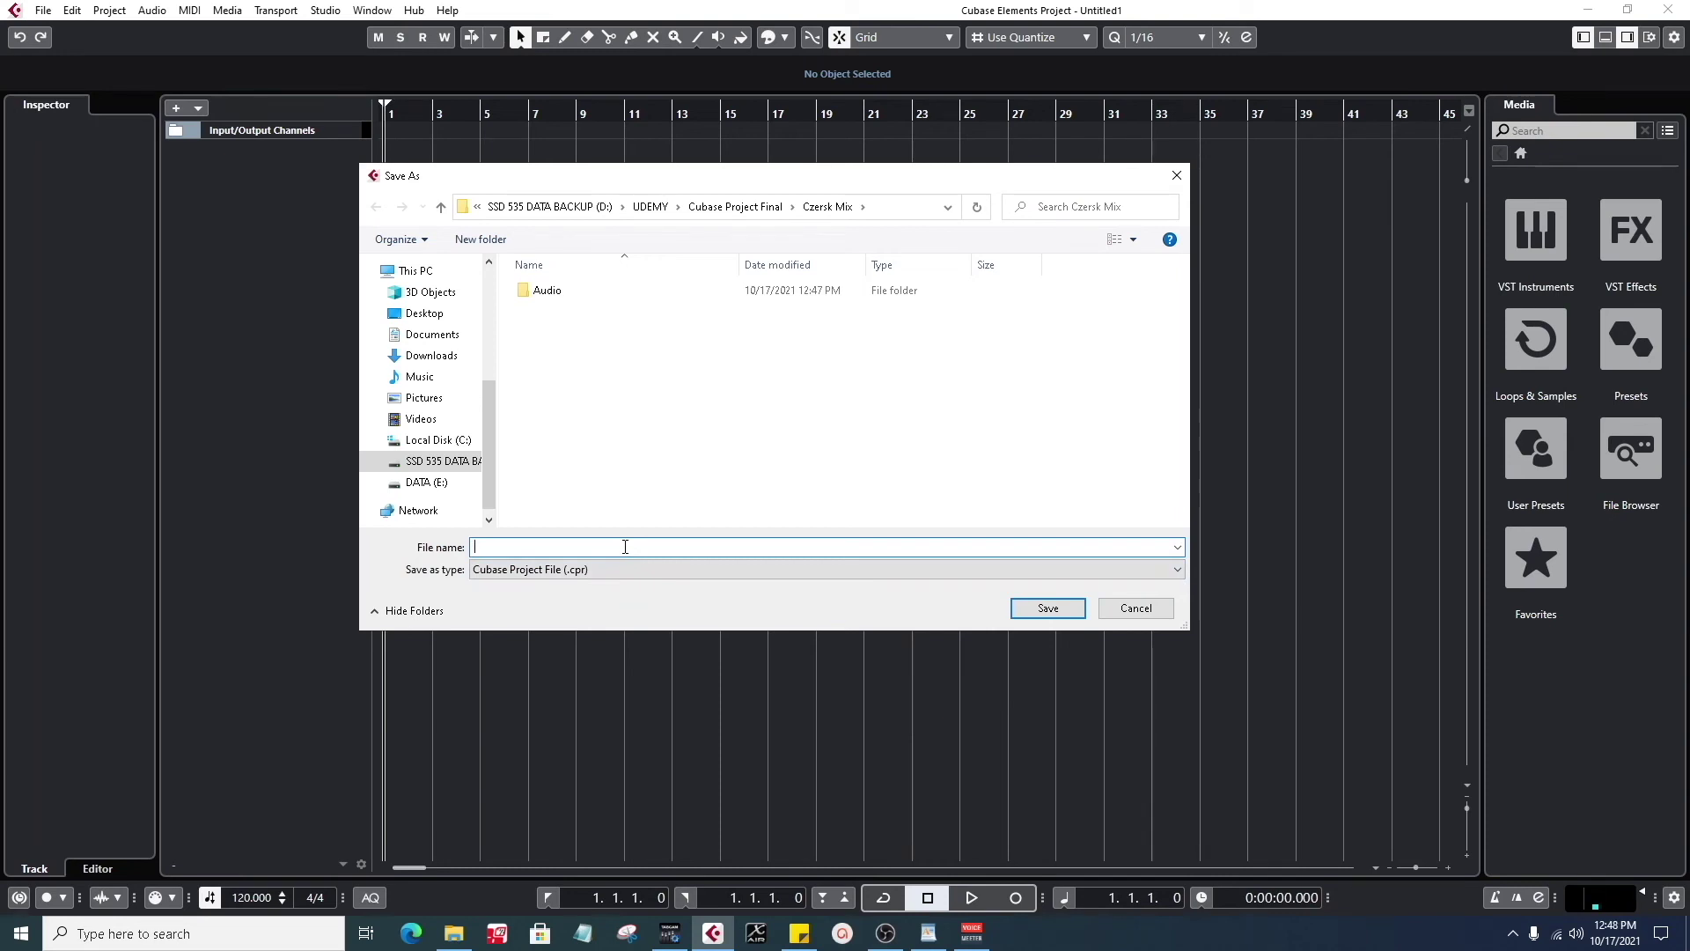
pyautogui.click(735, 209)
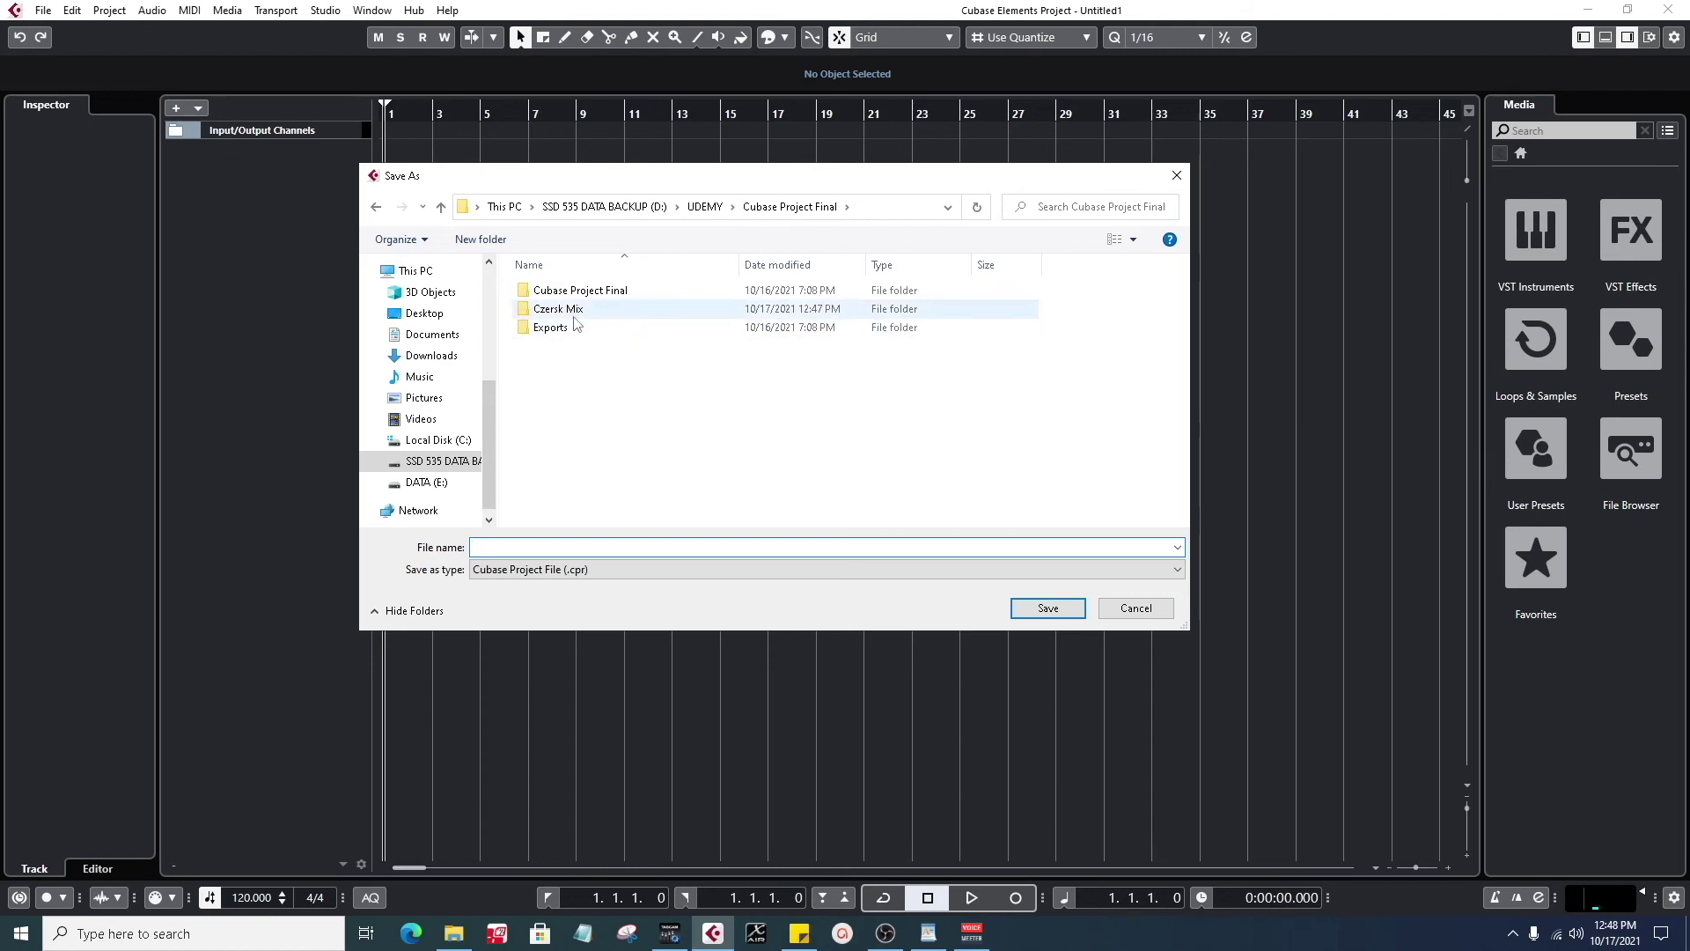
pyautogui.rightClick(595, 354)
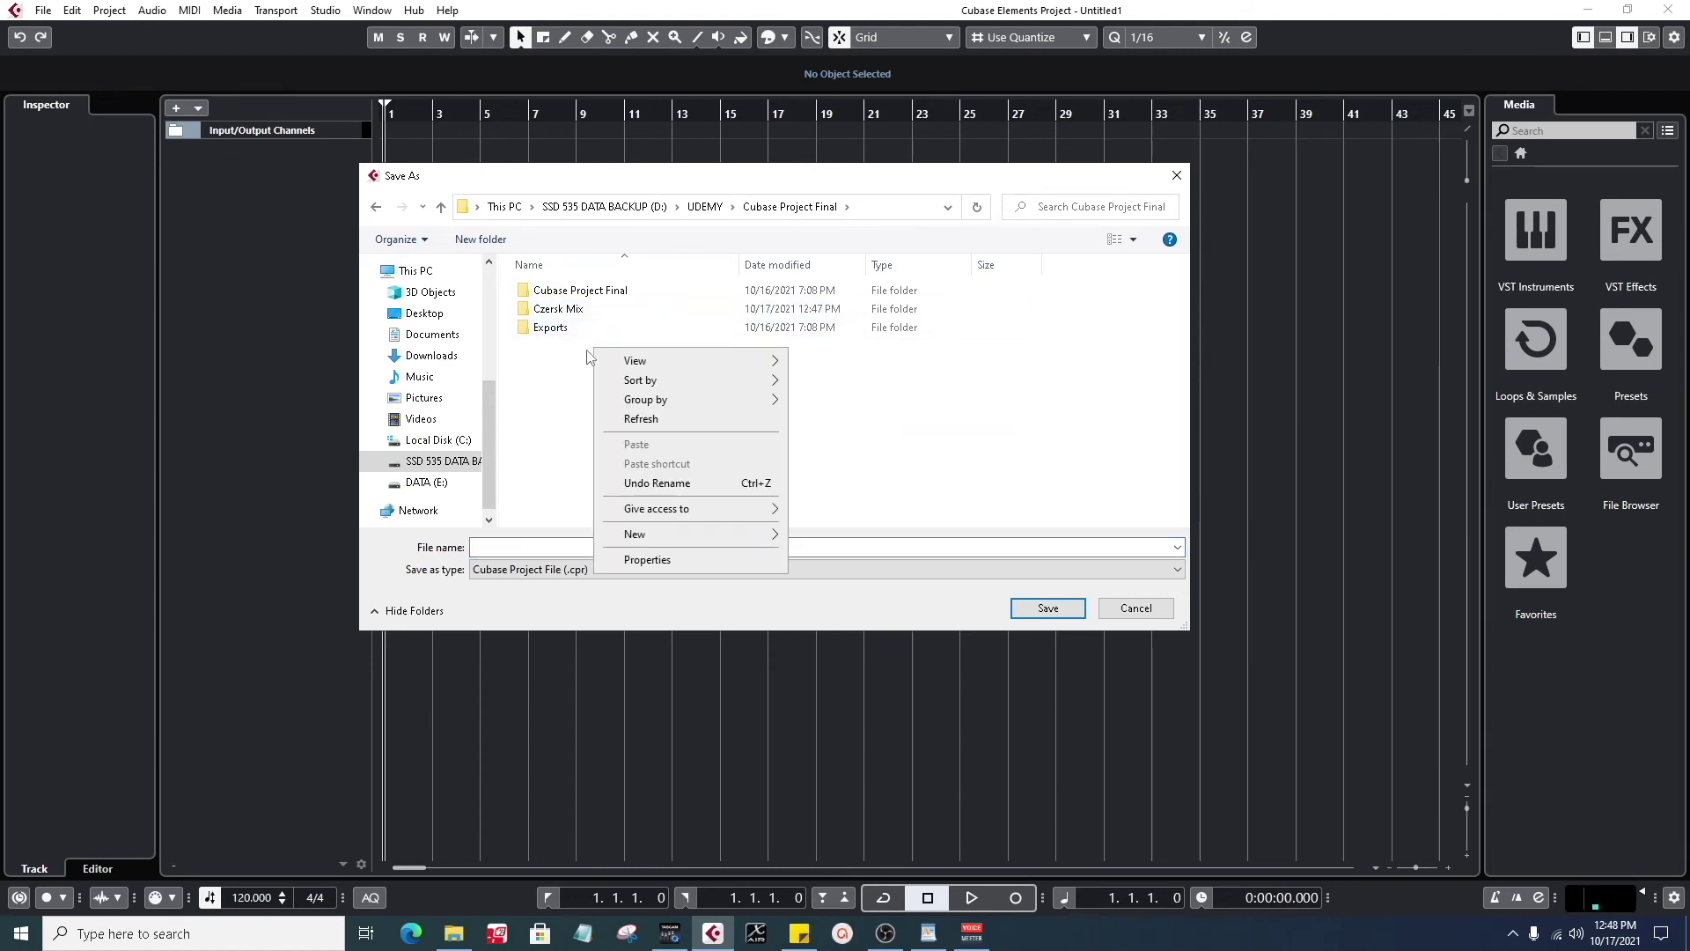
pyautogui.moveTo(707, 534)
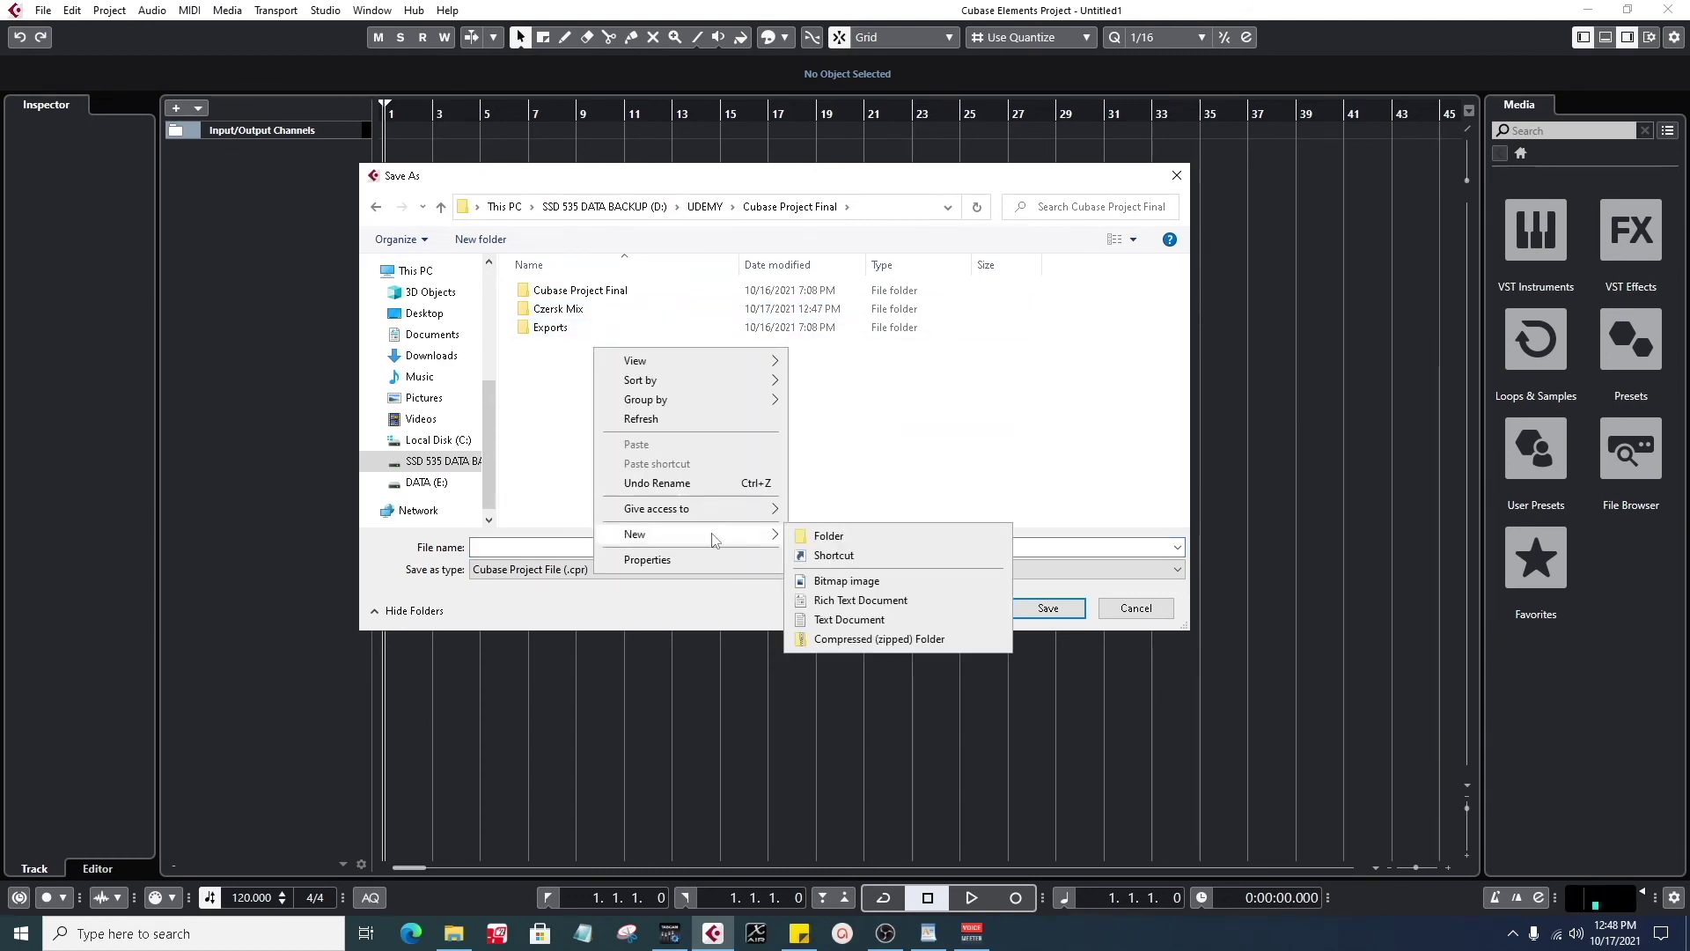
pyautogui.click(909, 533)
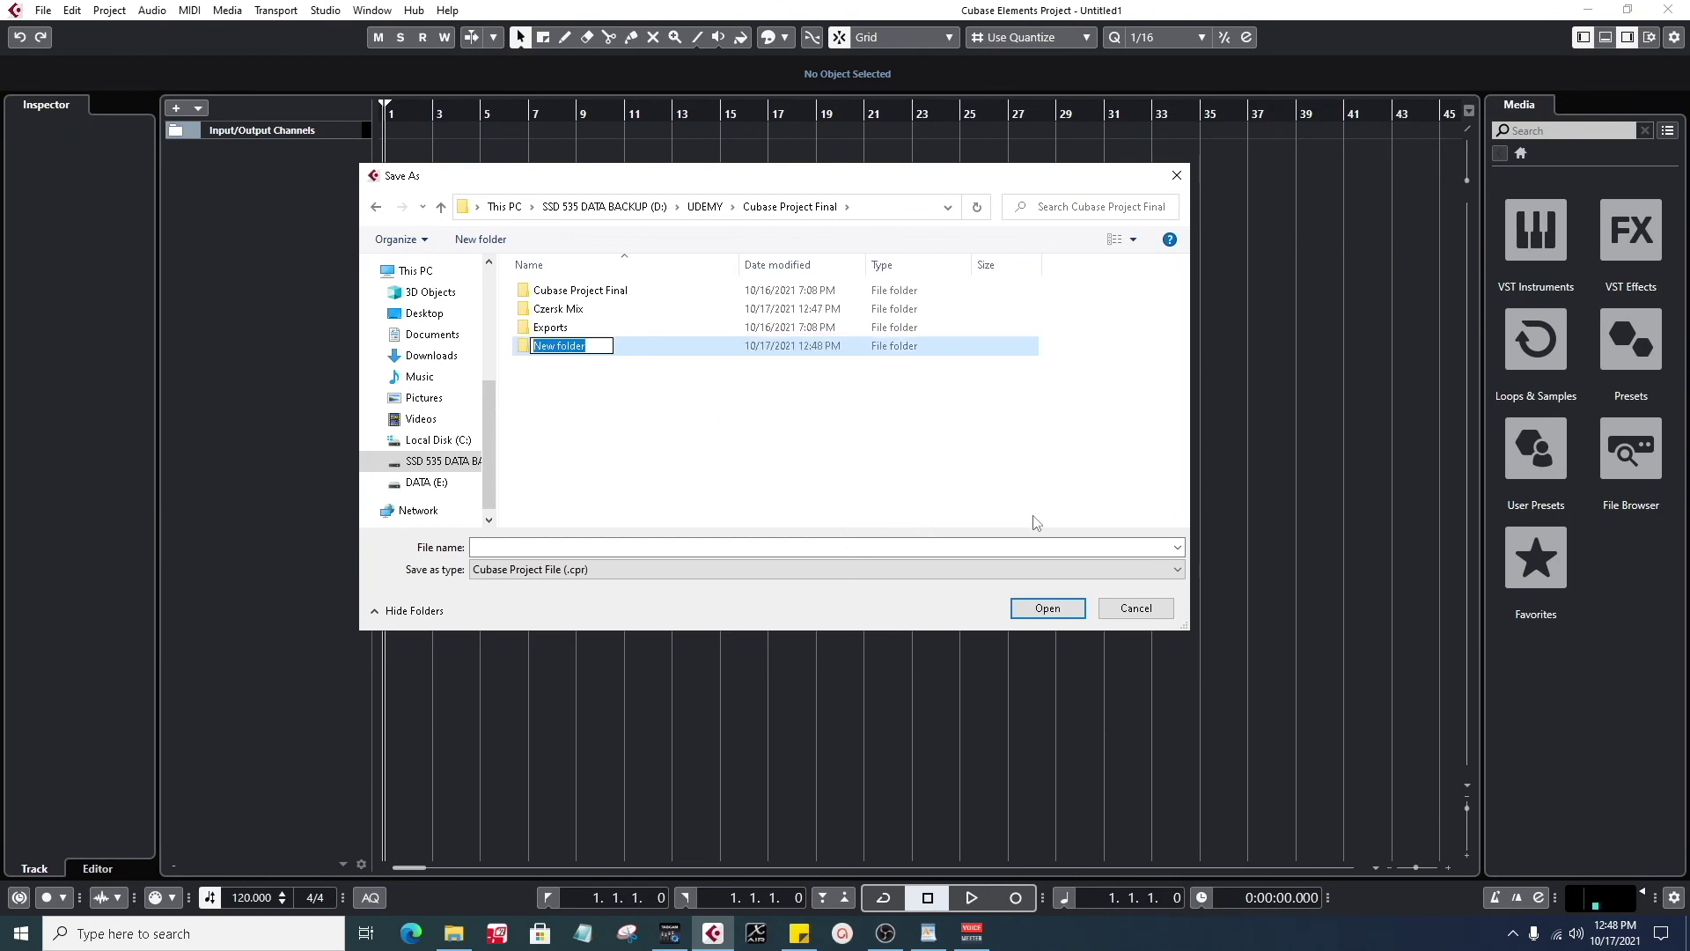
pyautogui.write('Cubase Project Mix')
pyautogui.press('Return')
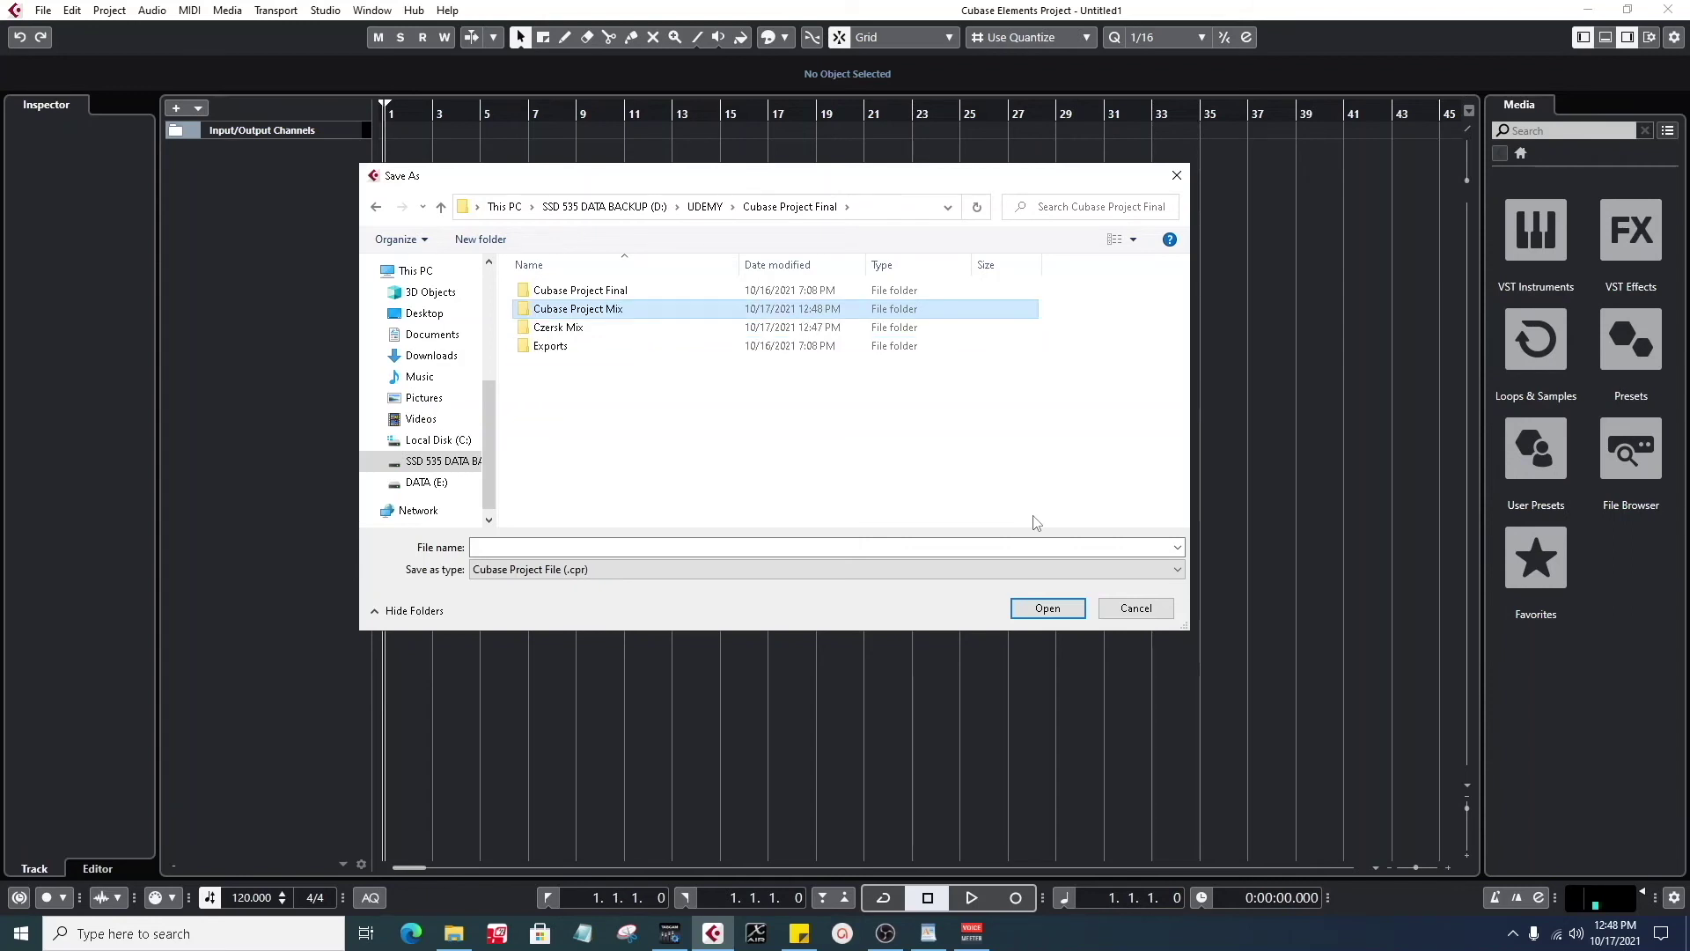
# - Save the project as CBU Mix inside the Cubase Project Mix folder
pyautogui.doubleClick(641, 309)
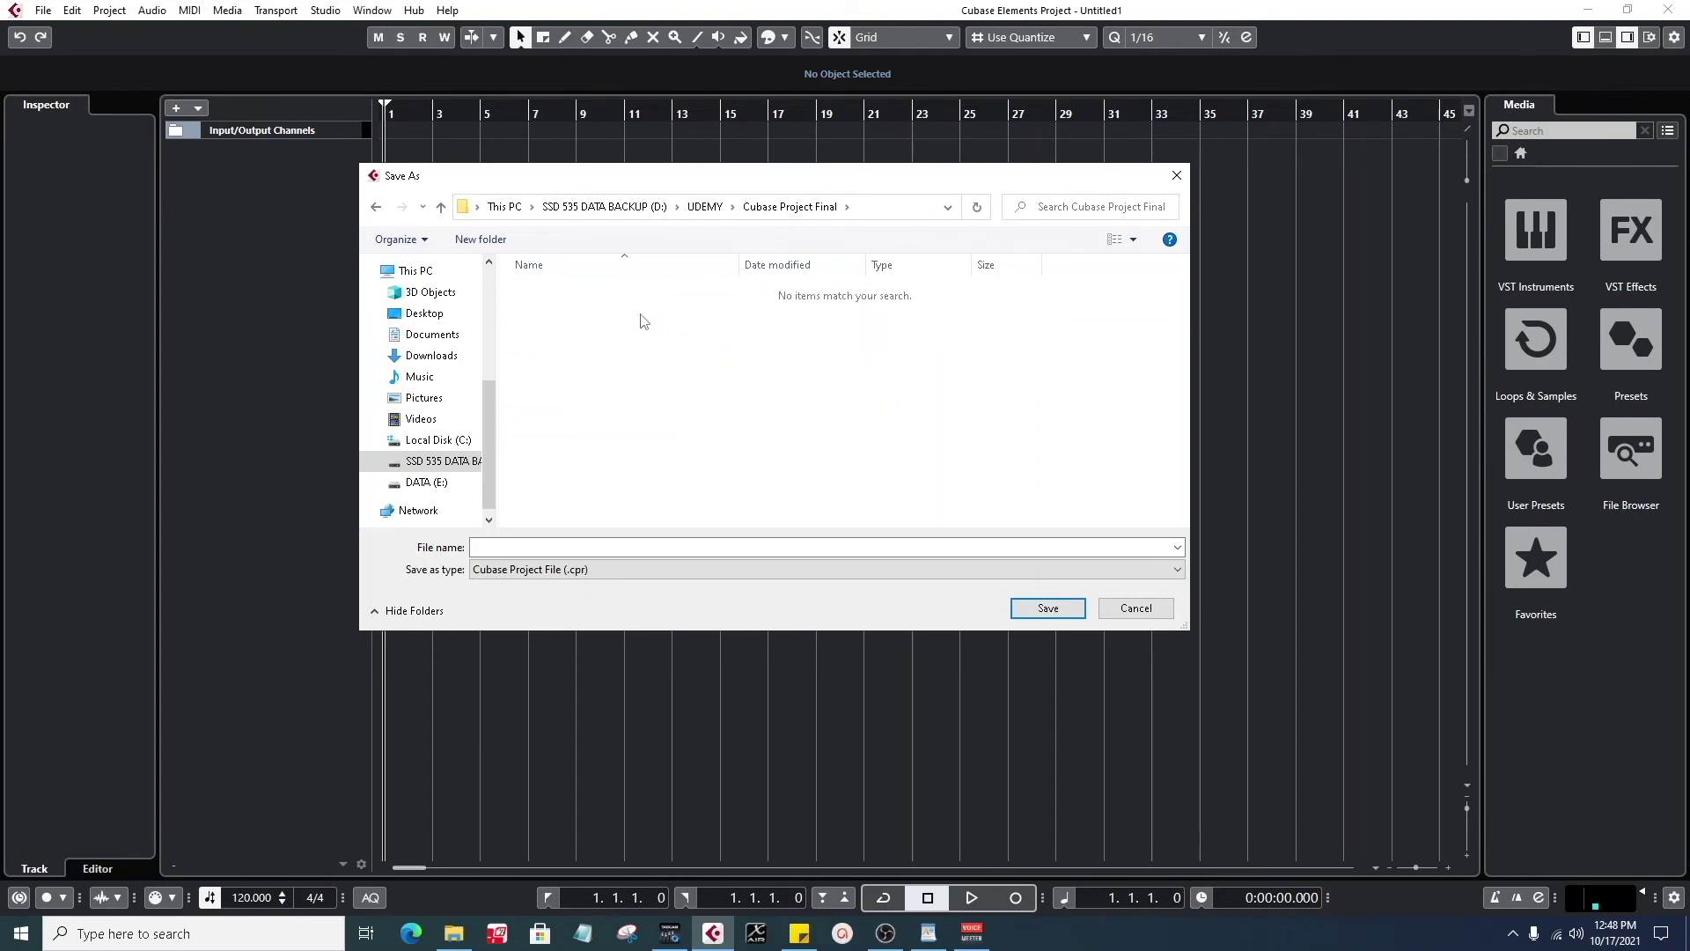
pyautogui.click(675, 547)
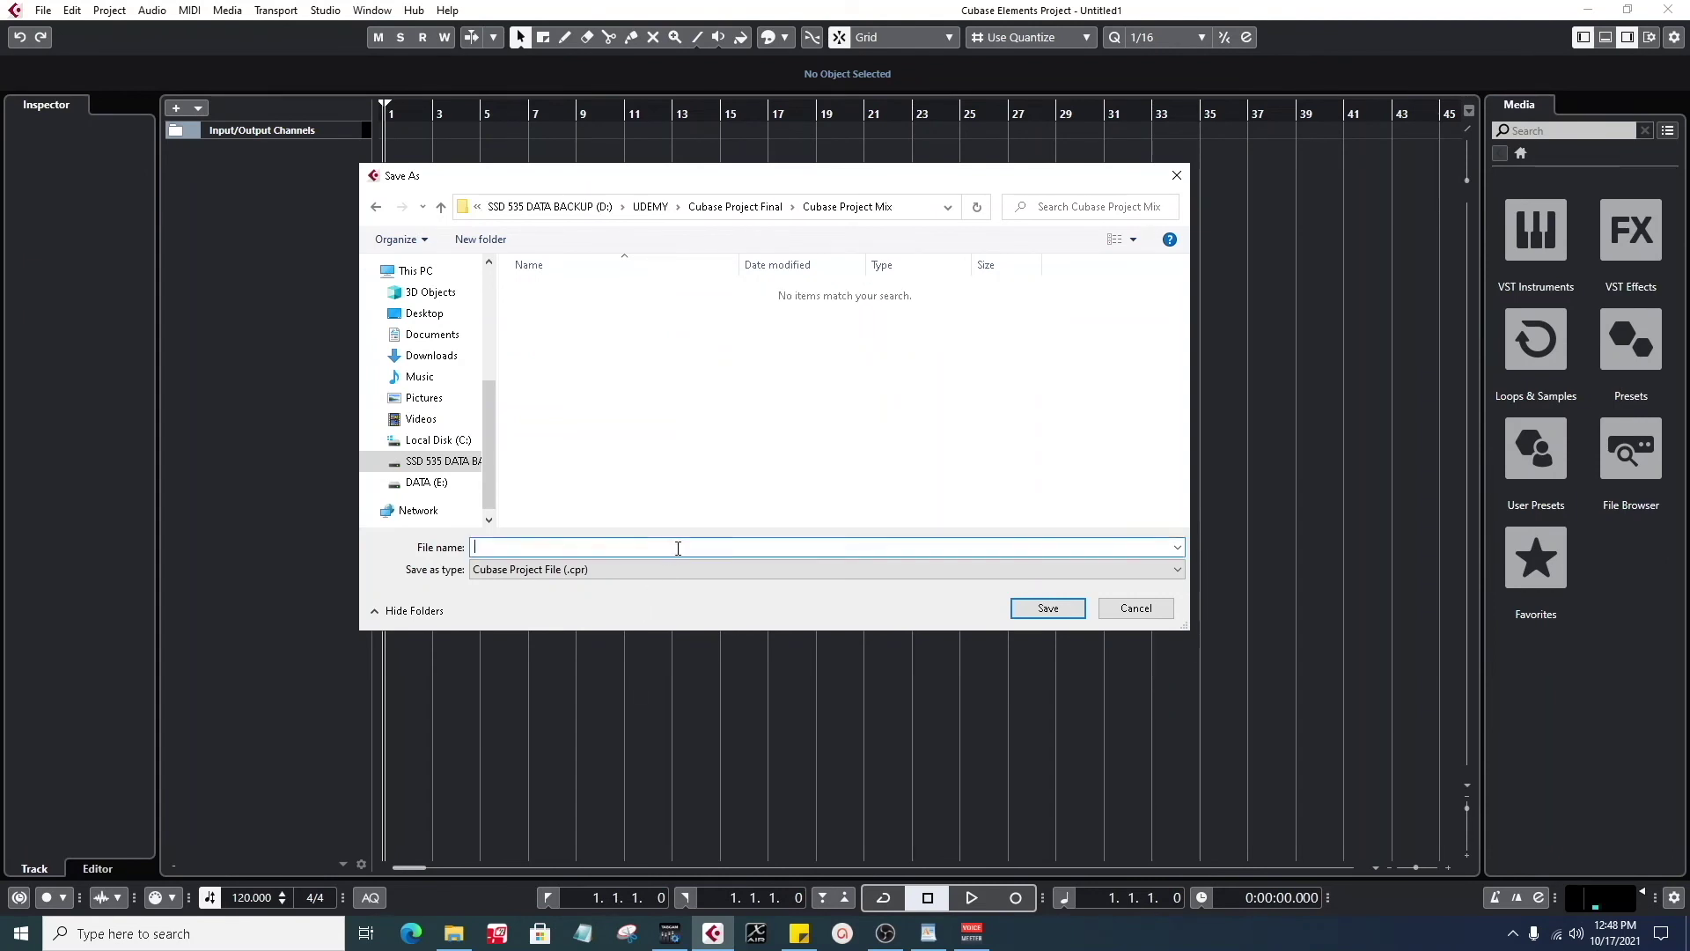
pyautogui.write('CBU Mix')
pyautogui.click(1057, 607)
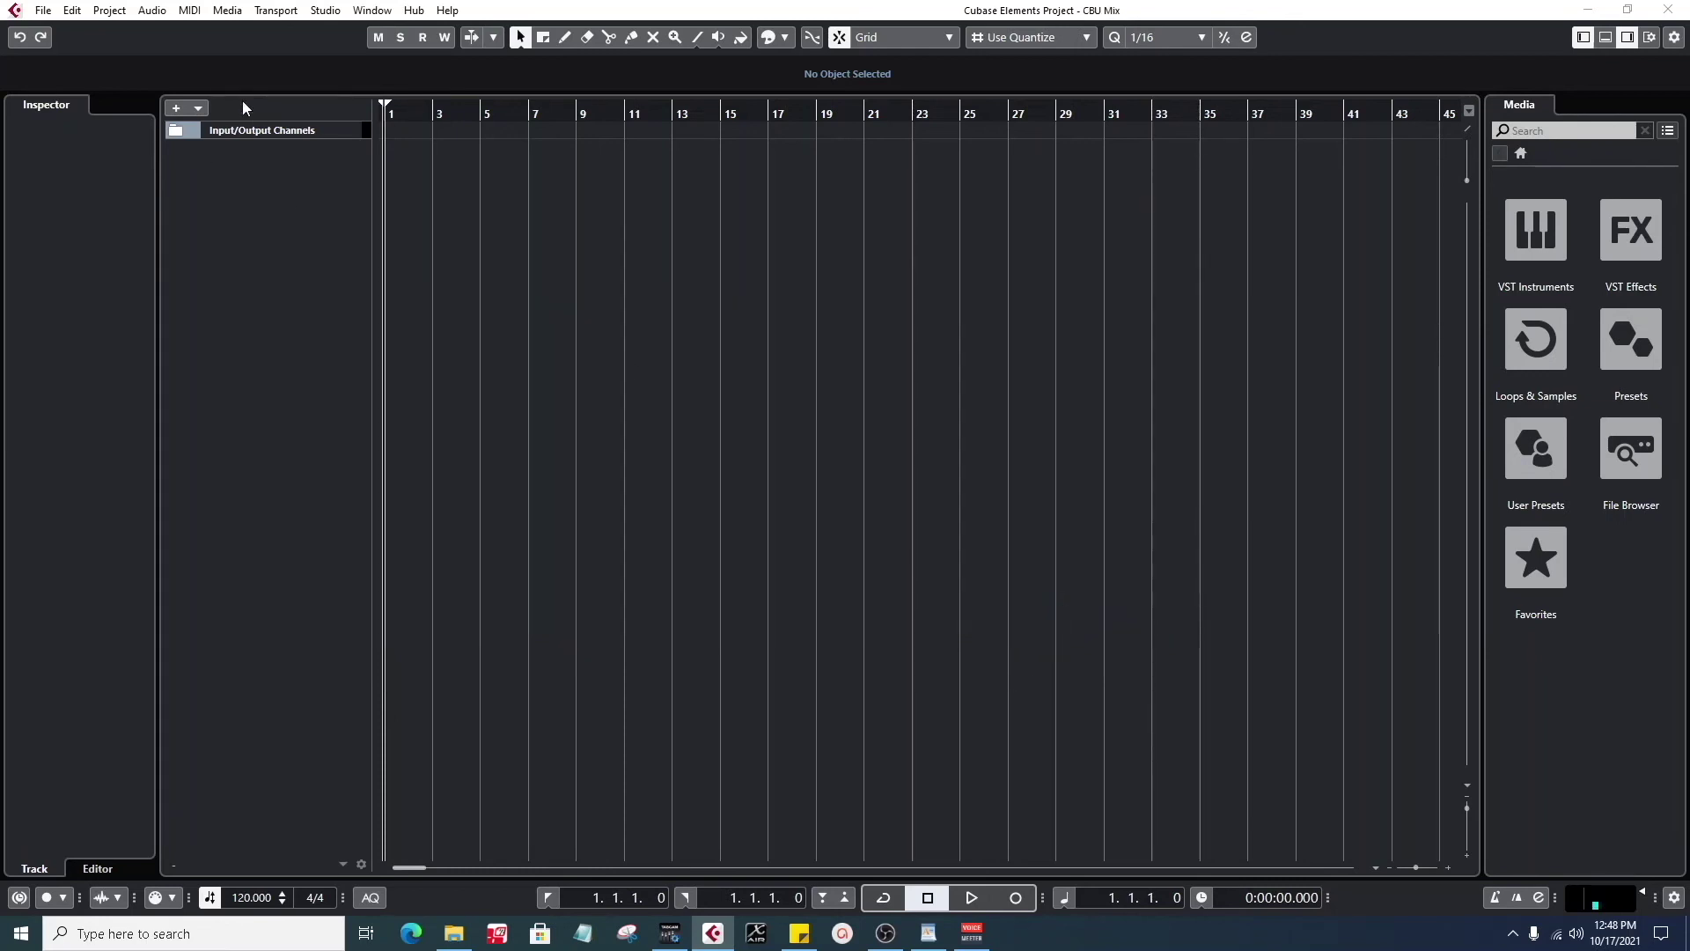
# - Set the project's sample rate to 48.000 kHz in the project setup
pyautogui.click(154, 11)
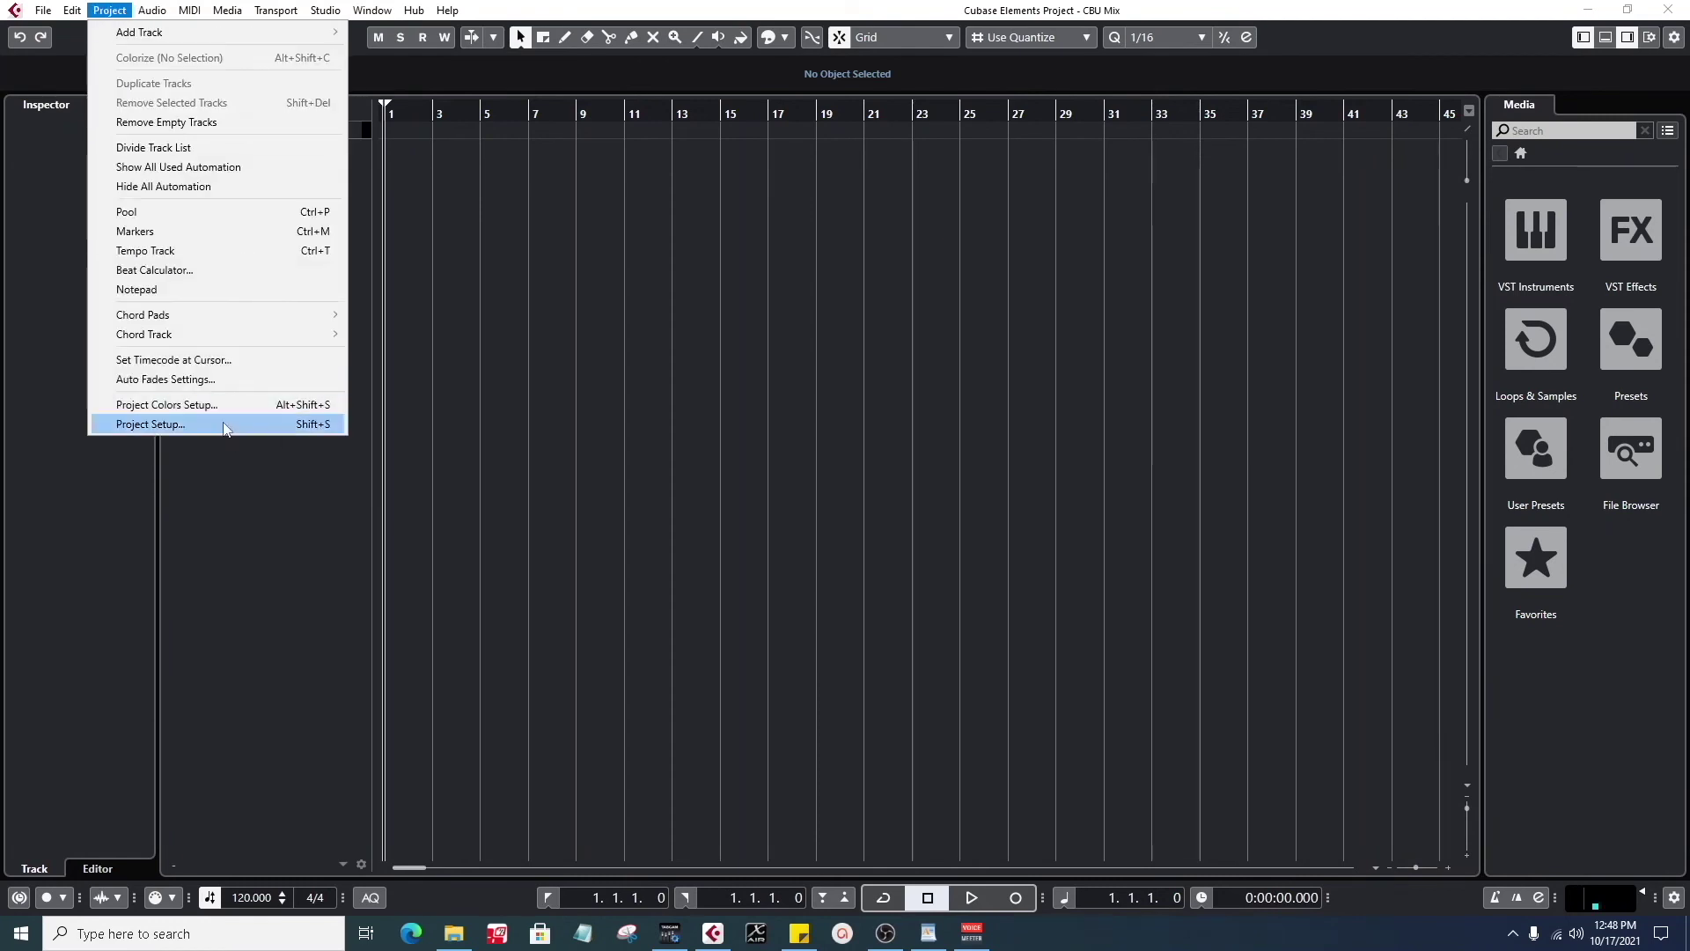
pyautogui.click(220, 426)
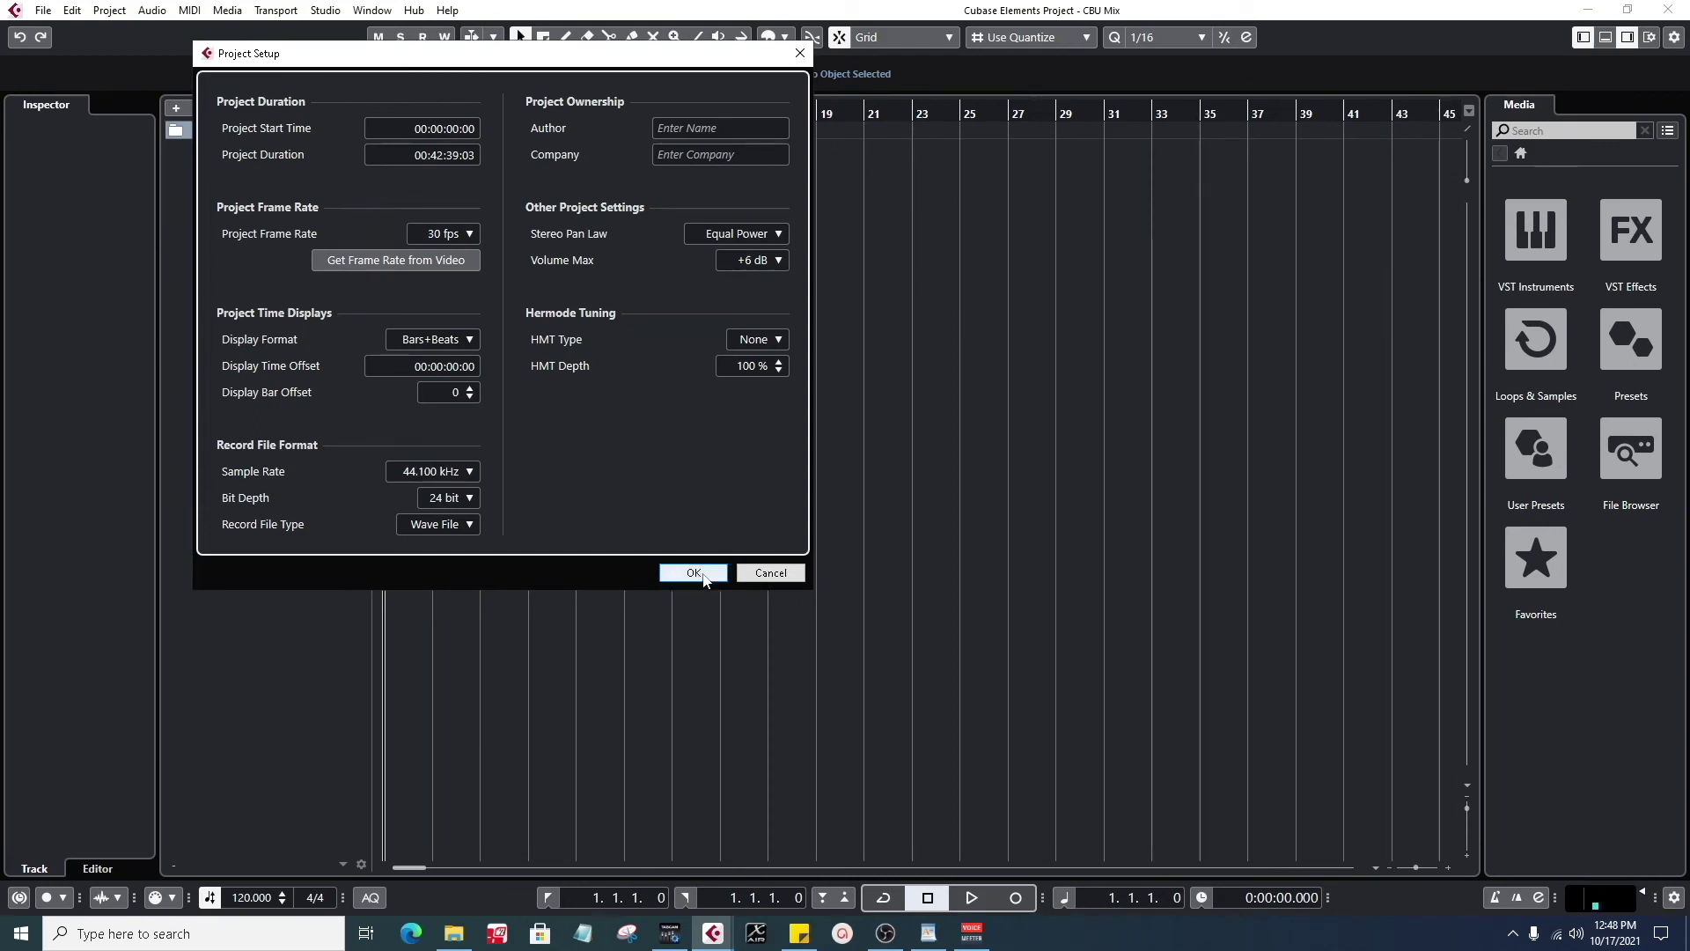
pyautogui.click(470, 475)
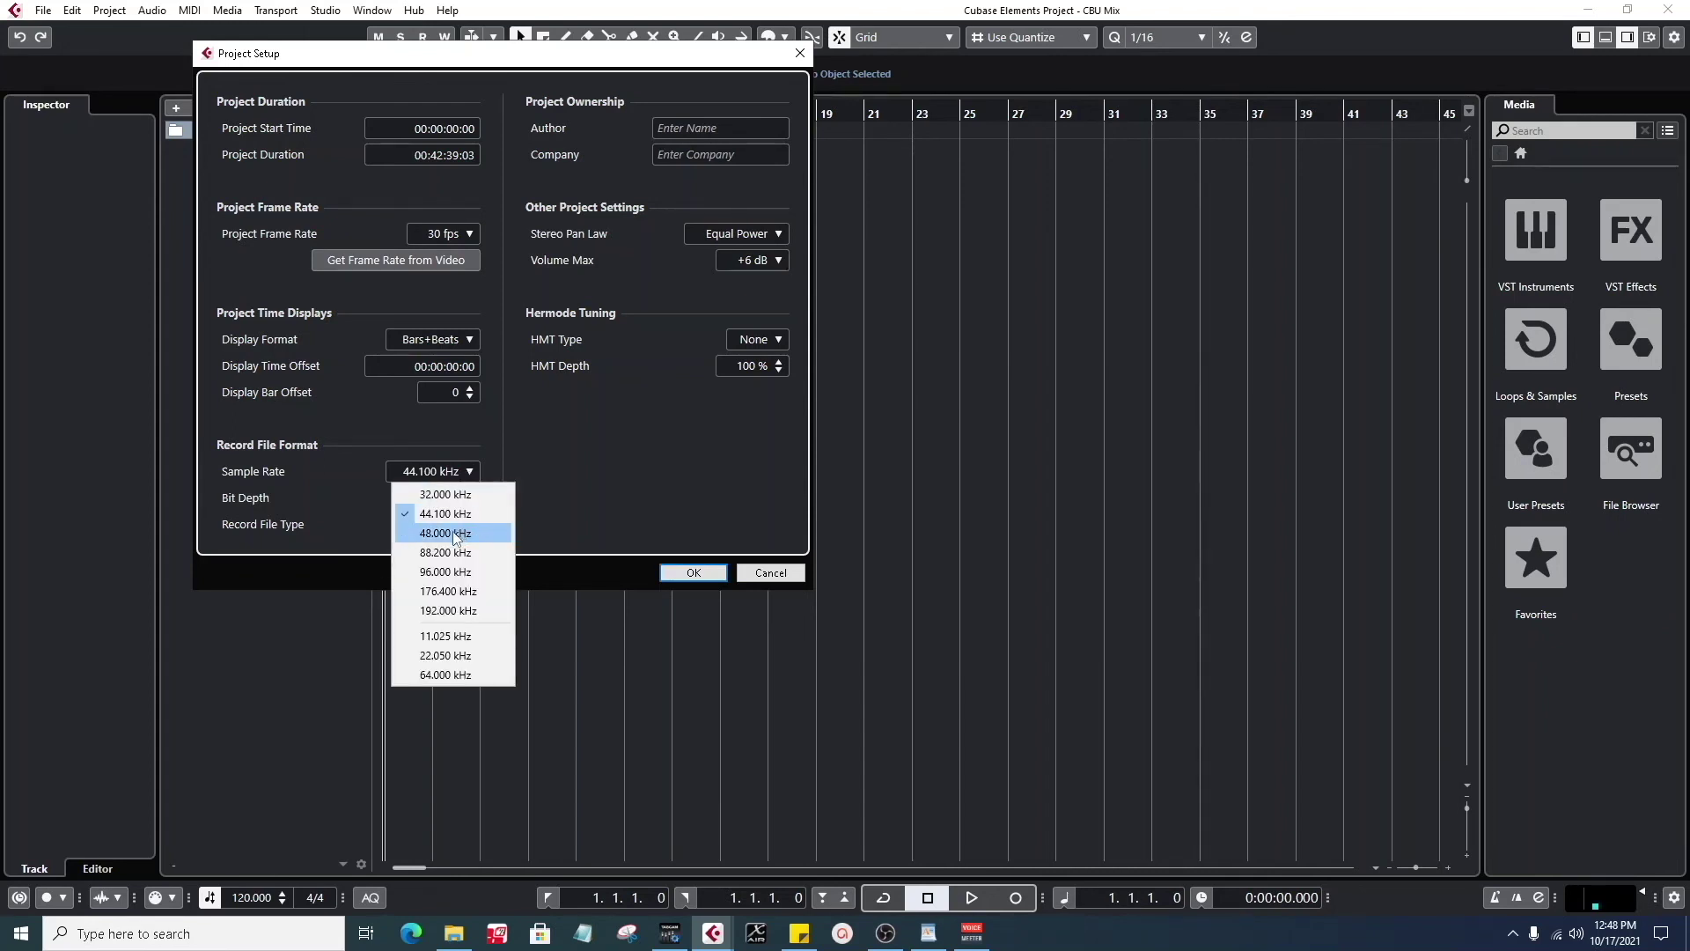
pyautogui.click(456, 534)
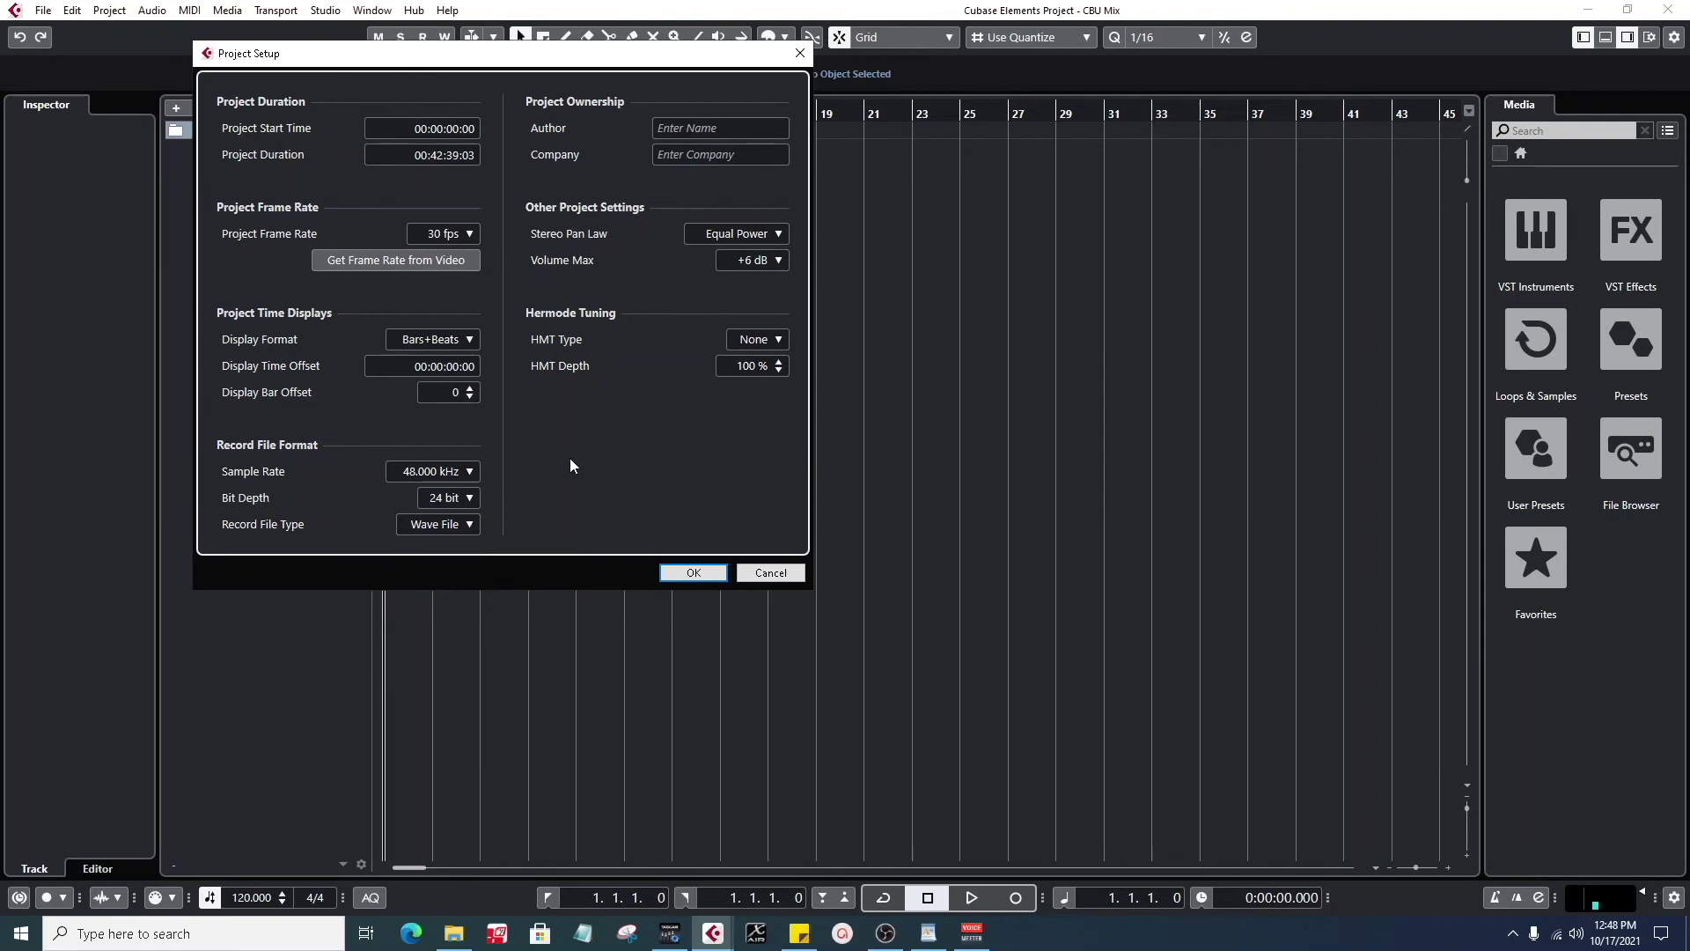
pyautogui.click(693, 573)
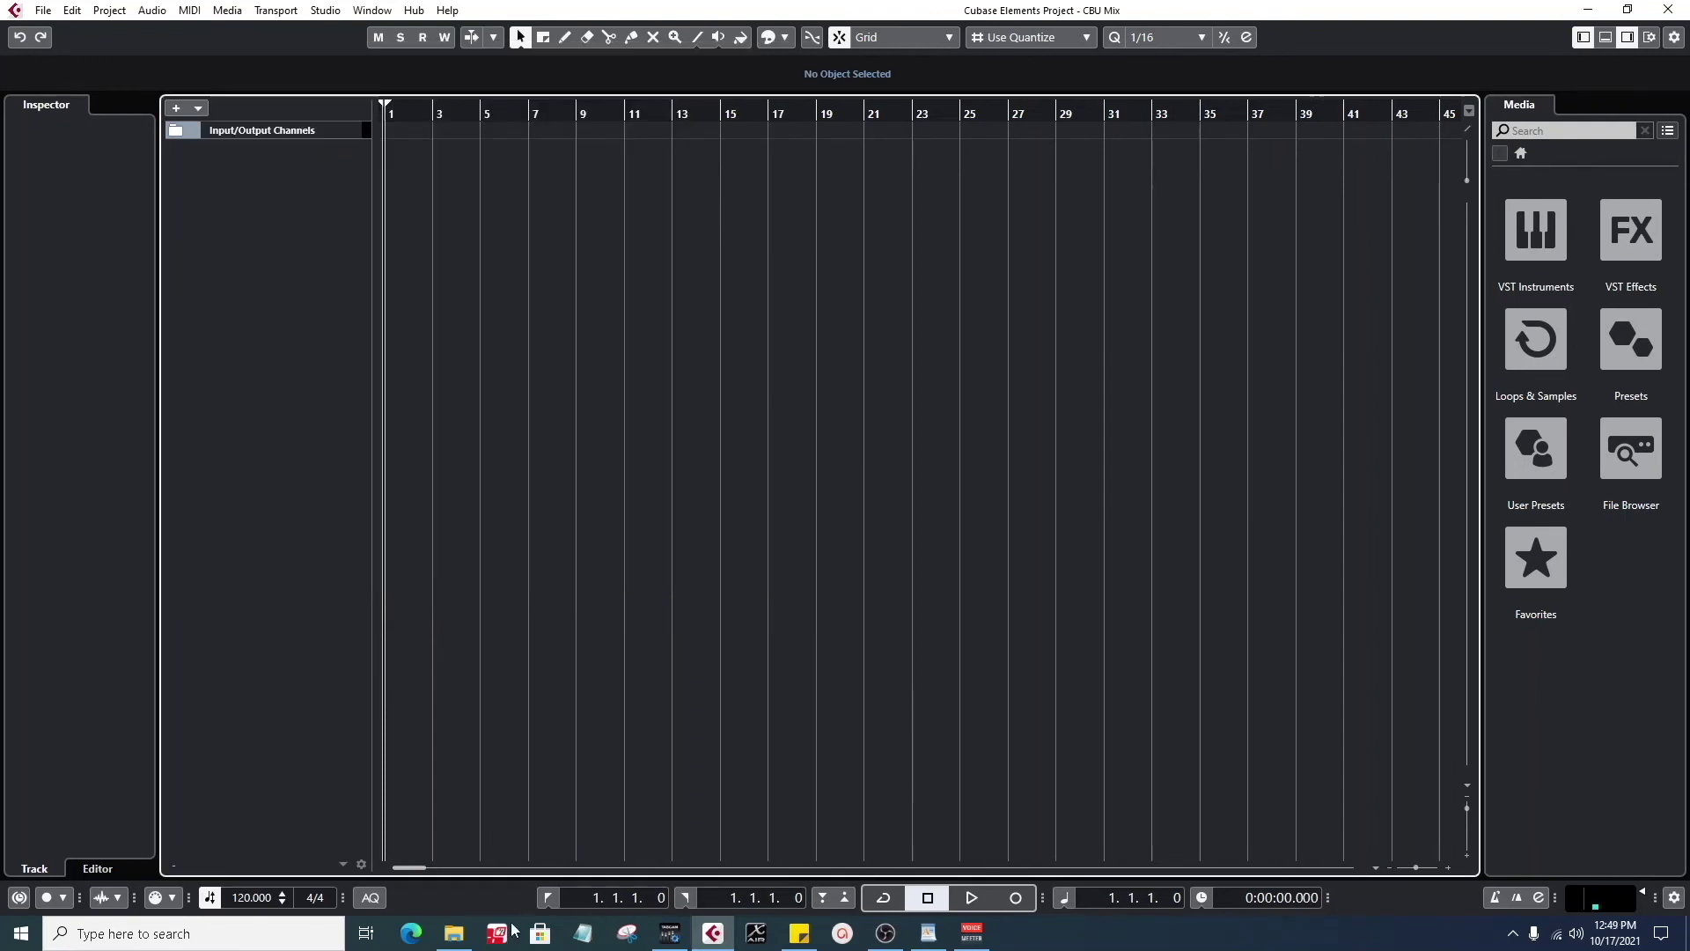
# - Import the Bass file from the Exports folder, copying it to the working directory without converting its sample rate
pyautogui.click(465, 936)
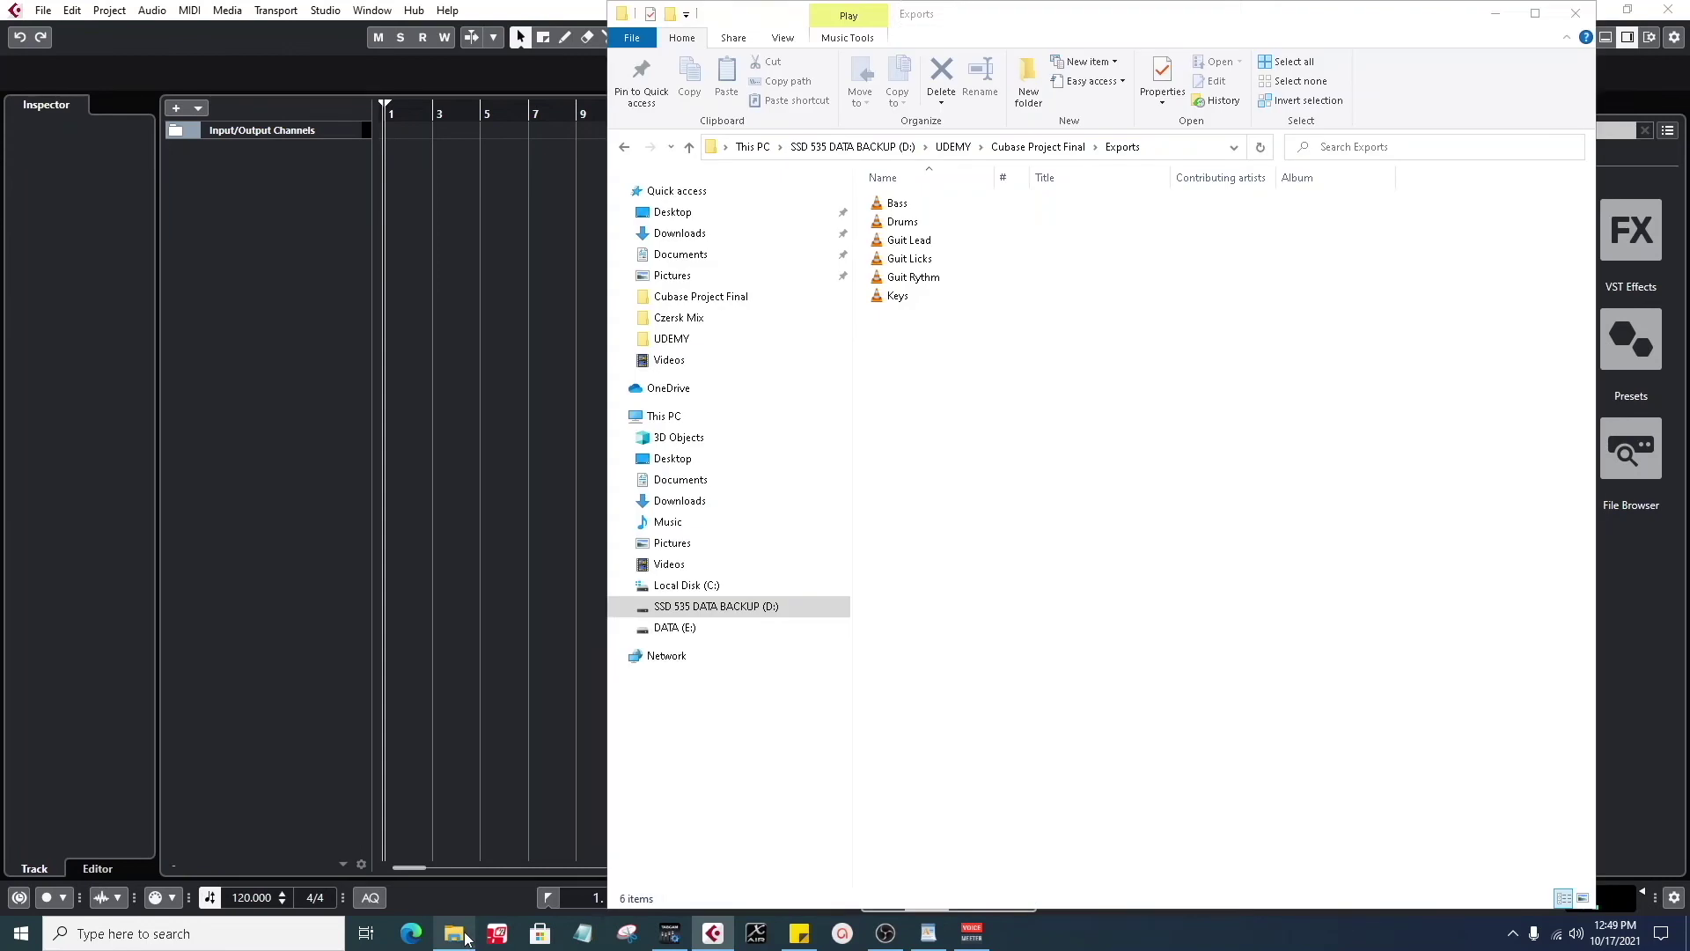
pyautogui.click(911, 205)
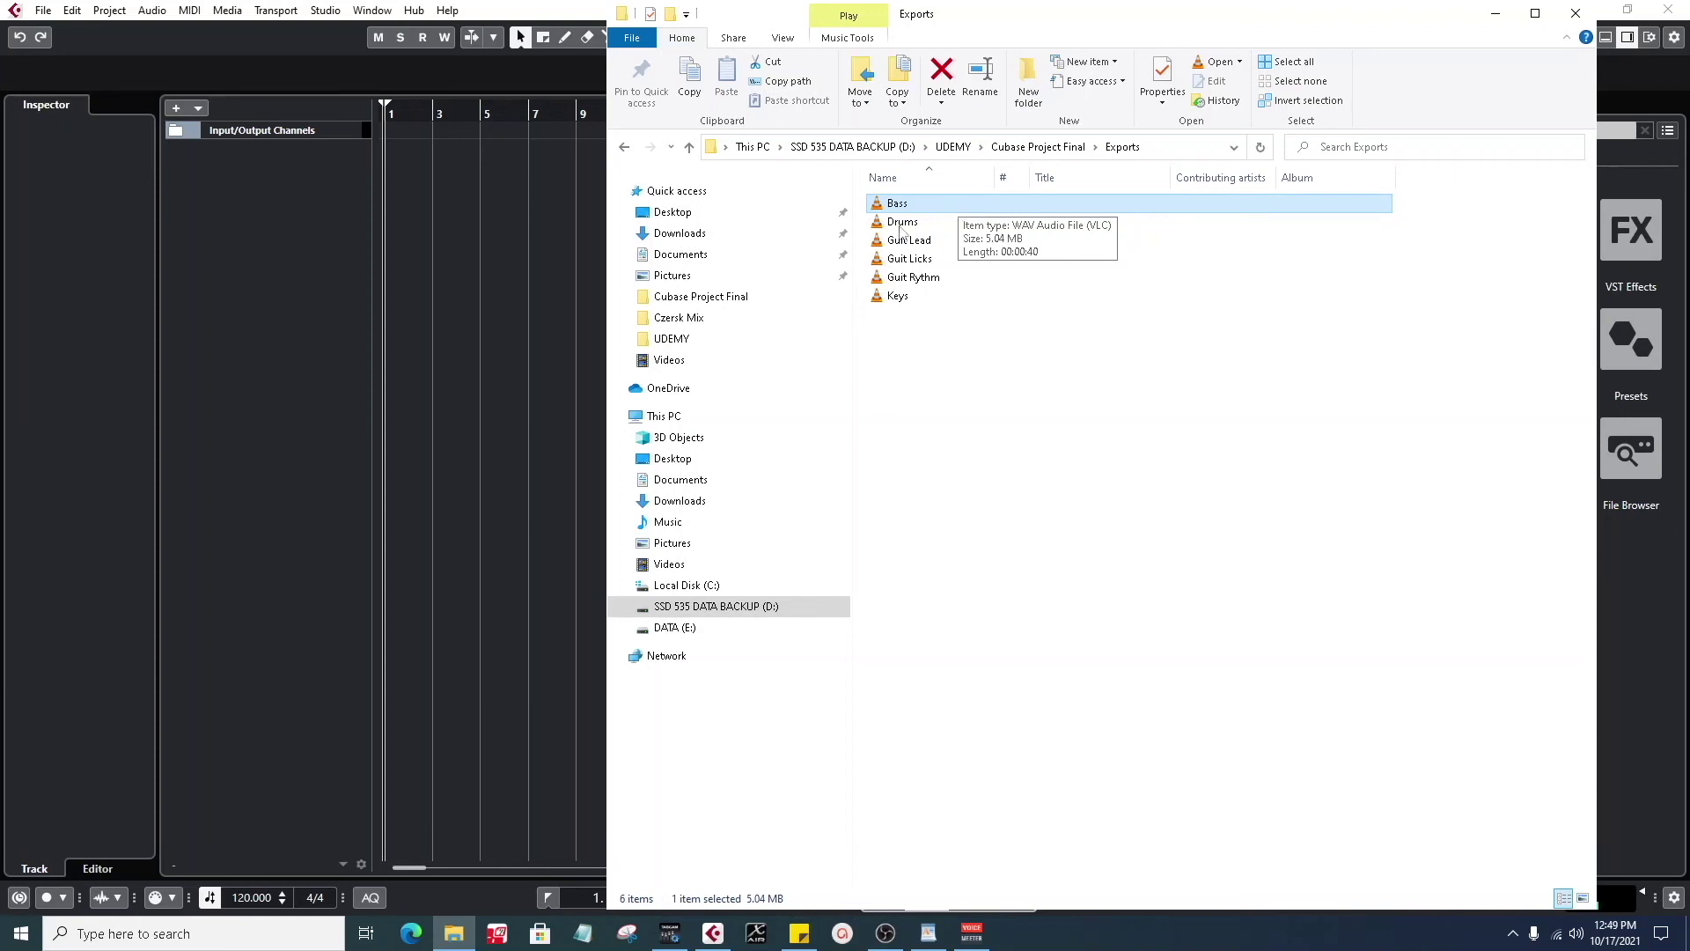
pyautogui.click(271, 230)
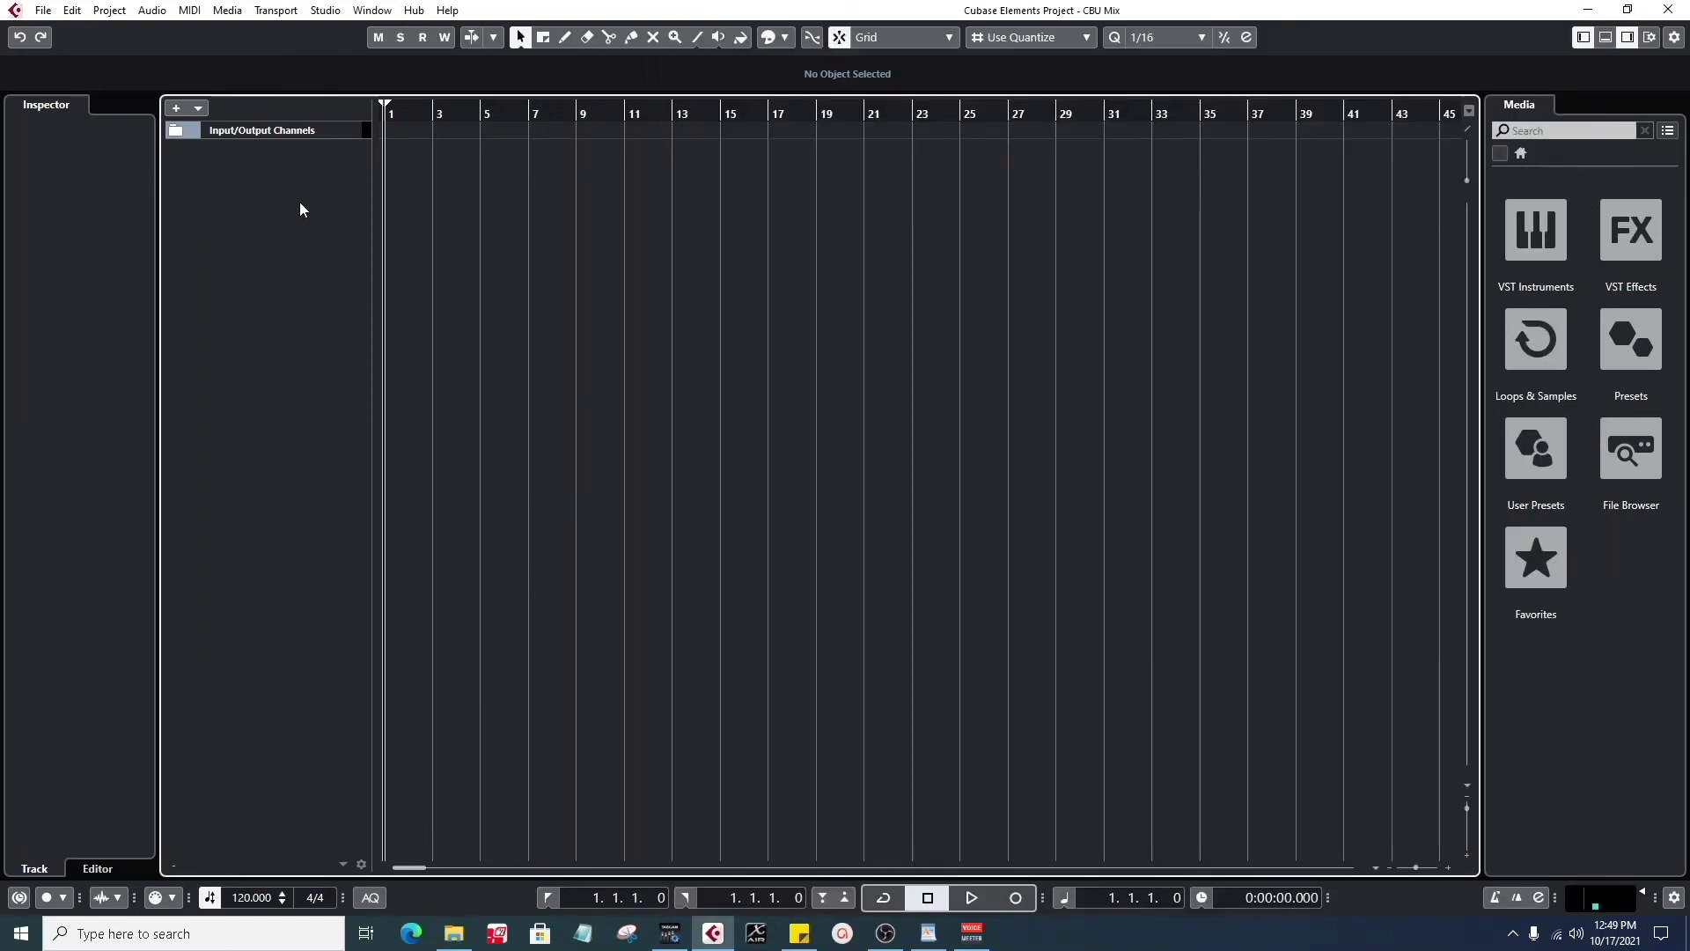
pyautogui.hotkey('alt', 'Tab')
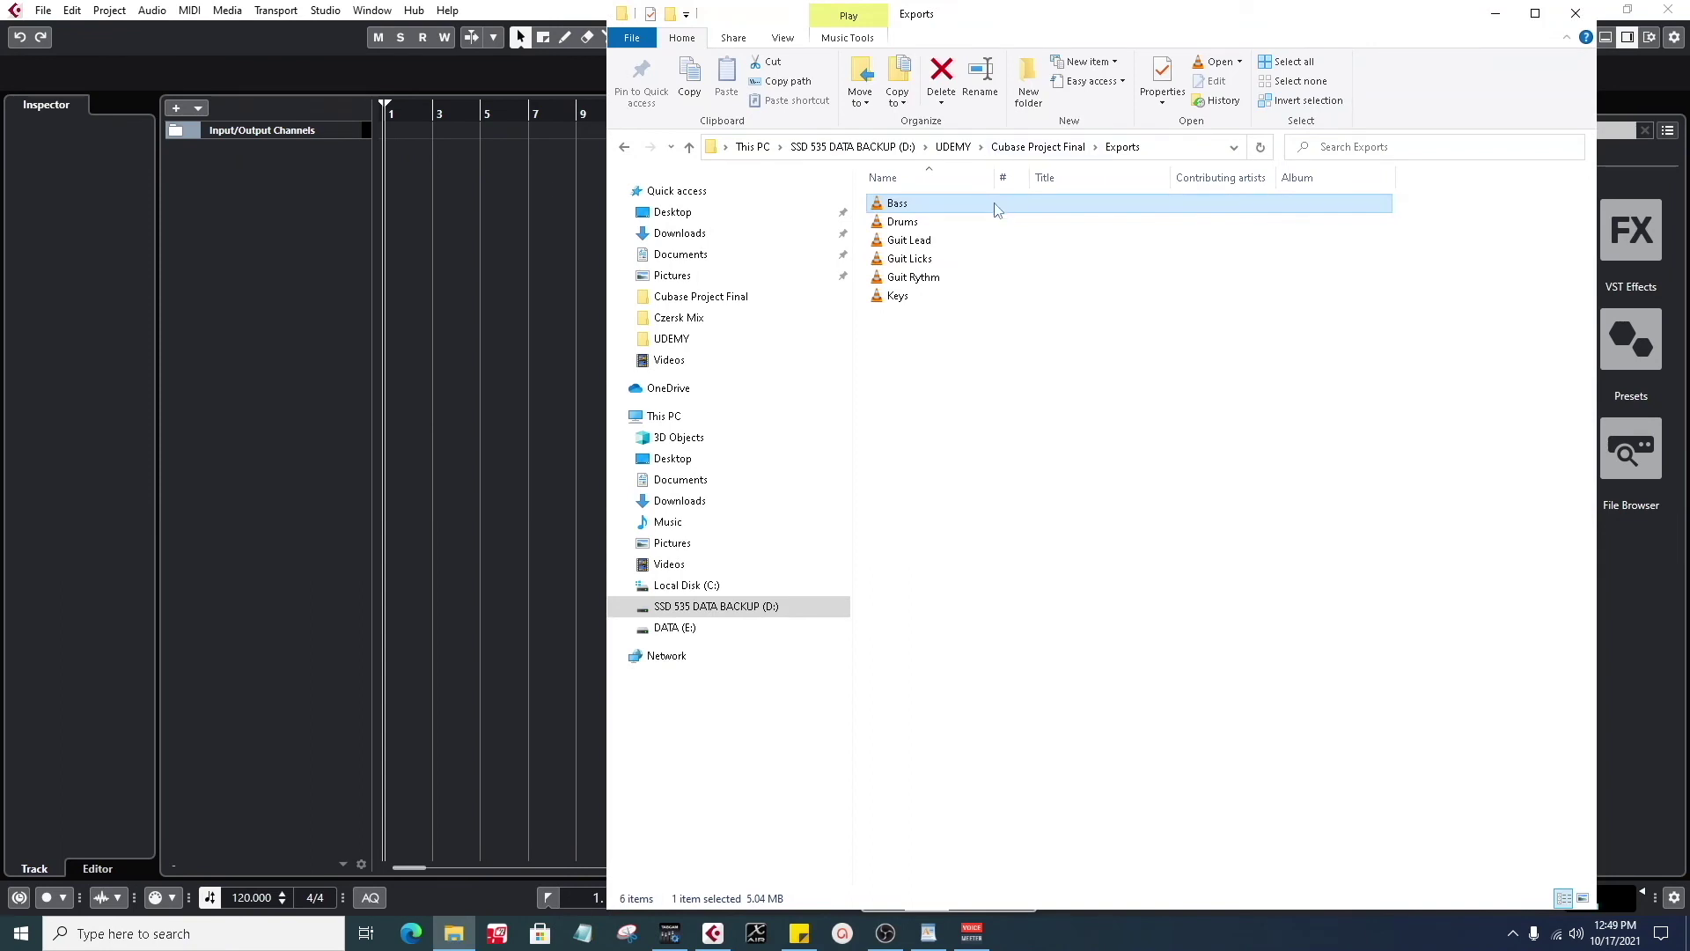
pyautogui.moveTo(996, 209); pyautogui.dragTo(311, 144)
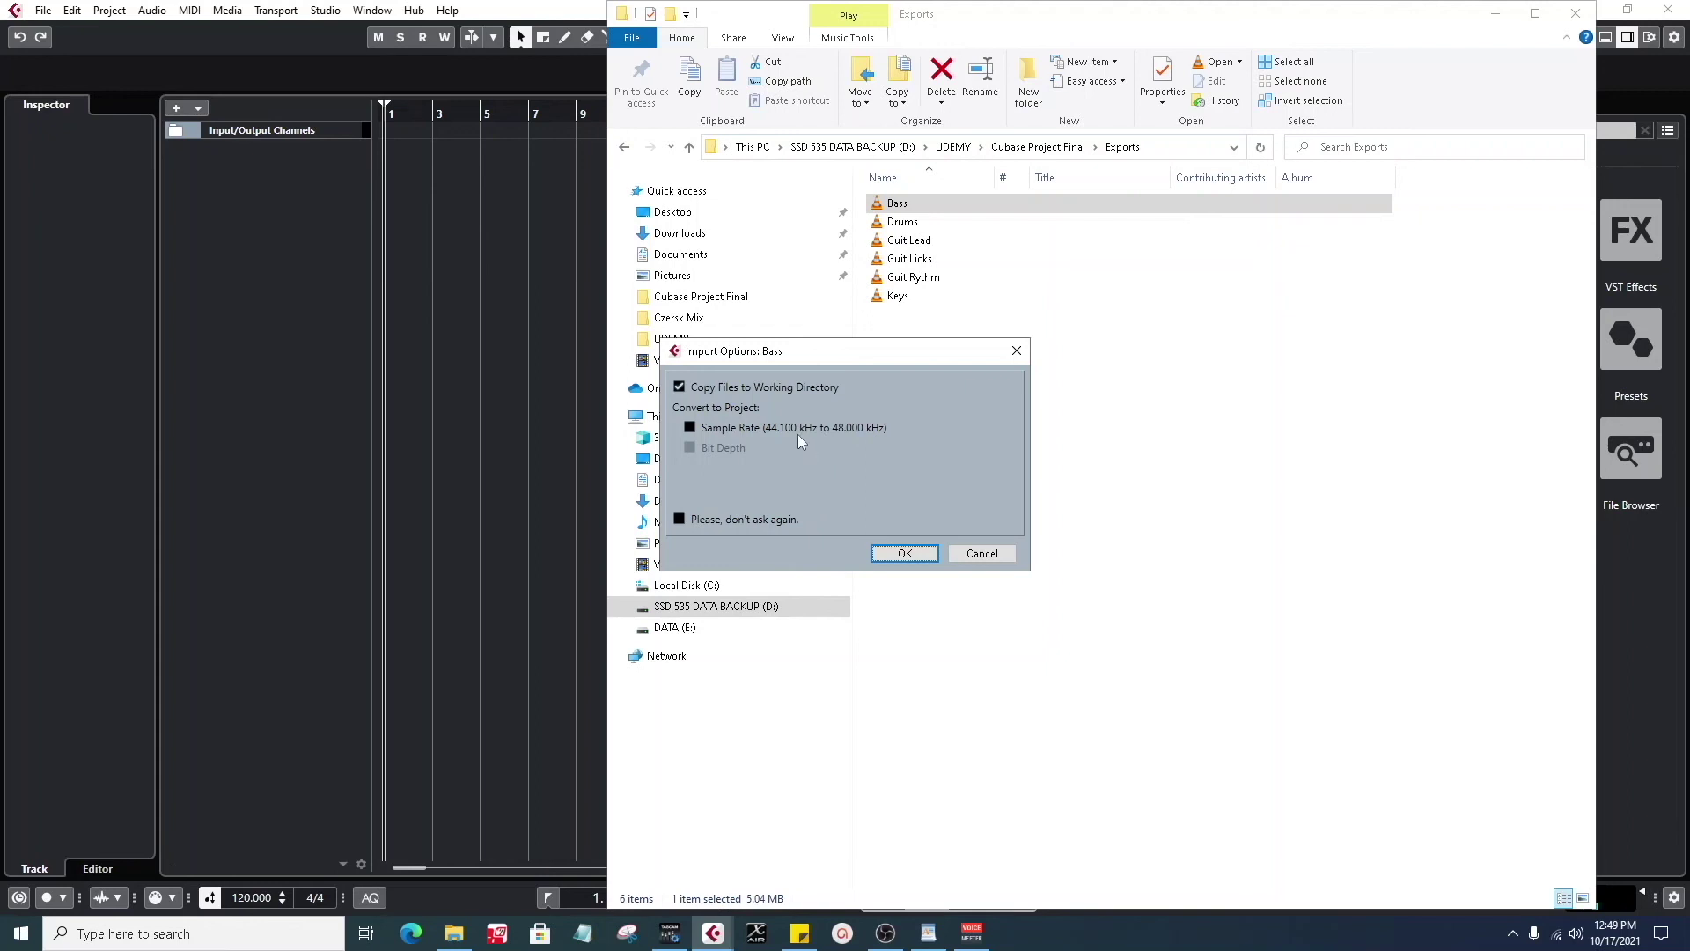
pyautogui.moveTo(1000, 215); pyautogui.dragTo(1003, 215)
pyautogui.click(917, 553)
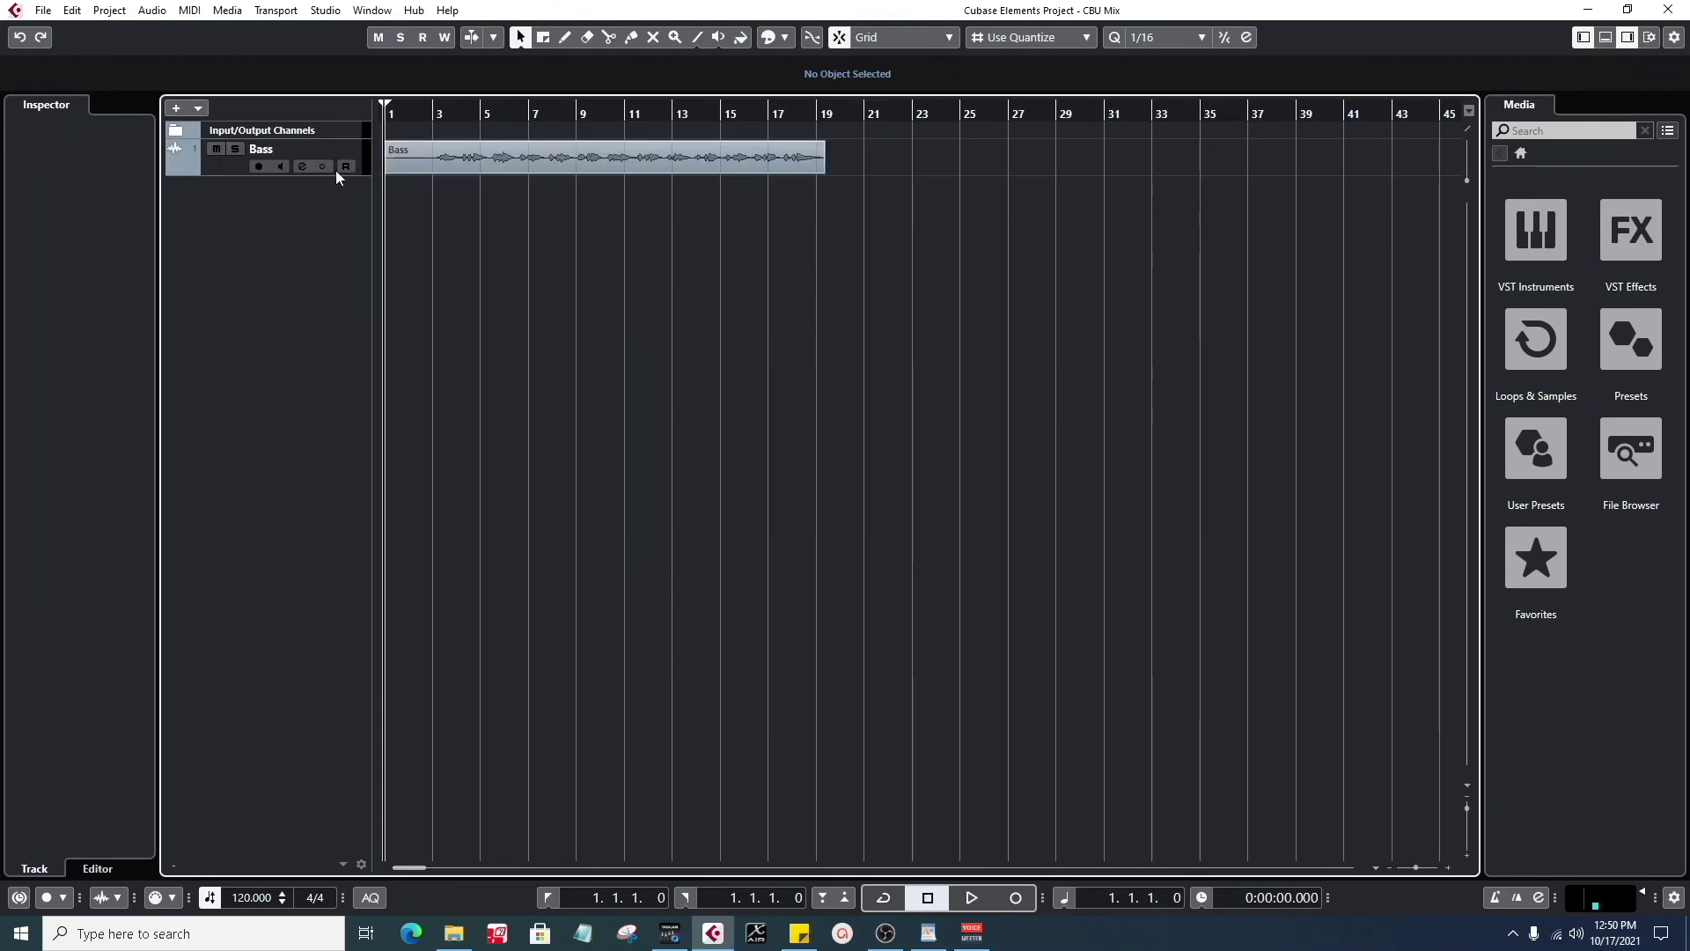
# - Play the imported Bass clip from about bar 3, and undo its import
pyautogui.click(435, 113)
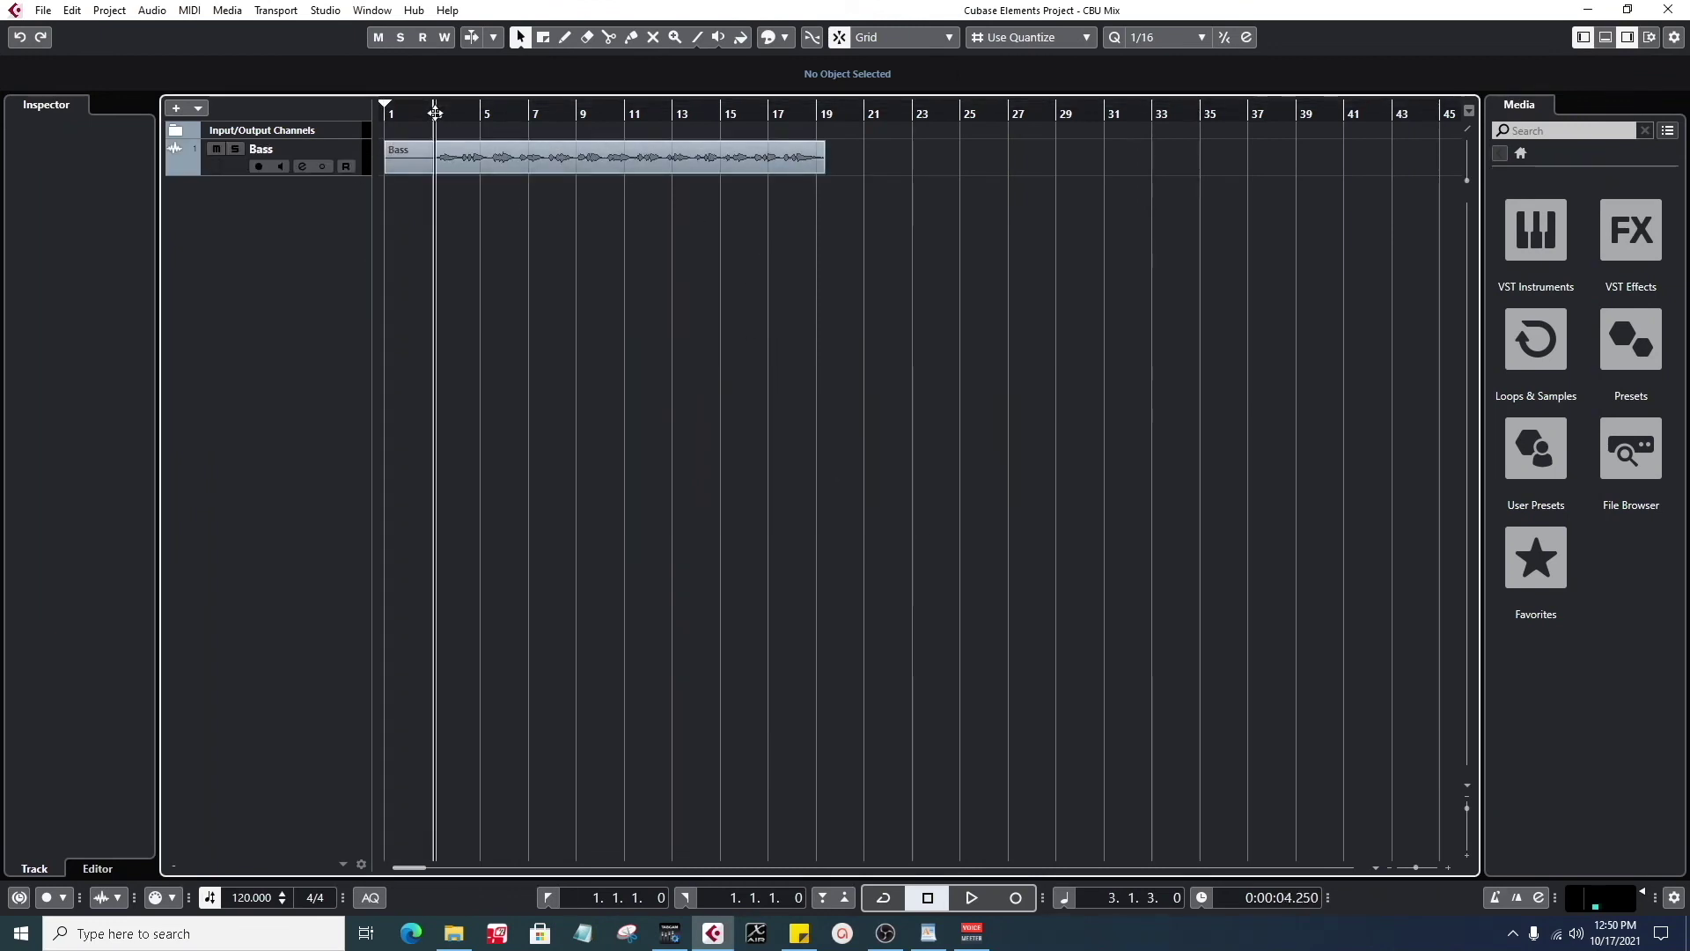
pyautogui.press('space')
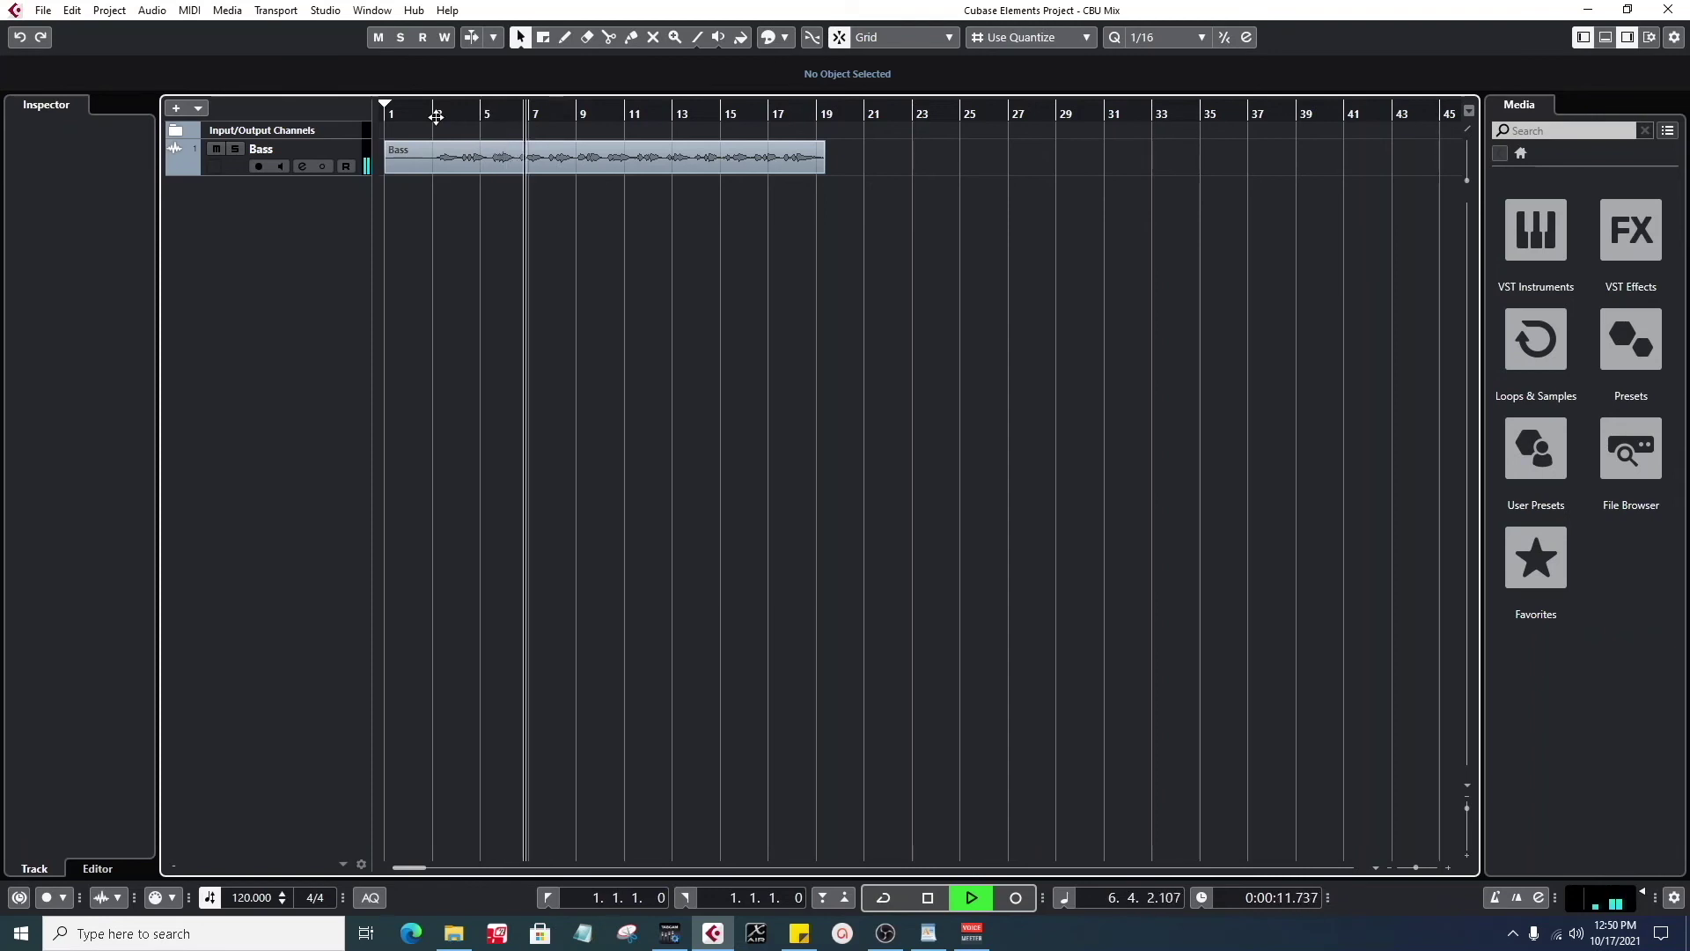
pyautogui.press('space')
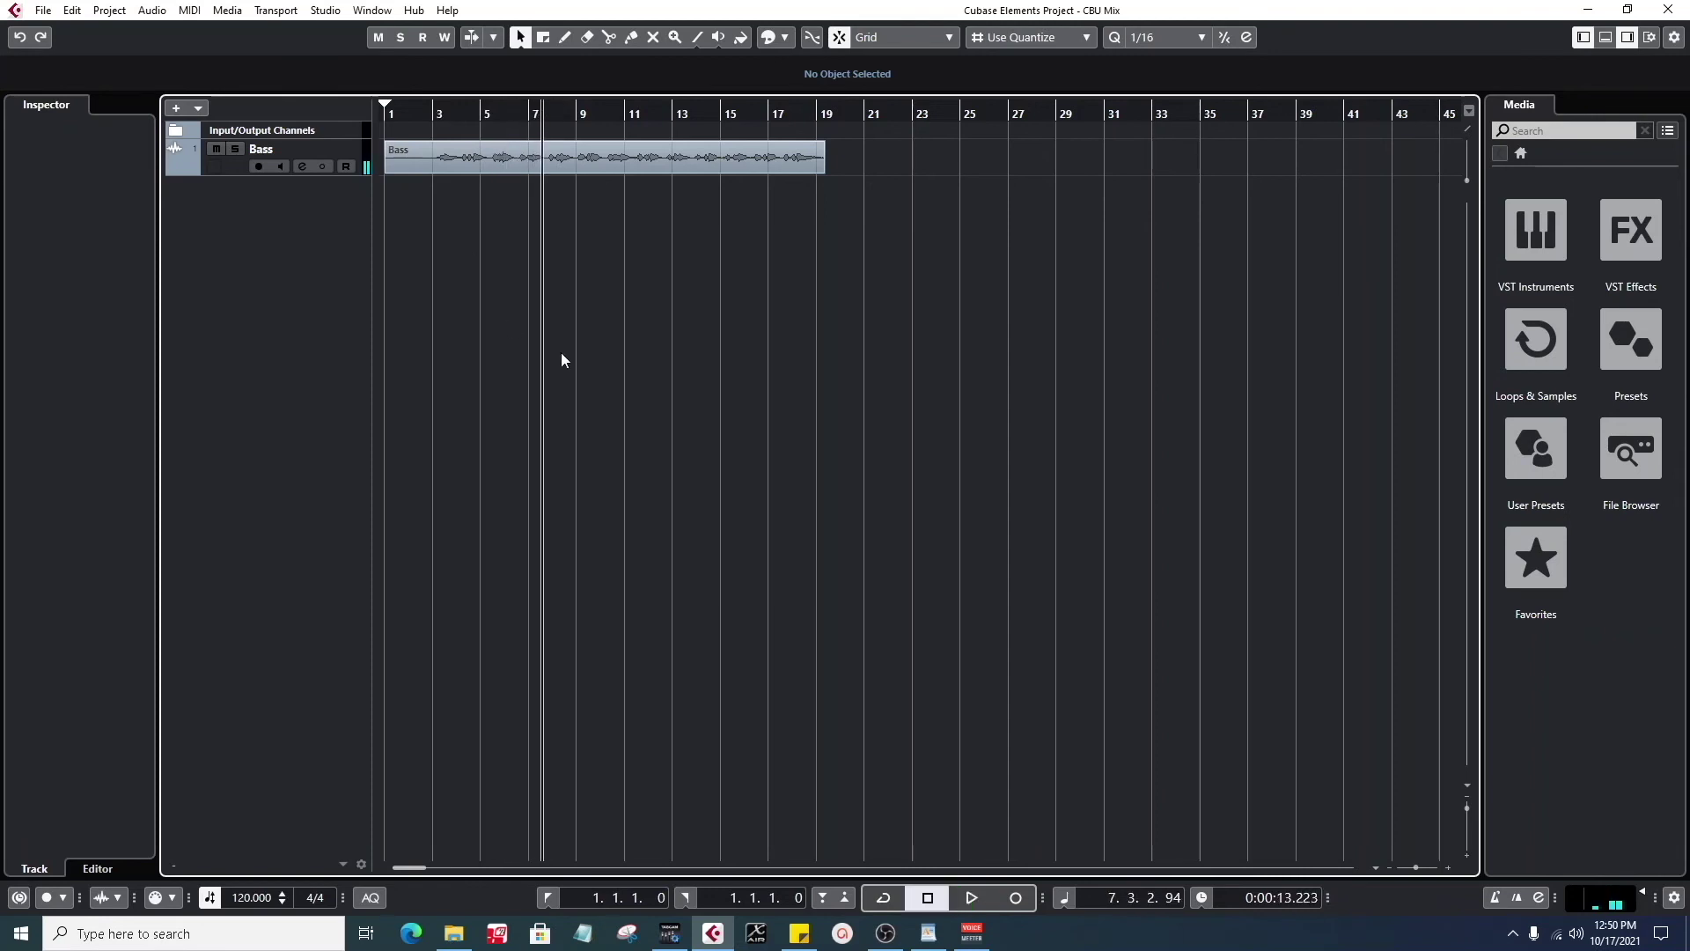
pyautogui.click(523, 167)
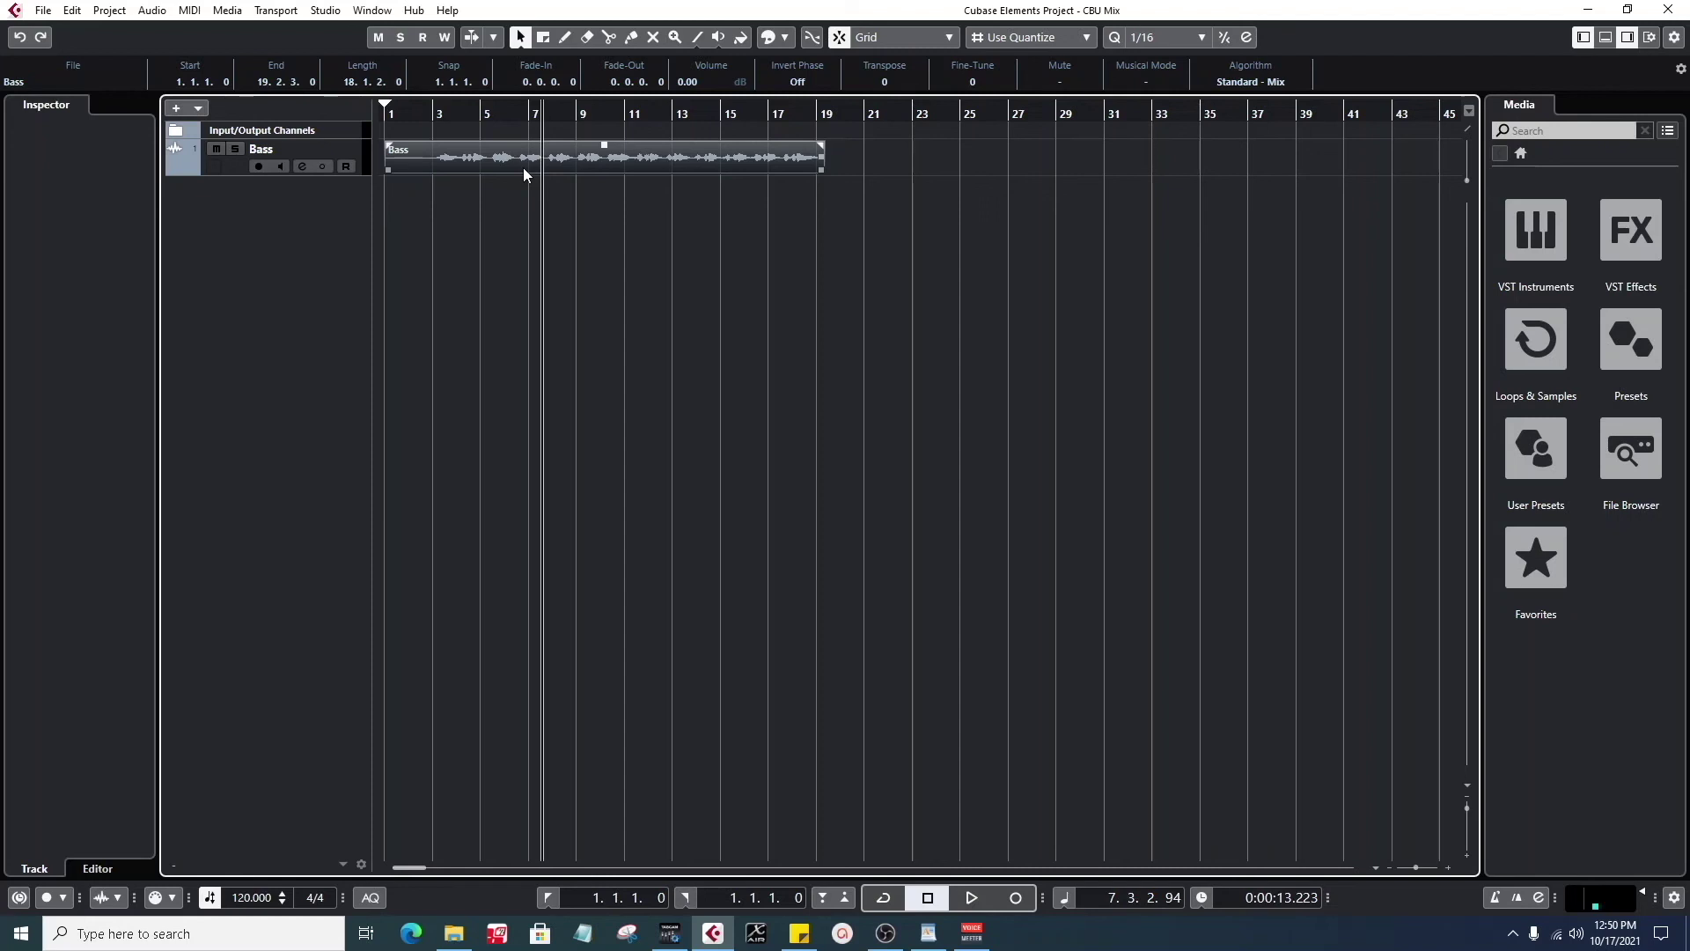
pyautogui.hotkey('ctrl', 'z')
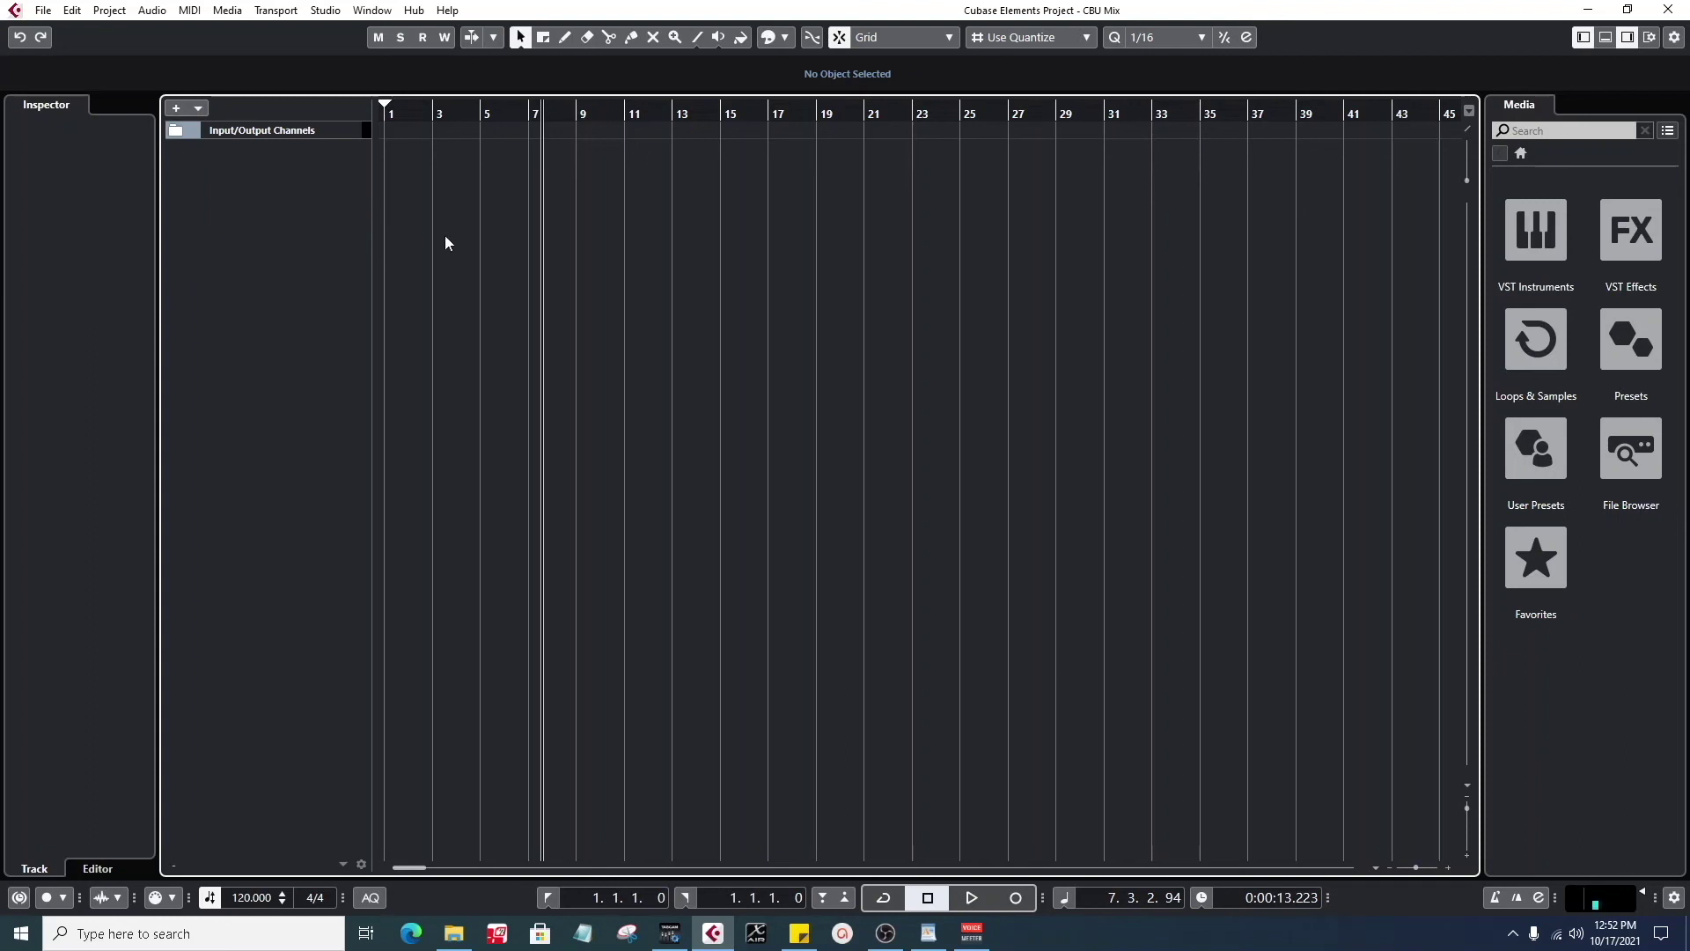
# - Set the project's sample rate to 44.100 kHz in the project setup
pyautogui.click(109, 10)
pyautogui.click(110, 10)
pyautogui.click(72, 9)
pyautogui.moveTo(137, 14)
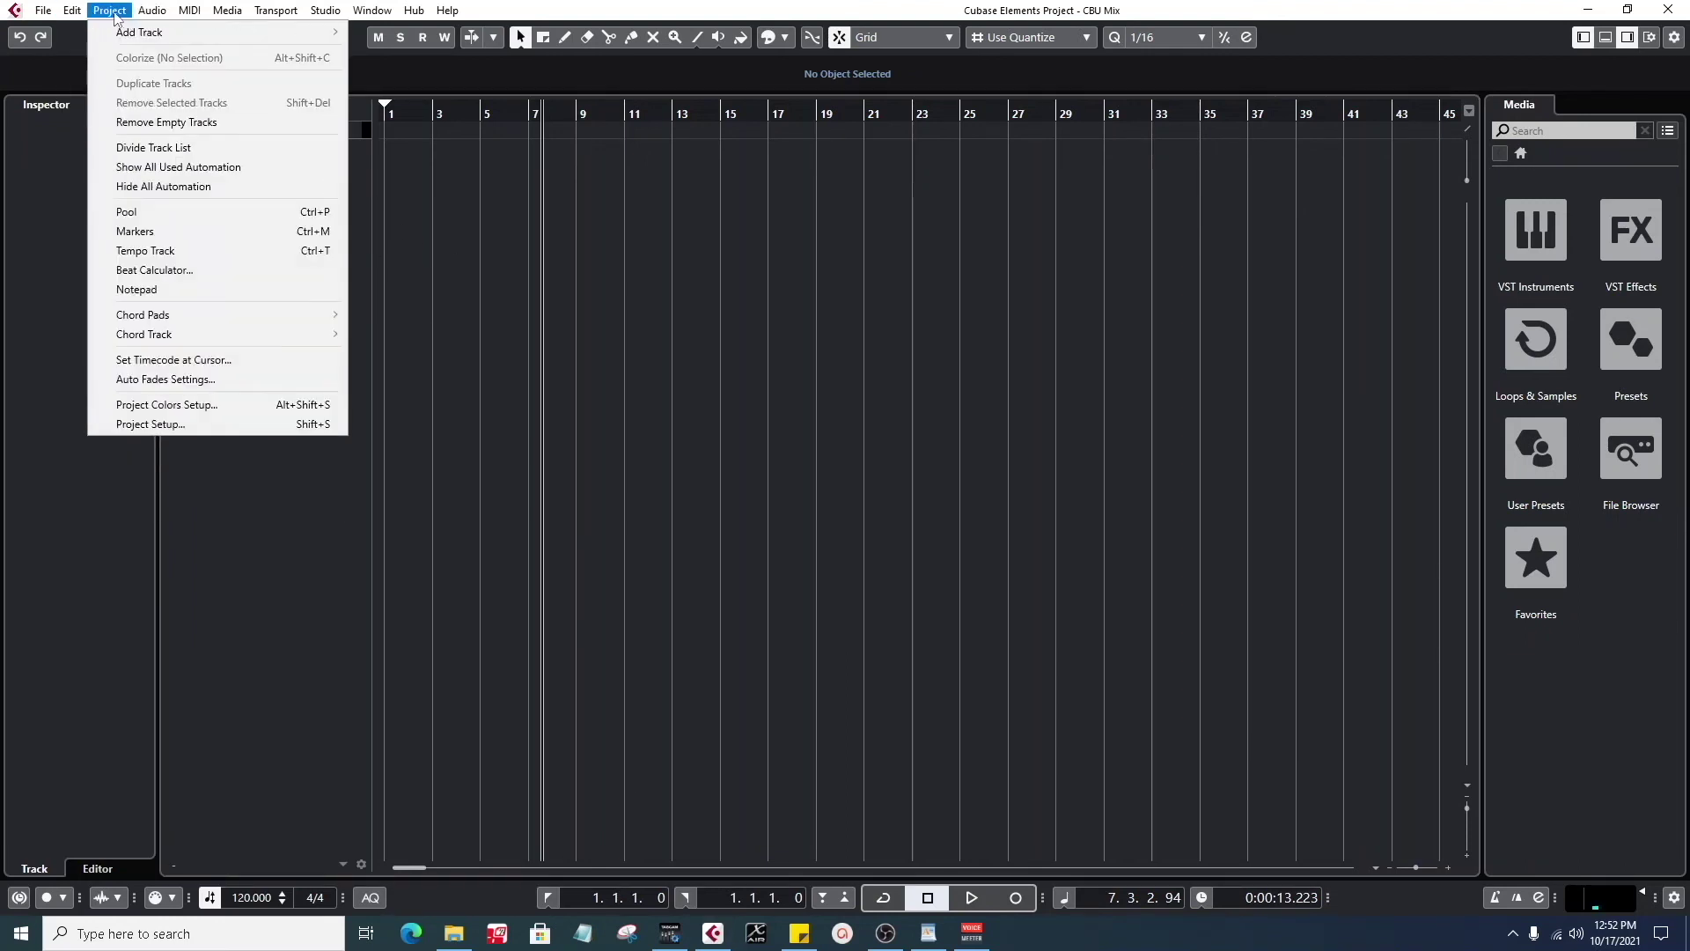
pyautogui.click(163, 430)
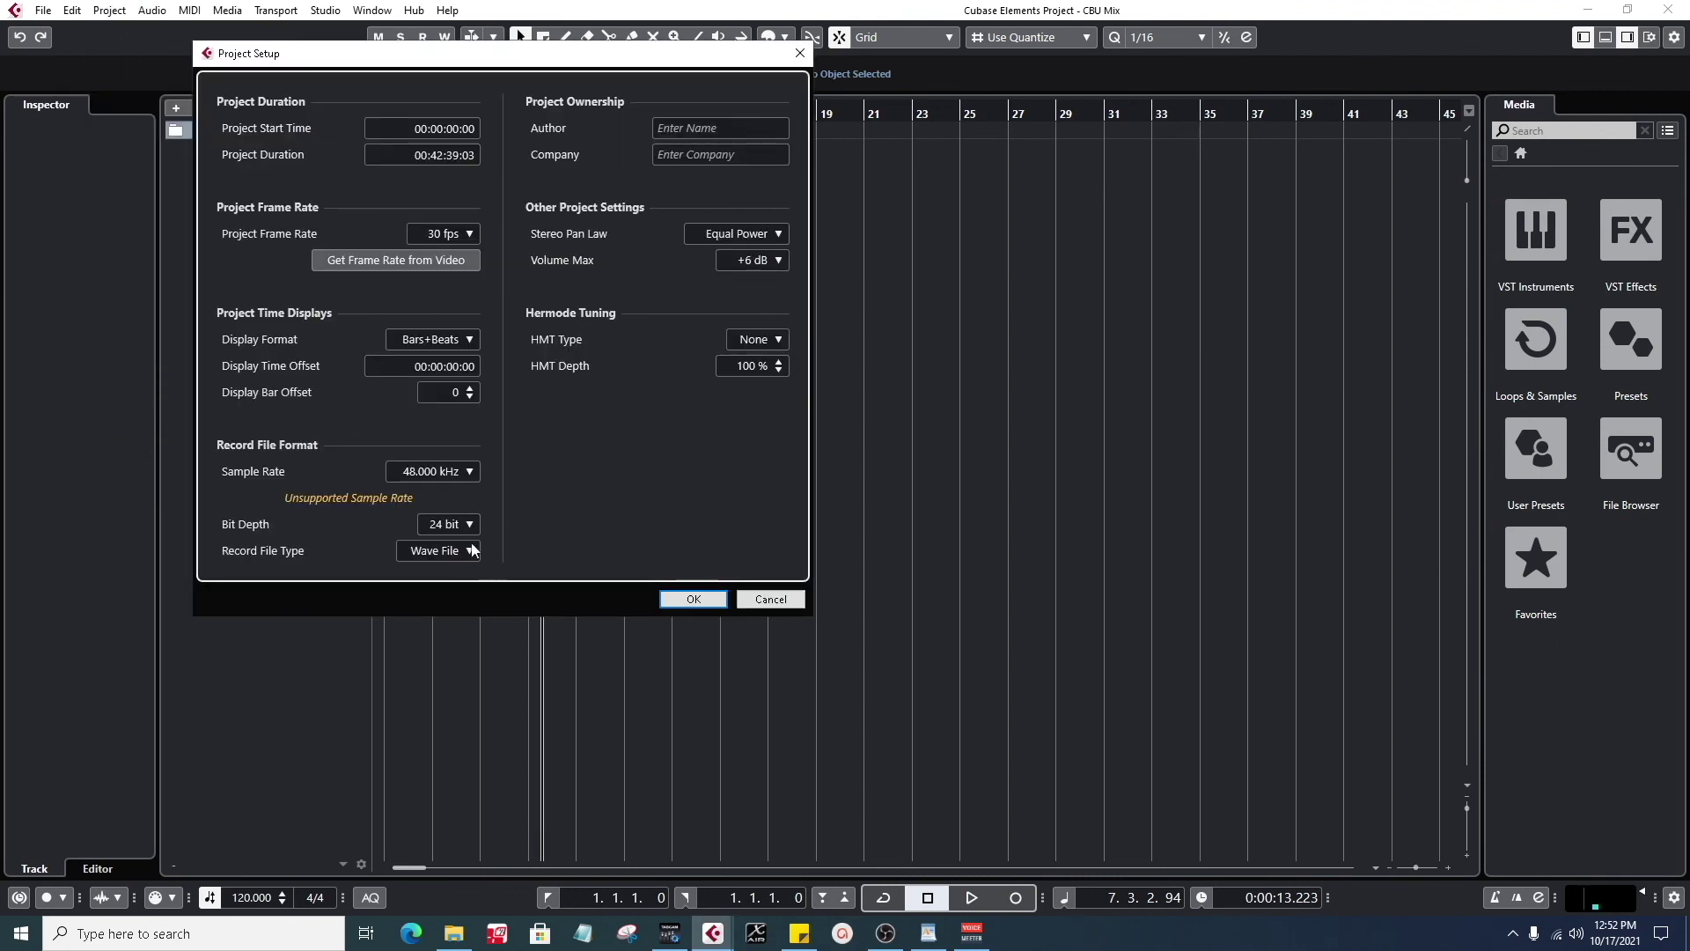
pyautogui.click(463, 472)
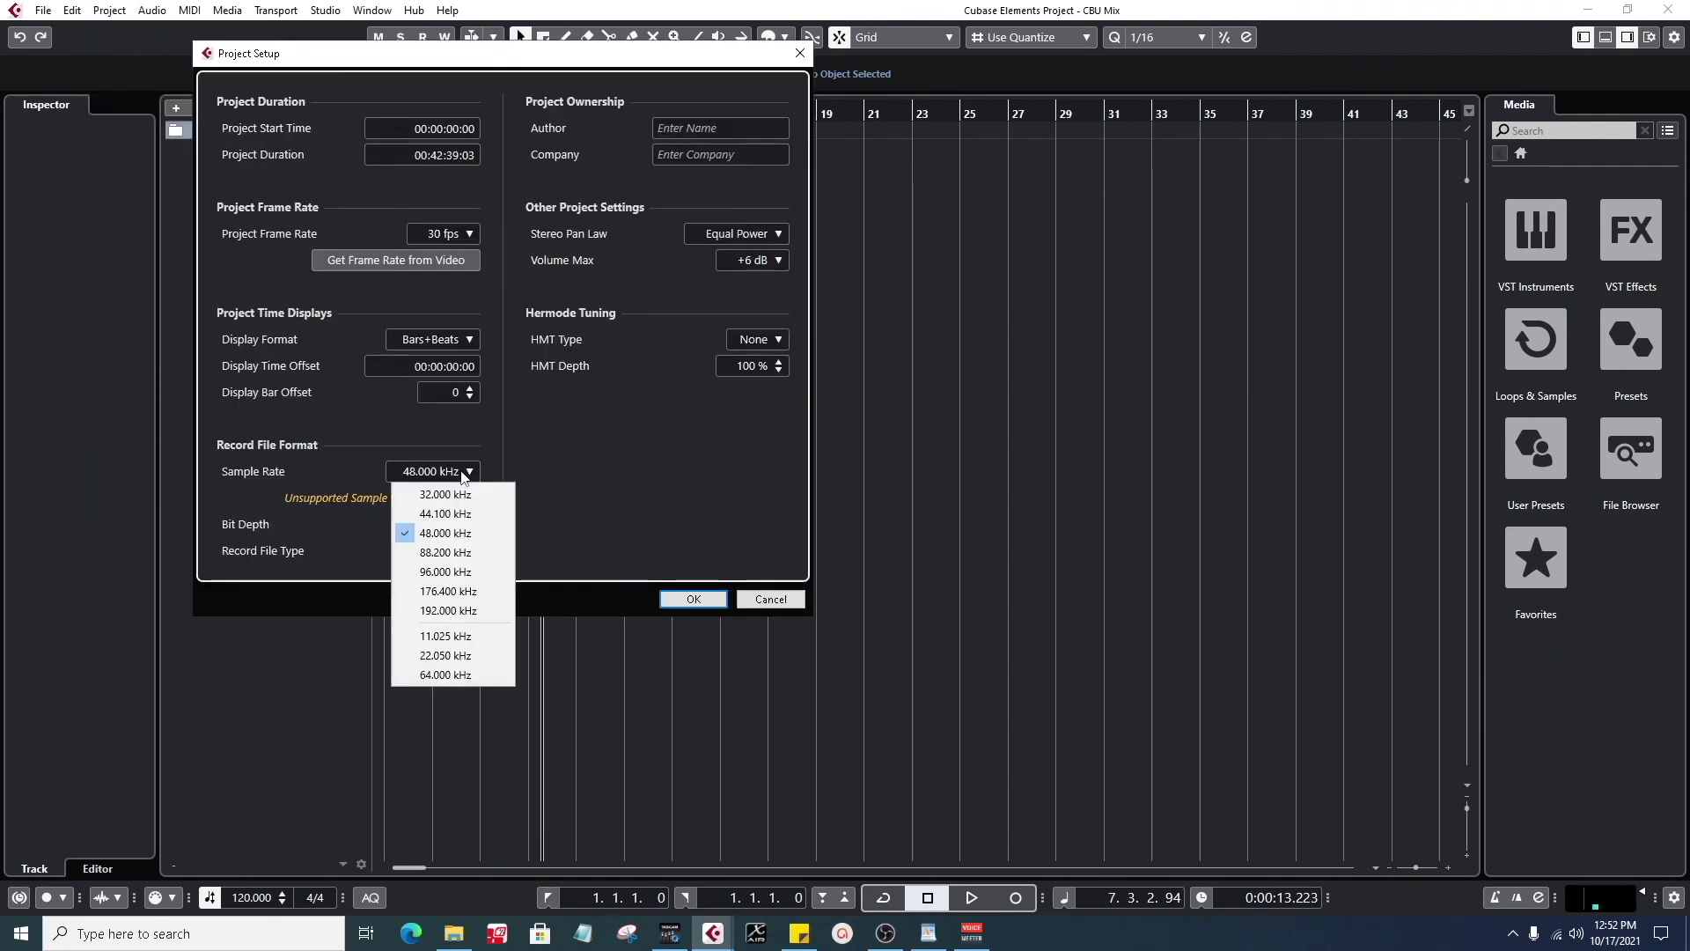
pyautogui.click(446, 513)
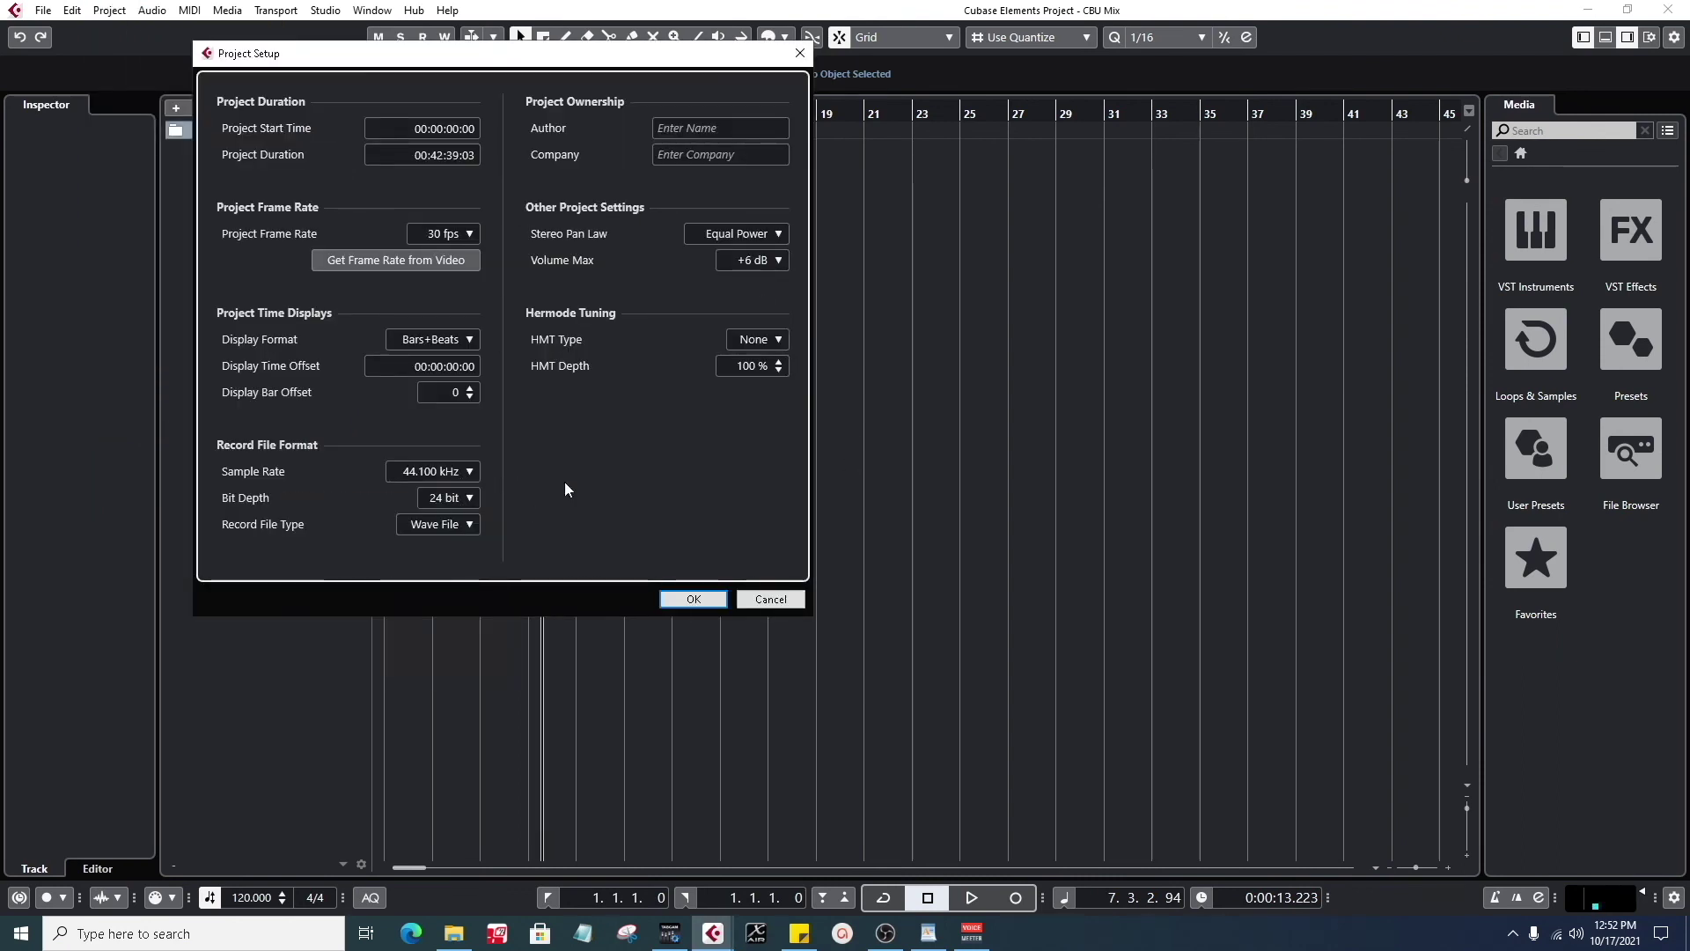
pyautogui.click(694, 599)
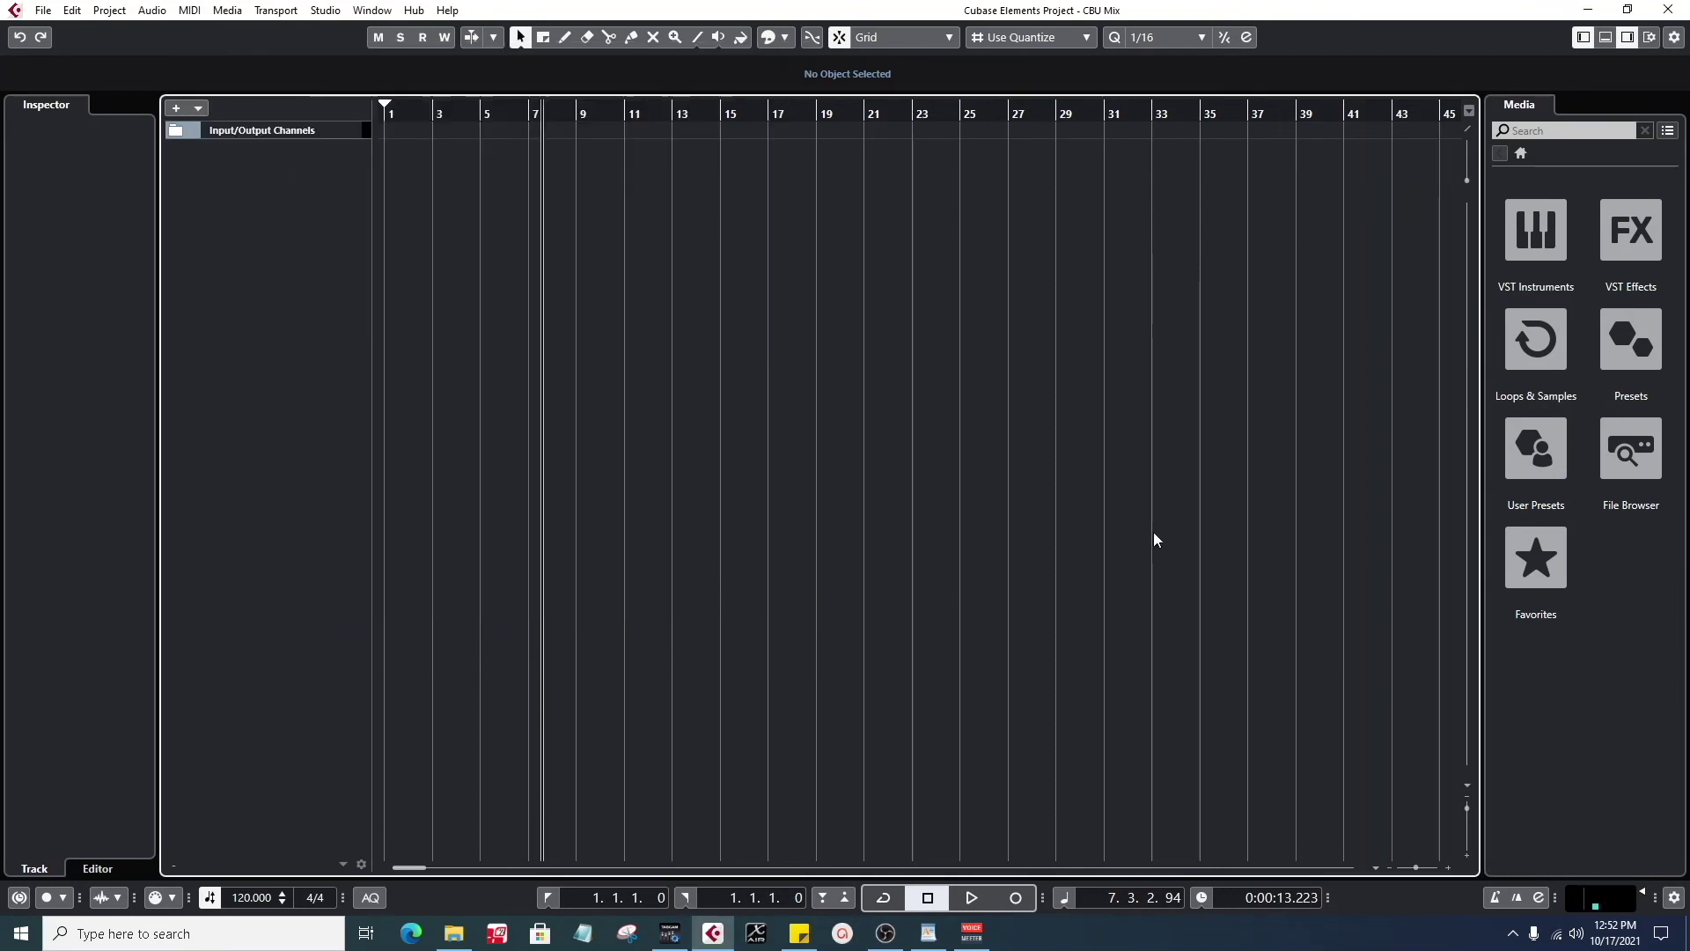
# - Import all six audio files from the Exports folder into the project, each on a different track
pyautogui.hotkey('alt', 'Tab')
pyautogui.moveTo(916, 201); pyautogui.dragTo(1049, 318)
pyautogui.moveTo(909, 357); pyautogui.dragTo(349, 176)
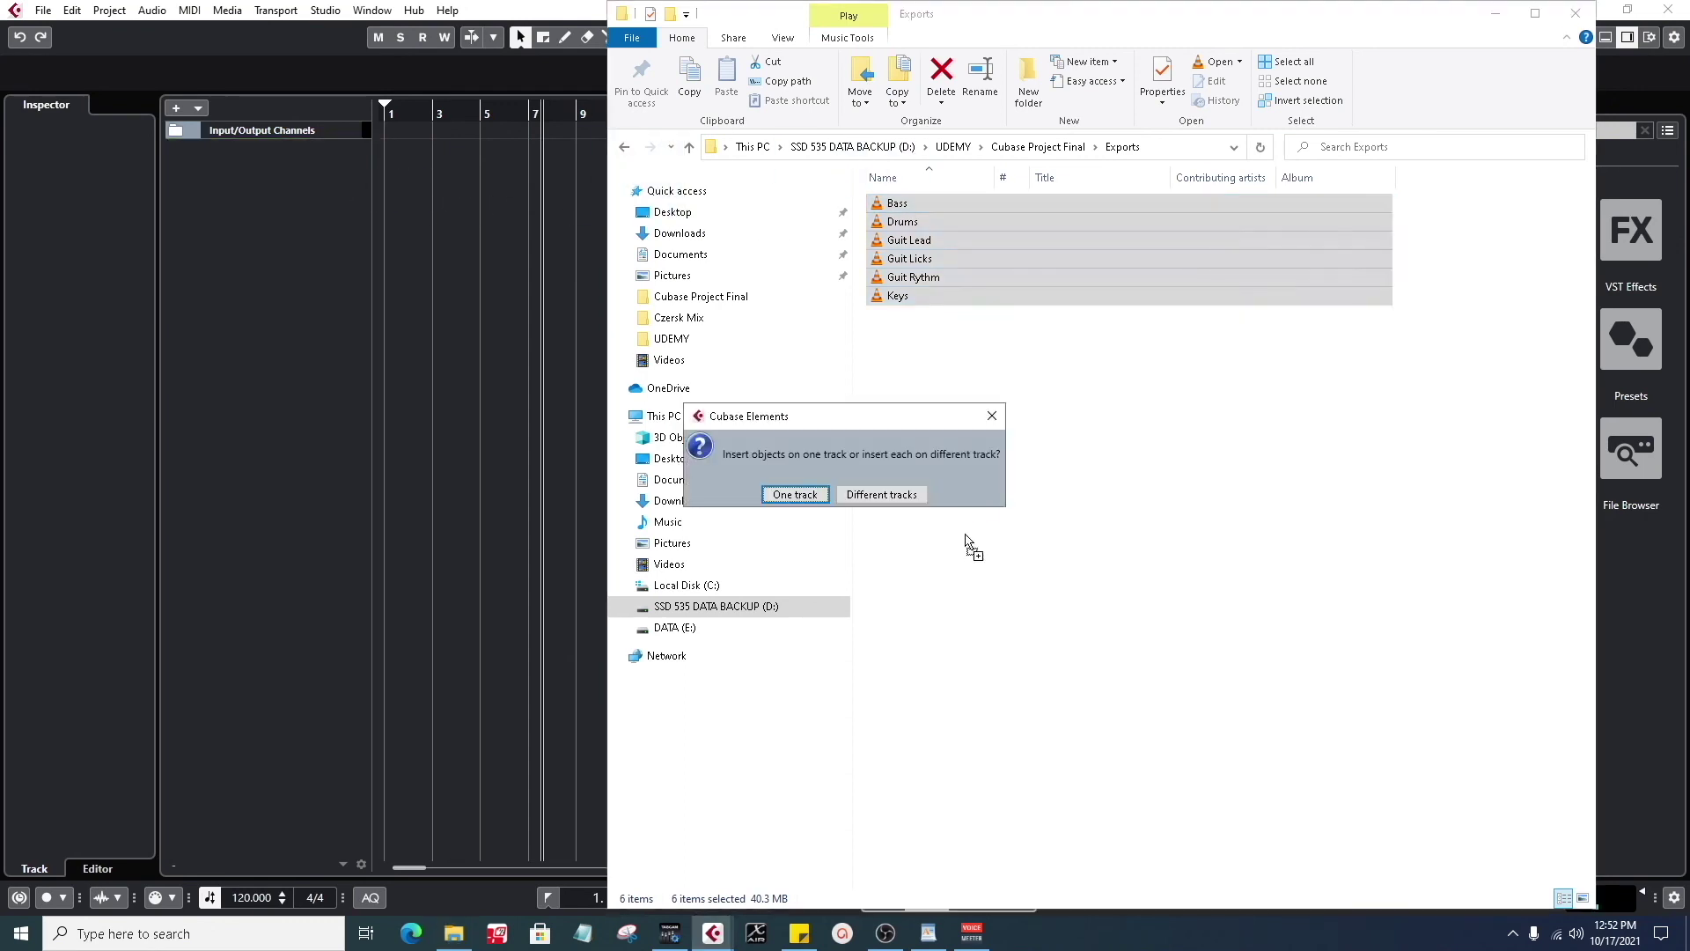
pyautogui.click(895, 495)
pyautogui.click(901, 535)
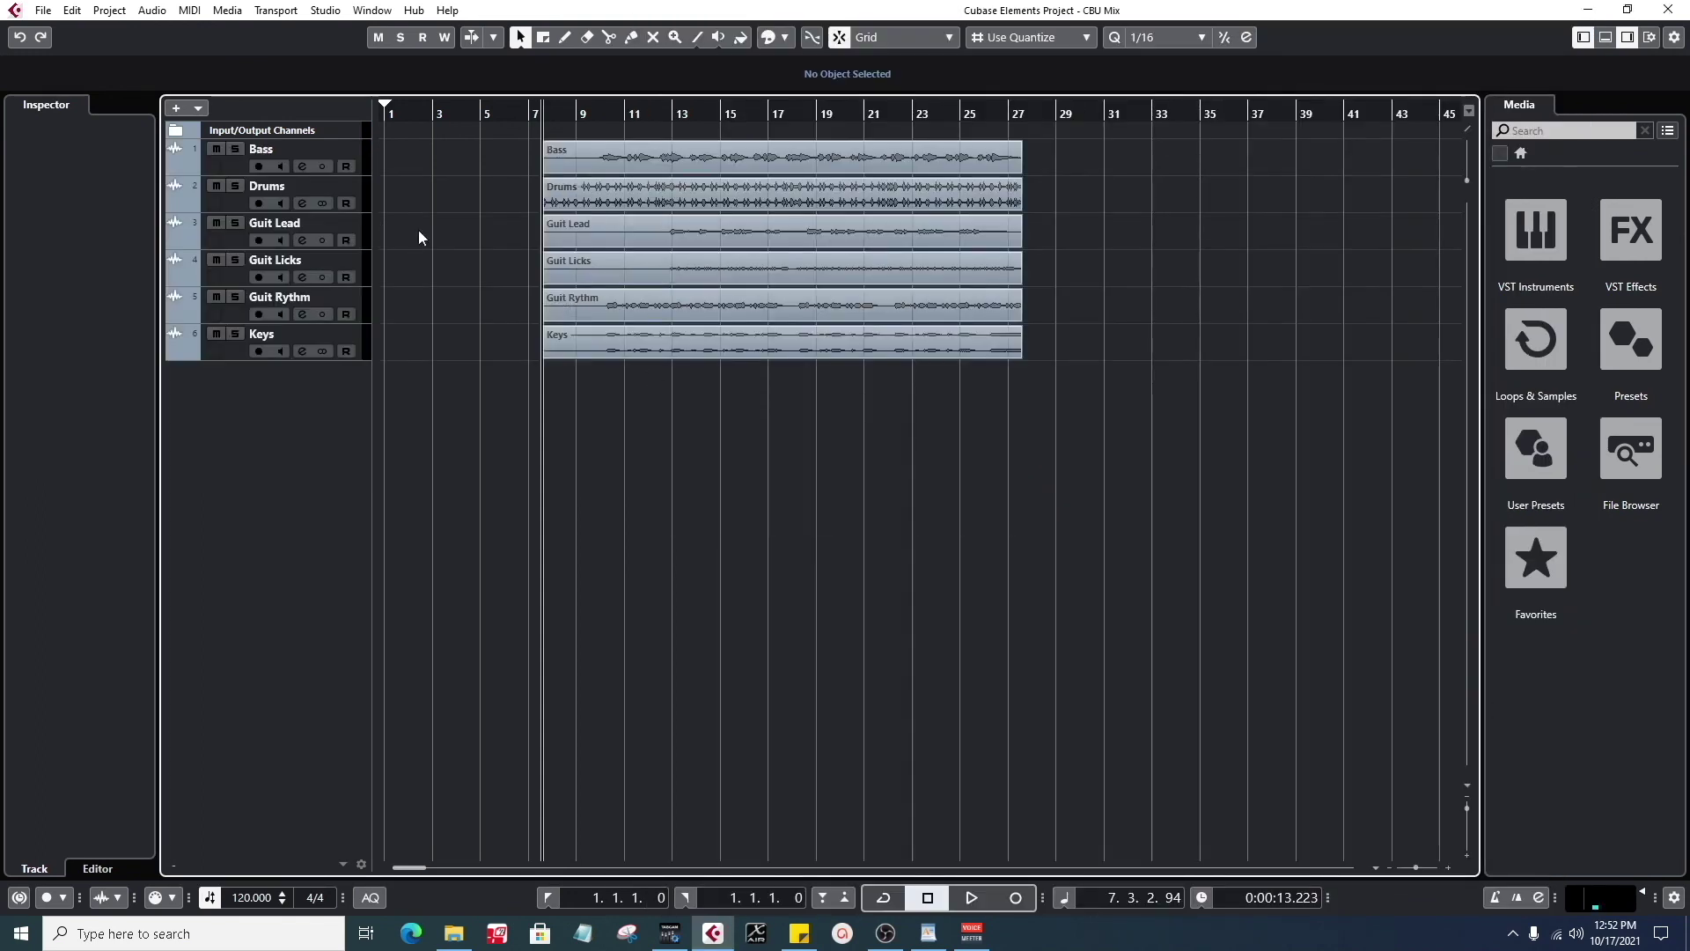
# - Move all six clips together to start at bar 1 and set the locator range from bar 1 to bar 21
pyautogui.moveTo(514, 151); pyautogui.dragTo(570, 335)
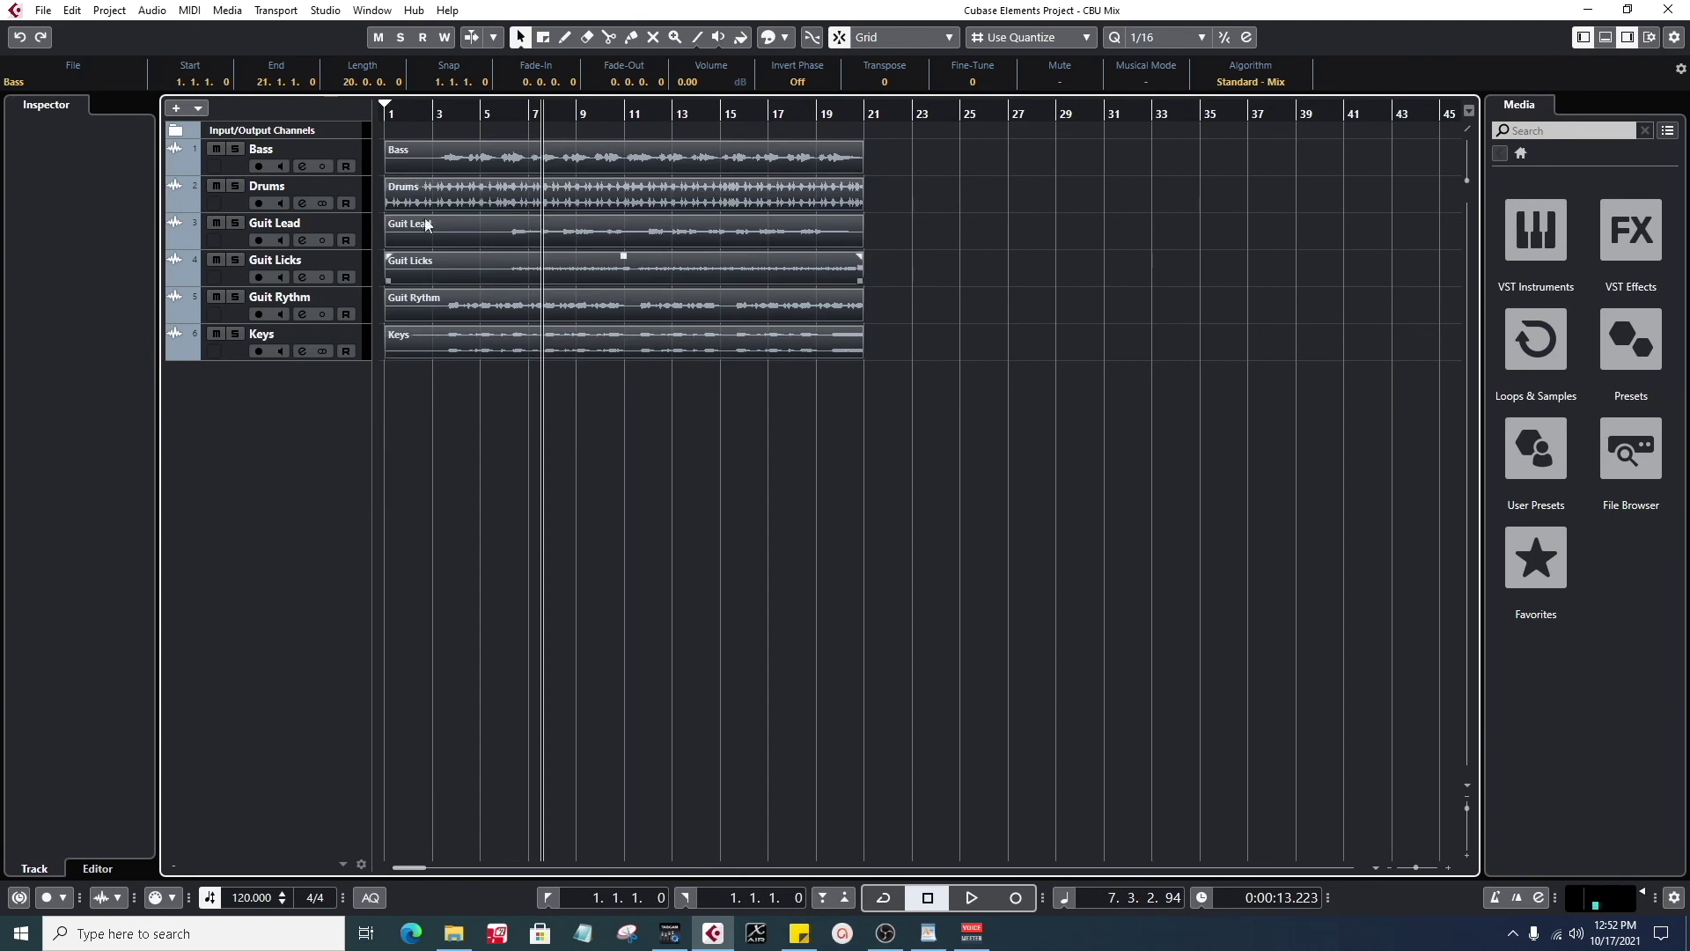
pyautogui.moveTo(390, 98); pyautogui.dragTo(865, 98)
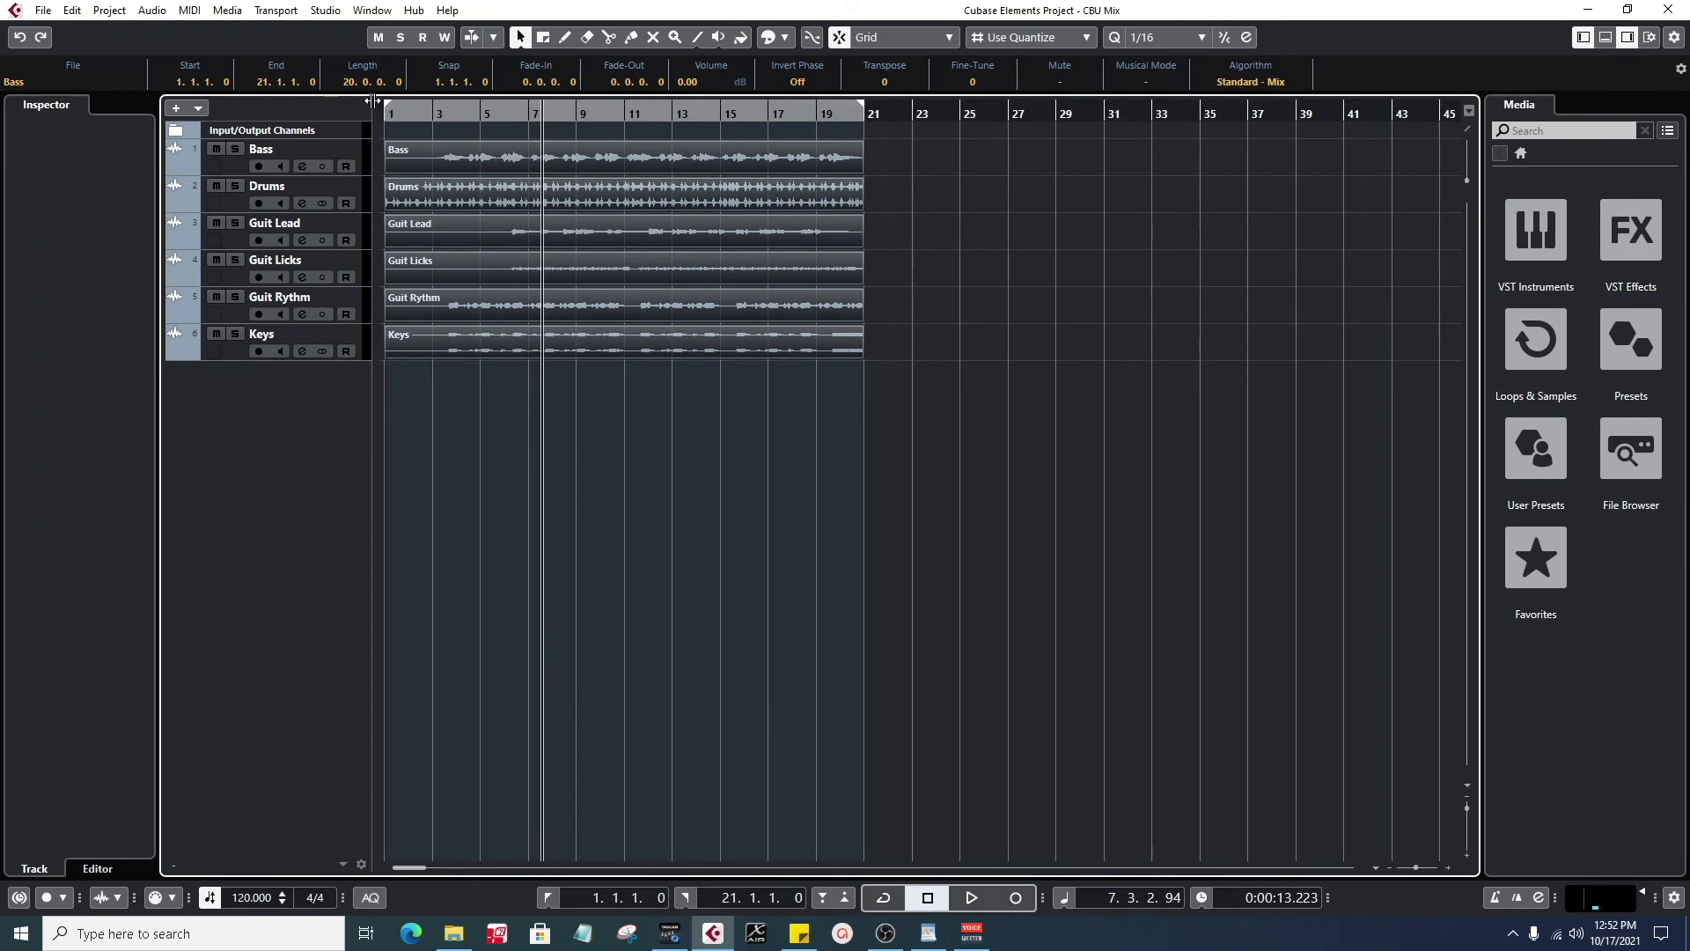
# - Activate cycle playback over the locator range and return the project cursor to near the start of the clips
pyautogui.moveTo(854, 112); pyautogui.dragTo(851, 173)
pyautogui.click(1053, 107)
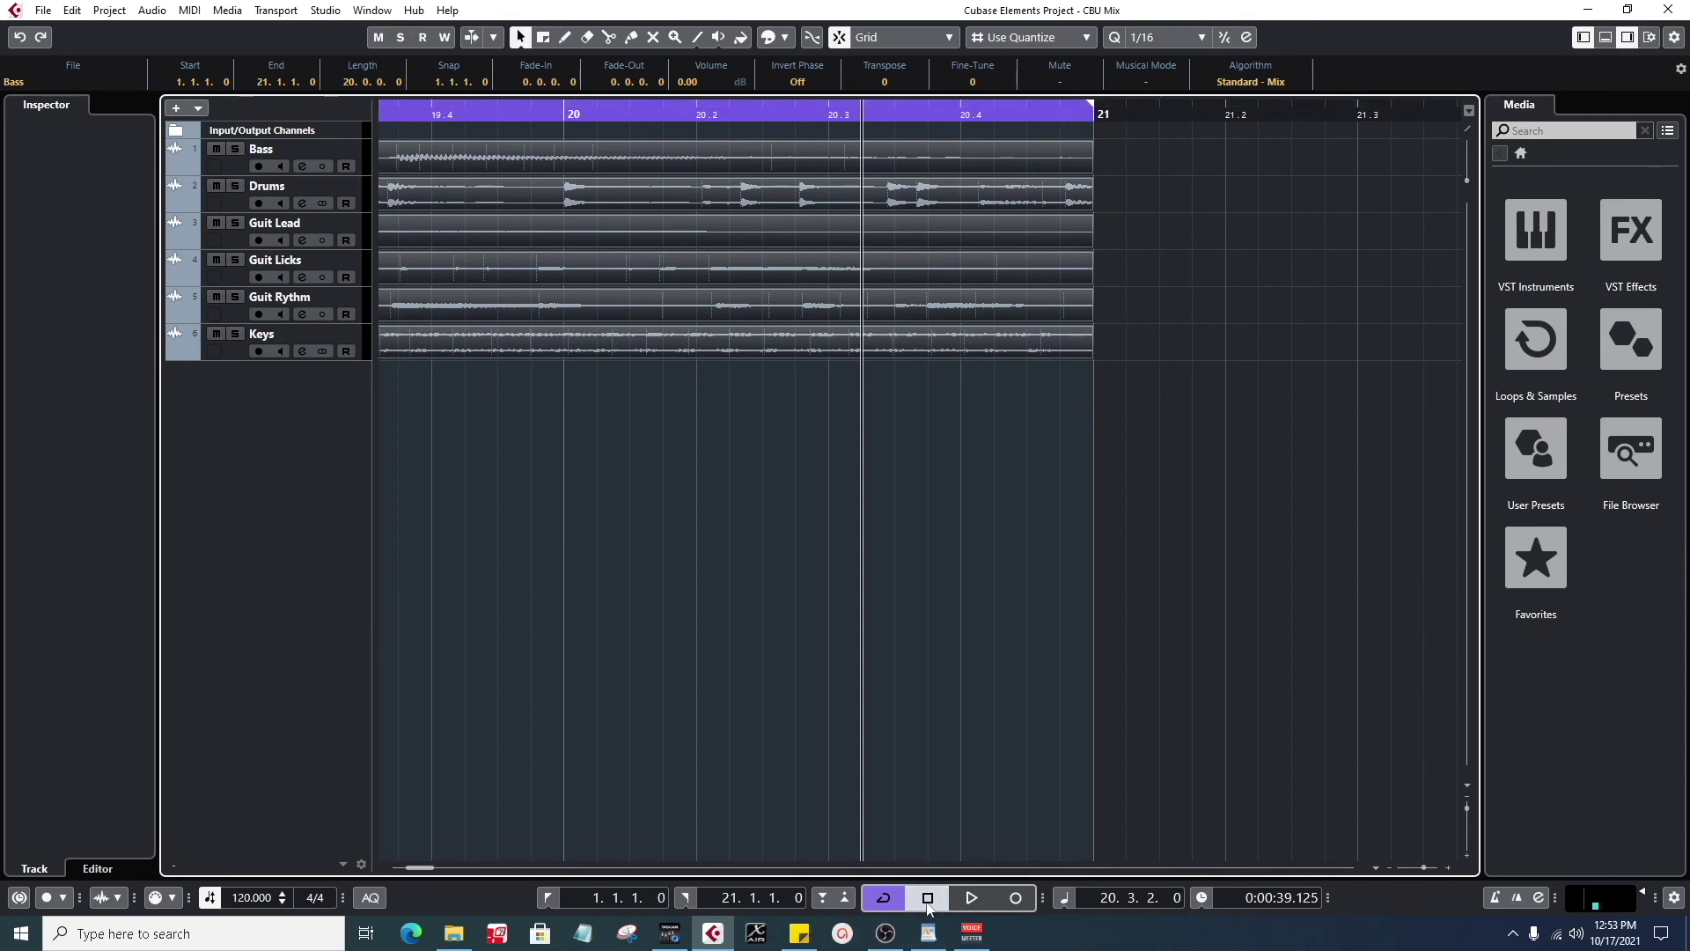
pyautogui.click(887, 903)
pyautogui.click(889, 905)
pyautogui.click(809, 111)
pyautogui.click(809, 110)
pyautogui.moveTo(795, 111); pyautogui.dragTo(287, 88)
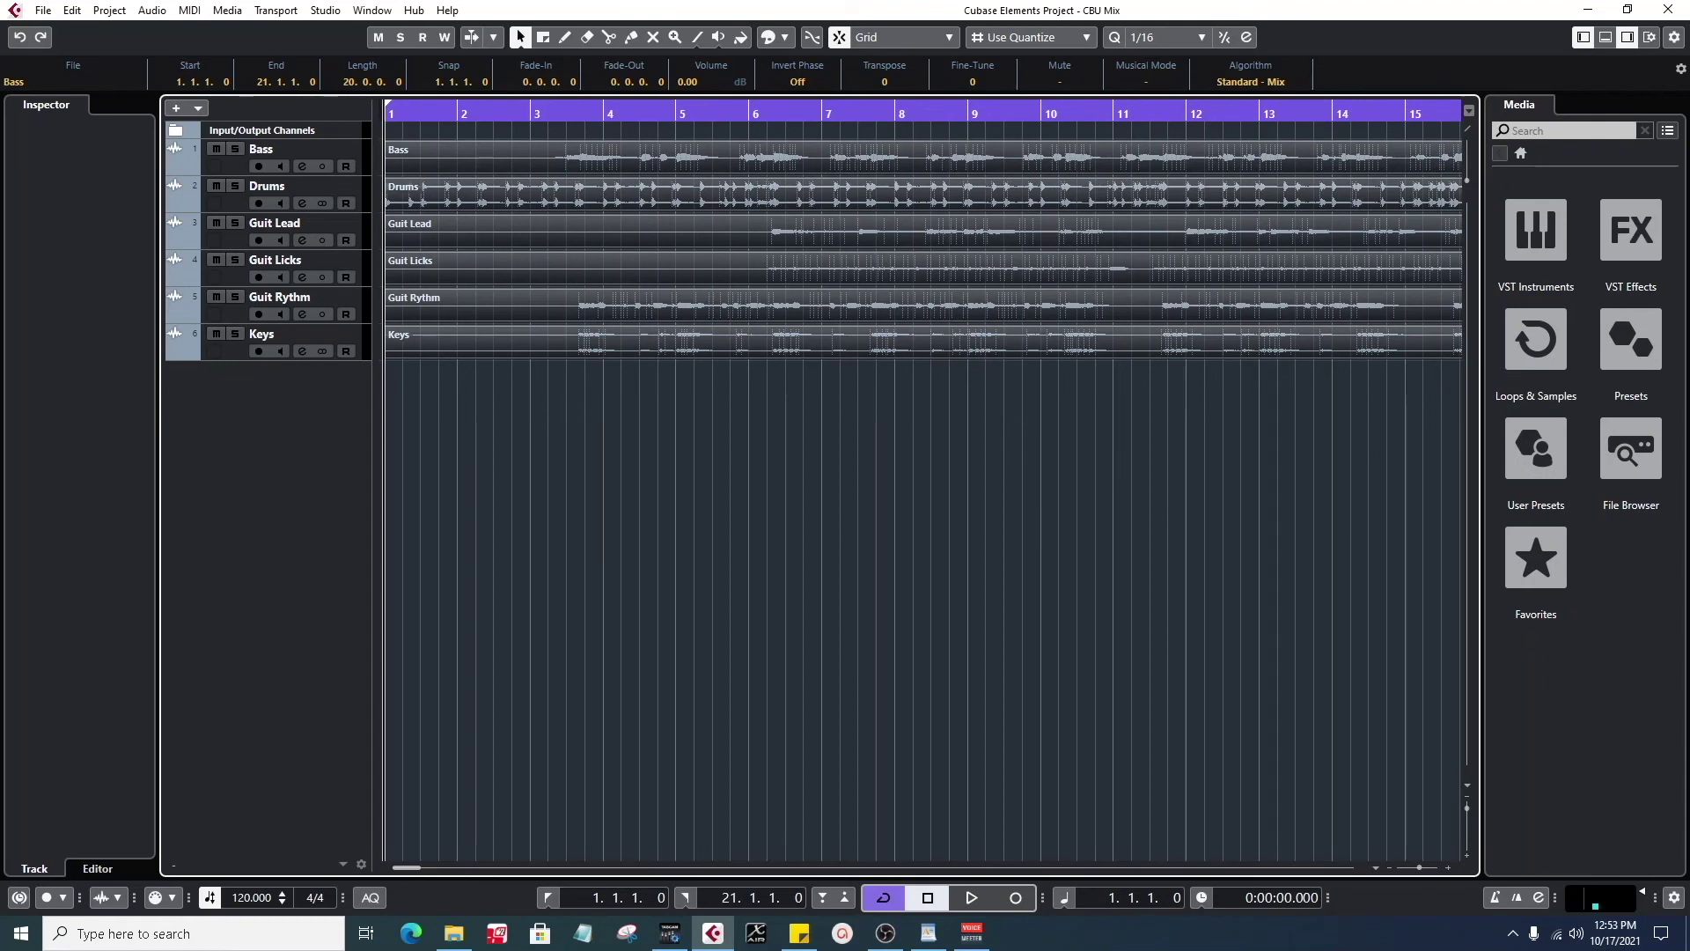
pyautogui.moveTo(442, 112); pyautogui.dragTo(439, 81)
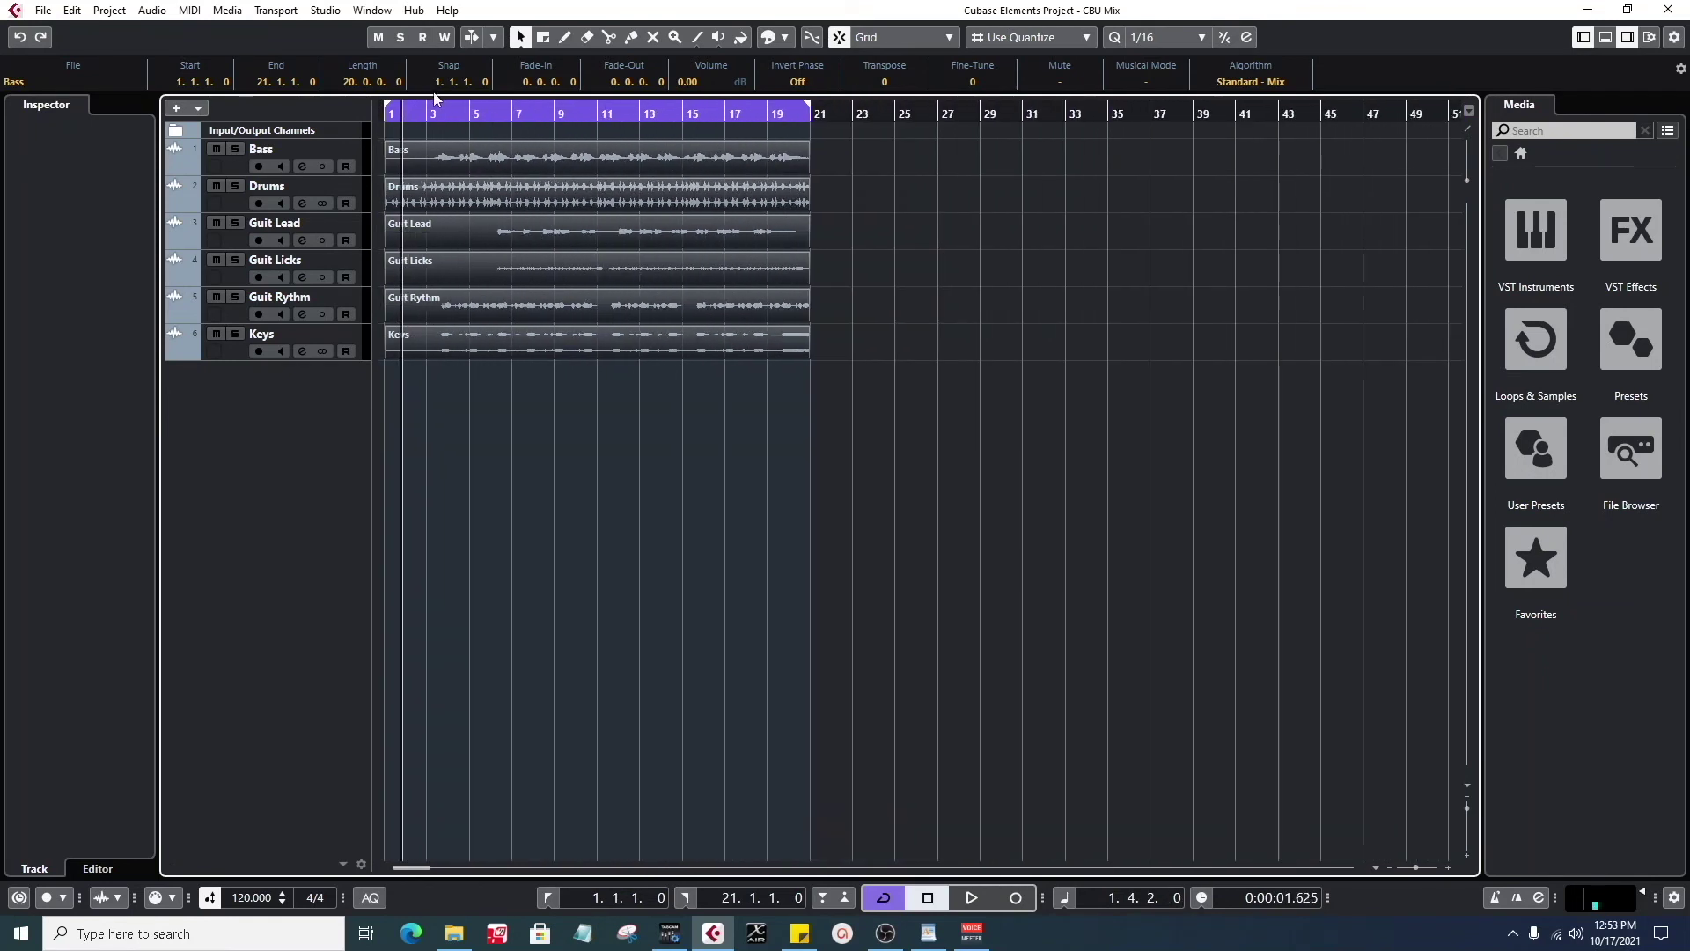
# - Color the Bass track violet
pyautogui.click(232, 171)
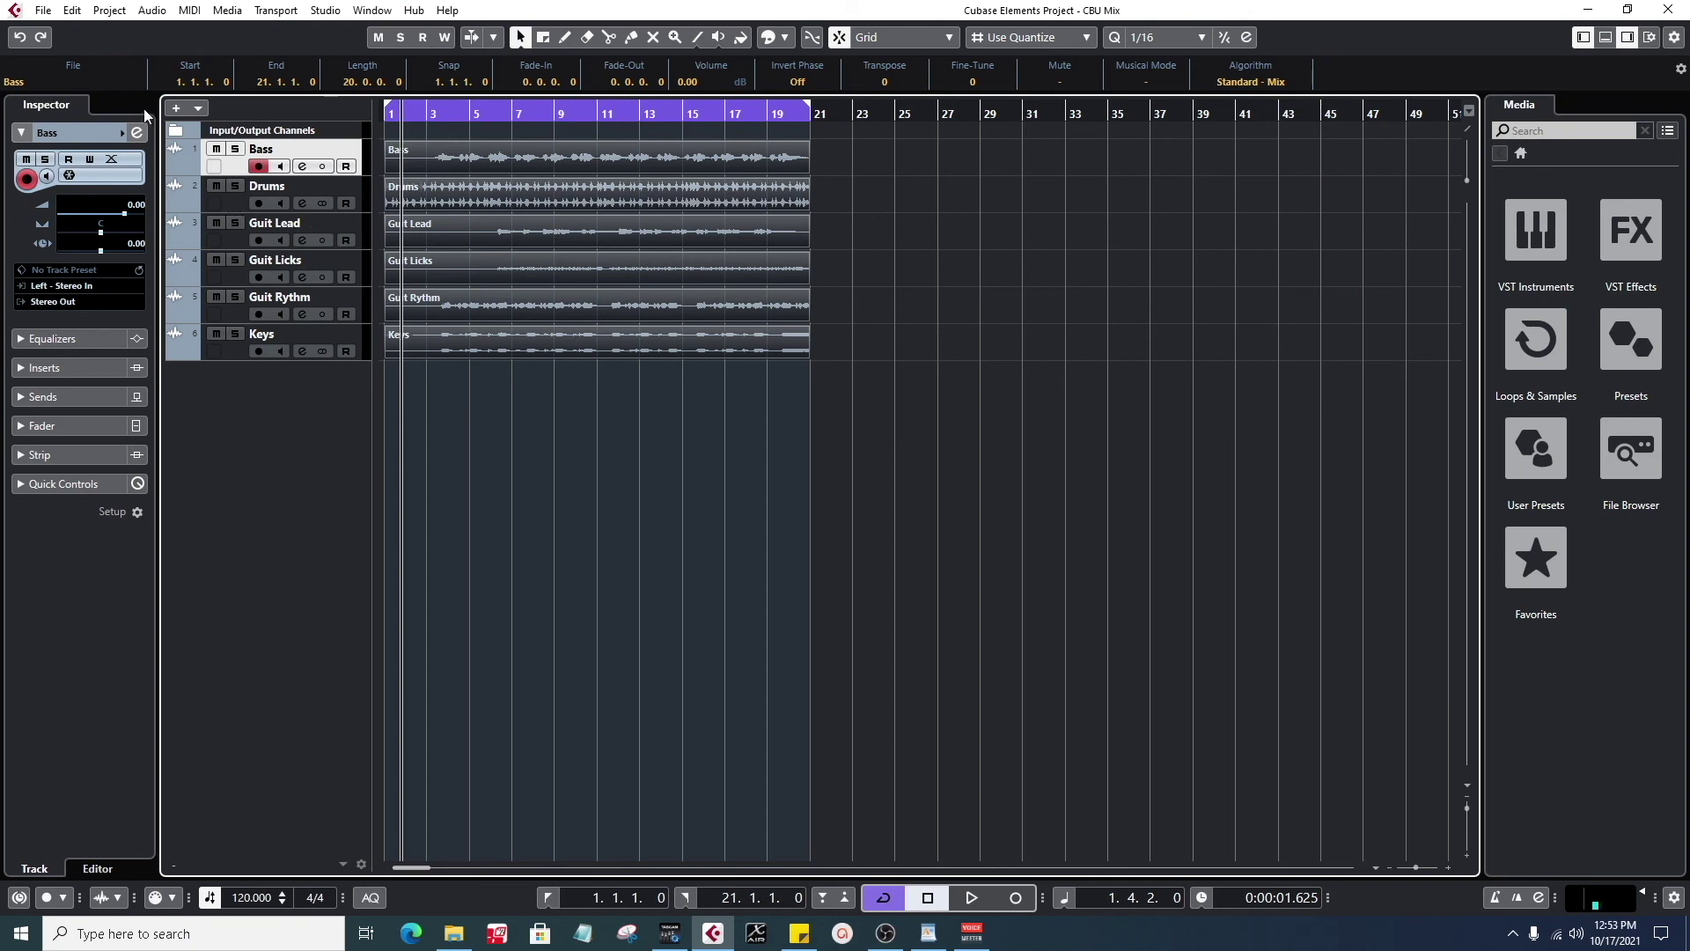
pyautogui.click(82, 133)
pyautogui.click(83, 135)
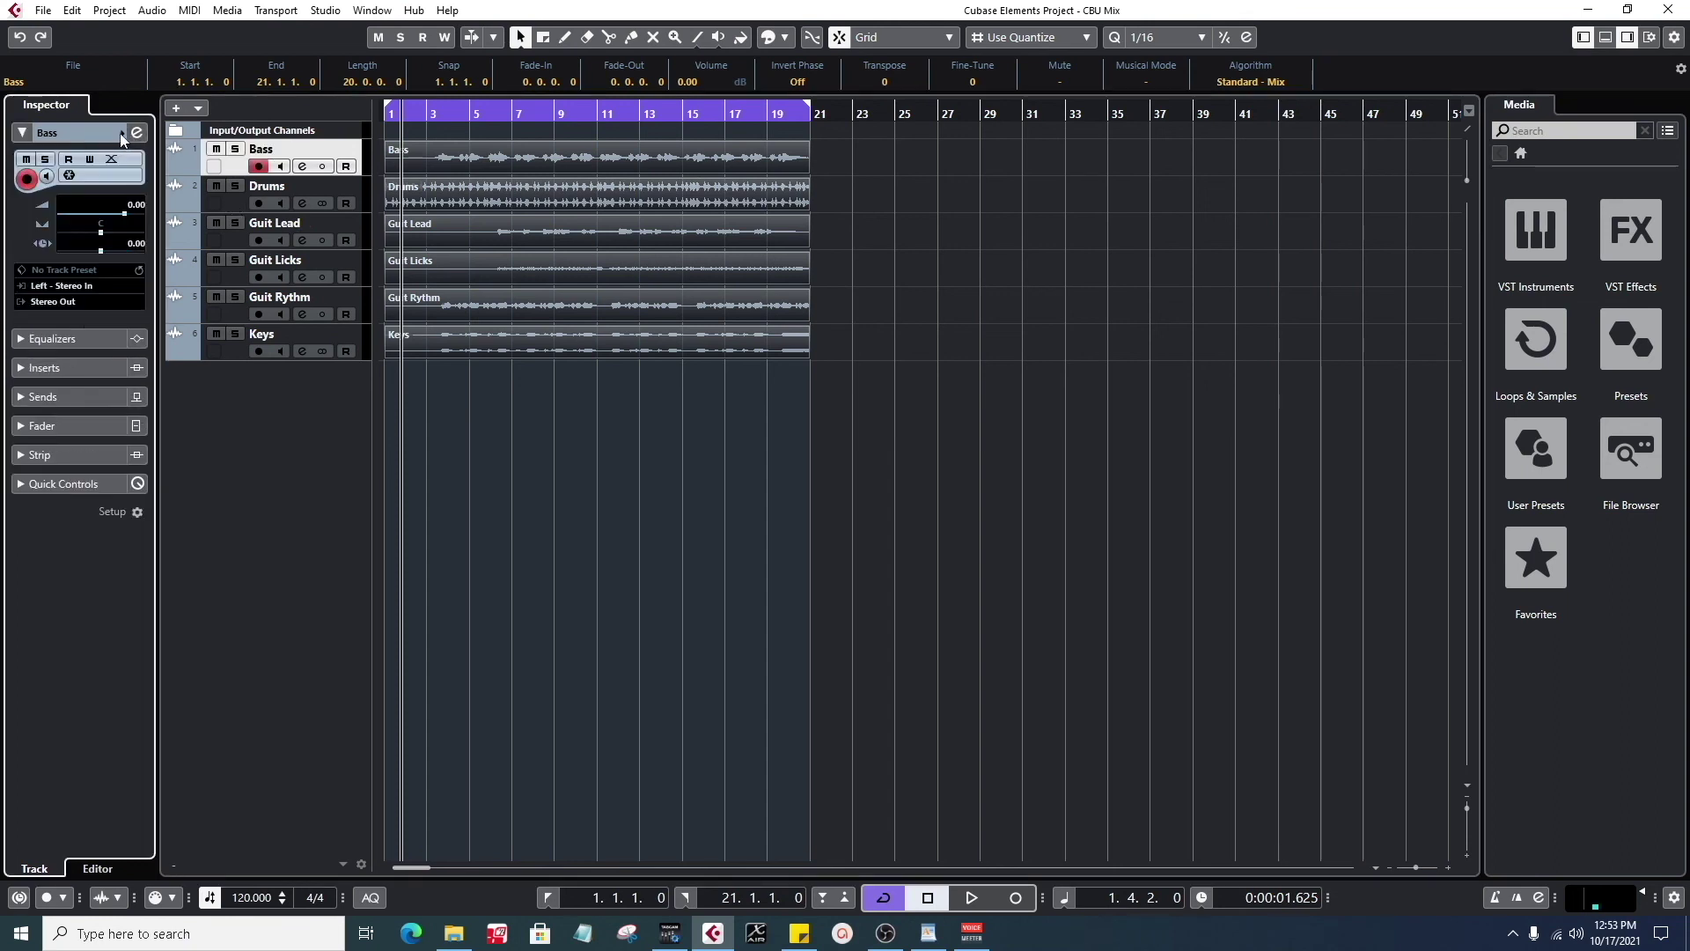
pyautogui.click(121, 133)
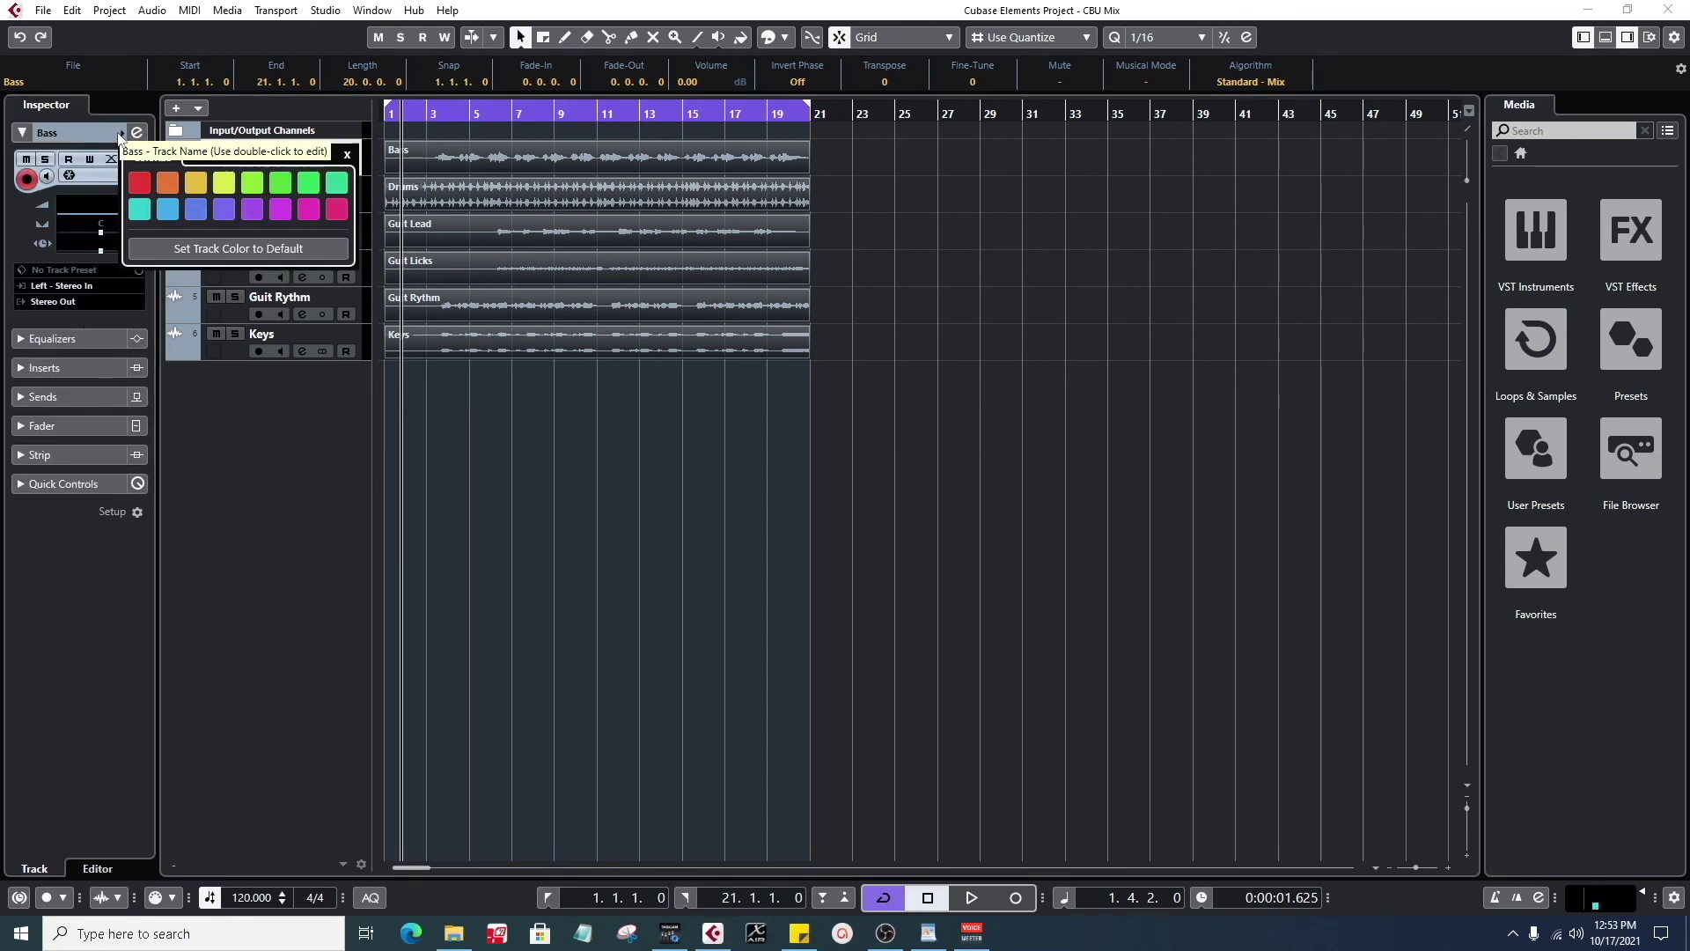
pyautogui.click(225, 214)
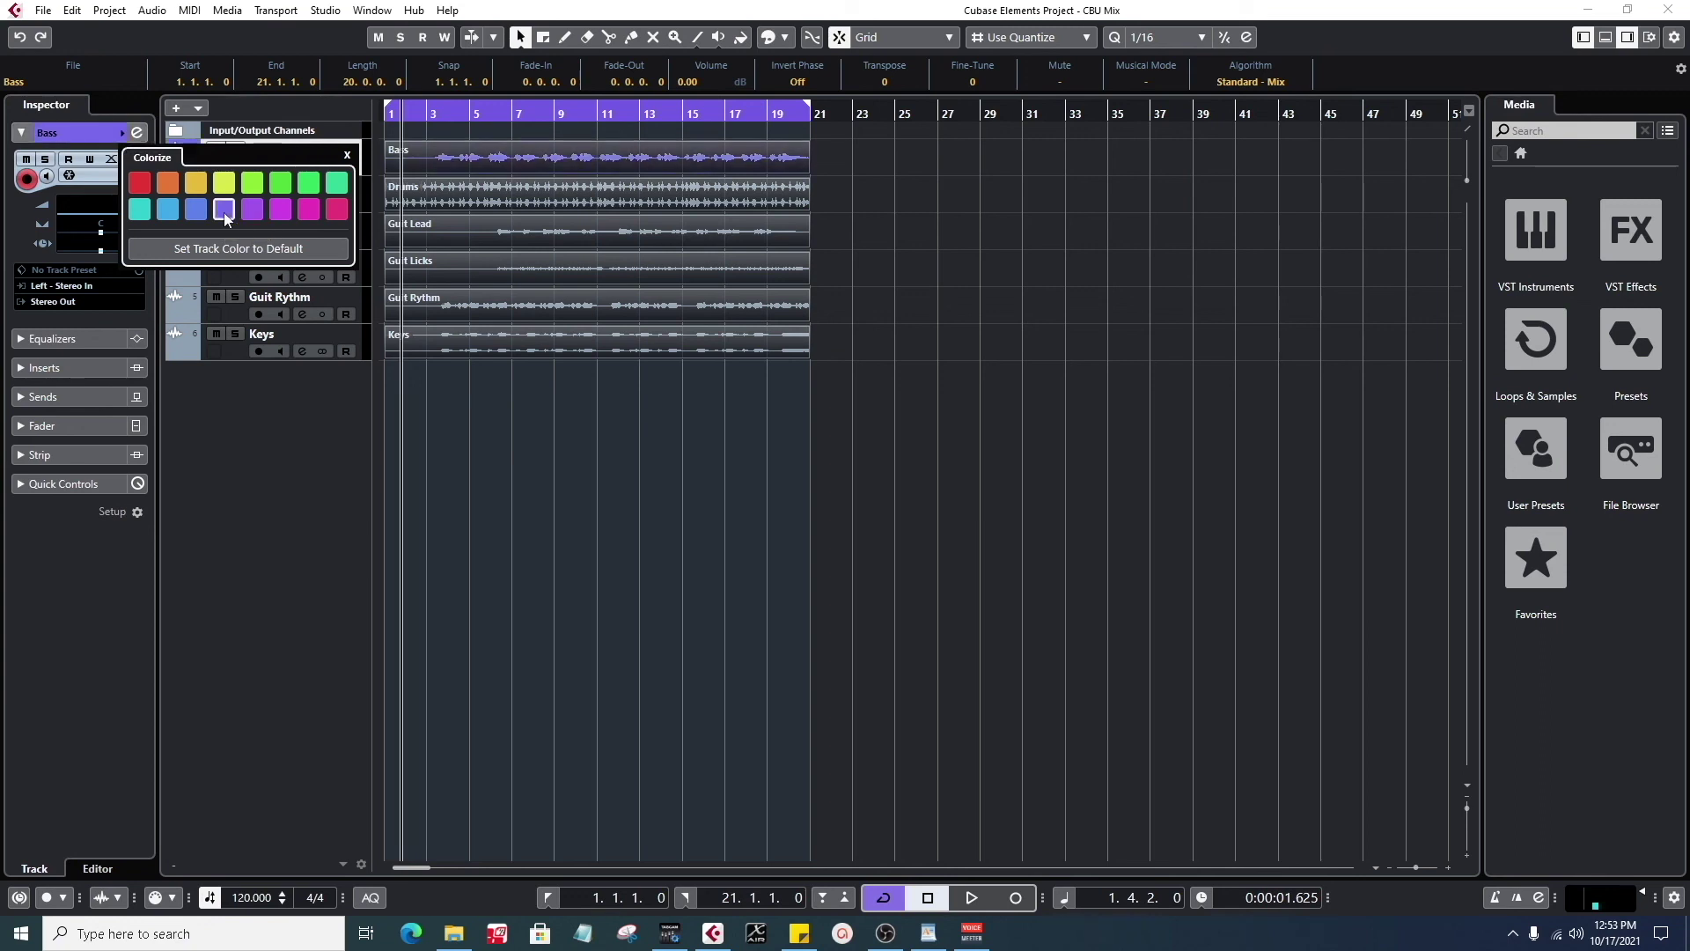
pyautogui.click(388, 480)
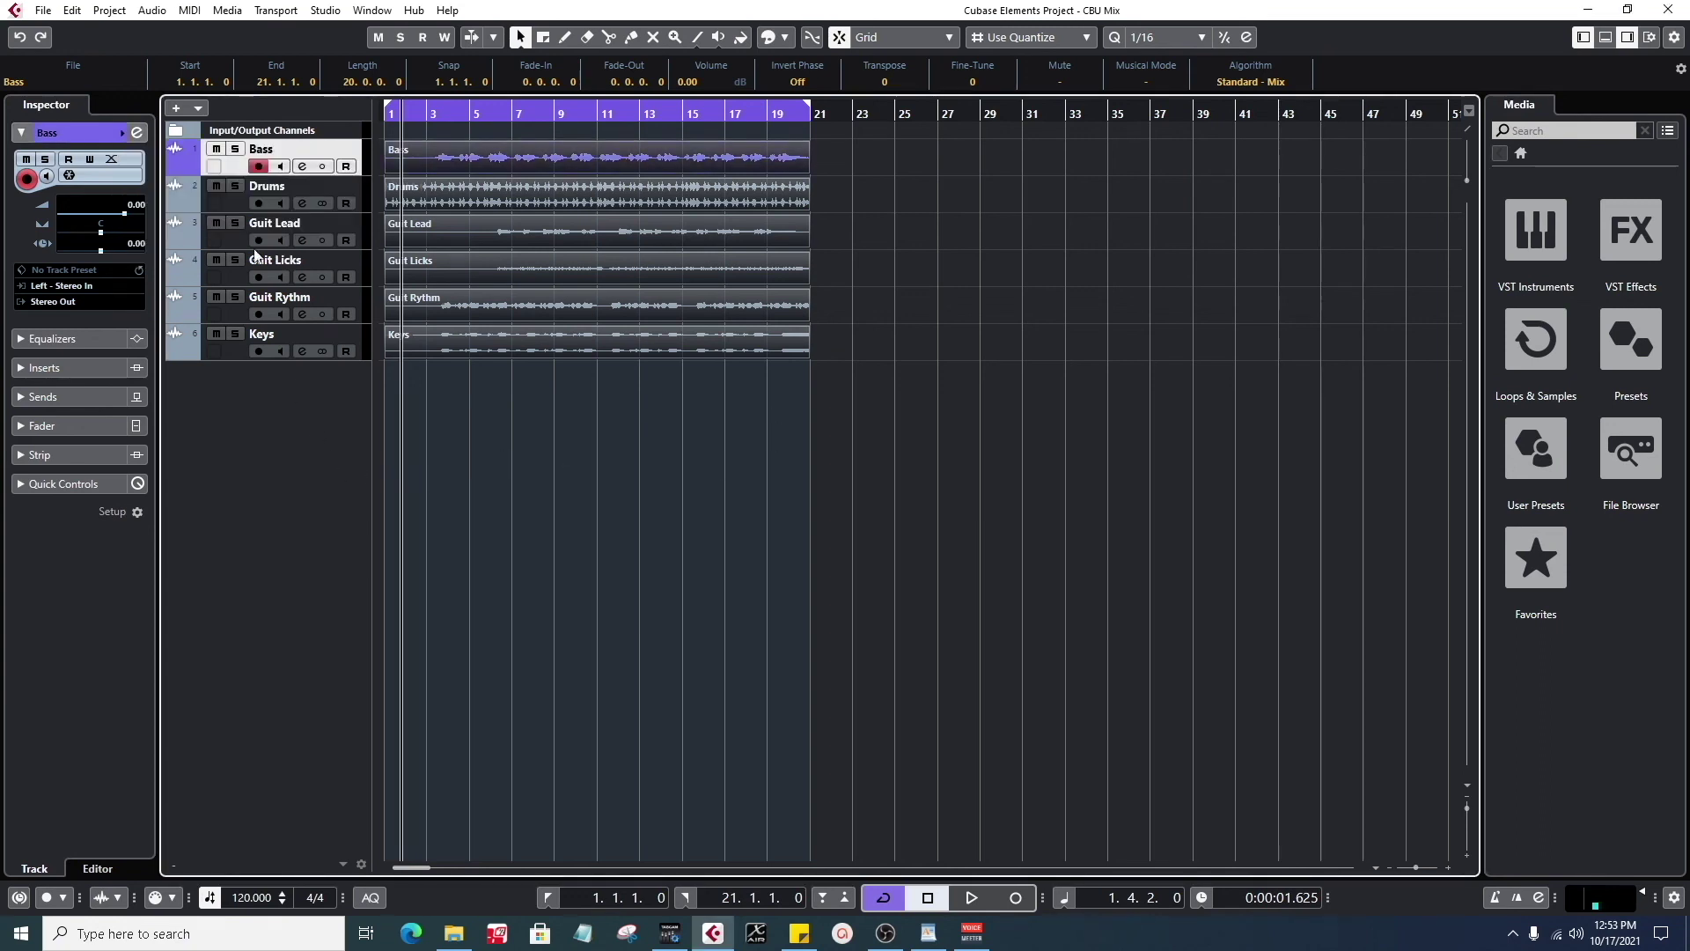
# - Move the Bass track below the Drums track and slightly increase the height of the Keys track
pyautogui.click(234, 199)
pyautogui.moveTo(255, 156); pyautogui.dragTo(245, 196)
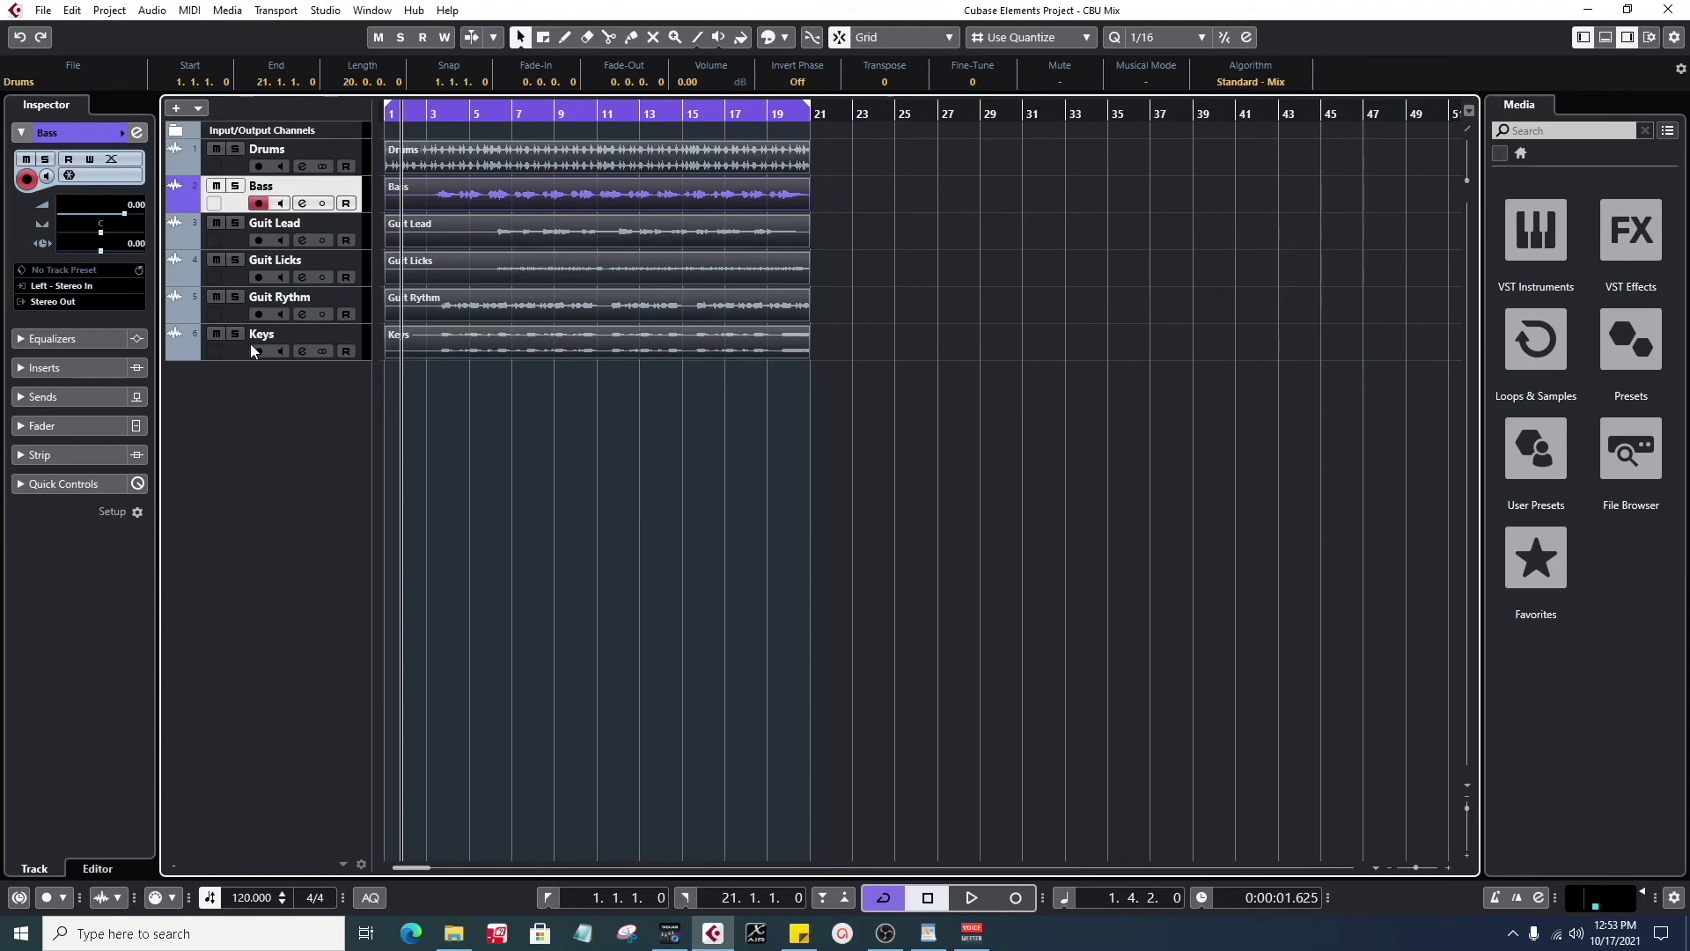
pyautogui.moveTo(246, 360); pyautogui.dragTo(244, 374)
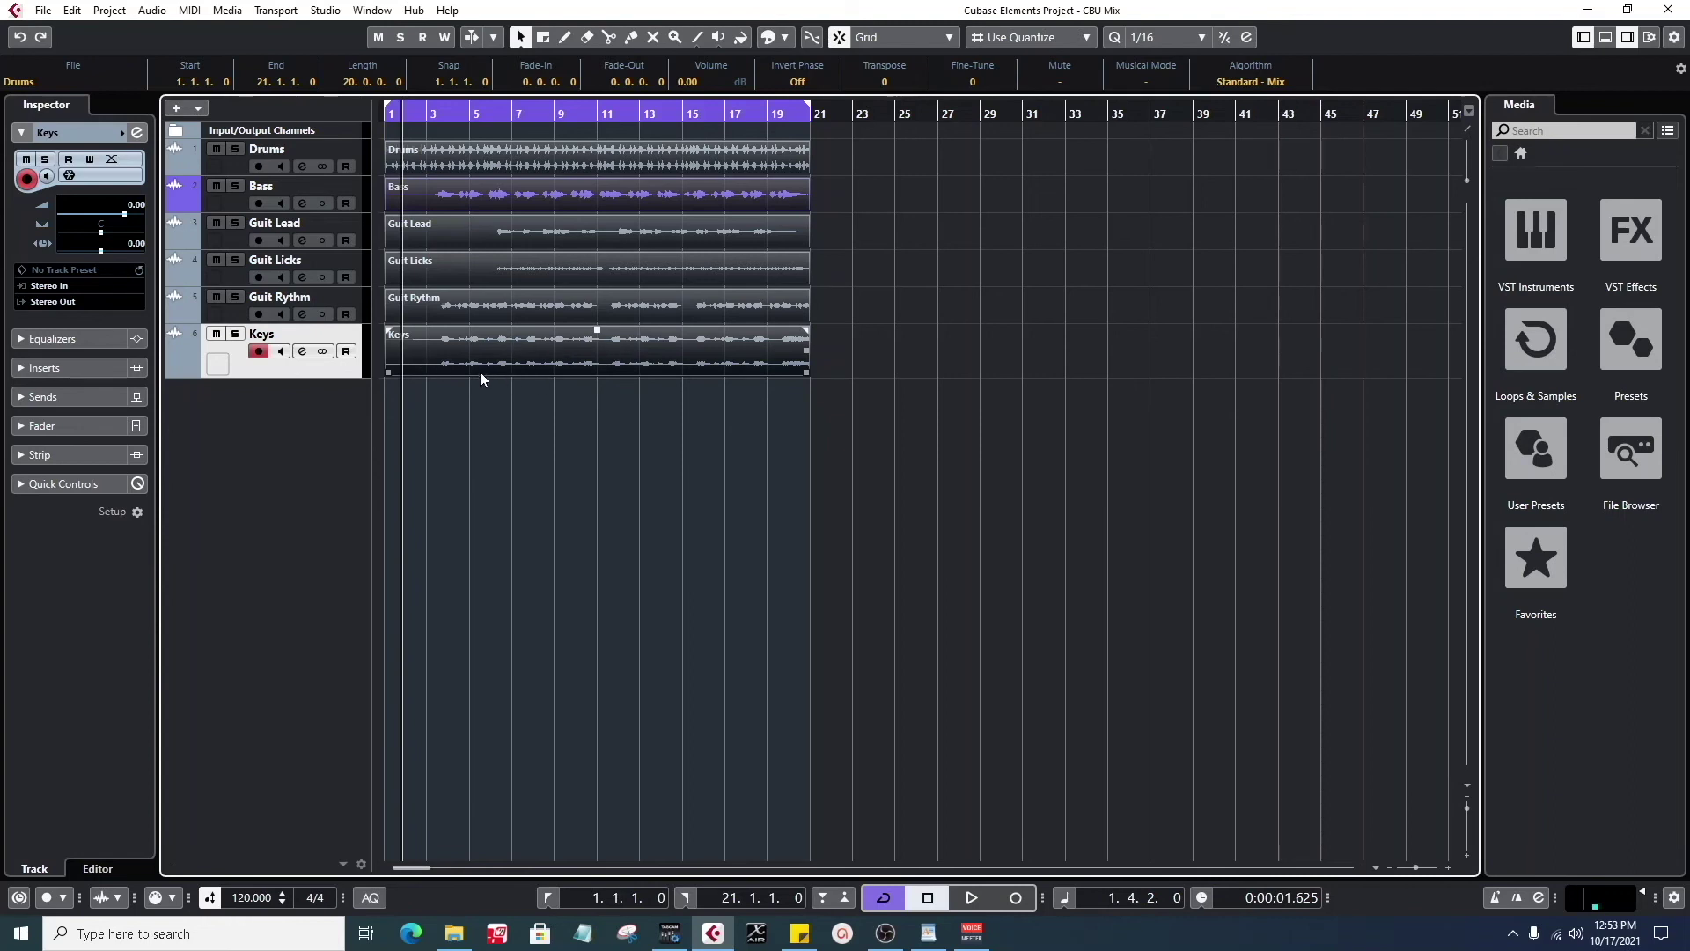
# - Color the Drums track lime green
pyautogui.click(258, 352)
pyautogui.click(241, 165)
pyautogui.click(95, 134)
pyautogui.click(96, 133)
pyautogui.click(123, 132)
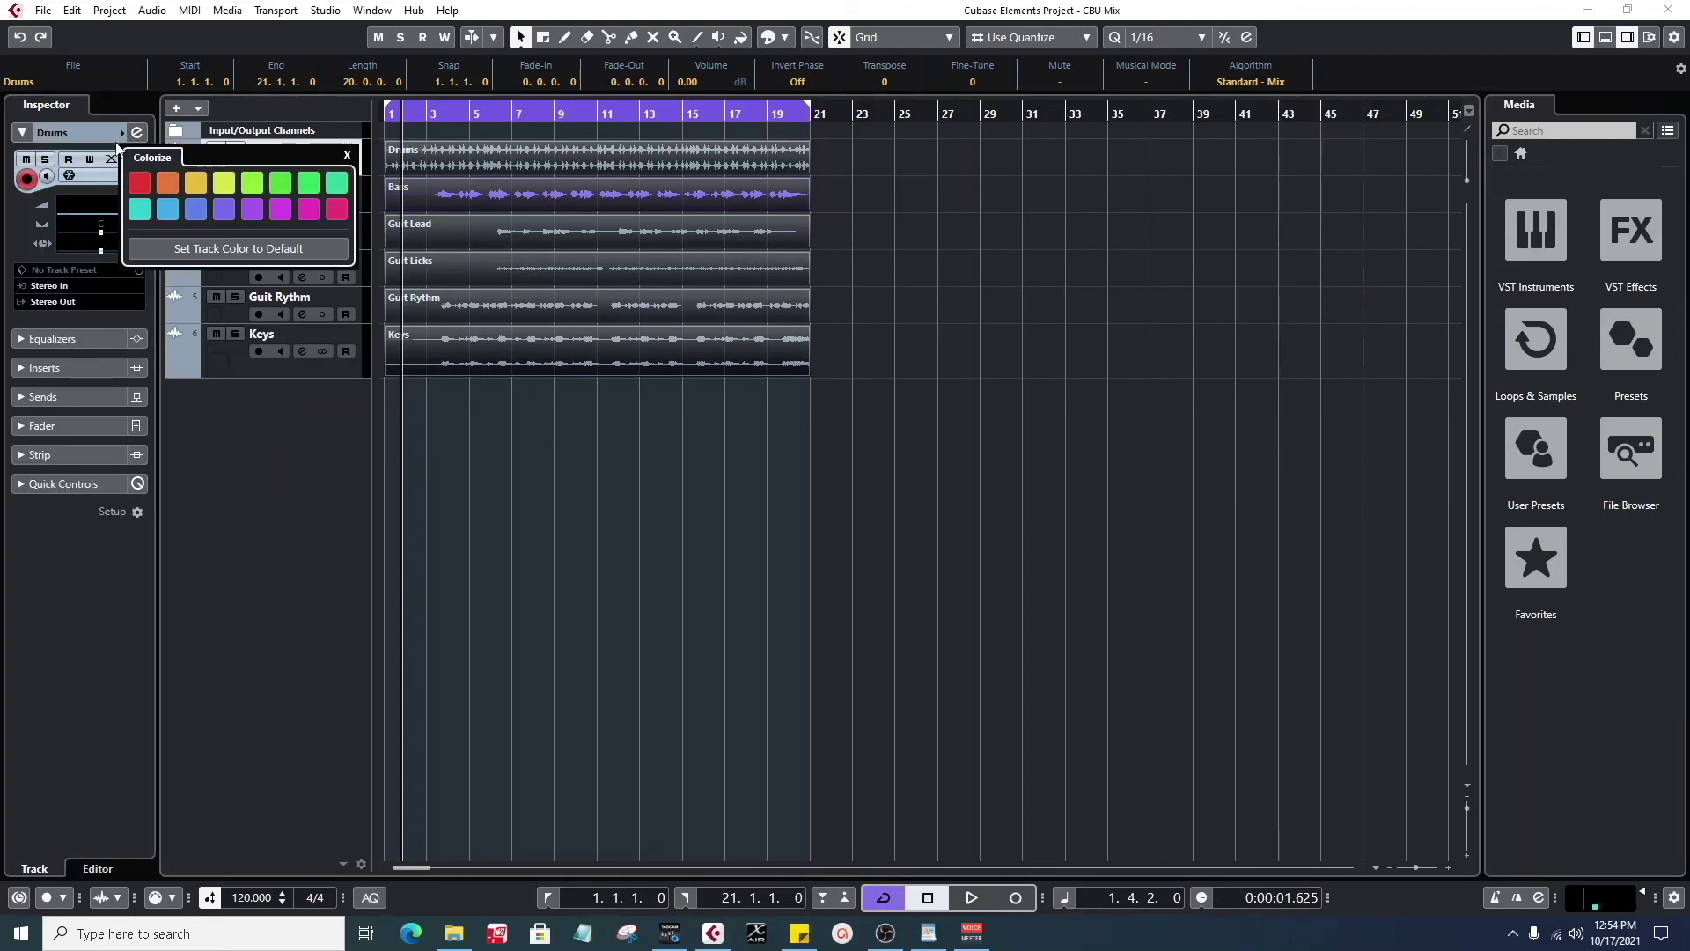
pyautogui.click(255, 191)
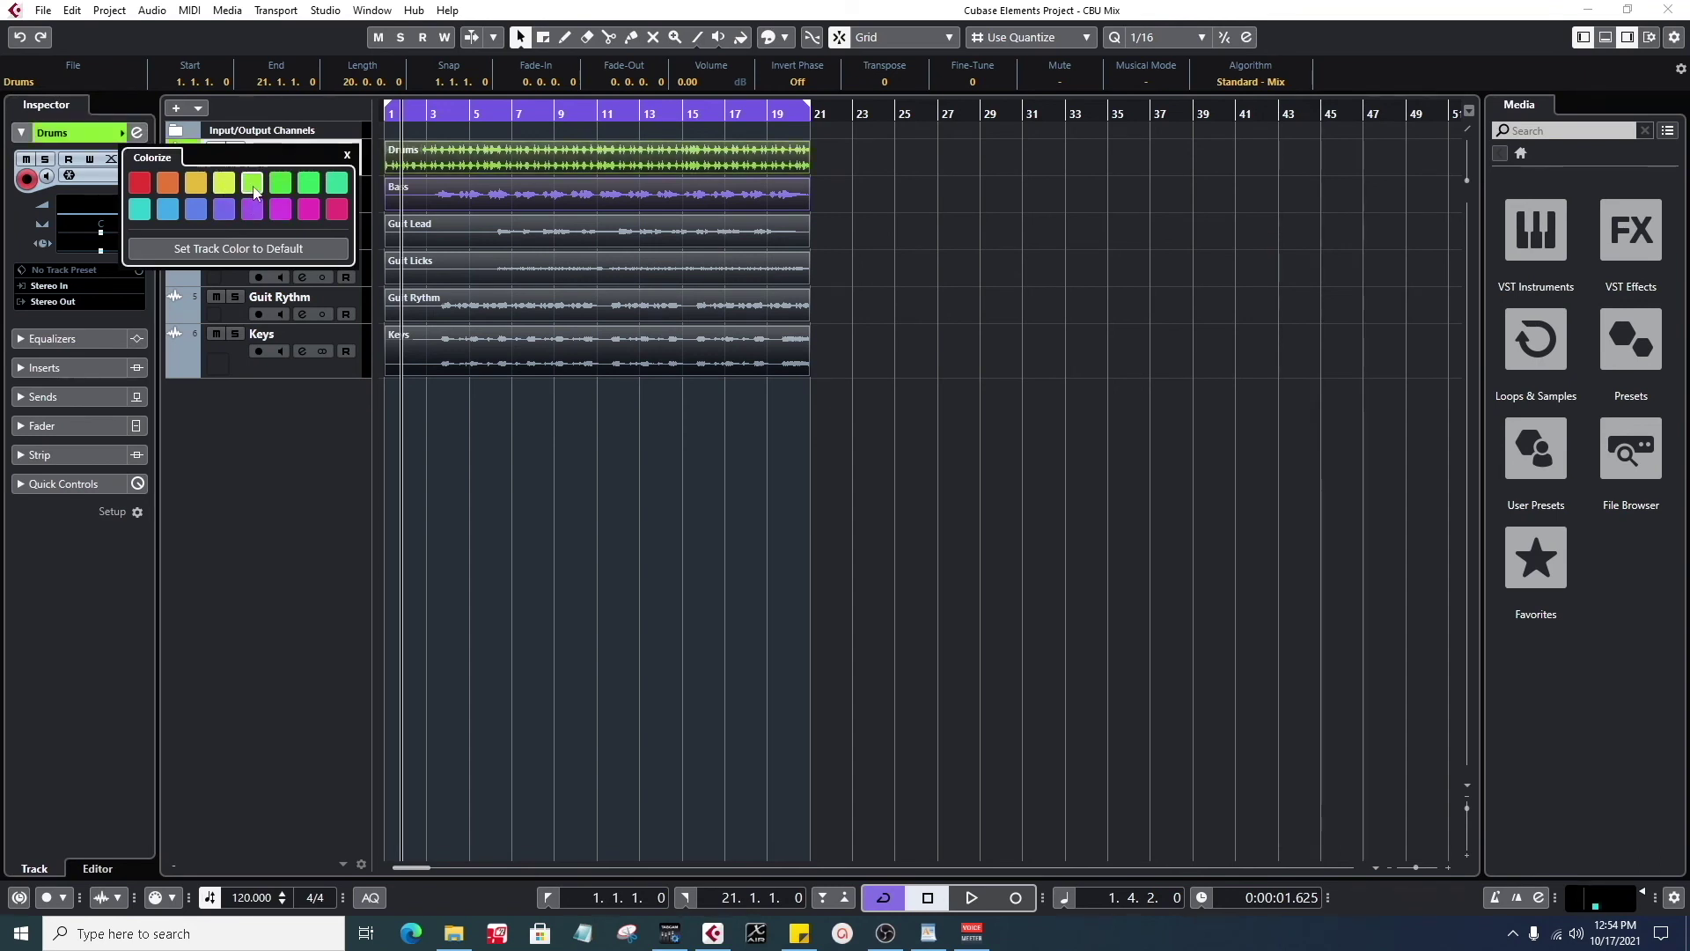
pyautogui.click(243, 459)
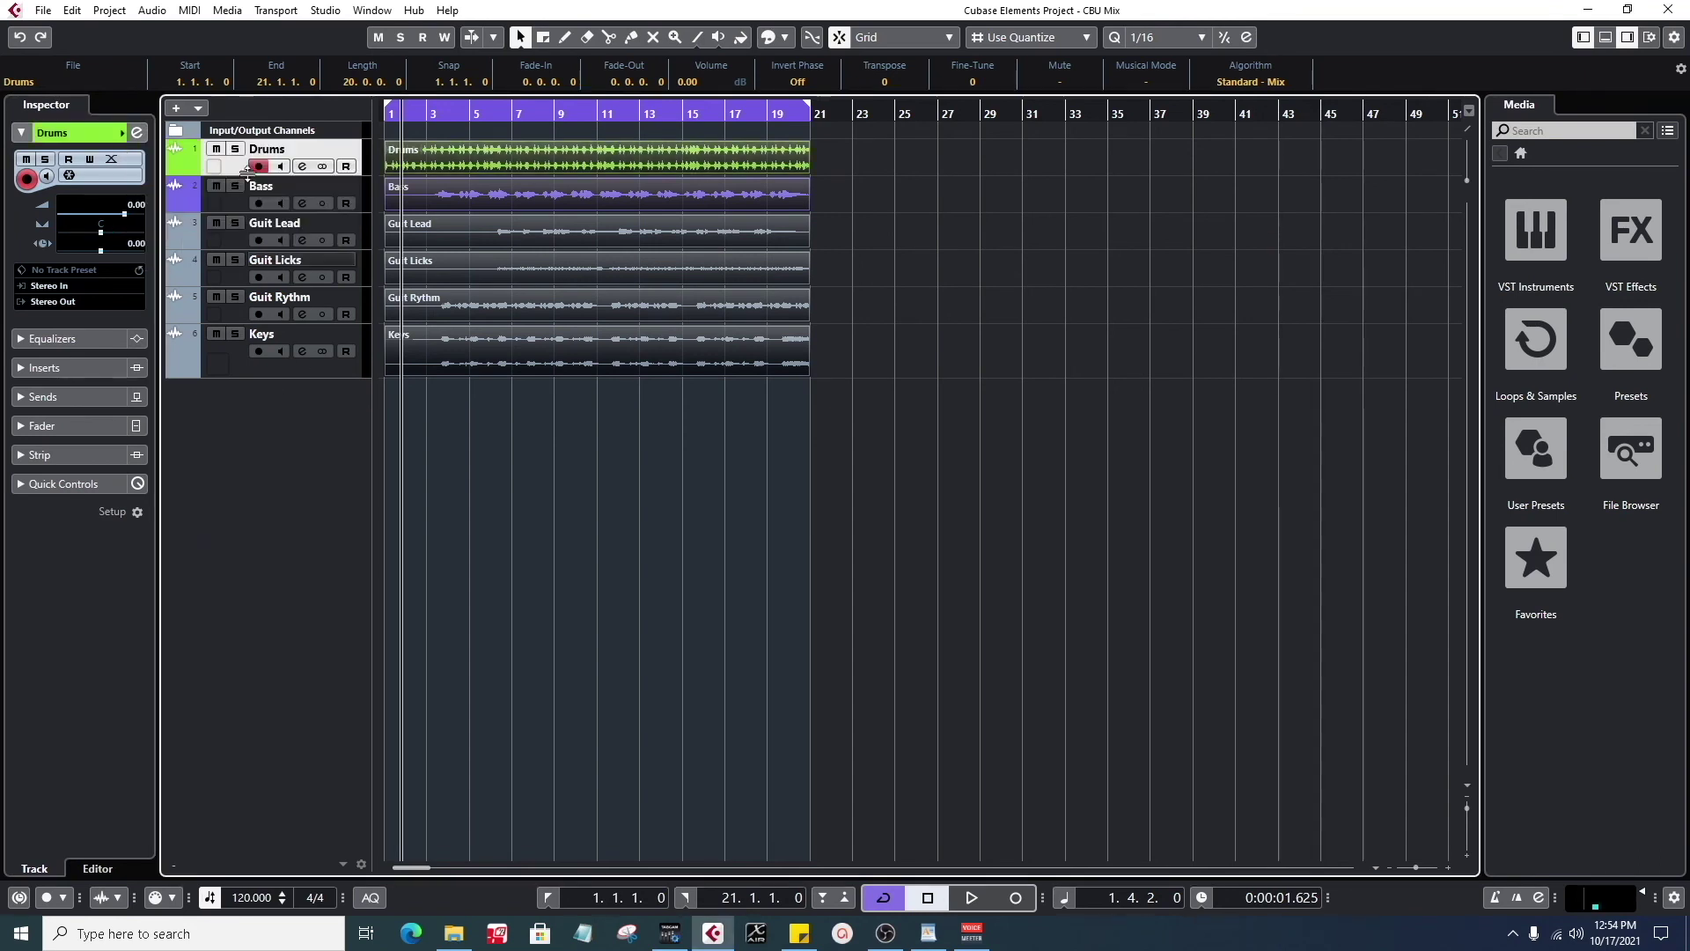
# - Select the Guit Lead track and bring up the MixConsole in a maximized window
pyautogui.click(236, 243)
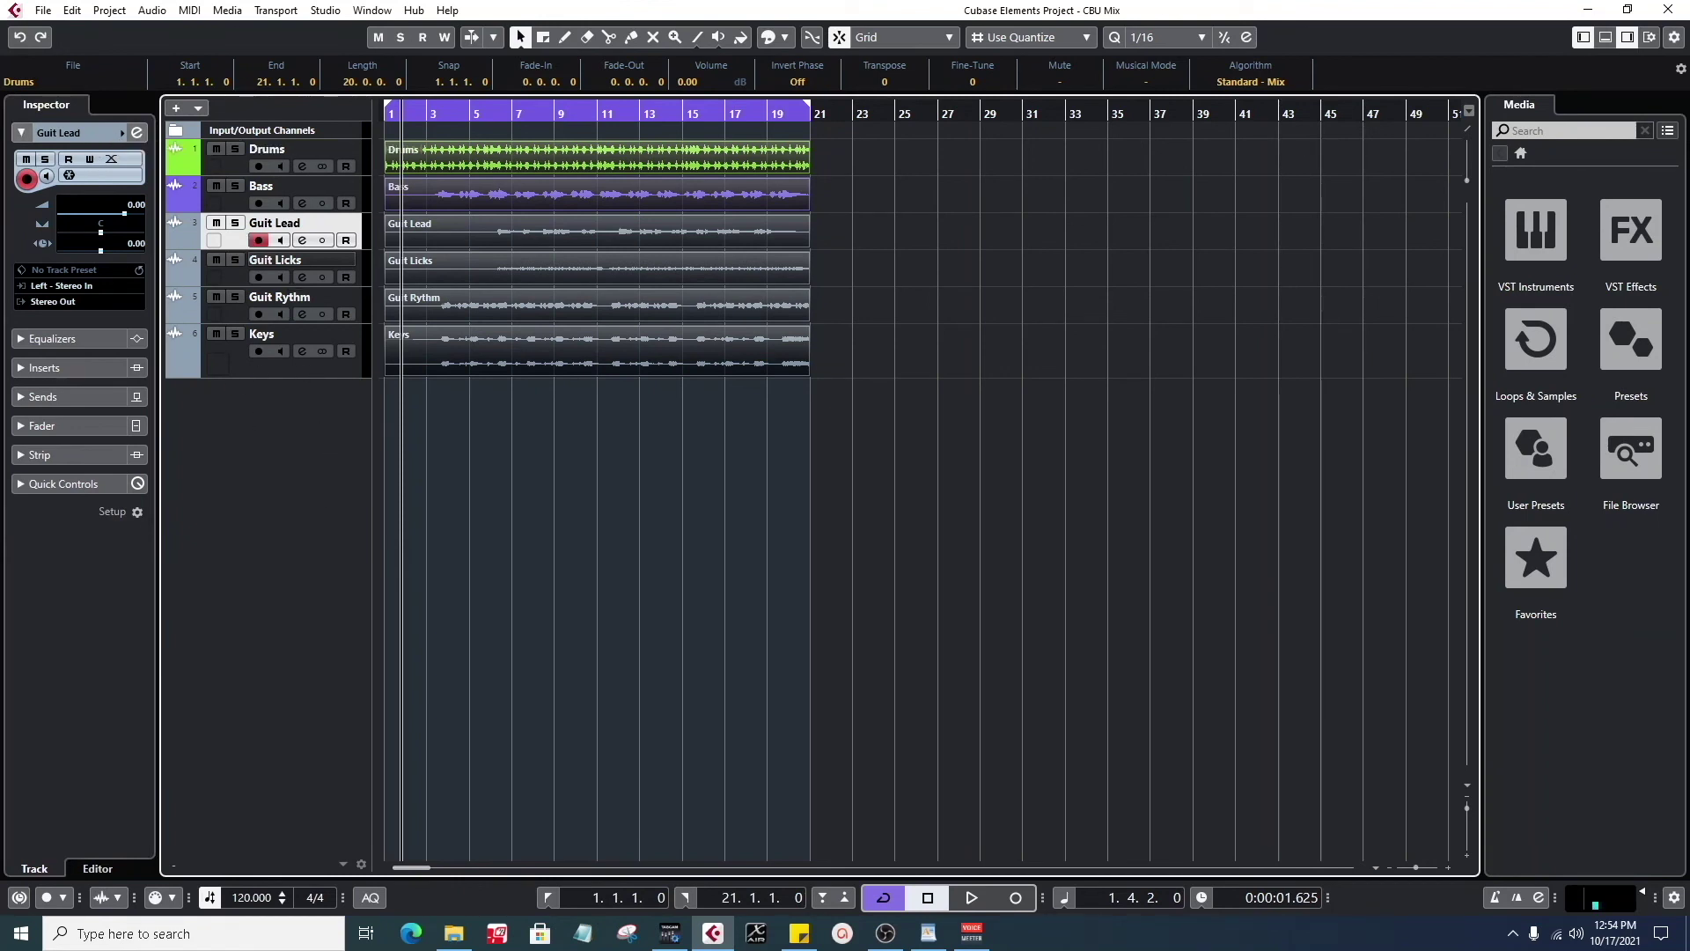
pyautogui.click(322, 11)
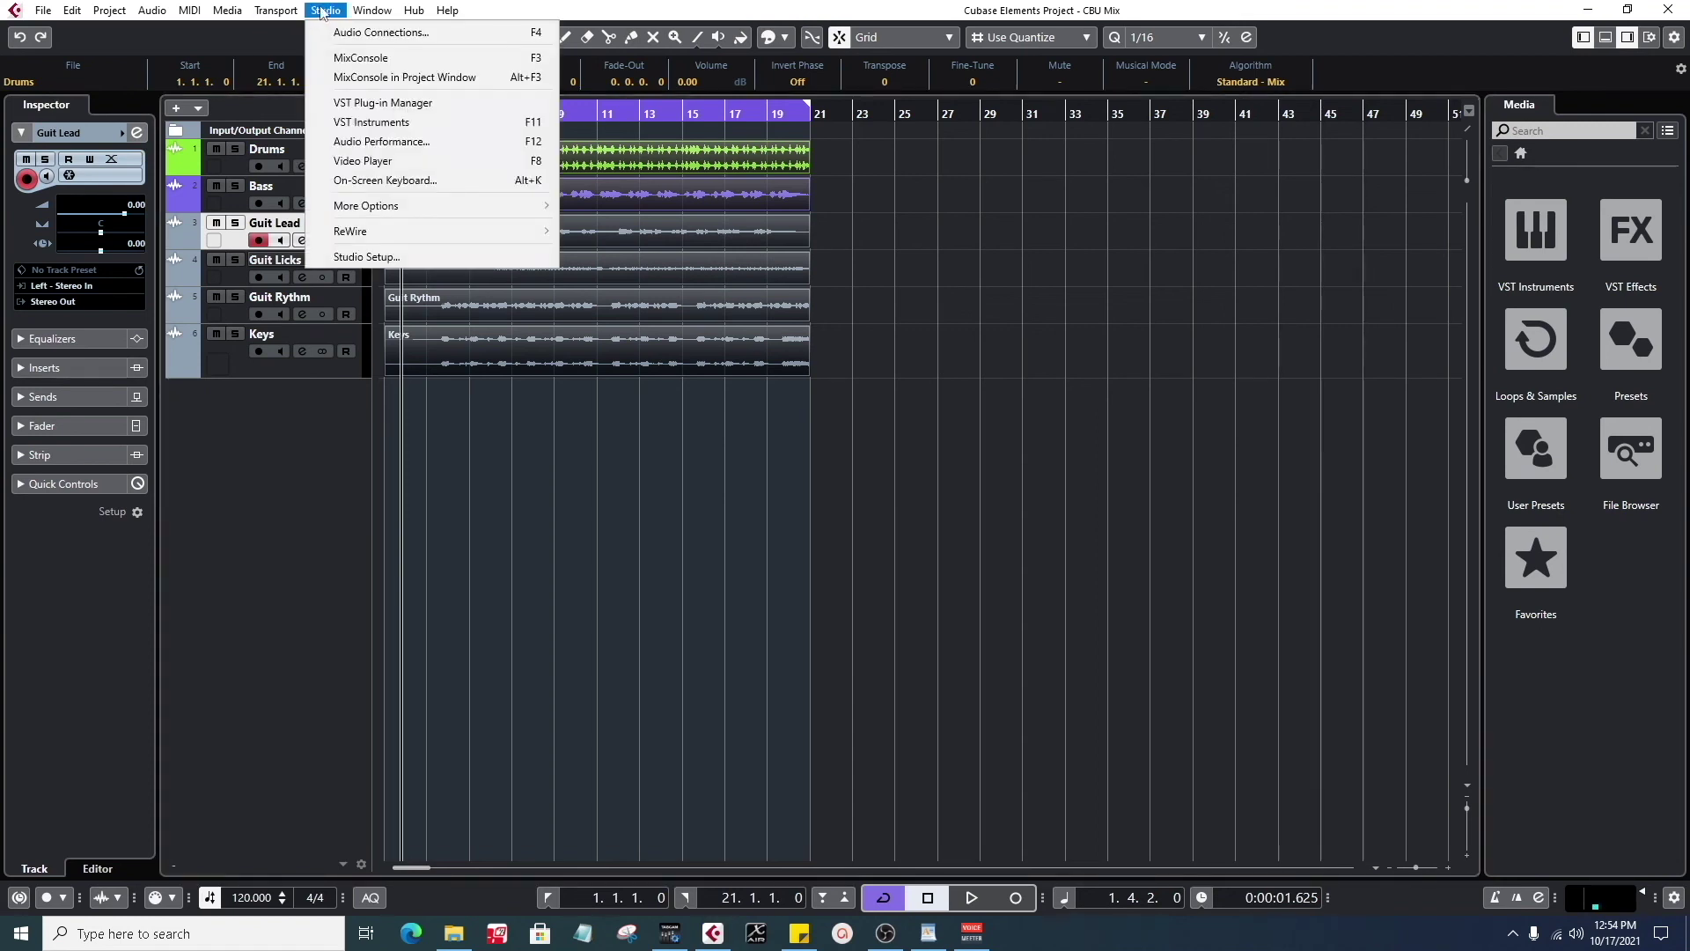
pyautogui.click(405, 61)
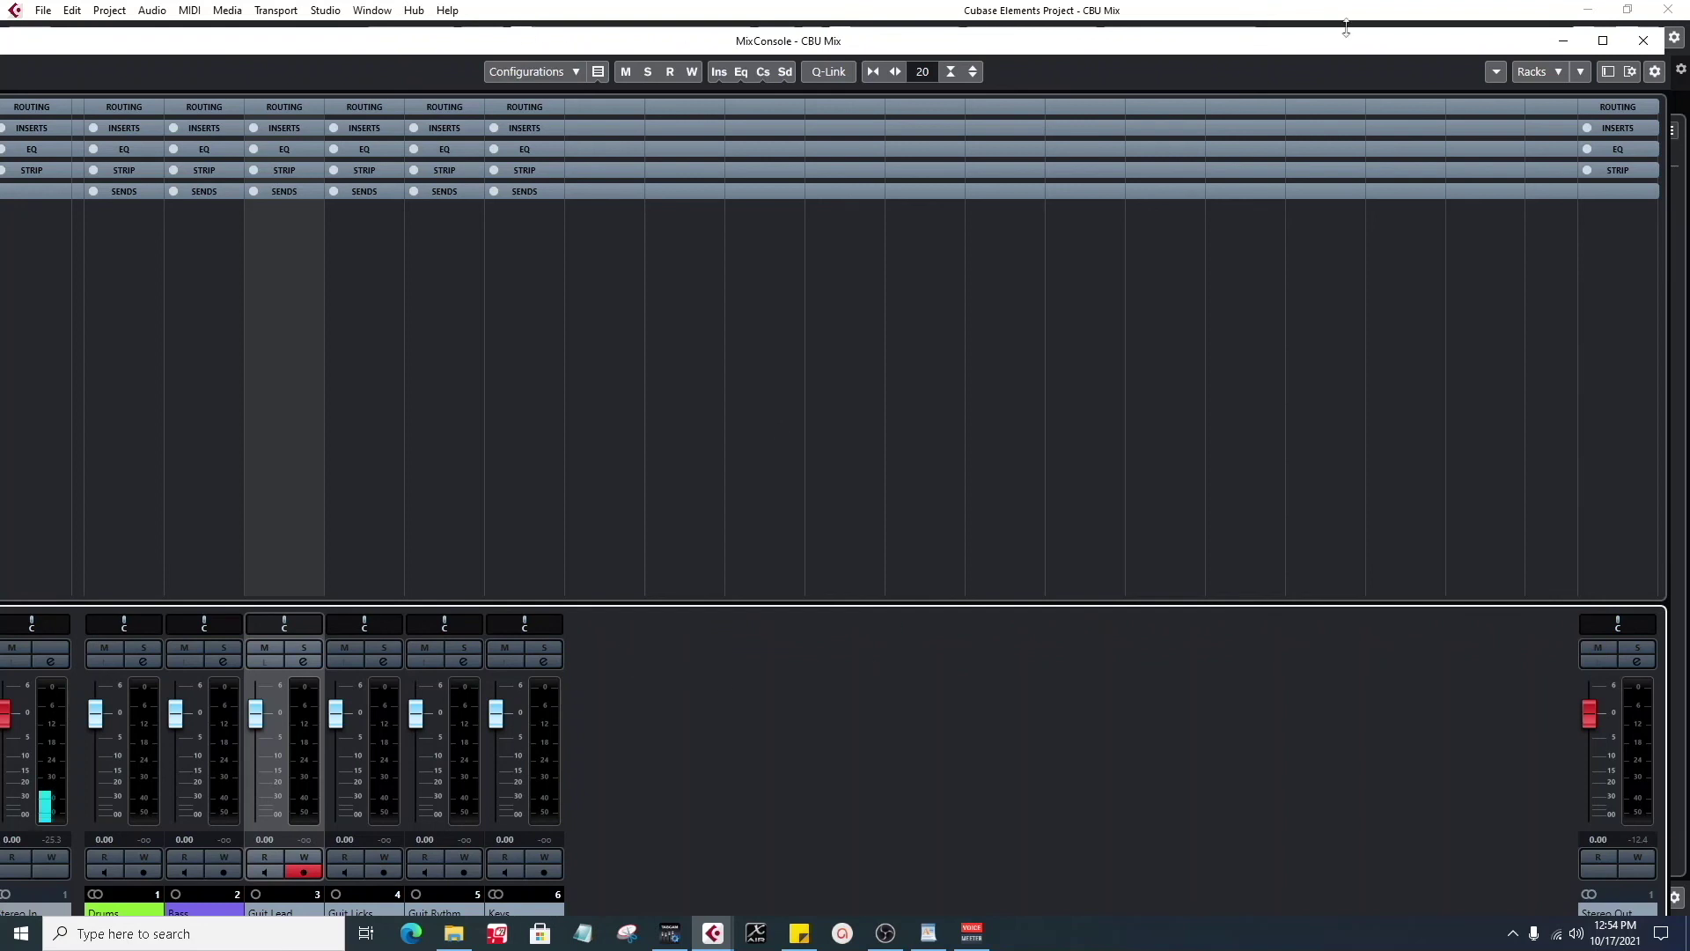
pyautogui.click(1602, 40)
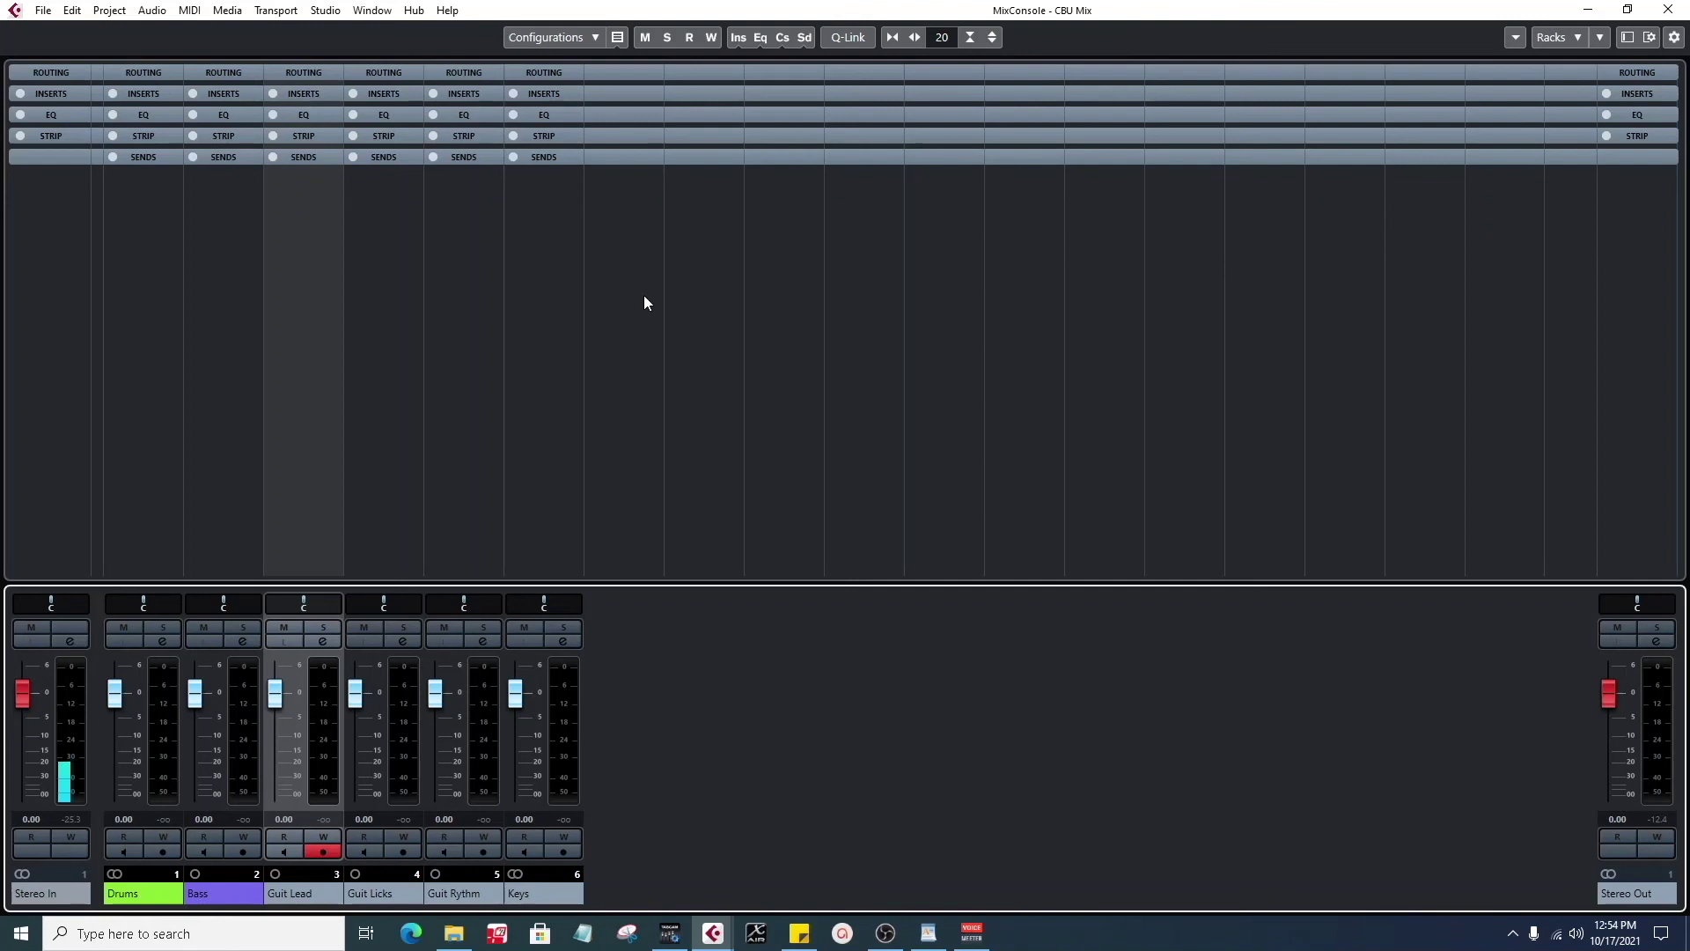
pyautogui.press('F3')
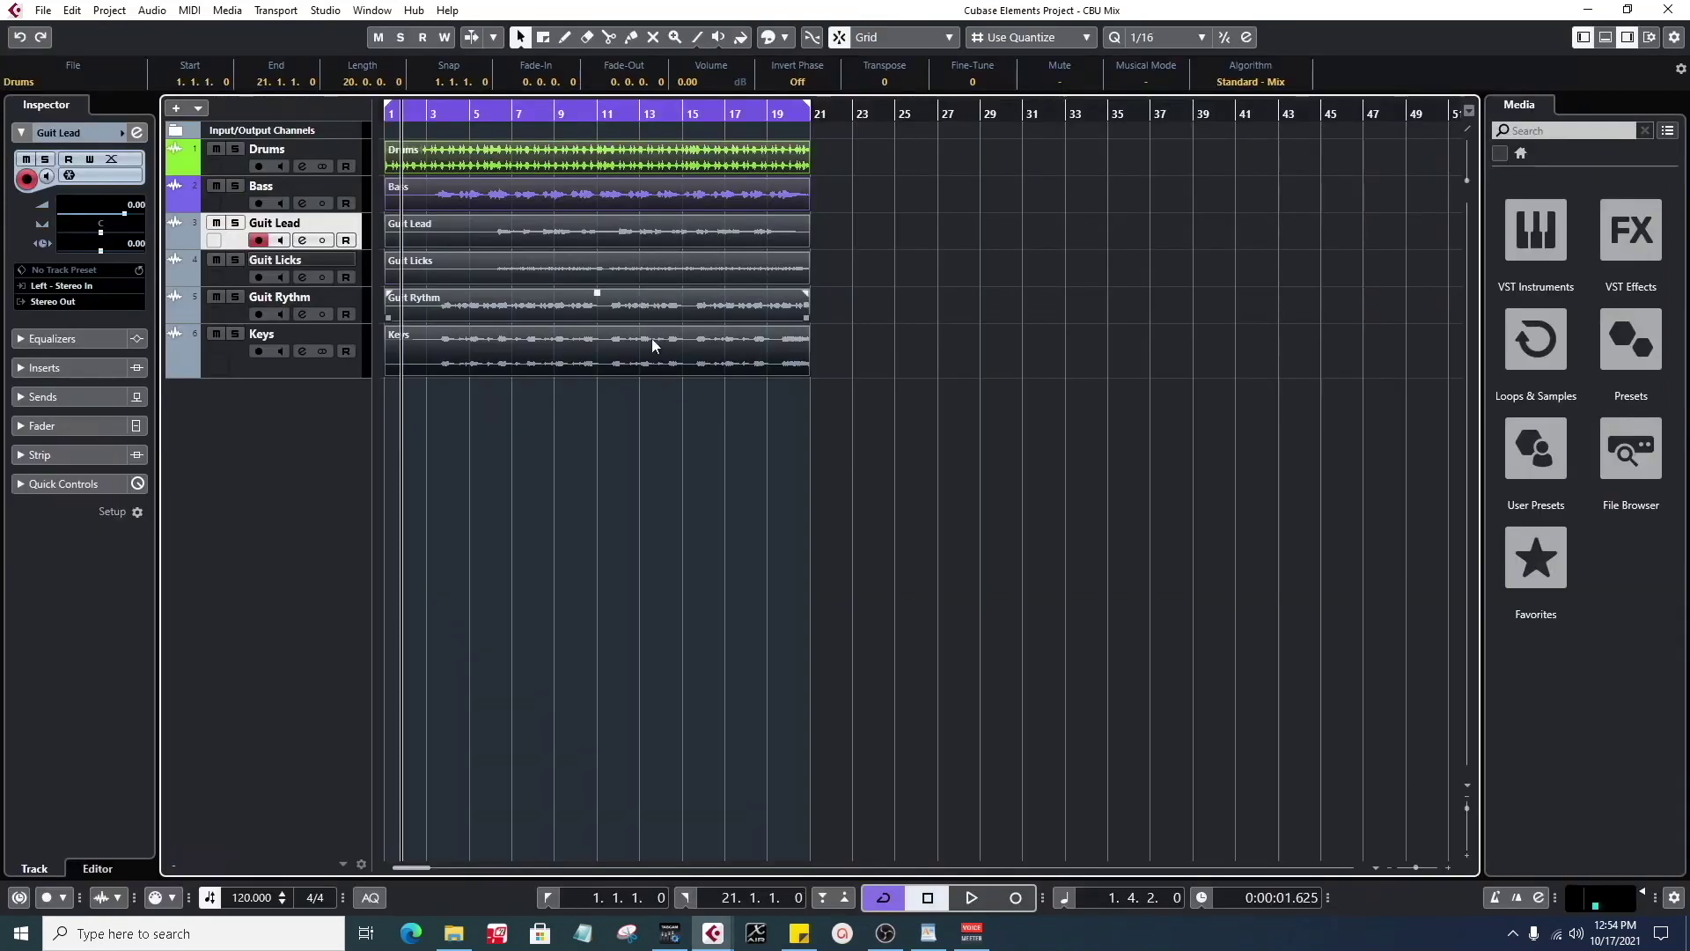
pyautogui.press('F3')
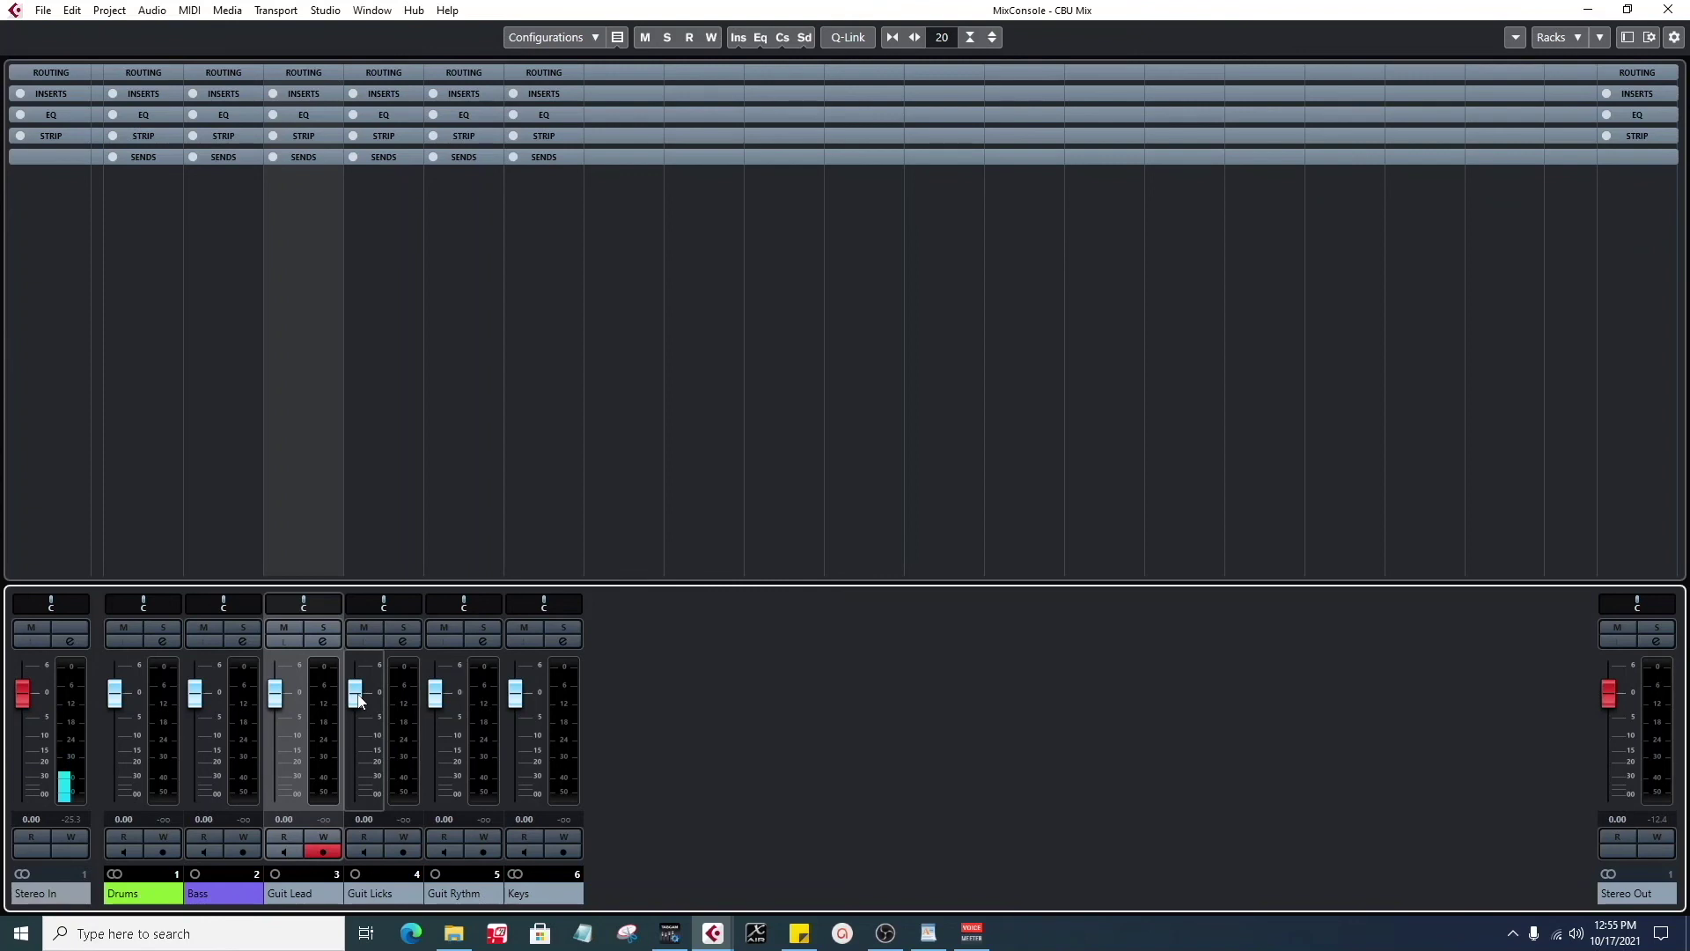
# - Color the Guit Lead, Guit Licks and Guit Rythm channels red
pyautogui.click(332, 894)
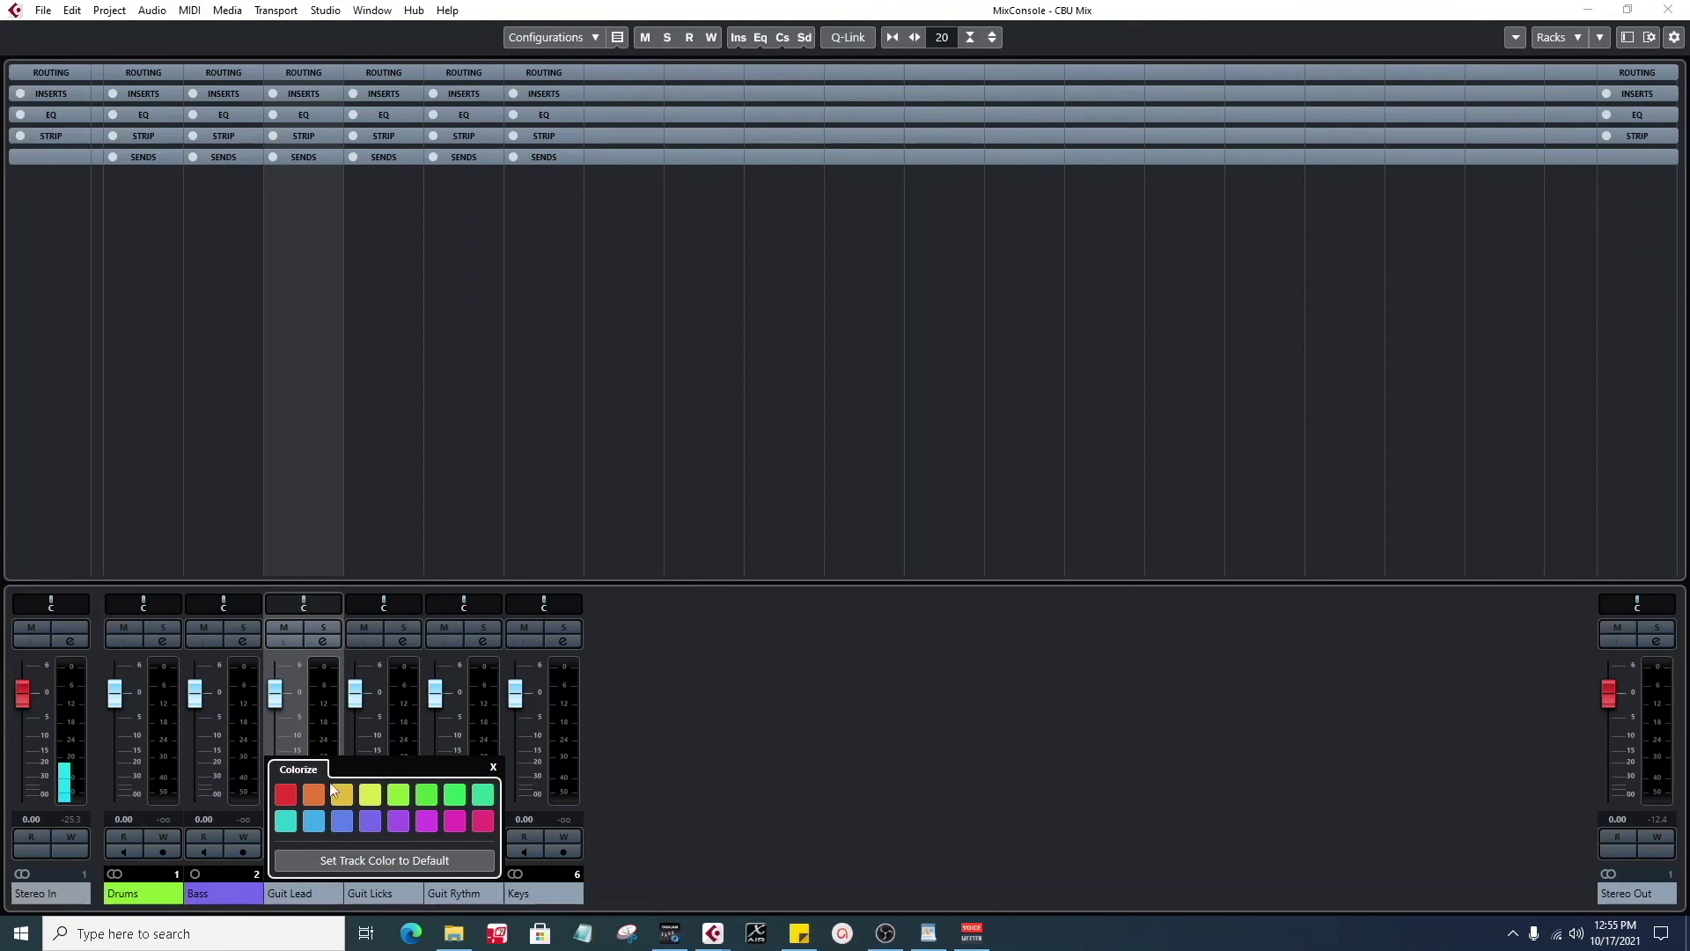
pyautogui.click(286, 799)
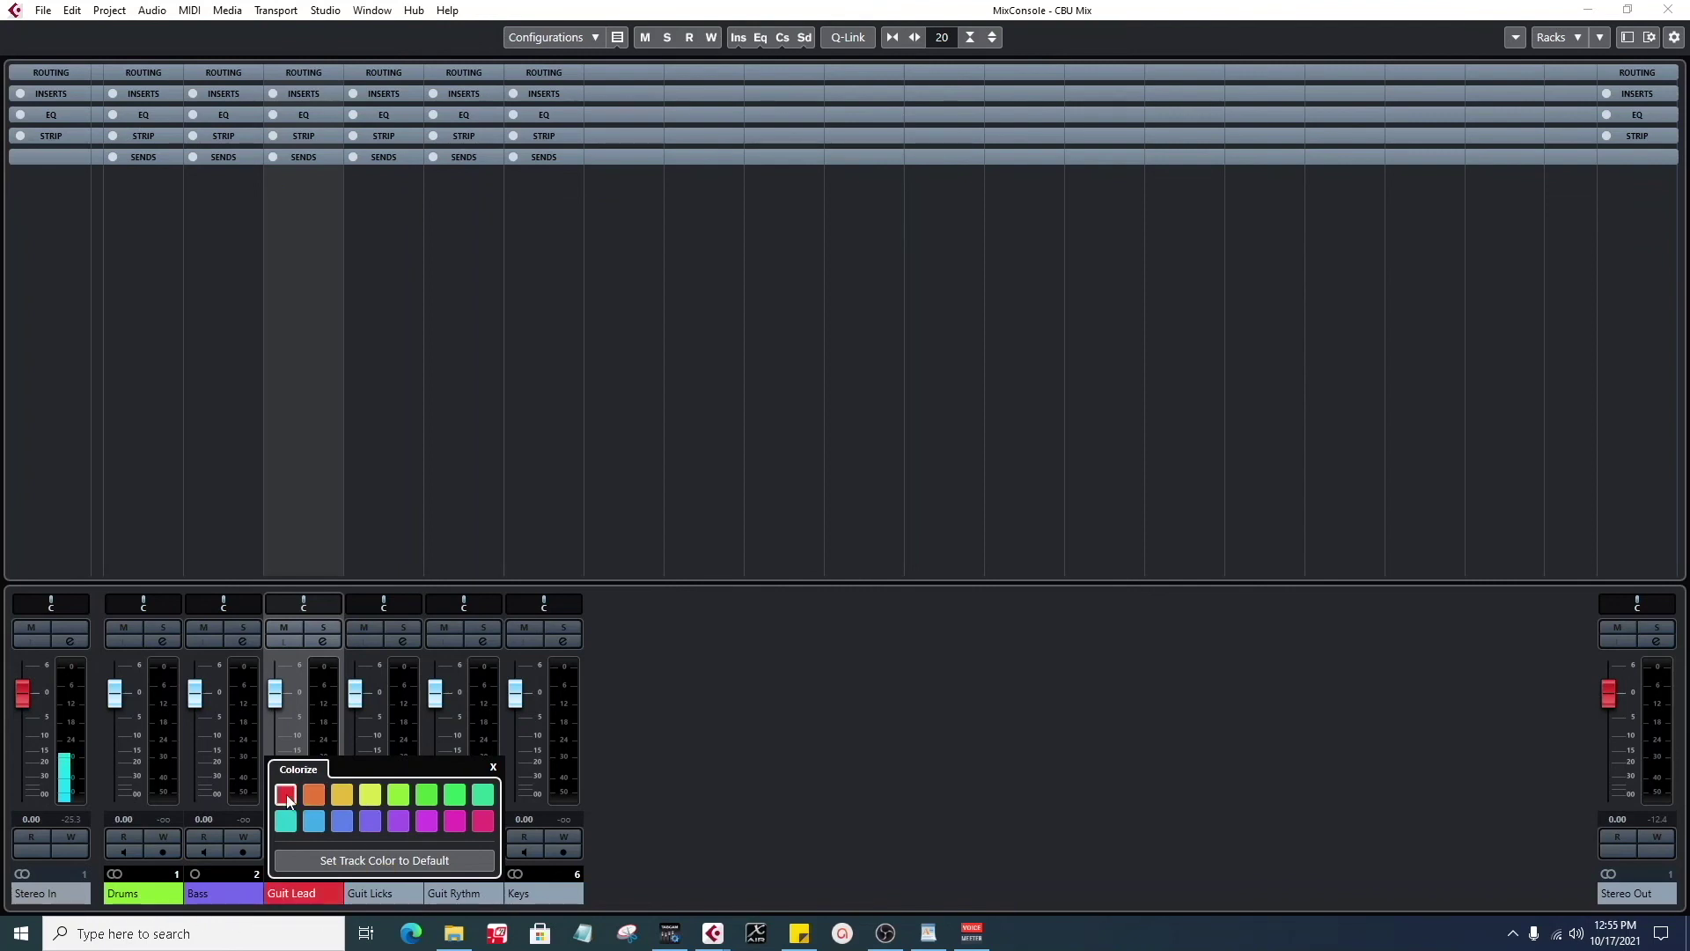
pyautogui.click(408, 893)
pyautogui.click(365, 794)
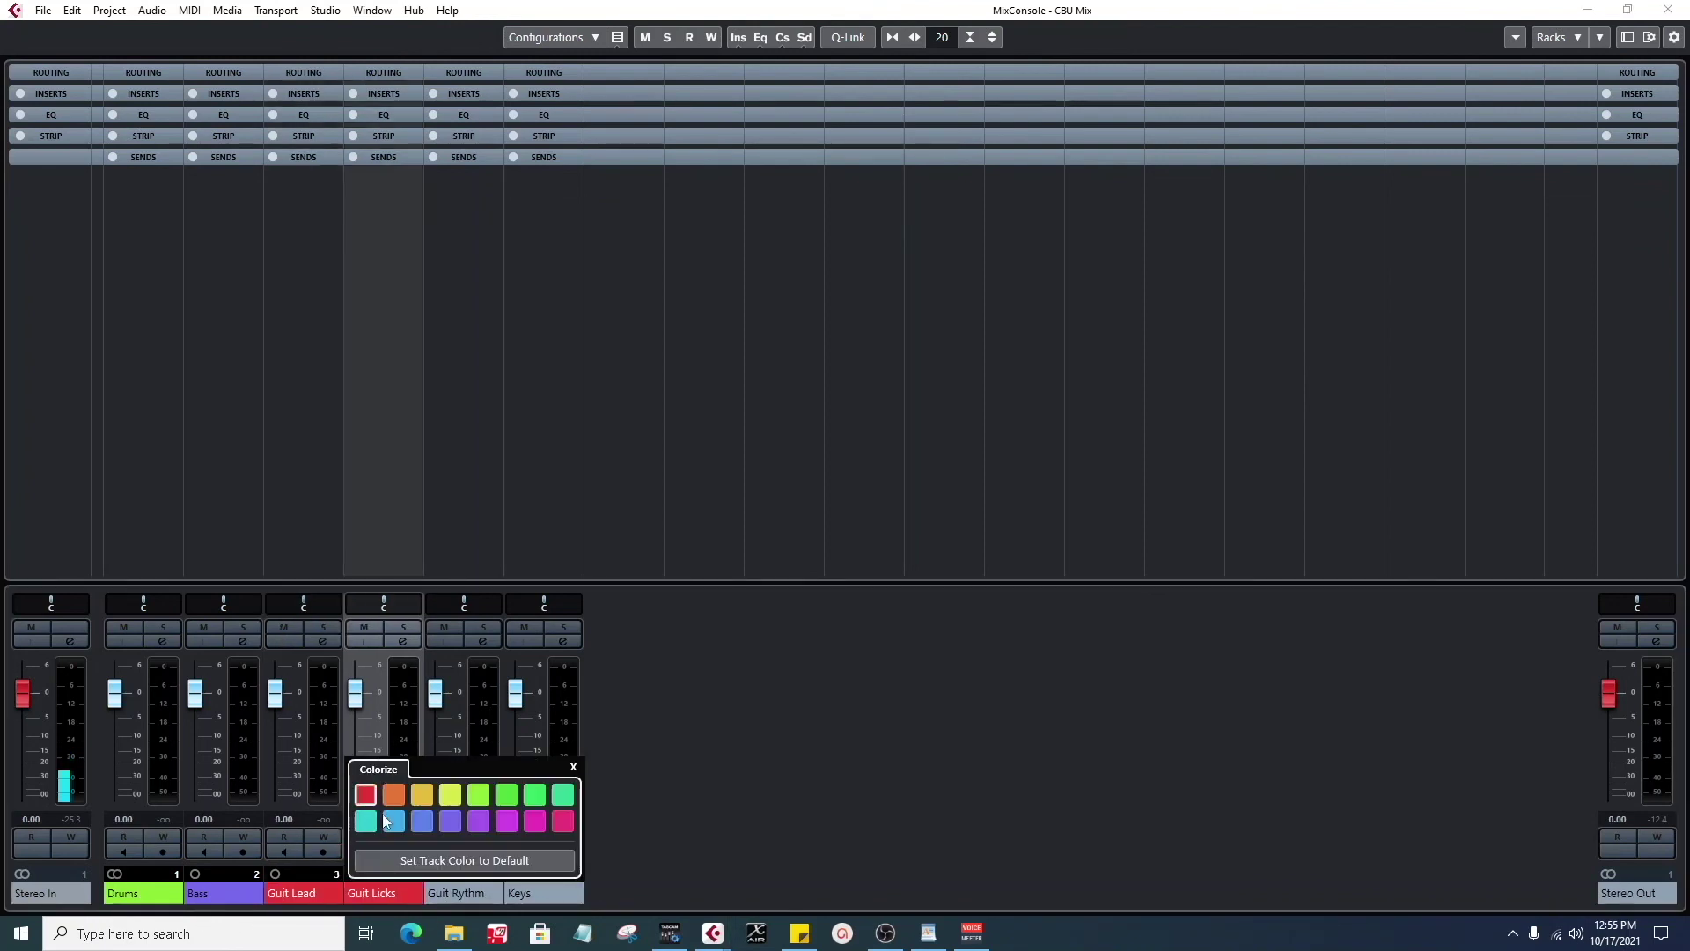
pyautogui.click(496, 895)
pyautogui.click(446, 794)
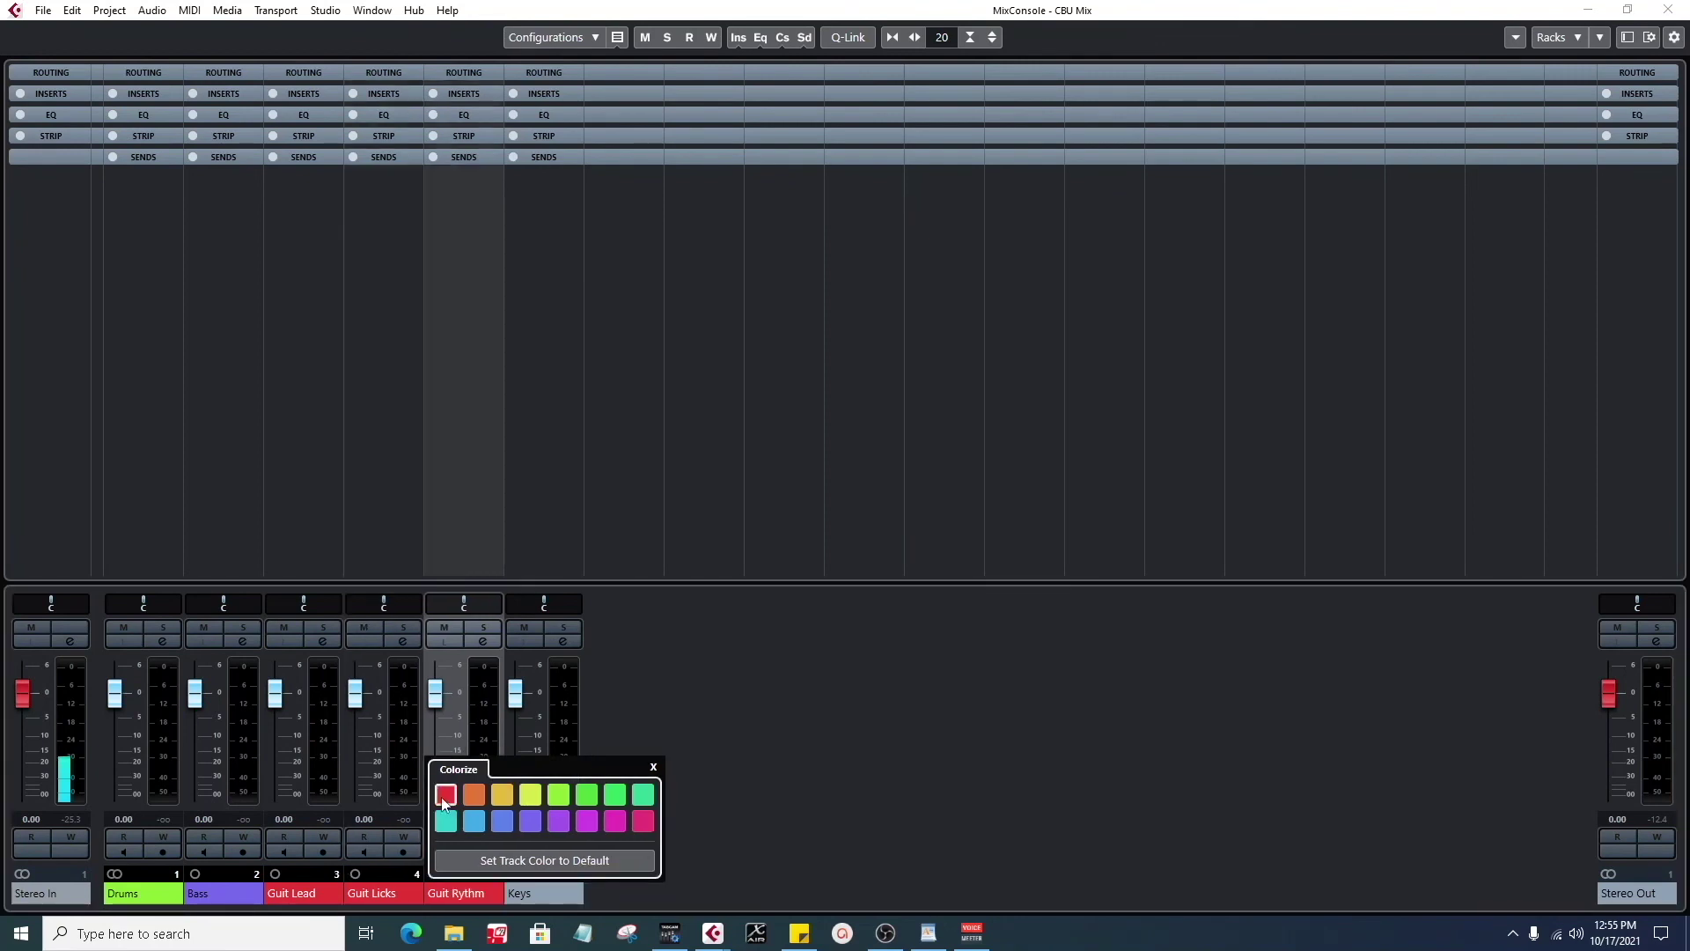
# - Color the Keys channel yellow and close the color palette
pyautogui.click(577, 894)
pyautogui.click(610, 794)
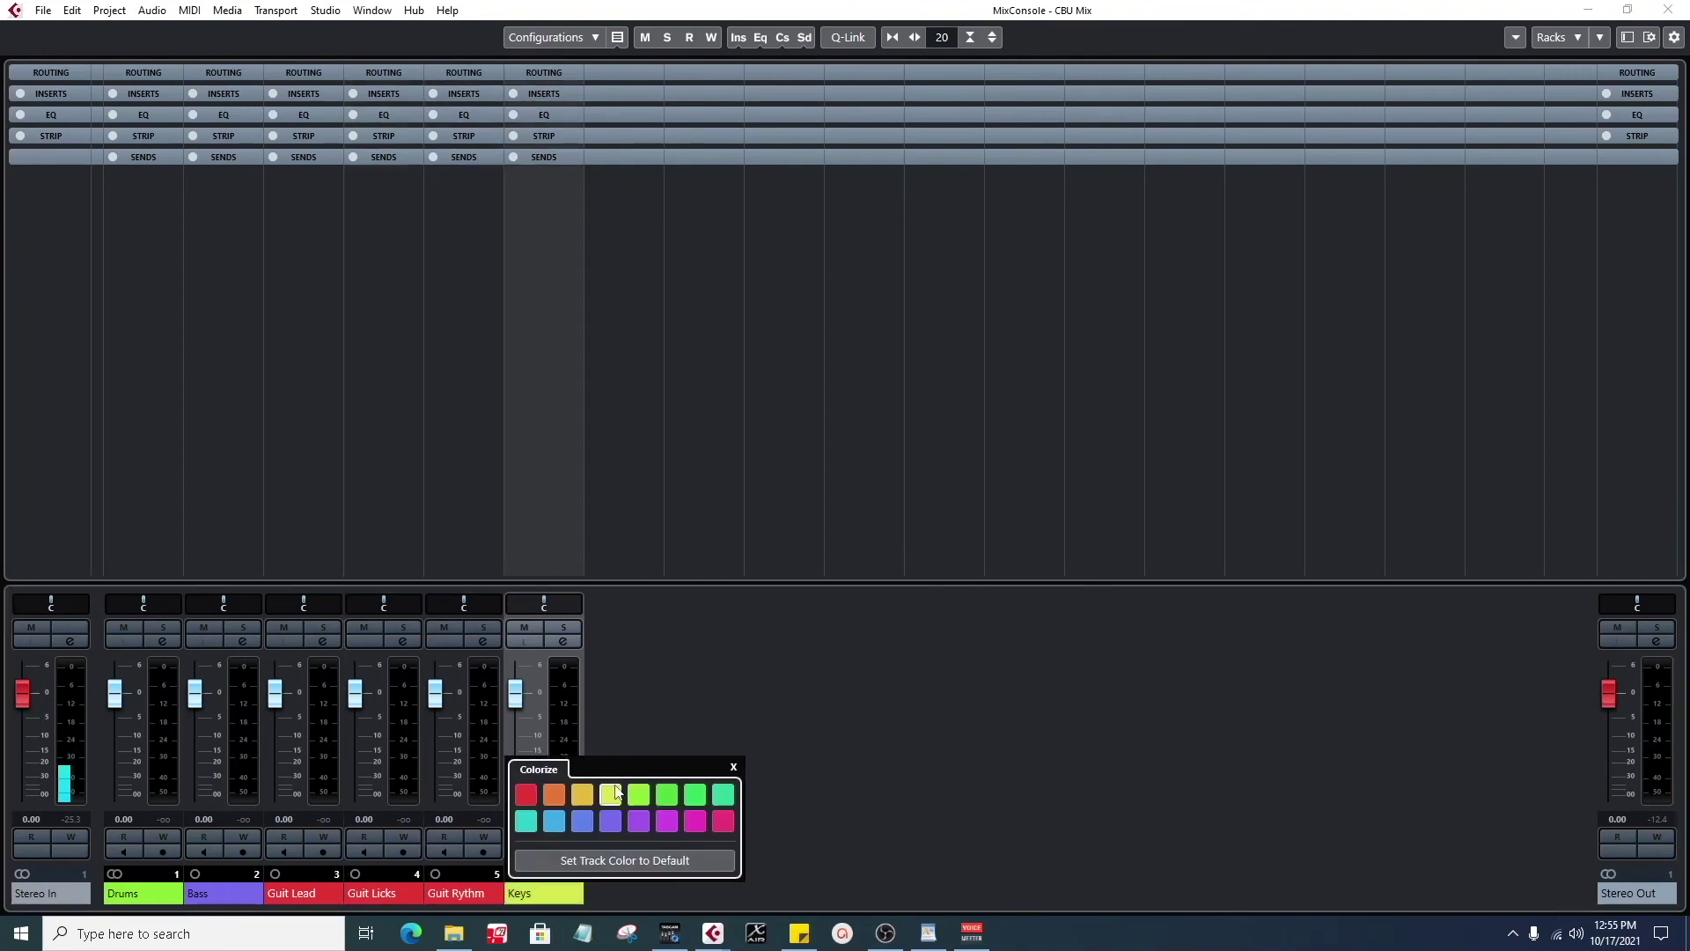
pyautogui.click(1127, 685)
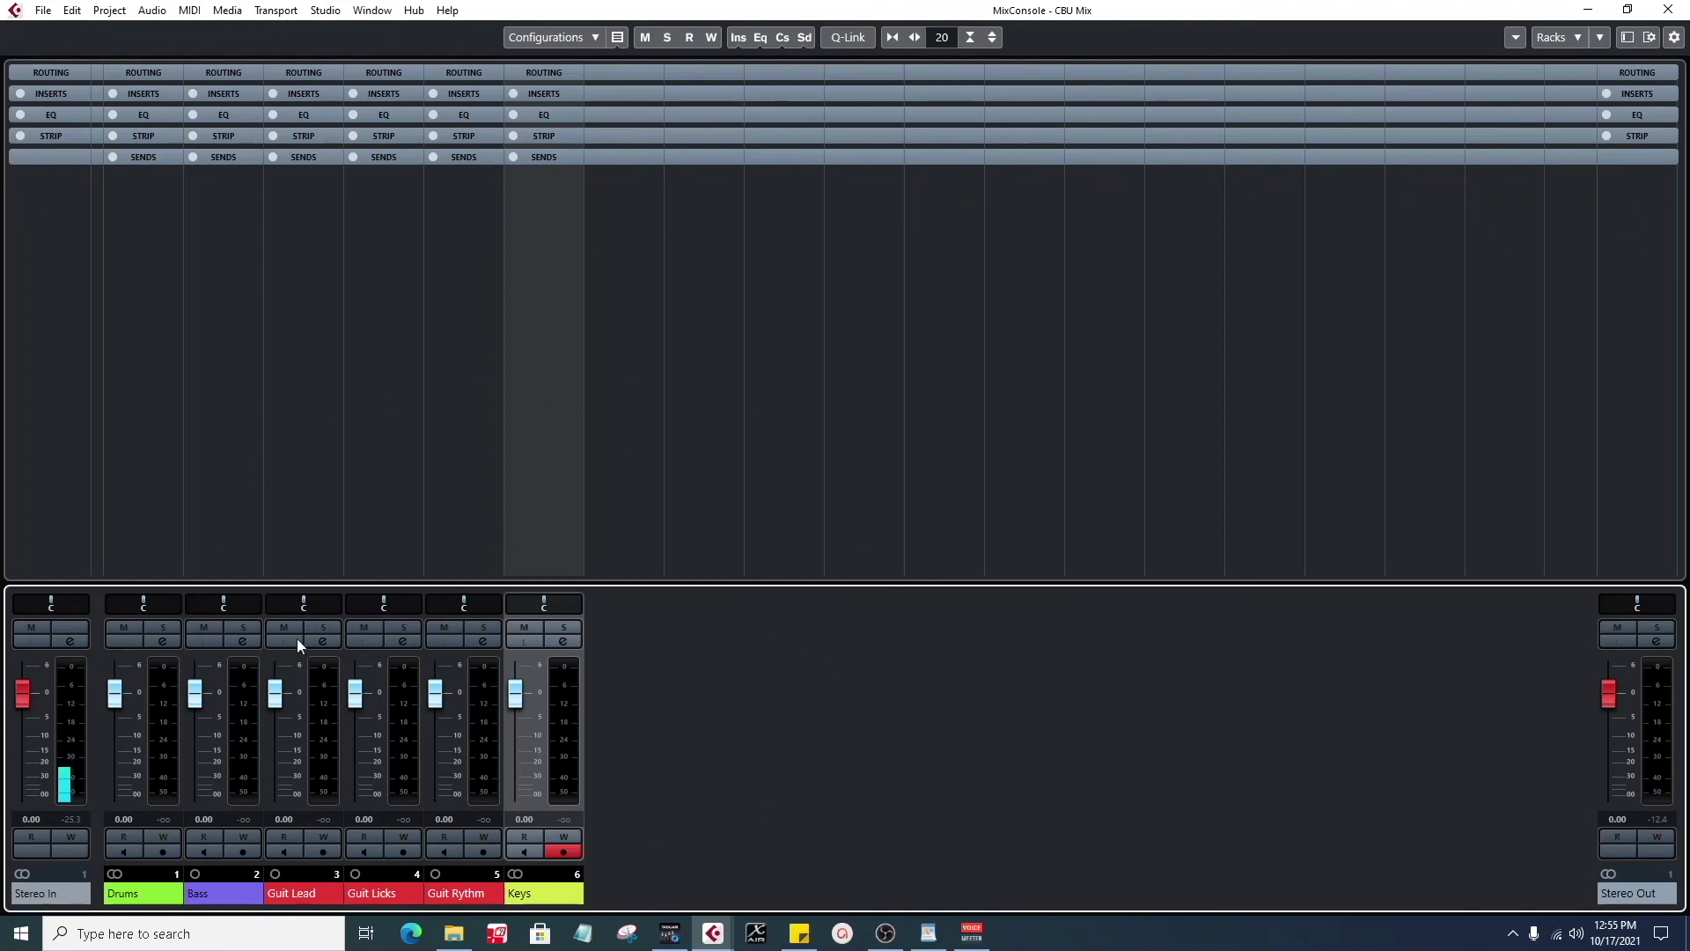
# - Disarm recording on the Keys track in the project window and return to the MixConsole
pyautogui.press('F3')
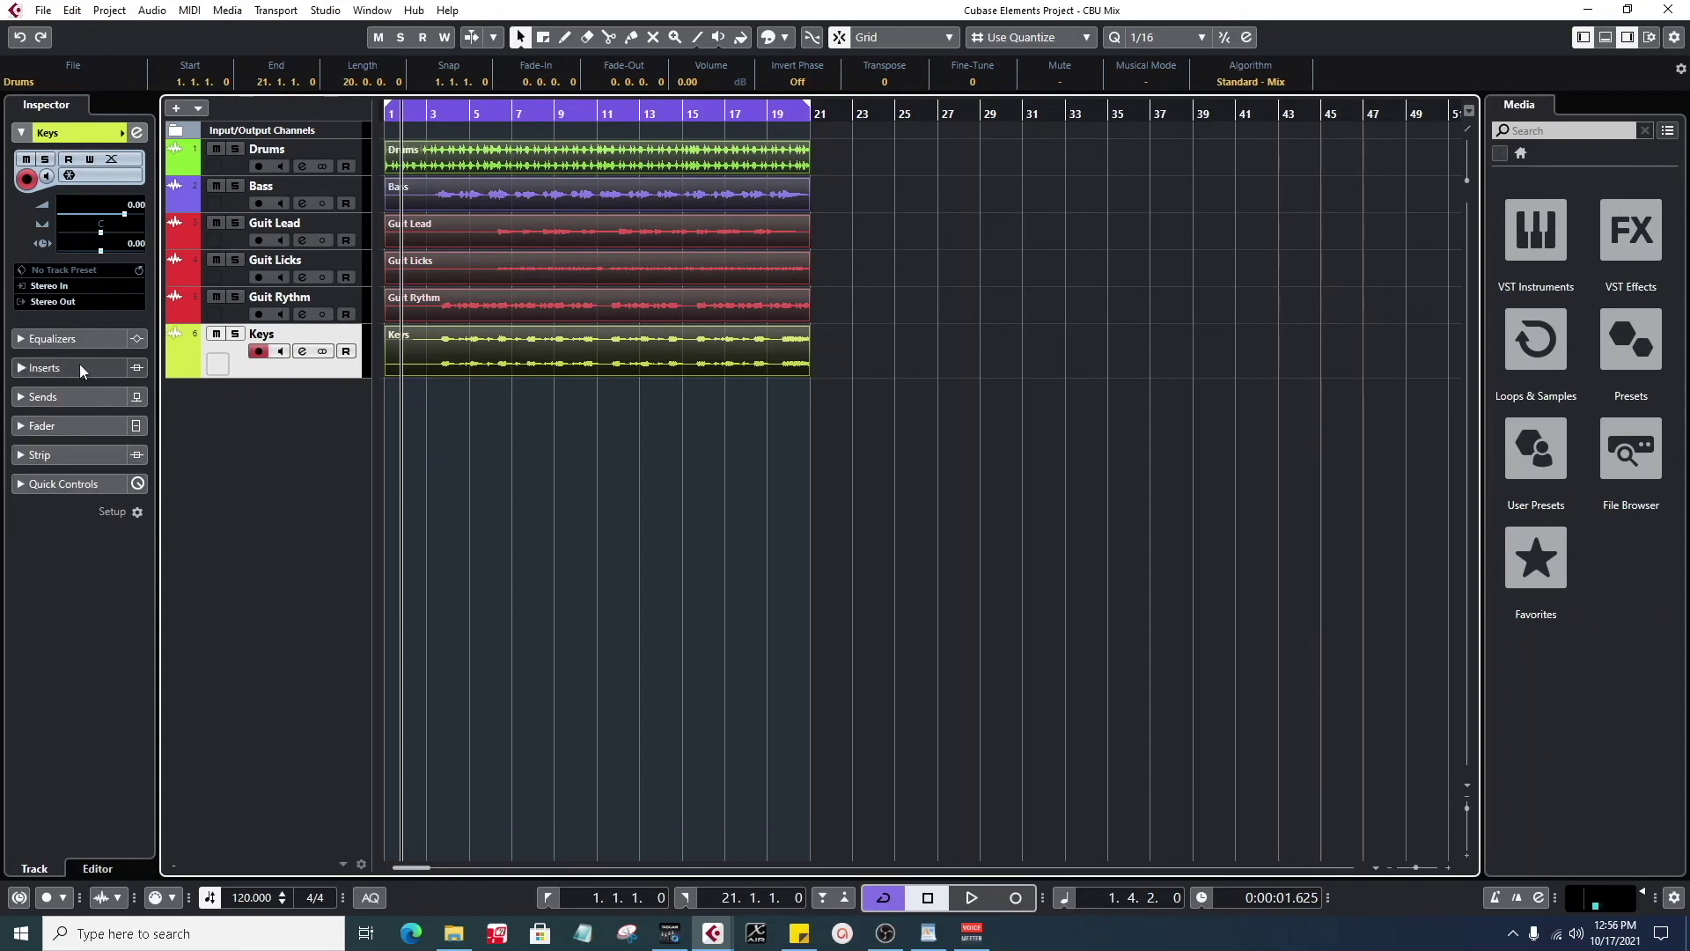
pyautogui.press('F3')
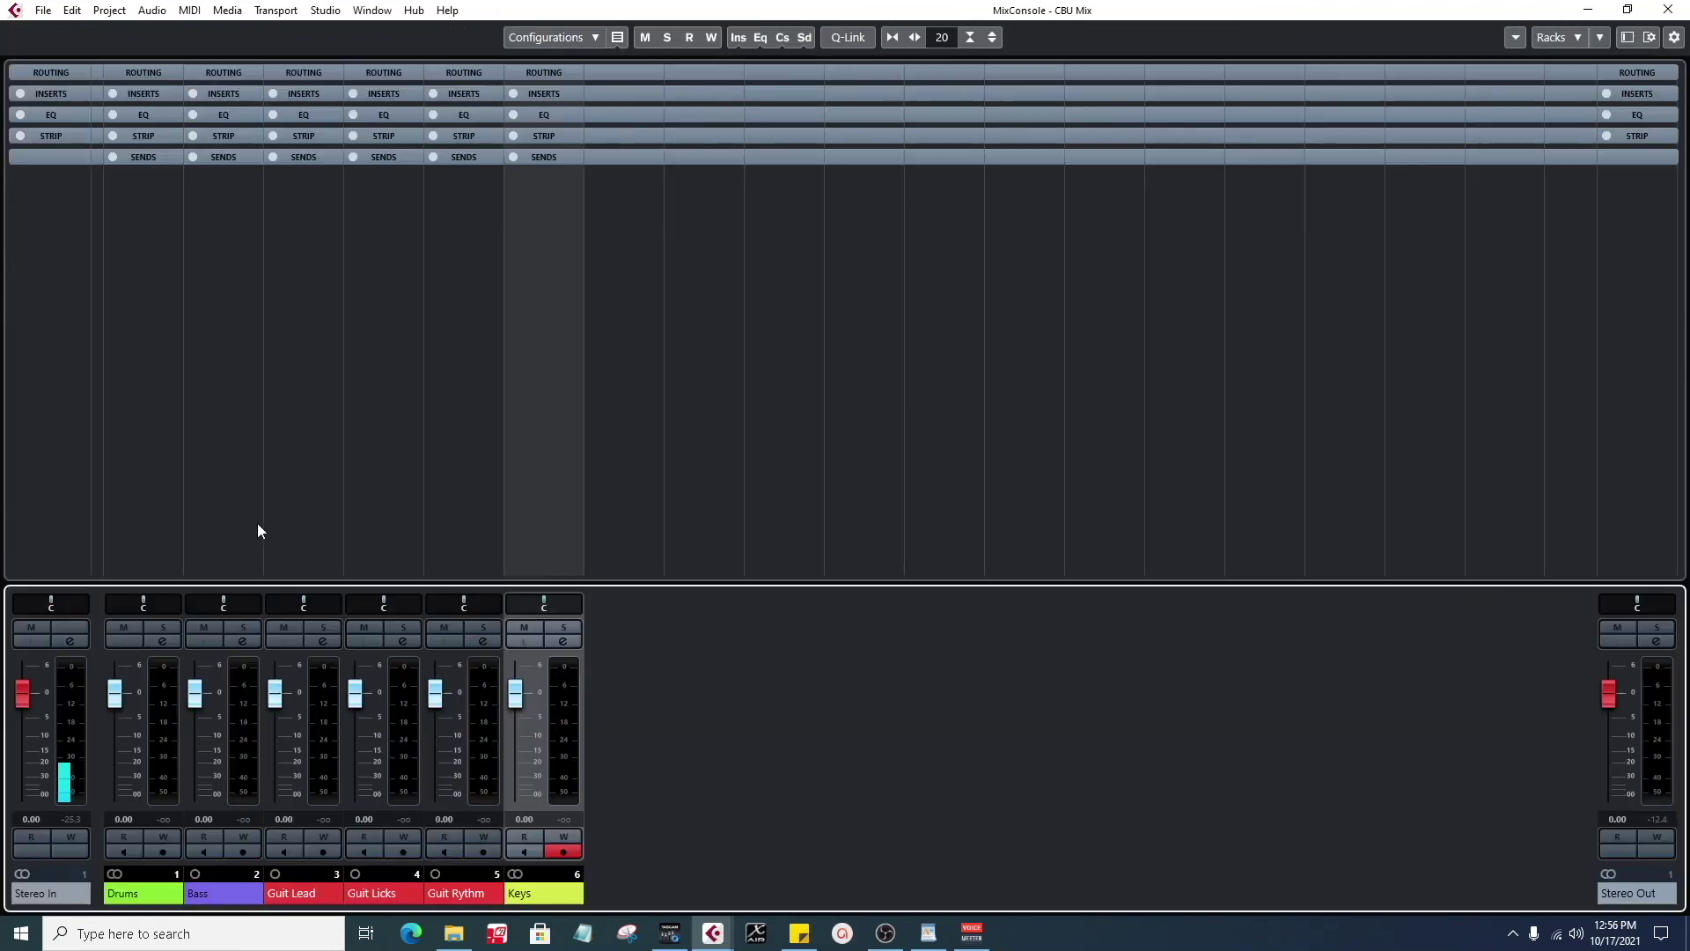
pyautogui.click(301, 74)
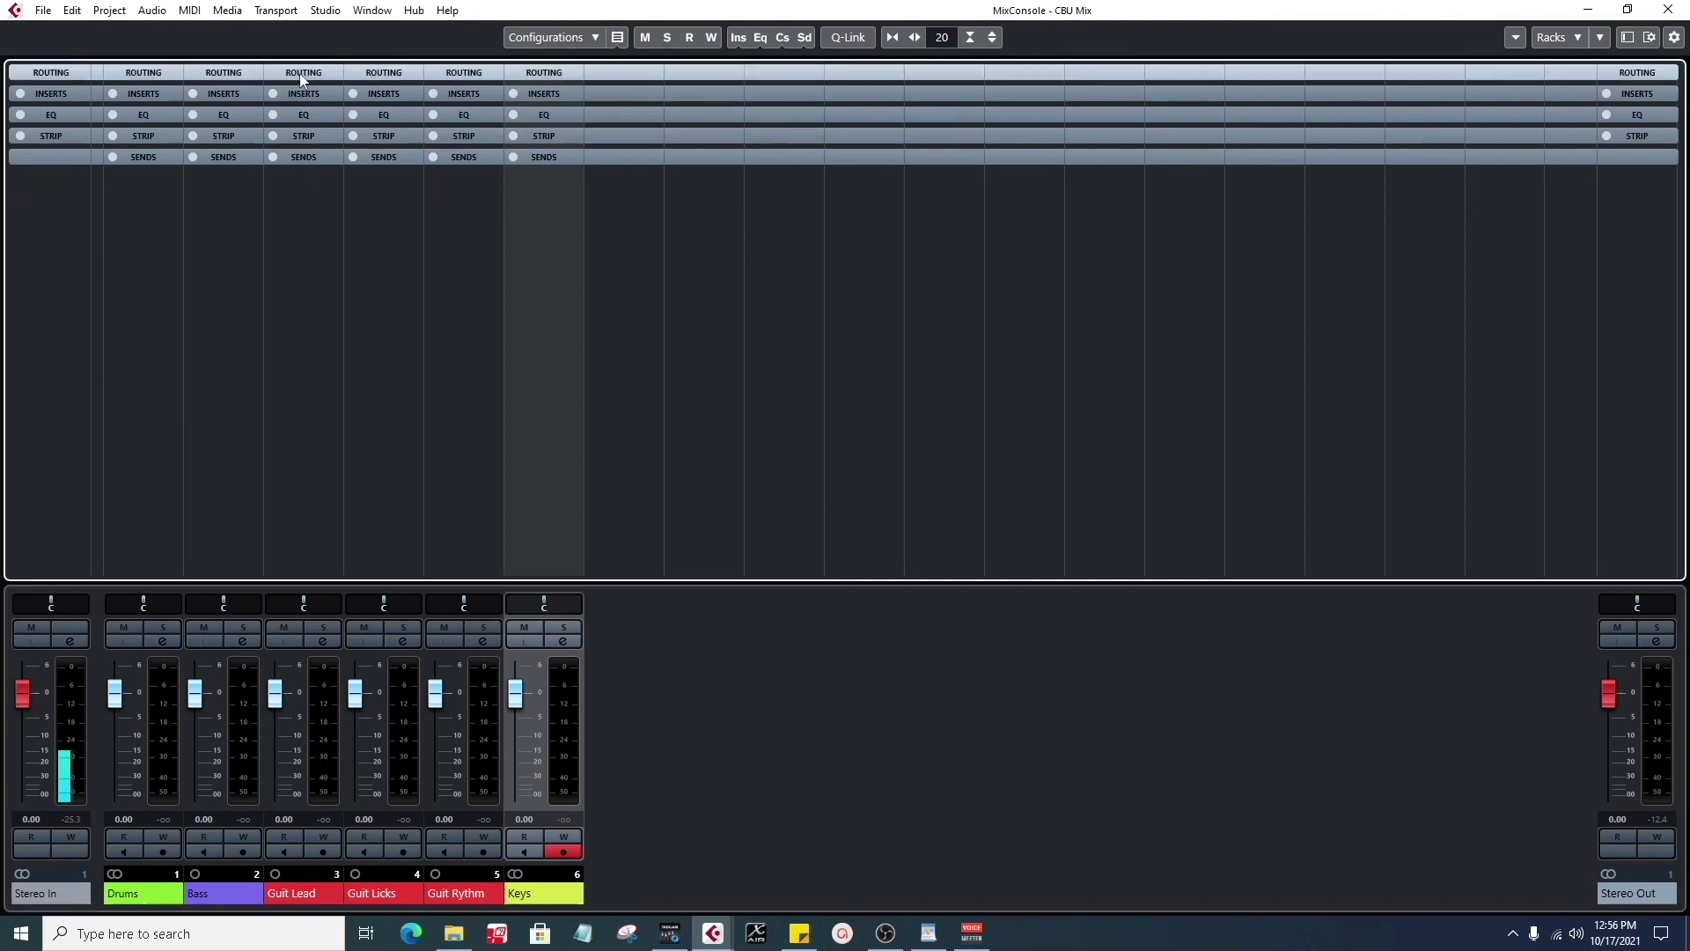
pyautogui.press('F3')
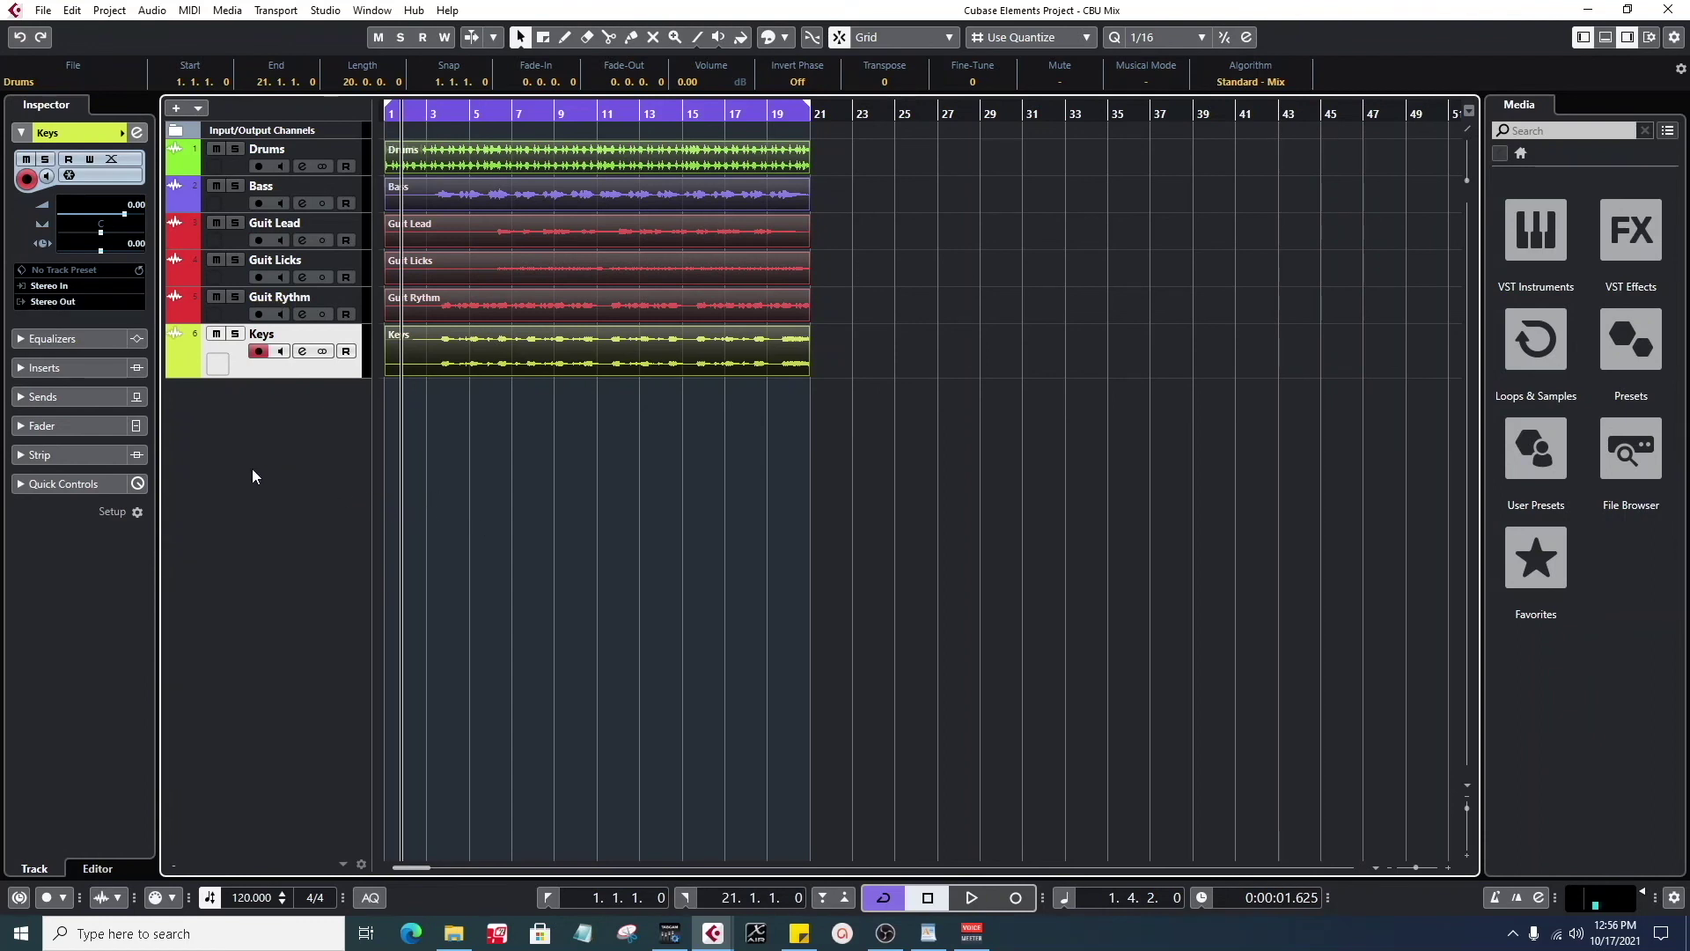
pyautogui.click(258, 352)
pyautogui.press('F3')
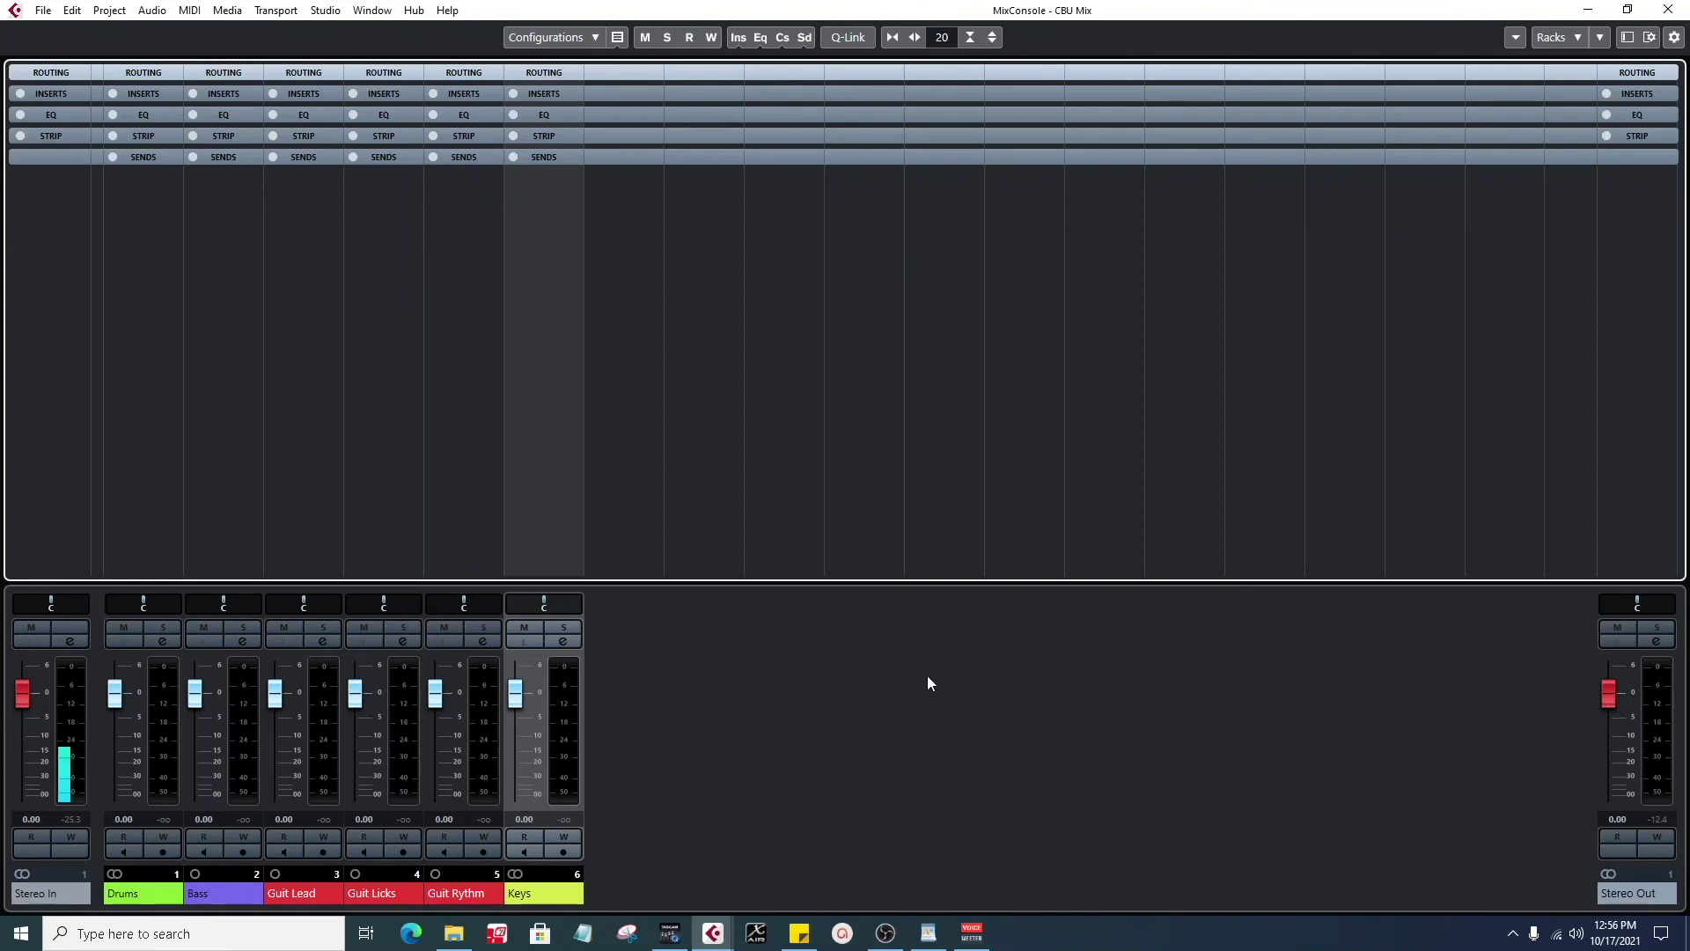
# - Play the arrangement from bar 1 in the project window and bring up the MixConsole to watch the channel levels
pyautogui.press('F3')
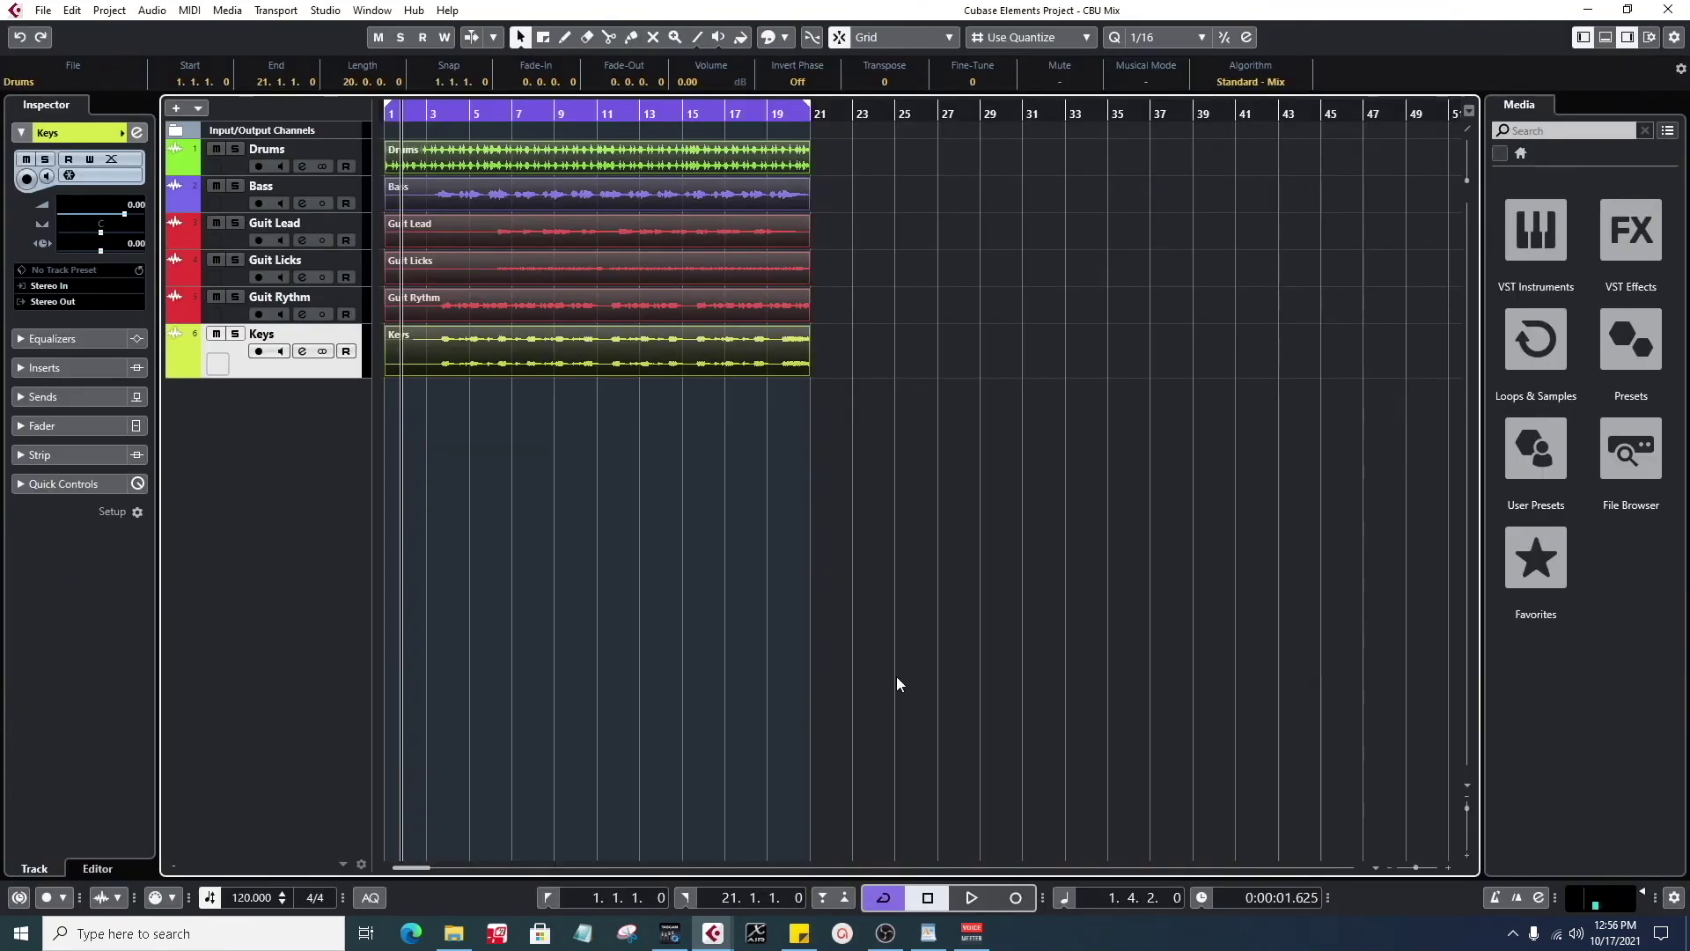
pyautogui.press('space')
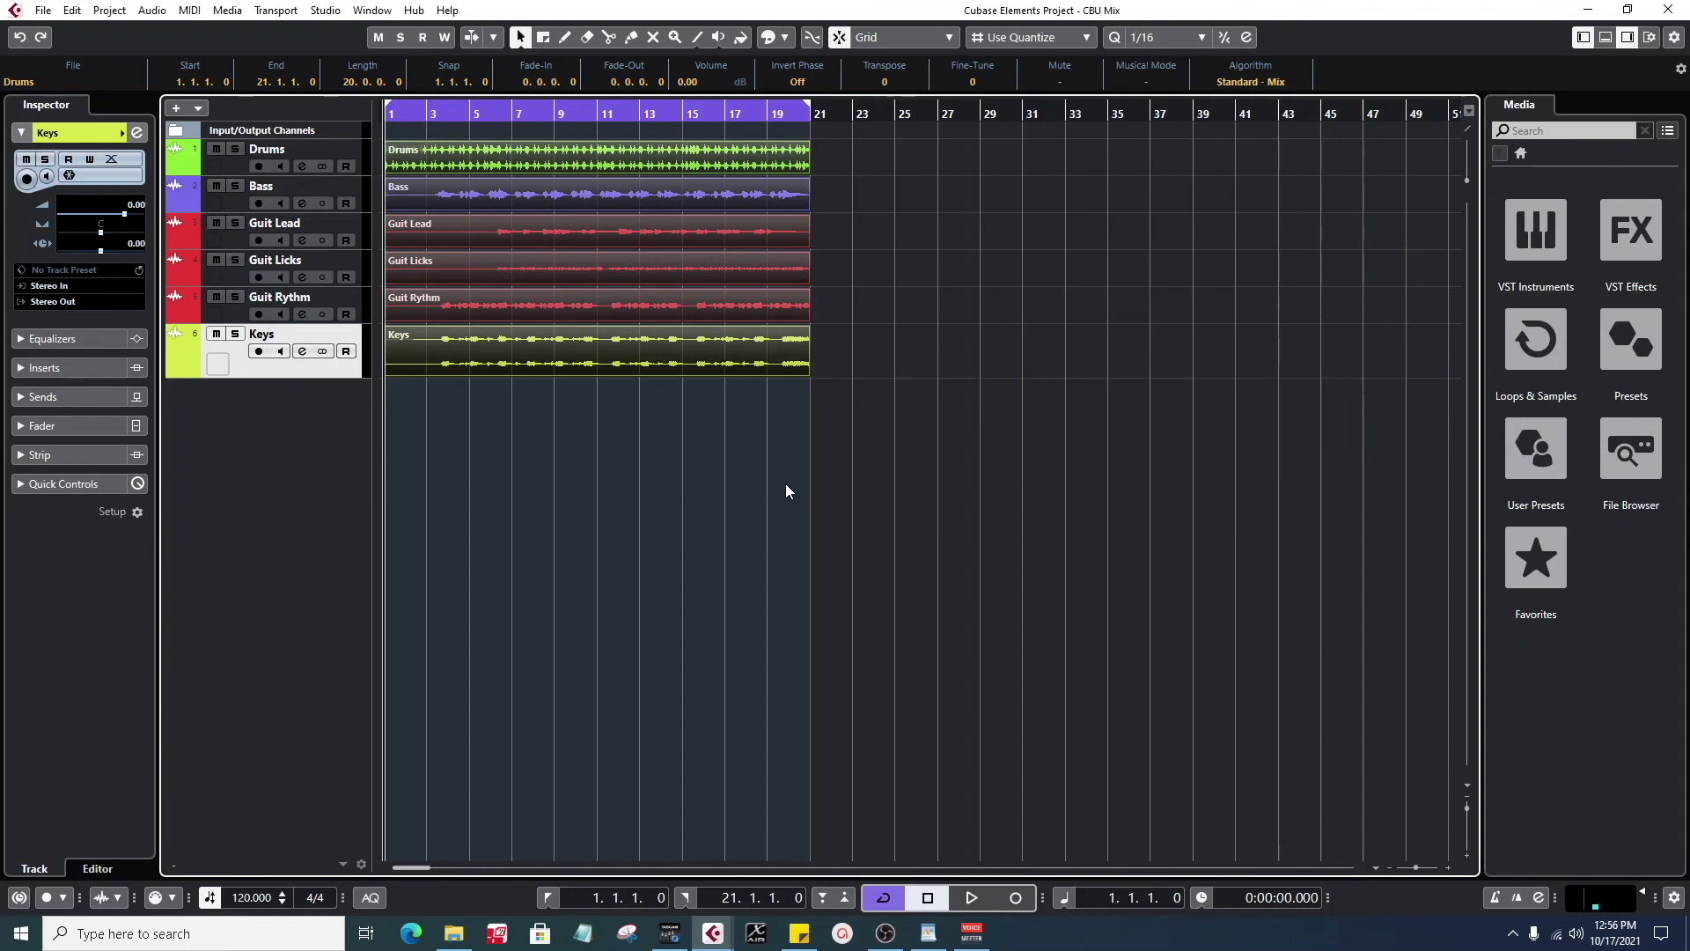
pyautogui.press('space')
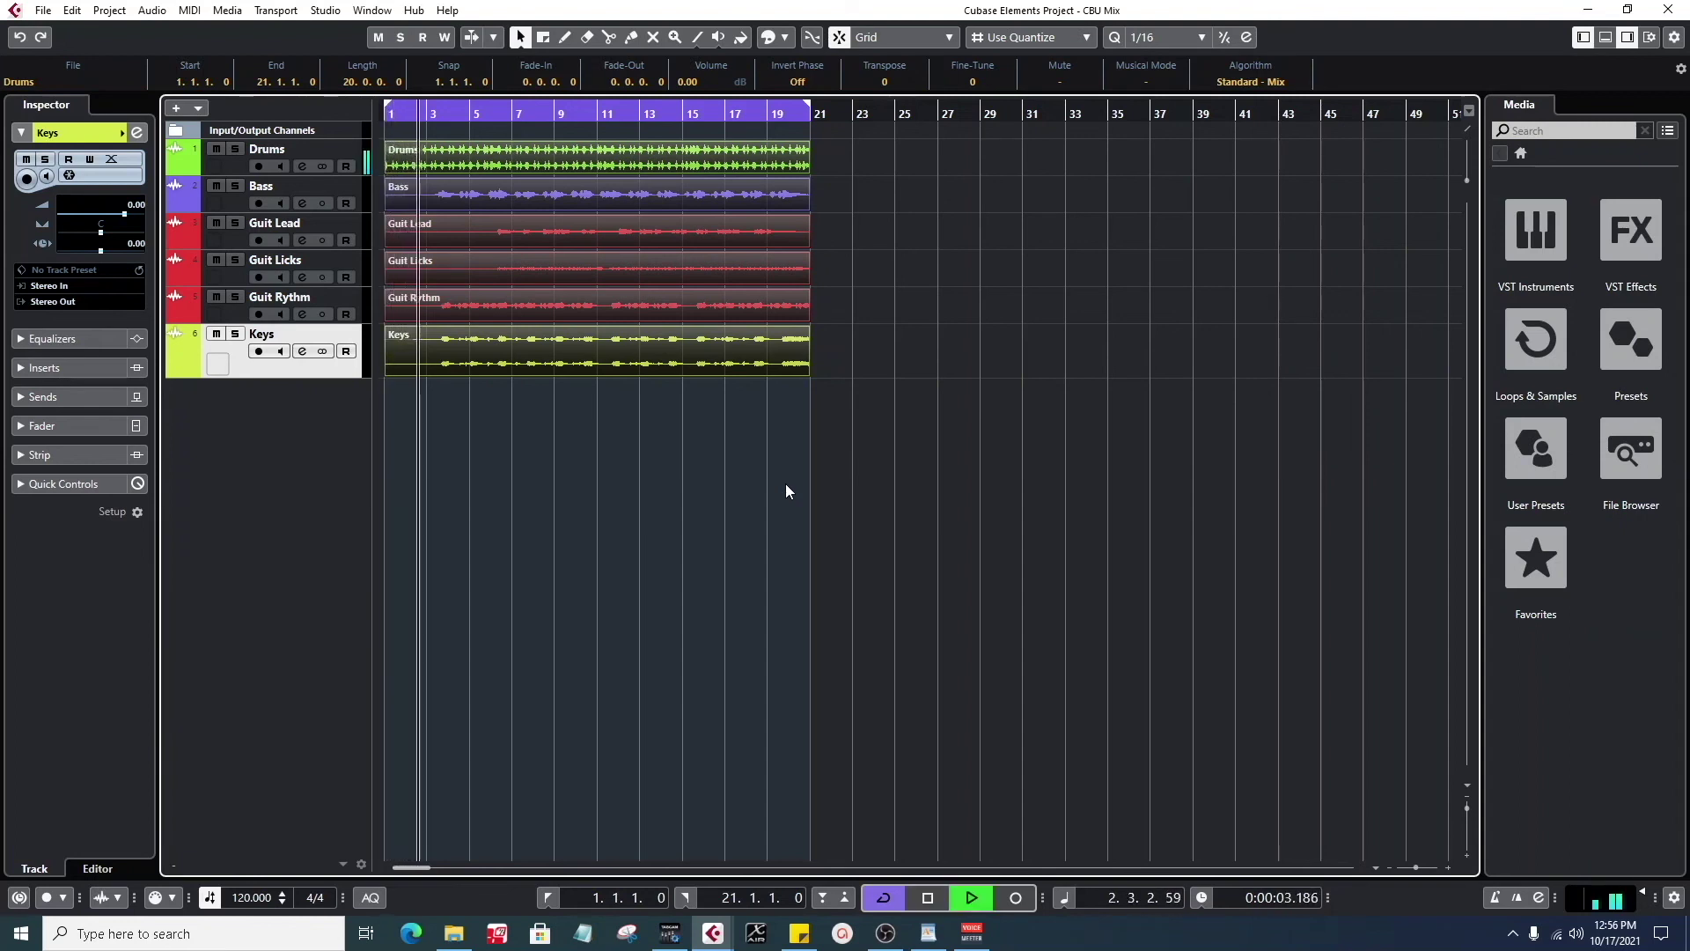
pyautogui.press('F3')
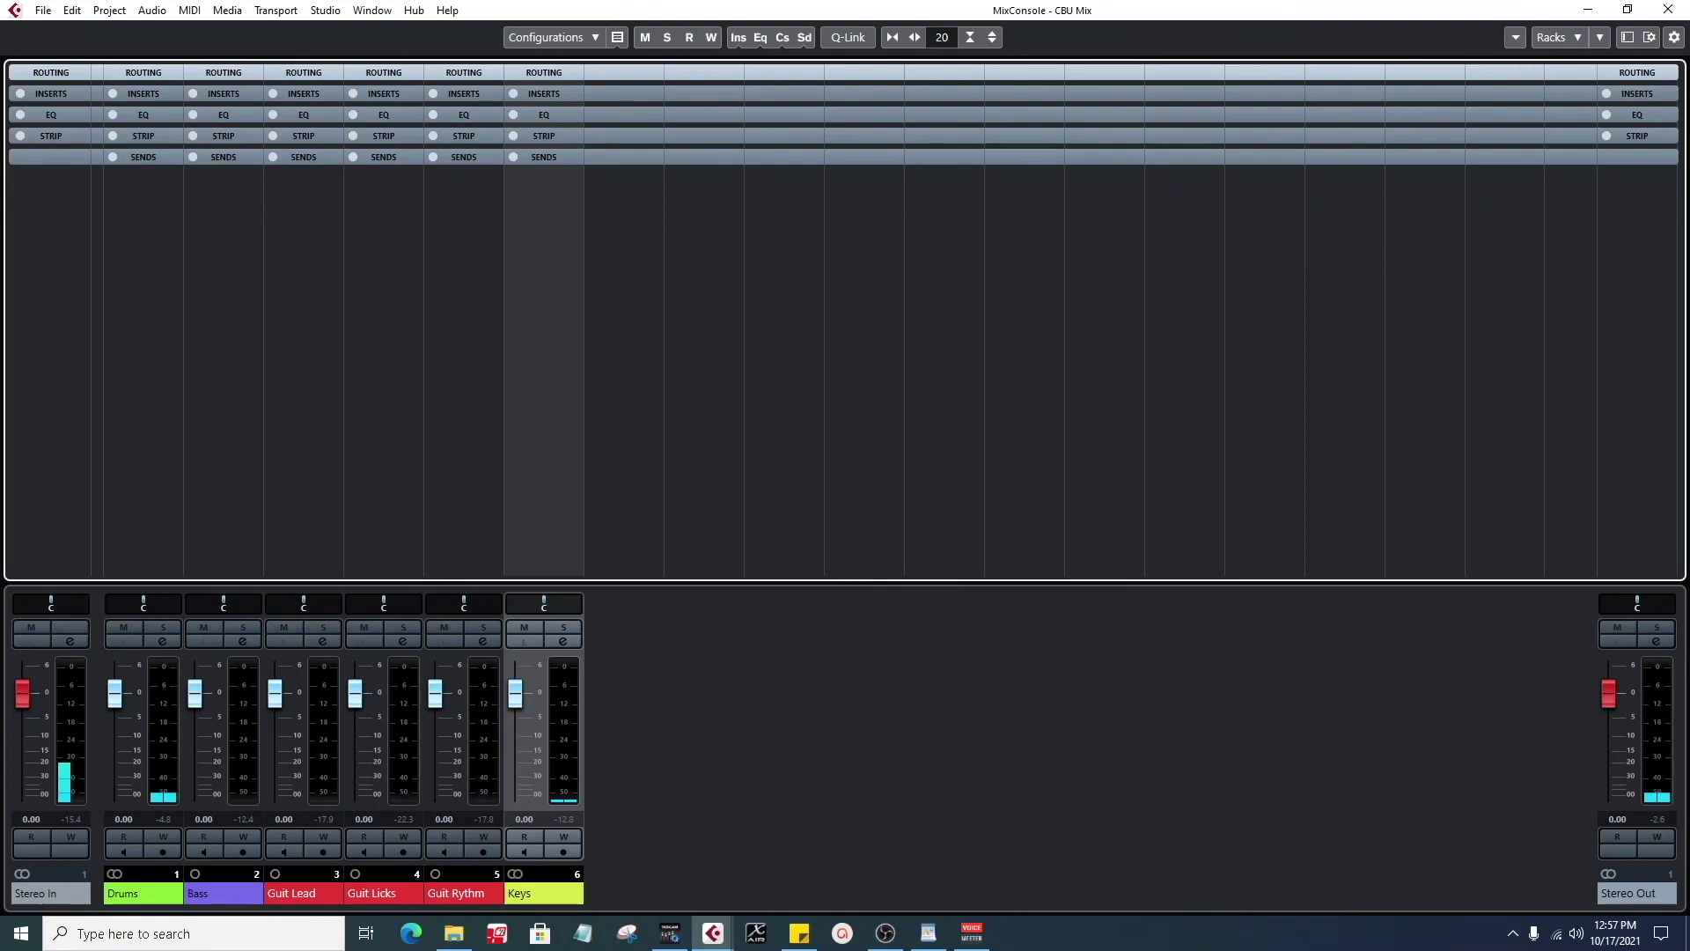
pyautogui.hotkey('alt', 'Tab')
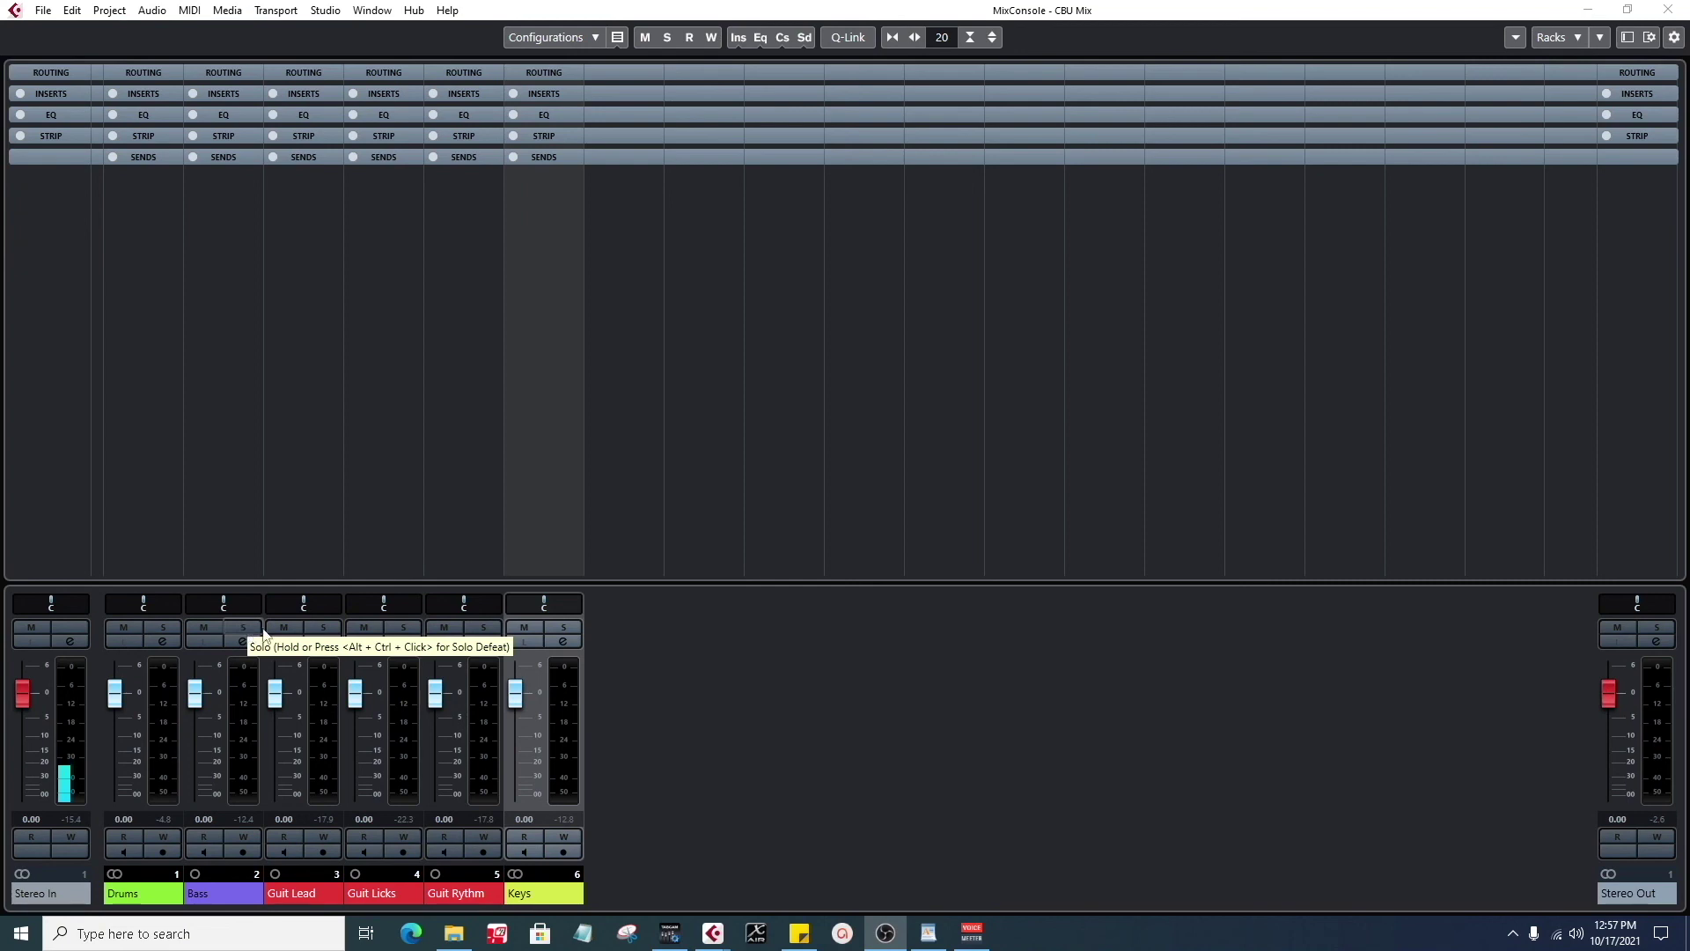
# - Try out muting the Keys and Drums channels and soloing Keys, leaving only Drums muted
pyautogui.click(526, 629)
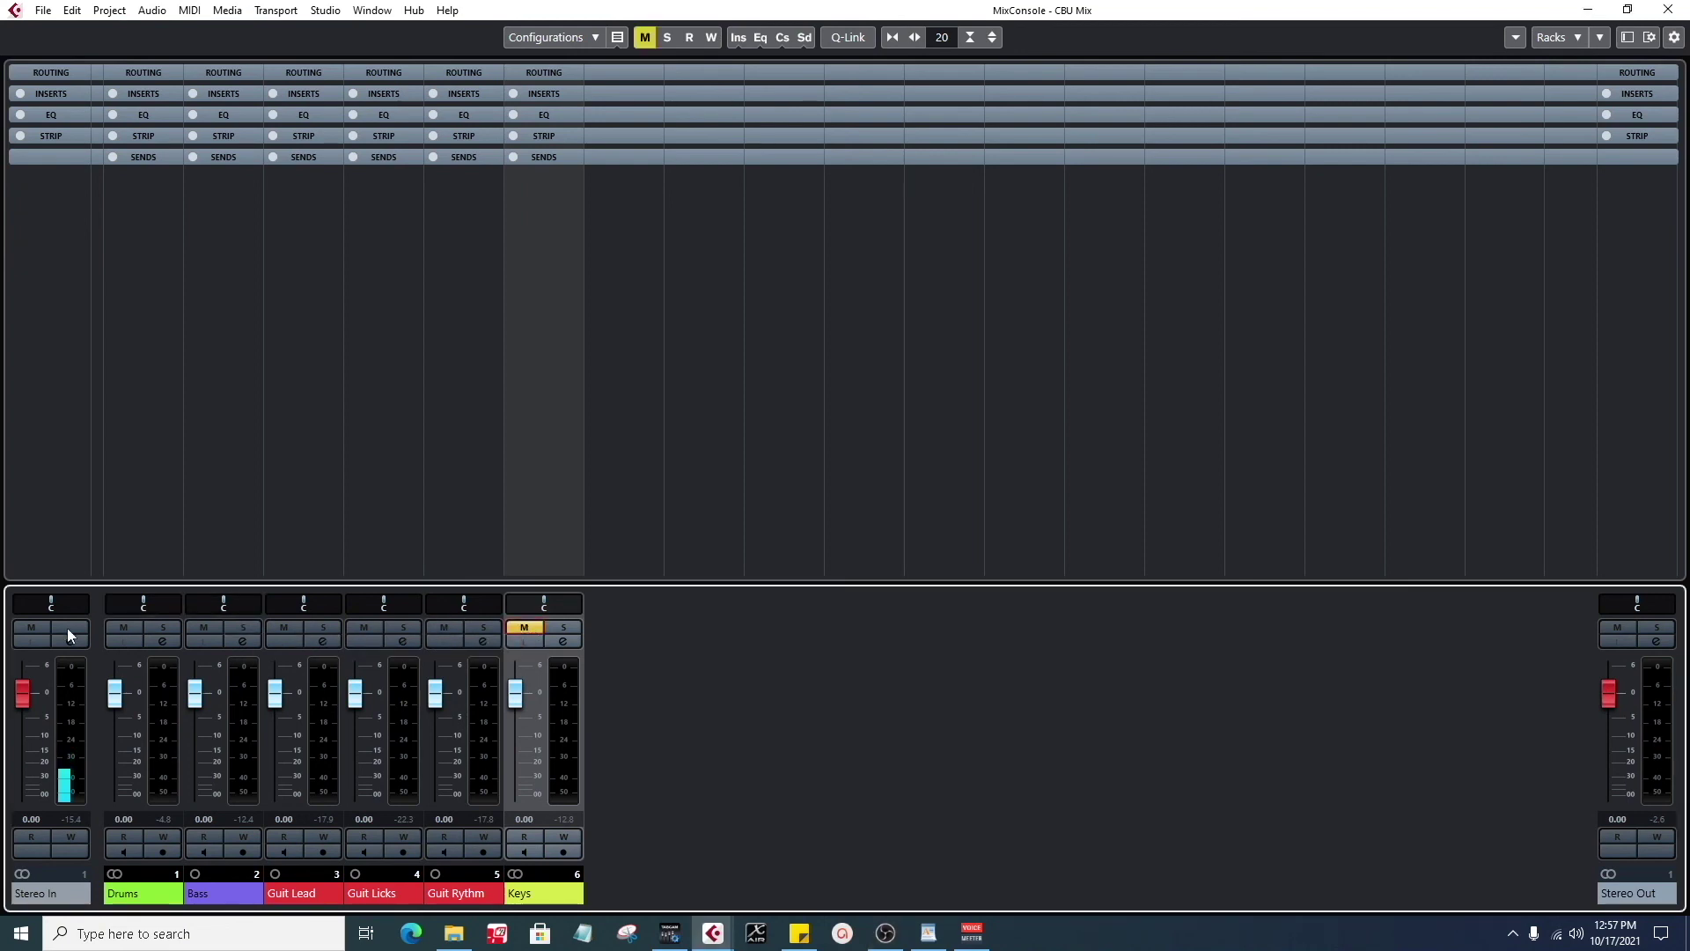
pyautogui.click(112, 627)
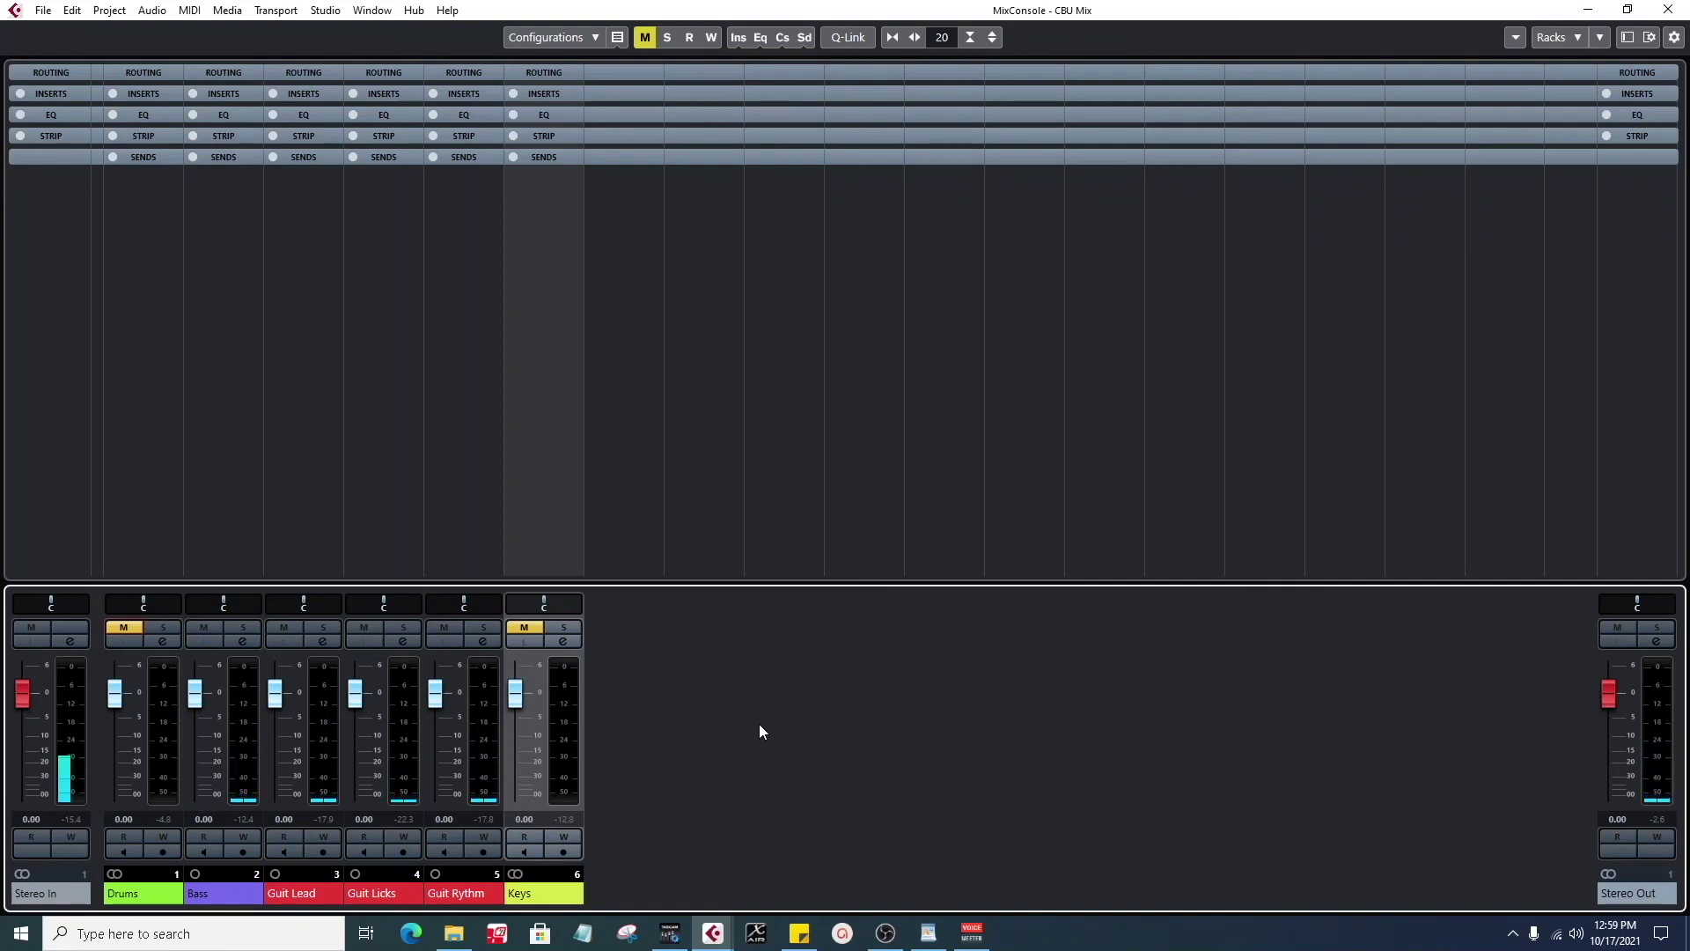
pyautogui.click(531, 629)
pyautogui.click(572, 626)
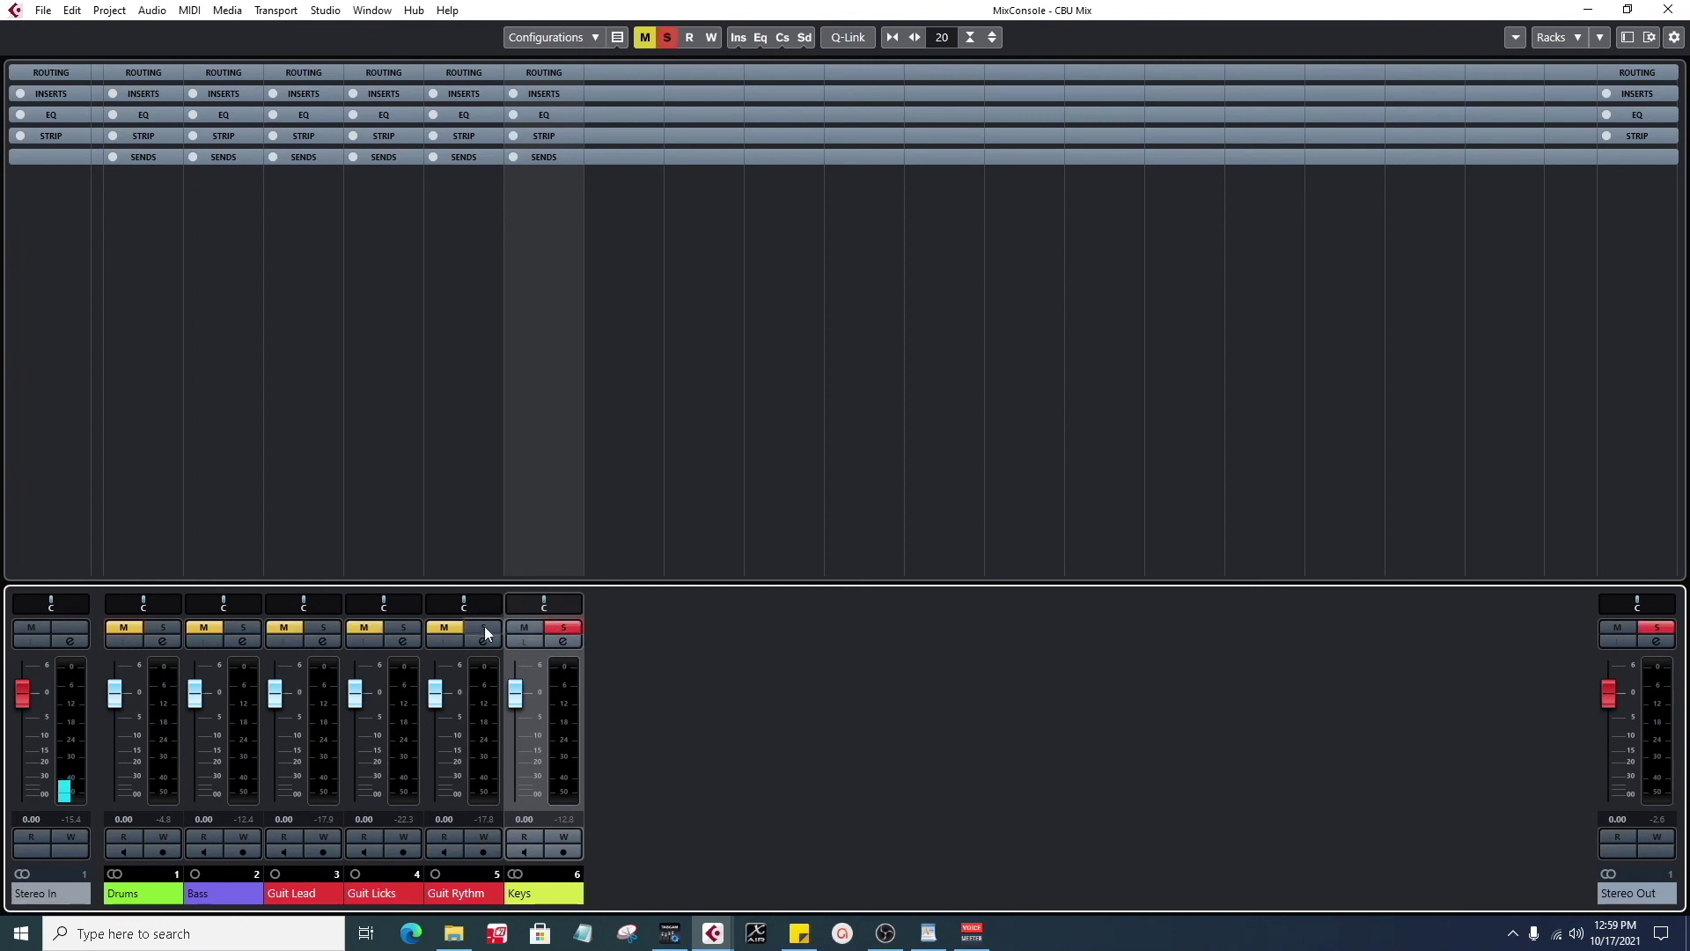
pyautogui.click(568, 627)
pyautogui.click(532, 628)
pyautogui.click(533, 627)
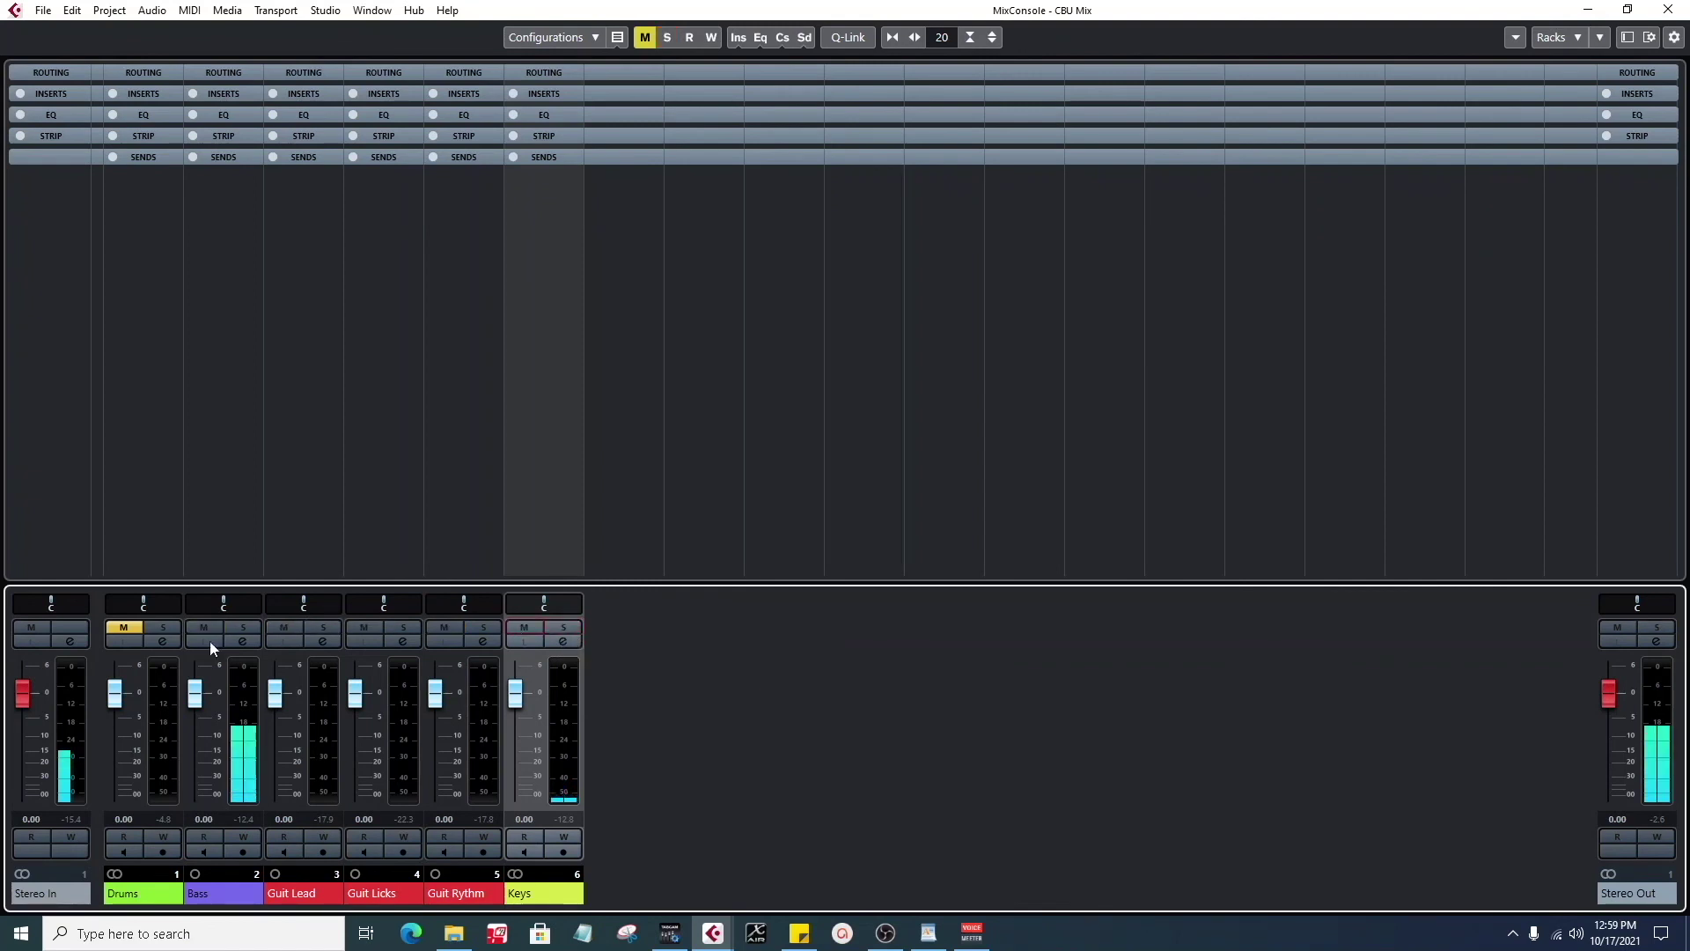
# - Unmute the Drums channel, audition it soloed, and turn its solo off
pyautogui.click(123, 626)
pyautogui.click(162, 627)
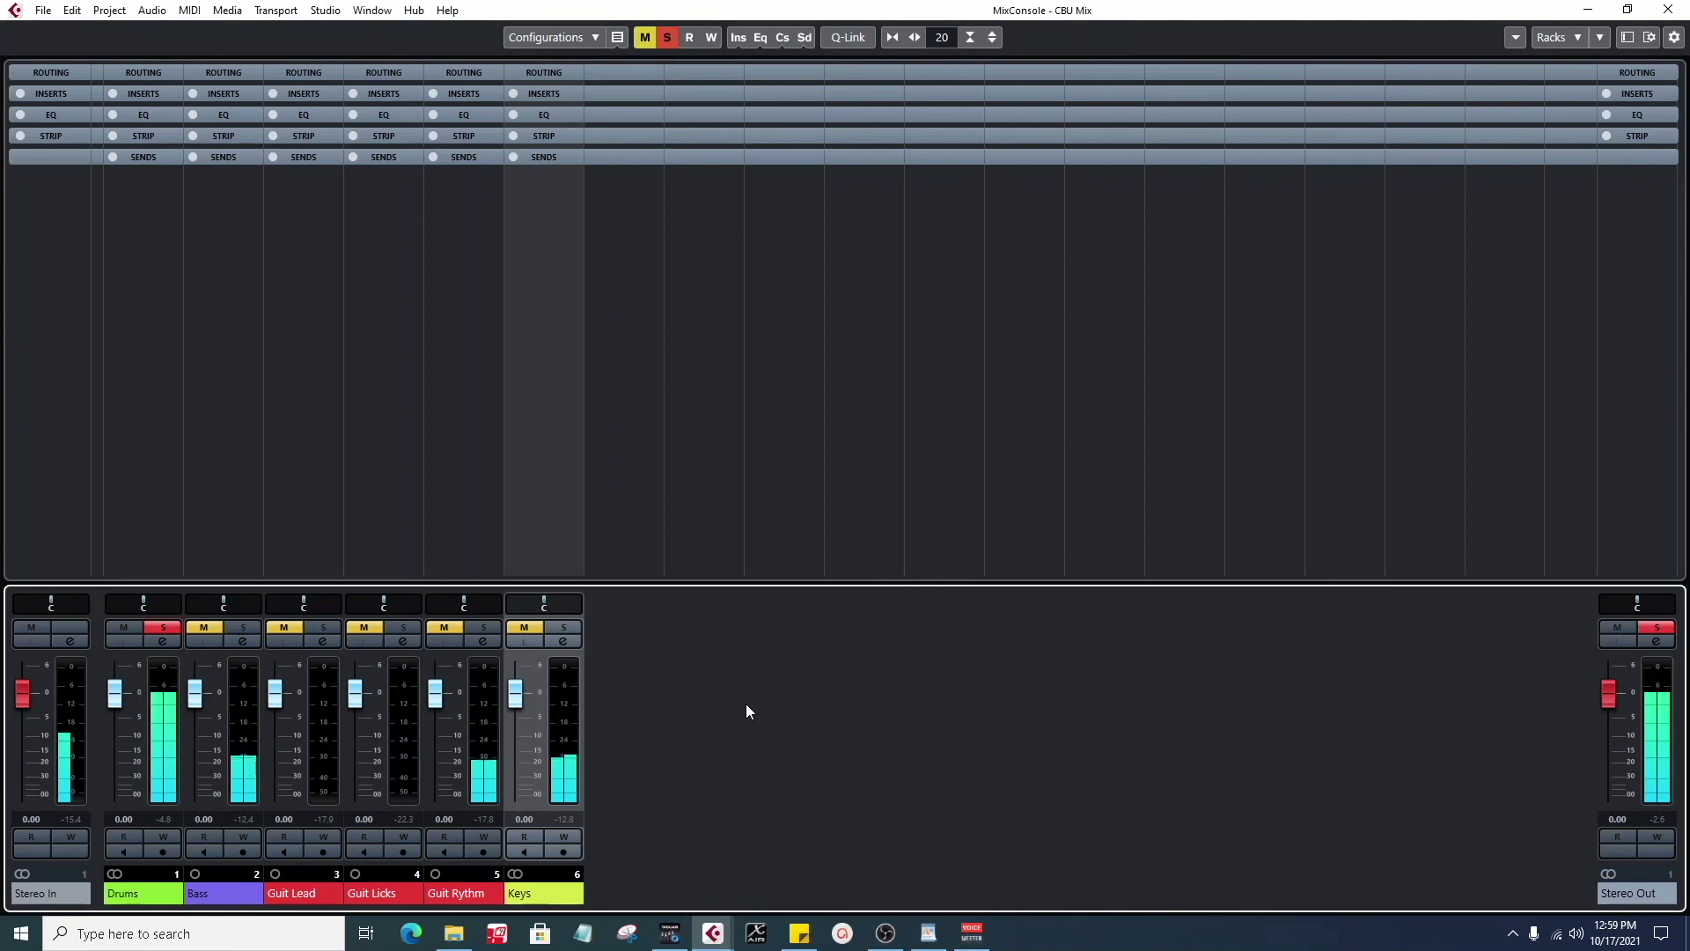
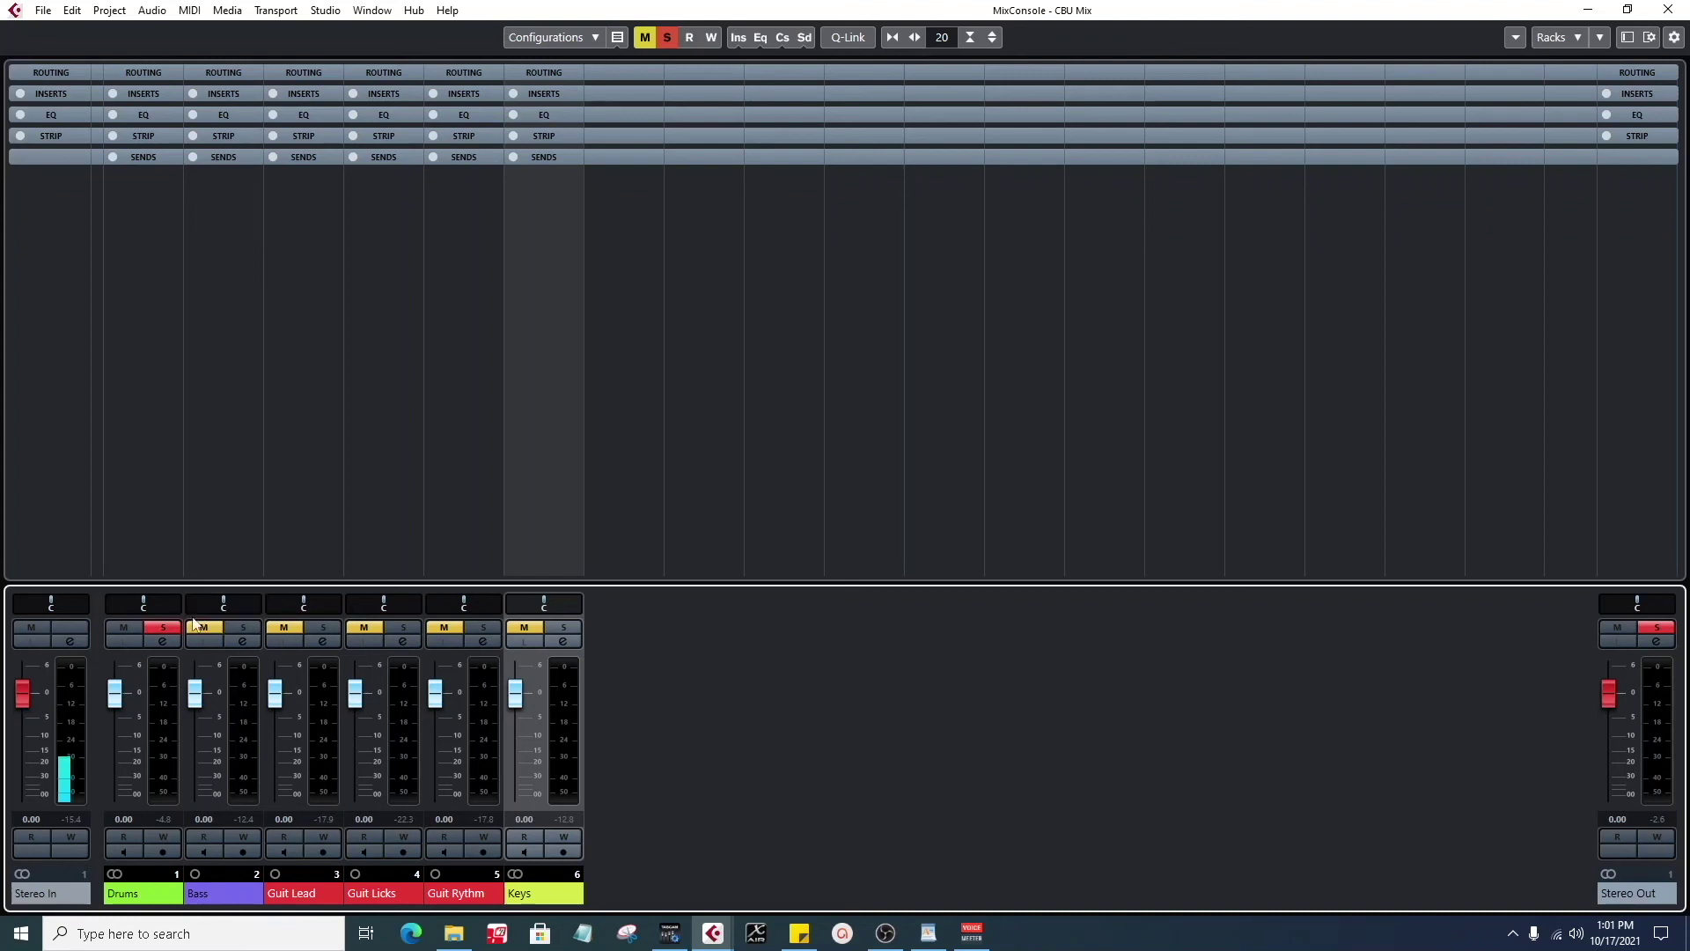
pyautogui.click(164, 630)
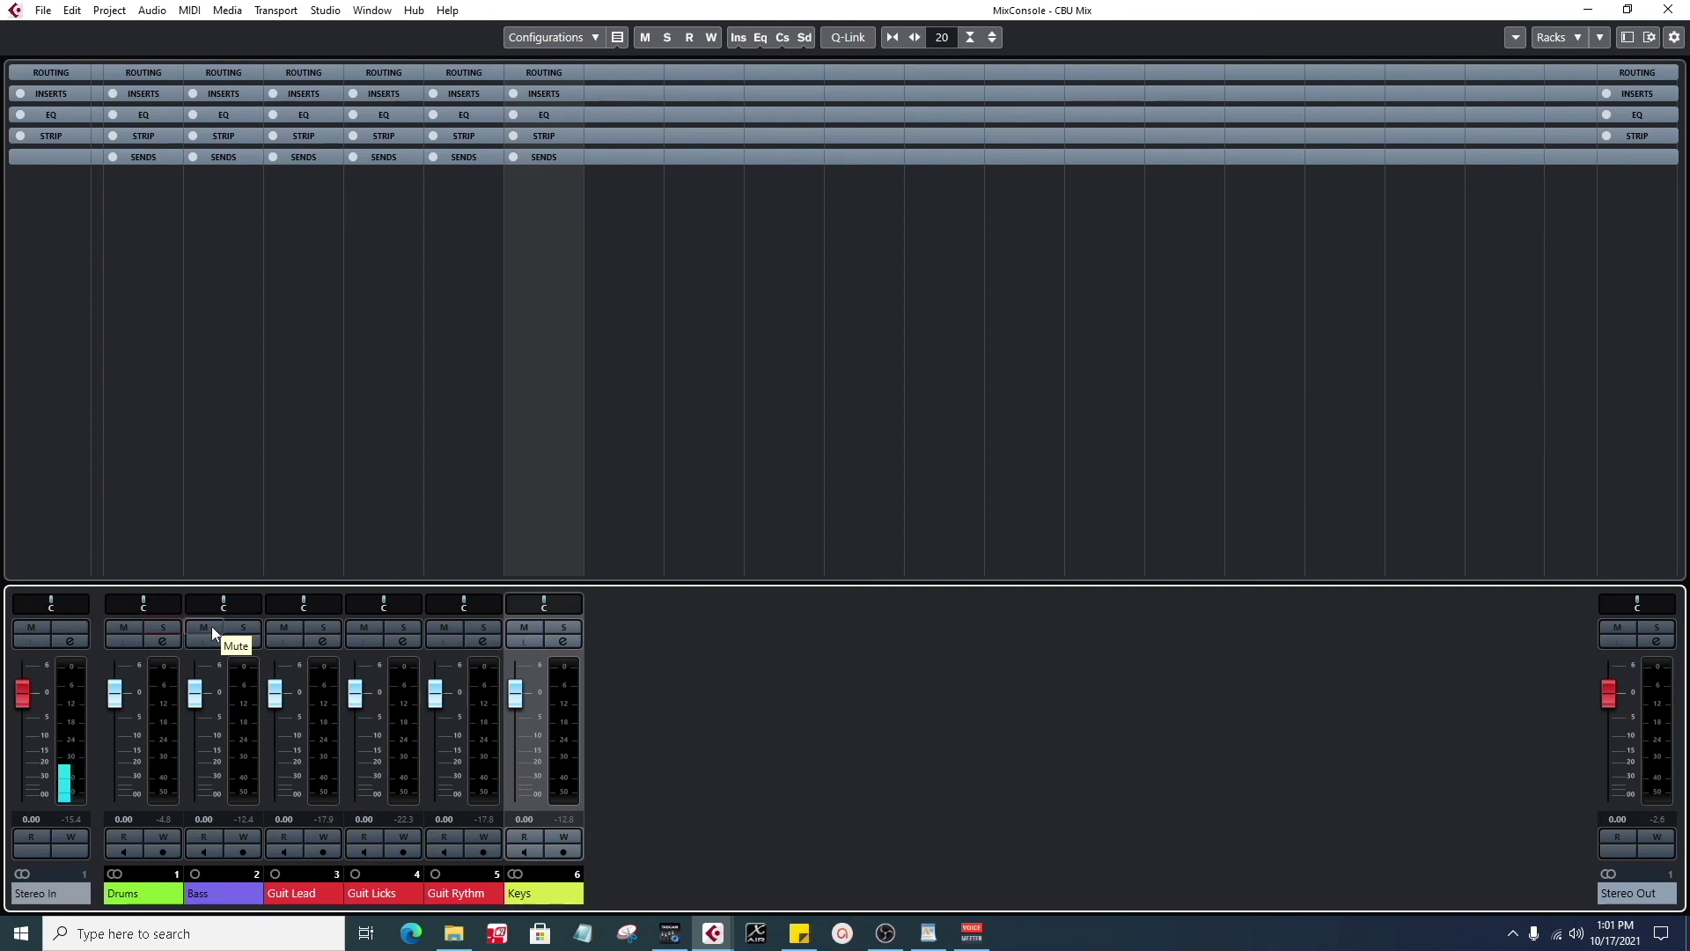
# - Play the project with Bass and Drums soloed, and take Drums out of solo and mute it to hear Bass alone
pyautogui.click(243, 627)
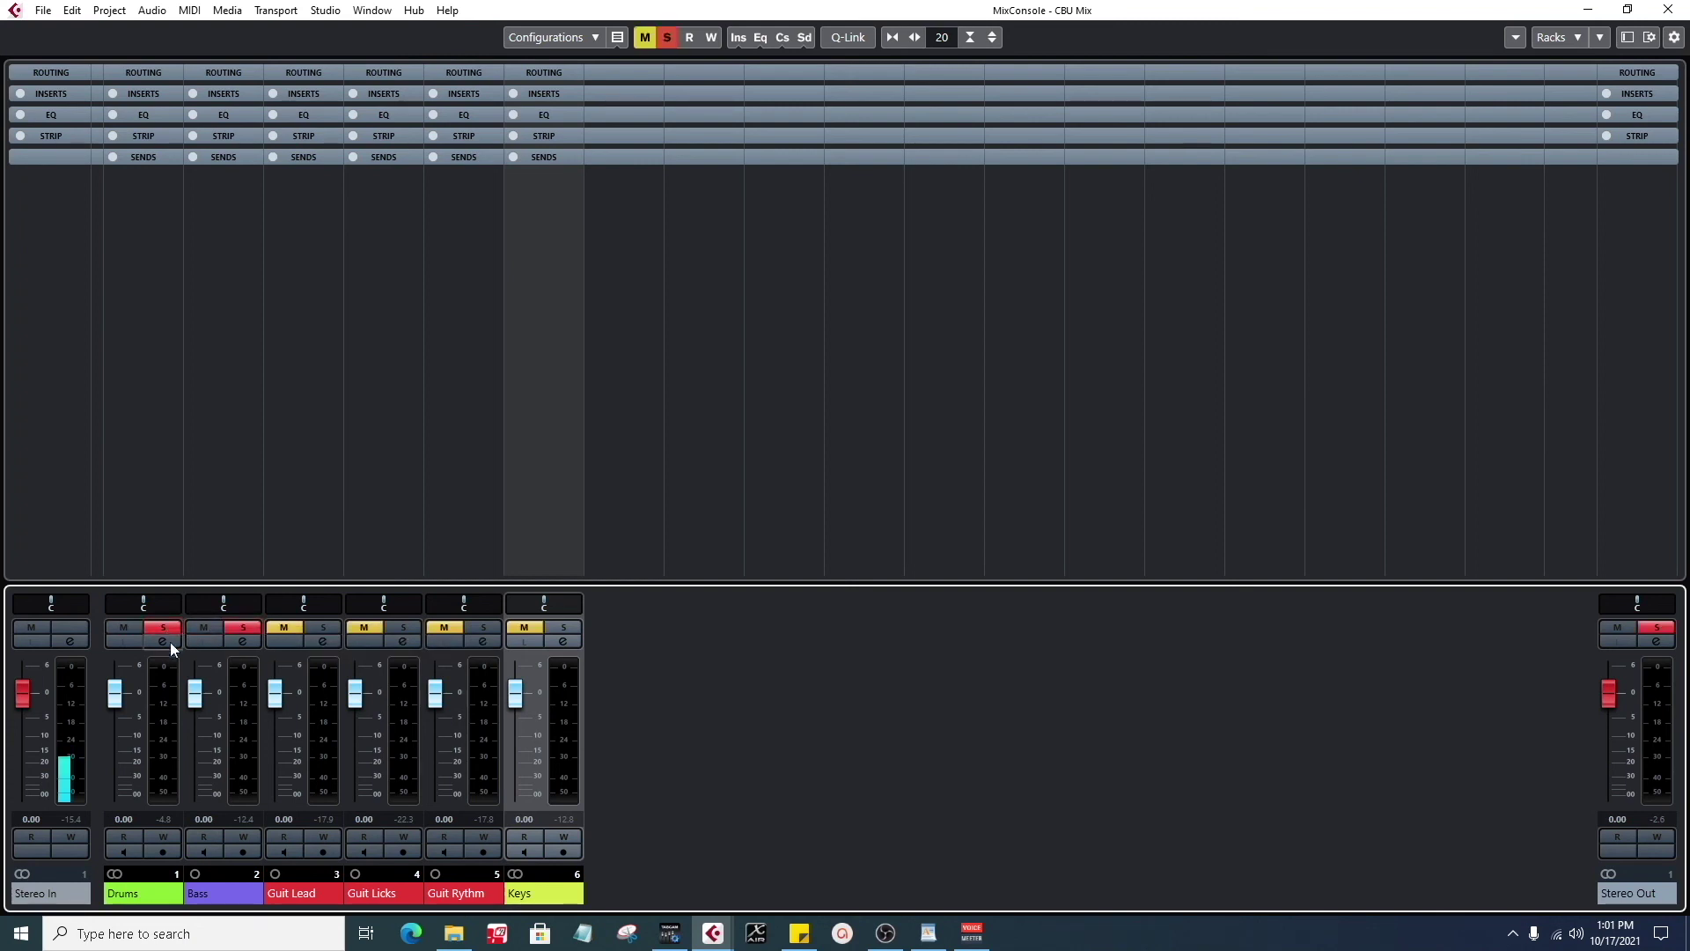
pyautogui.press('space')
pyautogui.click(163, 626)
pyautogui.click(124, 627)
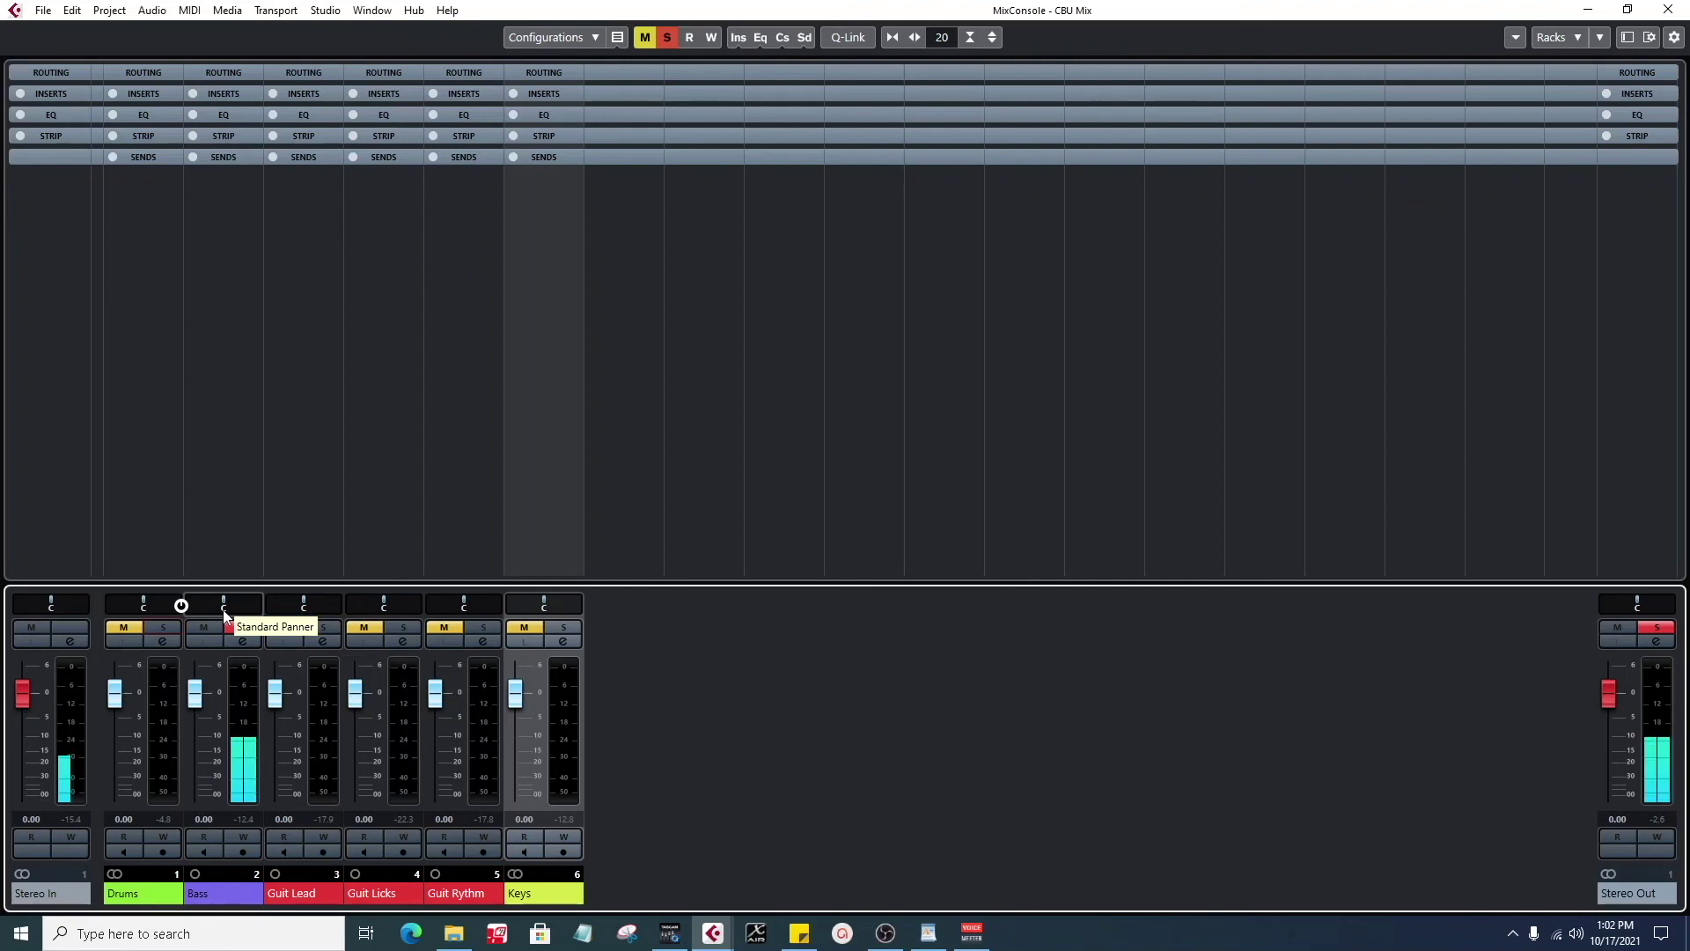
# - With Bass soloed, try sweeping its pan left to L92 and then all the way to hard right
pyautogui.scroll(-4, 224, 607)
pyautogui.scroll(-12, 224, 608)
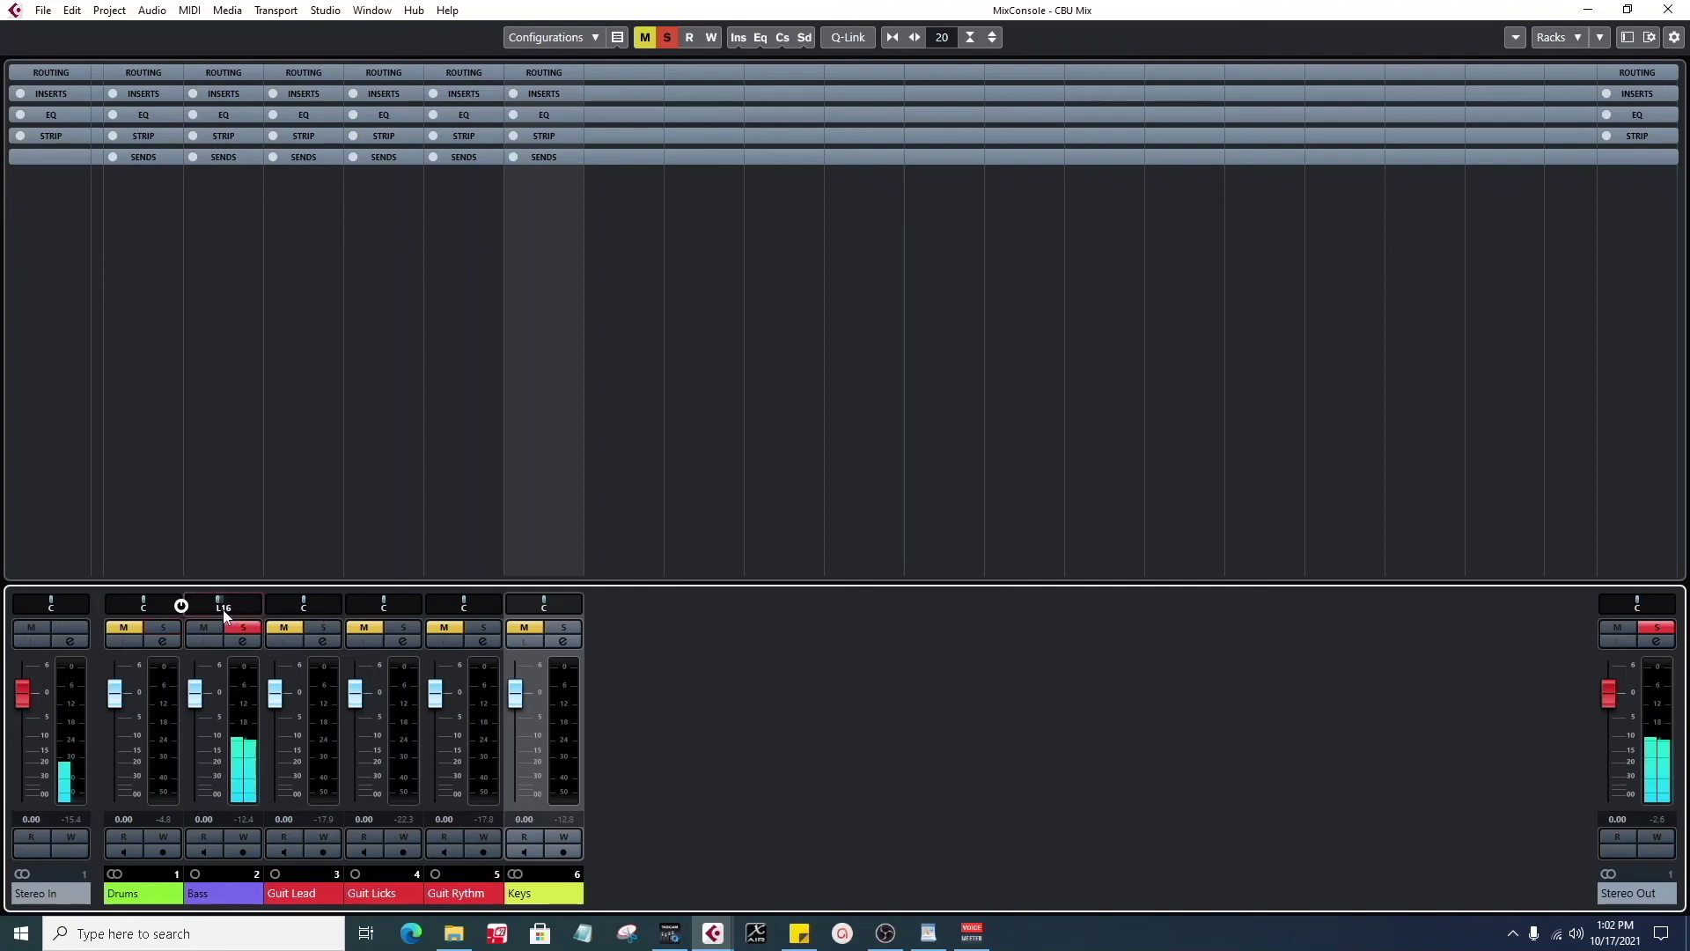
pyautogui.scroll(-12, 224, 608)
pyautogui.scroll(-13, 224, 608)
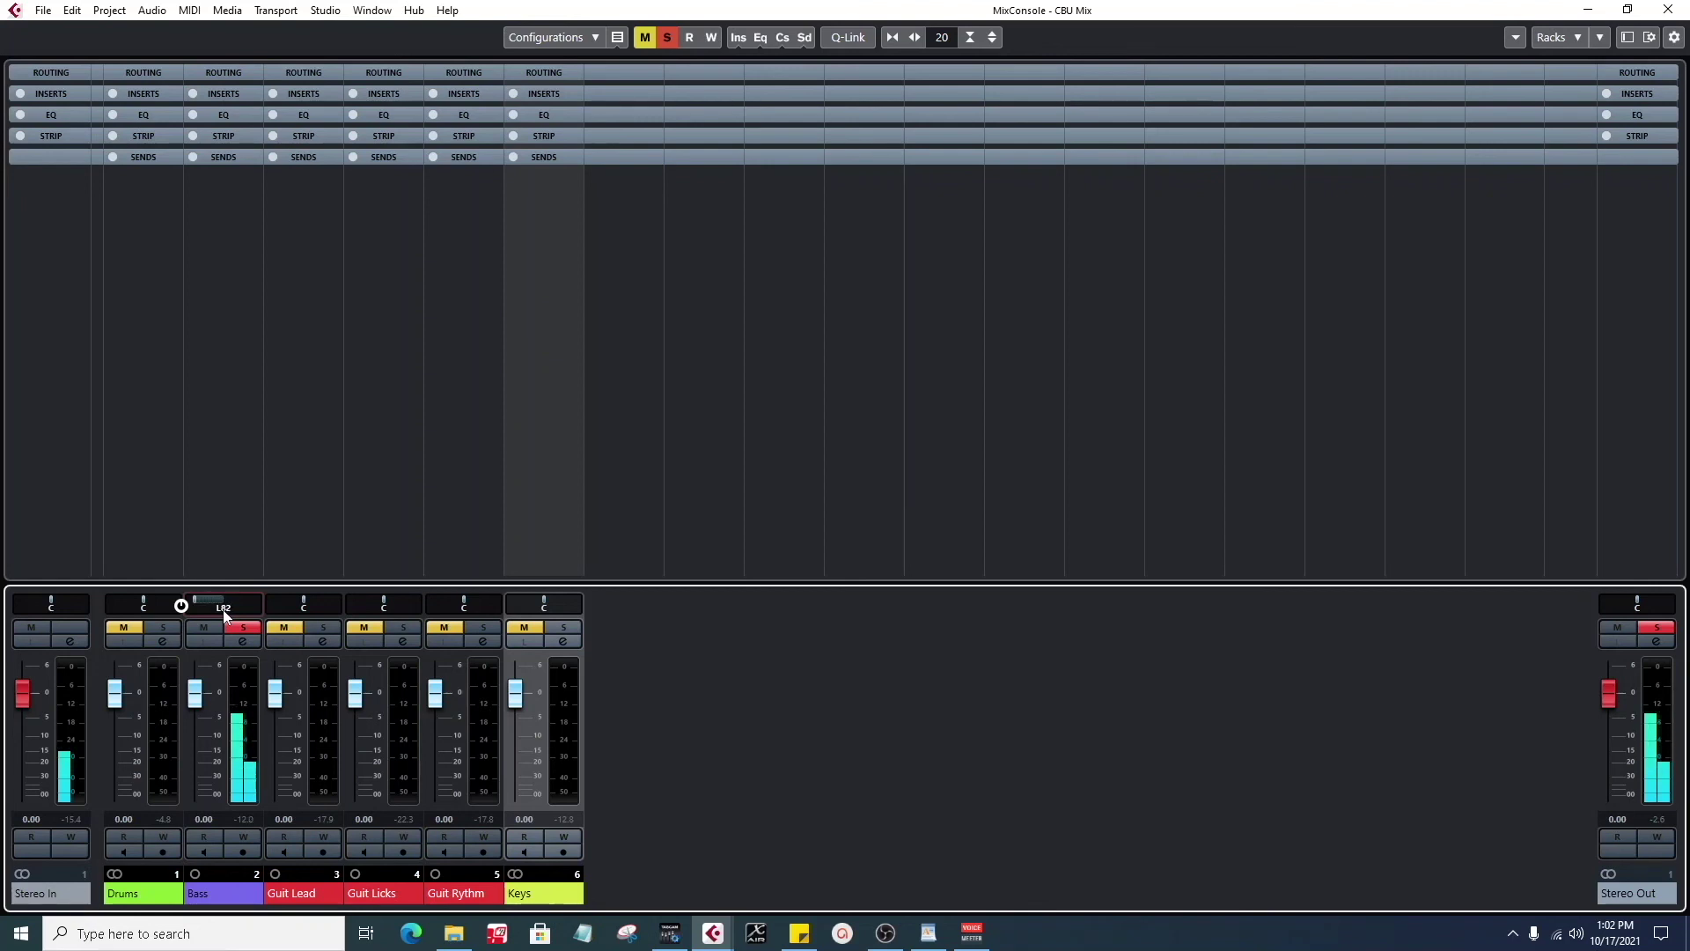
pyautogui.scroll(15, 223, 608)
pyautogui.scroll(20, 224, 607)
pyautogui.scroll(20, 224, 608)
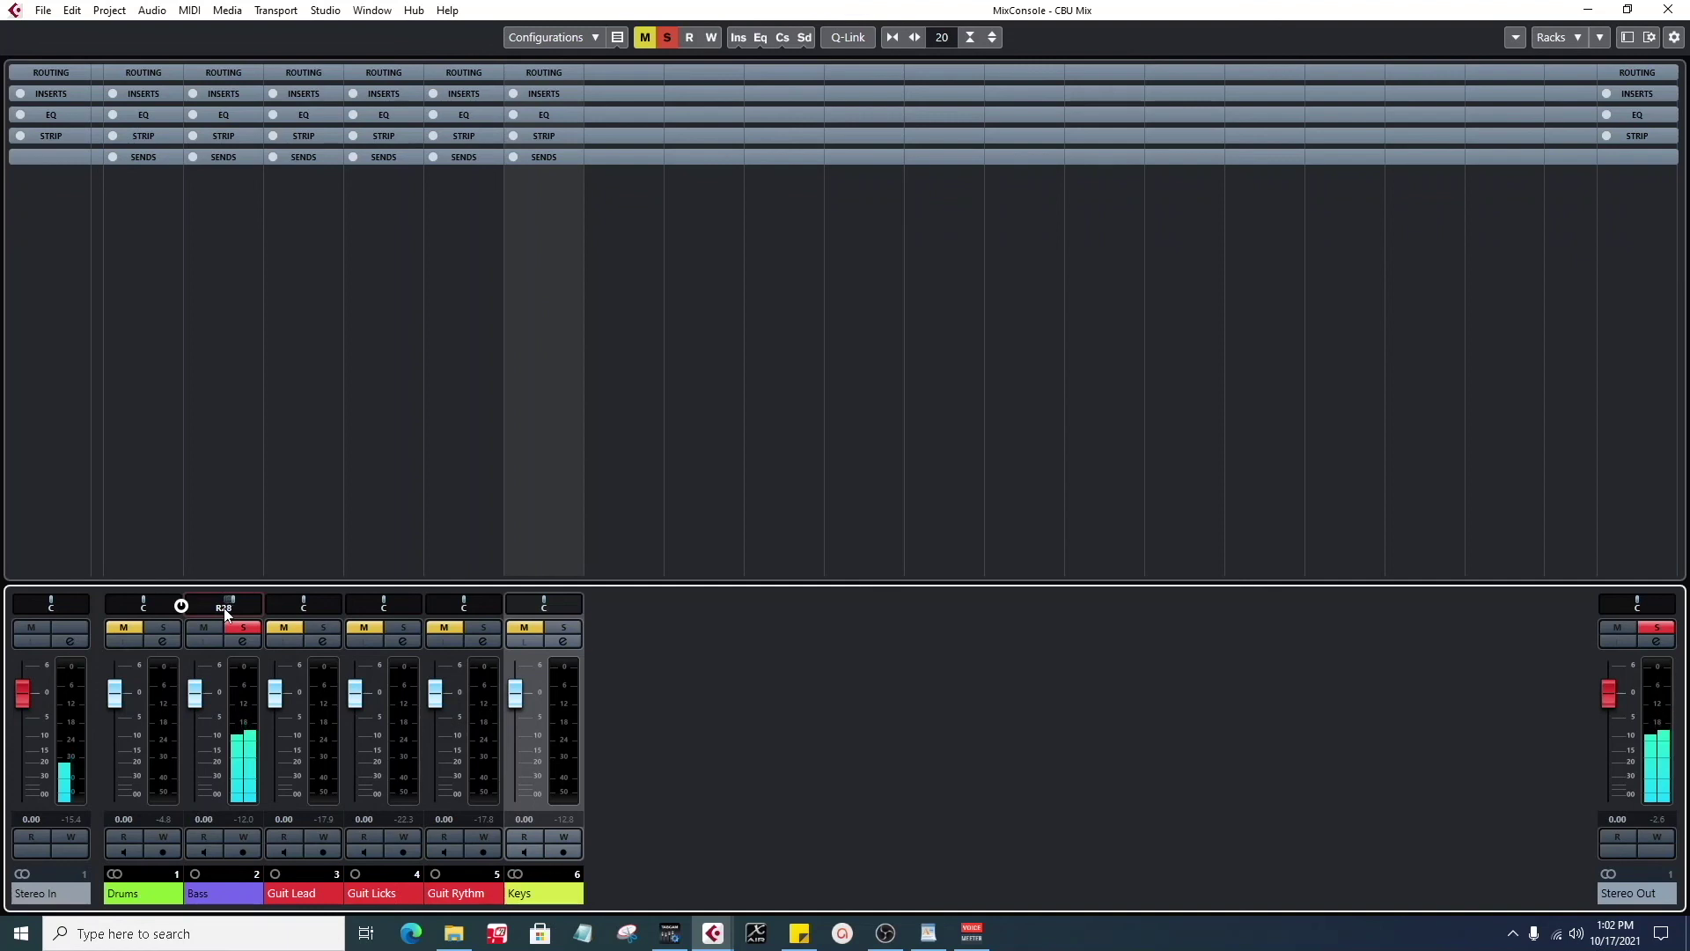
pyautogui.scroll(13, 224, 608)
pyautogui.scroll(8, 223, 607)
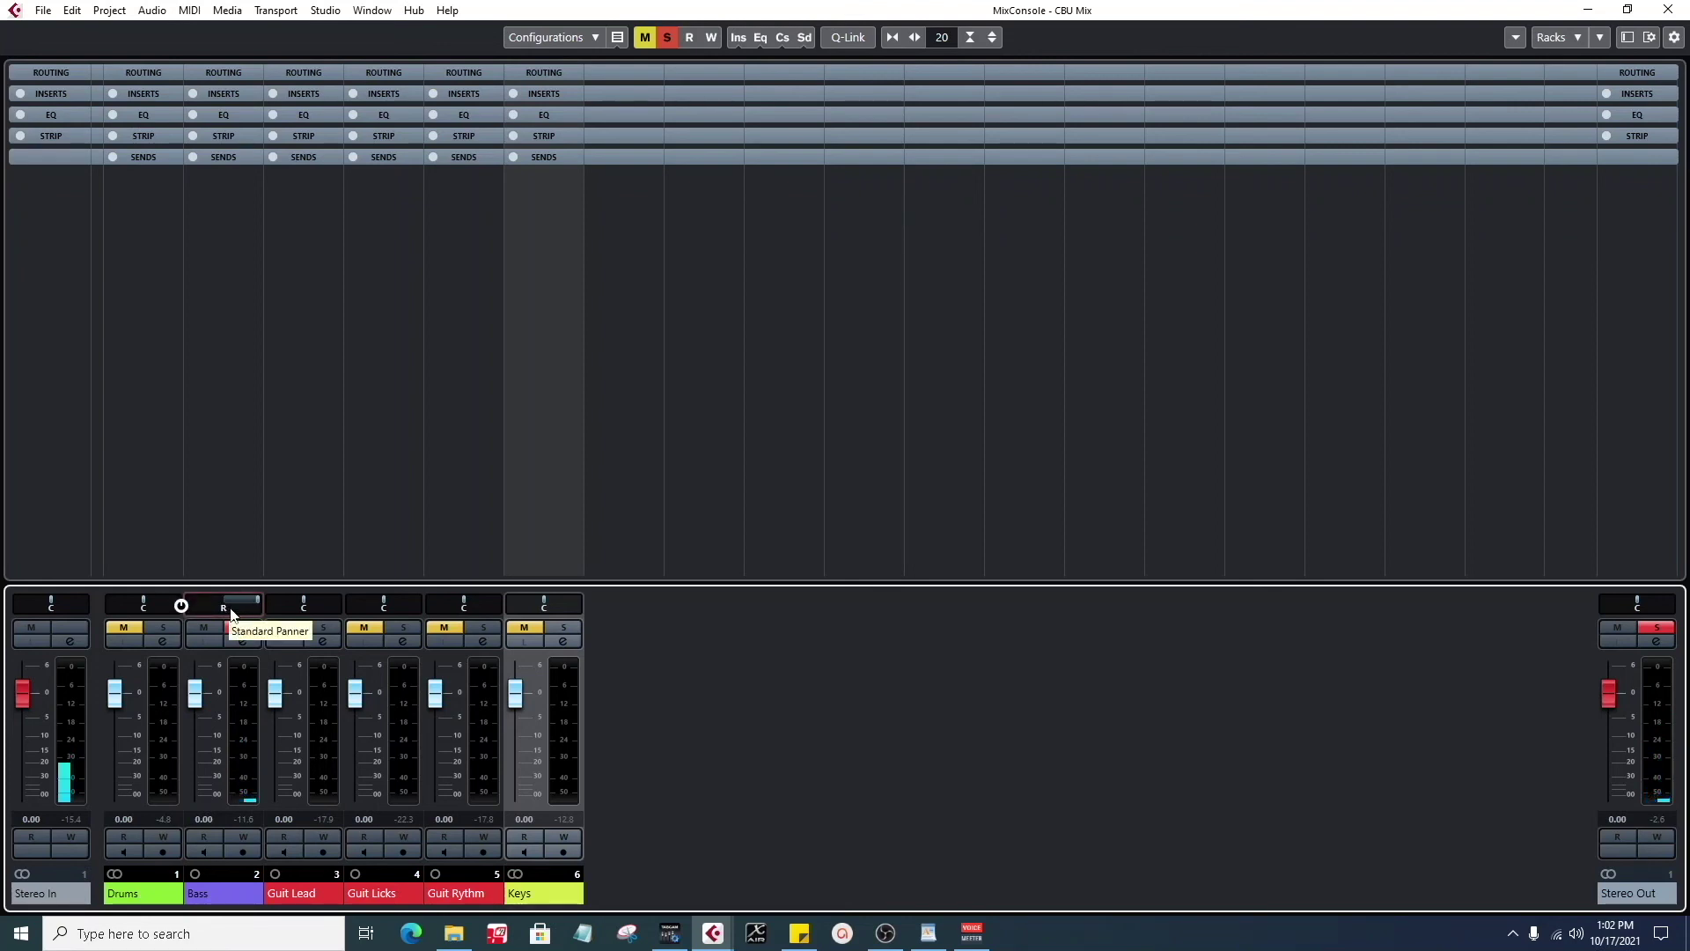
# - Reset the Bass channel's pan to center by entering 0
pyautogui.scroll(-3, 231, 614)
pyautogui.doubleClick(230, 613)
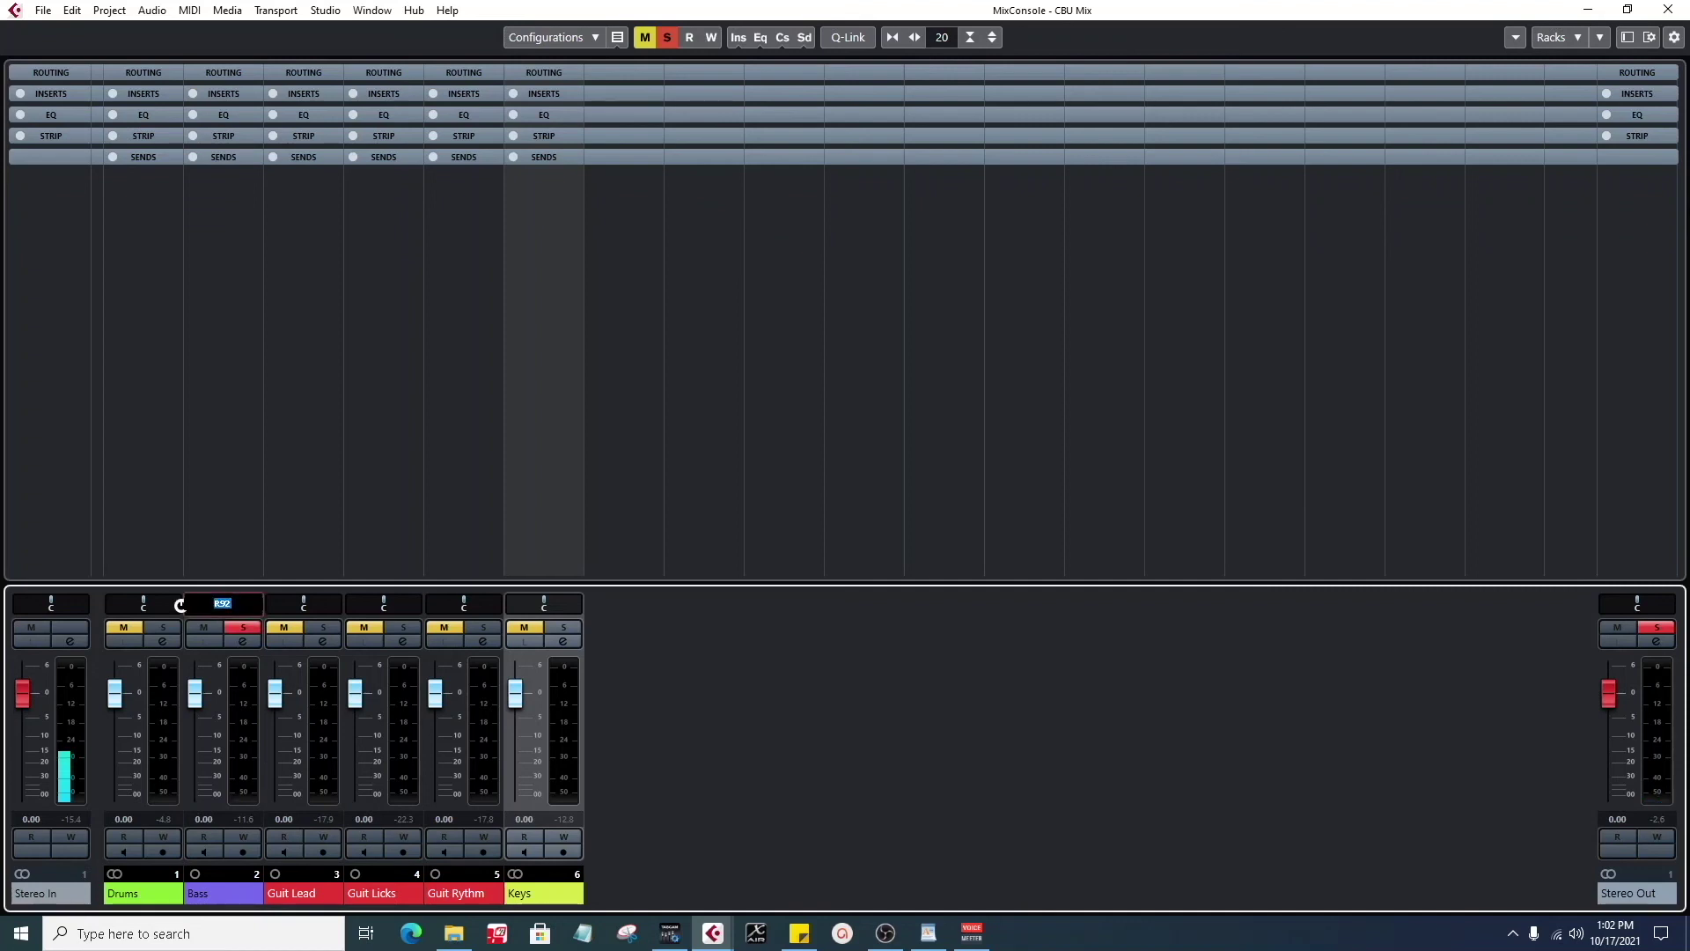
pyautogui.write('0')
pyautogui.press('Return')
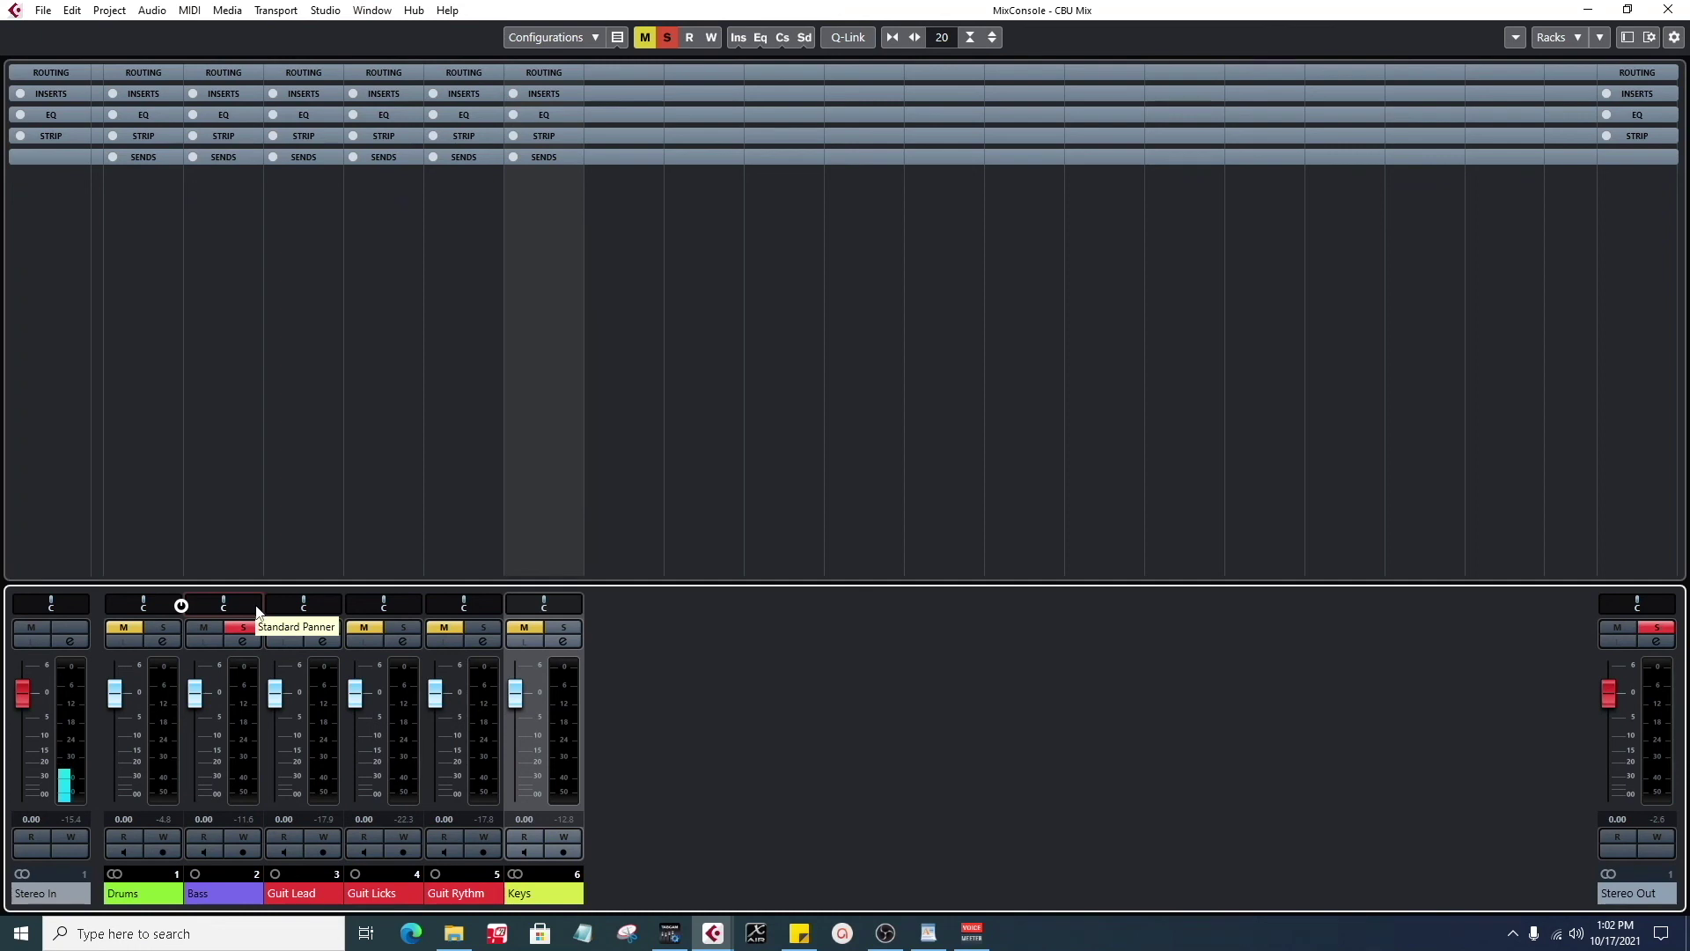
pyautogui.moveTo(240, 609); pyautogui.dragTo(243, 610)
pyautogui.scroll(-1, 241, 611)
# - Solo the Guit Licks and Guit Rythm channels together and start playback
pyautogui.click(327, 632)
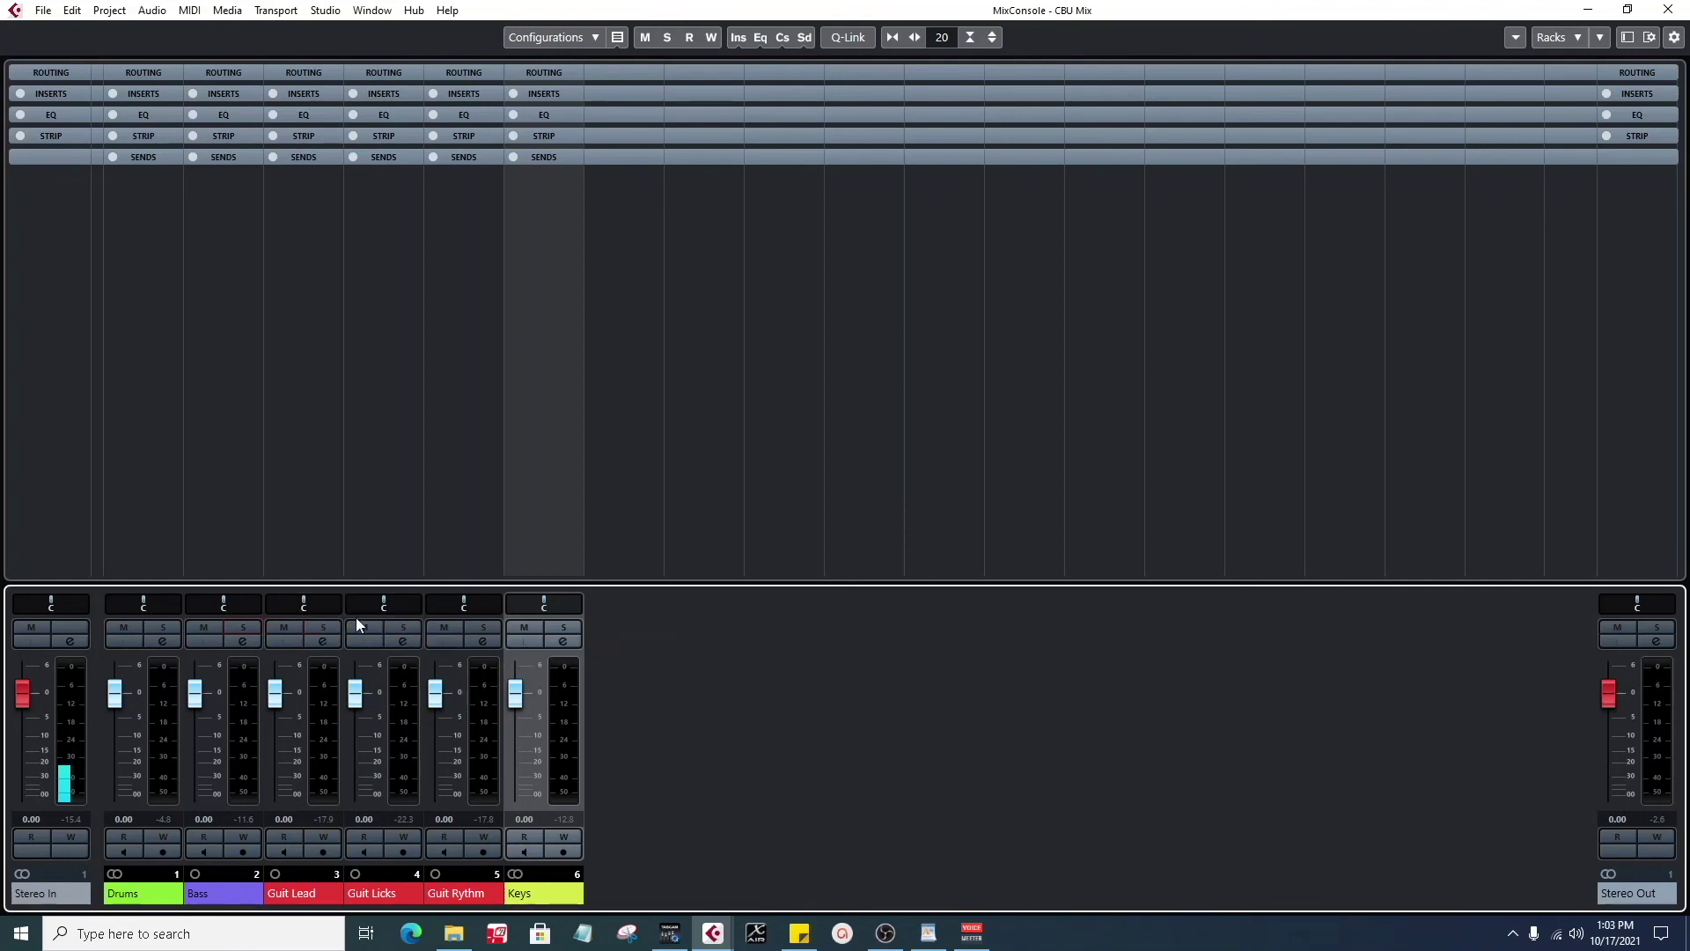
pyautogui.click(403, 636)
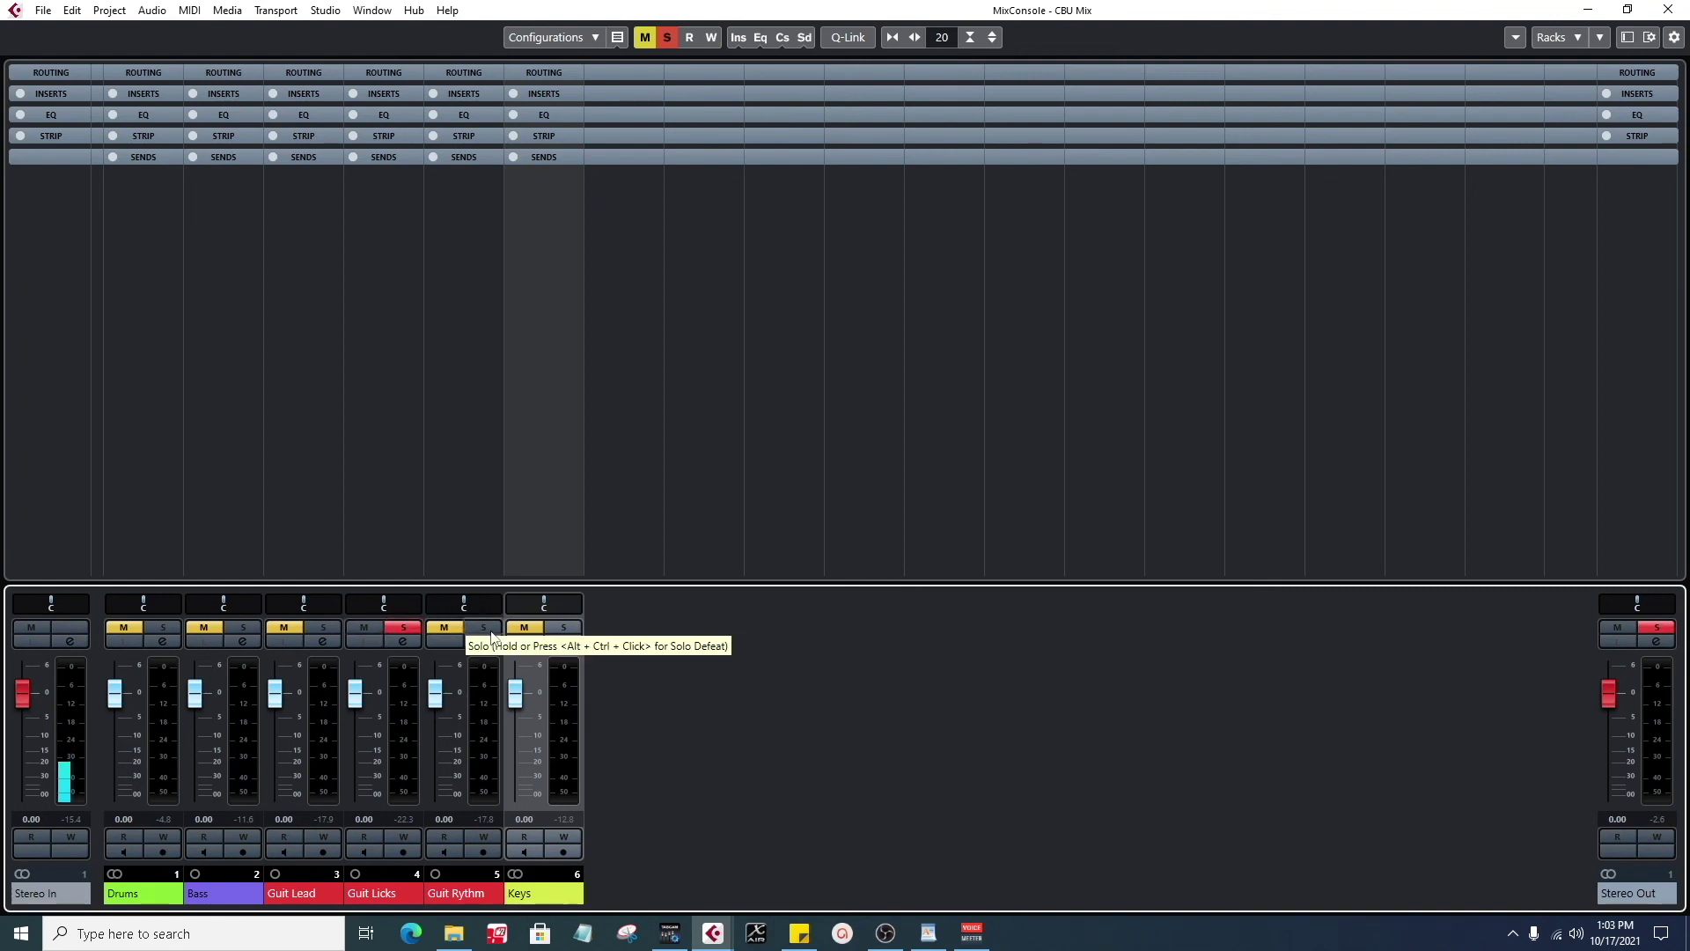
pyautogui.click(483, 628)
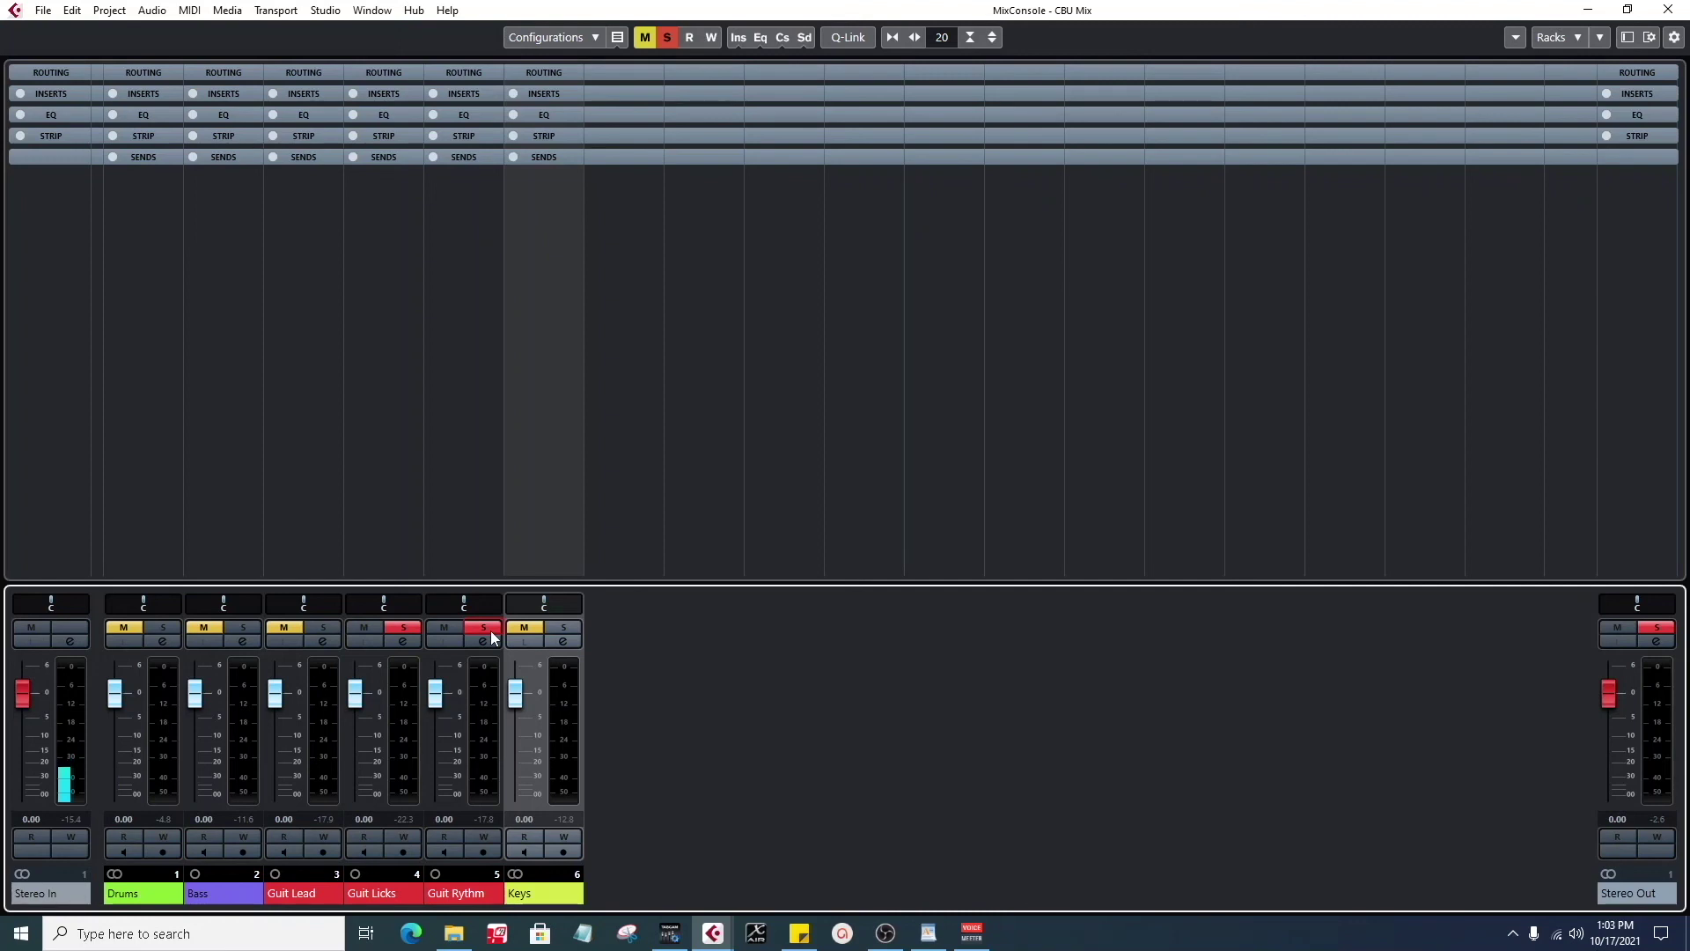
pyautogui.press('space')
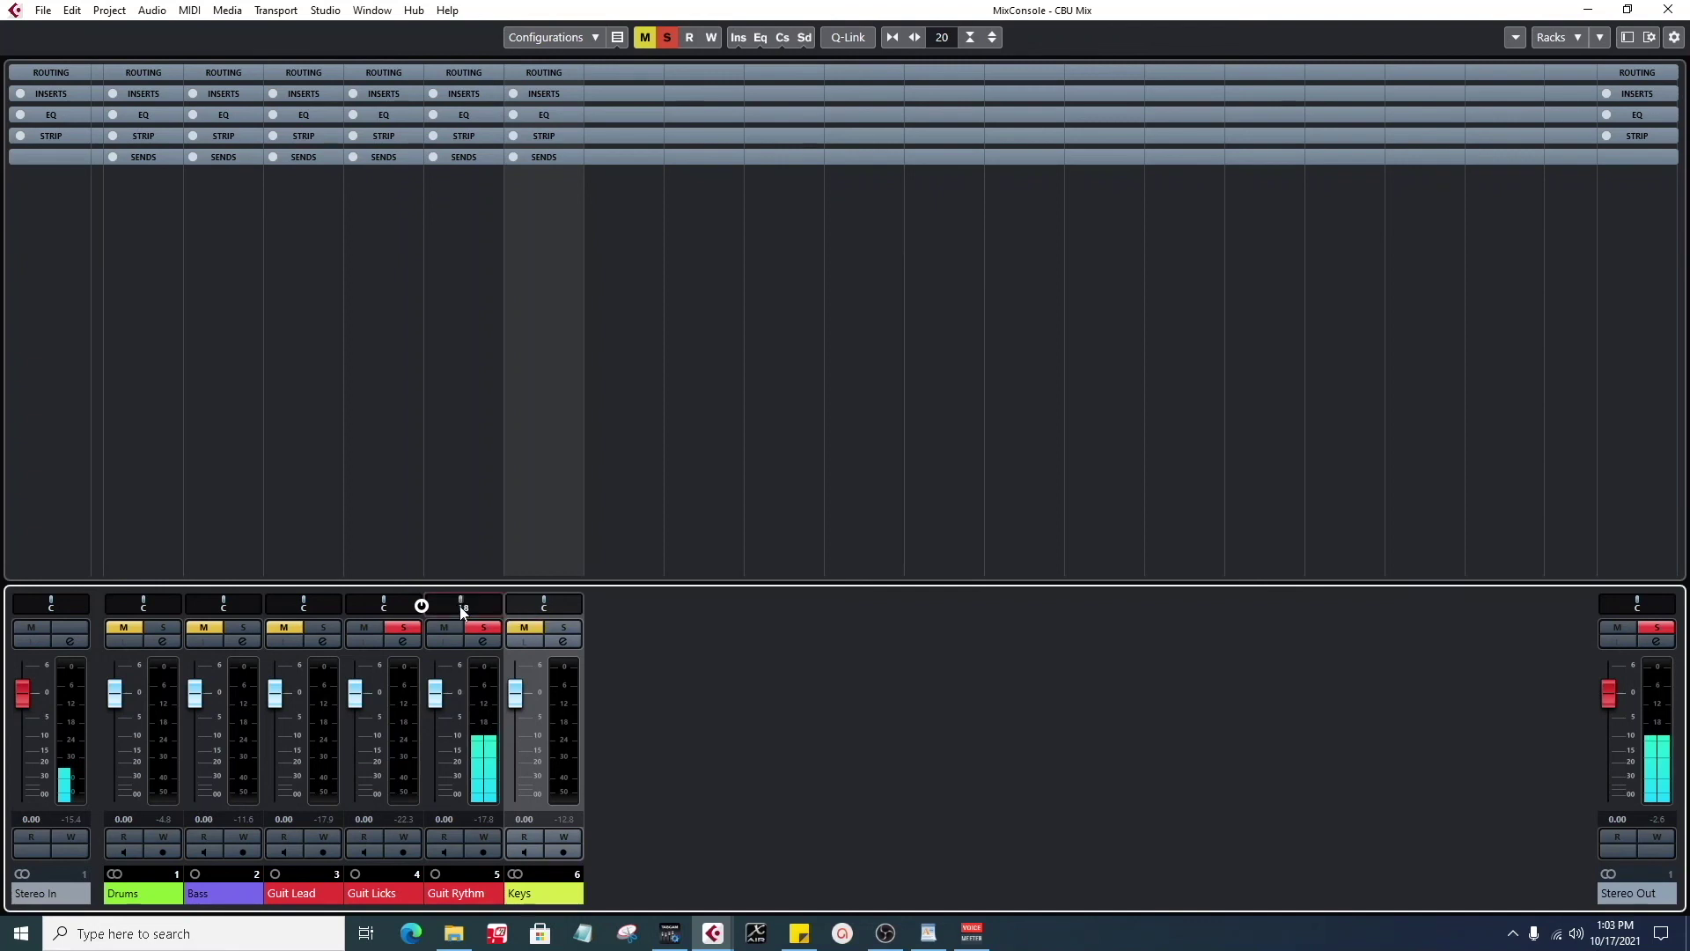
# - Pan the Guit Rythm channel to R42 and the Guit Licks channel to L42
pyautogui.scroll(10, 460, 606)
pyautogui.scroll(7, 461, 608)
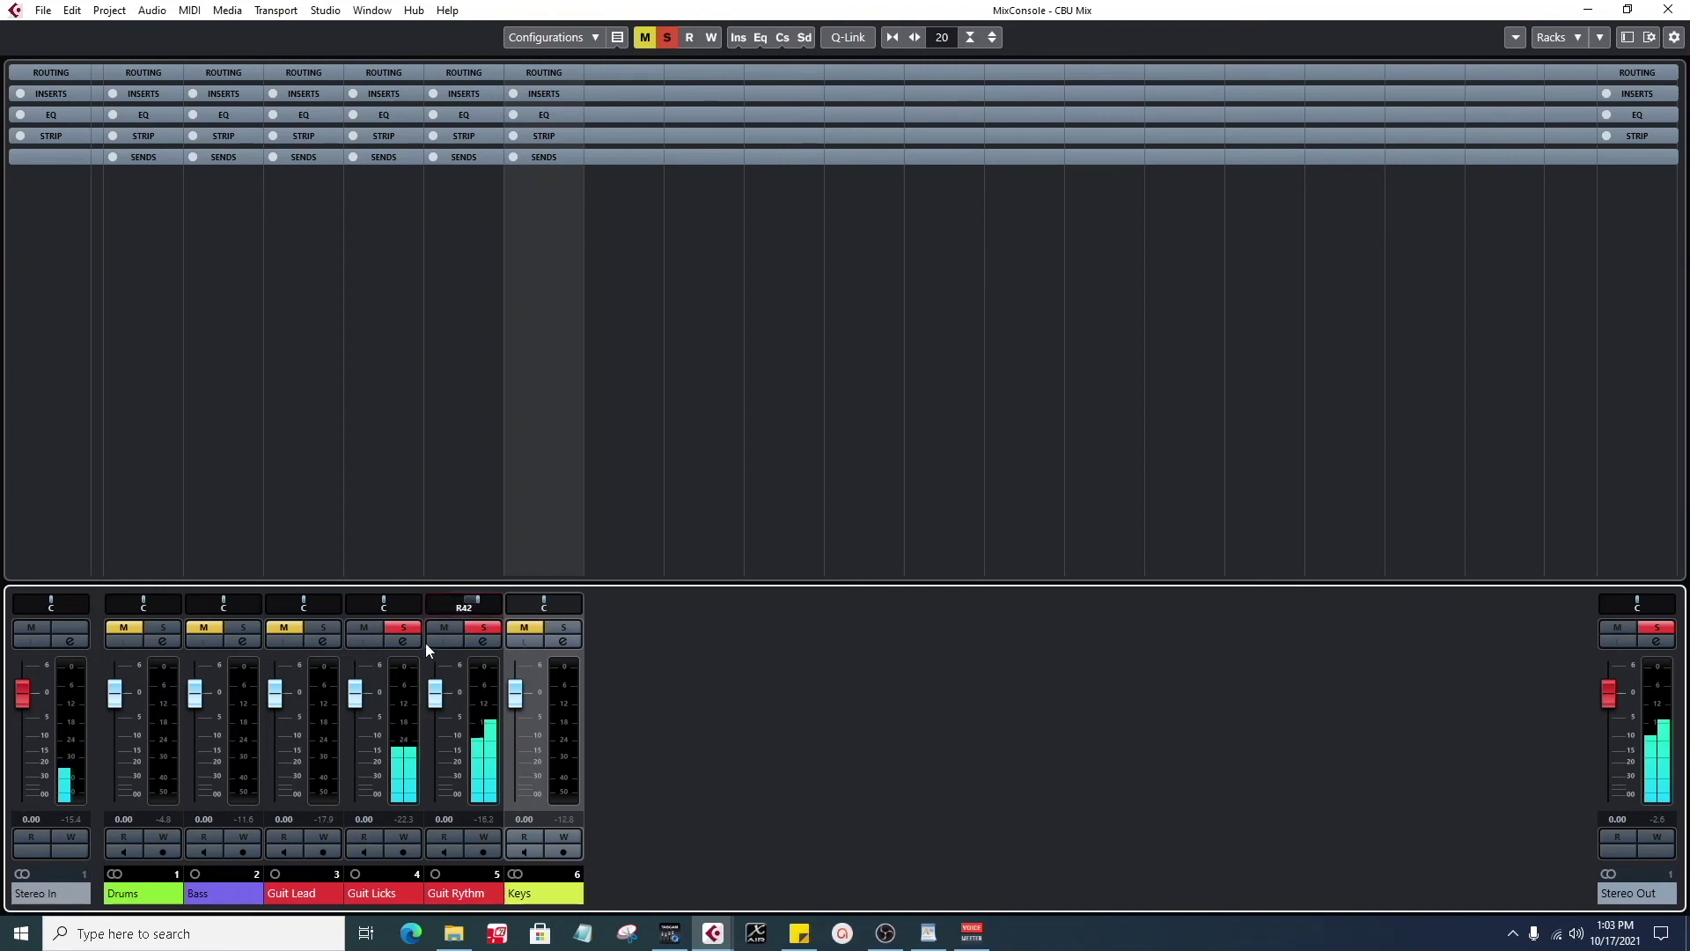
pyautogui.scroll(-3, 384, 608)
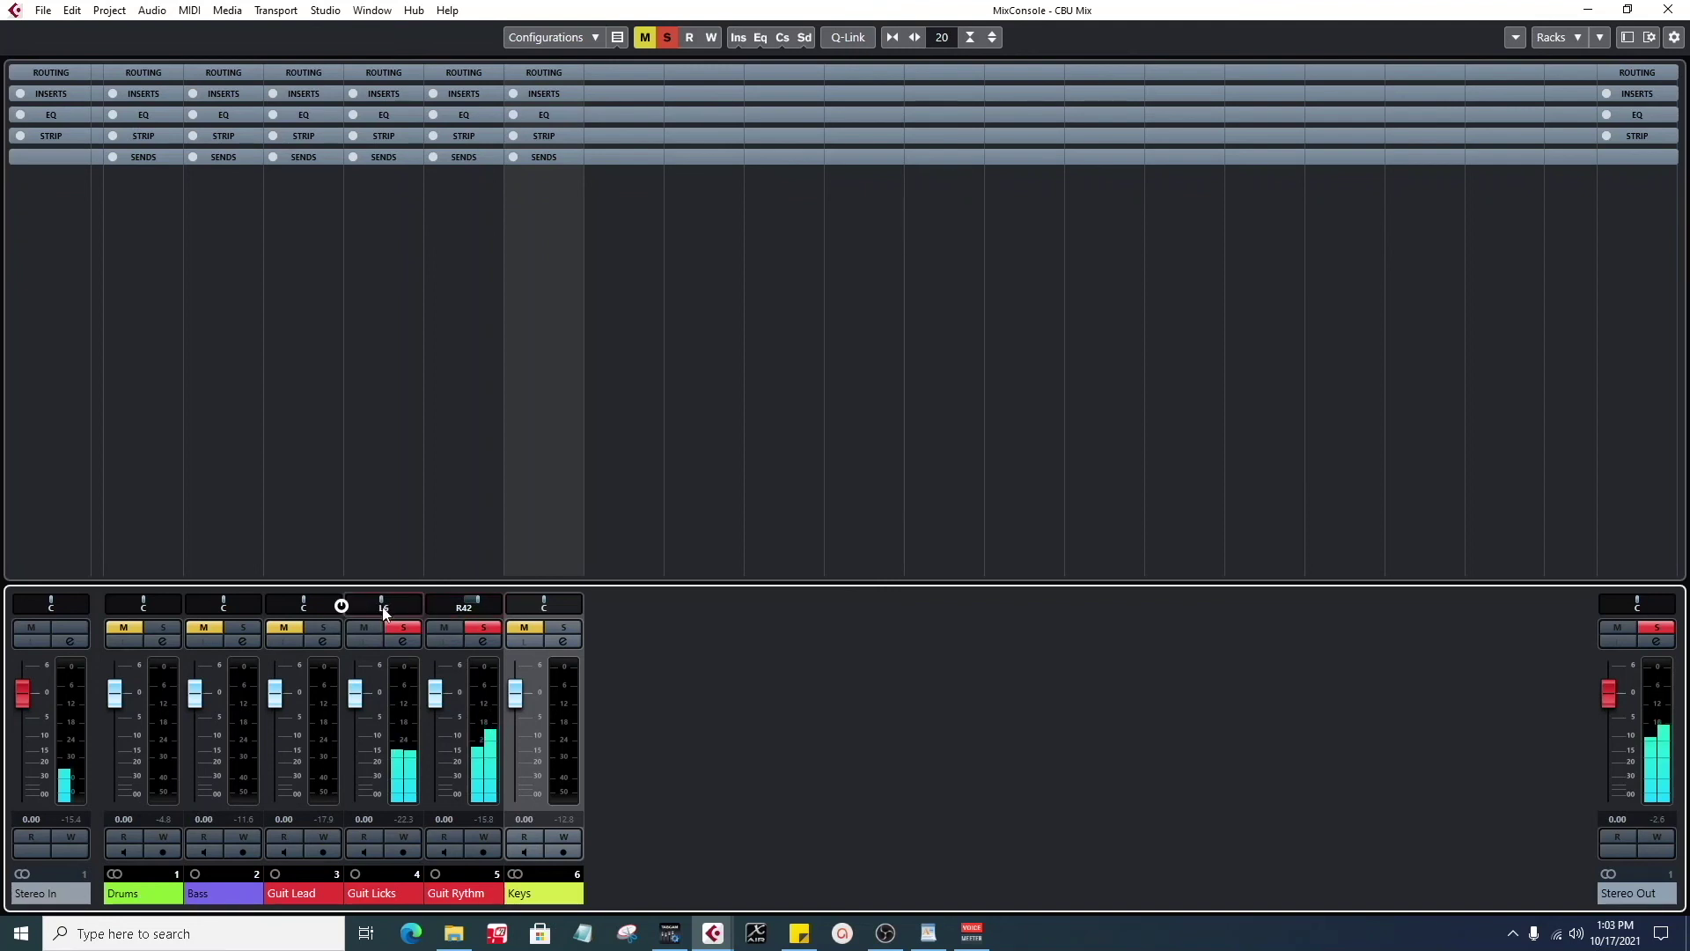
pyautogui.scroll(-4, 384, 607)
pyautogui.moveTo(383, 612); pyautogui.dragTo(387, 613)
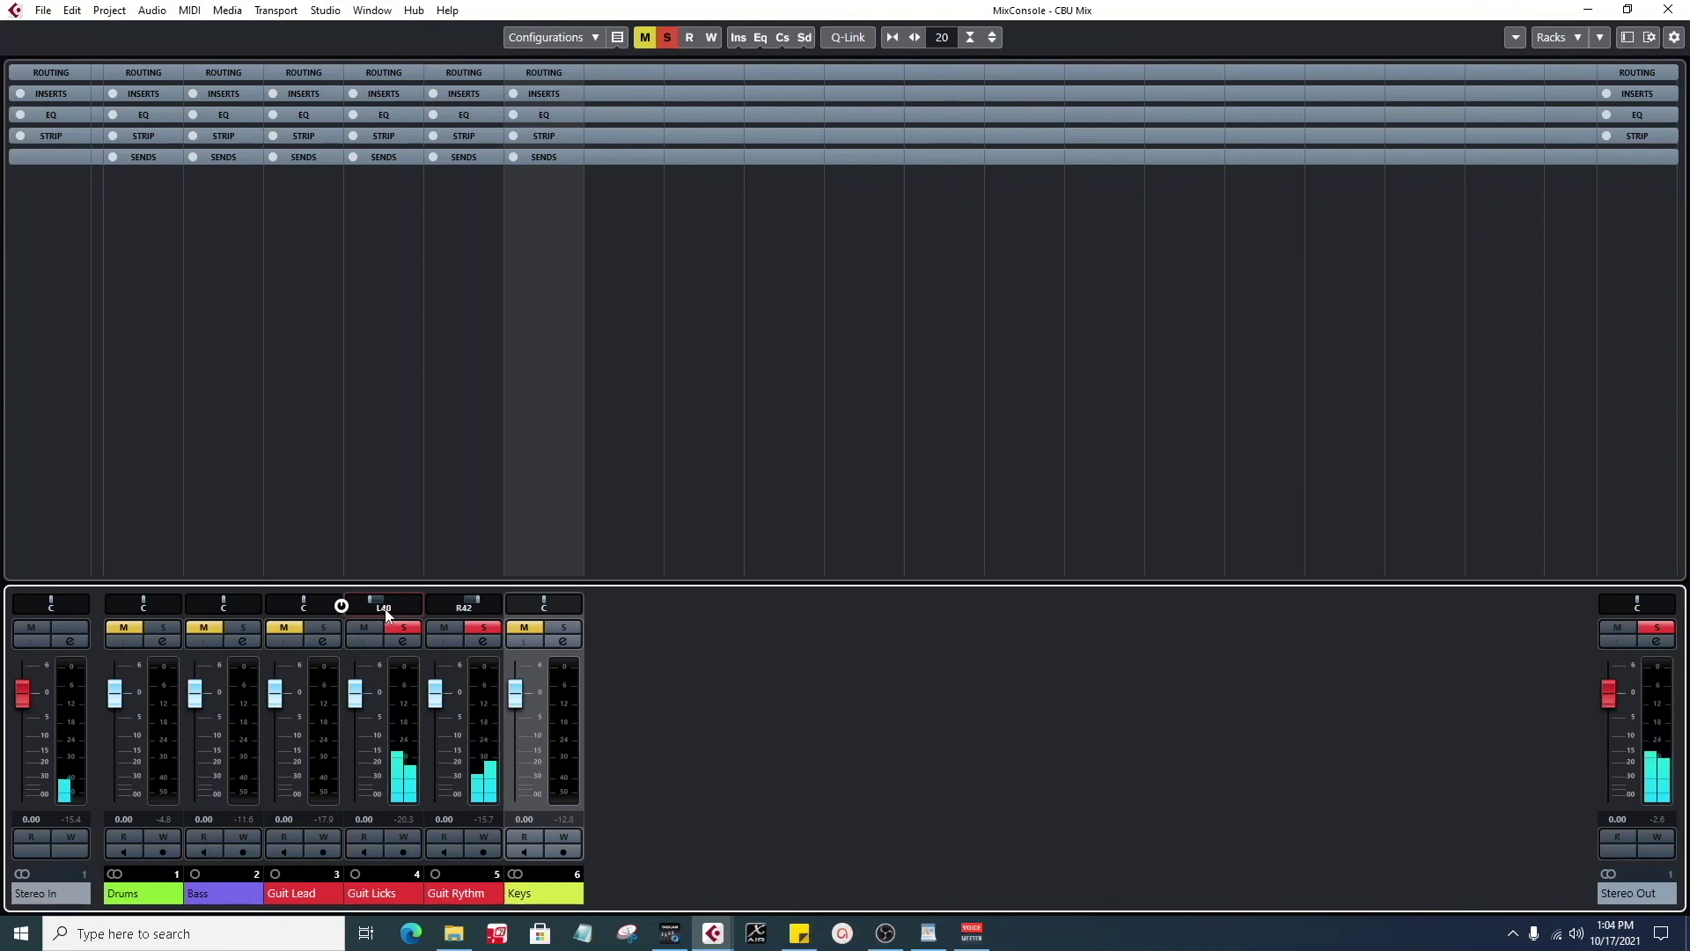
pyautogui.scroll(-1, 386, 615)
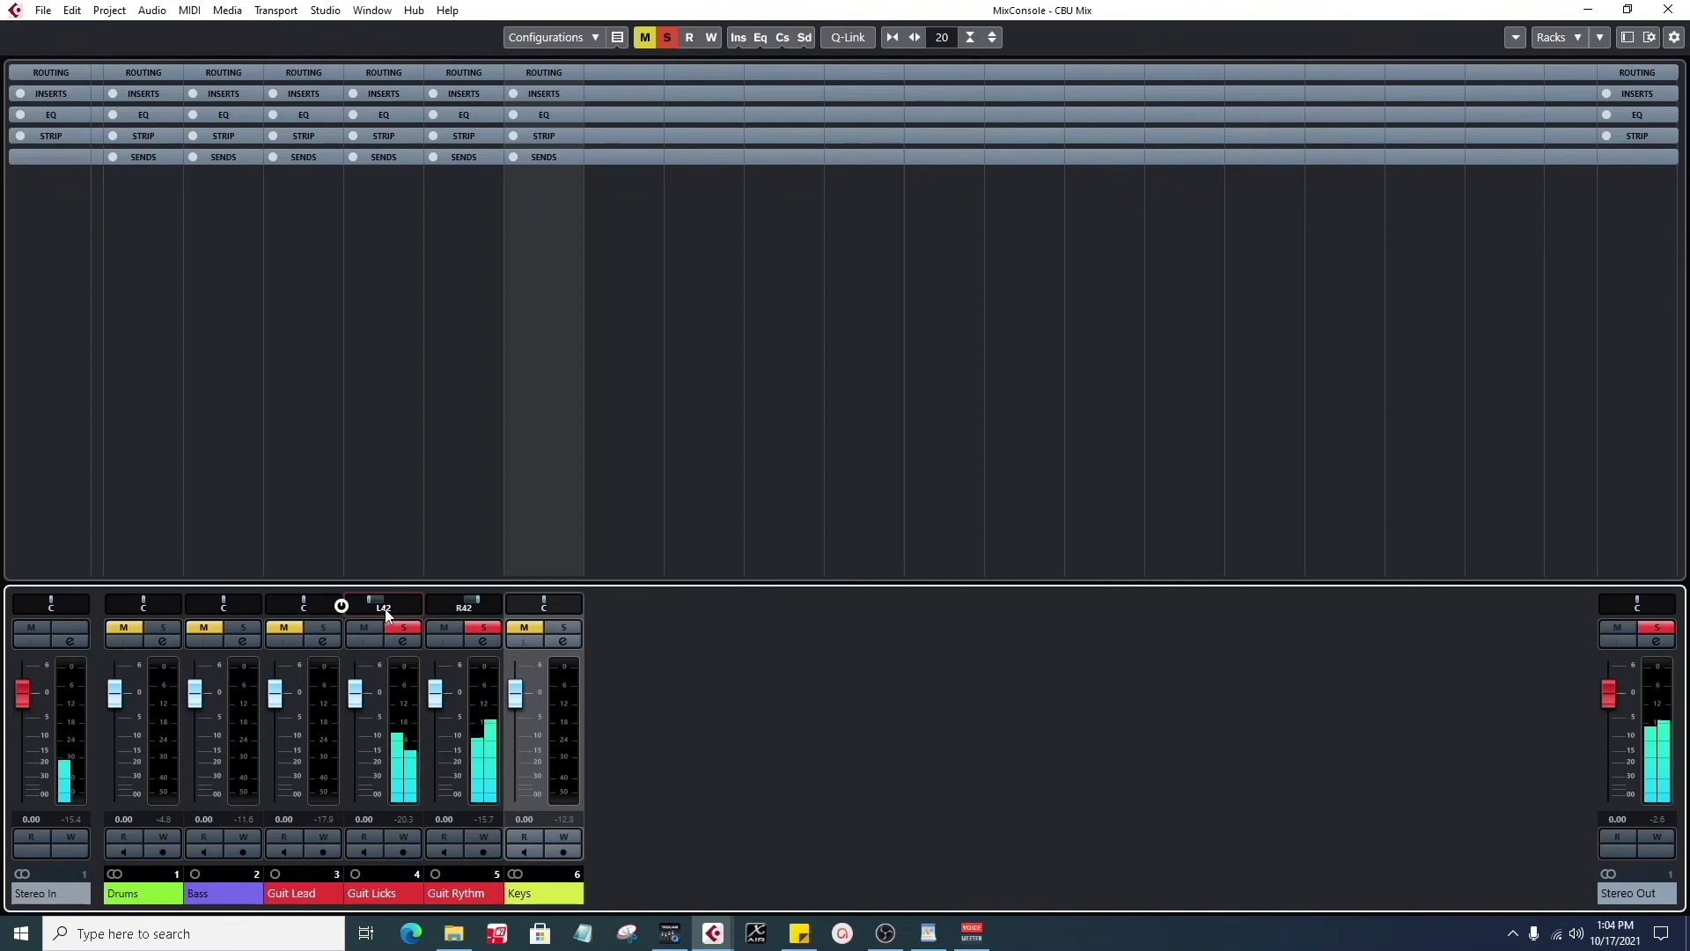
# - Widen the guitar panning to L50 for Guit Licks and R50 for Guit Rythm
pyautogui.scroll(-2, 387, 615)
pyautogui.scroll(-1, 387, 615)
pyautogui.scroll(1, 478, 611)
pyautogui.scroll(2, 478, 611)
pyautogui.scroll(-1, 473, 610)
pyautogui.scroll(1, 473, 611)
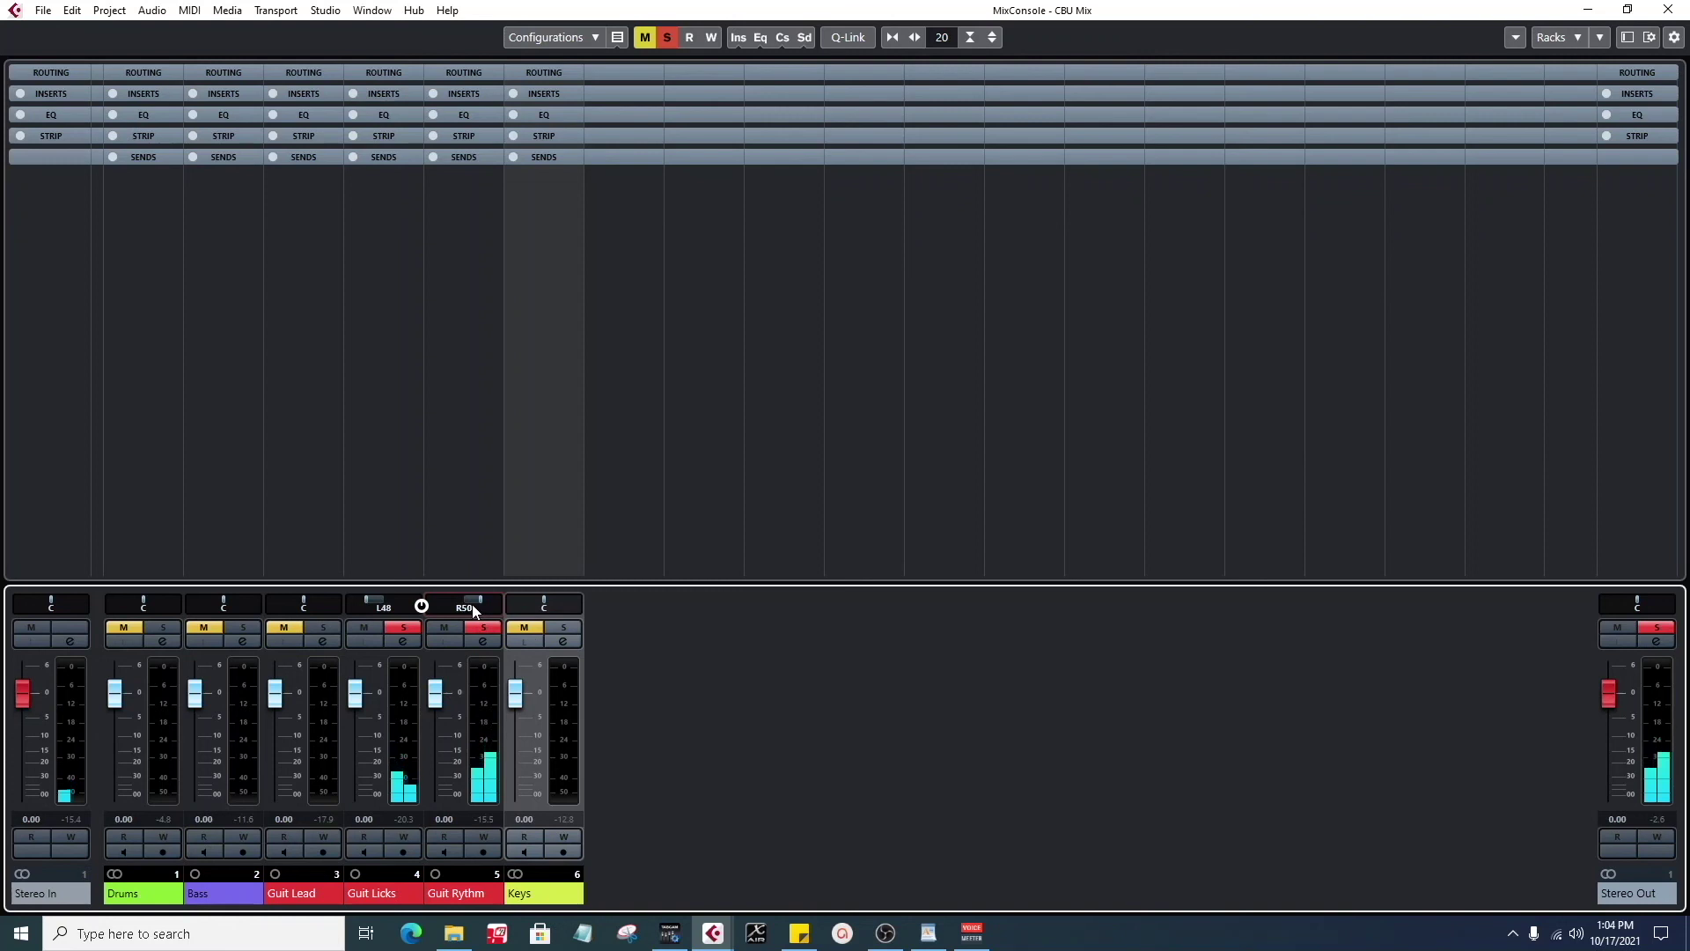
pyautogui.scroll(-1, 382, 610)
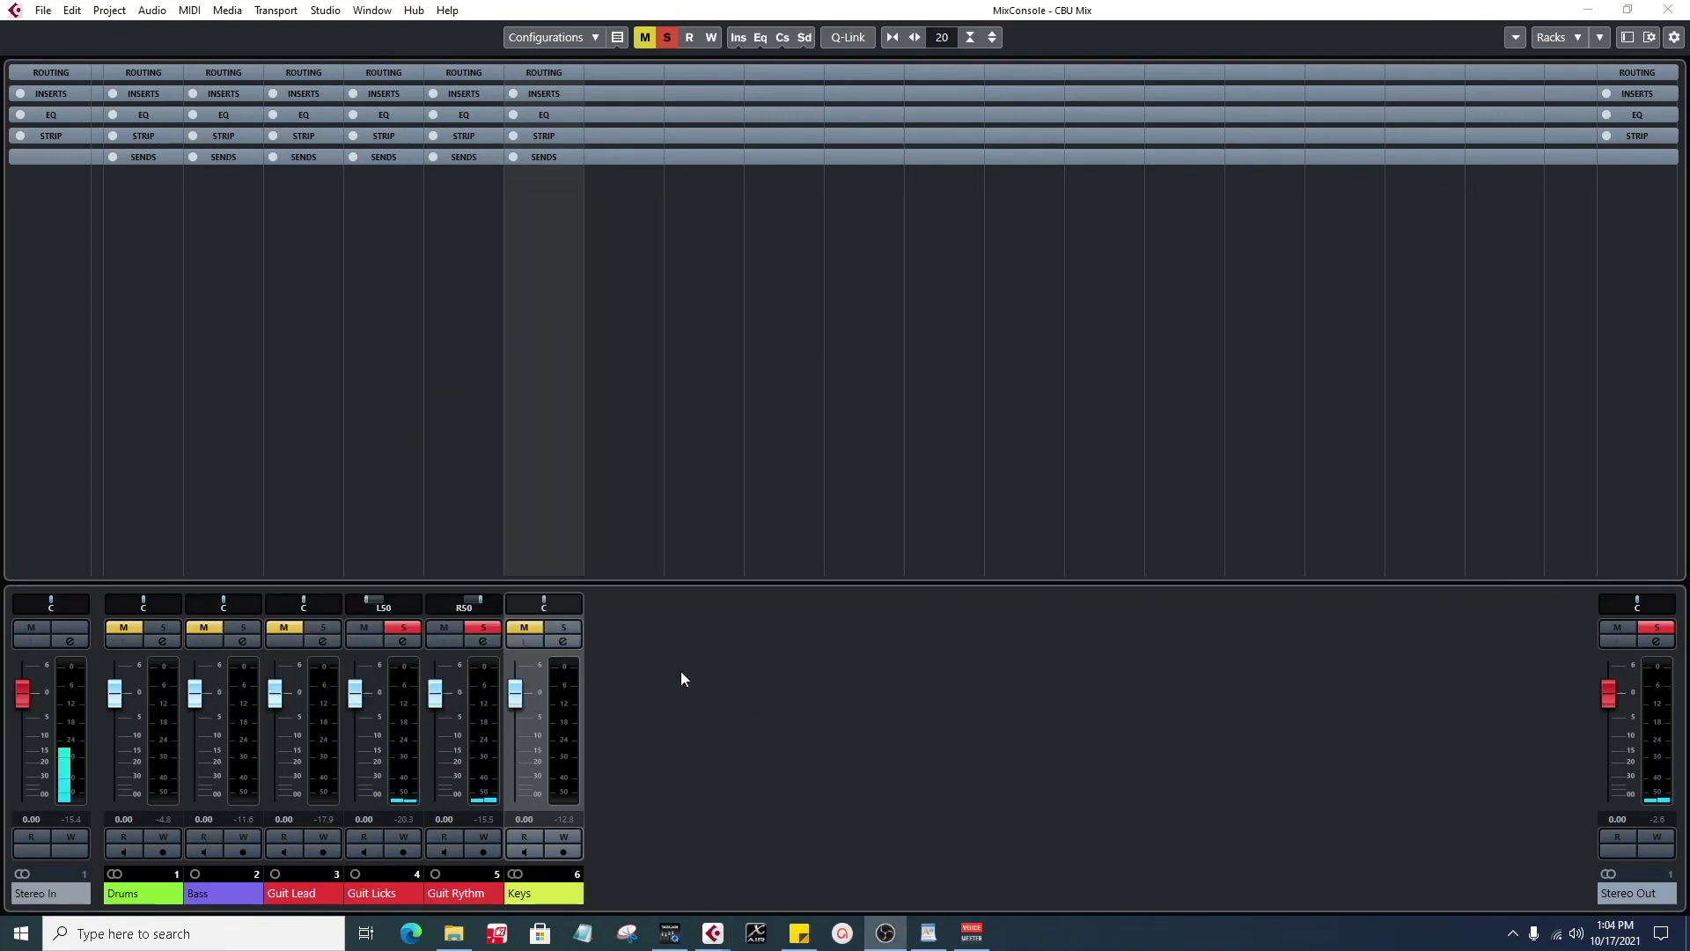
# - Stop playback in the project window and move the cycle range's start to bar 14, placing the cursor just after it
pyautogui.hotkey('alt', 'Tab')
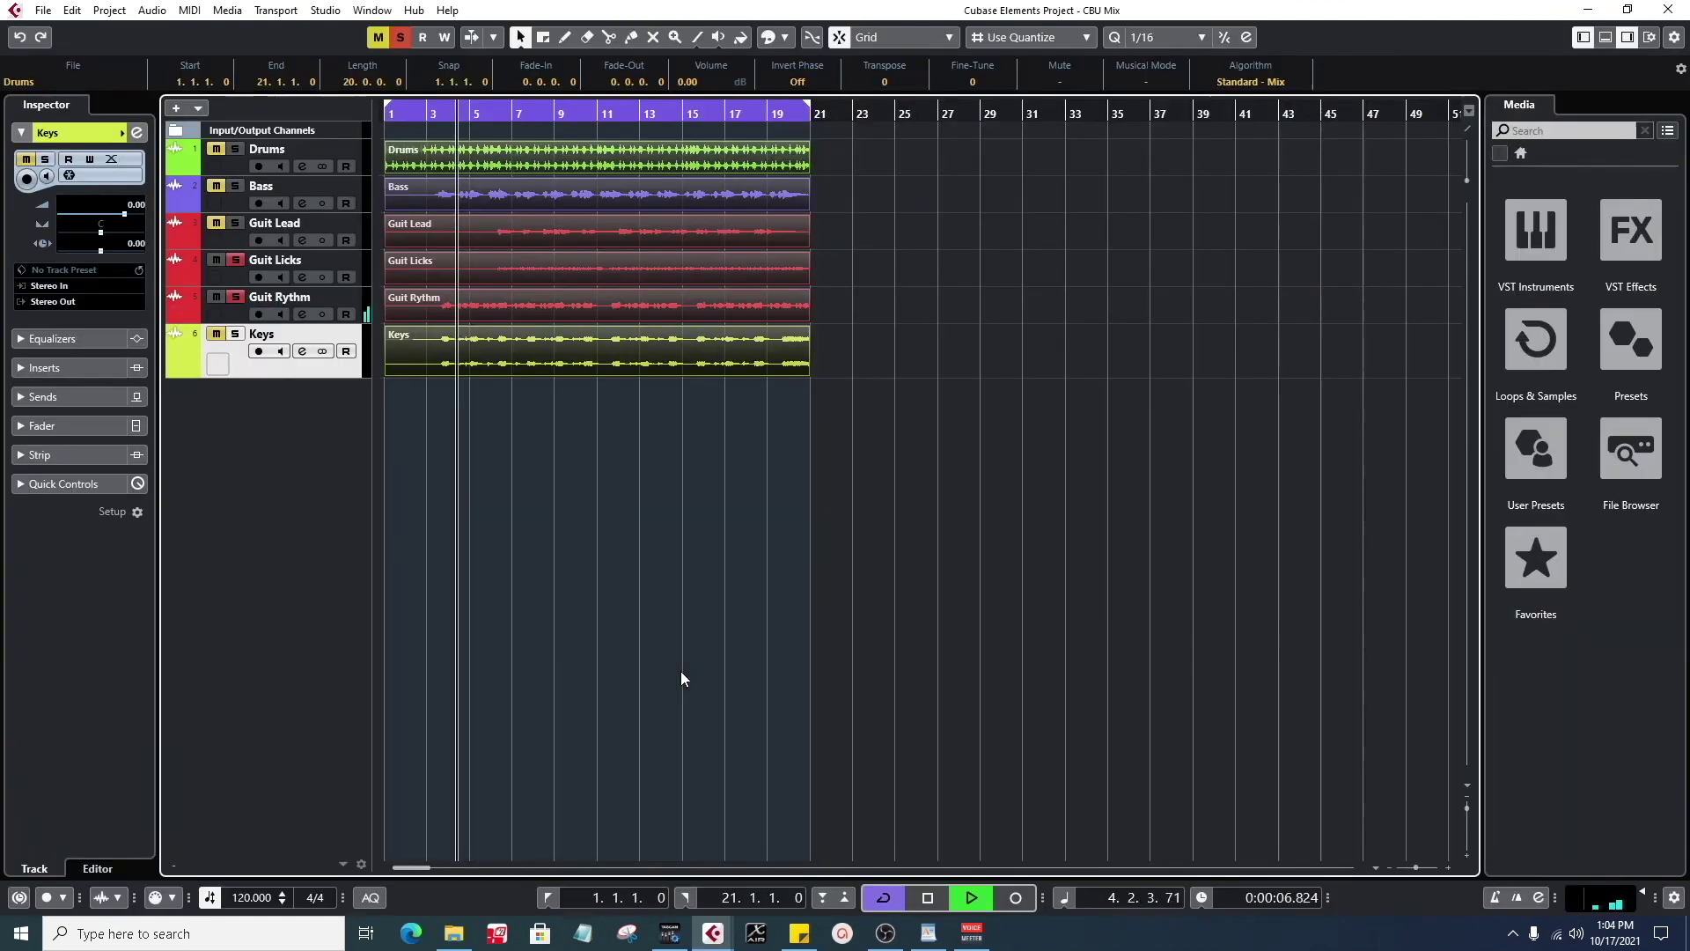
pyautogui.press('space')
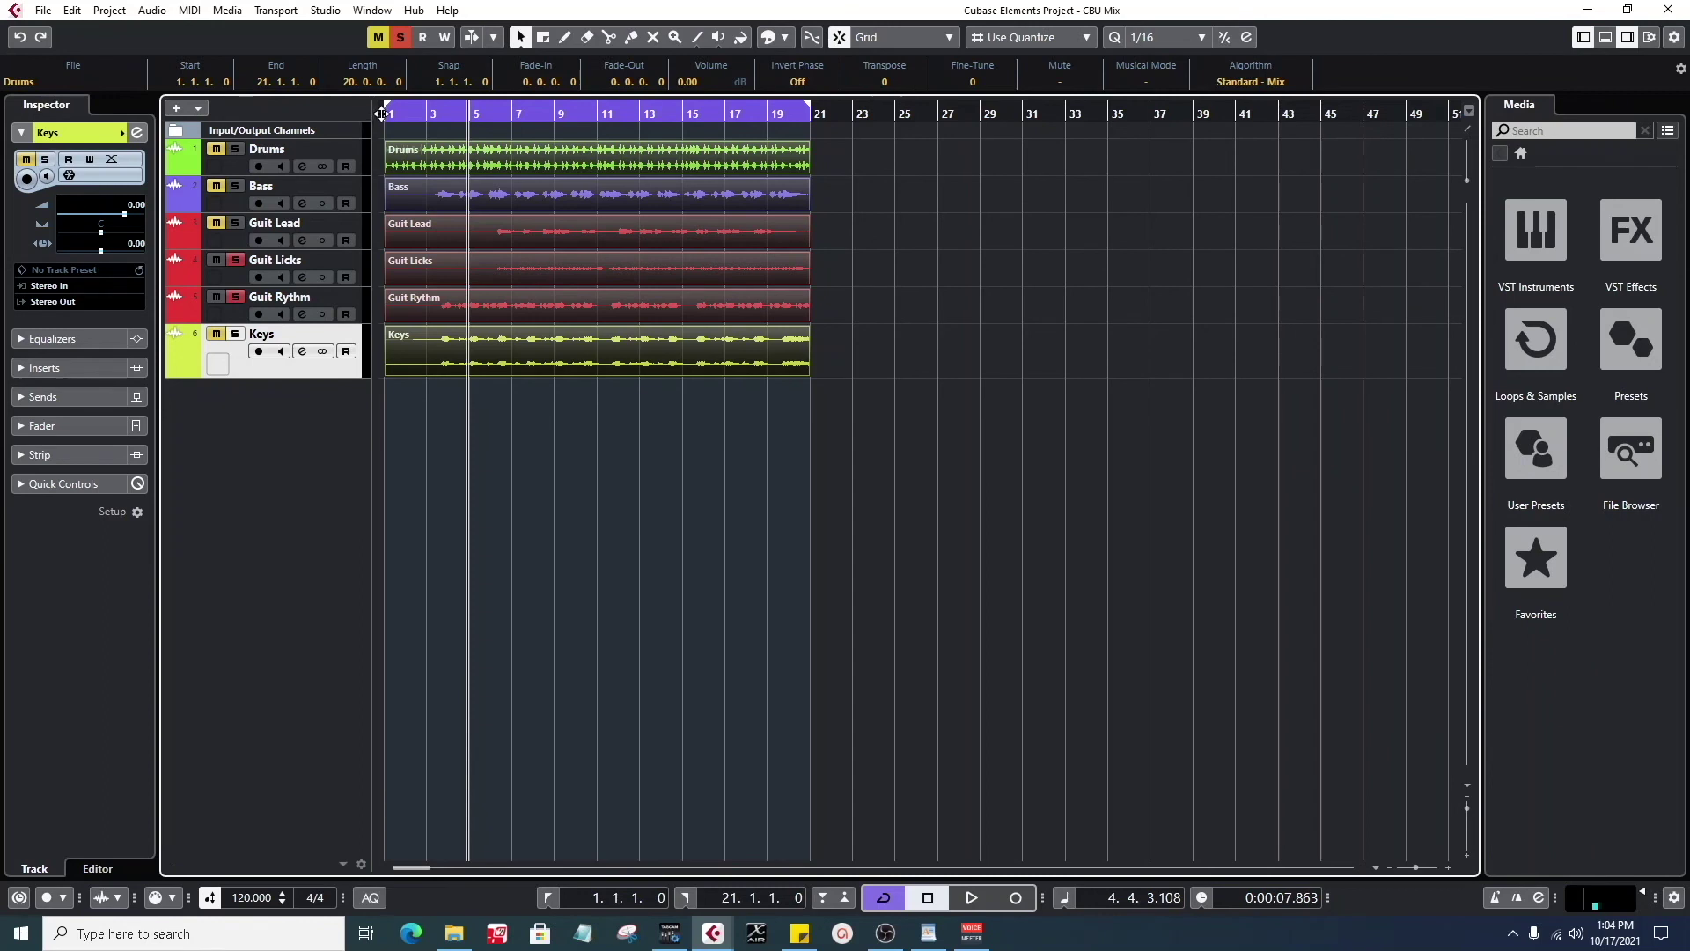
pyautogui.moveTo(425, 113); pyautogui.dragTo(500, 112)
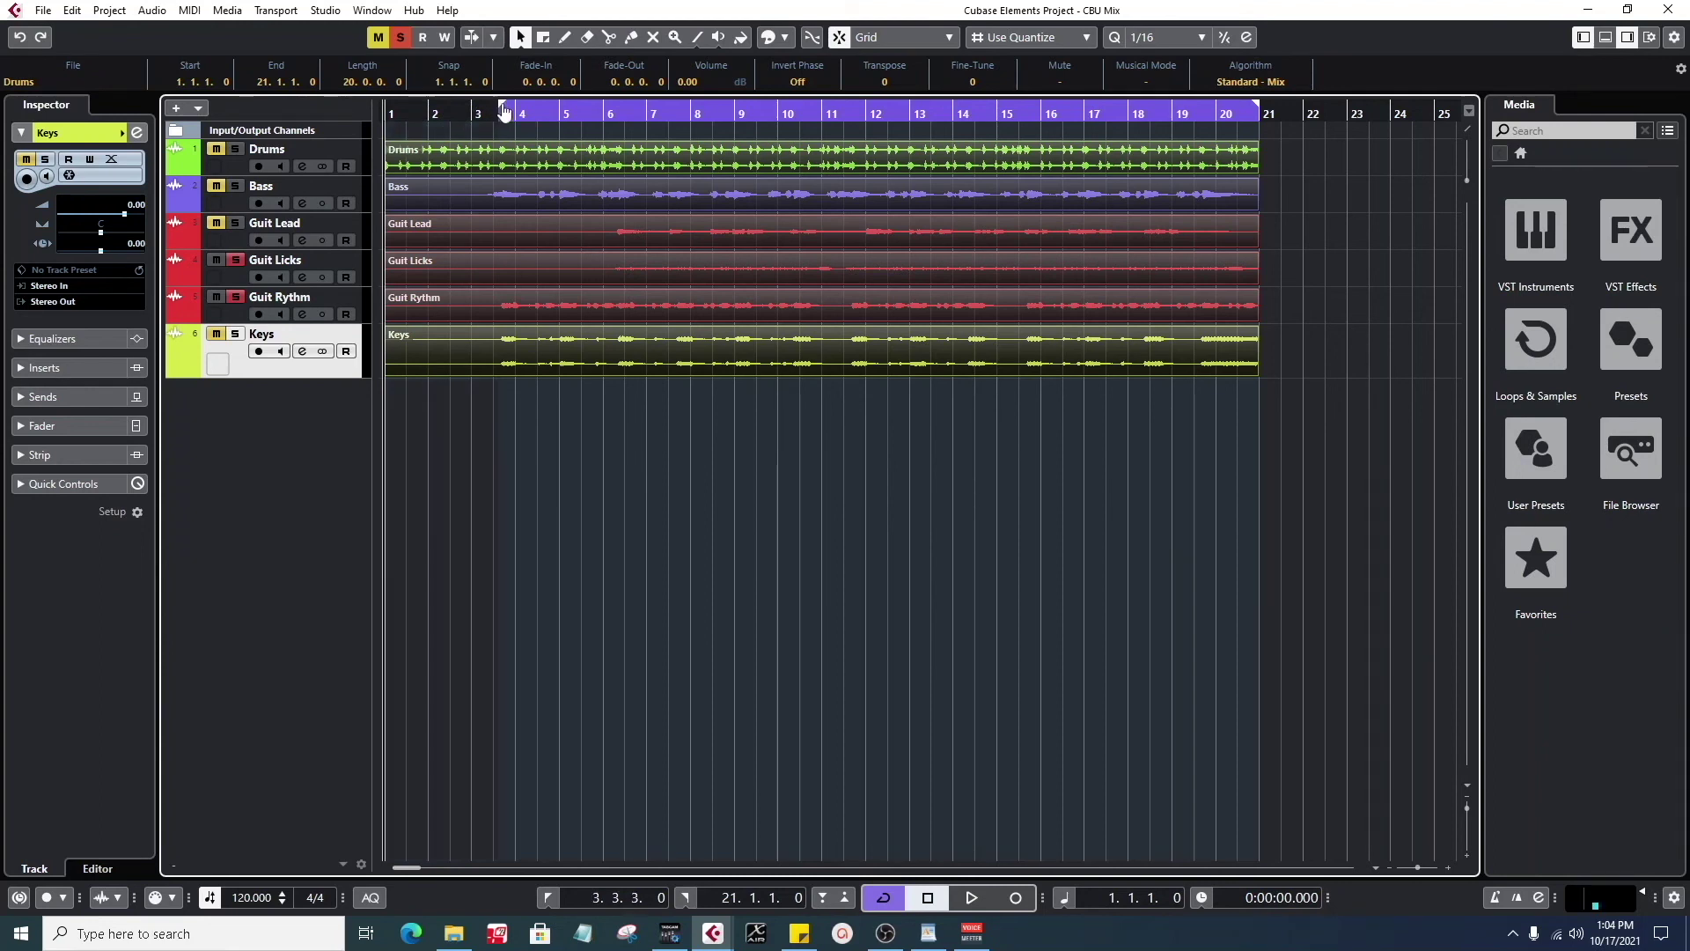
pyautogui.moveTo(500, 109); pyautogui.dragTo(606, 132)
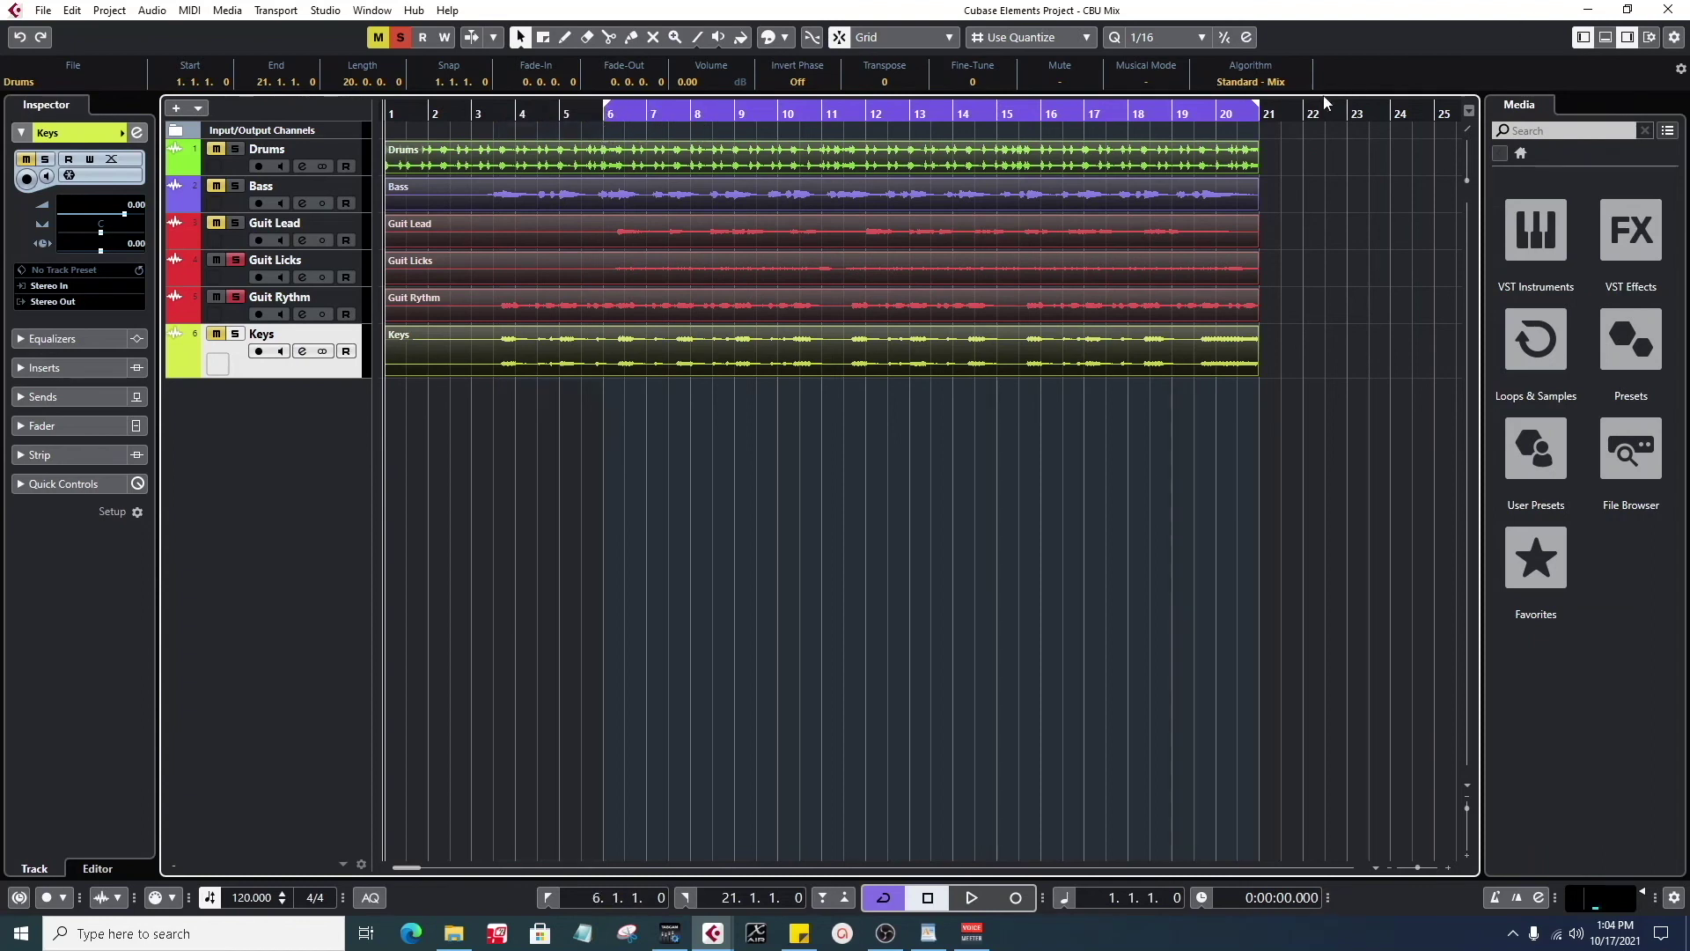
pyautogui.moveTo(609, 113); pyautogui.dragTo(959, 117)
pyautogui.click(979, 119)
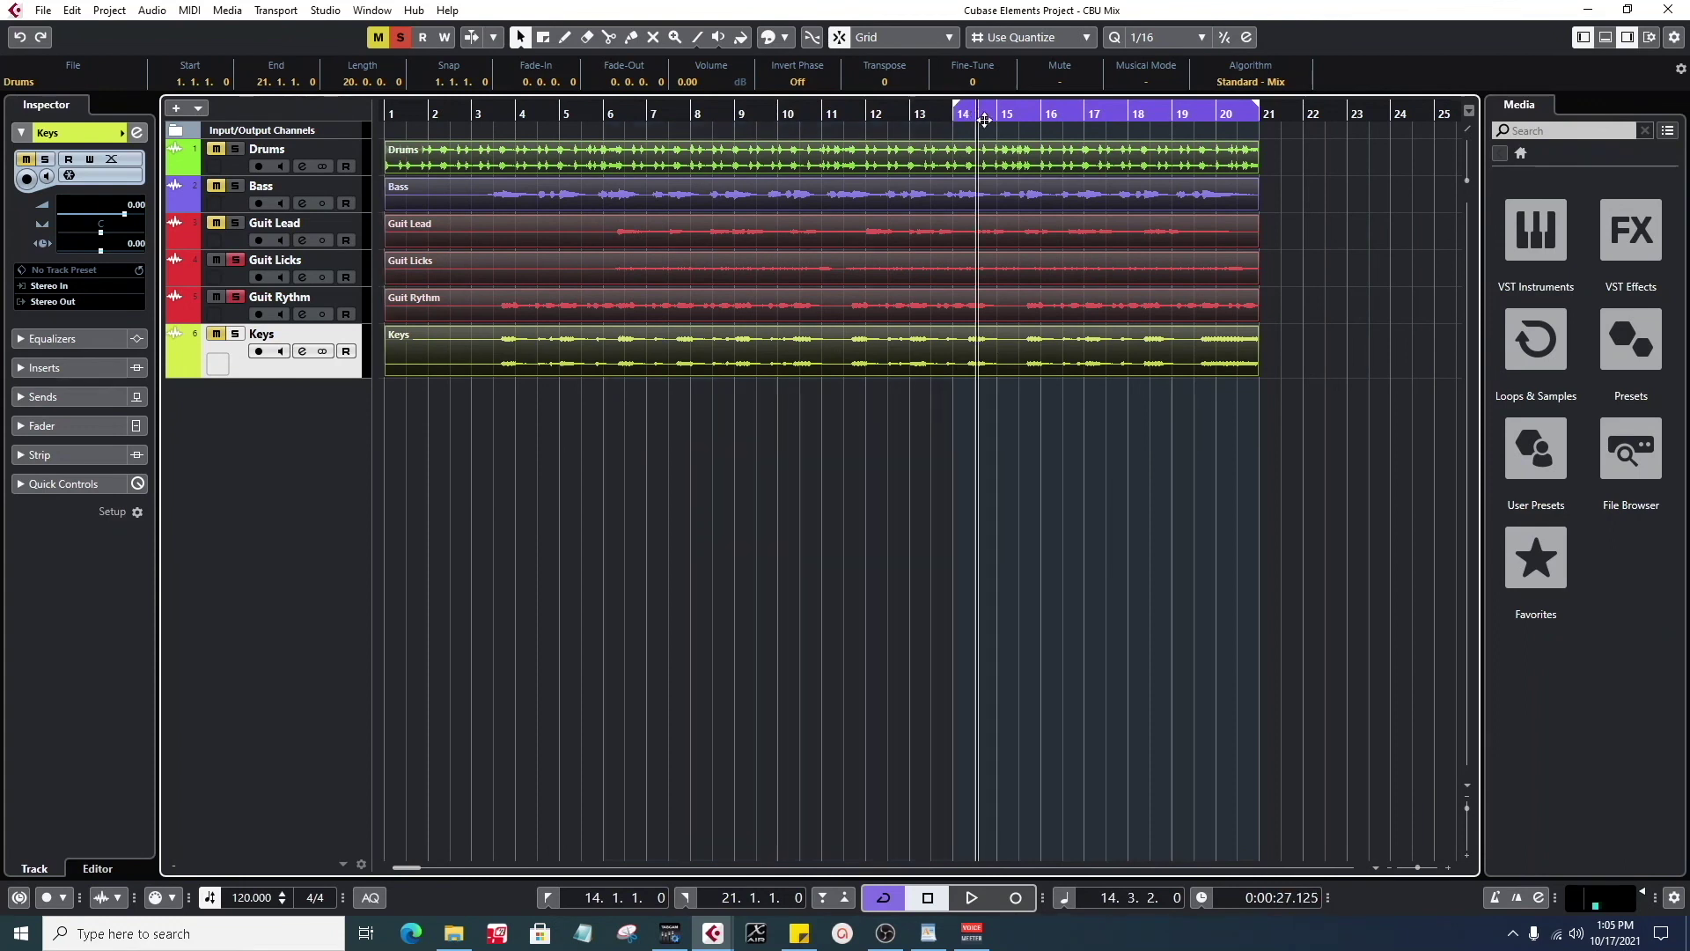
# - Move the cycle range's start to 15.2.3 and play the looped section
pyautogui.moveTo(961, 106); pyautogui.dragTo(1009, 109)
pyautogui.click(1019, 114)
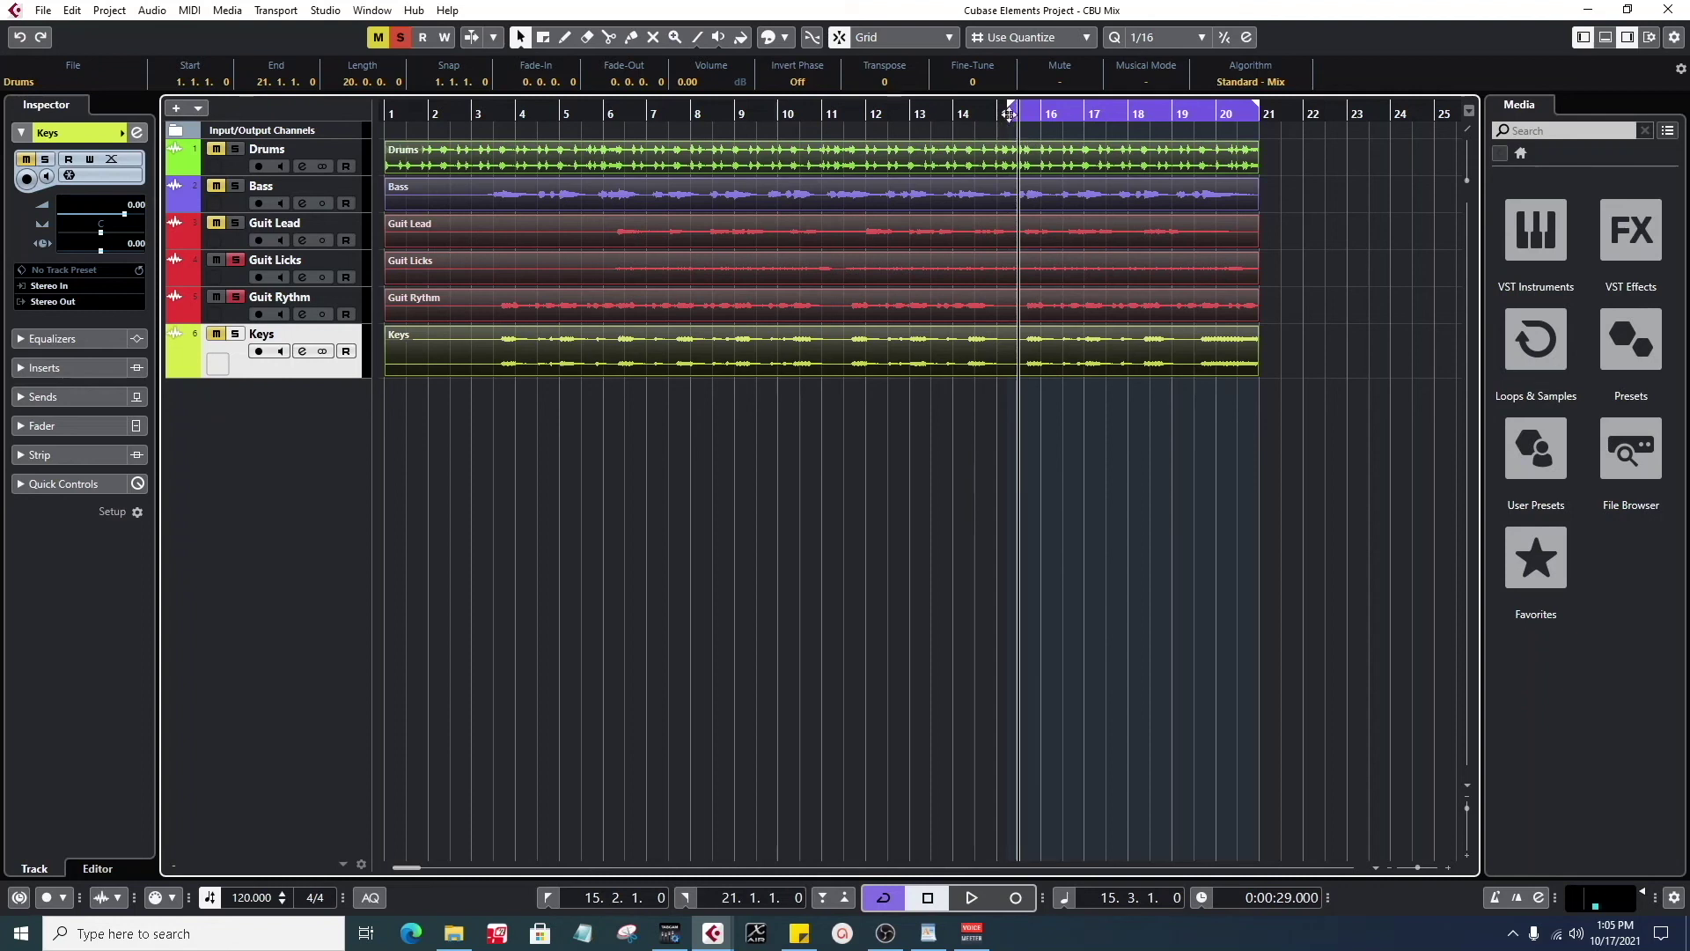
pyautogui.moveTo(1017, 112); pyautogui.dragTo(1021, 112)
pyautogui.press('space')
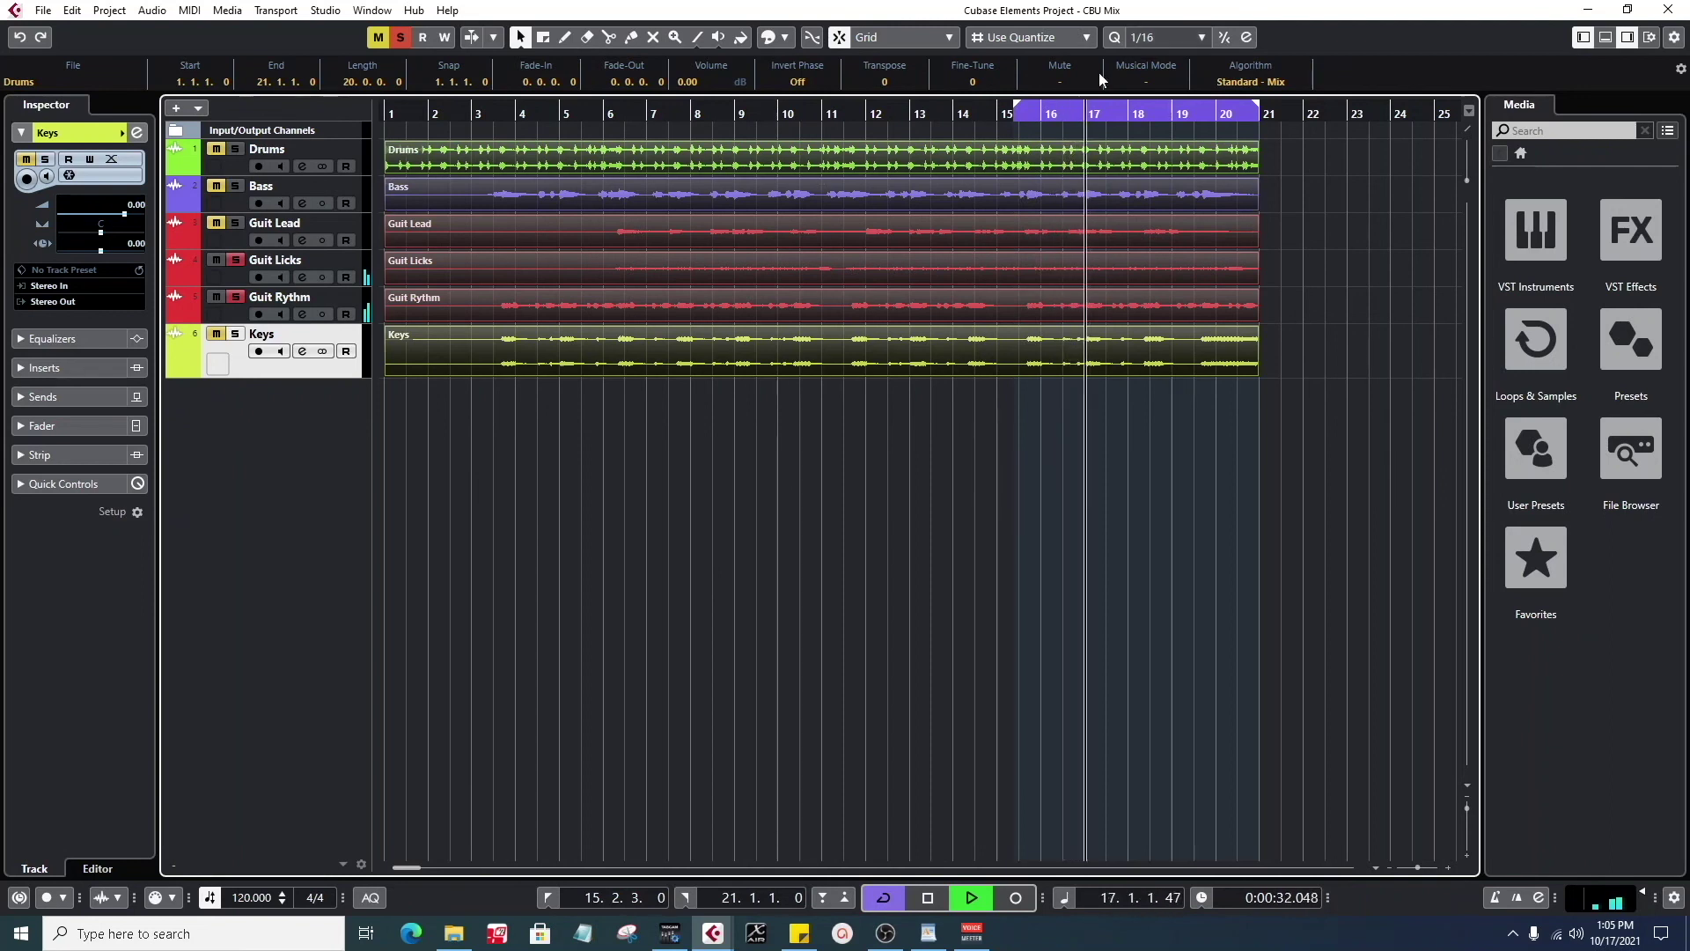
# - Return to the MixConsole and raise the Guit Licks fader to 2.17 dB
pyautogui.hotkey('alt', 'Tab')
pyautogui.hotkey('alt', 'Tab')
pyautogui.click(1153, 313)
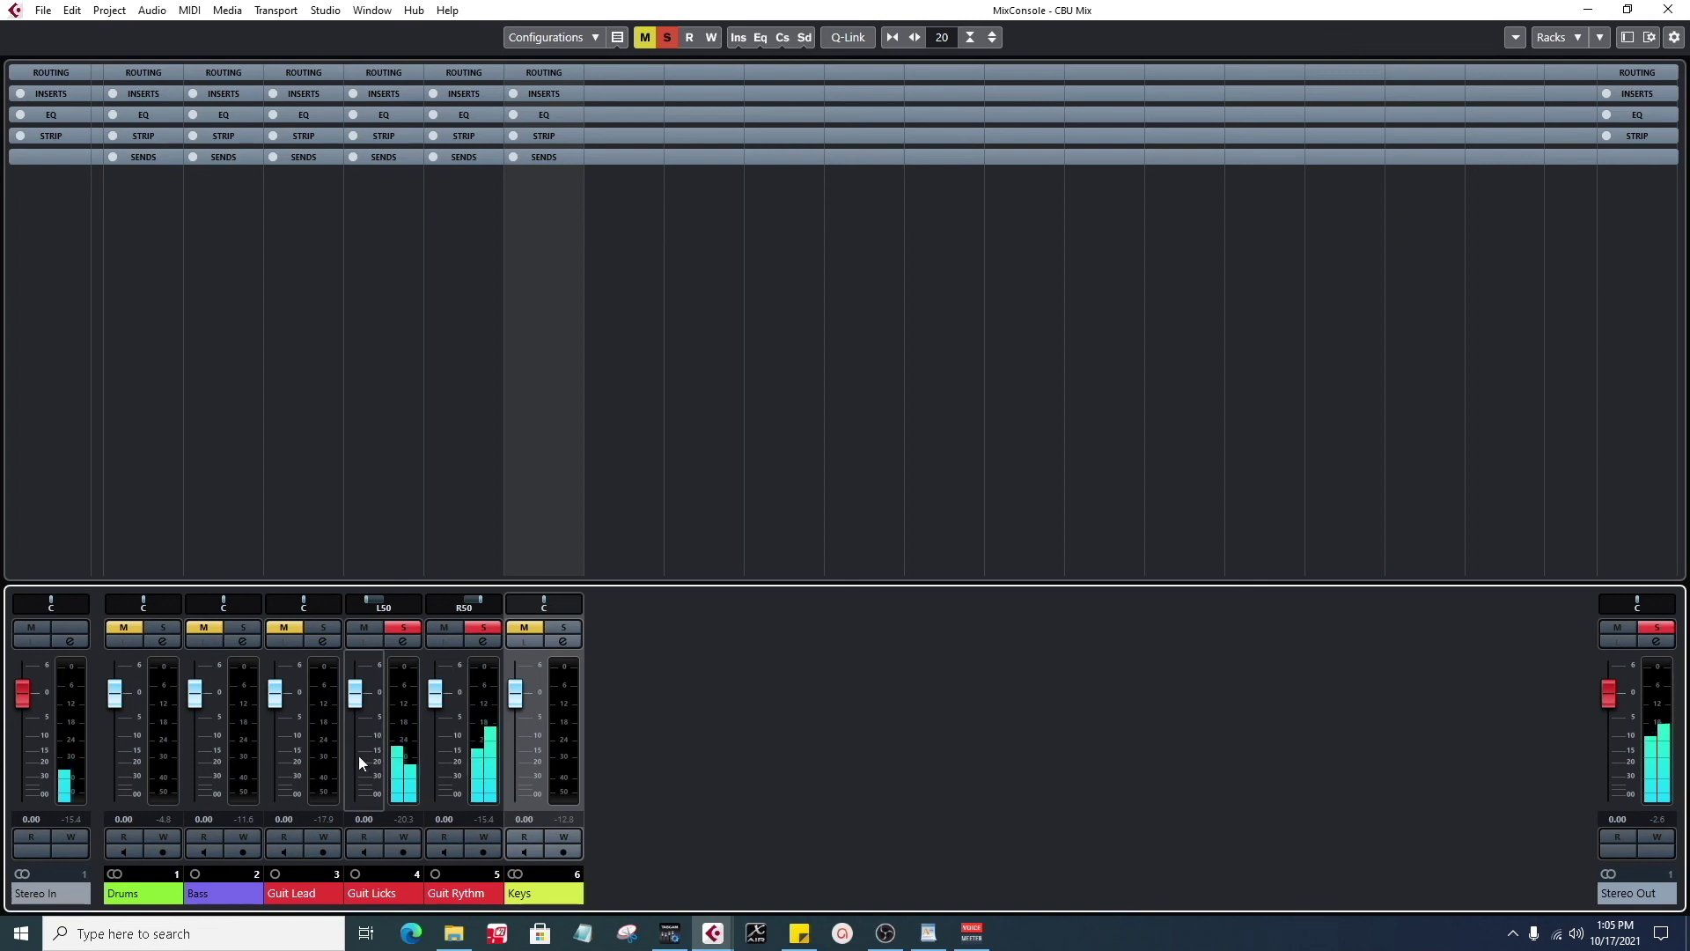
pyautogui.scroll(2, 361, 773)
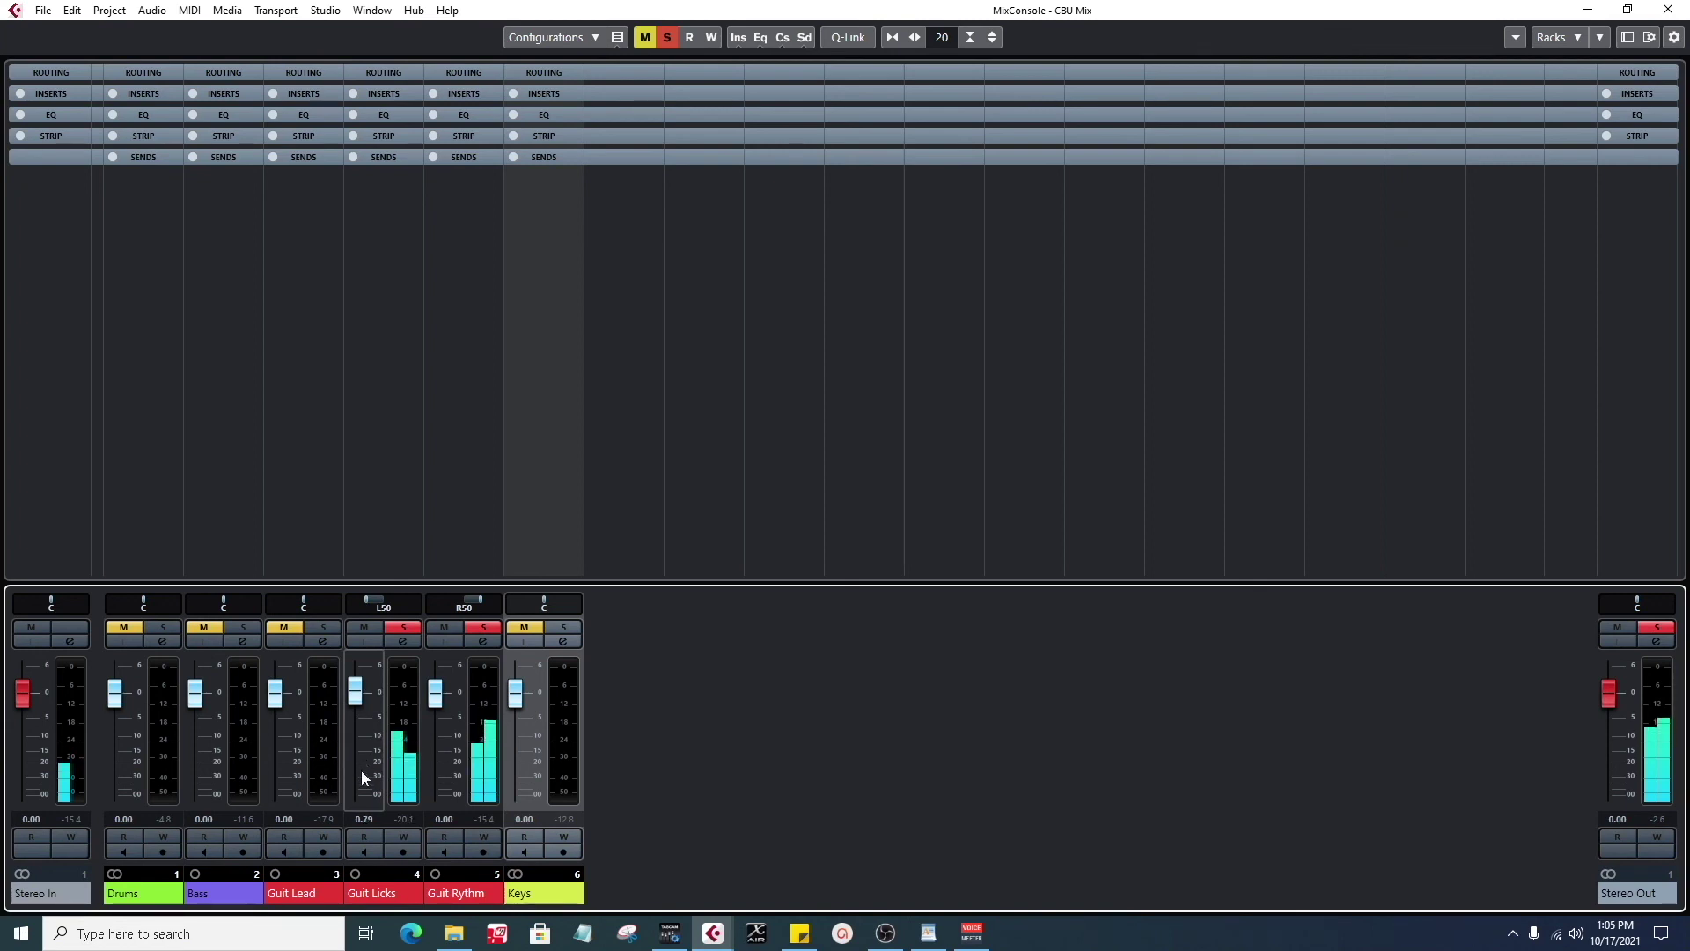
pyautogui.scroll(3, 361, 769)
pyautogui.scroll(2, 361, 769)
# - Lower the Guit Rythm fader to -1.28 dB
pyautogui.scroll(-1, 433, 752)
pyautogui.scroll(-2, 433, 752)
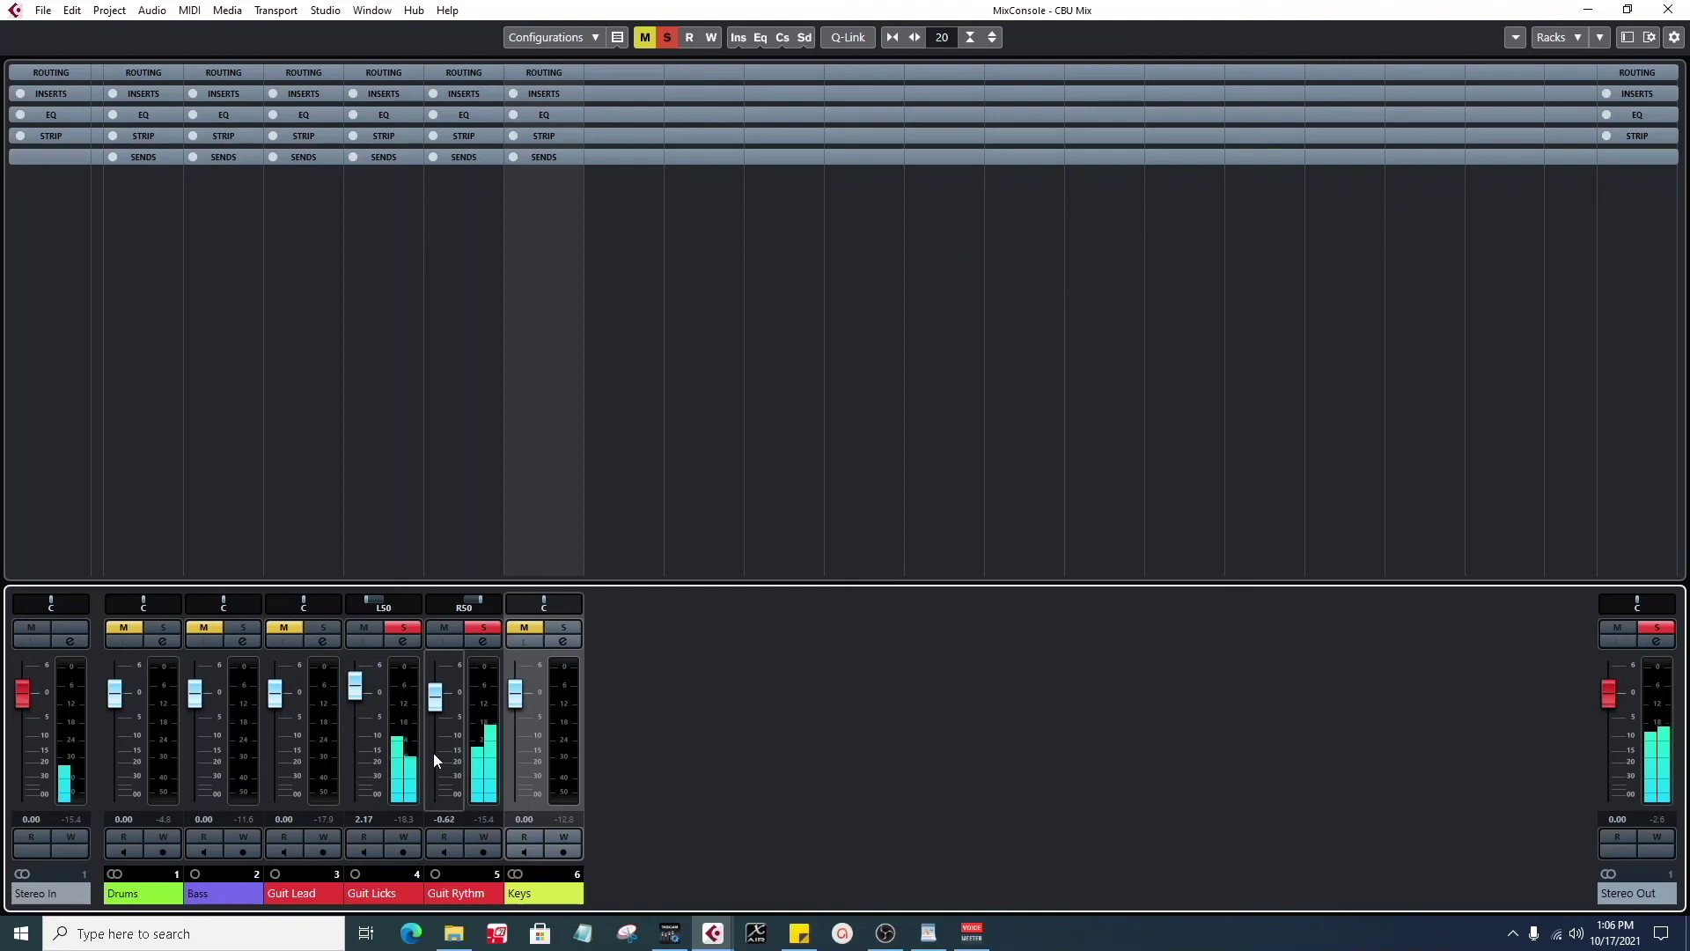
pyautogui.scroll(-1, 433, 753)
pyautogui.scroll(-2, 430, 753)
# - Add Keys to the soloed channels and lower its fader to -7.00 dB
pyautogui.click(563, 629)
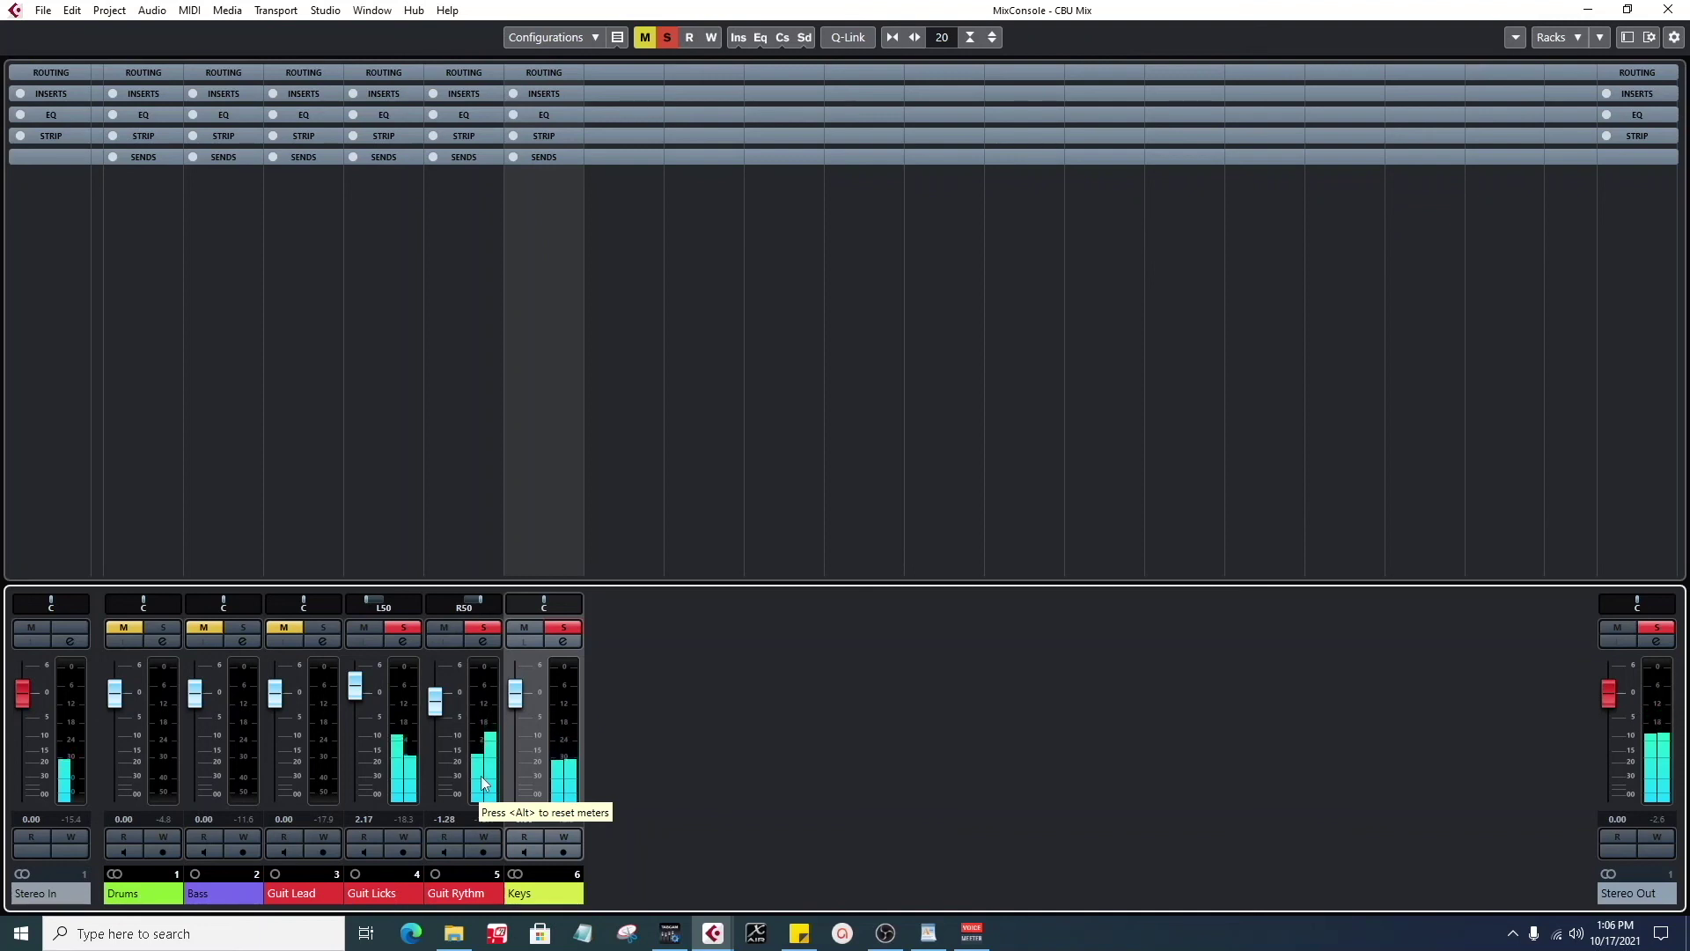
pyautogui.scroll(-2, 520, 770)
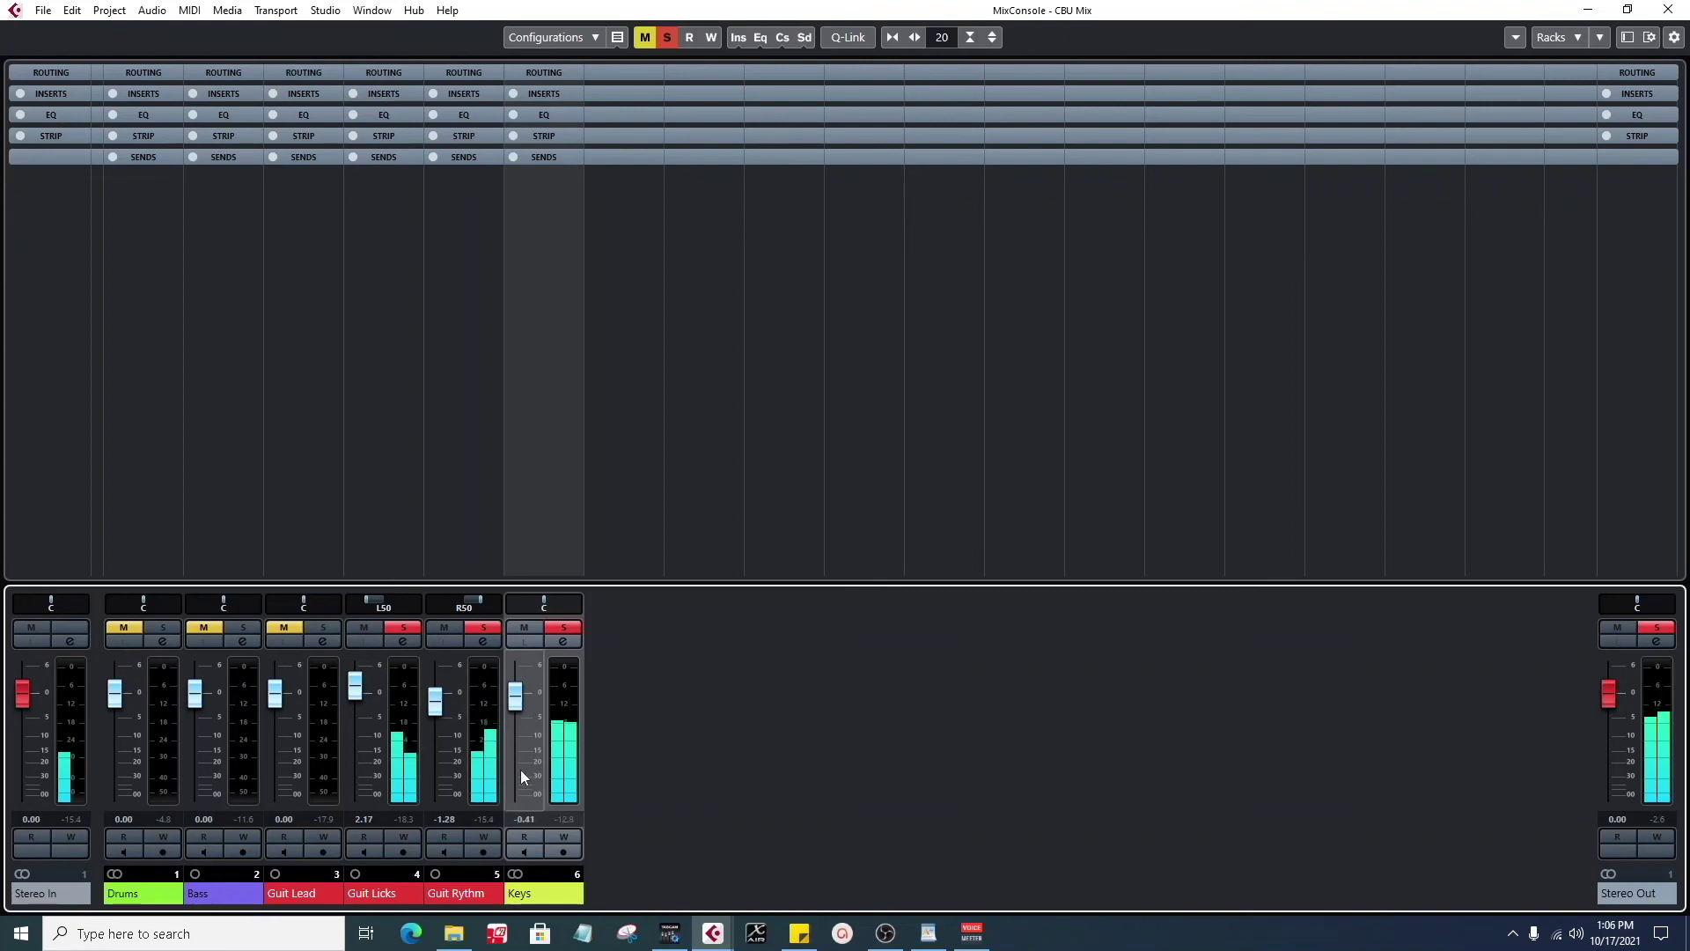
pyautogui.scroll(-4, 520, 770)
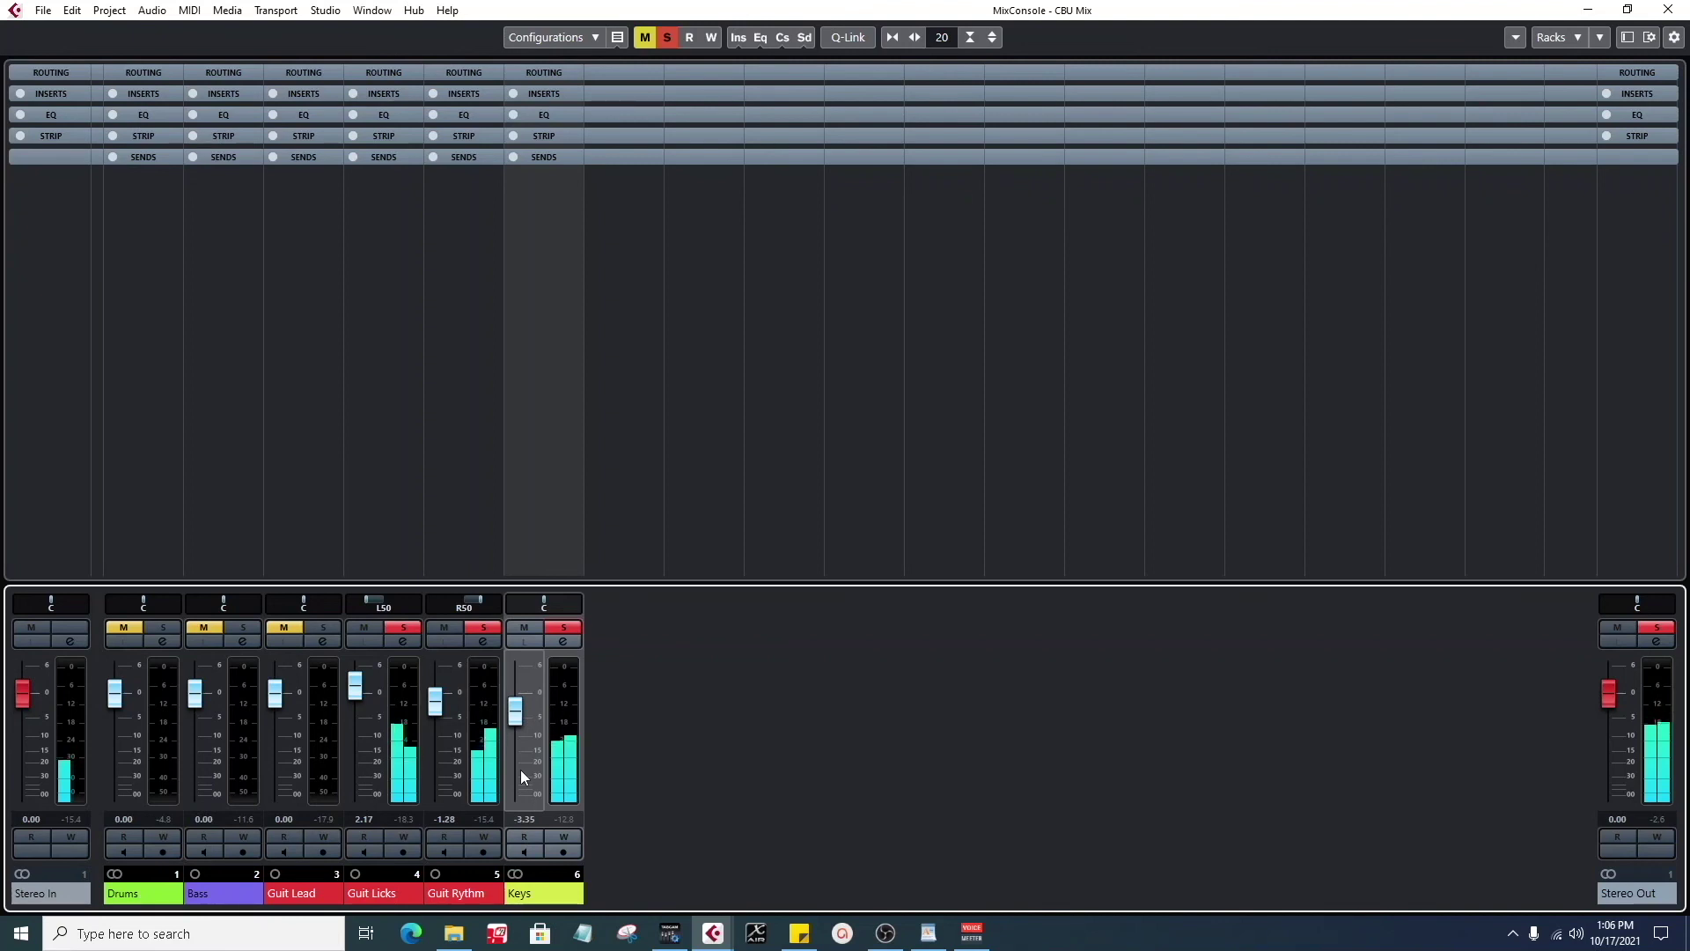
pyautogui.scroll(-1, 520, 770)
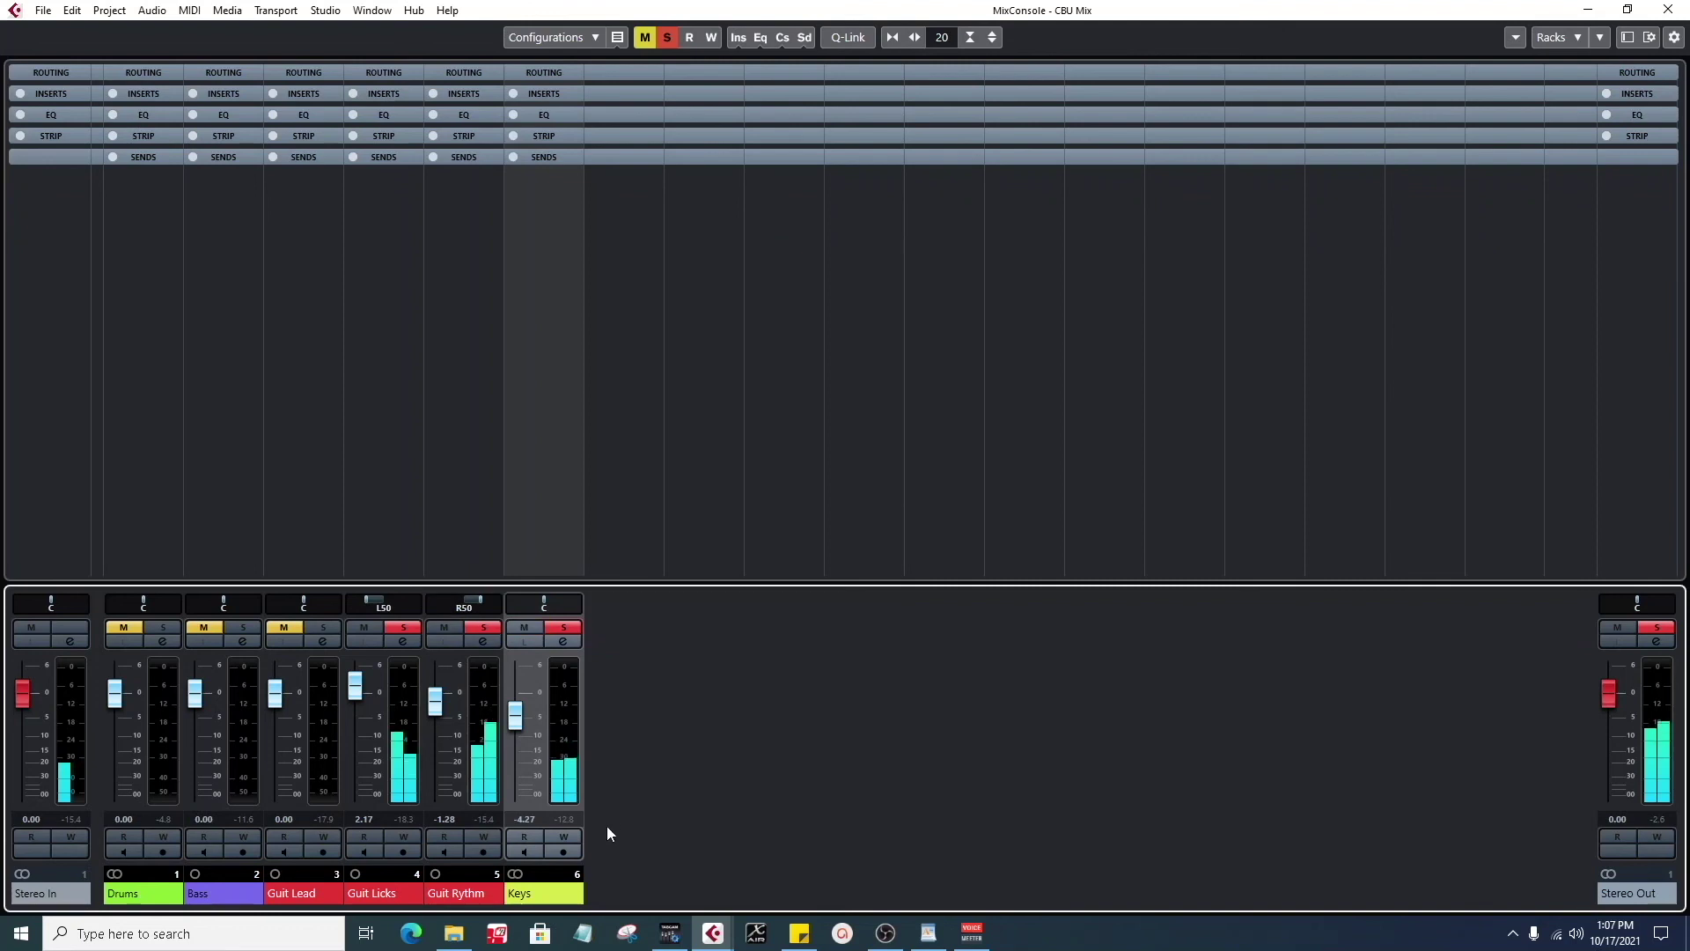
pyautogui.scroll(-3, 520, 779)
pyautogui.scroll(-1, 519, 779)
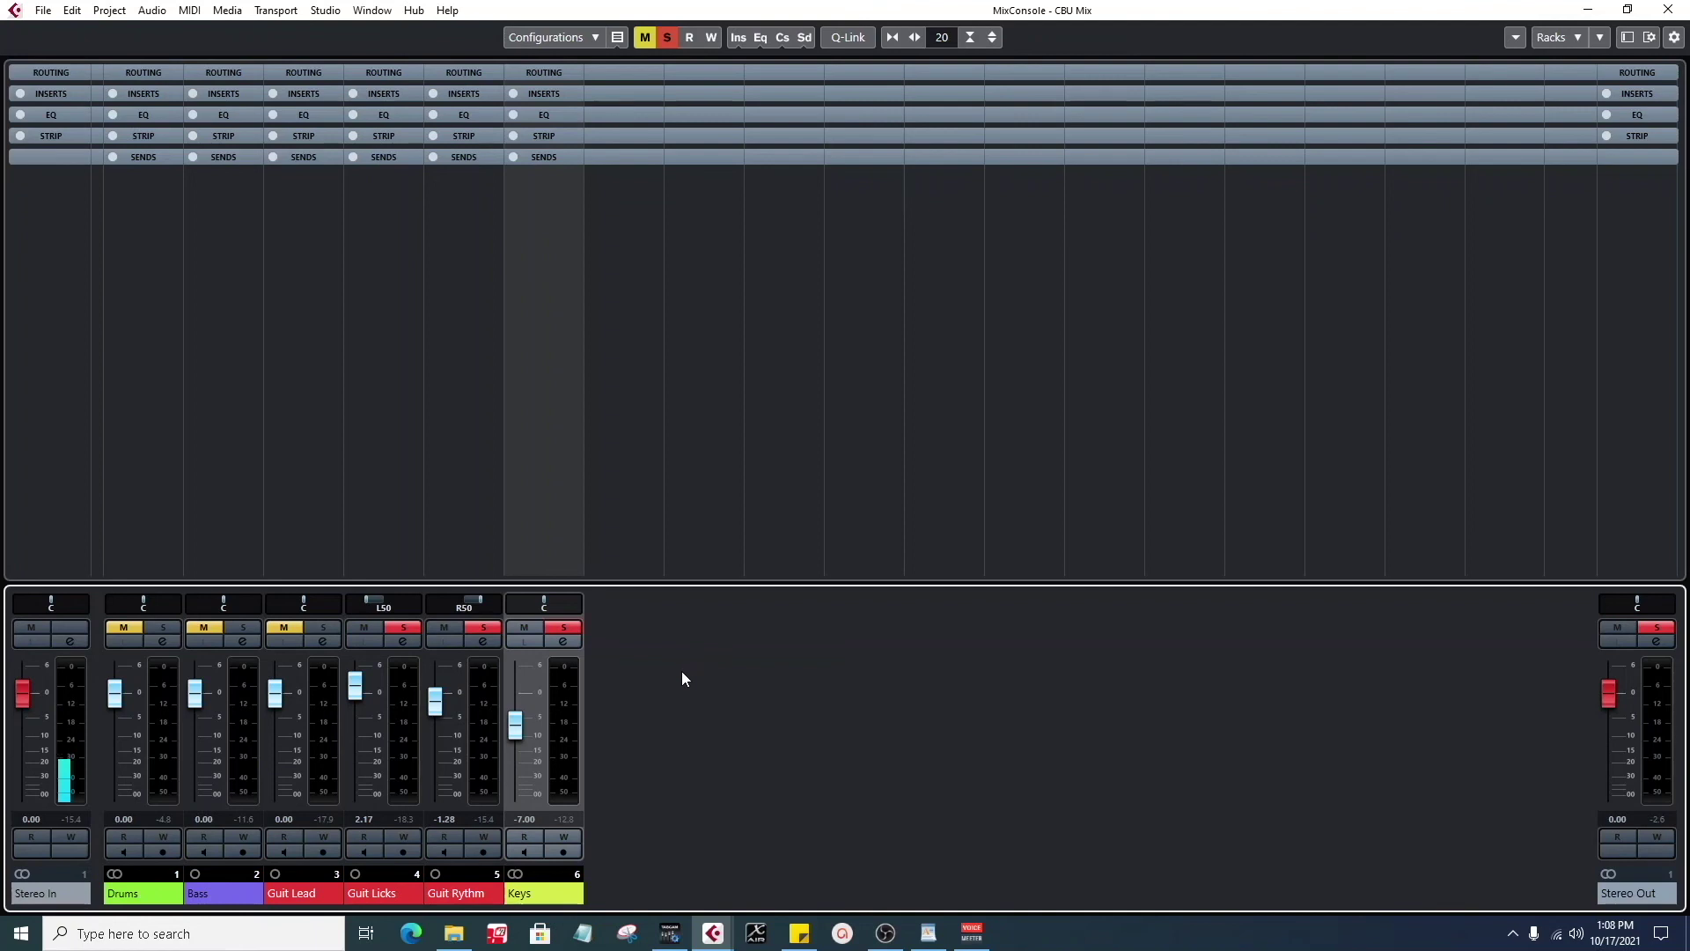
# - Solo the Guit Lead channel with the others and raise its fader to 2.79 dB during playback
pyautogui.click(287, 627)
pyautogui.click(309, 623)
pyautogui.press('space')
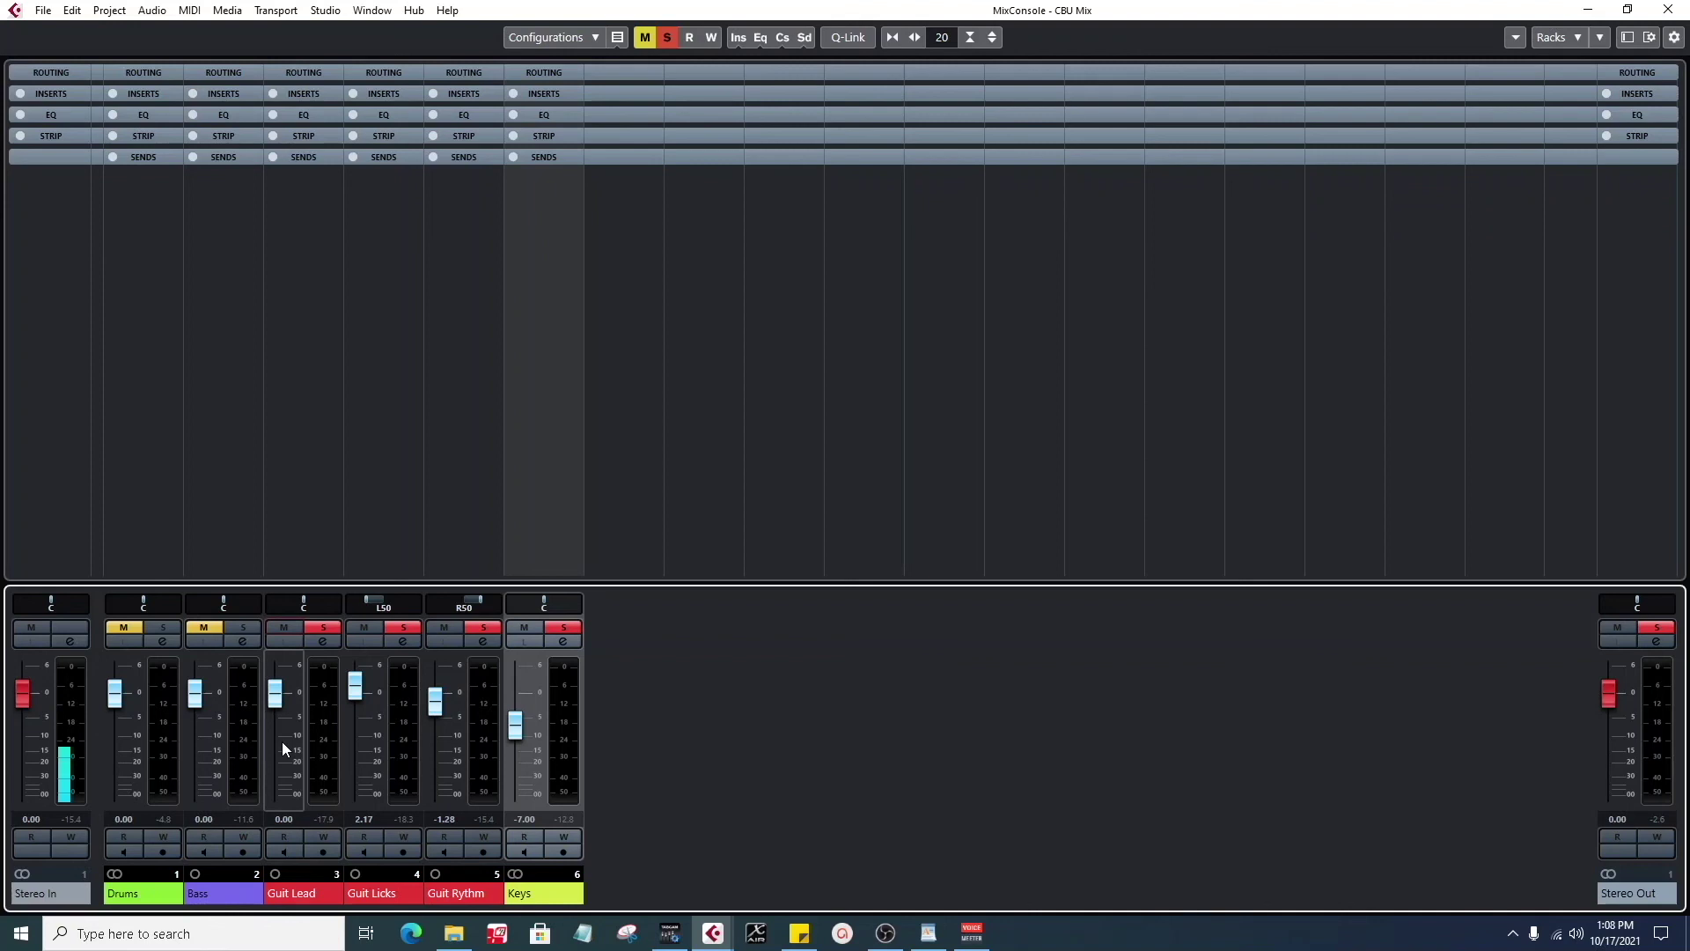
pyautogui.press('space')
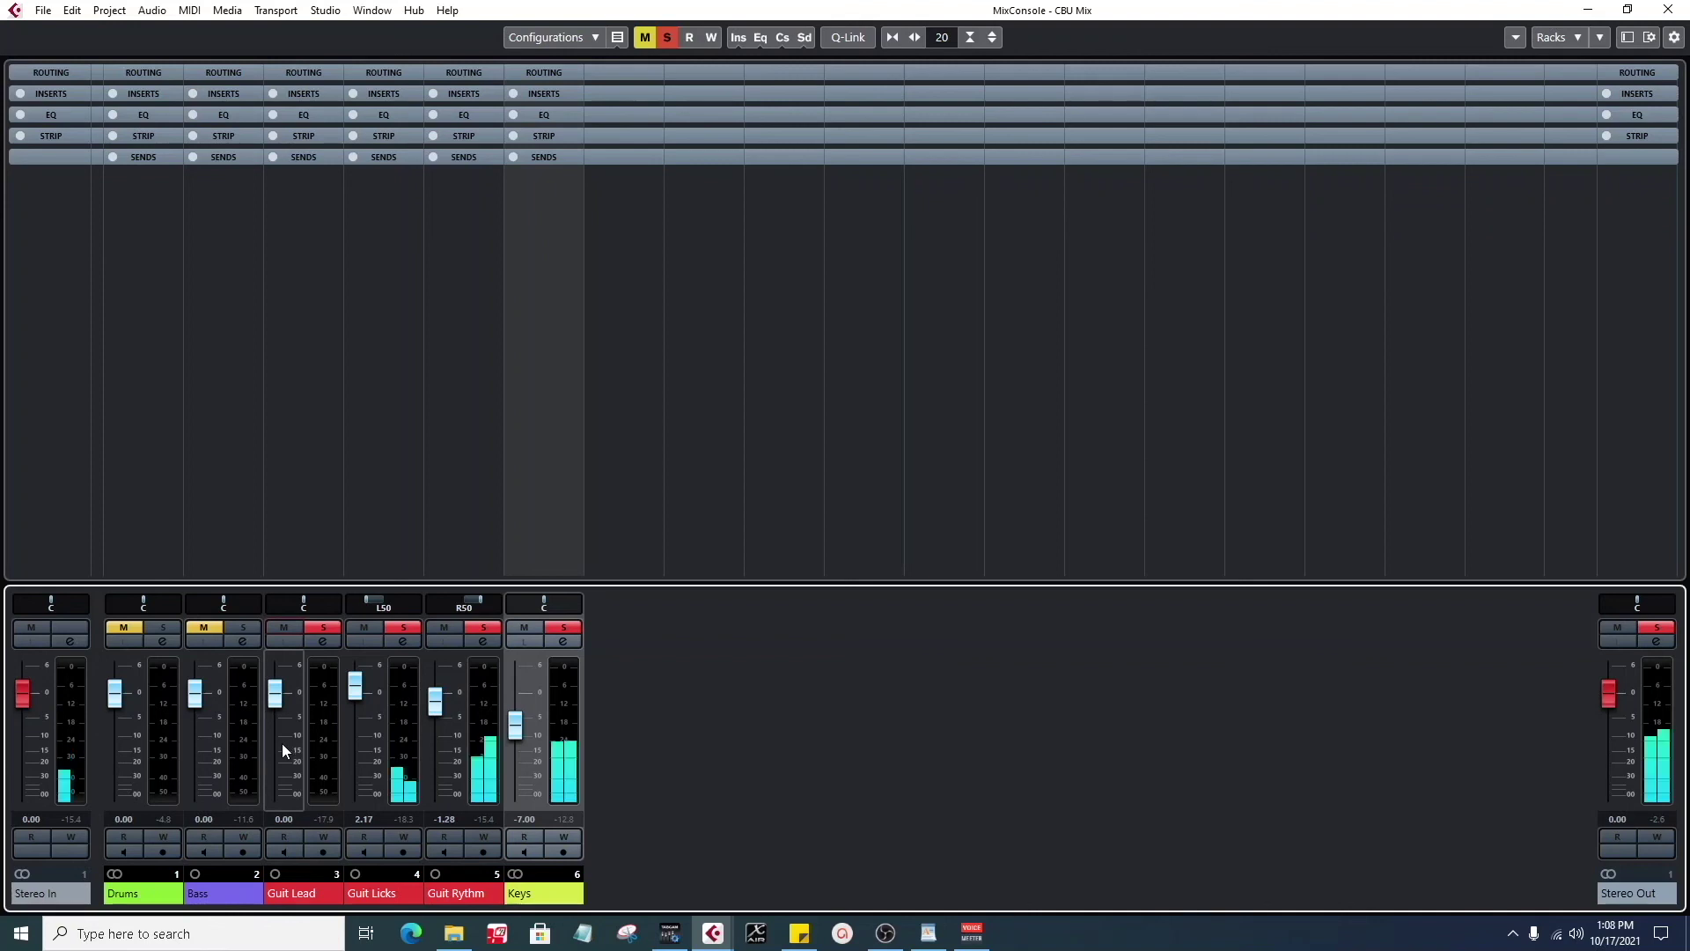
pyautogui.scroll(4, 285, 764)
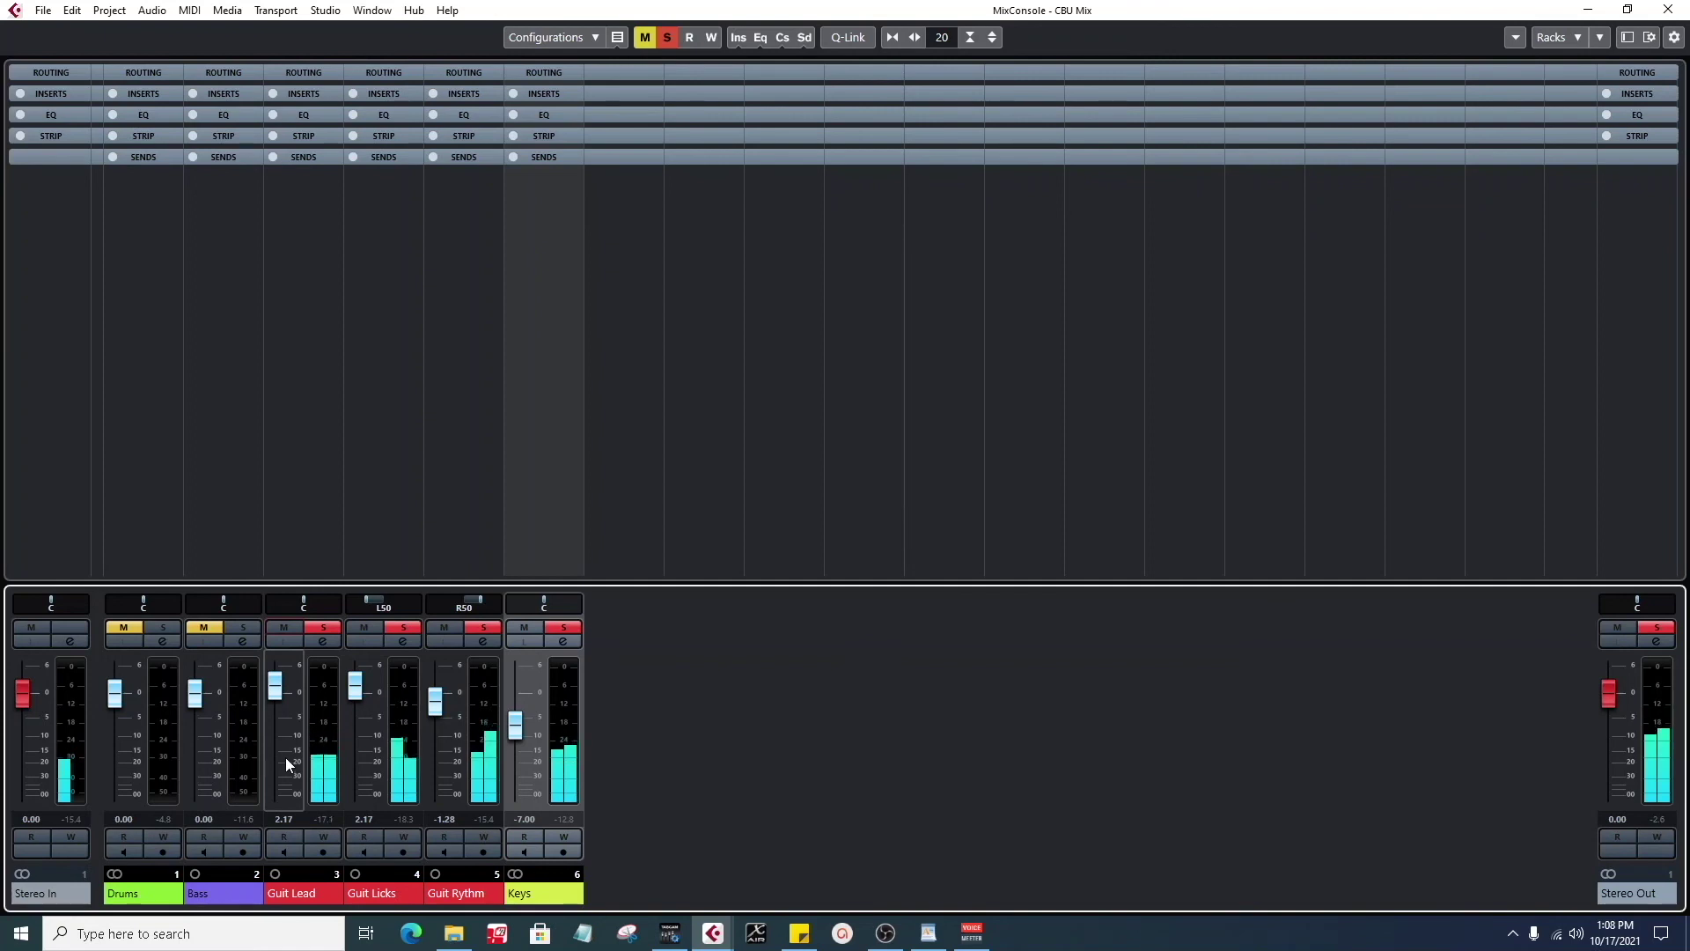
pyautogui.scroll(1, 286, 758)
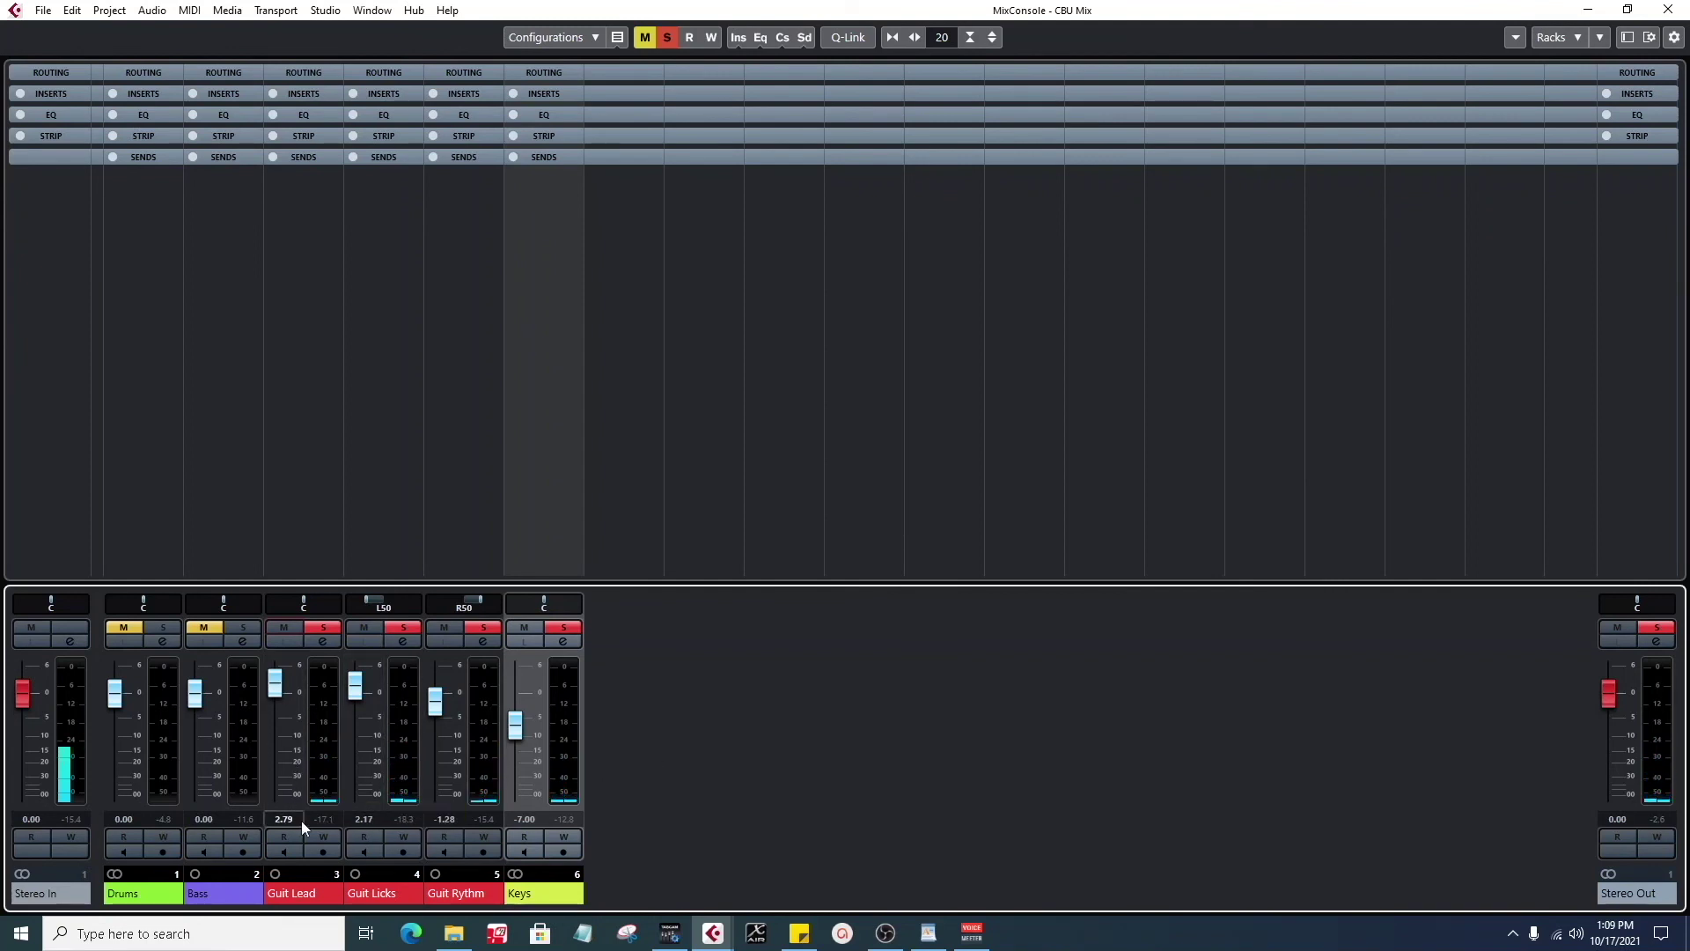
# - Set the Guit Lead fader level to 3.00 dB
pyautogui.scroll(1, 276, 771)
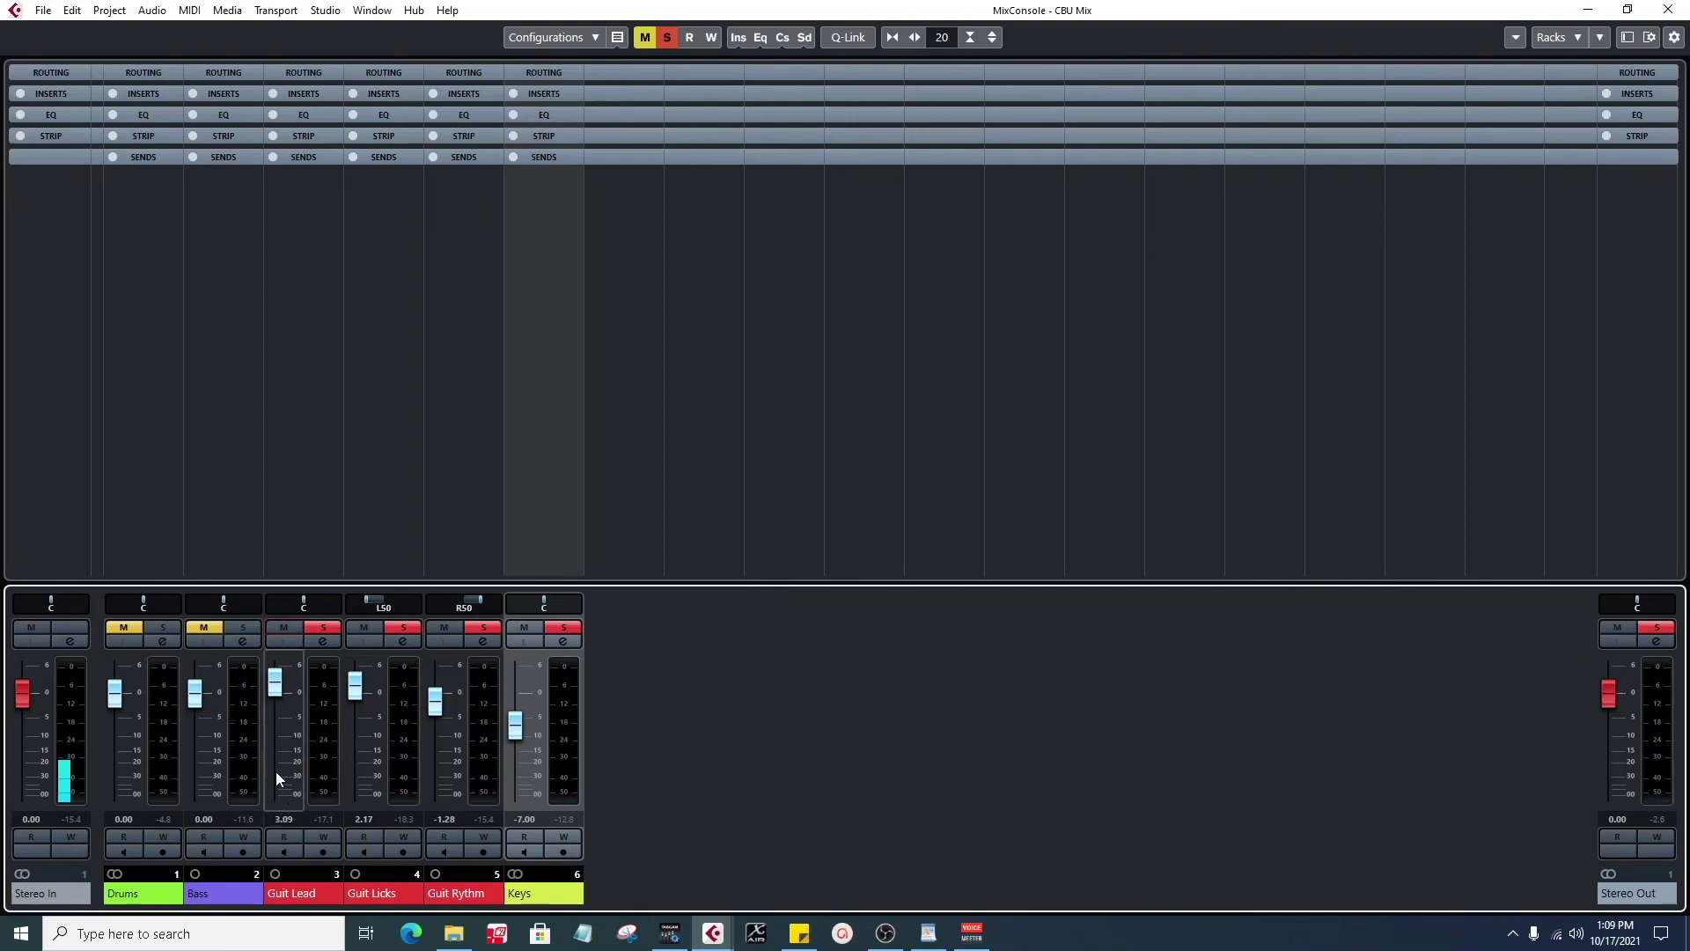
pyautogui.click(276, 819)
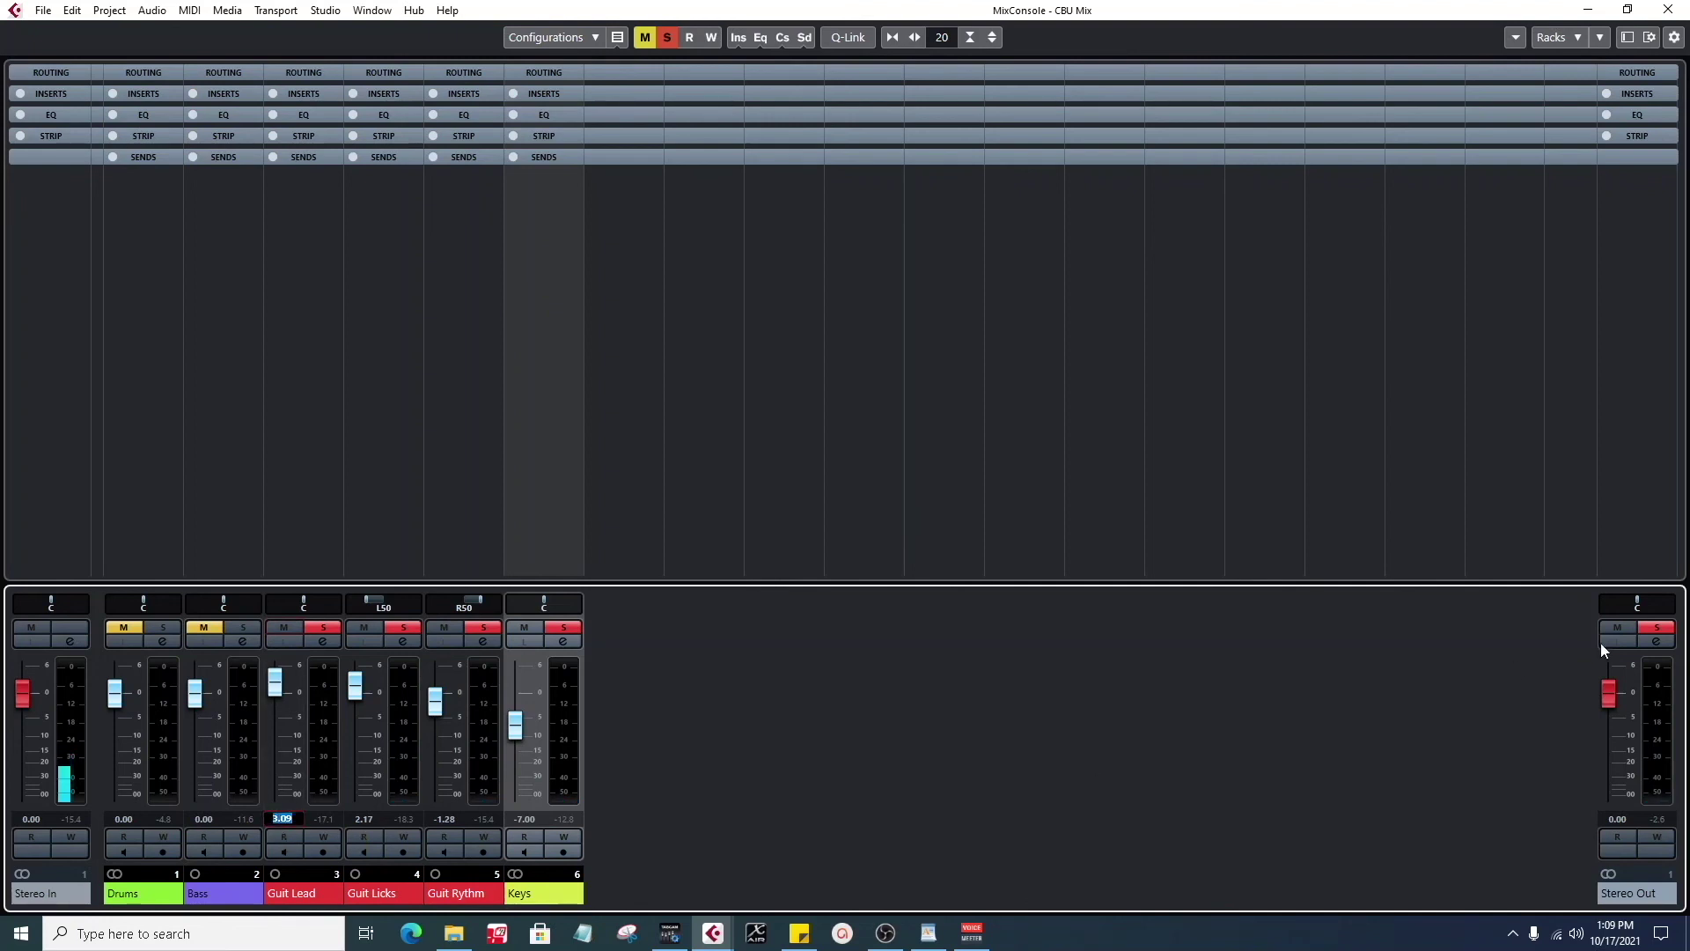
pyautogui.write('300')
pyautogui.press('Return')
pyautogui.click(285, 819)
pyautogui.write('3')
pyautogui.press('Return')
# - Add Drums and Bass to the soloed channels, and during playback set the Drums fader to -0.62 dB and Bass to 0.40 dB
pyautogui.click(210, 627)
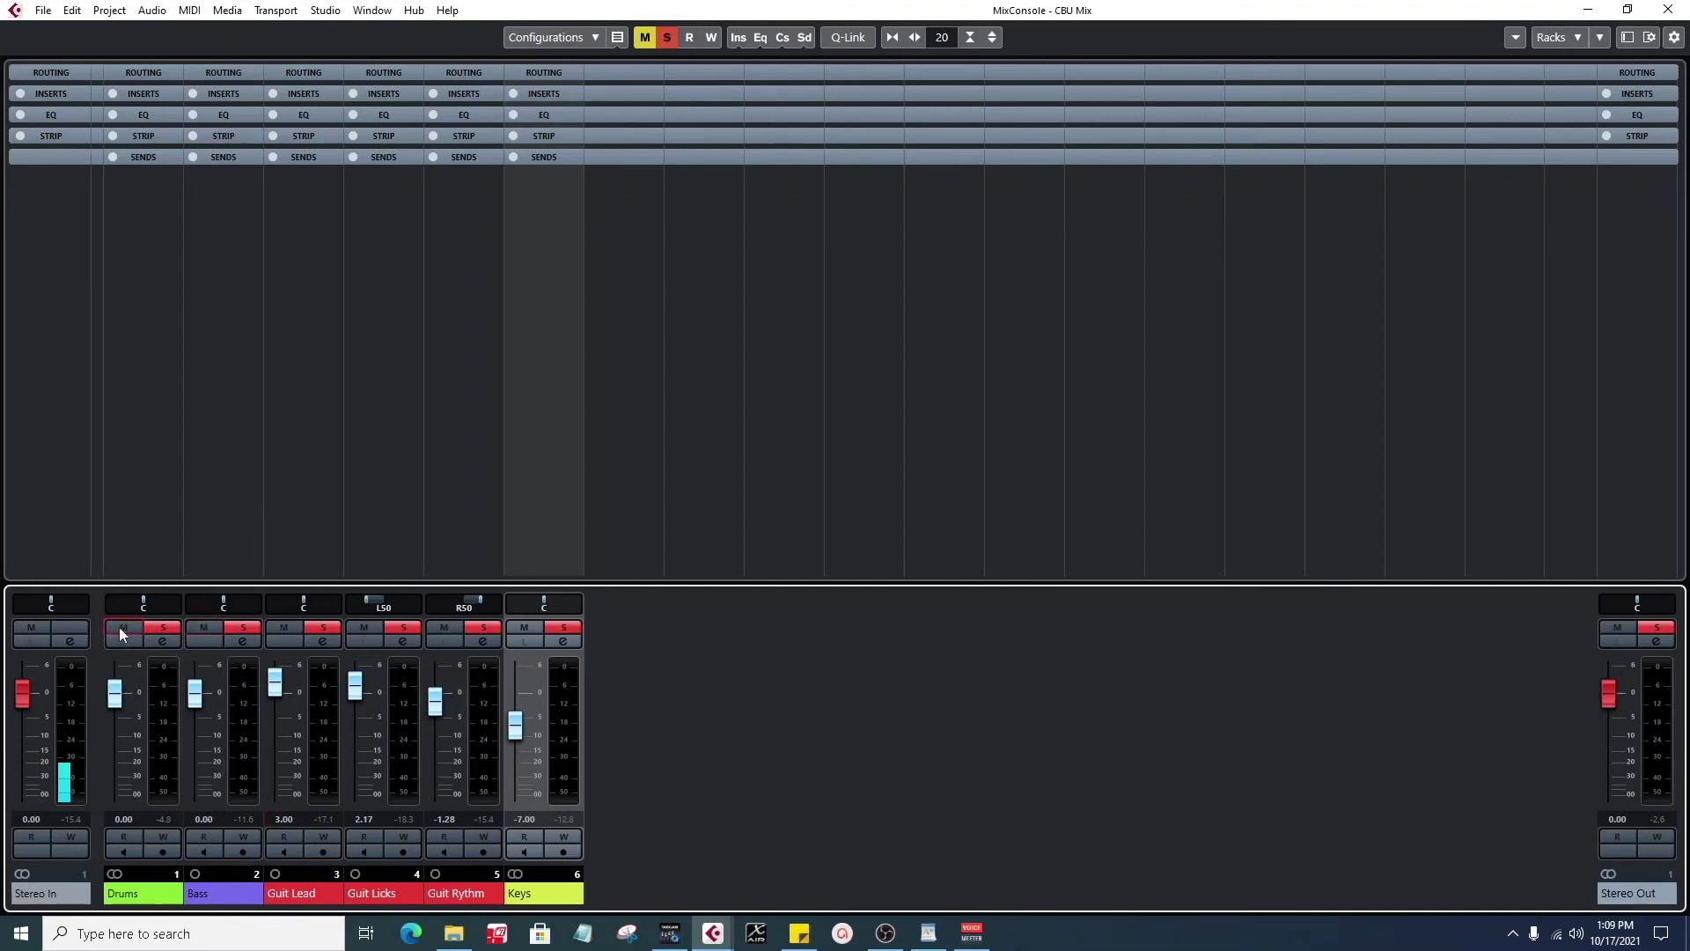
pyautogui.press('space')
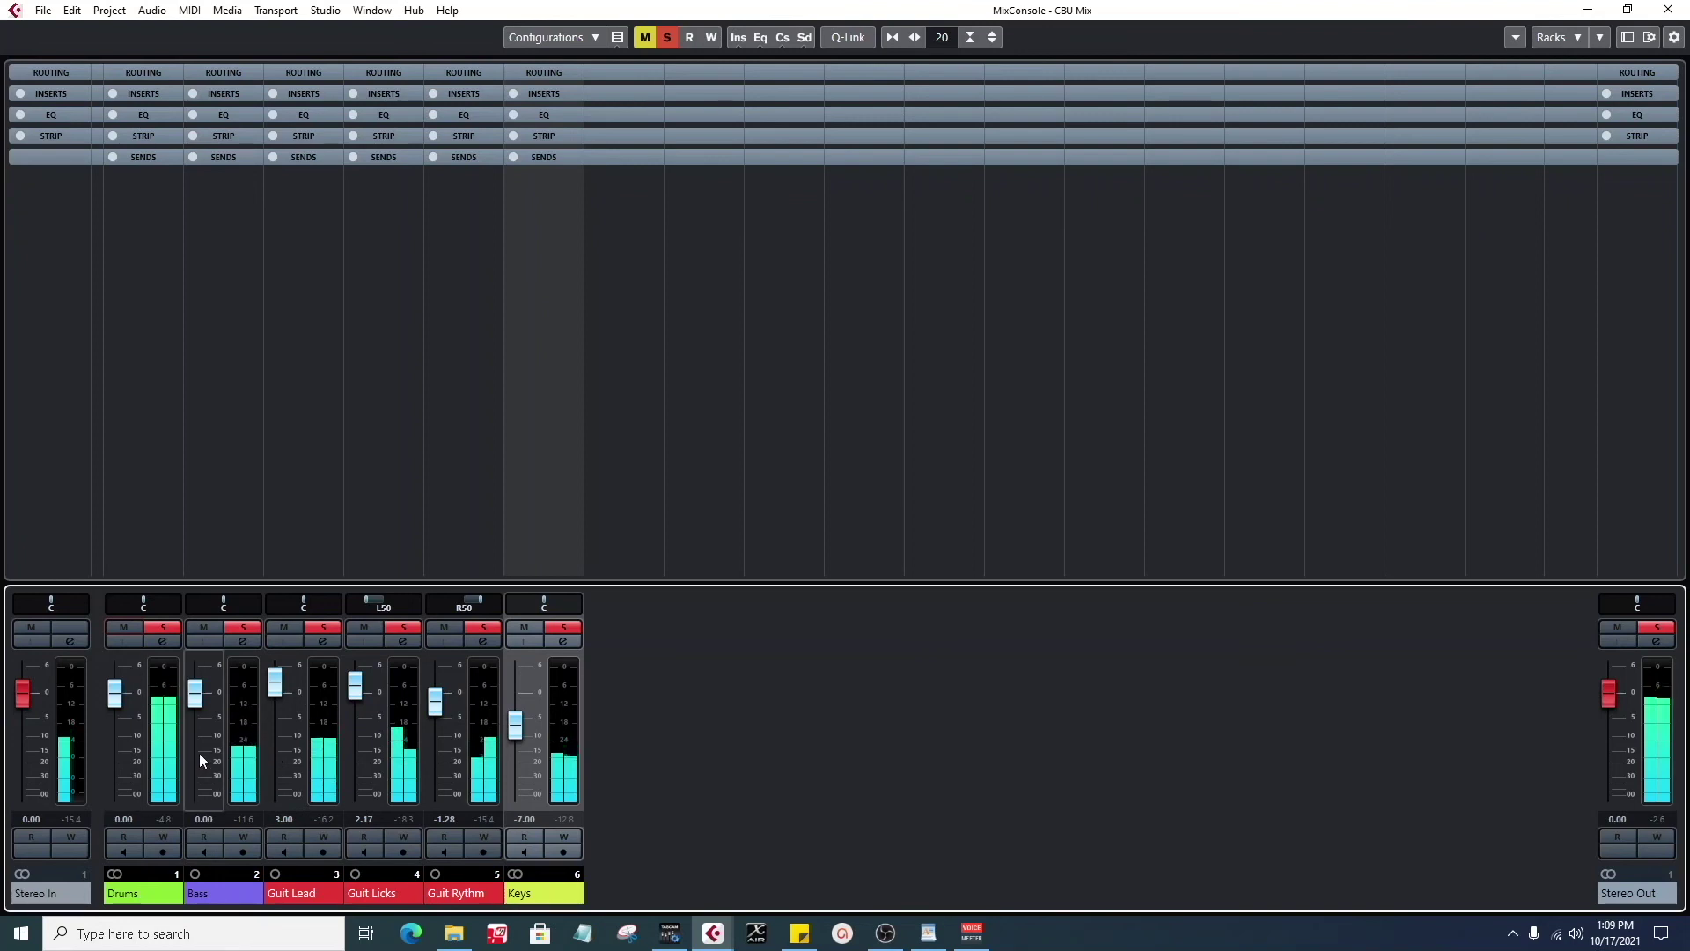
pyautogui.scroll(-3, 124, 753)
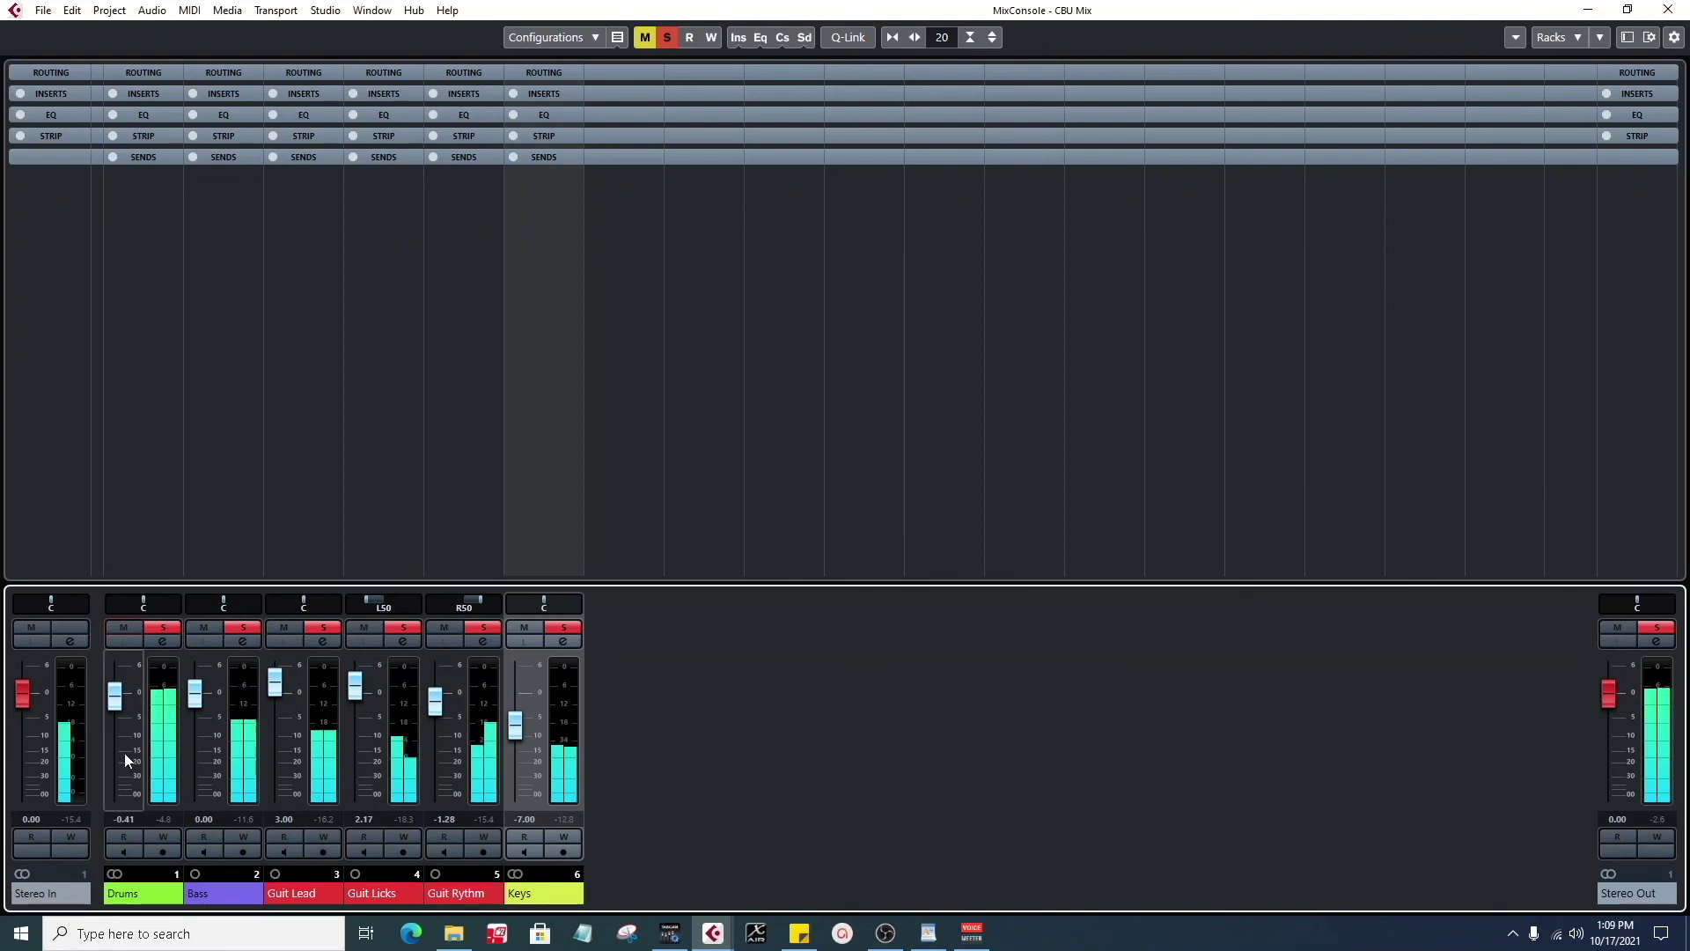
pyautogui.scroll(-2, 123, 754)
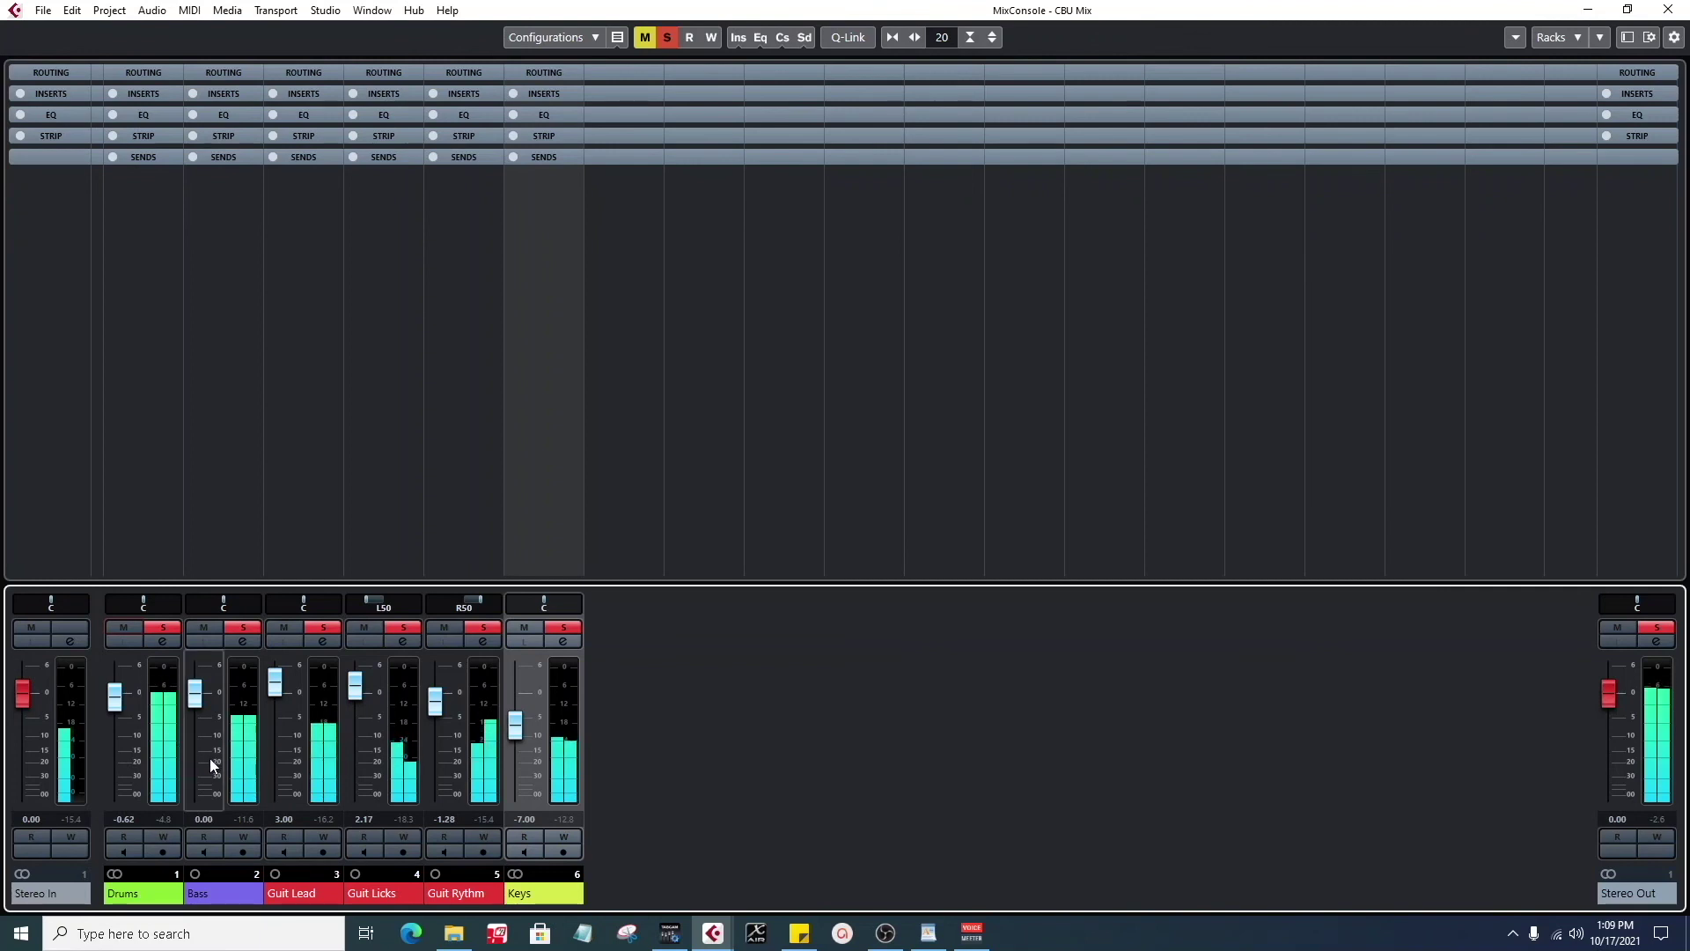
pyautogui.scroll(2, 202, 762)
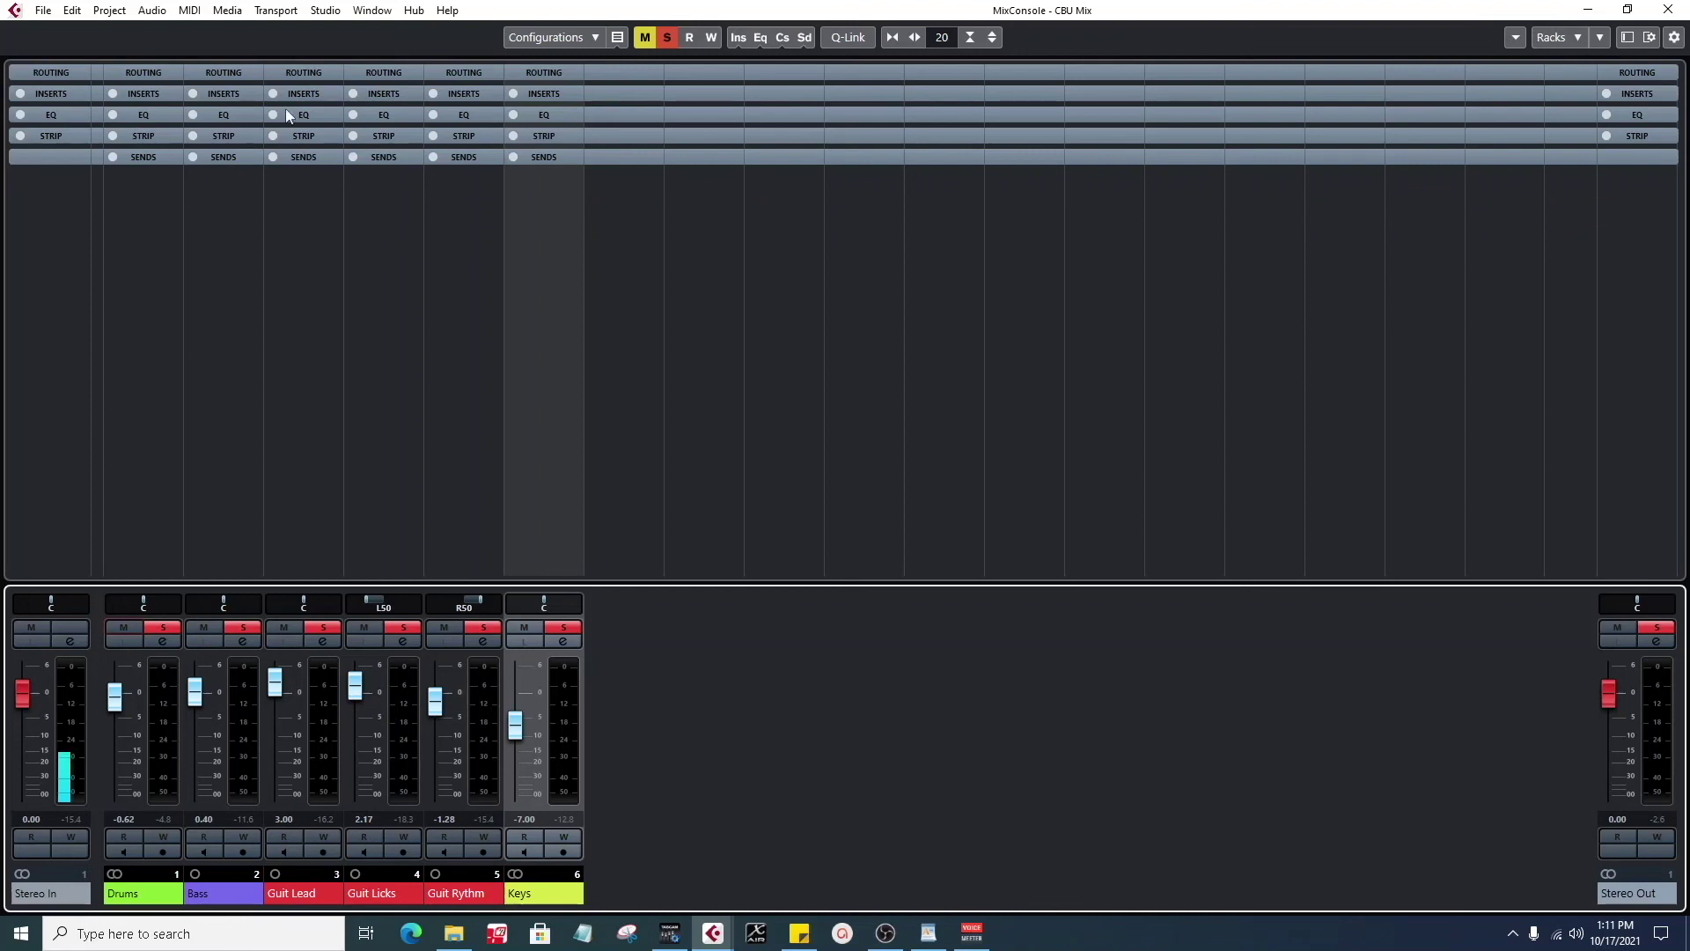
# - View the gate, compressor and EQ modules in the channels' Strip rack, and collapse the rack again
pyautogui.click(313, 135)
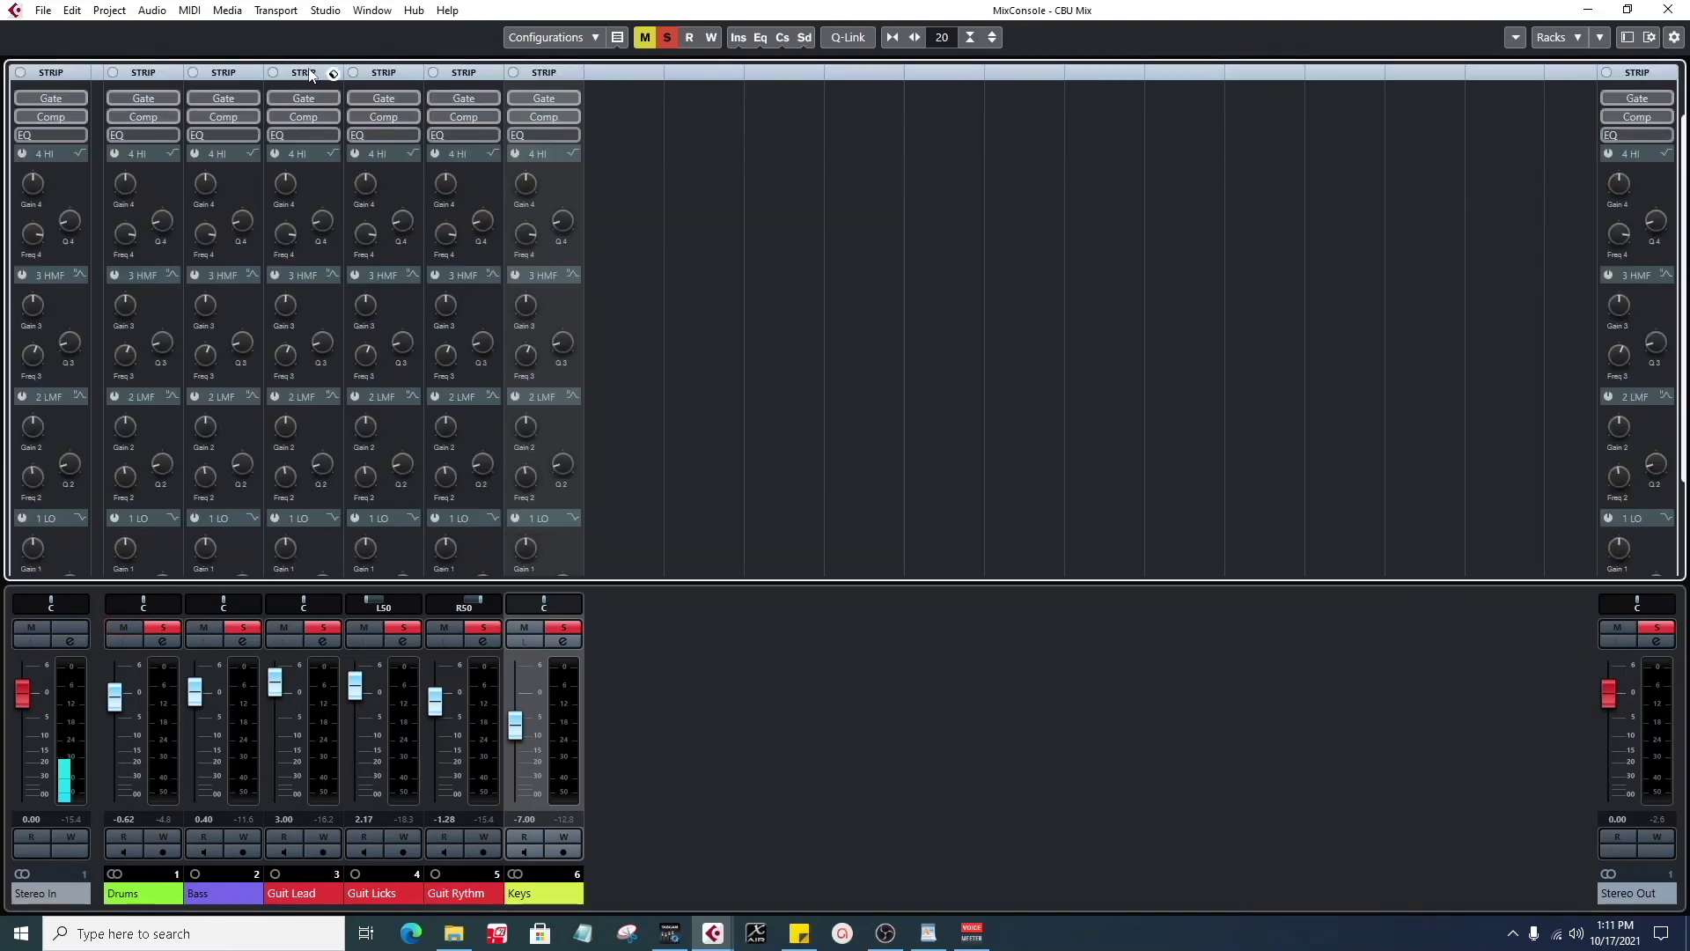
pyautogui.click(311, 74)
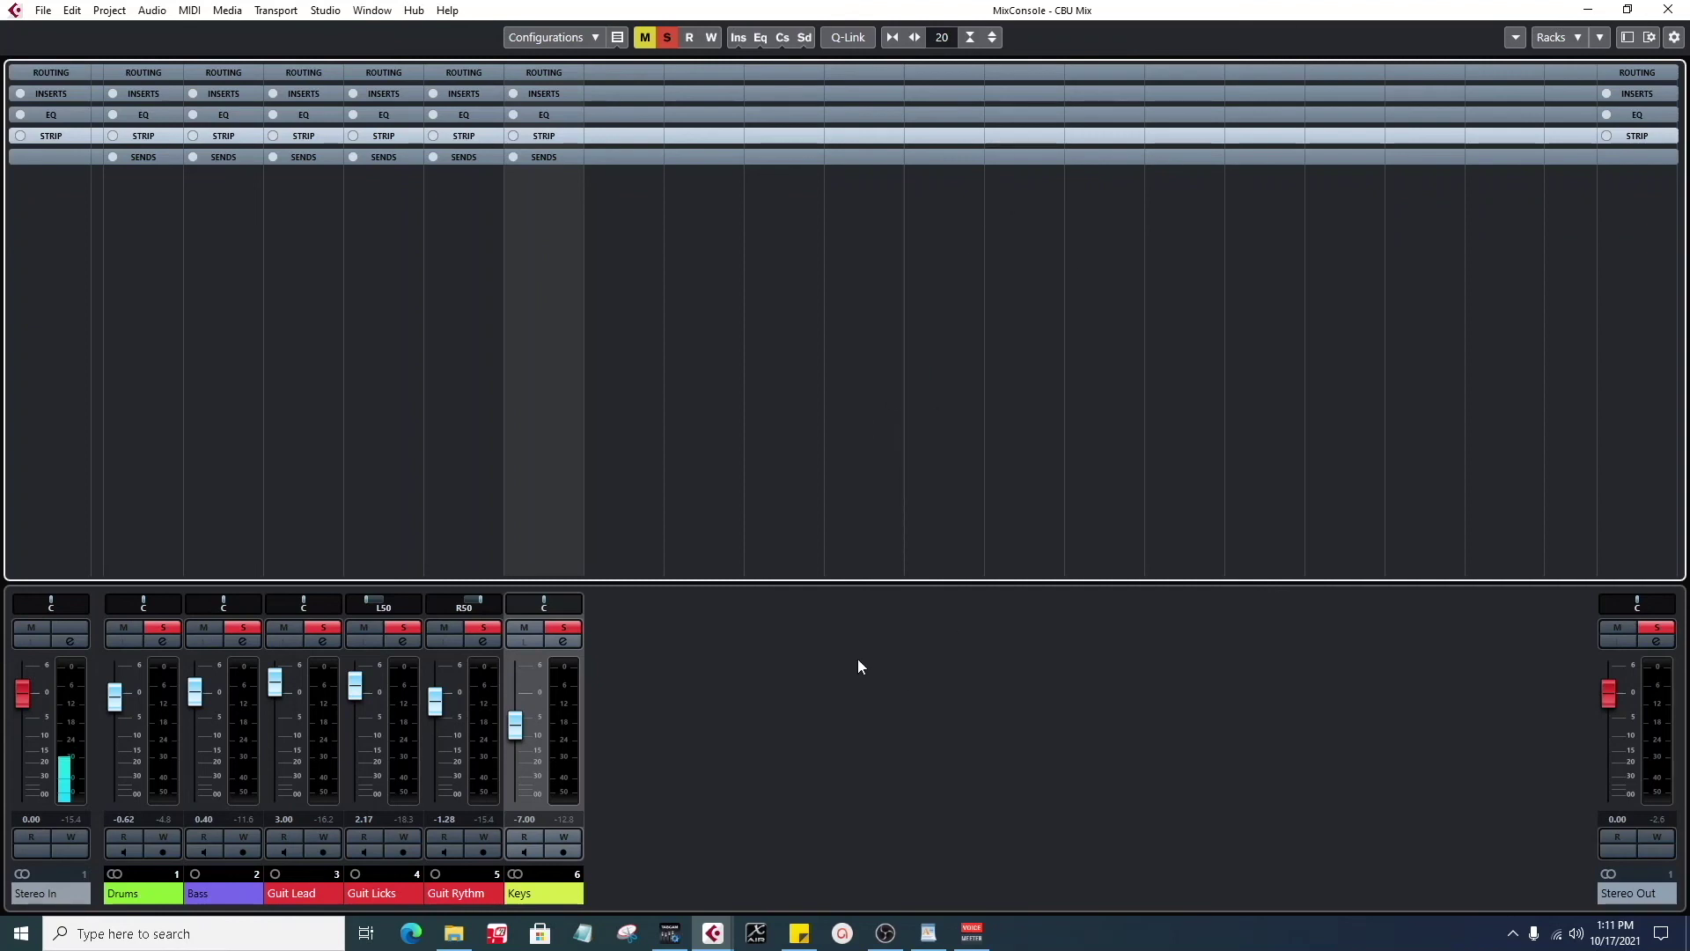
# - Return to the Project window, extend the start of the cycle range back to bar 1, and play the full mix
pyautogui.press('F3')
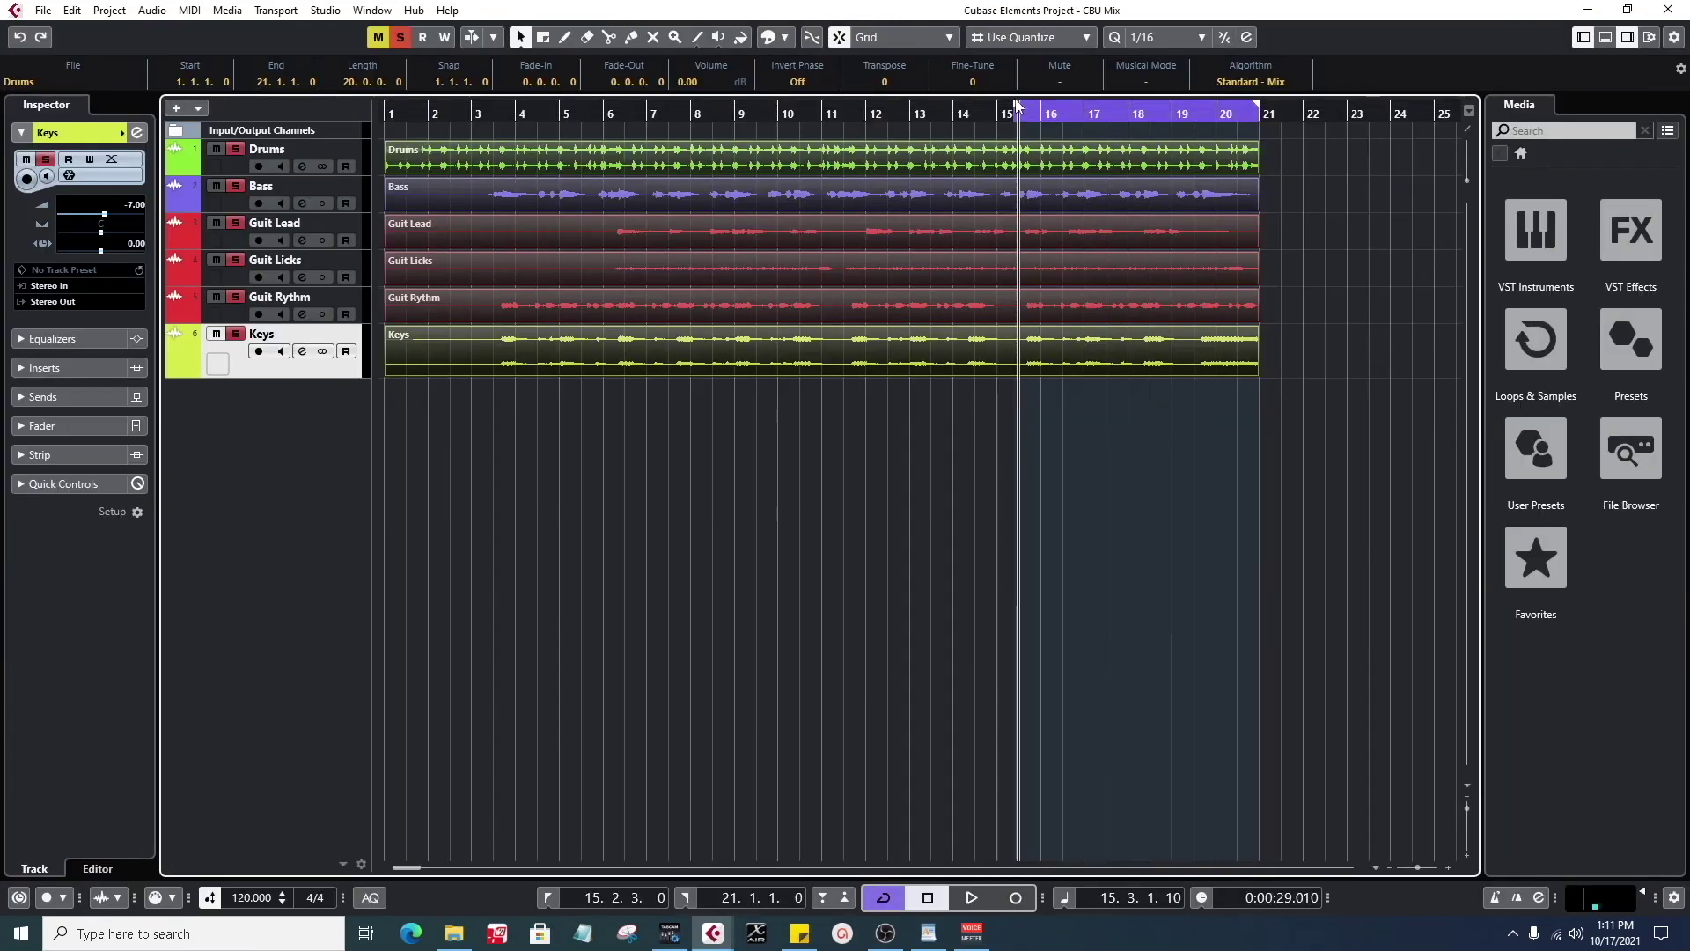
pyautogui.moveTo(1019, 107); pyautogui.dragTo(356, 132)
pyautogui.press('space')
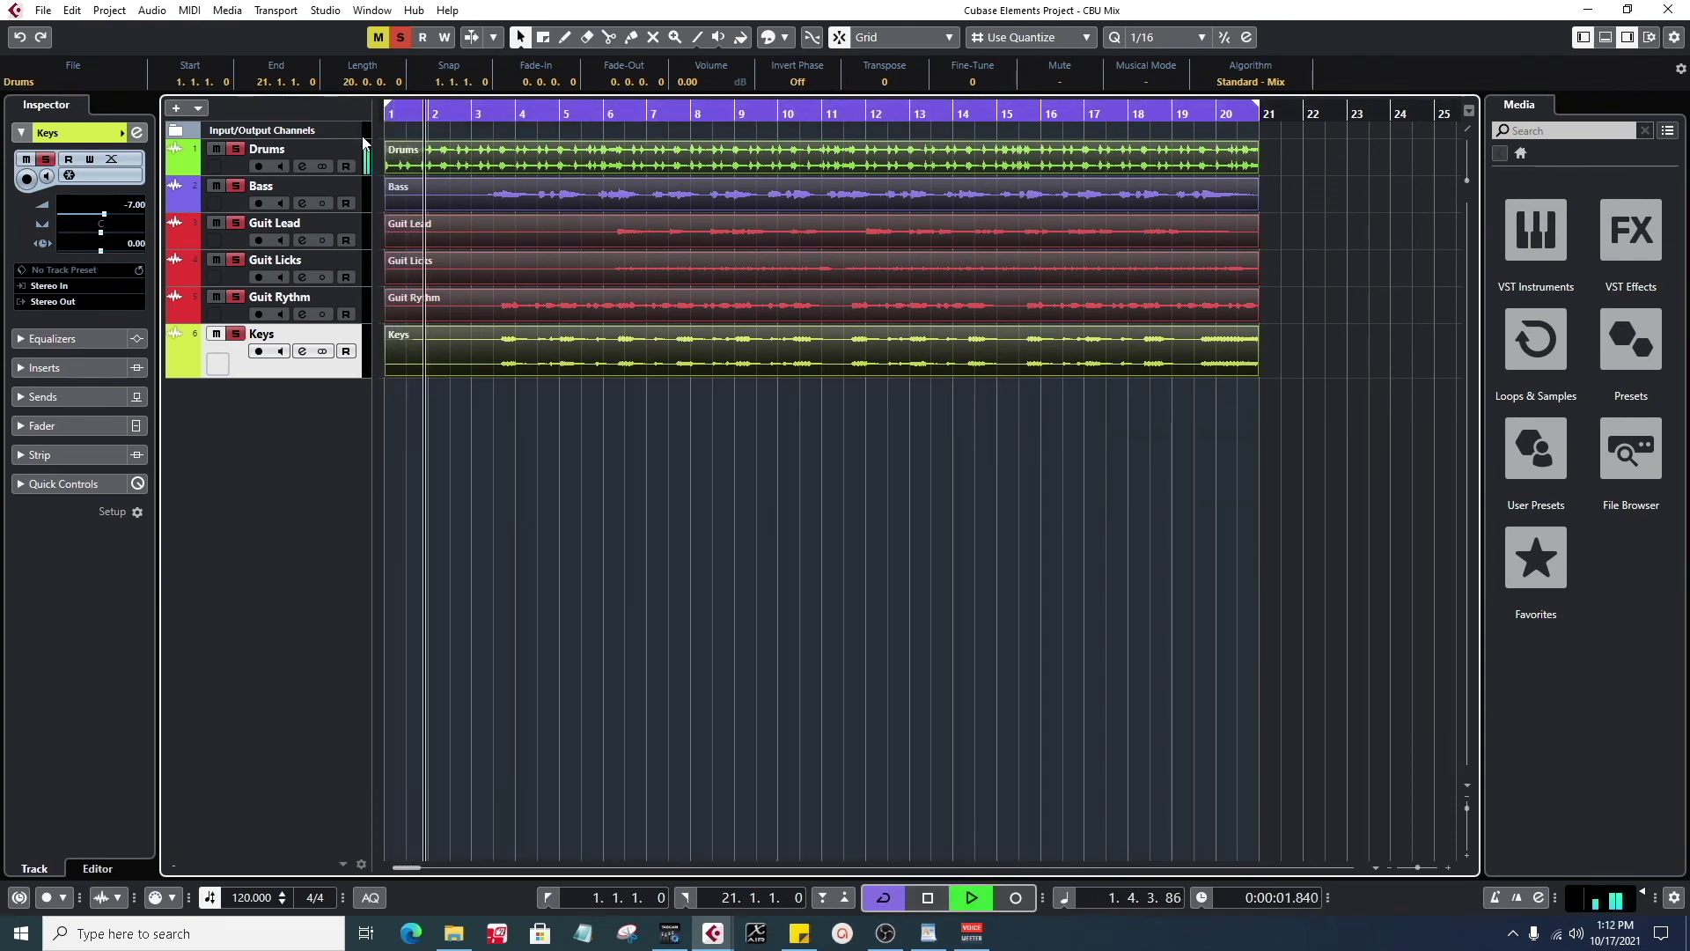